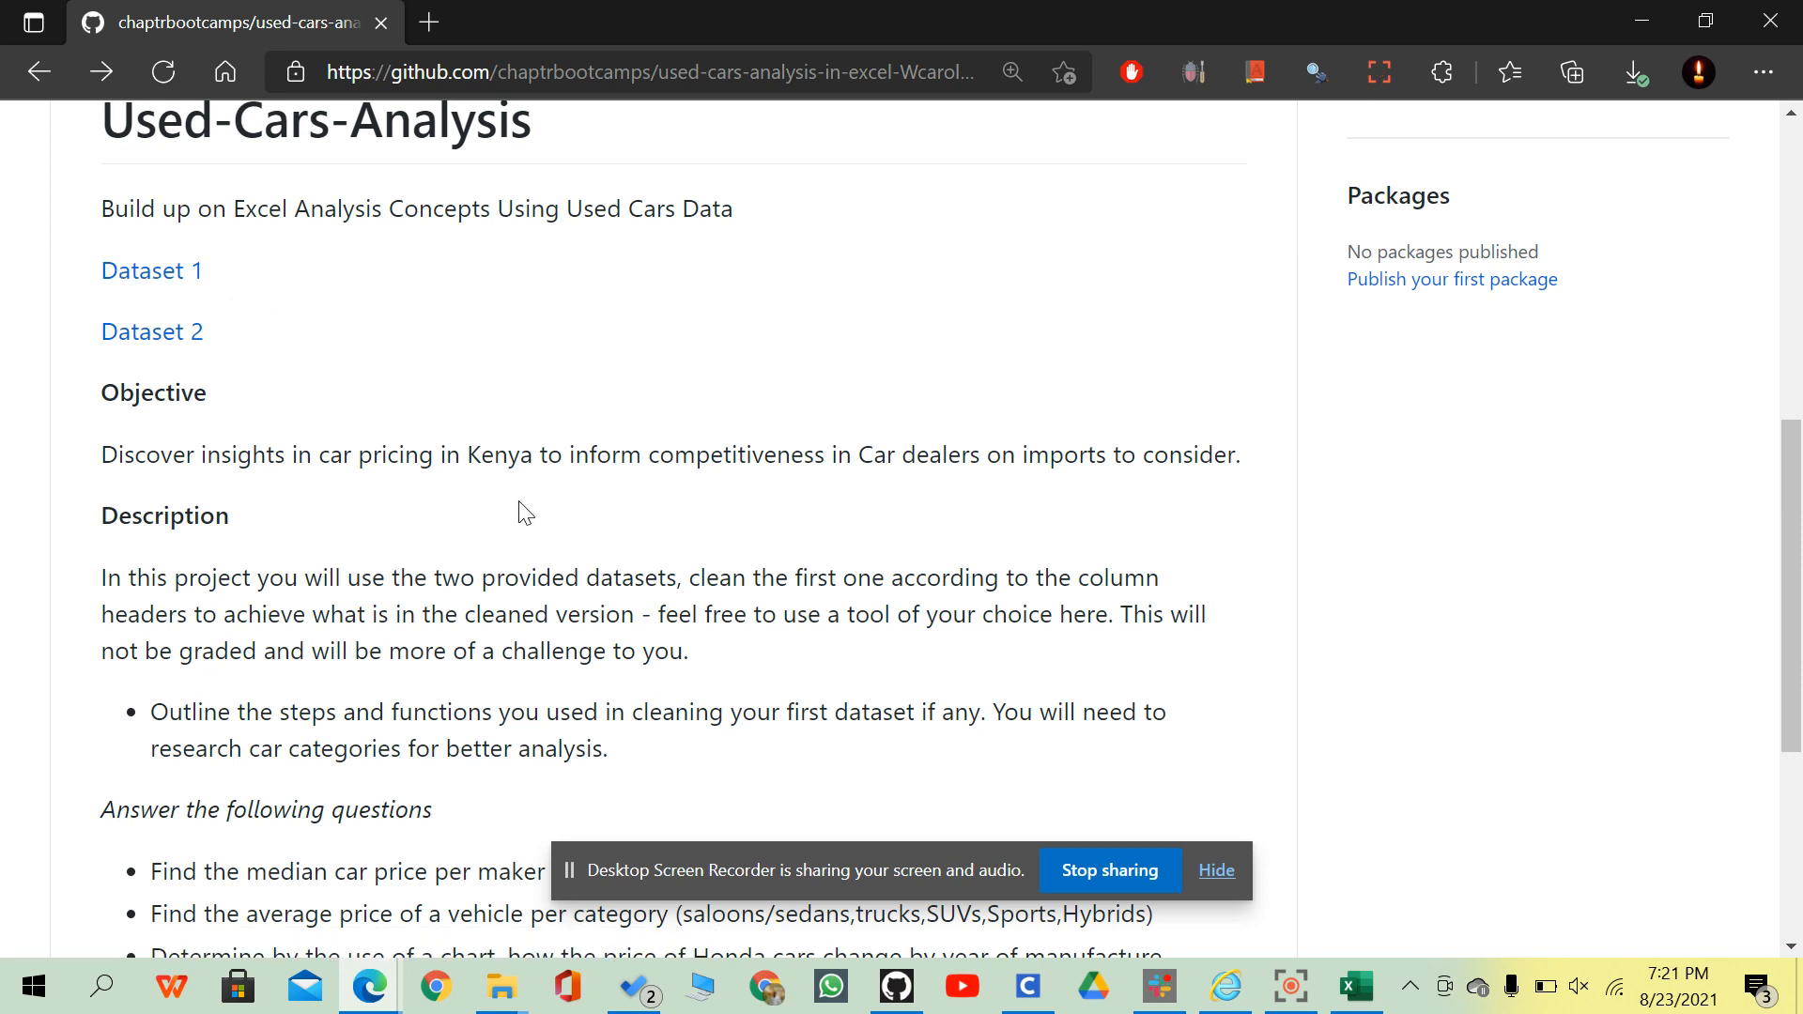
Download the Dataset 2 file cheki_cars_cleaned_new.csv from its Google Drive page and return to the project's GitHub page.
left_click(173, 345)
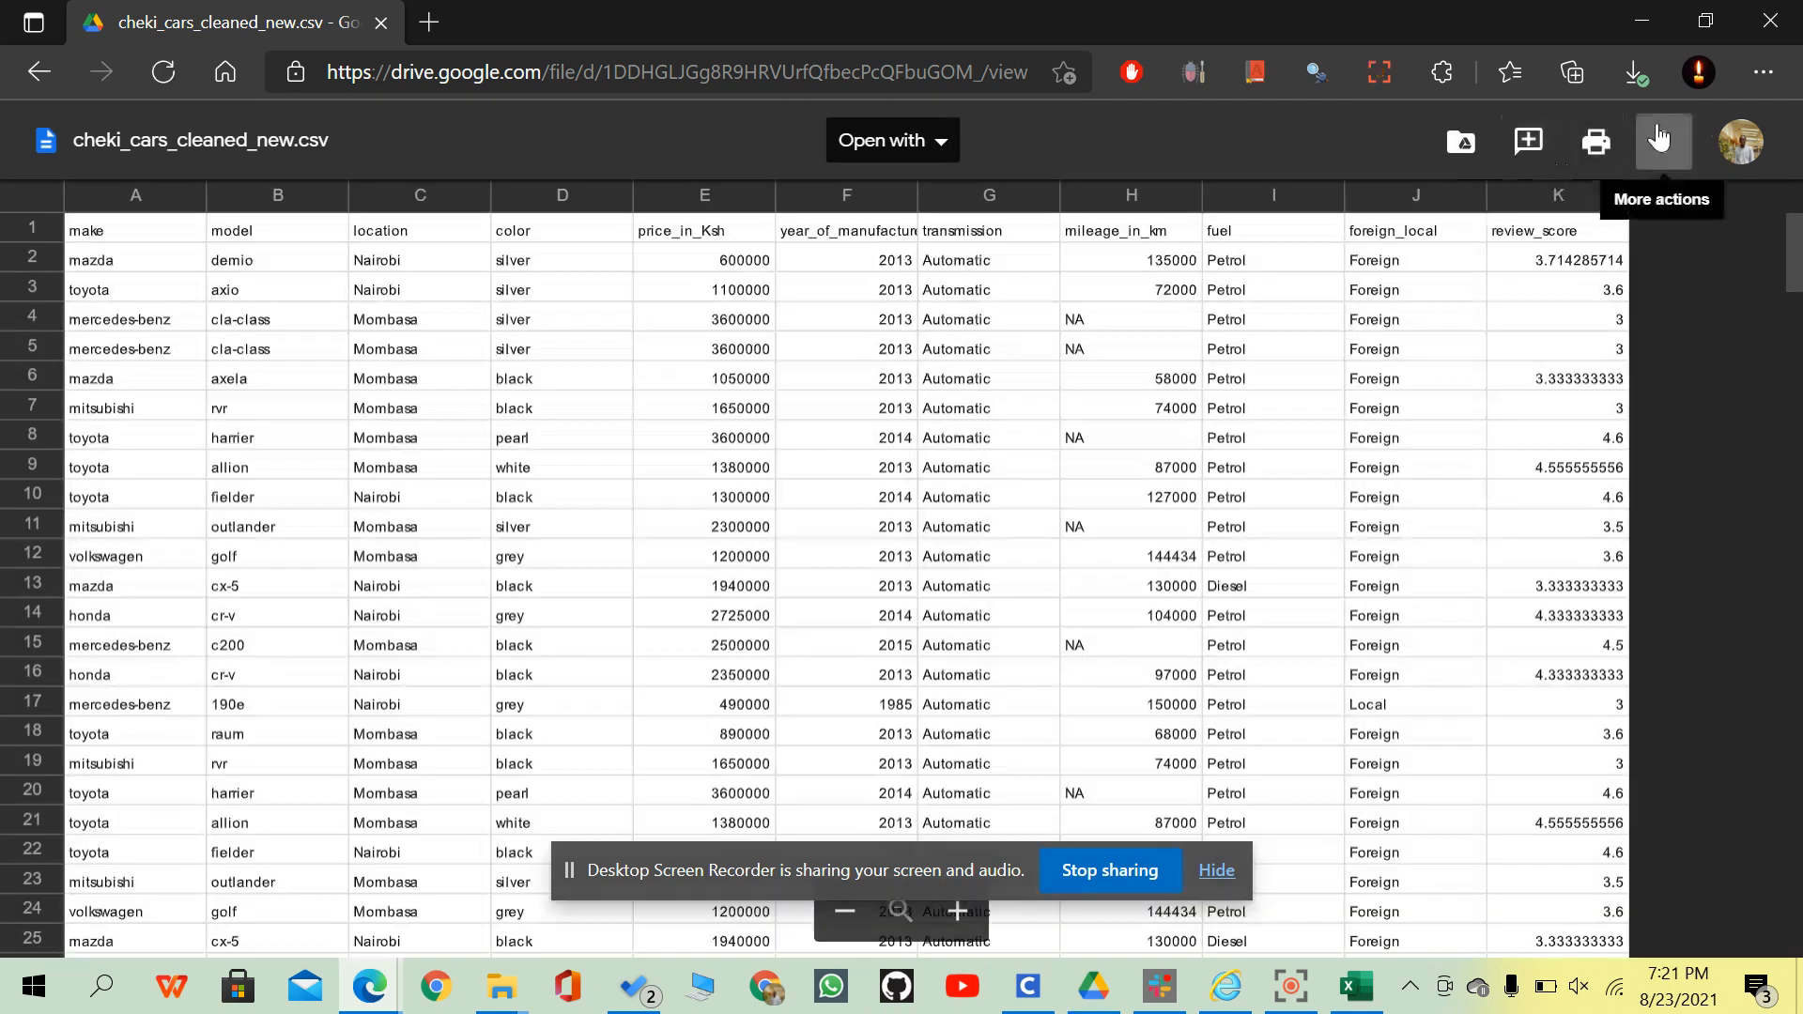
left_click(1663, 142)
left_click(1424, 461)
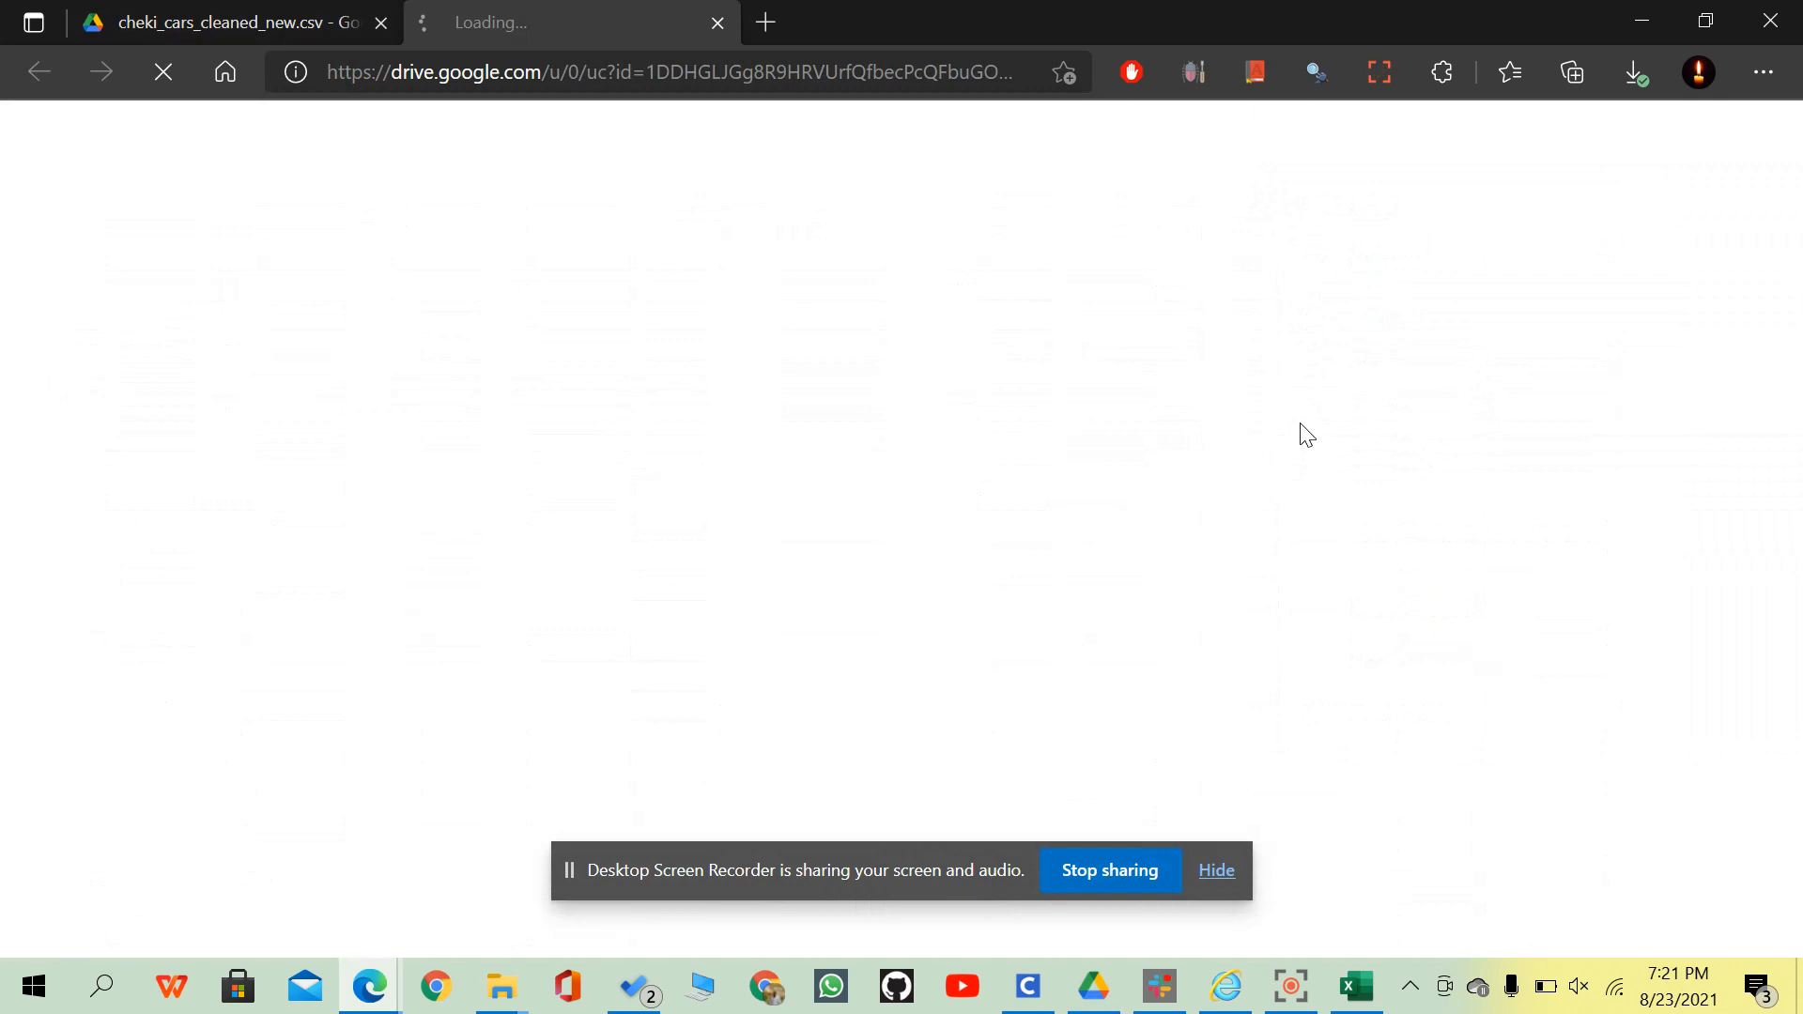
left_click(300, 19)
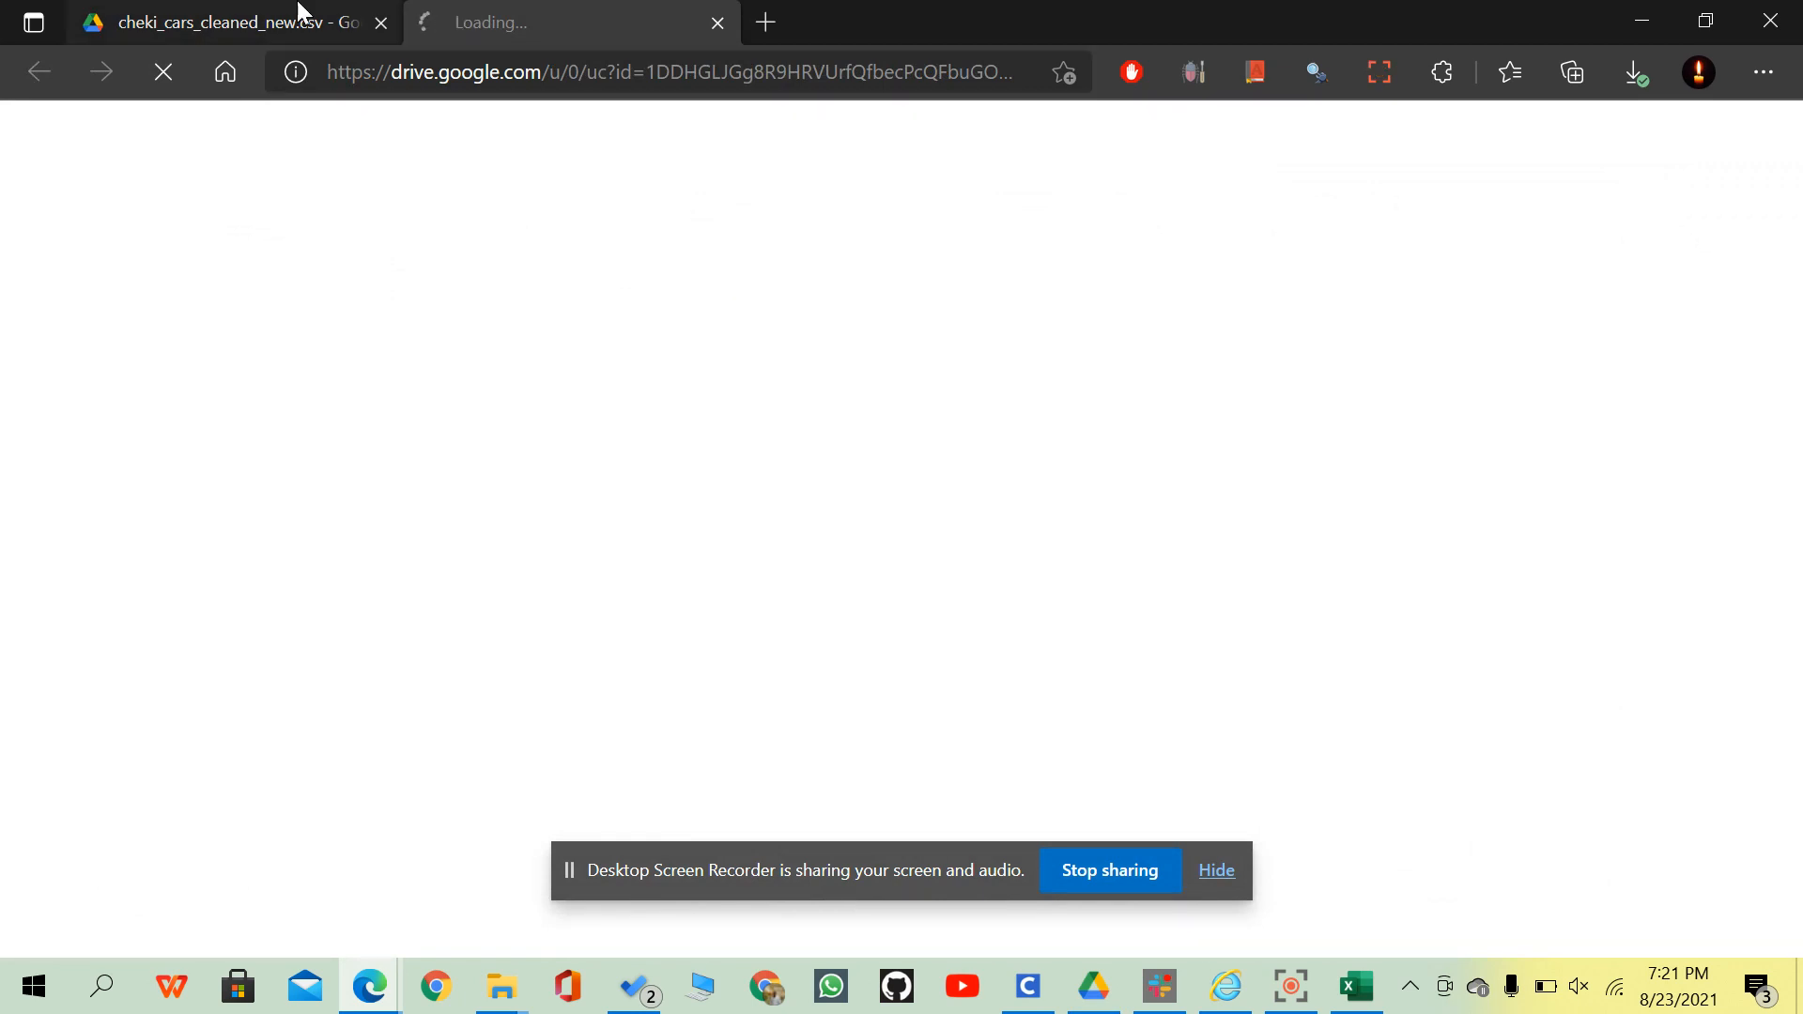
left_click(62, 73)
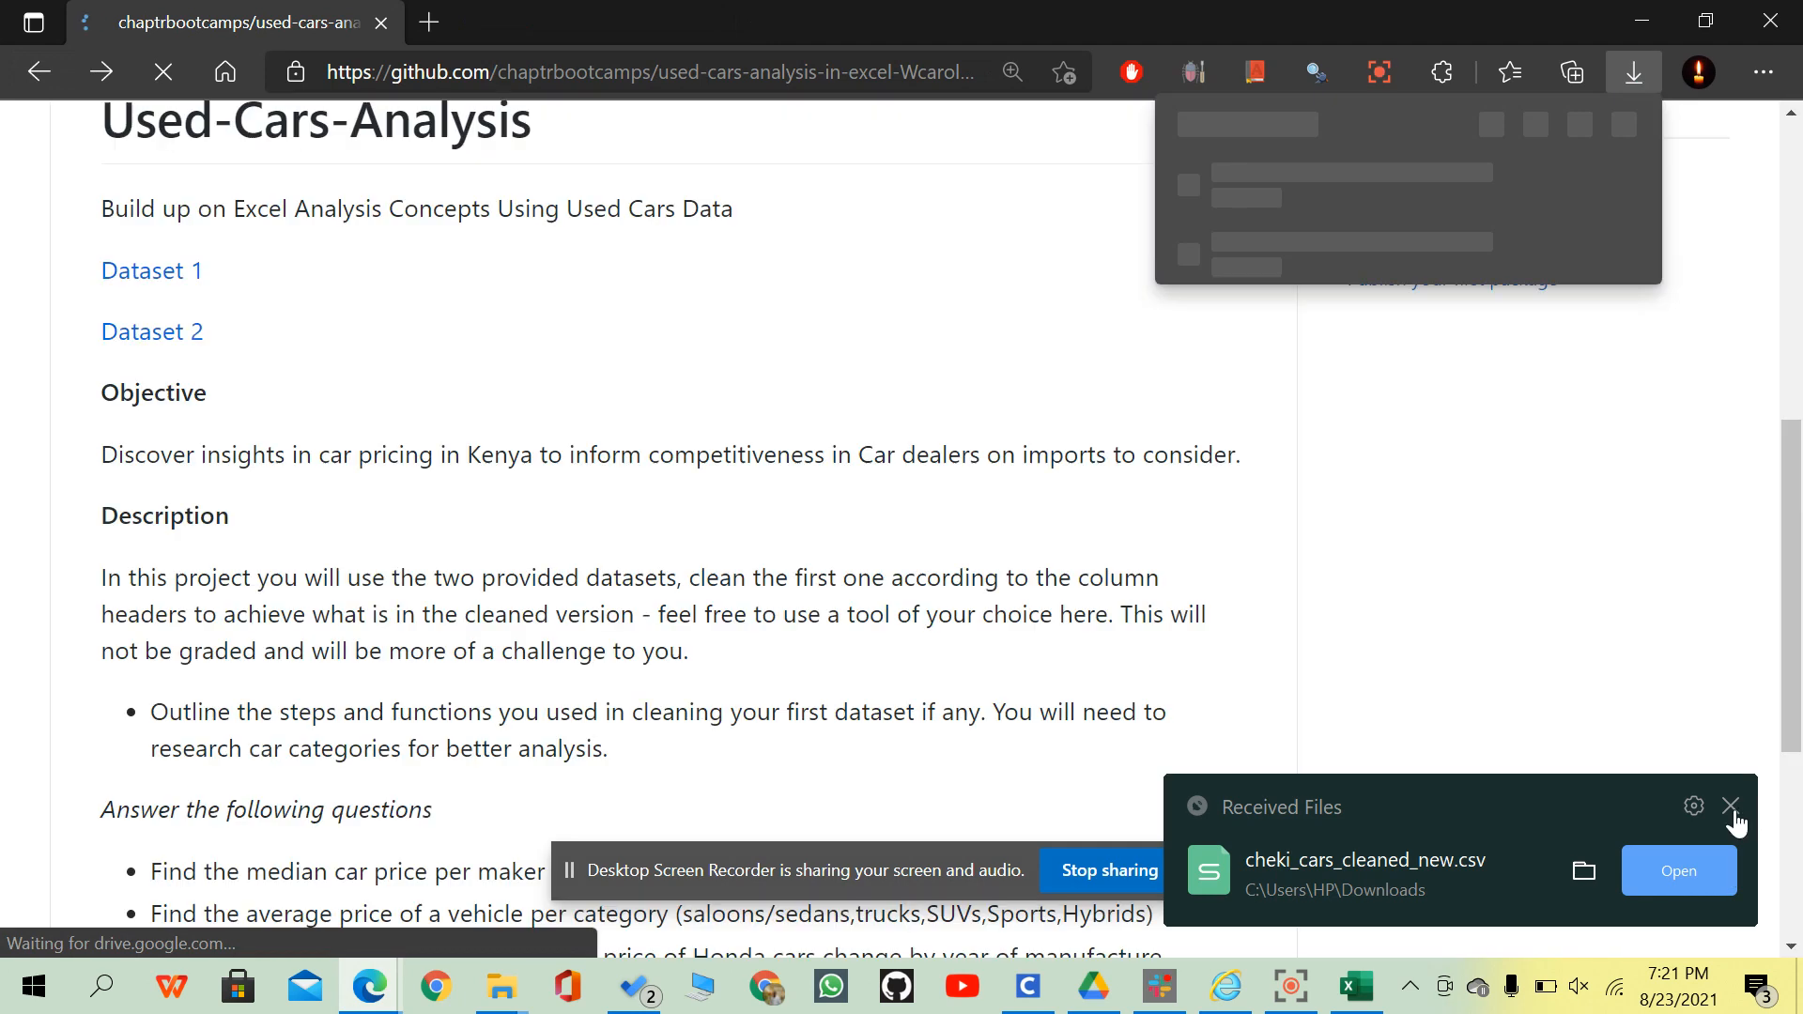
left_click(1730, 808)
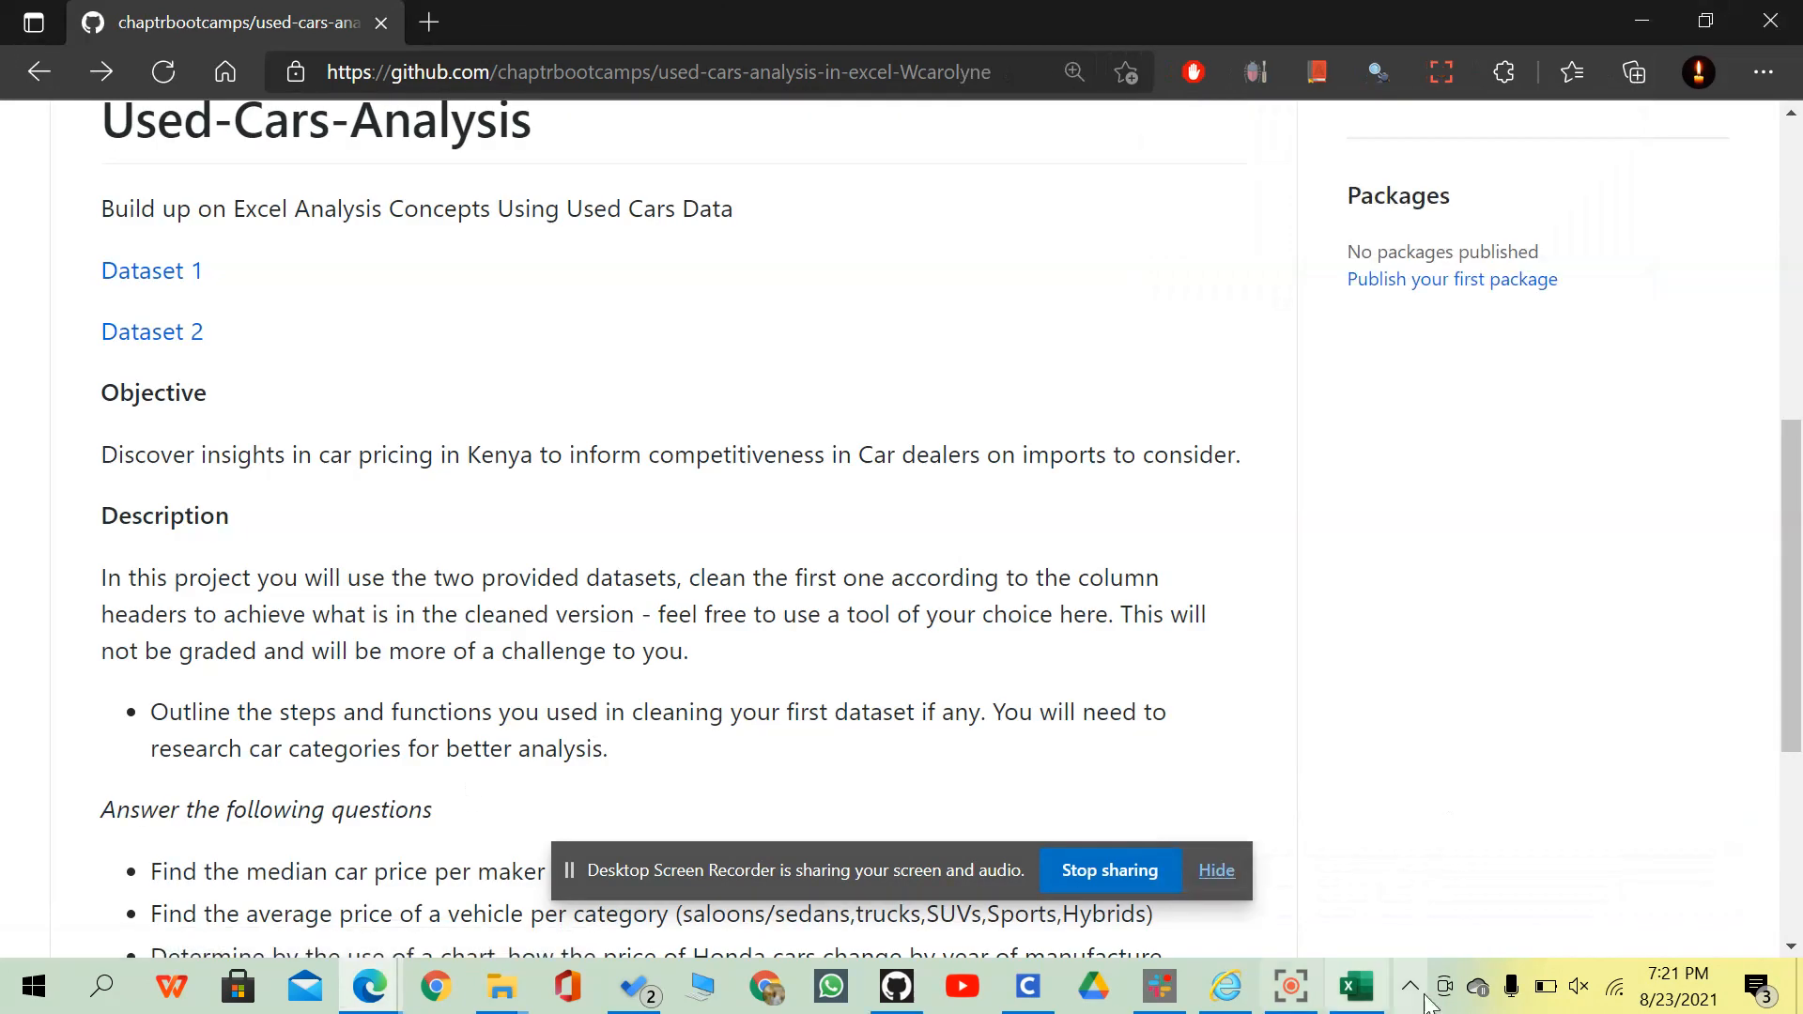
Switch to the Downloads folder in File Explorer, refresh it, and open cheki_cars_cleaned_new in Excel.
mouse_move(507, 990)
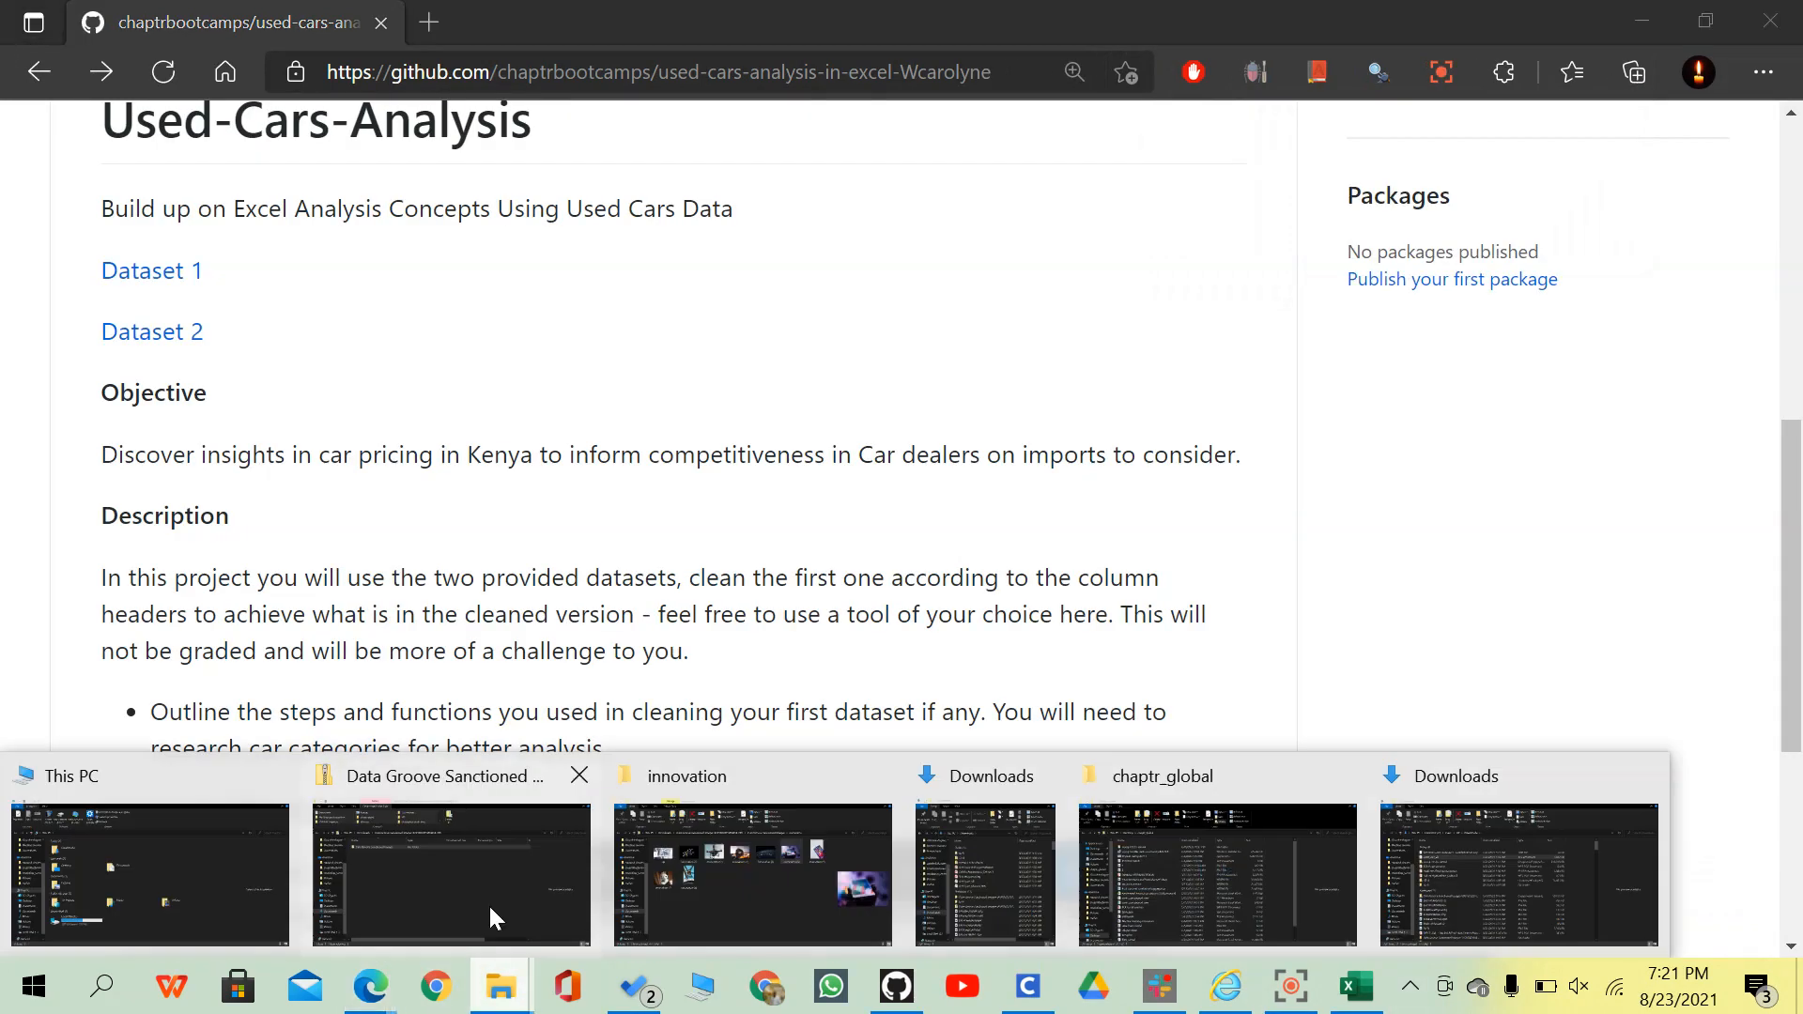
mouse_move(1297, 853)
left_click(1468, 845)
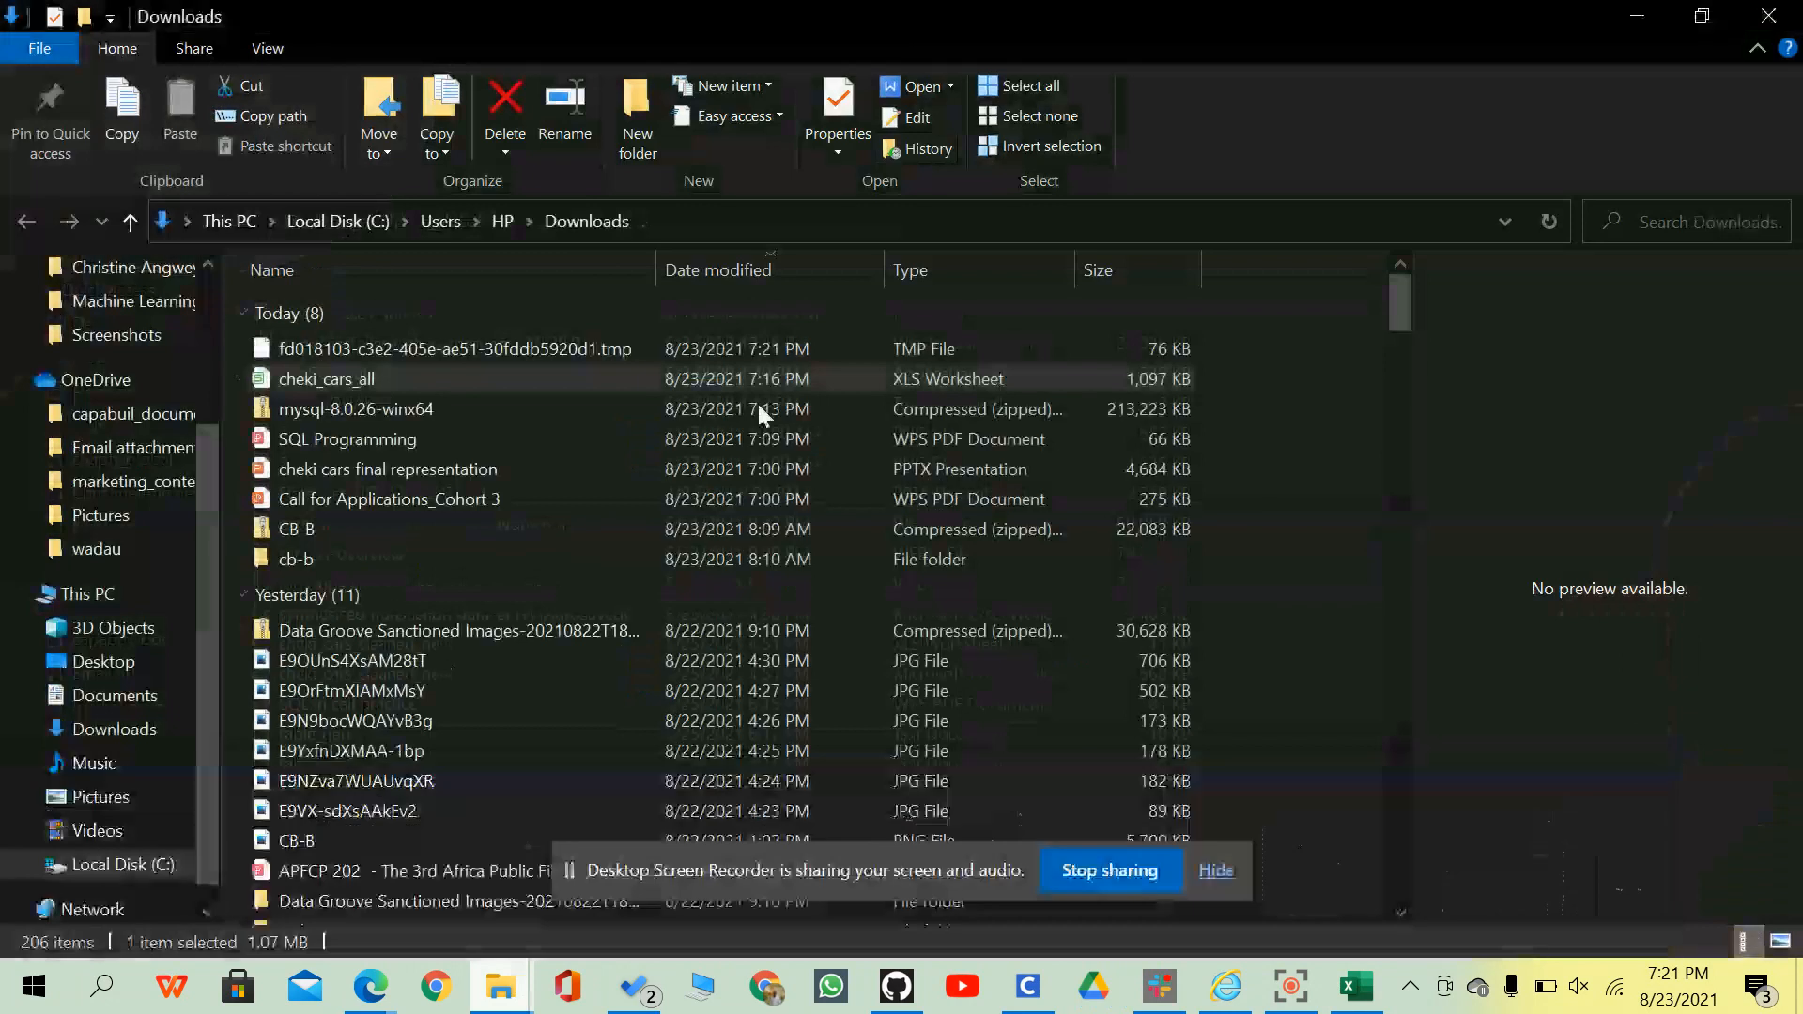
left_click(1549, 219)
left_click(423, 347)
right_click(423, 347)
mouse_move(587, 608)
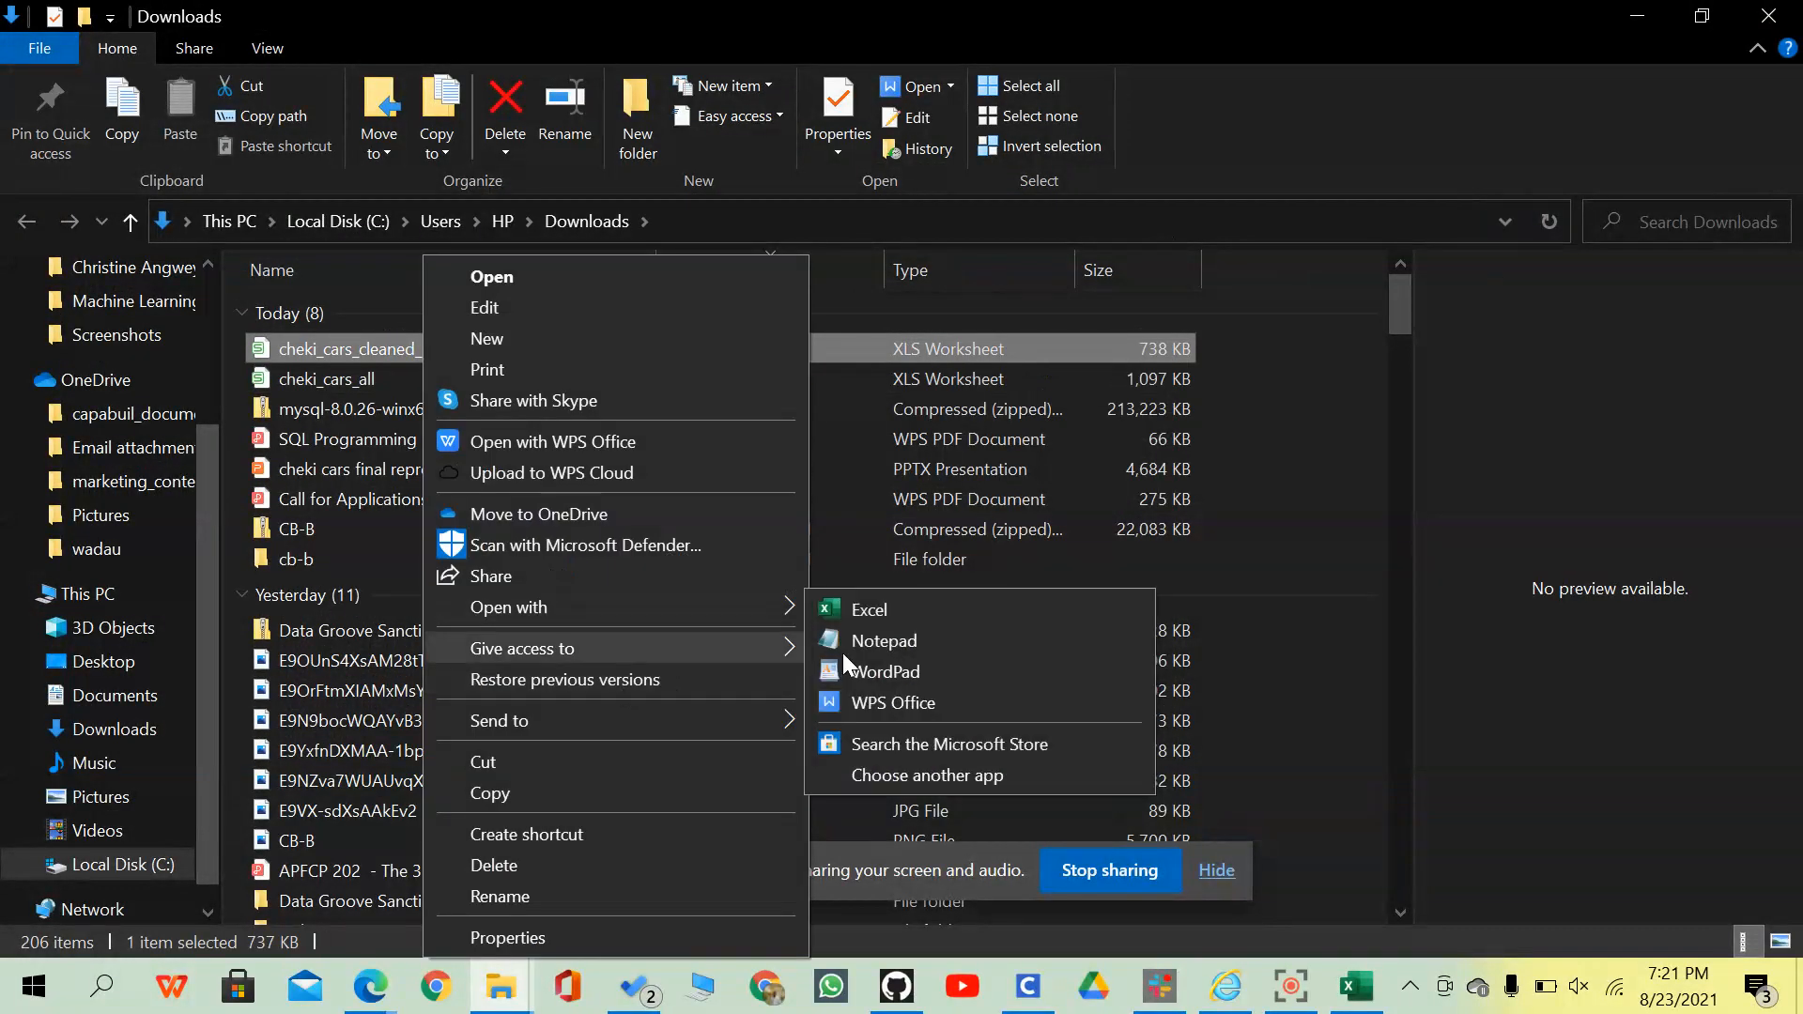
left_click(891, 606)
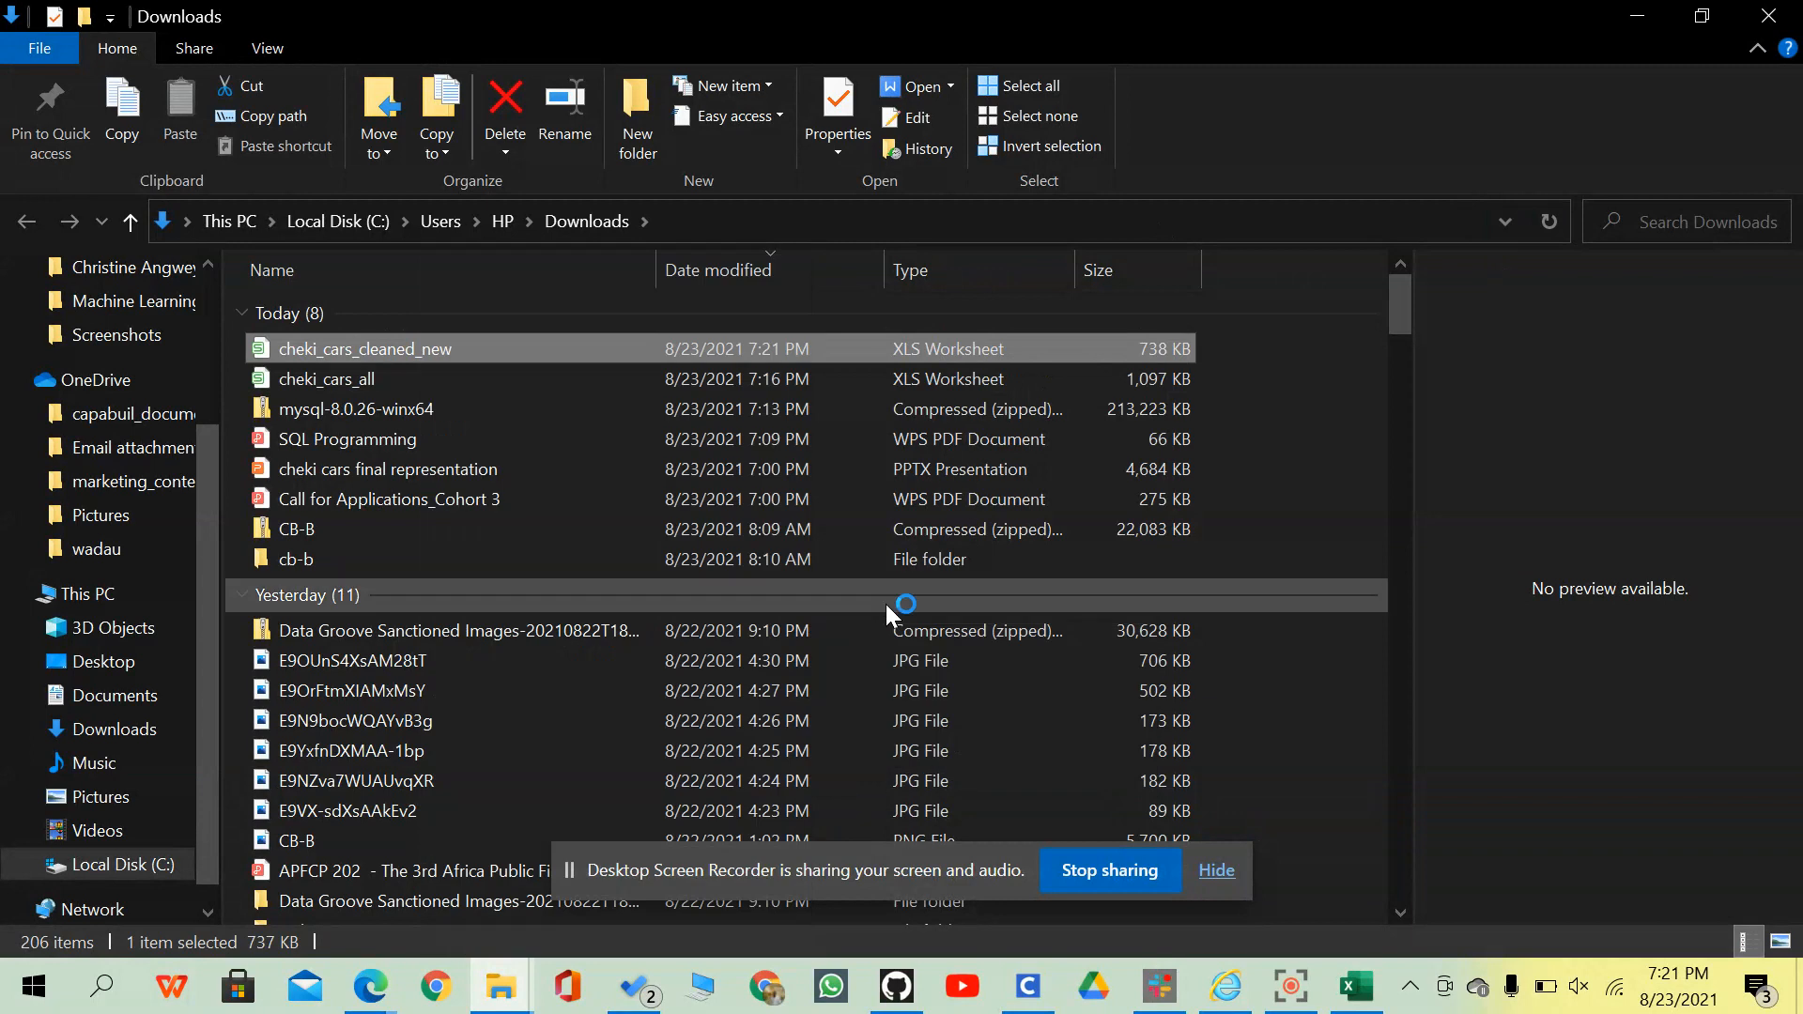
left_click(1637, 16)
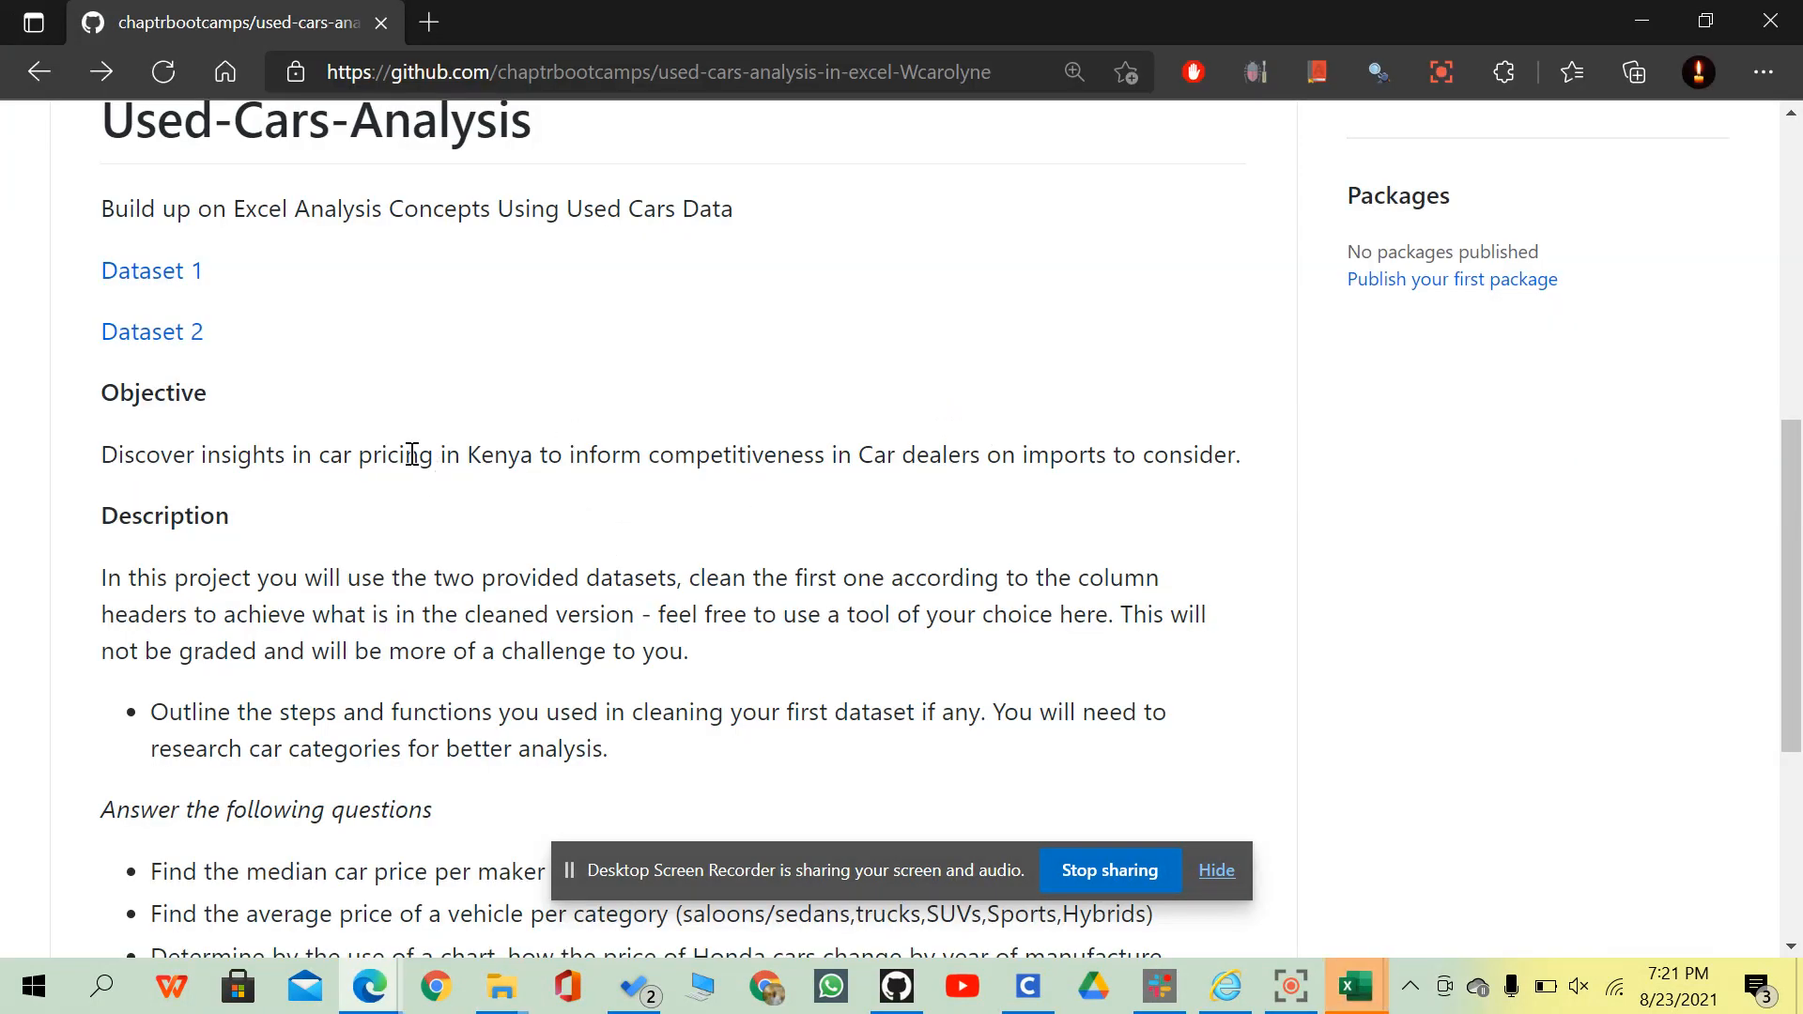
Read the project brief on GitHub and examine the first record's make and details in the cheki_cars_all workbook in Excel.
scroll(411, 456, "down", 1)
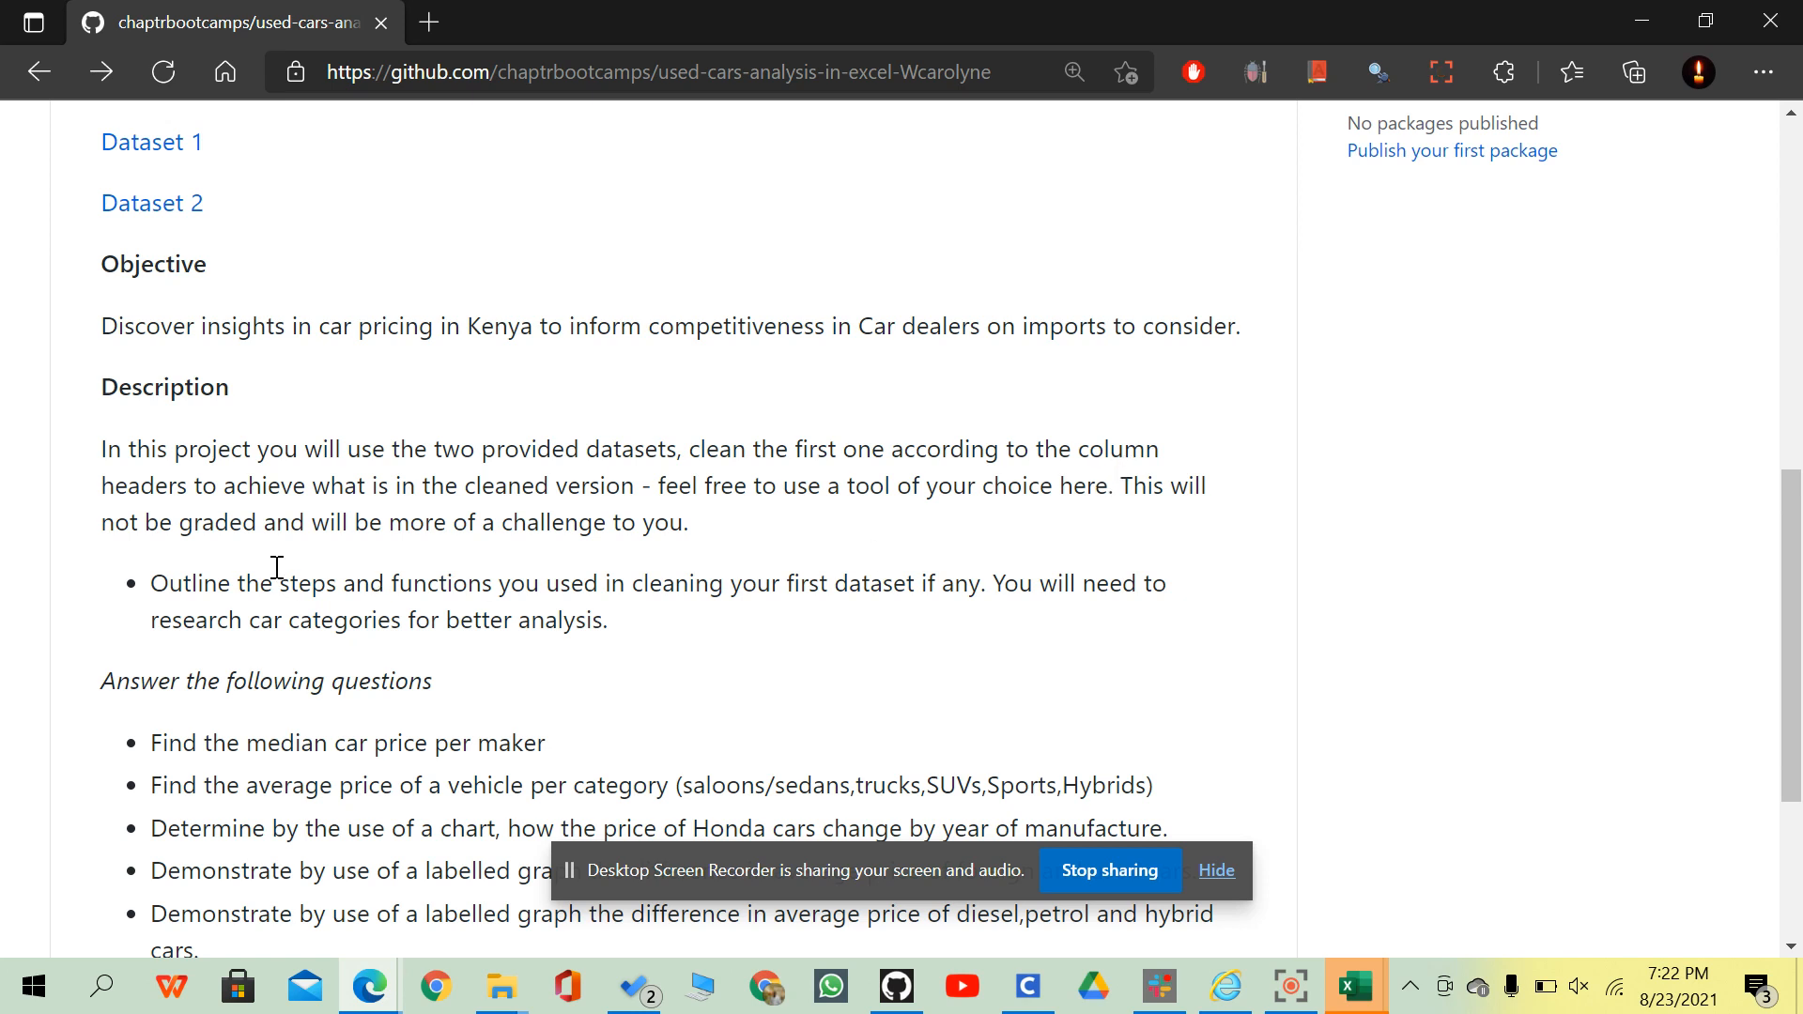
scroll(277, 568, "down", 1)
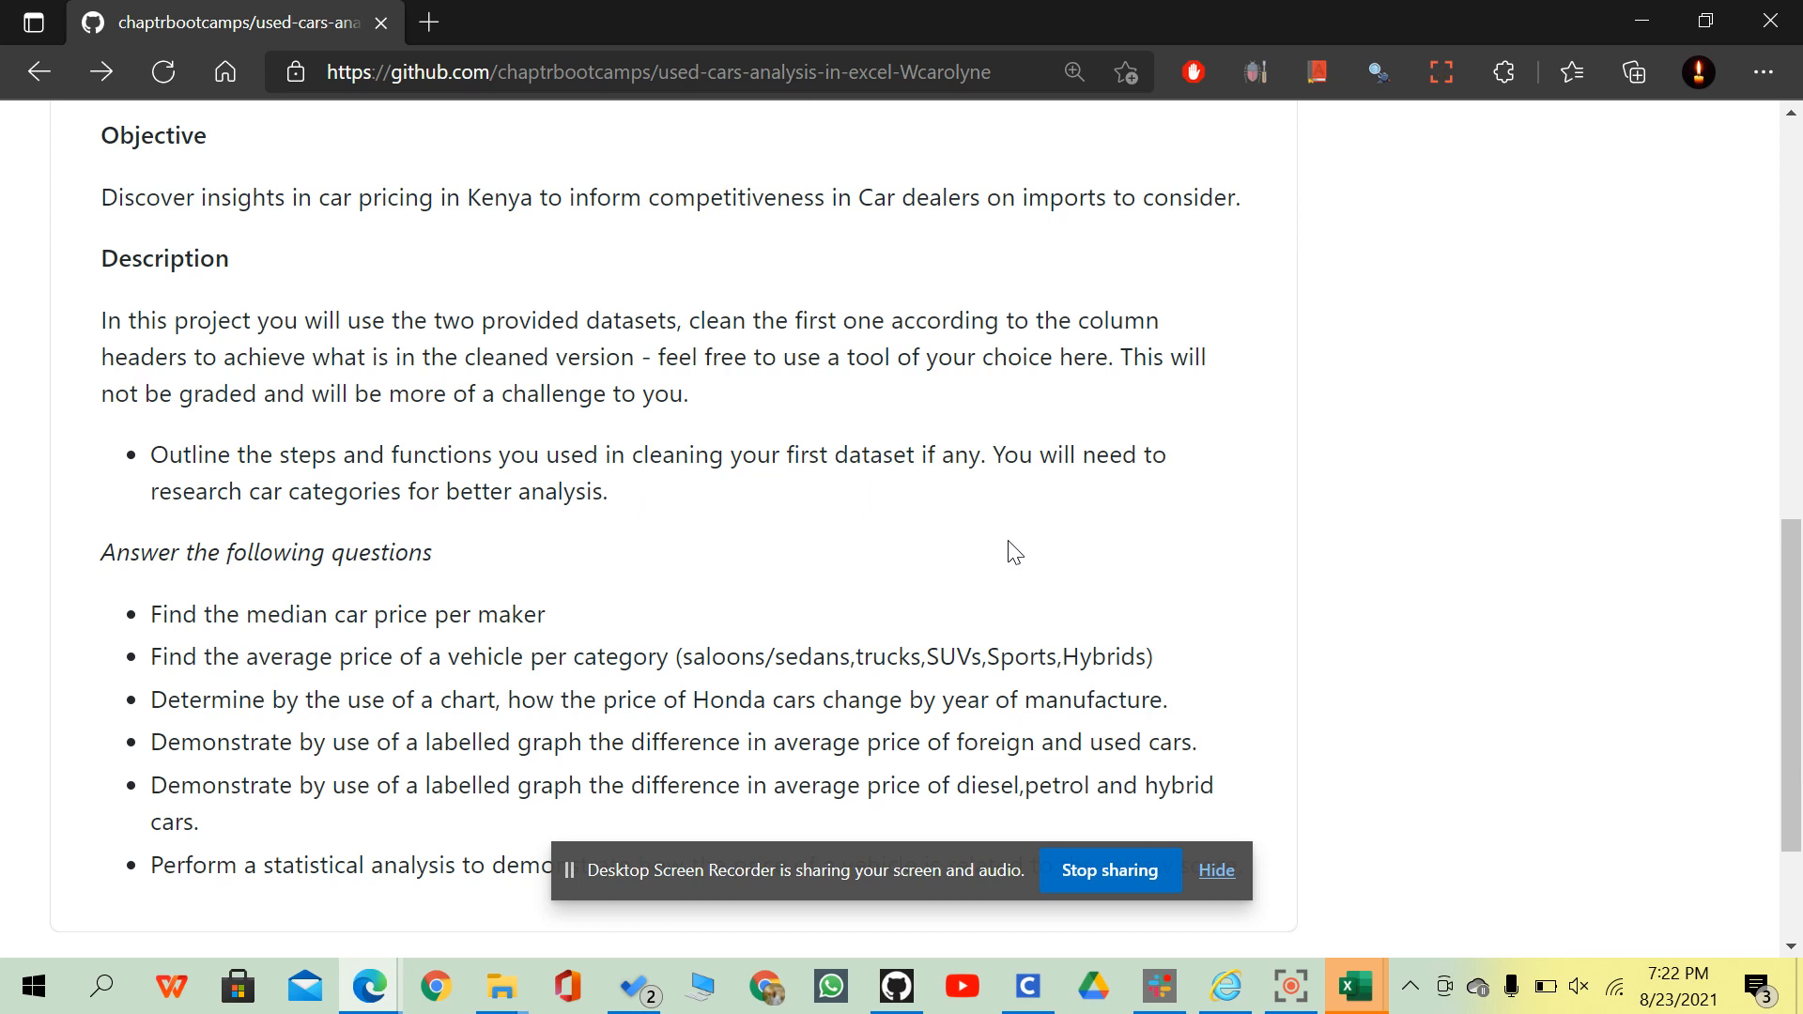
left_click(1353, 997)
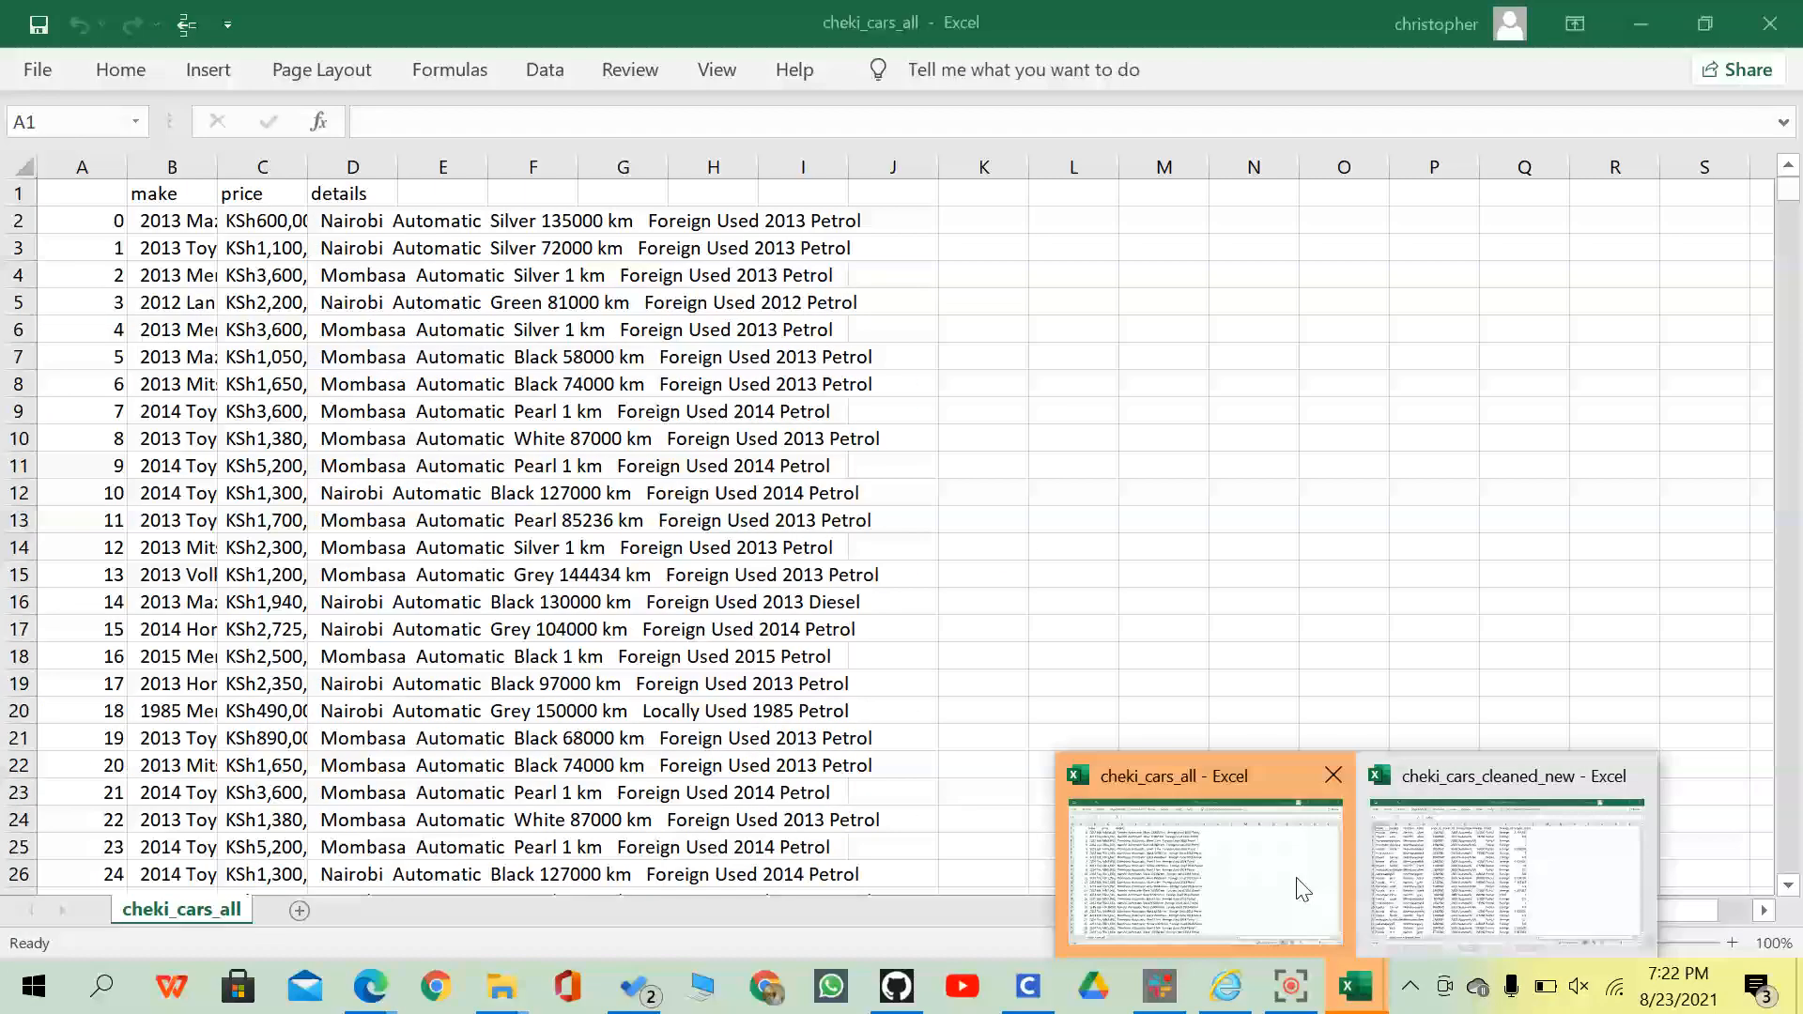
left_click(1295, 882)
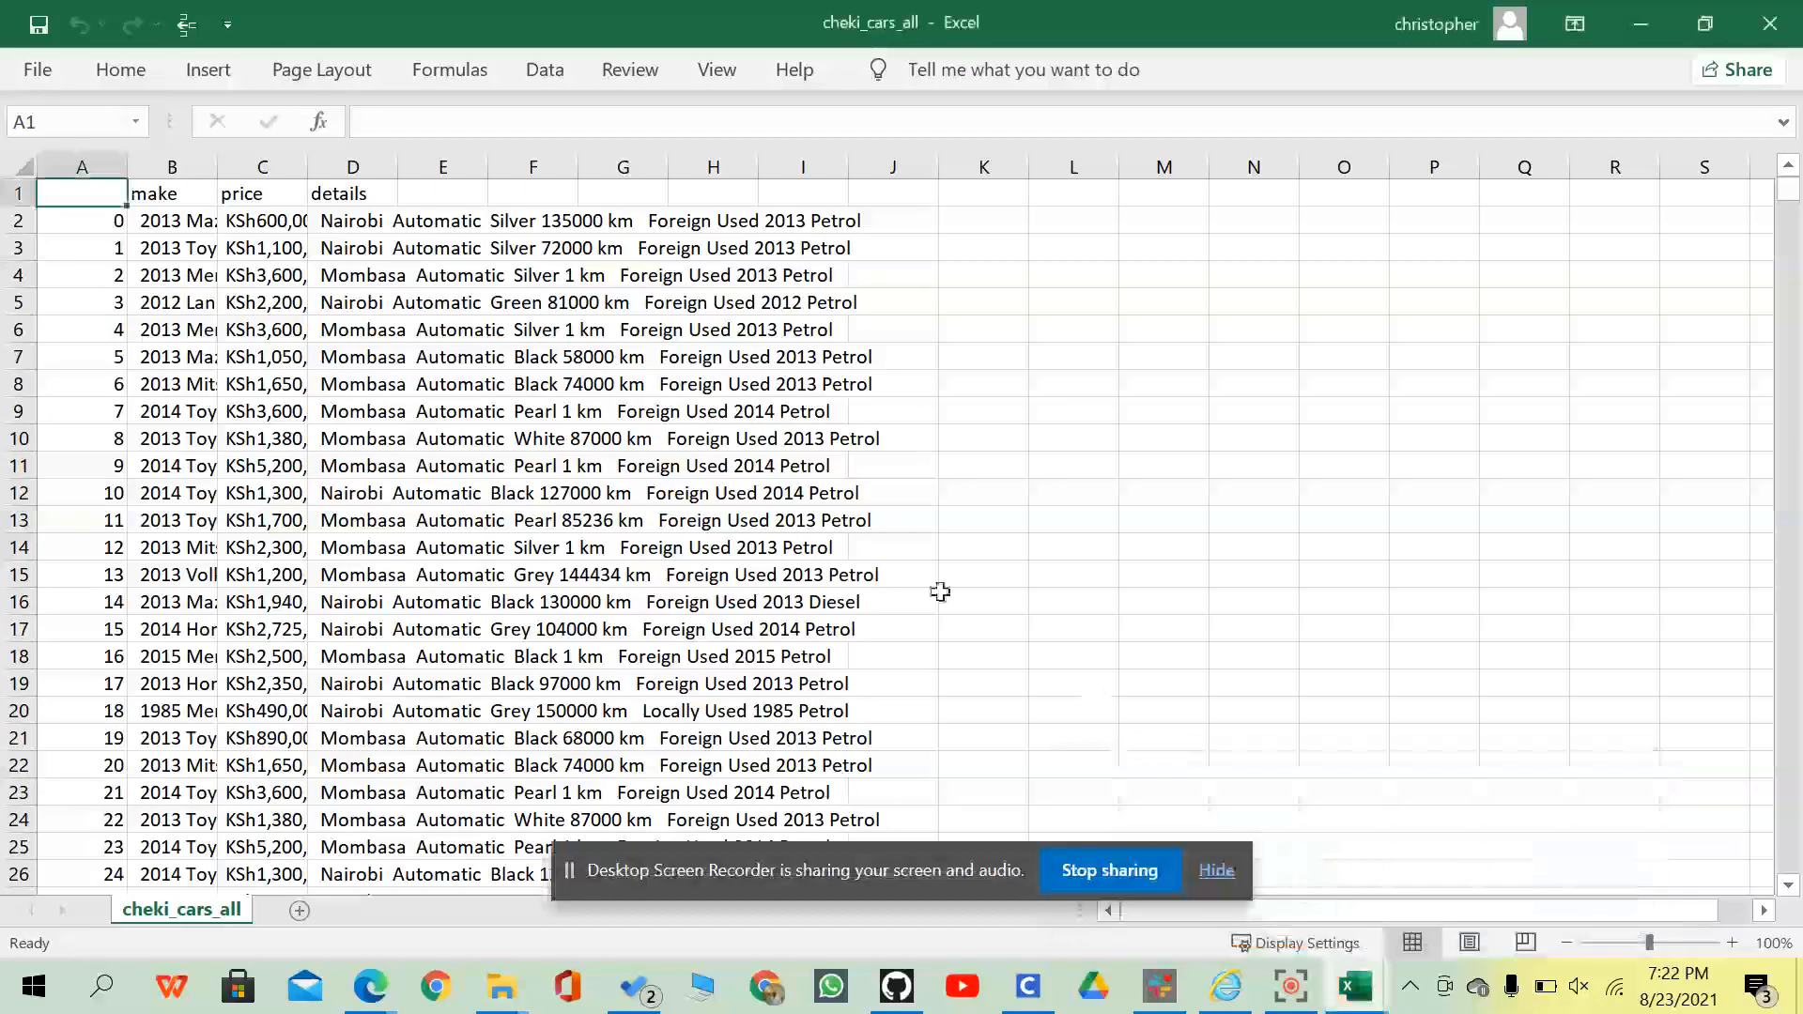
left_click(183, 225)
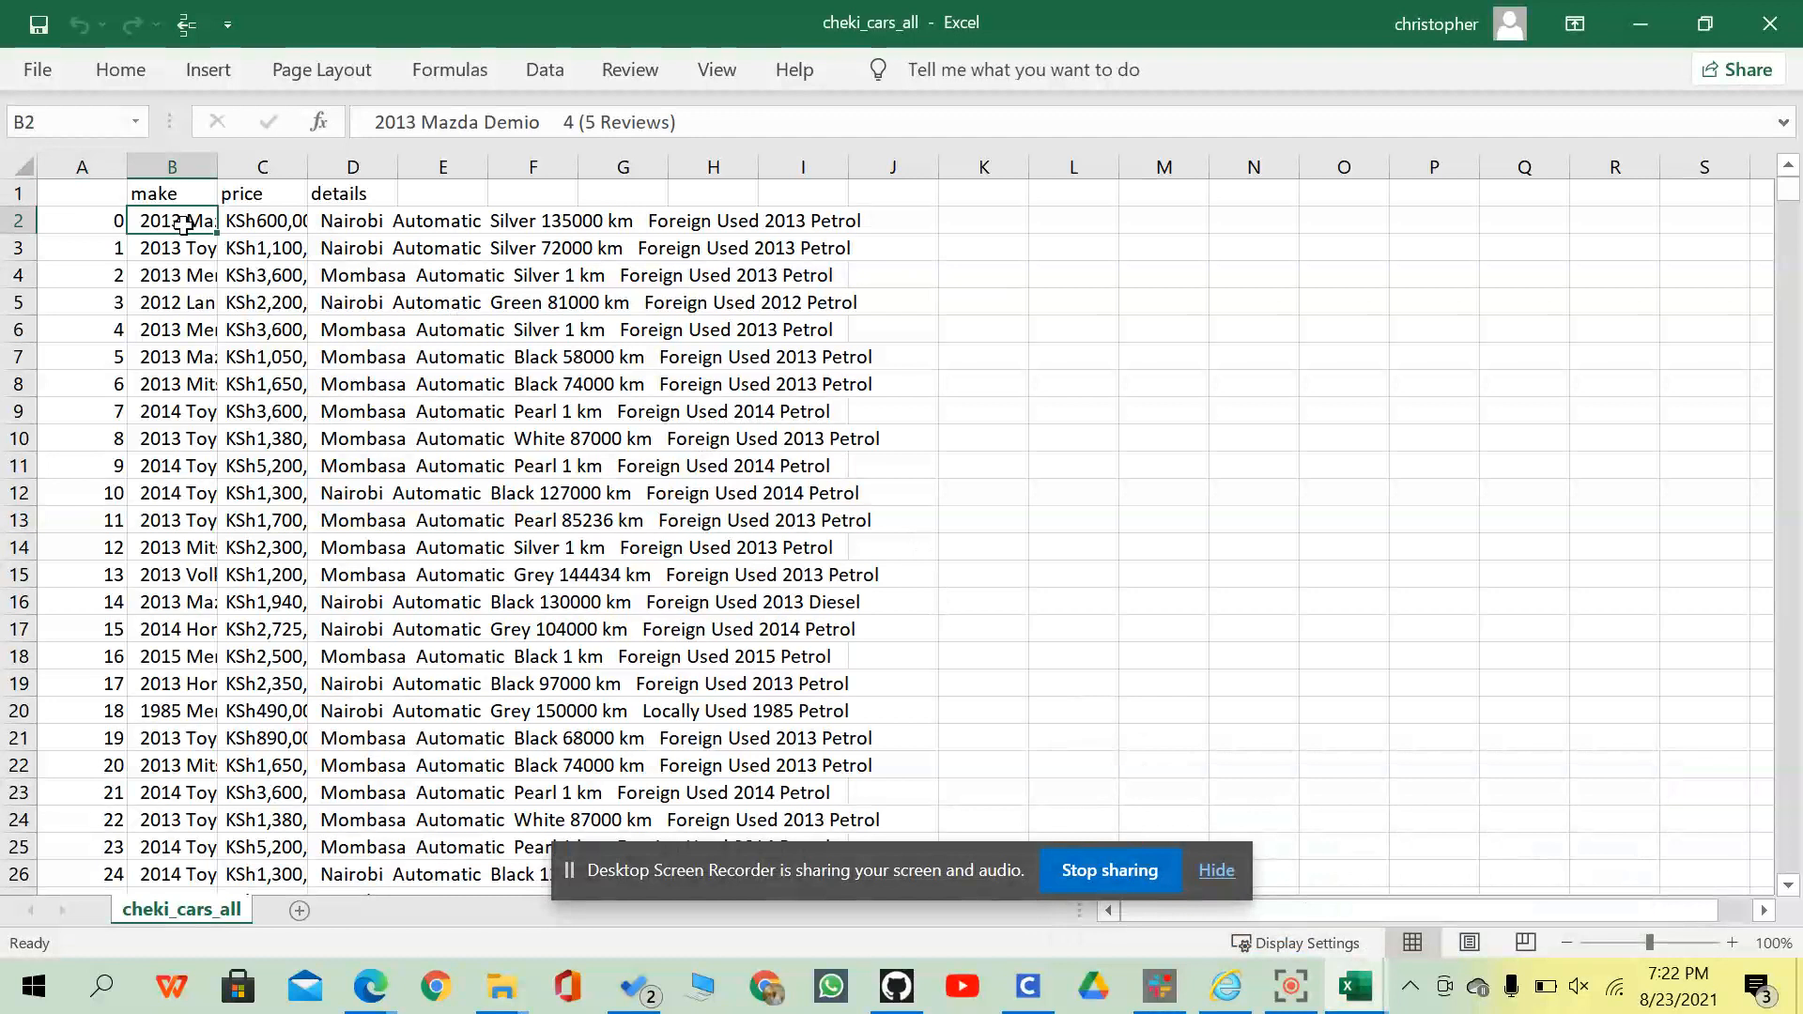
left_click(364, 219)
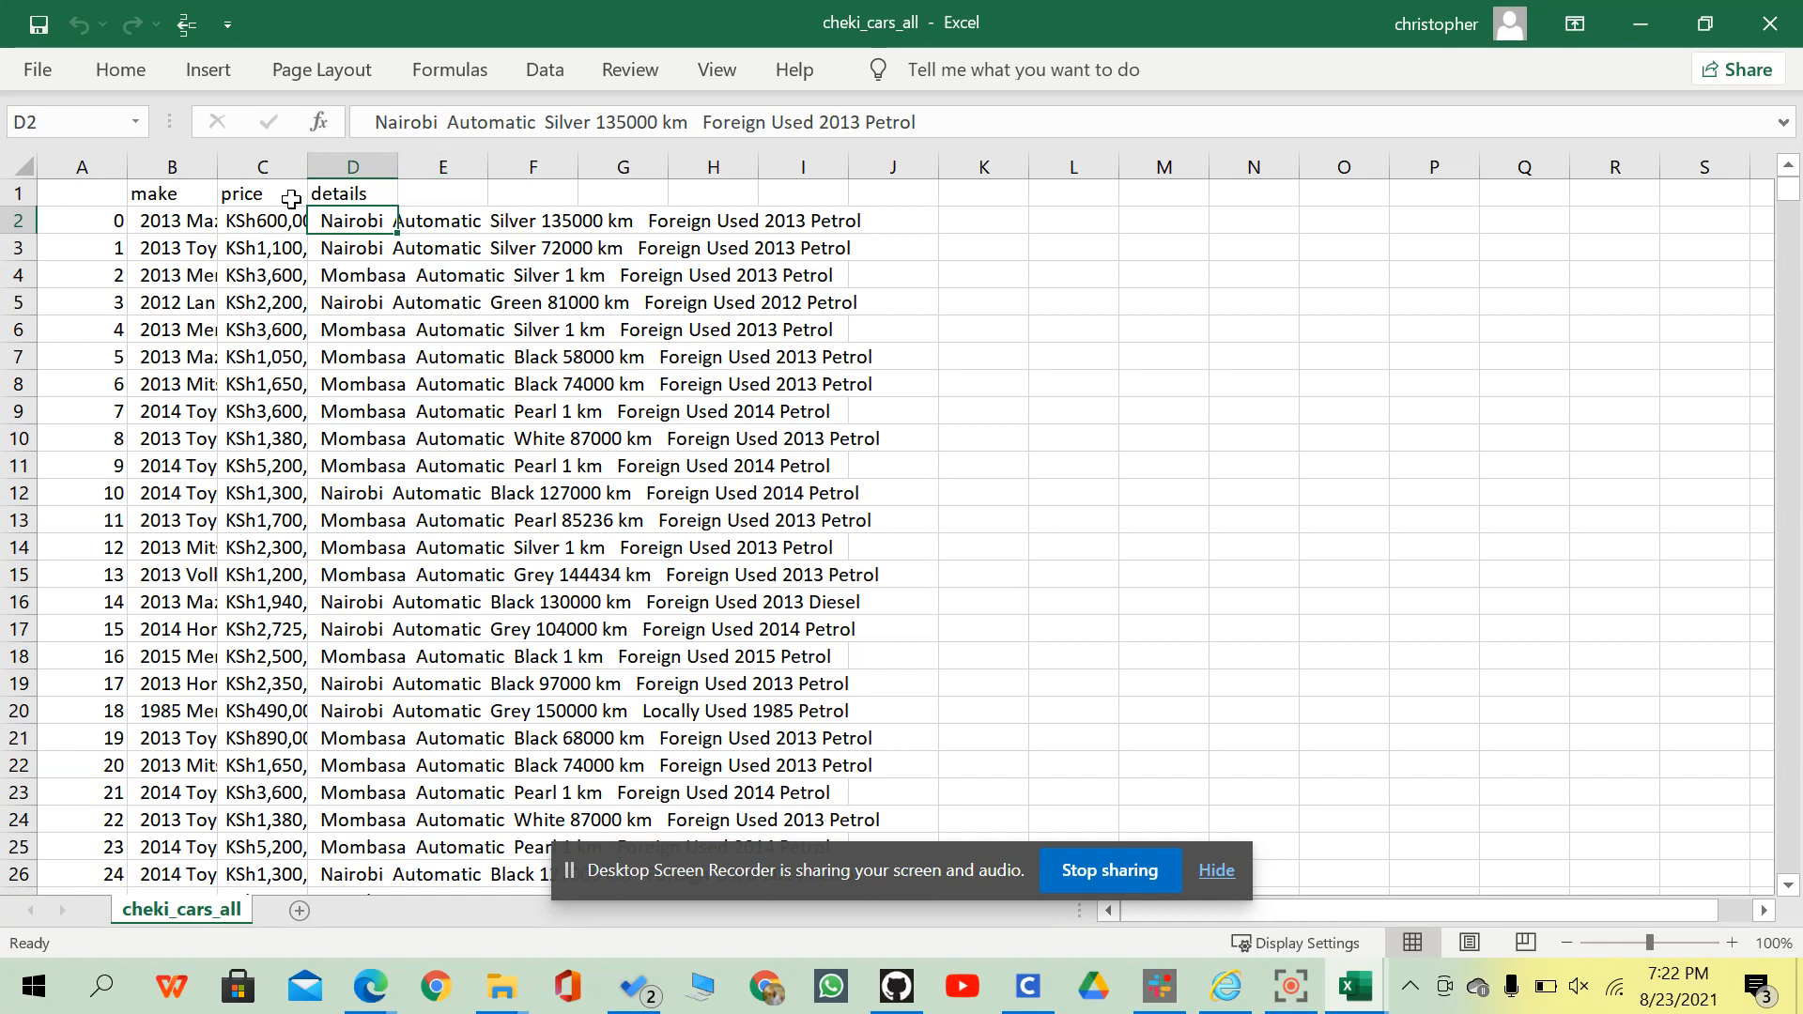
left_click(586, 120)
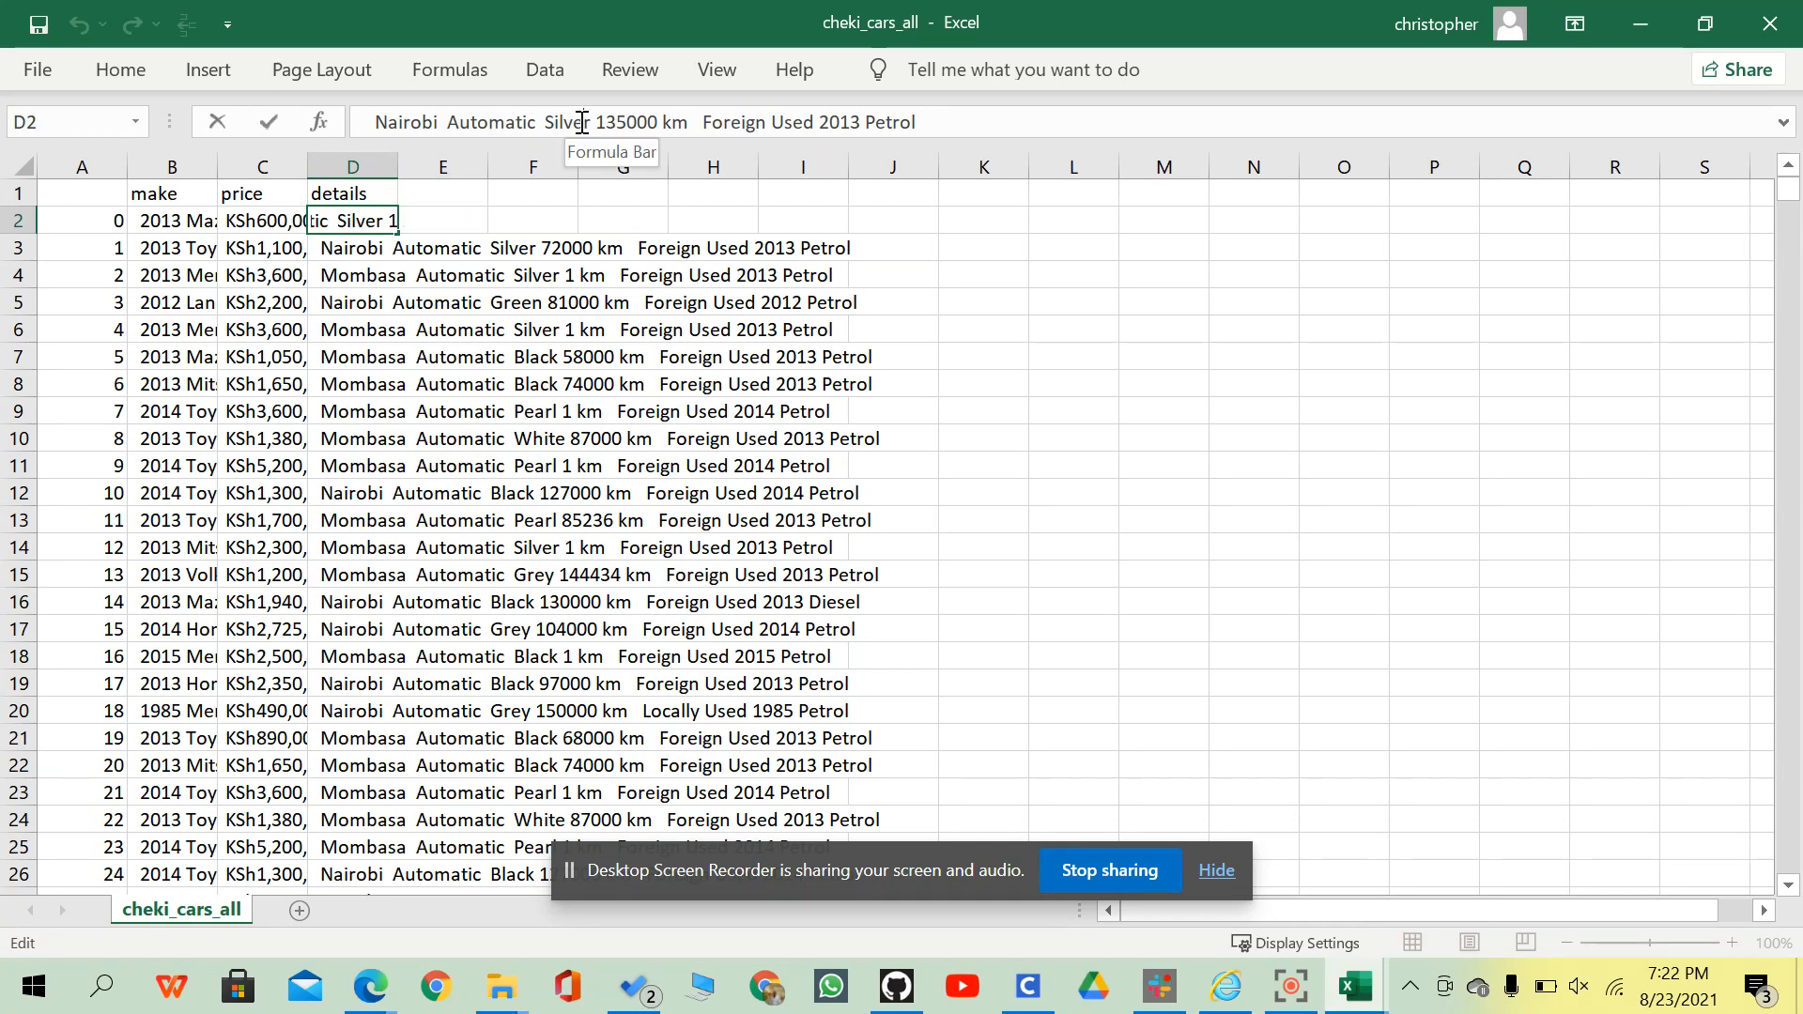
left_click(617, 113)
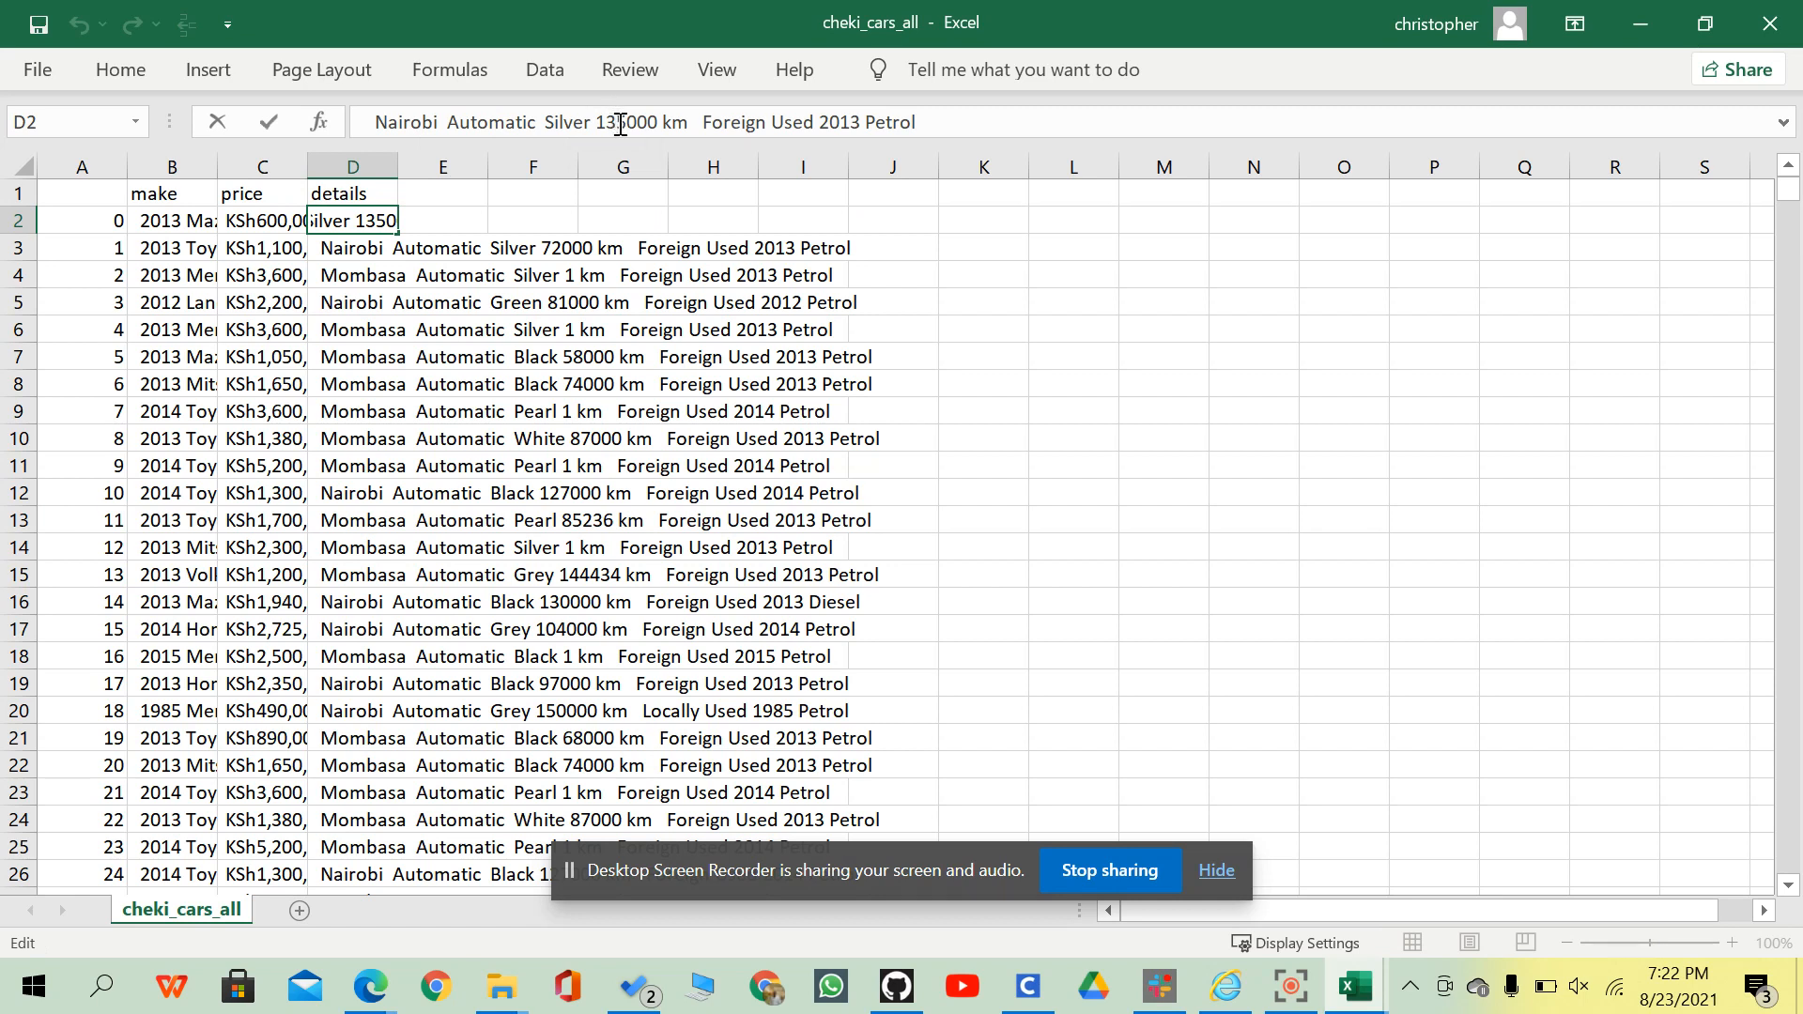
left_click(754, 124)
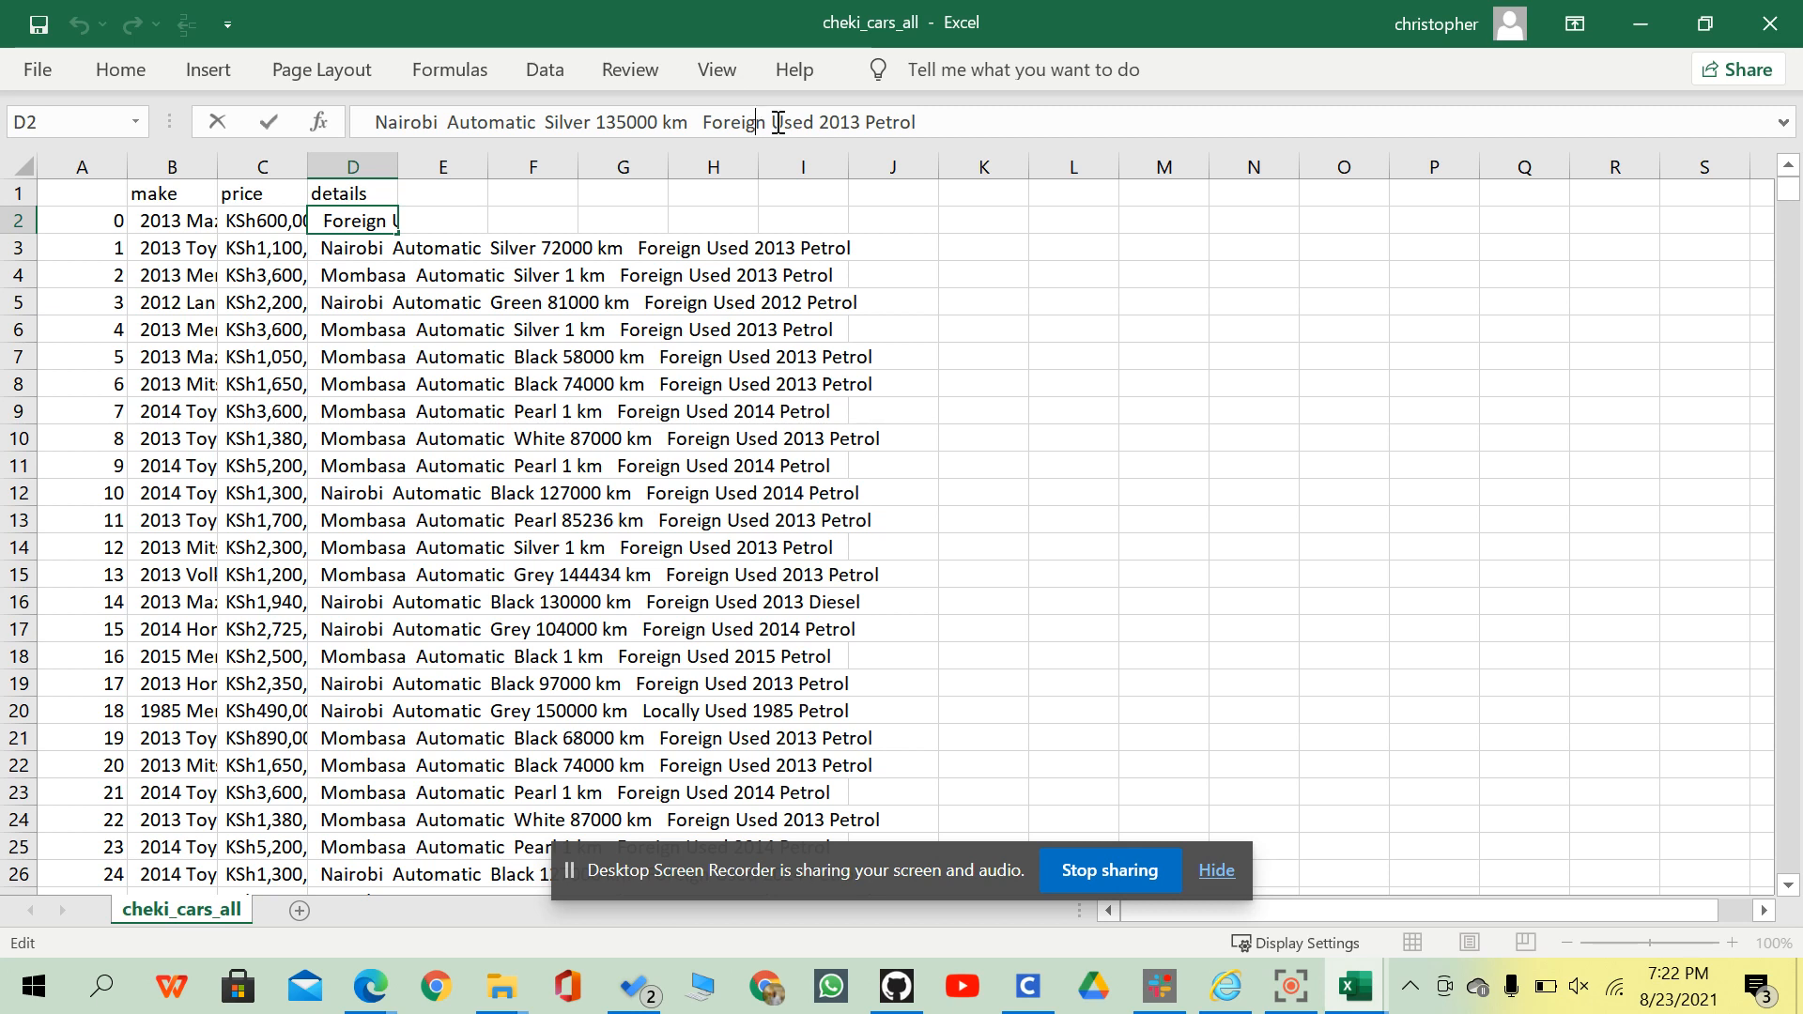
left_click(827, 123)
left_click(1638, 16)
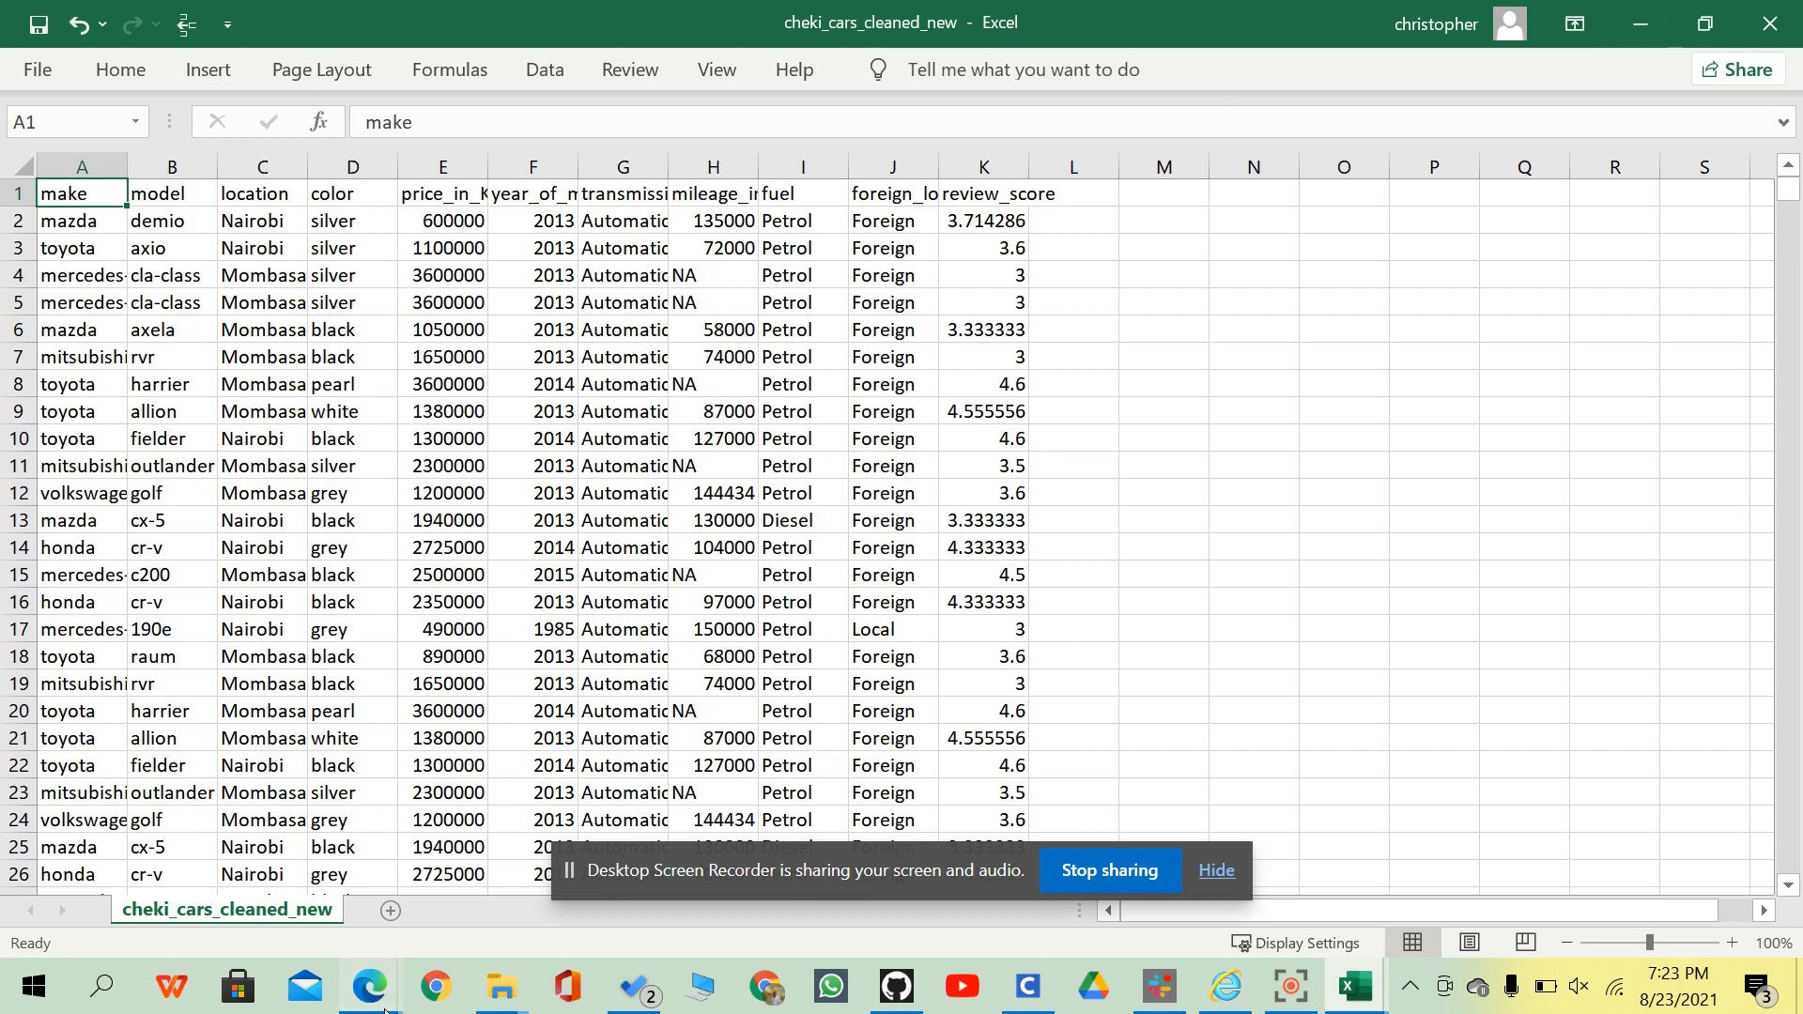
Return to the GitHub project page in the browser and read the list of analysis questions.
mouse_move(390, 1008)
left_click(1596, 901)
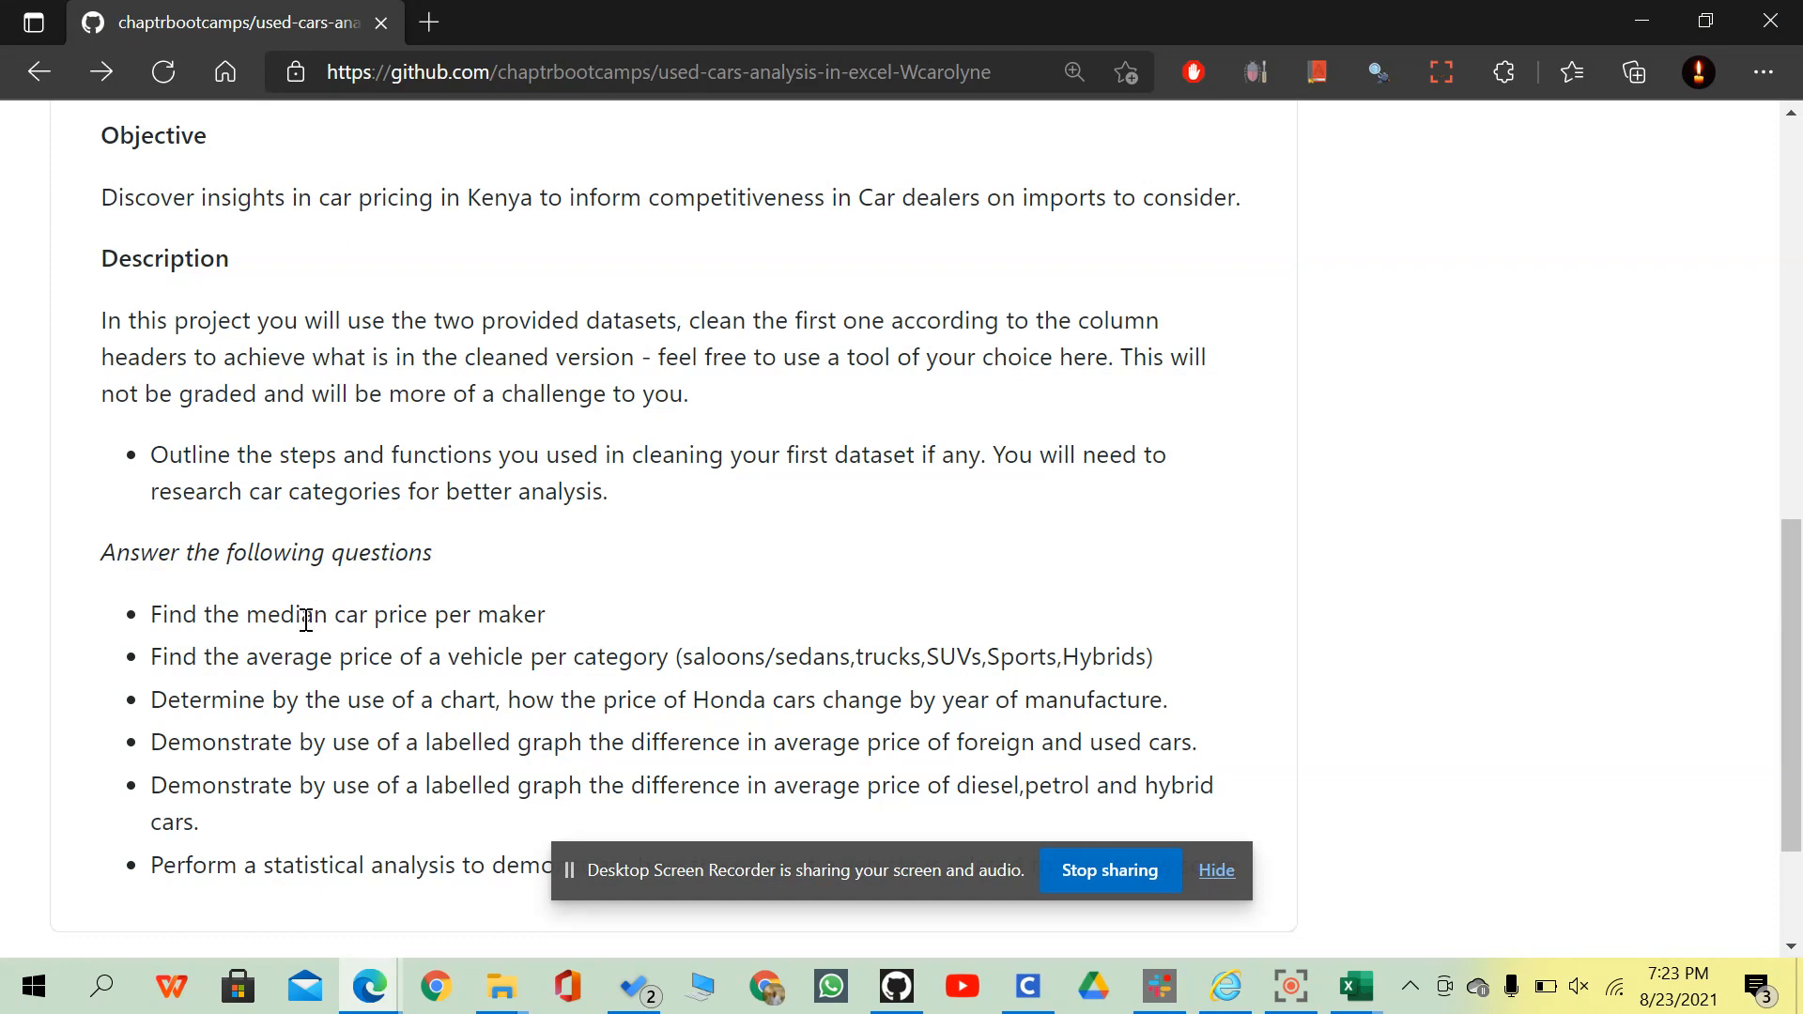
scroll(306, 620, "down", 2)
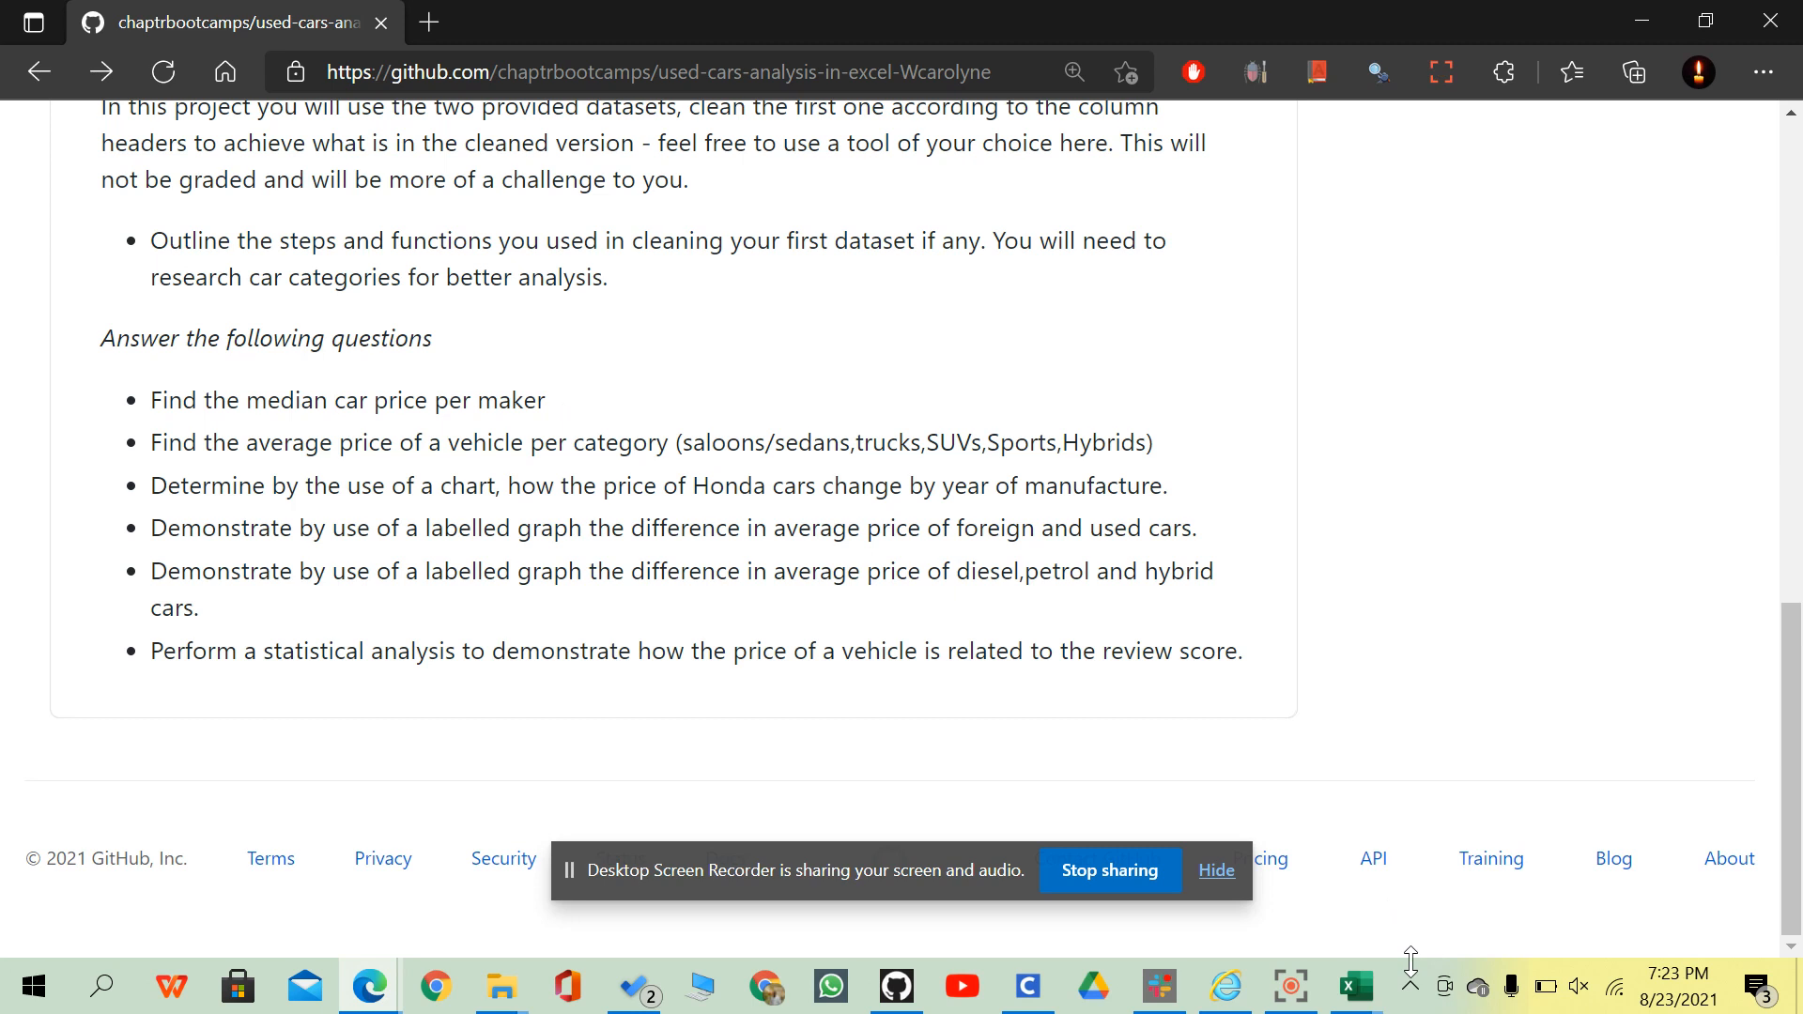
Switch to the cheki_cars_cleaned_new workbook in Excel and autofit the widths of columns A to K.
mouse_move(1348, 986)
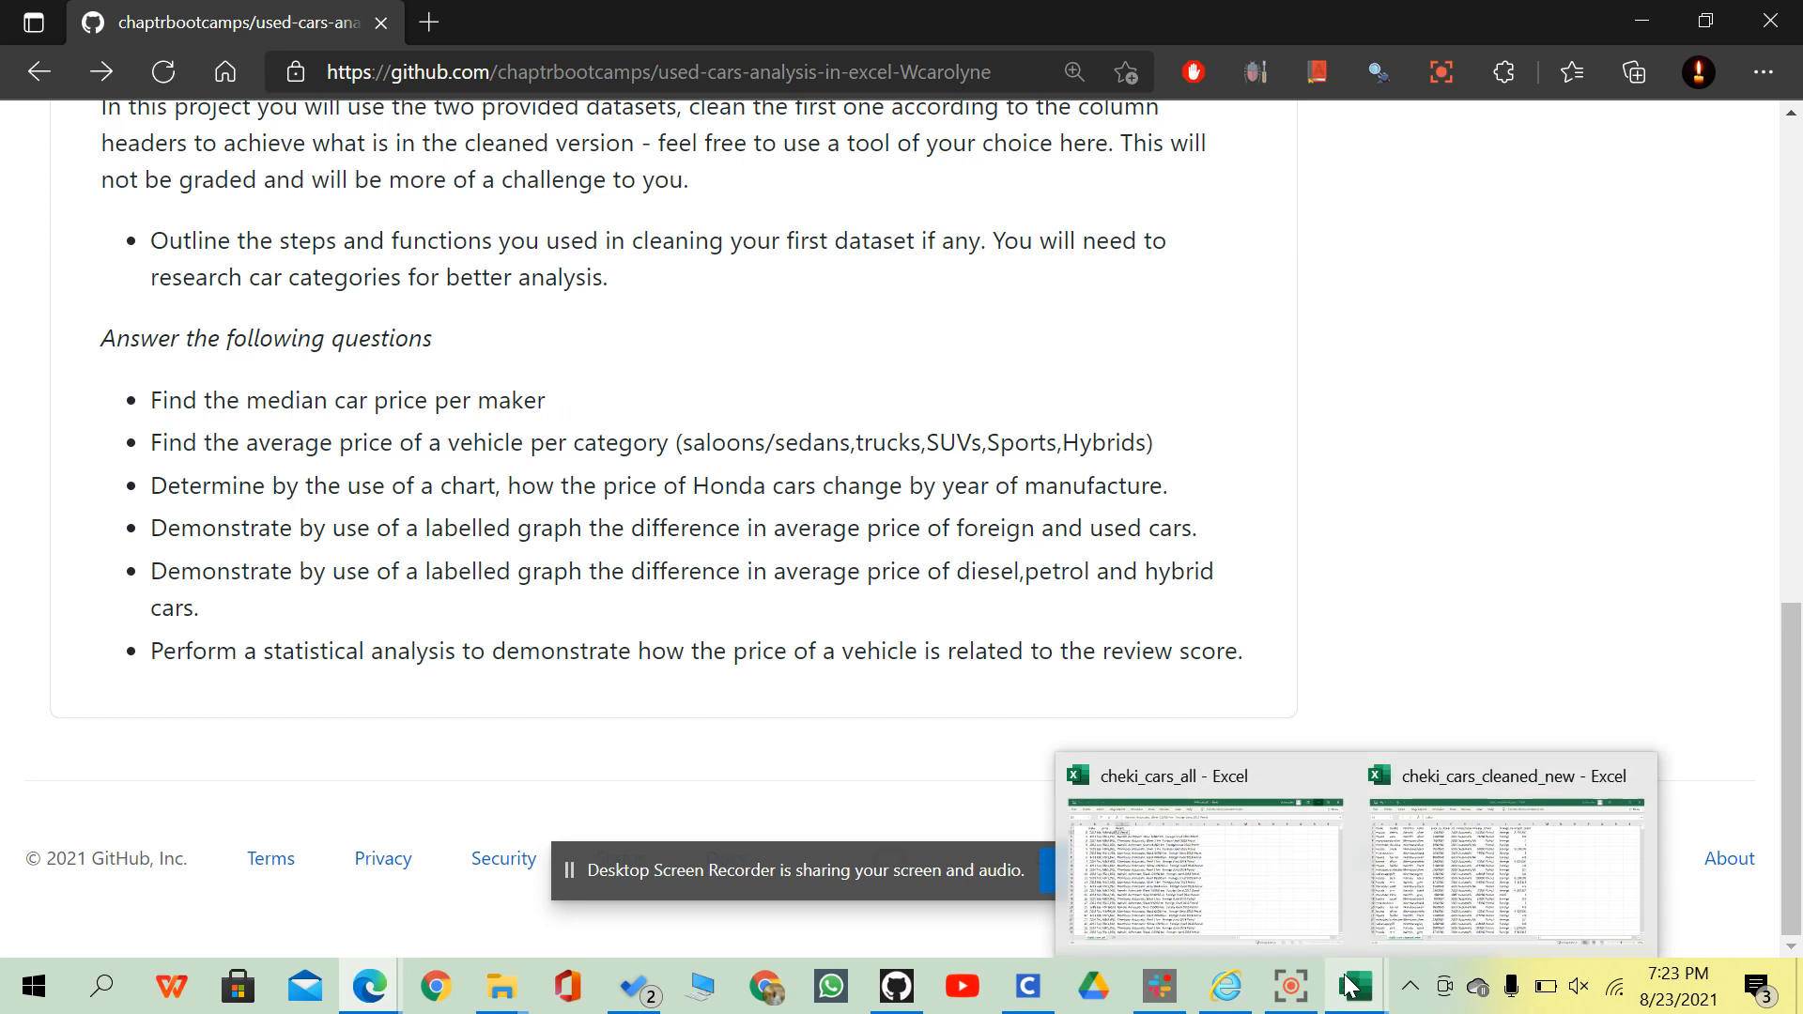
left_click(1431, 888)
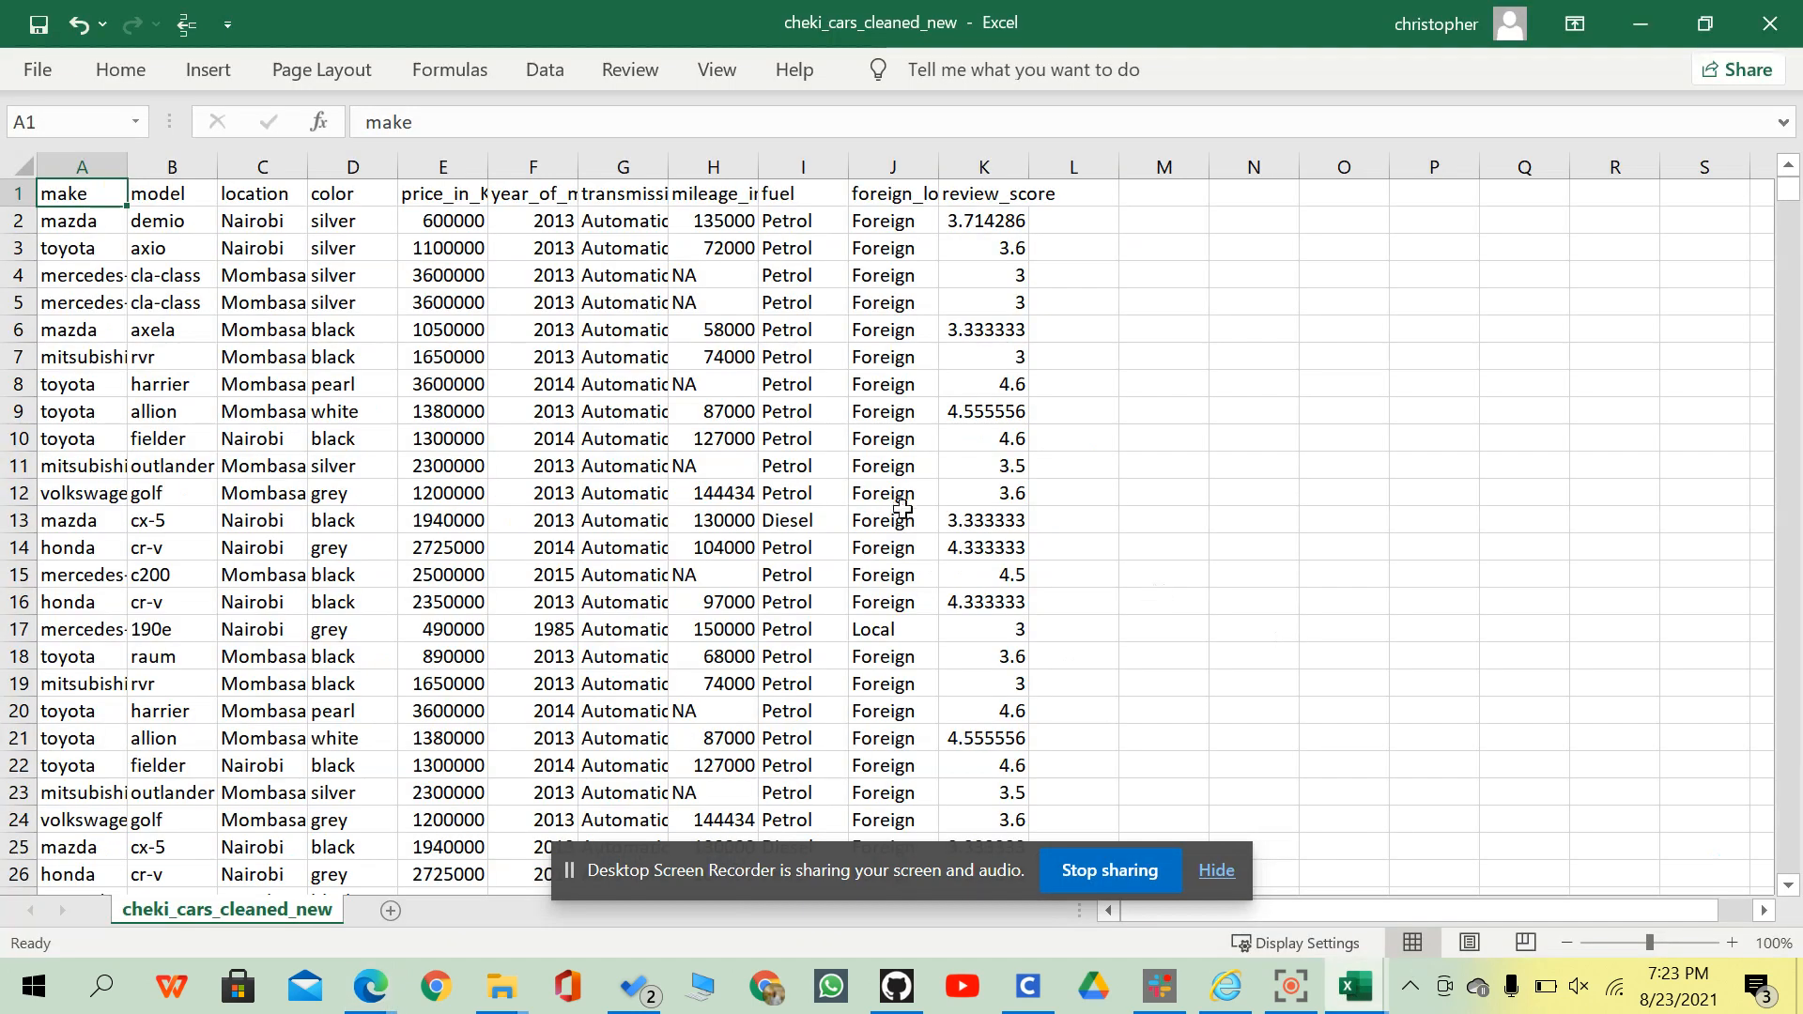
left_click(1215, 864)
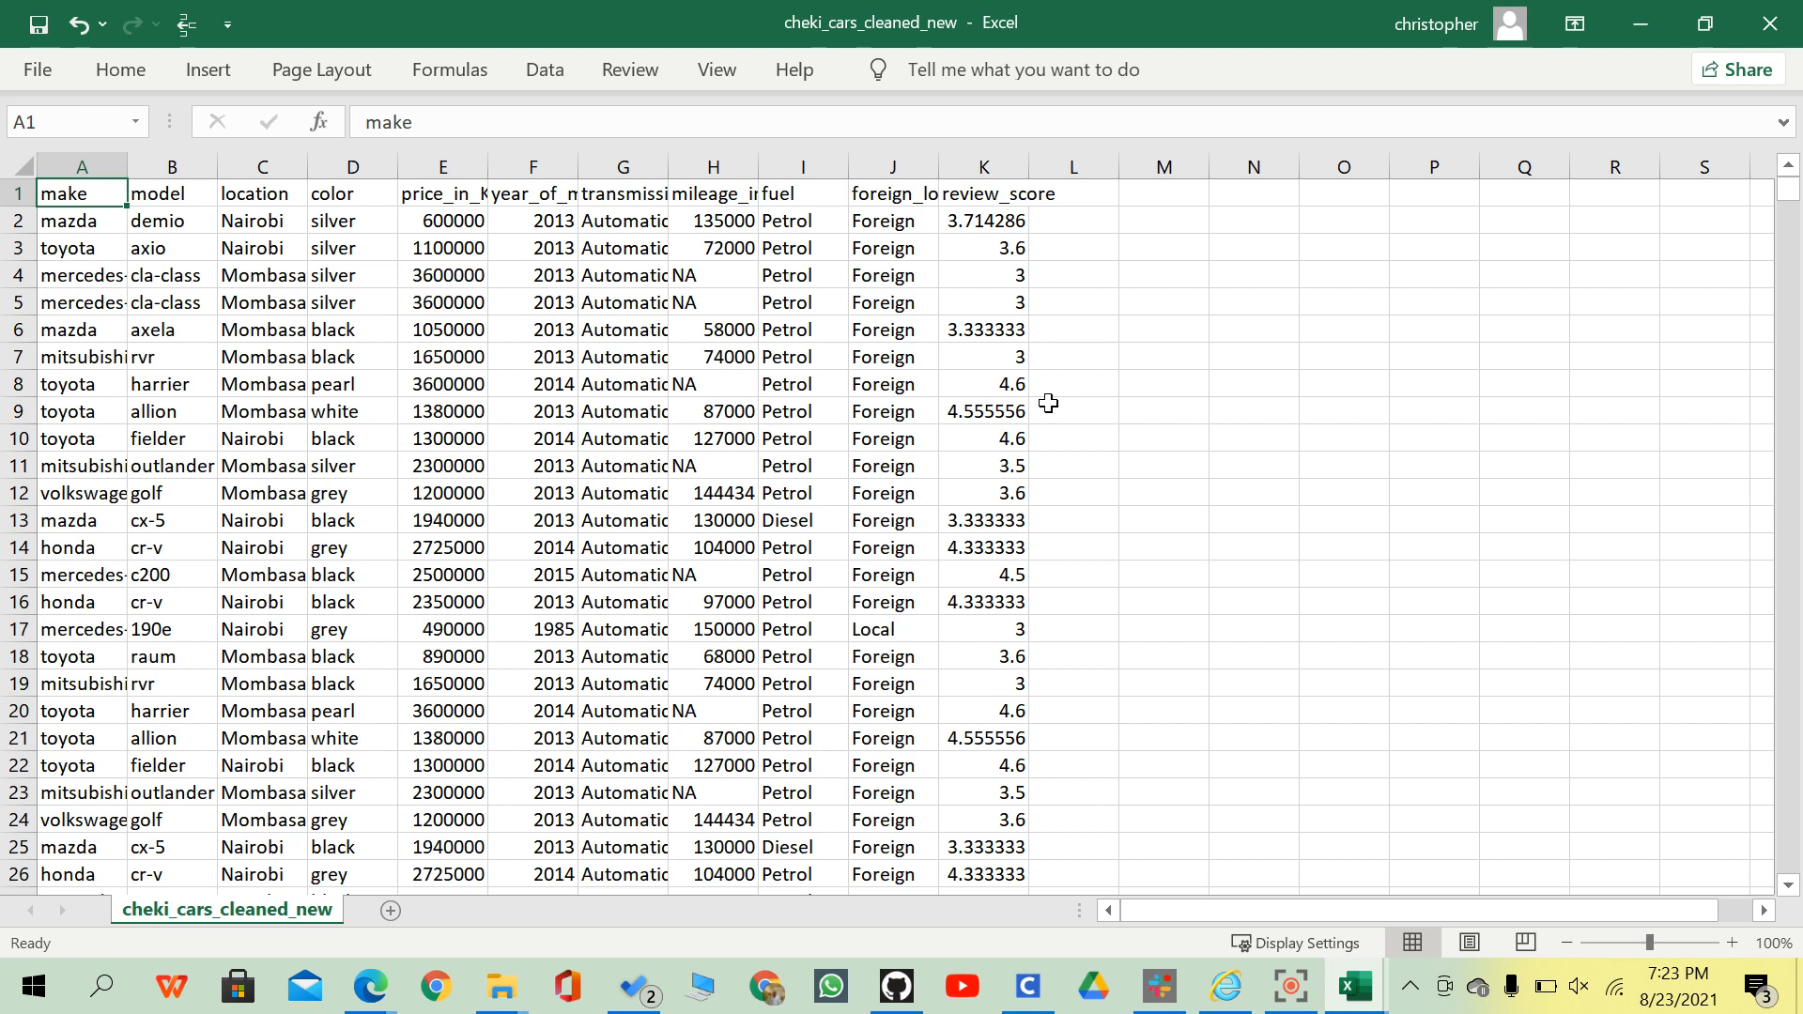
left_click(109, 164)
left_click_drag(108, 164, 1032, 167)
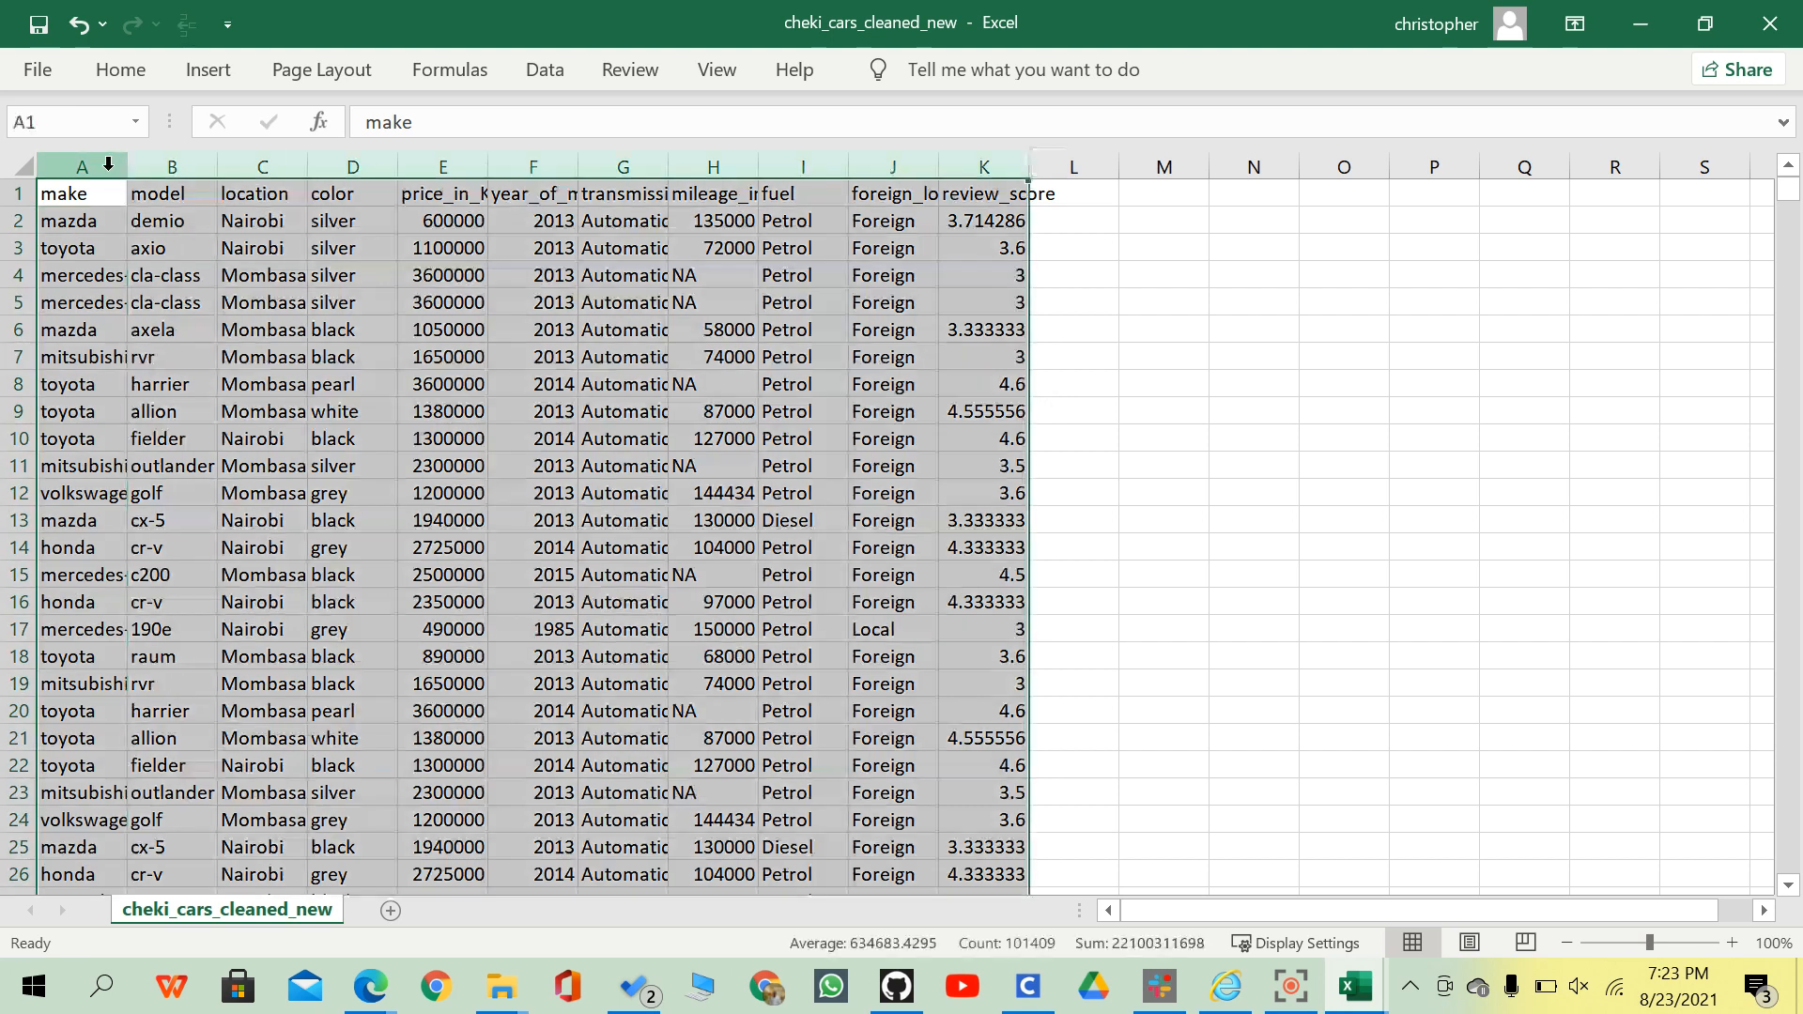
double_click(1027, 168)
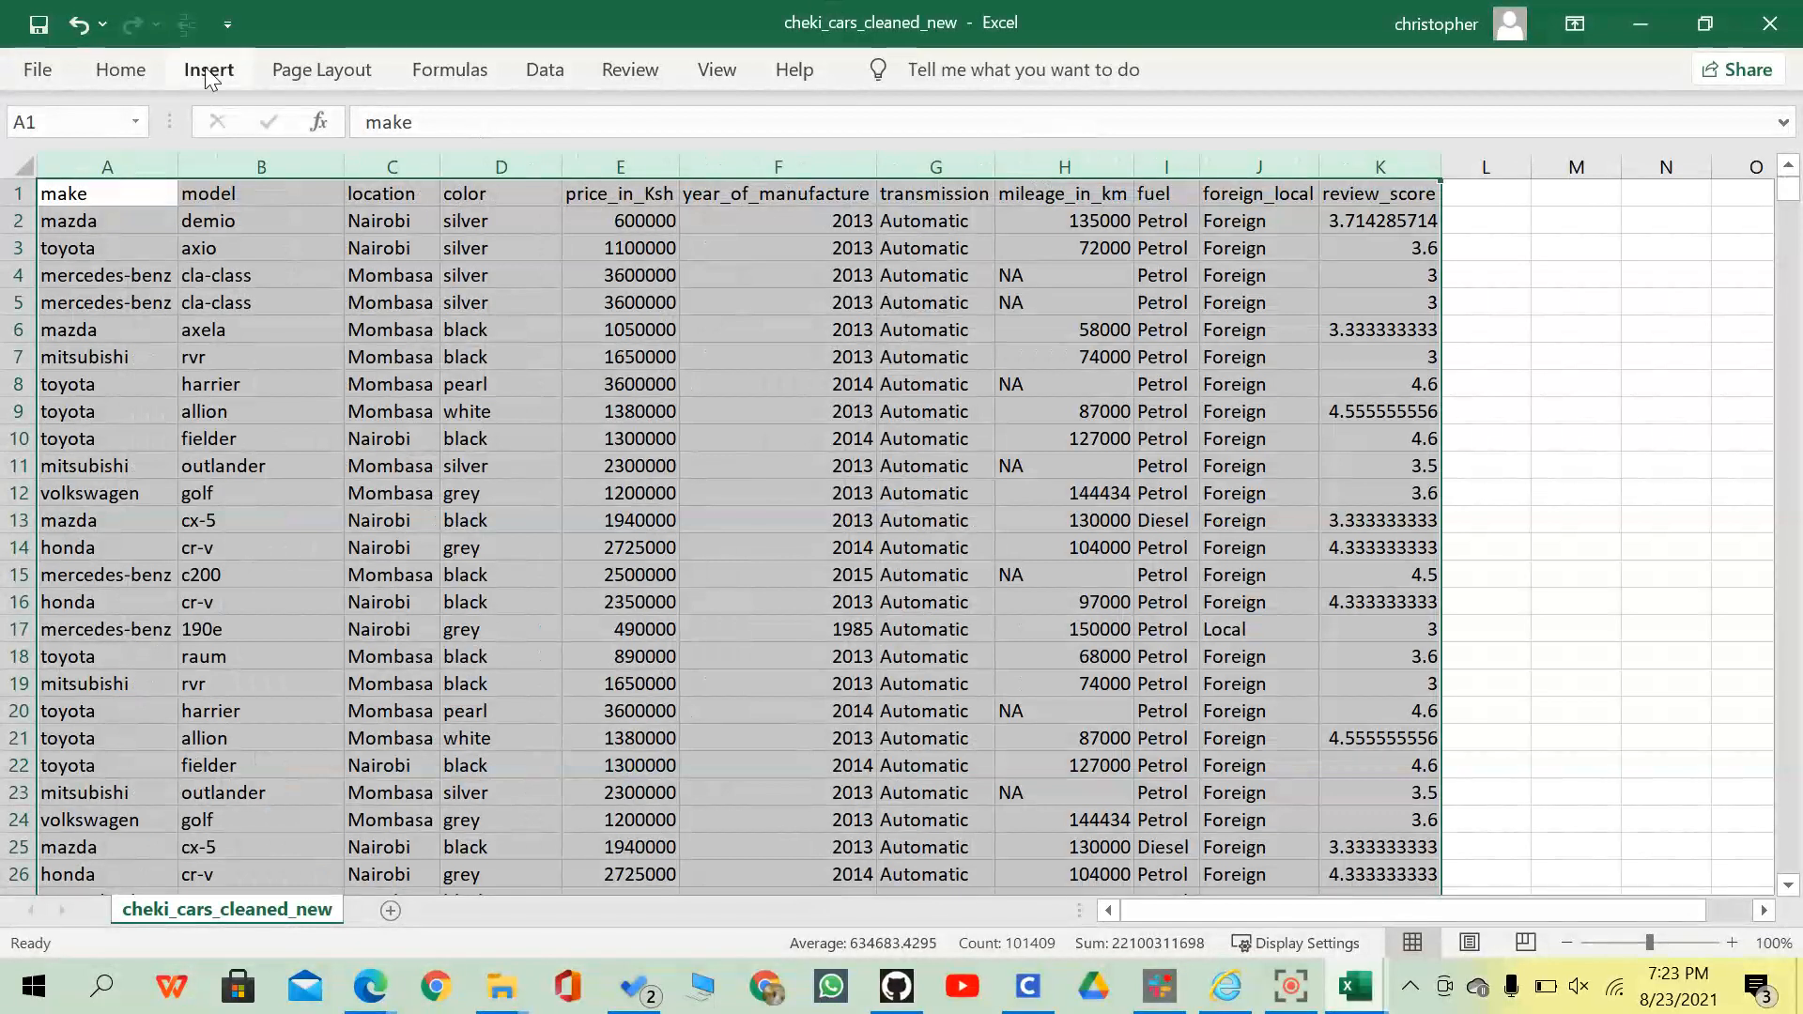
Format the header row A1:K1 with a yellow fill and bold text.
left_click(139, 71)
key("ctrl+F1")
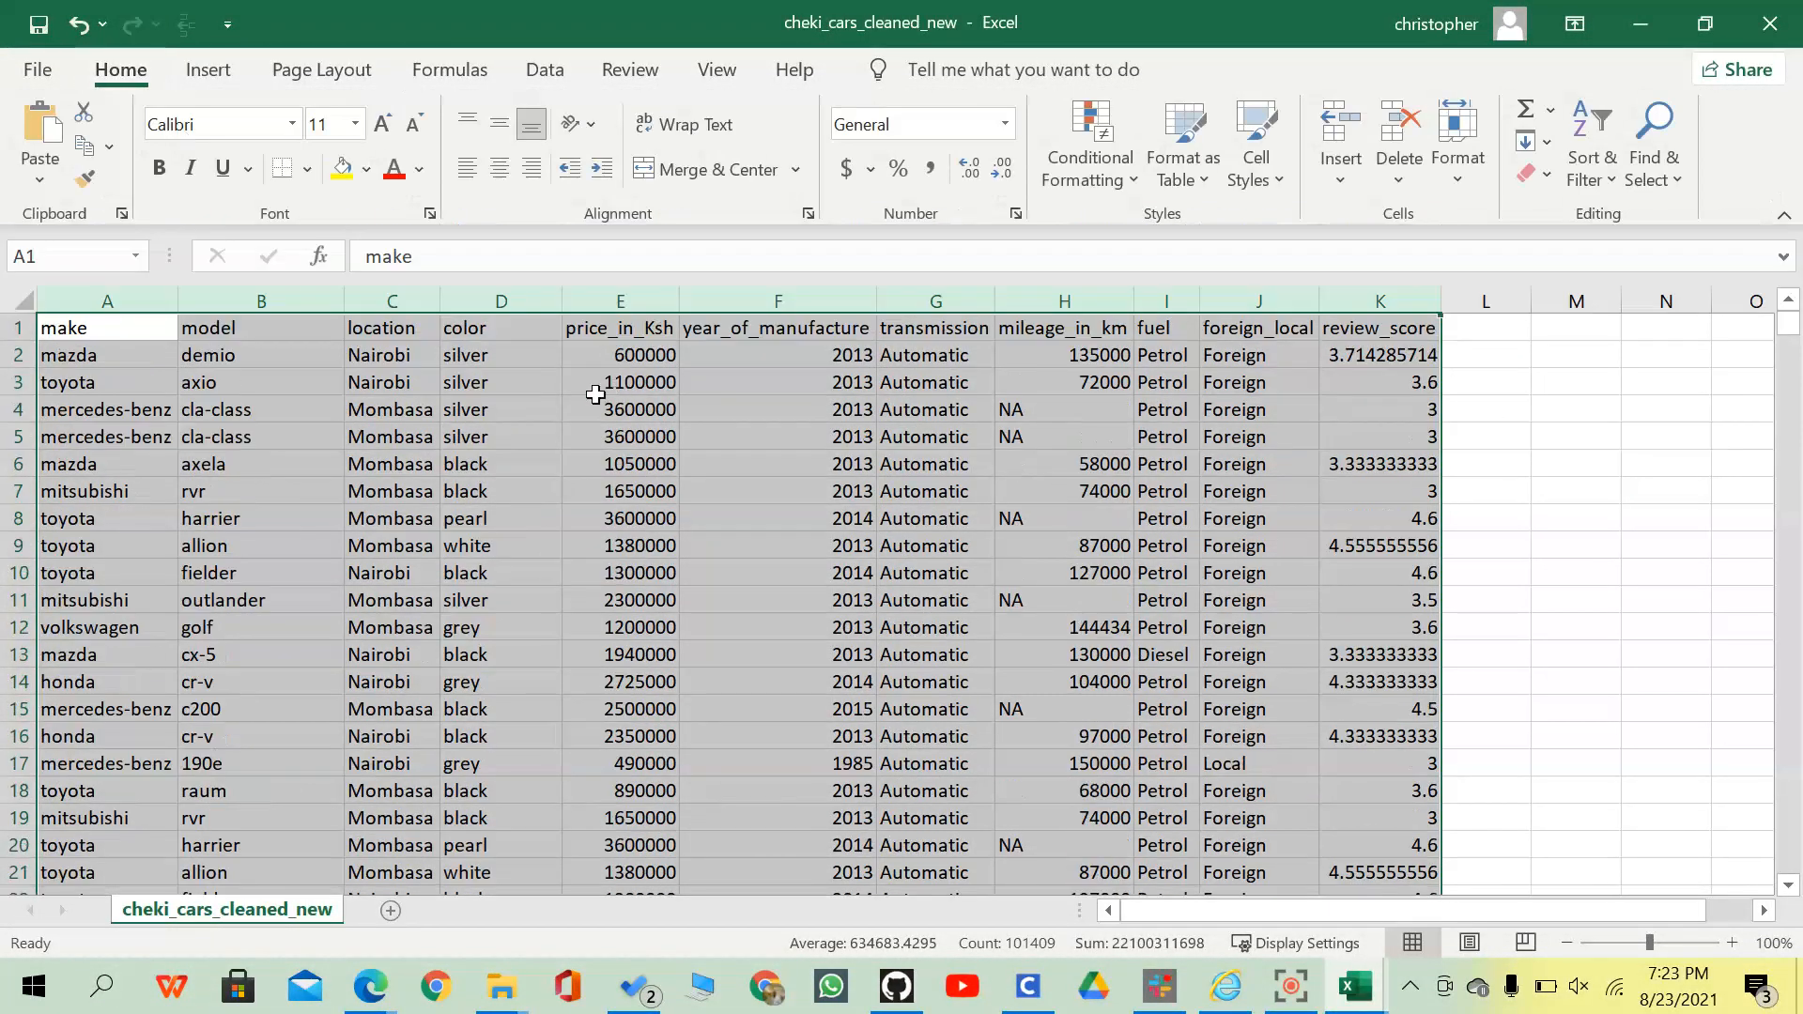
left_click(523, 404)
left_click_drag(130, 325, 1394, 332)
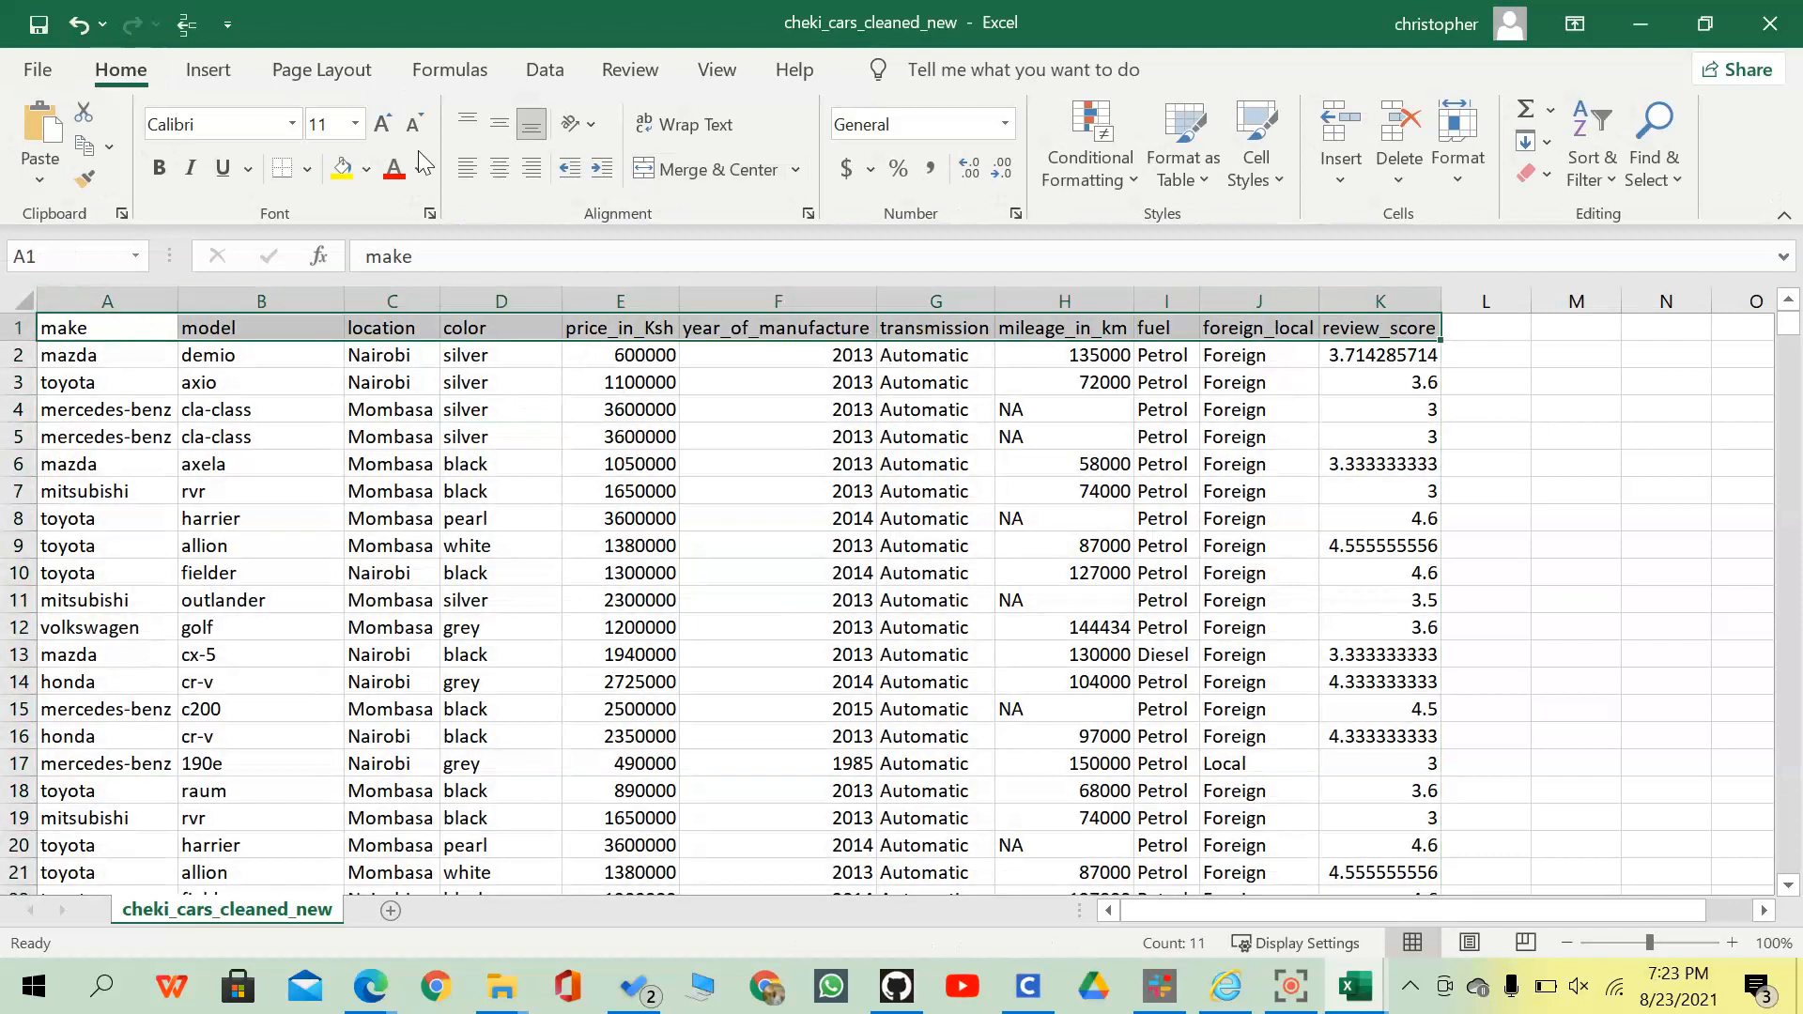
left_click(341, 169)
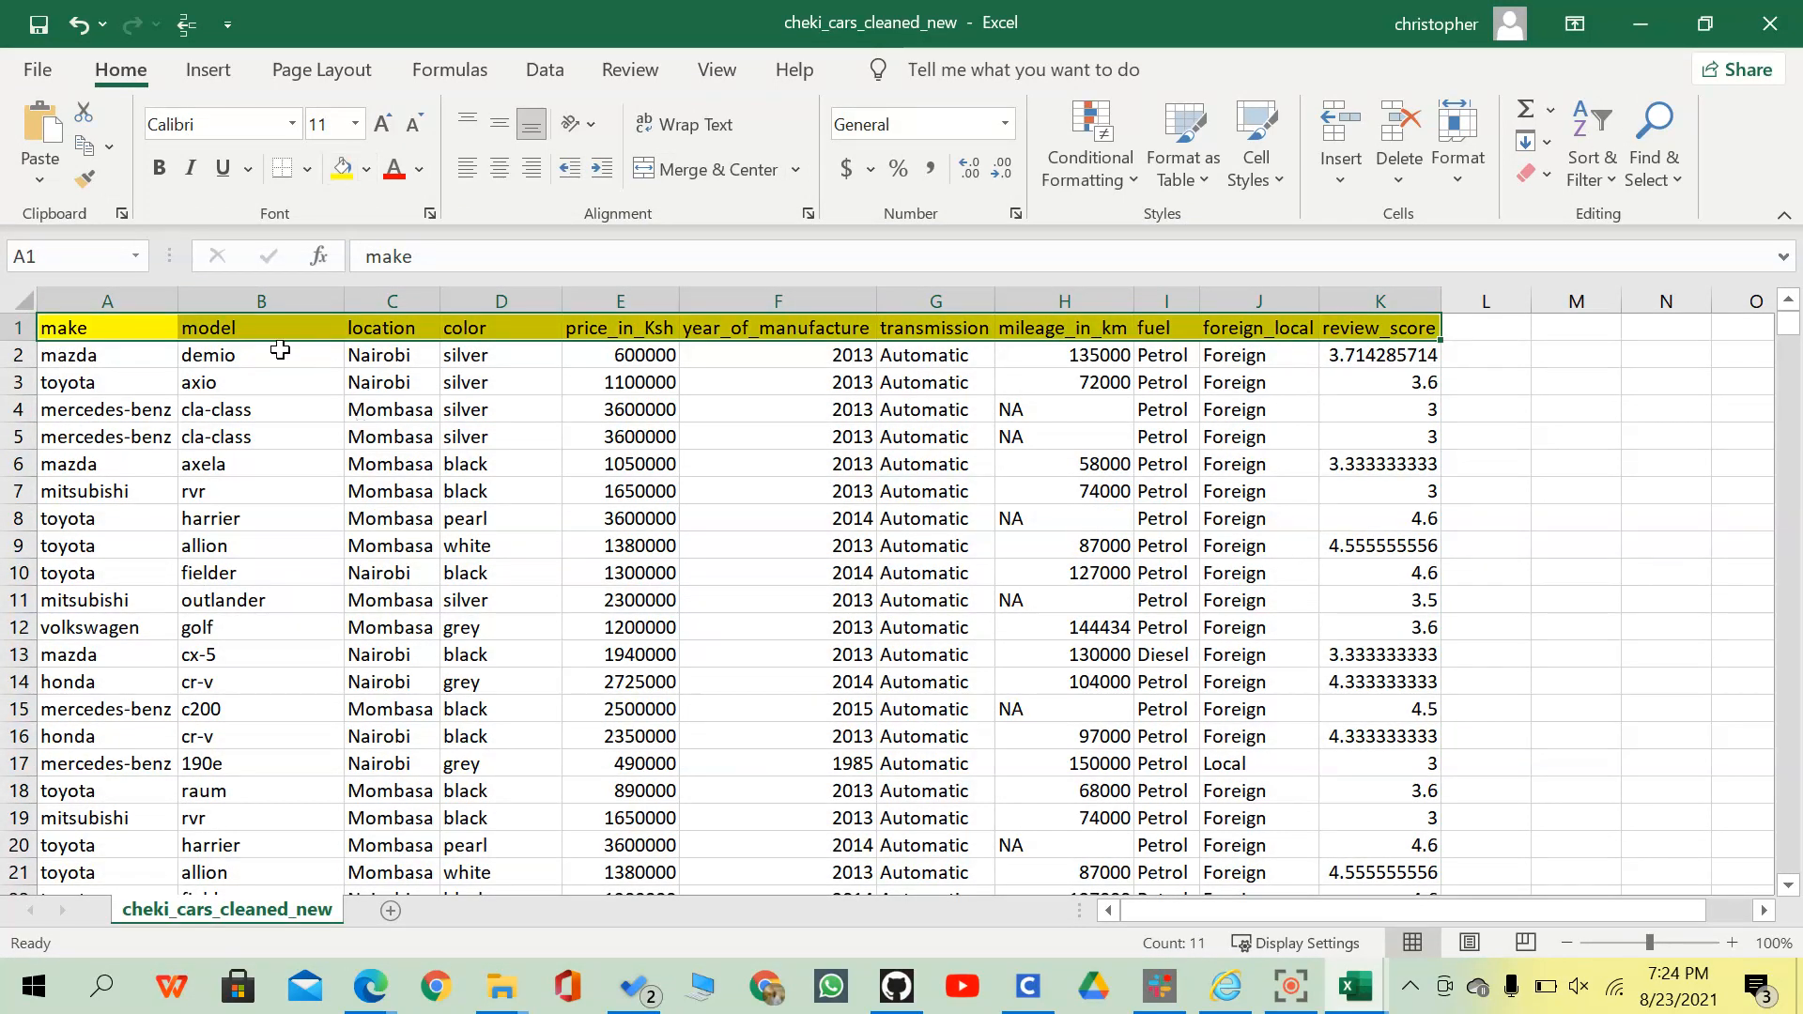
key("ctrl+b")
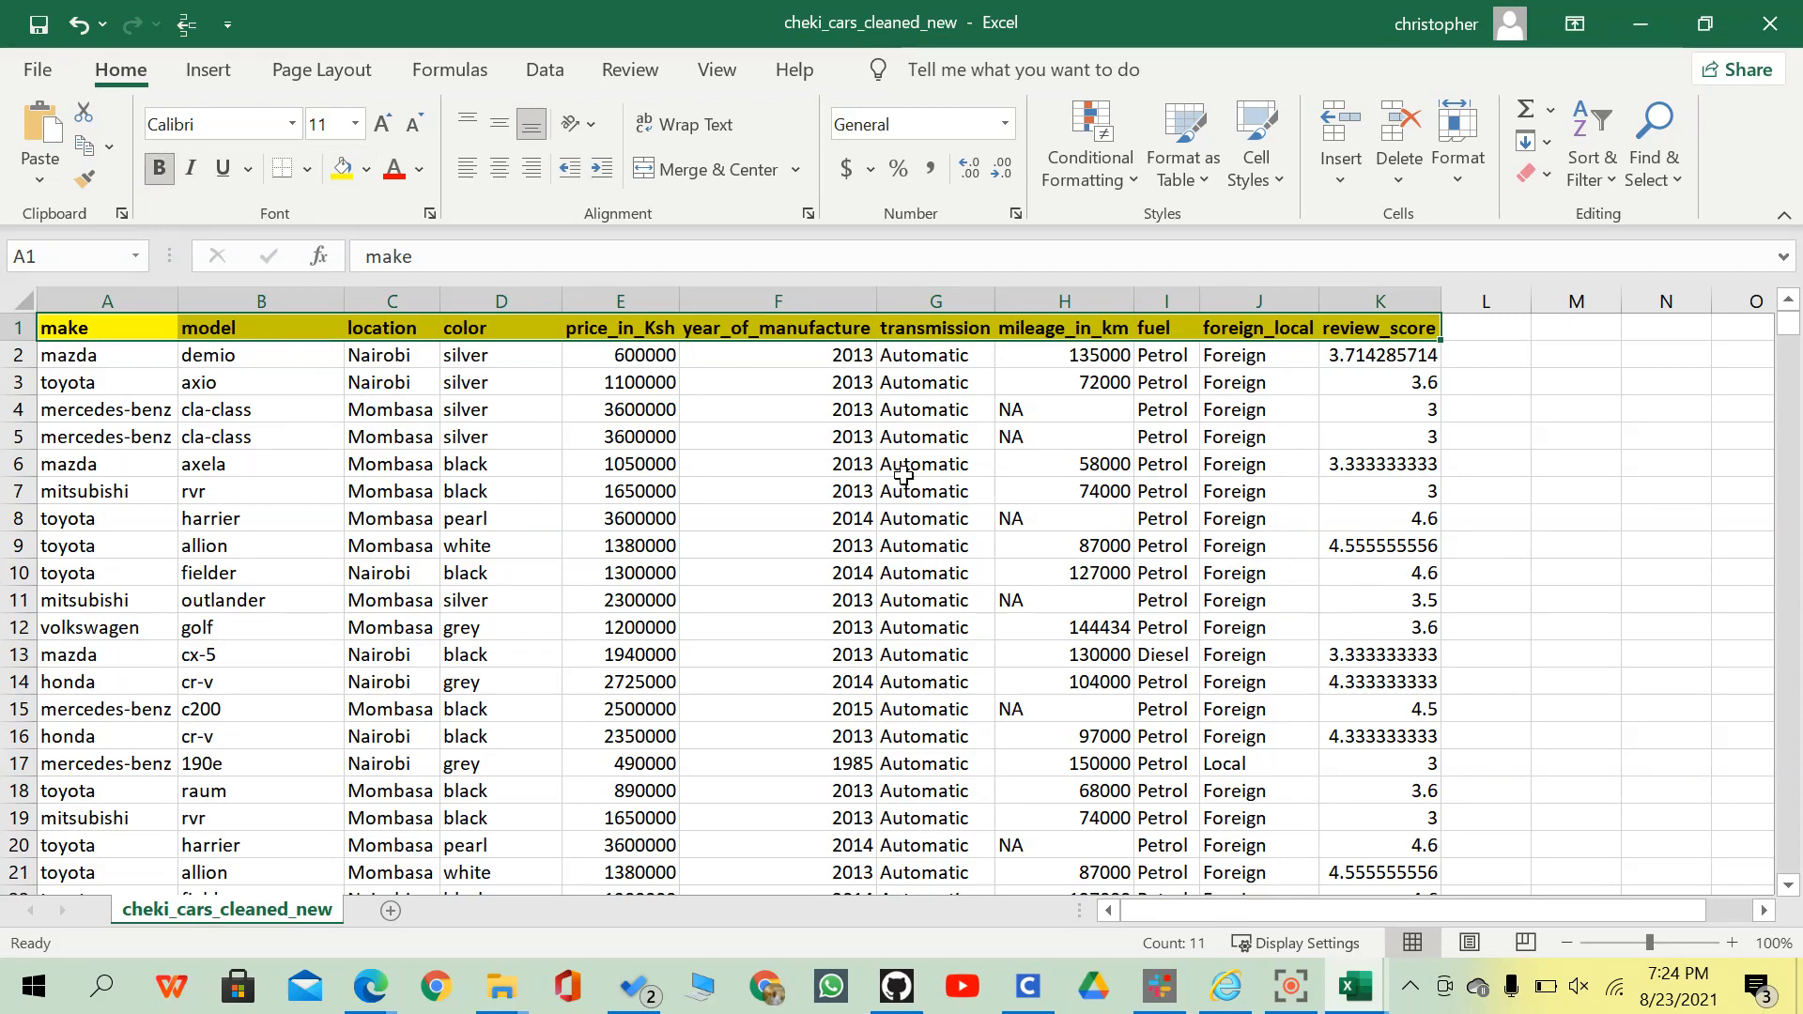
Examine the first record's make, model, year of manufacture and mileage values in row 2.
left_click(130, 375)
left_click(129, 360)
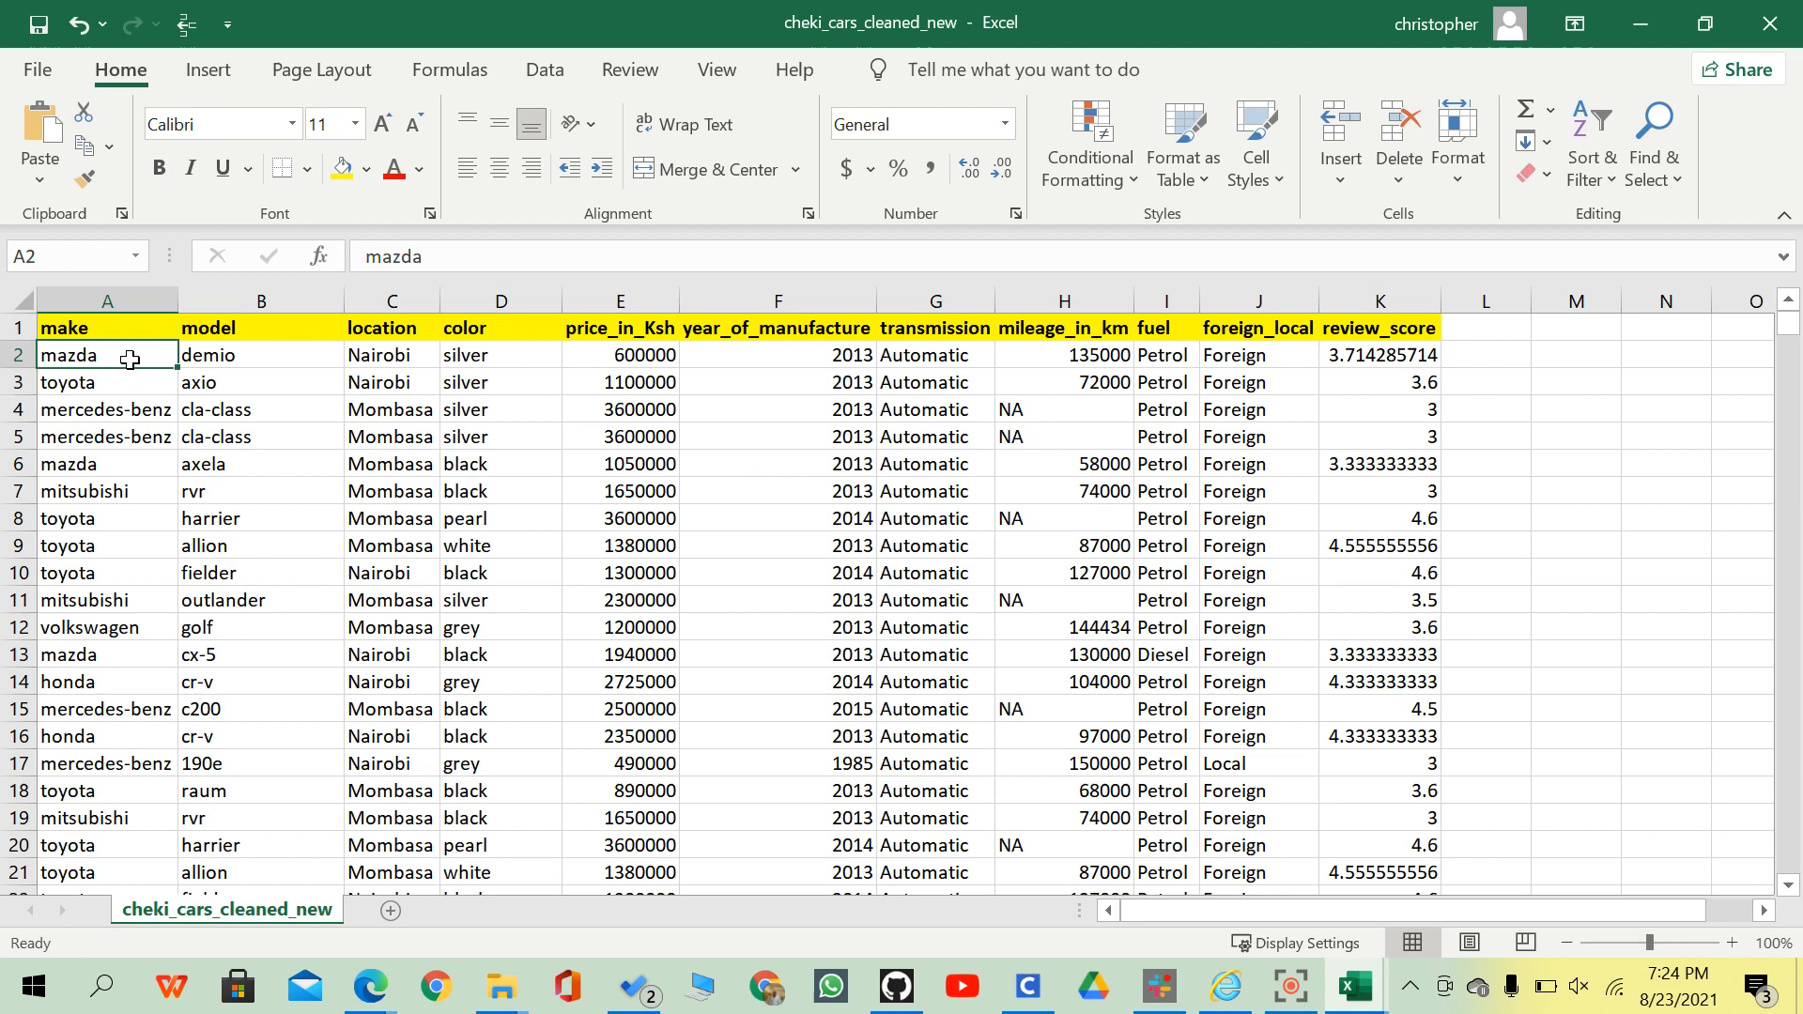
left_click(254, 361)
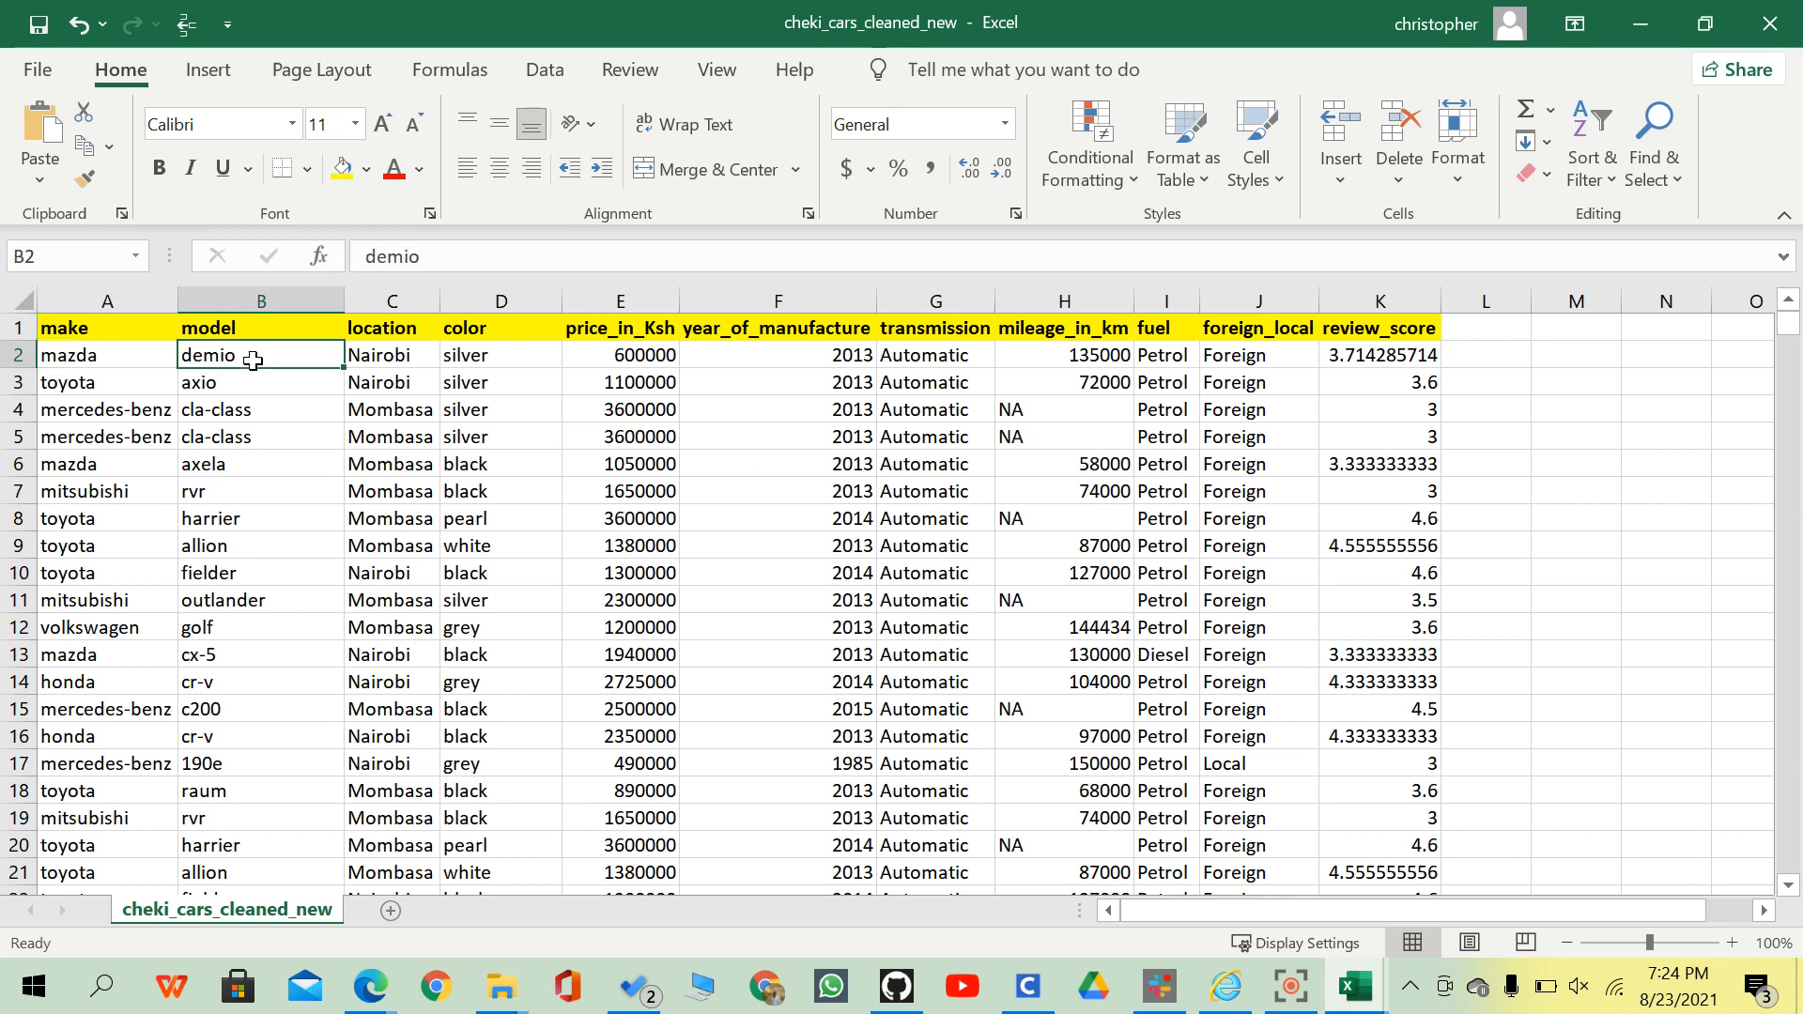
left_click(834, 352)
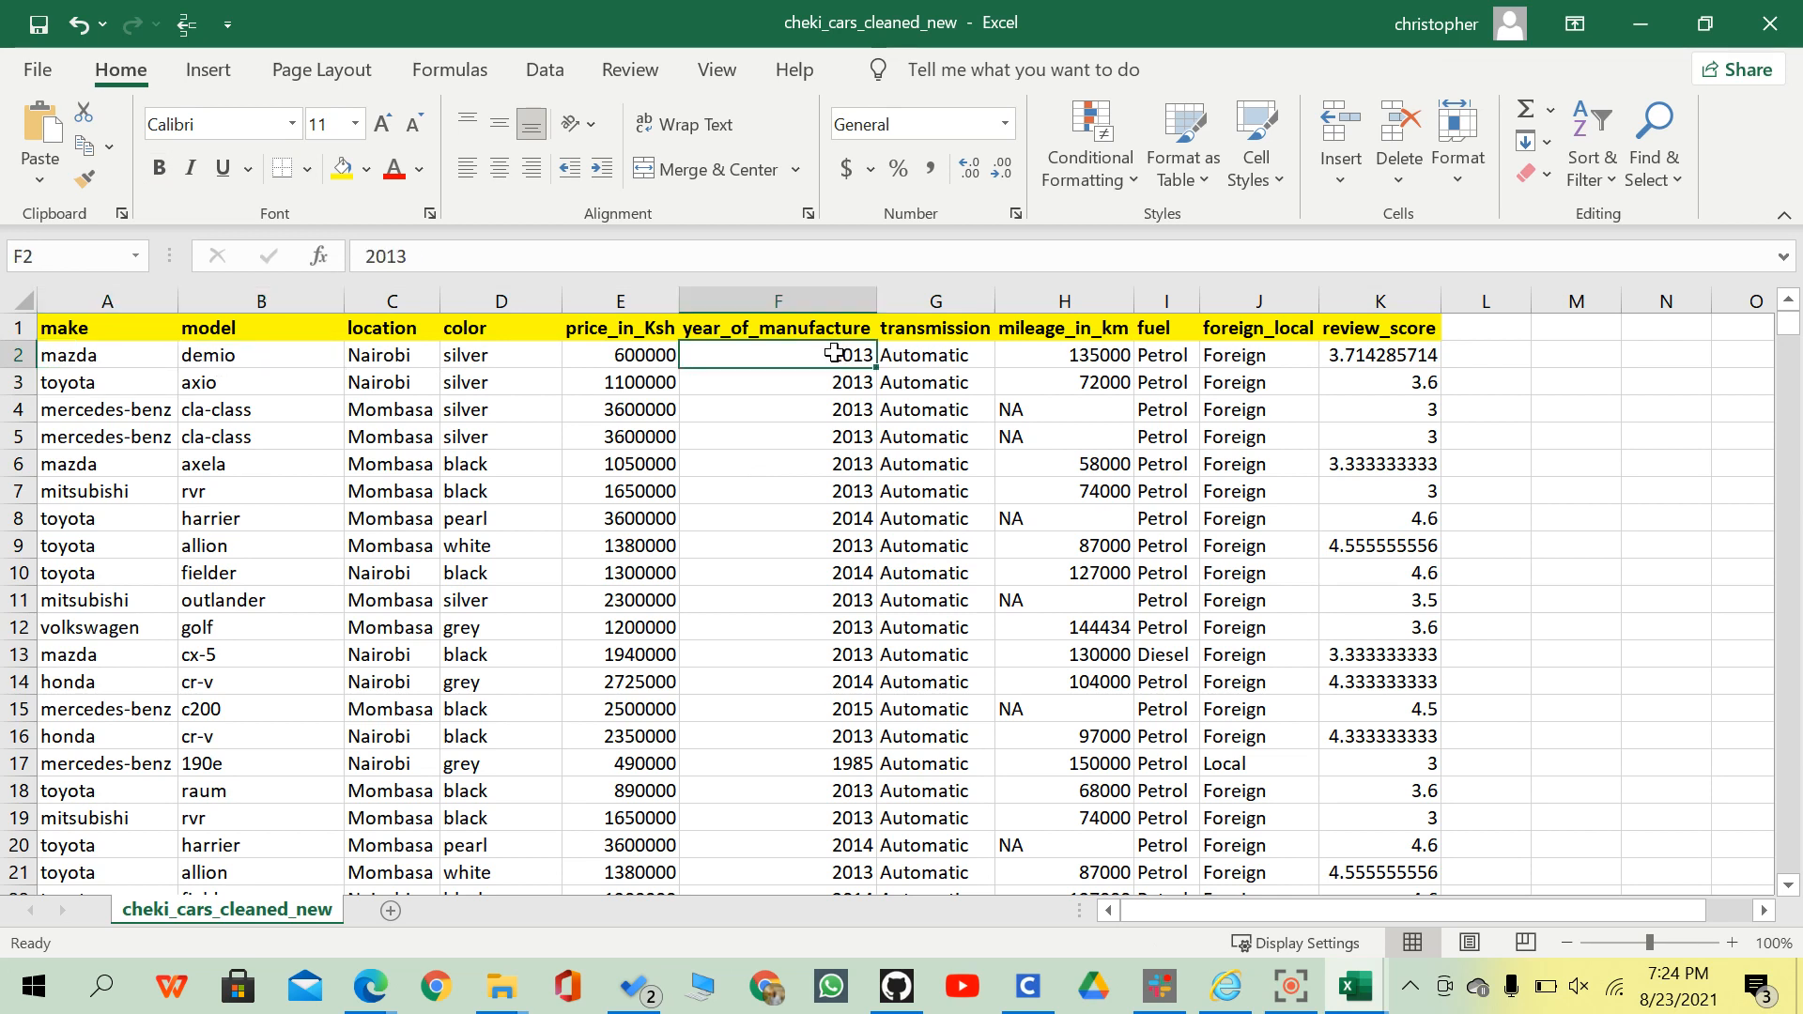
left_click(1069, 355)
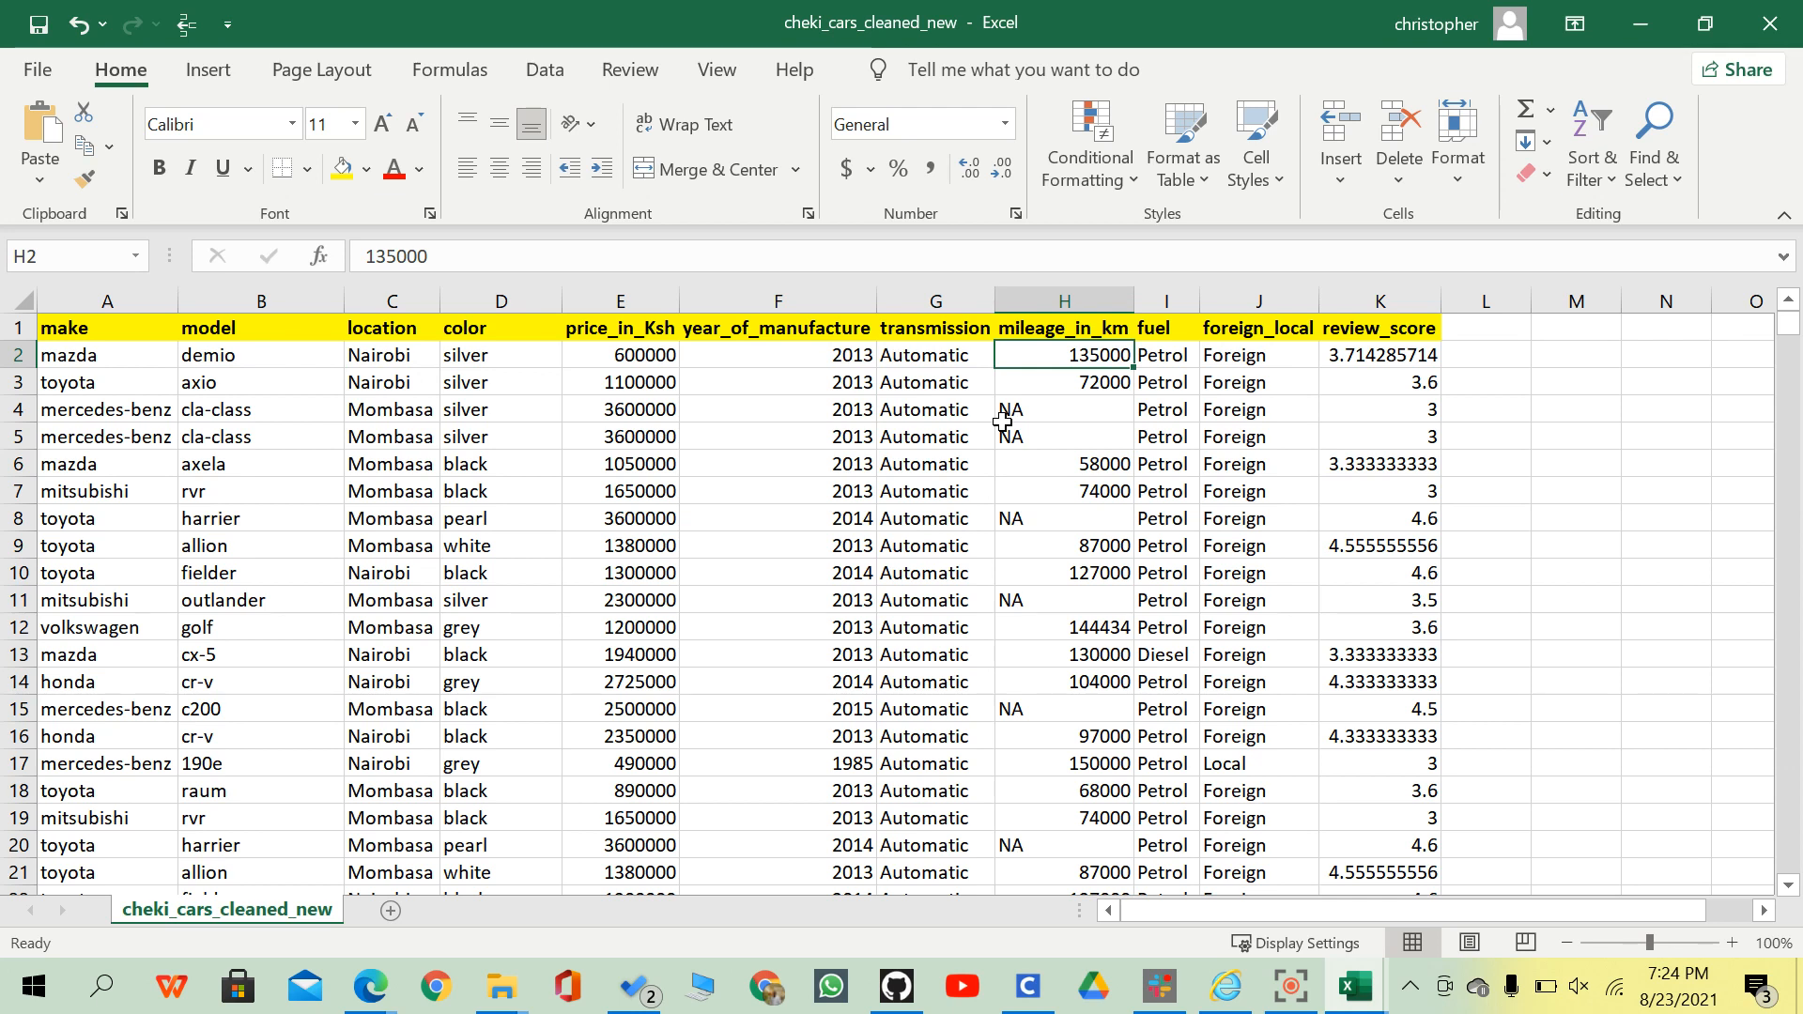
Examine the first record's fuel, foreign_local and review_score values in row 2.
left_click(1163, 353)
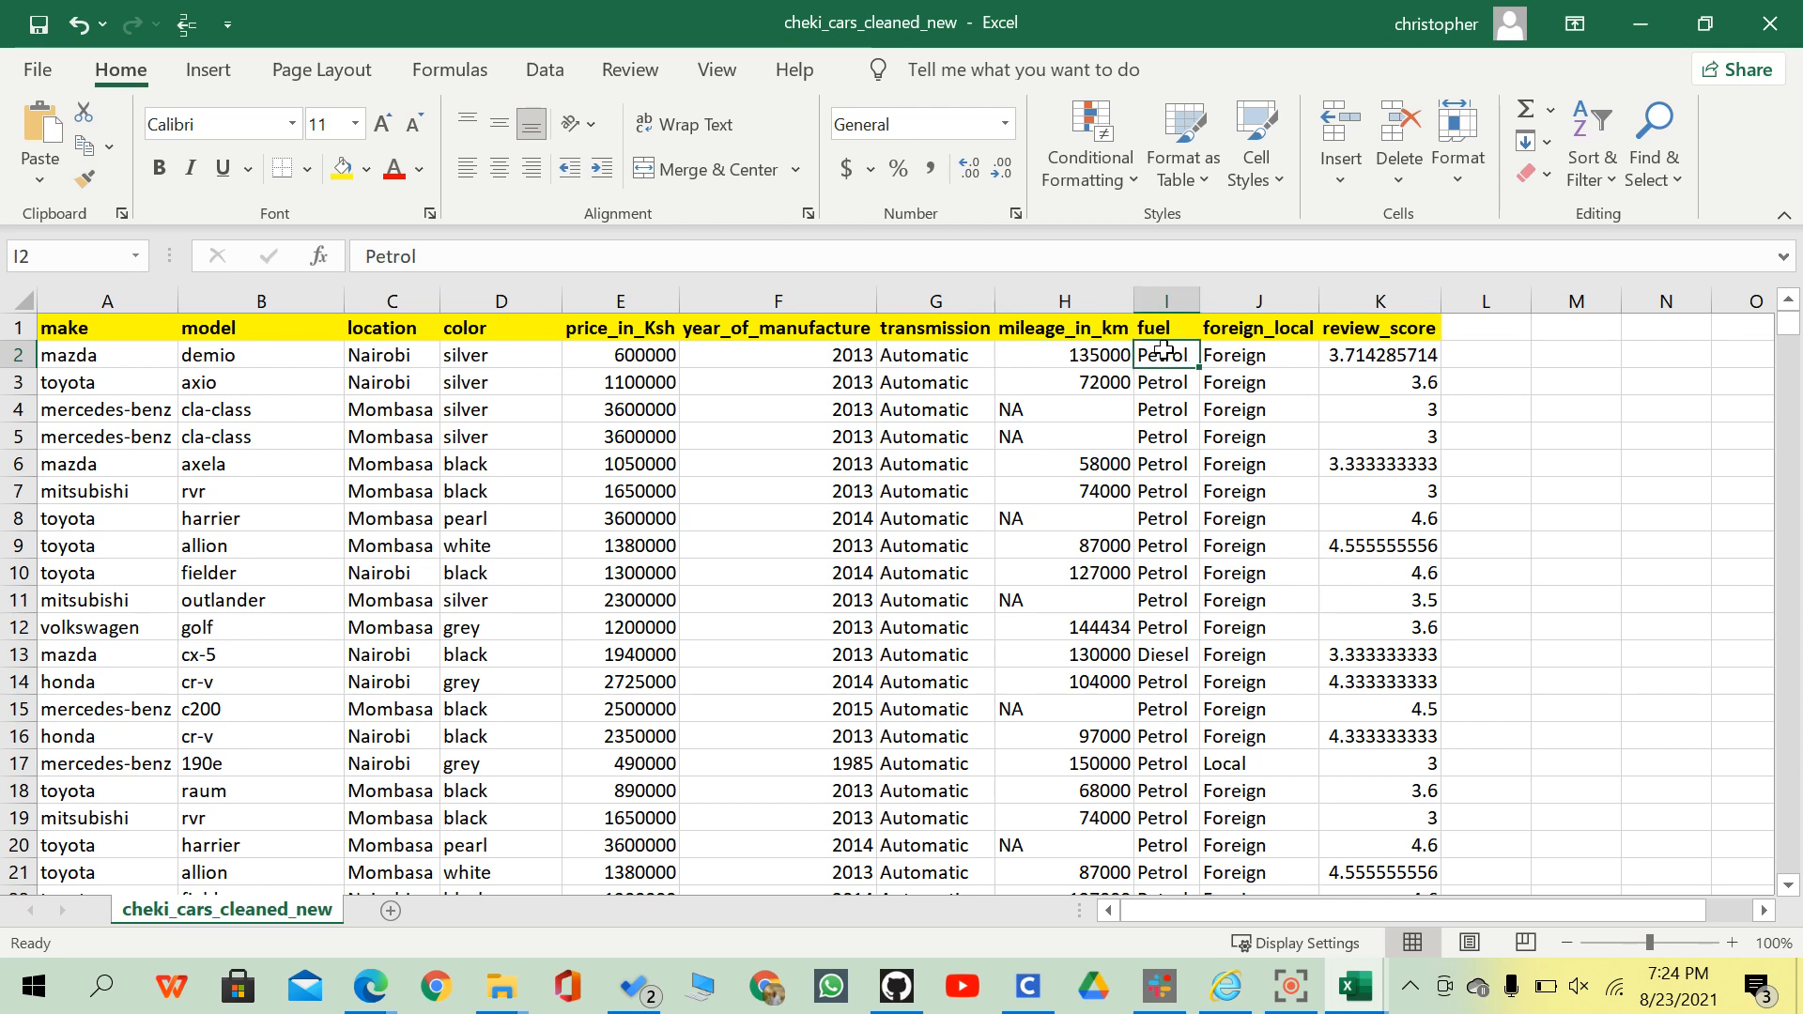
left_click(1263, 354)
left_click(1355, 367)
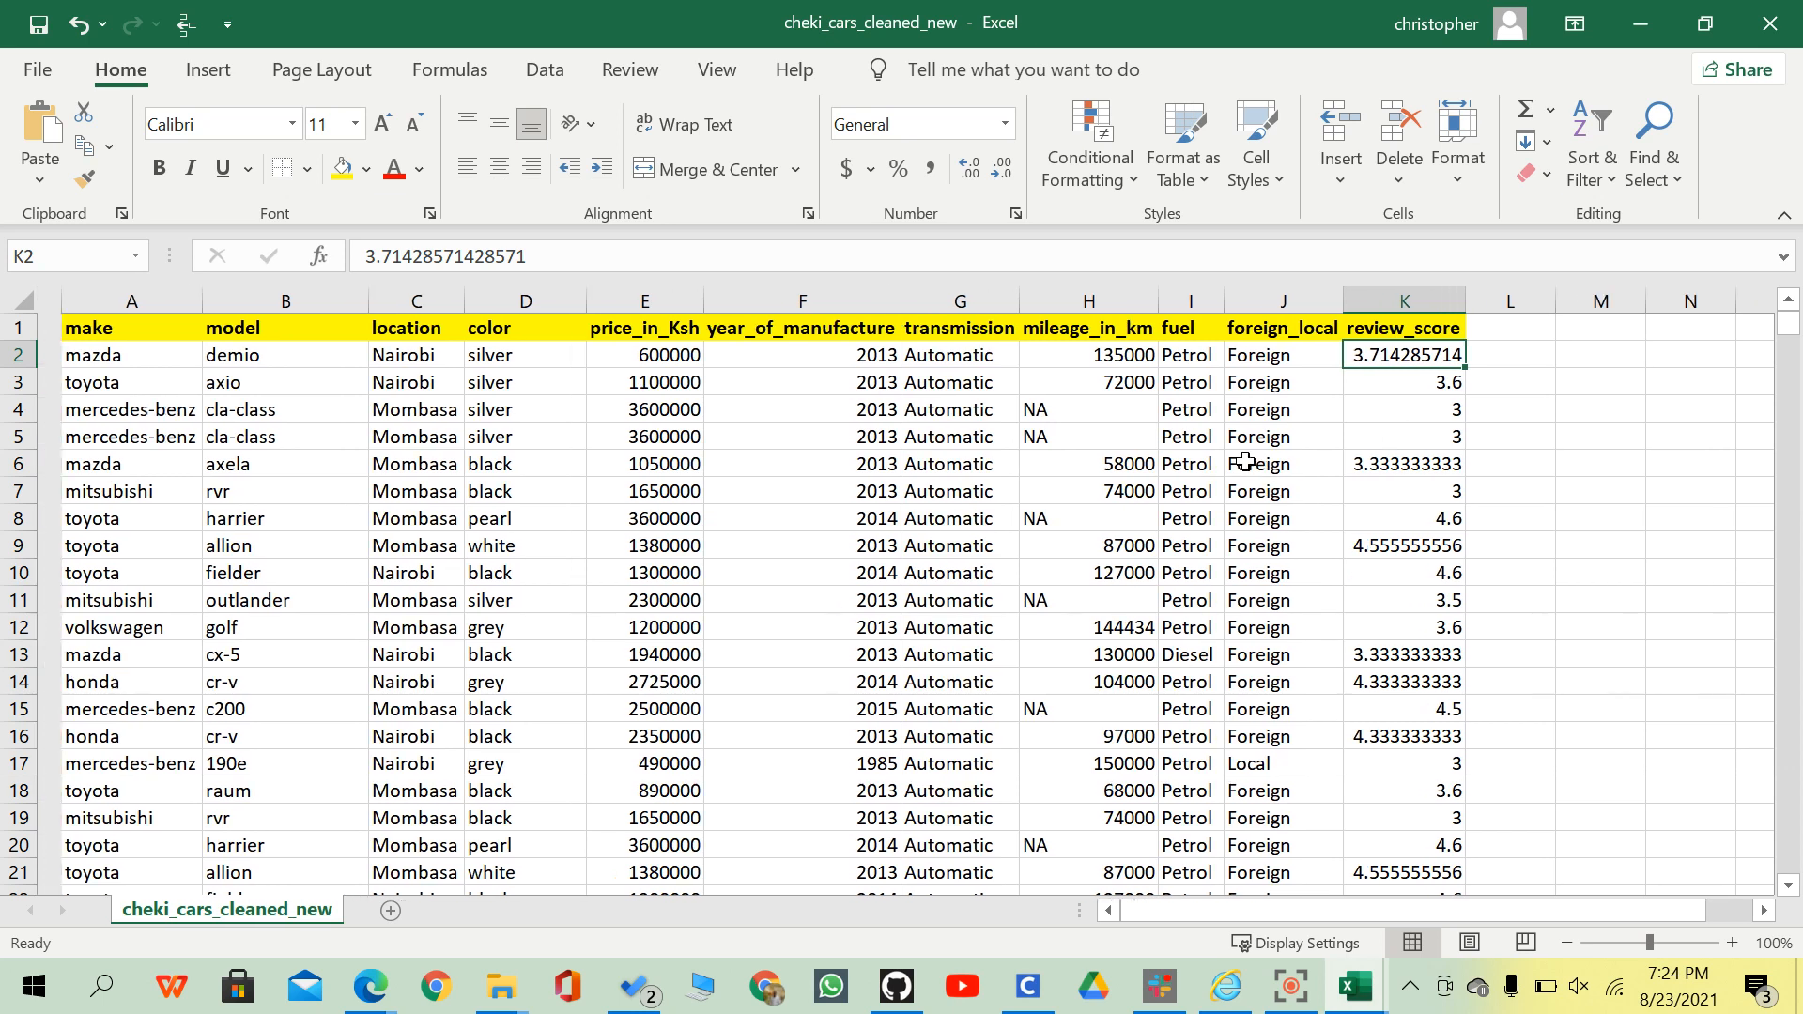
Examine the make and price_in_Ksh entries in the first few records.
left_click(608, 302)
left_click(606, 400)
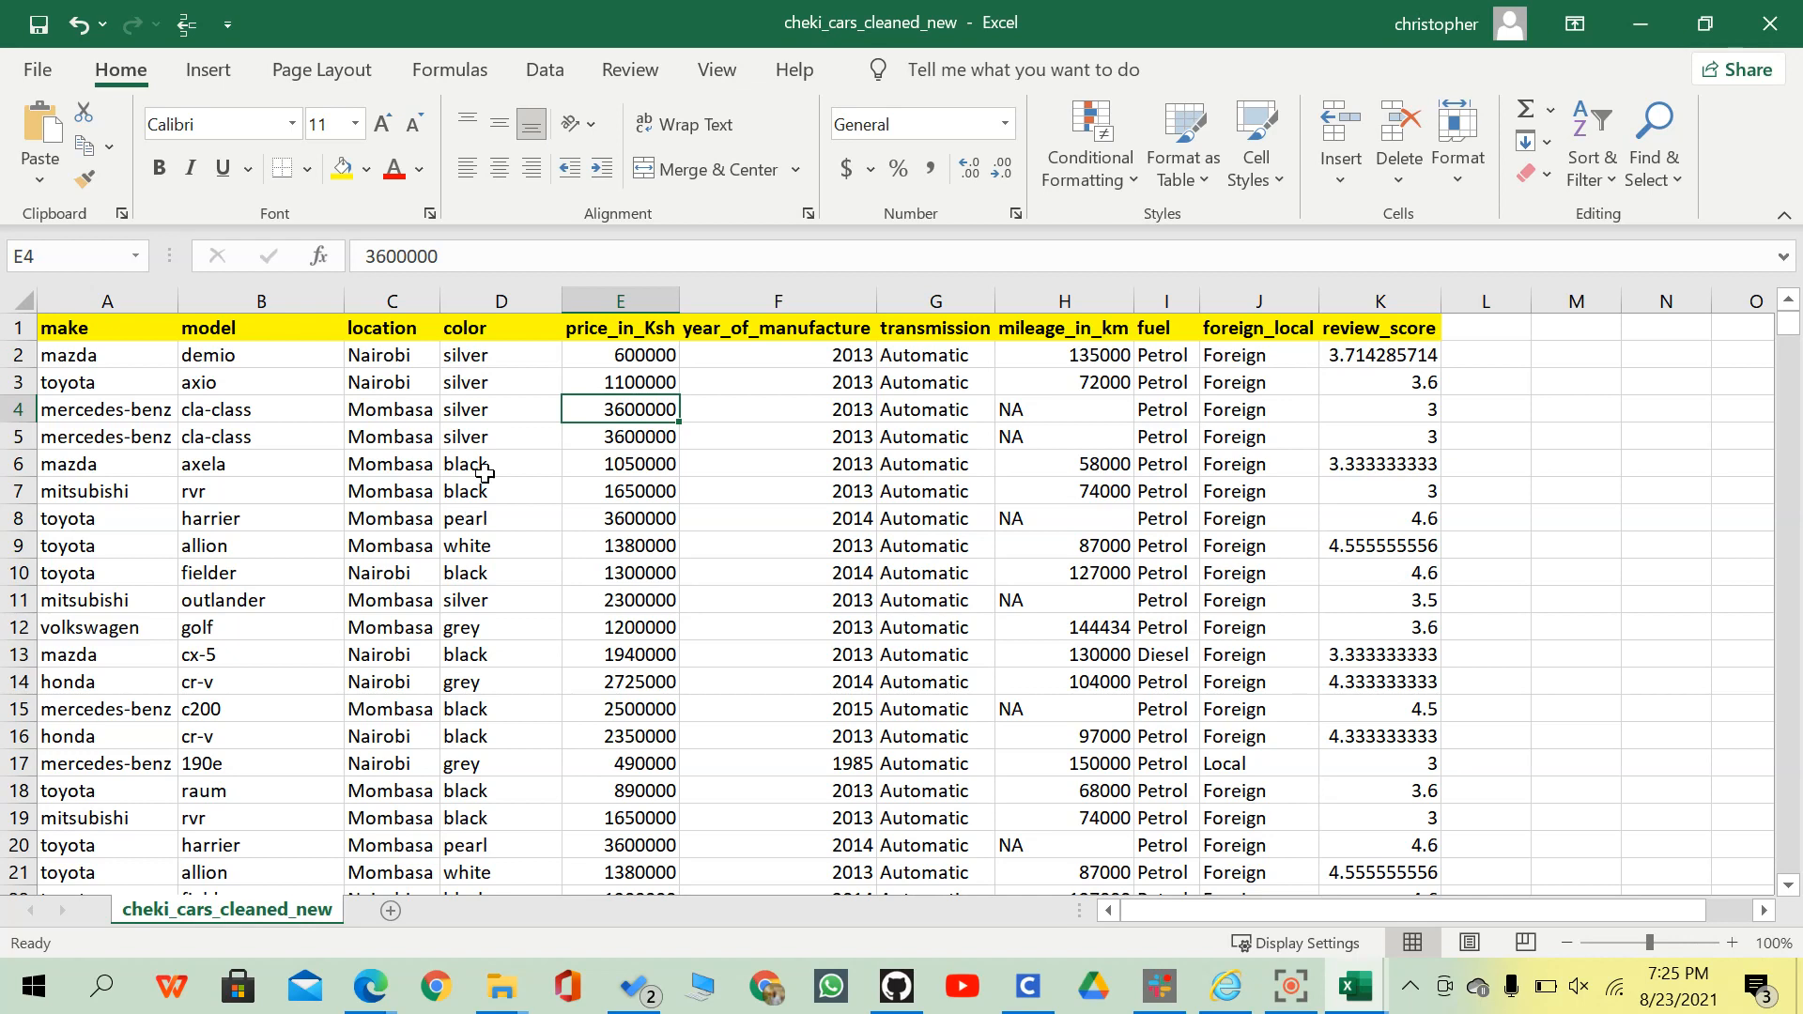
left_click(17, 327)
left_click(82, 335)
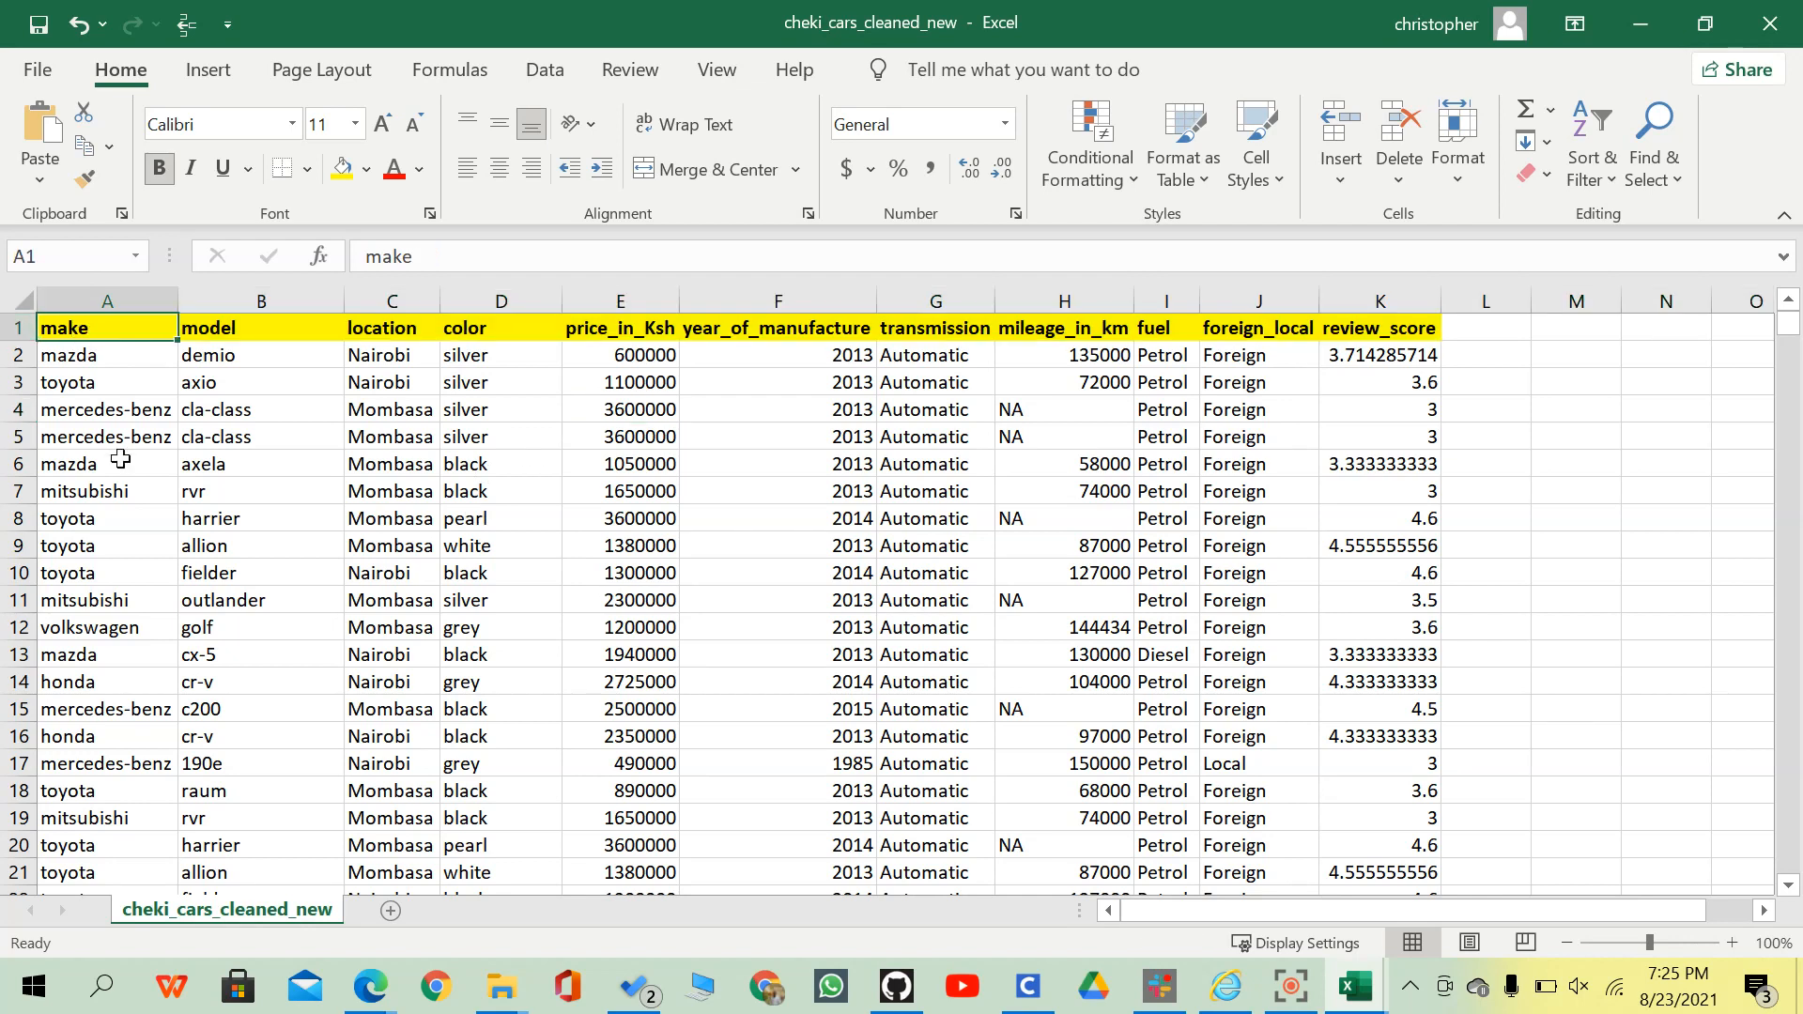
left_click(110, 382)
left_click(108, 410)
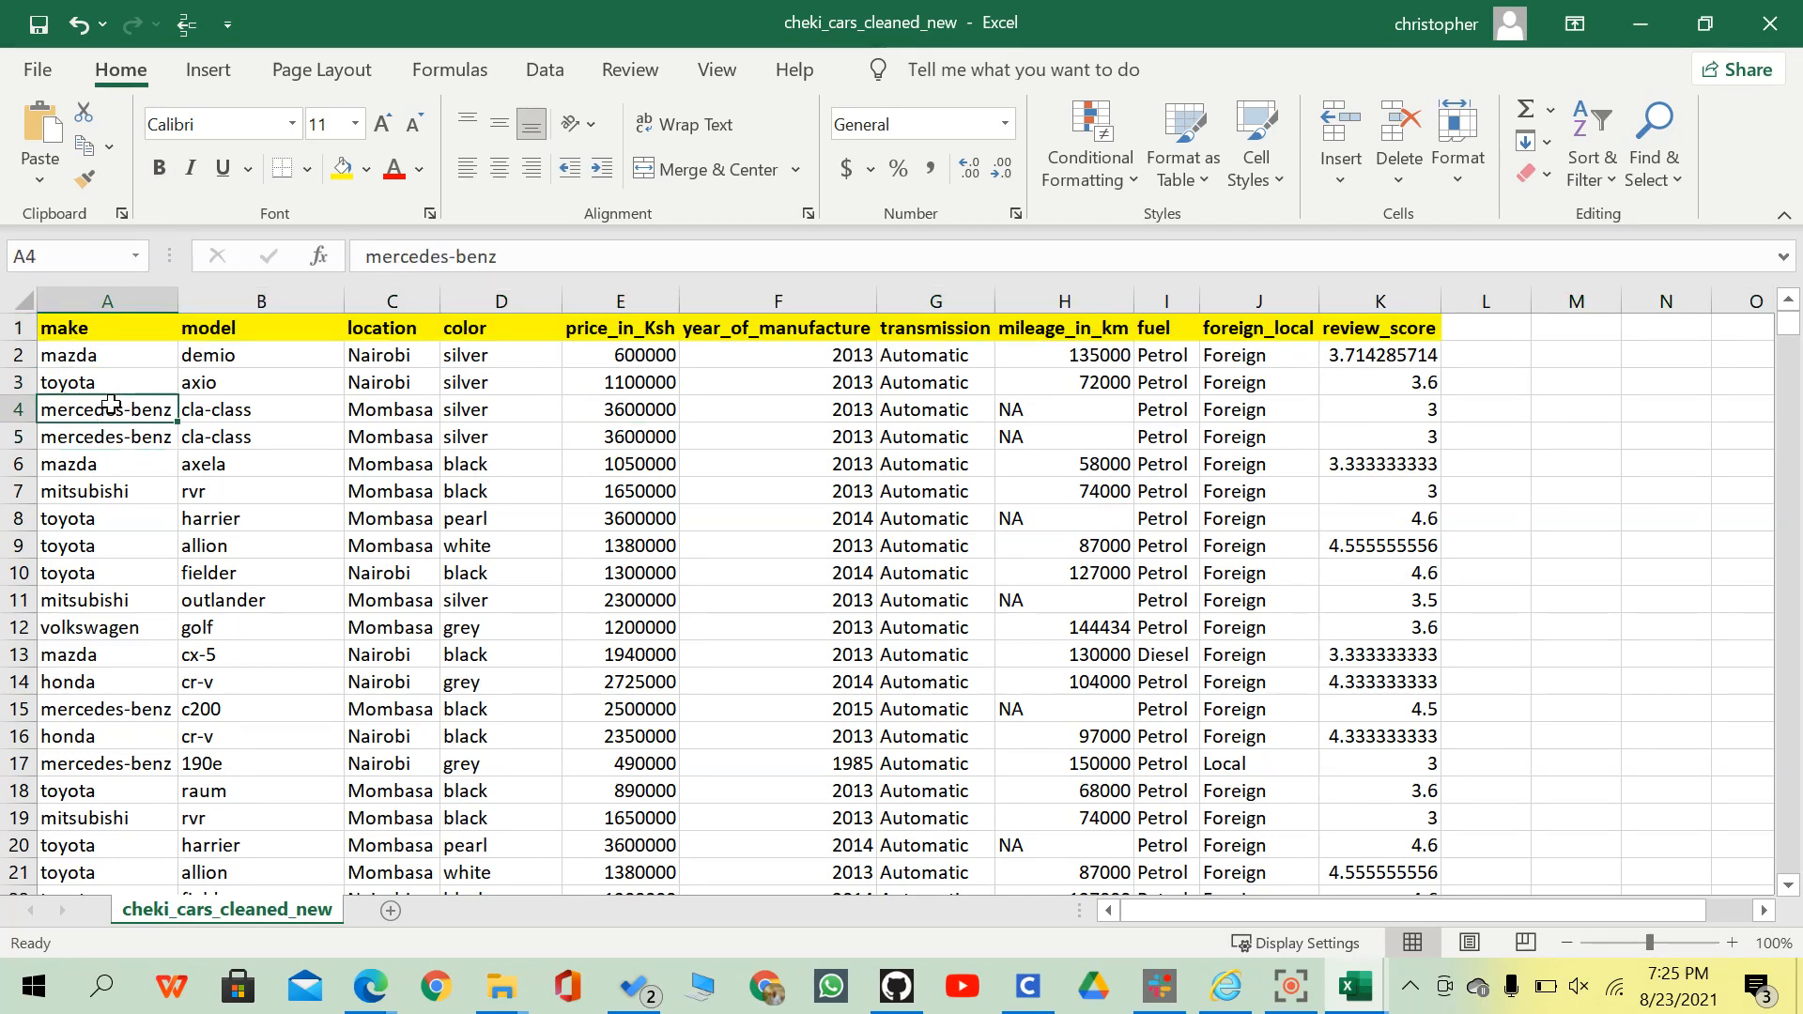
left_click(662, 387)
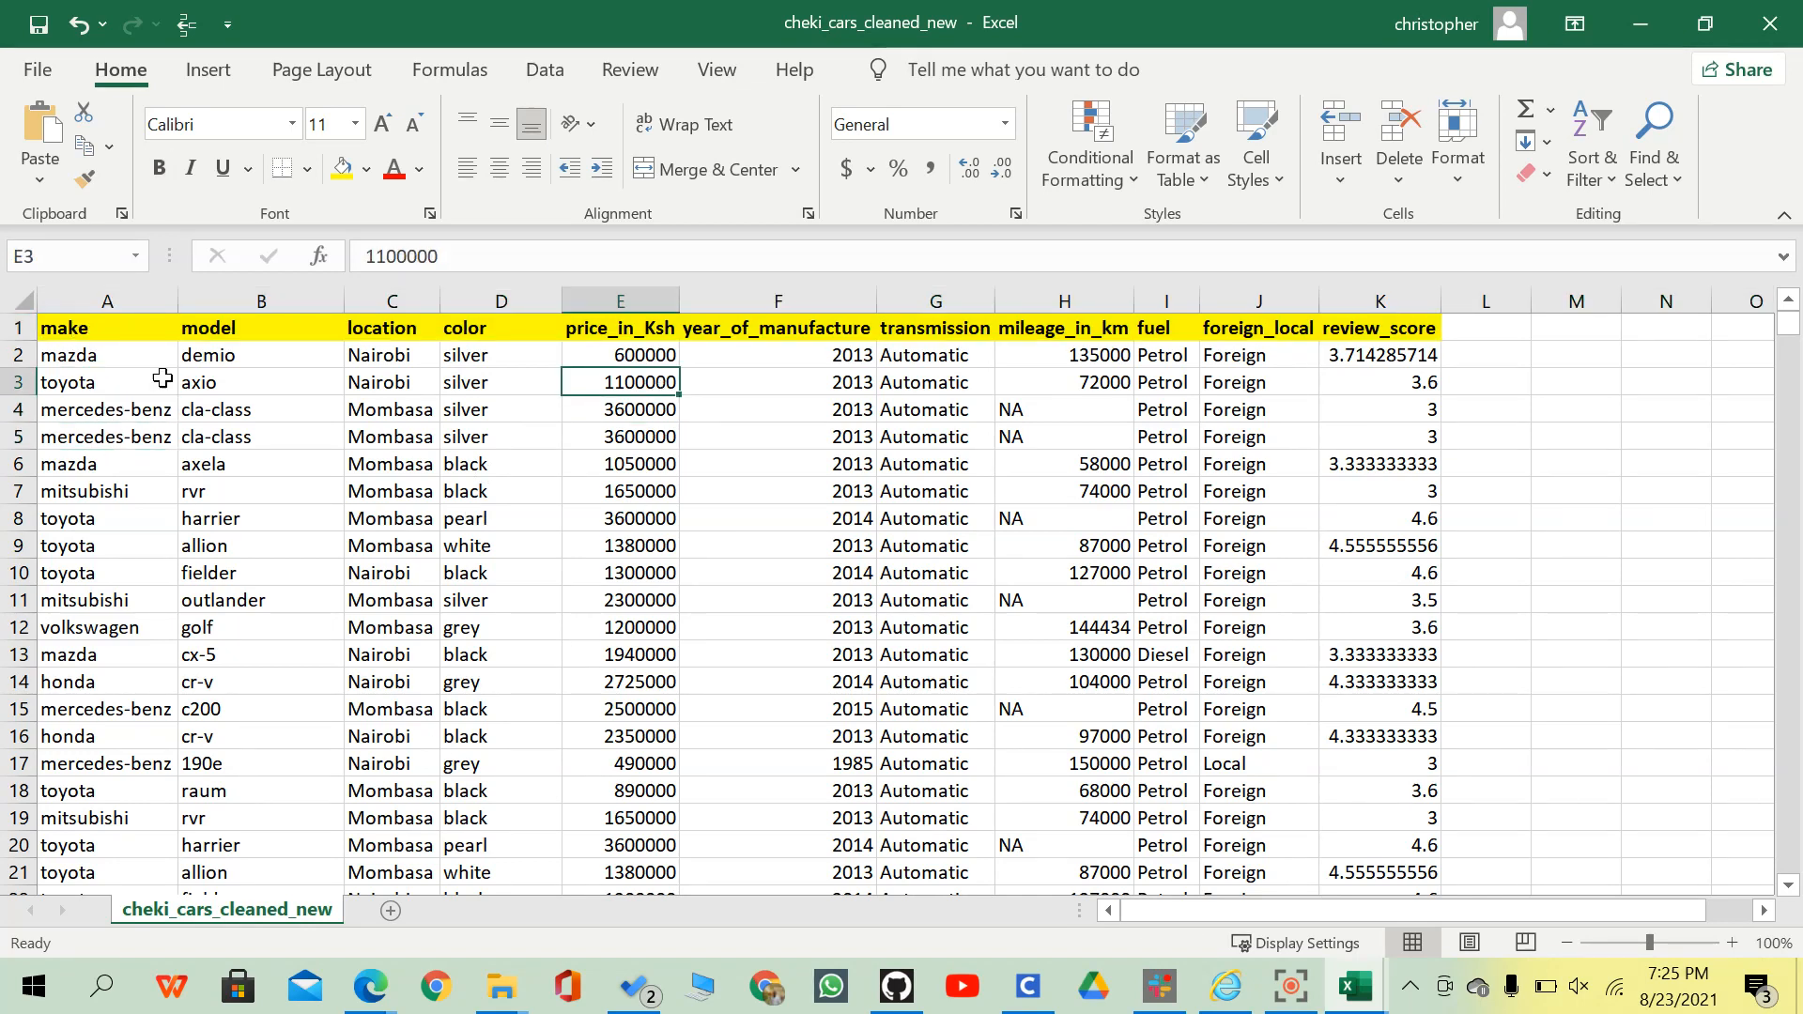
Select the whole dataset A1:K9219, including the header row, and define it as a named range called car.
left_click(110, 322)
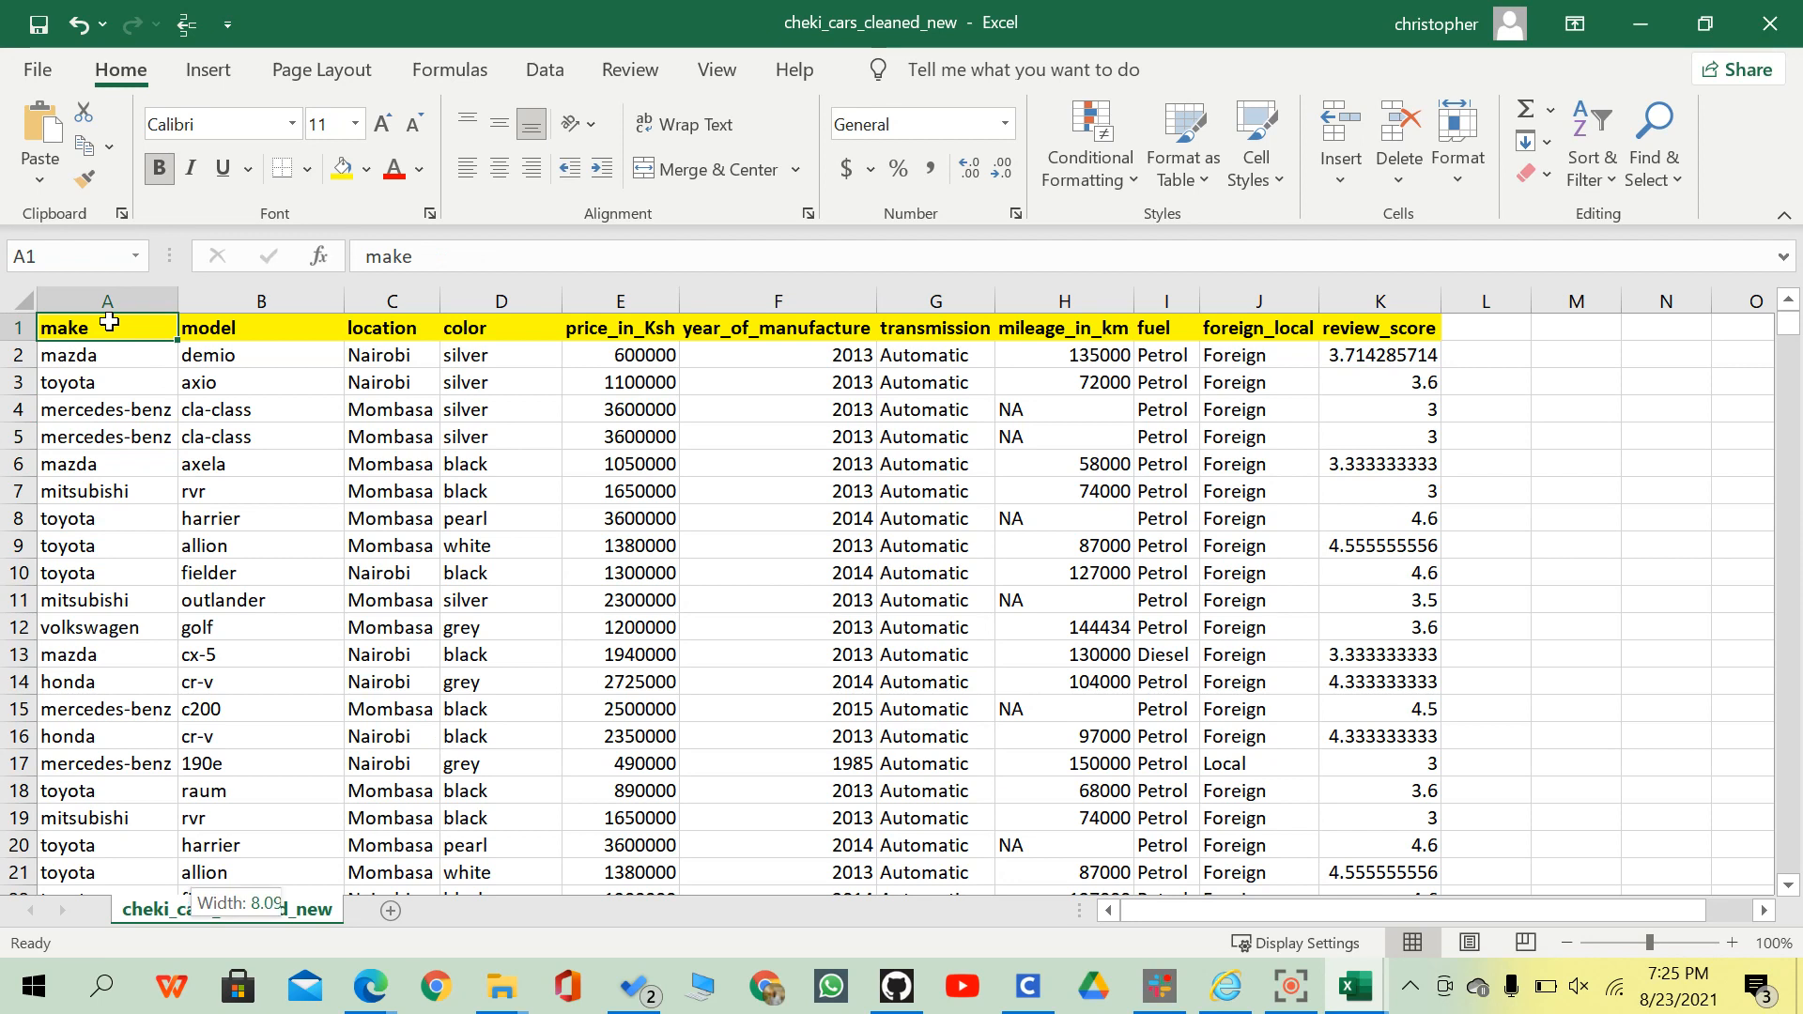
key("ctrl+shift+End")
left_click(84, 254)
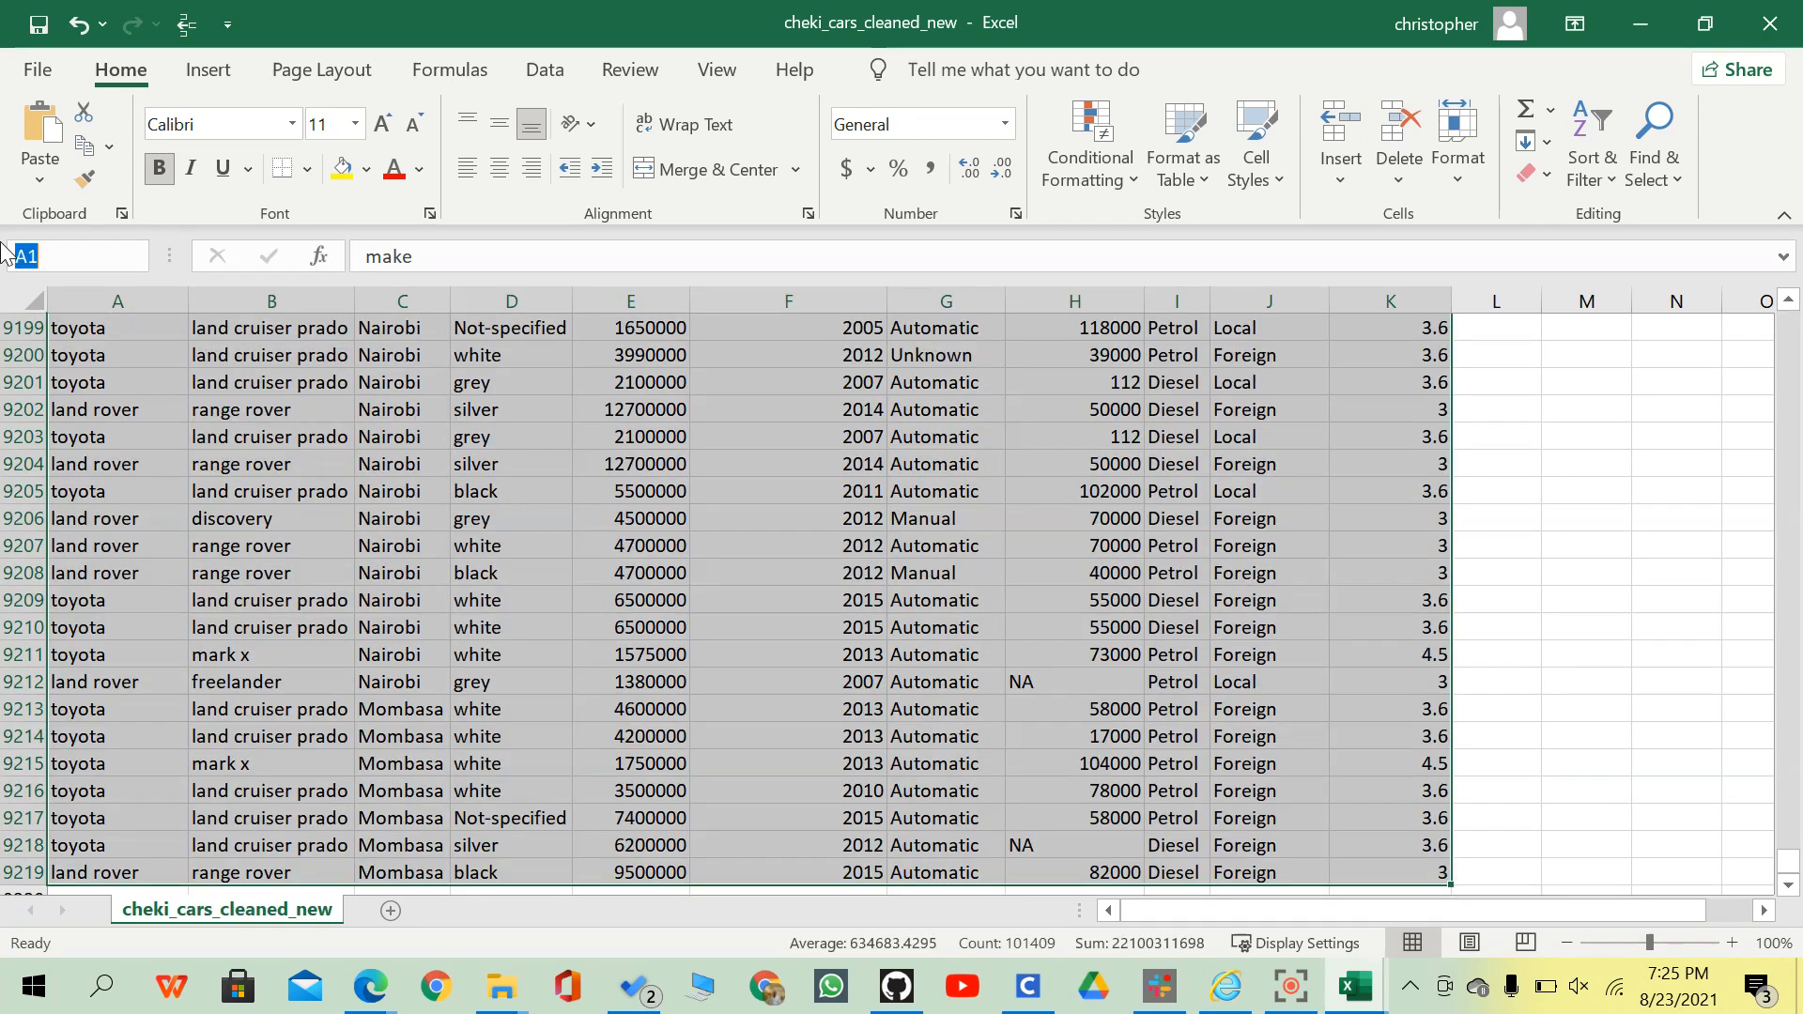
type("car")
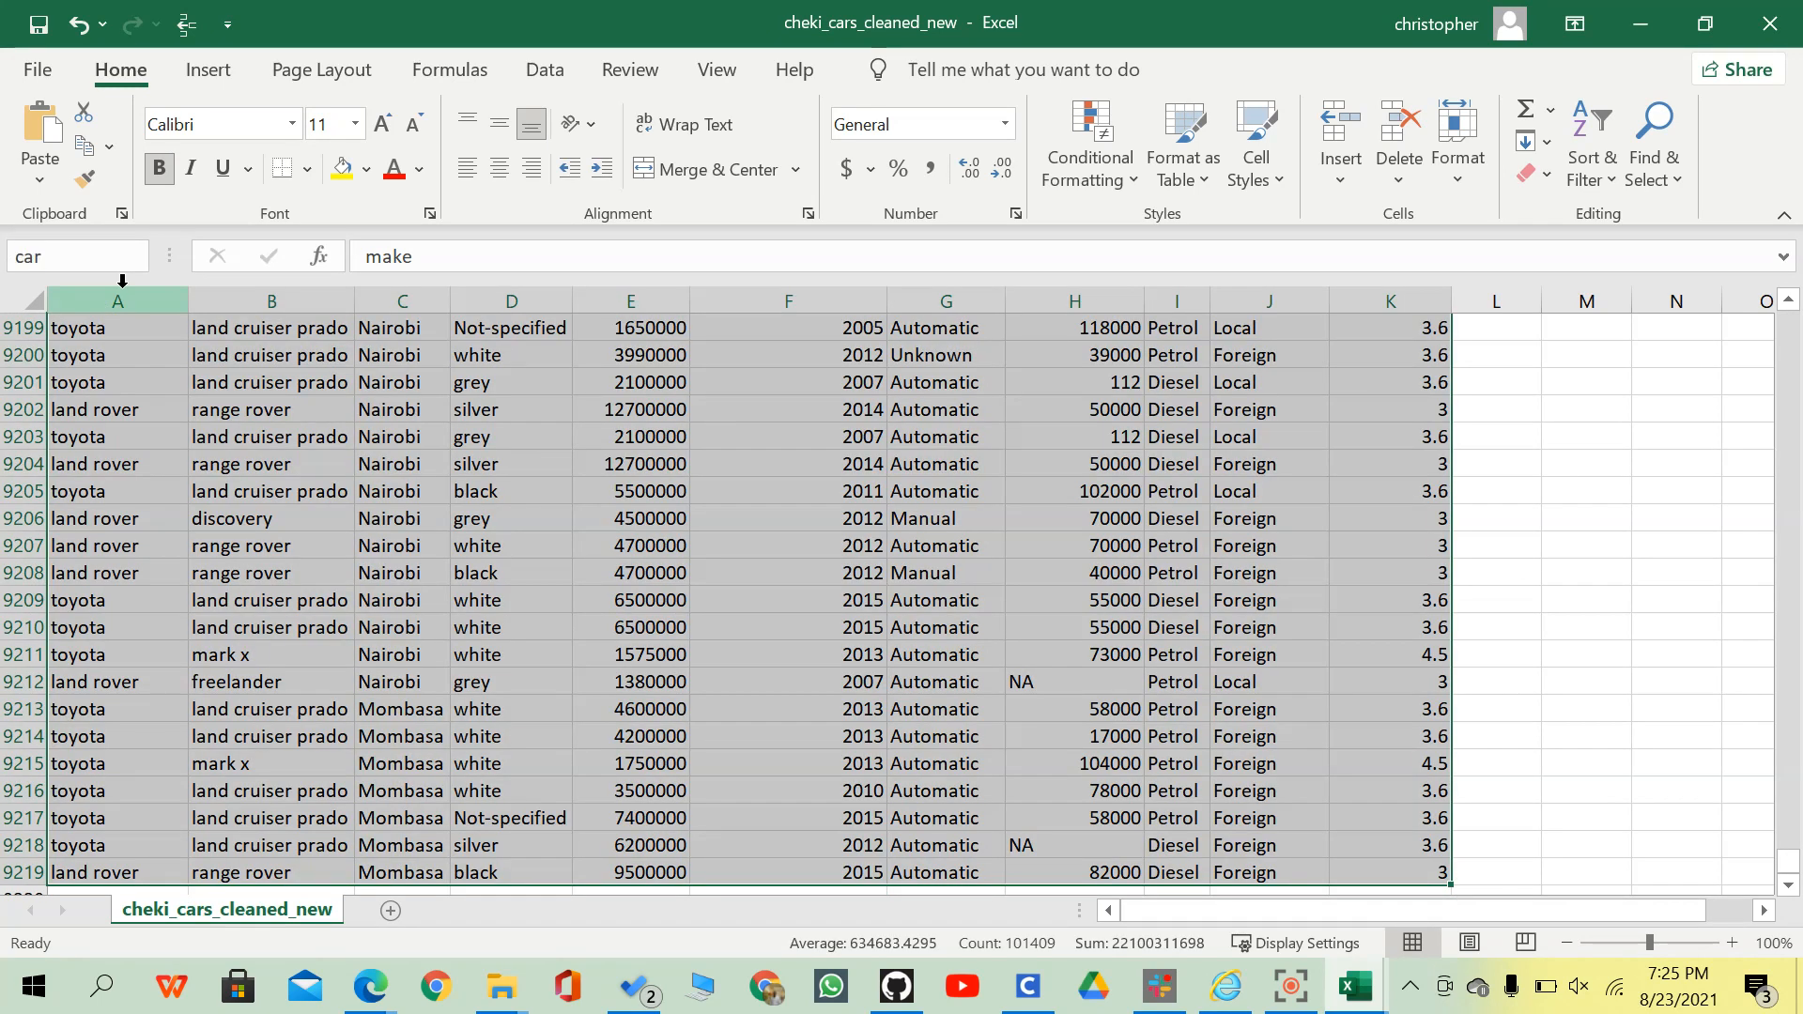
key("Return")
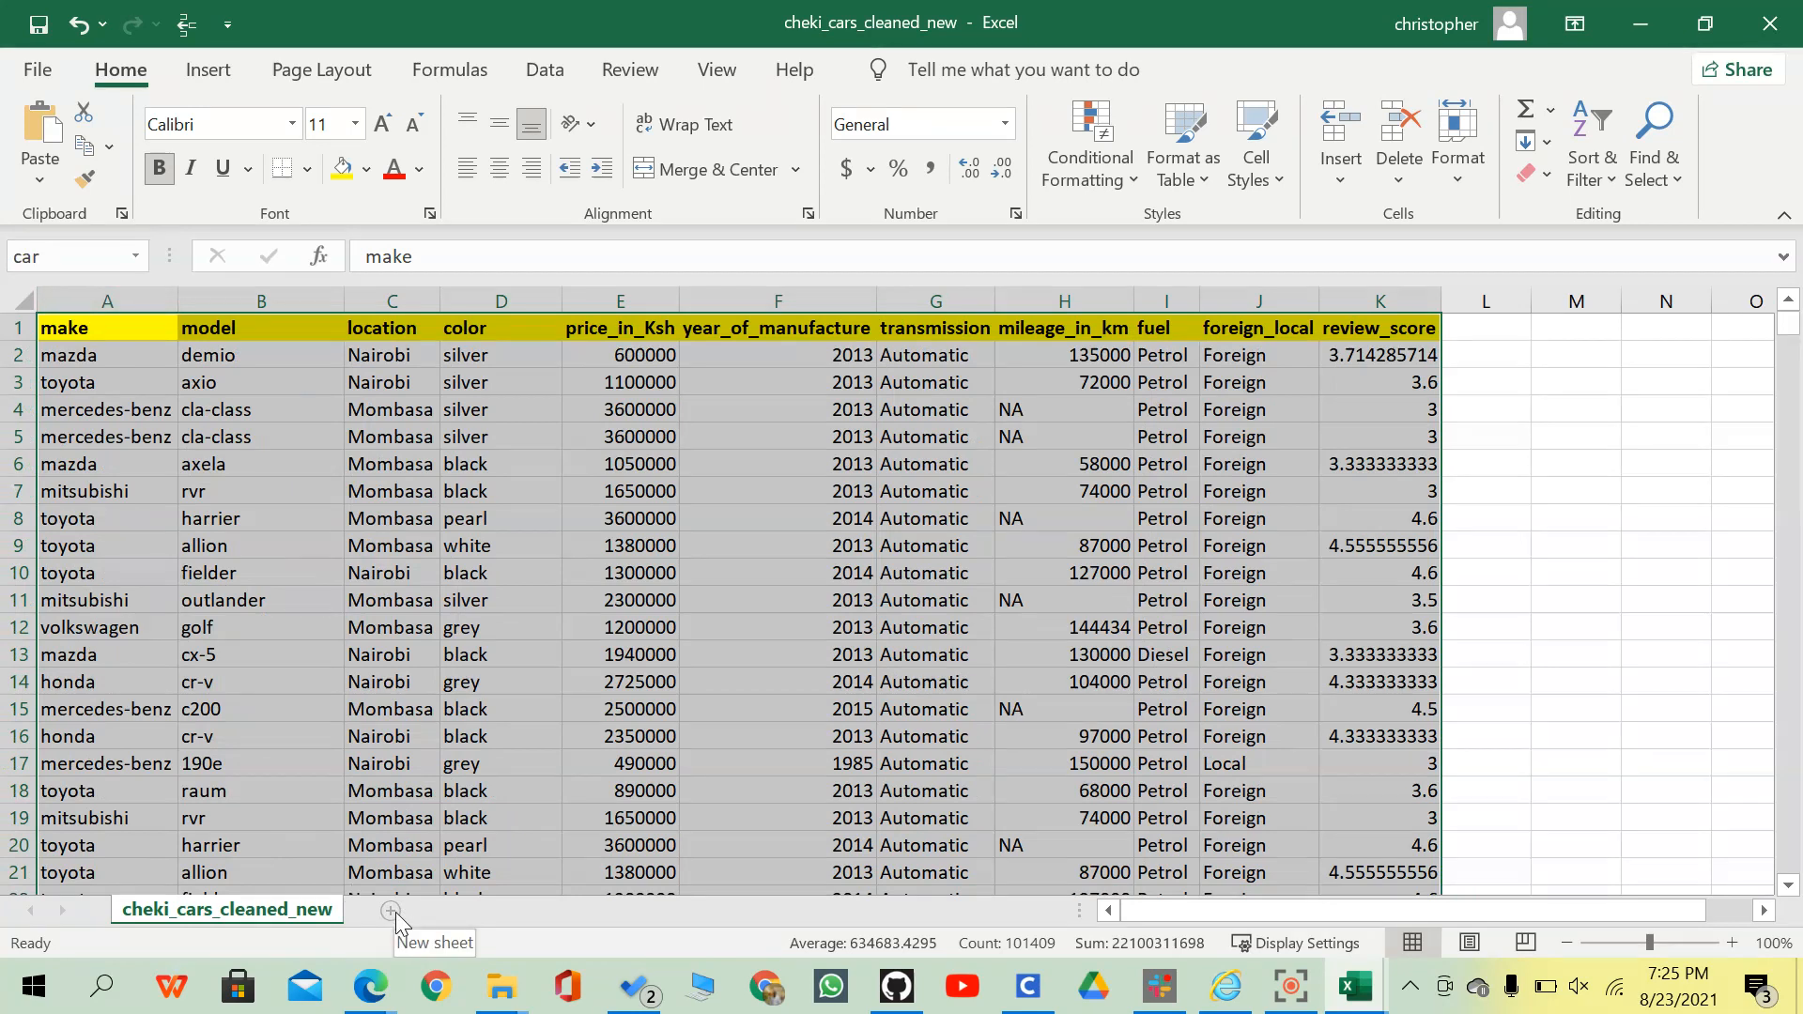
Add a new blank worksheet to the workbook and return to the cheki_cars_cleaned_new sheet.
left_click(391, 912)
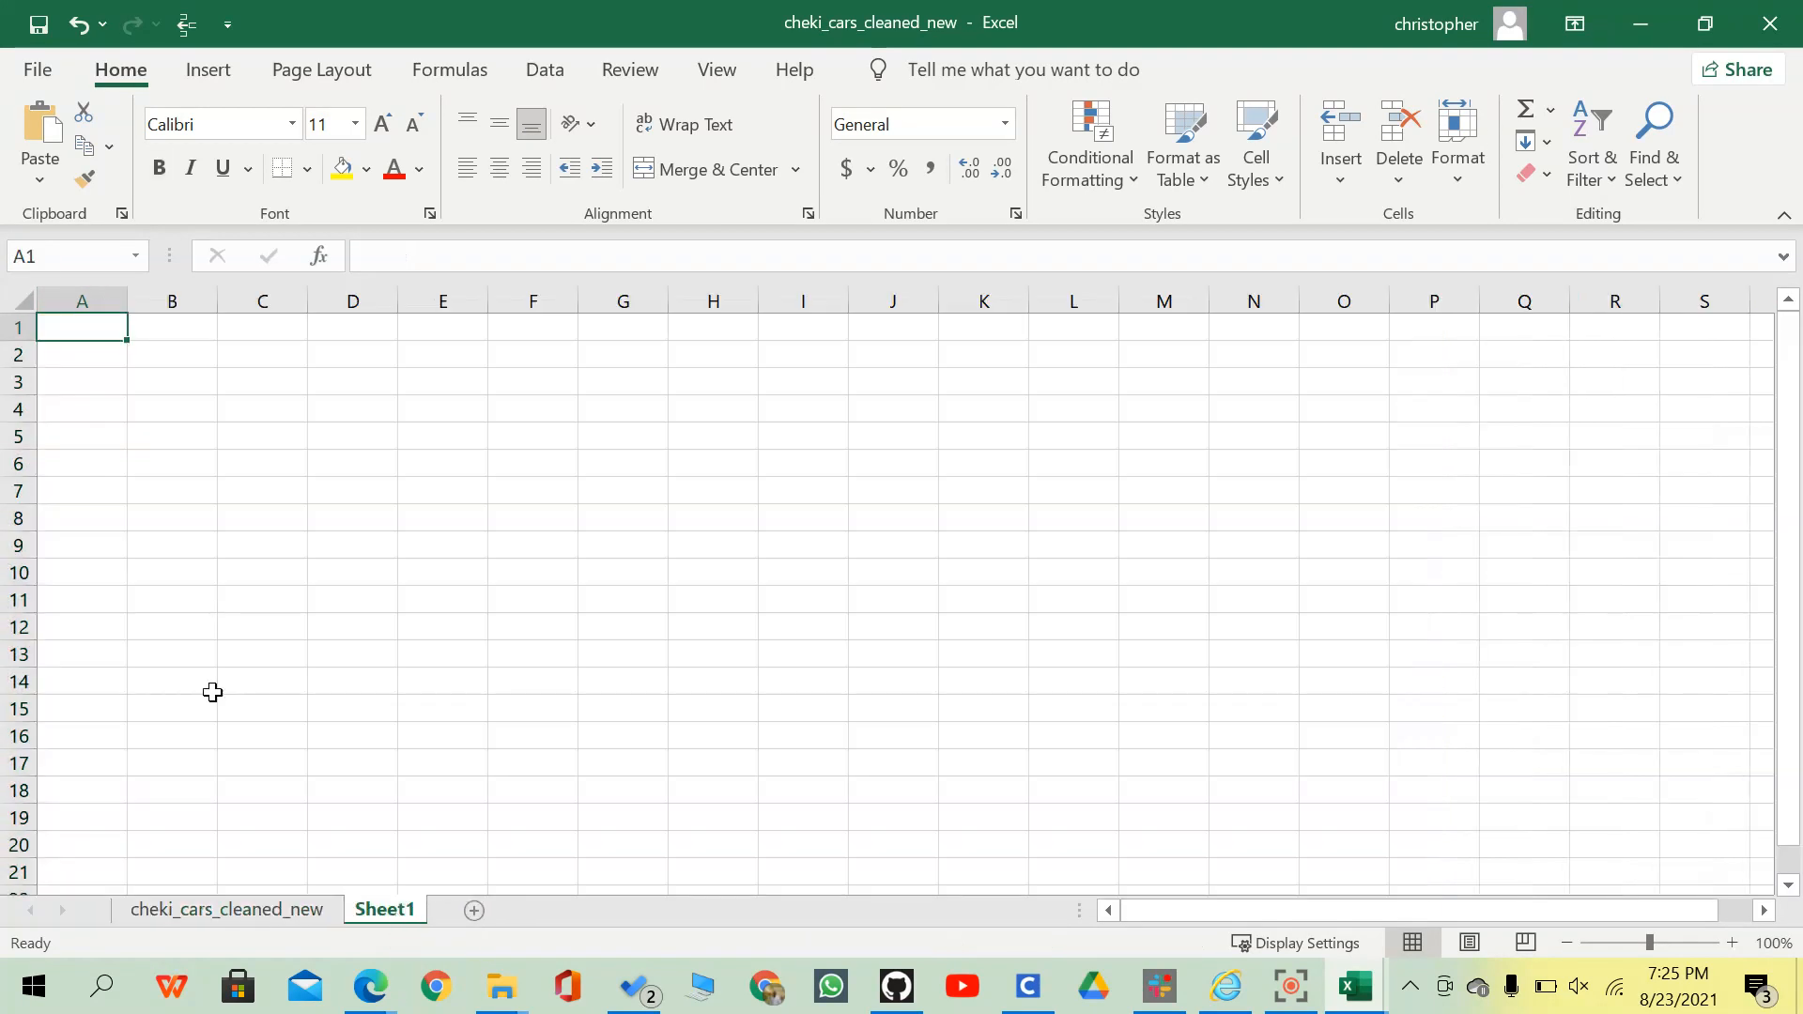
left_click(246, 909)
left_click(1484, 382)
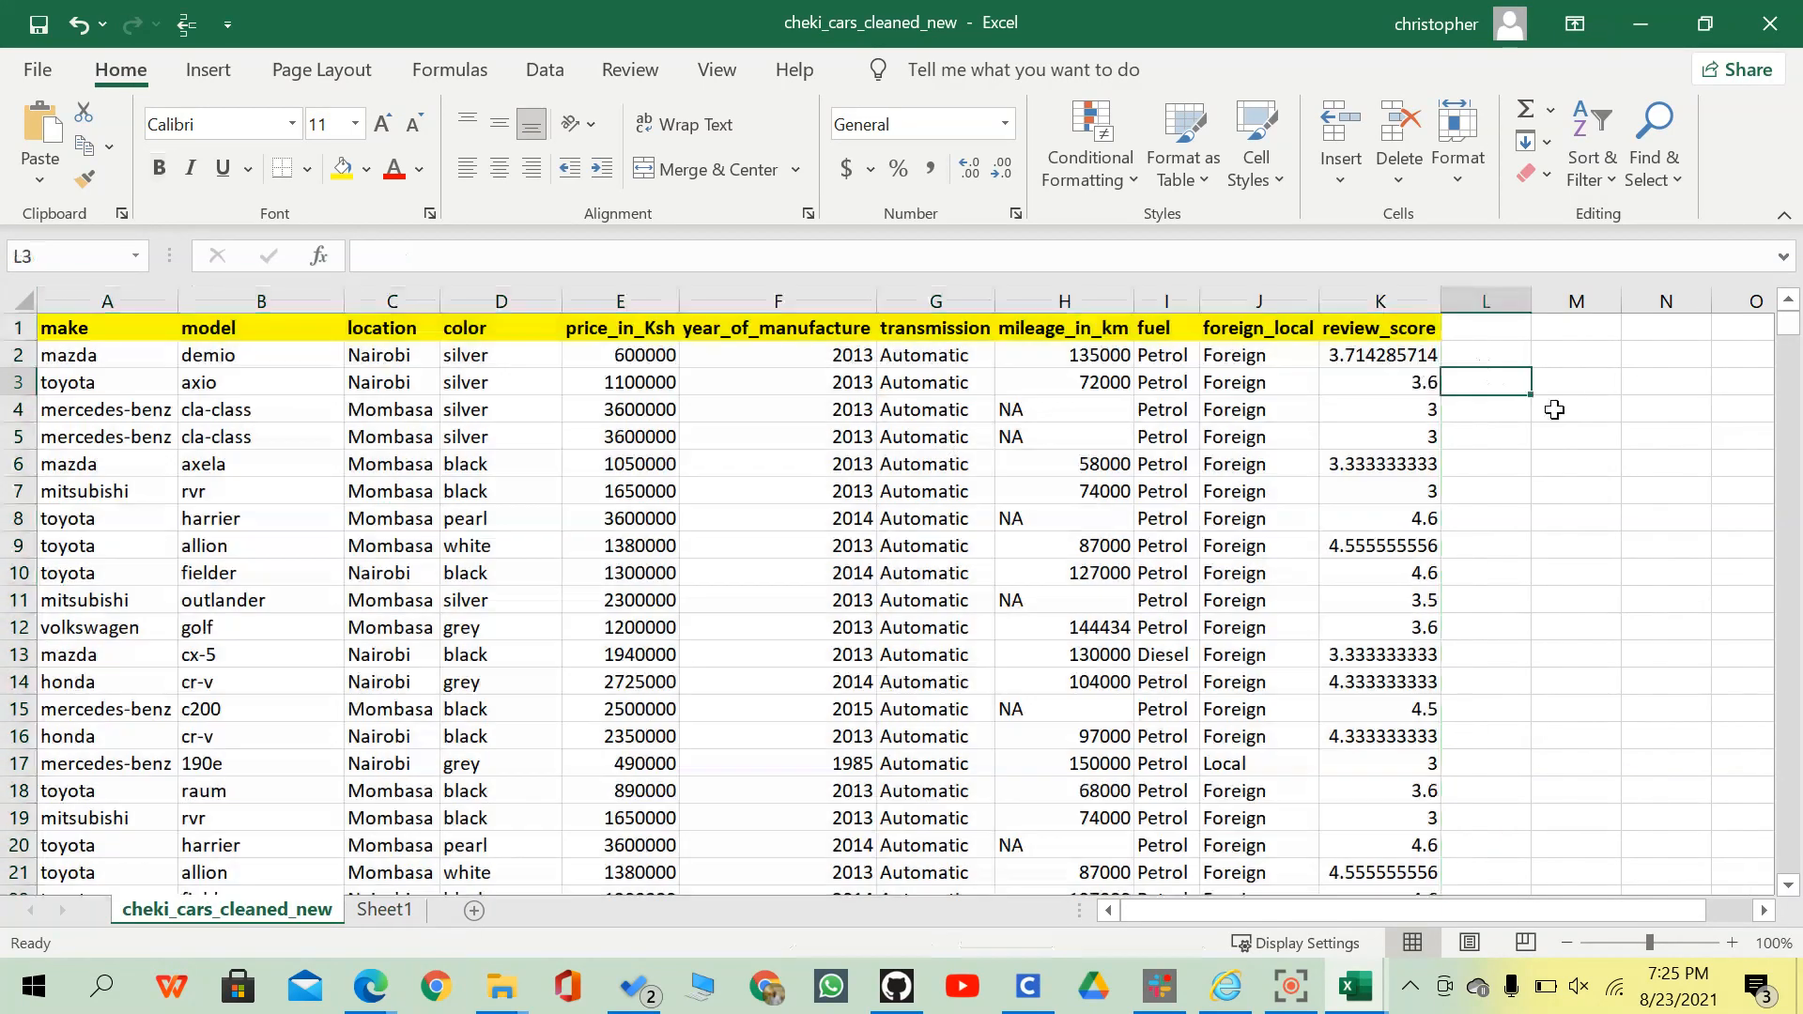
left_click(1555, 410)
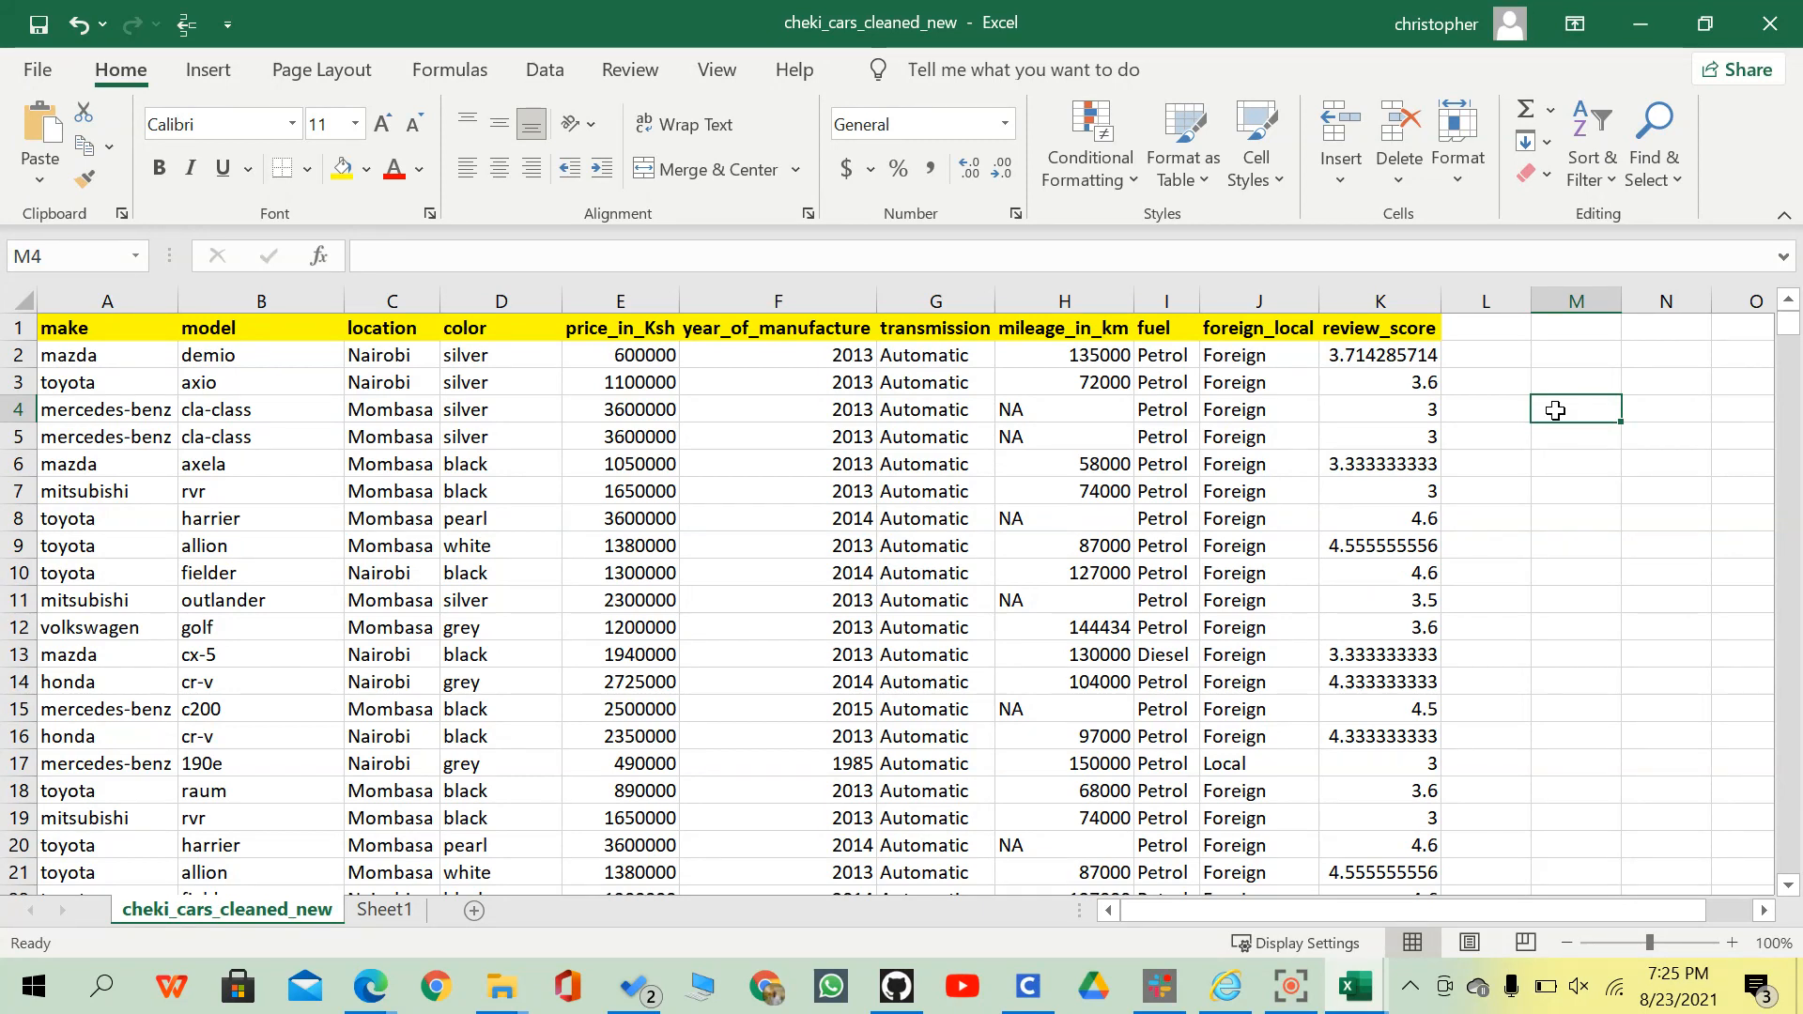
Rename the new blank worksheet as price-per maker.
left_click(349, 909)
double_click(384, 909)
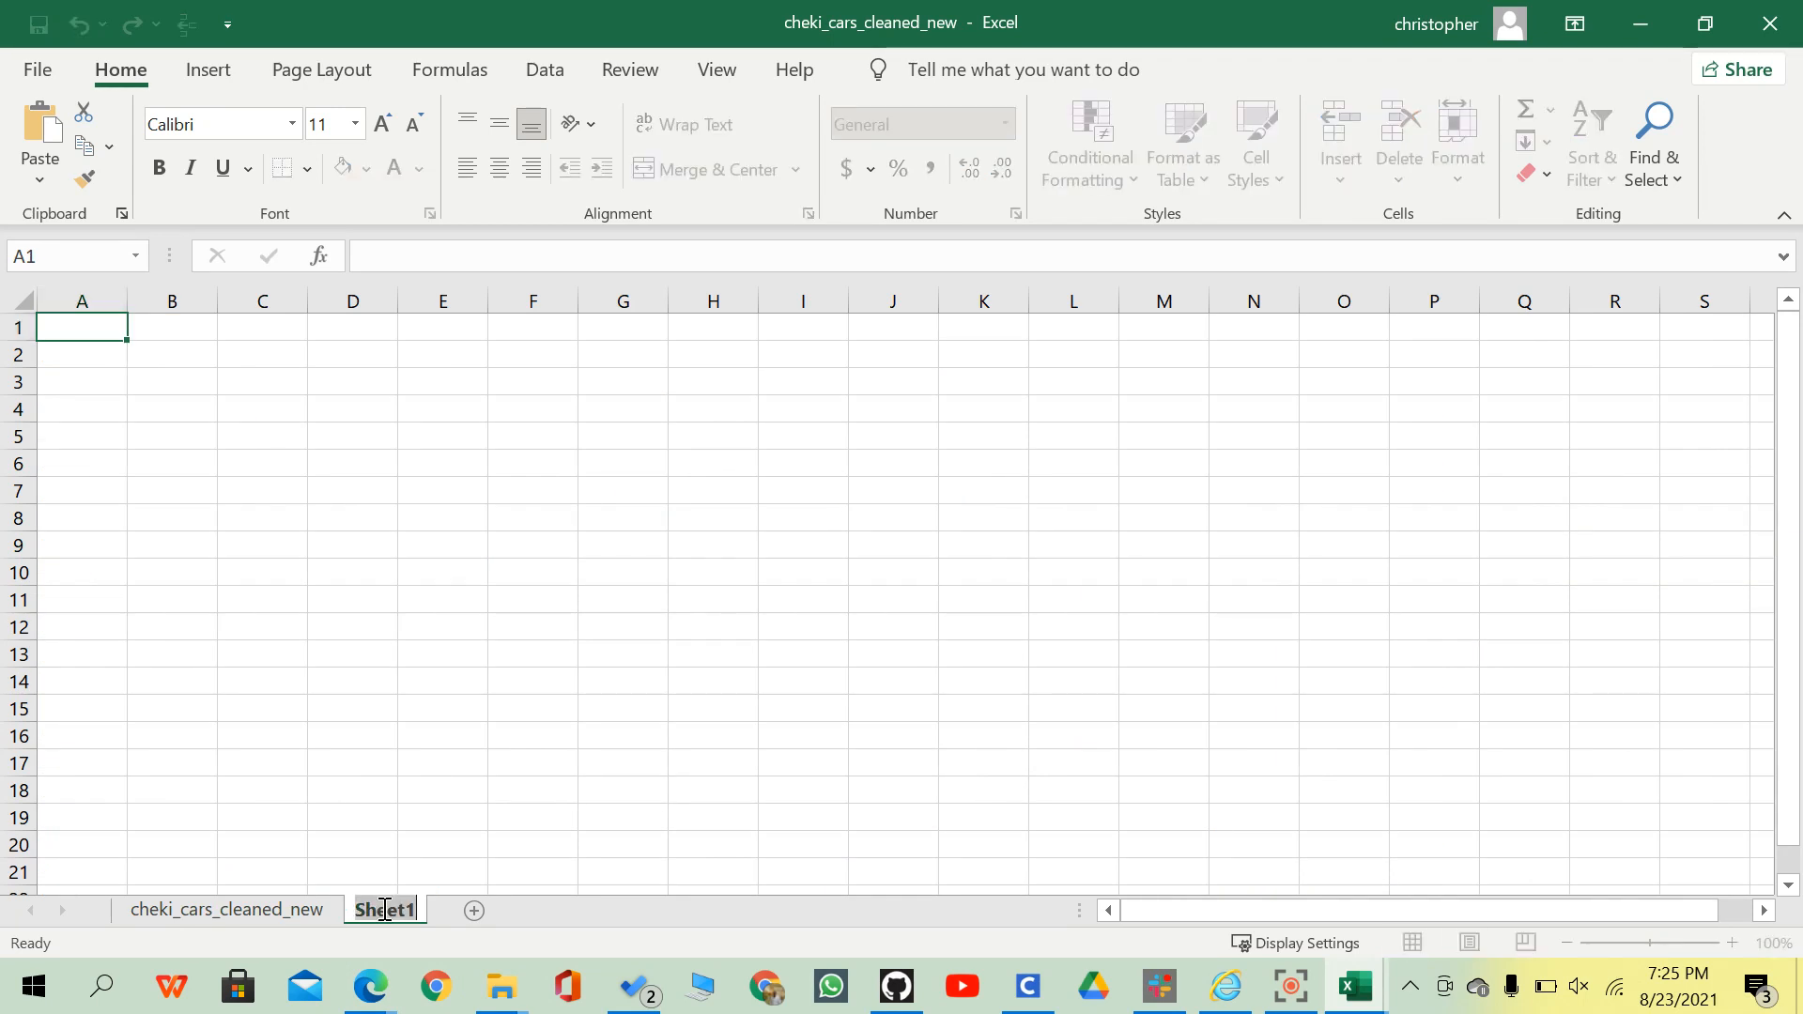
type("price=")
key("BackSpace")
type("-per make")
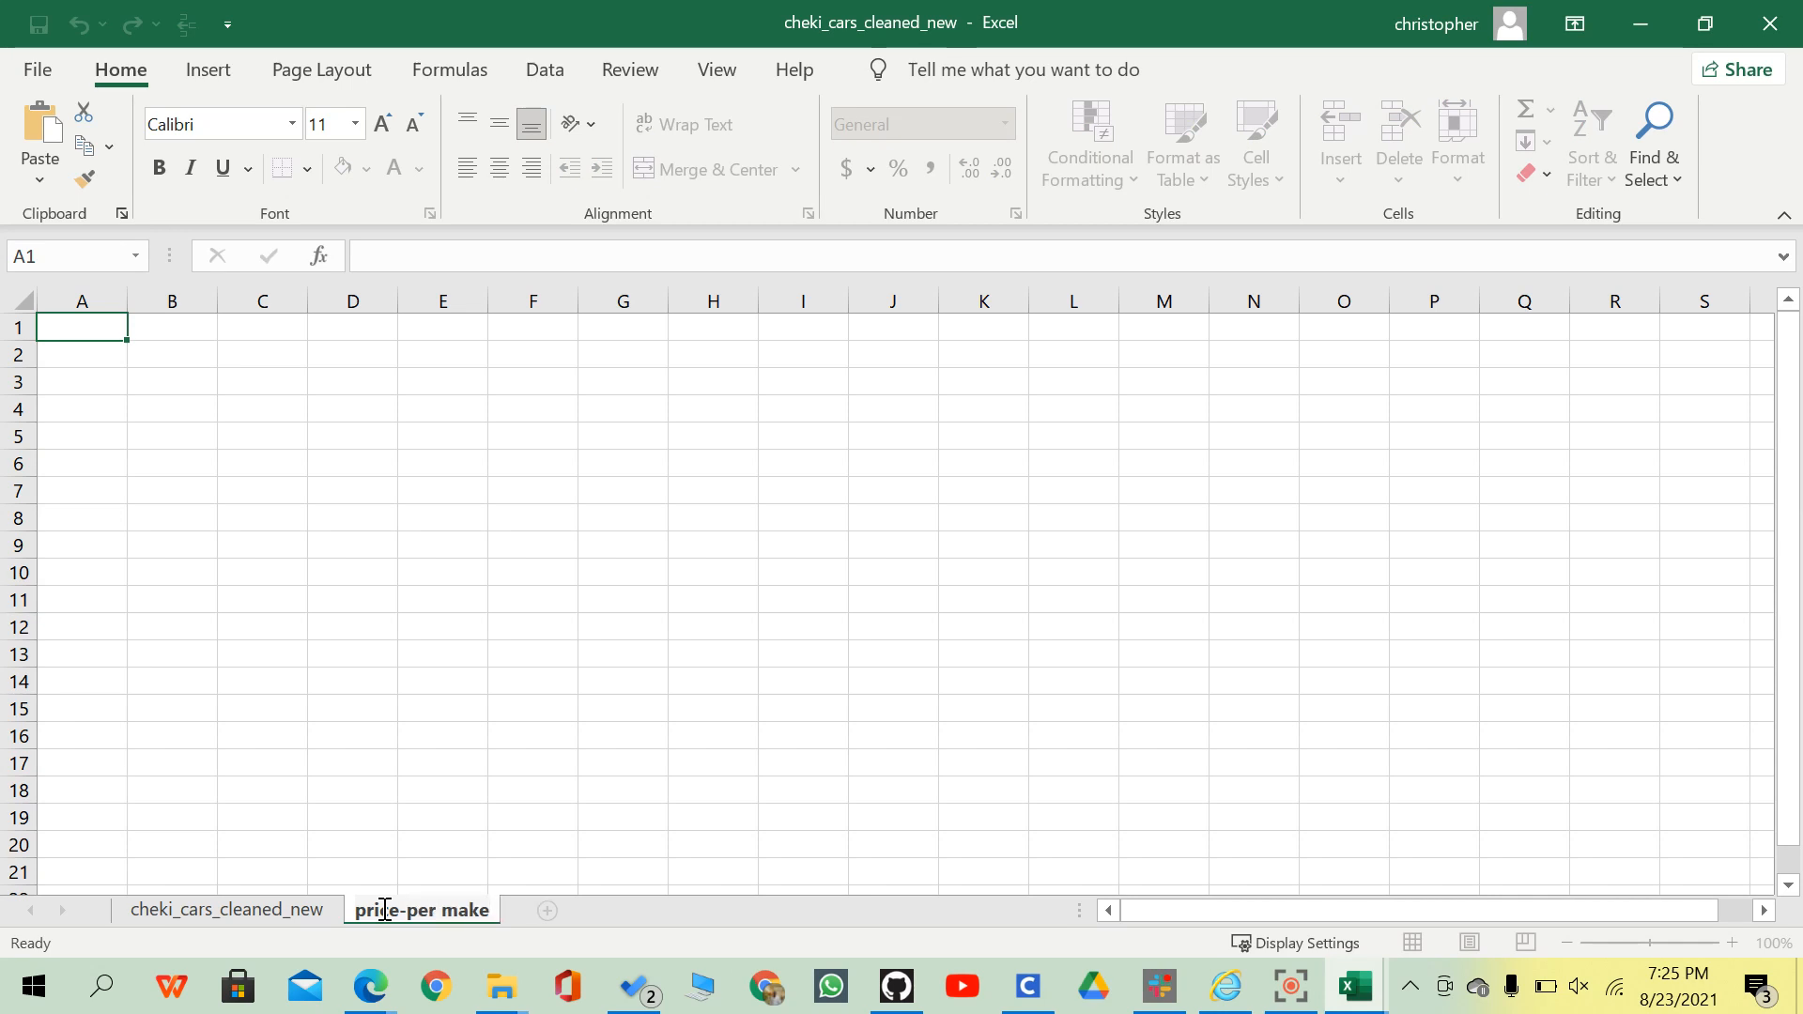
type("r")
key("Return")
Insert a PivotTable at cell A3 of the price-per maker sheet, using the named range car as its source.
left_click(278, 512)
left_click(101, 375)
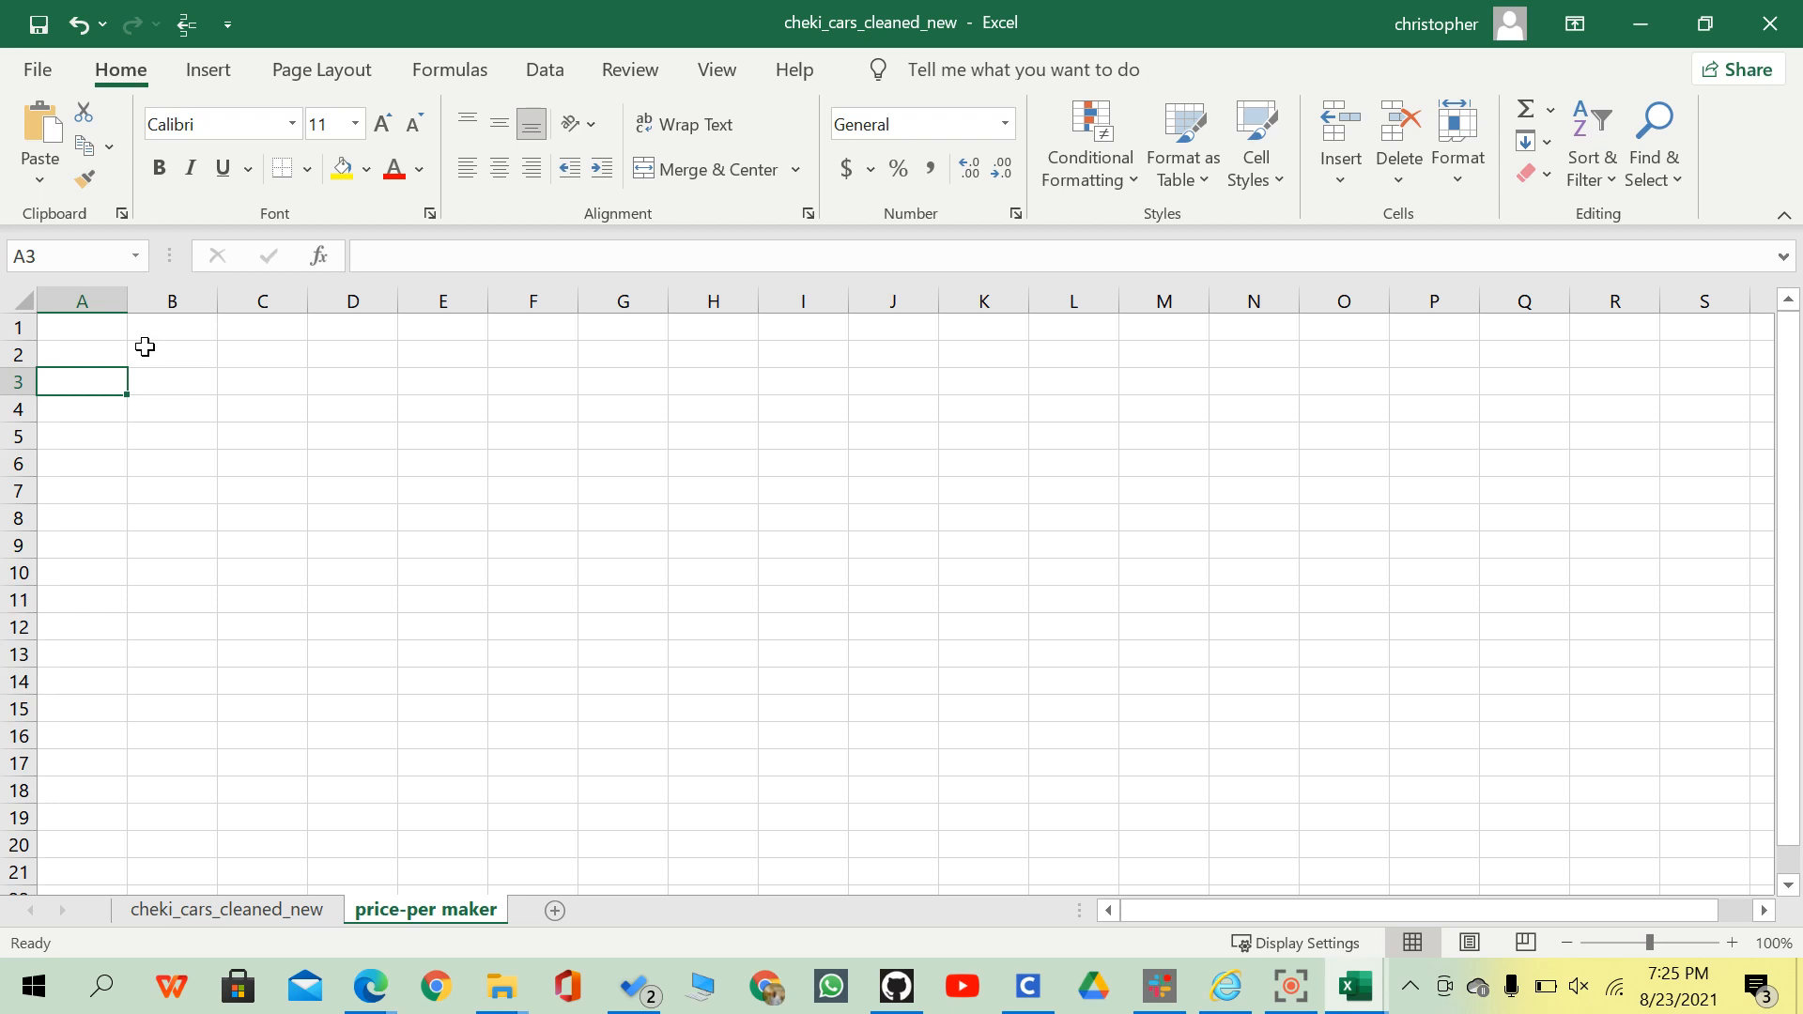
key("alt")
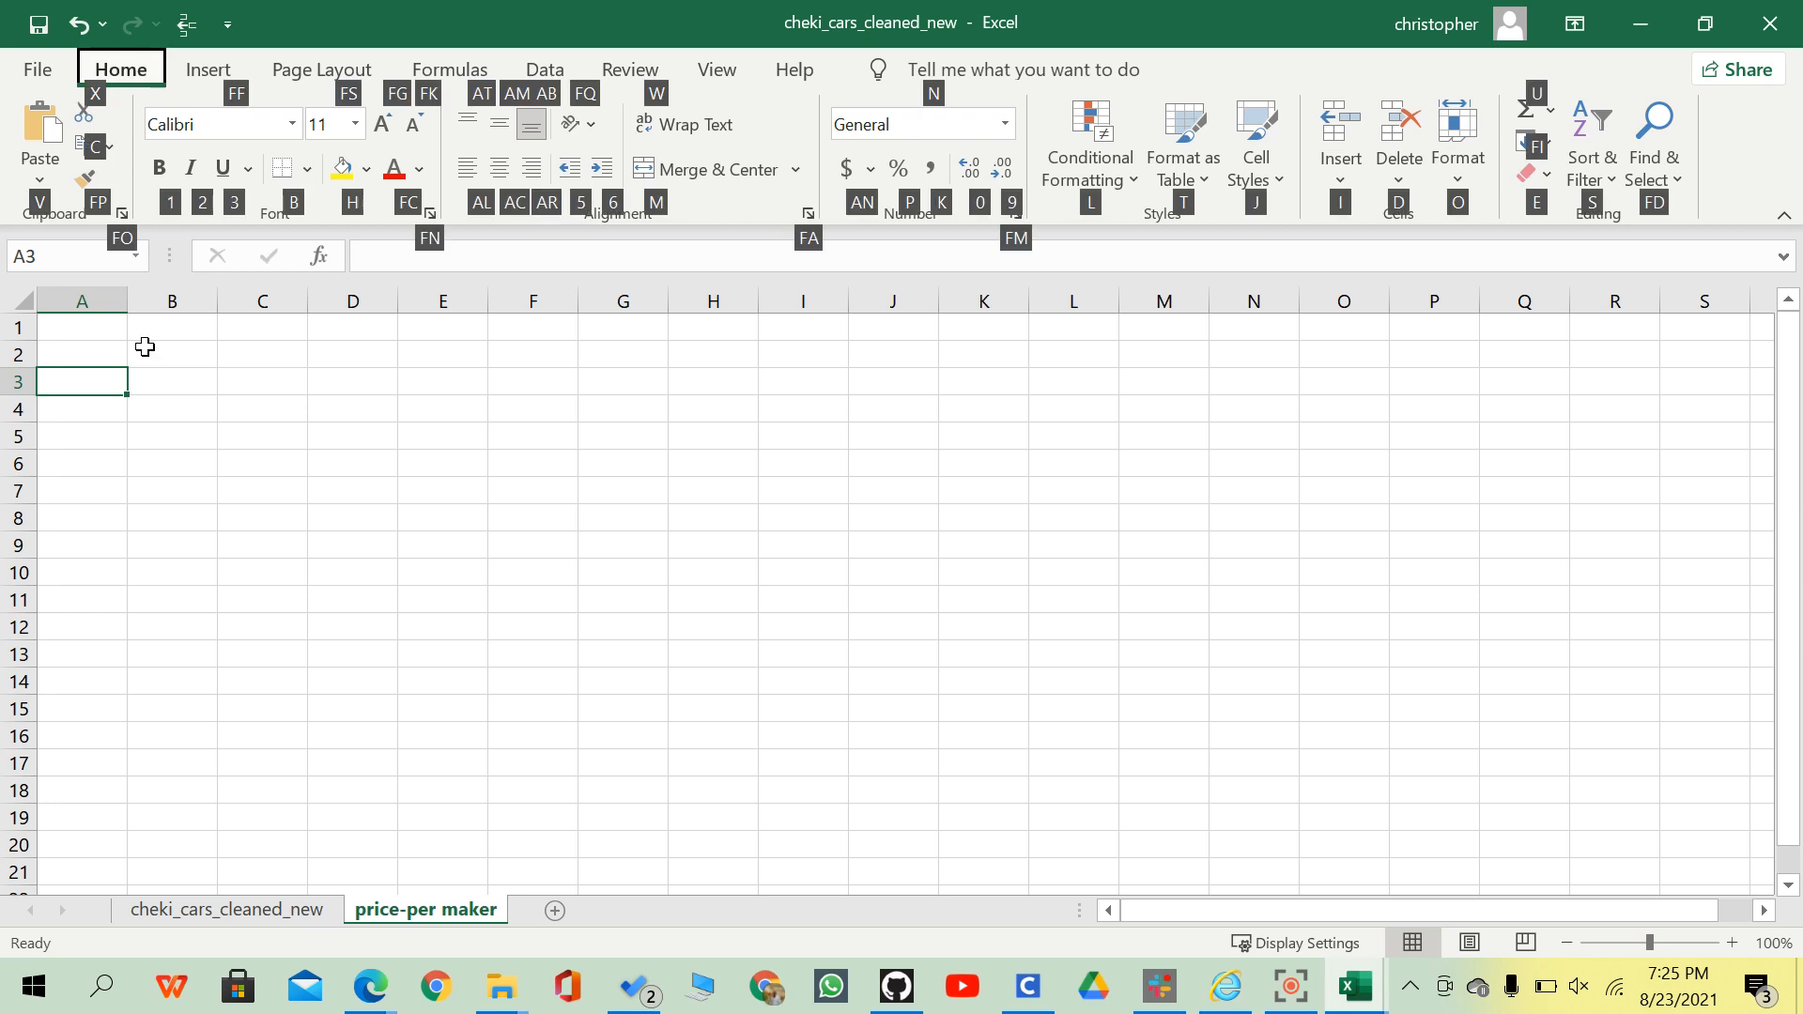
key("alt")
key("alt+n")
key("v")
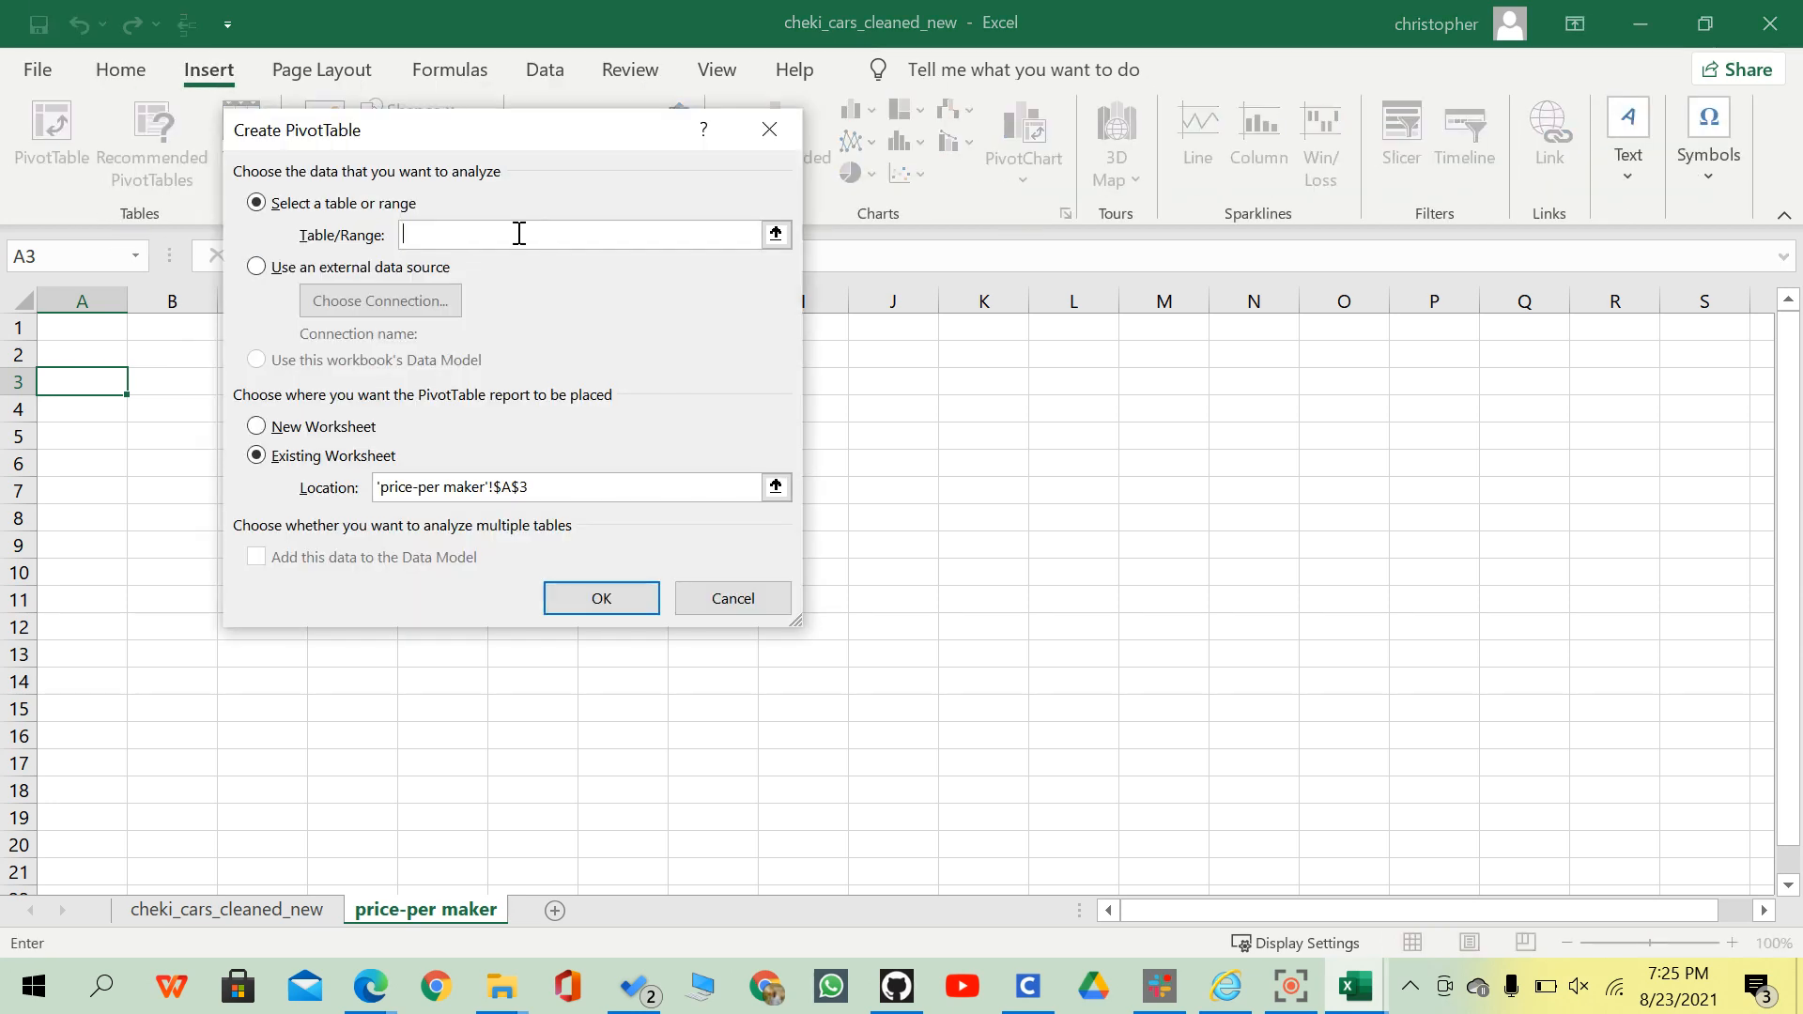
type("car")
key("Return")
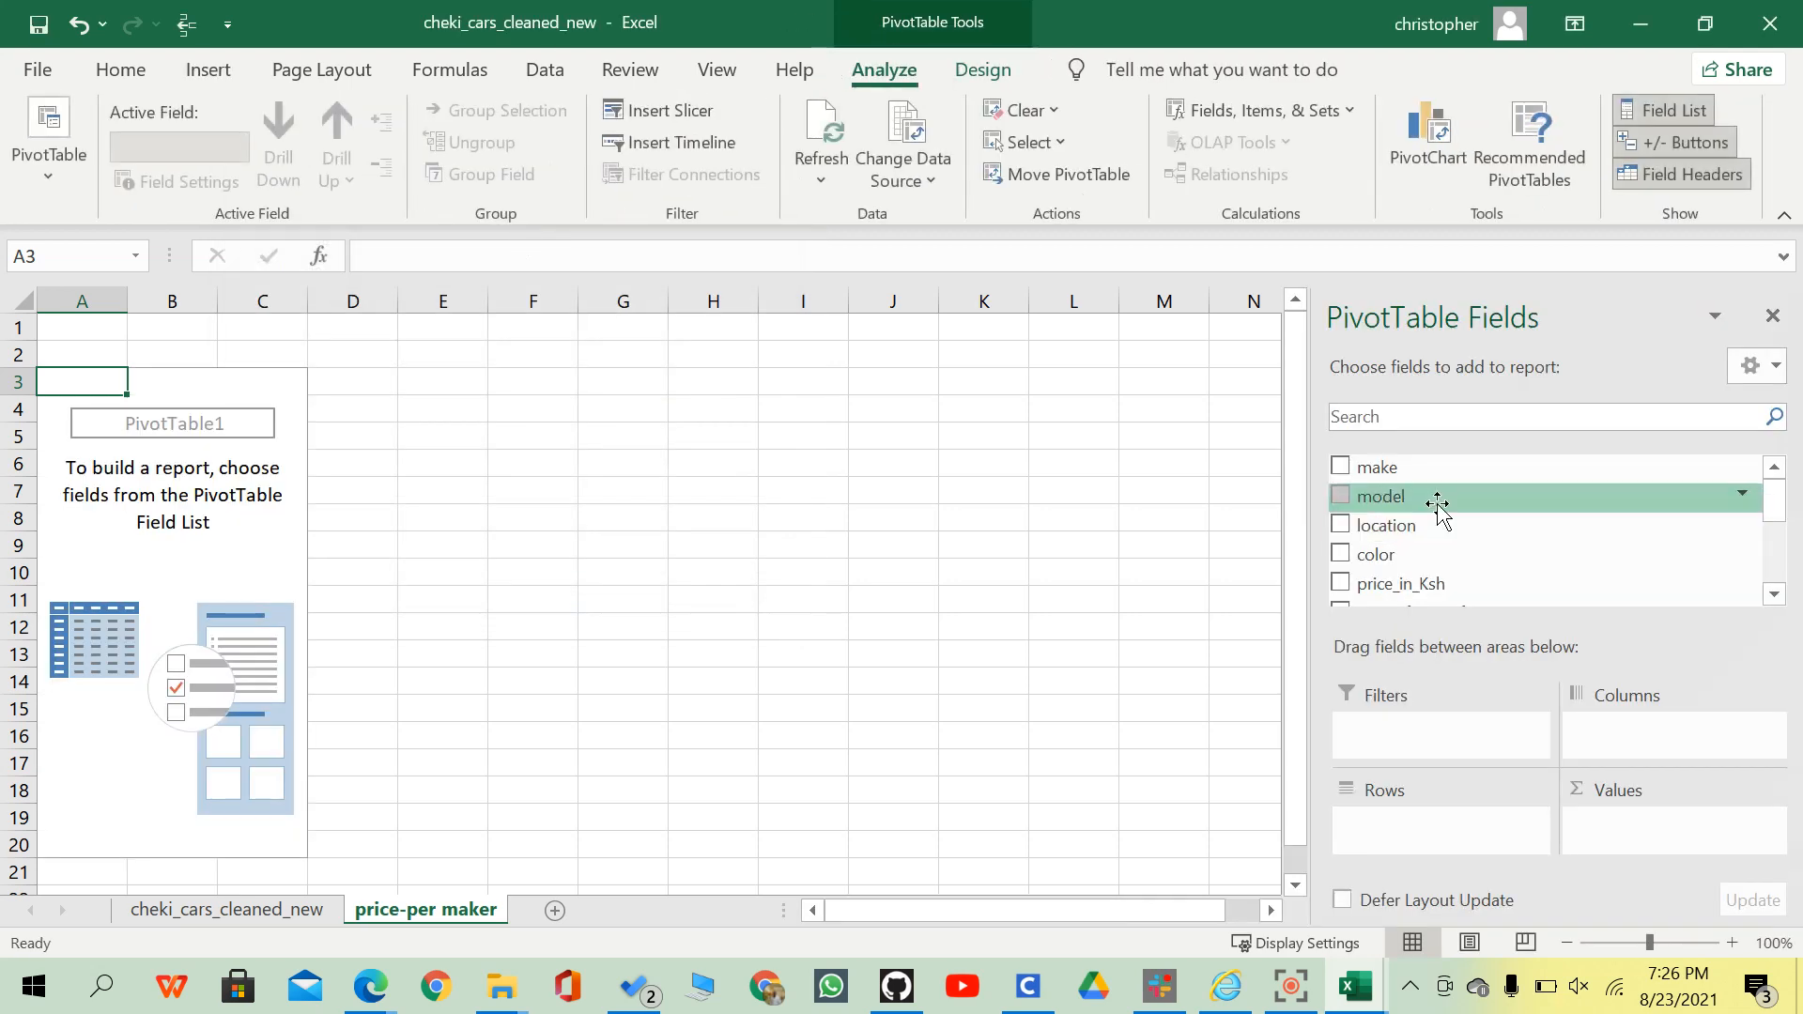
Add the make field to the PivotTable rows and look through the list of makes.
left_click_drag(1387, 469, 1450, 856)
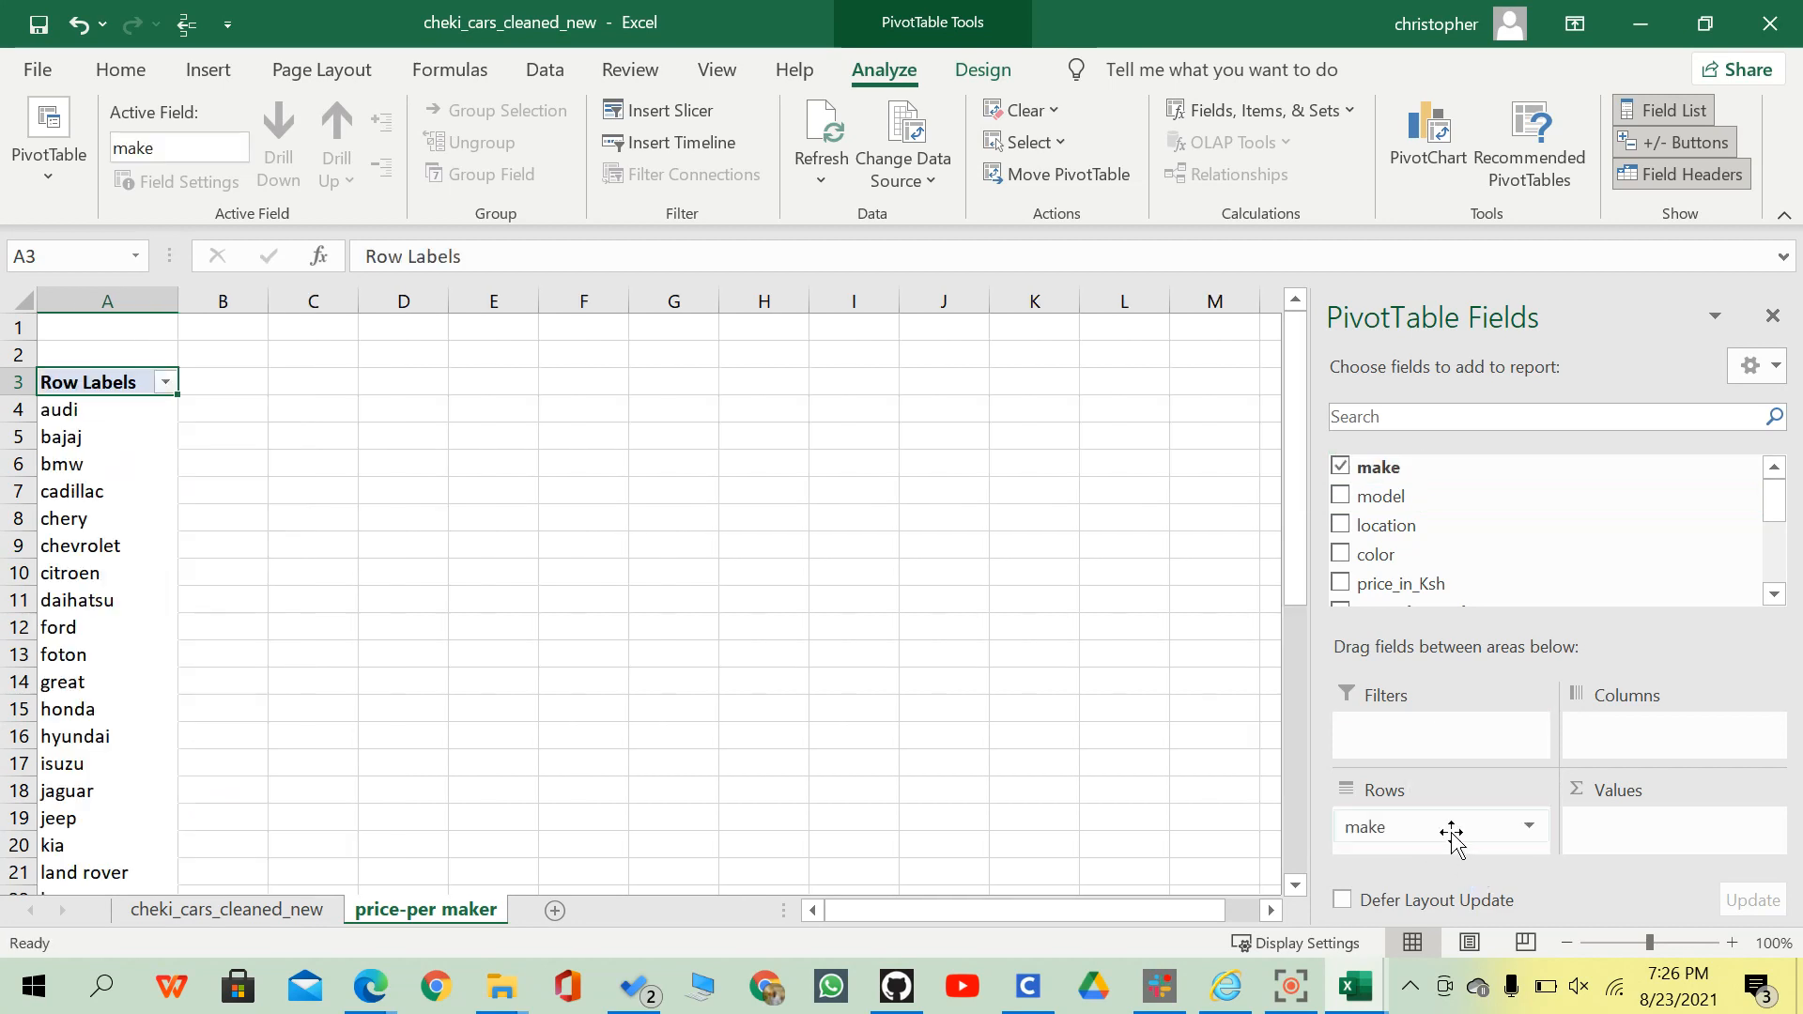
scroll(414, 587, "down", 1)
scroll(125, 479, "up", 1)
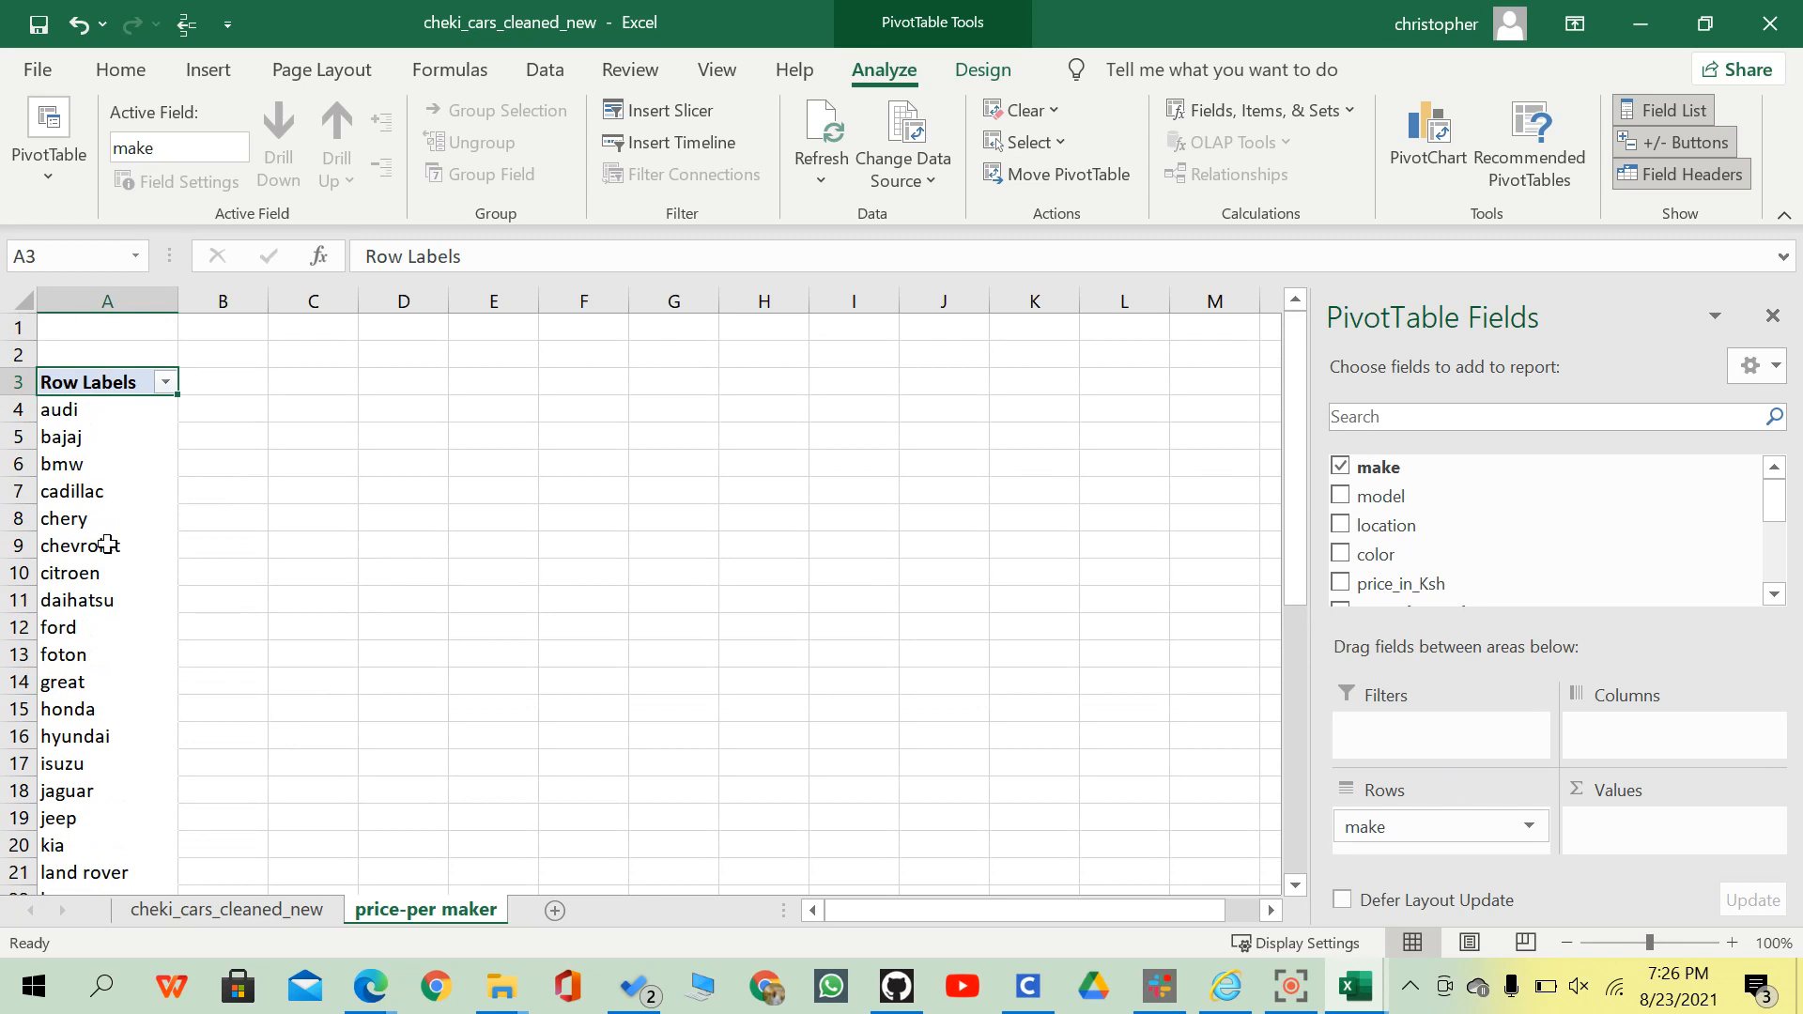
scroll(109, 545, "down", 1)
Add the price_in_Ksh field to the PivotTable values and look over the figures per make.
scroll(1437, 563, "down", 3)
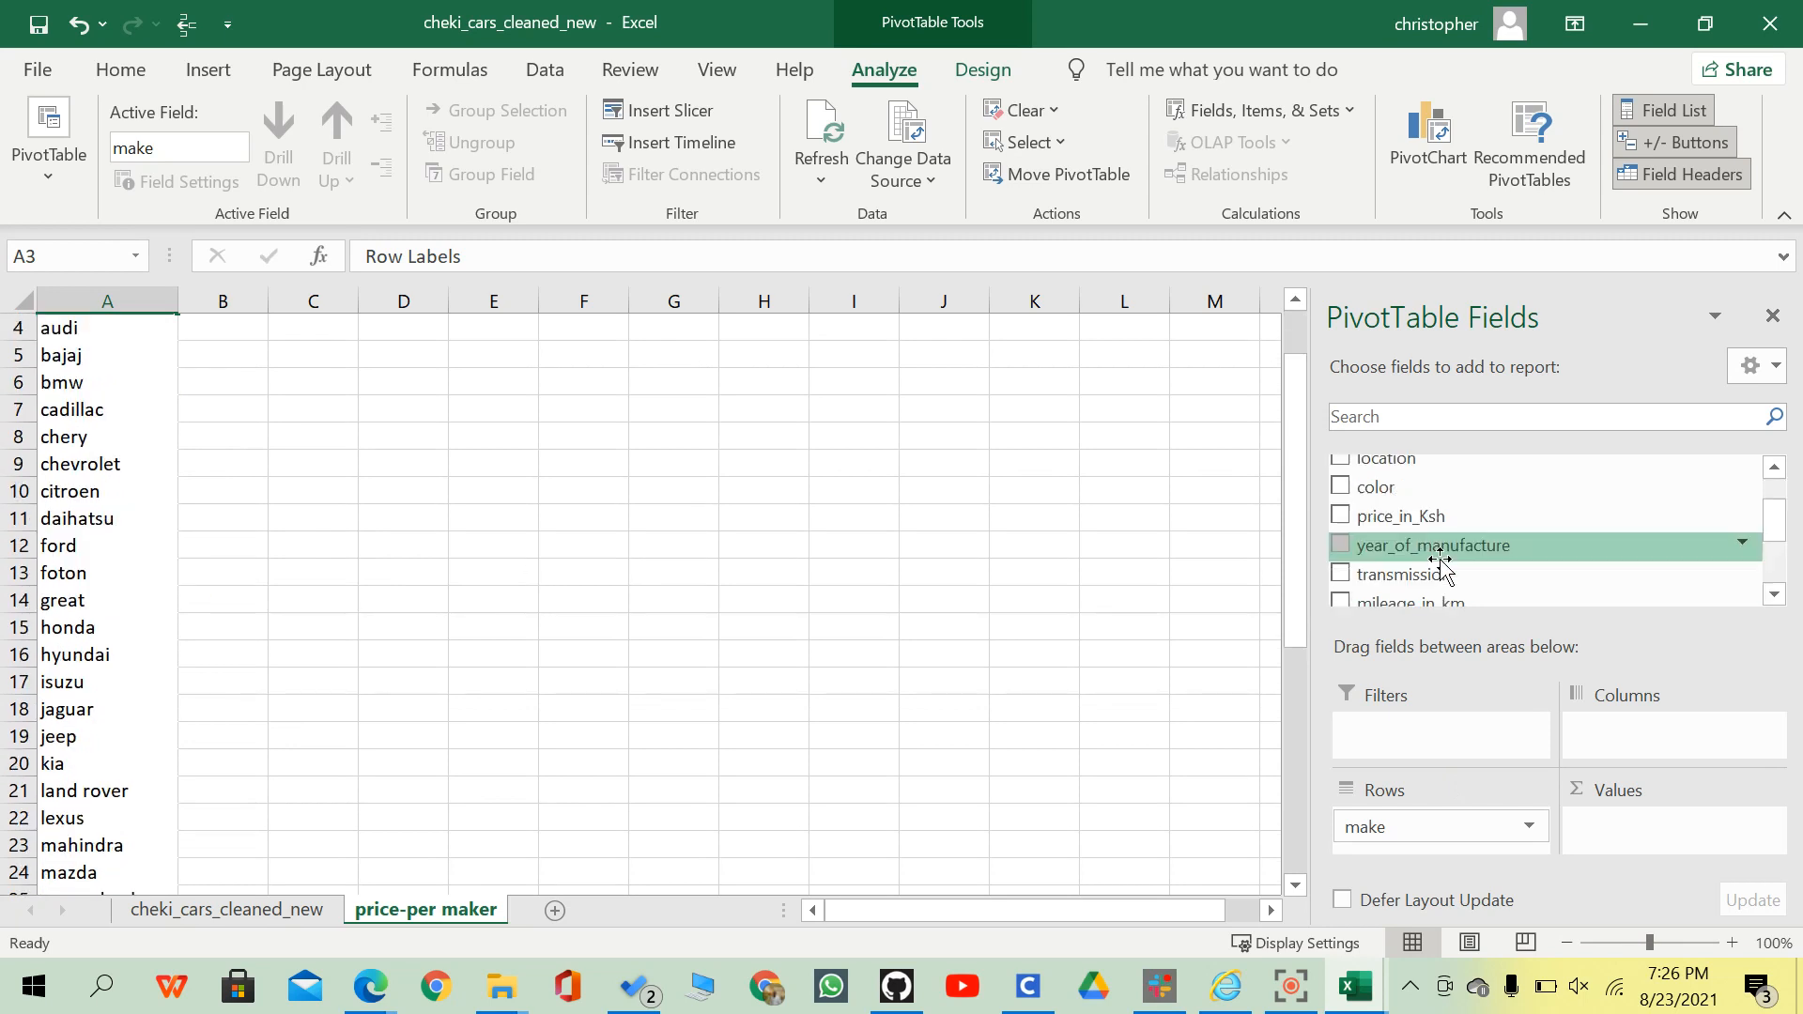
scroll(1441, 547, "up", 3)
left_click_drag(1413, 515, 1681, 841)
scroll(954, 617, "up", 1)
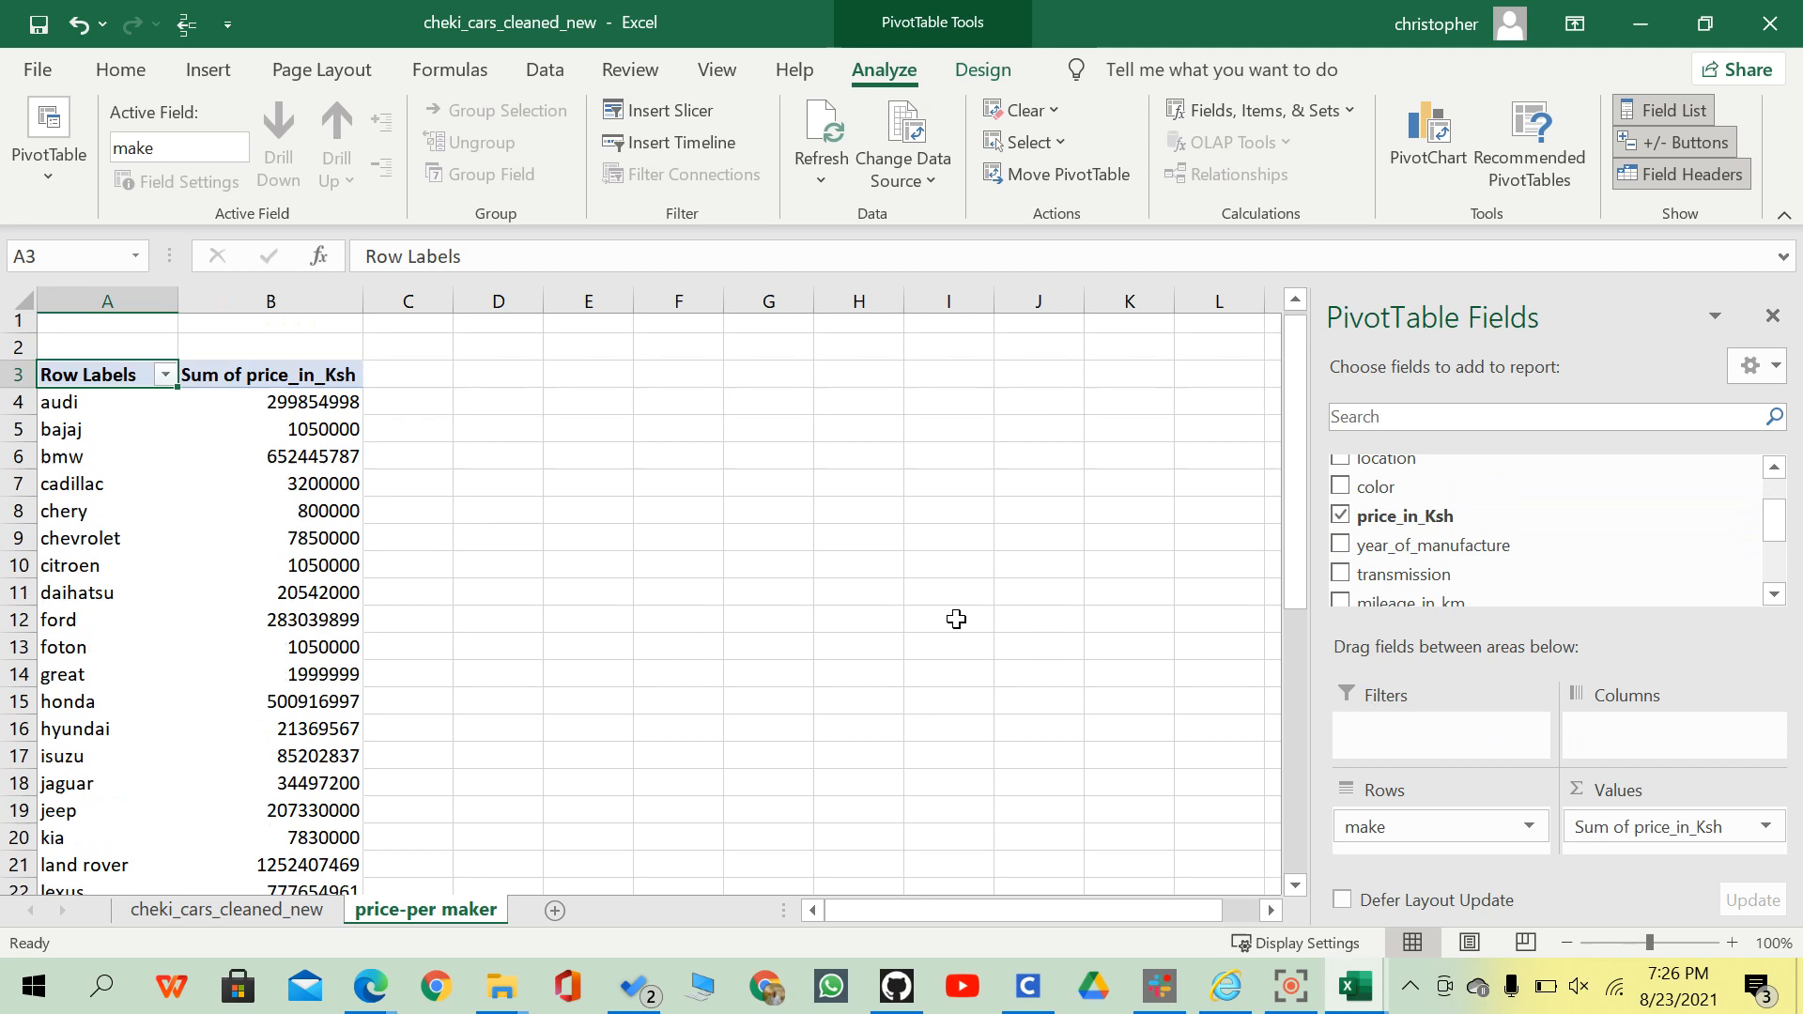
scroll(954, 616, "down", 1)
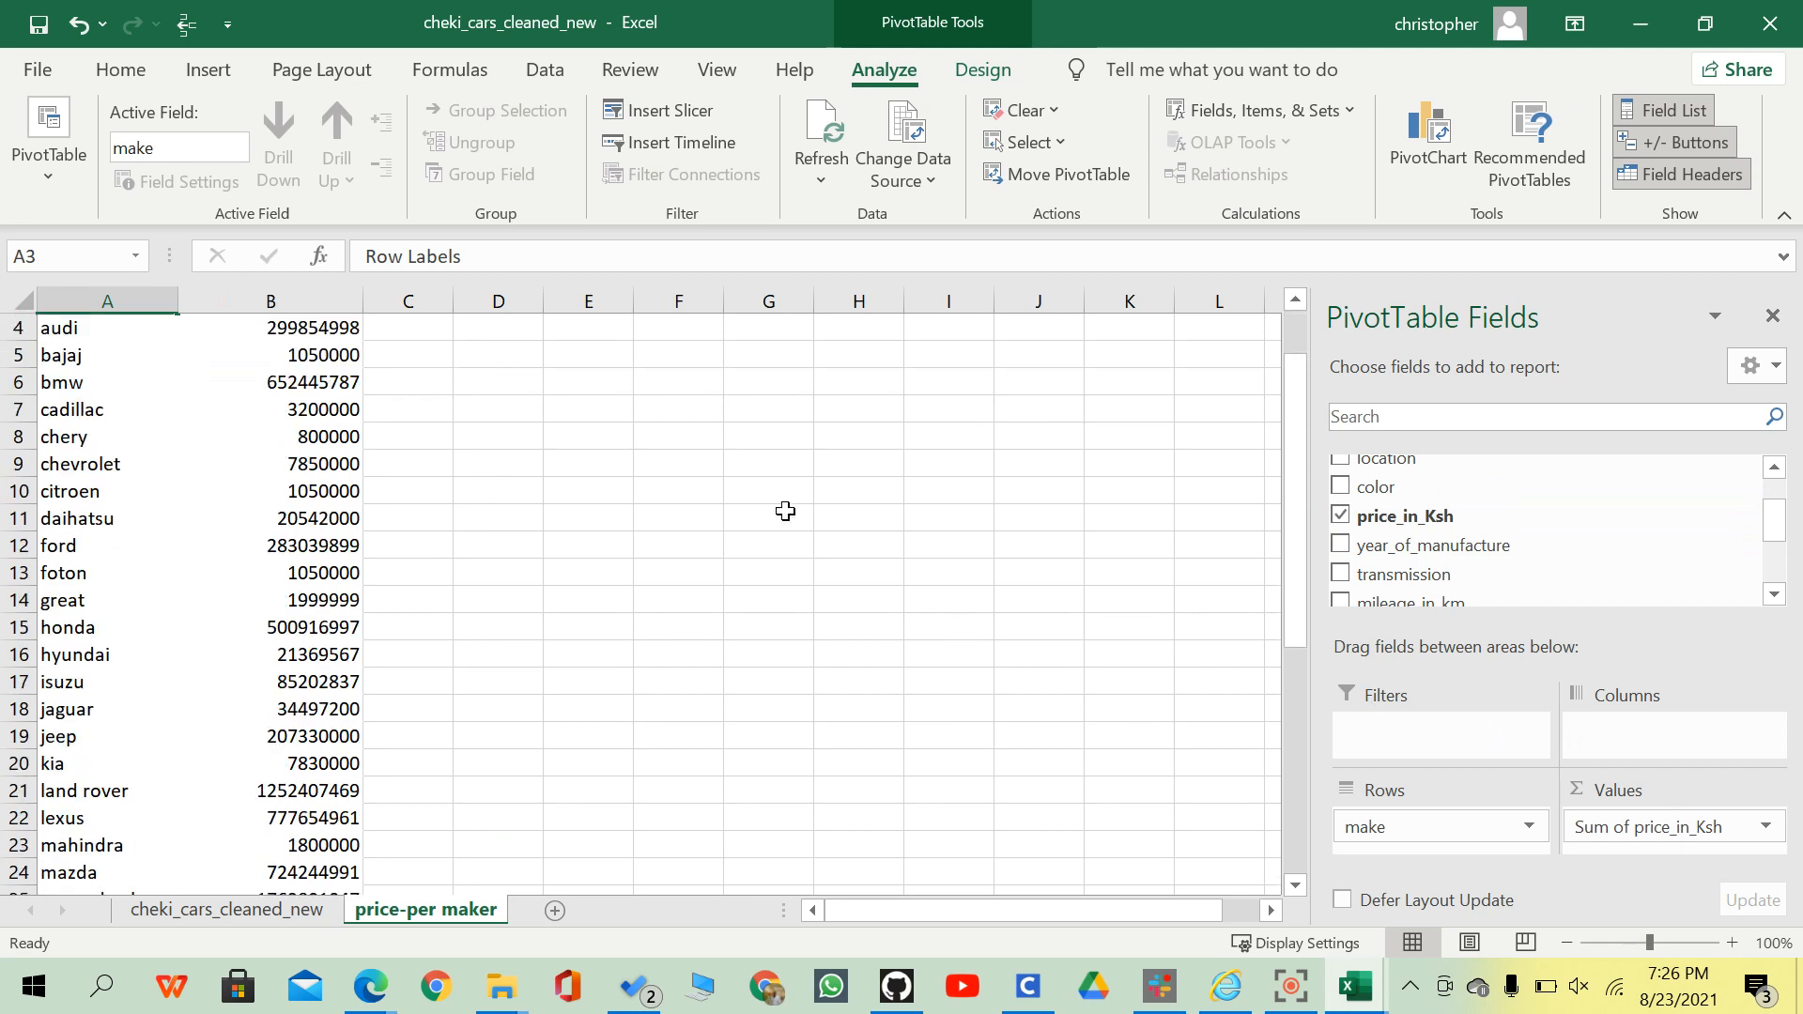
scroll(563, 528, "up", 1)
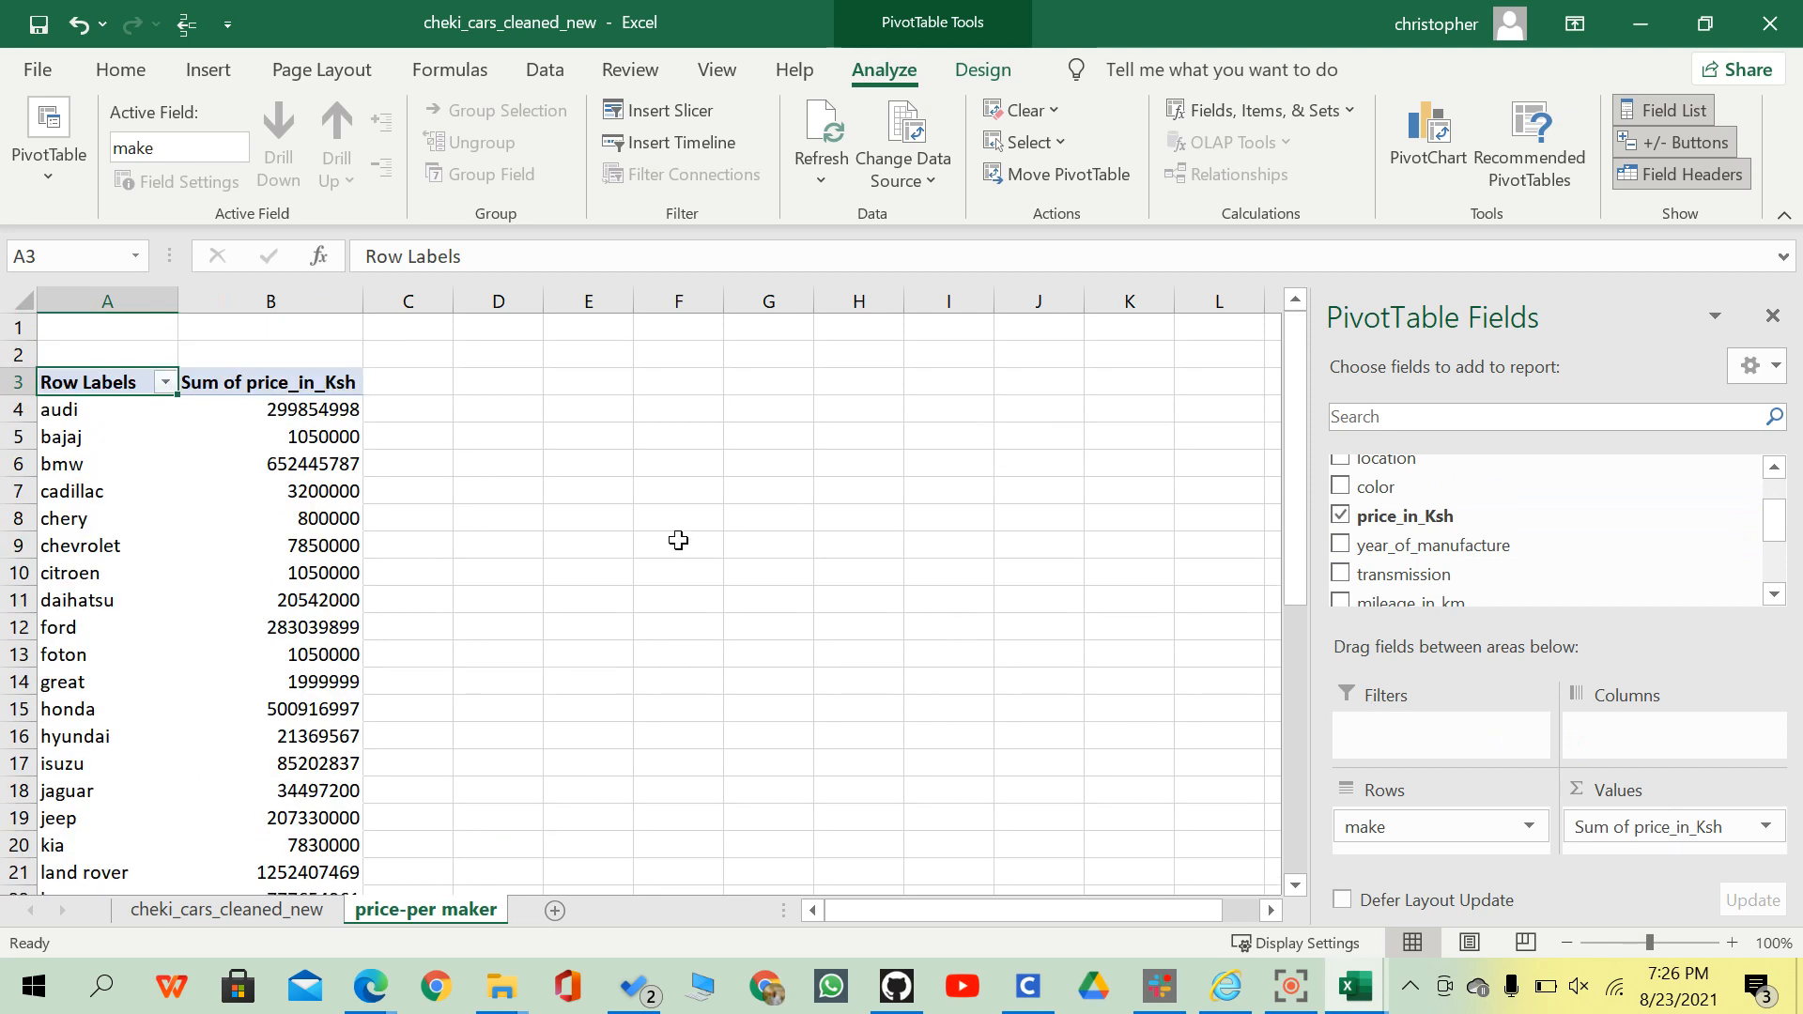
Change the price_in_Ksh value field to summarize by Average.
left_click(1763, 826)
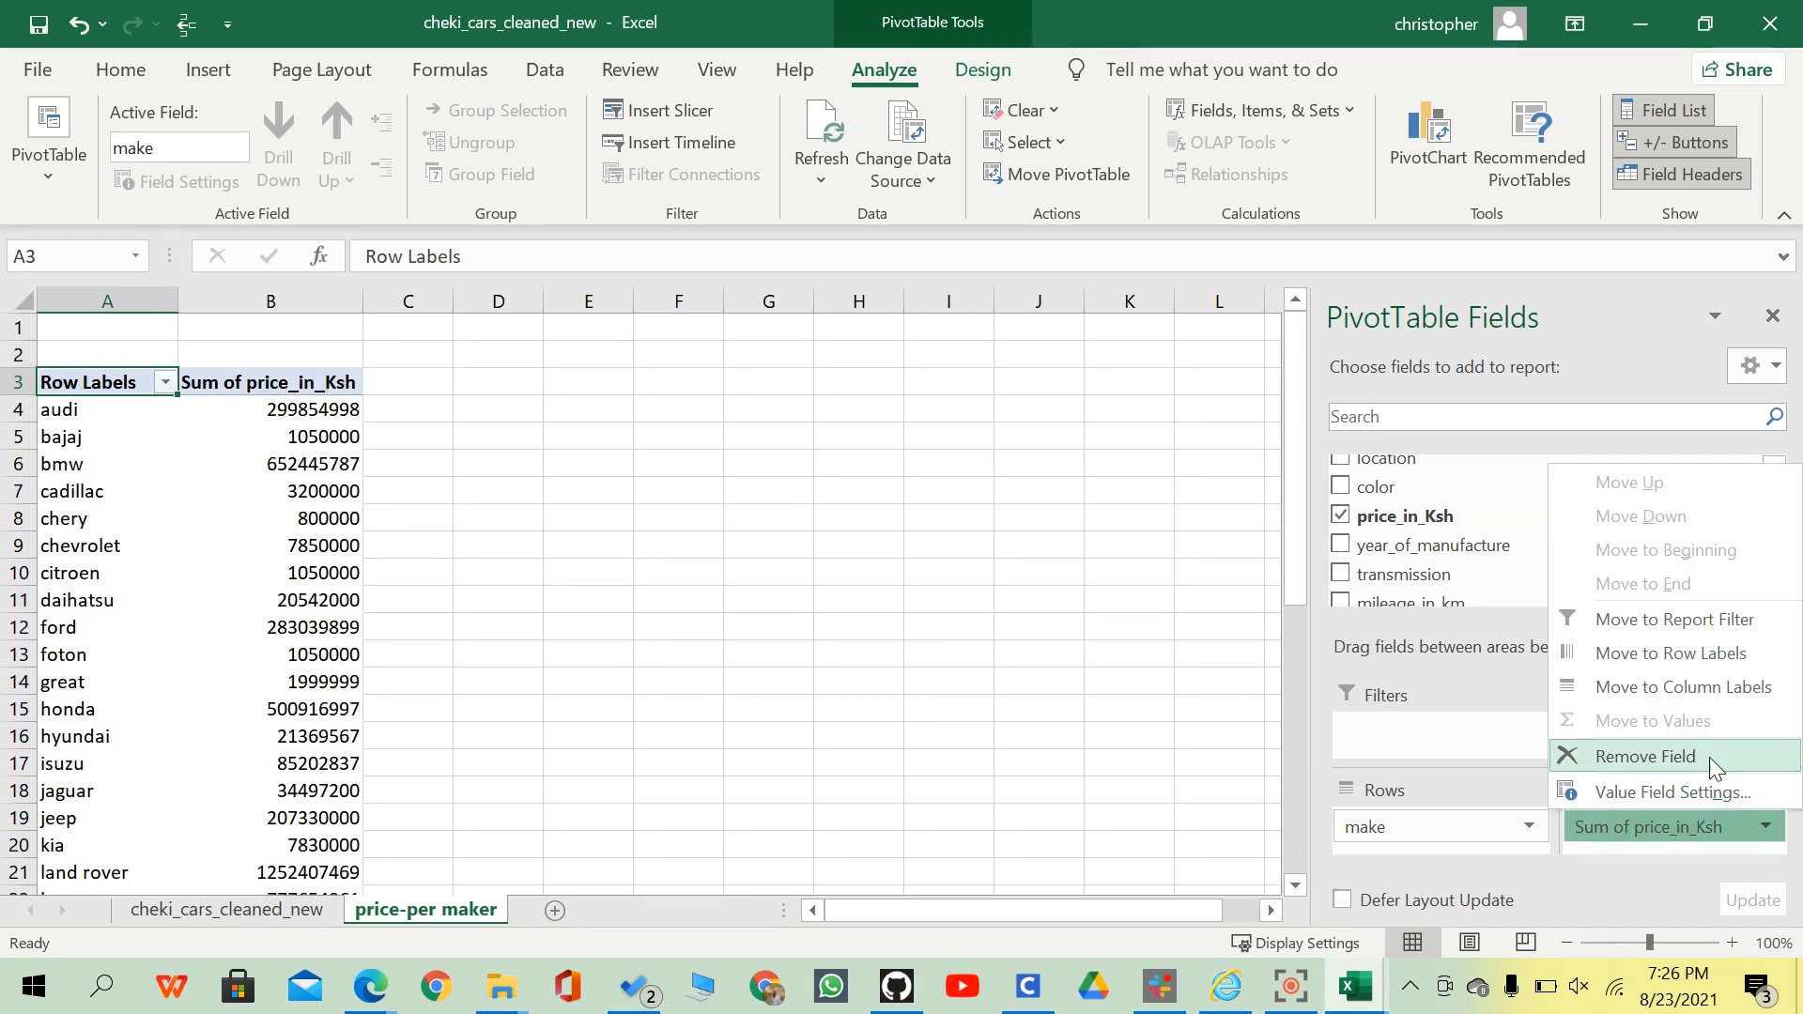
left_click(1699, 796)
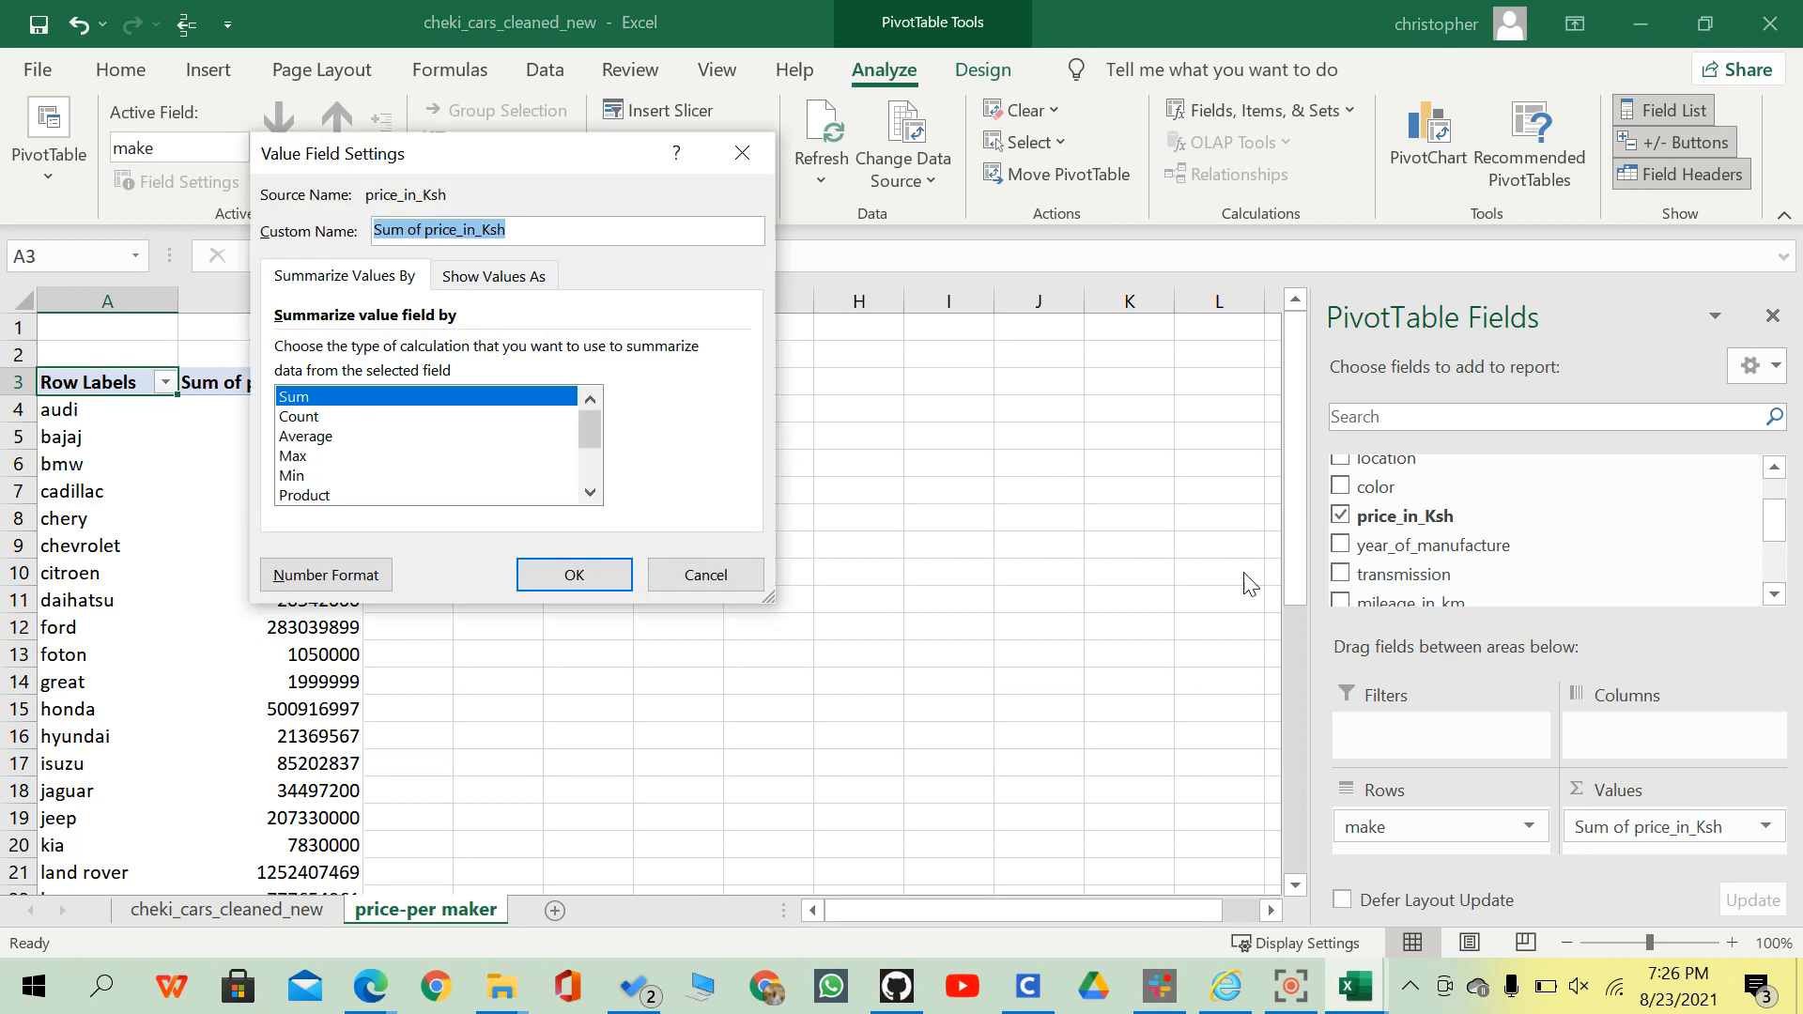
left_click(319, 436)
left_click(559, 572)
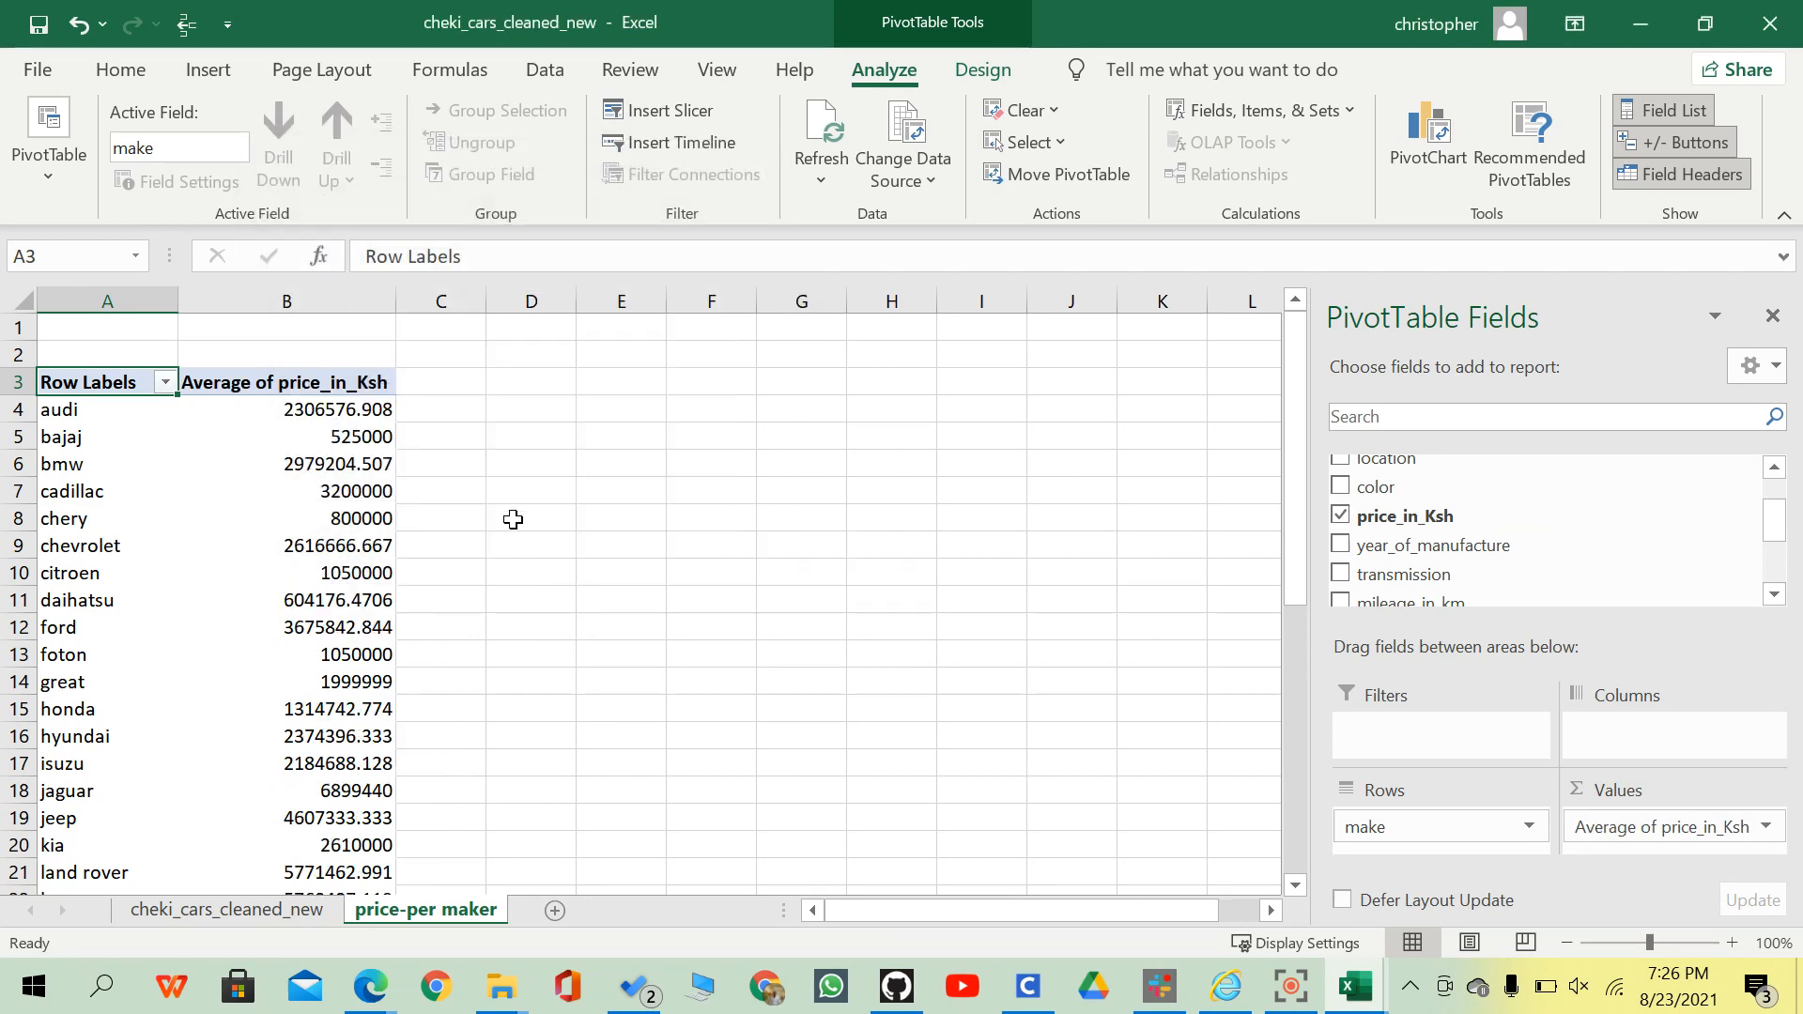
Sort the makes in the PivotTable in descending order by Average of price_in_Ksh.
left_click(389, 375)
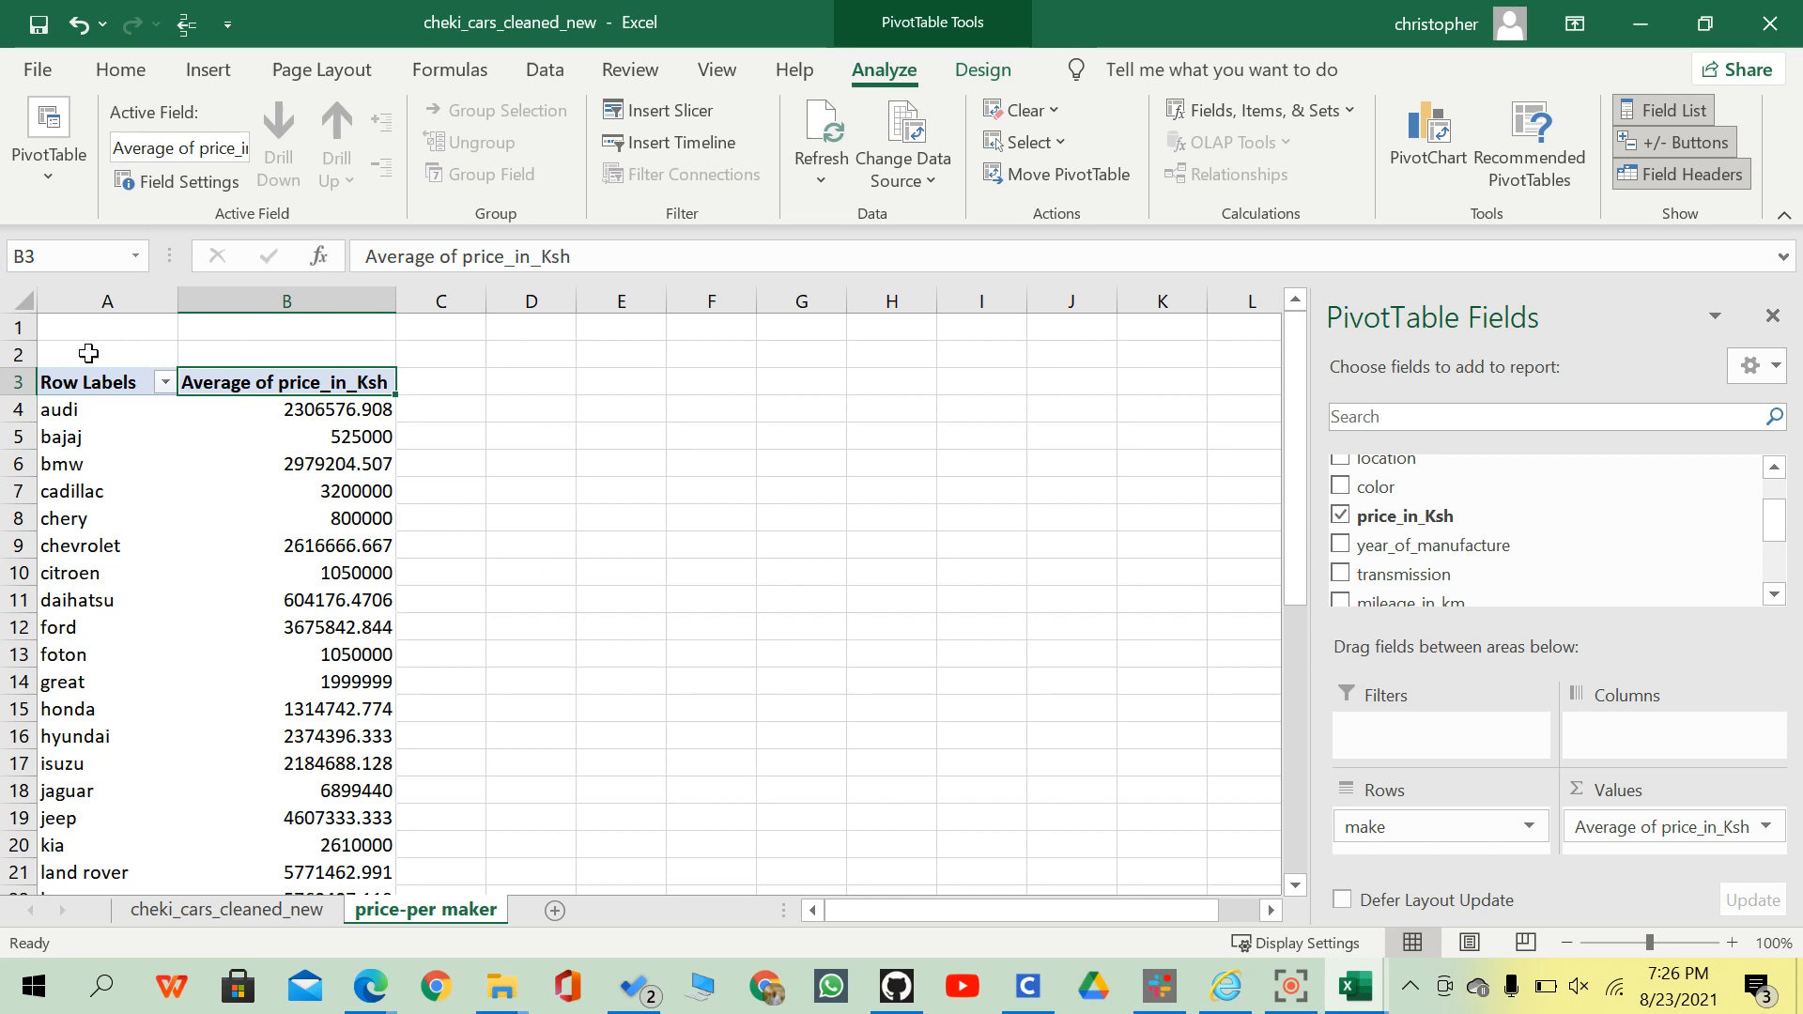
left_click(164, 381)
left_click(275, 470)
left_click(346, 330)
left_click(432, 361)
left_click(441, 407)
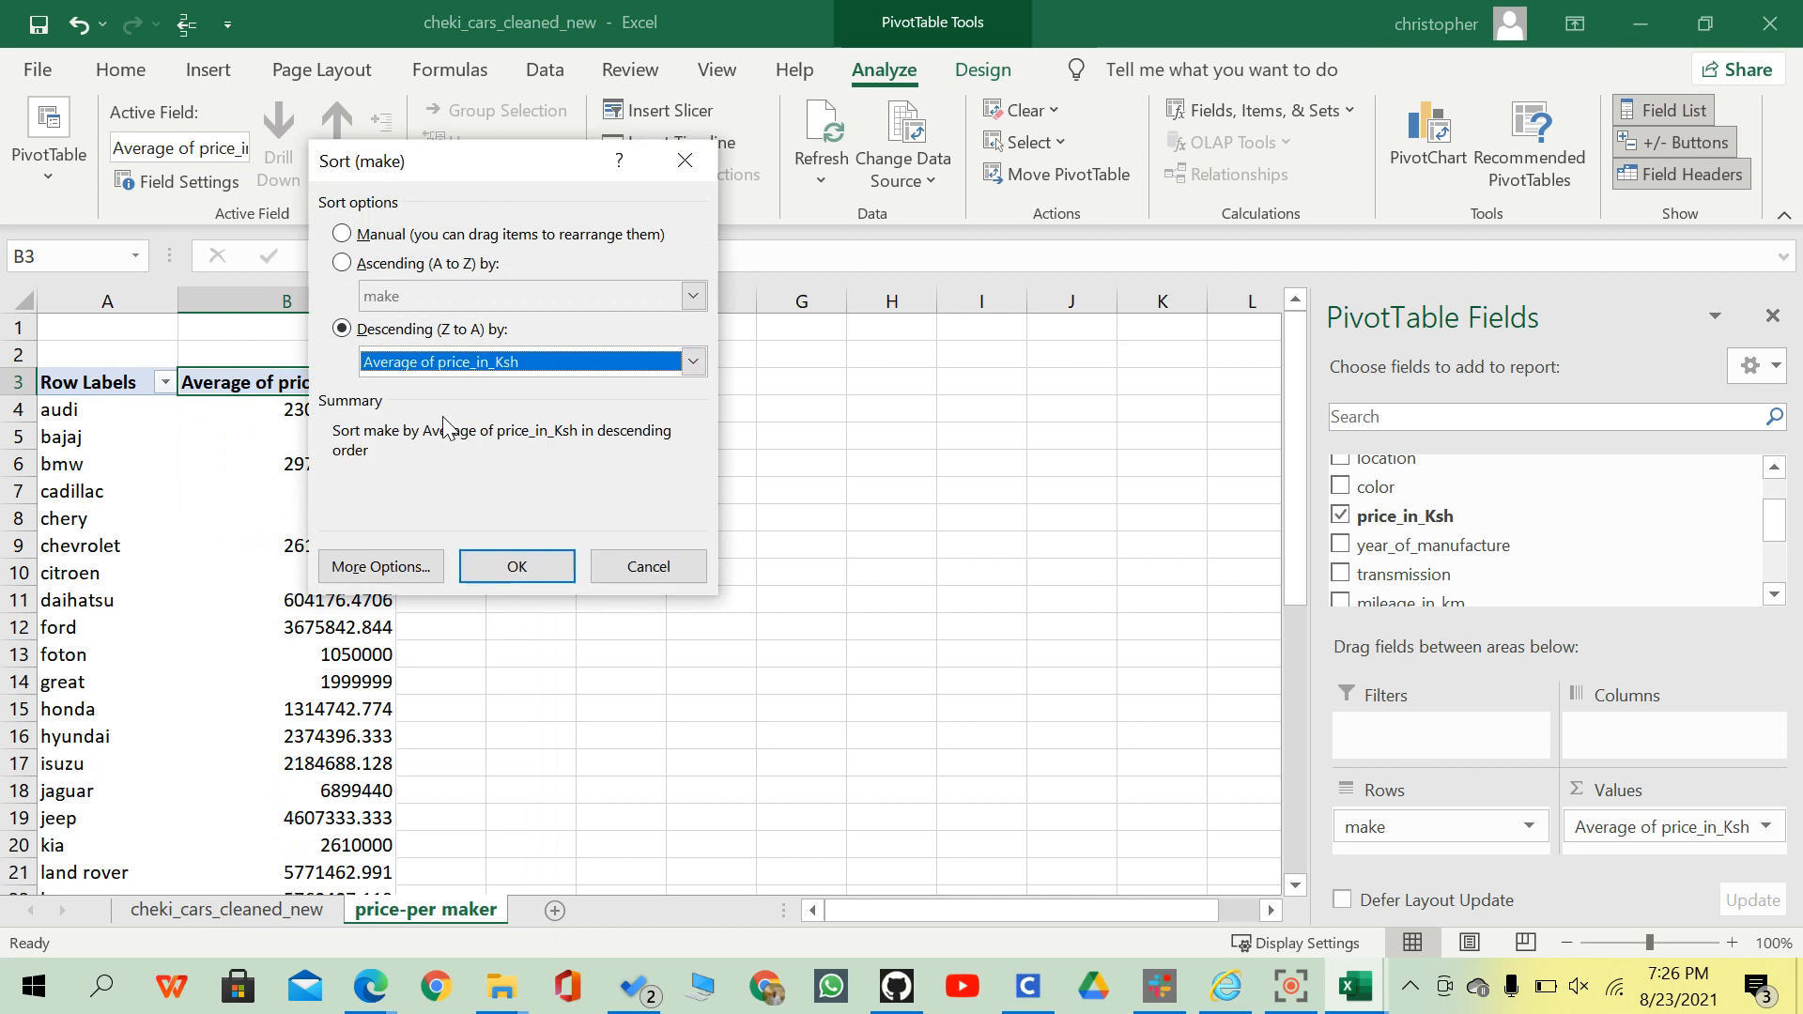
left_click(505, 566)
scroll(435, 519, "down", 1)
scroll(434, 519, "up", 1)
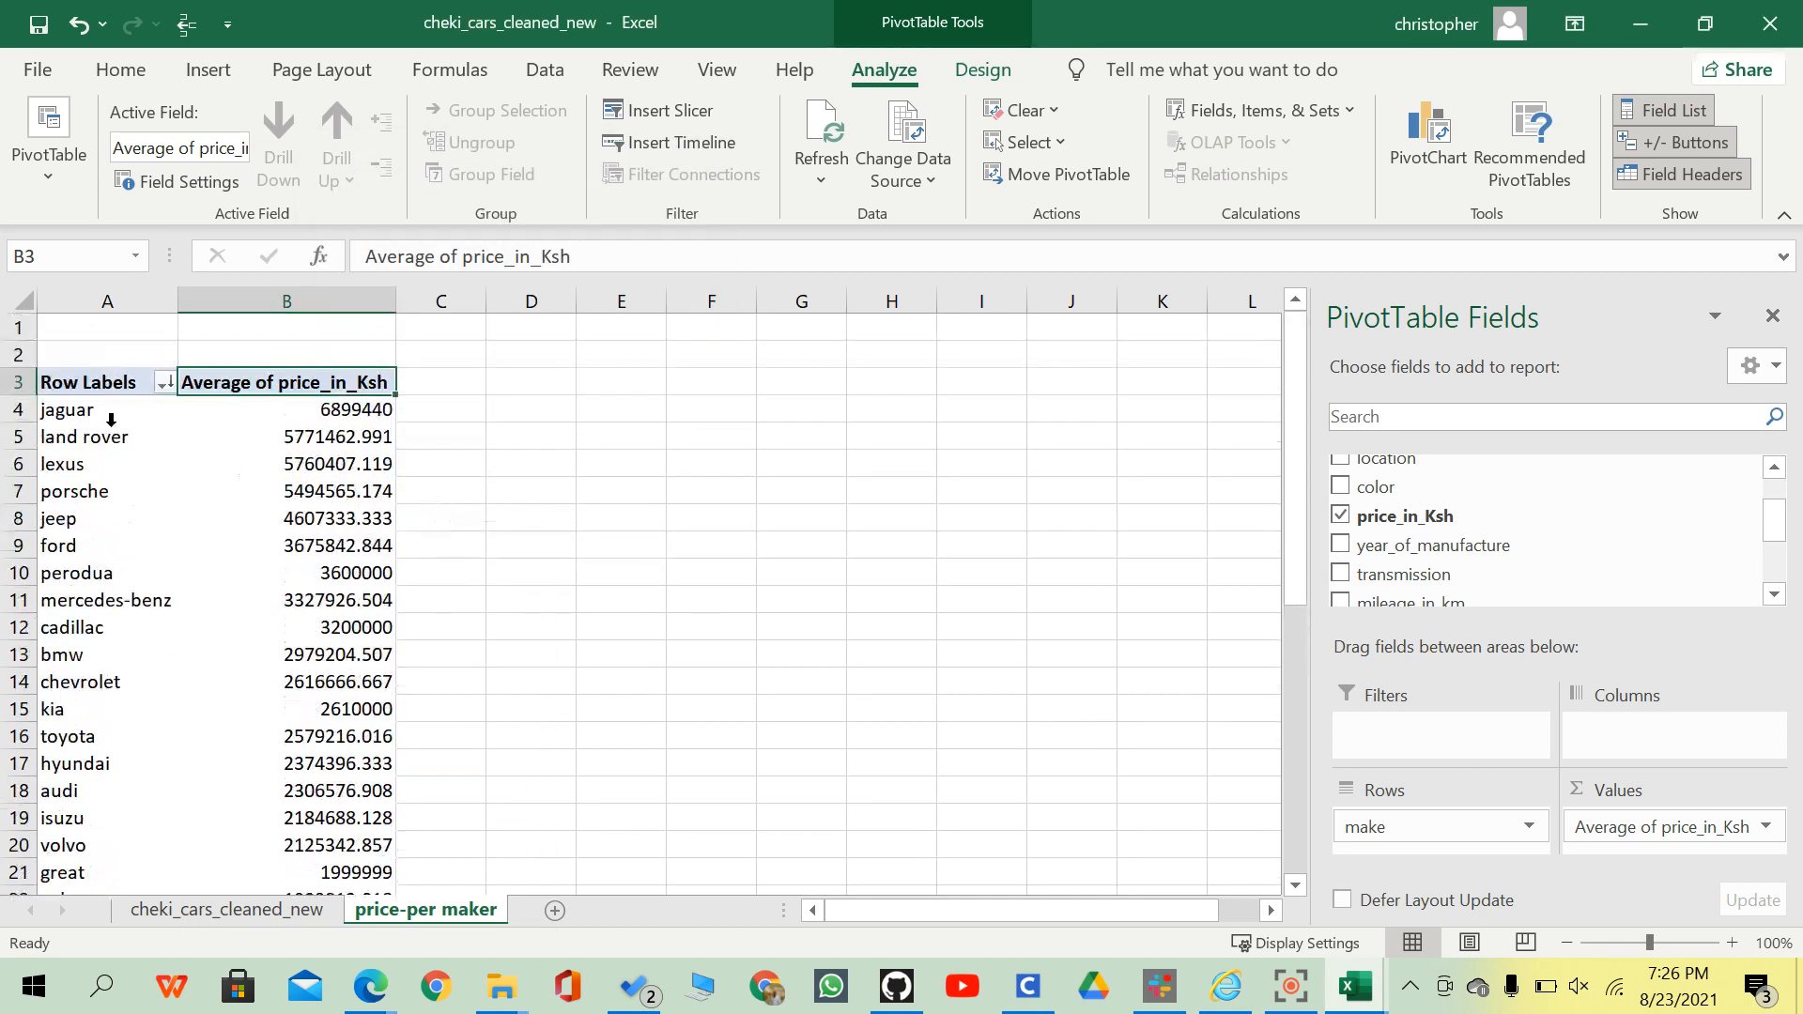
Format the average prices of all makes in the PivotTable with comma separators and no decimal places.
left_click(45, 411)
left_click(93, 411)
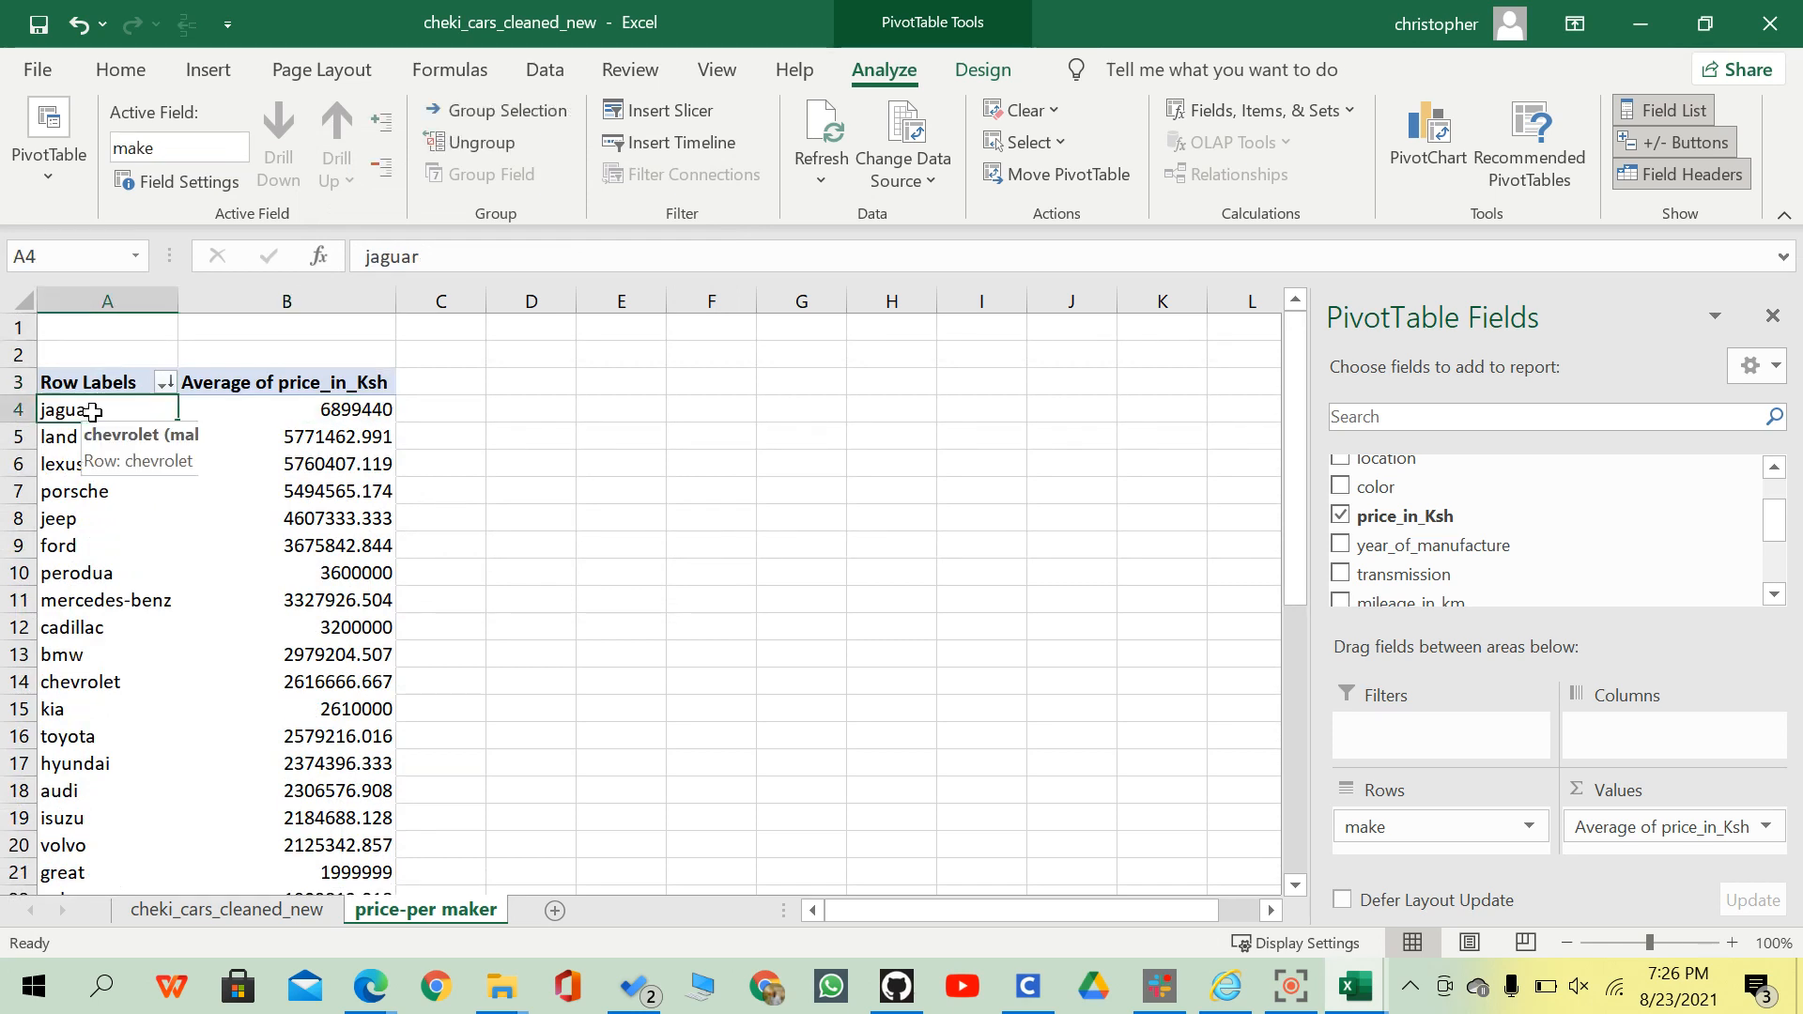
left_click(314, 411)
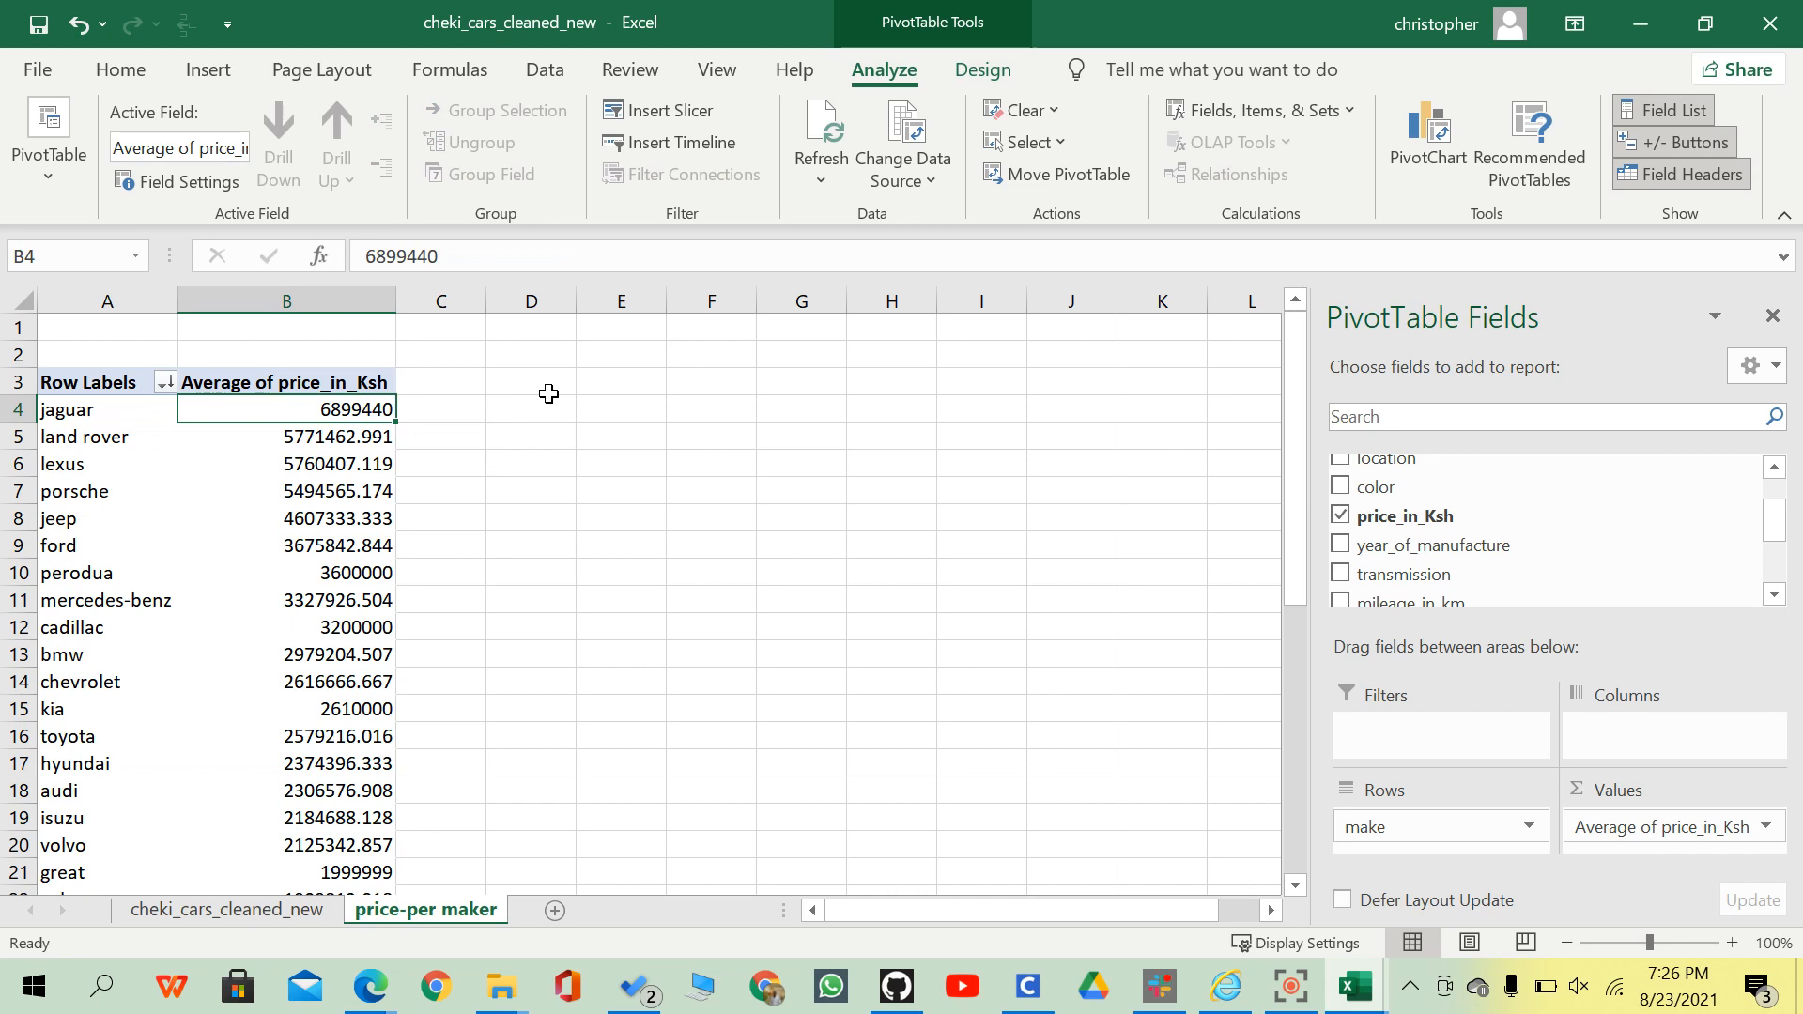
key("ctrl+shift+Down")
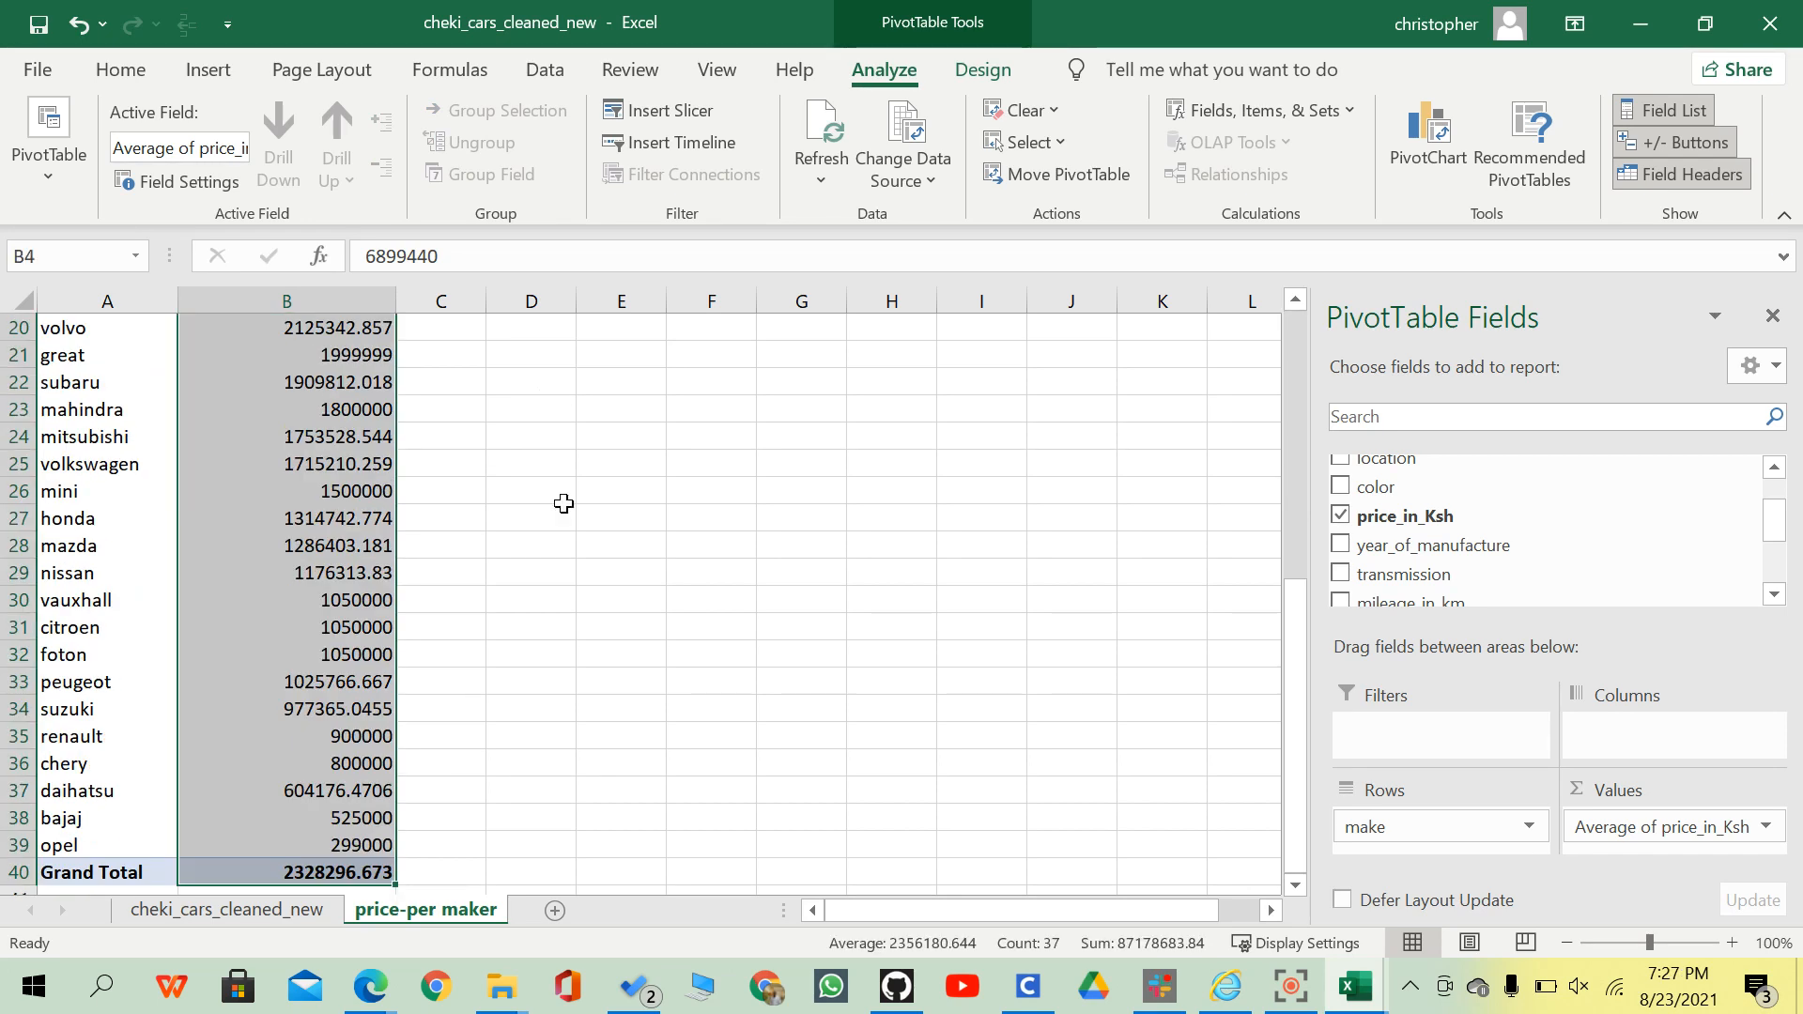
scroll(563, 504, "up", 6)
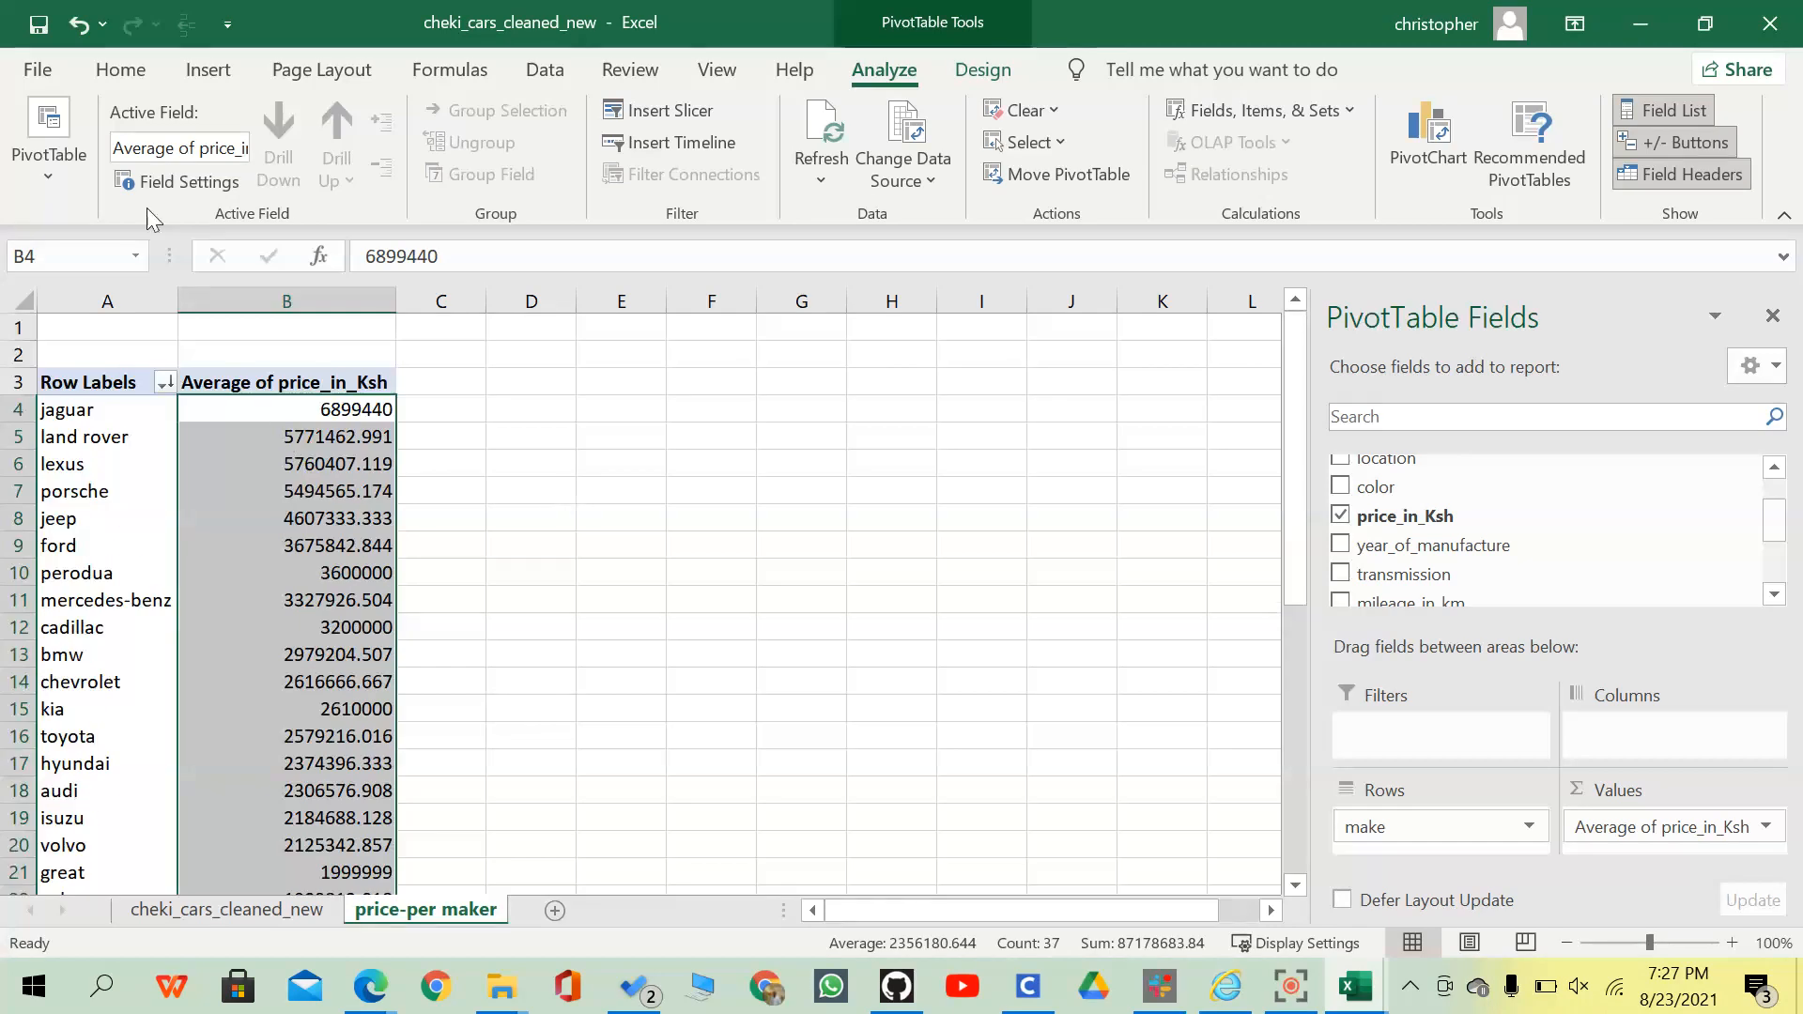
left_click(130, 79)
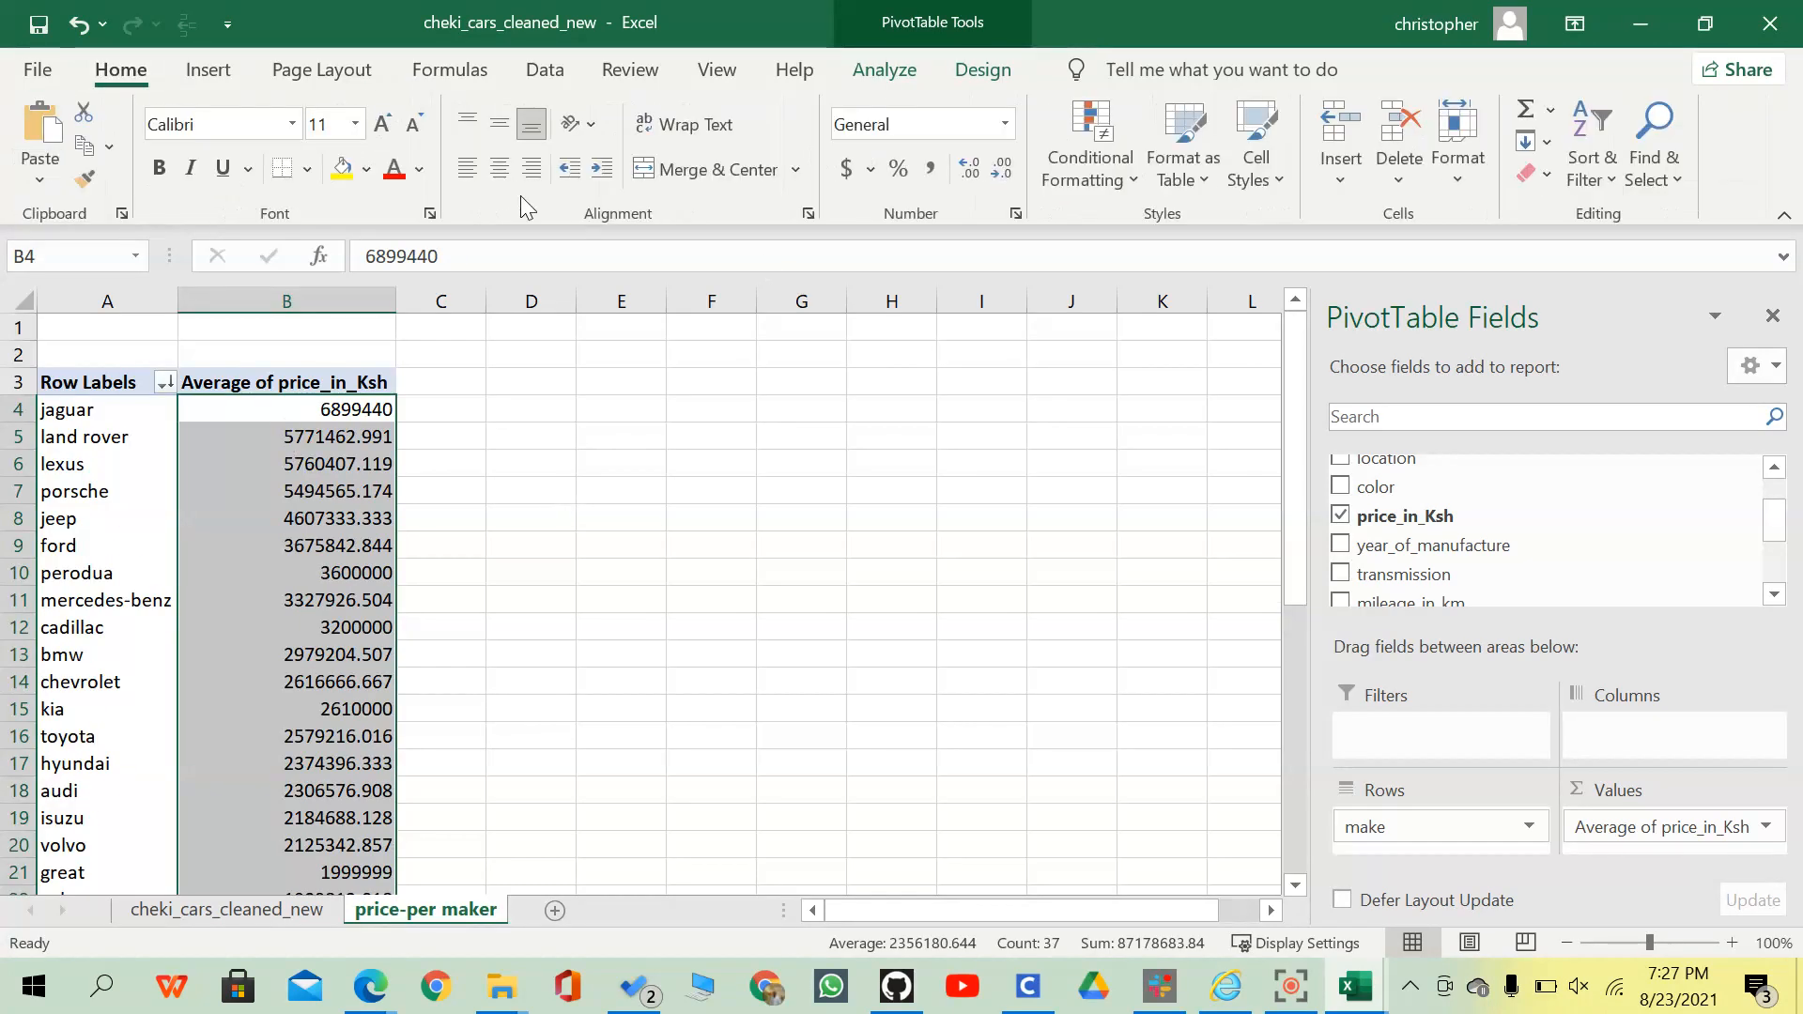
left_click(929, 171)
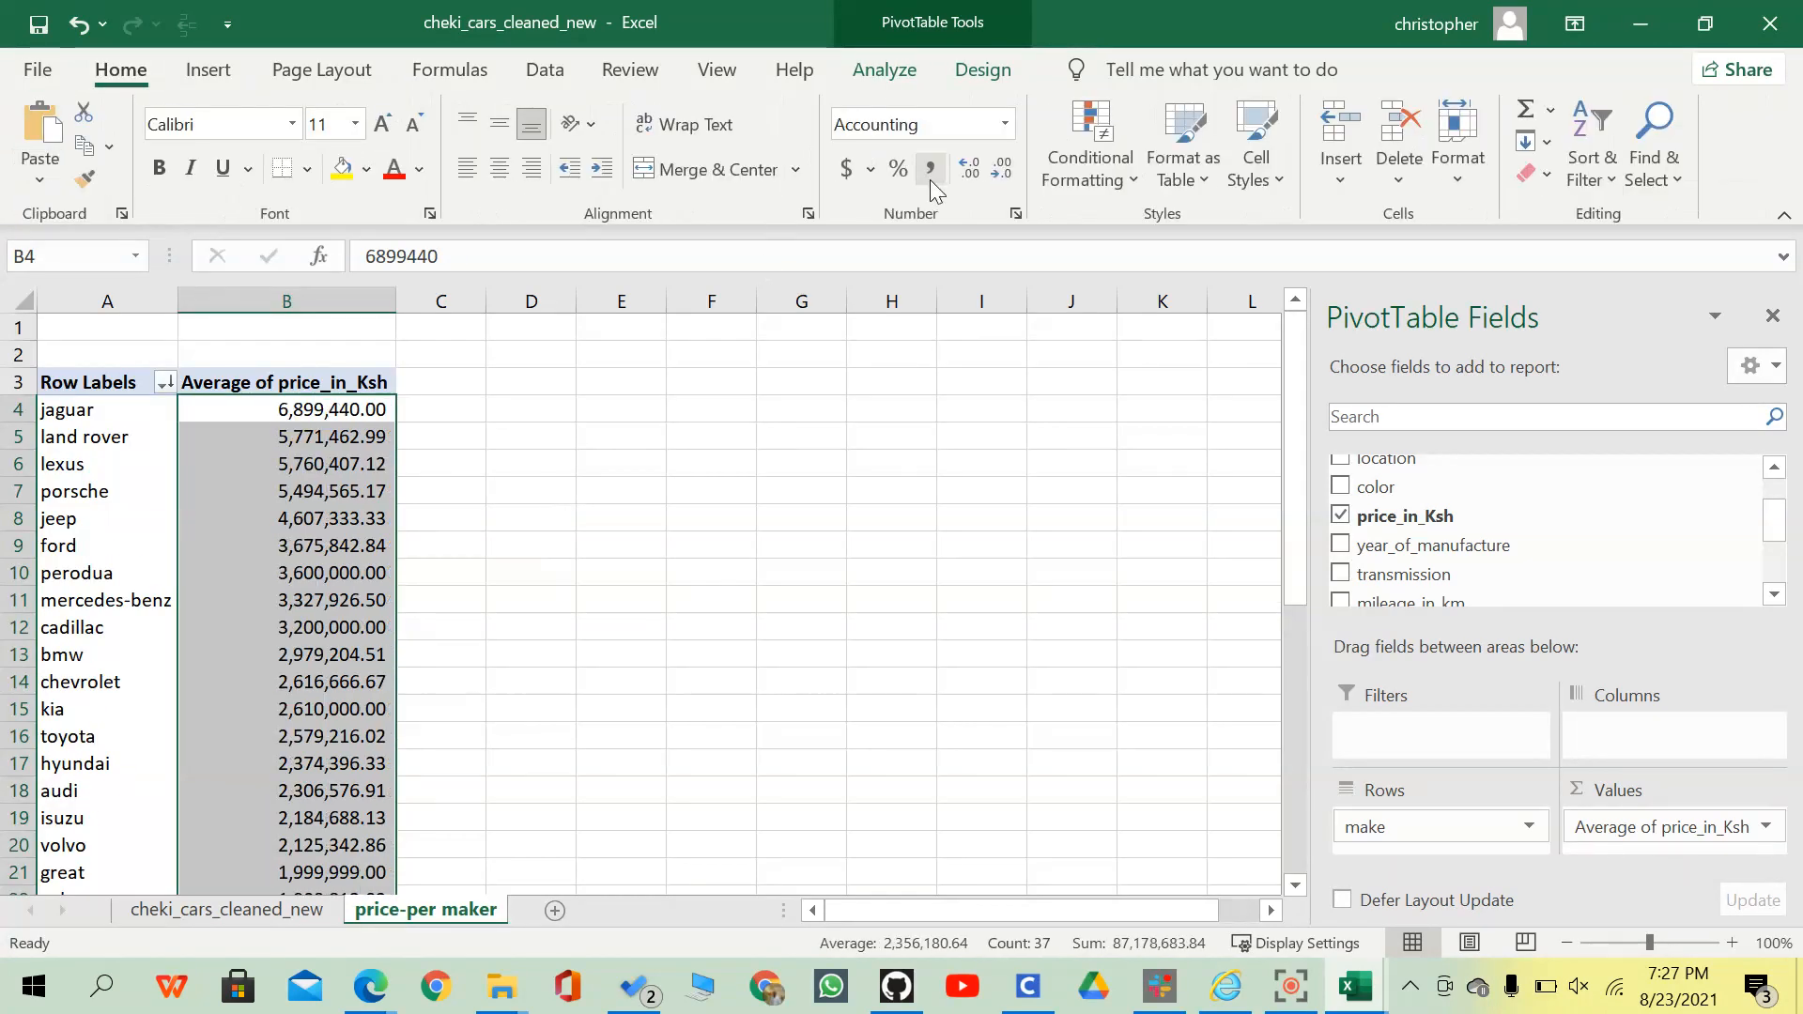
left_click(992, 176)
left_click(992, 177)
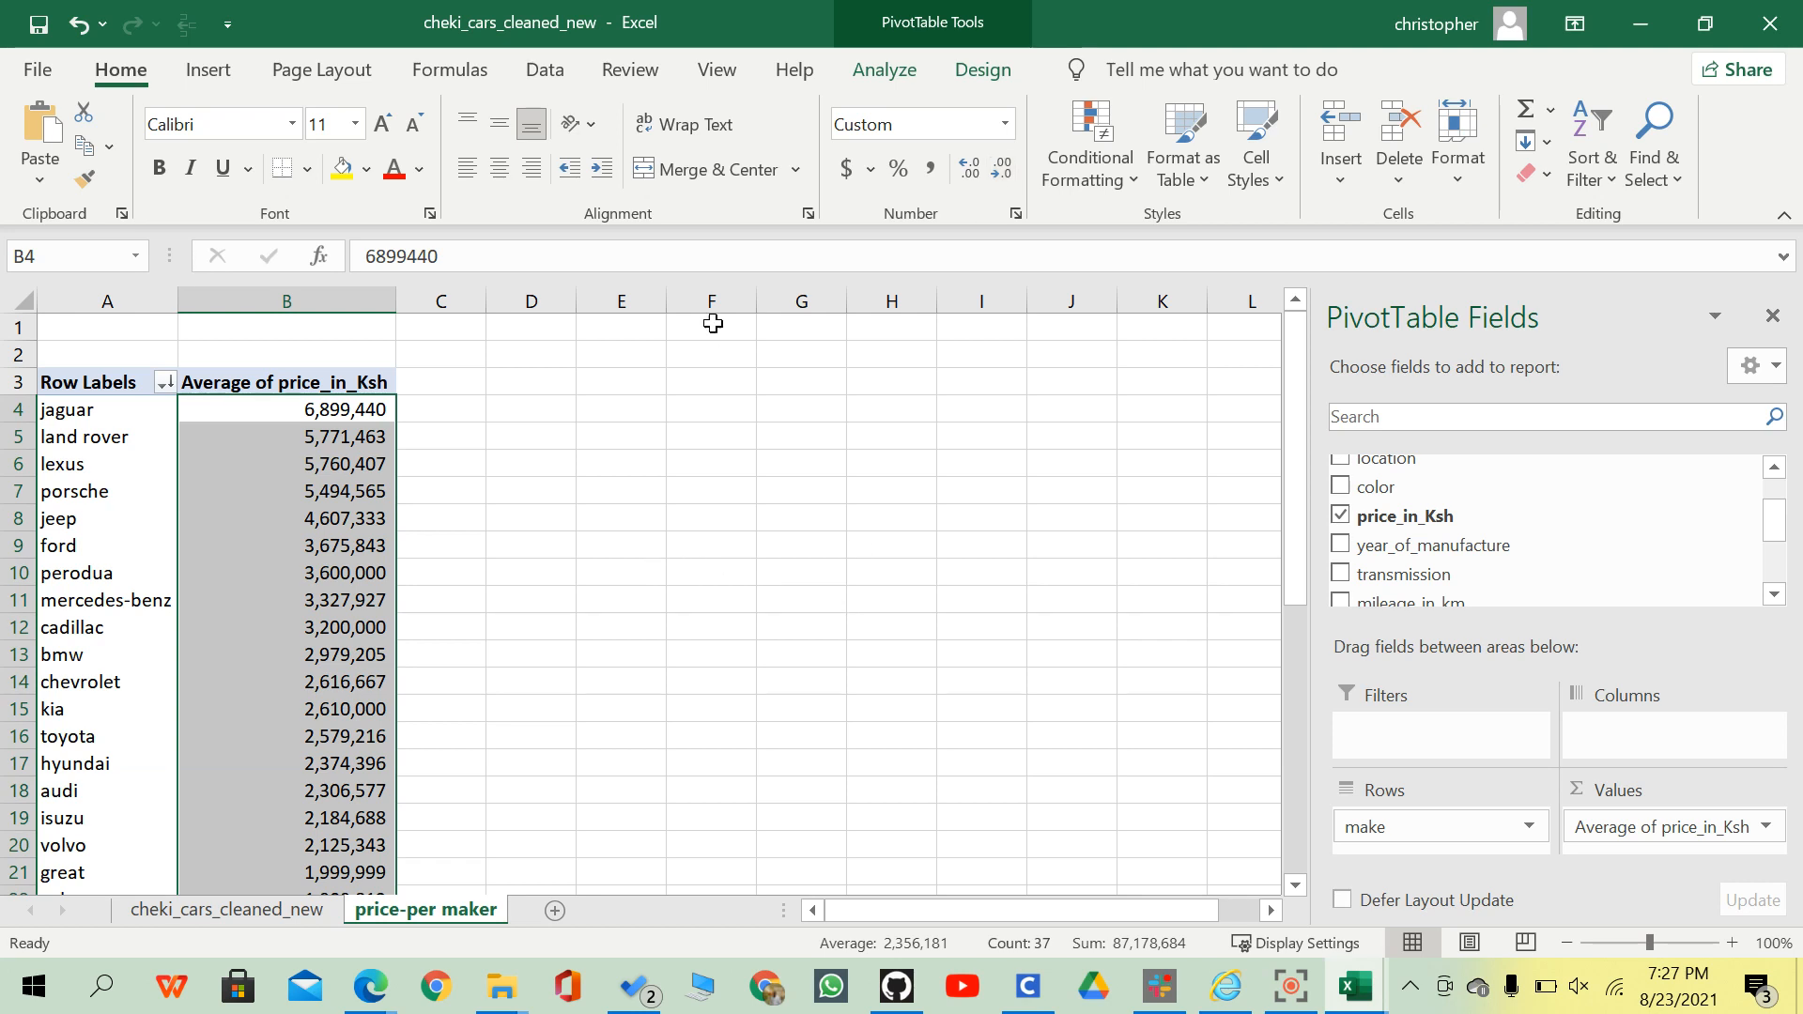
Apply the custom number format #,##0,"k" to the selected average prices so they display in thousands.
left_click(1016, 217)
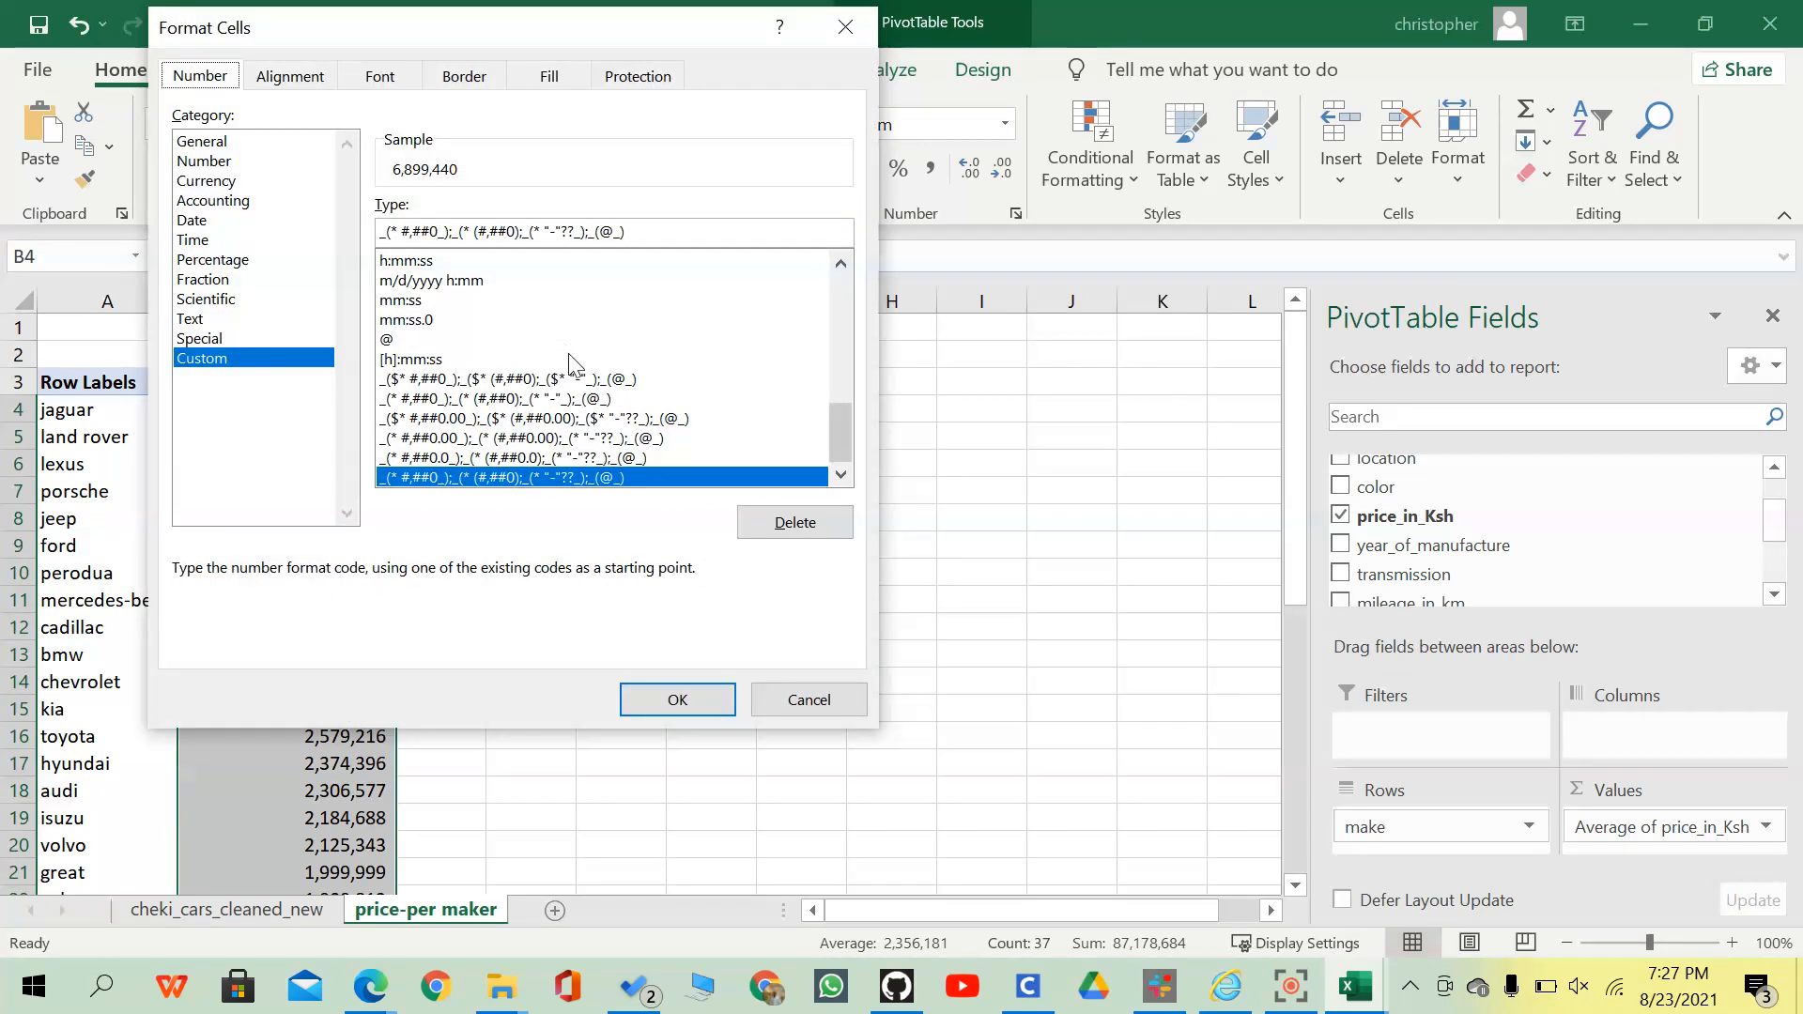
scroll(563, 357, "up", 7)
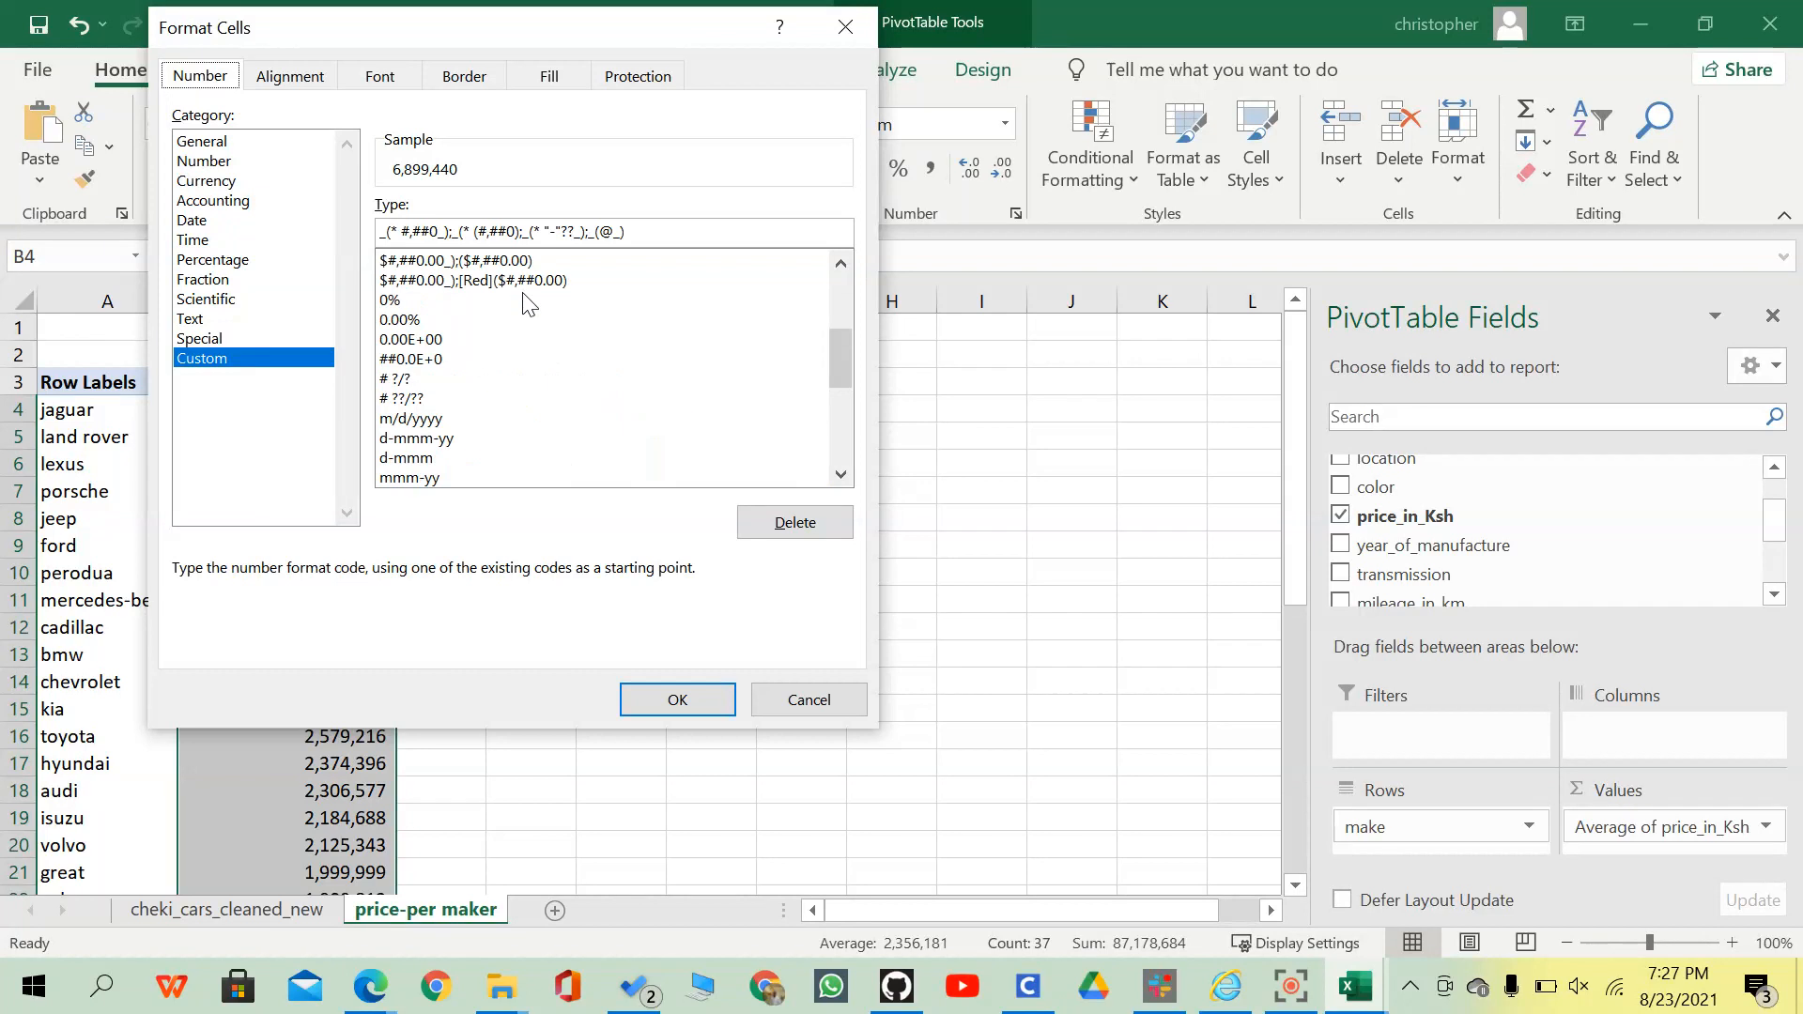
scroll(524, 302, "up", 2)
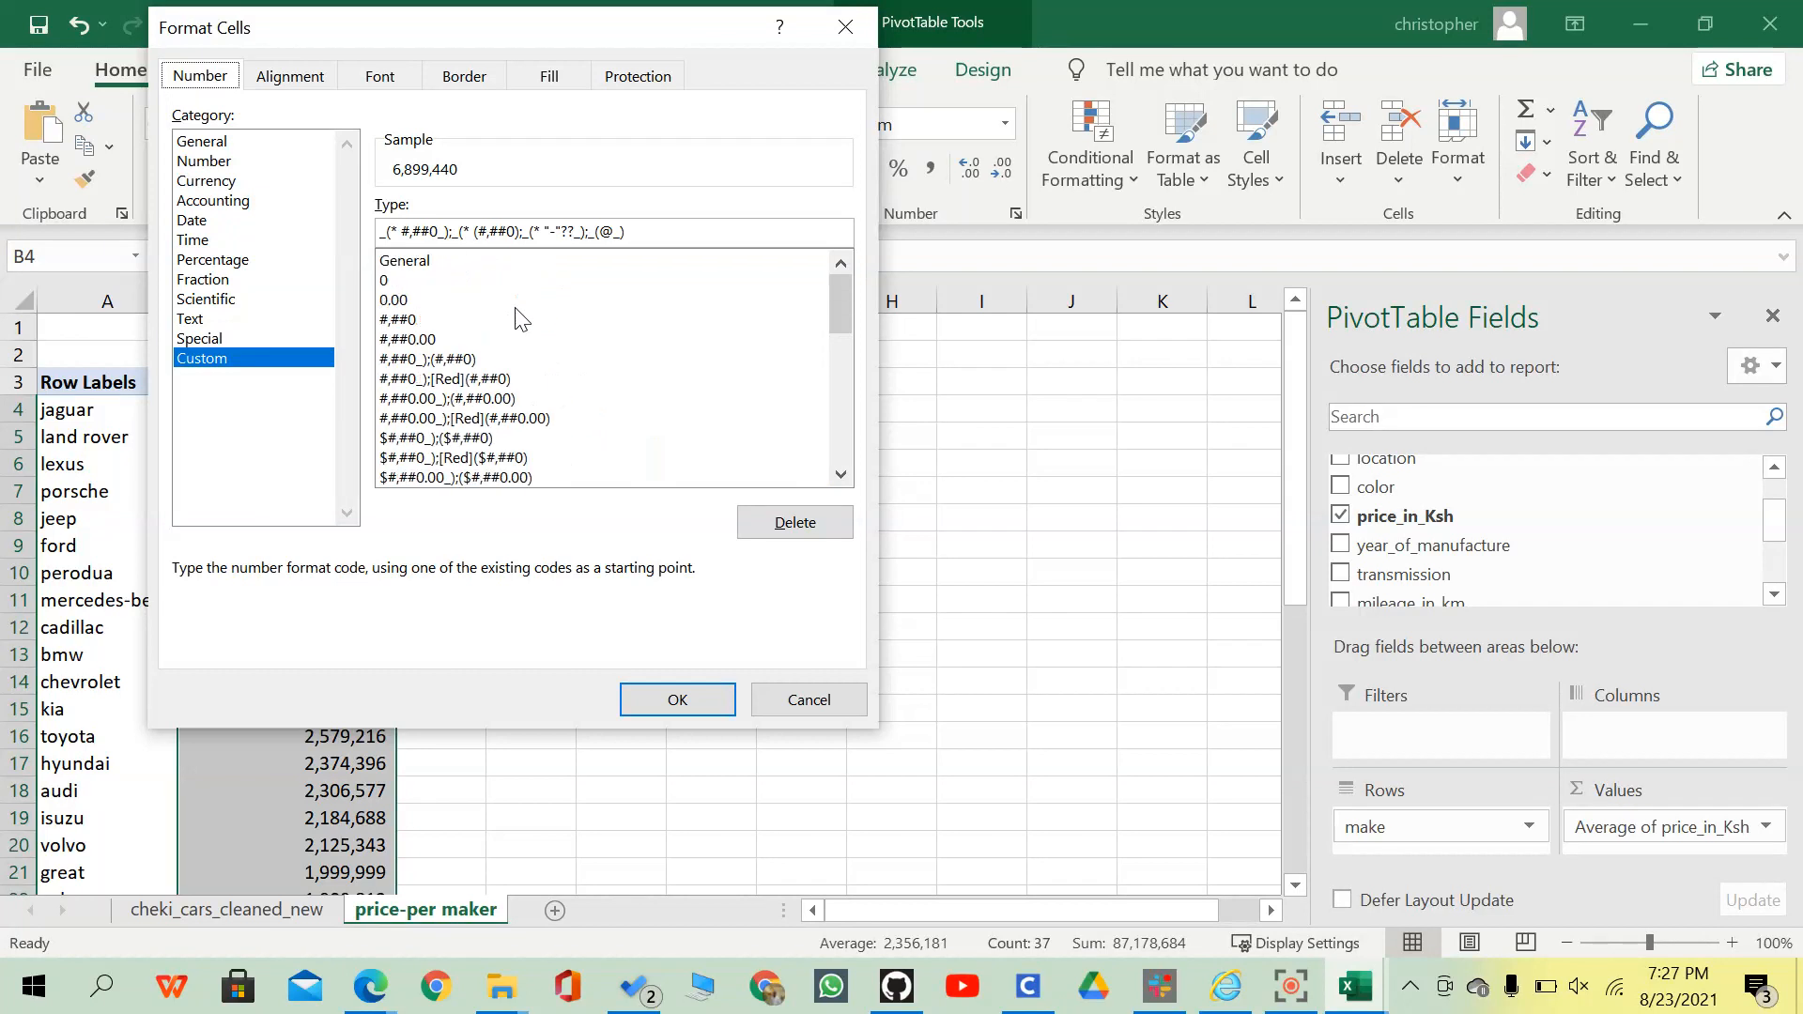
left_click(409, 320)
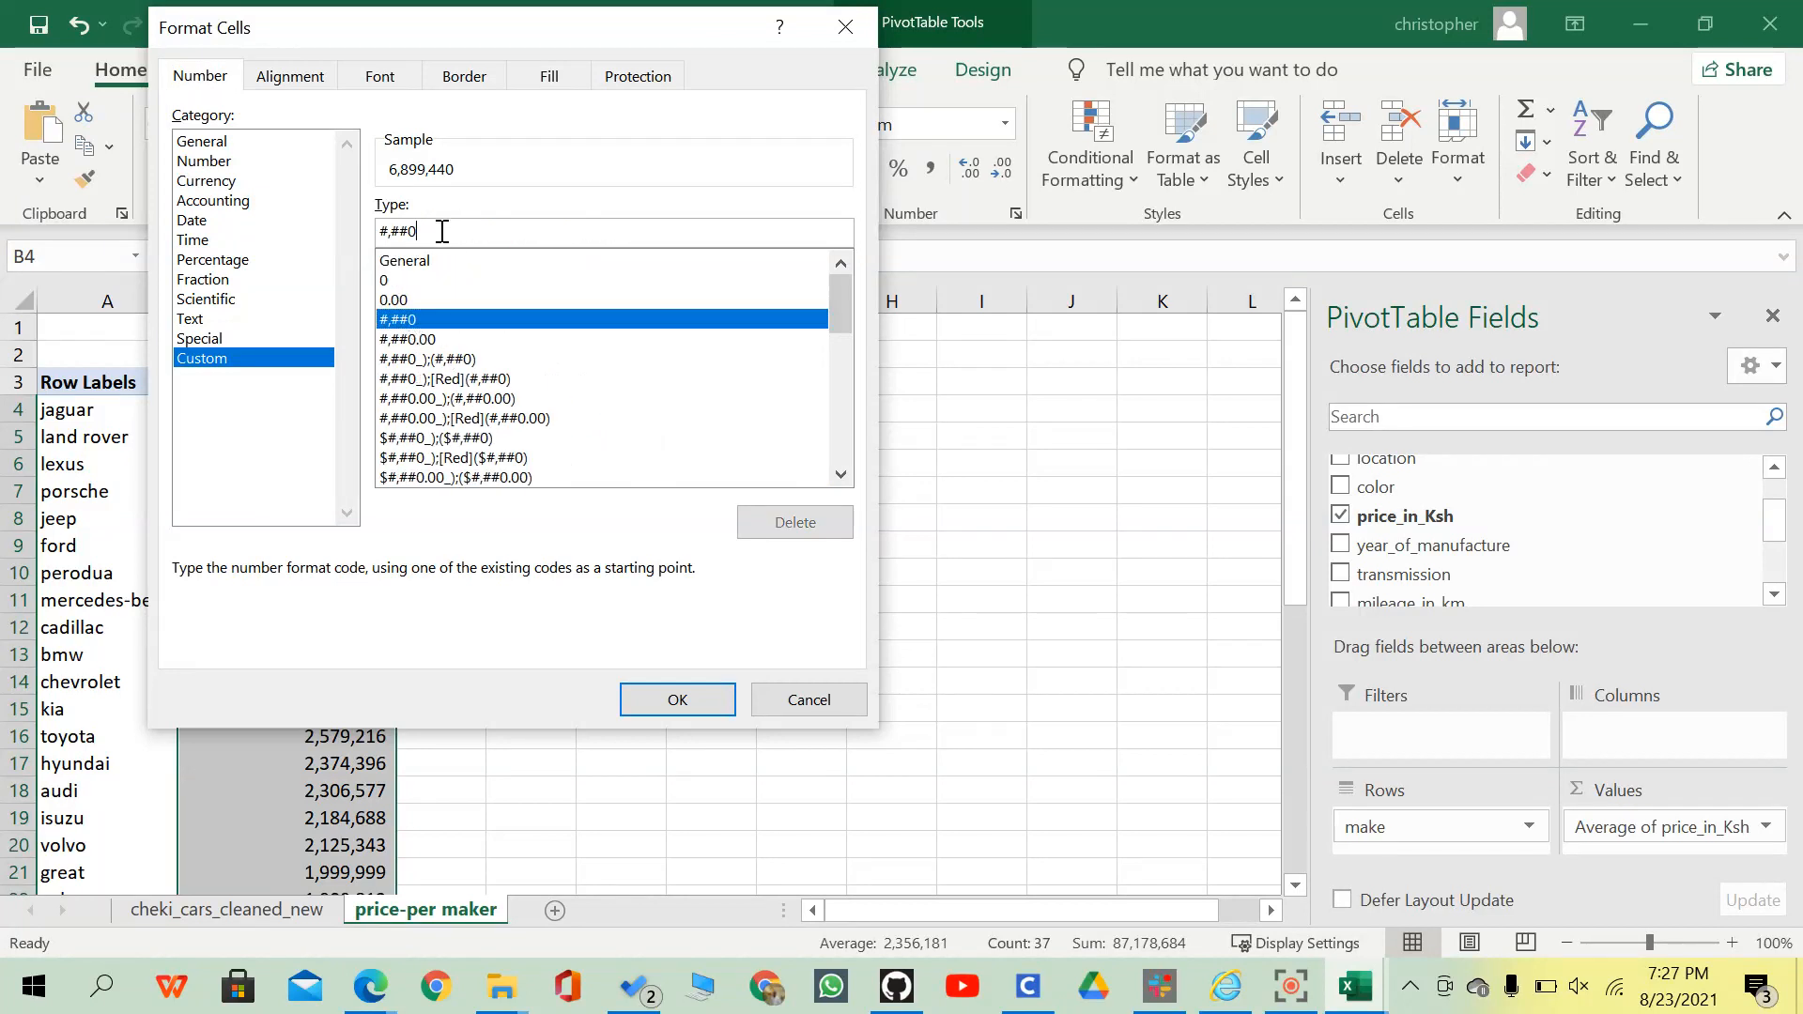
left_click(472, 231)
type(",")
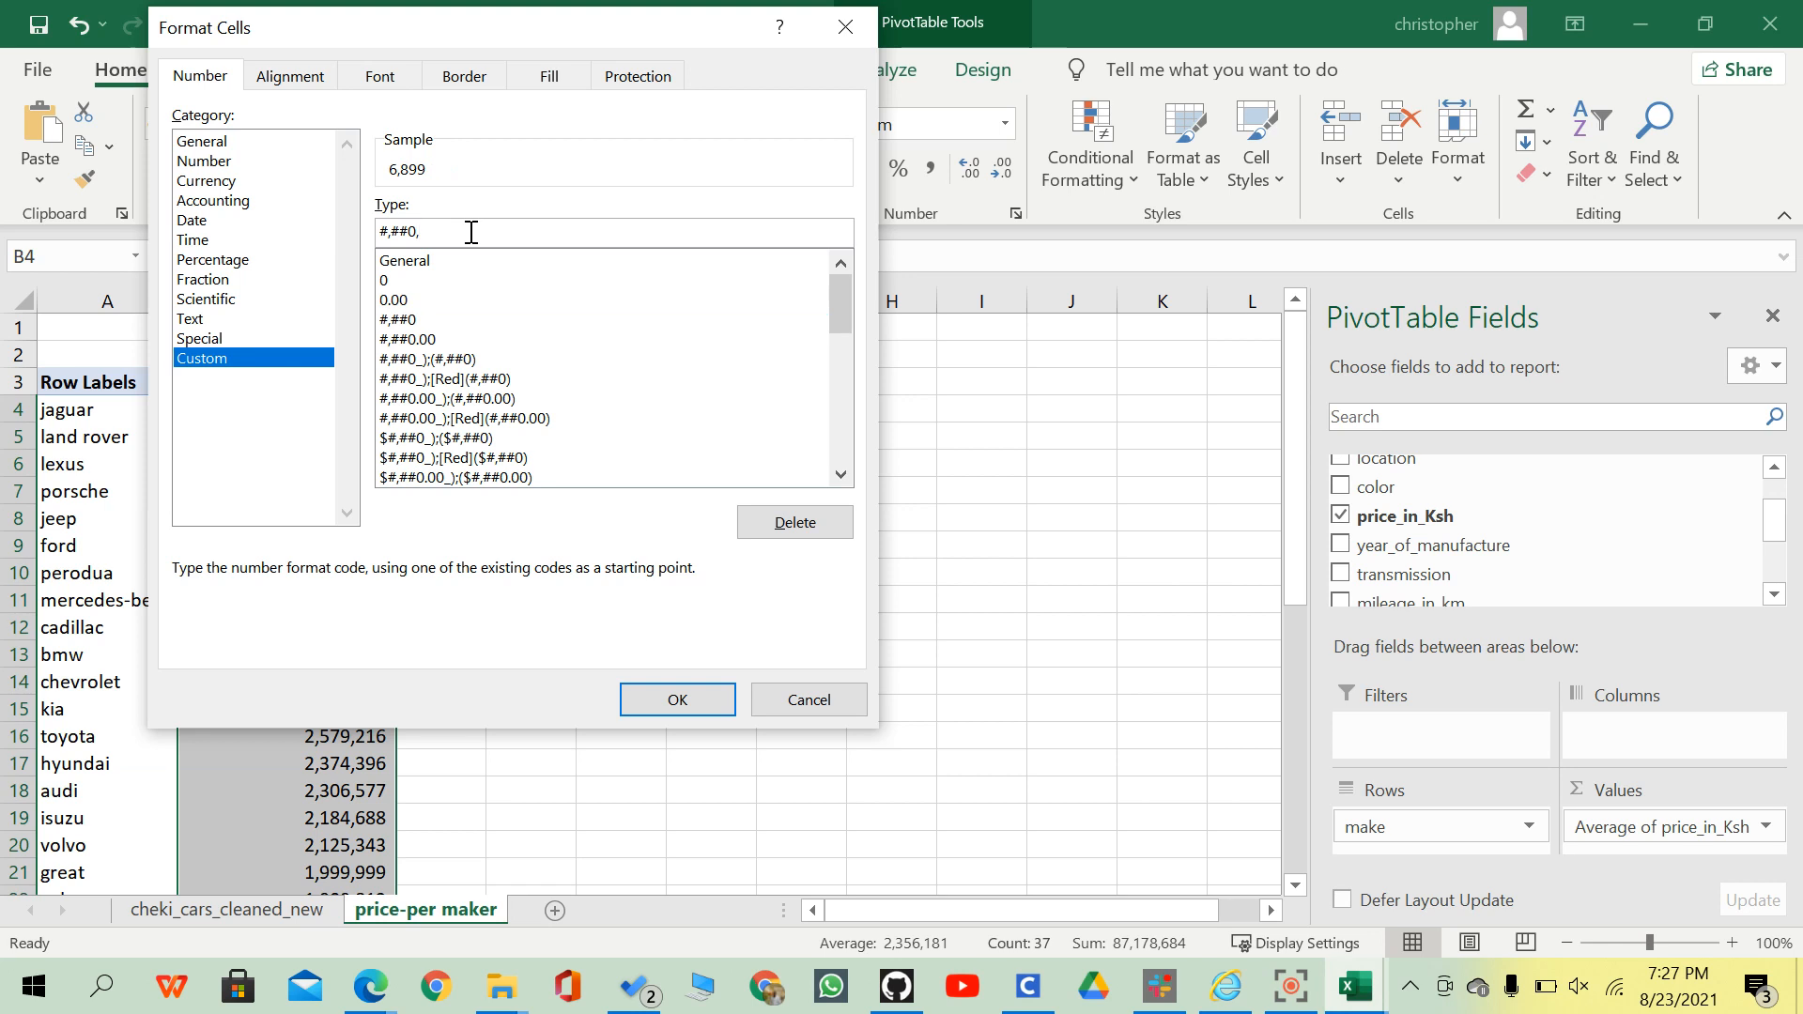
key("BackSpace")
type(",")
type("\"k\"")
key("Return")
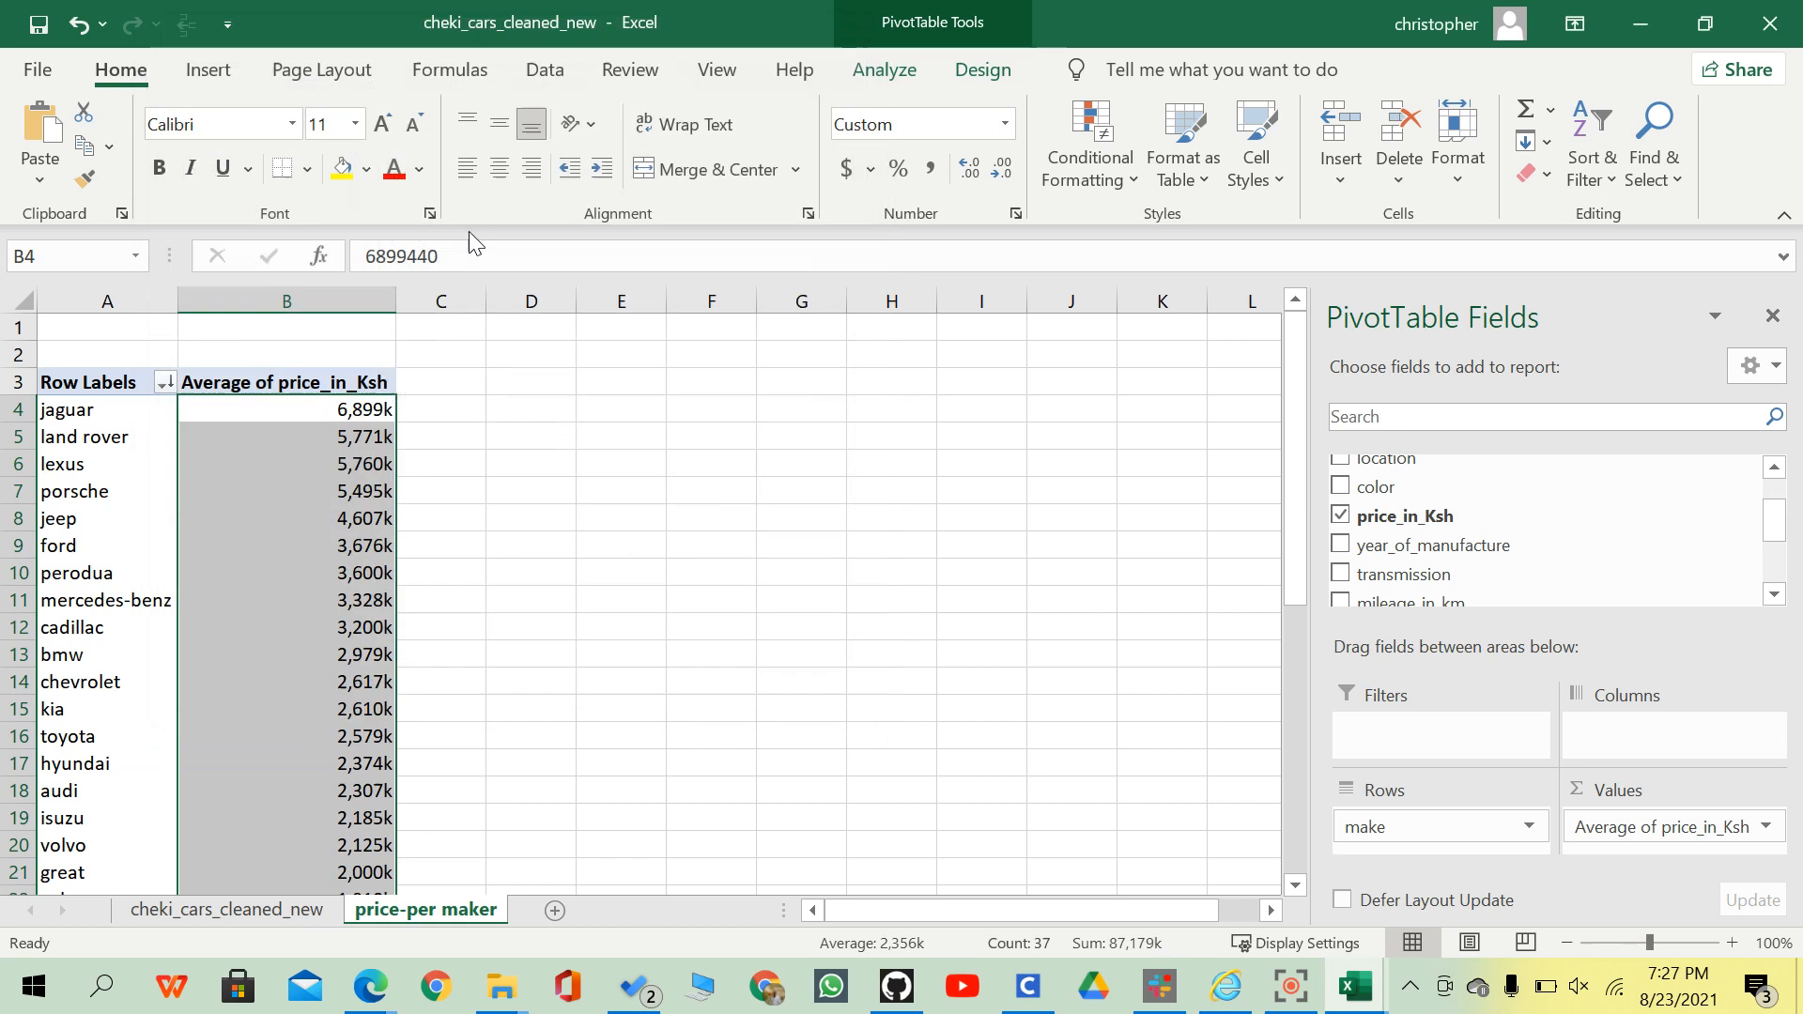
left_click(361, 404)
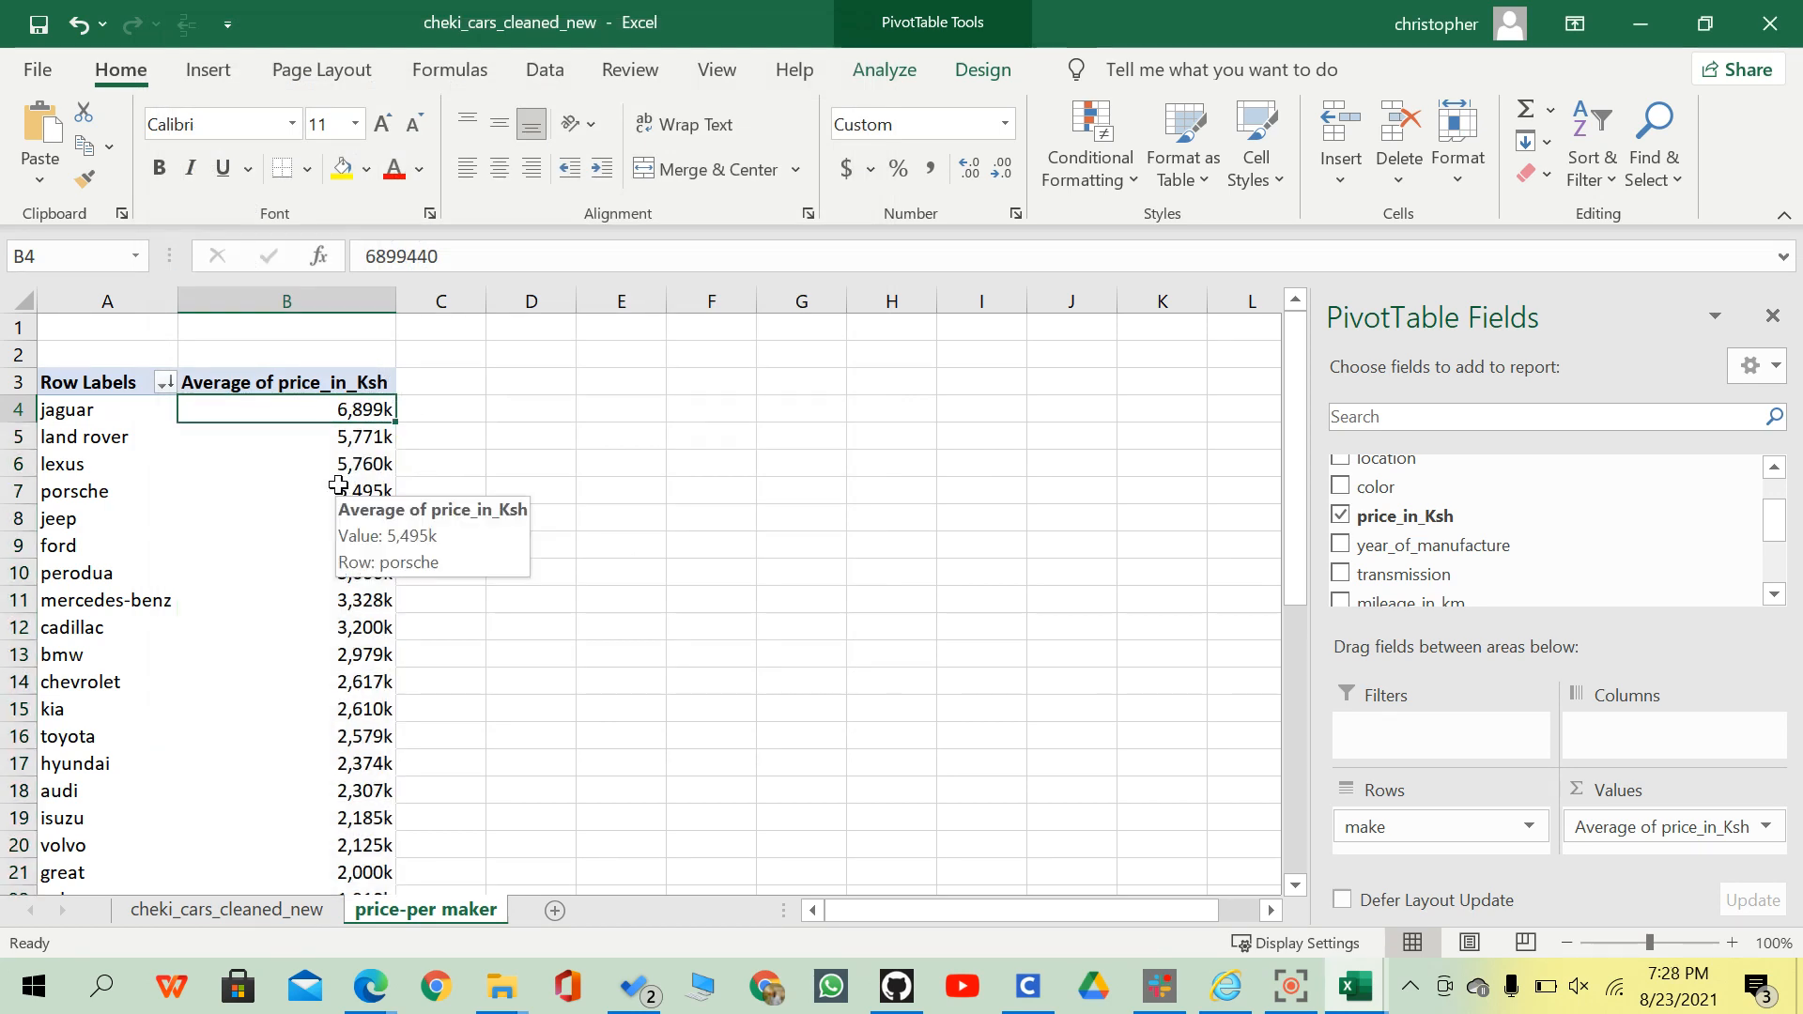
Rename the PivotTable's Row Labels header to Make.
left_click(105, 420)
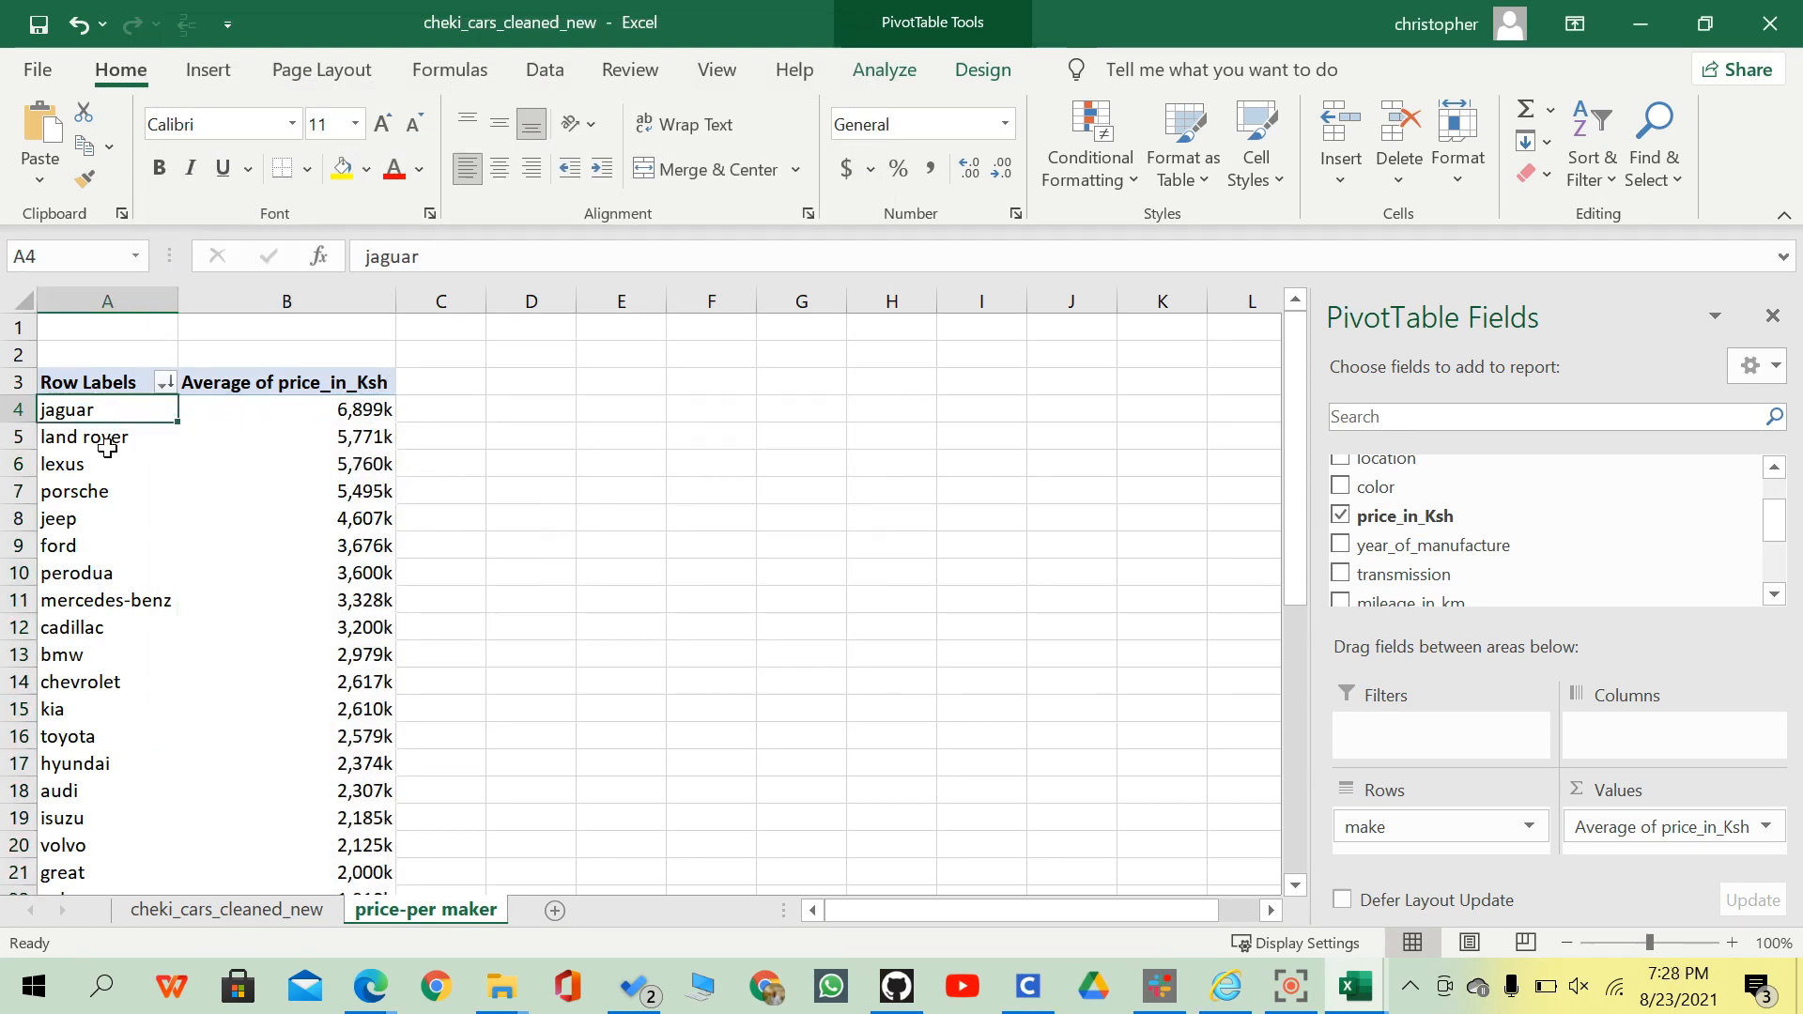
left_click(108, 440)
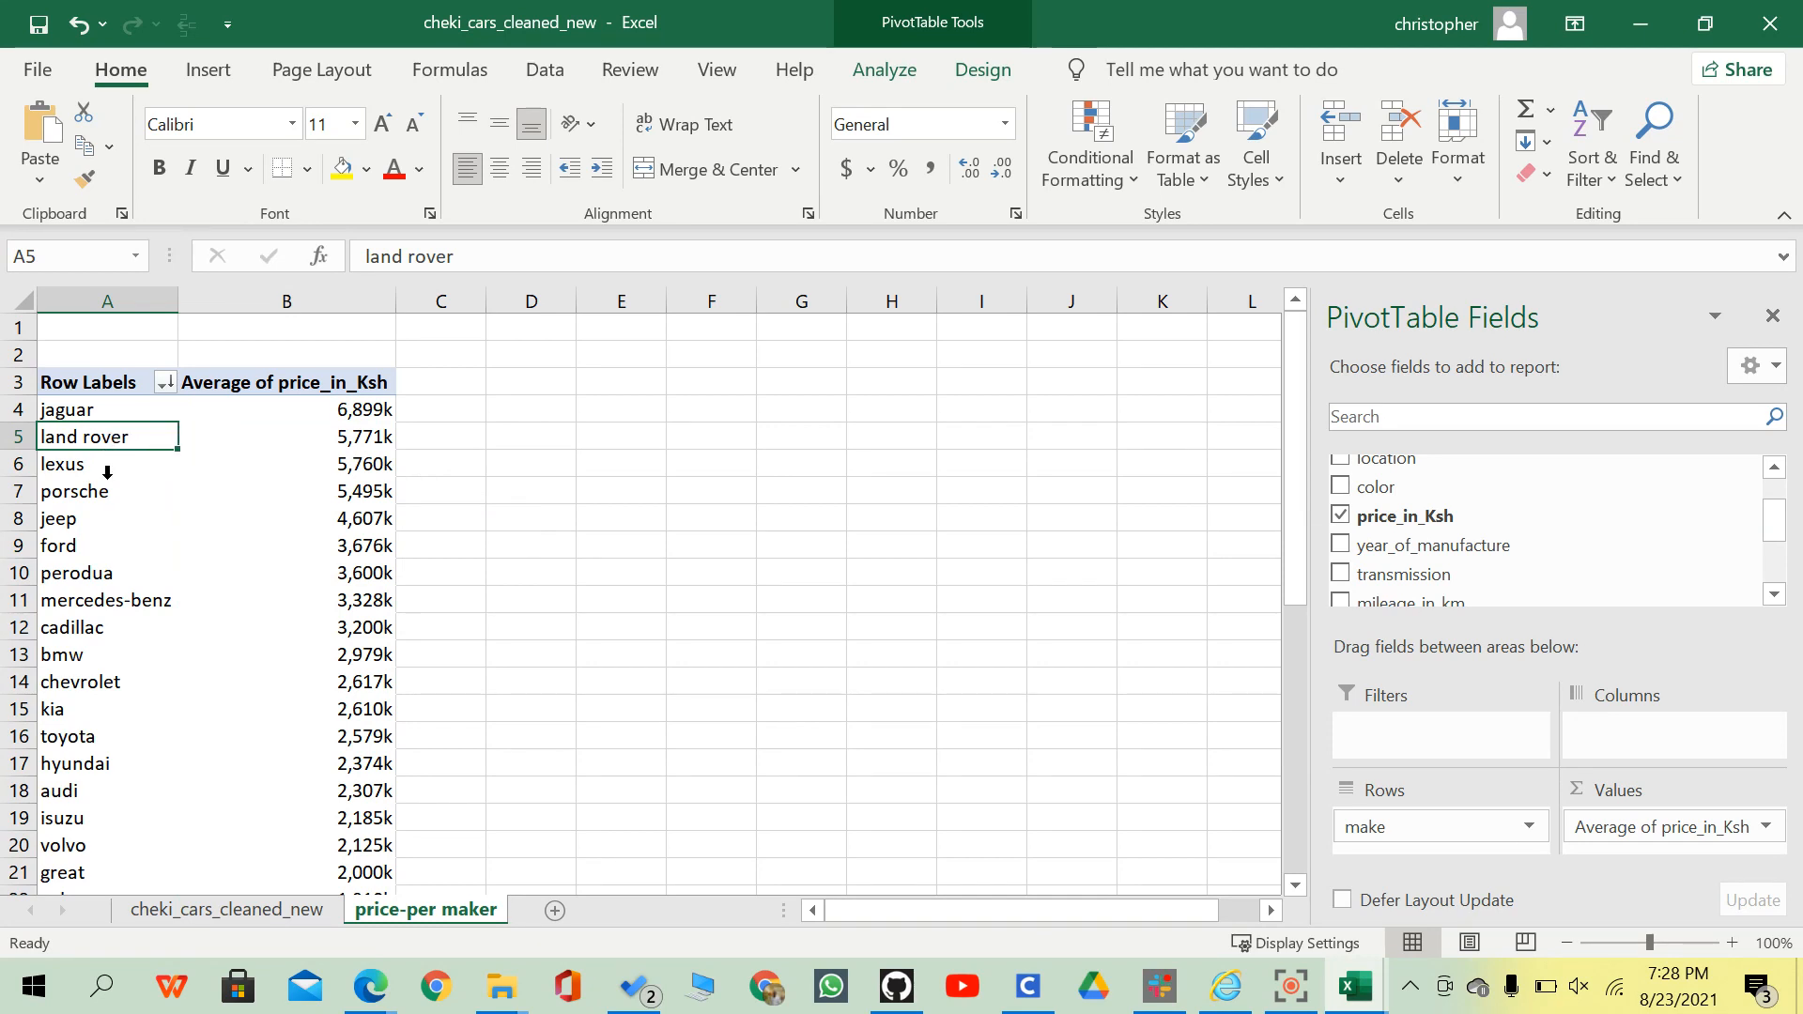
left_click(101, 383)
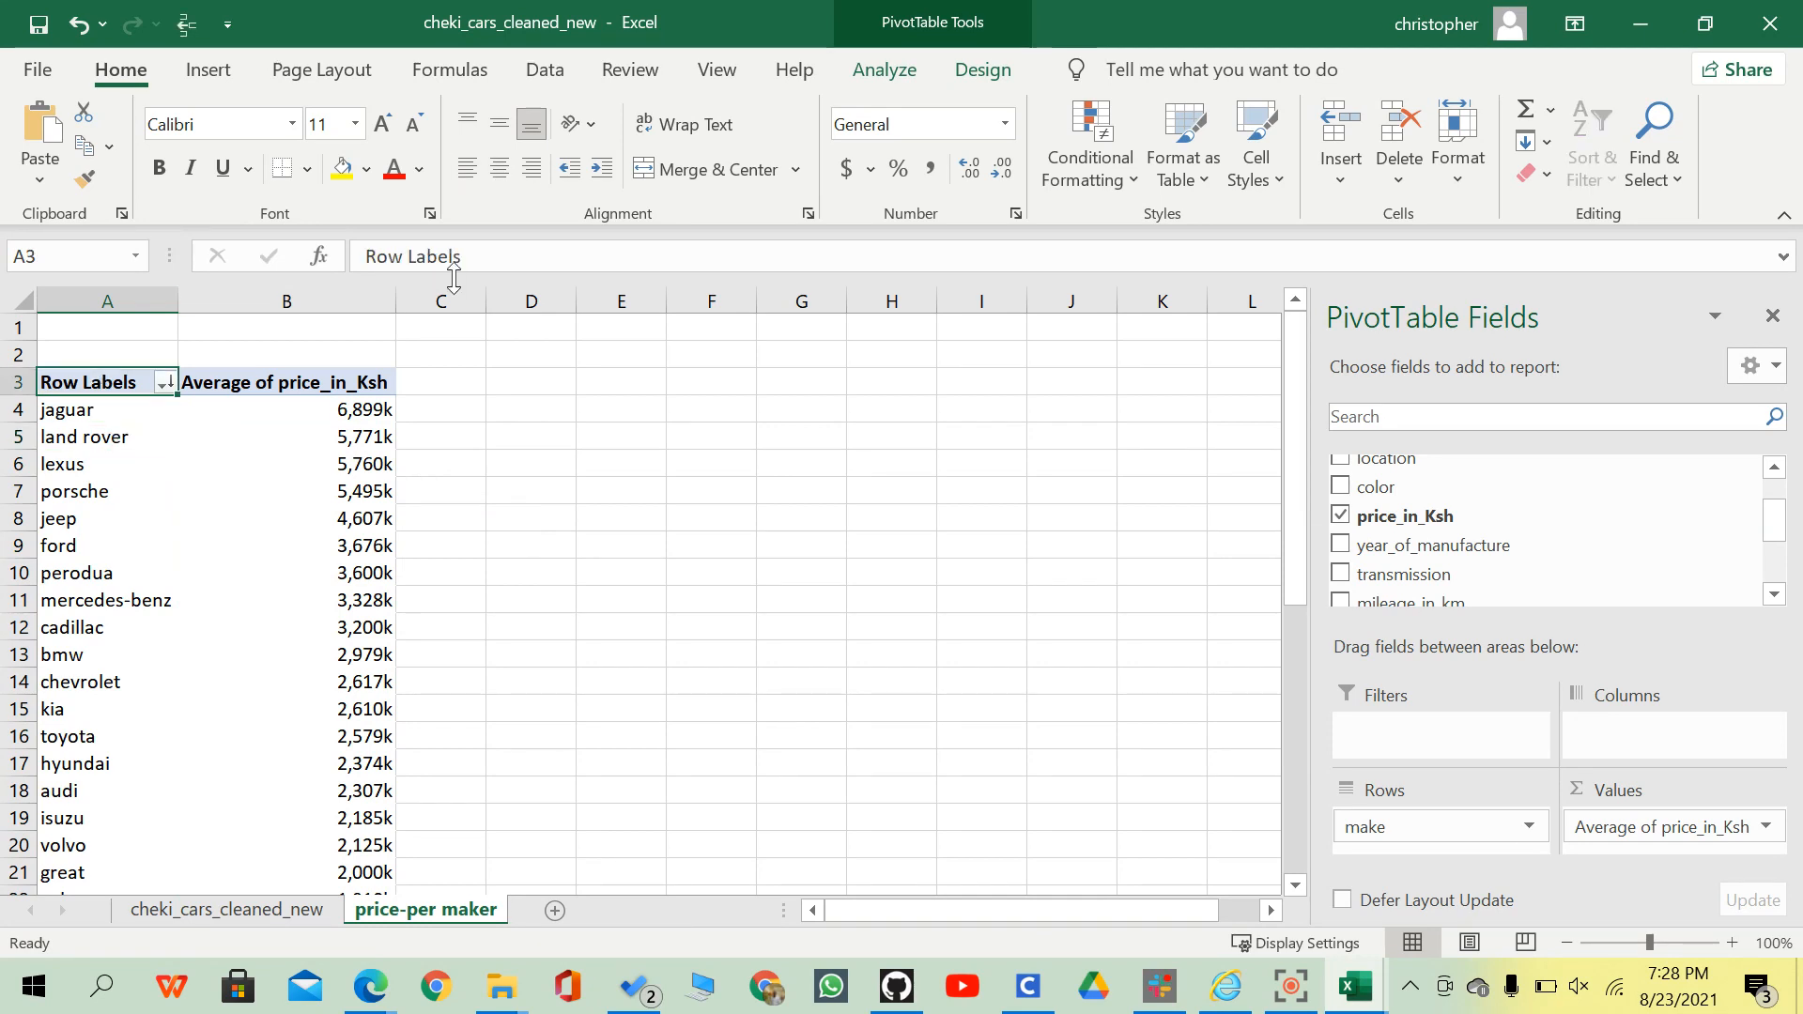
triple_click(481, 256)
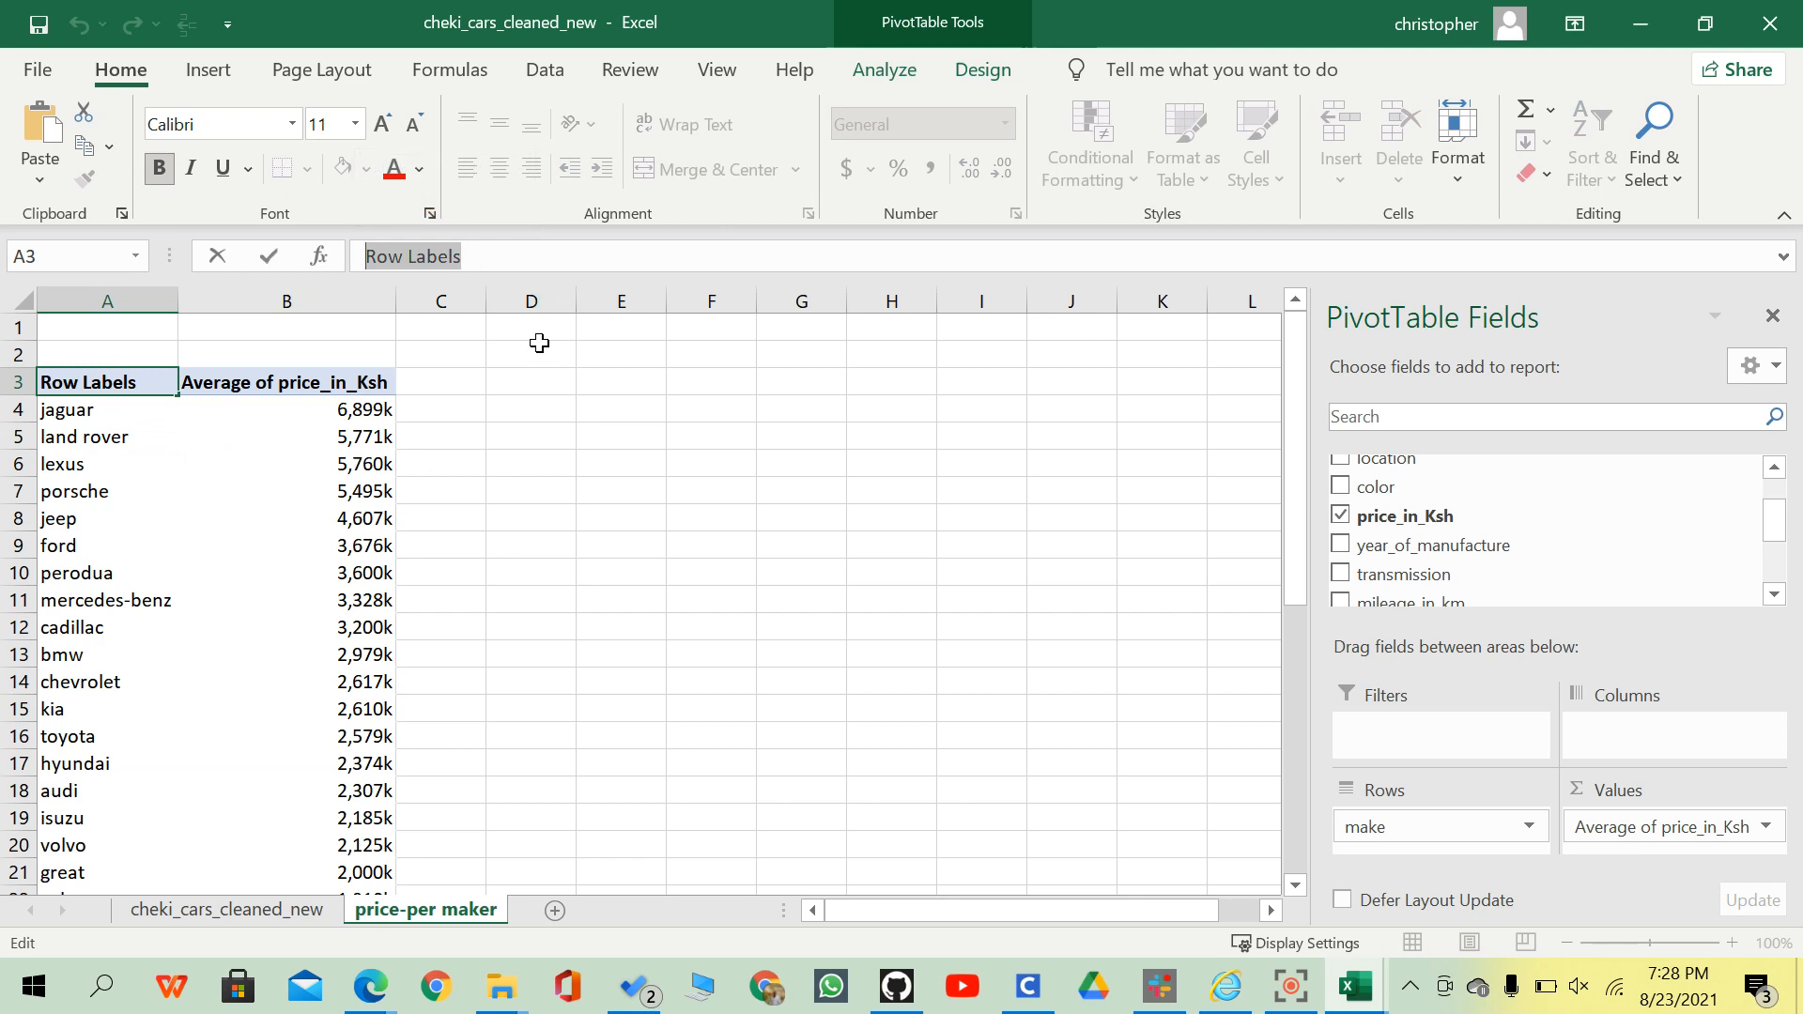
type("Mka")
key("BackSpace")
key("BackSpace")
type("ake")
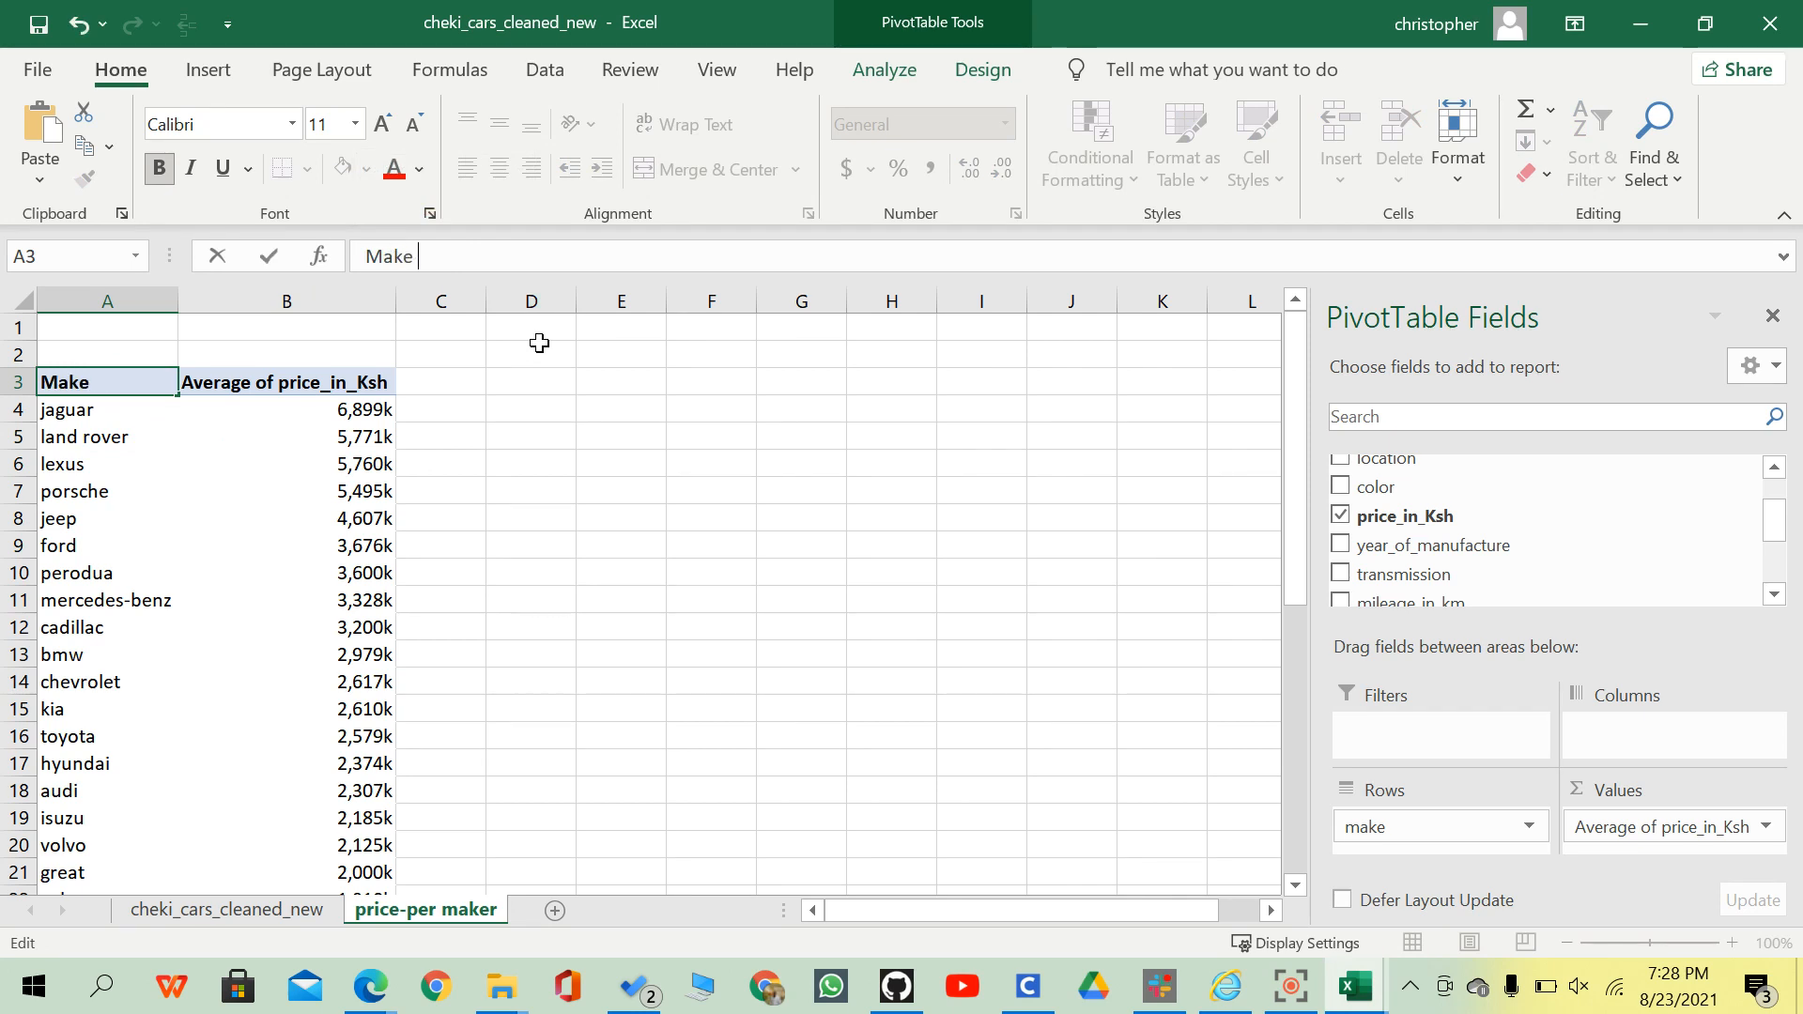
key("Tab")
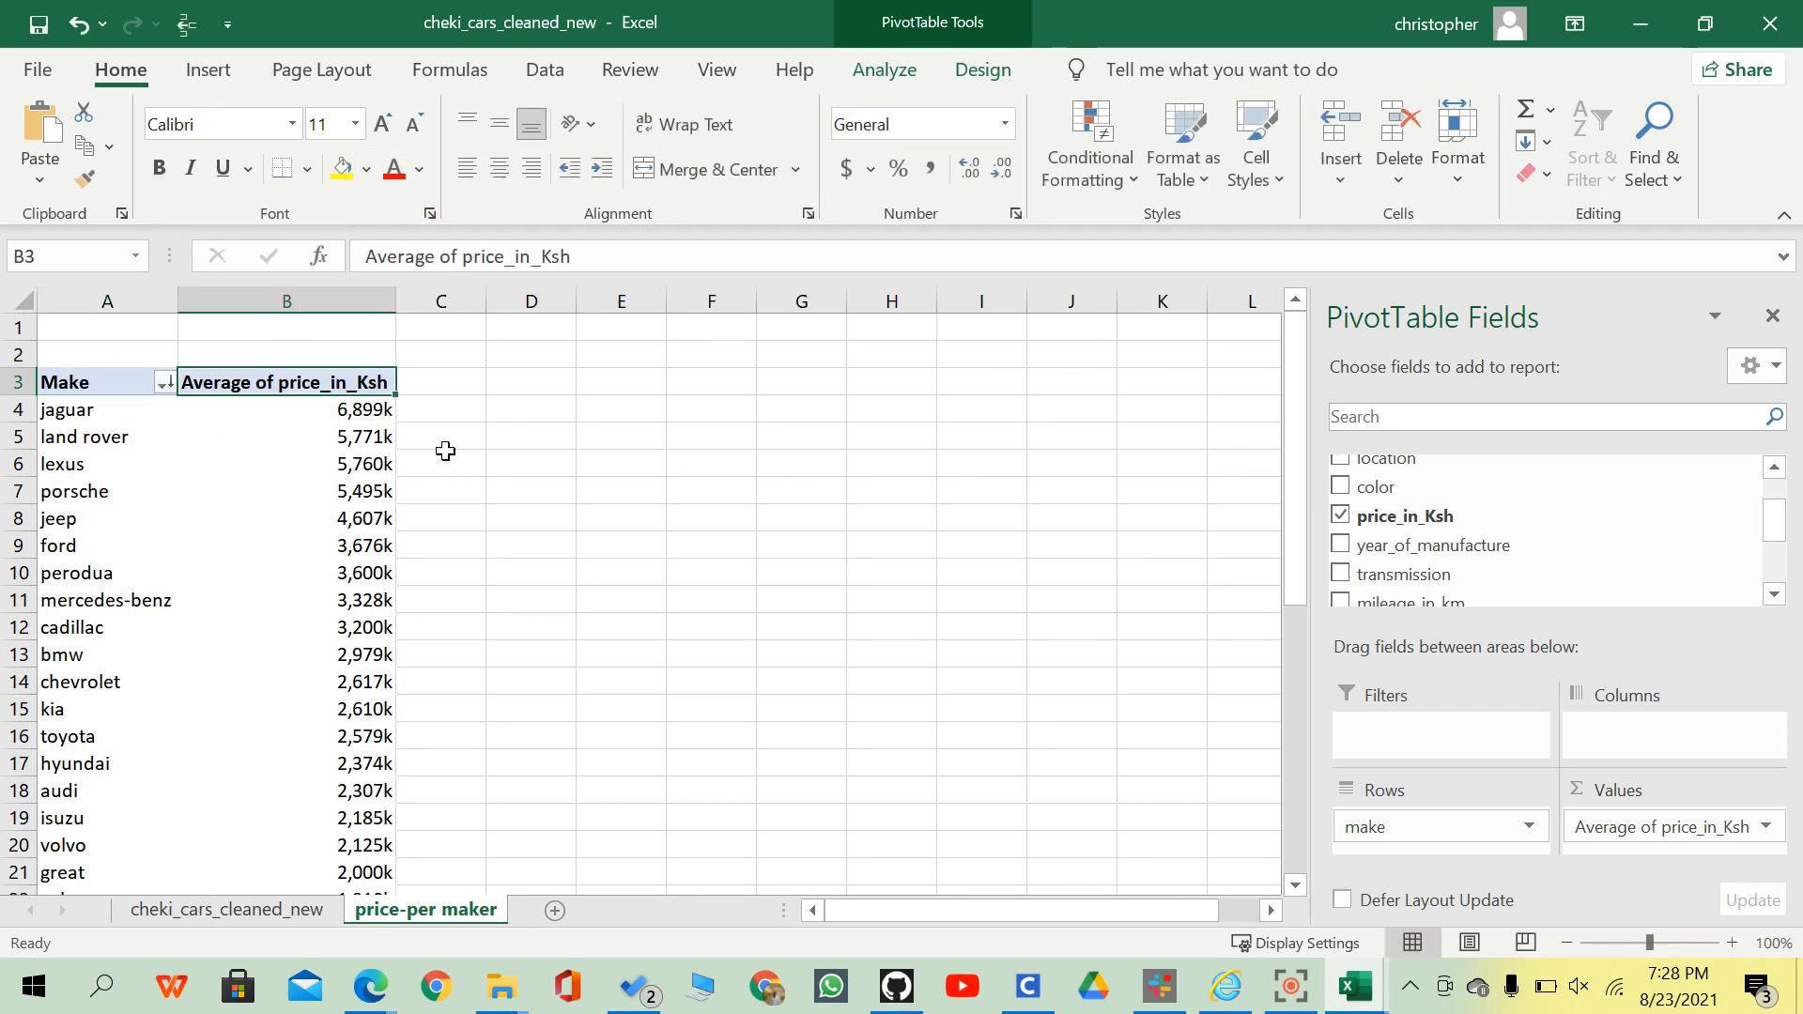
Check the cheapest makes at the end of the list and show the source records behind opel's average price.
scroll(344, 554, "down", 1)
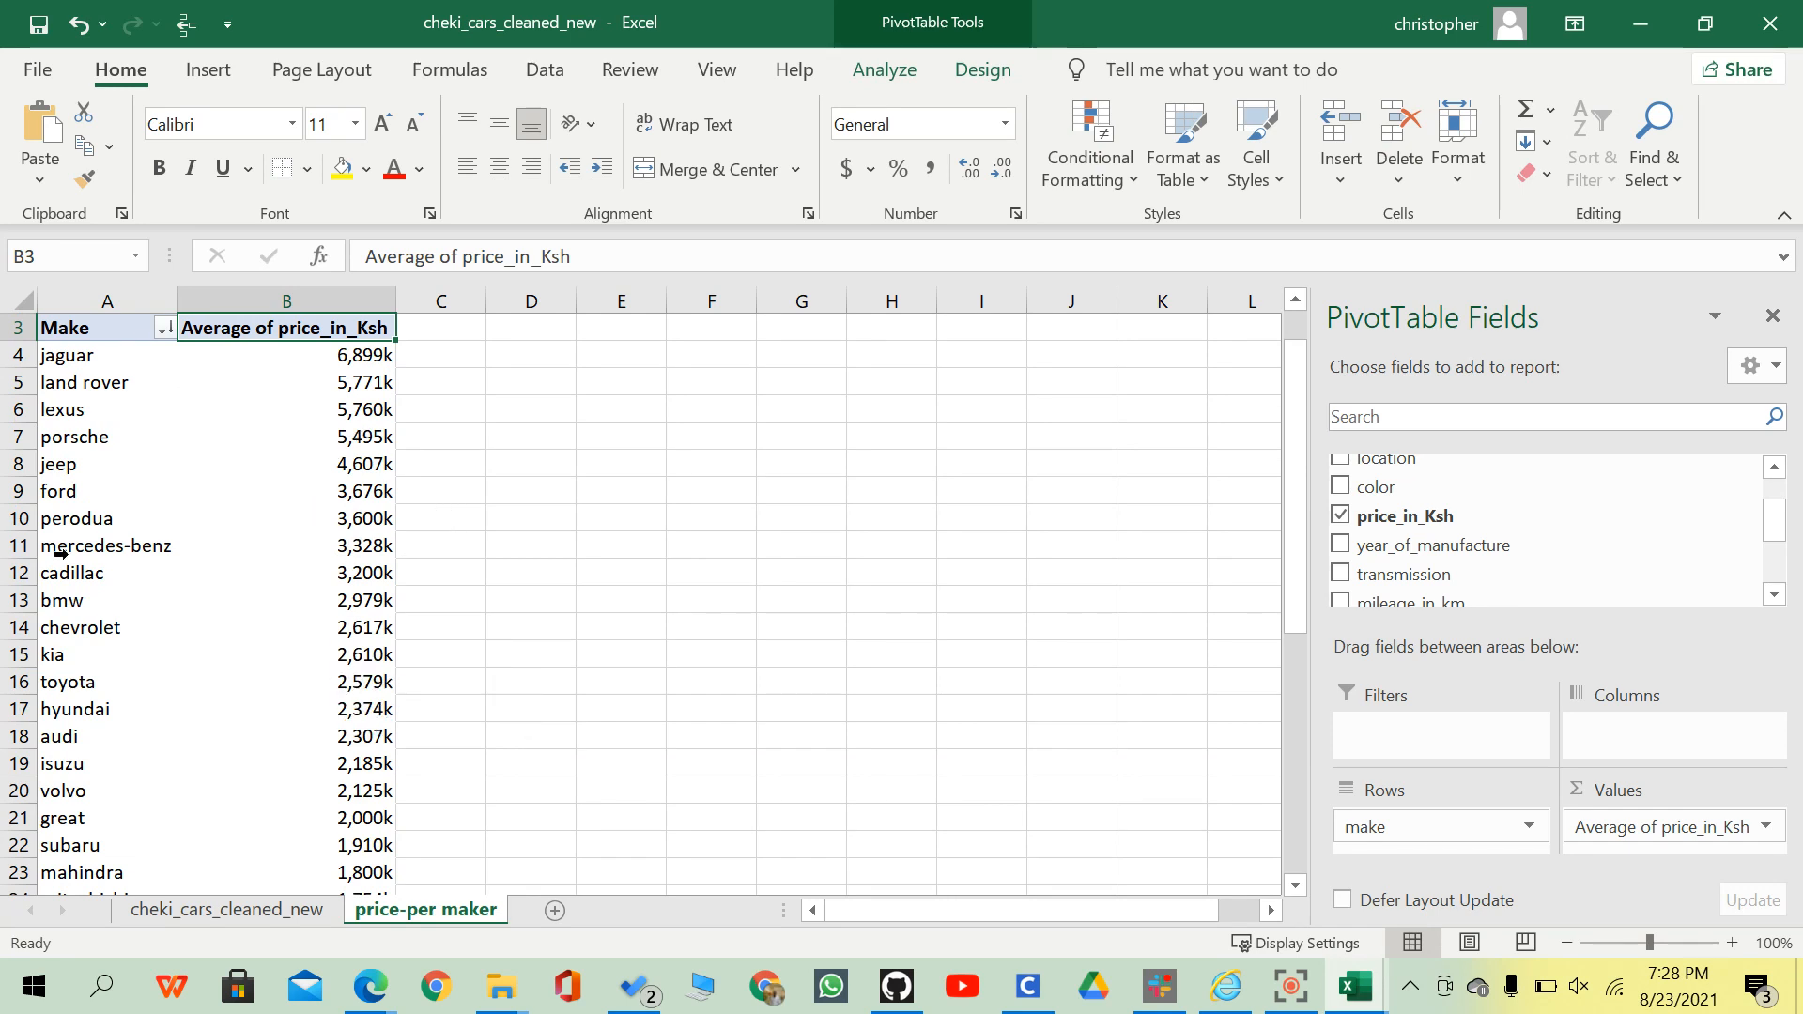
scroll(205, 635, "down", 7)
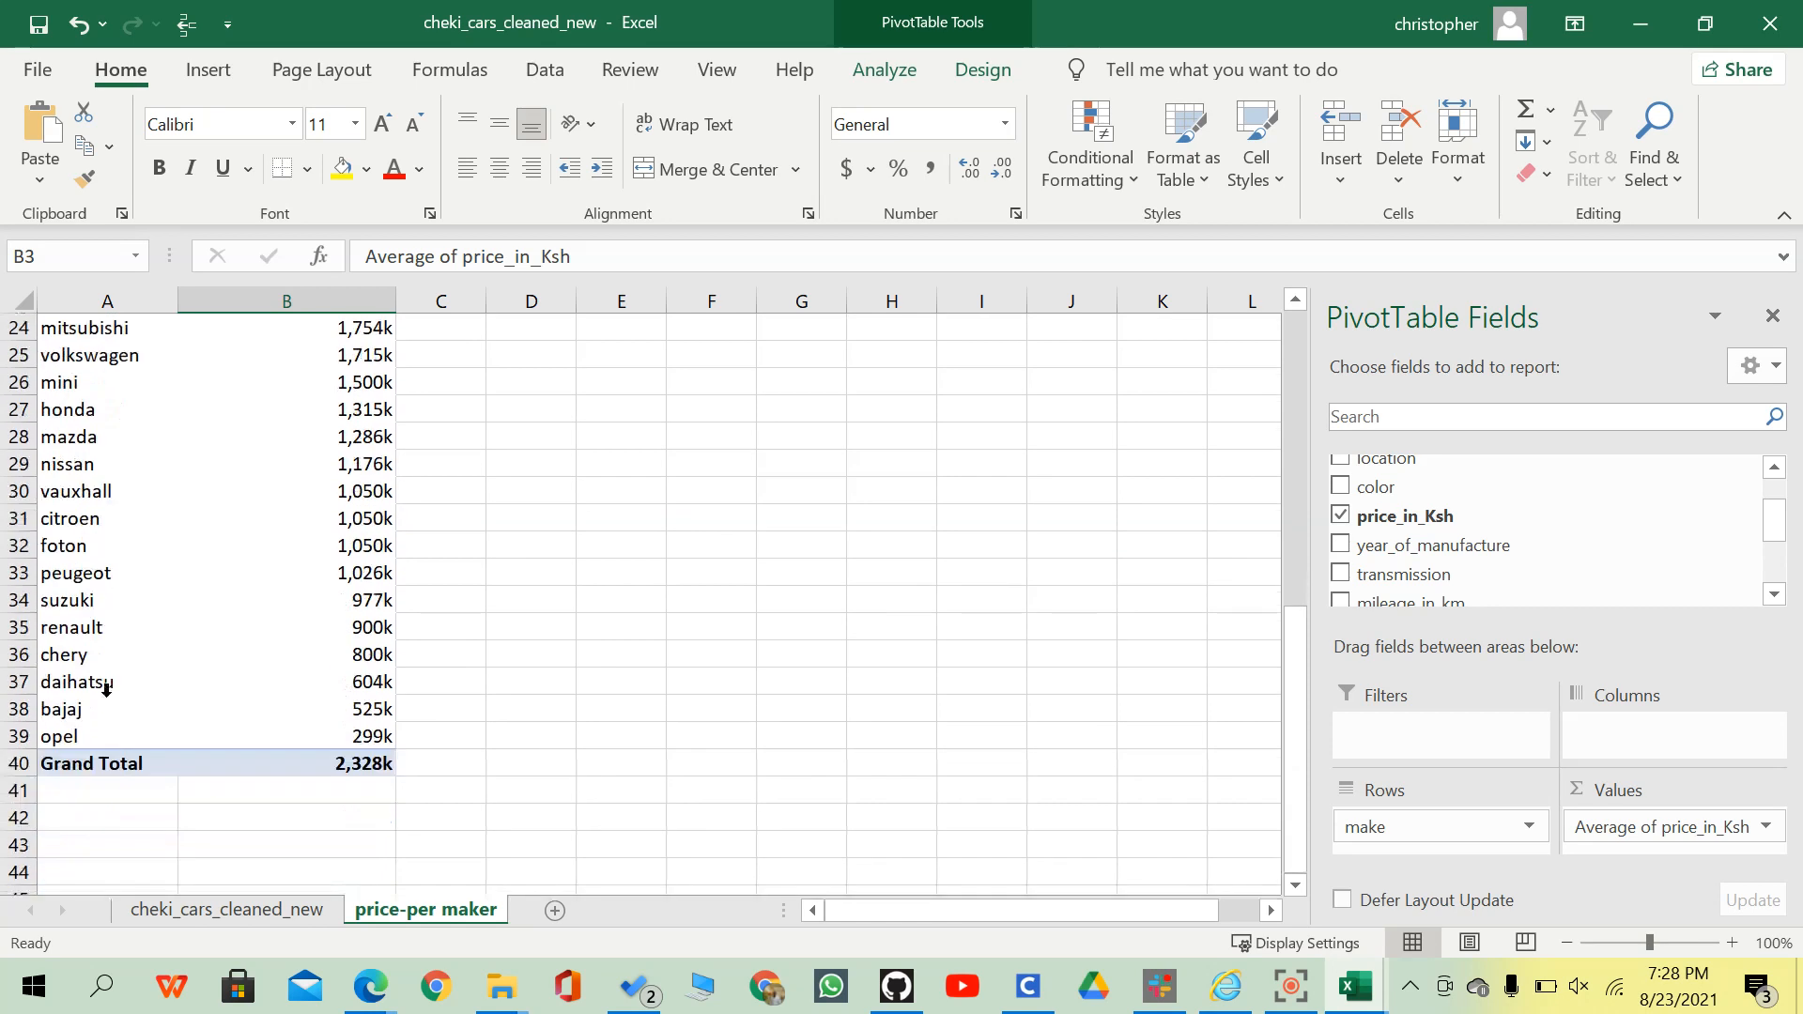
left_click(45, 715)
left_click(375, 704)
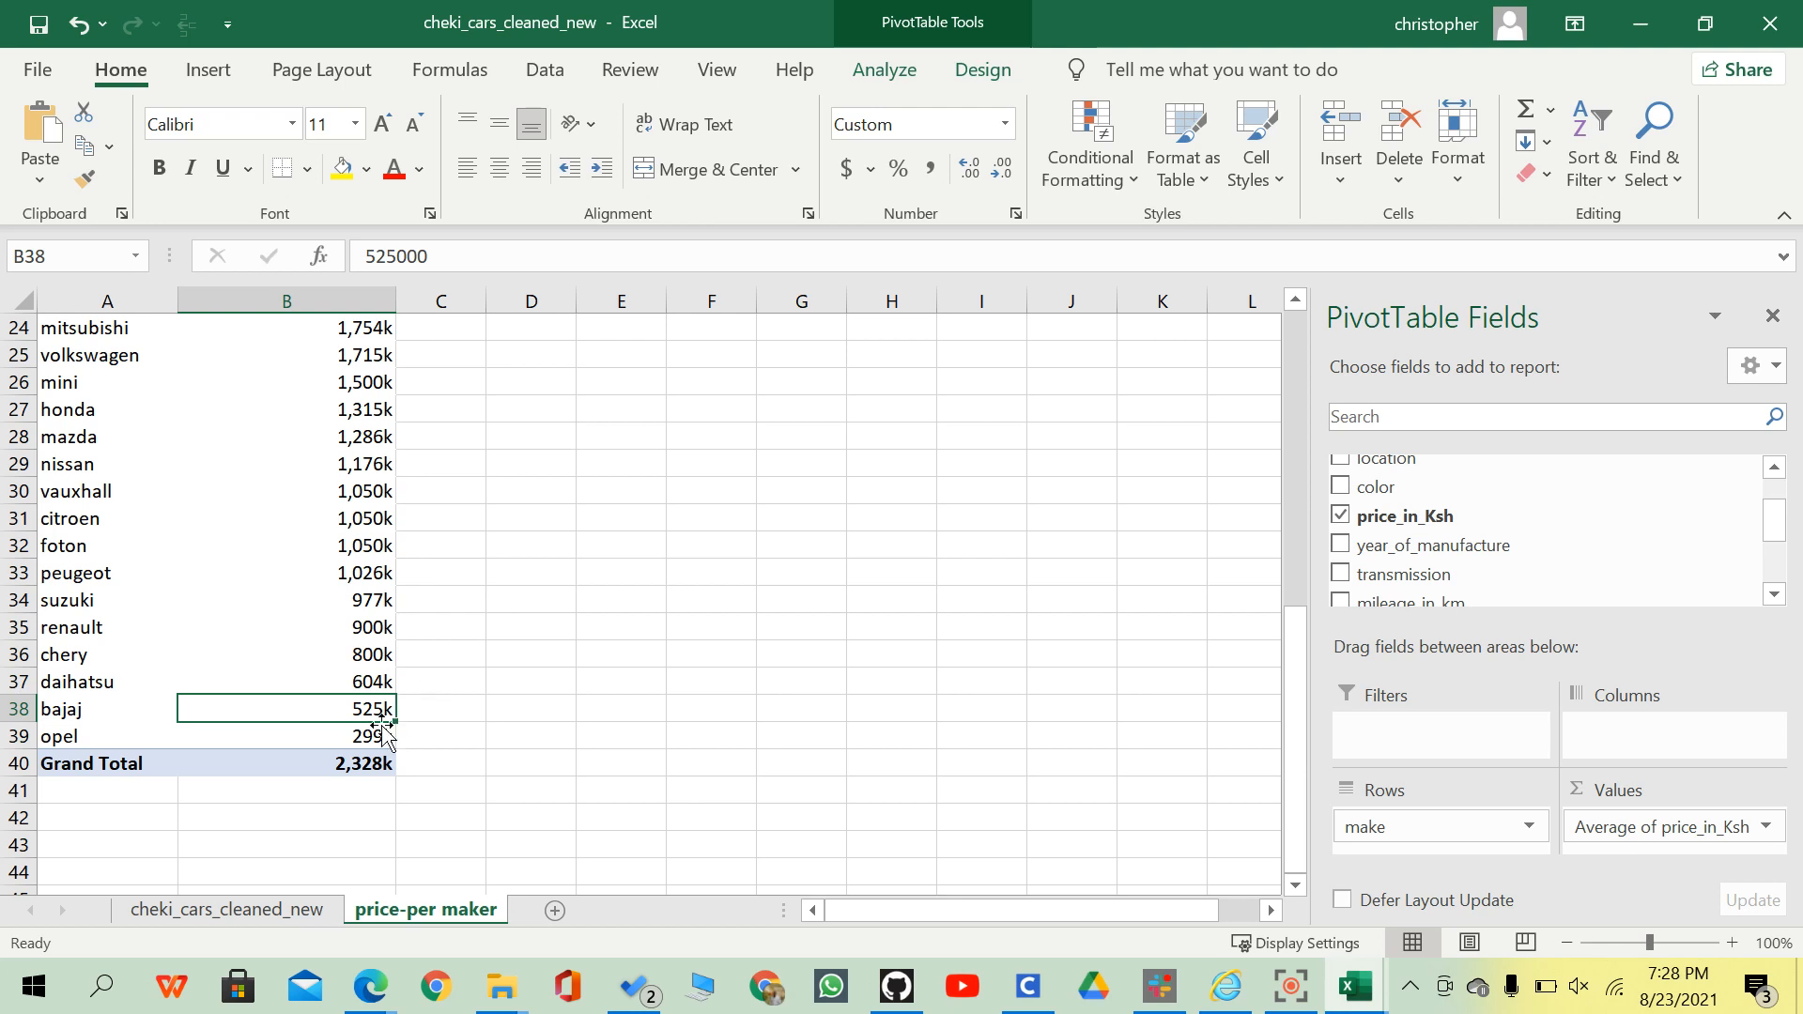
left_click(348, 742)
mouse_move(349, 743)
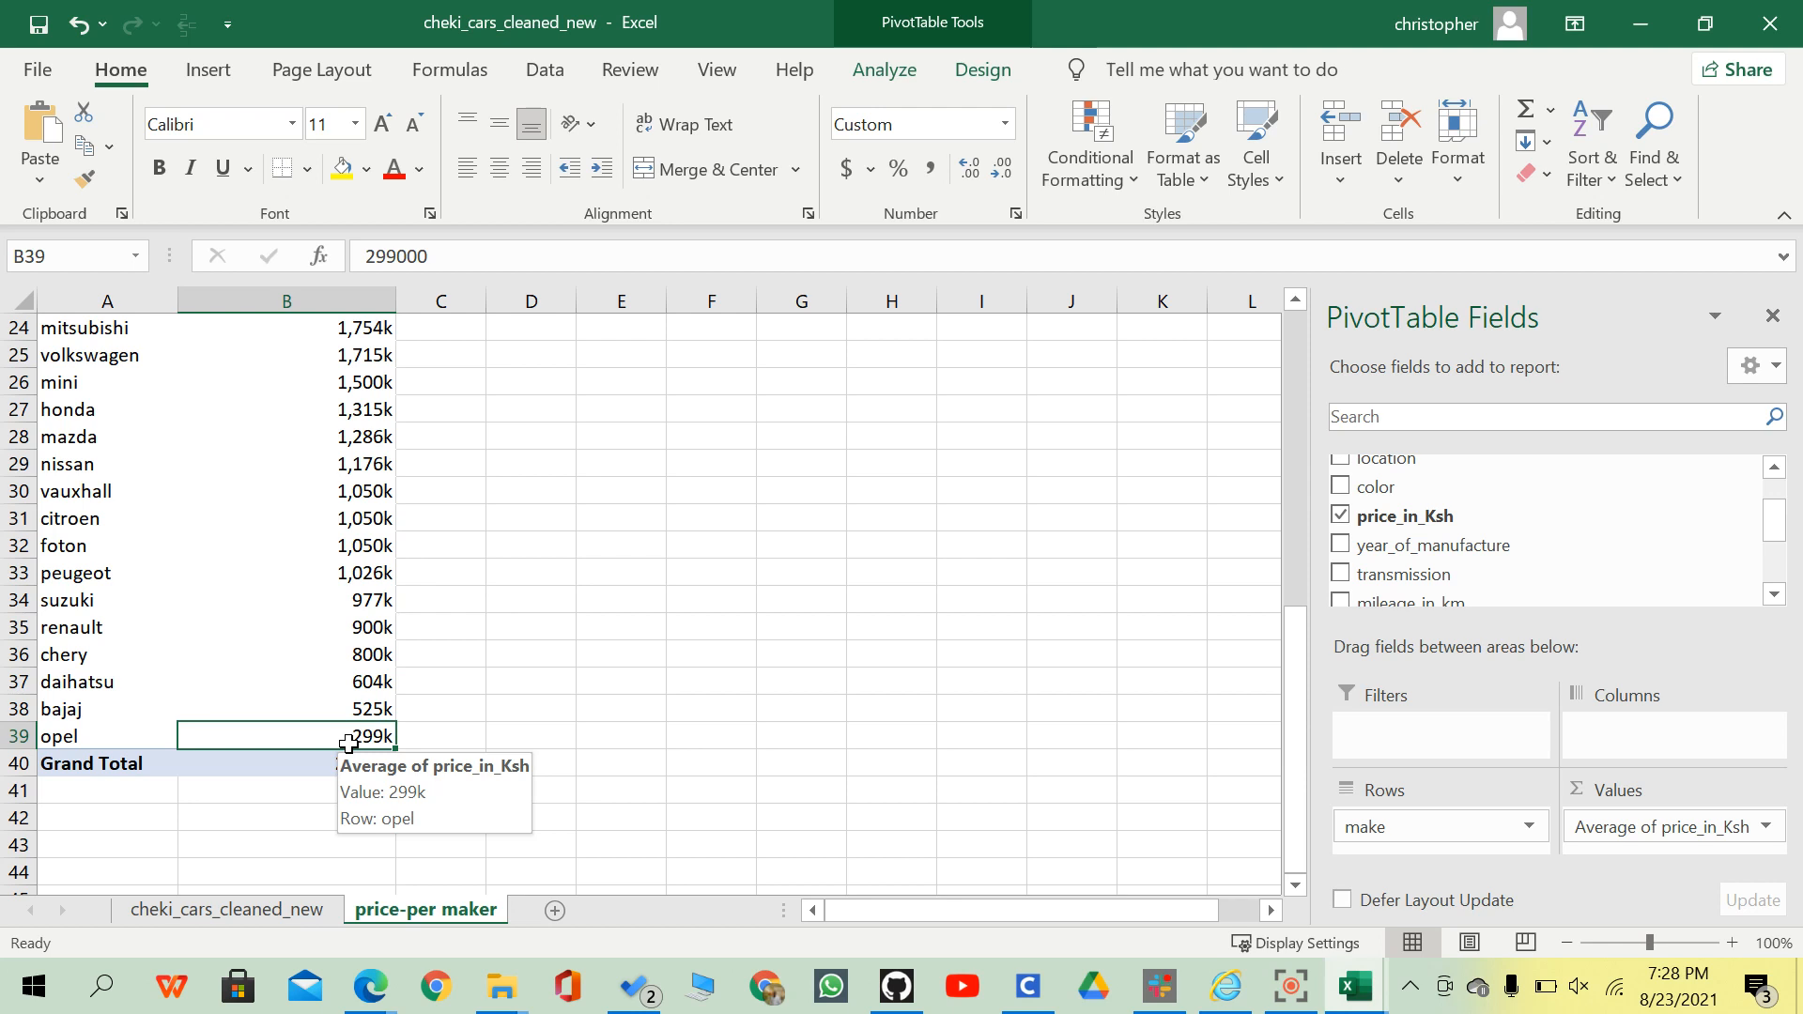
double_click(348, 743)
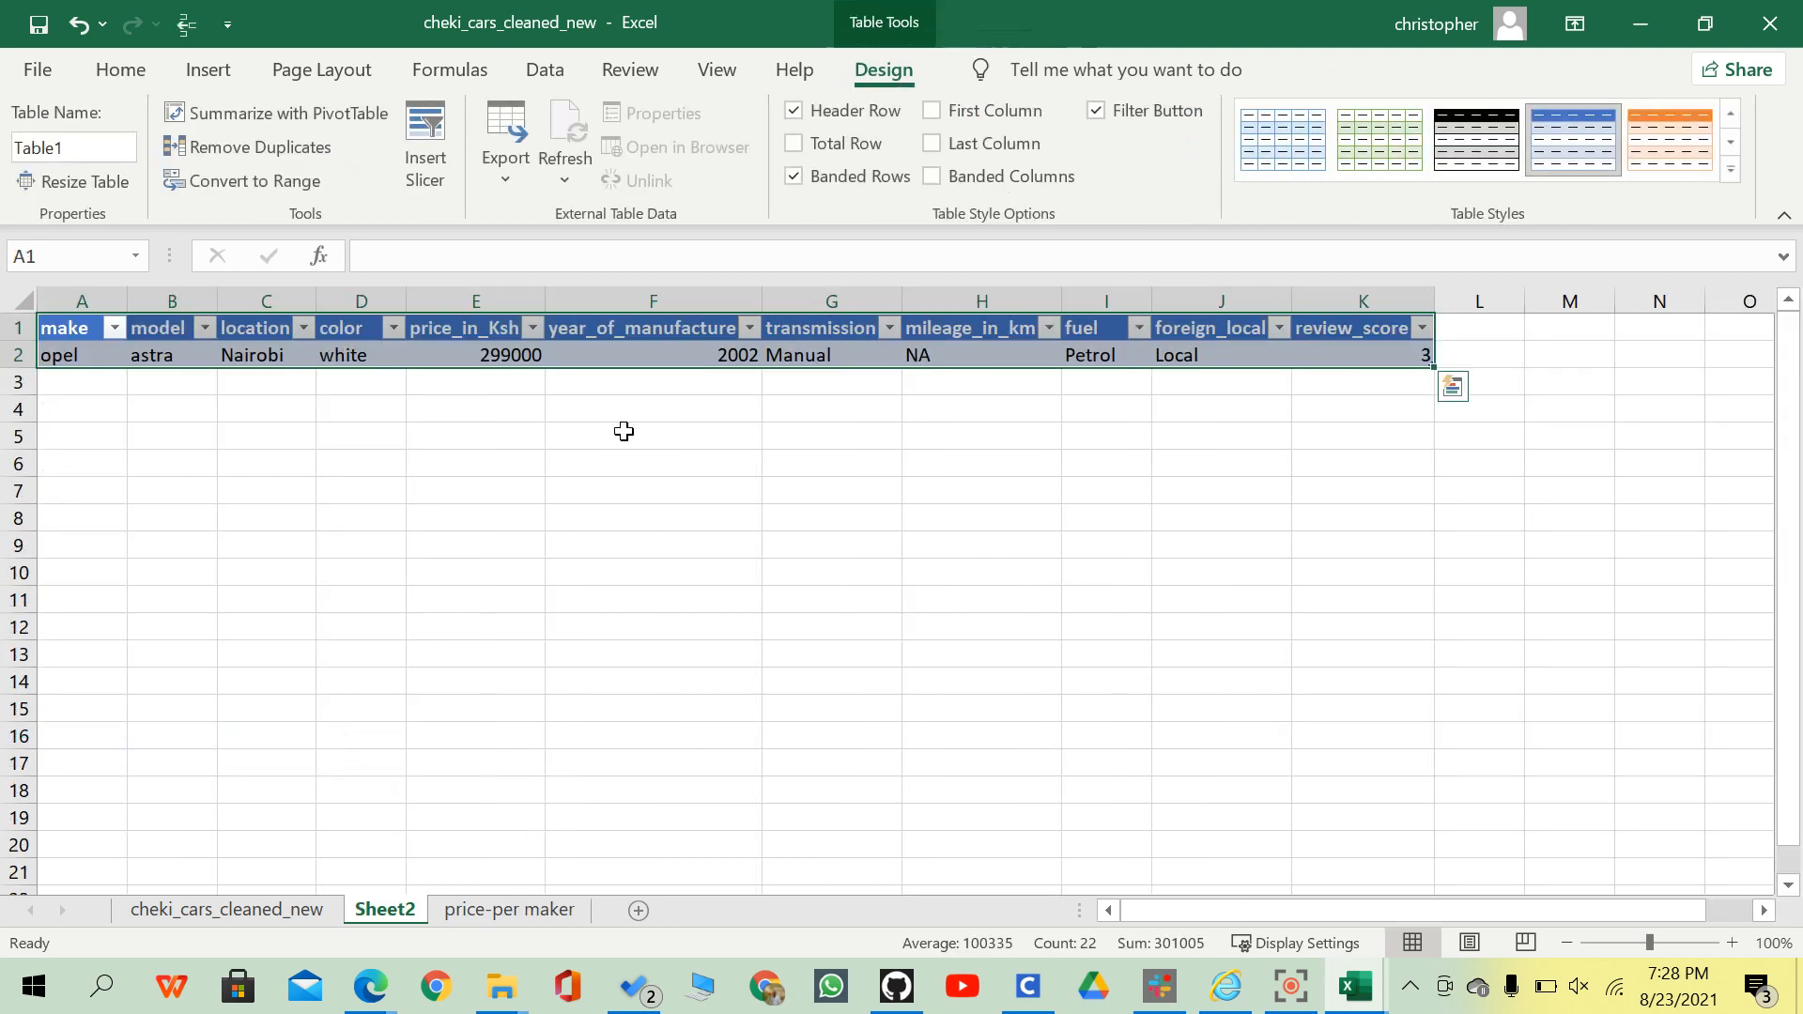
left_click(616, 351)
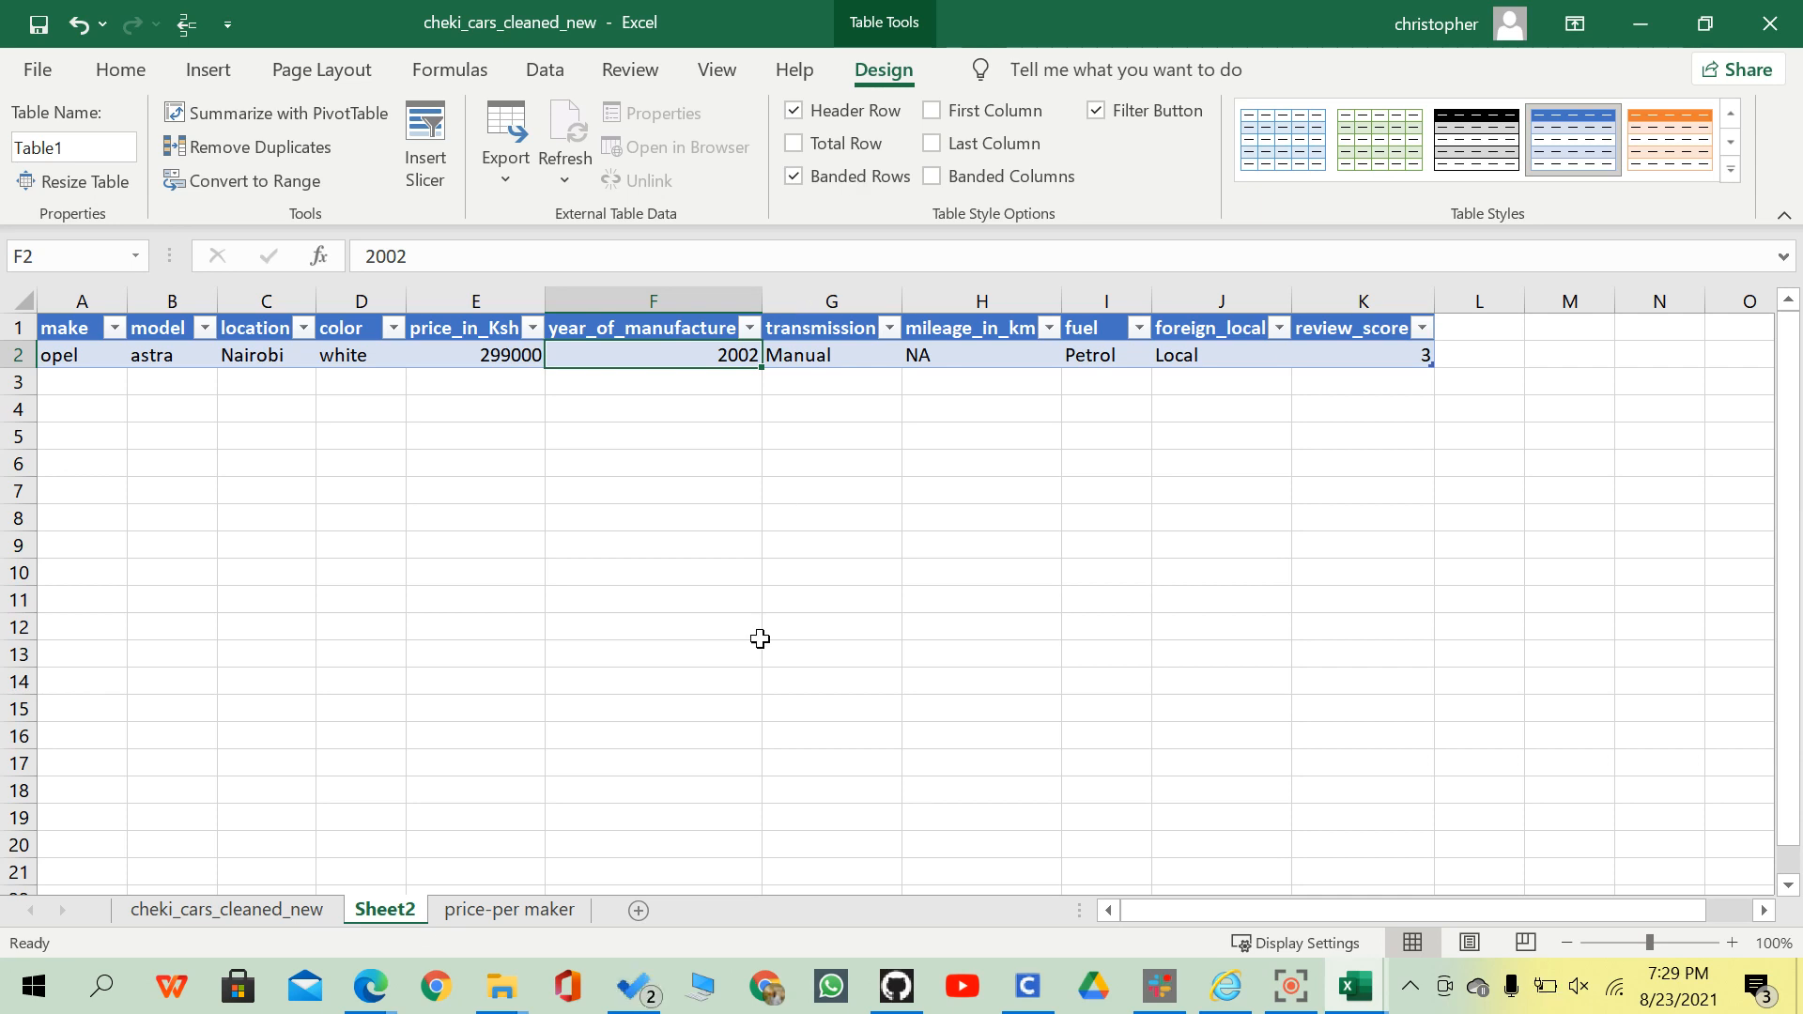
Delete the Sheet2 worksheet that holds the opel detail records.
right_click(380, 911)
left_click(451, 543)
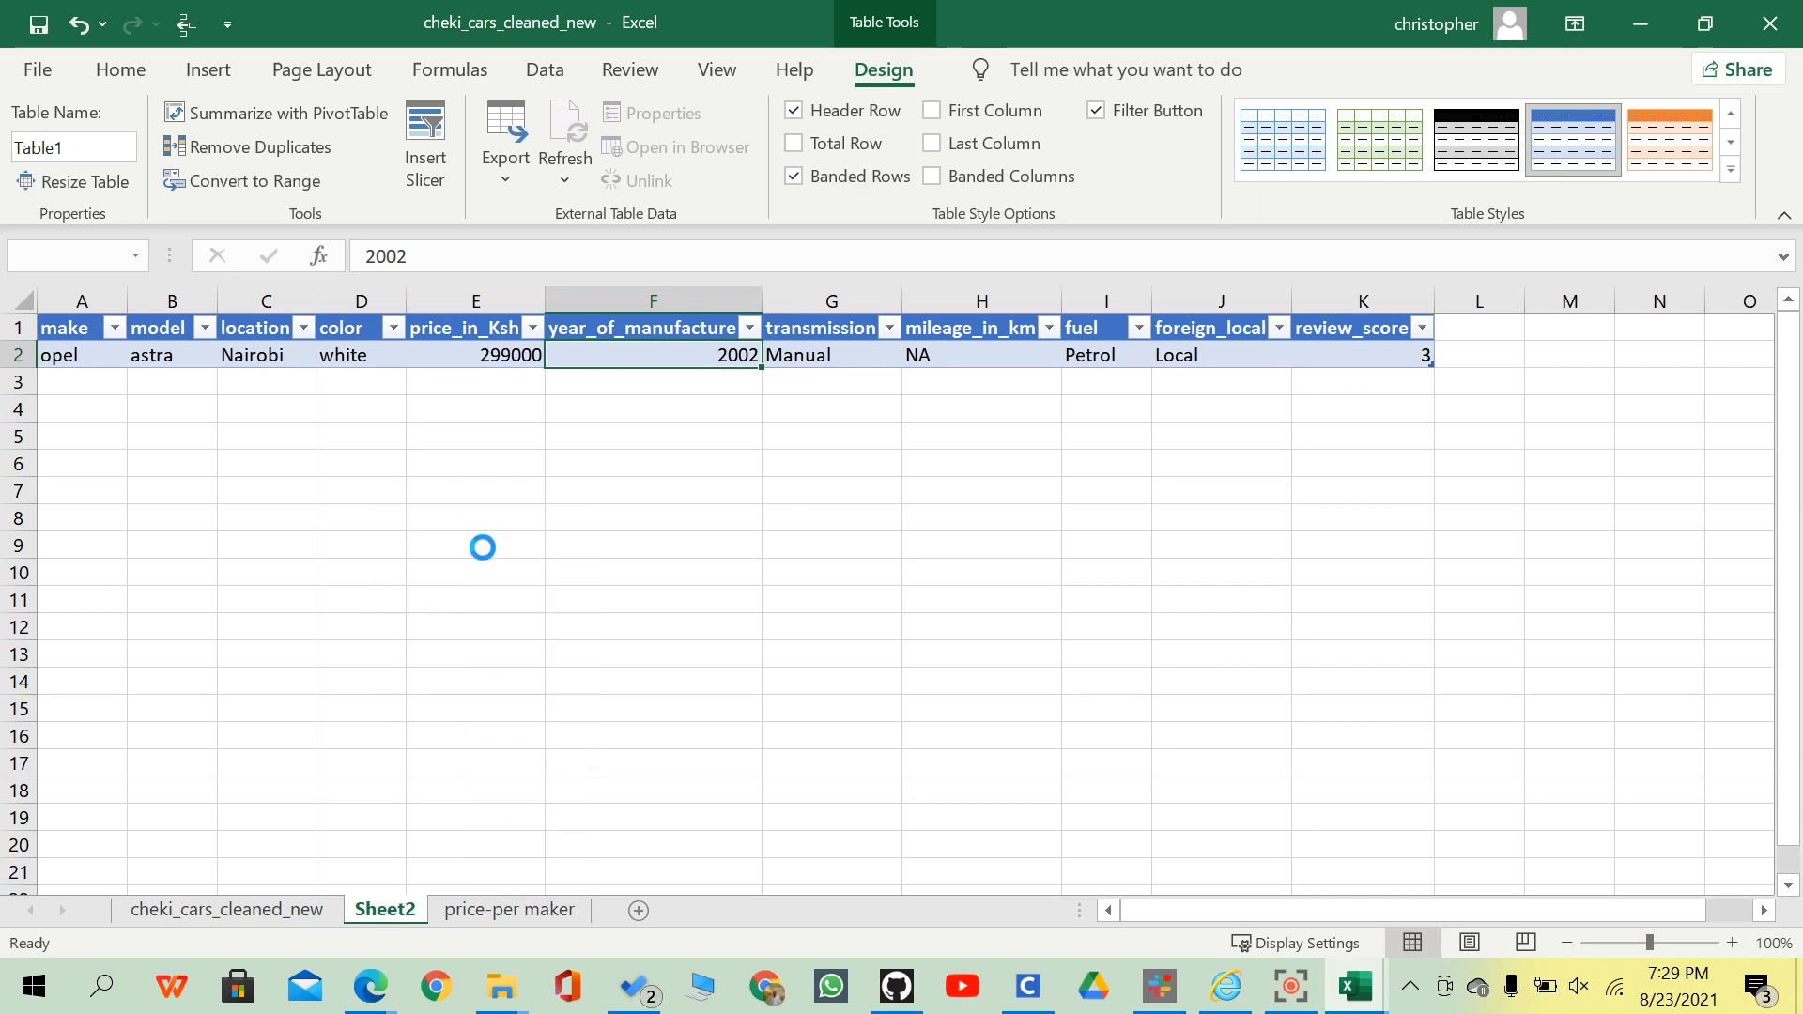
left_click(824, 574)
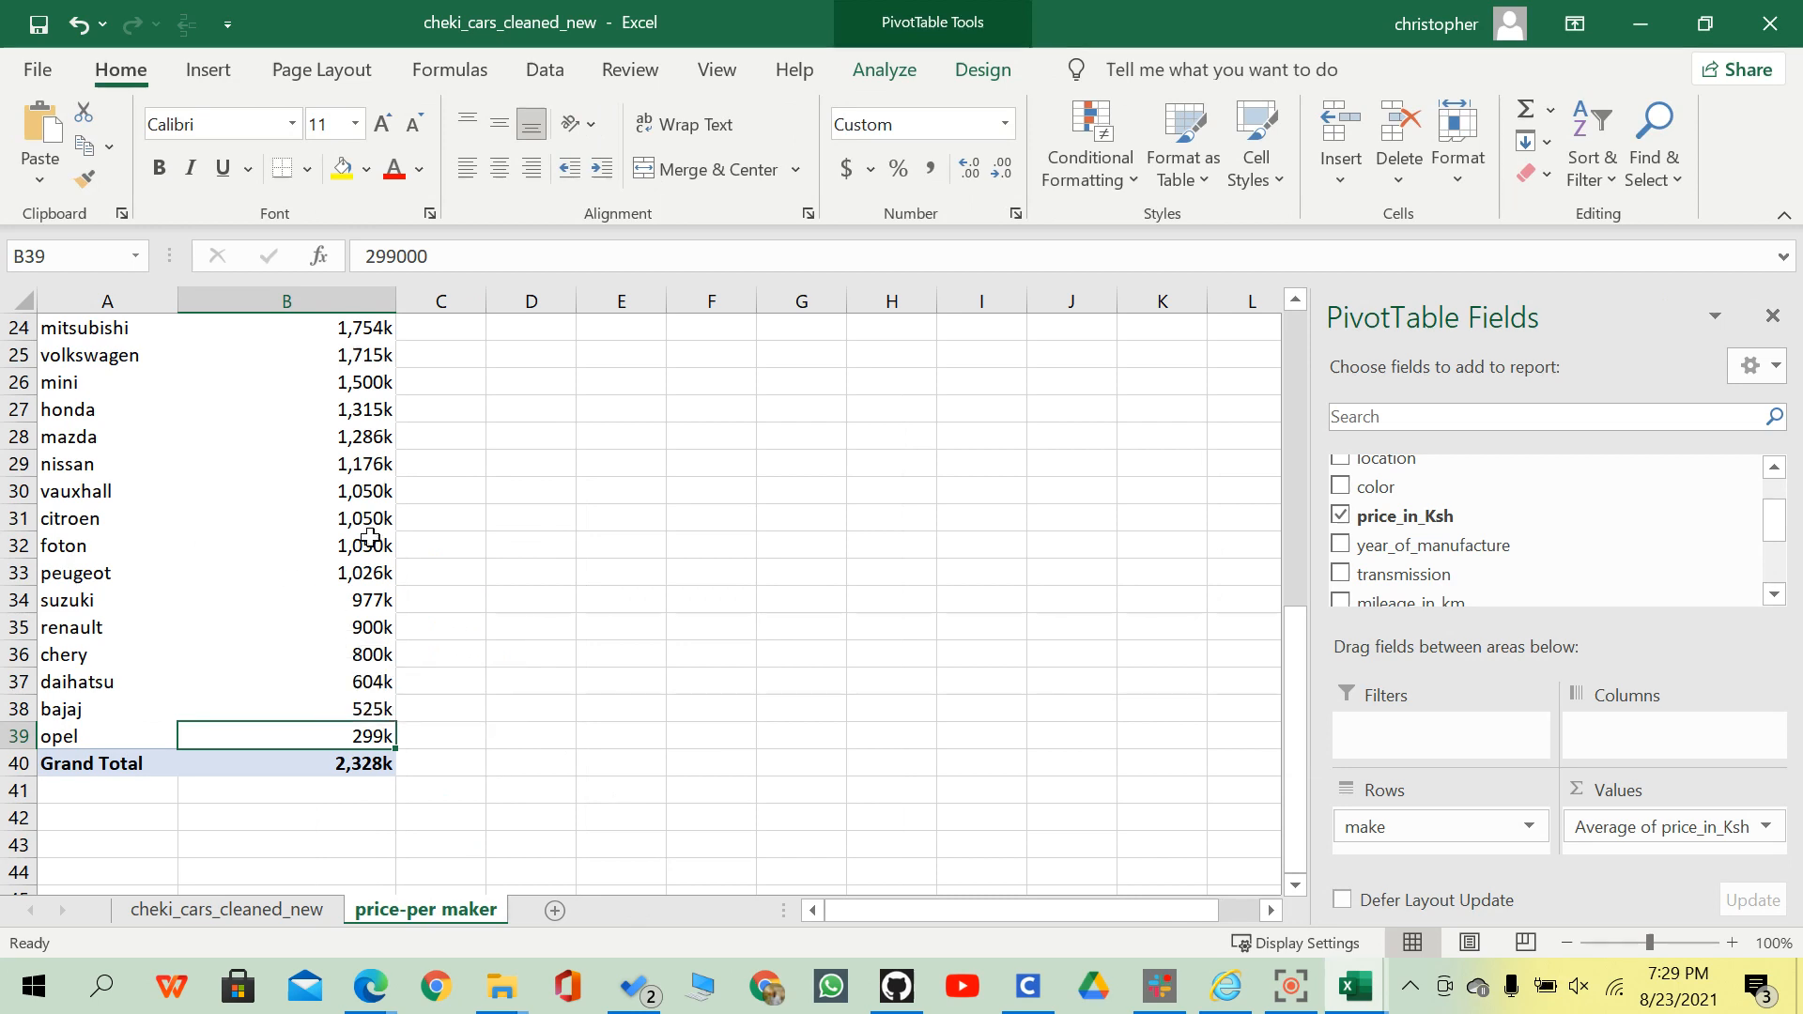
Look back through the sorted makes and their average prices, checking the toyota row.
left_click(96, 533)
left_click(127, 504)
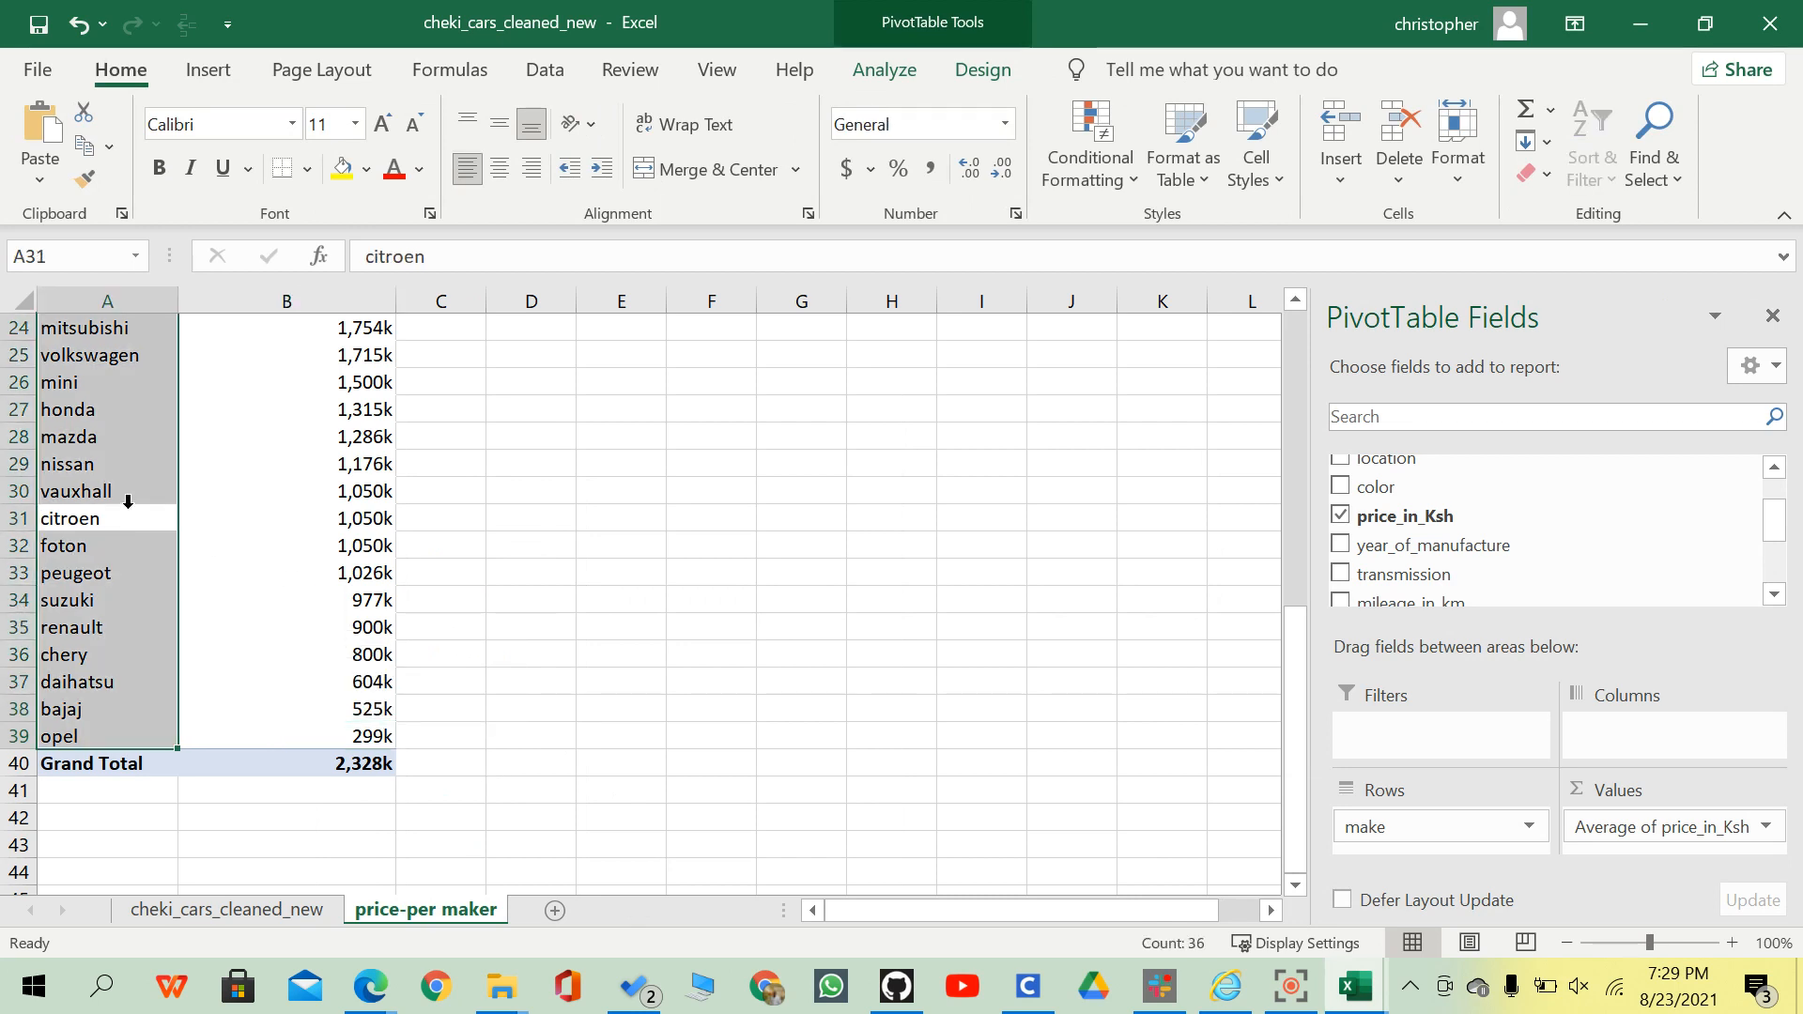
scroll(127, 503, "up", 3)
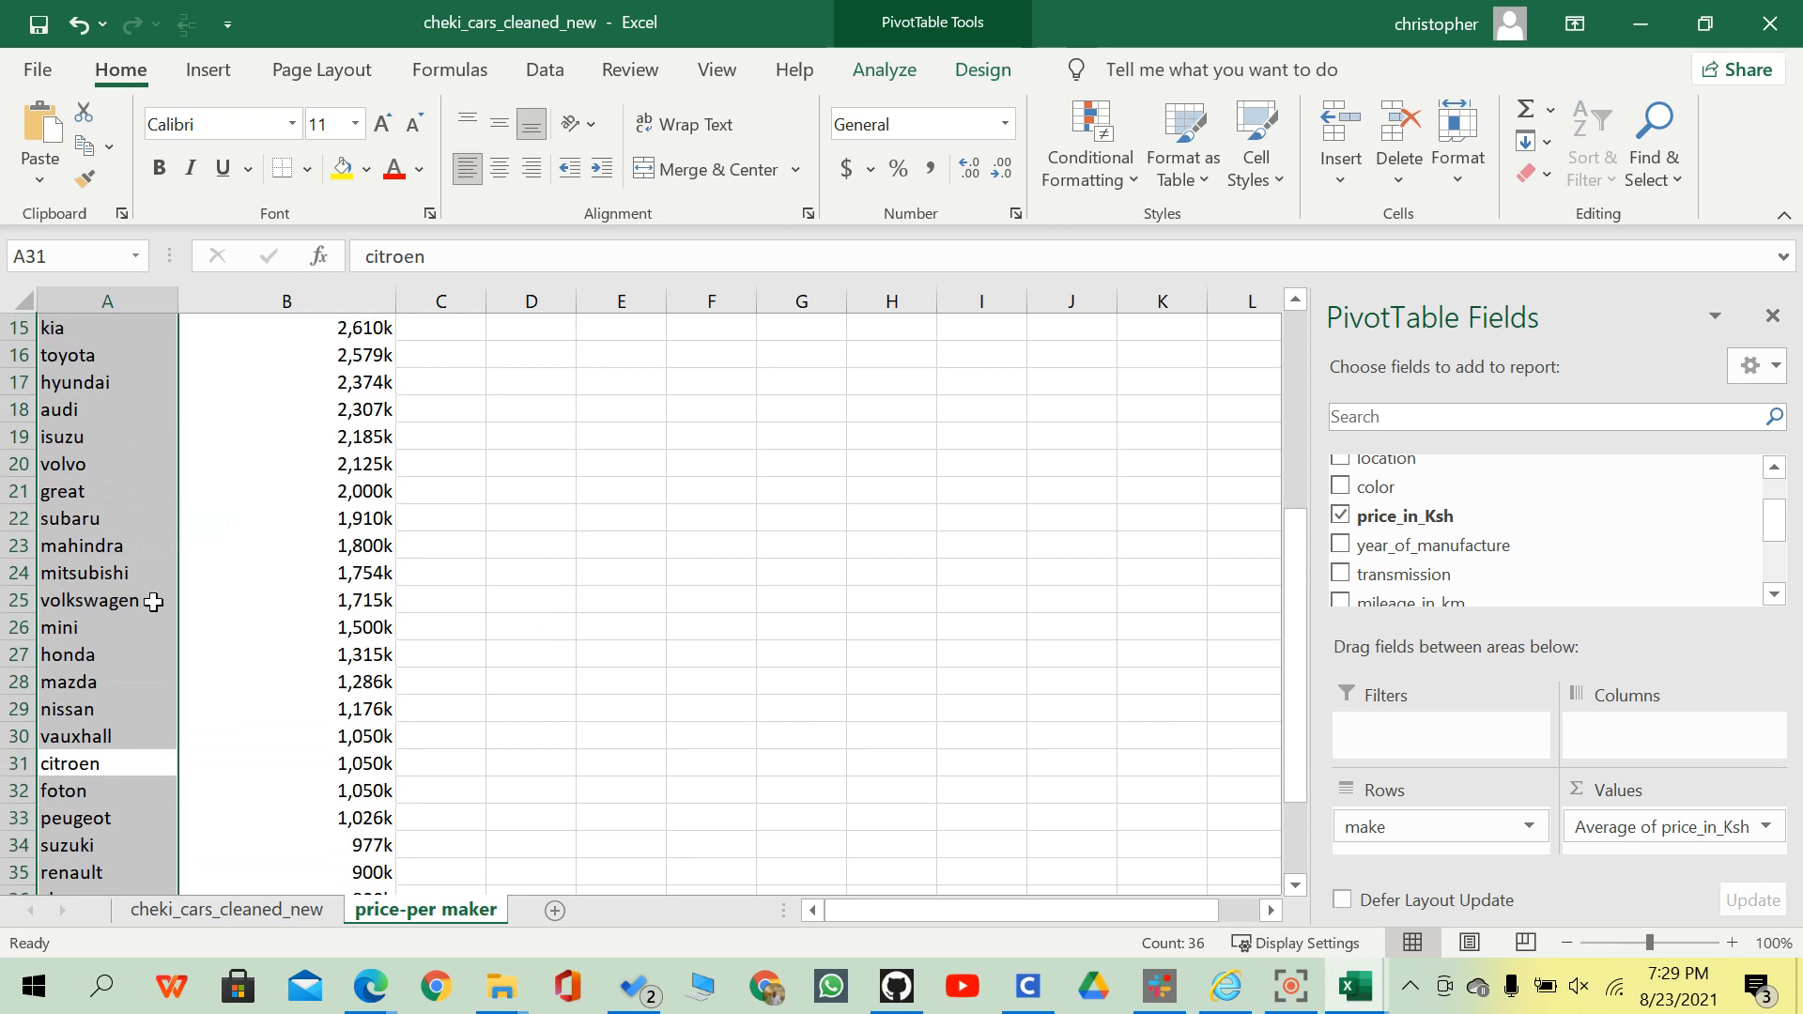
scroll(132, 699, "up", 4)
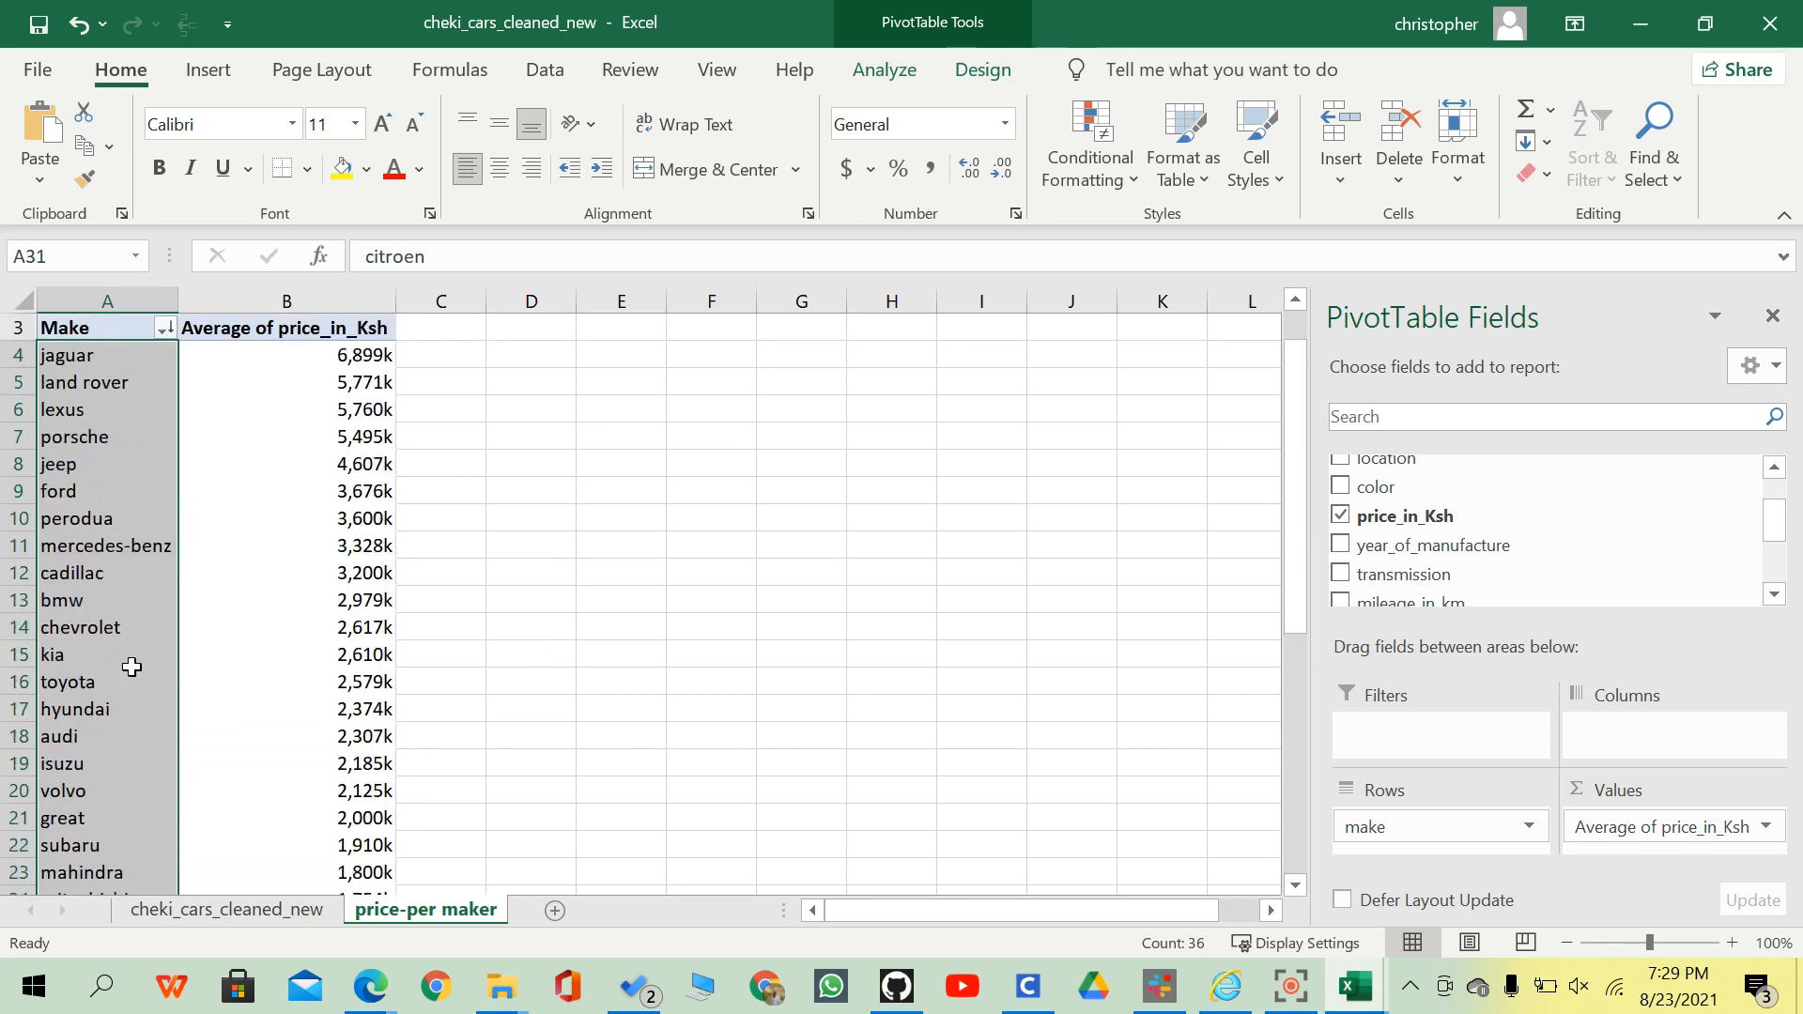
scroll(132, 664, "down", 1)
left_click(69, 575)
left_click(59, 598)
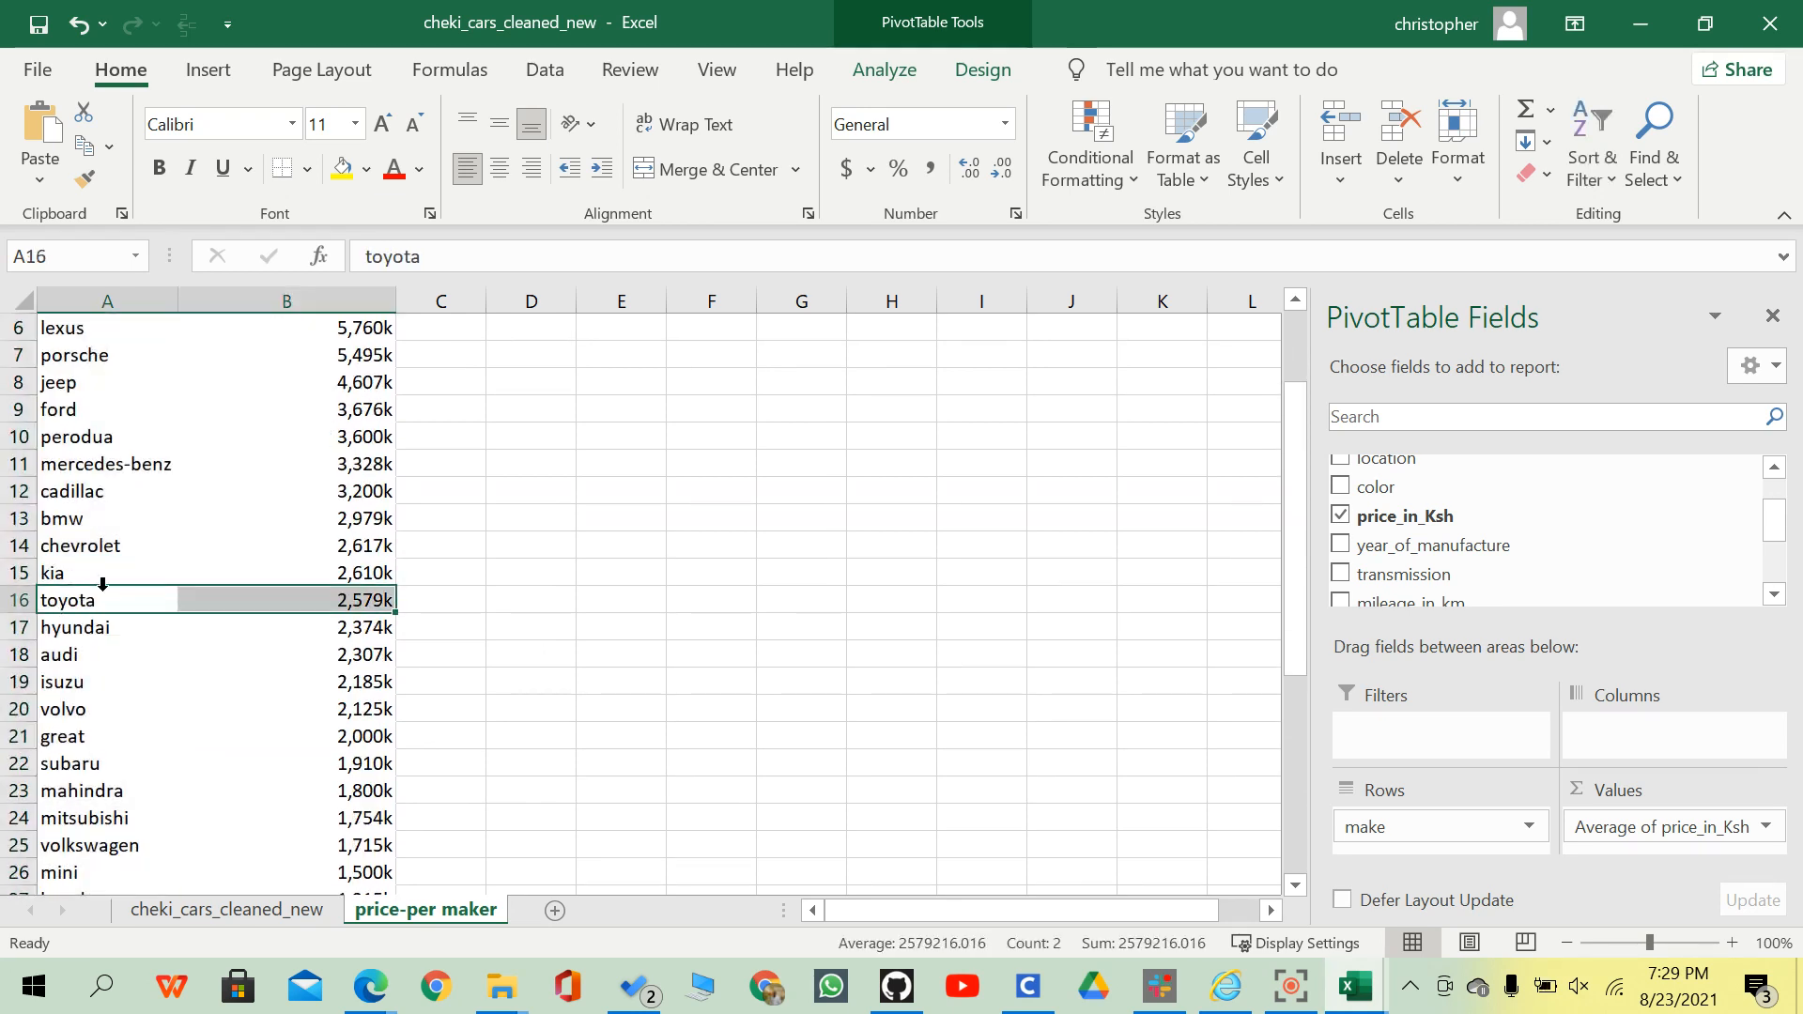
mouse_move(376, 603)
left_click(519, 605)
scroll(518, 605, "up", 1)
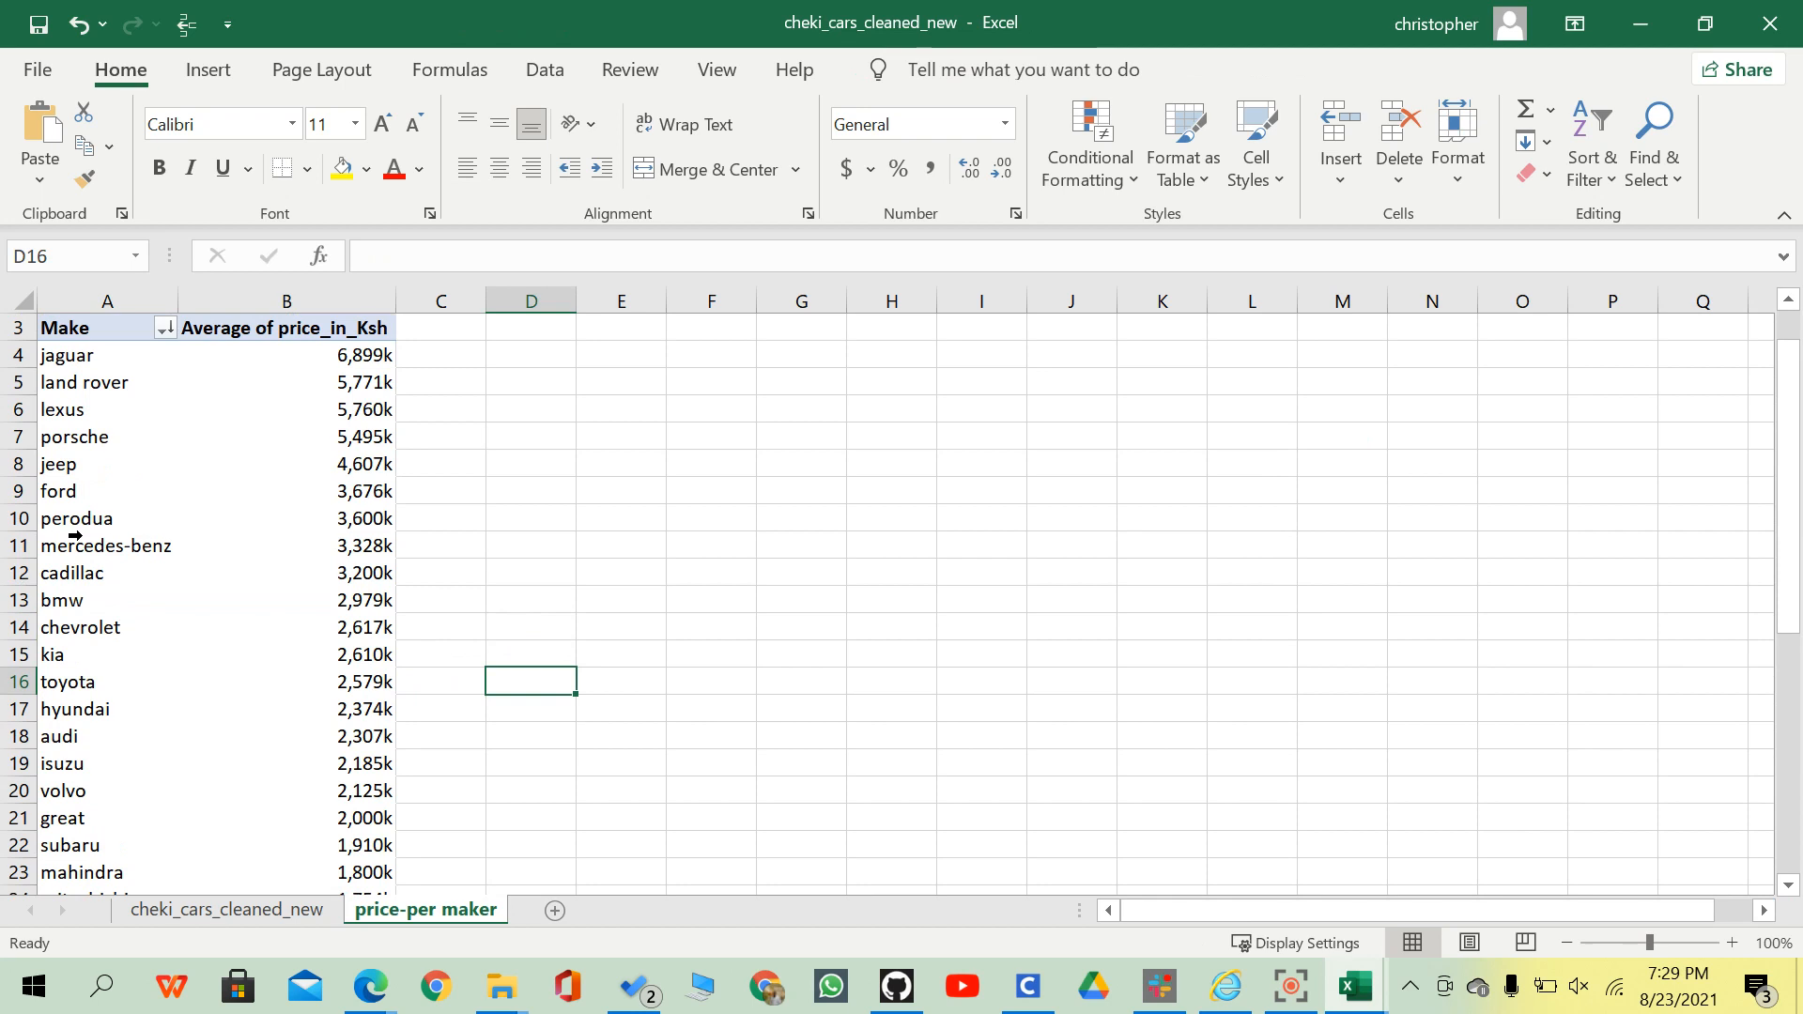
Format the average prices in the PivotTable from B4 down in millions with the custom number format #,##0,,"M".
left_click(220, 472)
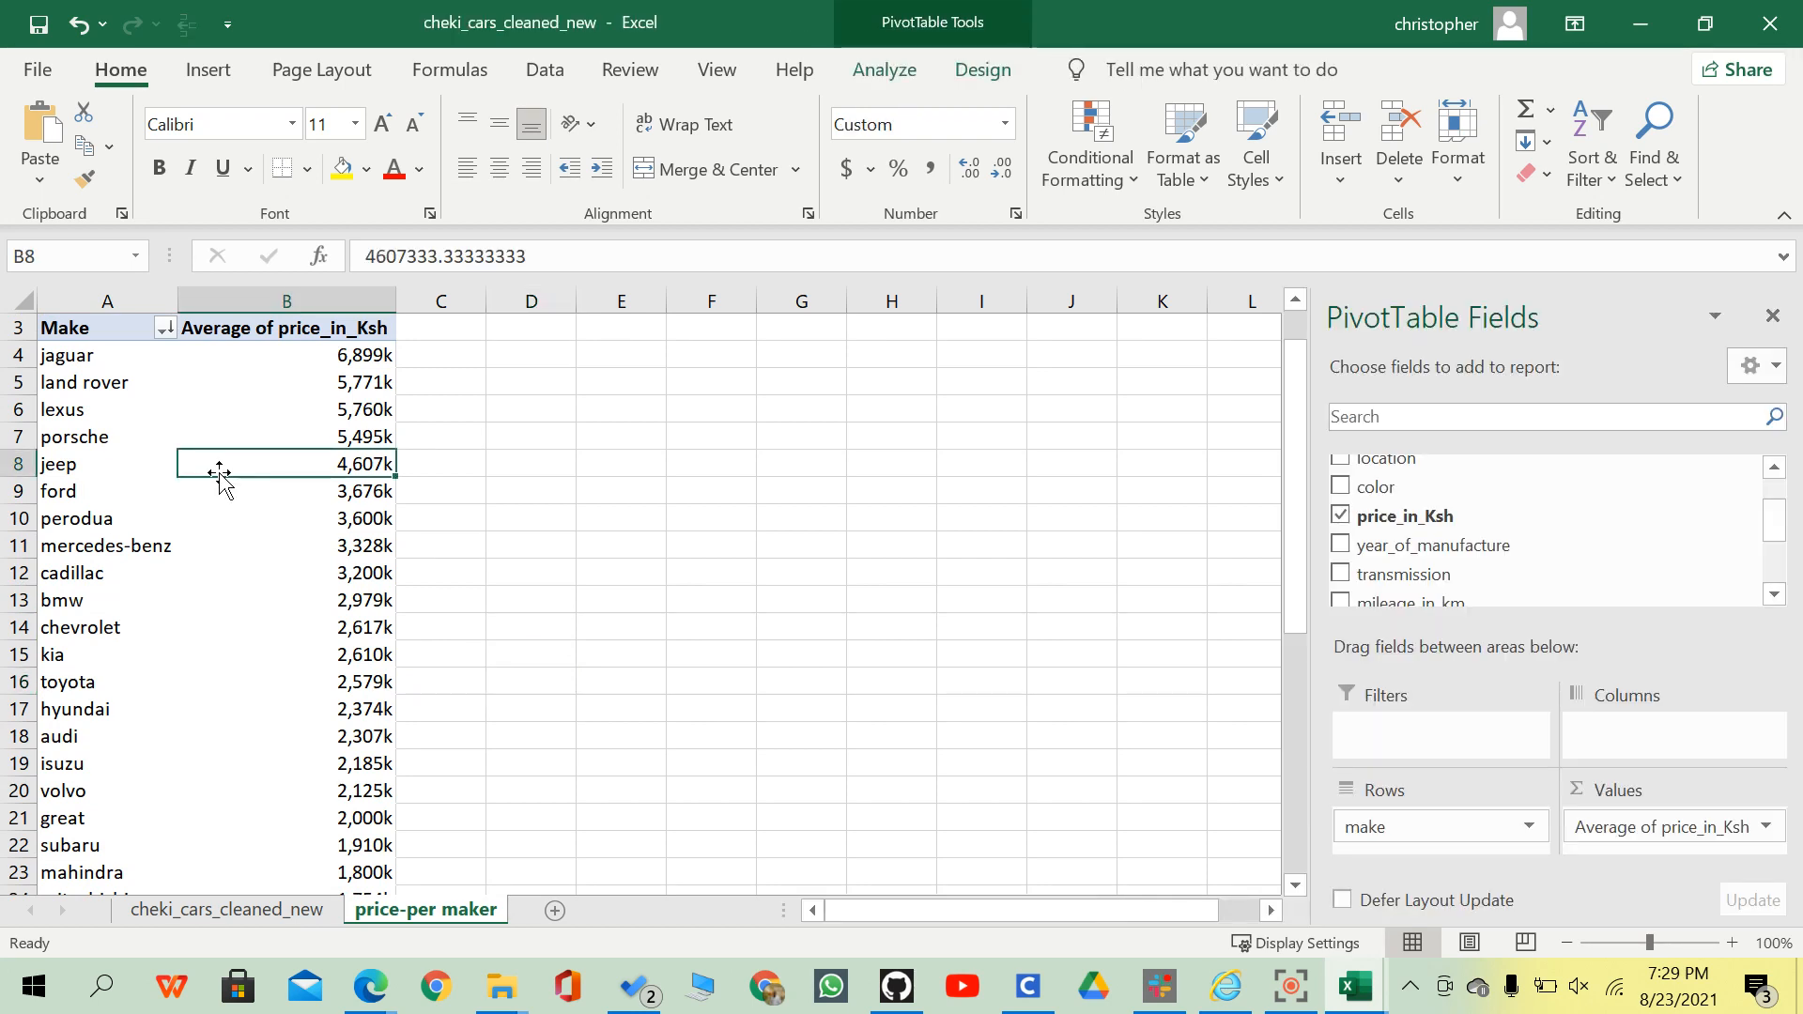
left_click(377, 351)
key("ctrl+shift+Down")
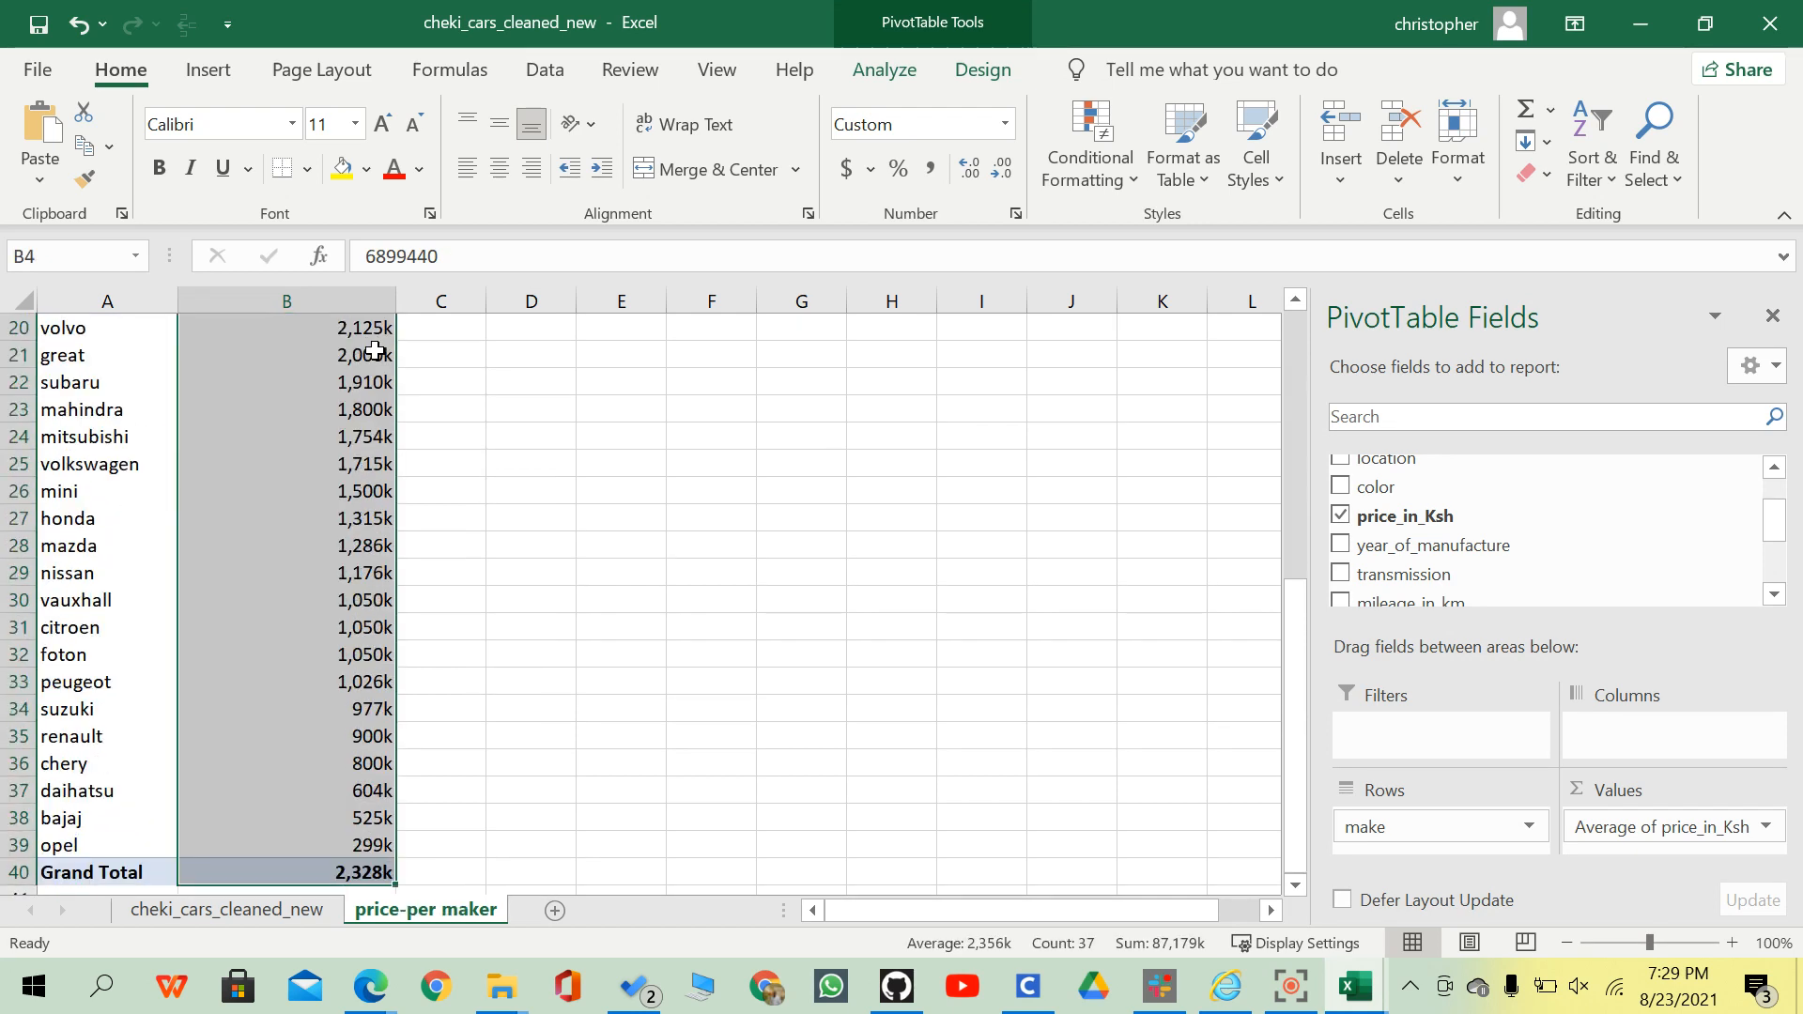
left_click(1014, 215)
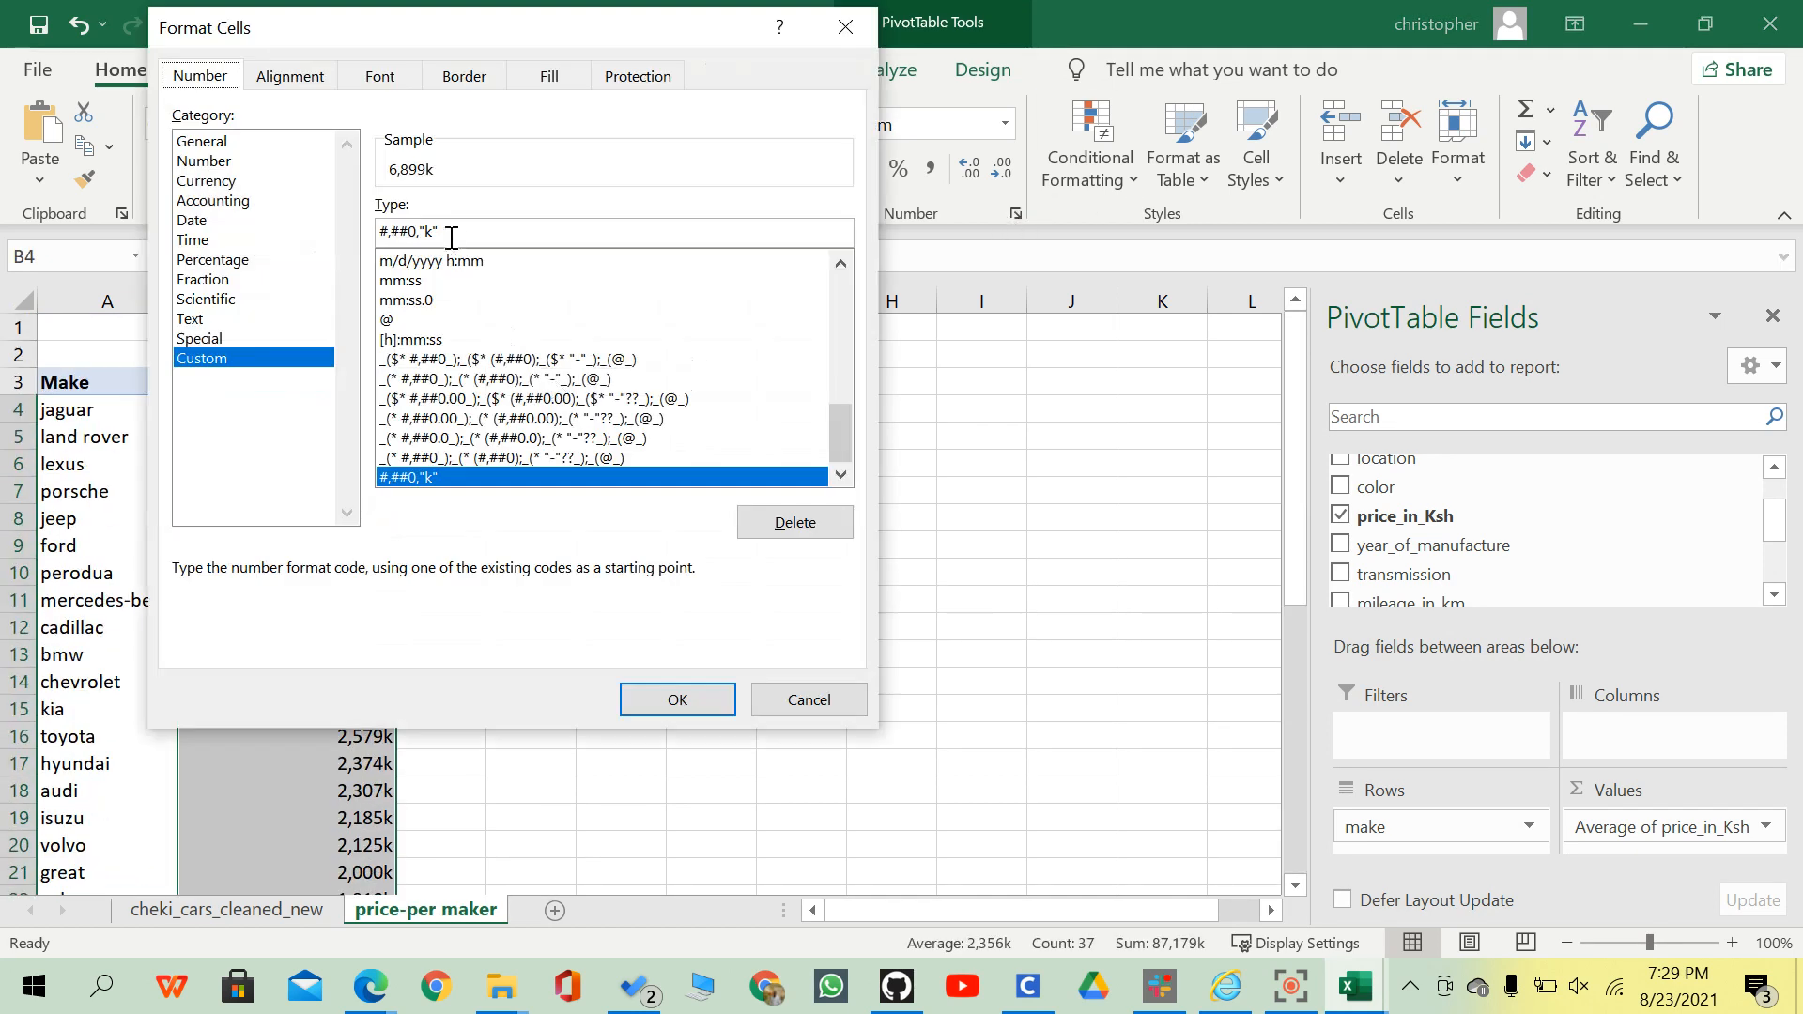
left_click(432, 232)
key("BackSpace")
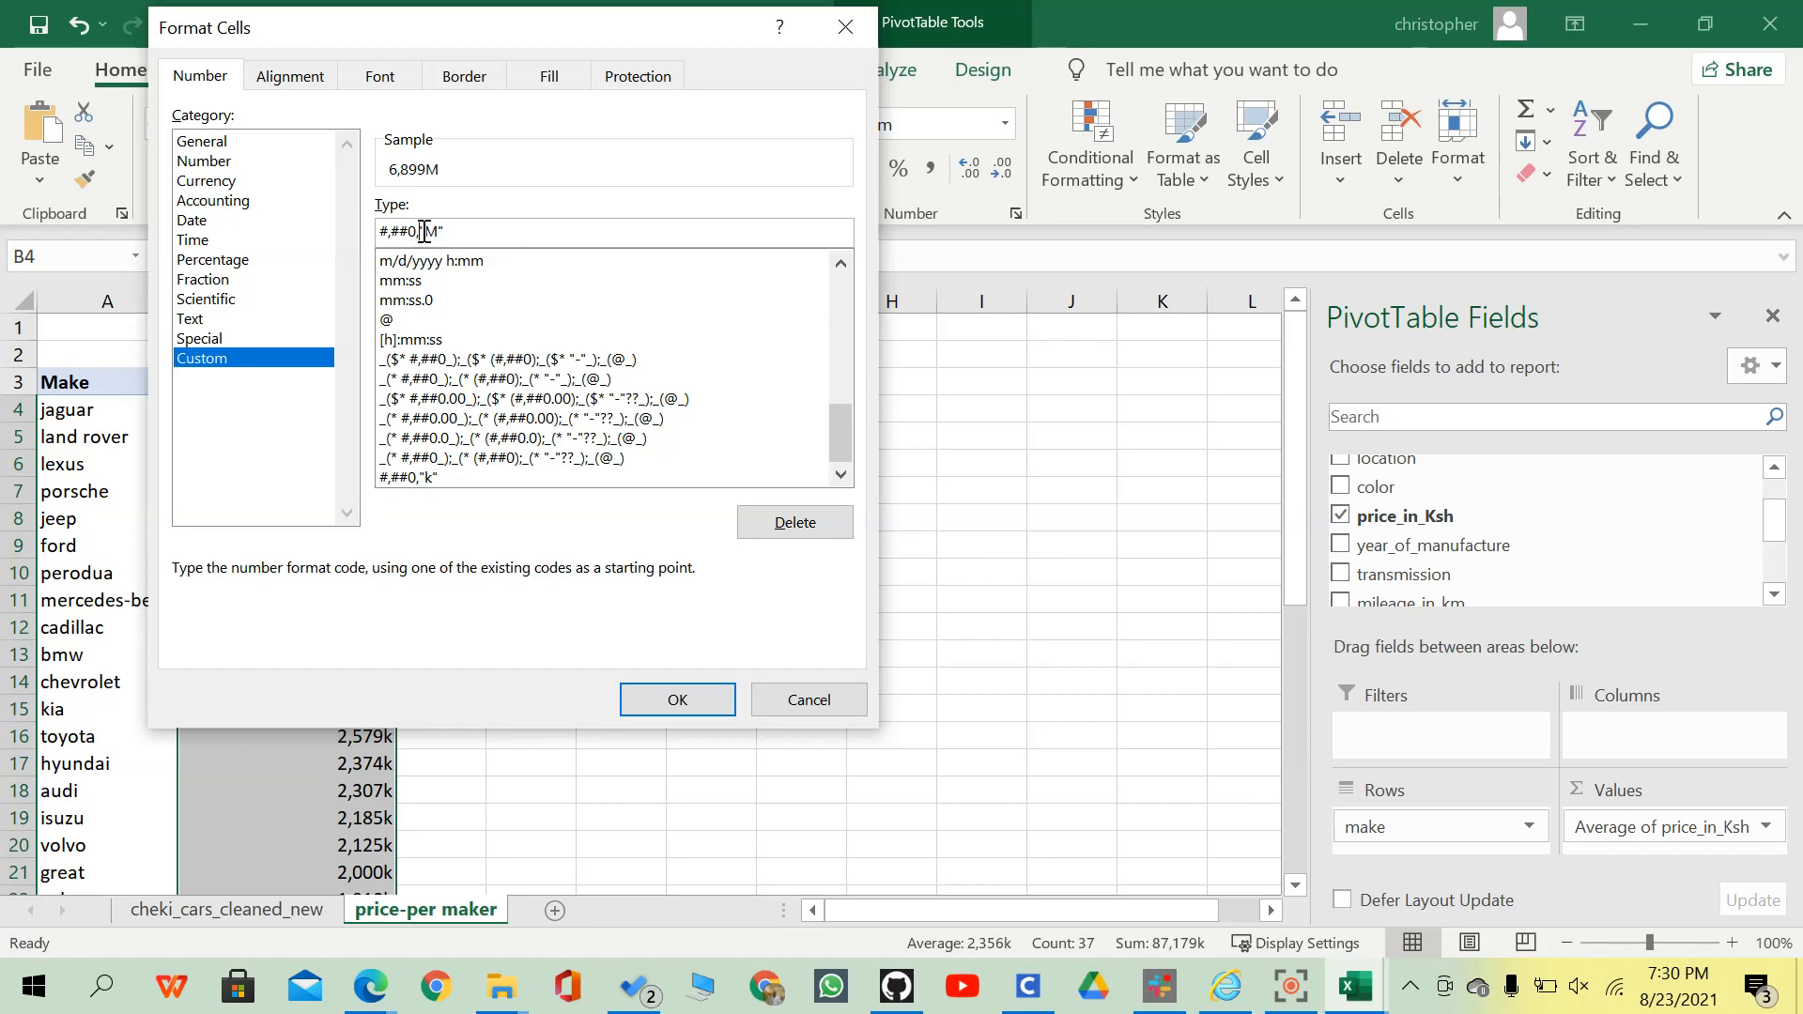
type(",")
key("Return")
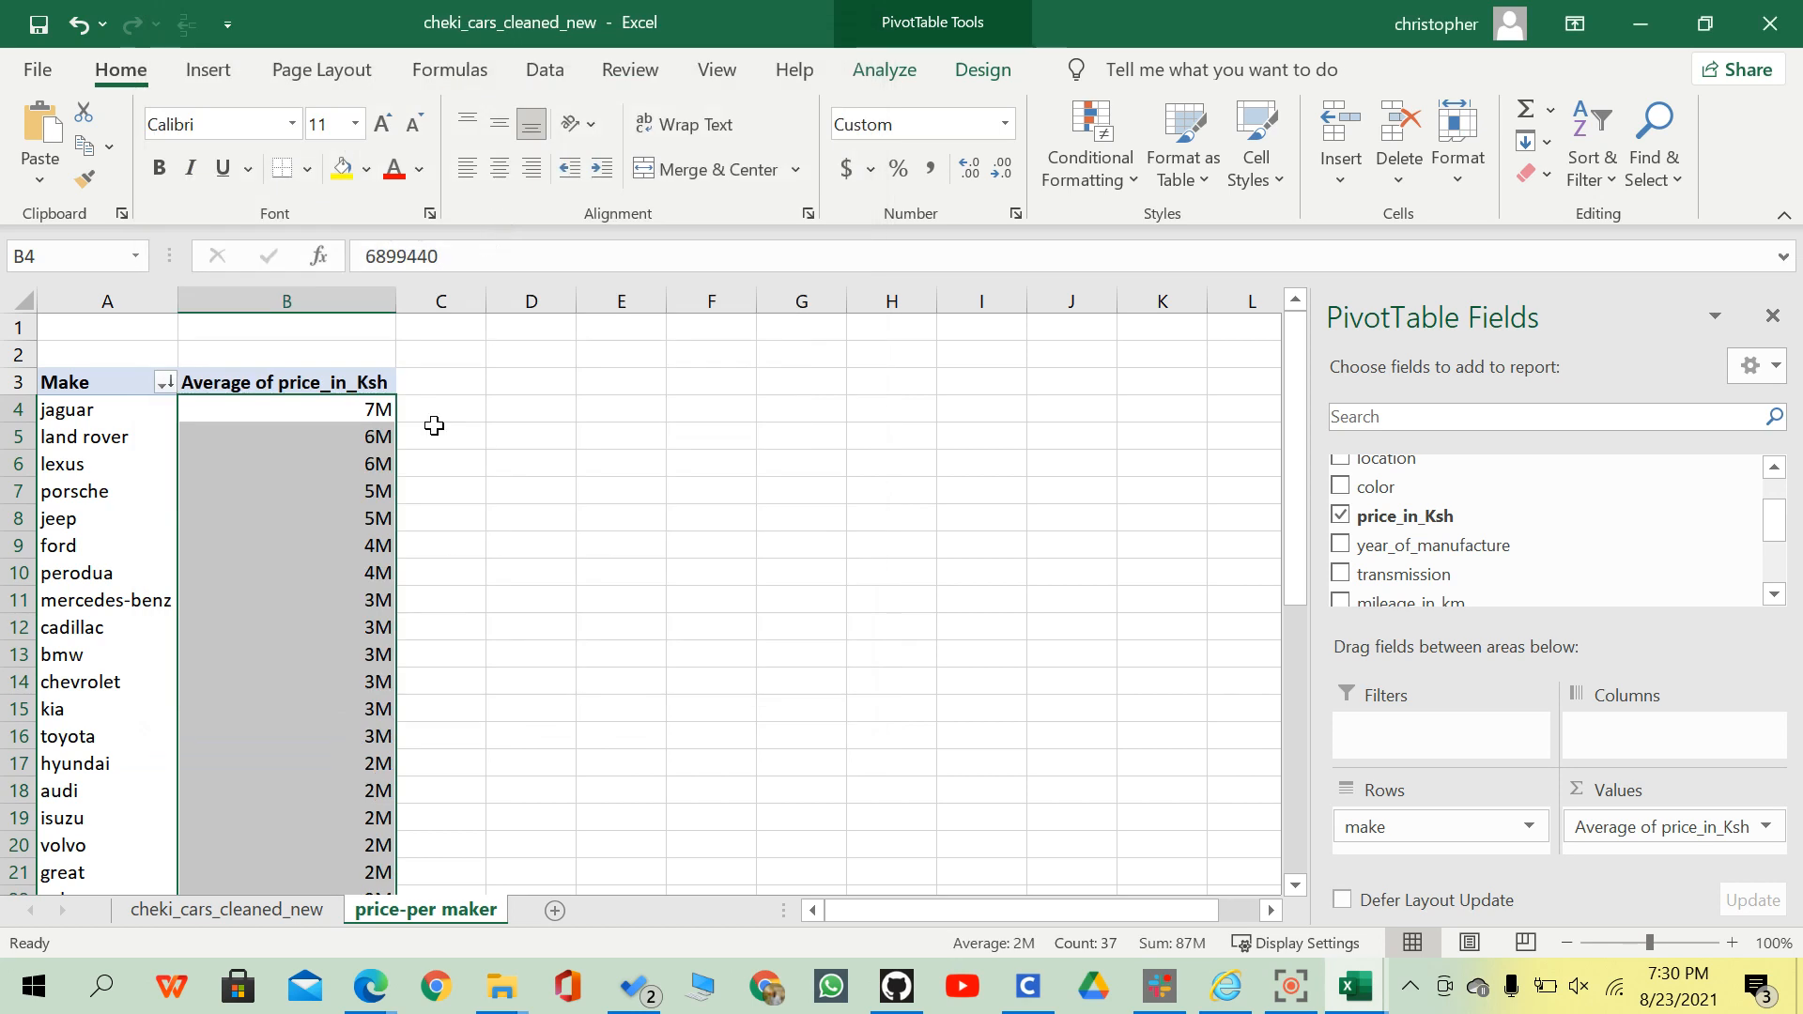
Filter the PivotTable to the top 10 makes by average price.
scroll(352, 513, "down", 1)
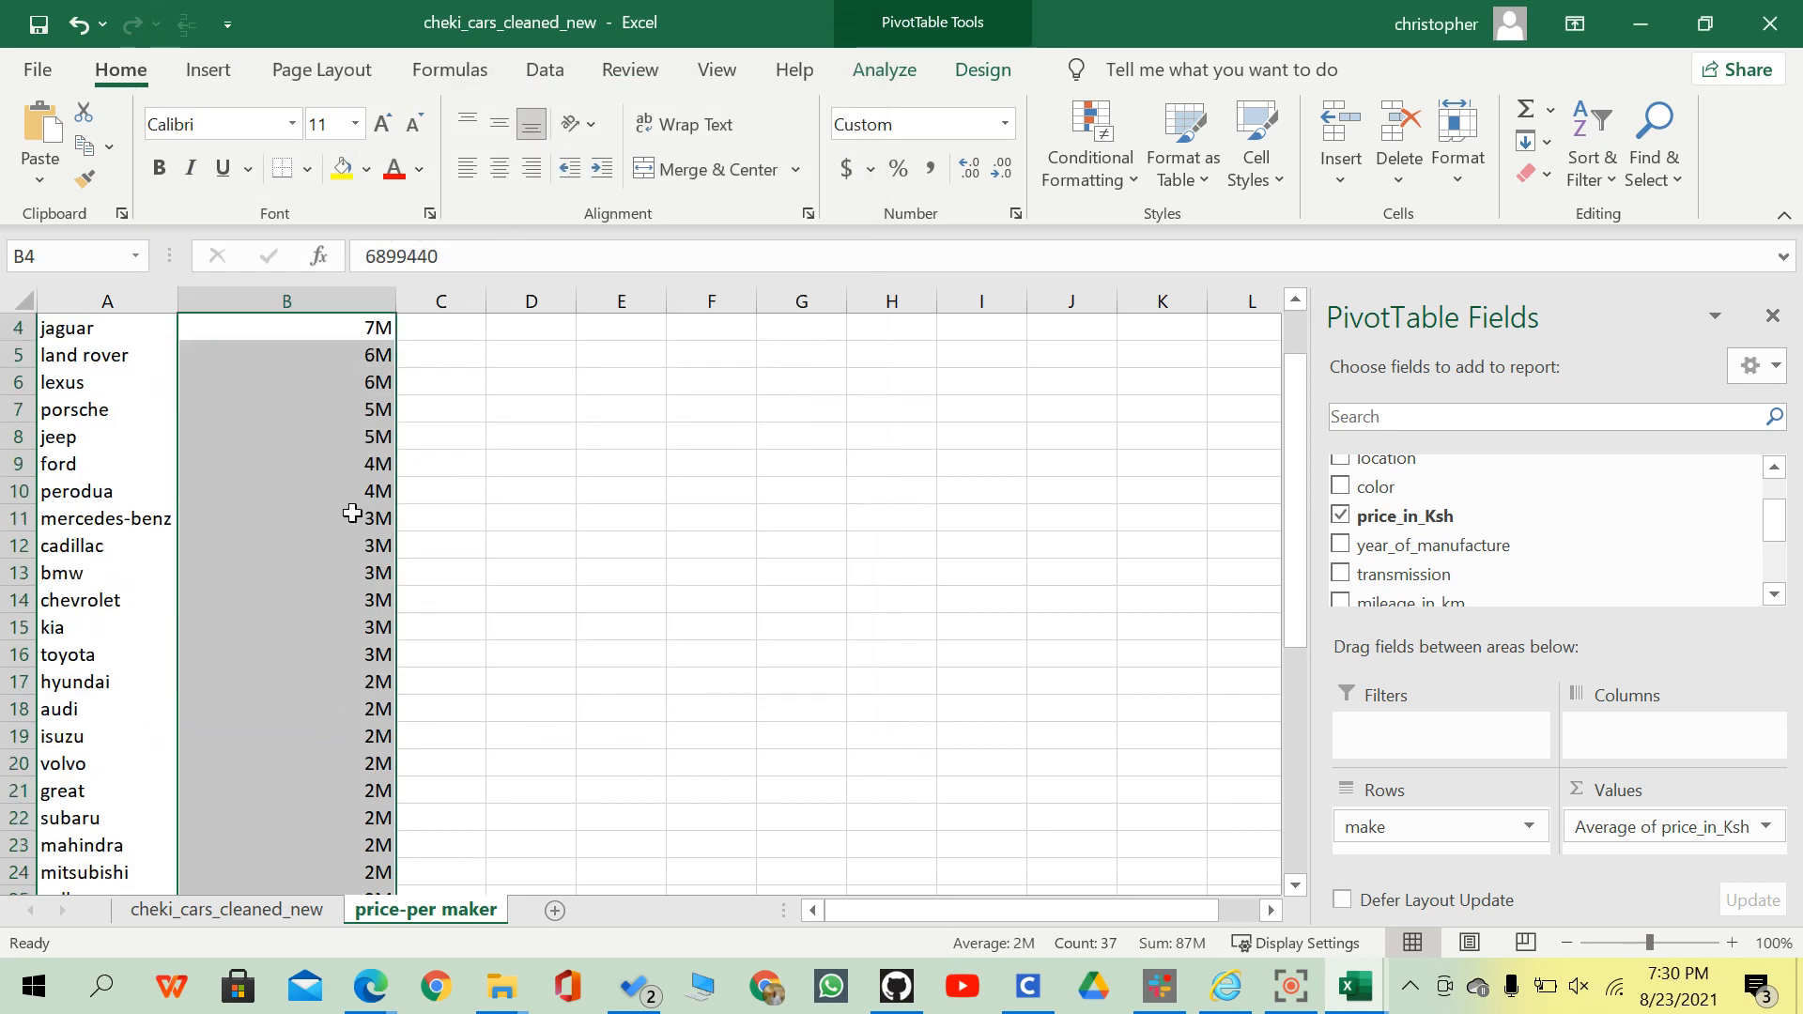
scroll(353, 513, "down", 2)
scroll(363, 569, "up", 3)
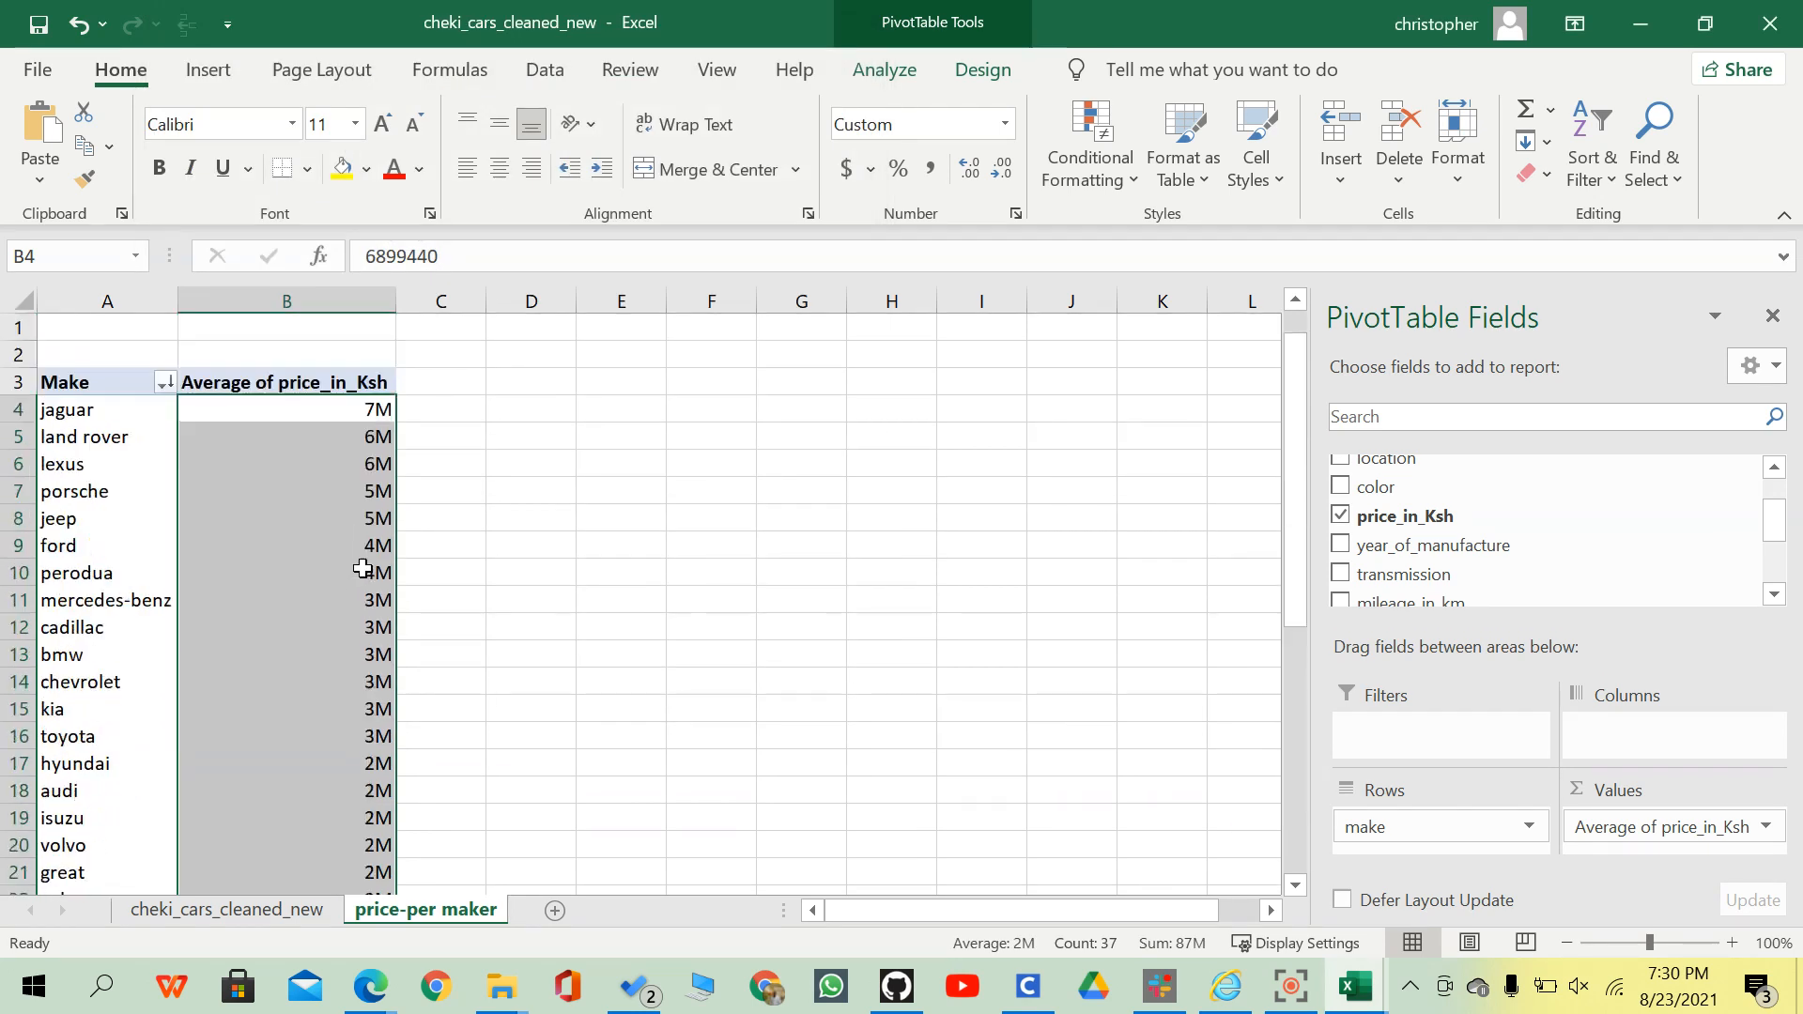
left_click(164, 383)
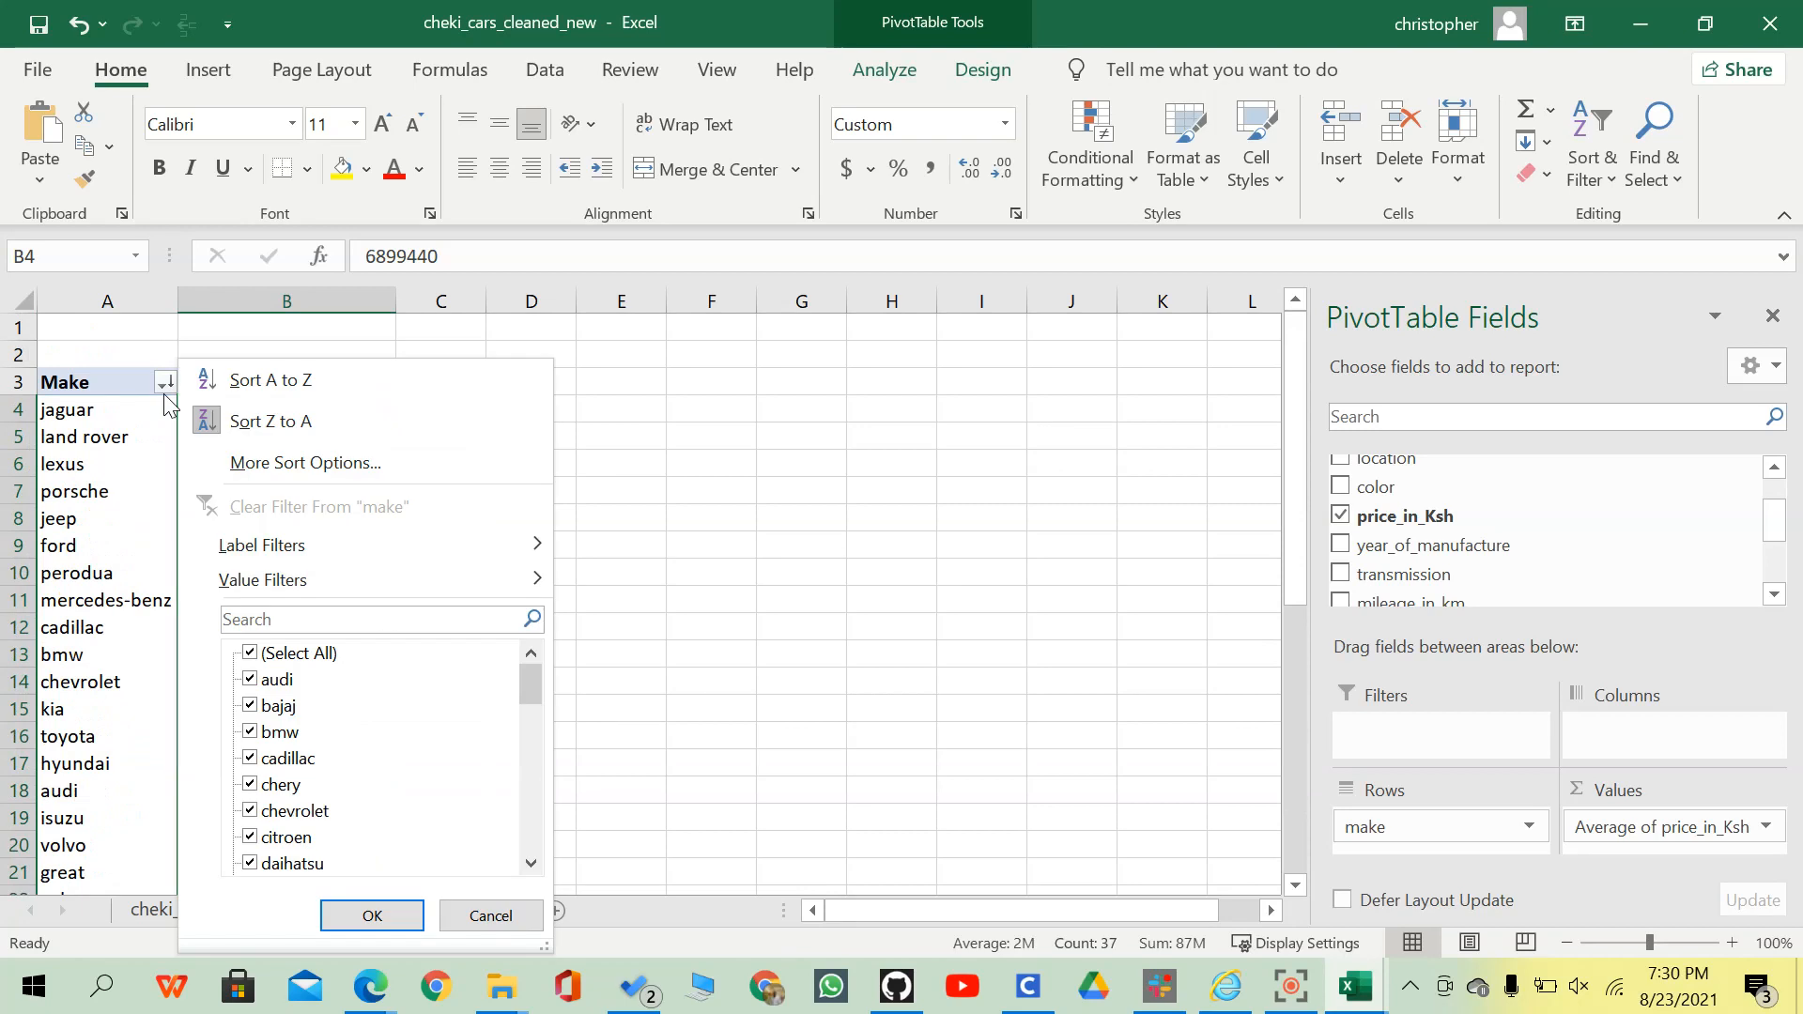
mouse_move(324, 576)
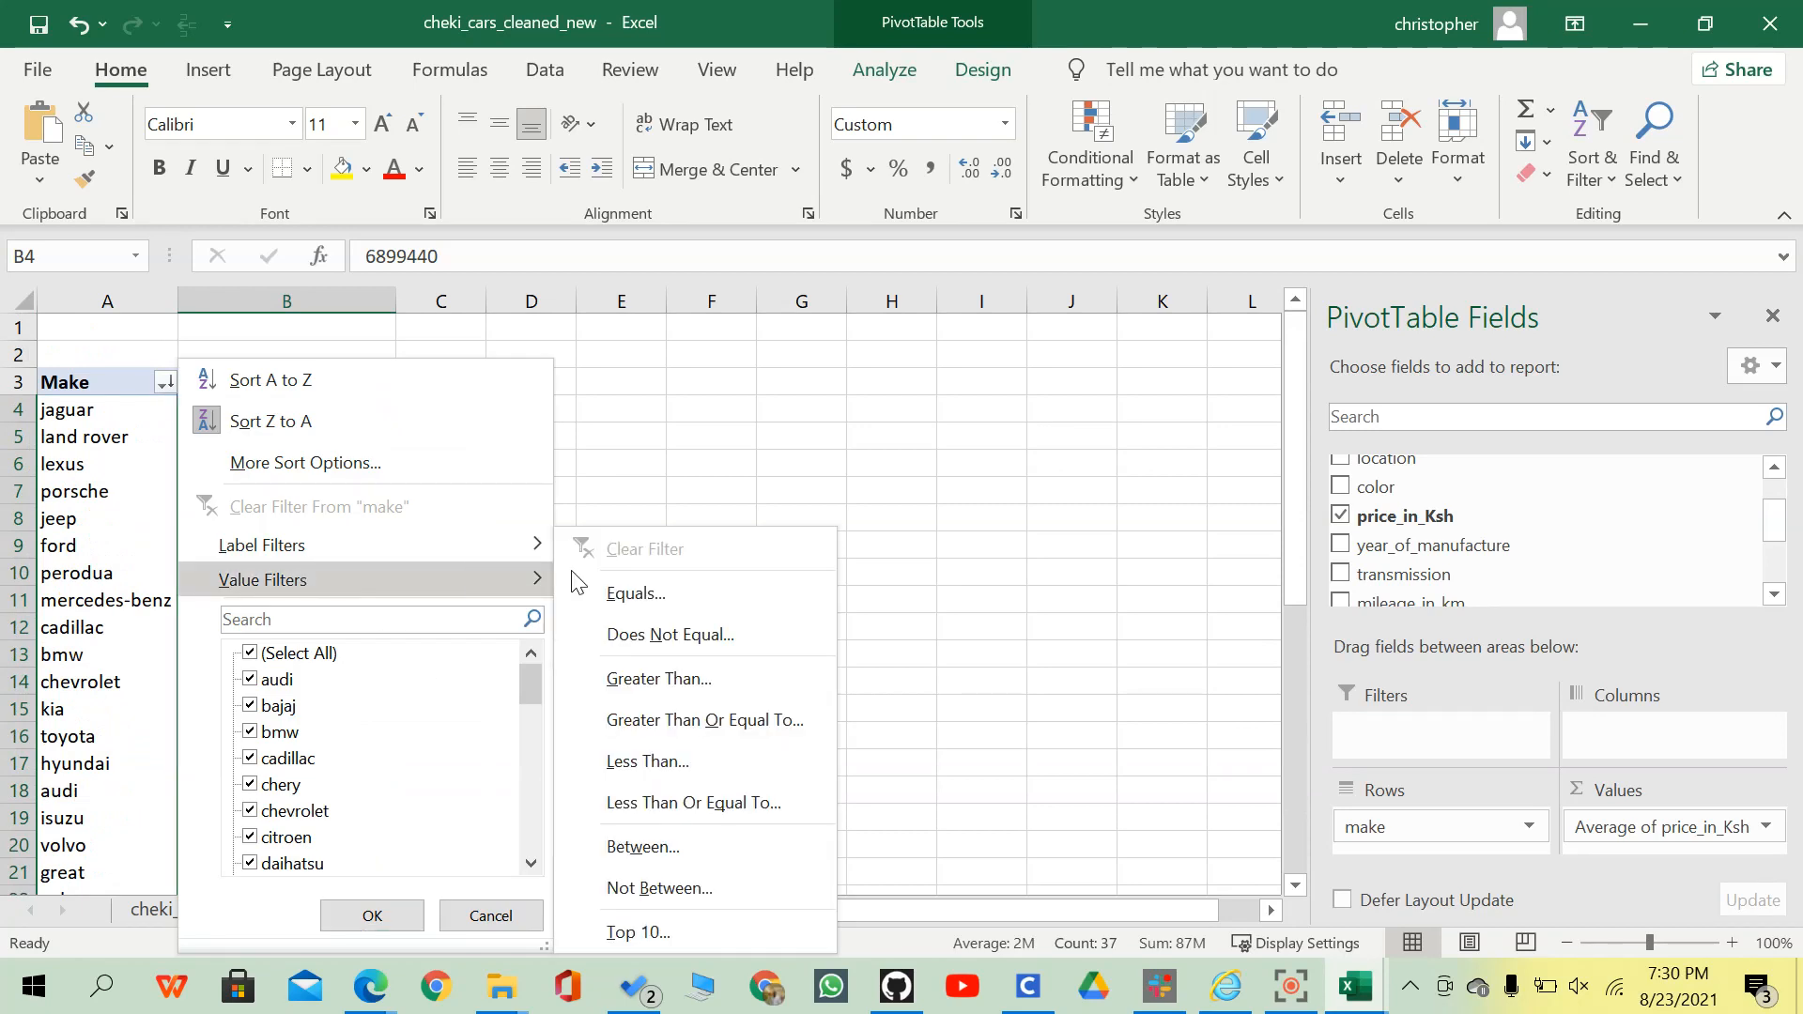
left_click(662, 932)
left_click(651, 437)
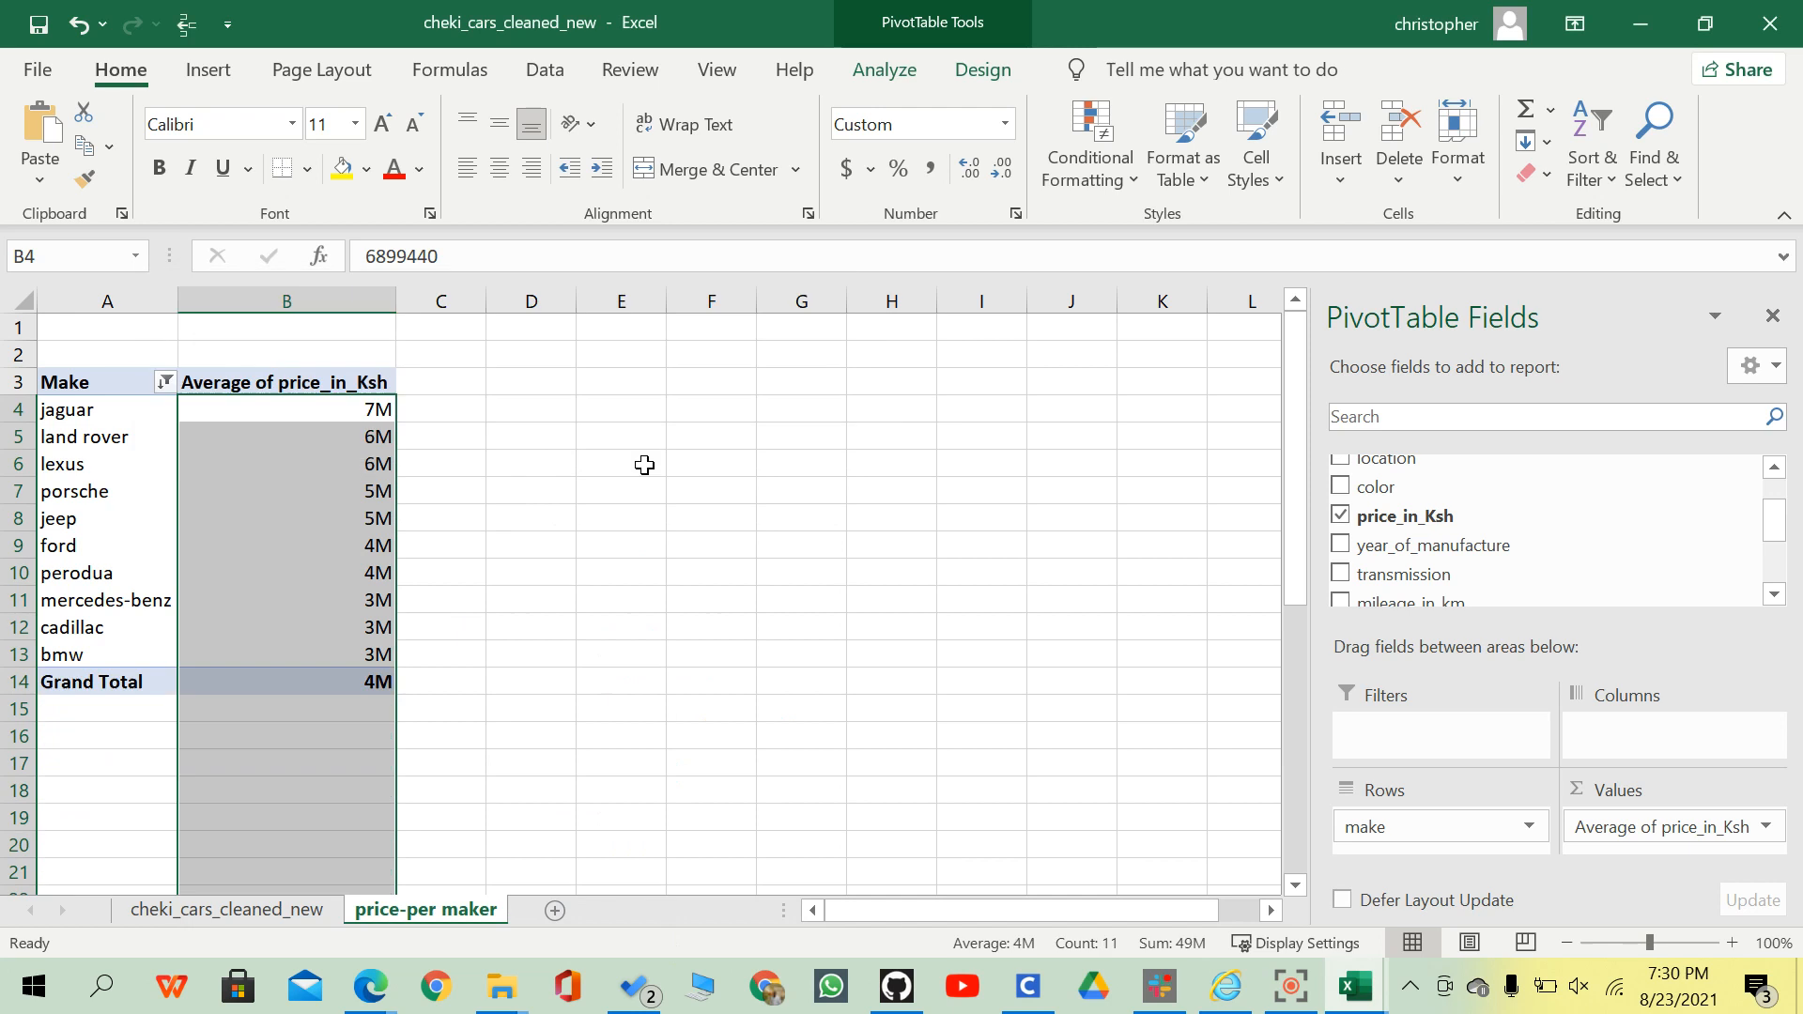
left_click(645, 465)
Insert a clustered column PivotChart of the average price per make and place it beside the PivotTable.
left_click(282, 458)
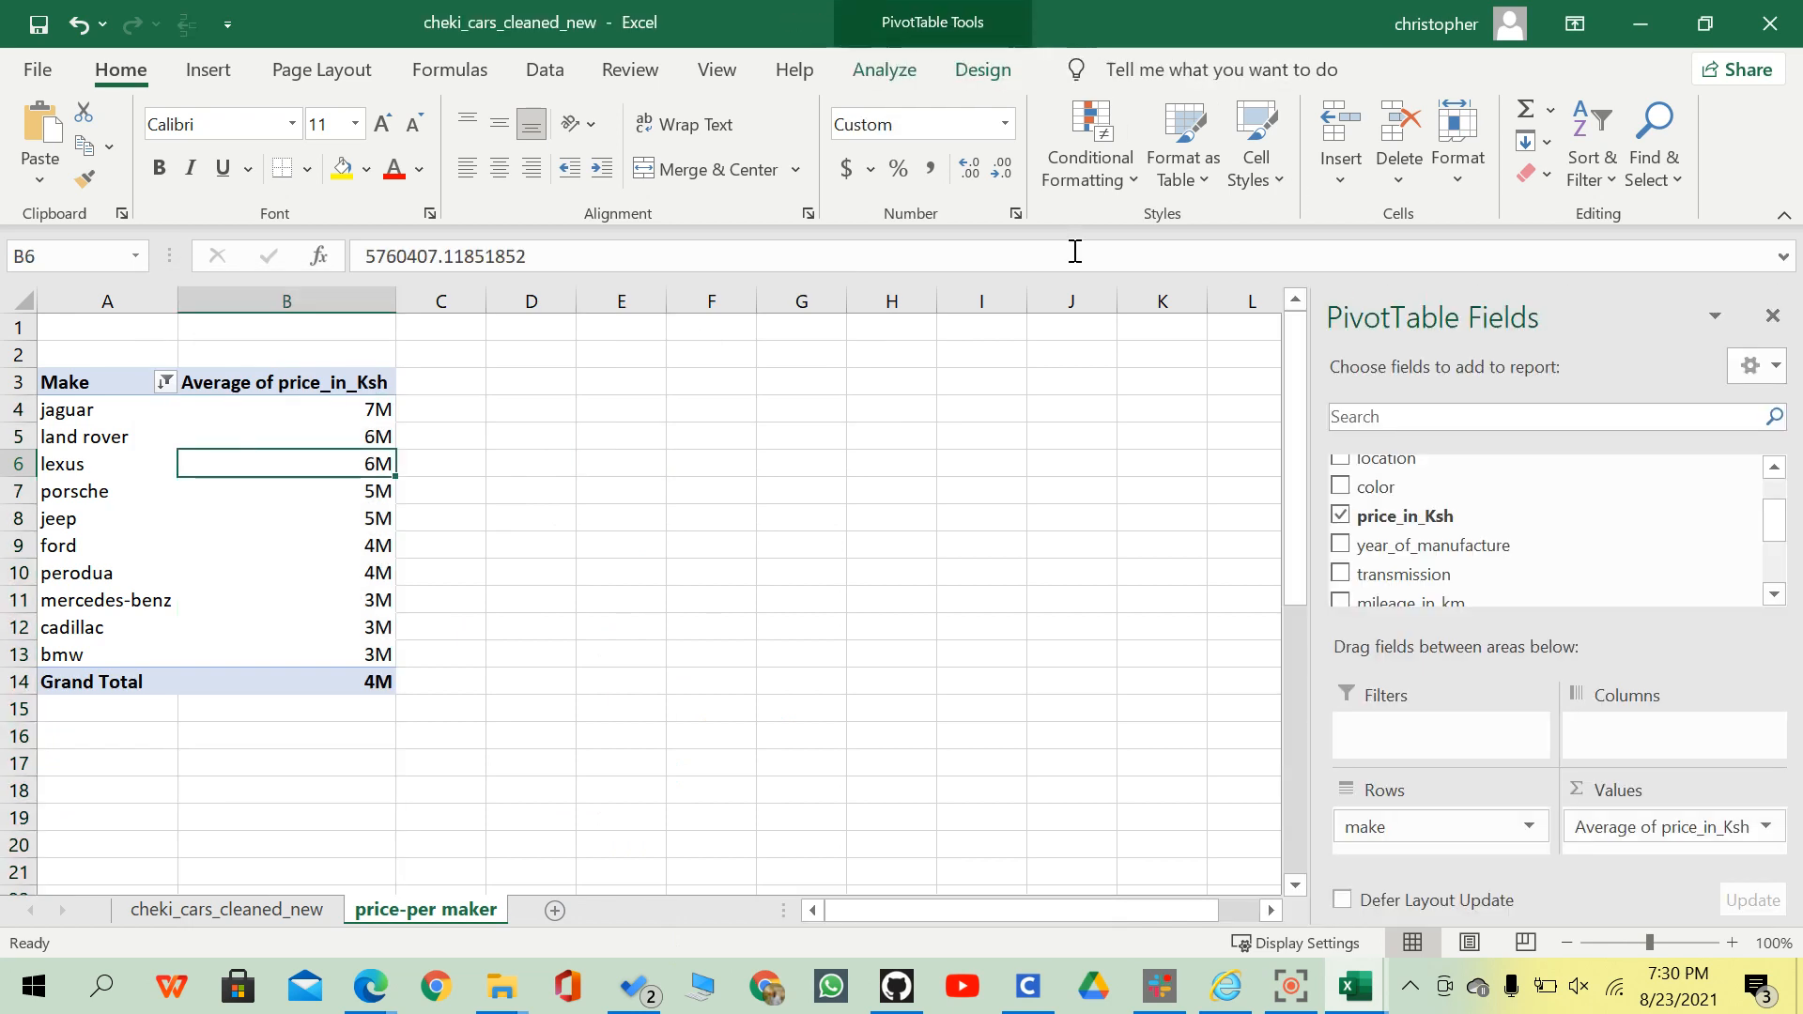
left_click(965, 71)
left_click(818, 65)
left_click(884, 70)
left_click(1436, 141)
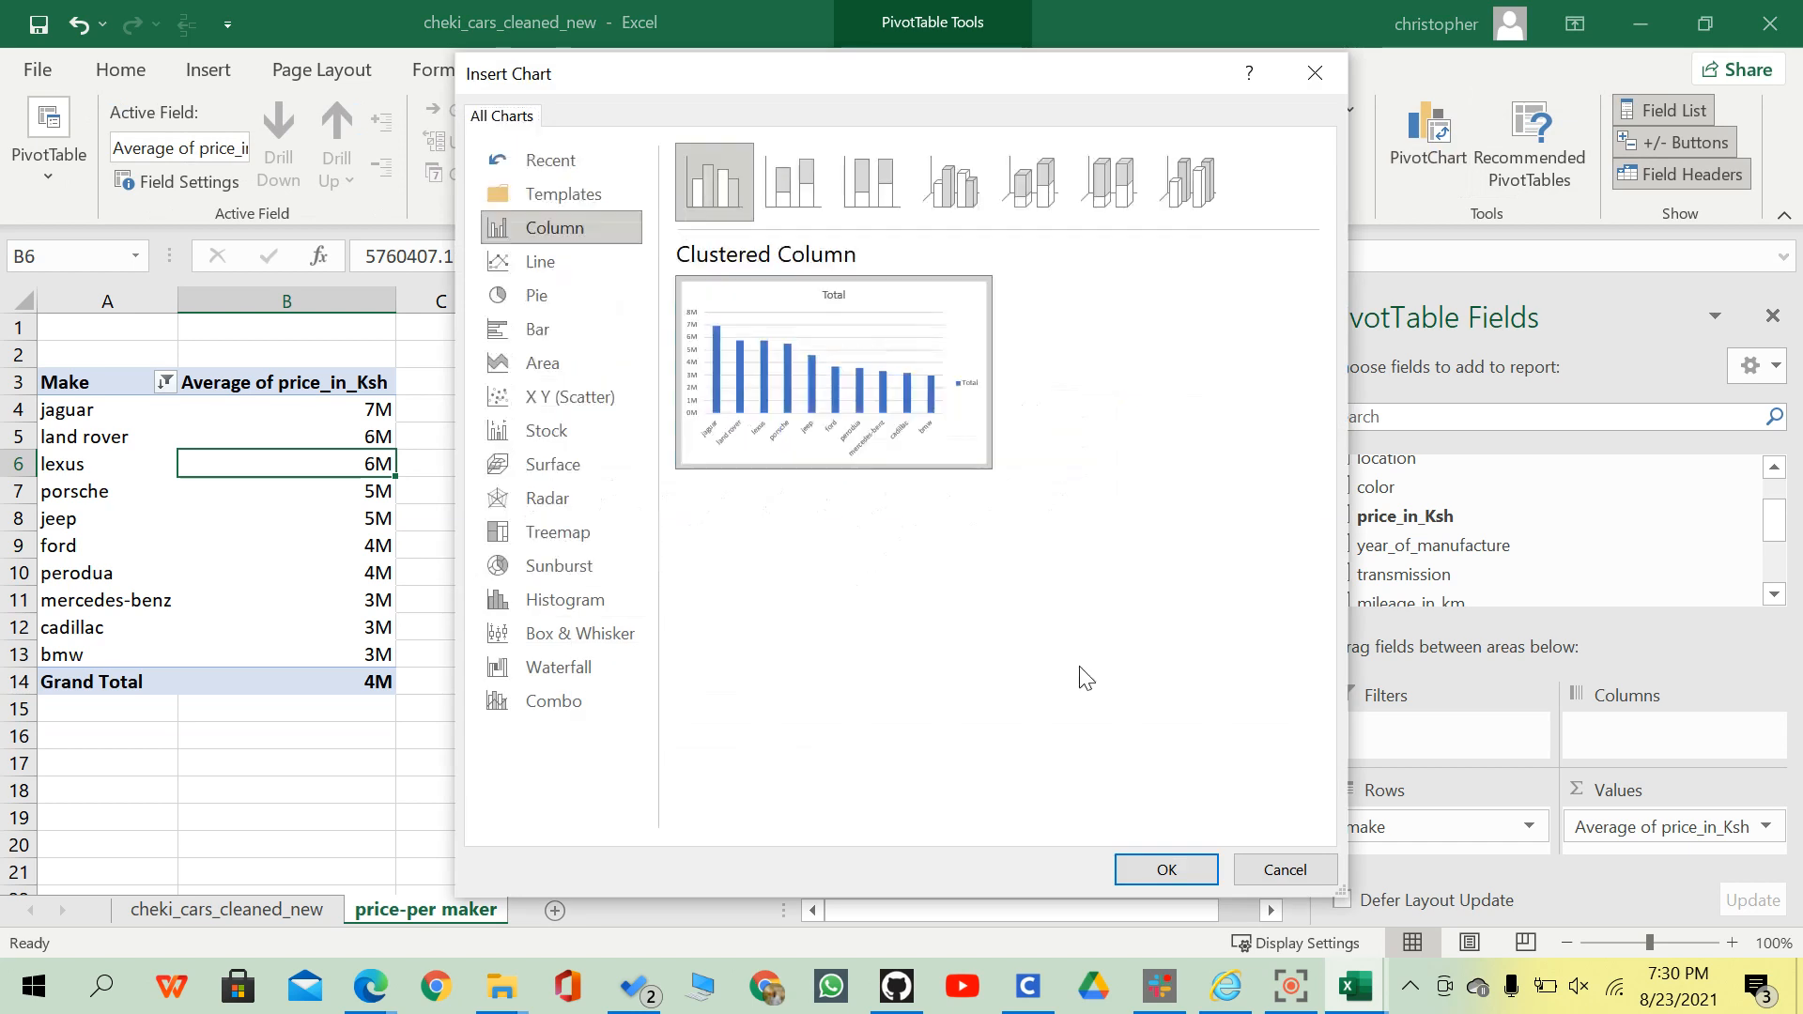
left_click(1166, 869)
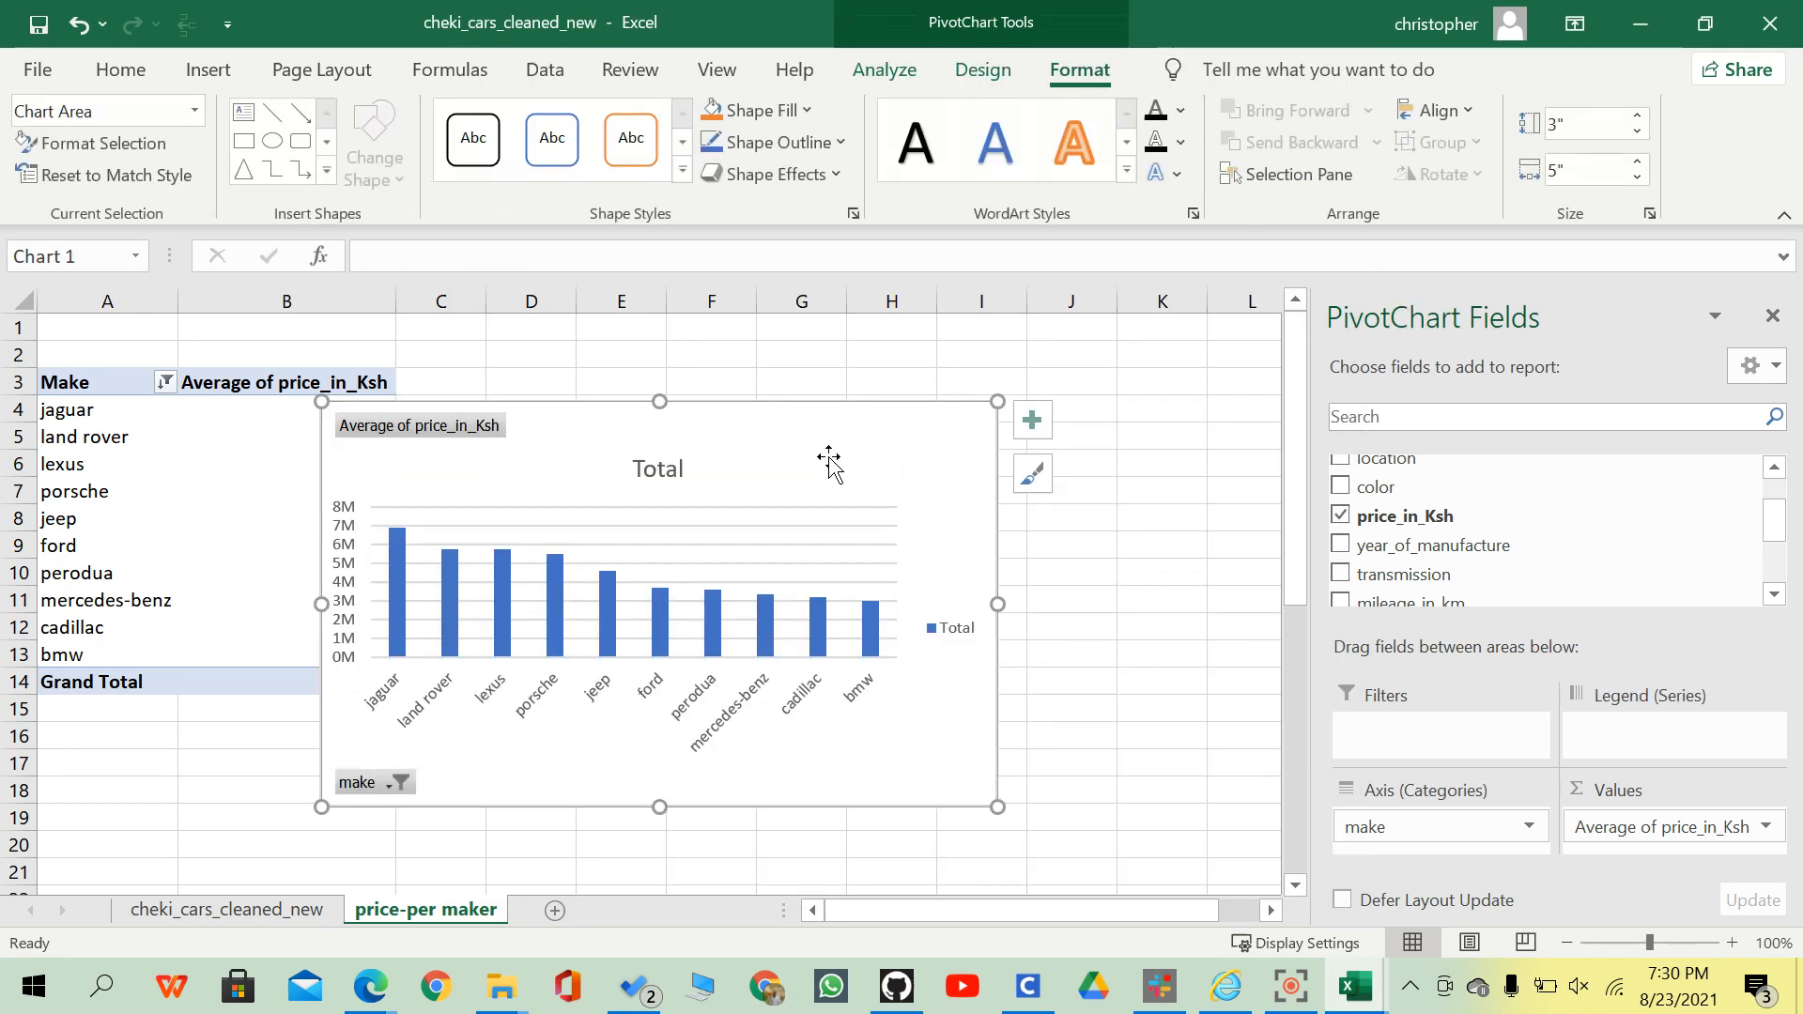
left_click_drag(865, 407, 971, 372)
Remove the gridlines and the vertical value axis from the PivotChart.
left_click(995, 588)
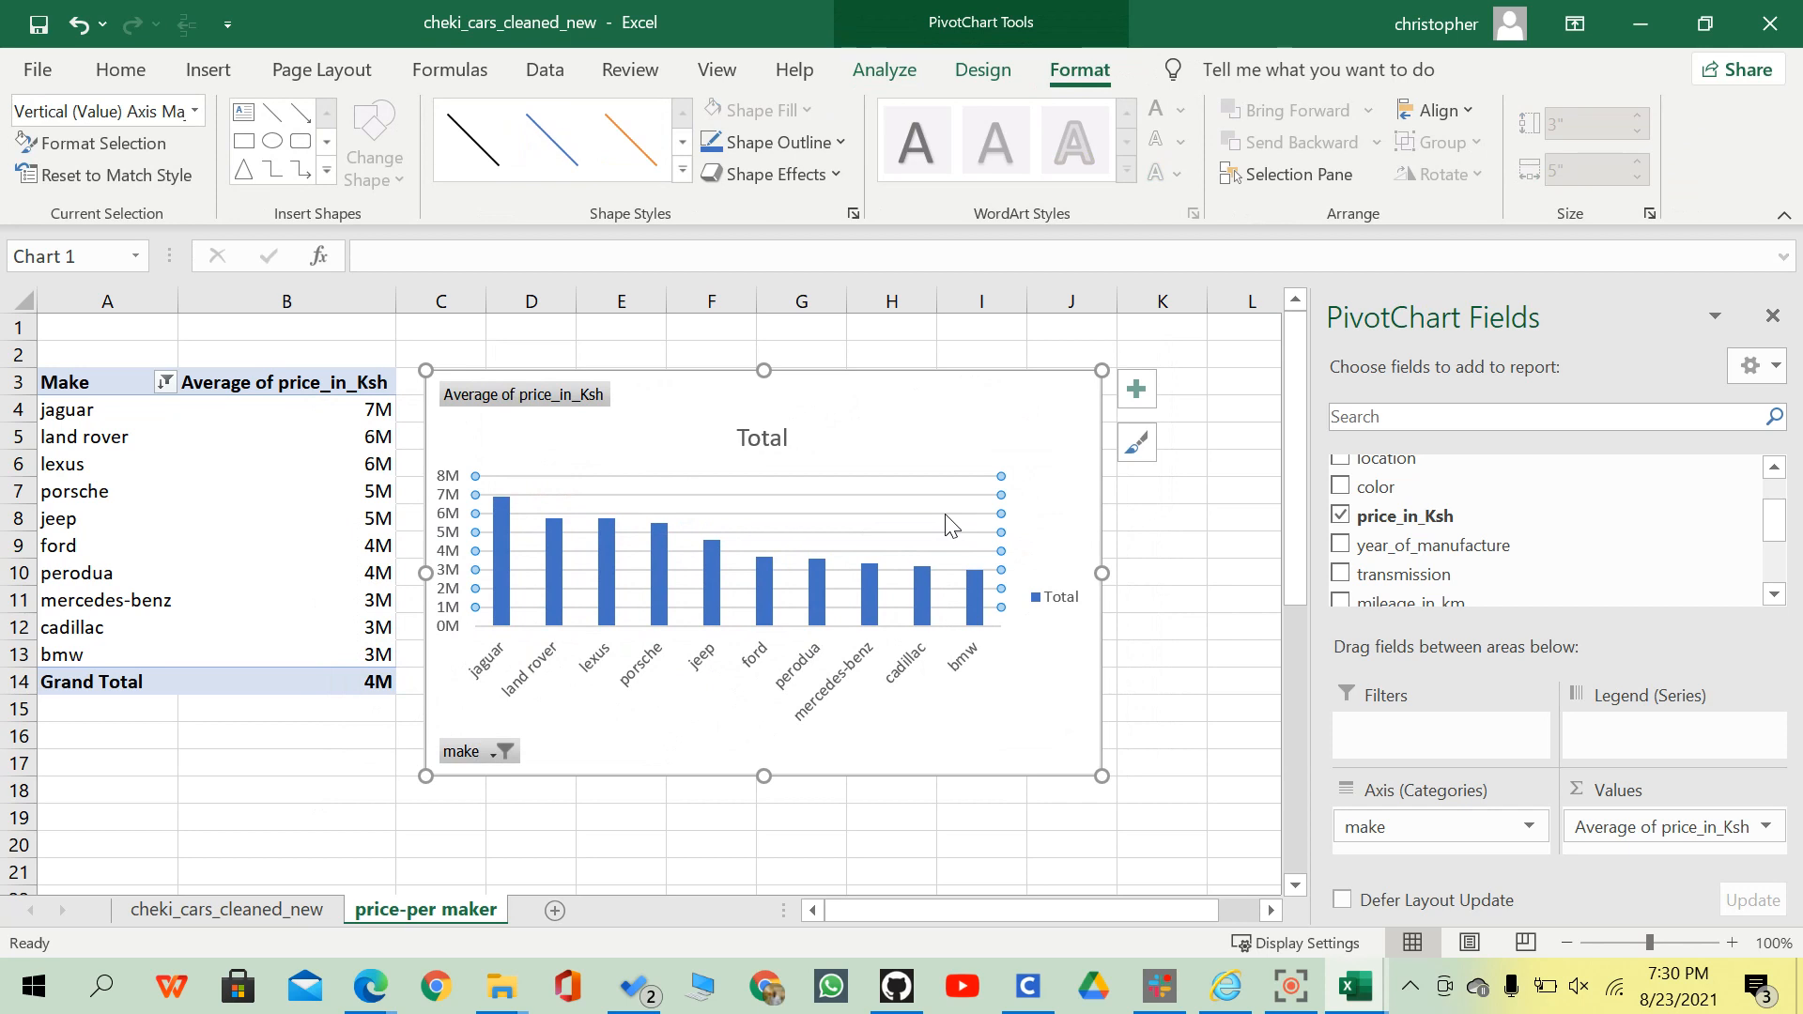
key("Escape")
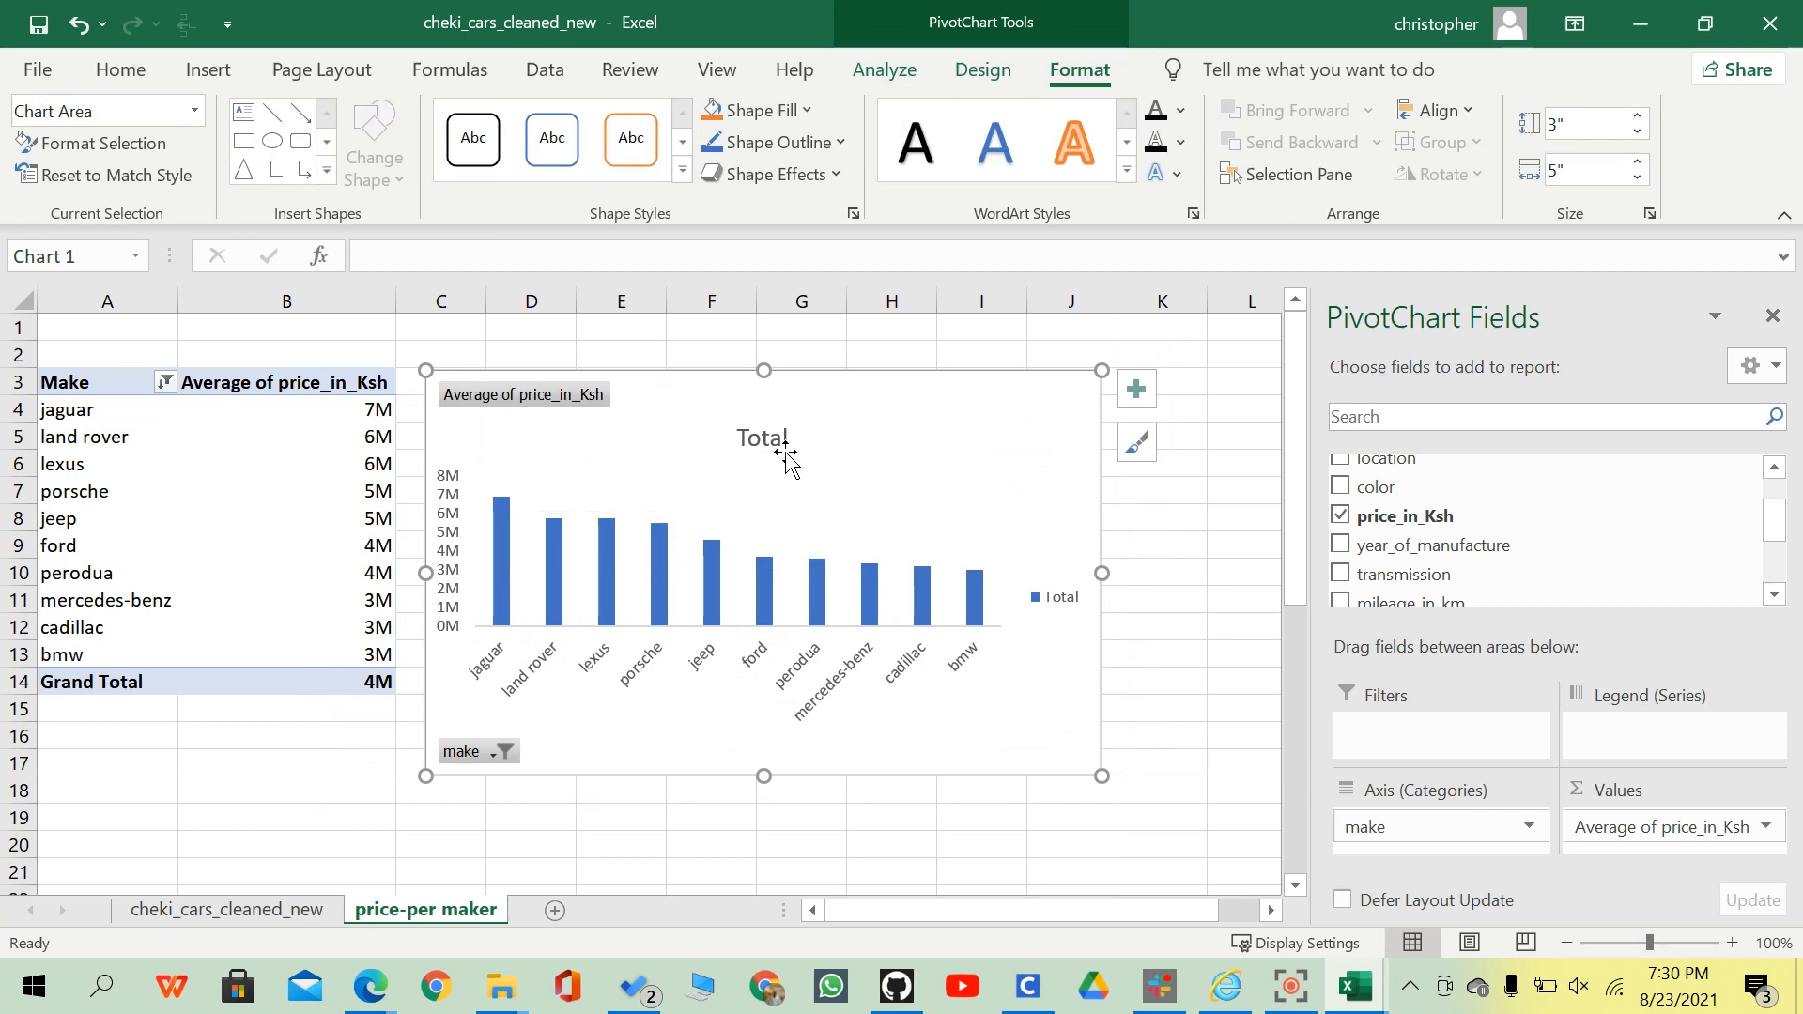
left_click(456, 510)
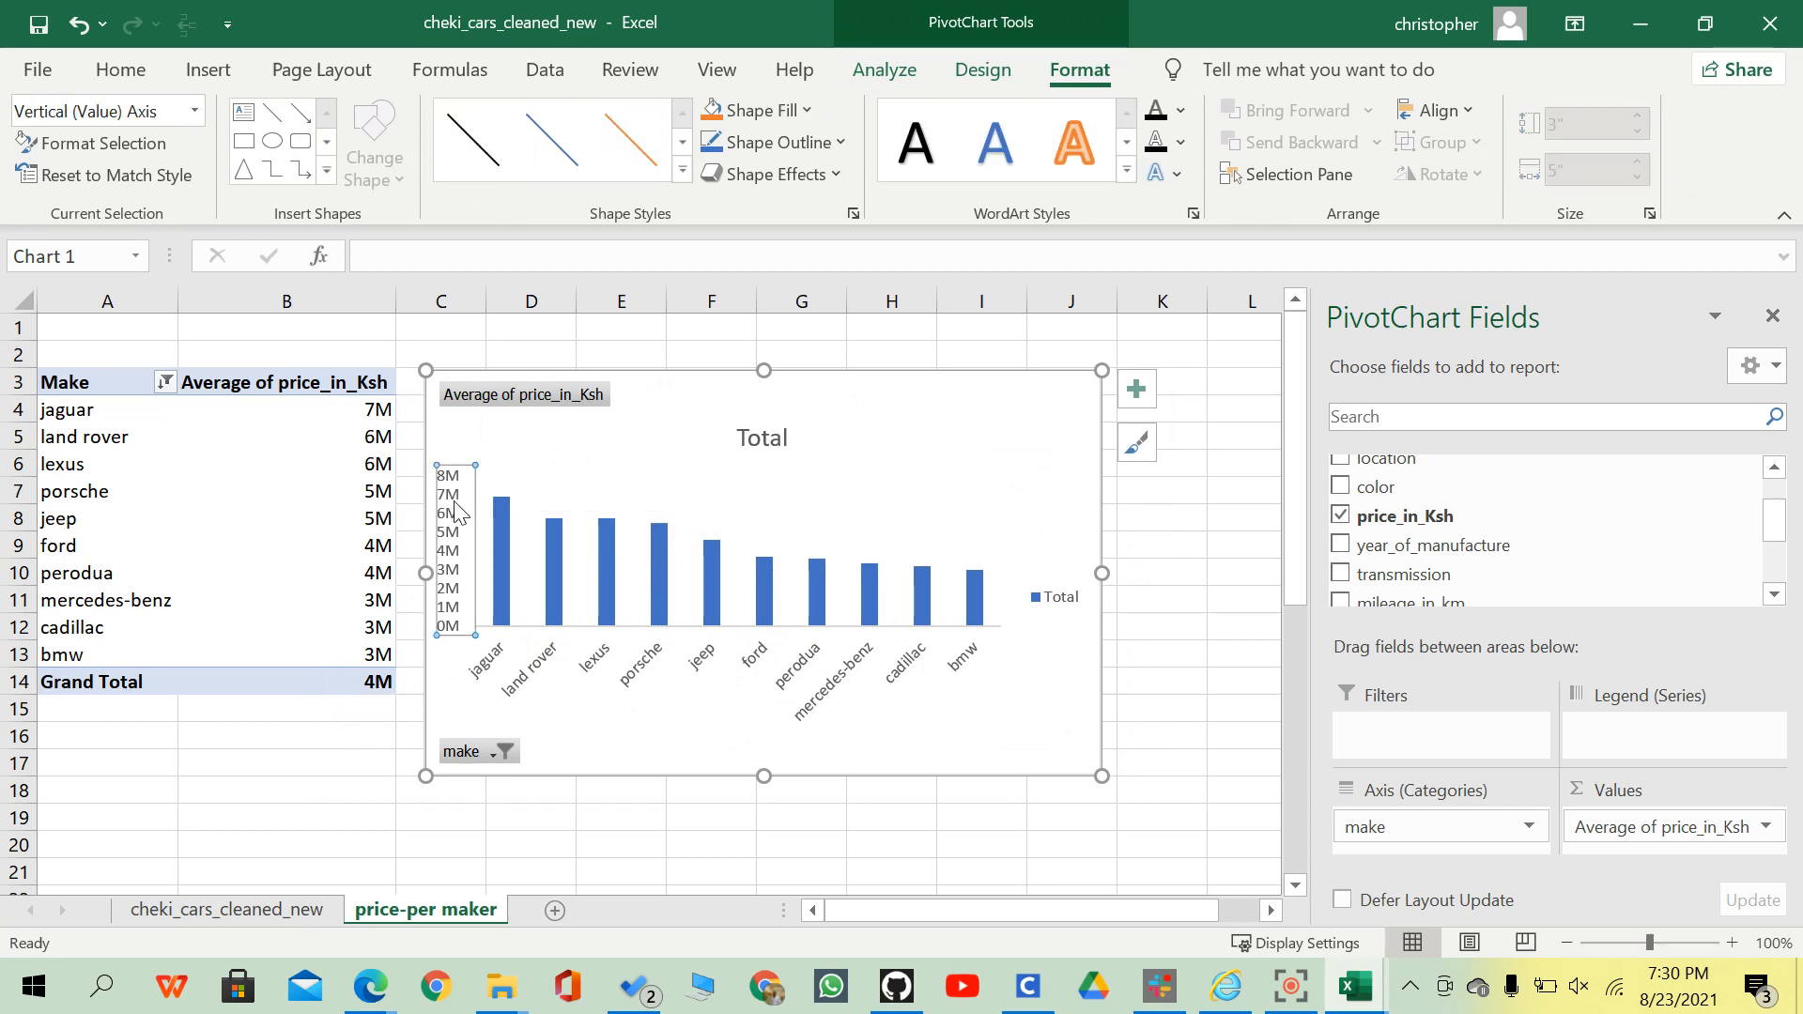
key("Delete")
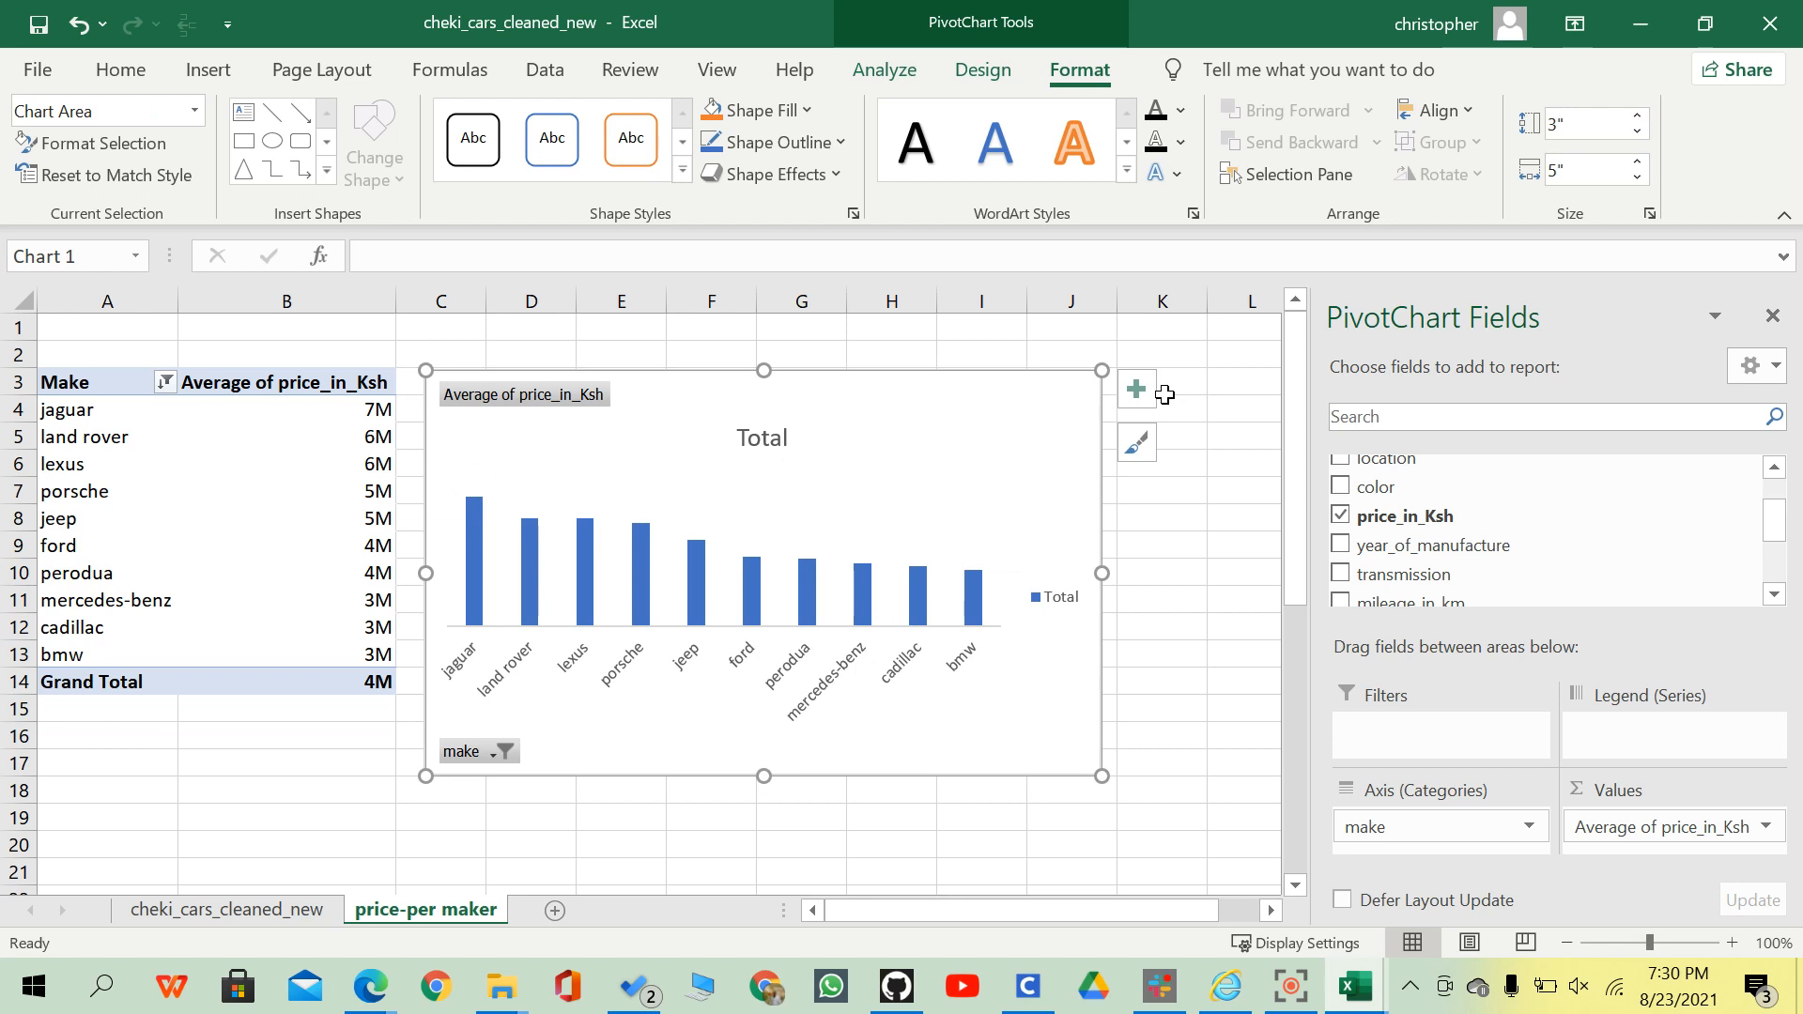
Add data labels to the chart's columns and hide the value field buttons on the chart.
left_click(1136, 389)
left_click(1196, 520)
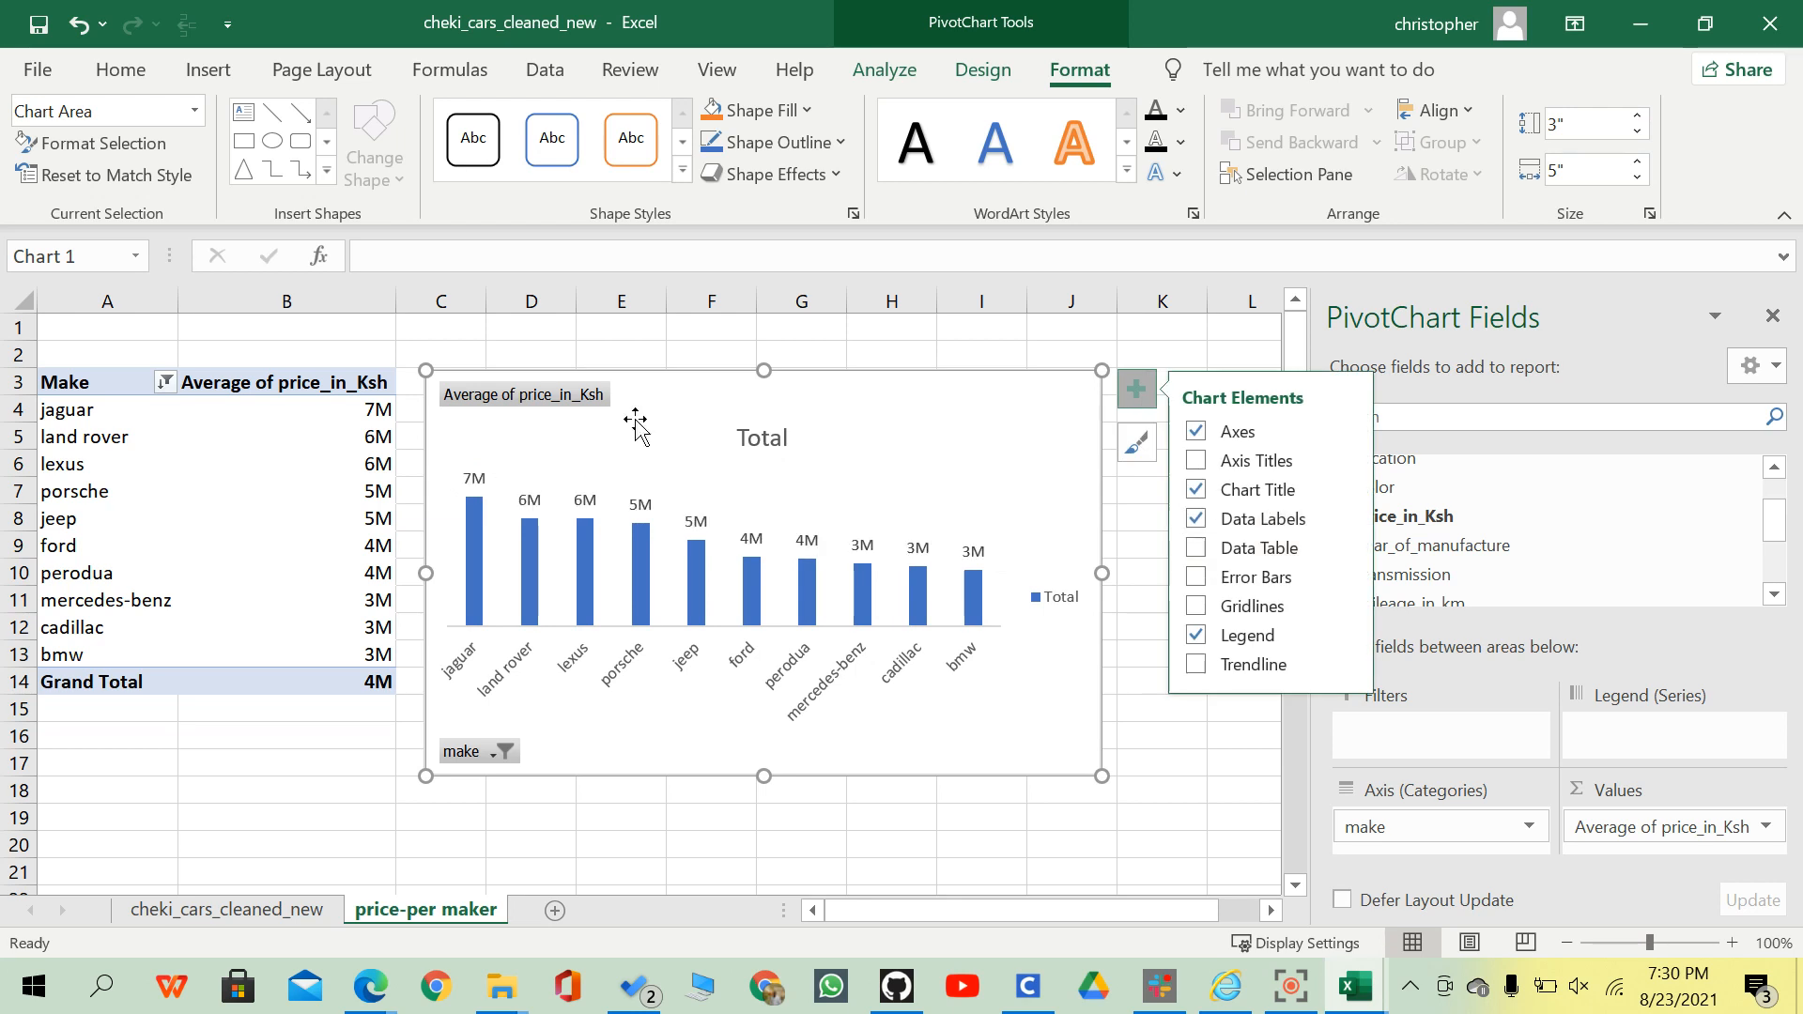
right_click(554, 414)
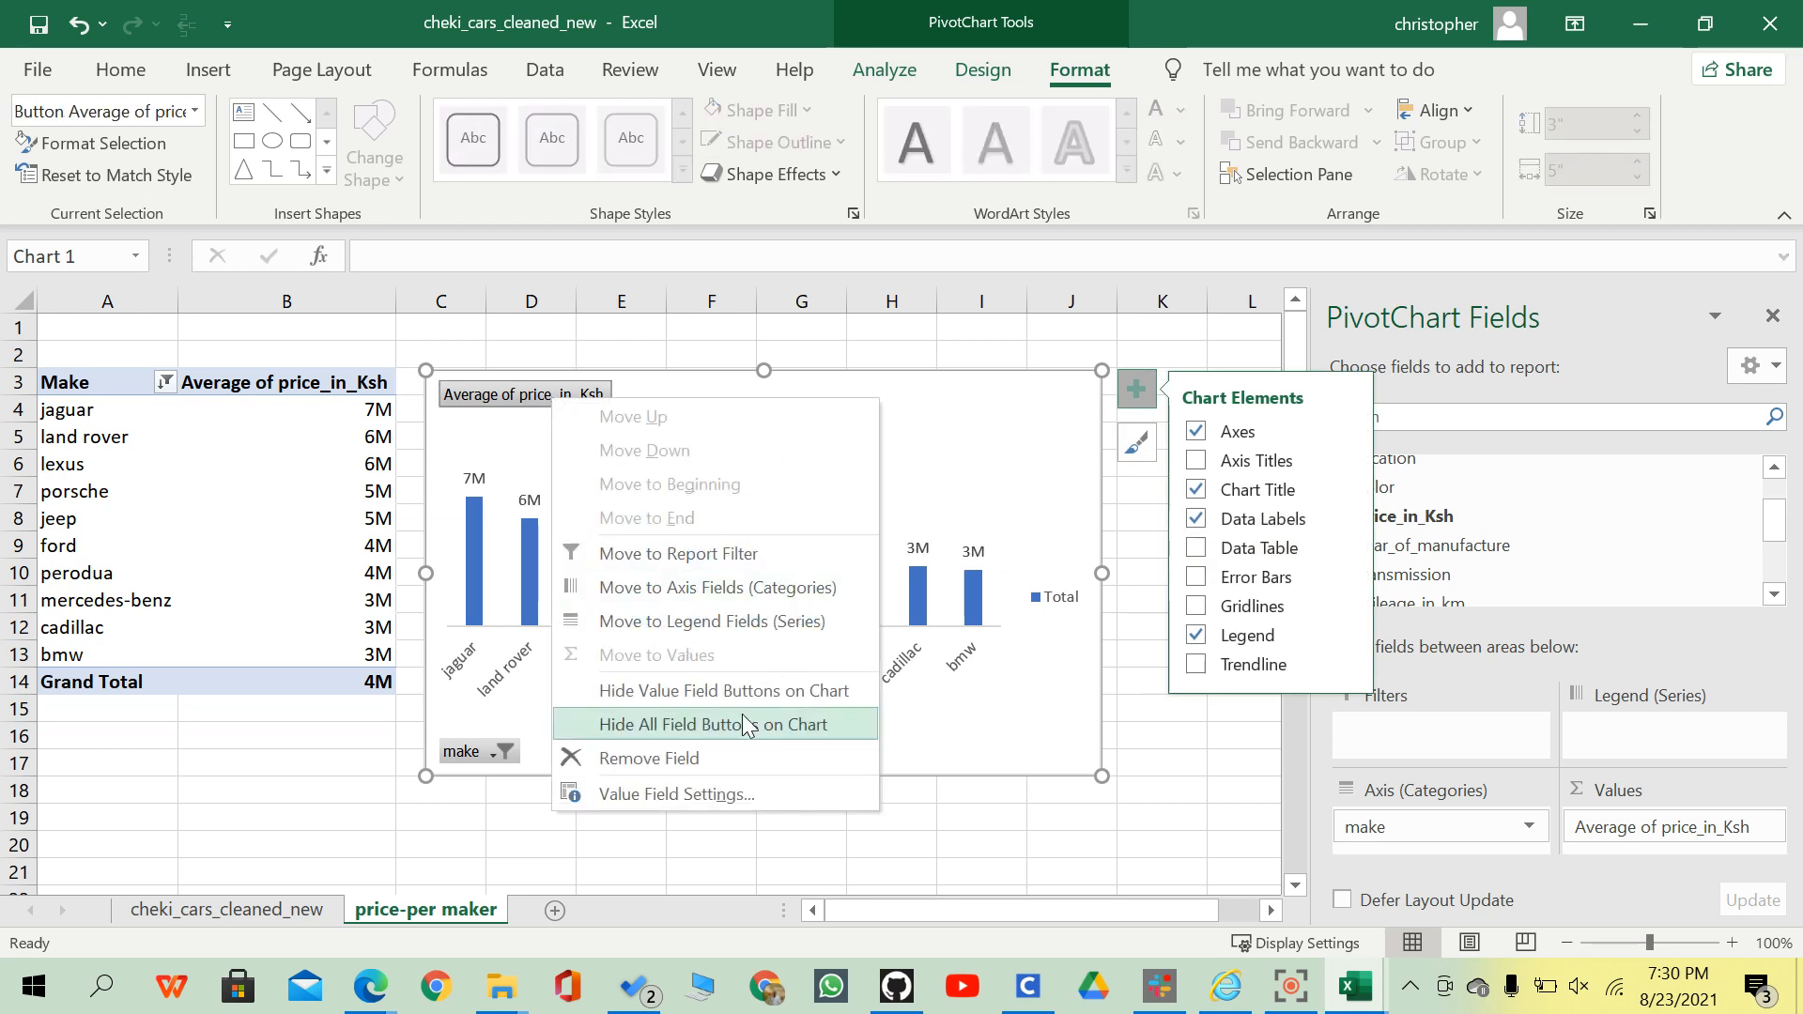
left_click(709, 692)
Widen the chart's columns by setting the series gap width to 69%, and close the formatting and field panes.
left_click(589, 560)
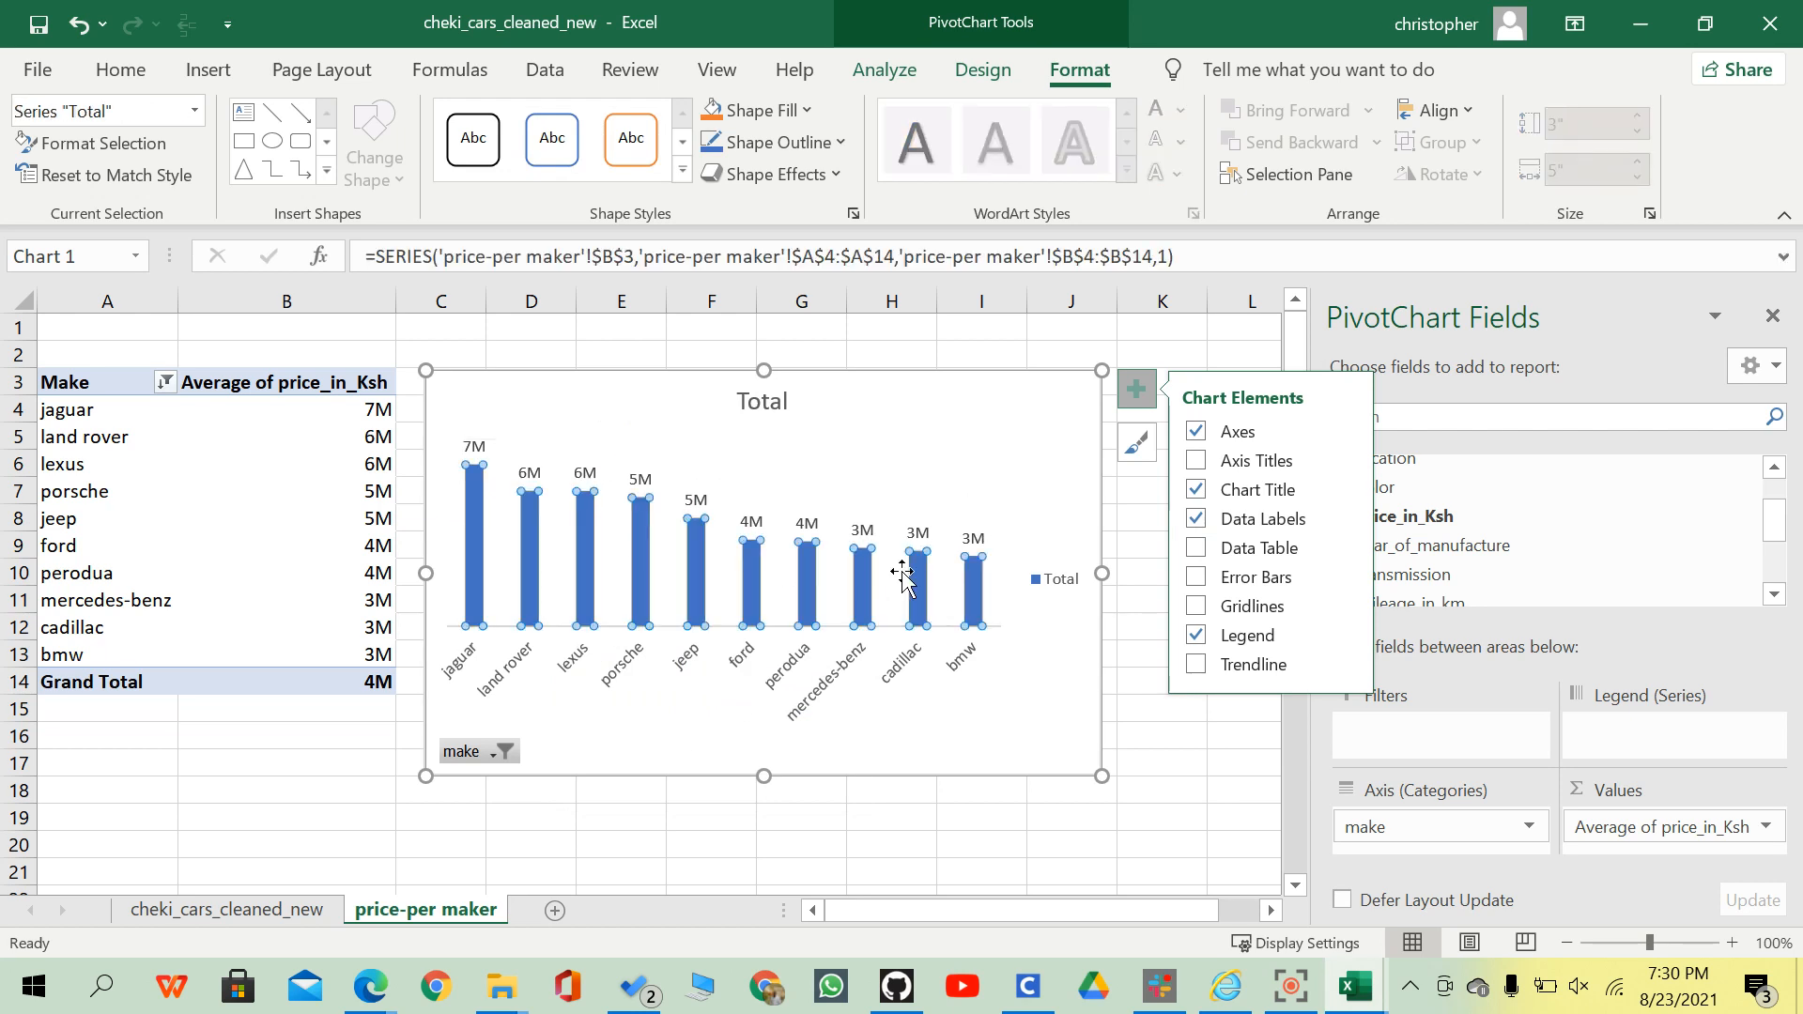
double_click(865, 571)
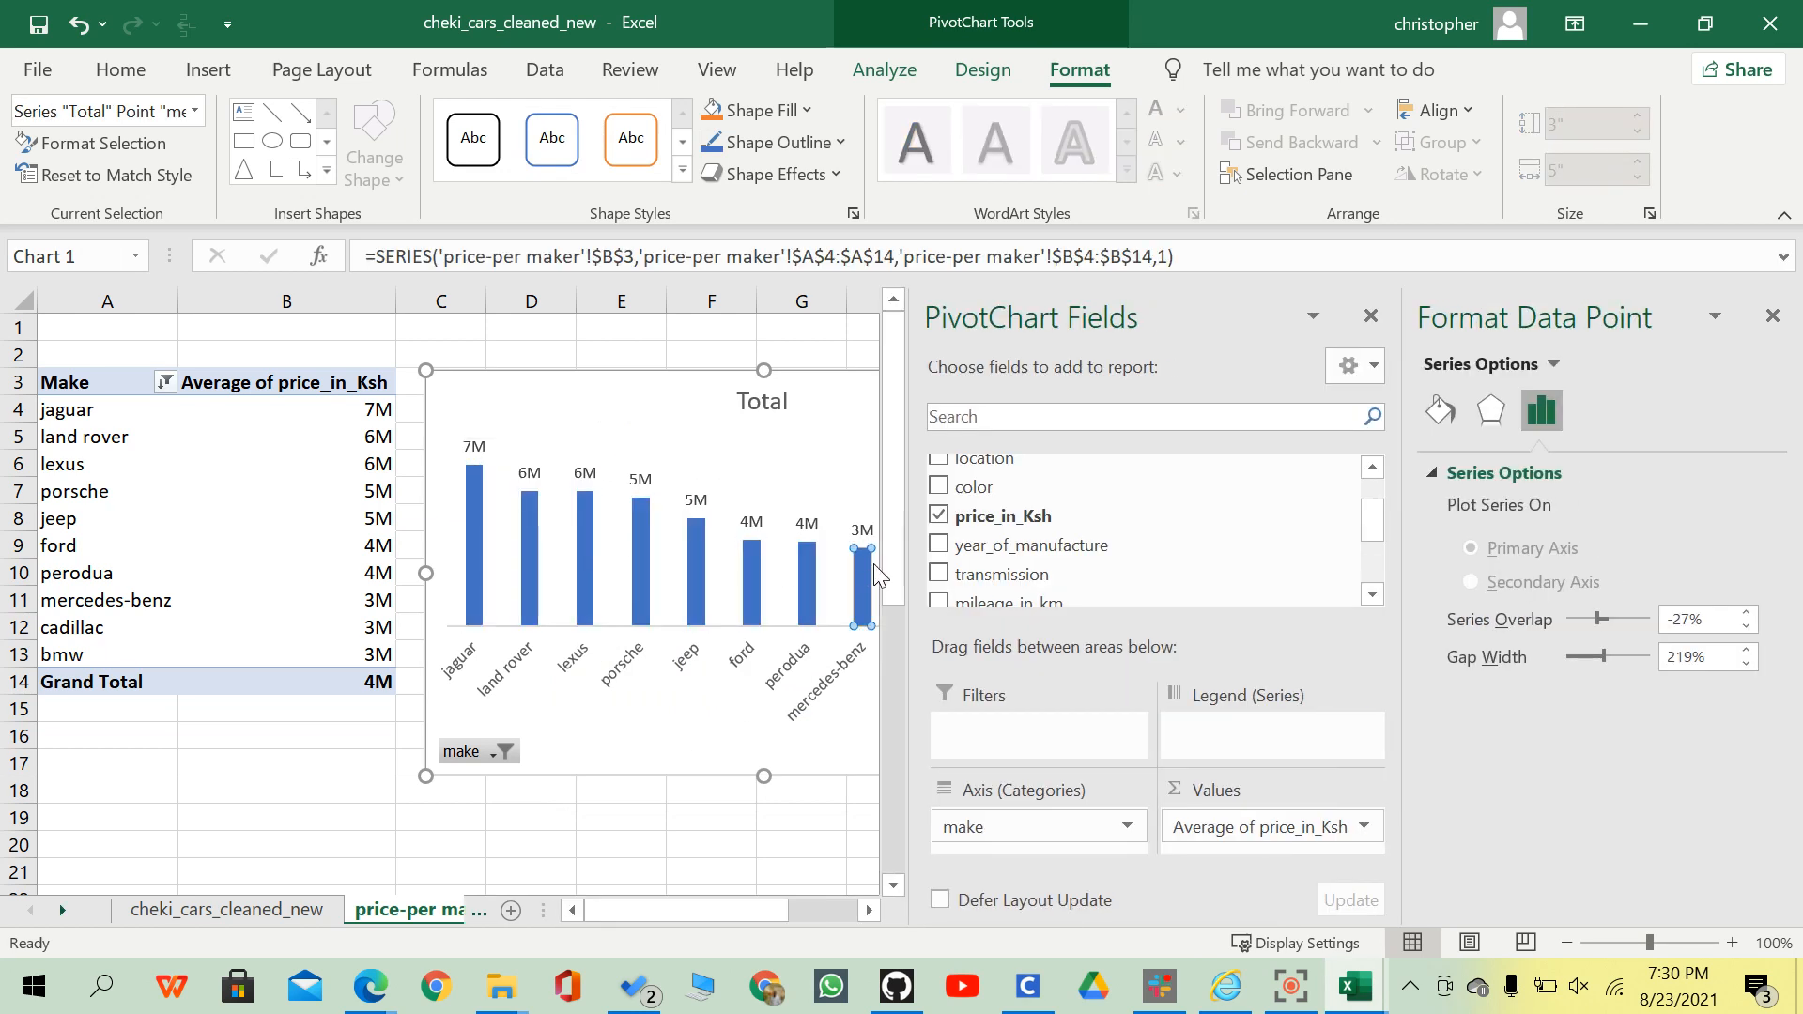
left_click(781, 599)
left_click(757, 566)
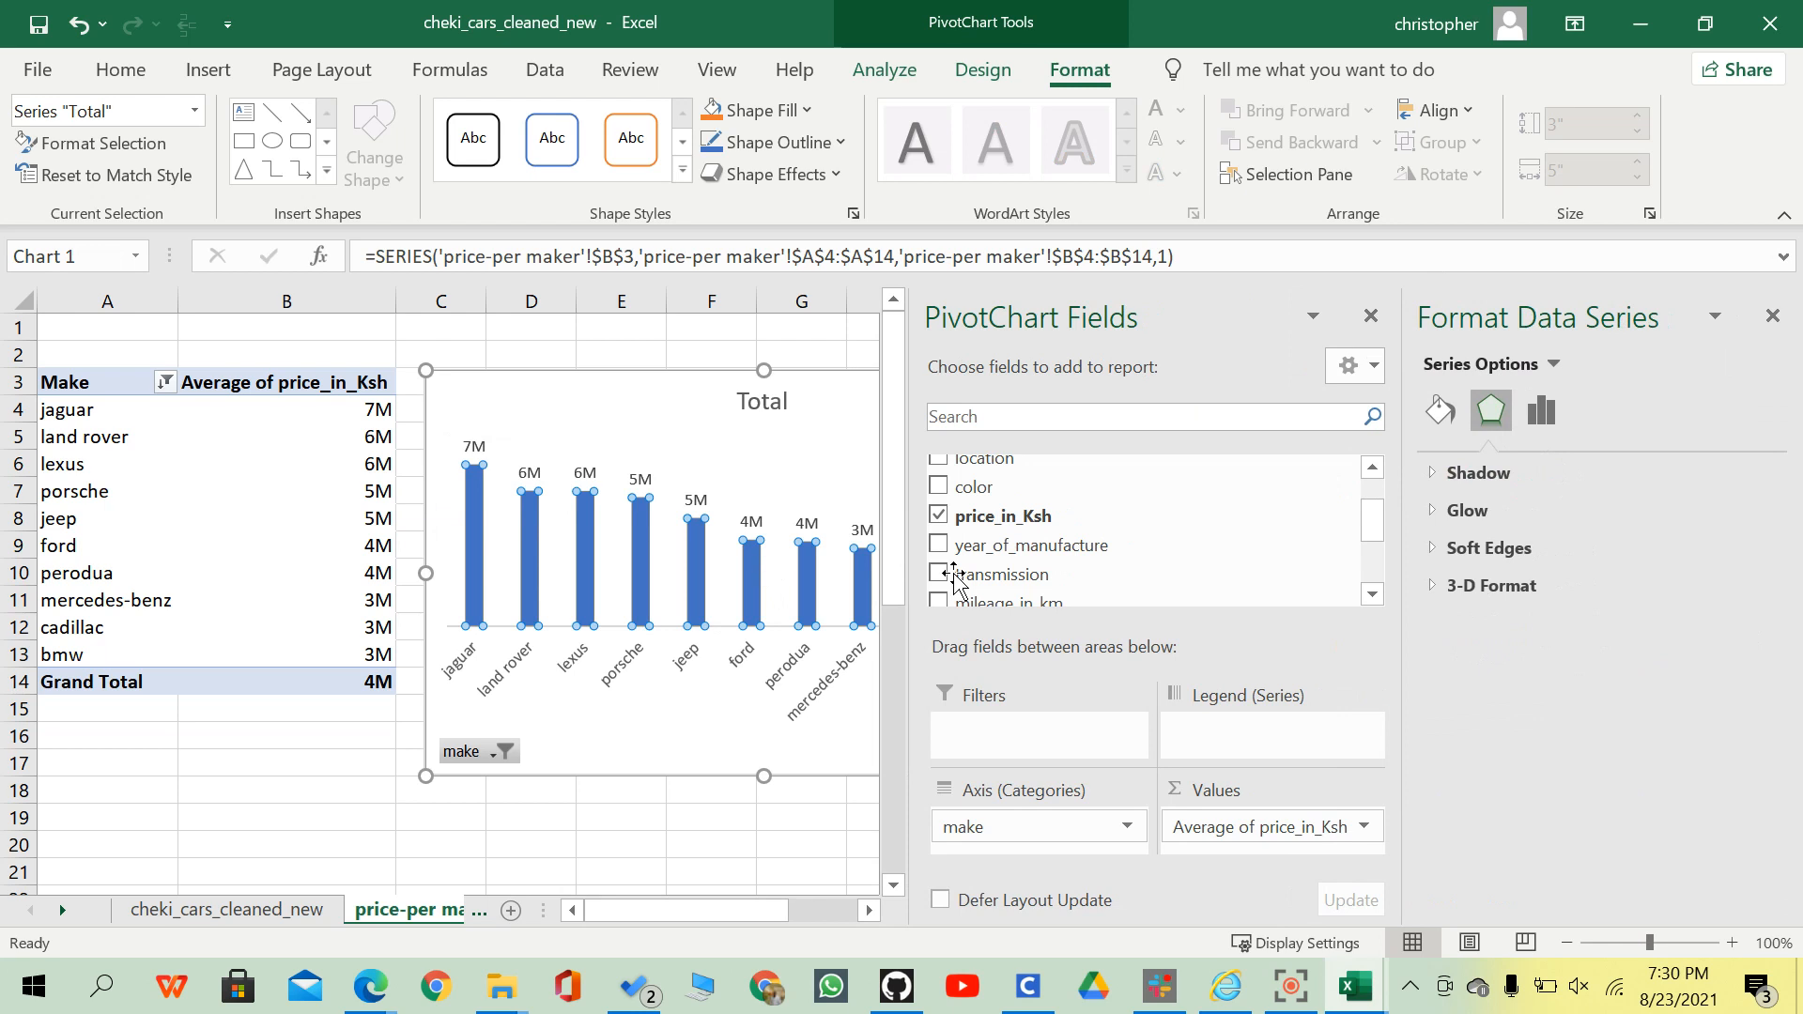
left_click(1538, 411)
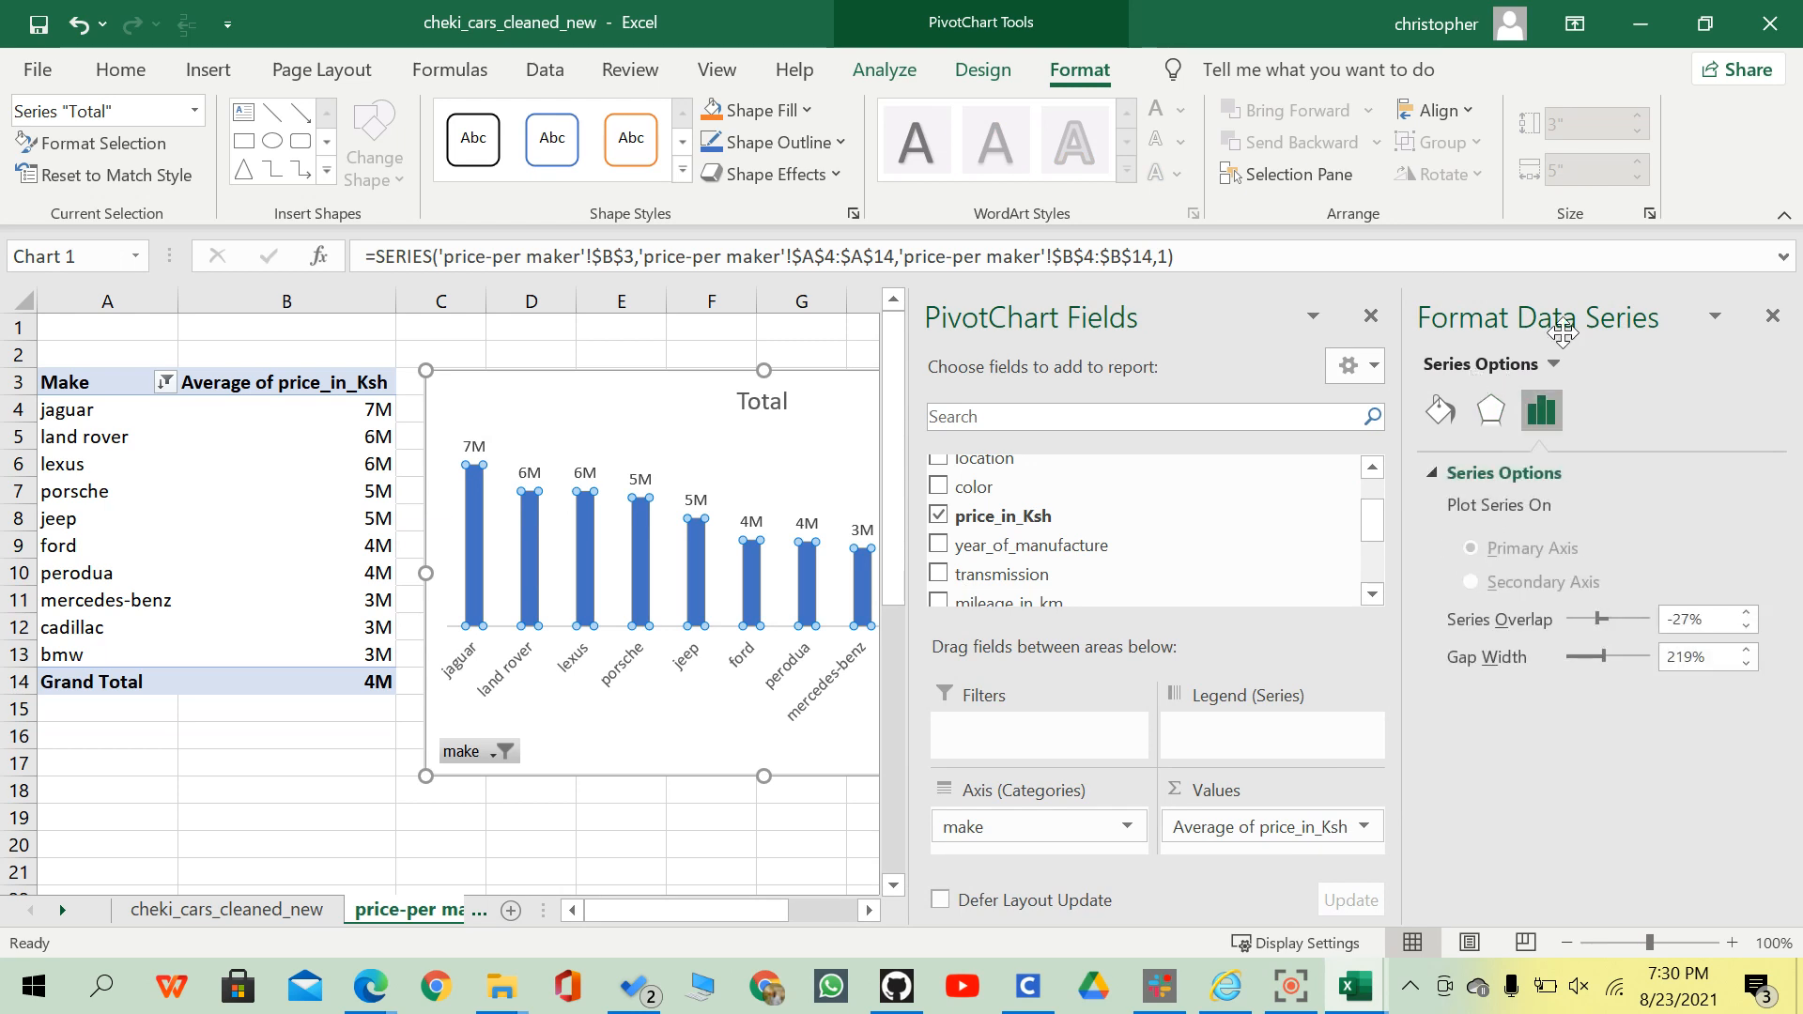
left_click_drag(1598, 661, 1575, 661)
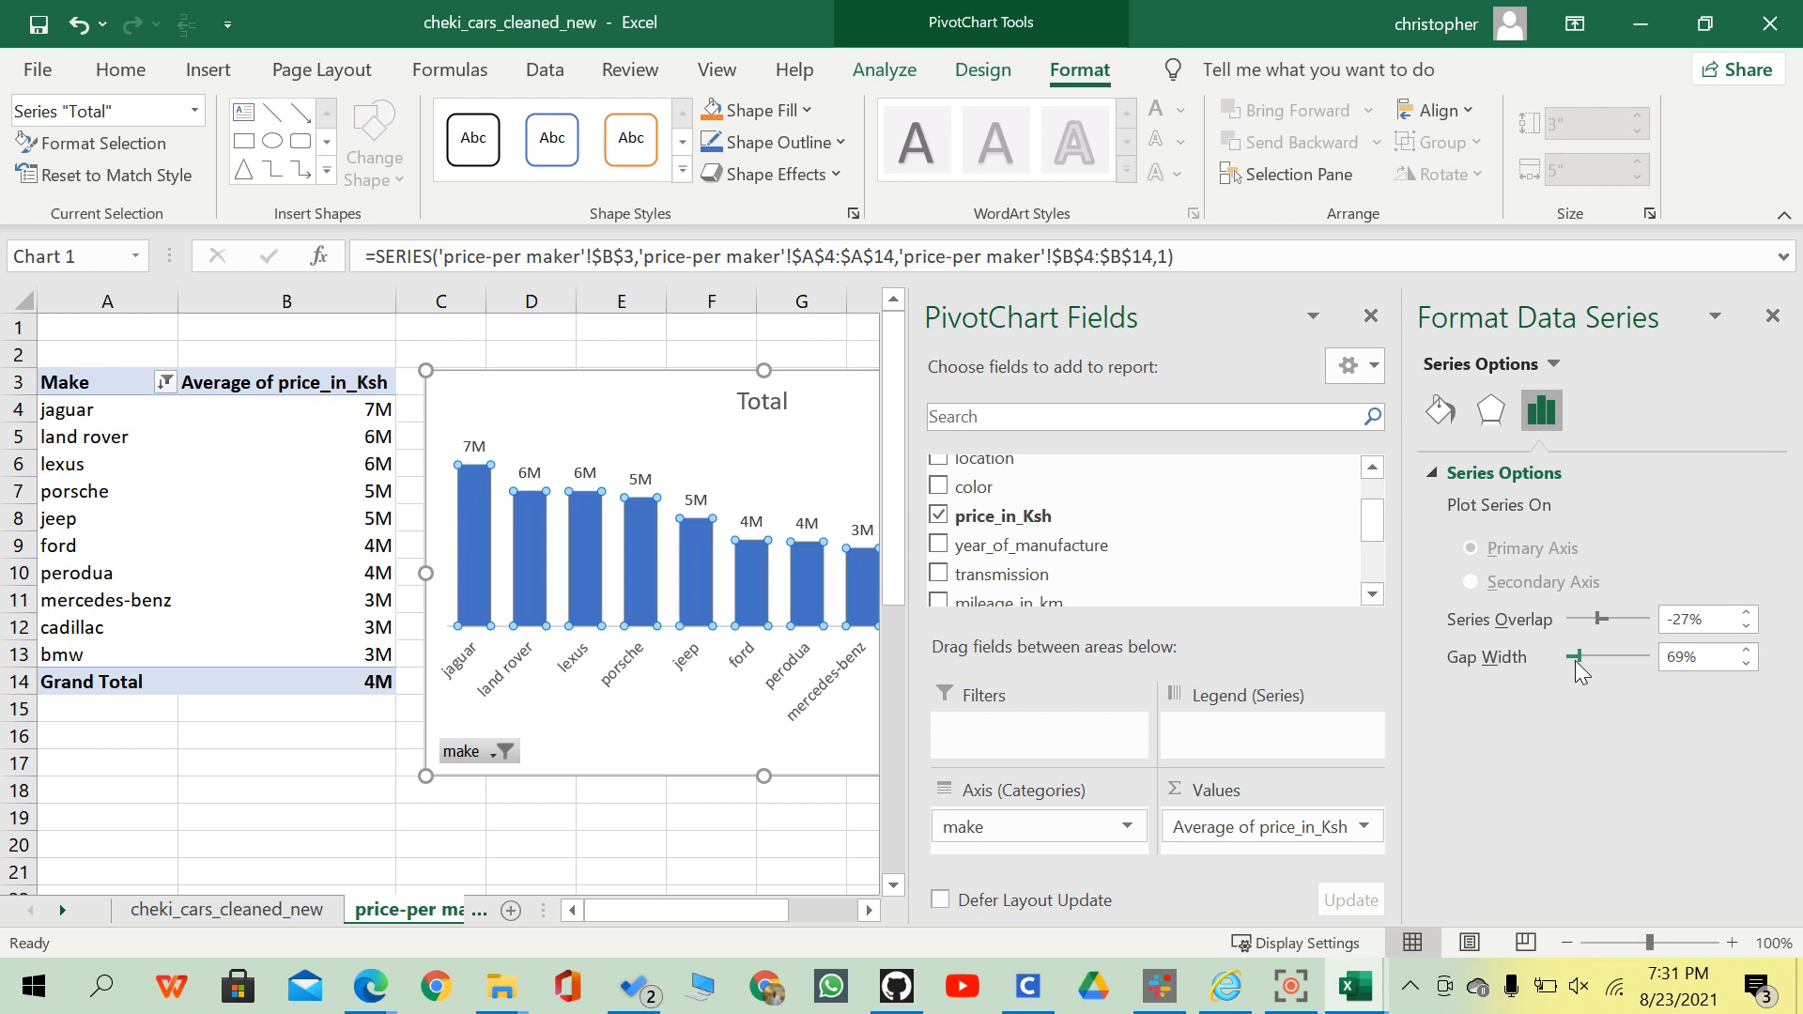
left_click(1772, 316)
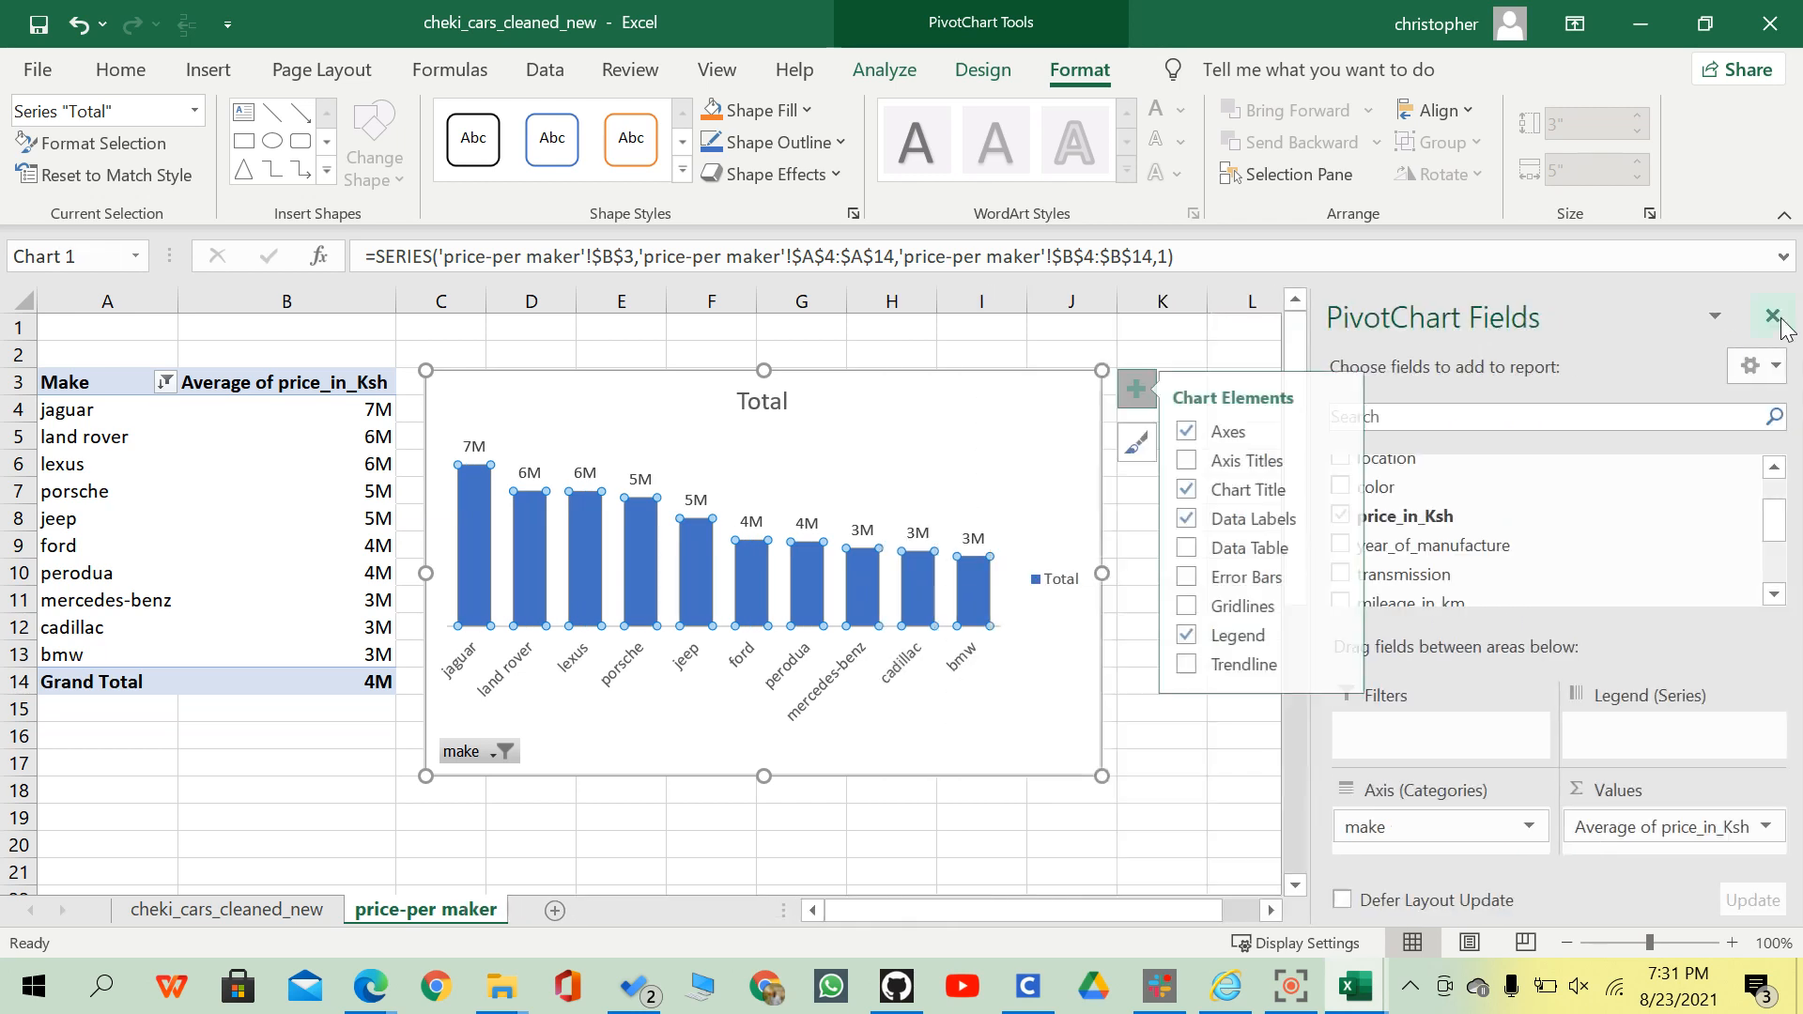
left_click(1771, 314)
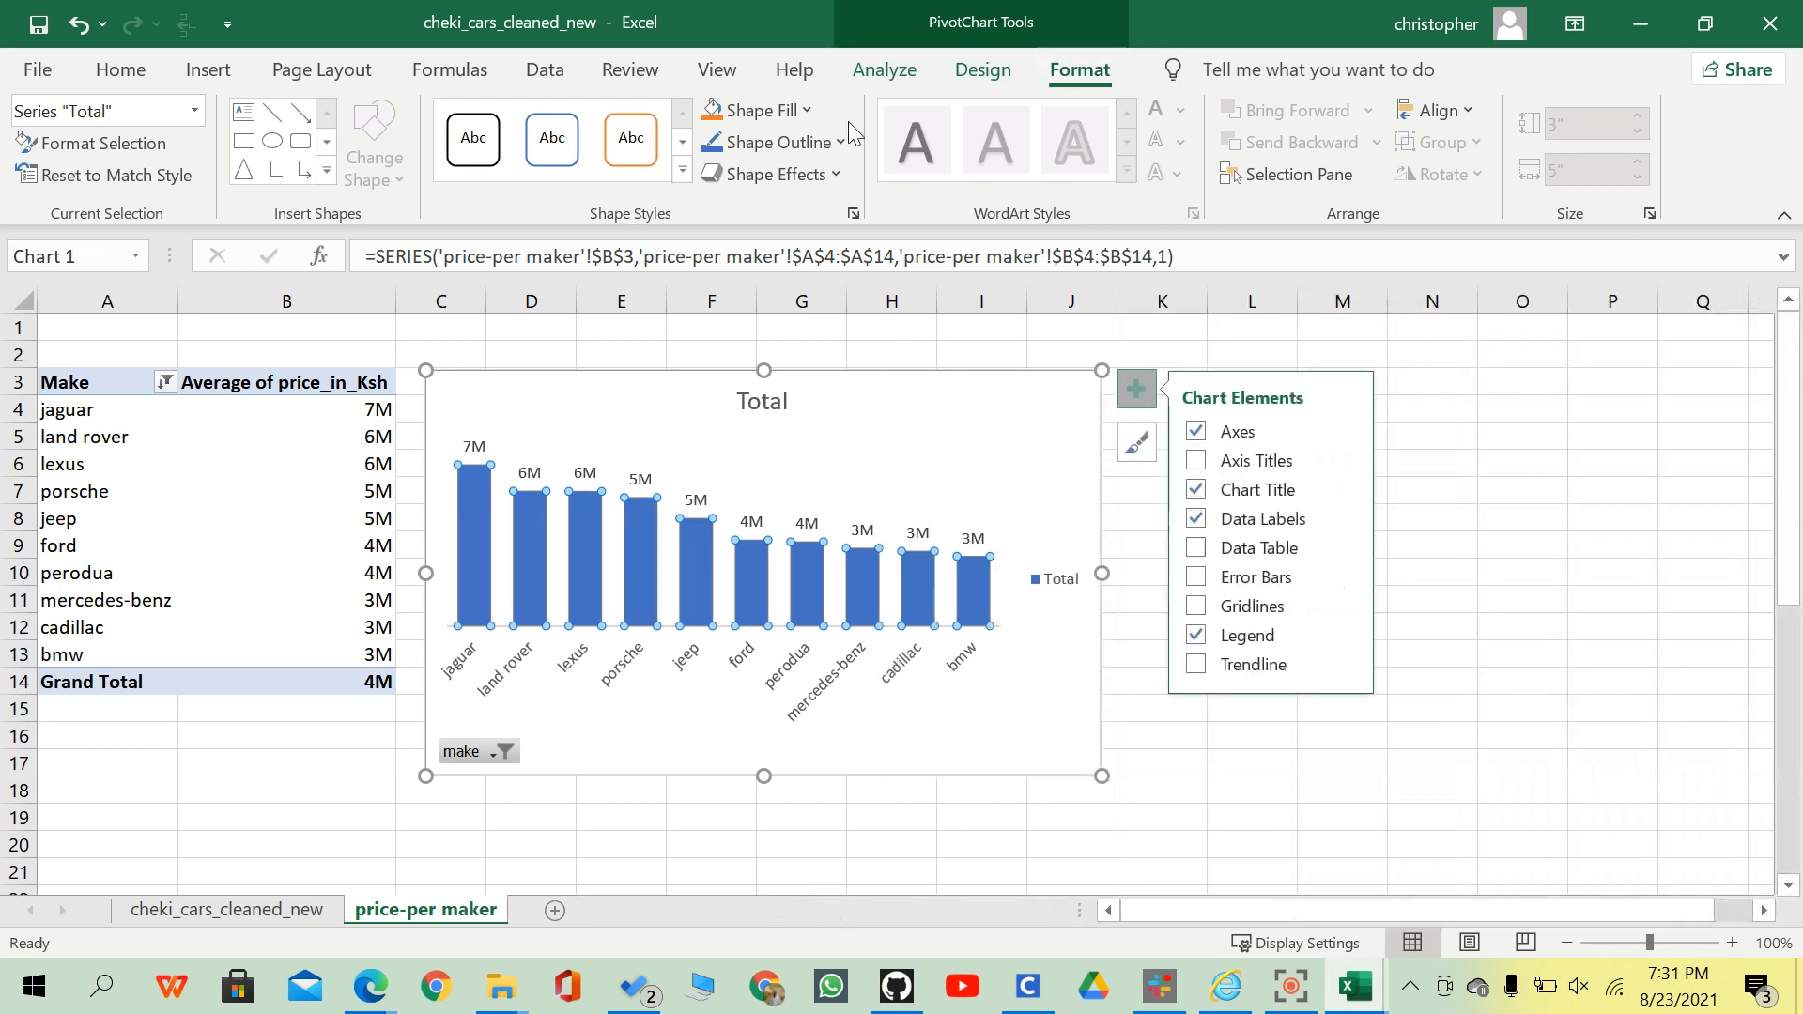
Fill the chart's columns with gold.
left_click(800, 111)
left_click(759, 416)
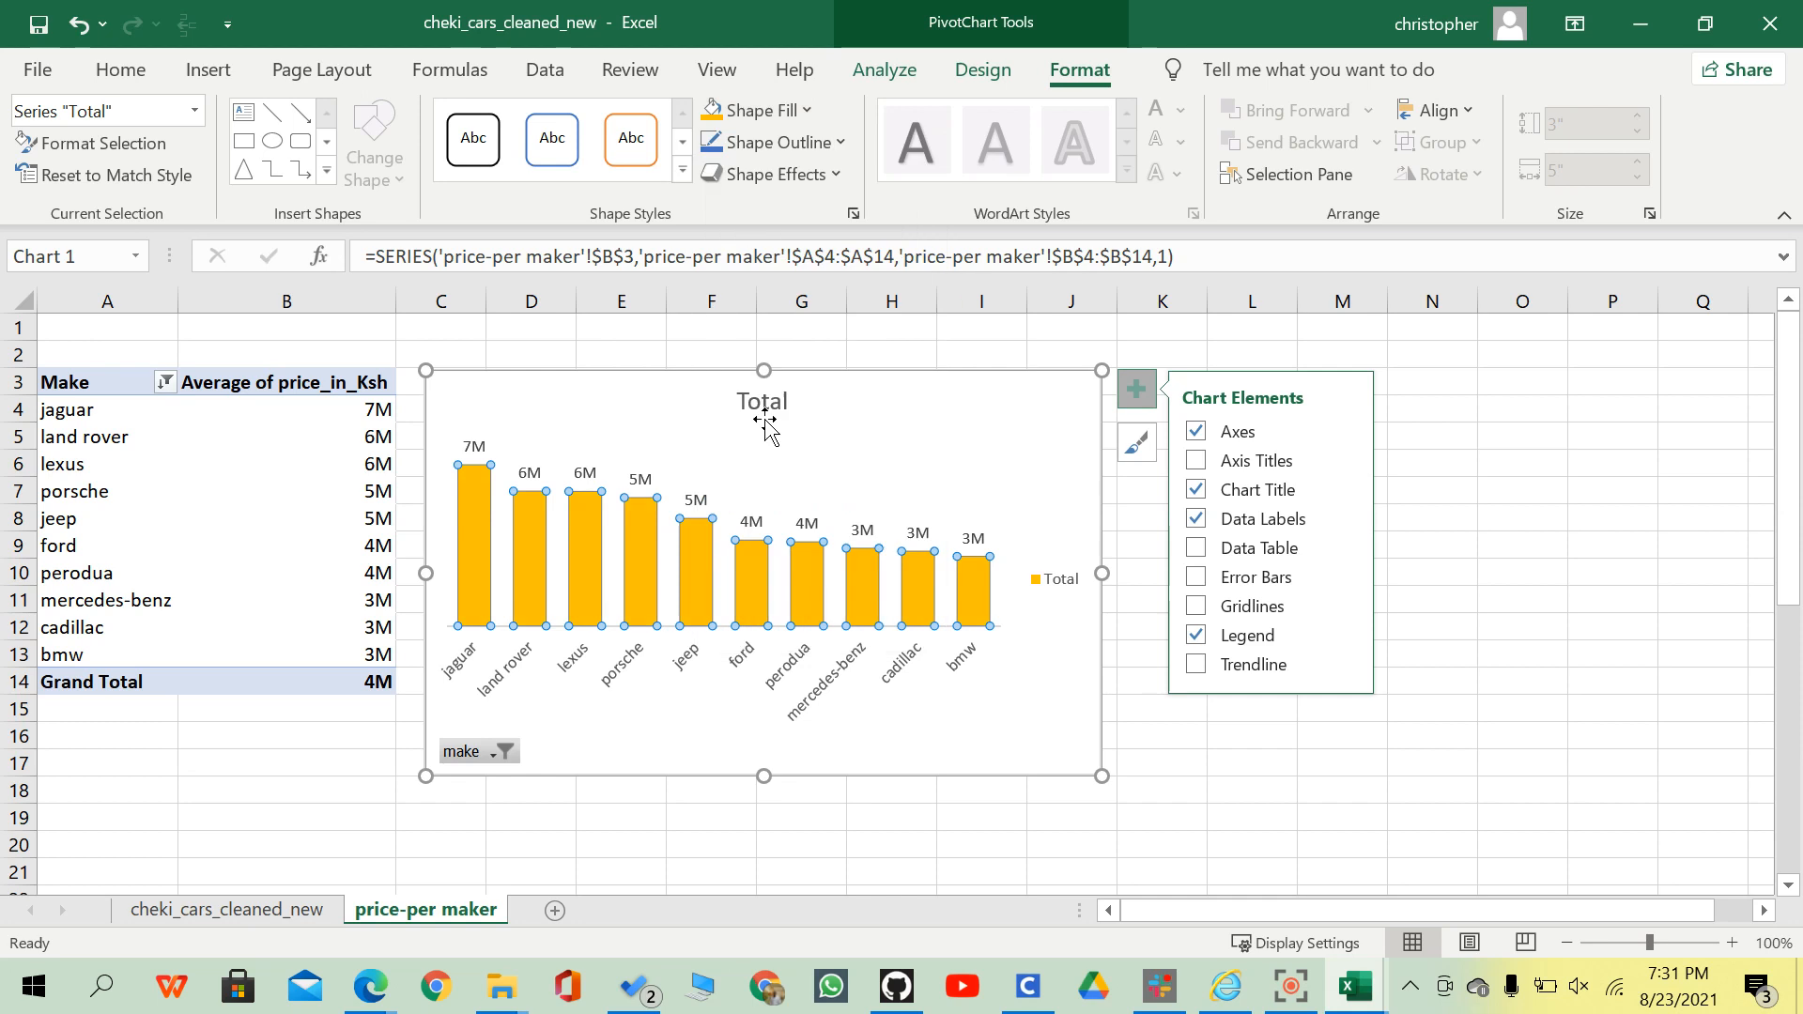
left_click(749, 706)
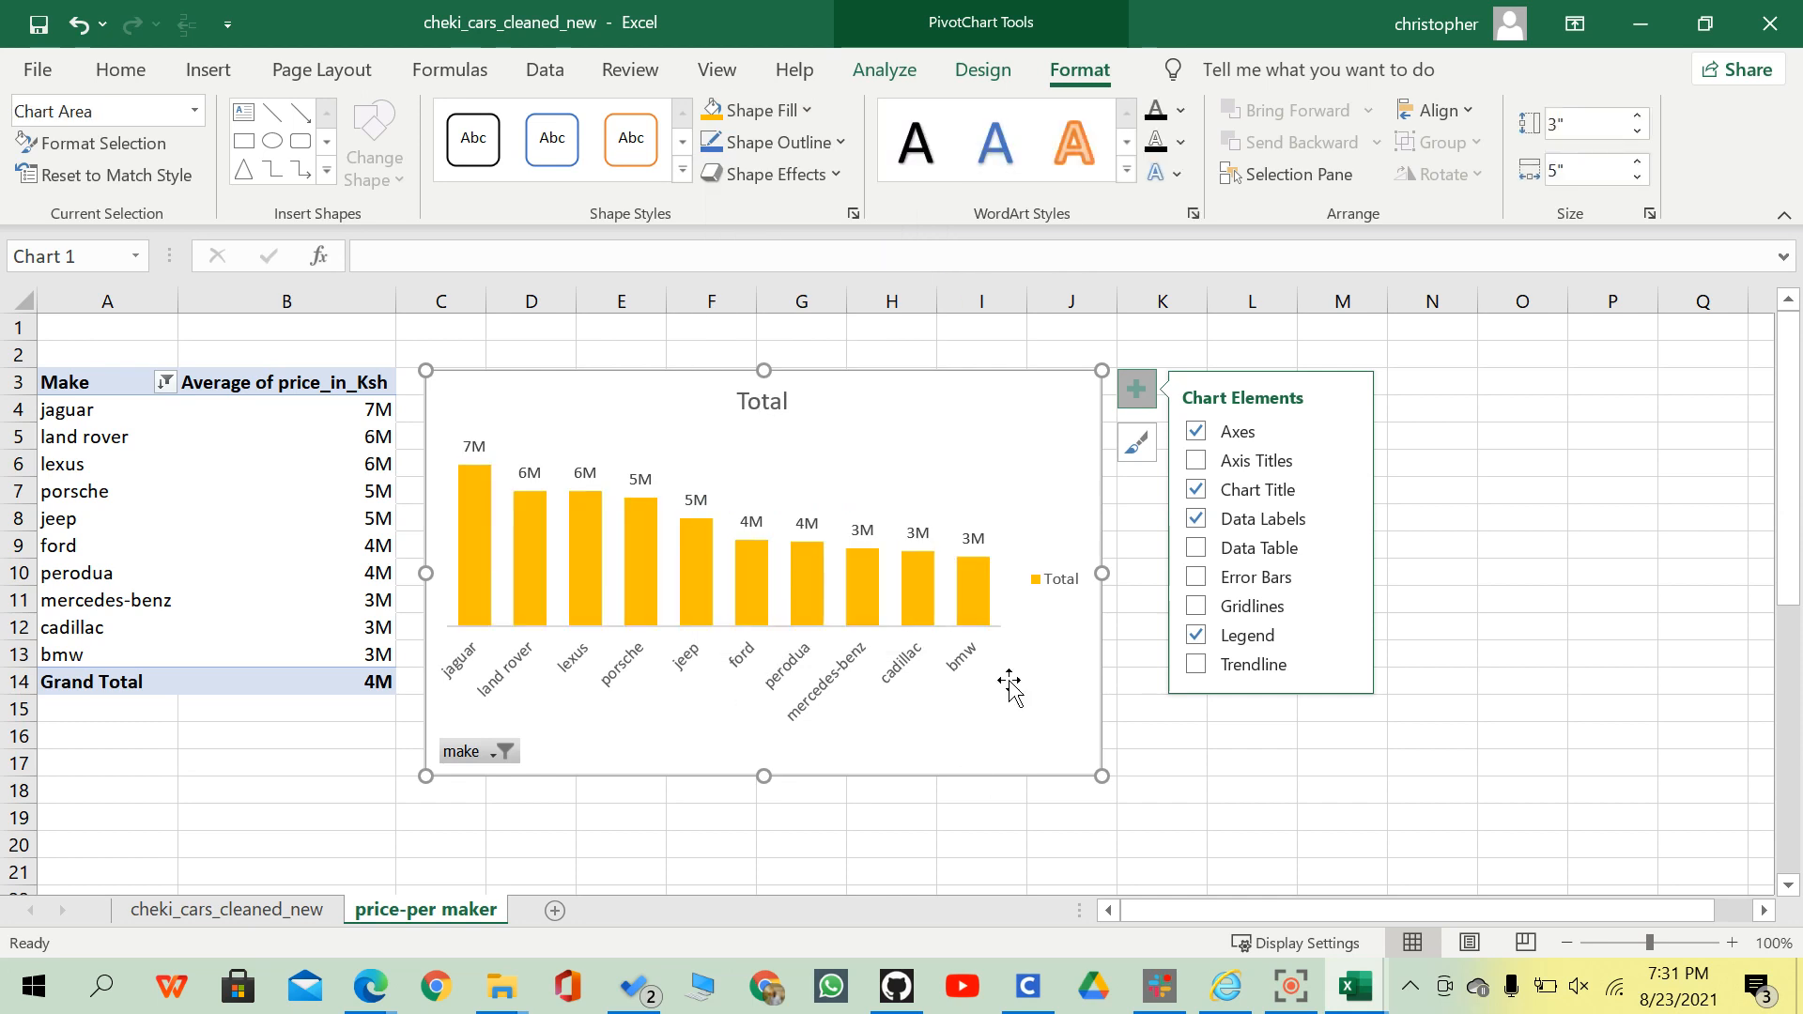
Delete the Total legend from the PivotChart.
left_click(767, 406)
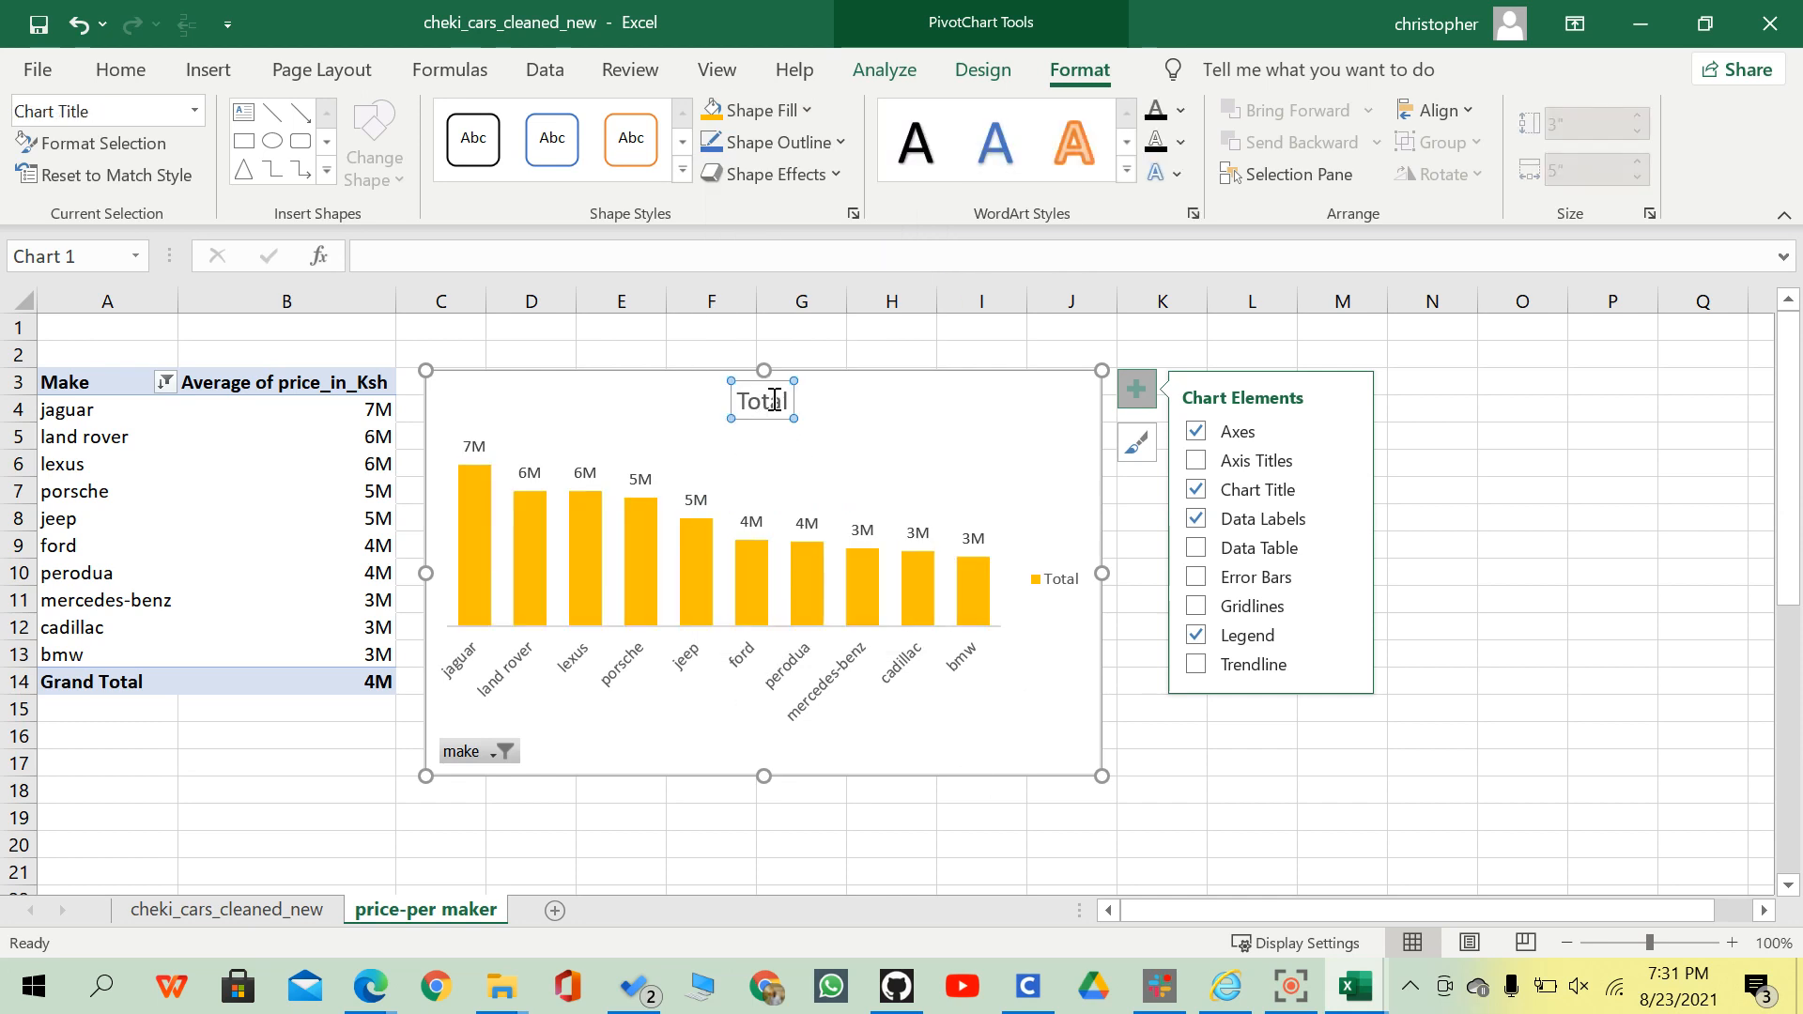
left_click(773, 401)
left_click(1347, 546)
left_click(1037, 577)
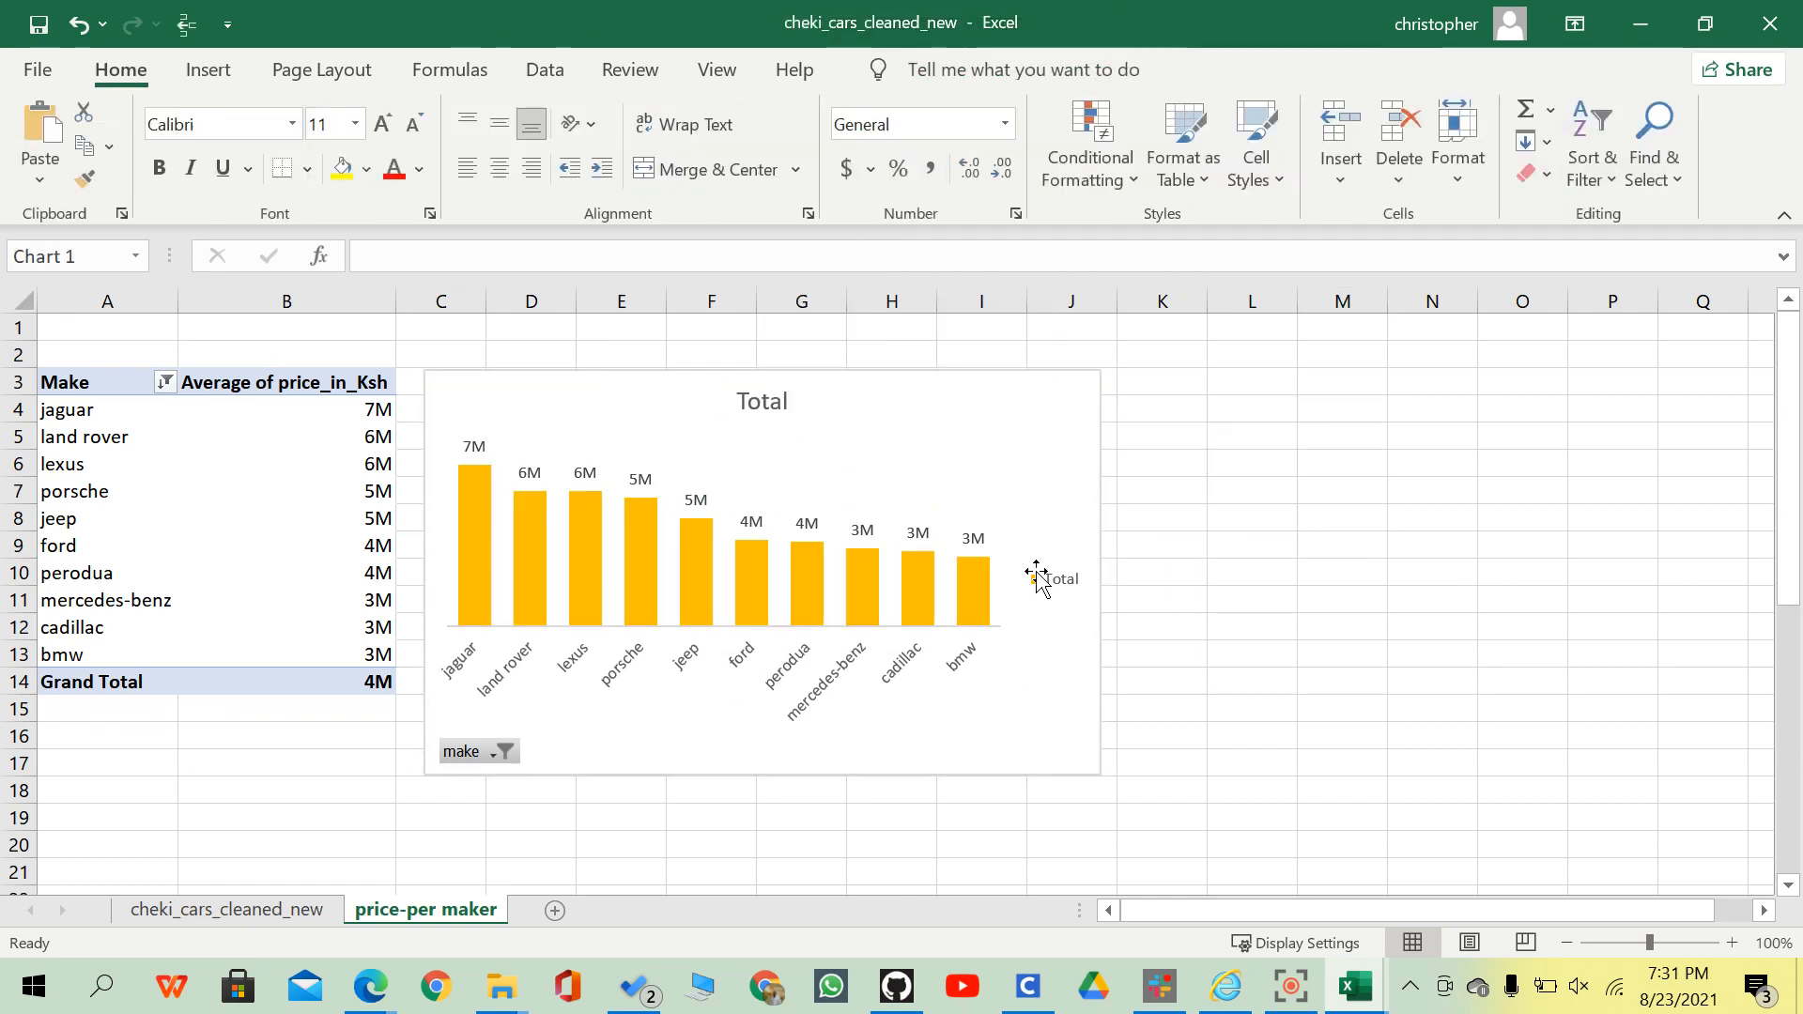
key("Delete")
left_click(1285, 631)
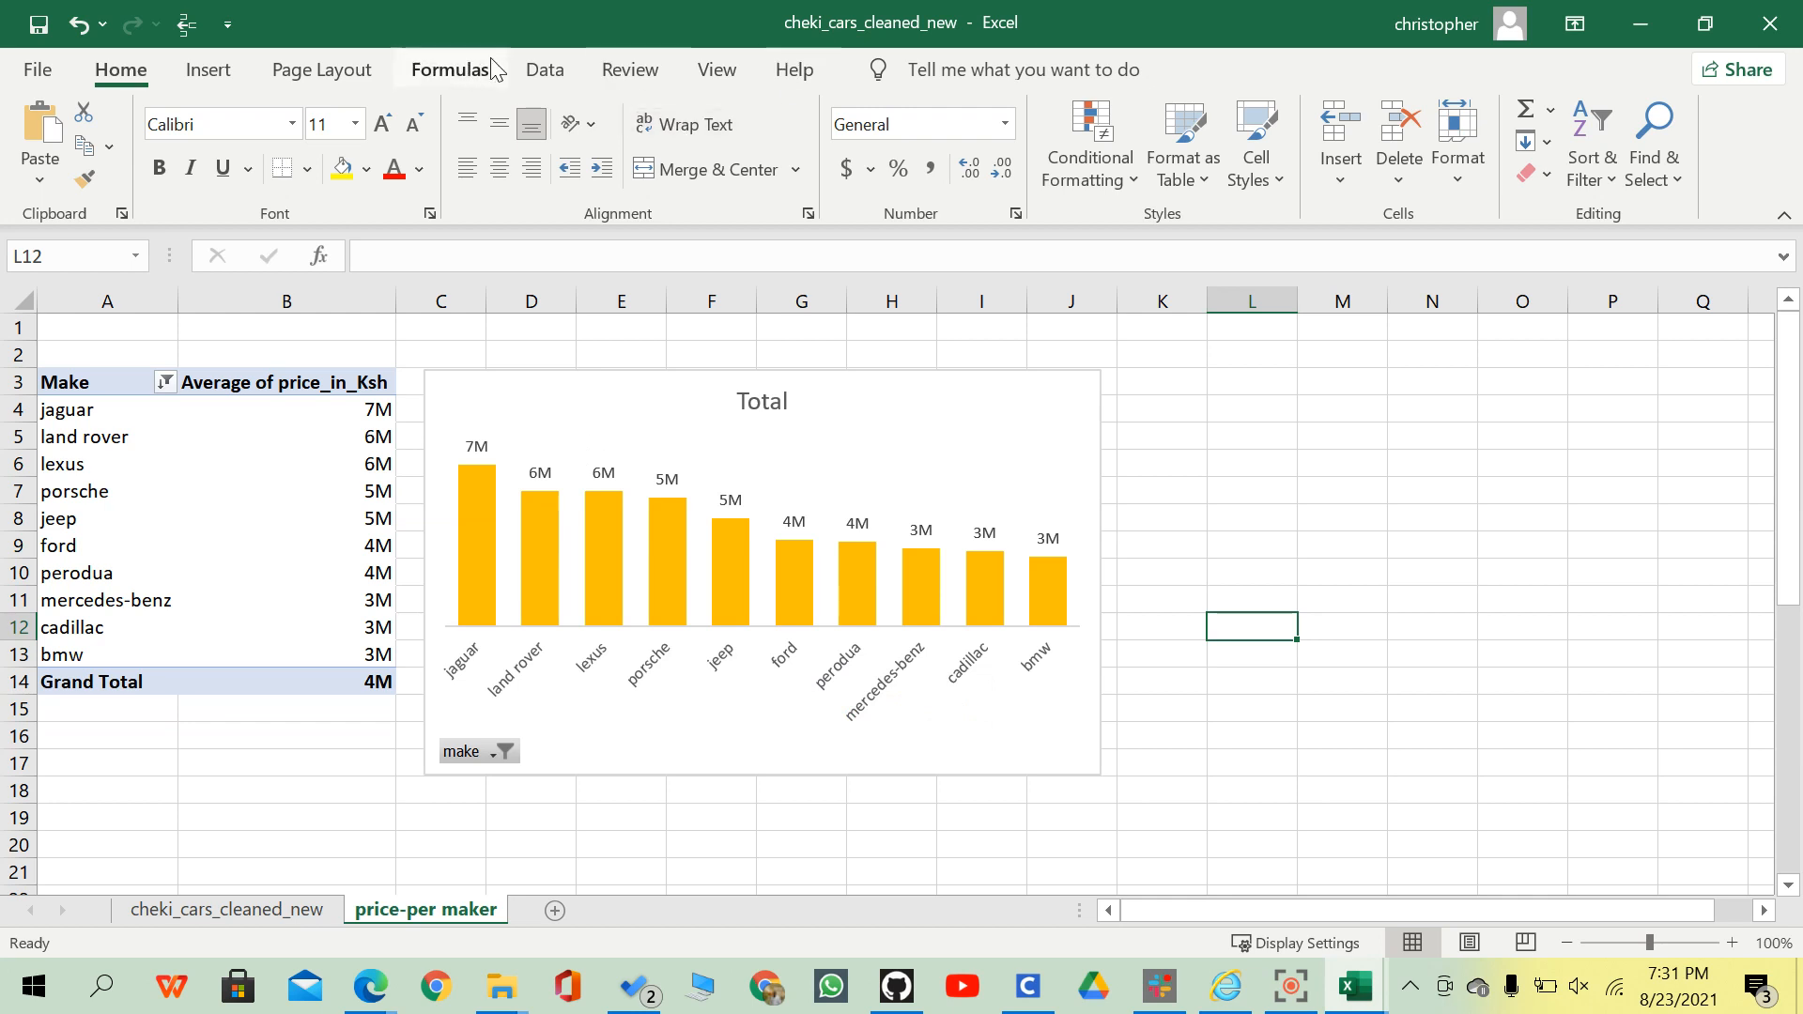
Turn off the gridlines of the price-per maker worksheet.
left_click(717, 70)
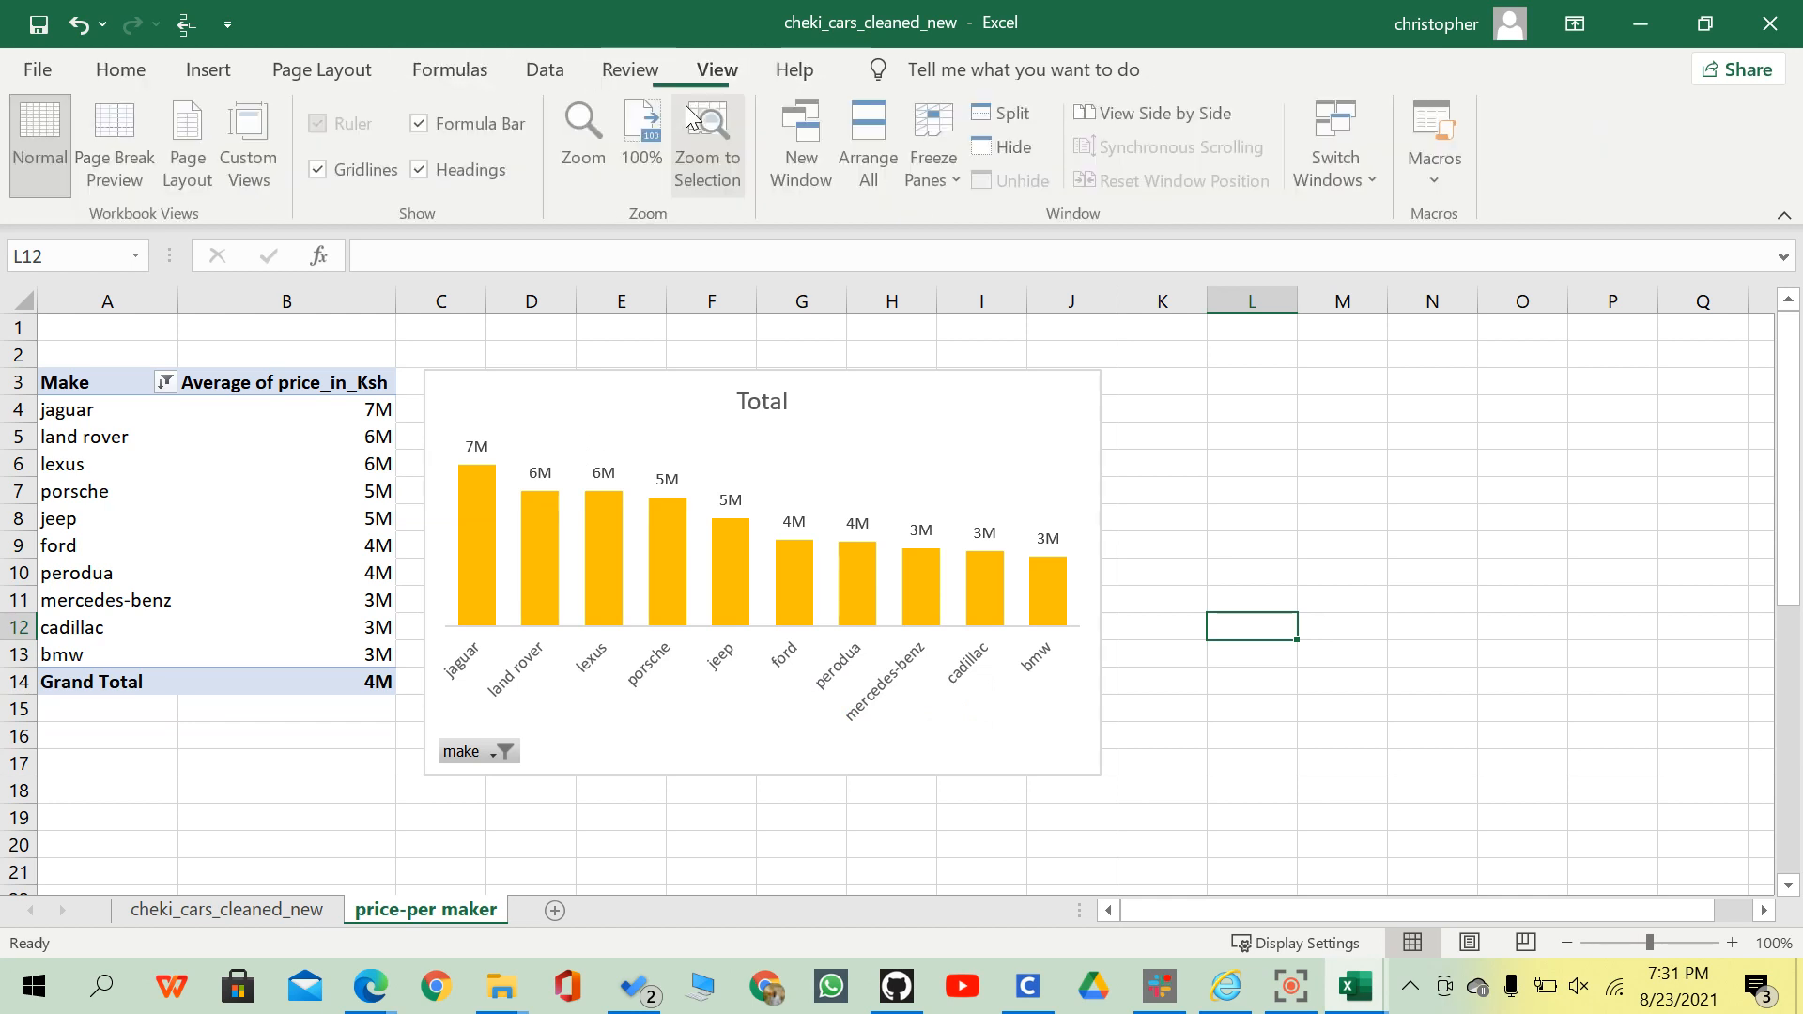
left_click(320, 170)
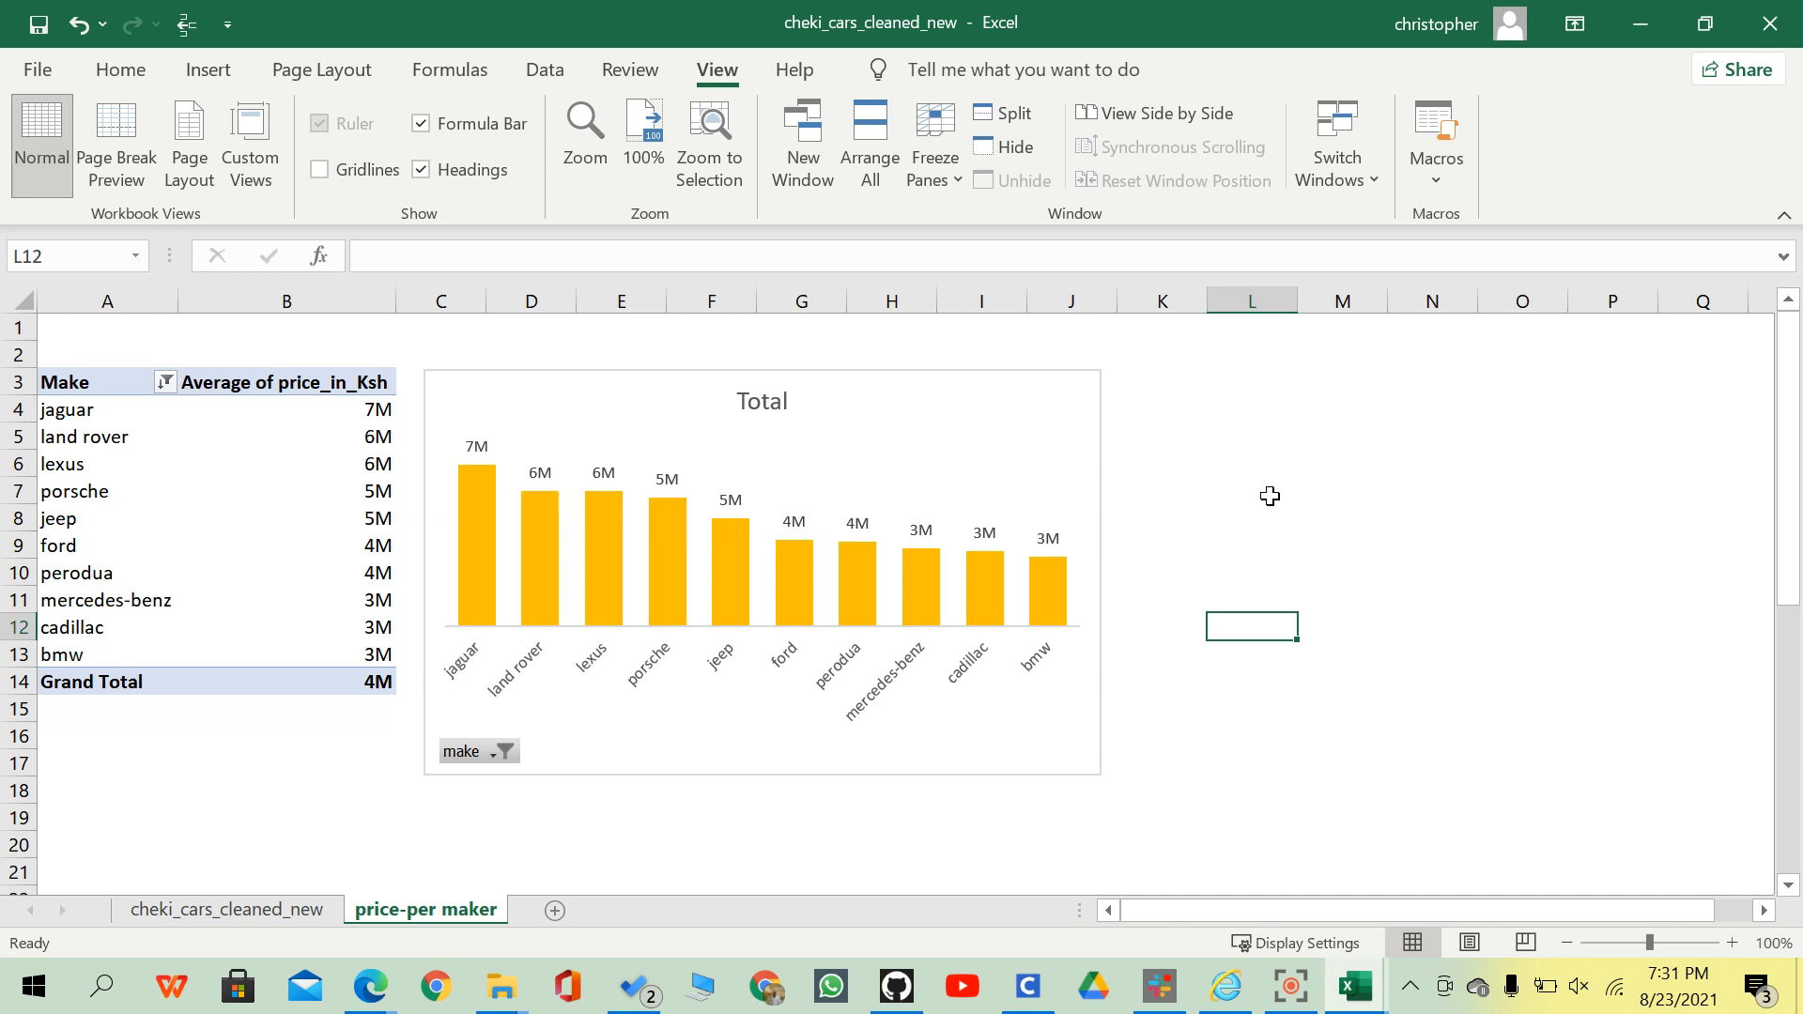
scroll(1270, 496, "down", 1)
scroll(1270, 496, "up", 1)
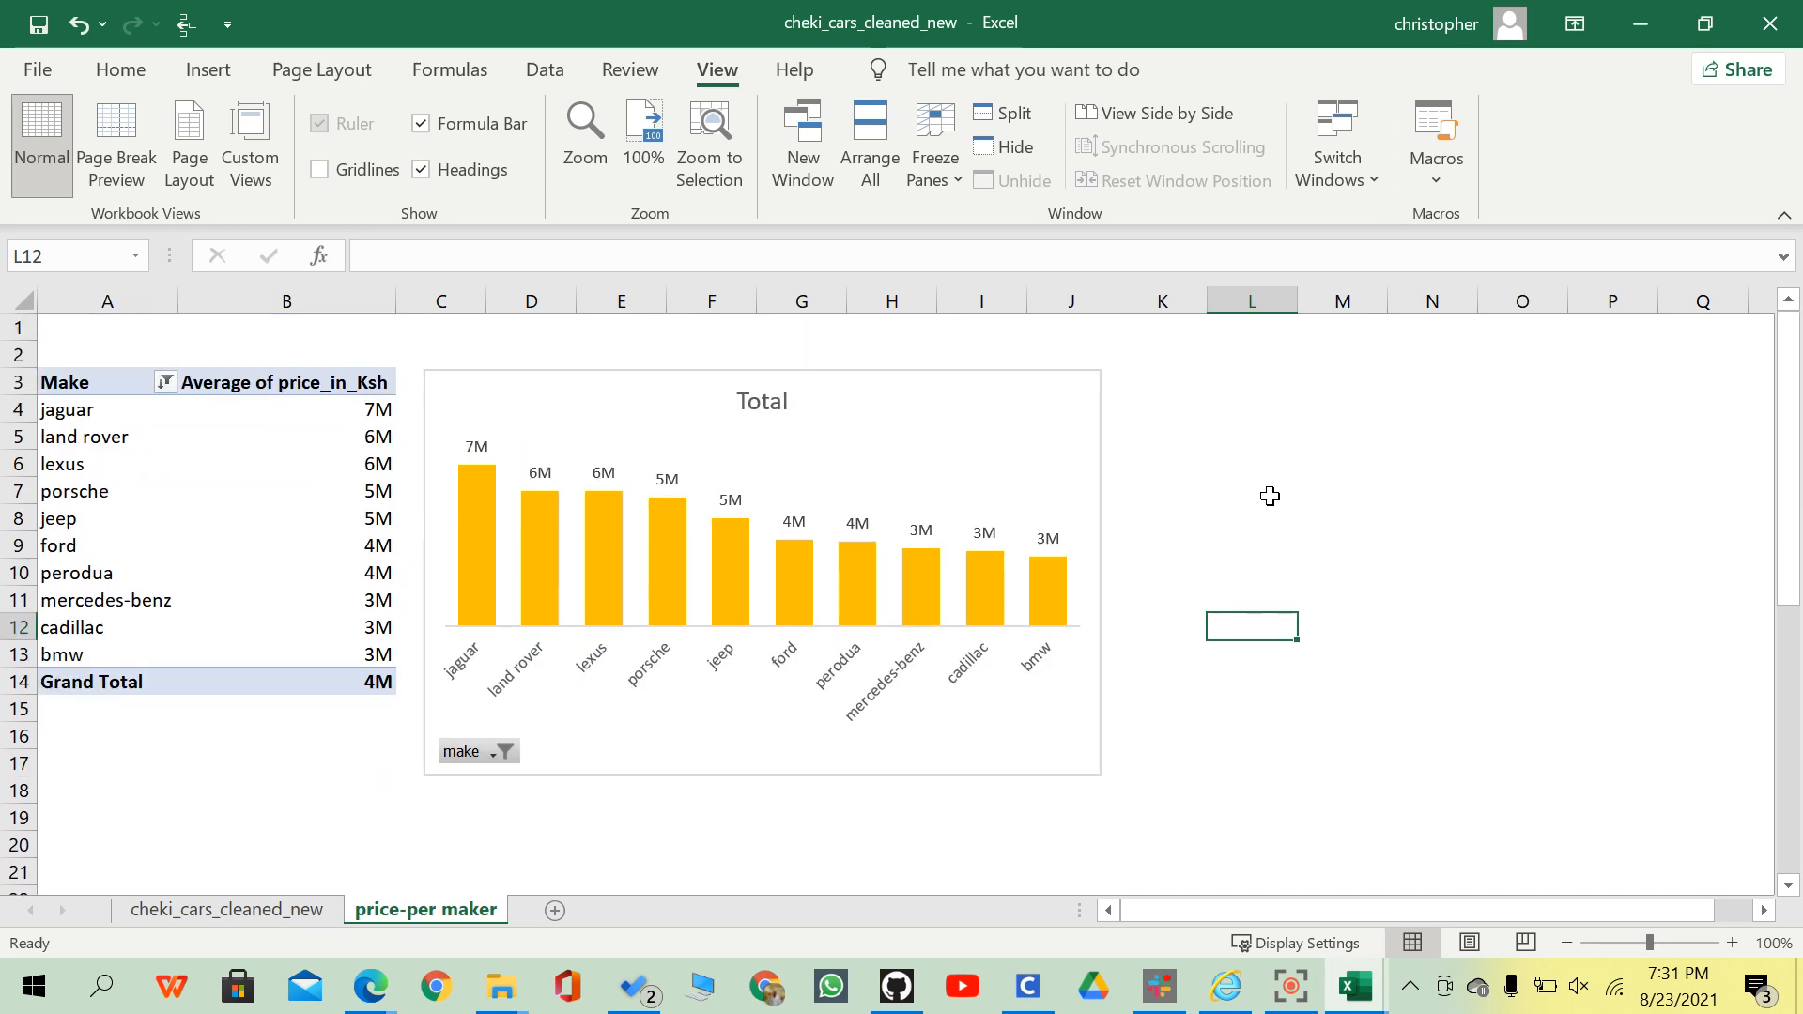
key("XF86AudioRaiseVolume")
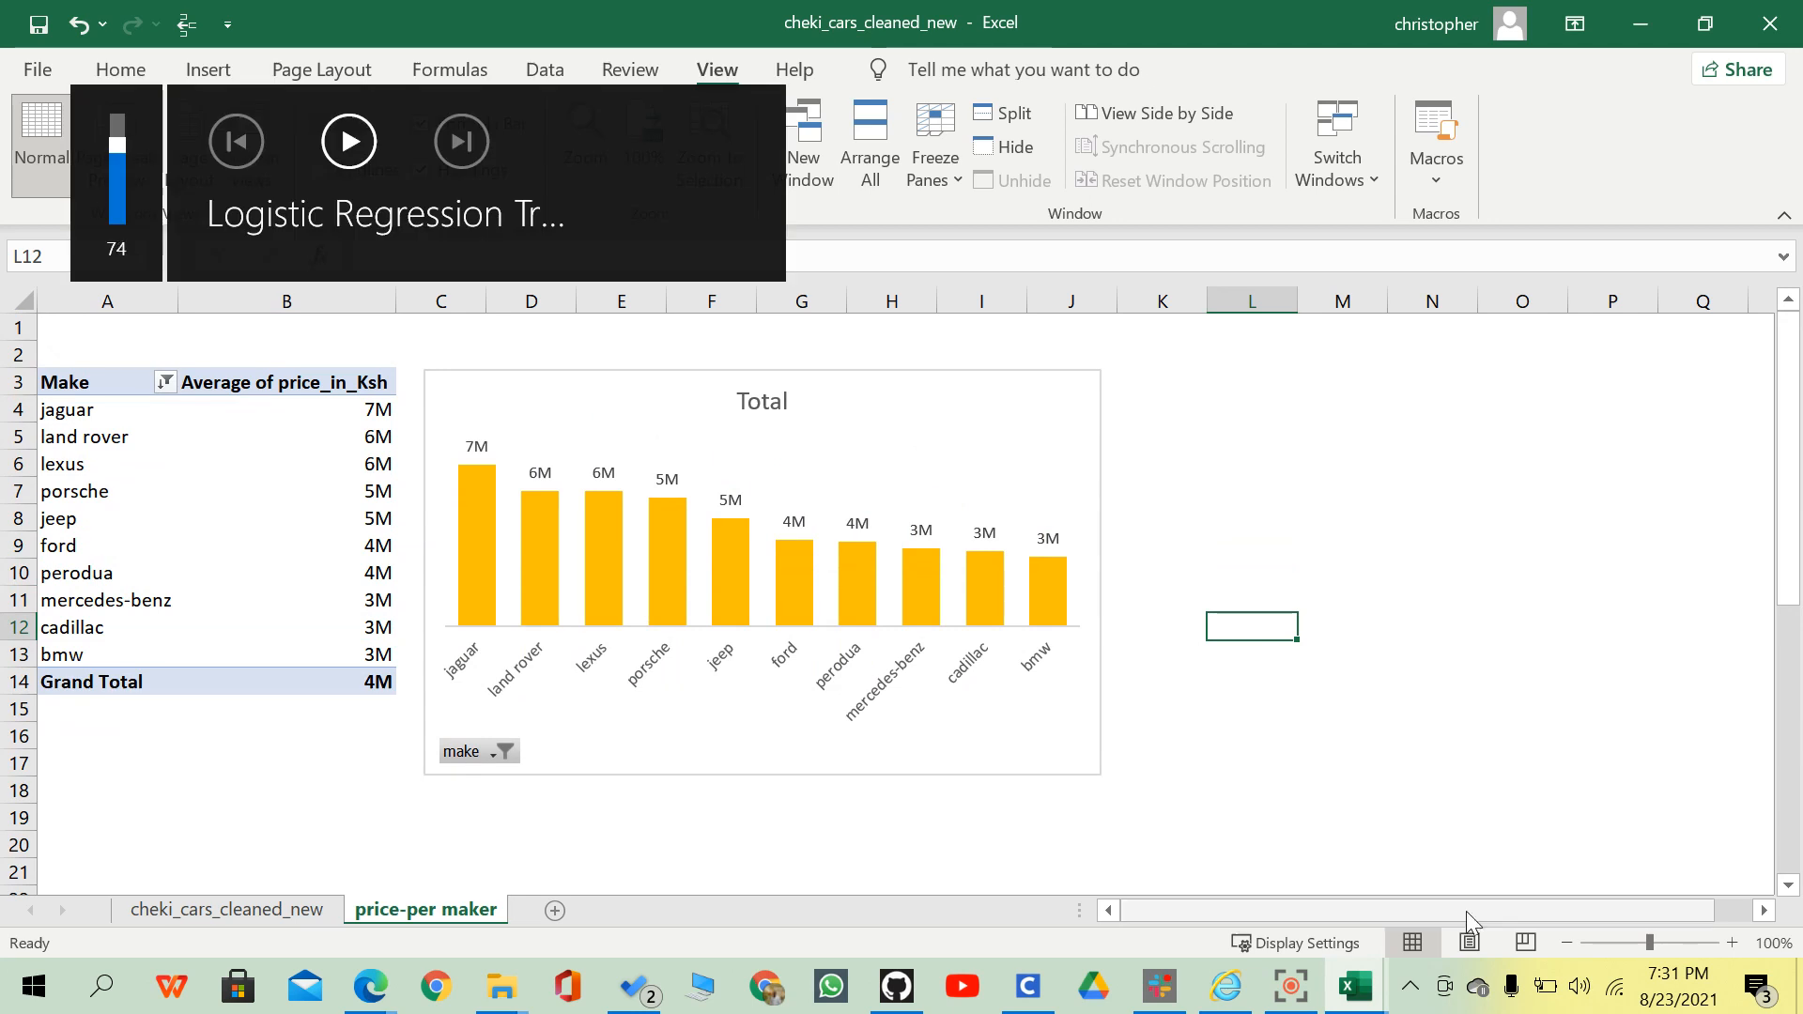
left_click(1579, 986)
left_click_drag(1629, 919, 1699, 924)
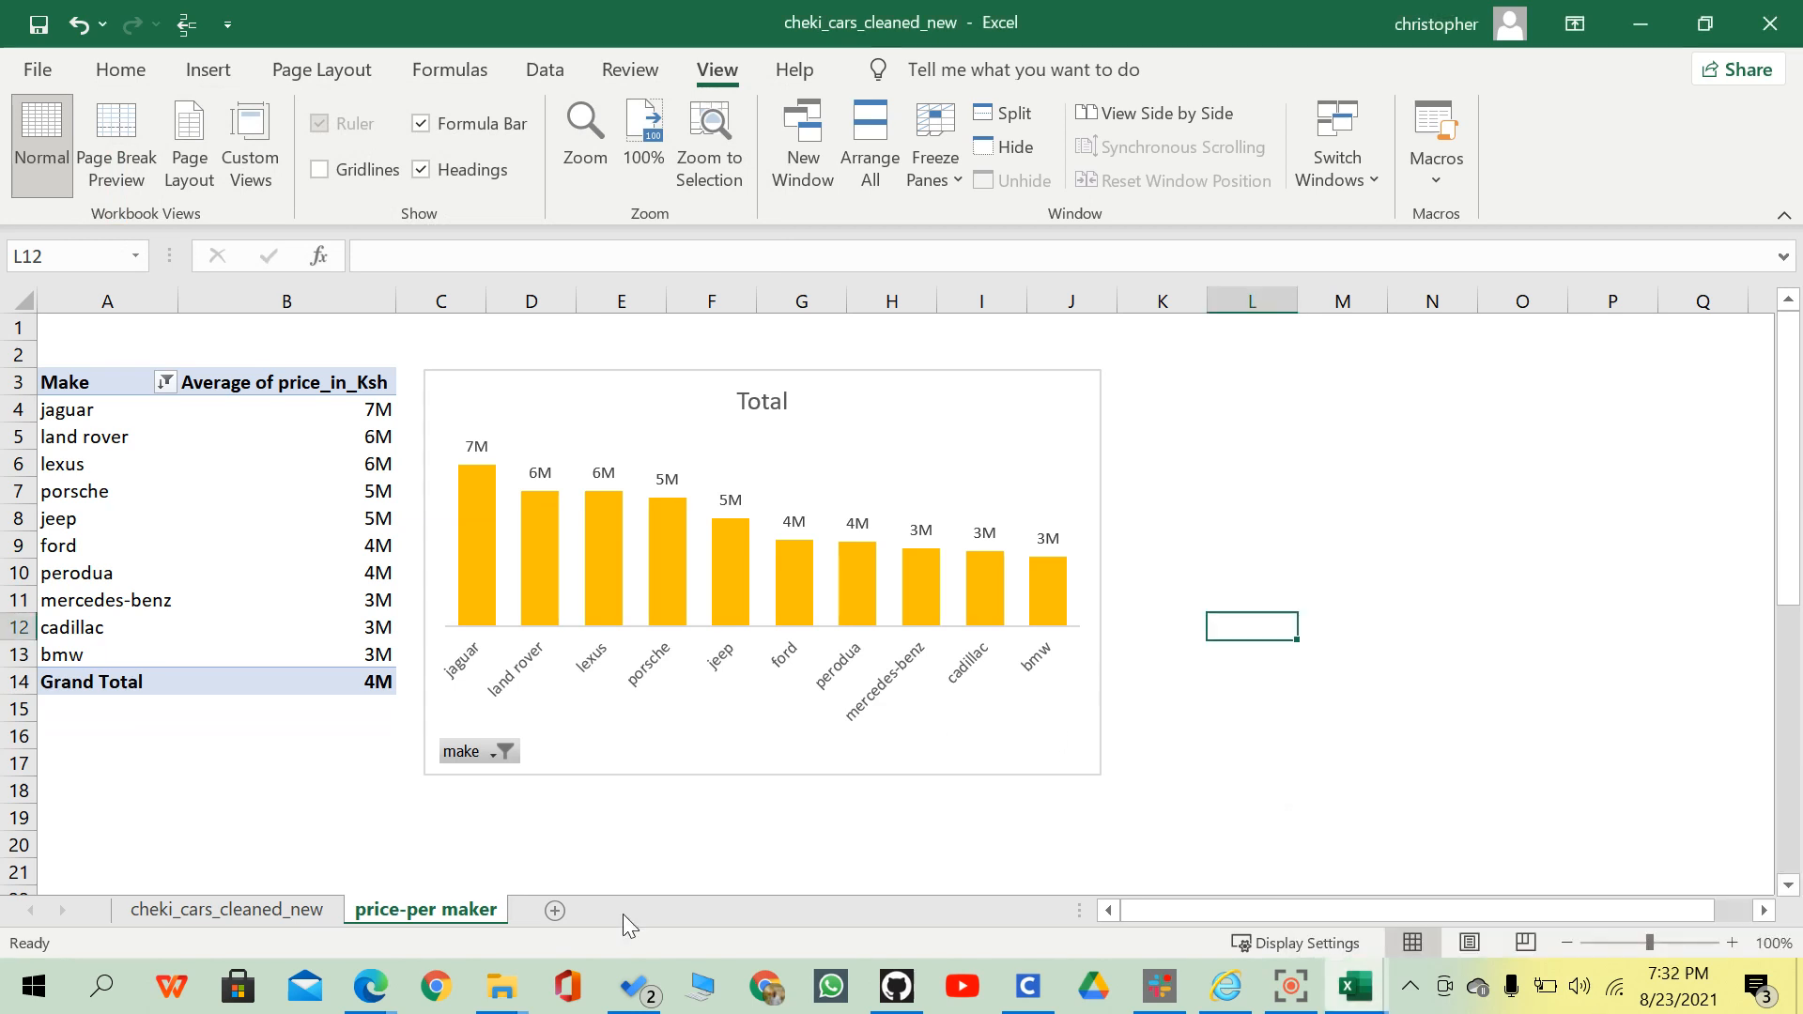
Switch to the Edge window with the used-cars GitHub project and read the question on average price per vehicle category.
left_click(369, 986)
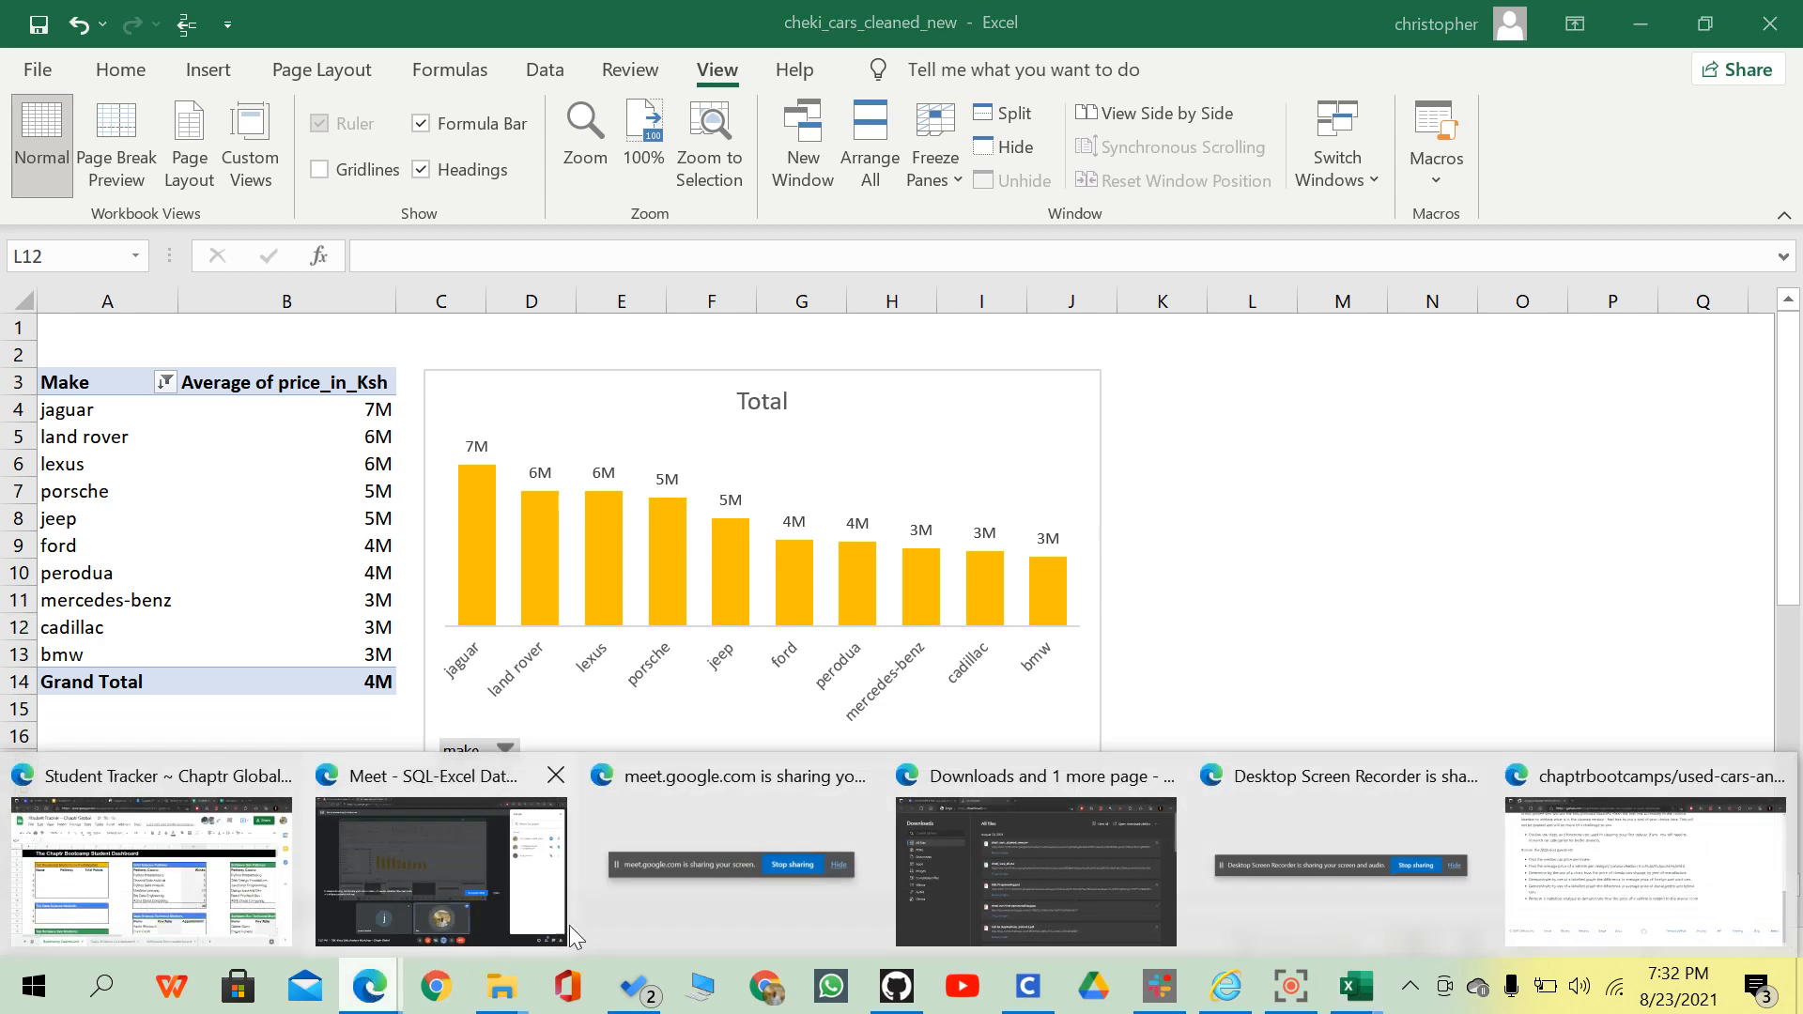
left_click(1545, 925)
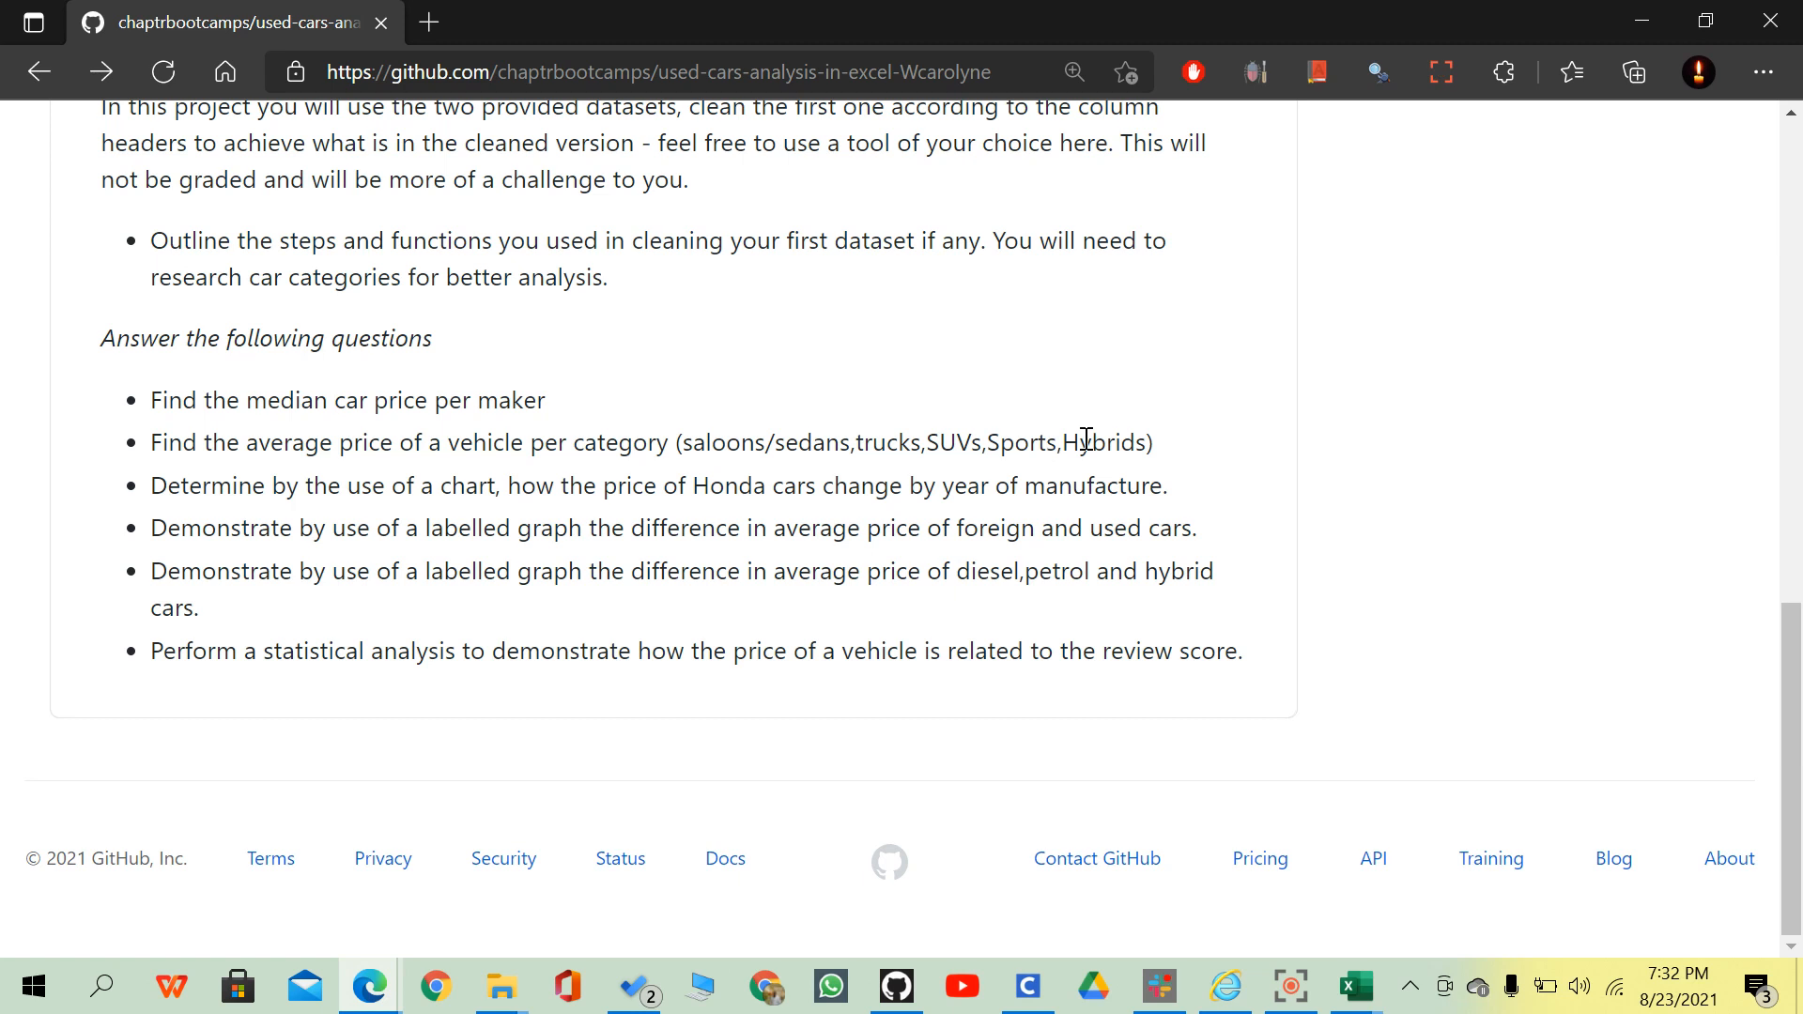
left_click(1641, 21)
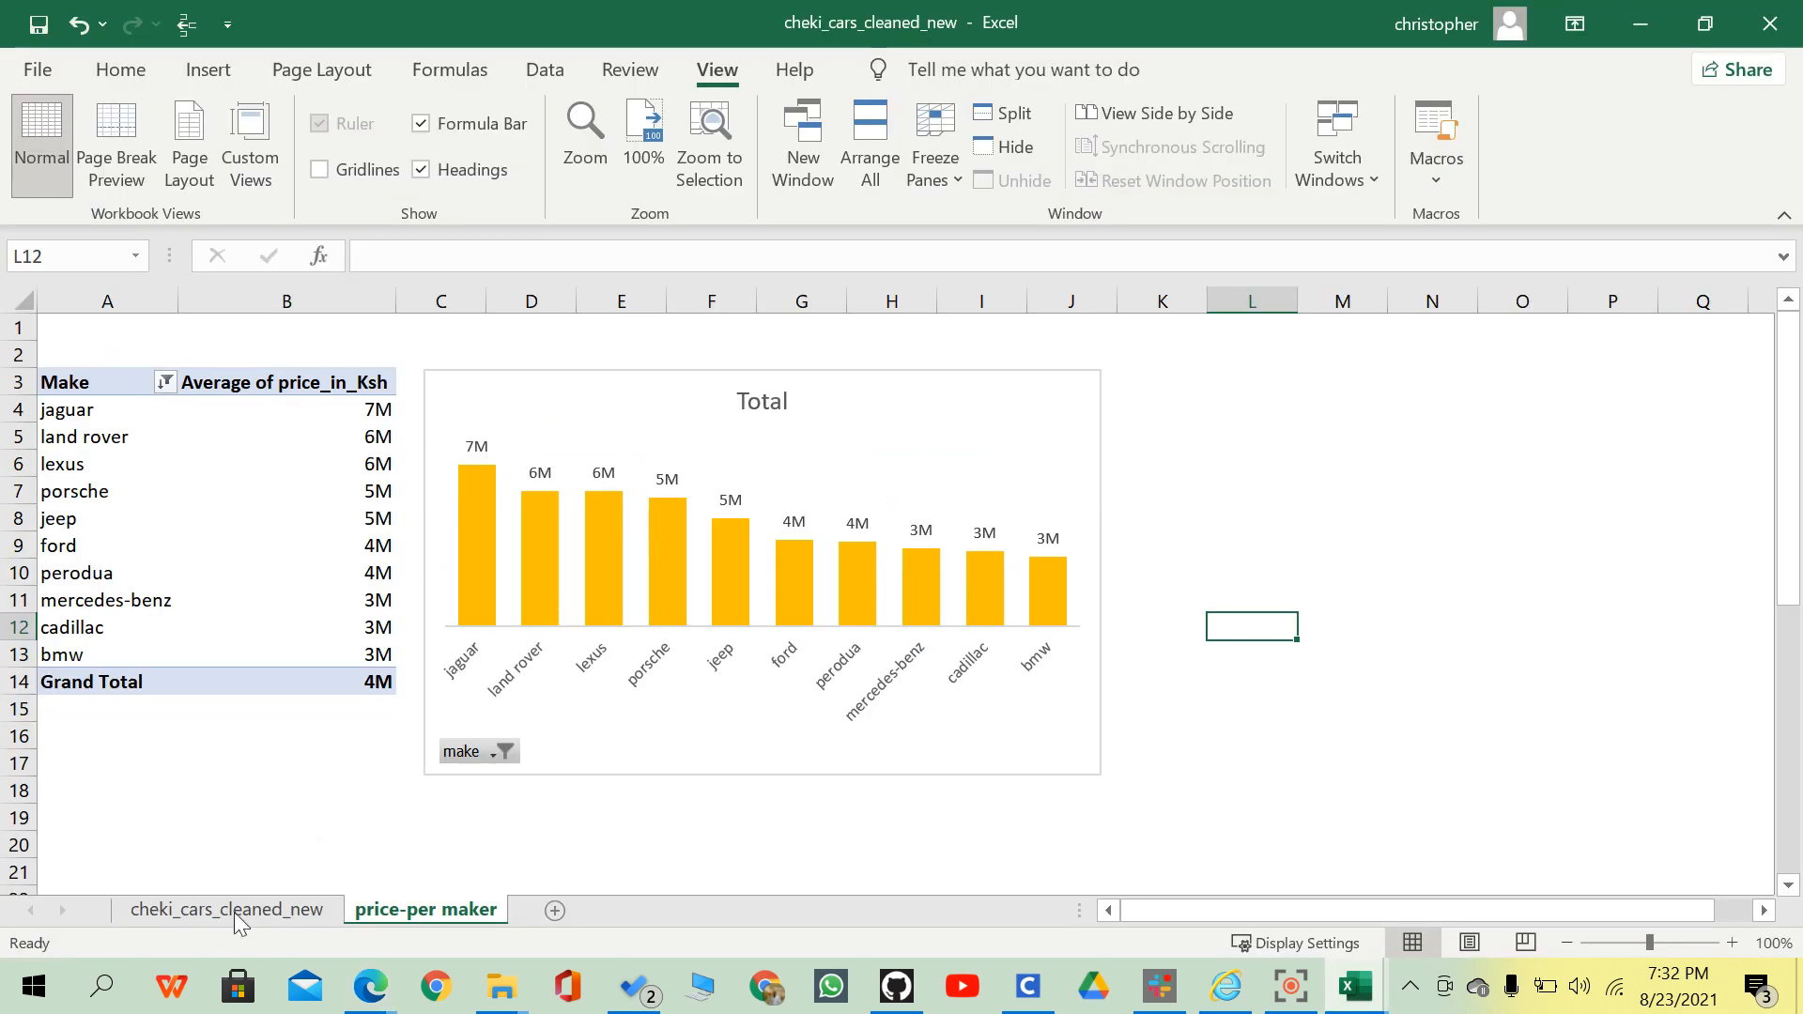
Look through the columns of the cheki_cars_cleaned_new worksheet for a field that gives the vehicle category.
left_click(211, 909)
left_click(460, 574)
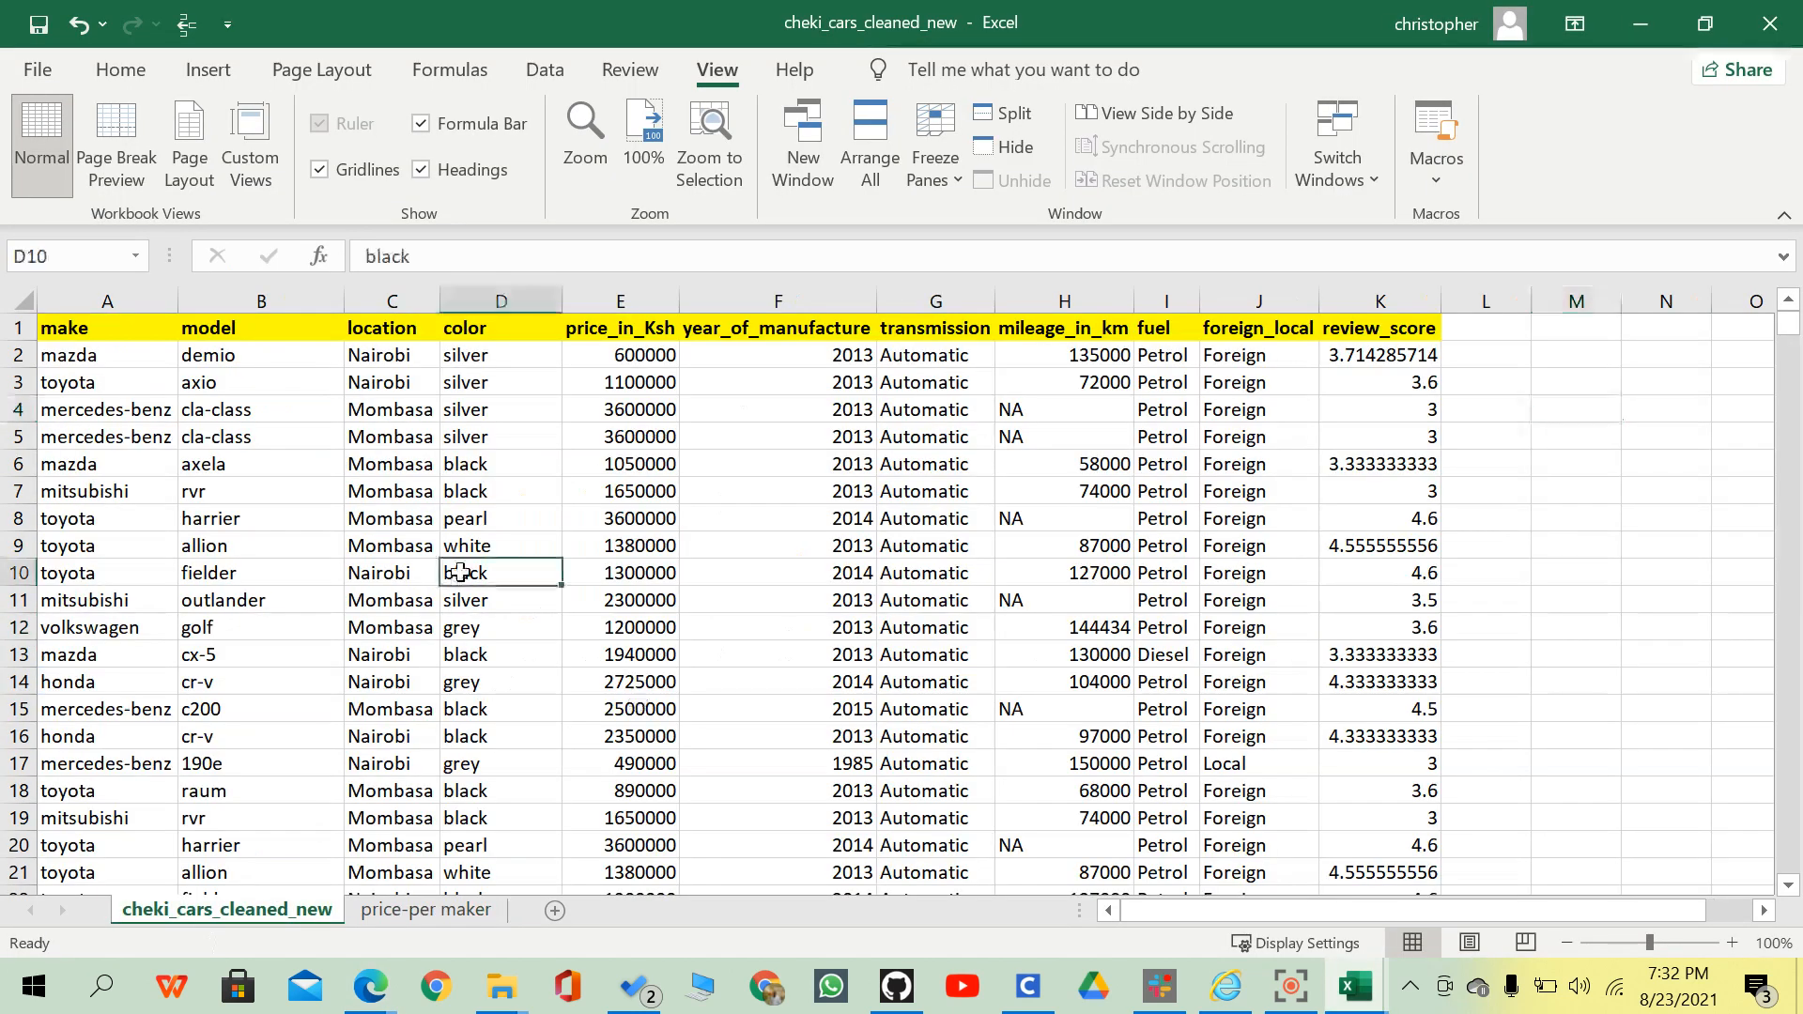
left_click(291, 435)
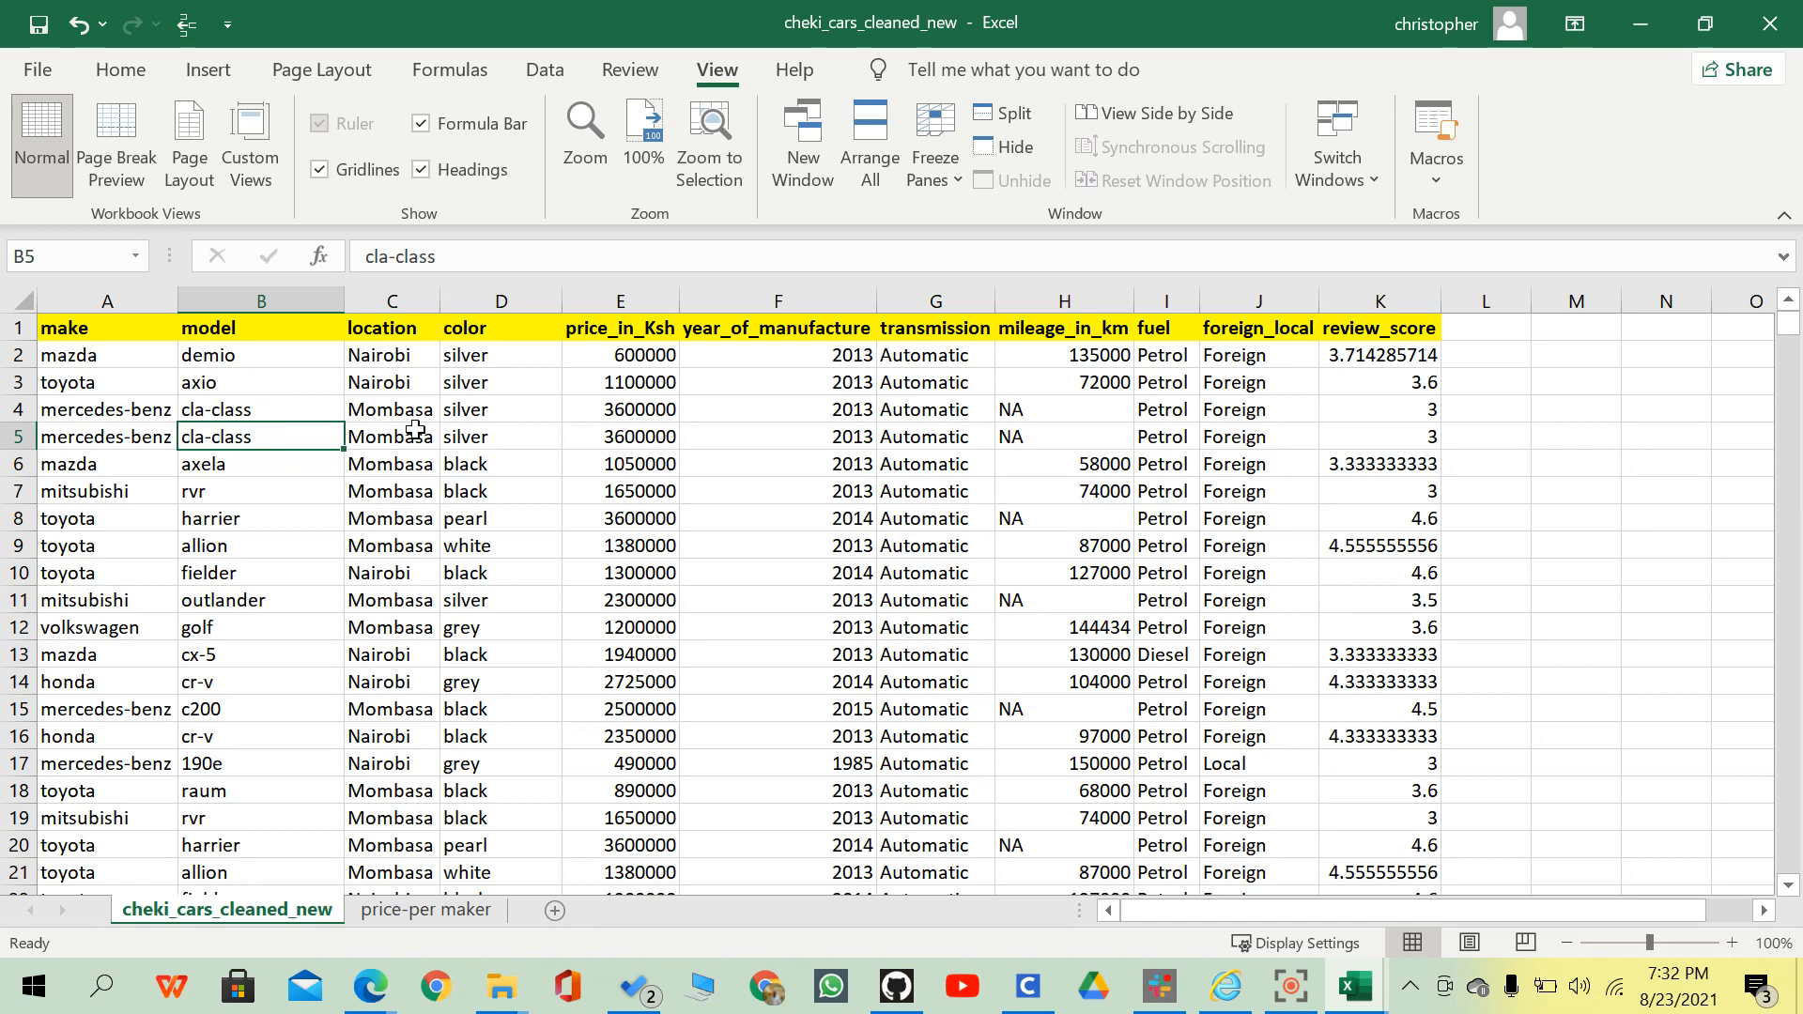
left_click(650, 443)
left_click(793, 464)
left_click(862, 437)
left_click(955, 430)
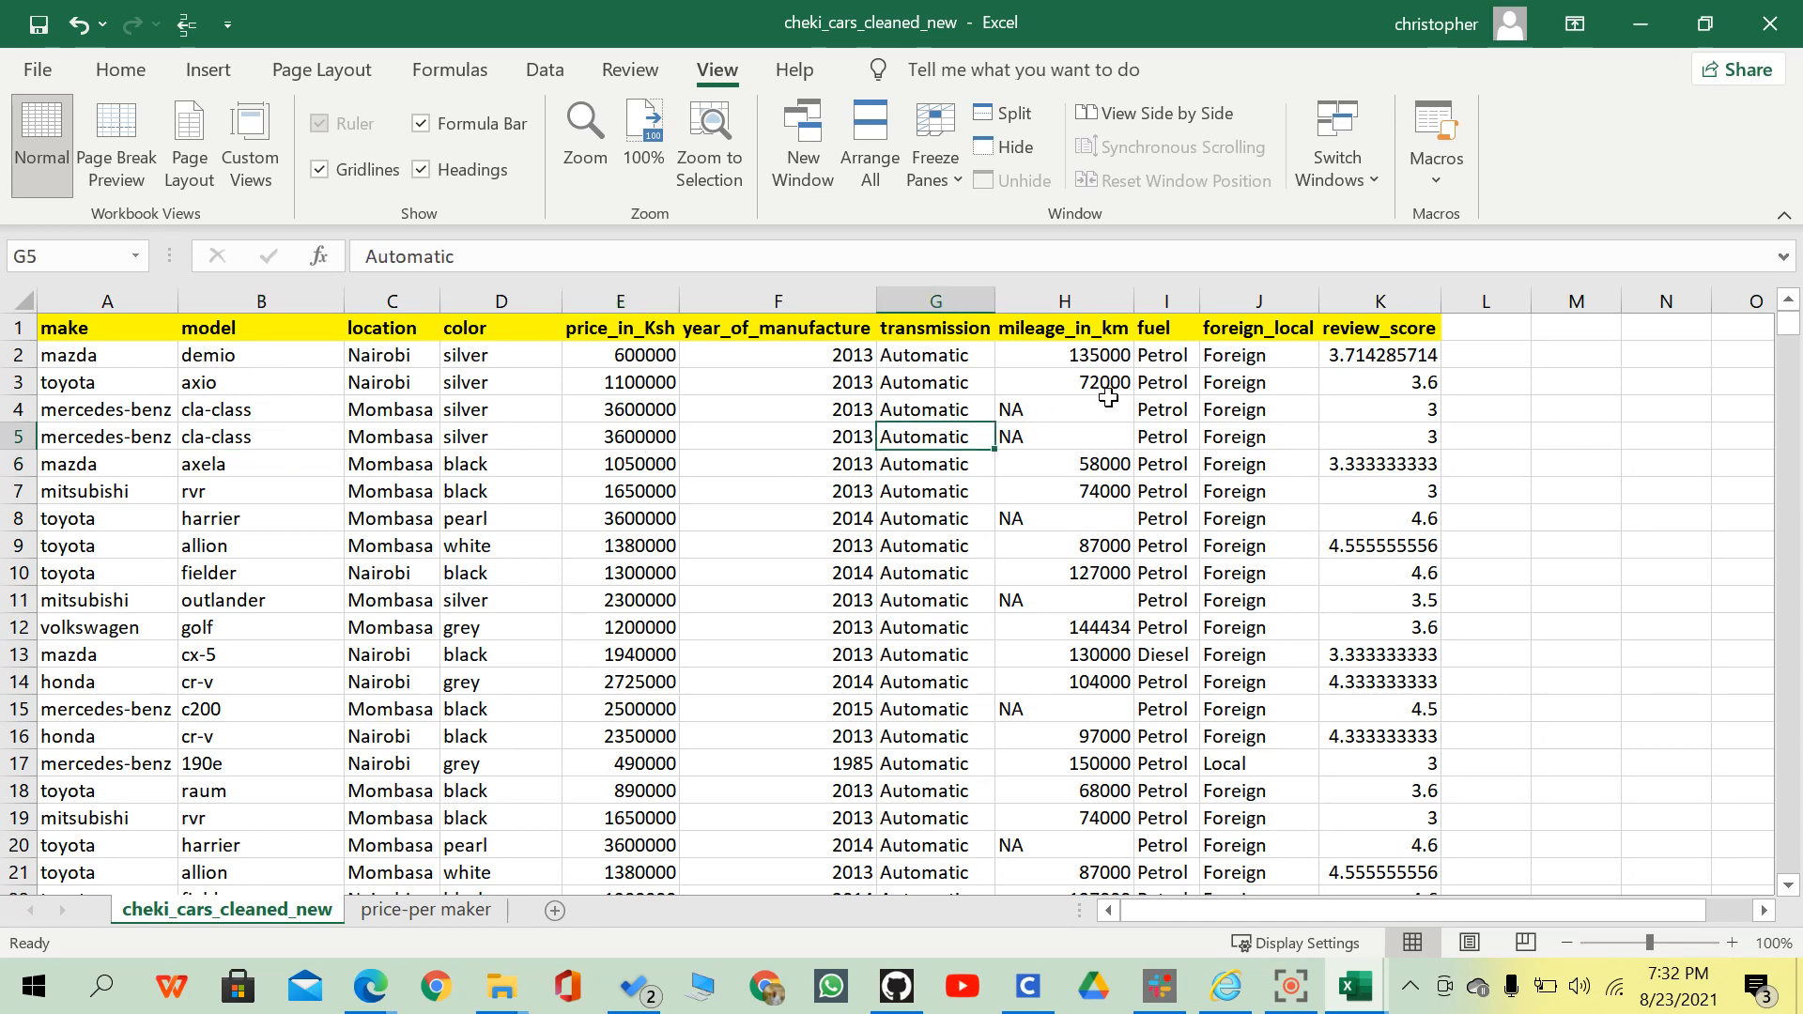
scroll(1216, 392, "down", 1)
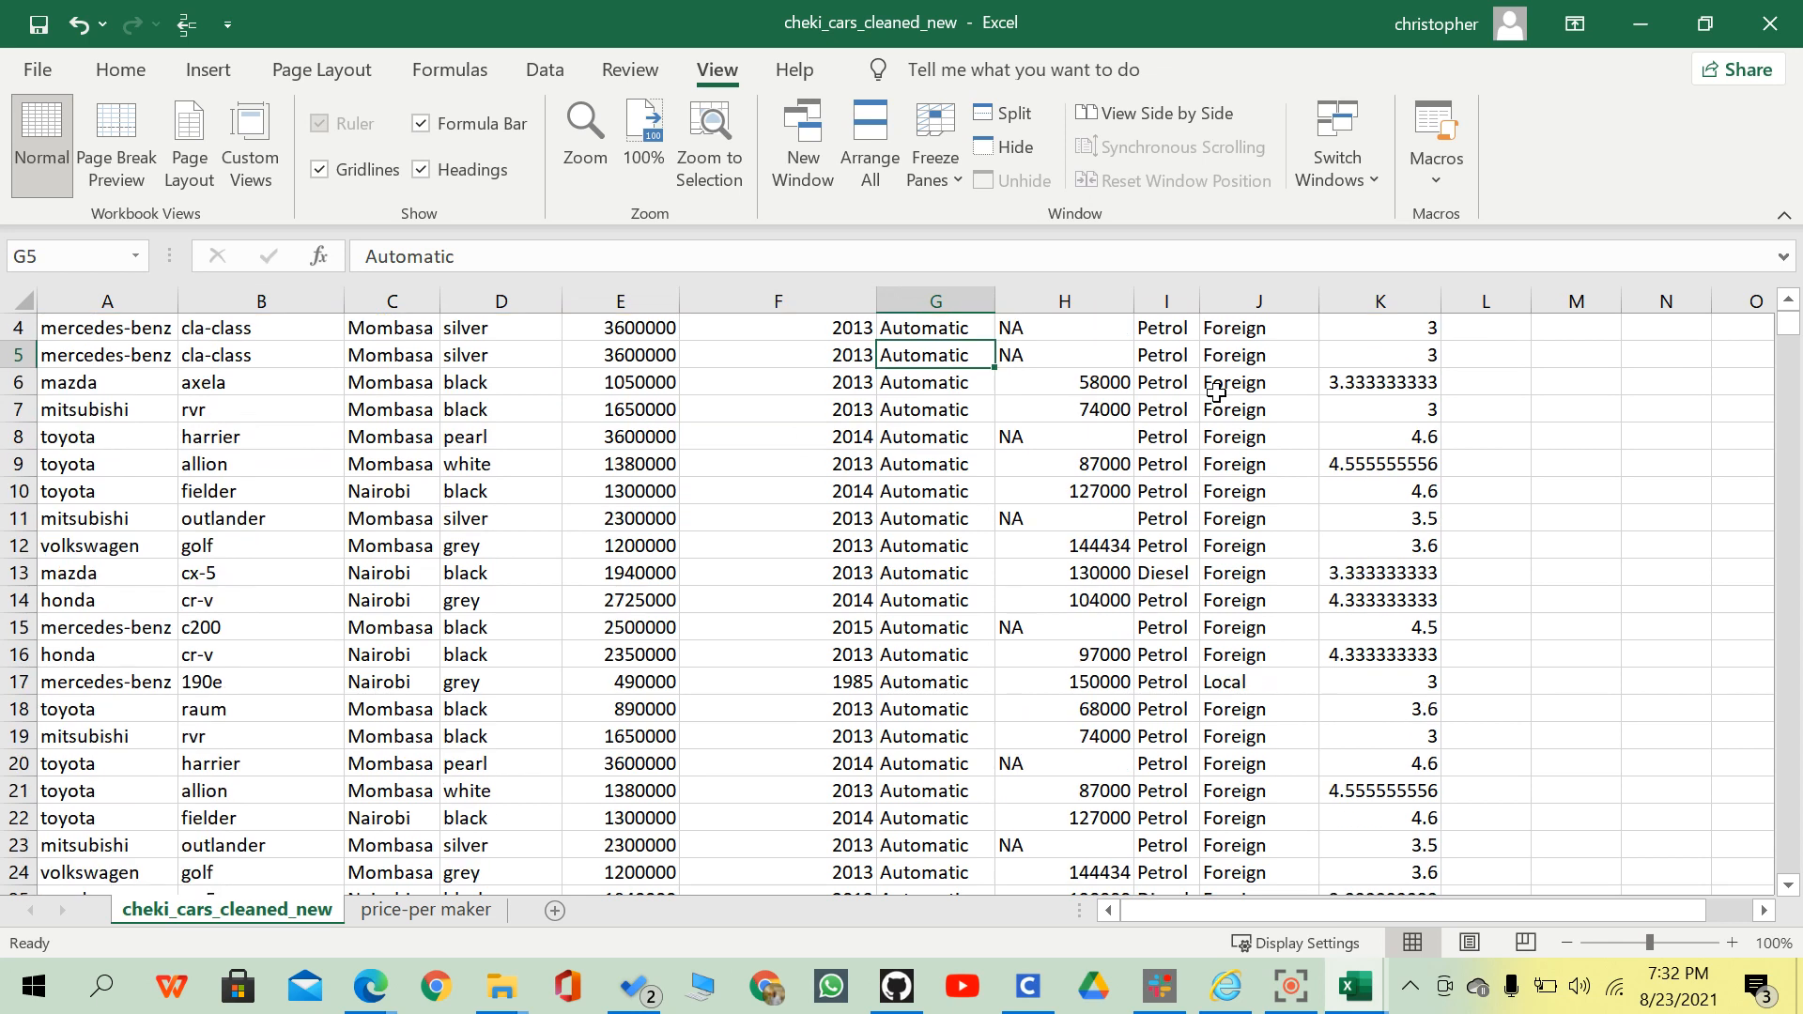
scroll(1216, 392, "up", 1)
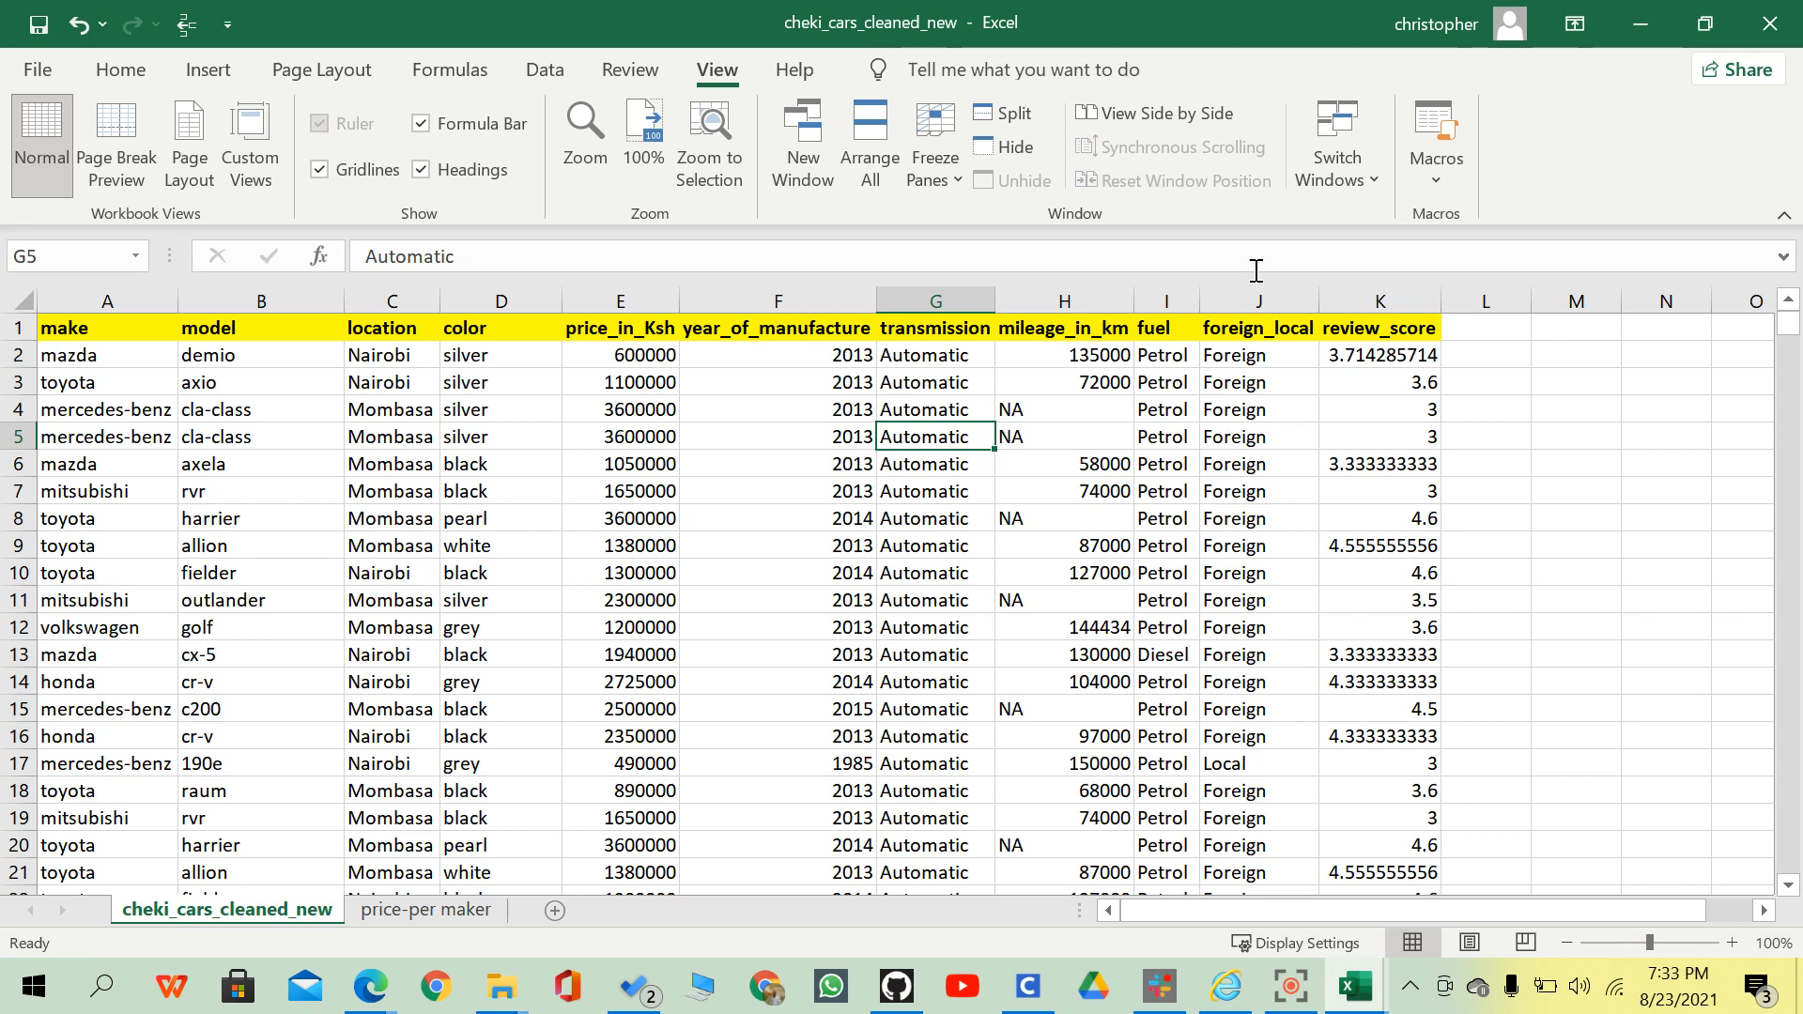
Compare the entries in the make and model columns of the dataset, going down the rows to the Mercedes-Benz 190e.
left_click(1103, 359)
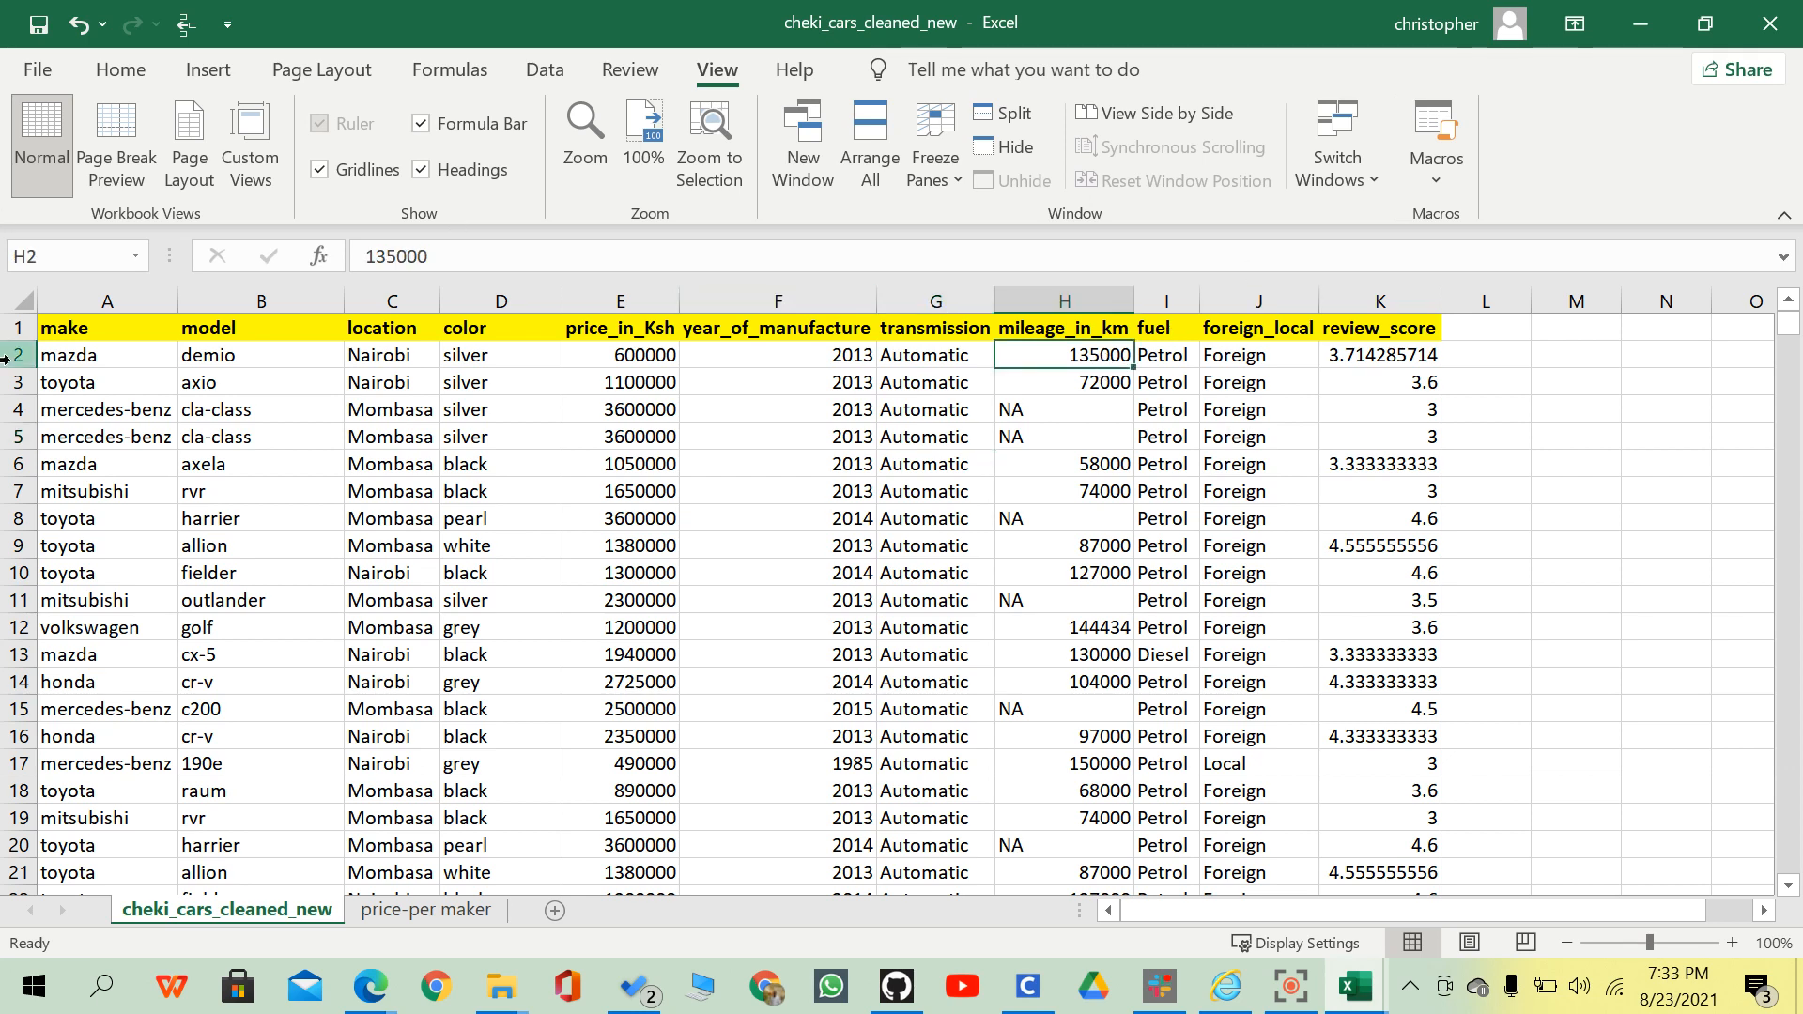
left_click(62, 359)
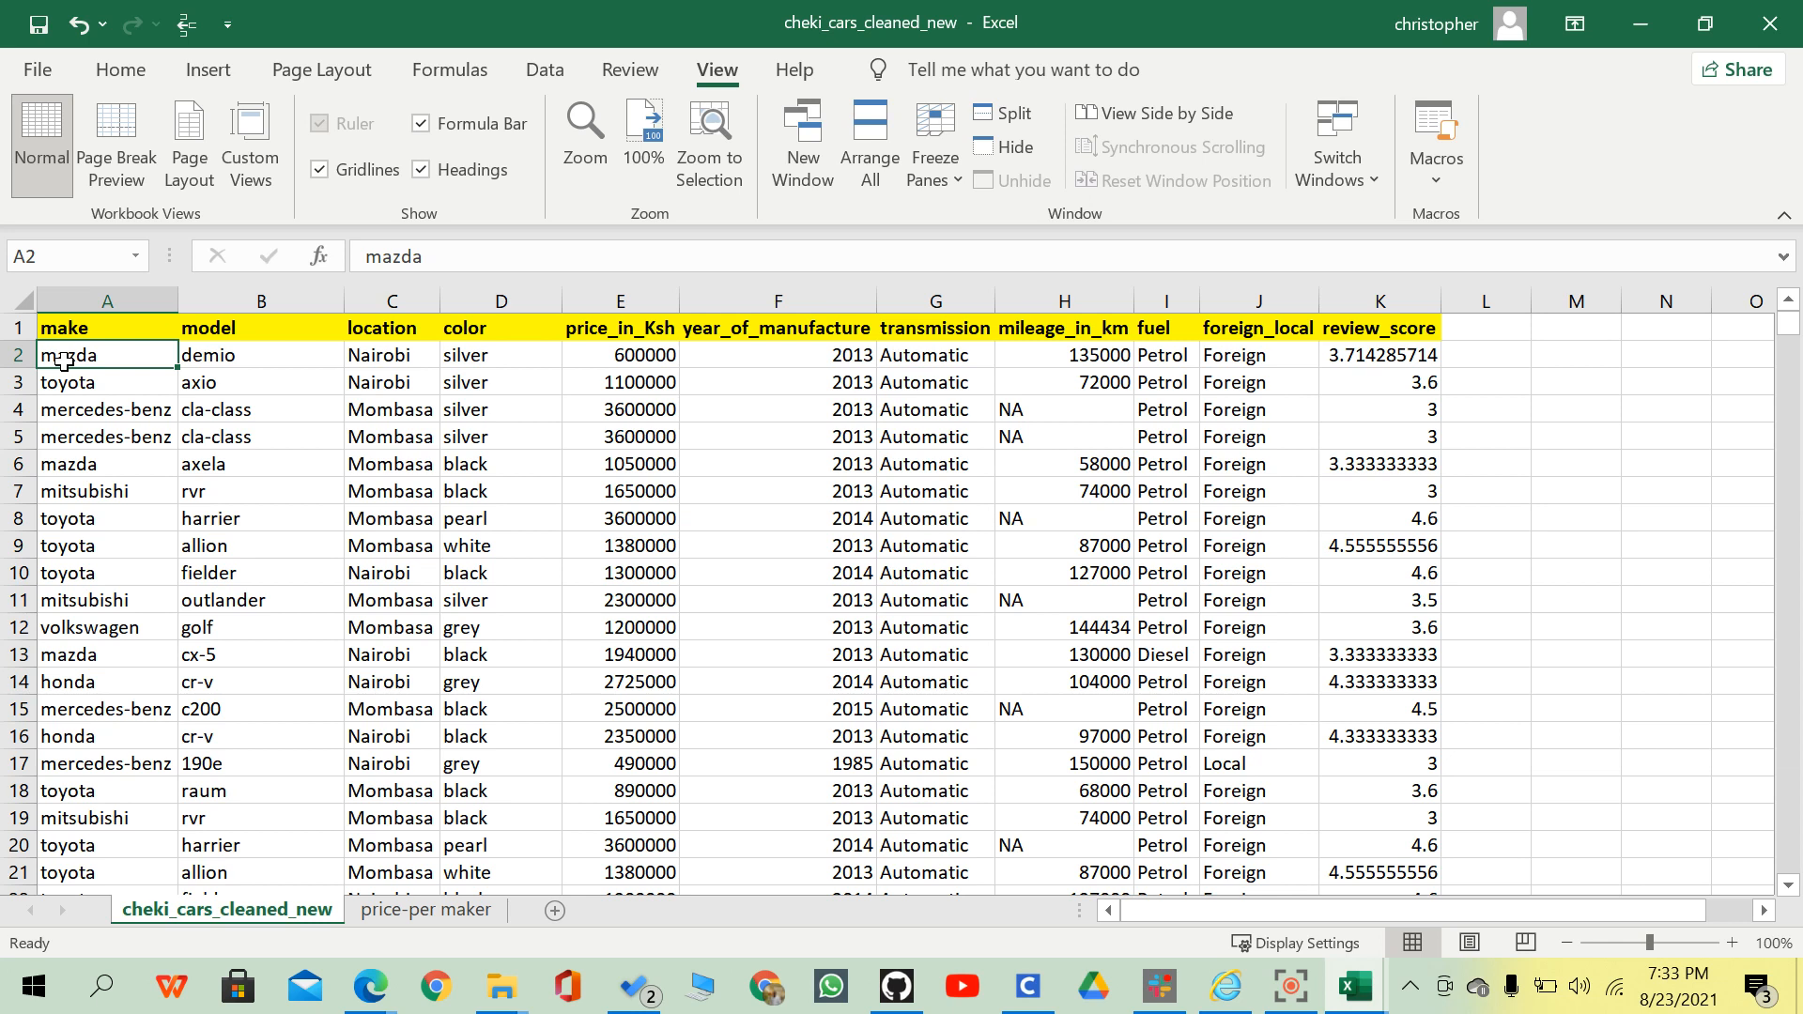
left_click(204, 353)
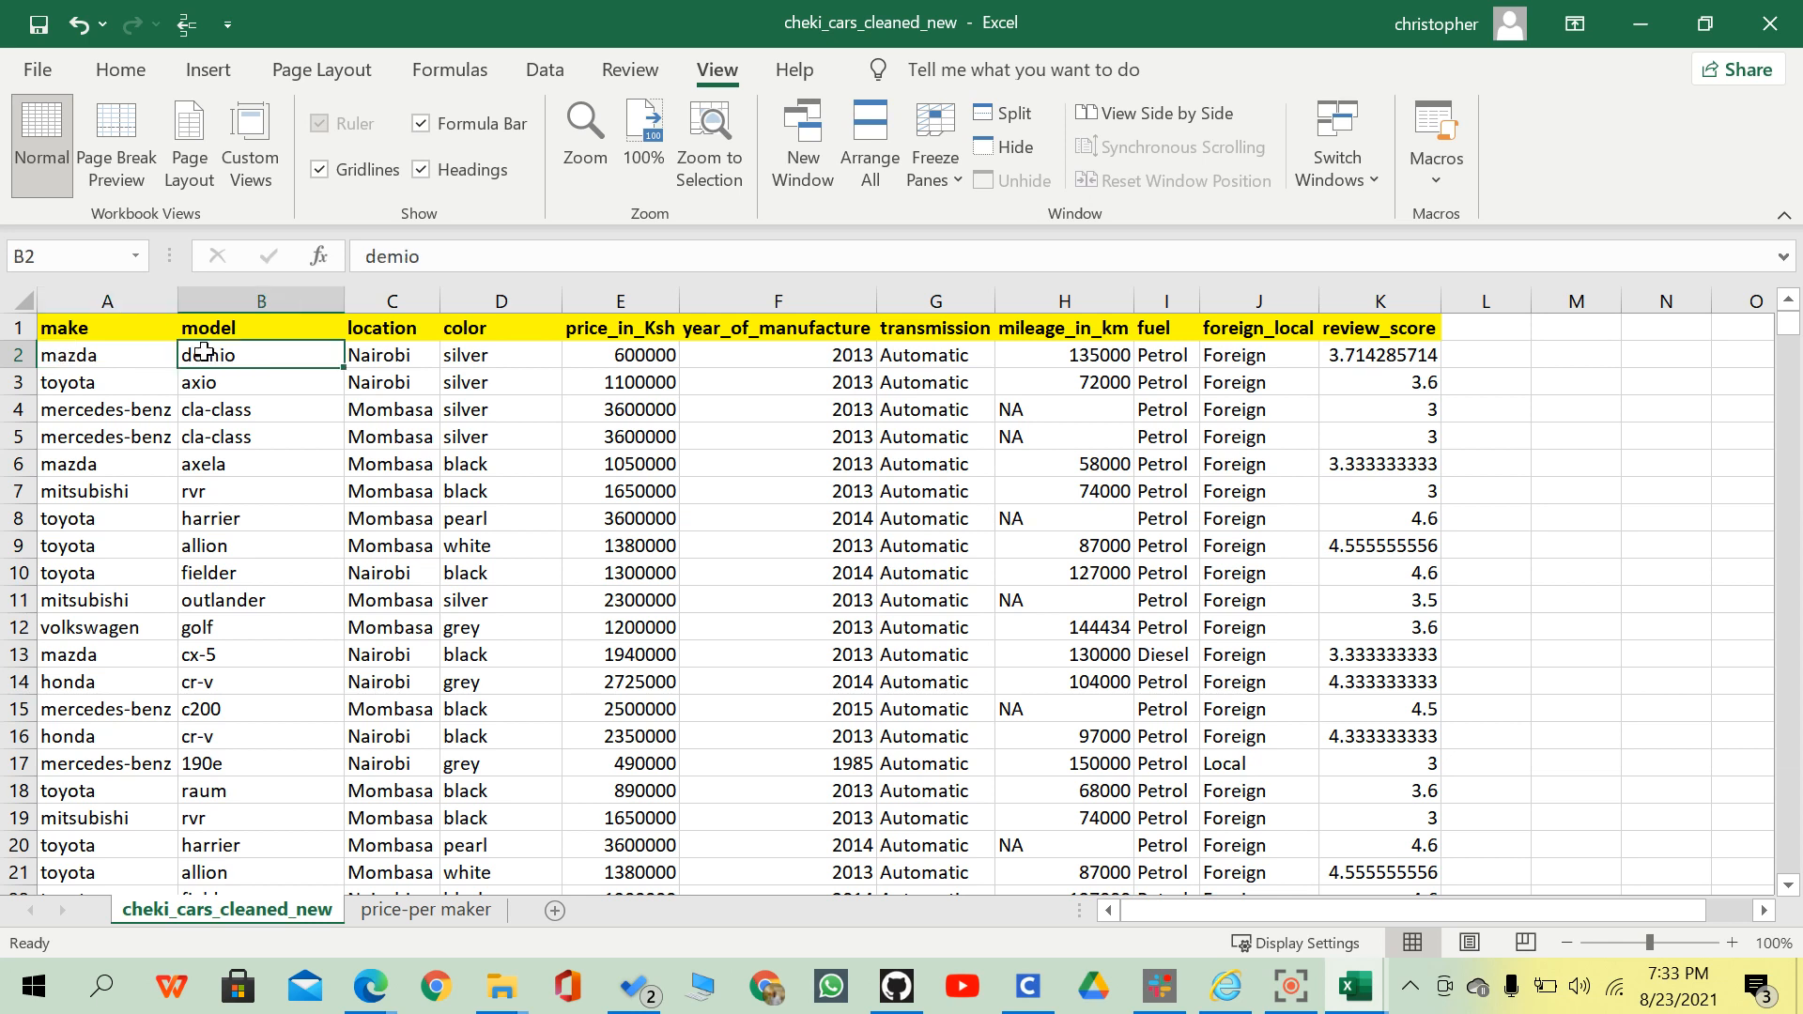
left_click(166, 366)
left_click(204, 360)
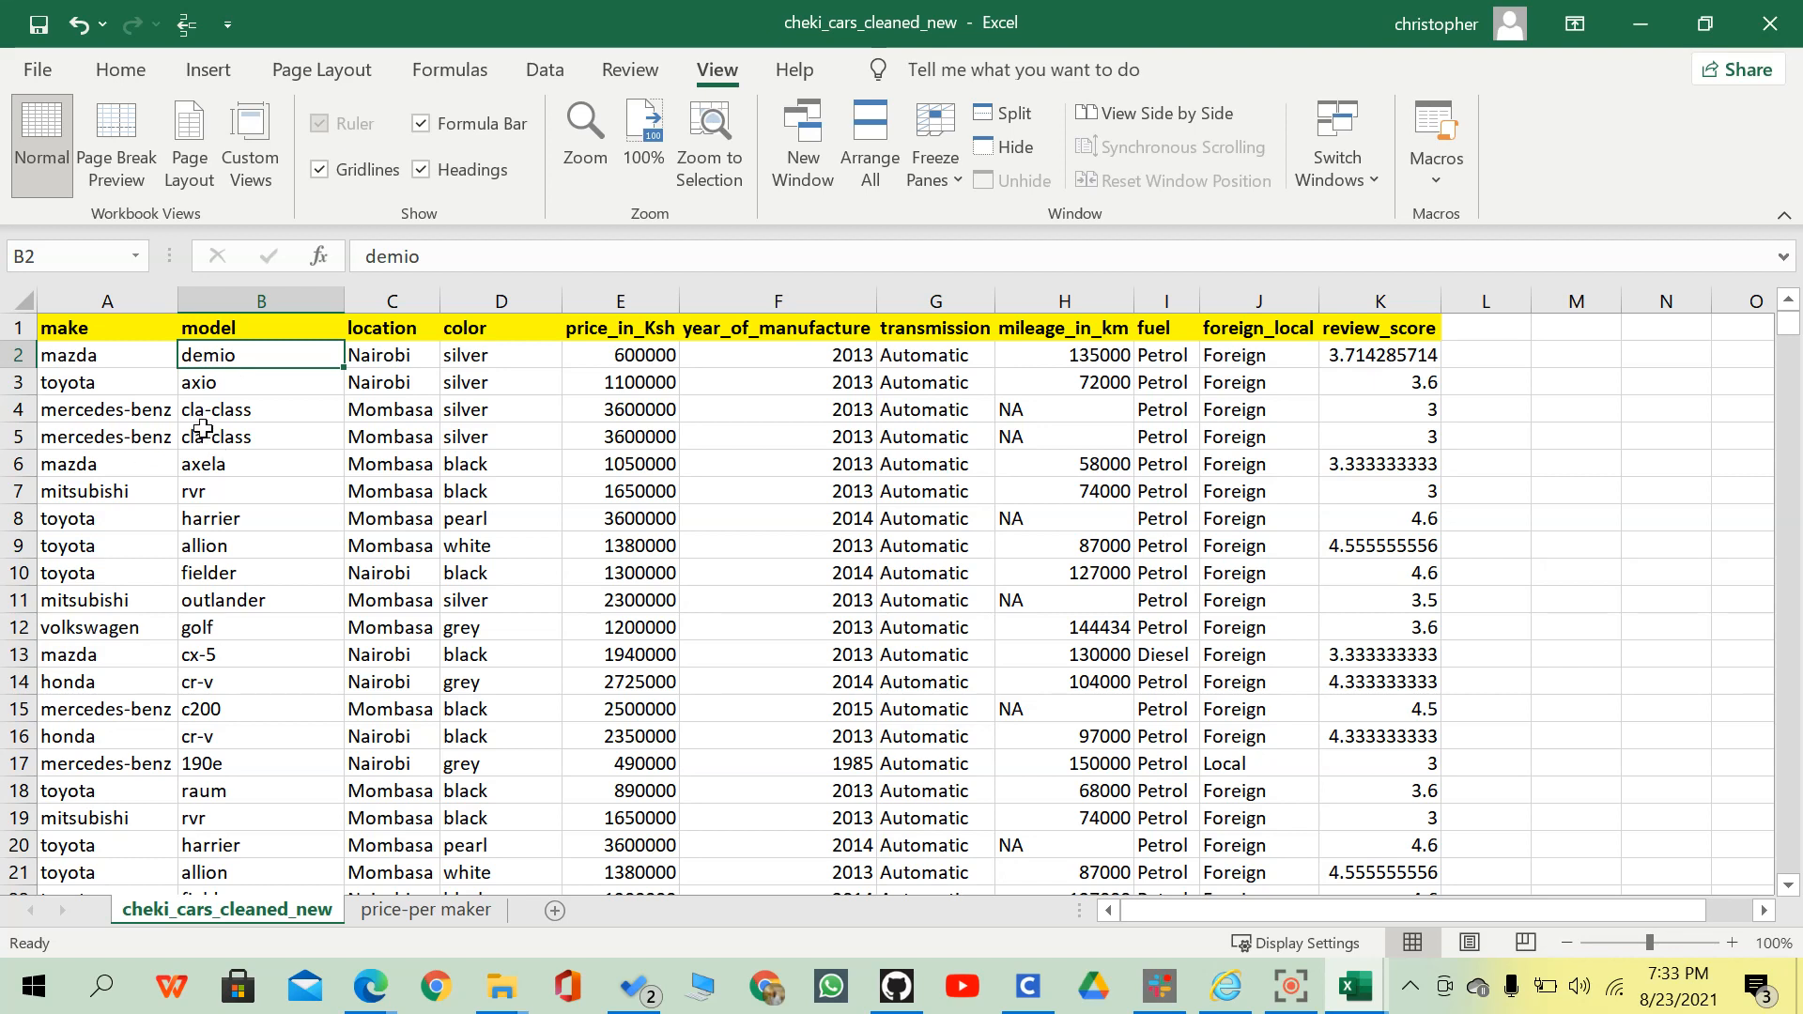
left_click(75, 355)
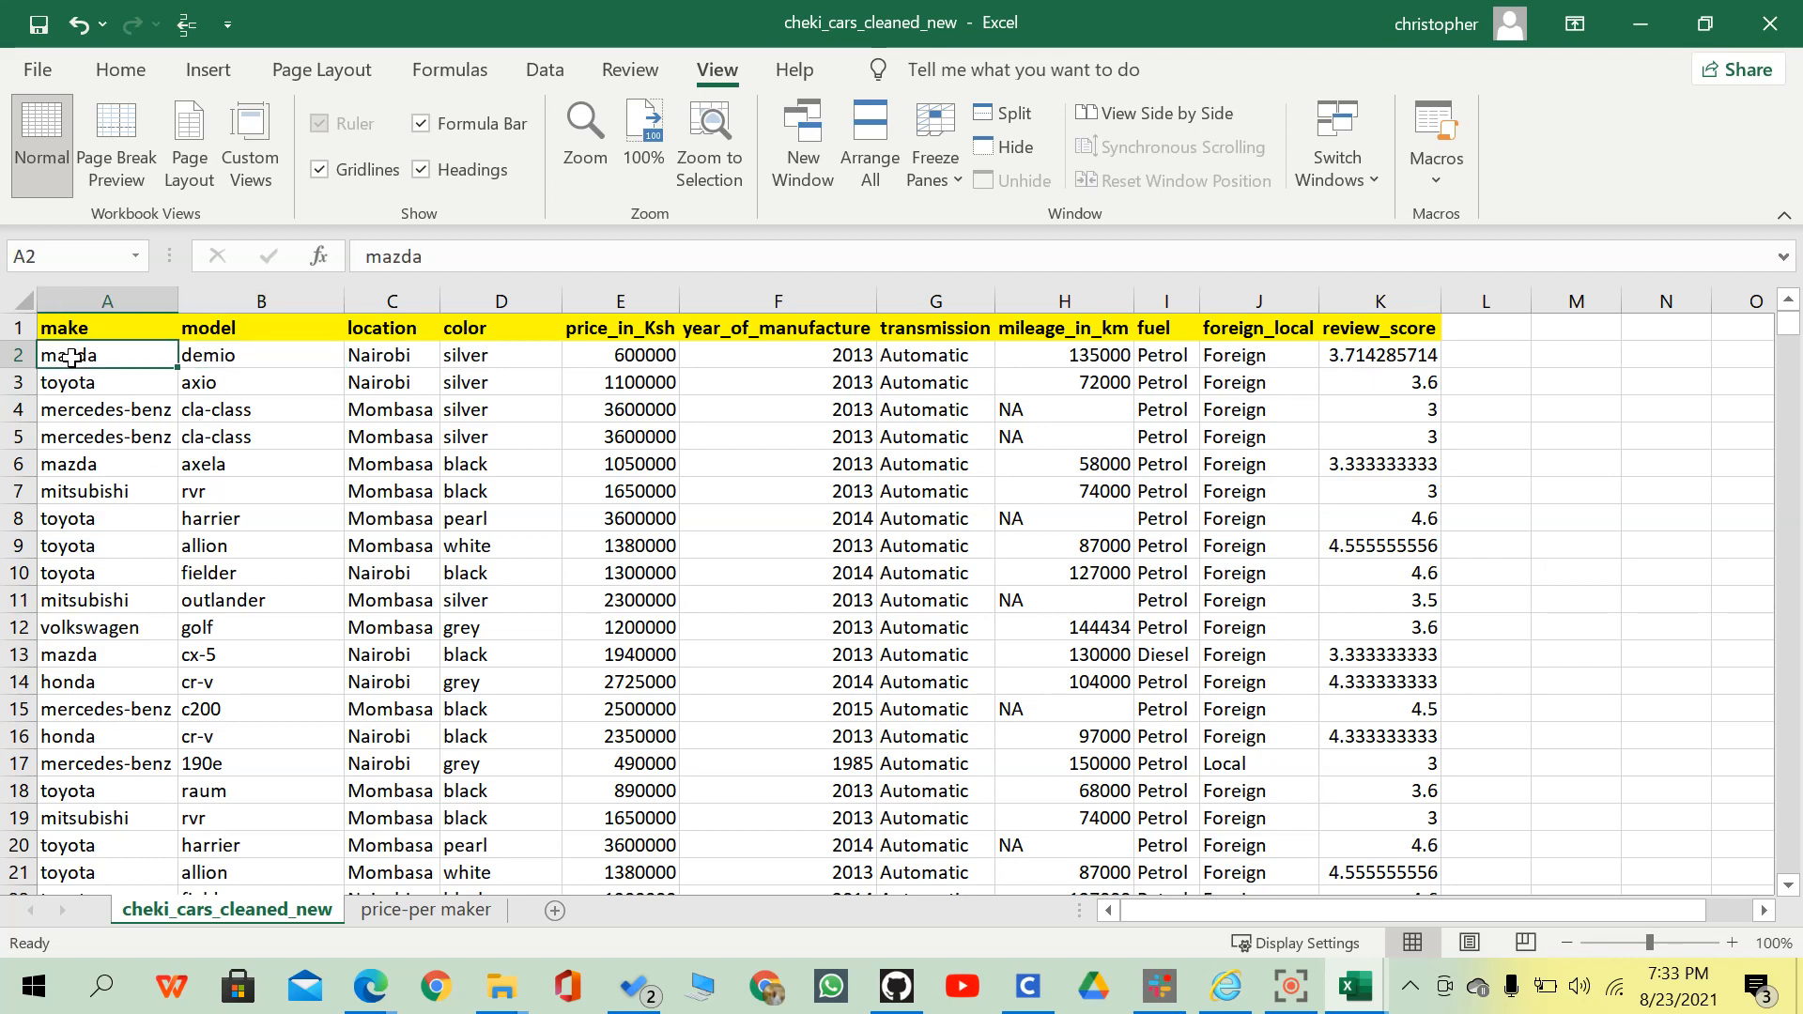
left_click(215, 384)
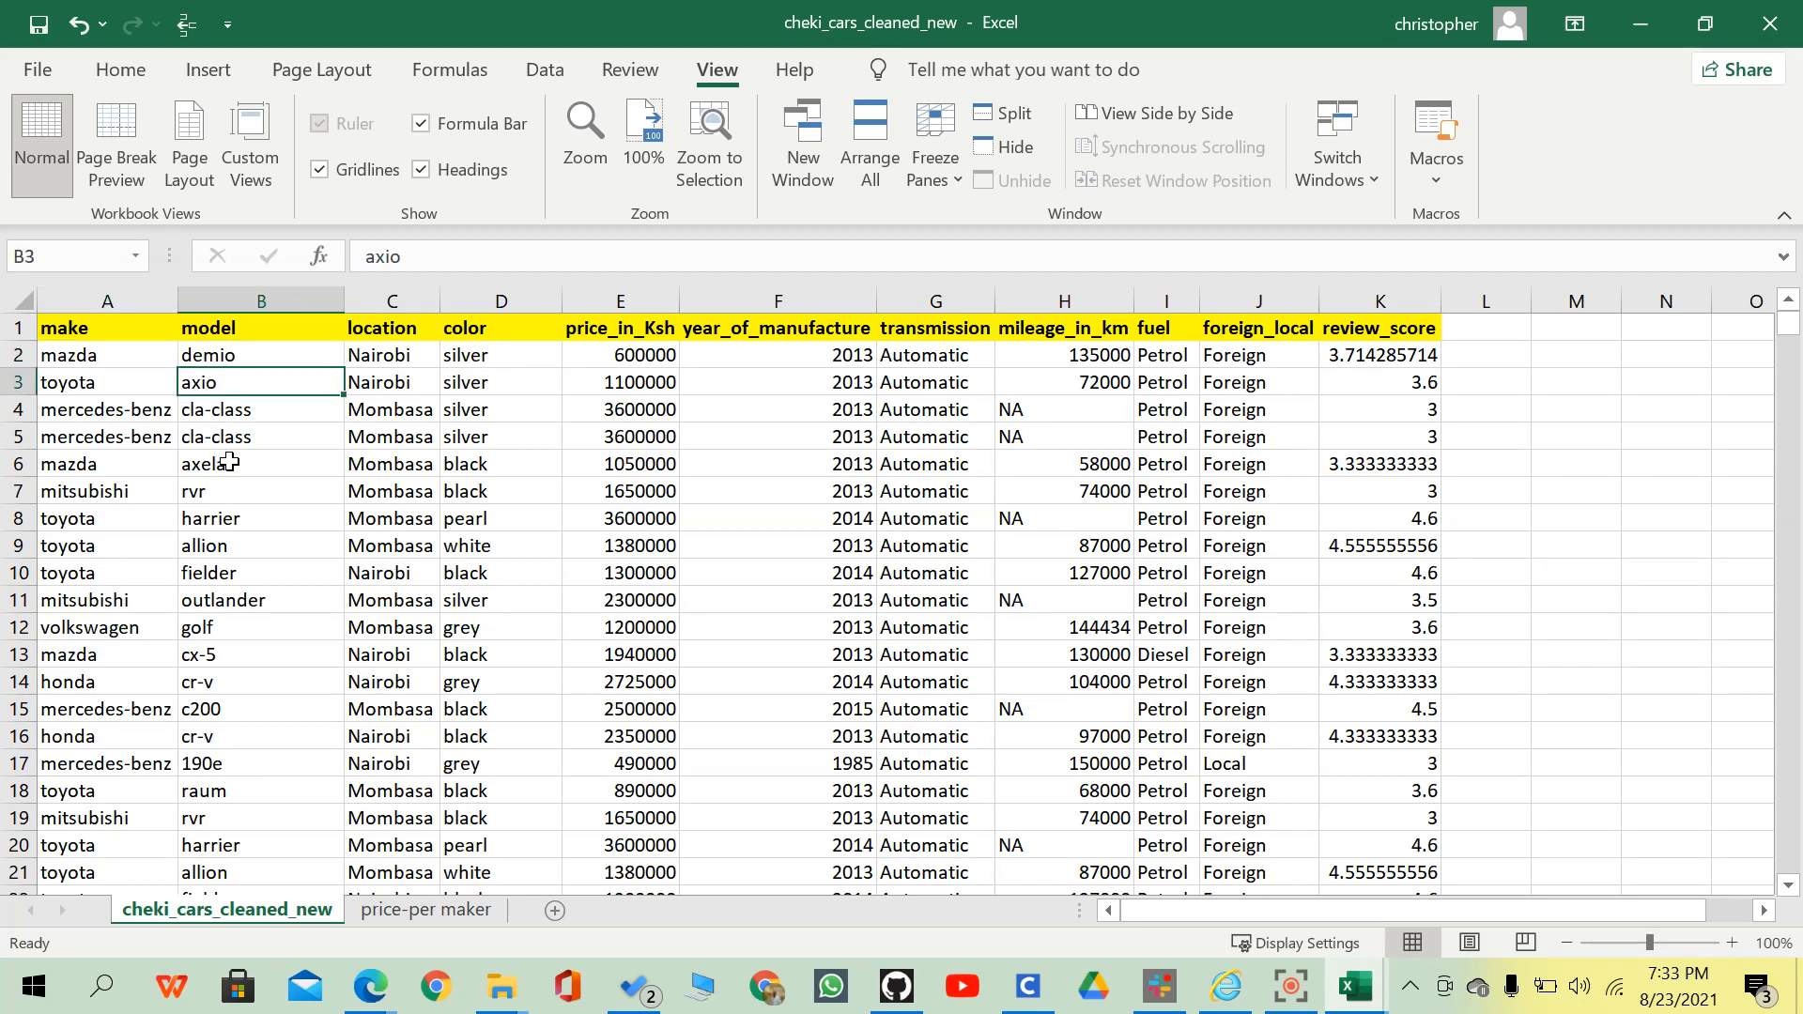
left_click(232, 415)
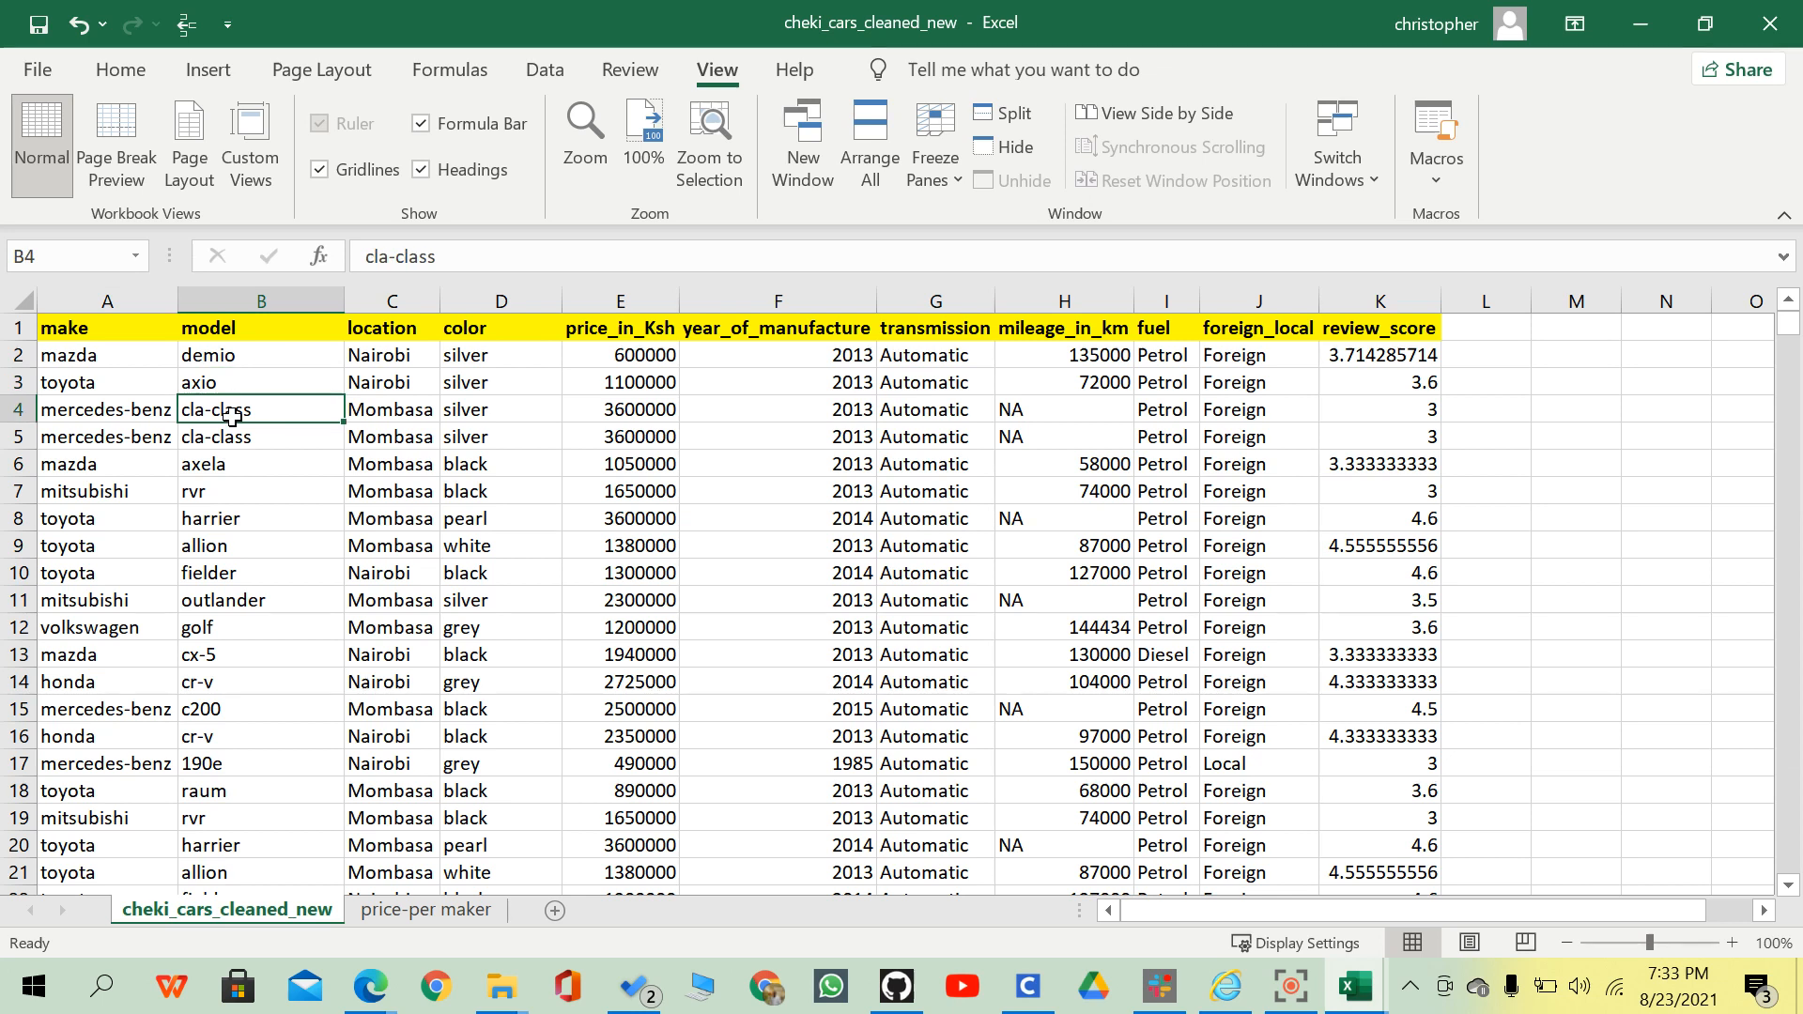
left_click(286, 540)
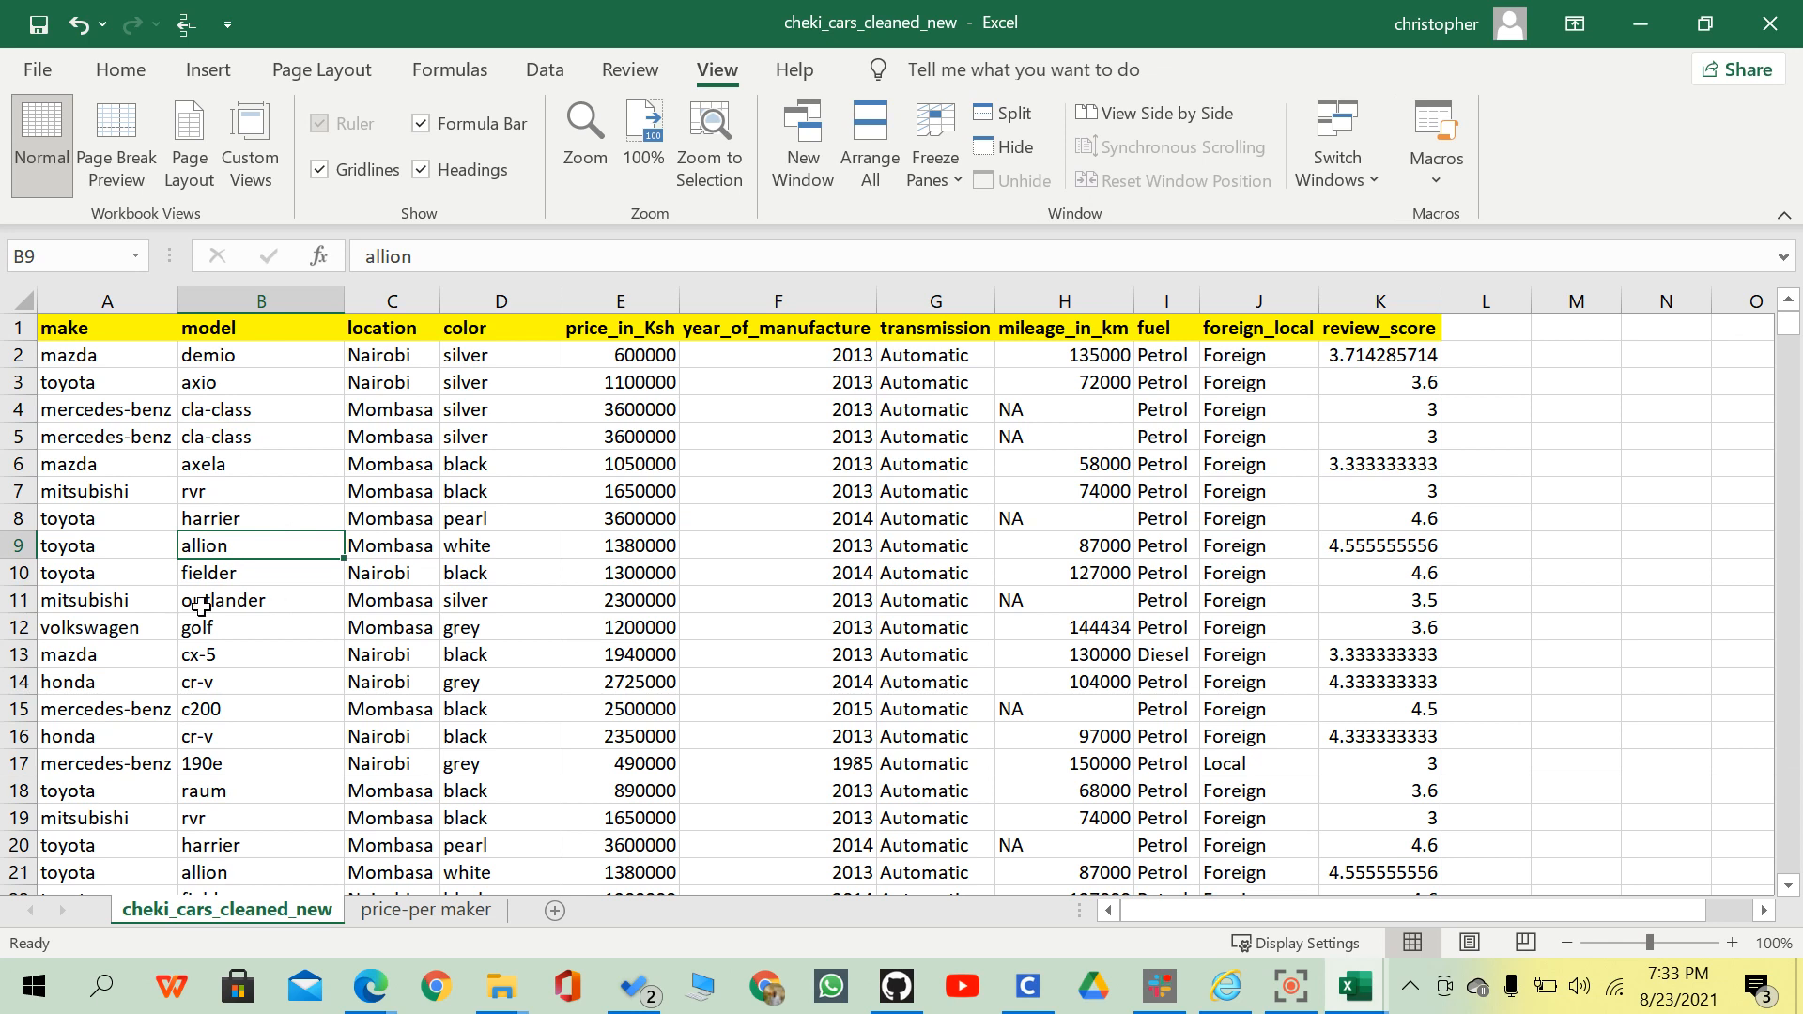
scroll(200, 605, "down", 1)
left_click(217, 572)
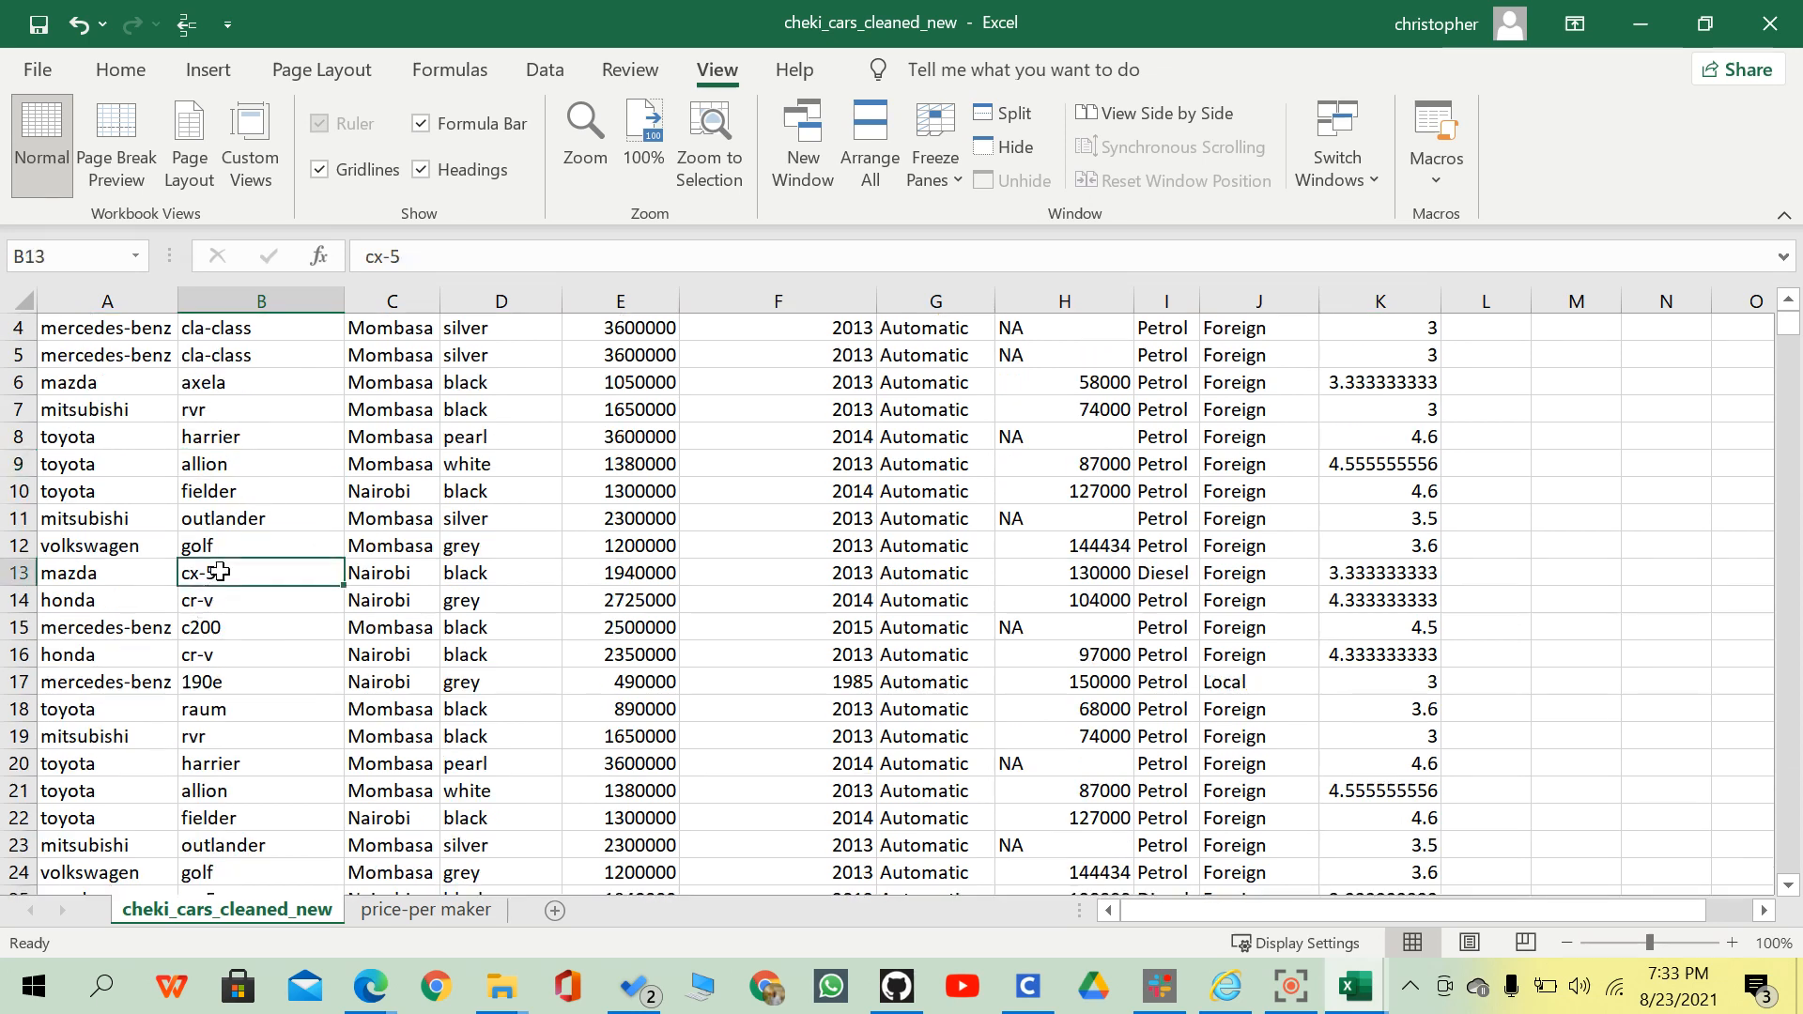
left_click(227, 629)
scroll(228, 636, "down", 1)
left_click(228, 598)
scroll(228, 598, "down", 1)
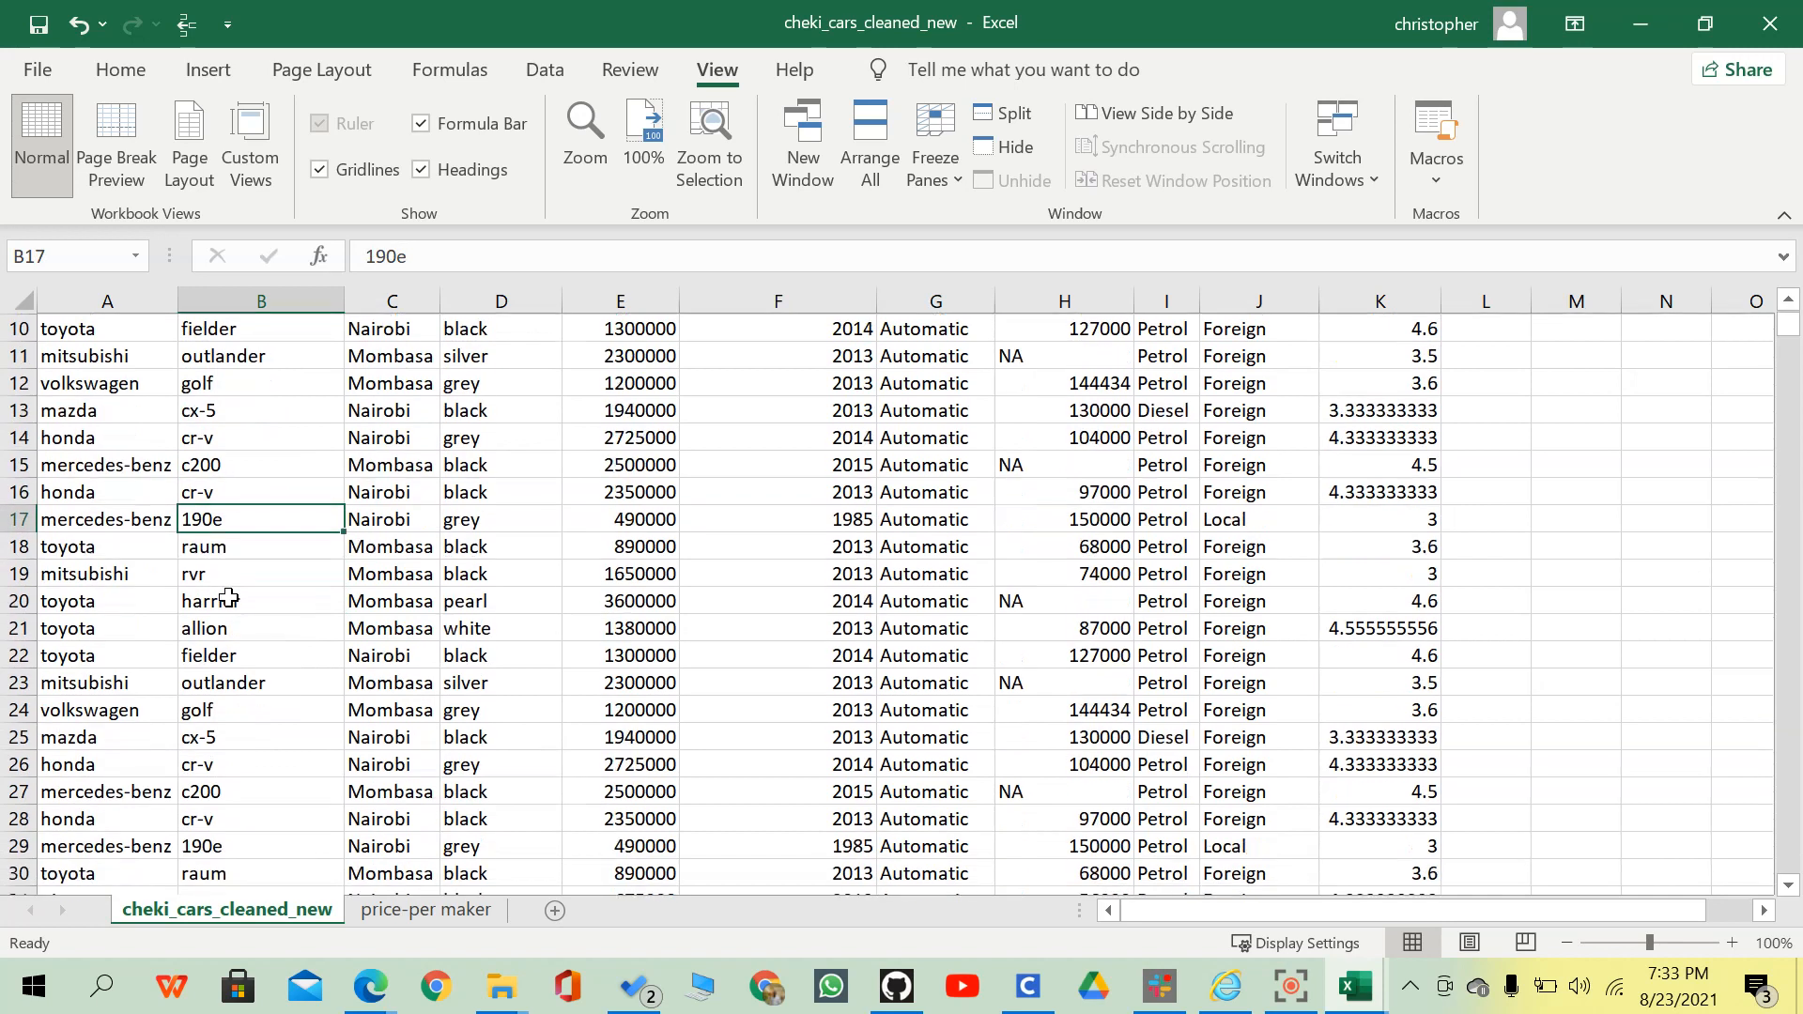
scroll(230, 593, "down", 1)
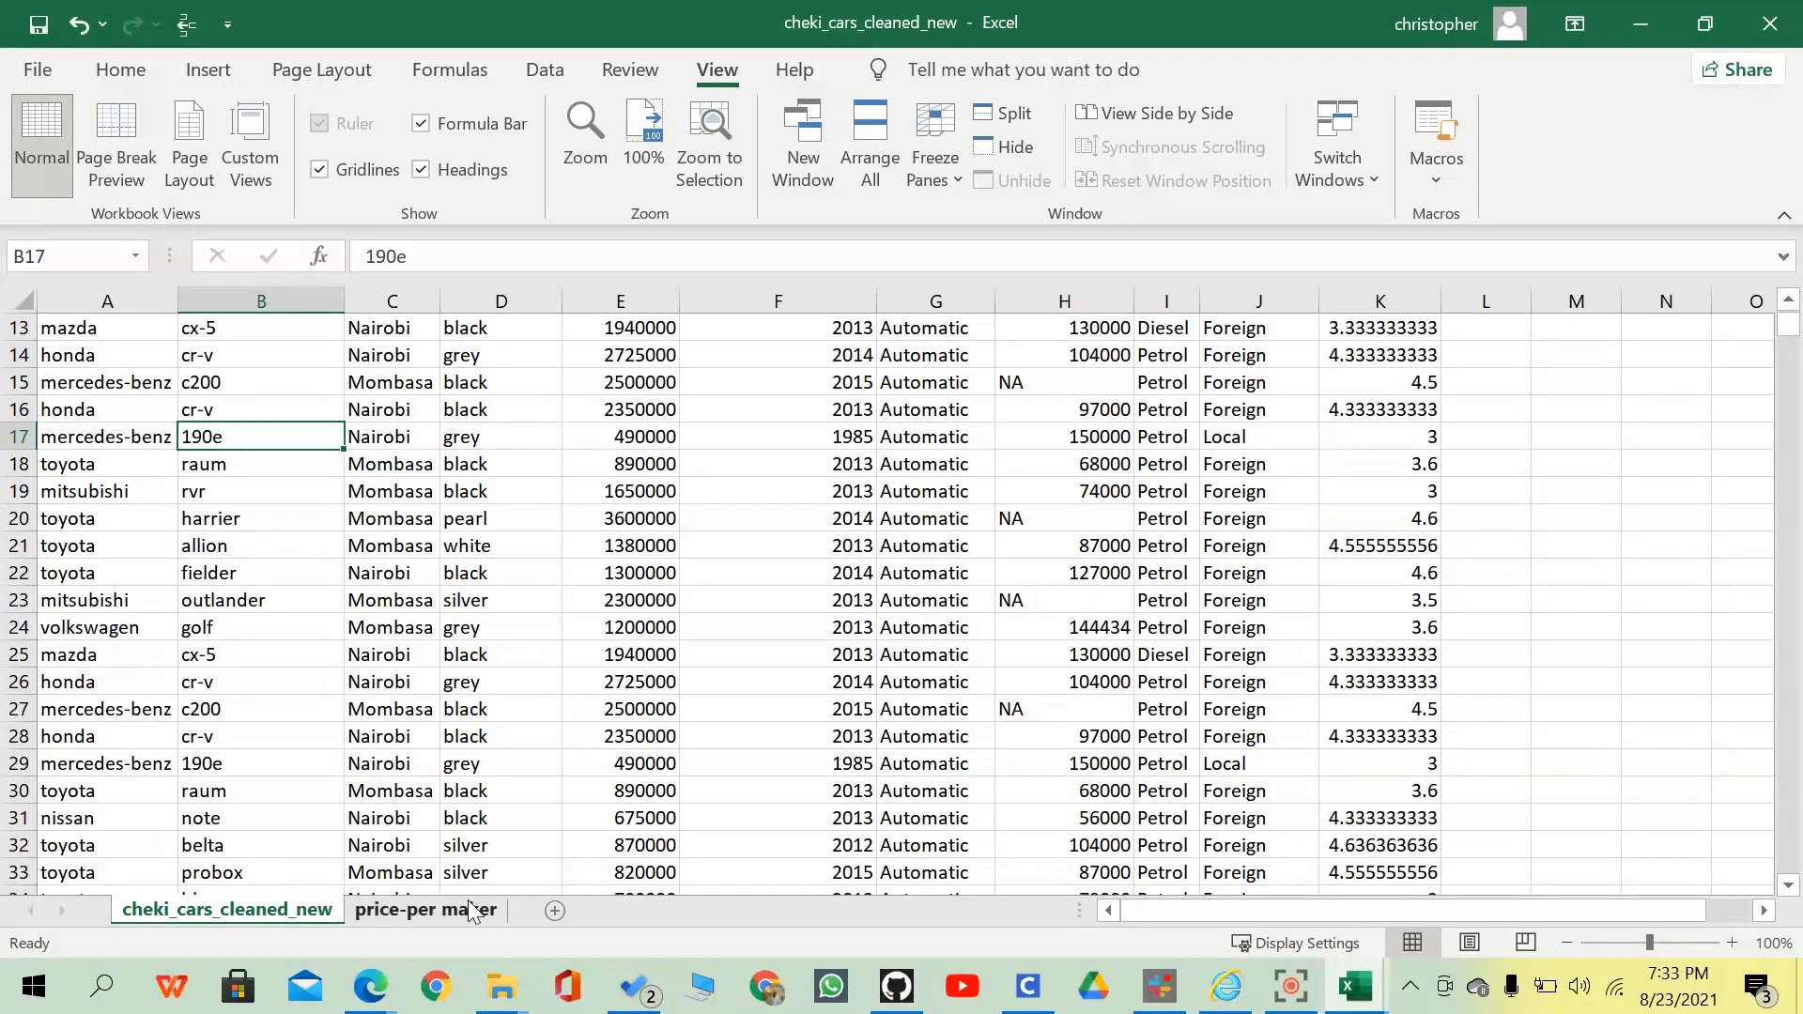
Switch to the GitHub project page in Edge and read the question on how Honda prices change by year of manufacture.
left_click(376, 967)
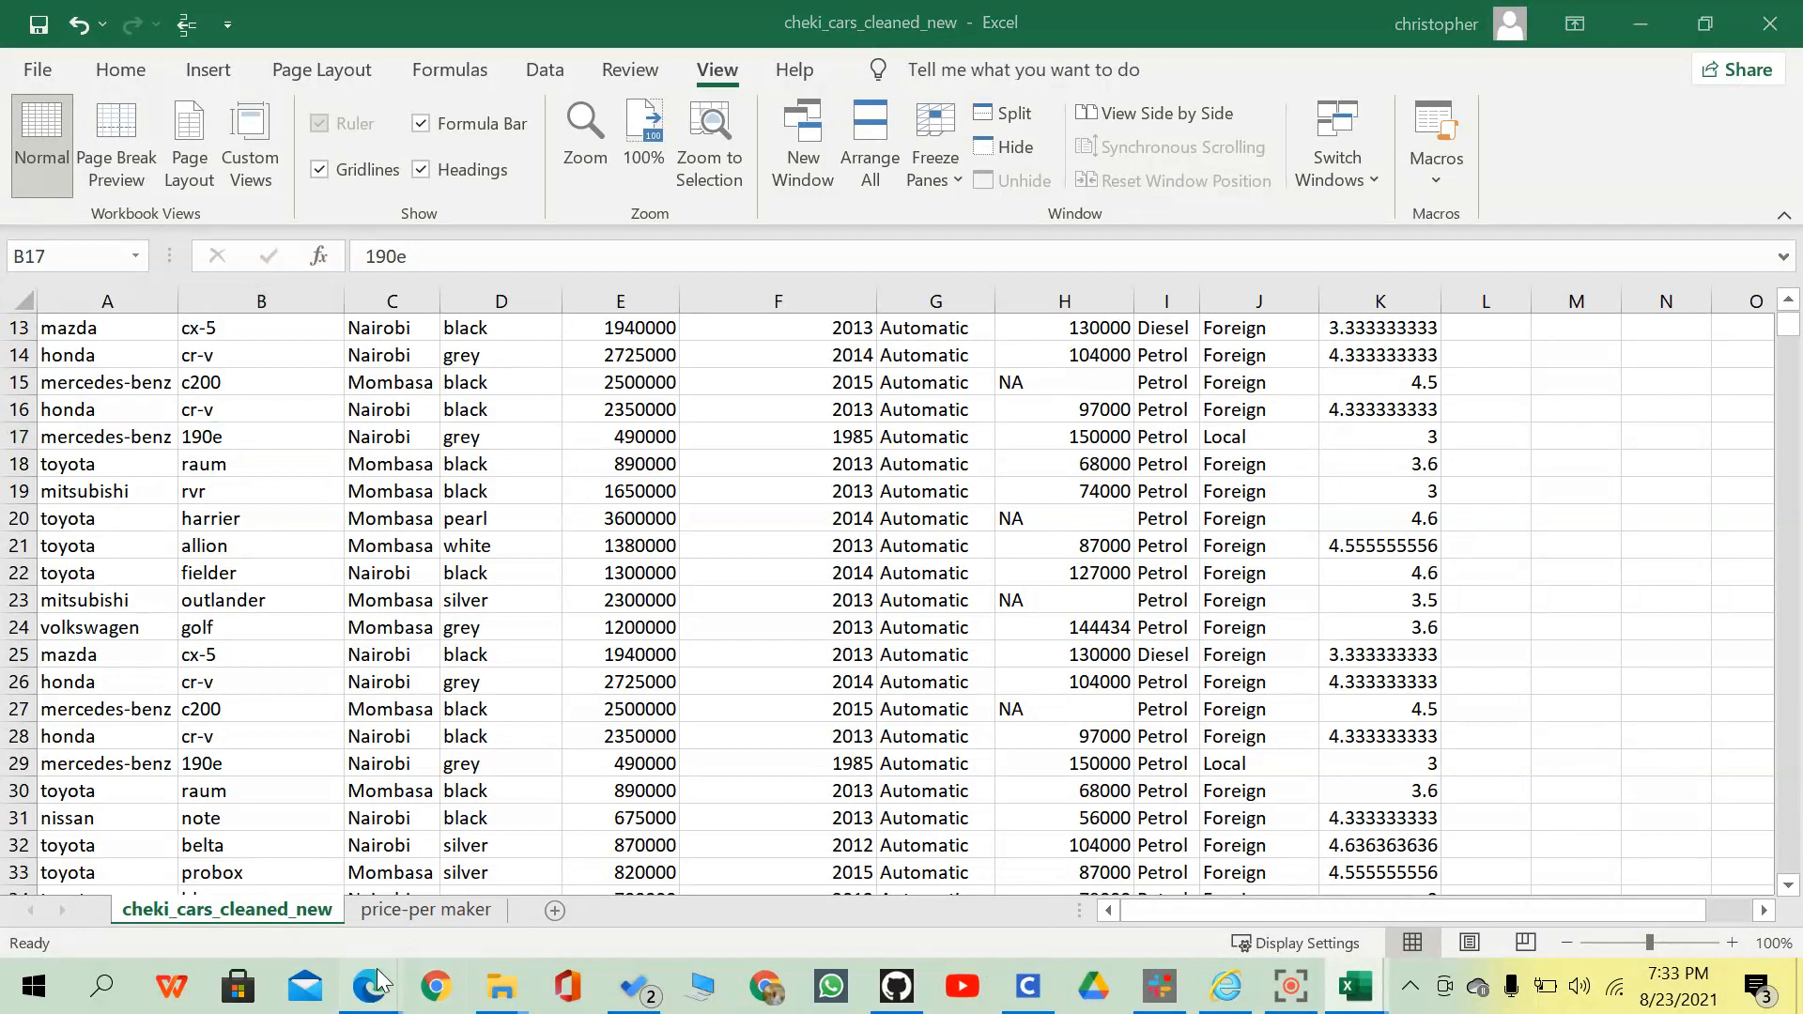
left_click(1598, 864)
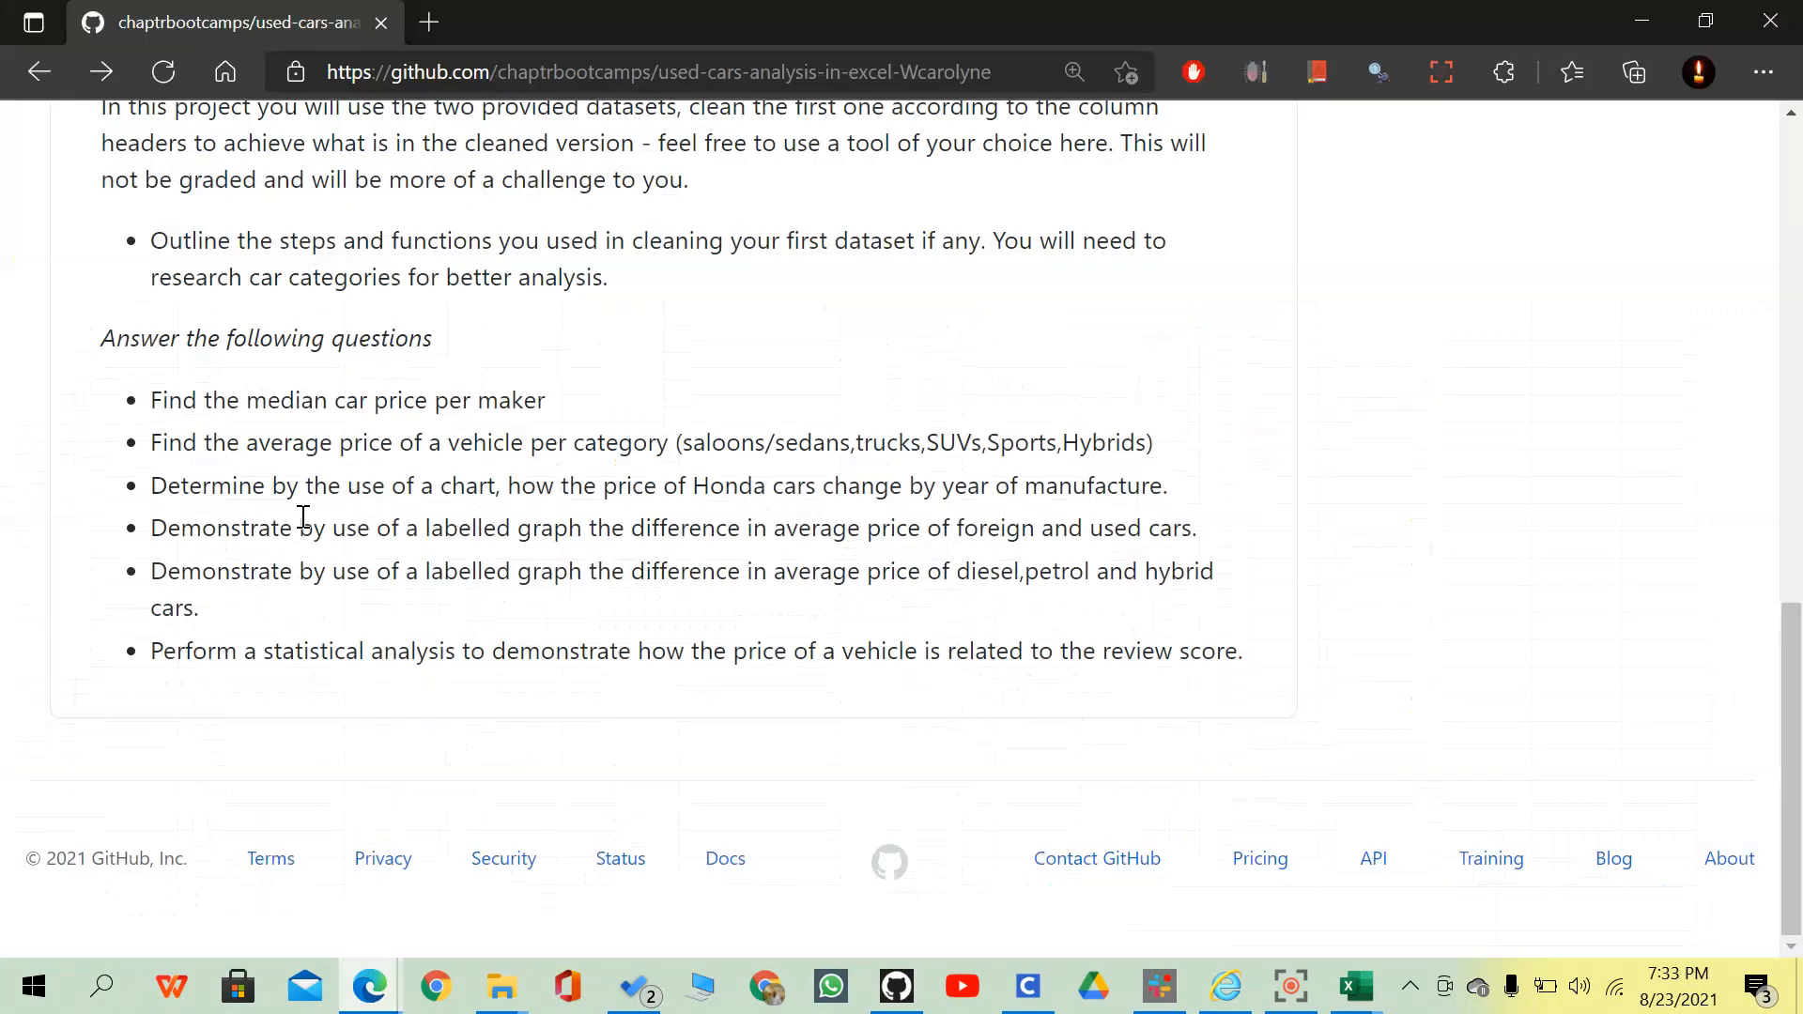
left_click_drag(312, 497, 859, 487)
left_click(555, 493)
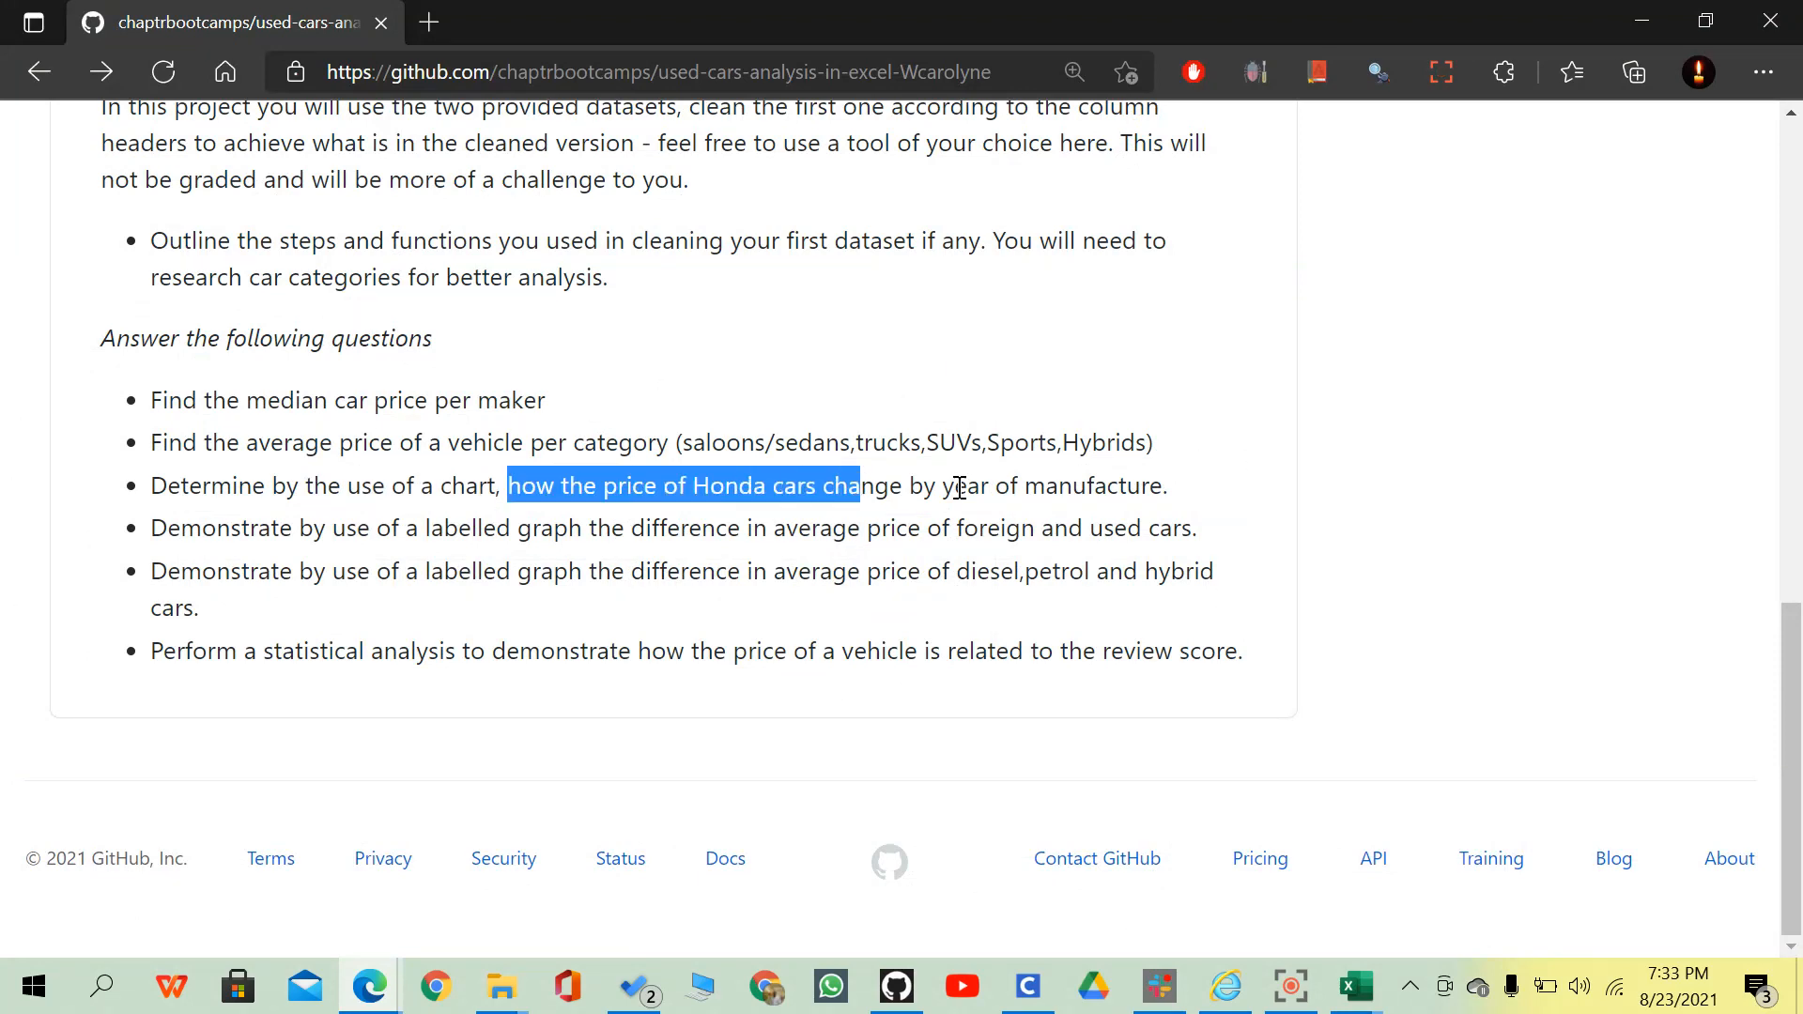
left_click(1641, 21)
Add a new worksheet named price-change to the cheki_cars_cleaned_new workbook in Excel and select its cell A2.
left_click(563, 597)
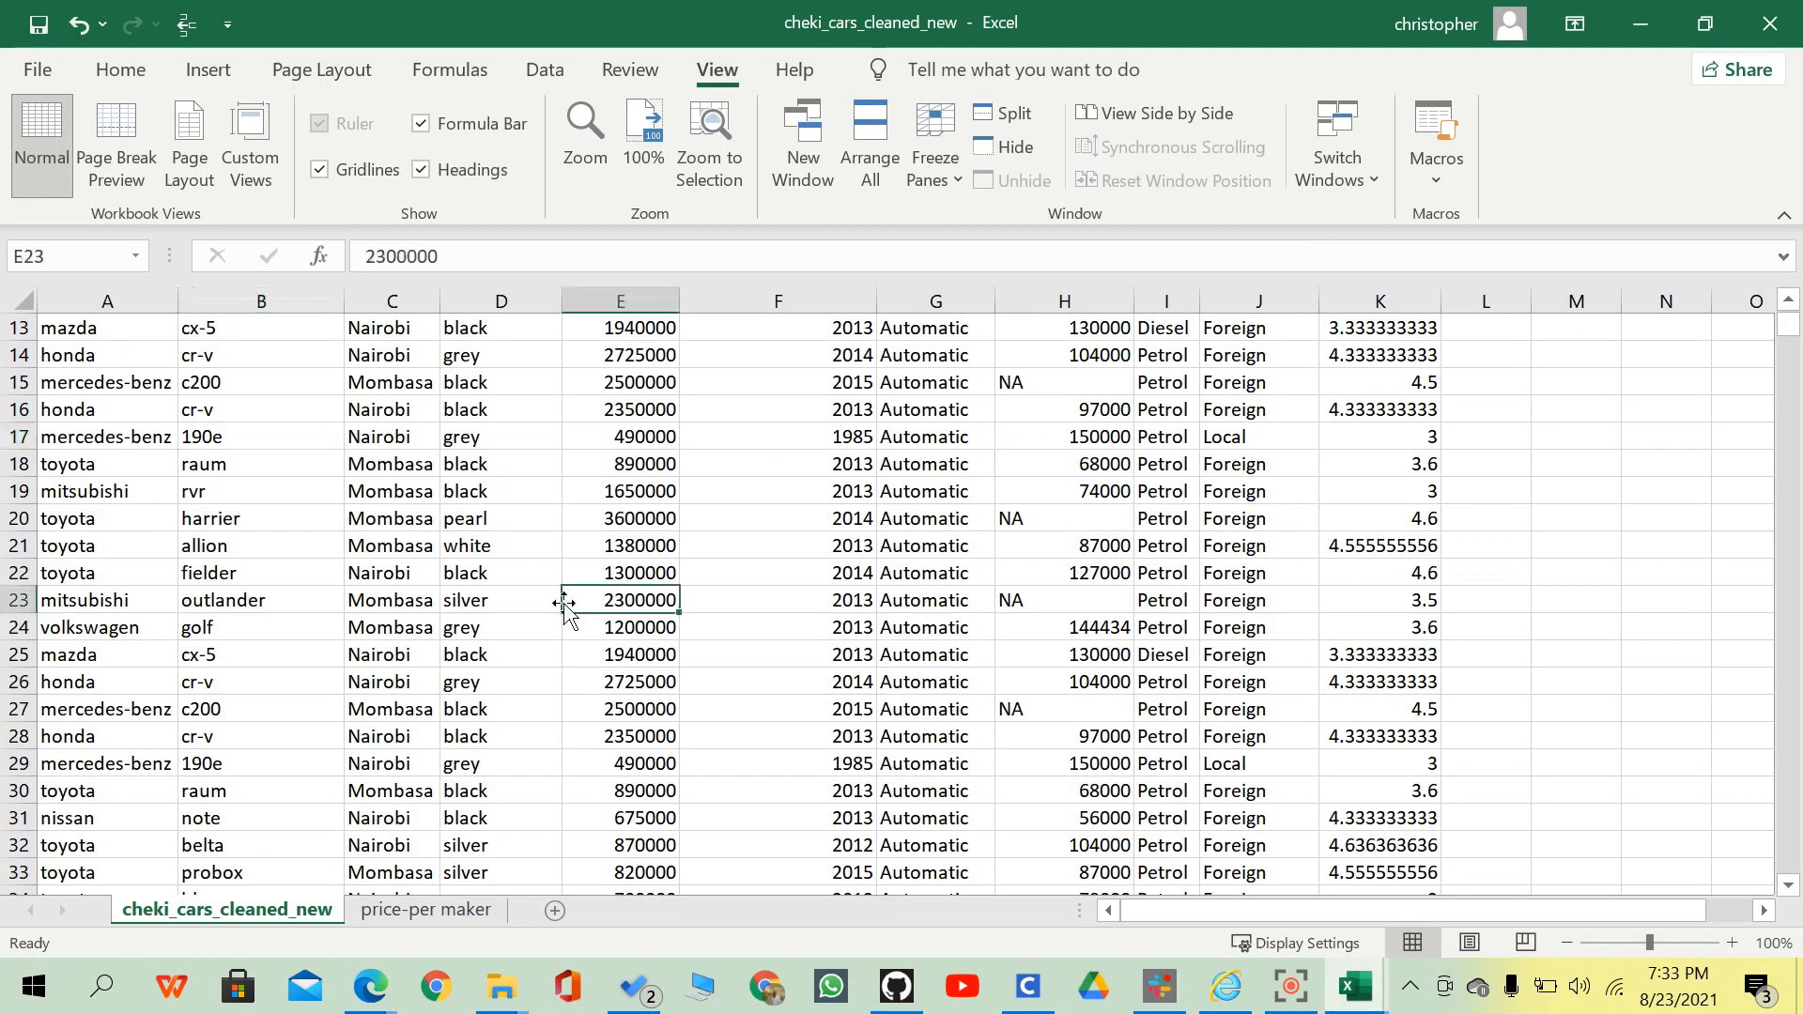
scroll(563, 605, "up", 4)
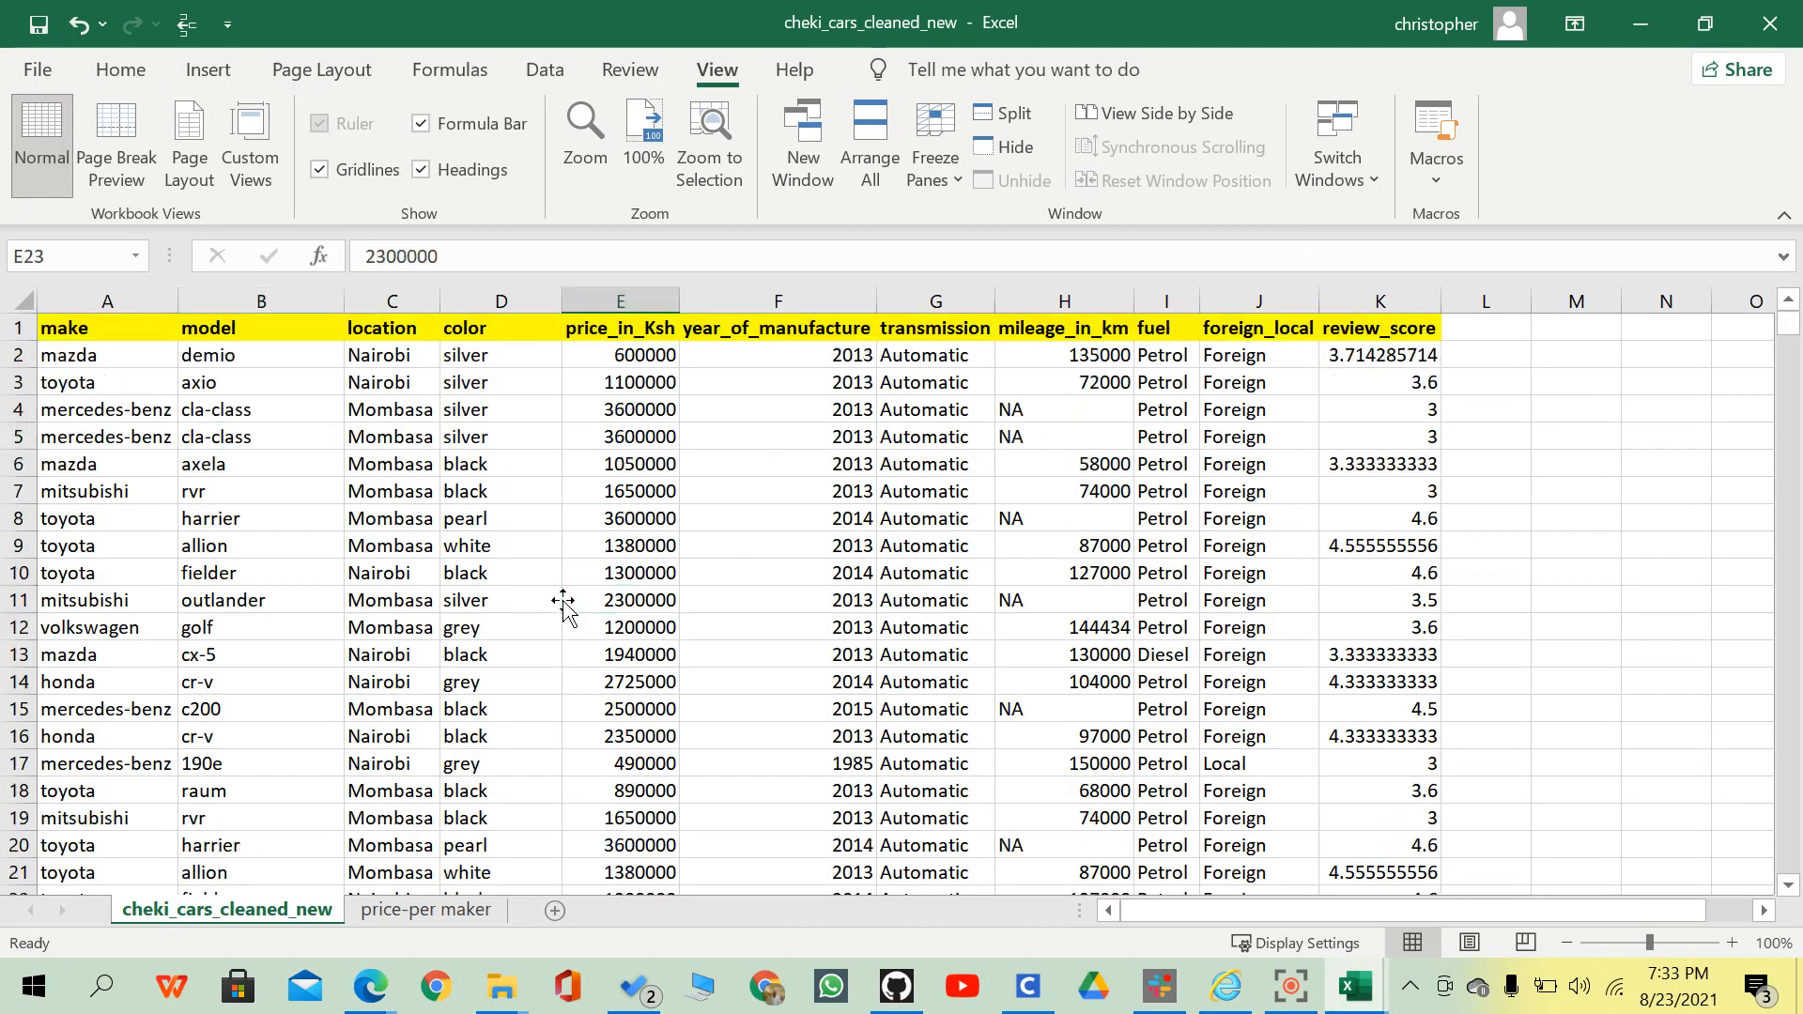
left_click(555, 909)
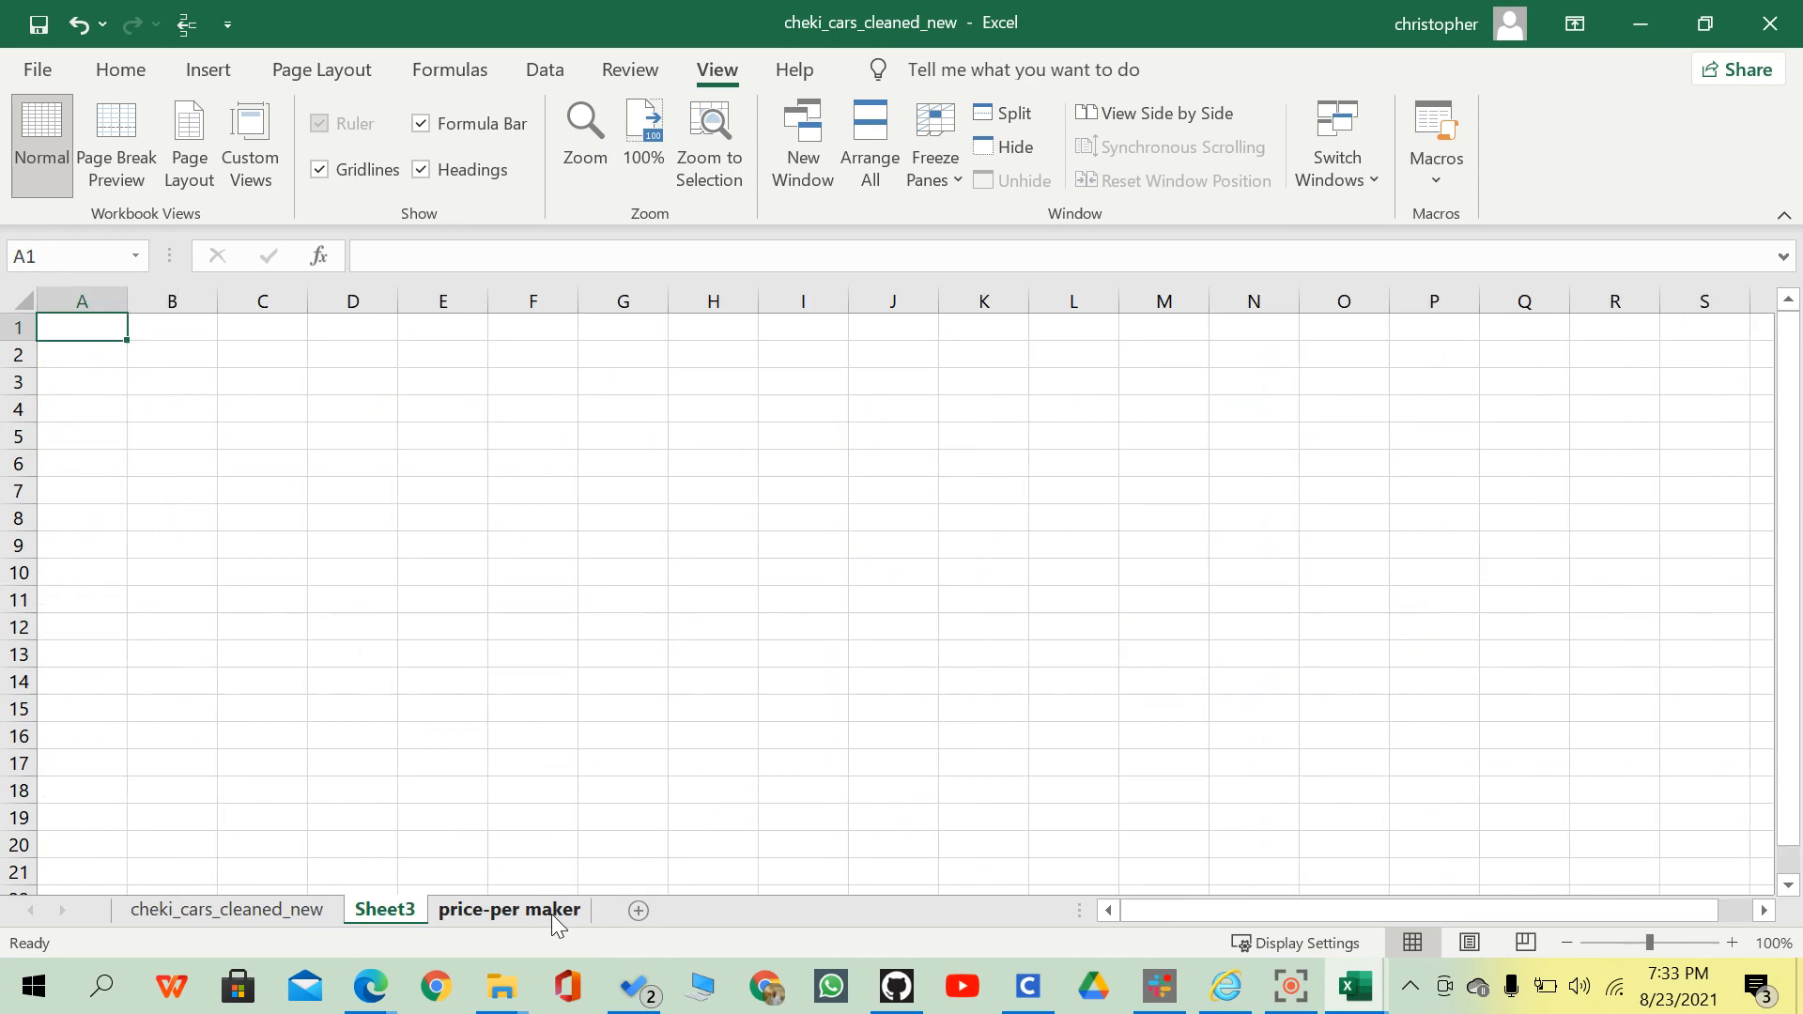
double_click(384, 910)
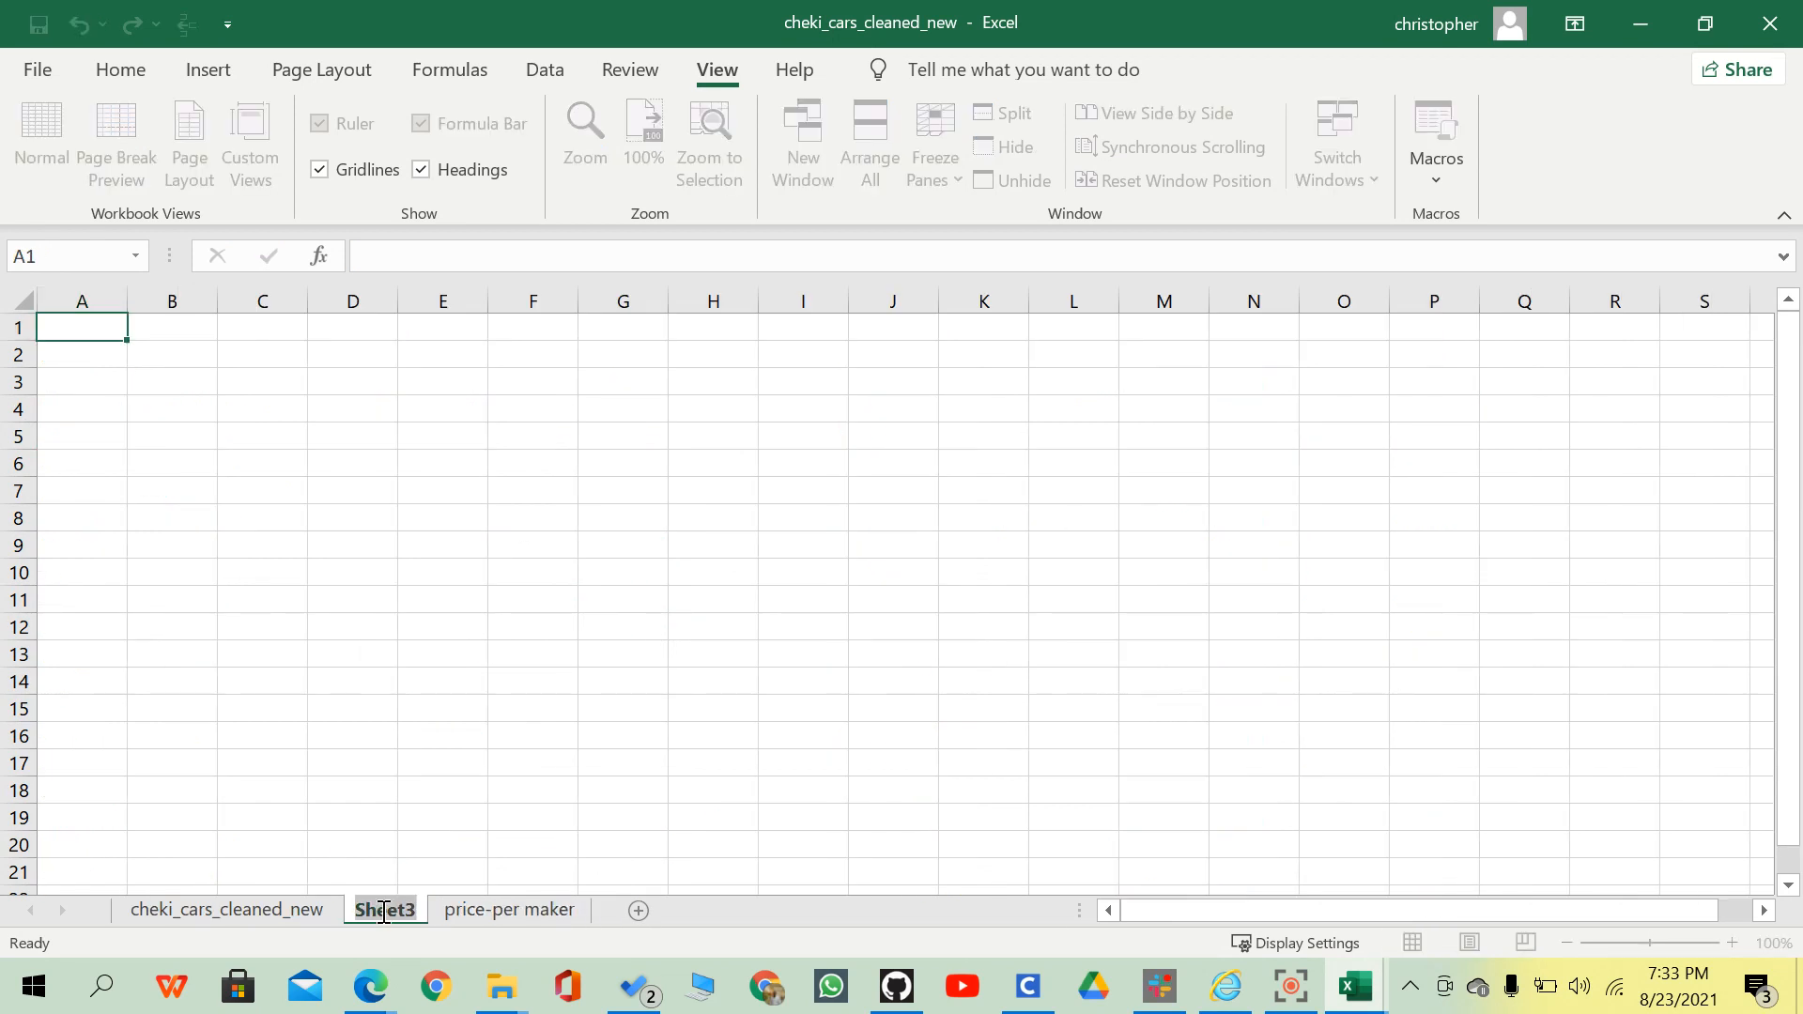
type("proce")
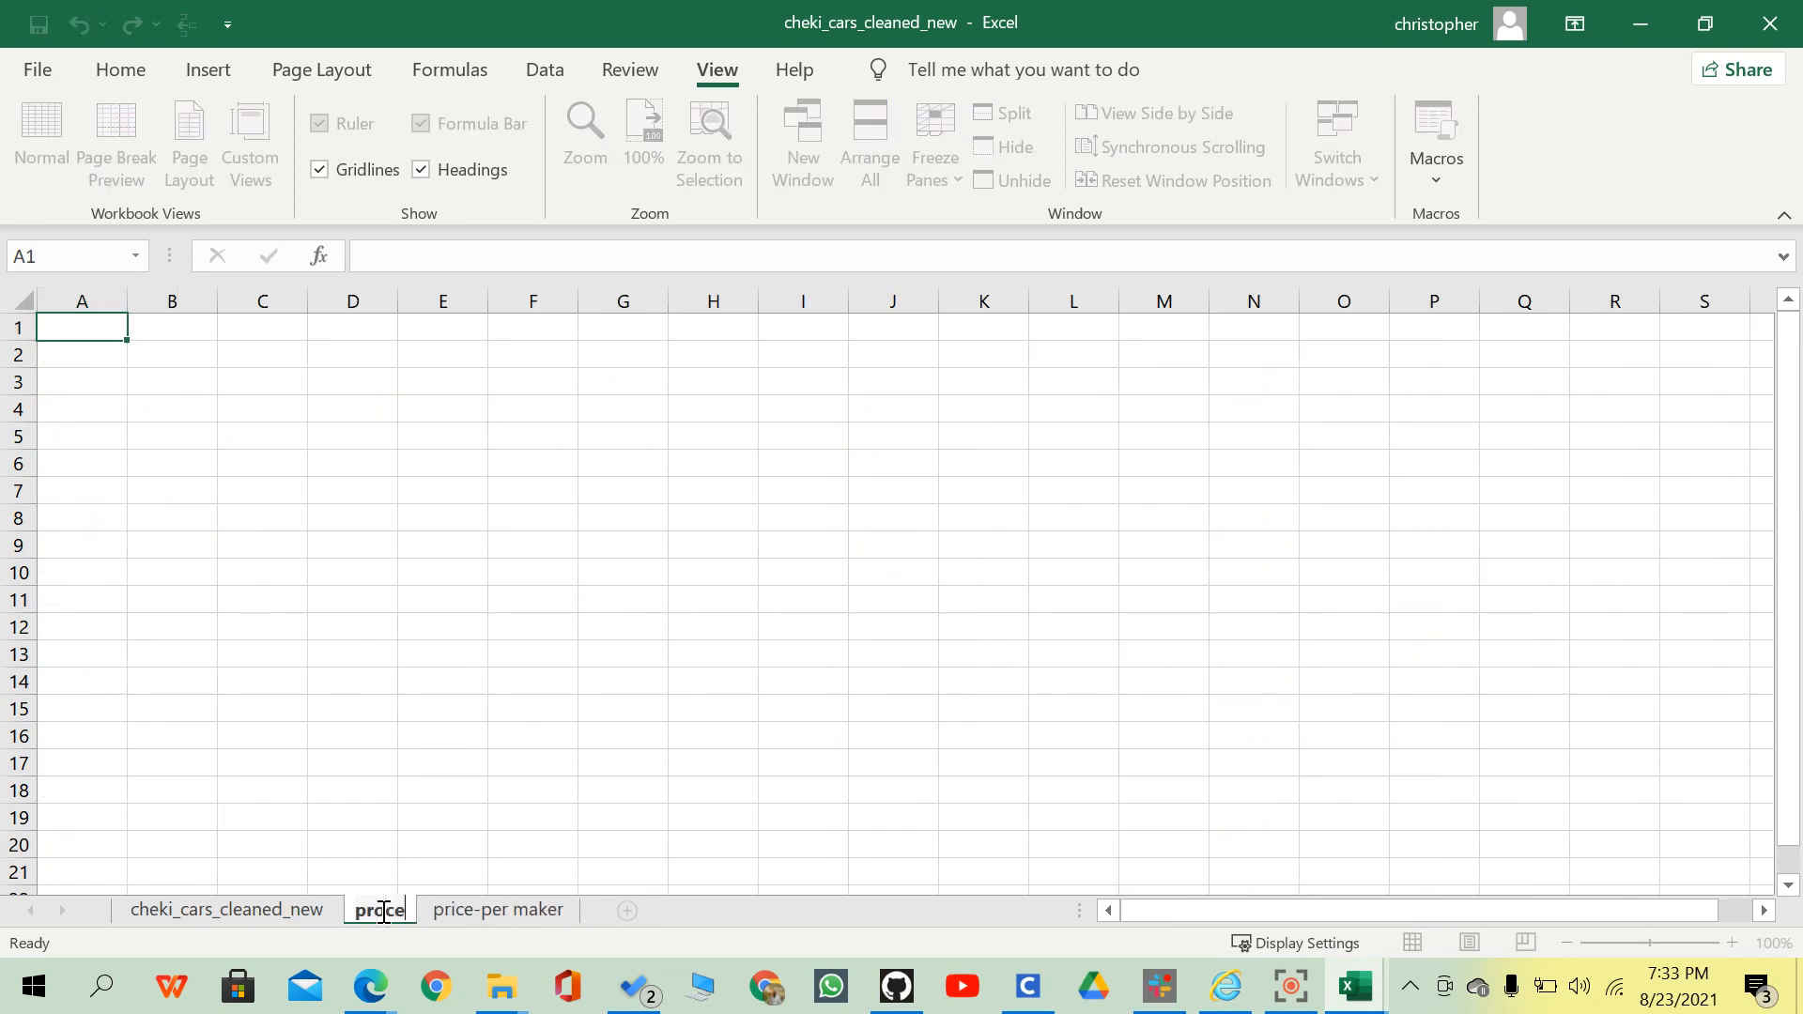
key("BackSpace")
key("BackSpace")
key("BackSpace")
type("ice-cj")
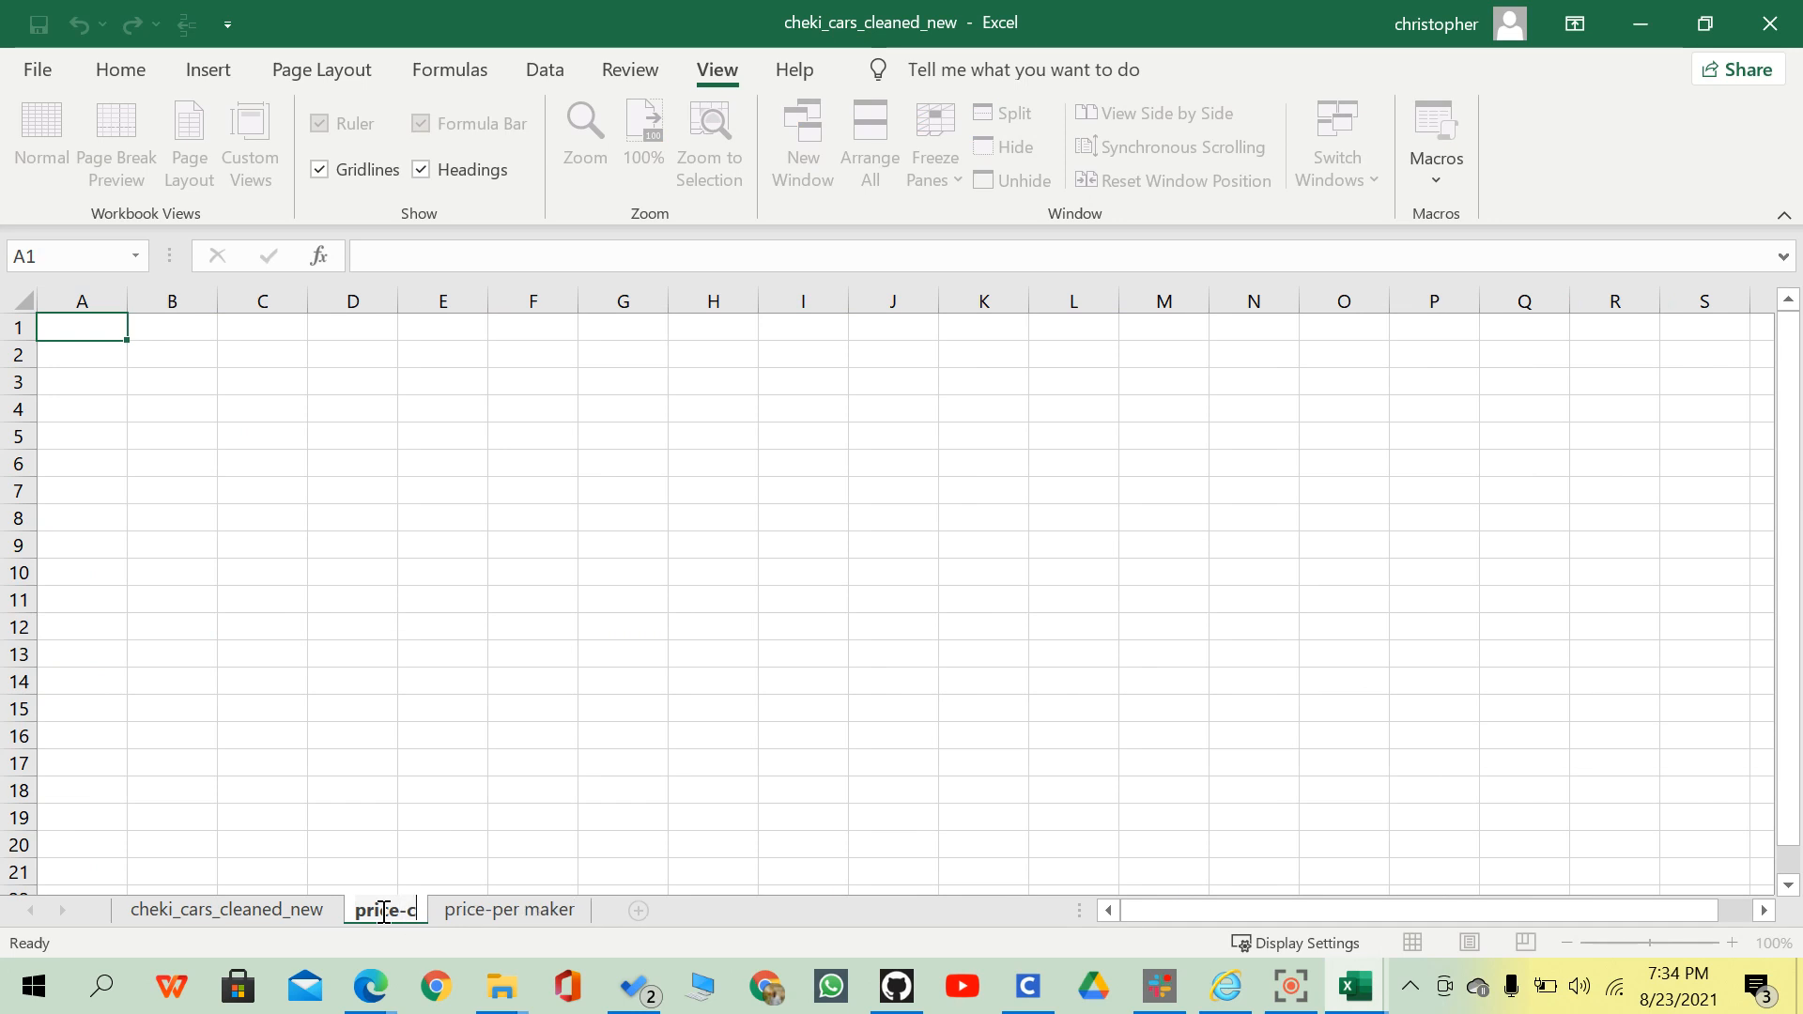
key("BackSpace")
type("hag")
key("BackSpace")
type("ge")
key("BackSpace")
key("BackSpace")
type("nge")
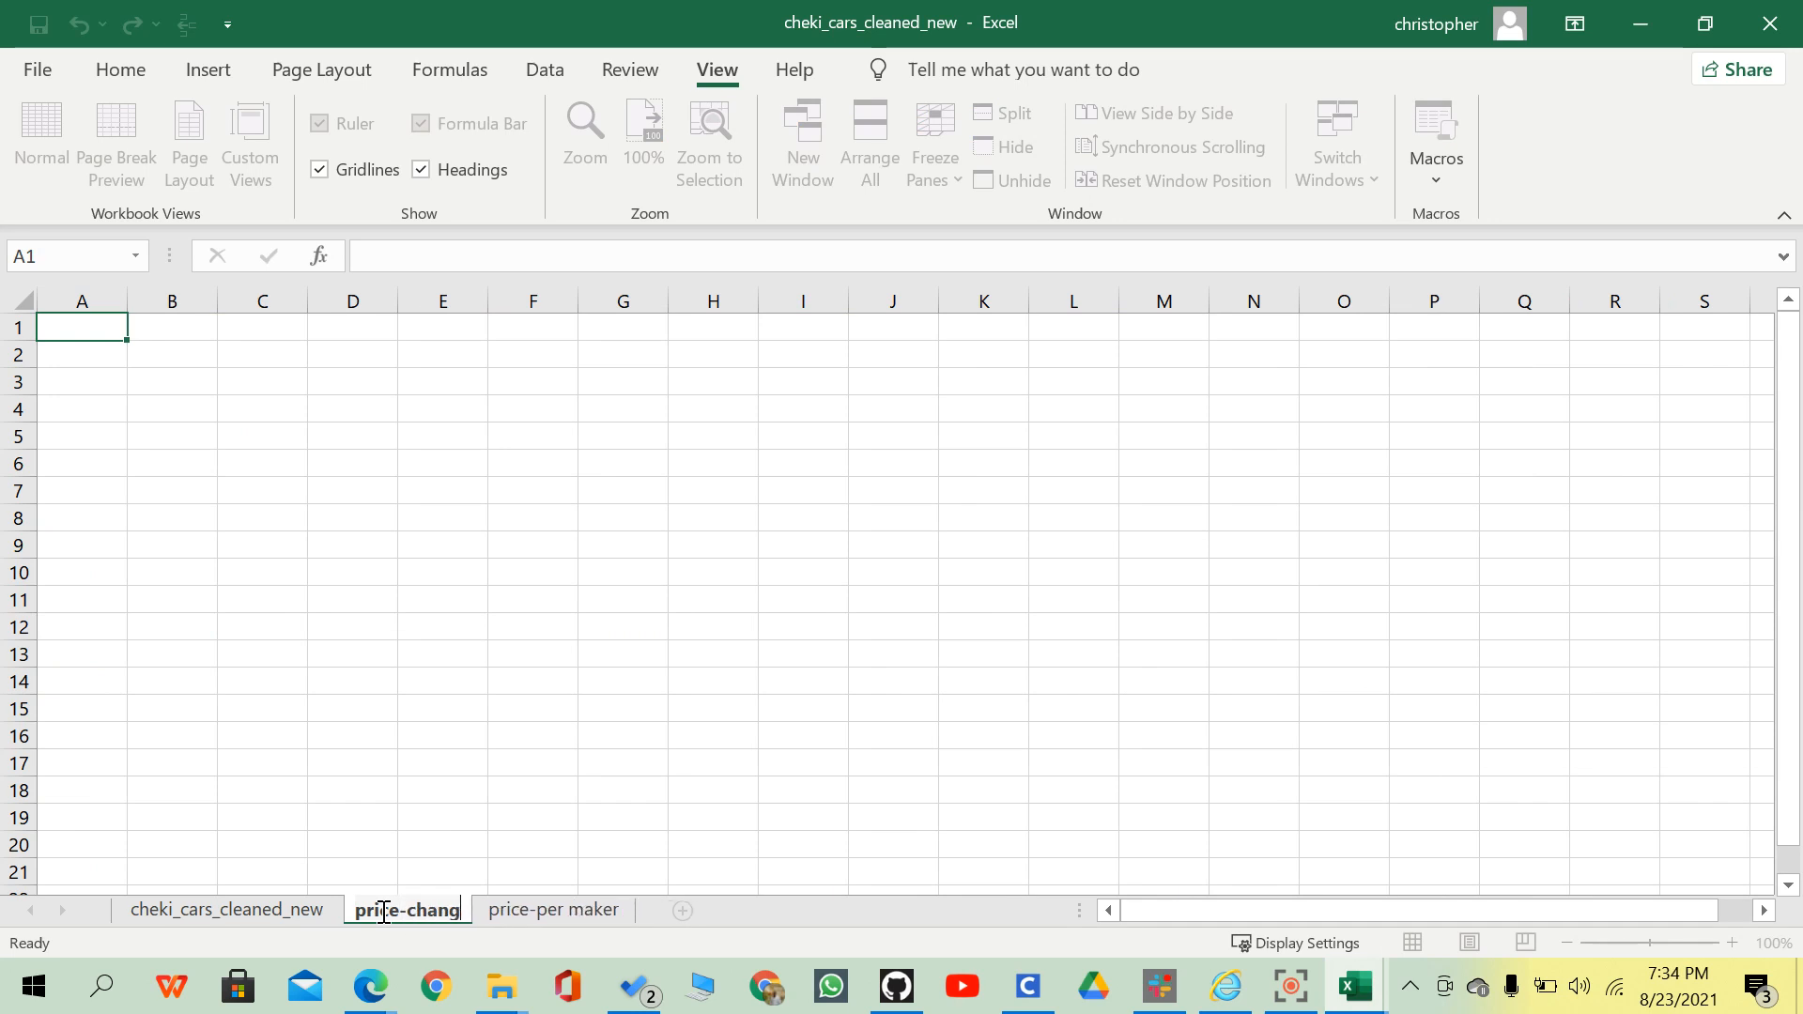
key("Return")
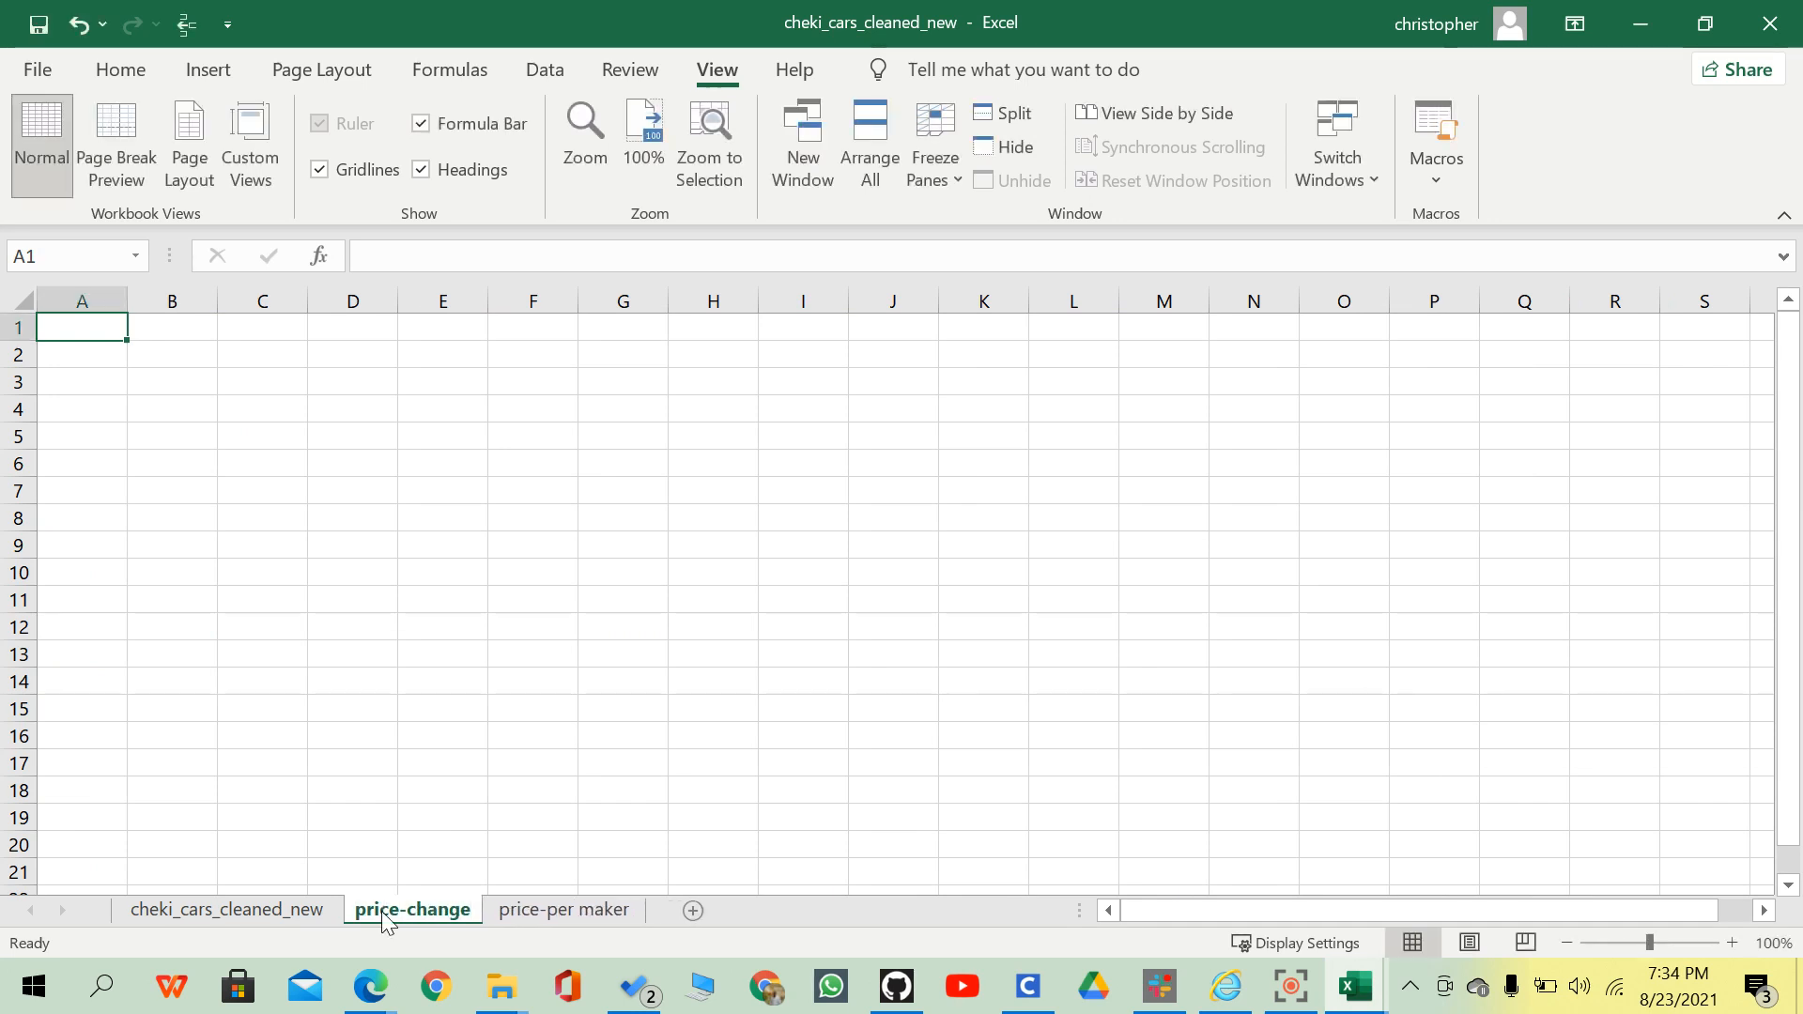
left_click(351, 680)
left_click(119, 353)
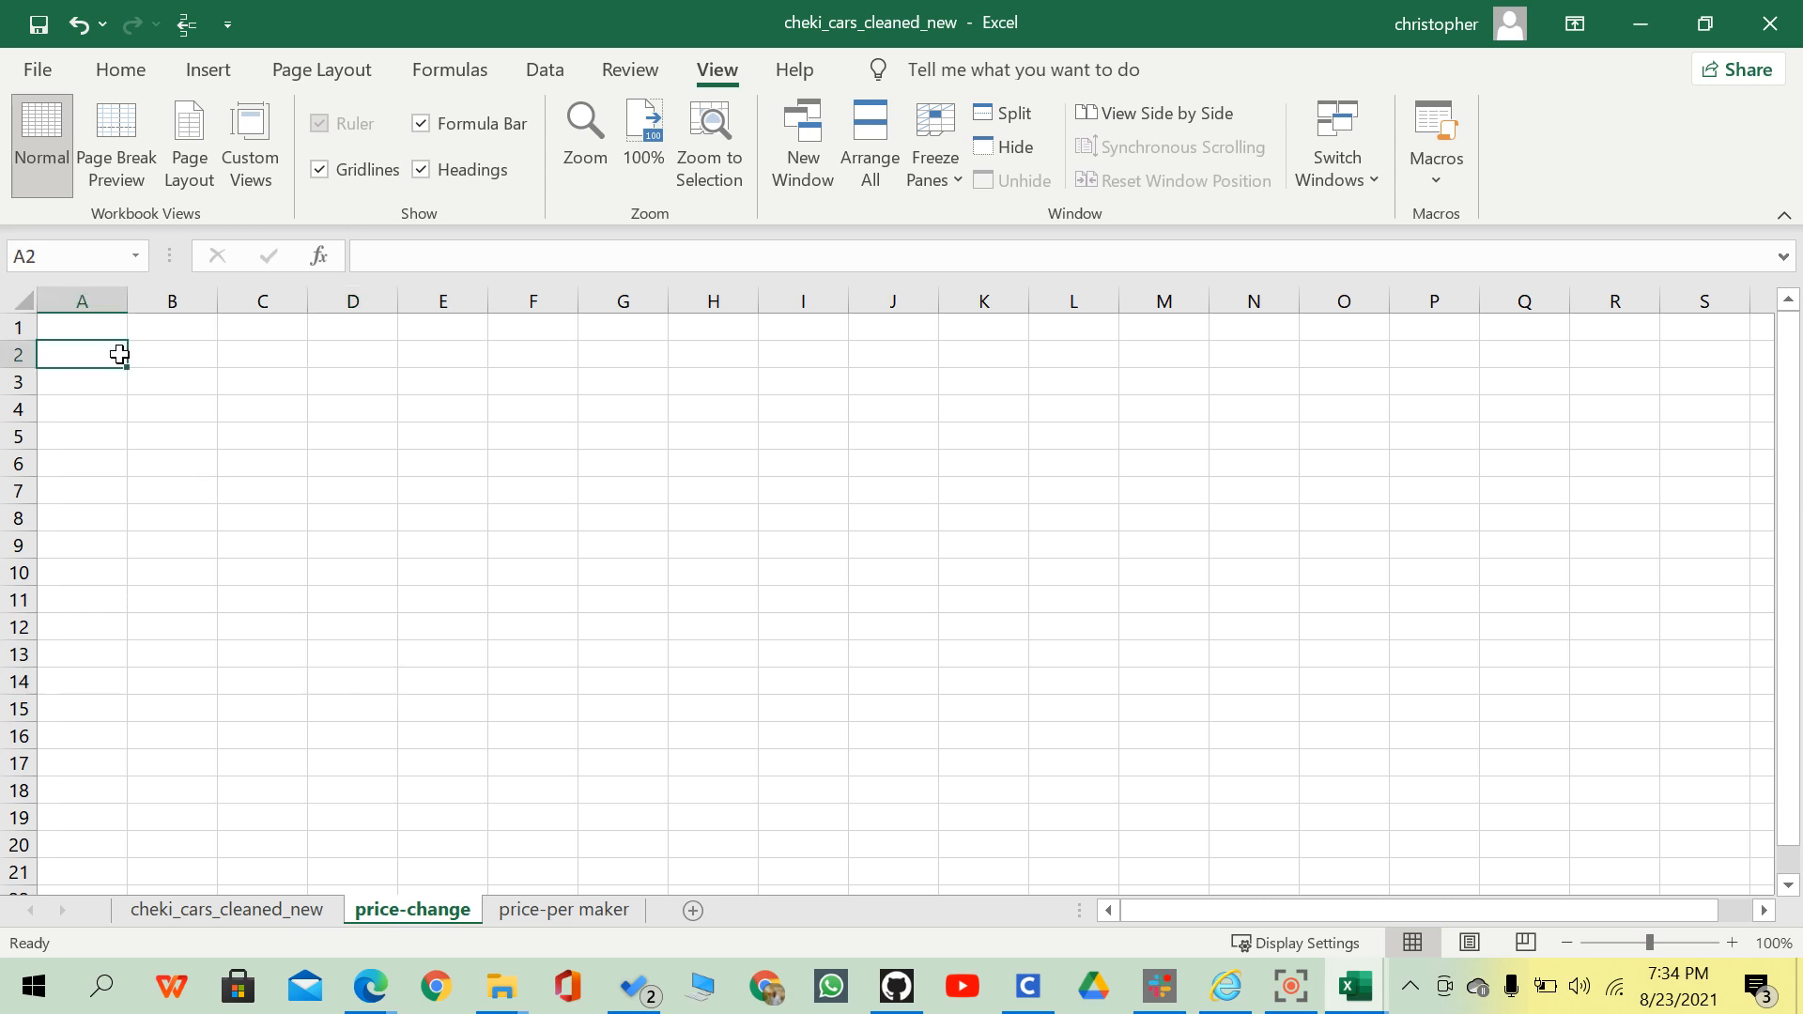
key("alt+h")
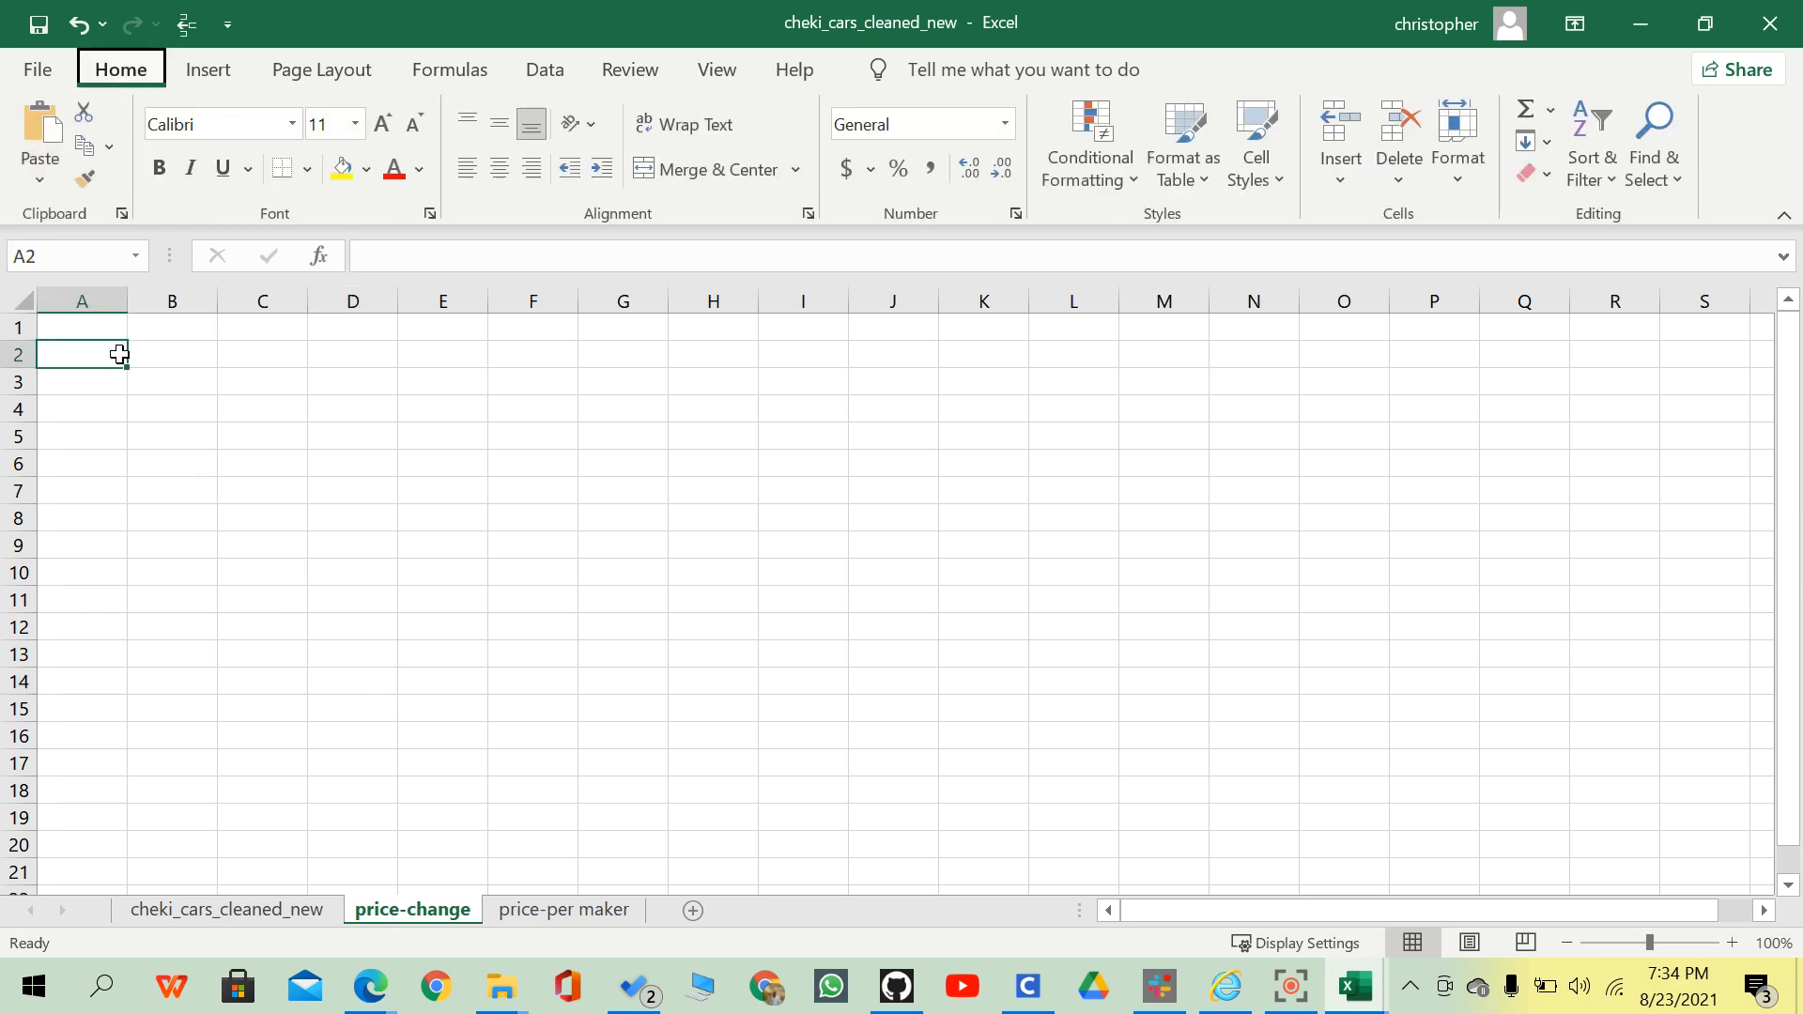
key("v")
key("Escape")
key("Escape")
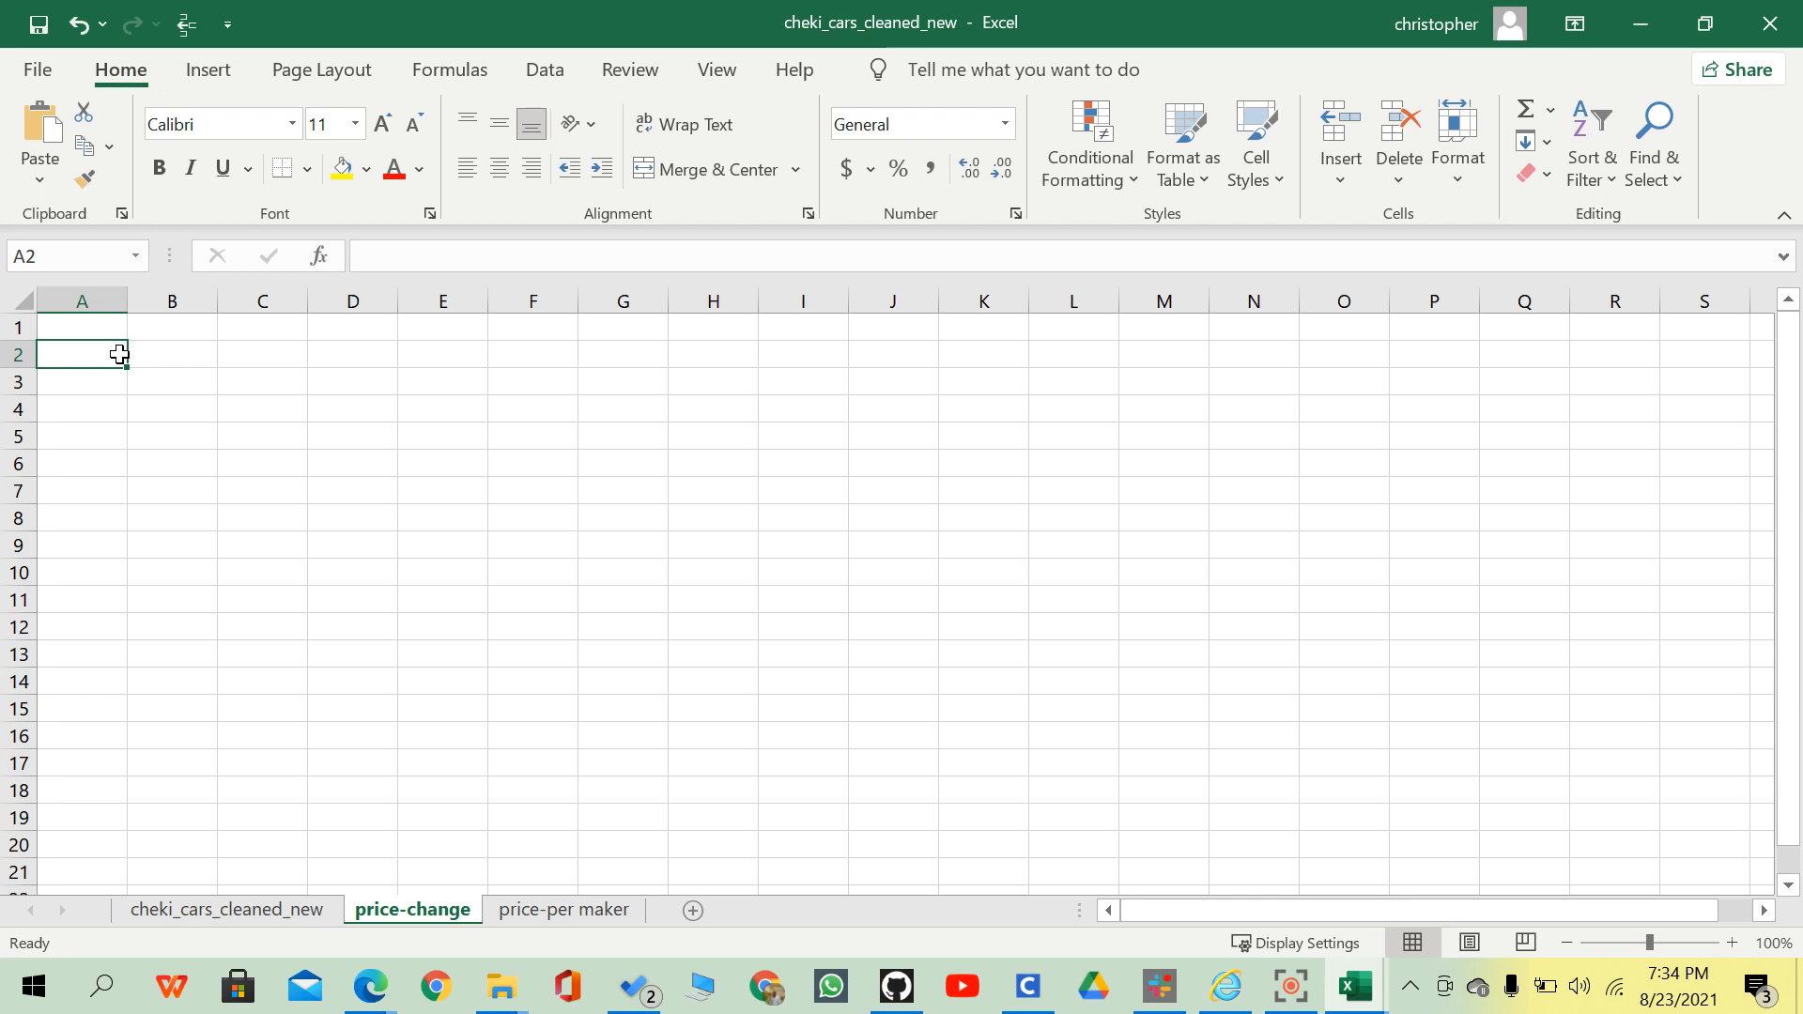
Insert a PivotTable based on the cars table at cell A2 of the price-change worksheet.
key("alt+n")
key("v")
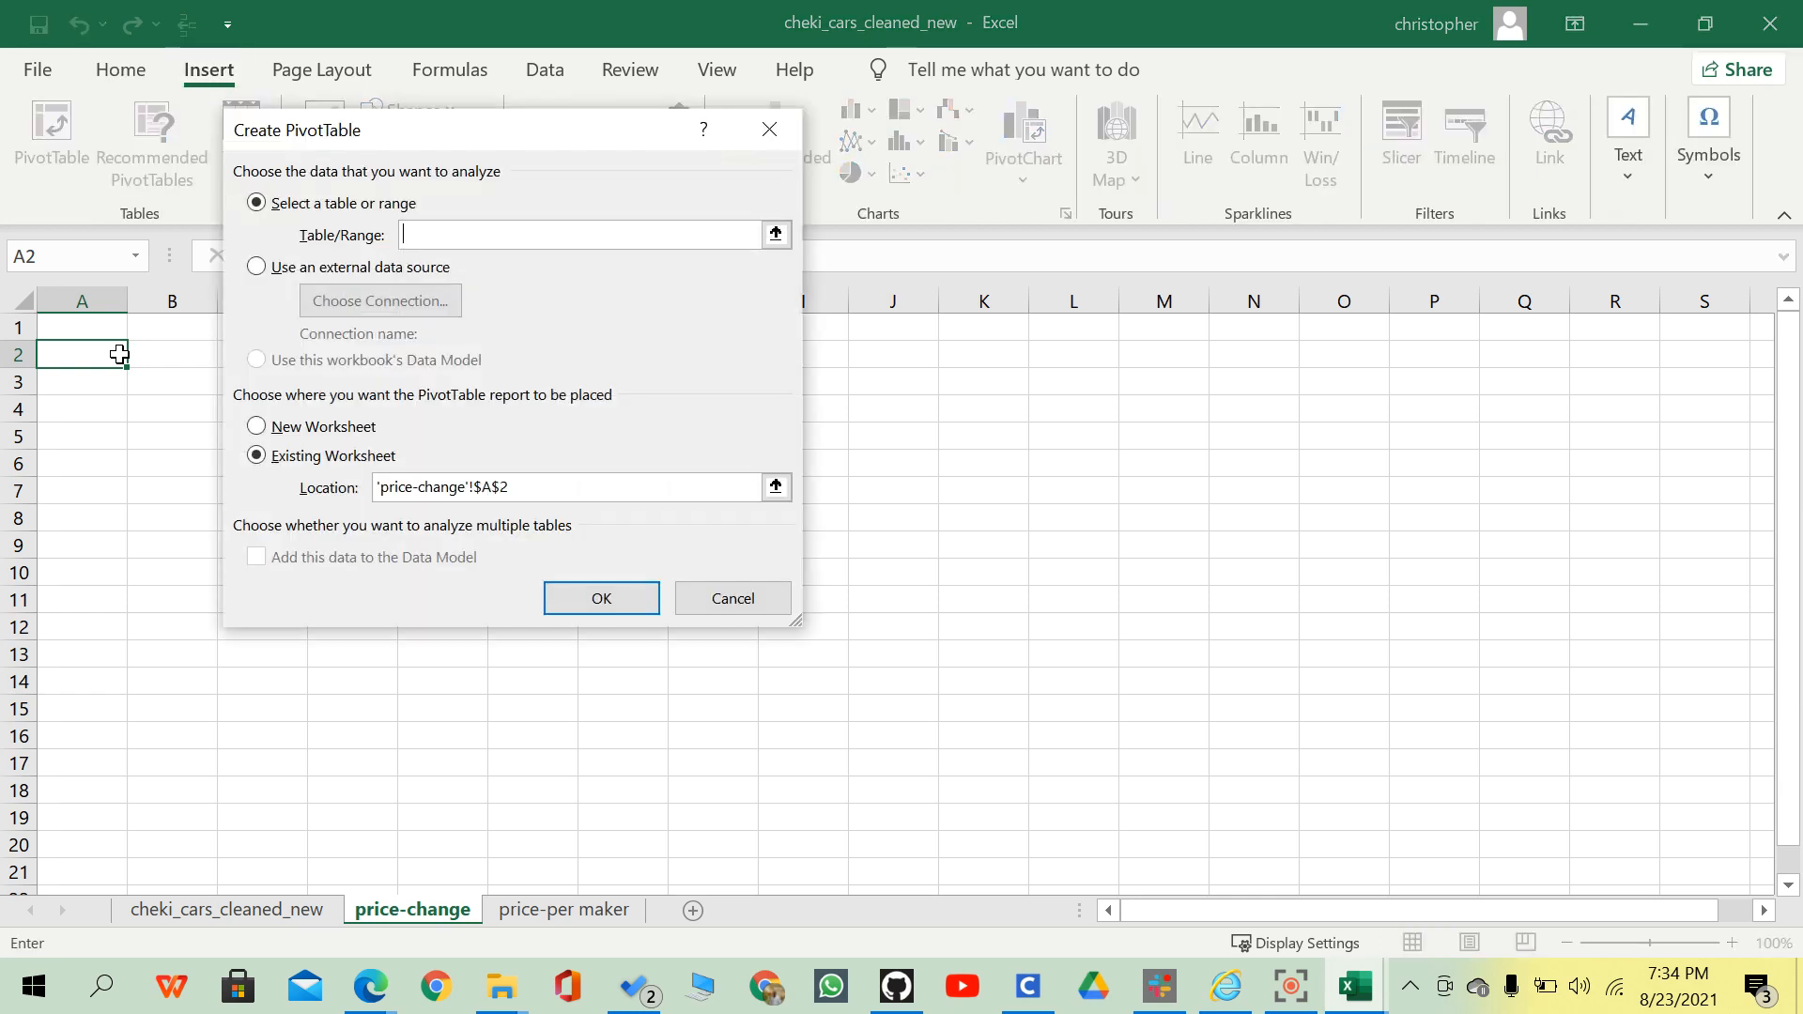
type("cars")
key("Return")
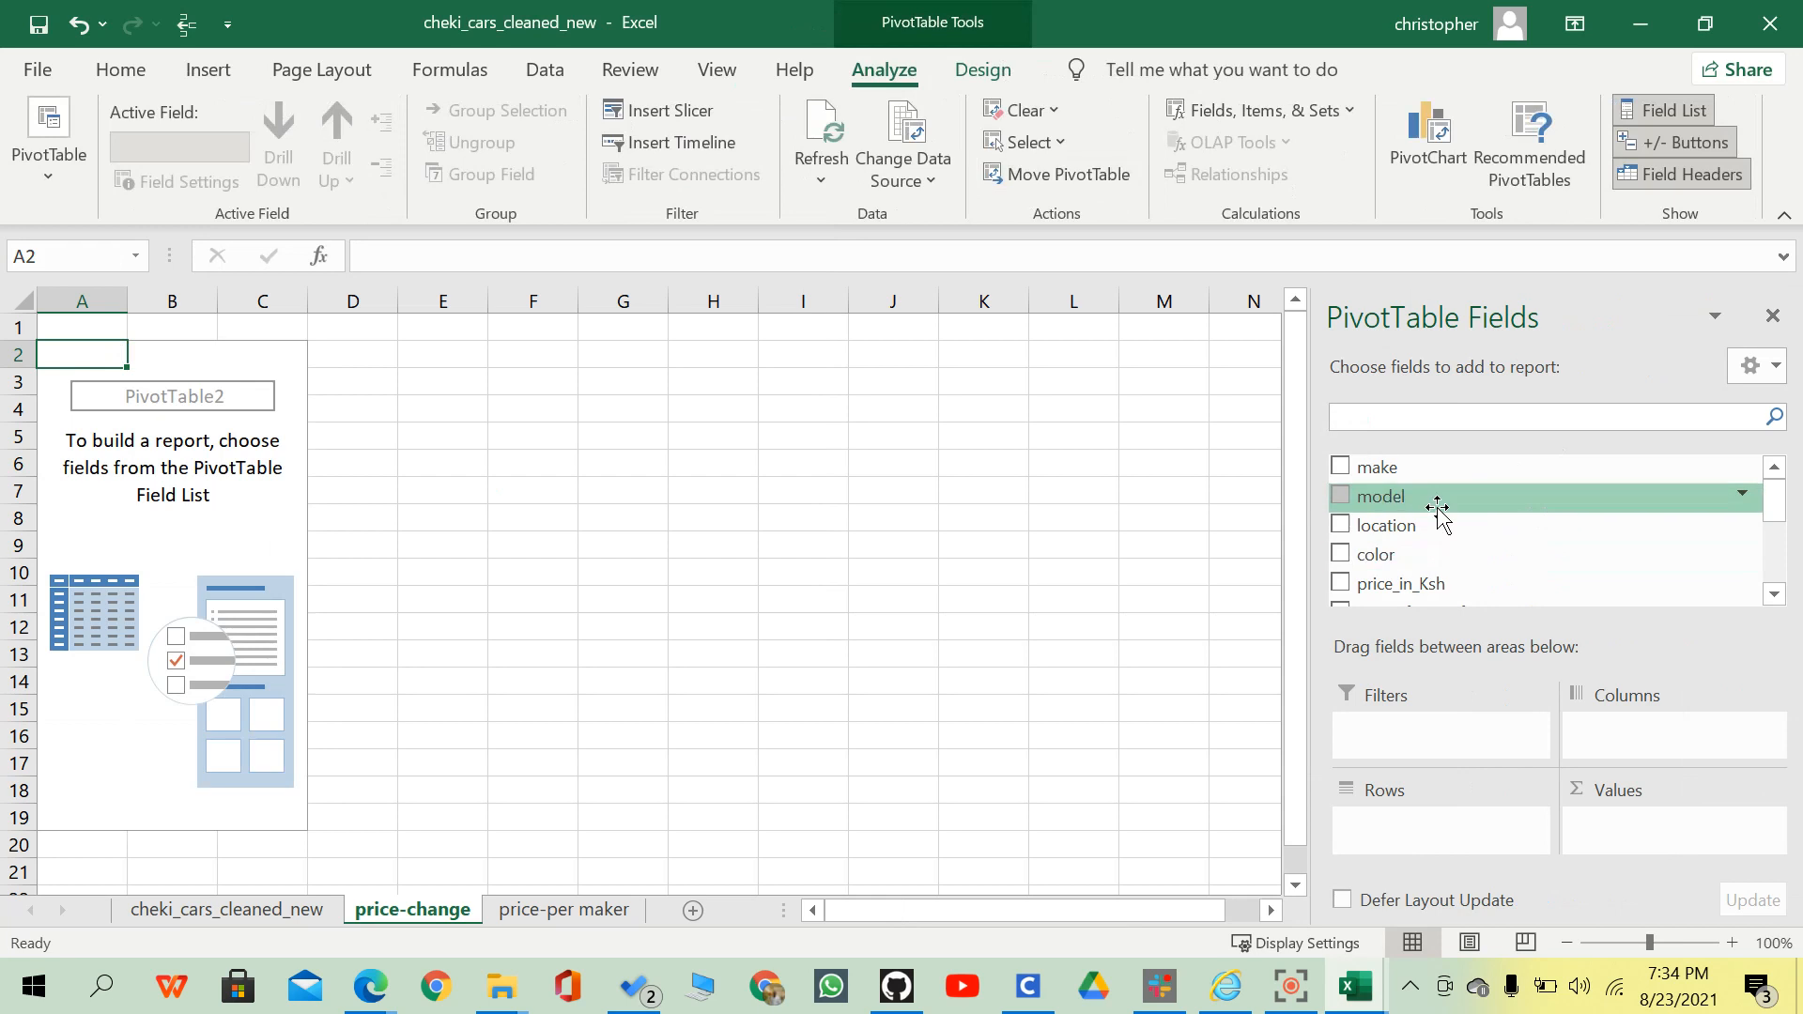
Lay out the PivotTable with year_of_manufacture as rows and the sum of price_in_Ksh as values.
scroll(1473, 526, "down", 1)
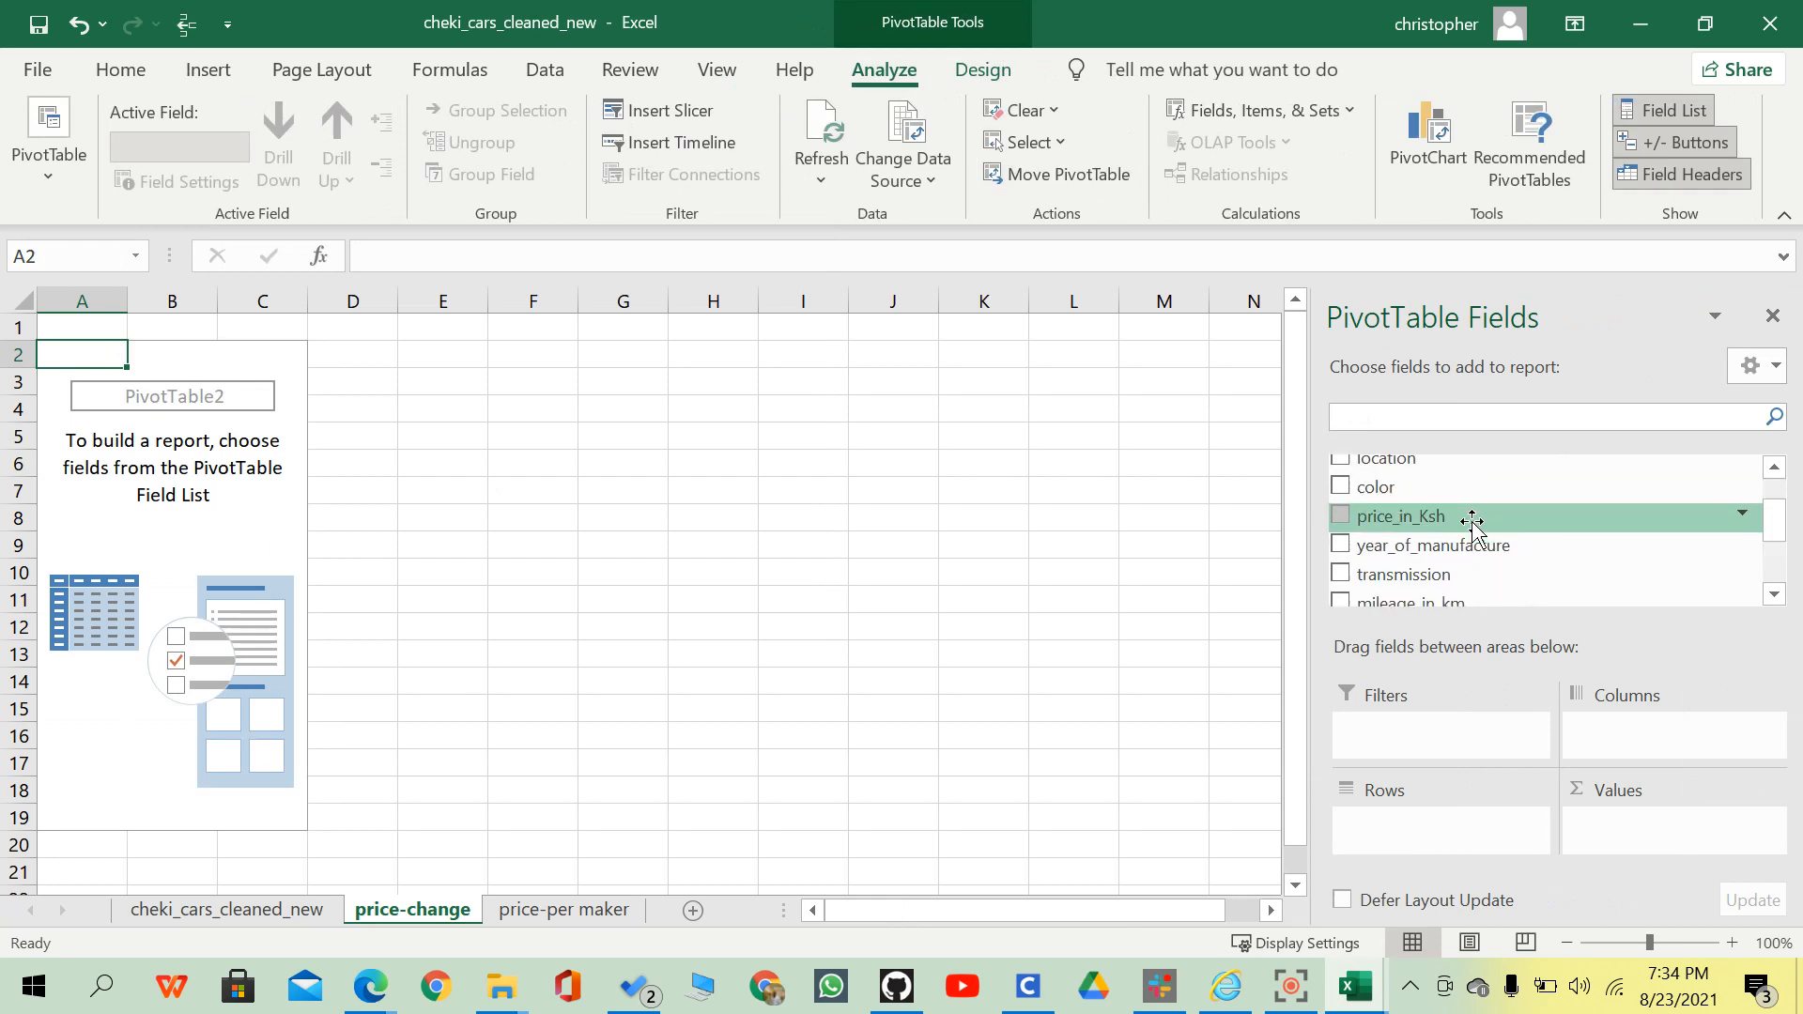
scroll(1471, 522, "down", 1)
left_click_drag(1437, 477, 1460, 824)
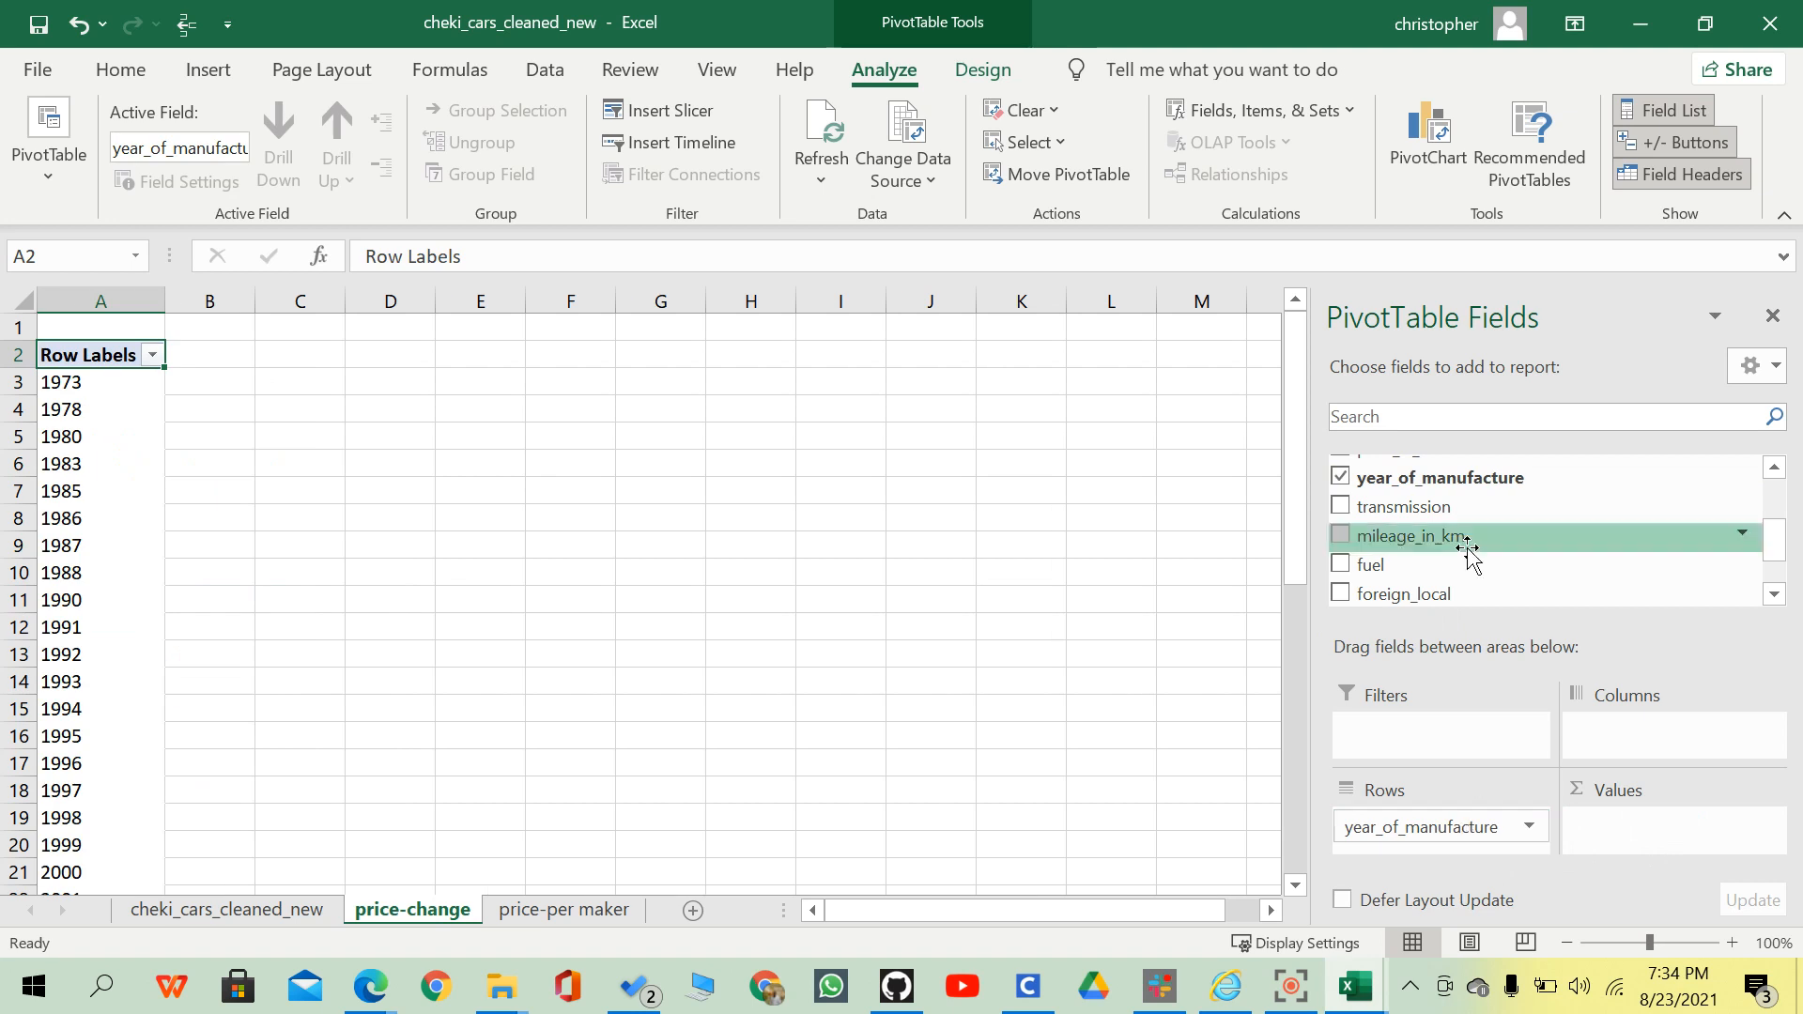
scroll(1446, 582, "up", 2)
scroll(1437, 564, "down", 1)
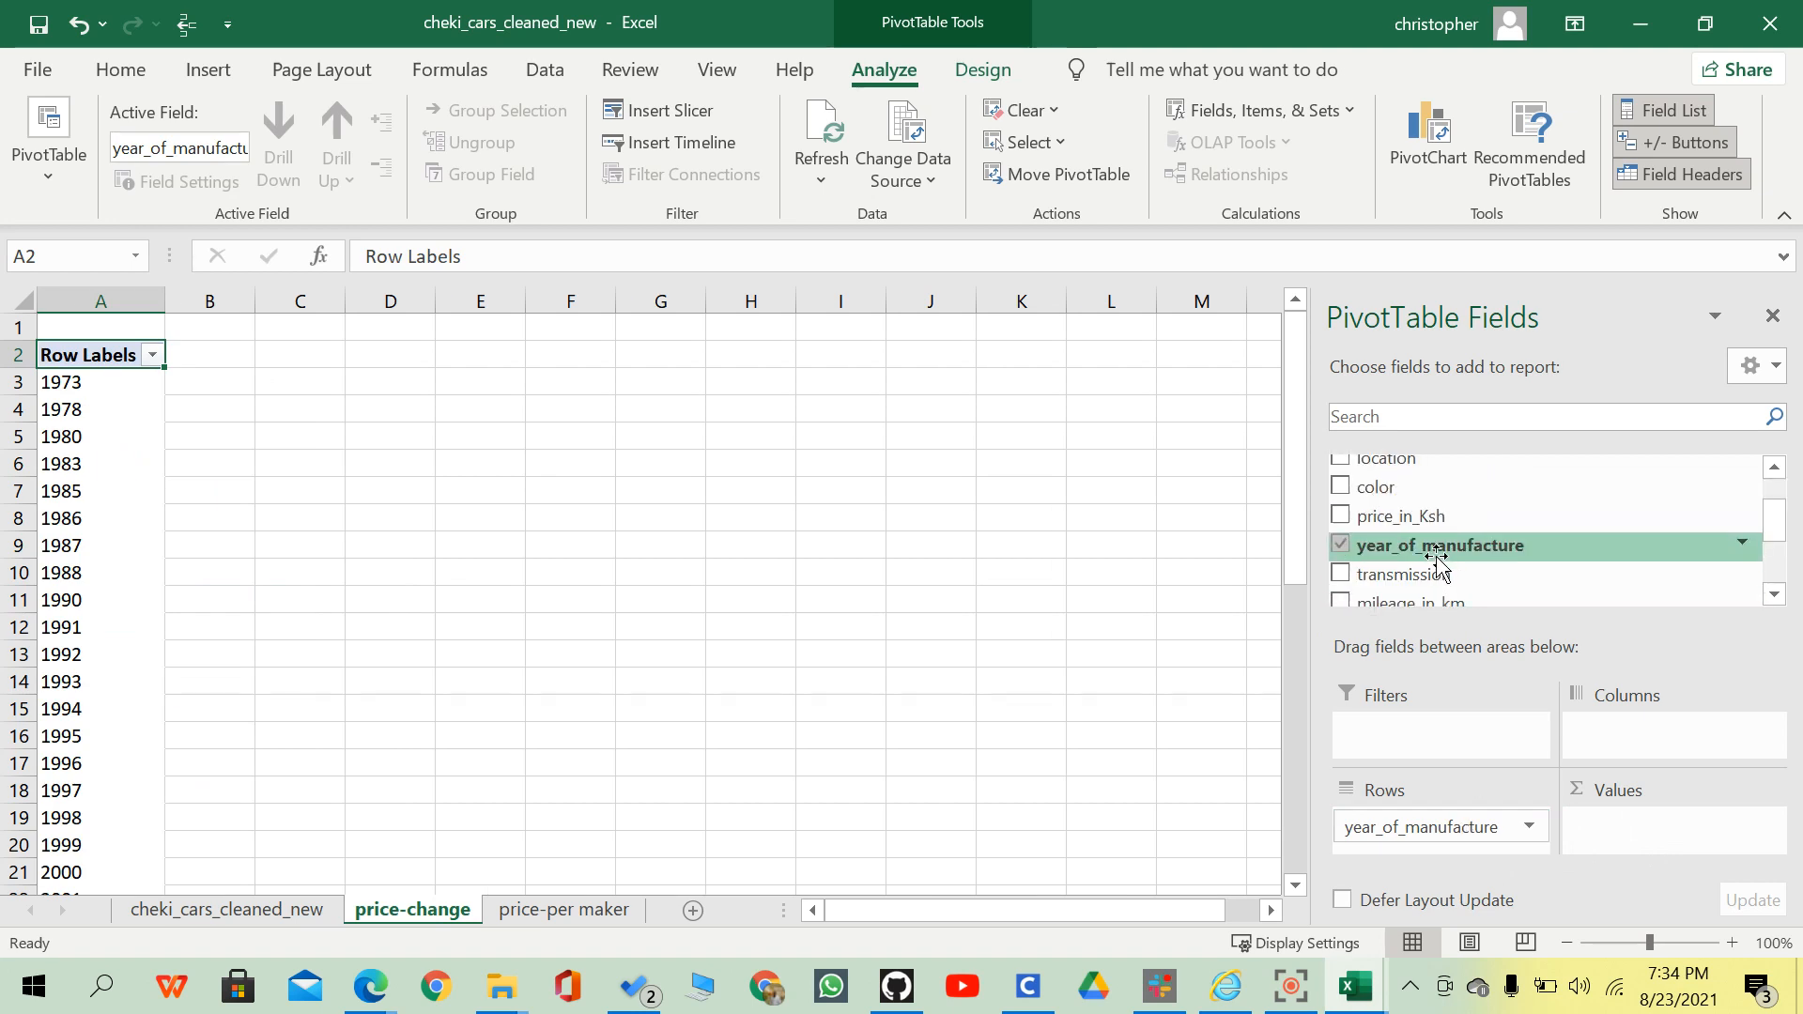
left_click_drag(1428, 516, 1658, 838)
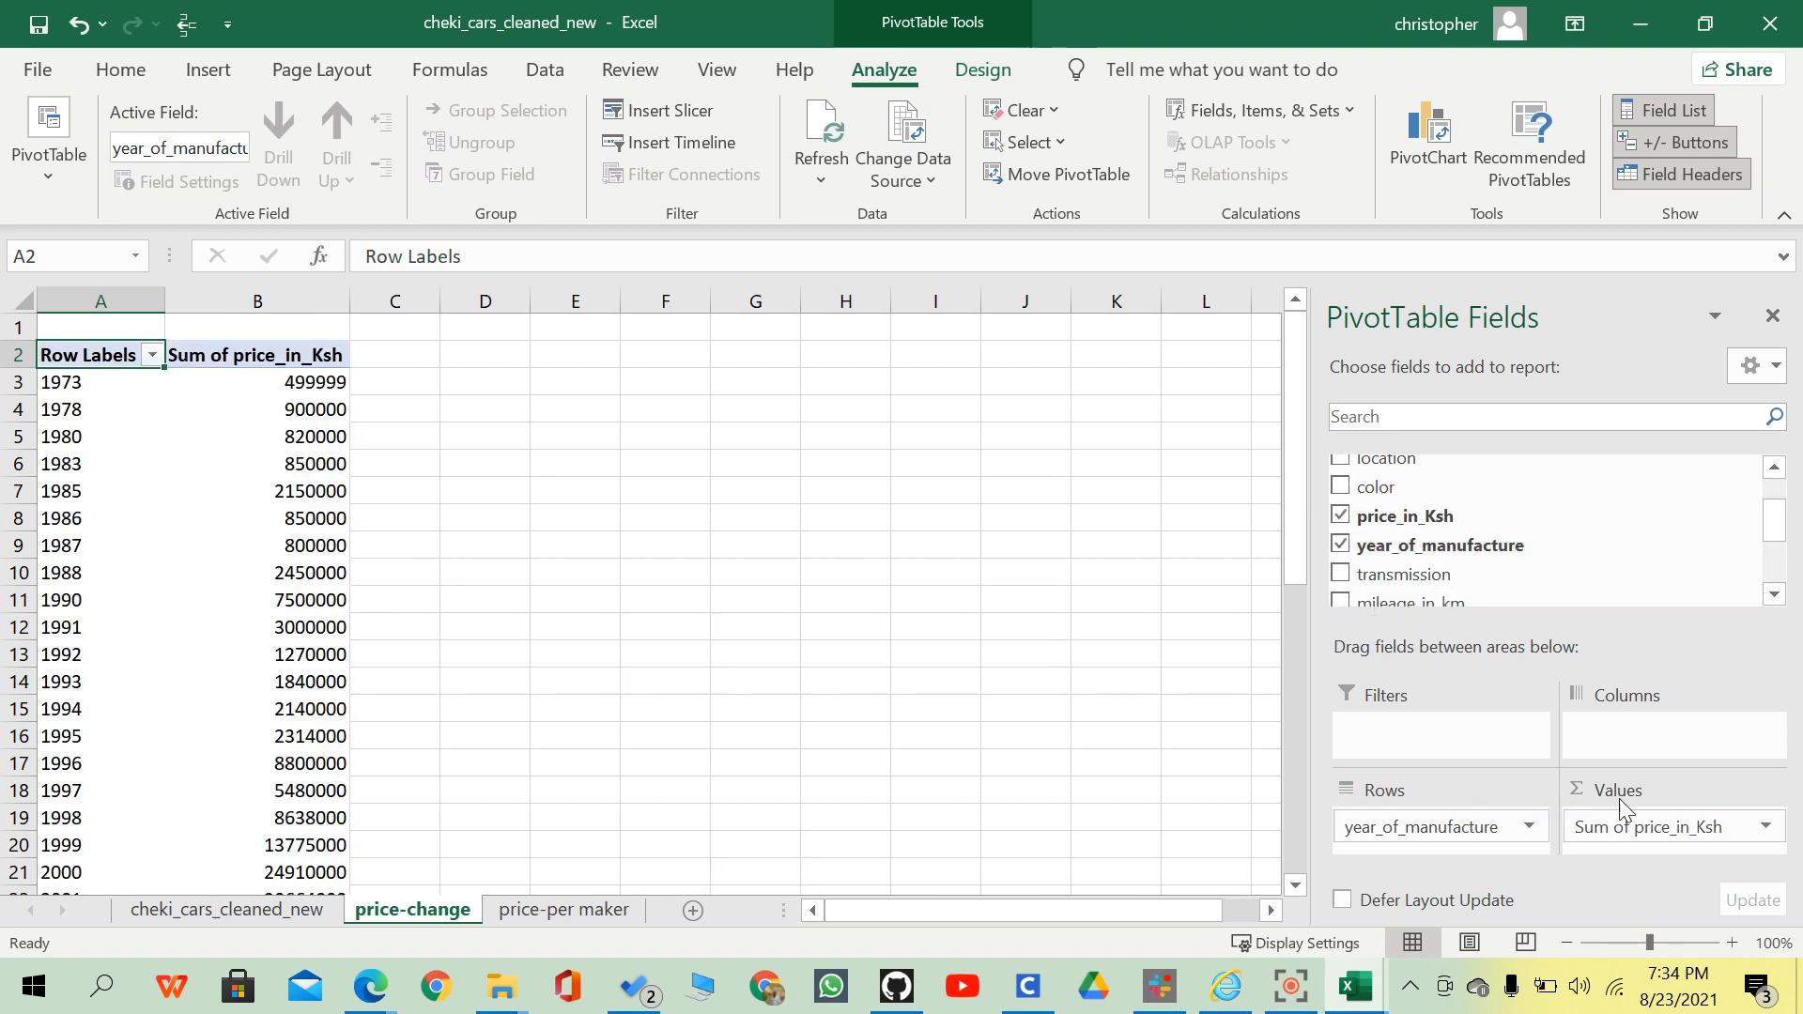
Add make as a report filter of the PivotTable and filter it to honda.
scroll(282, 587, "down", 5)
scroll(293, 592, "down", 6)
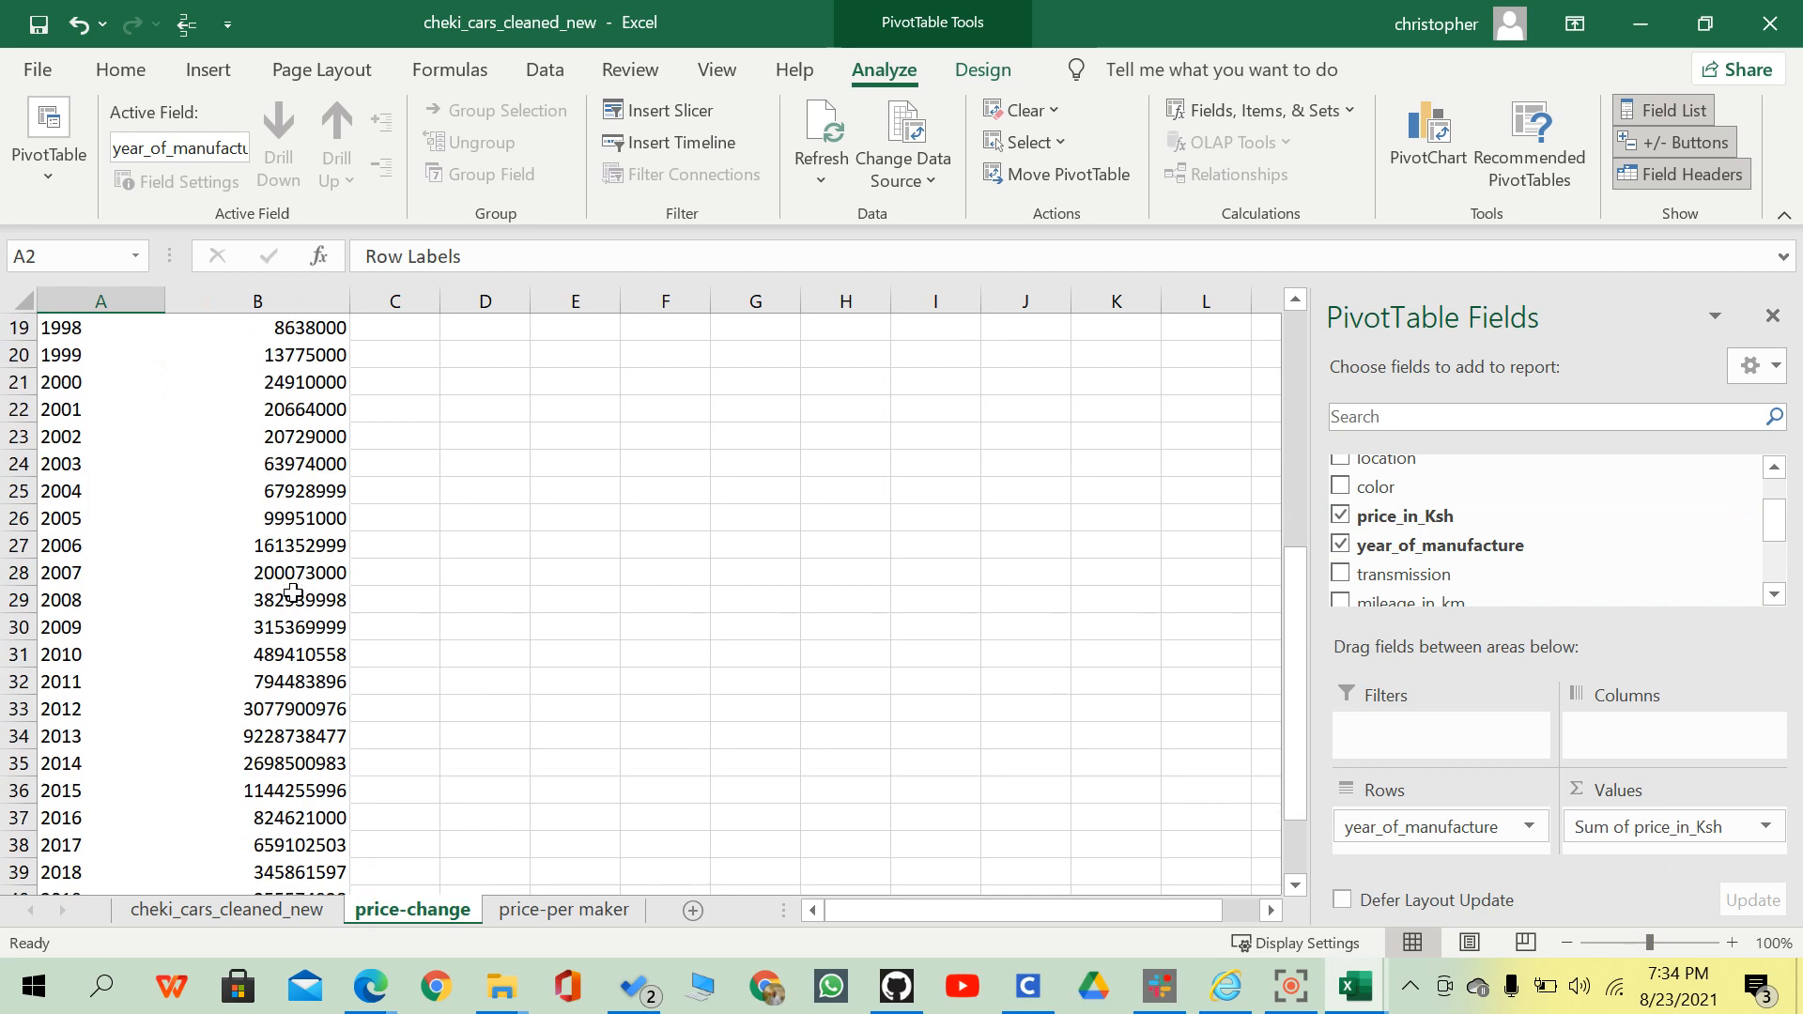
scroll(293, 591, "up", 8)
scroll(293, 591, "up", 3)
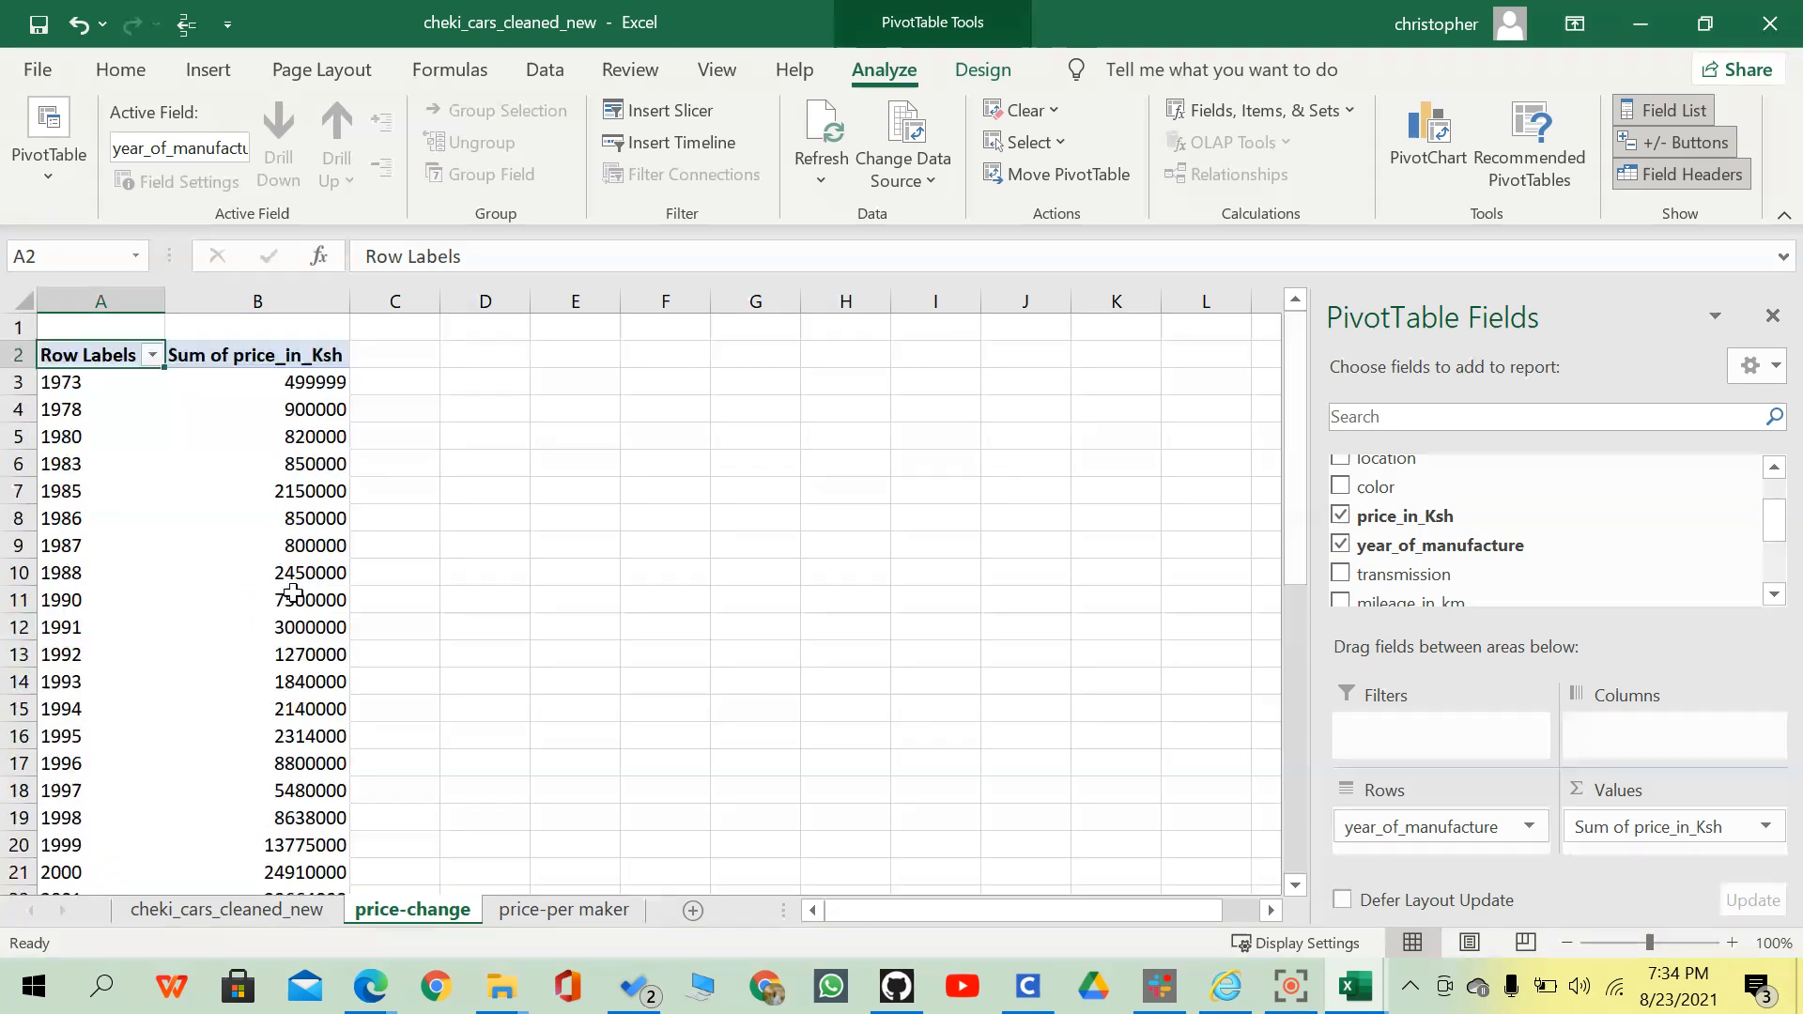
scroll(1368, 523, "up", 2)
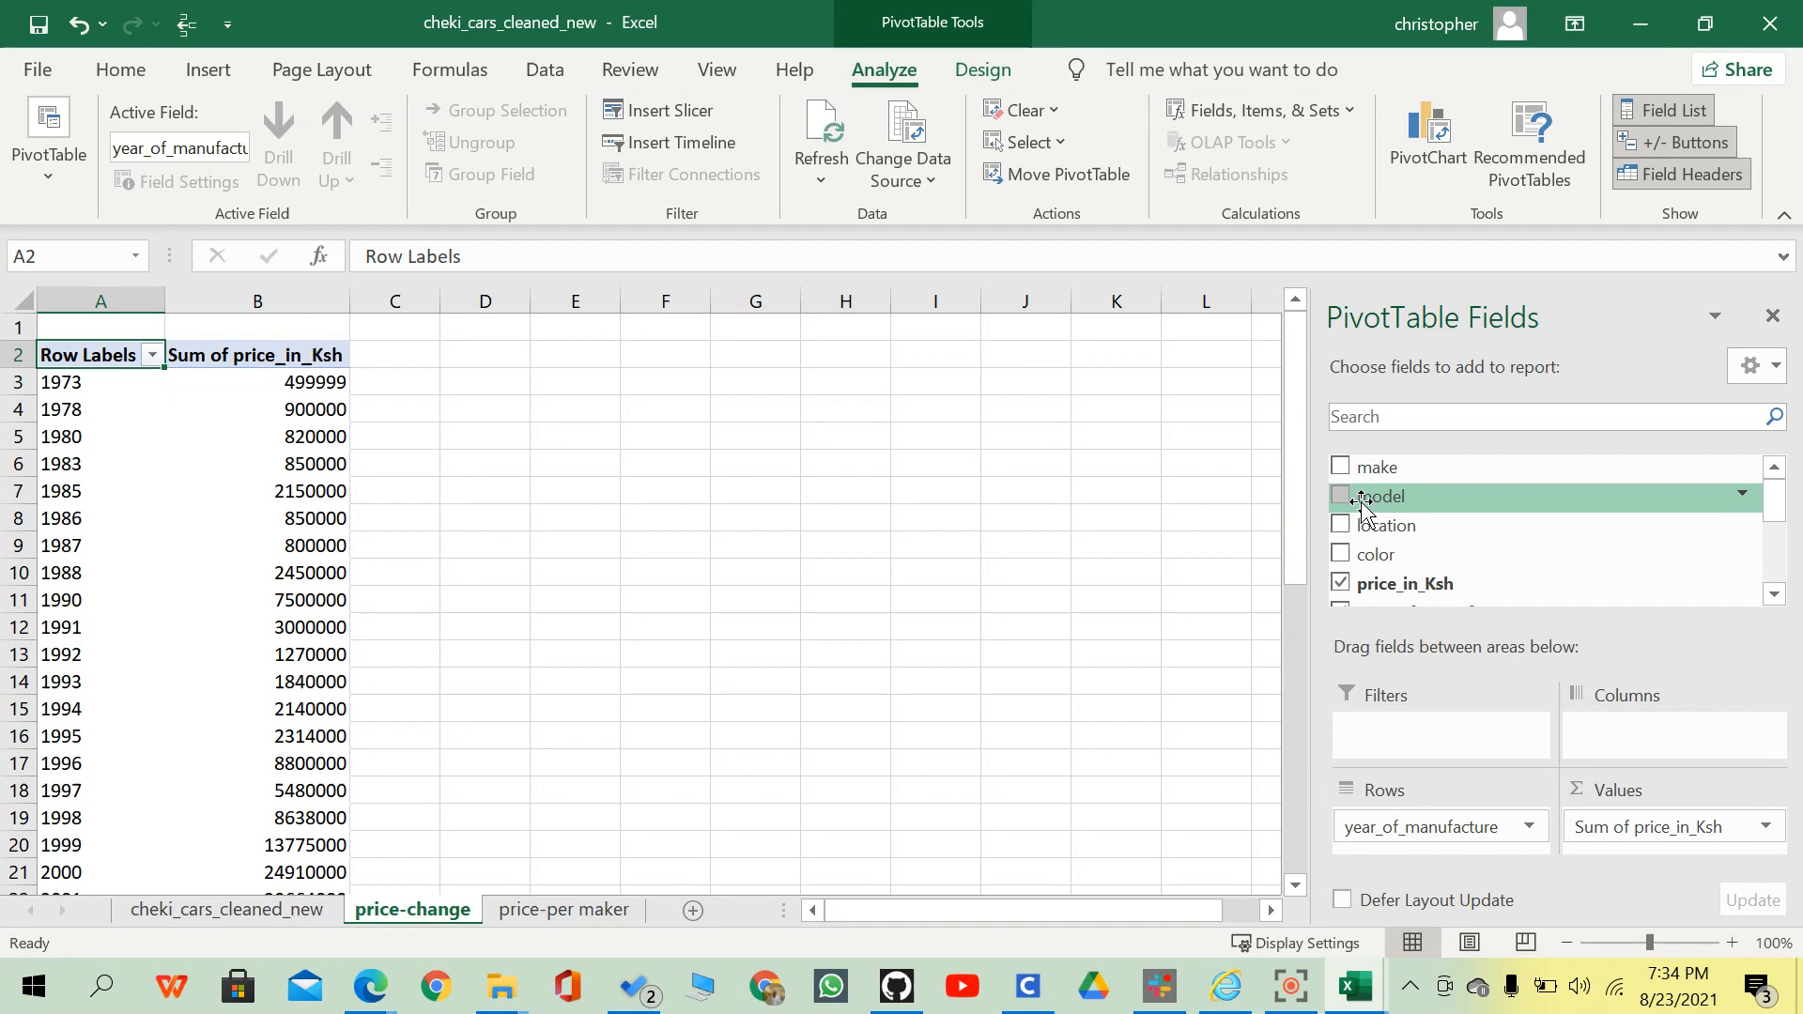
left_click_drag(1366, 467, 1417, 726)
left_click(336, 327)
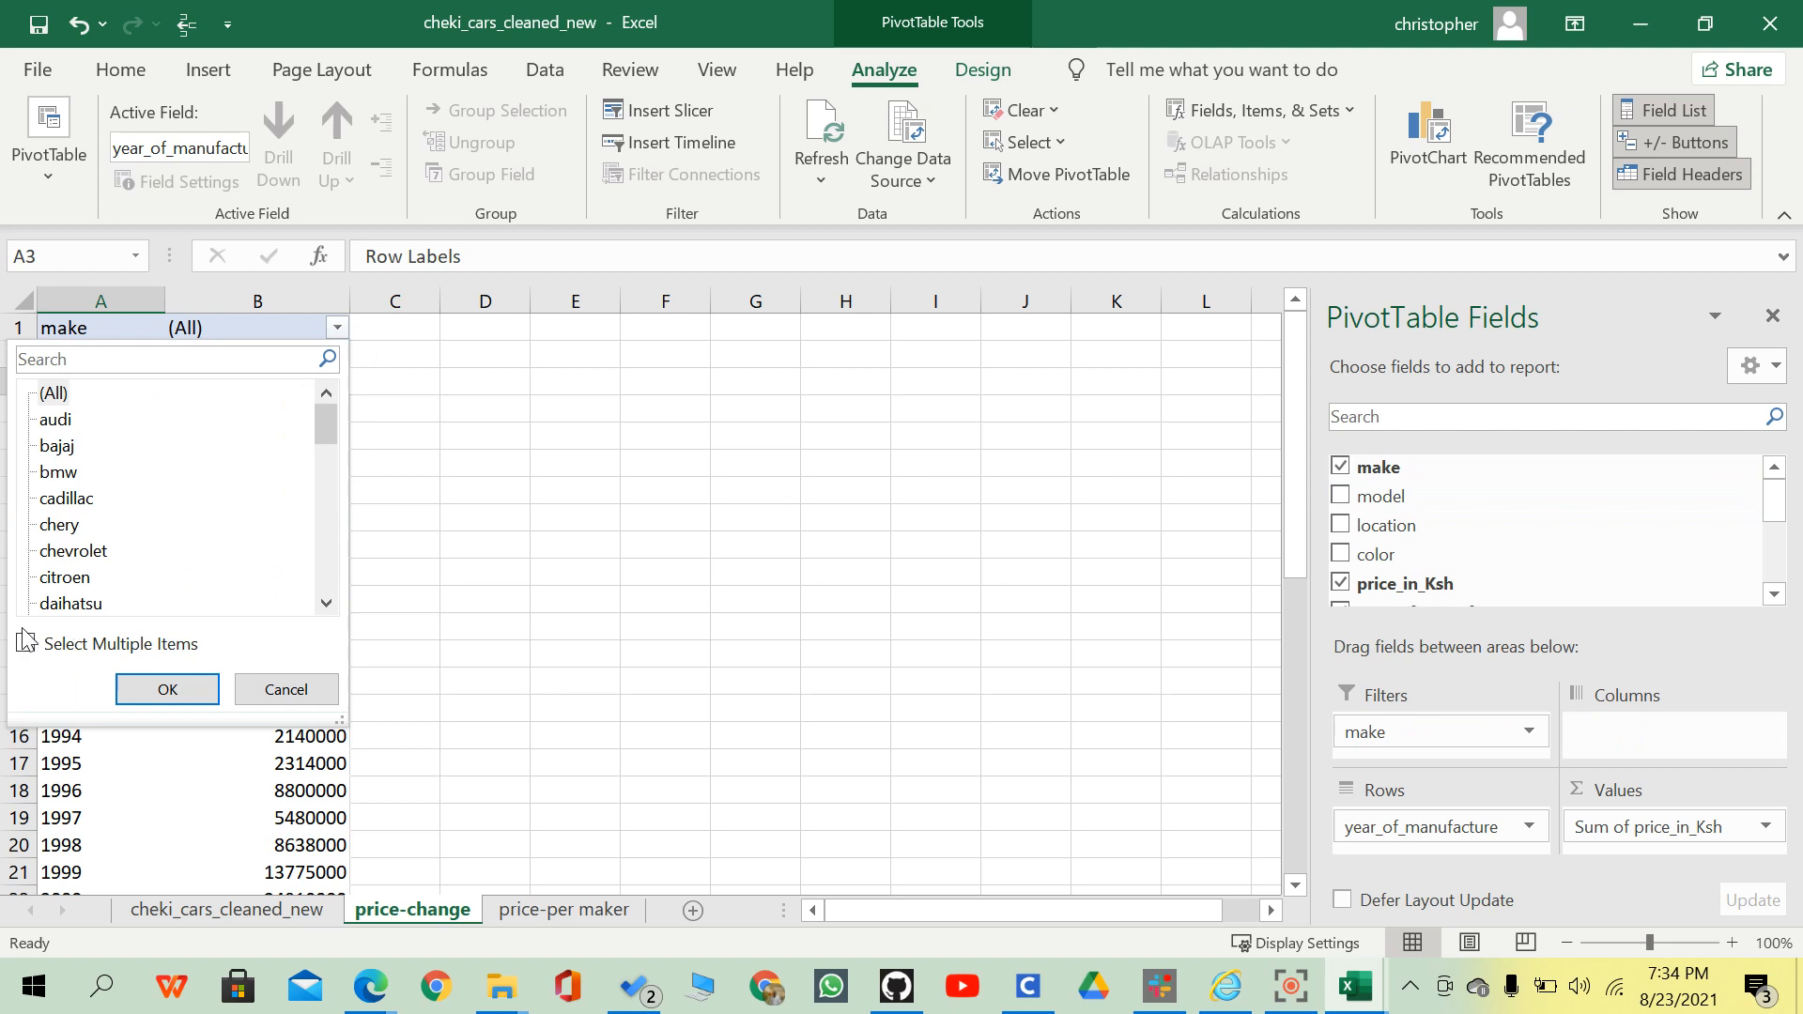
left_click_drag(325, 418, 308, 481)
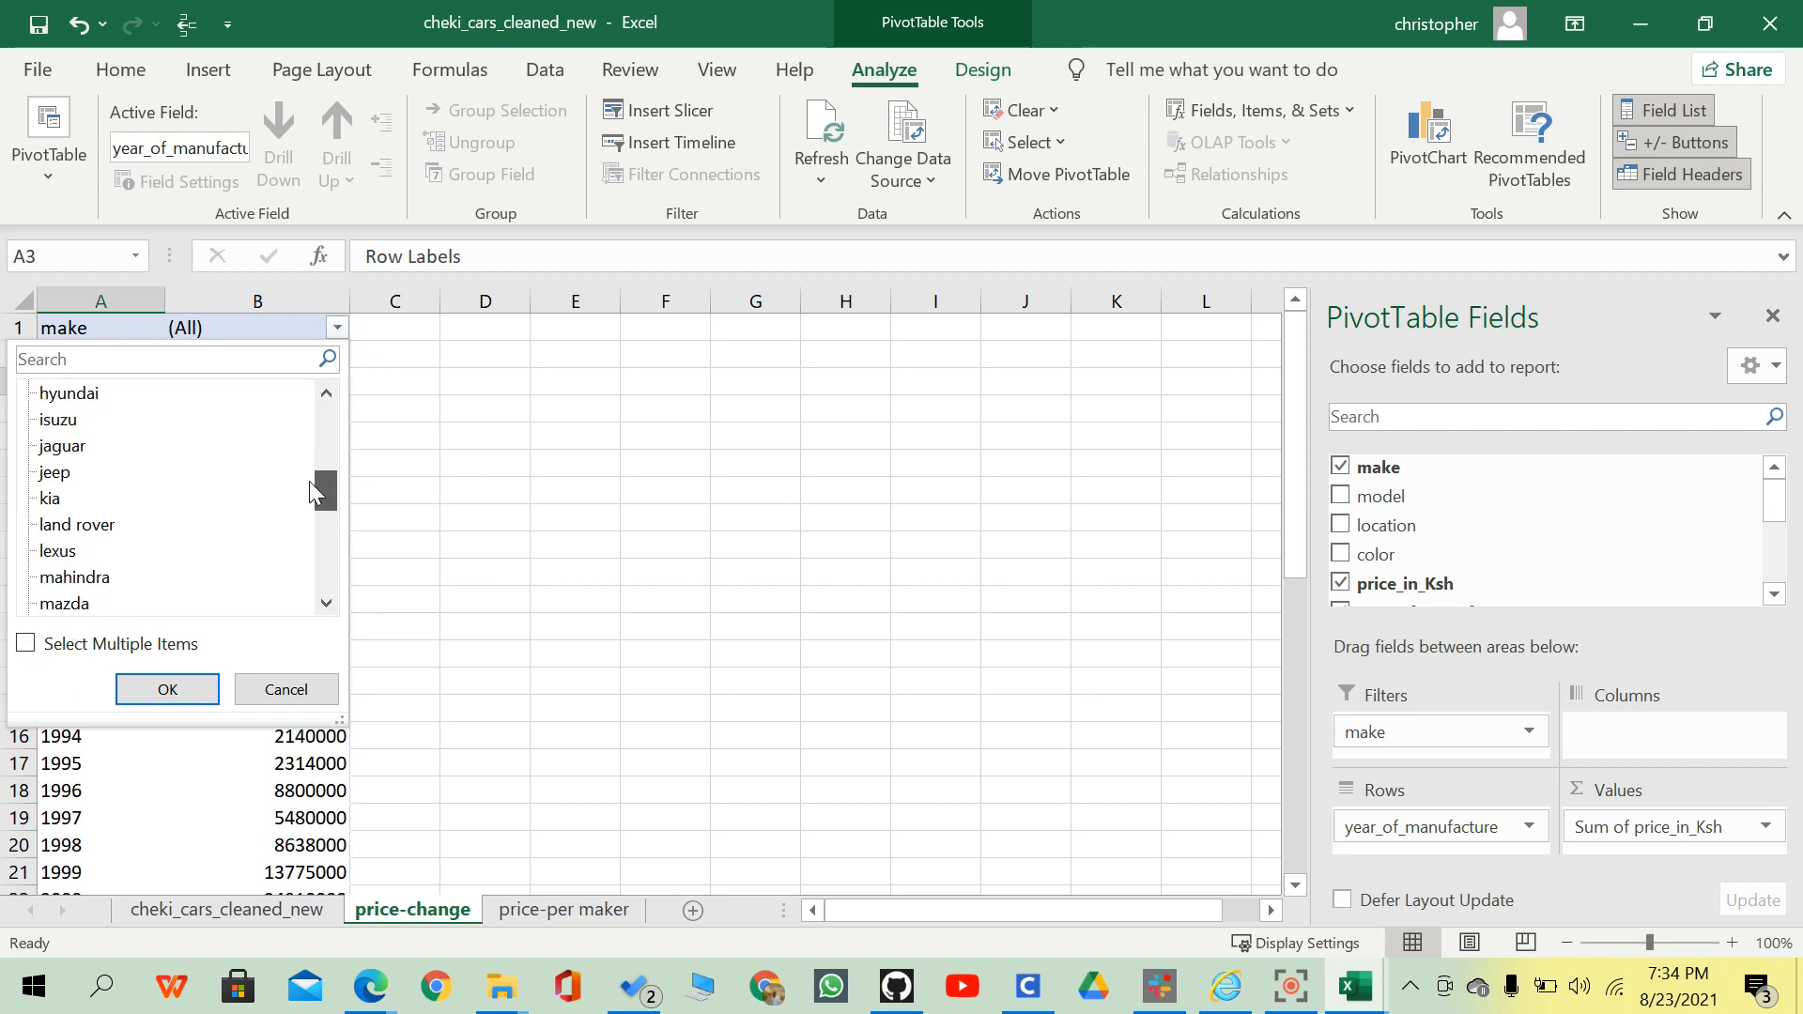
scroll(84, 512, "down", 6)
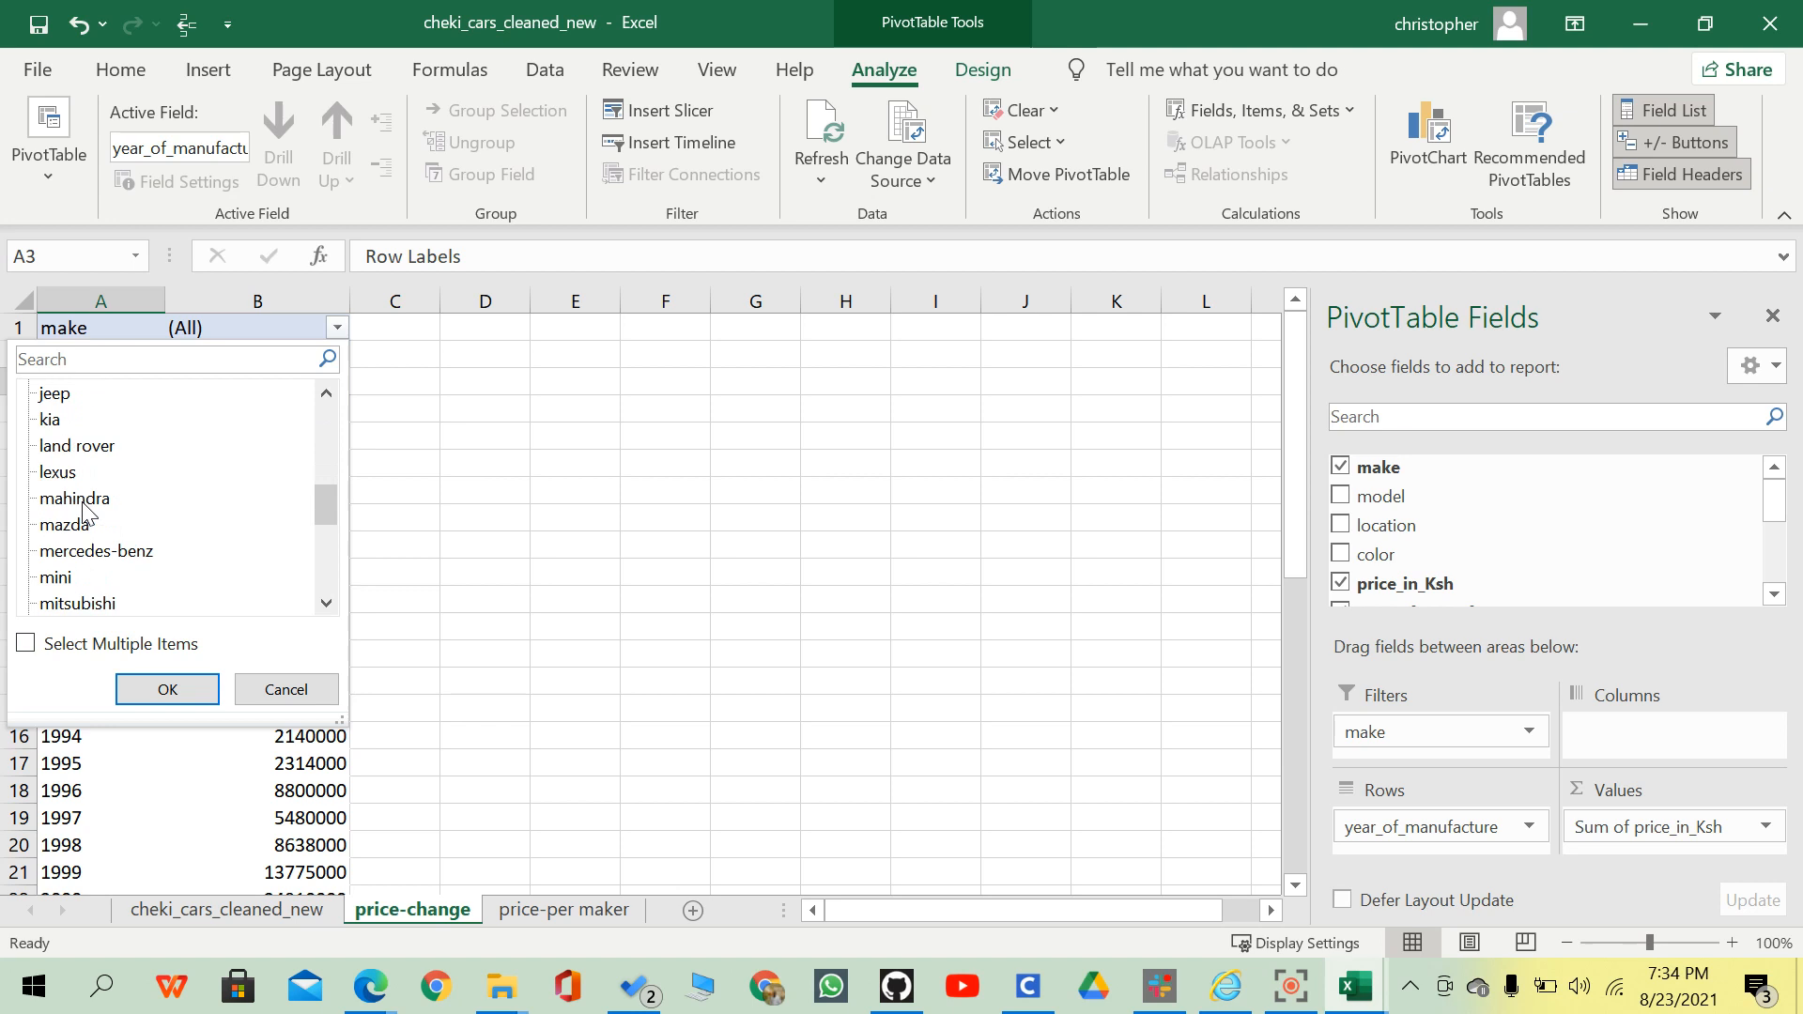
scroll(84, 512, "up", 6)
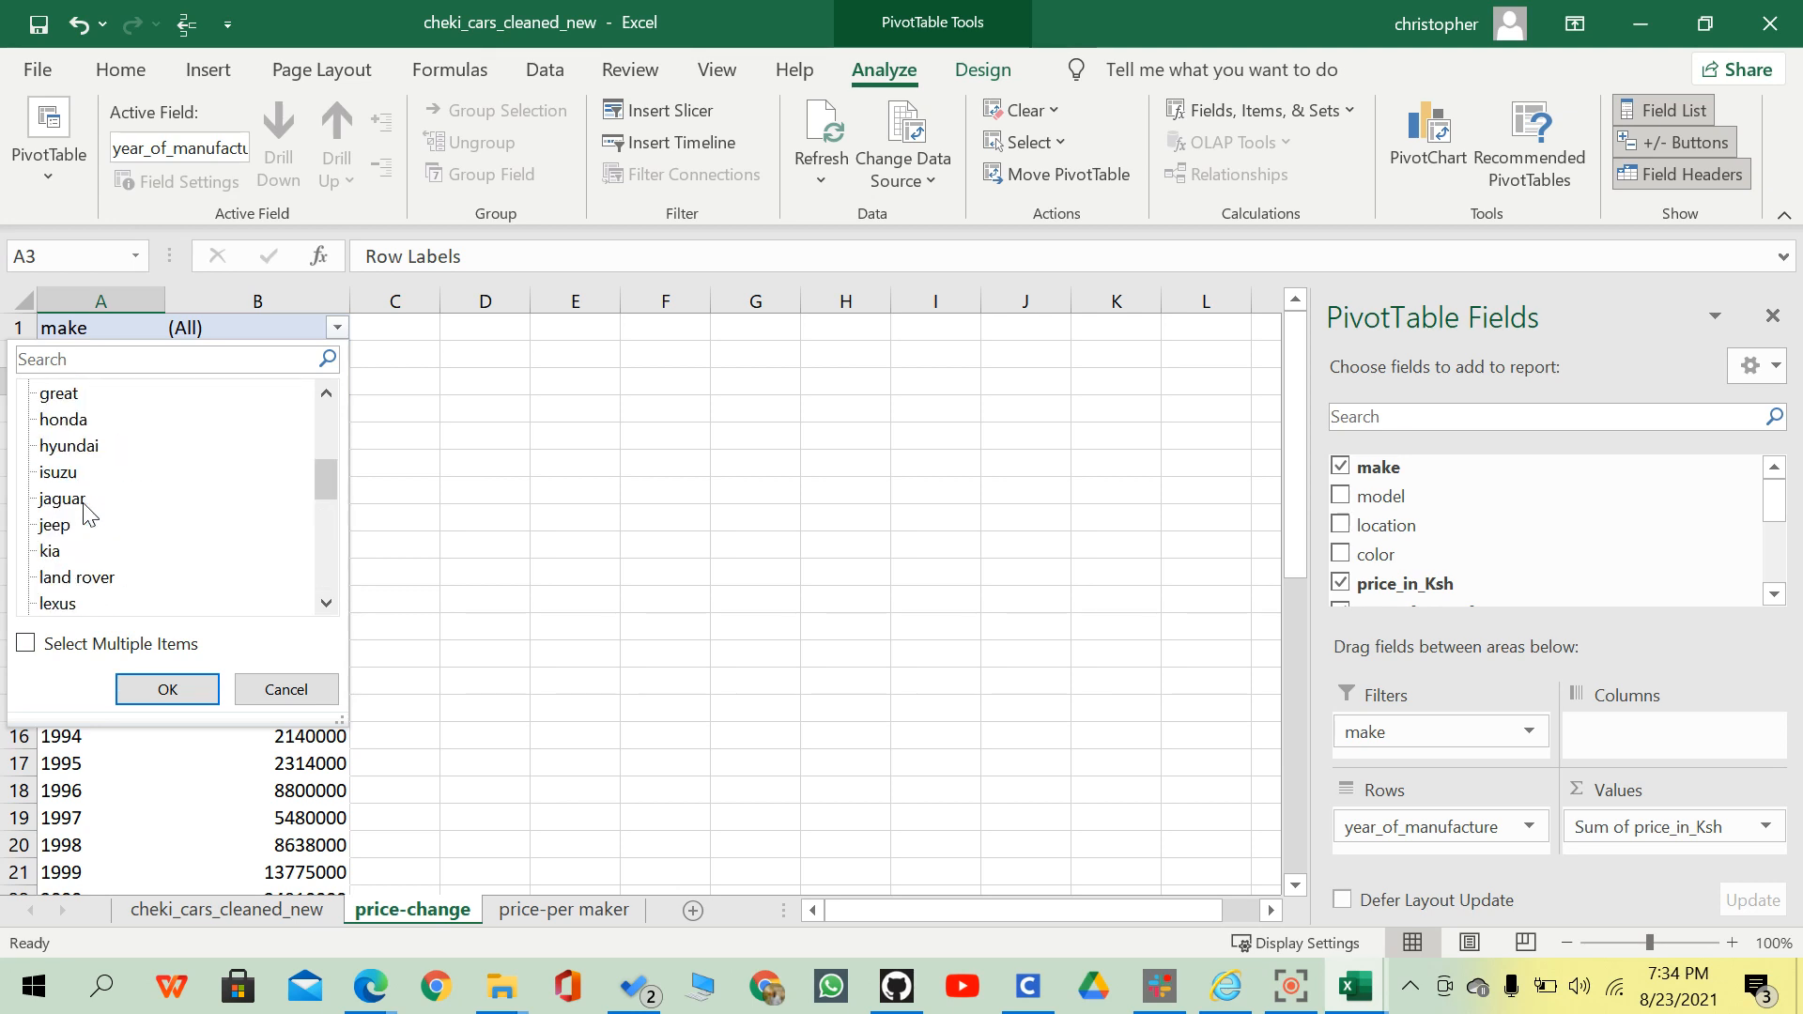
left_click(74, 507)
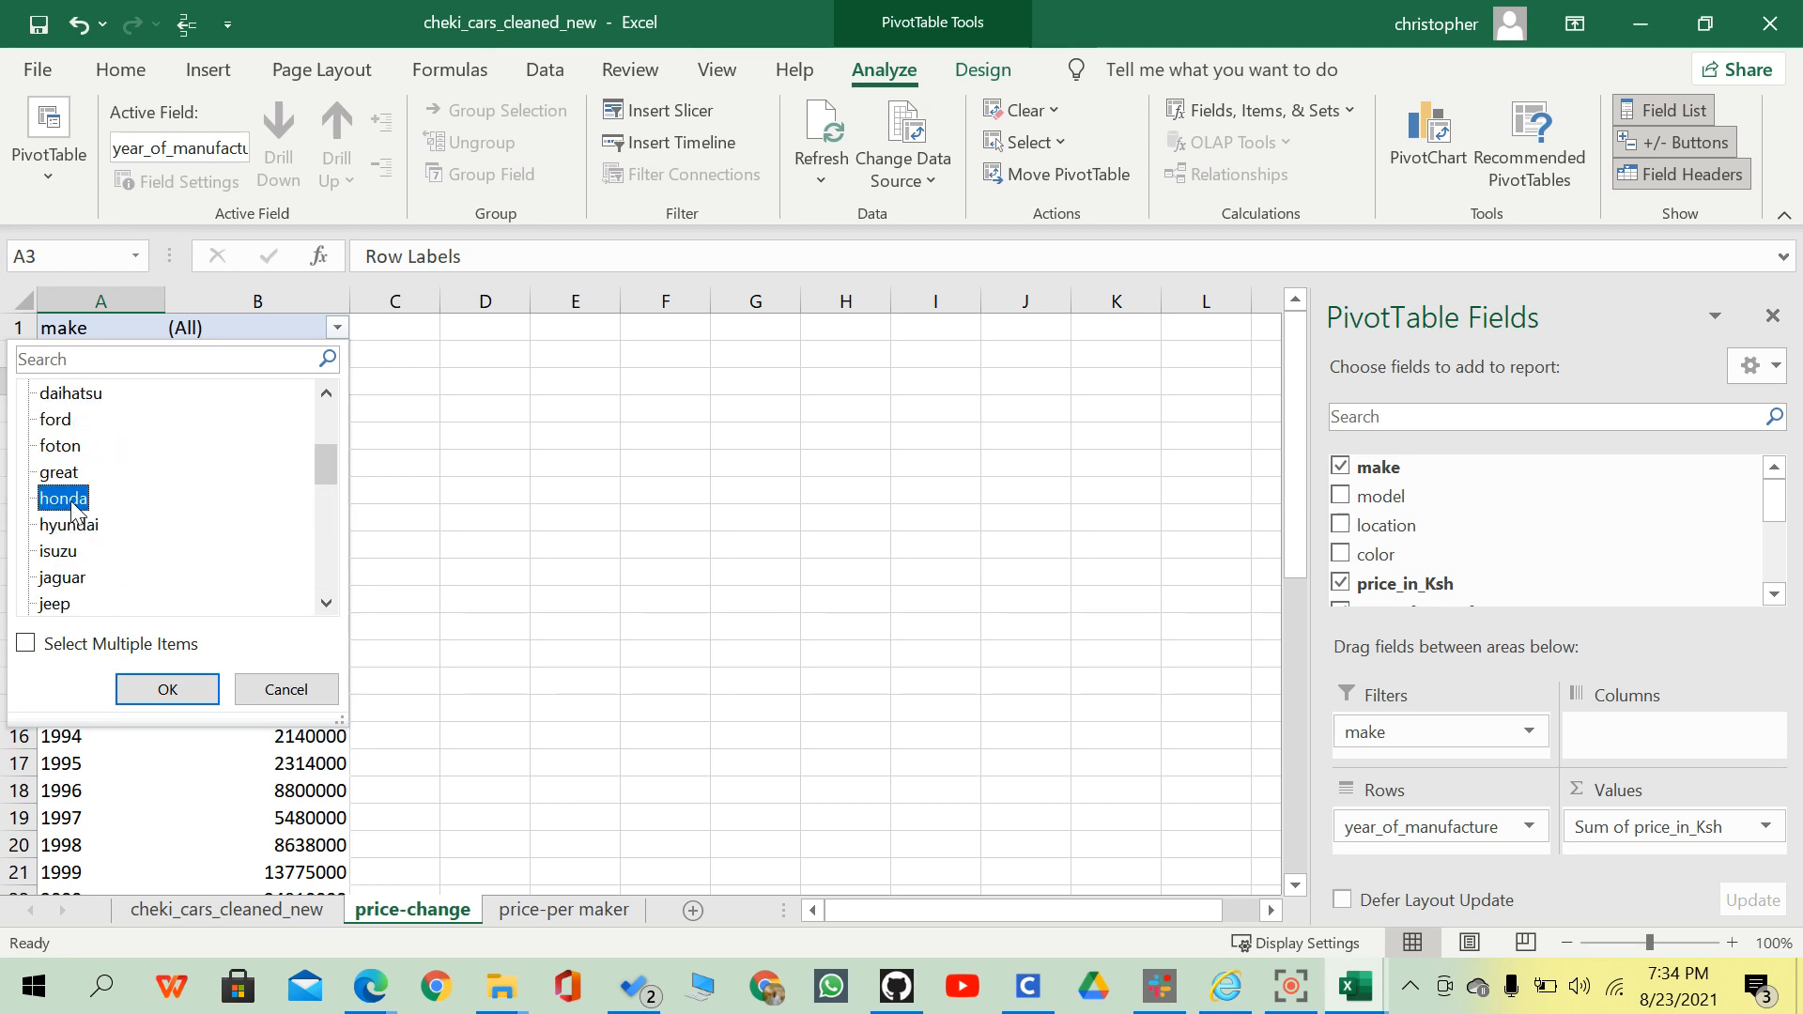
left_click(169, 691)
Insert a Line with Markers PivotChart from the honda PivotTable and place it beside the table.
scroll(425, 453, "down", 2)
scroll(425, 452, "up", 2)
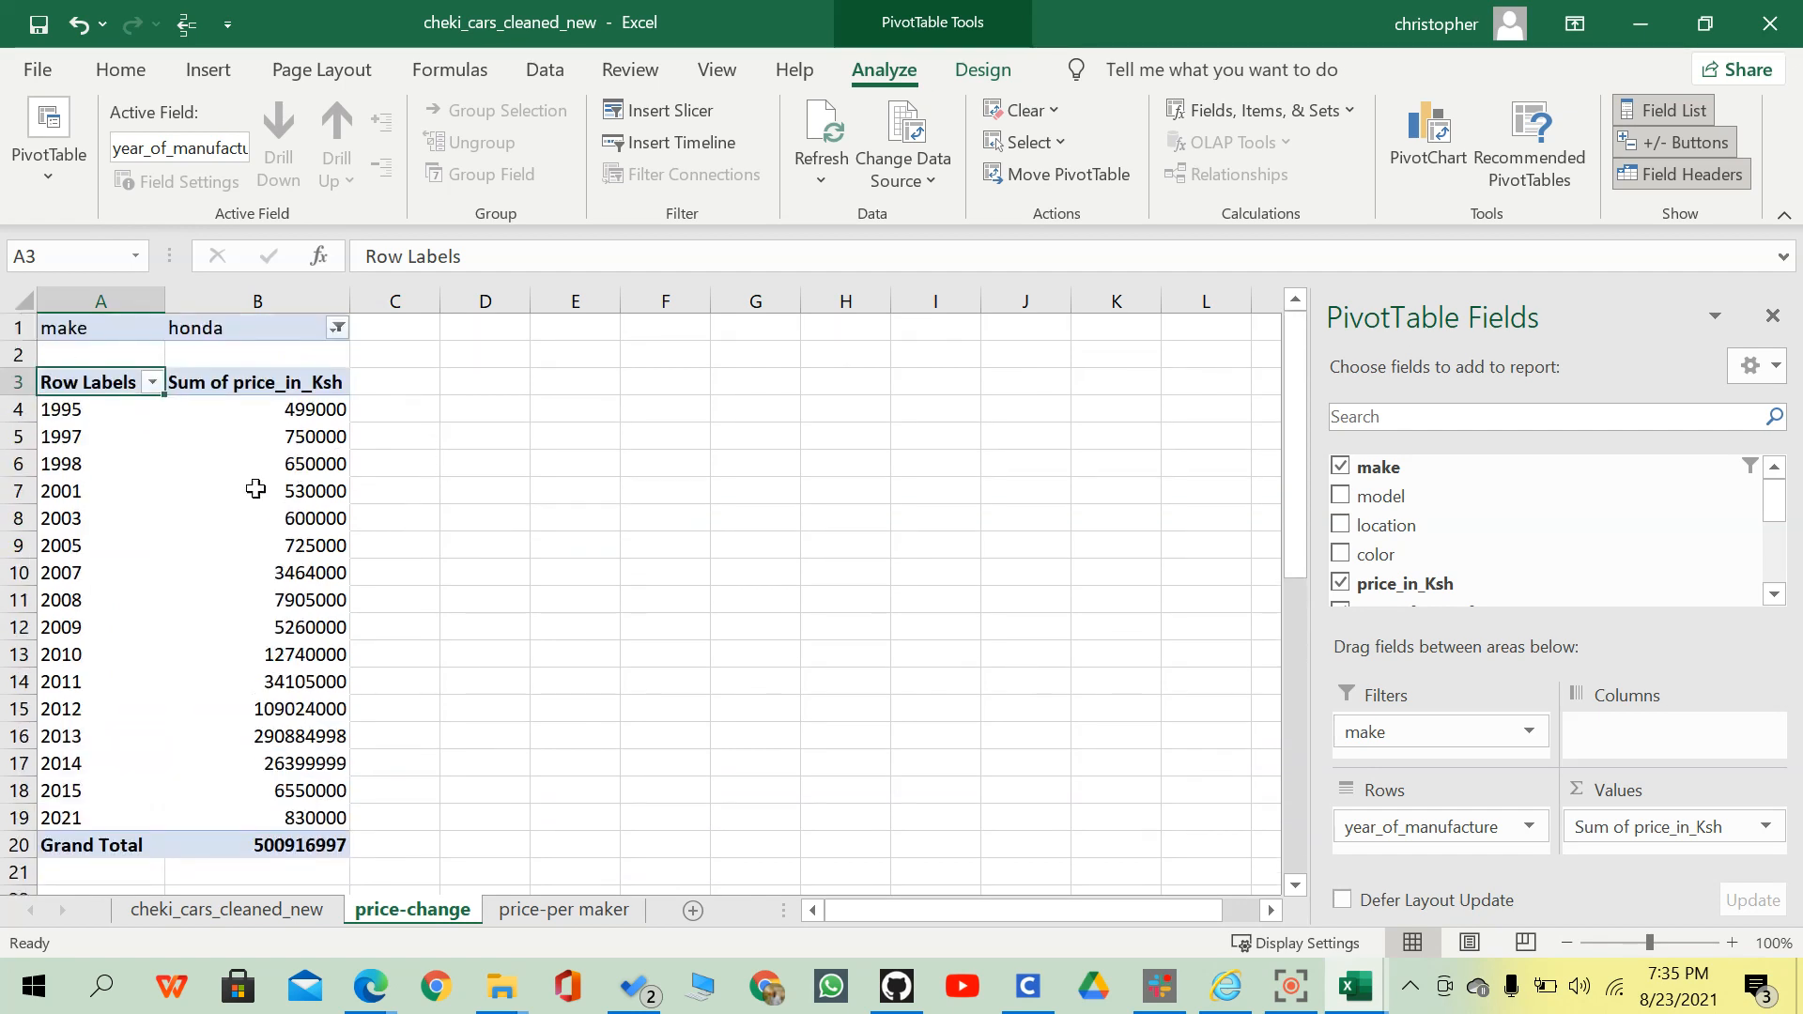
left_click(255, 488)
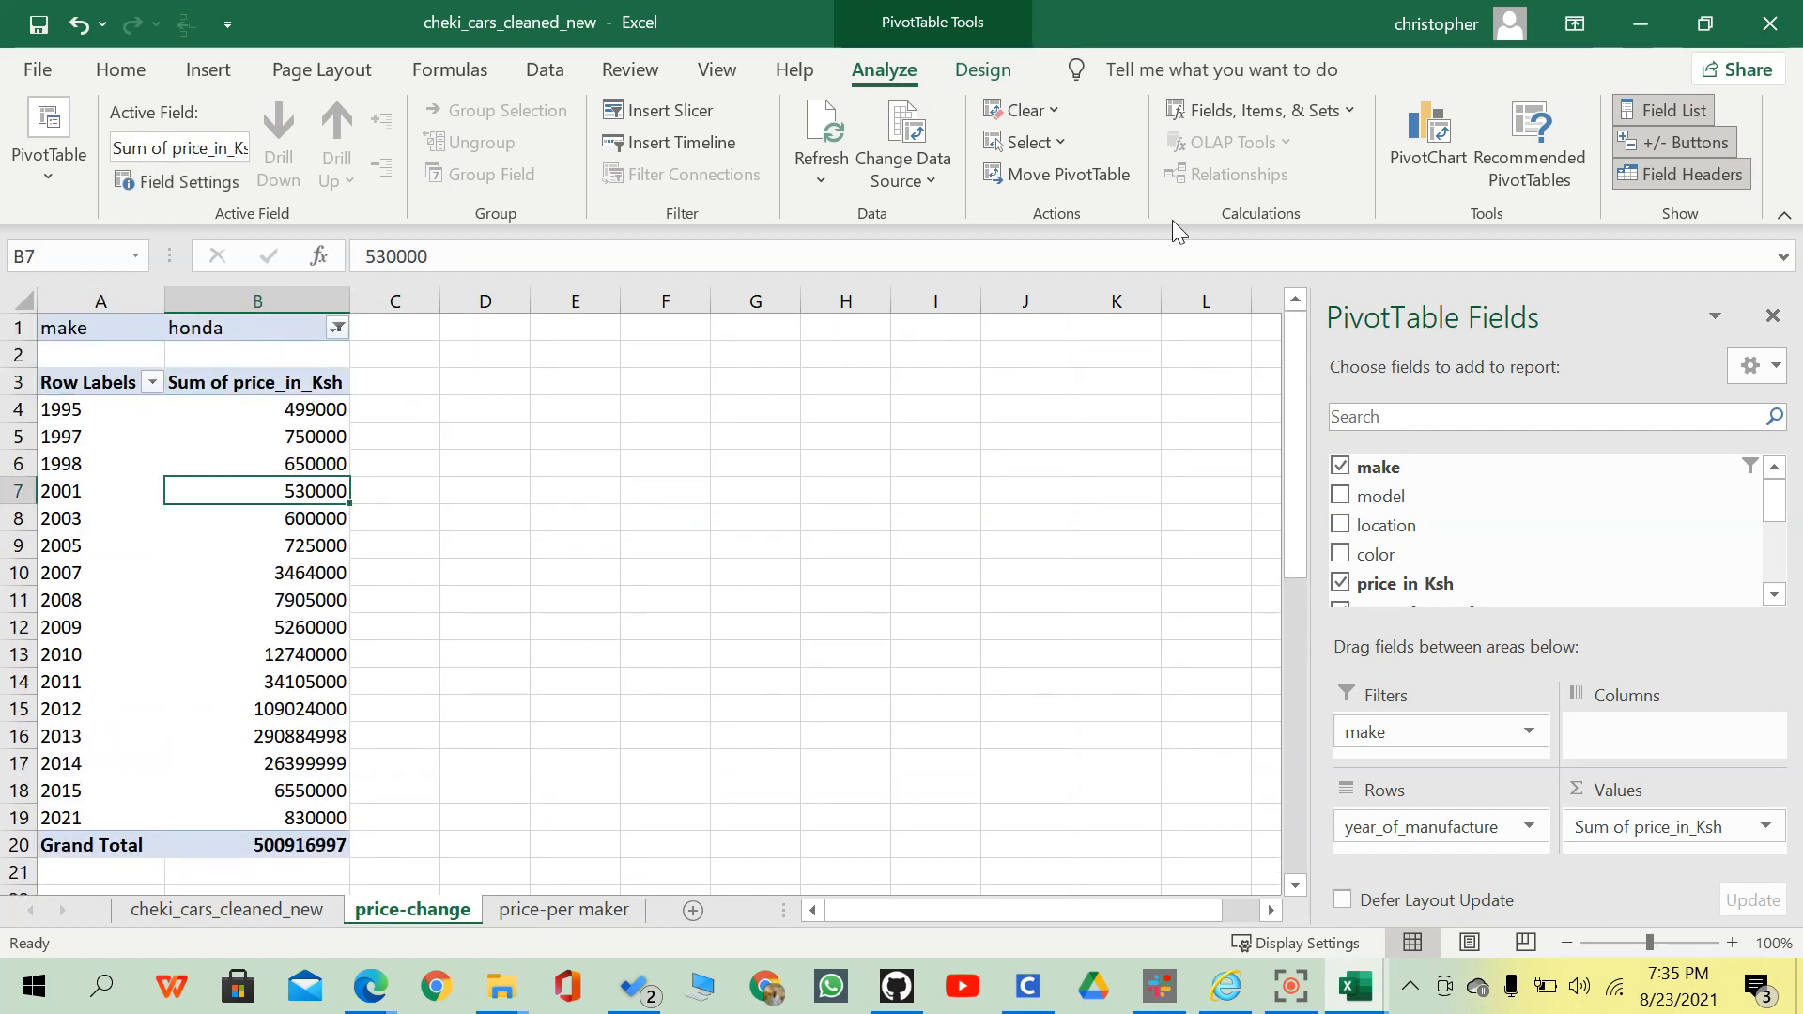
left_click(1428, 136)
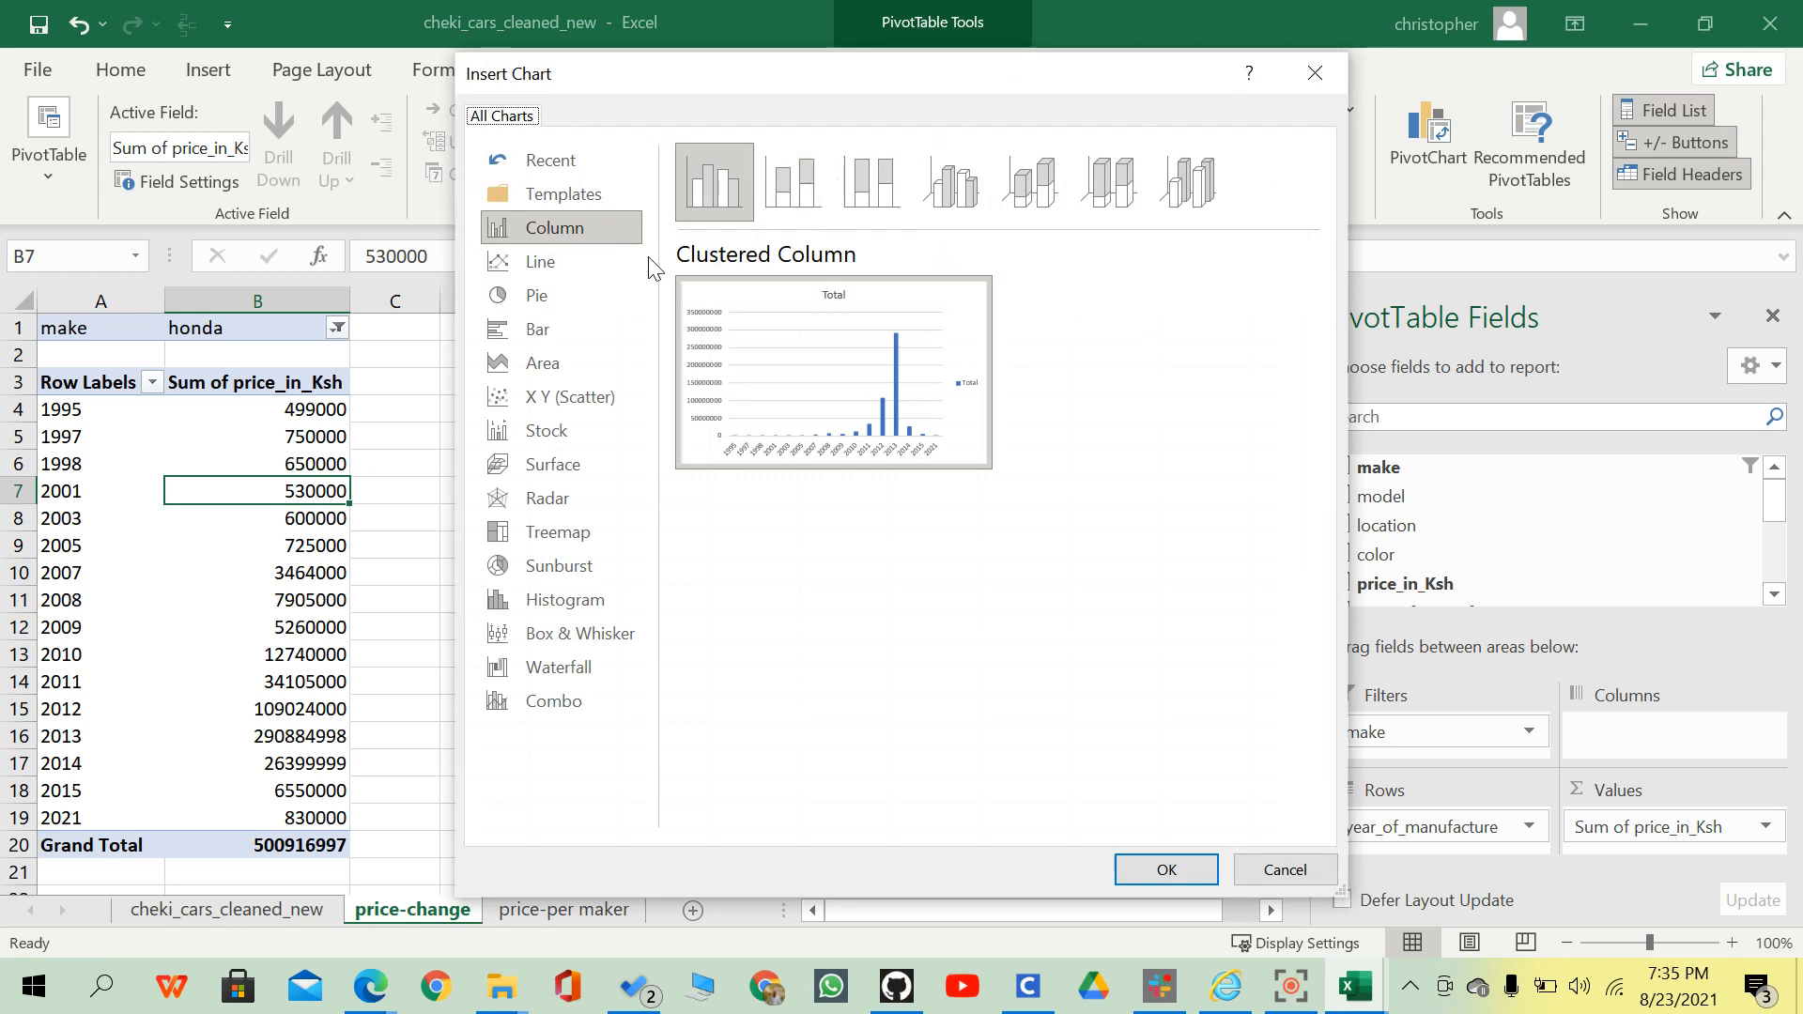
left_click(606, 262)
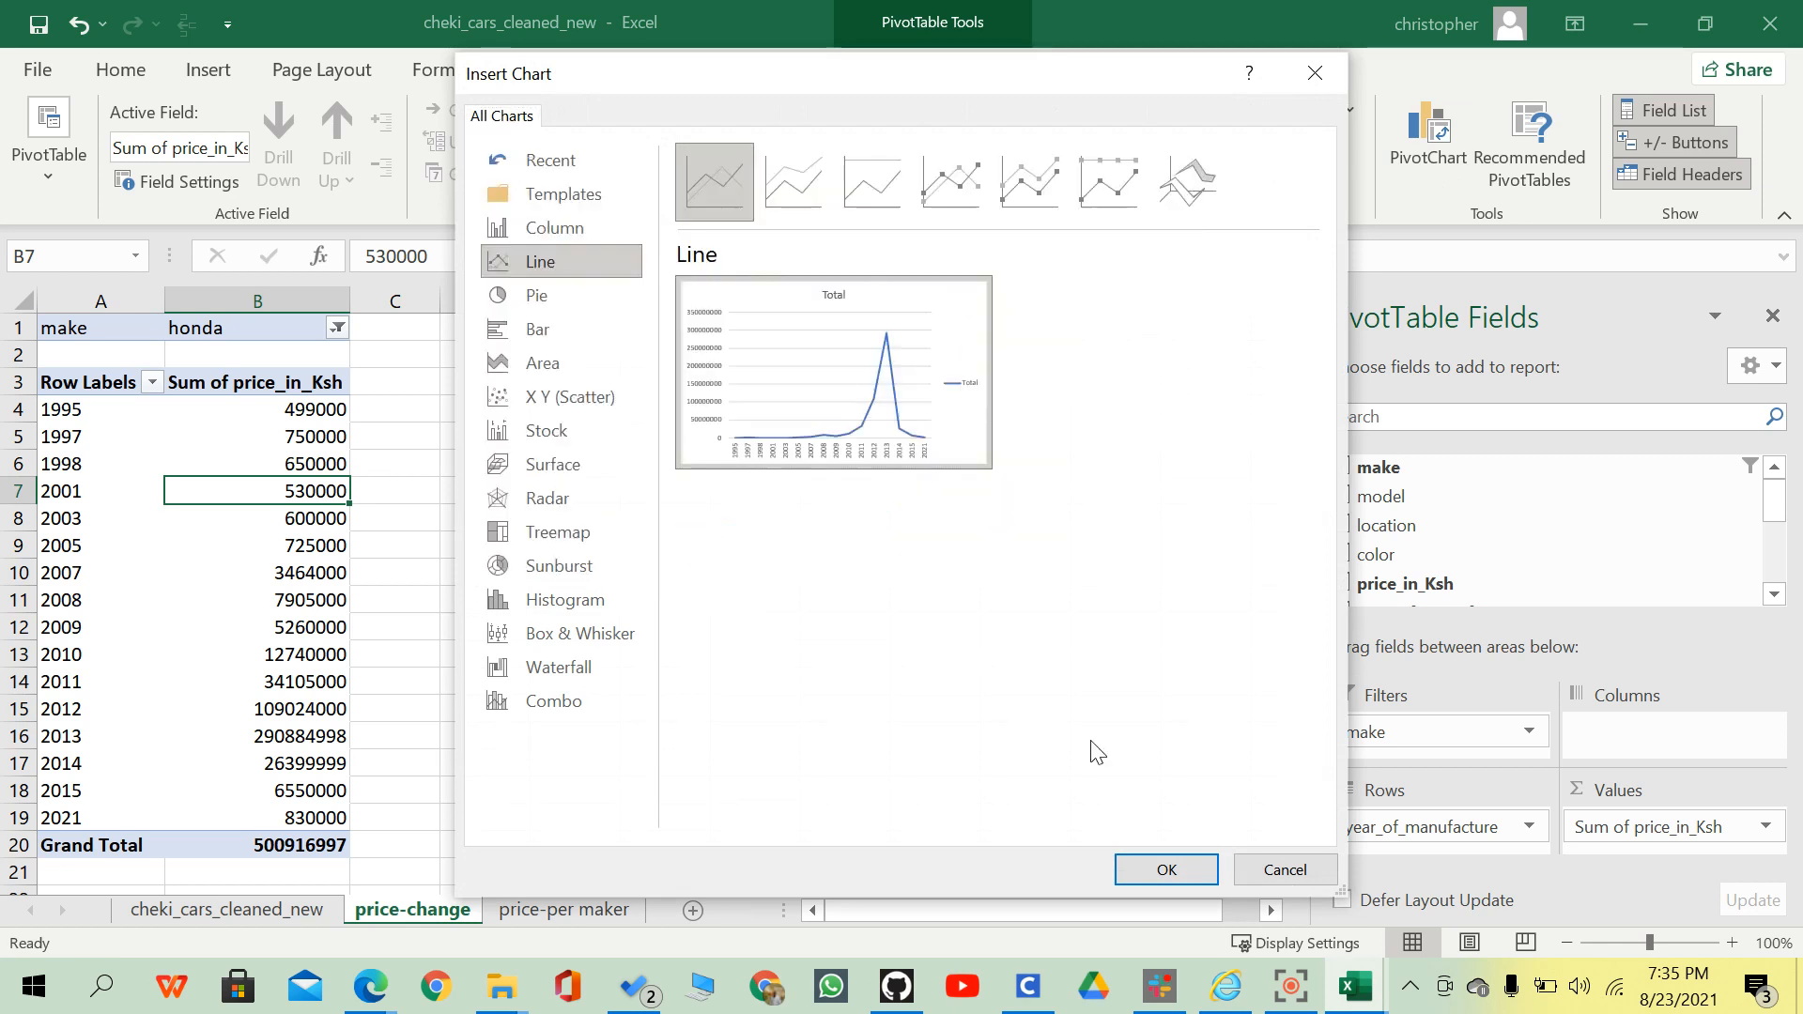
left_click(975, 195)
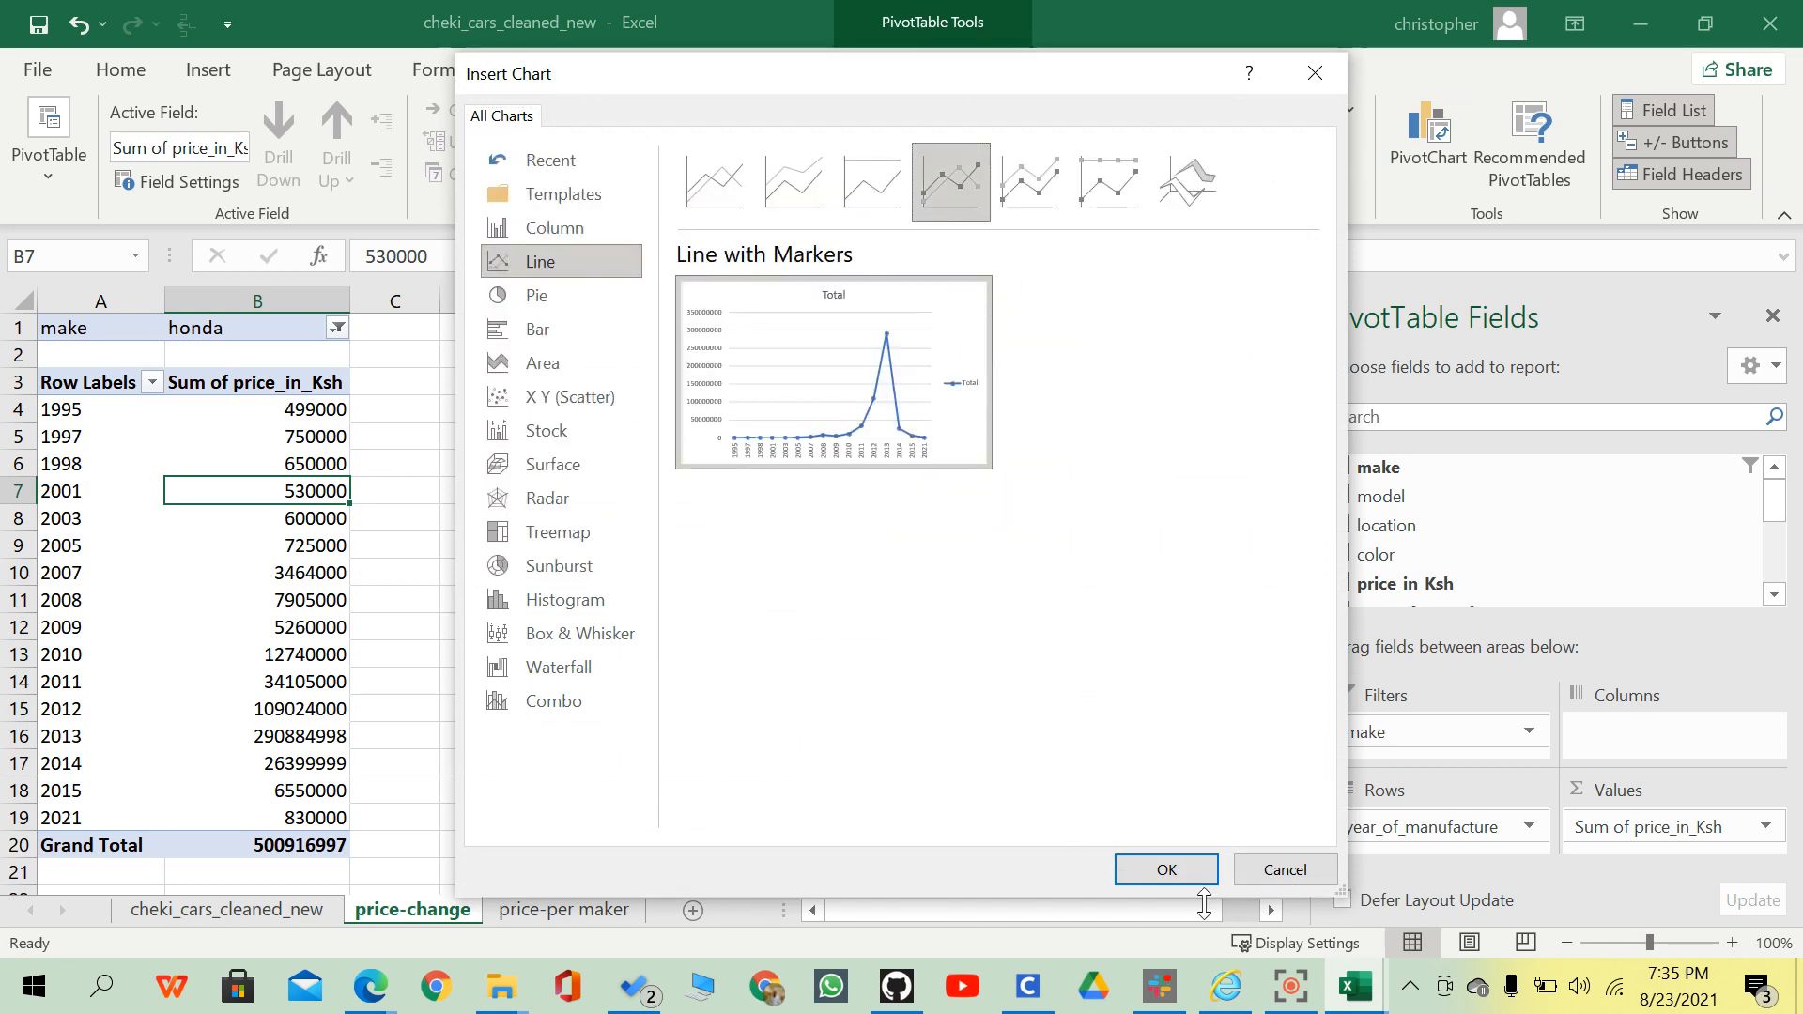
left_click(1181, 870)
left_click_drag(778, 447, 1099, 426)
Allow multiple items in the make filter and include bmw alongside honda.
left_click(336, 329)
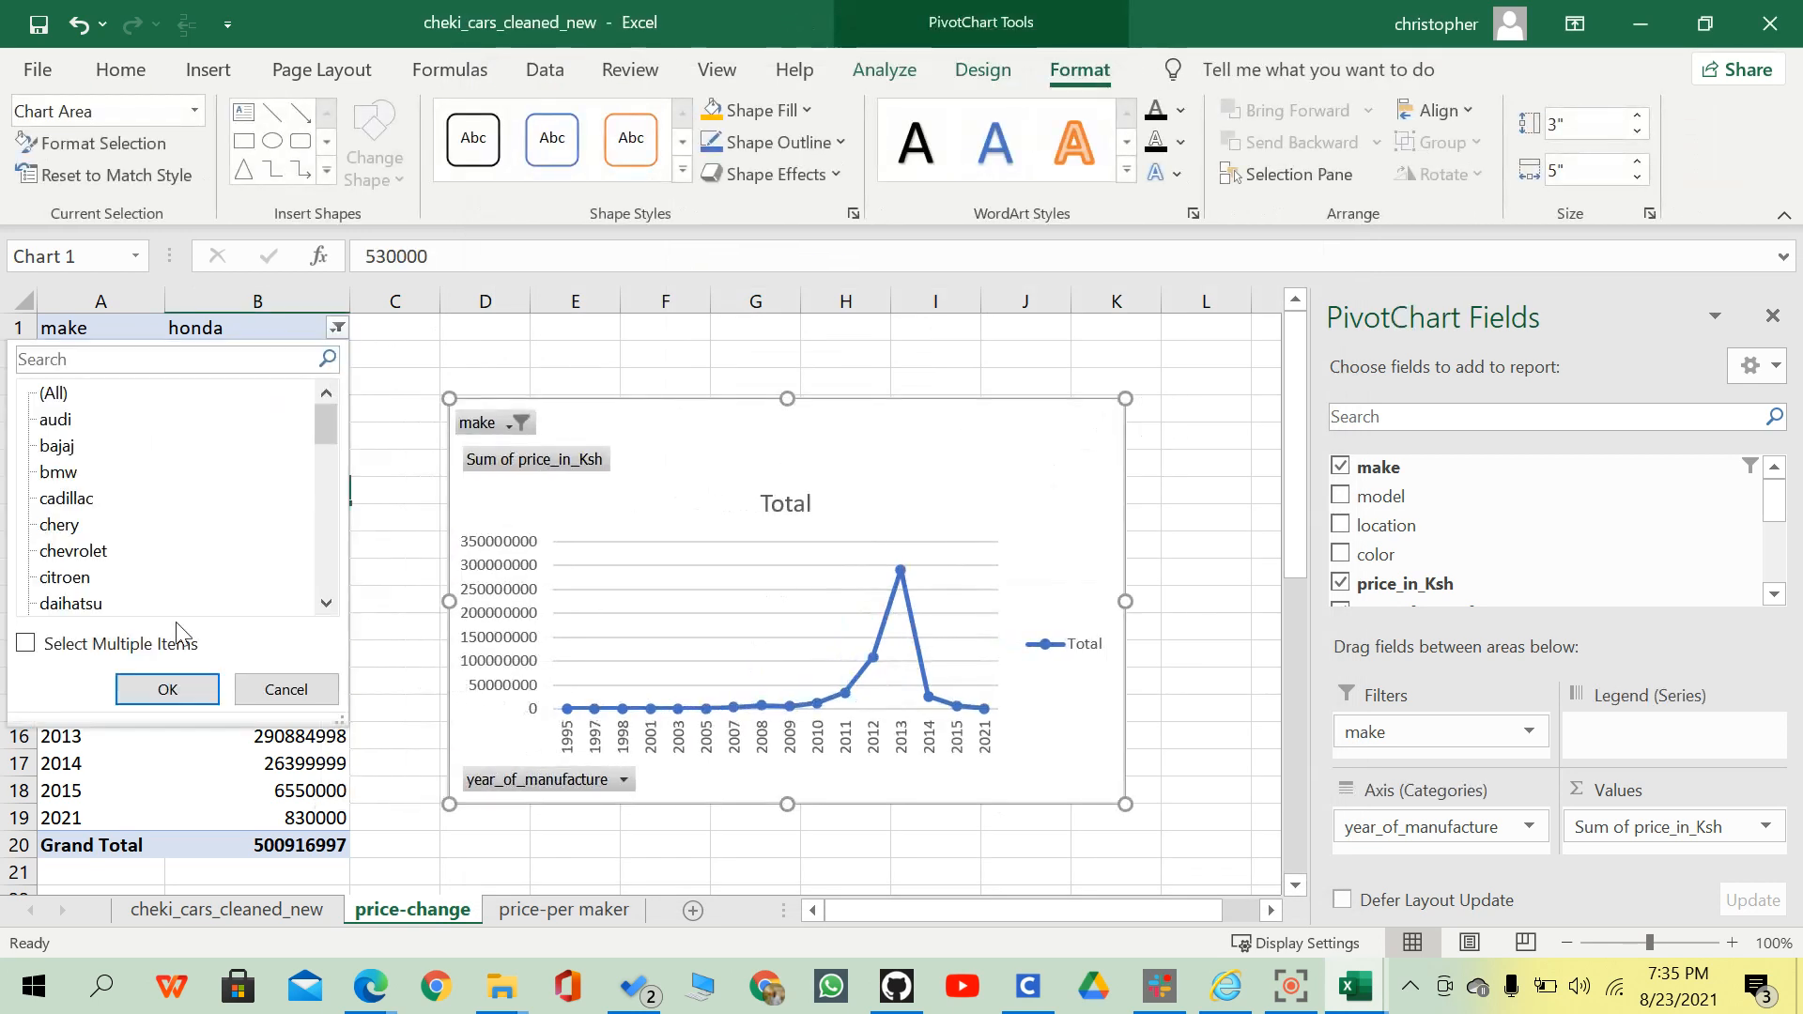
left_click(26, 644)
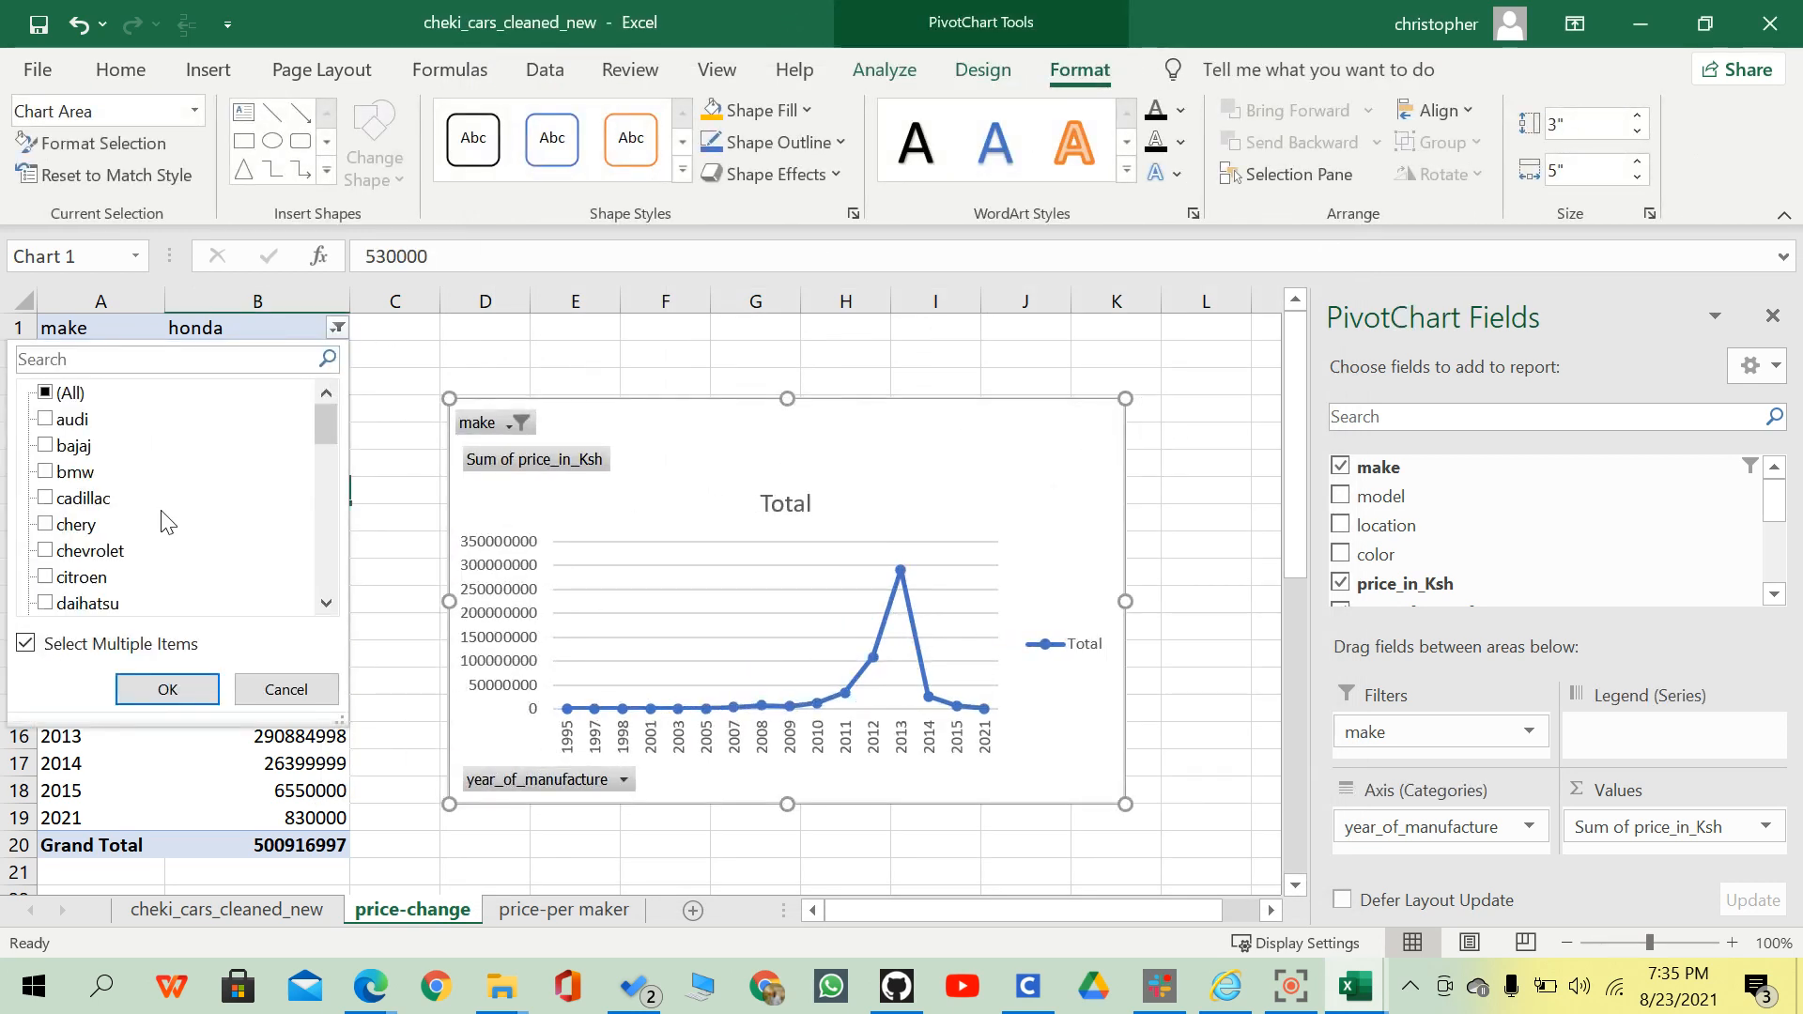
scroll(165, 531, "down", 1)
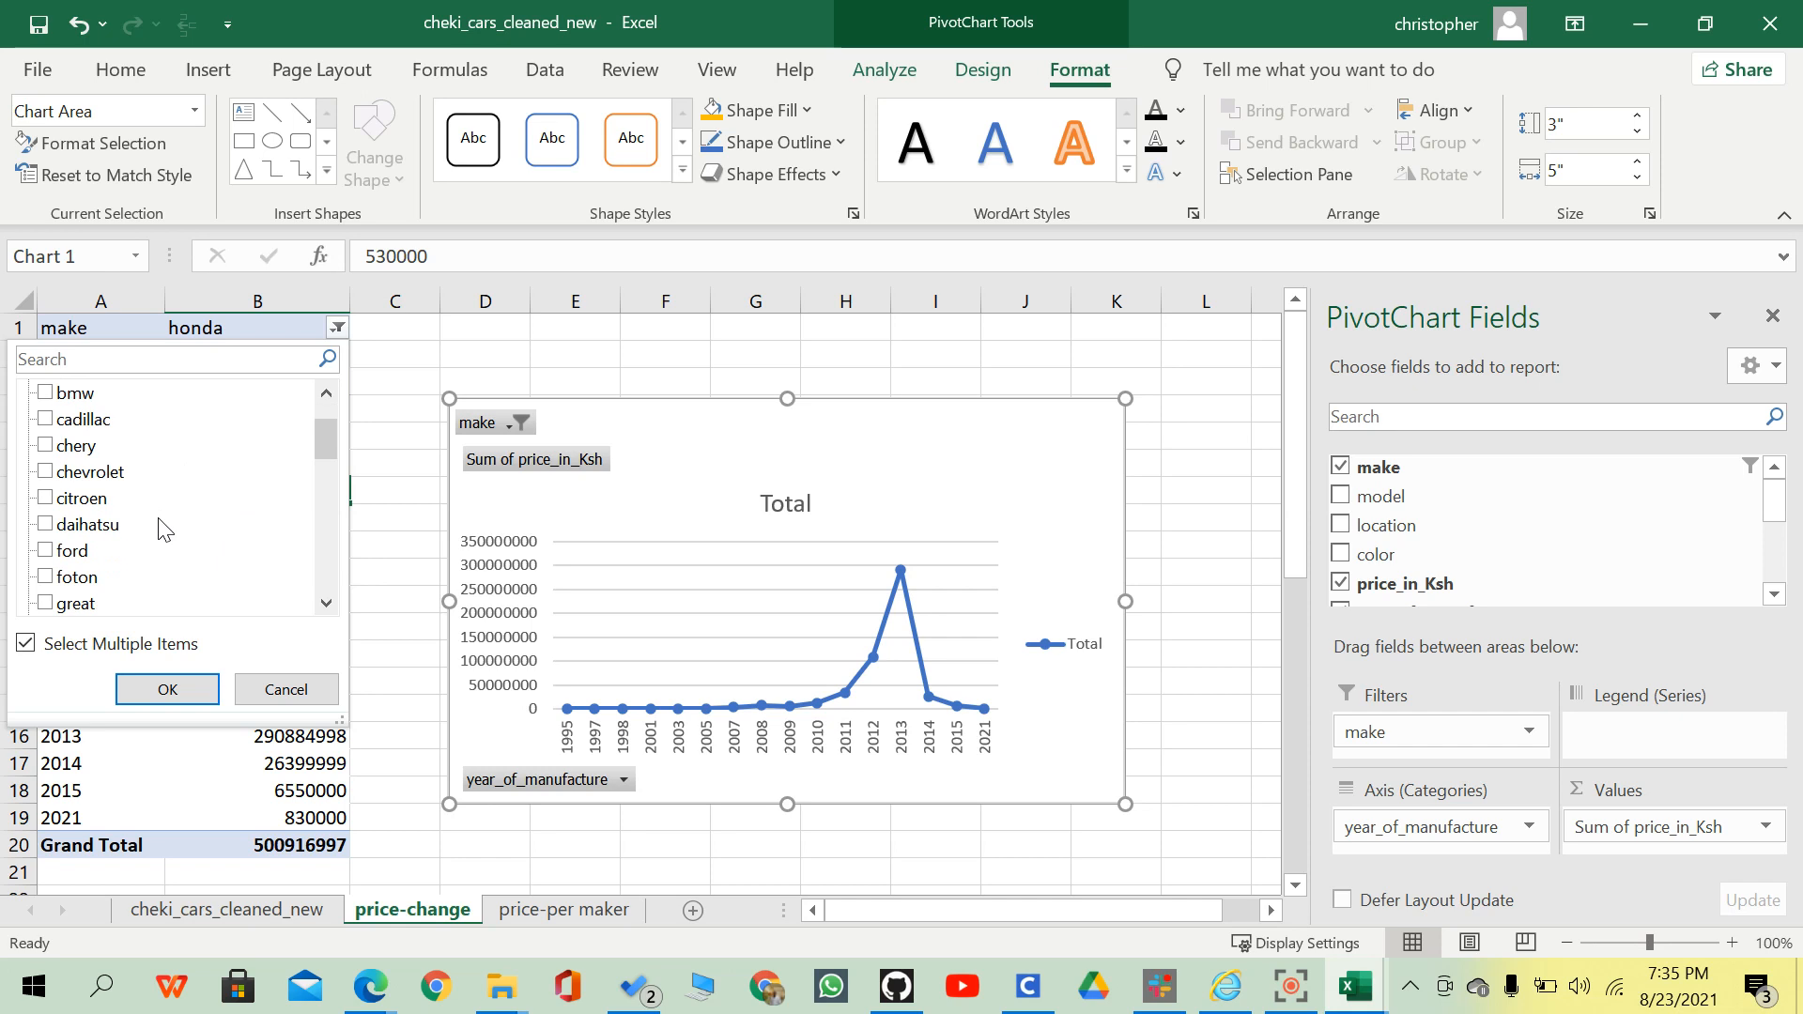
left_click(45, 394)
left_click(167, 688)
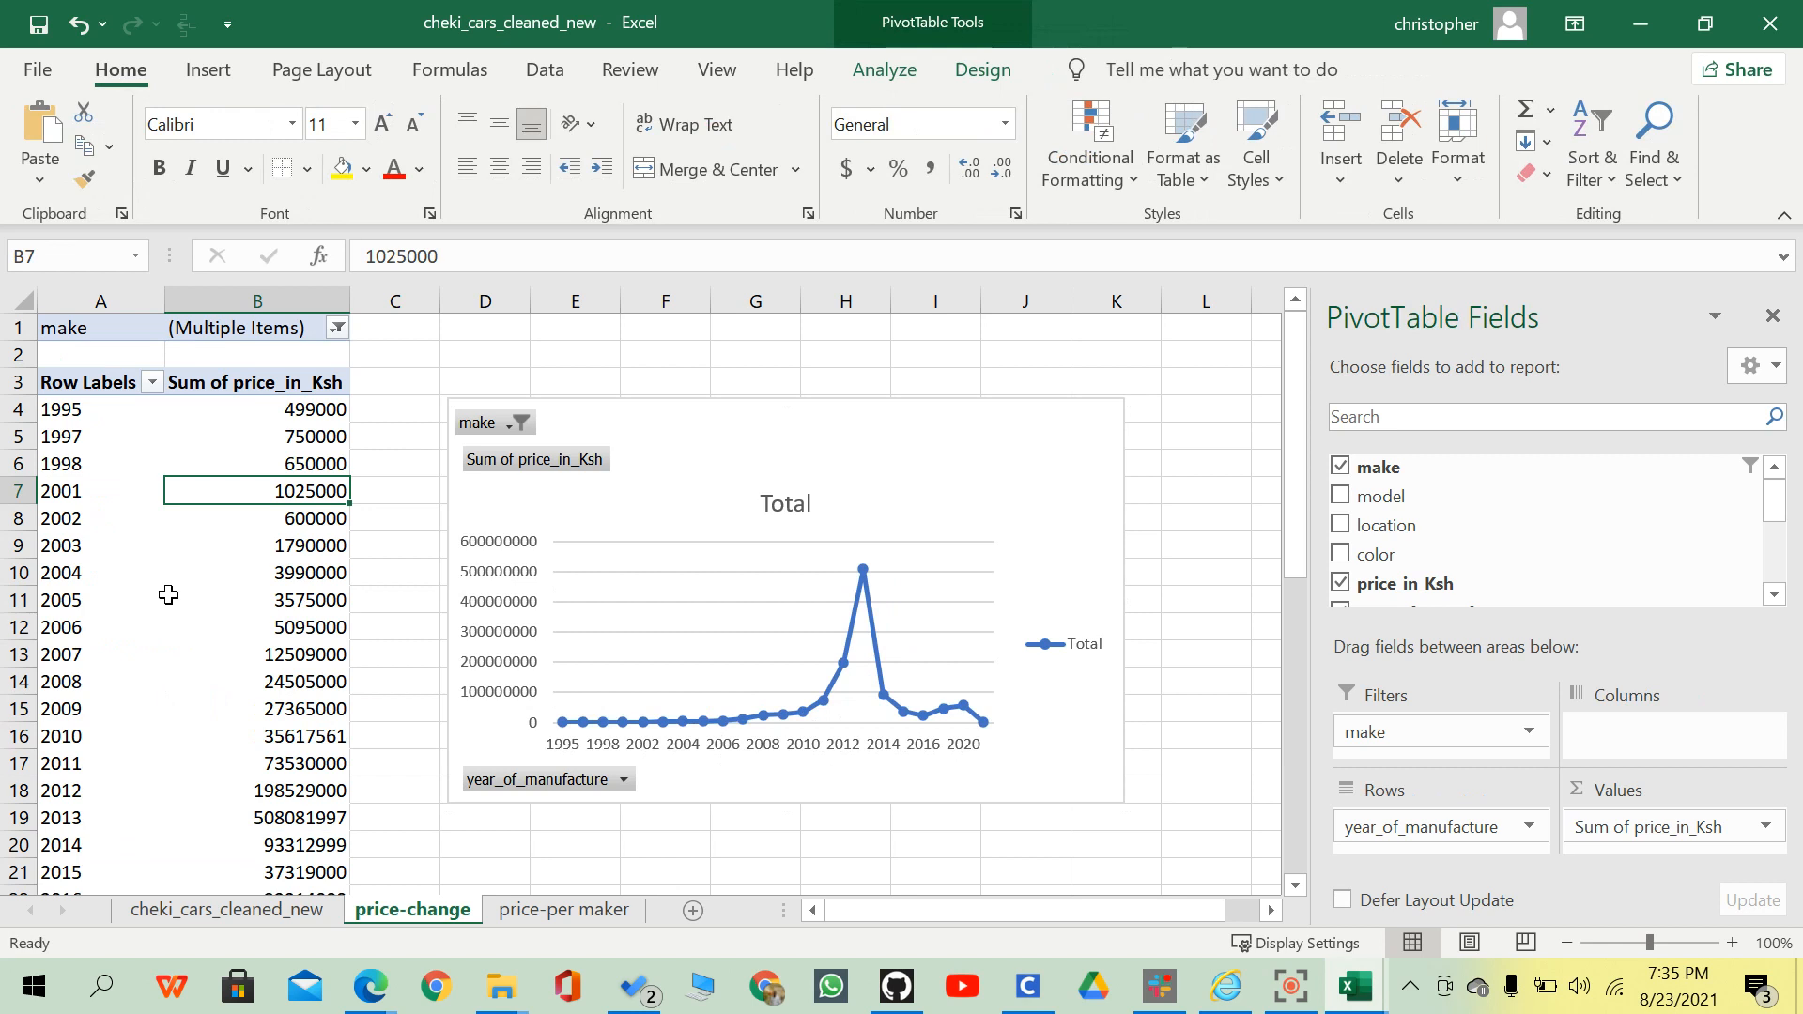
Move the make field from the report filter to the PivotTable columns so each make gets its own chart line.
left_click(336, 328)
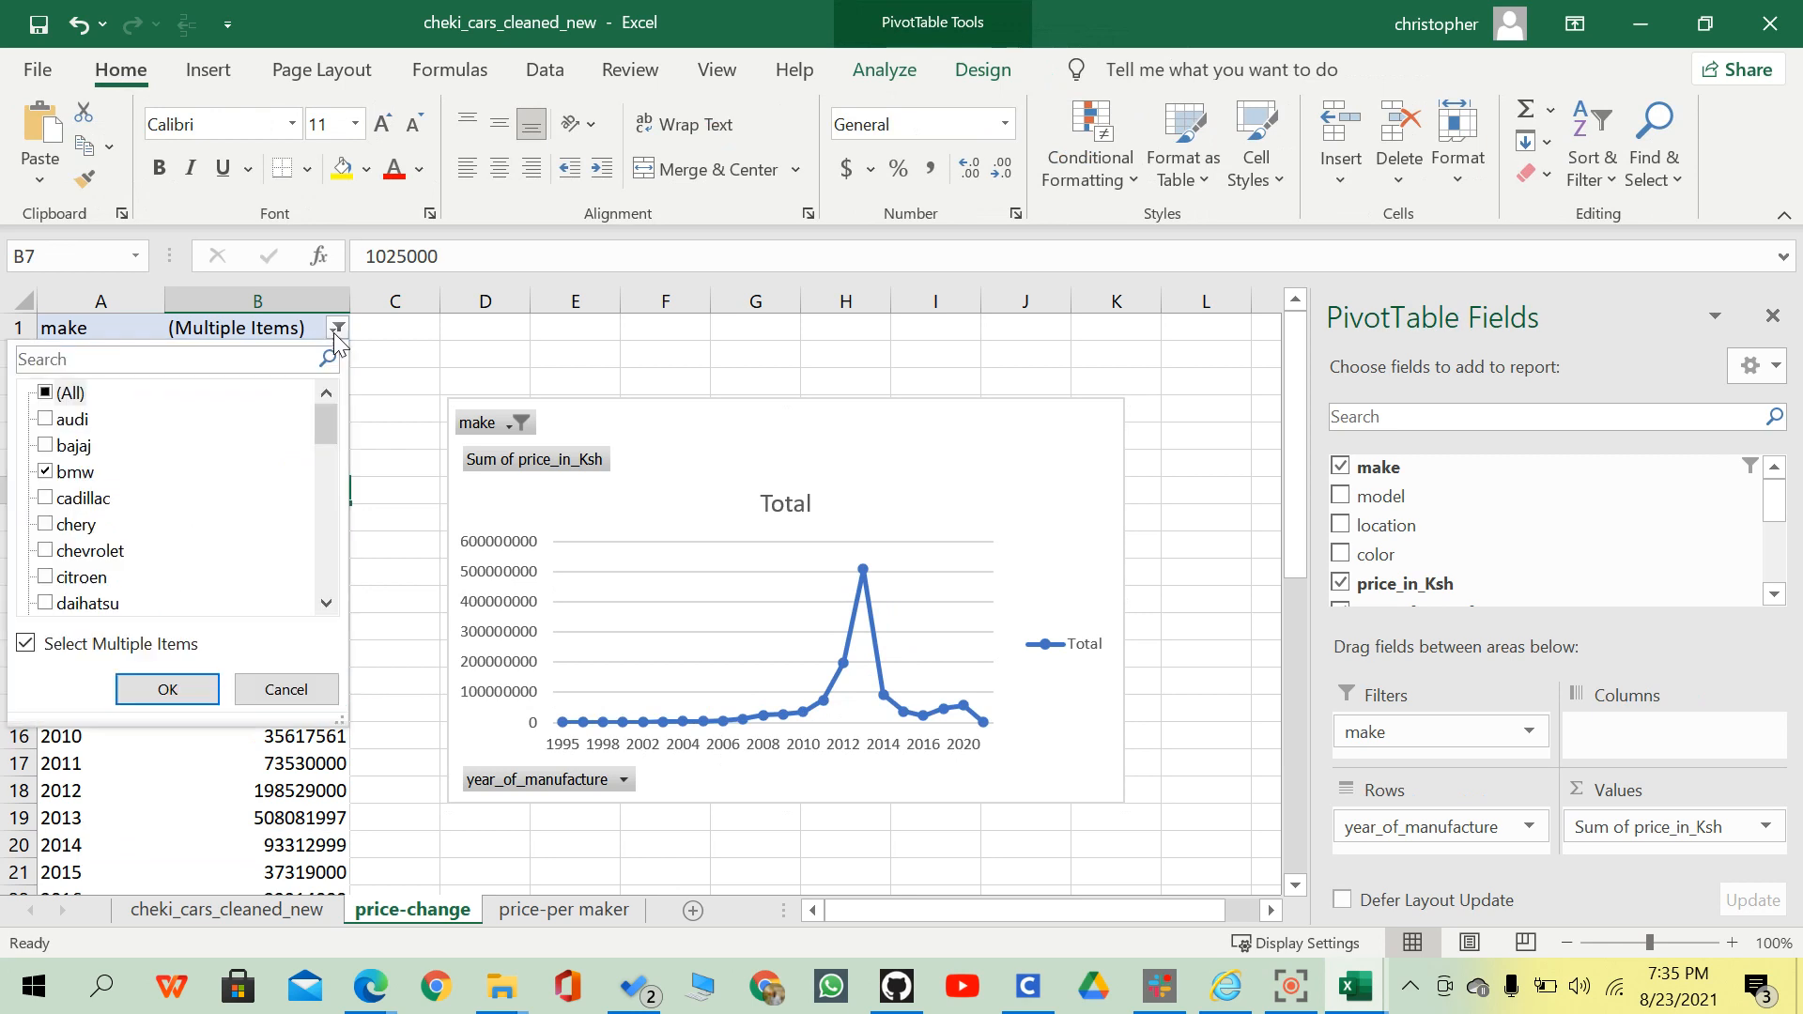
left_click(312, 688)
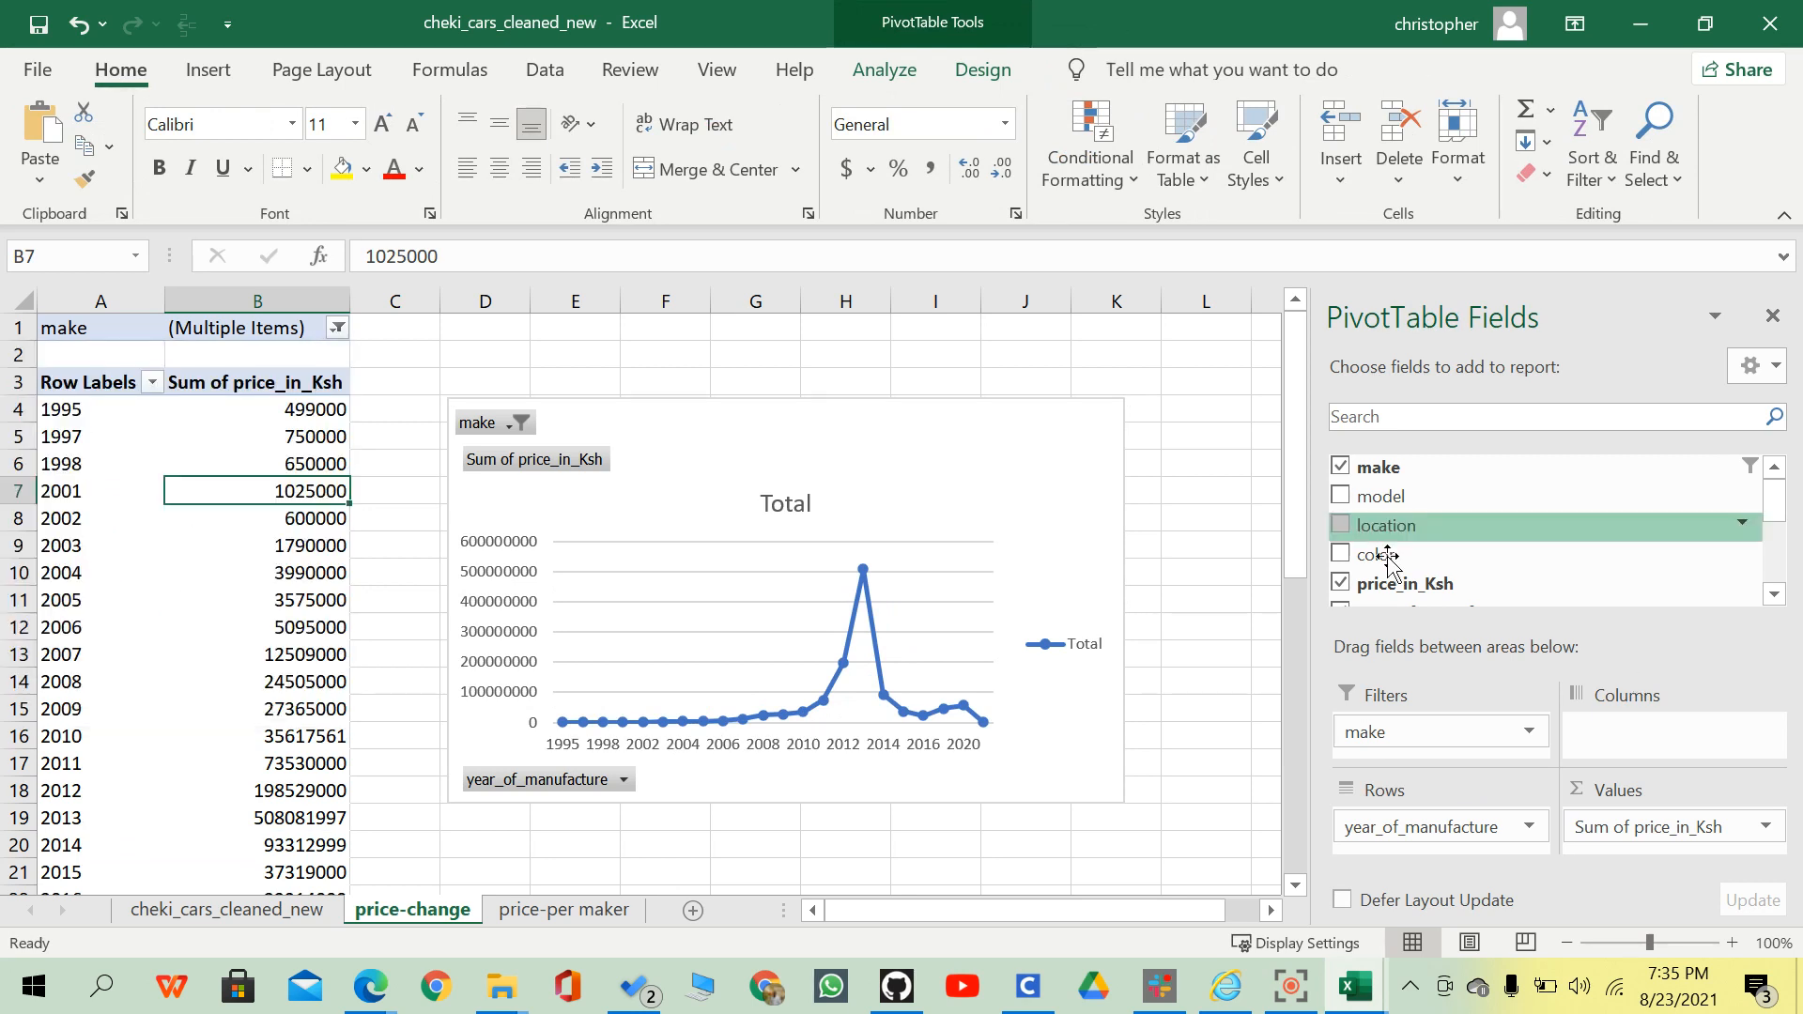
left_click_drag(1427, 732, 1106, 800)
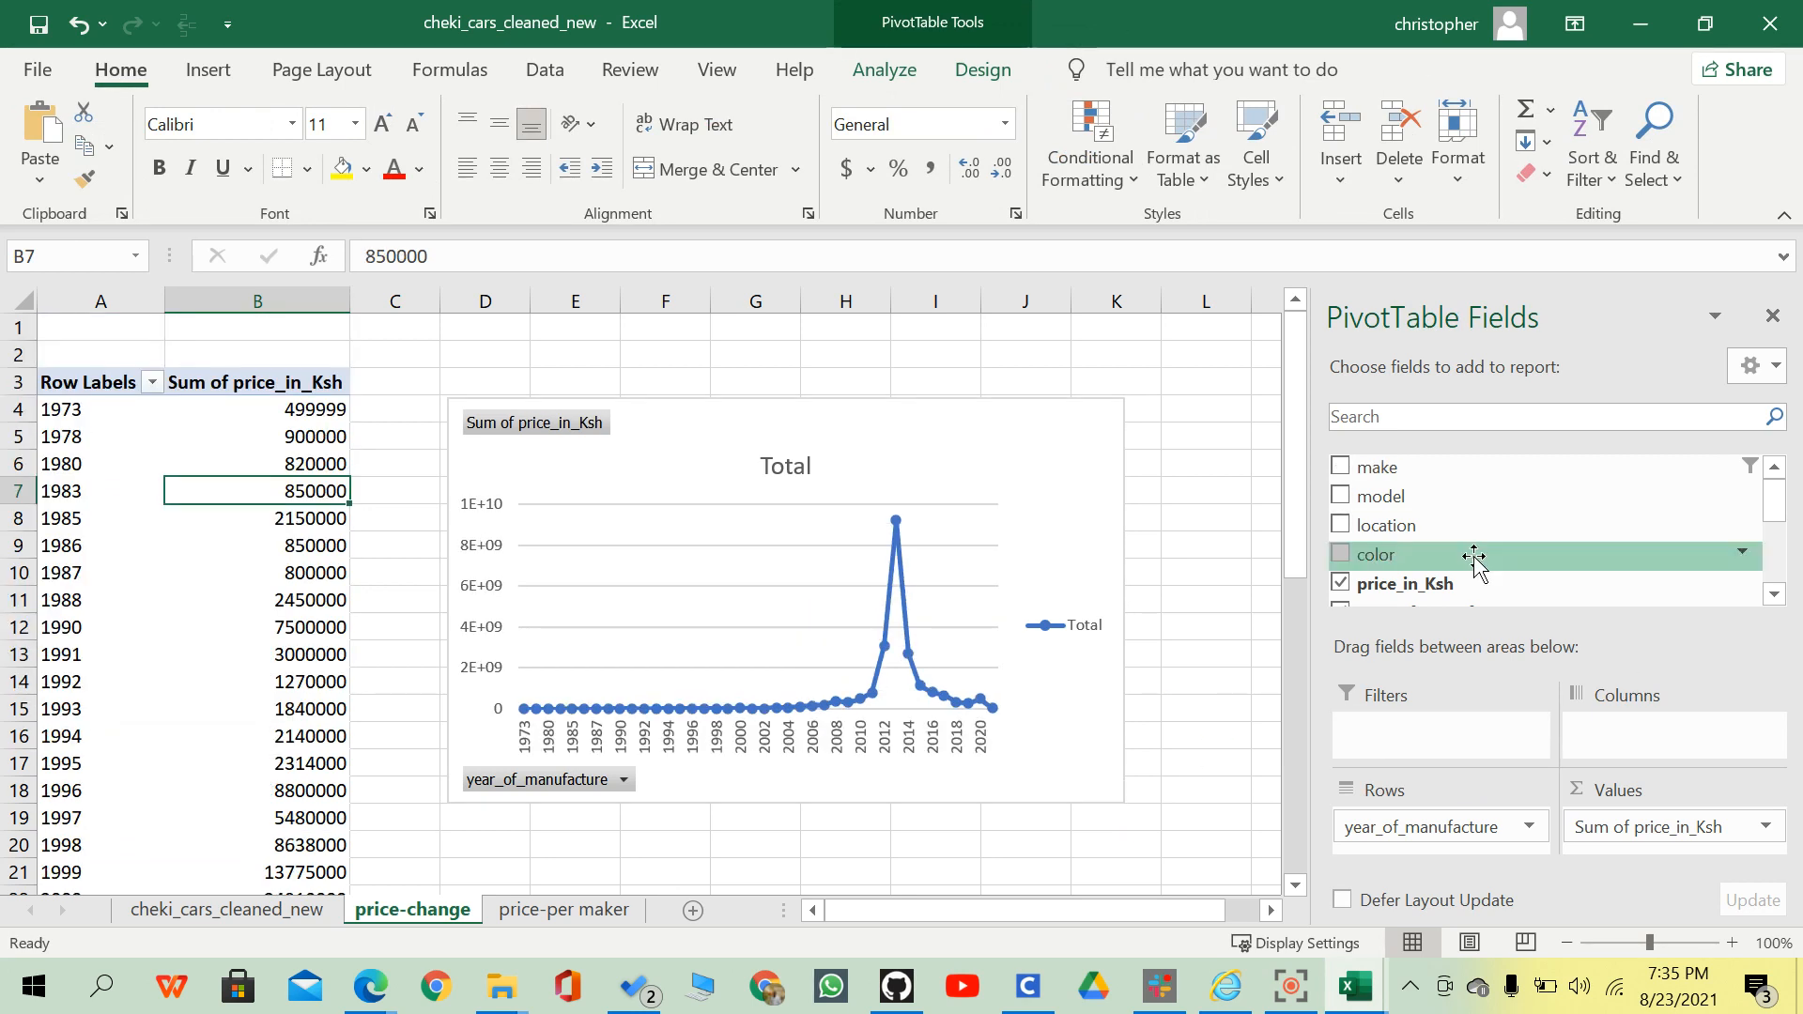
left_click_drag(1418, 474, 1630, 713)
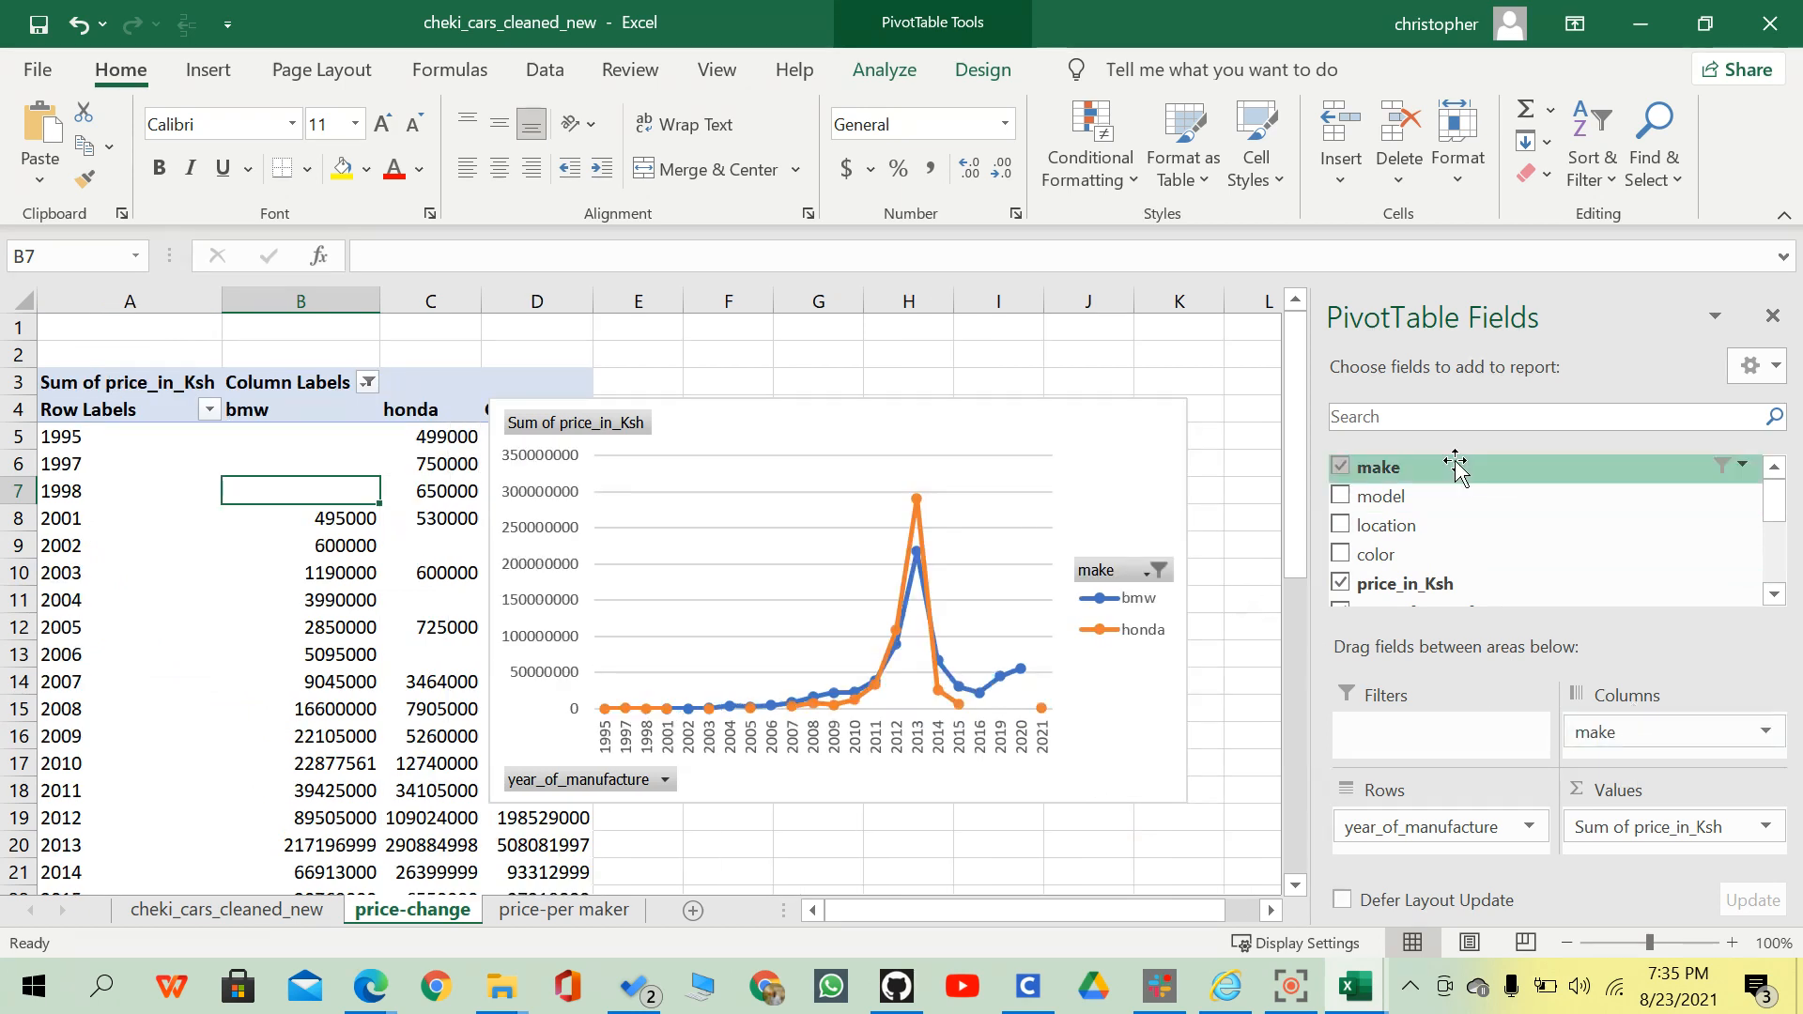
Close the PivotTable field list and move the chart clear of the table, over columns F to M.
left_click(1773, 315)
left_click_drag(1139, 418, 1332, 397)
scroll(1080, 442, "down", 1)
scroll(1055, 445, "up", 1)
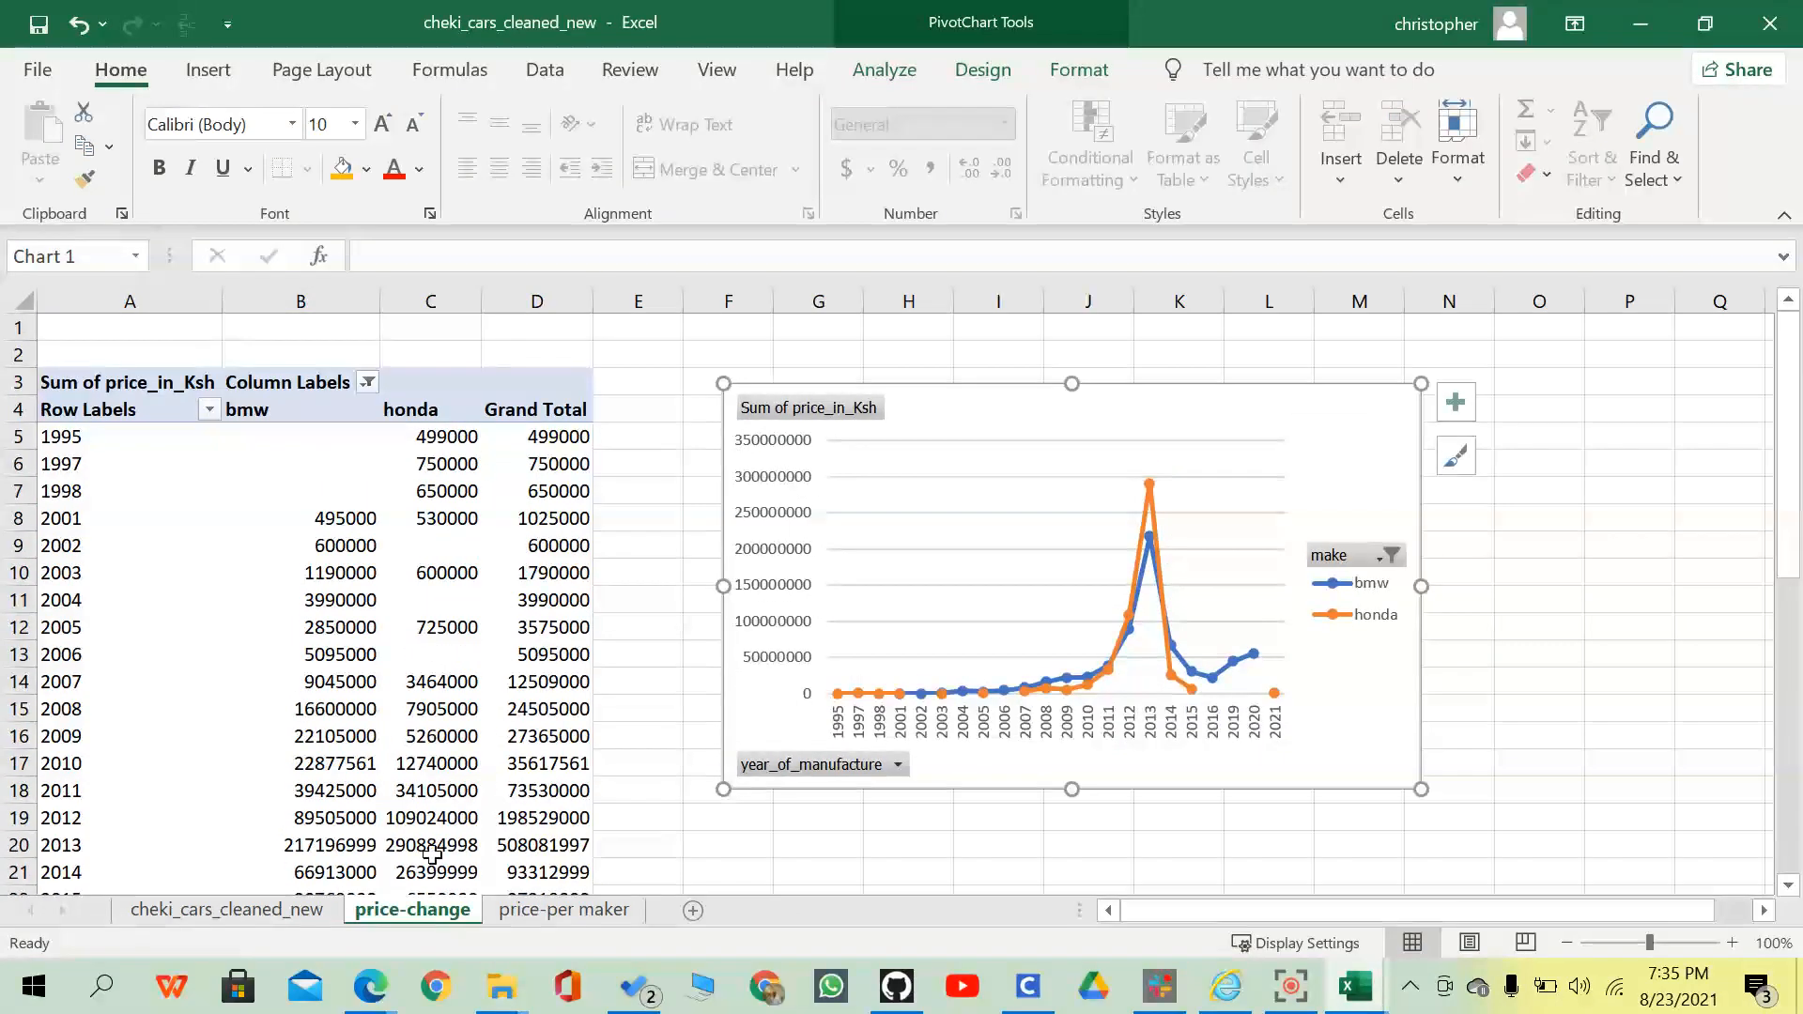
Check the full jaguar average price in the price-per maker worksheet, and return to the price-change worksheet.
left_click(525, 918)
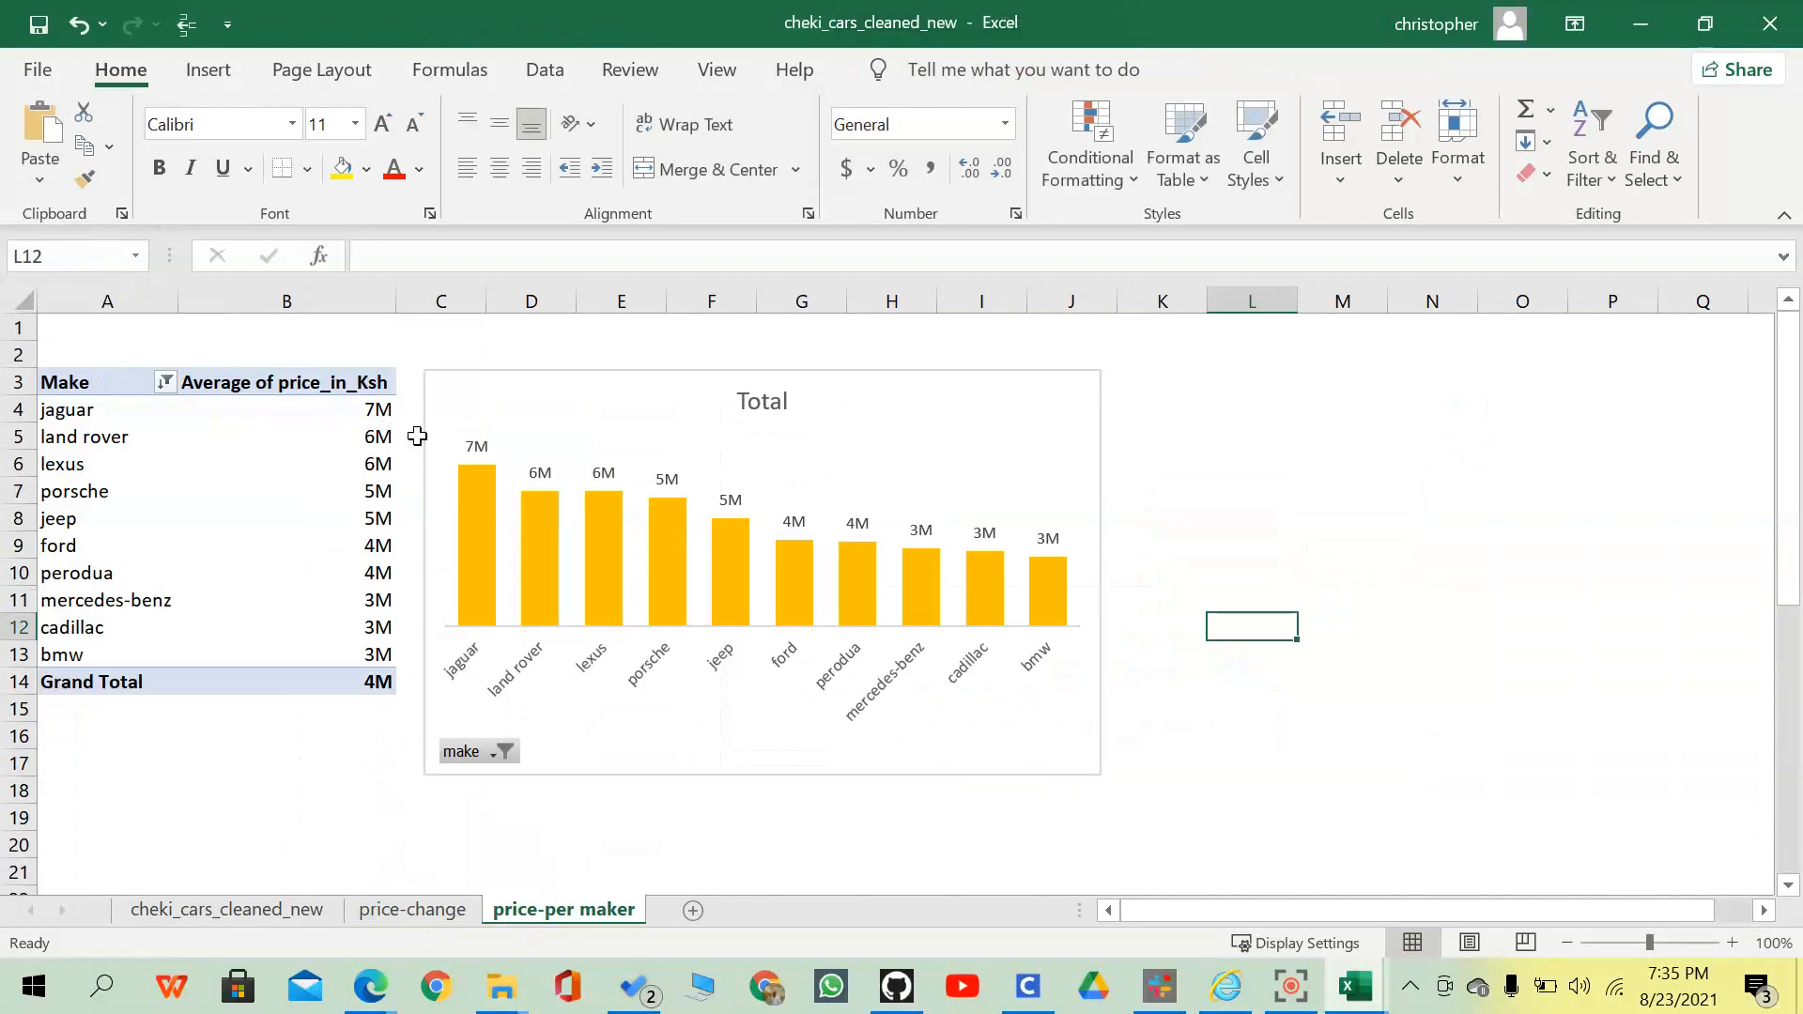
left_click(367, 413)
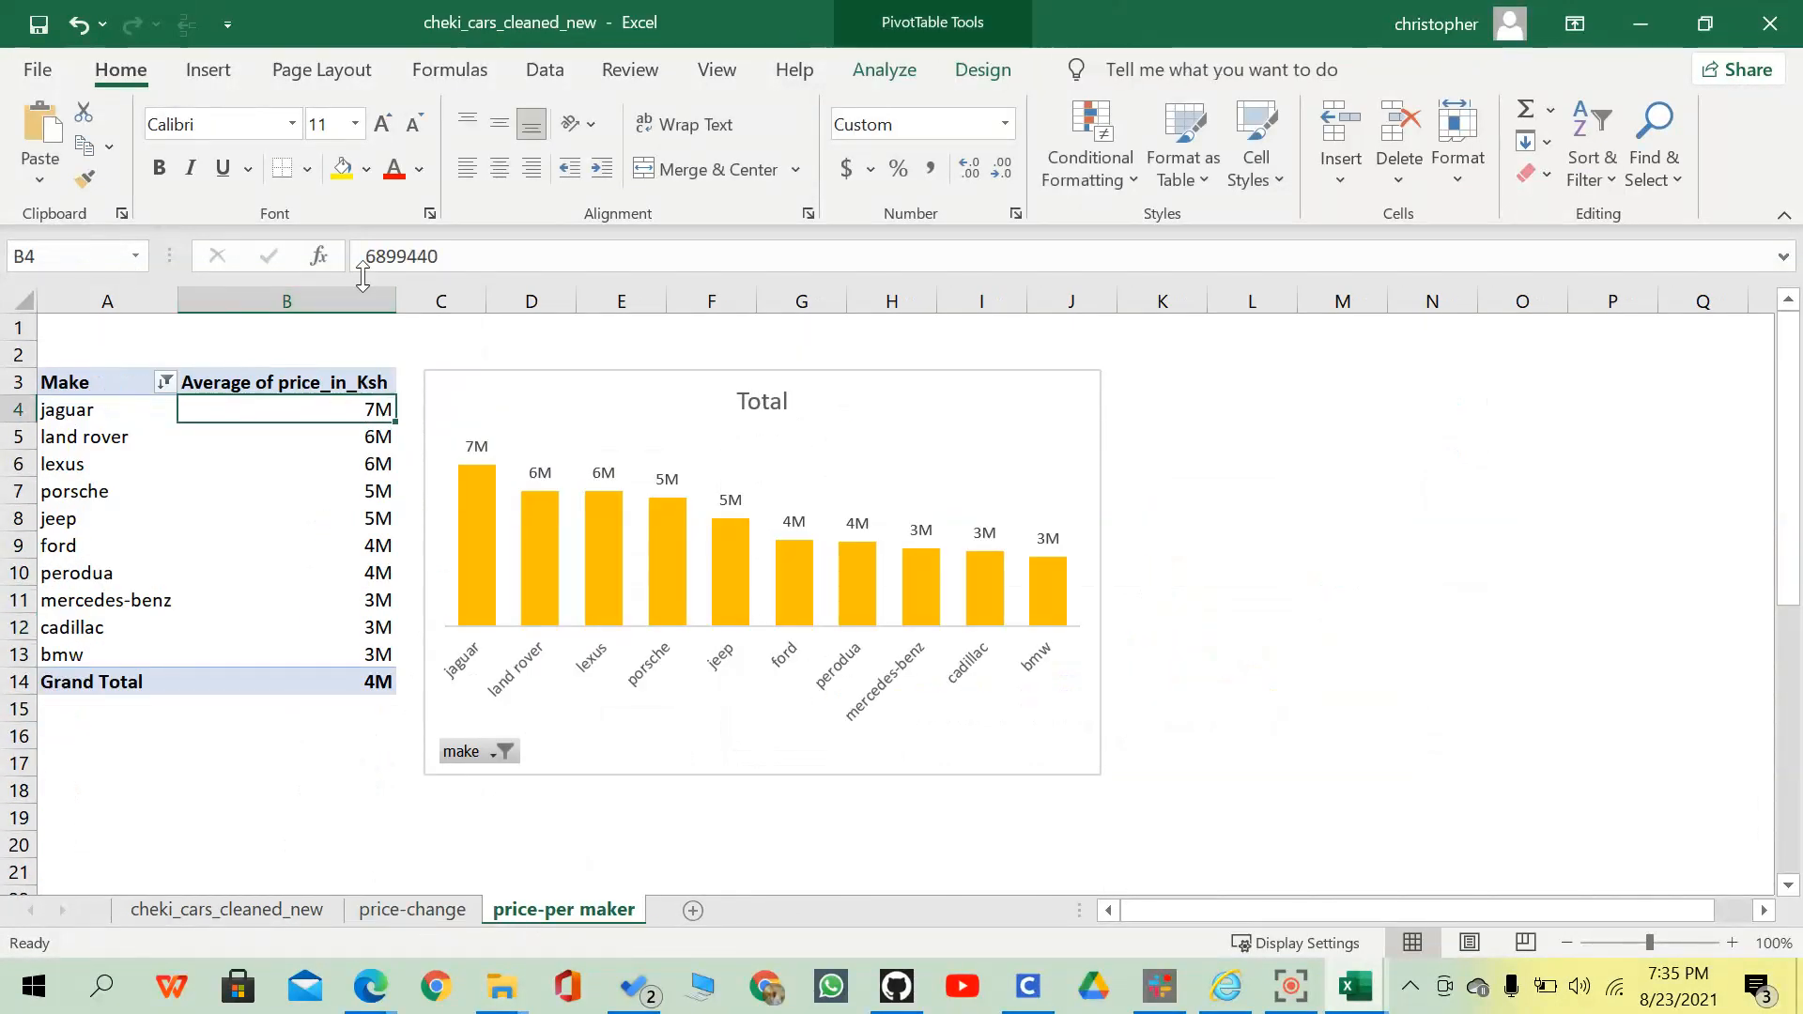
left_click(410, 910)
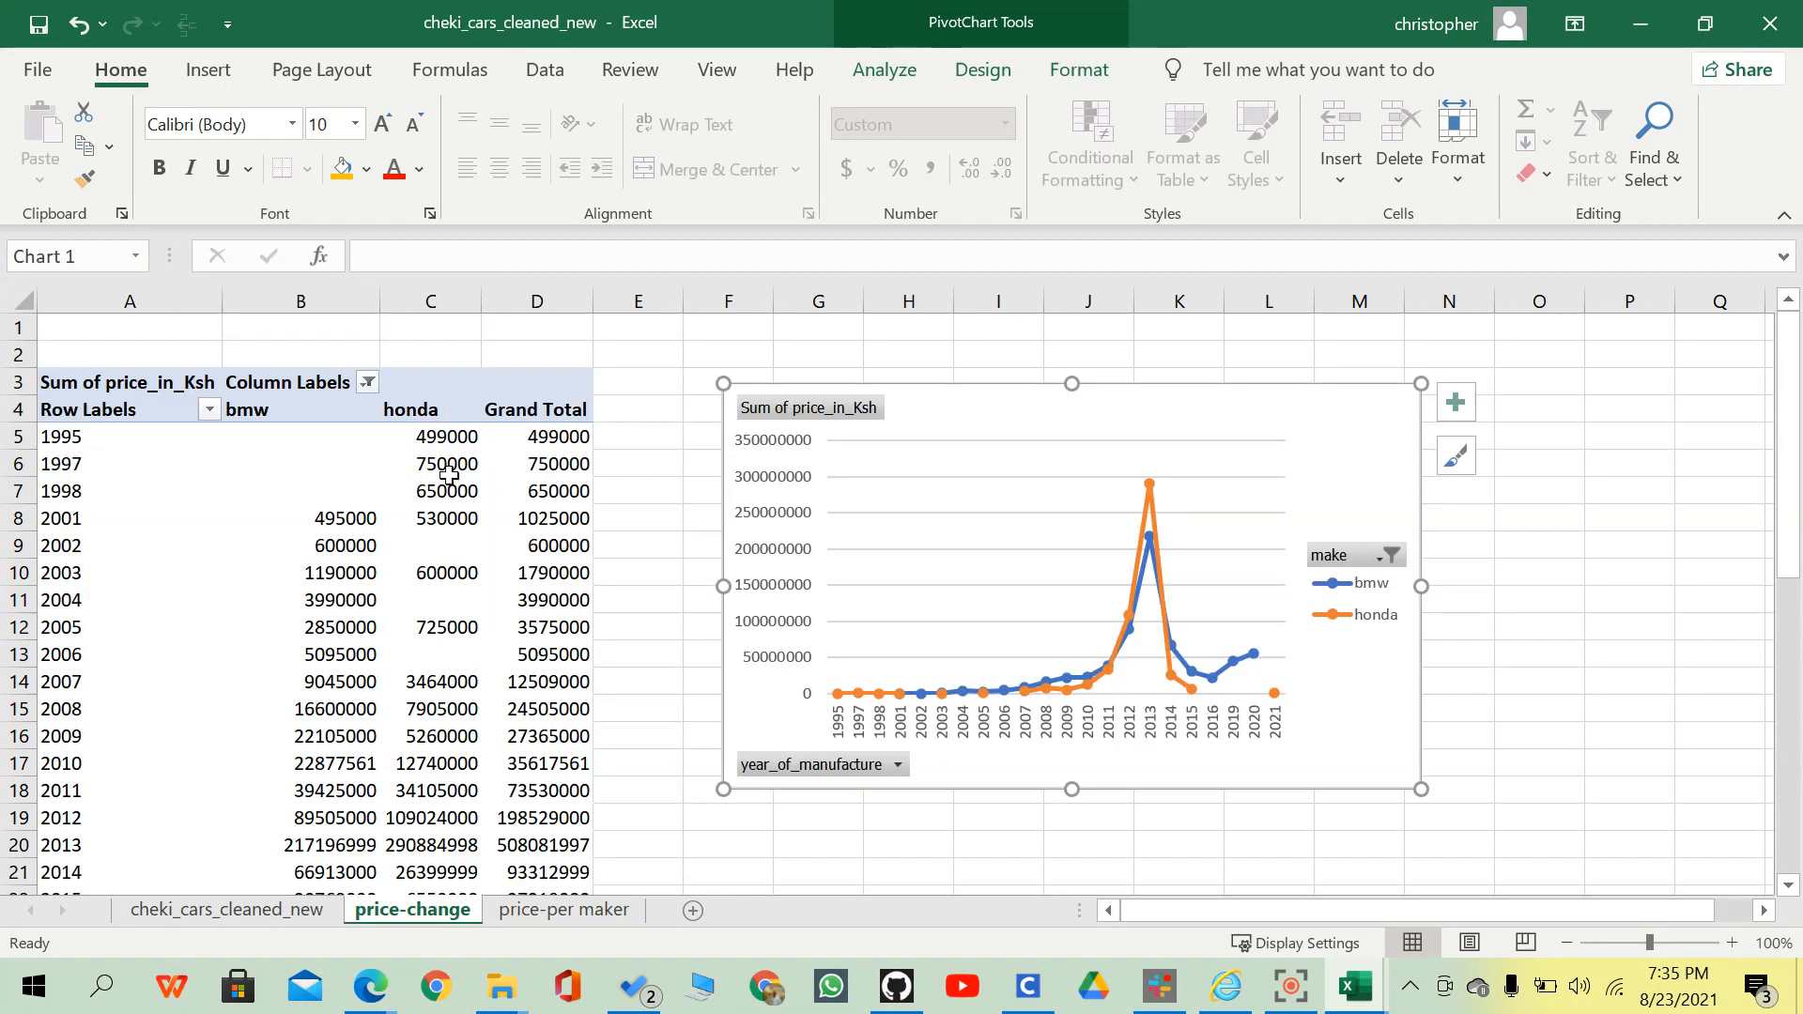
Turn off the grand totals of the price-change PivotTable and select its Column Labels heading in cell B3.
left_click(354, 435)
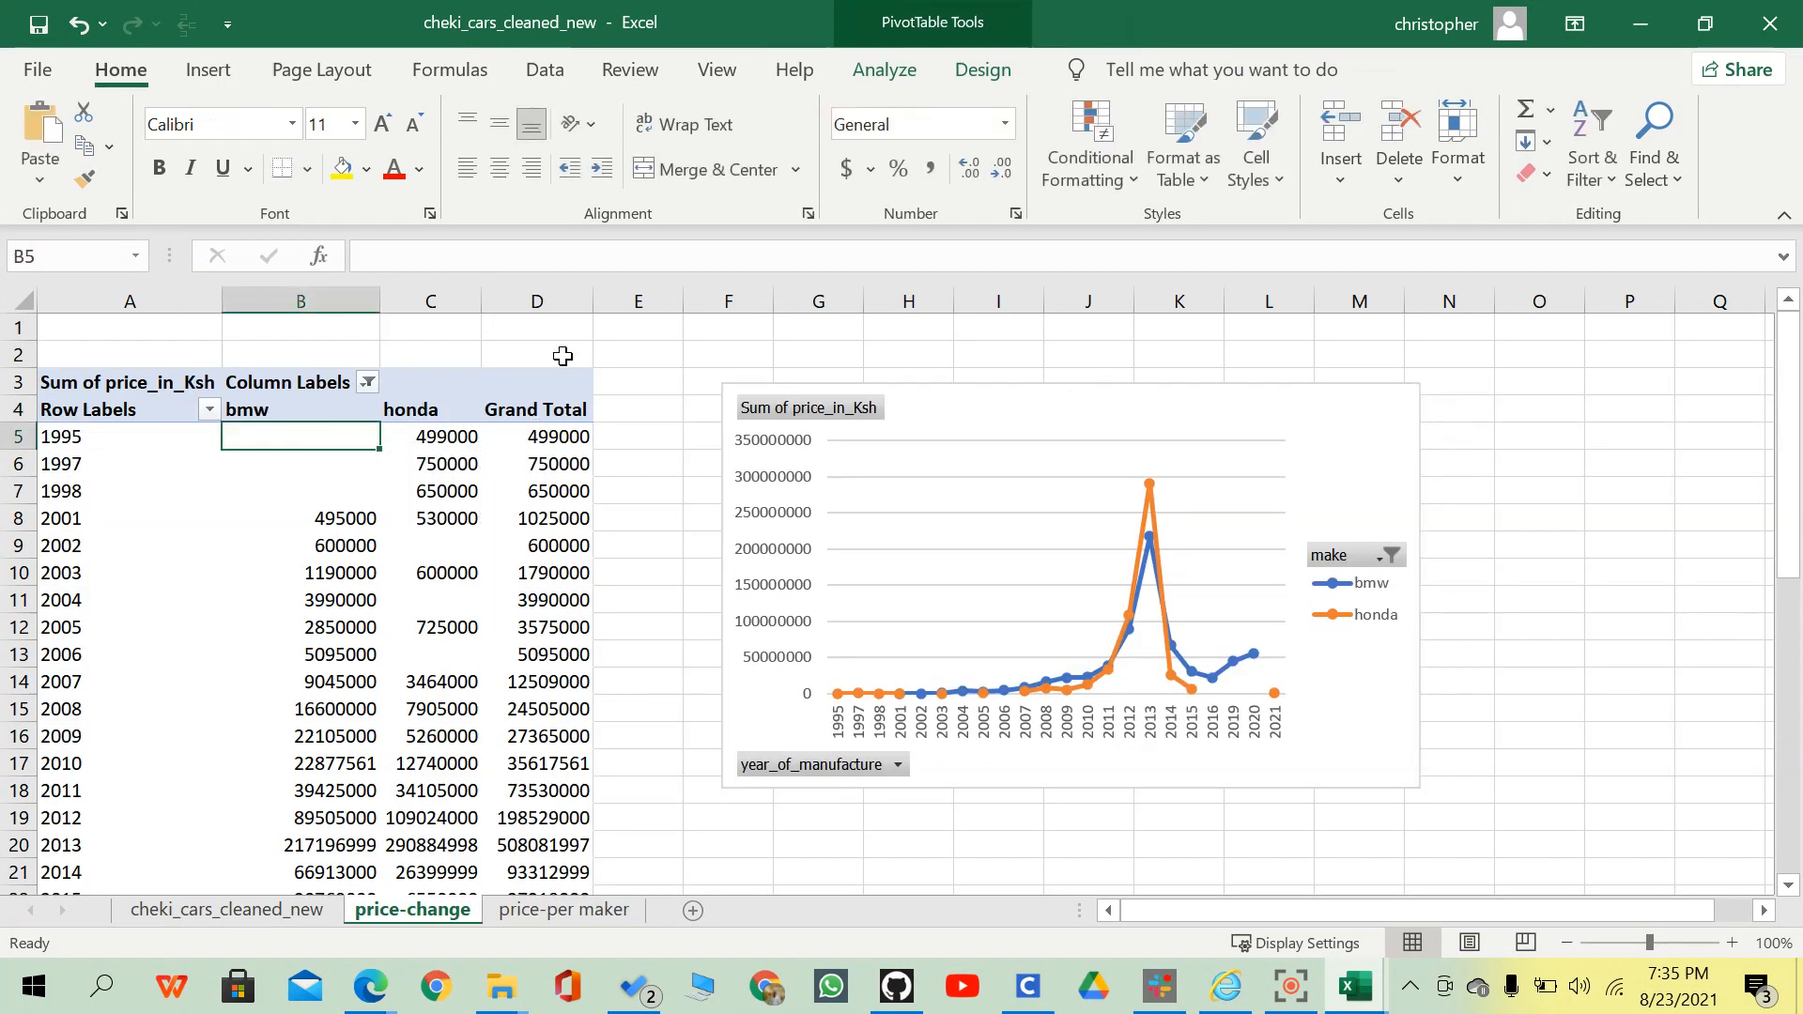
left_click(983, 69)
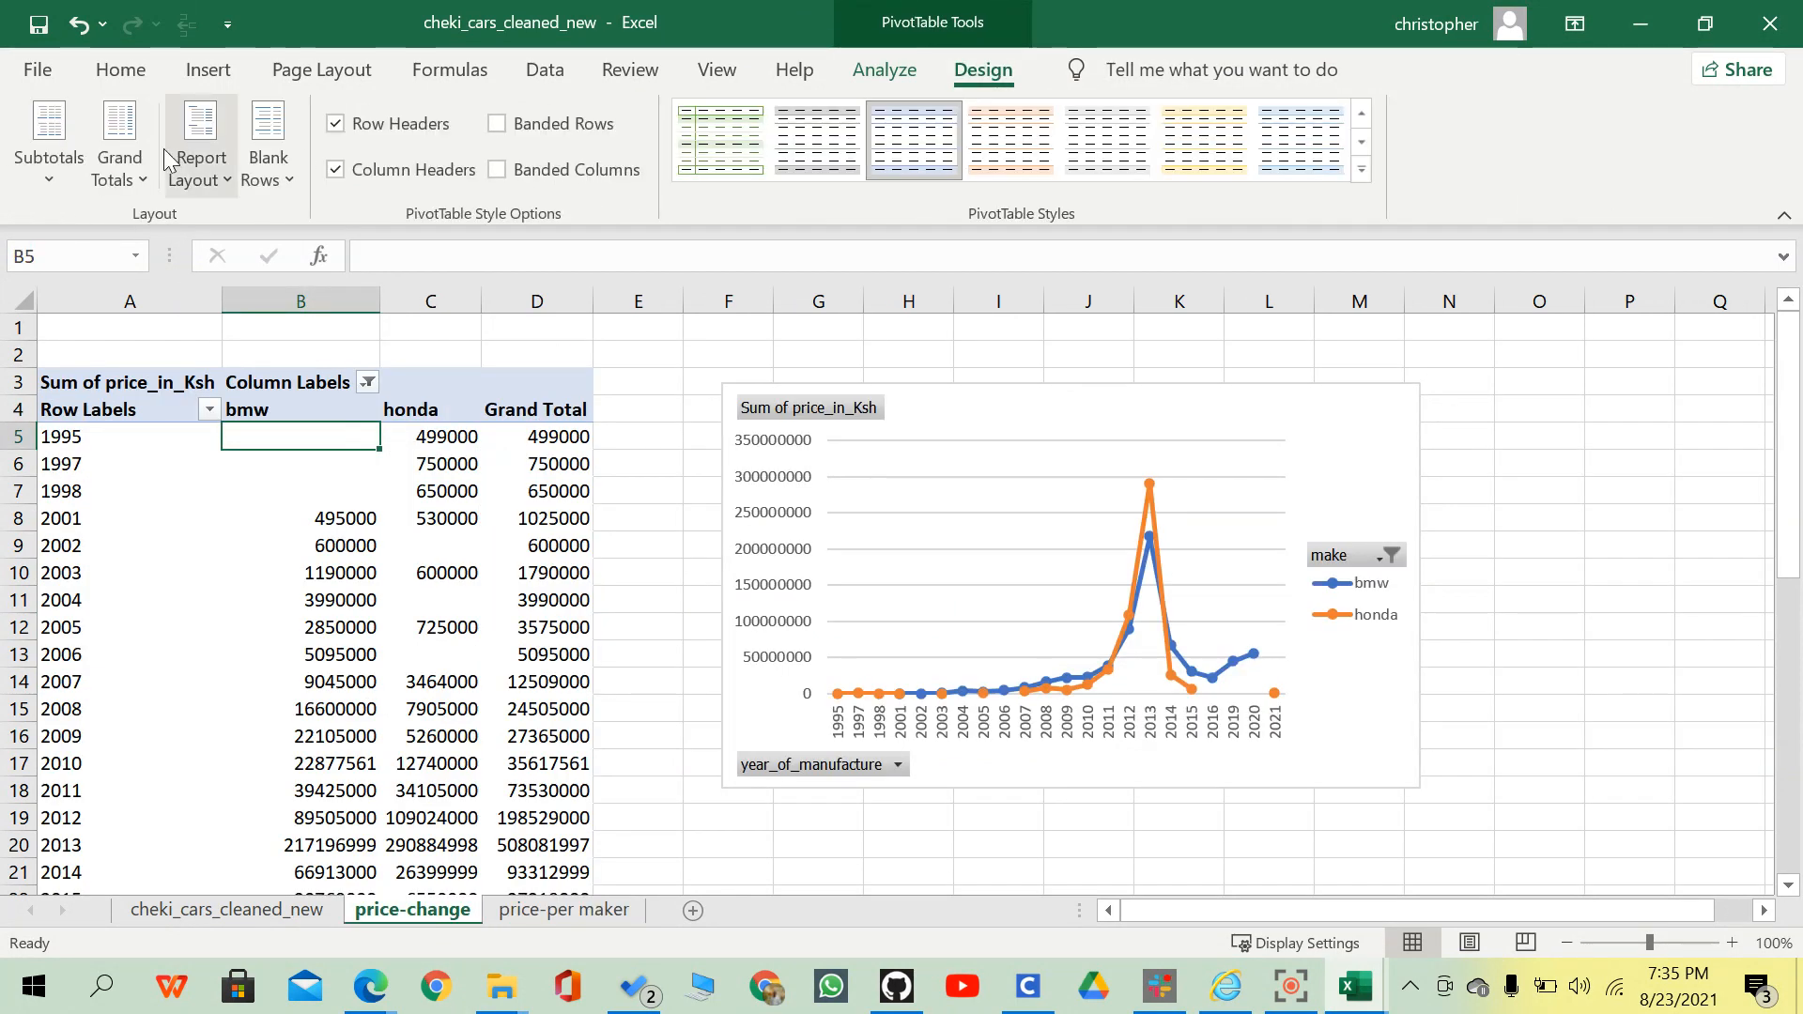
left_click(119, 150)
left_click(174, 246)
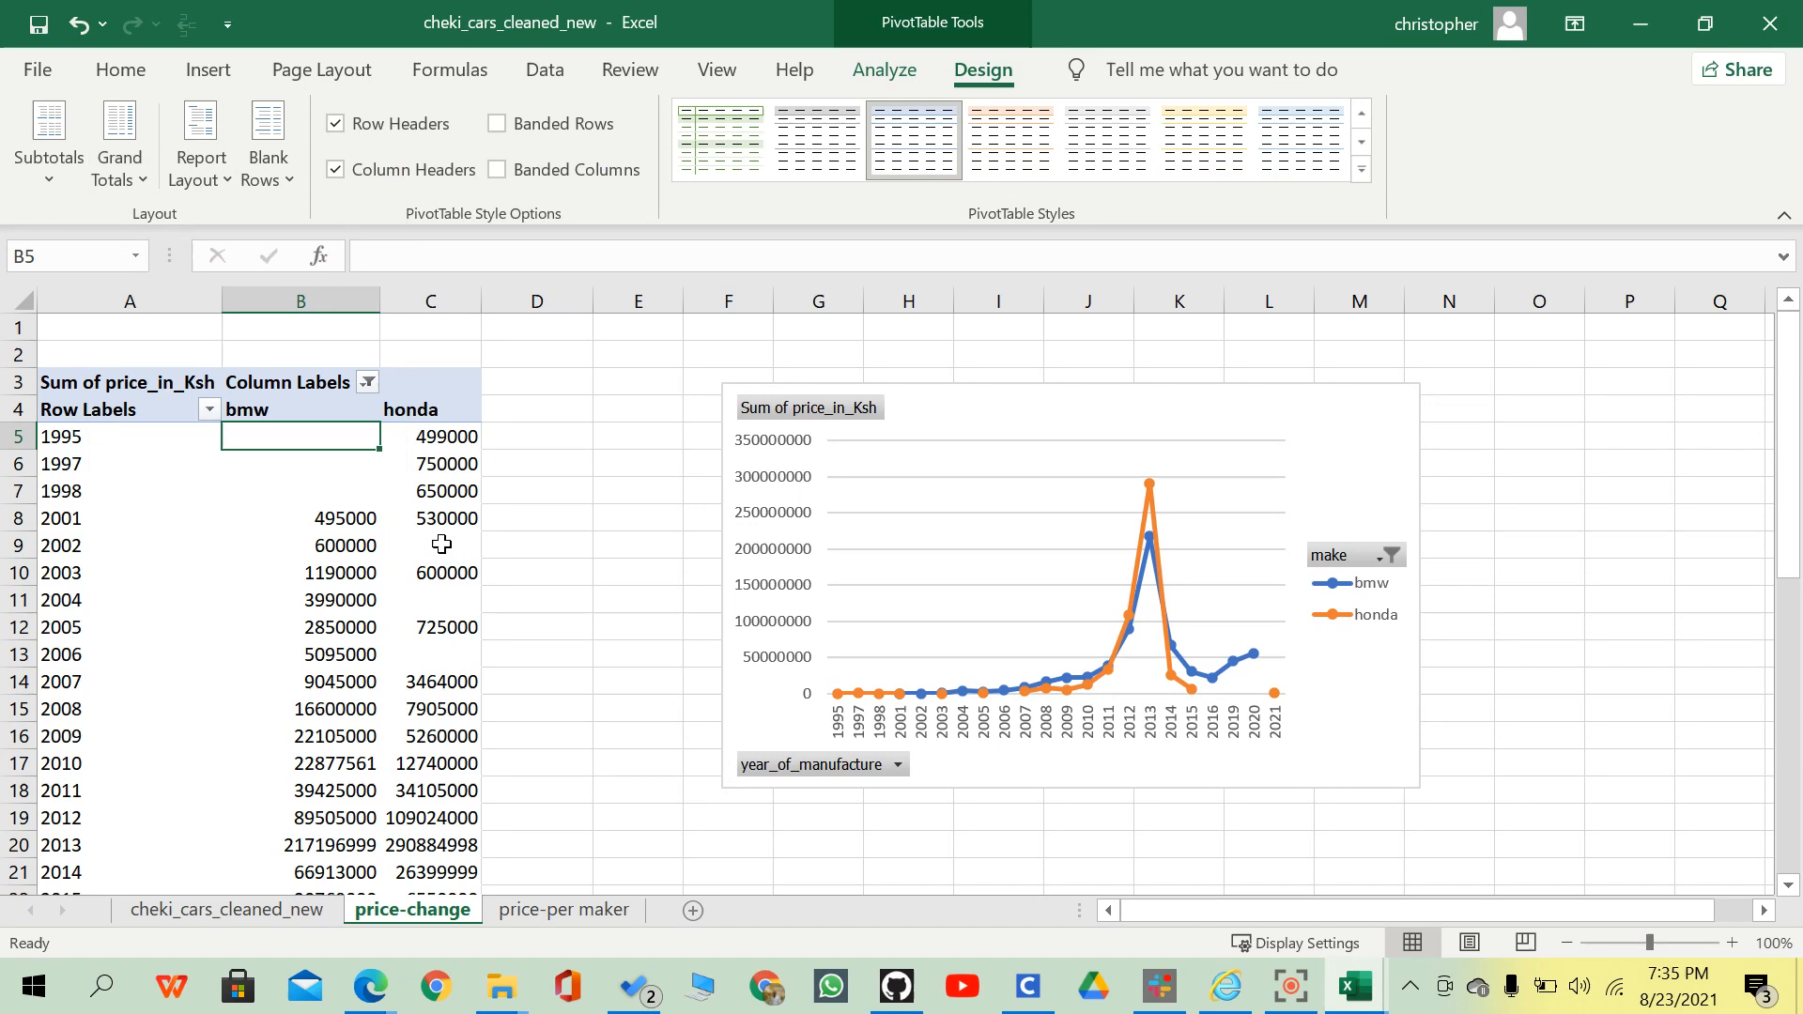
left_click(442, 545)
left_click(269, 386)
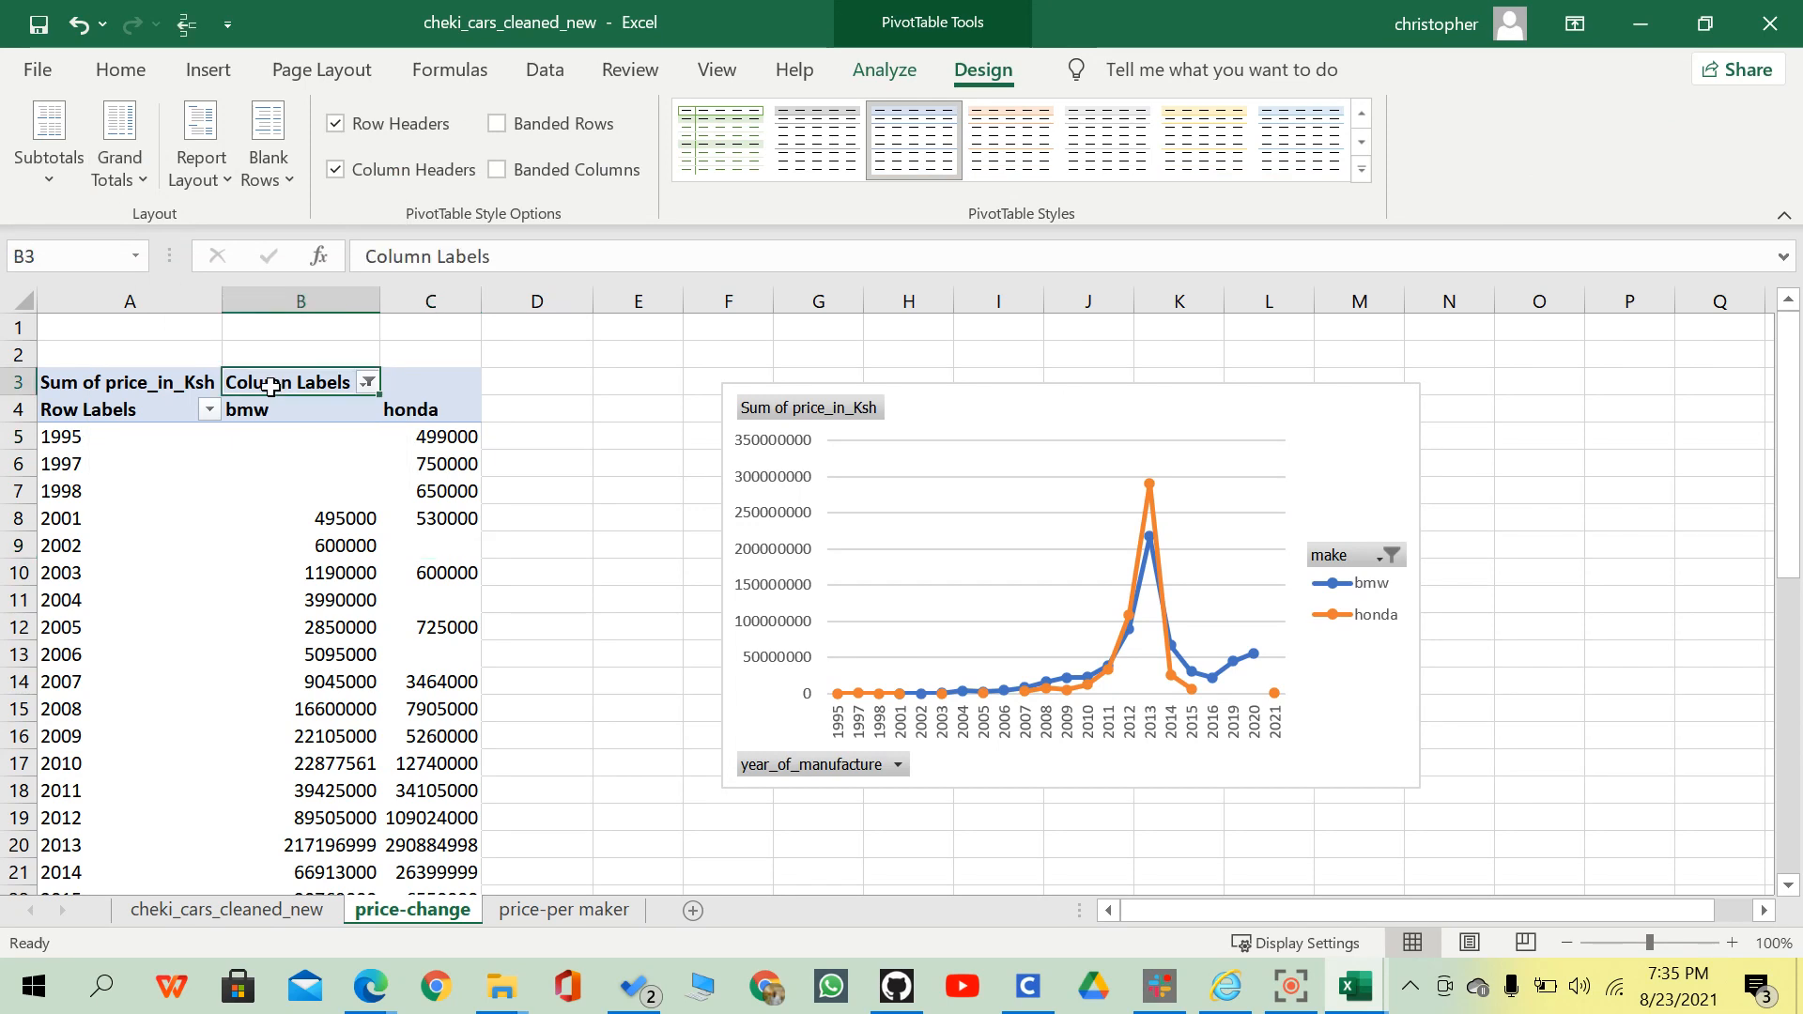
Rename the PivotTable's column labels heading to Make and its row labels heading to YoM.
type("Make")
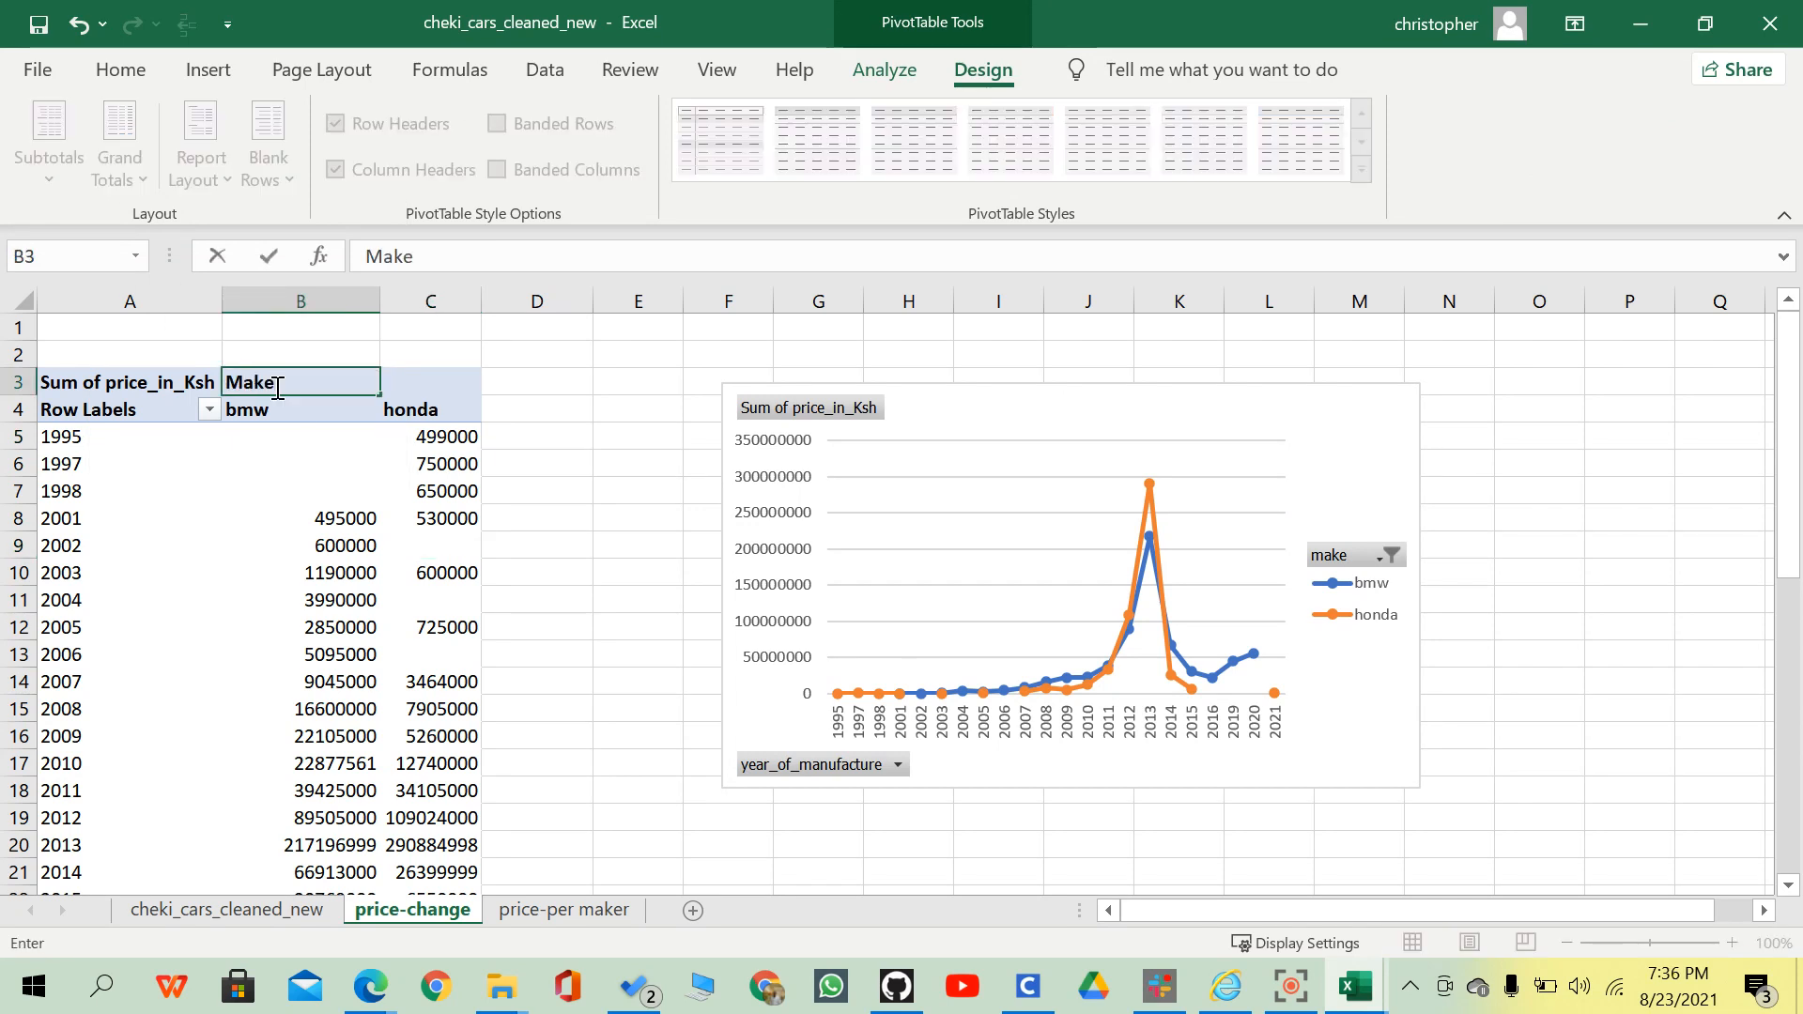
key("Return")
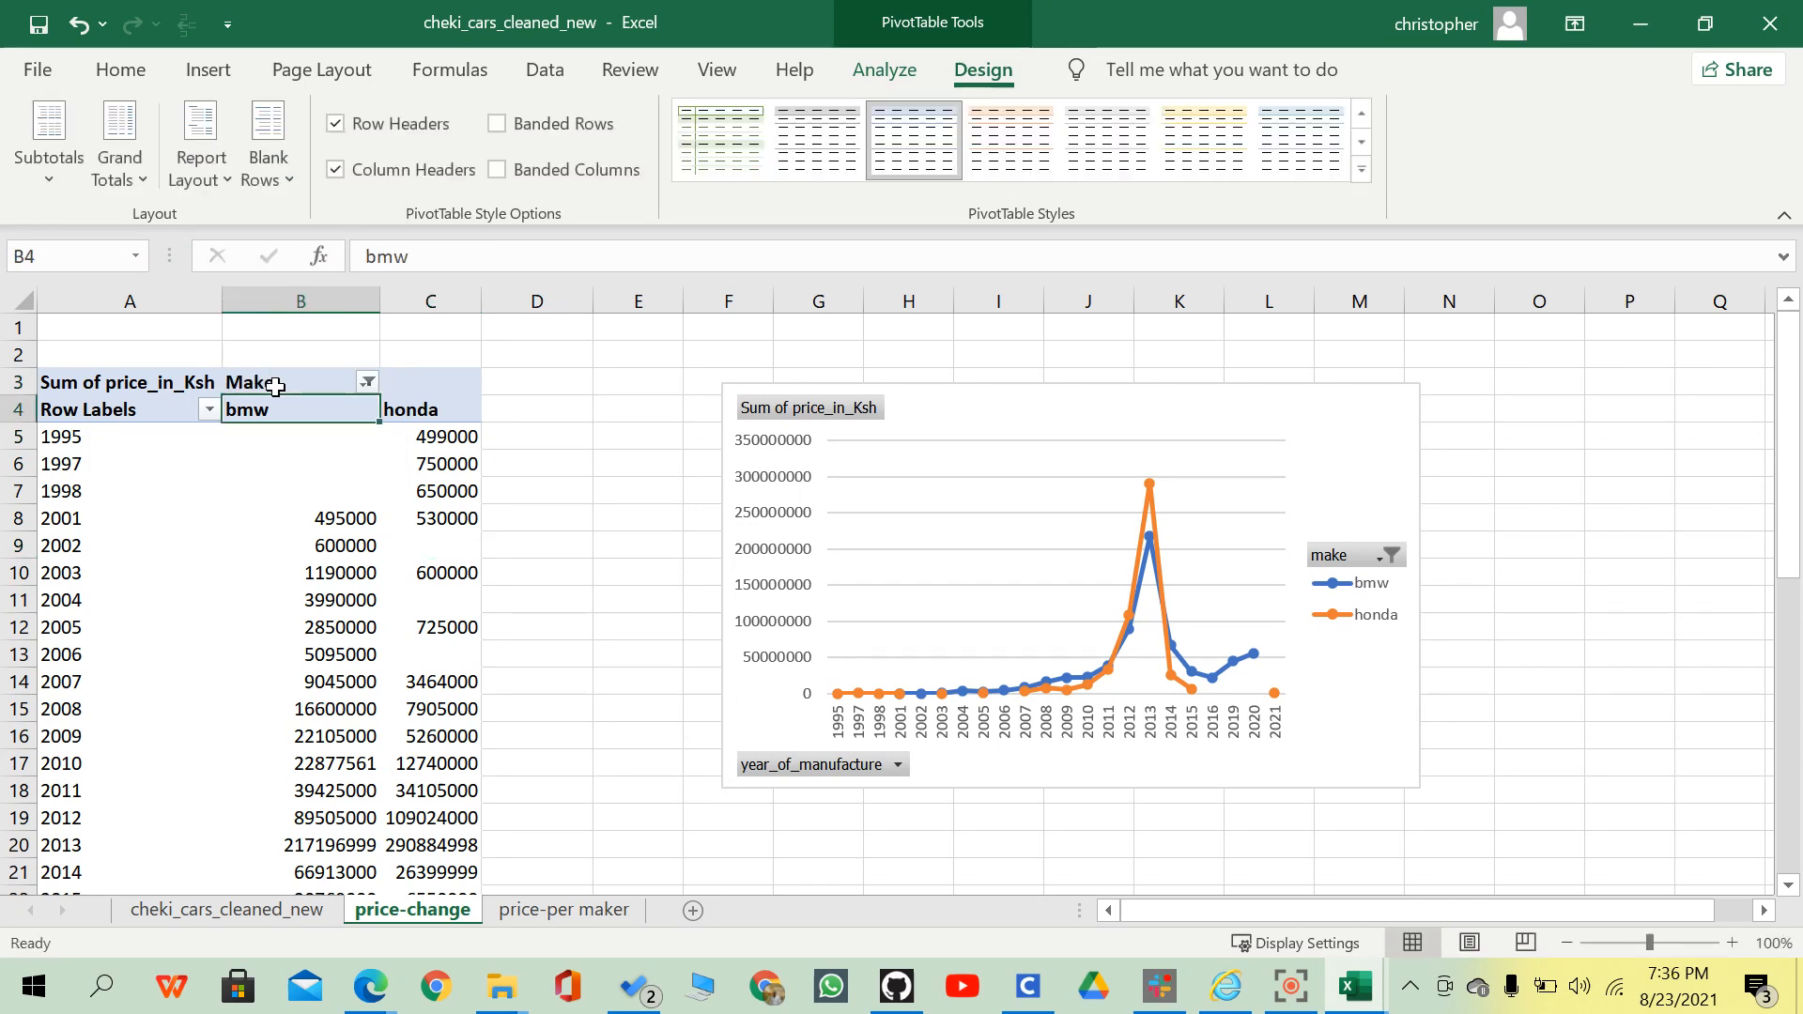
left_click(129, 393)
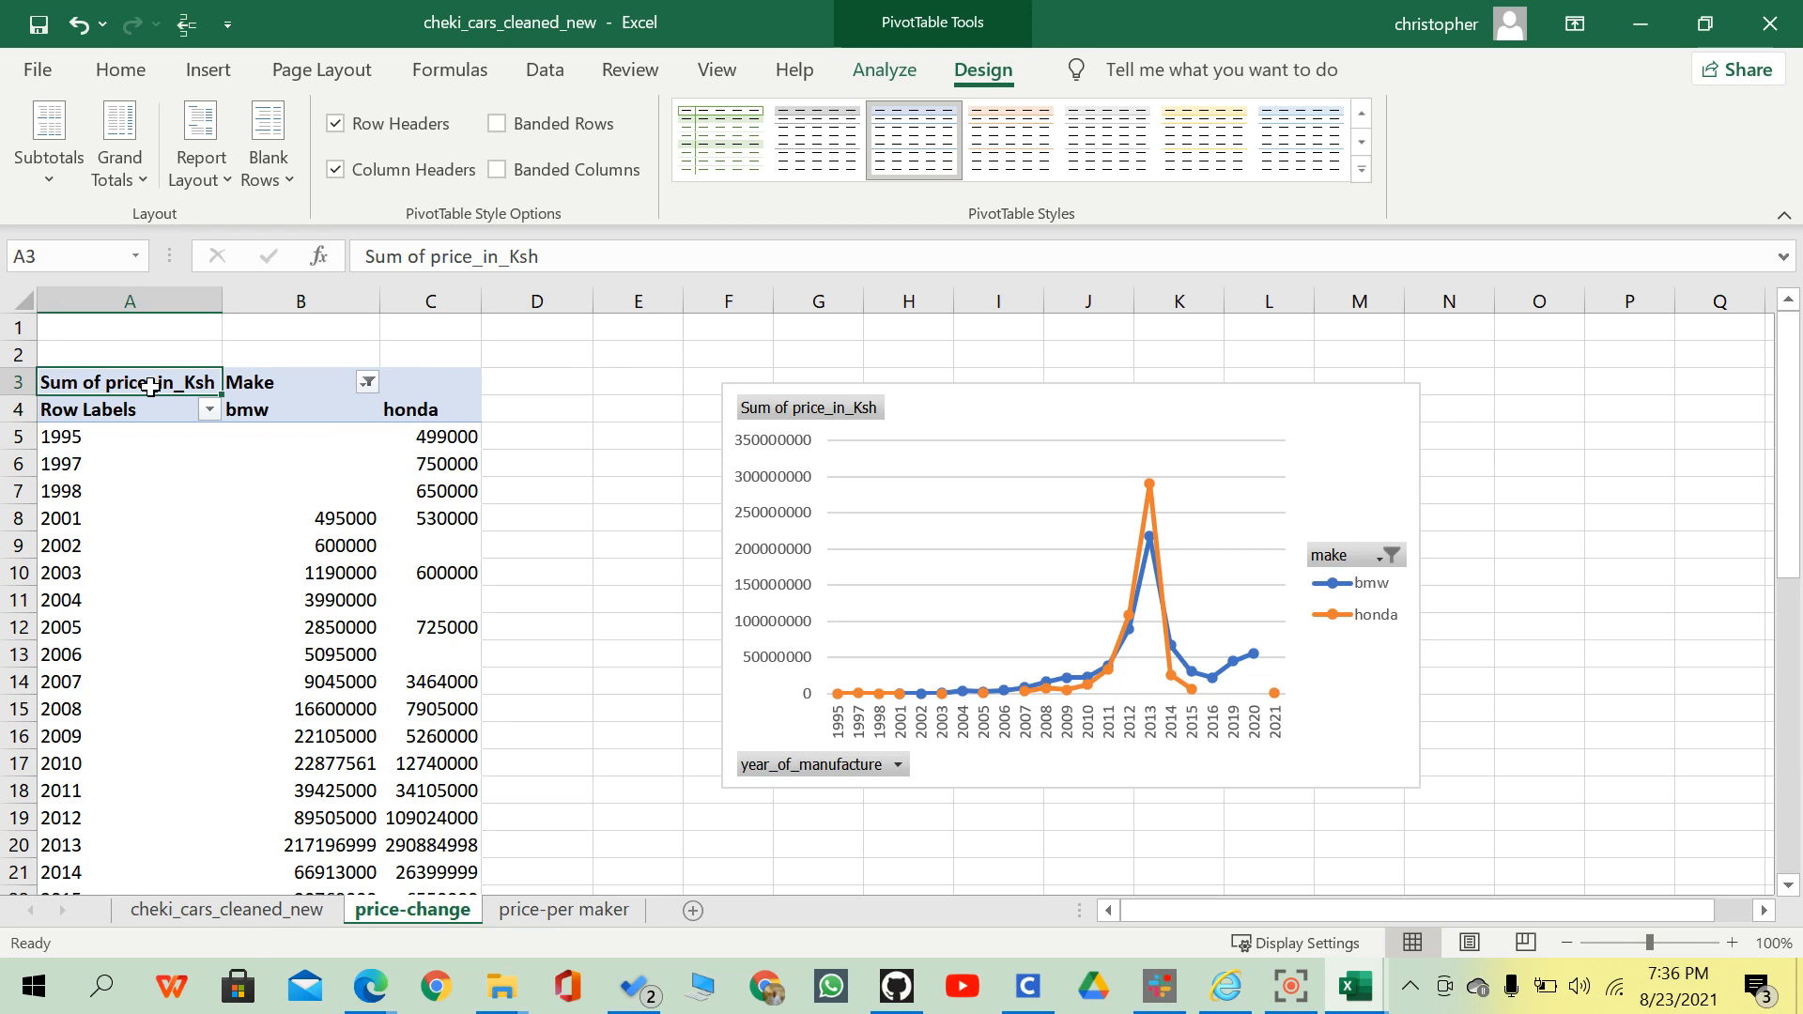
left_click(94, 406)
type("YoM")
key("Return")
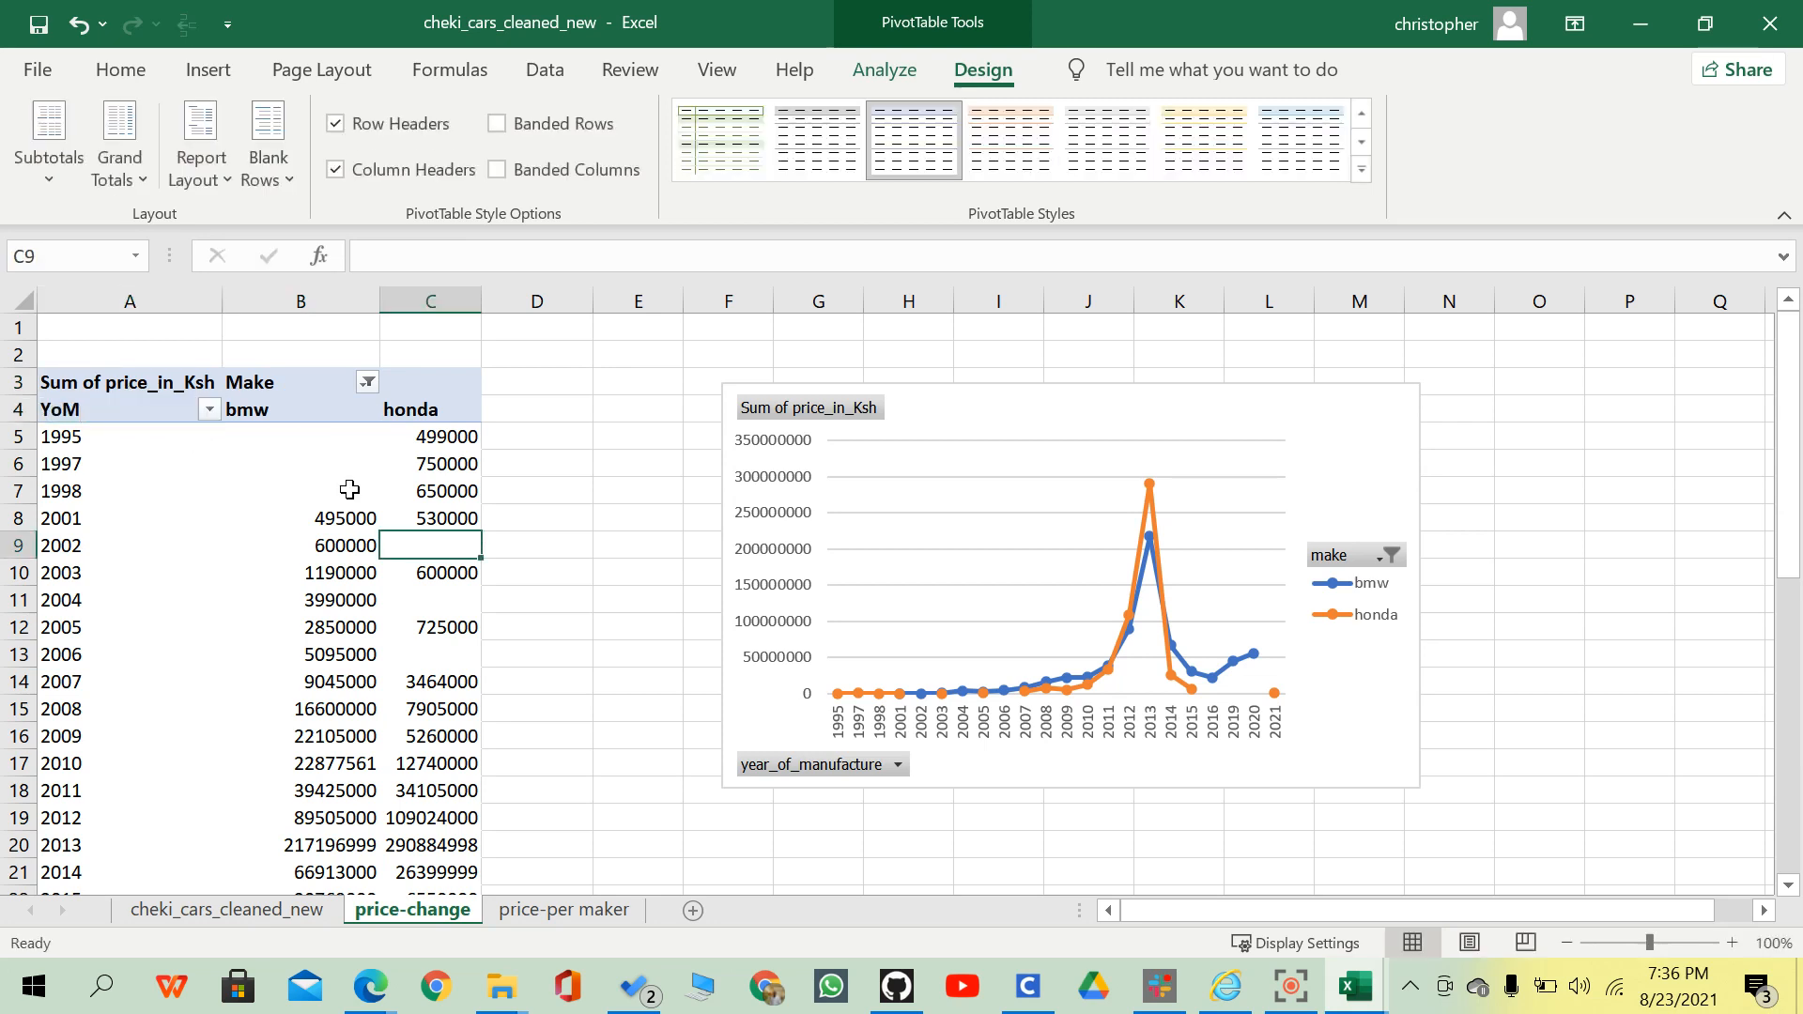
Apply the custom number format #,##0,"k" to the bmw and honda price values from B5 downward in columns B and C.
left_click(343, 495)
left_click(334, 433)
key("ctrl+shift+Down")
key("ctrl+shift+Right")
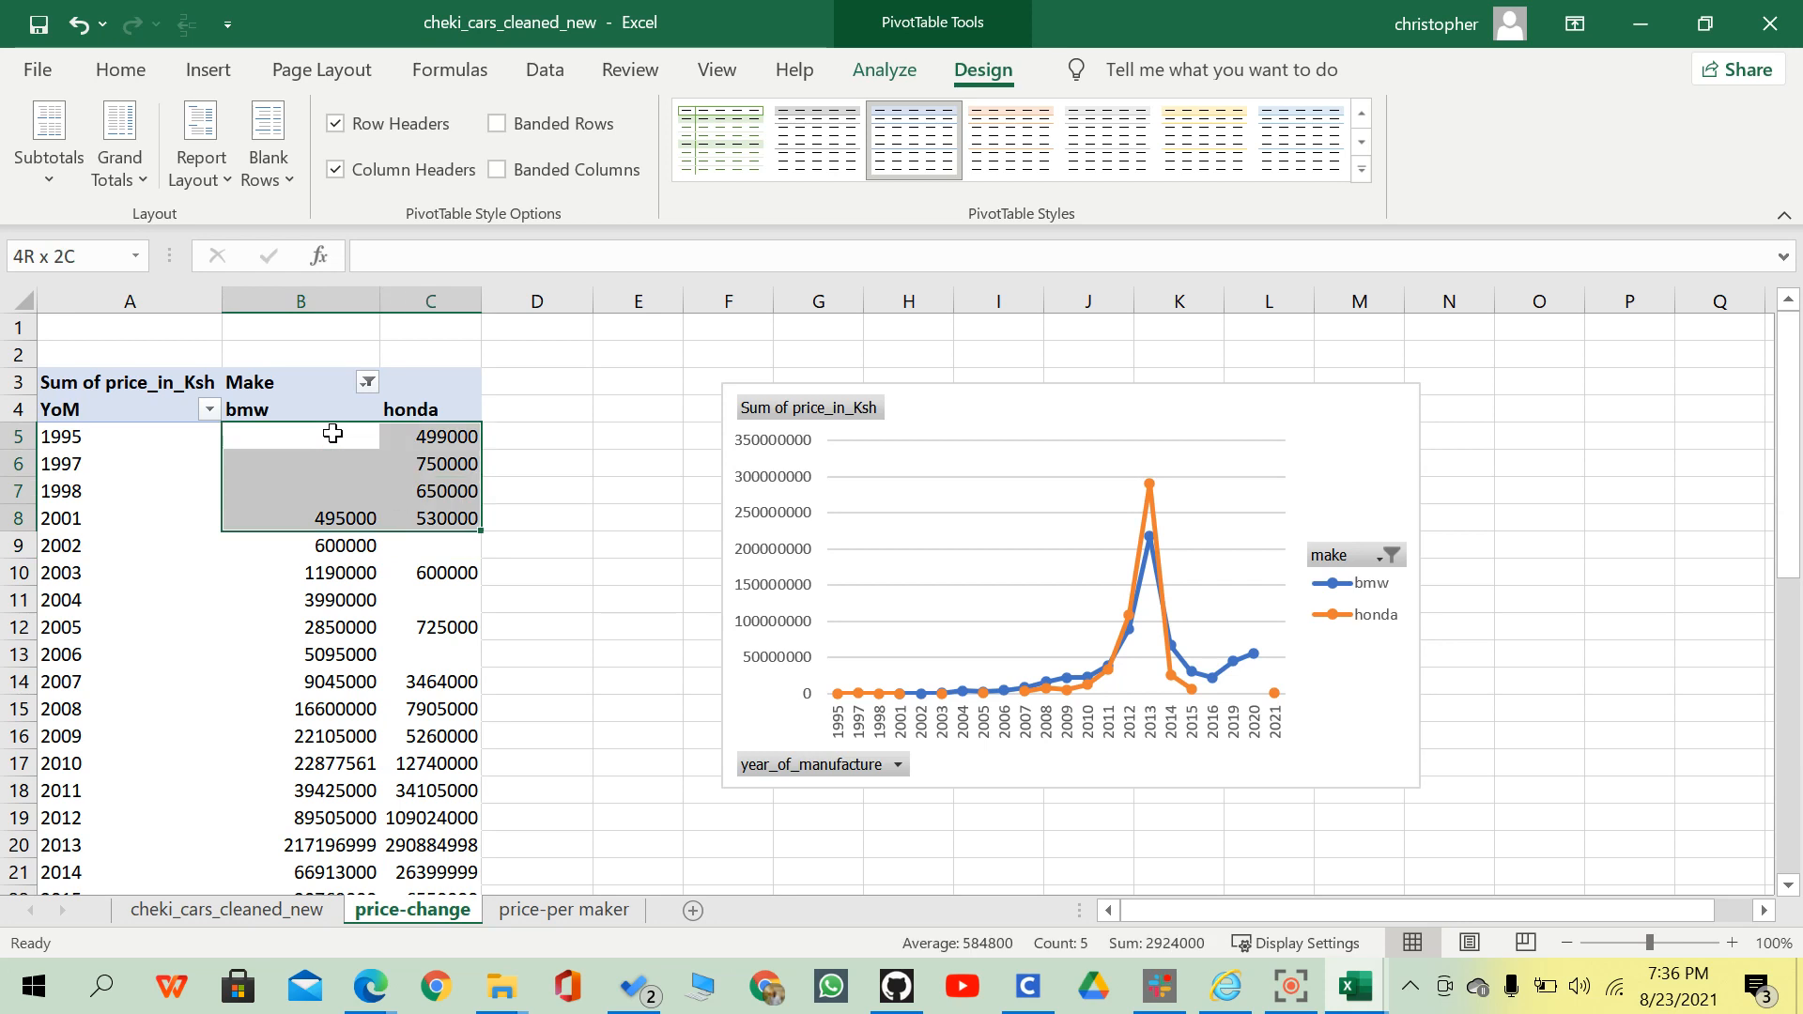
key("ctrl+shift+Down")
scroll(406, 461, "down", 3)
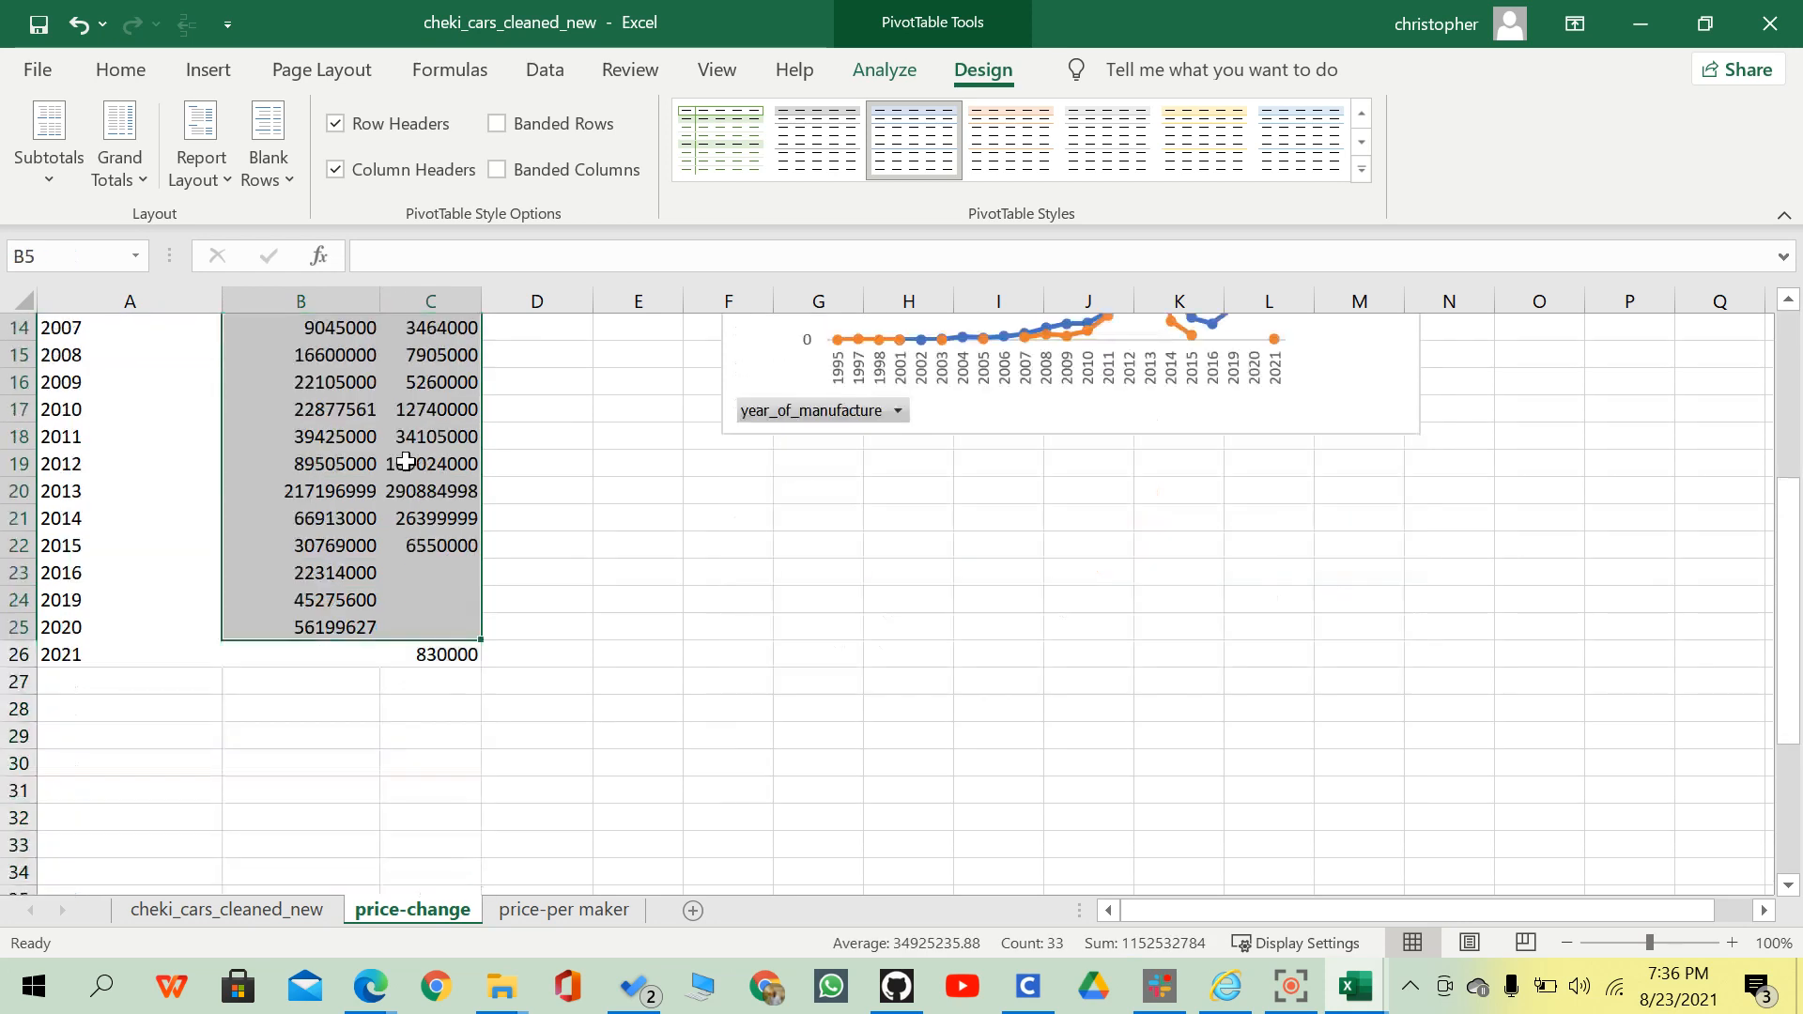
key("ctrl+shift+Down")
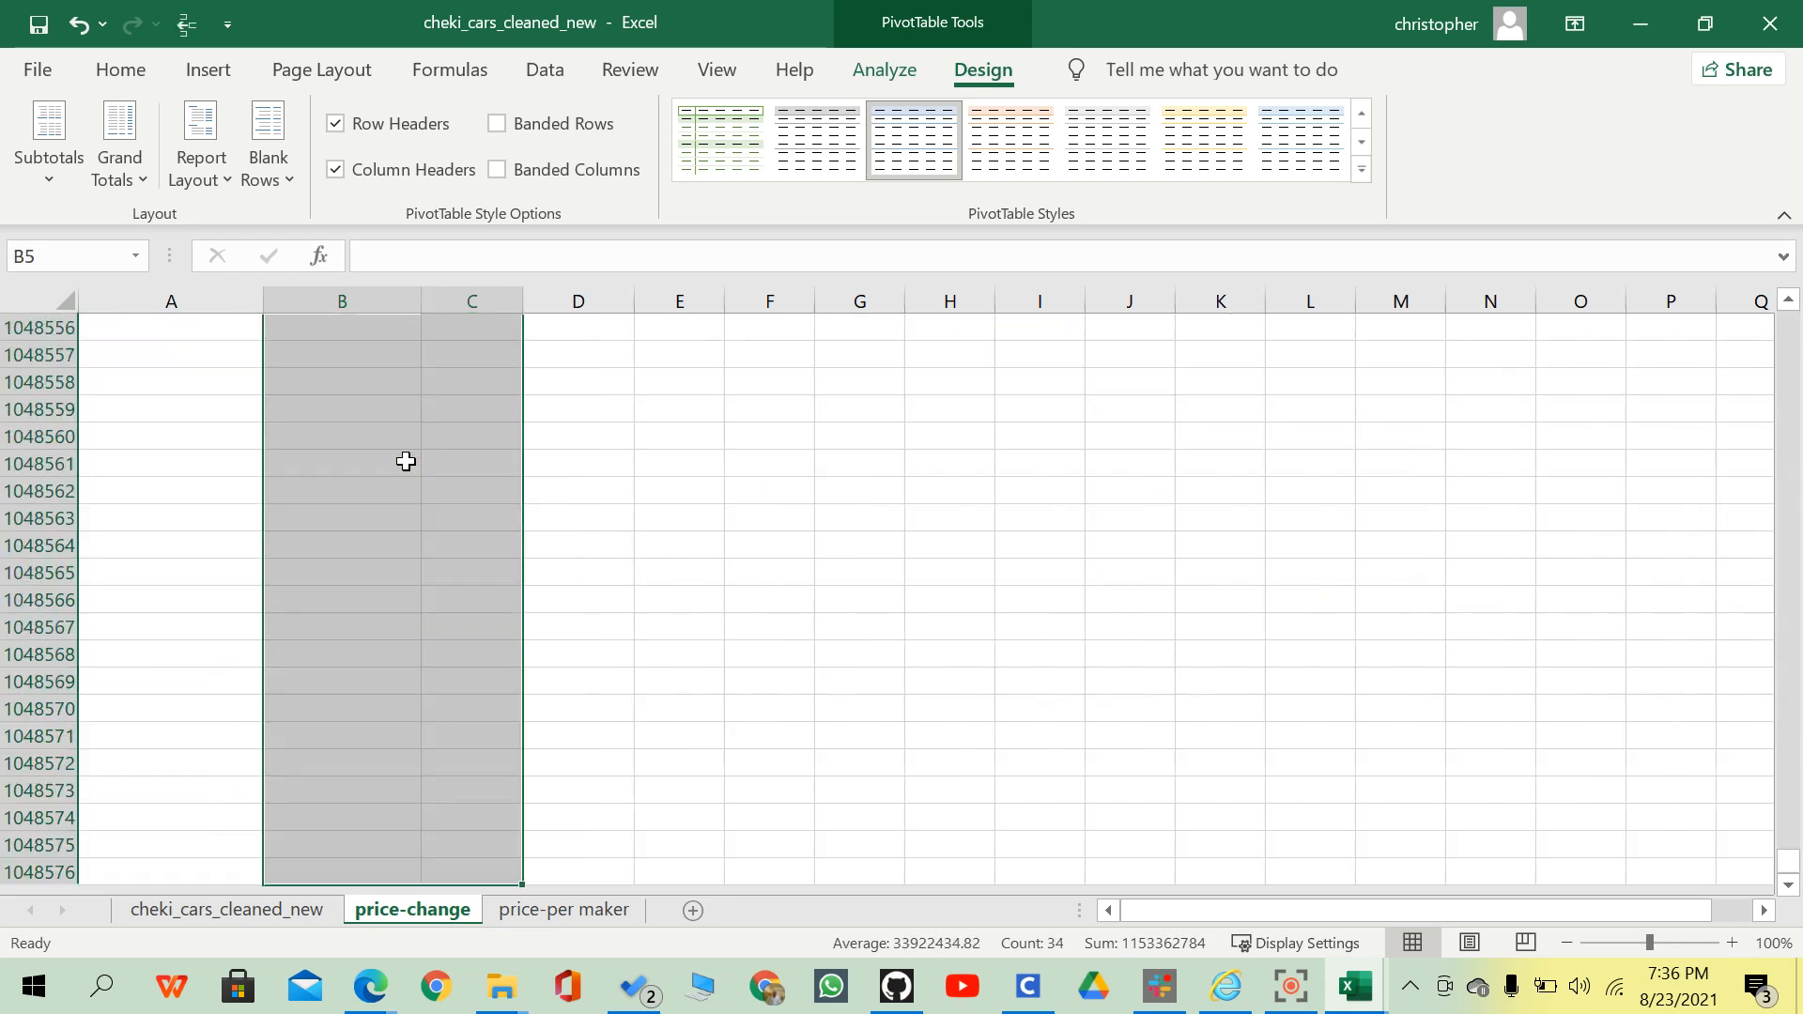
key("ctrl+shift+Up")
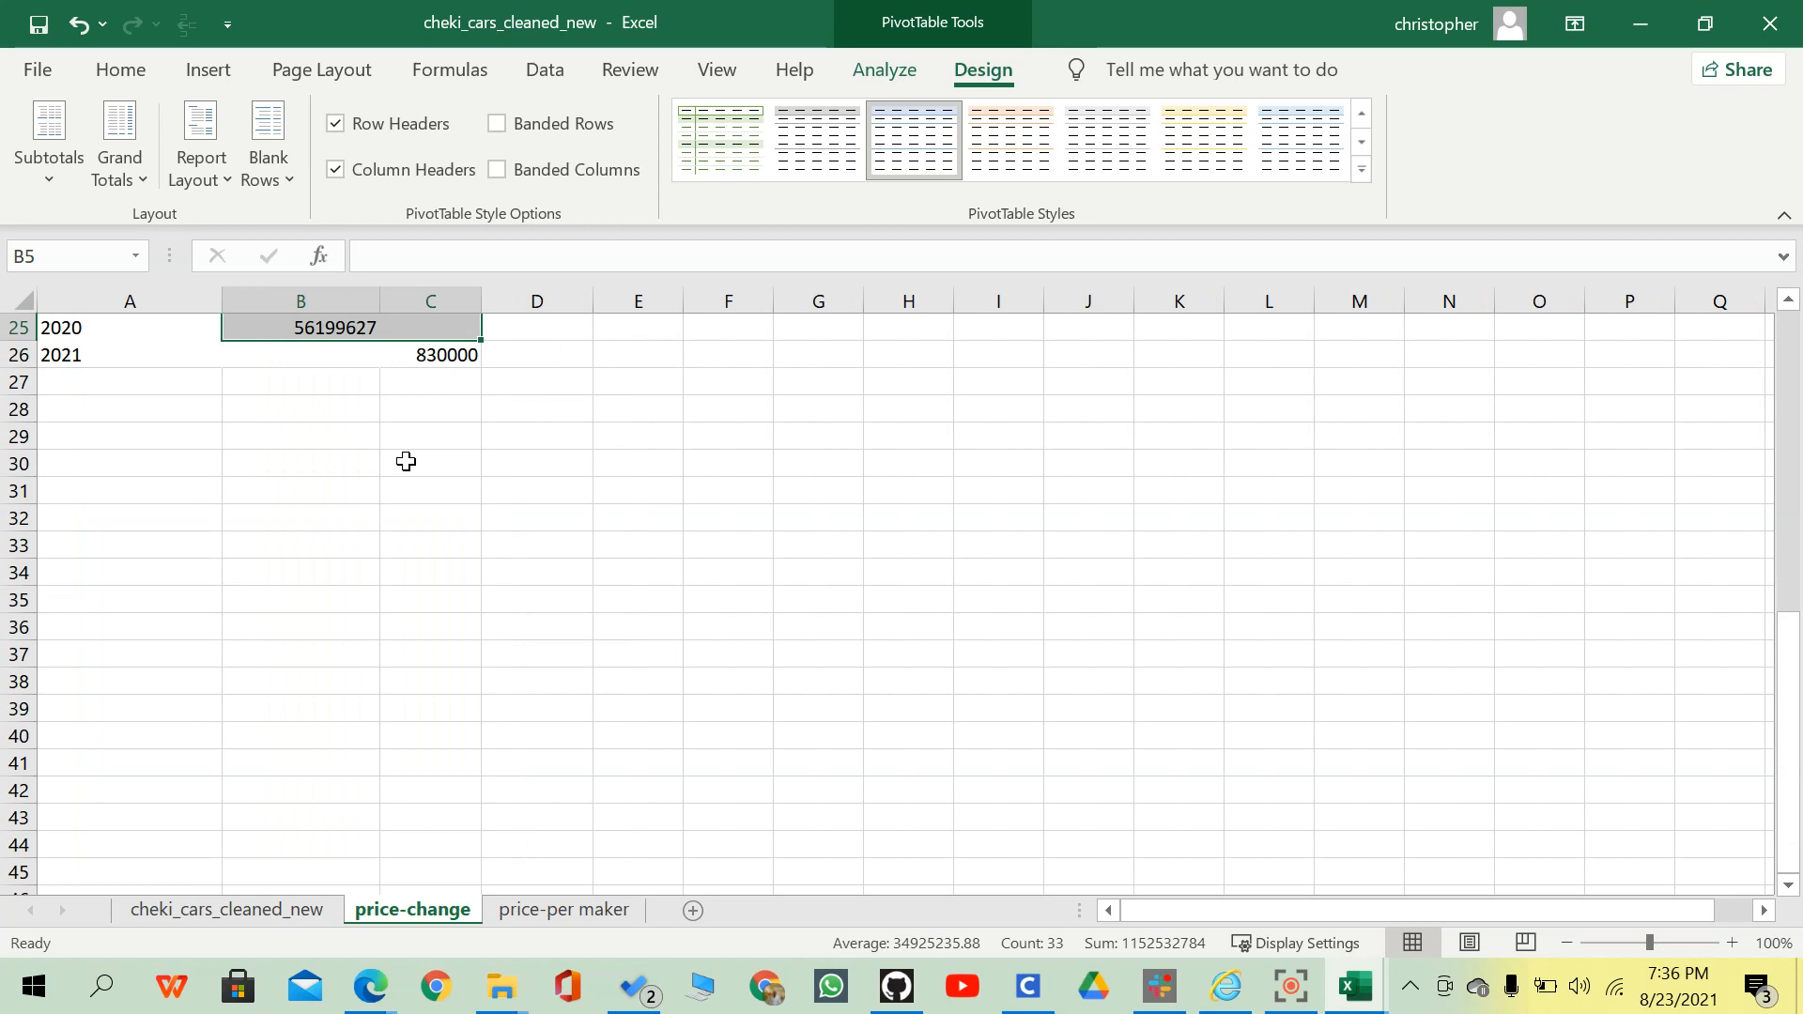
key("ctrl+shift+Down")
left_click(120, 71)
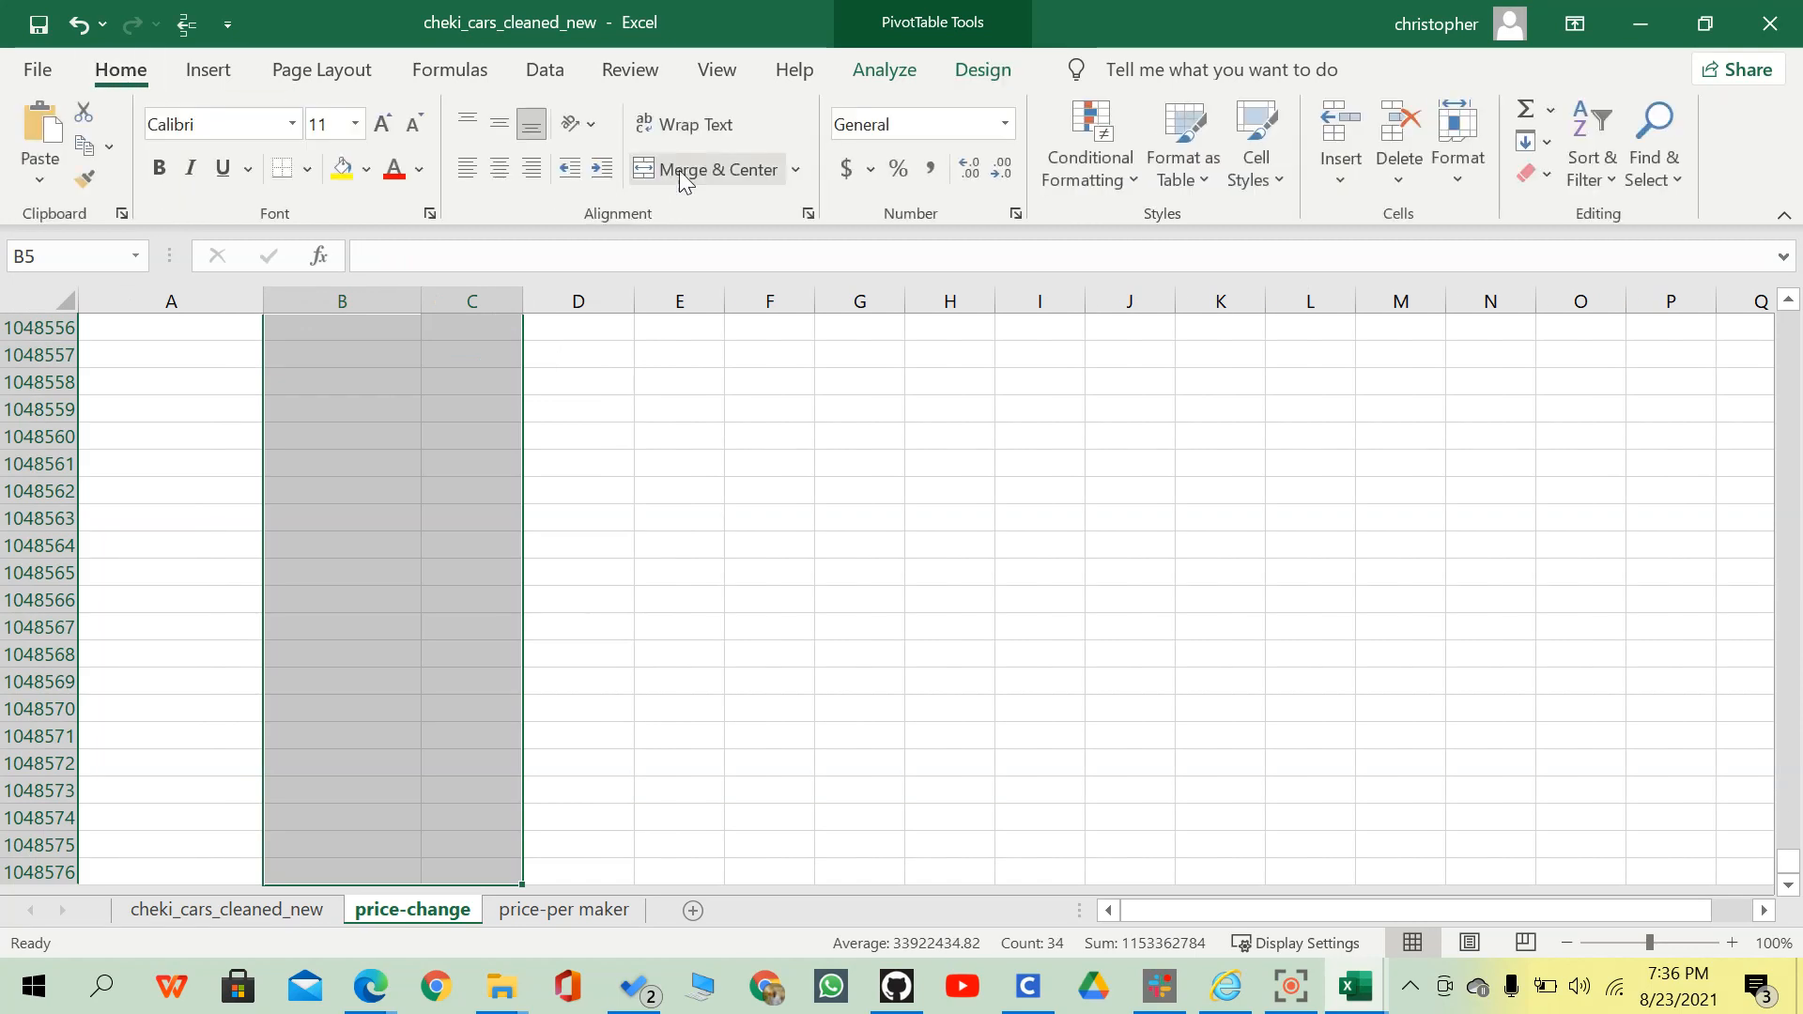
left_click(1015, 214)
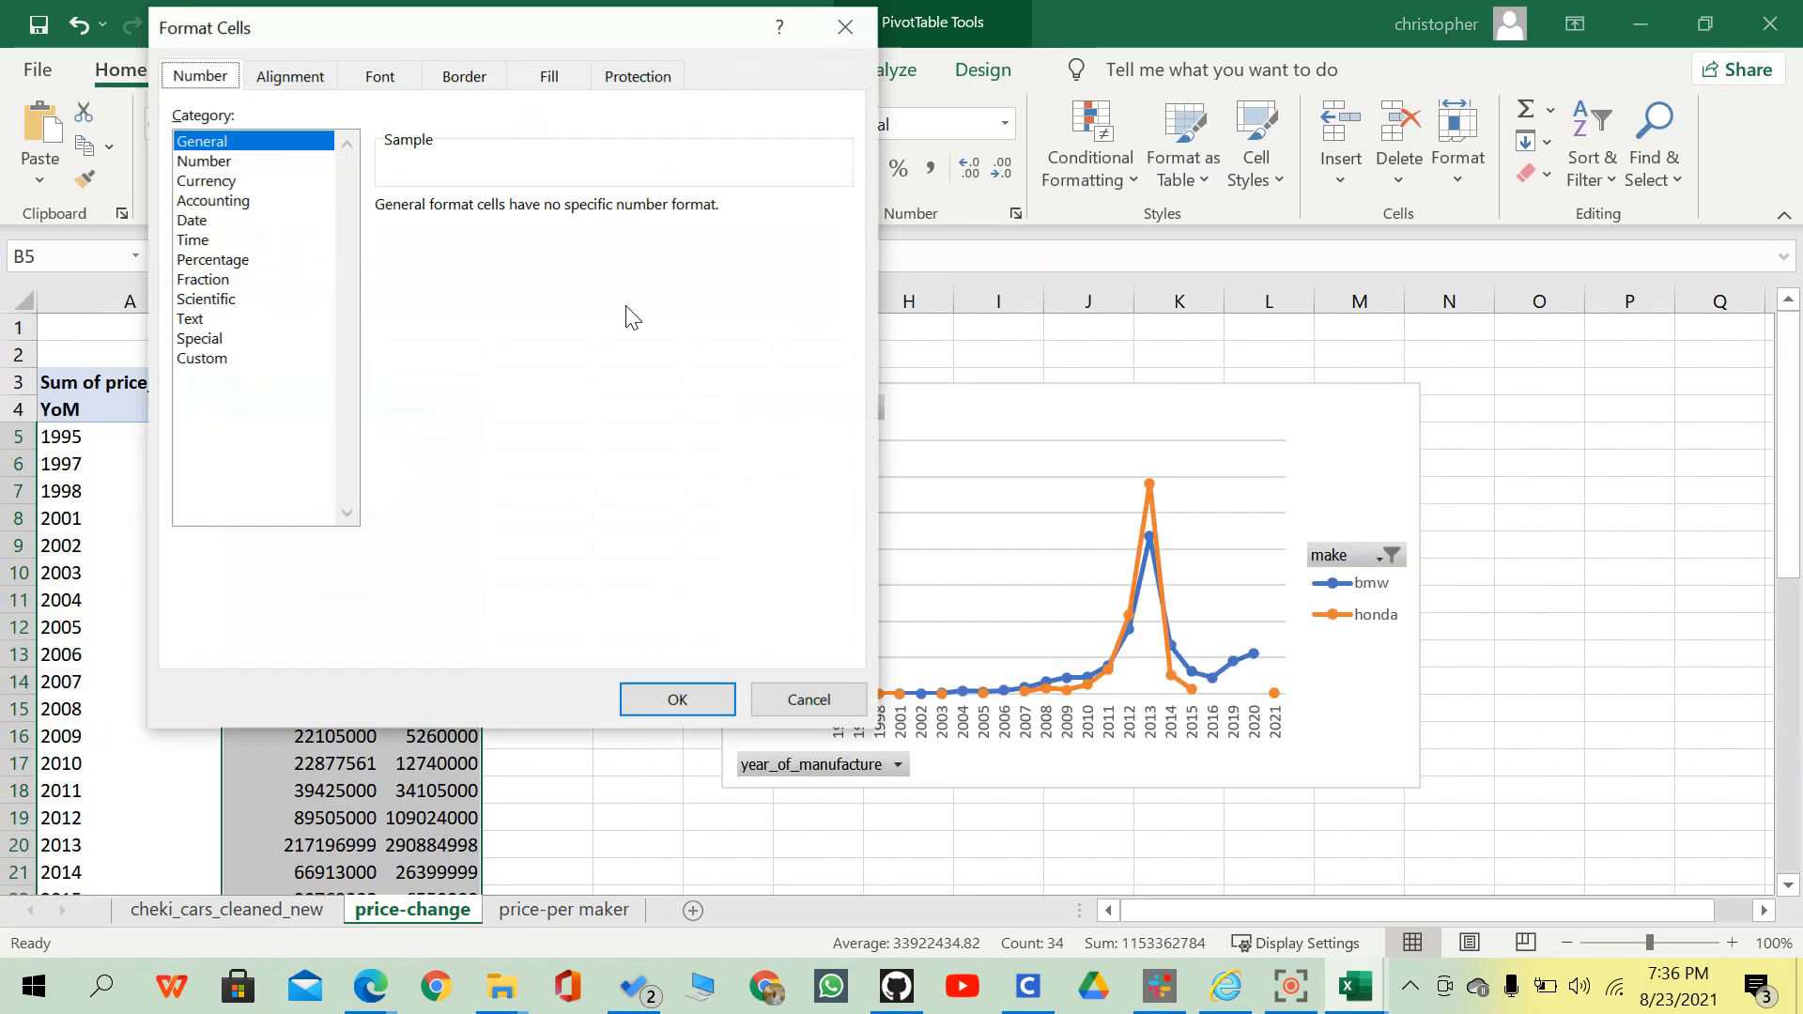
left_click(247, 359)
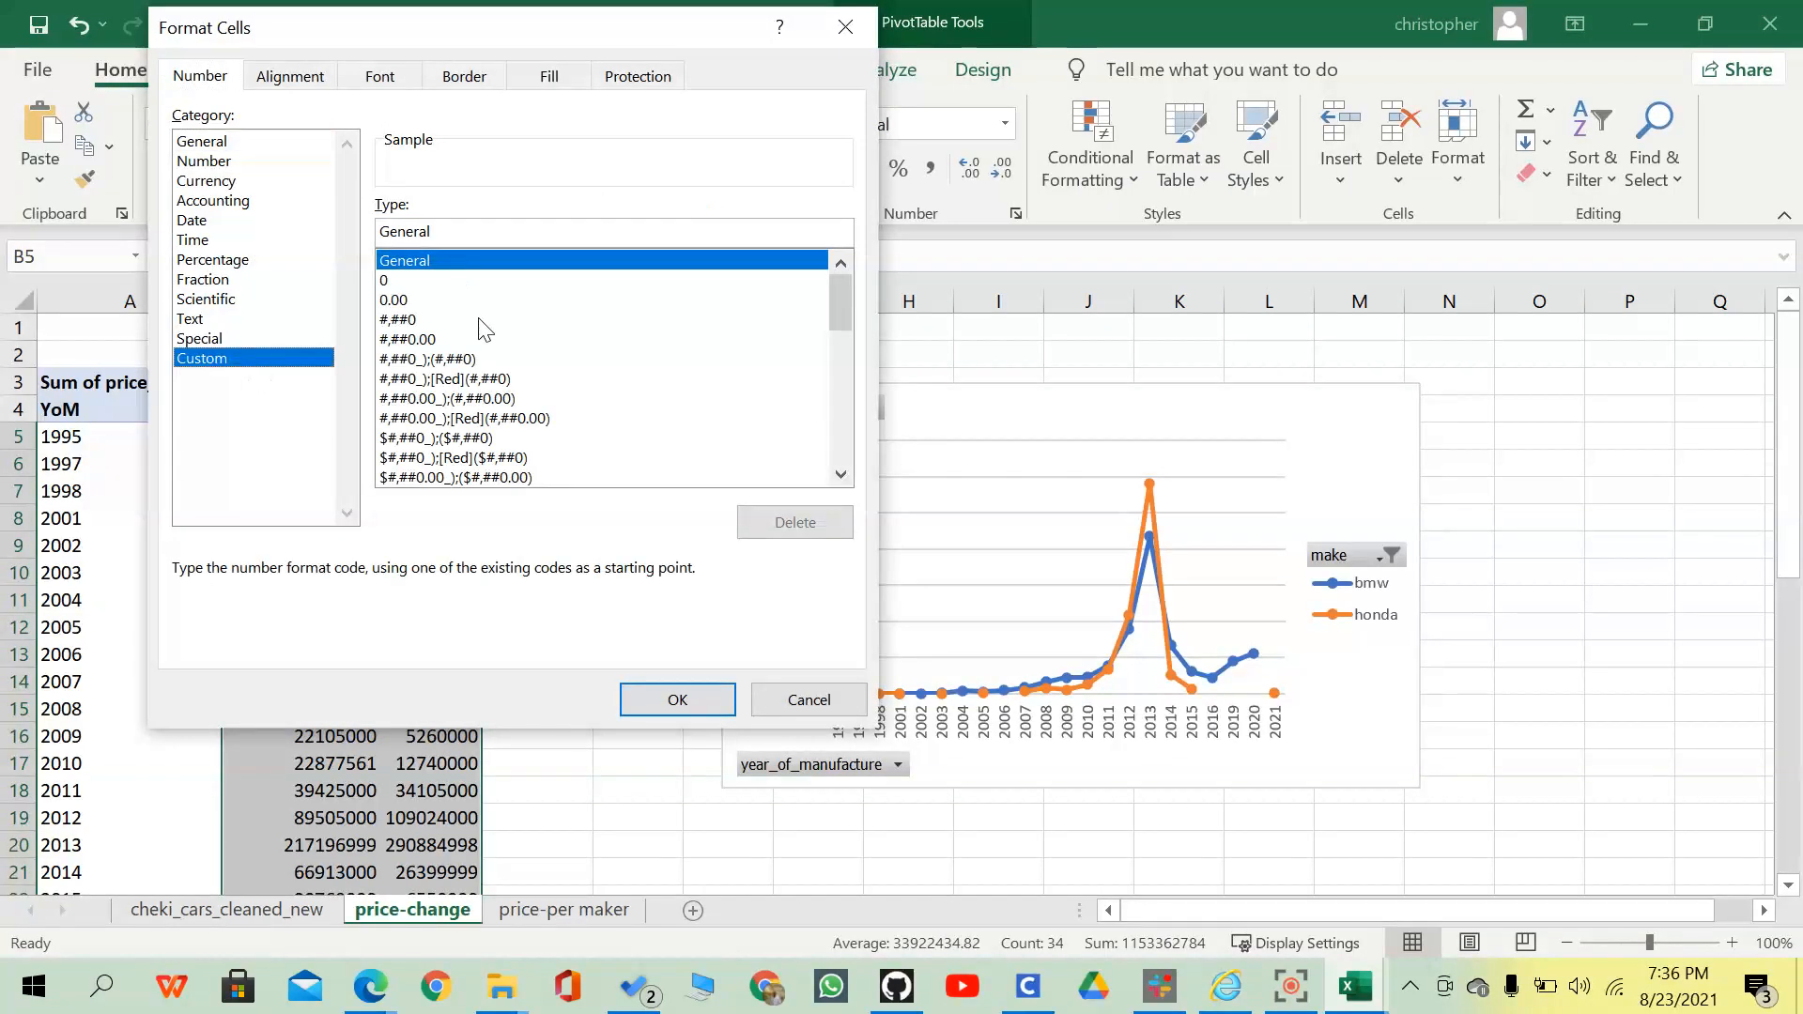
left_click_drag(837, 289, 833, 519)
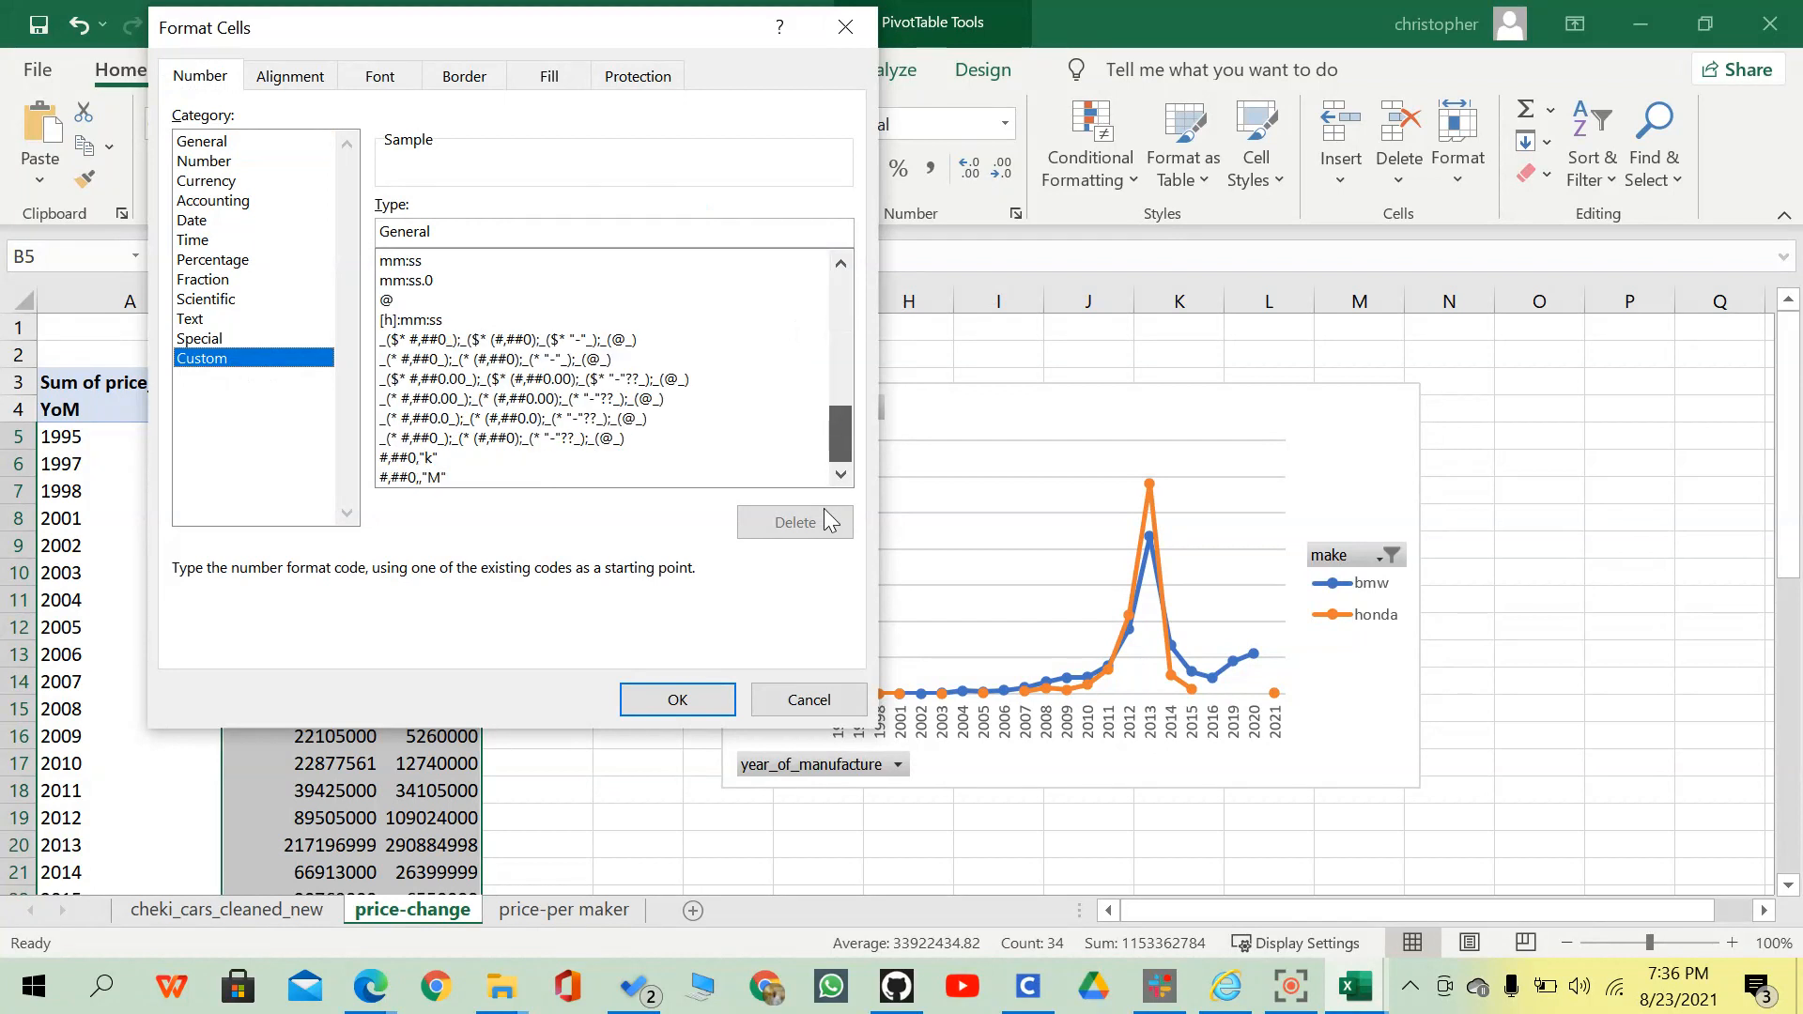
double_click(455, 459)
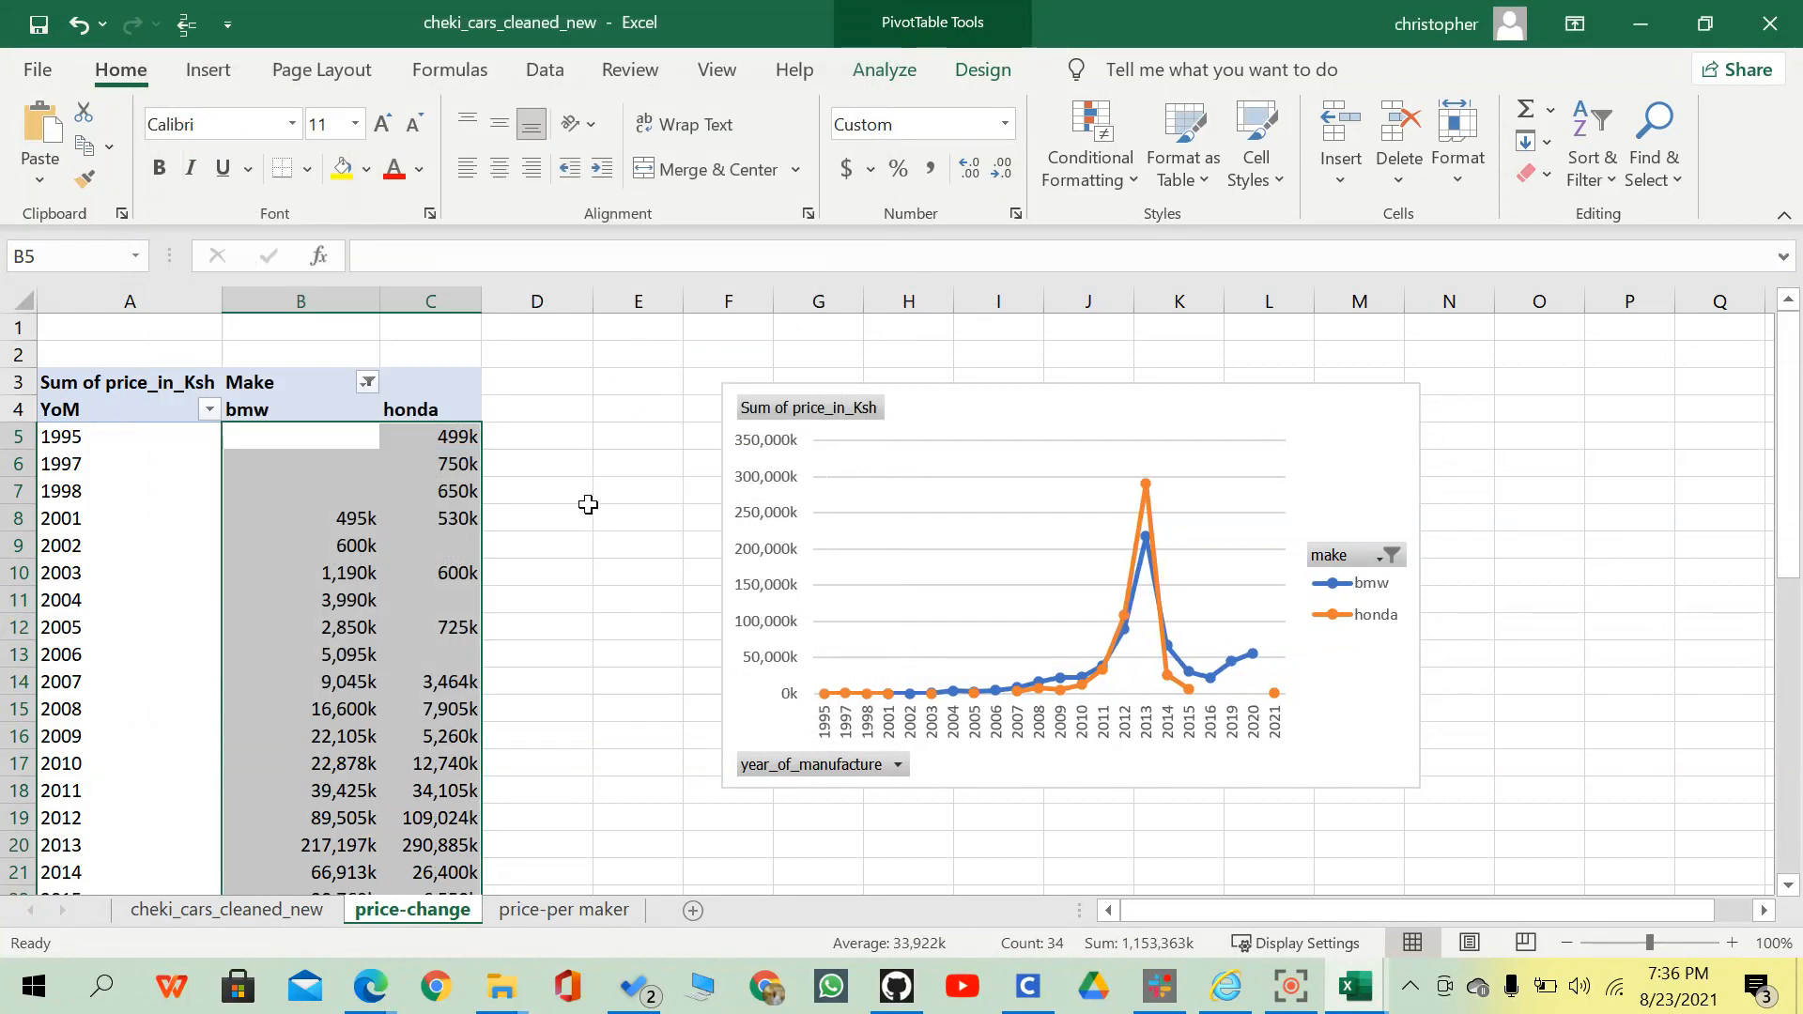
scroll(588, 503, "down", 1)
scroll(573, 491, "up", 1)
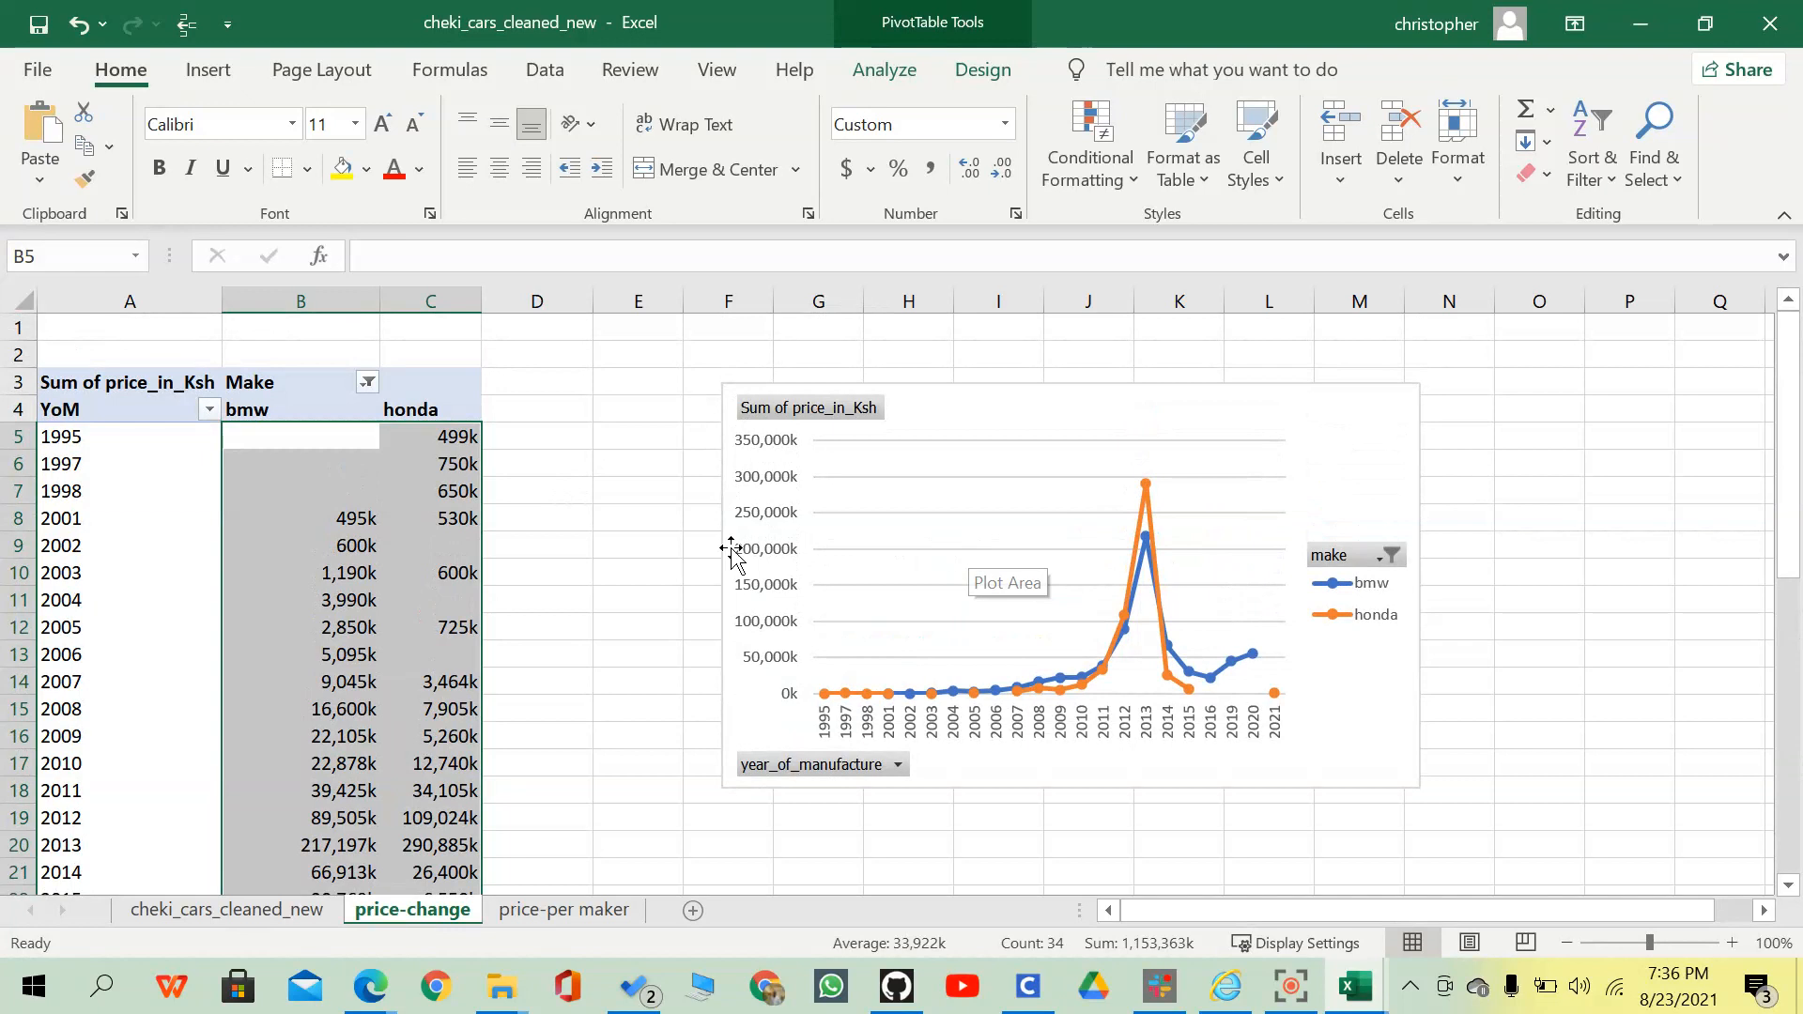
Enlarge the price chart so that it spans columns E to P.
left_click(1371, 724)
left_click_drag(1423, 791, 1651, 850)
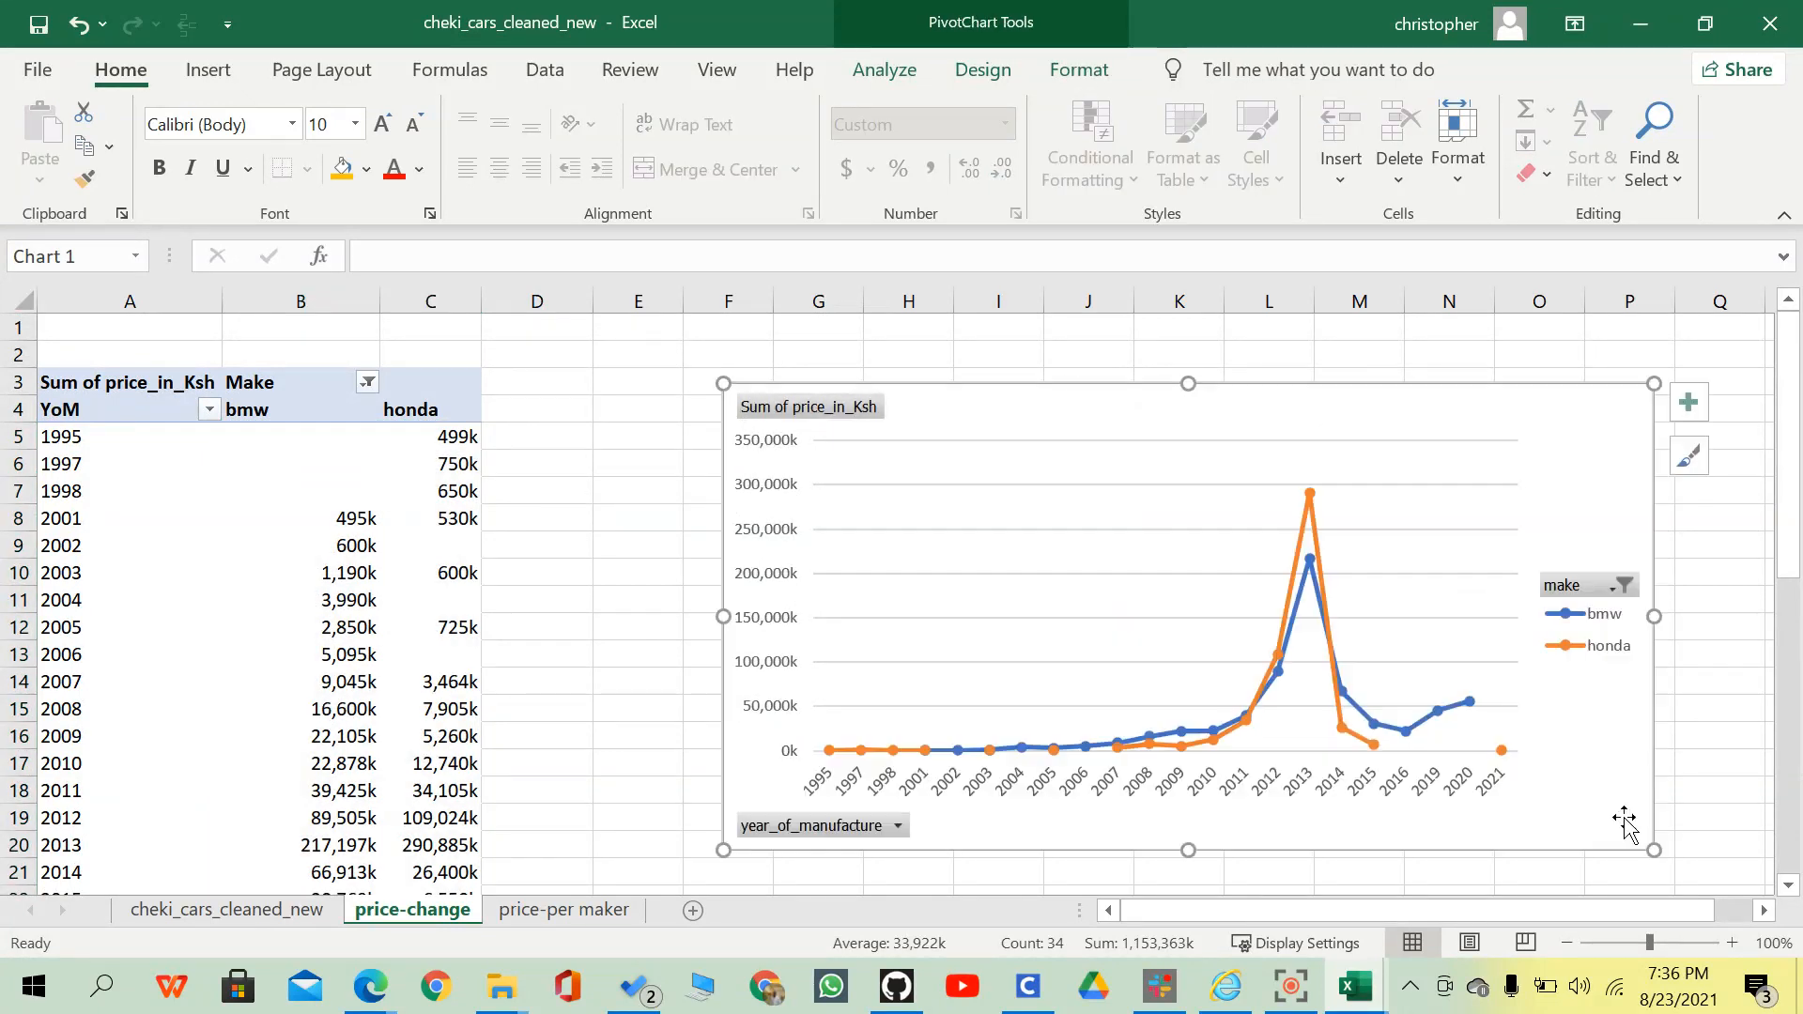
left_click_drag(723, 383, 639, 376)
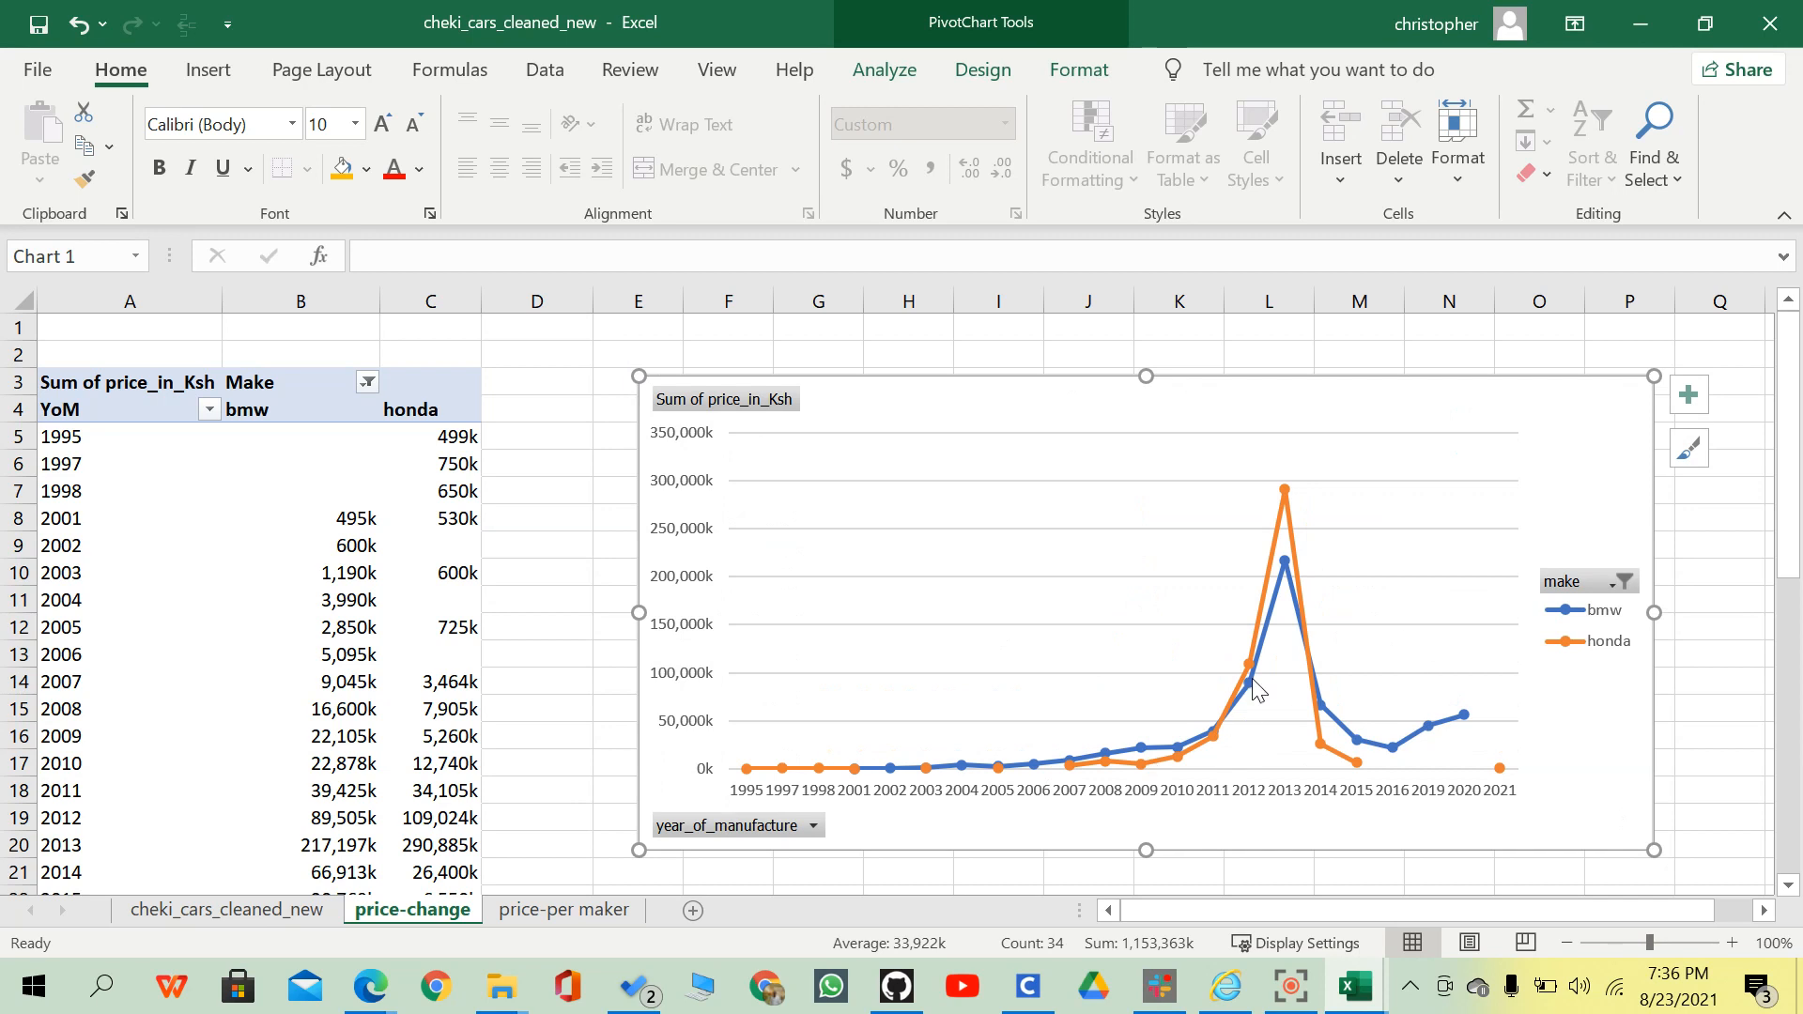
Remove the horizontal gridlines from the chart's plot area.
left_click(916, 496)
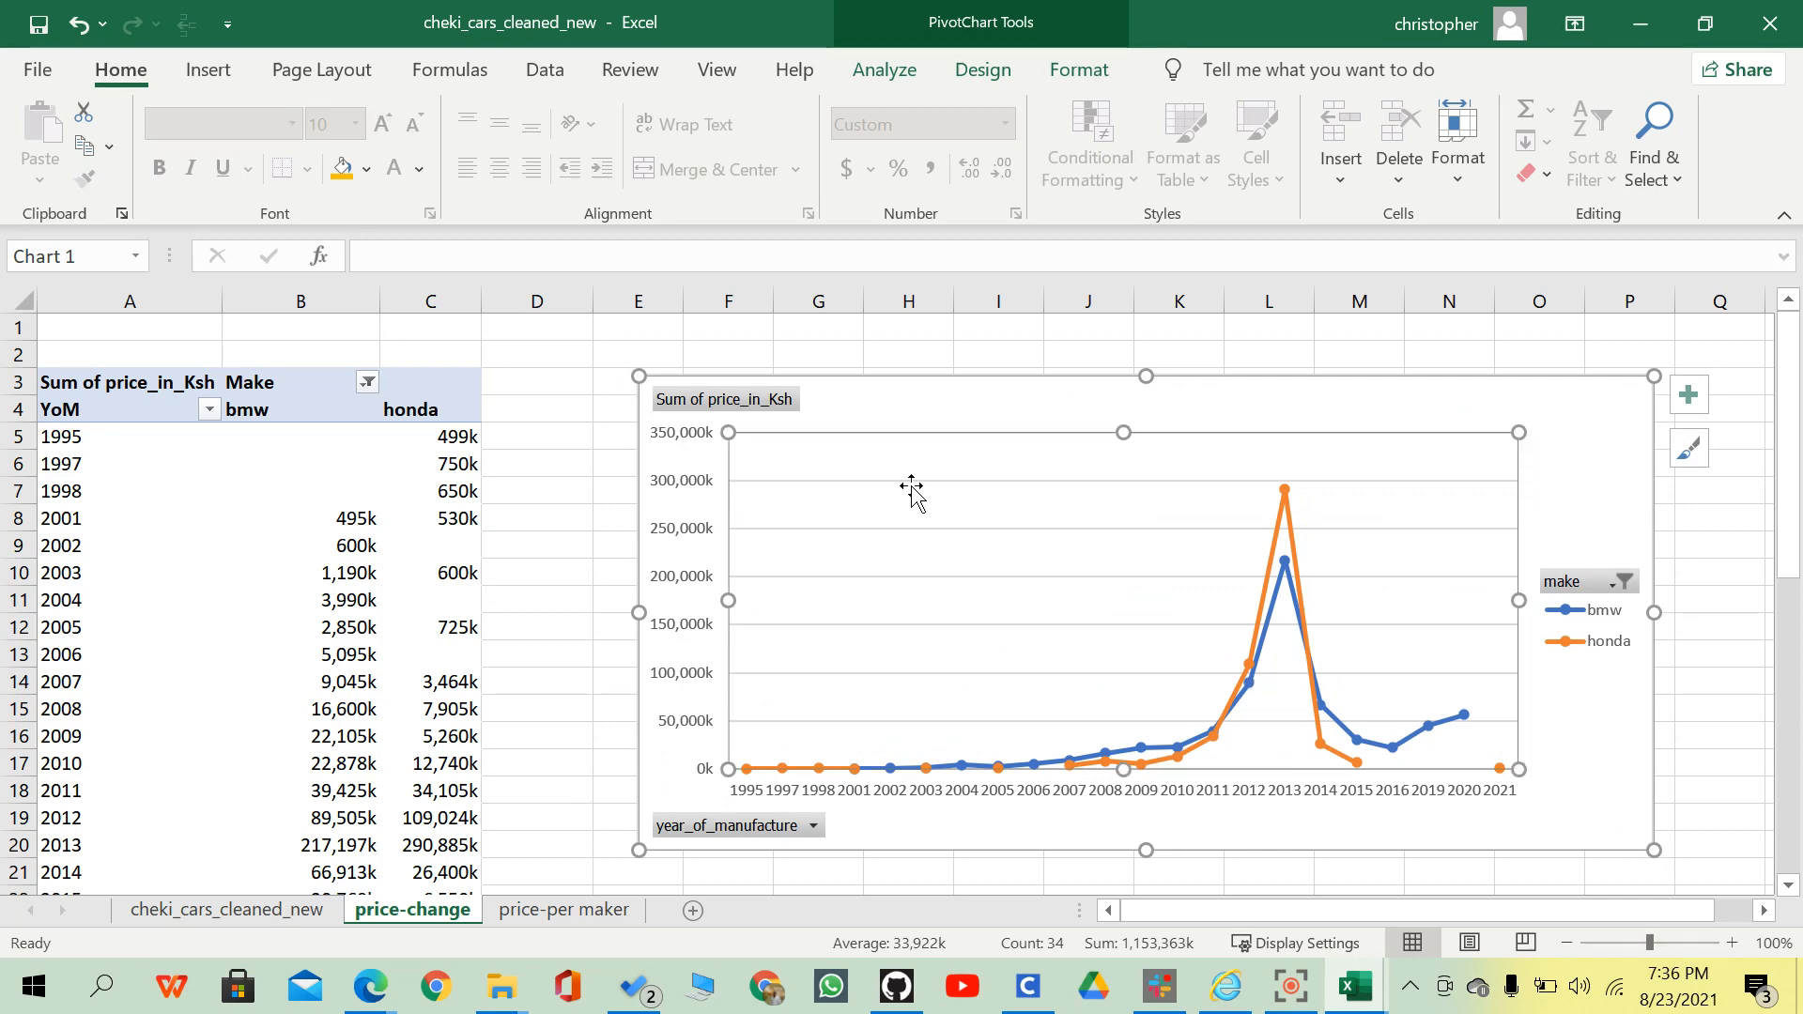
left_click(1541, 480)
left_click(1312, 620)
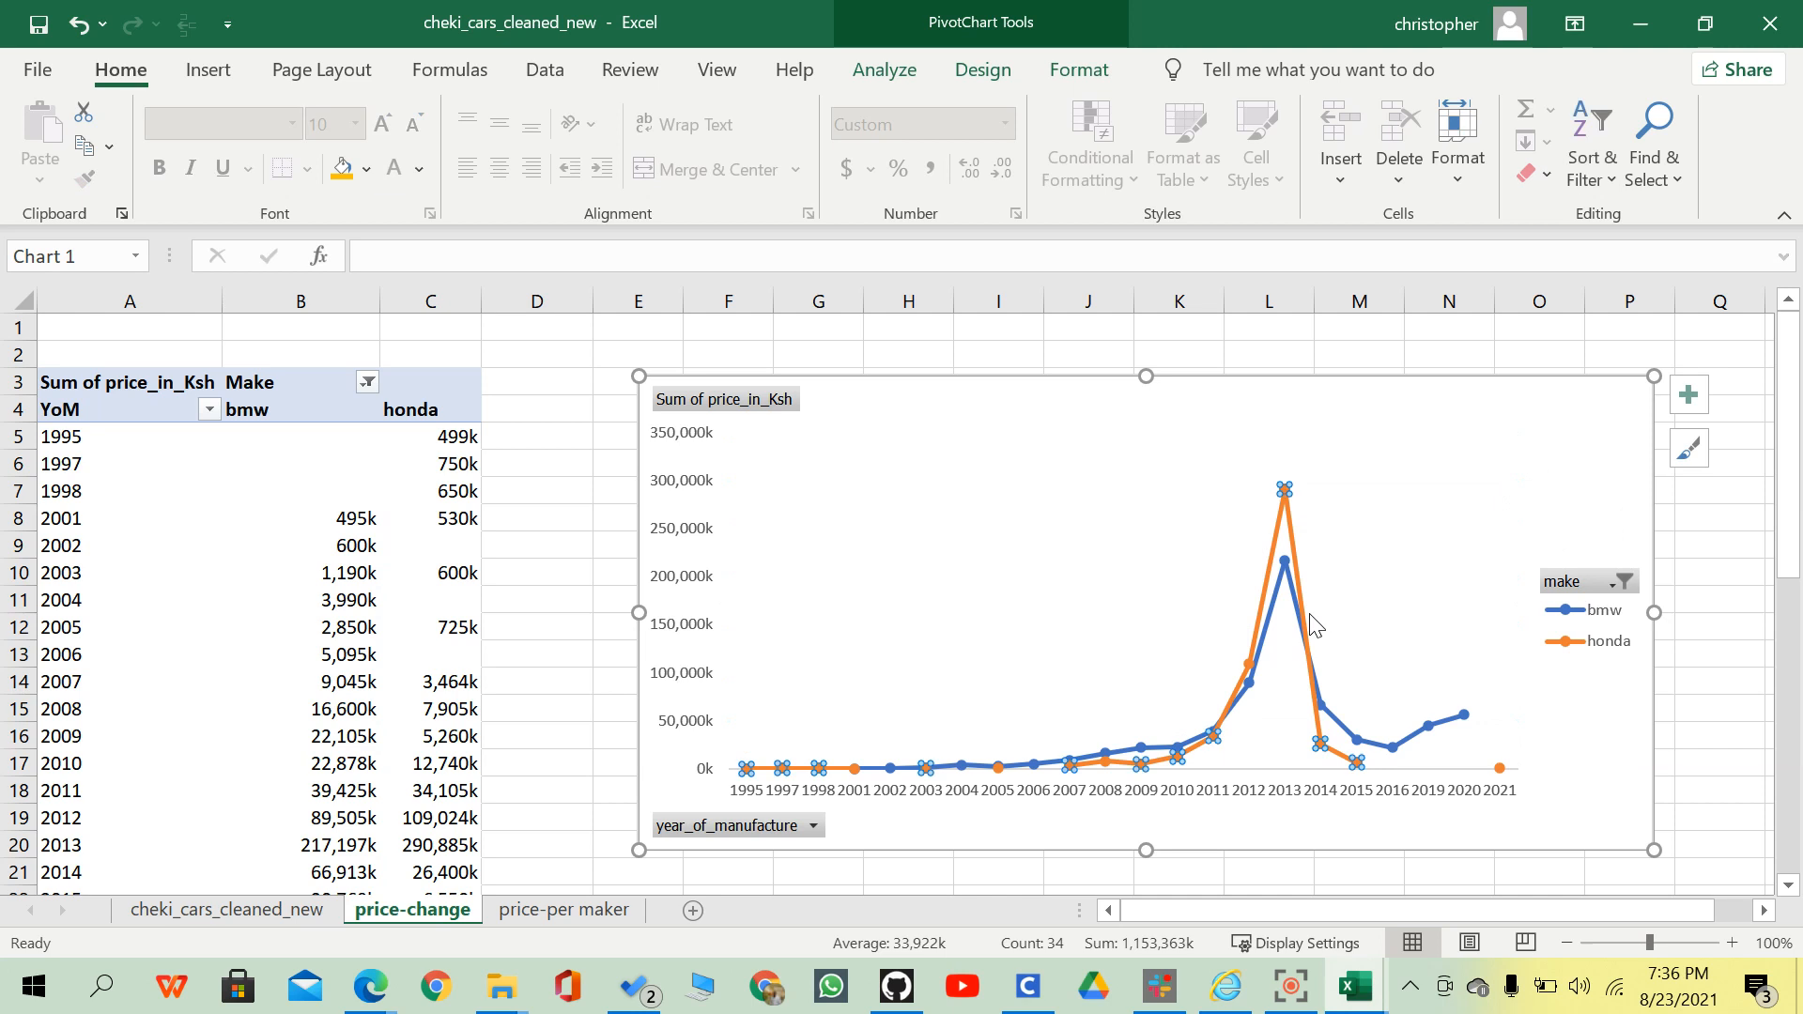
left_click(1410, 544)
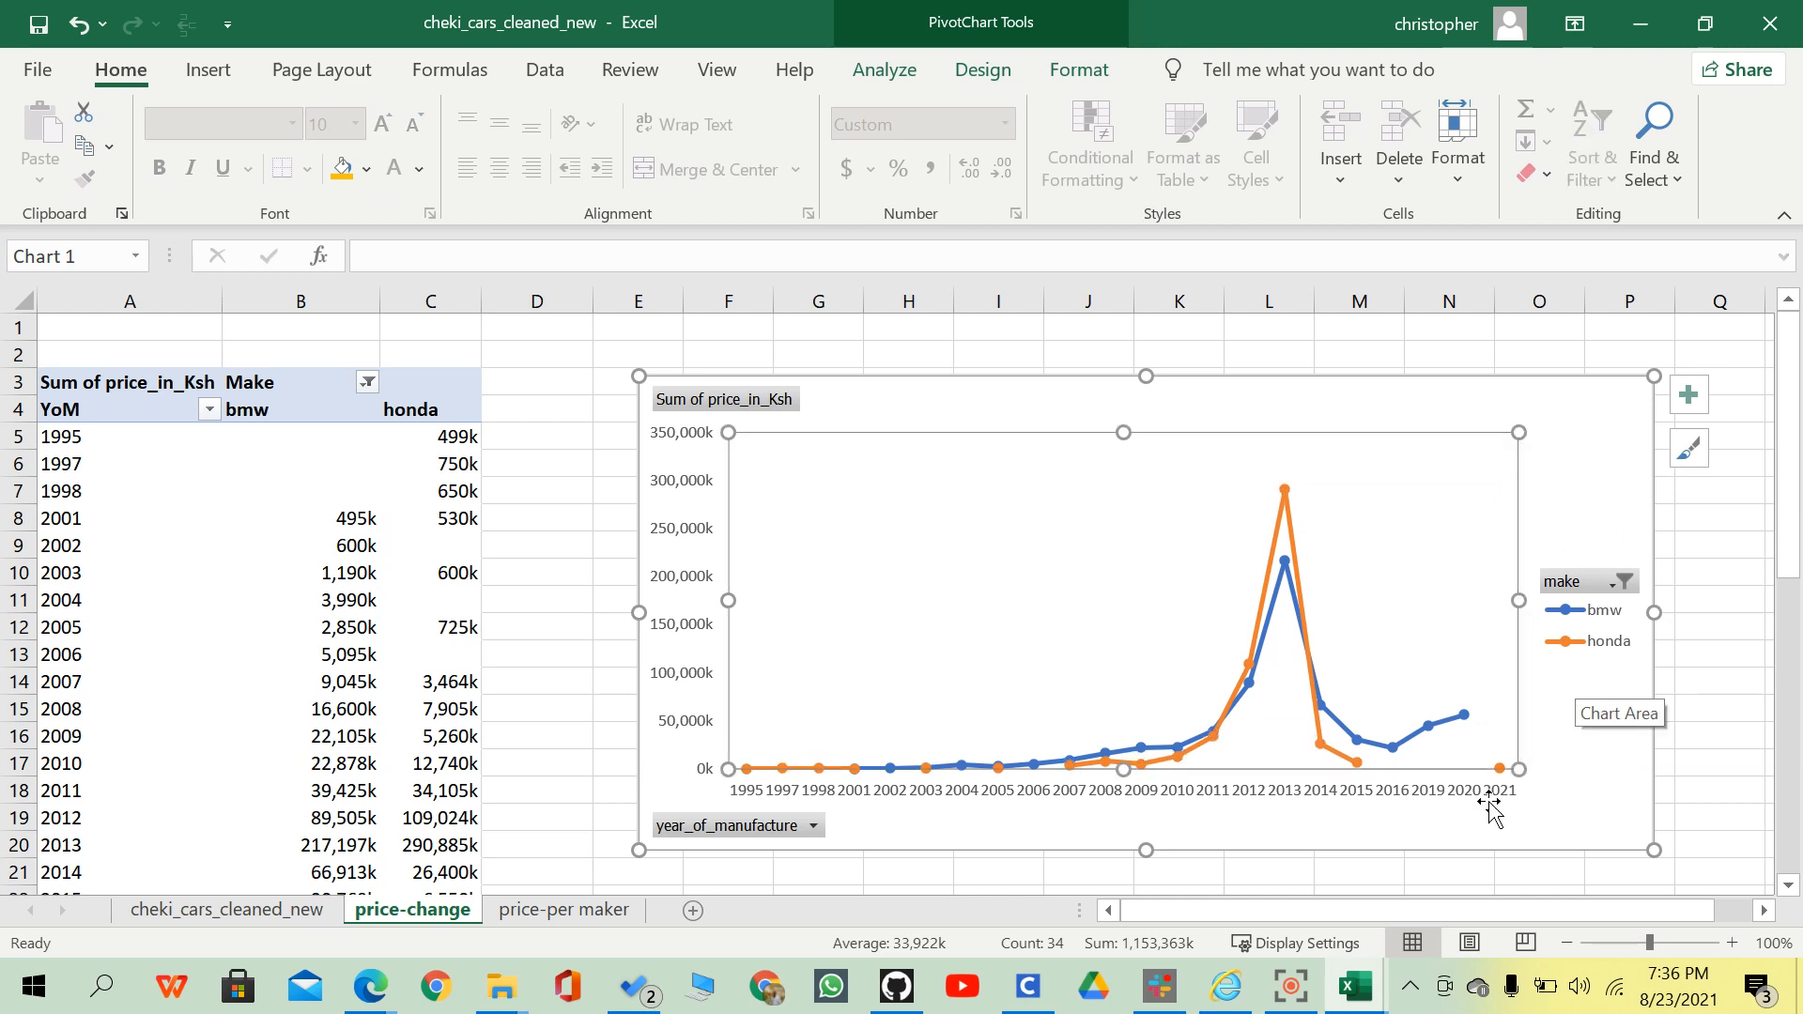
left_click(1450, 786)
Try to place the chart legend as a flat strip below the year axis.
left_click(1573, 656)
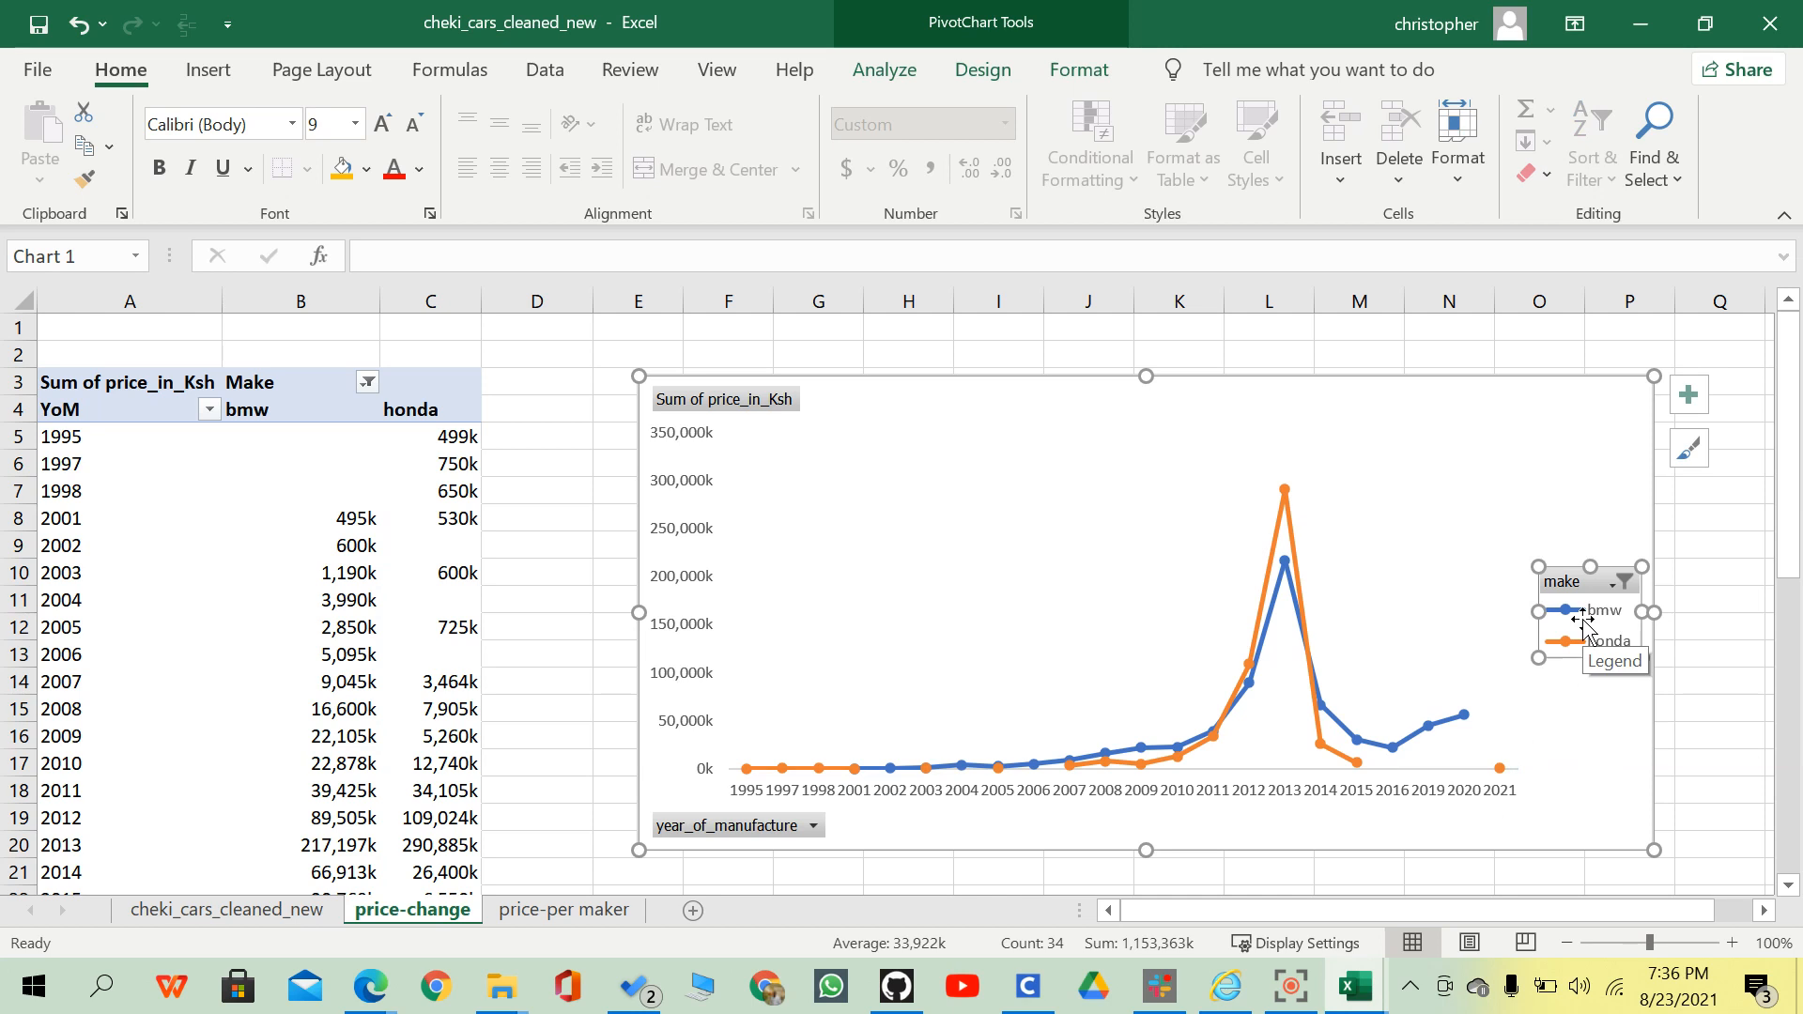
left_click_drag(1585, 621, 1541, 798)
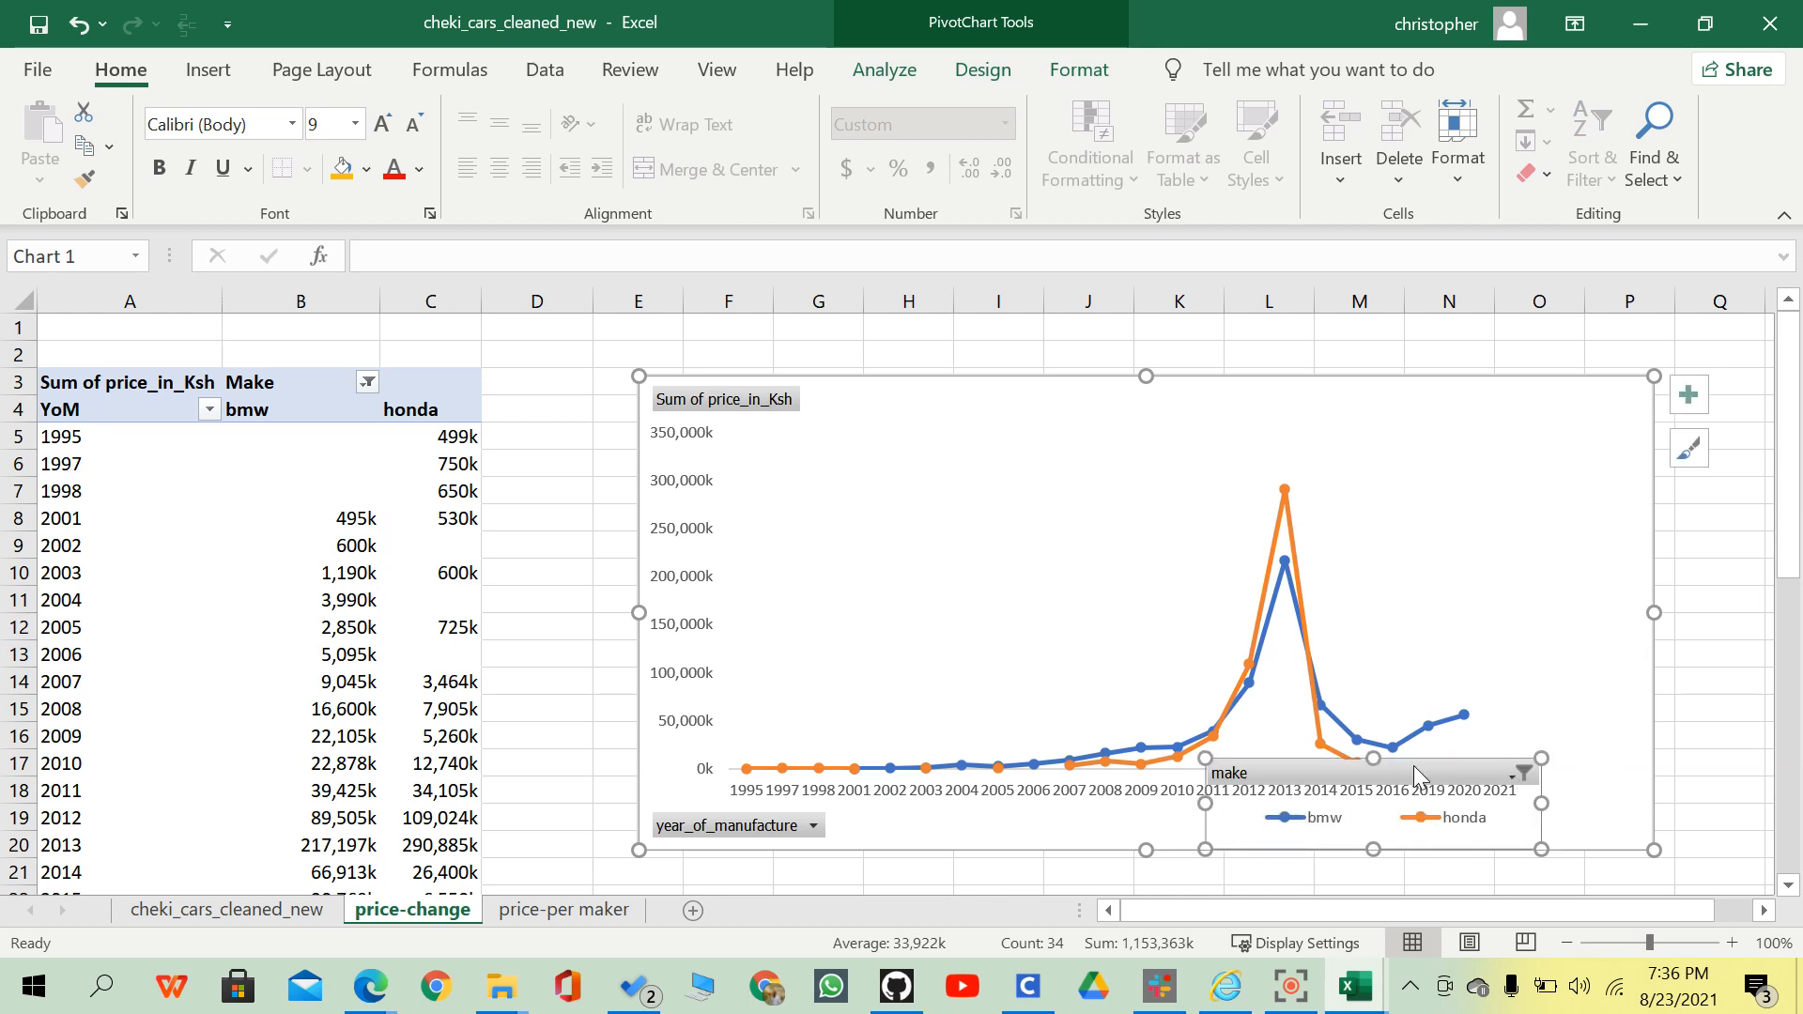
left_click_drag(1385, 758, 1361, 832)
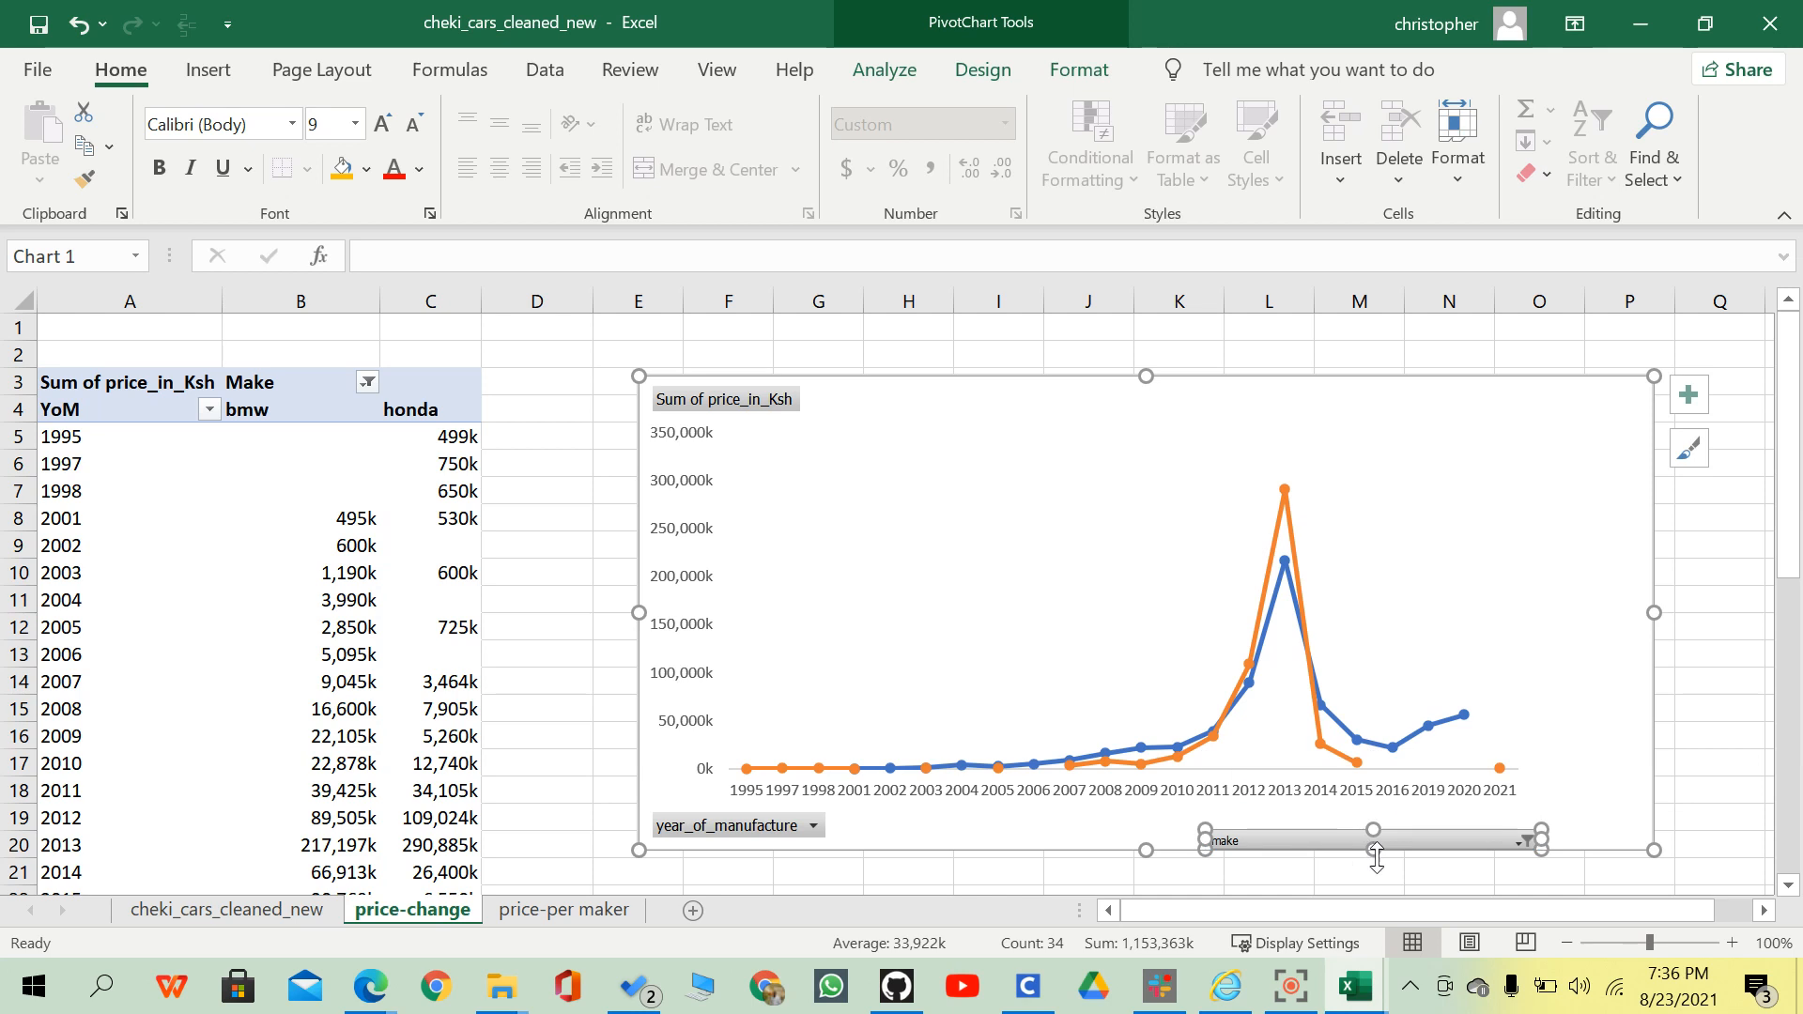
Extend the chart down to about row 22 and set its legend position to Left.
left_click_drag(1139, 847, 1141, 901)
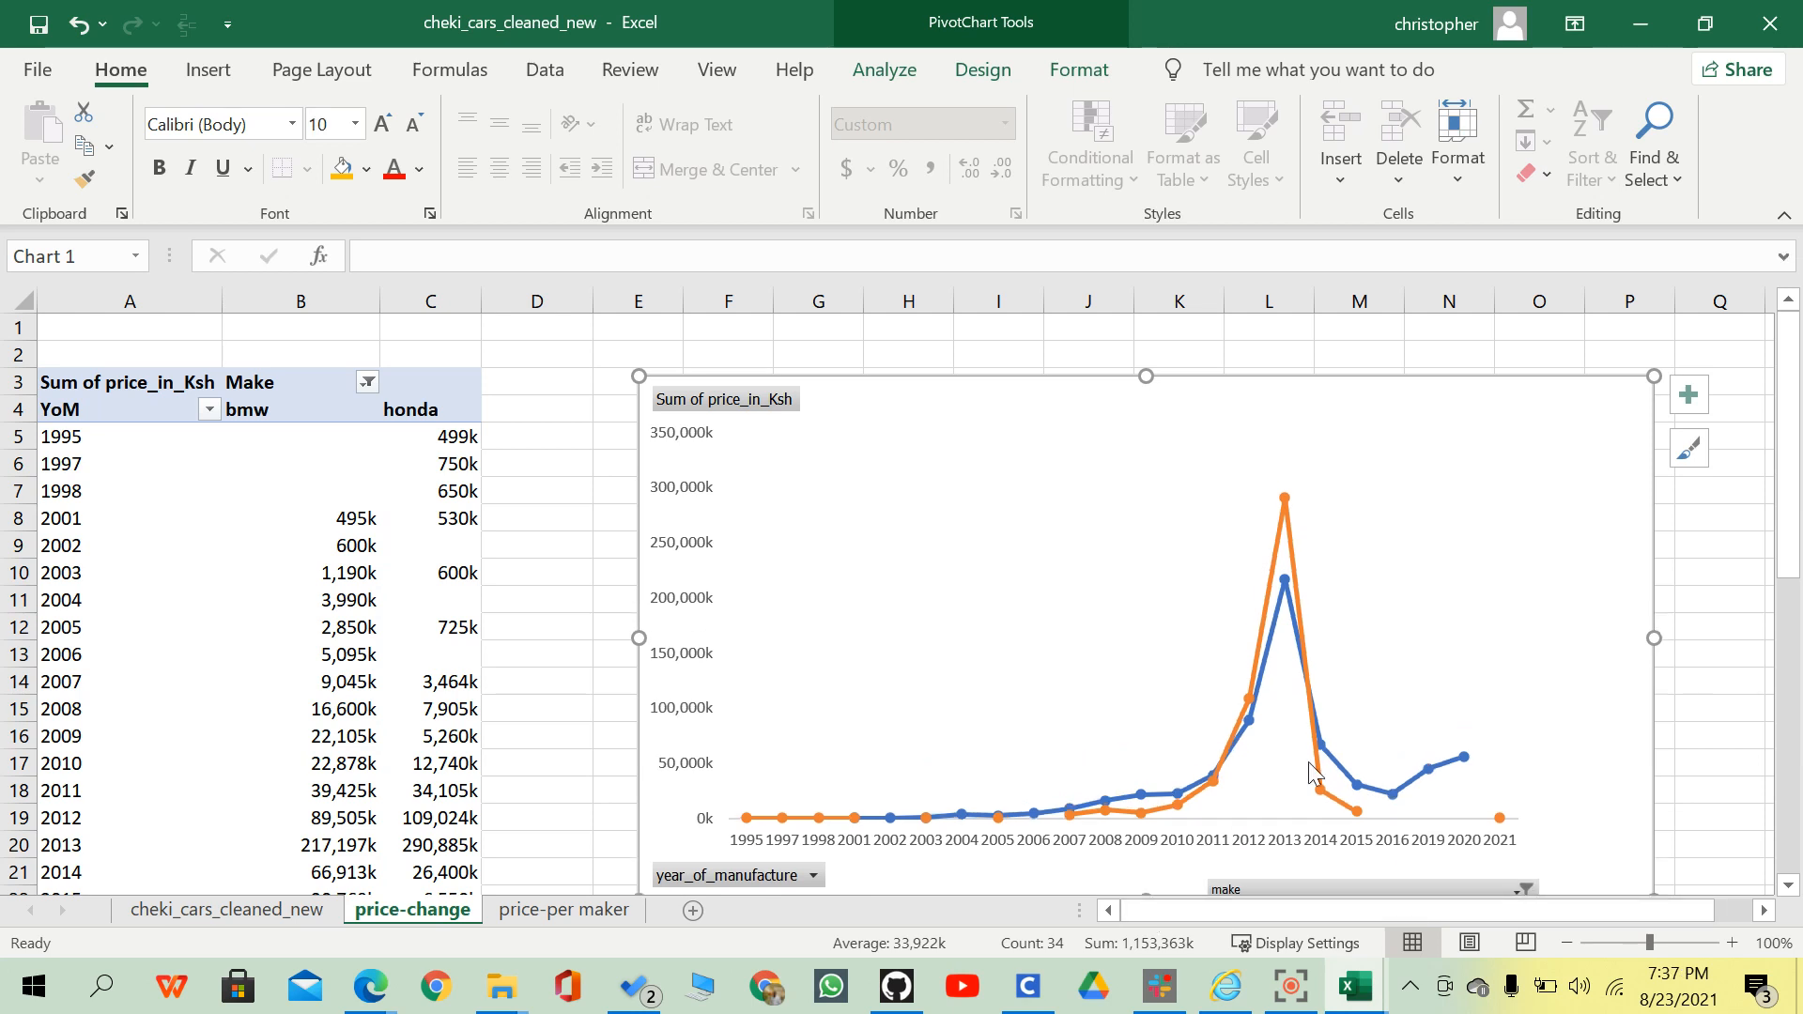
scroll(1308, 757, "down", 2)
left_click(1355, 719)
left_click(1412, 725)
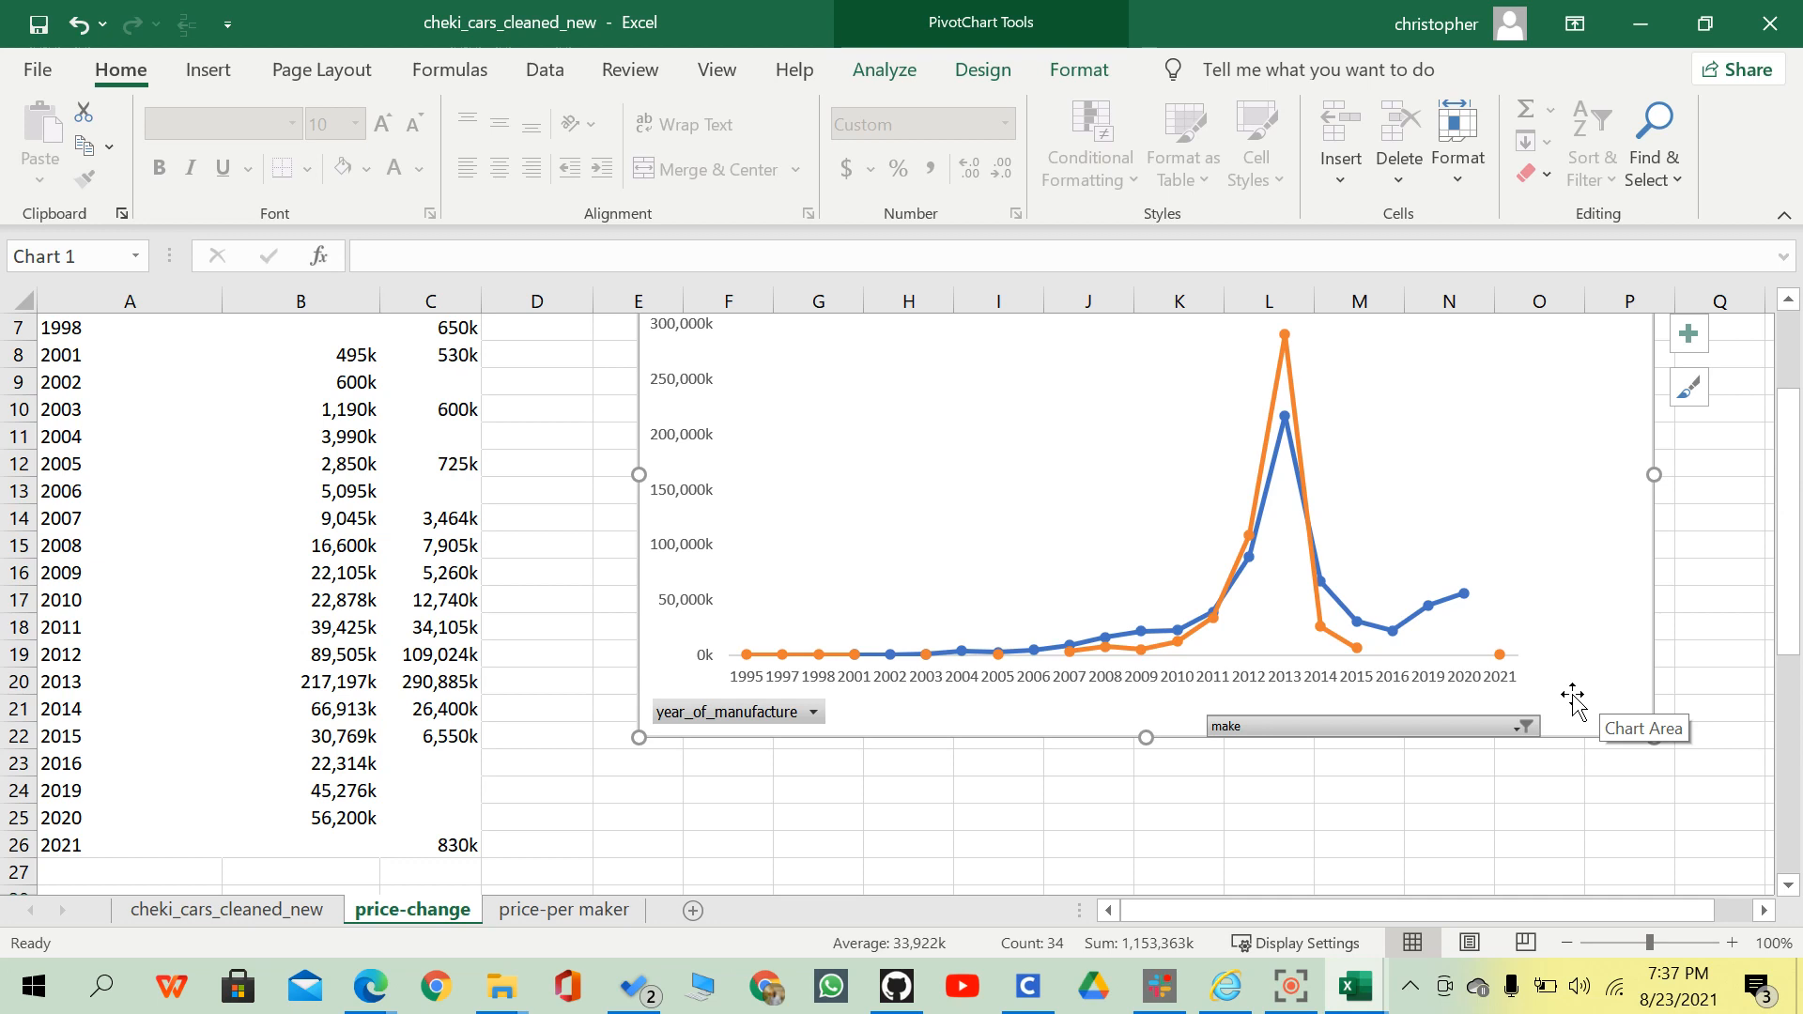
left_click(1691, 332)
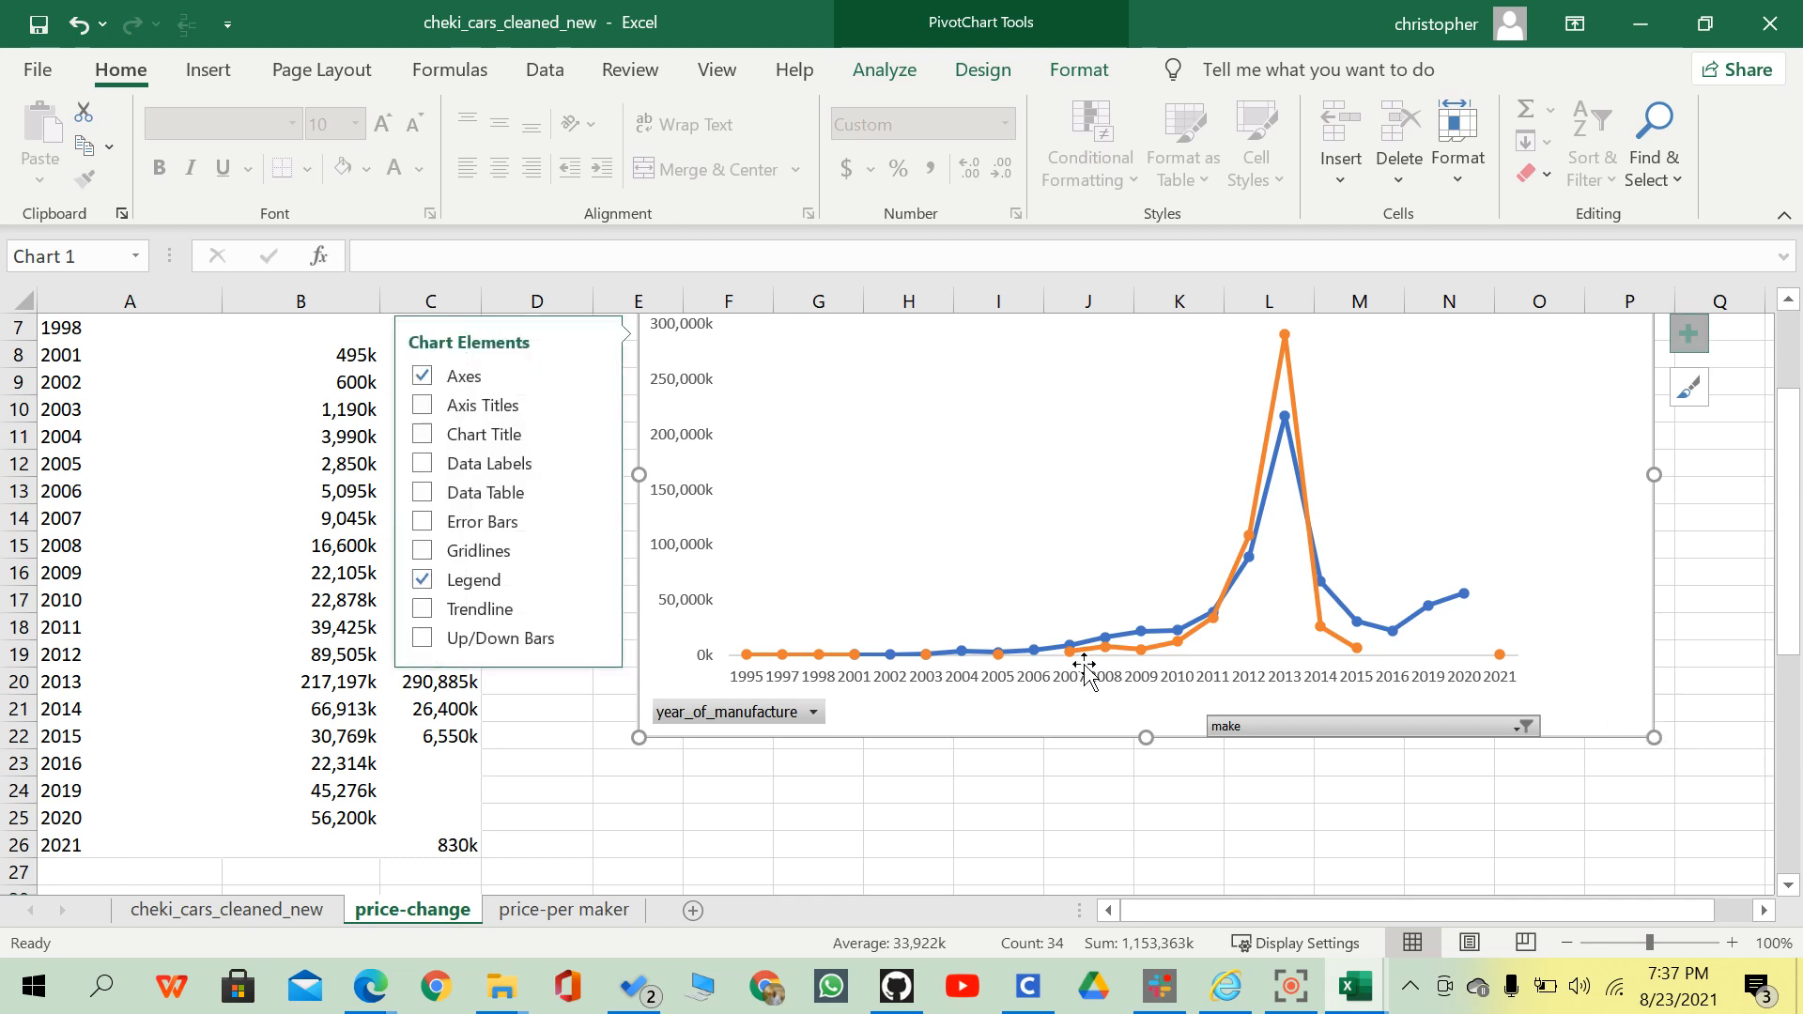
left_click(592, 582)
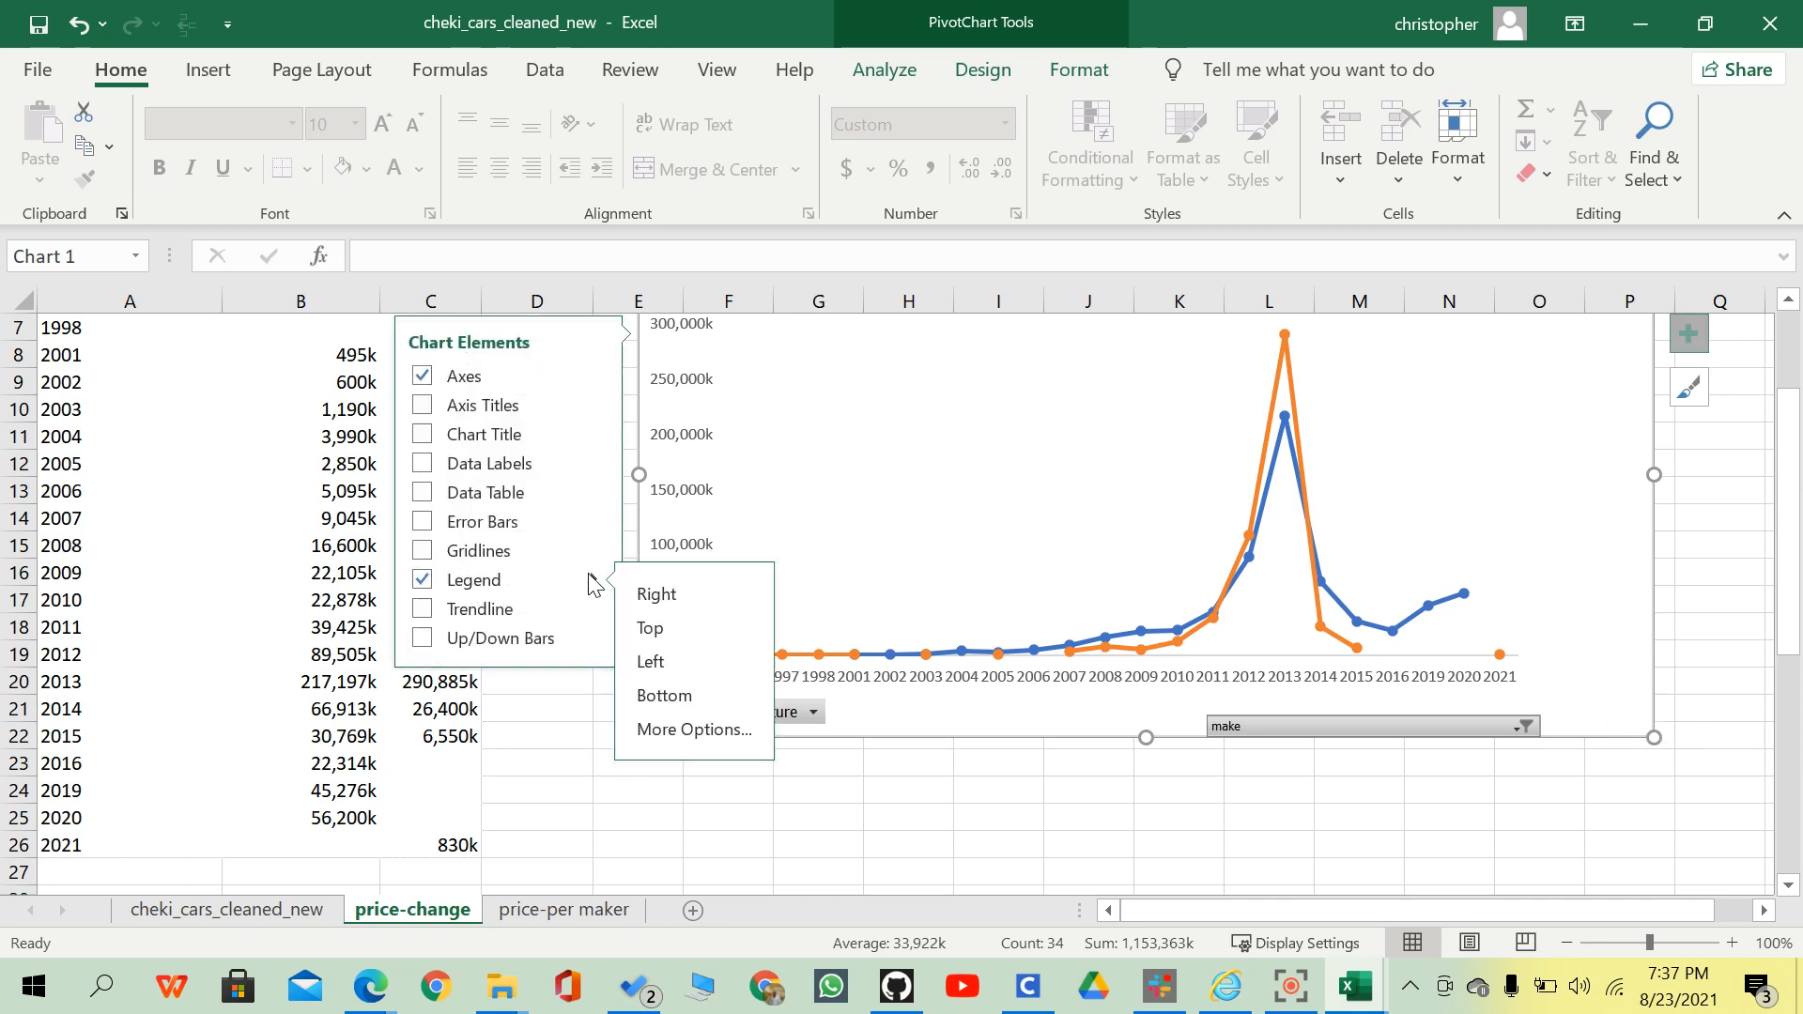
left_click(690, 633)
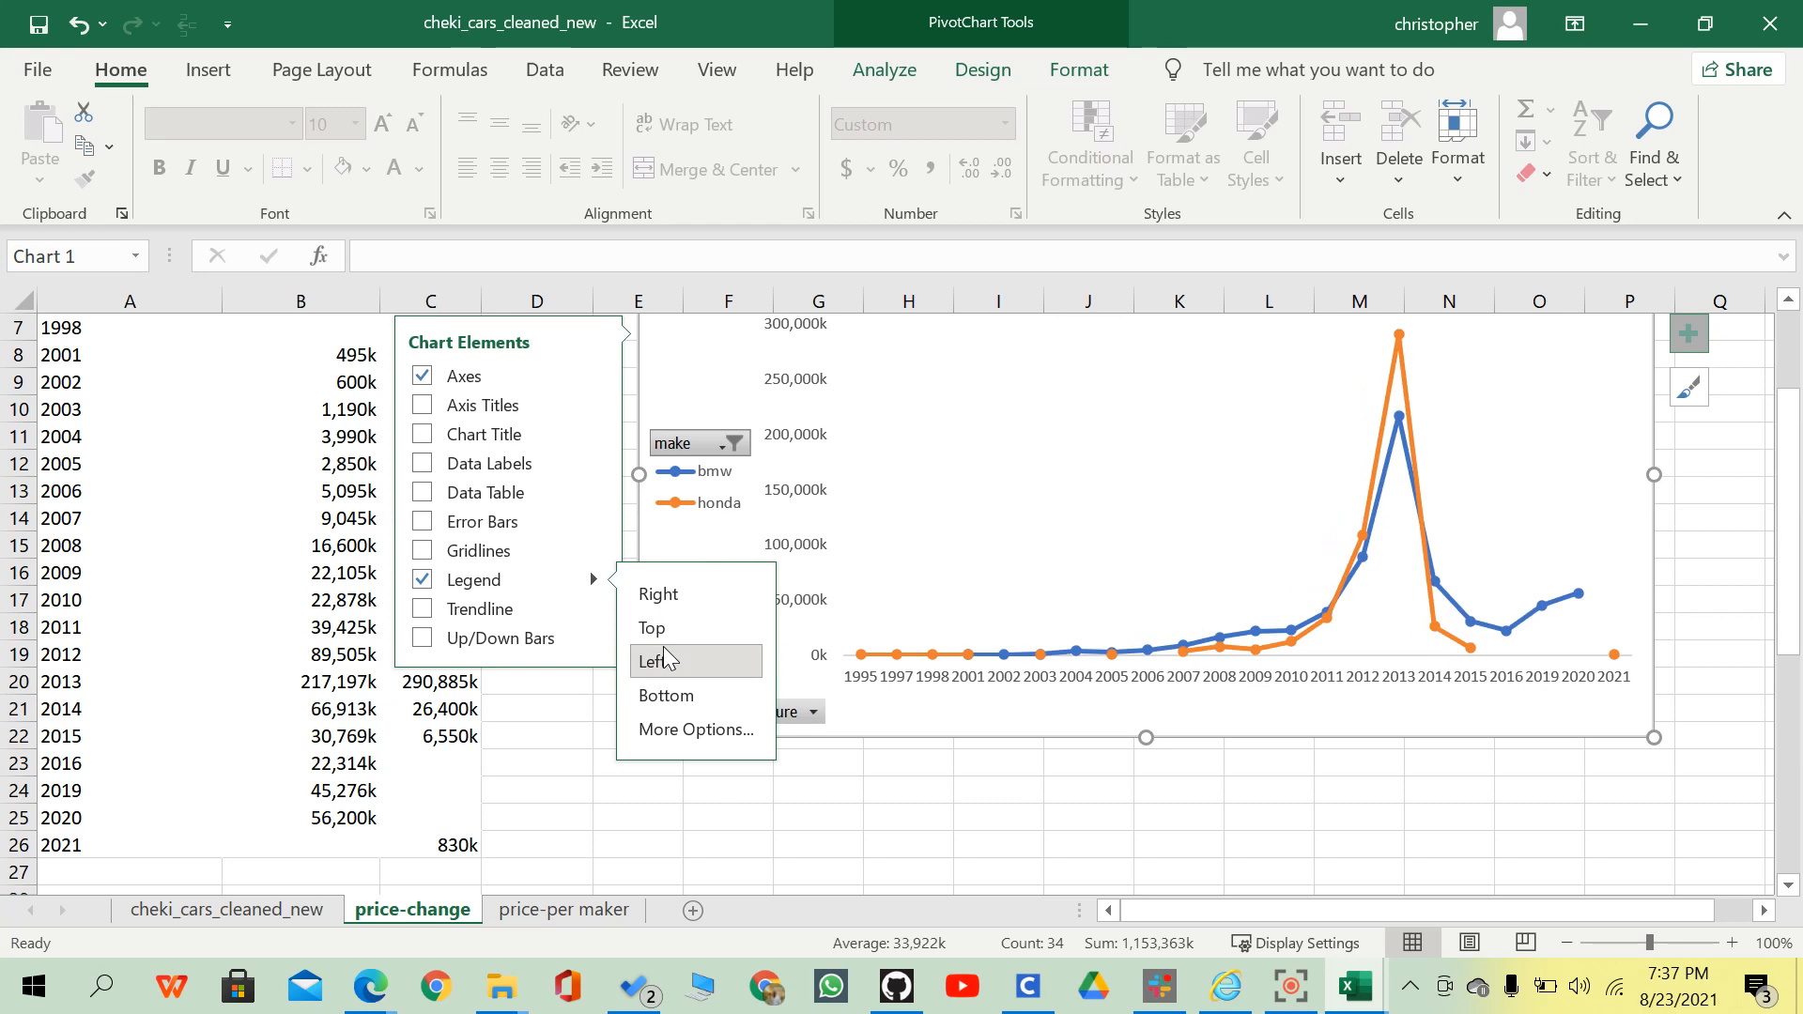
left_click(997, 765)
scroll(736, 680, "up", 1)
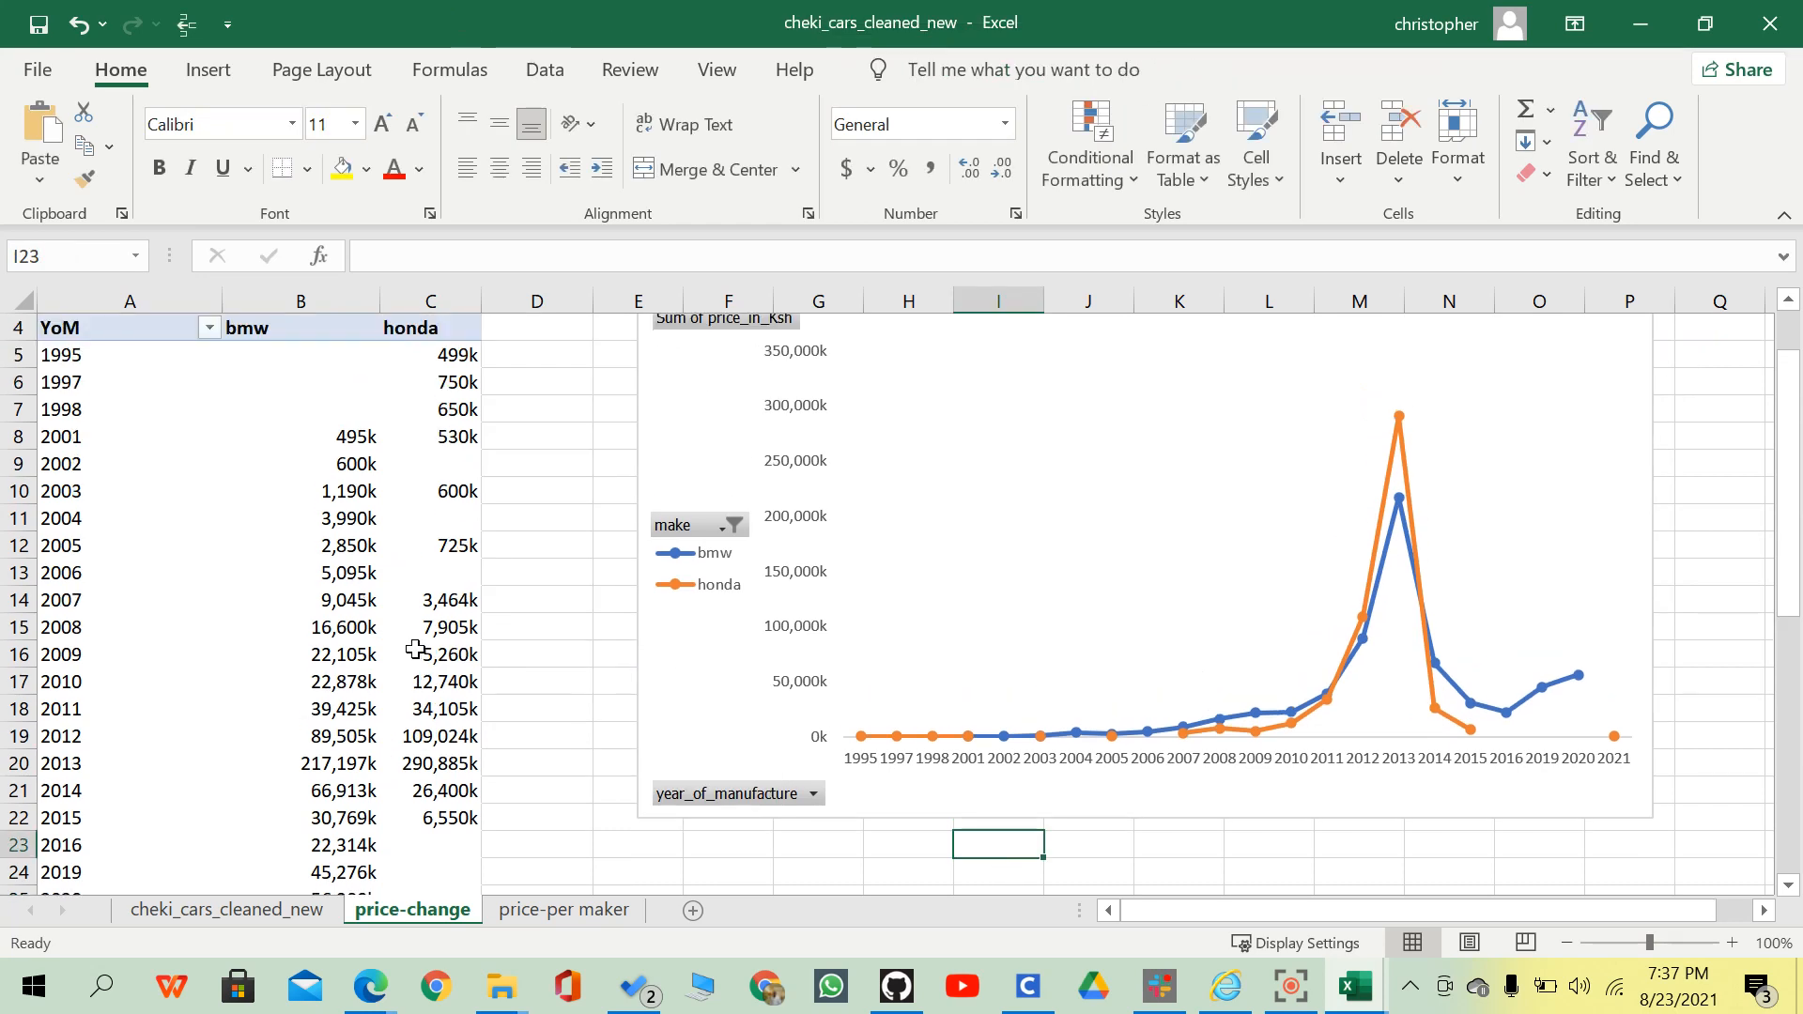
Select the YoM year values from 1995 to 2021 and open their custom number format settings.
left_click(116, 360)
left_click(116, 364)
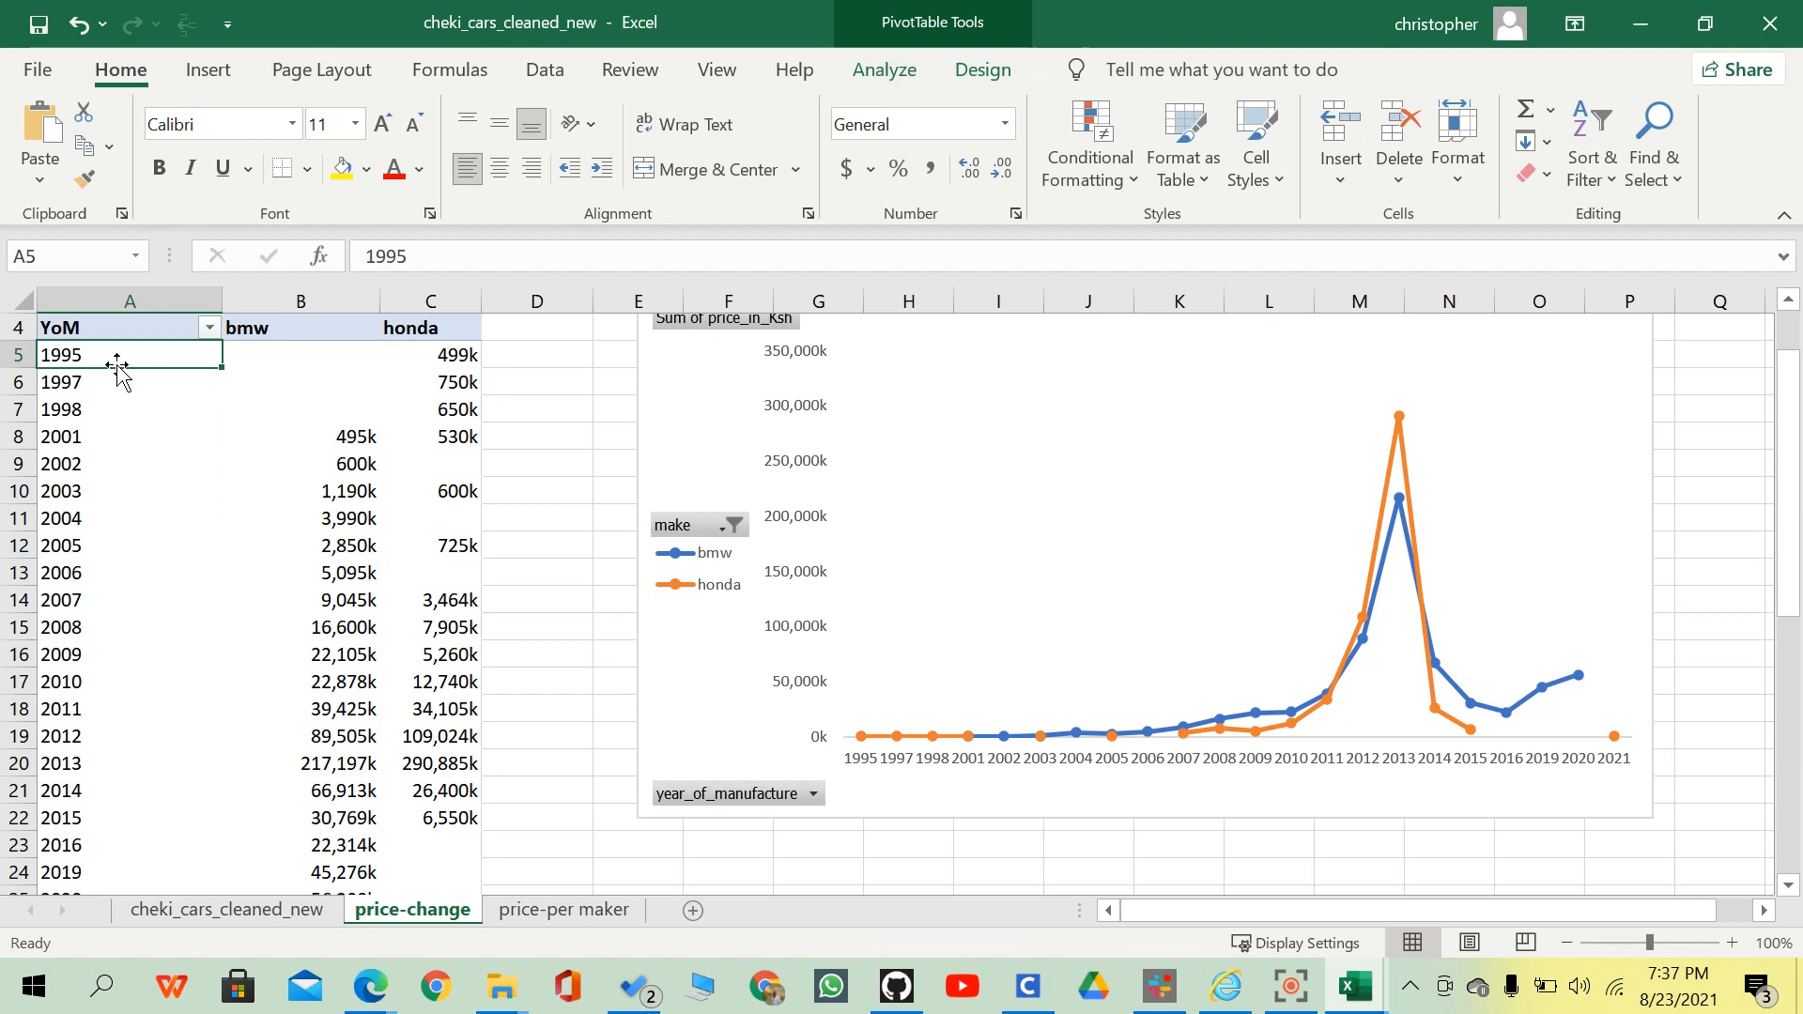
left_click(119, 368)
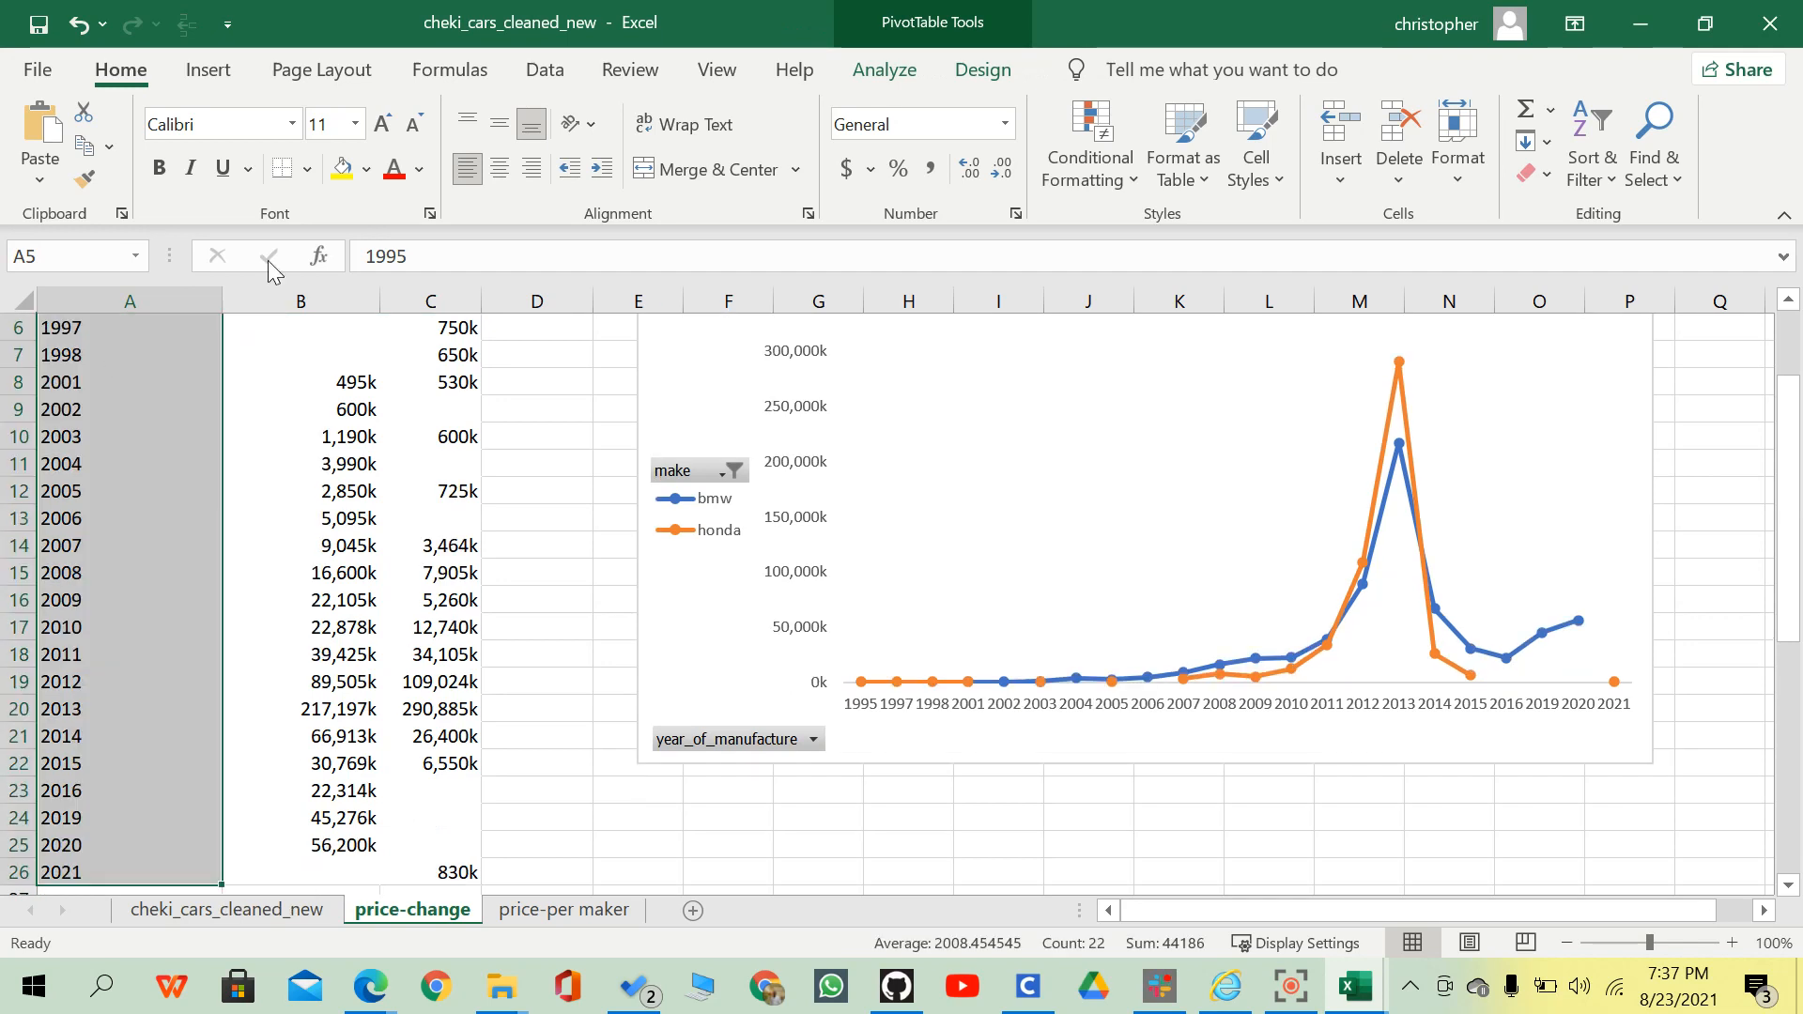
left_click(1015, 214)
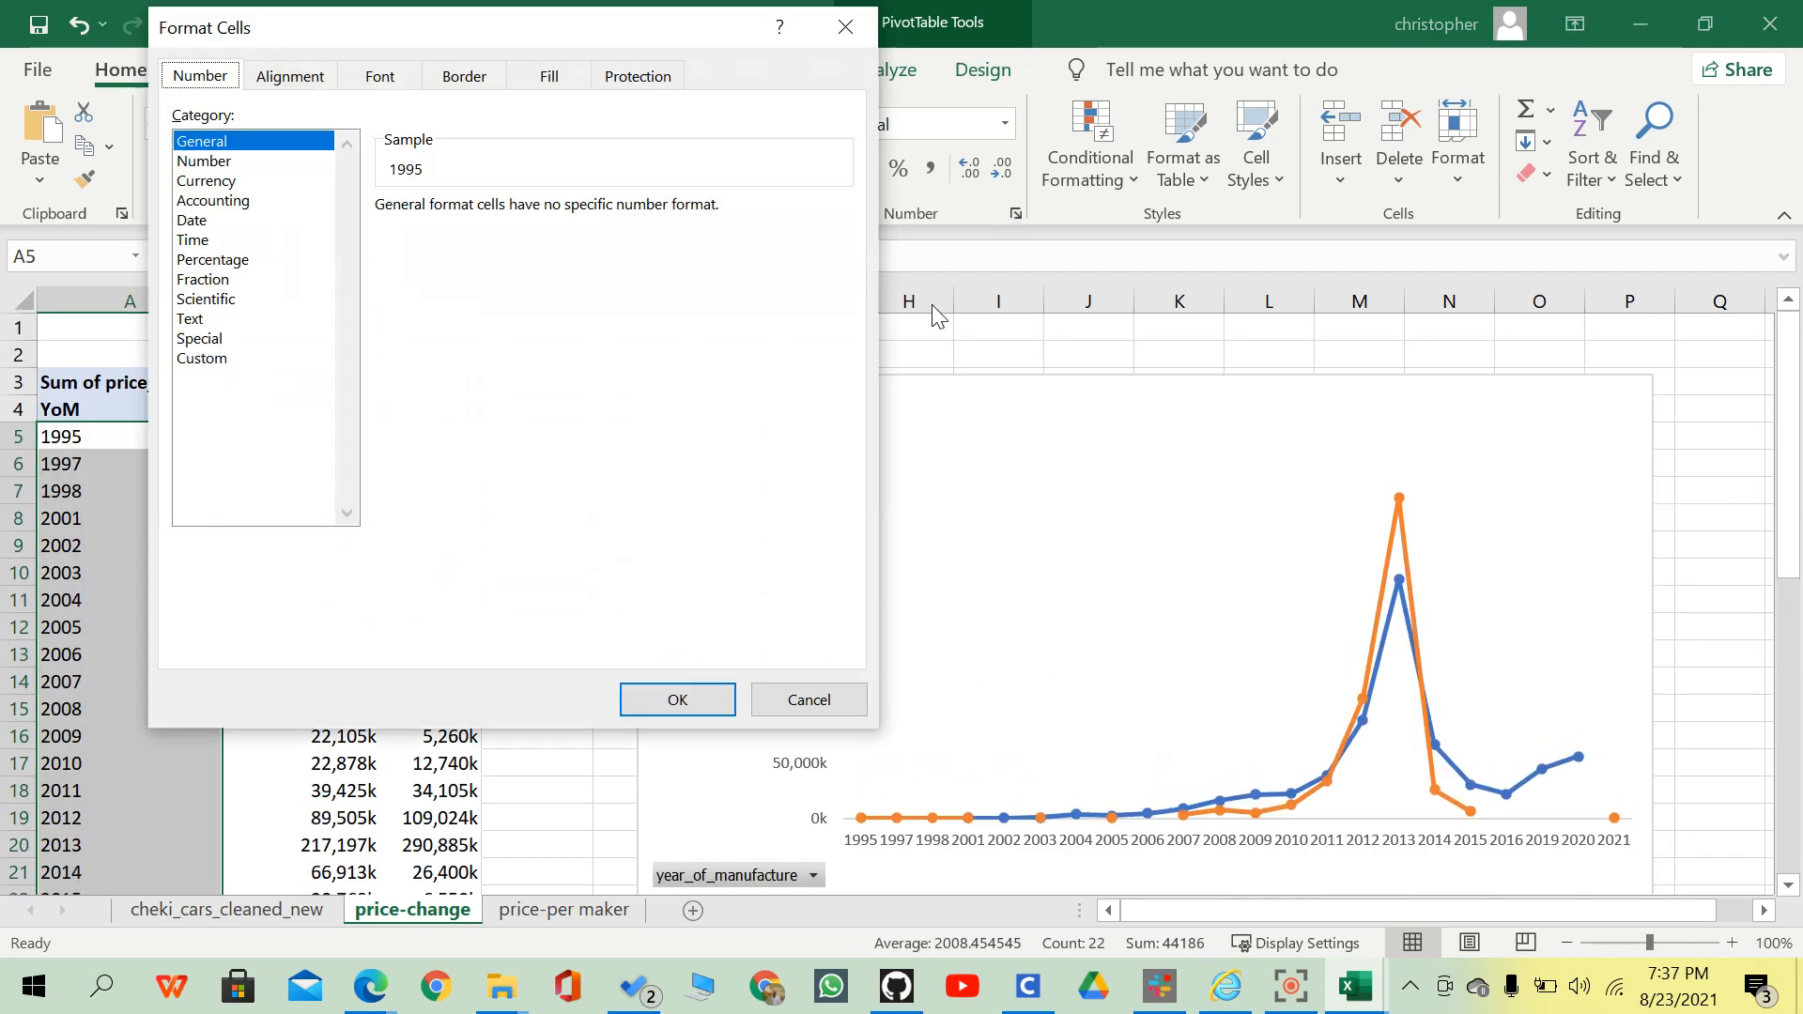
left_click(250, 339)
left_click(225, 358)
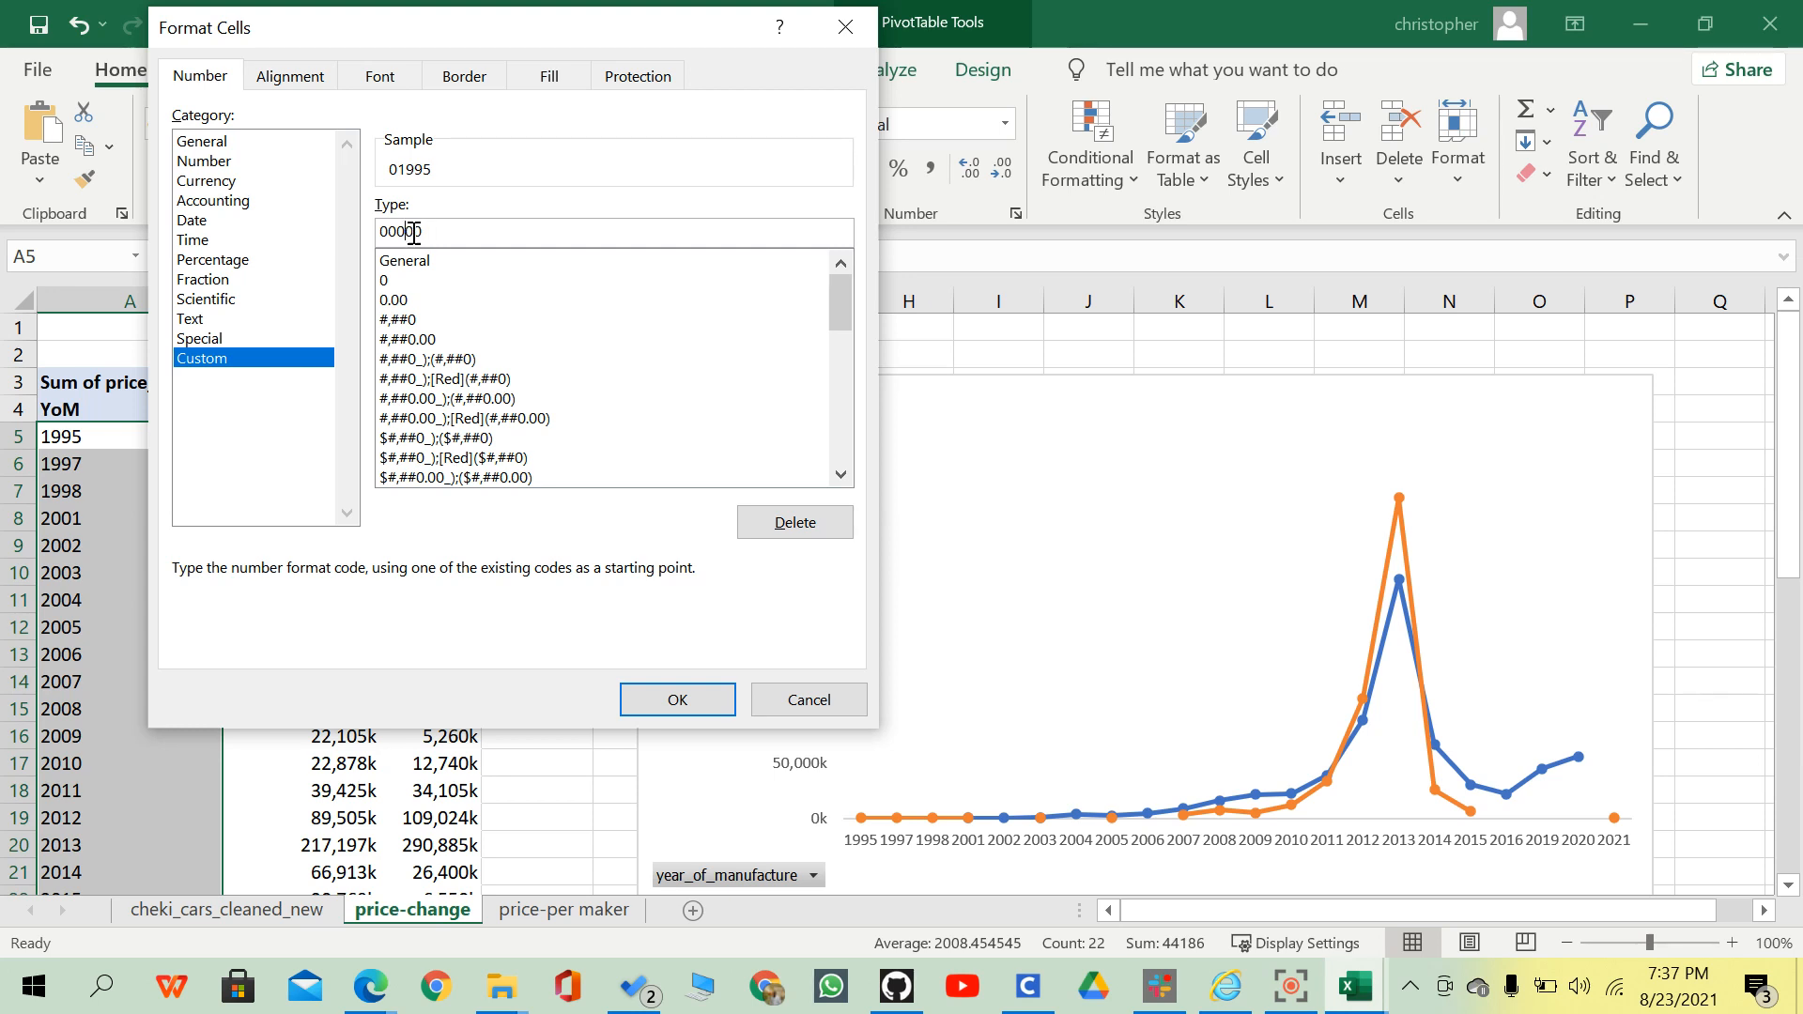
Look through the custom format codes and apply the two-digit year code yy to the YoM values.
type(",")
key("BackSpace")
scroll(458, 333, "down", 1)
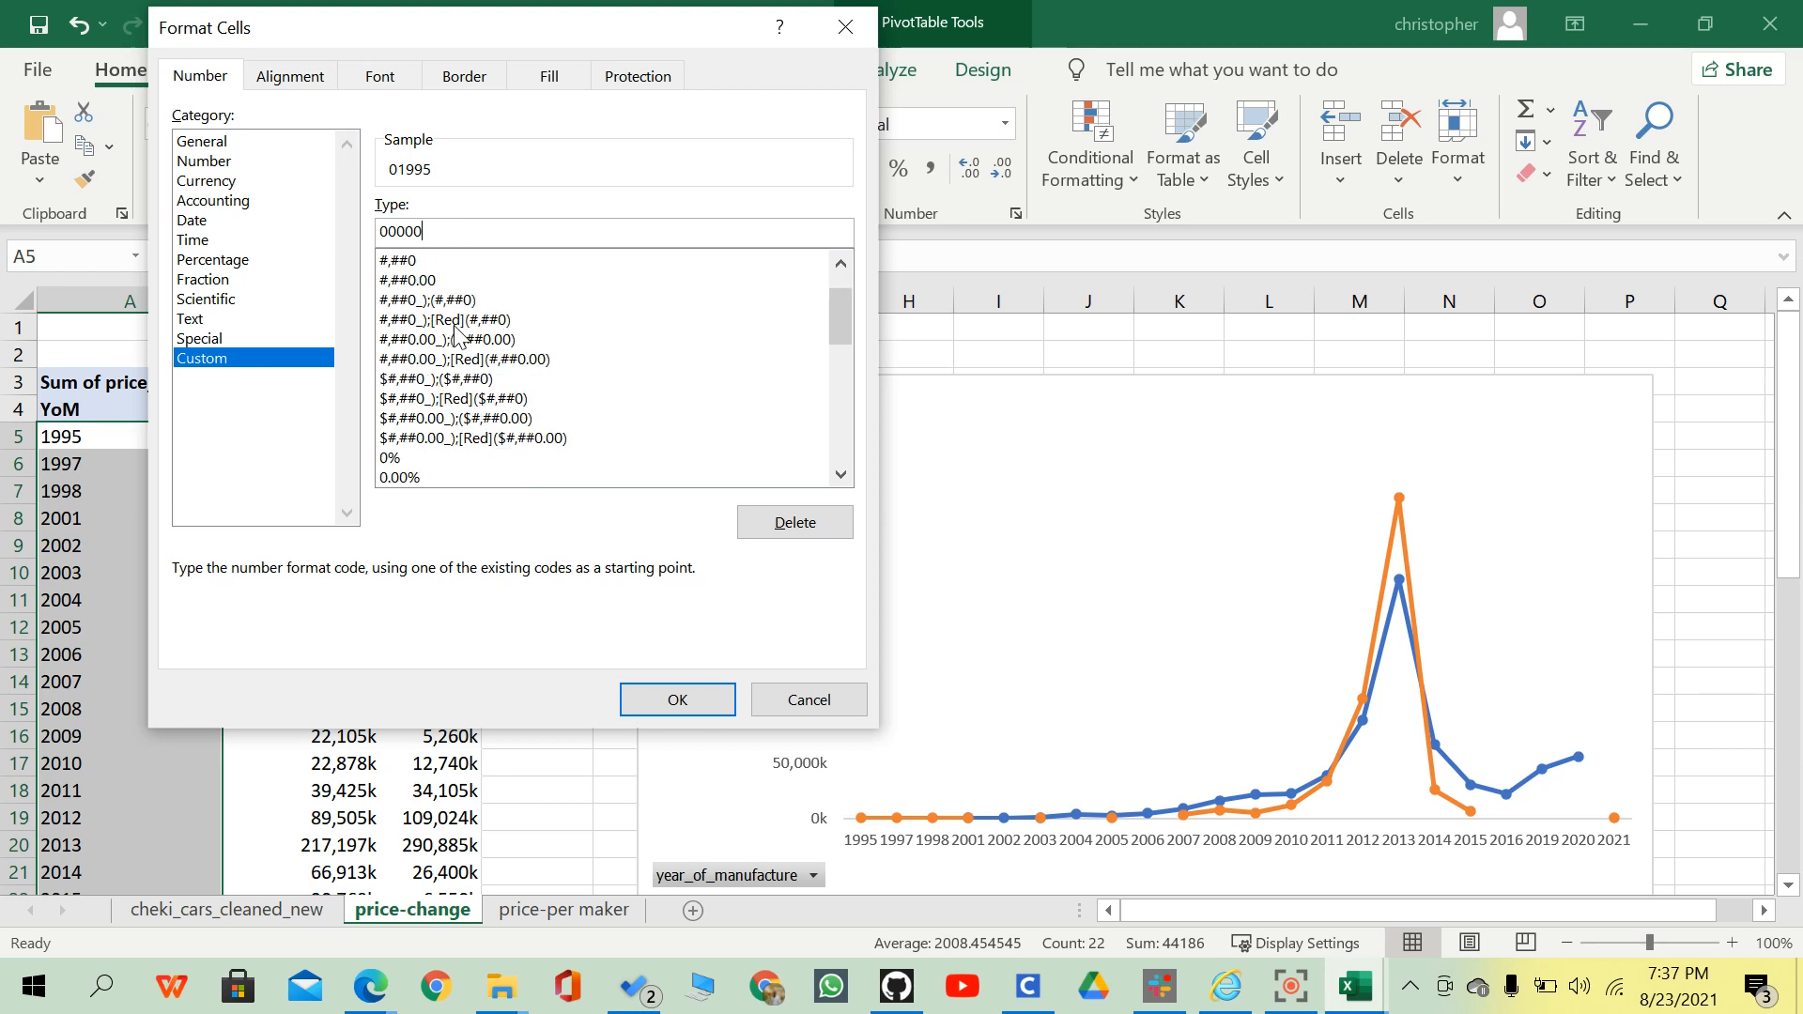
scroll(458, 333, "down", 2)
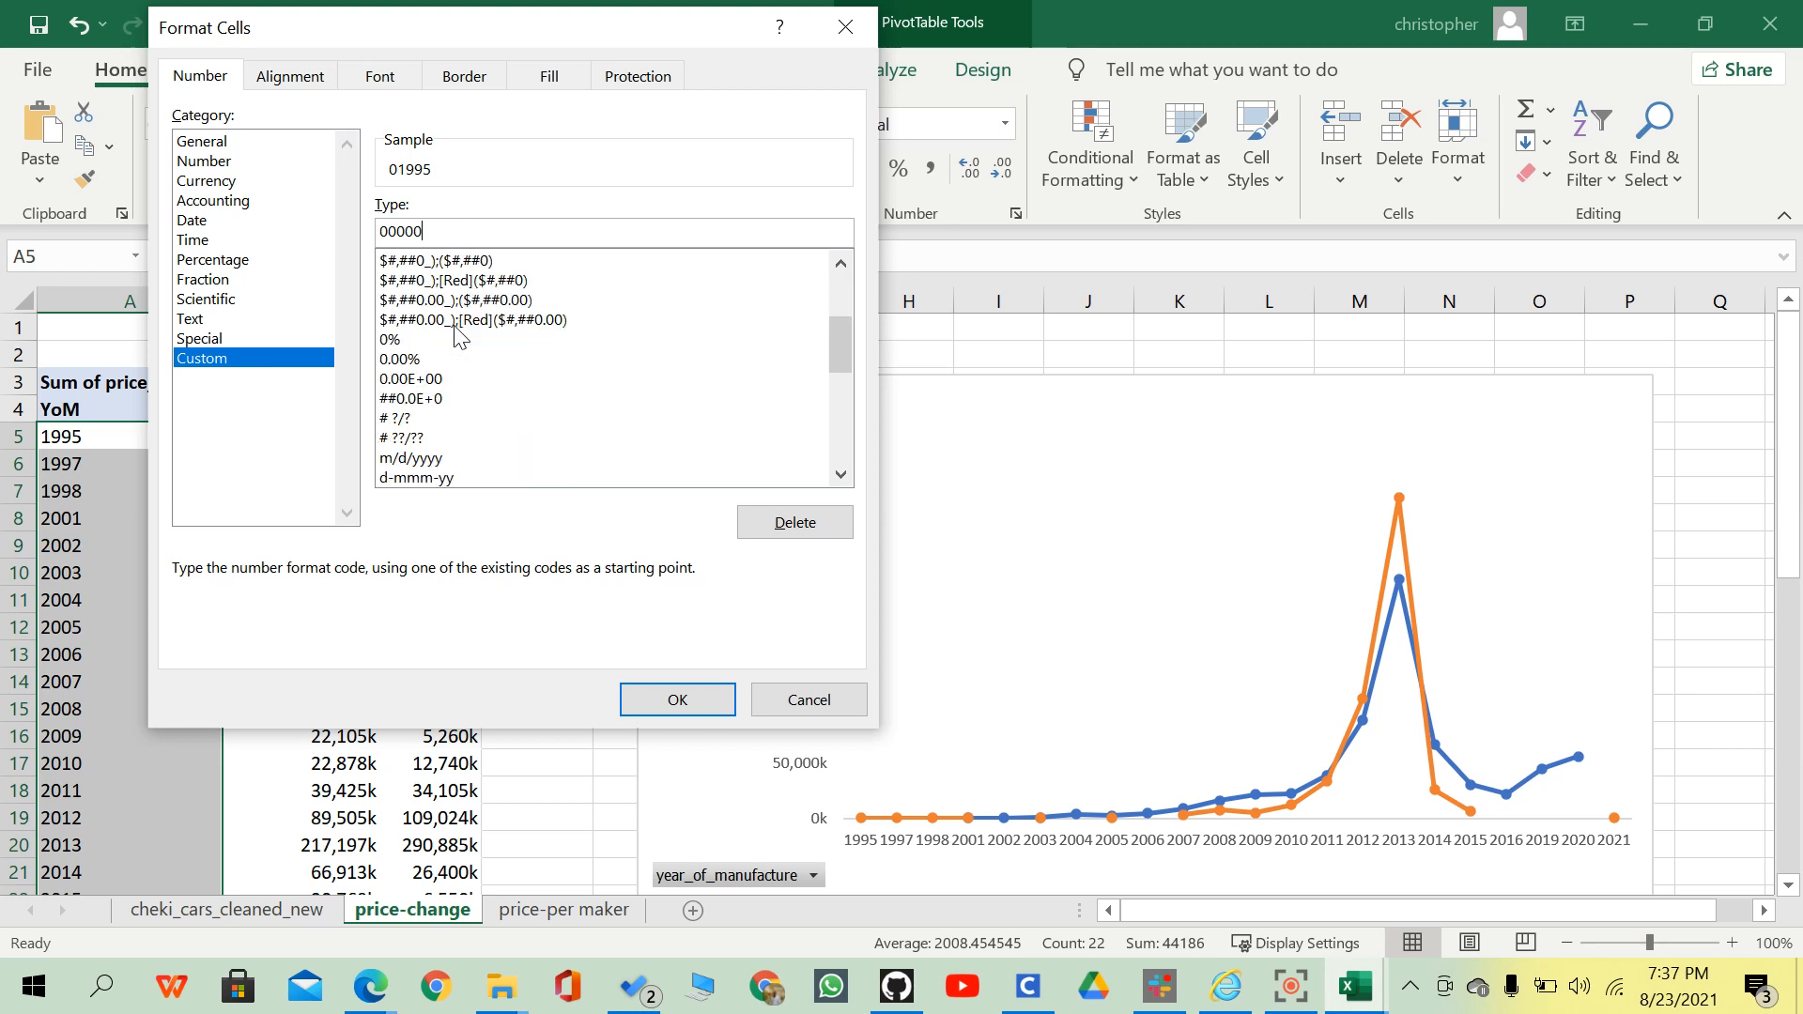
scroll(459, 334, "down", 2)
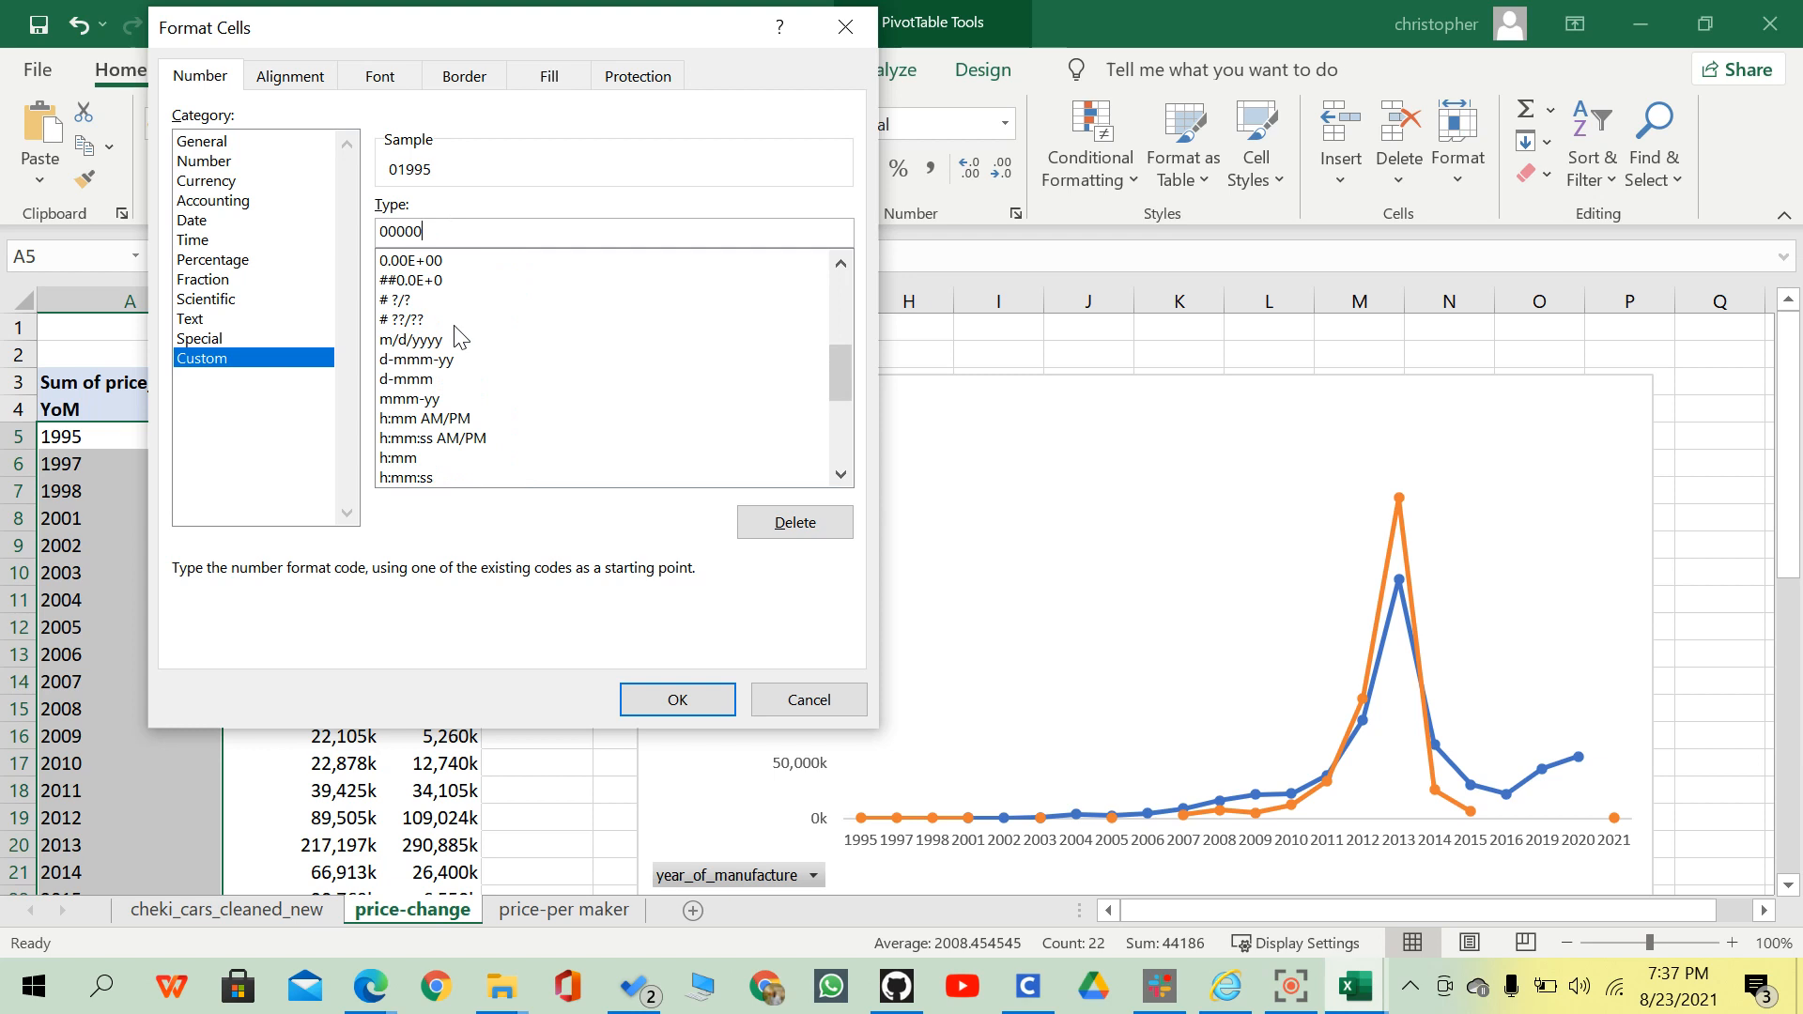
scroll(458, 333, "down", 1)
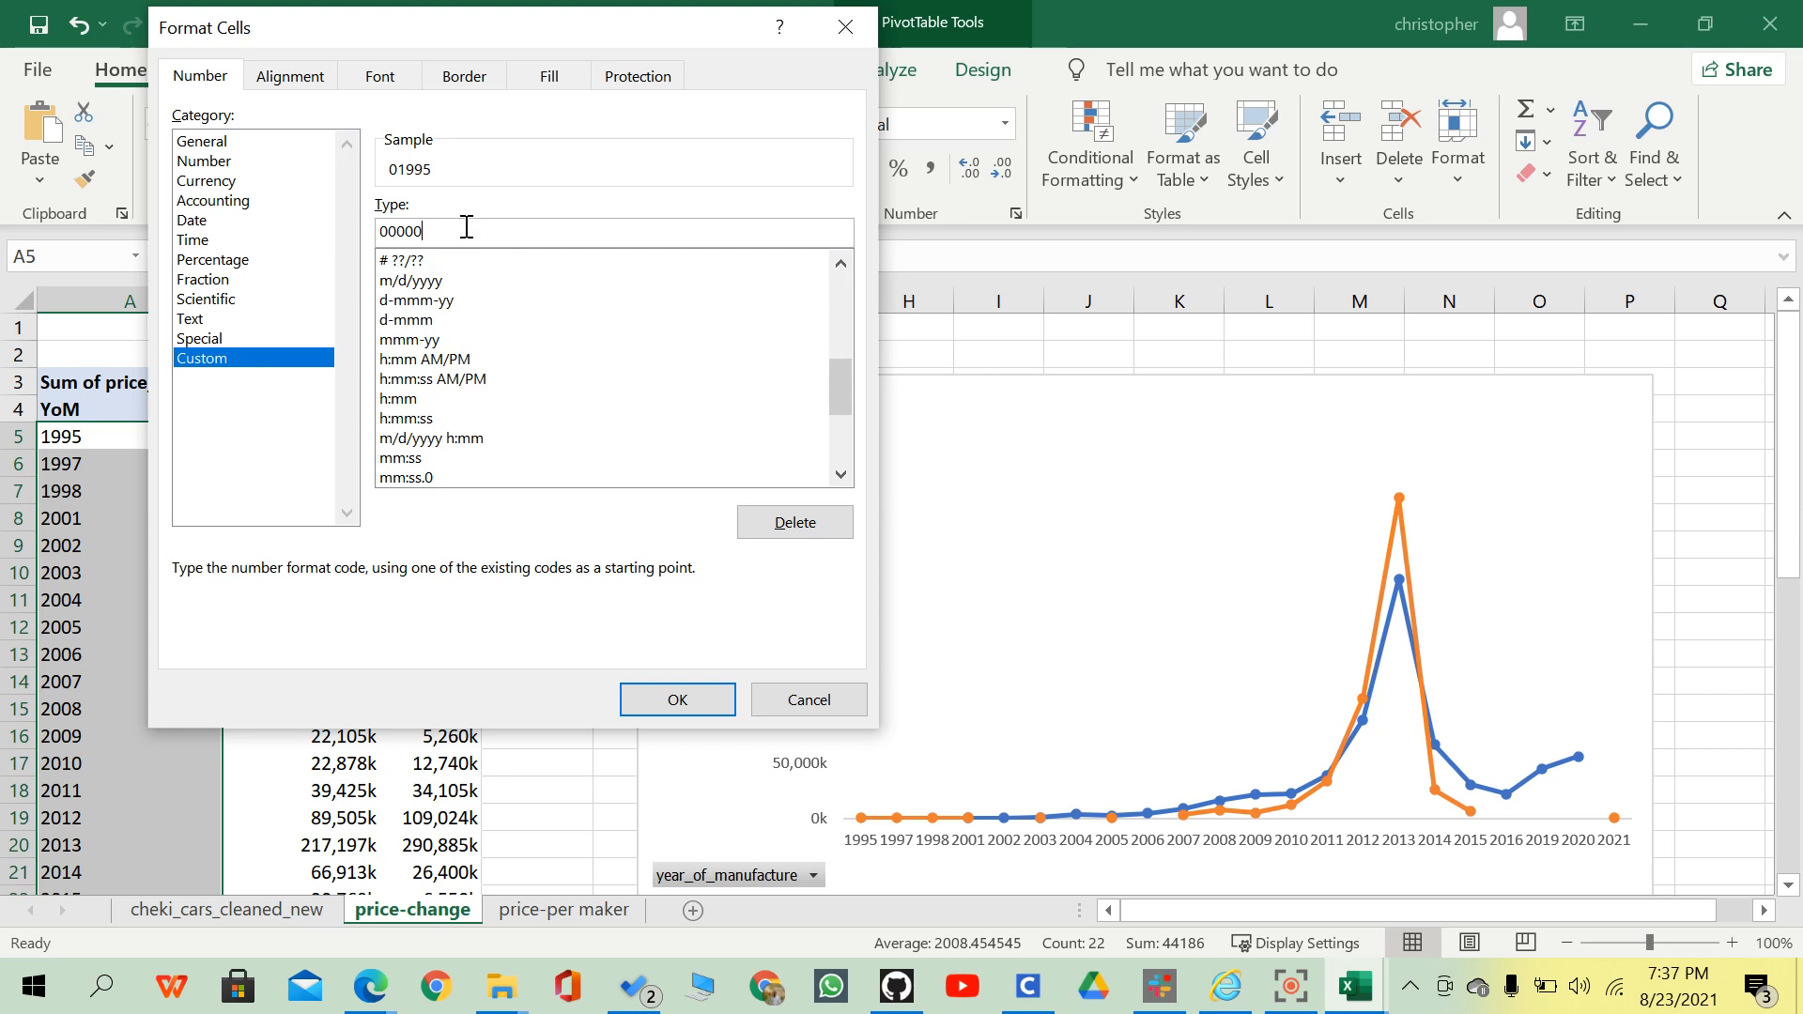
left_click(428, 320)
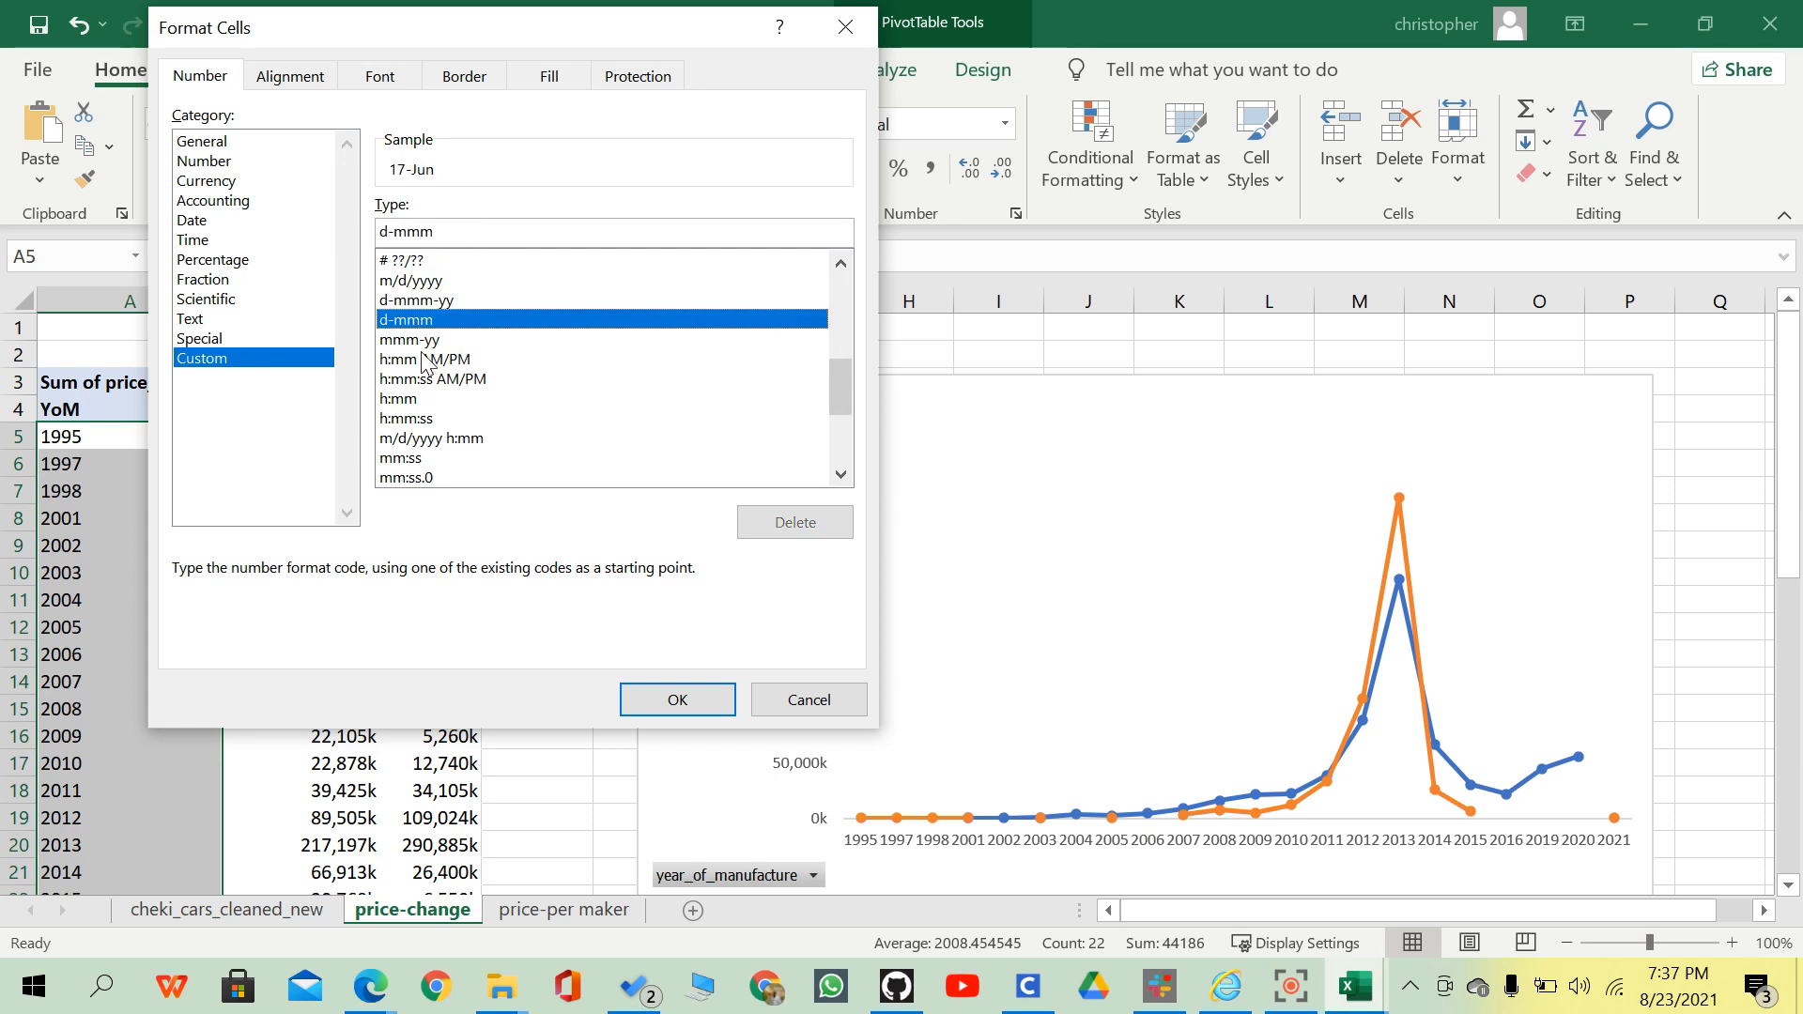
left_click(428, 340)
scroll(428, 347, "down", 1)
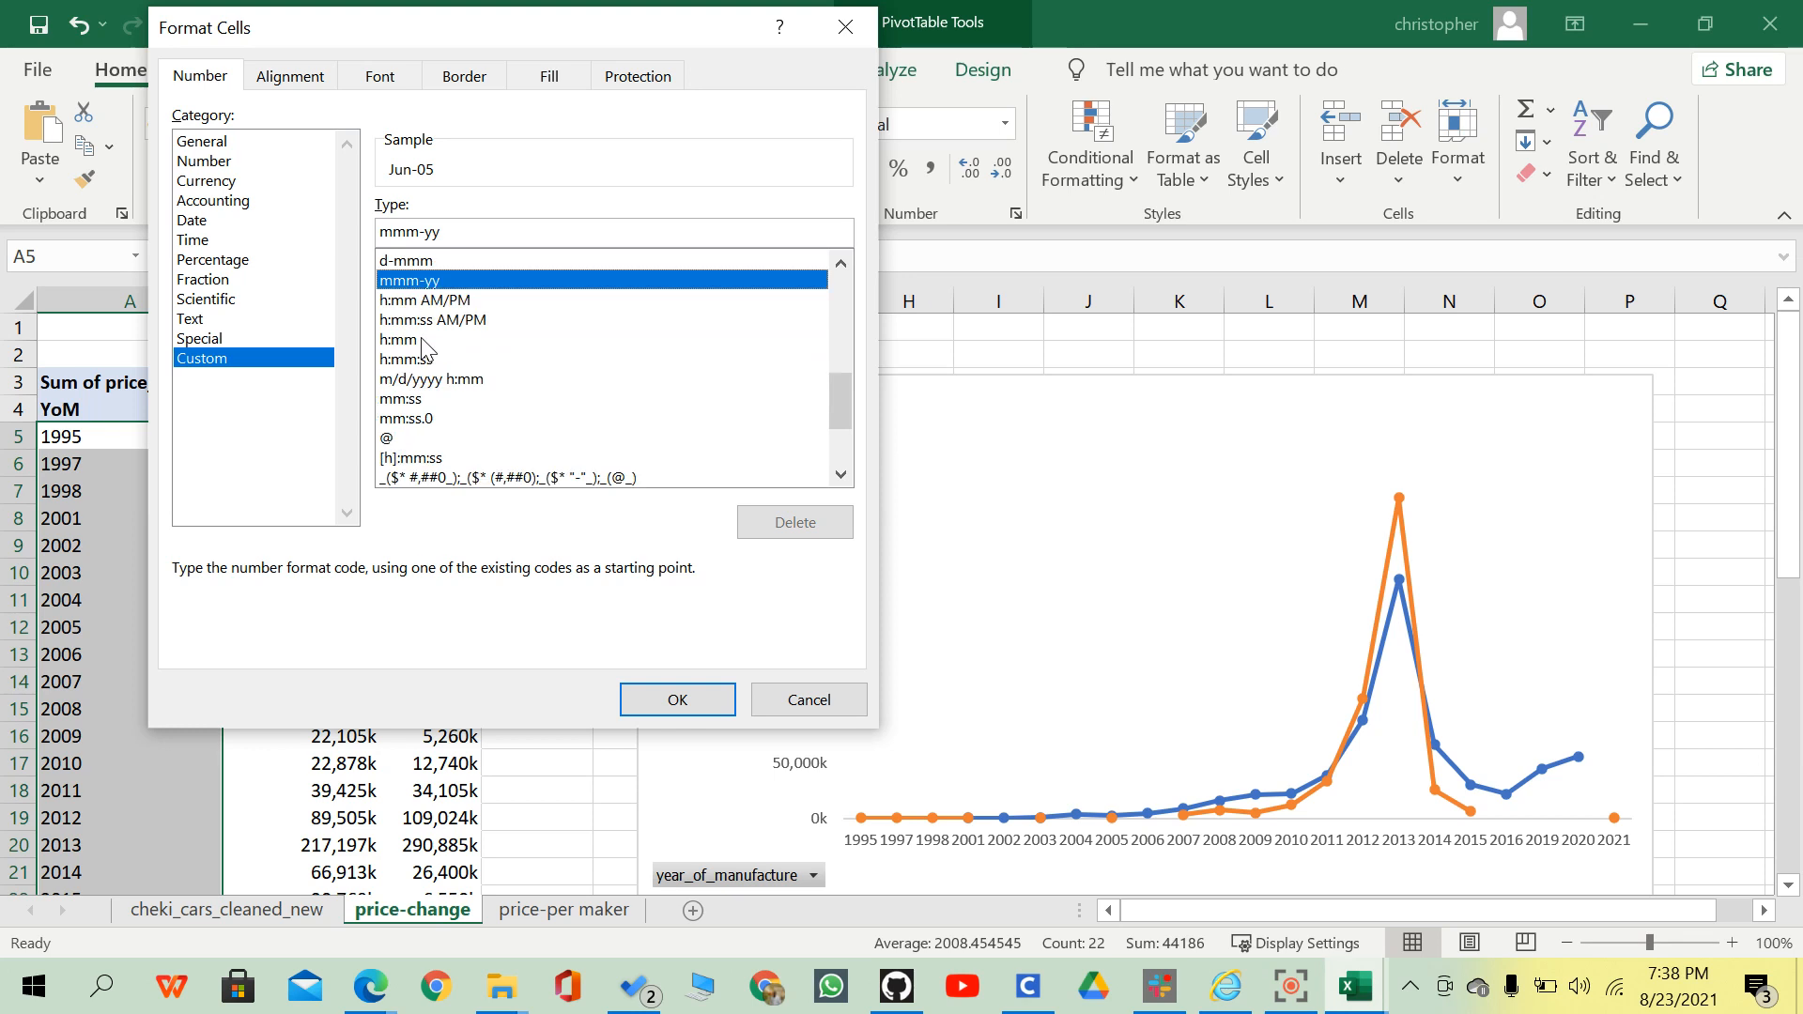
left_click_drag(423, 232, 374, 235)
key("BackSpace")
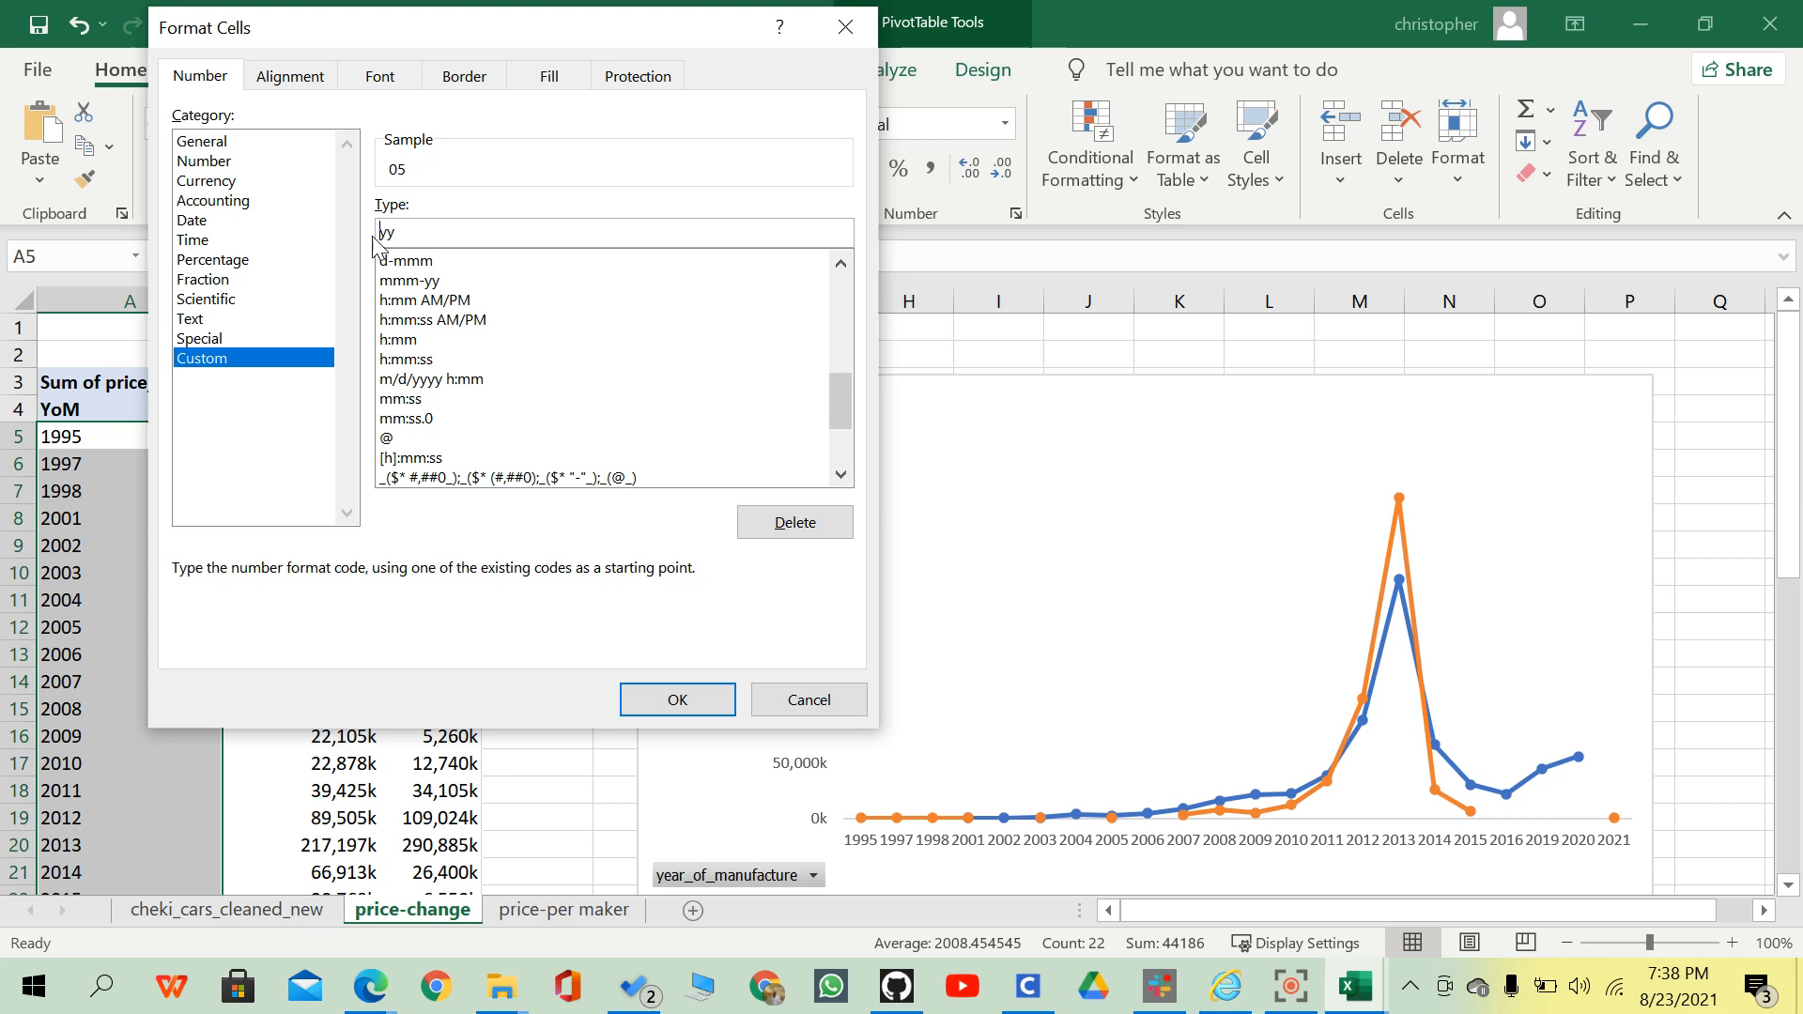
key("Return")
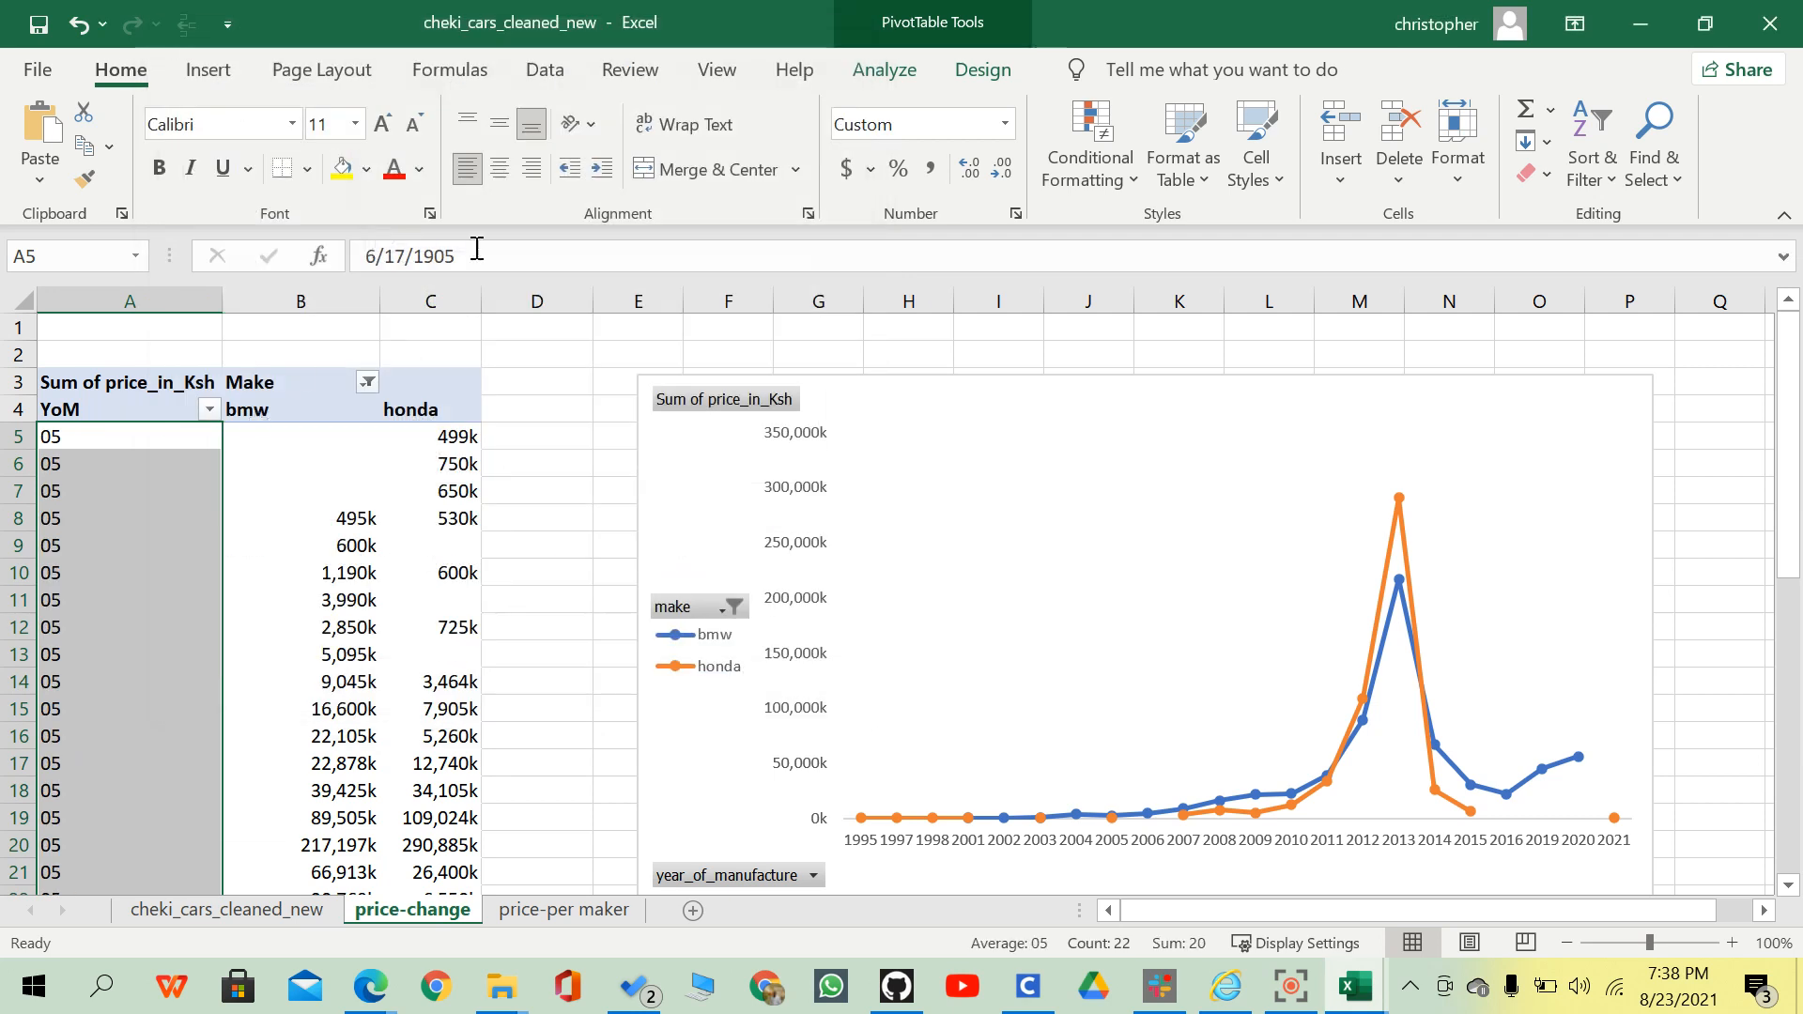
scroll(315, 514, "down", 2)
scroll(309, 513, "up", 2)
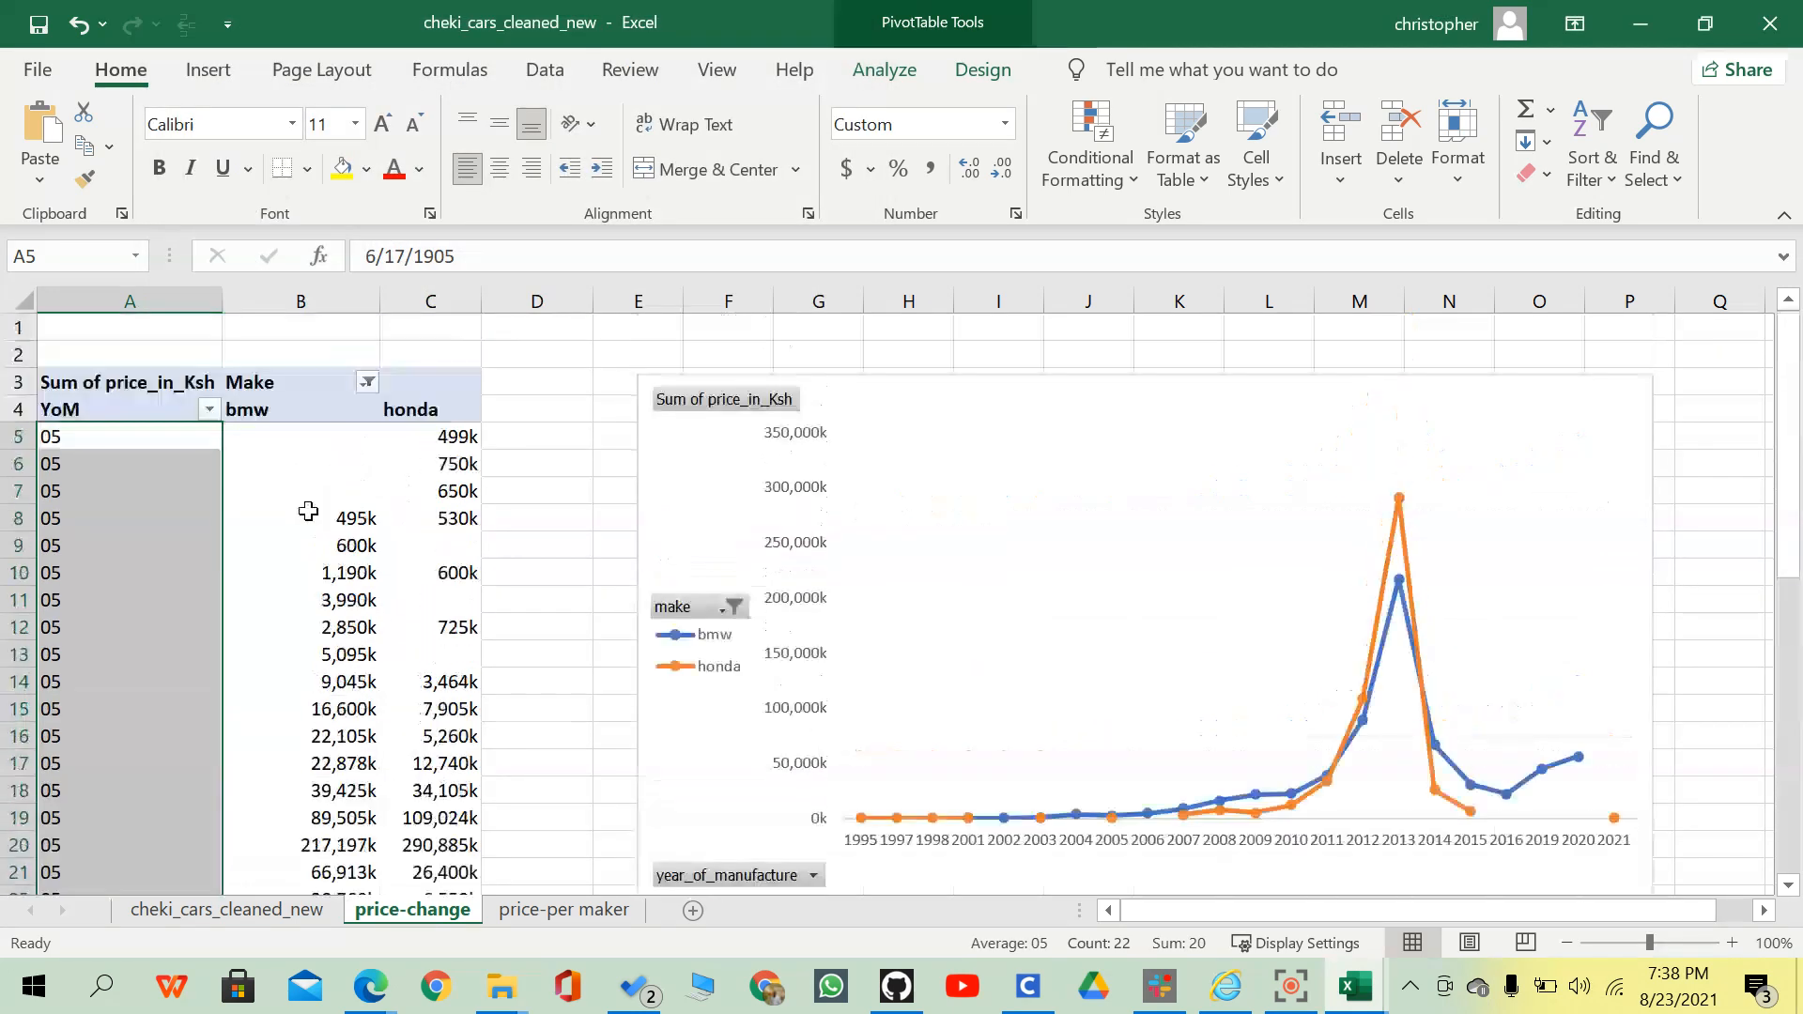
Set the custom number format of the selected YoM values to 0000.
left_click(1015, 212)
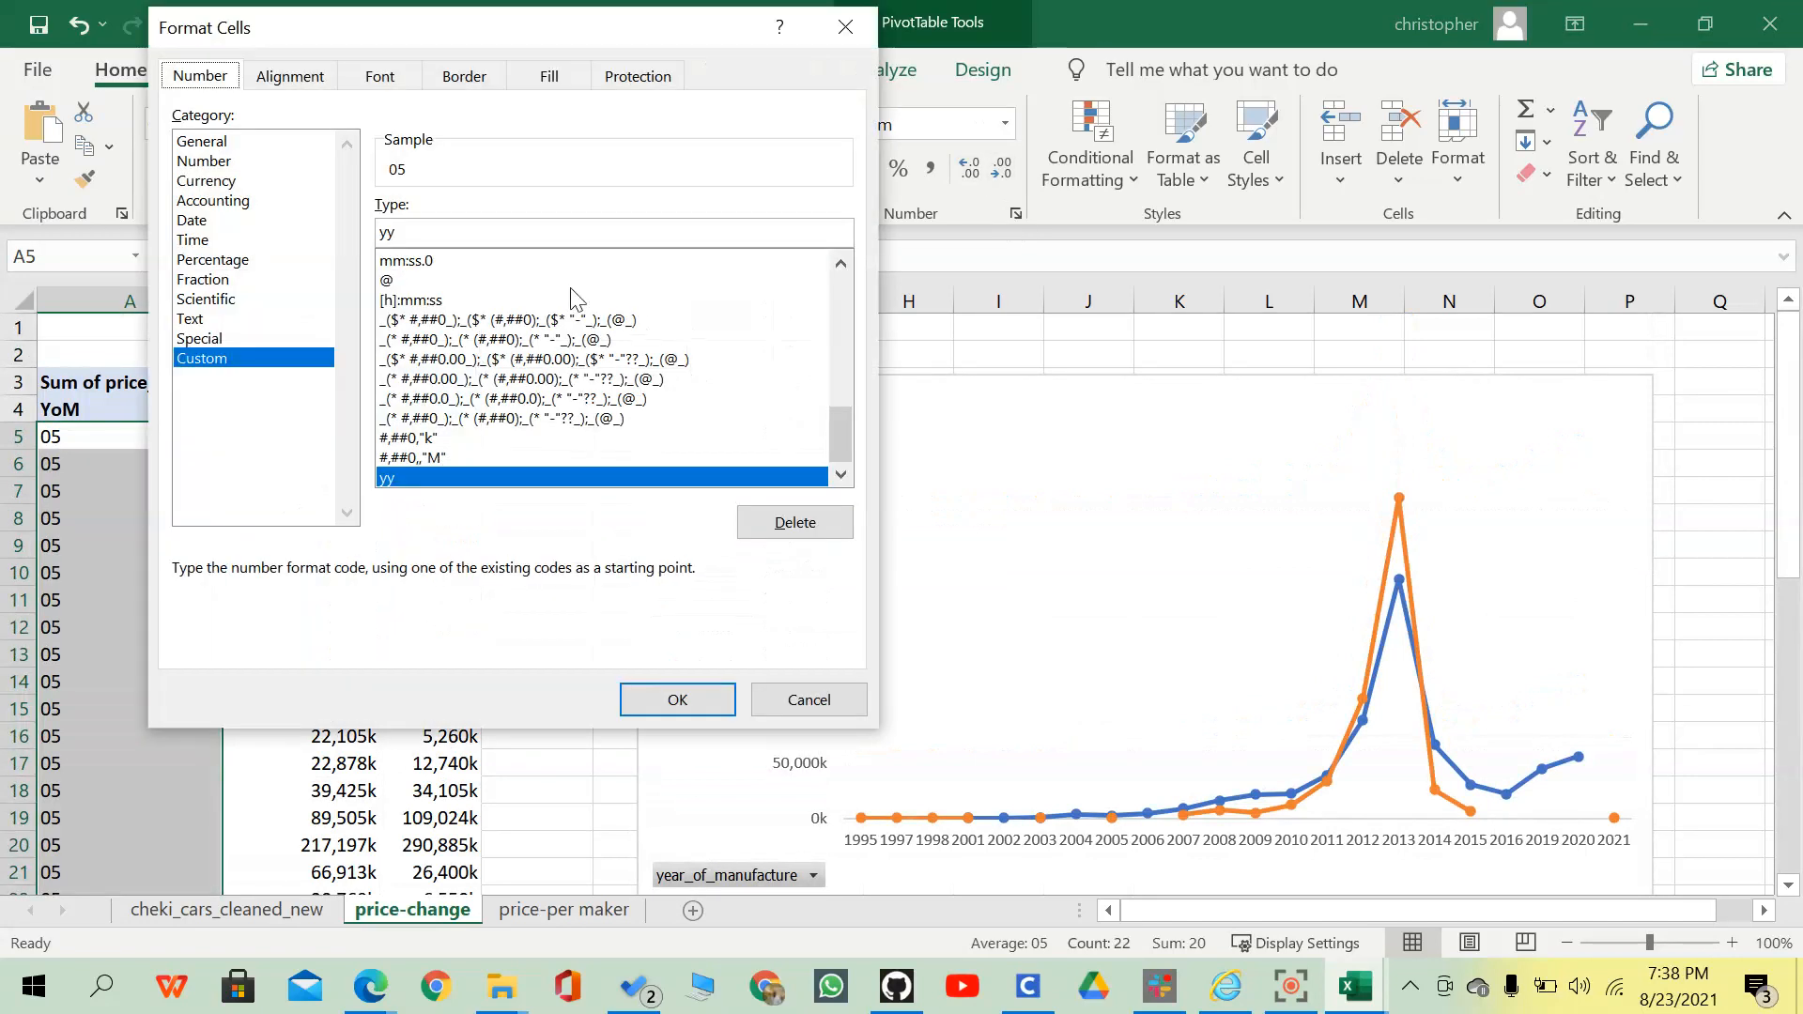
left_click_drag(437, 232, 327, 236)
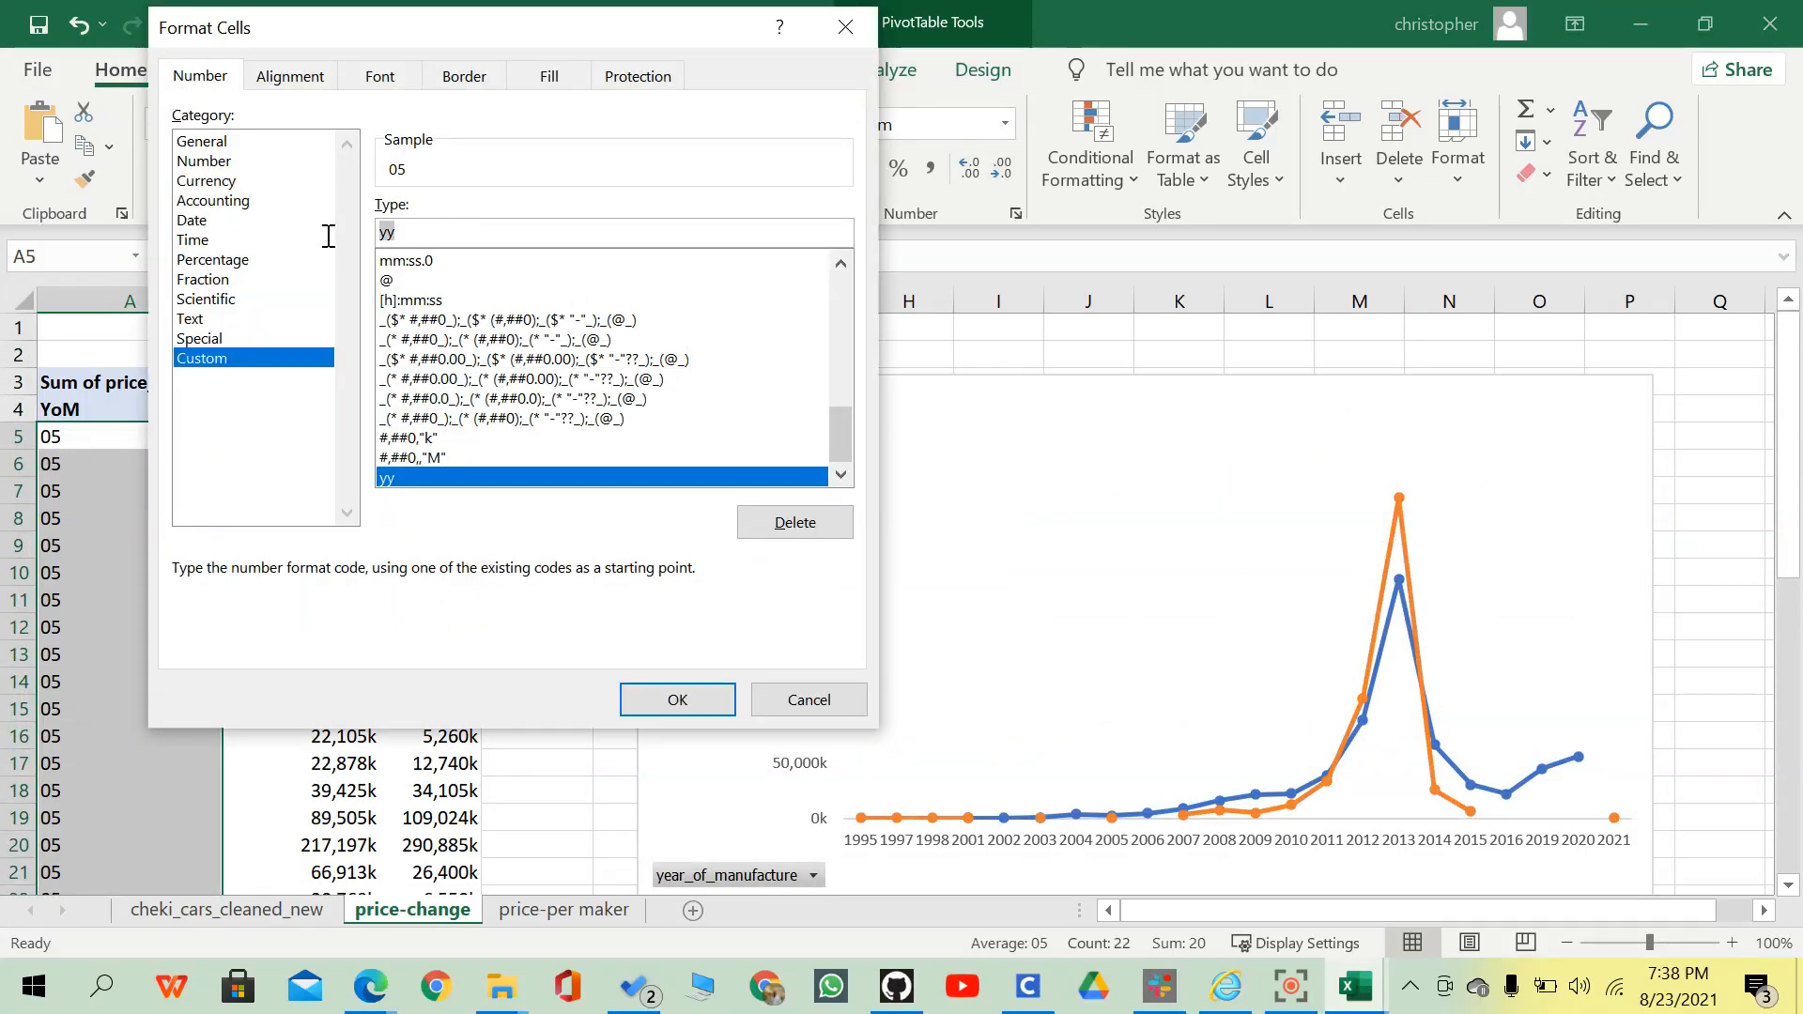
type("0000")
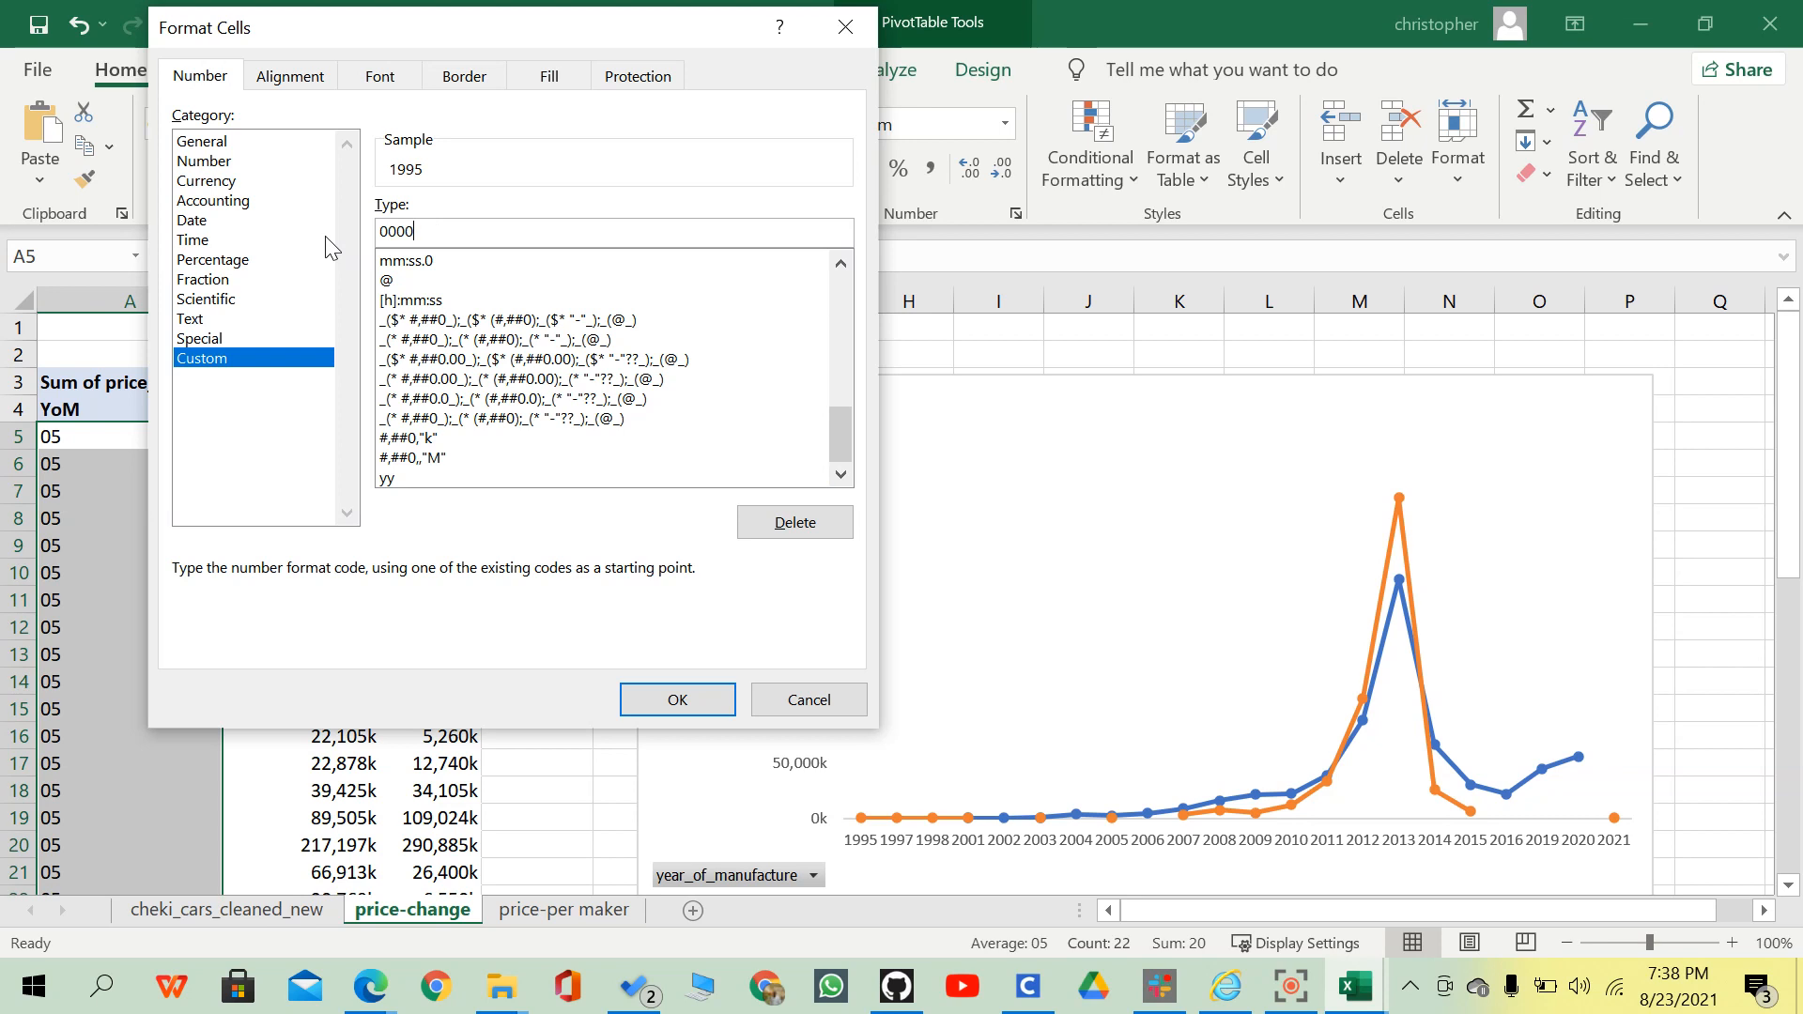
left_click(398, 231)
type(",")
key("BackSpace")
left_click_drag(398, 231, 383, 231)
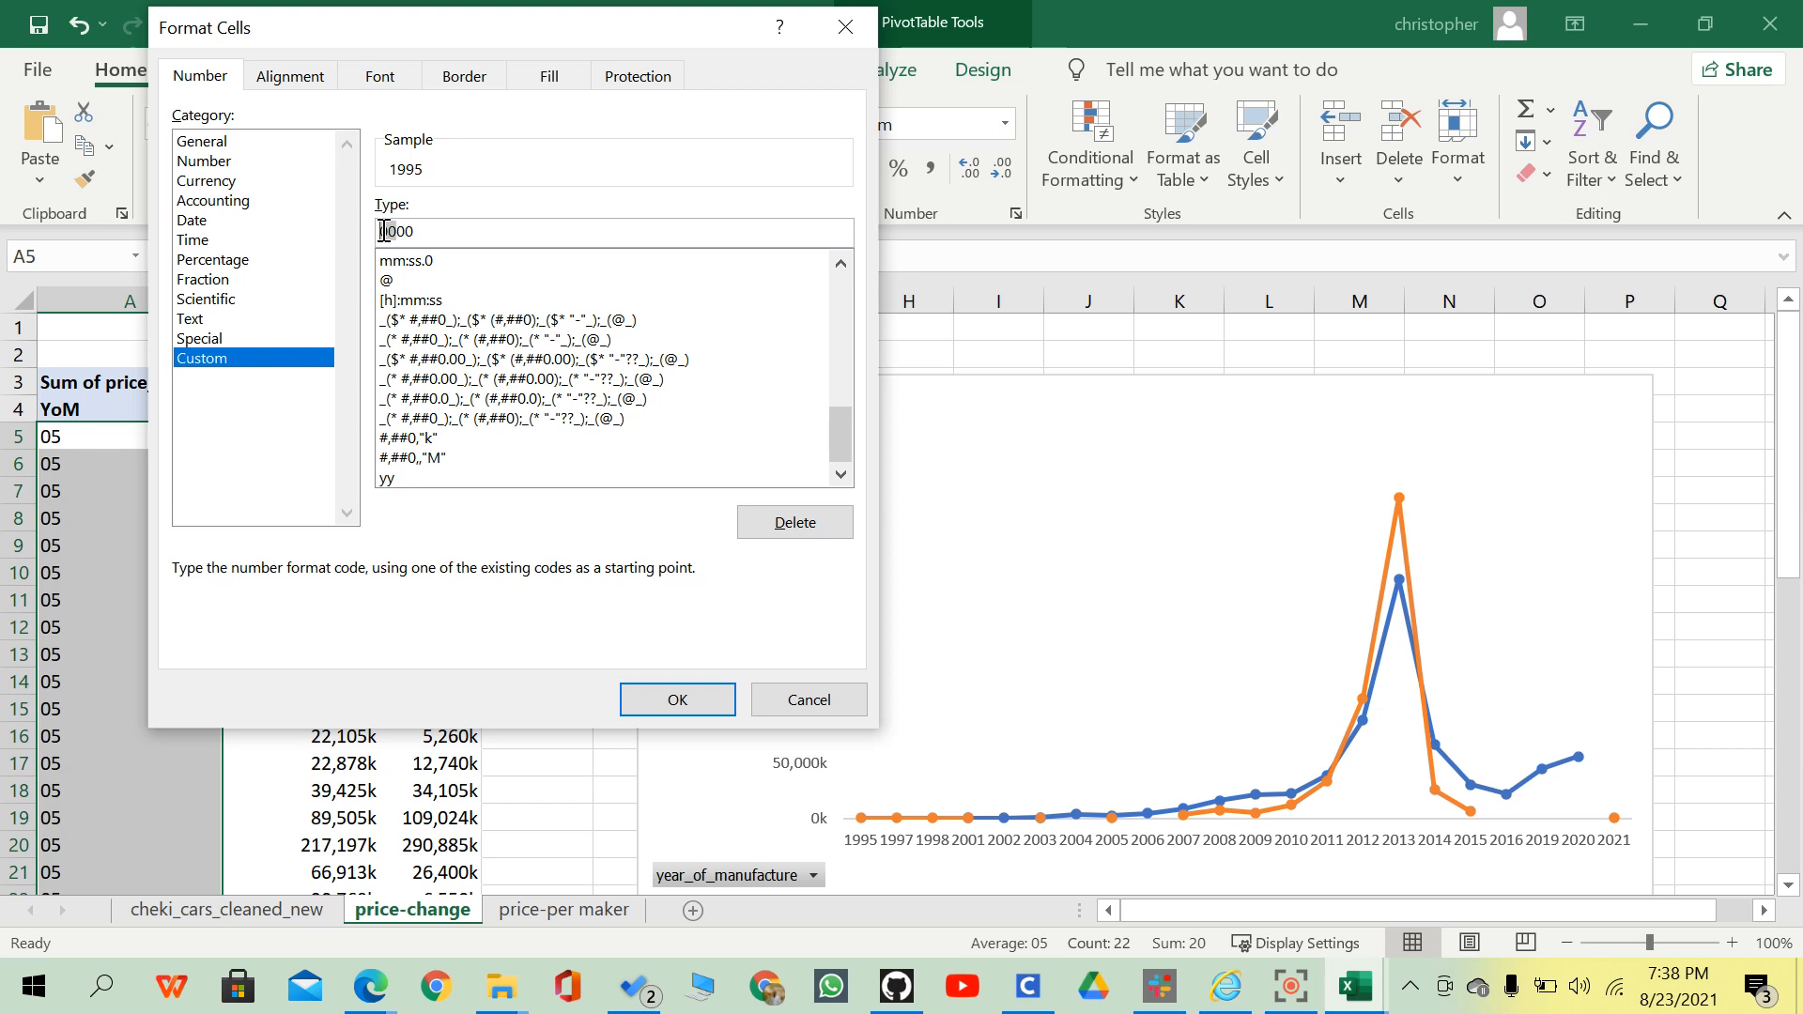
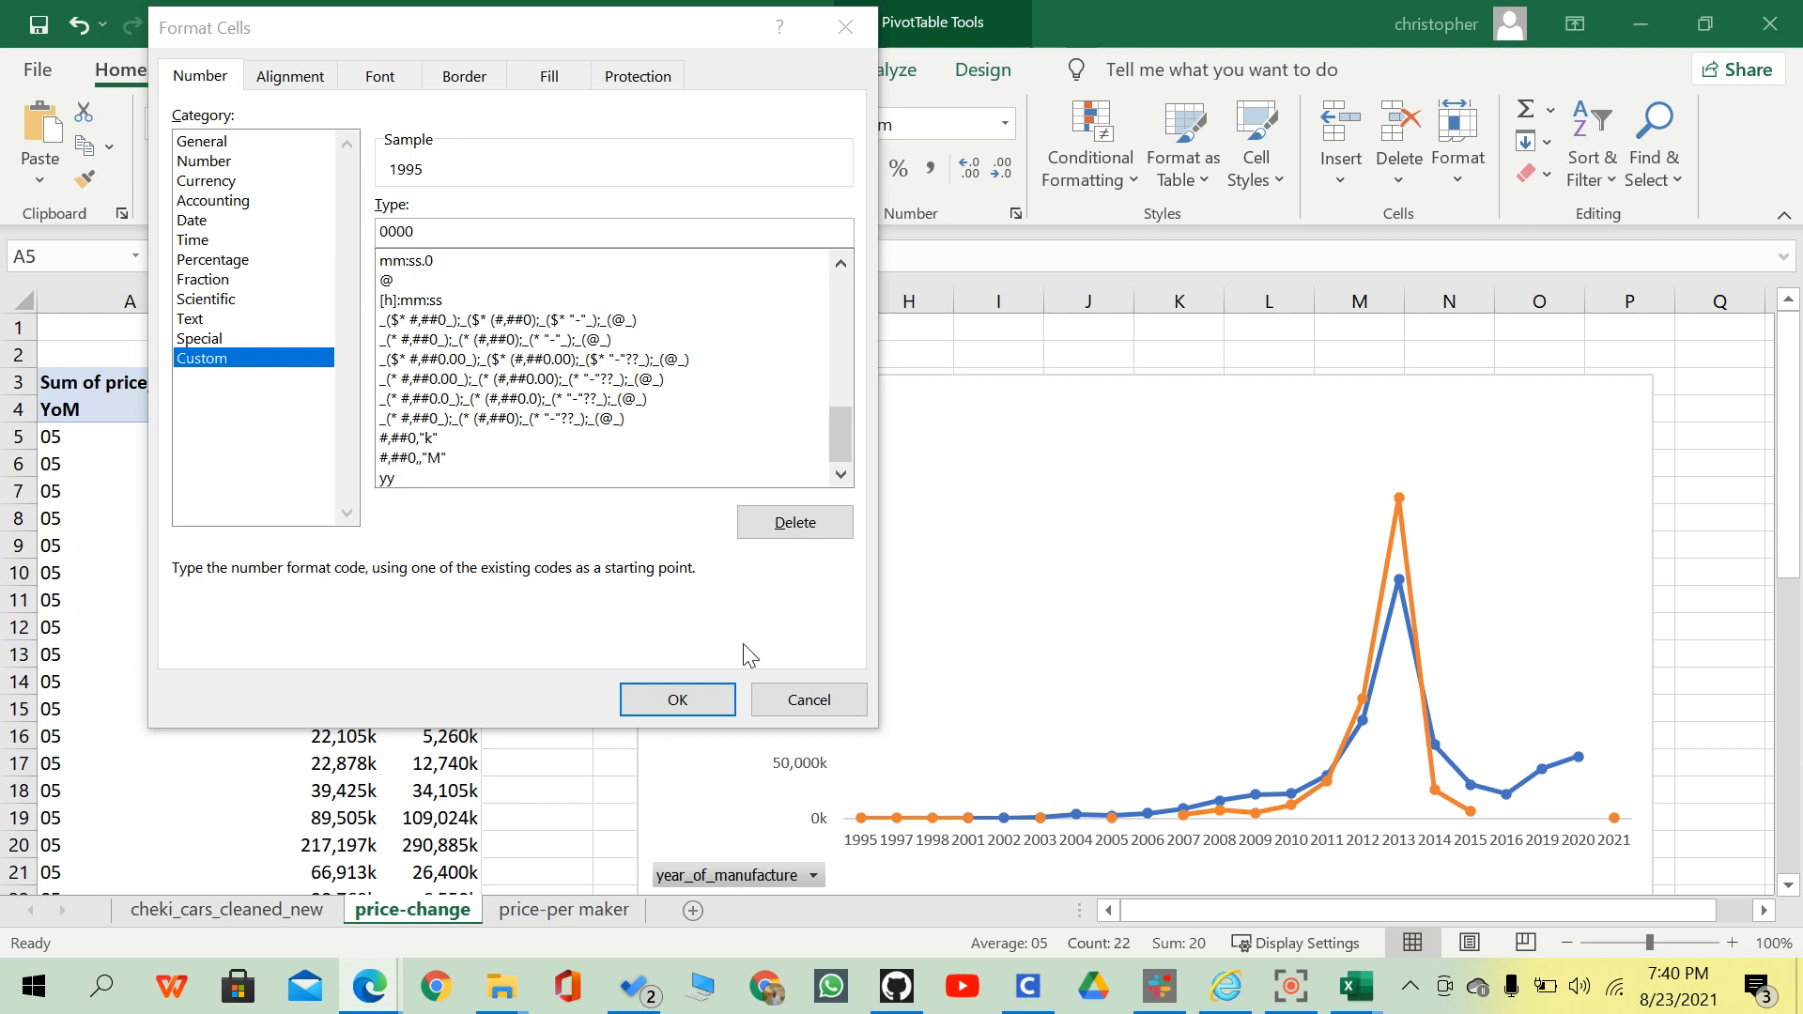
left_click(676, 697)
left_click(302, 540)
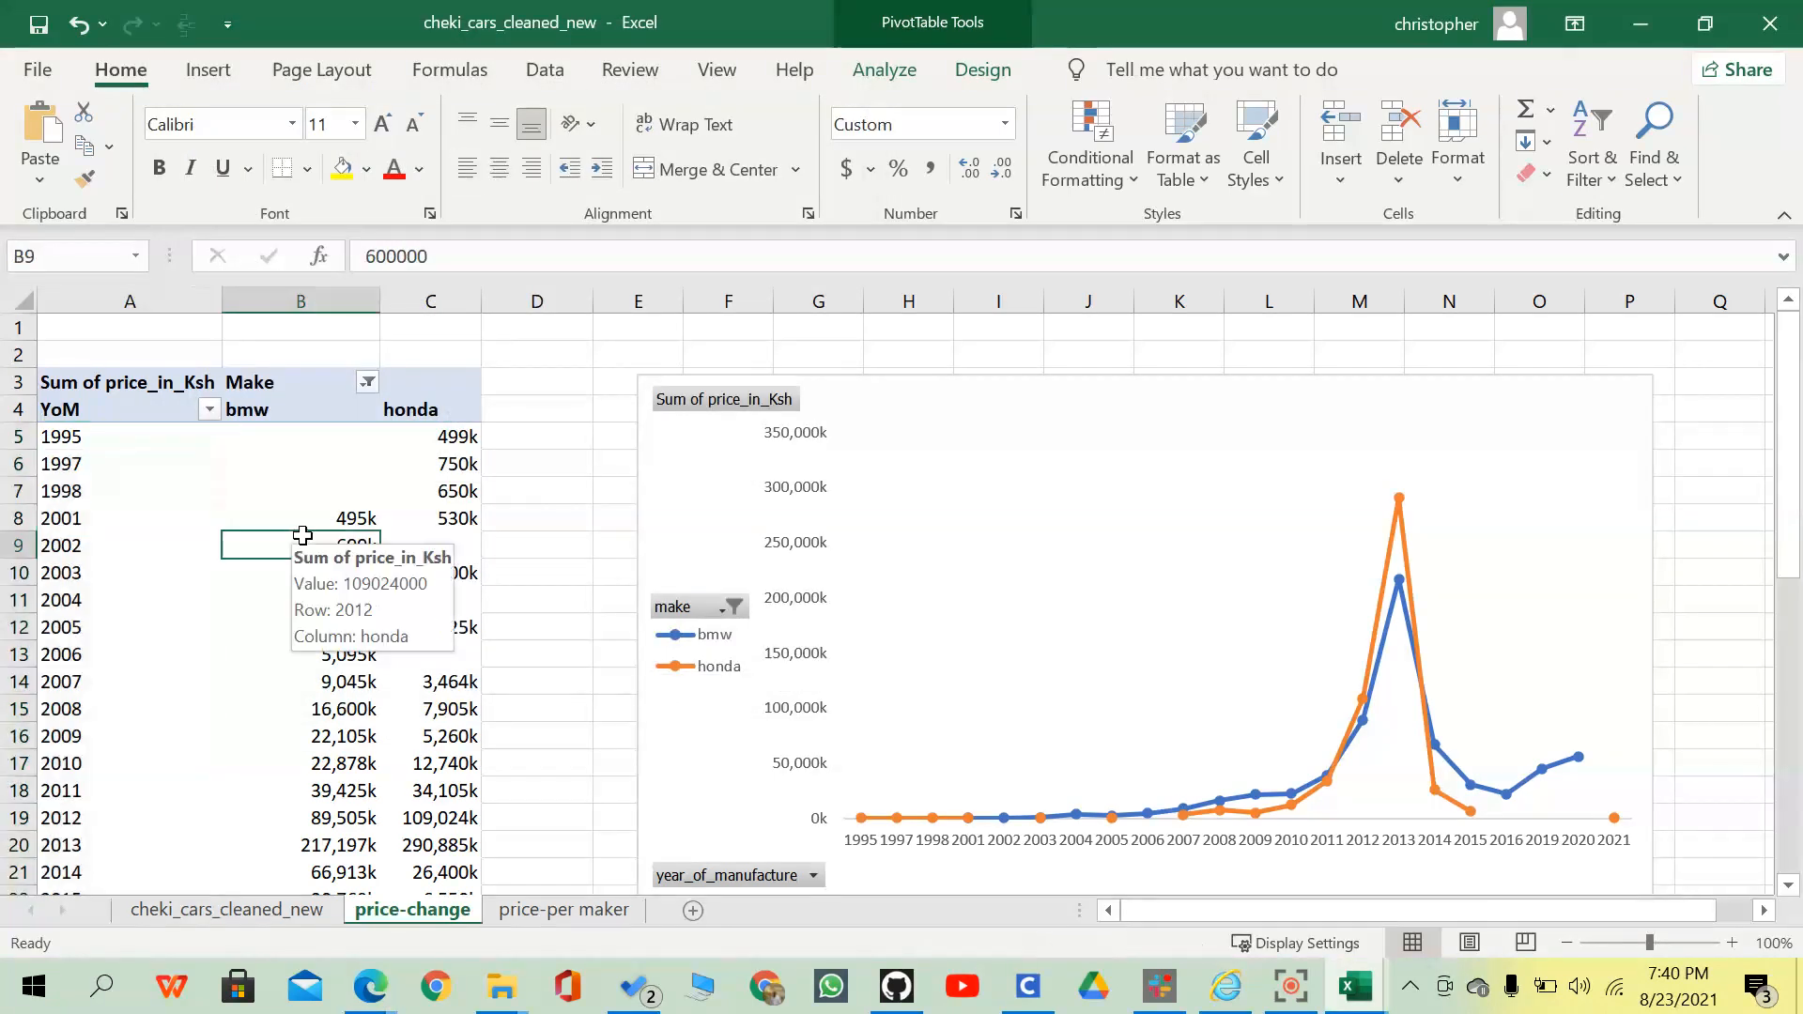
Exclude bmw in the Make filter so that the PivotTable and chart cover only honda.
scroll(833, 529, "down", 1)
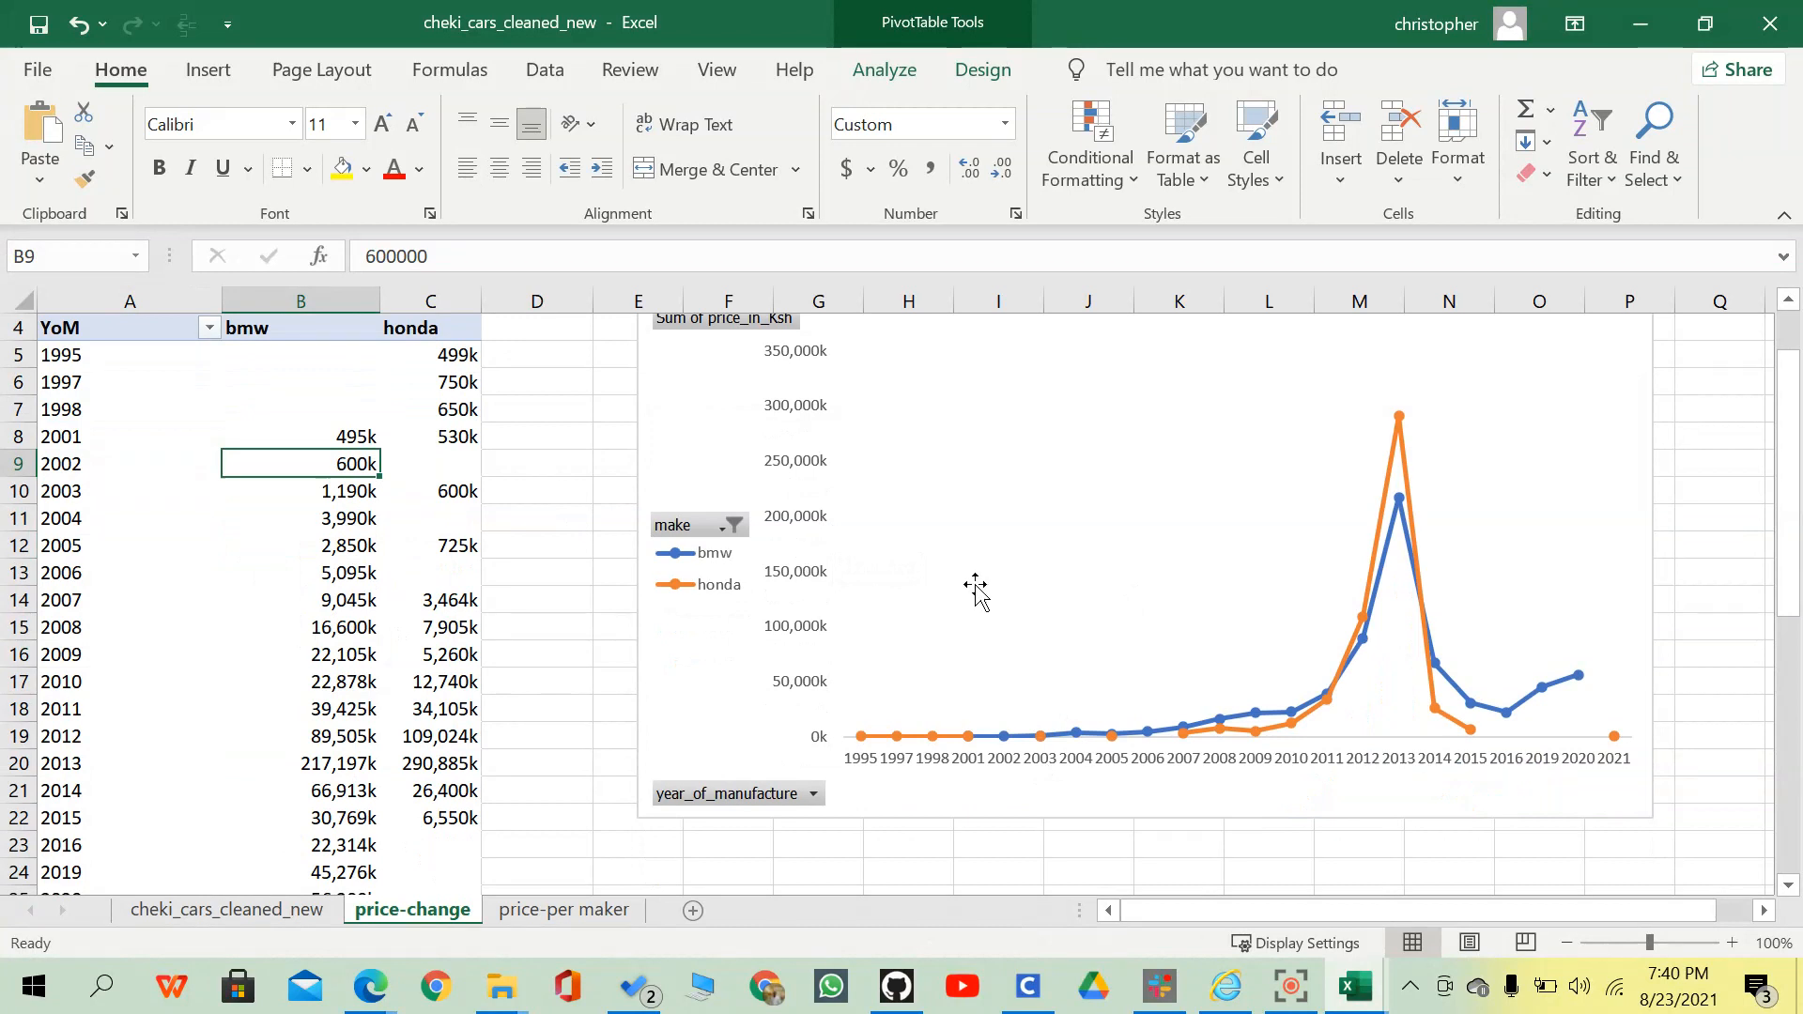
scroll(974, 592, "up", 1)
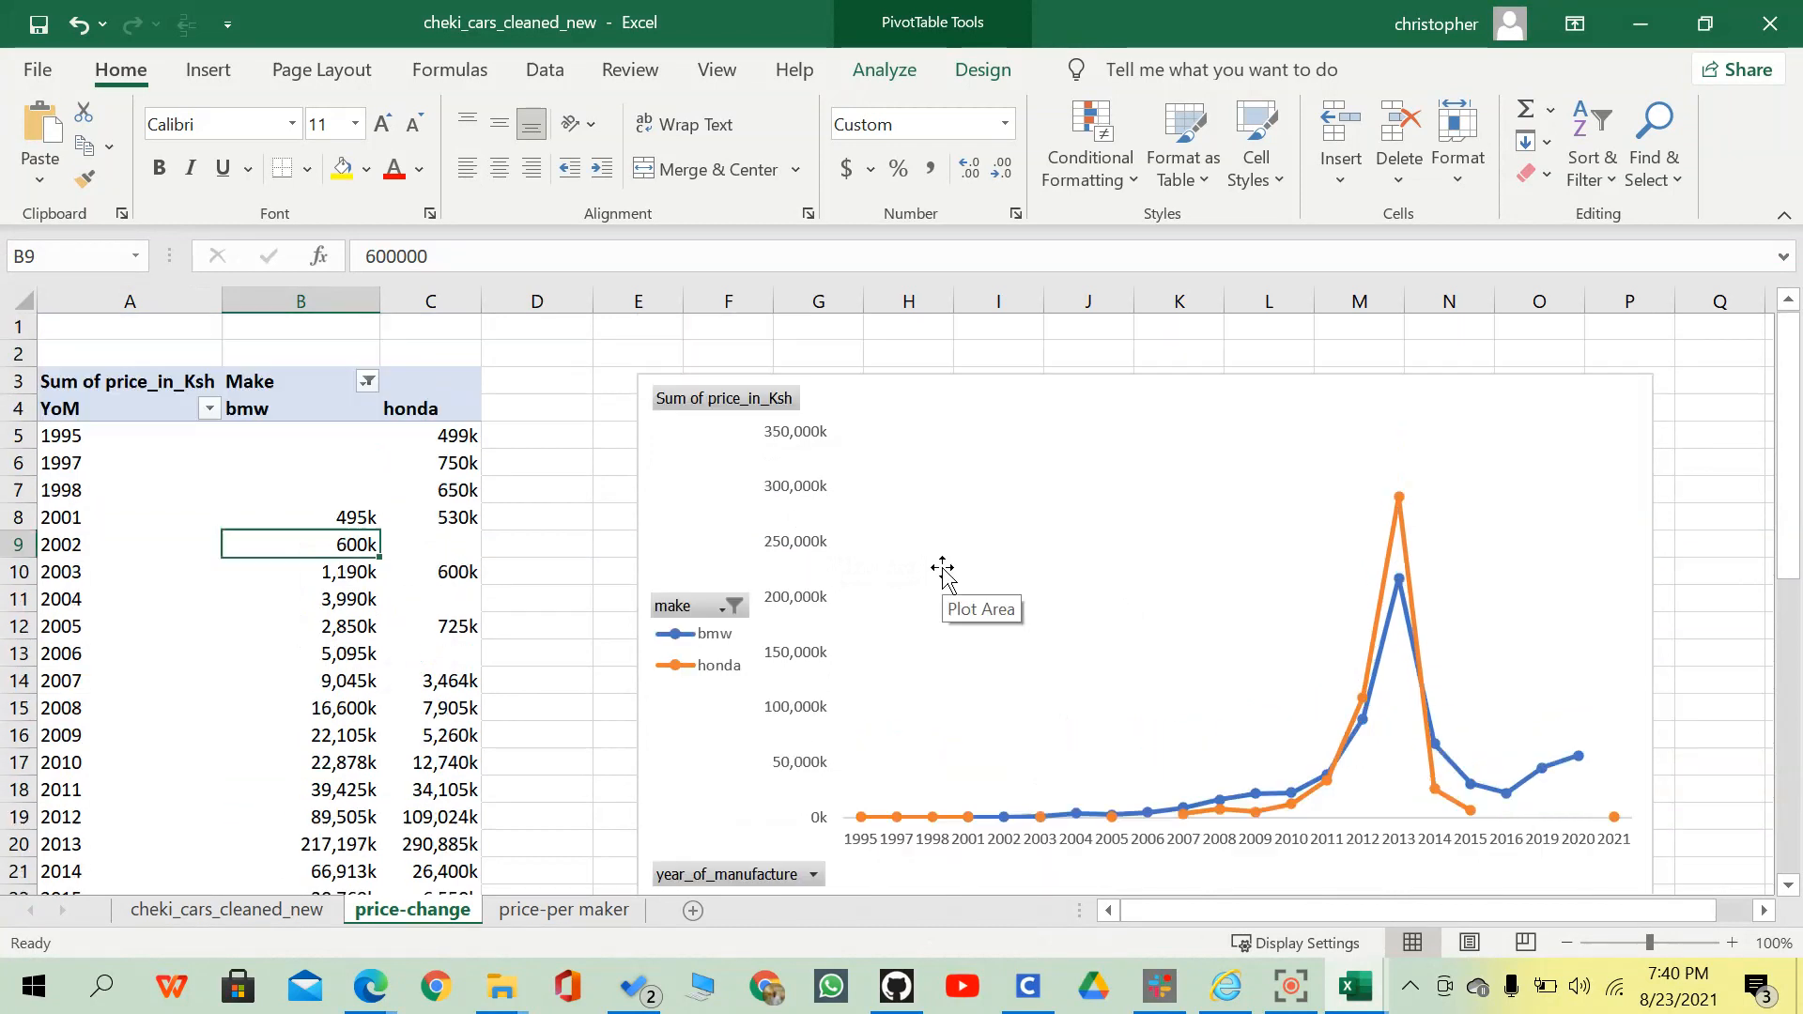
left_click(367, 383)
left_click(453, 733)
left_click(571, 916)
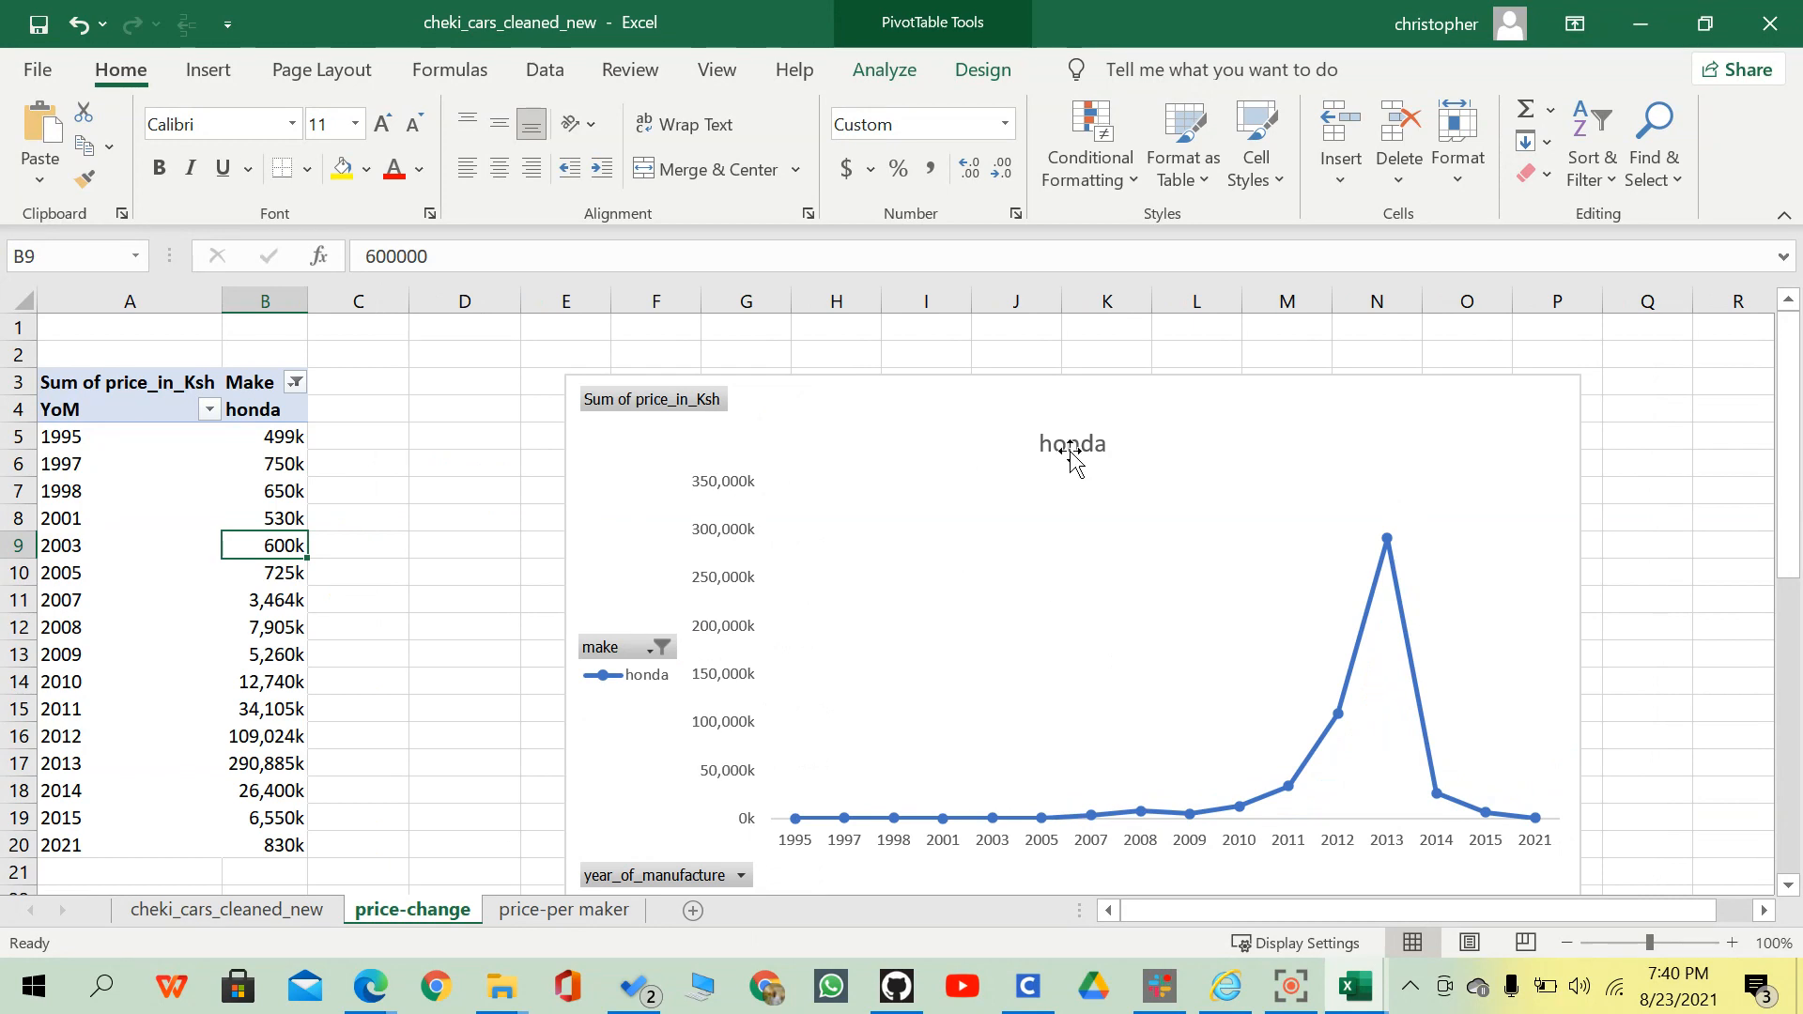
Examine the 2013 and 2021 points of the honda line in the chart.
scroll(1068, 460, "right", 2)
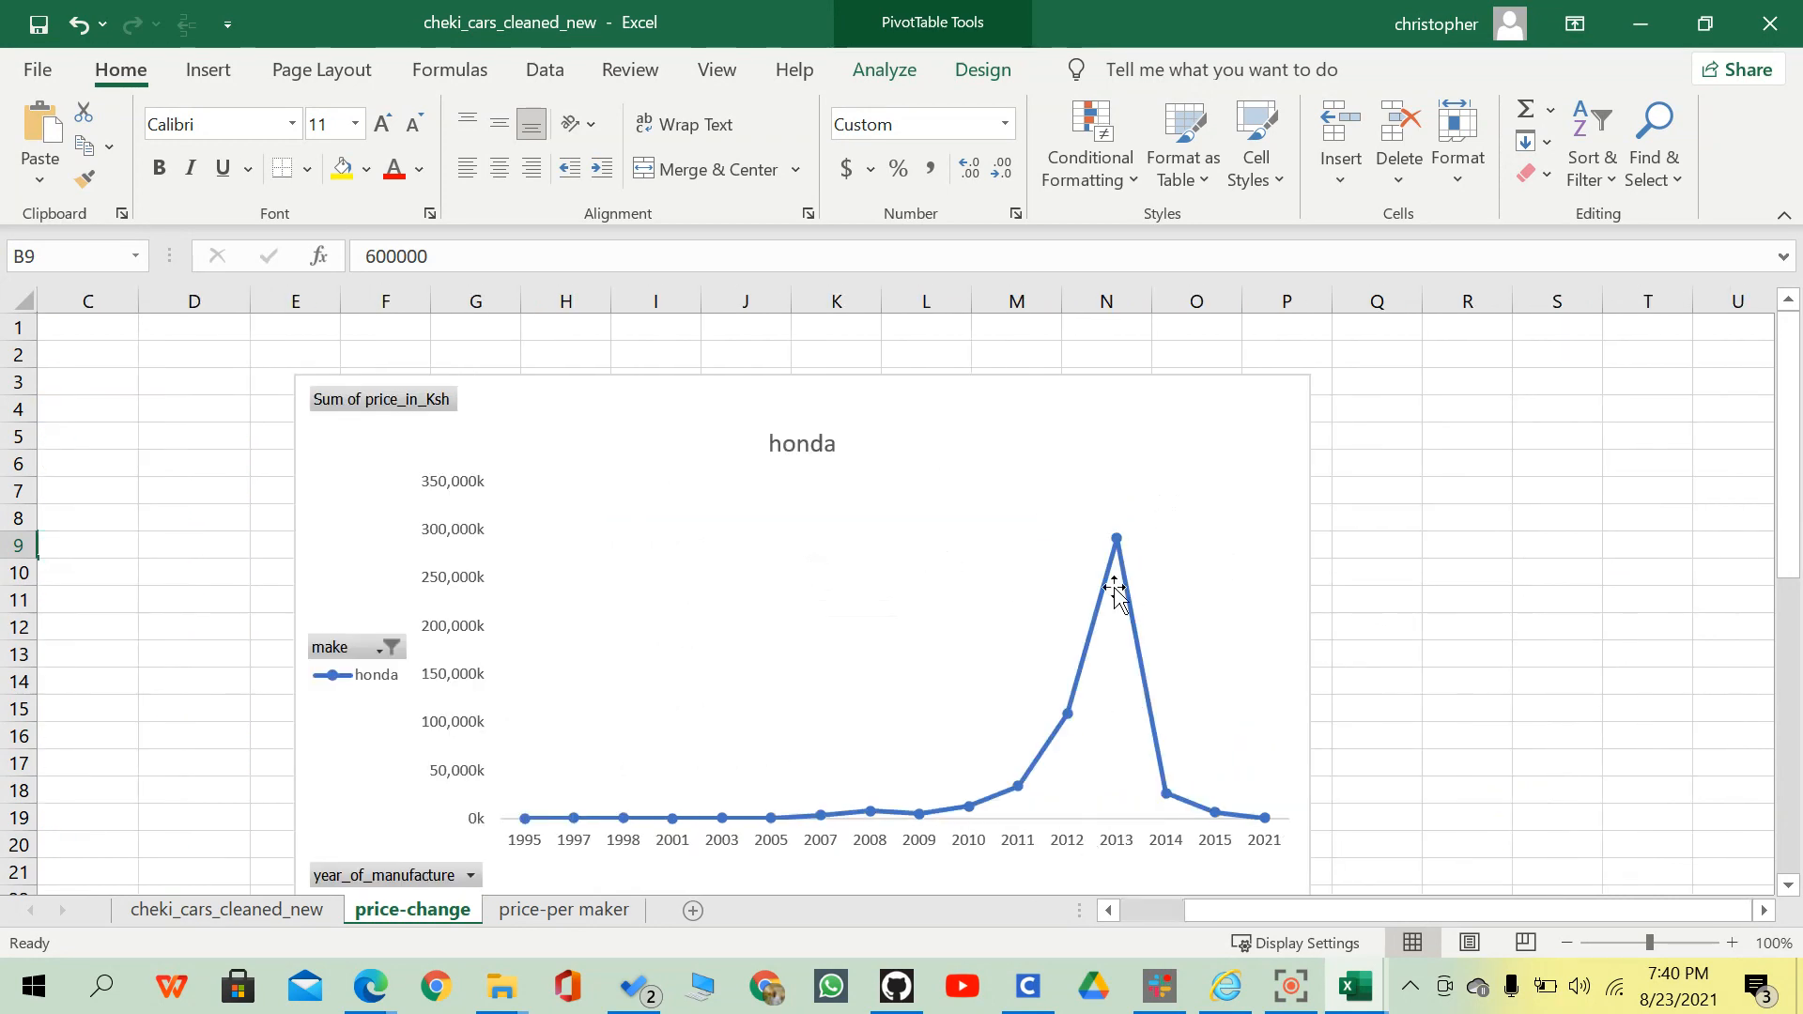
left_click(1117, 535)
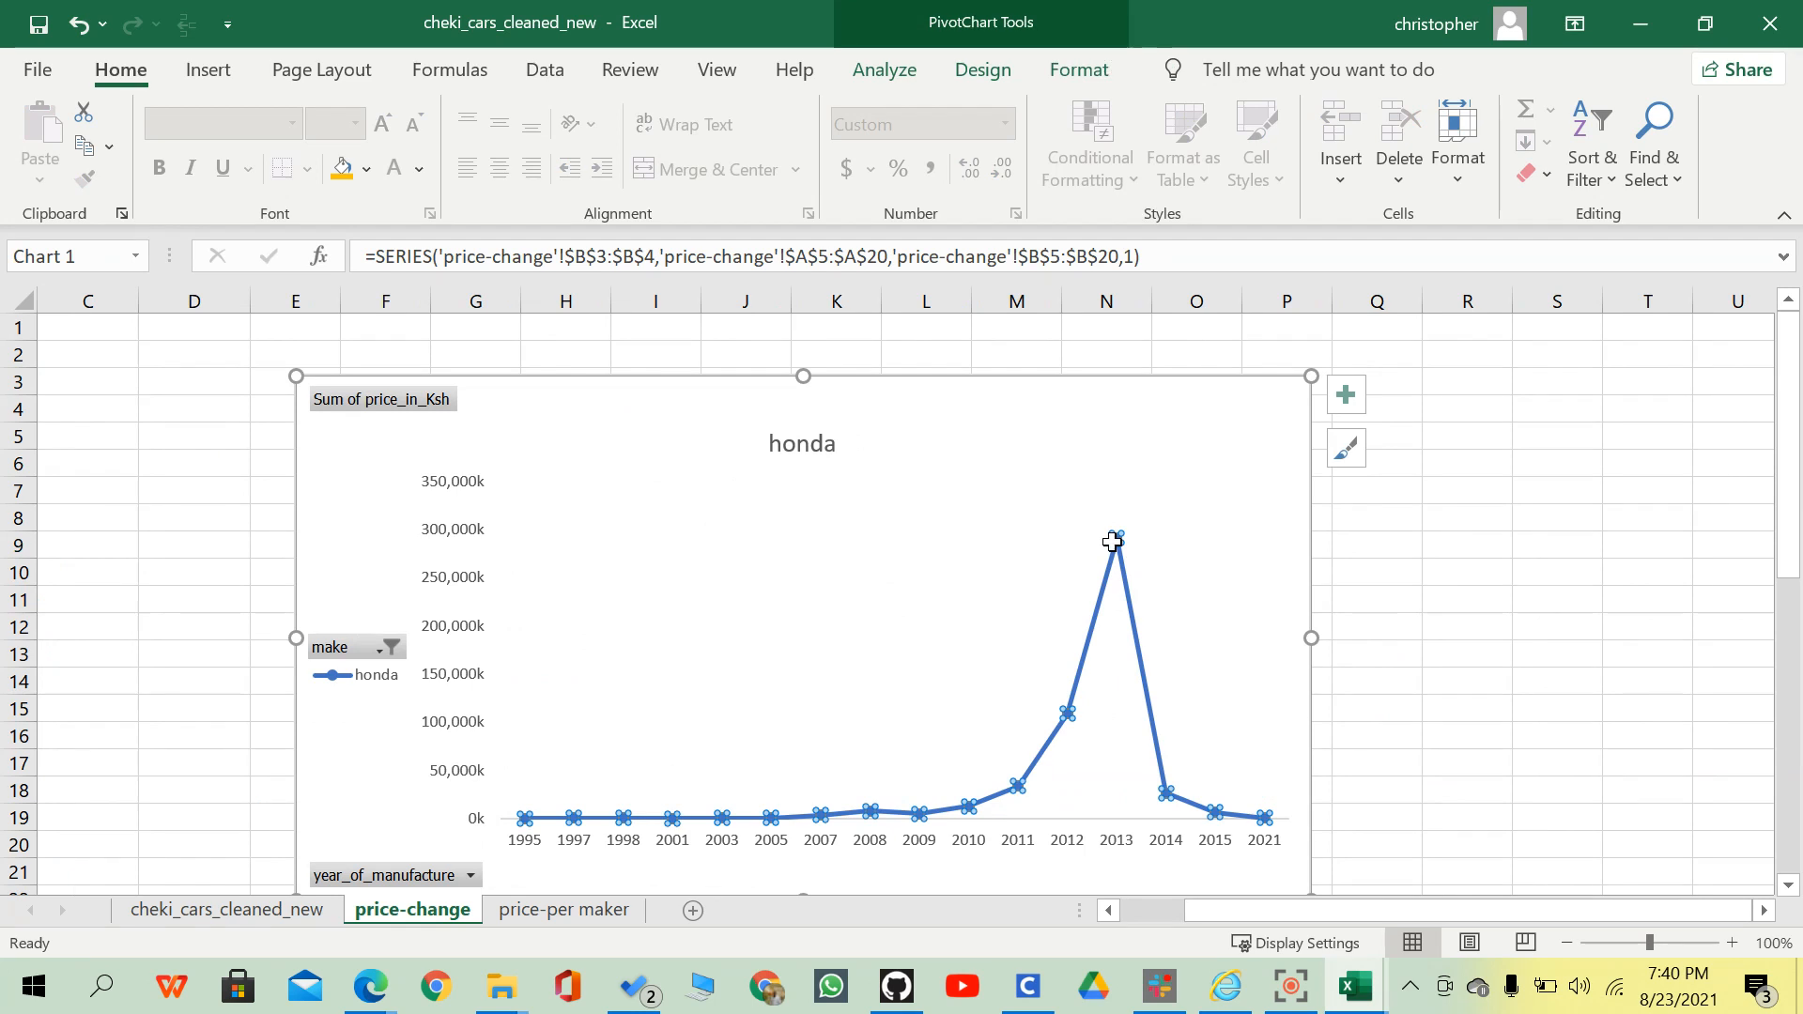
left_click(1113, 540)
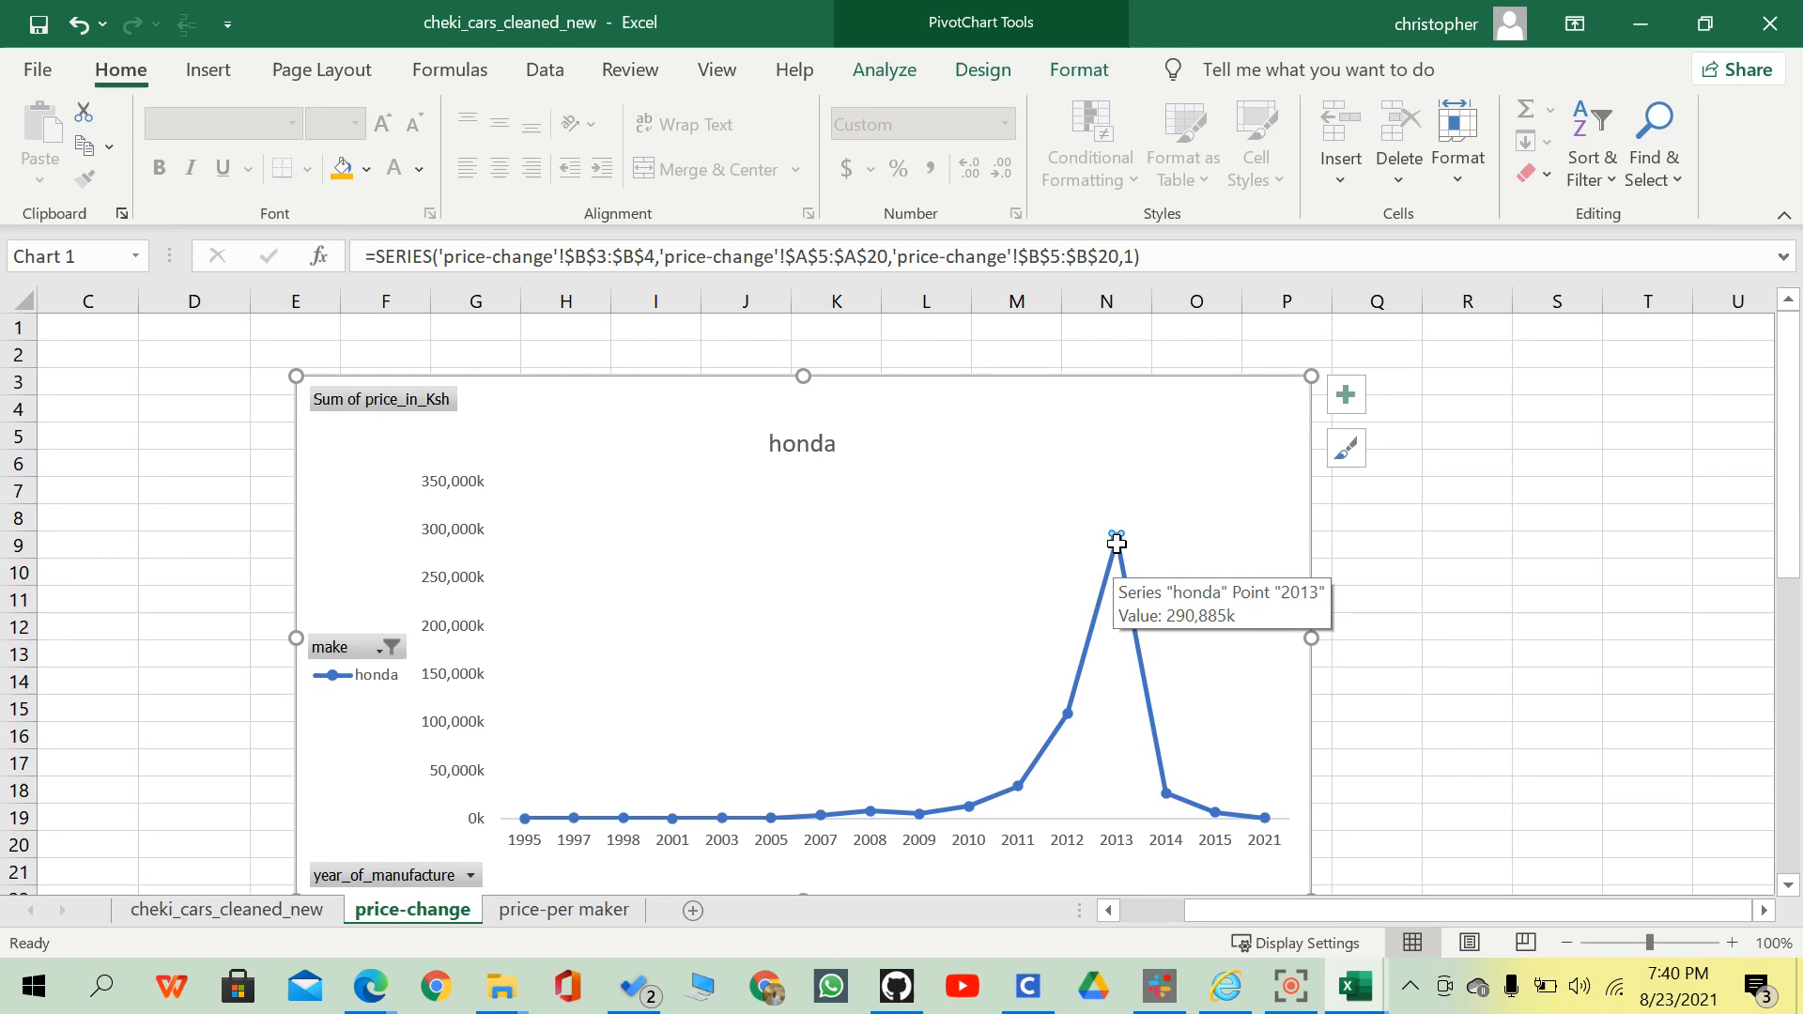
mouse_move(1263, 825)
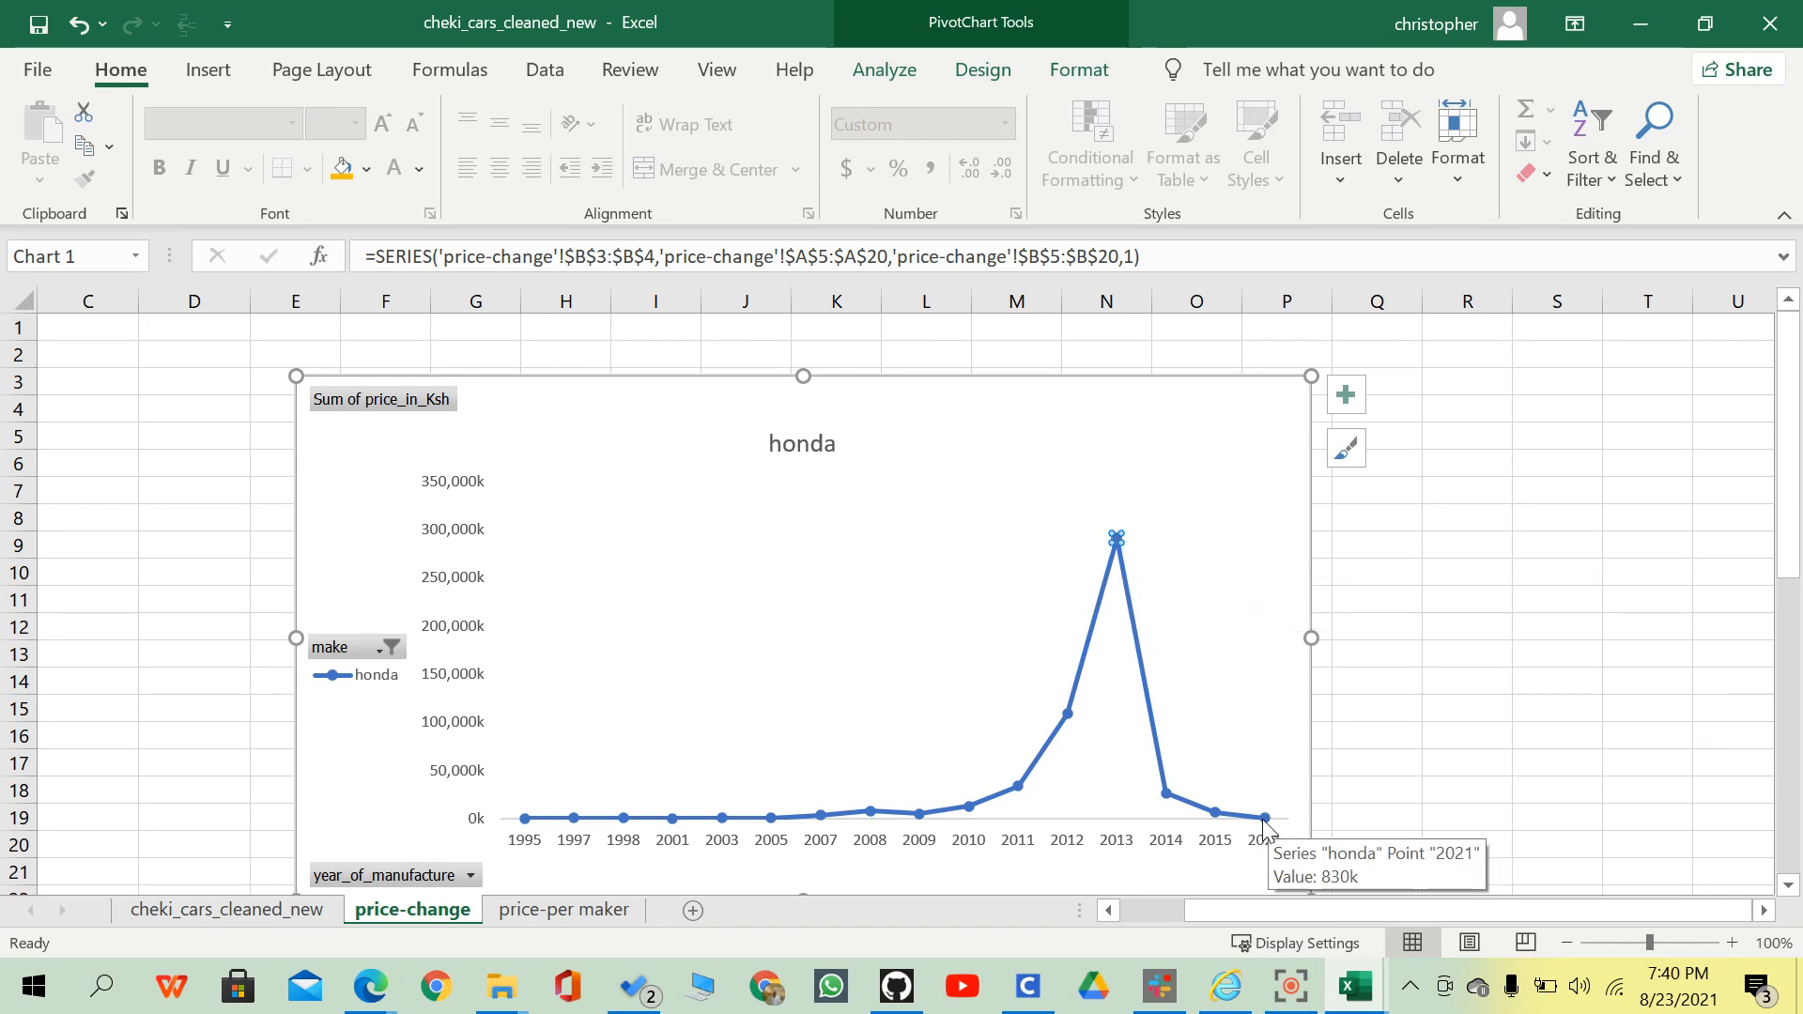
scroll(753, 632, "left", 3)
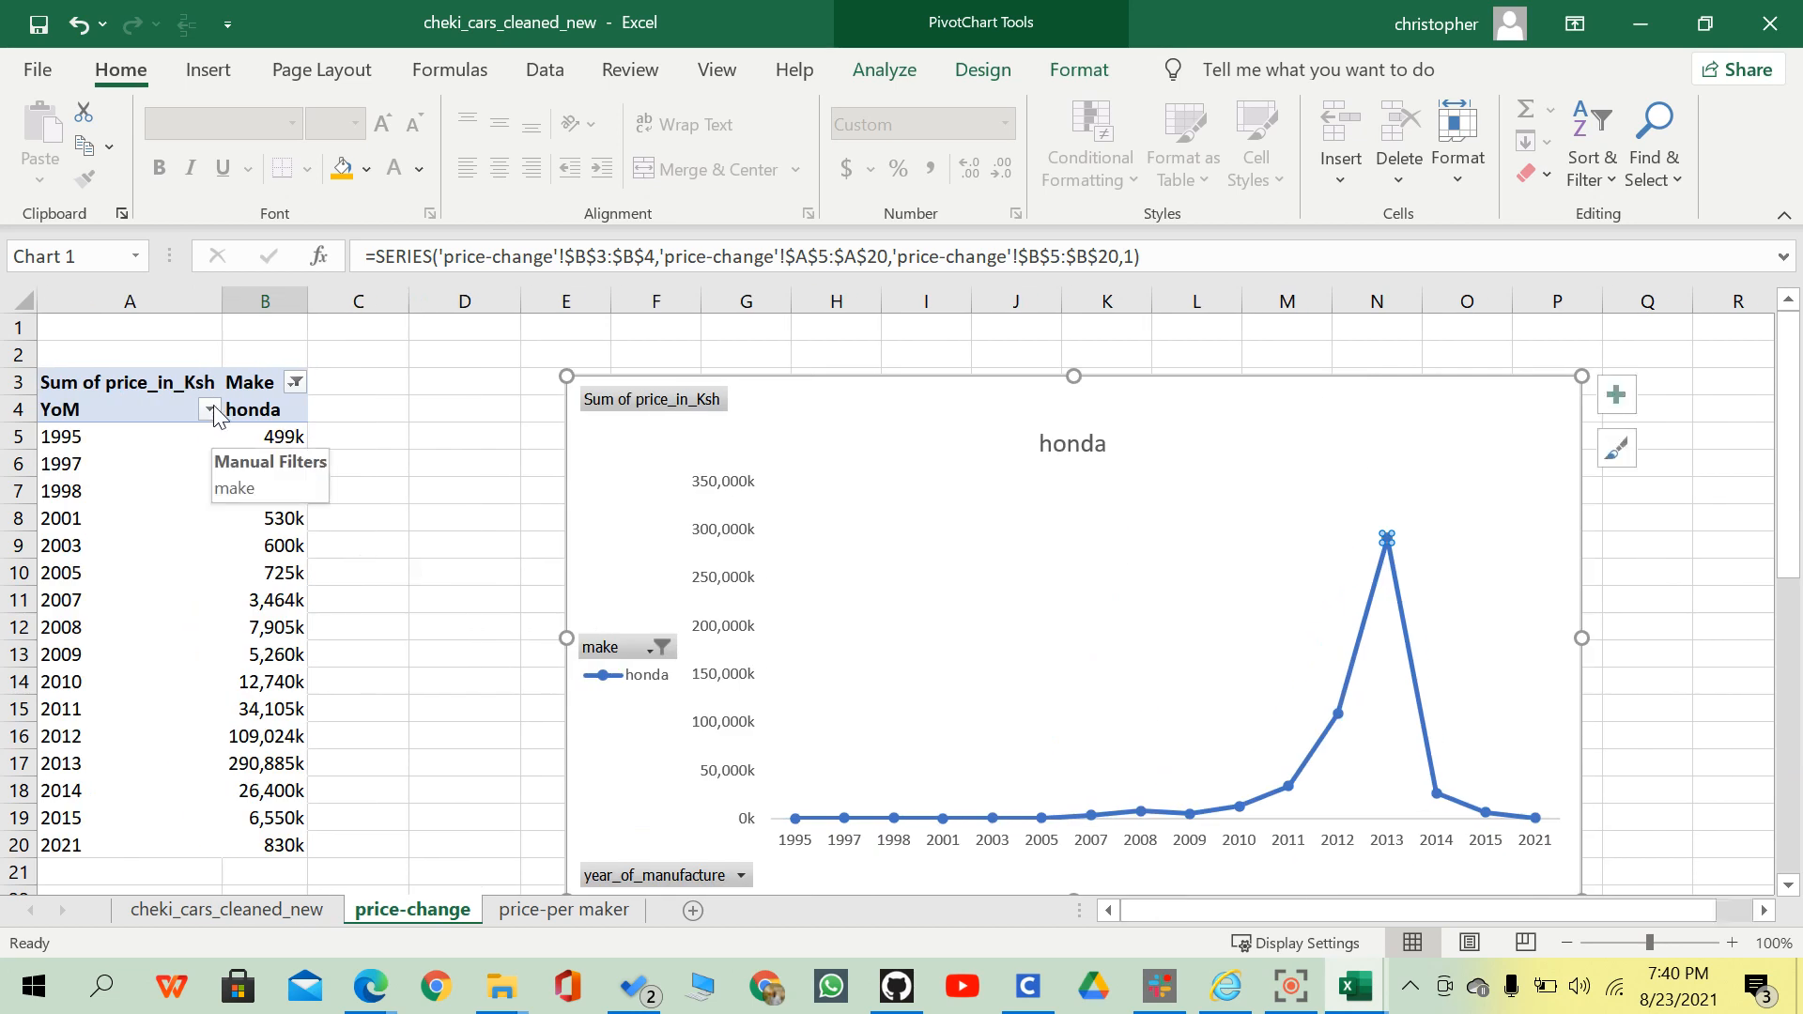
Change the PivotTable's price_in_Ksh values to be summarized by Average, and close the field list when done.
left_click(294, 385)
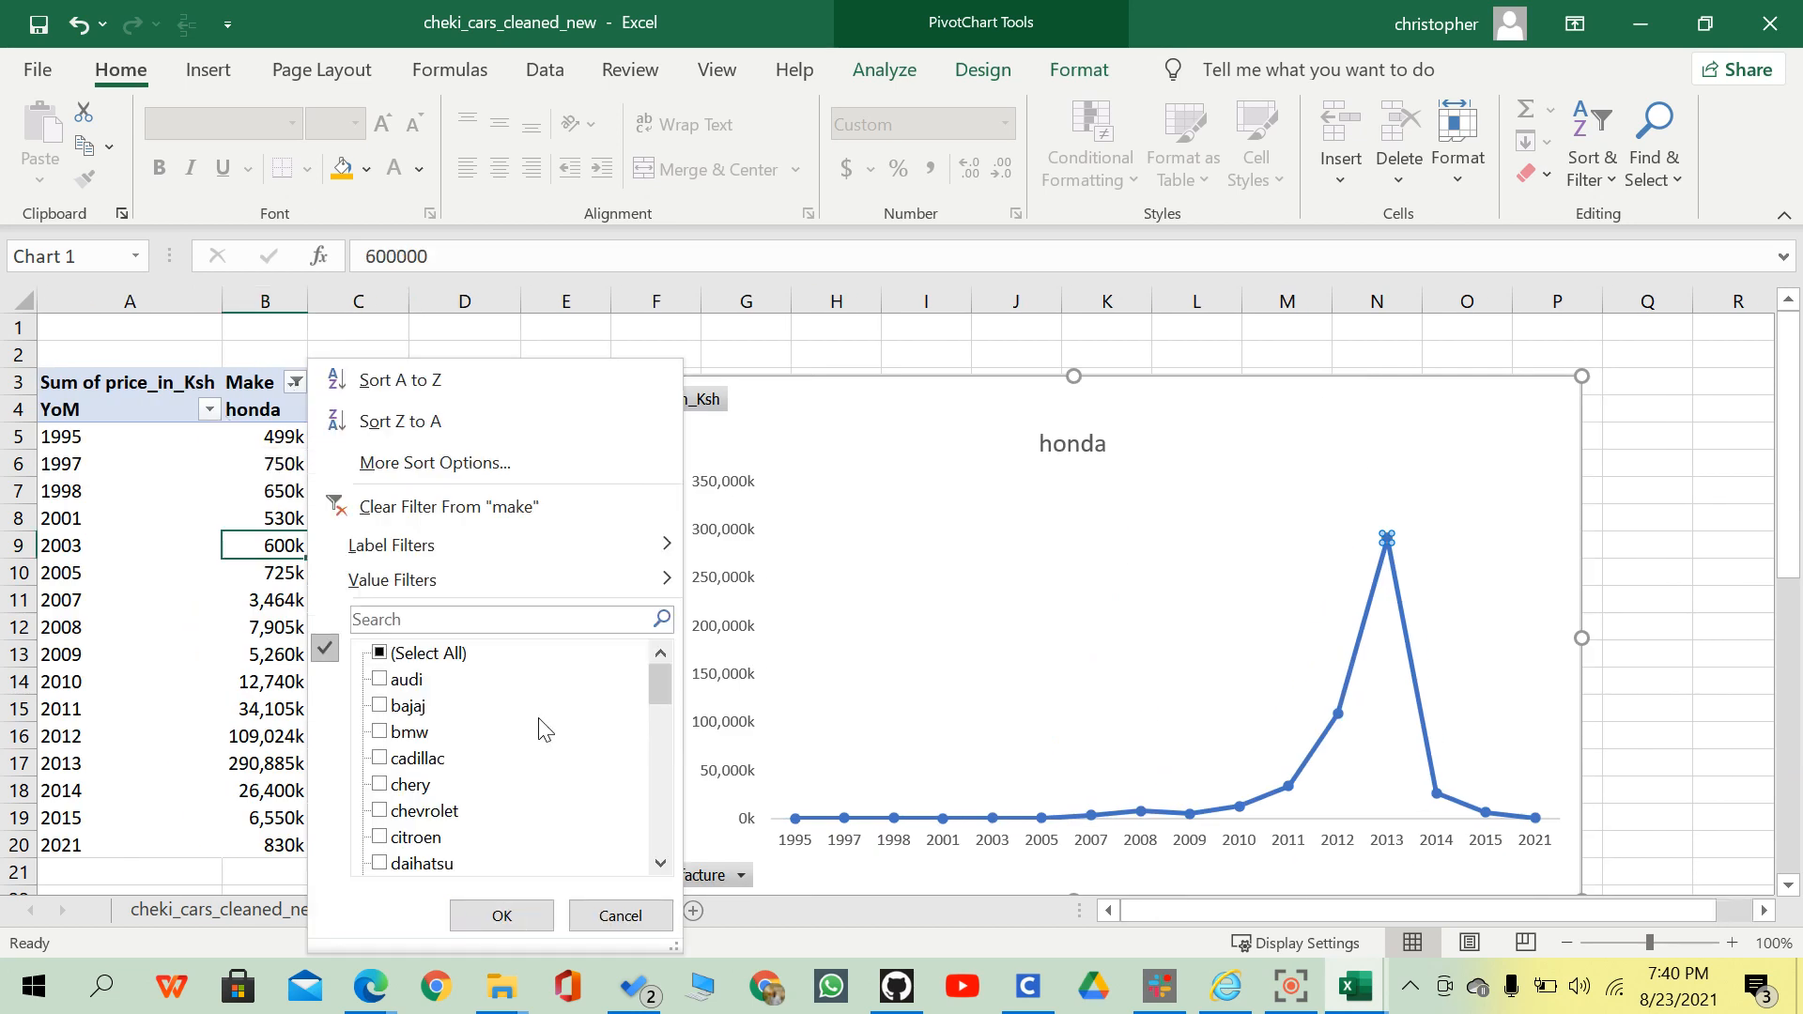
left_click(124, 507)
left_click(137, 406)
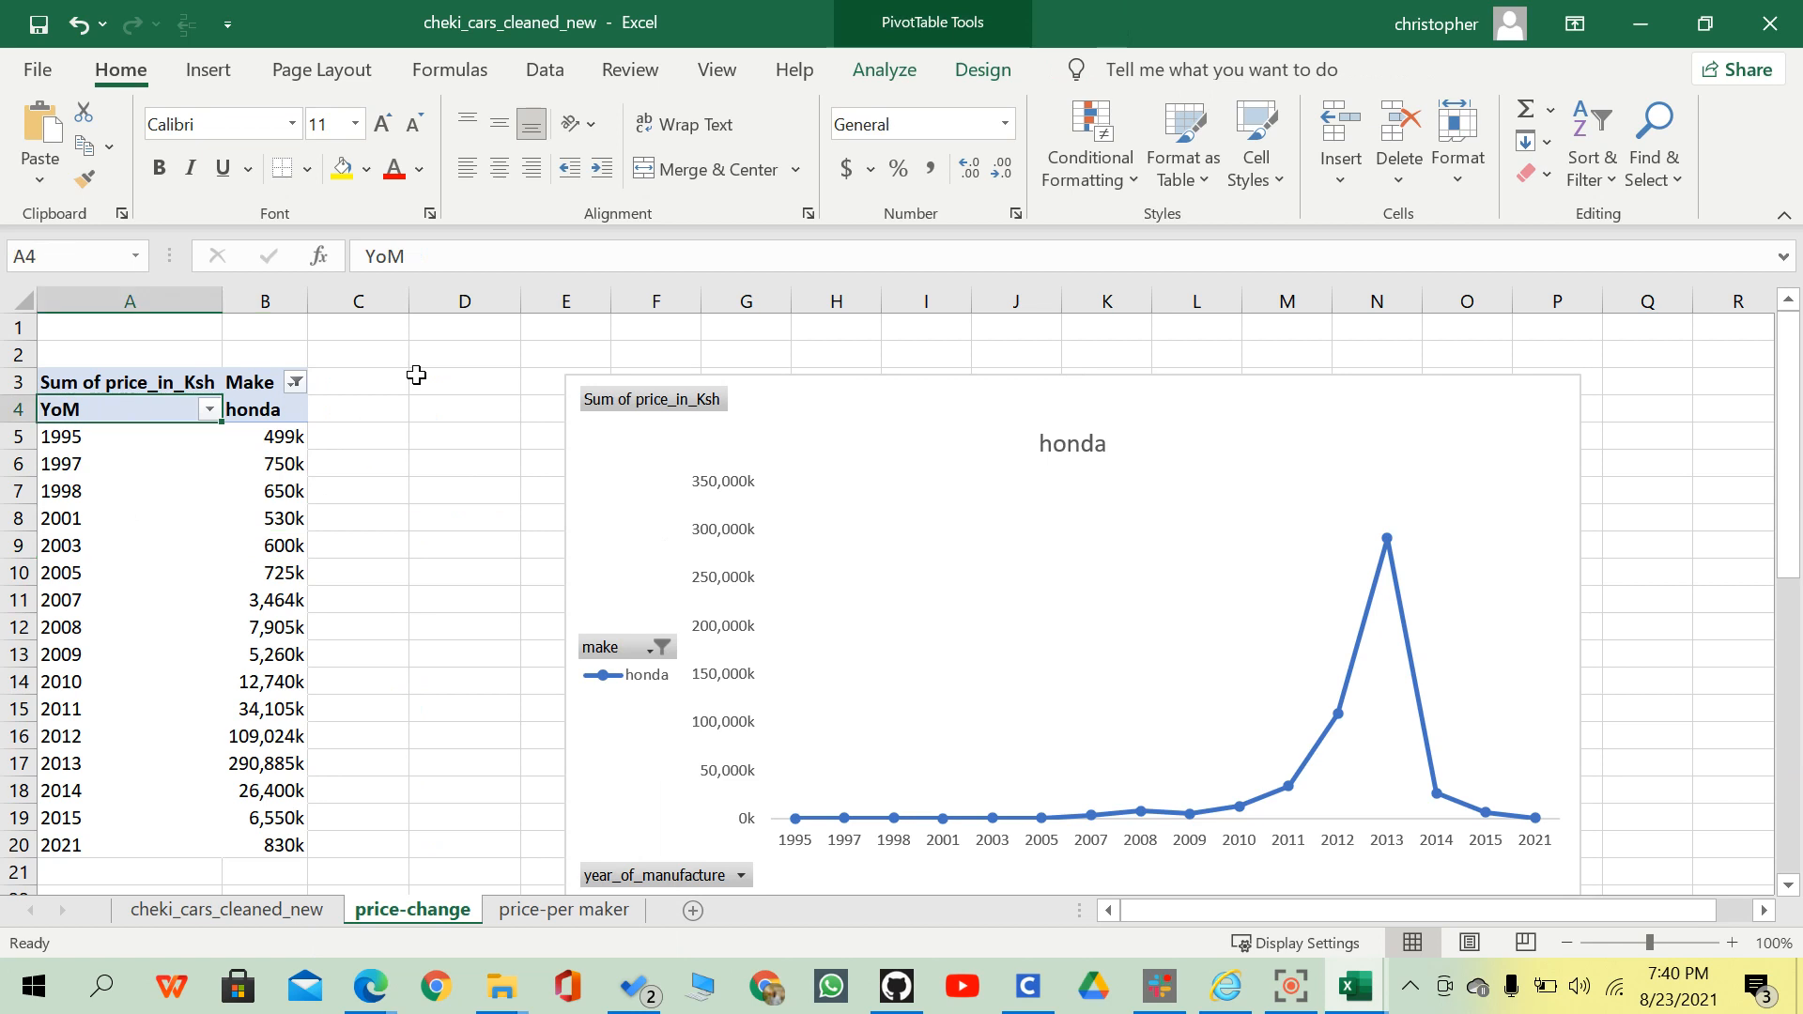
left_click(994, 73)
left_click(883, 70)
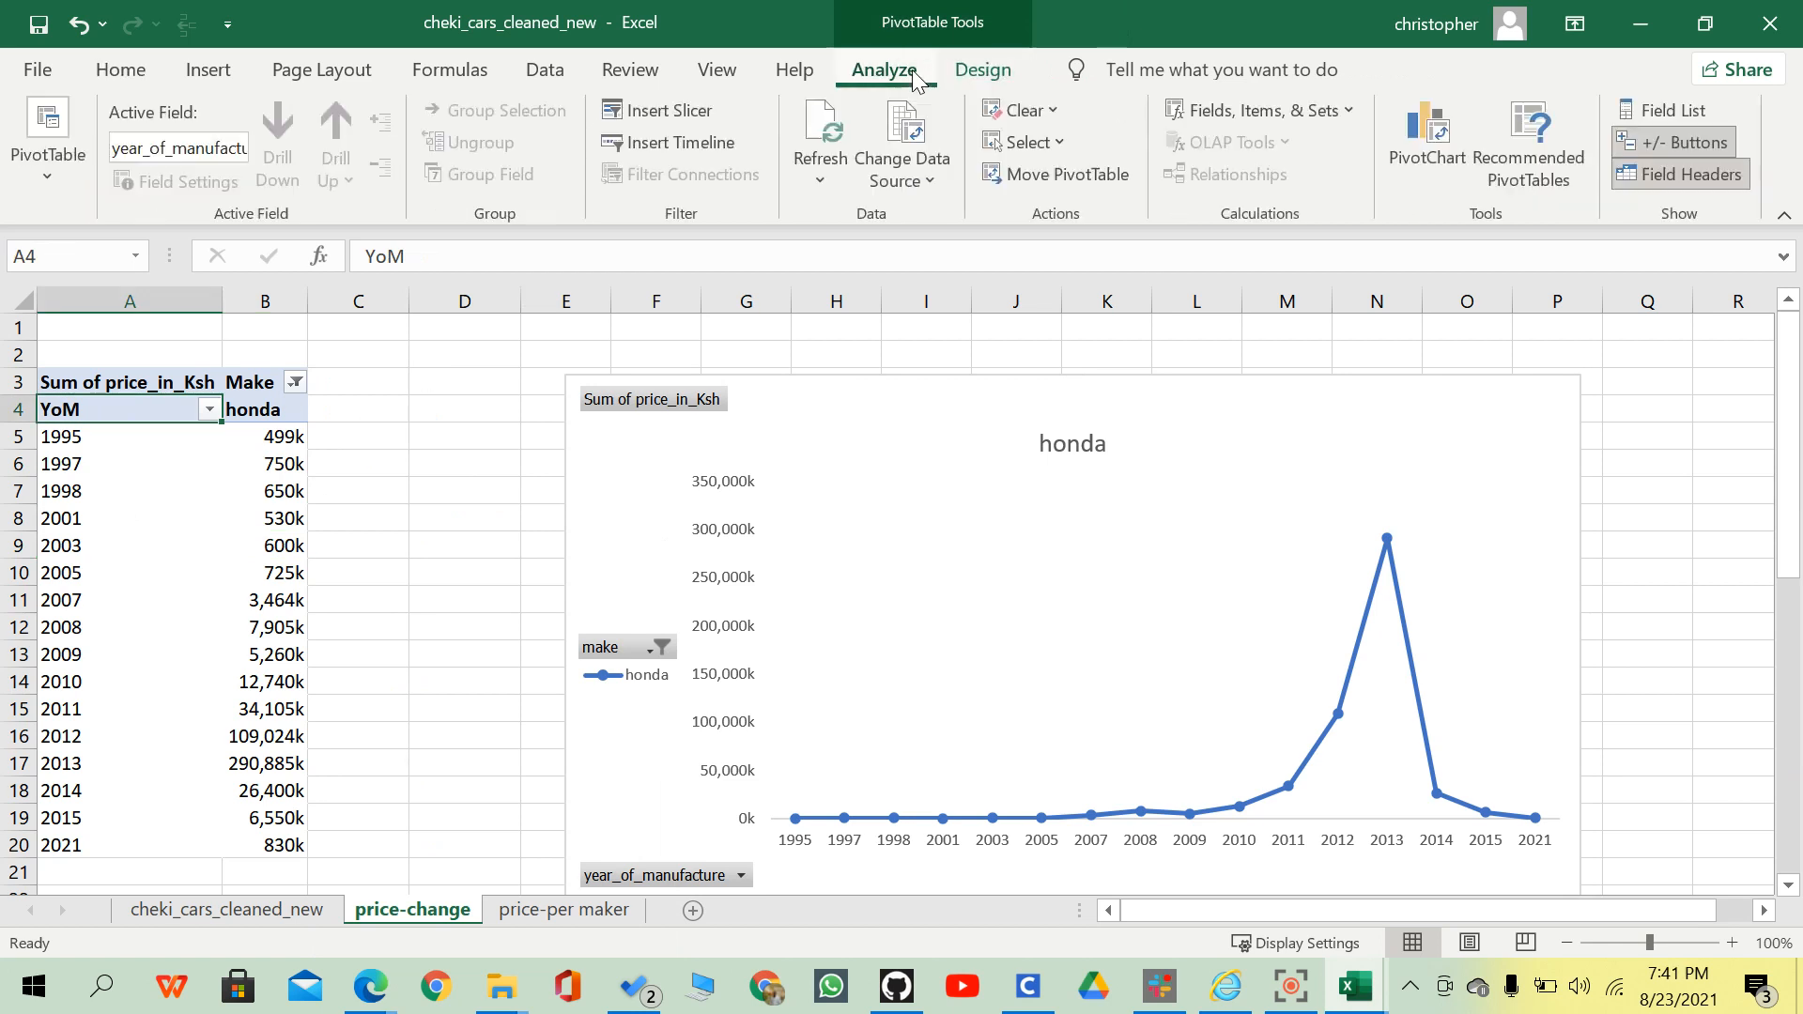
left_click(1639, 118)
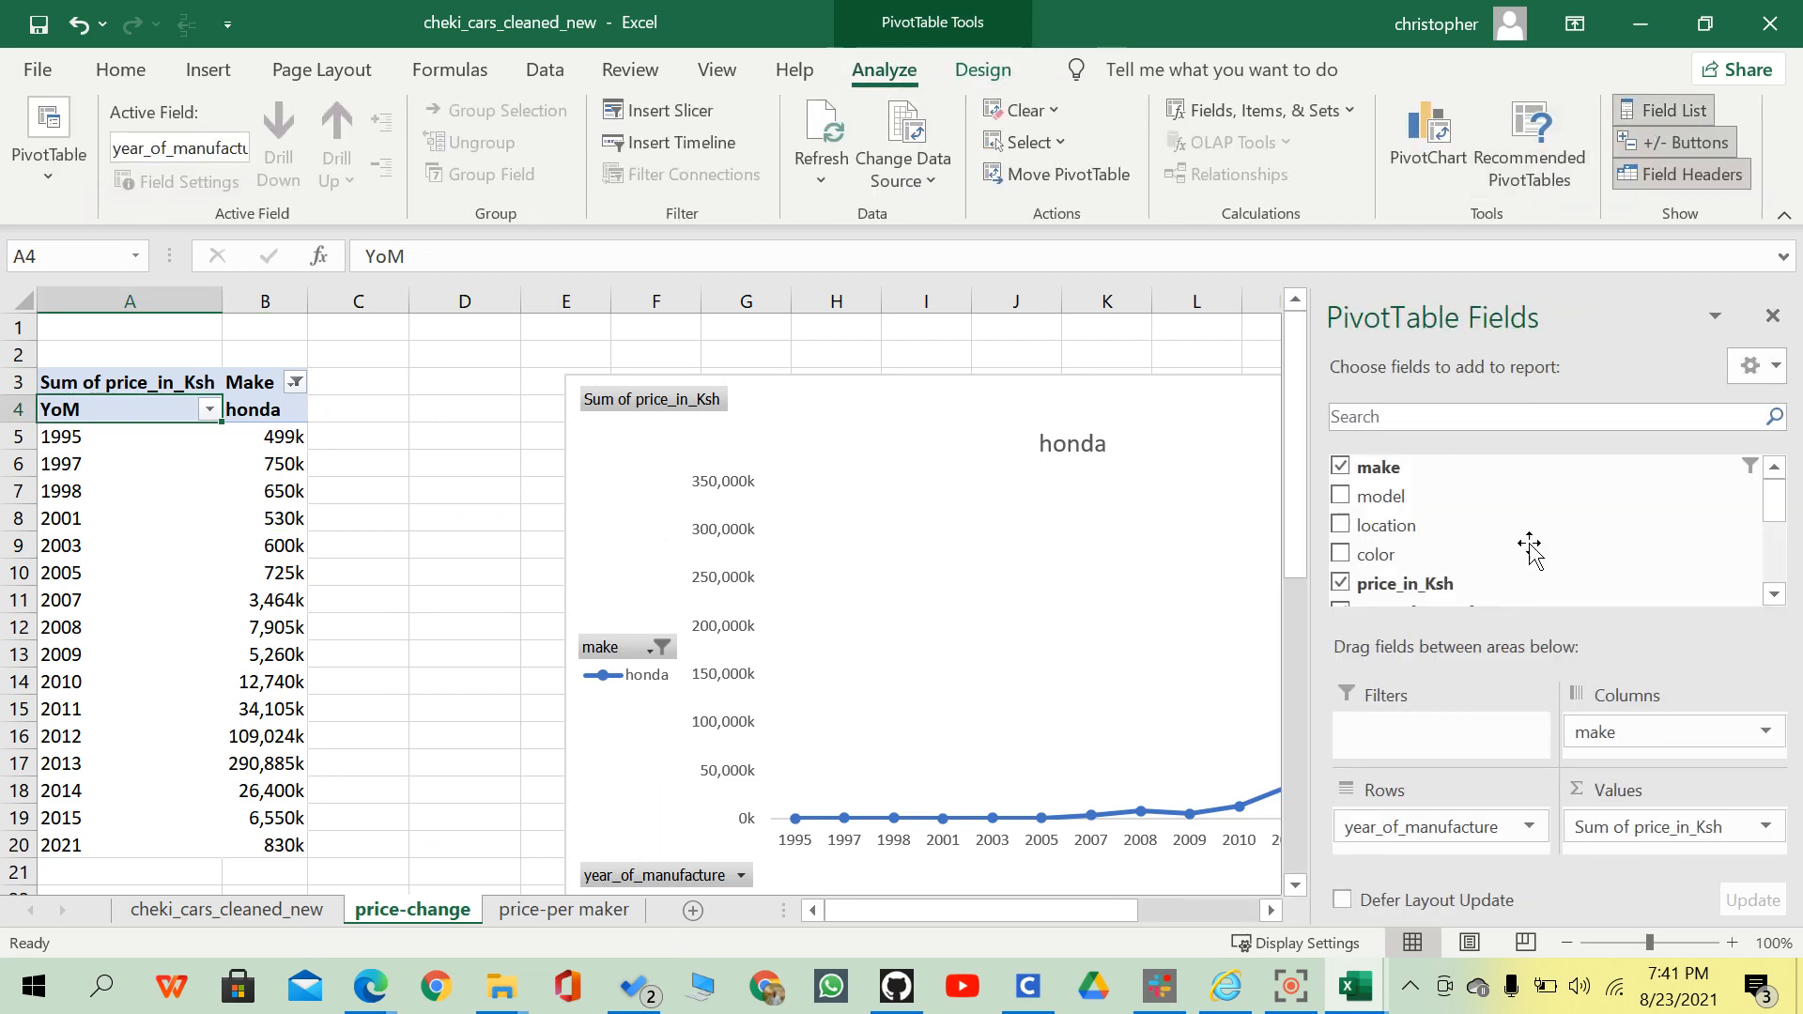
left_click(1722, 824)
left_click(1658, 794)
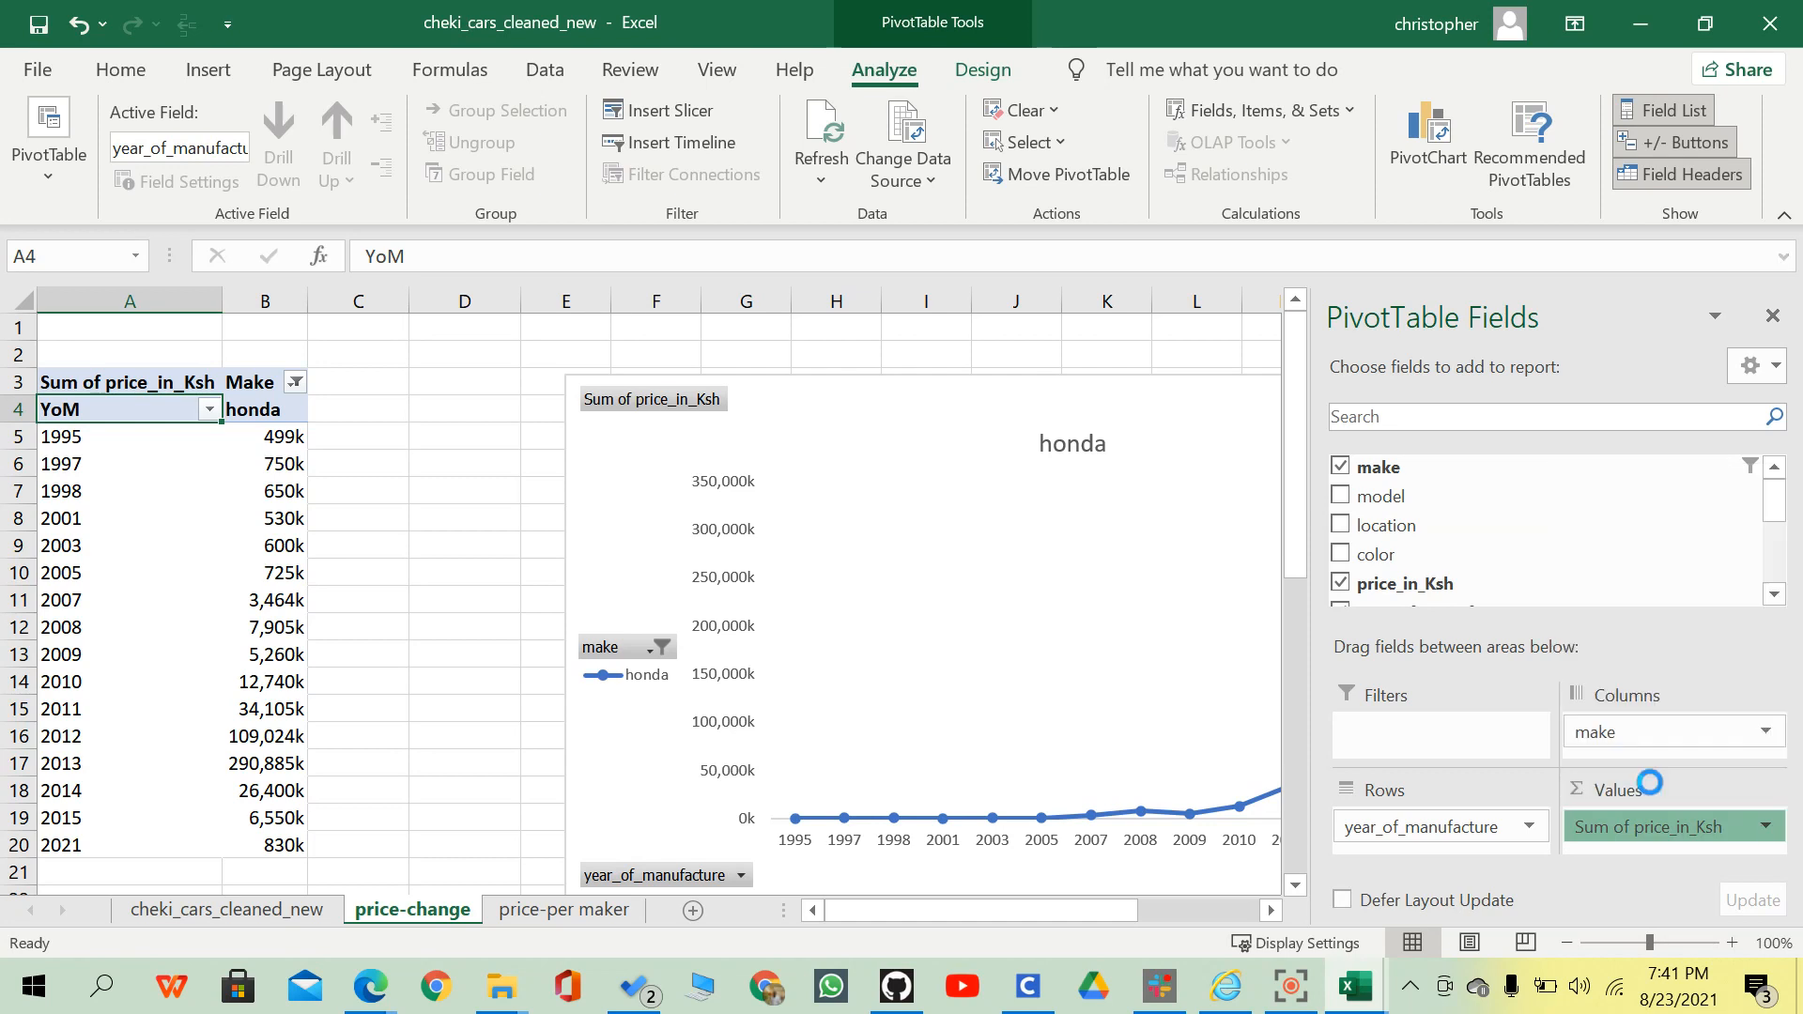
left_click(347, 437)
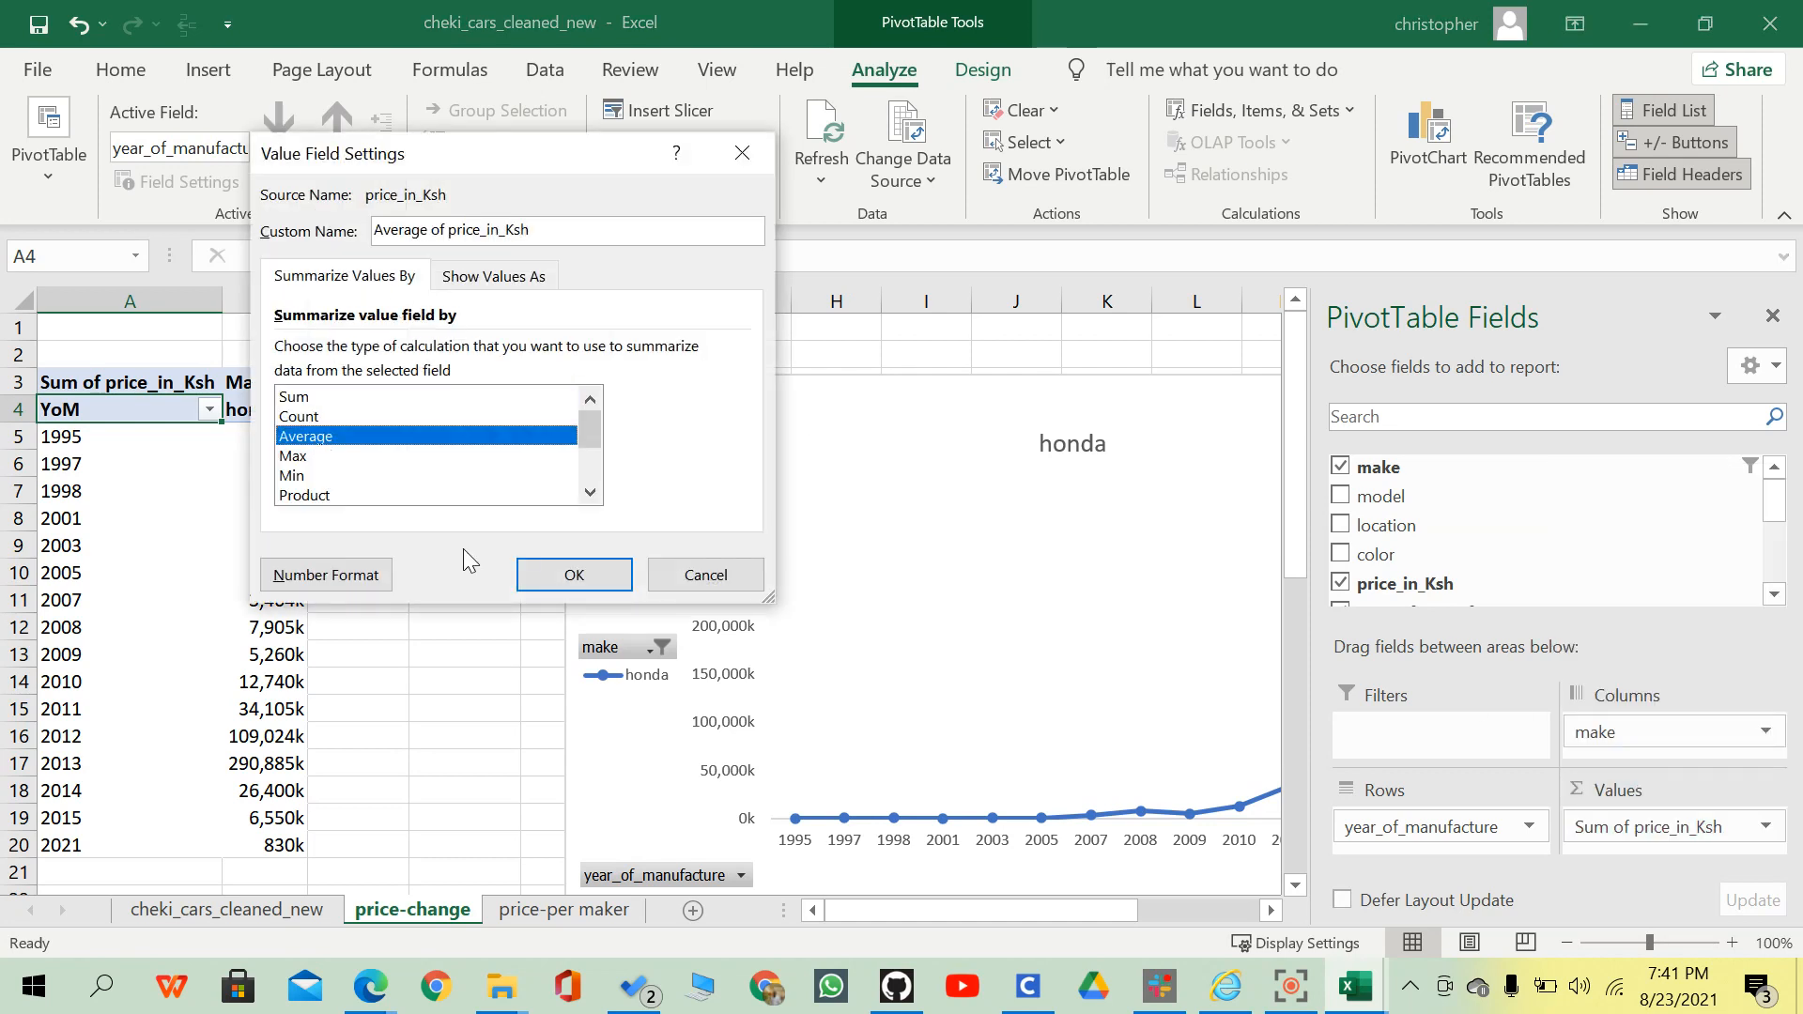
left_click(543, 576)
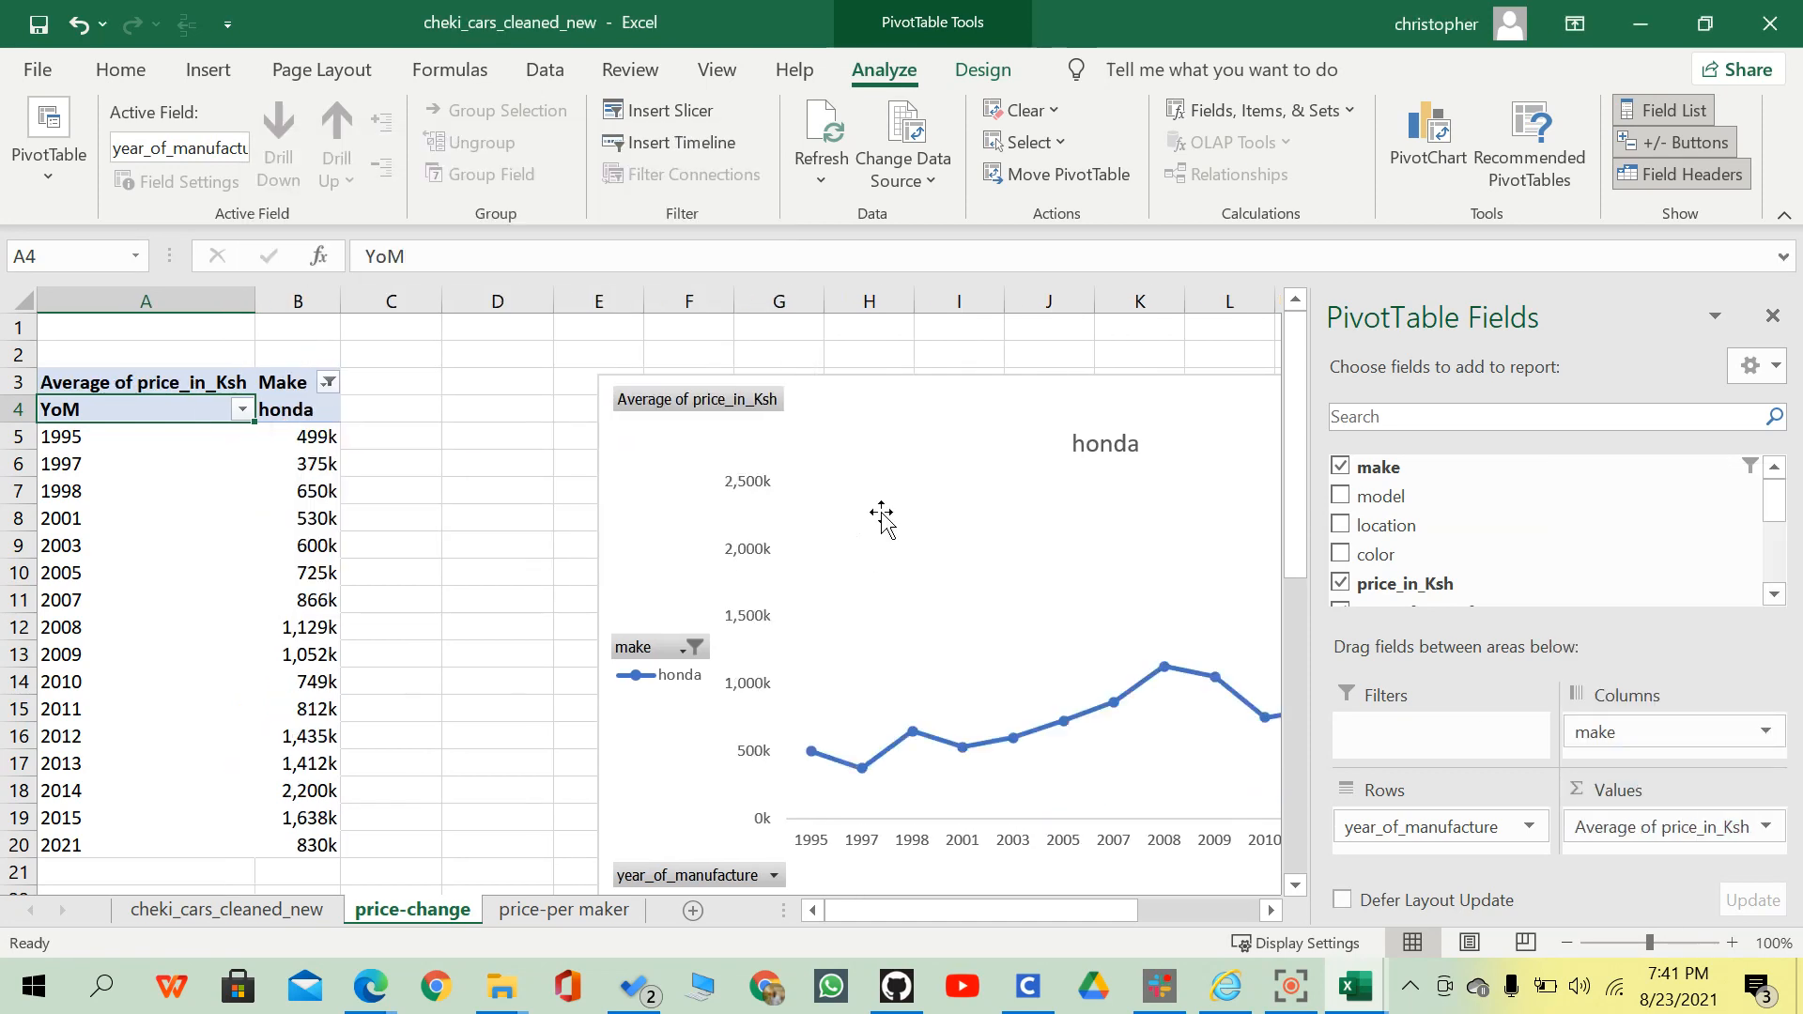
left_click(1773, 316)
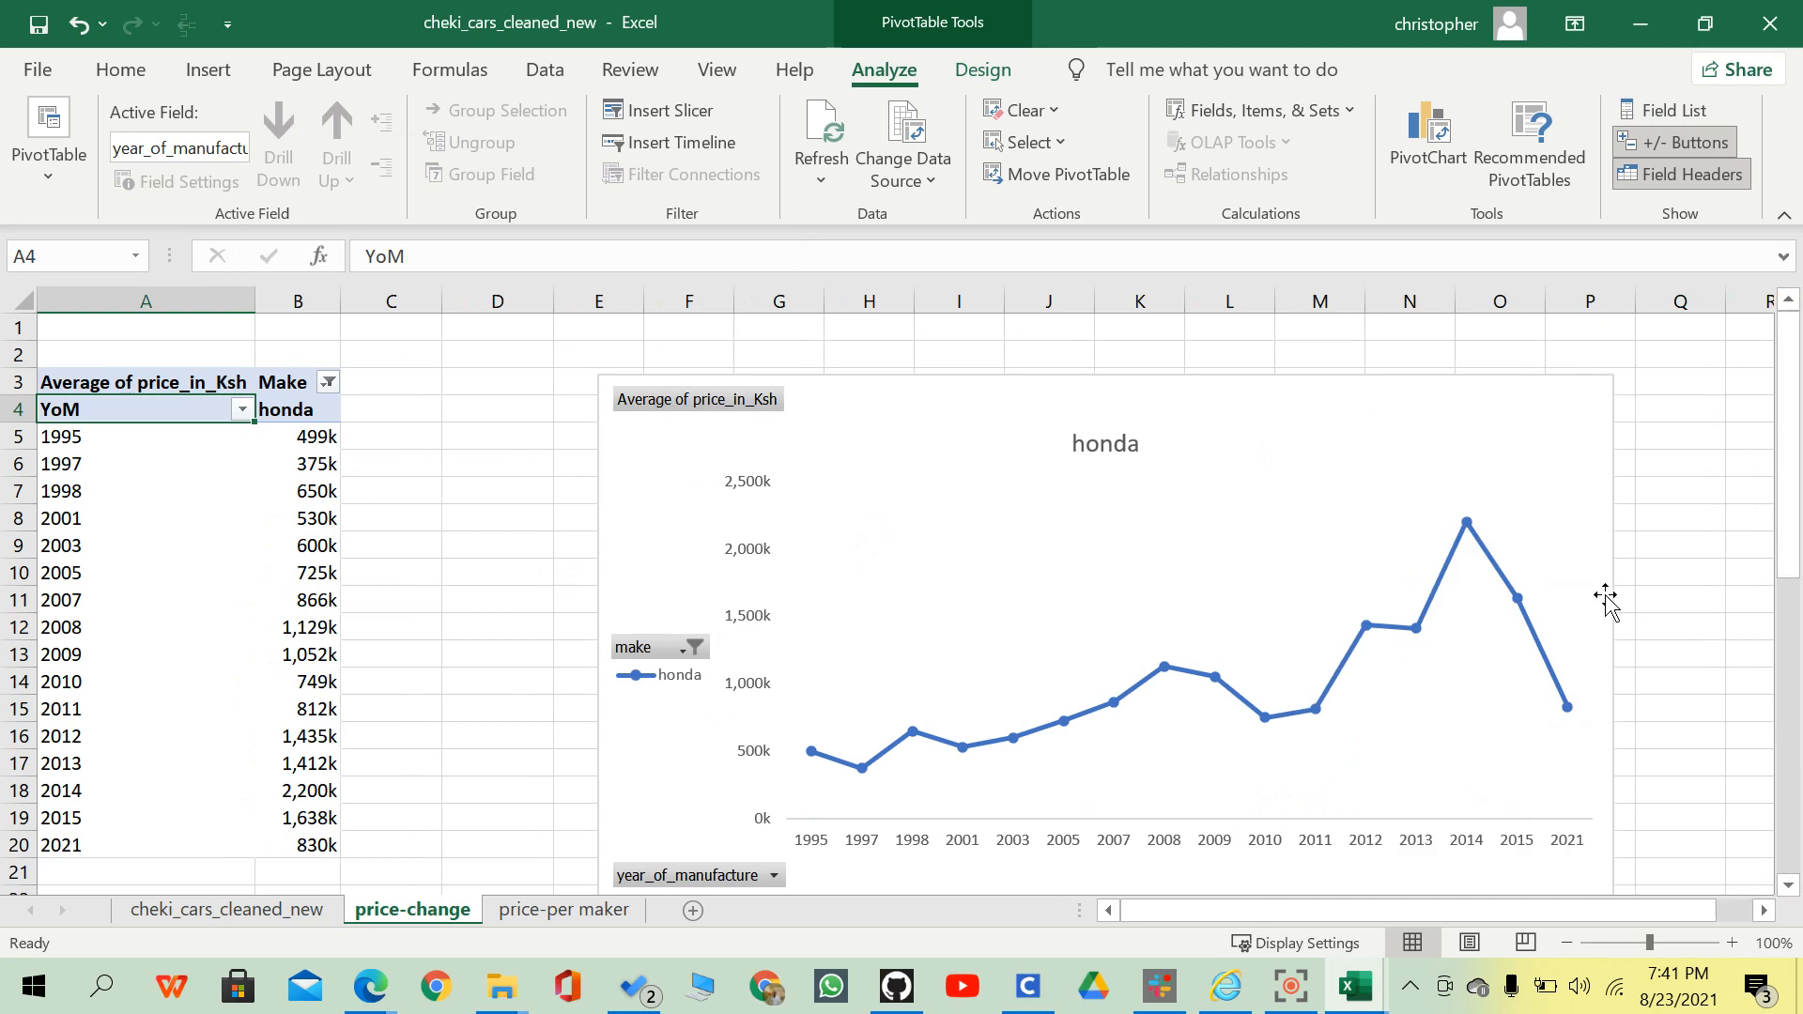
Examine the 2014 and 2021 points of the honda average-price line in the chart.
scroll(1388, 495, "down", 1)
scroll(1388, 495, "right", 1)
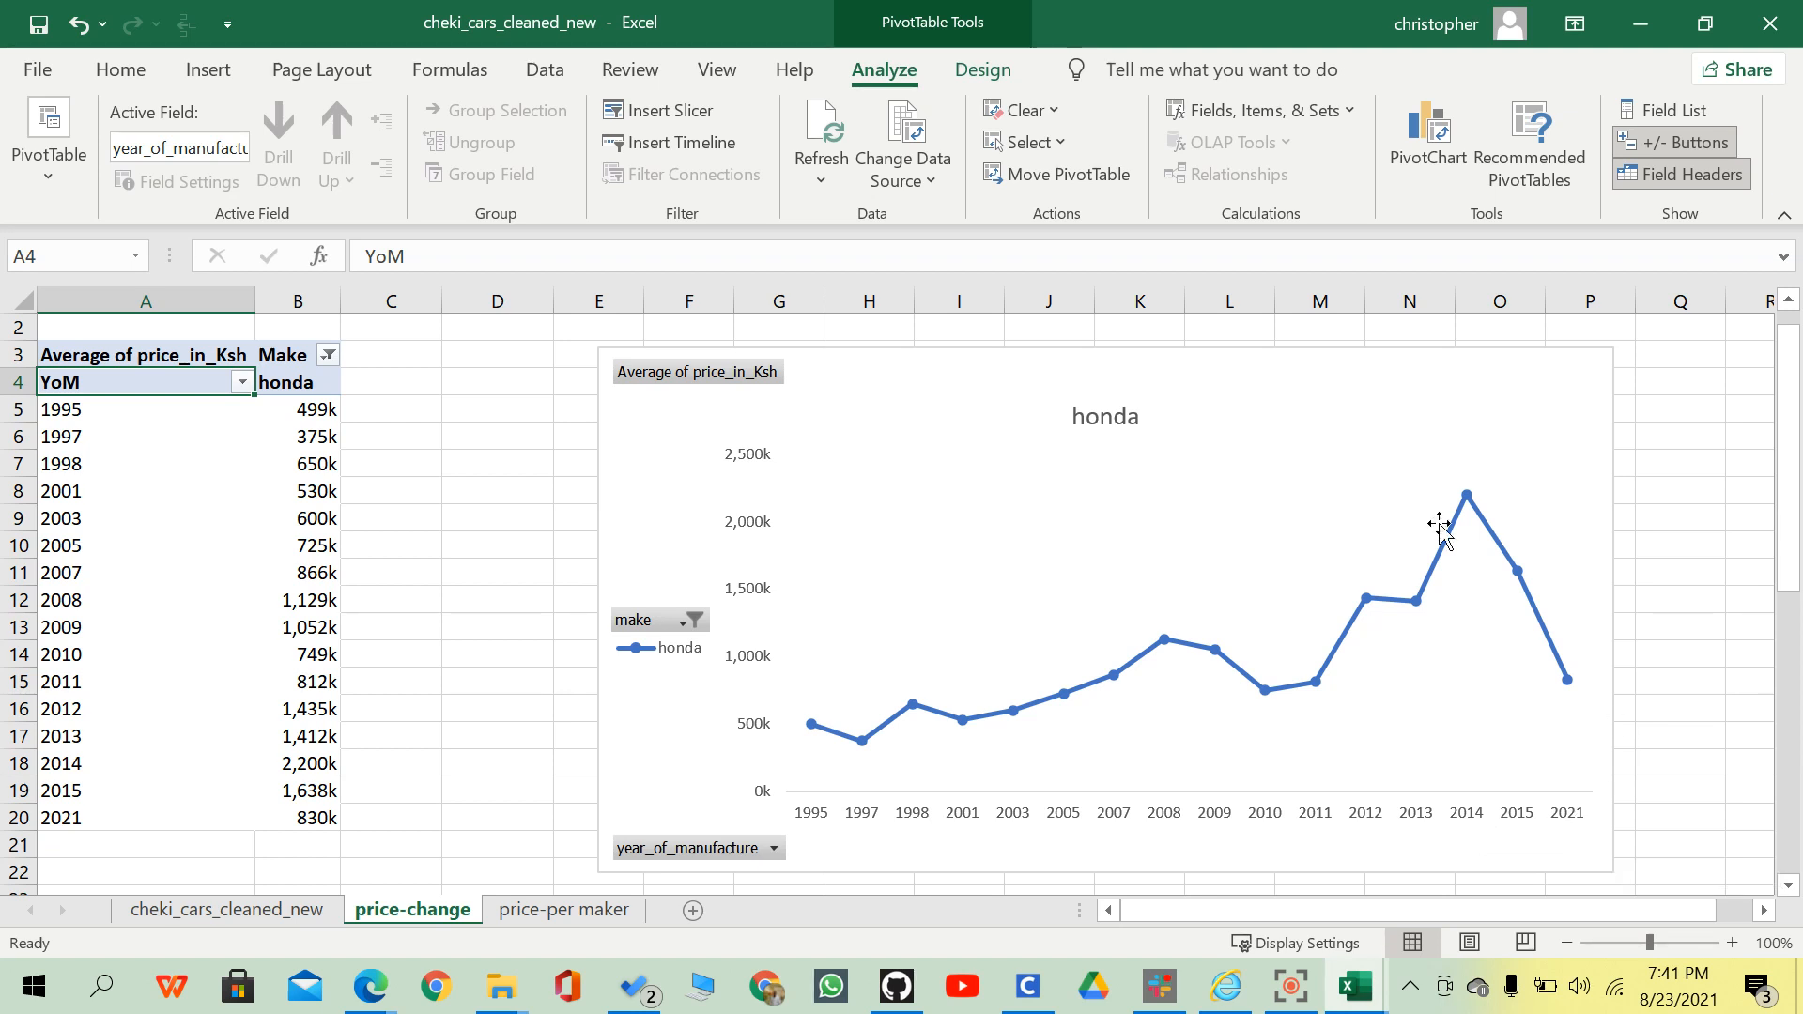
left_click(1469, 496)
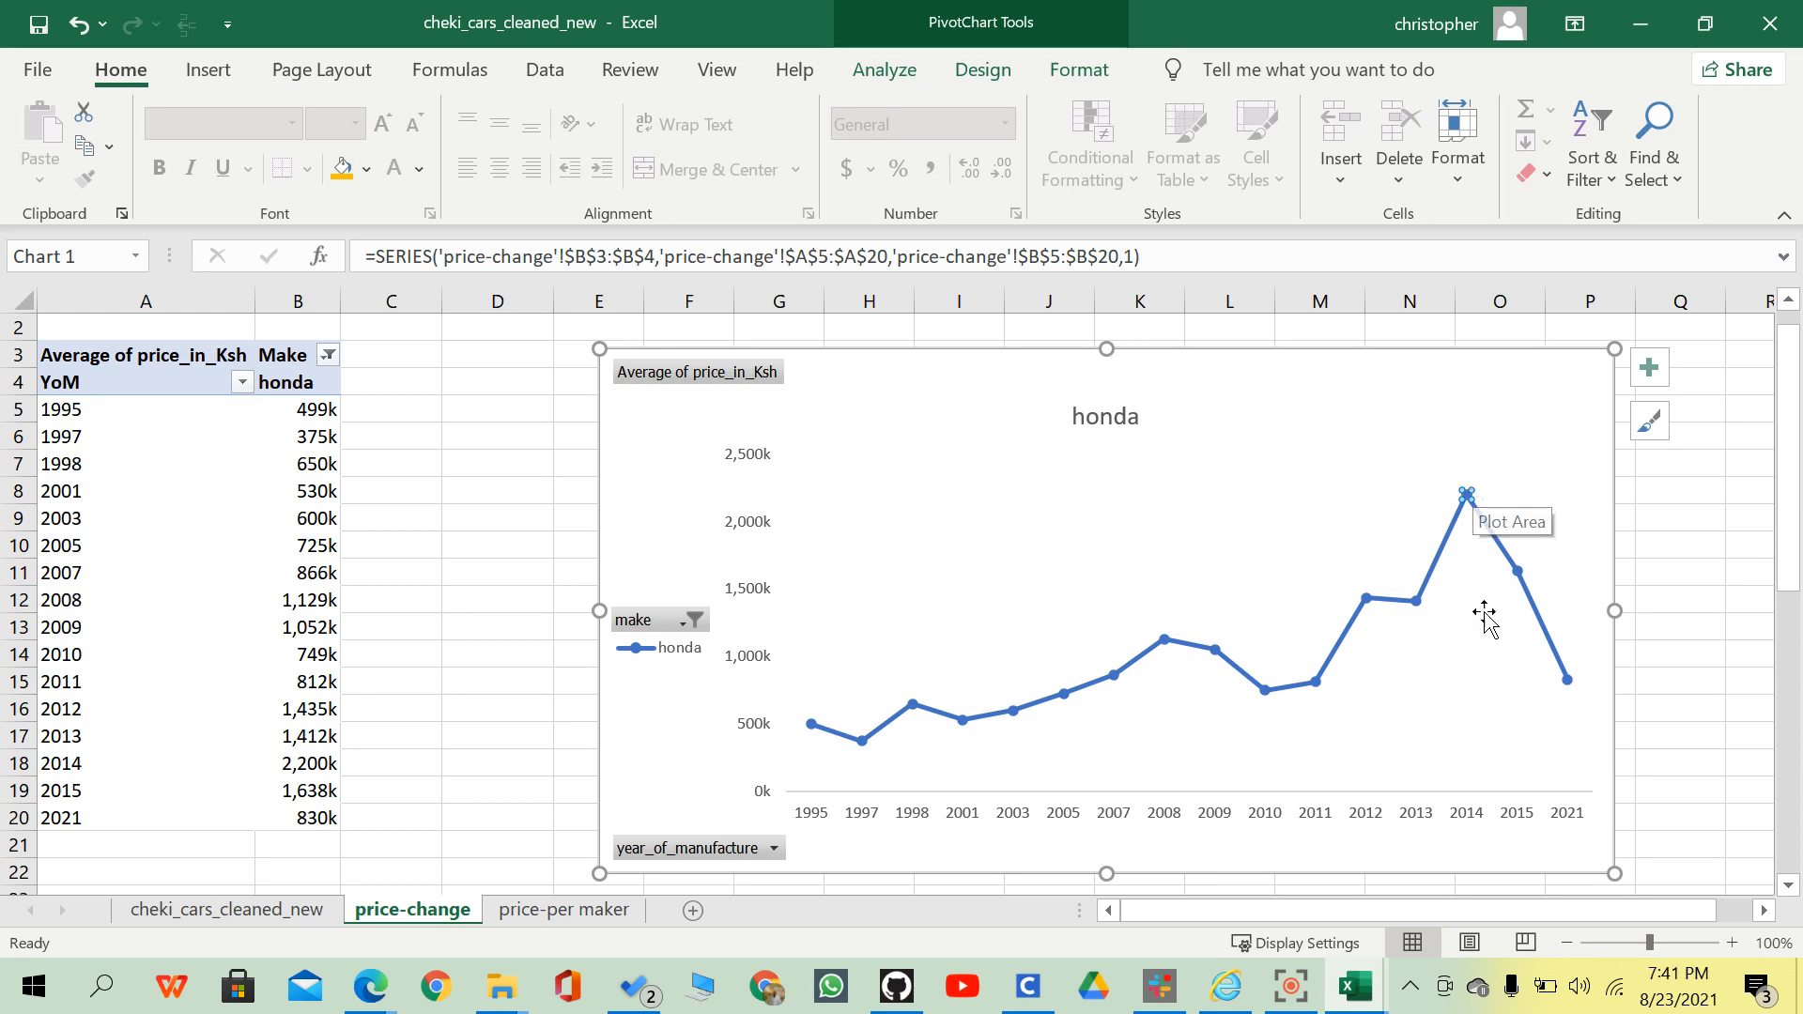
left_click(1567, 674)
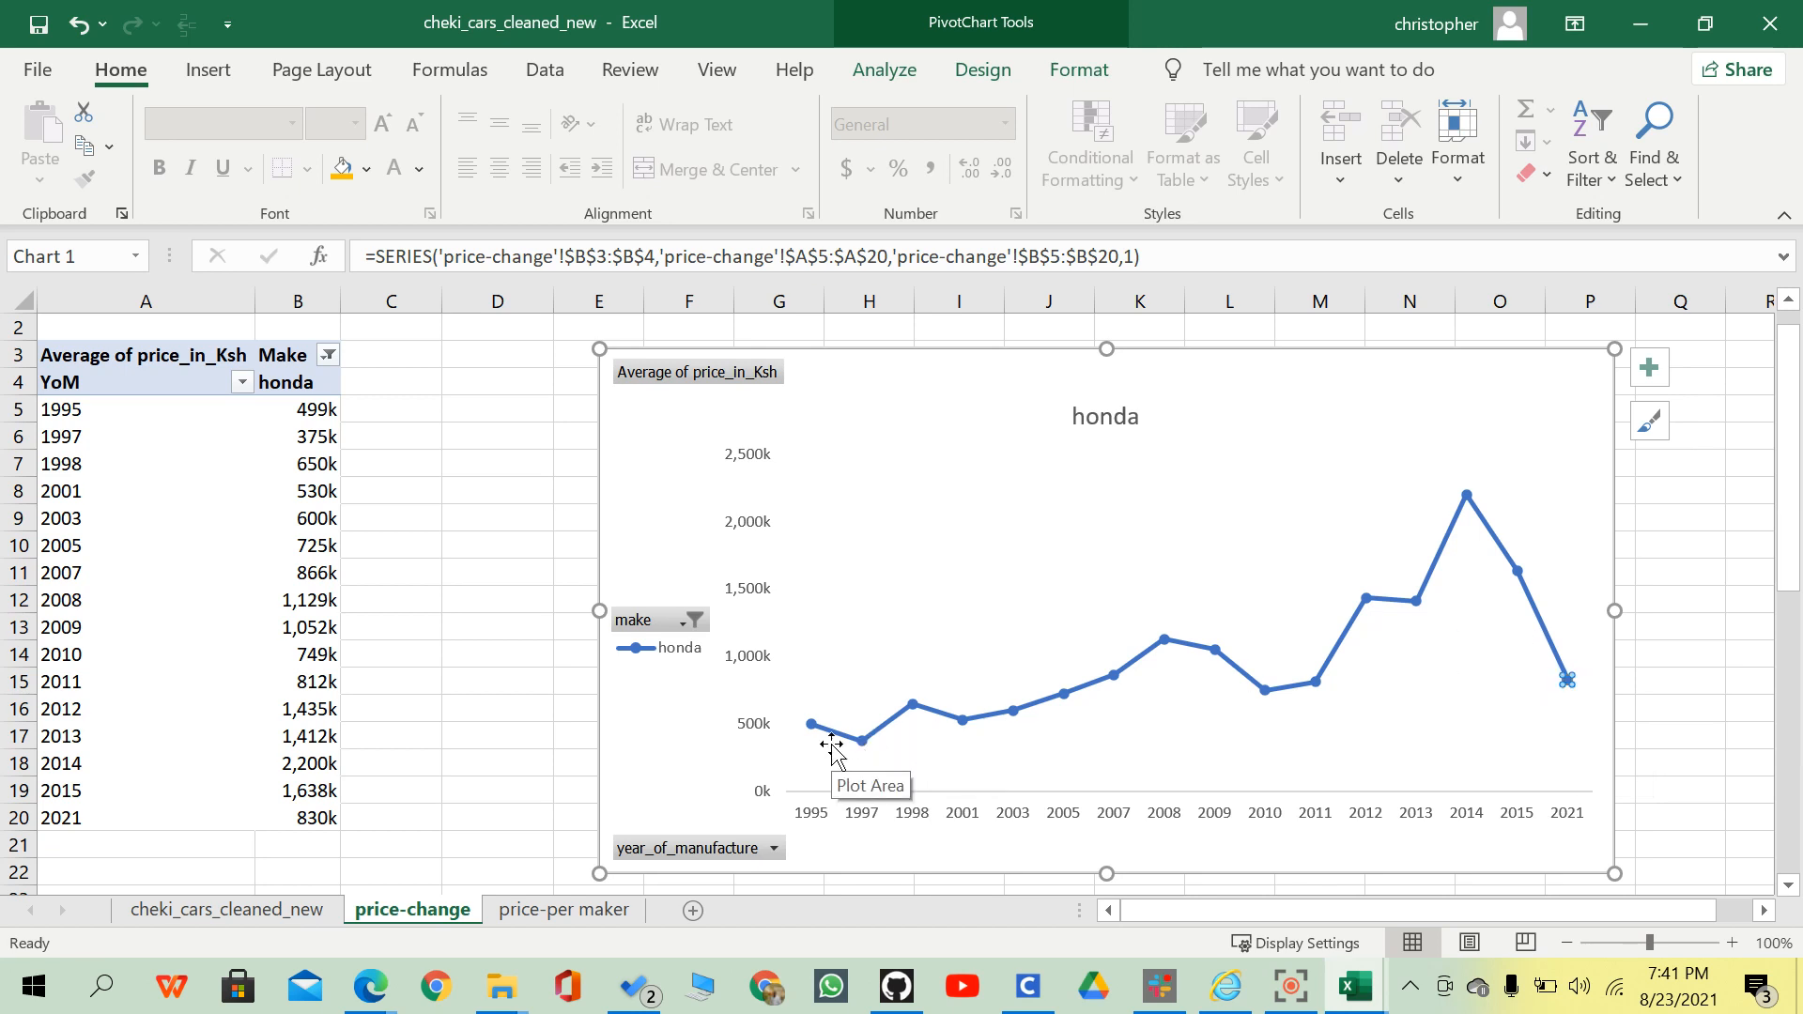
Add a linear trendline to the honda average-price chart.
left_click(1648, 367)
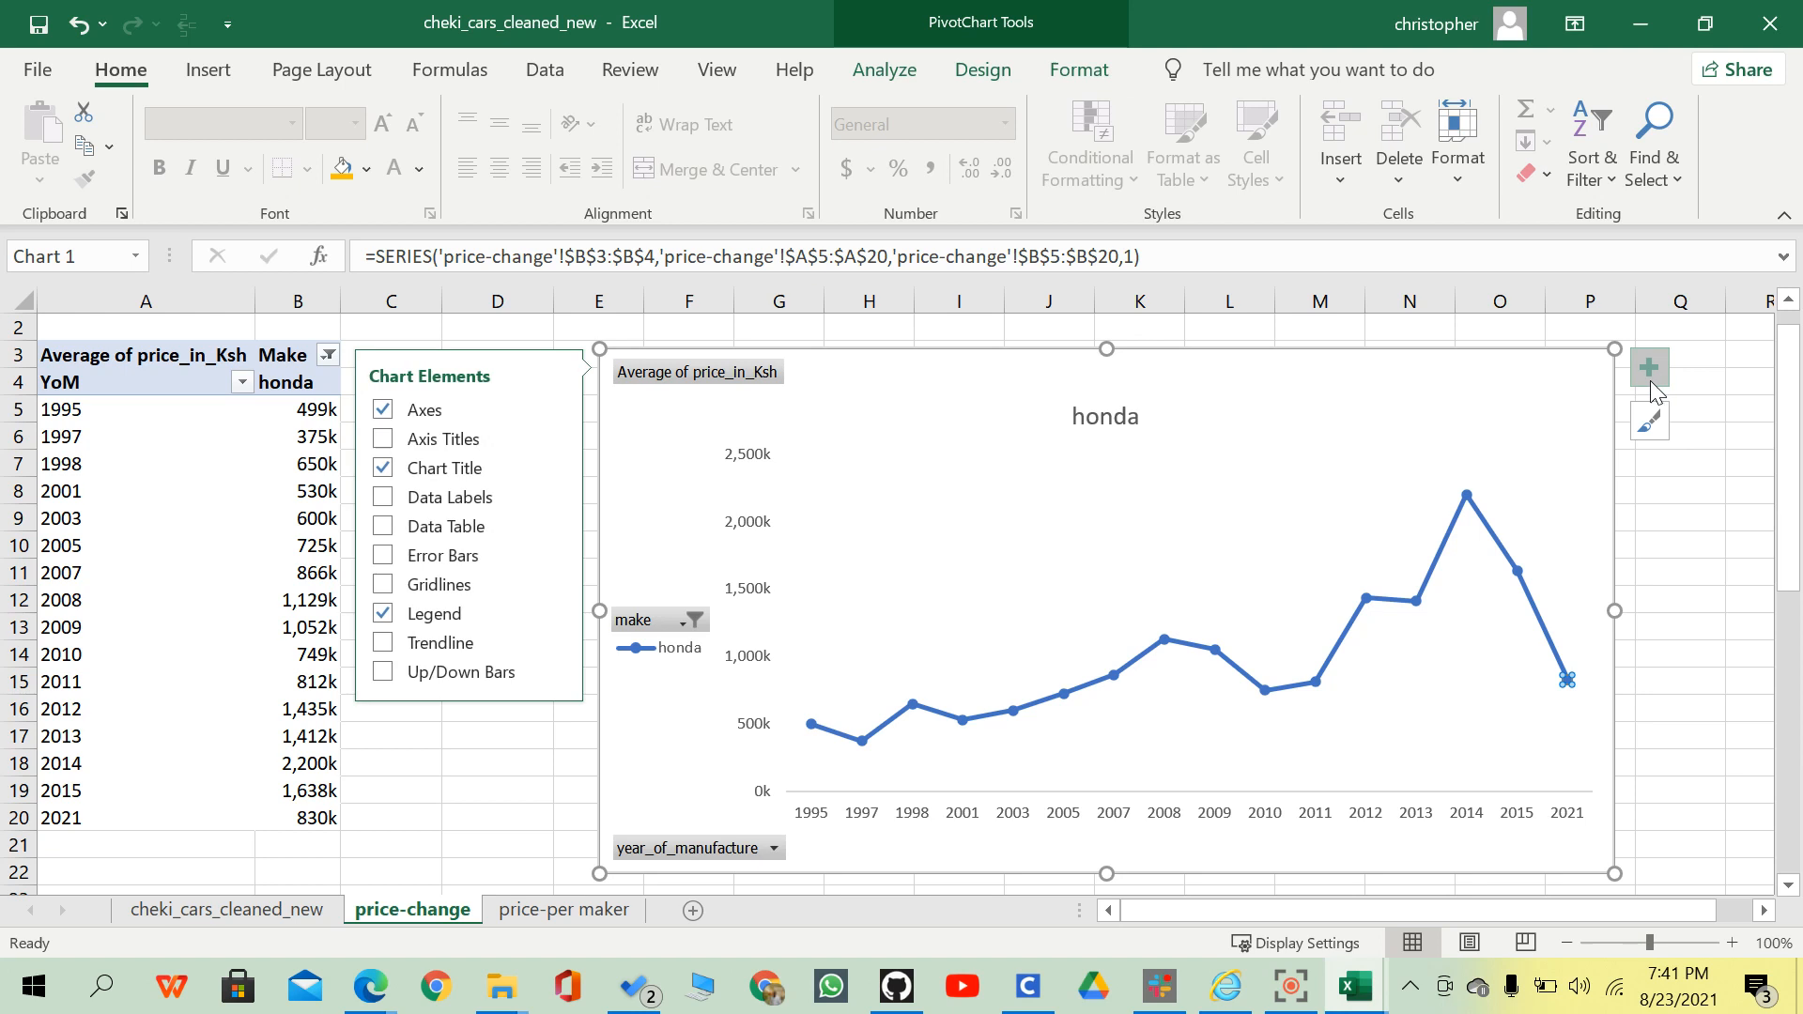
left_click(385, 646)
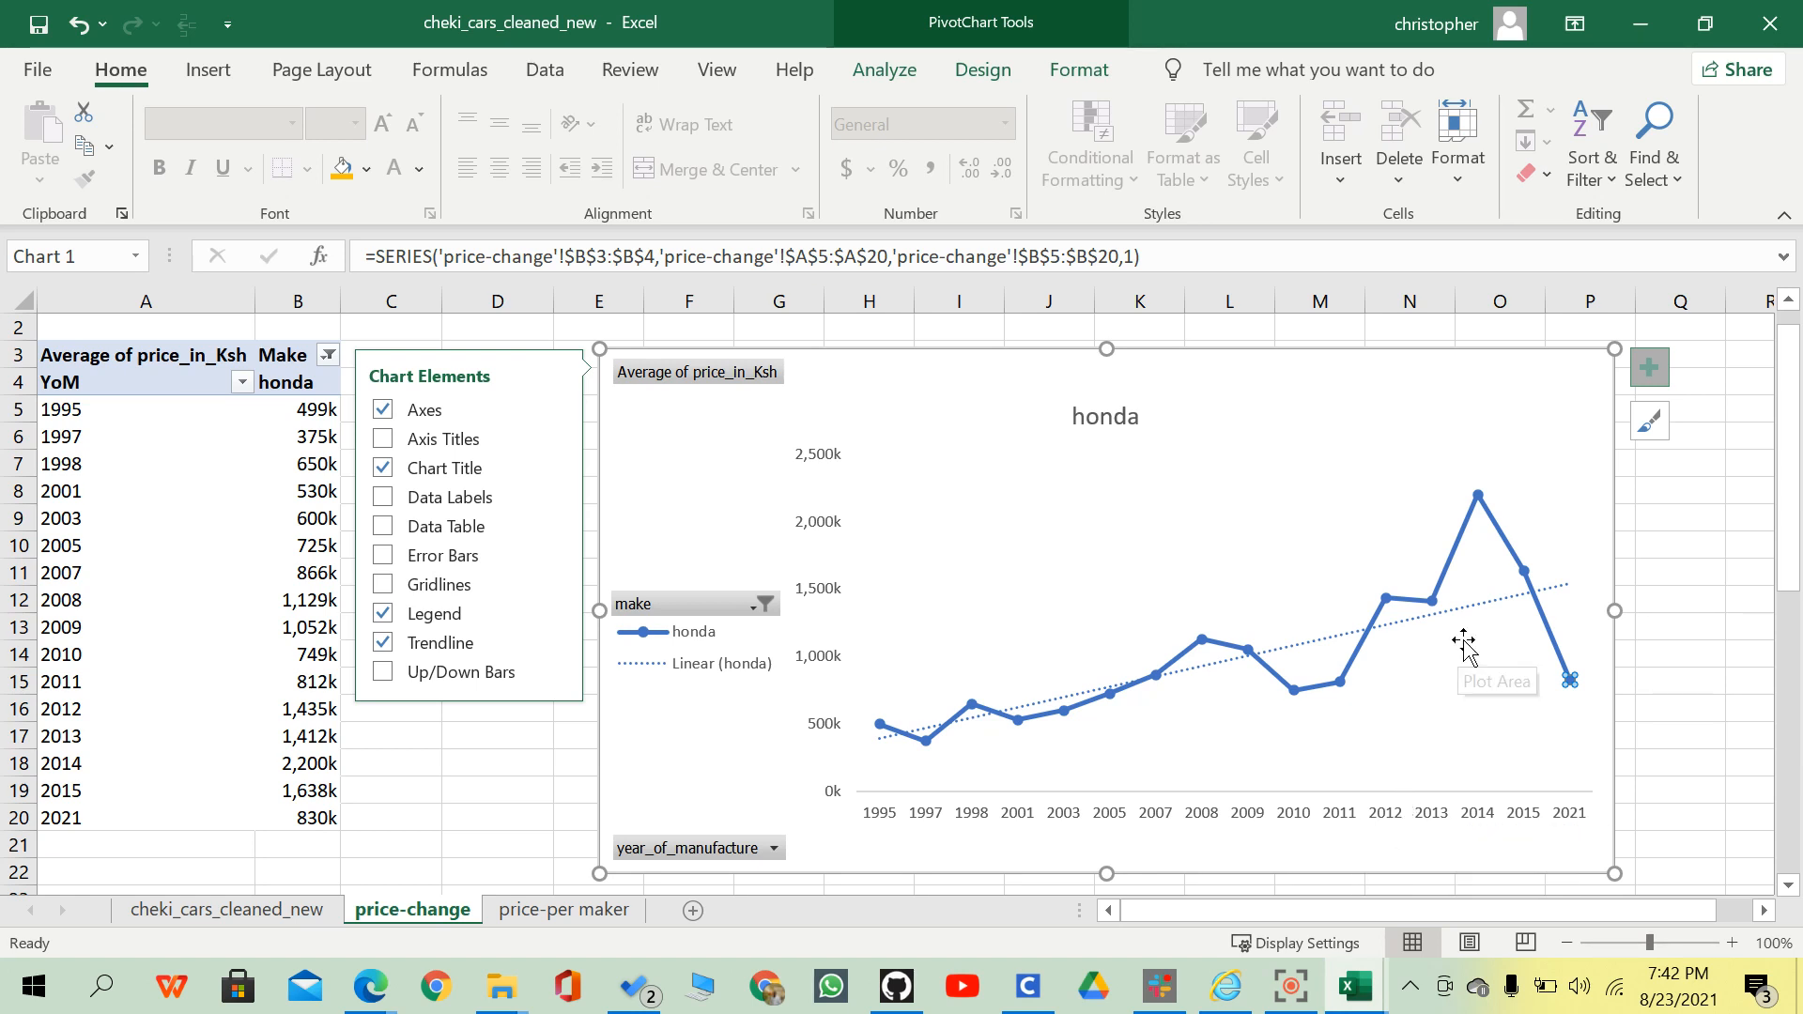
left_click(1714, 599)
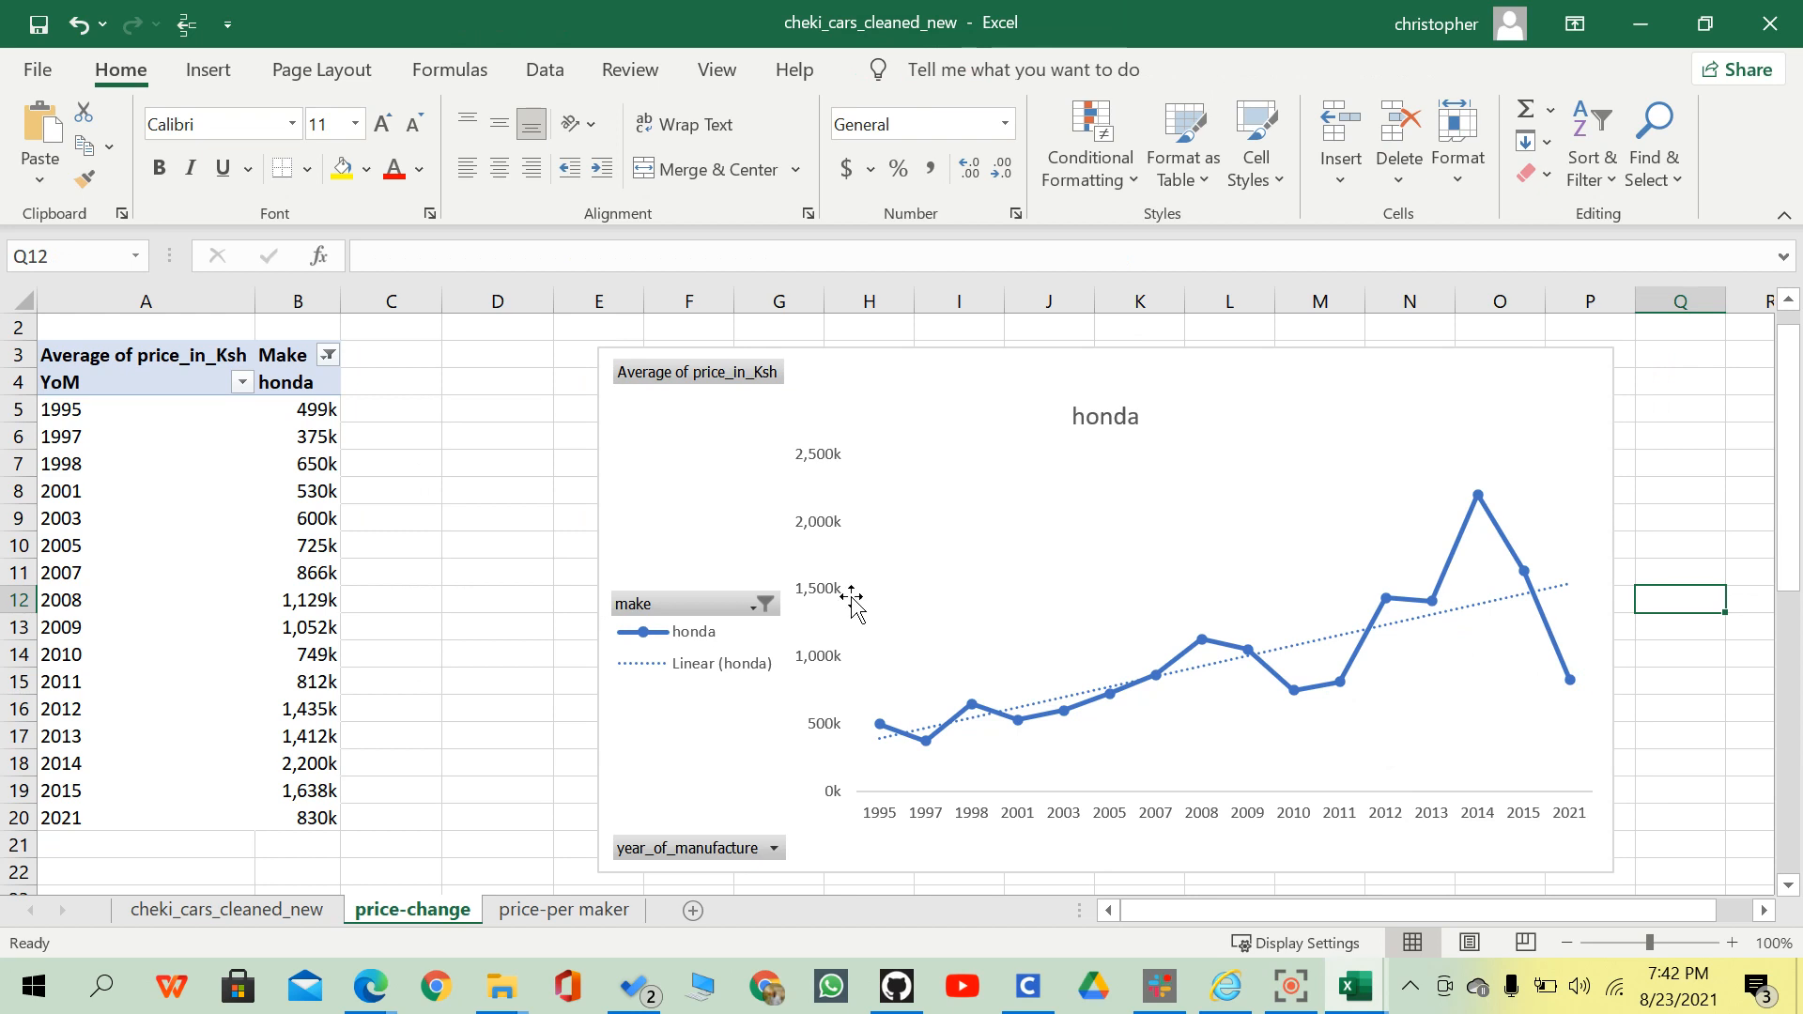
Drill down into the 2014 honda average price to list its underlying car records on a separate sheet.
left_click(275, 815)
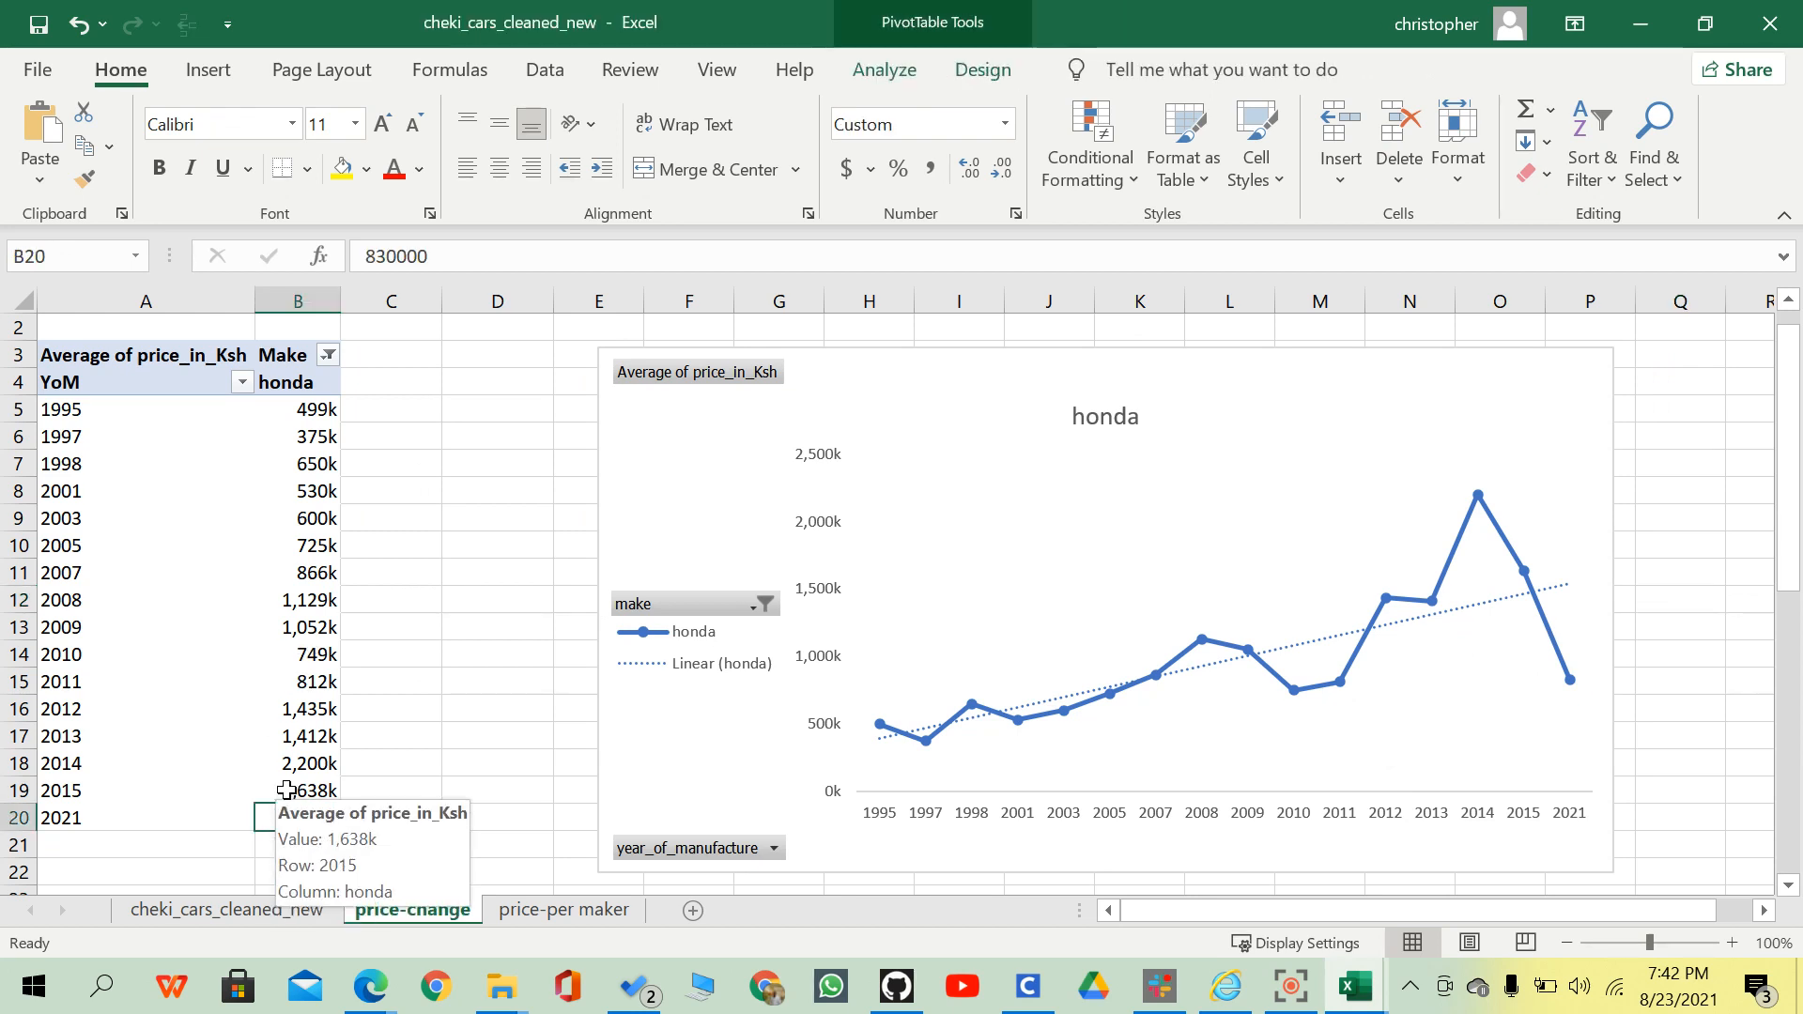
left_click(287, 791)
left_click(301, 765)
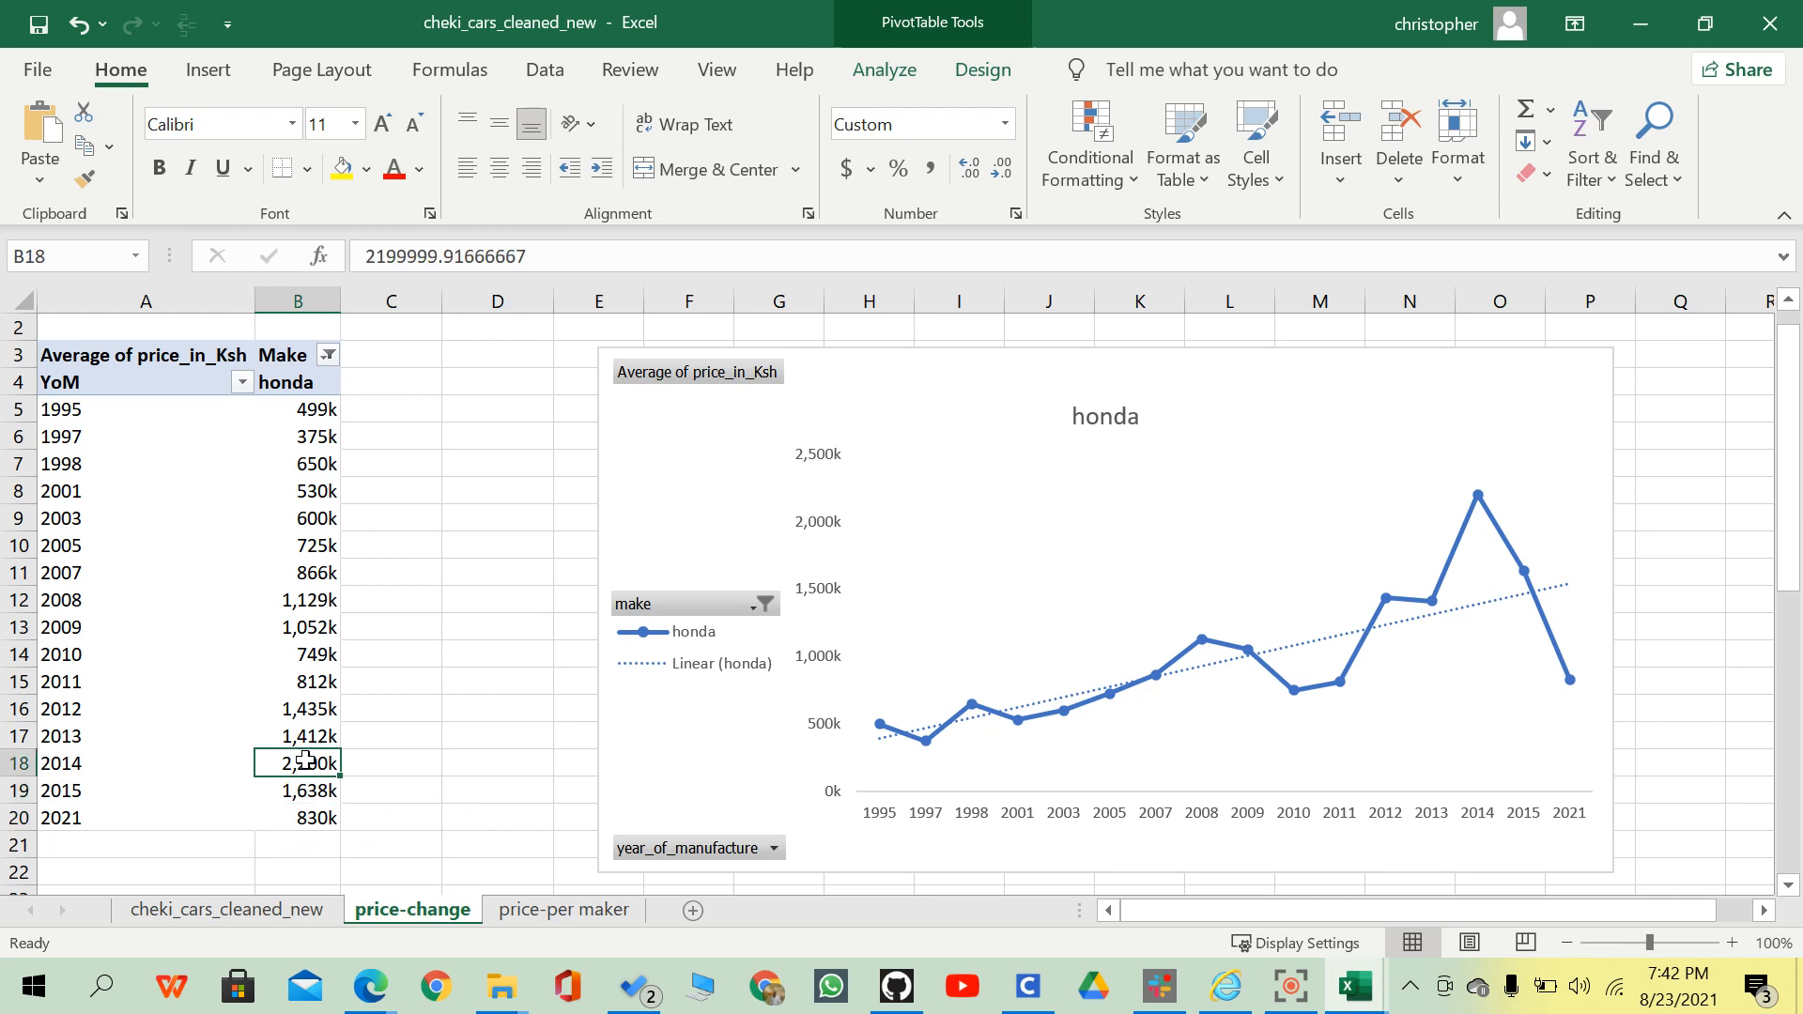
double_click(300, 765)
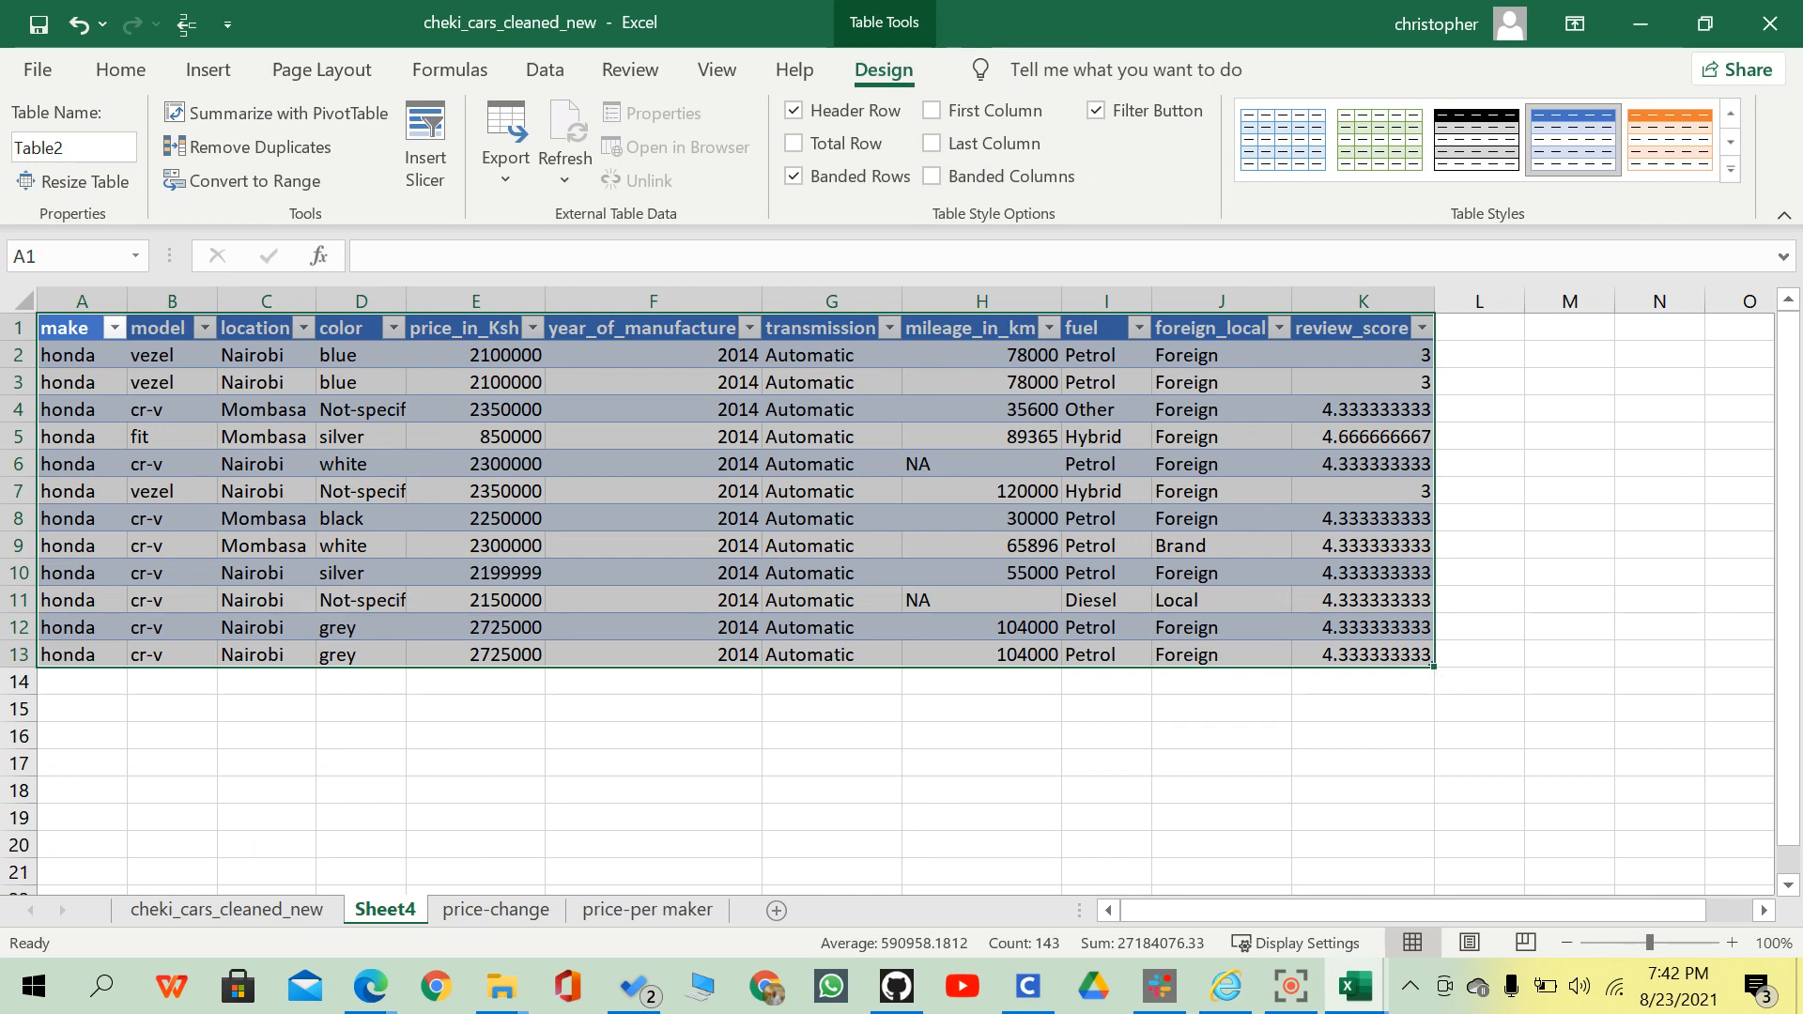
Get a Honda Vezel picture from Microsoft Edge and paste it at cell E14 of the 2014 honda records sheet.
left_click(370, 987)
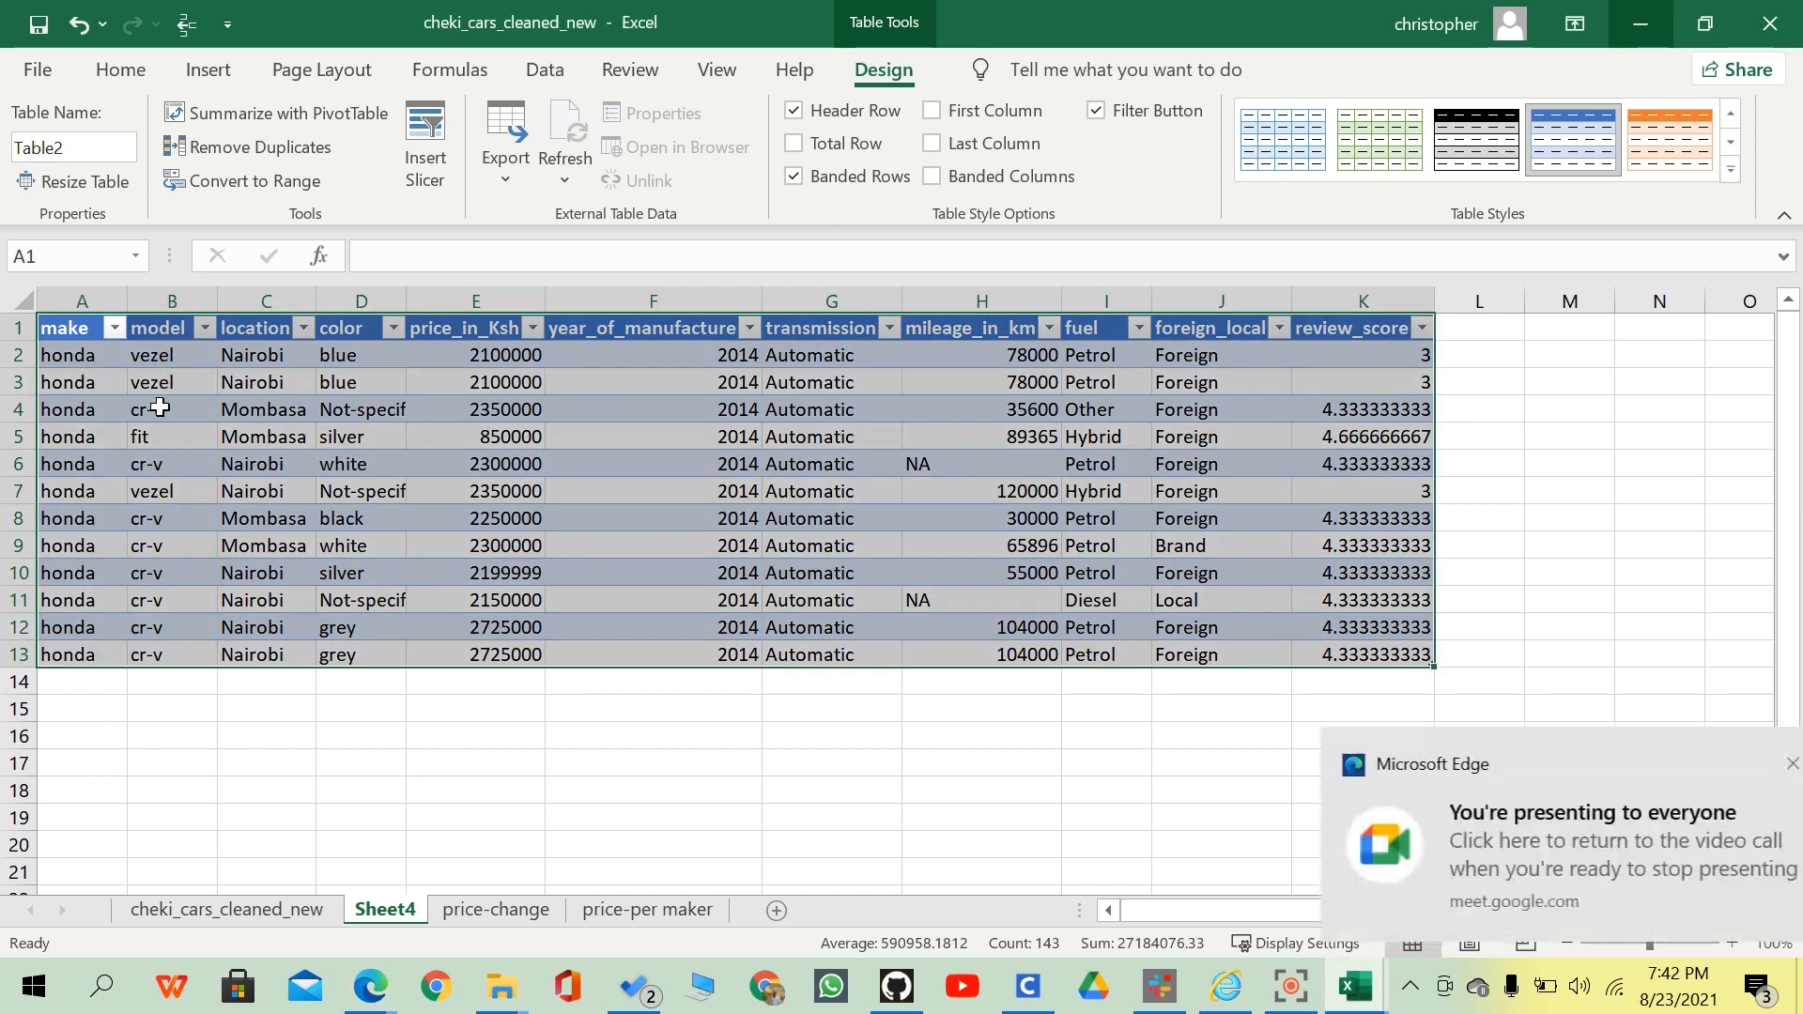
left_click(159, 407)
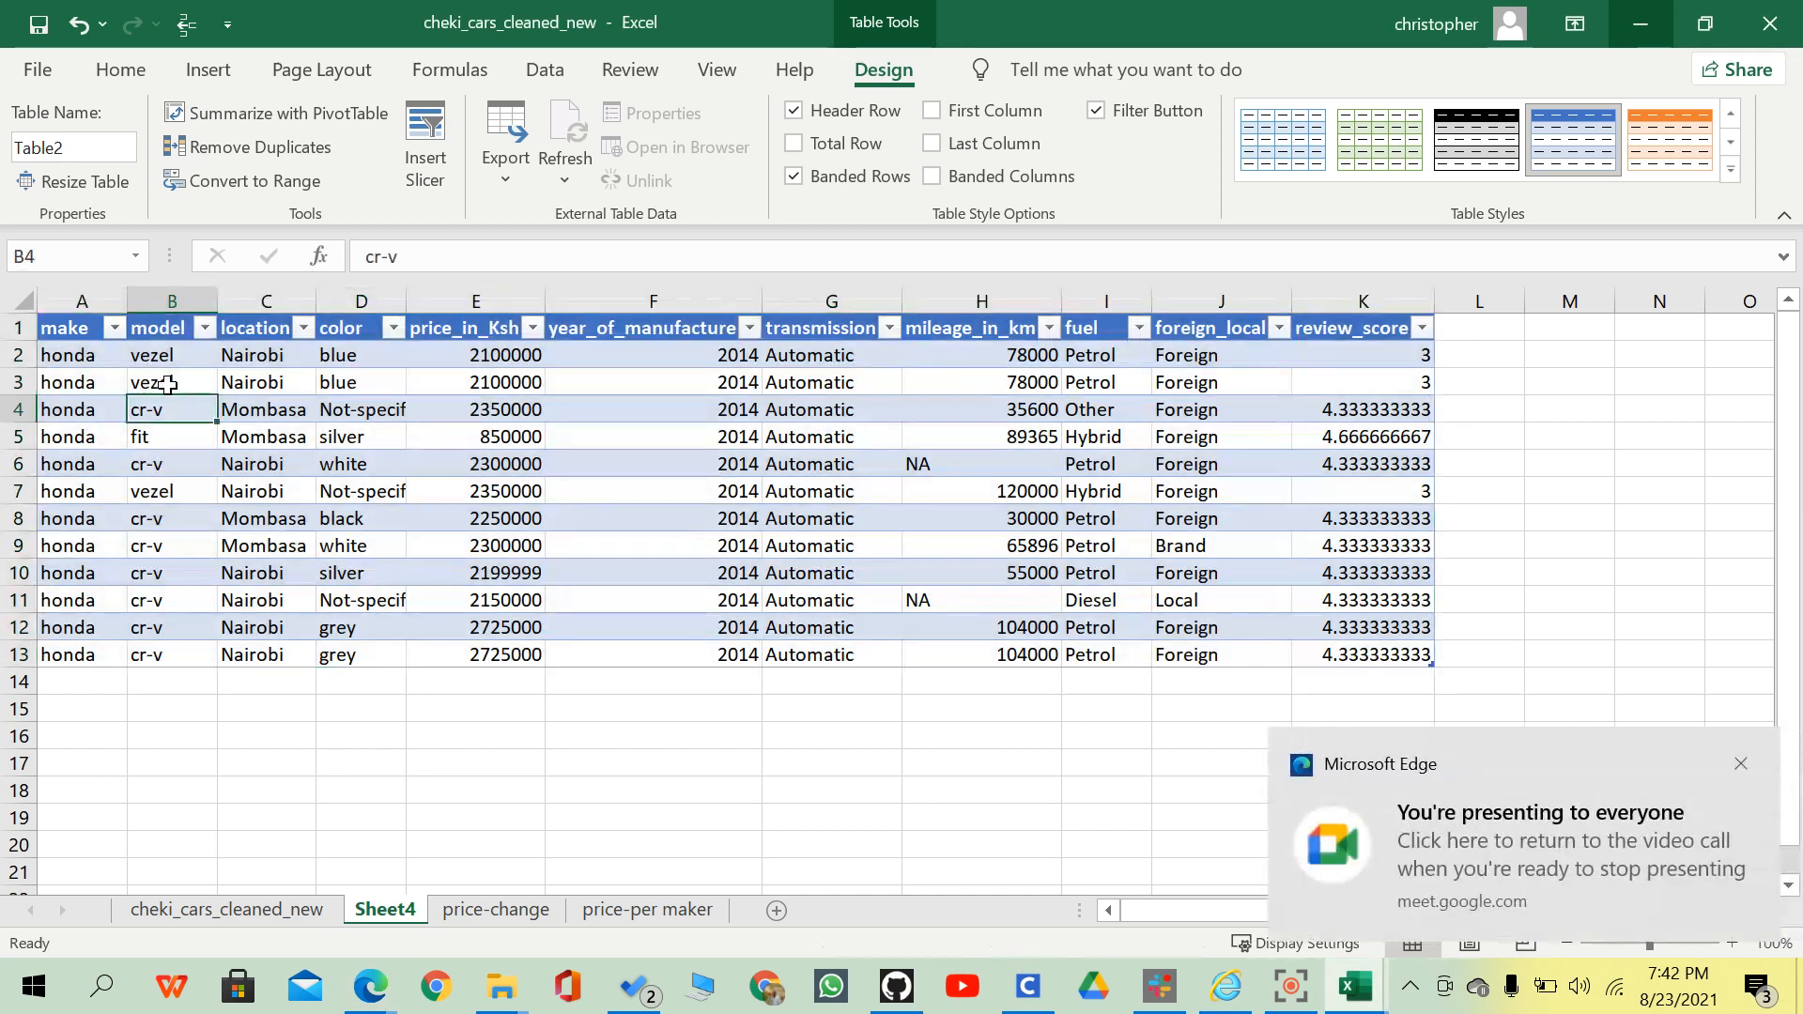
left_click(167, 385)
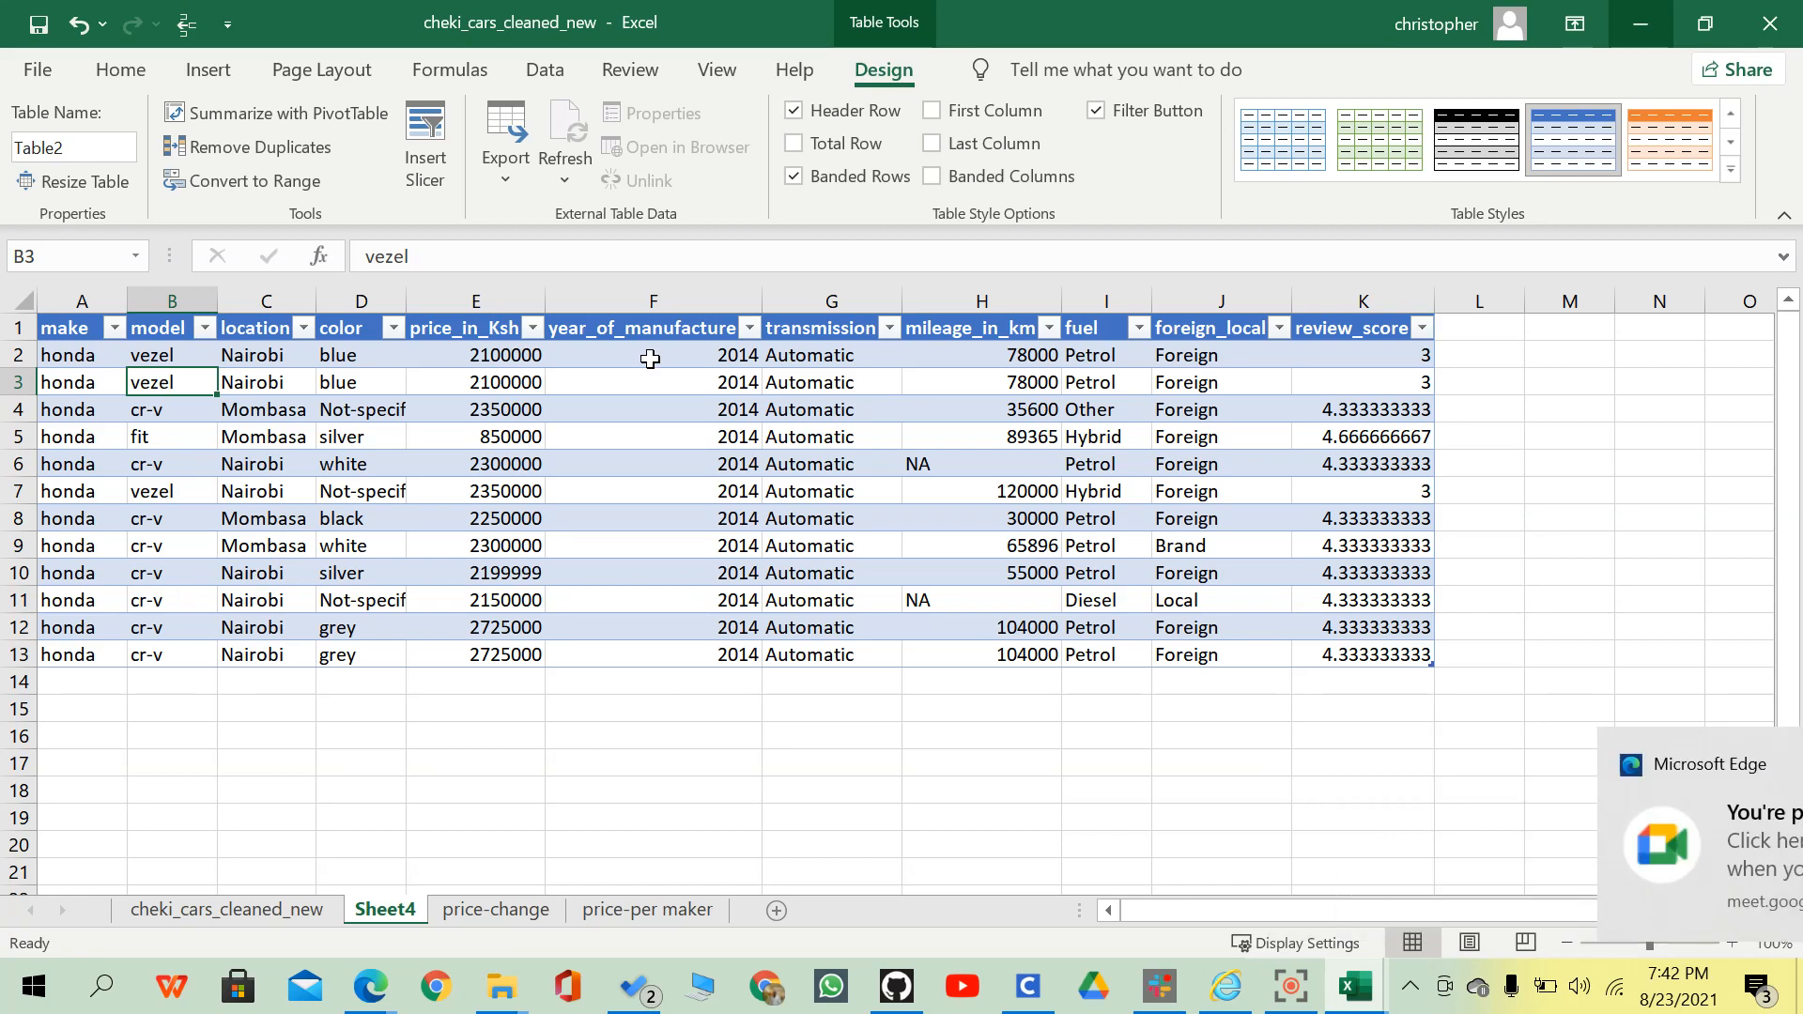
key("alt+Tab")
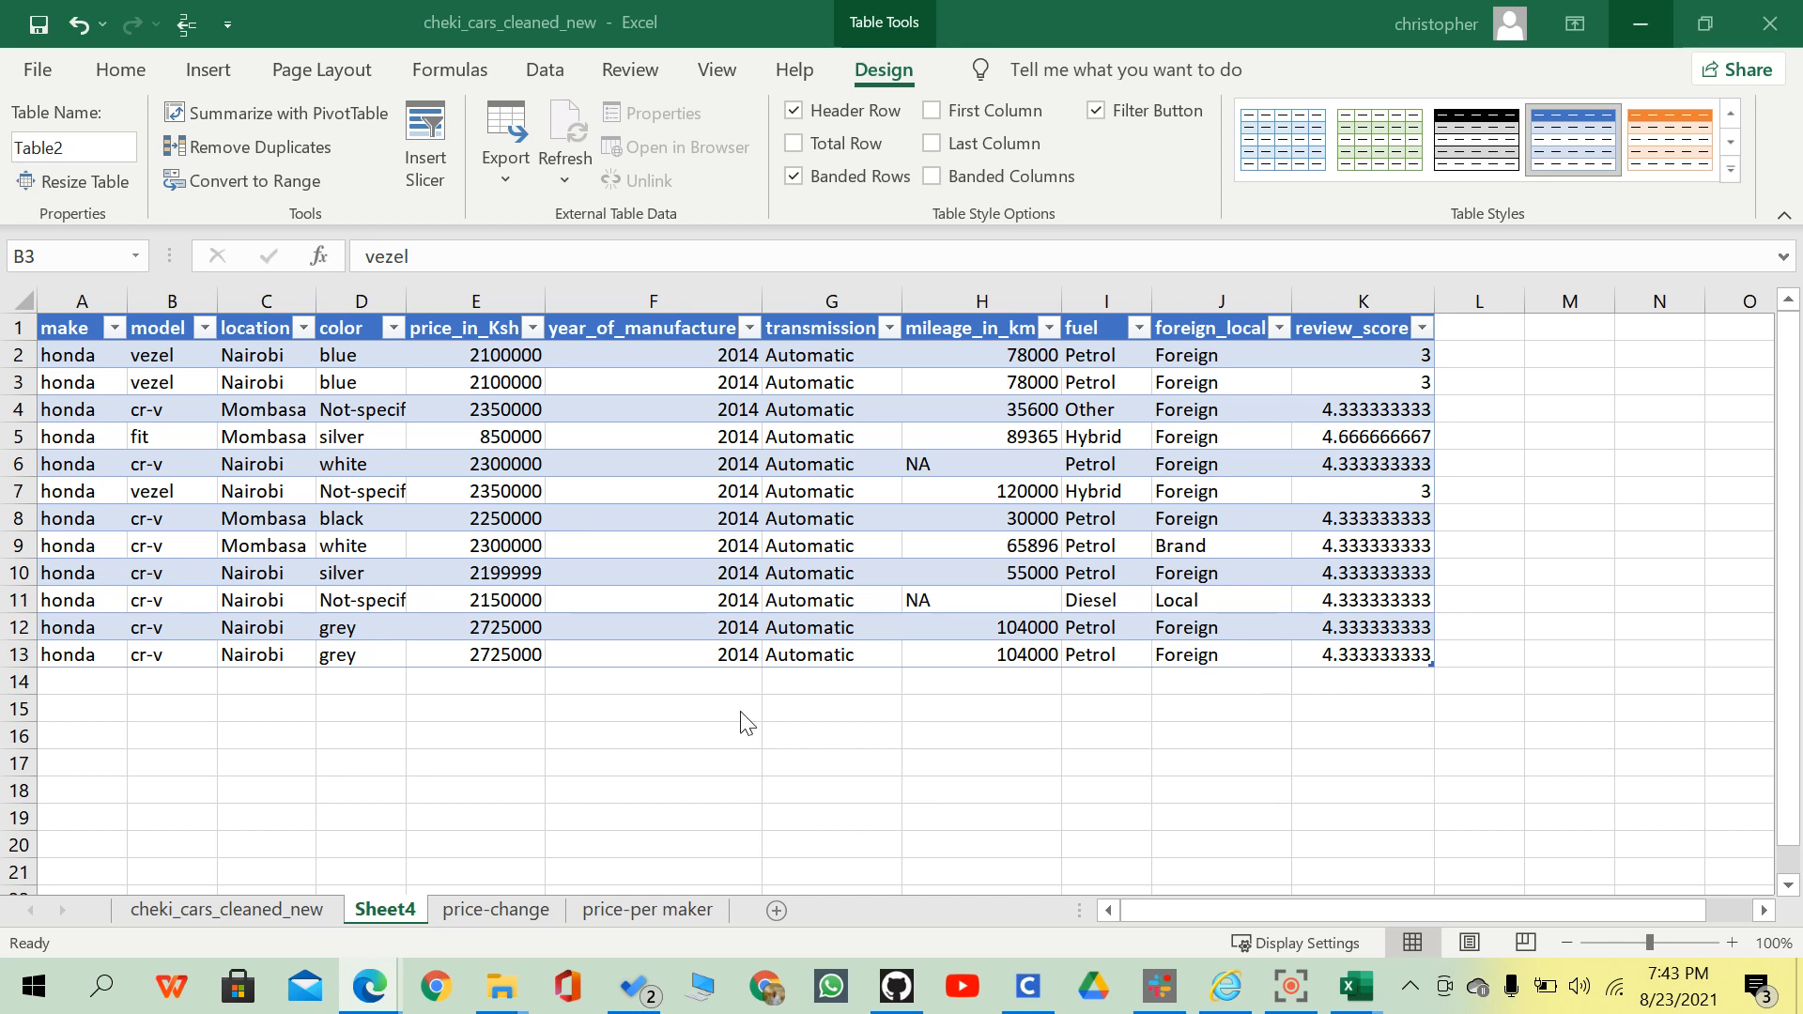
left_click(531, 678)
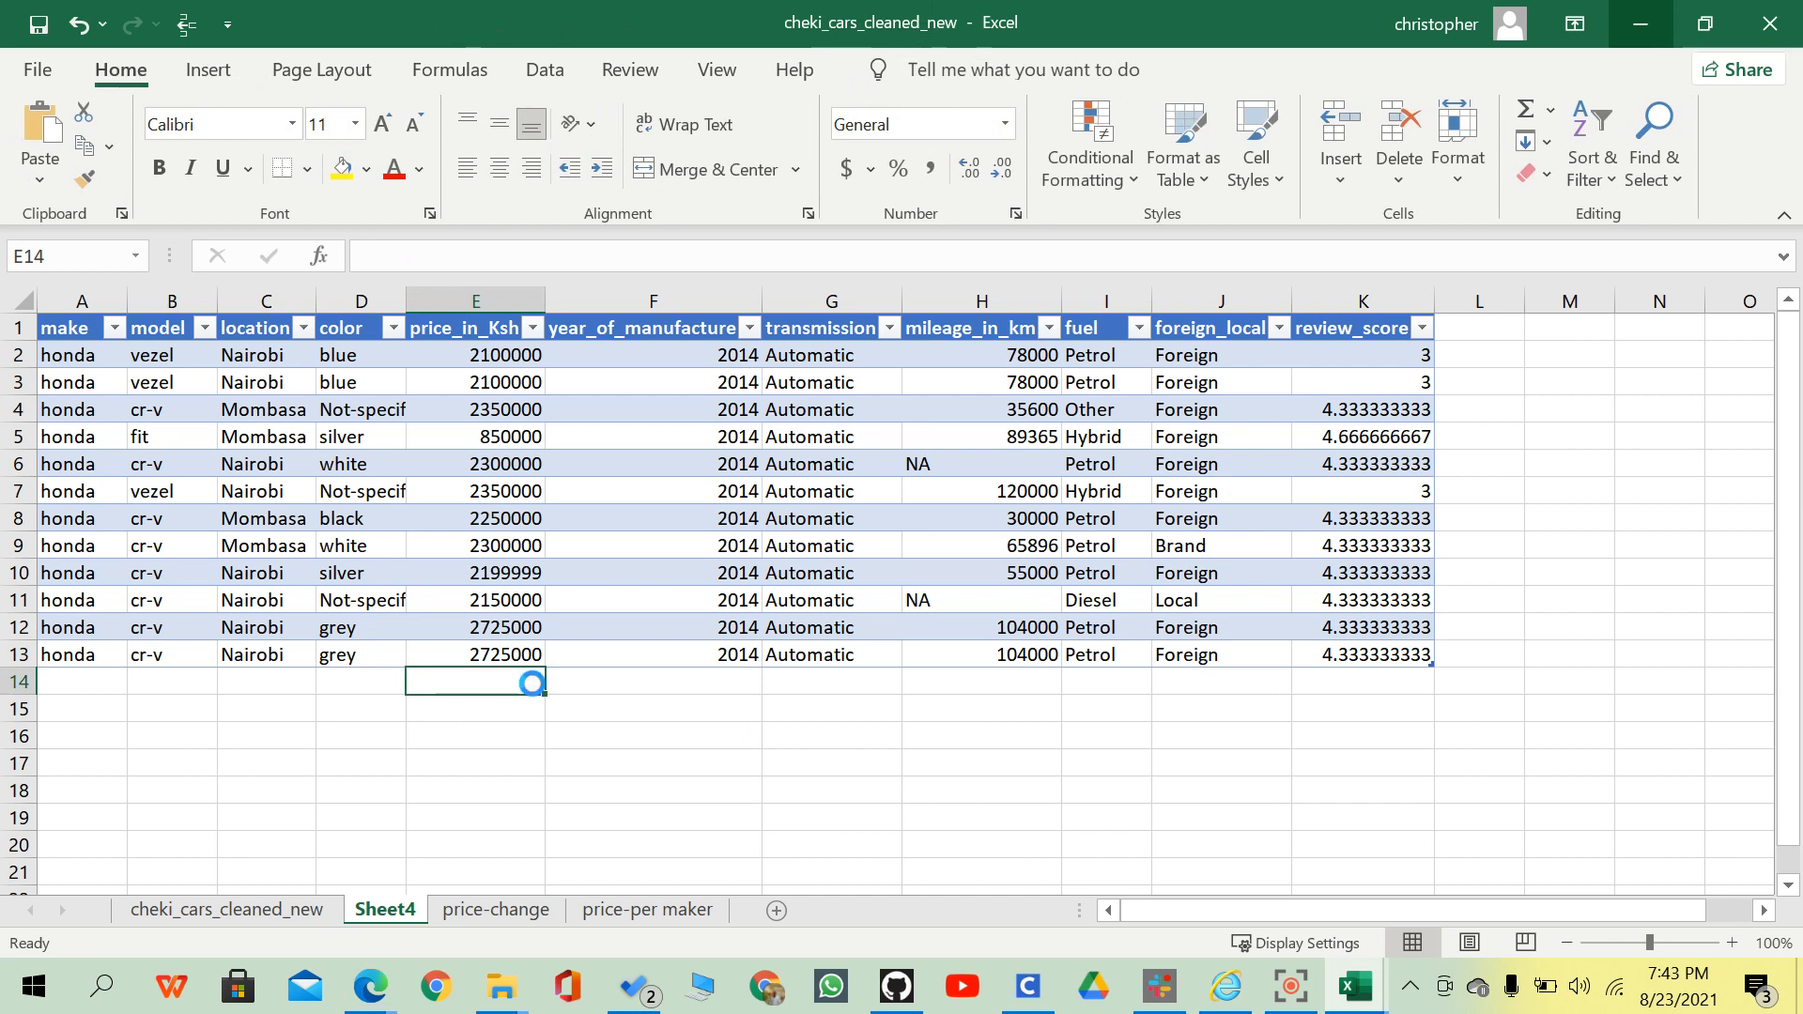
key("ctrl+v")
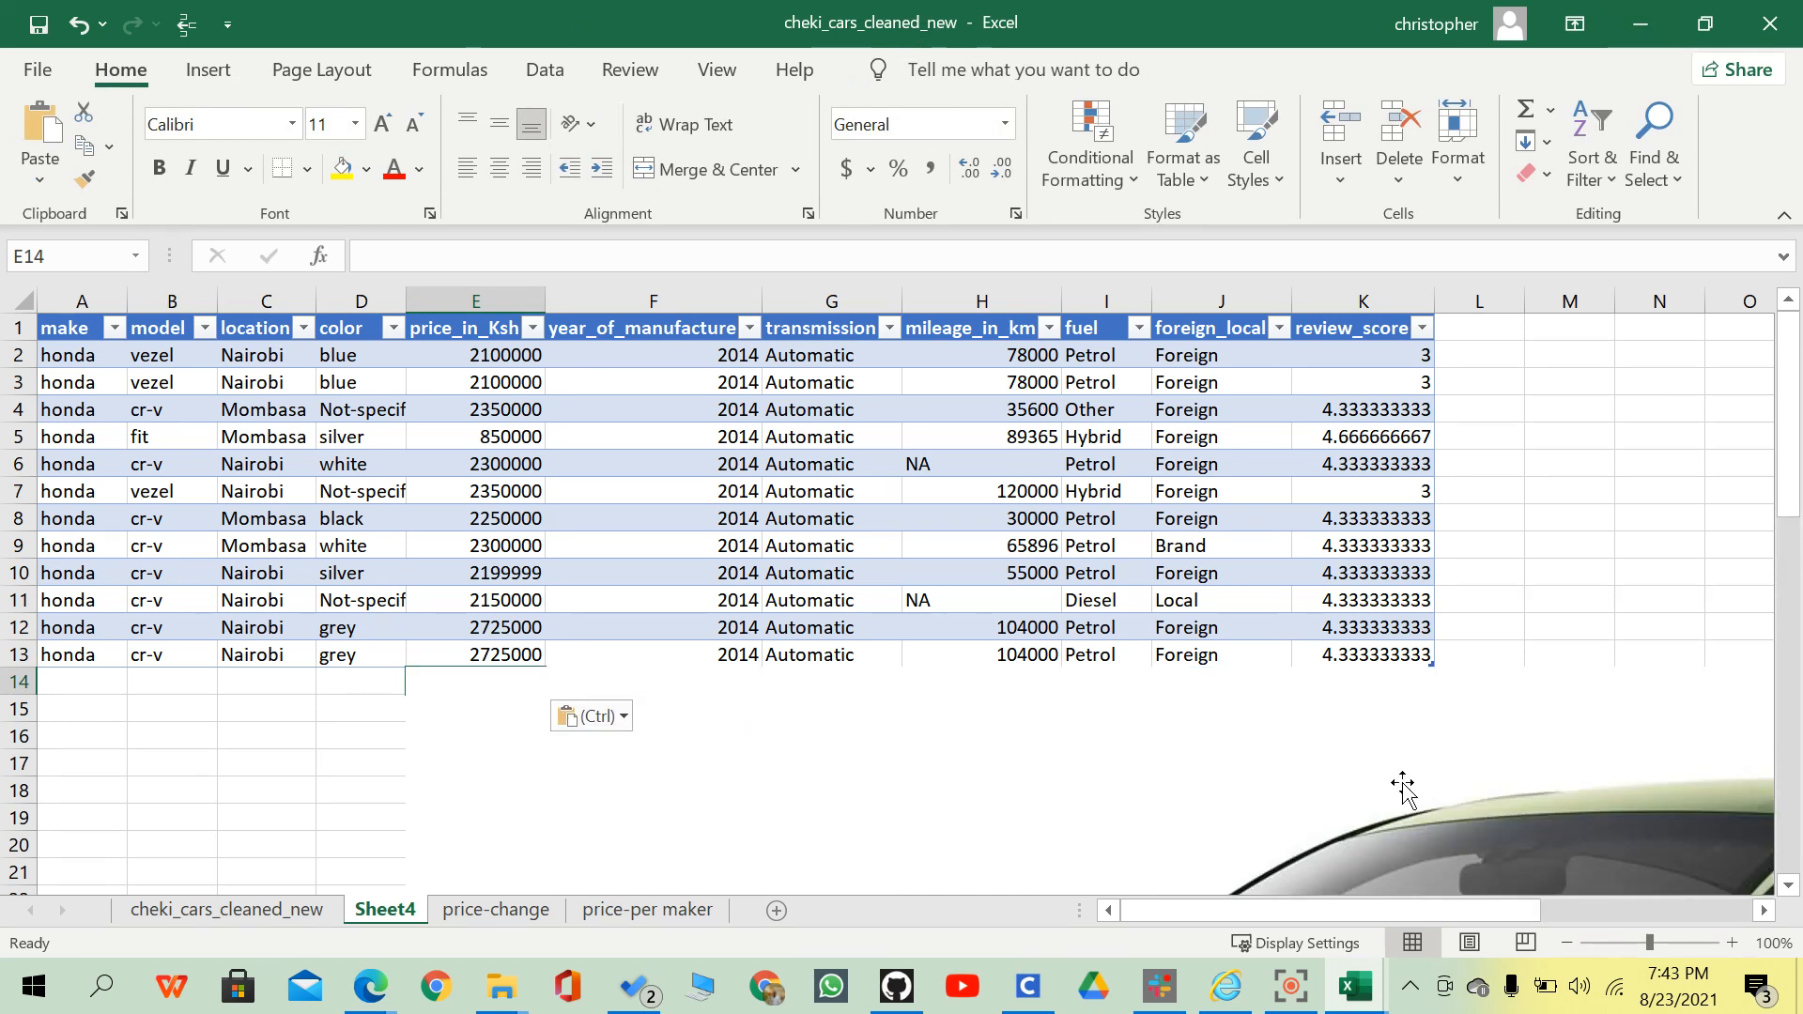
Collapse the ribbon and shrink the pasted car picture to span about columns A to K and rows 1 to 26.
scroll(539, 382, "down", 4)
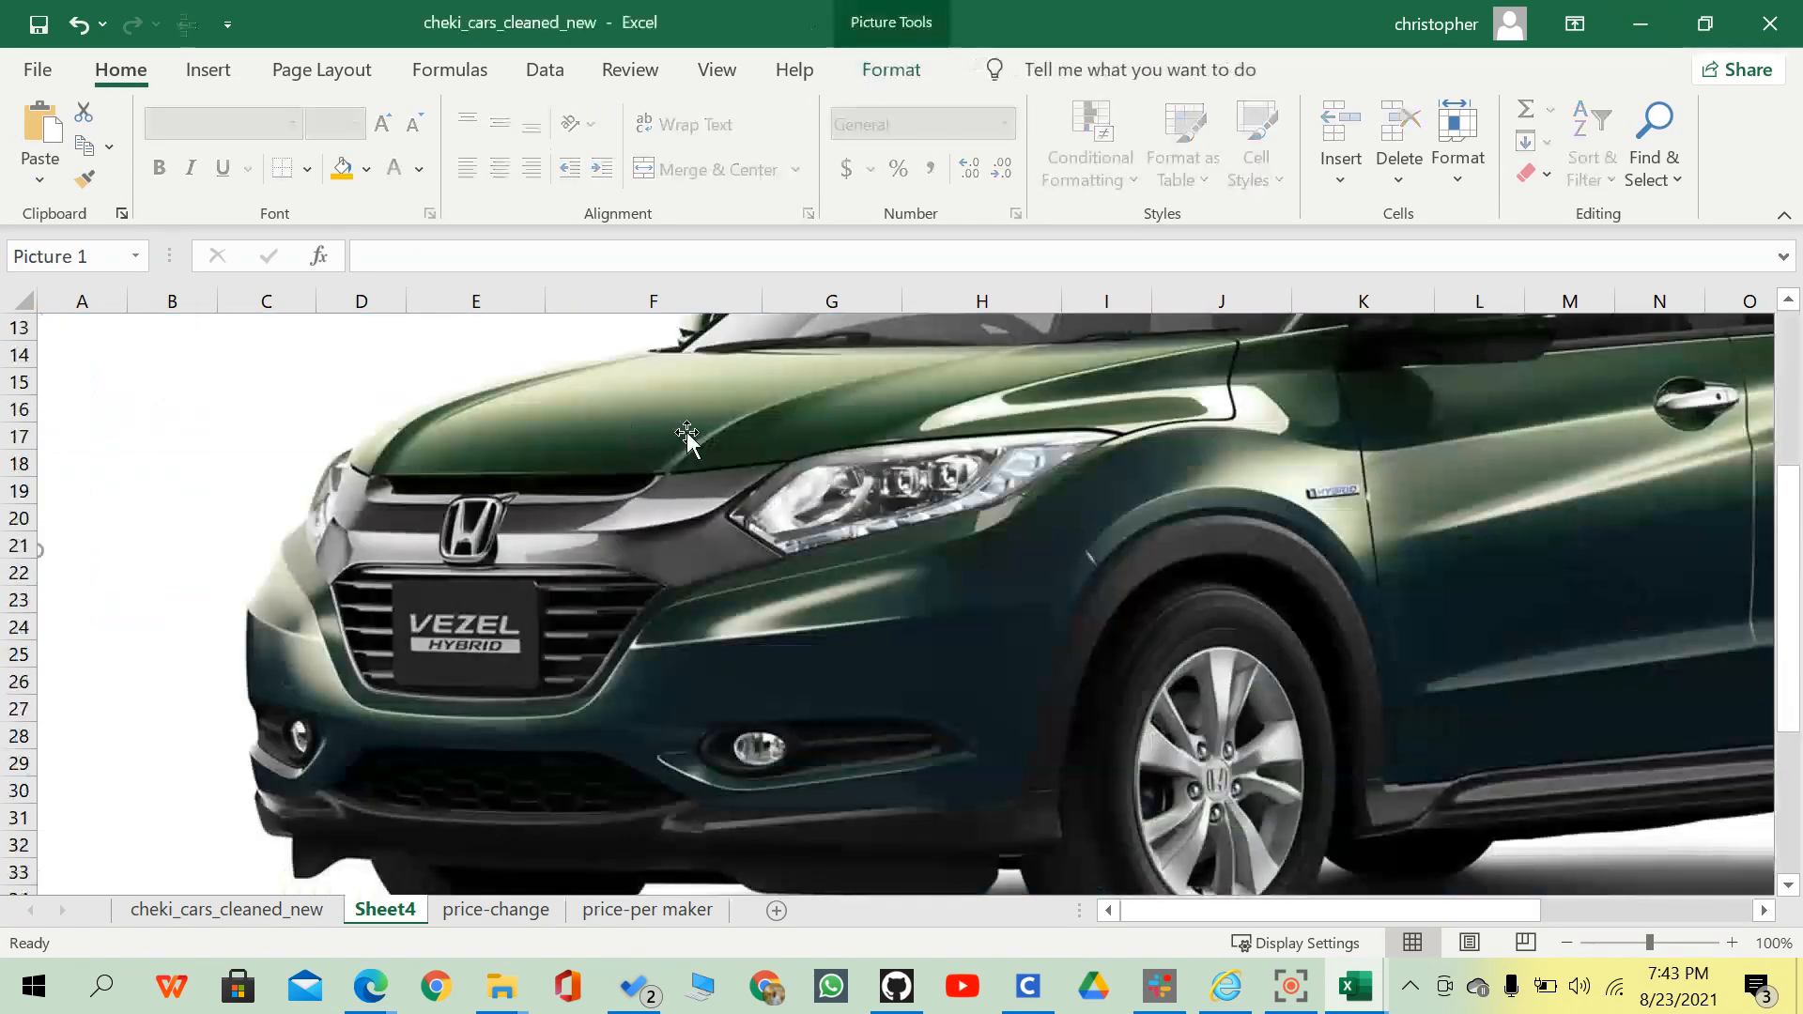
scroll(692, 434, "right", 1)
double_click(120, 69)
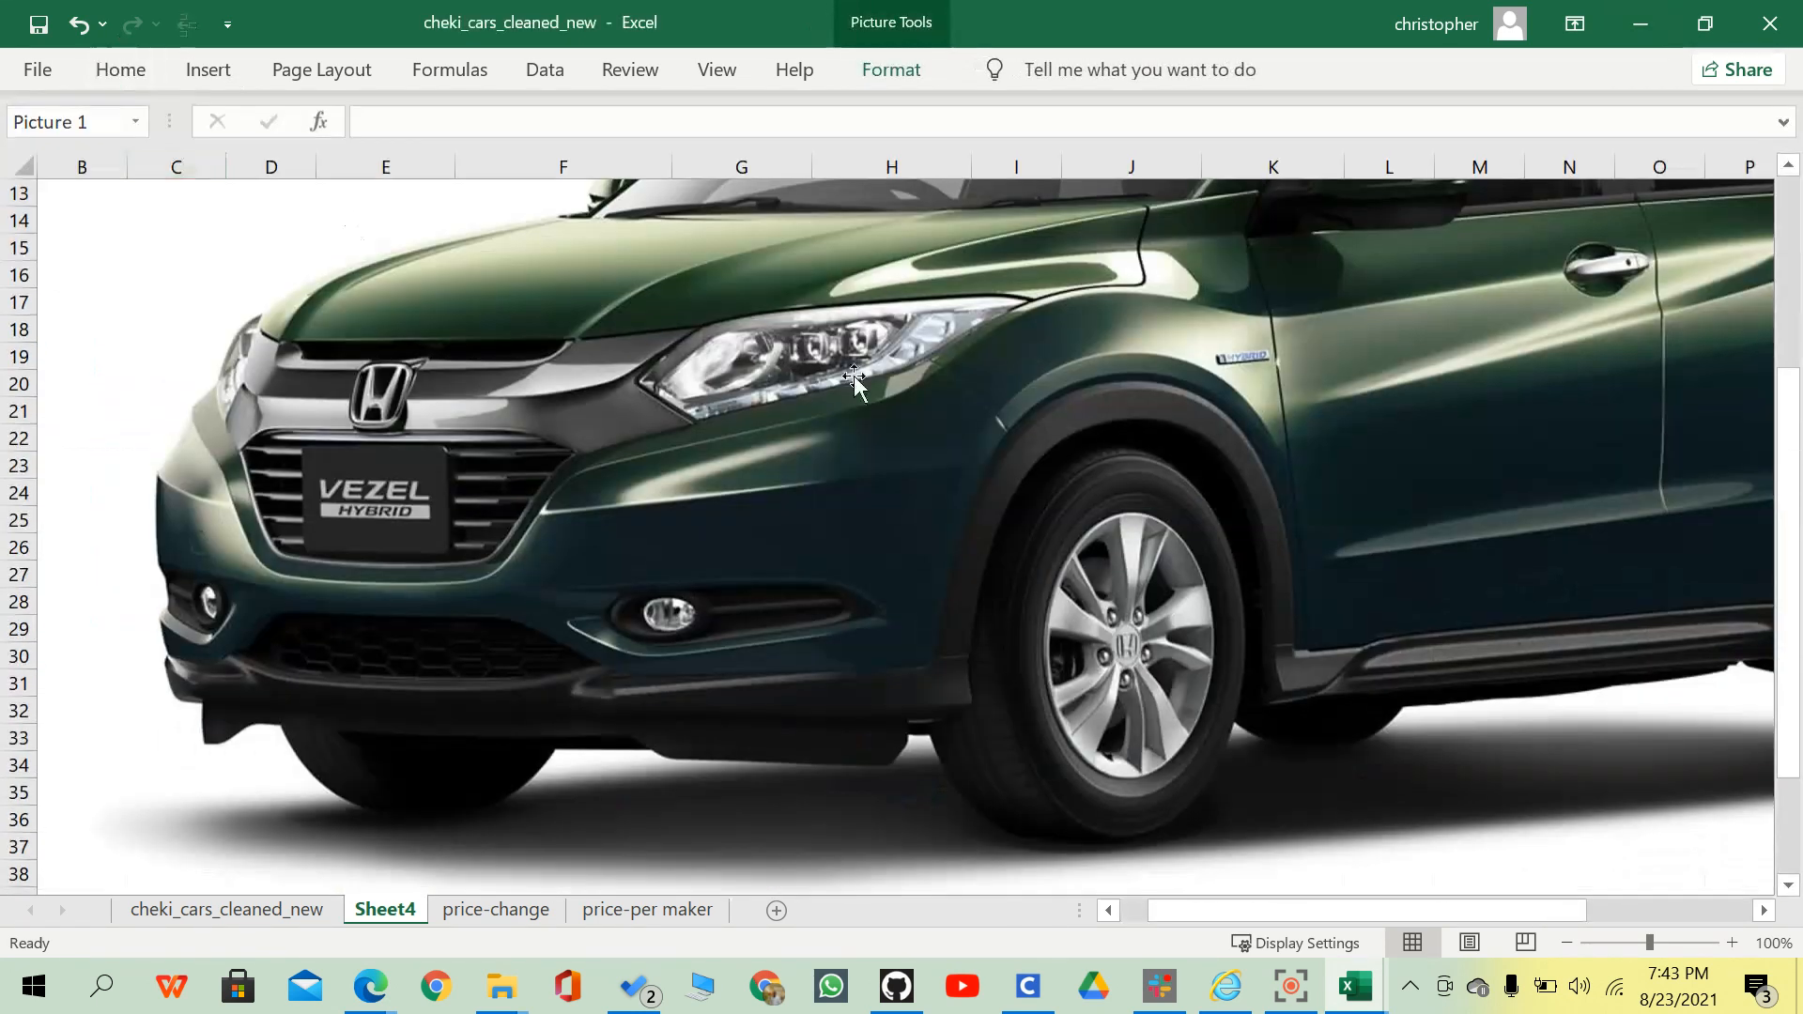
scroll(856, 412, "right", 1)
scroll(856, 411, "up", 3)
scroll(1080, 523, "right", 4)
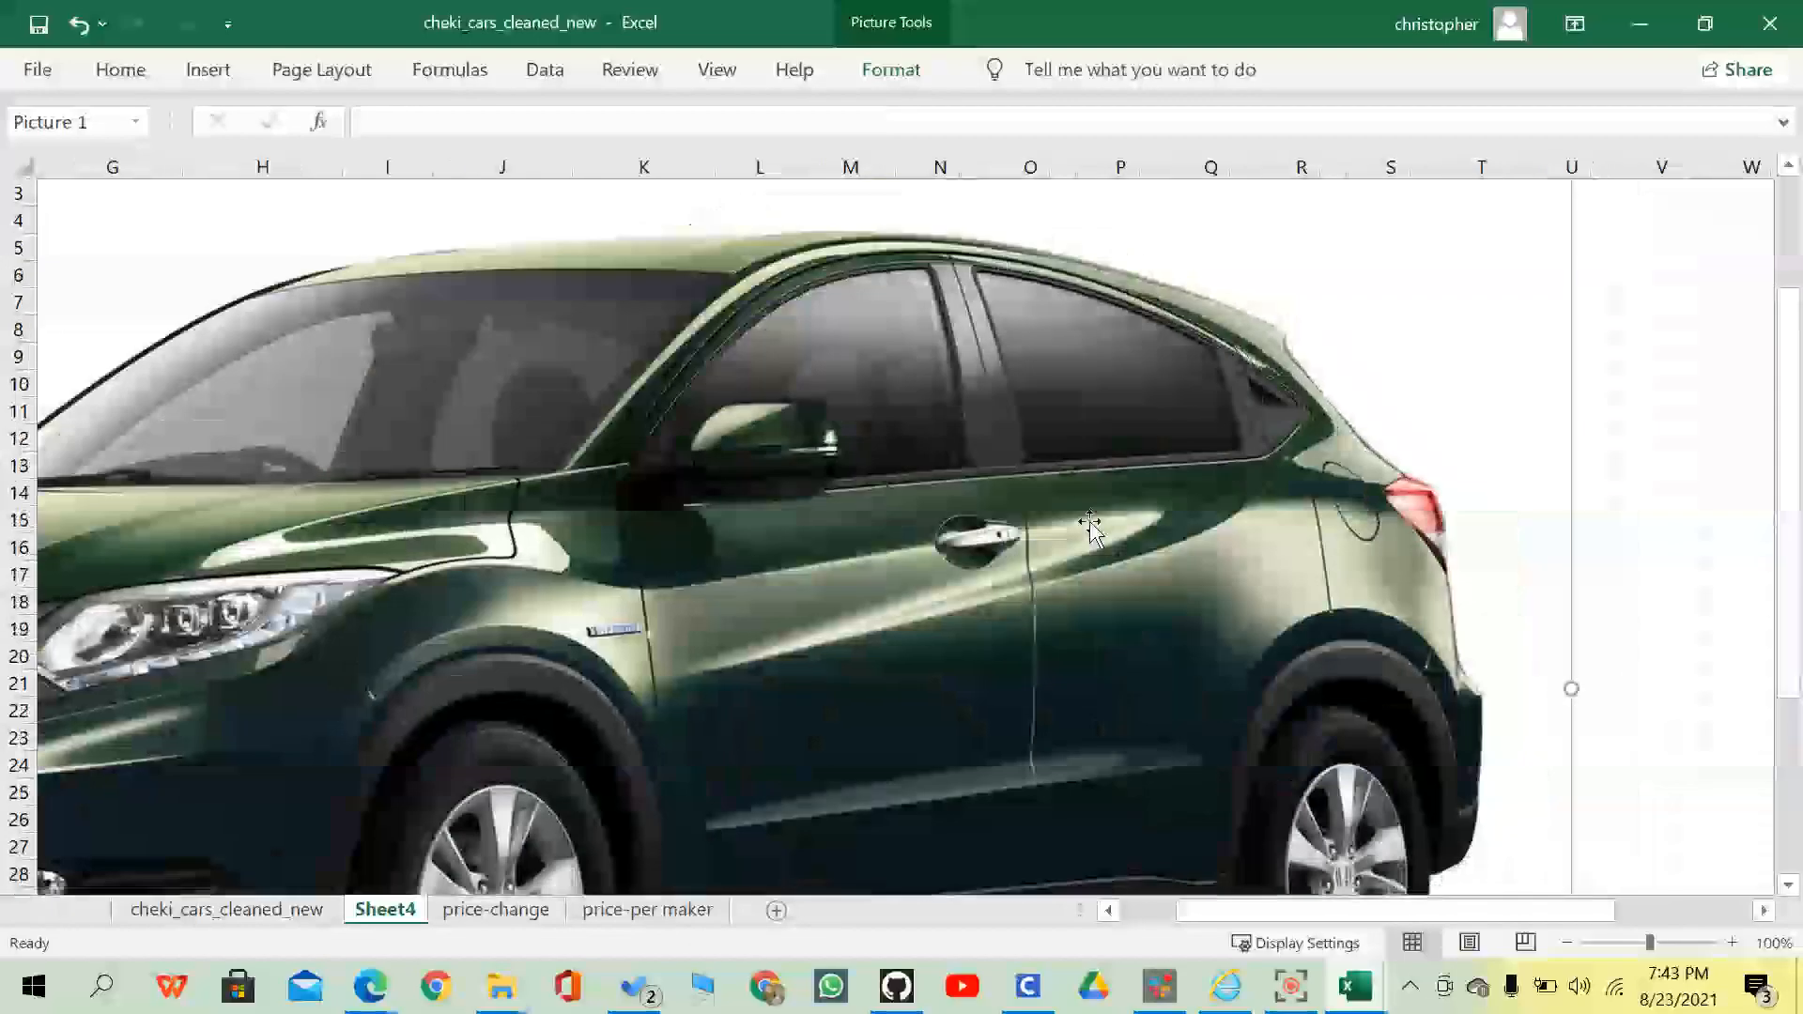
scroll(1169, 537, "down", 4)
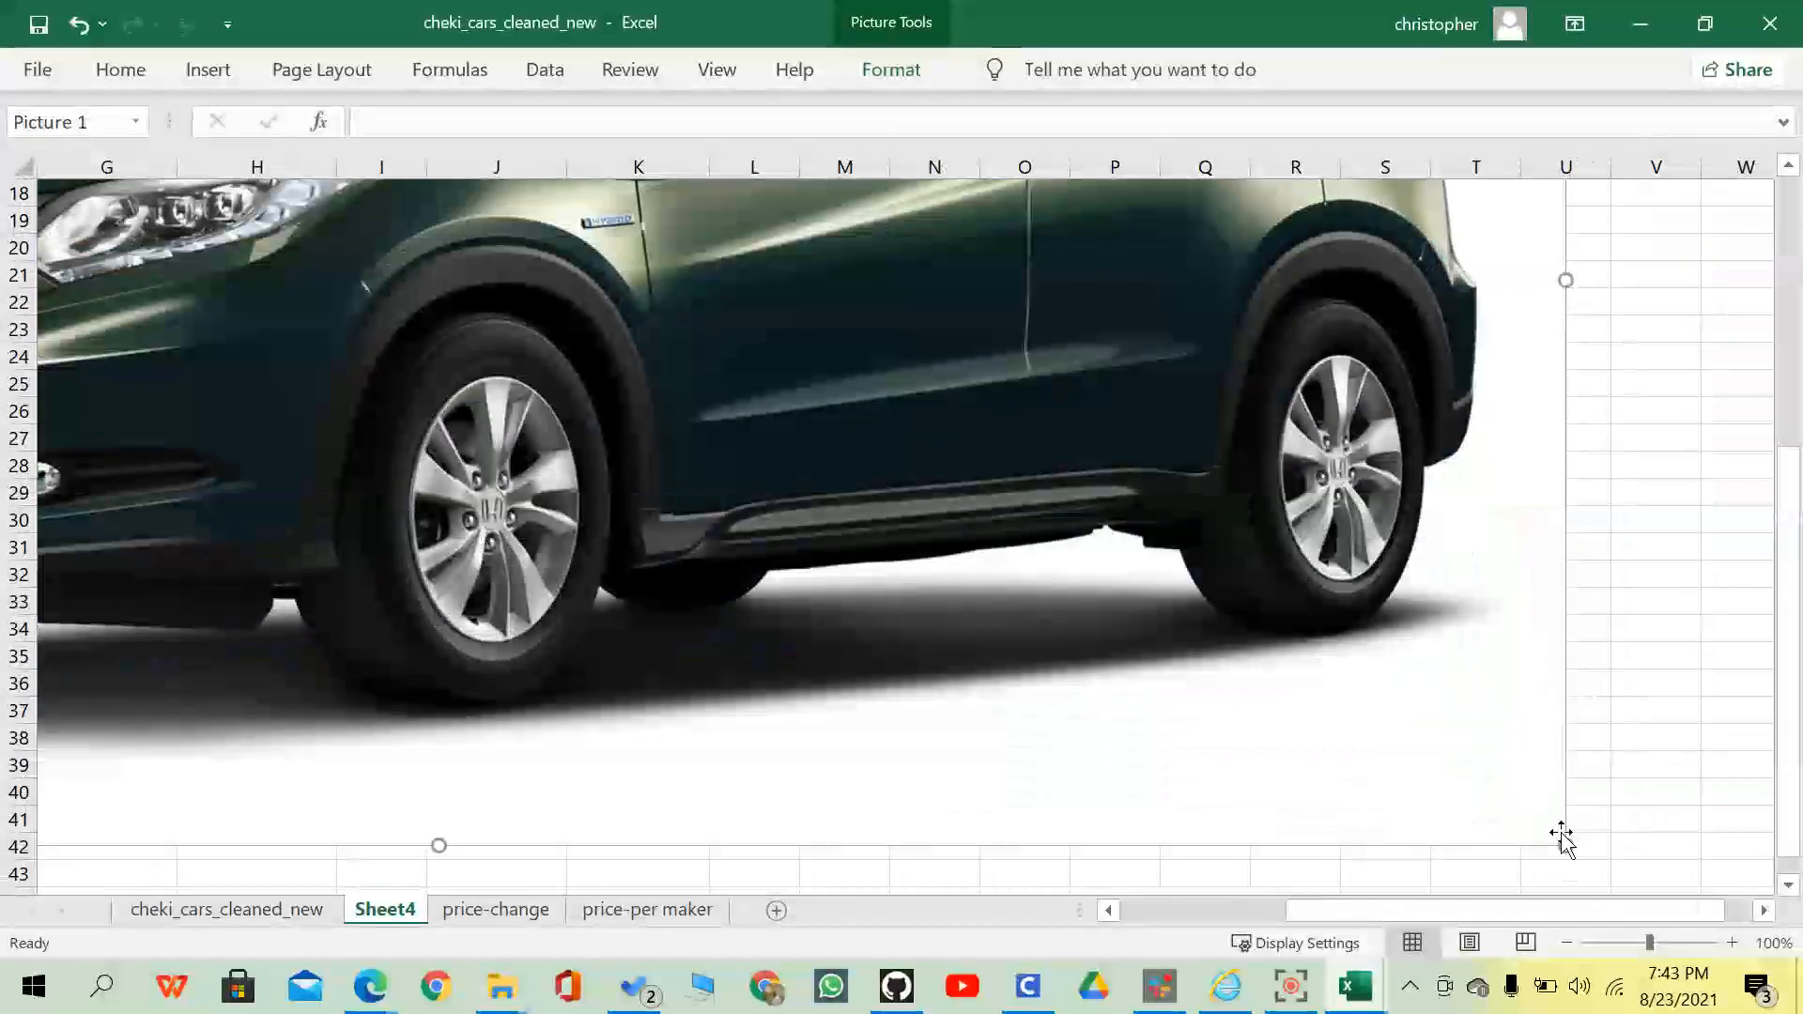
left_click_drag(1561, 844, 735, 424)
scroll(735, 362, "up", 6)
scroll(735, 362, "left", 6)
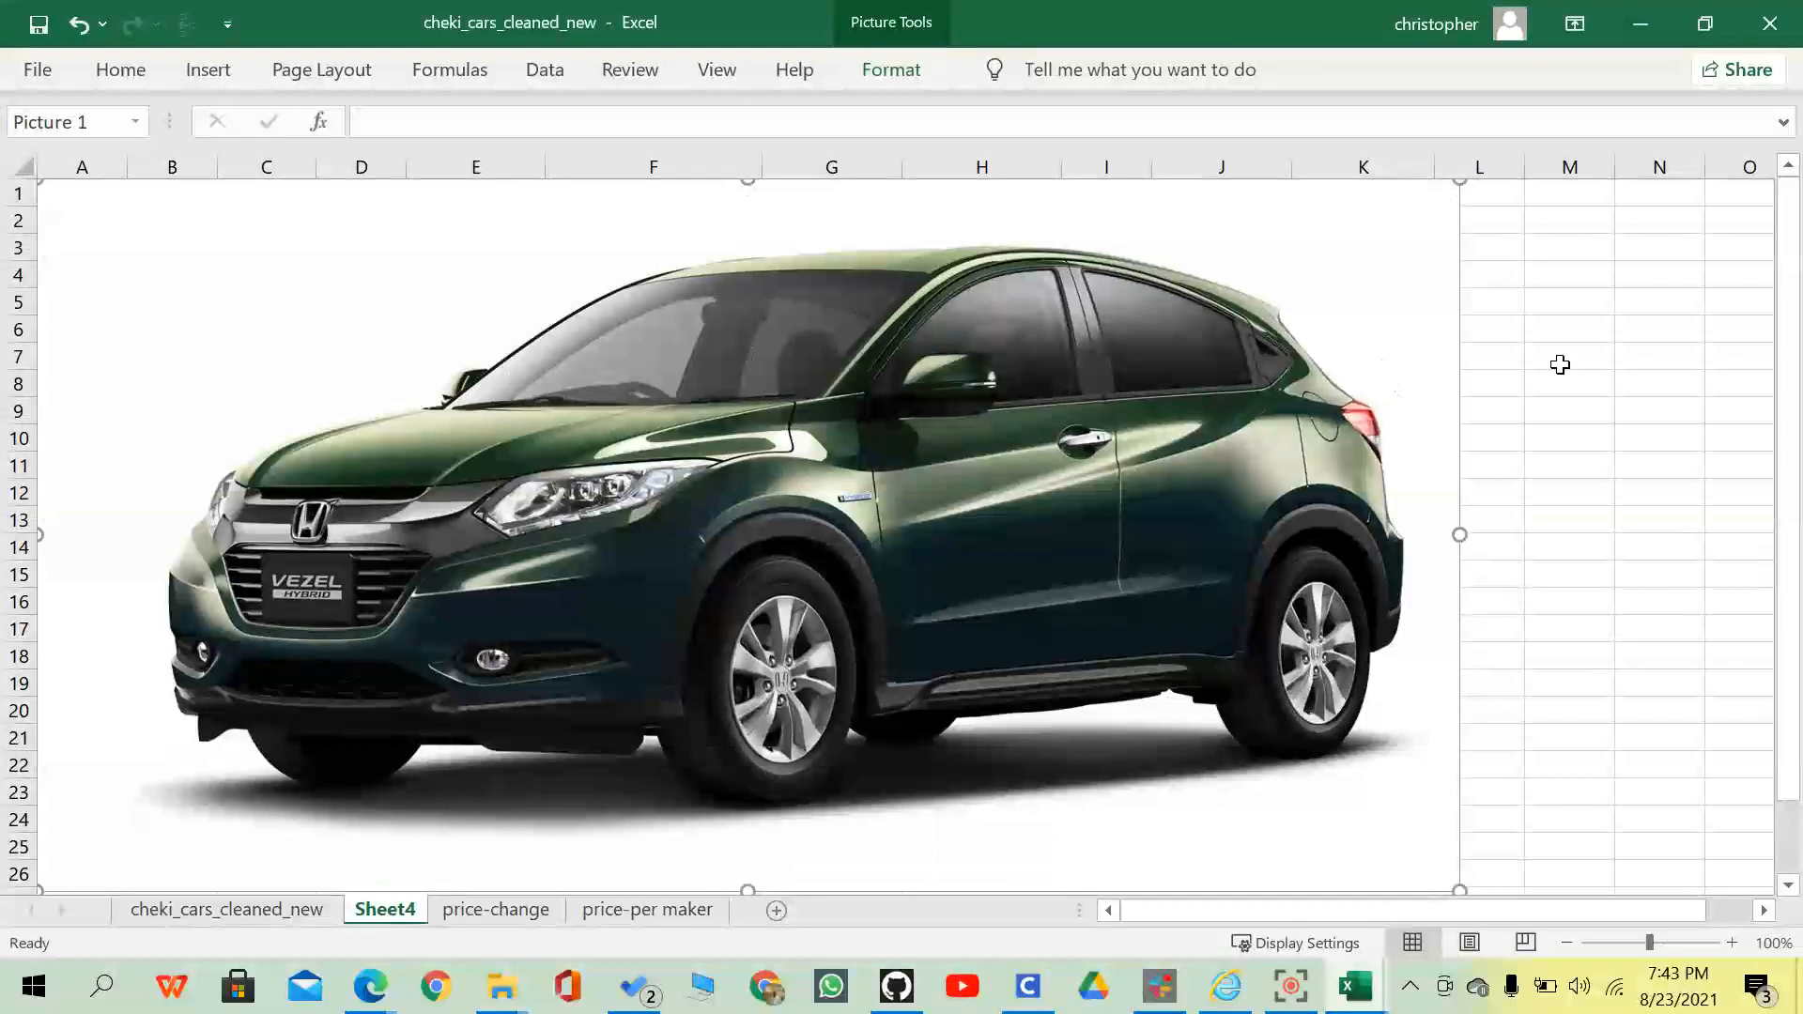
Delete the car picture from the 2014 honda records sheet.
left_click(1530, 359)
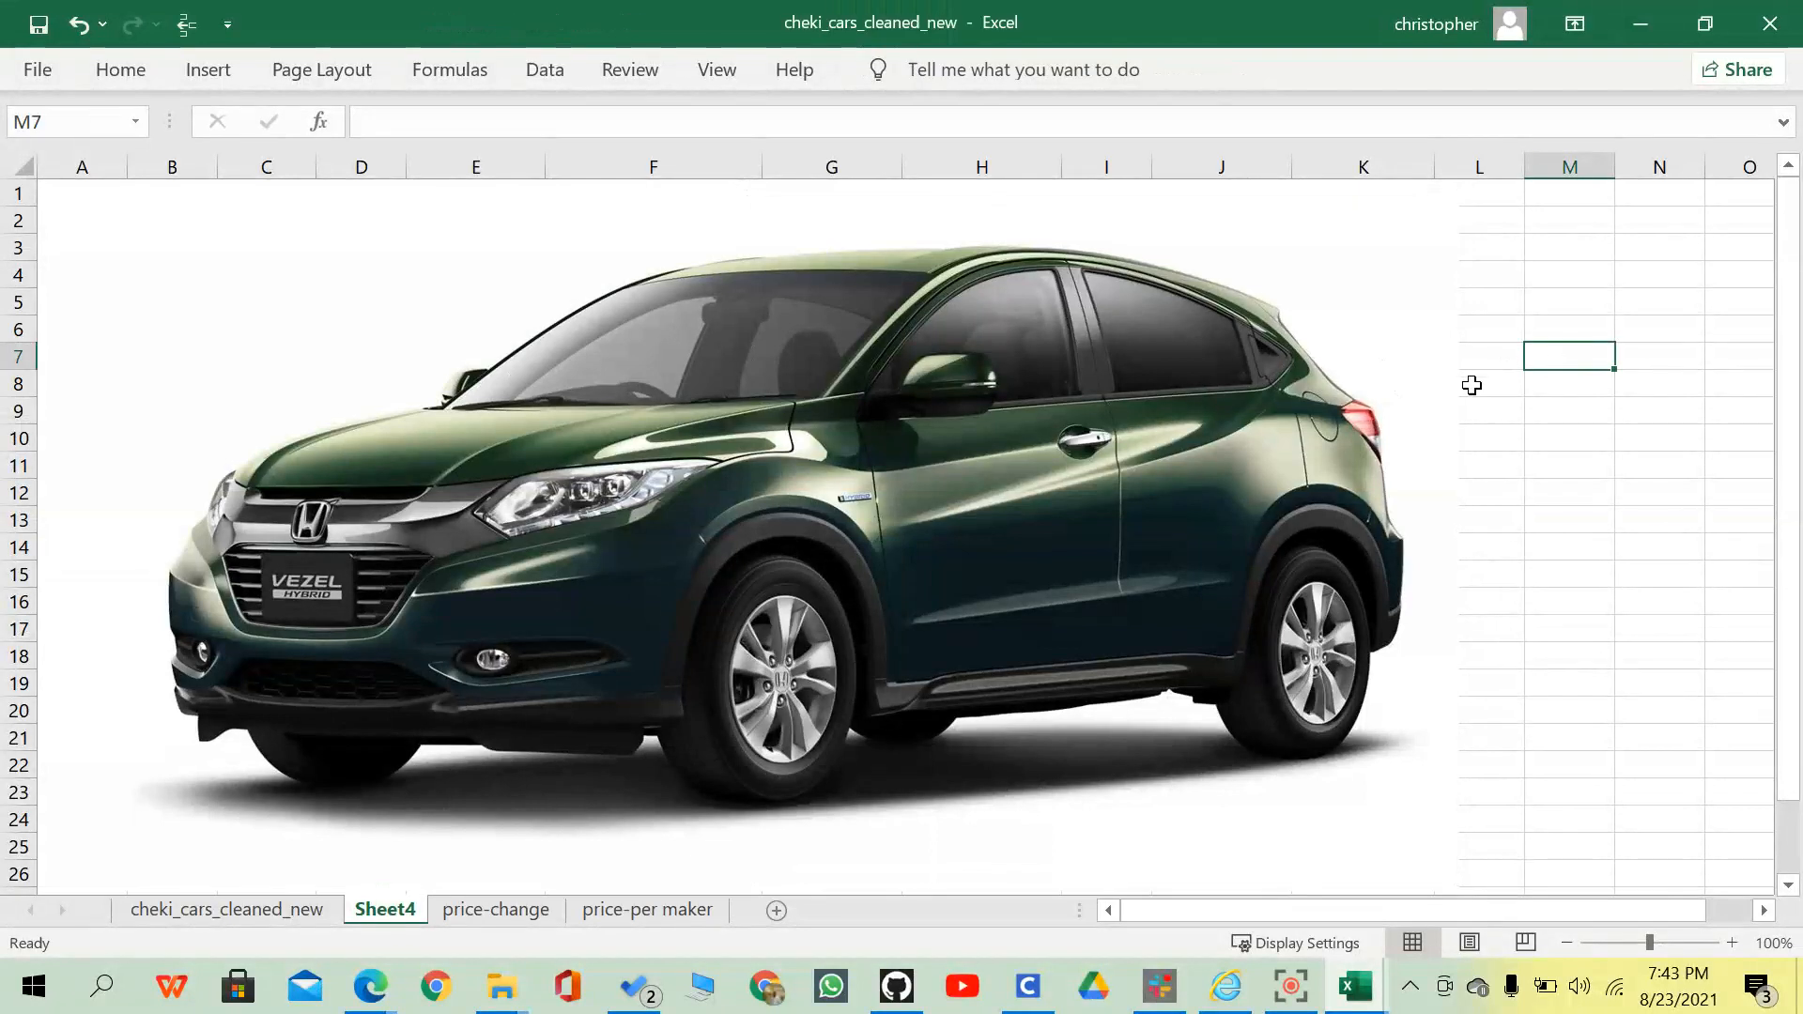
left_click(1227, 404)
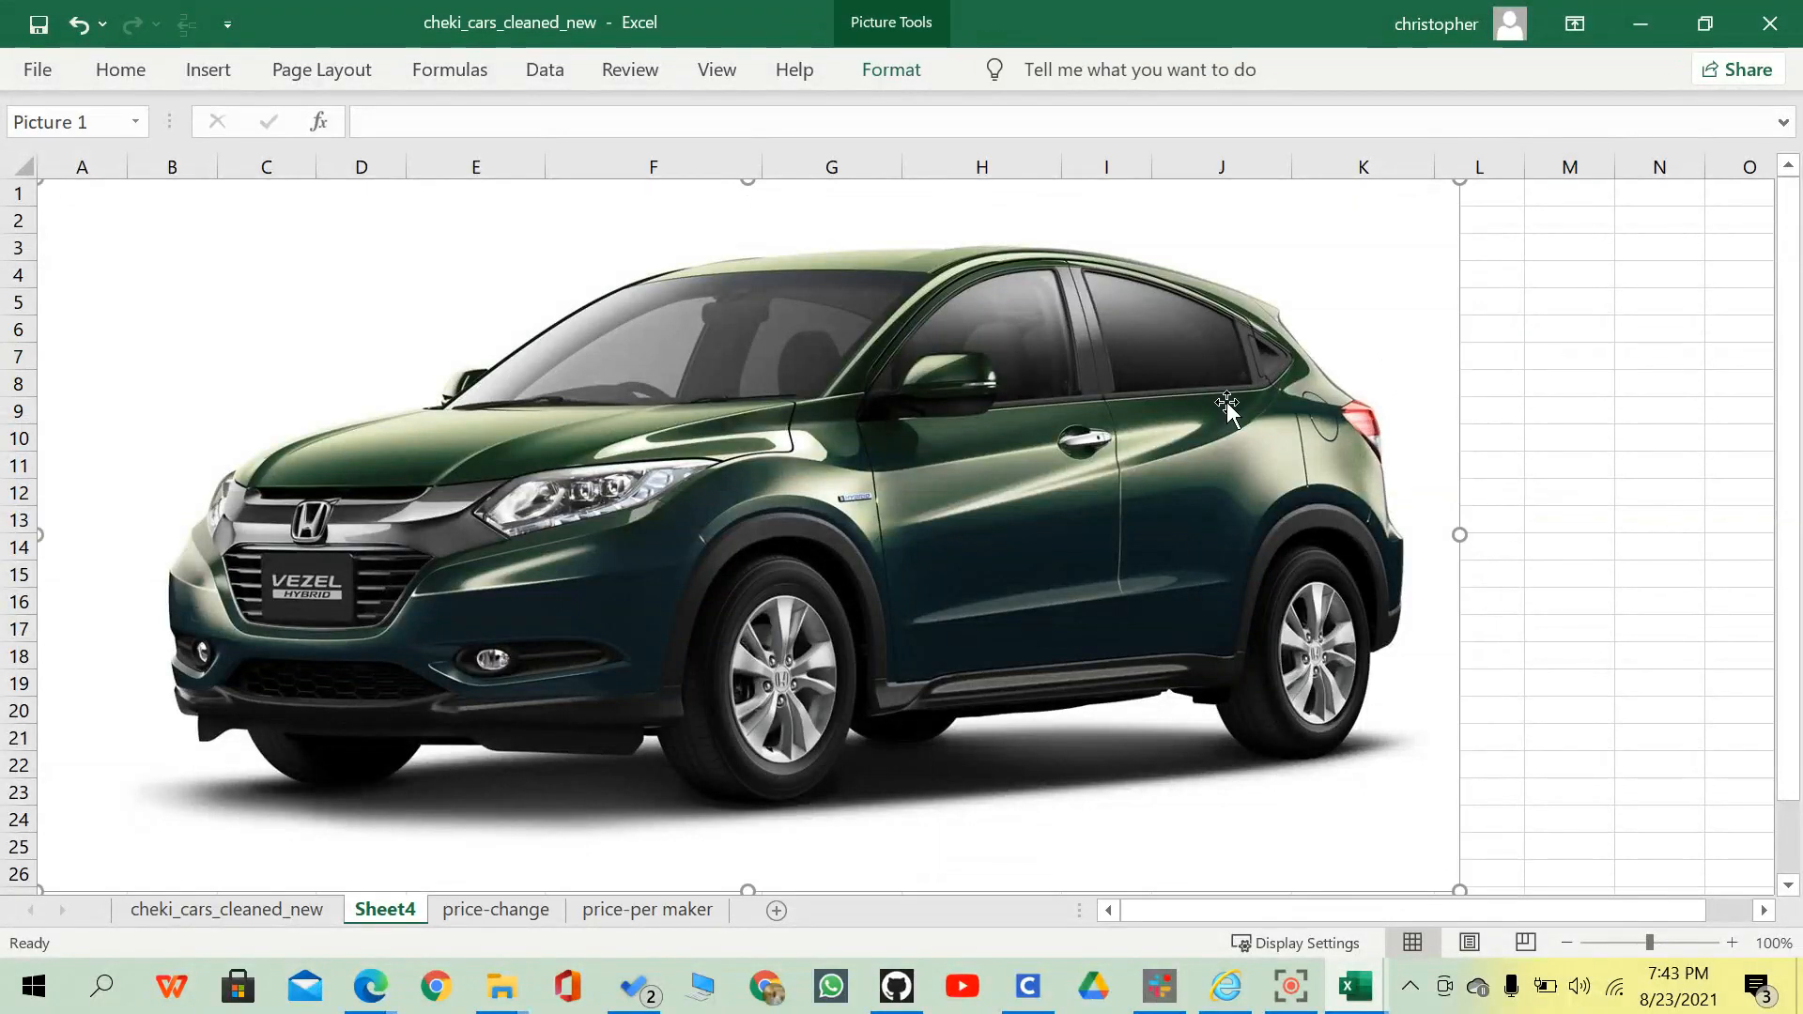
key("Delete")
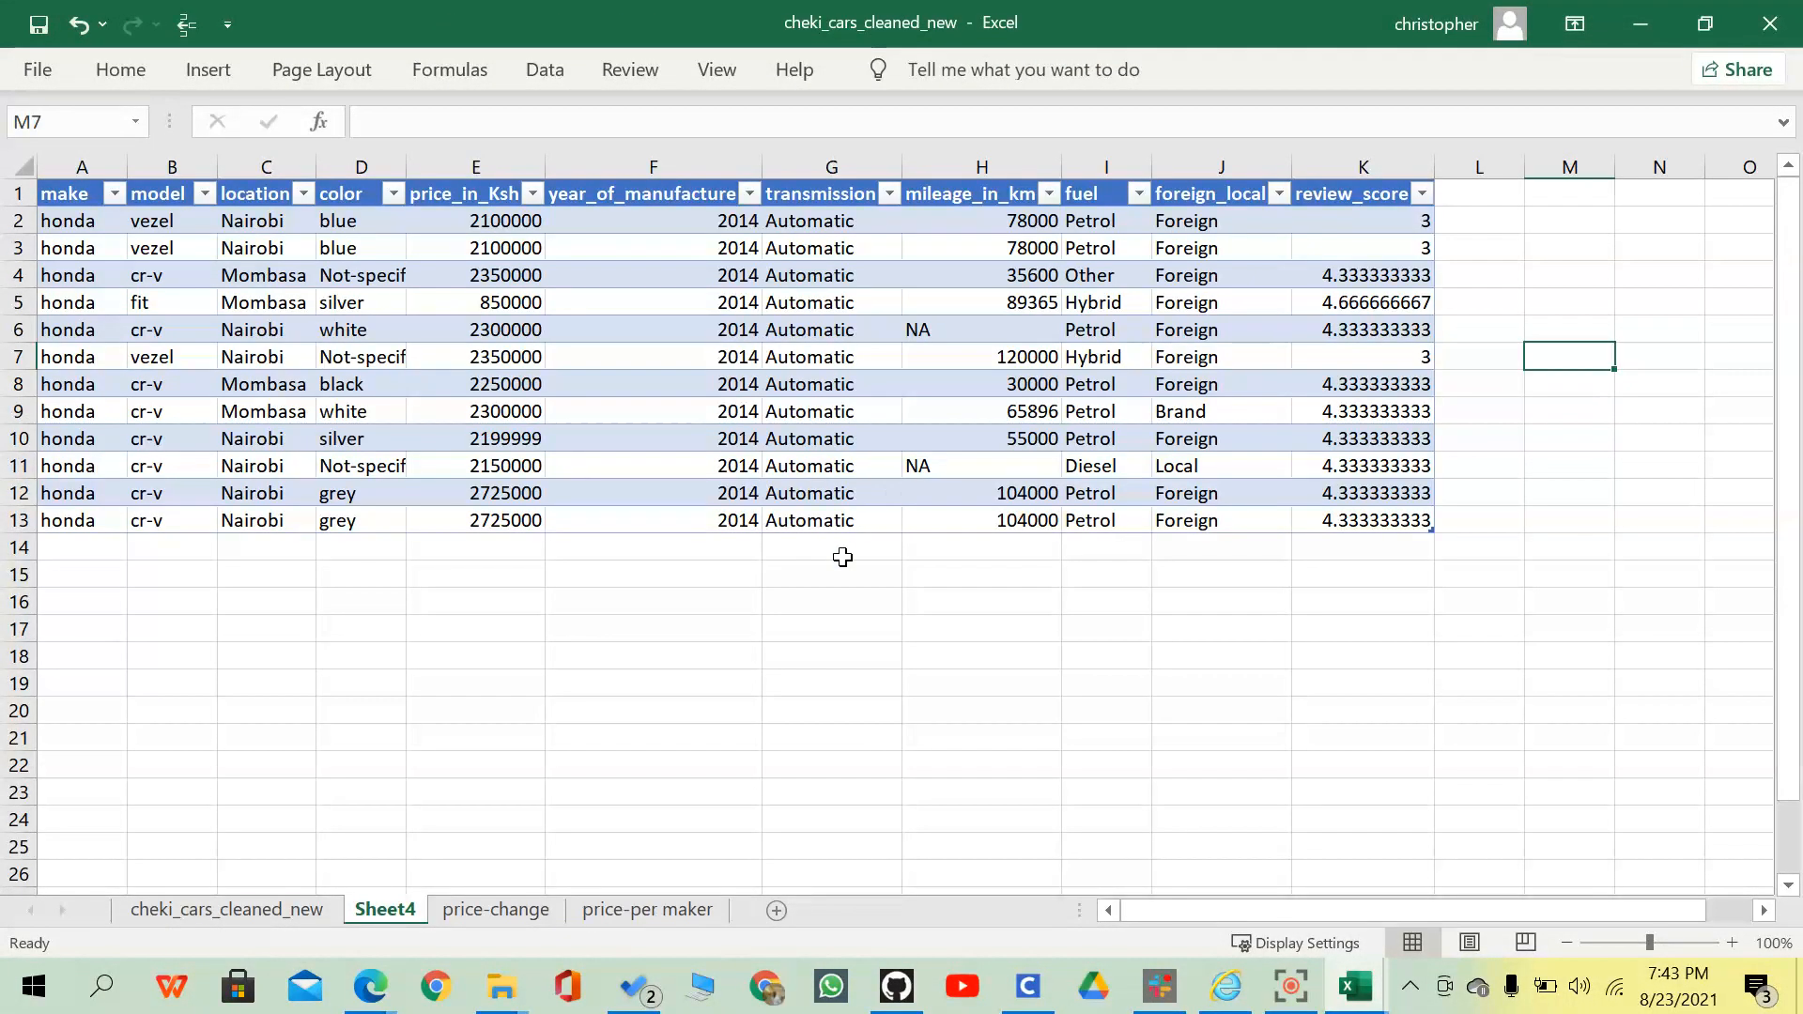
Examine the model column of the 2014 honda records, including the vezel, cr-v and fit rows.
left_click(270, 253)
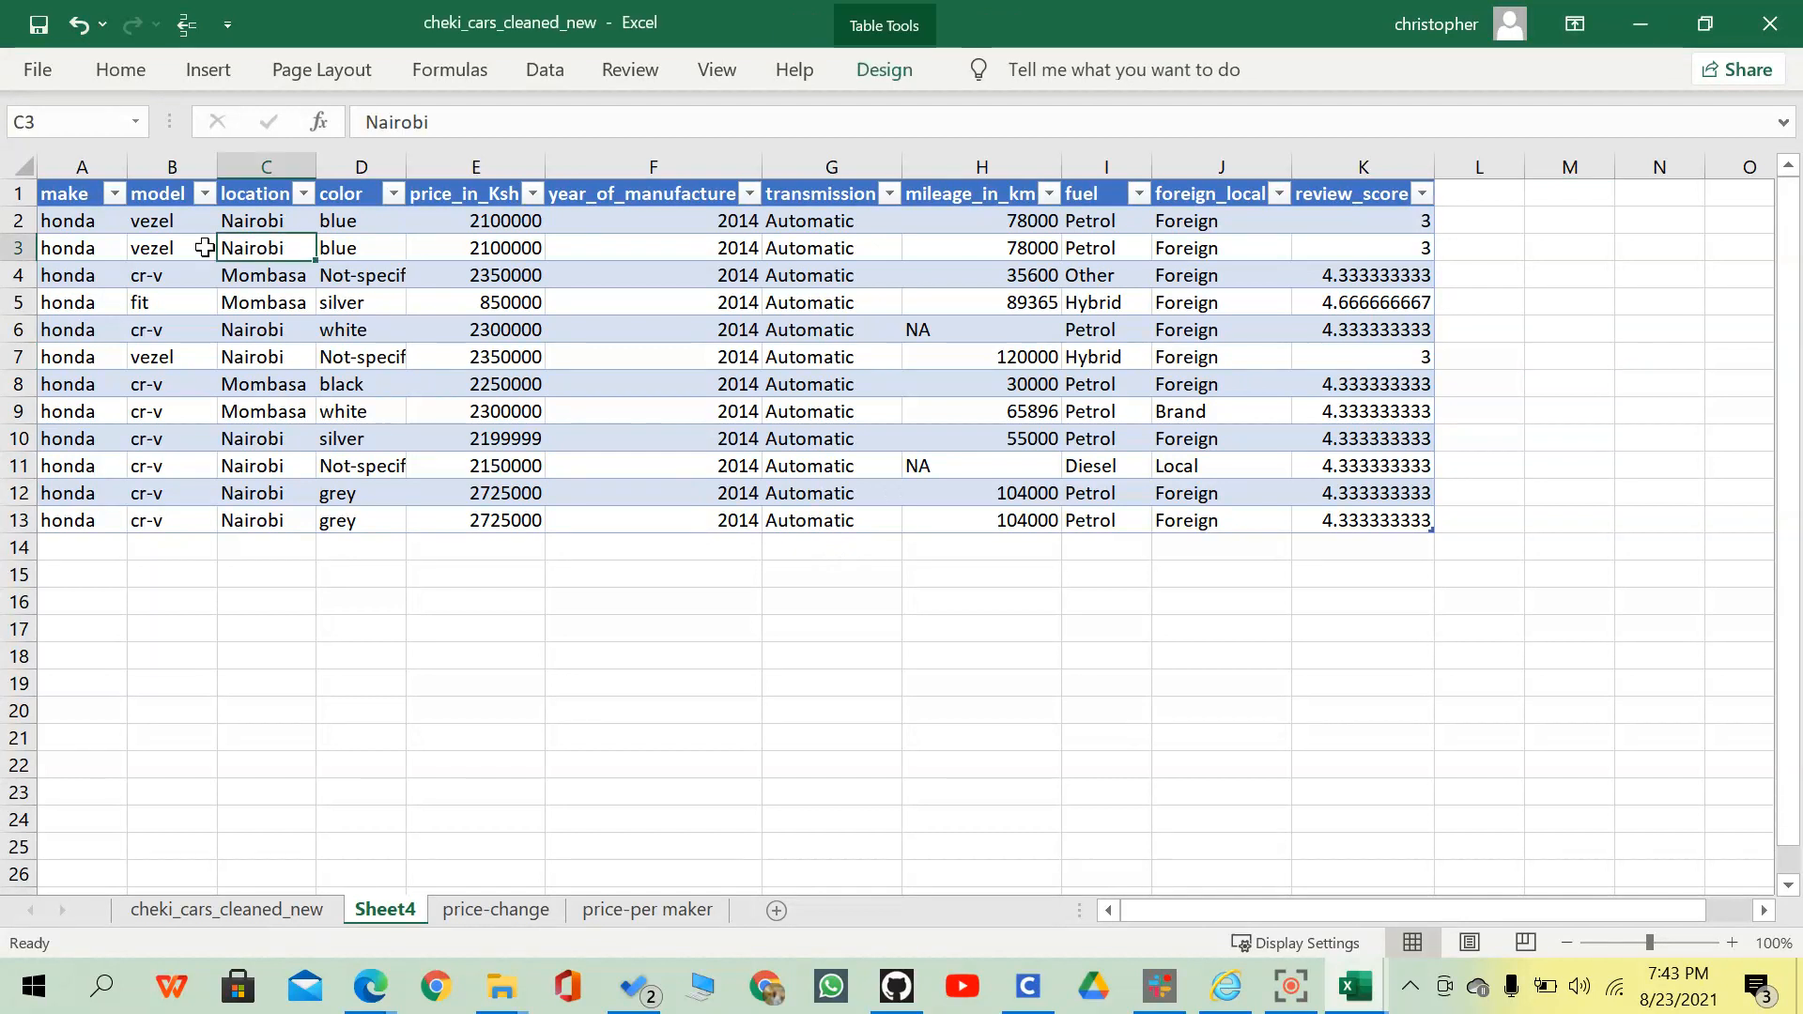
left_click(199, 250)
left_click(142, 323)
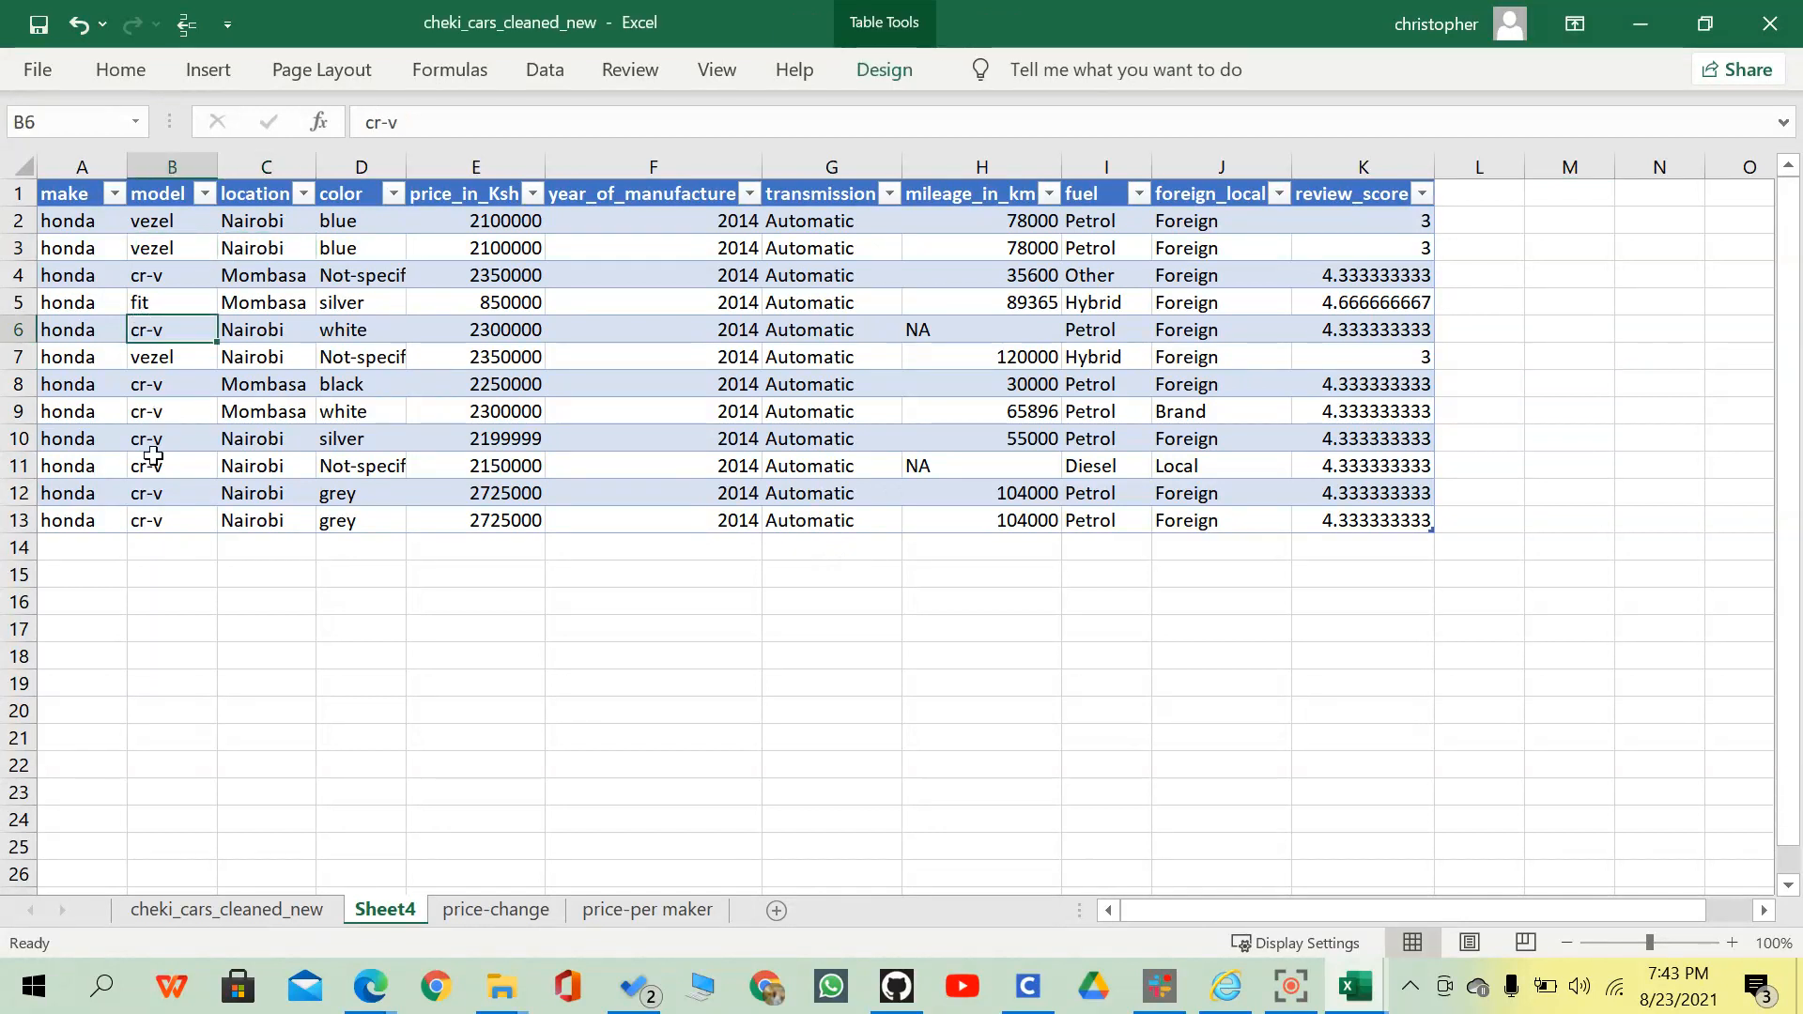
left_click(246, 307)
left_click(187, 311)
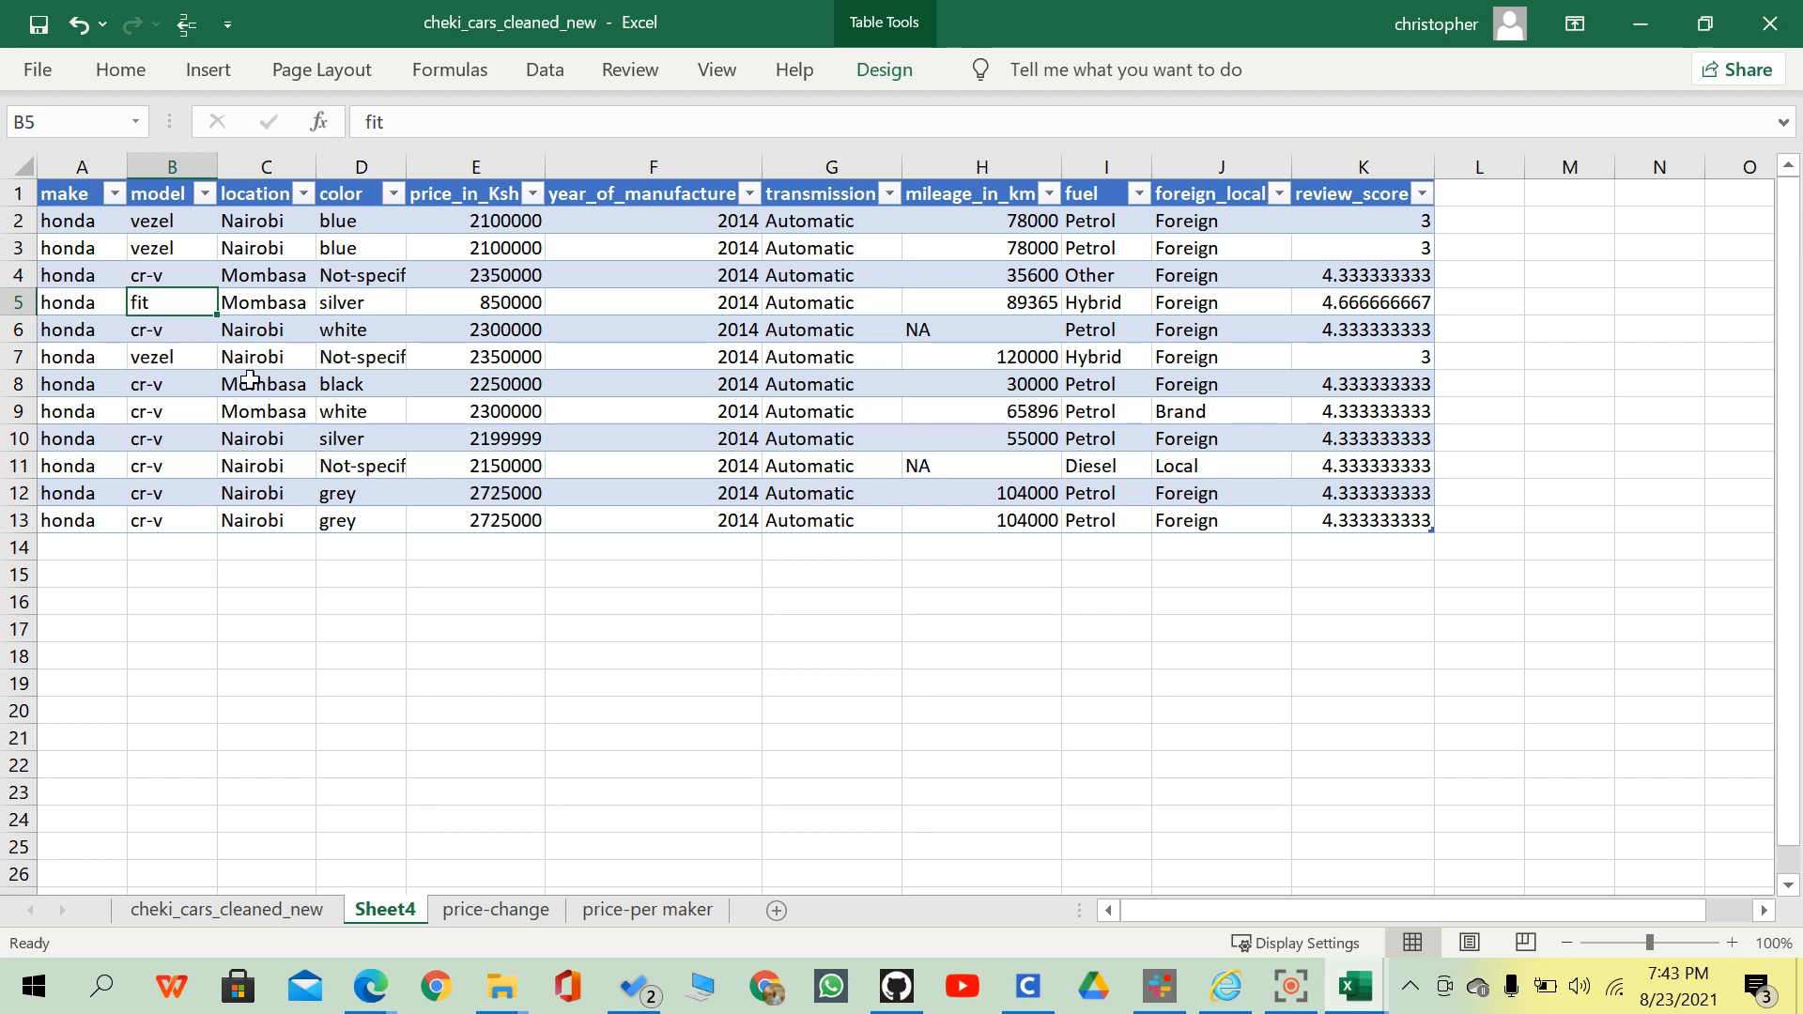
Delete the sheet holding the 2014 honda records.
right_click(410, 911)
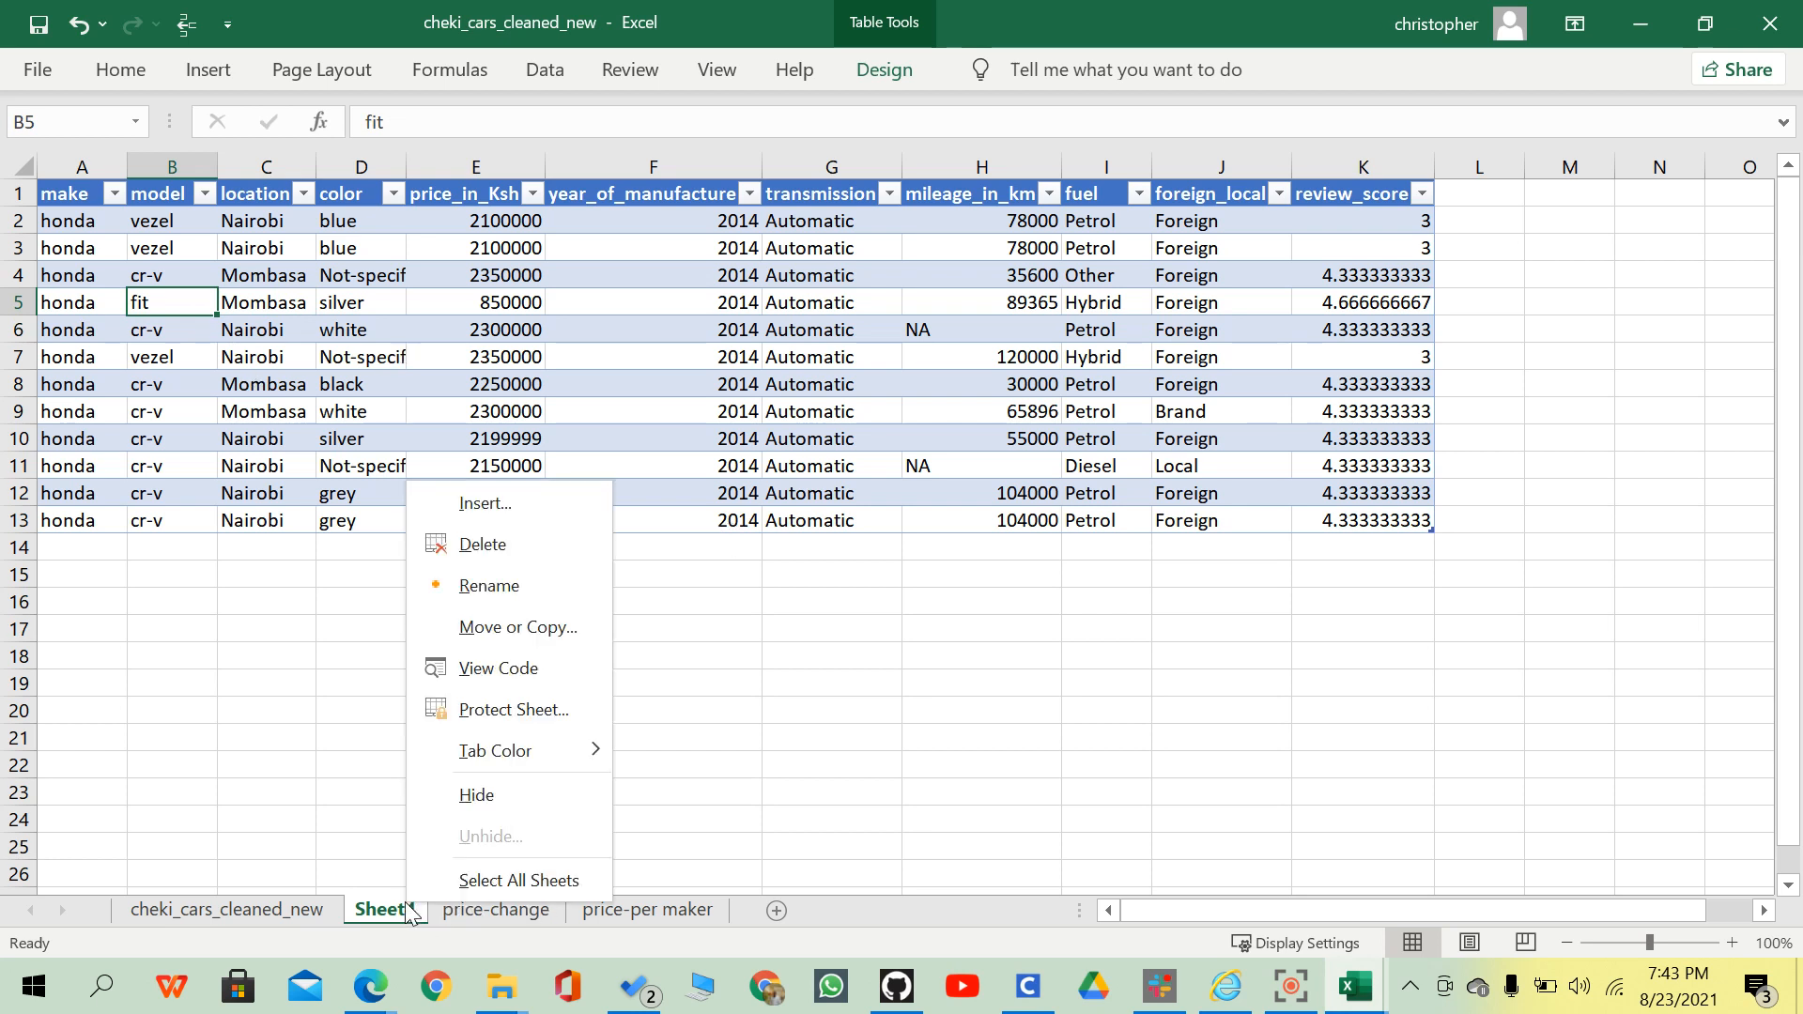
left_click(508, 556)
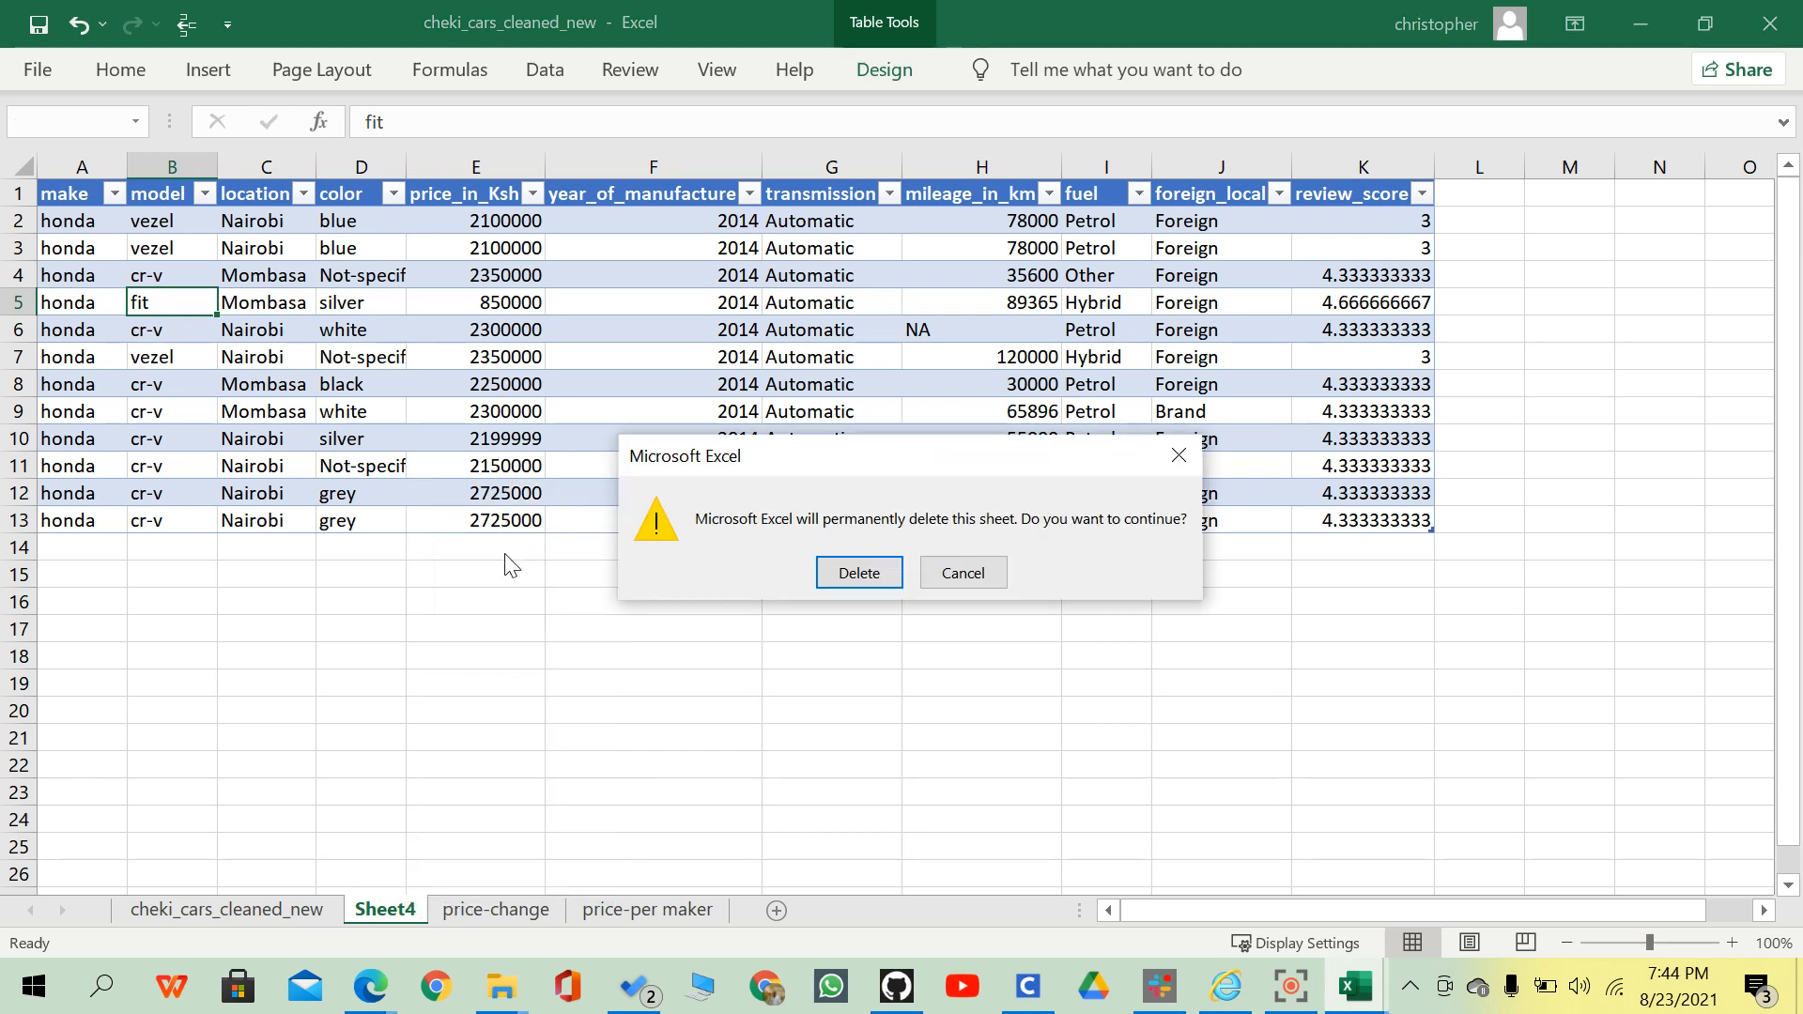
left_click(859, 568)
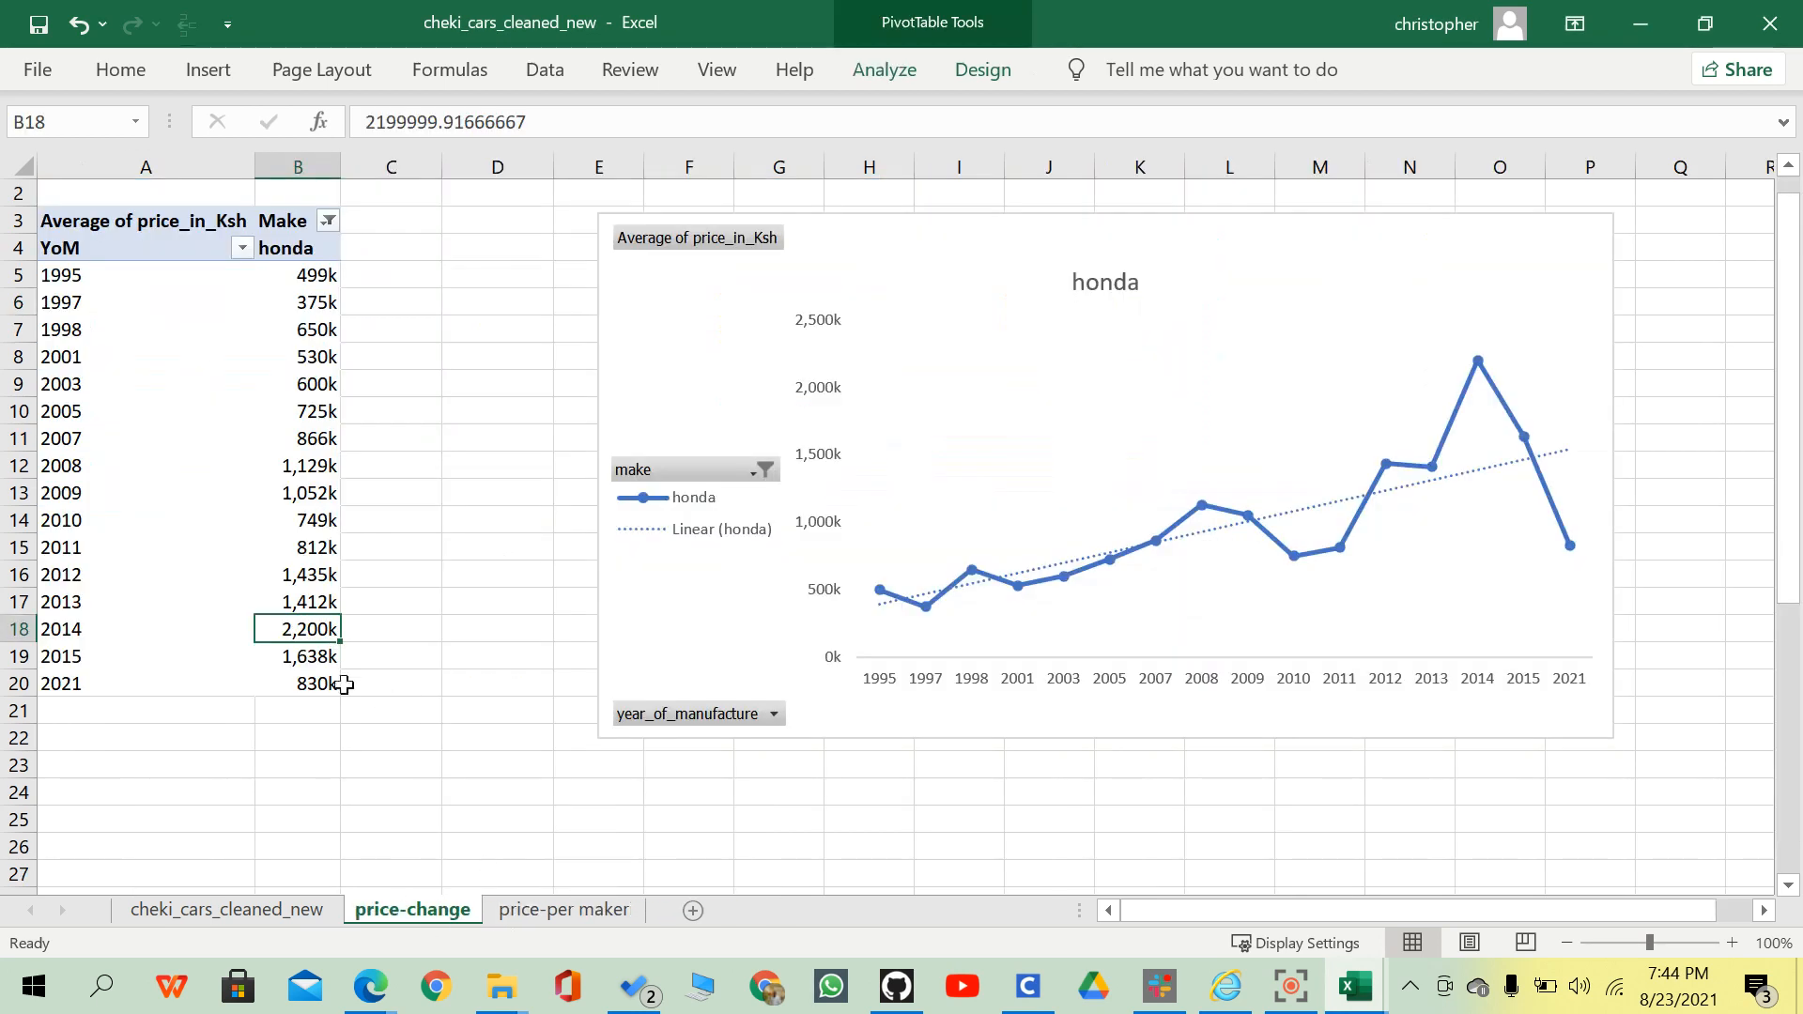
Drill down into the 2021 honda average to inspect the price of its underlying record, and delete the resulting detail sheet.
left_click(325, 685)
double_click(326, 685)
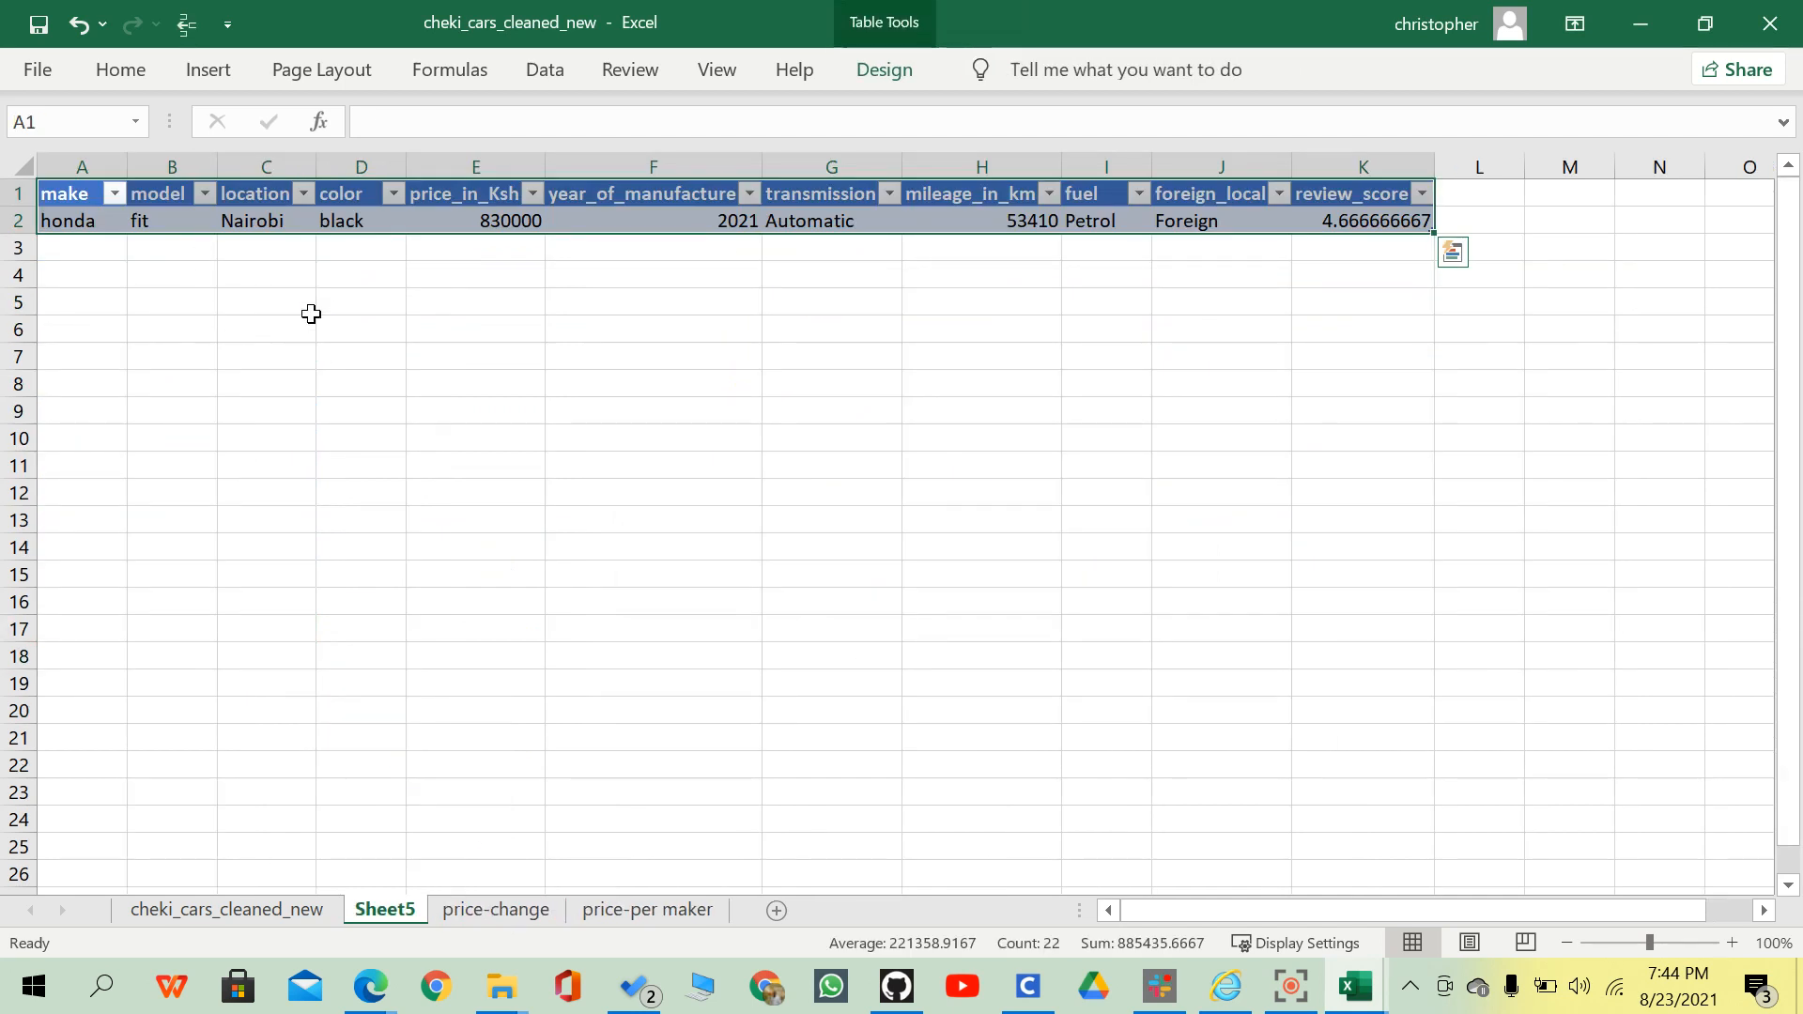
left_click(473, 226)
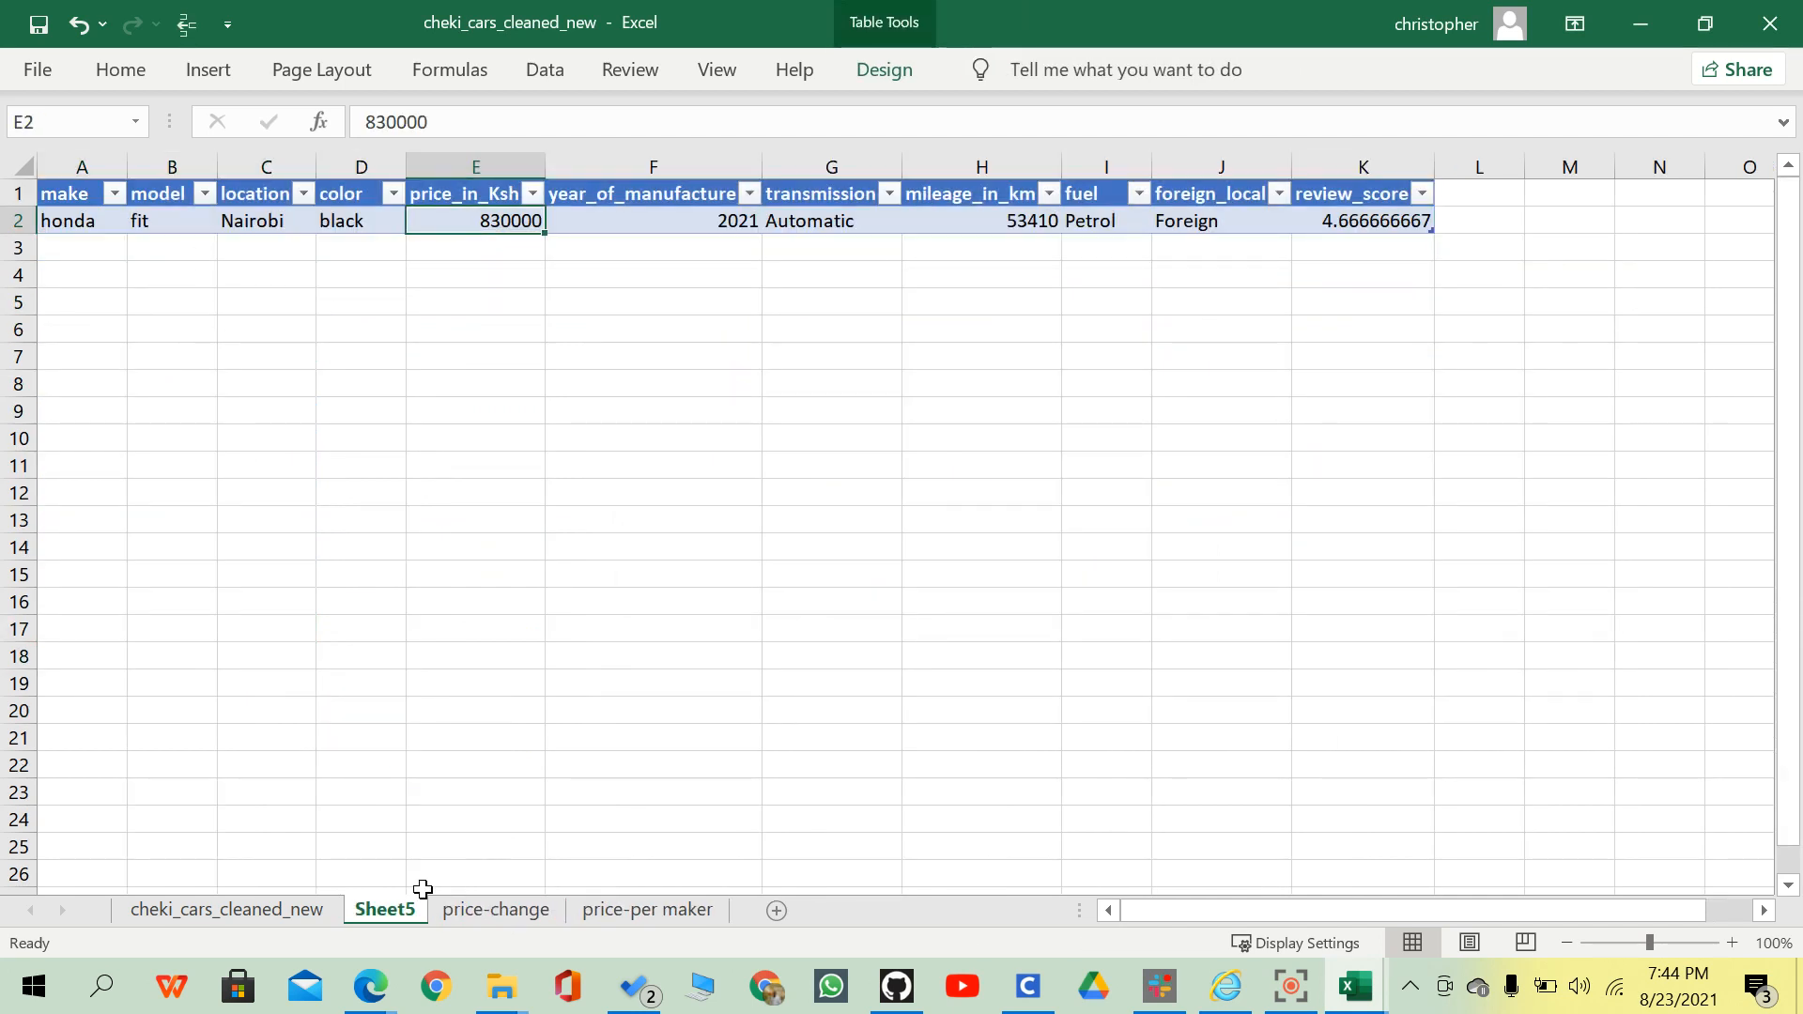
right_click(398, 909)
left_click(489, 554)
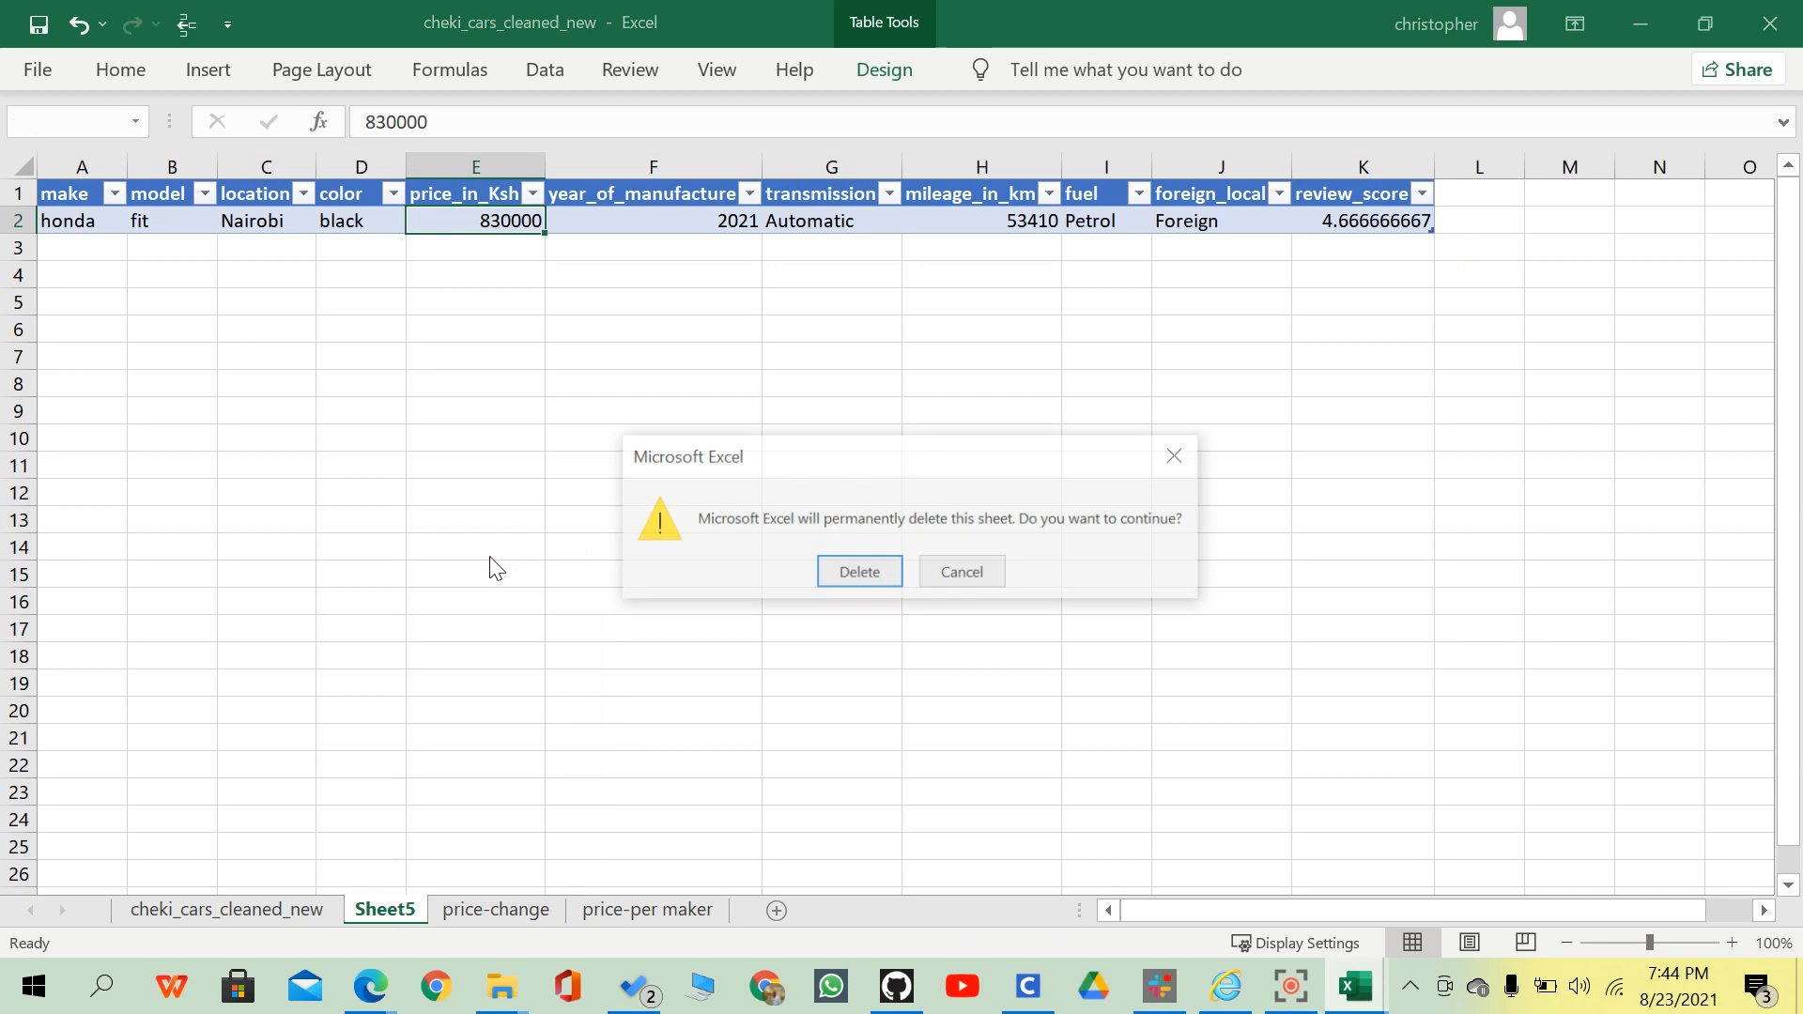
left_click(850, 575)
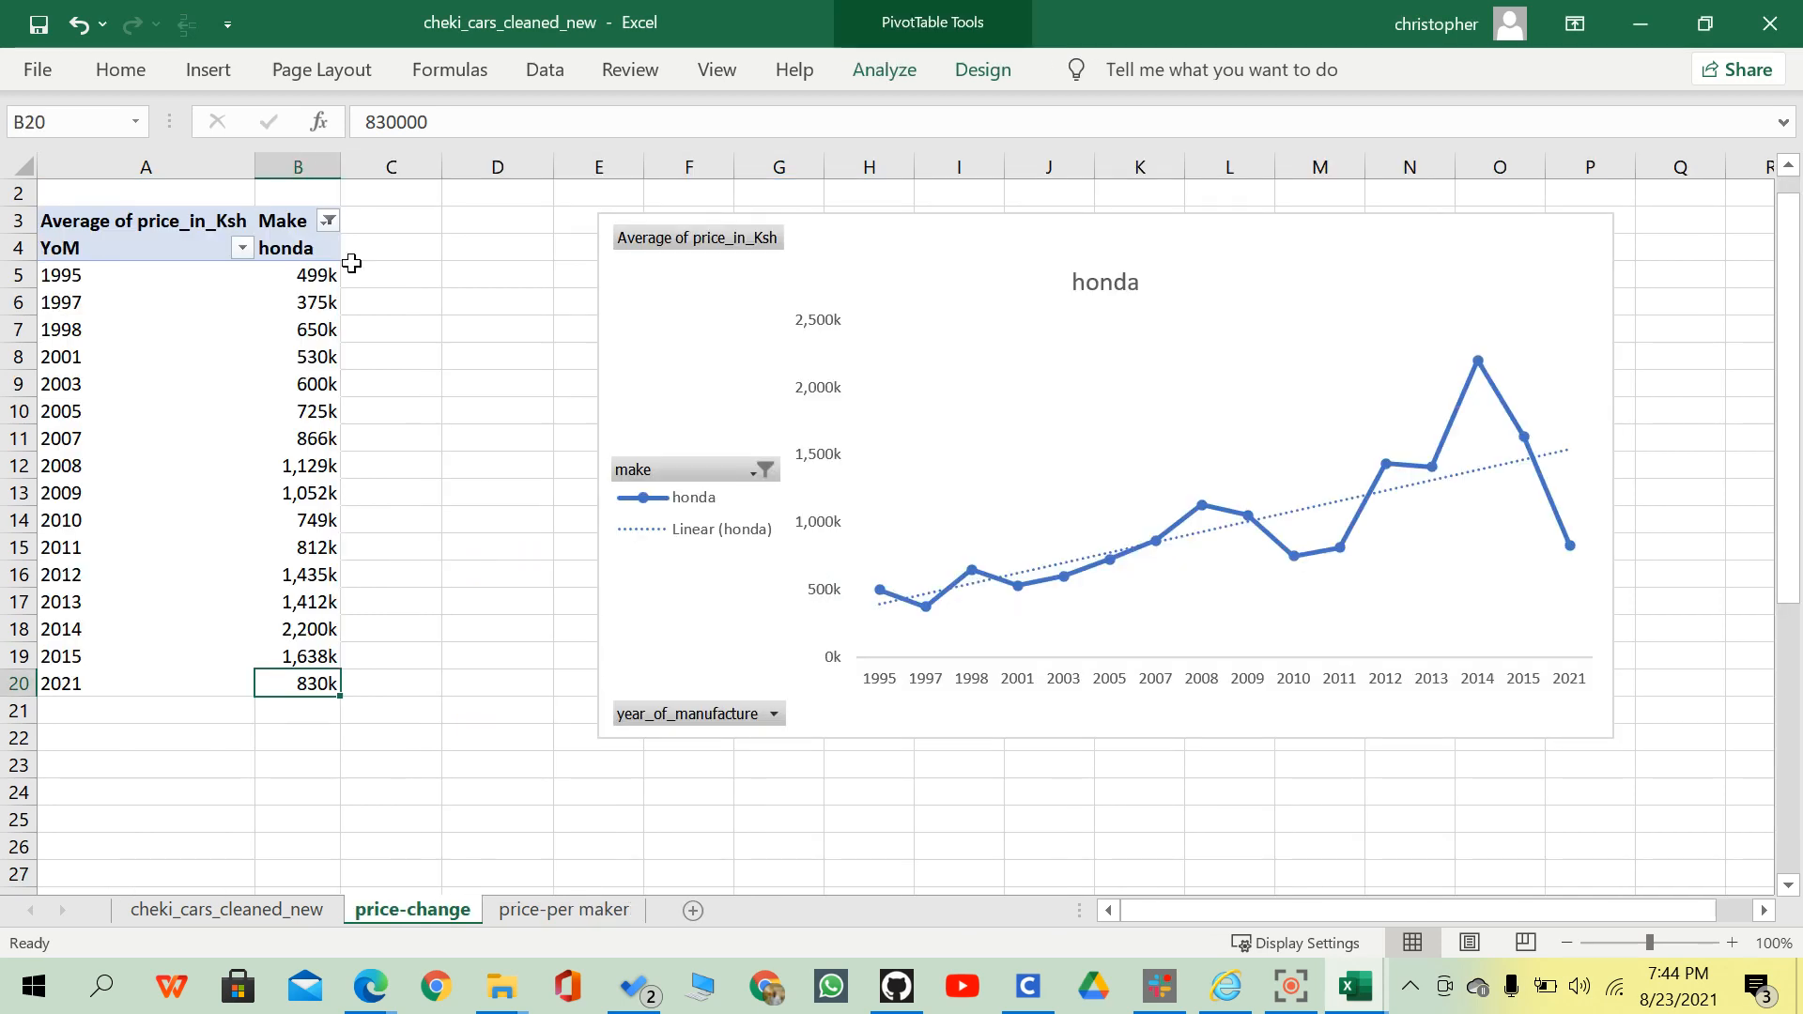
Filter the make field of the price-change PivotTable to show only toyota in place of honda.
left_click(328, 221)
scroll(89, 648, "down", 6)
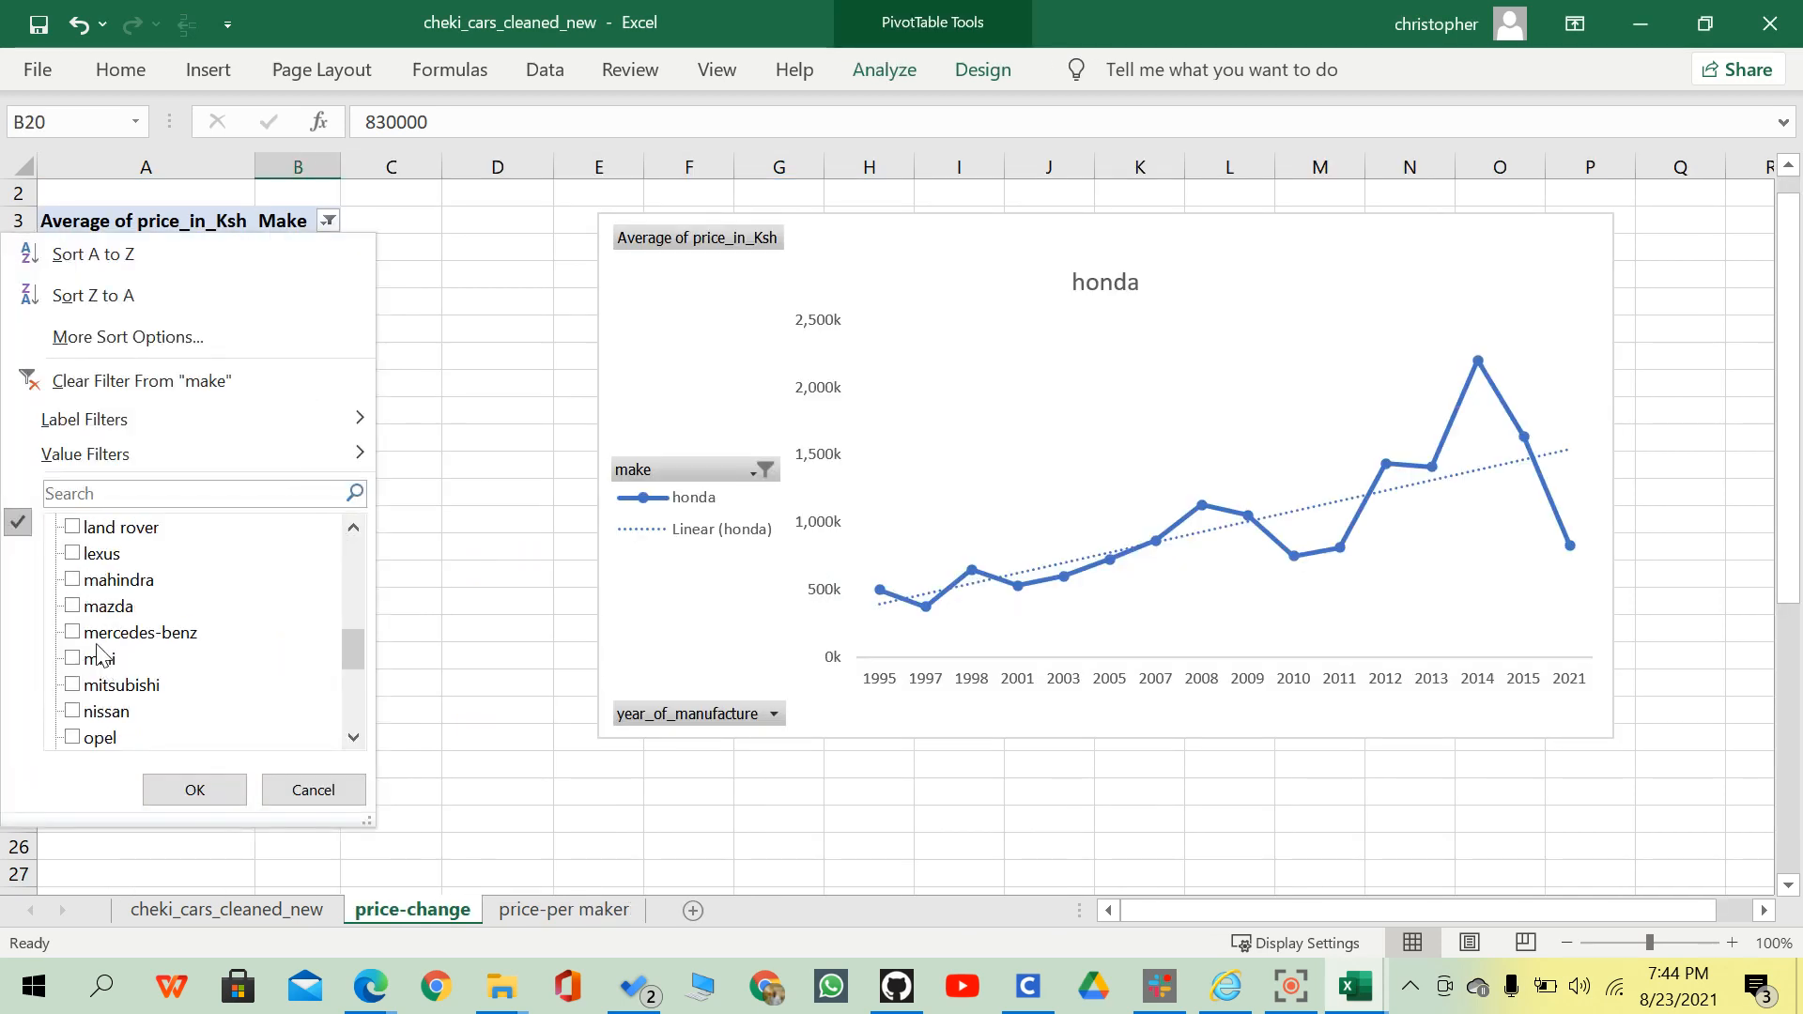
scroll(94, 641, "up", 1)
scroll(75, 549, "up", 2)
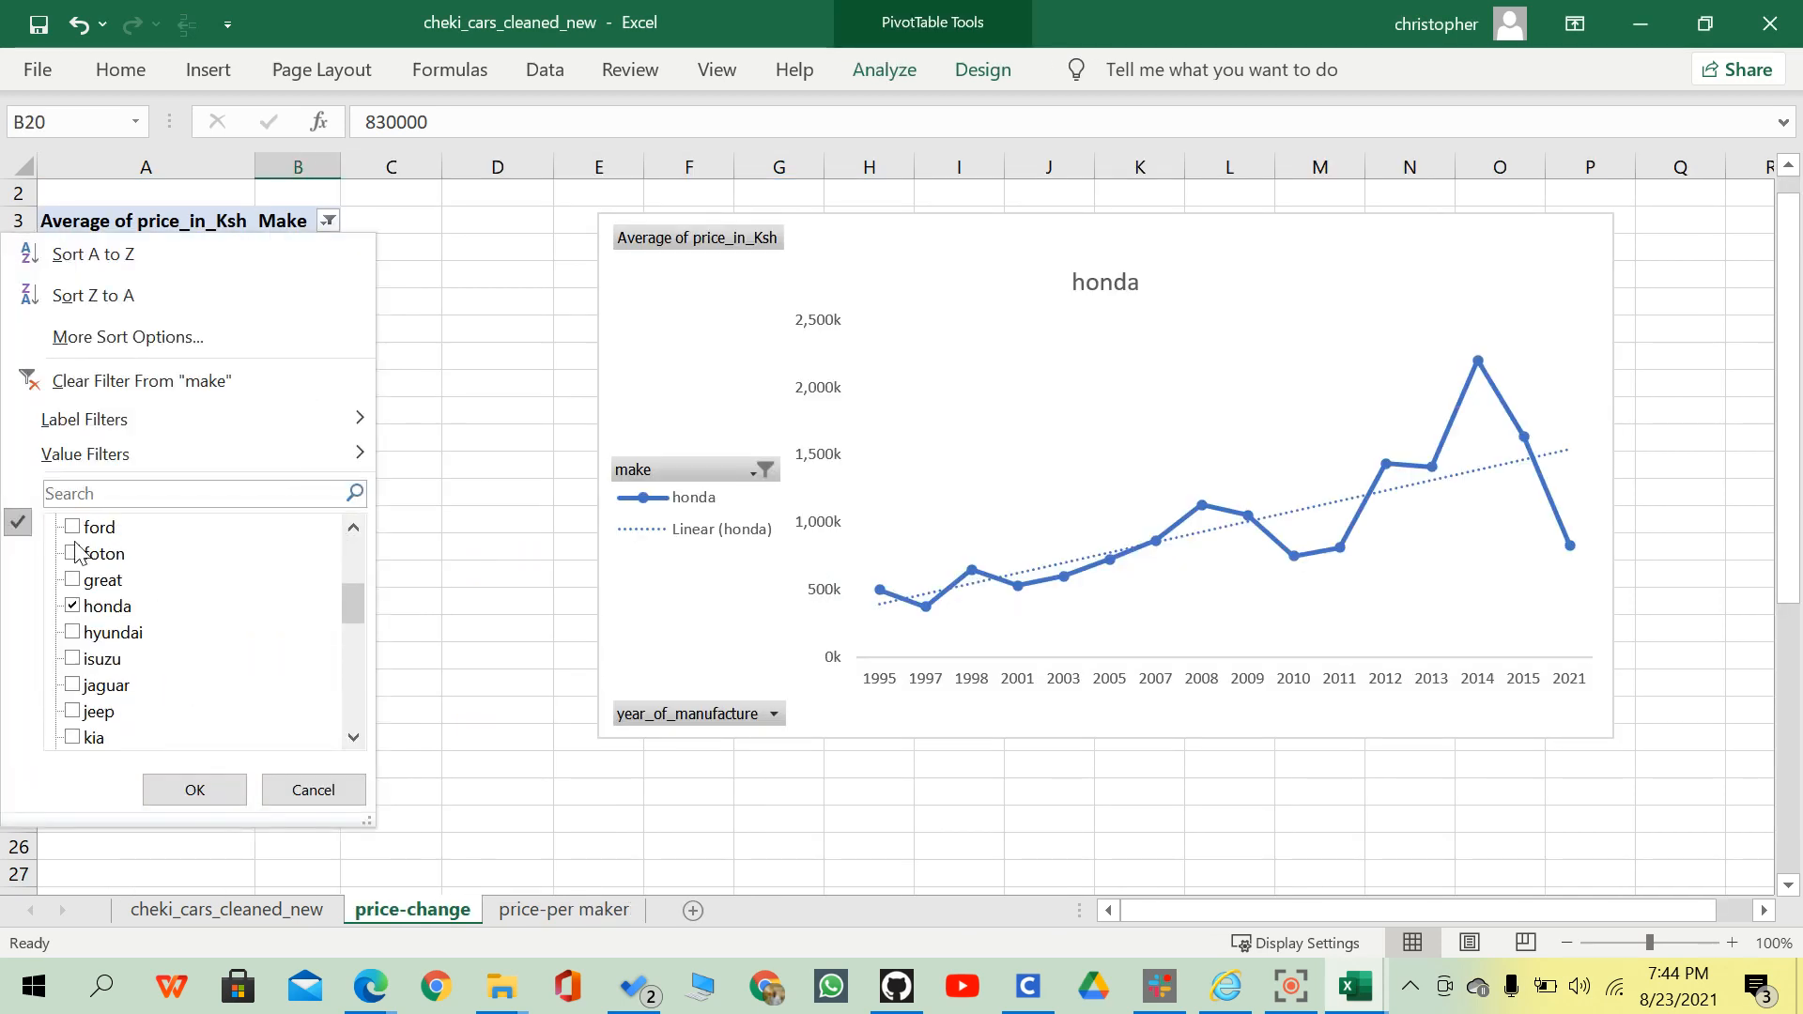
left_click(72, 608)
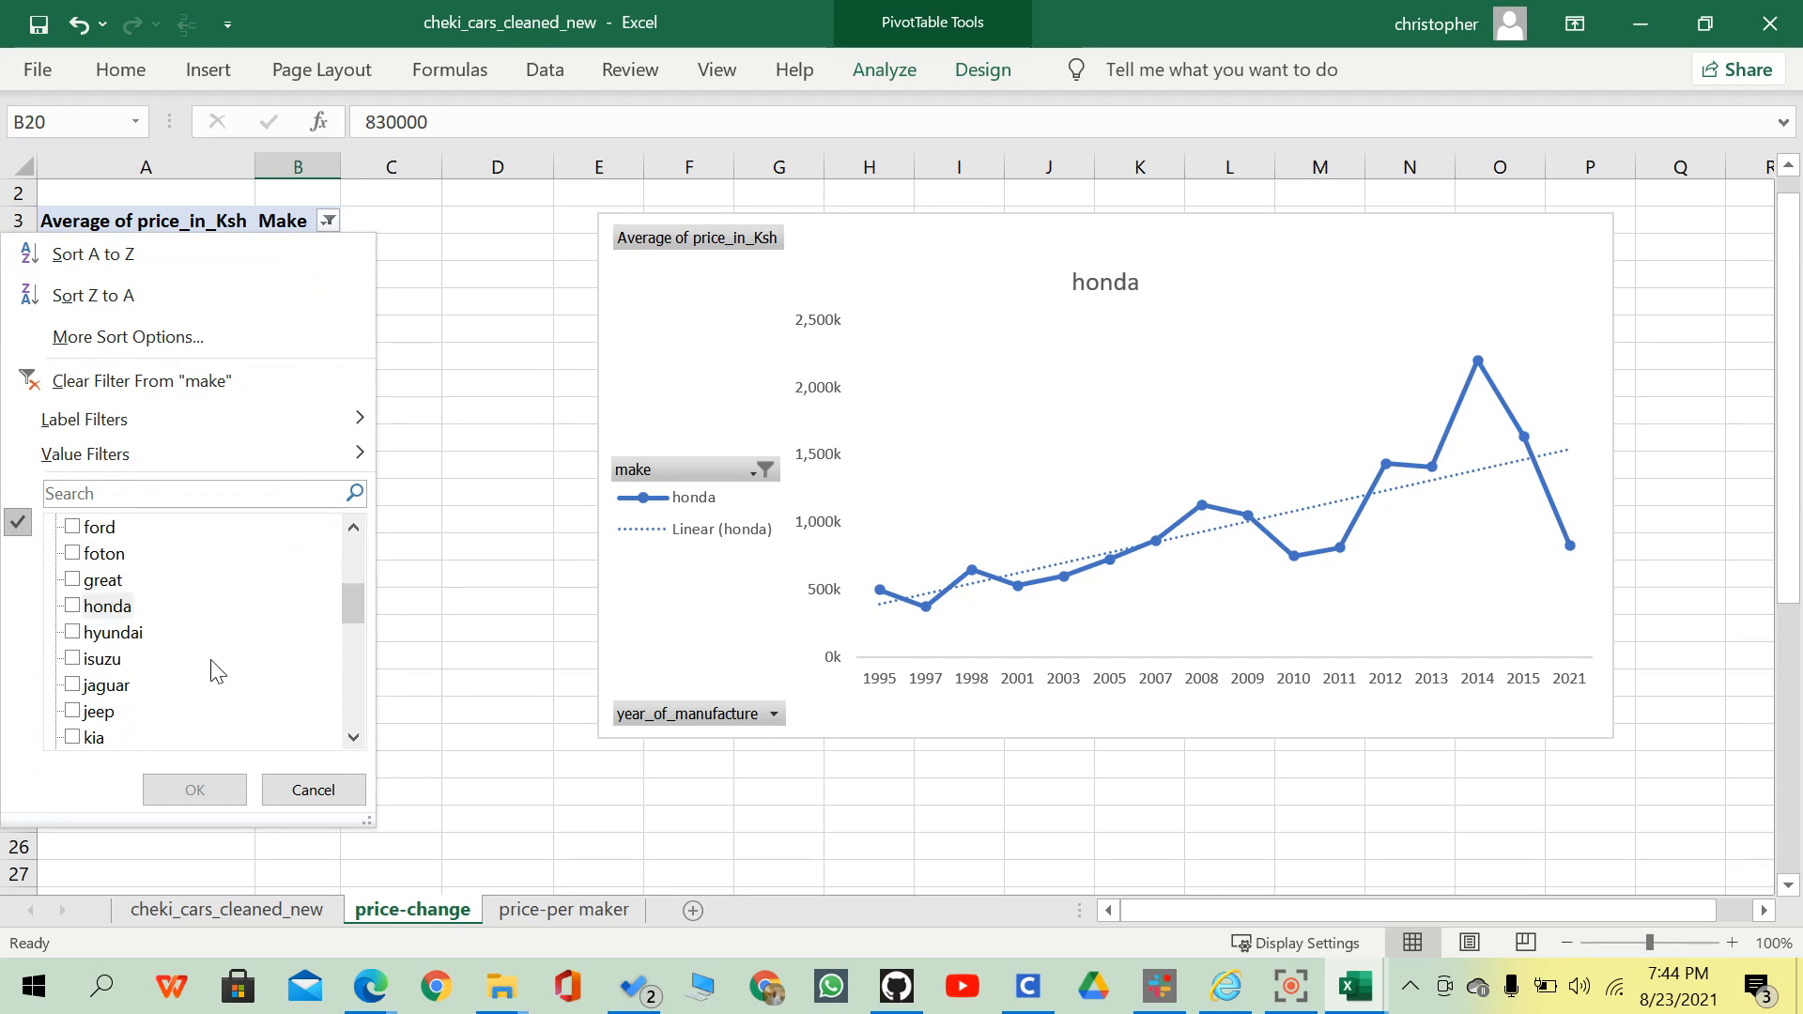
scroll(106, 680, "down", 2)
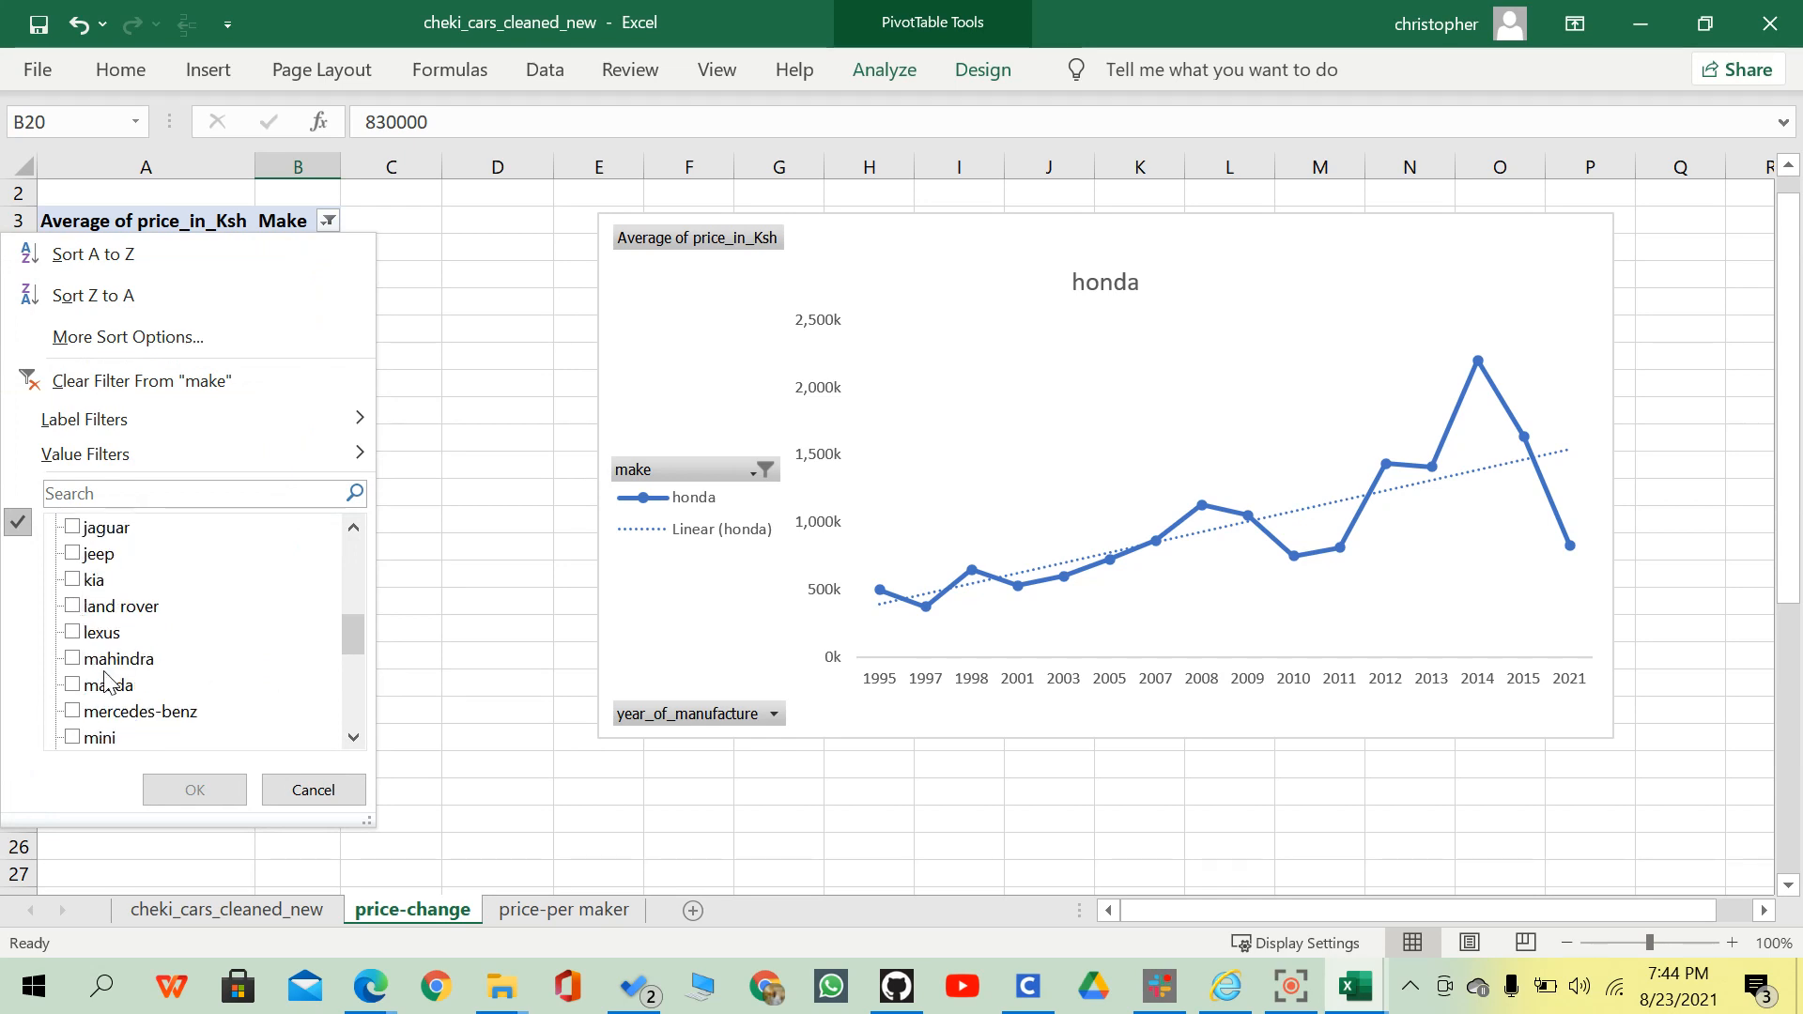
scroll(106, 681, "down", 4)
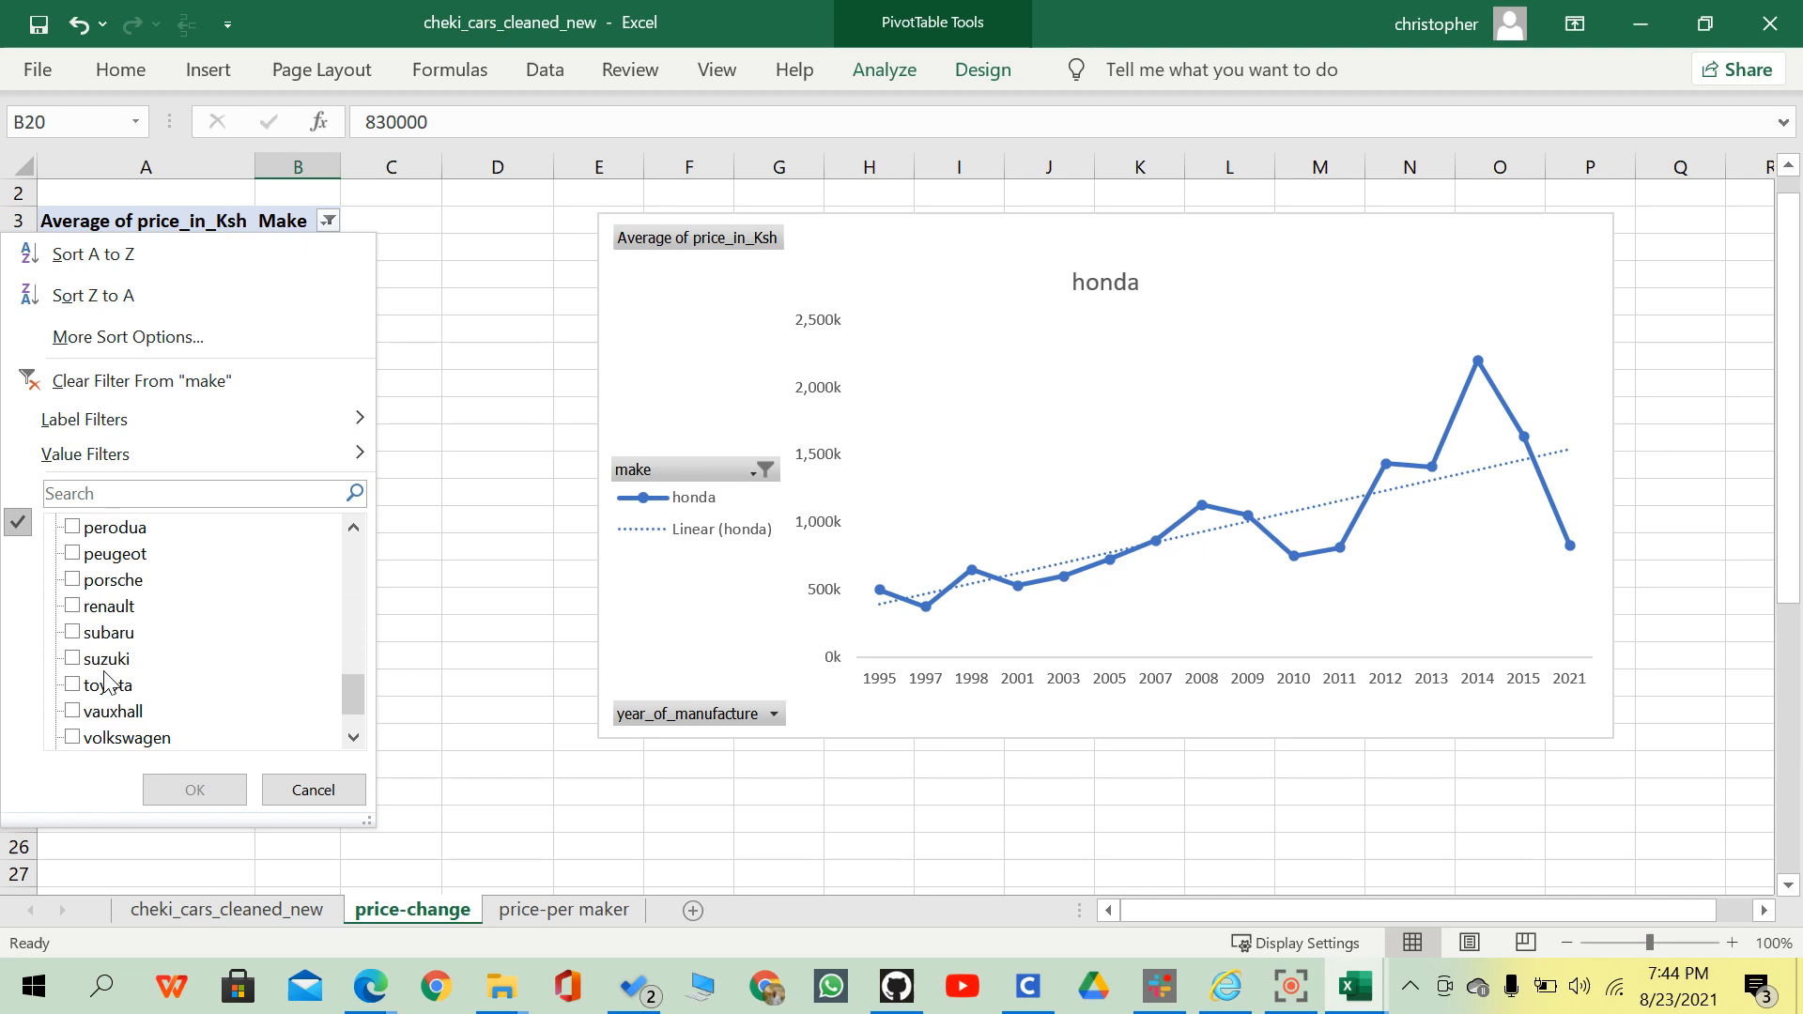
left_click(72, 685)
left_click(194, 789)
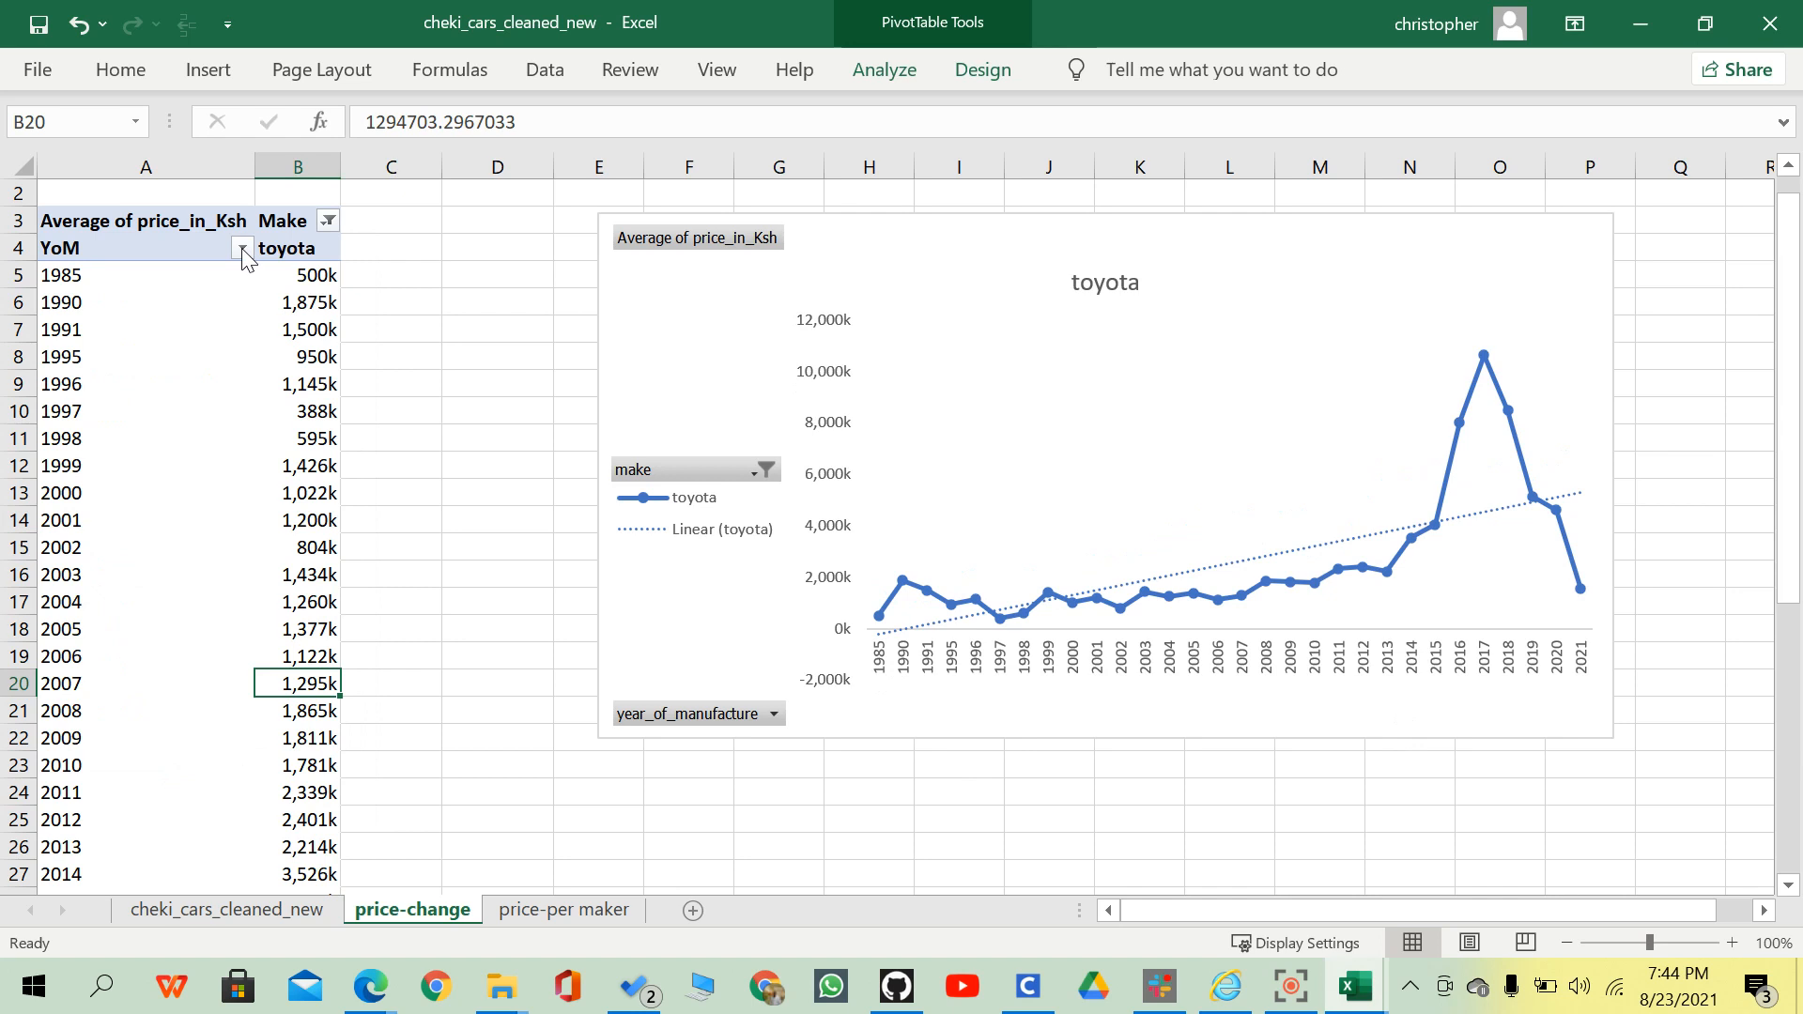
Filter the price-change PivotTable to land rover only and inspect the 2019 chart point and the yearly averages.
left_click(328, 220)
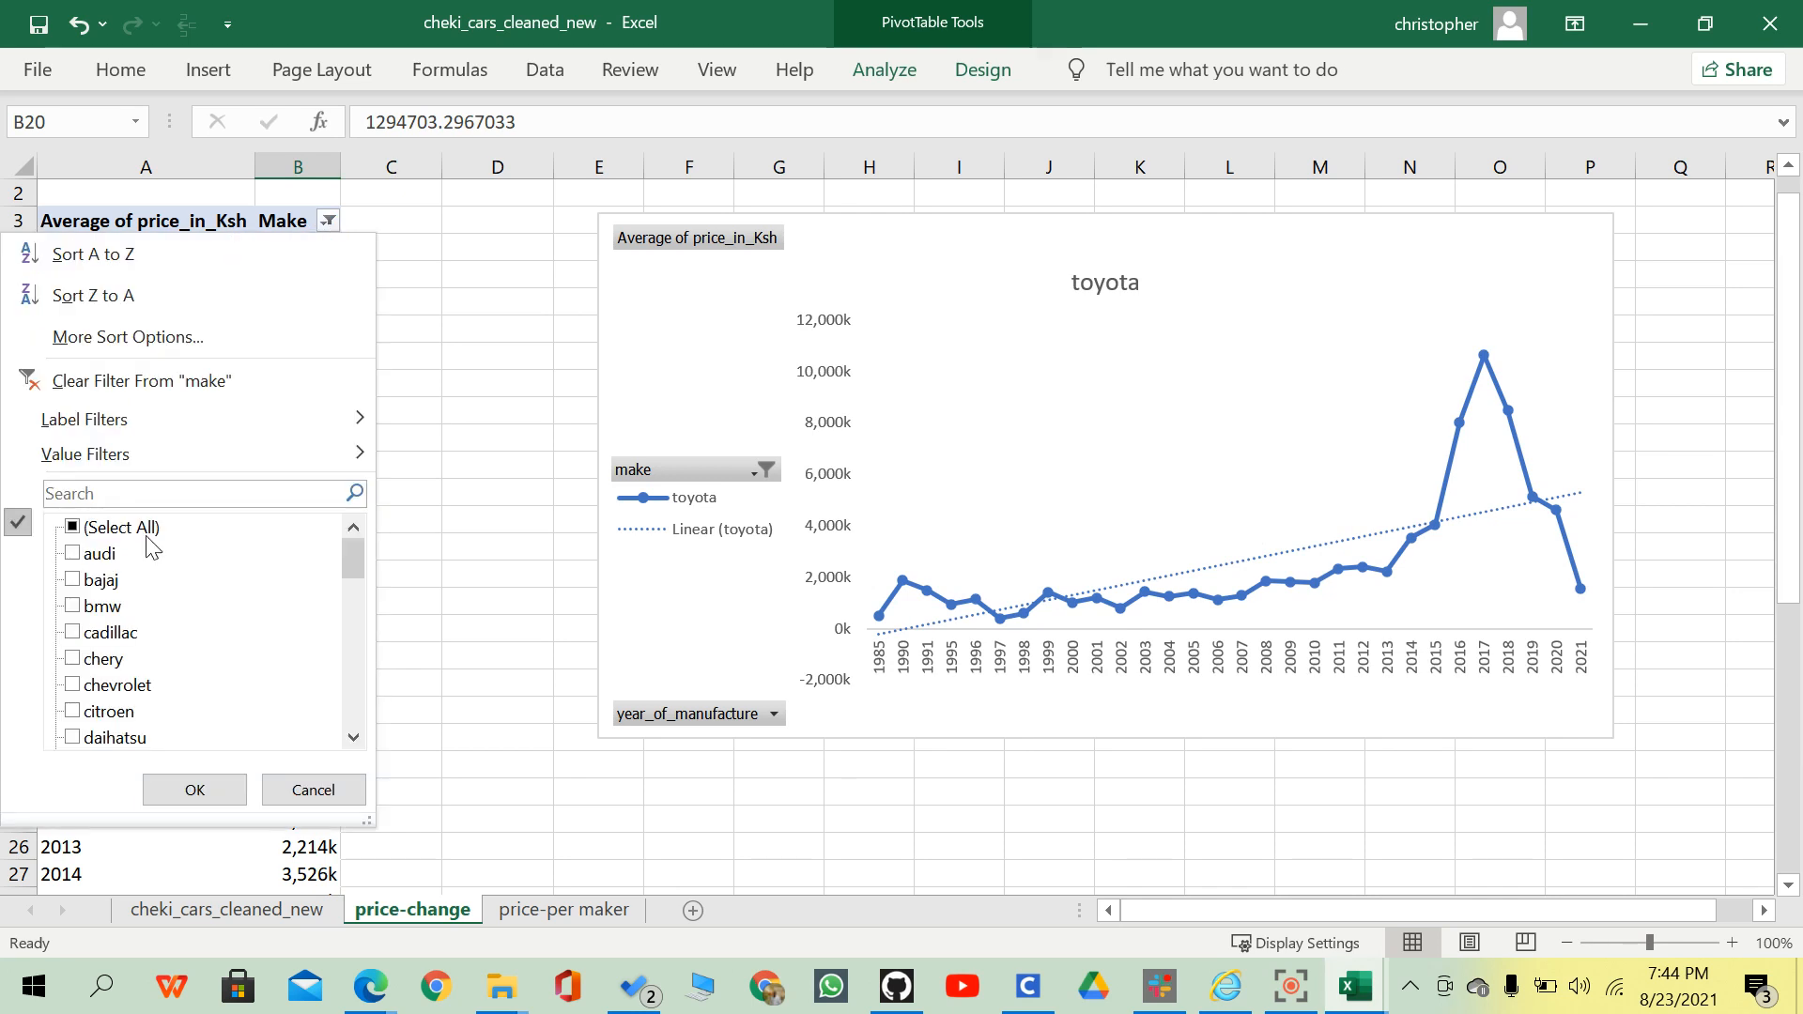
left_click(74, 527)
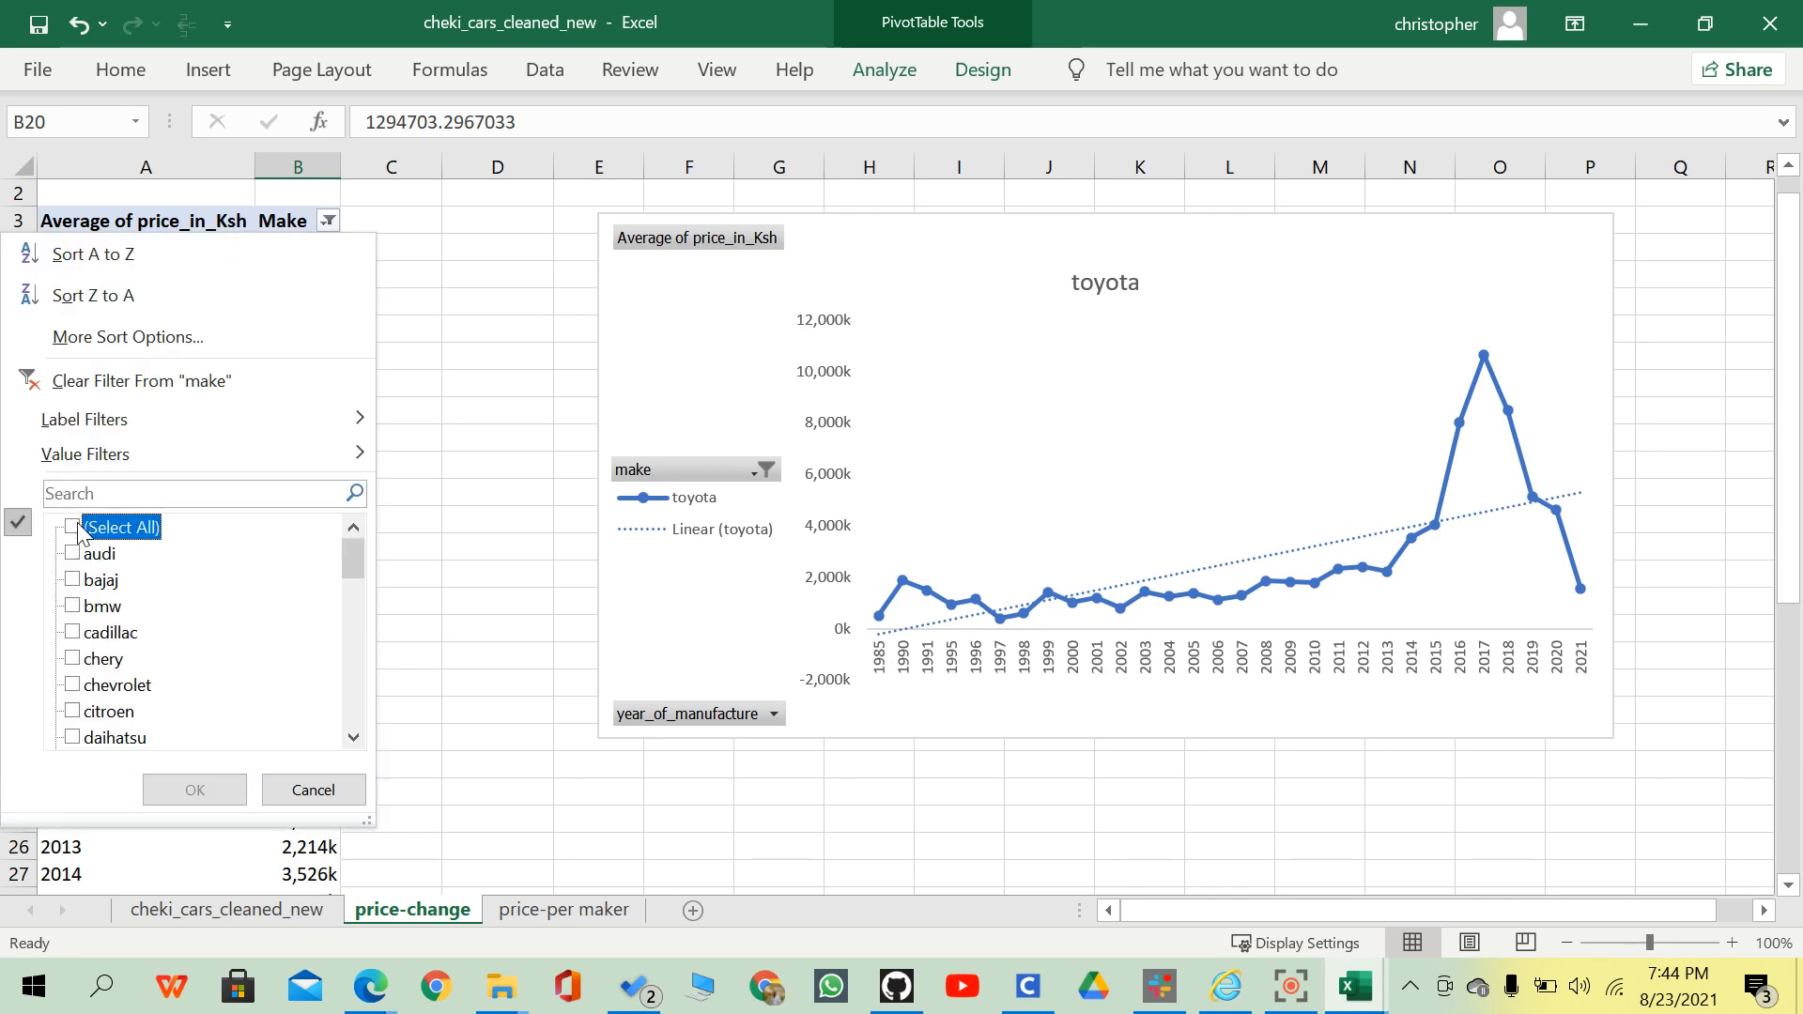
scroll(98, 631, "down", 1)
scroll(98, 635, "down", 3)
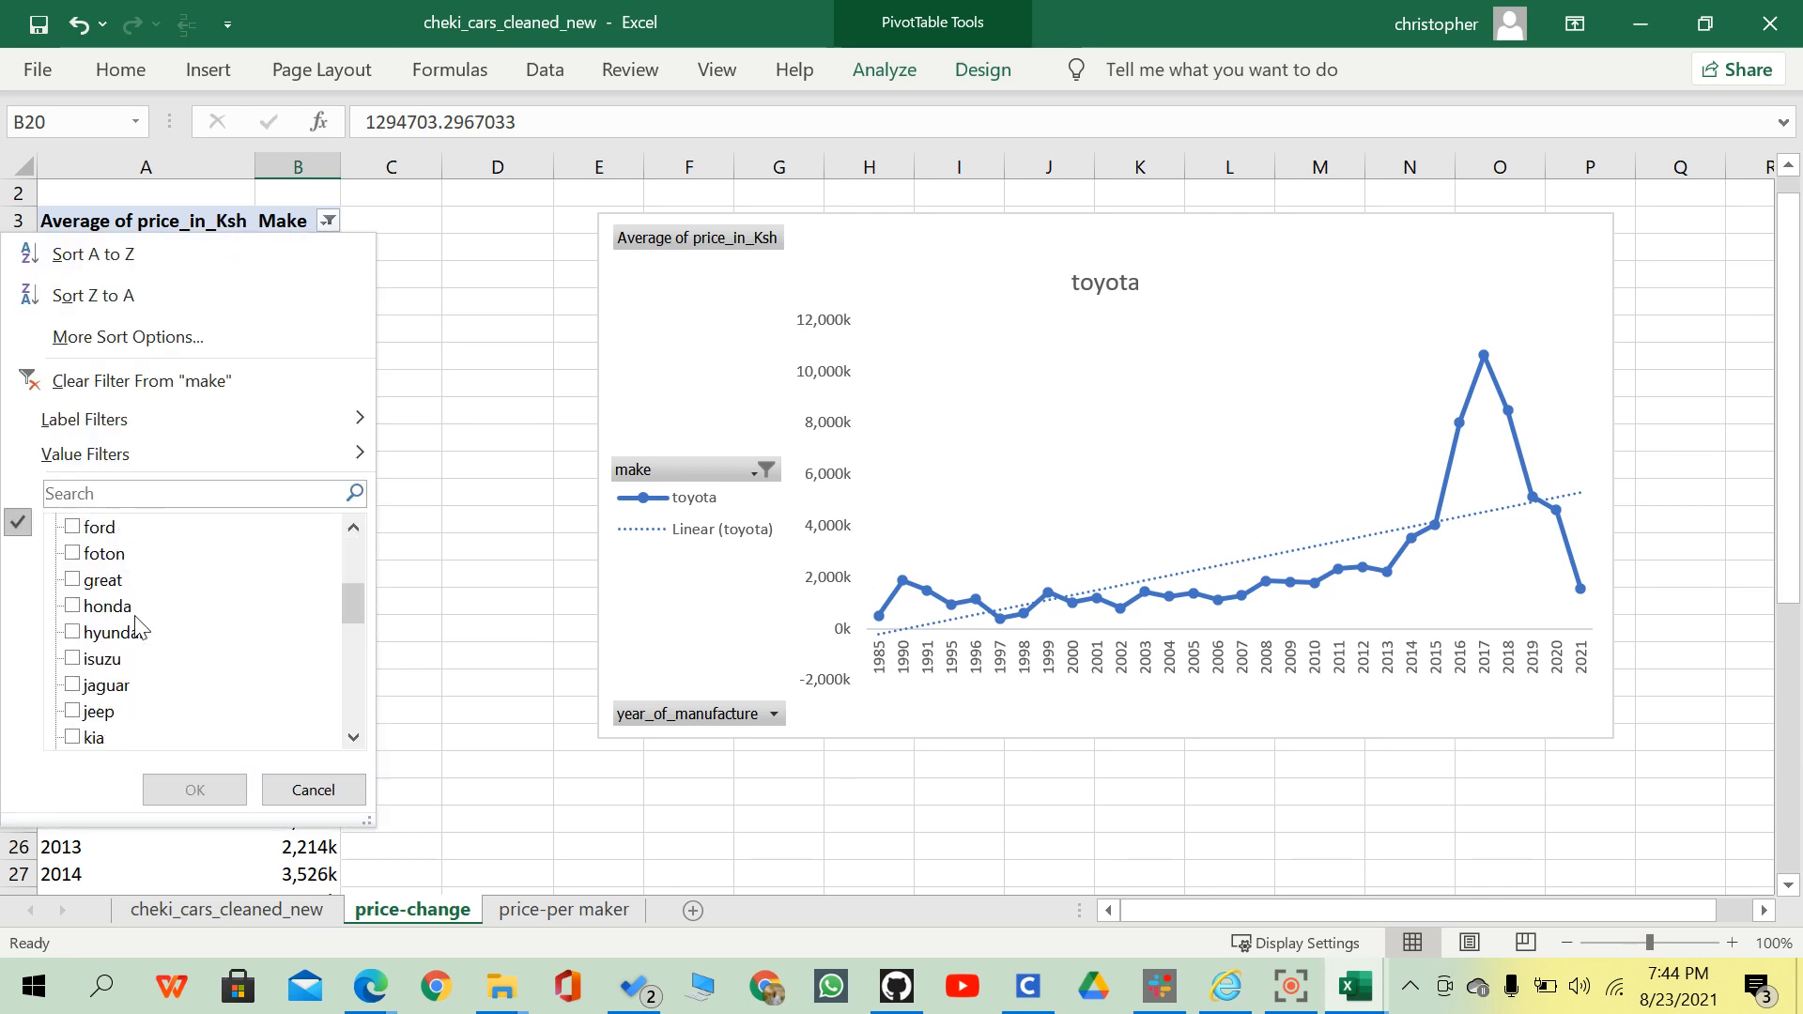
scroll(214, 615, "down", 1)
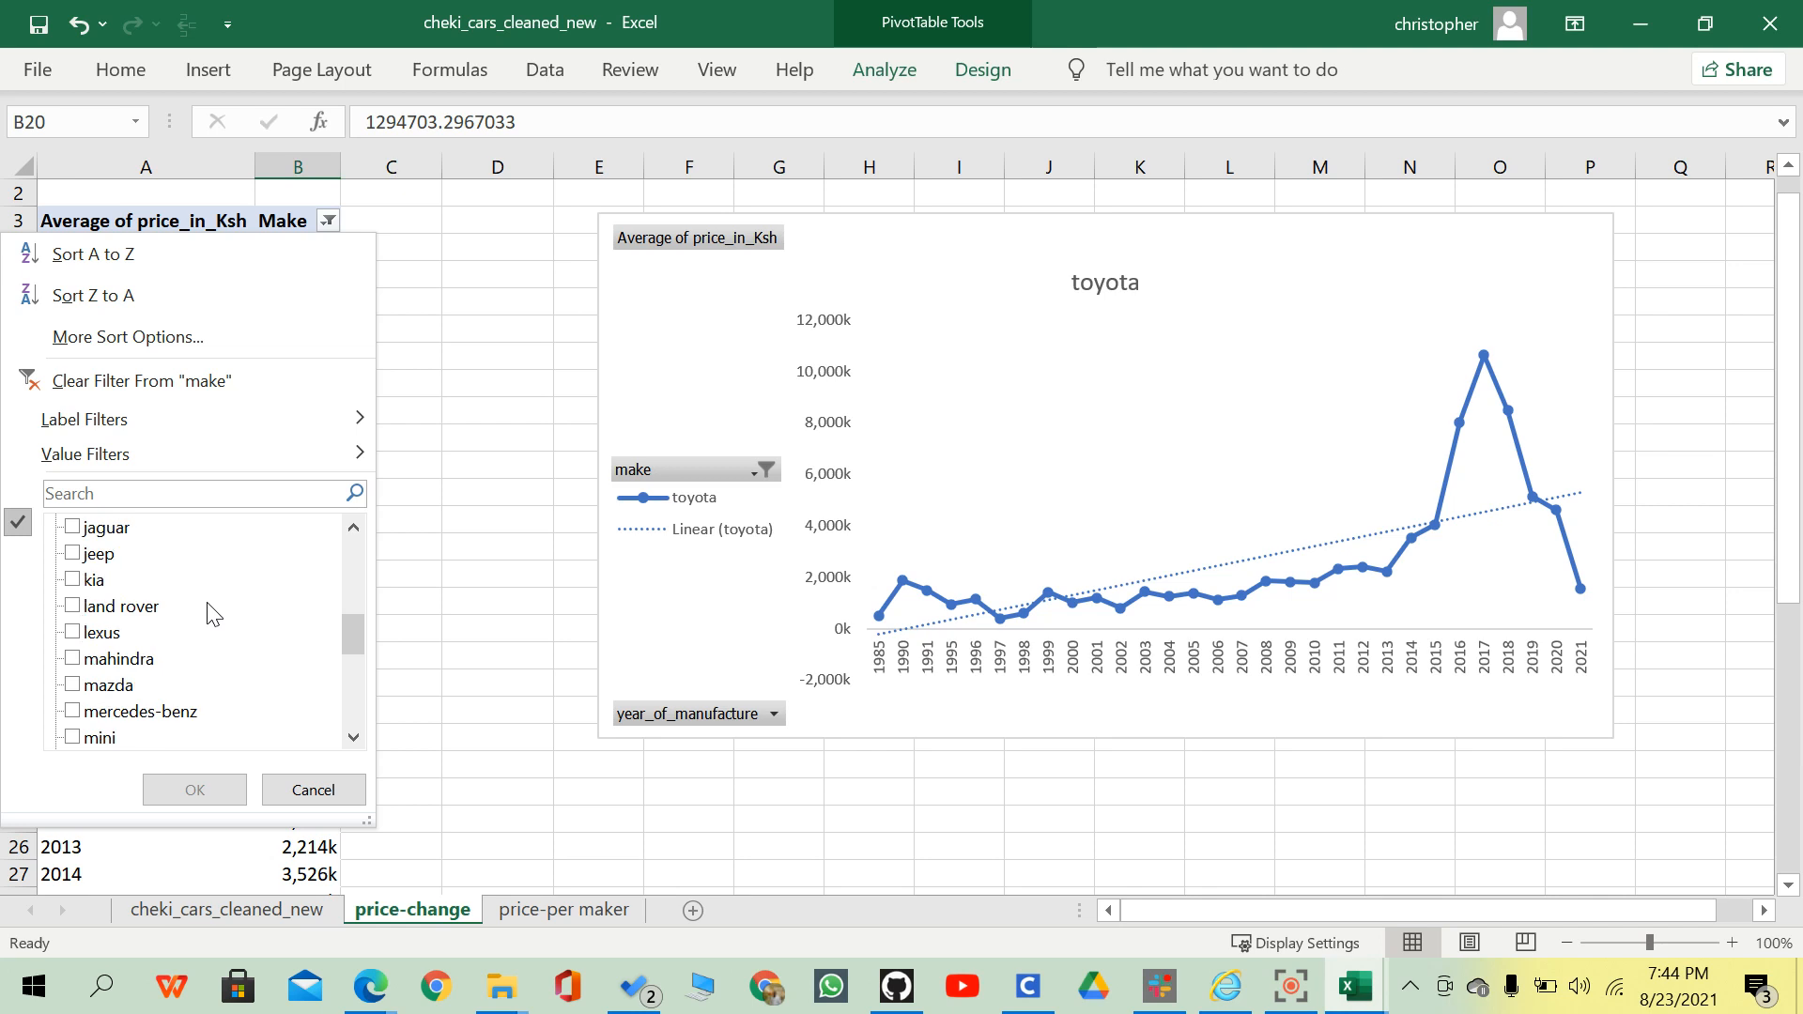
left_click(75, 608)
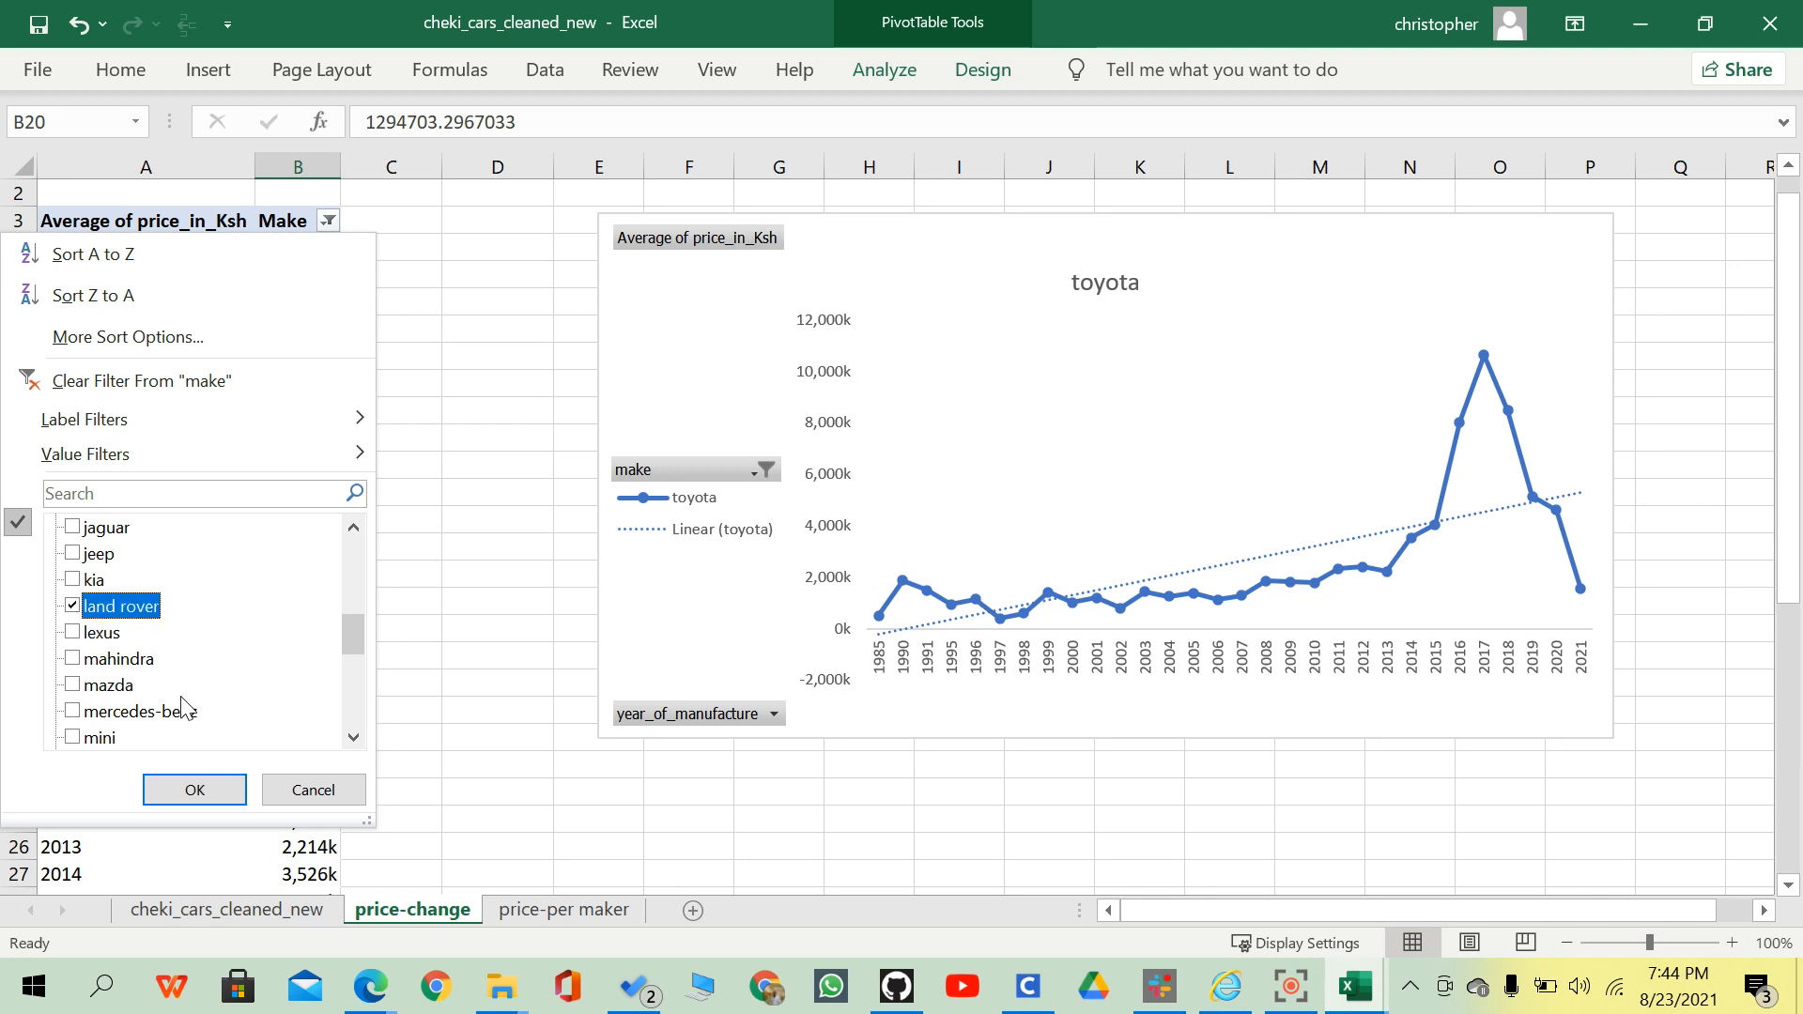
left_click(185, 791)
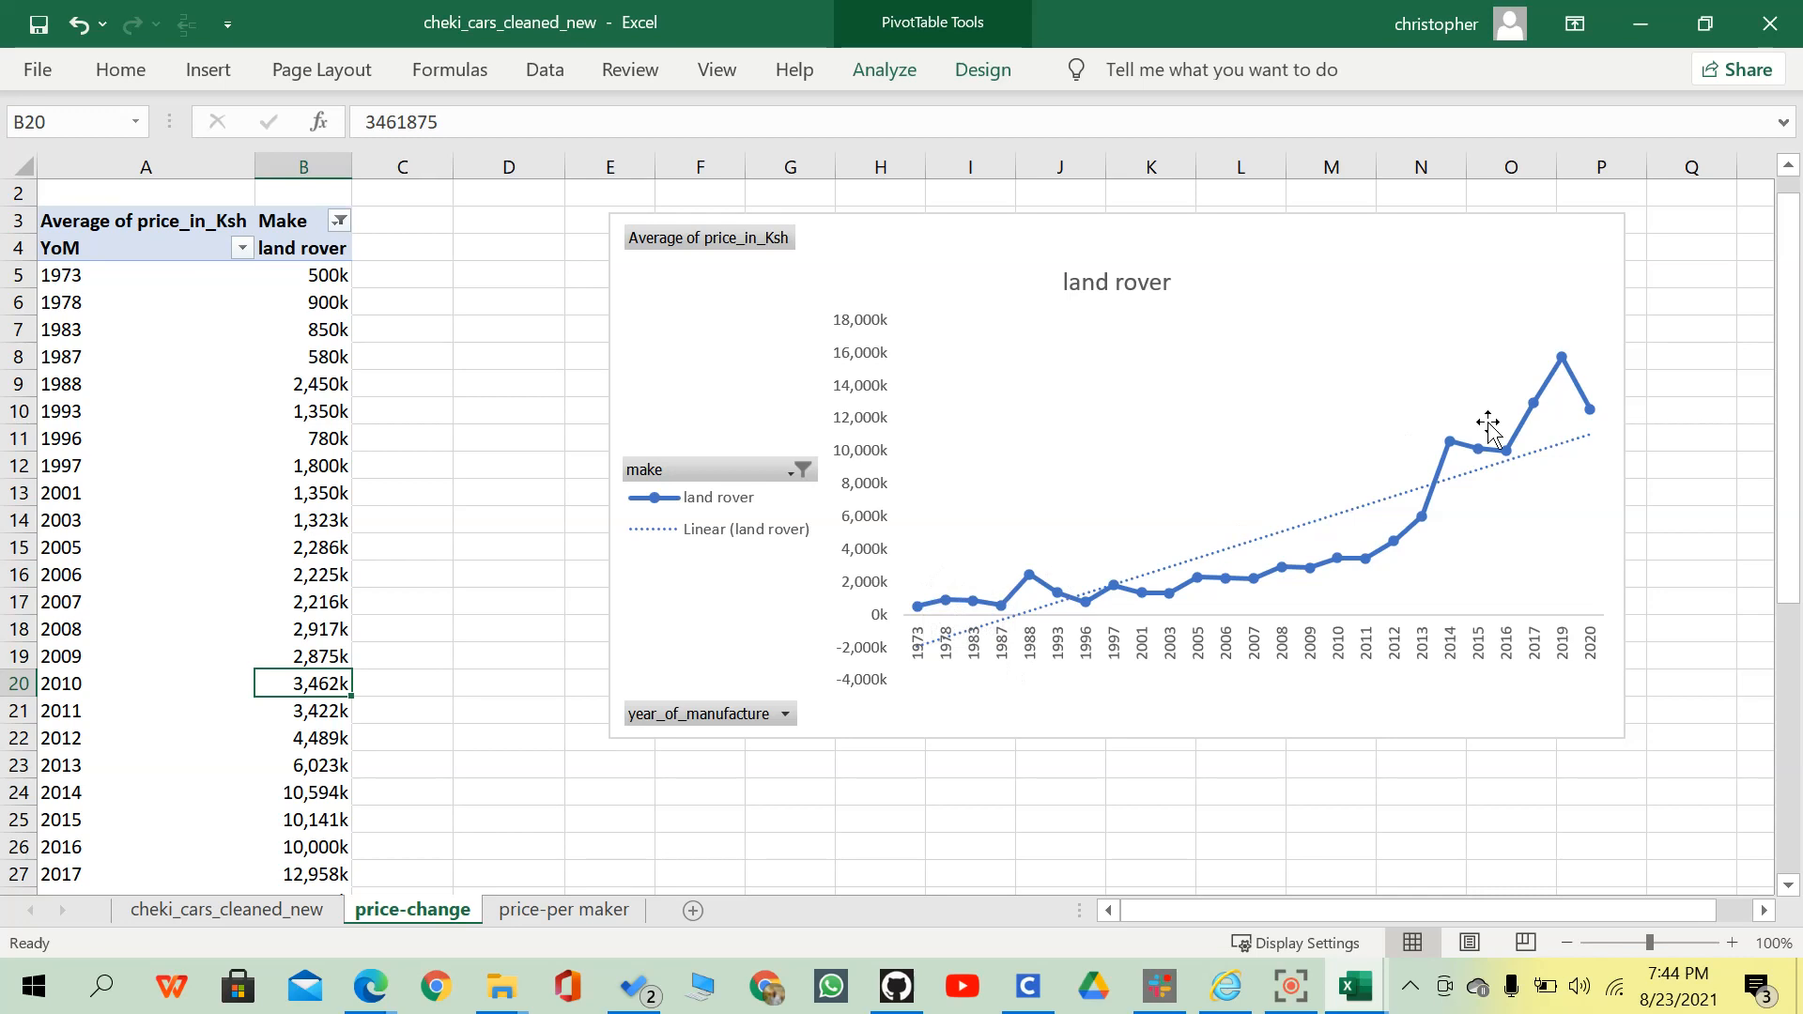
mouse_move(1565, 363)
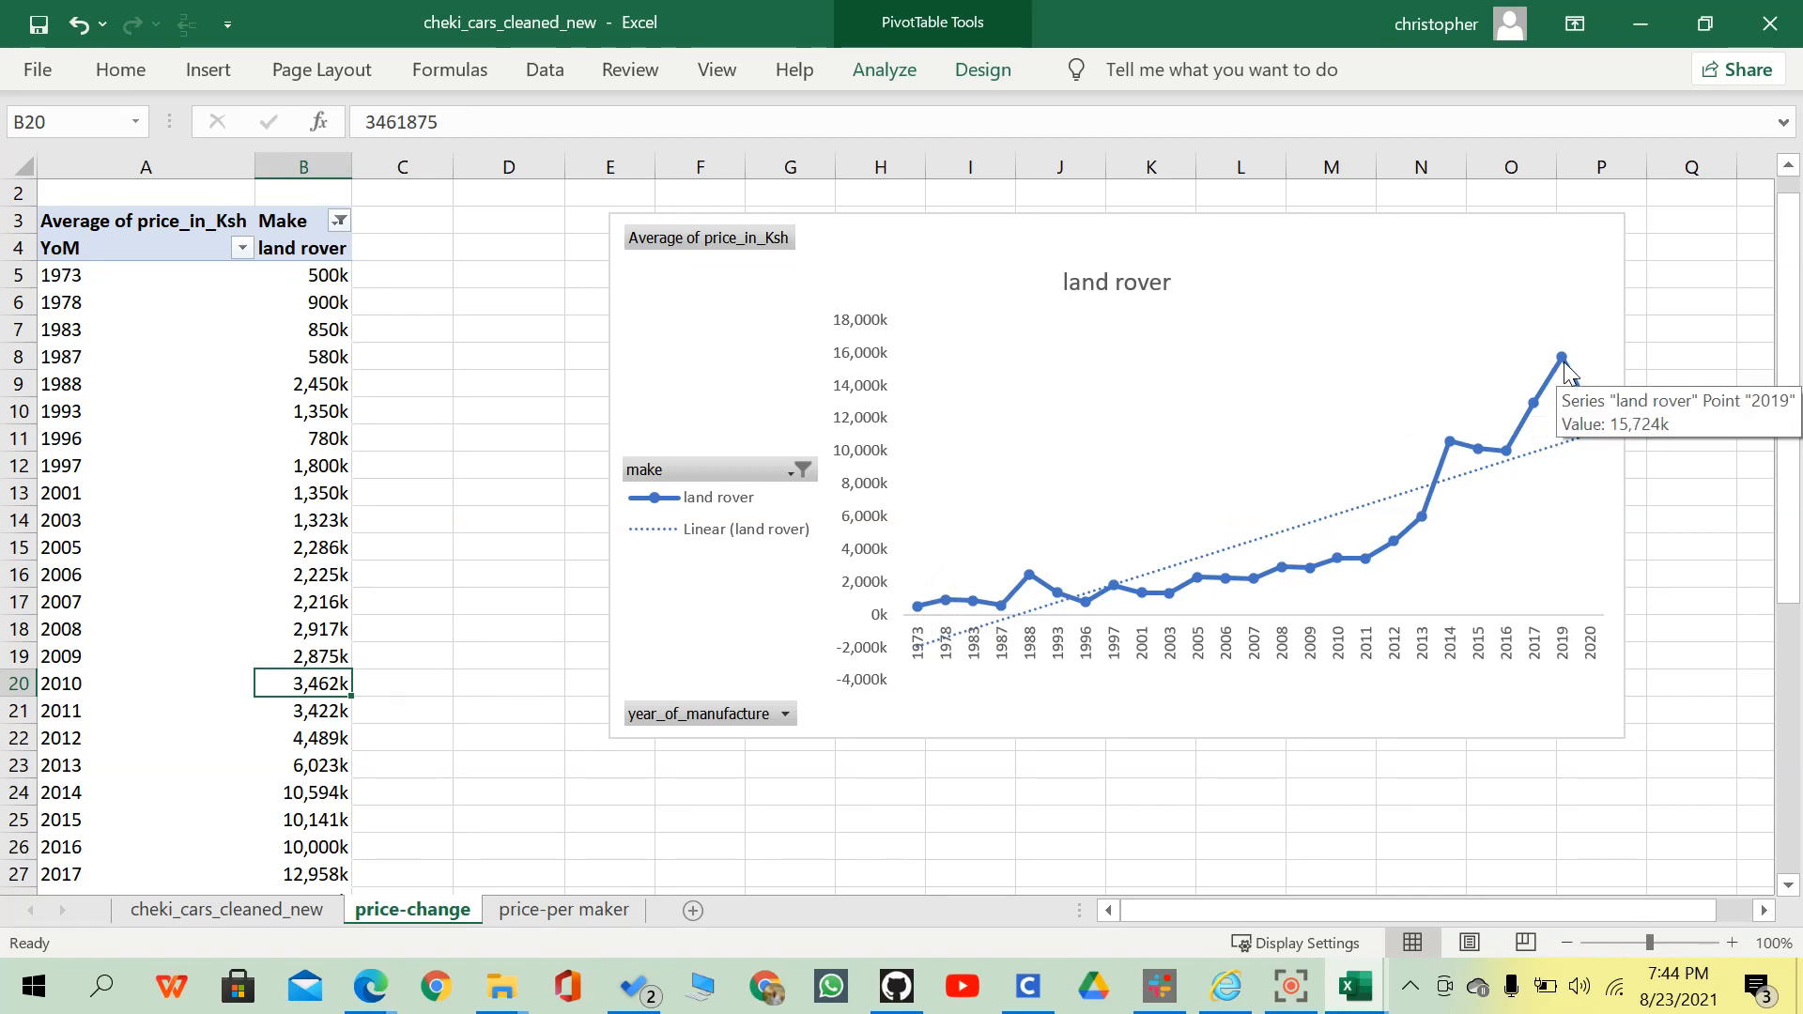
scroll(936, 573, "down", 2)
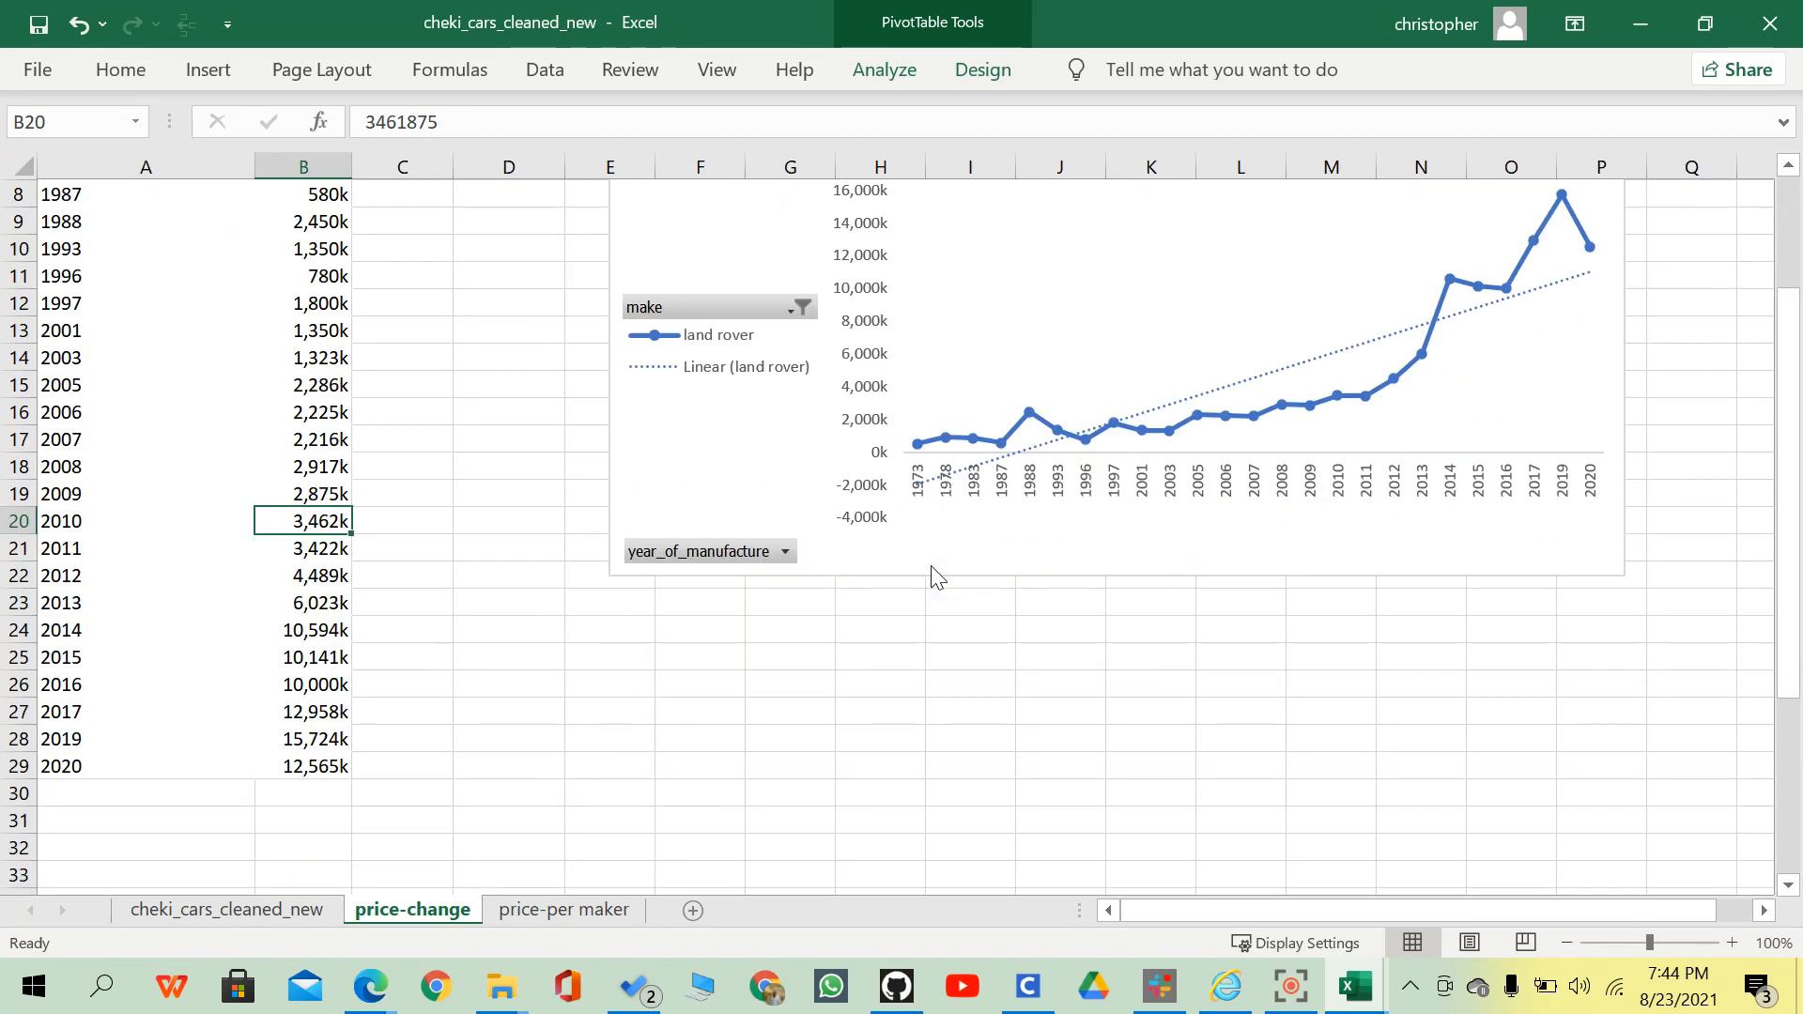
scroll(936, 572, "up", 2)
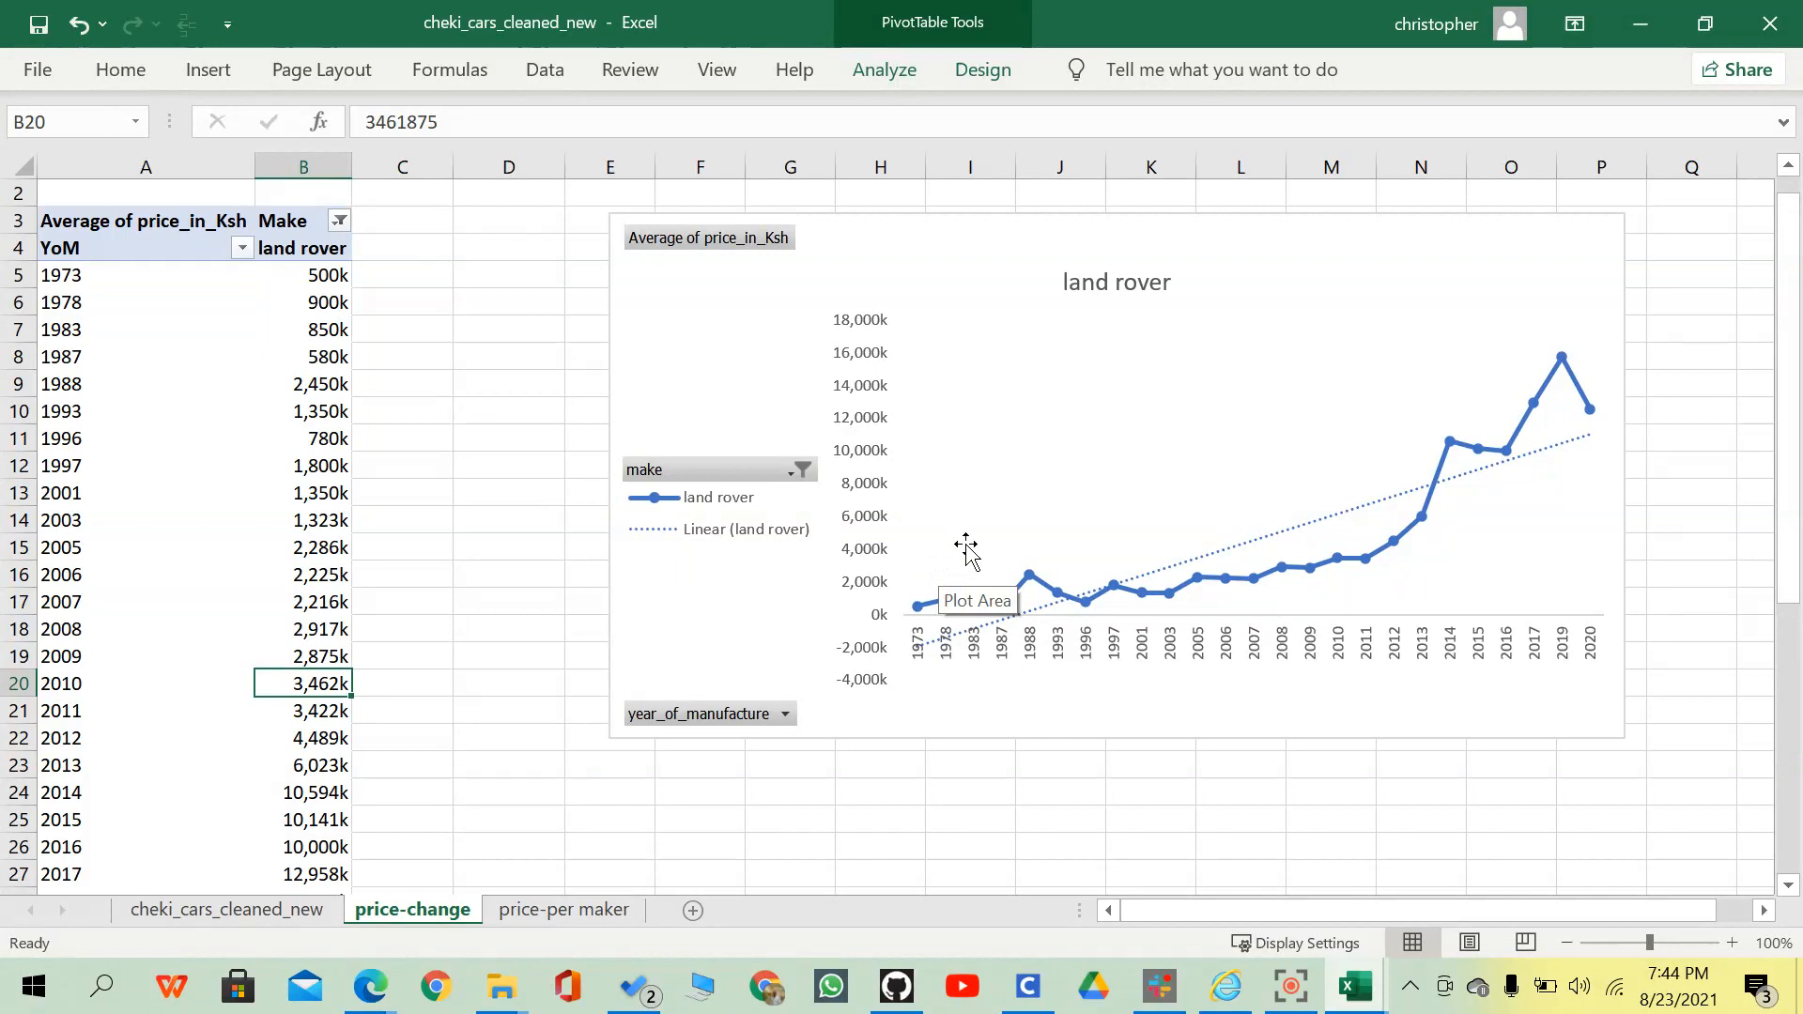
scroll(967, 549, "up", 1)
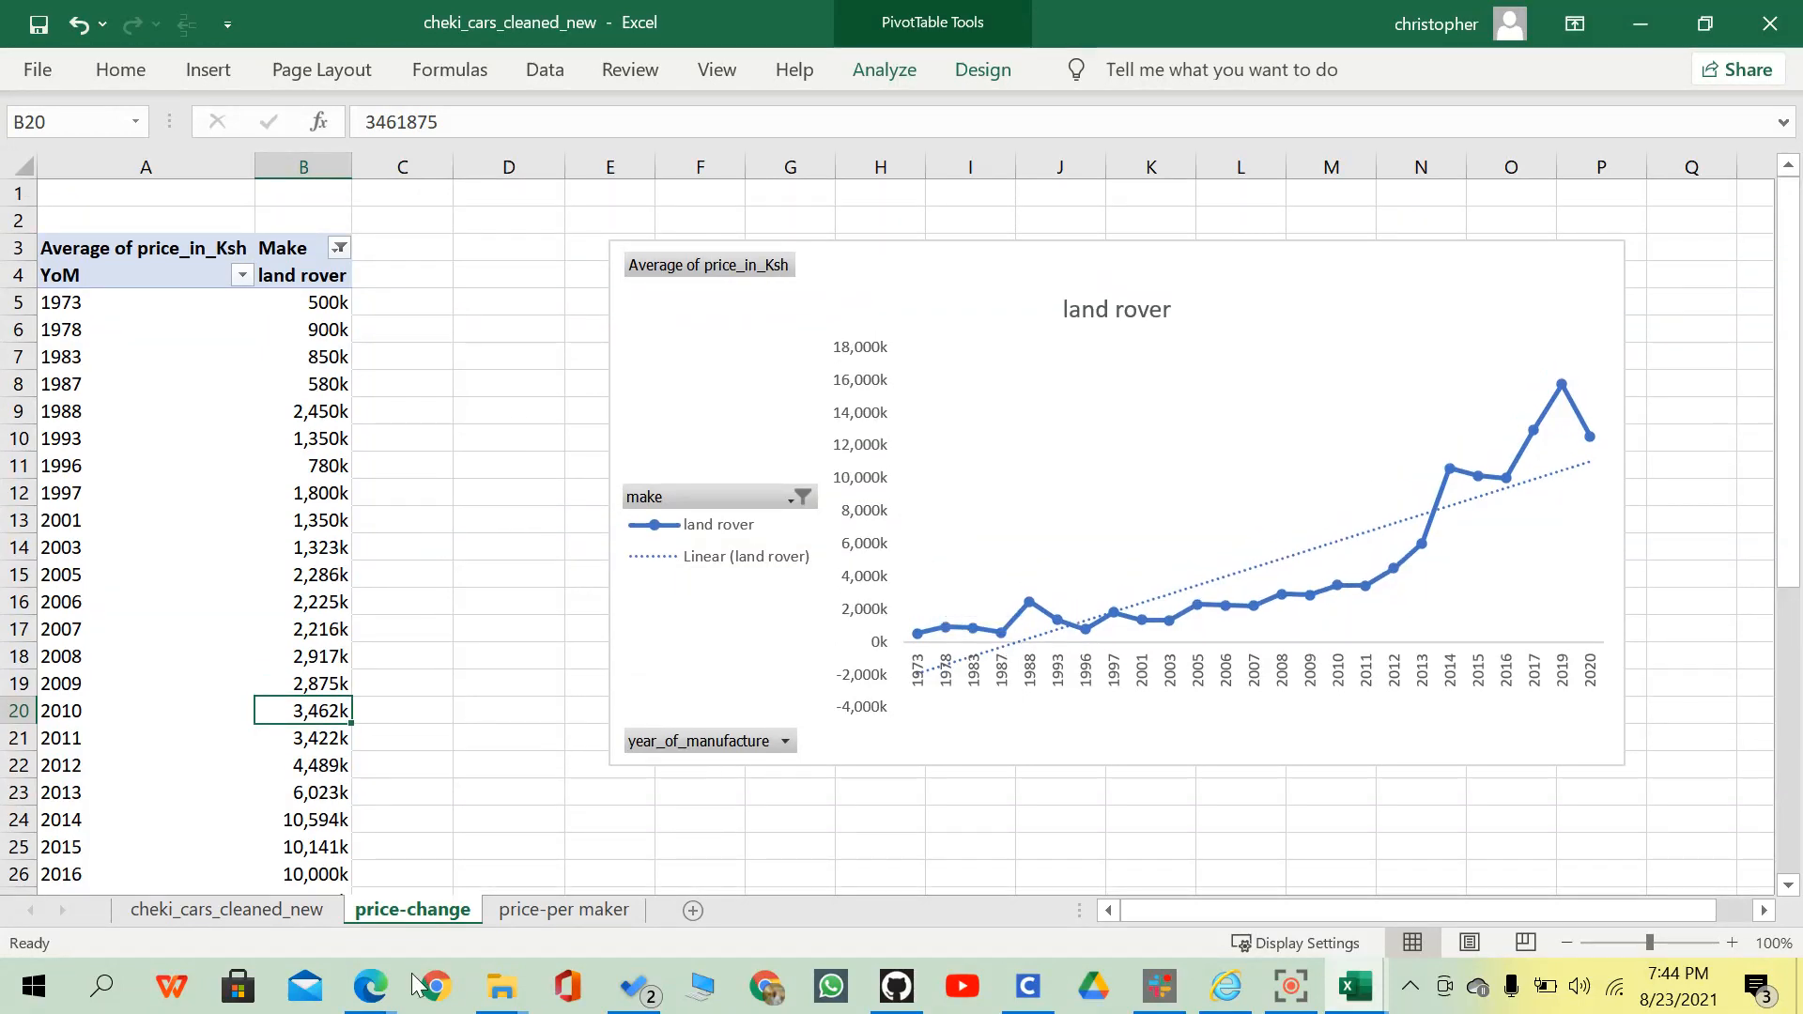
Switch to the GitHub assignment page in the browser, read the question on foreign versus used car prices, and return to Excel.
mouse_move(370, 986)
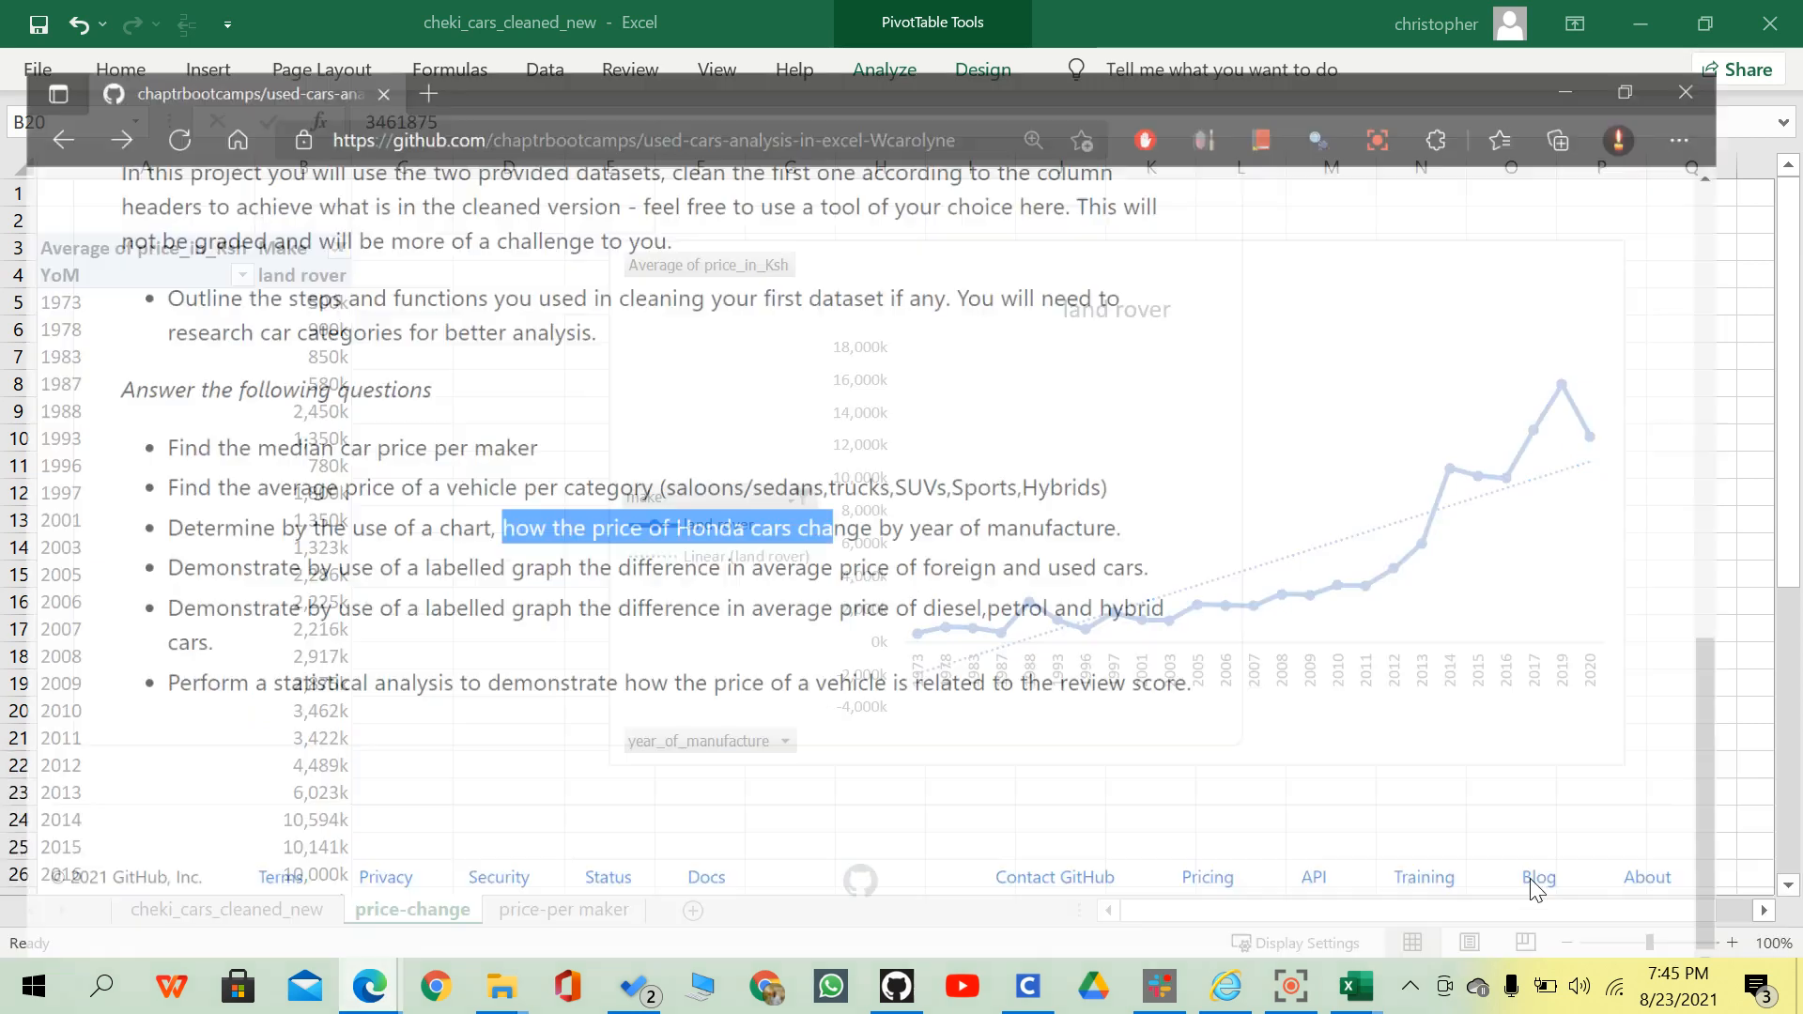
left_click(1643, 868)
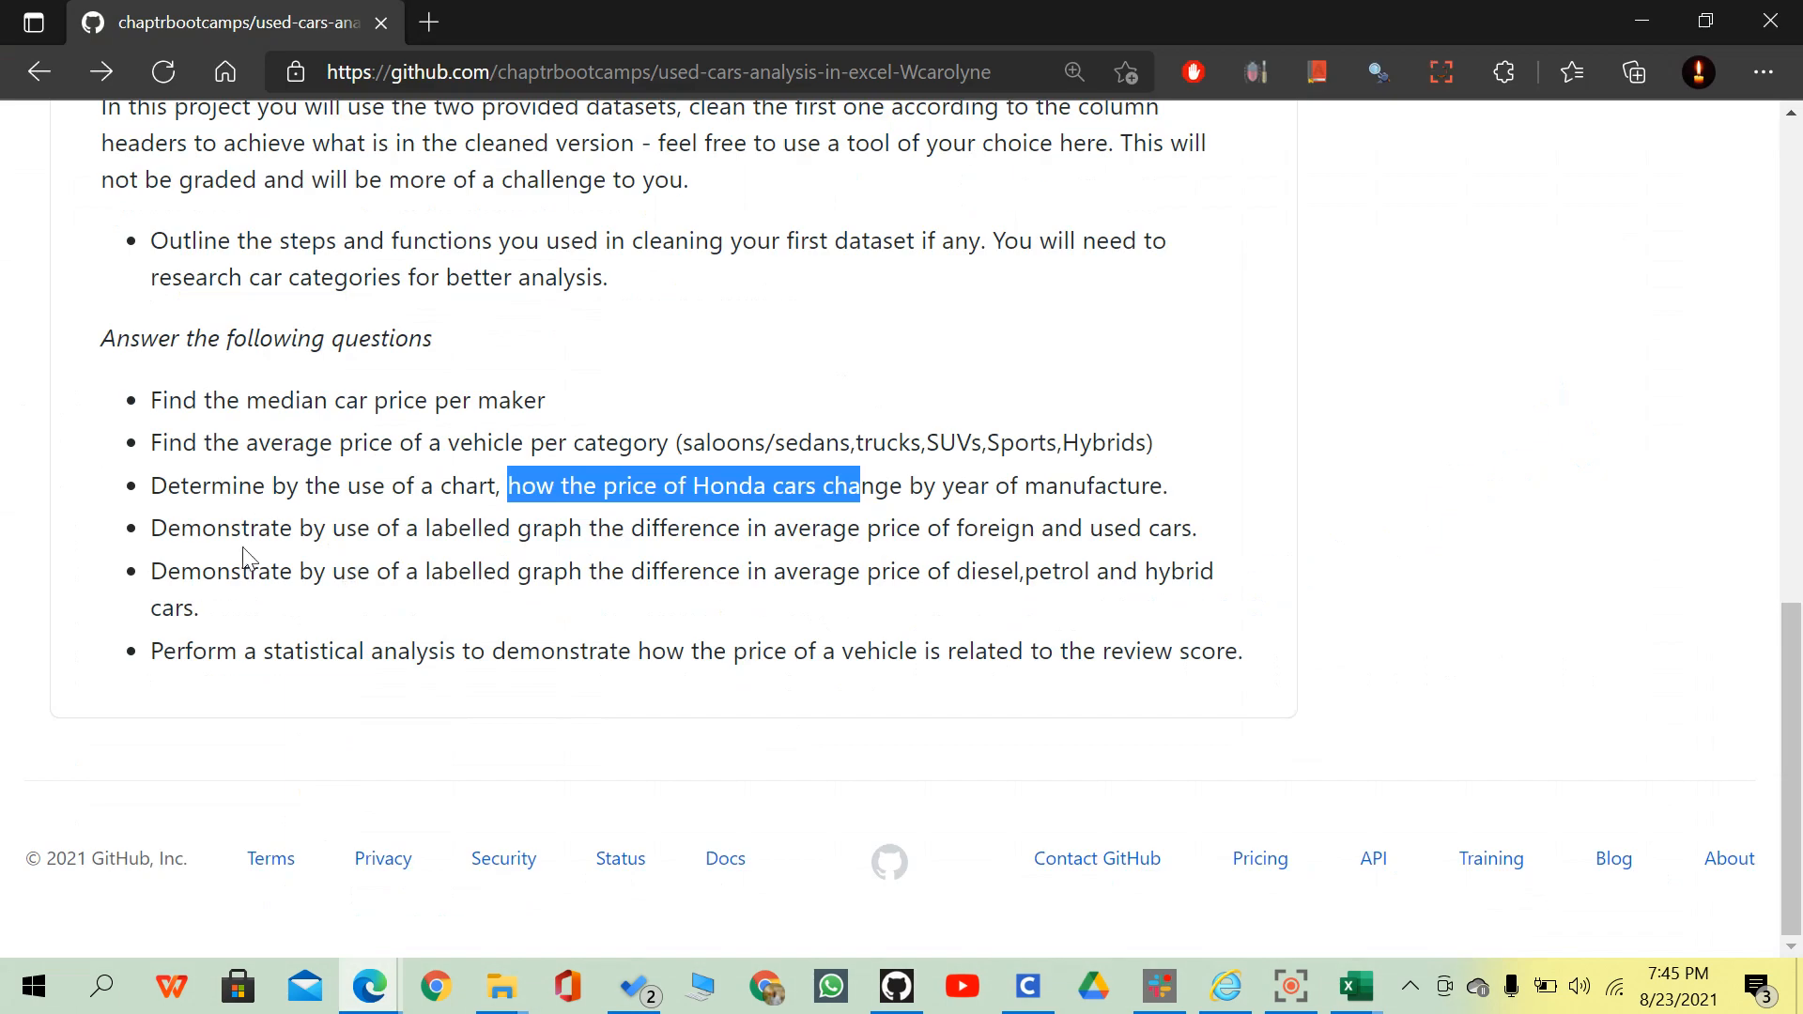
left_click(254, 508)
left_click_drag(434, 523, 853, 535)
left_click(898, 538)
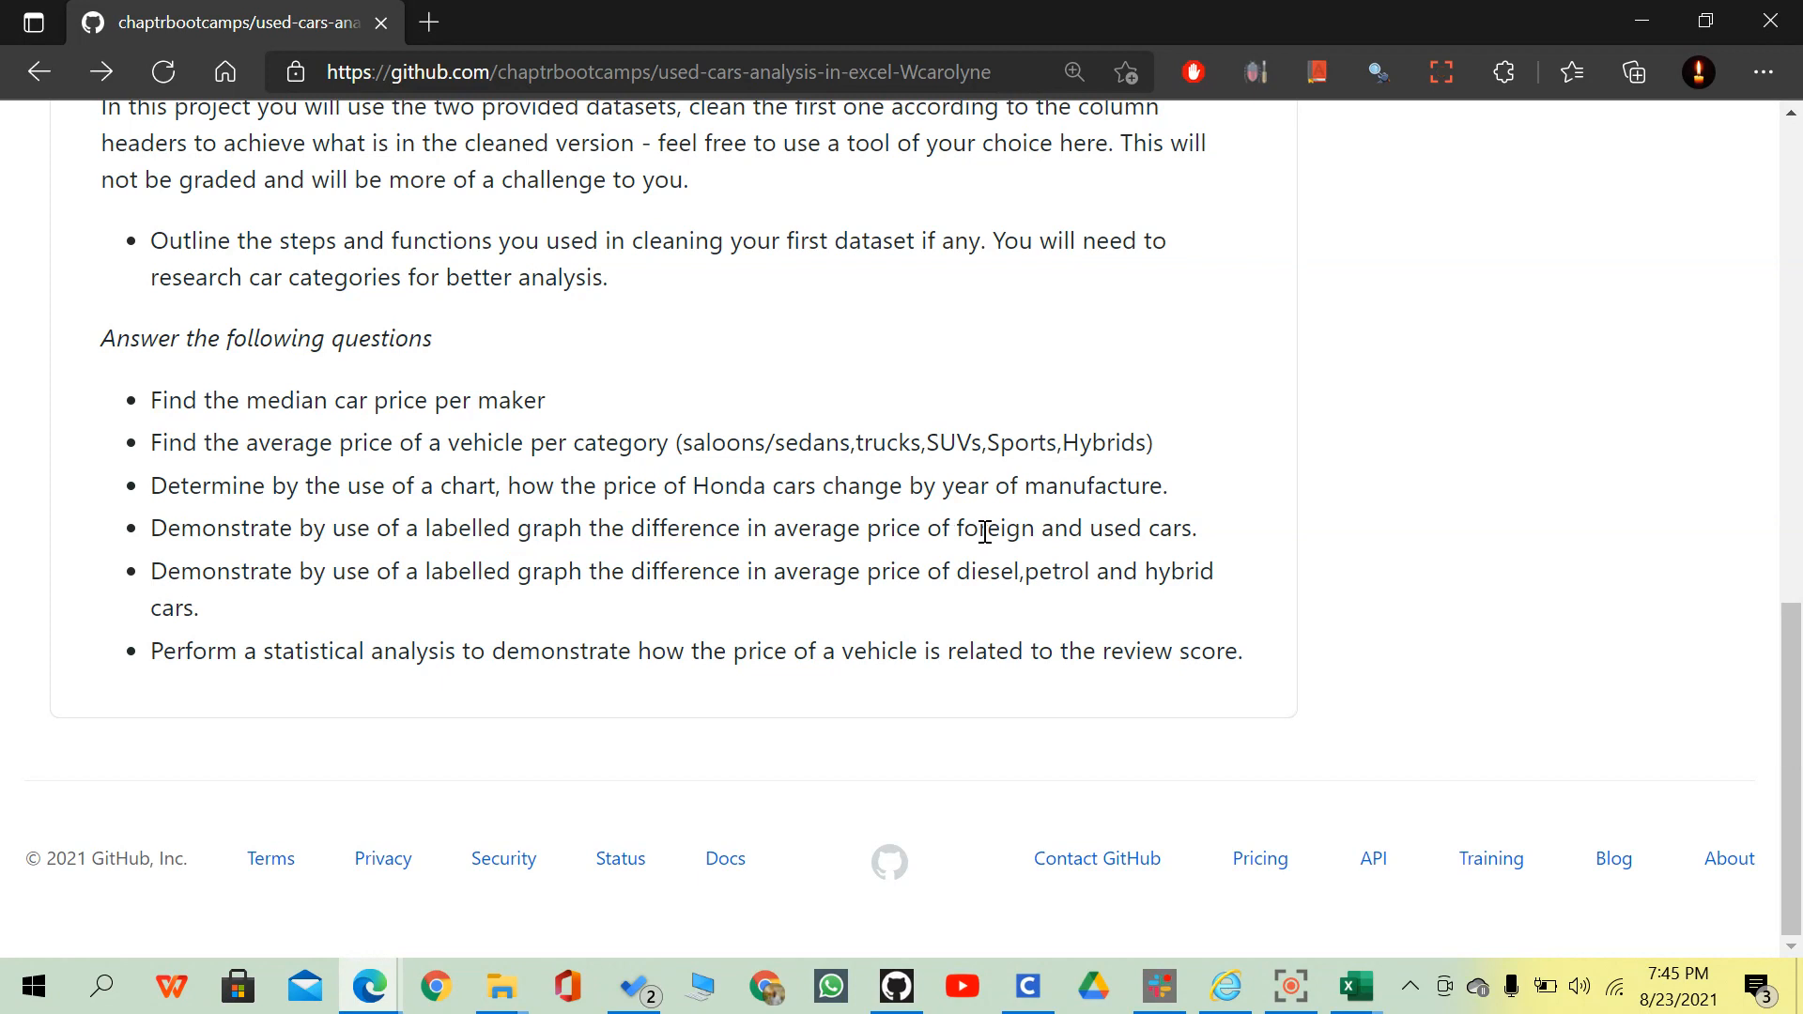
left_click_drag(982, 531, 1020, 527)
left_click(1078, 523)
left_click(1641, 21)
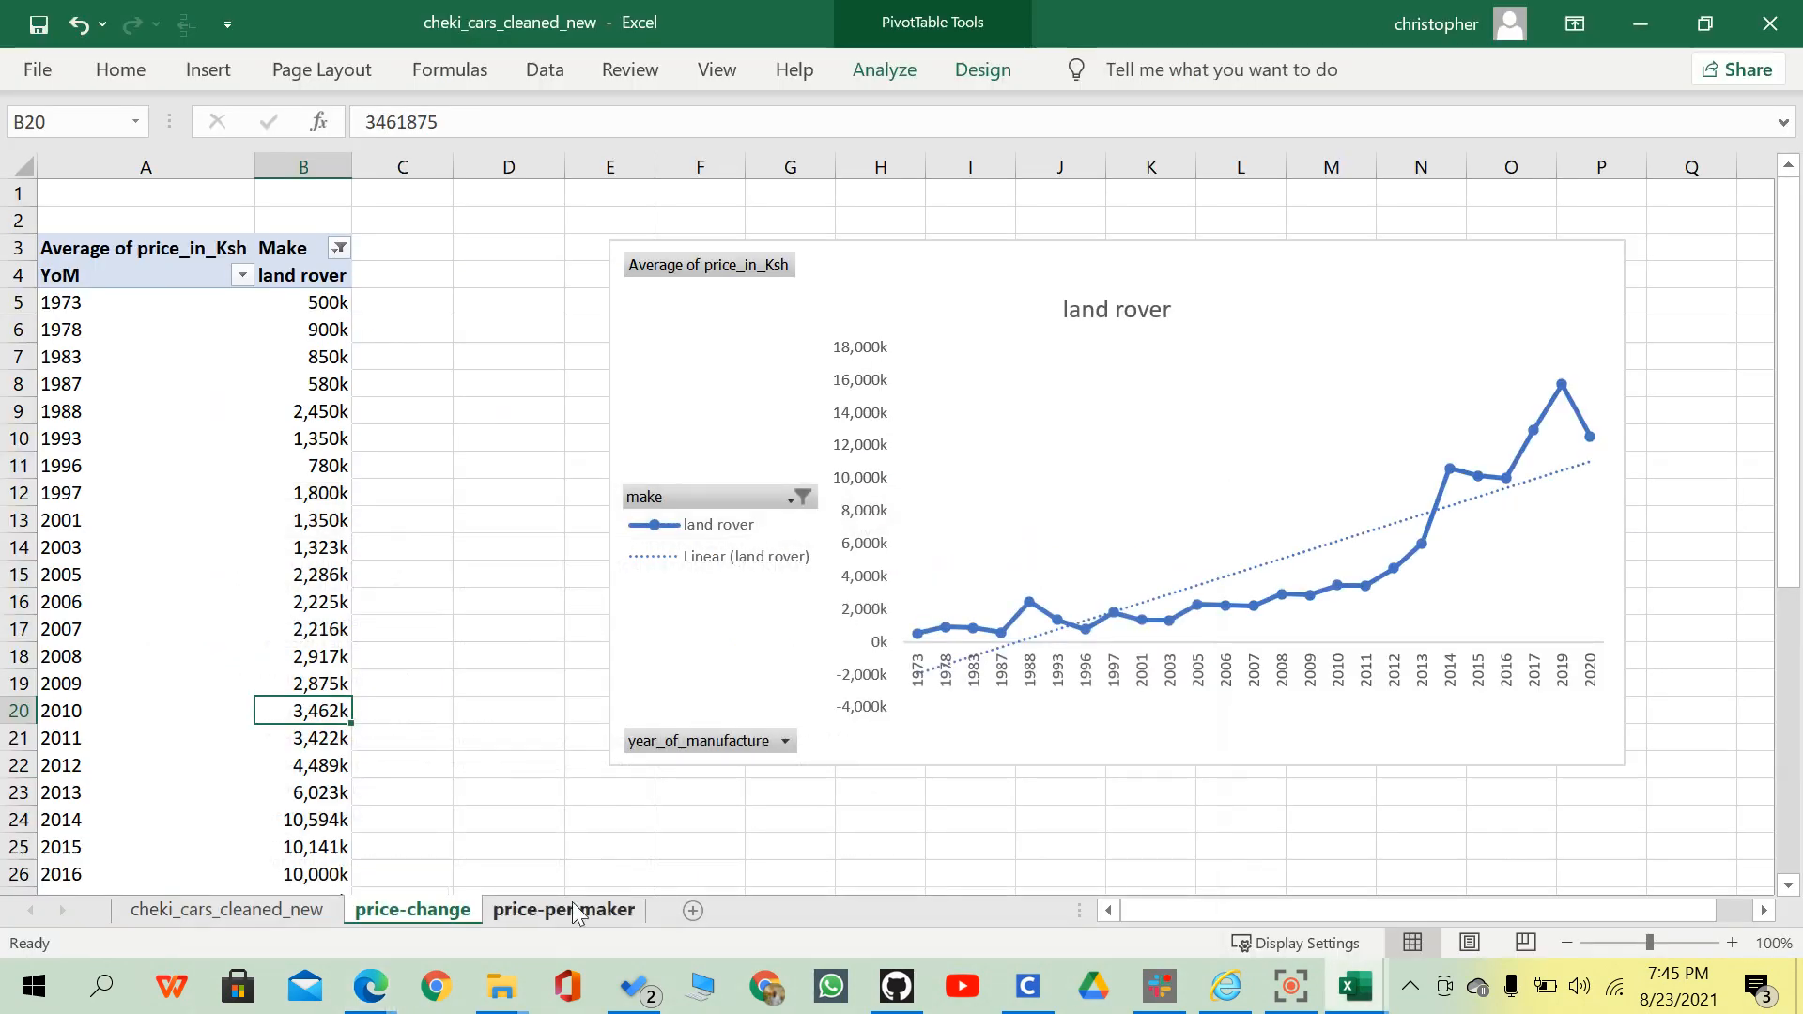
Create a PivotTable from the cleaned cars data at cell A20 of the price-per maker sheet.
left_click(544, 910)
scroll(319, 751, "down", 2)
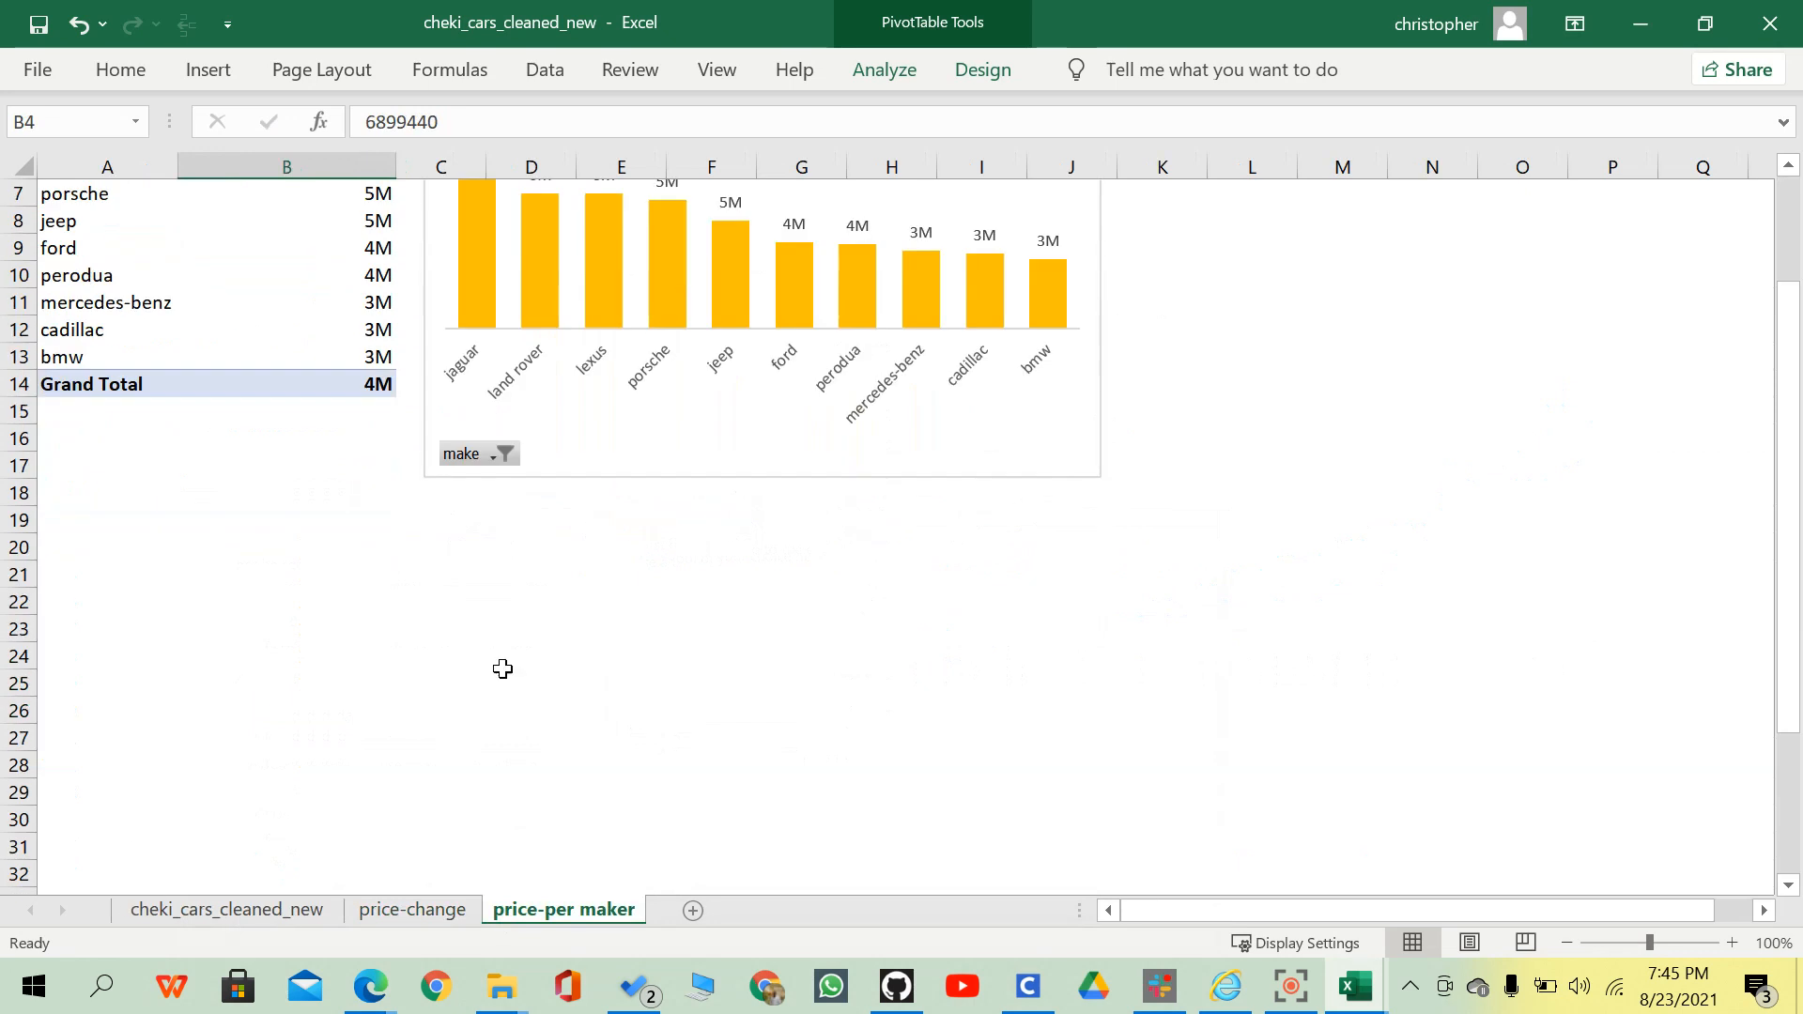
left_click(374, 562)
left_click(94, 546)
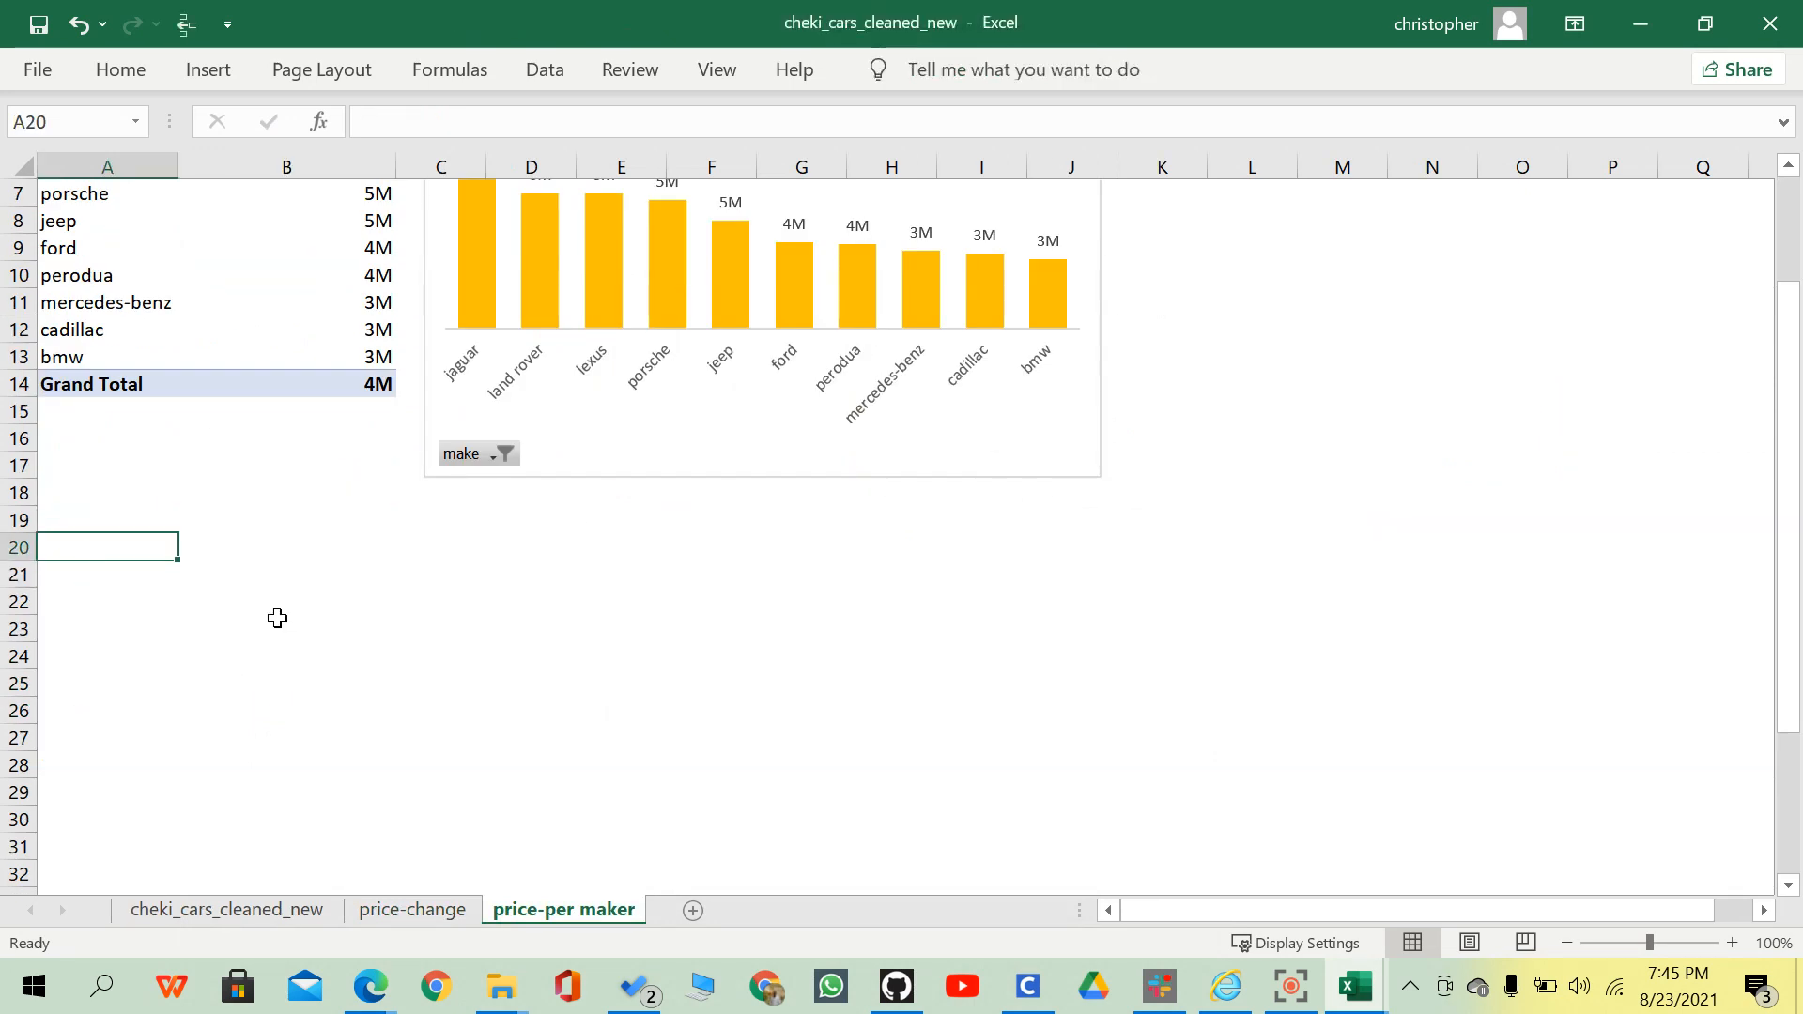
key("alt+v")
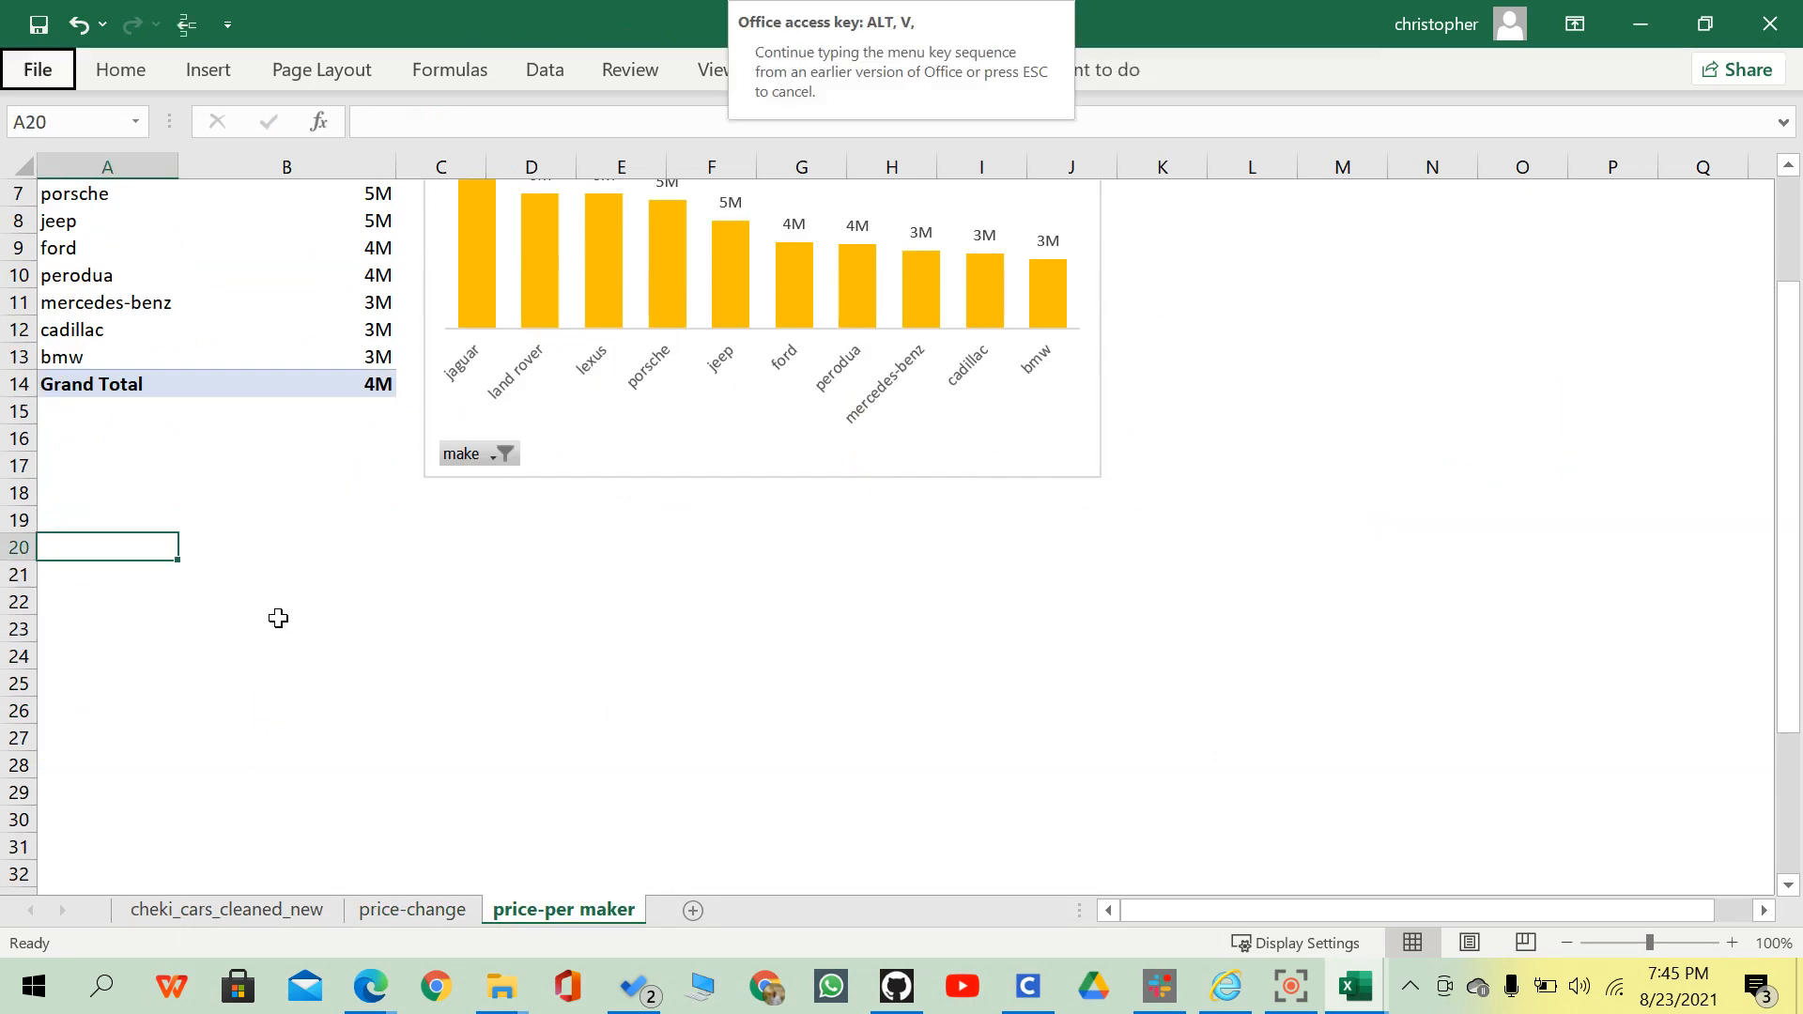
key("Escape")
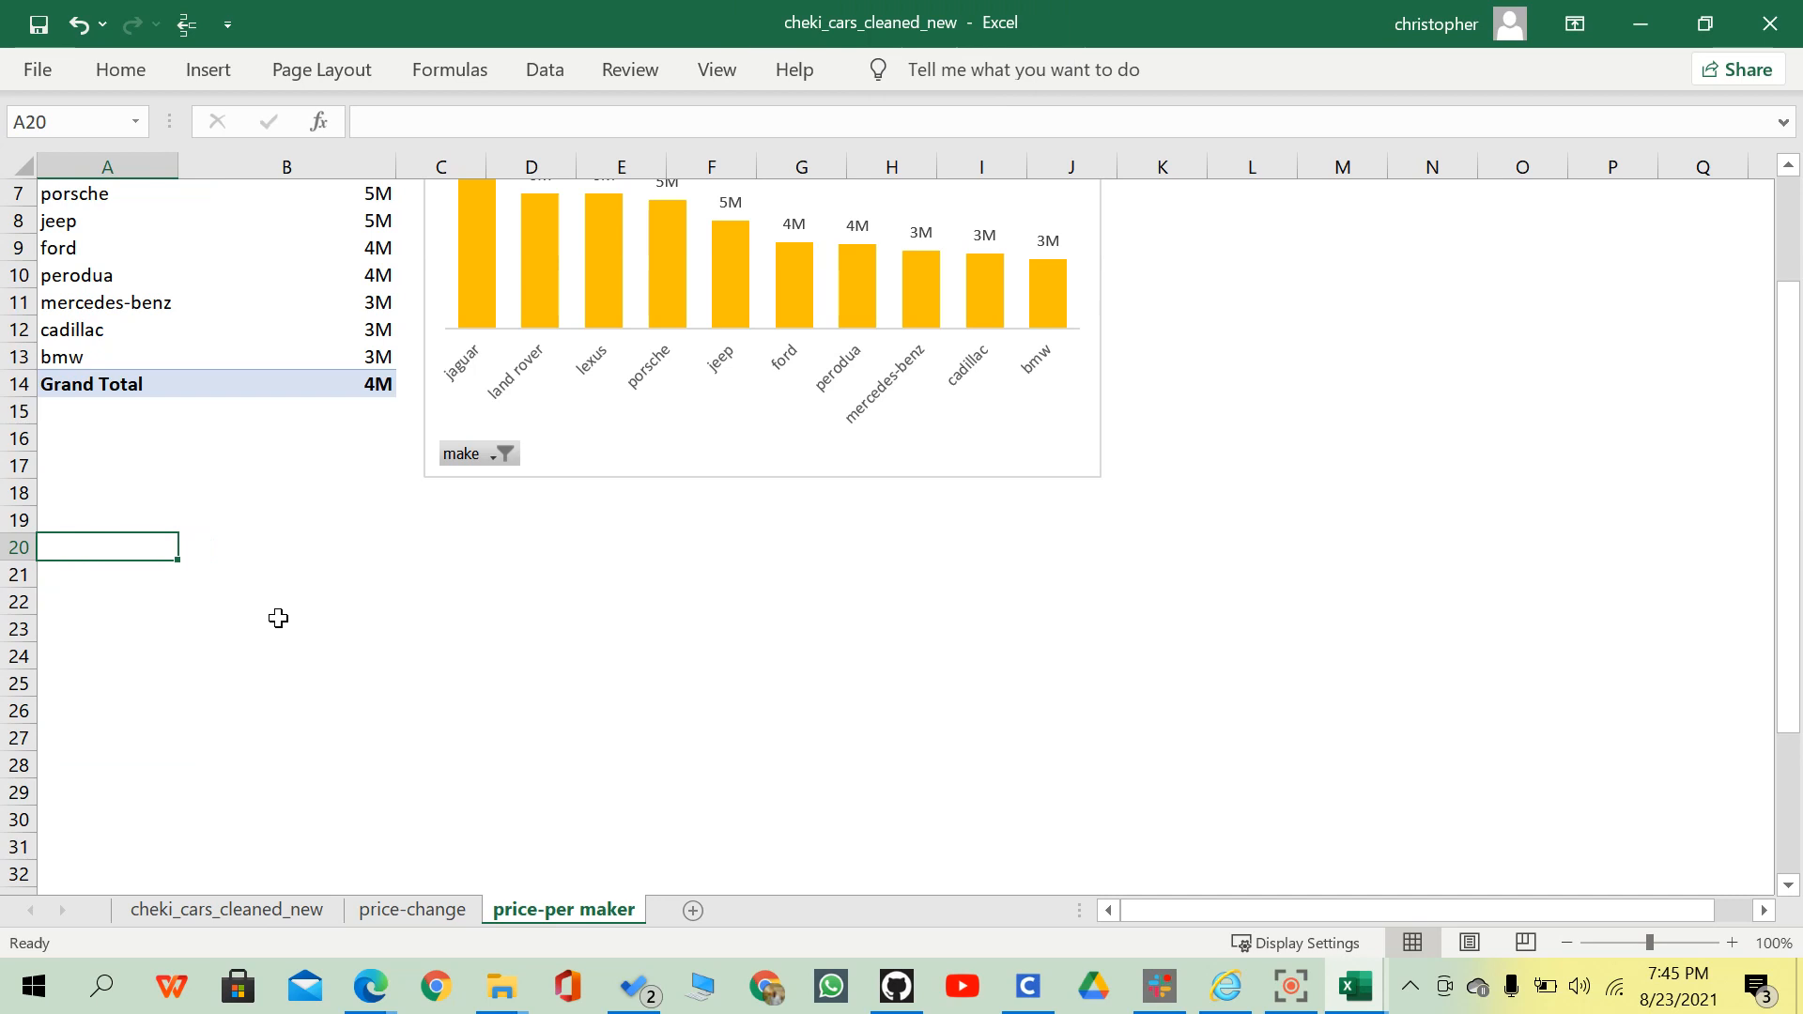
key("alt+n")
key("v")
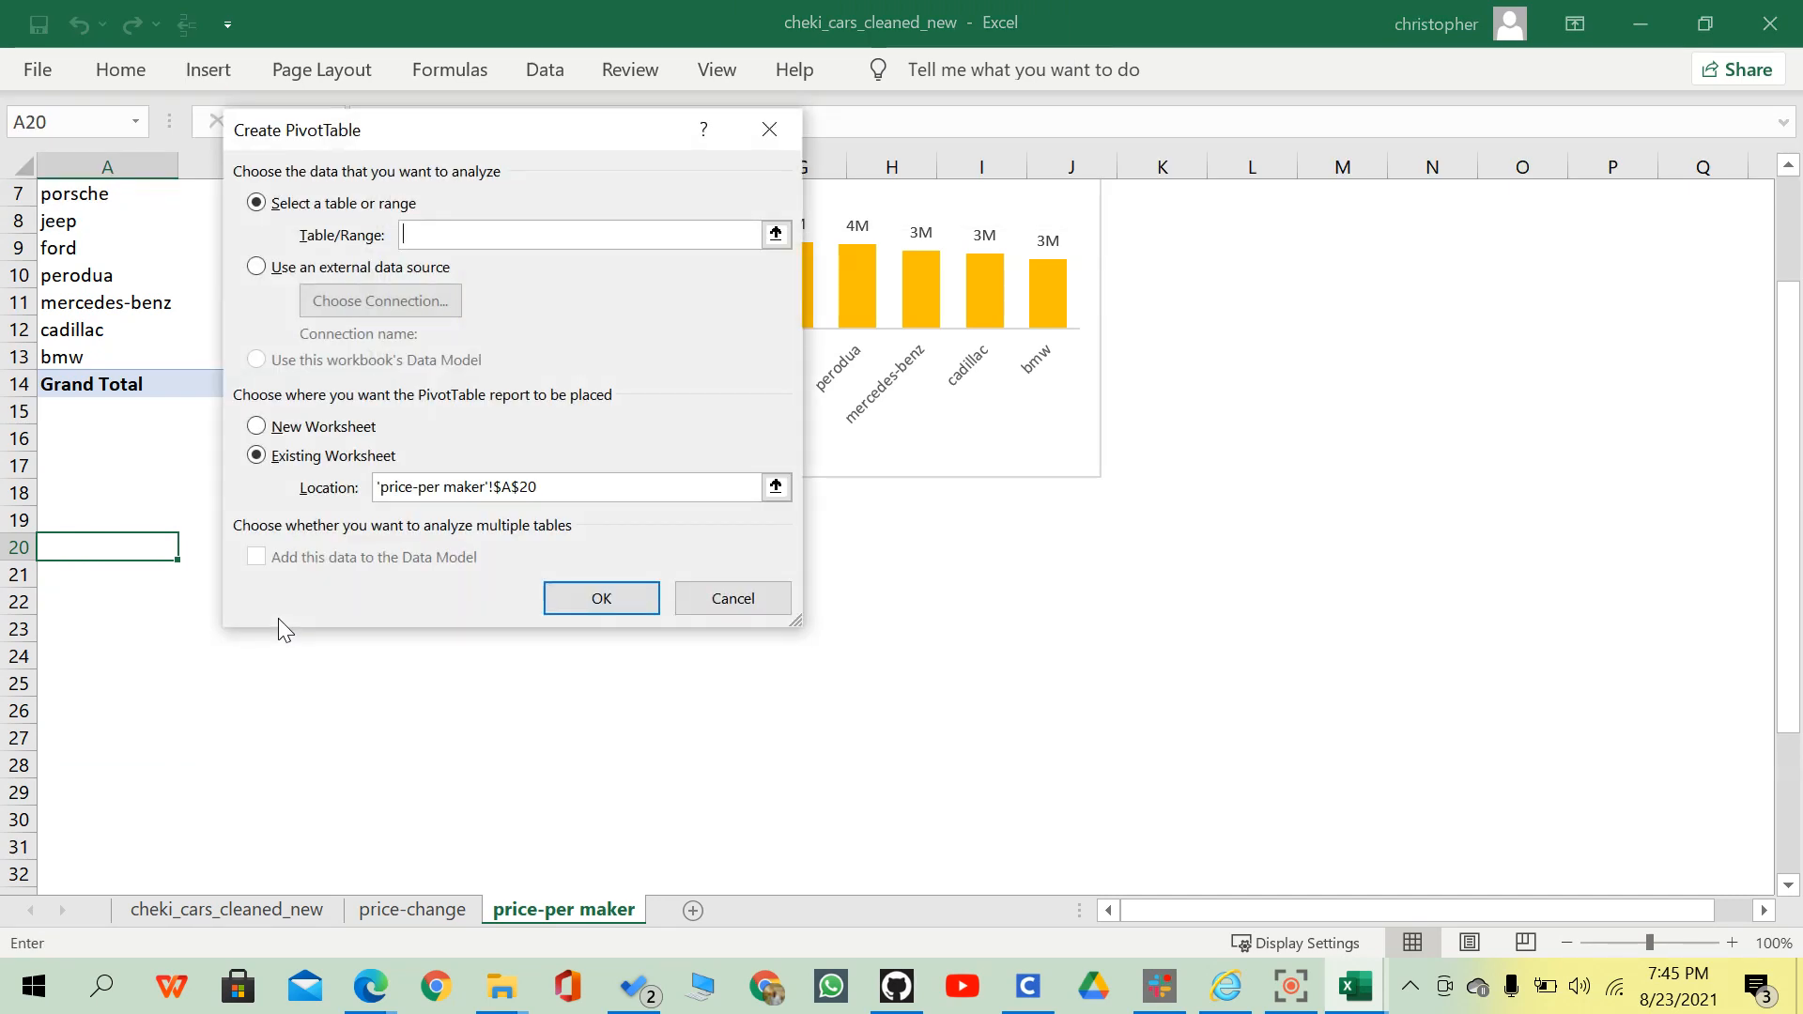
type("cars")
key("Return")
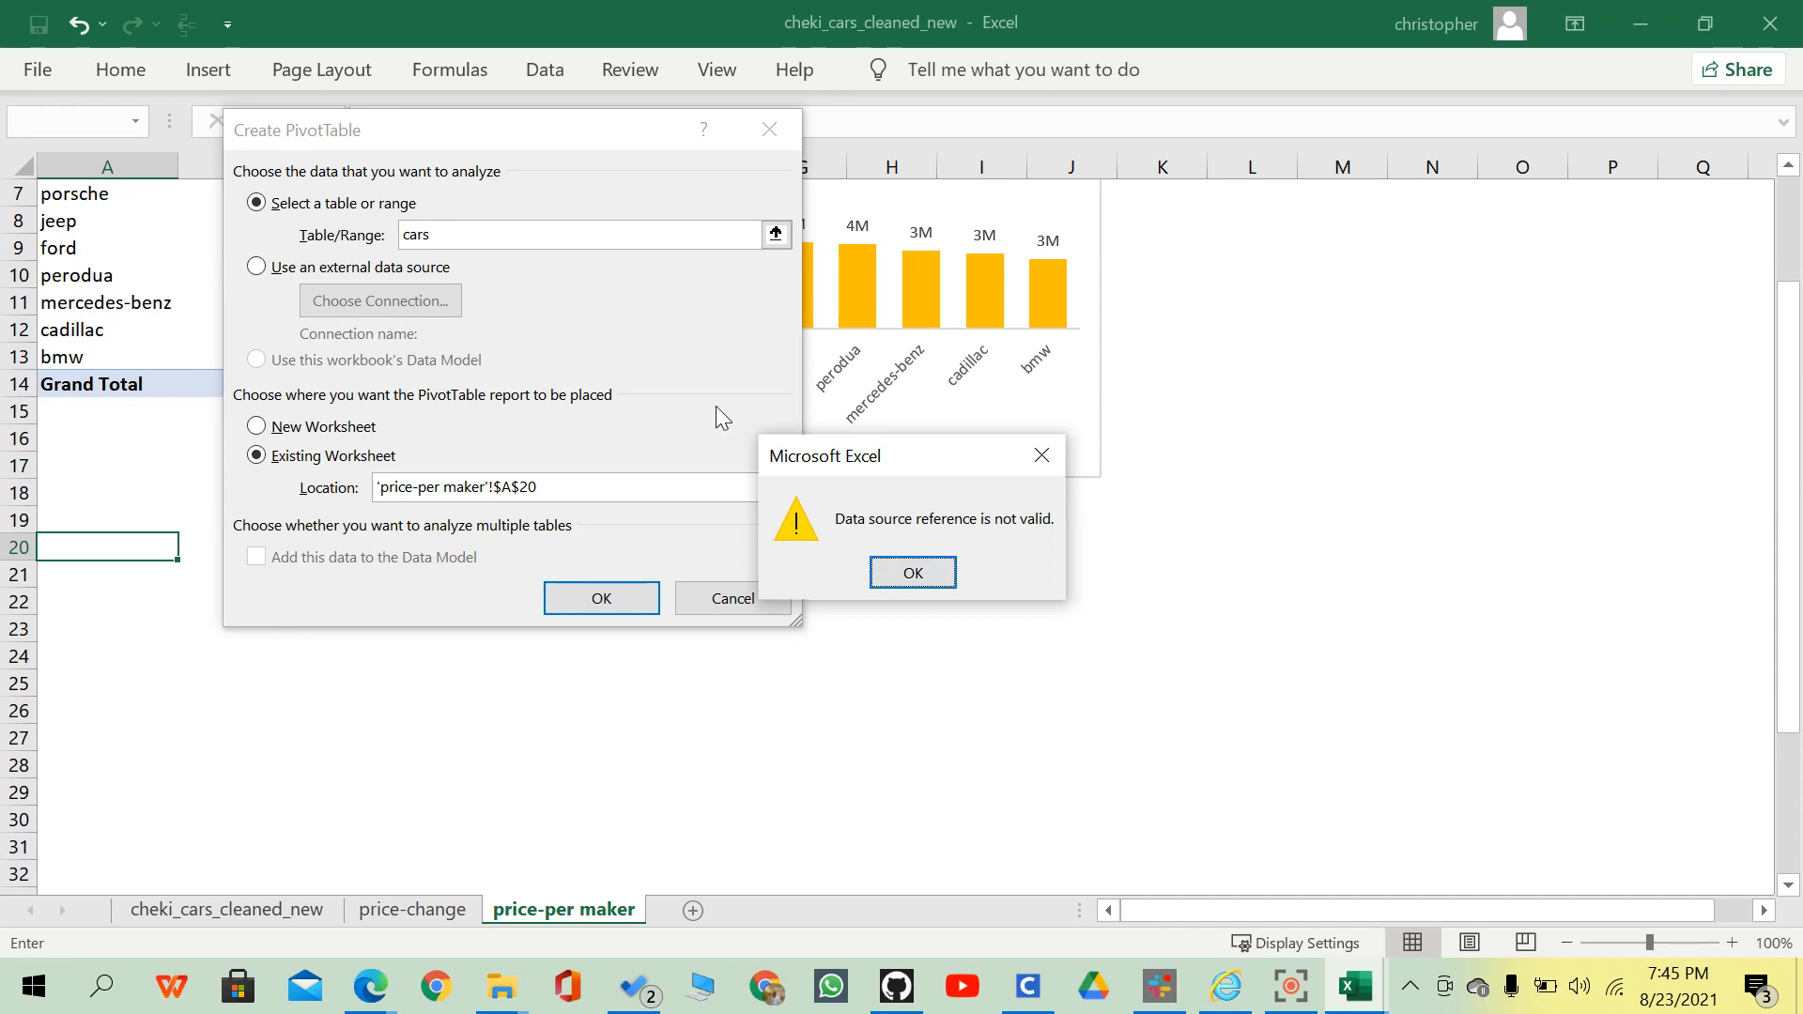
left_click(912, 572)
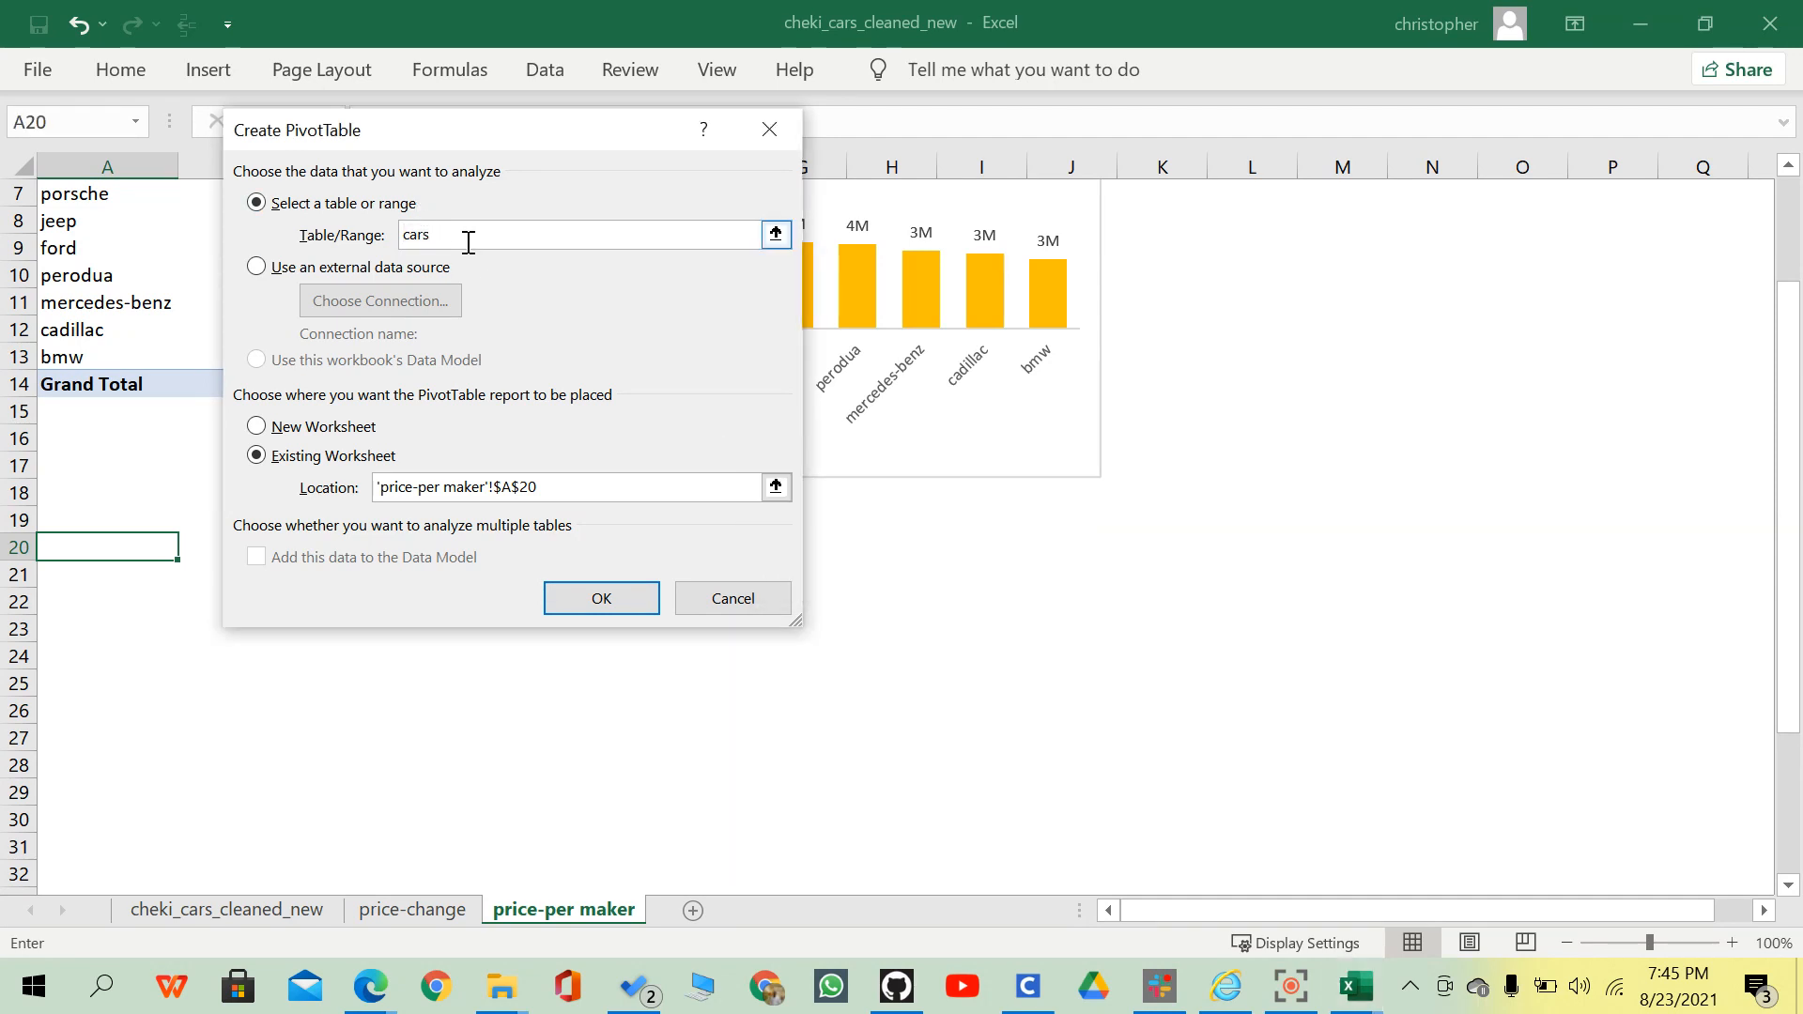
key("Return")
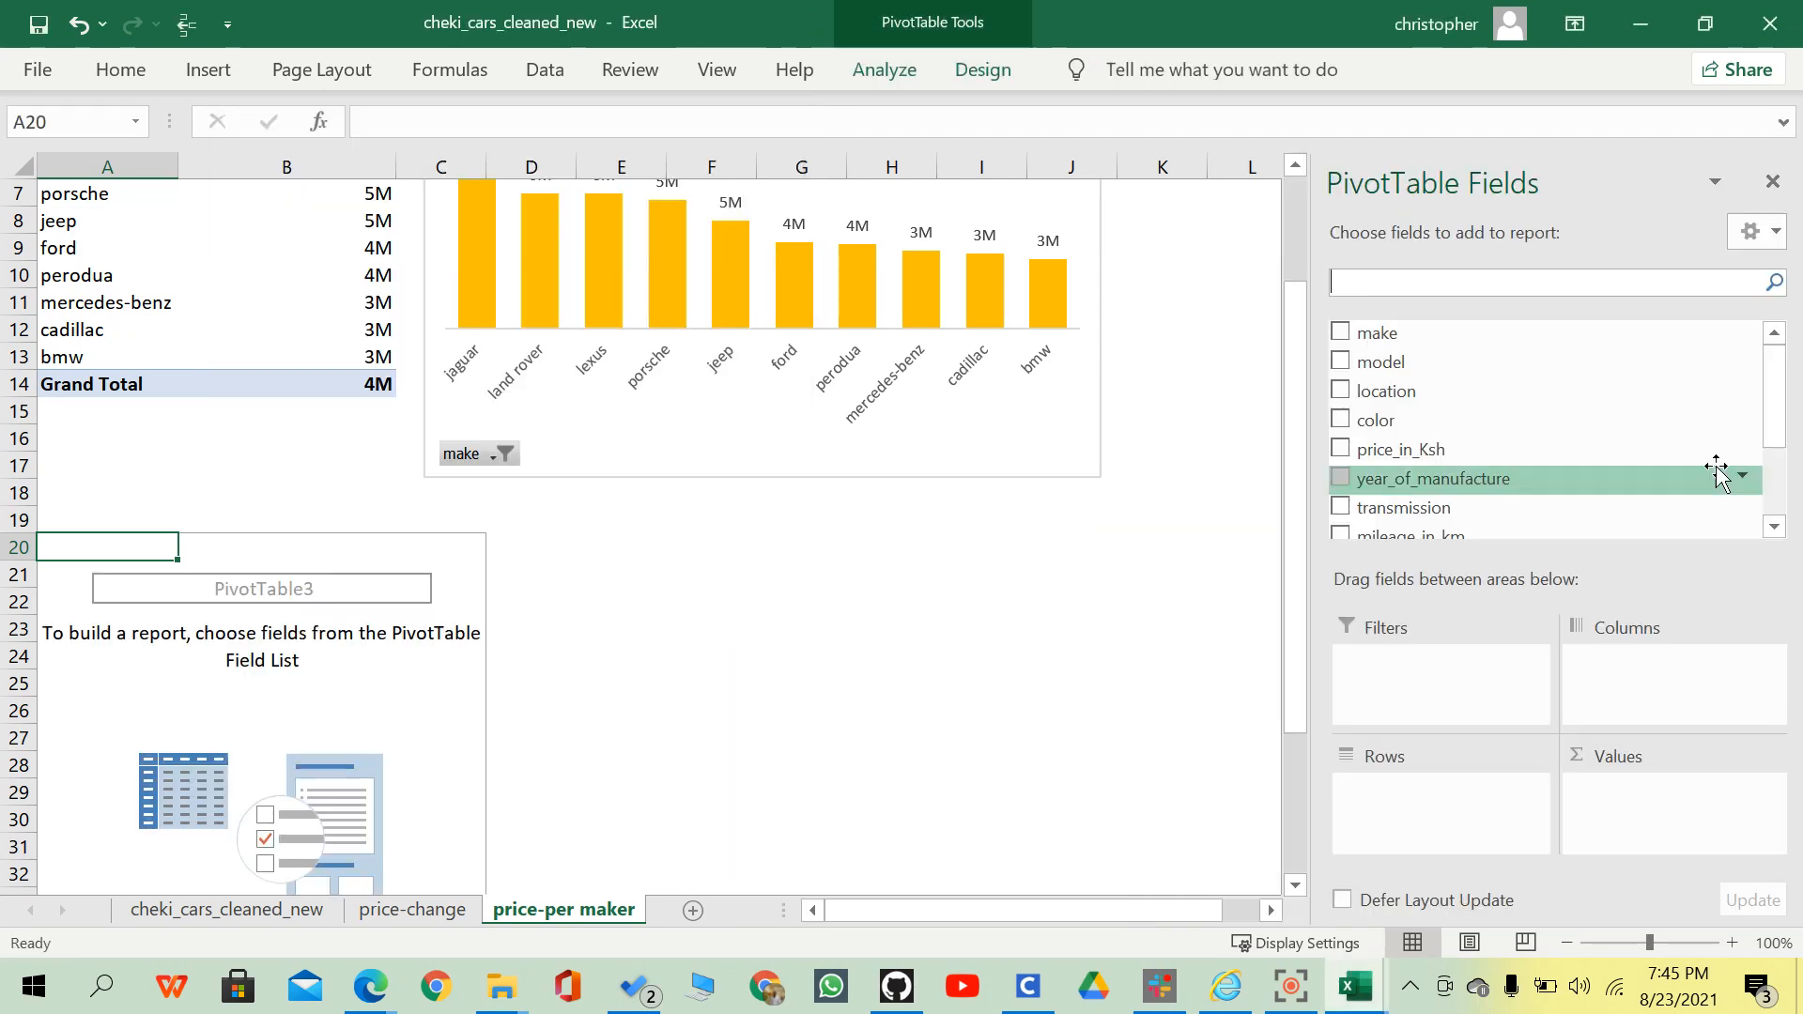
Set foreign_local as the row field and price_in_Ksh as the value field of the new PivotTable.
scroll(1488, 470, "down", 2)
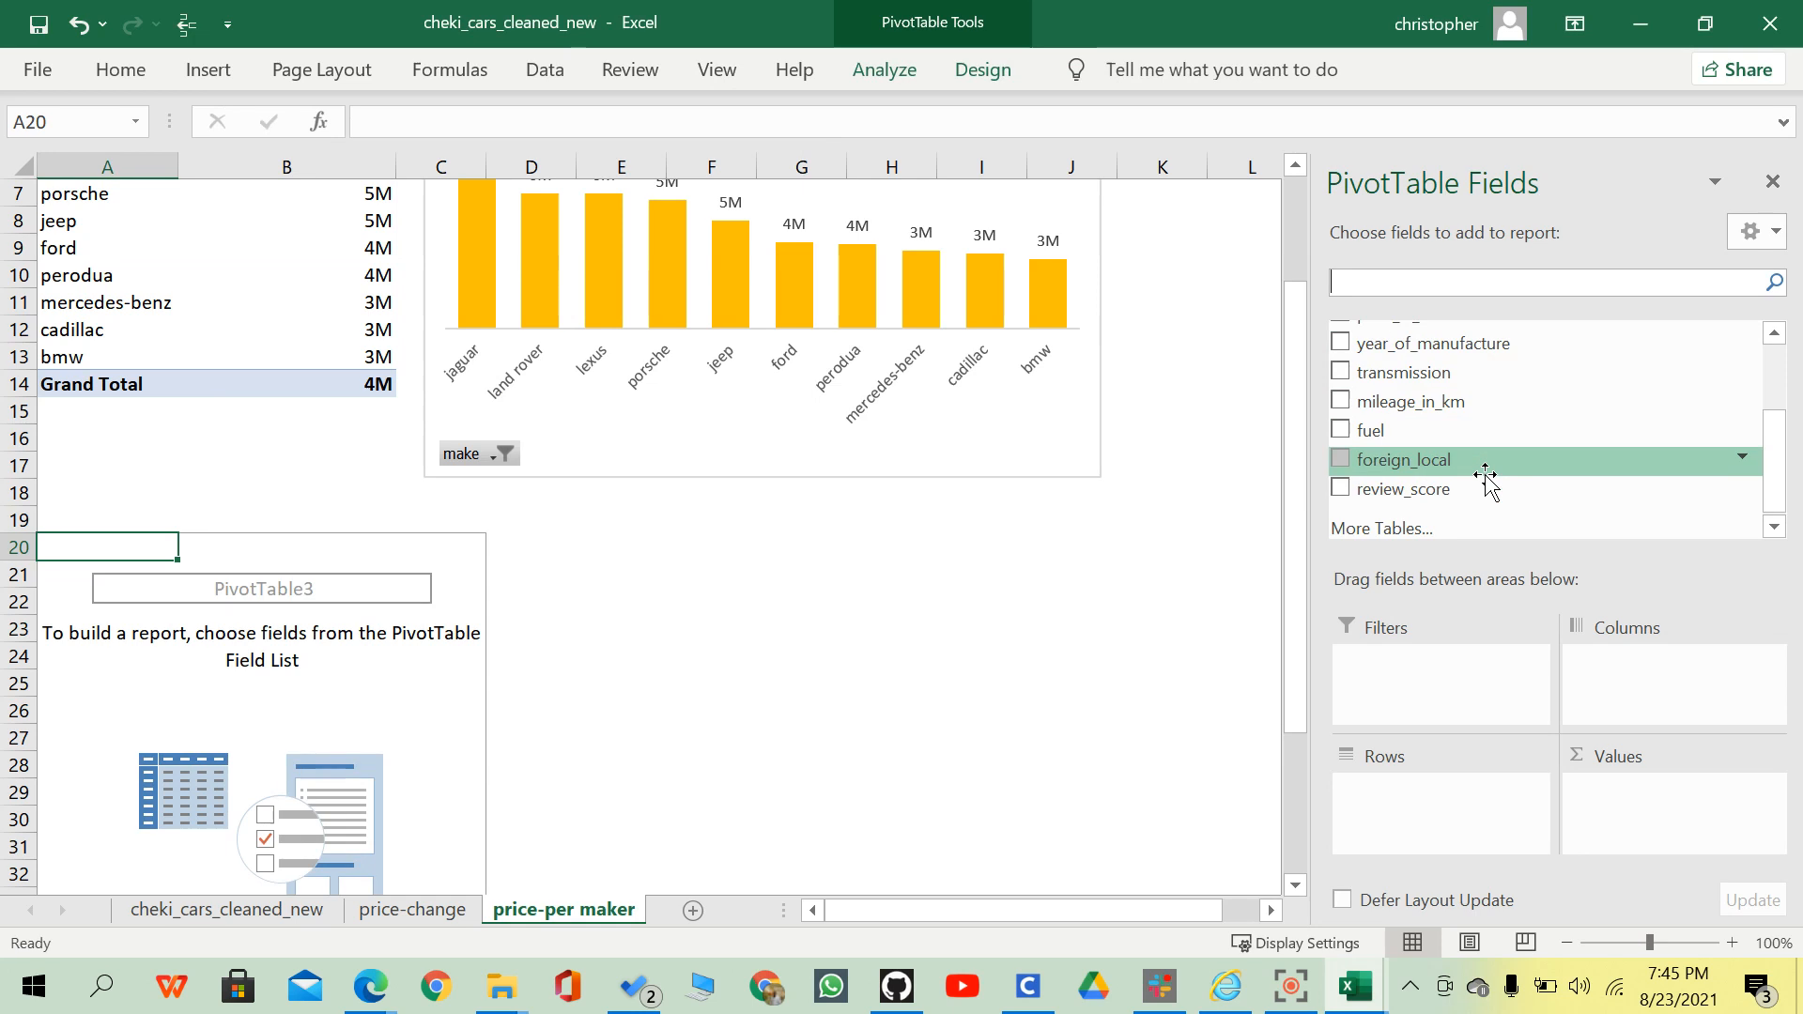
left_click_drag(1485, 478, 1406, 838)
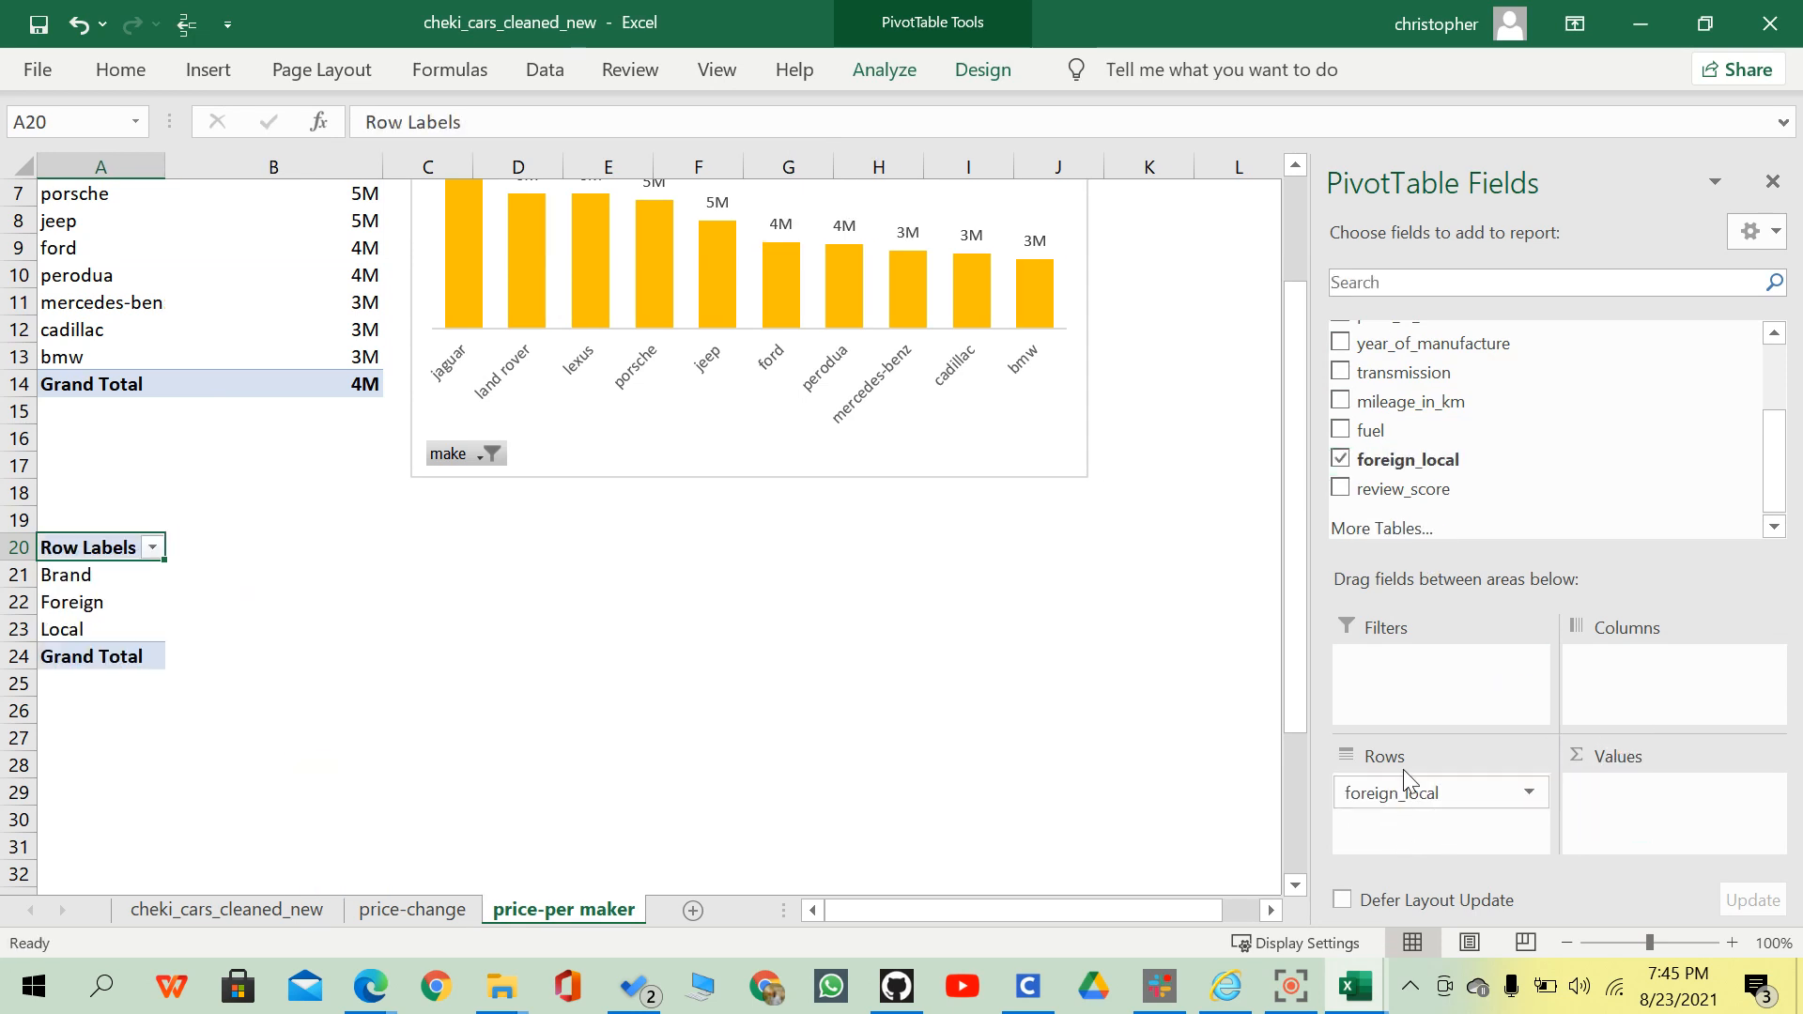
scroll(1446, 380, "up", 1)
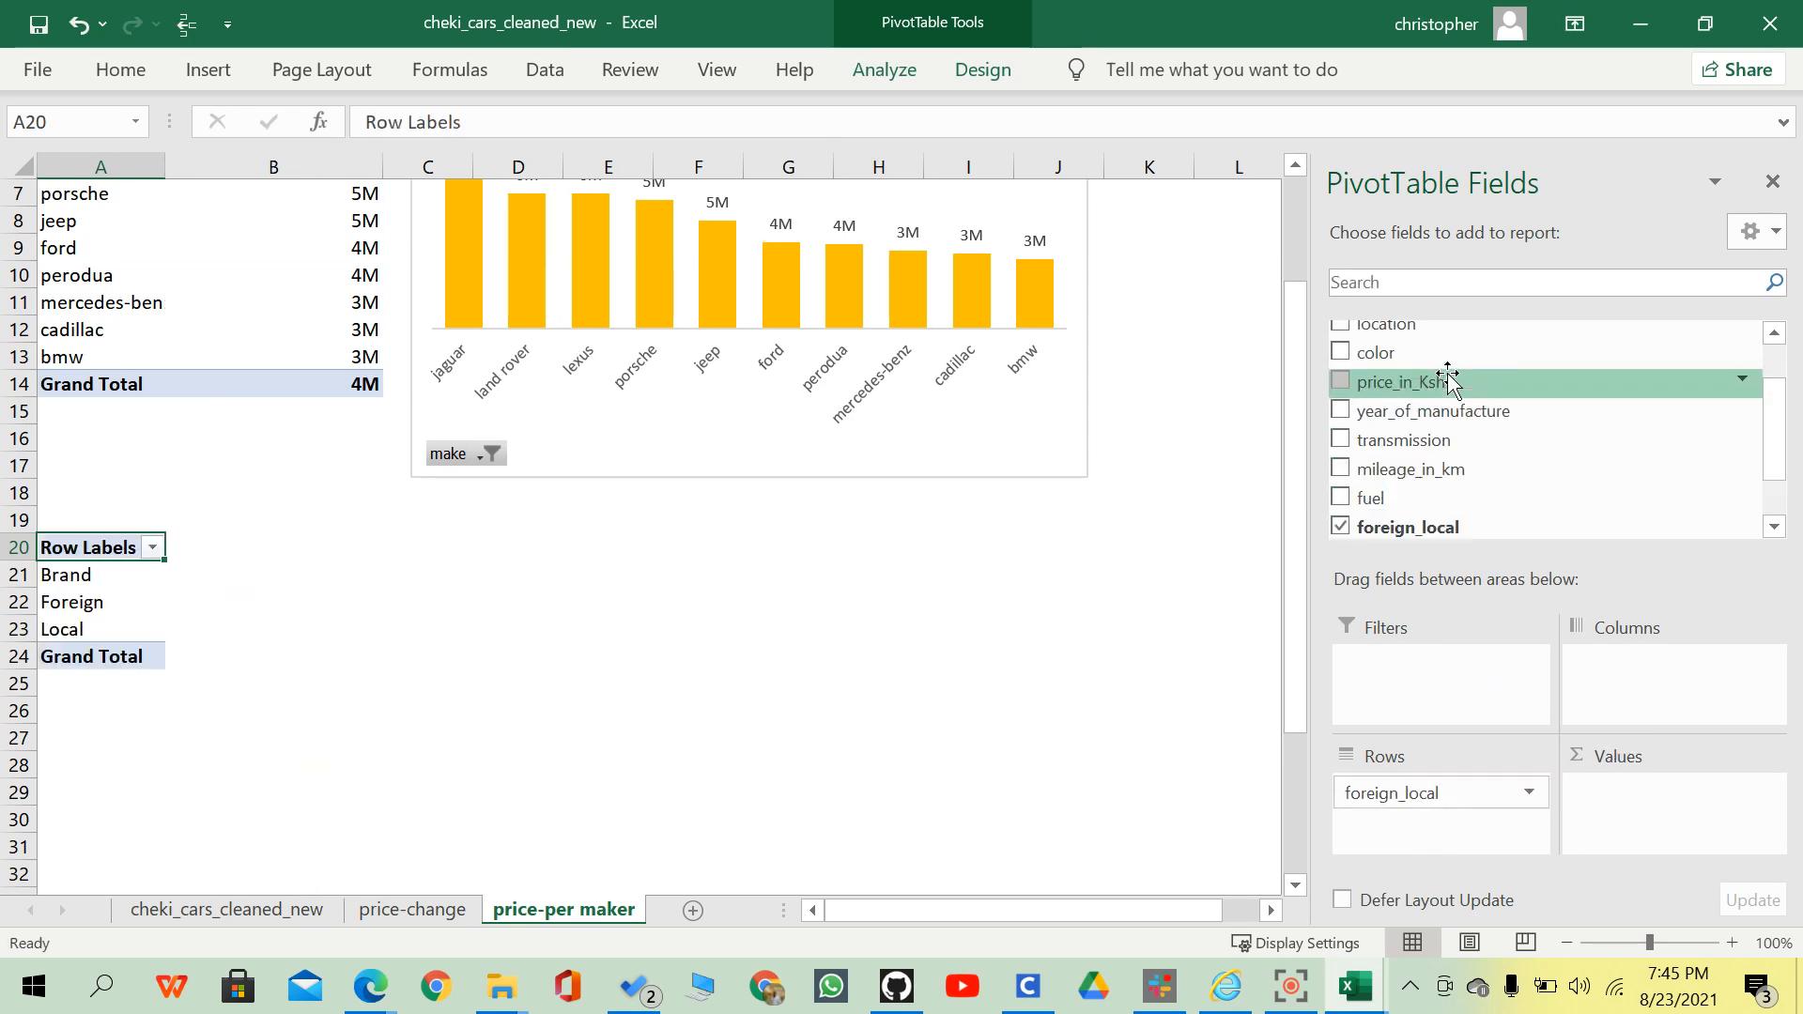
left_click_drag(1447, 380, 1662, 835)
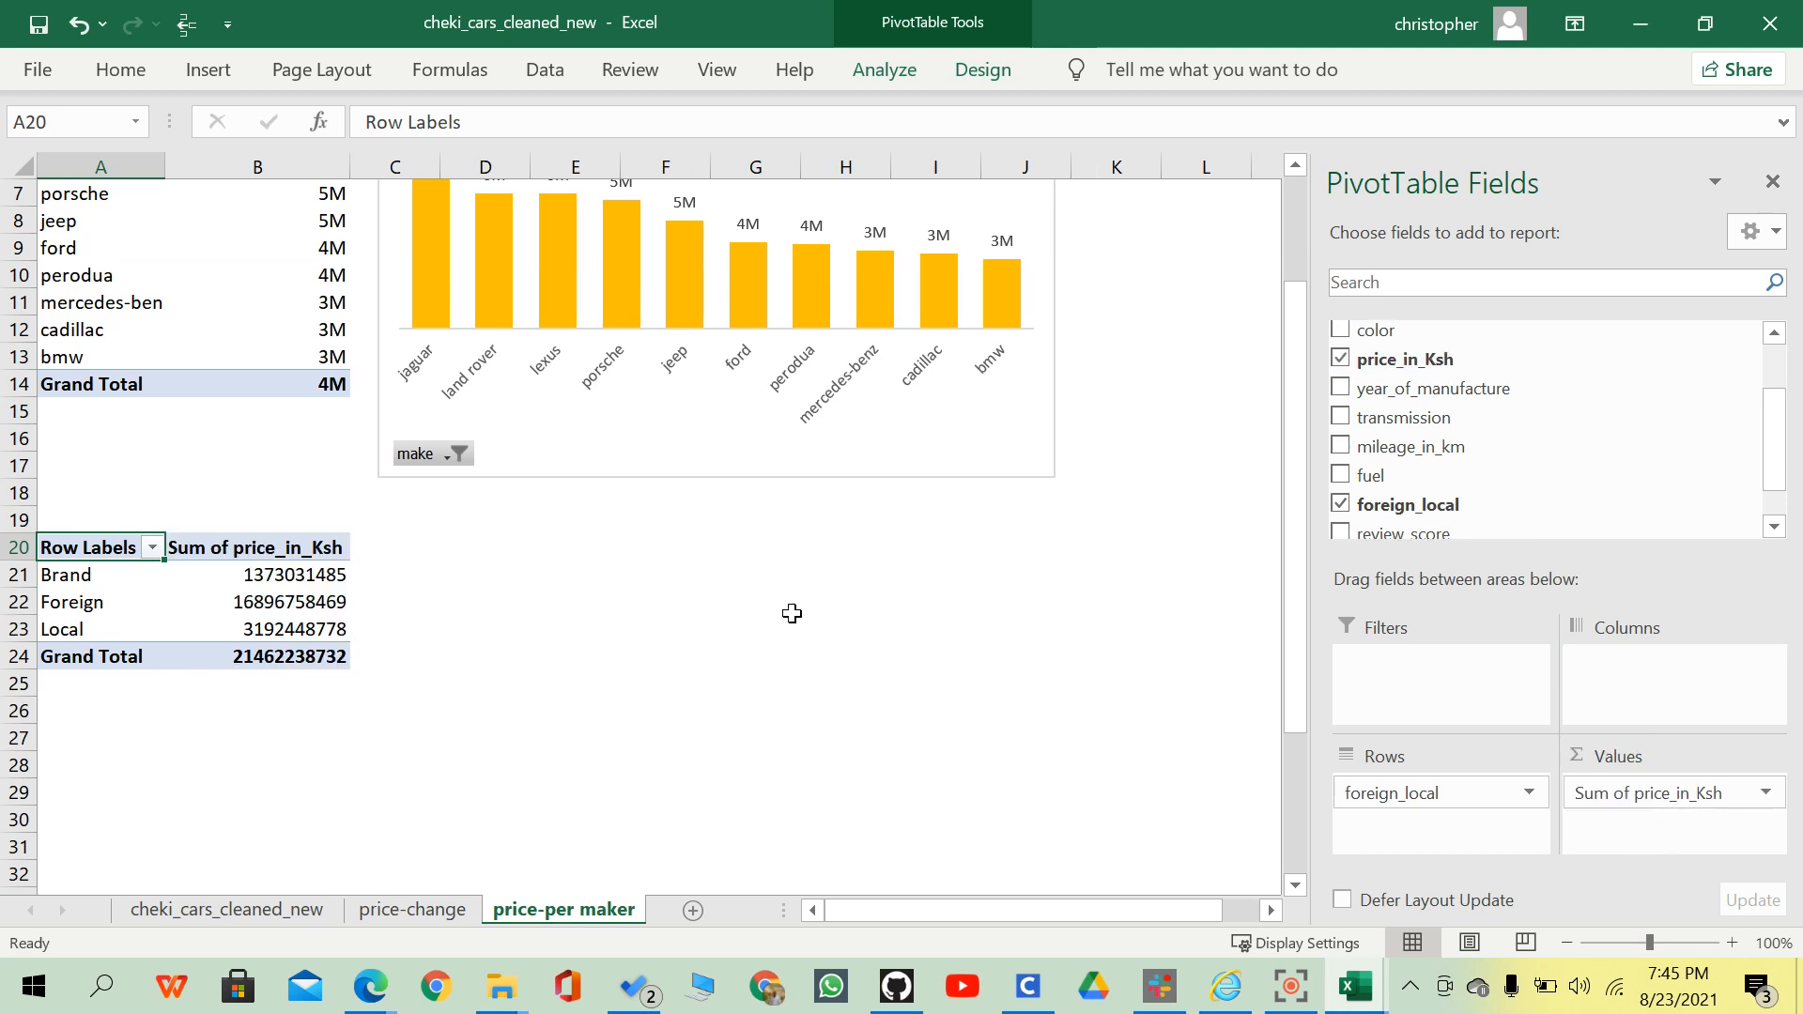
left_click(310, 605)
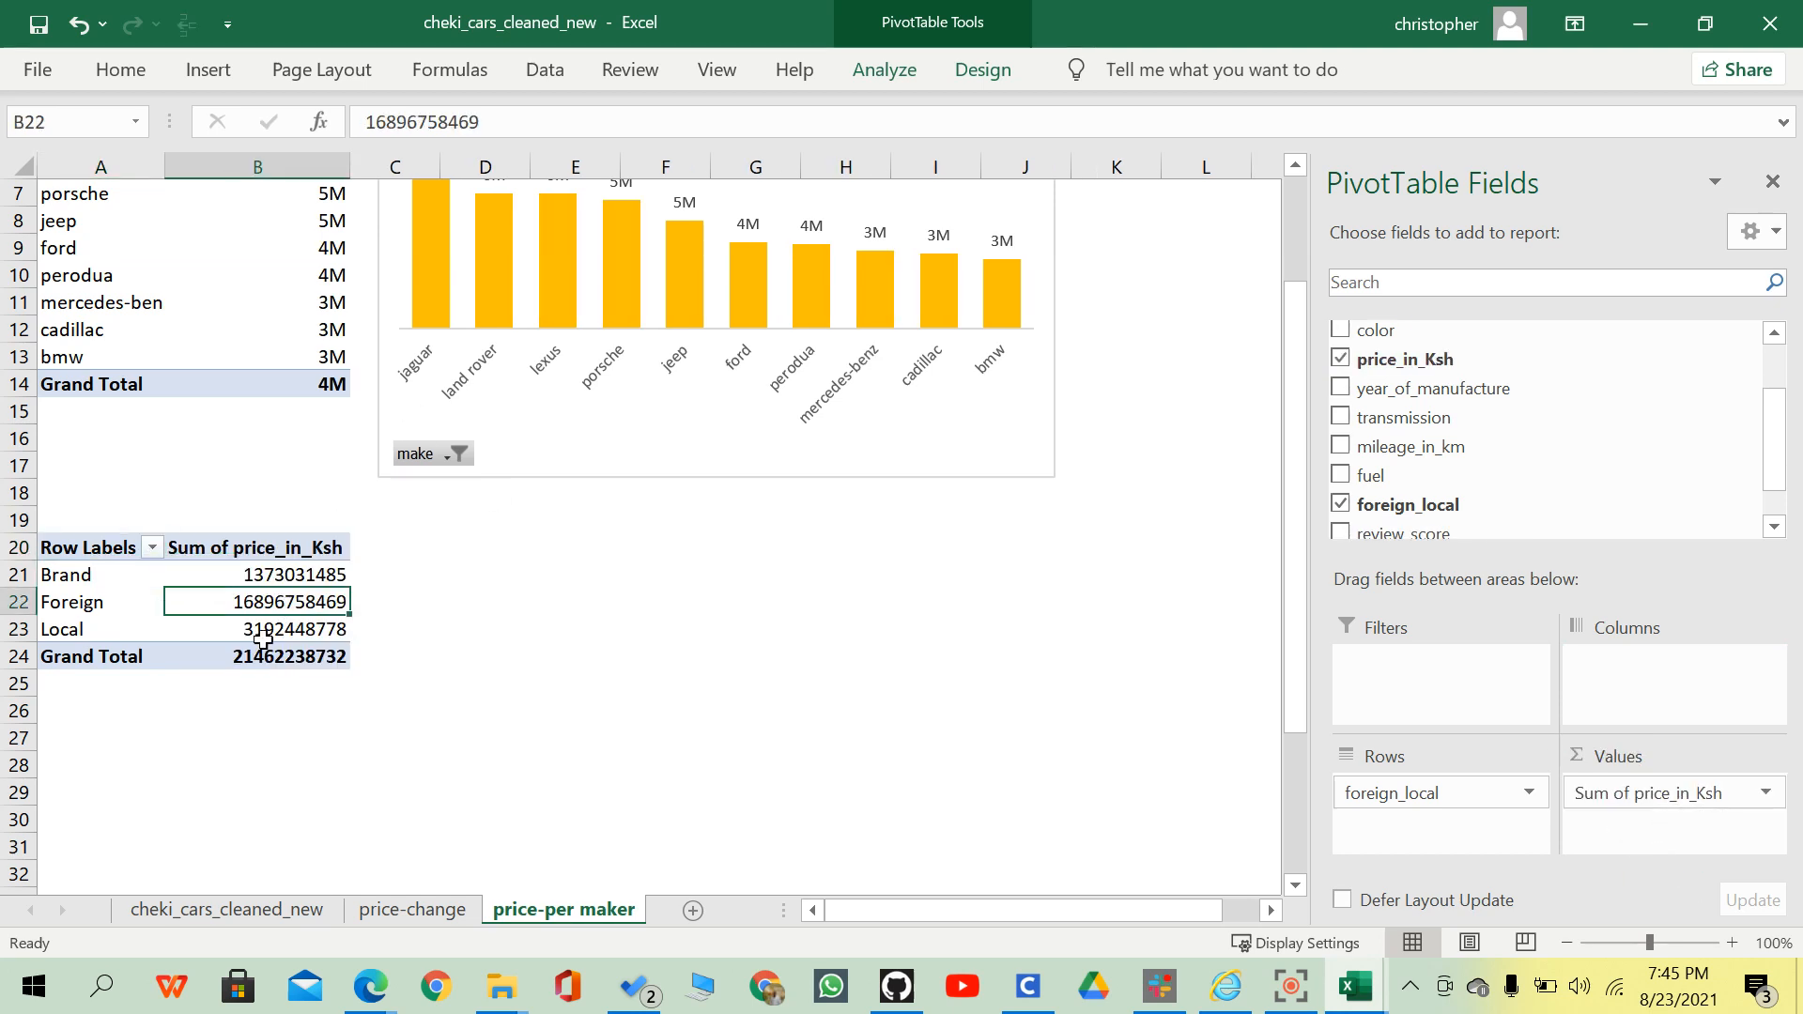
left_click(80, 80)
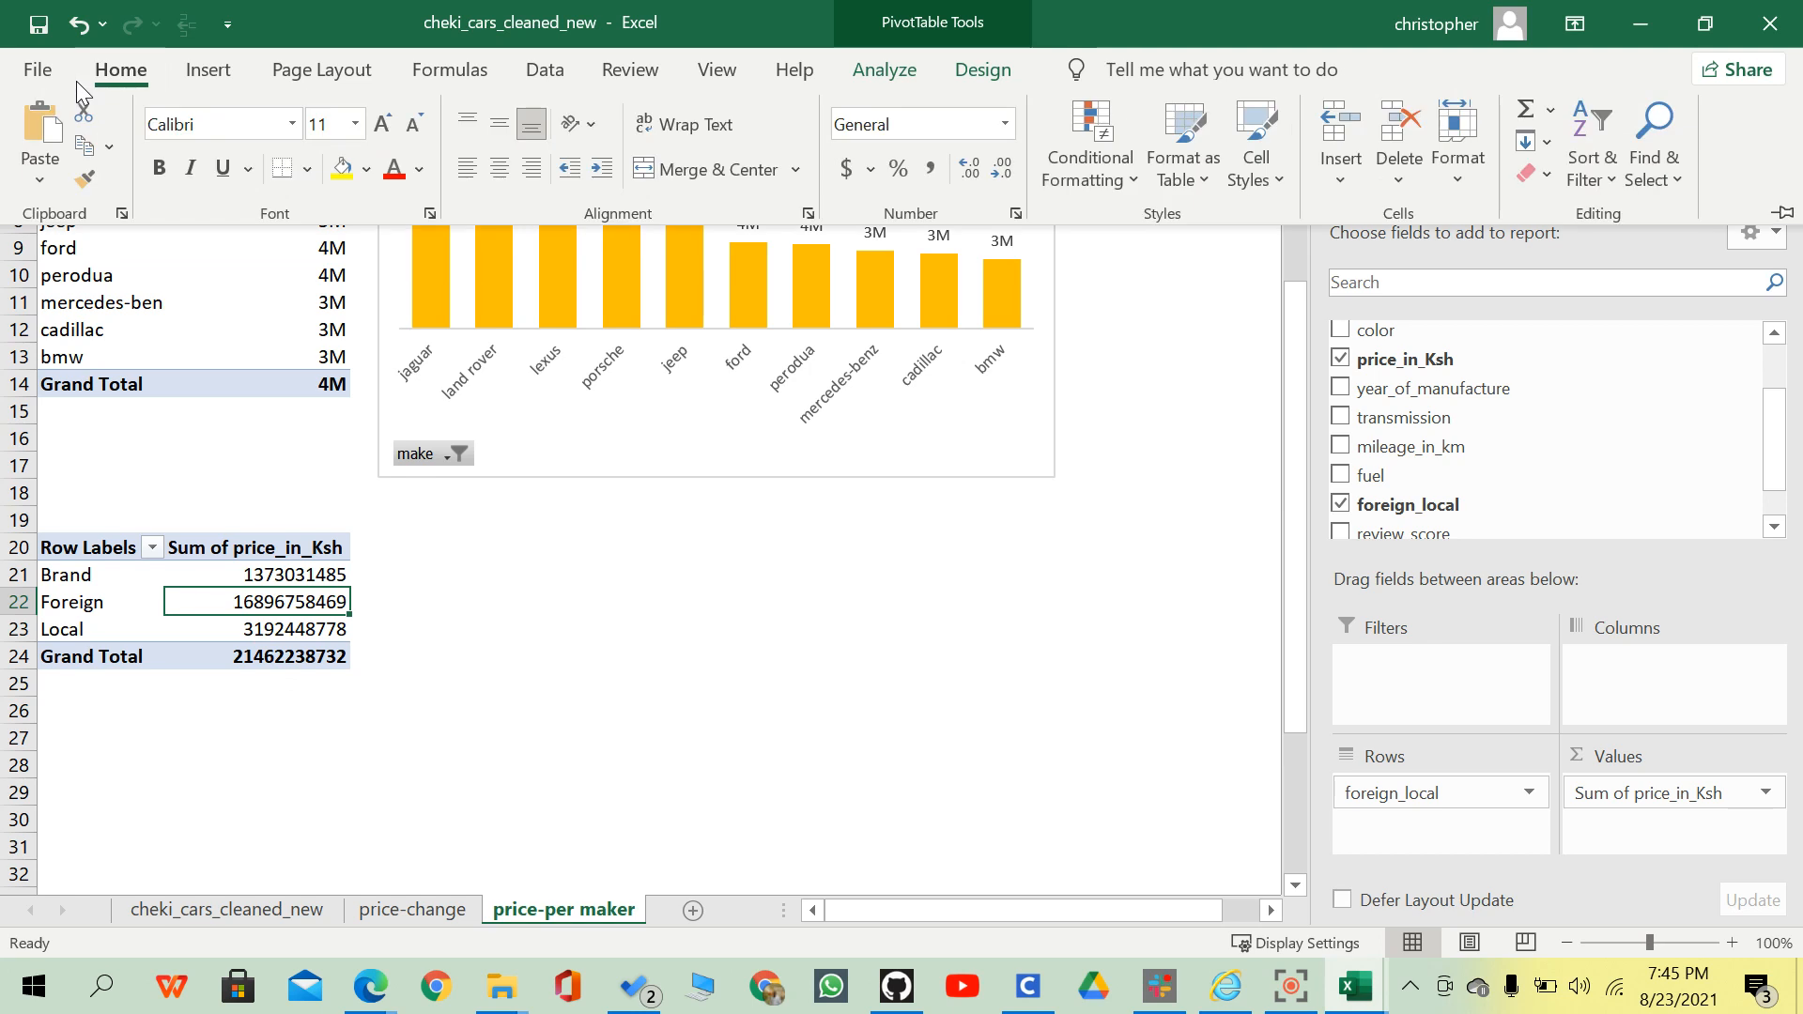
left_click(983, 70)
left_click(845, 69)
left_click(984, 69)
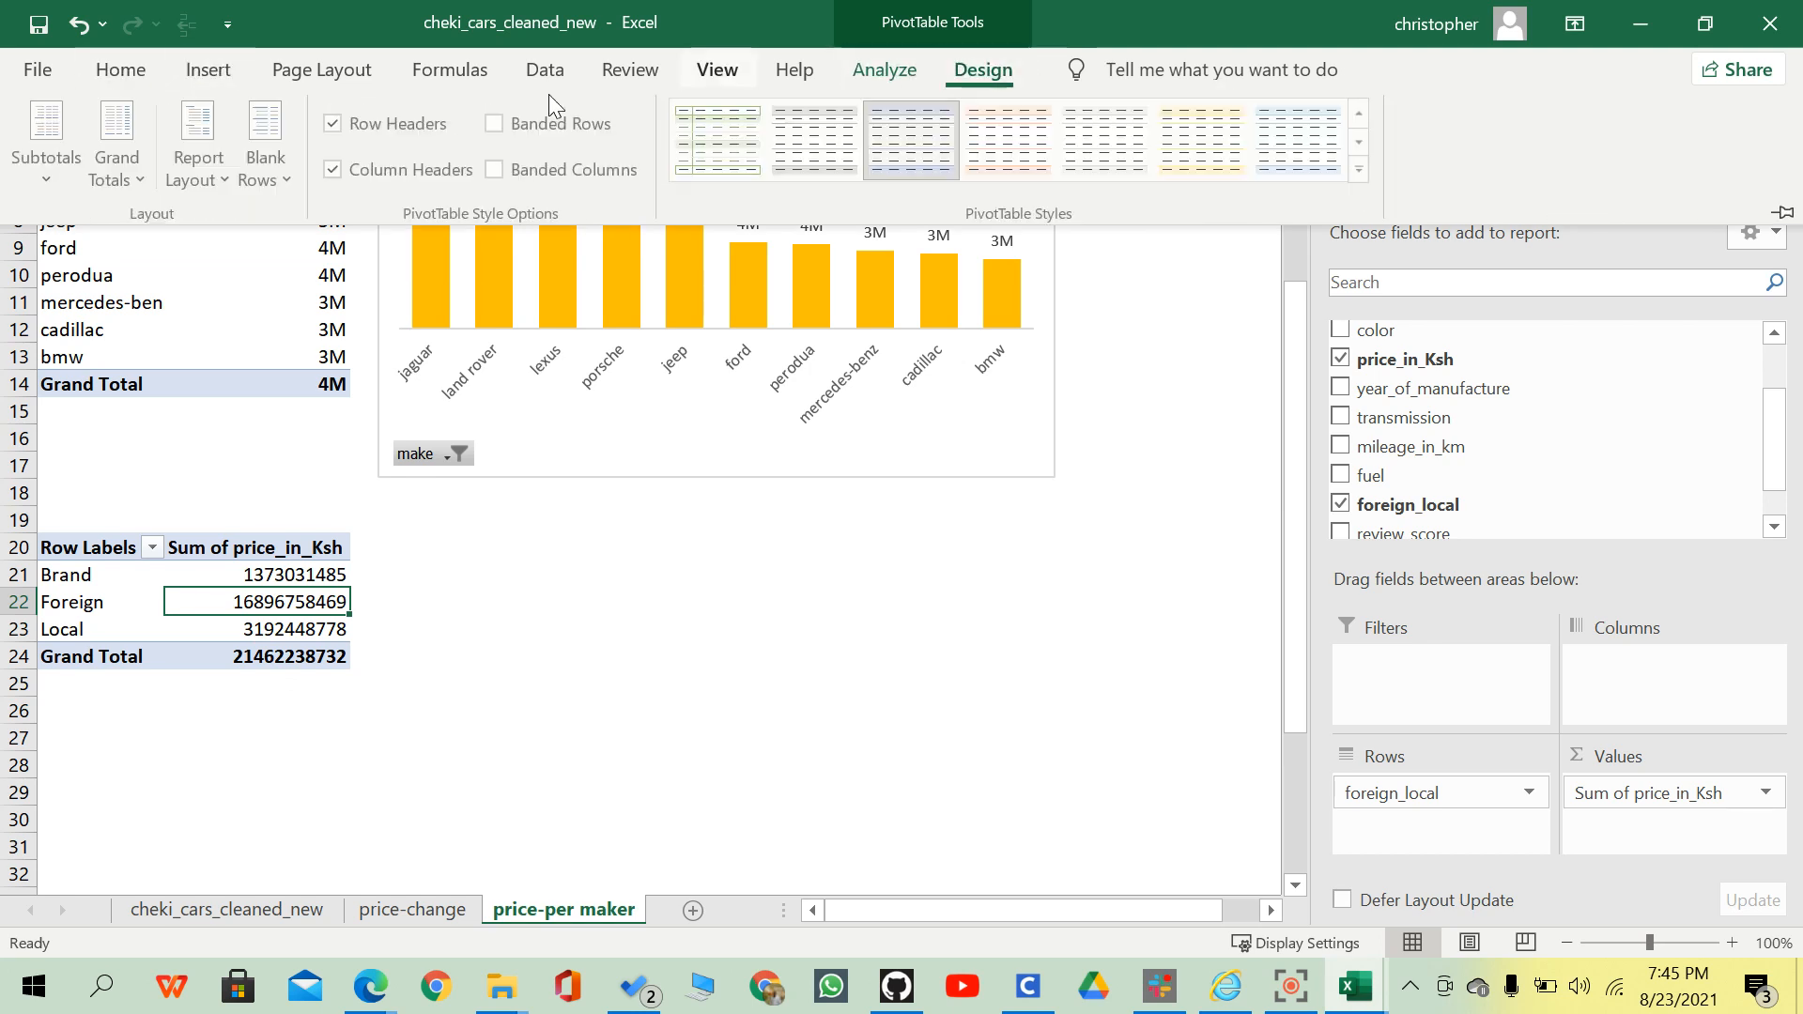
Turn off the grand totals for rows and columns in the foreign_local PivotTable.
left_click(142, 149)
left_click(225, 239)
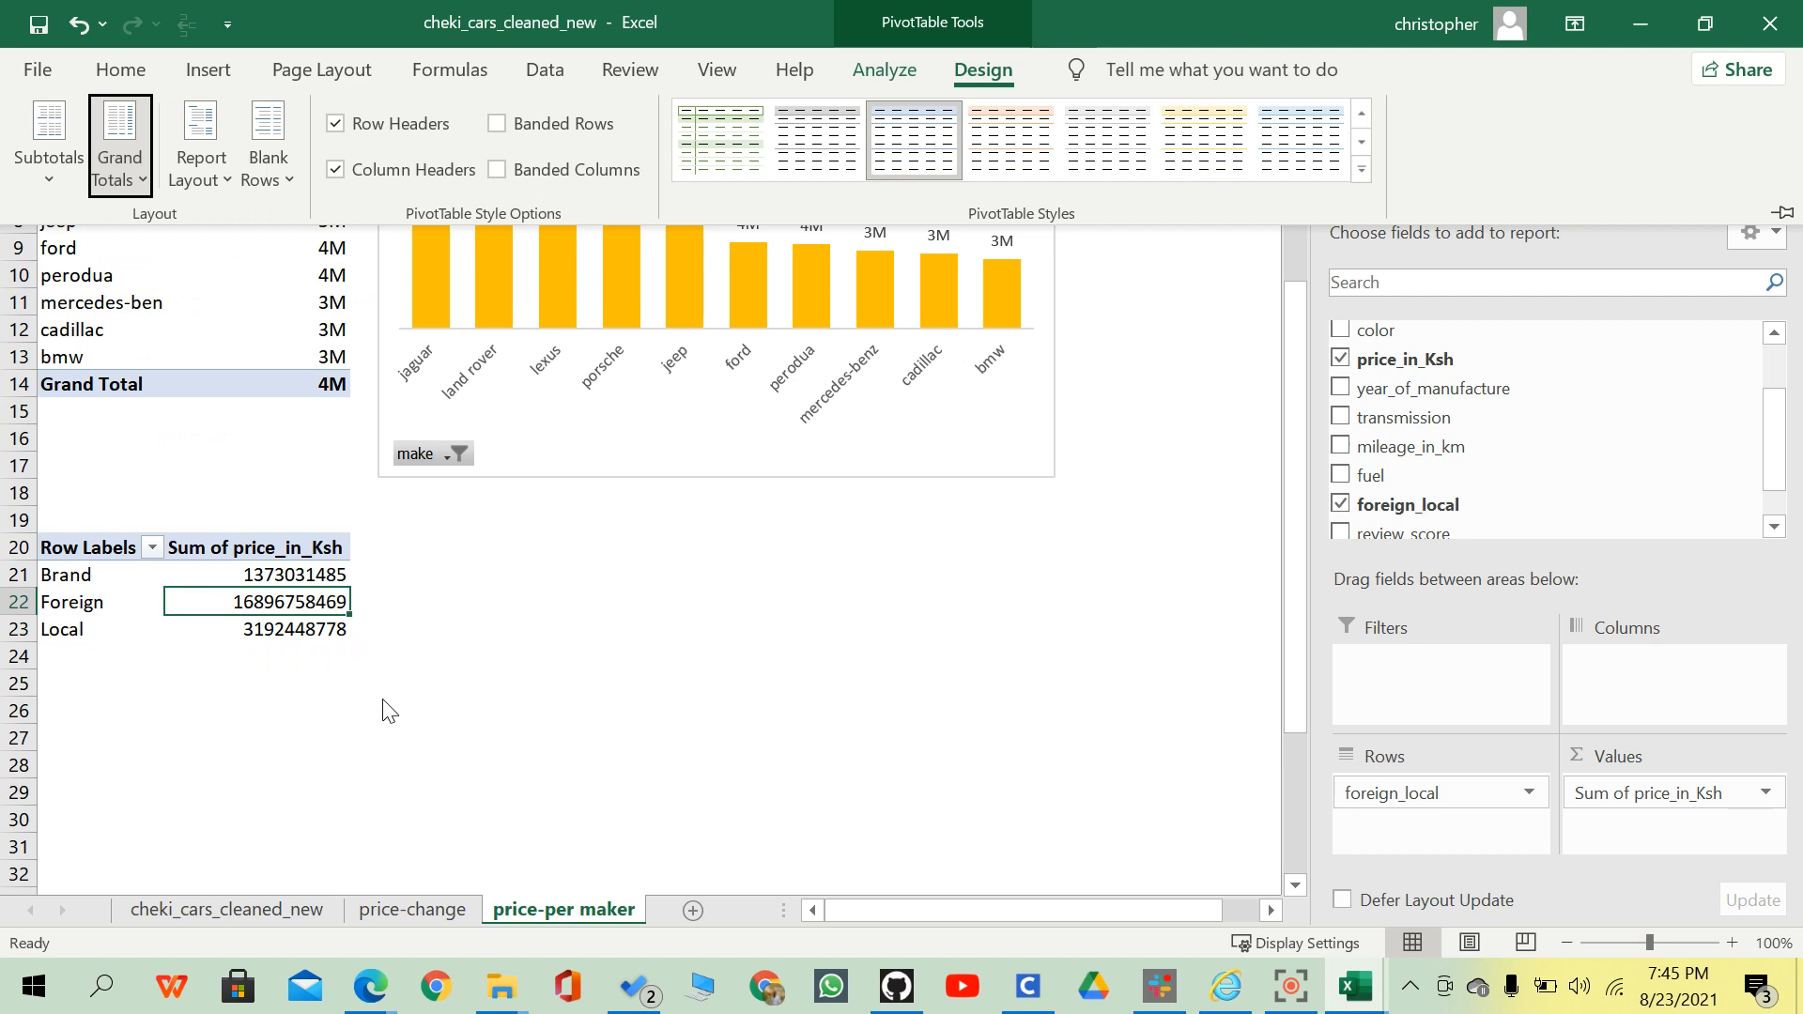
left_click(289, 573)
left_click(280, 604)
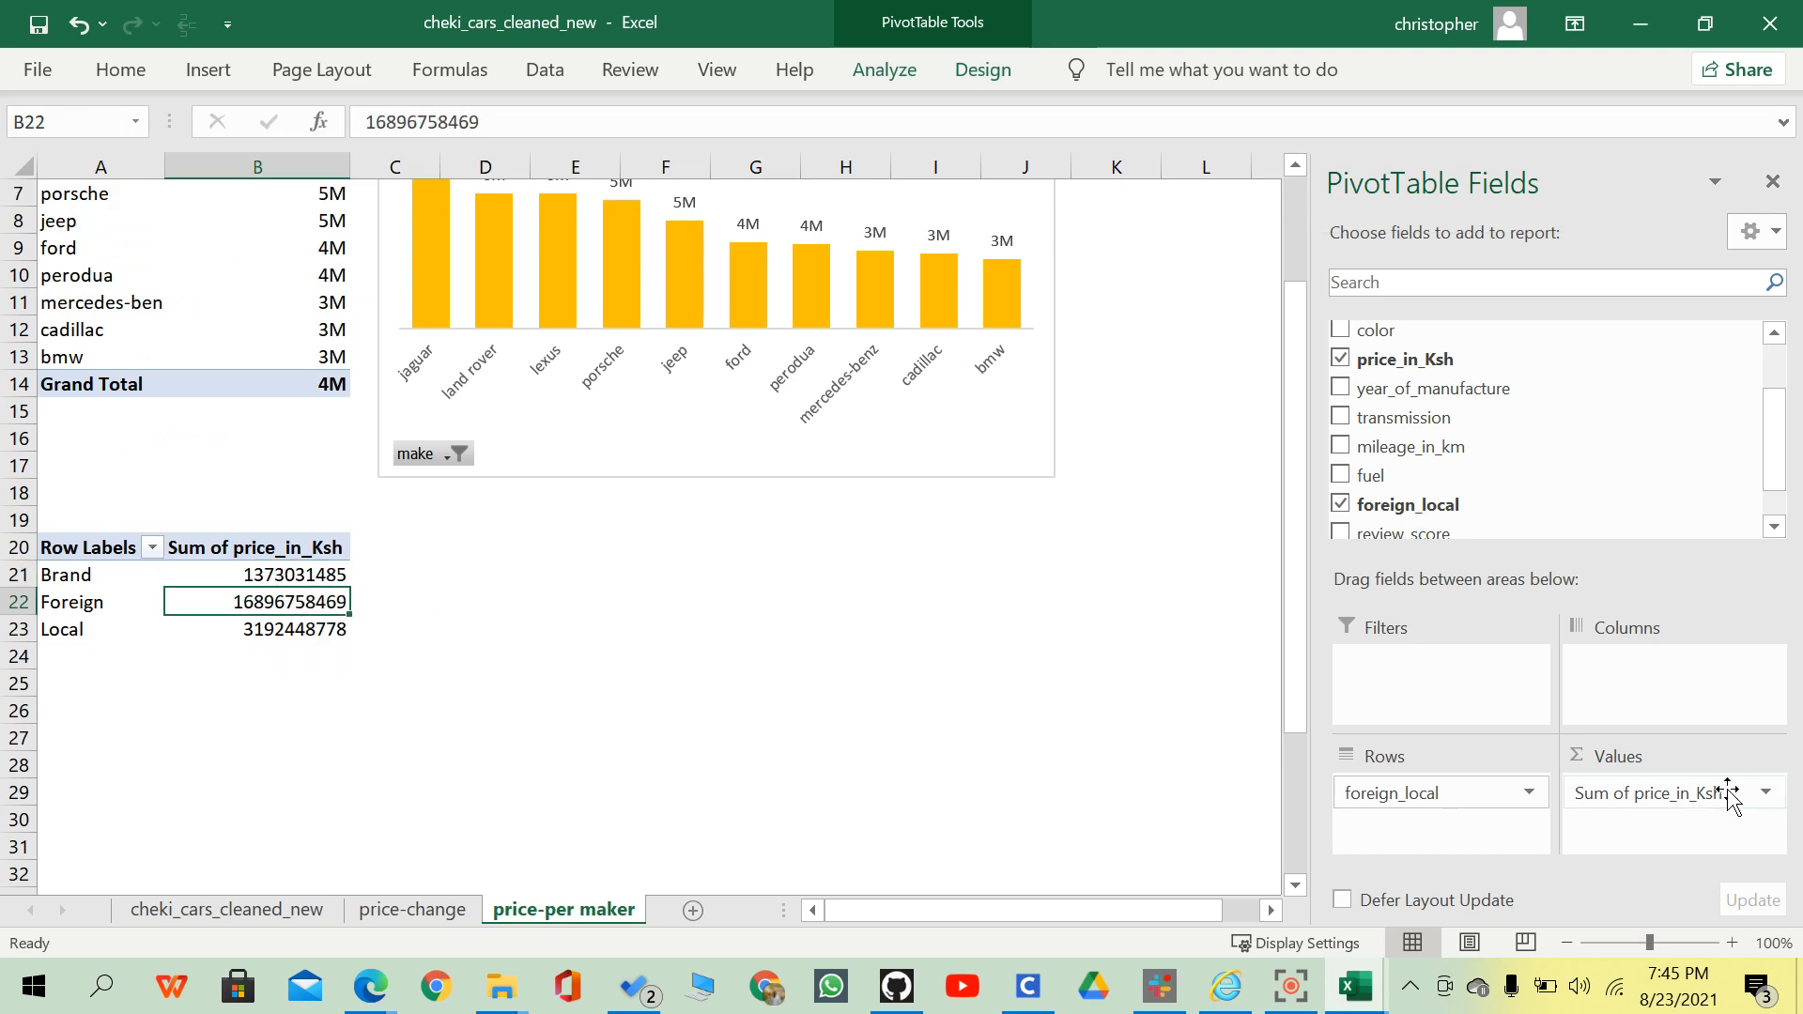
Summarize price_in_Ksh by Average instead of Sum in the foreign_local PivotTable.
left_click(1769, 796)
left_click(1640, 791)
left_click(1748, 794)
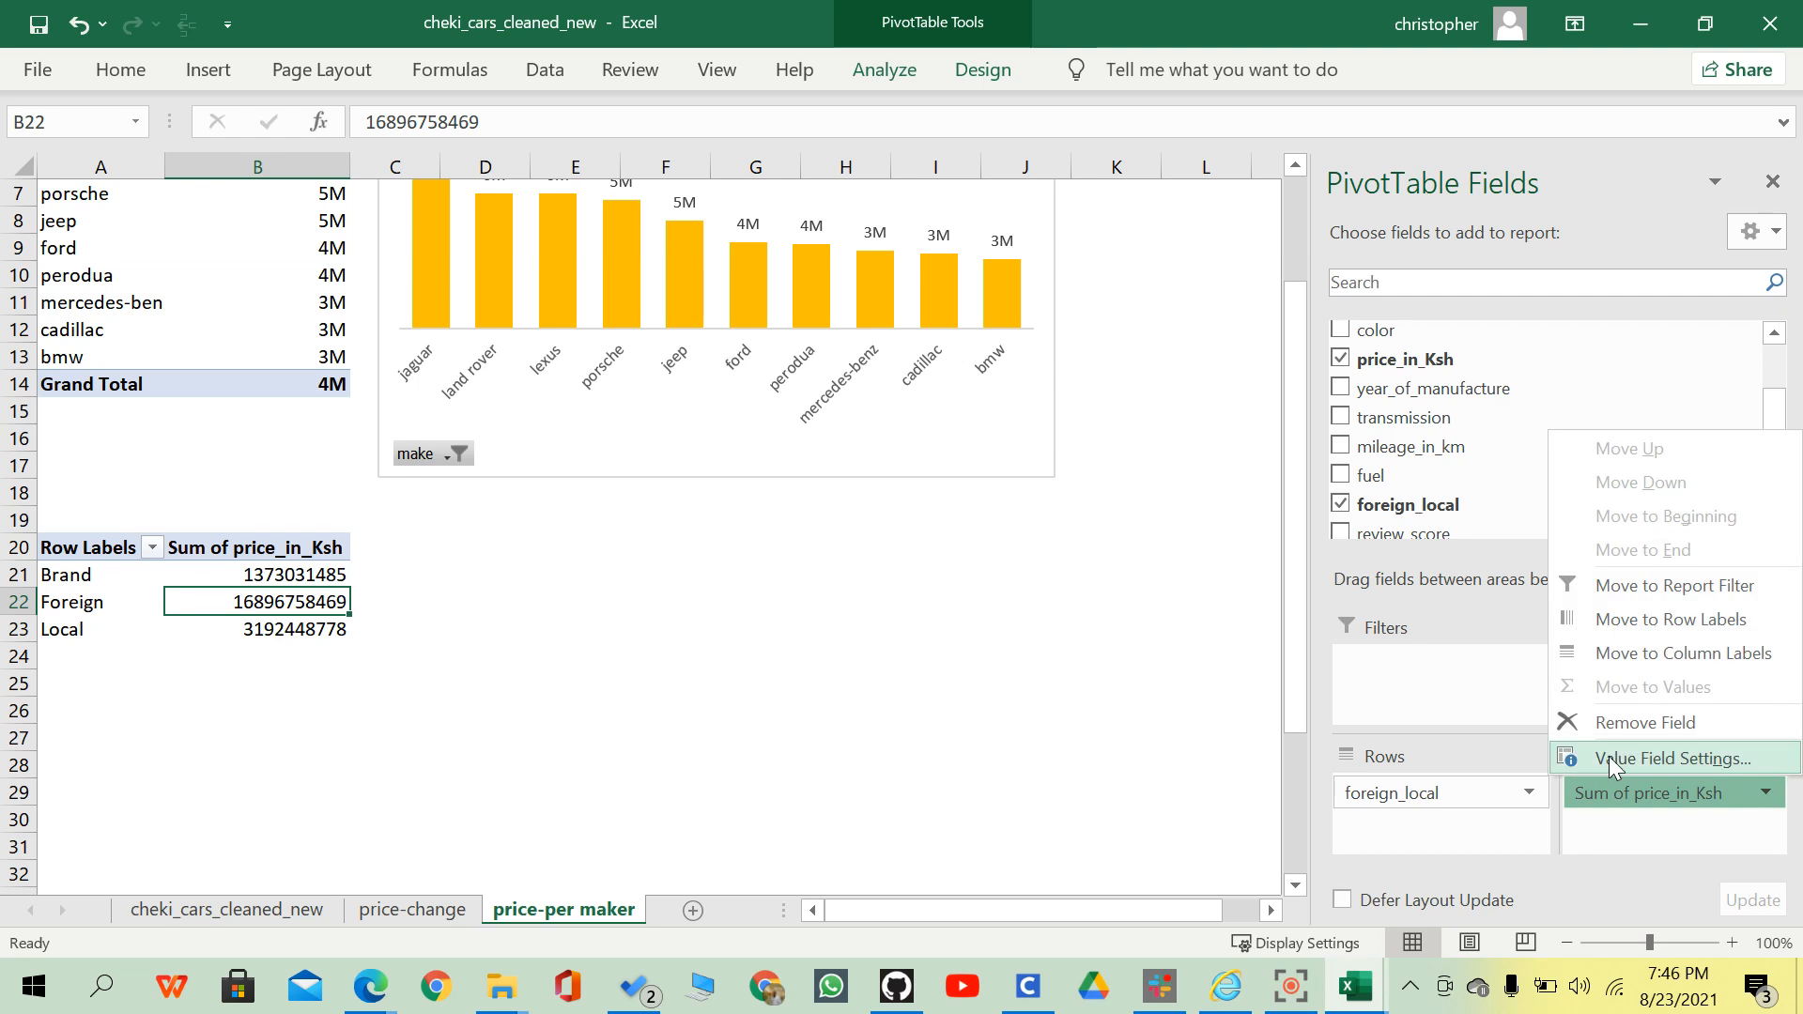
left_click(1610, 757)
left_click_drag(590, 428, 463, 407)
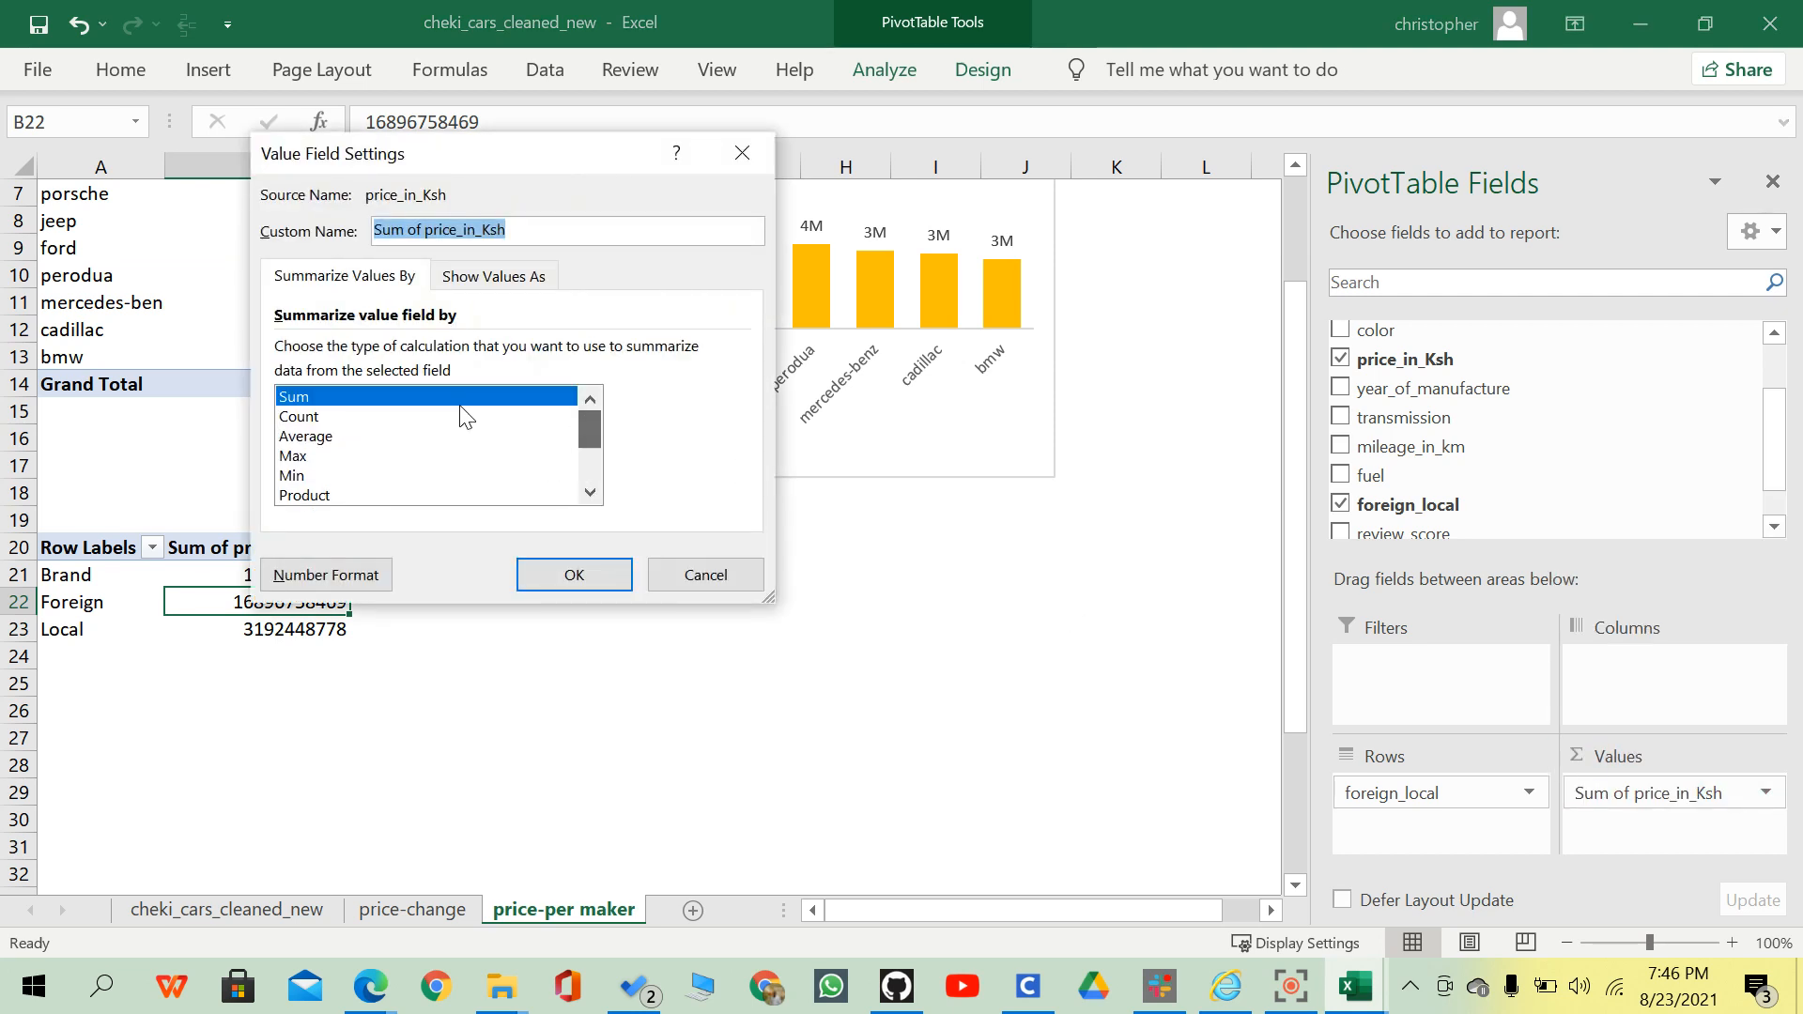
left_click(334, 458)
left_click(335, 437)
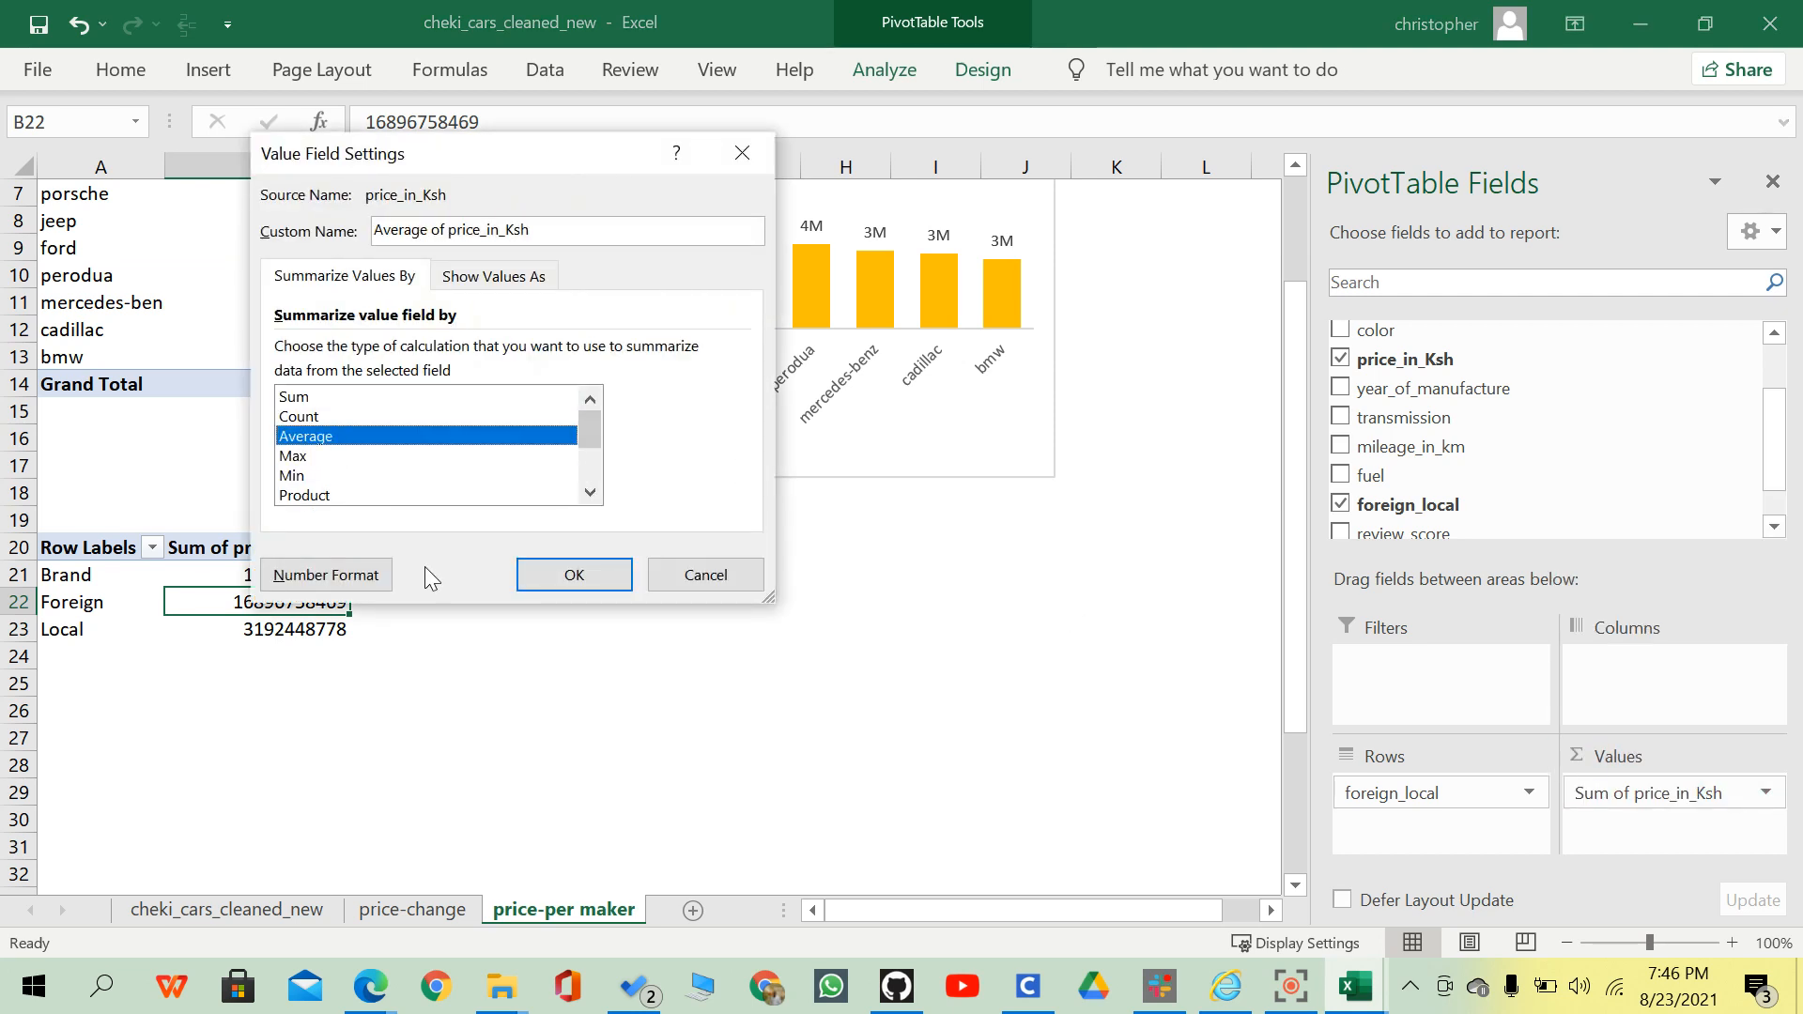
left_click(573, 574)
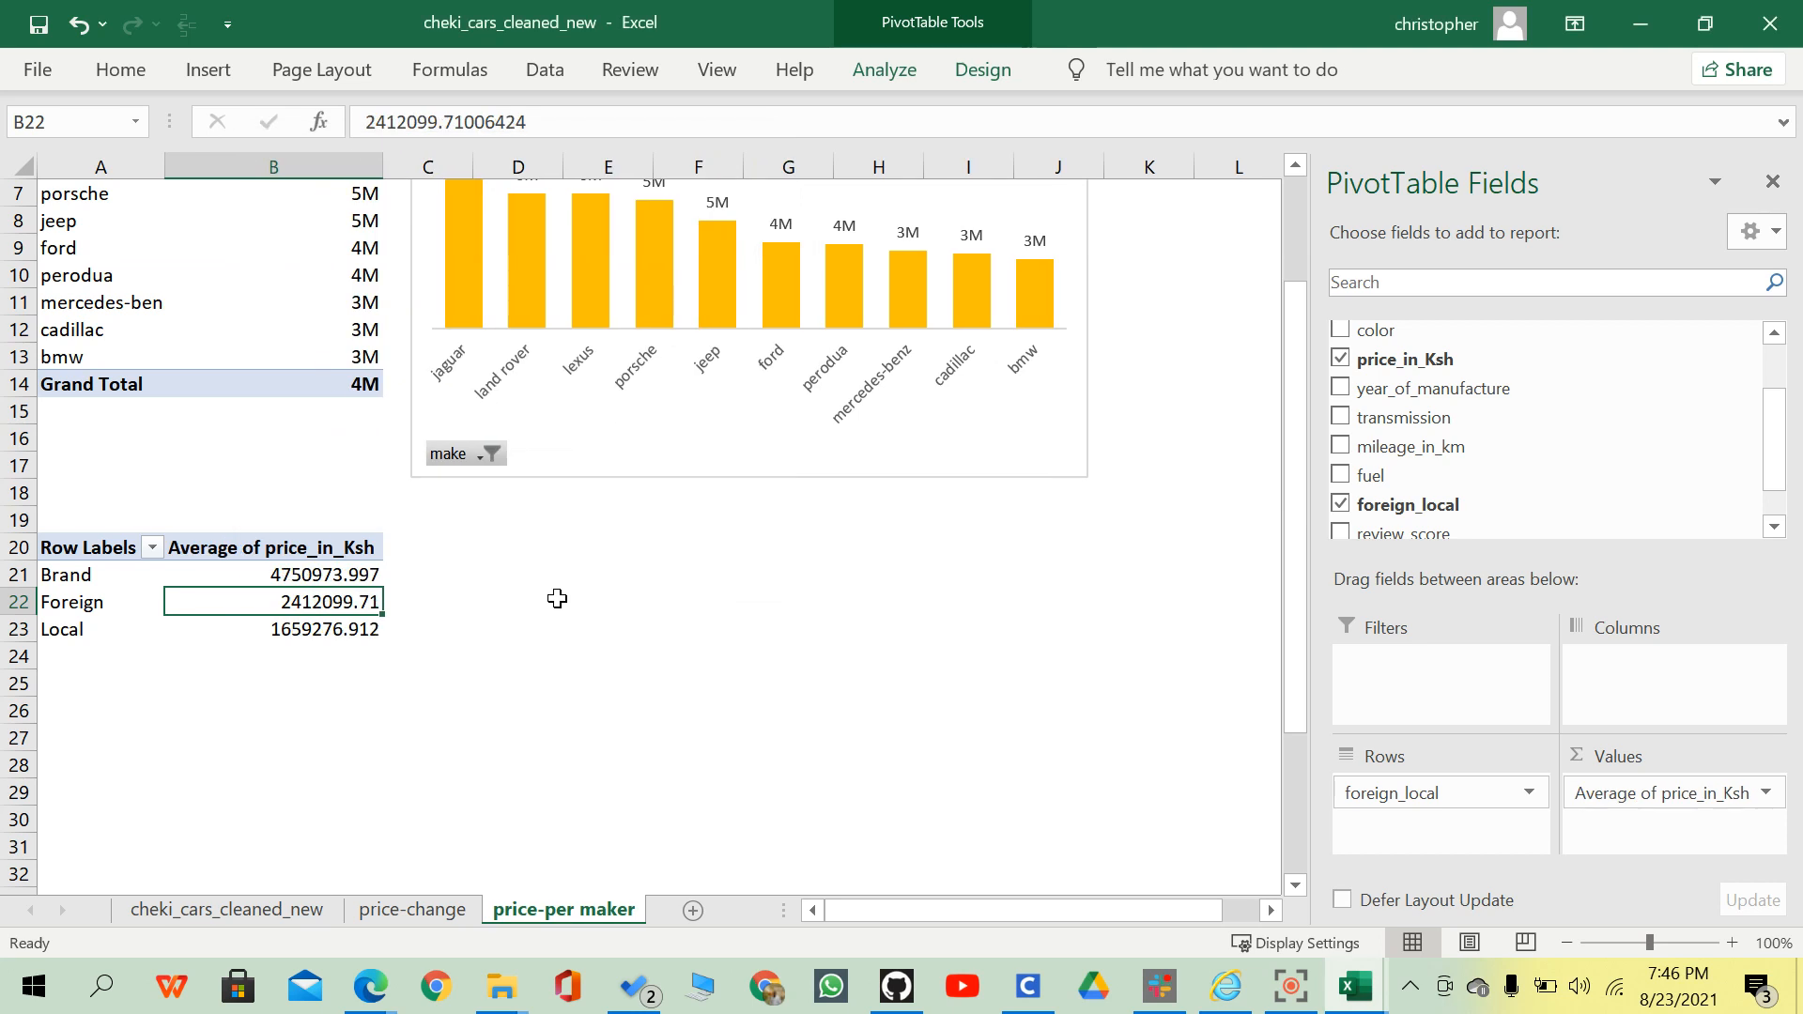
Format the average prices in B21:B23 with thousands separators and no decimal places.
left_click(408, 574)
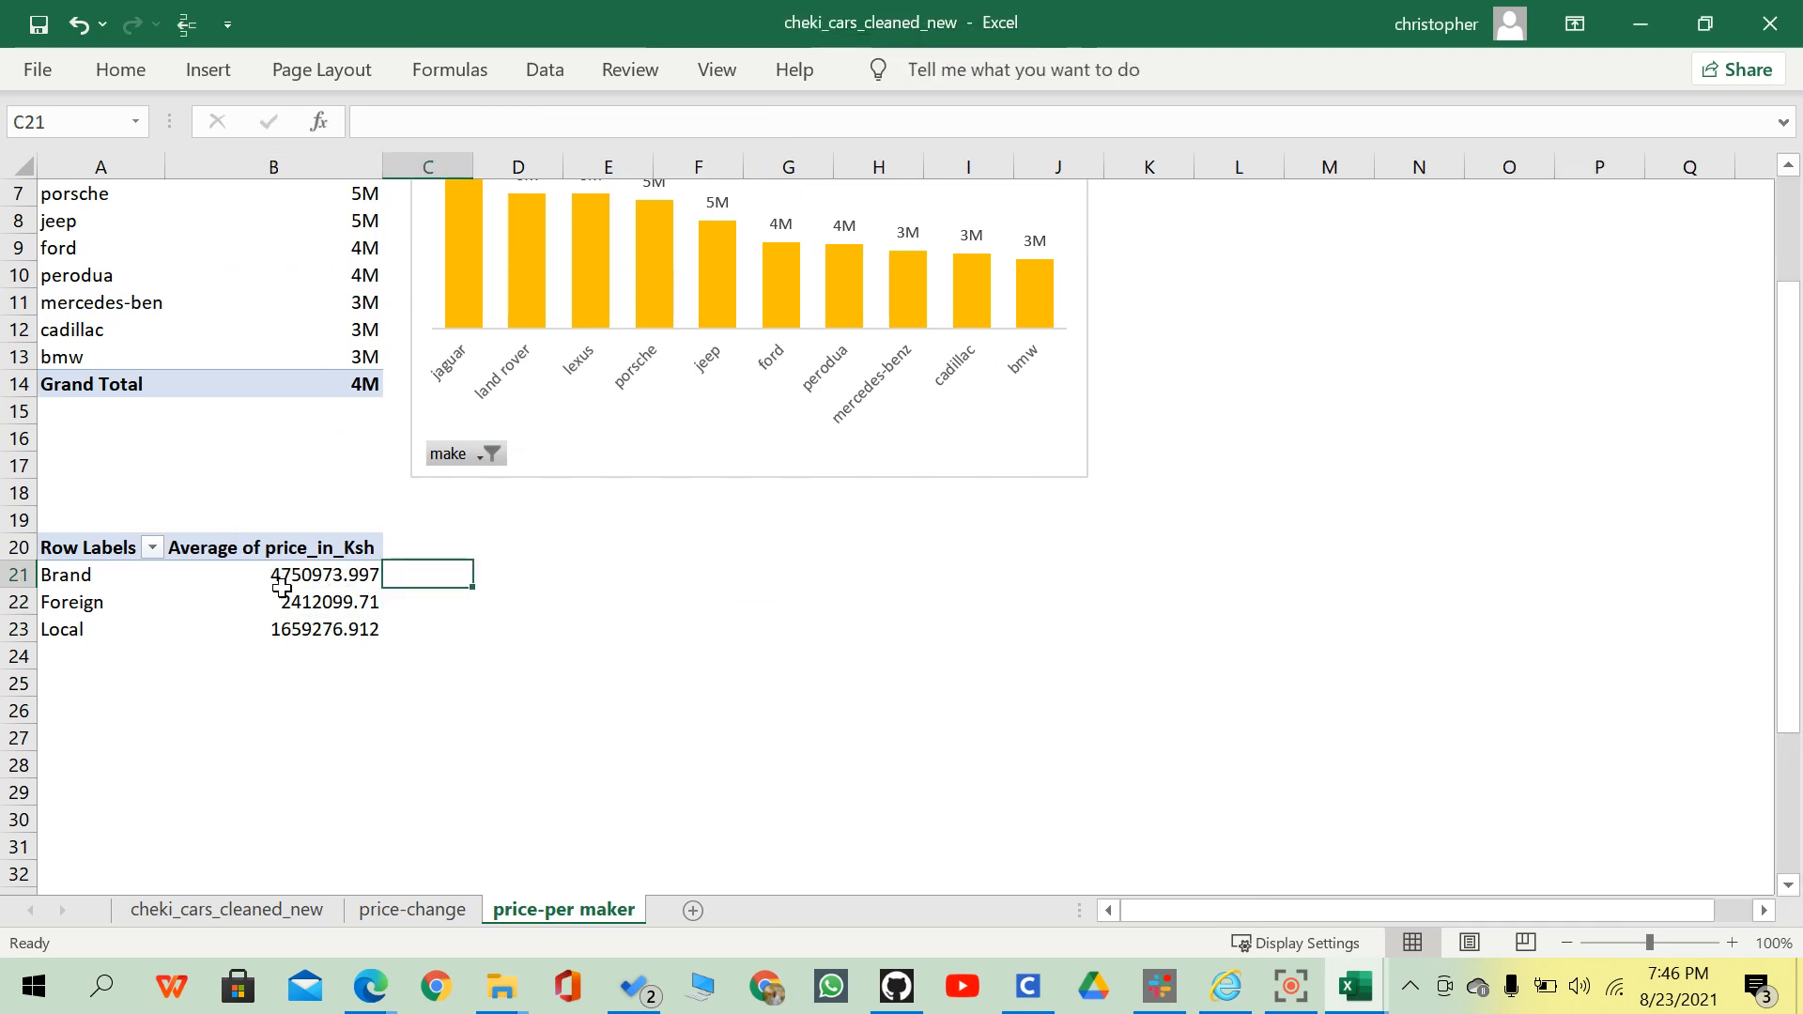
left_click_drag(281, 588, 293, 628)
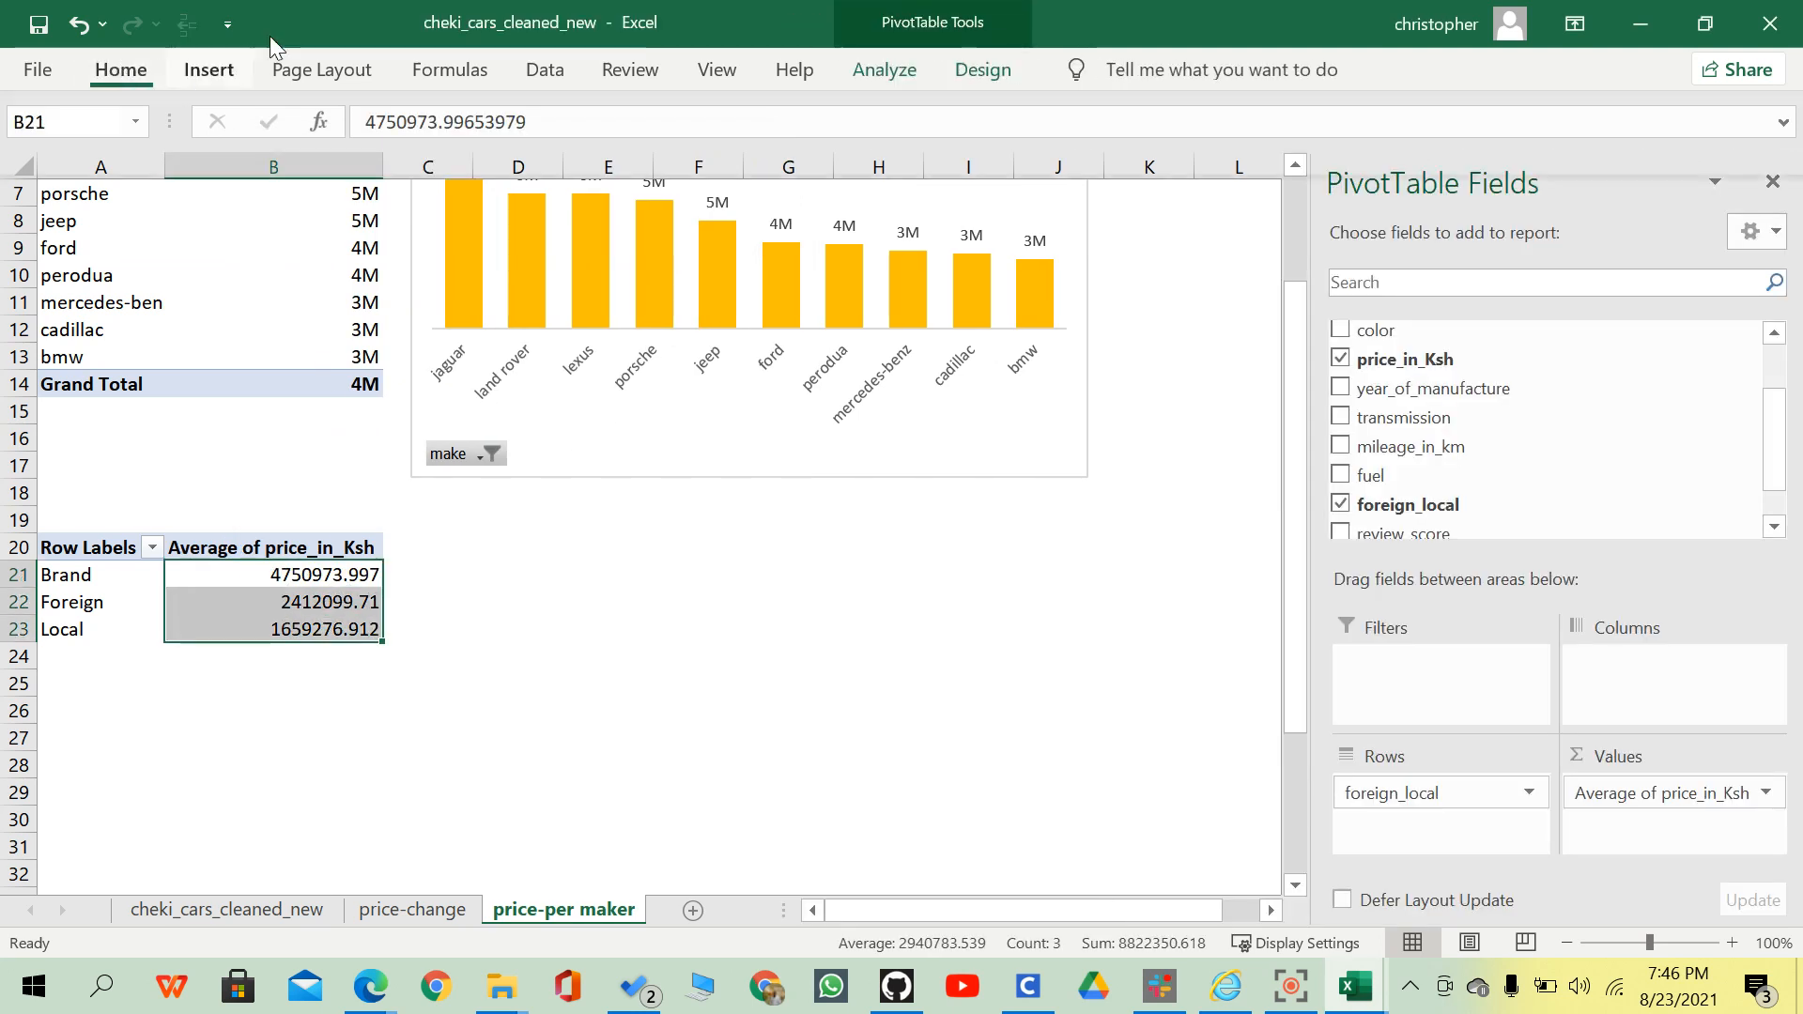
left_click(934, 174)
left_click(967, 171)
left_click(1003, 170)
left_click(1002, 171)
left_click(1003, 171)
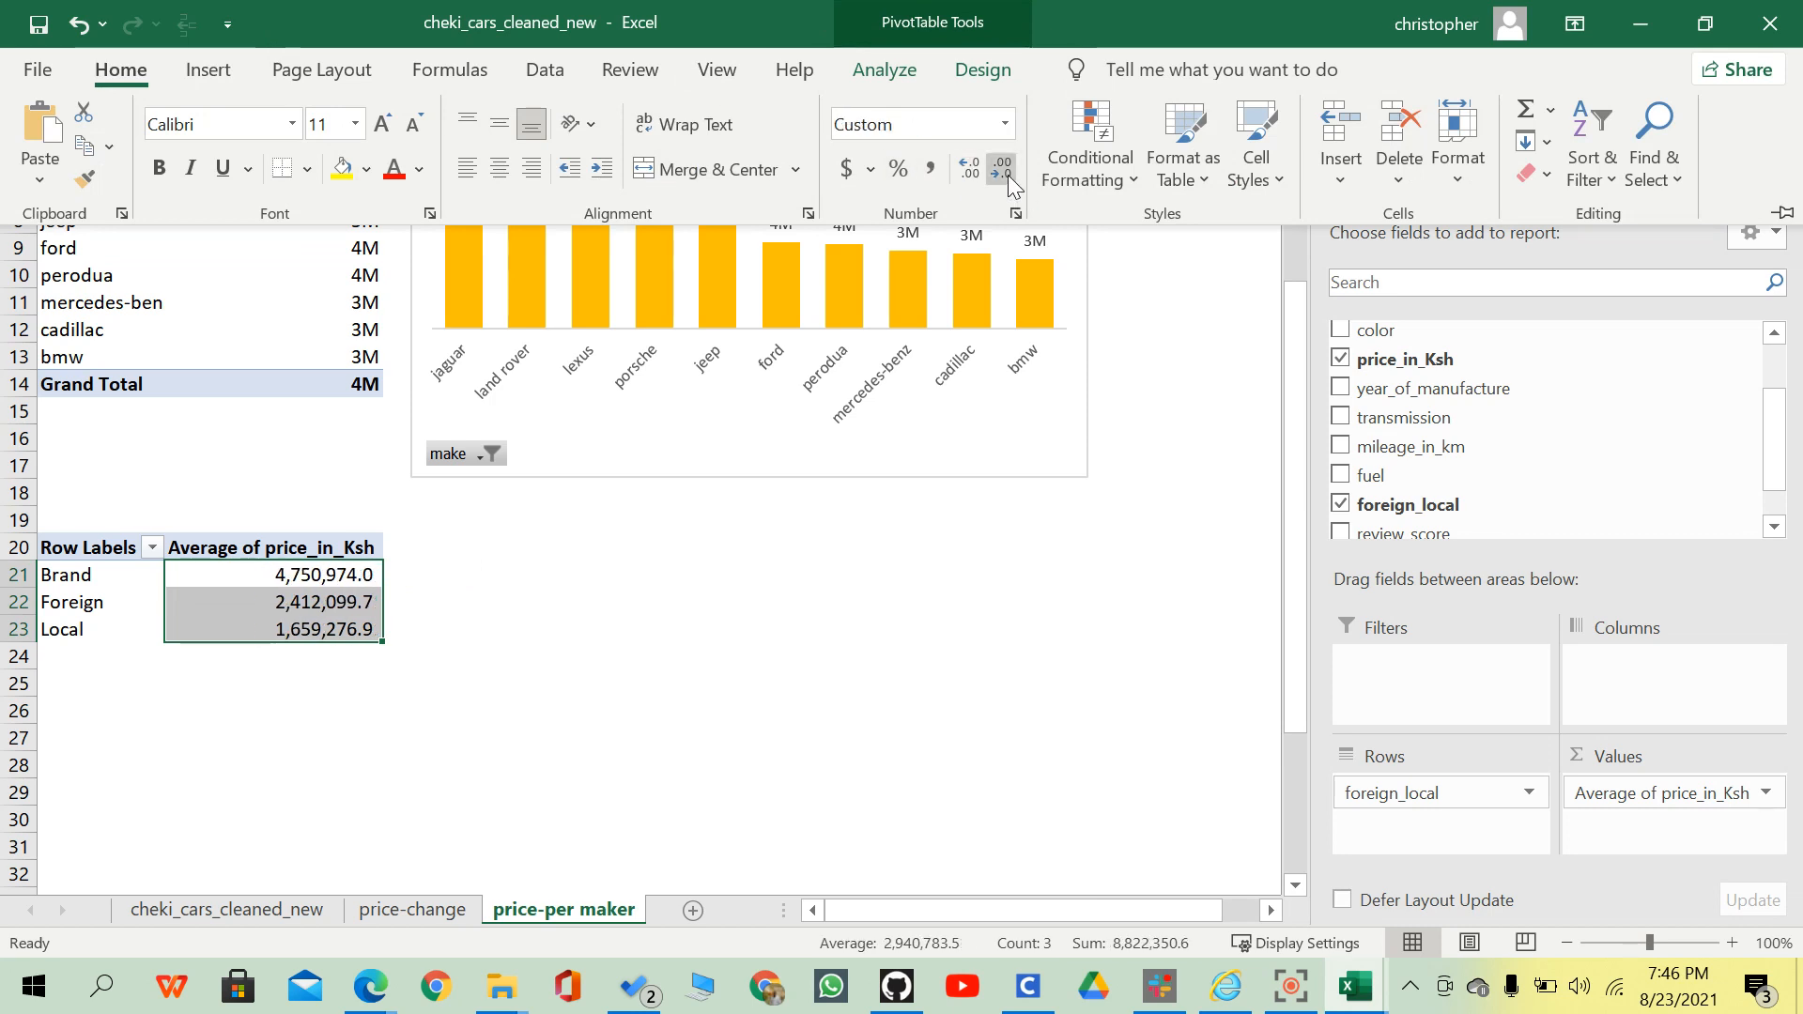
left_click(729, 551)
left_click(343, 602)
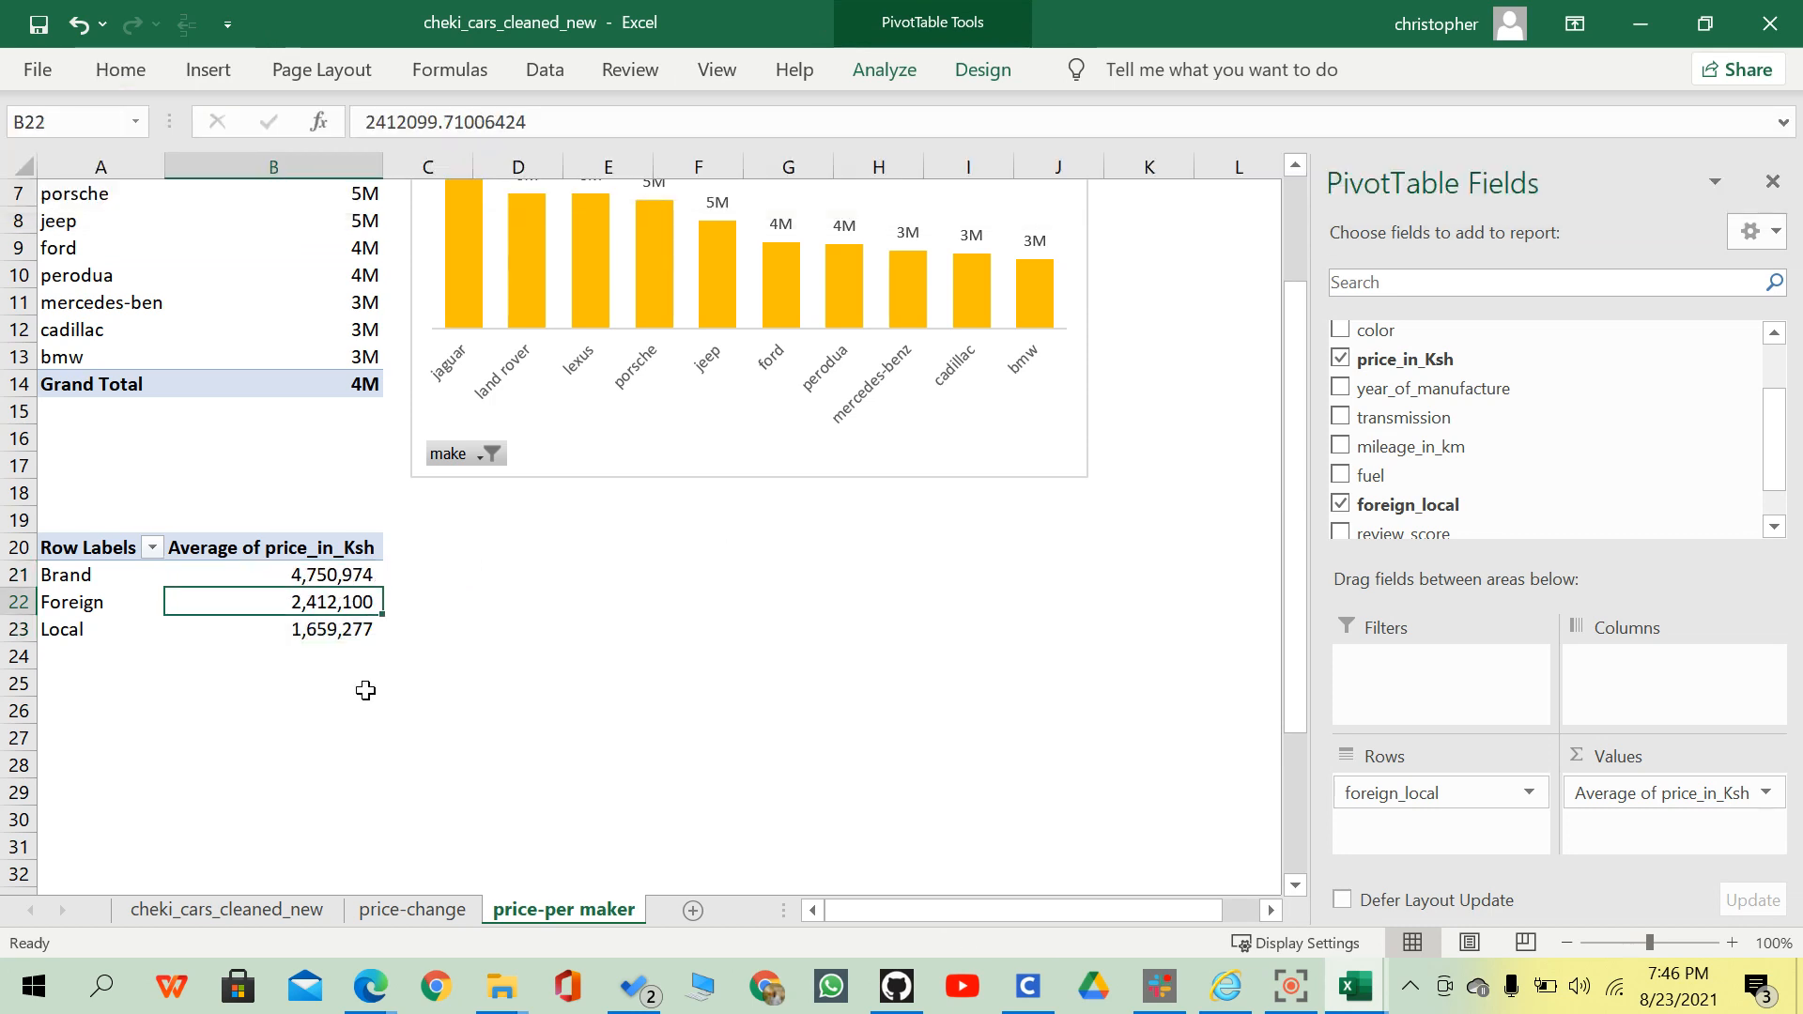
left_click(363, 629)
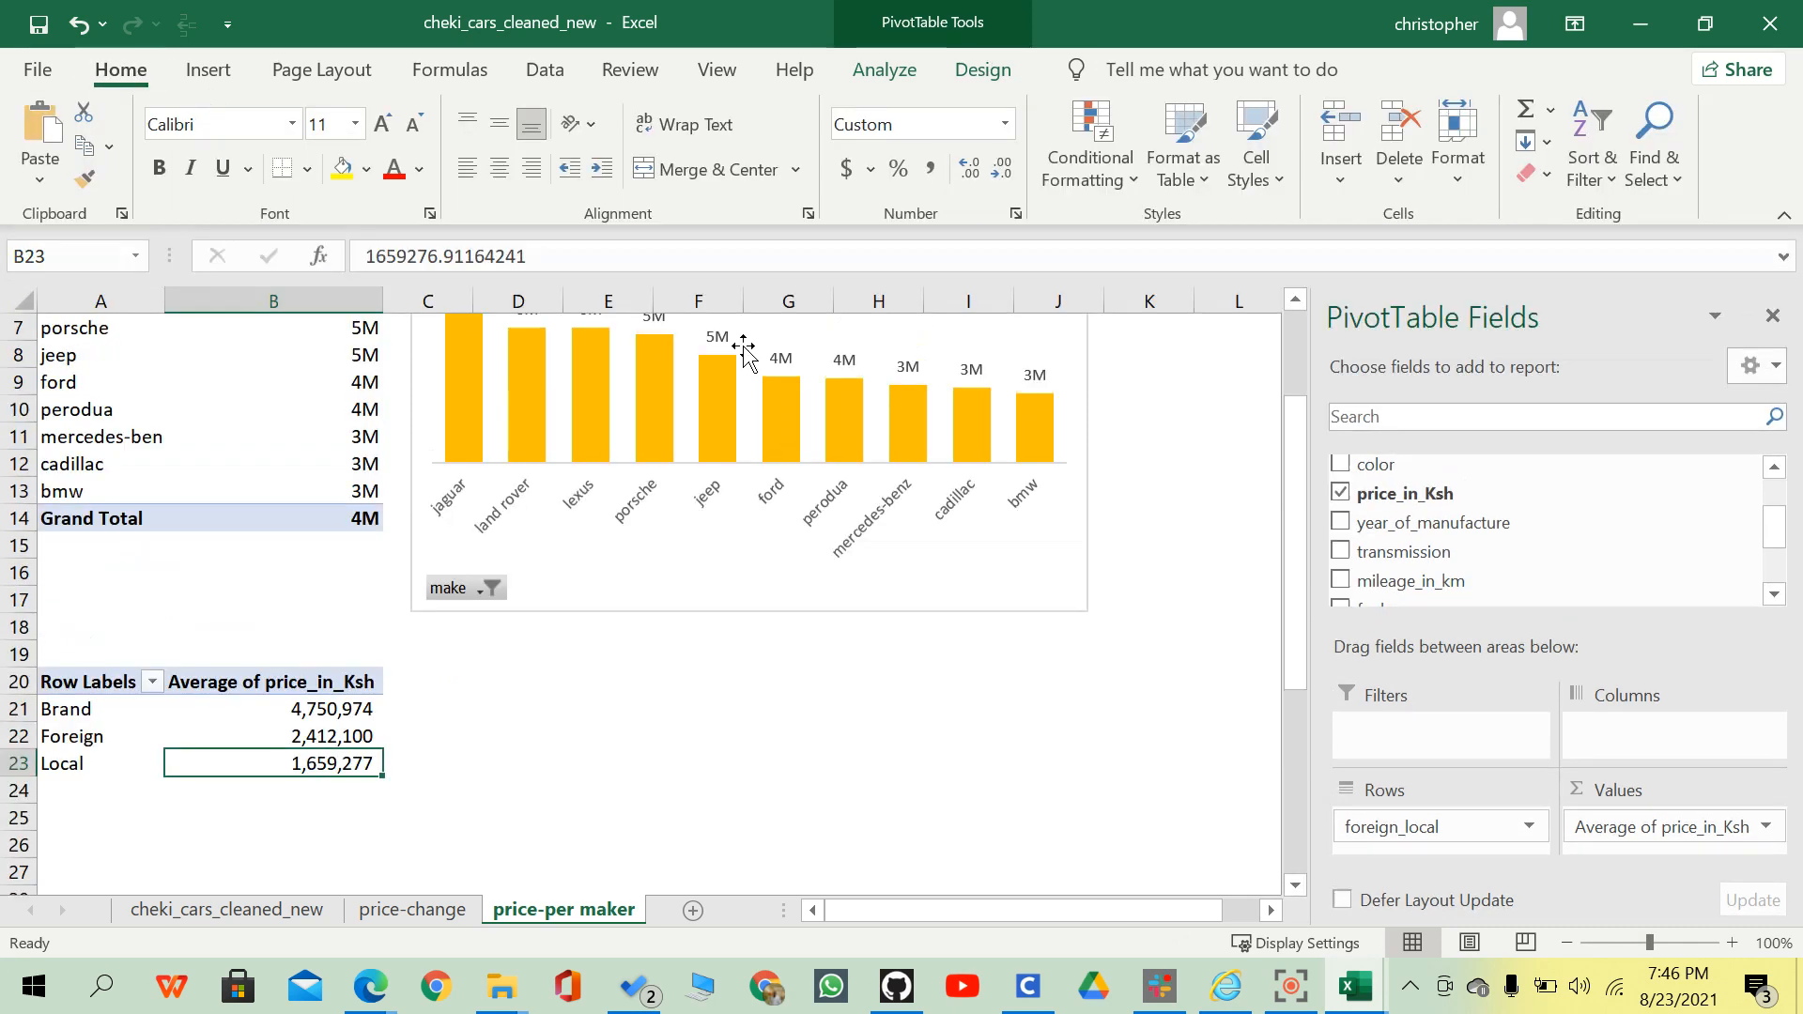
Insert a Clustered Column PivotChart from the foreign_local PivotTable and place it beside the table, below the car-maker chart.
left_click(884, 70)
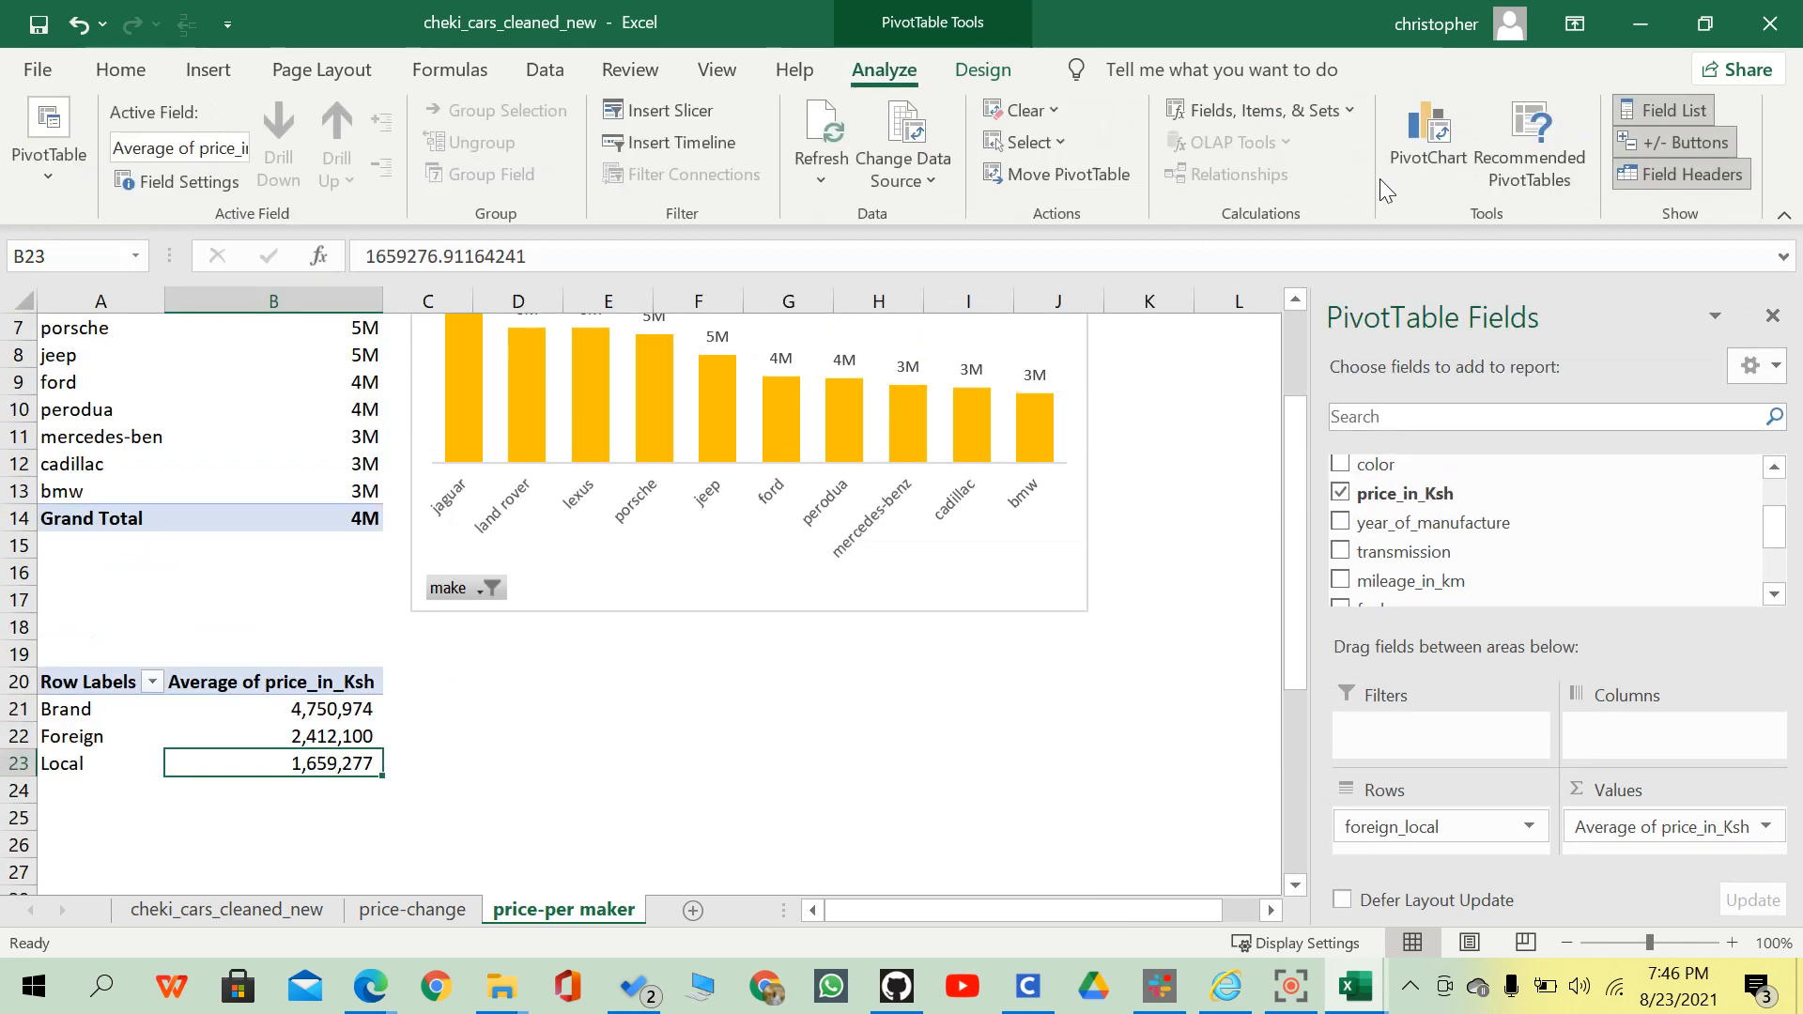
left_click(1427, 141)
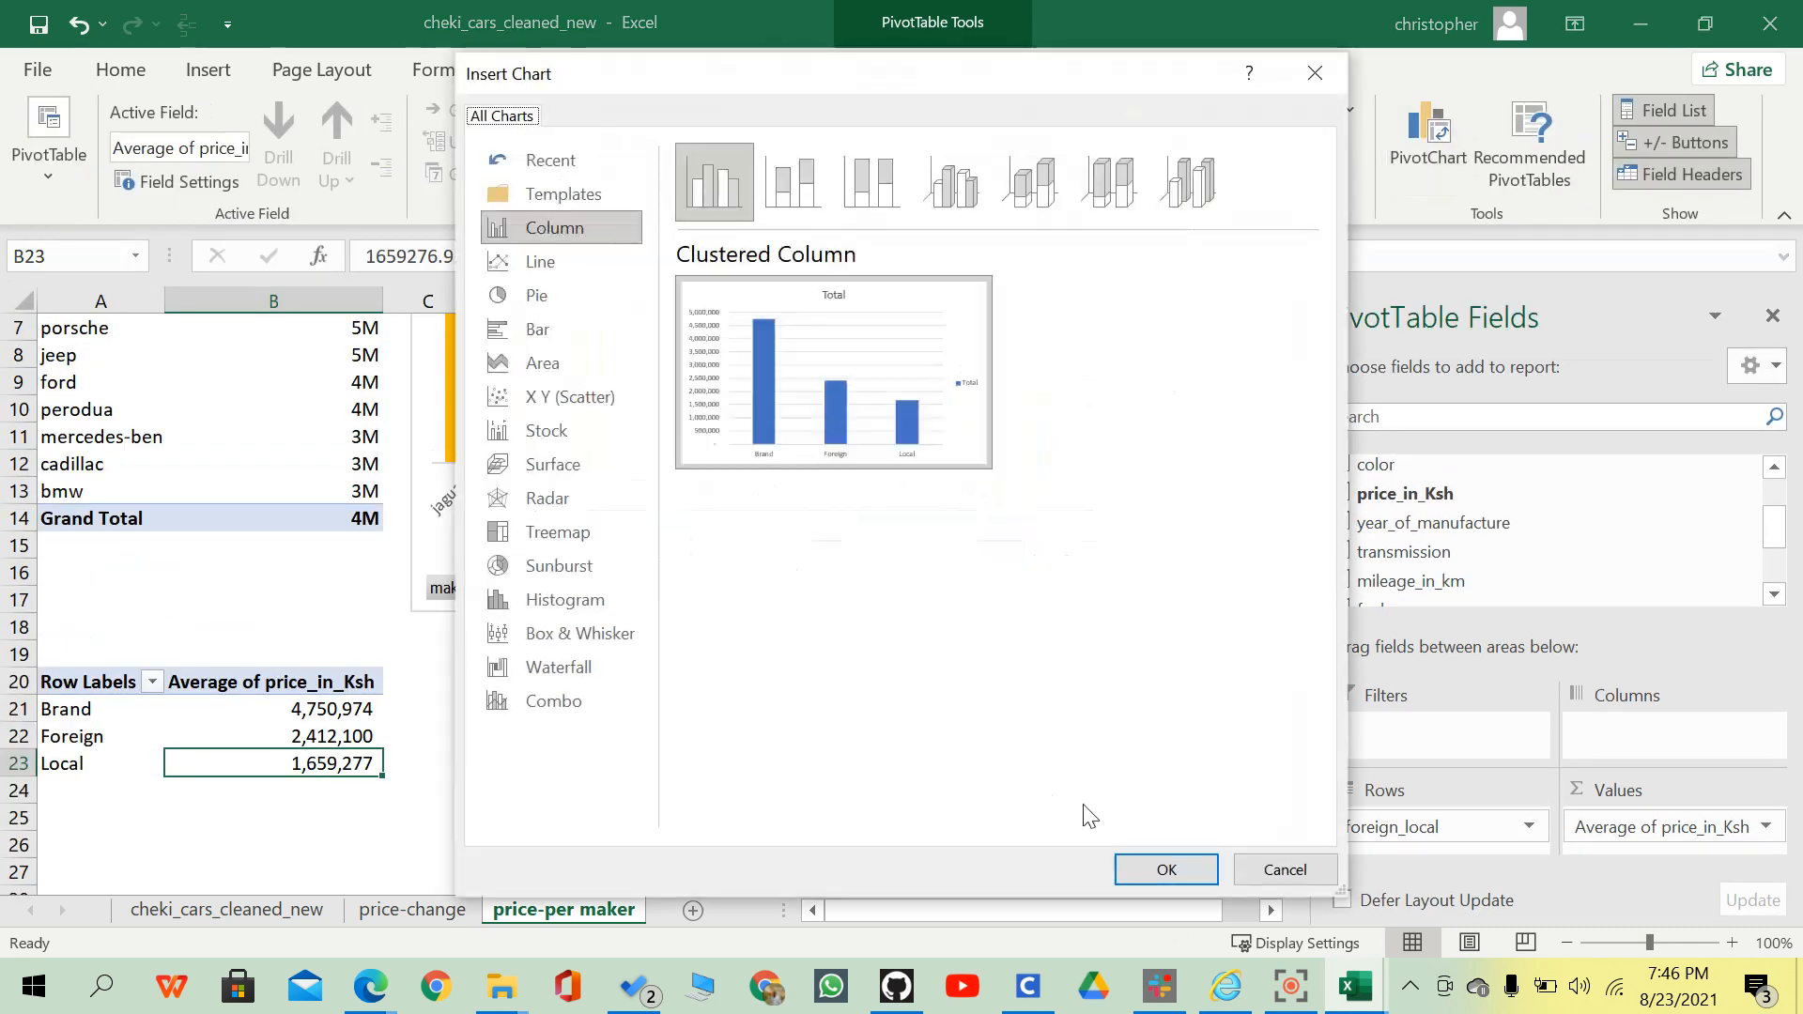
left_click(1164, 868)
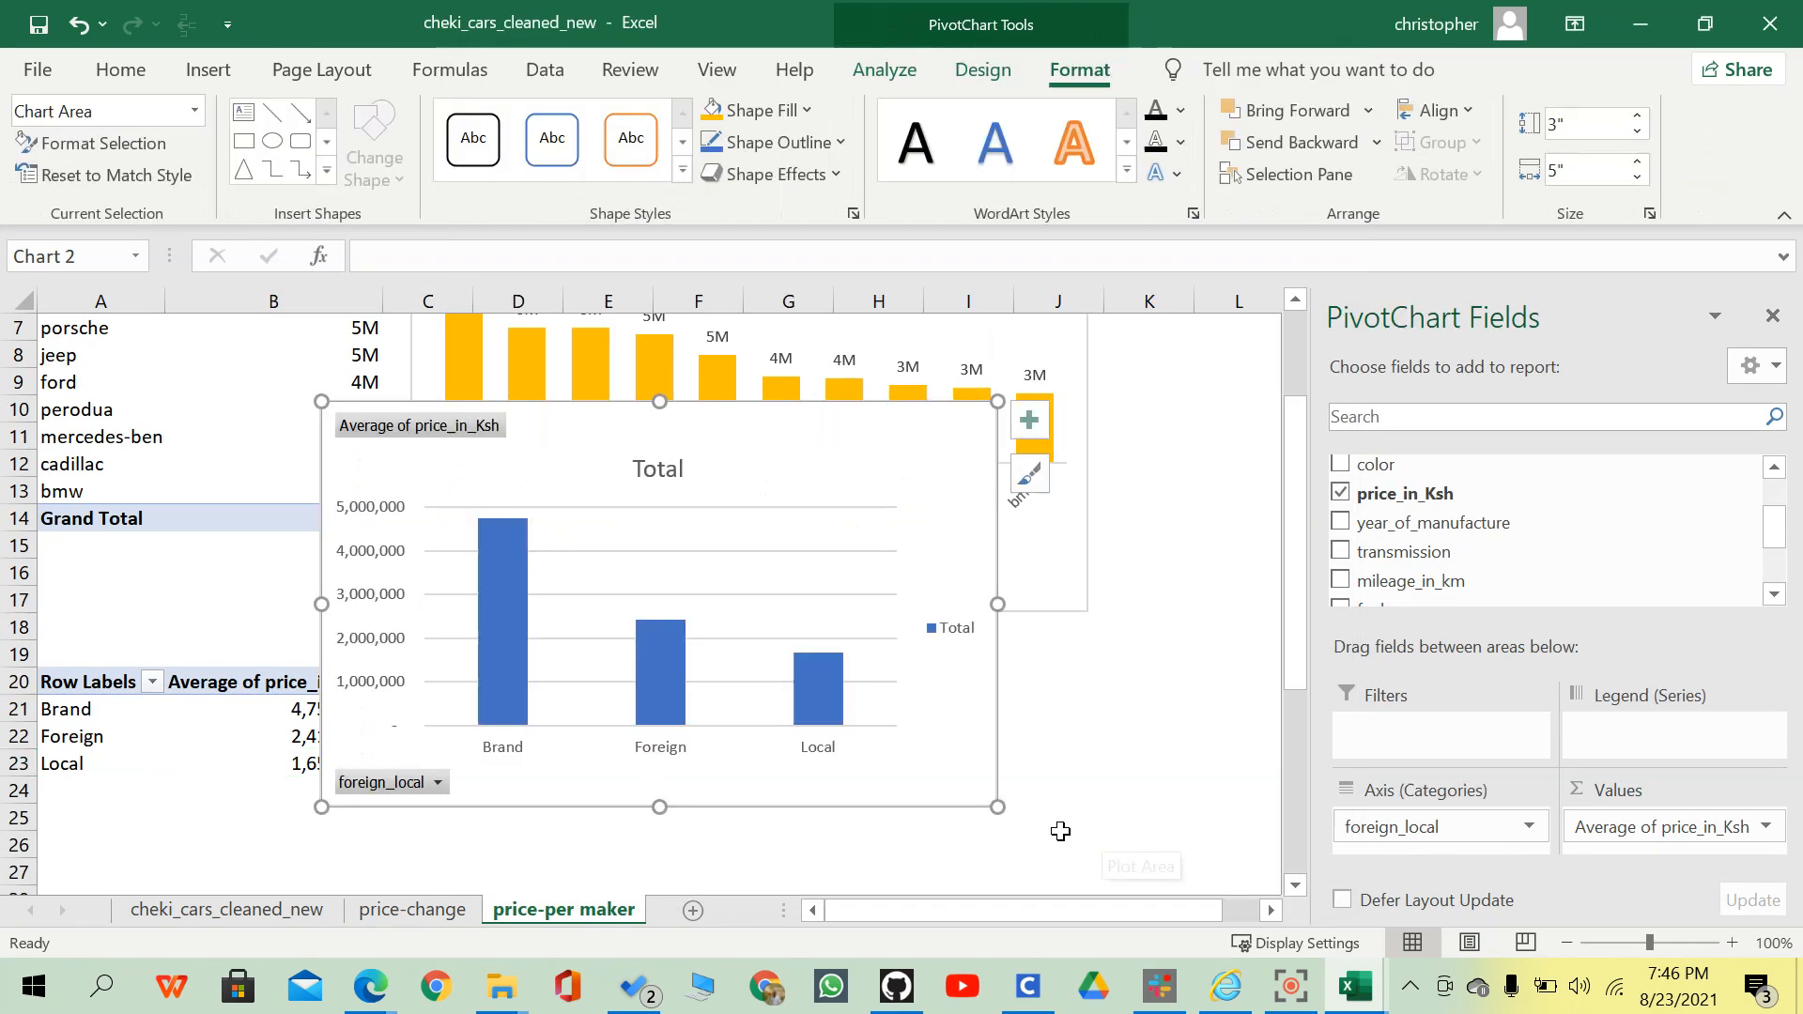
scroll(966, 749, "down", 2)
scroll(918, 536, "up", 1)
left_click_drag(890, 346, 1005, 597)
scroll(967, 498, "down", 3)
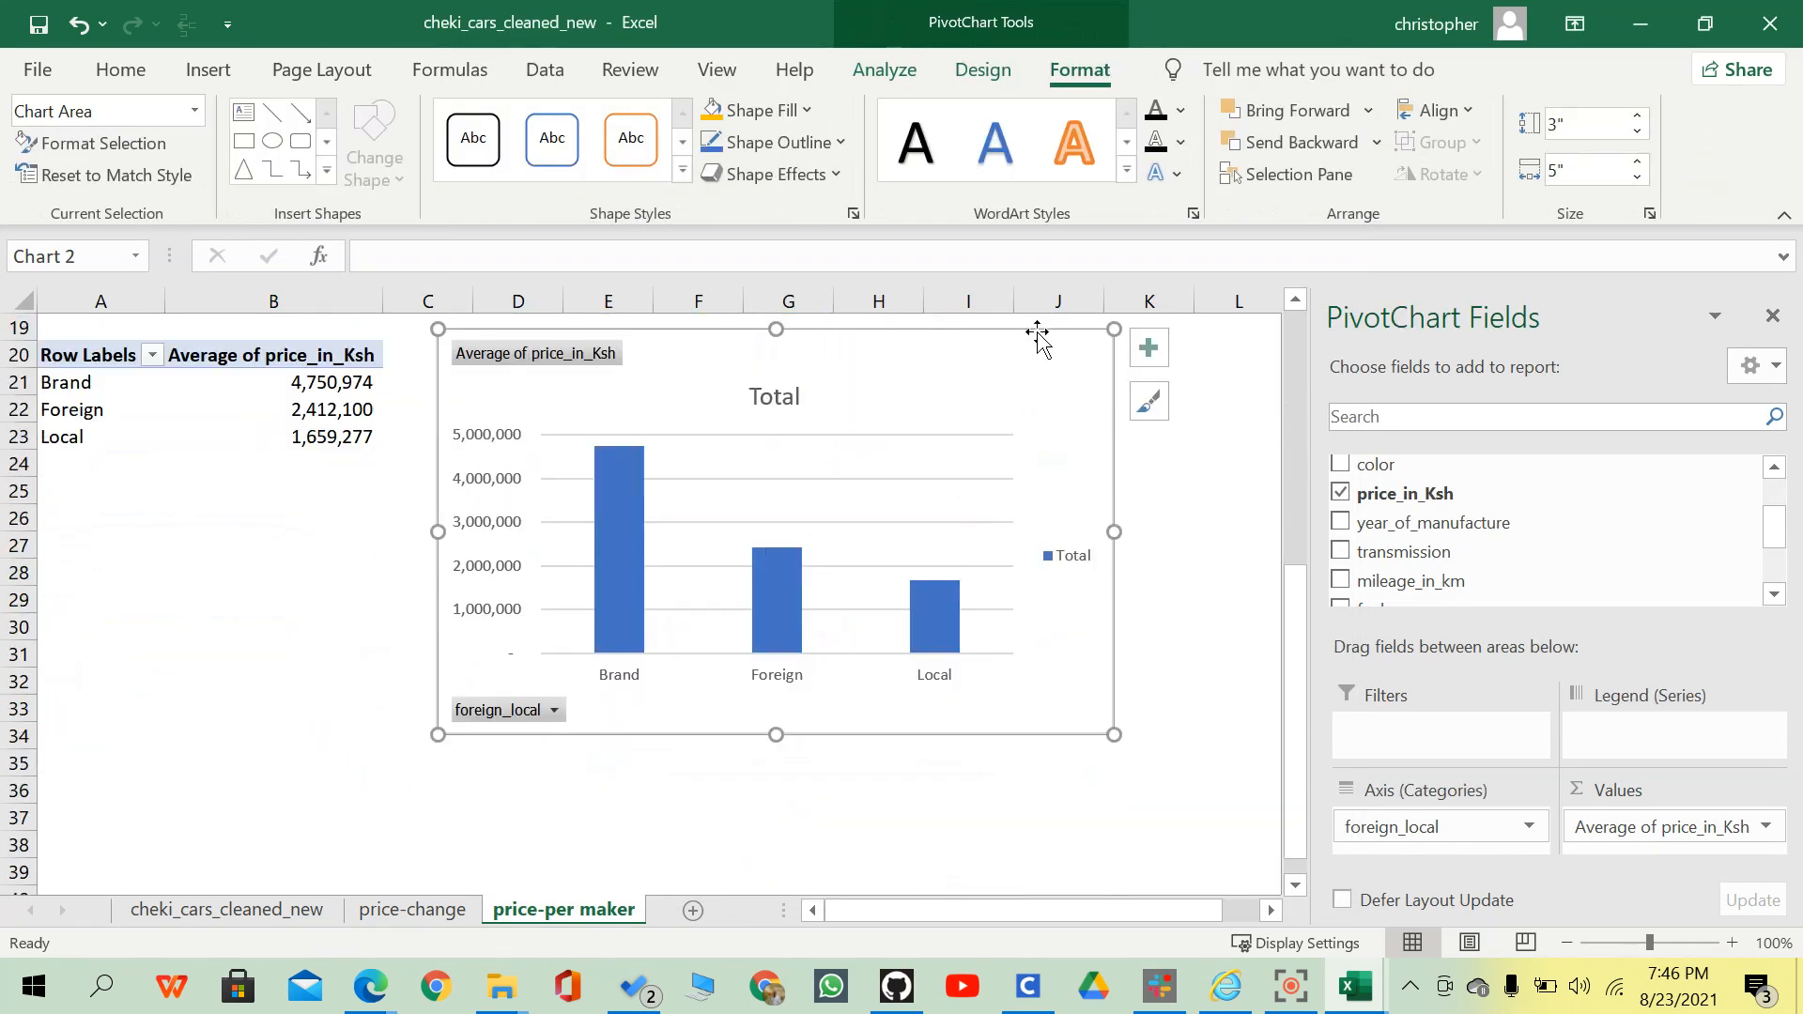
left_click_drag(1038, 334, 1019, 347)
Remove the gridlines and legend from the foreign_local chart and open its axes options.
left_click(773, 479)
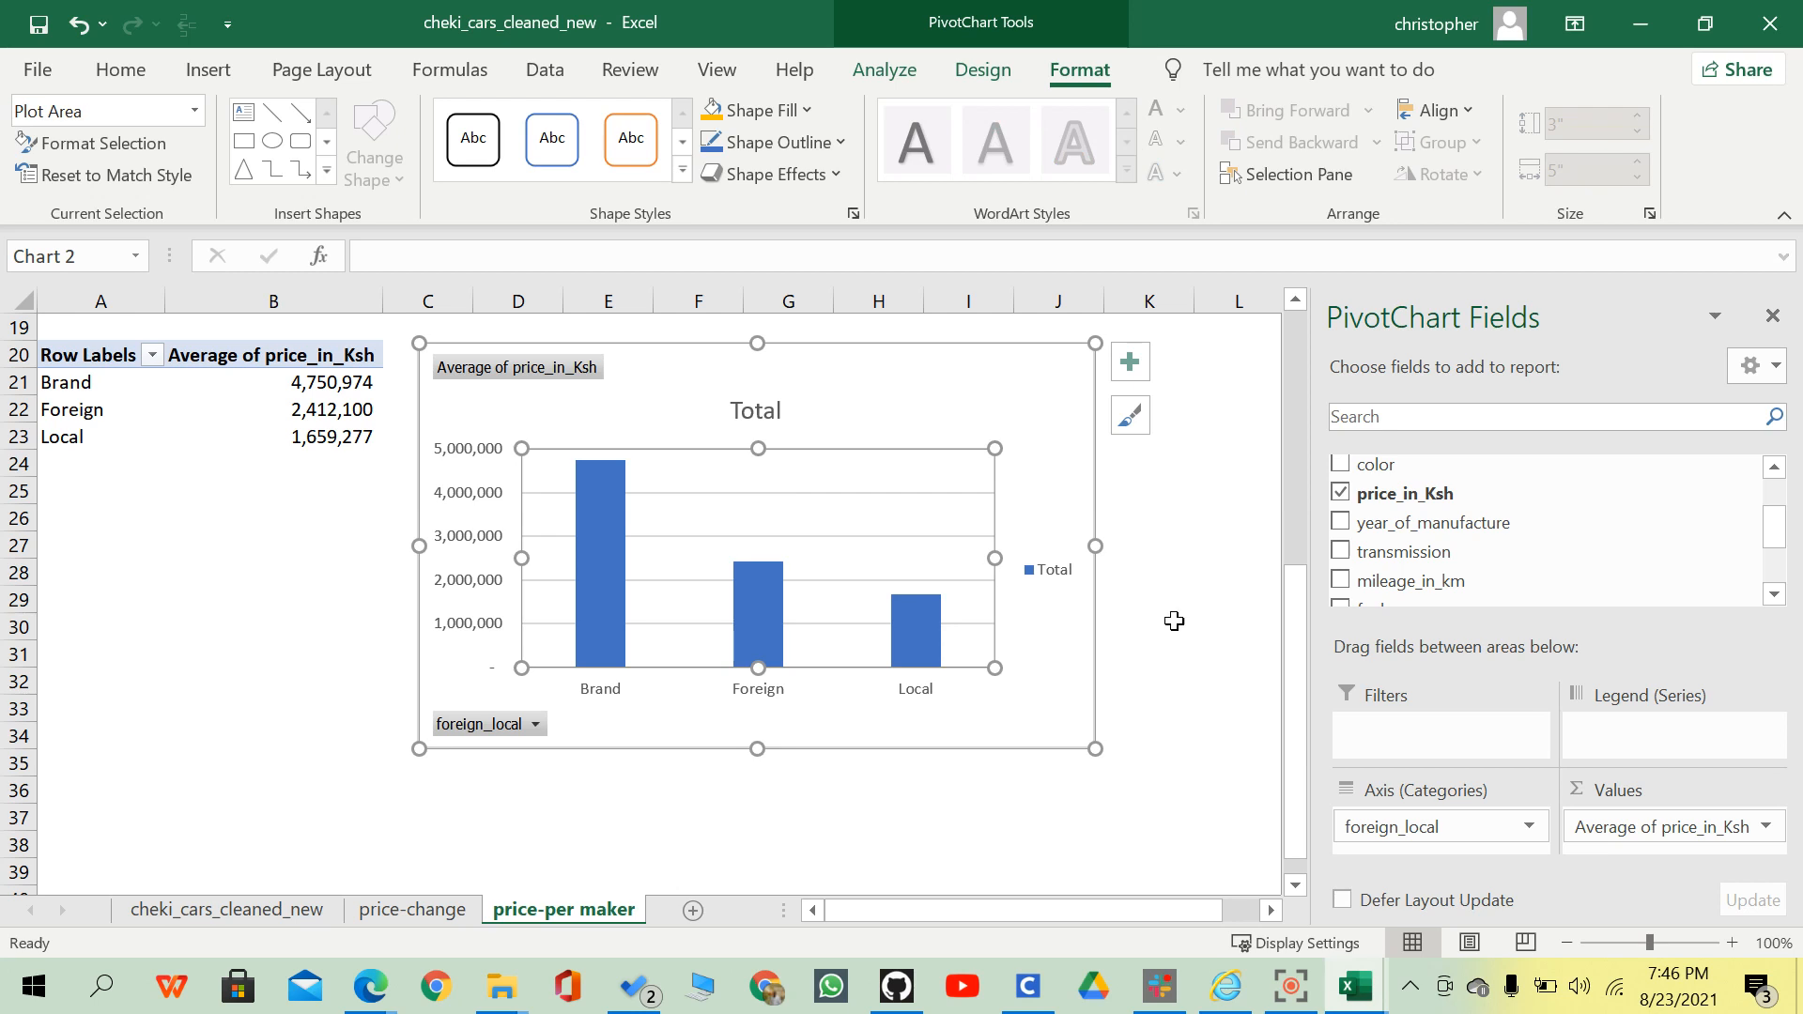
left_click(1174, 620)
left_click(959, 544)
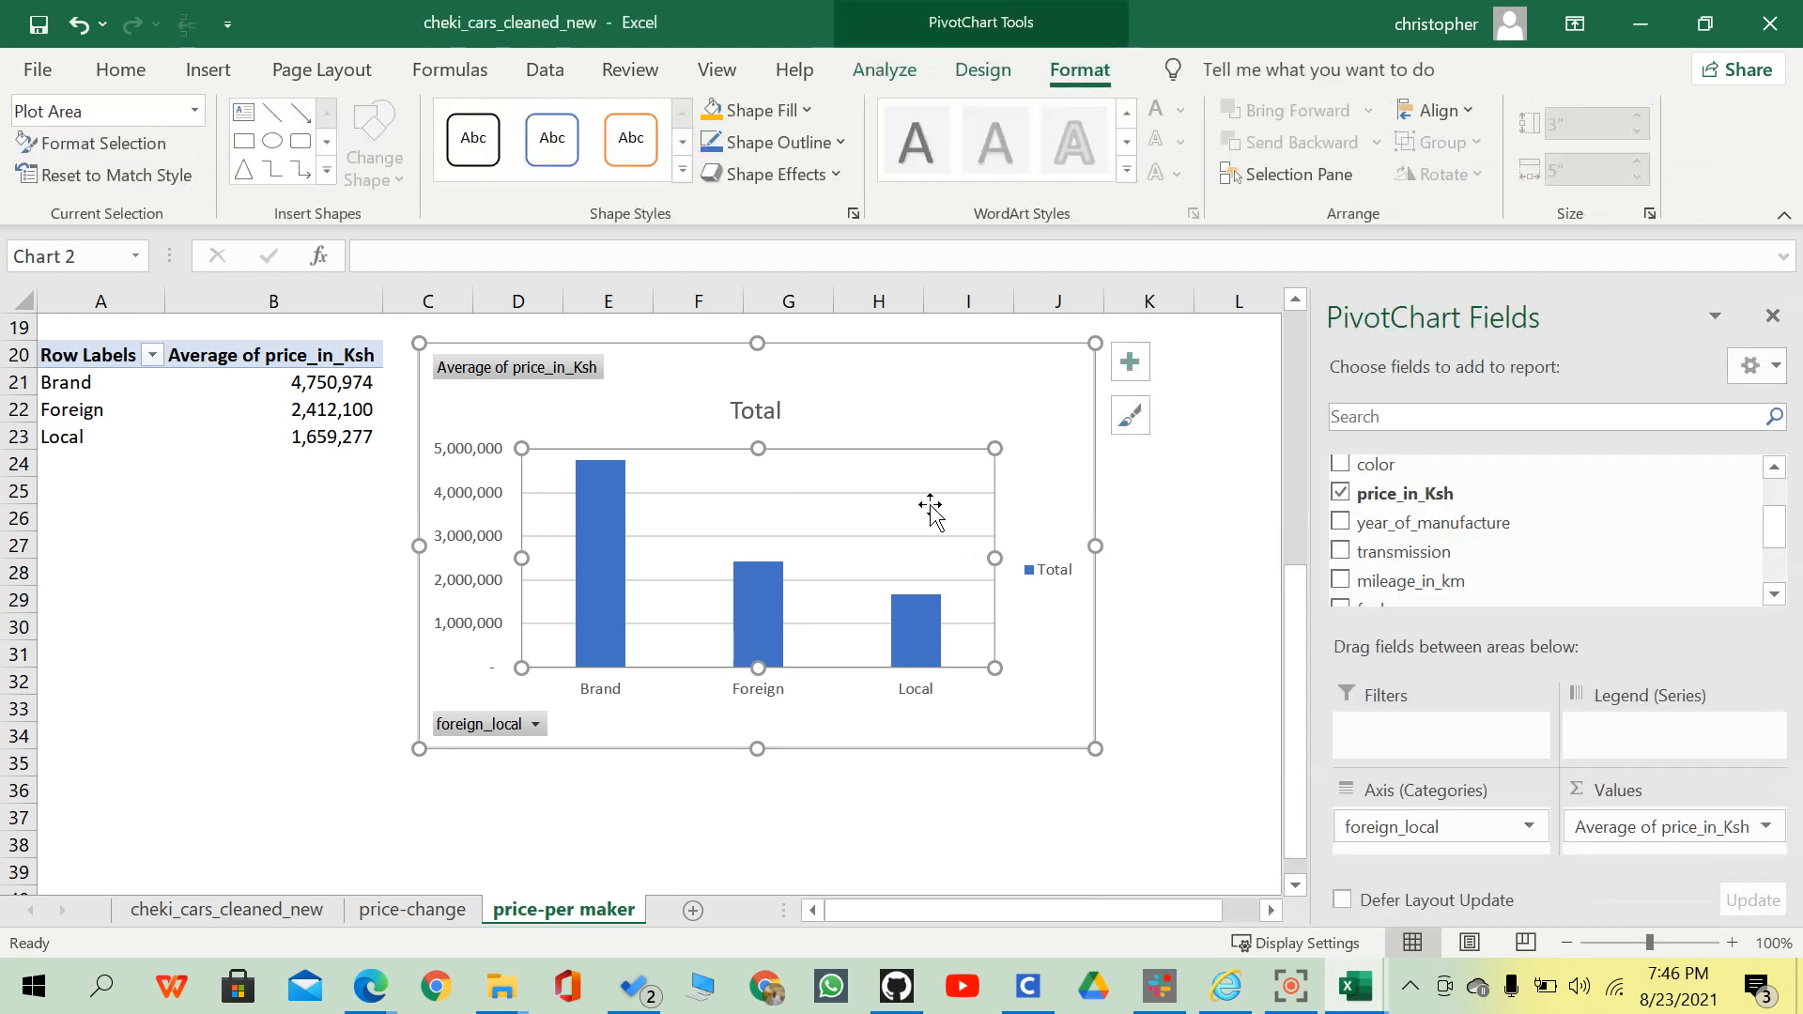
left_click(1127, 364)
left_click(1188, 580)
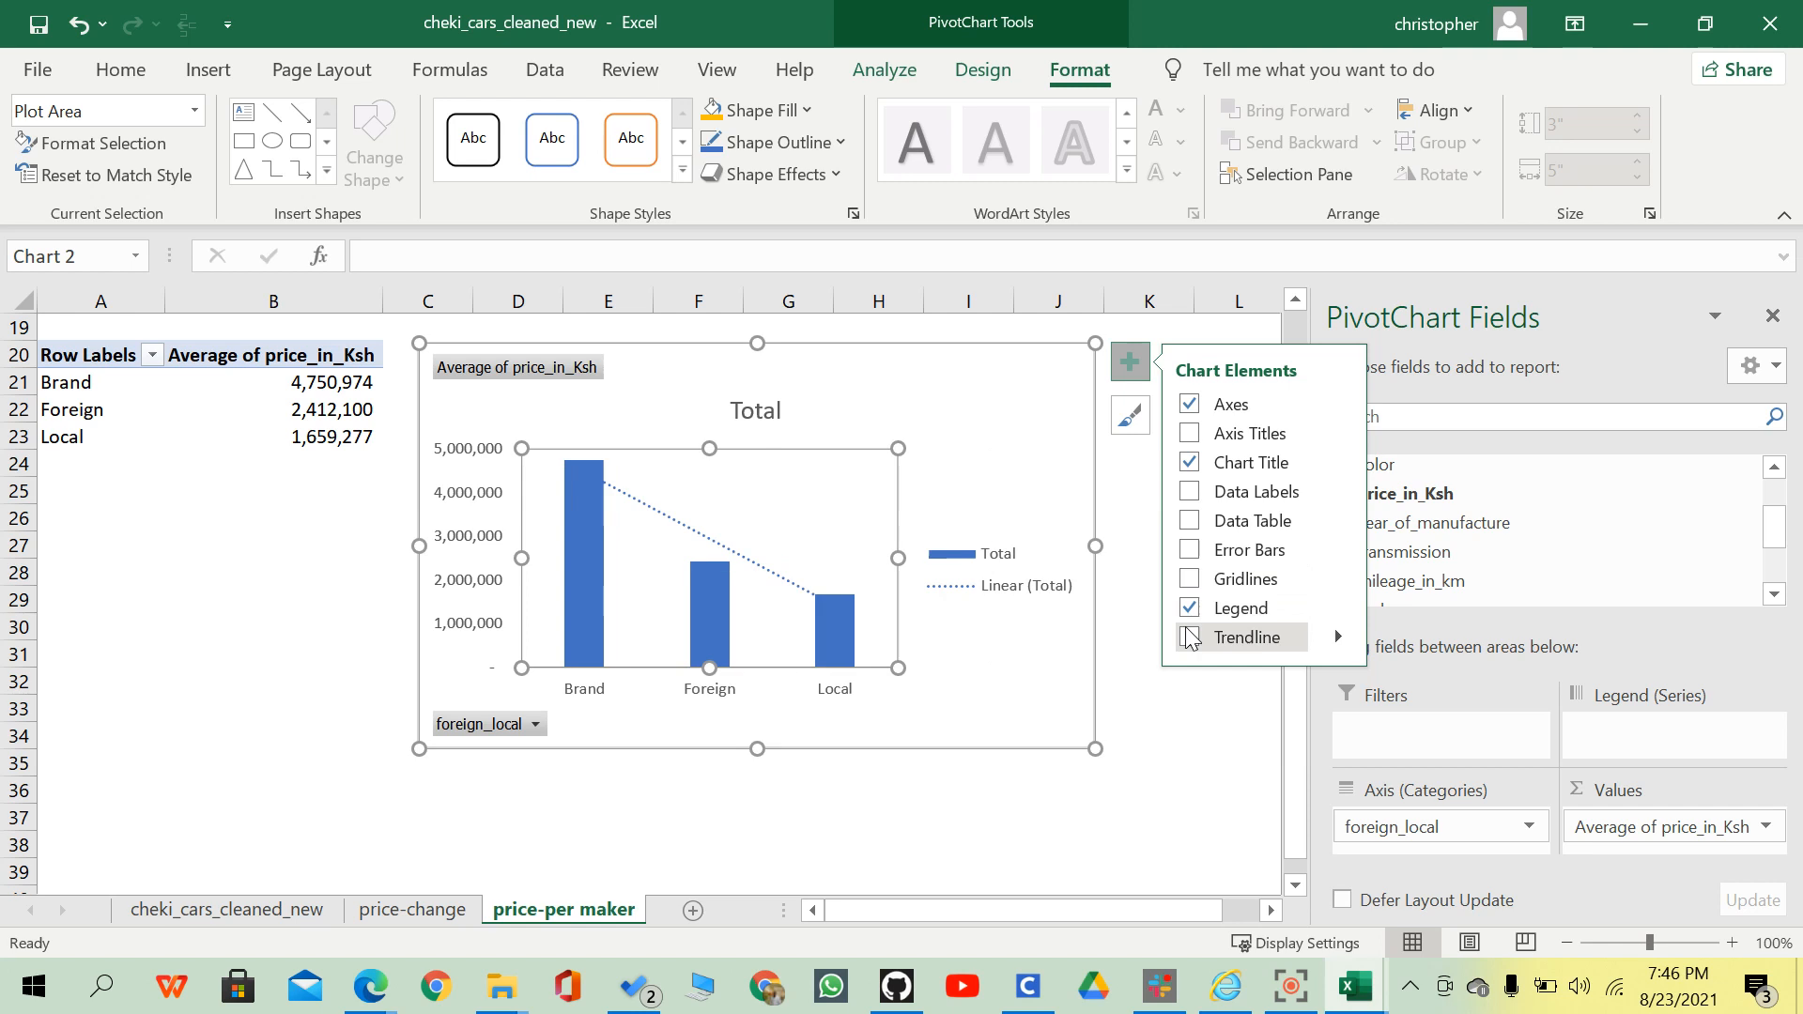
left_click(1188, 610)
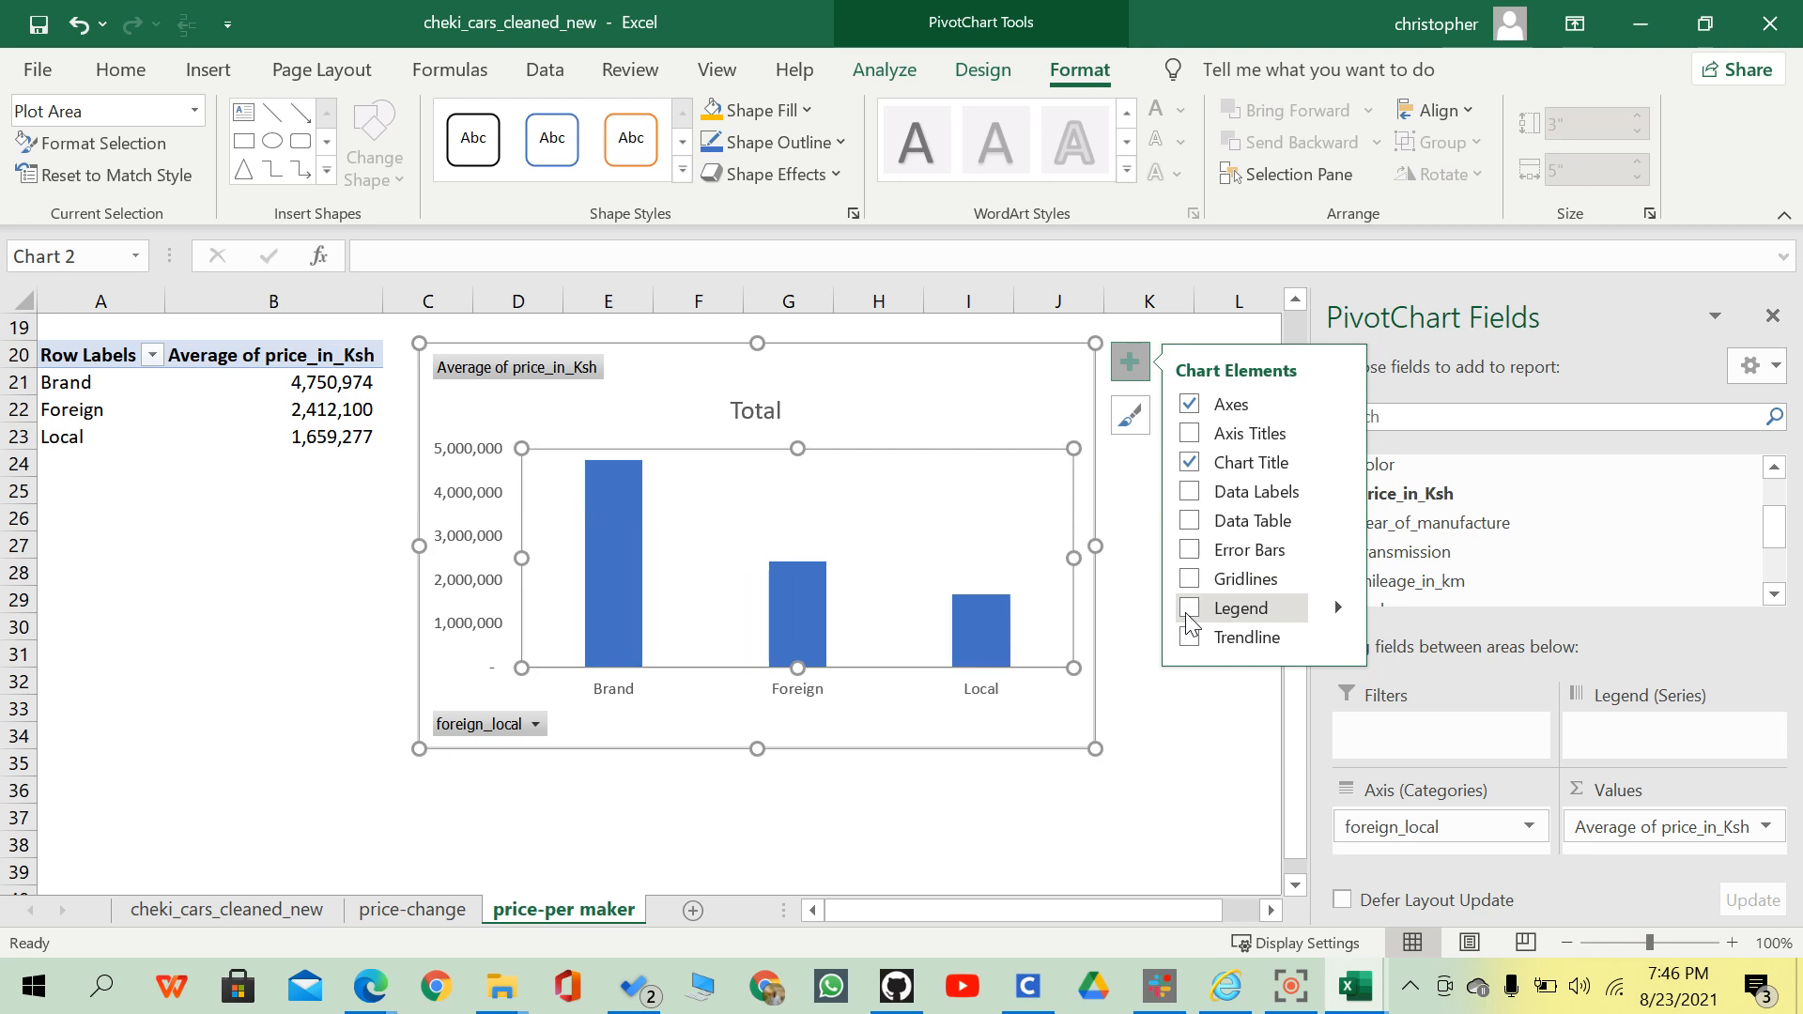
left_click(1337, 404)
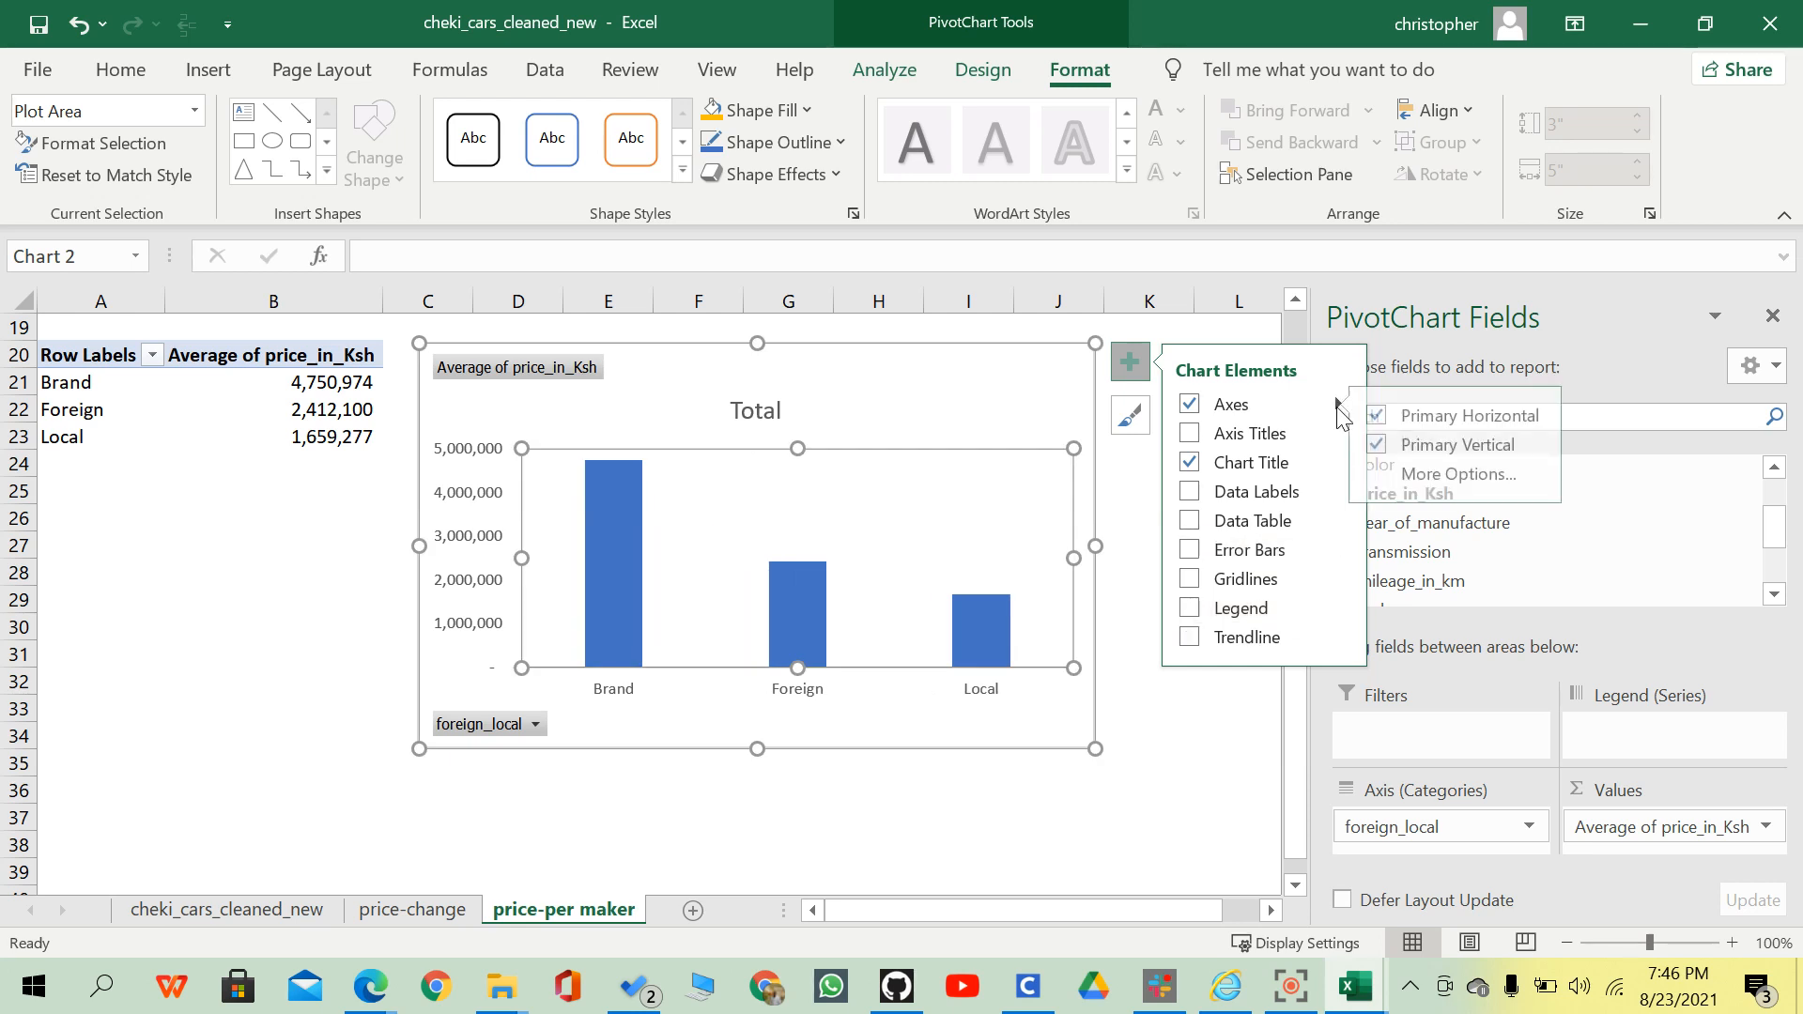
Remove the primary vertical axis from the foreign_local average price chart and add data labels to its columns.
left_click(1397, 445)
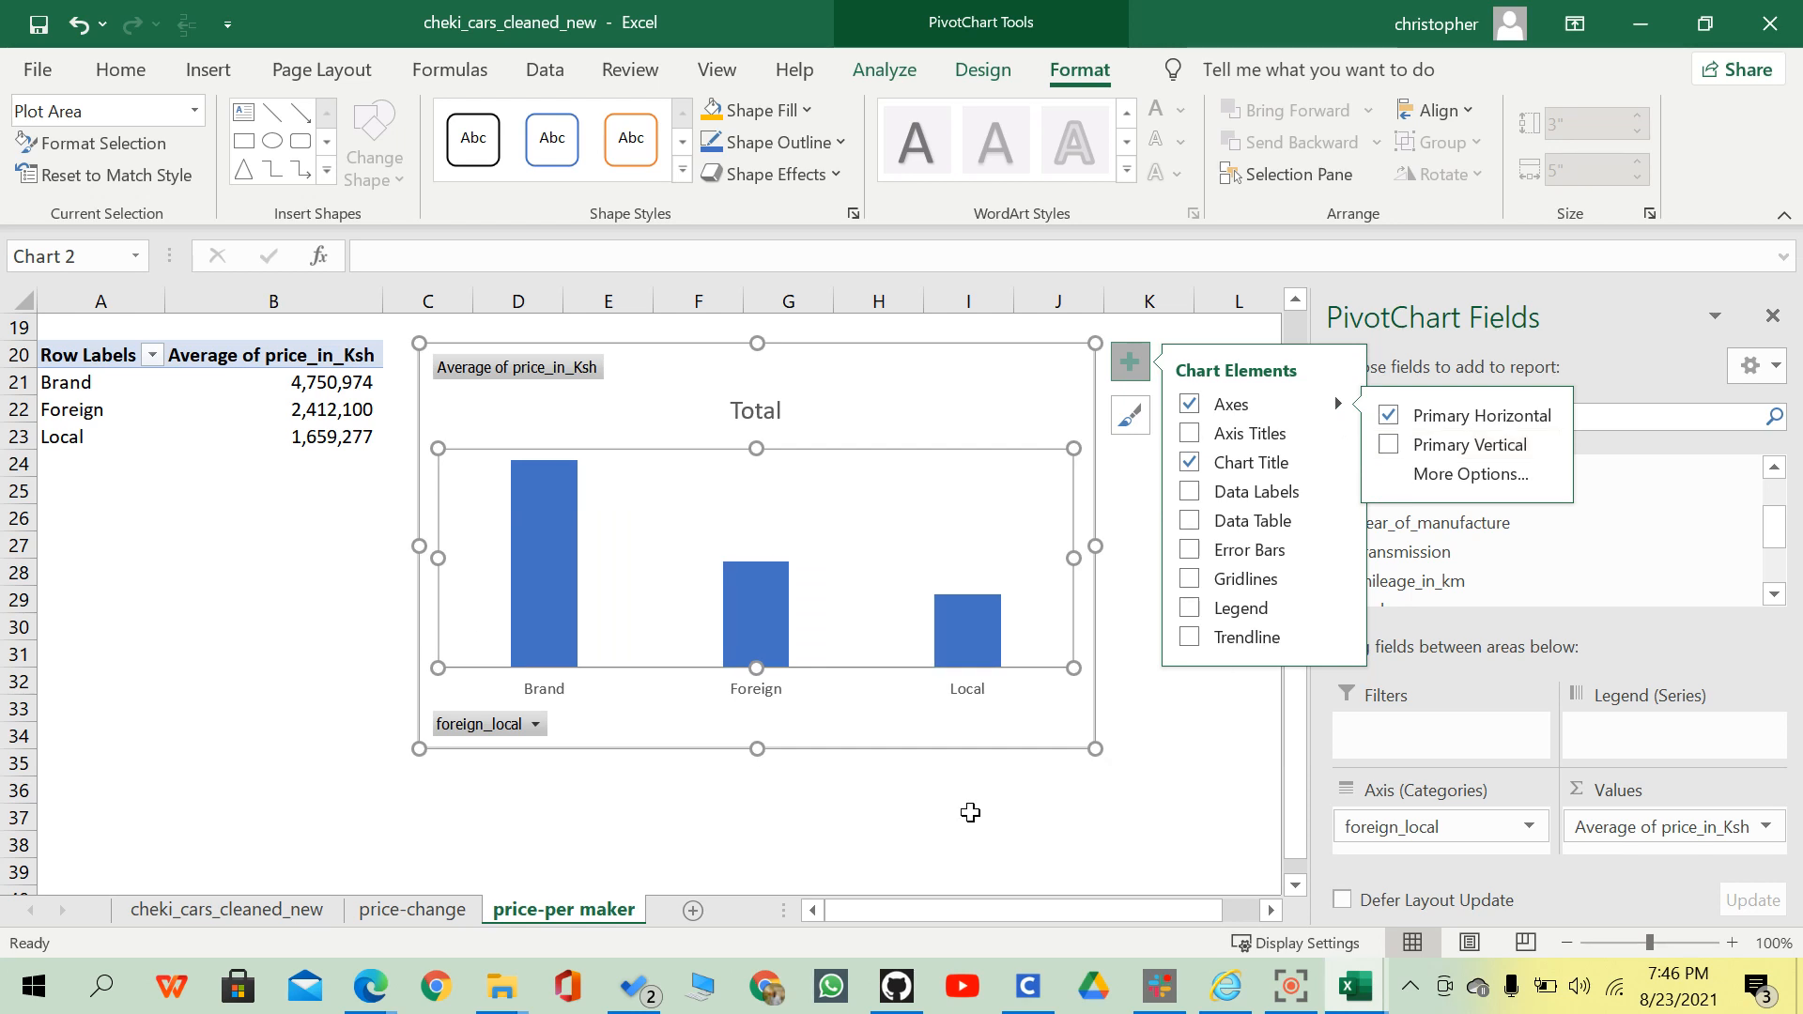
left_click(933, 794)
left_click(911, 589)
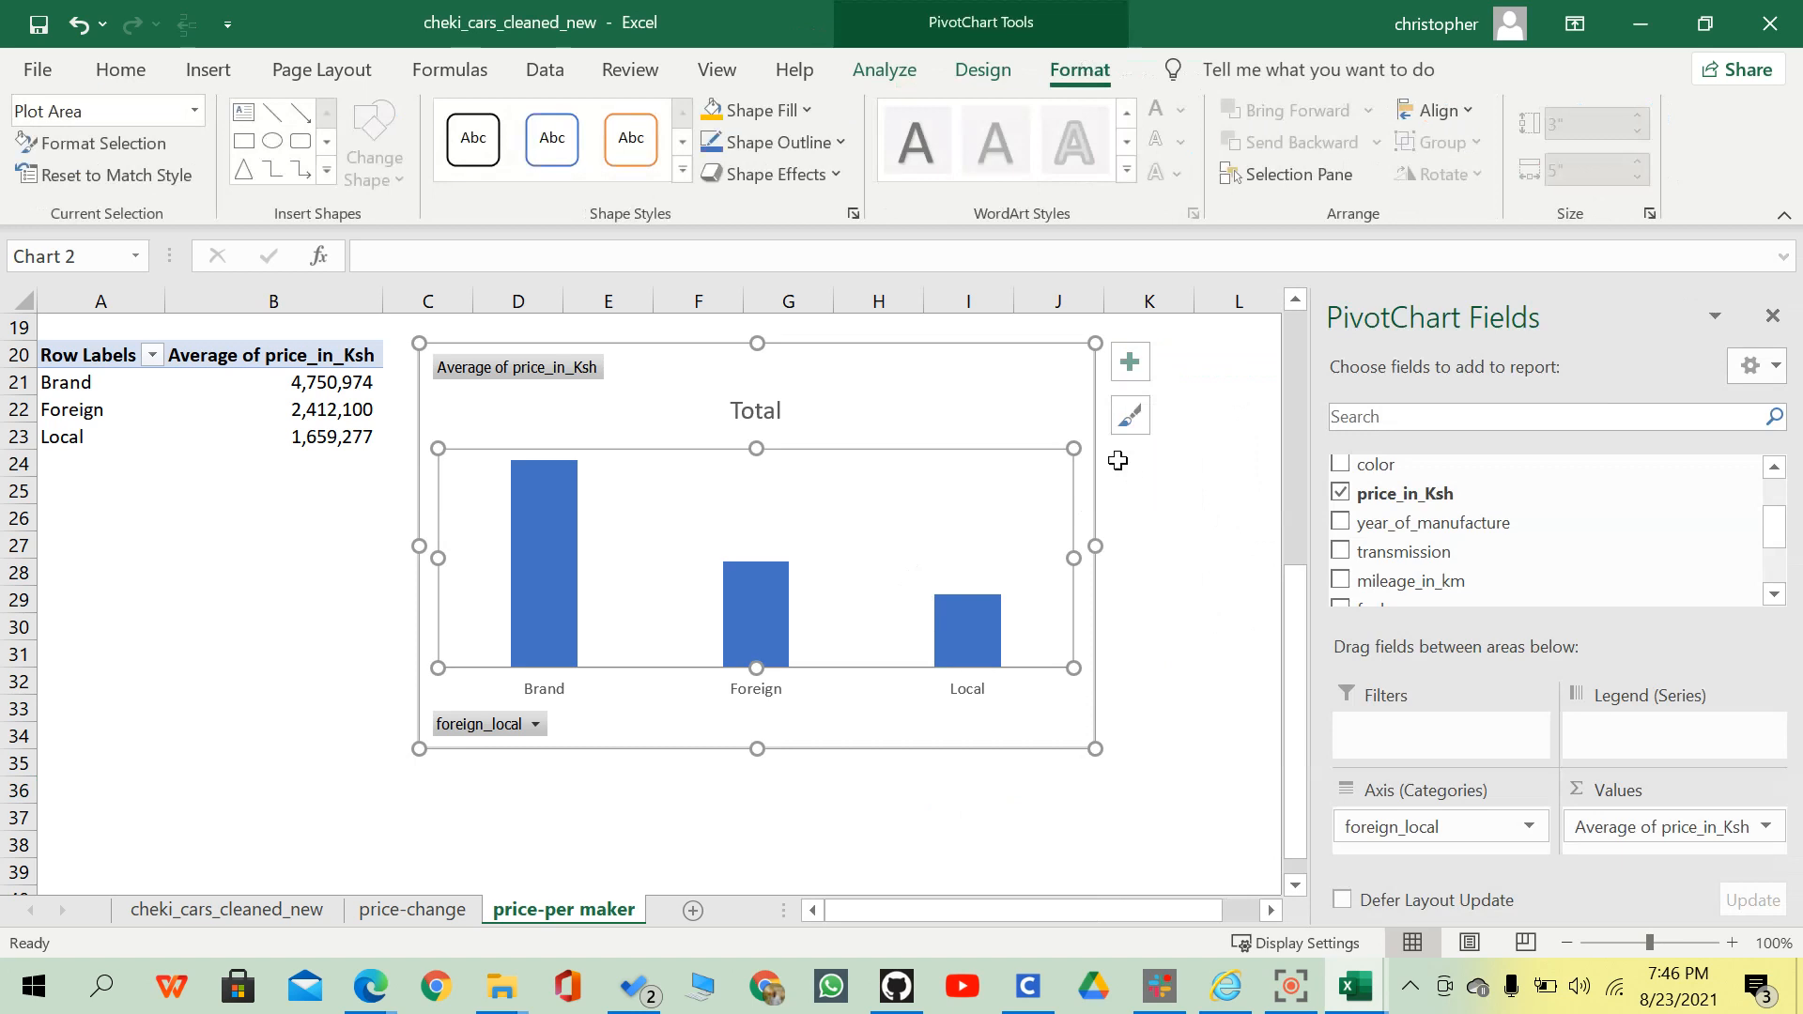
left_click(1128, 364)
left_click(1194, 492)
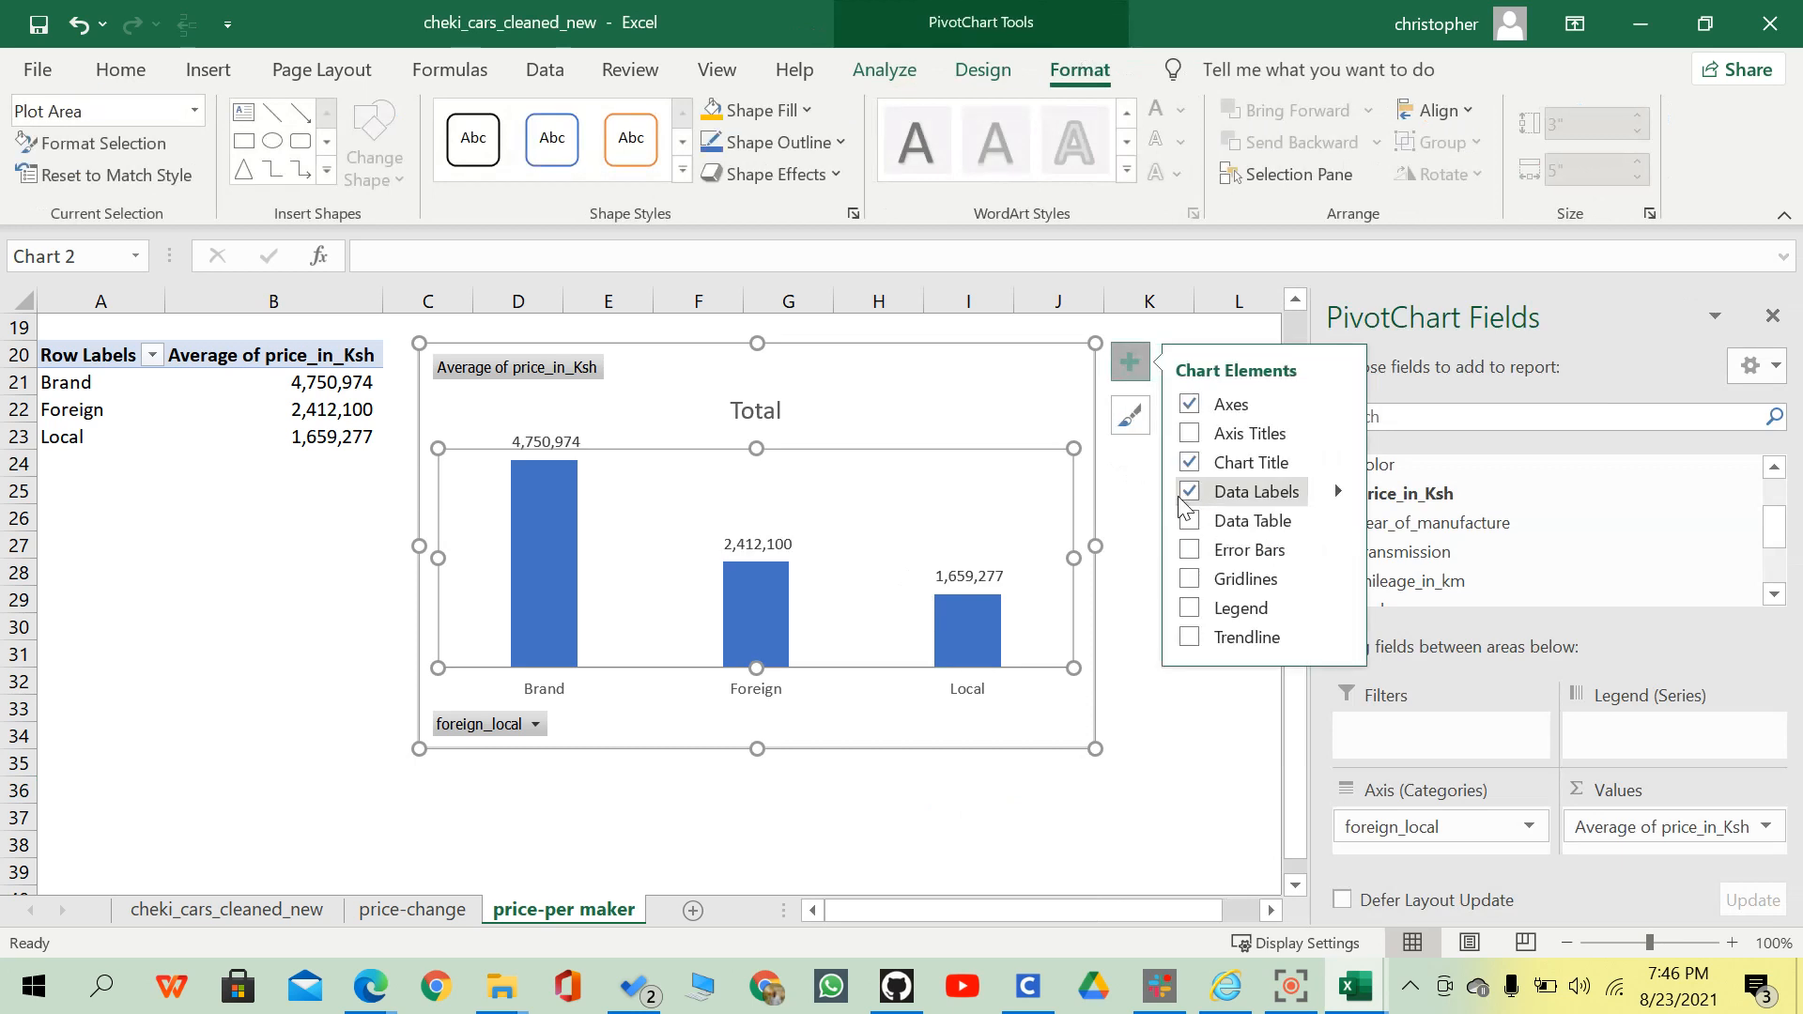
left_click(1136, 677)
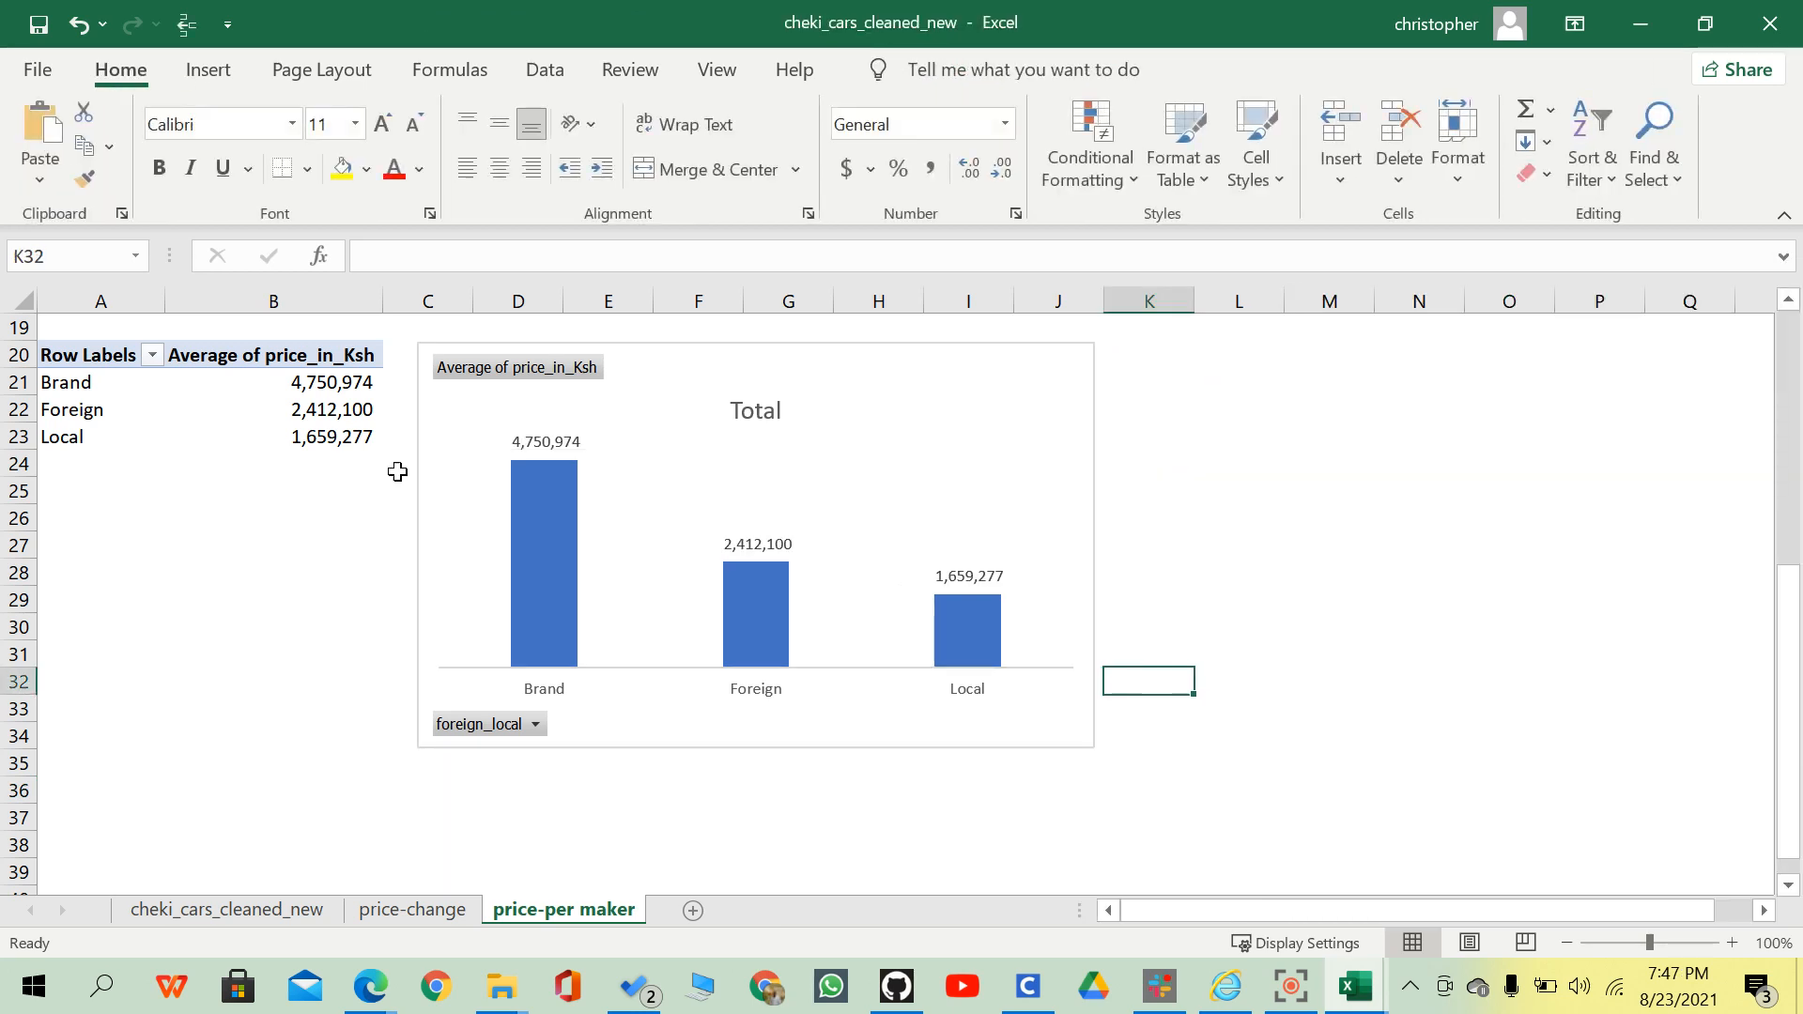
Fill only the Brand column of the chart with gold.
left_click(539, 528)
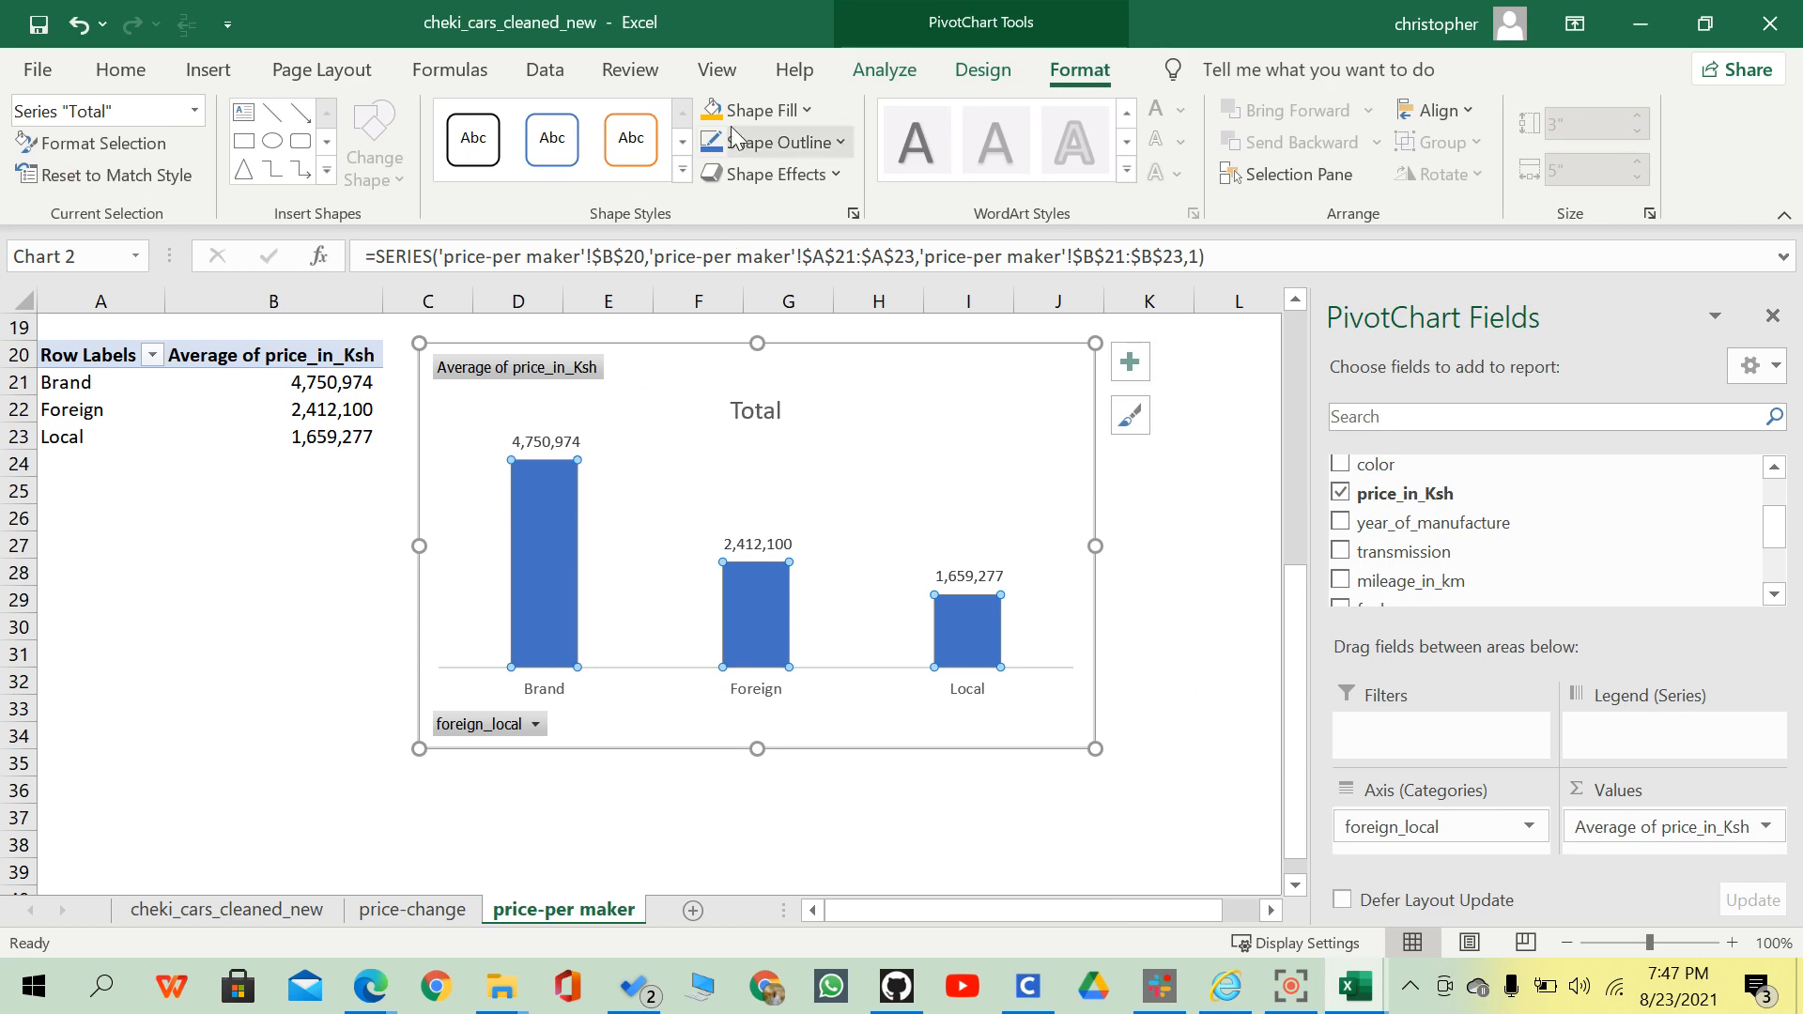
left_click(368, 601)
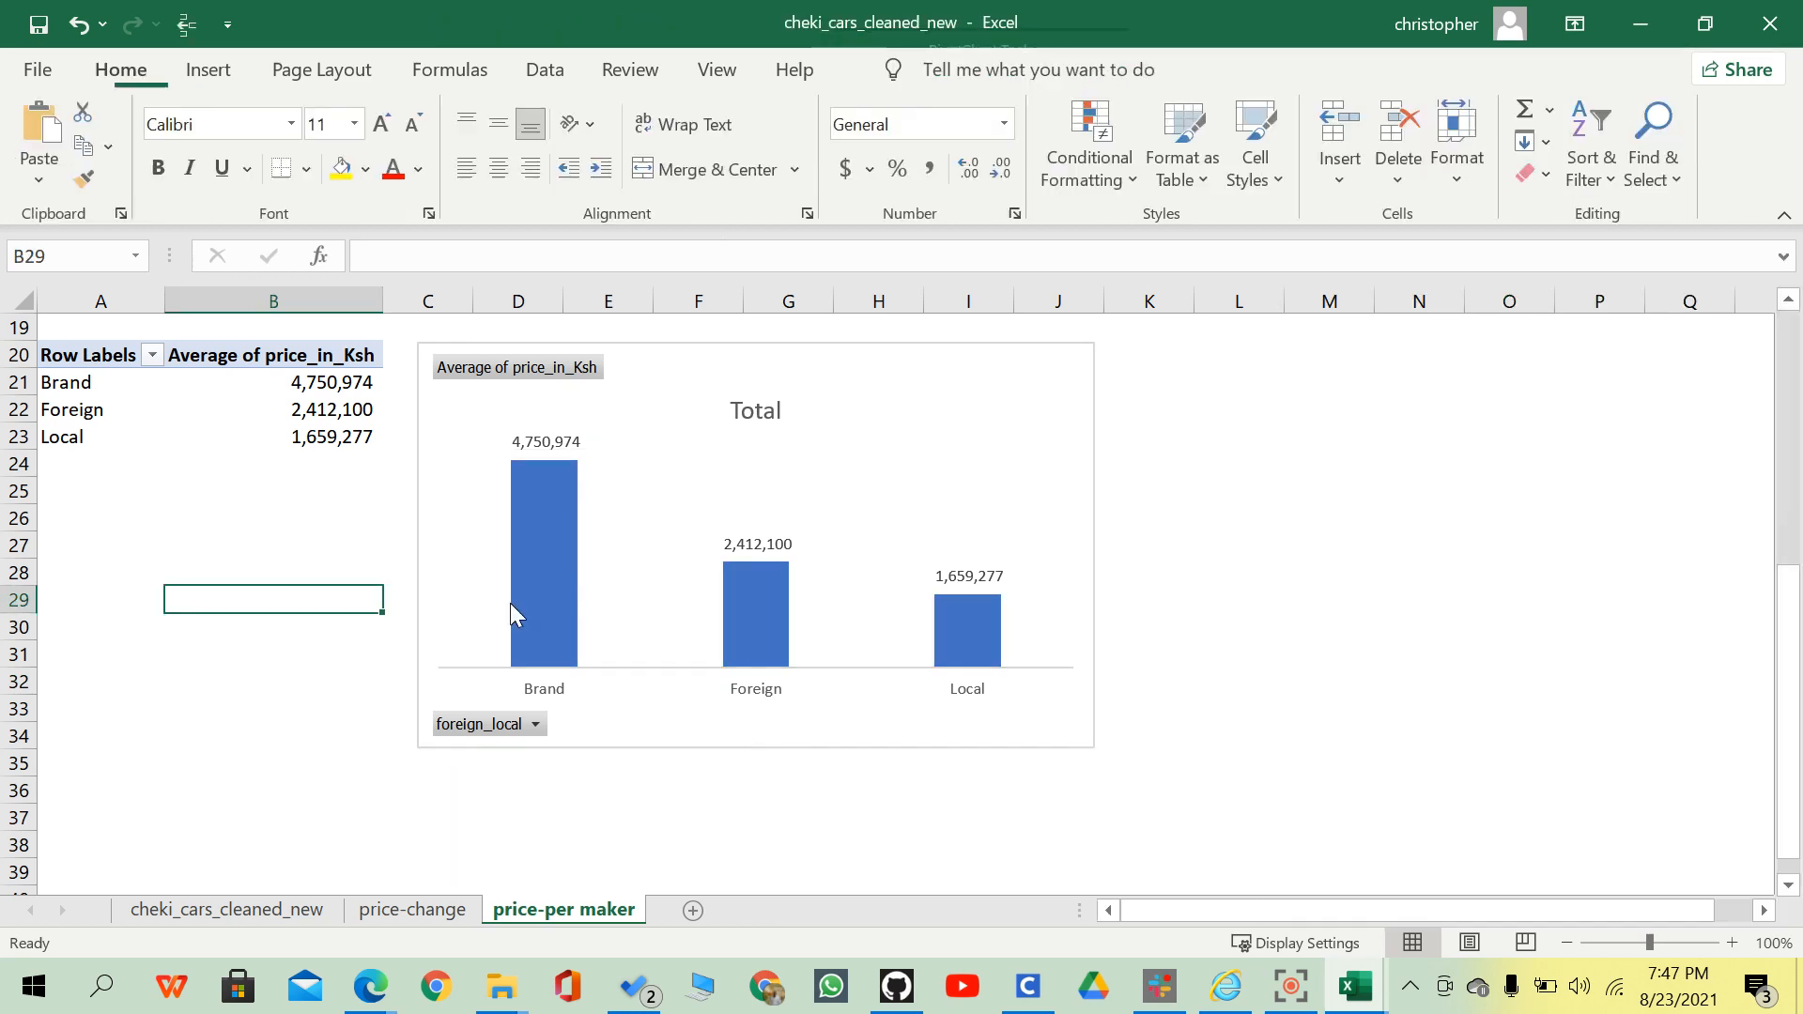
left_click(532, 577)
left_click(542, 563)
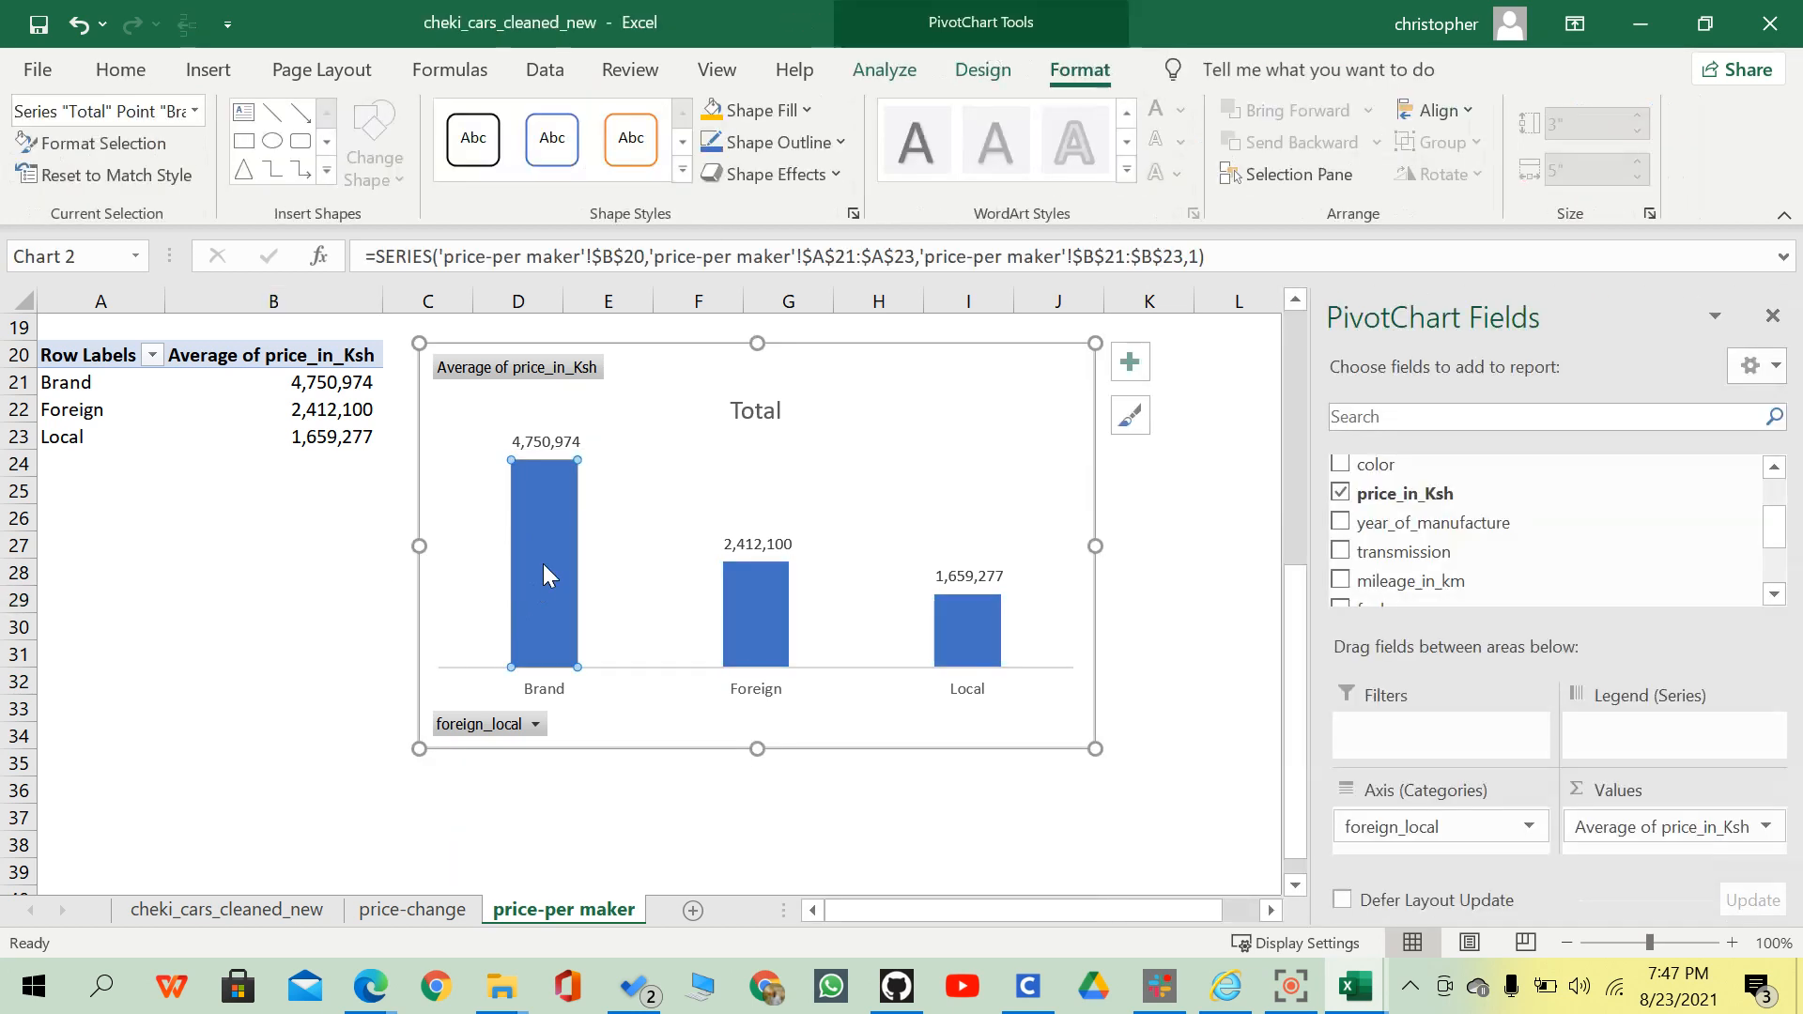
left_click(711, 112)
Fill the Foreign column with black and the Local column with light blue.
left_click(751, 619)
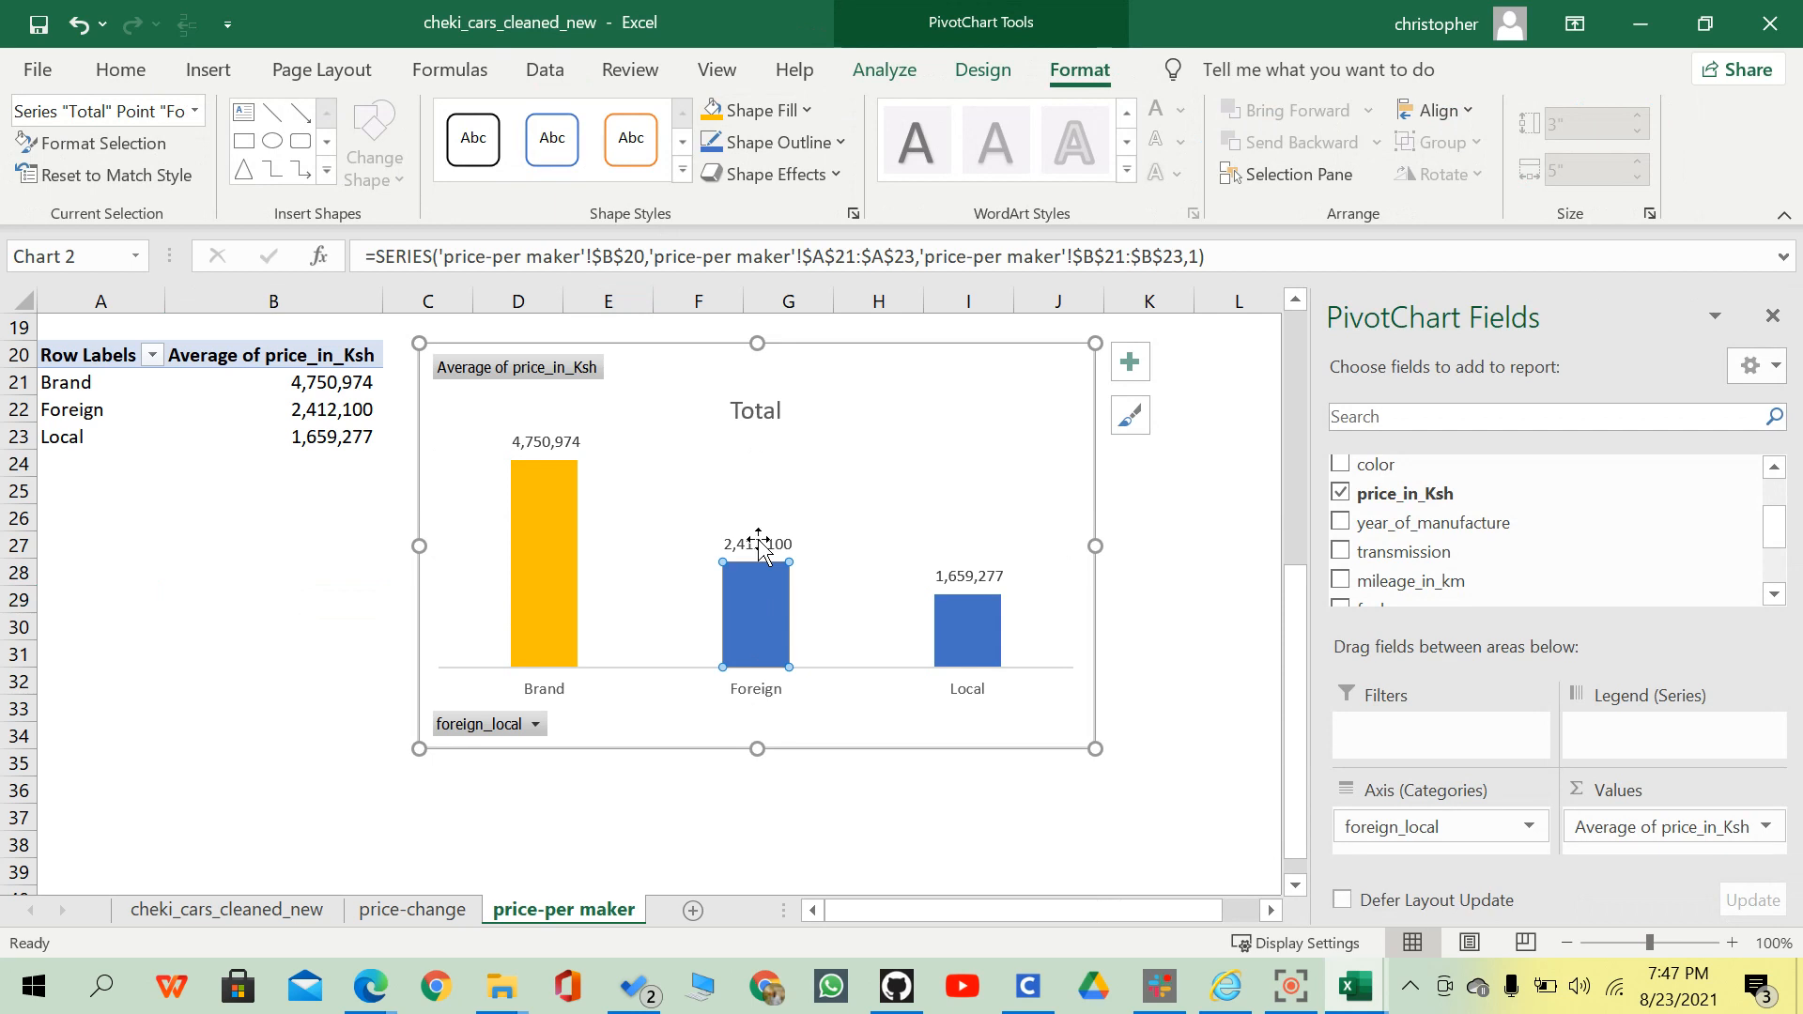
left_click(760, 122)
left_click(752, 226)
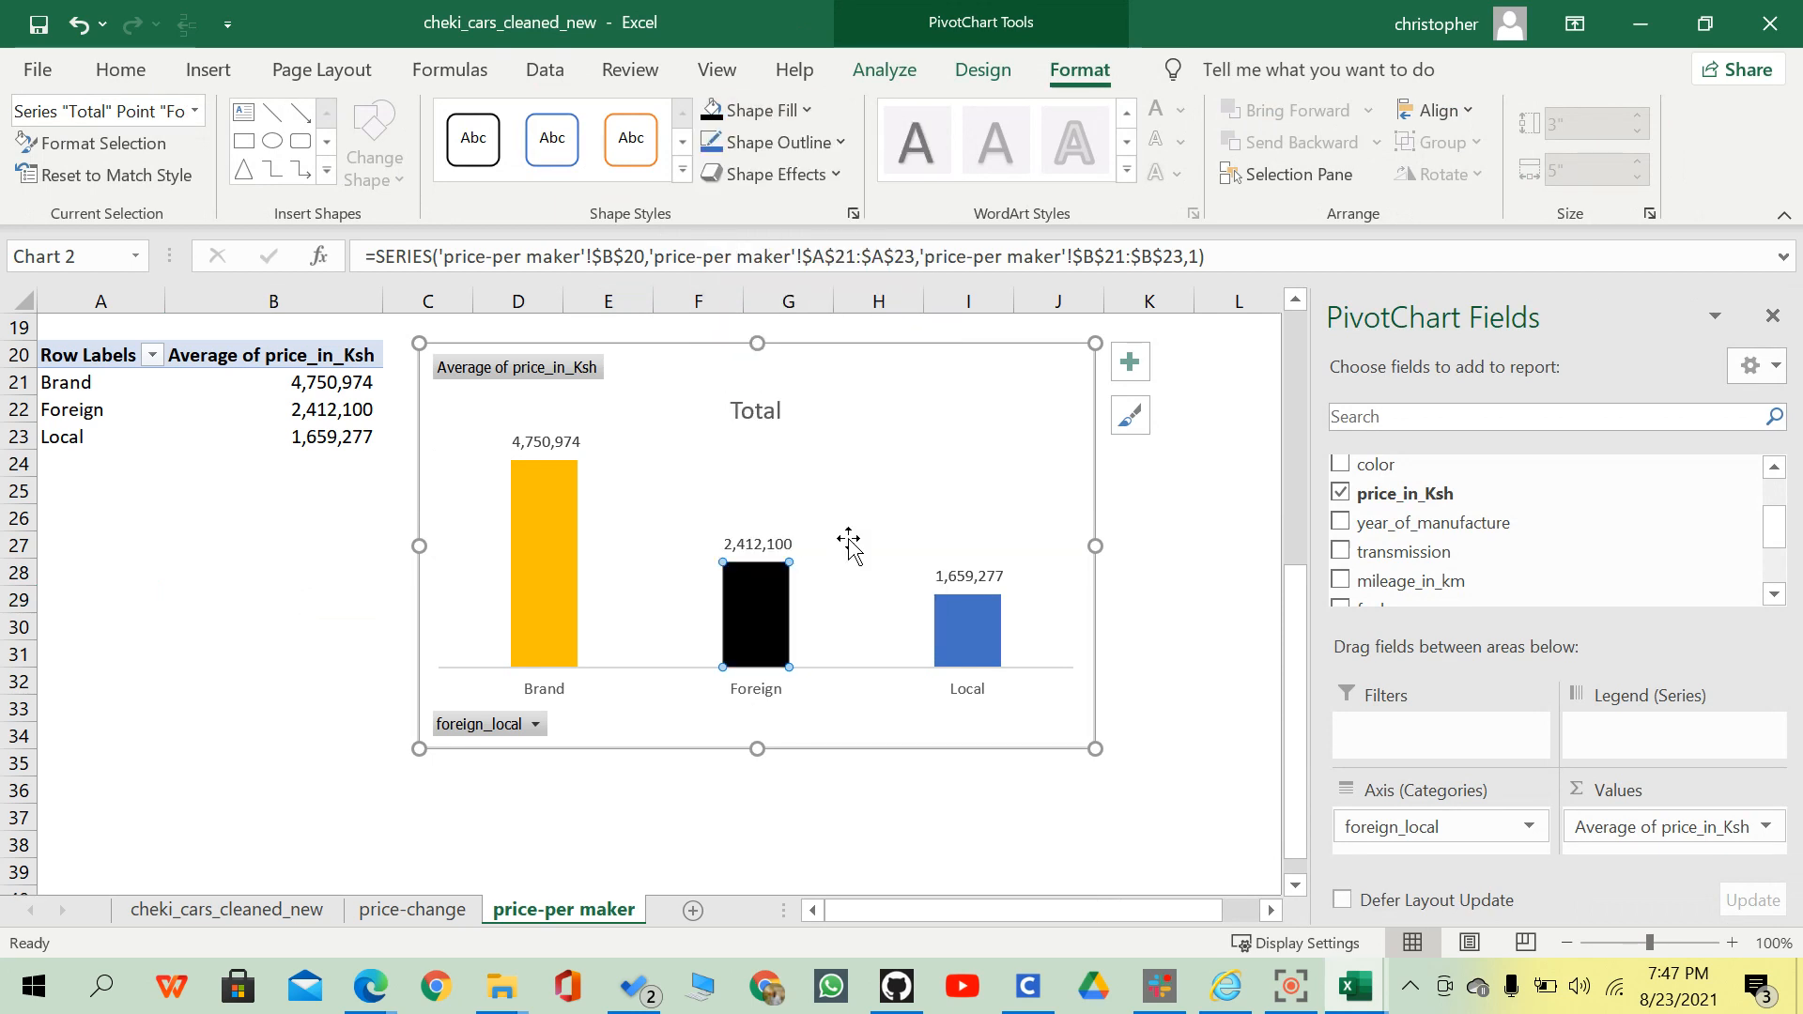
left_click(964, 648)
left_click(762, 111)
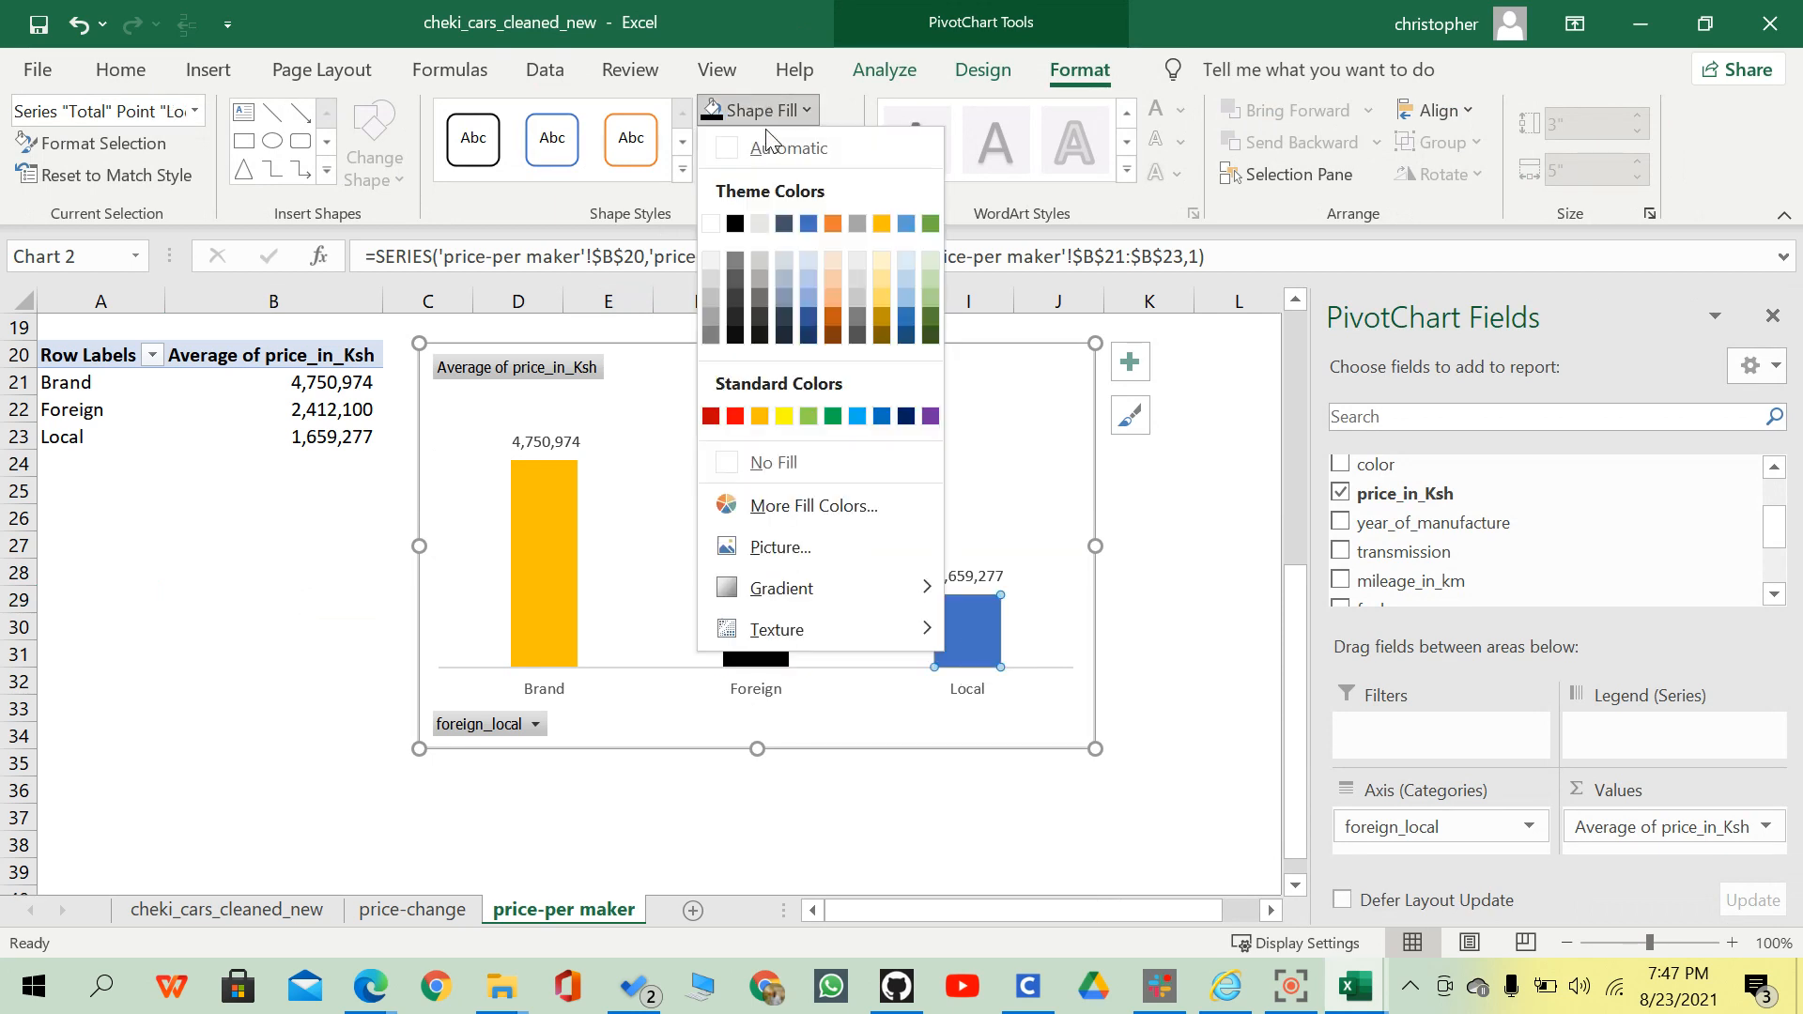
left_click(857, 417)
left_click(1149, 655)
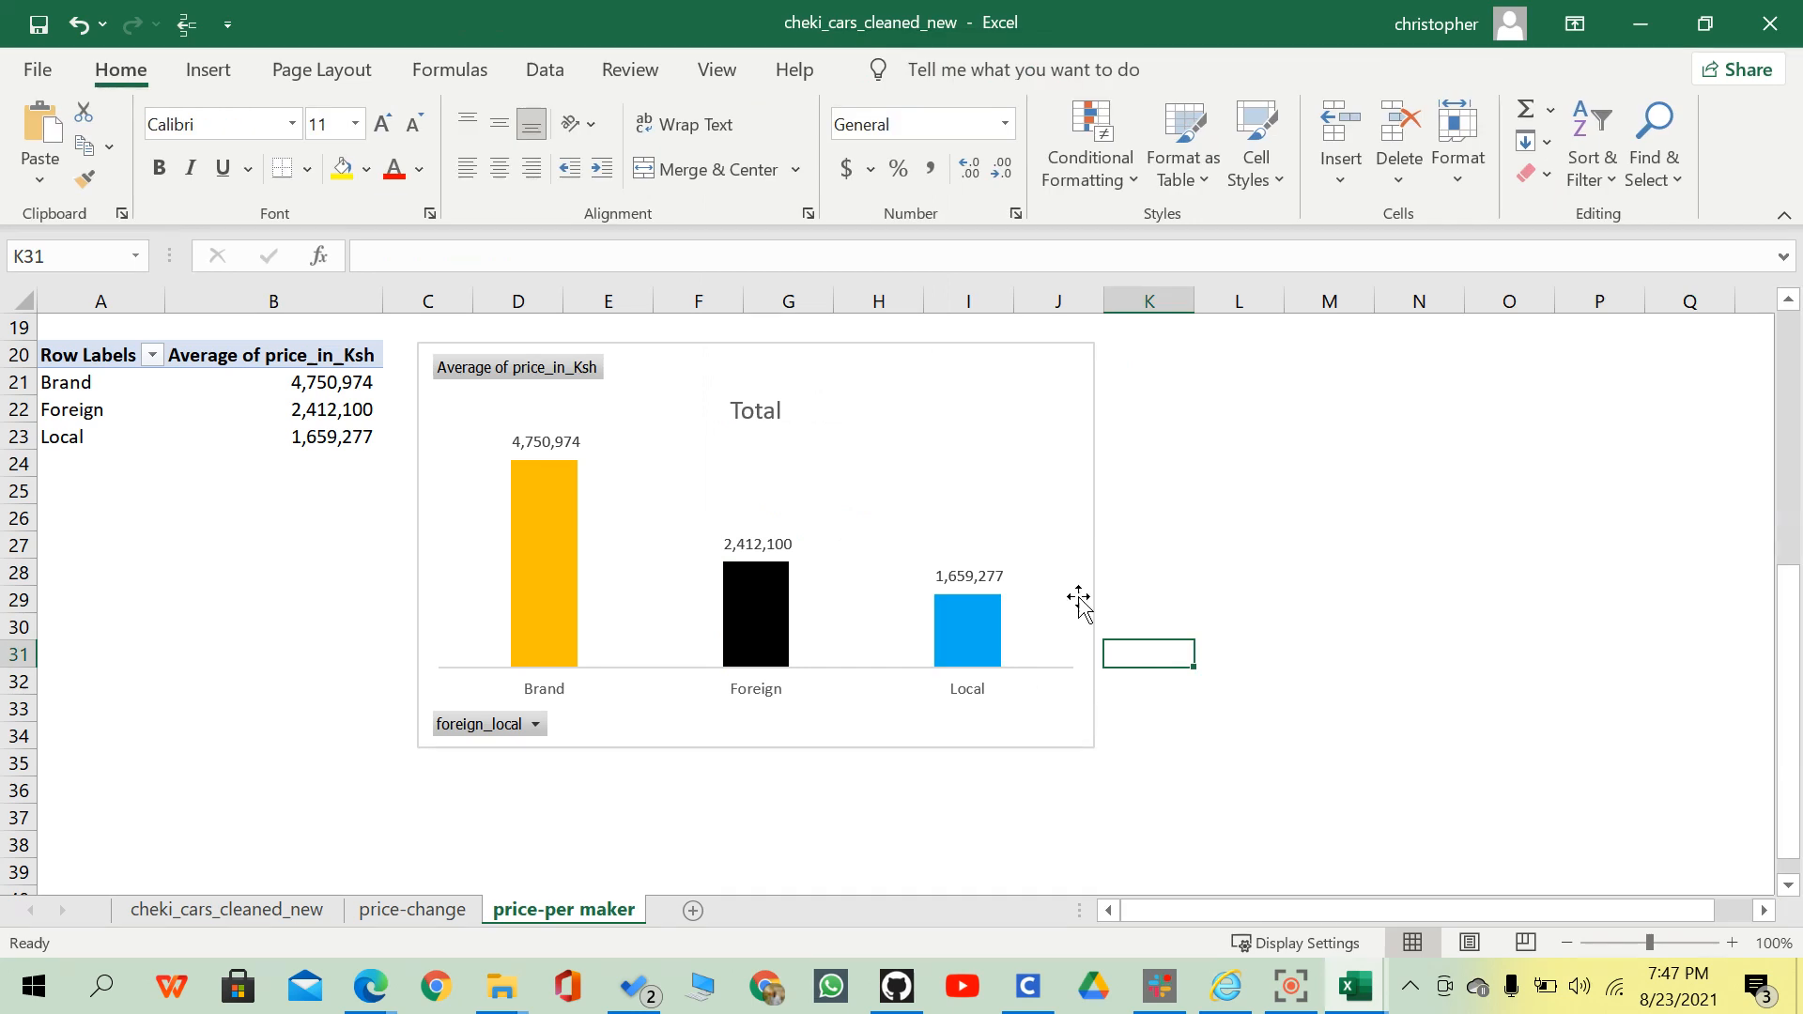
Enlarge the chart to about 3.32" high by 6.22" wide and close the PivotChart field list.
left_click(1090, 736)
left_click_drag(1095, 748, 1261, 793)
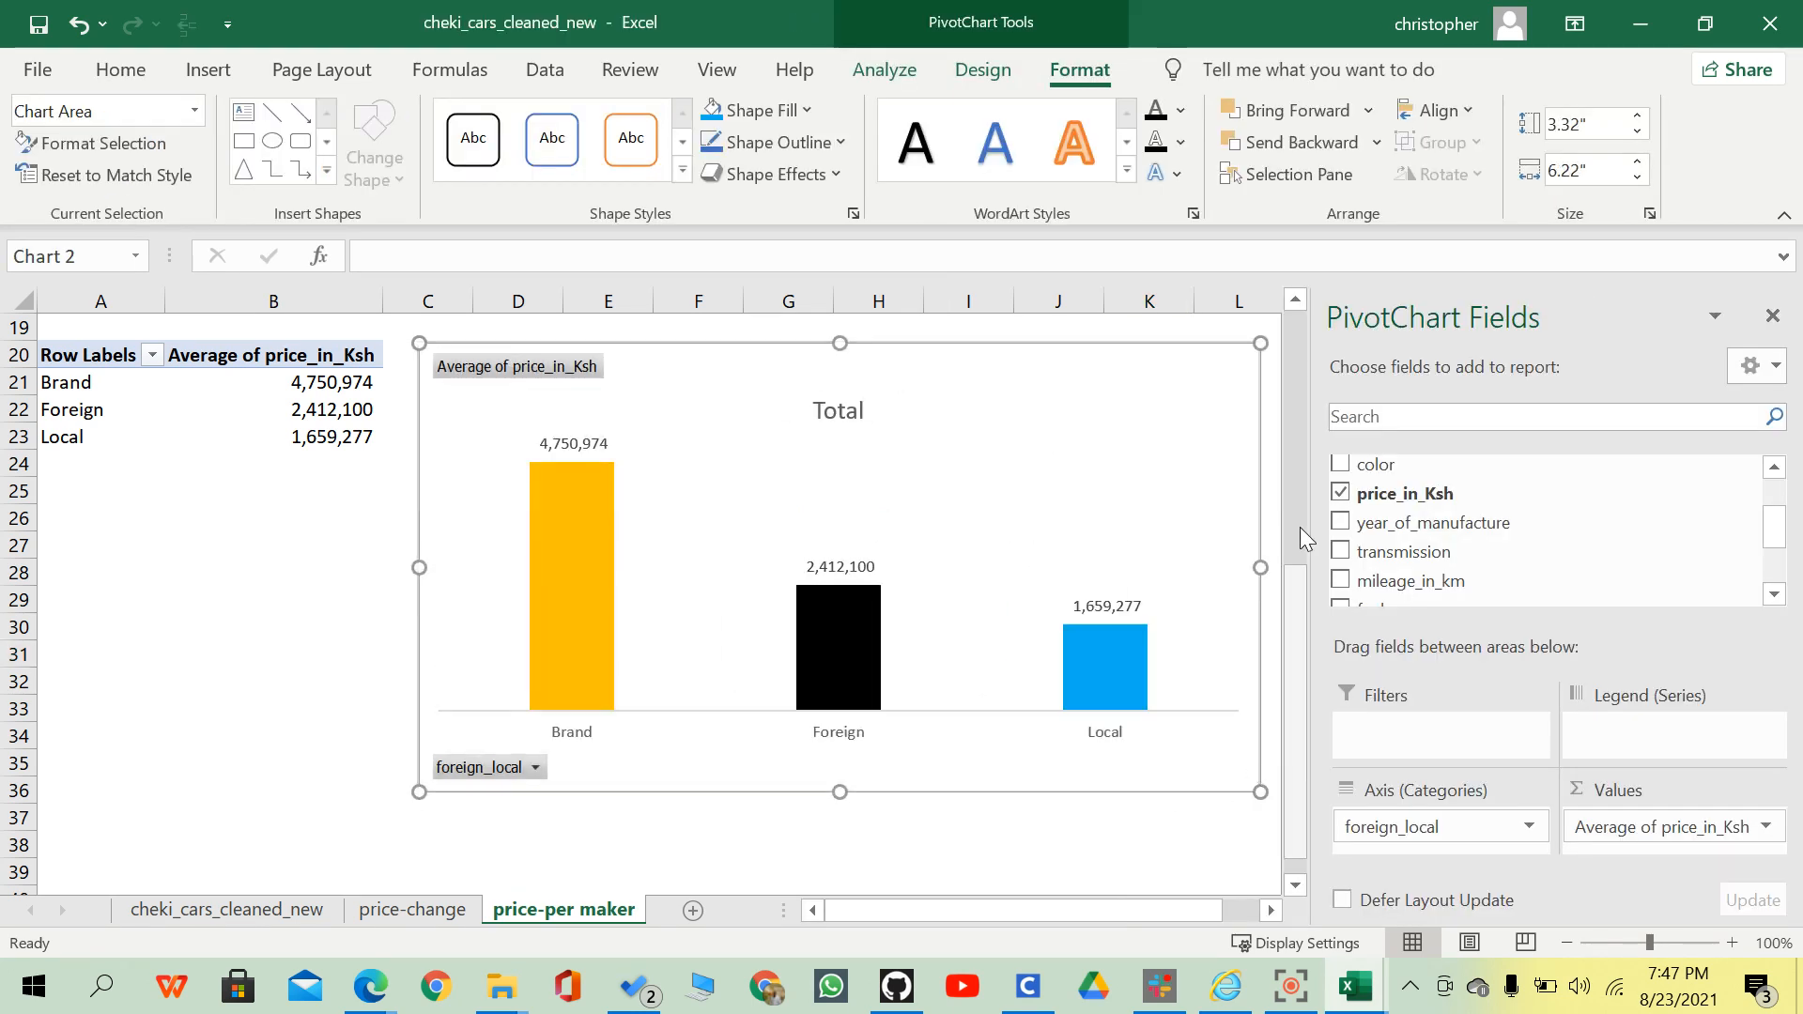
left_click(1772, 316)
left_click(1509, 545)
Make the chart's data labels bold and increase their font size by three steps.
scroll(1356, 523, "up", 2)
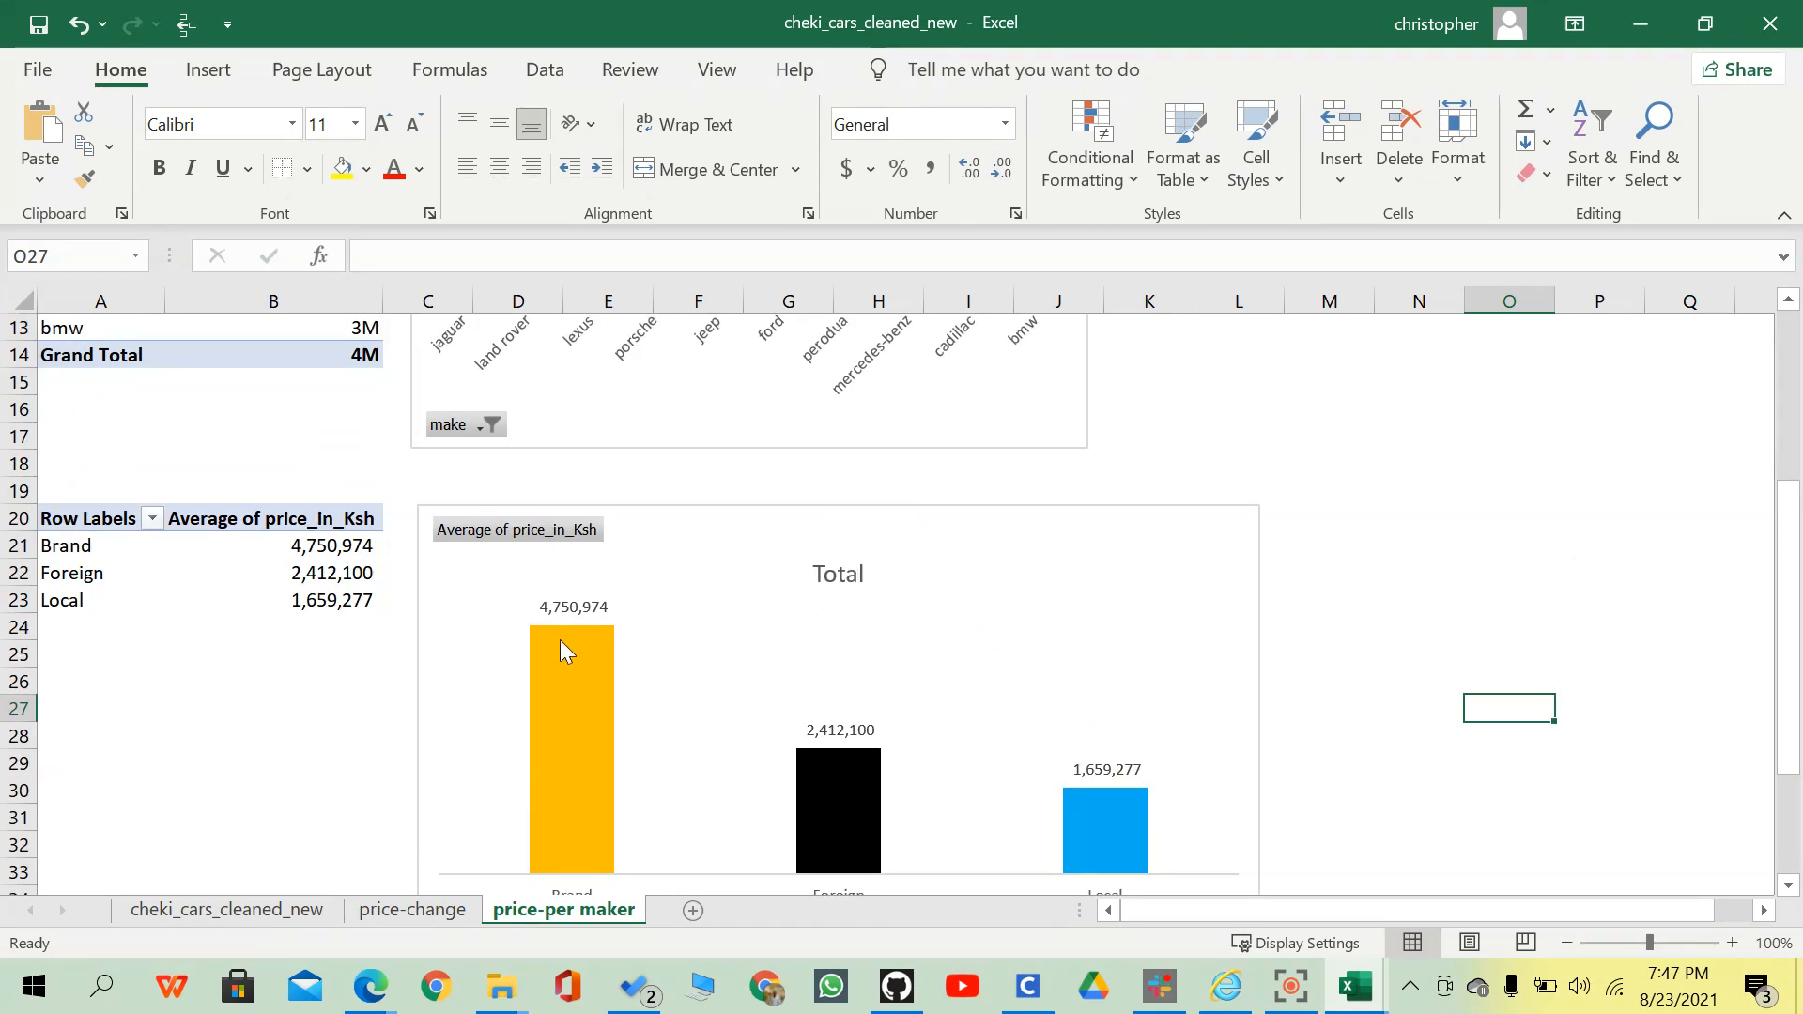
left_click(578, 596)
left_click(580, 604)
key("ctrl+b")
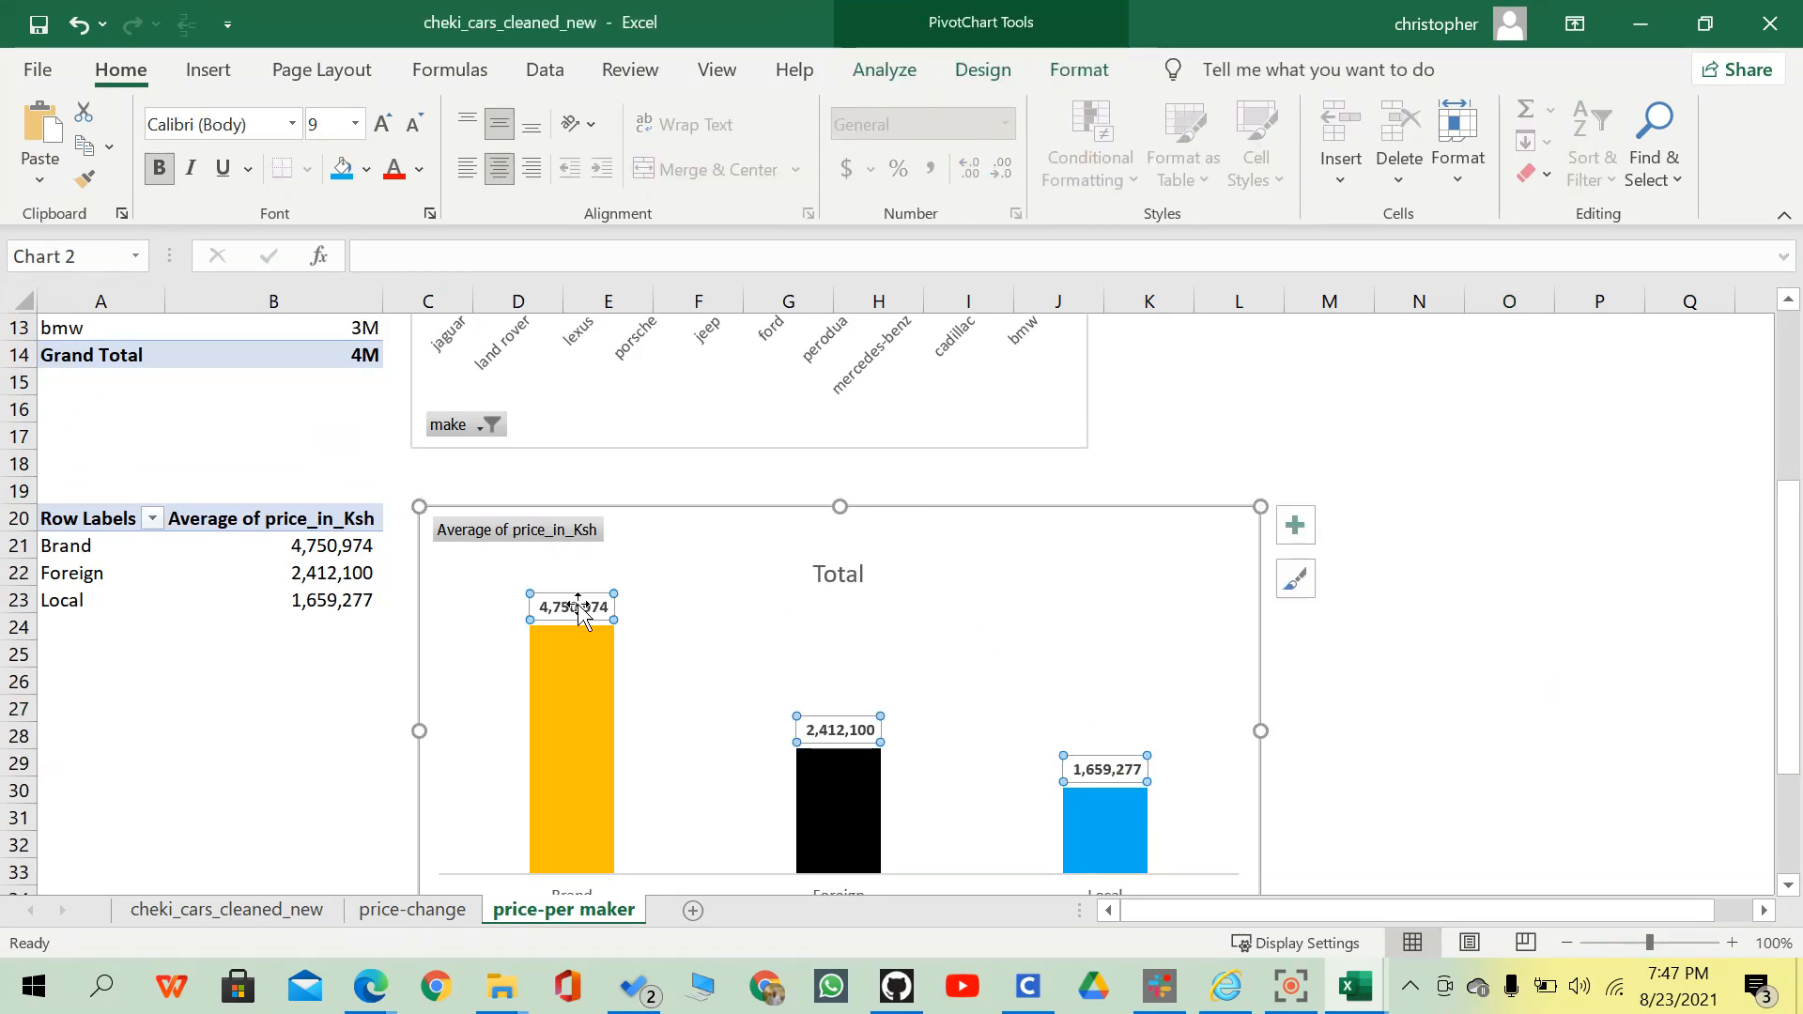
left_click(384, 124)
left_click(383, 124)
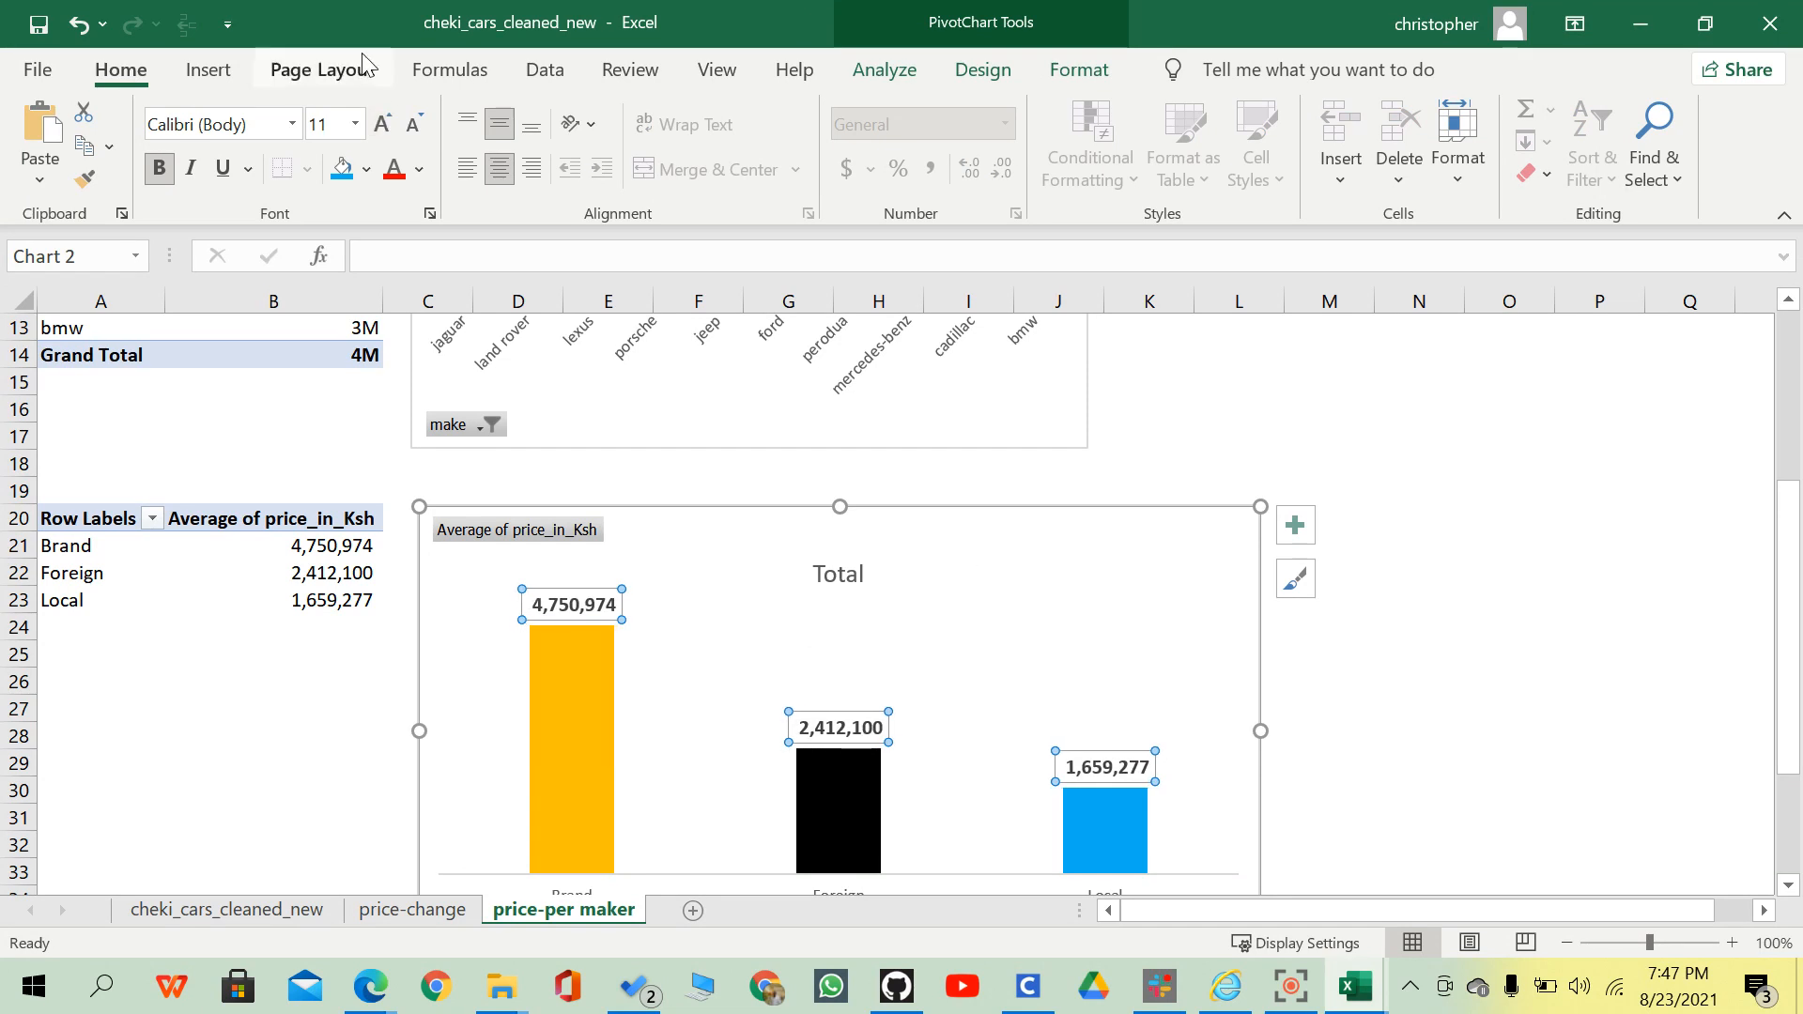
left_click(383, 124)
left_click(1470, 699)
Hide the Average of price_in_Ksh value button and the foreign_local axis field button on the chart.
scroll(1473, 696, "down", 2)
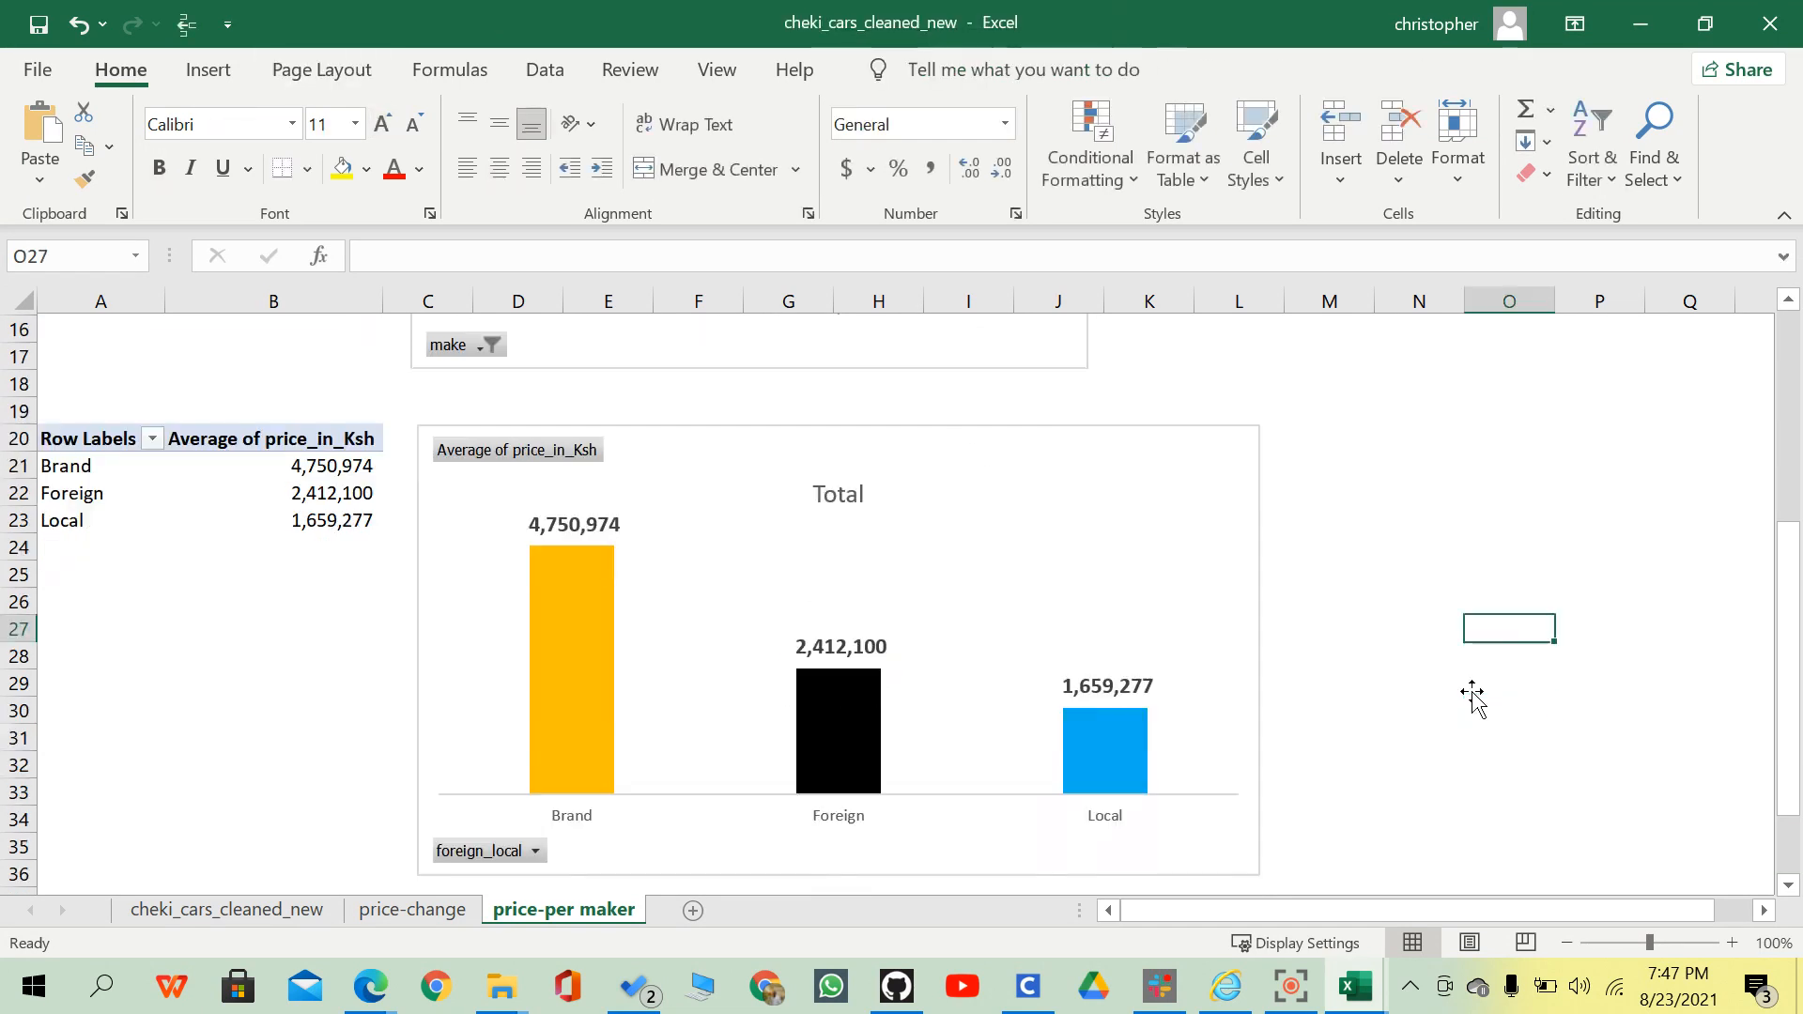
left_click(1124, 731)
left_click(1104, 732)
left_click(1065, 733)
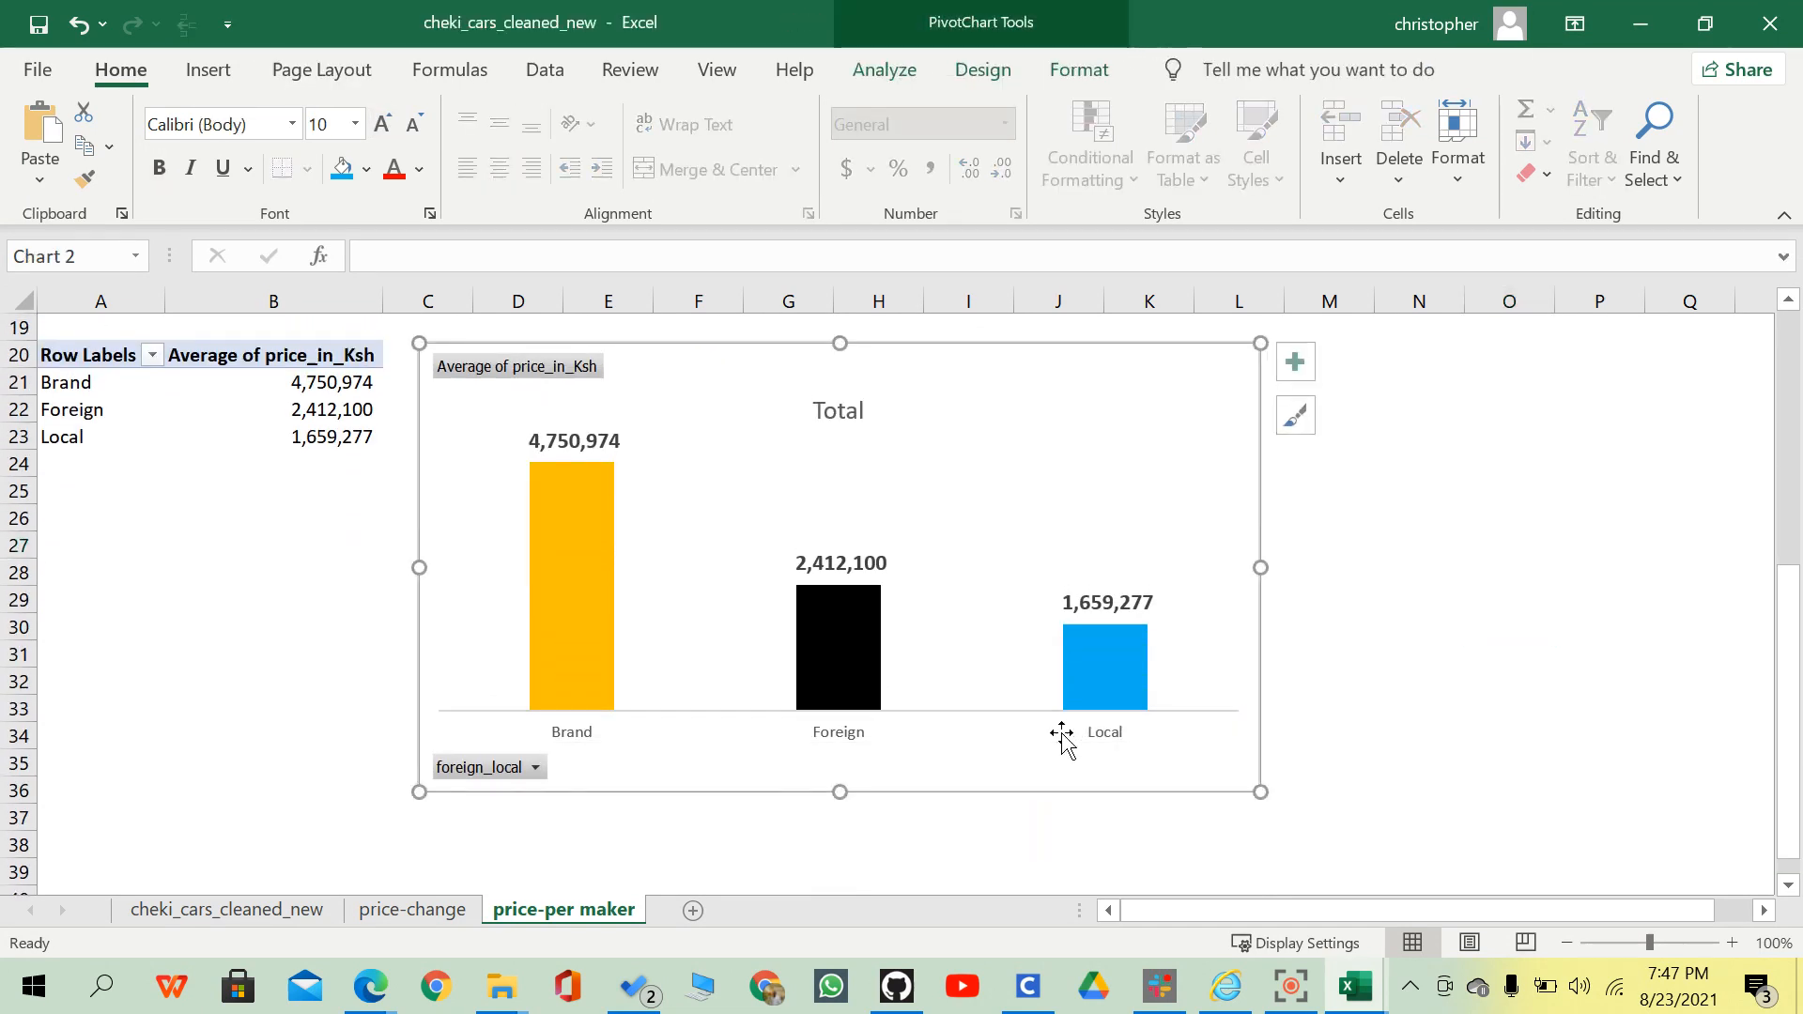
left_click(488, 767)
right_click(549, 376)
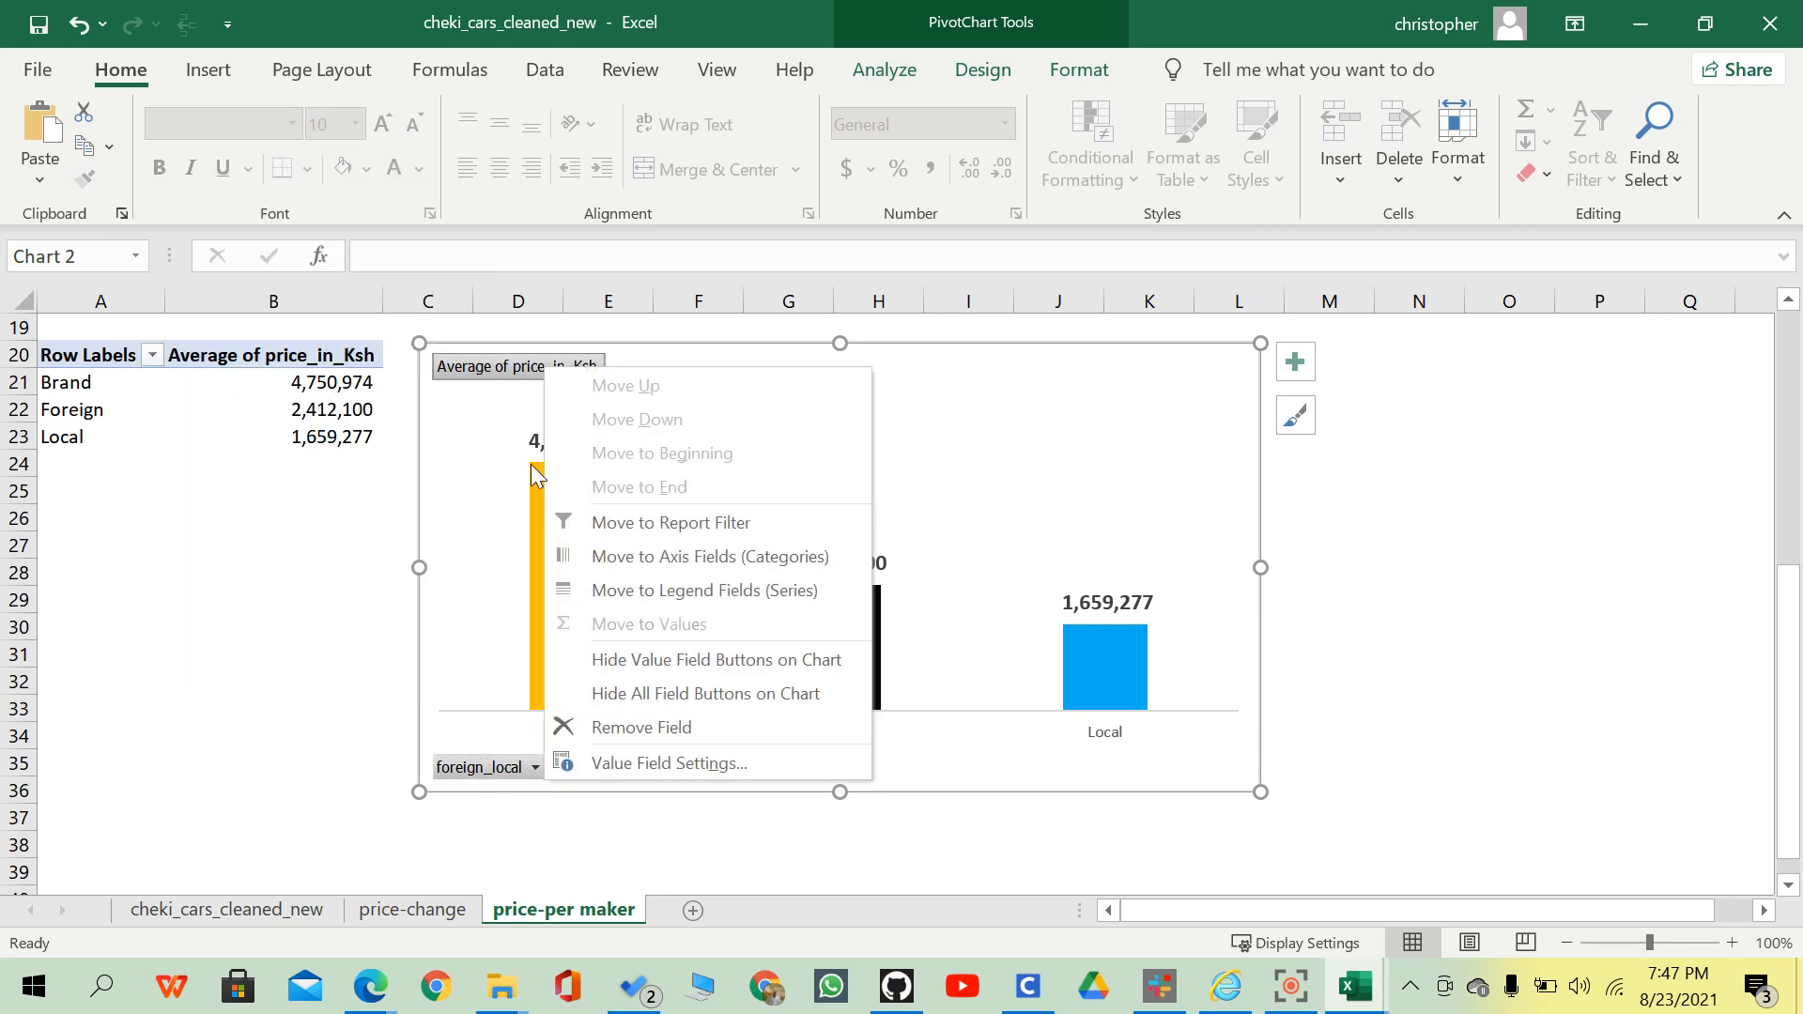
left_click(668, 662)
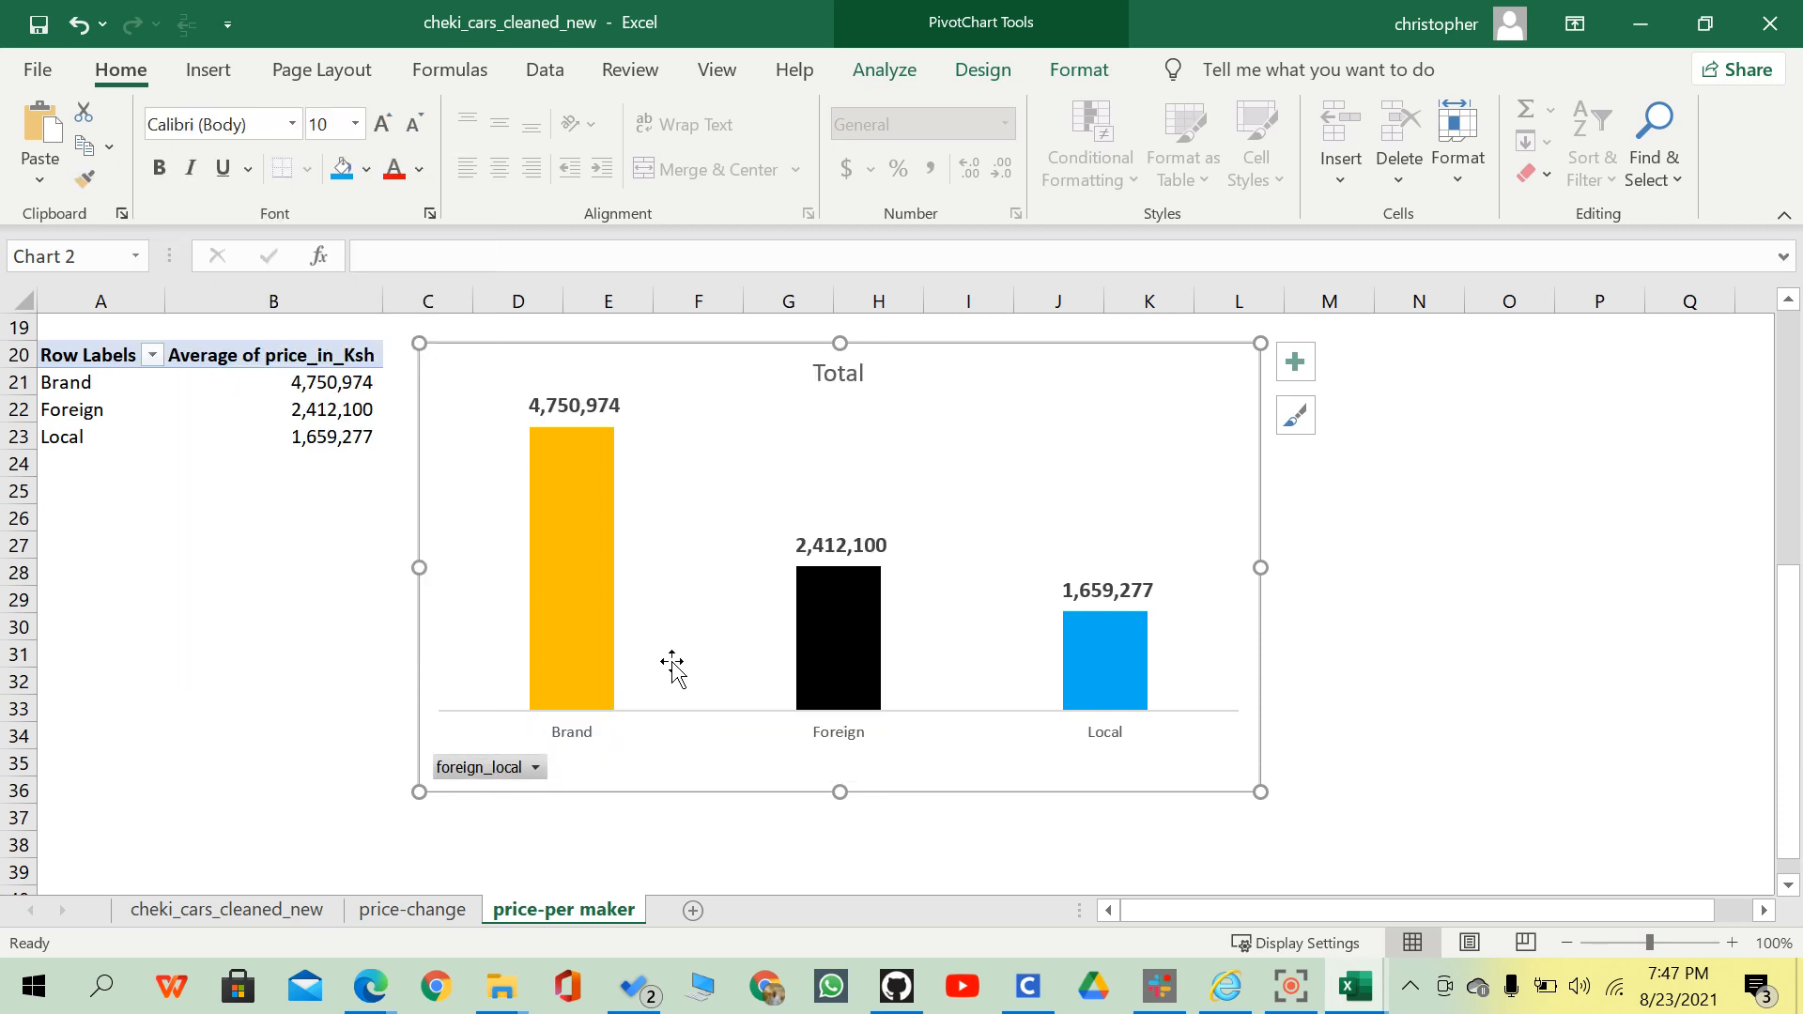
right_click(477, 766)
left_click(582, 639)
key("Escape")
left_click(1138, 420)
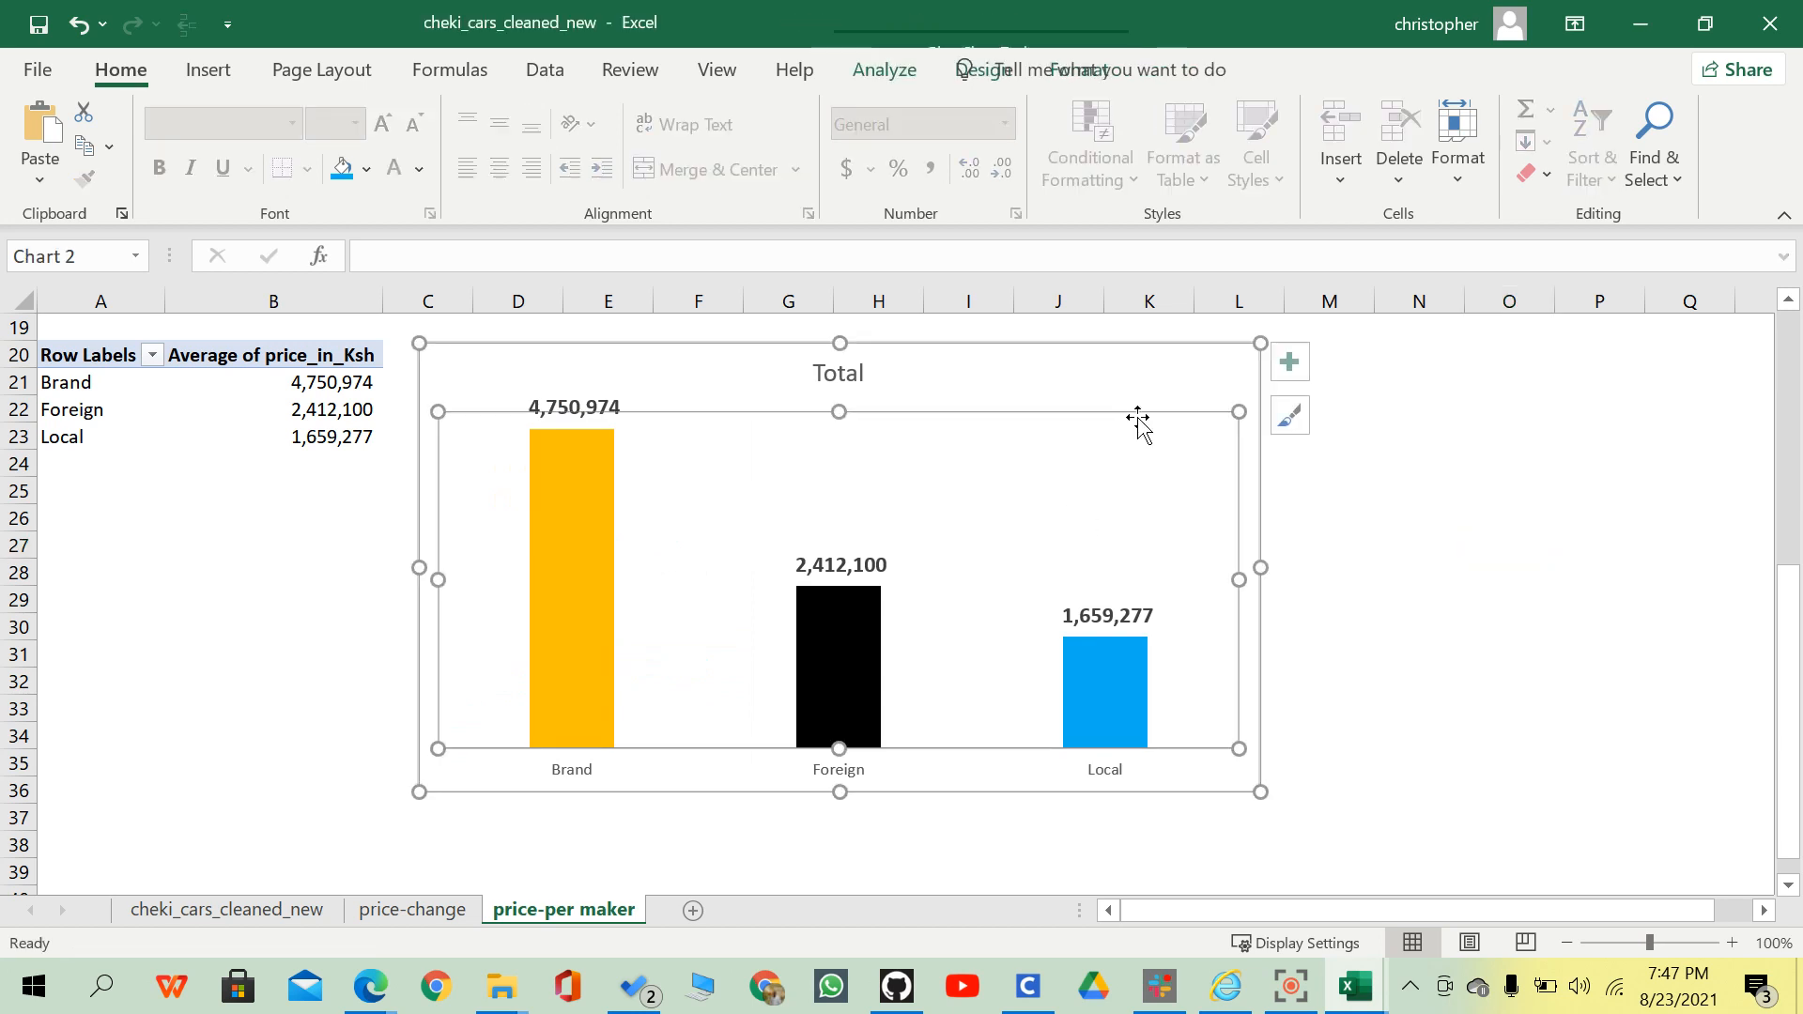
Set the chart area's border colour to white so it blends into the sheet, and close the formatting pane.
right_click(1225, 354)
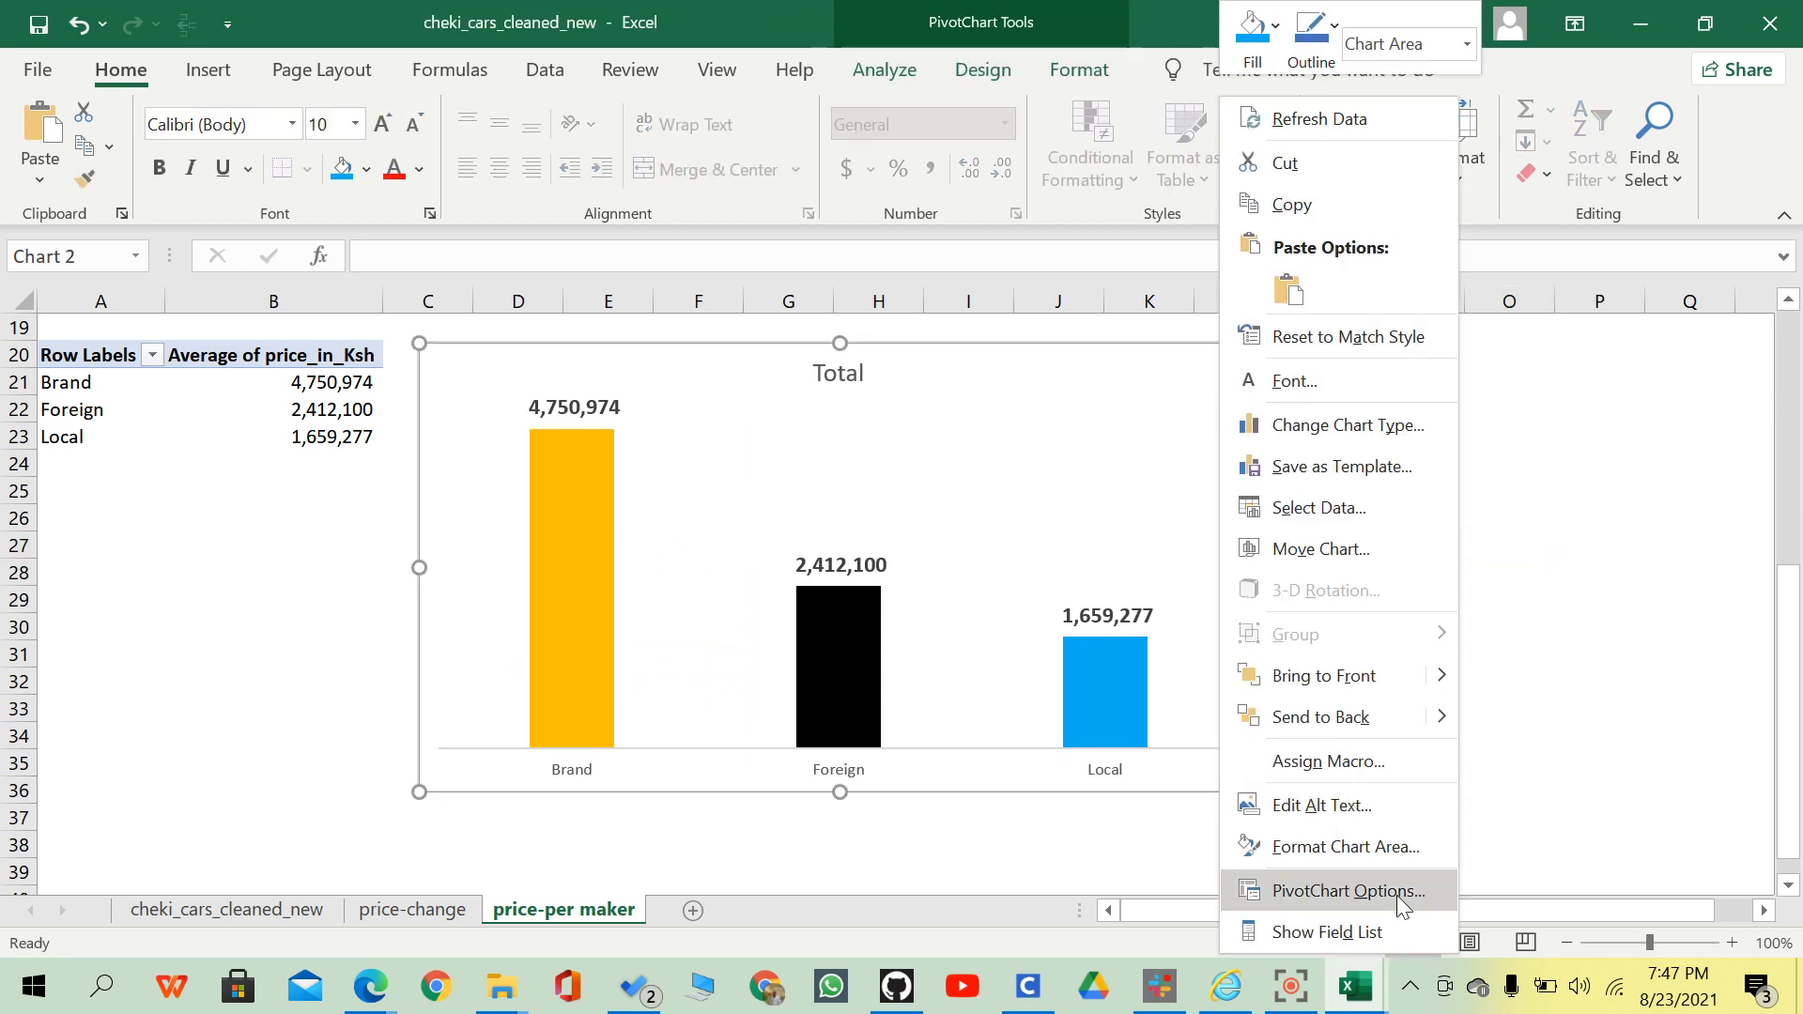
left_click(1406, 850)
left_click(1465, 510)
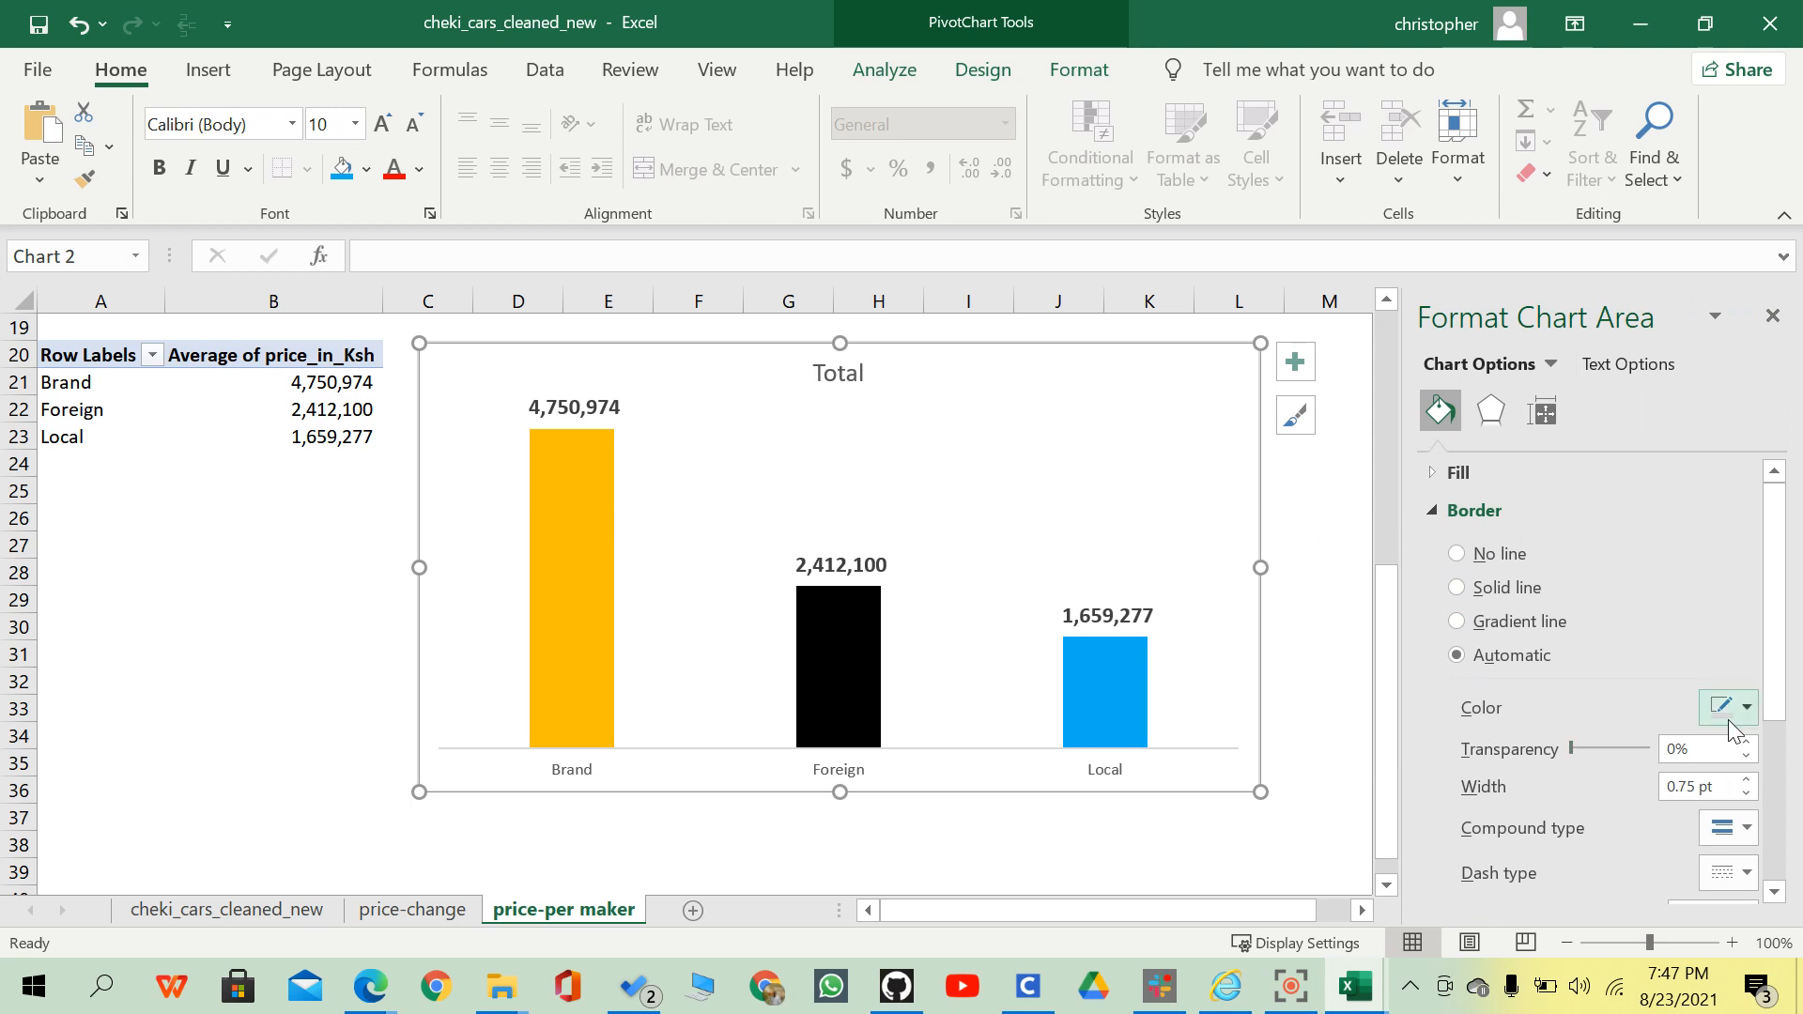
left_click(1728, 719)
left_click(1580, 465)
left_click(1324, 683)
left_click(191, 695)
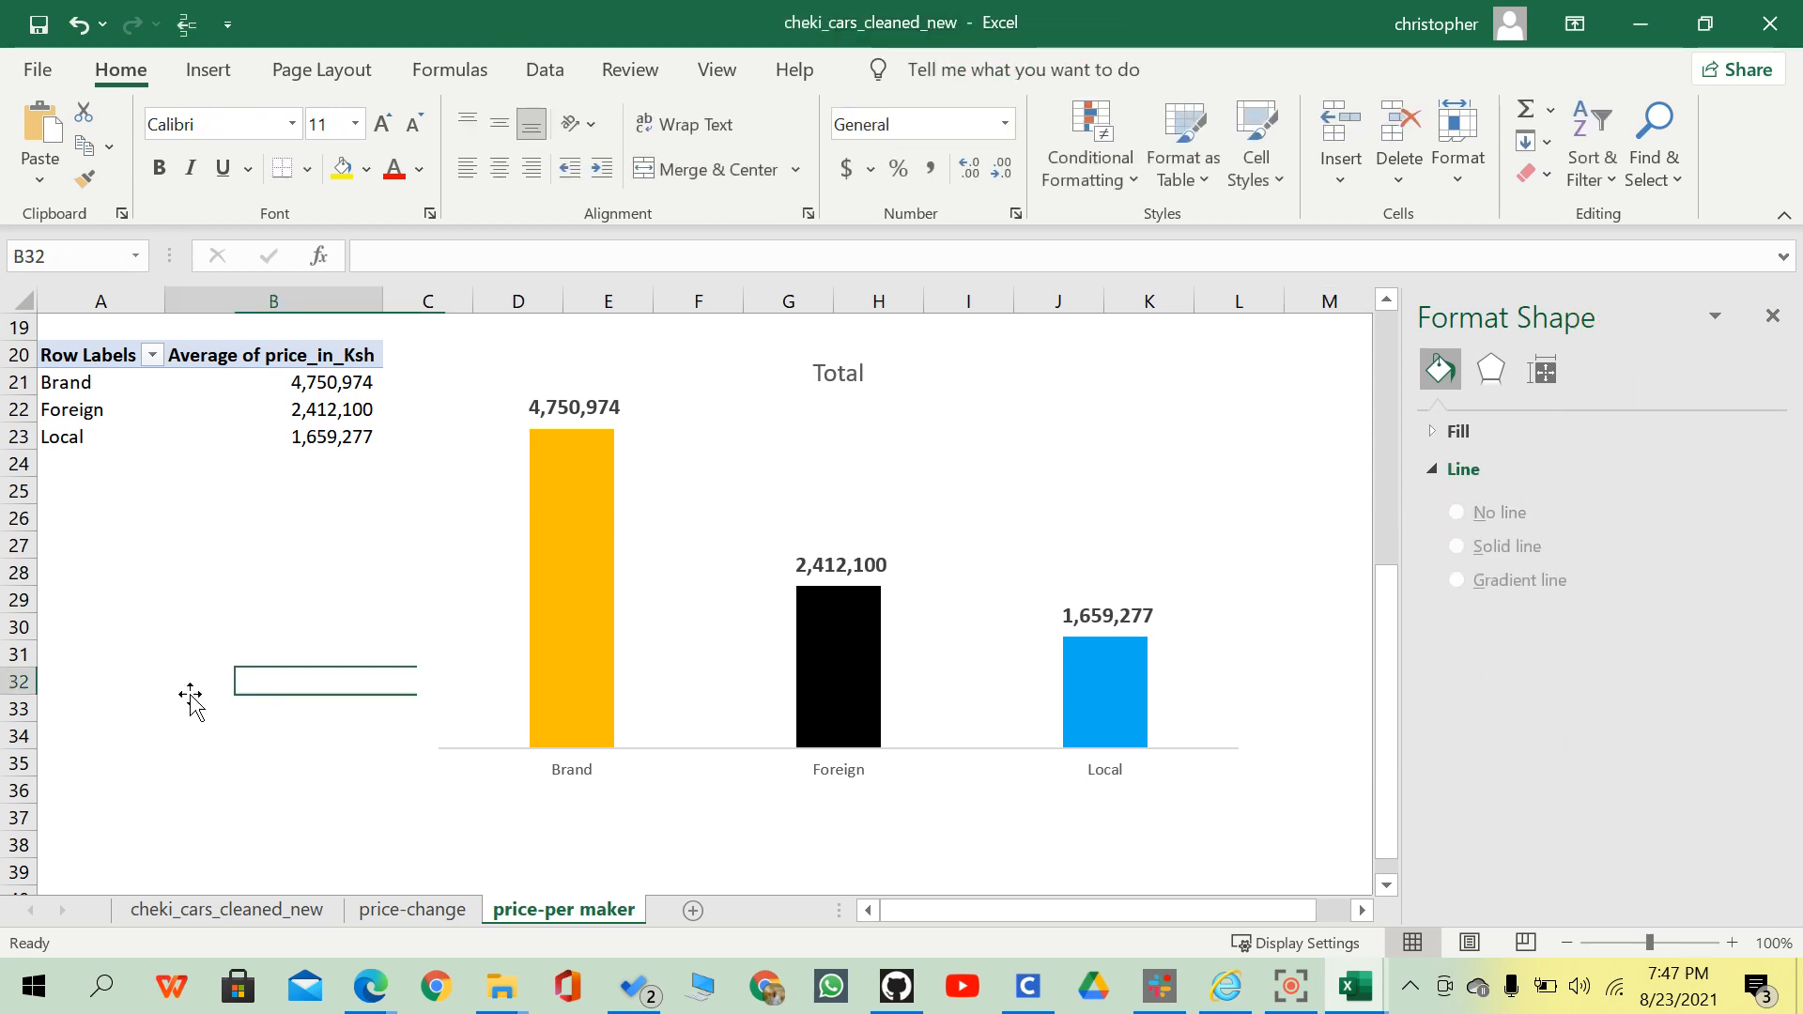
left_click(1771, 315)
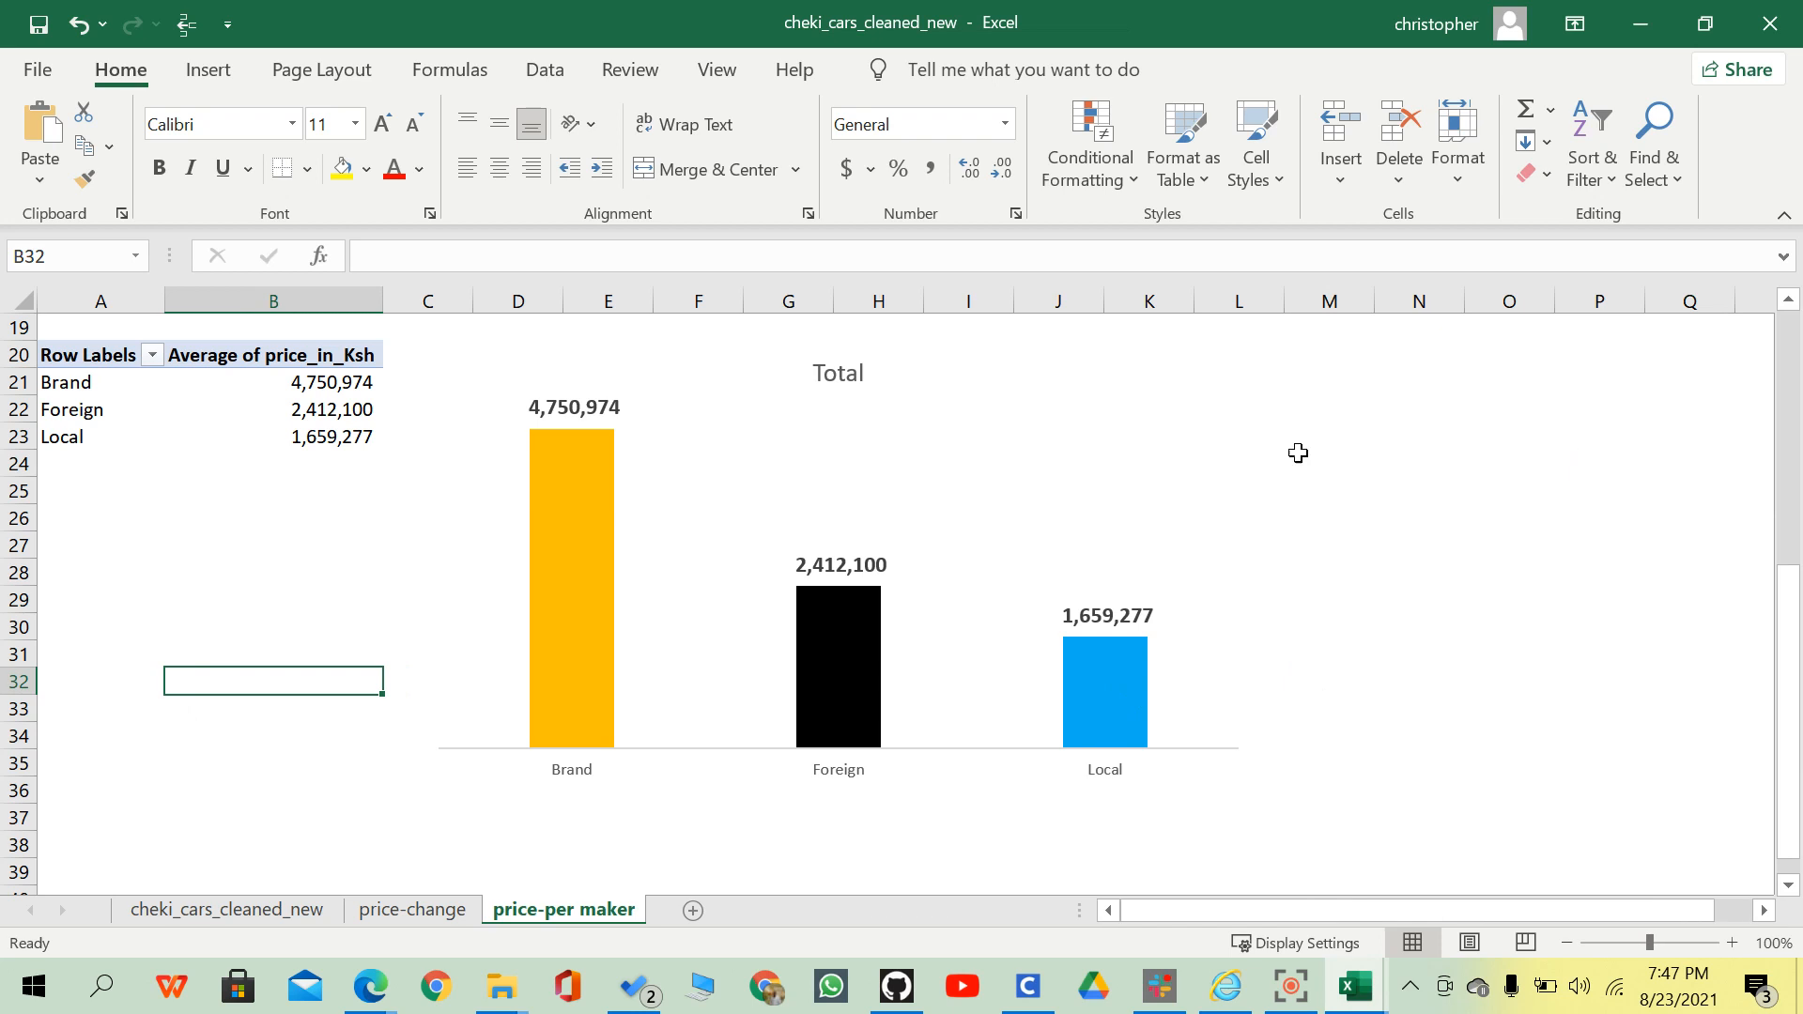
Examine the finished chart comparing the average prices of Brand, Foreign and Local cars.
left_click(1068, 406)
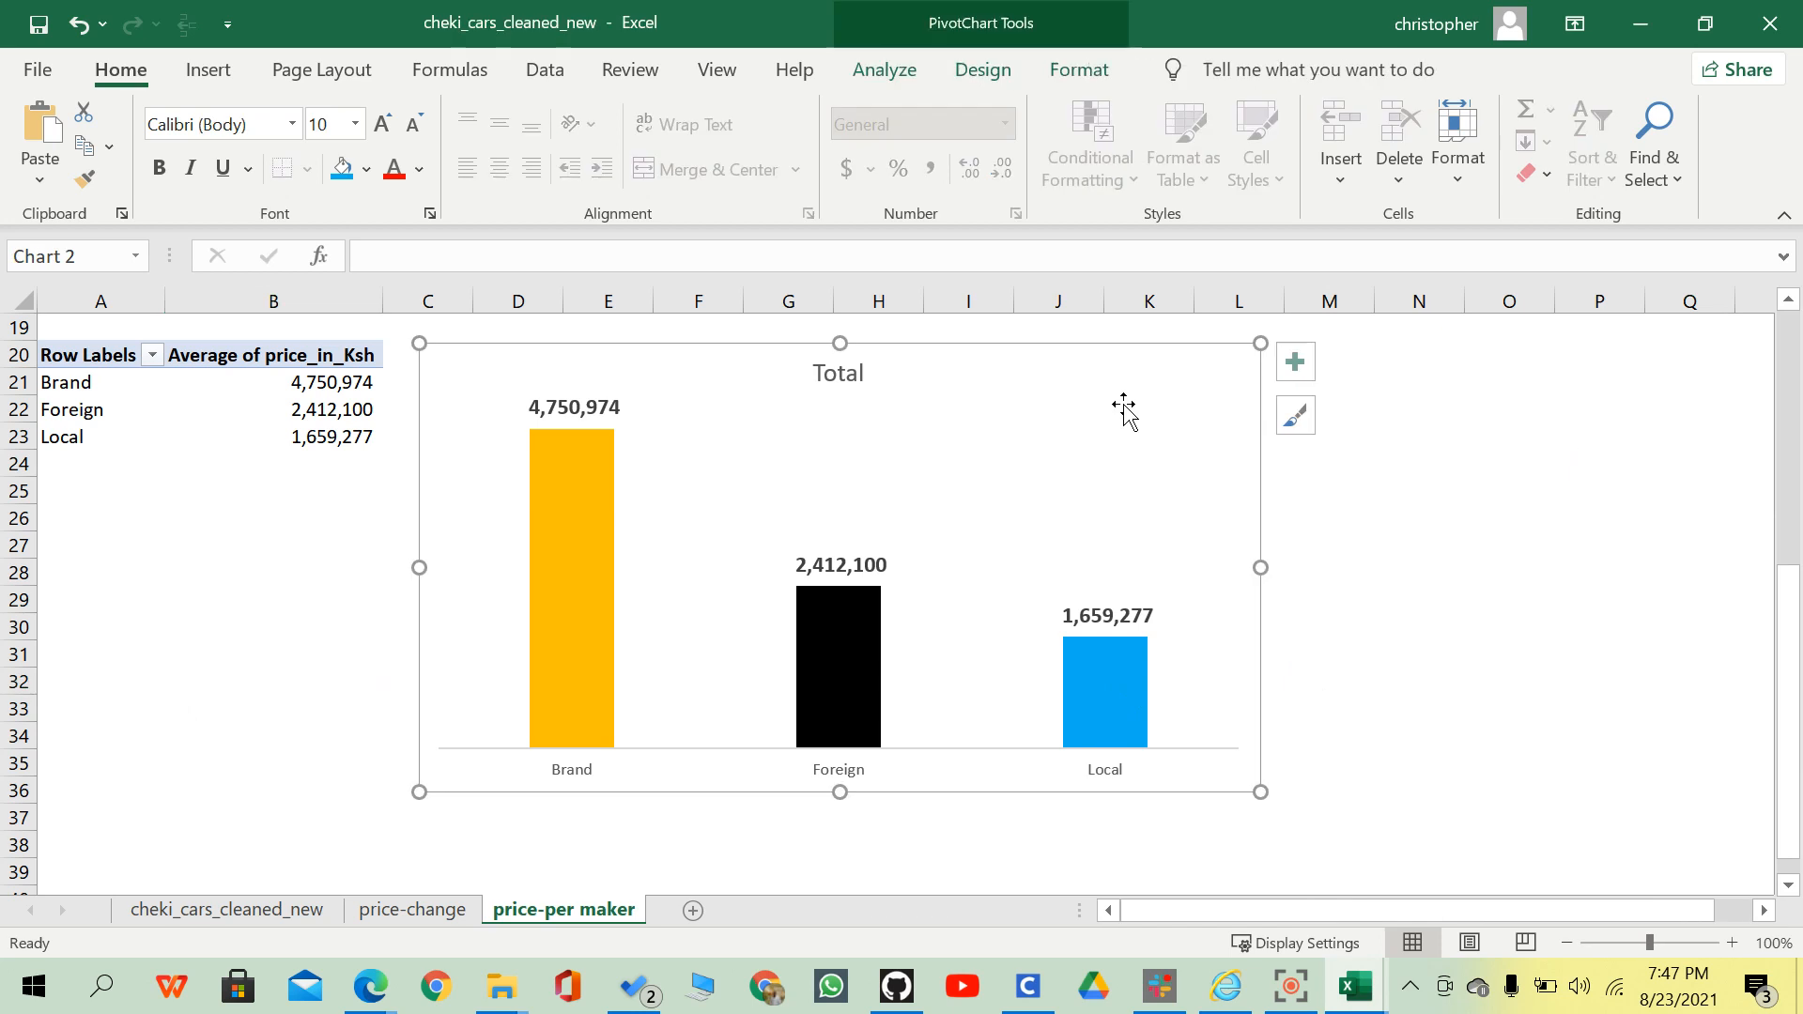
scroll(1514, 464, "up", 1)
left_click(1500, 470)
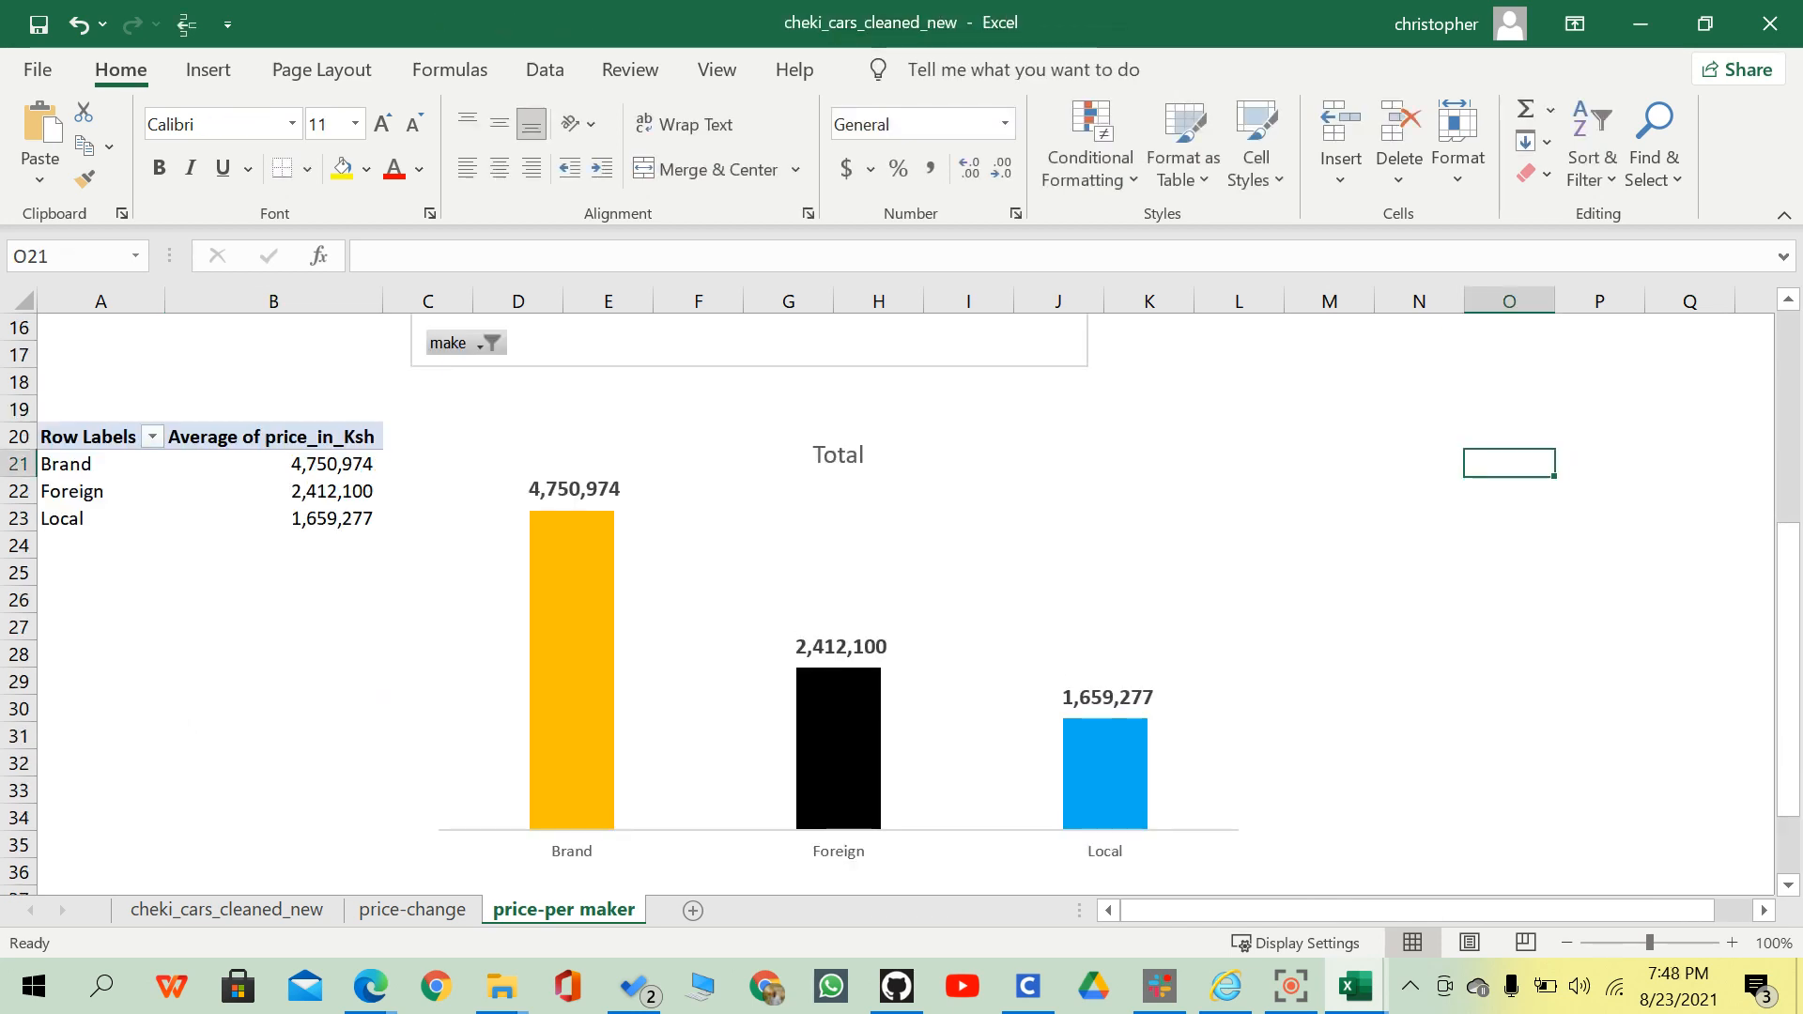
key("alt+Tab")
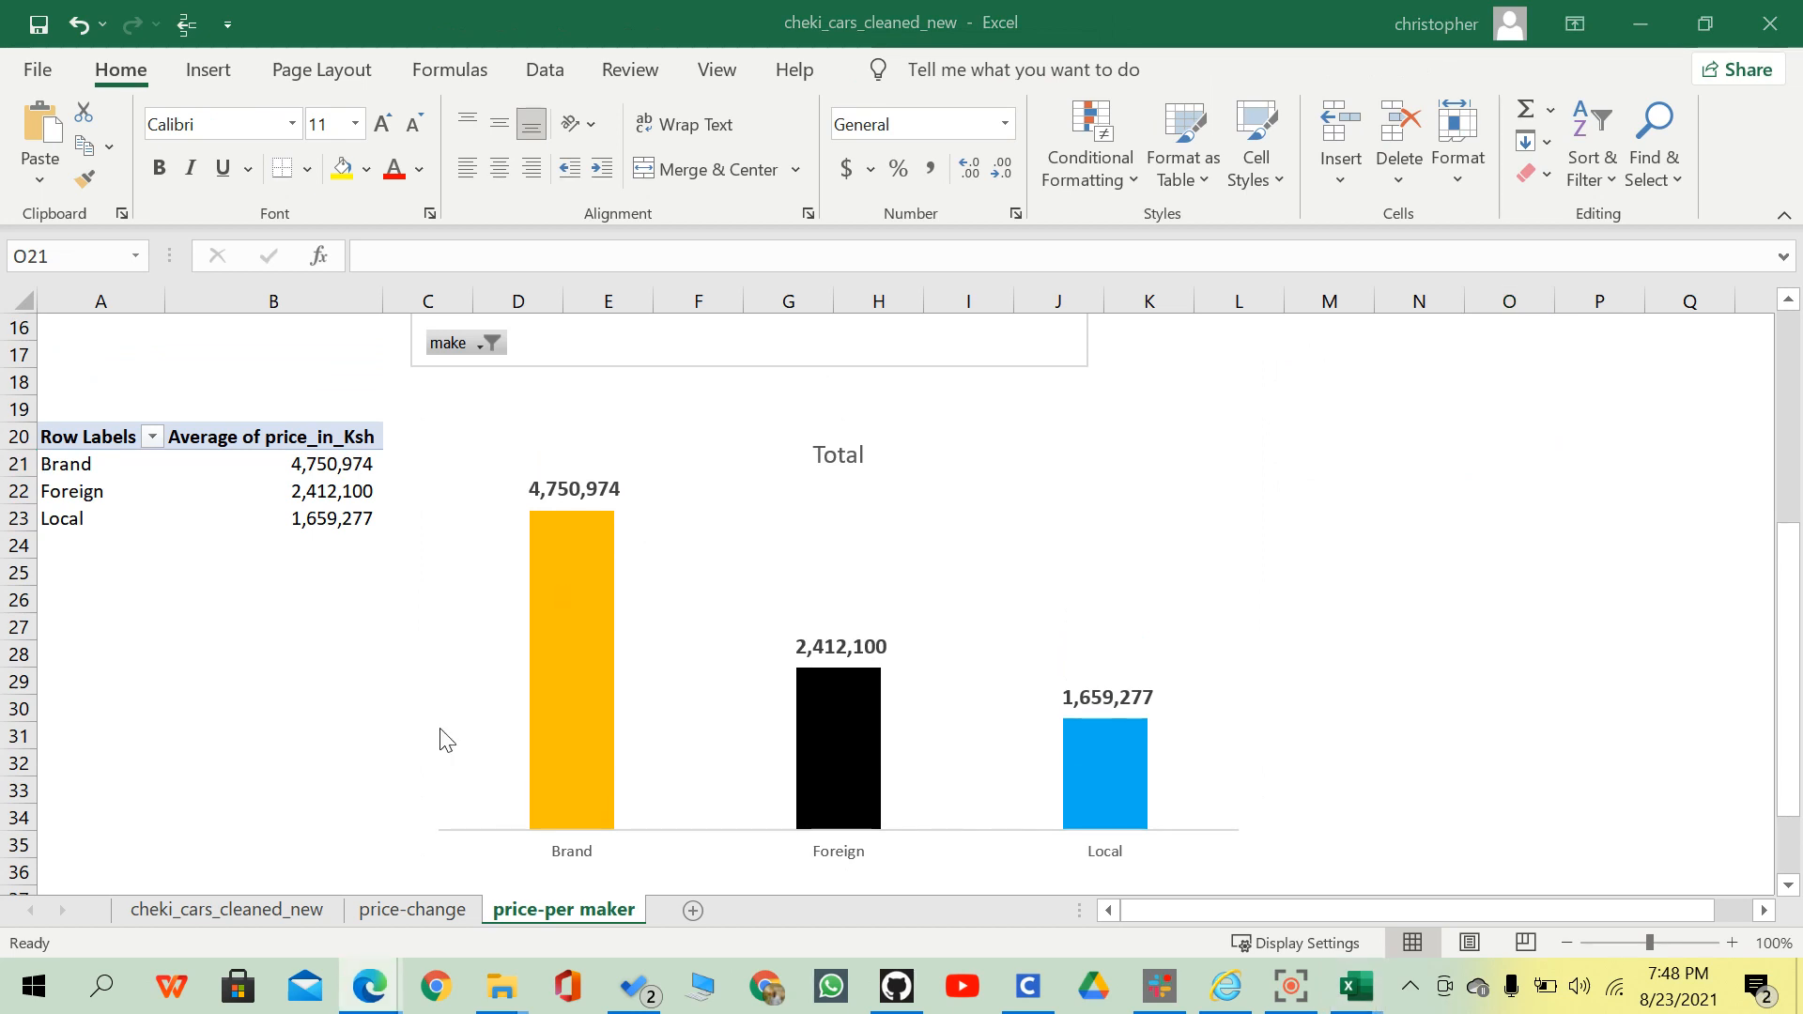
mouse_move(552, 539)
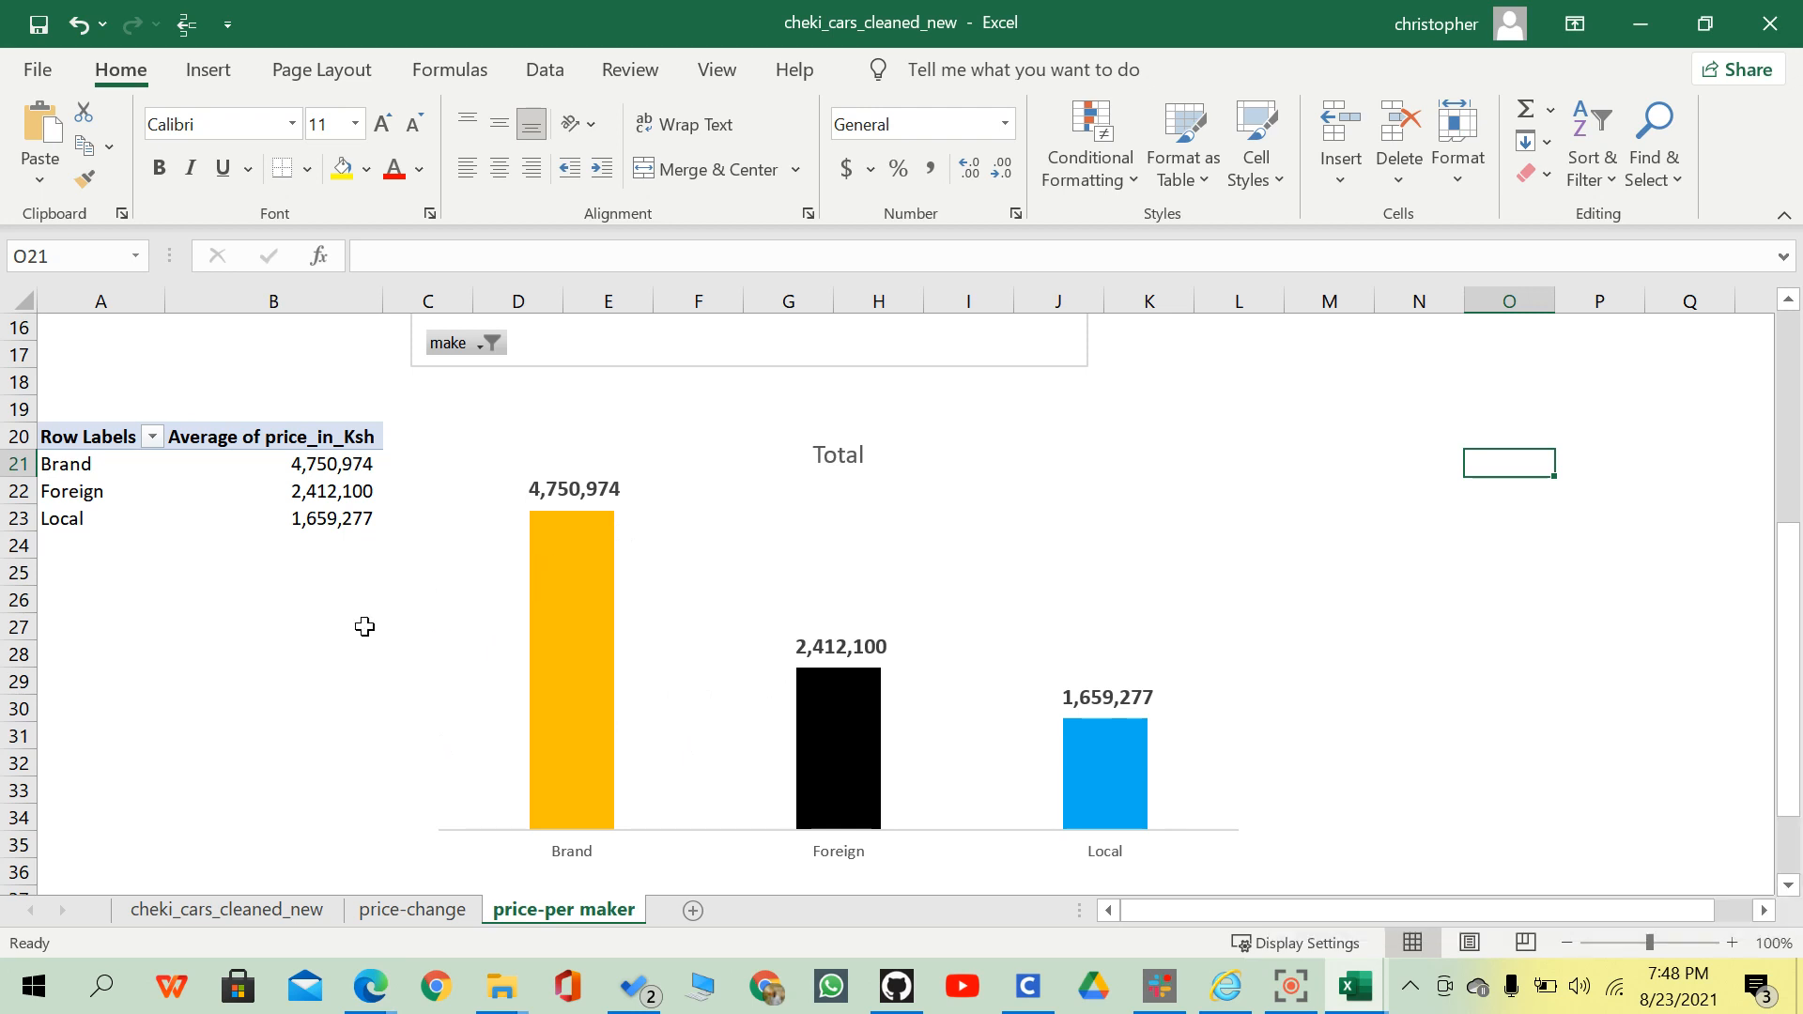
mouse_move(859, 723)
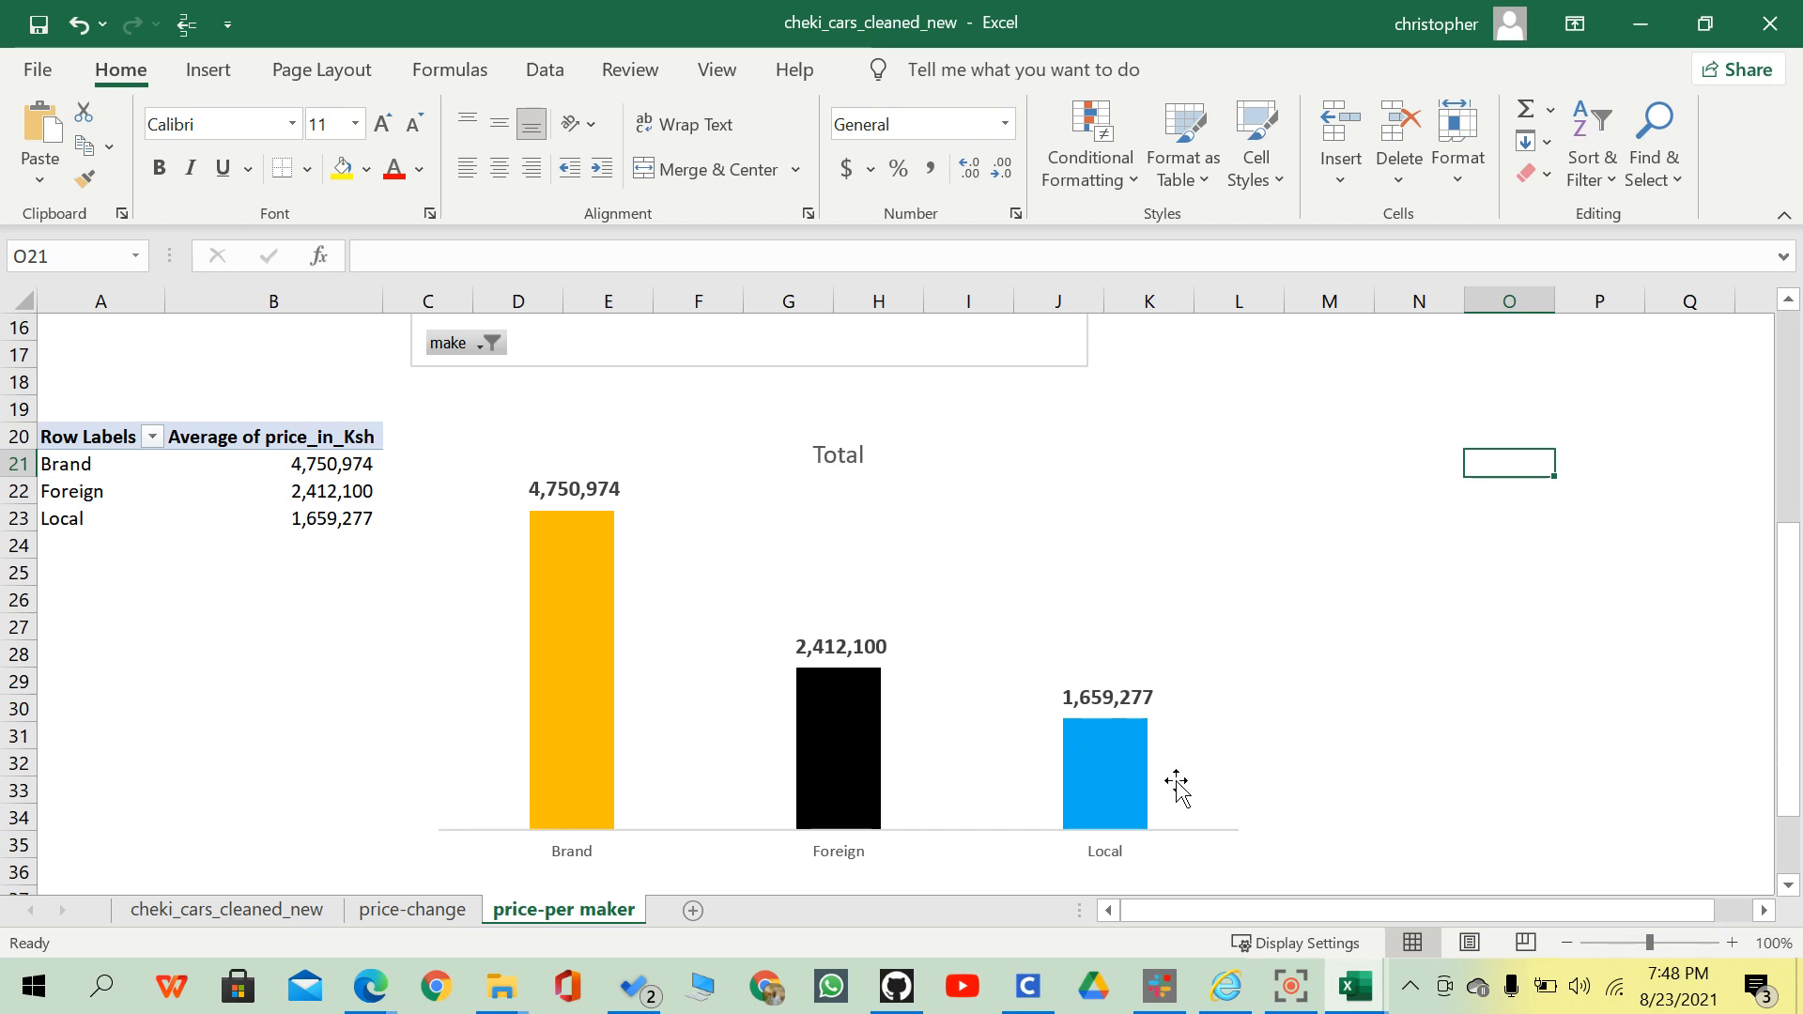
left_click(1140, 780)
left_click(1319, 728)
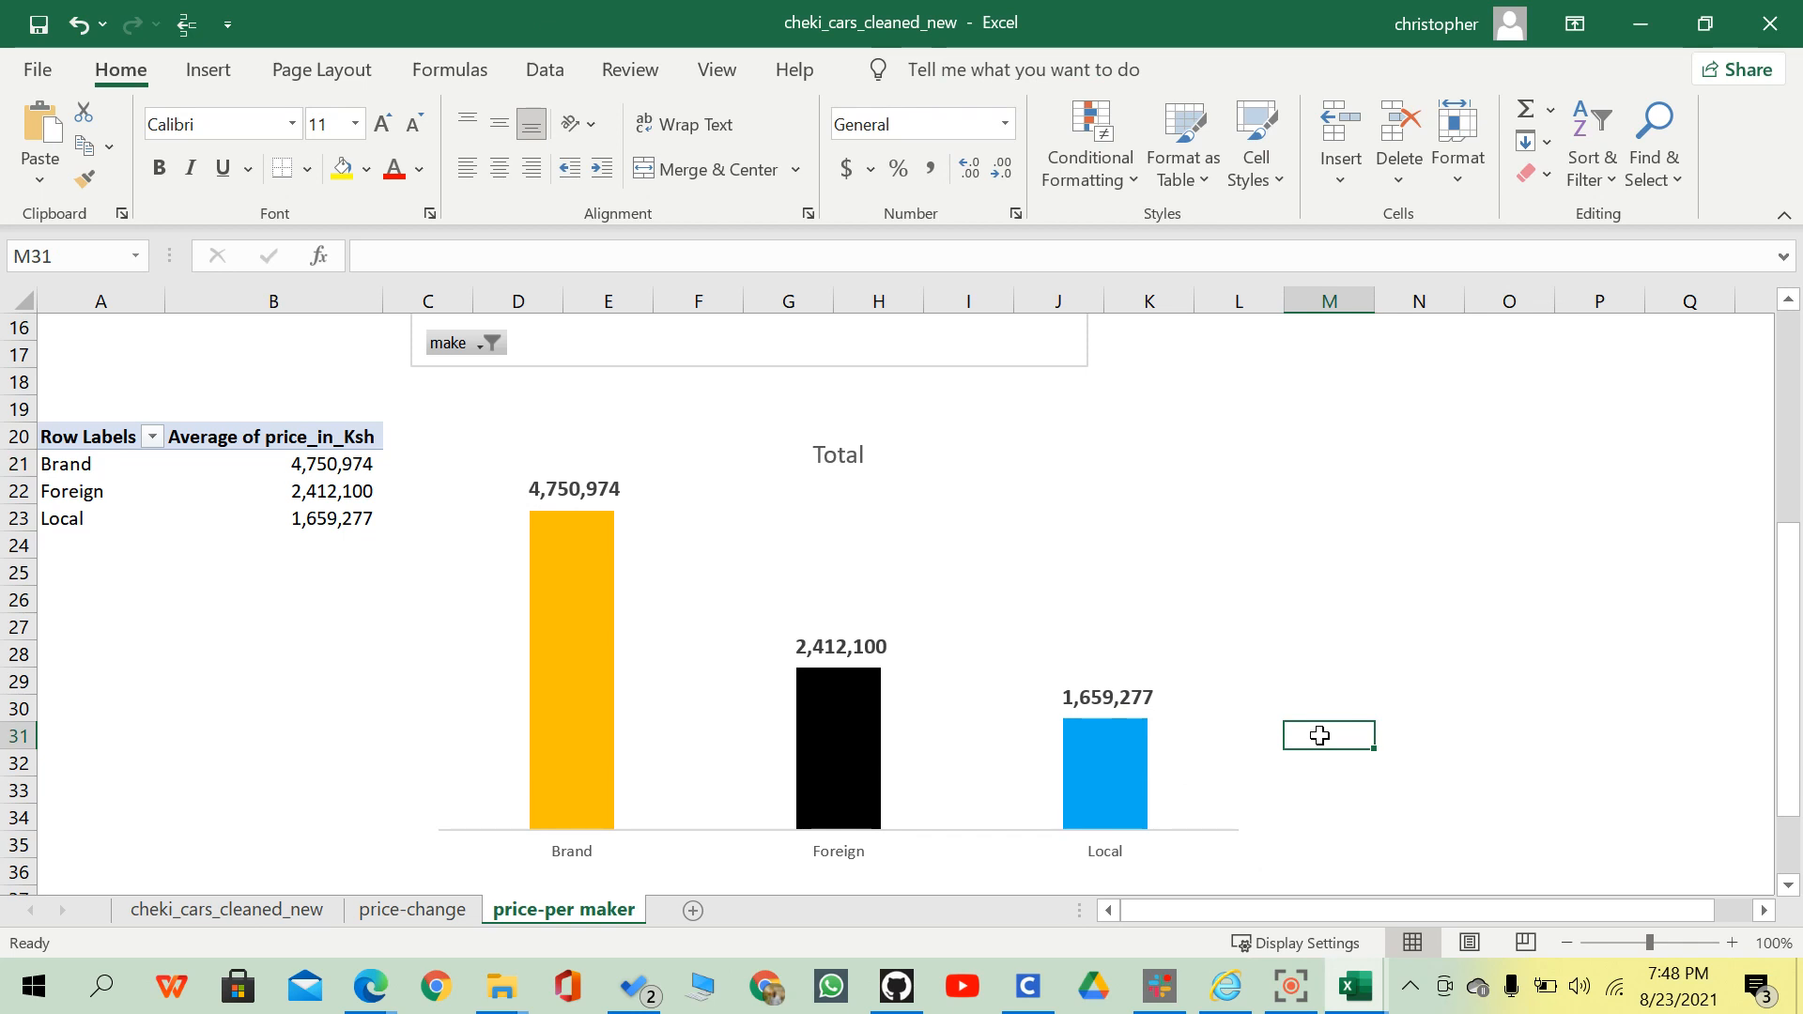
Nudge the average price chart slightly toward its pivot table and deselect it.
scroll(1319, 735, "up", 1)
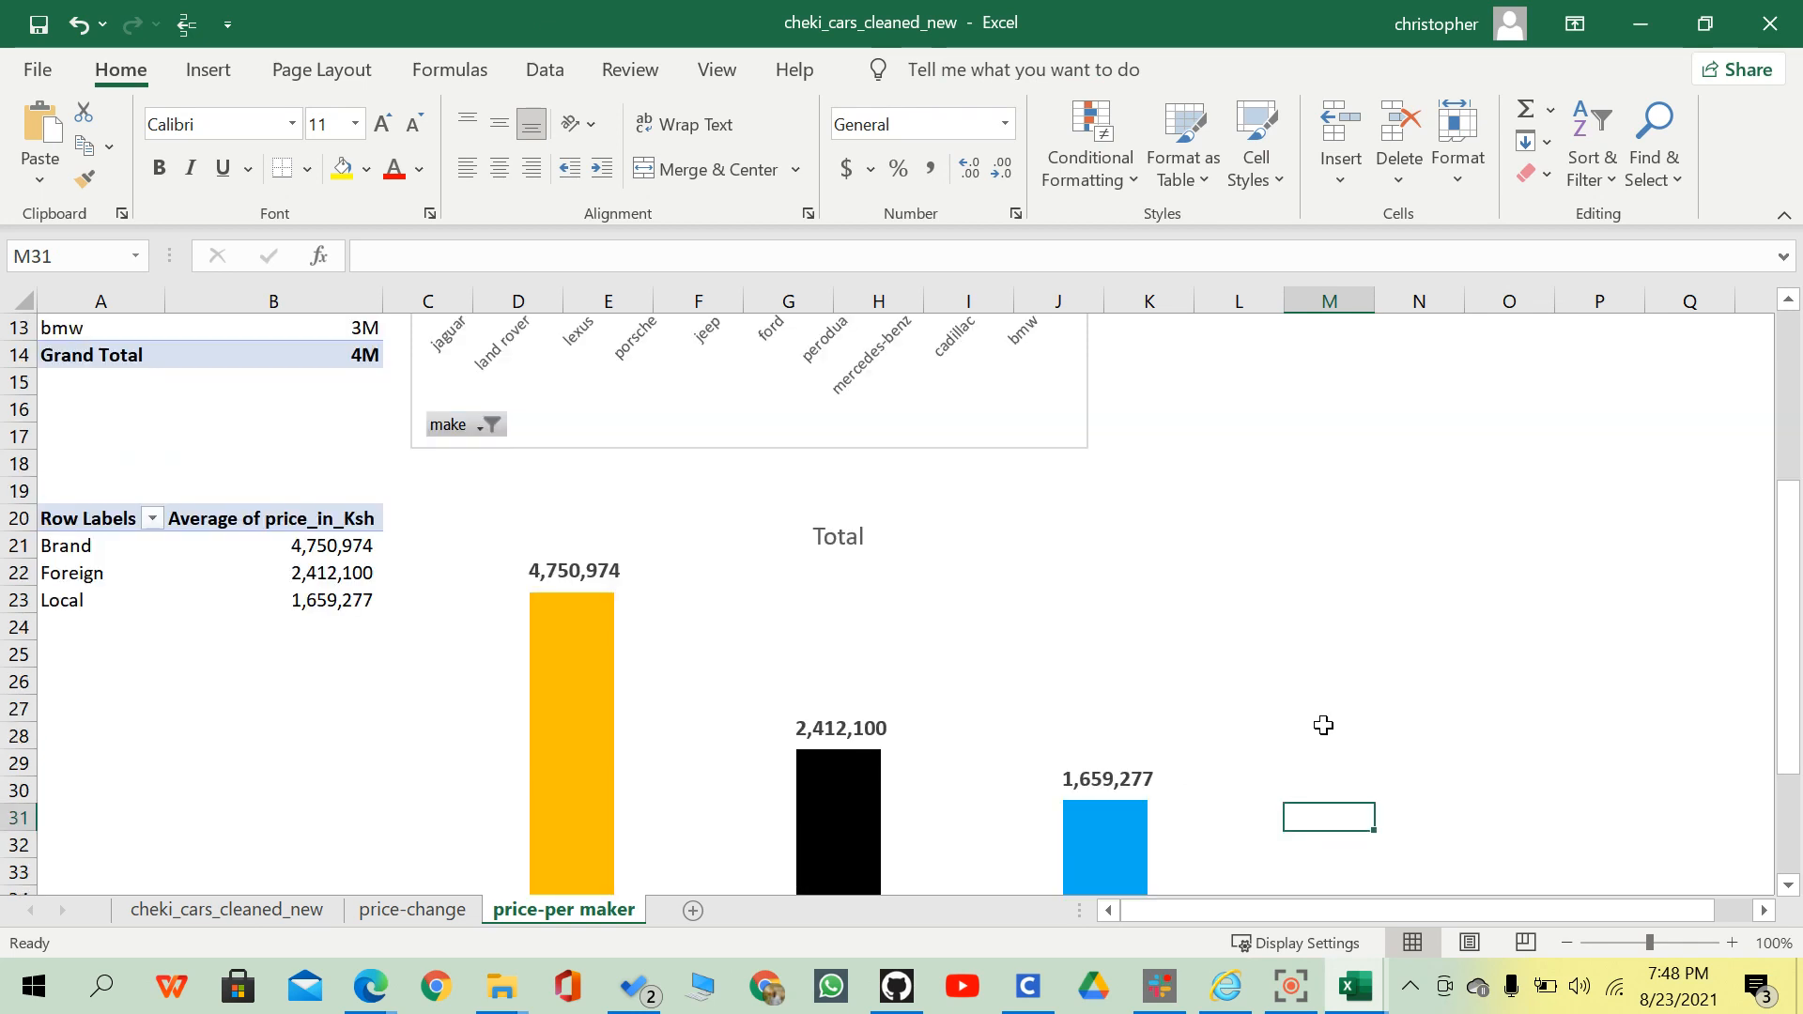
scroll(1323, 725, "up", 1)
mouse_move(1167, 656)
left_mouse_down()
mouse_move(1124, 639)
mouse_move(1155, 654)
left_mouse_up()
left_click(1498, 594)
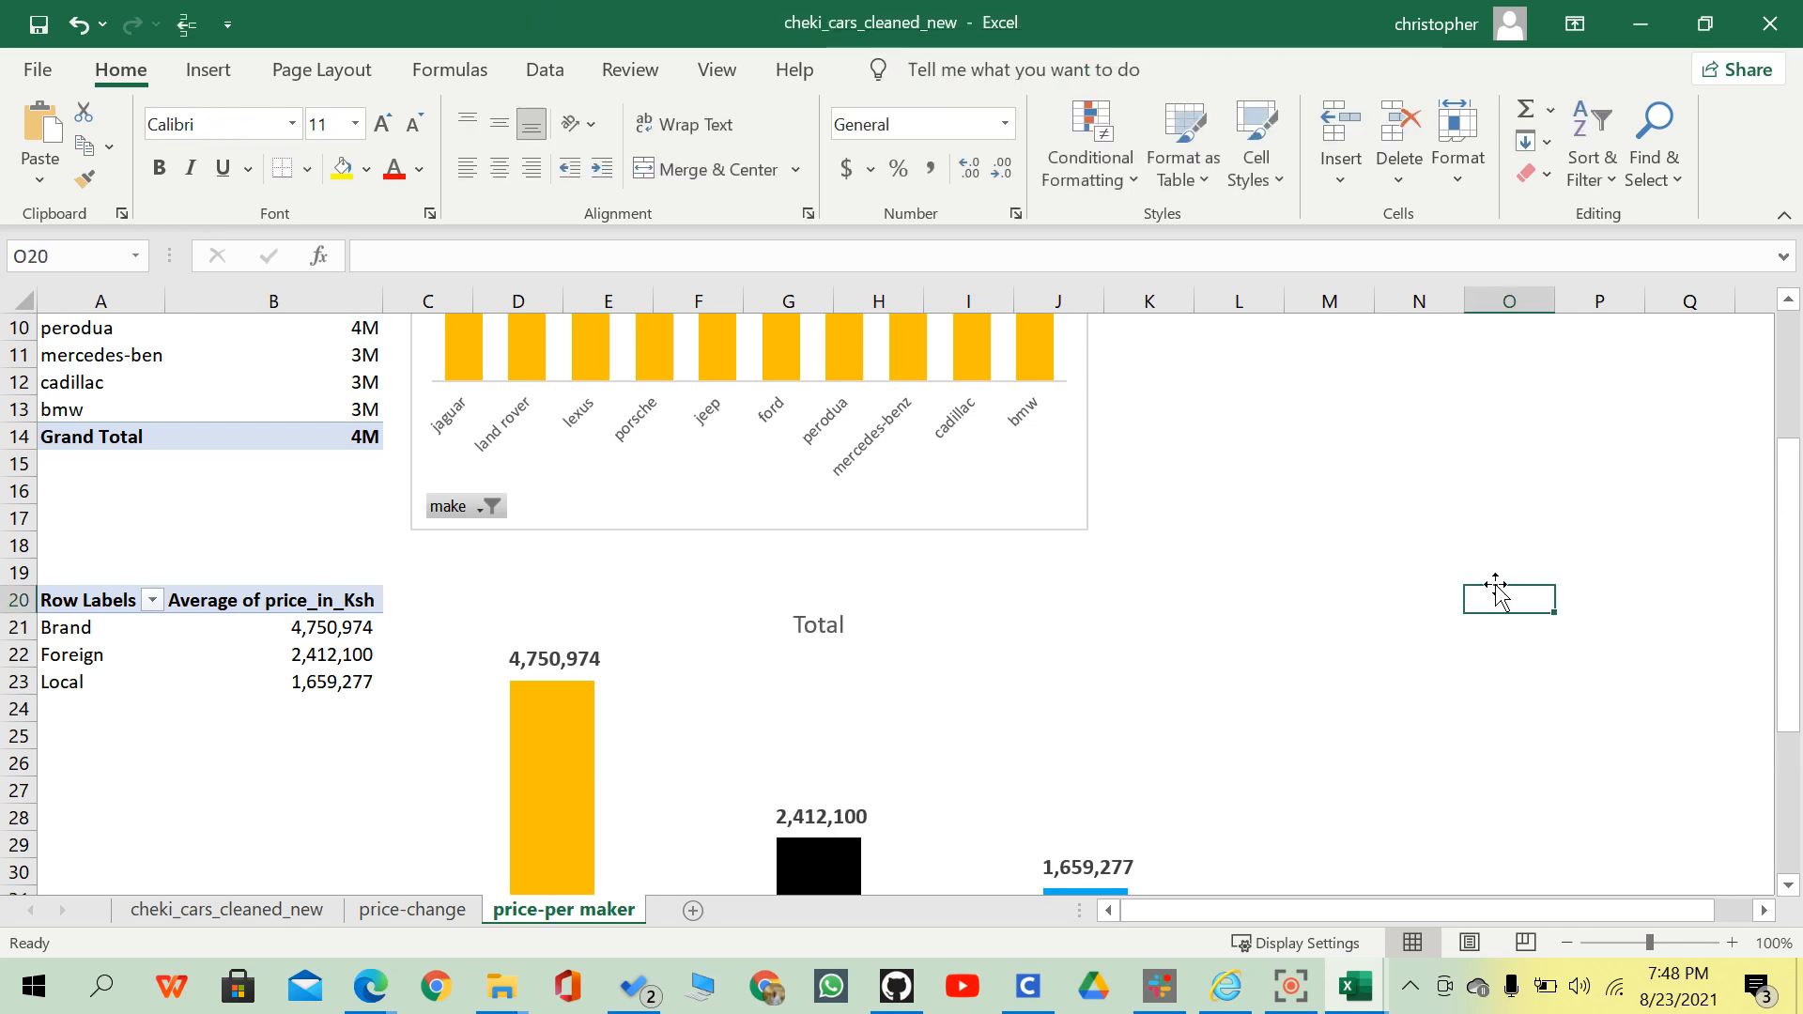
Switch to the Edge window with the GitHub used-cars analysis brief to read the project questions.
scroll(1496, 593, "down", 2)
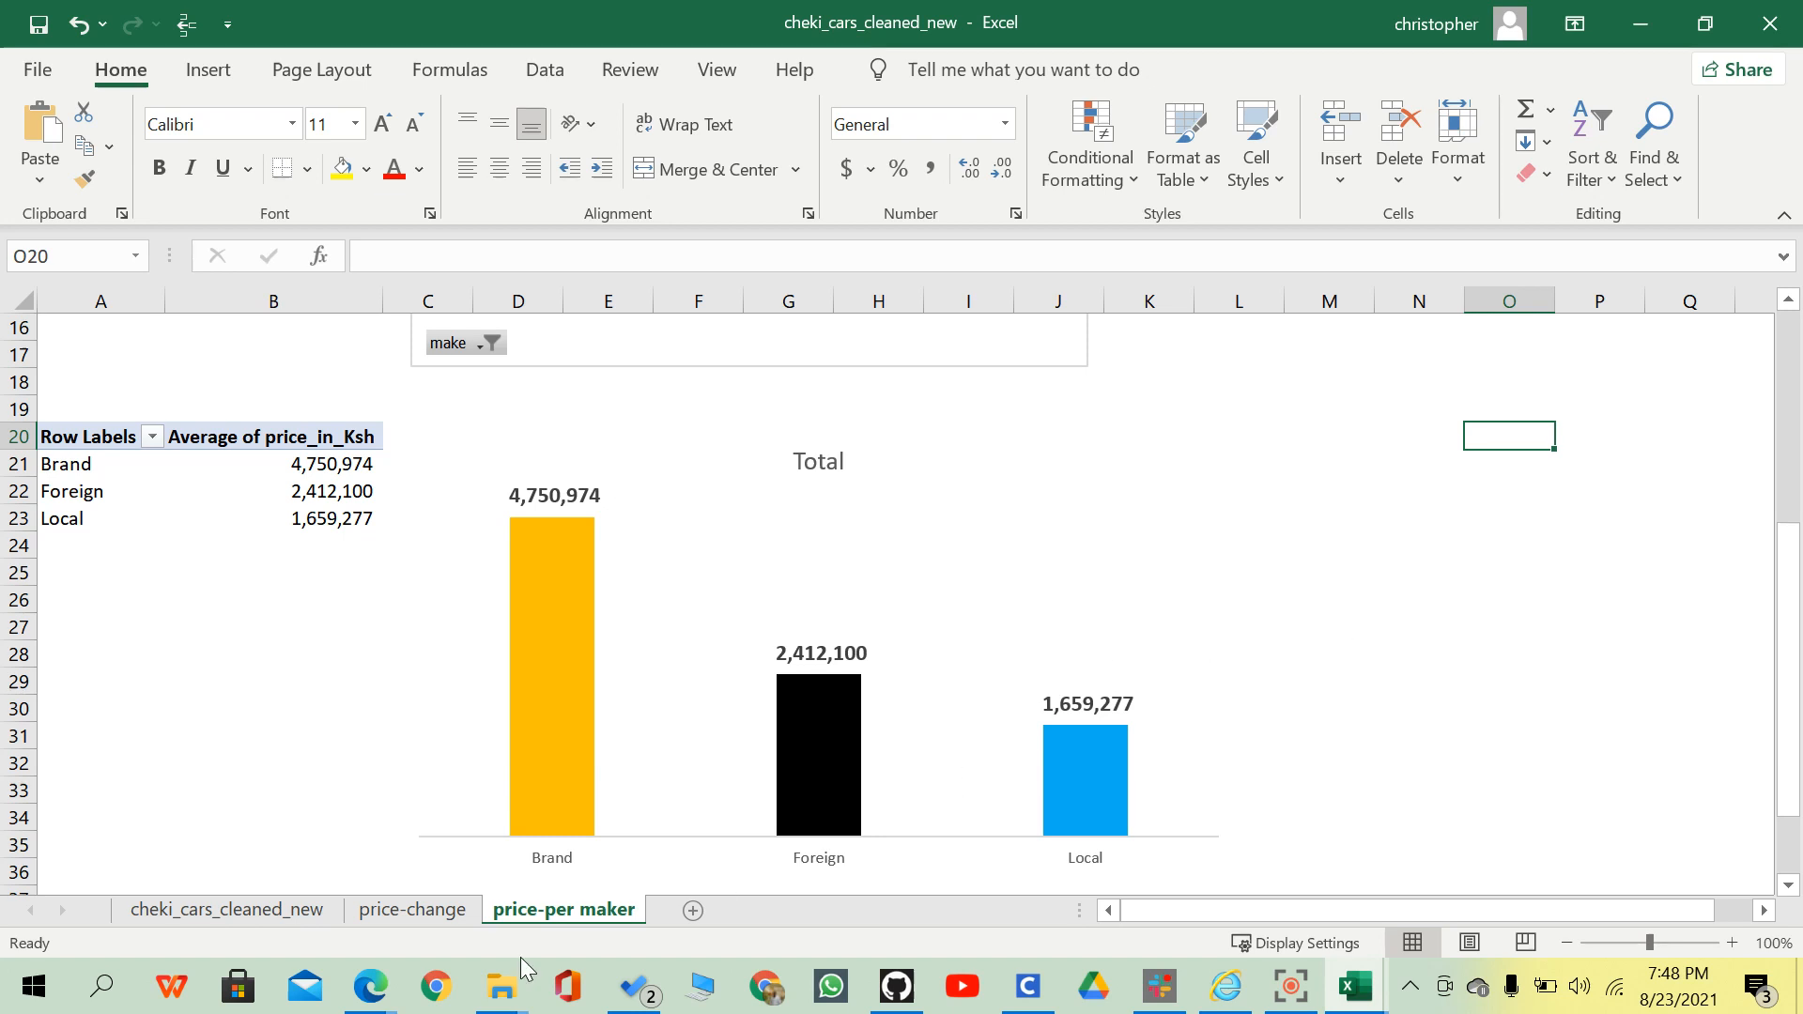
left_click(372, 987)
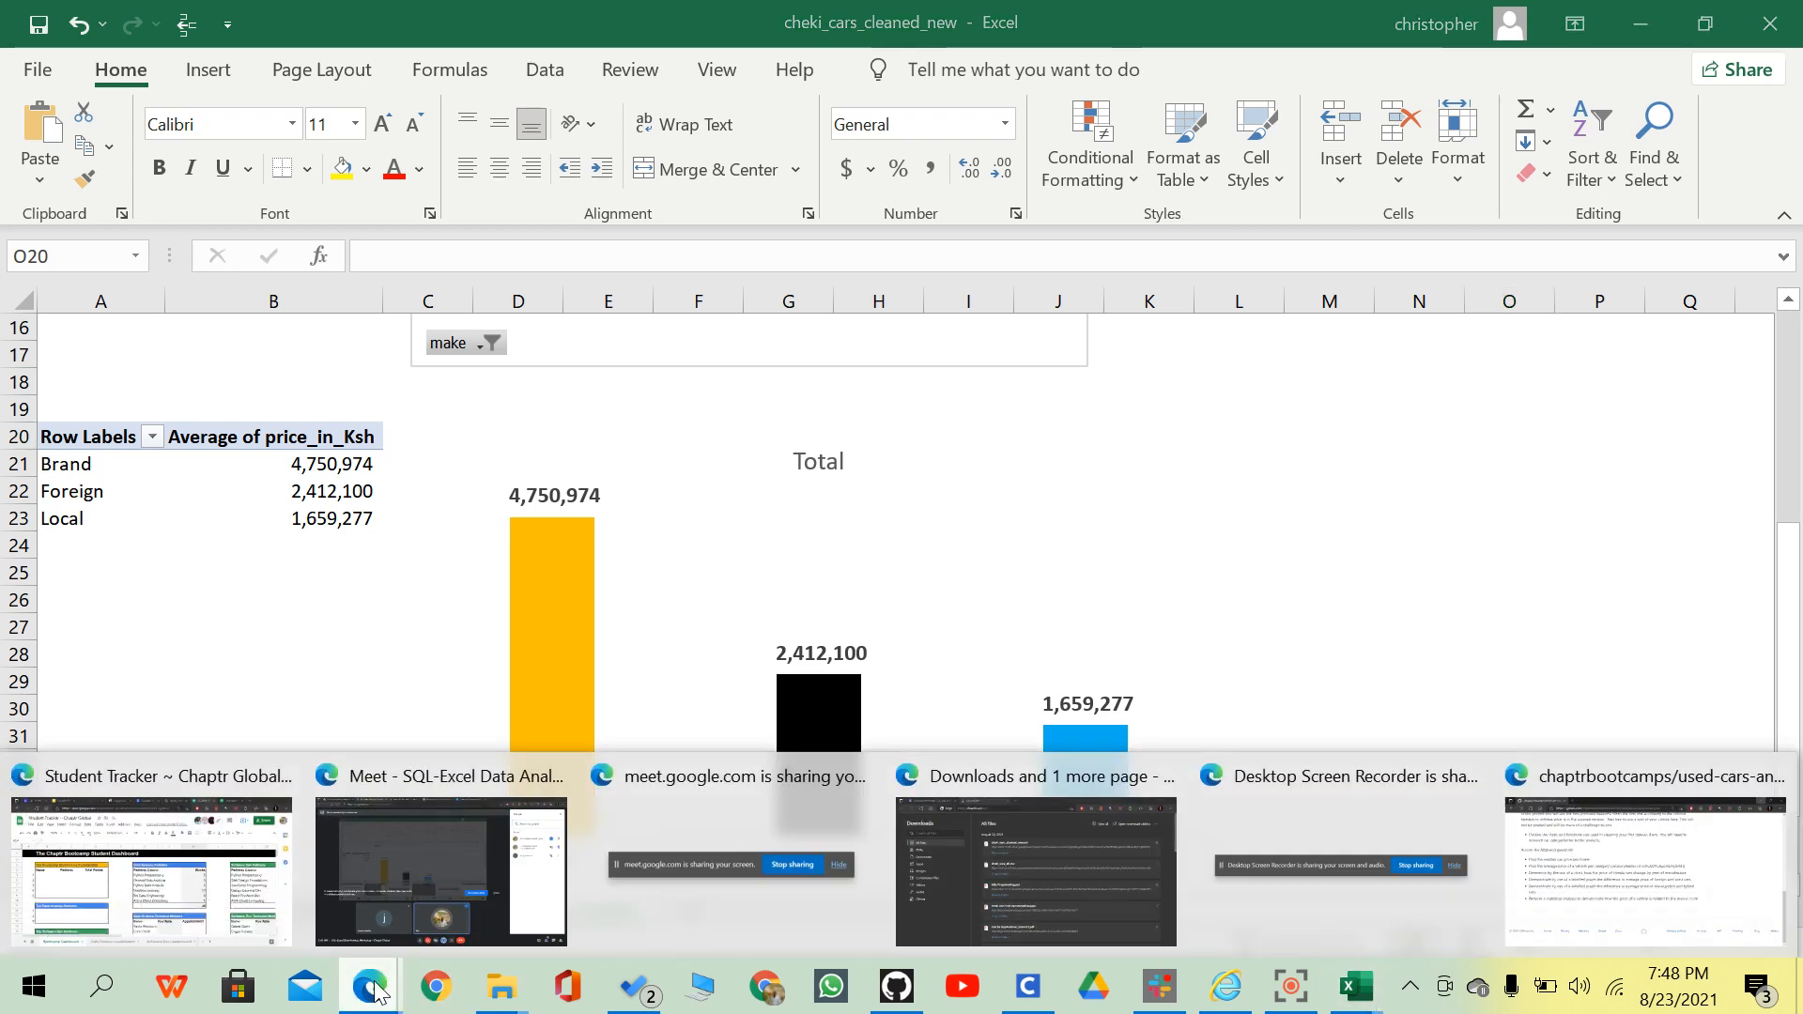
left_click(1643, 869)
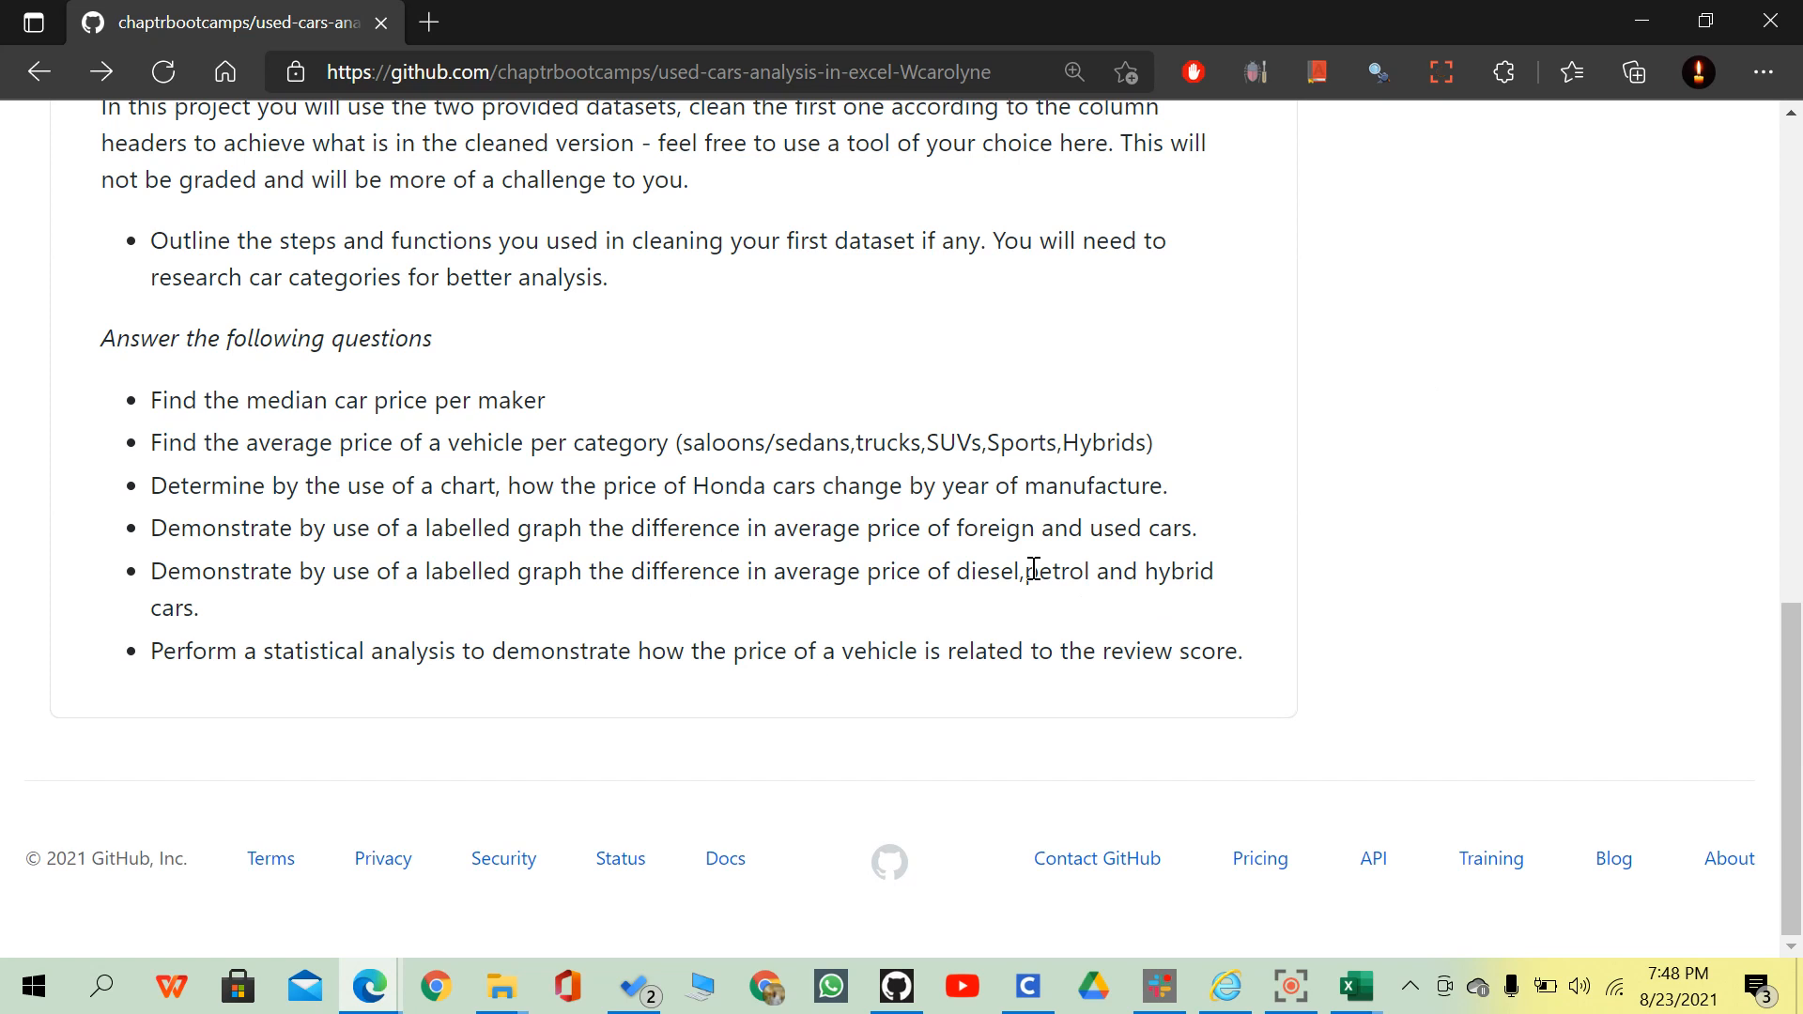
Switch back to the Excel workbook and copy the foreign/local average price pivot table in A20:B23.
left_click(1642, 21)
scroll(1078, 555, "down", 1)
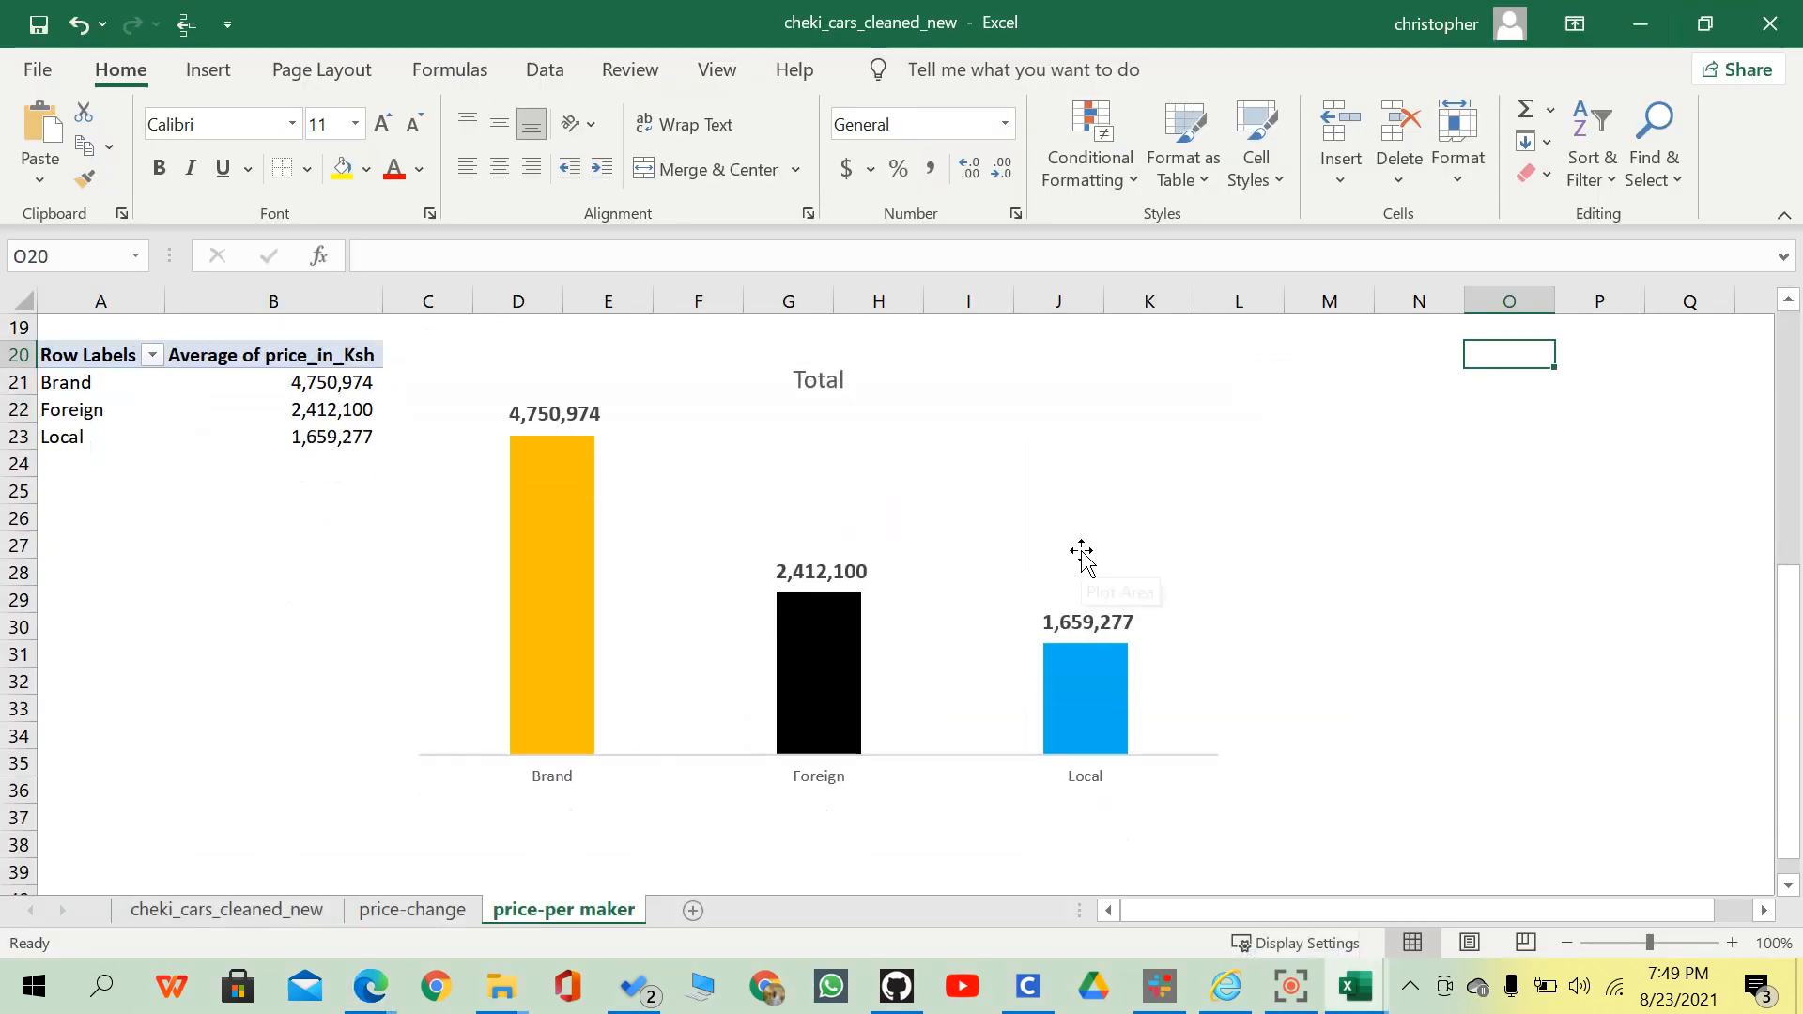
scroll(1077, 555, "up", 1)
left_click(85, 437)
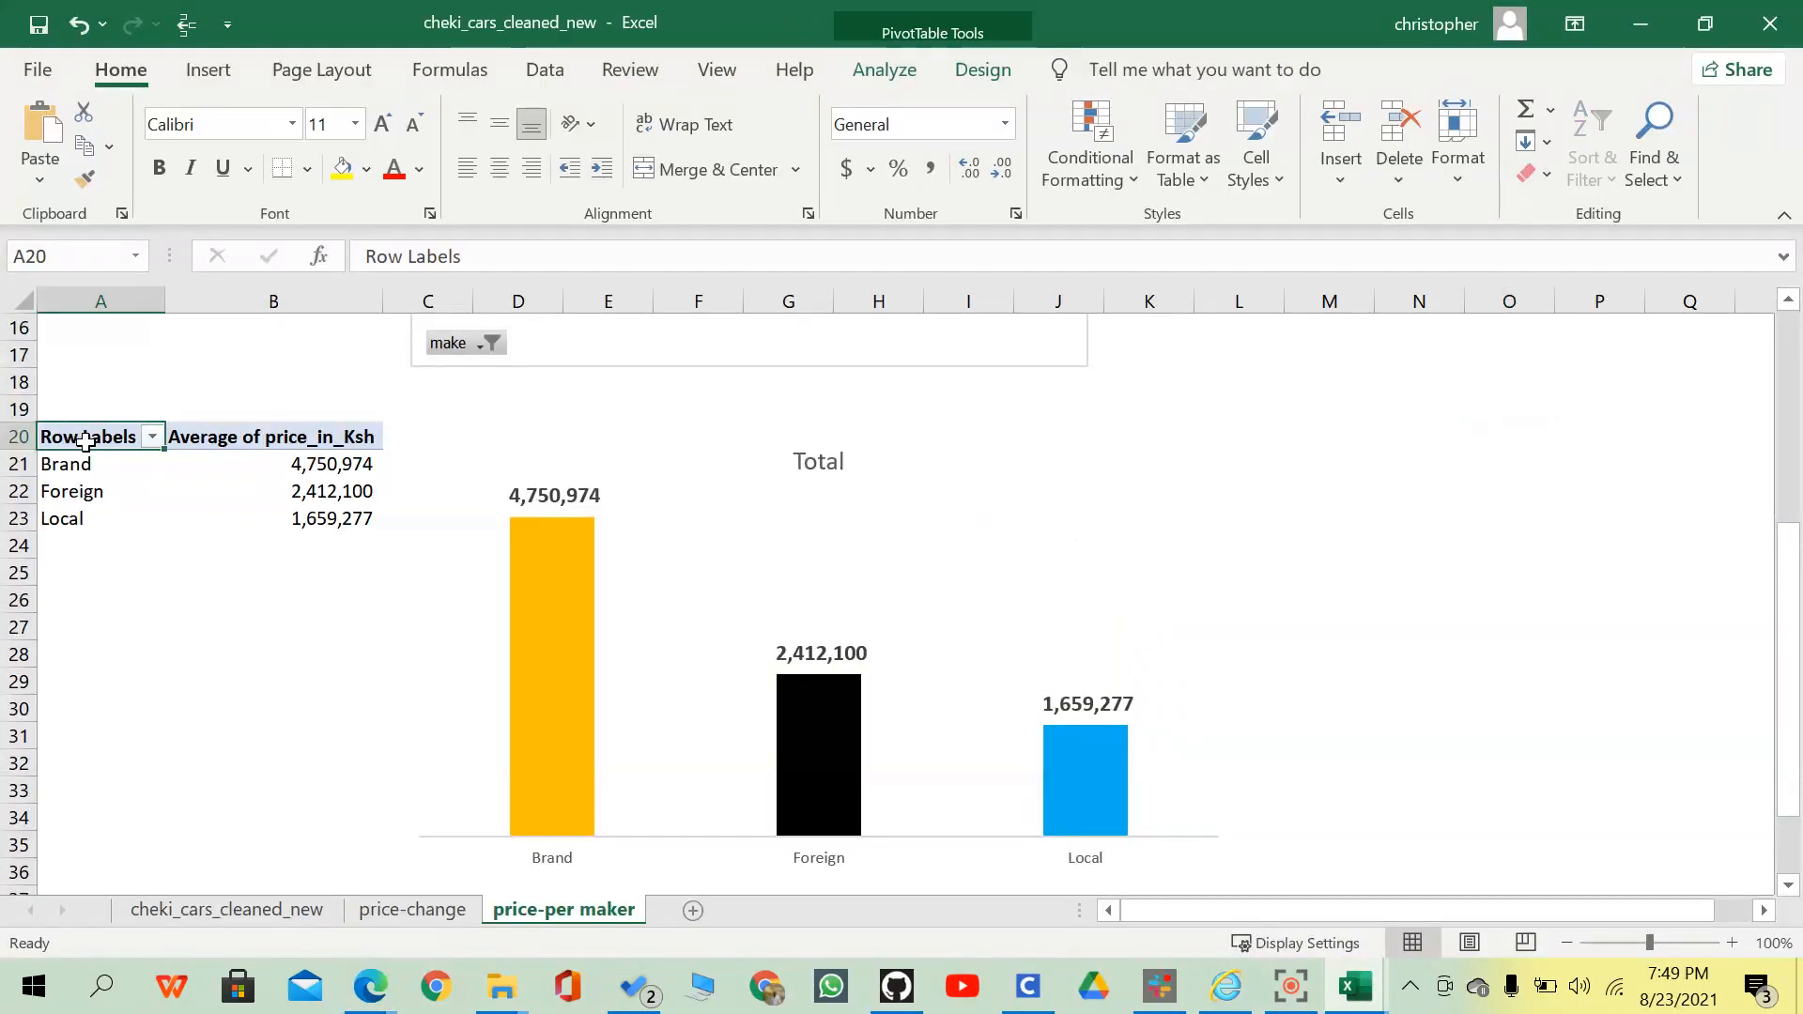
key("ctrl+shift+Down")
key("ctrl+shift+Right")
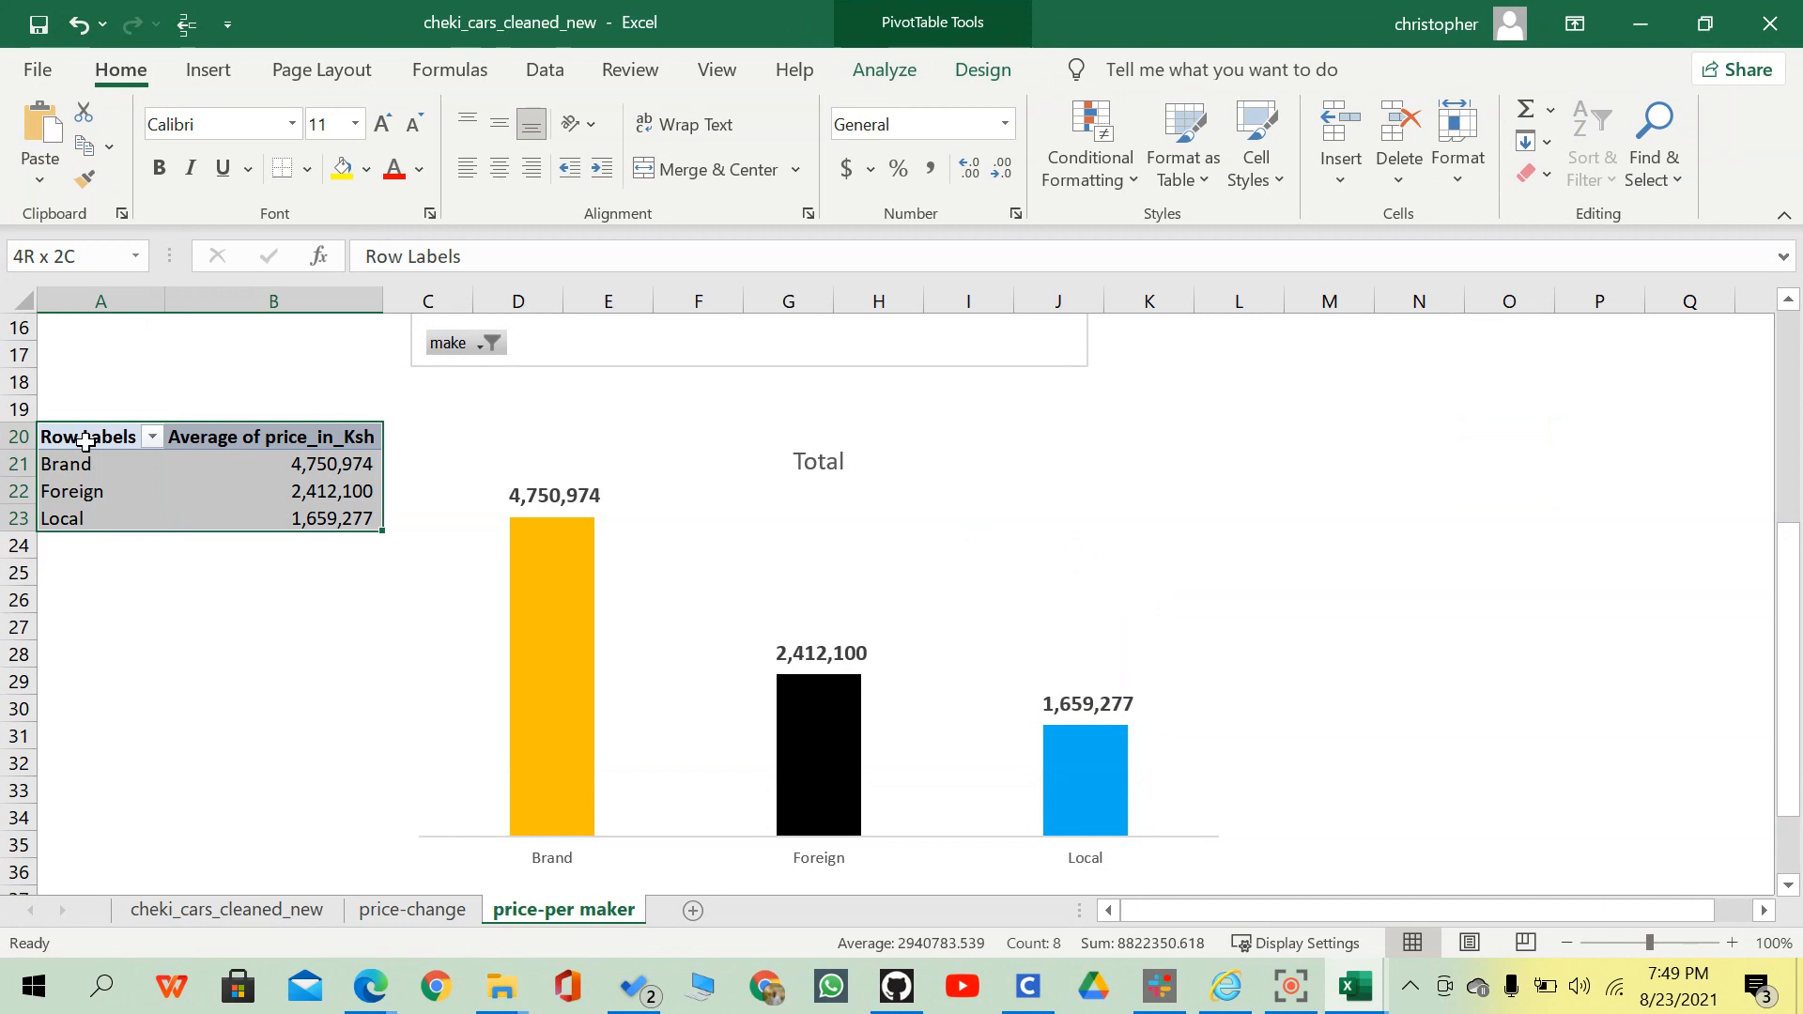
key("ctrl+c")
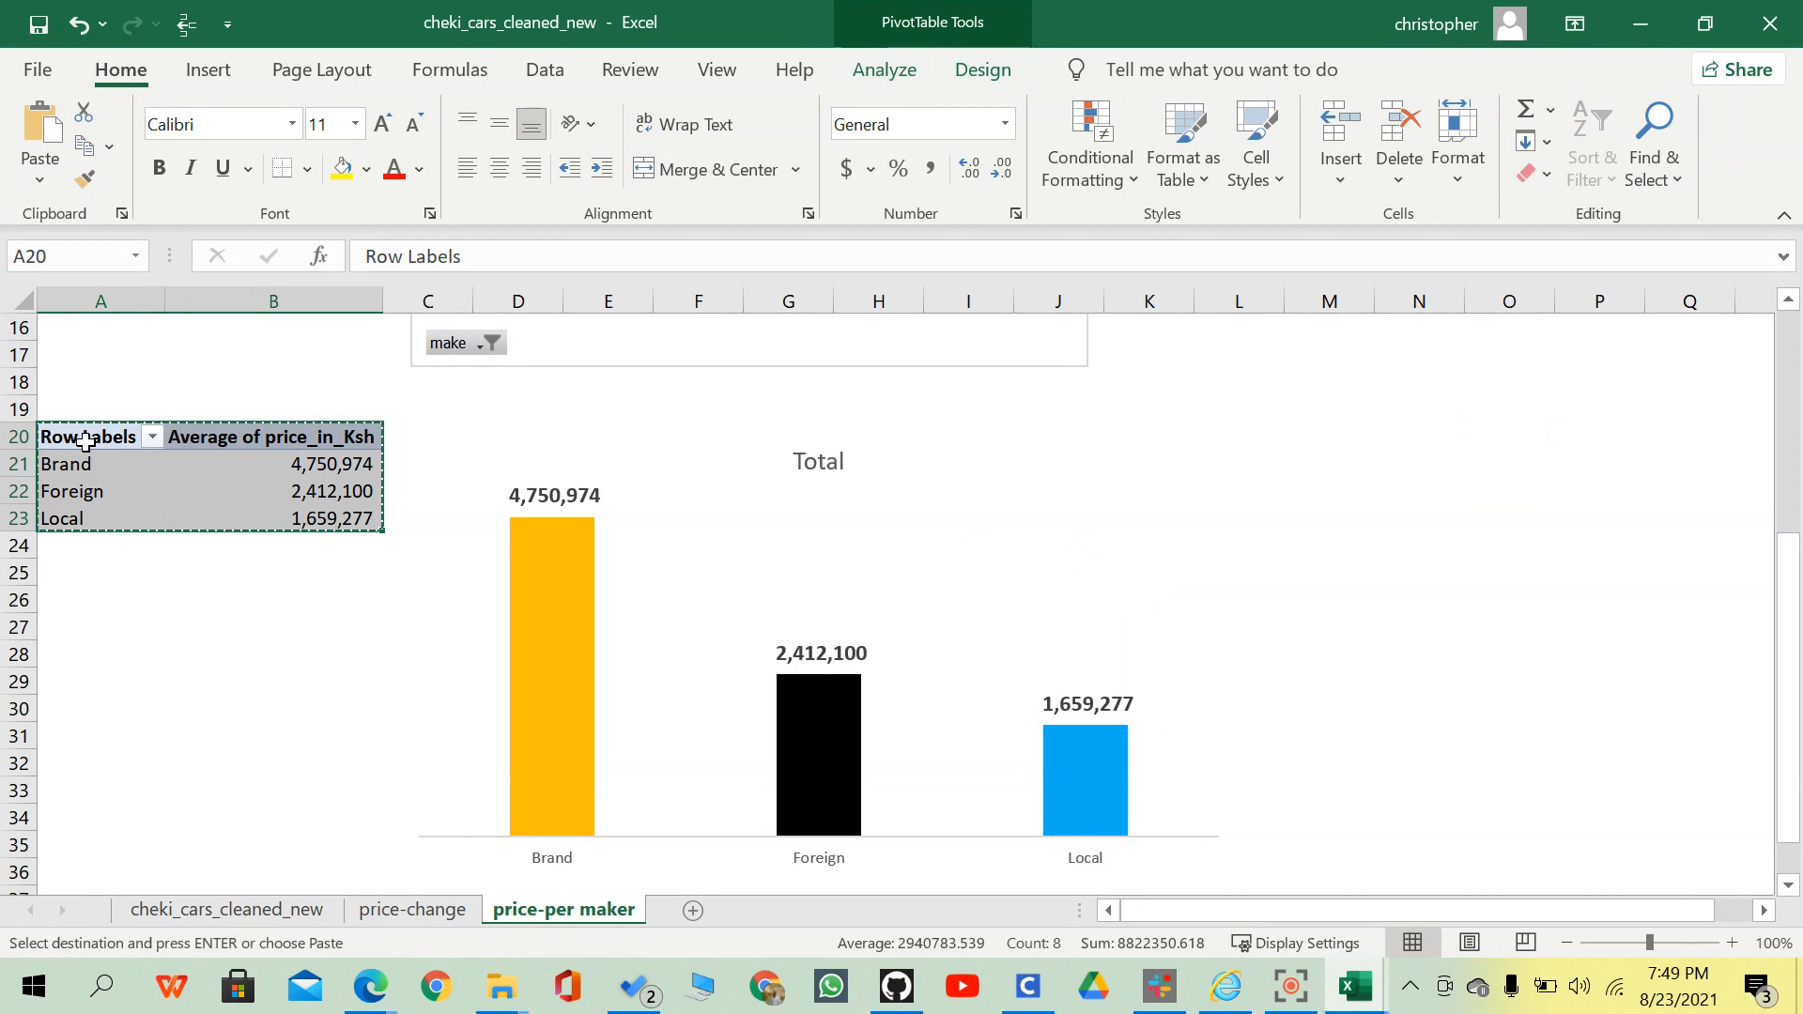
Paste the copied pivot table at cell A40, below the foreign/local average price chart.
scroll(133, 607, "down", 2)
scroll(133, 608, "down", 1)
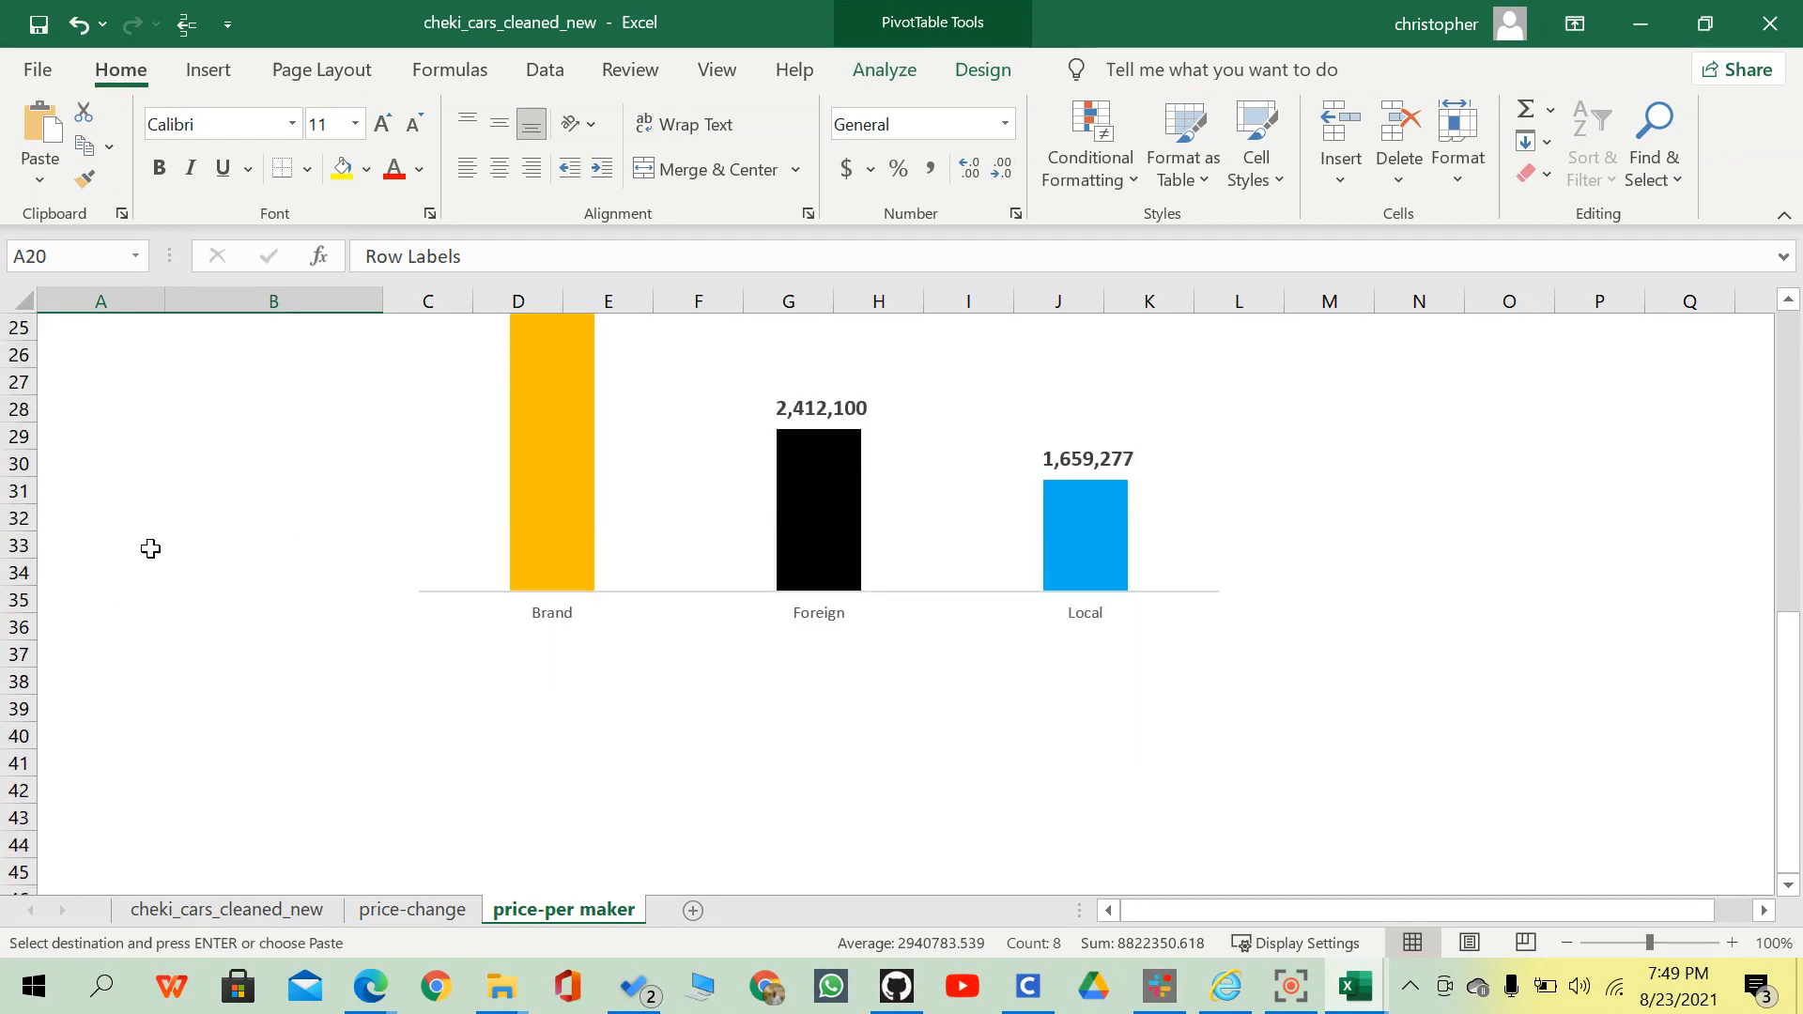
double_click(123, 70)
scroll(123, 731, "up", 1)
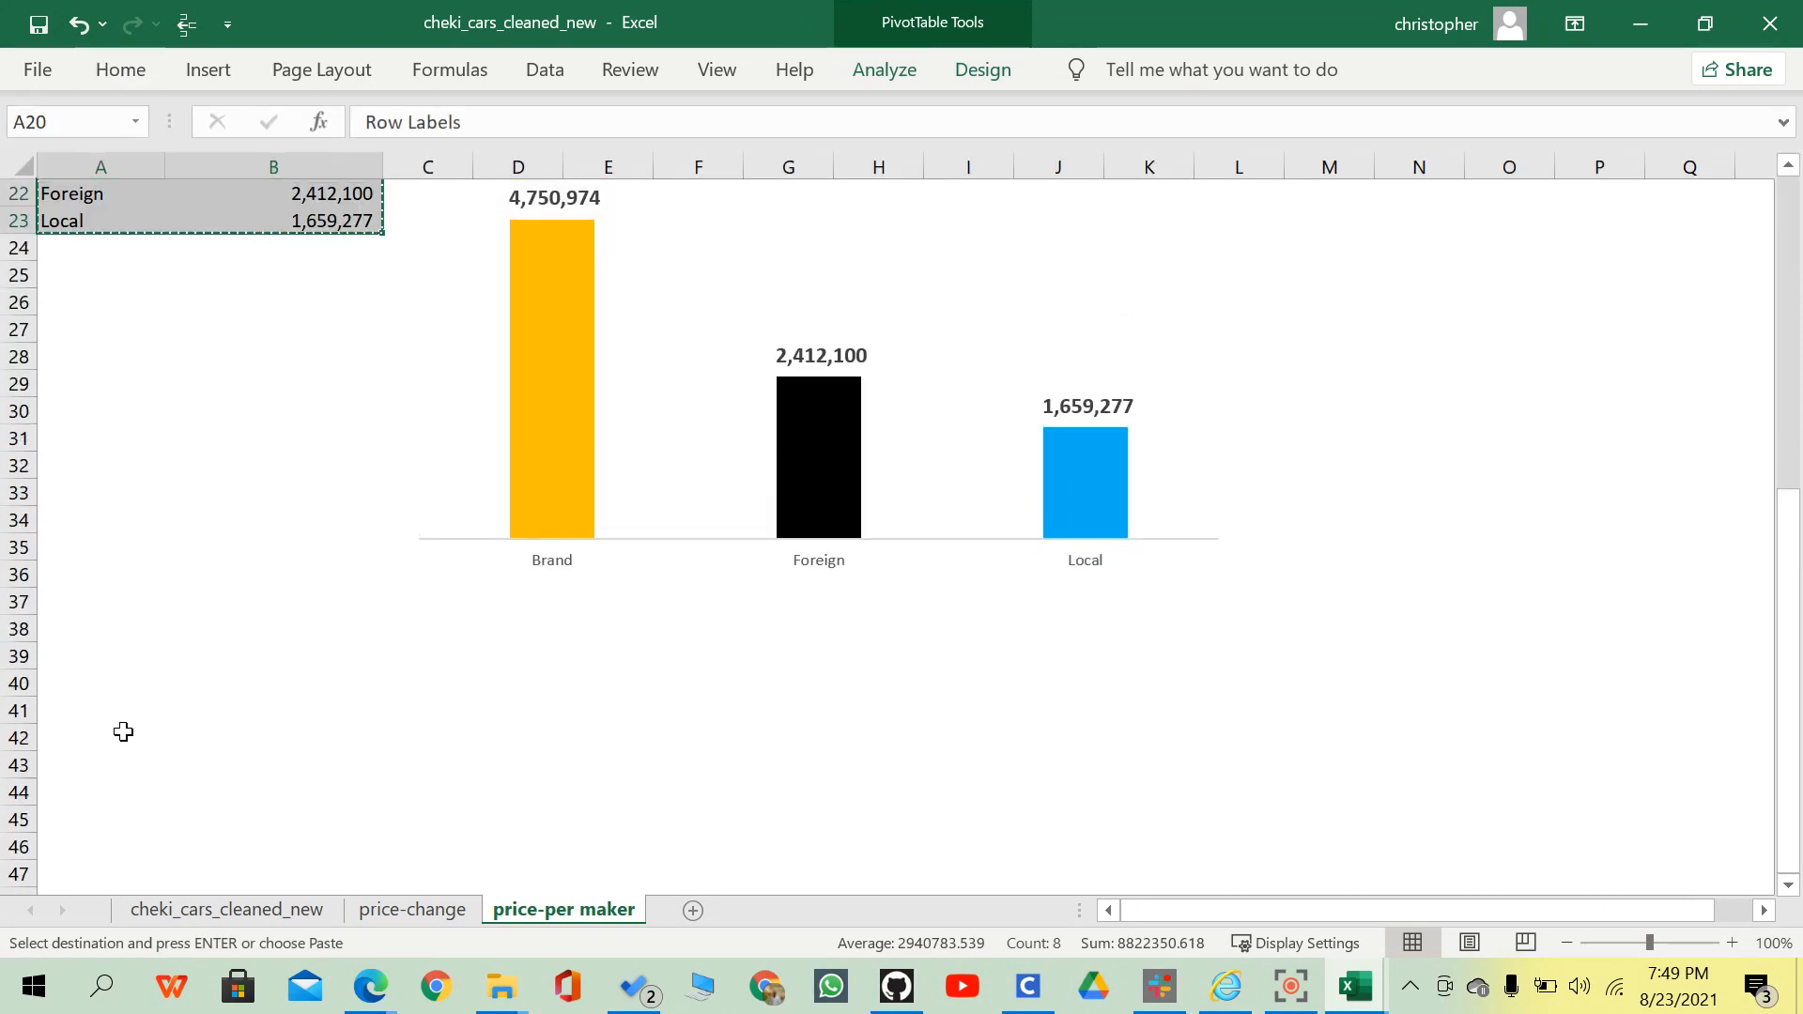
left_click(88, 675)
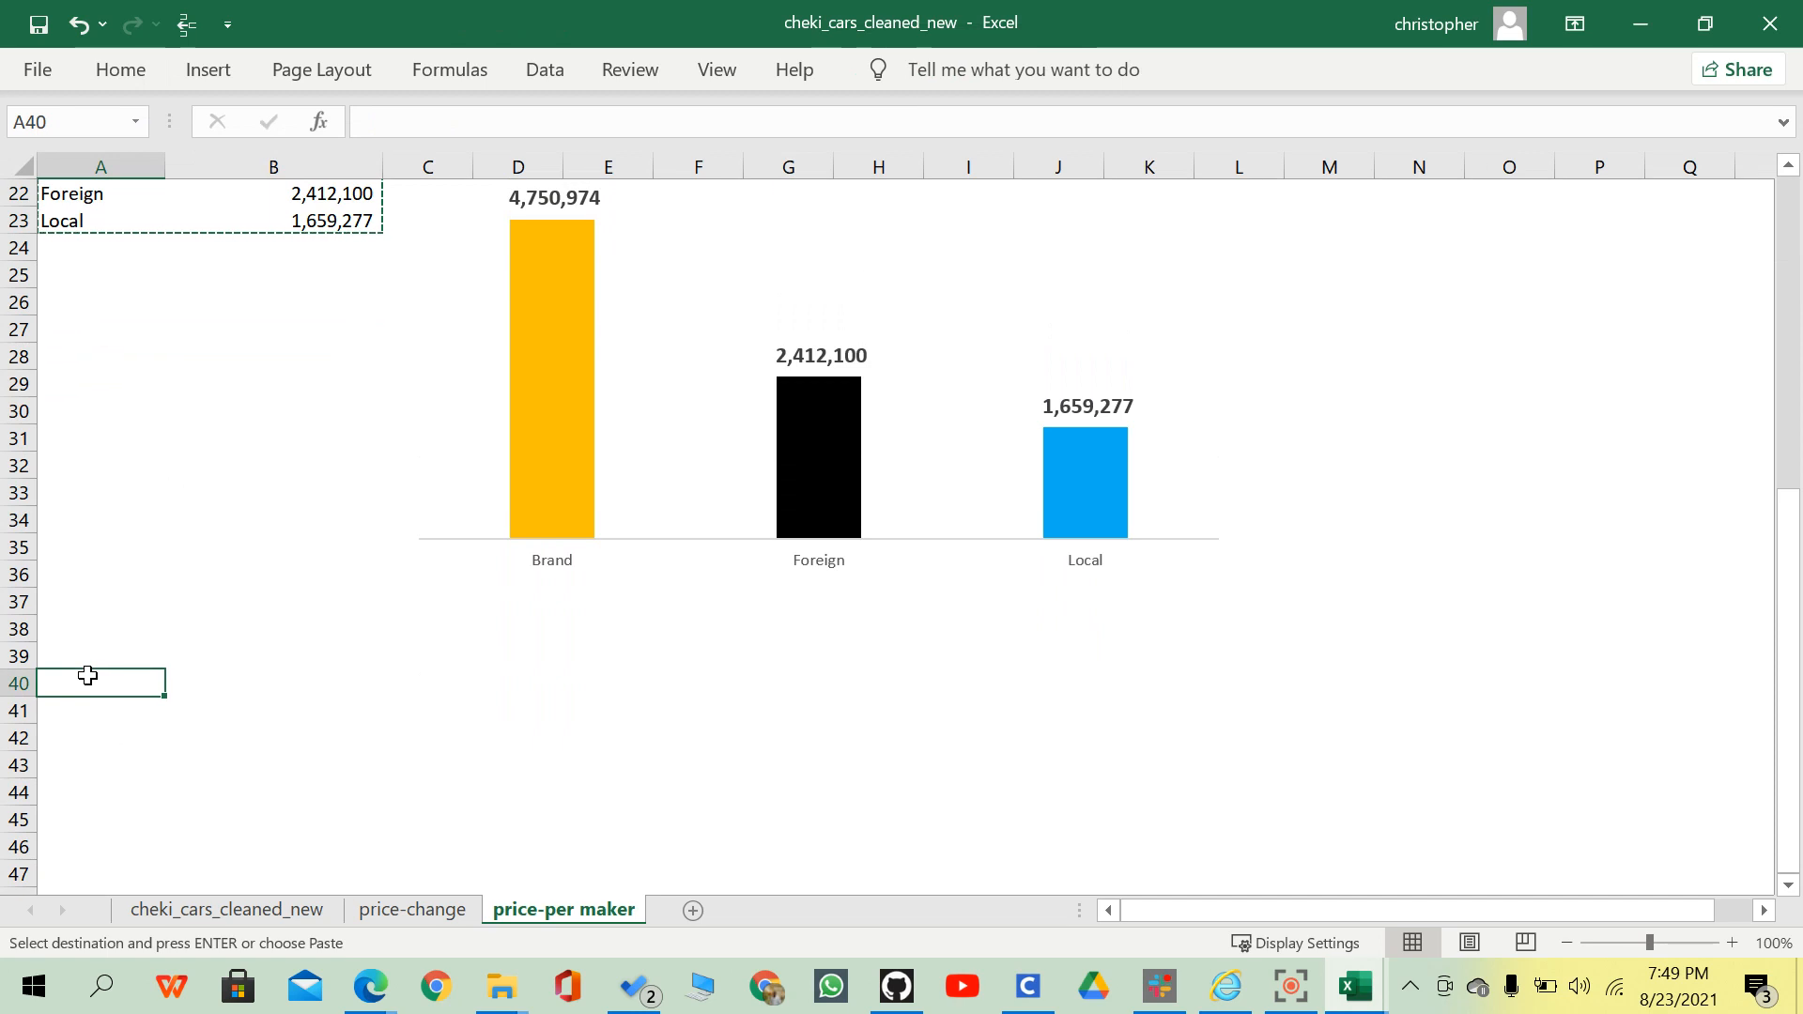
scroll(88, 675, "up", 1)
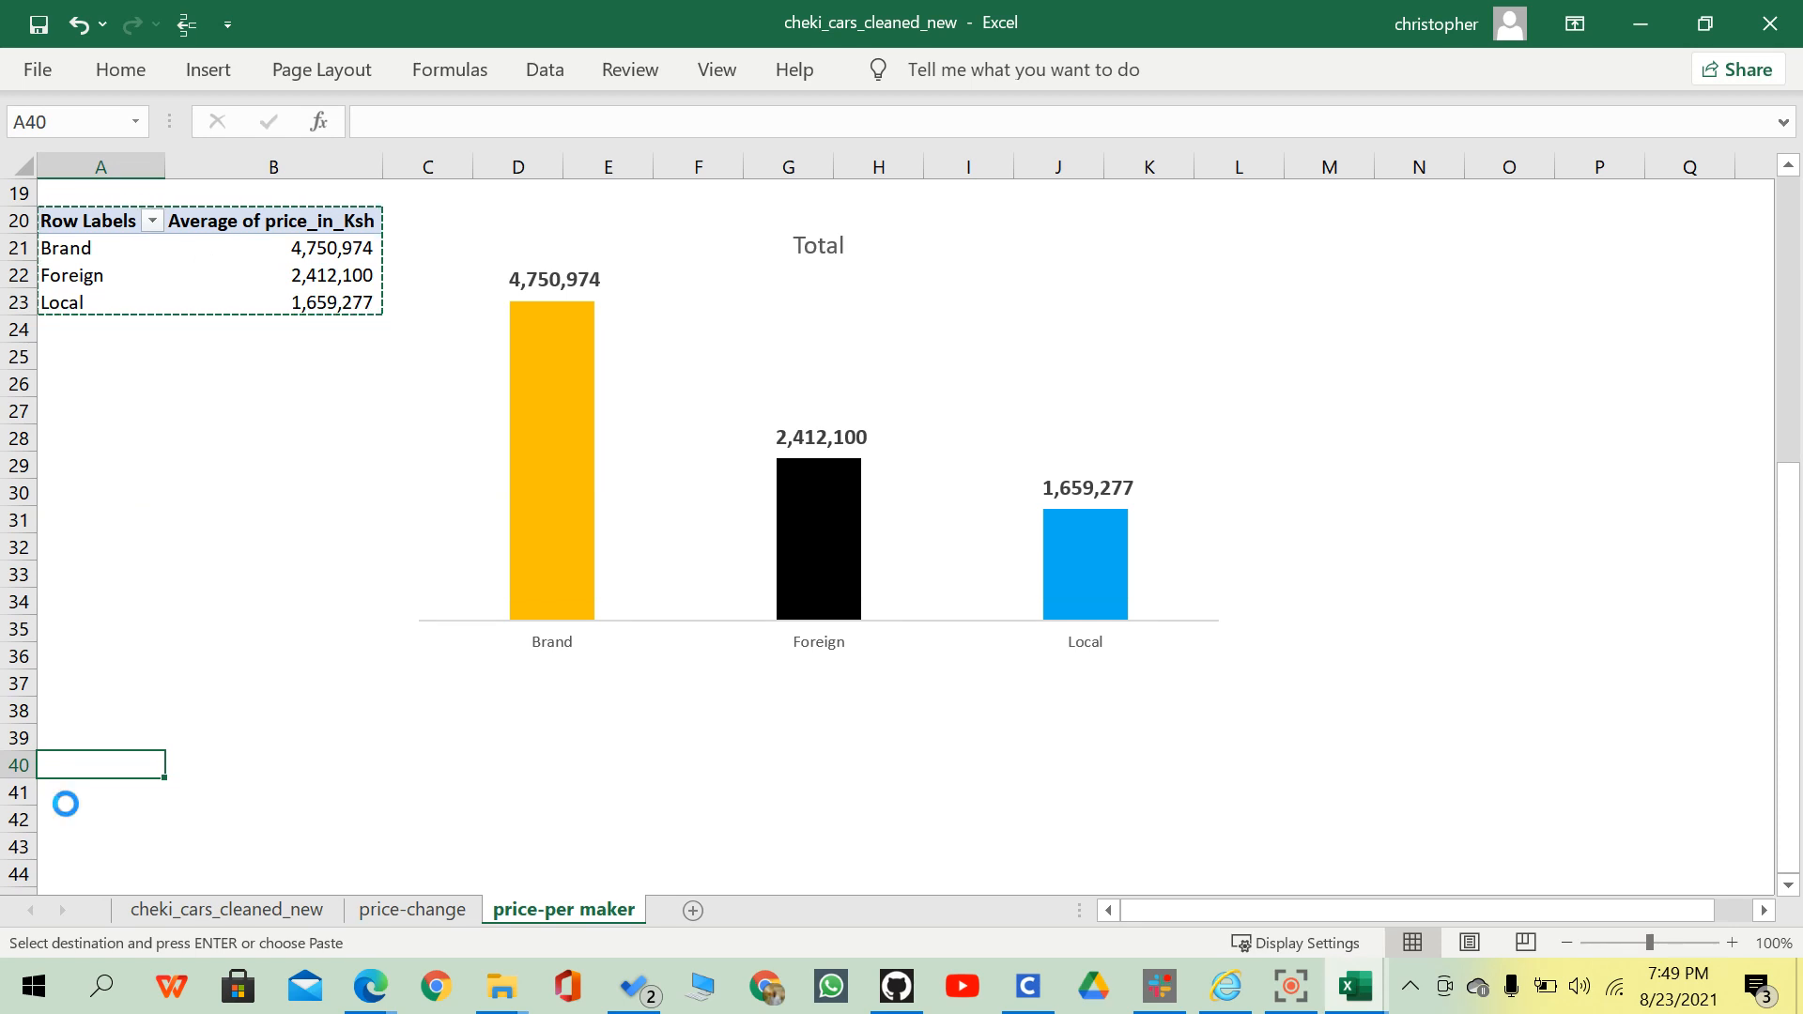
key("ctrl+v")
scroll(272, 714, "down", 1)
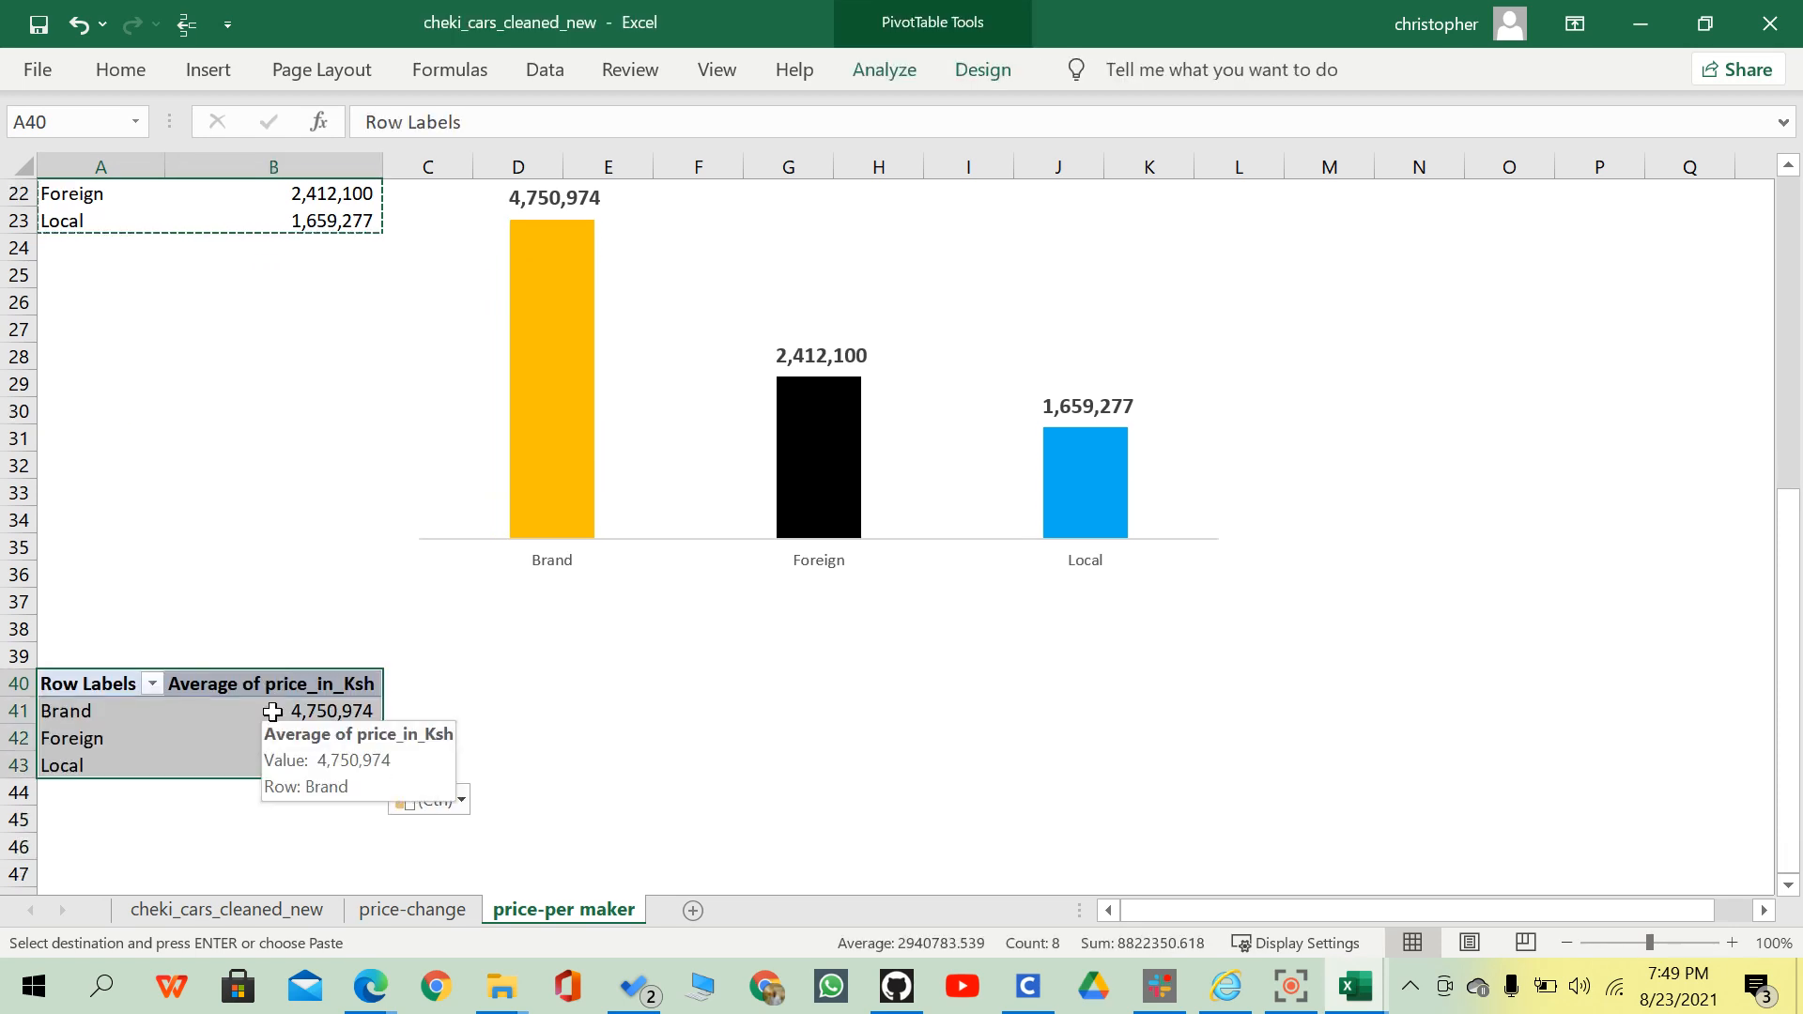
Replace the foreign_local row field with fuel in the pivot table at A40, and close the field list.
left_click(261, 711)
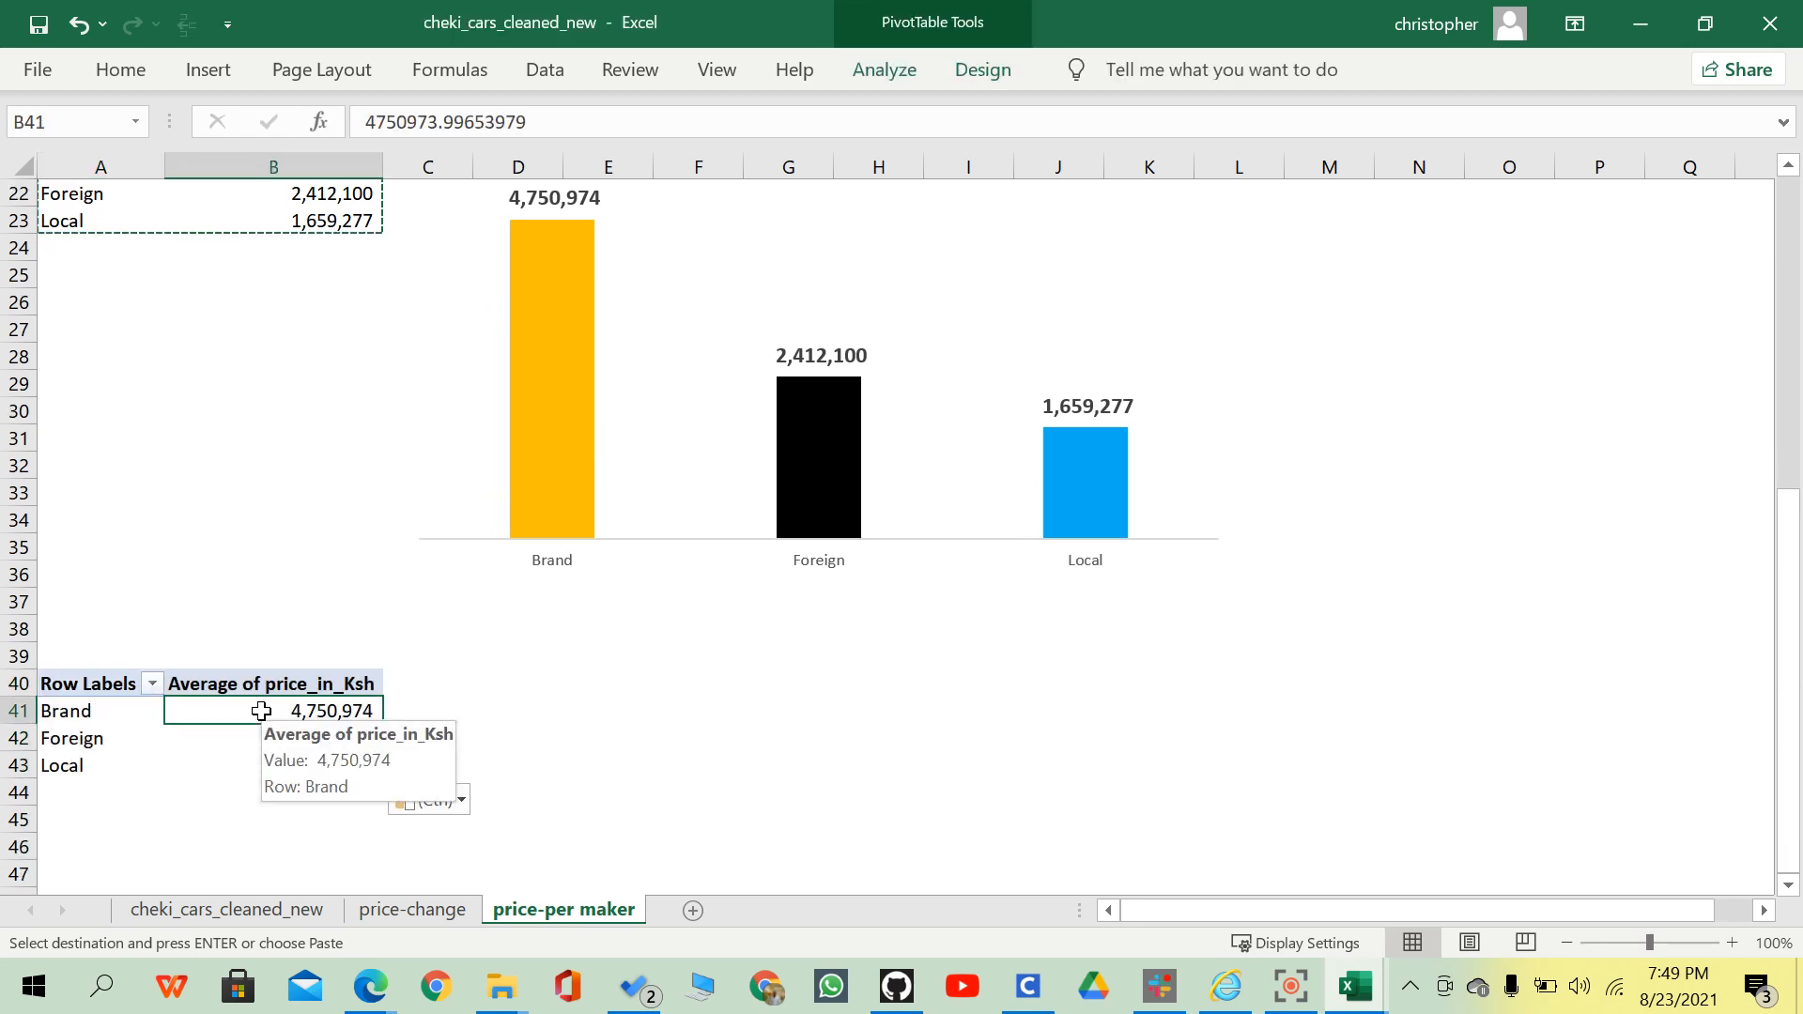
left_click(82, 693)
left_click(83, 696)
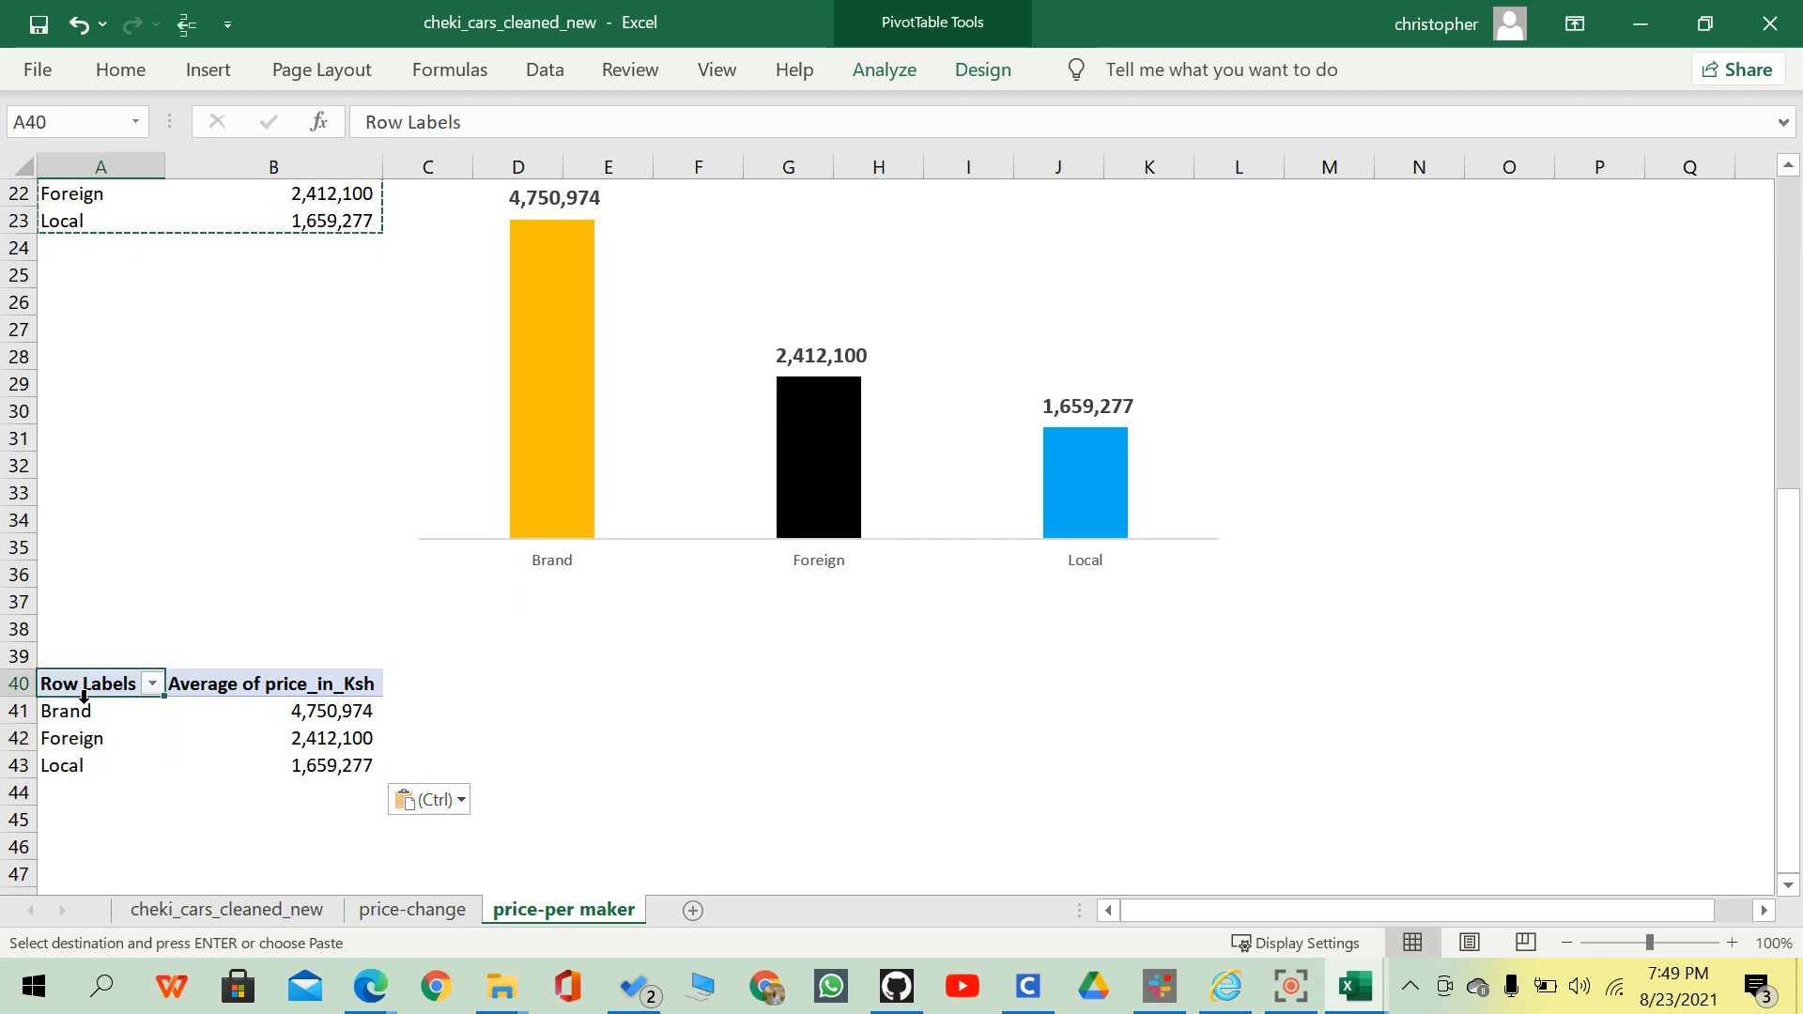
left_click(980, 77)
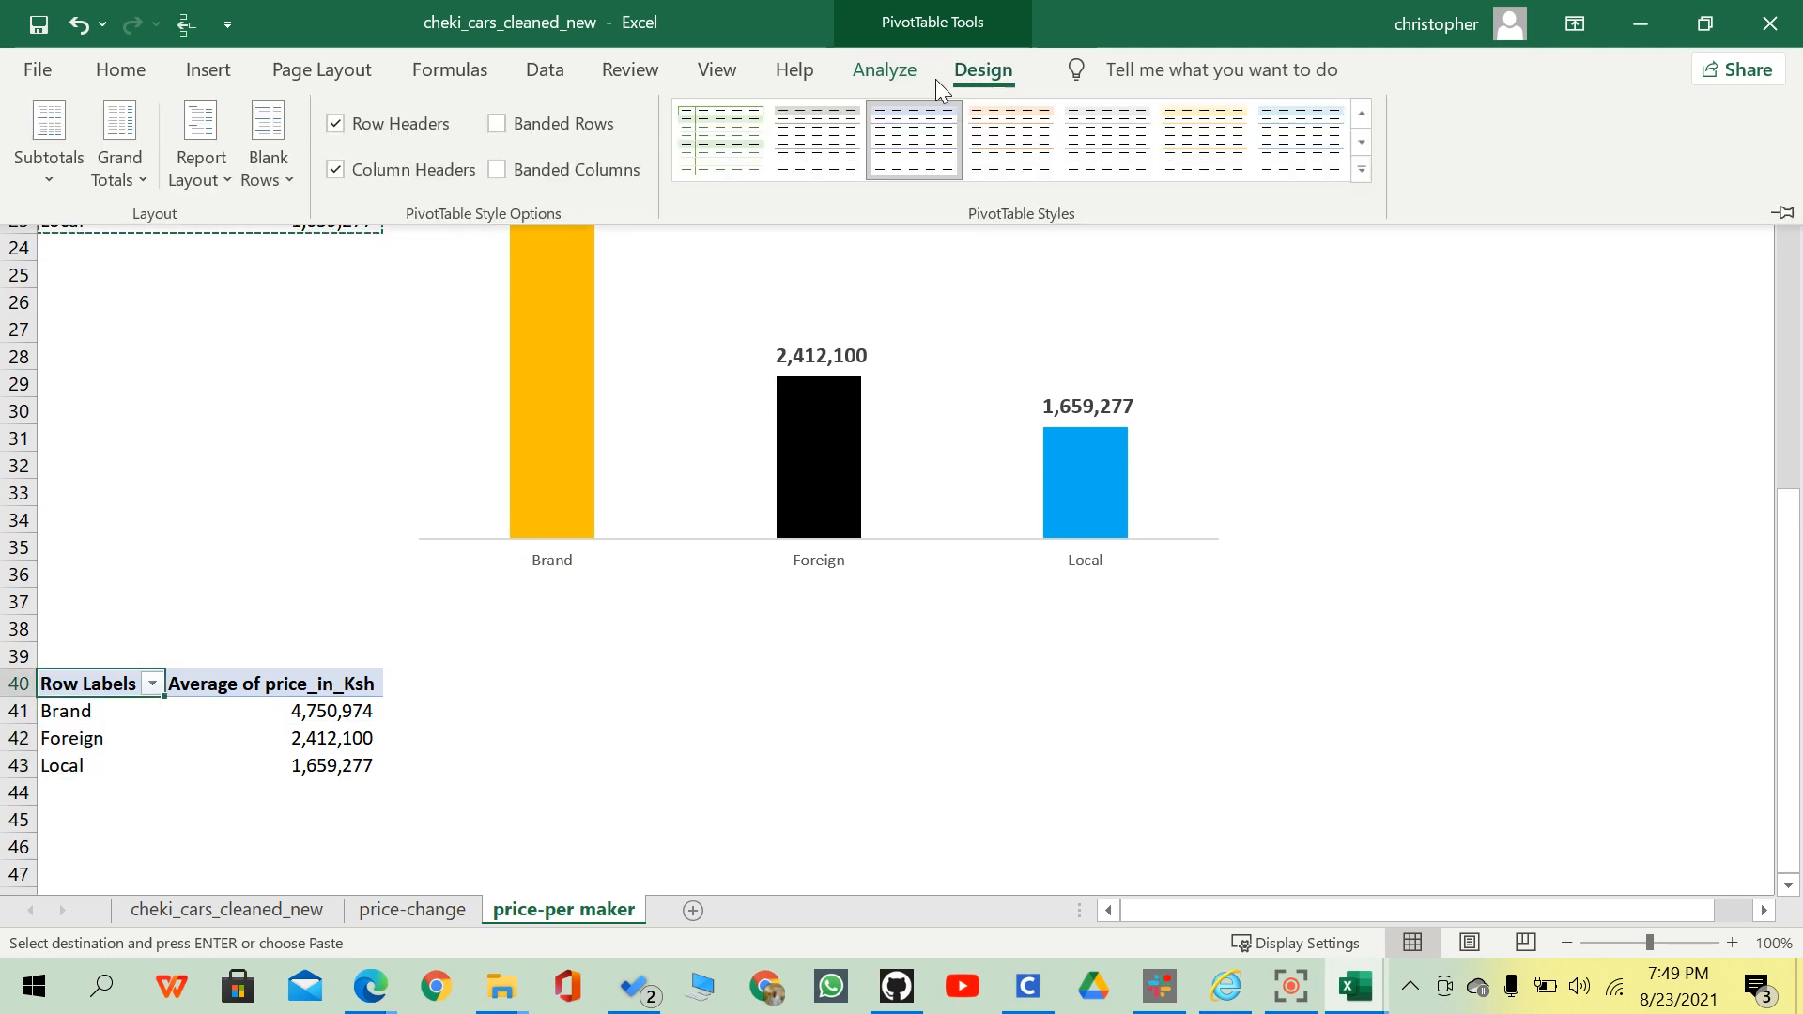
left_click(903, 81)
left_click(1545, 111)
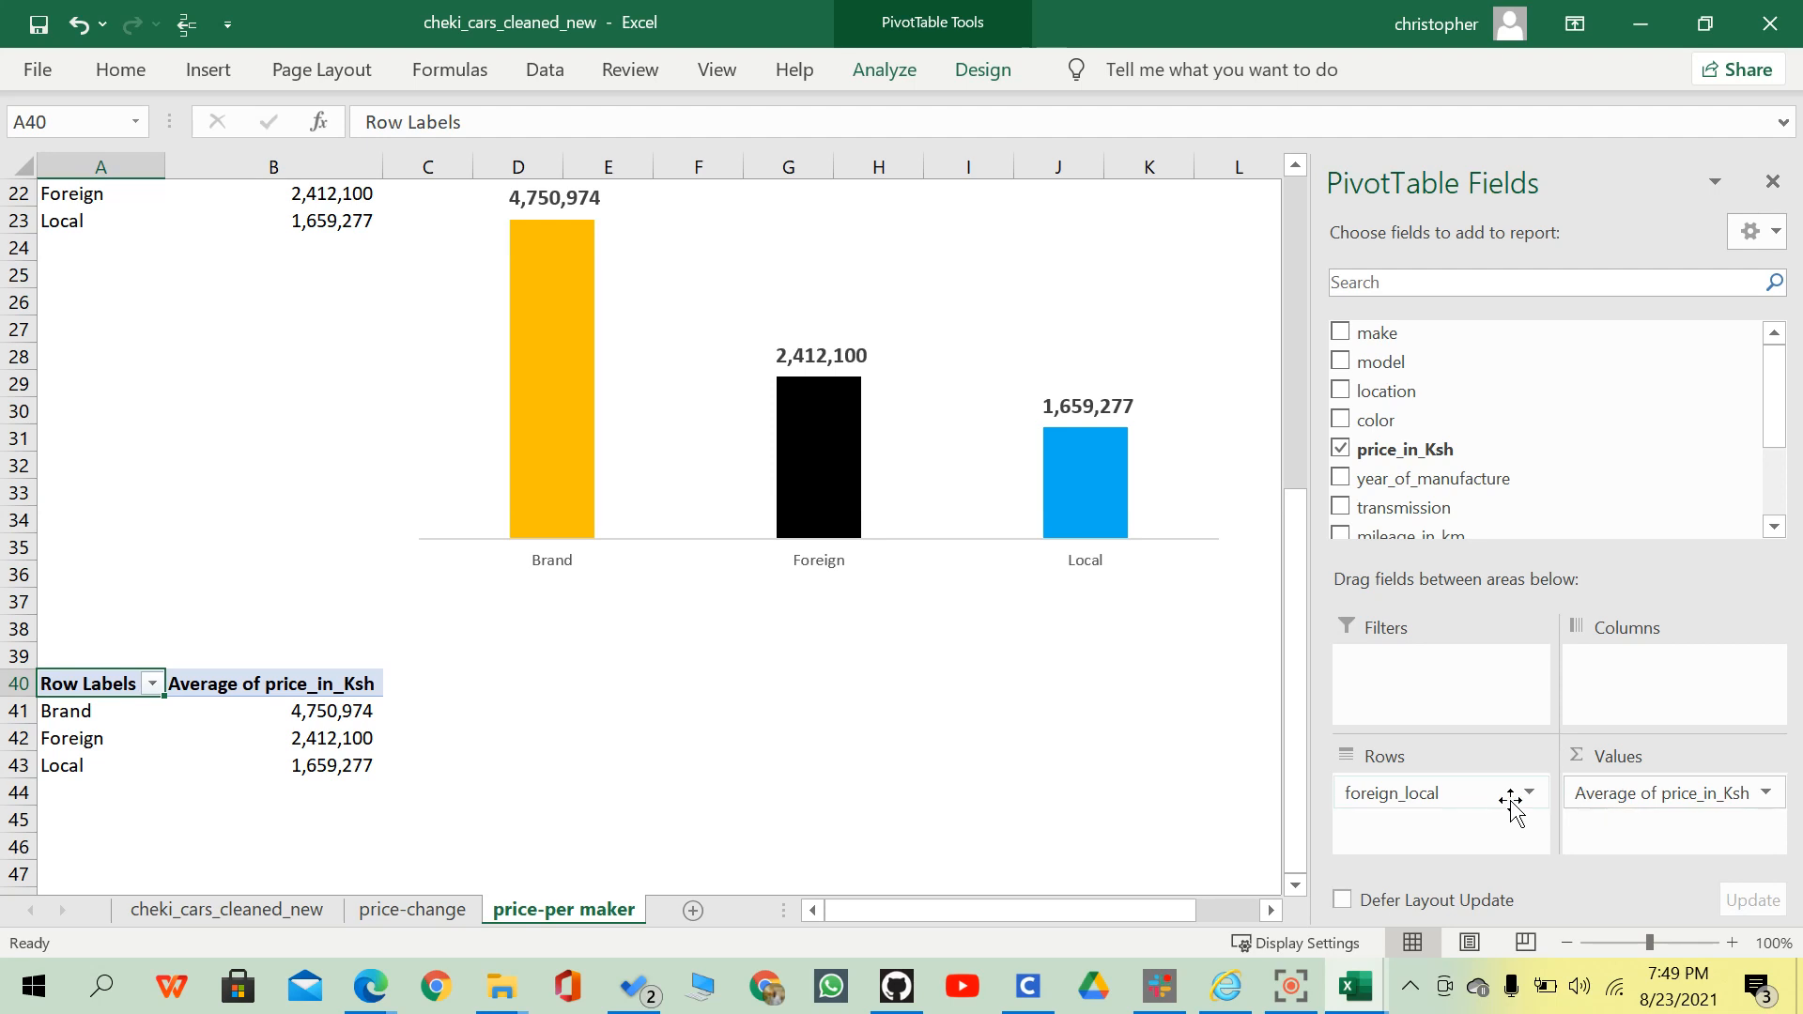
left_click_drag(1510, 799, 1199, 770)
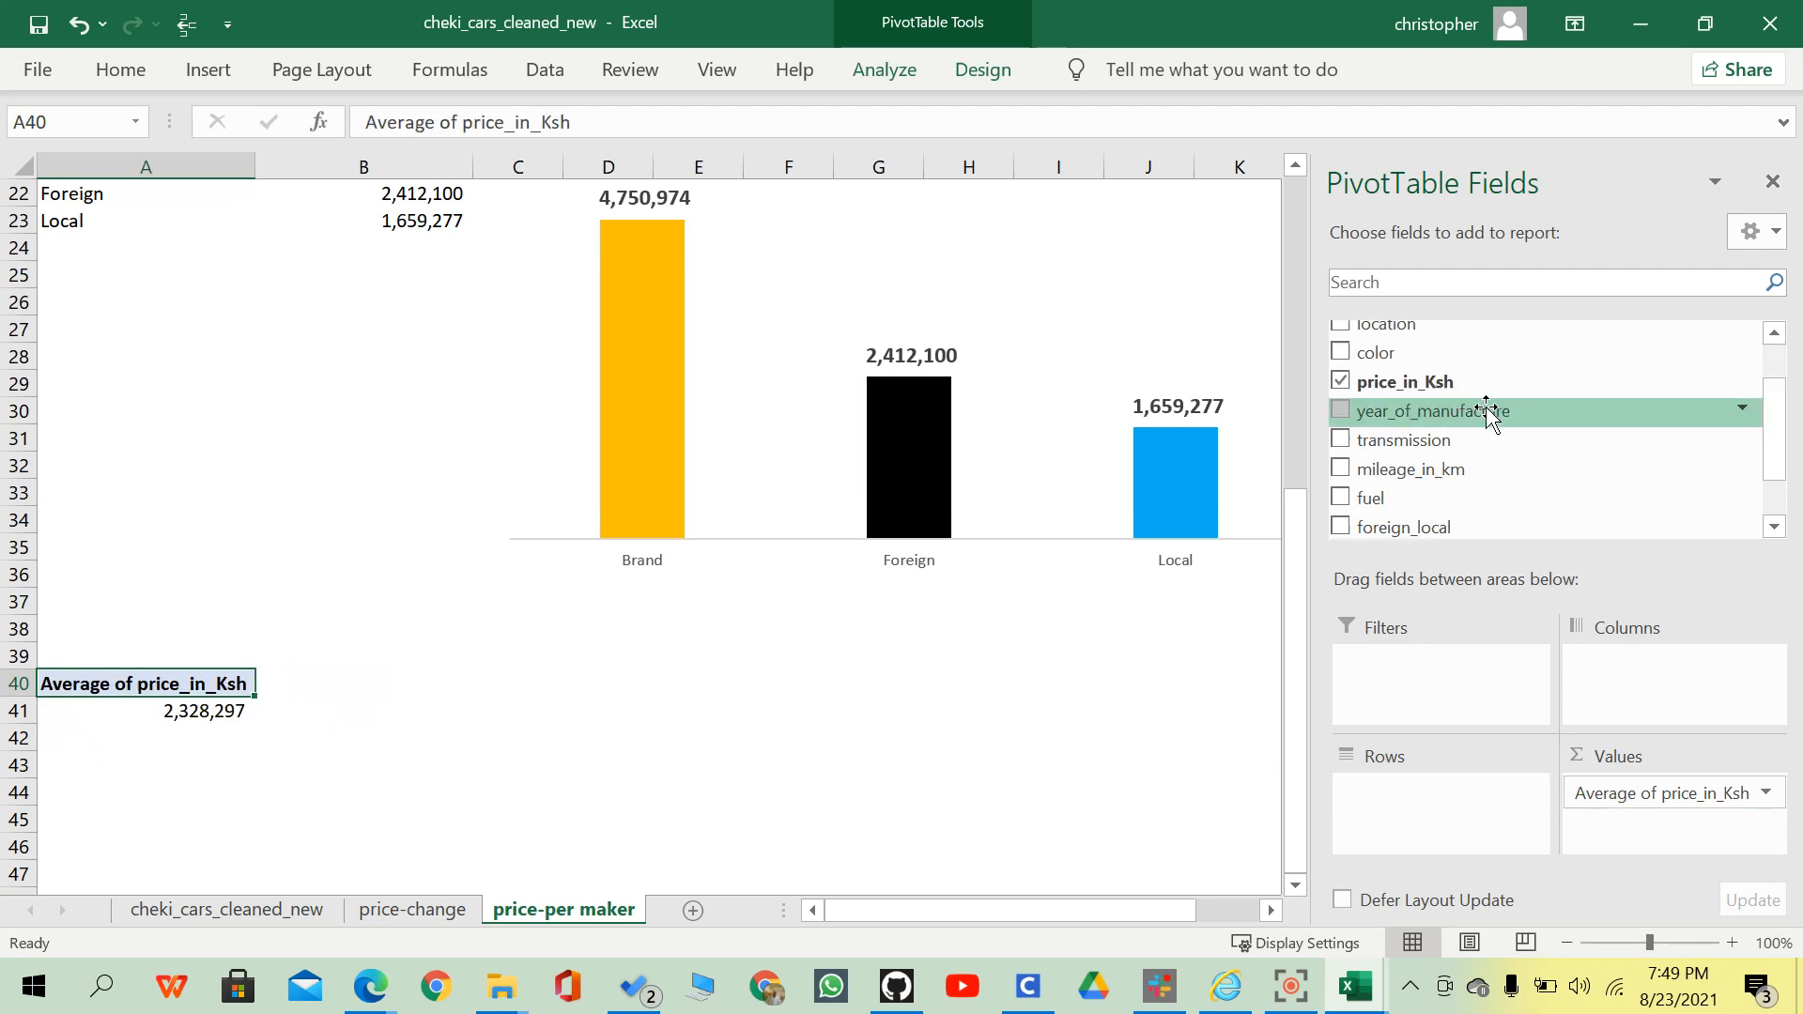
scroll(1486, 413, "down", 1)
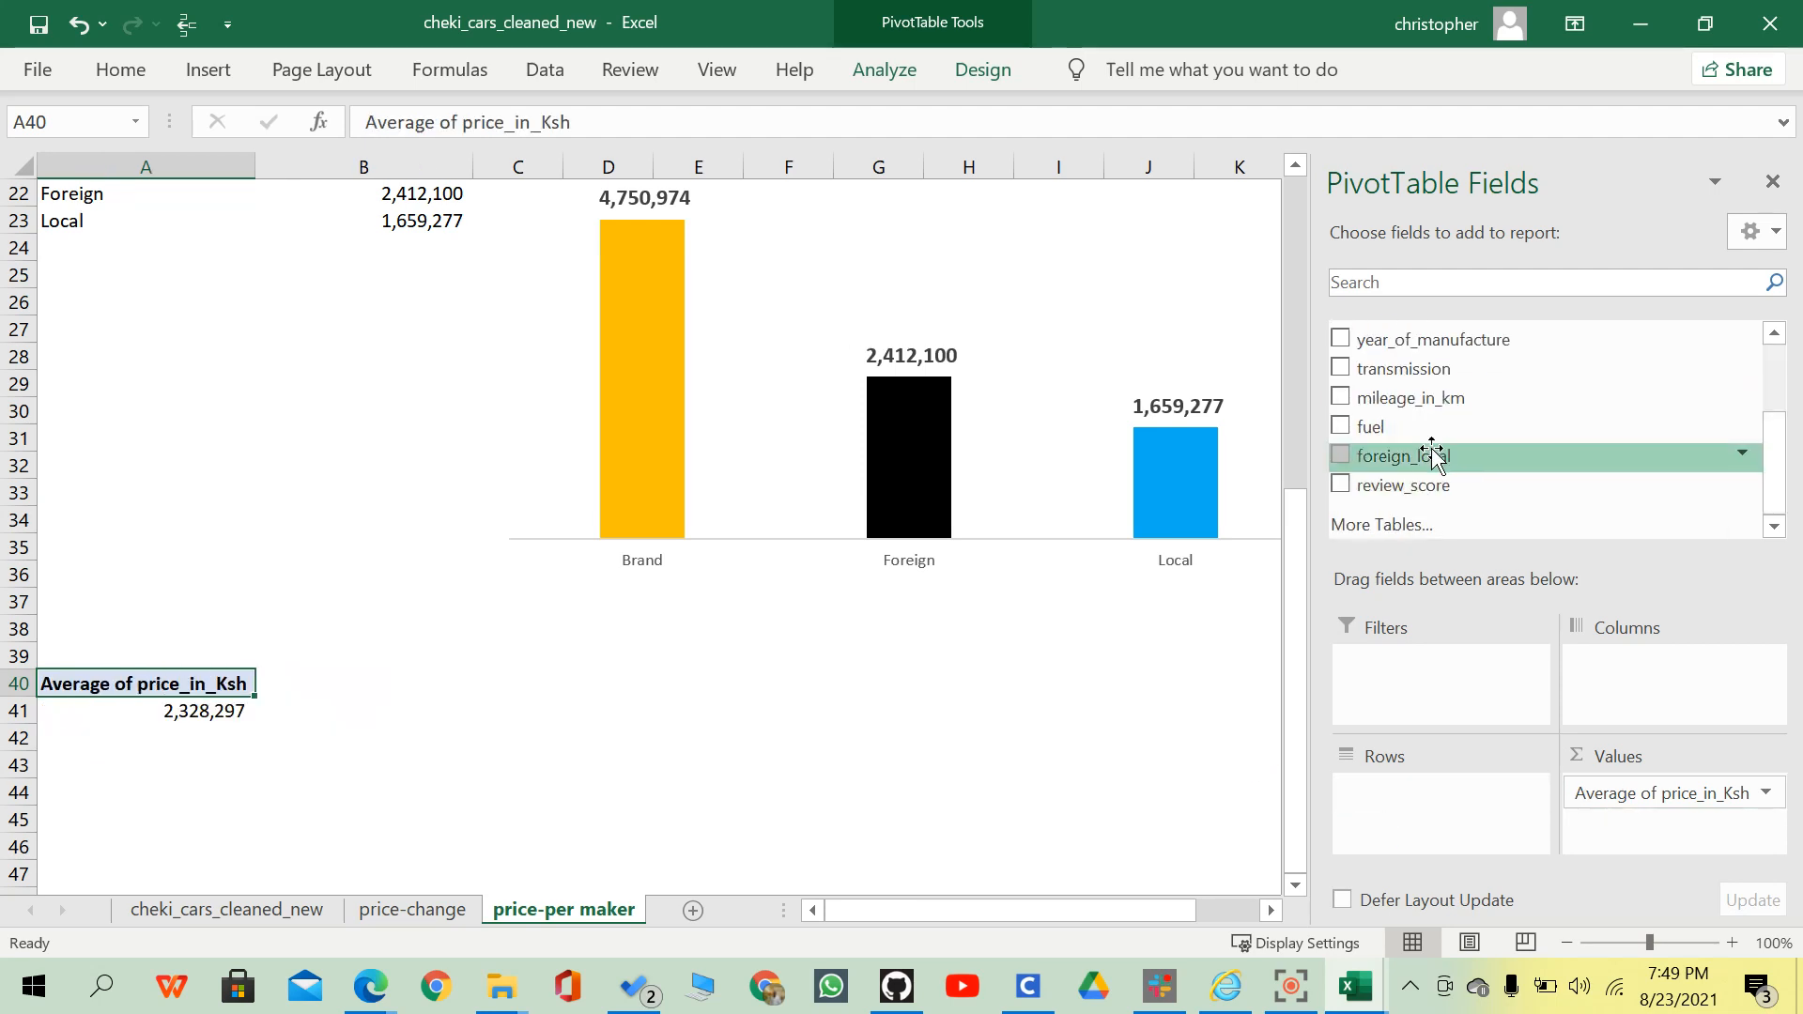
left_click_drag(1380, 426, 1397, 790)
scroll(979, 640, "up", 5)
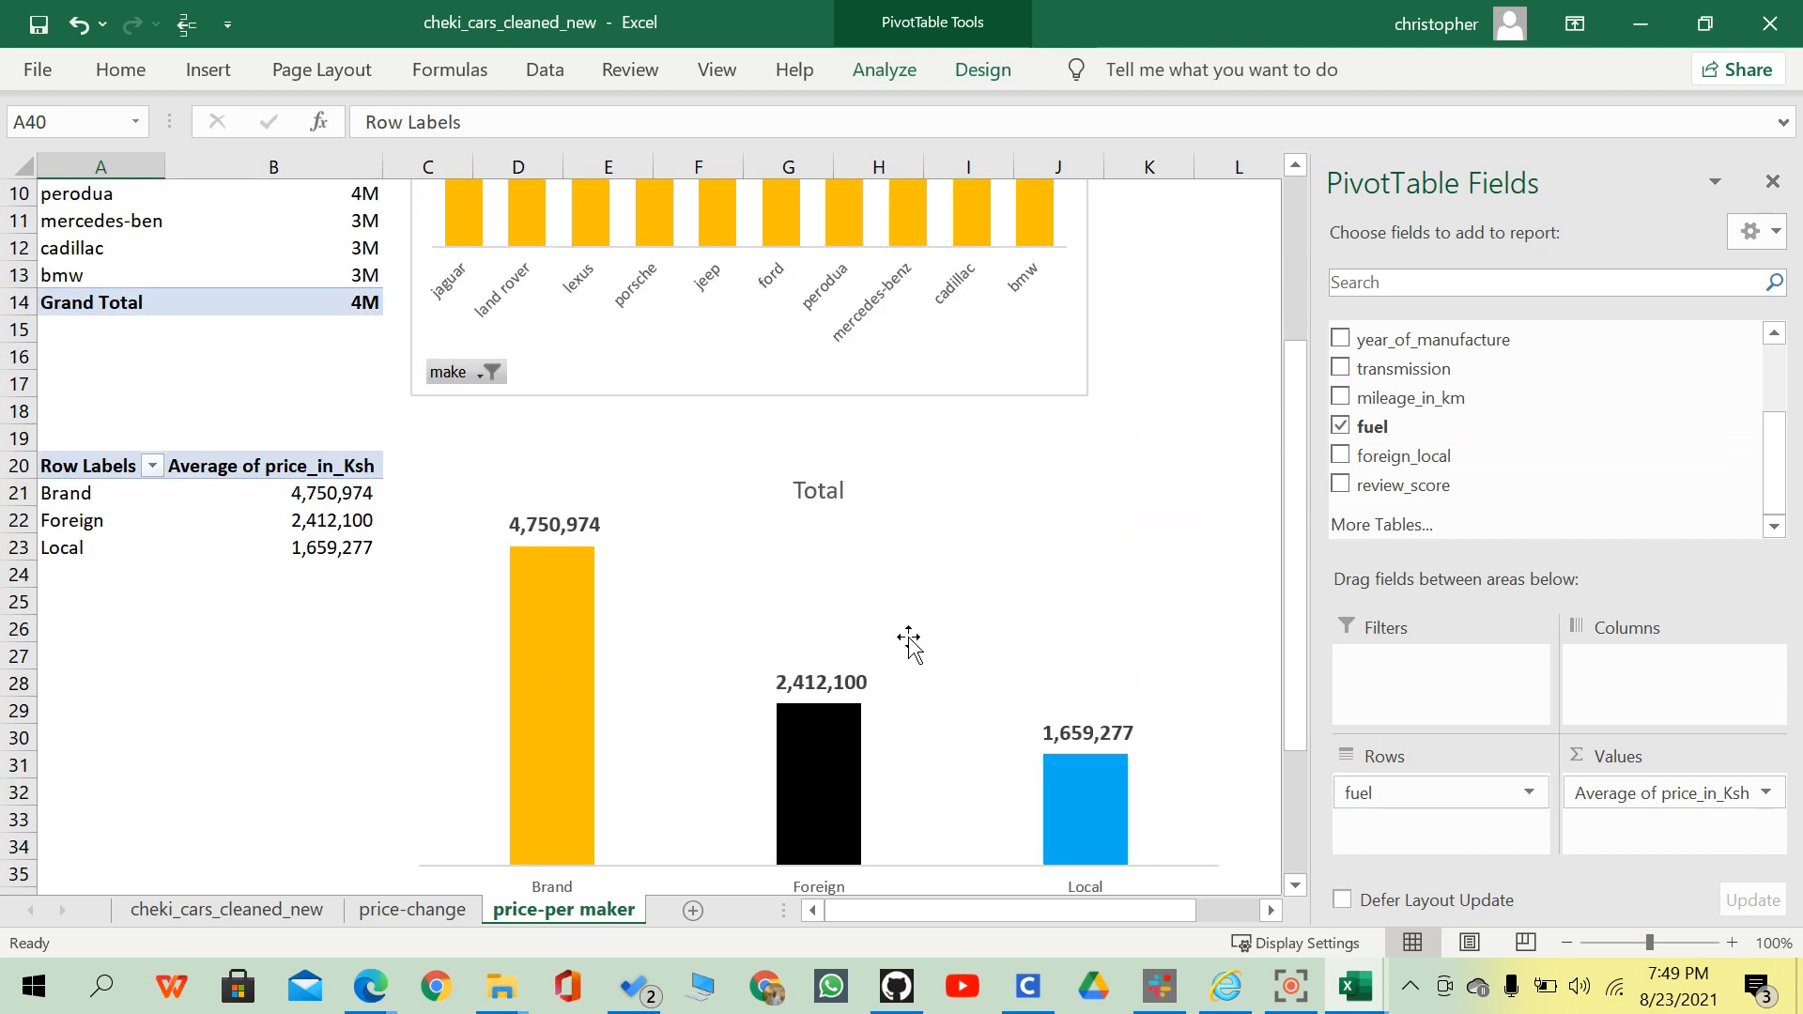
scroll(930, 620, "down", 2)
scroll(933, 601, "down", 4)
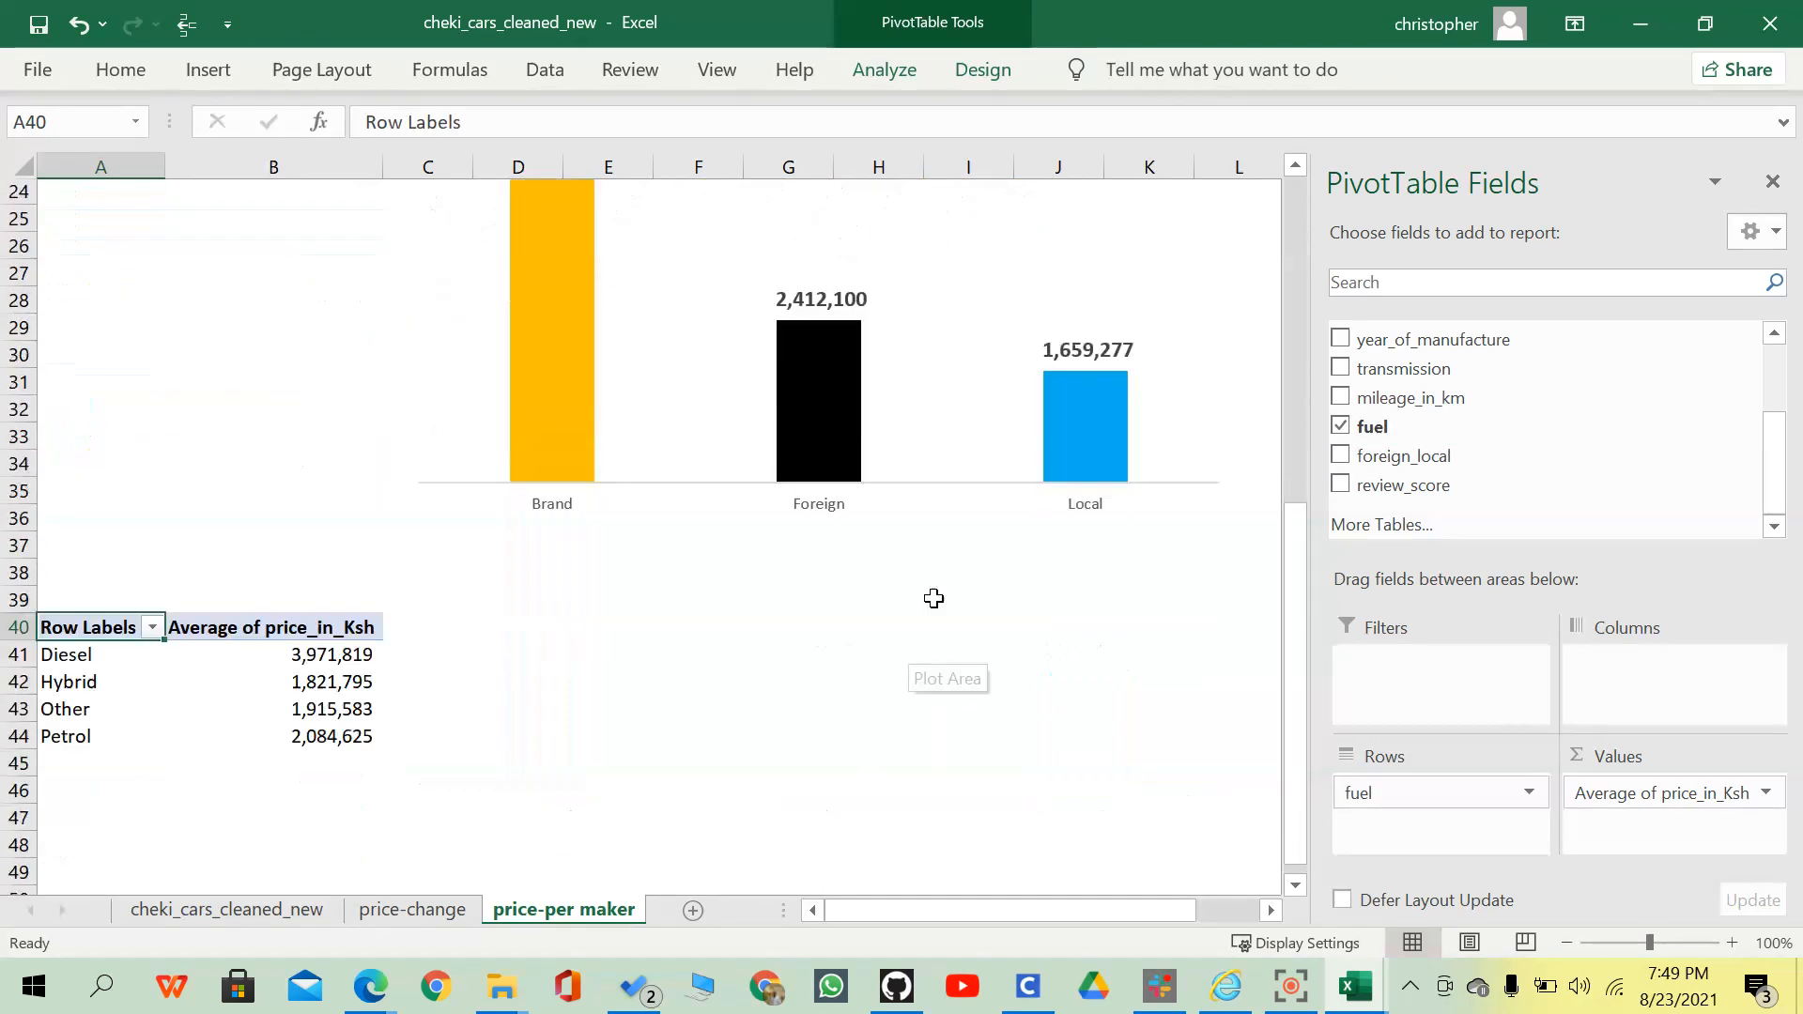
left_click(1773, 181)
Insert a Clustered Bar PivotChart of average price by fuel from the pivot table at A40.
left_click(427, 737)
left_click(372, 687)
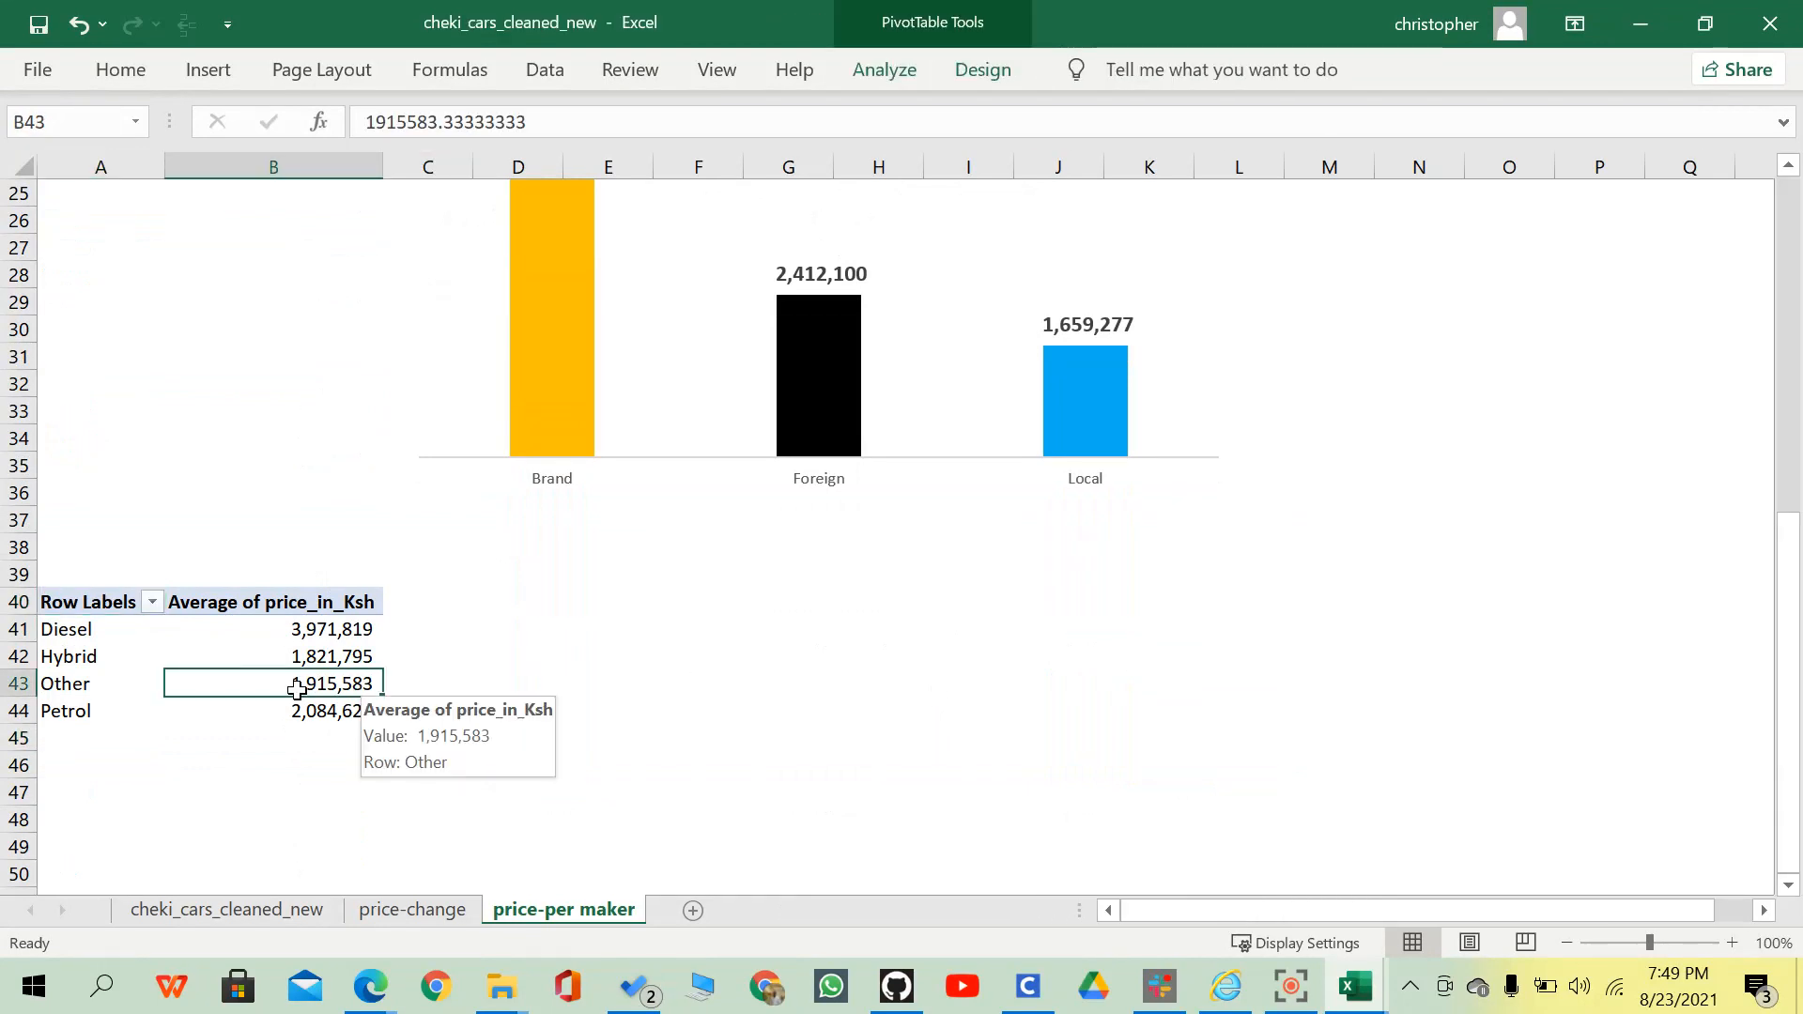
left_click(338, 631)
double_click(129, 71)
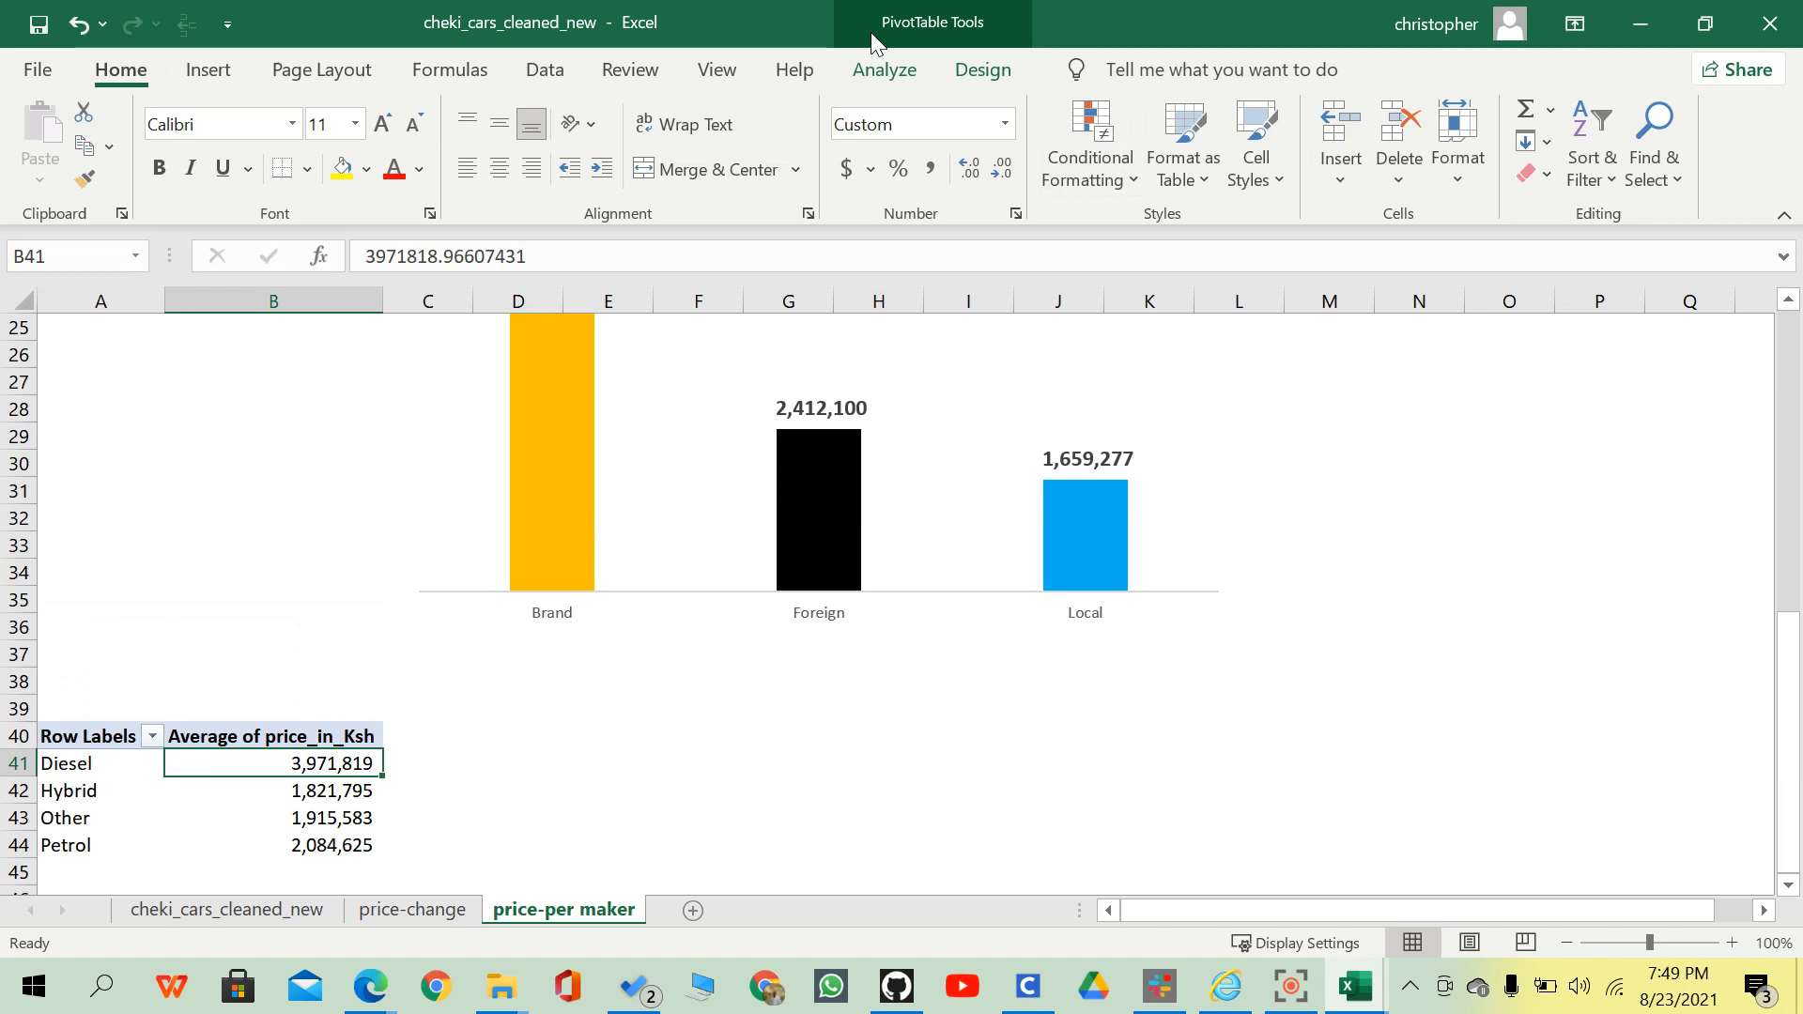
left_click(888, 70)
left_click(1428, 141)
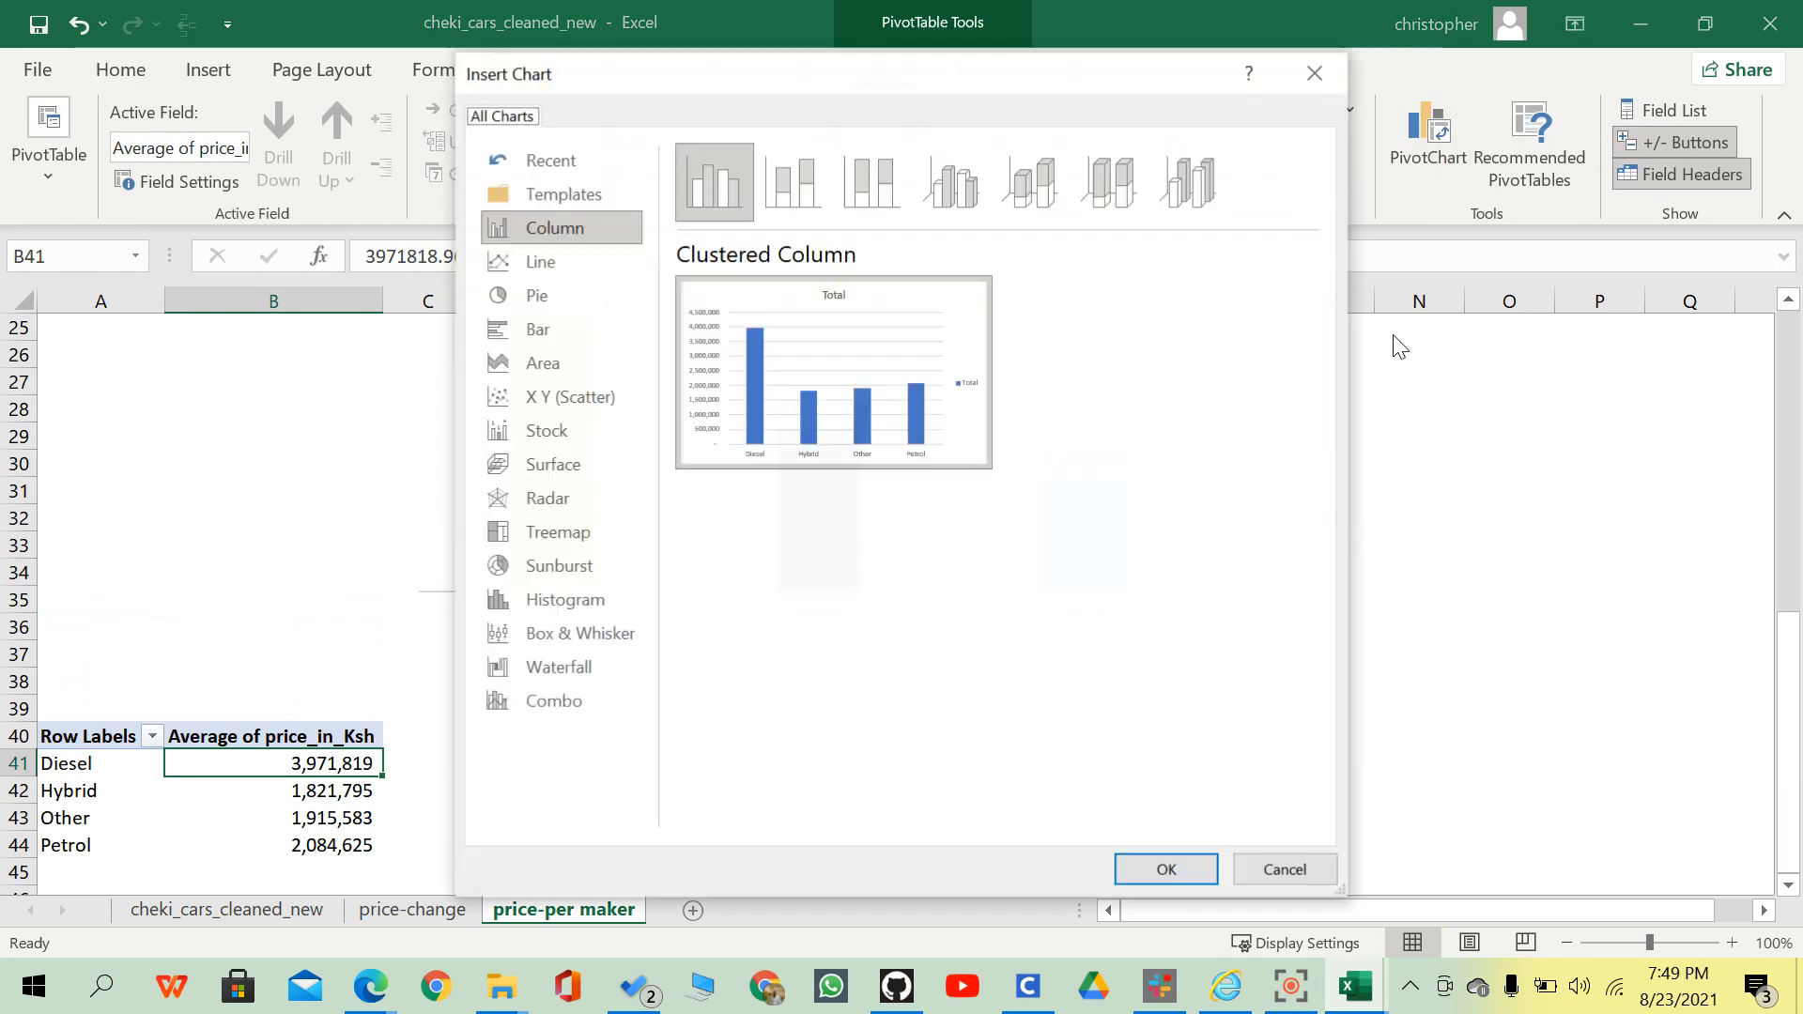
left_click(603, 331)
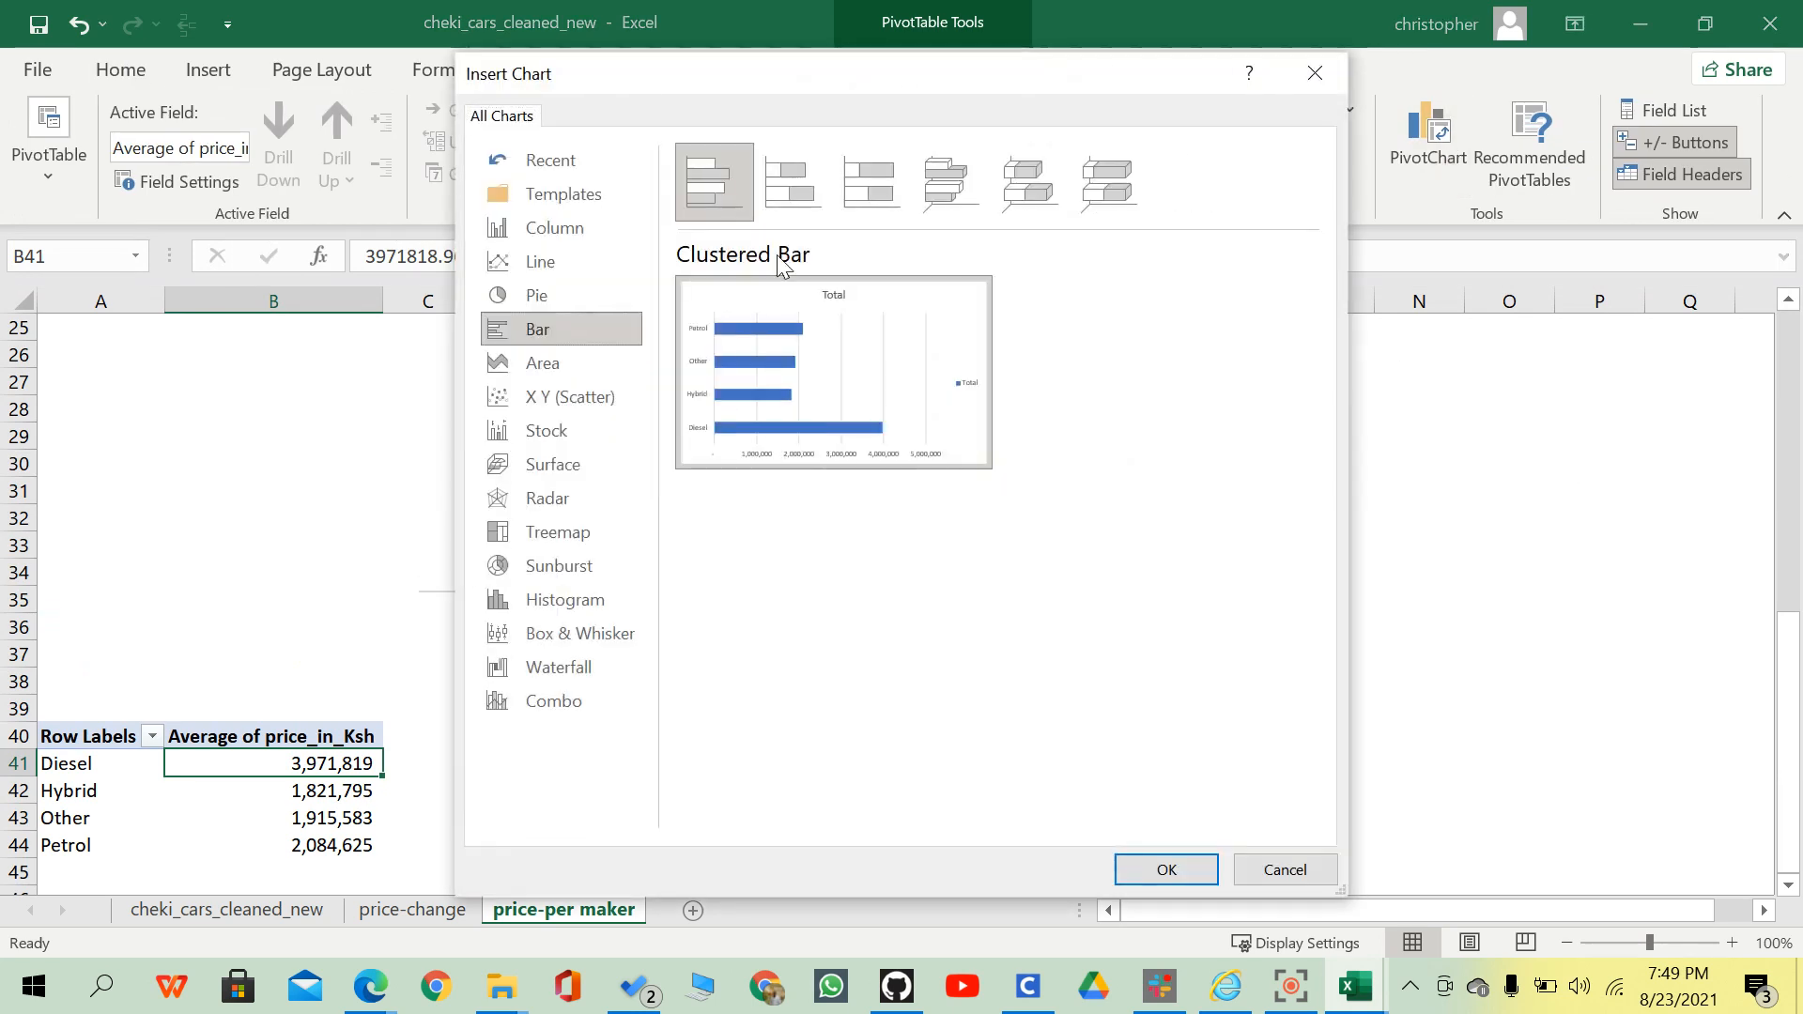
left_click(793, 181)
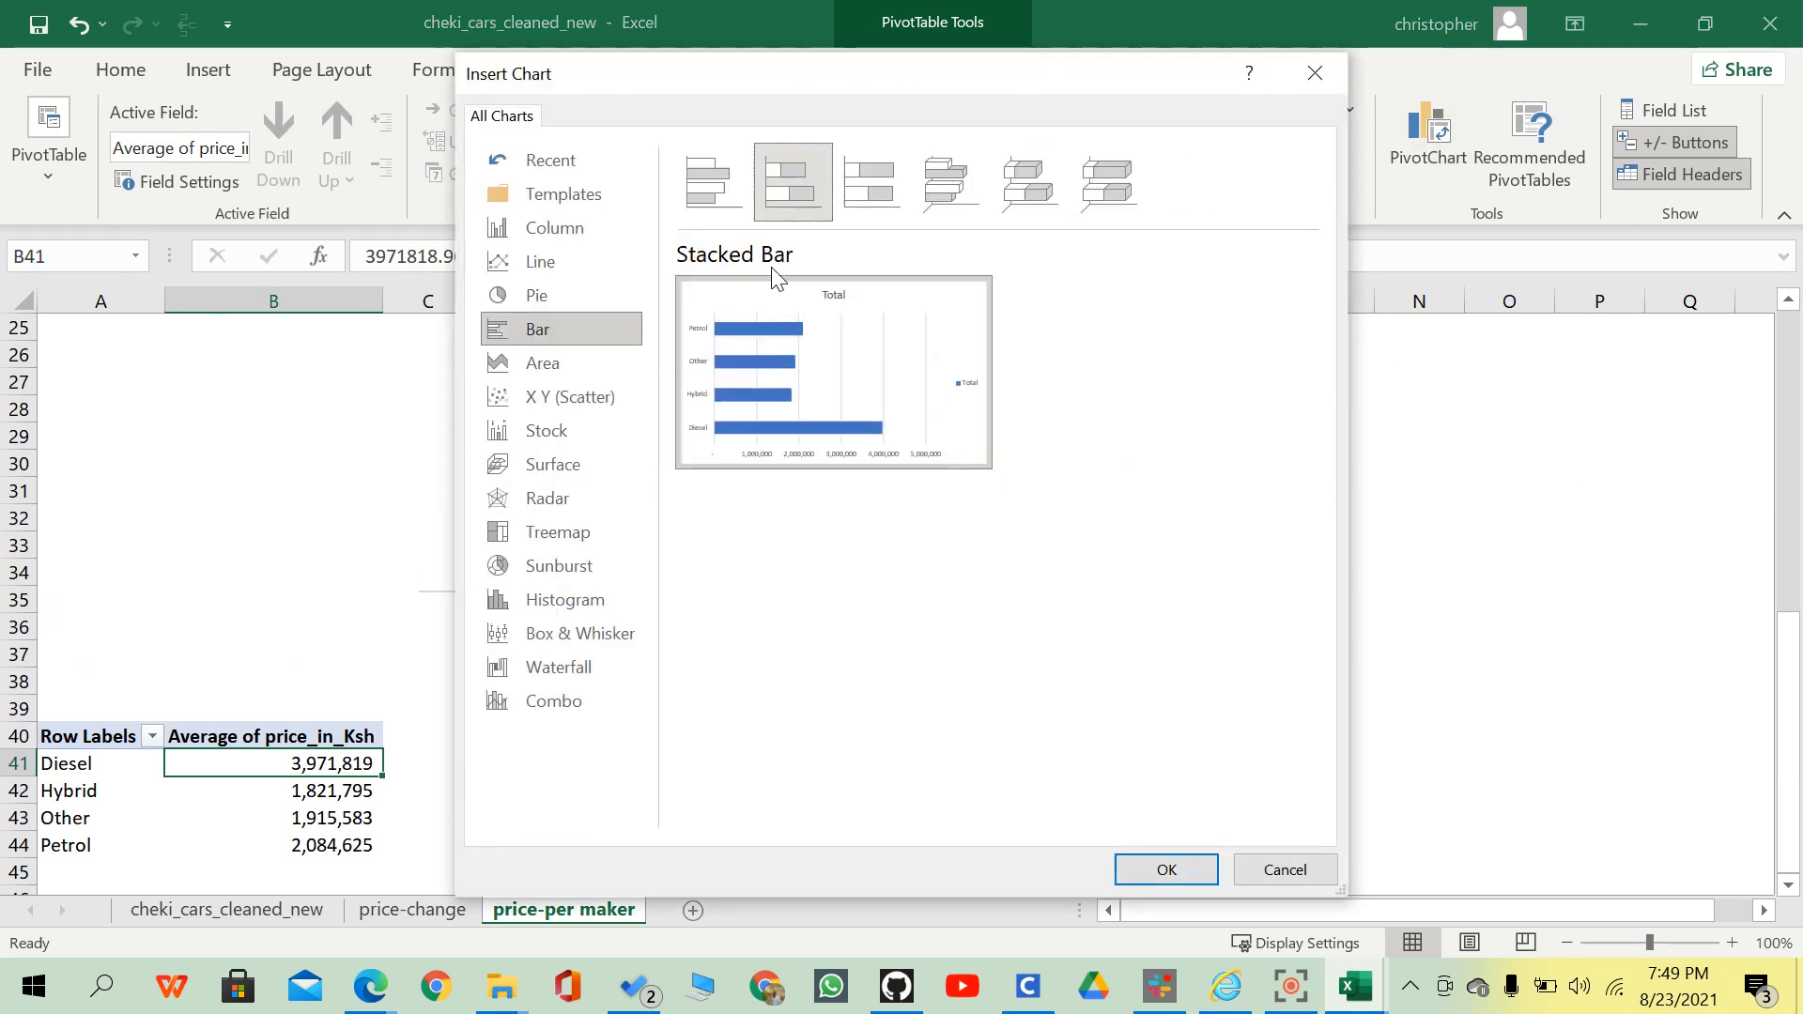
left_click(543, 300)
left_click(573, 267)
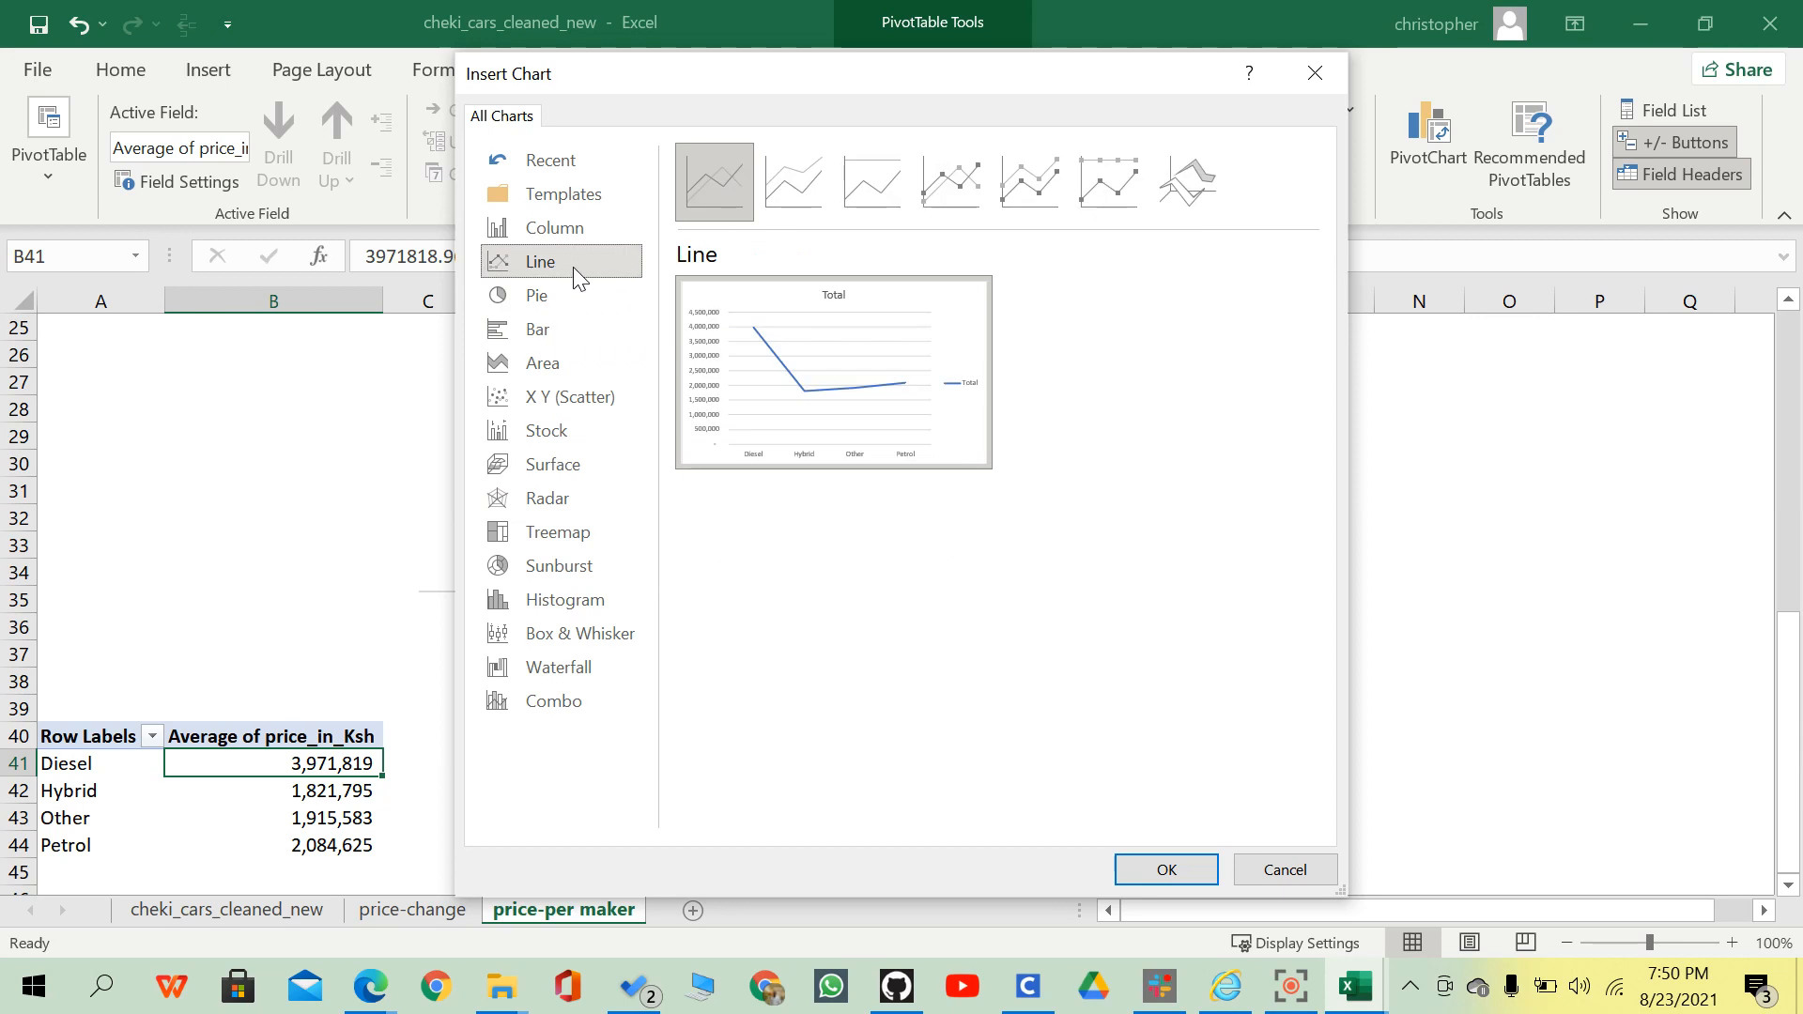
left_click(556, 325)
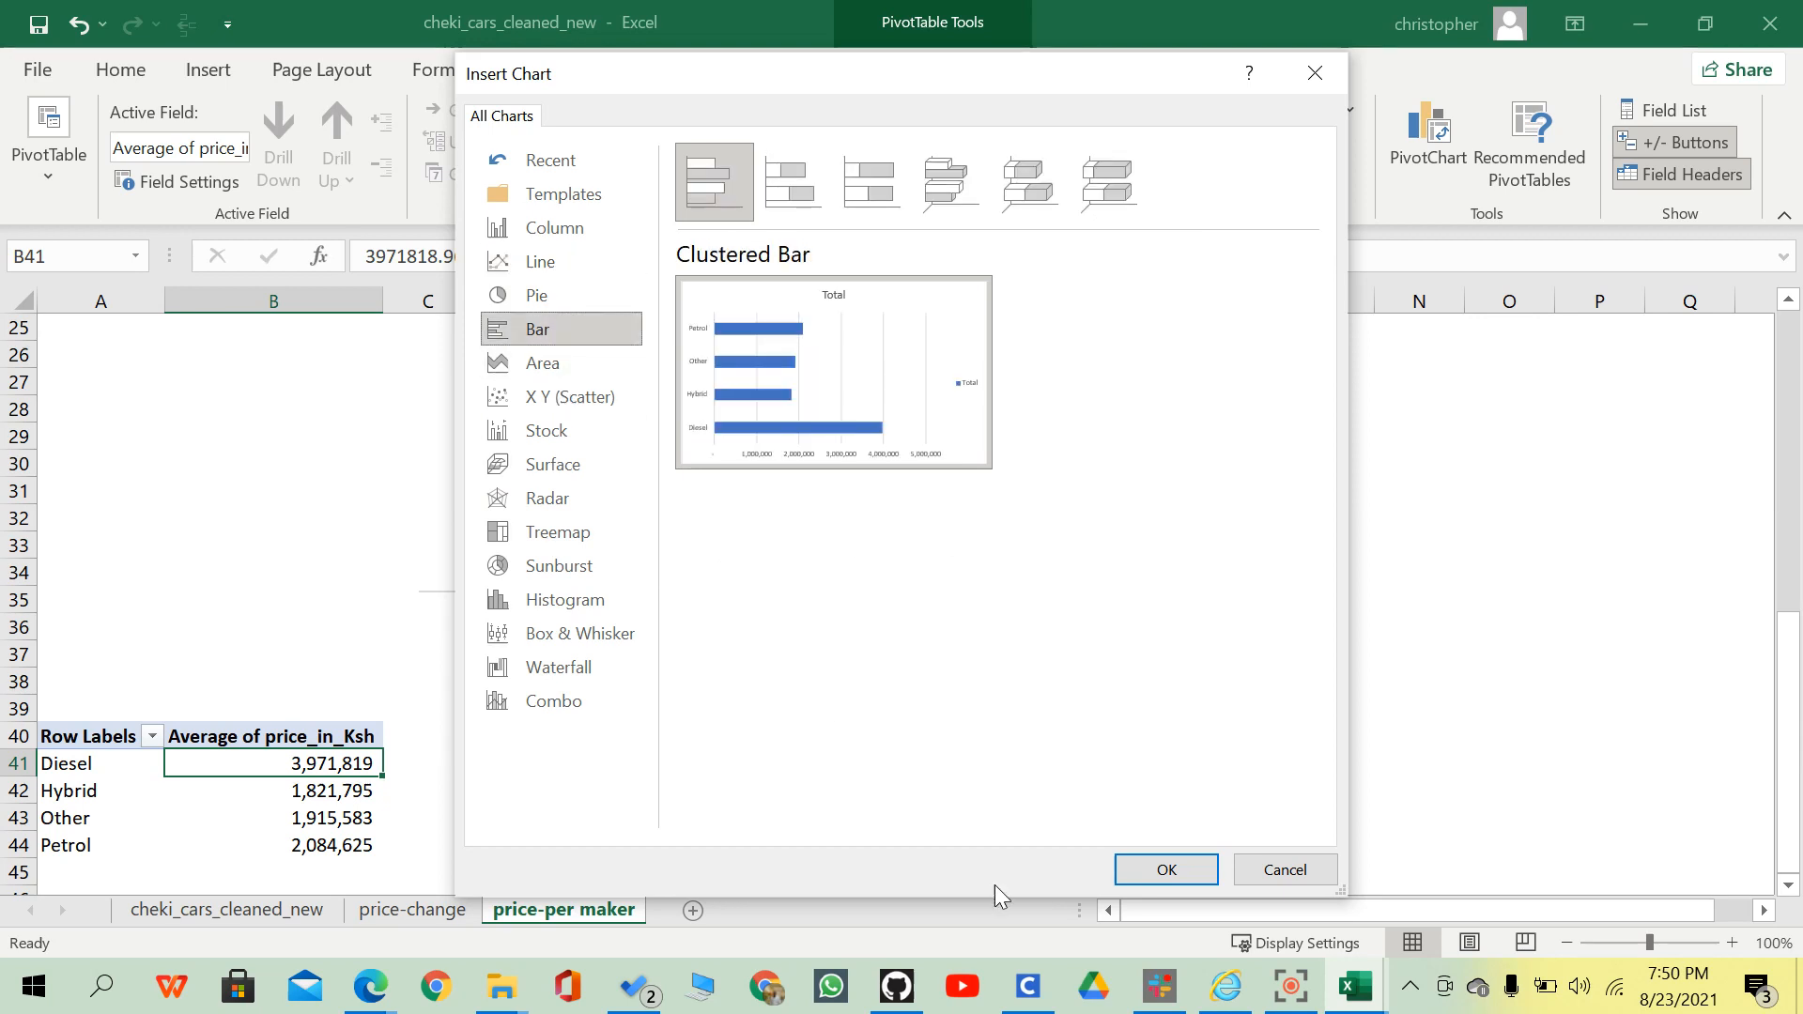
left_click(580, 533)
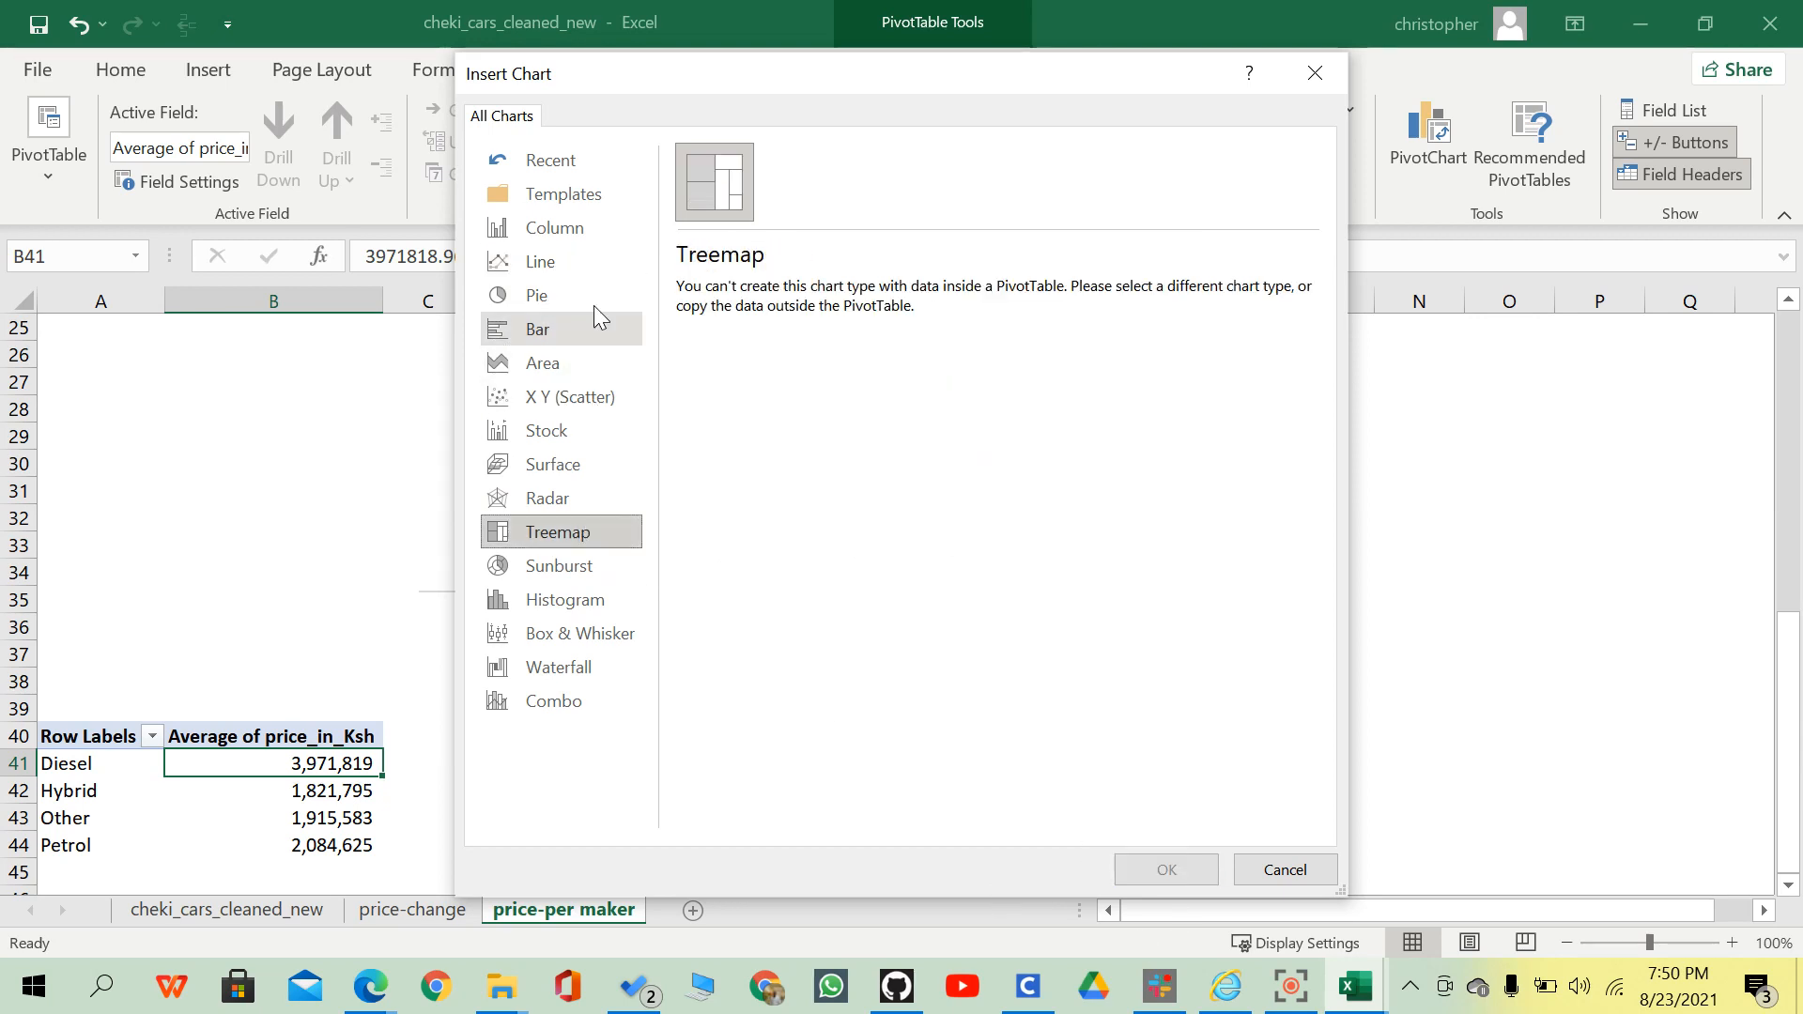
left_click(552, 319)
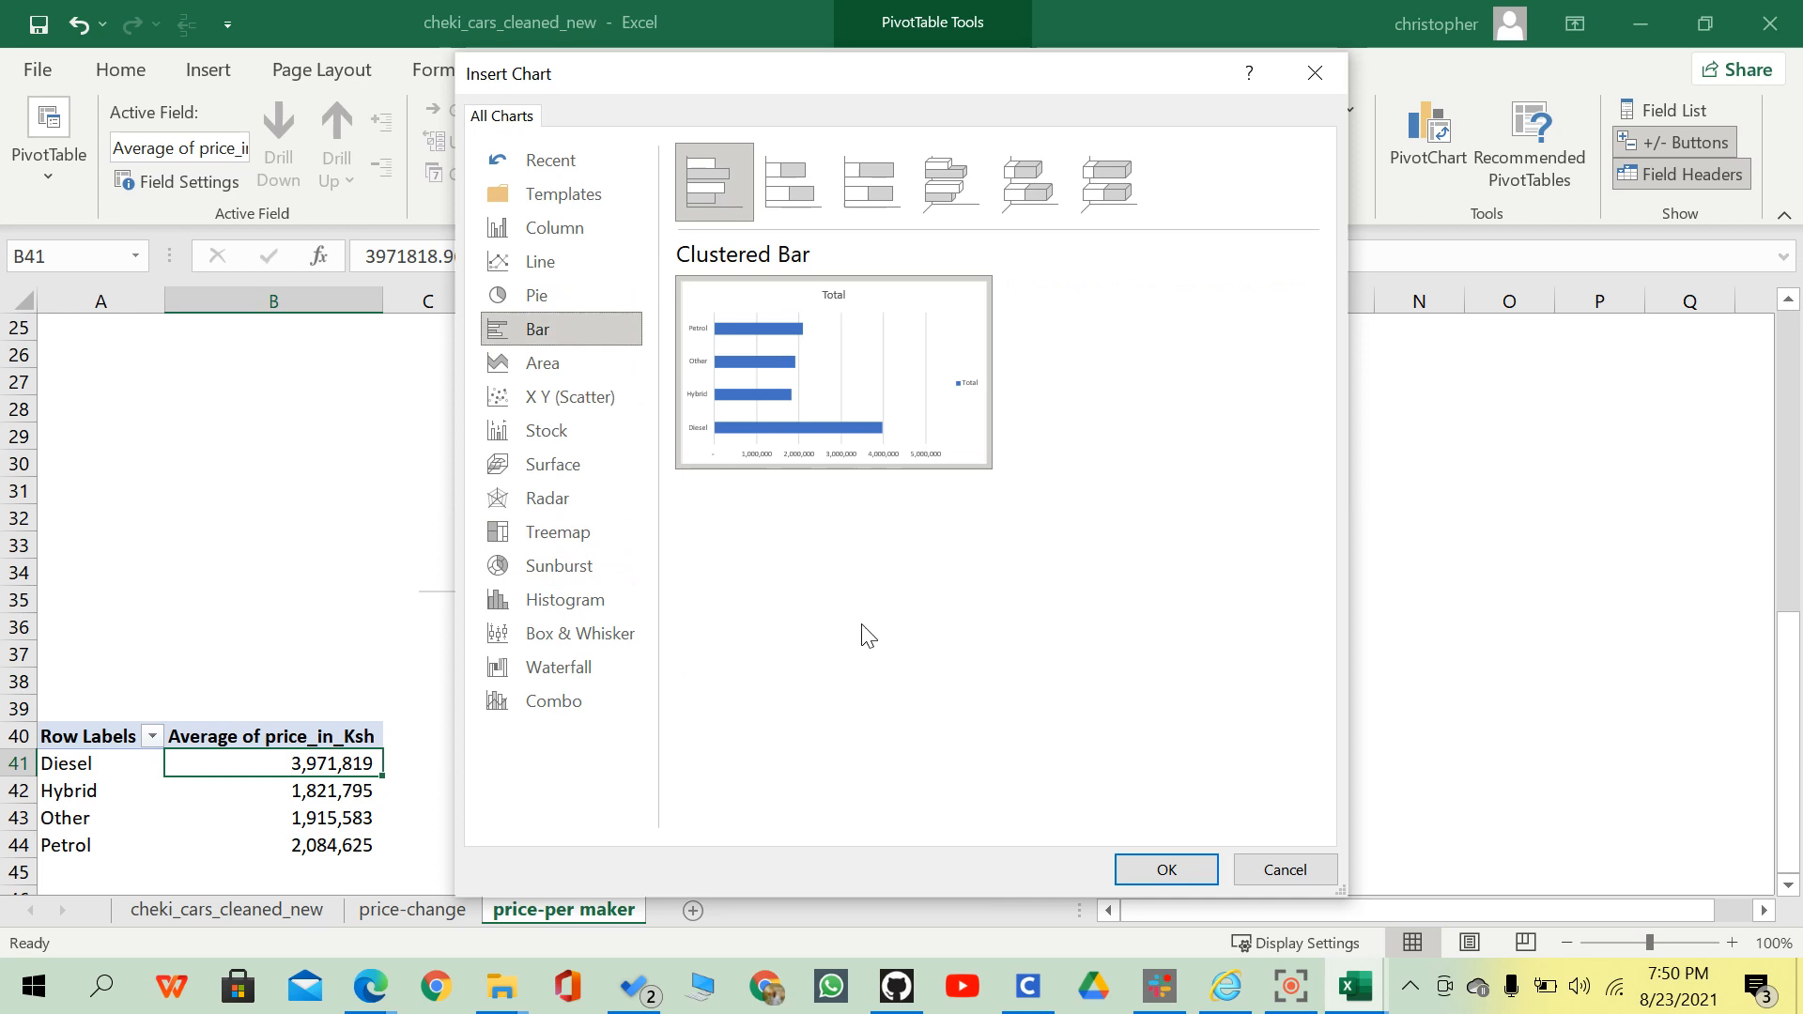
left_click(1167, 870)
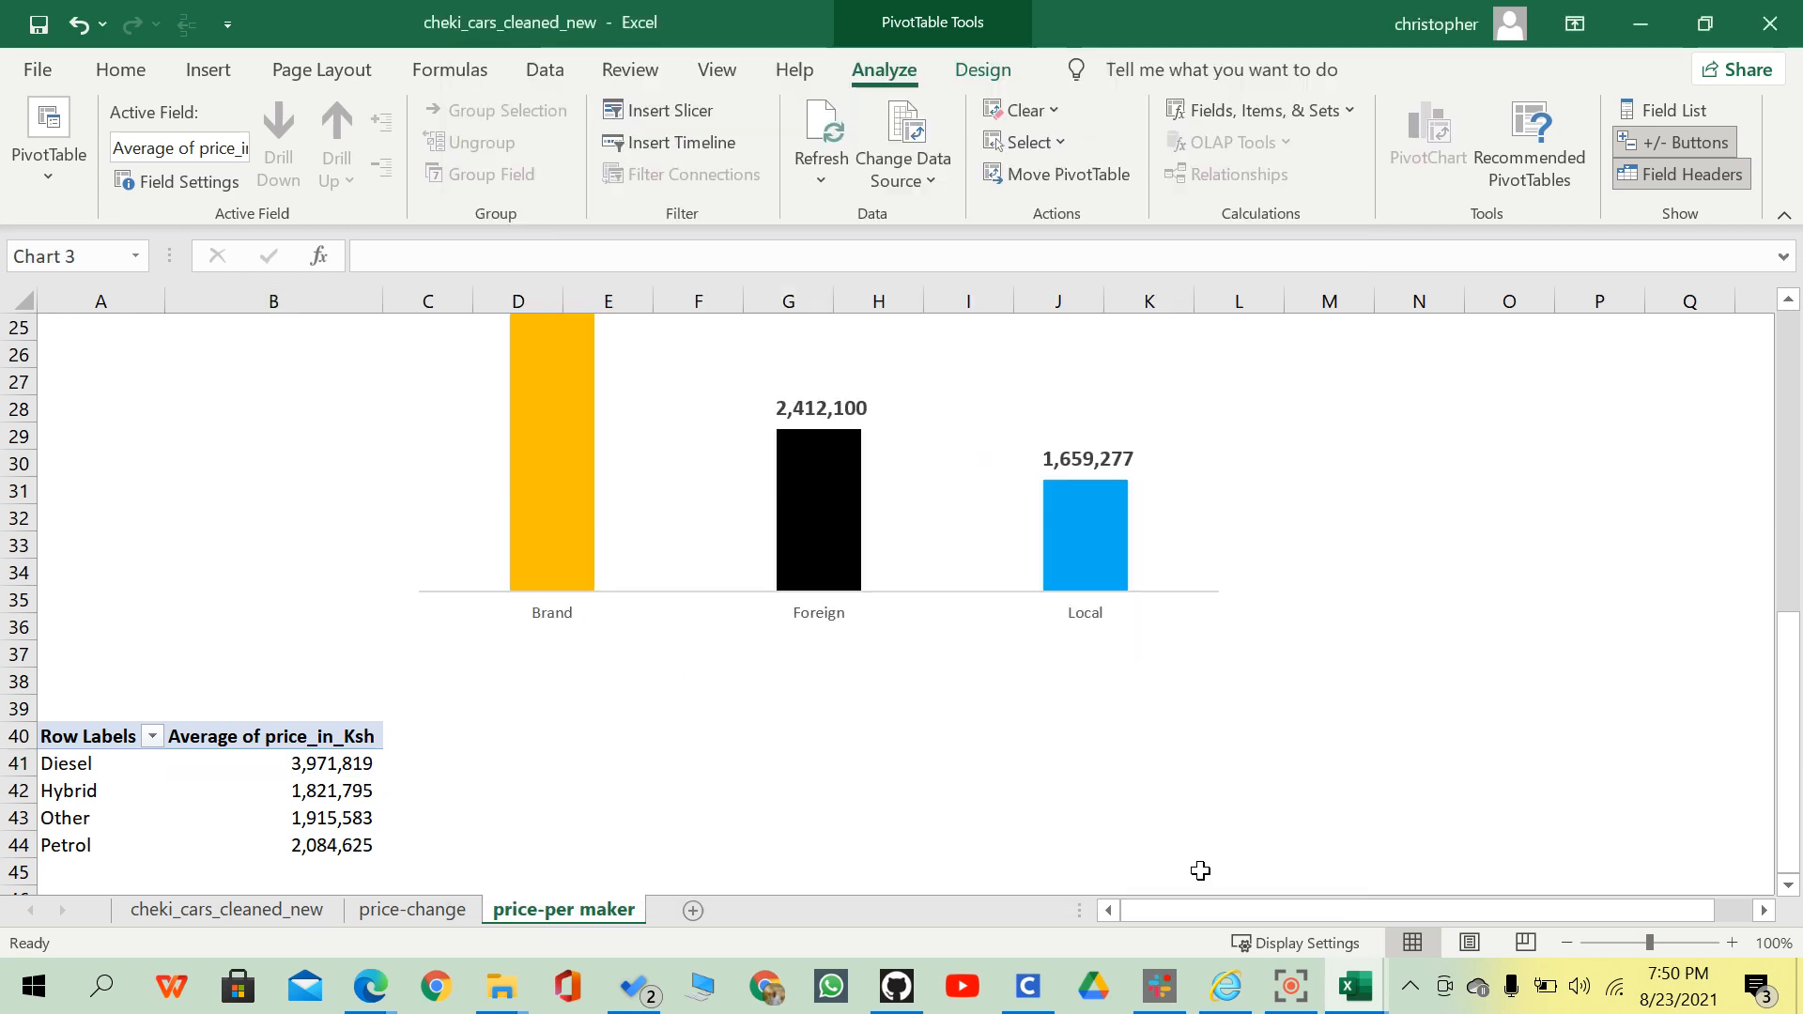
Move the new fuel bar chart below the foreign/local chart, beside its own pivot table.
left_click_drag(1099, 413, 984, 697)
scroll(1090, 657, "down", 2)
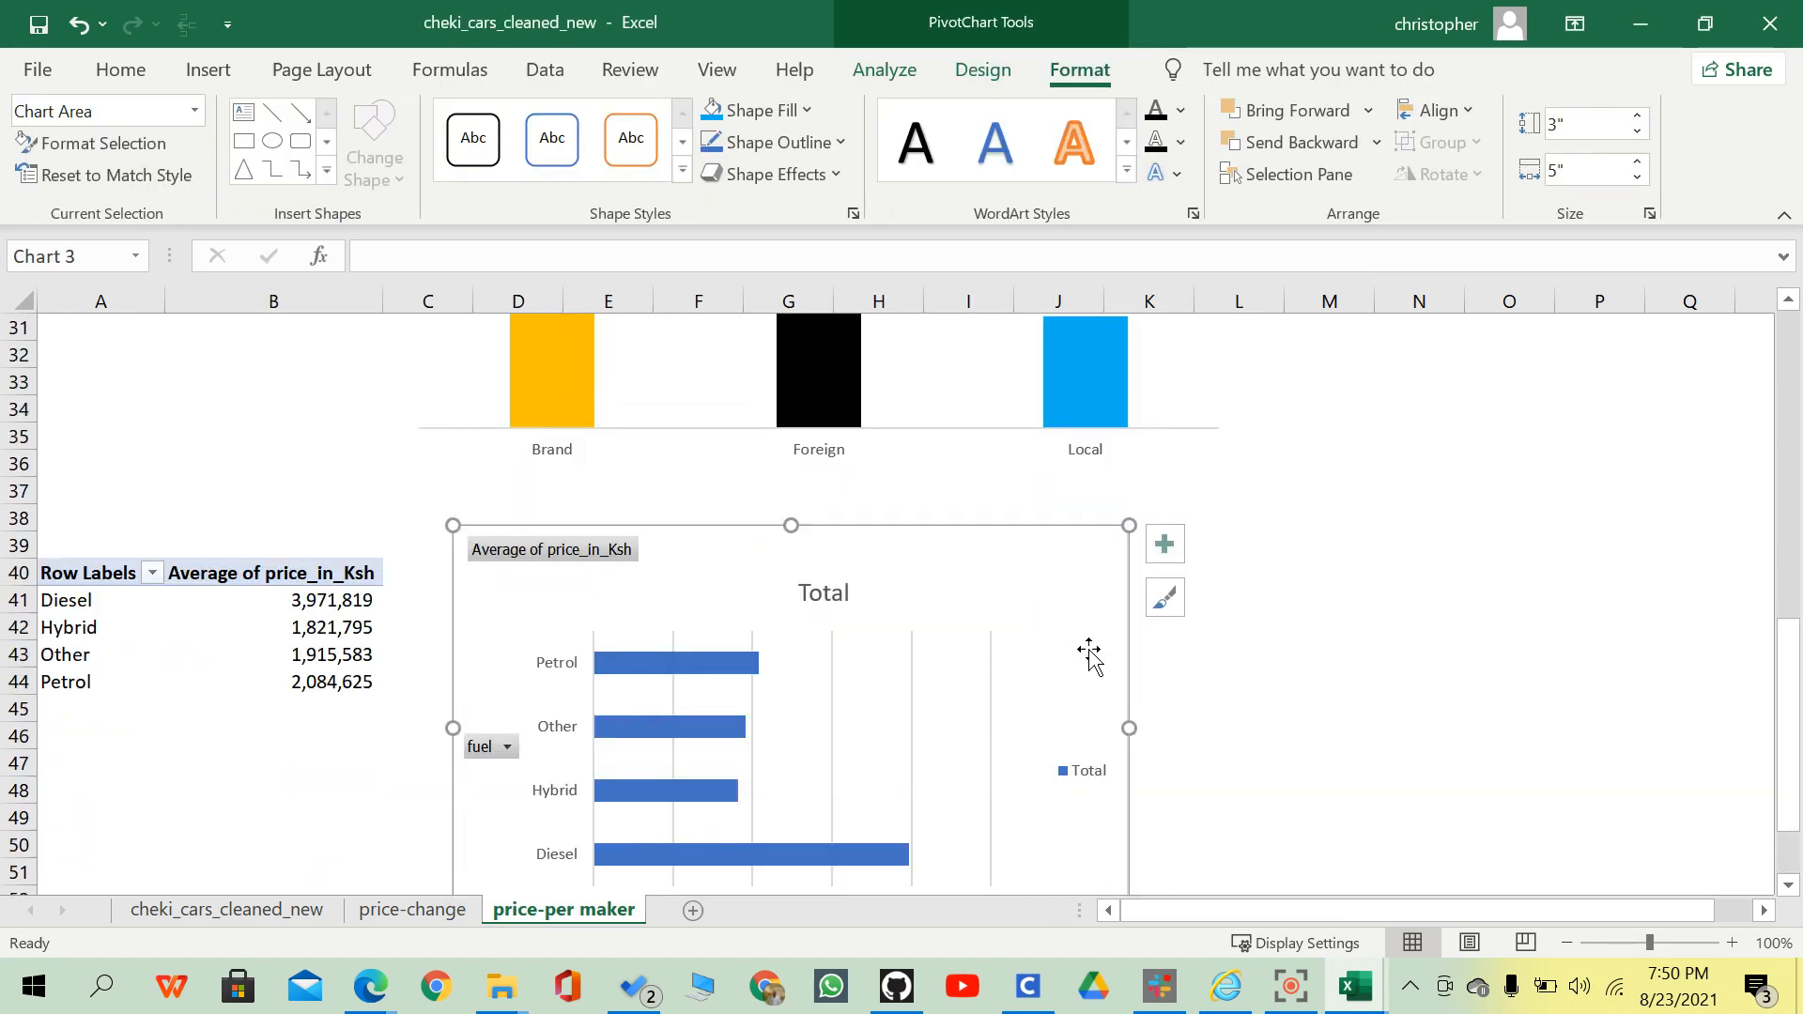
scroll(1291, 640, "down", 1)
Remove the fuel chart's gridlines and add data labels at the outside end of the bars.
left_click(934, 596)
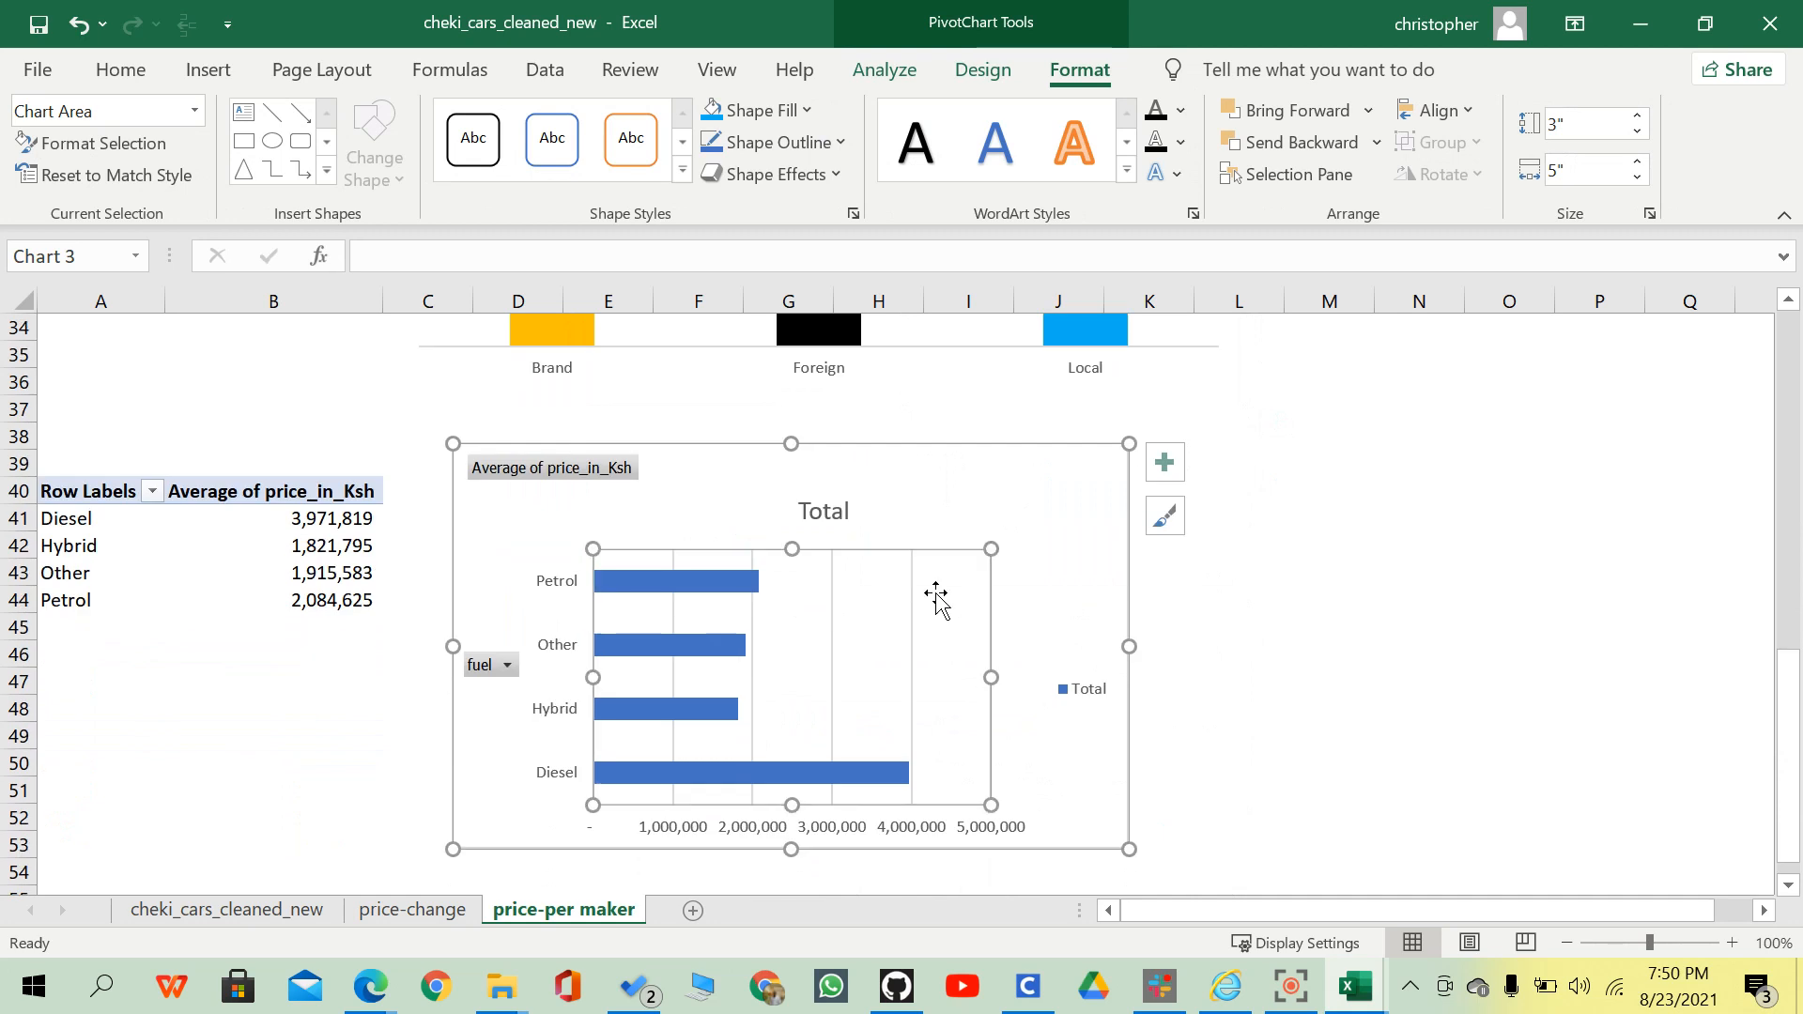
left_click(1164, 462)
left_click(1228, 682)
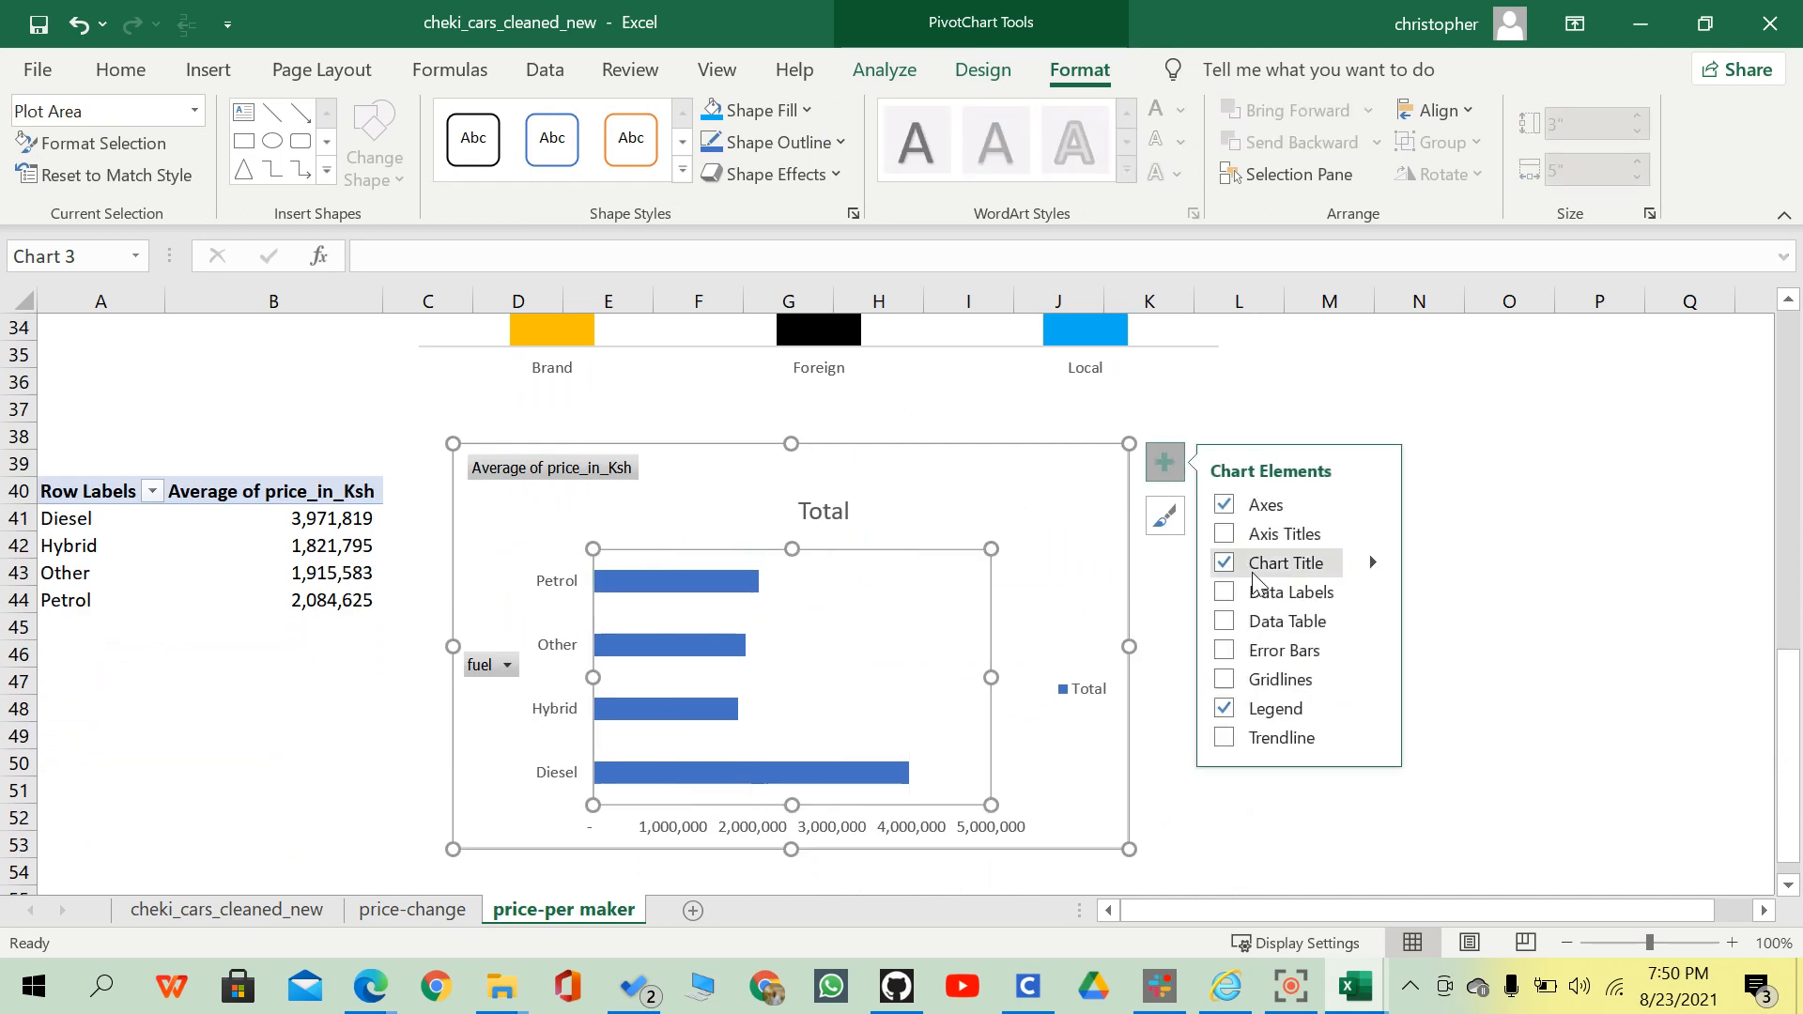
left_click(1373, 593)
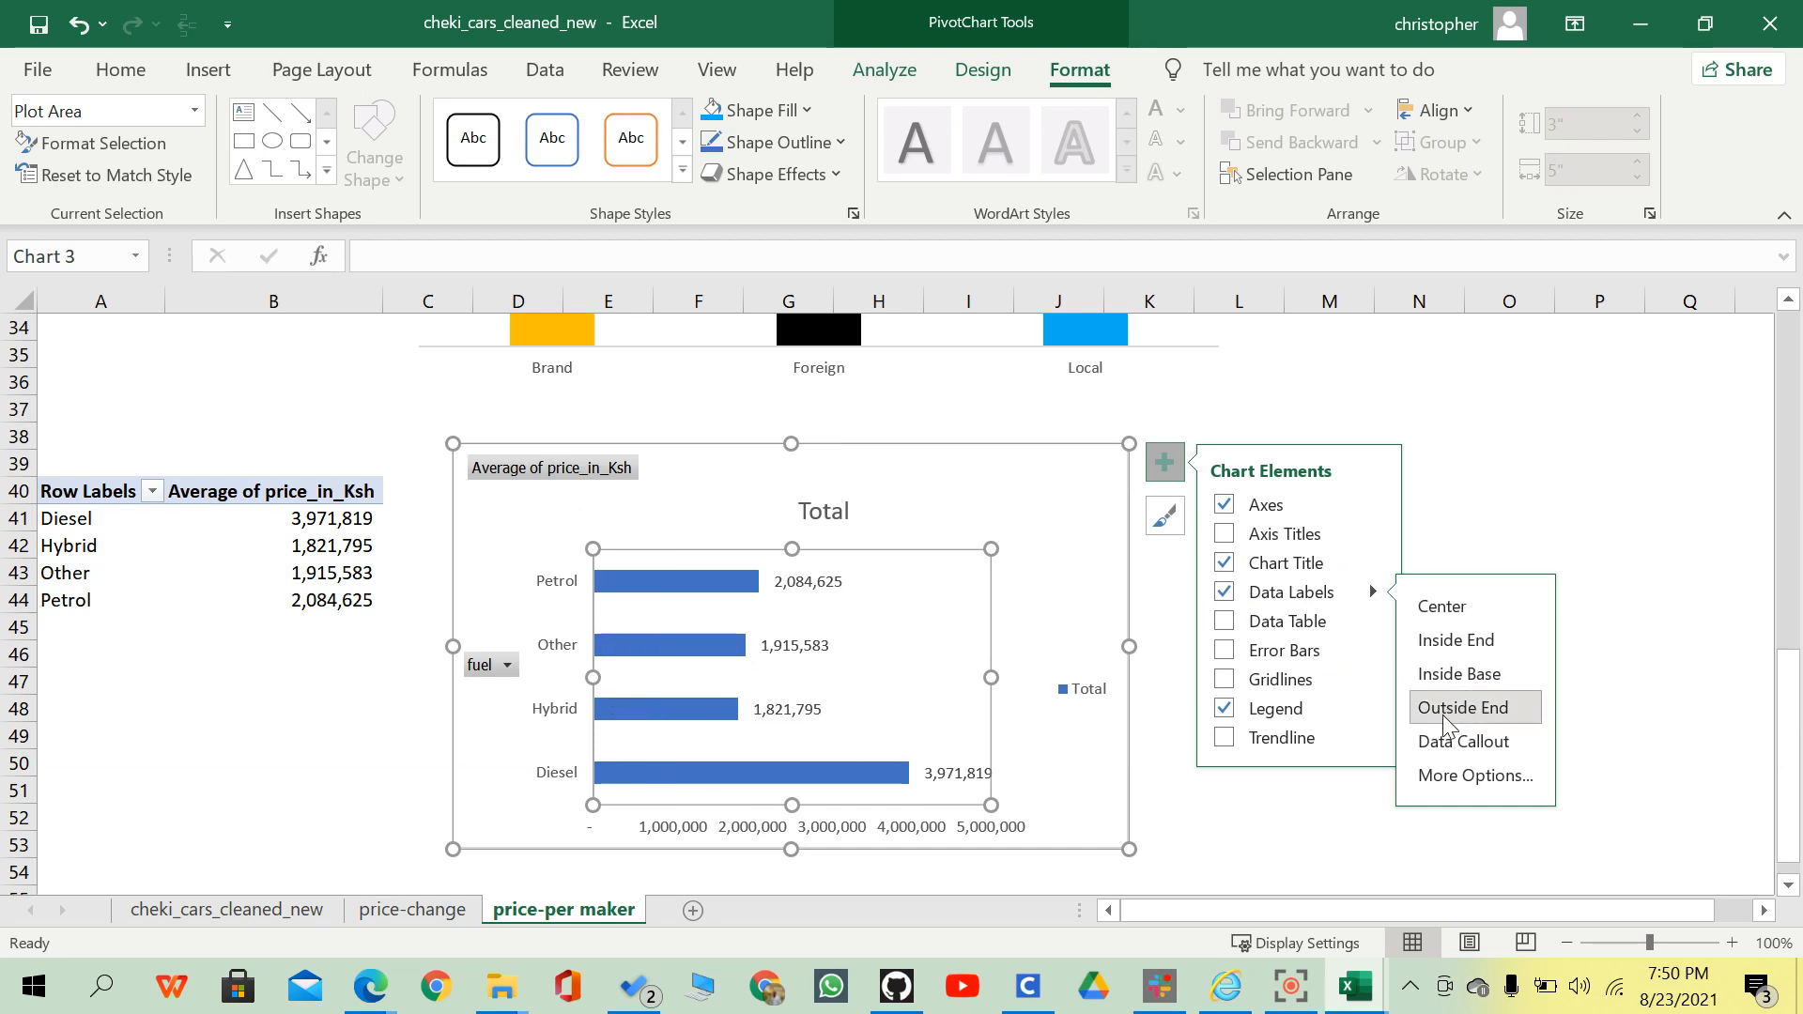
left_click(1324, 843)
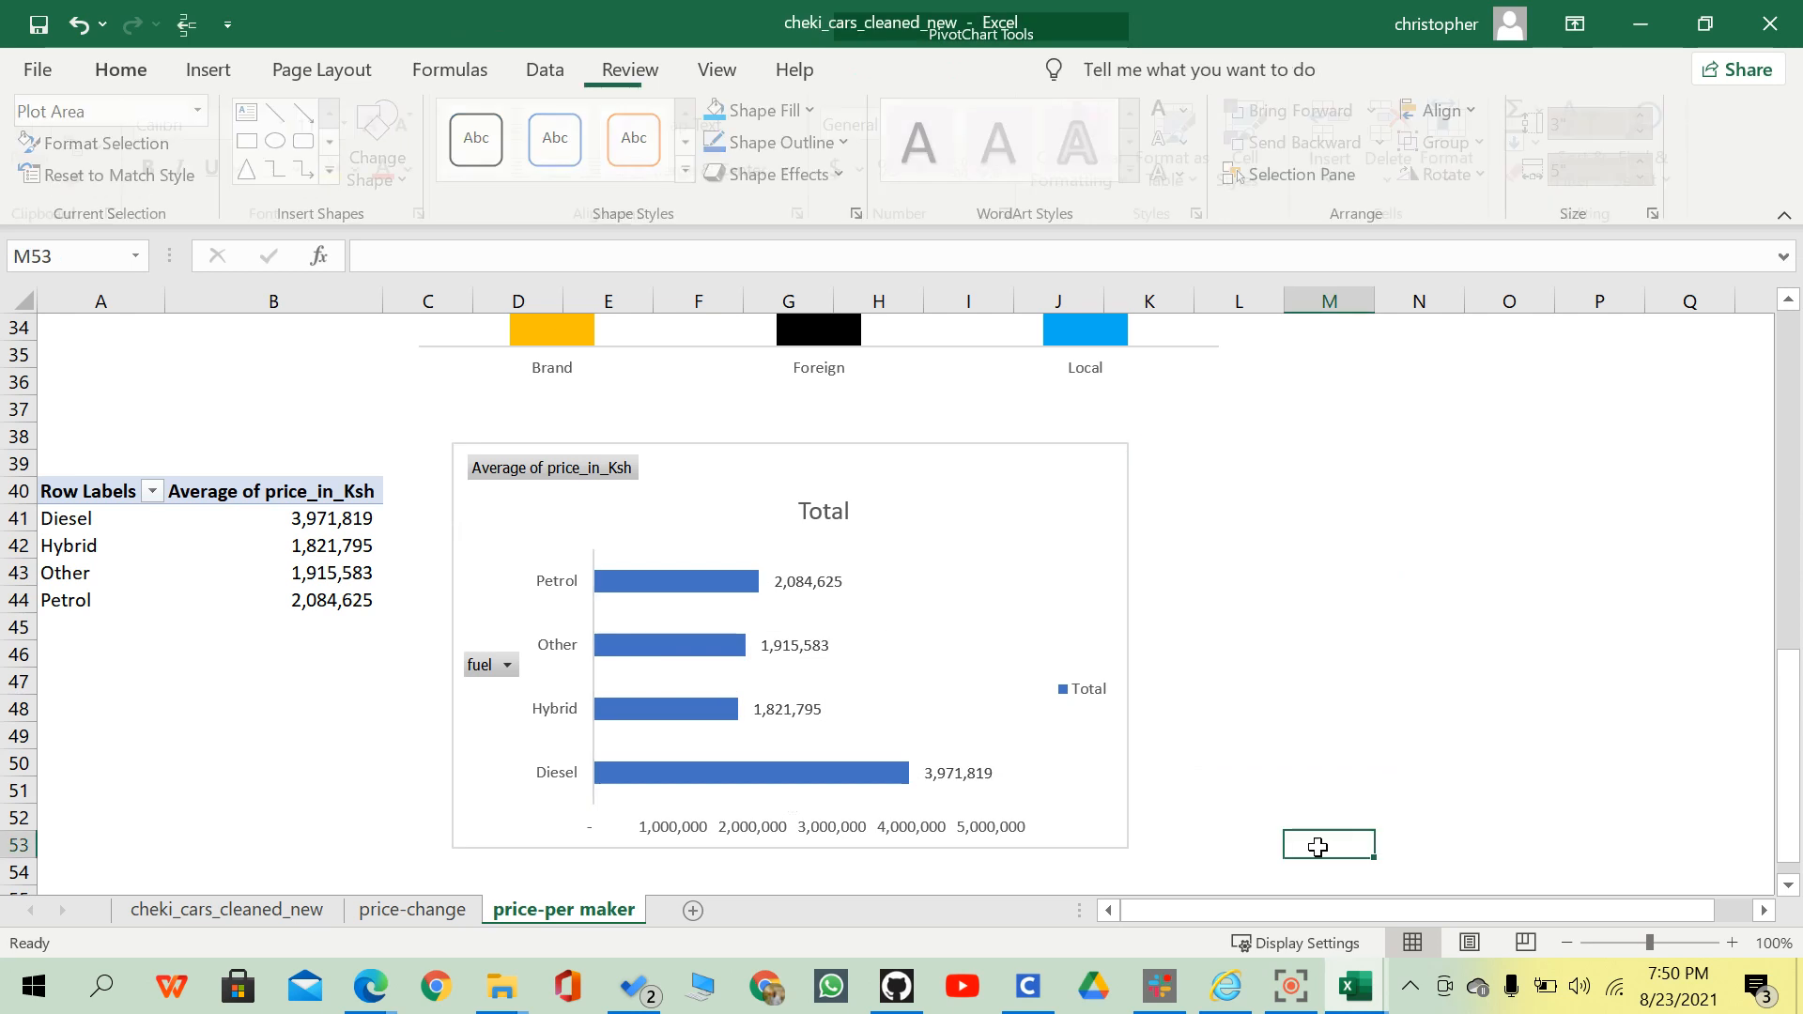
Hide all field buttons on the fuel bar chart.
right_click(586, 481)
key("Escape")
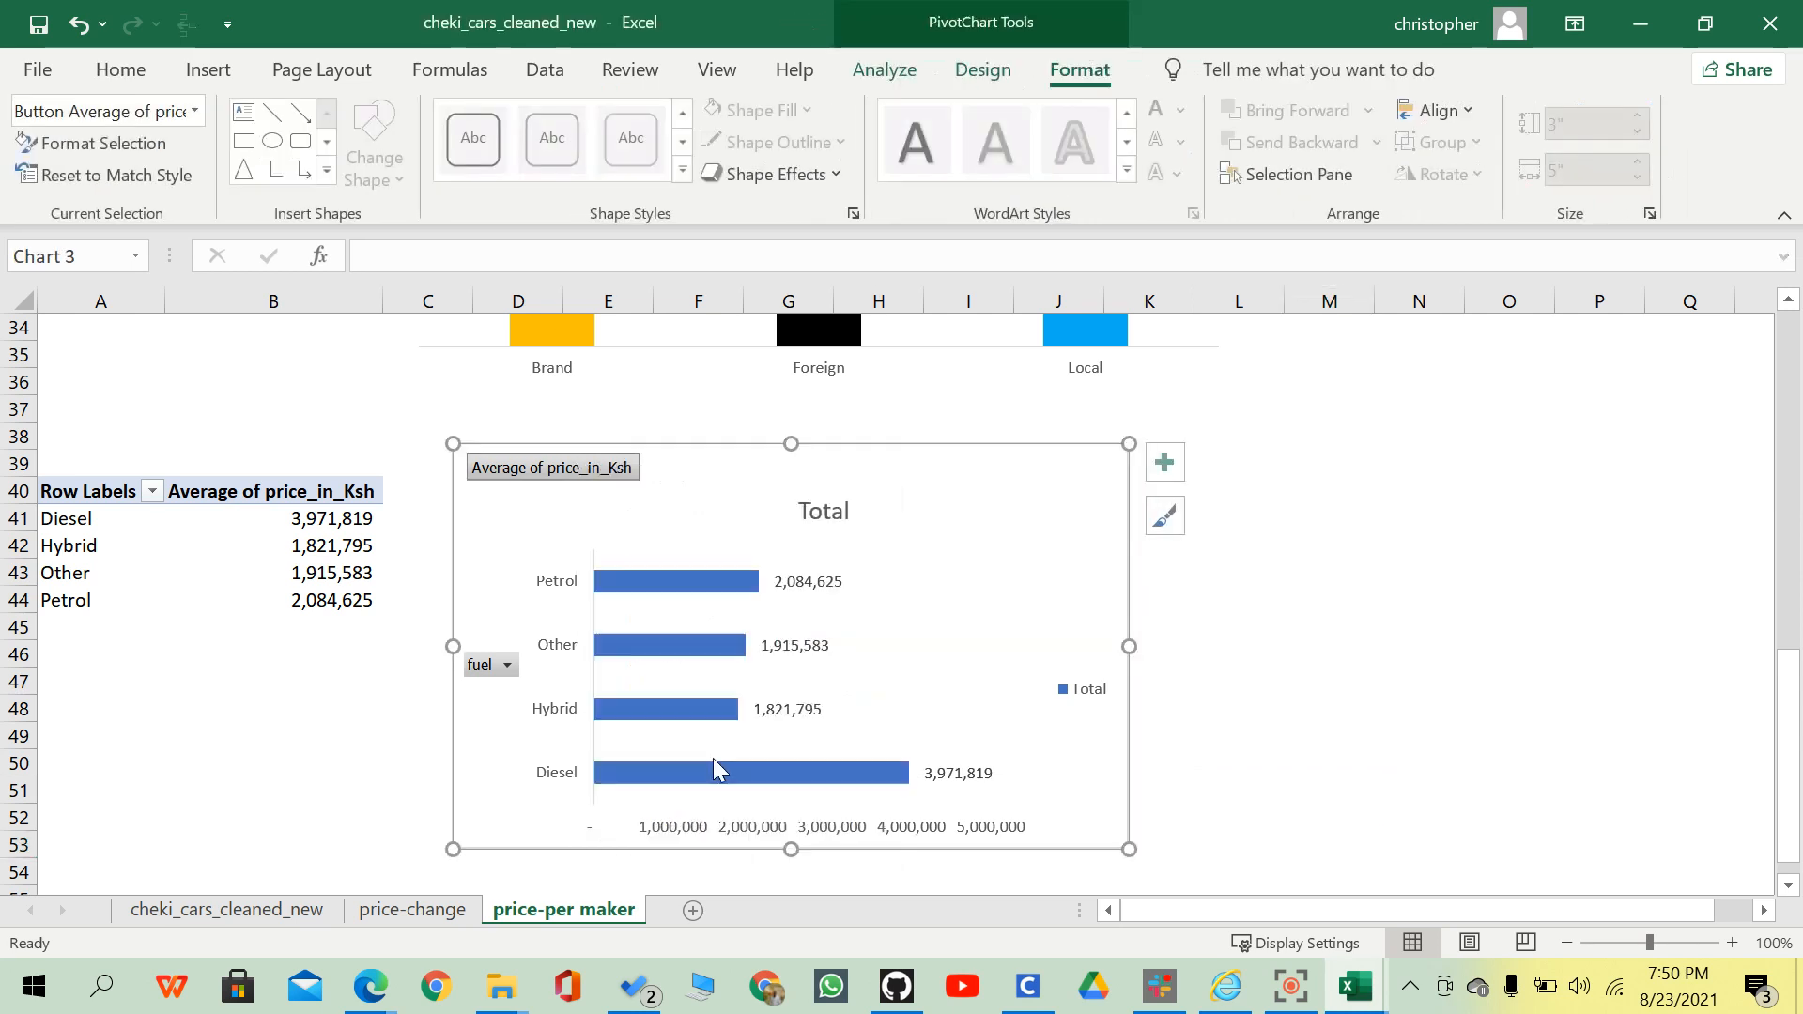
right_click(496, 646)
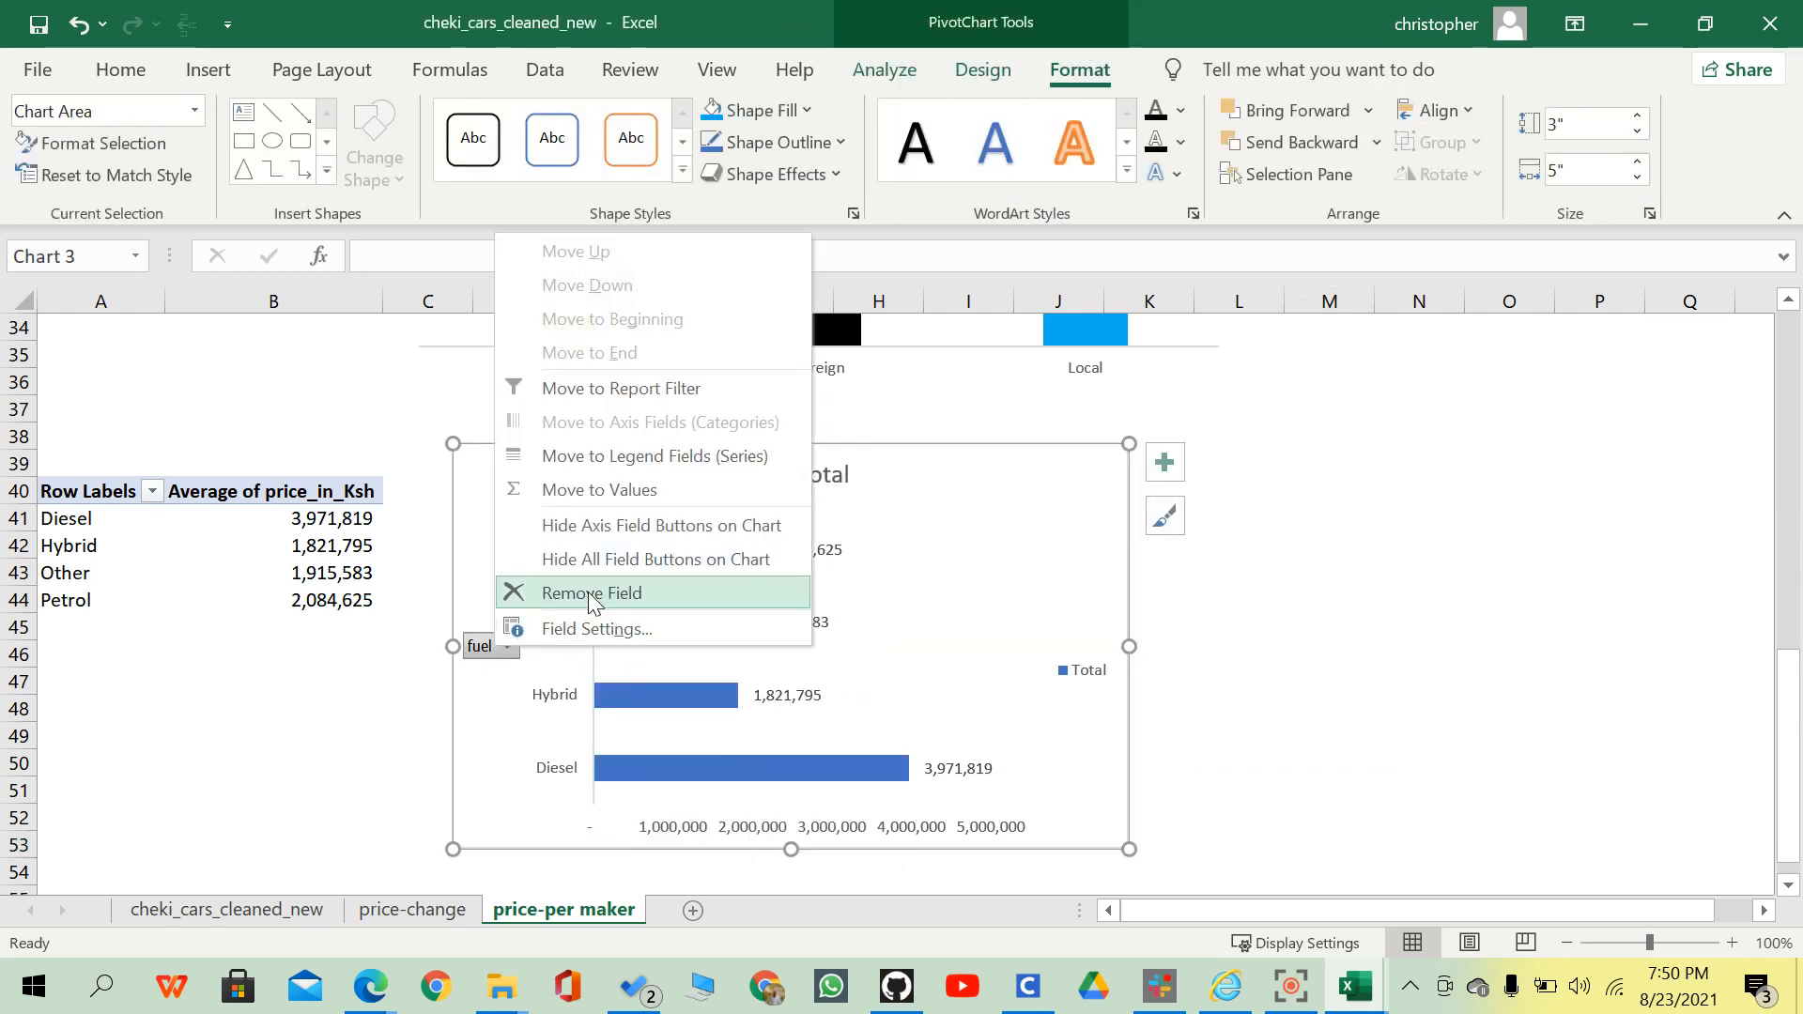
left_click(600, 559)
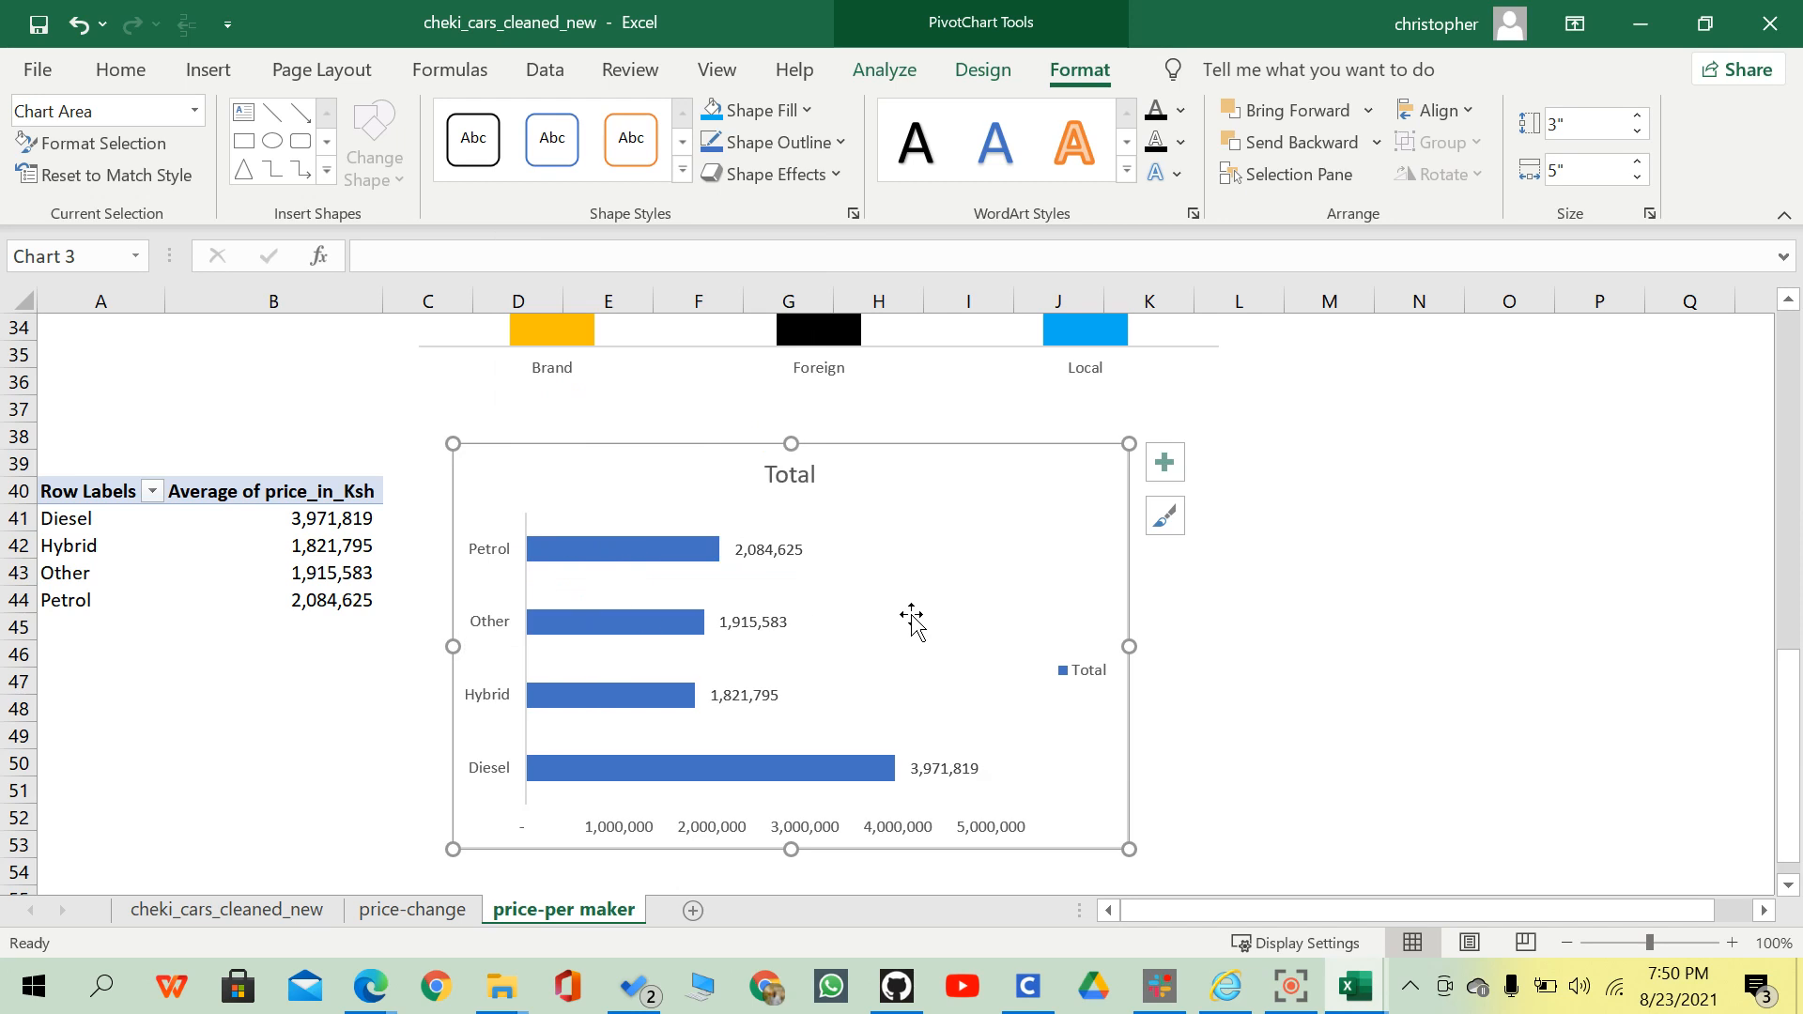
Delete the fuel chart's legend and widen the chart to about 5.8 inches.
right_click(1081, 670)
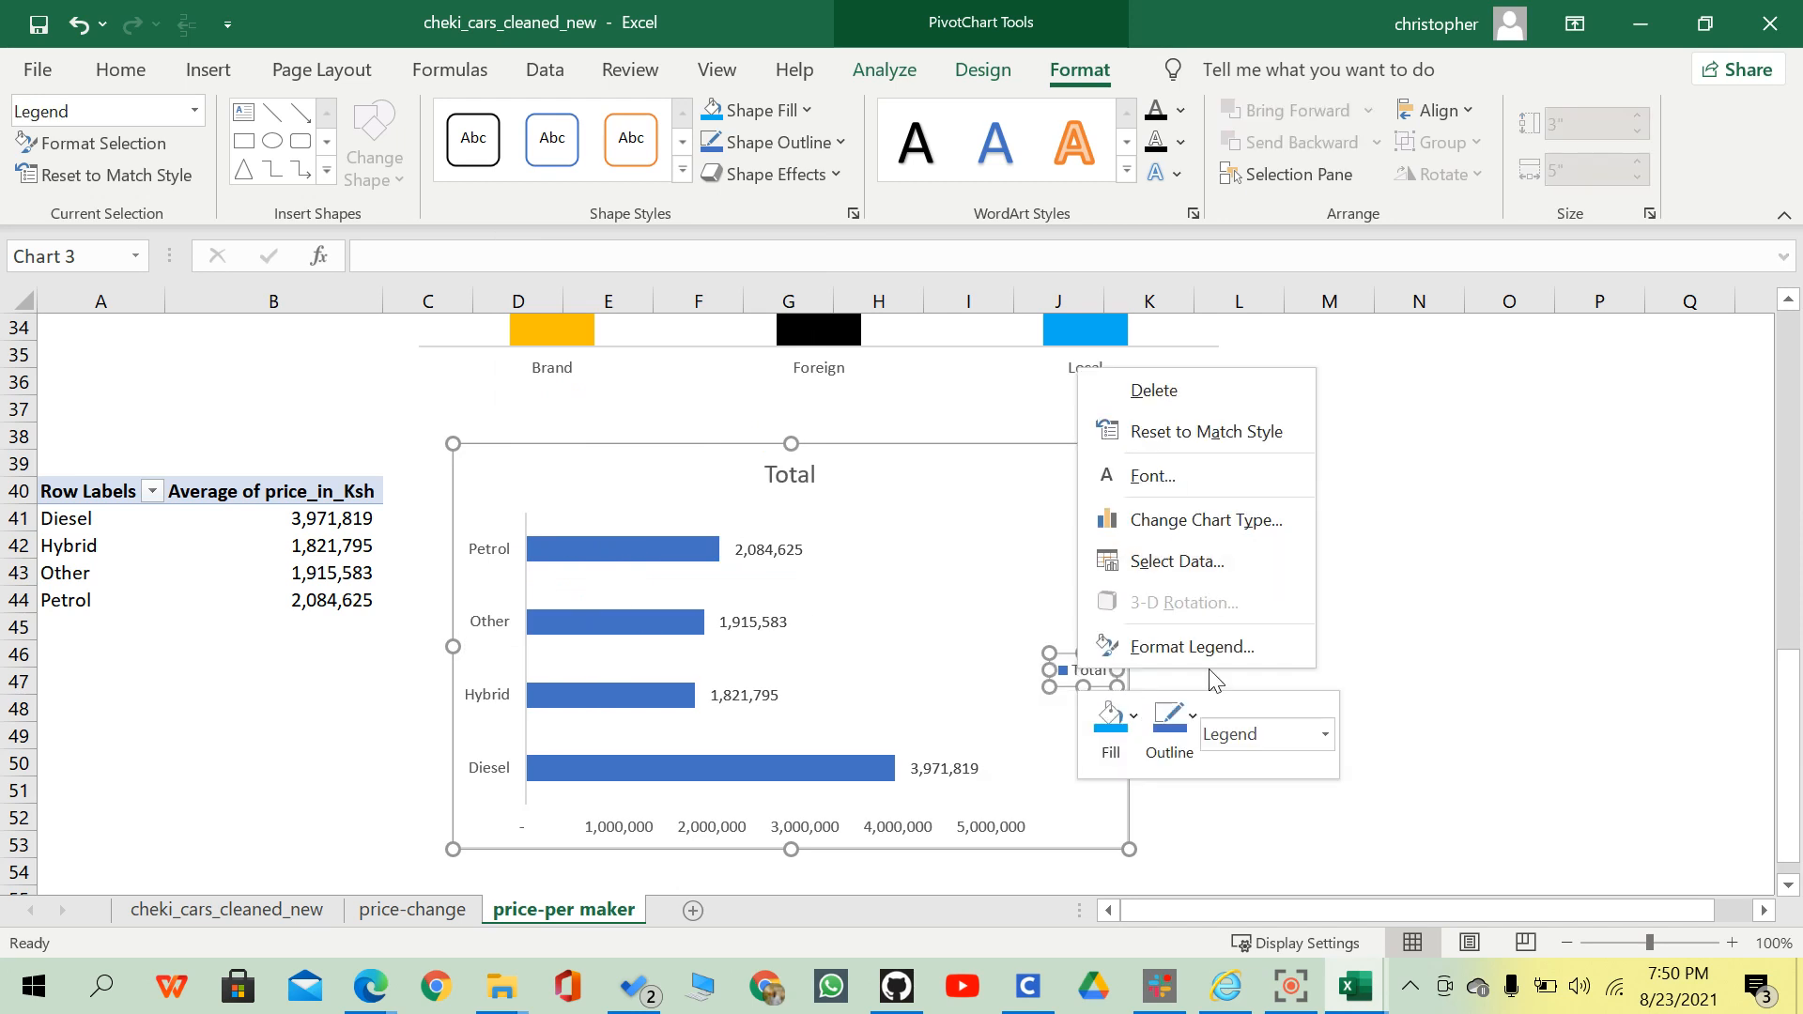
left_click(1068, 648)
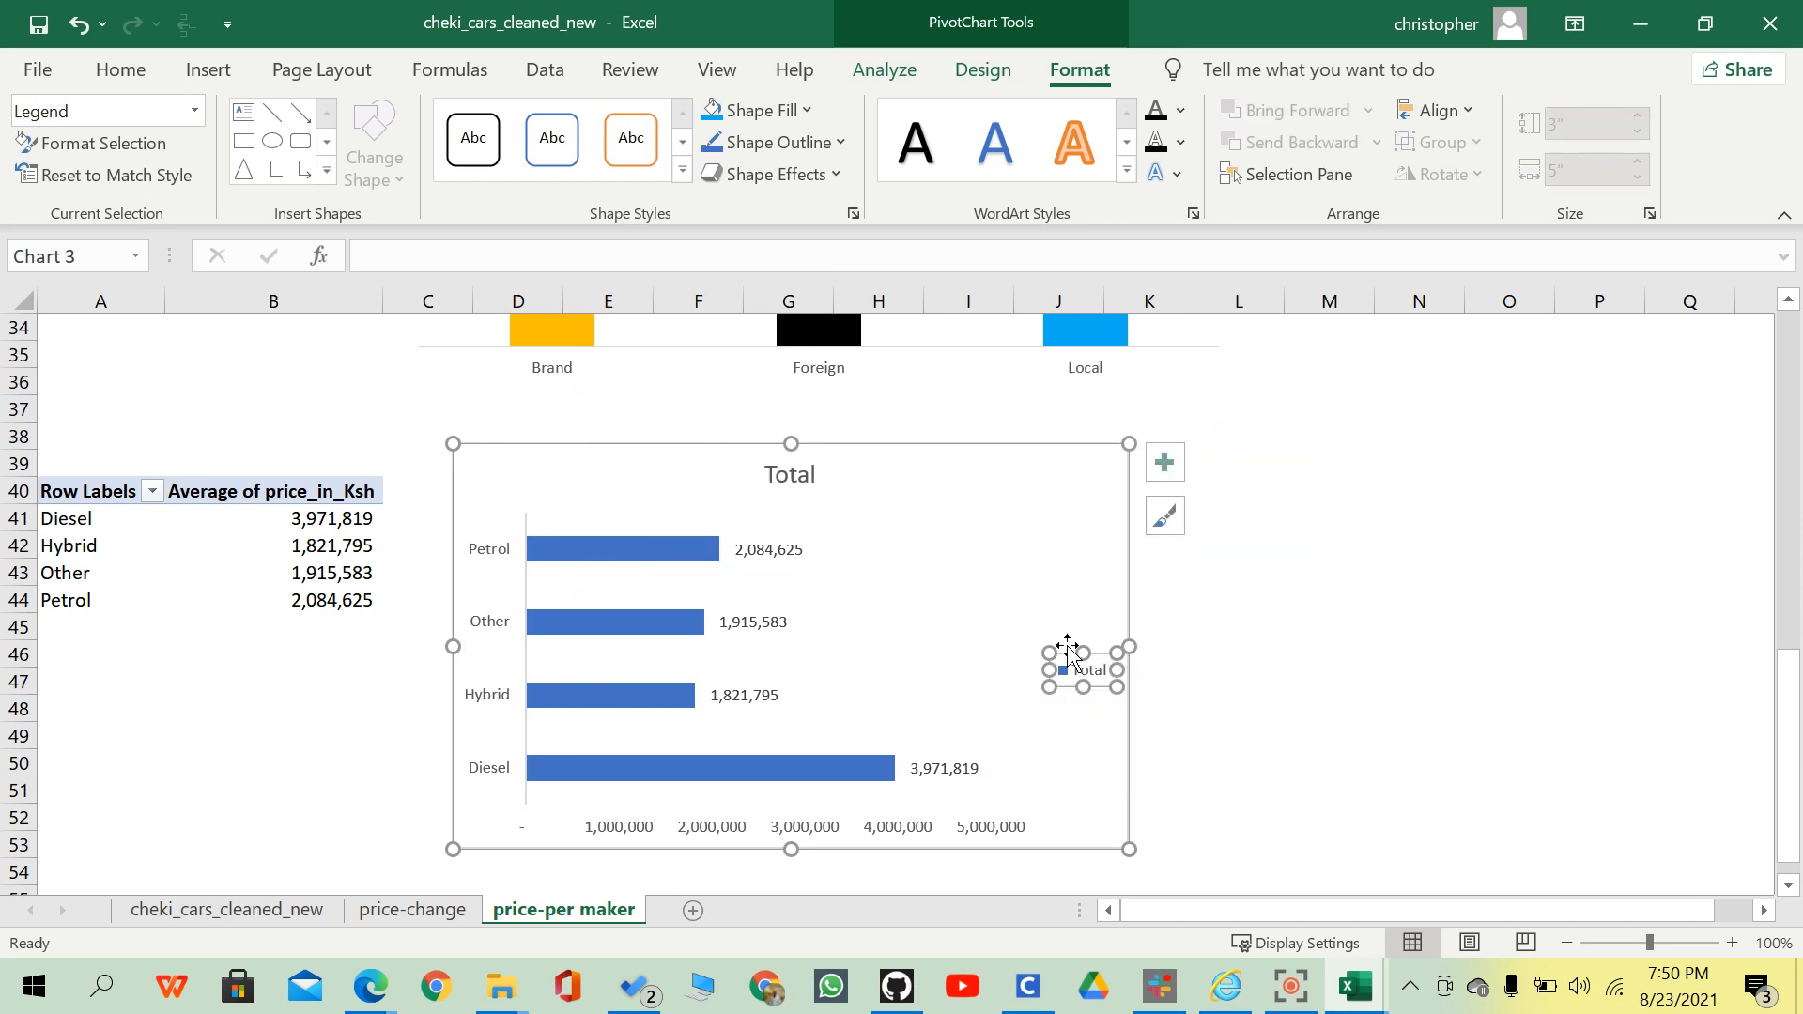
left_click(1069, 657)
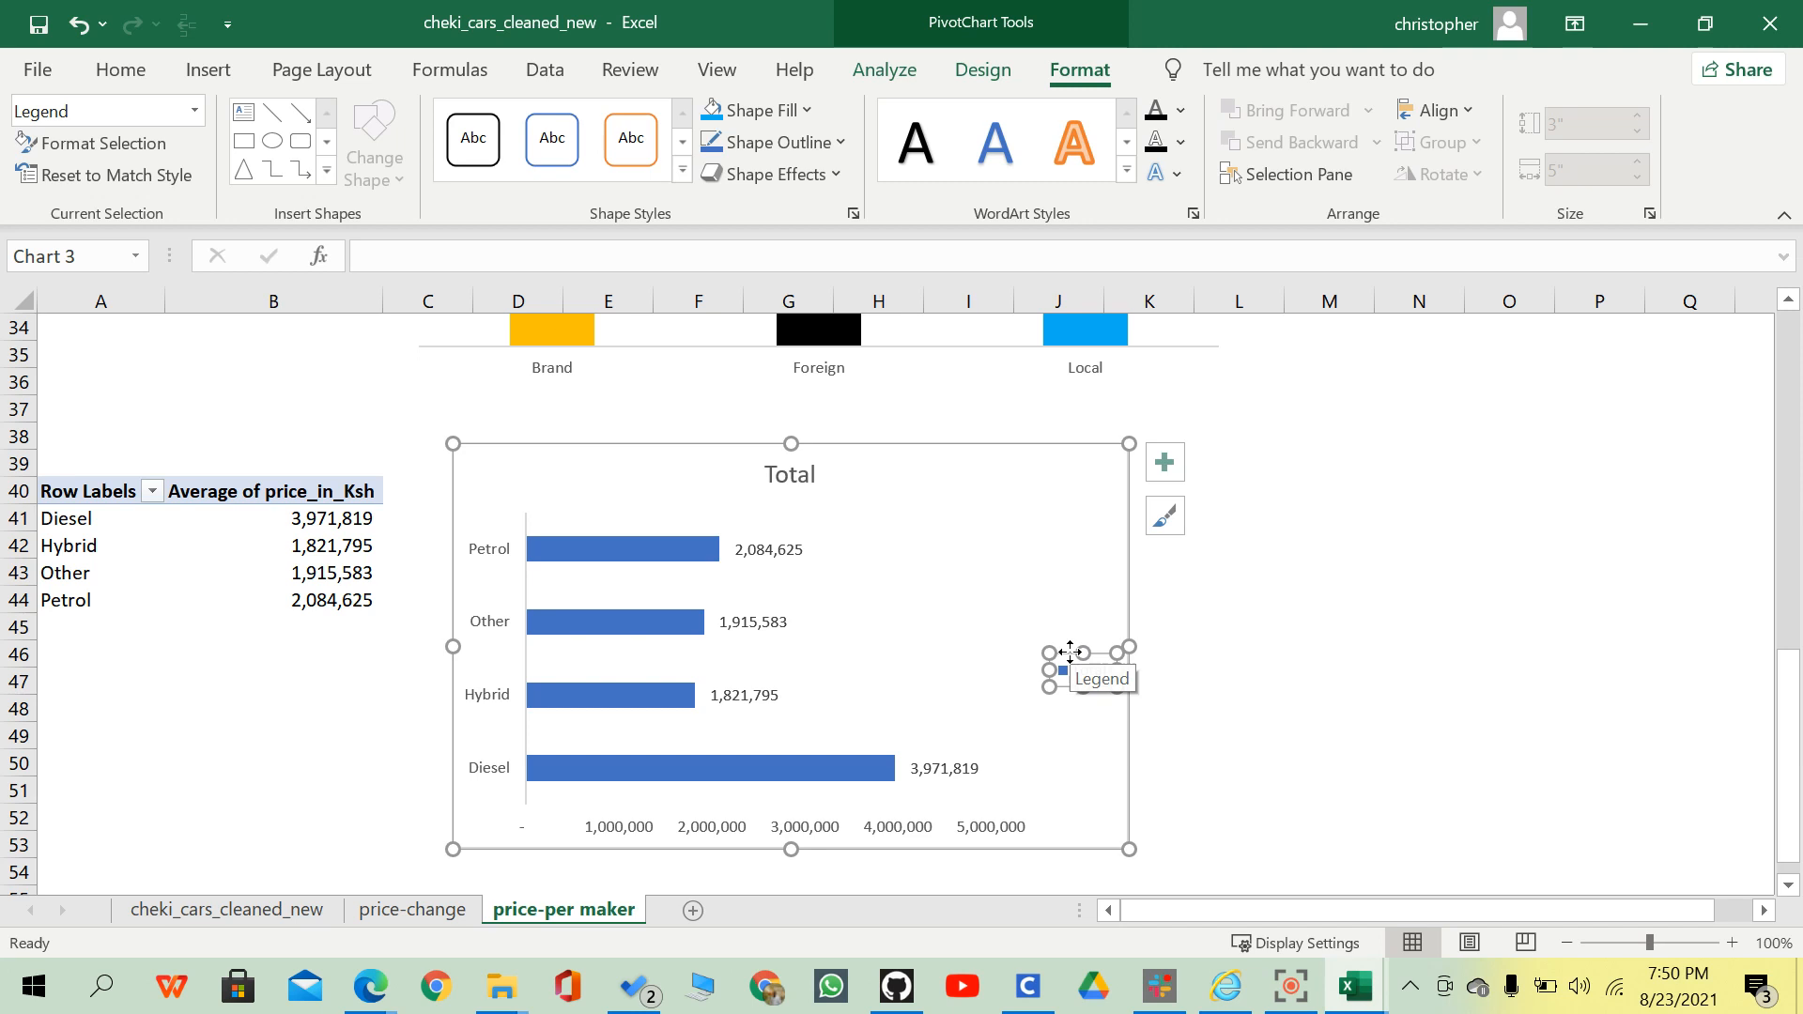
key("Delete")
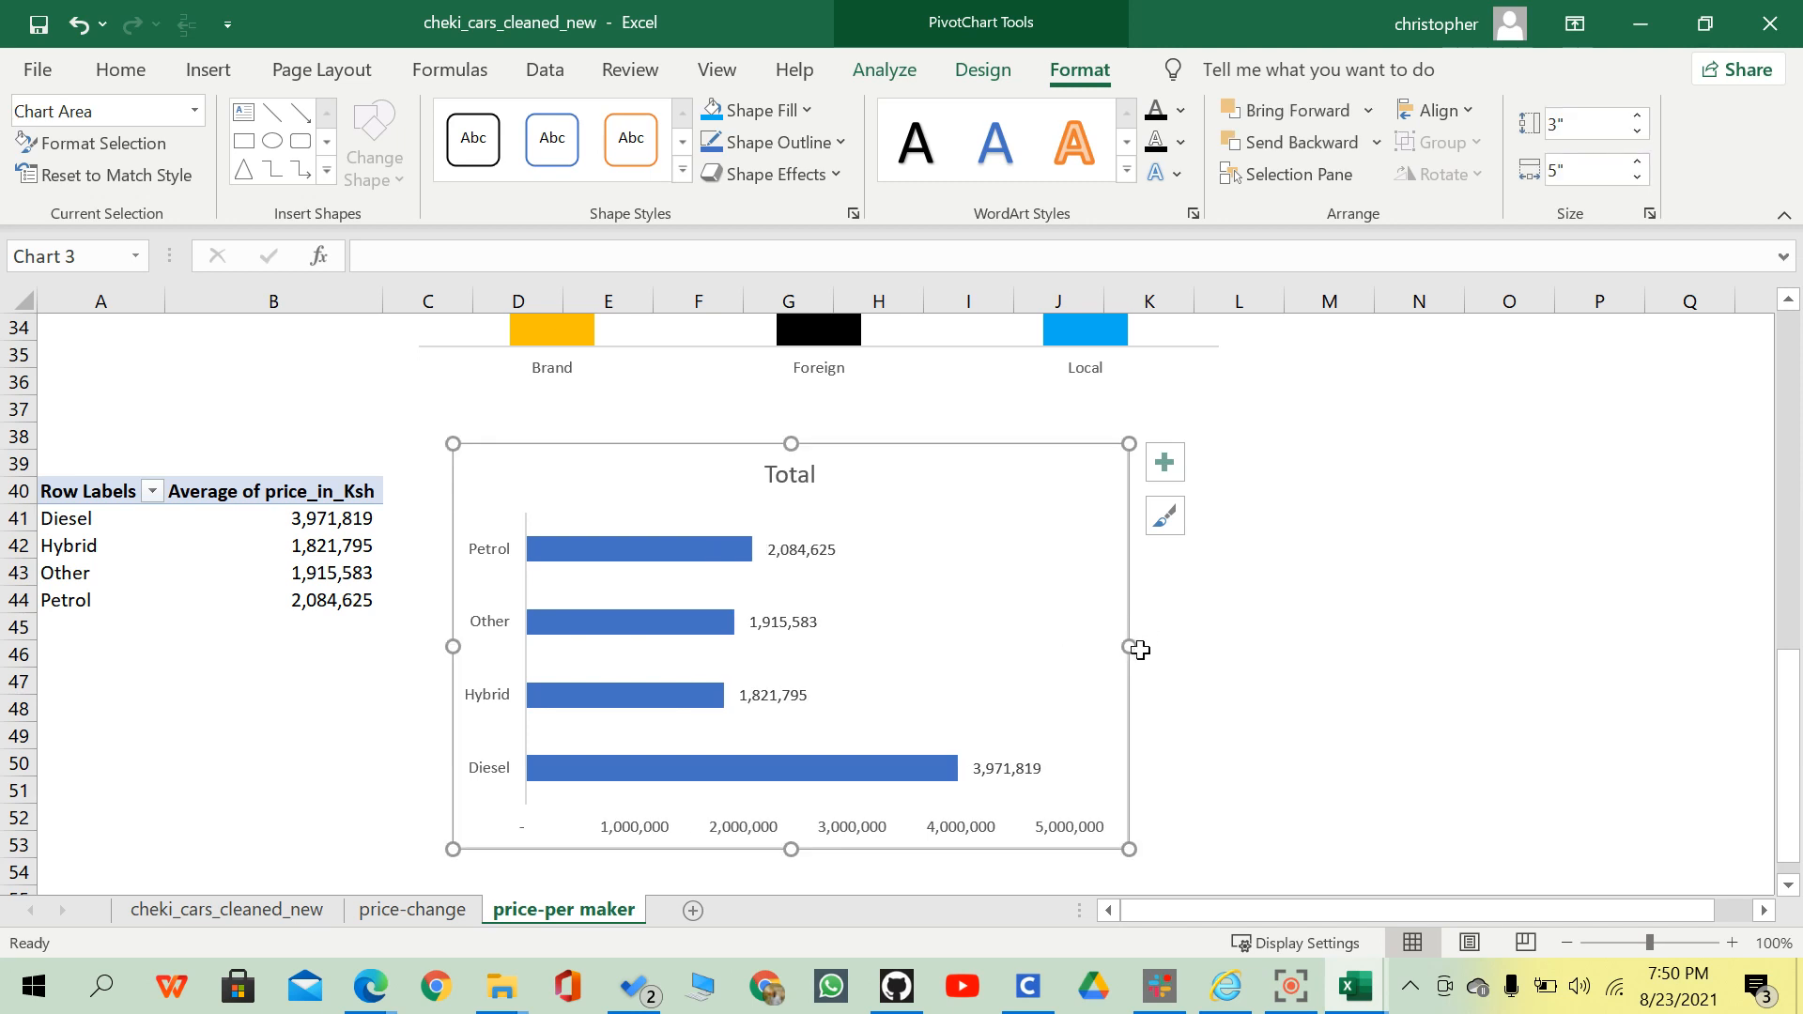
left_click_drag(1132, 649, 1236, 646)
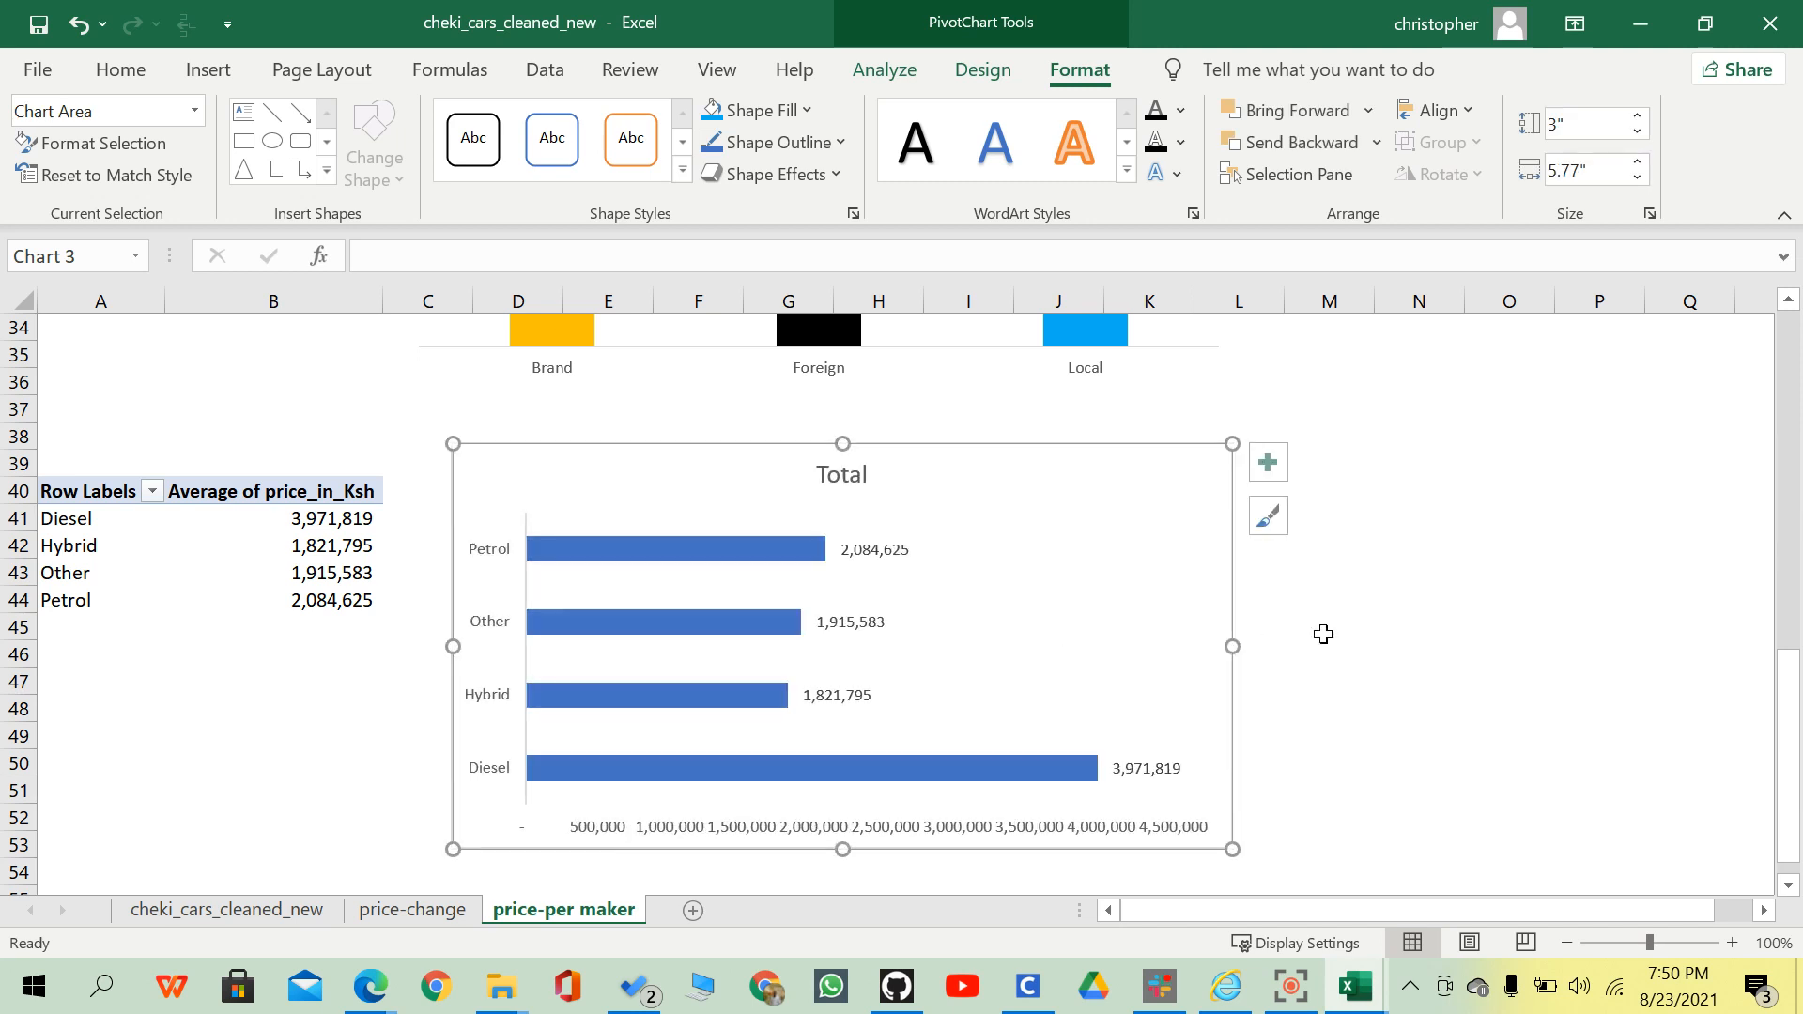
Fill all the bars of the fuel chart with the standard dark blue colour.
left_click(774, 550)
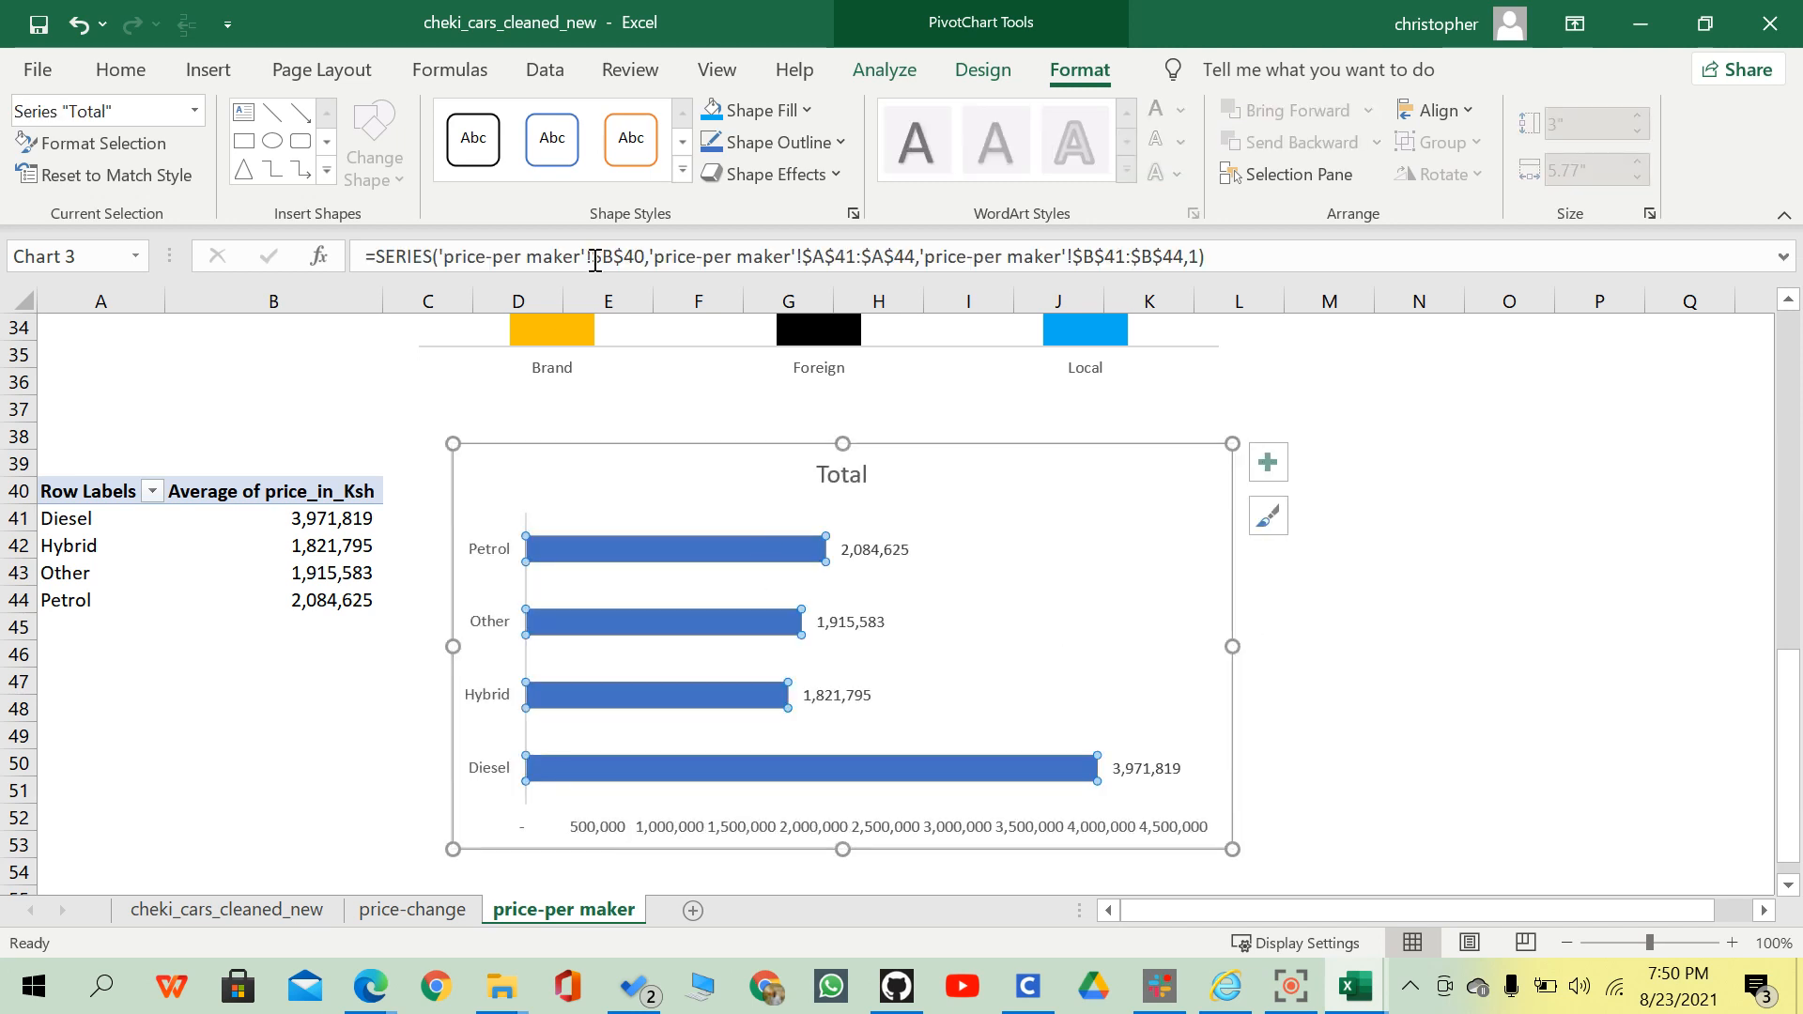
left_click(1259, 572)
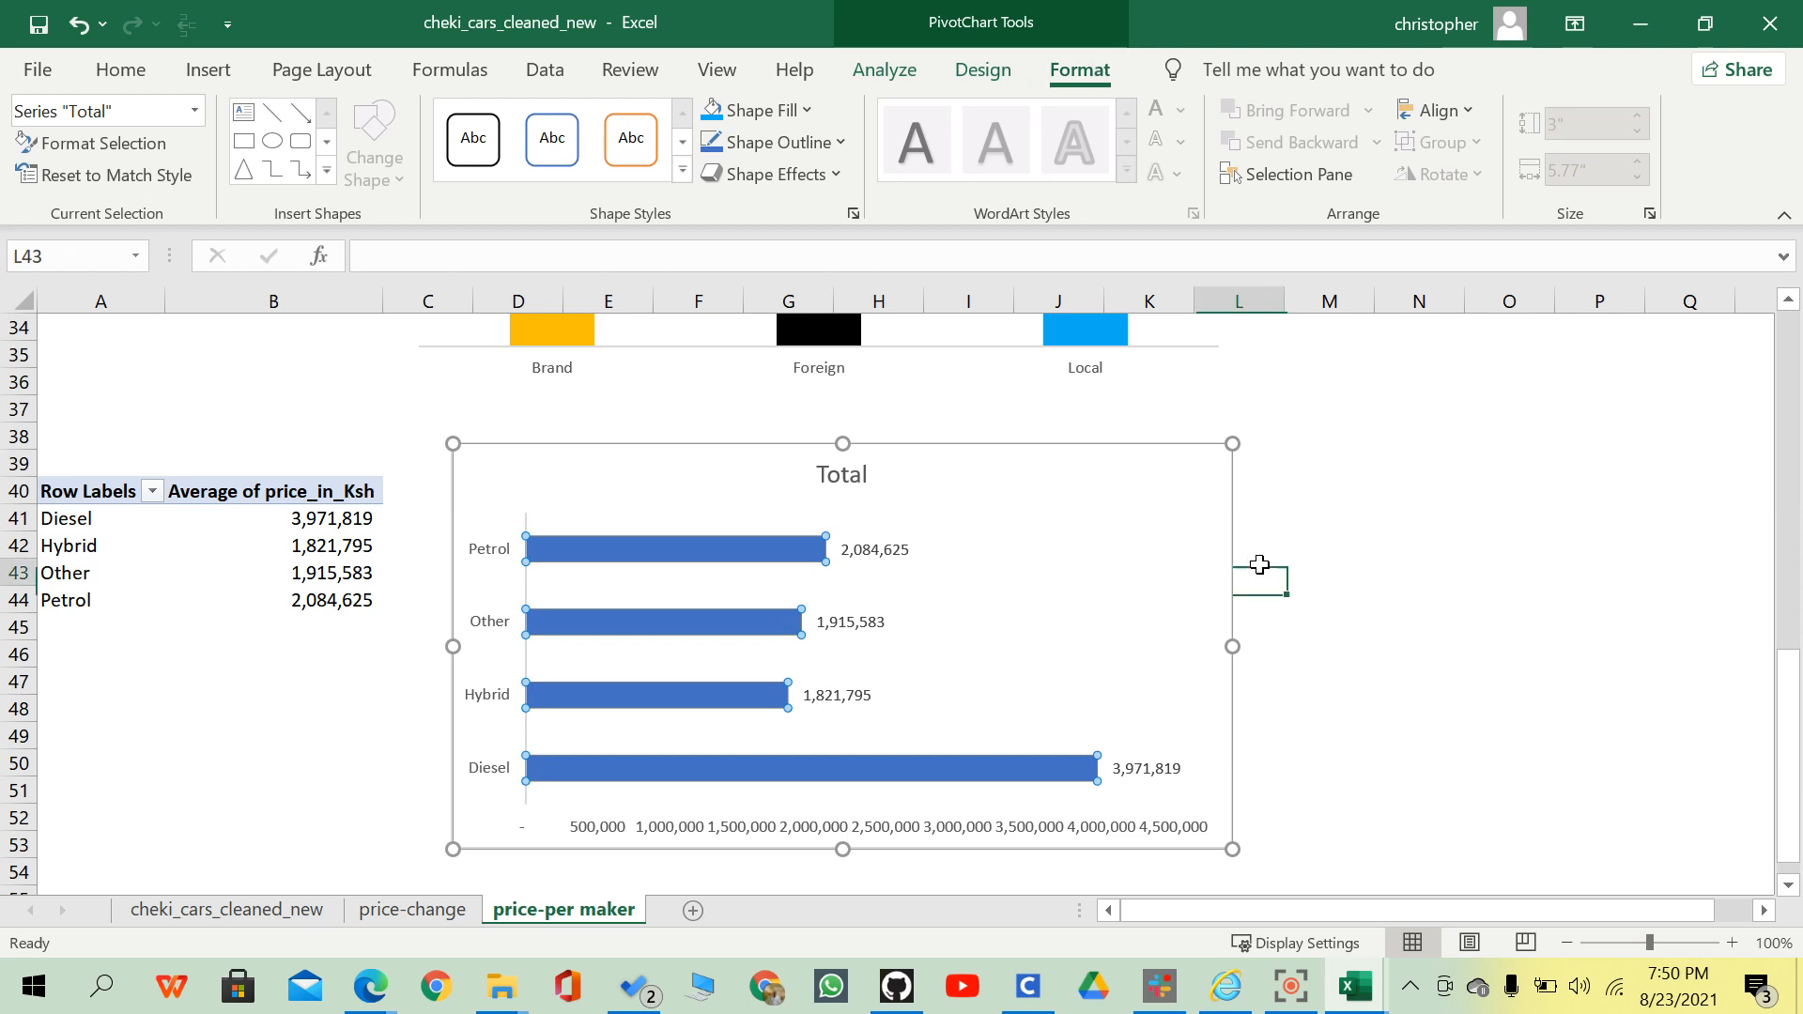
left_click(690, 568)
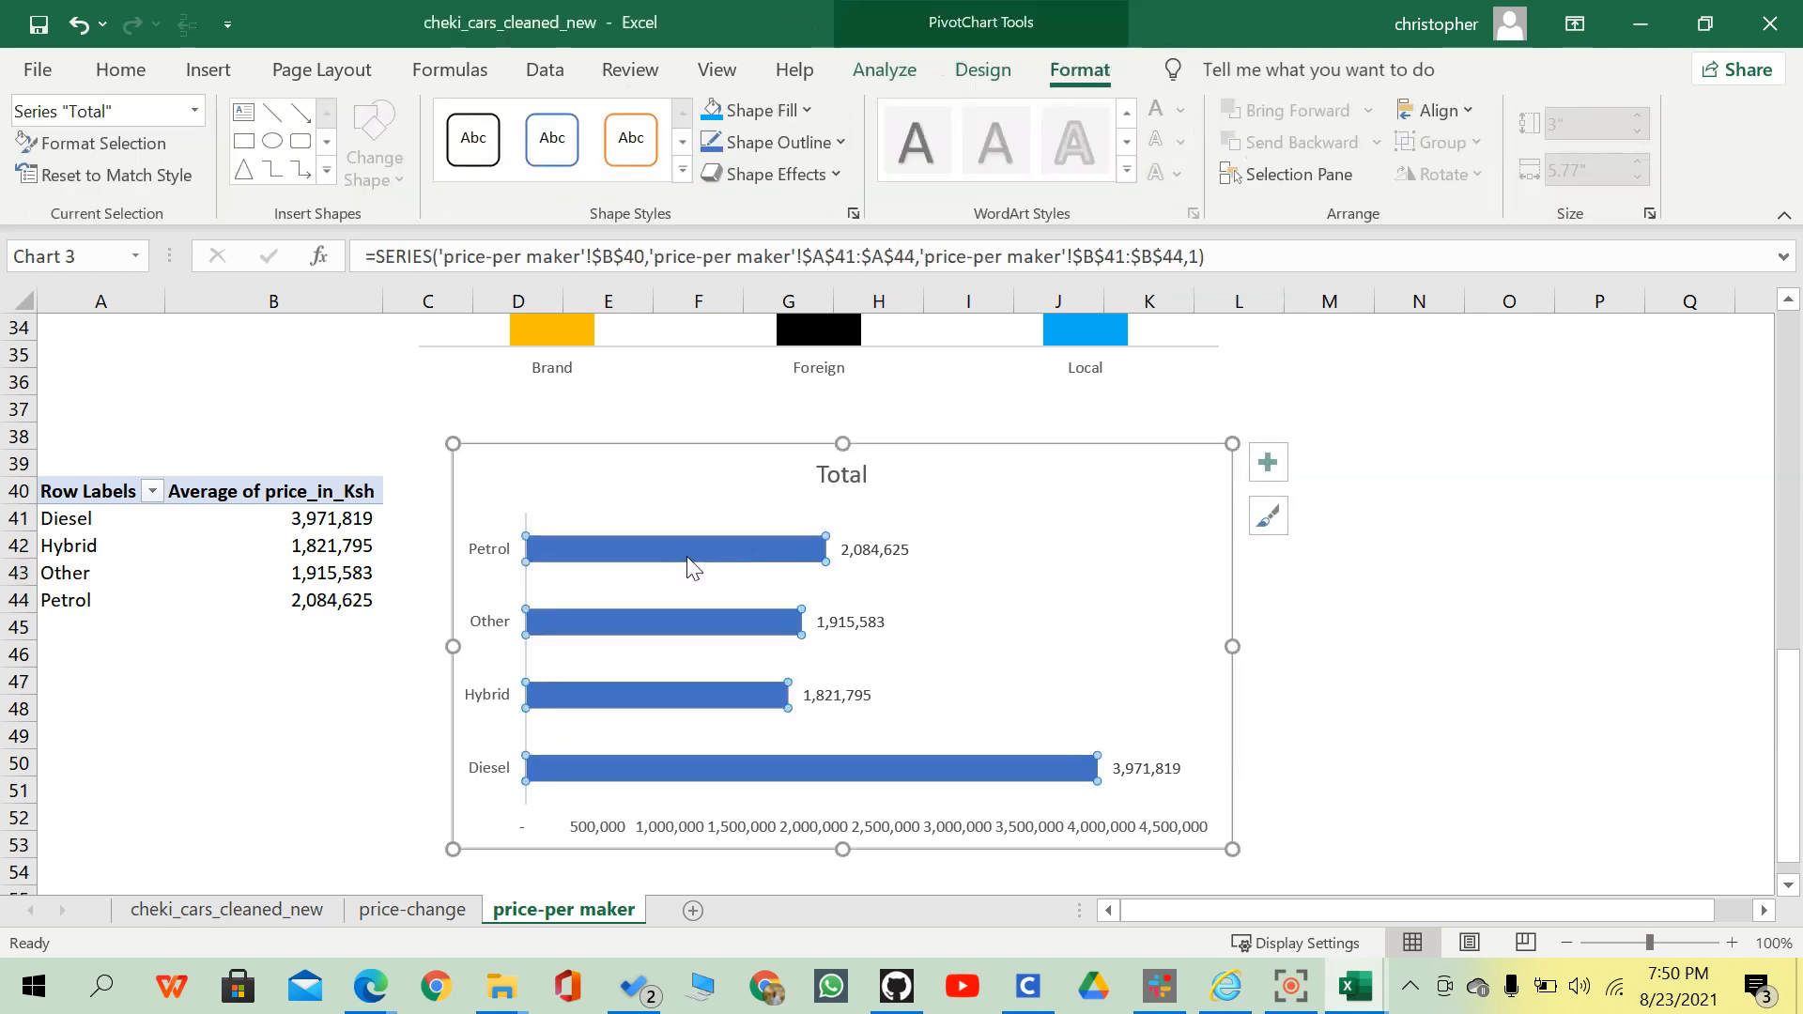
left_click(760, 110)
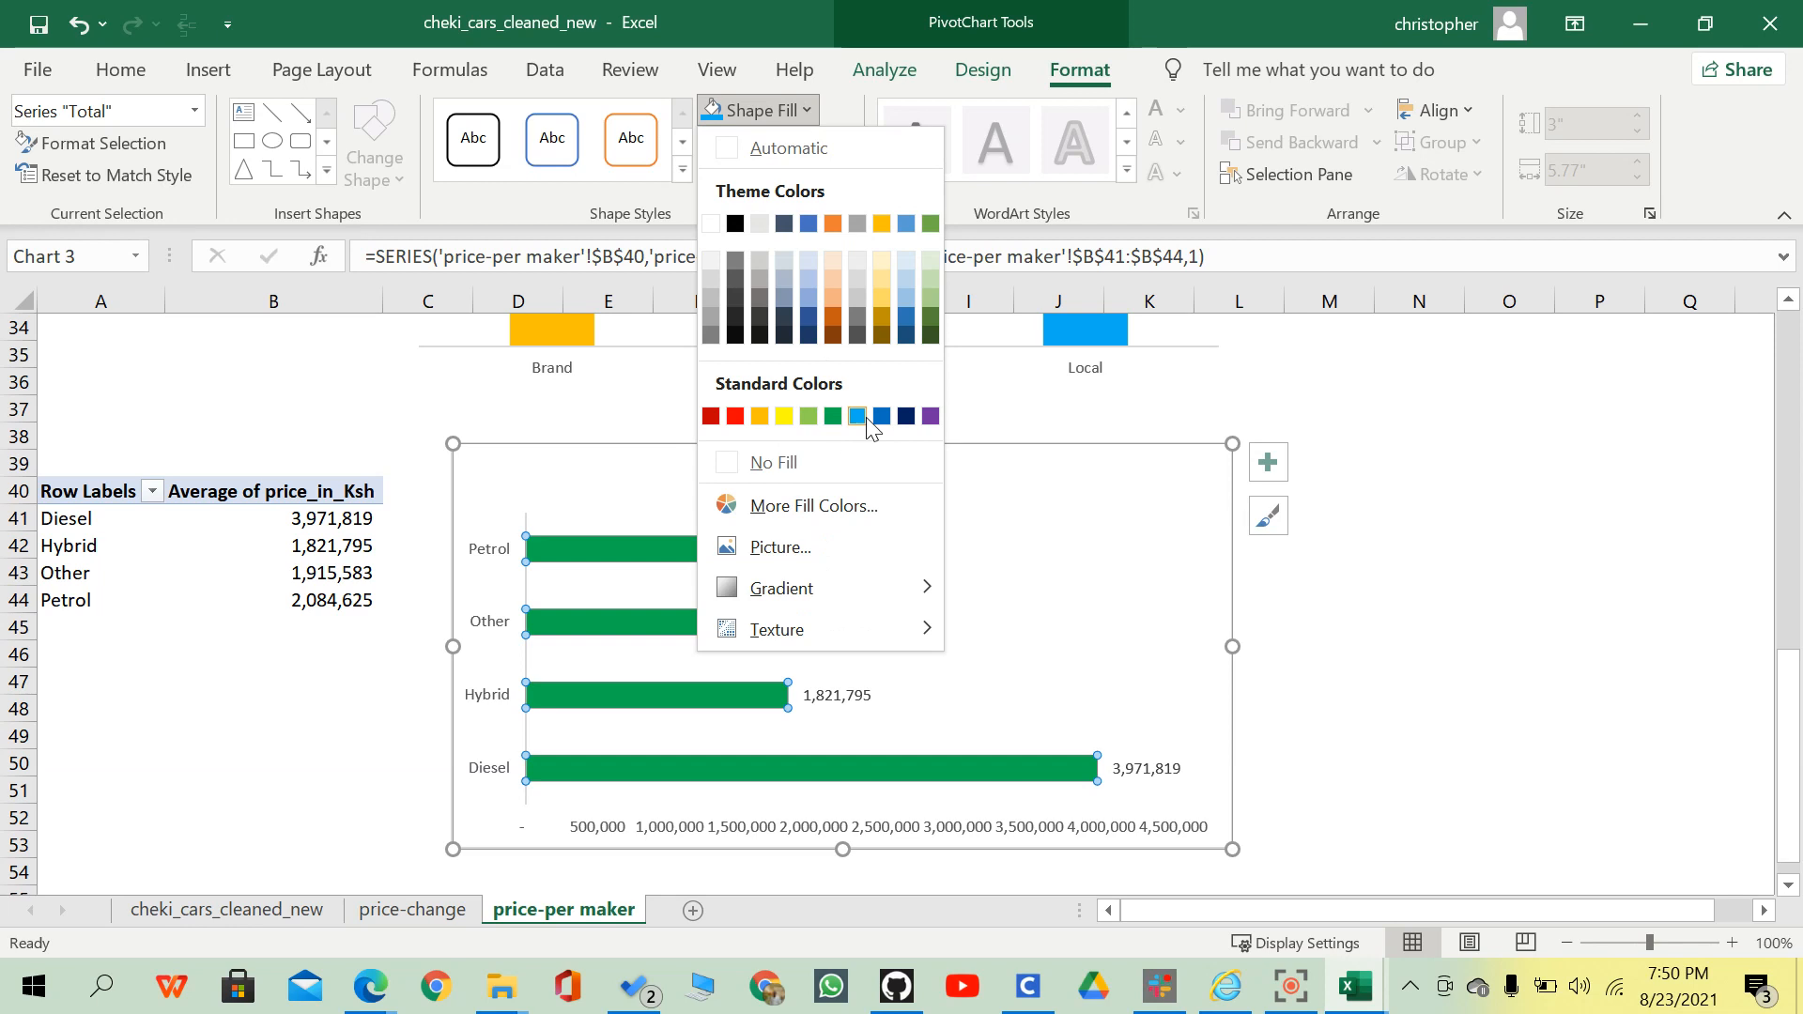
left_click(911, 417)
left_click(1326, 654)
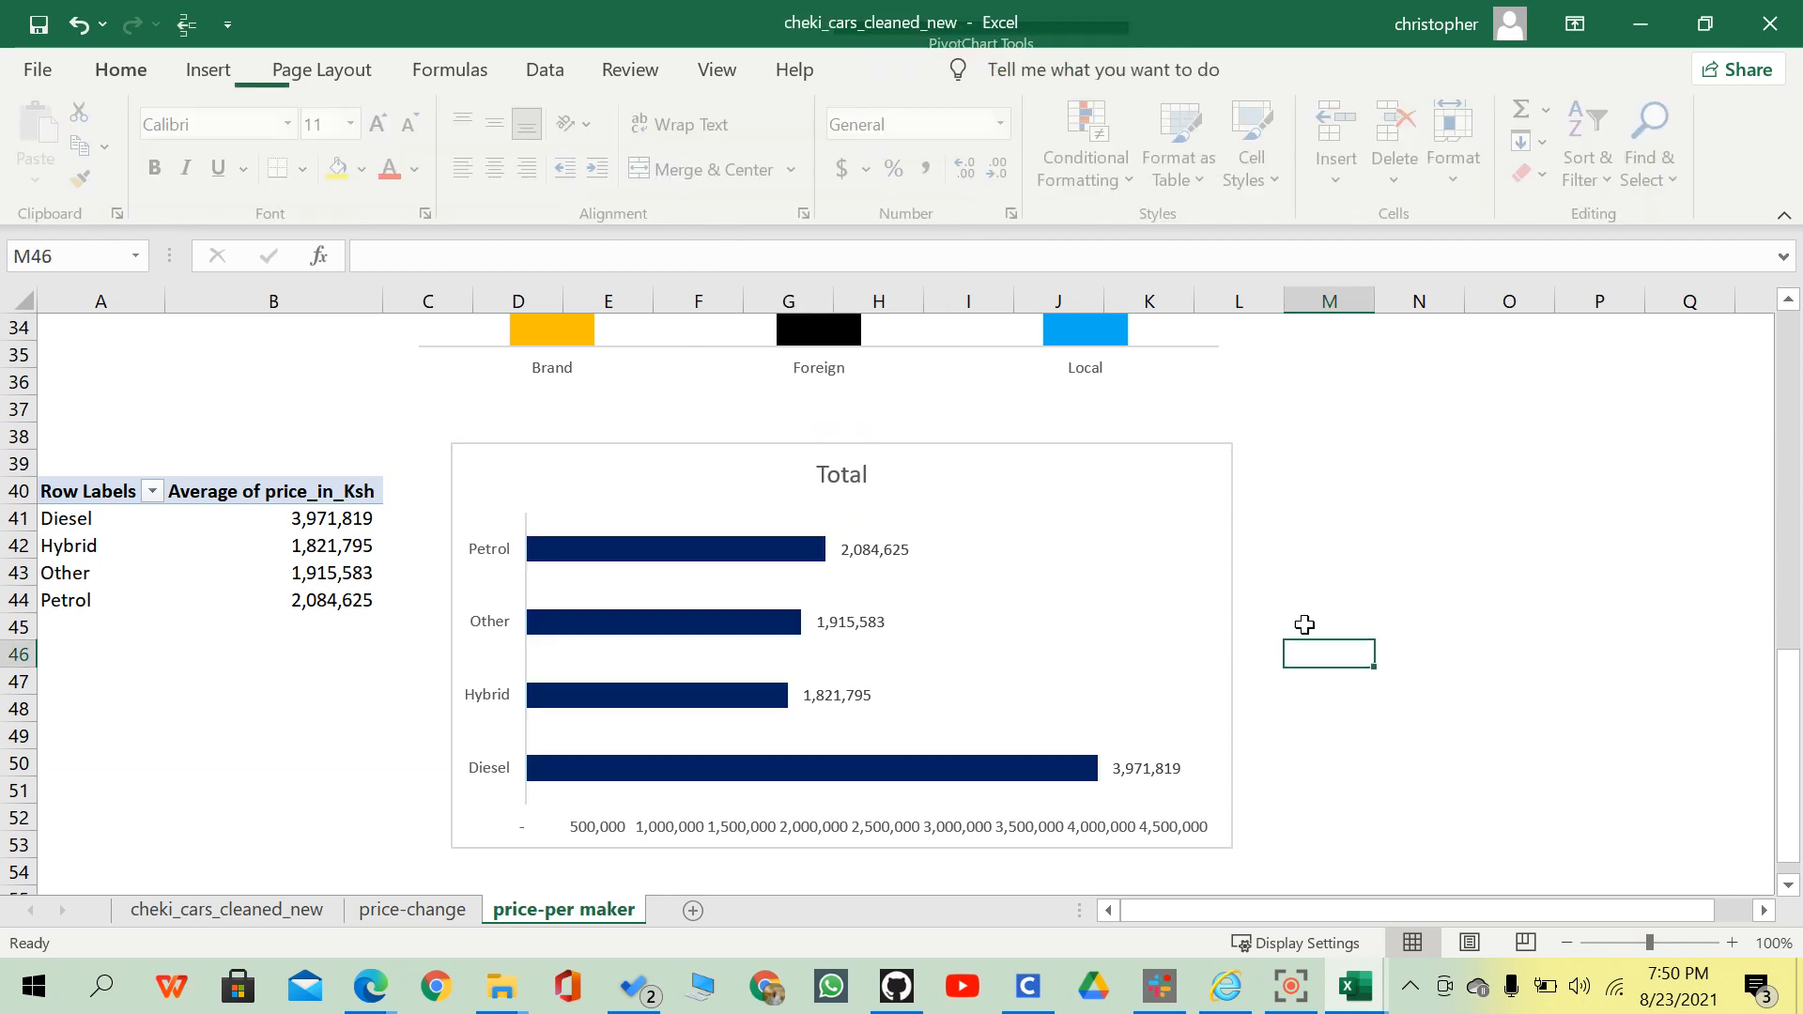
Apply the custom number format #,##0,"k" to the average fuel prices in B41:B44.
scroll(1276, 585, "up", 1)
scroll(1276, 585, "down", 1)
left_click_drag(328, 511, 322, 596)
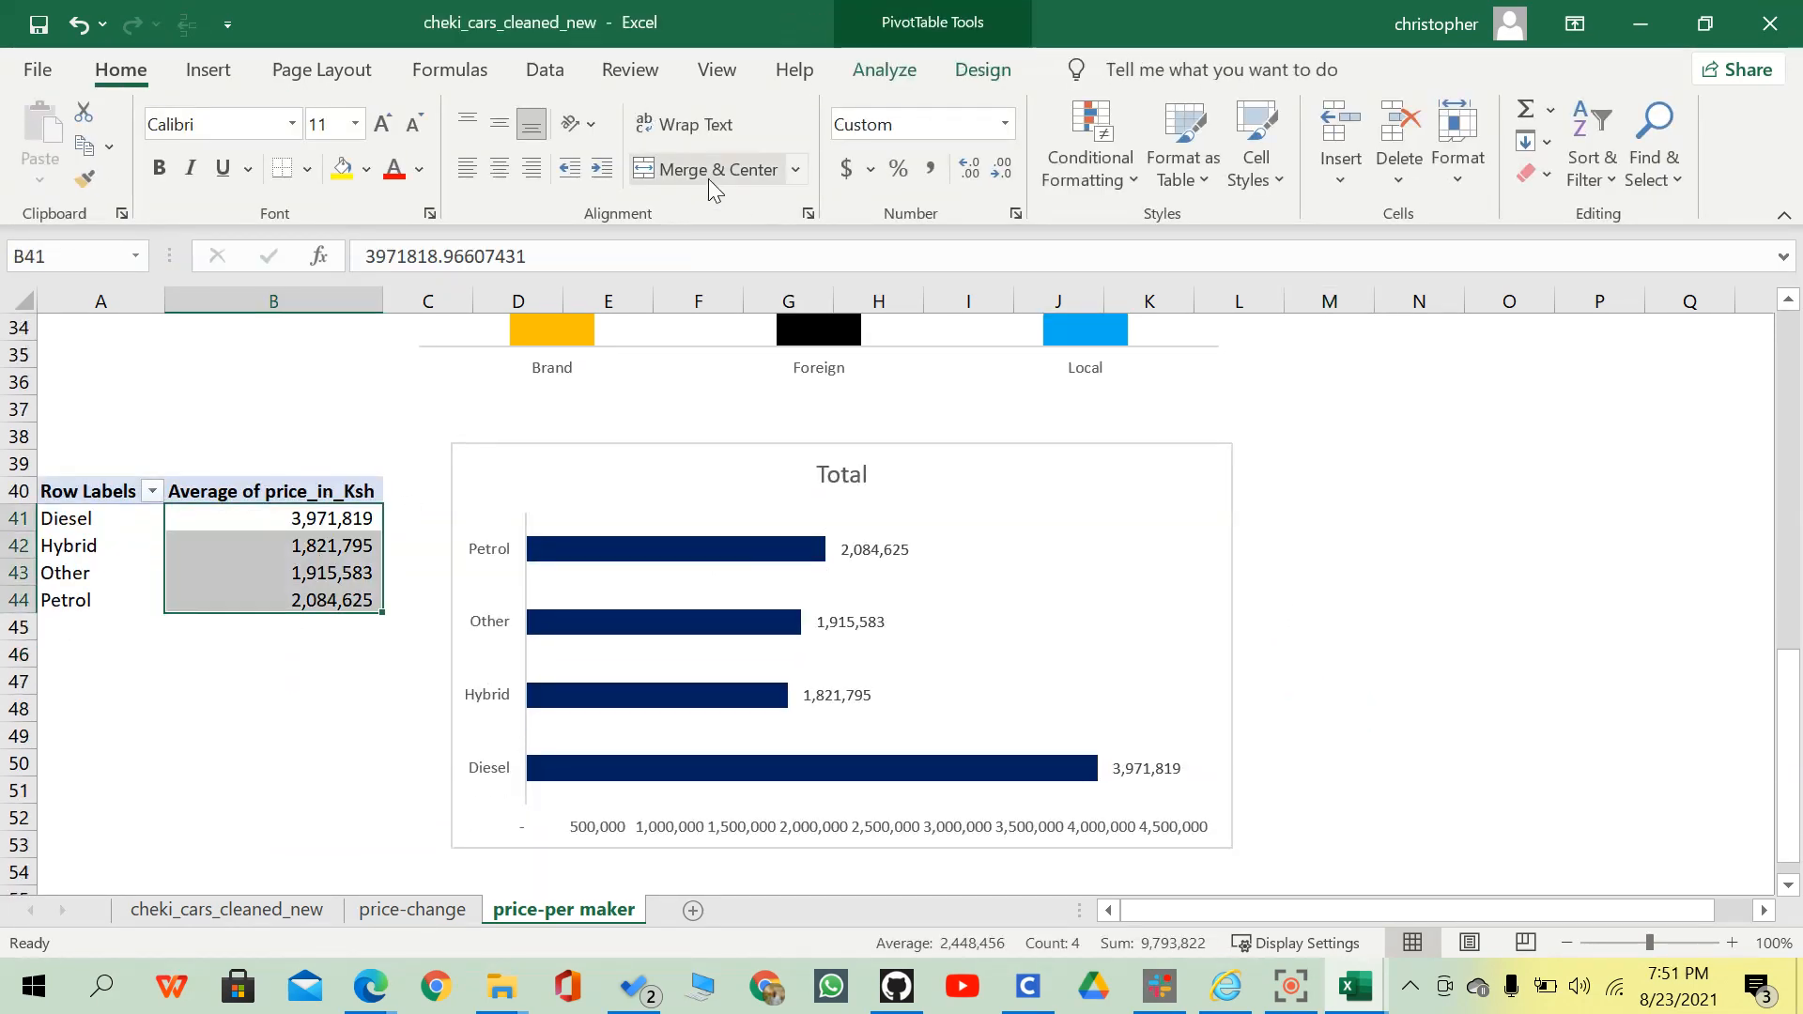
left_click(1014, 214)
scroll(471, 446, "down", 1)
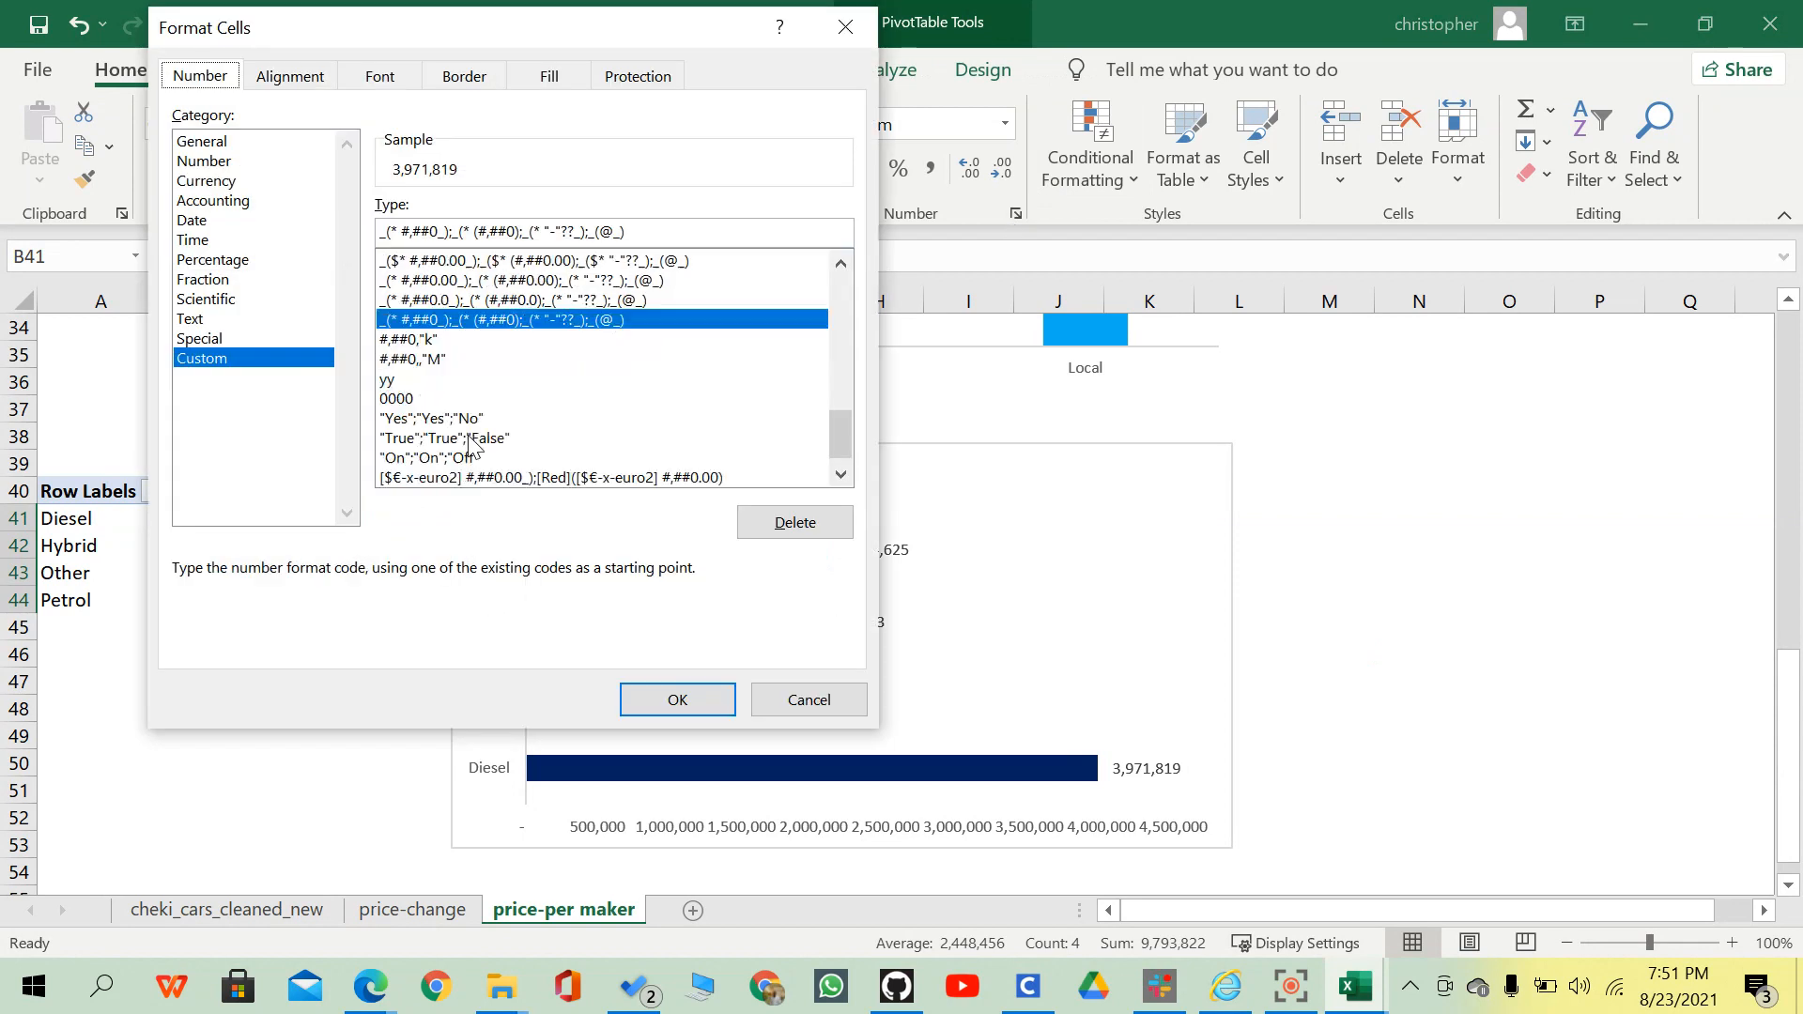
left_click(429, 341)
left_click(676, 695)
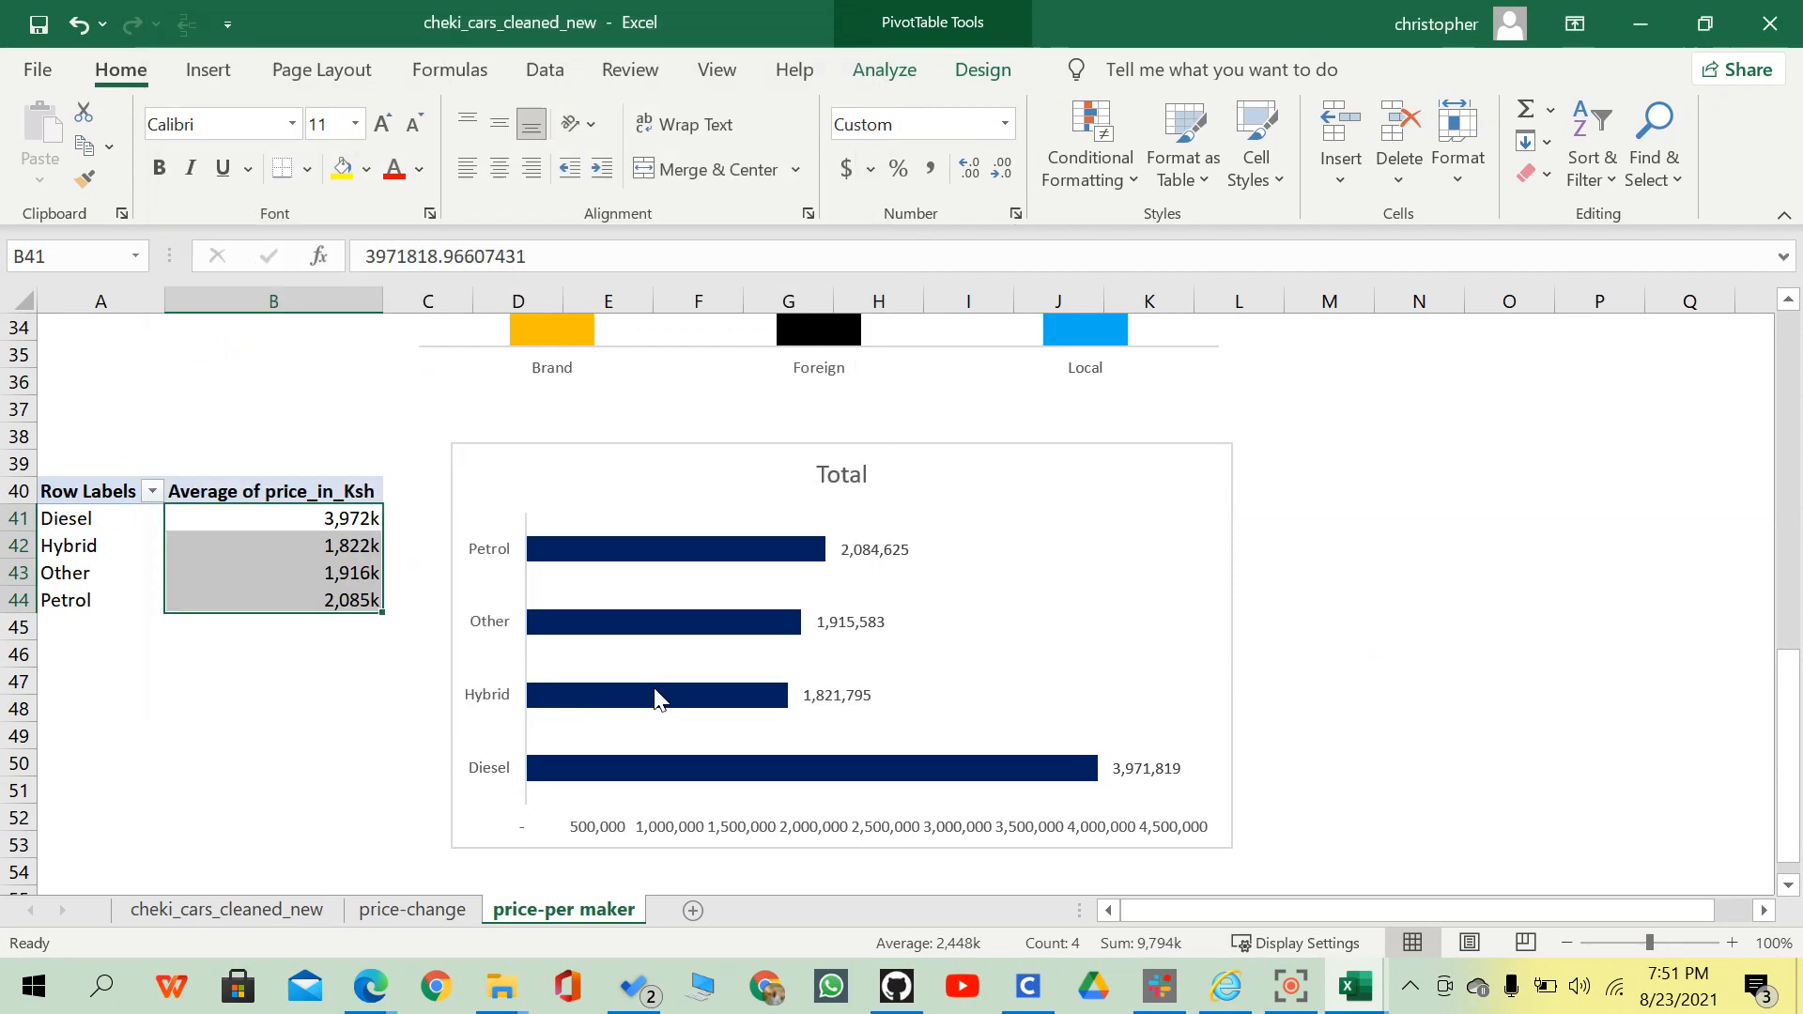
left_click(1437, 652)
scroll(1443, 645, "down", 1)
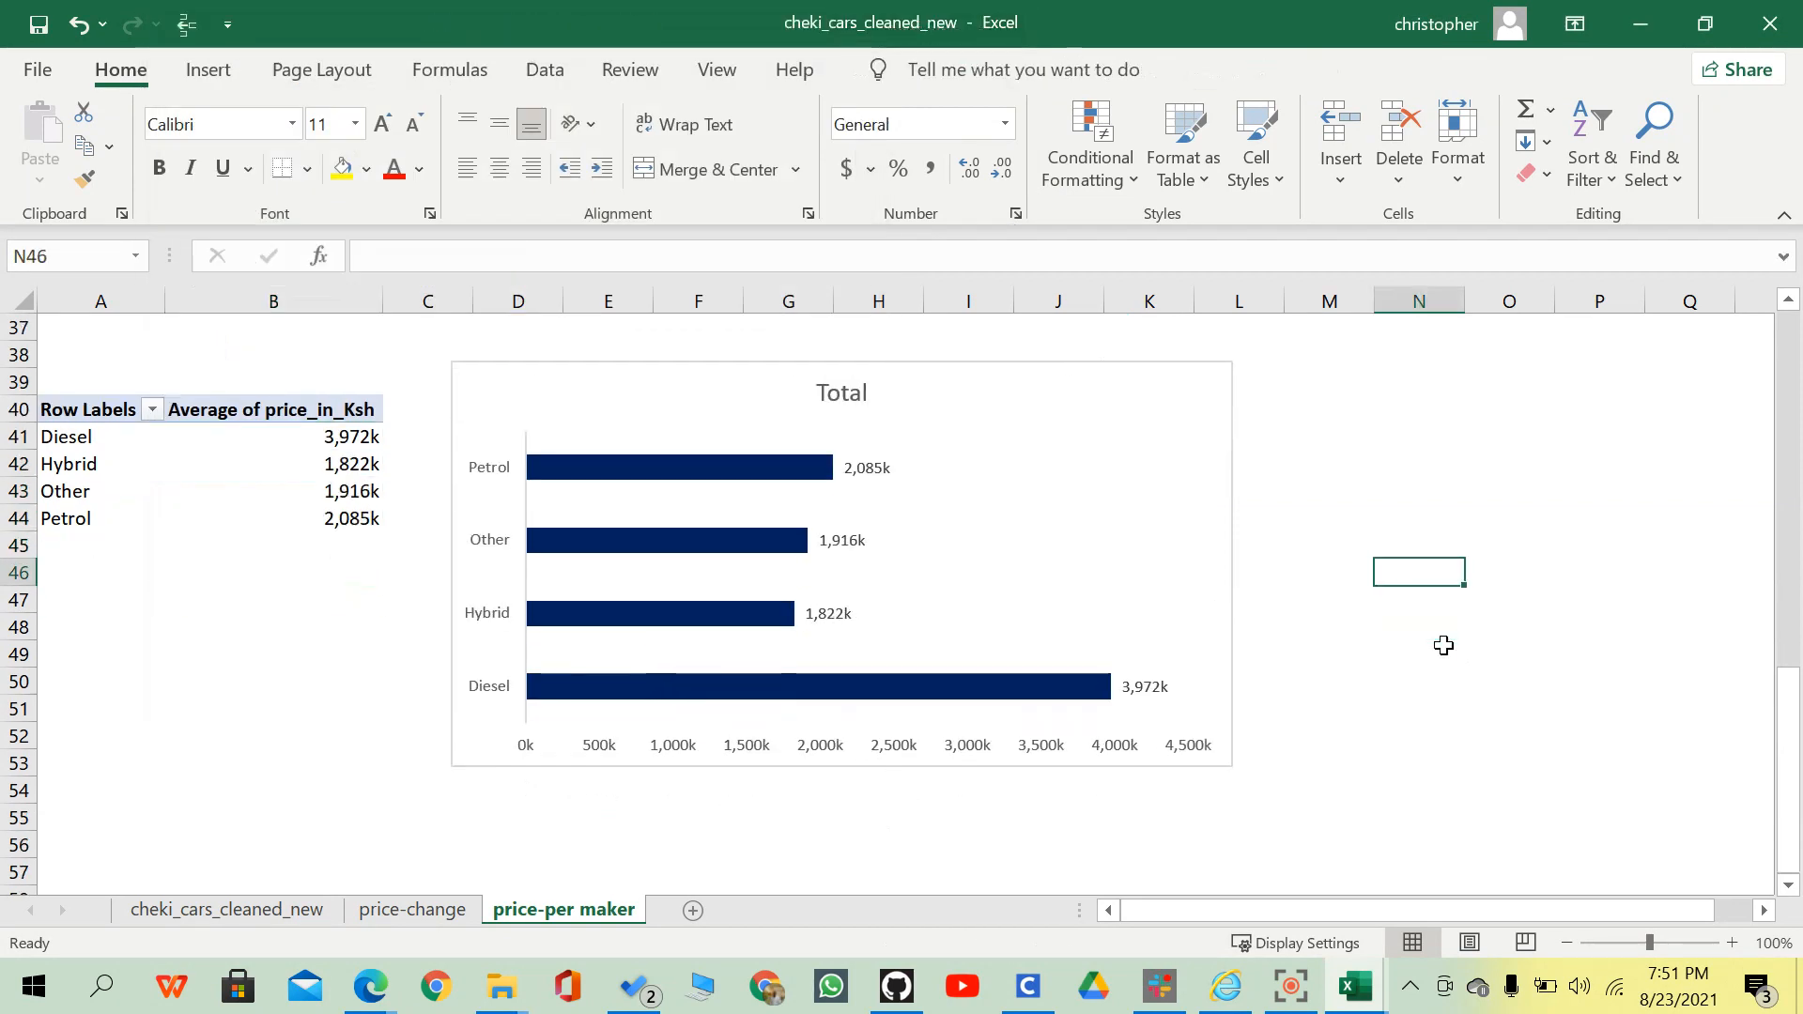
Shift the fuel bar chart slightly toward its pivot table so its edge lines up with the foreign/local chart above.
scroll(1287, 624, "up", 8)
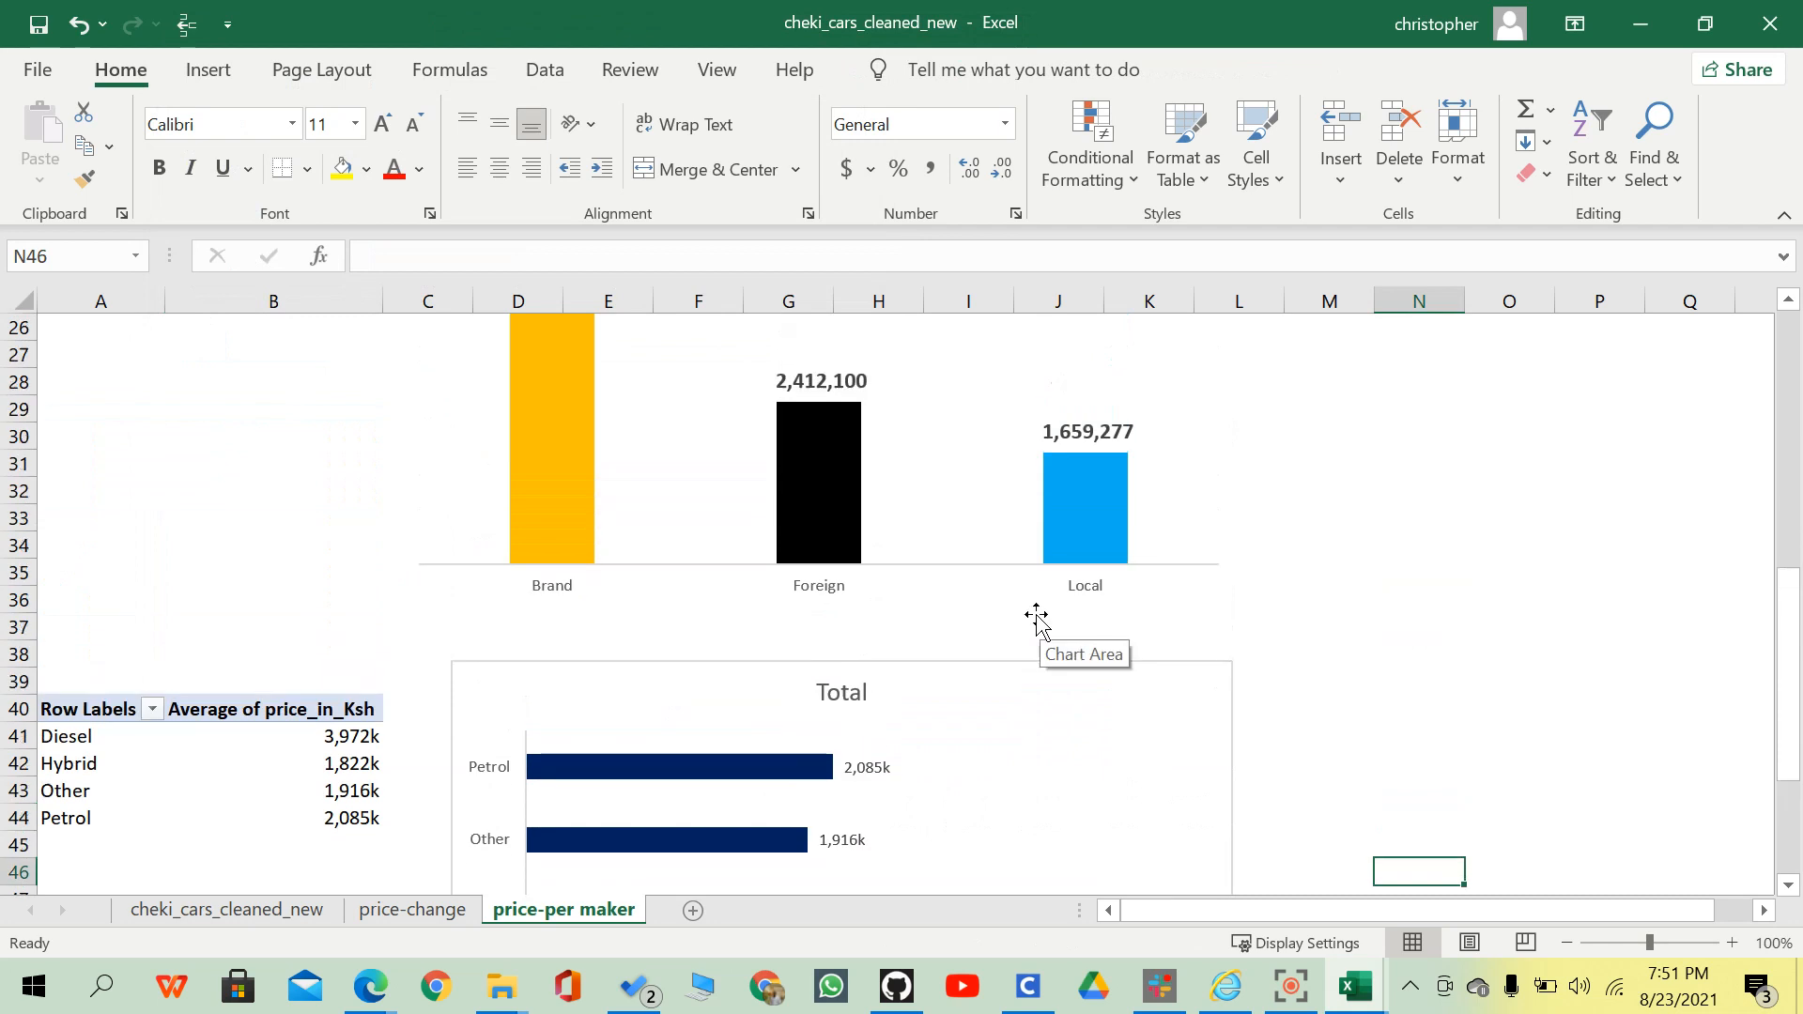
scroll(395, 605, "down", 5)
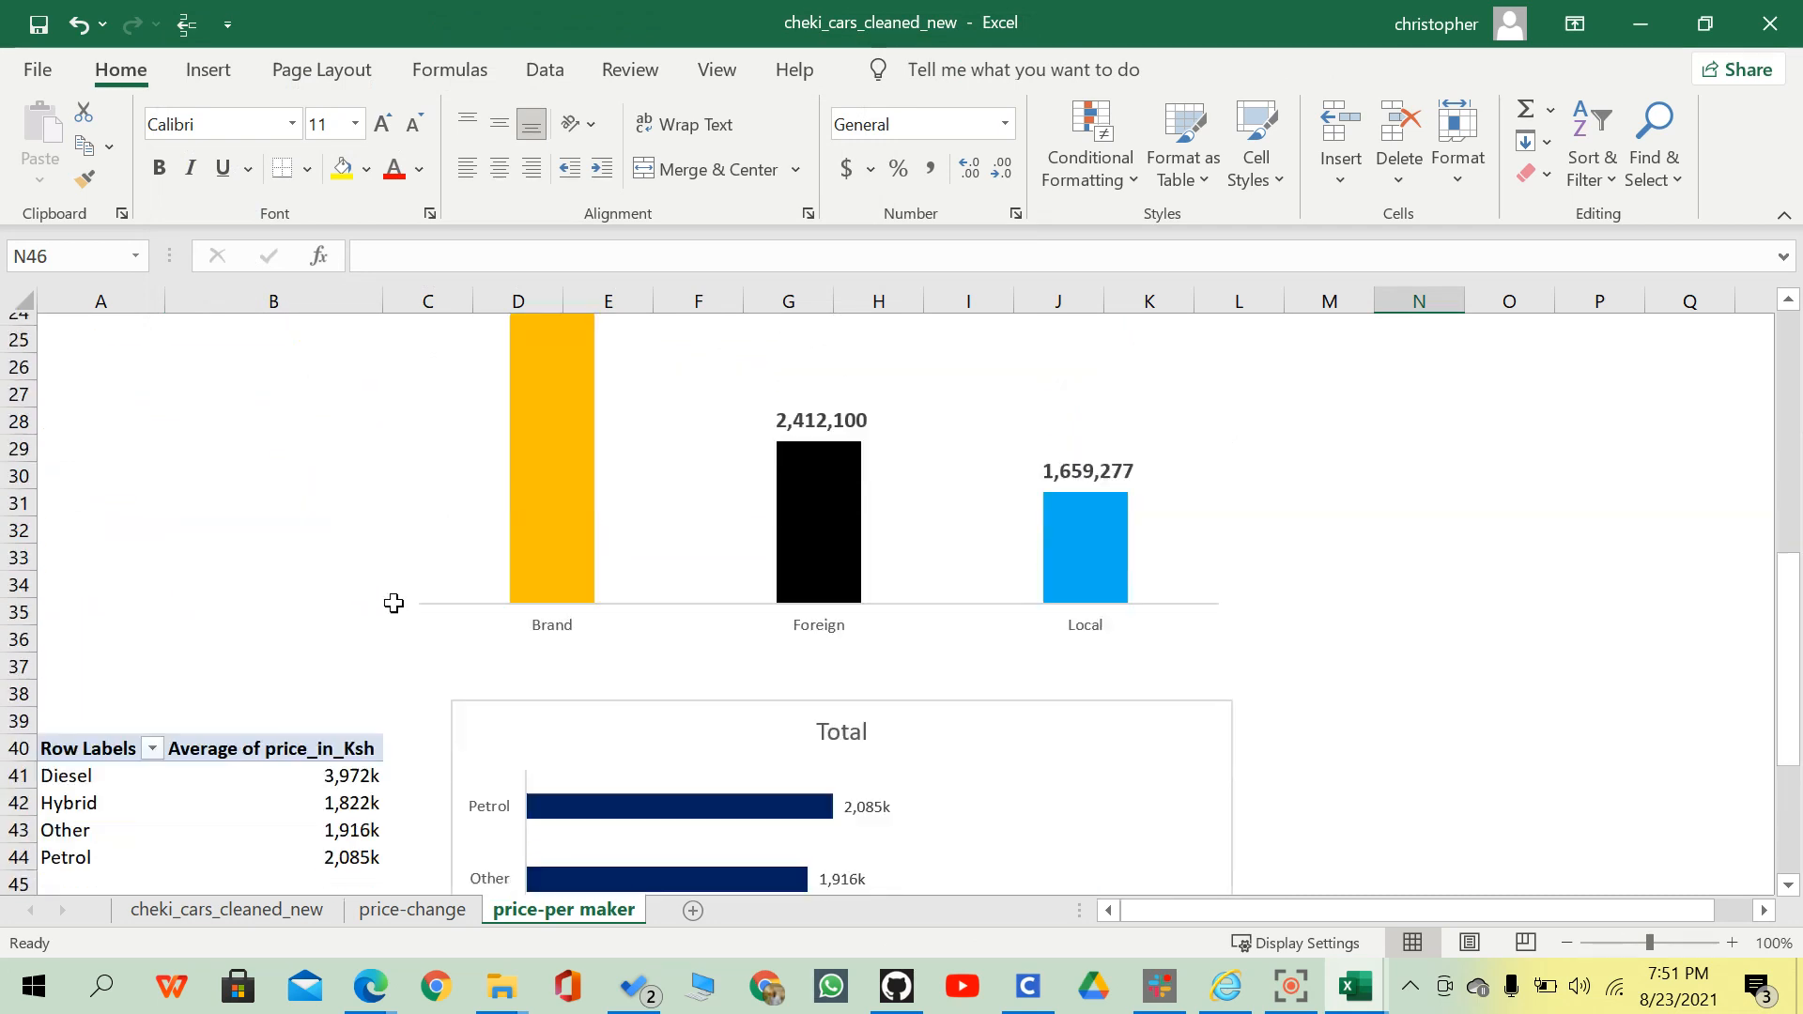
scroll(408, 592, "down", 1)
scroll(504, 631, "down", 1)
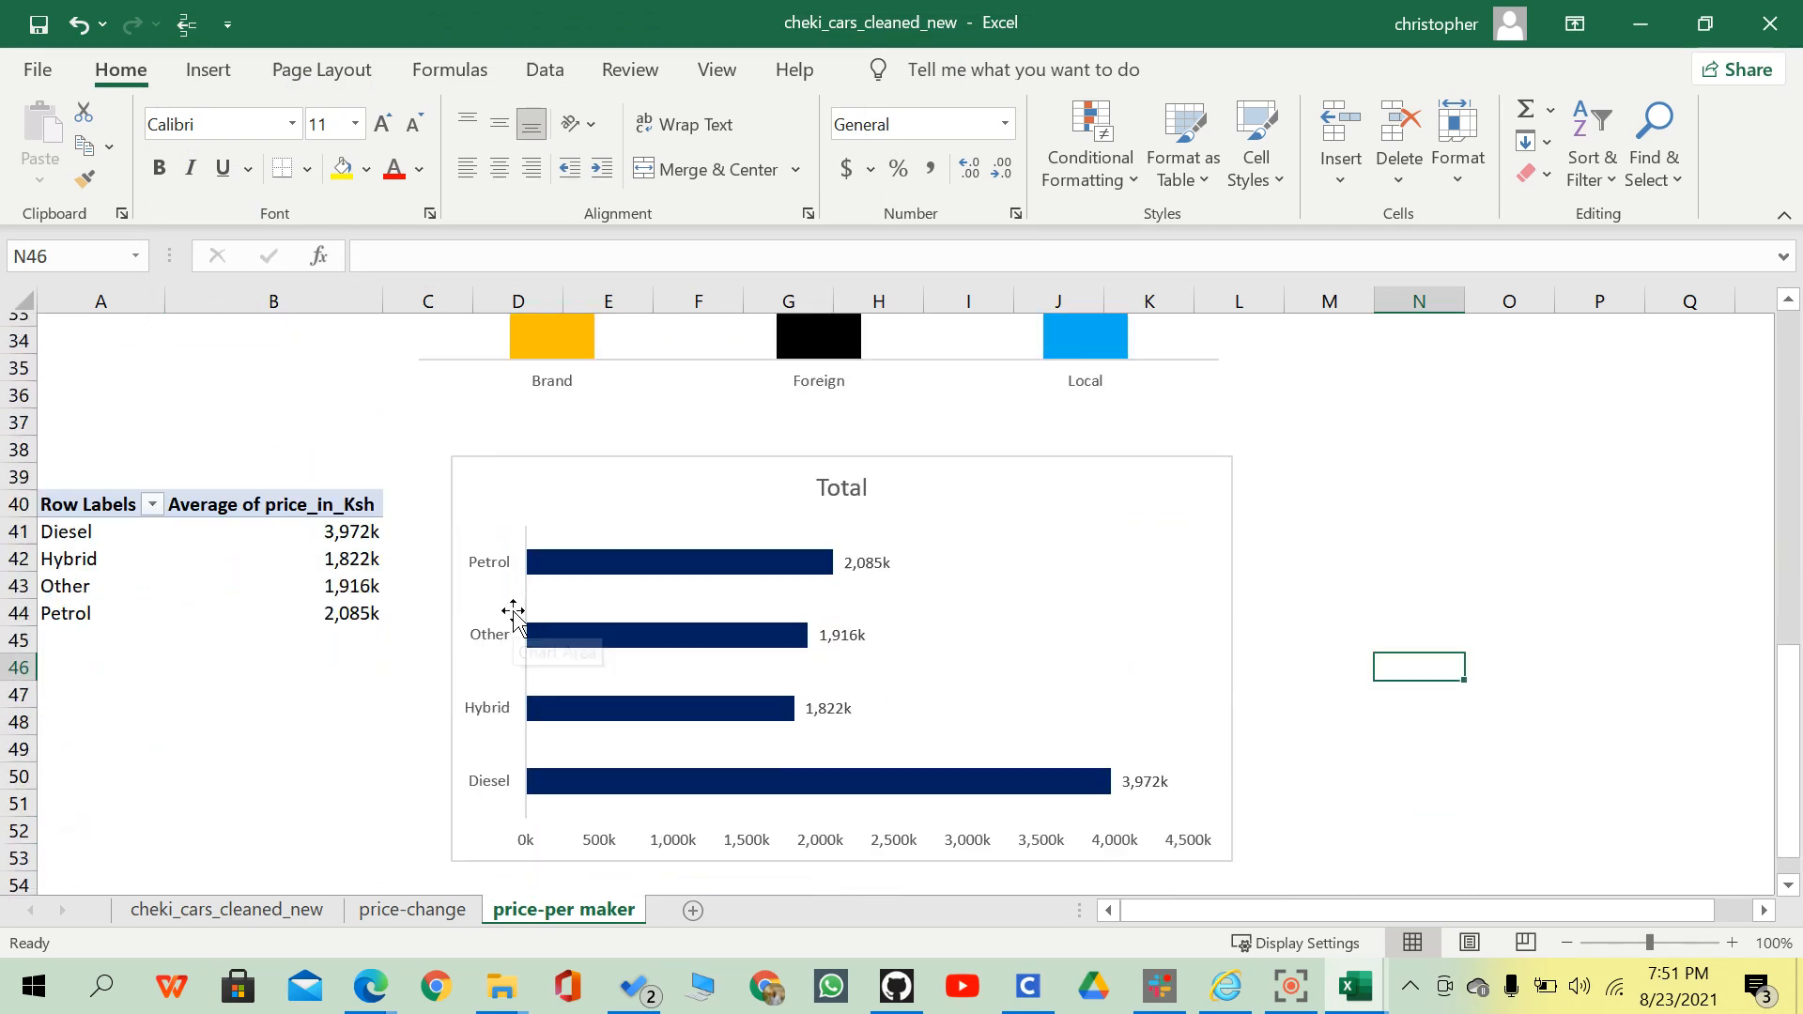
left_click(549, 456)
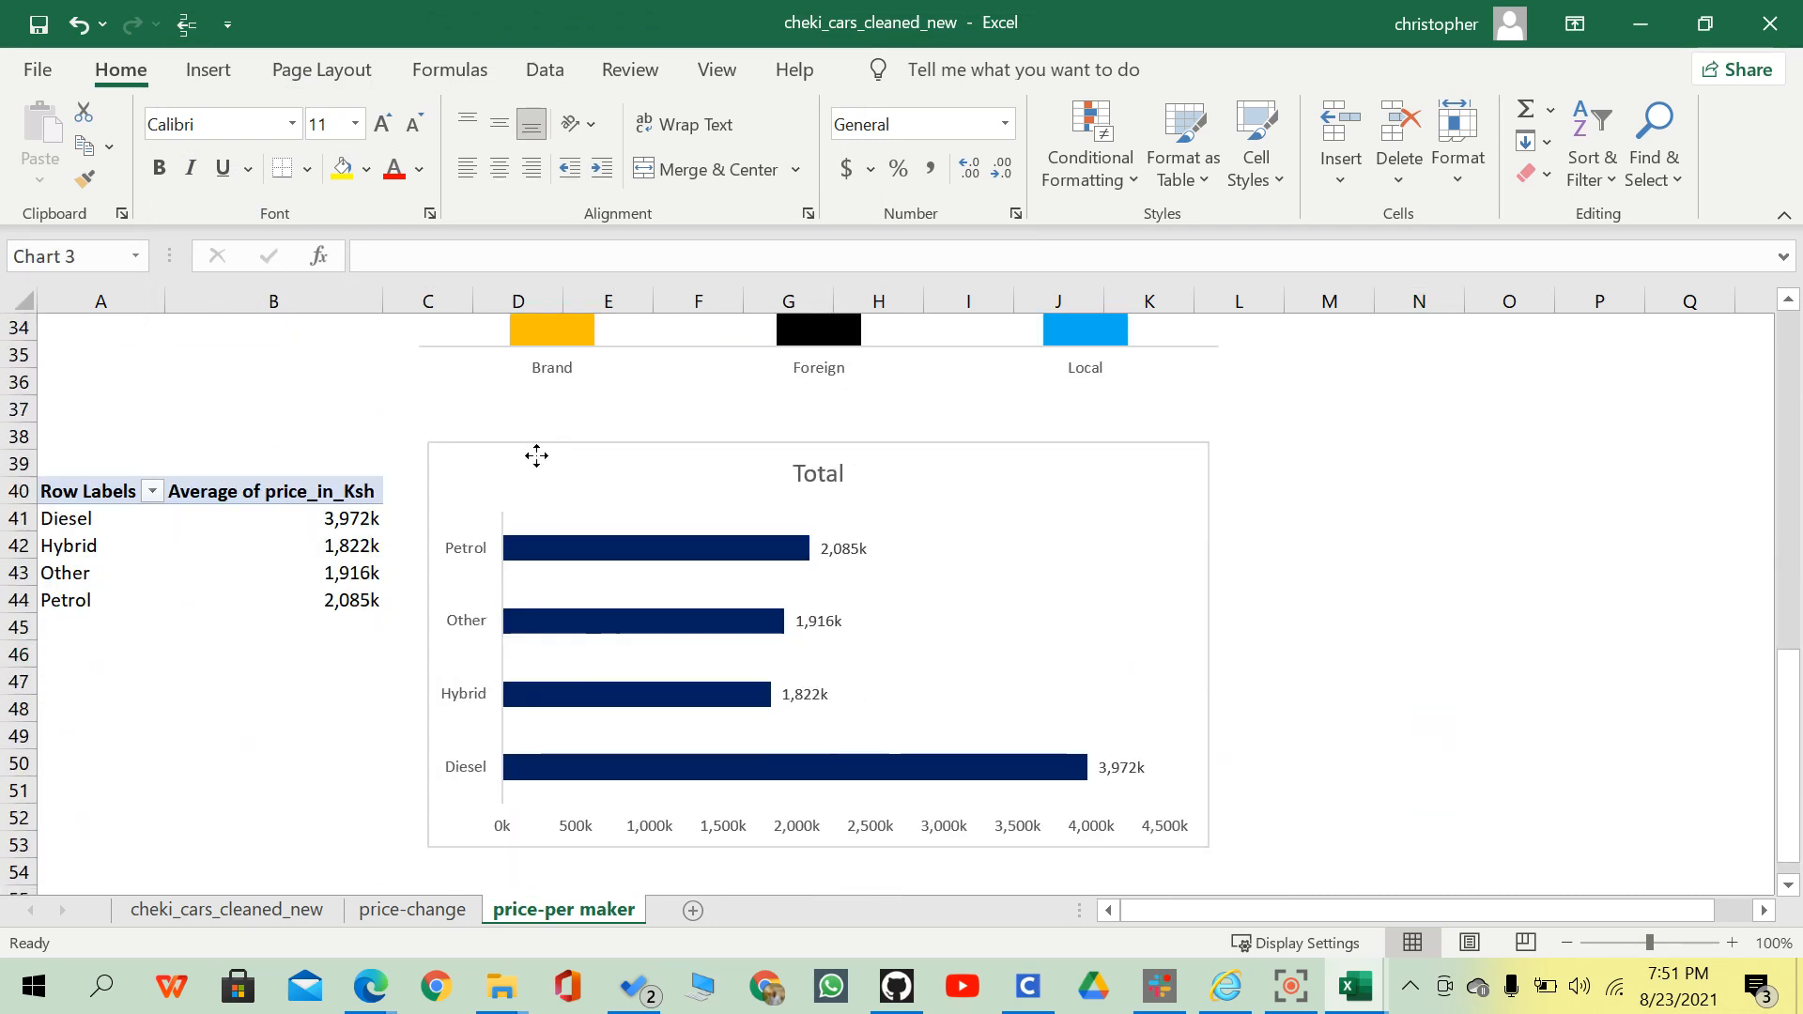
left_click(1489, 792)
scroll(1485, 789, "down", 1)
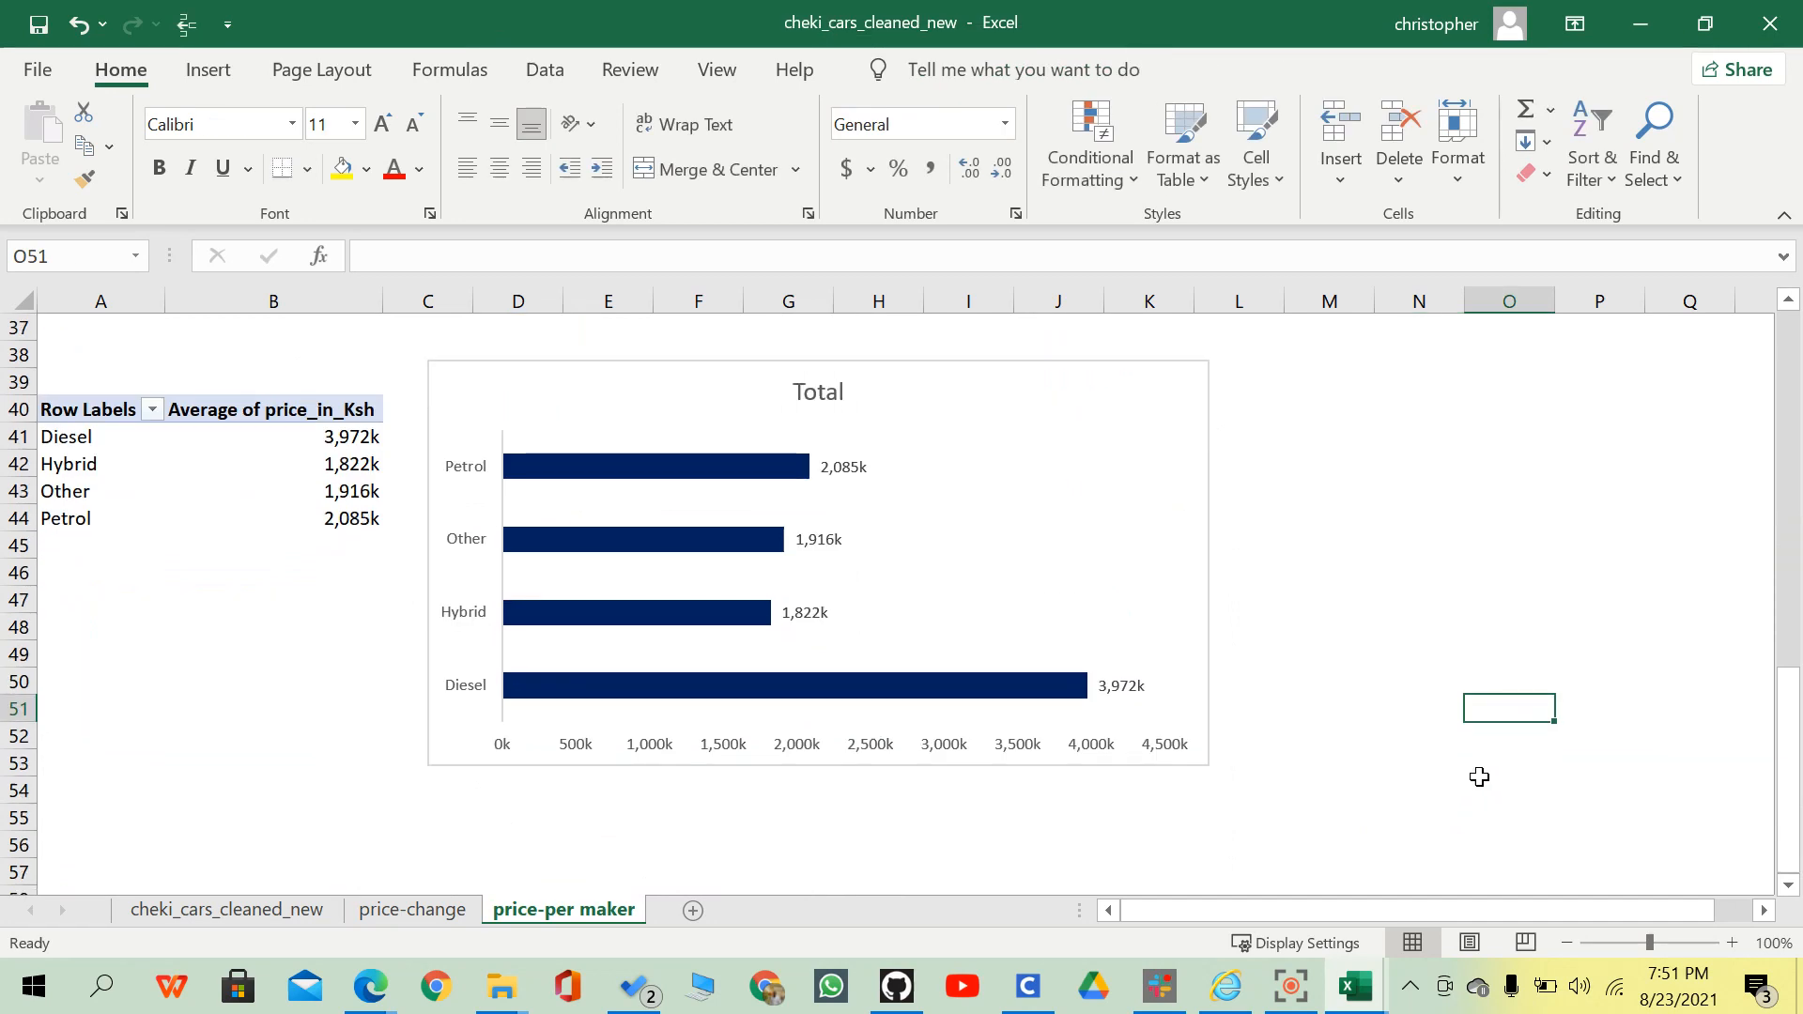
Sort the fuel pivot table in descending order by Average of price_in_Ksh.
left_click(151, 410)
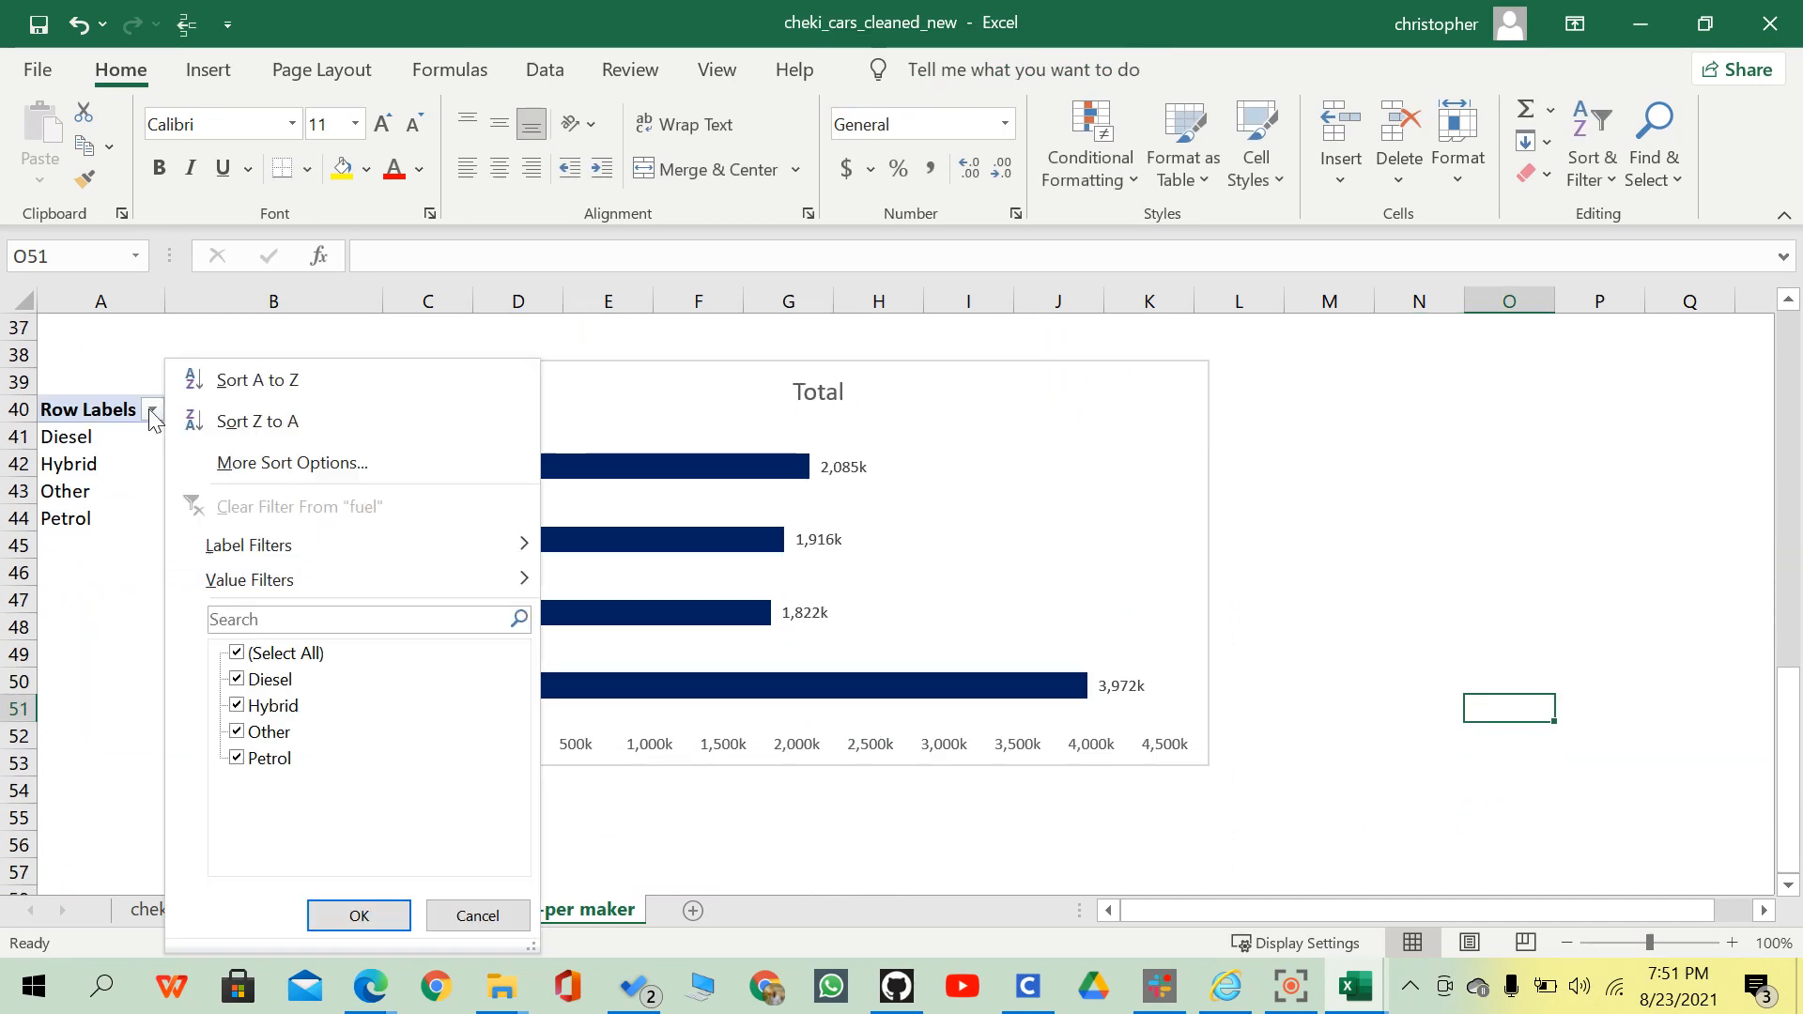
left_click(352, 447)
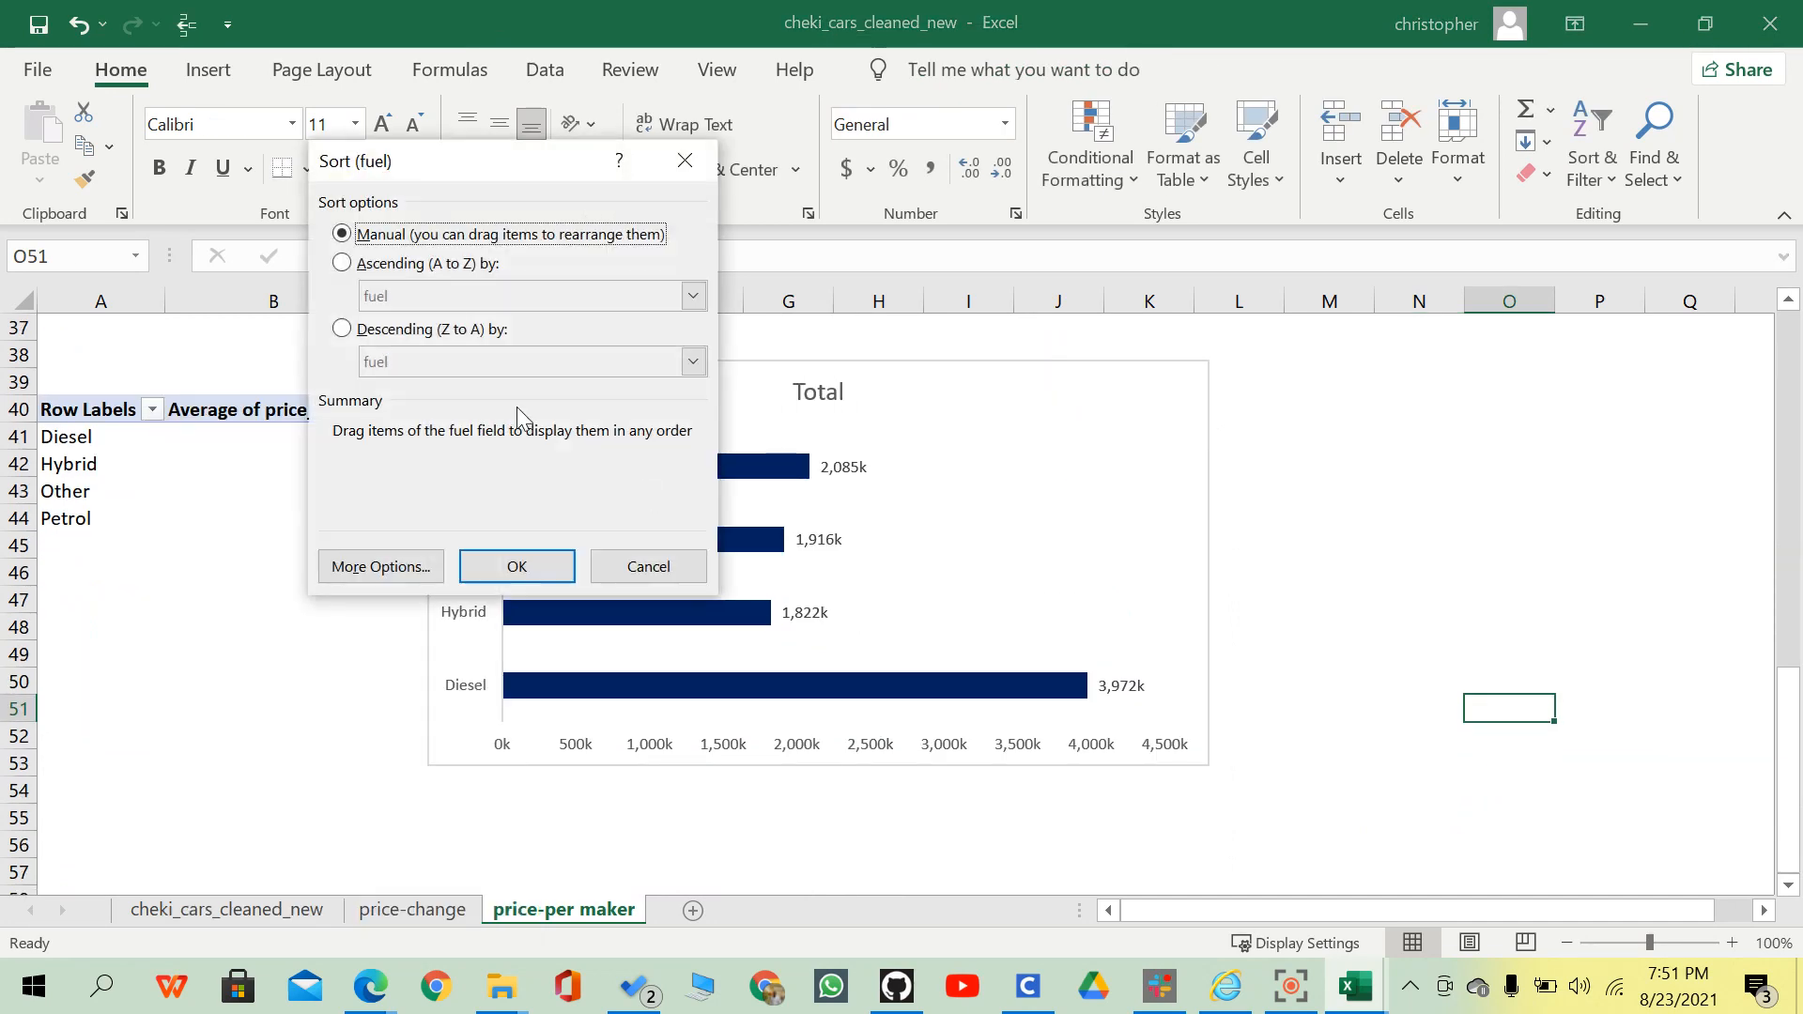
left_click(342, 329)
left_click(408, 361)
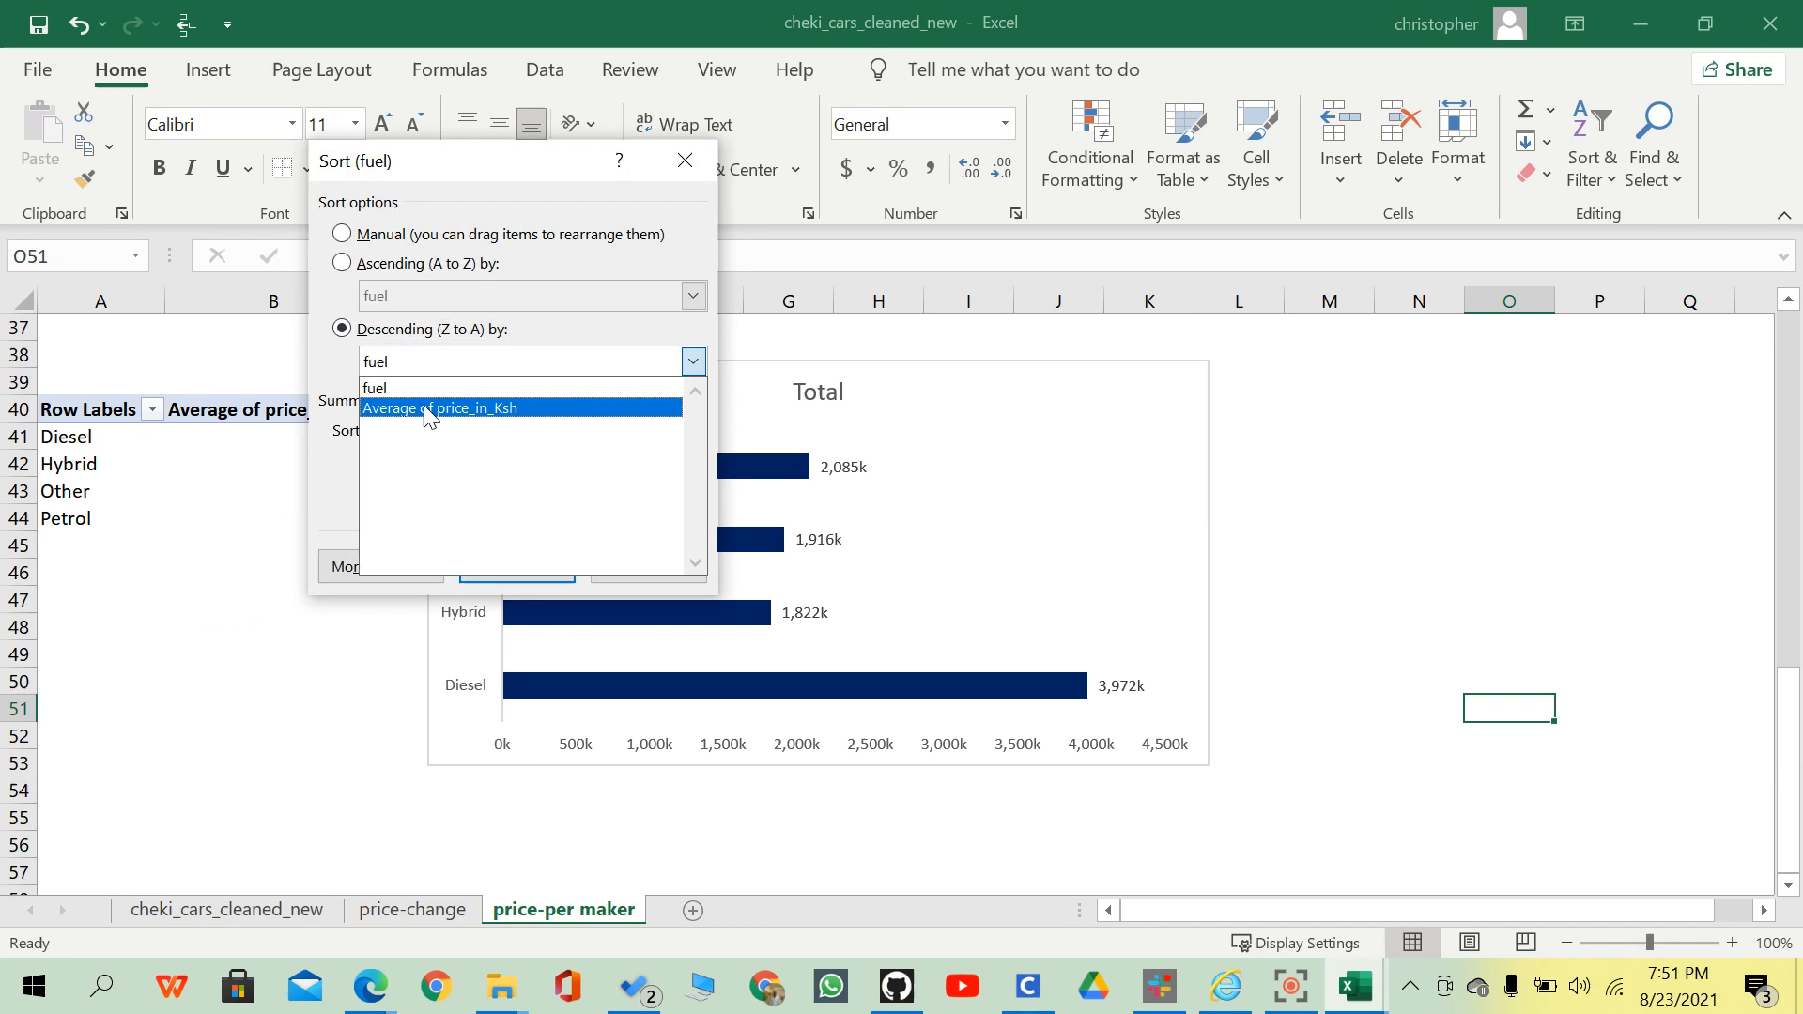
left_click(425, 403)
left_click(515, 566)
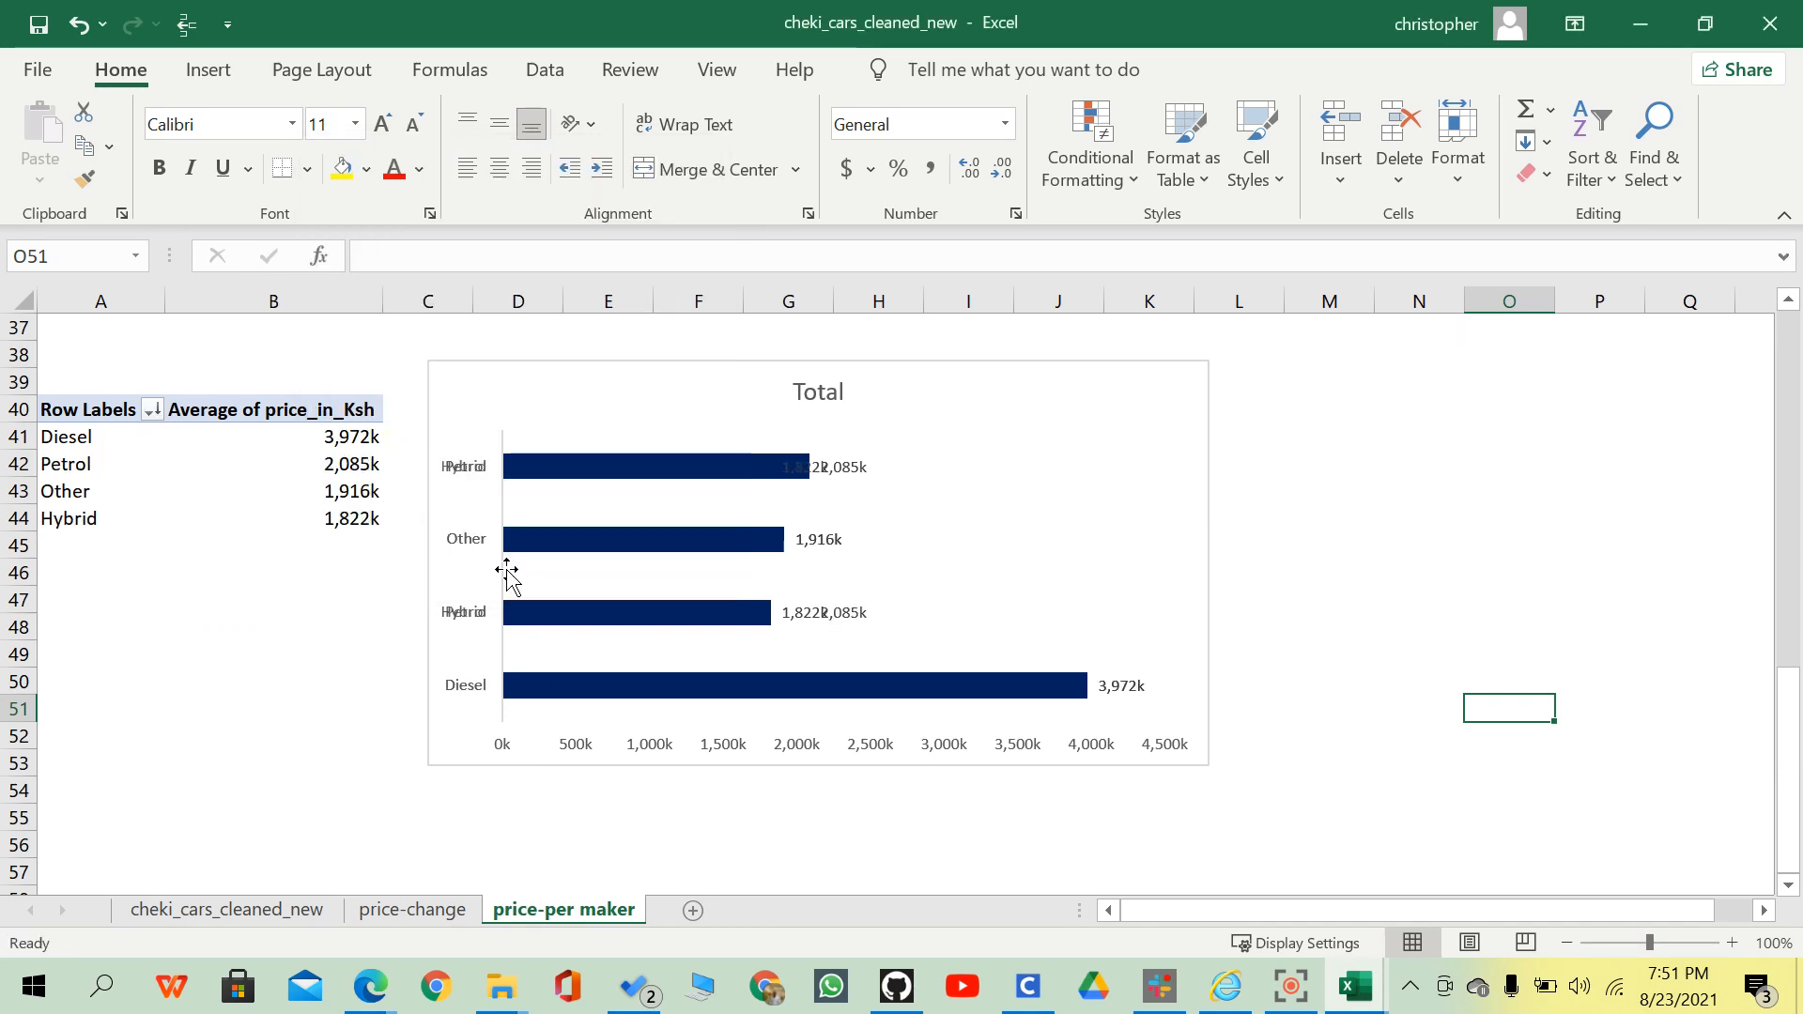
left_click(1337, 619)
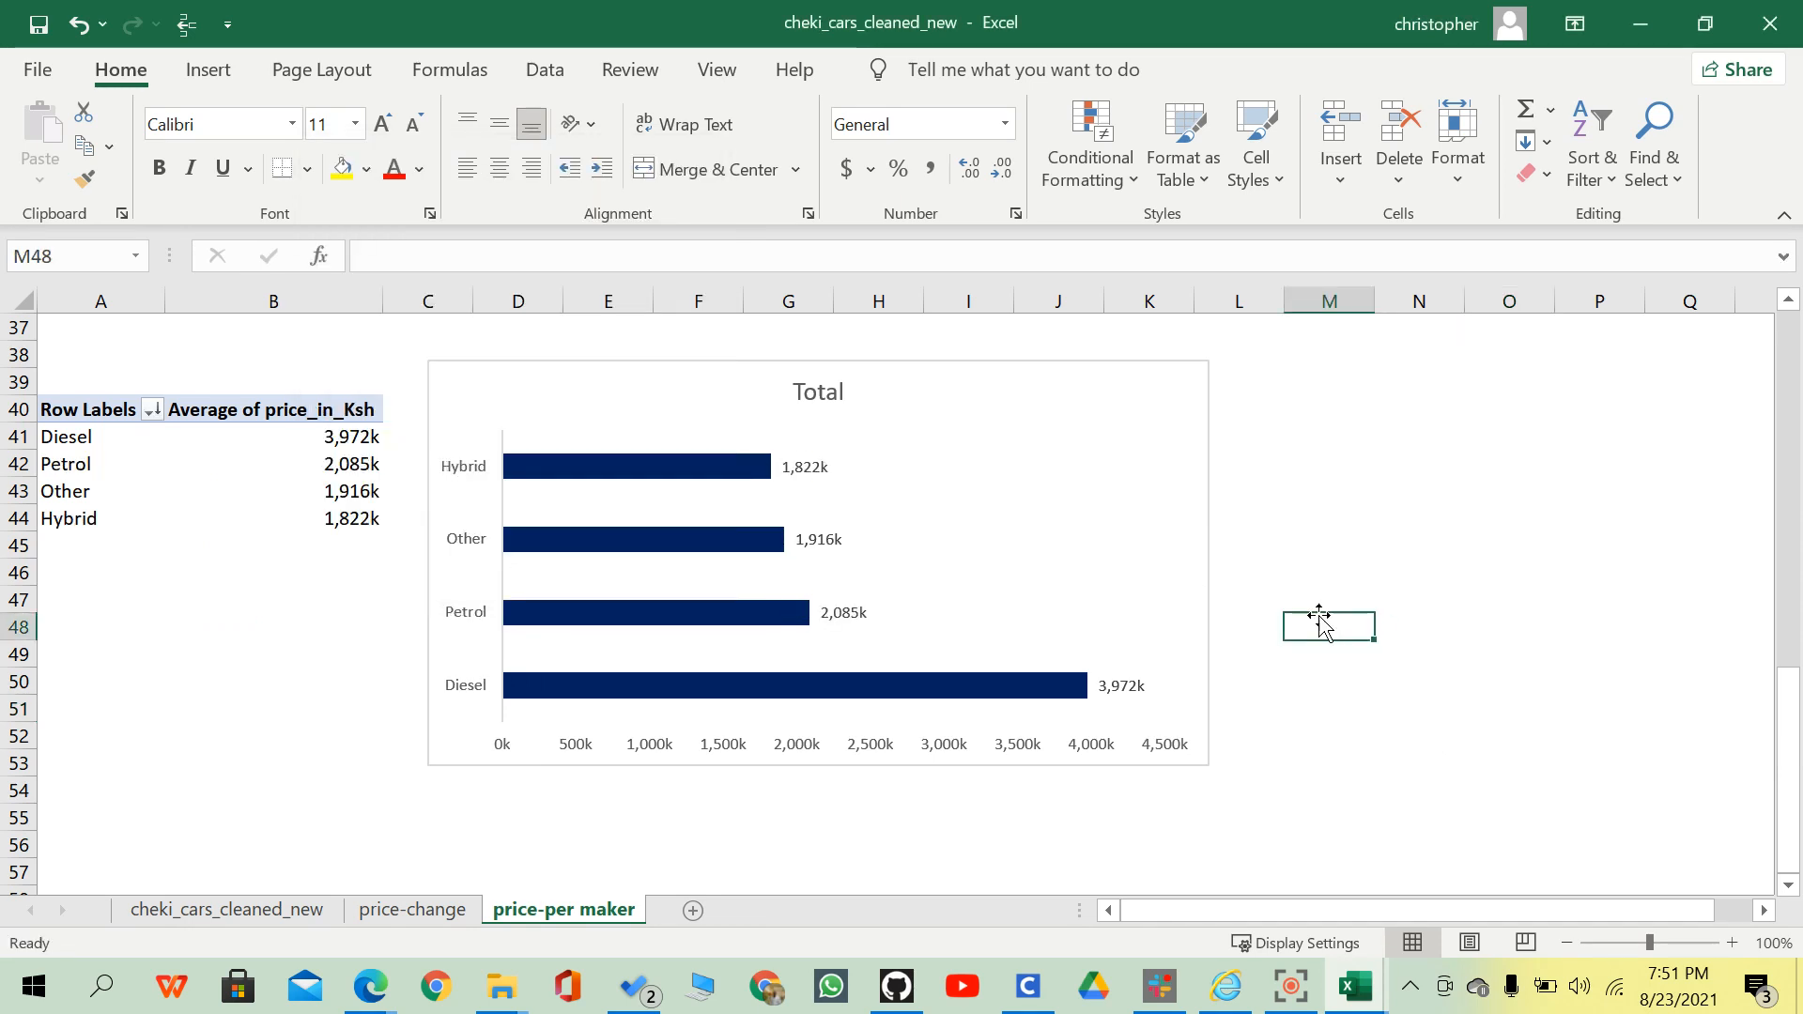
left_click(839, 693)
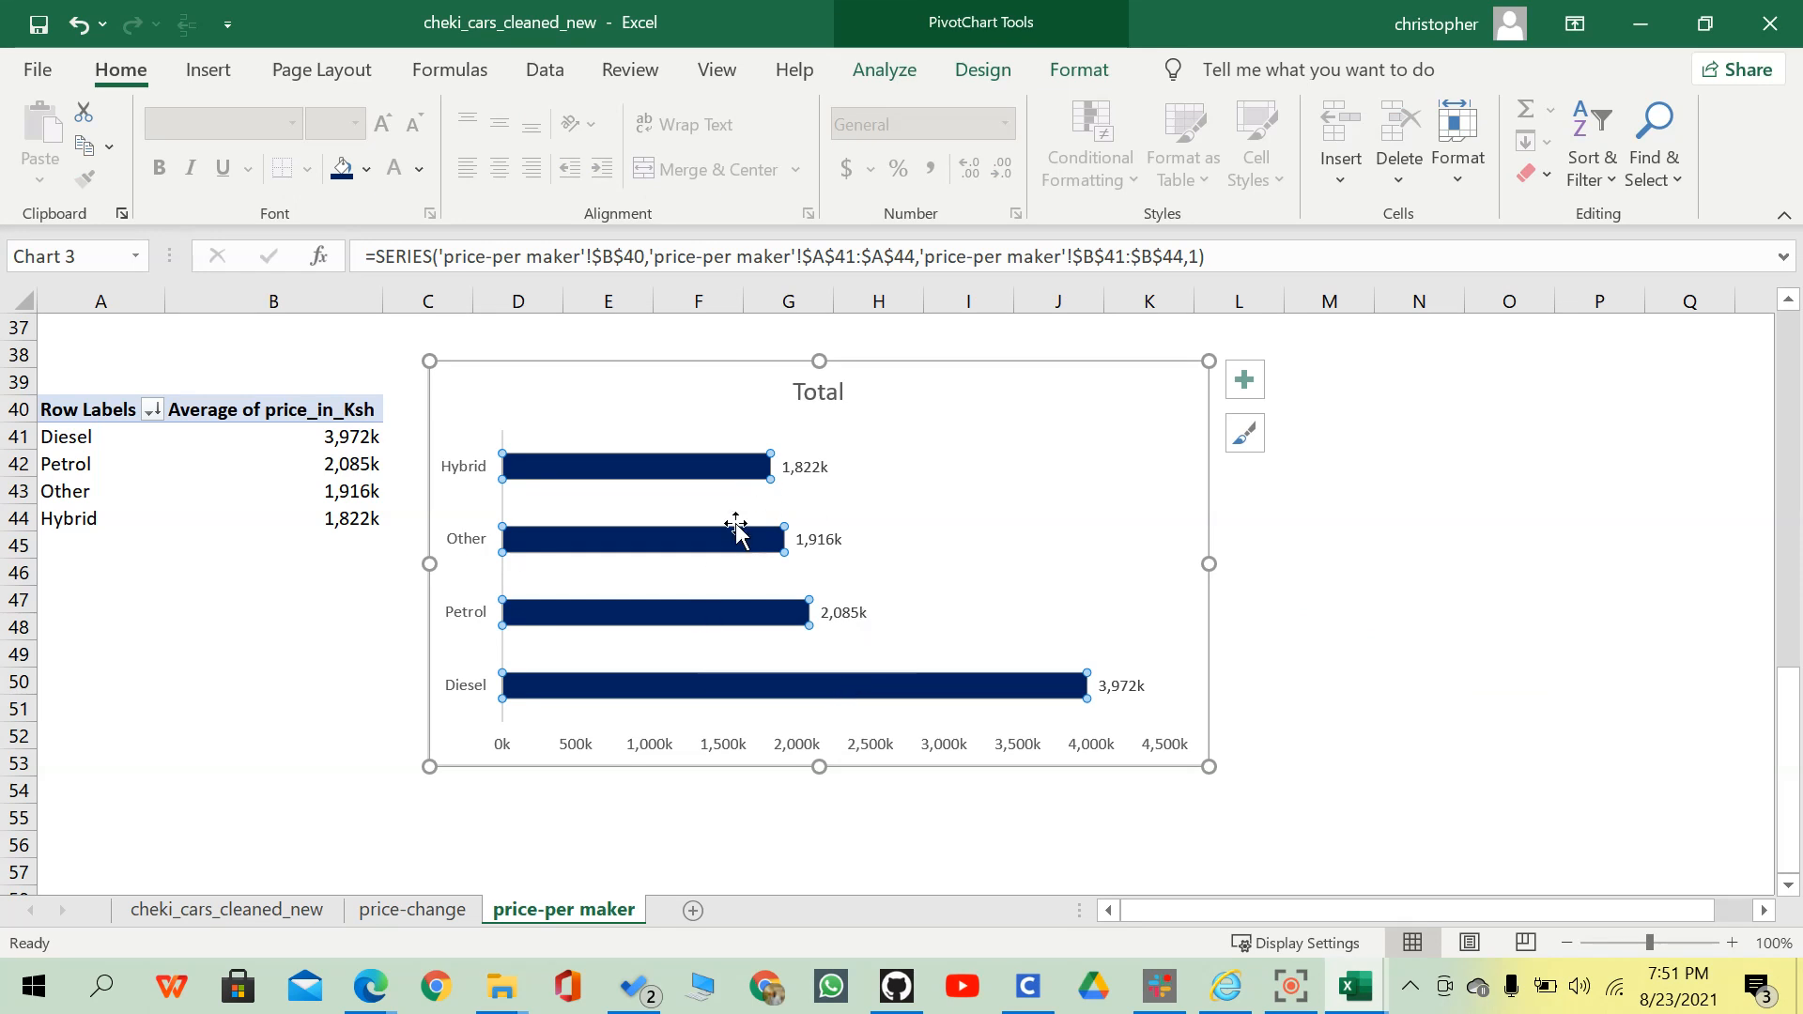
left_click(1471, 575)
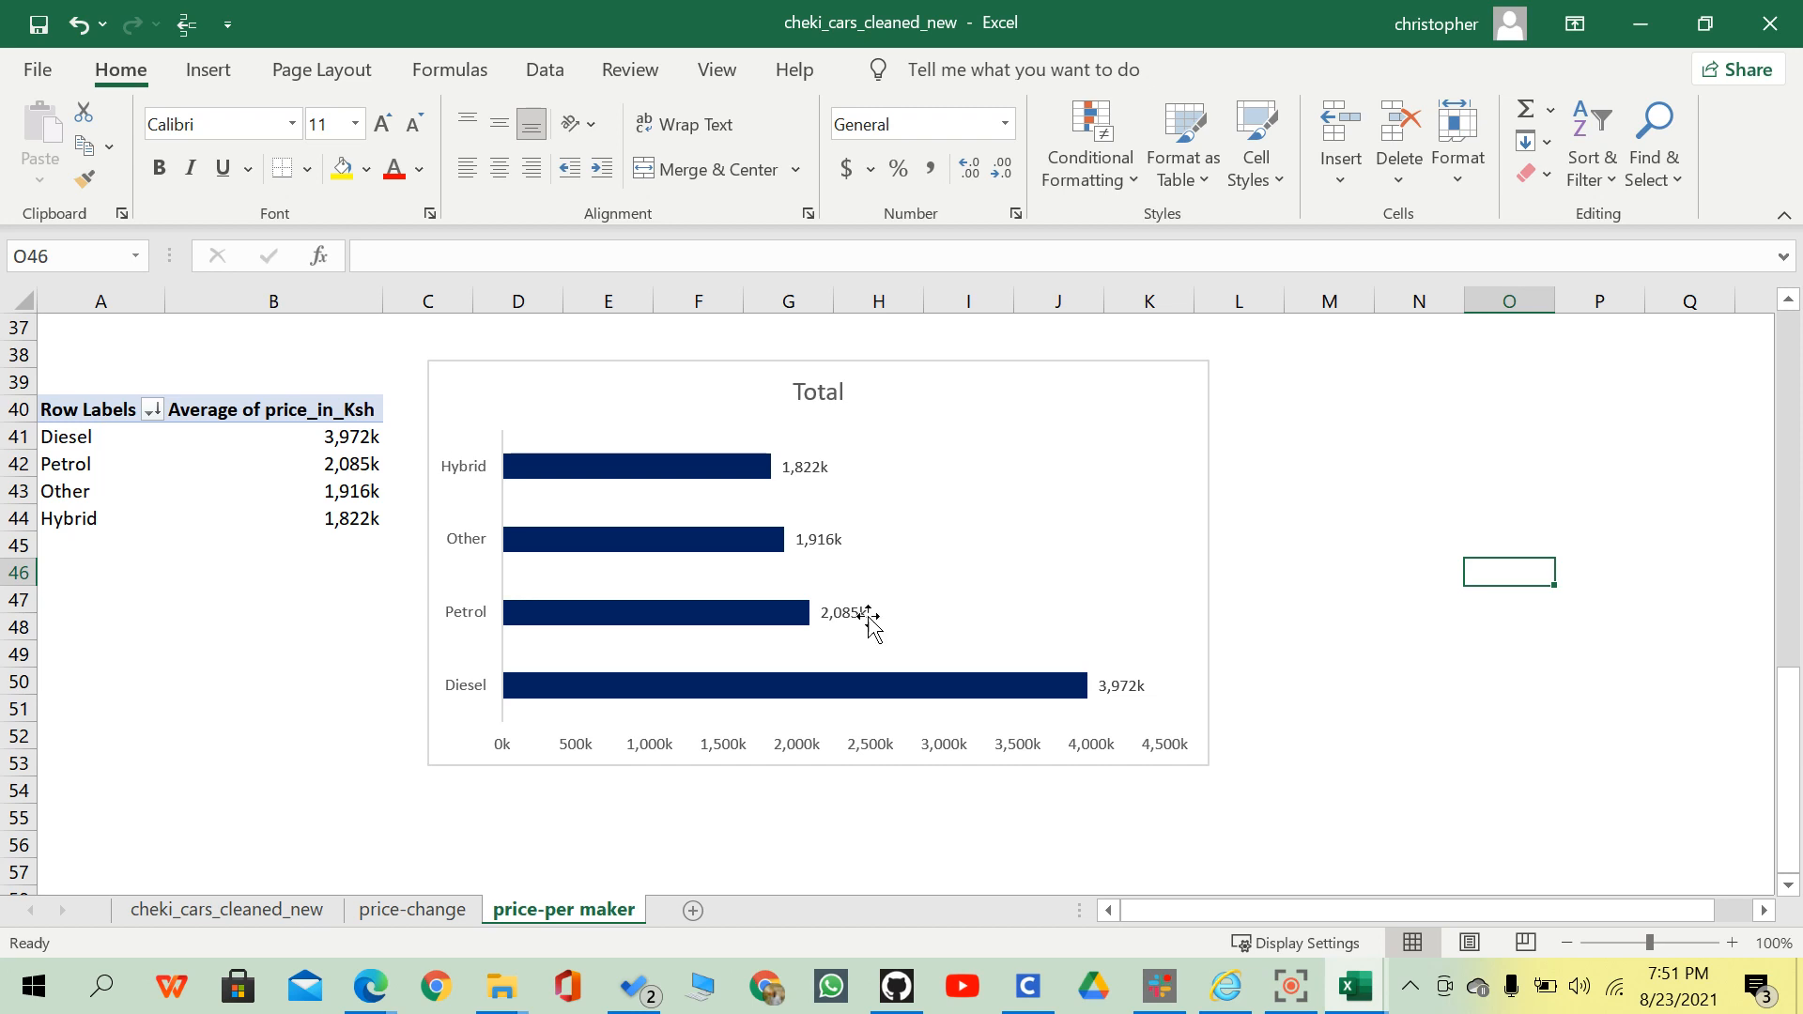
Drill through the Hybrid average to its source records and examine the makes and prices of the hybrid cars.
double_click(340, 515)
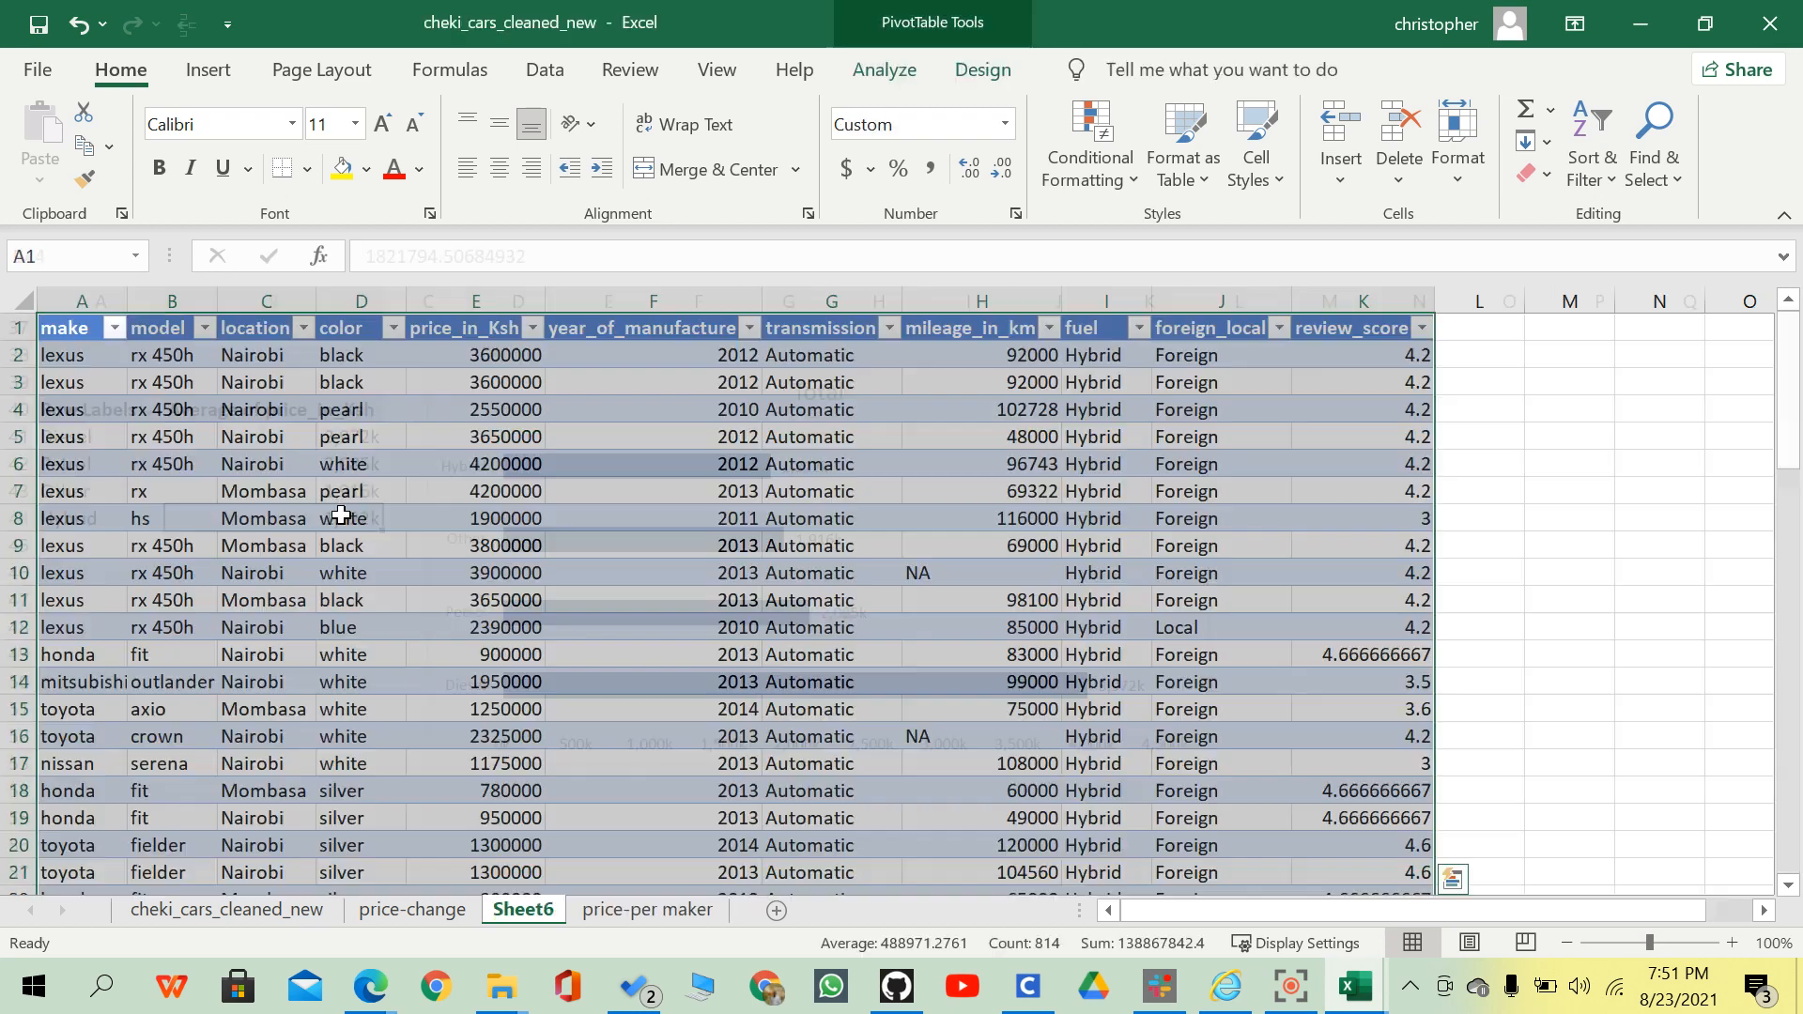
left_click(109, 436)
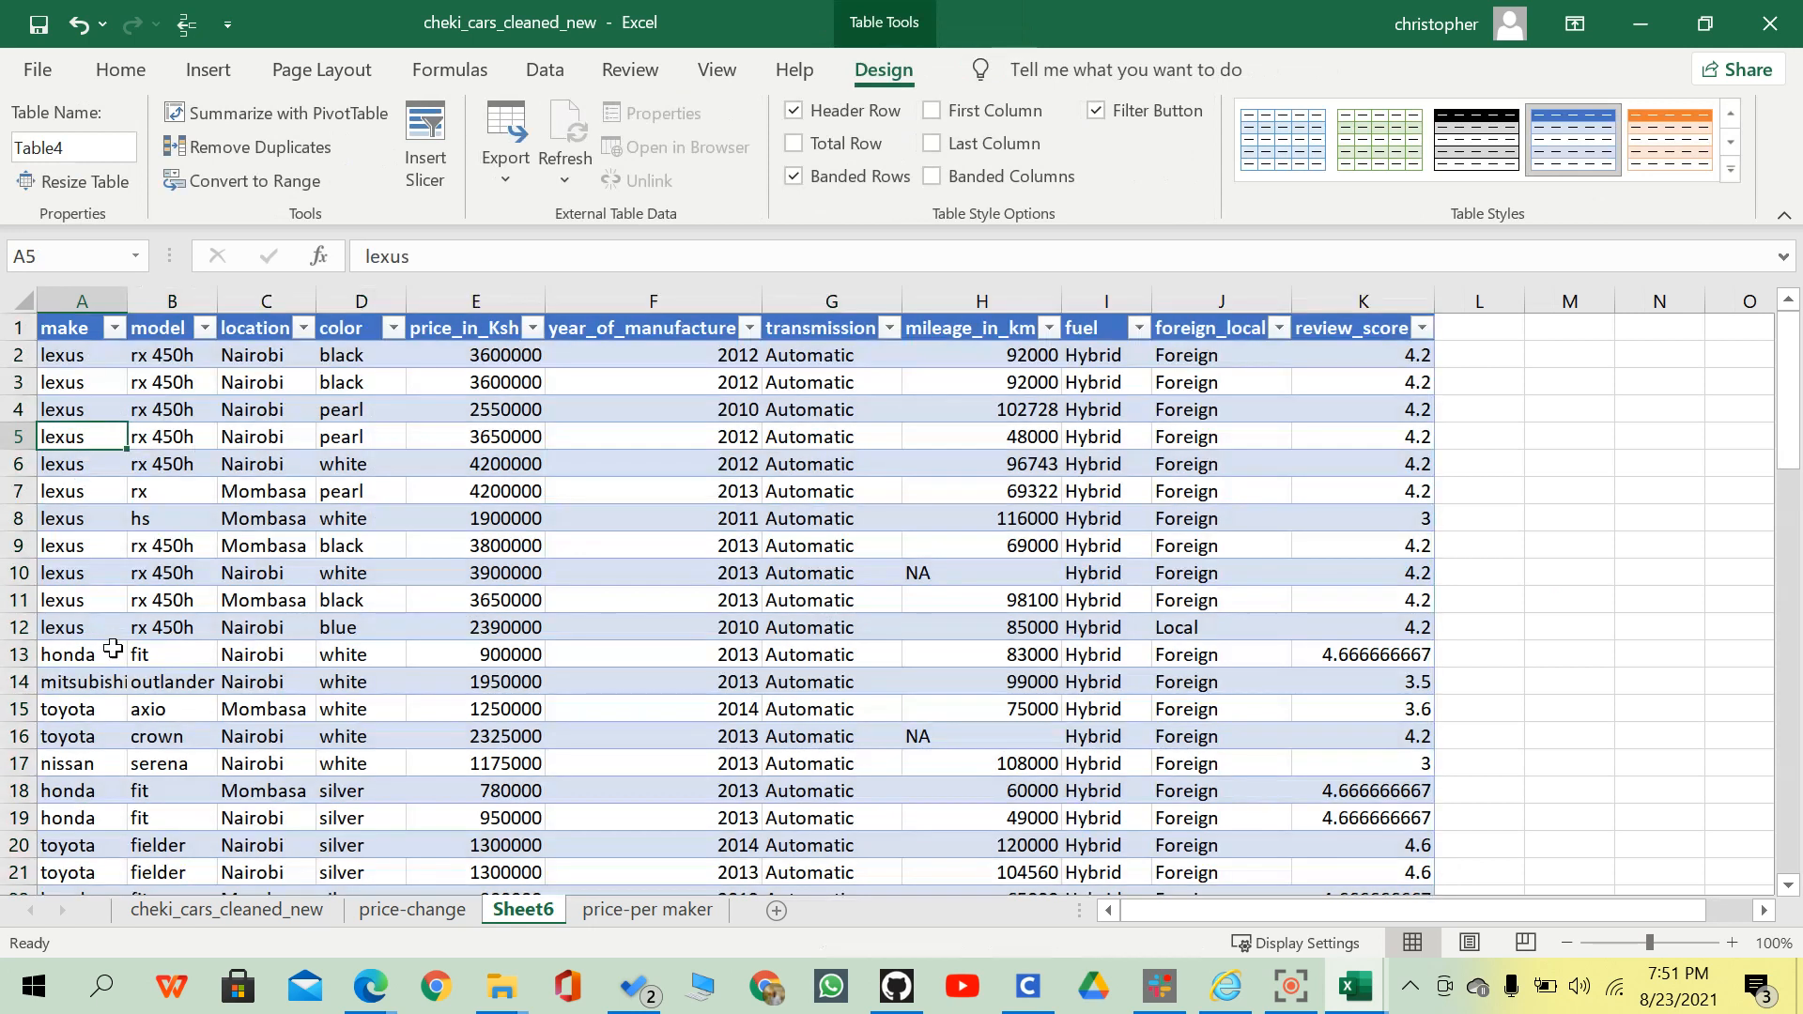
left_click(83, 653)
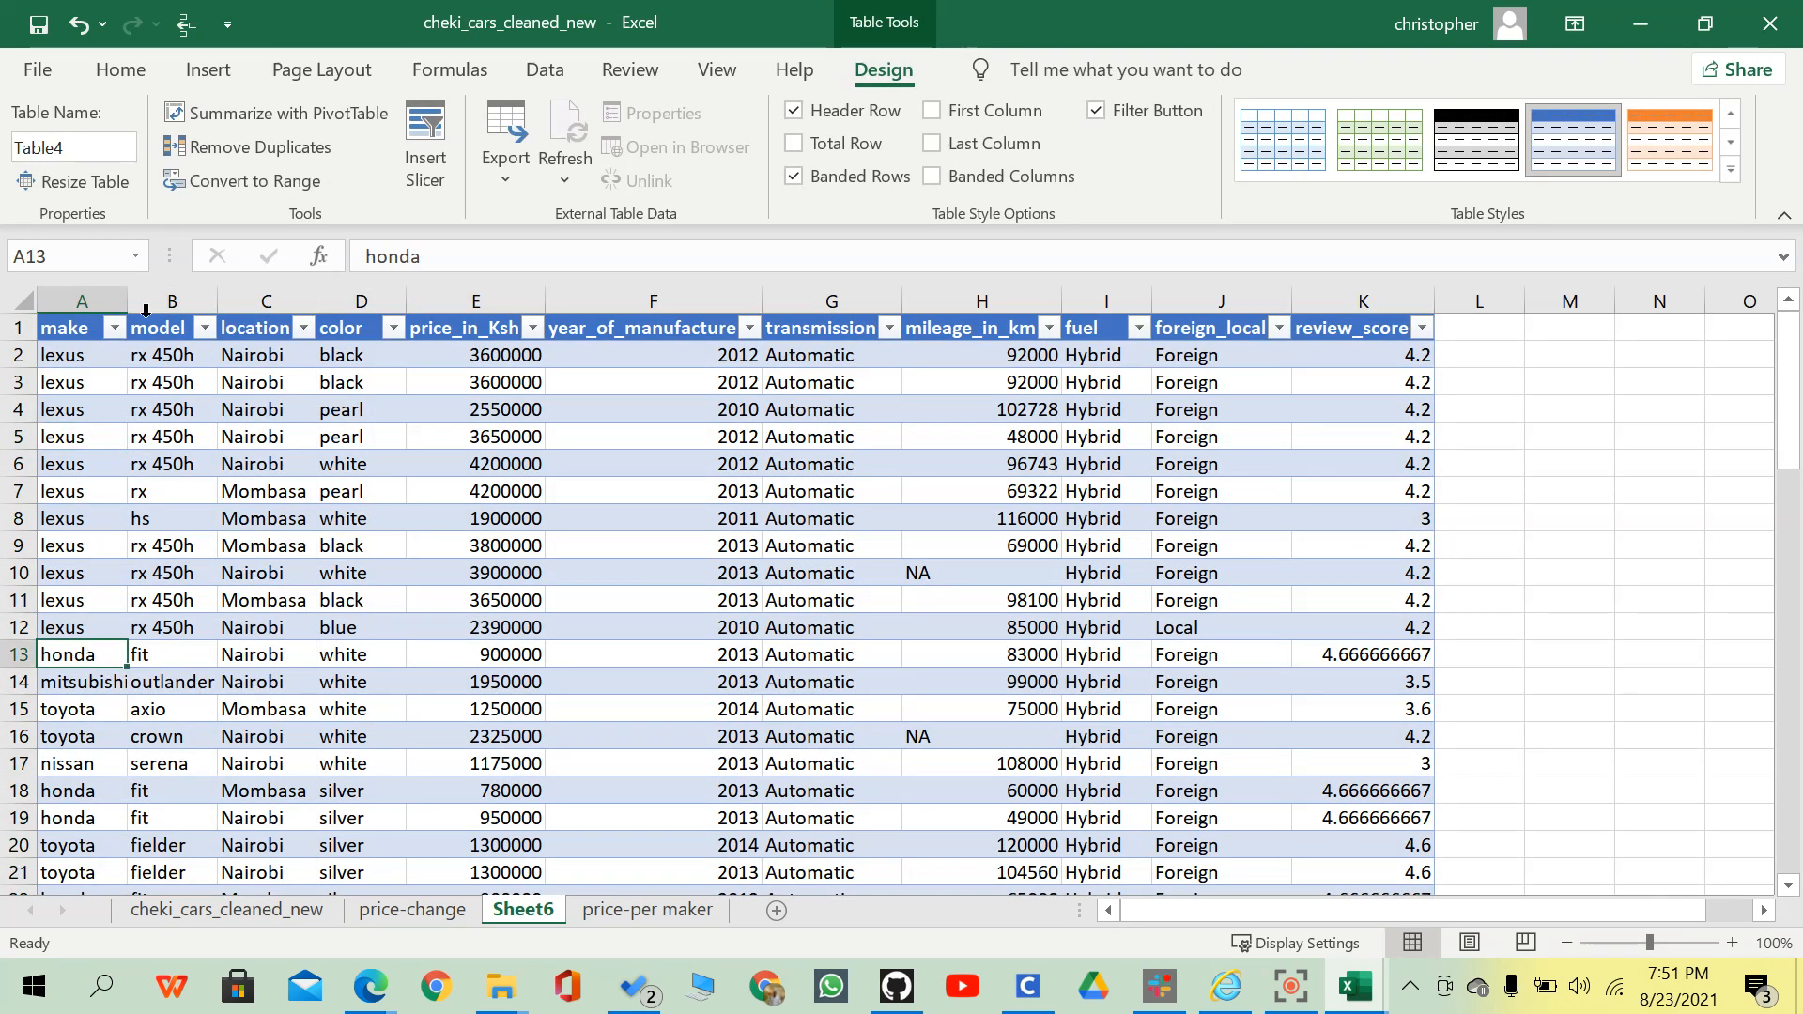
scroll(82, 558, "down", 5)
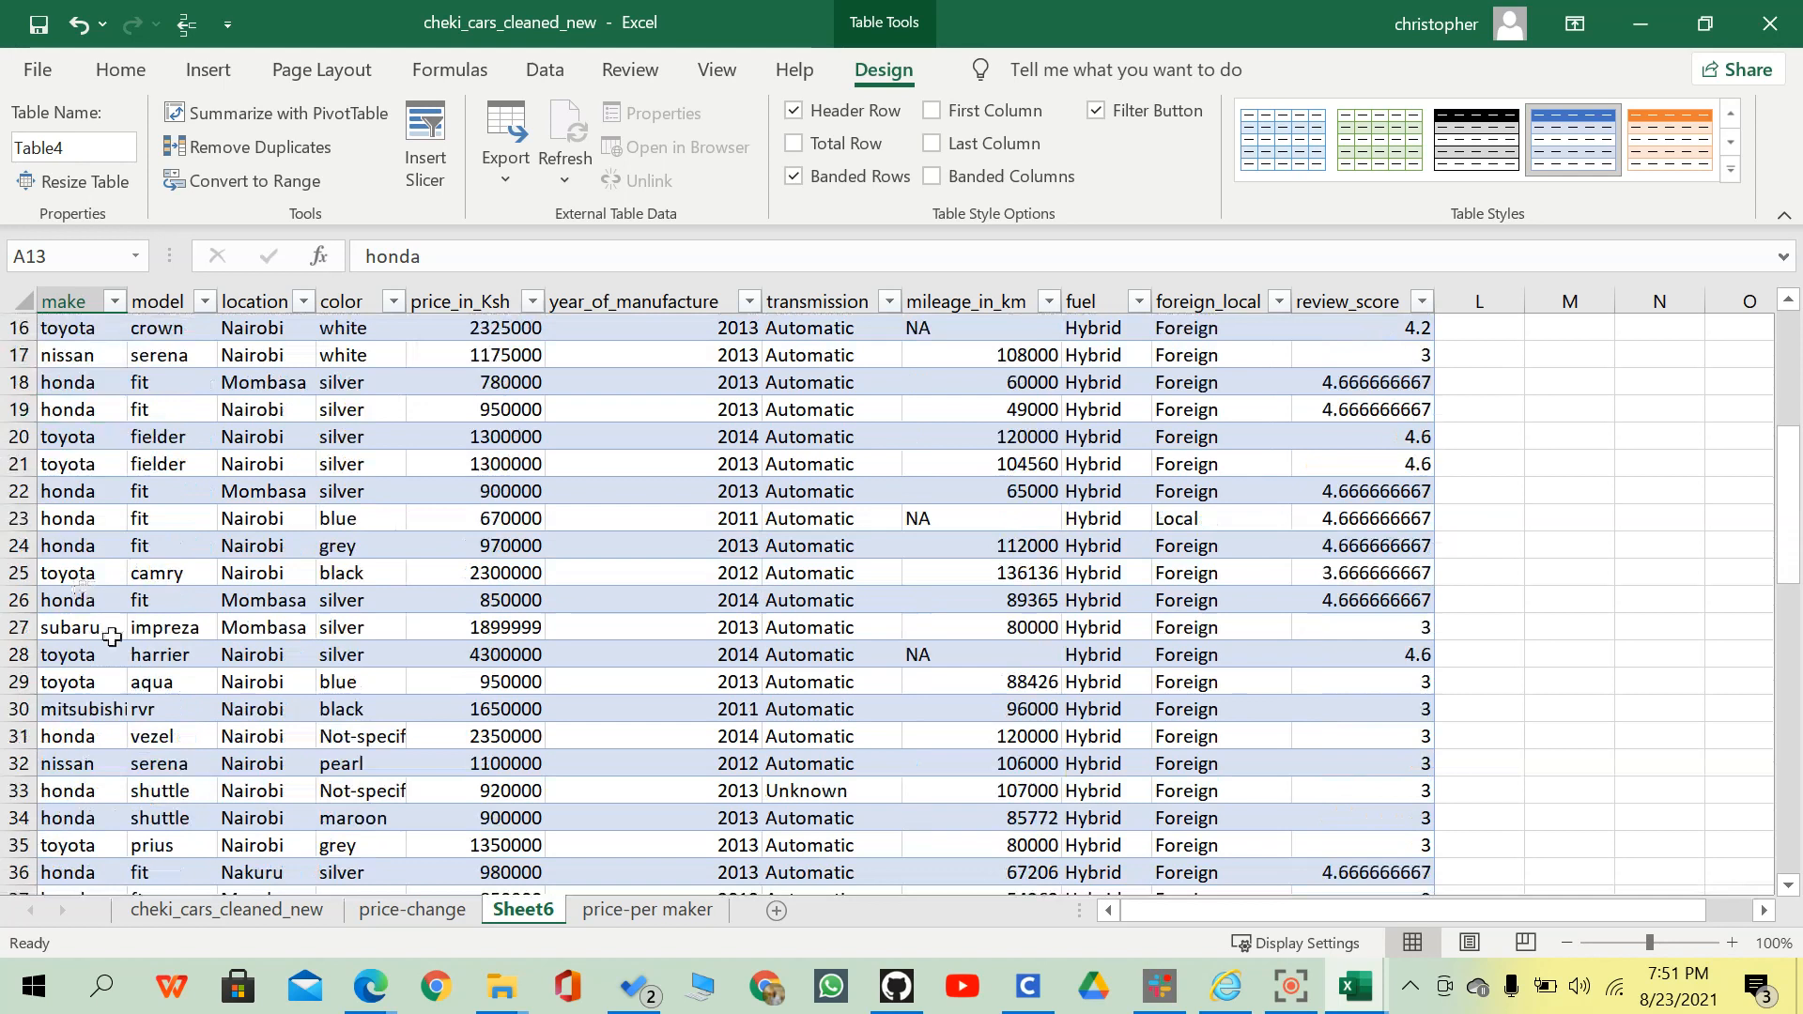
left_click(99, 640)
left_click(102, 622)
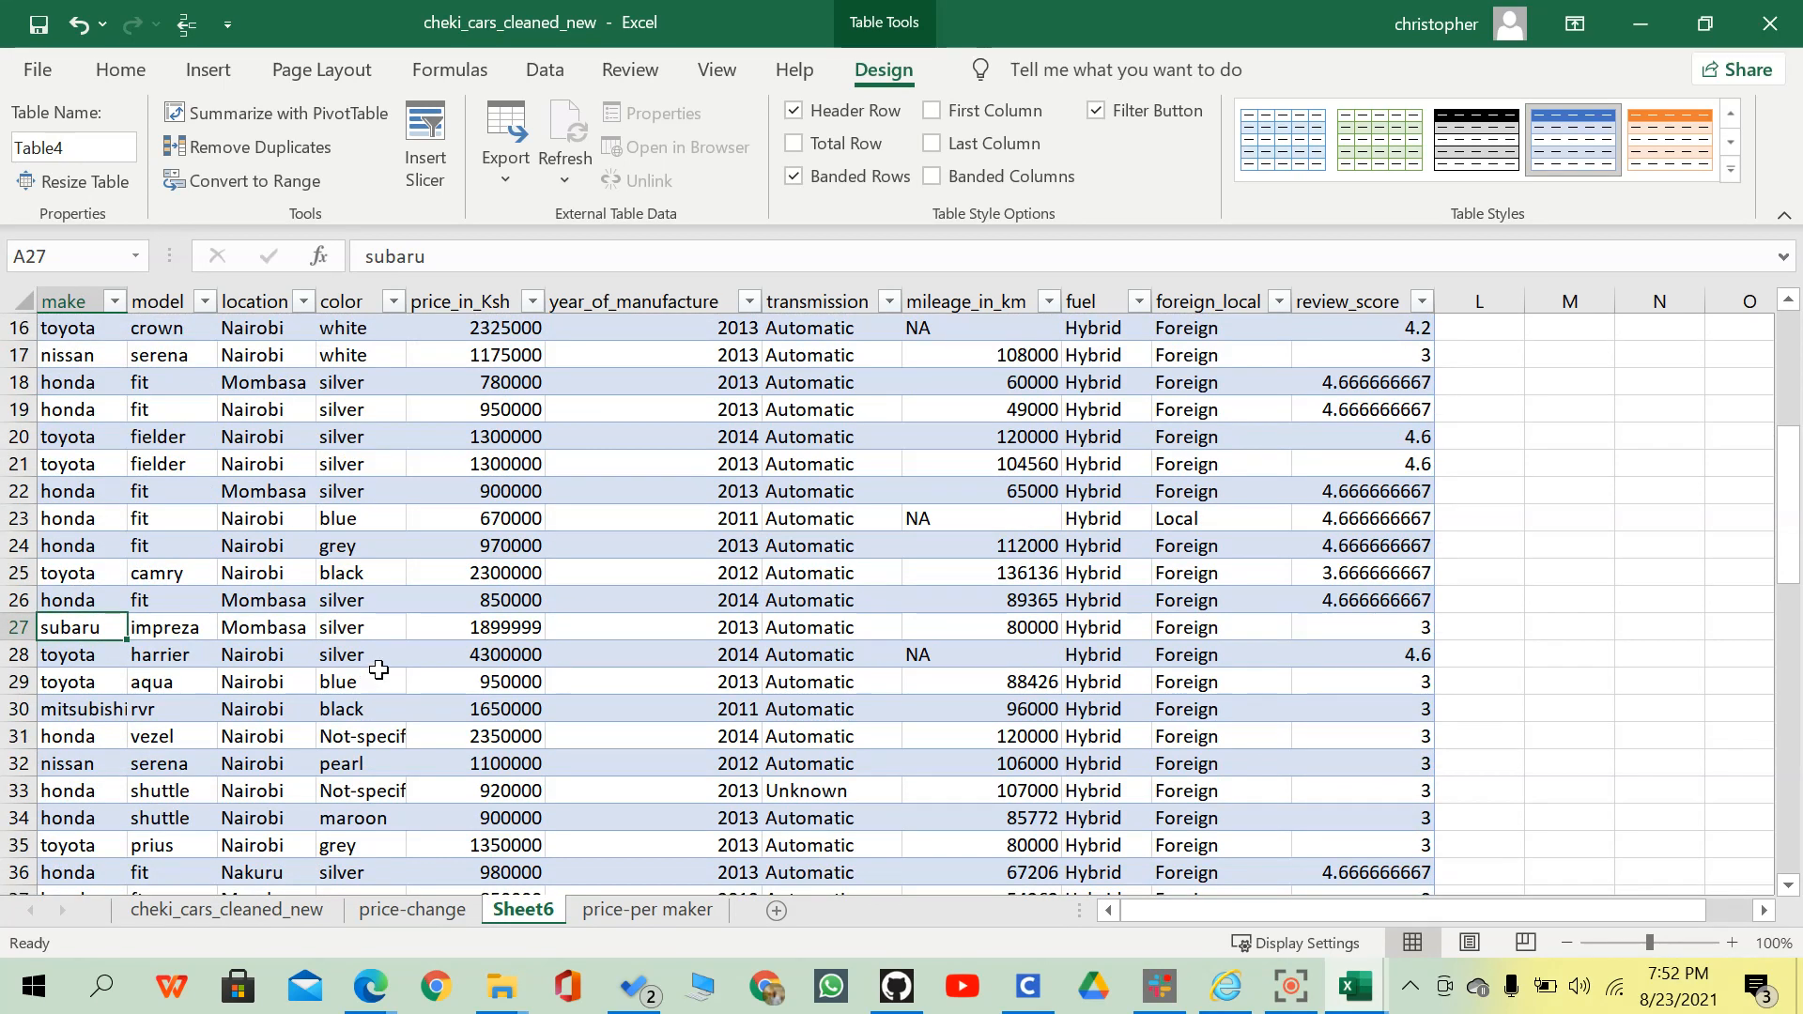
scroll(383, 667, "down", 1)
left_click(114, 635)
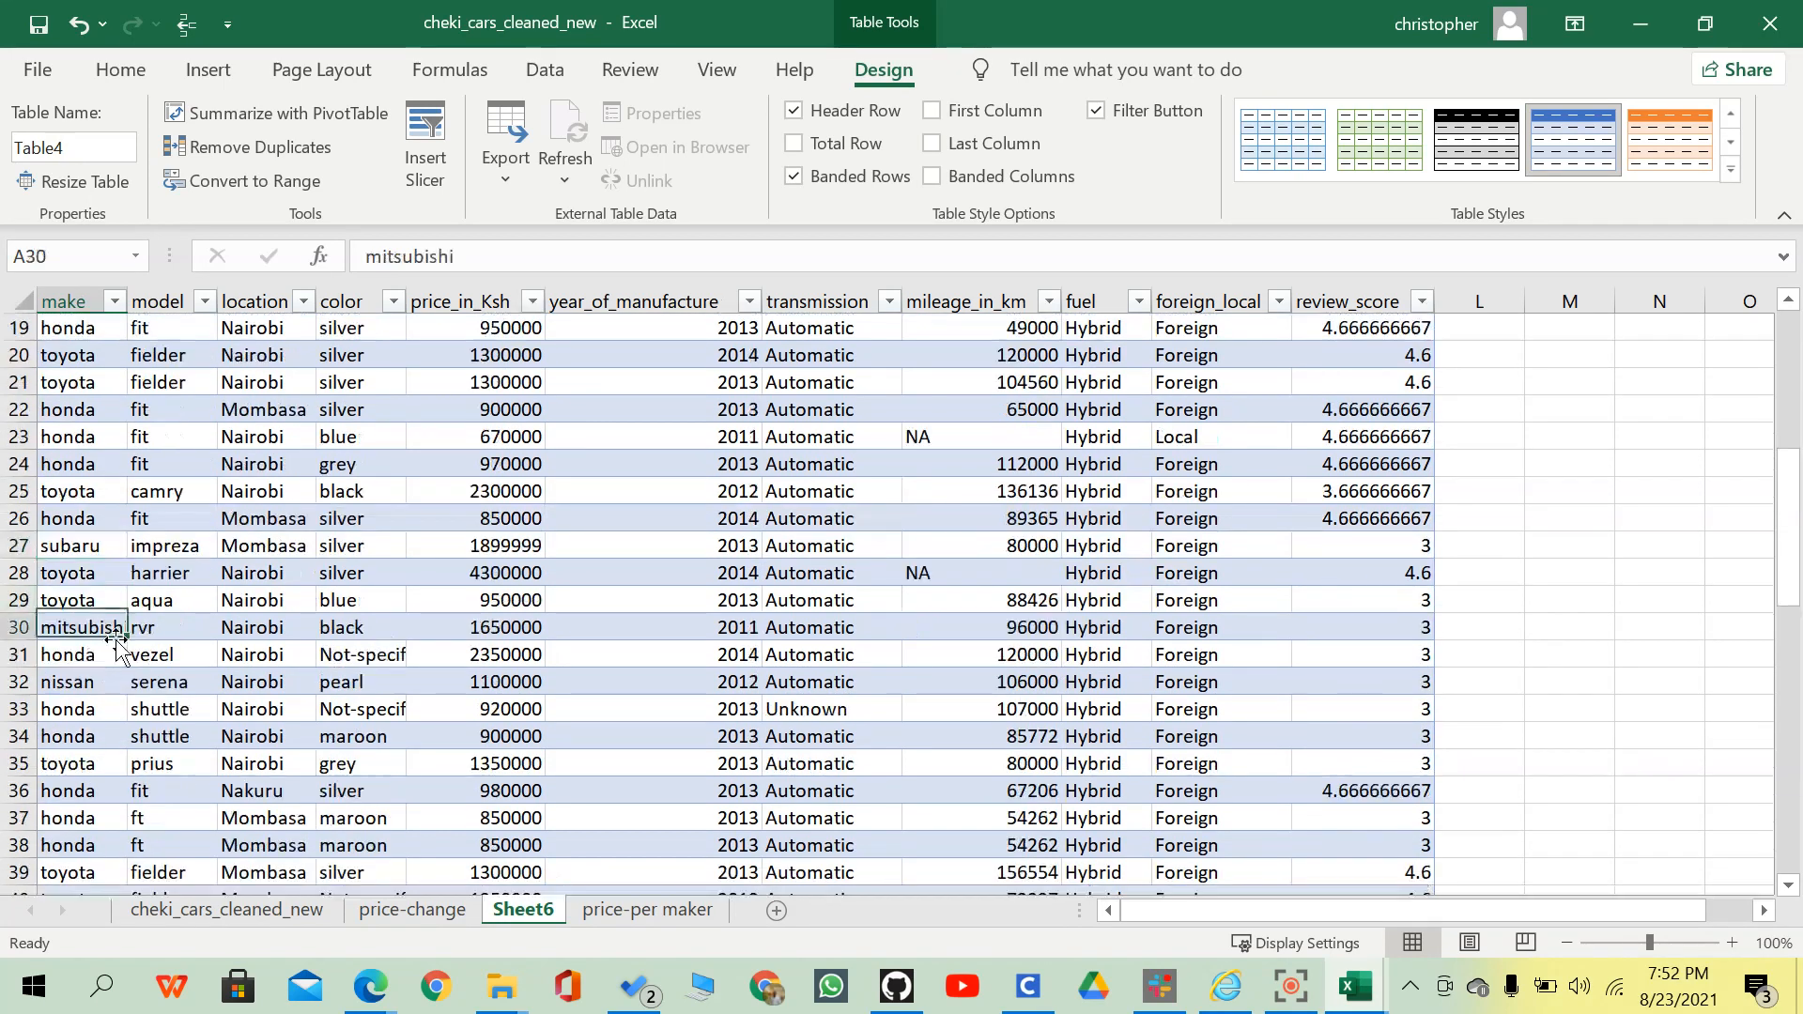
scroll(117, 644, "down", 3)
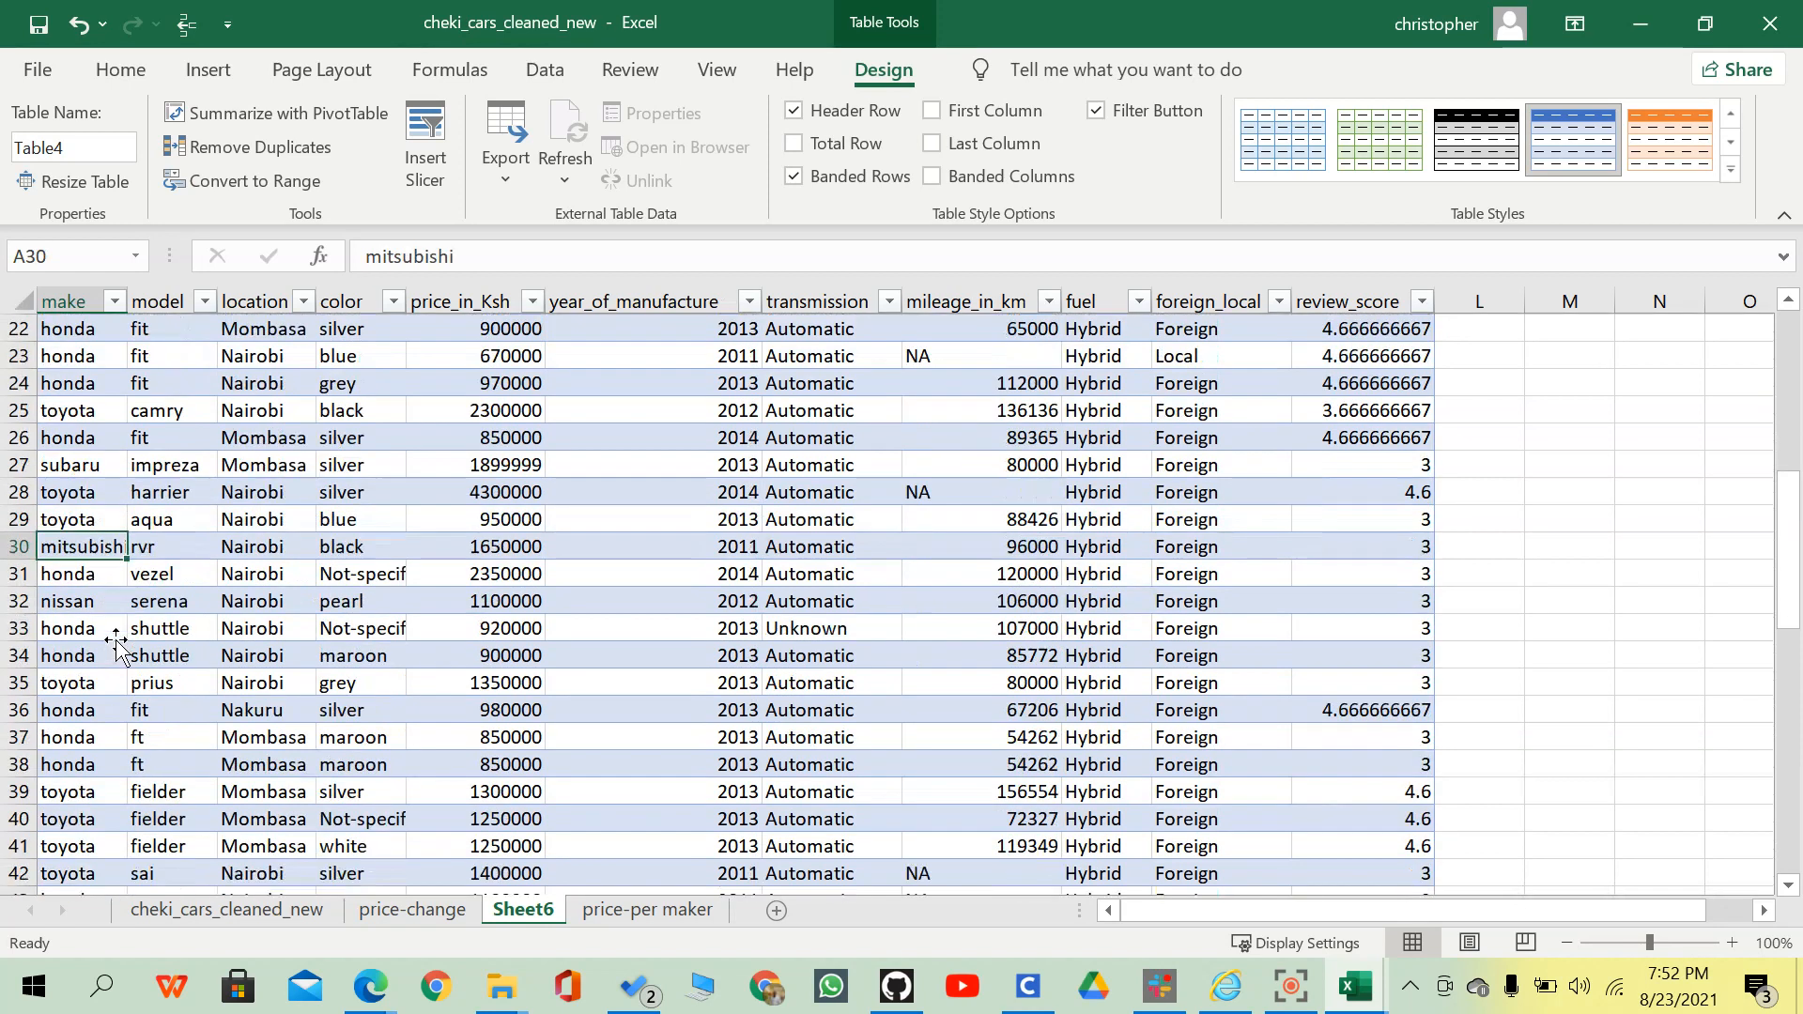
scroll(116, 644, "down", 2)
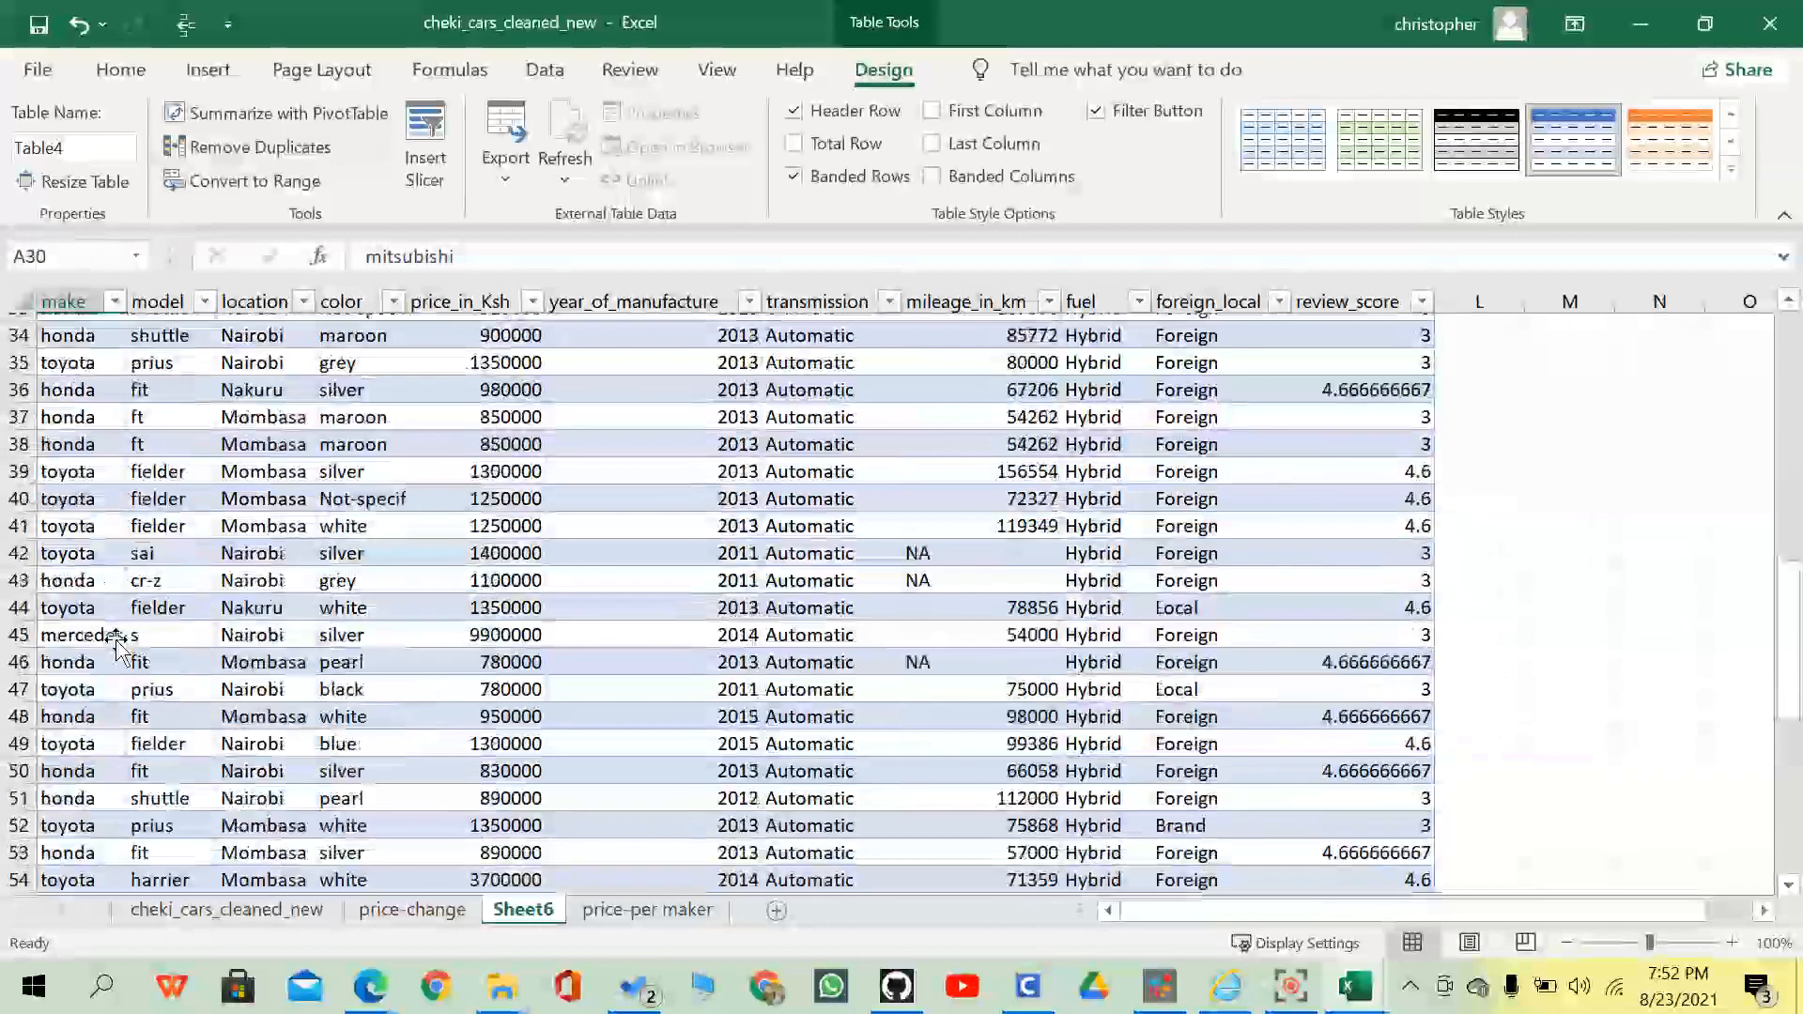
left_click(105, 572)
left_click(104, 464)
scroll(93, 582, "down", 5)
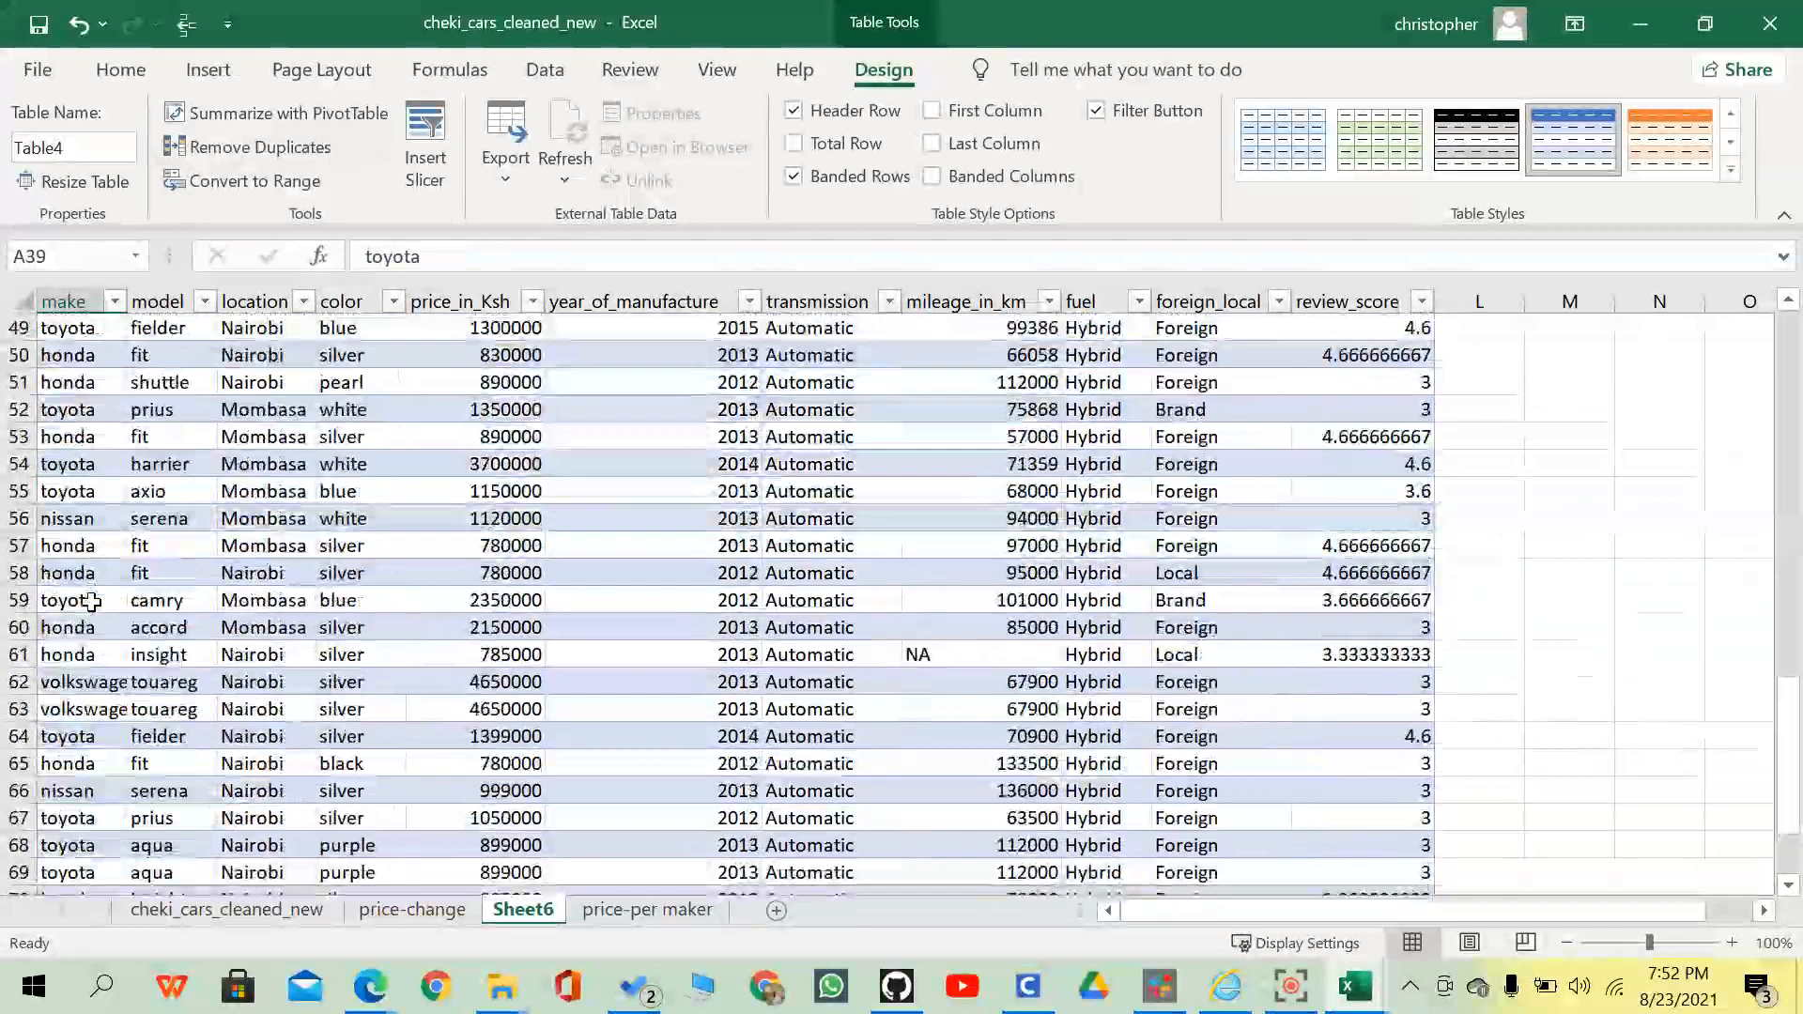
Review the hybrid car records and delete the drill-through sheet Sheet6.
scroll(92, 601, "up", 2)
scroll(92, 600, "down", 8)
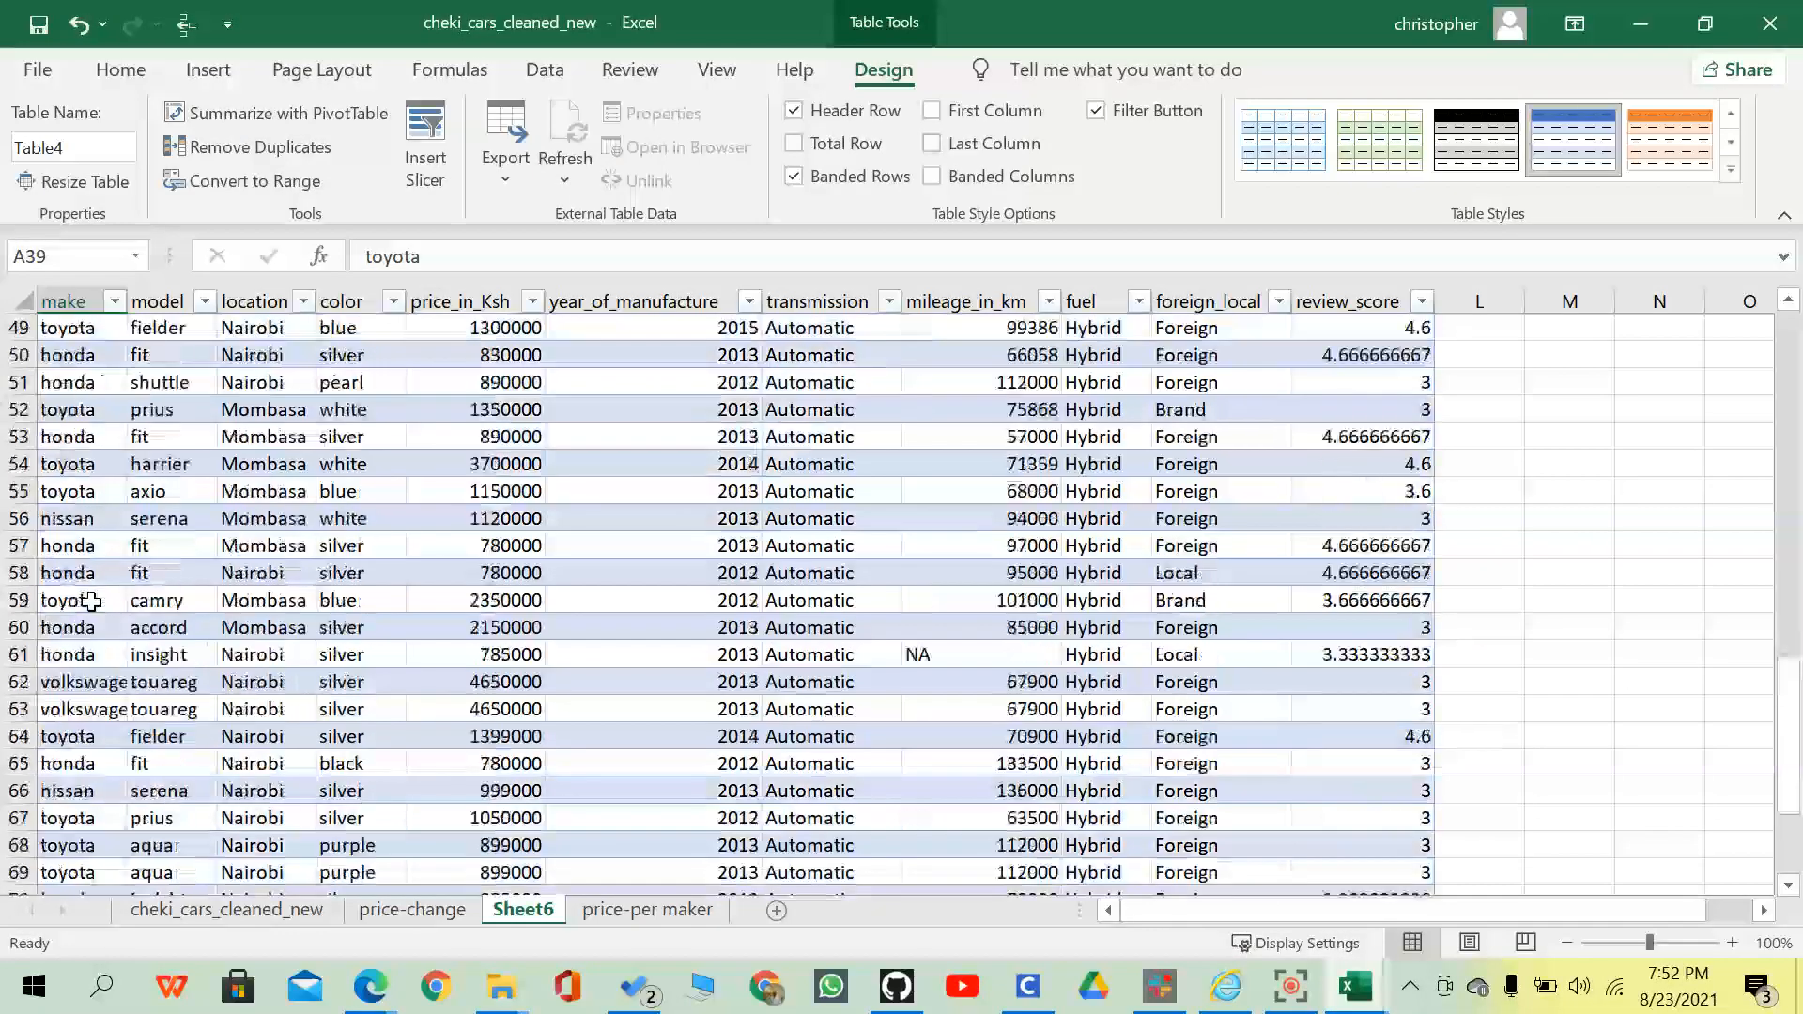
scroll(93, 602, "up", 7)
scroll(92, 601, "up", 12)
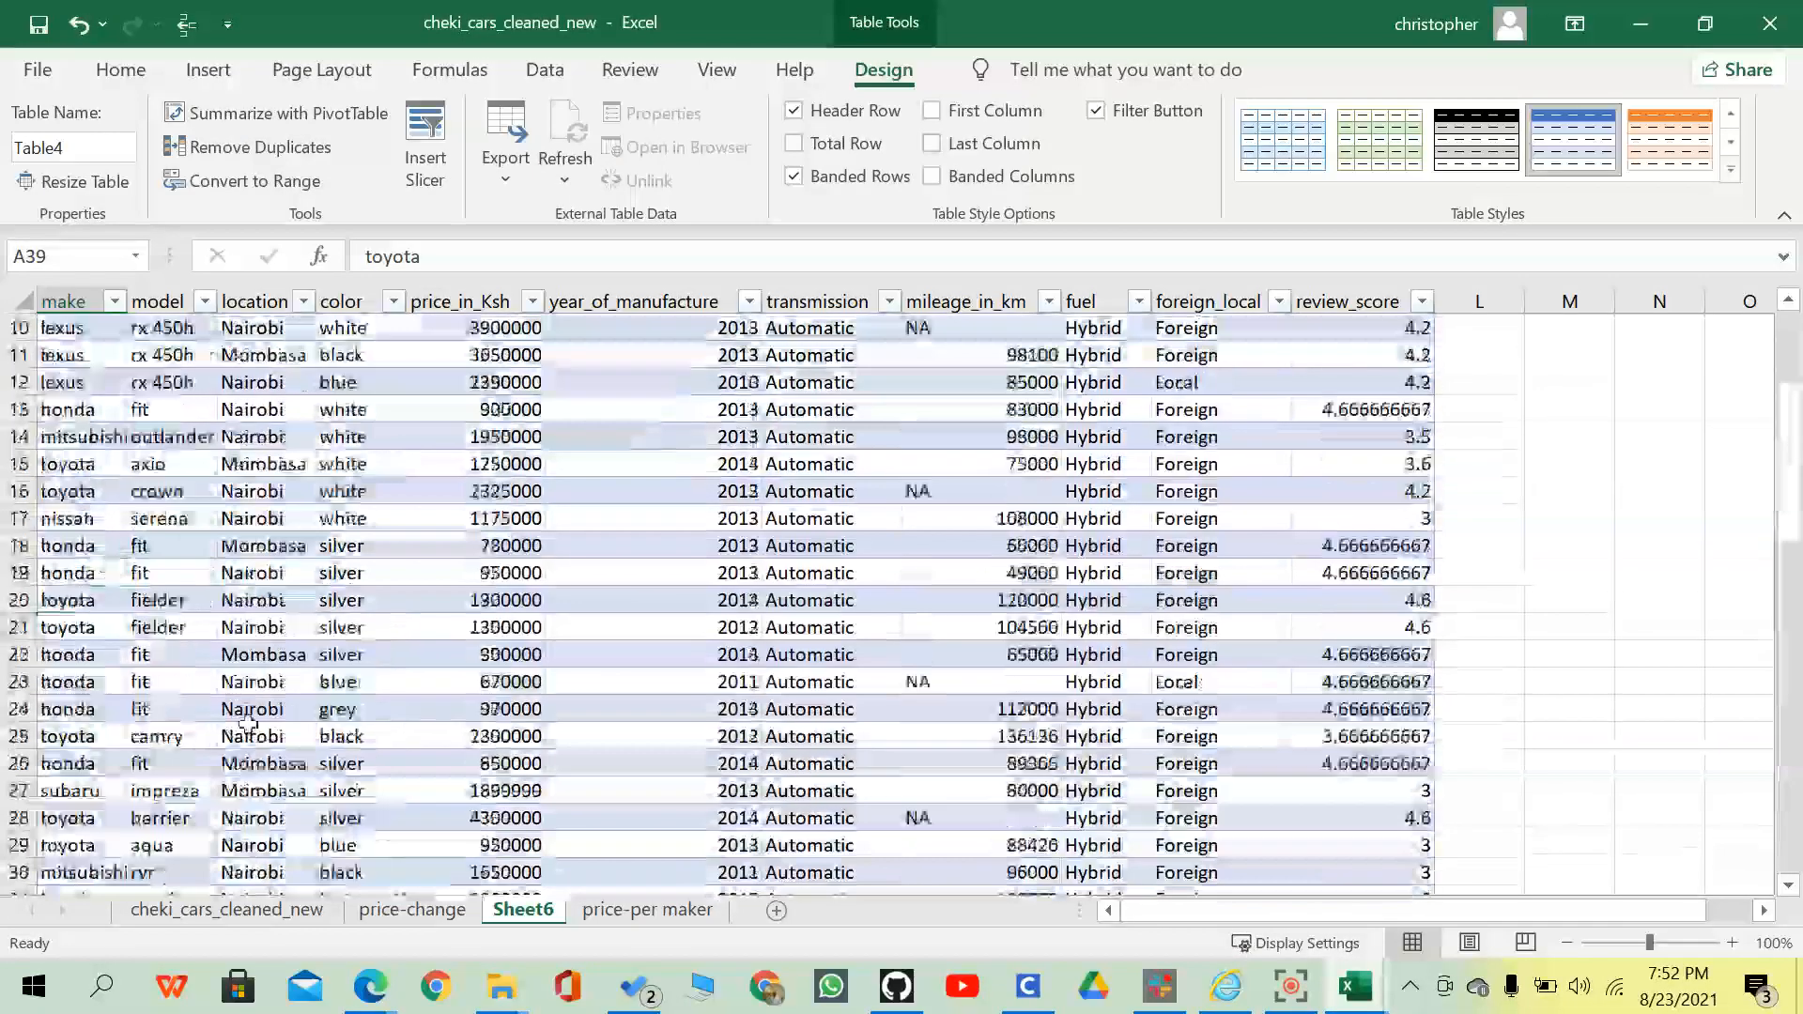
right_click(523, 908)
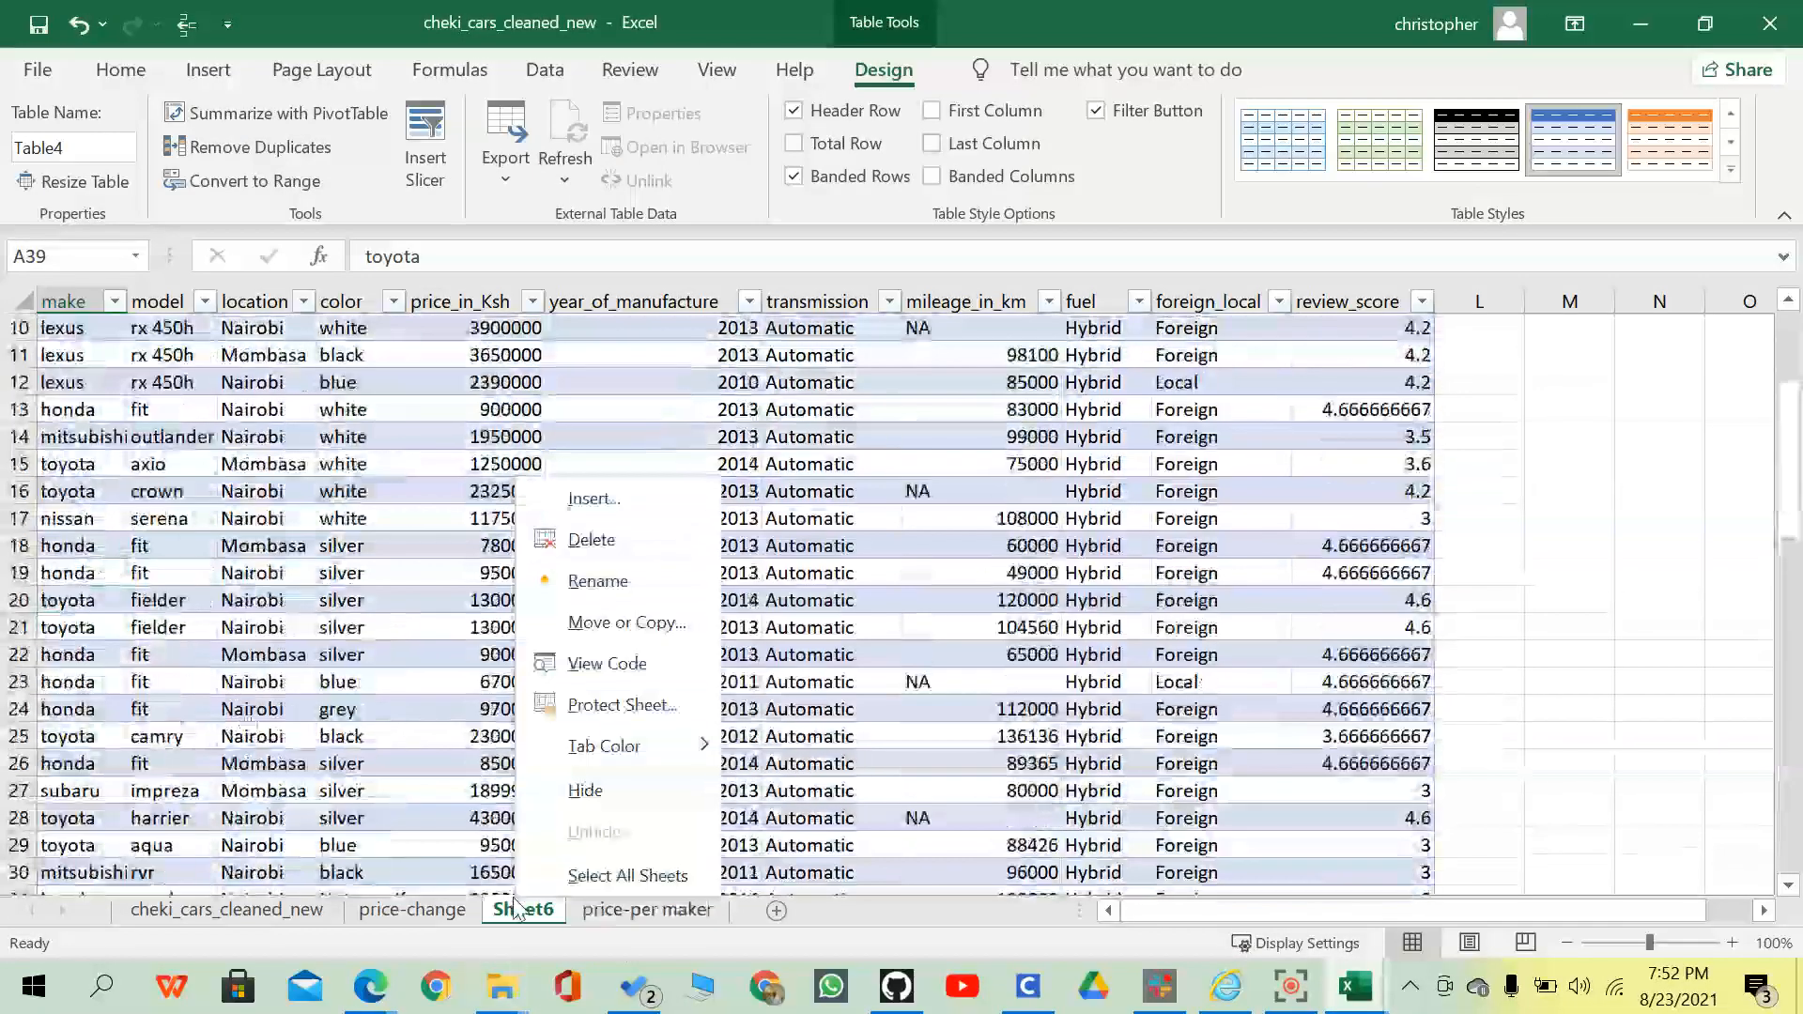
left_click(610, 531)
left_click(874, 582)
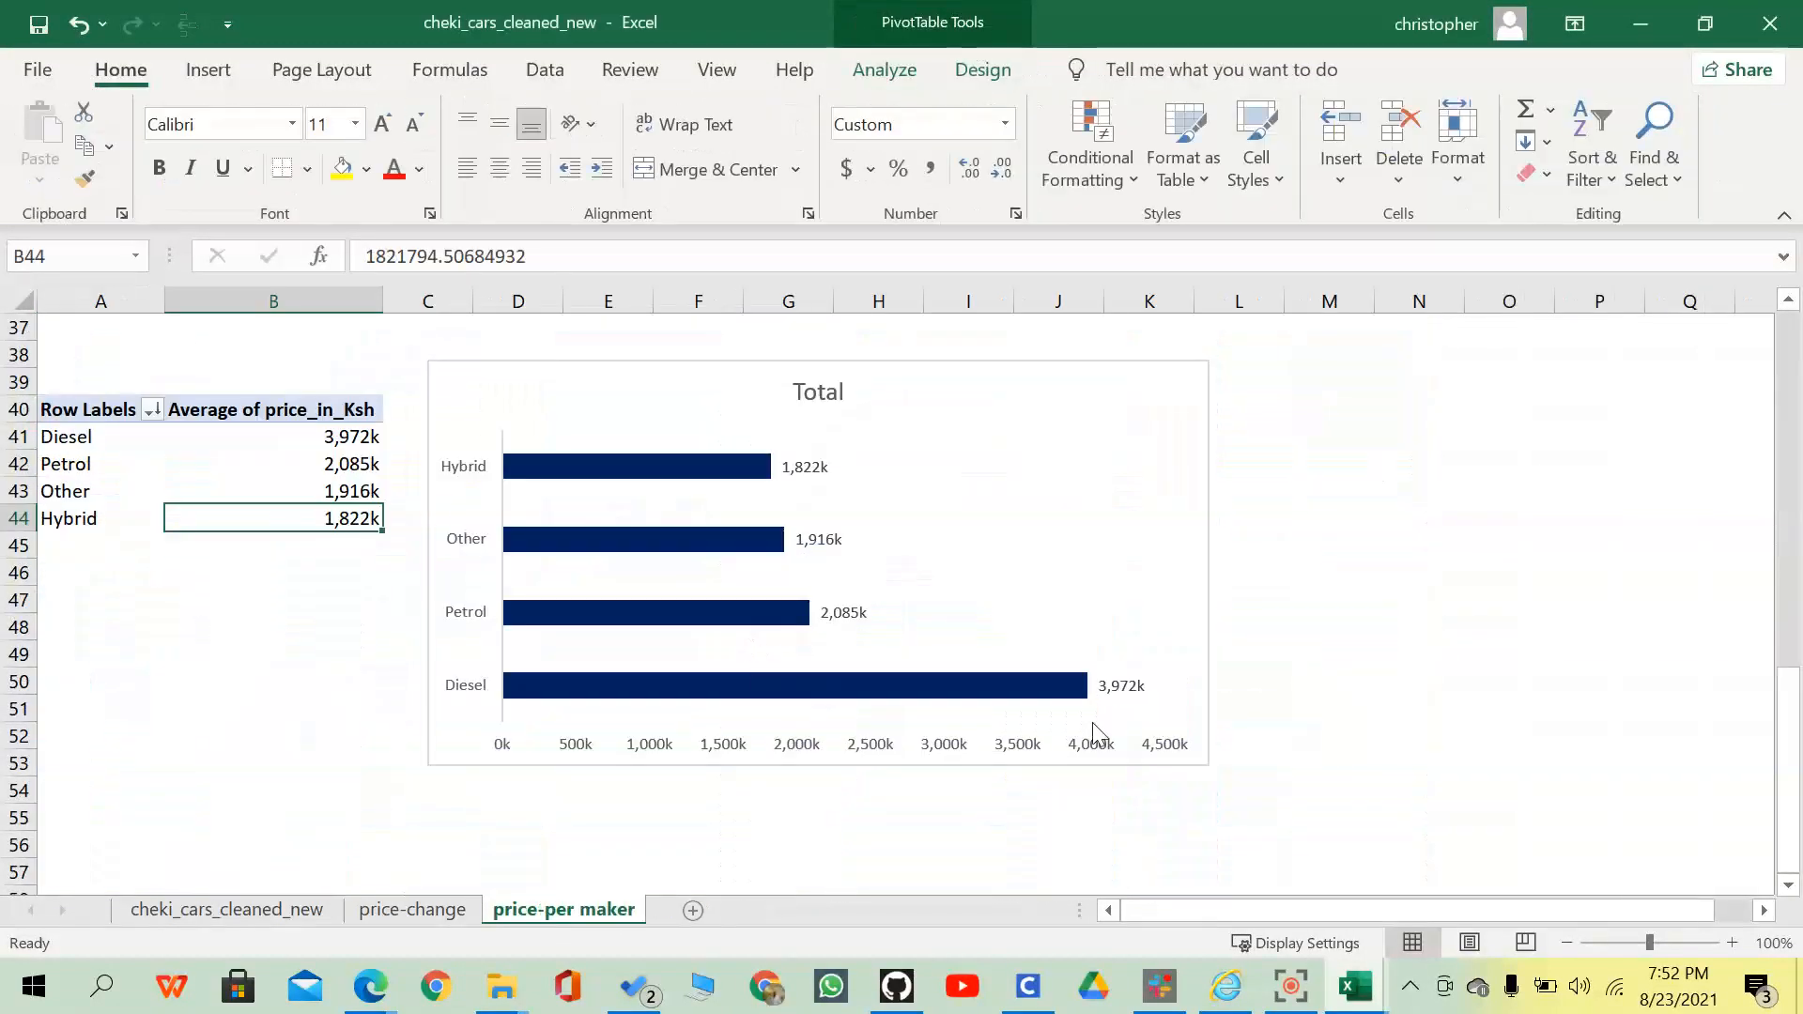
Drill through the Diesel average in the fuel pivot table to its source records.
left_click(549, 664)
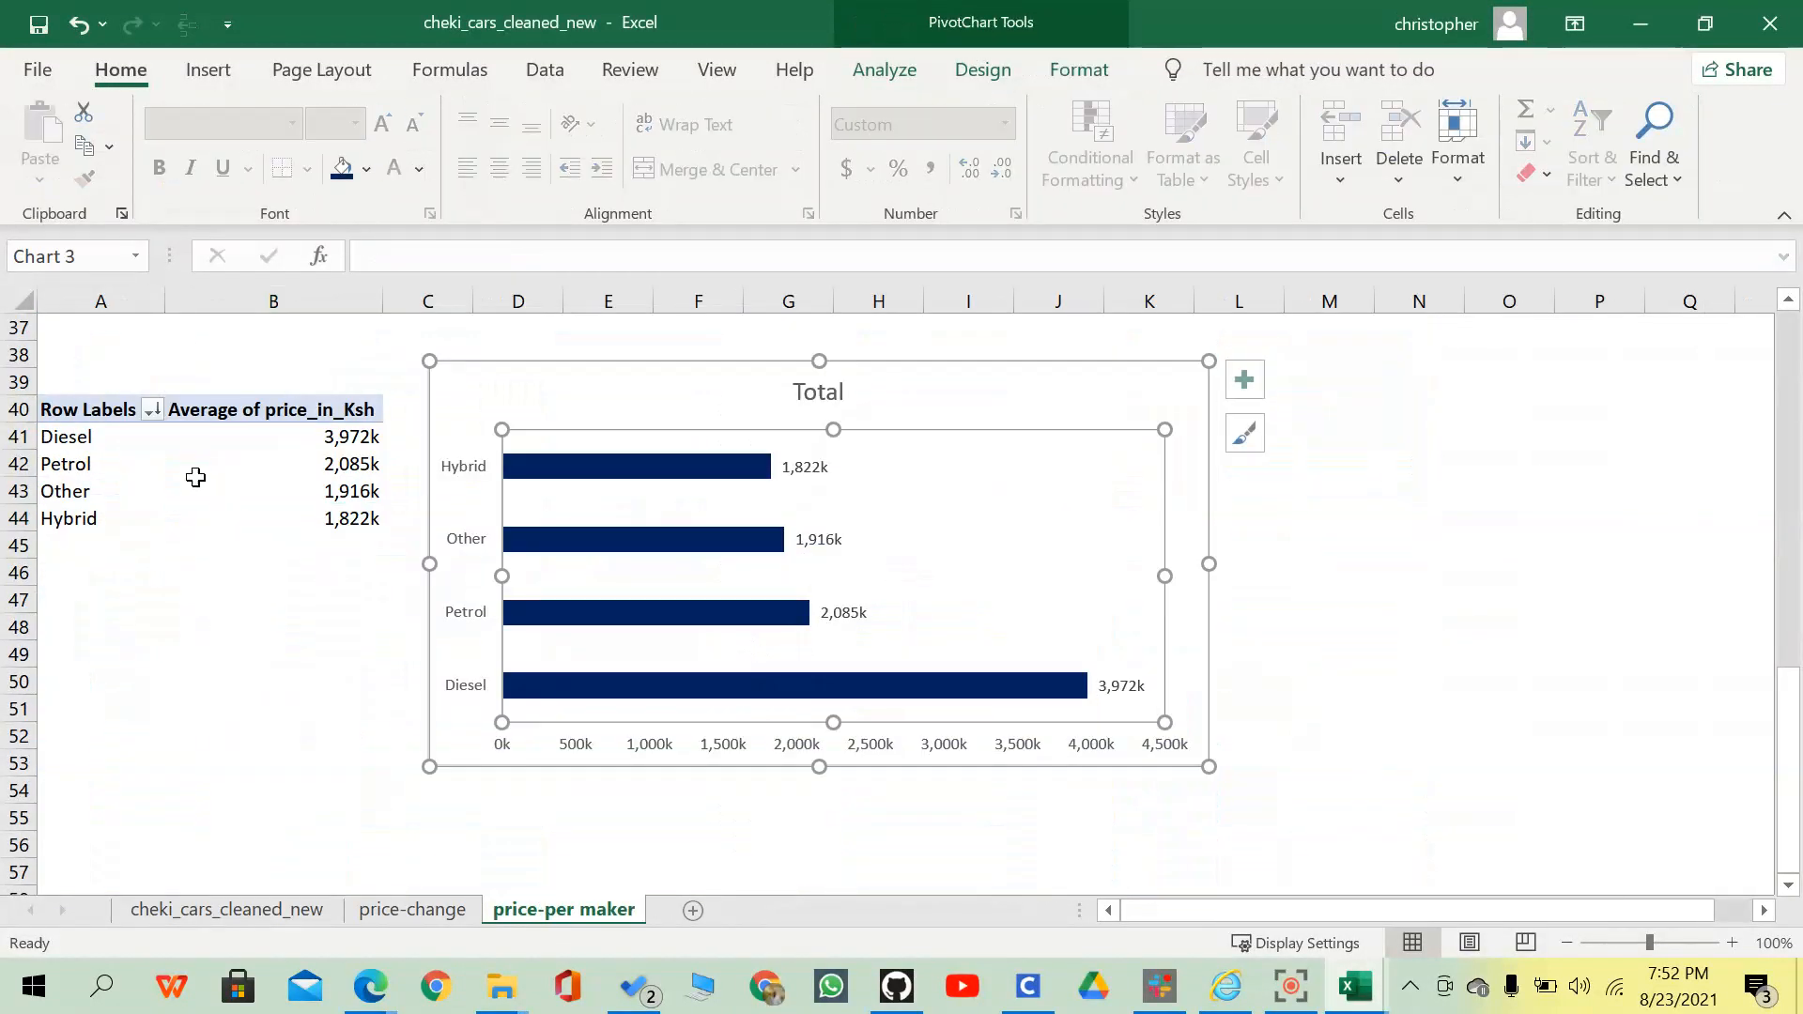
left_click(132, 443)
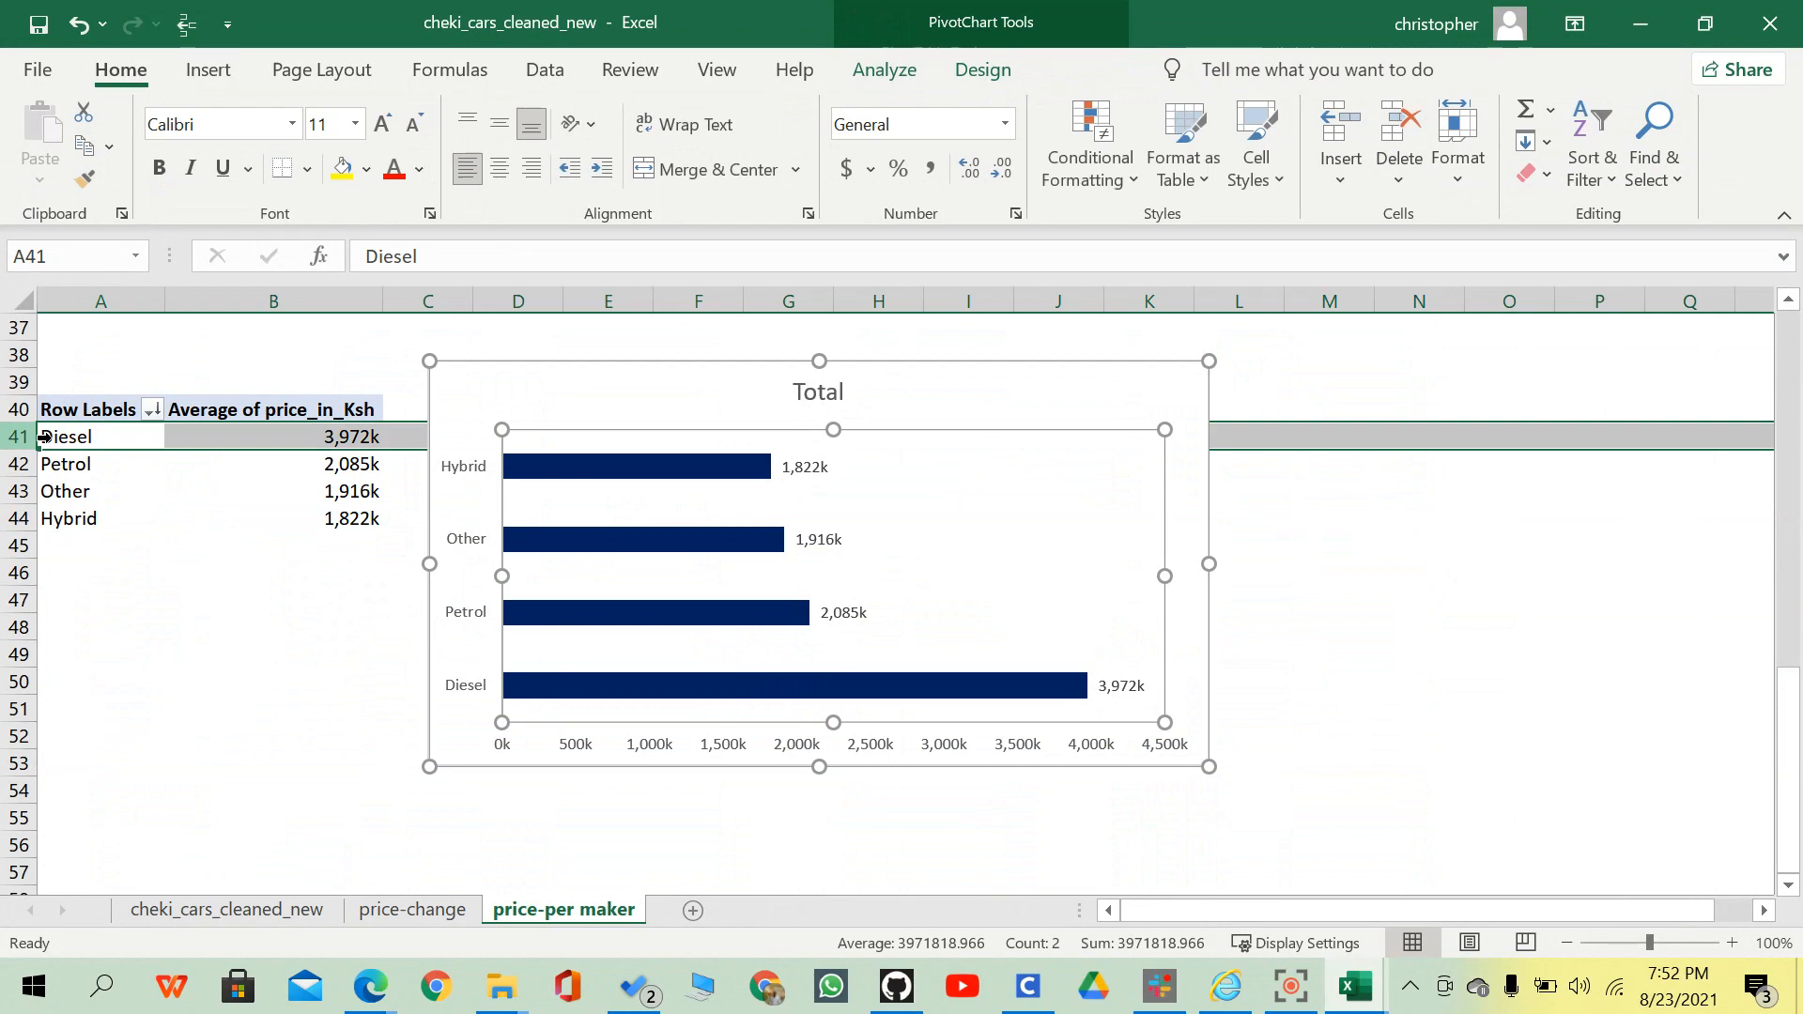
double_click(103, 448)
left_click(668, 486)
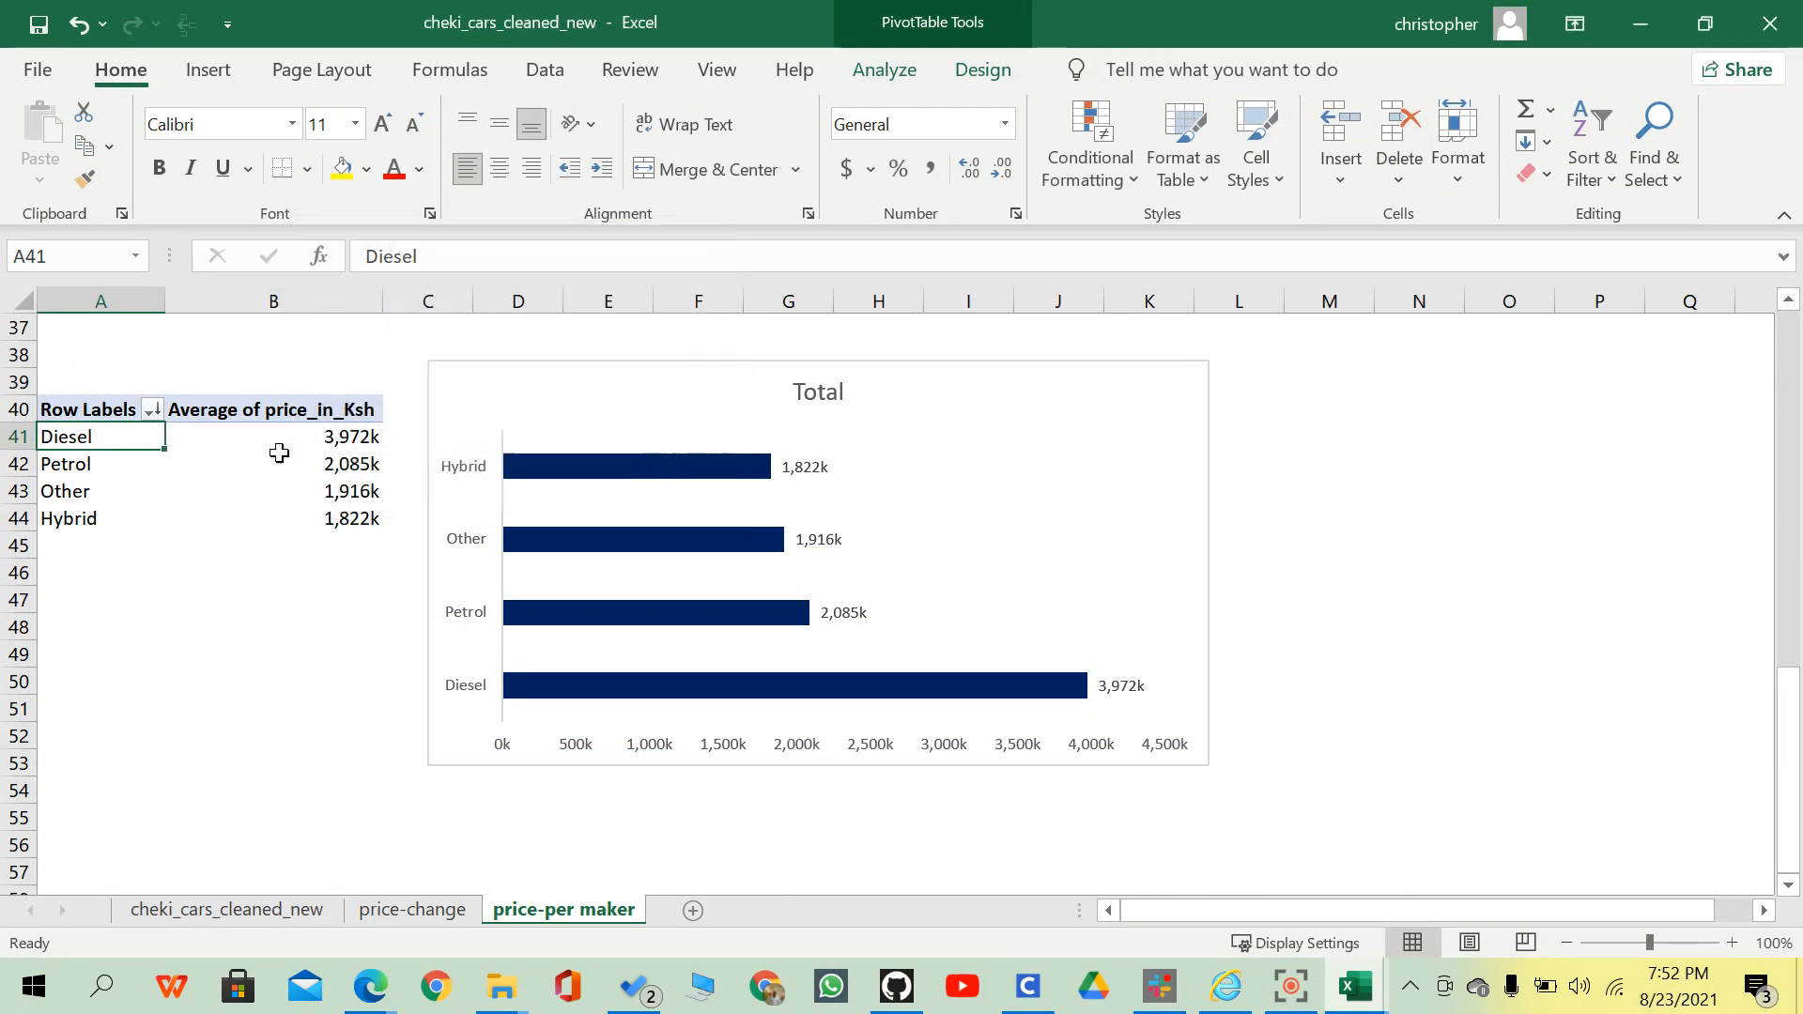
left_click(302, 428)
double_click(303, 428)
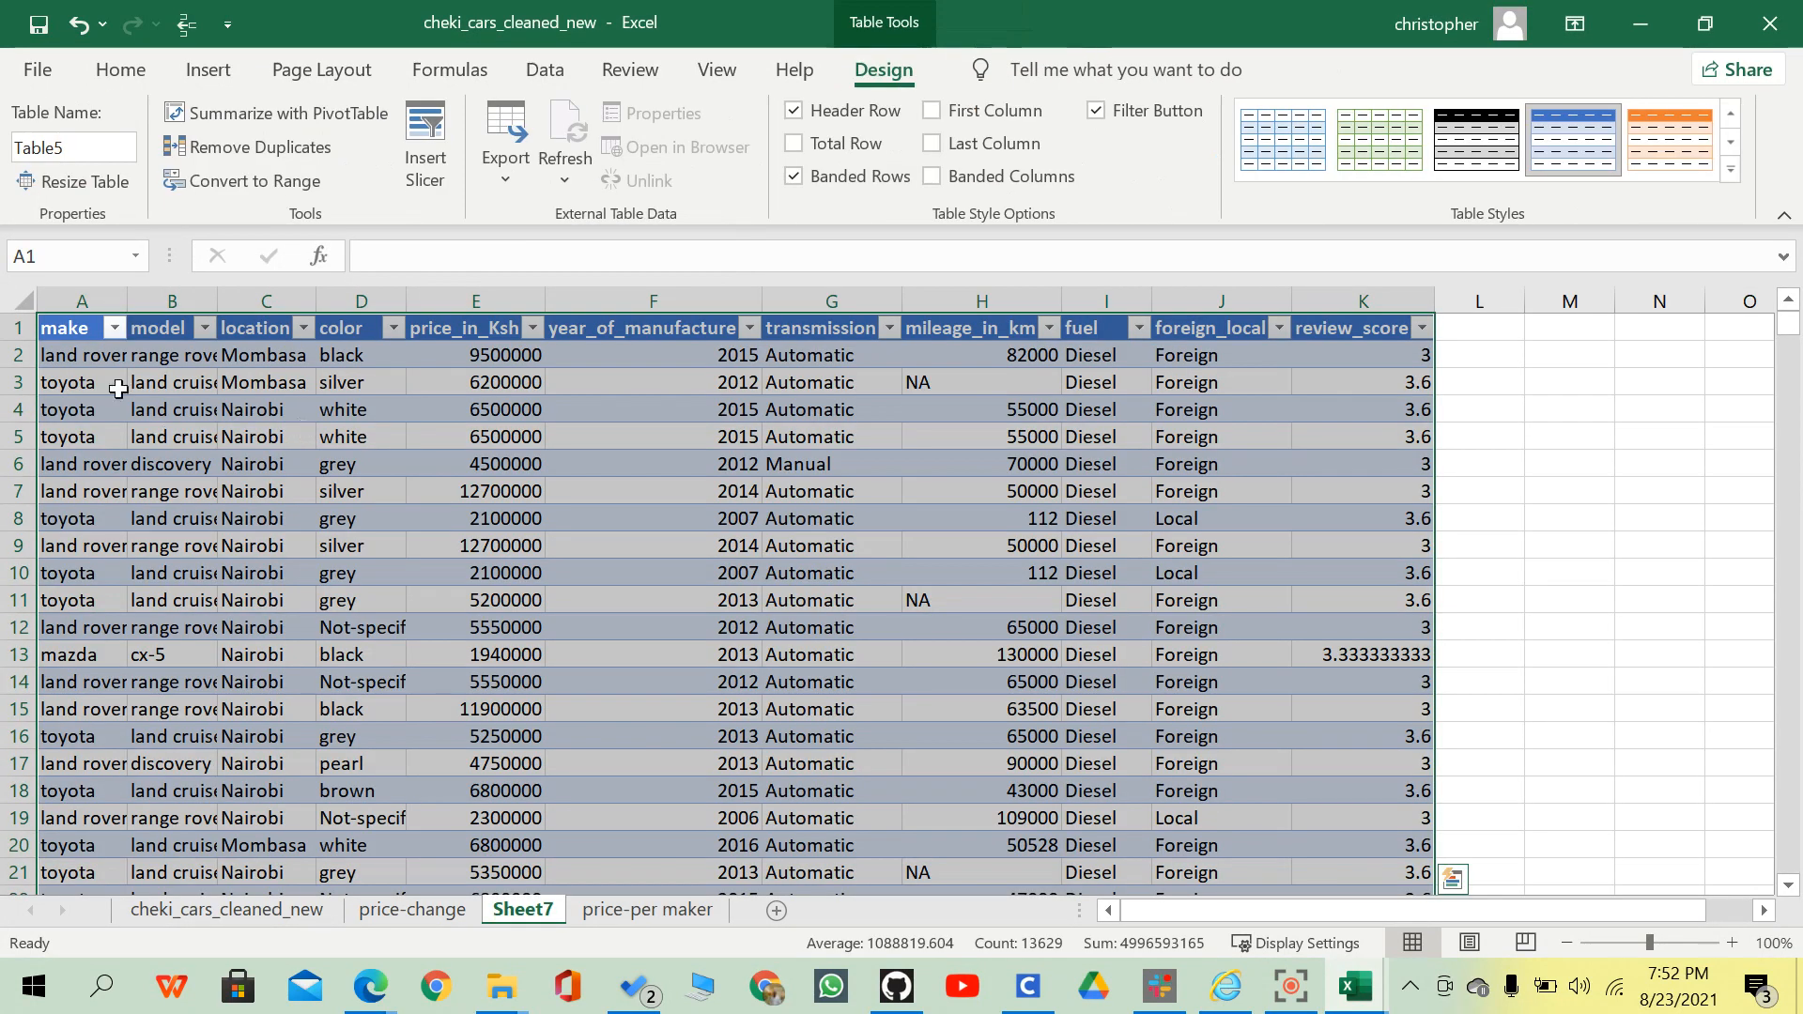
Examine the makes, models and prices of the diesel cars in the extracted records.
left_click(117, 388)
left_click(155, 384)
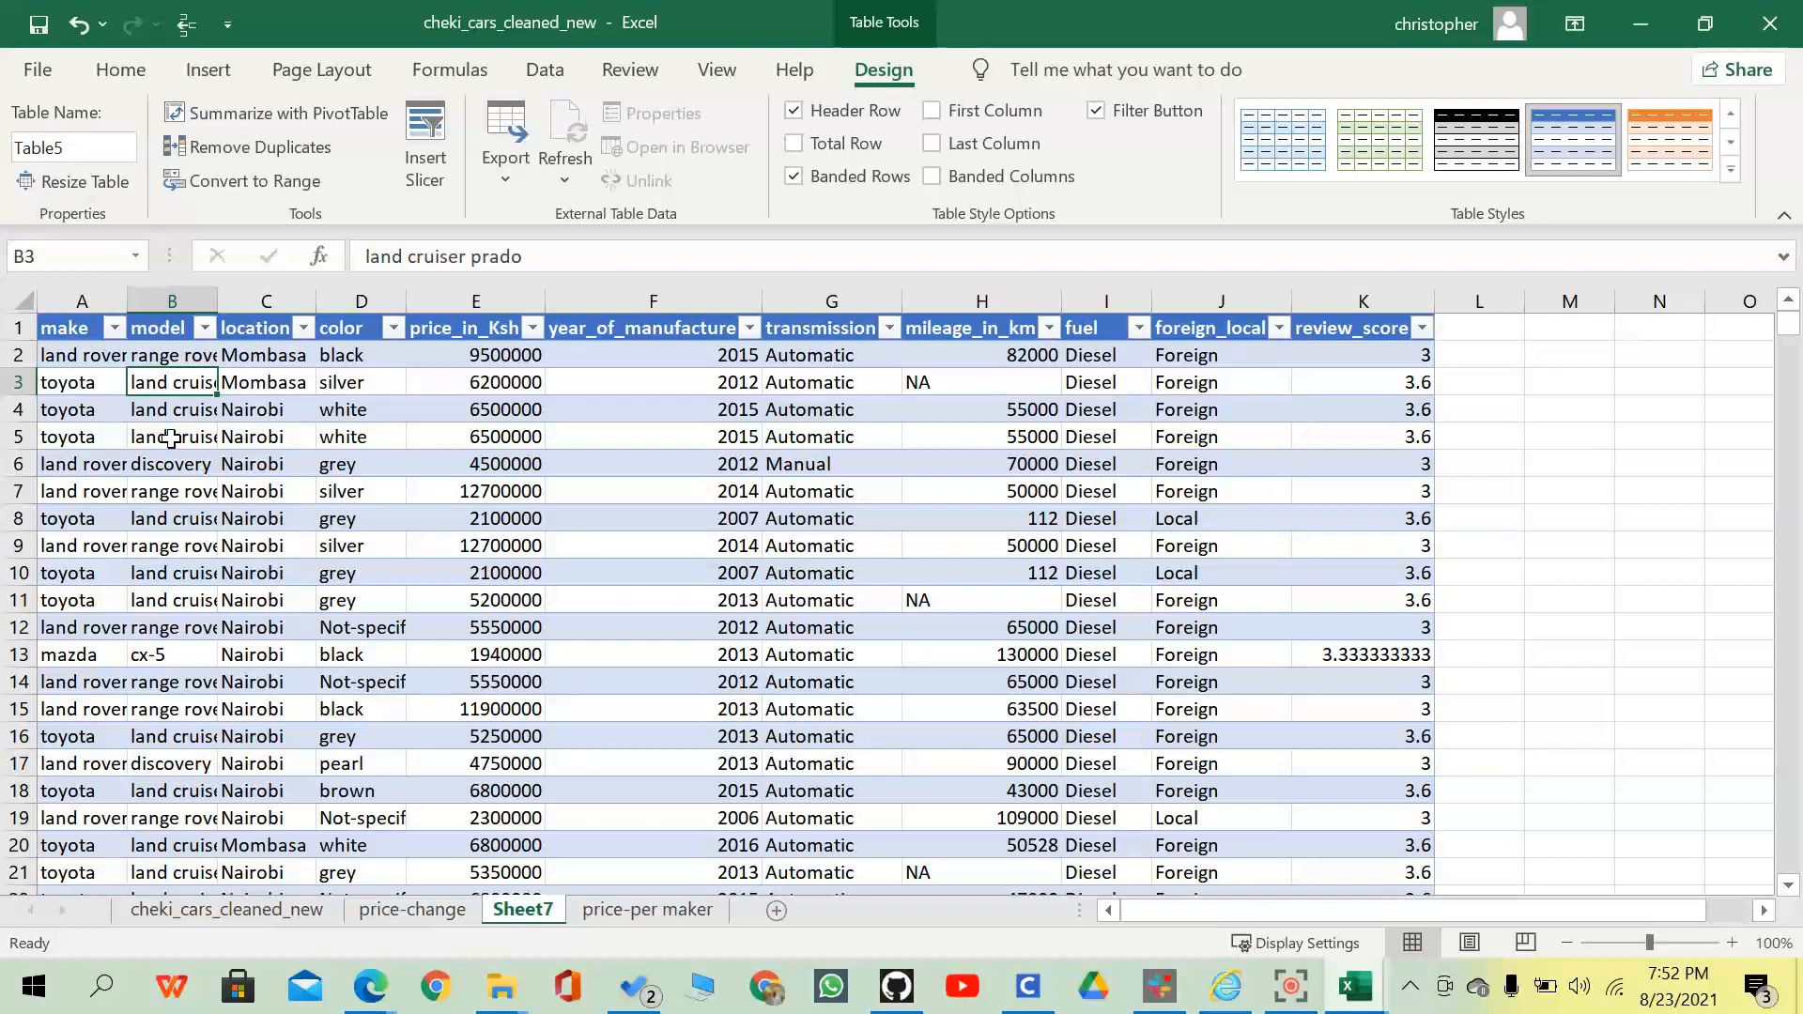
left_click(182, 494)
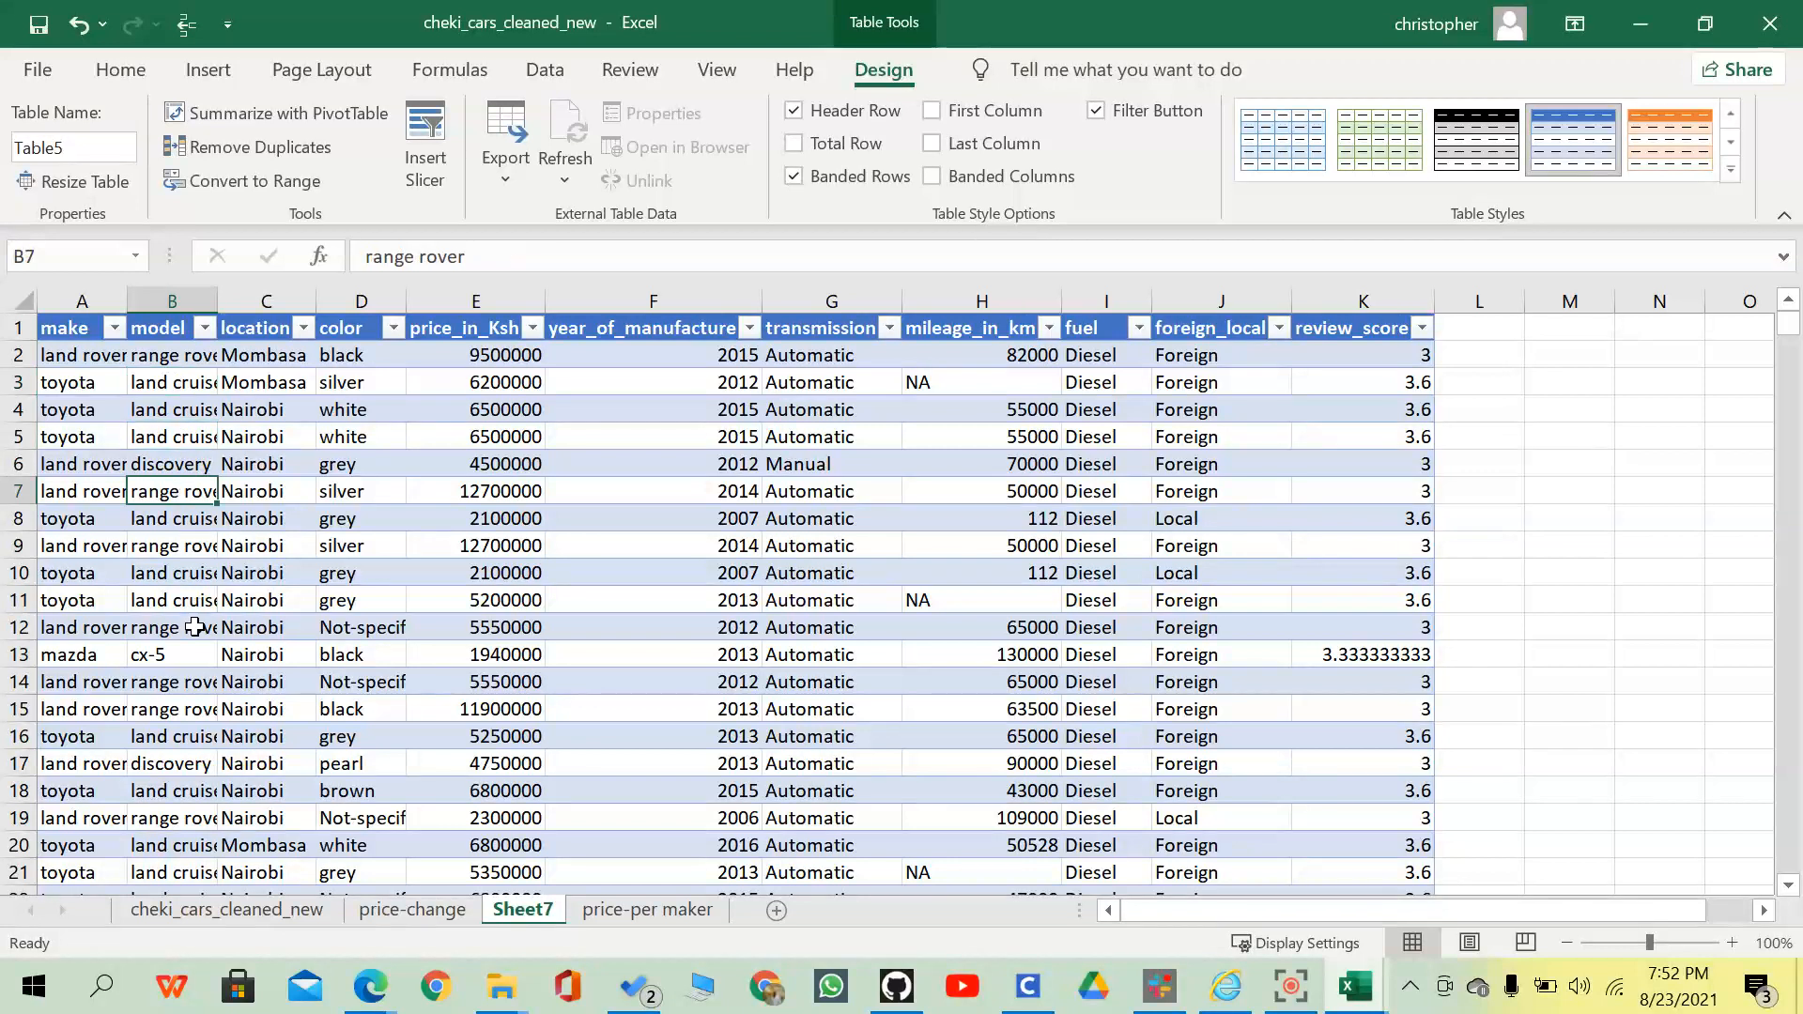
scroll(195, 628, "down", 11)
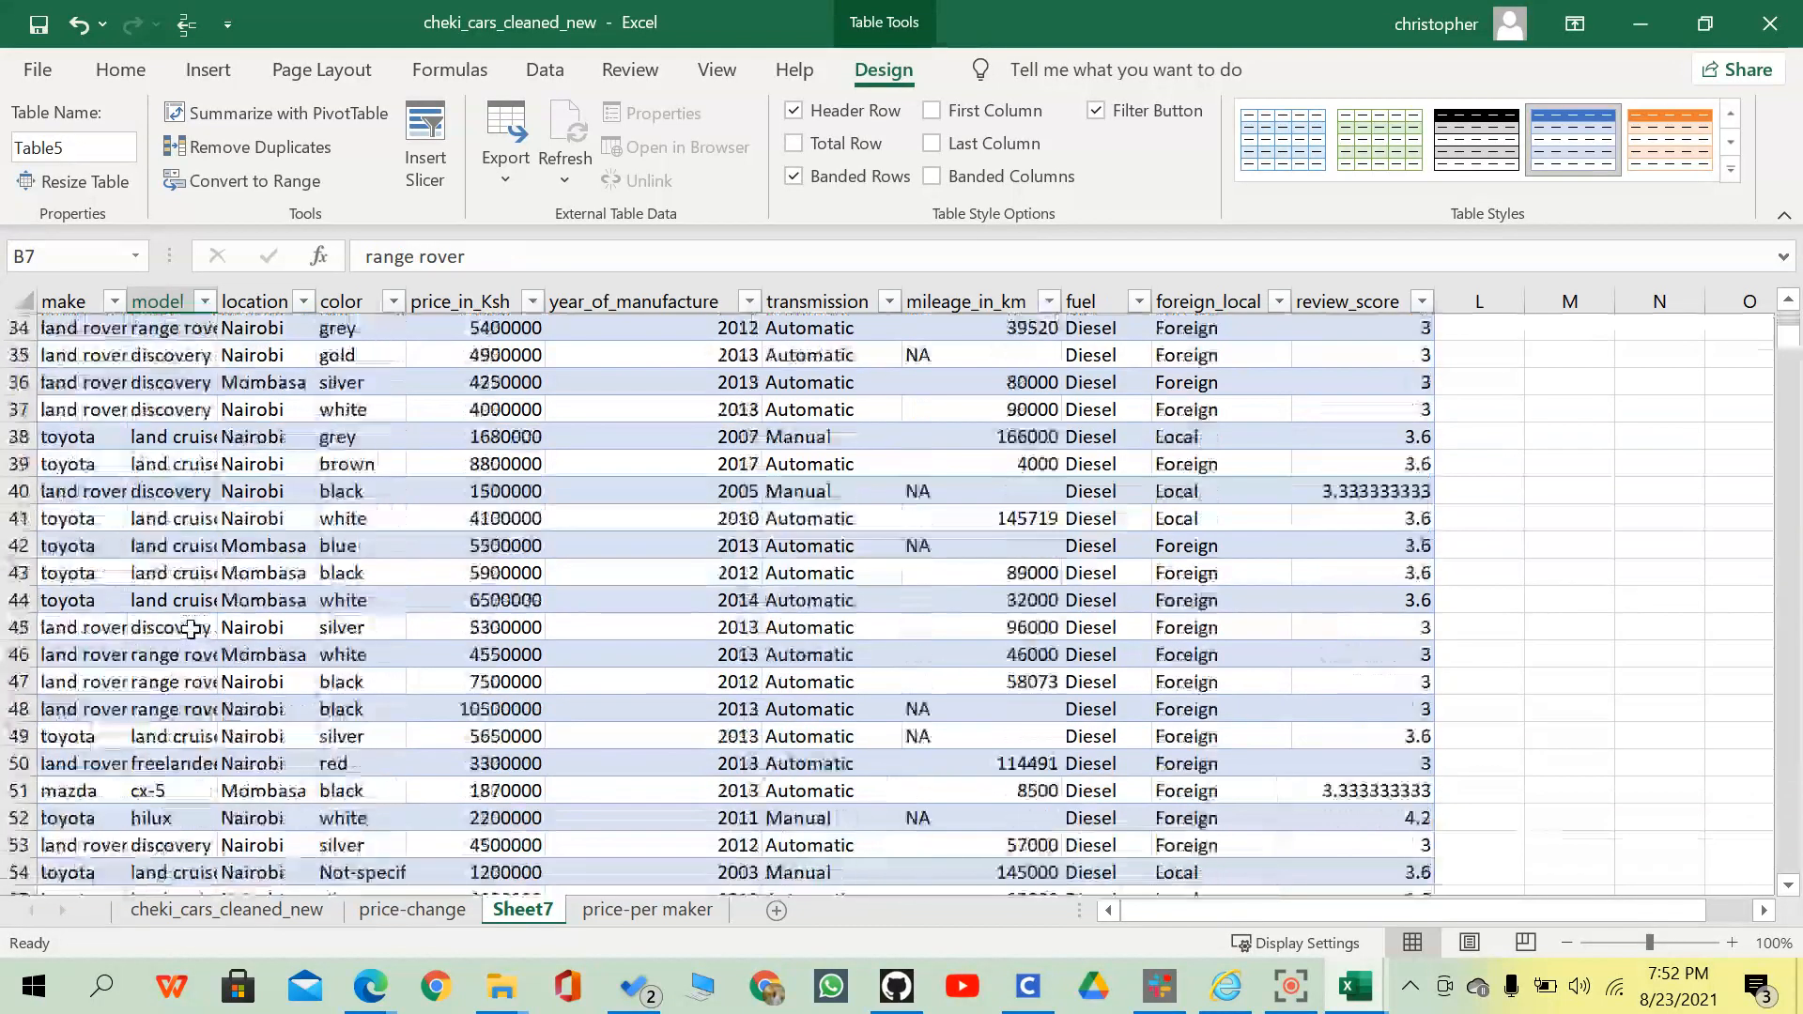
scroll(191, 629, "down", 10)
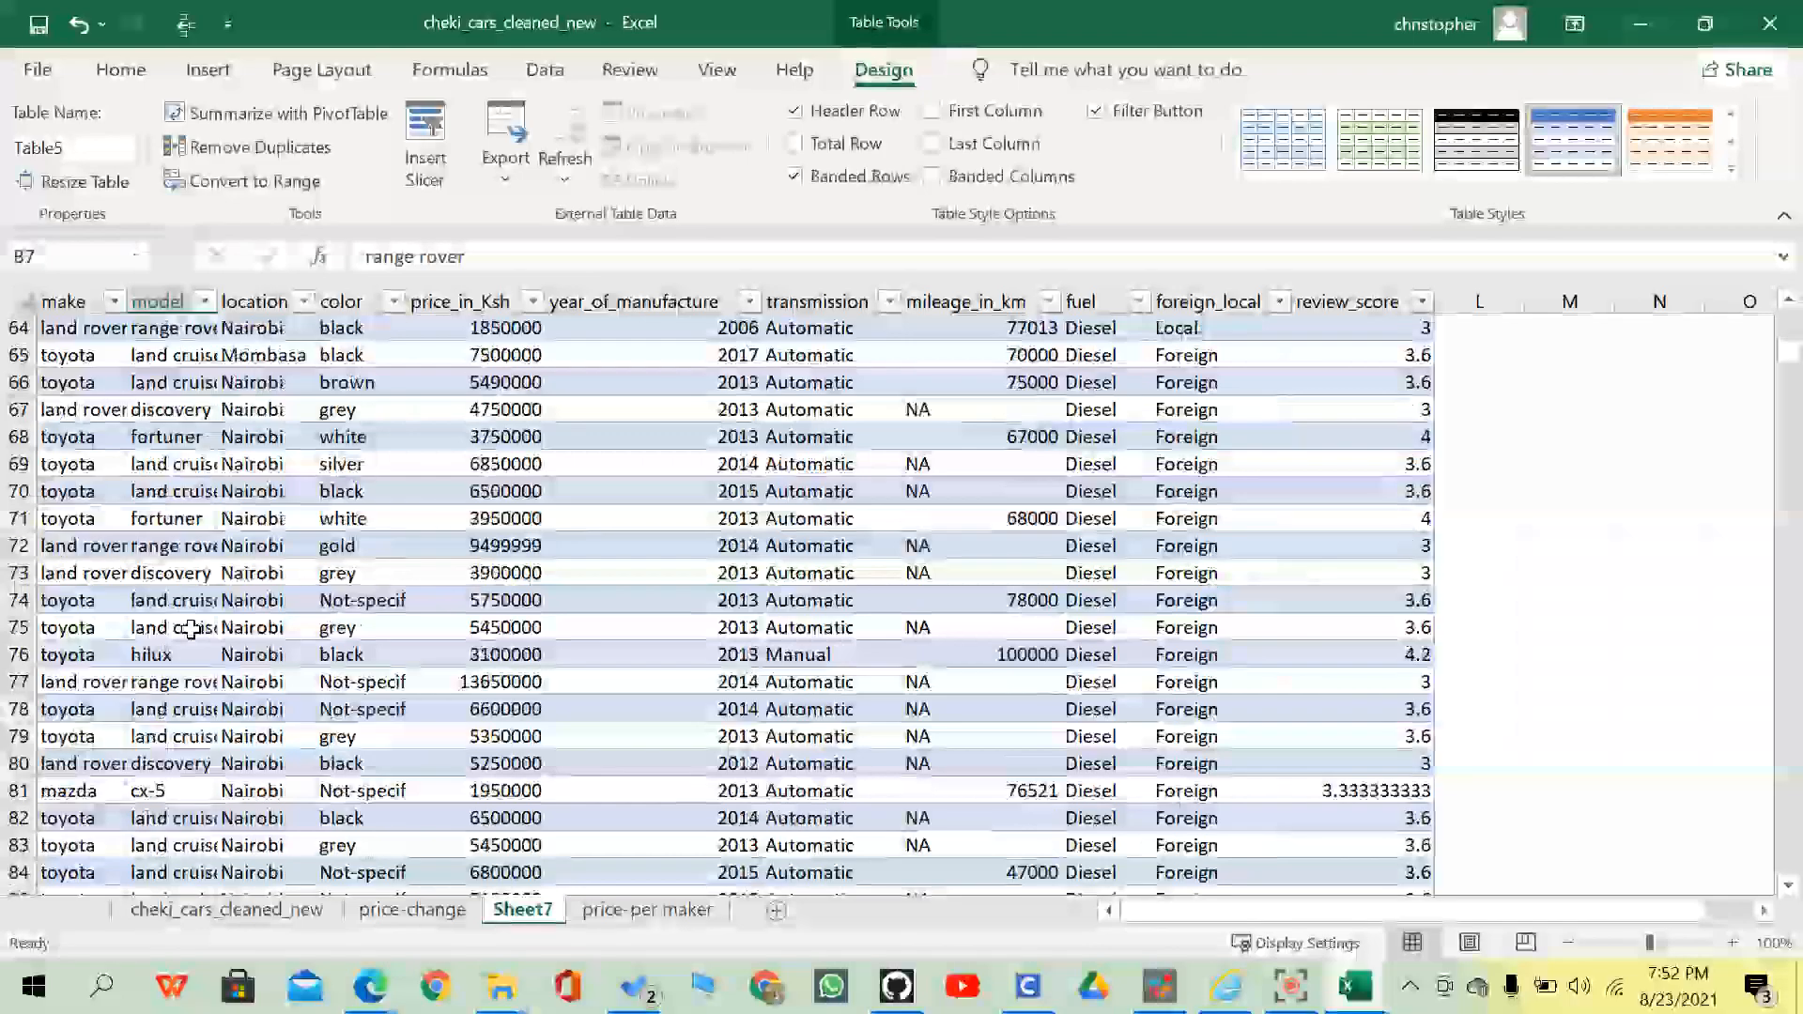
left_click(183, 629)
scroll(160, 637, "down", 5)
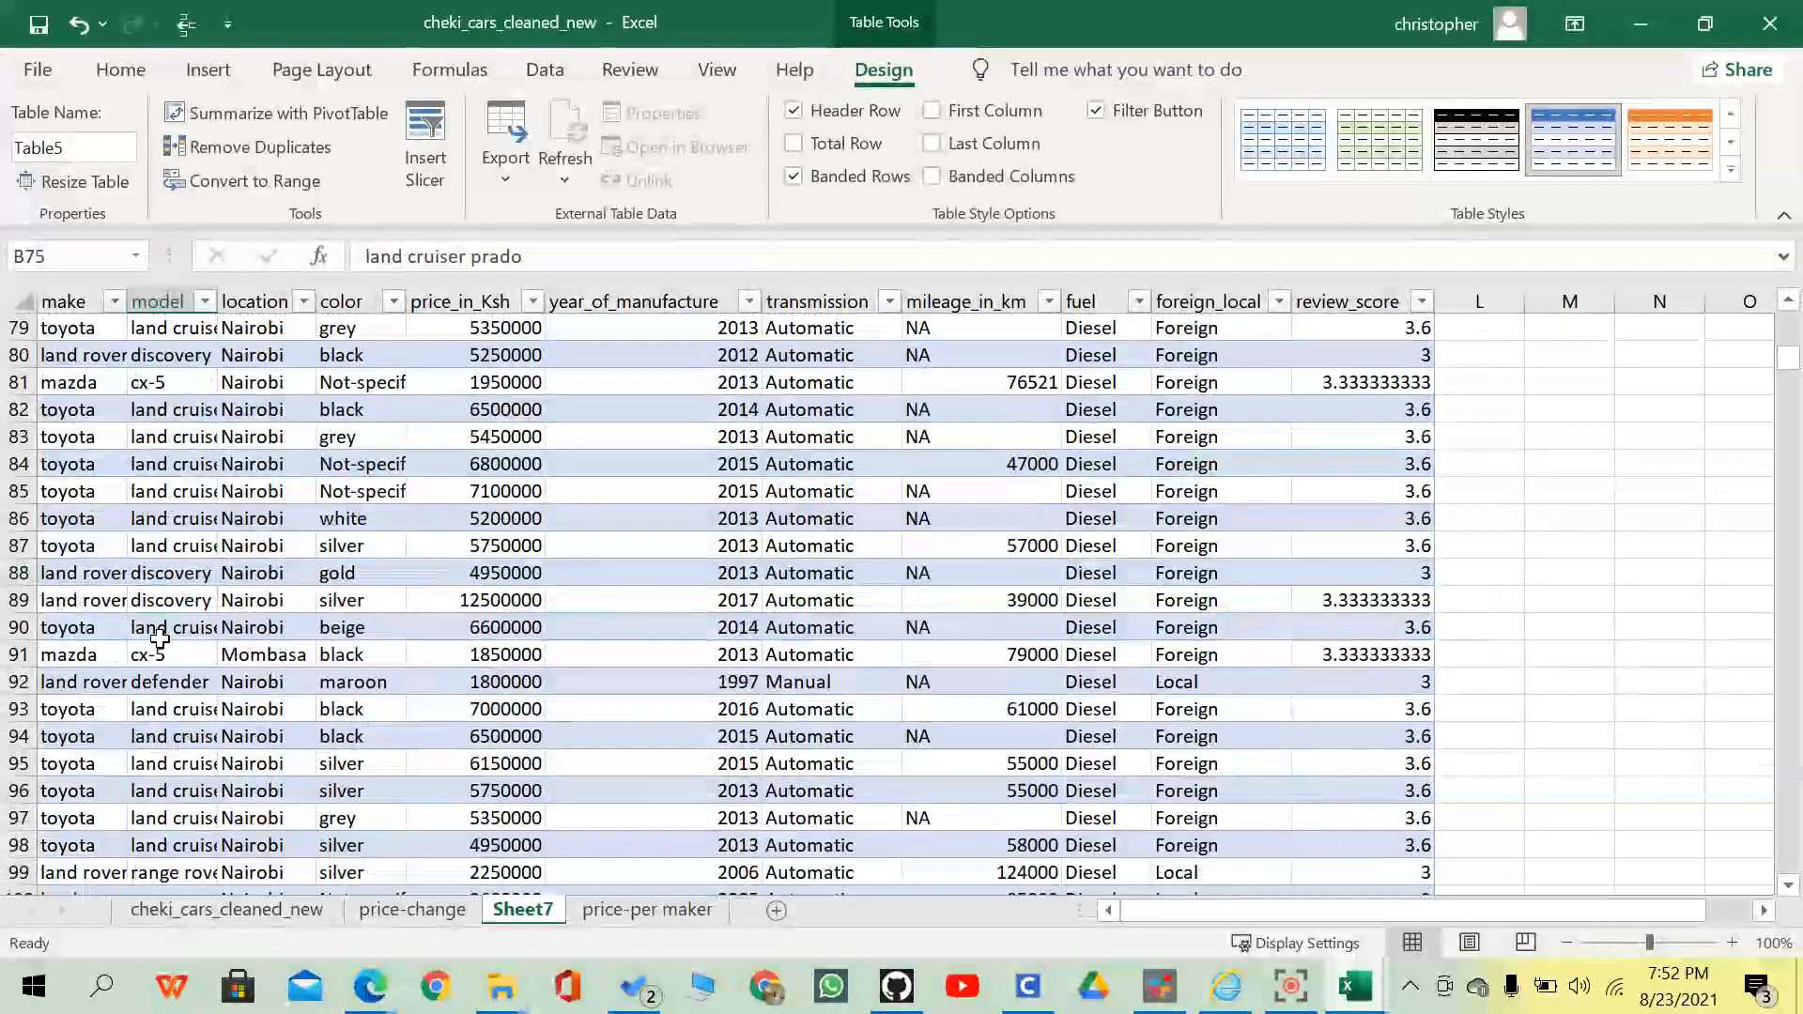
scroll(159, 639, "down", 1)
left_click(159, 628)
scroll(164, 629, "down", 9)
scroll(166, 629, "down", 5)
scroll(166, 629, "up", 6)
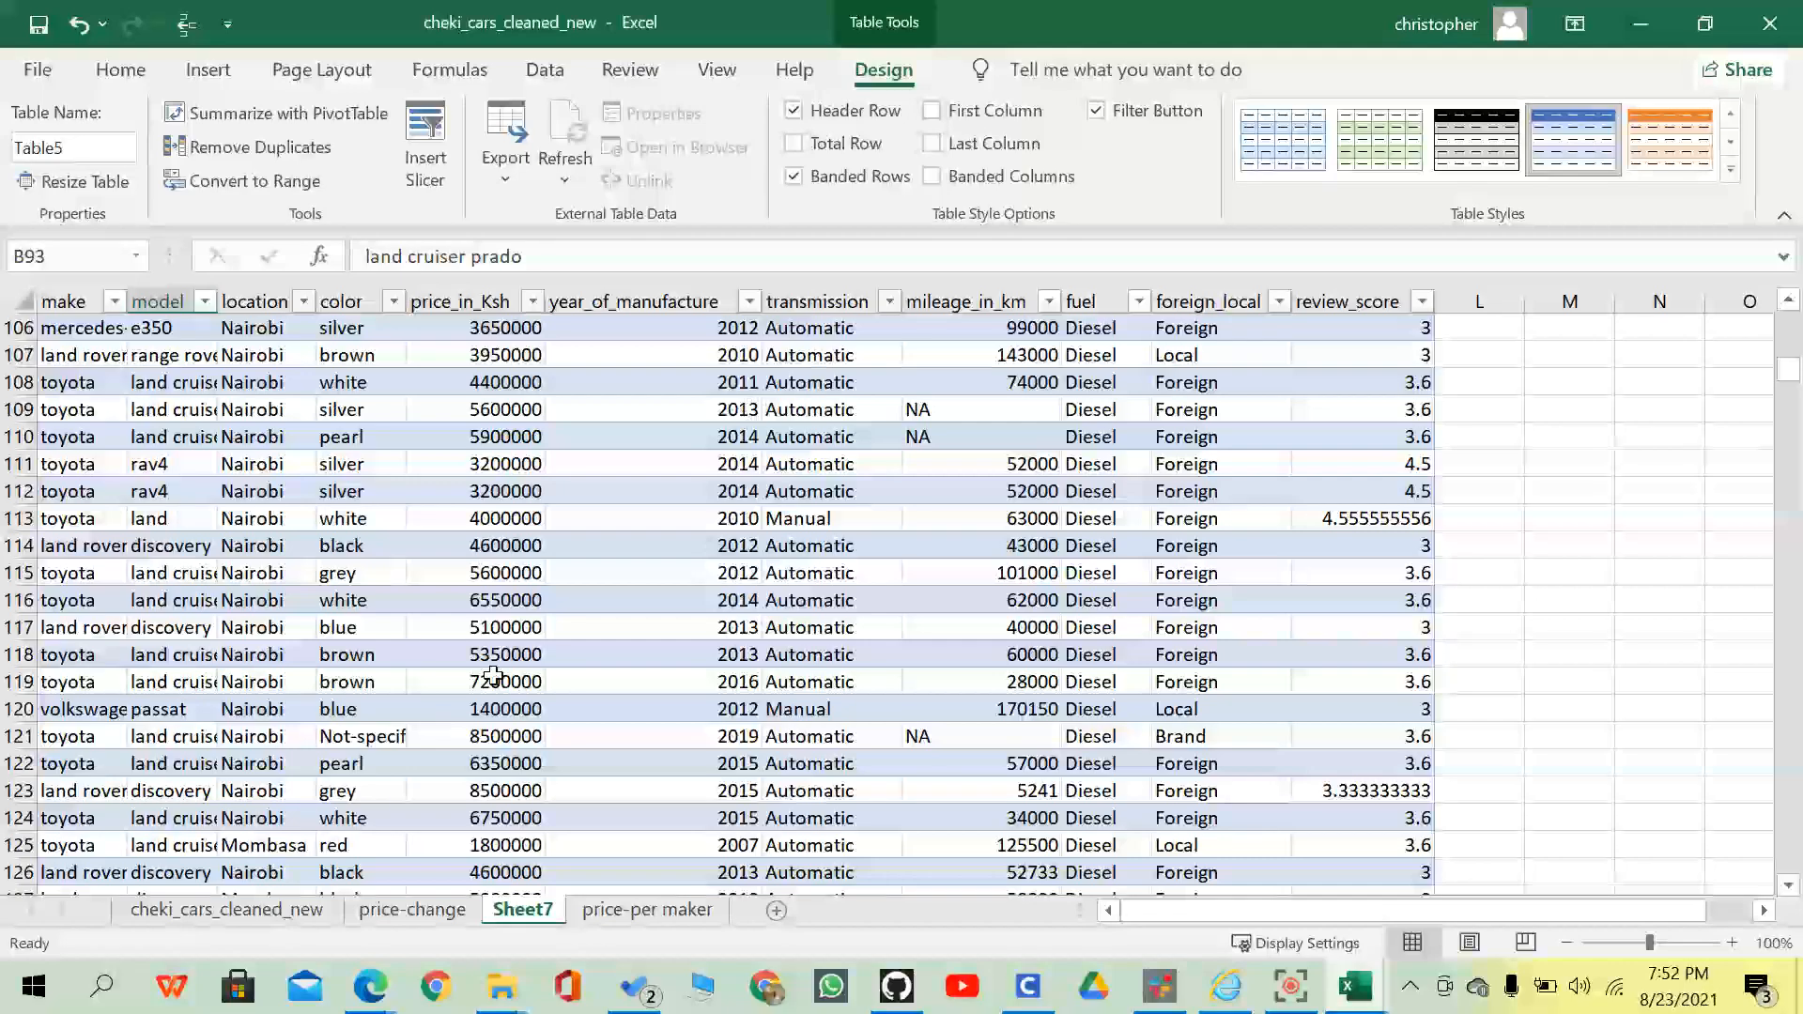
Delete the drill-through sheet Sheet7 holding the diesel records.
right_click(526, 909)
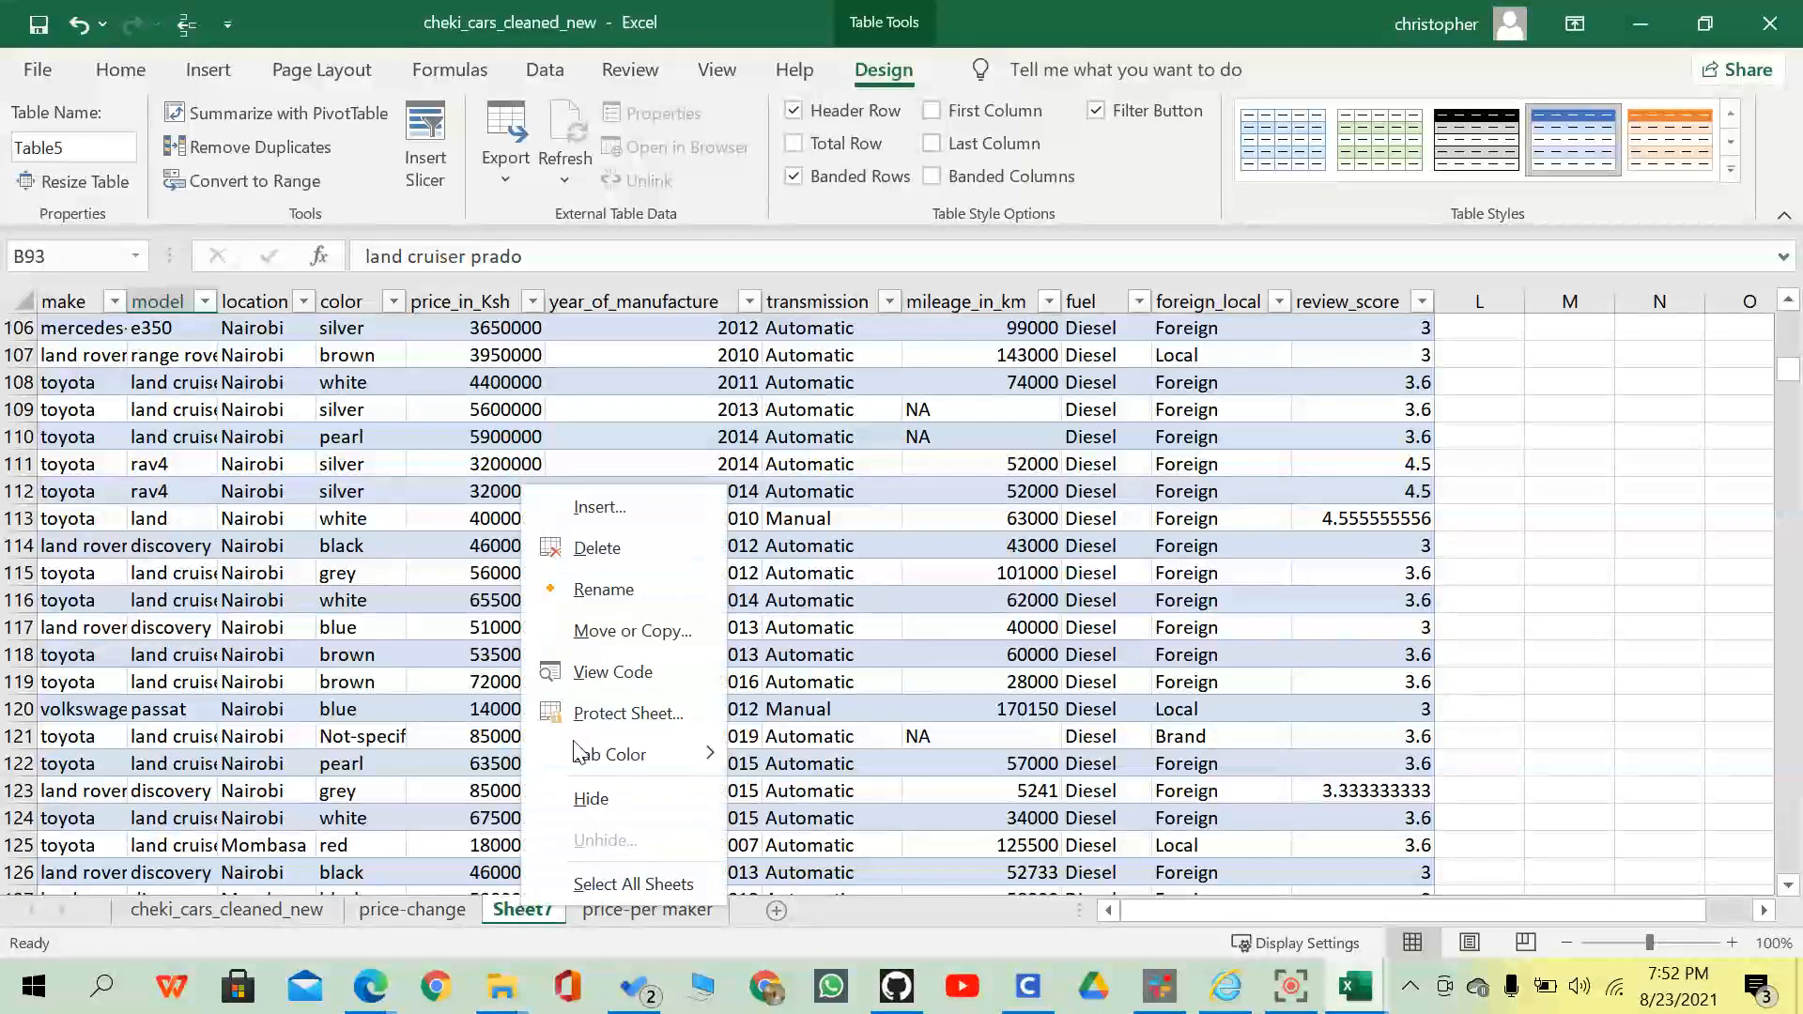
left_click(597, 549)
left_click(825, 569)
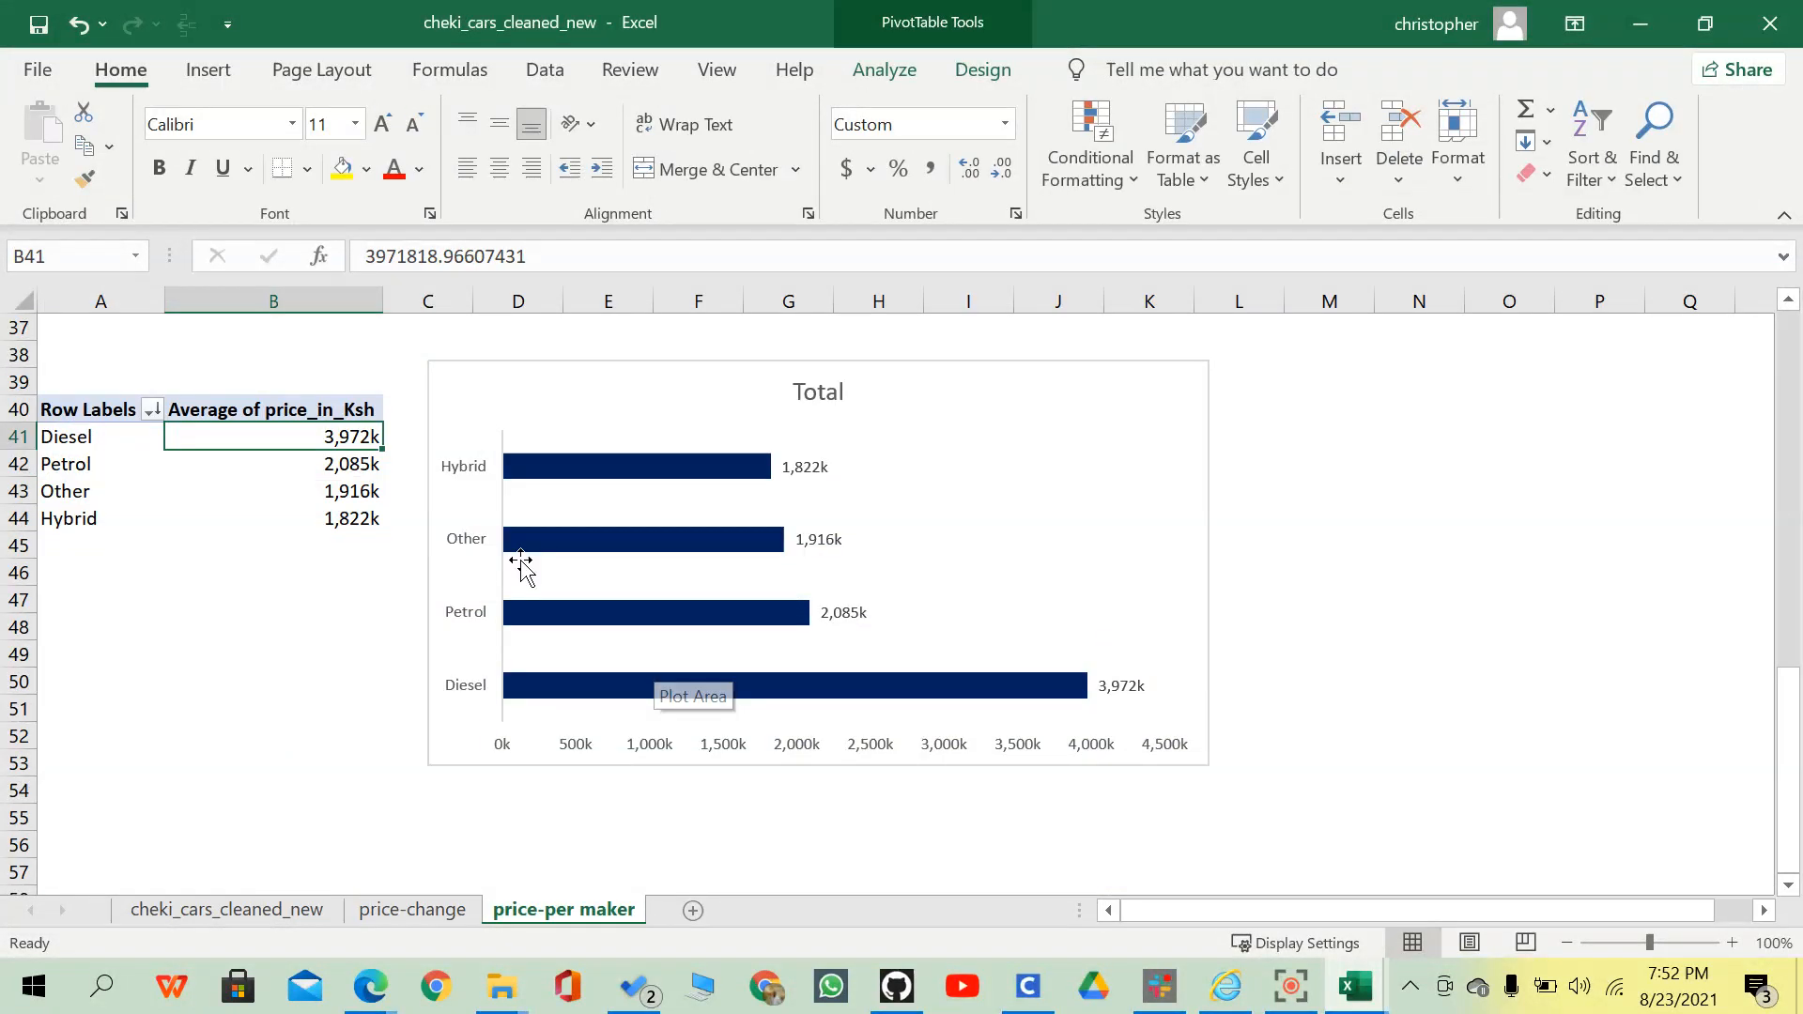
Review the average prices by fuel type and by origin in the pivot tables and charts on the price-per maker sheet.
left_click(345, 488)
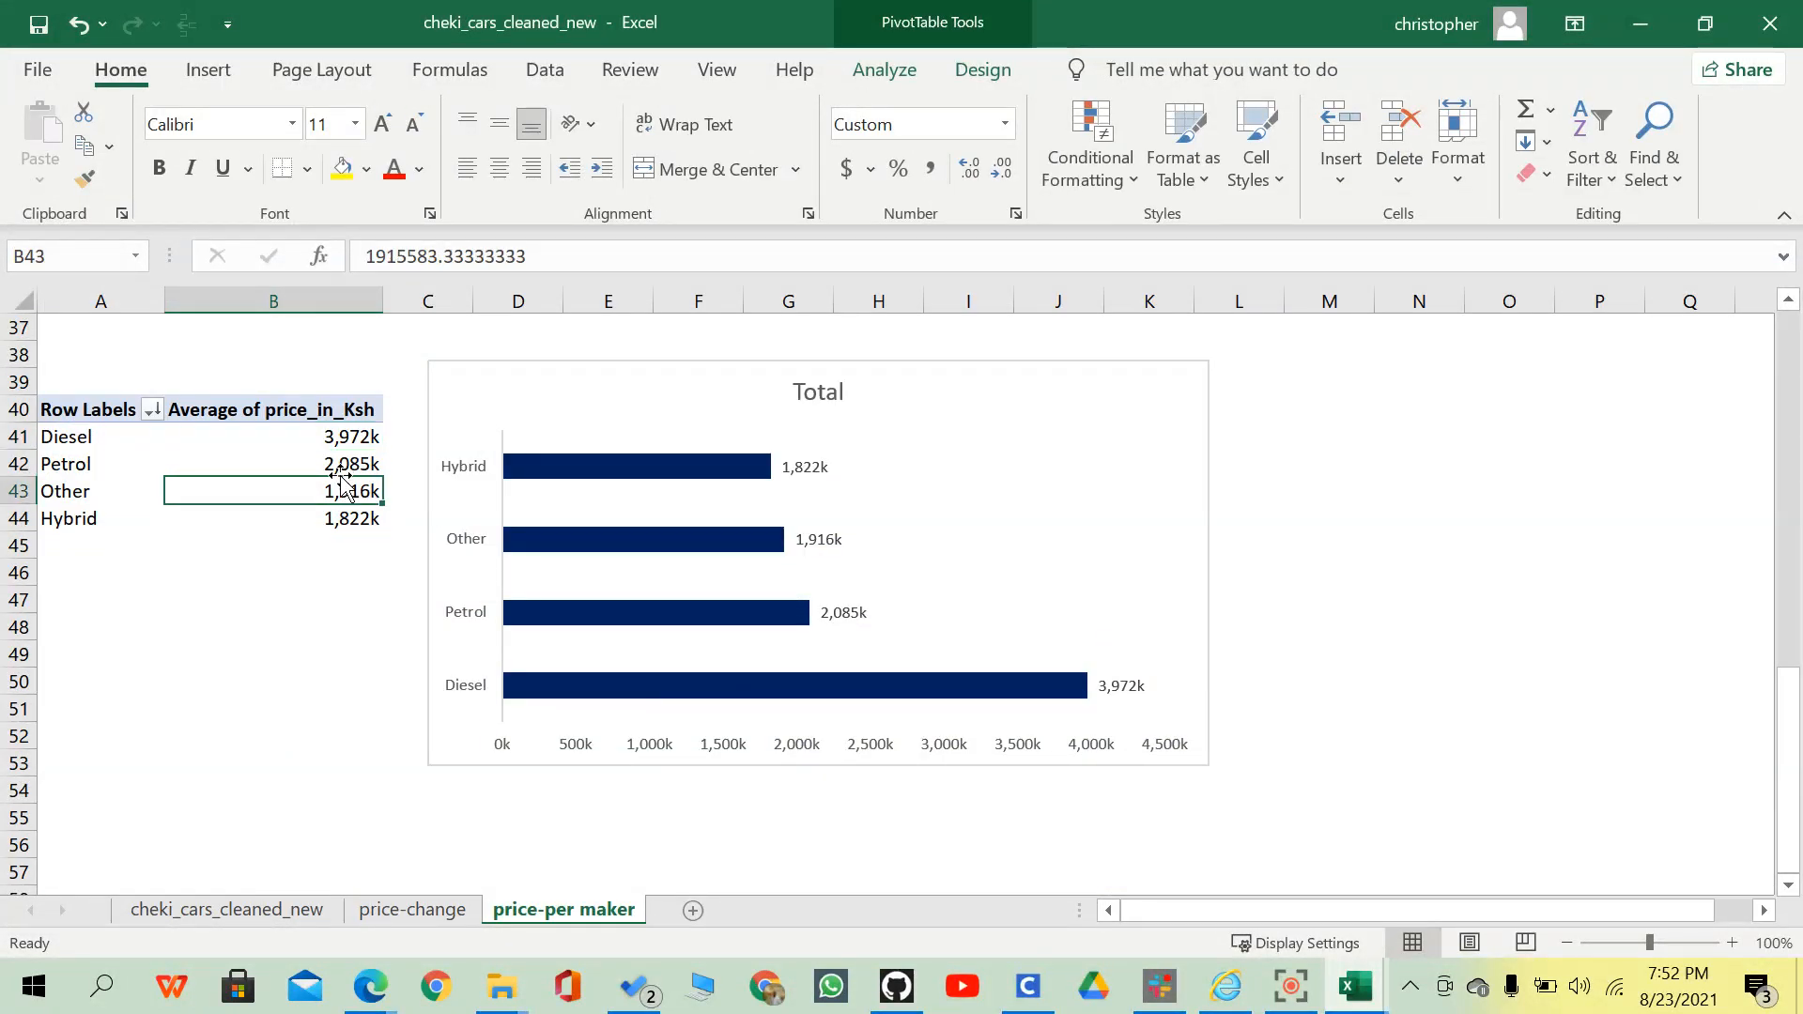
left_click(342, 463)
left_click(1431, 569)
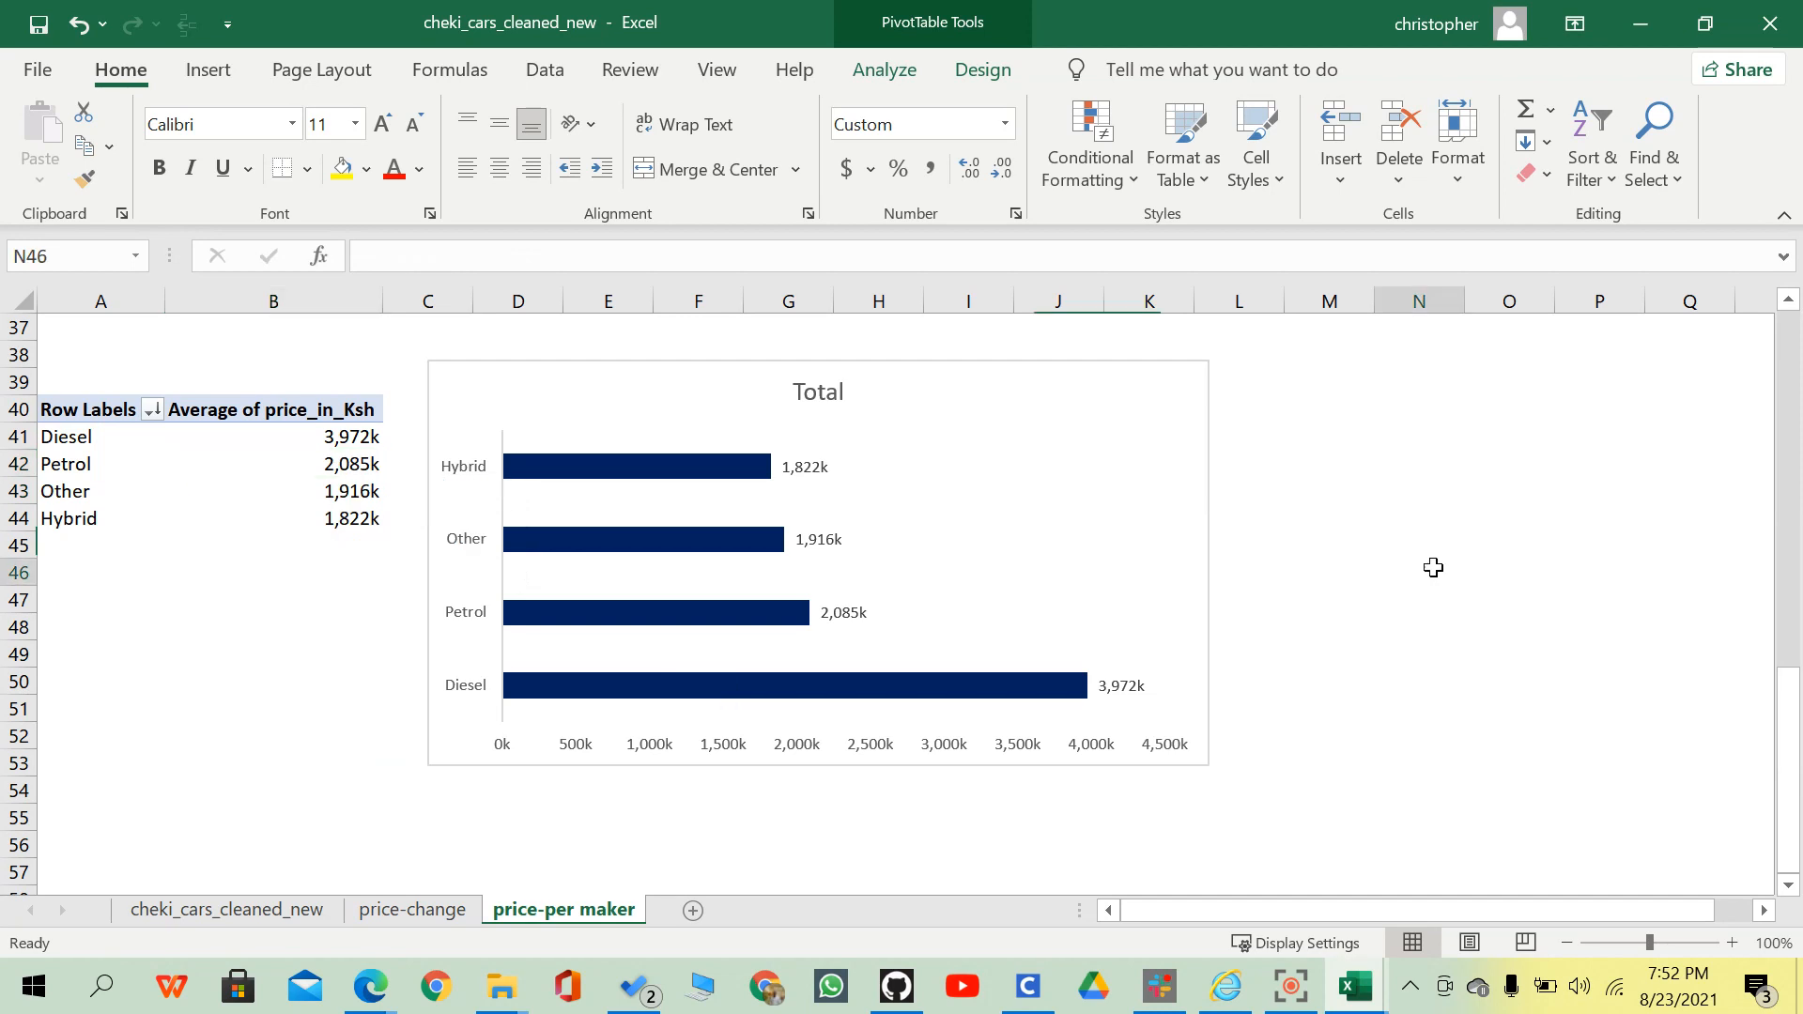
scroll(1432, 568, "up", 1)
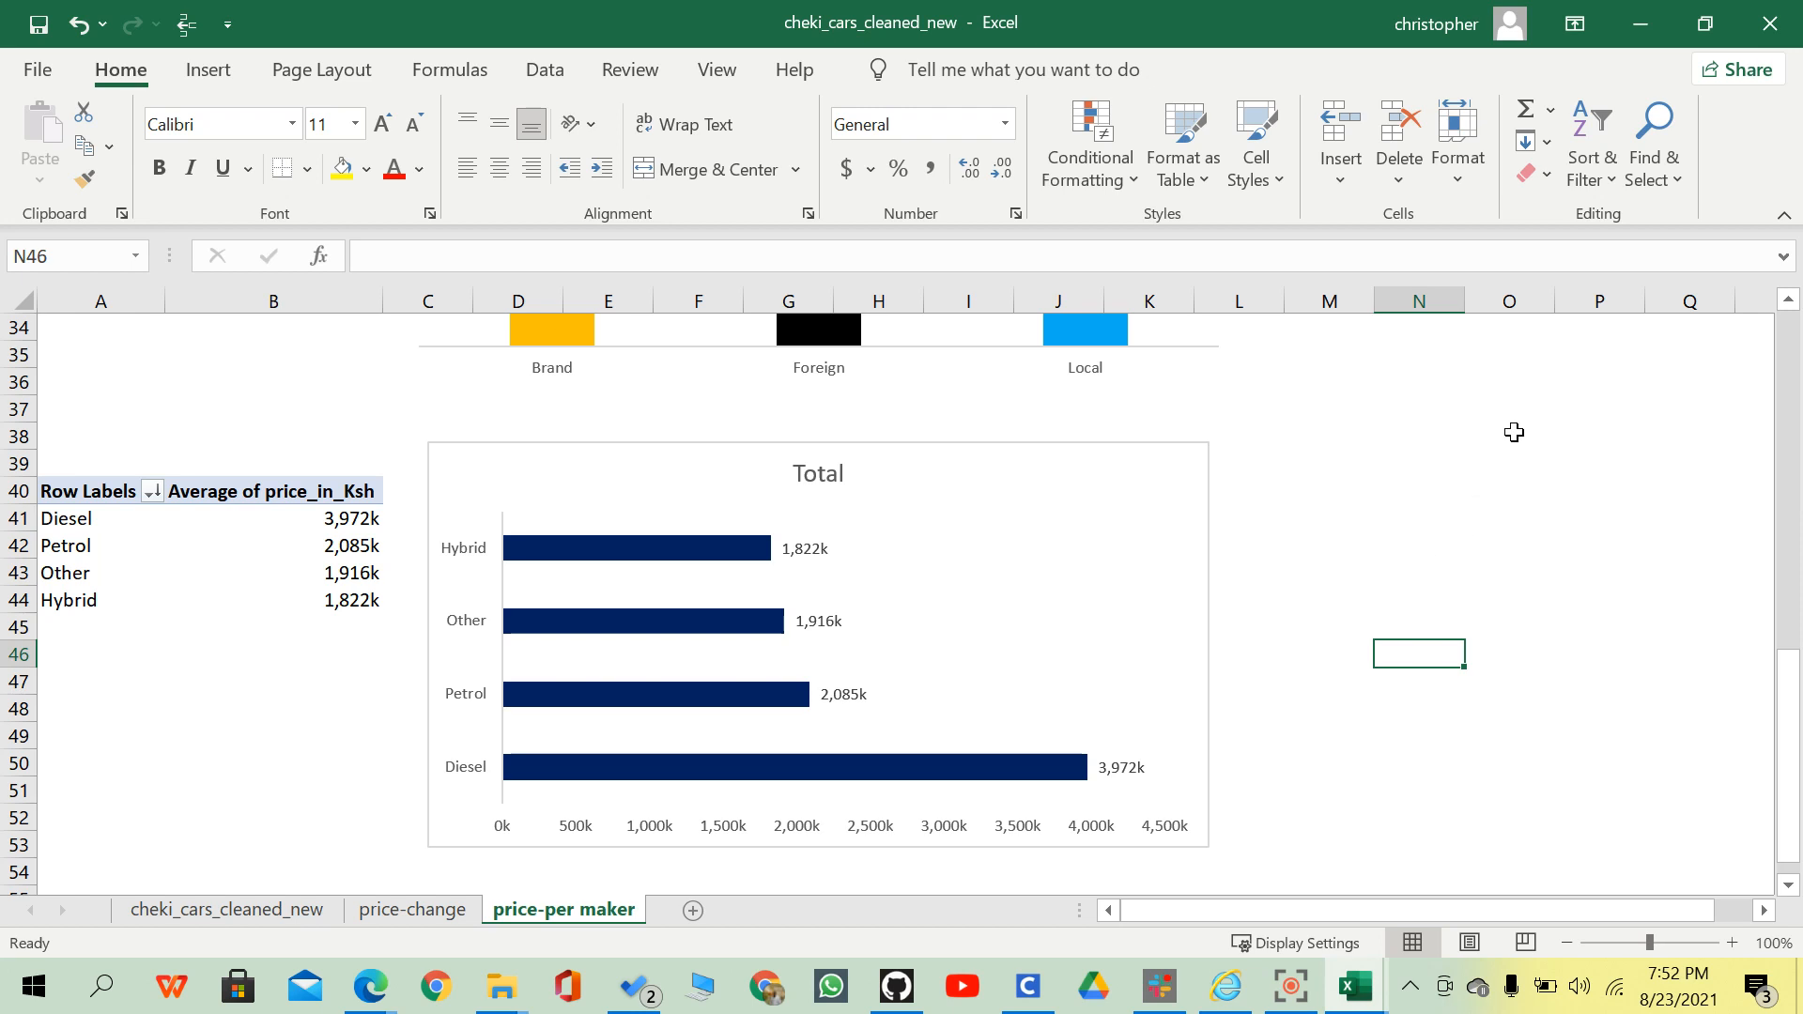
scroll(1513, 432, "up", 3)
scroll(1514, 432, "down", 4)
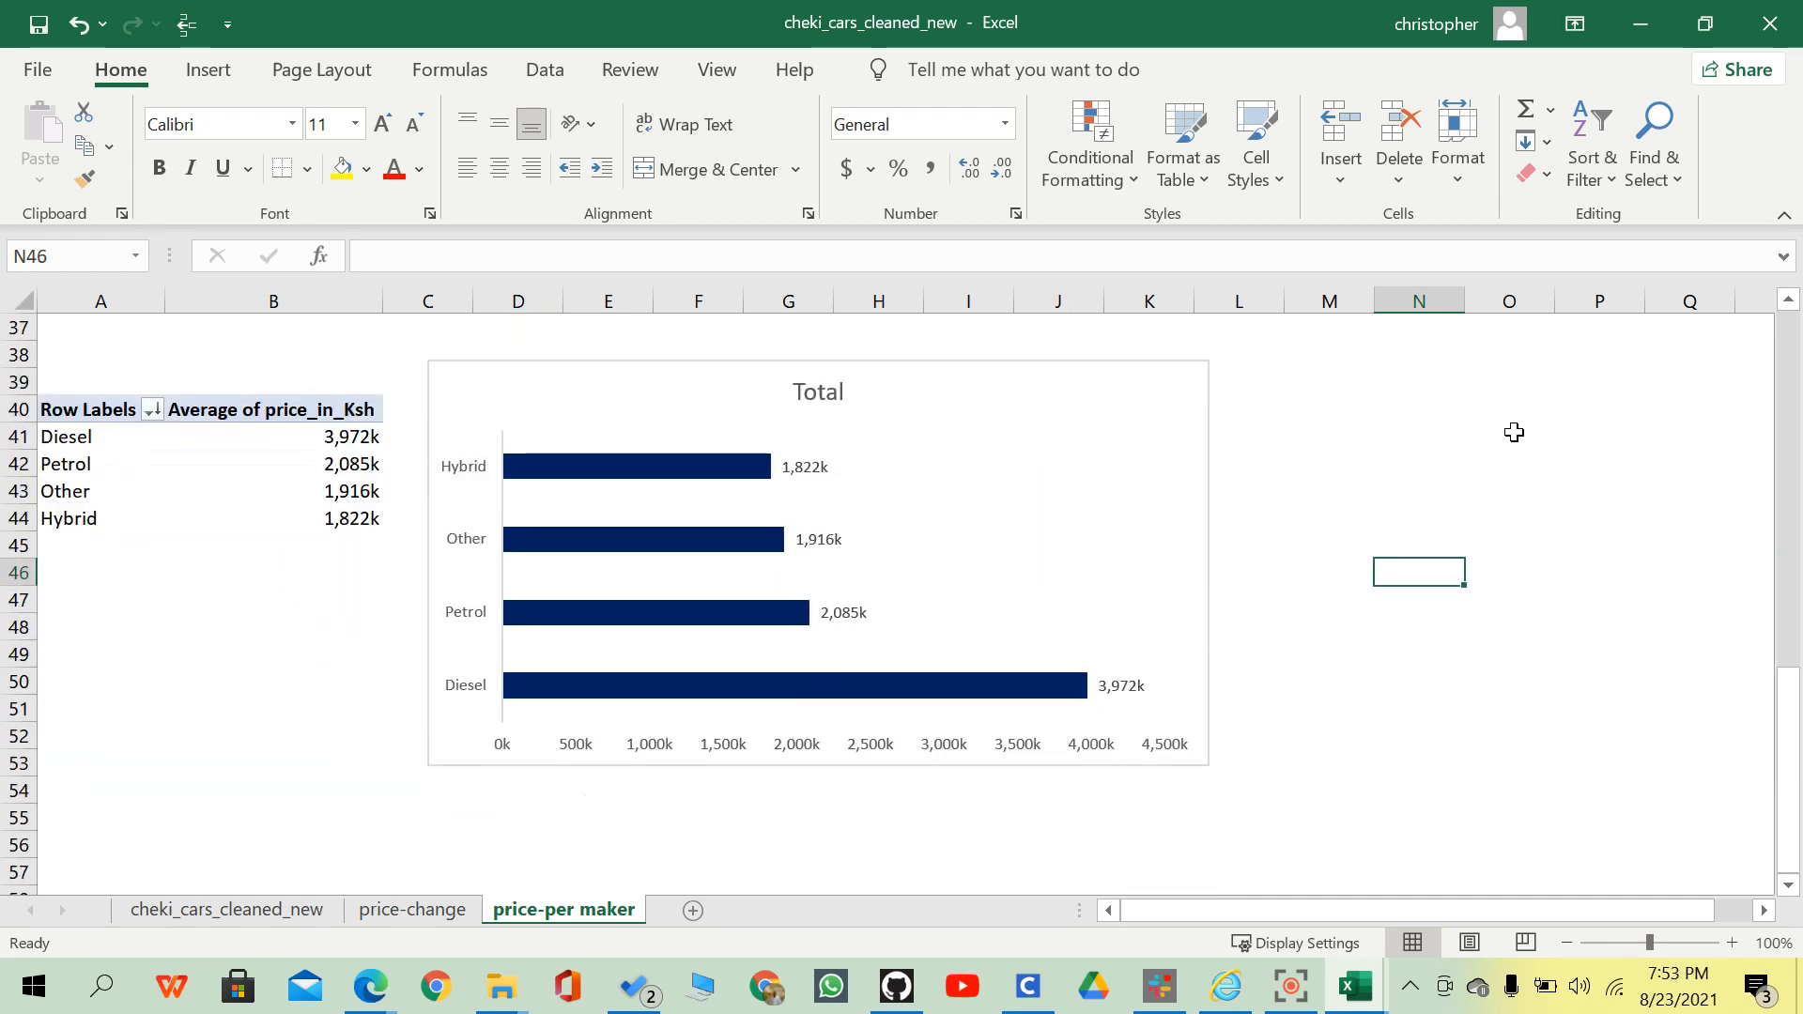
scroll(1514, 432, "up", 11)
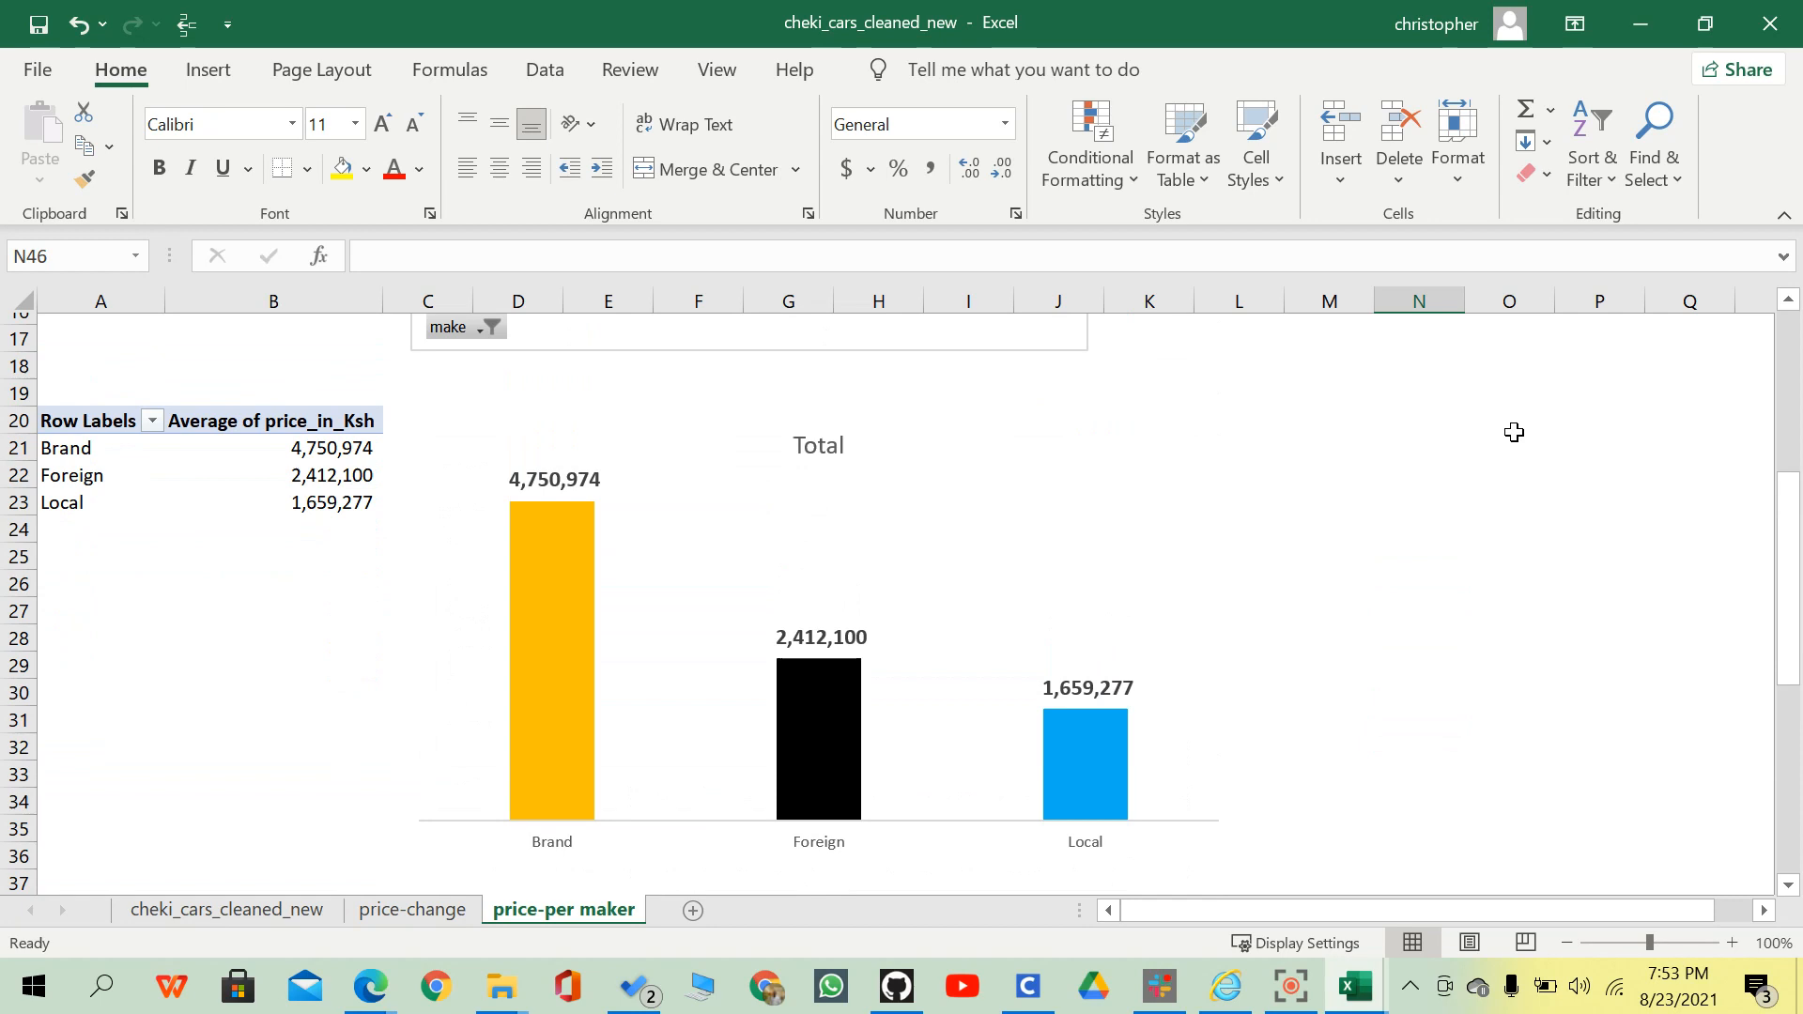
scroll(1516, 433, "down", 6)
scroll(1521, 434, "down", 1)
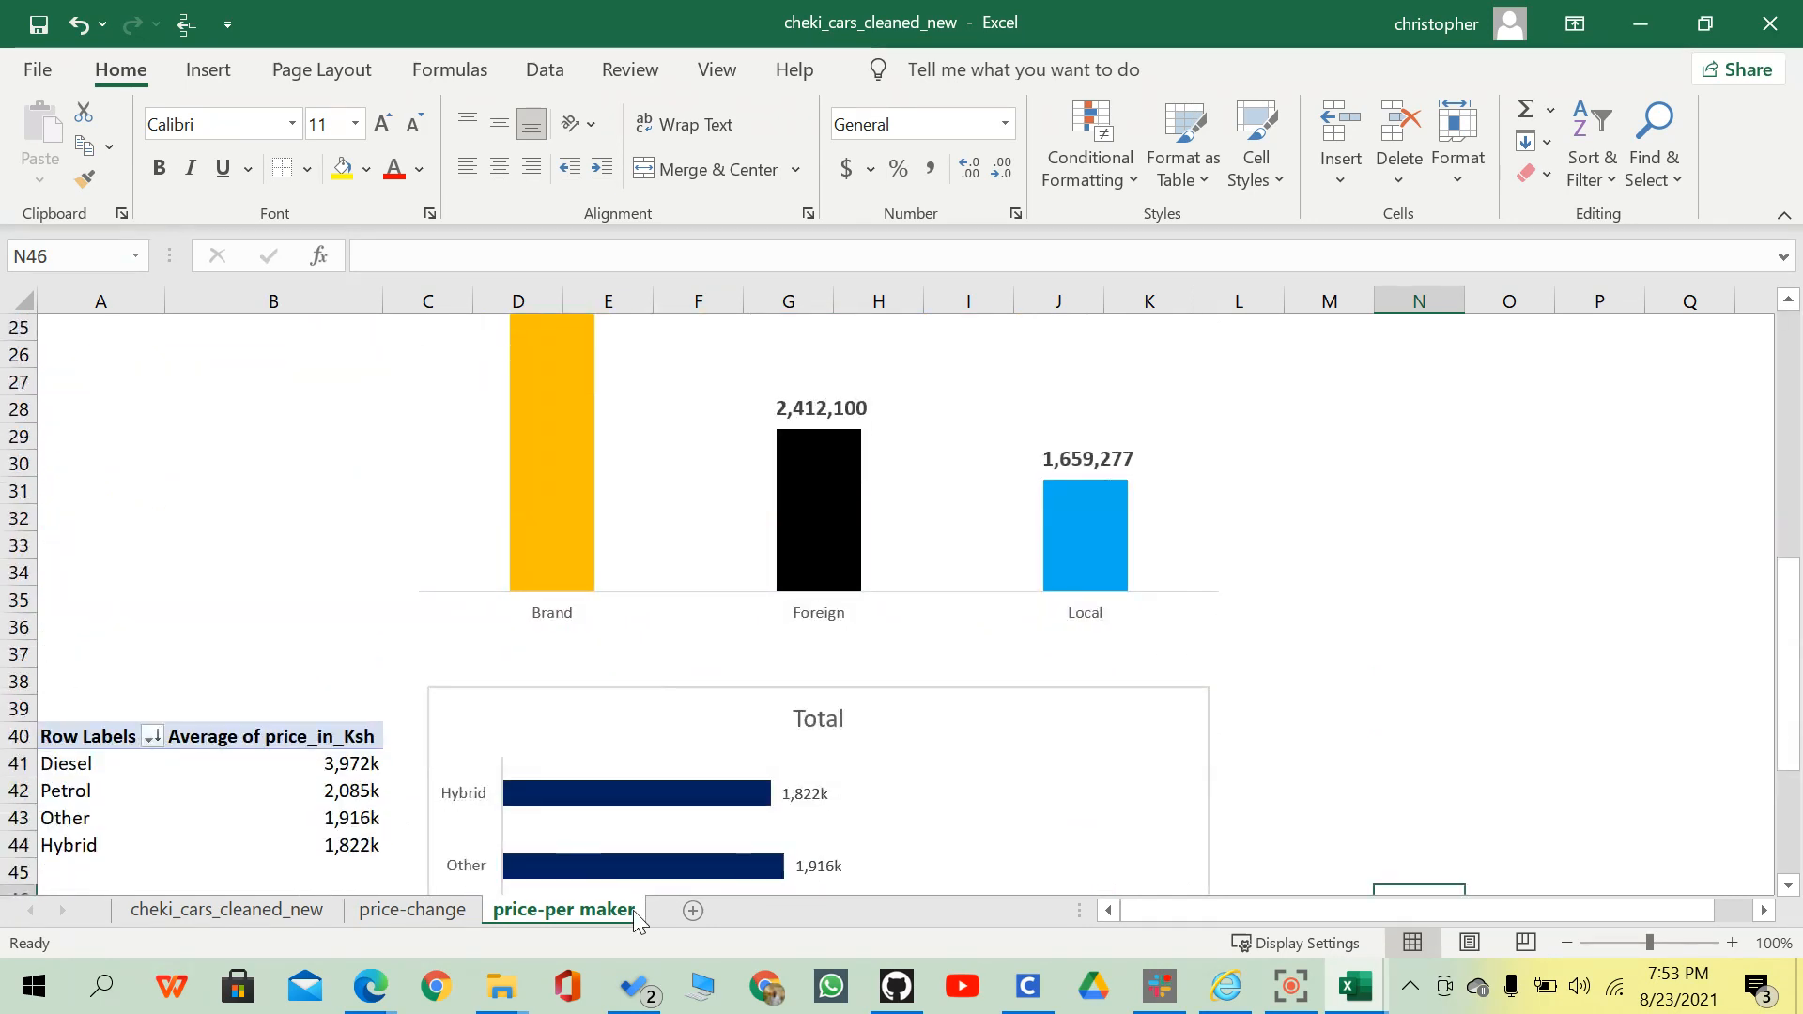
Switch to the GitHub project brief in Edge, read the statistical analysis question on price and review score, and return to Excel.
mouse_move(370, 986)
left_click(1540, 861)
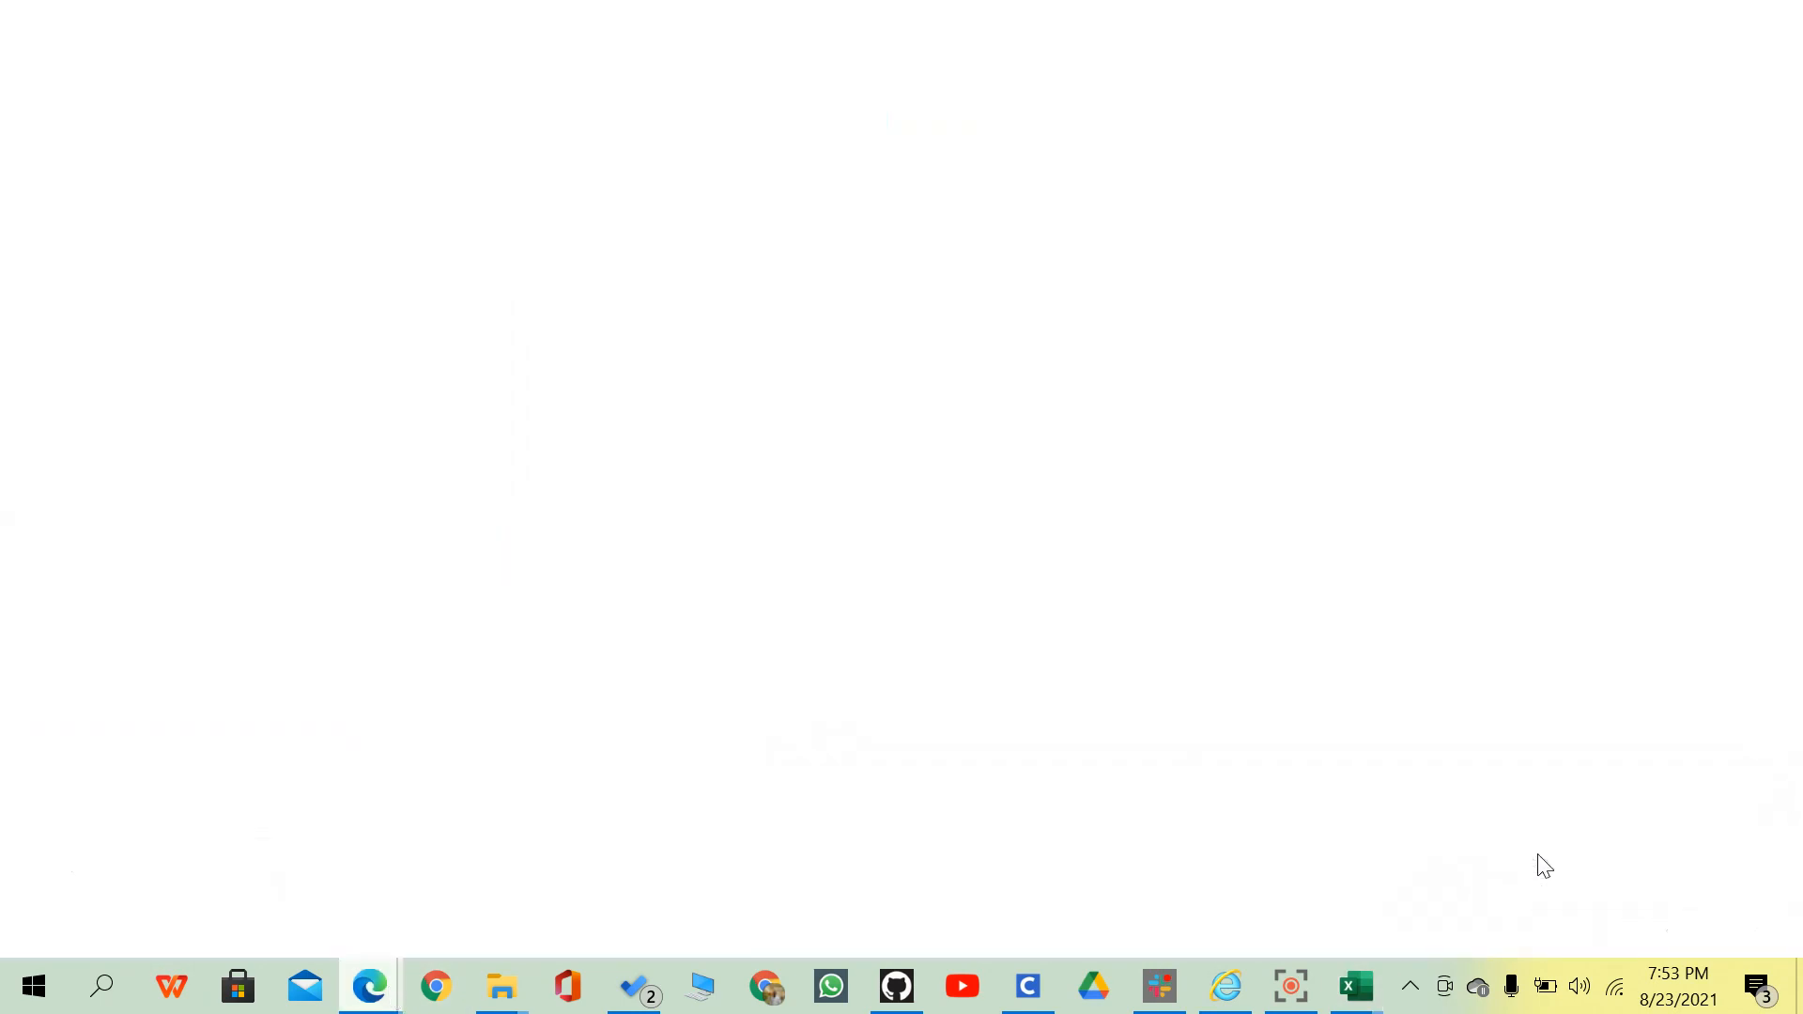
left_click_drag(173, 651, 638, 648)
left_click(518, 655)
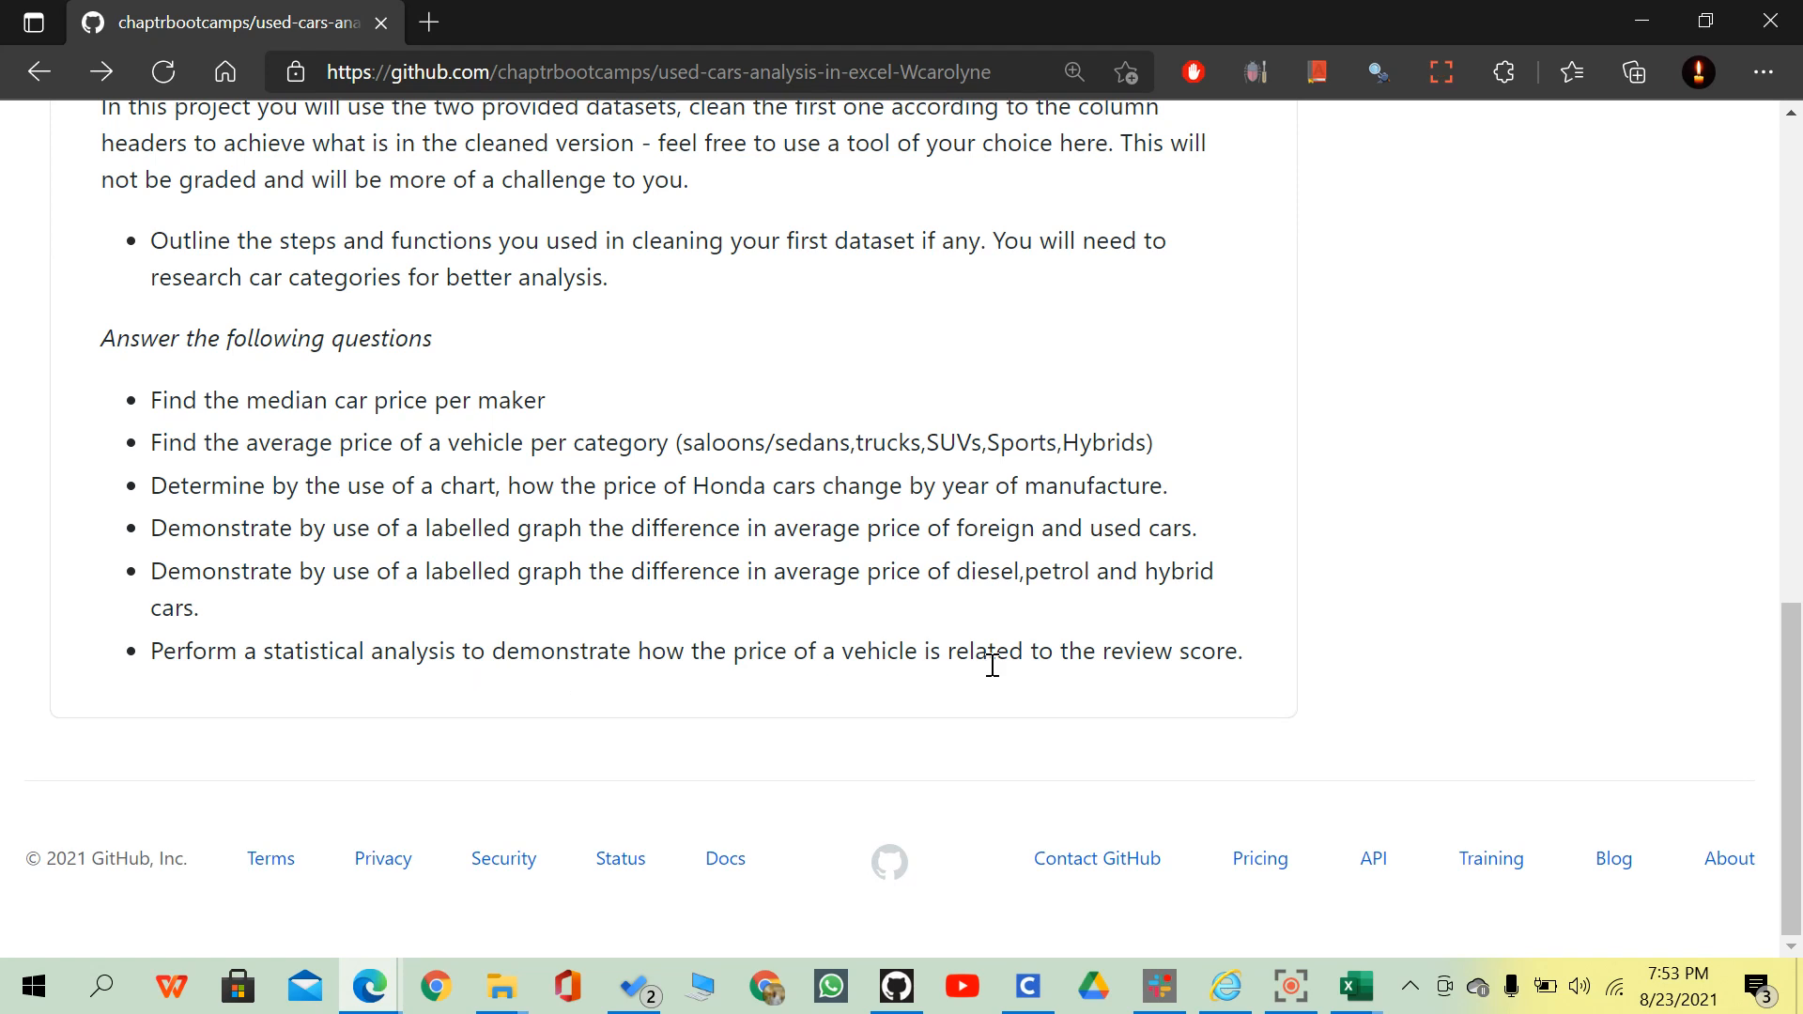
left_click(1654, 31)
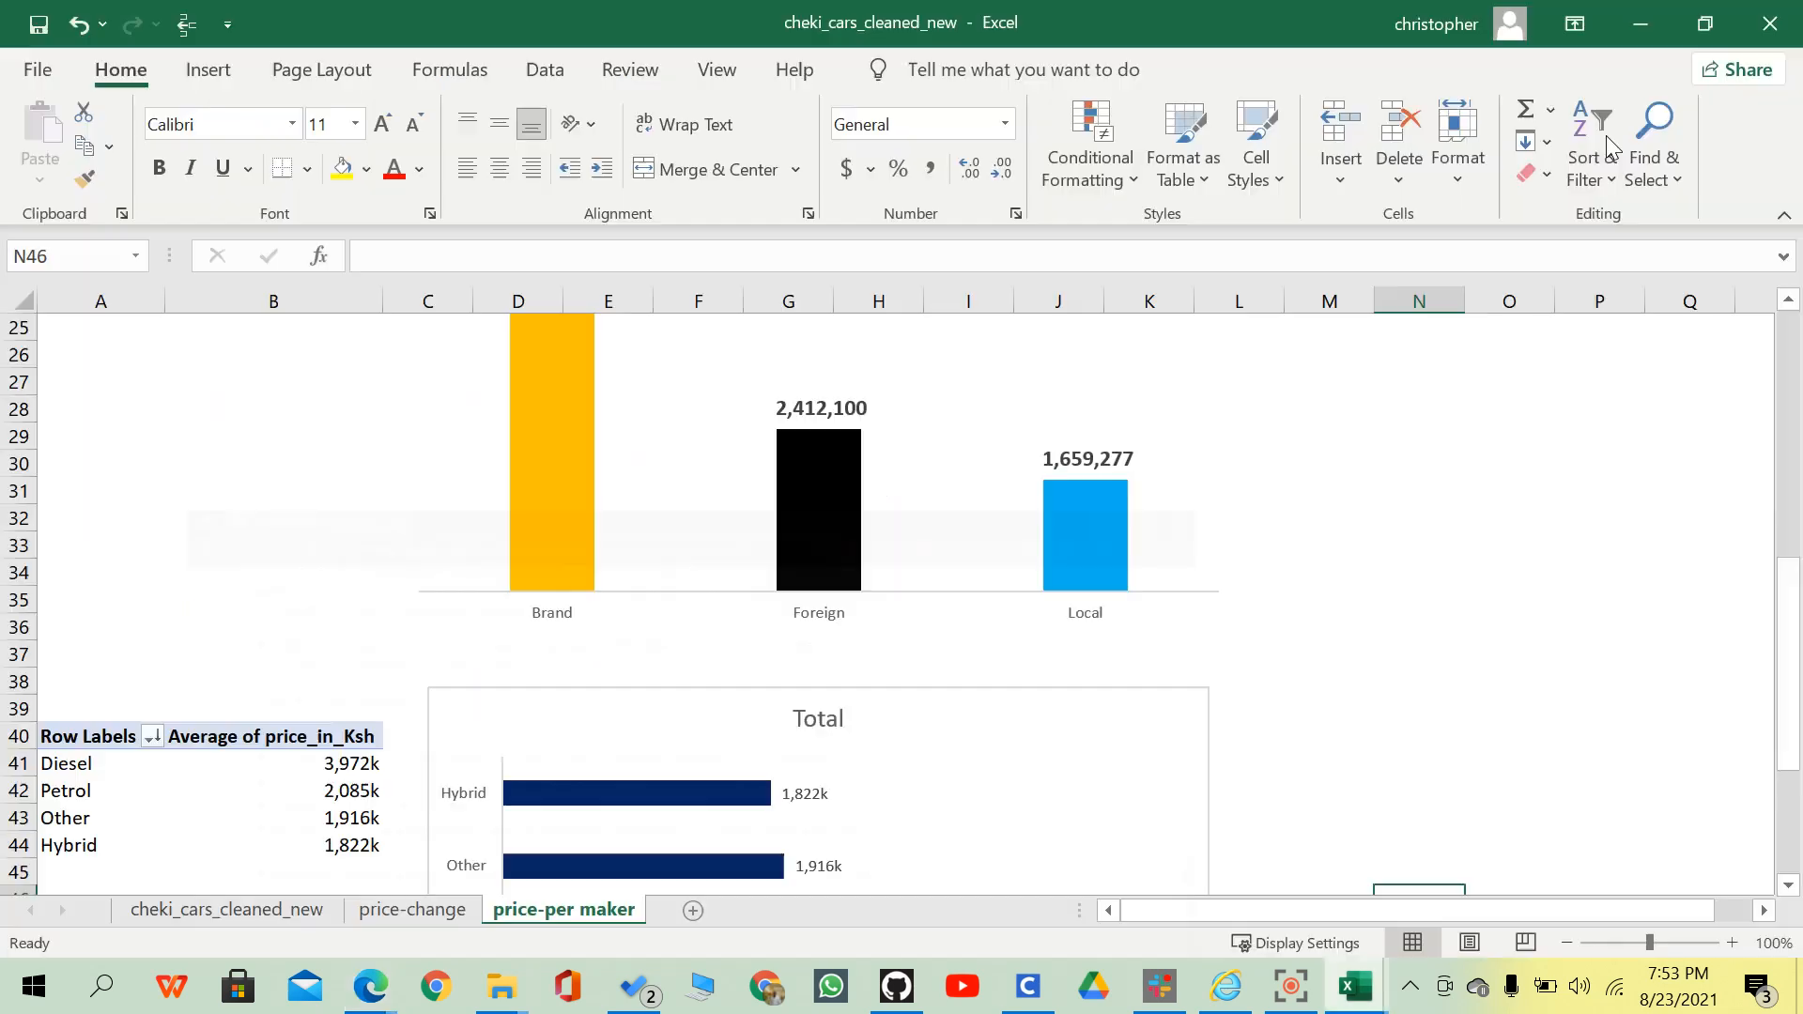
scroll(1259, 469, "down", 2)
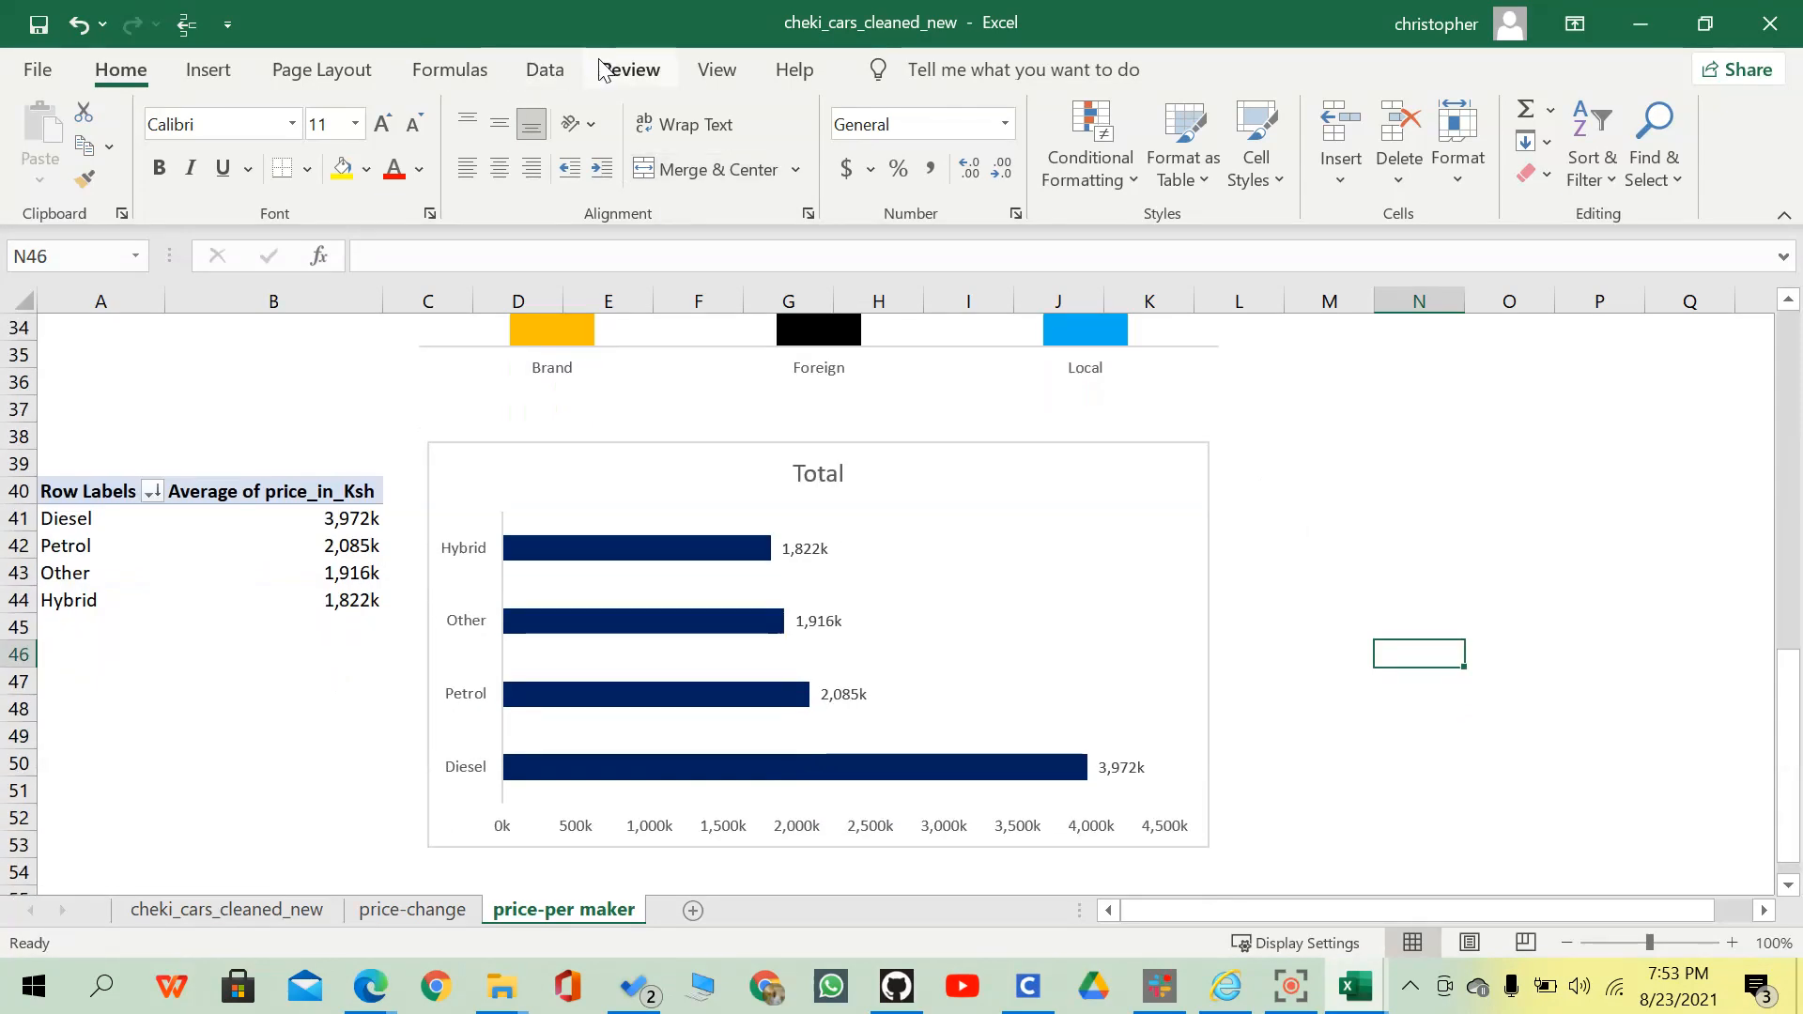
left_click(38, 26)
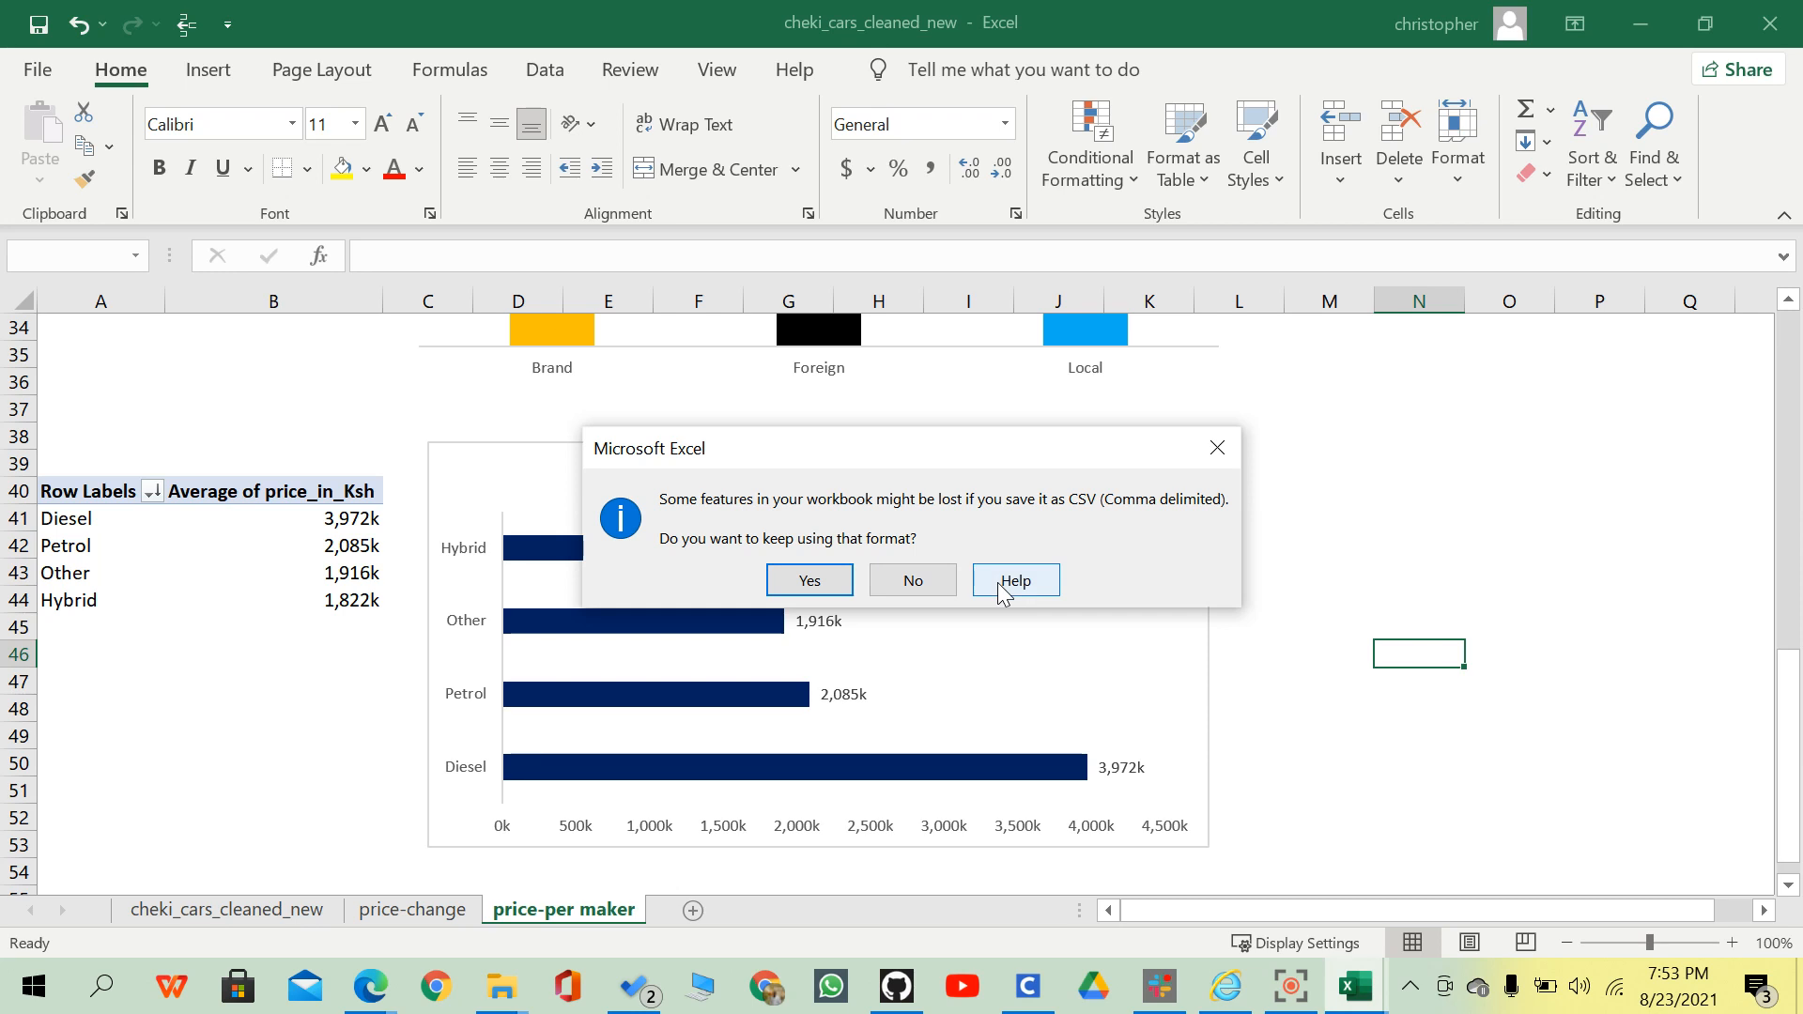
left_click(1219, 449)
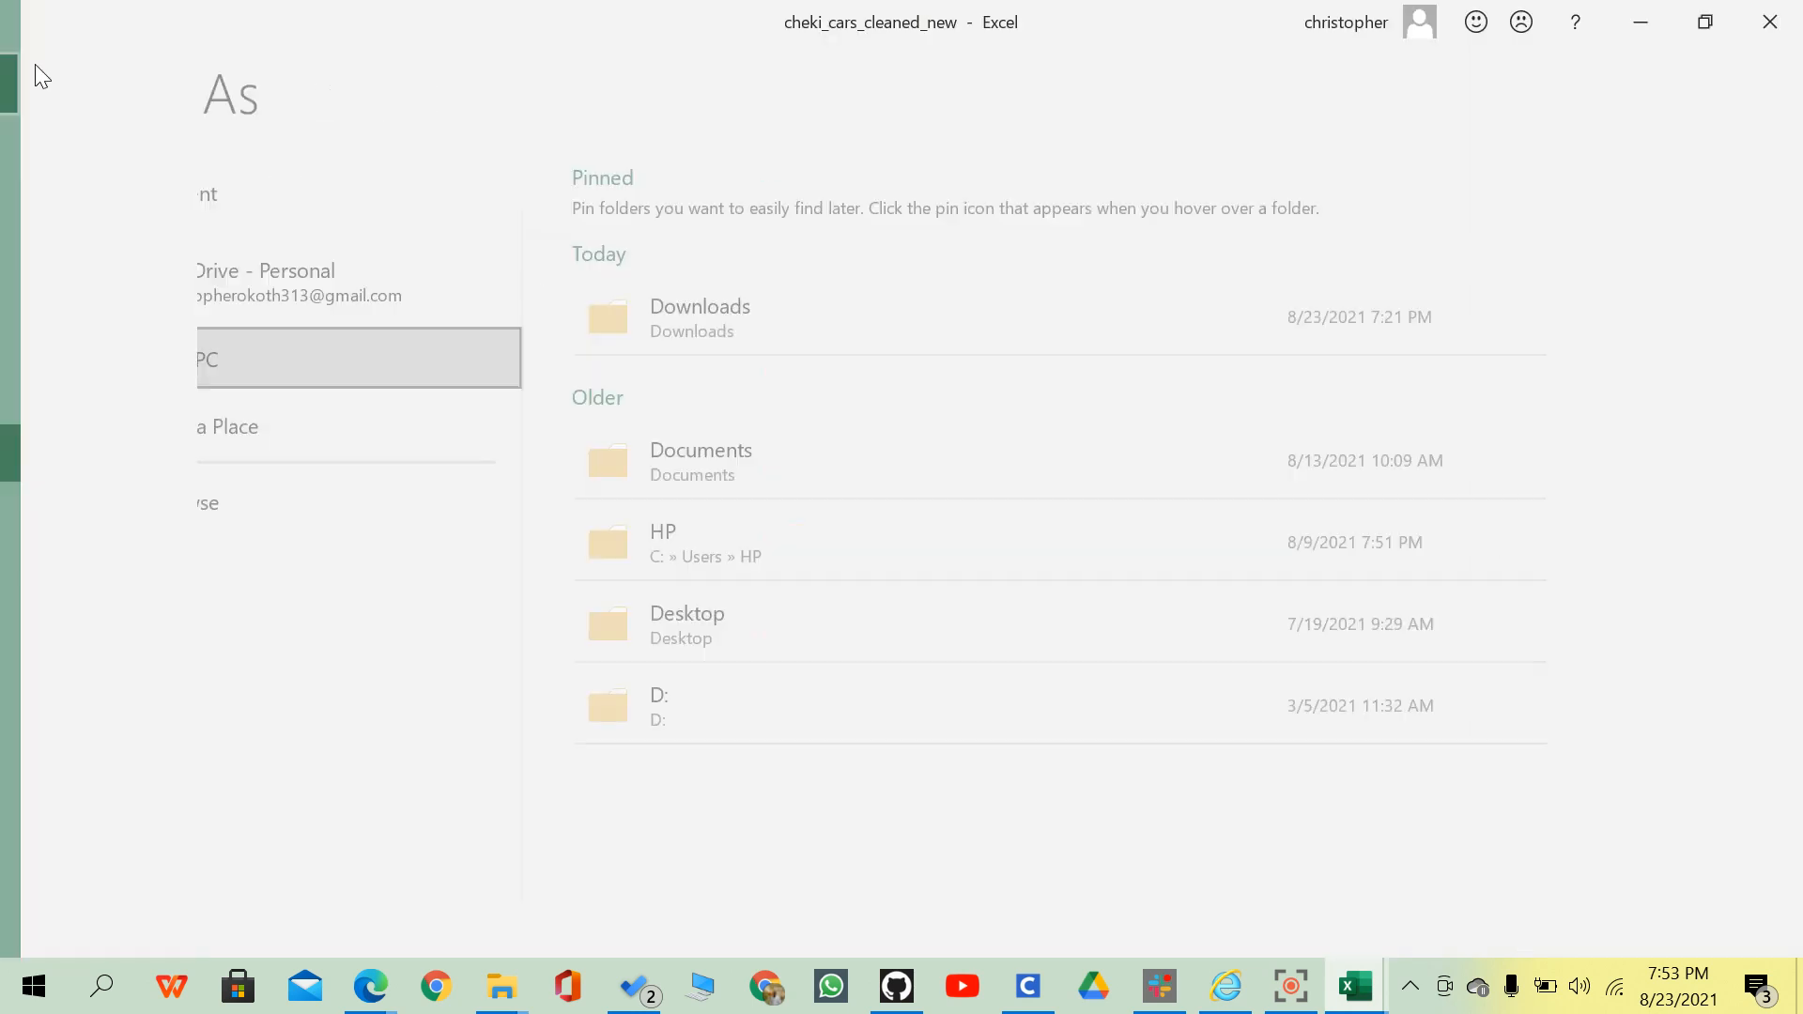
left_click(34, 67)
Try to enable the Analysis ToolPak by selecting it among the add-ins in the Excel options and accepting.
left_click(39, 70)
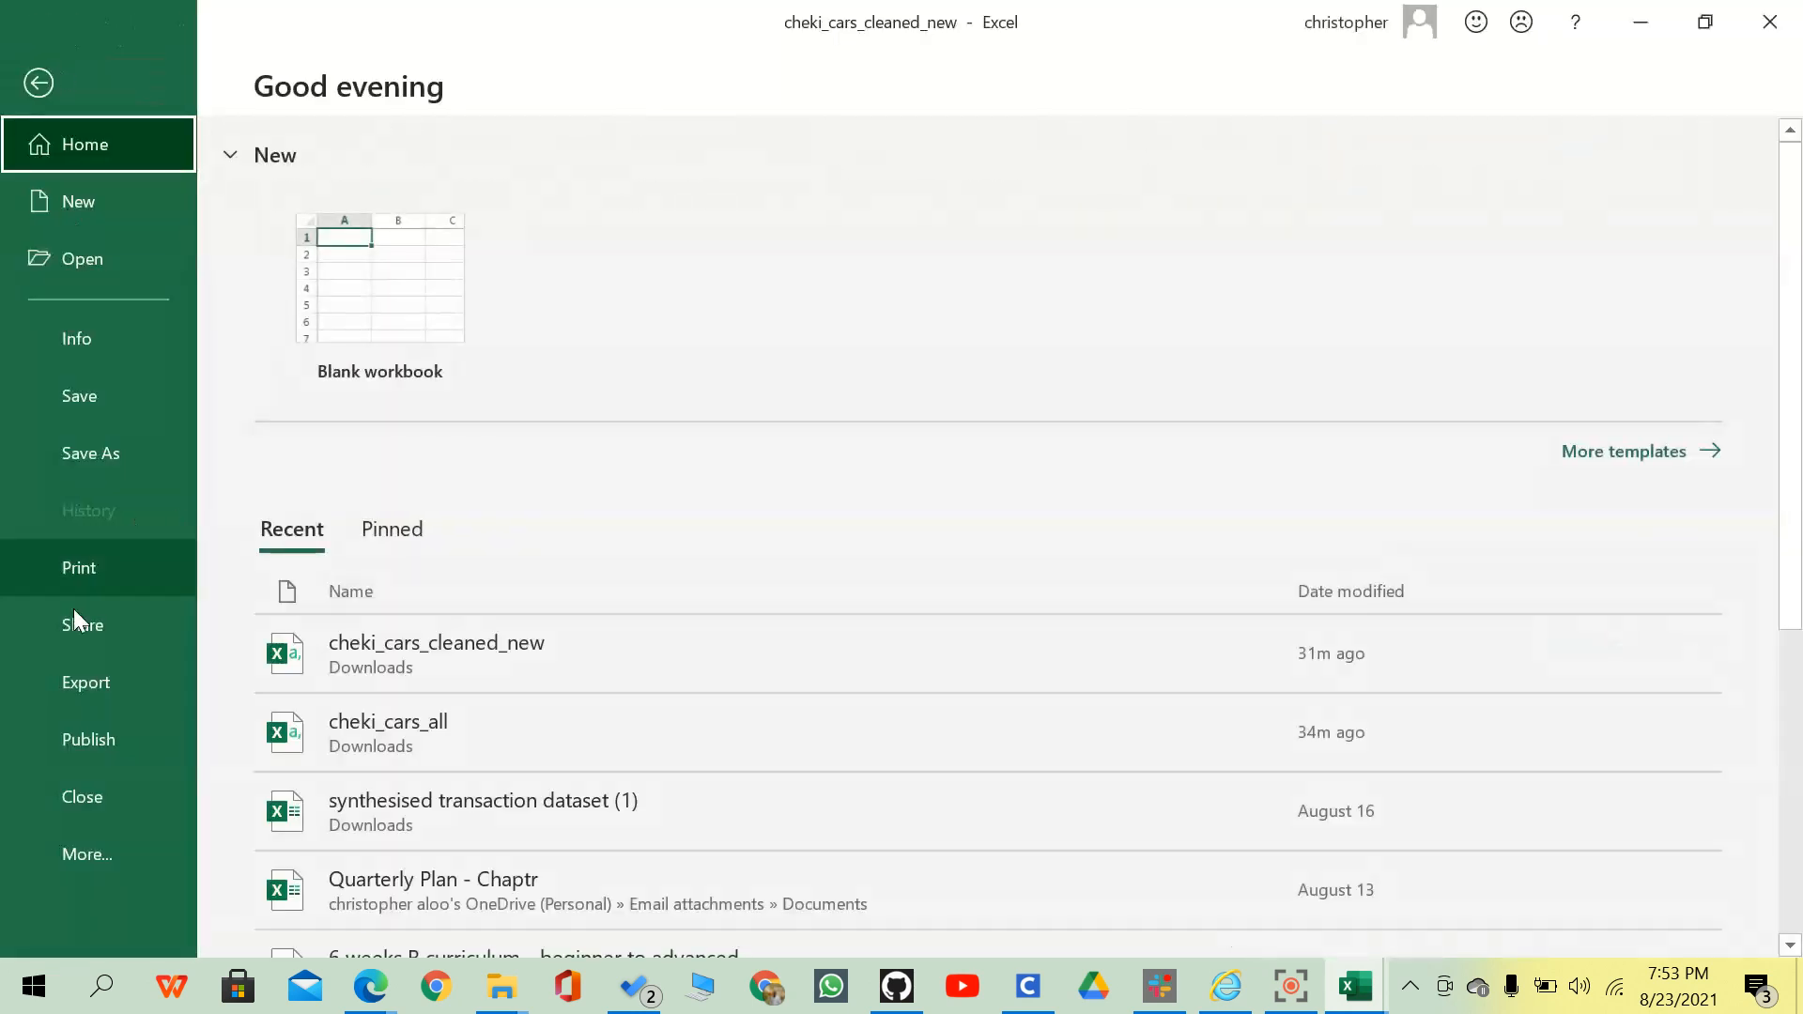
left_click(101, 852)
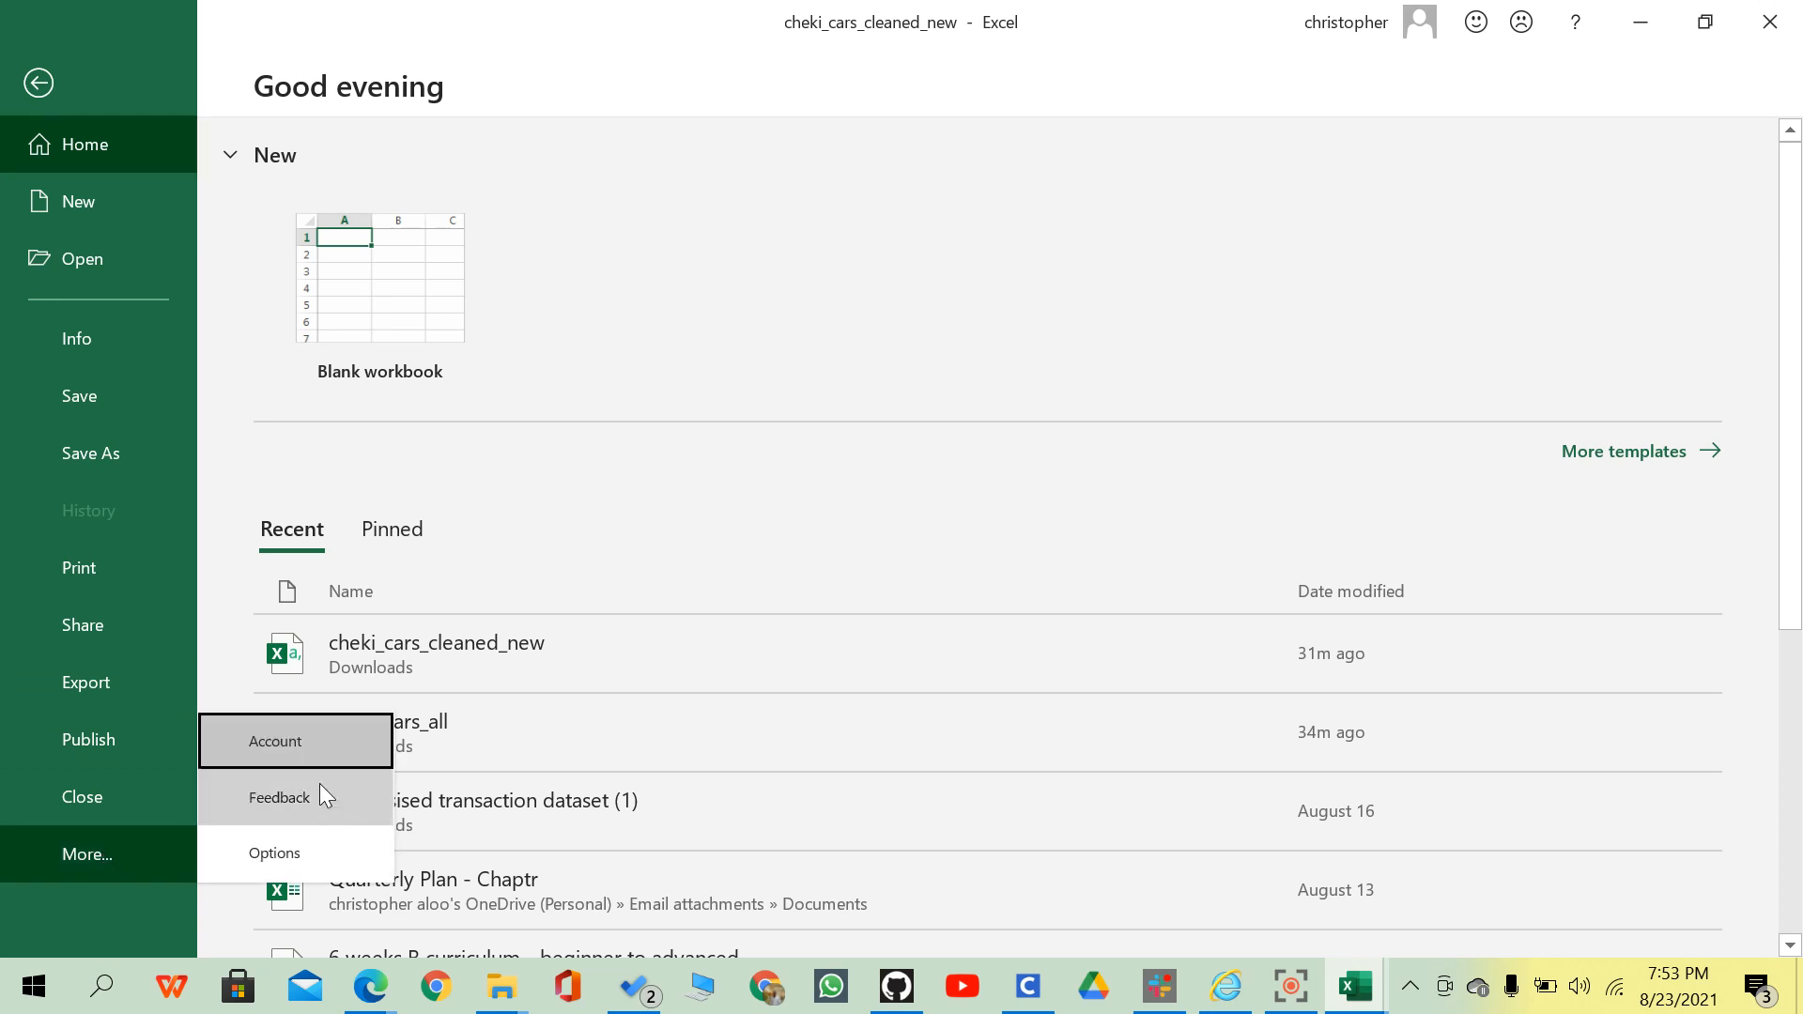
left_click(280, 856)
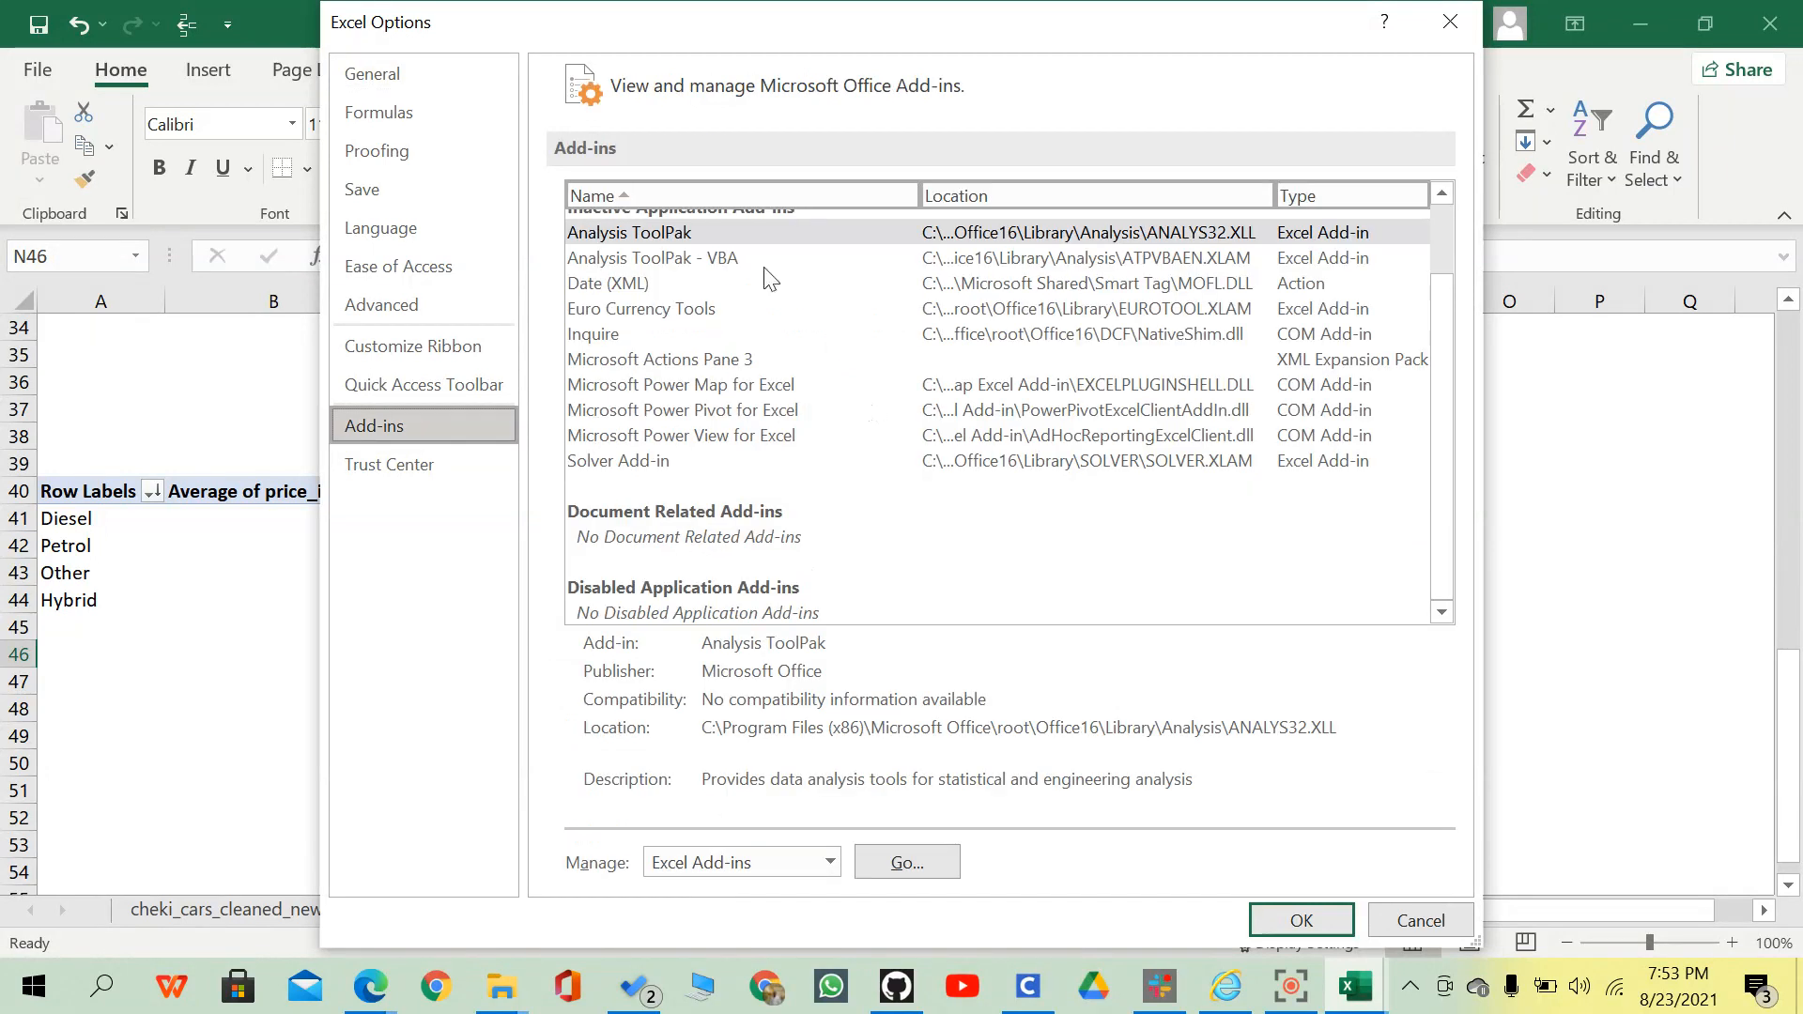
left_click(655, 233)
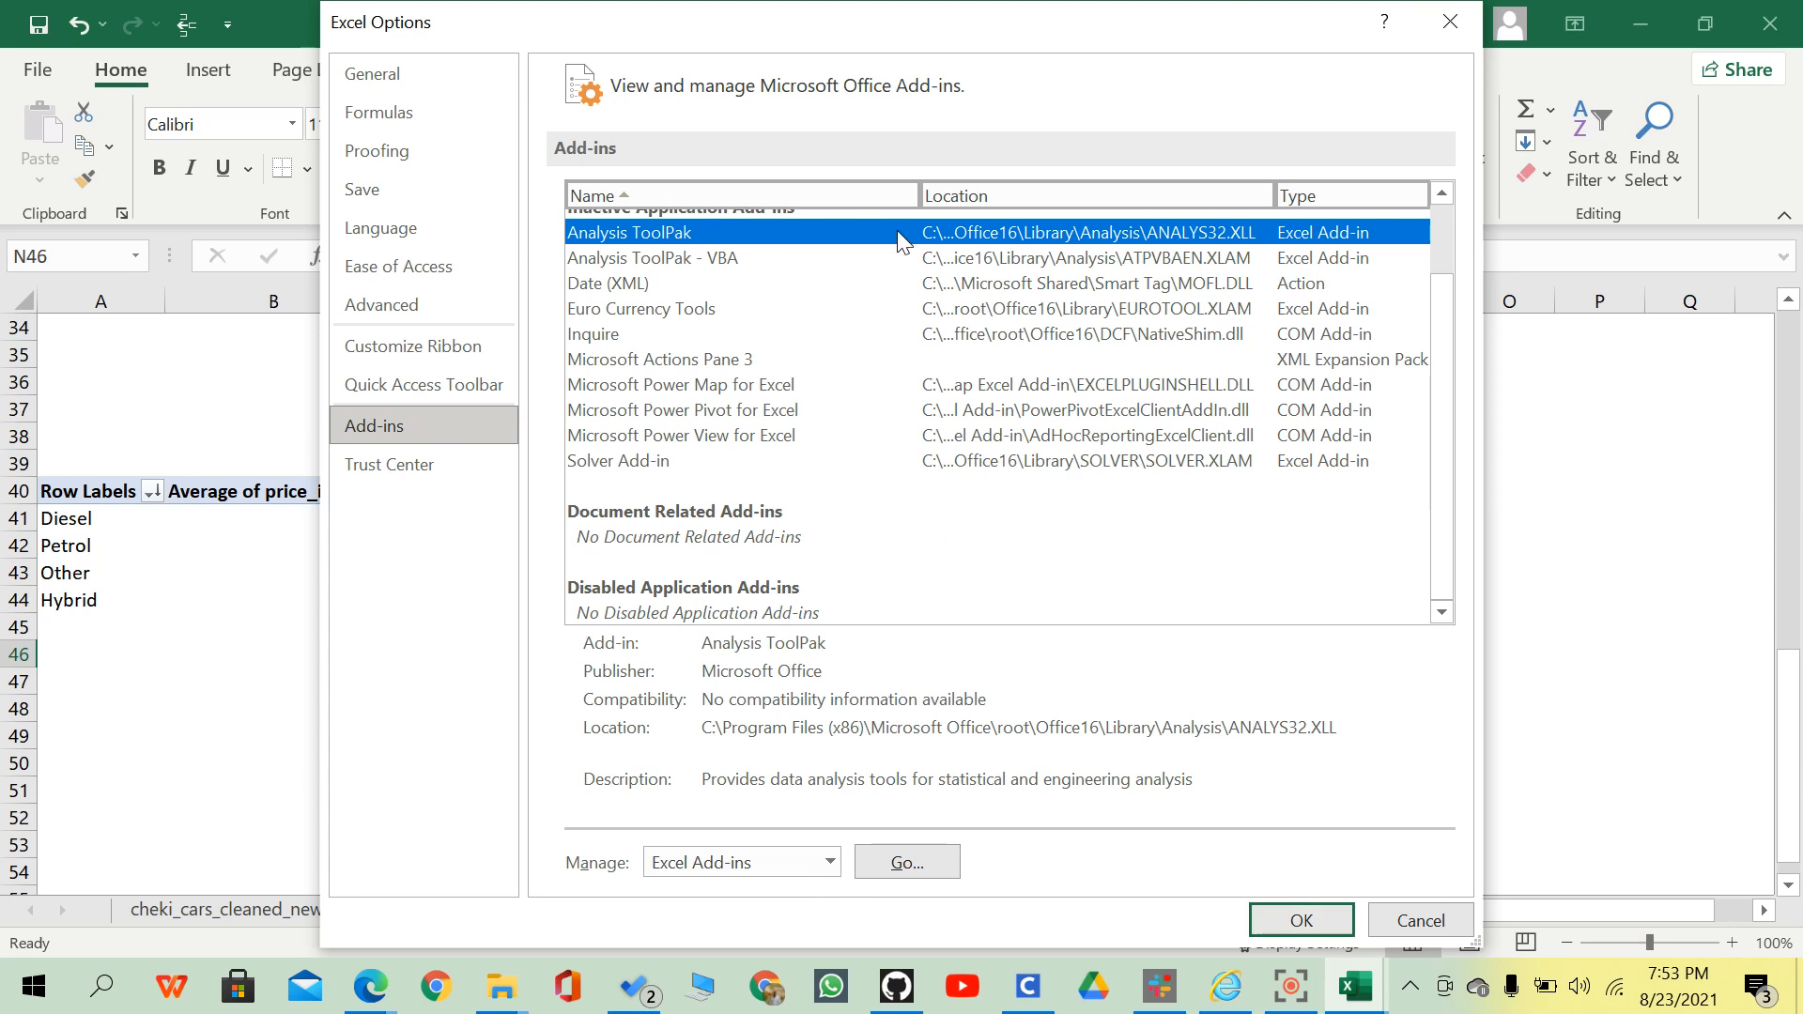
left_click(1267, 922)
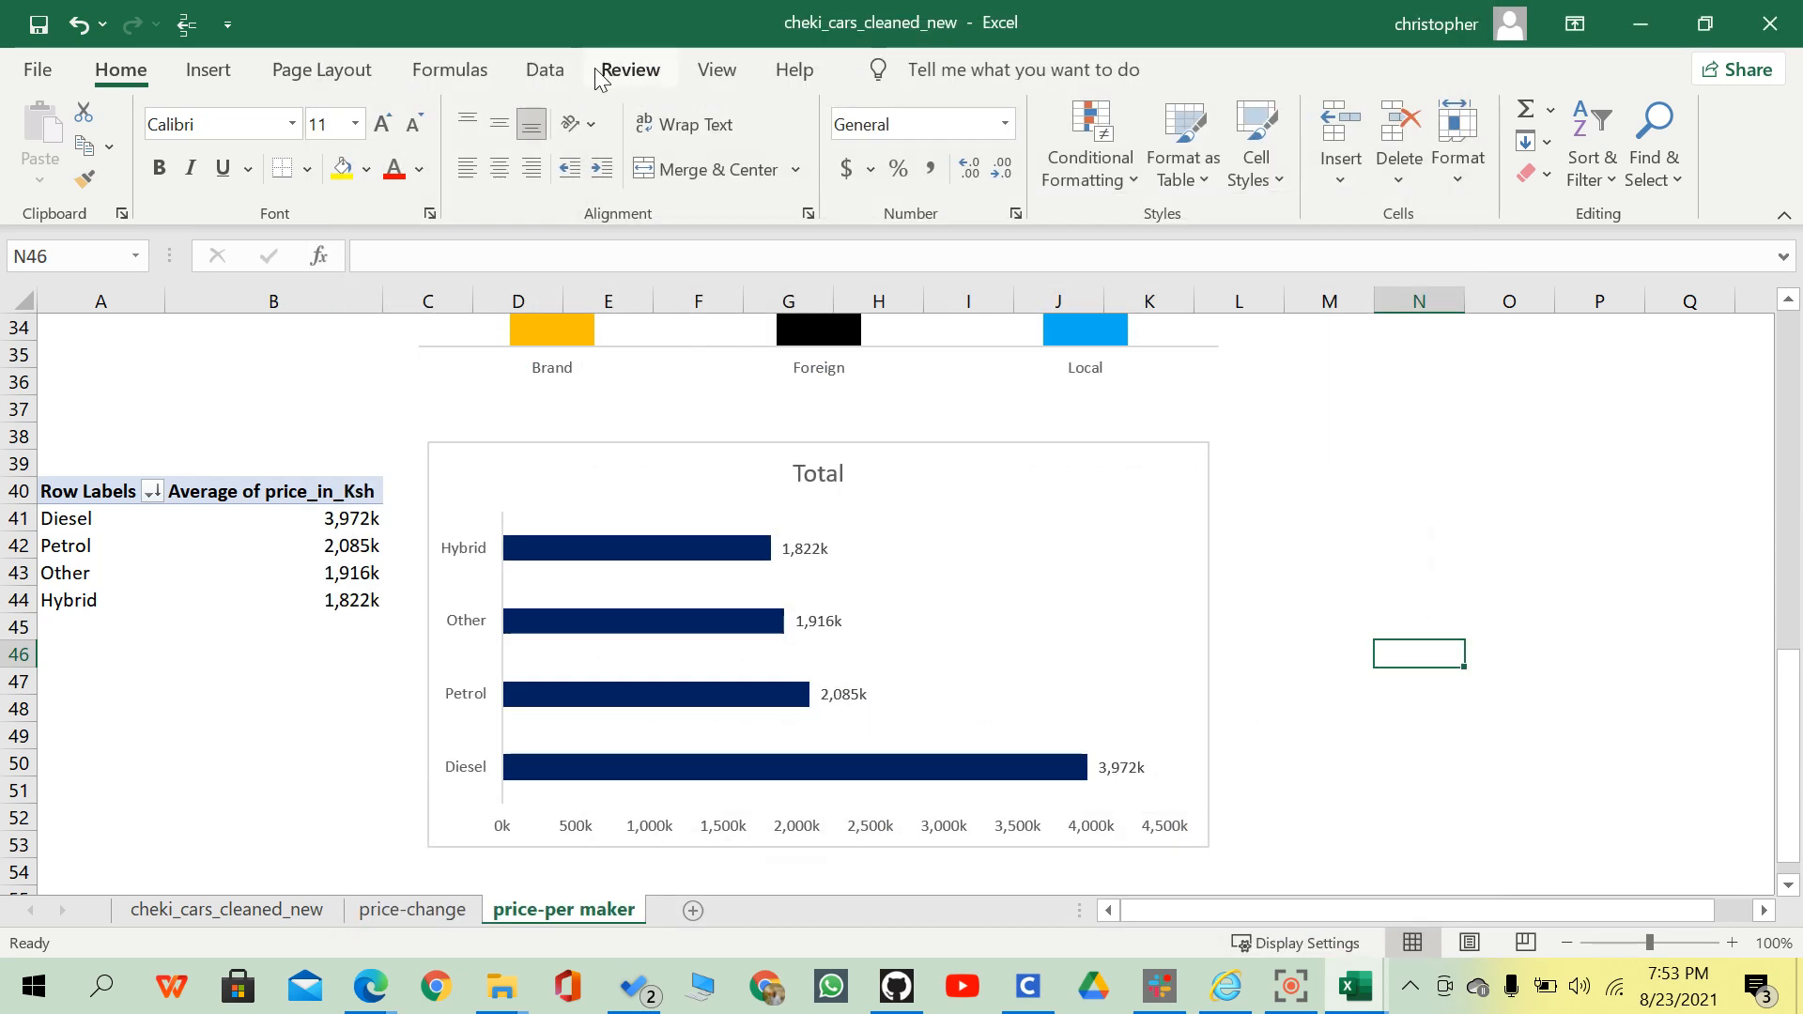
Enable the Analysis ToolPak by managing the Excel add-ins from the options and ticking it in the list of available add-ins.
left_click(36, 71)
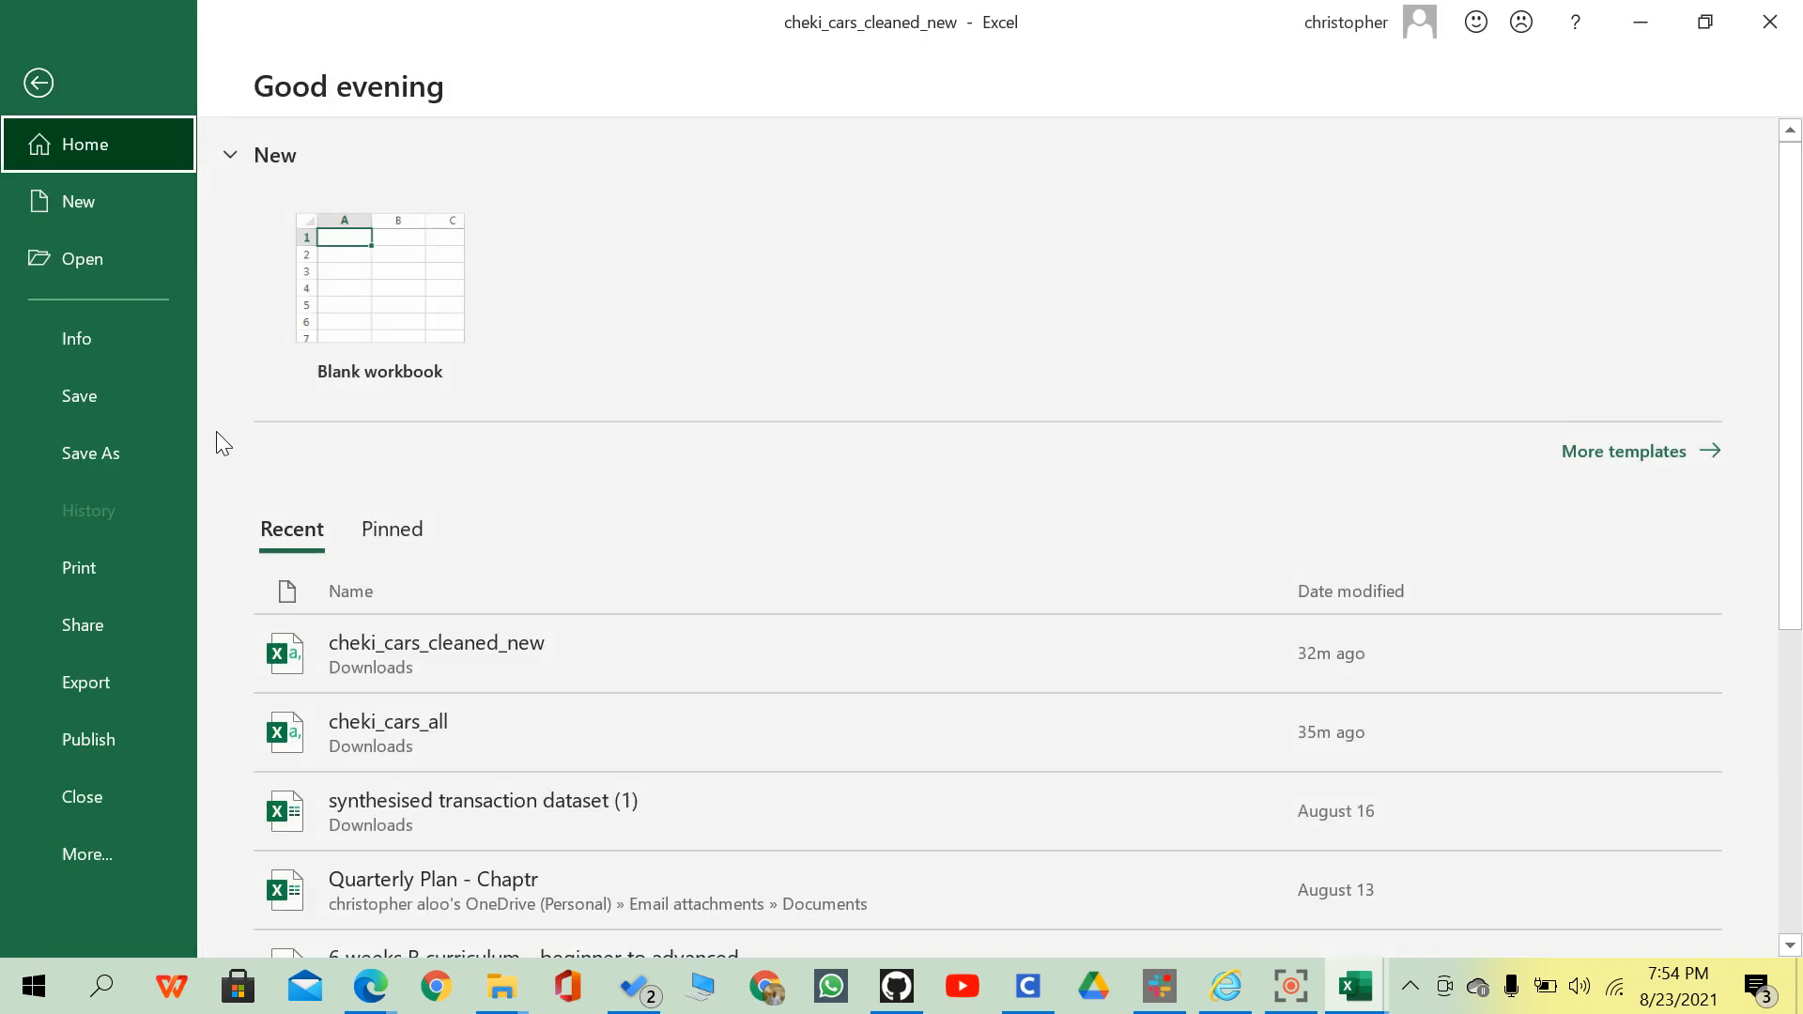
left_click(105, 847)
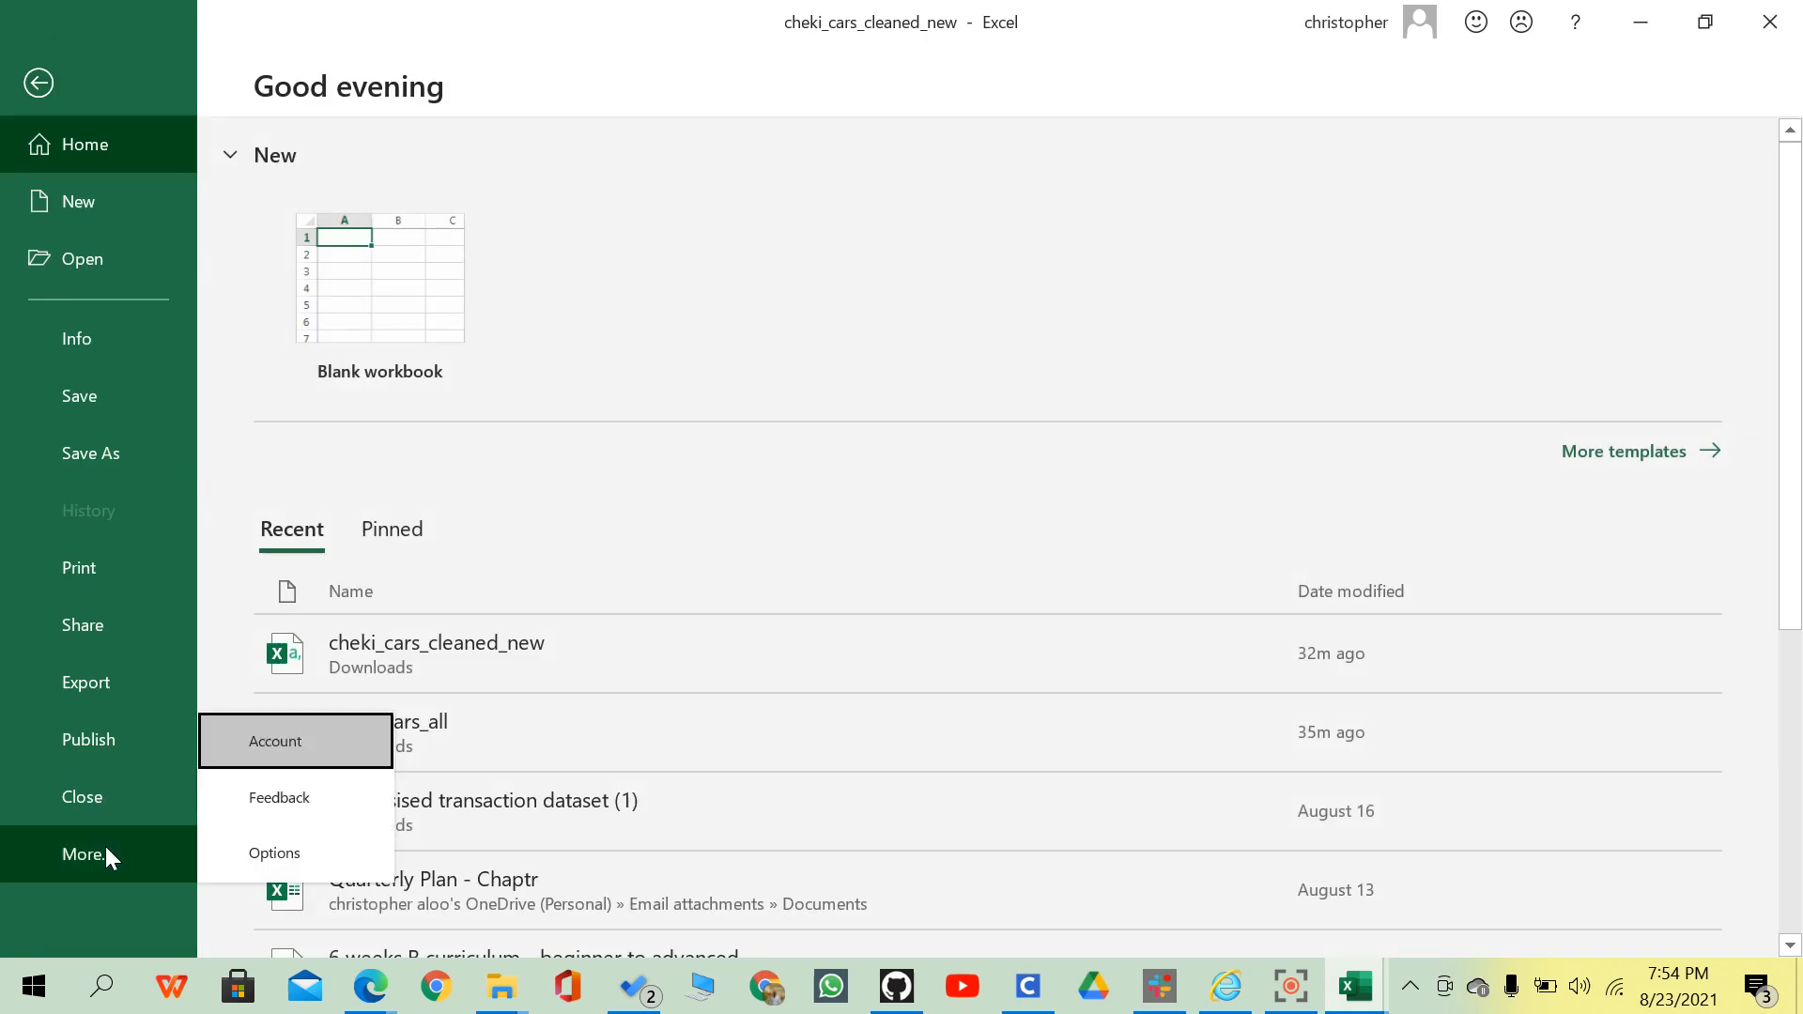
left_click(310, 763)
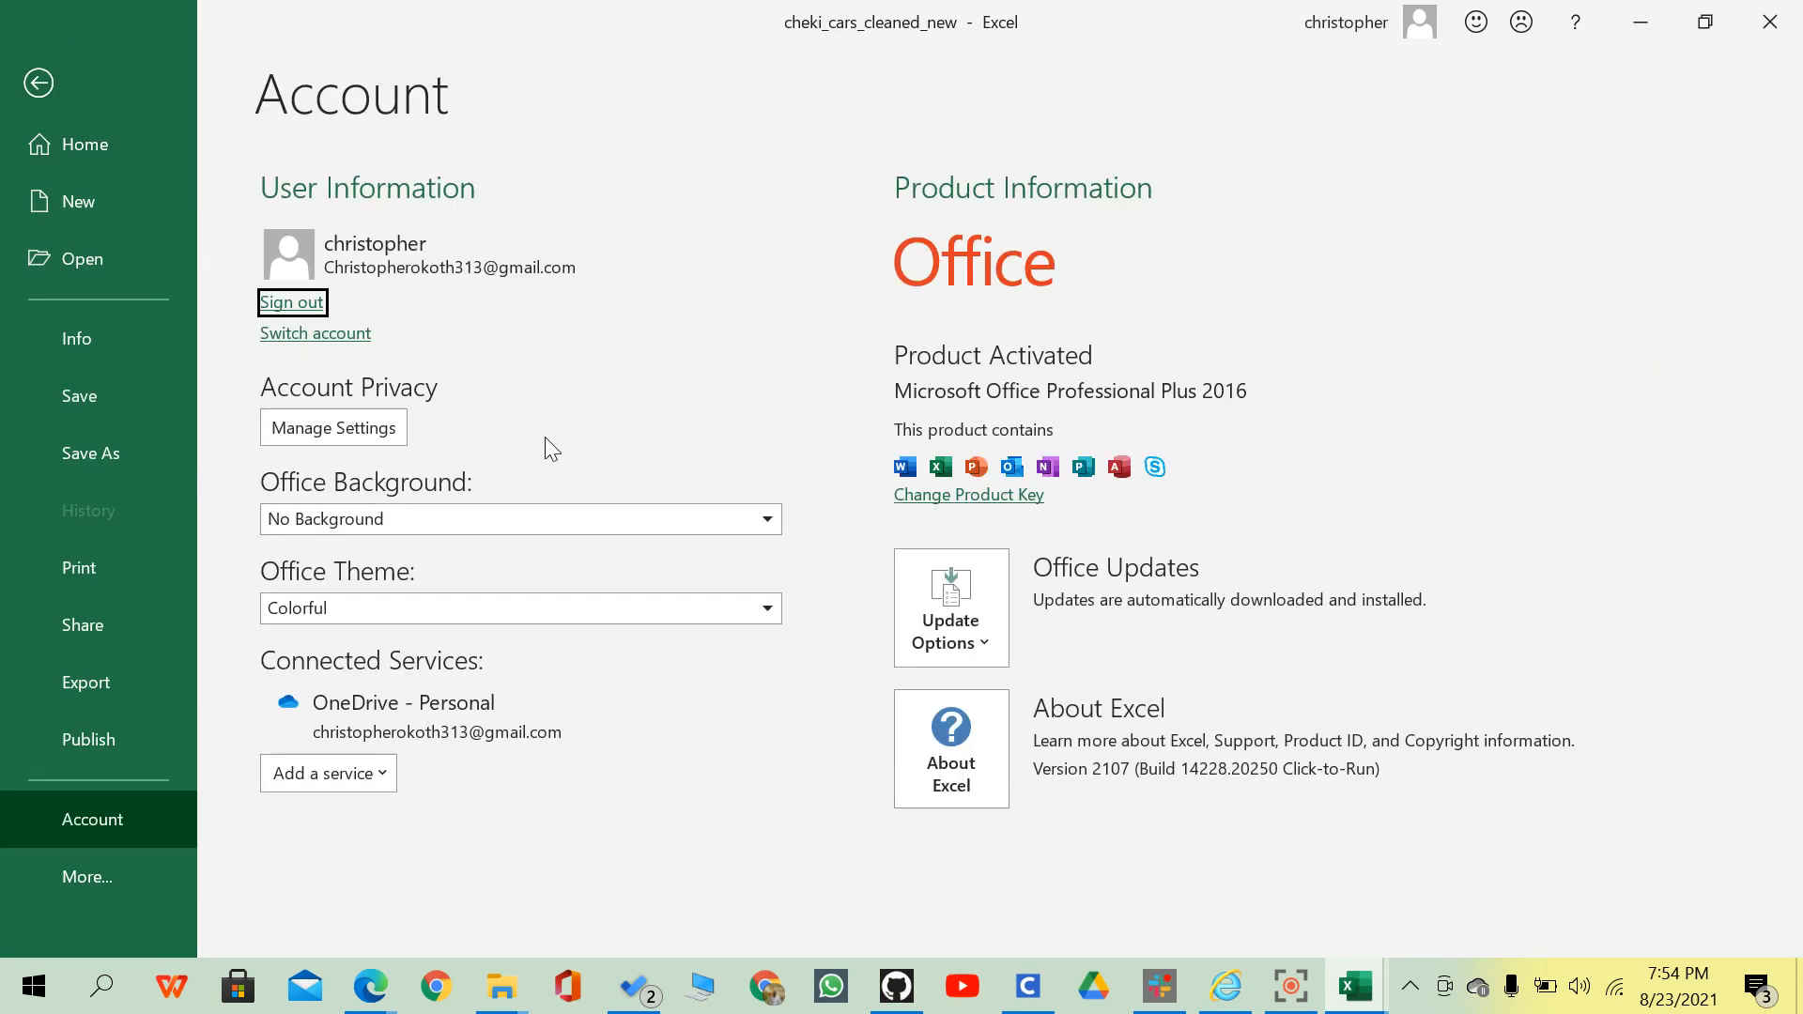
left_click(97, 864)
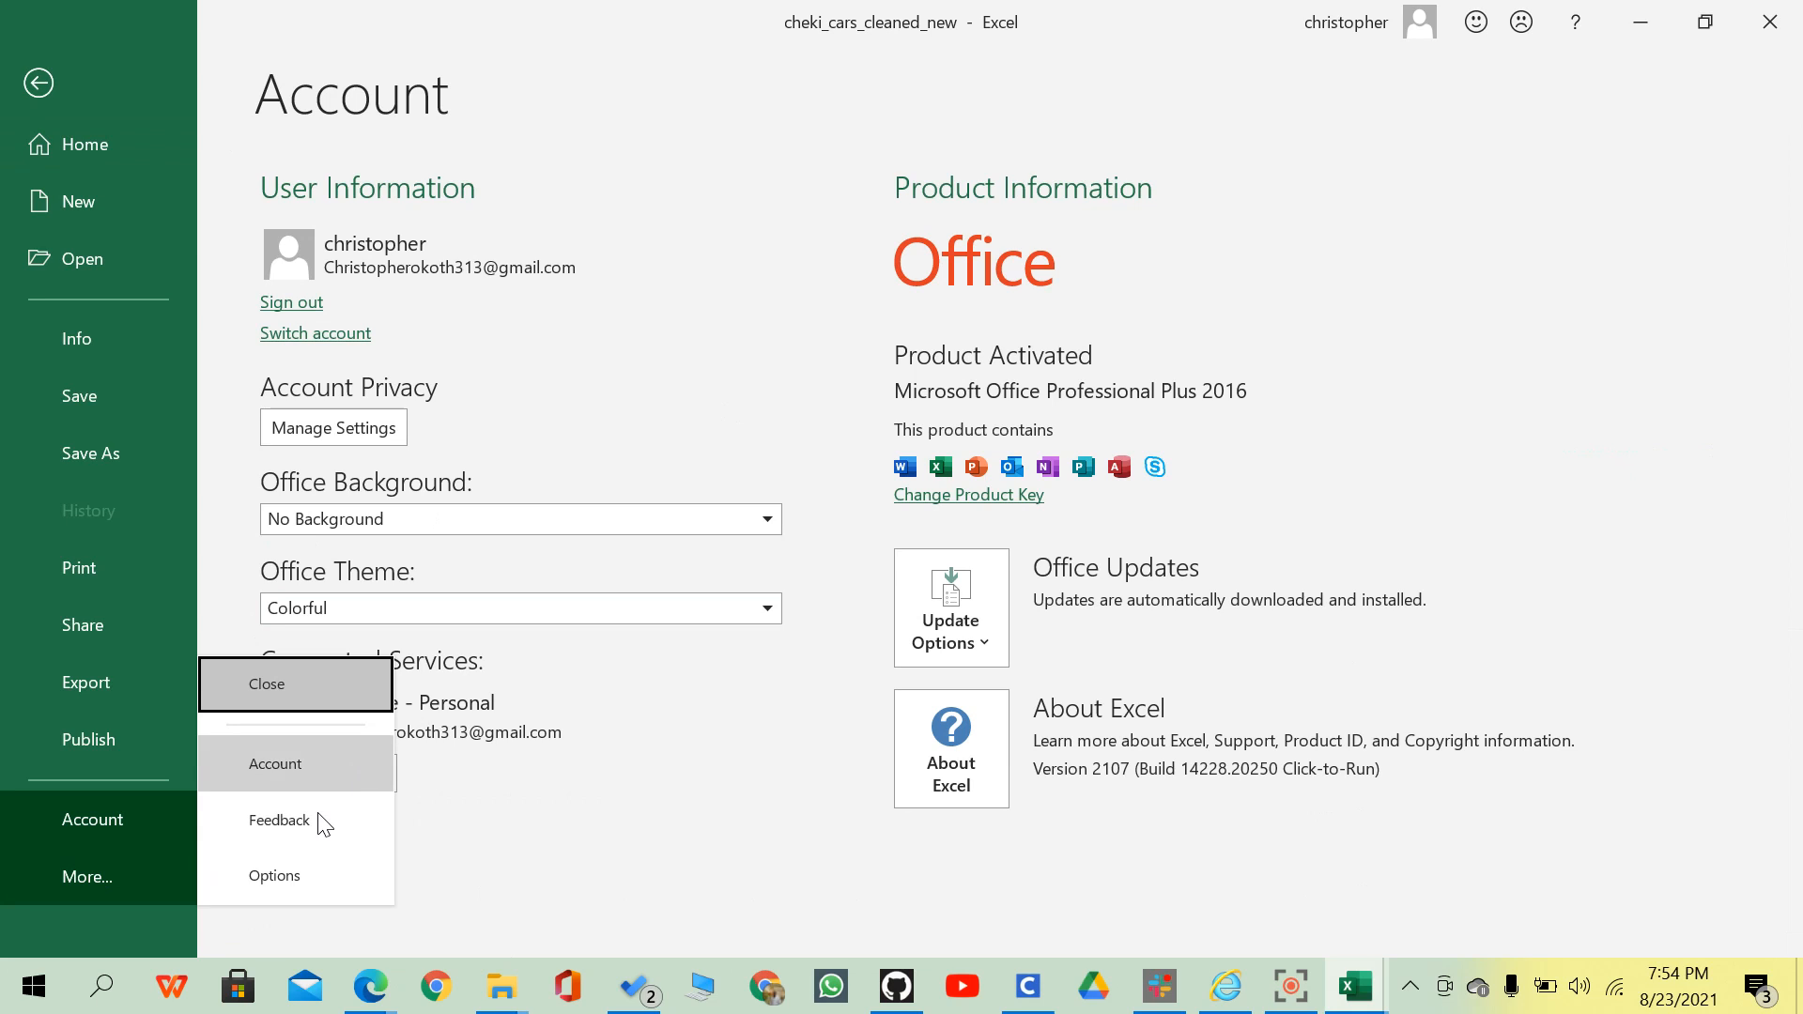
left_click(257, 880)
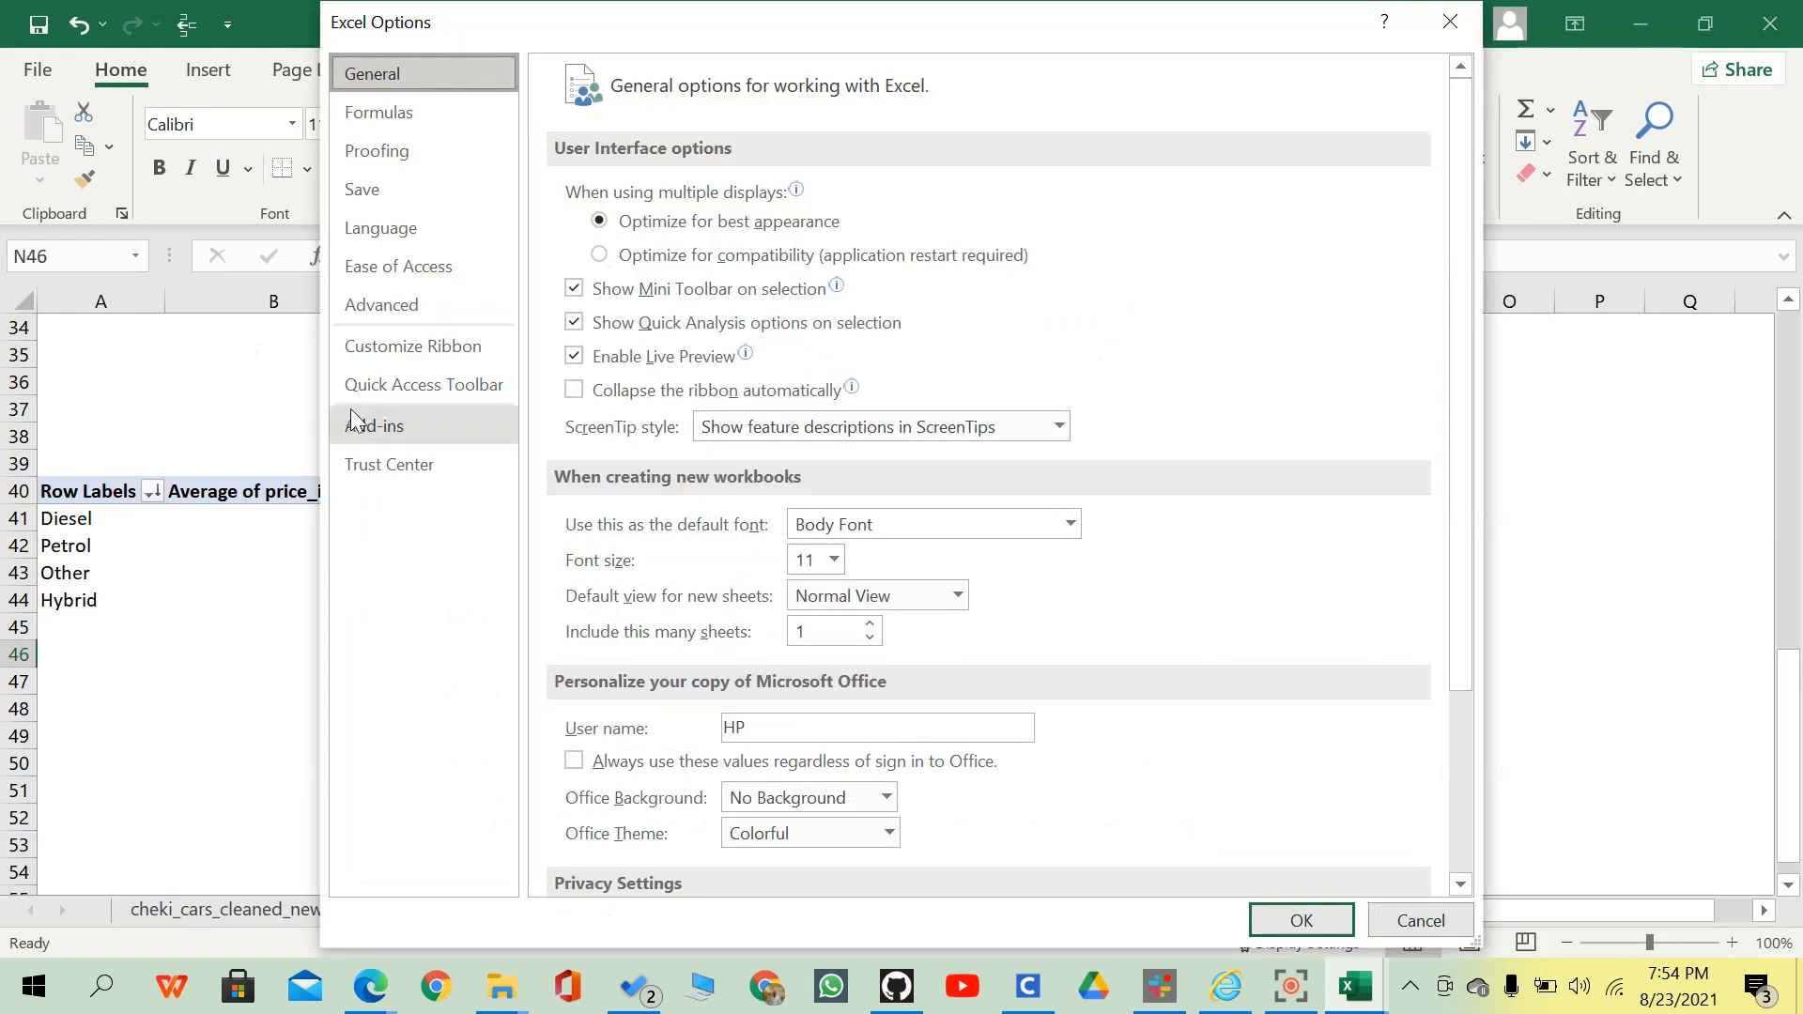
left_click(354, 421)
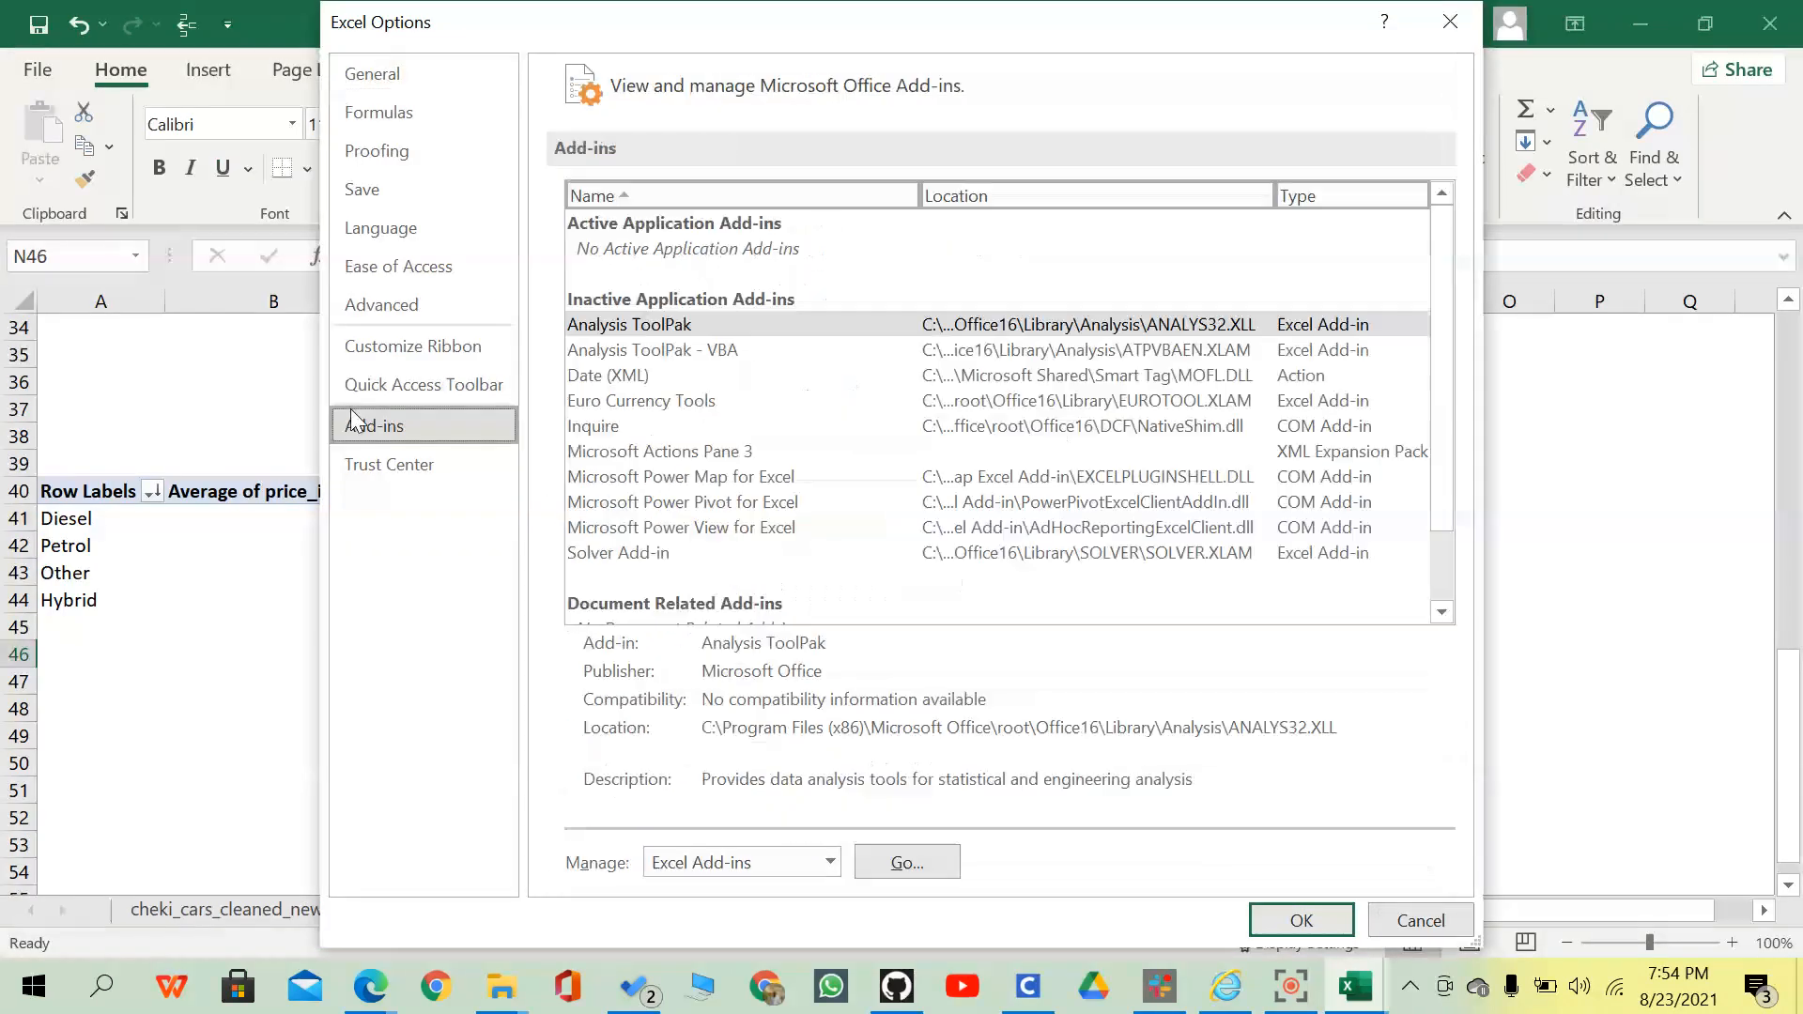
left_click(720, 353)
left_click(720, 322)
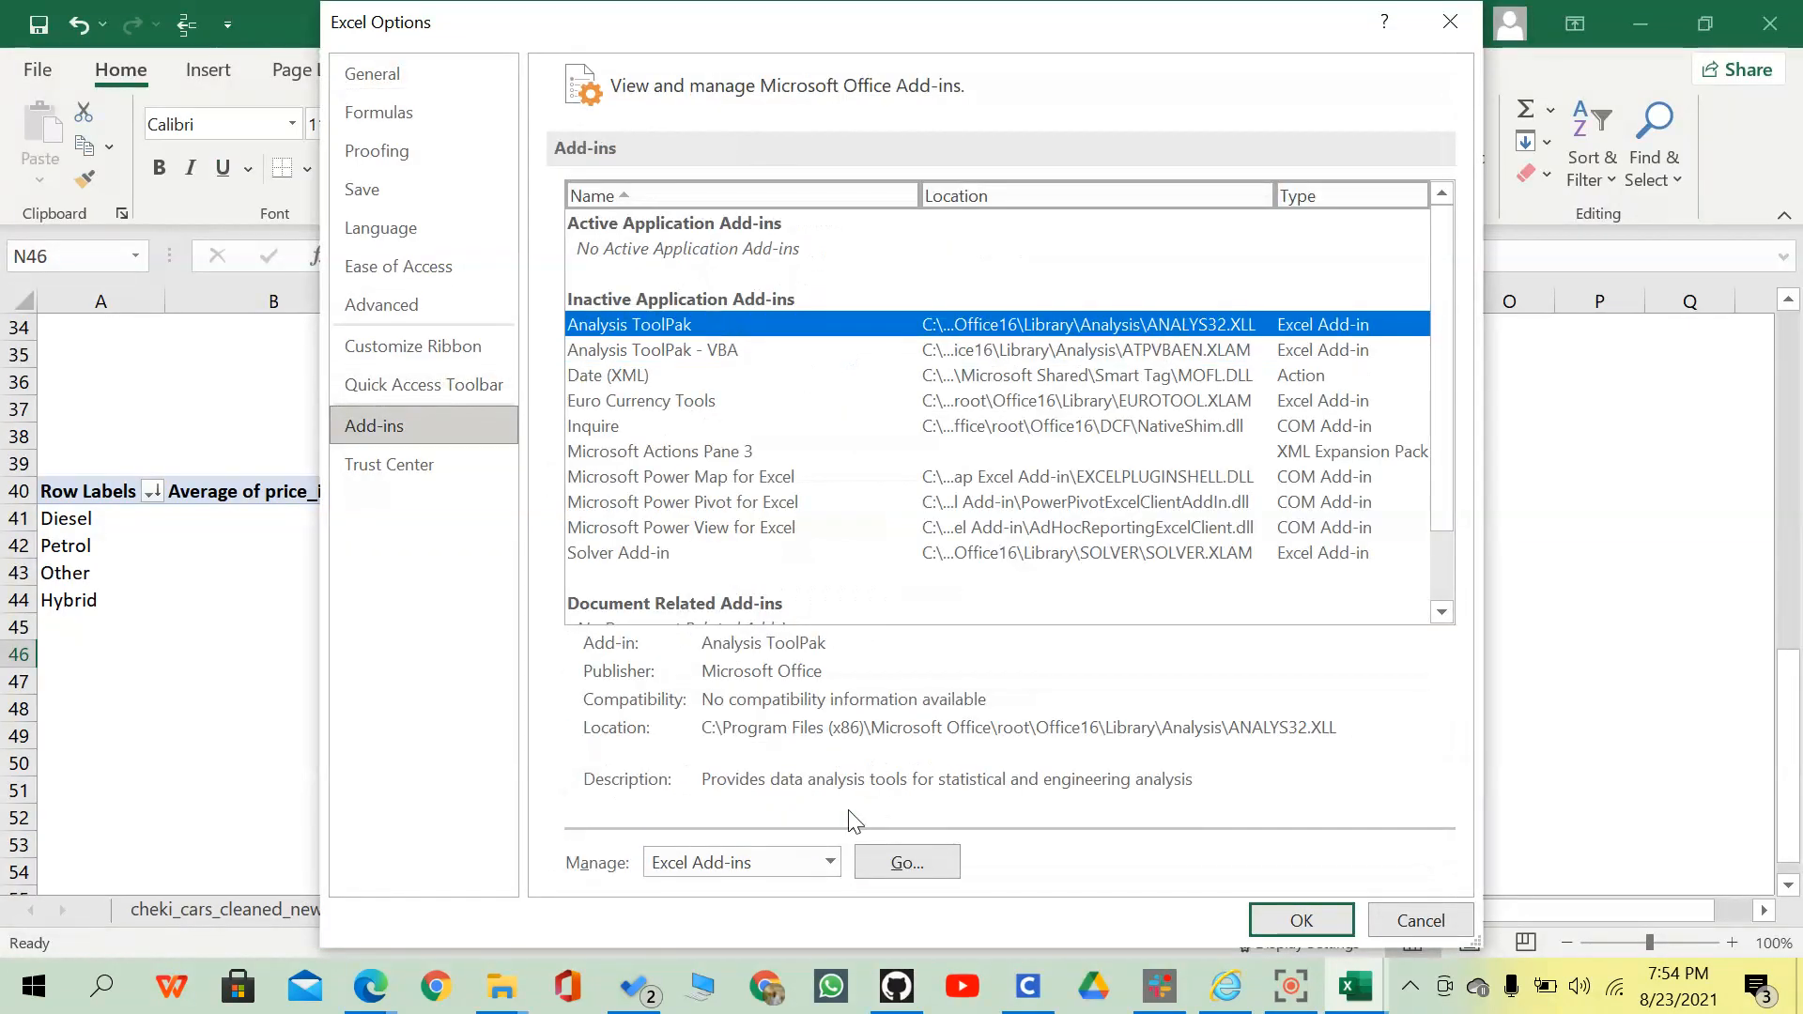
left_click(869, 859)
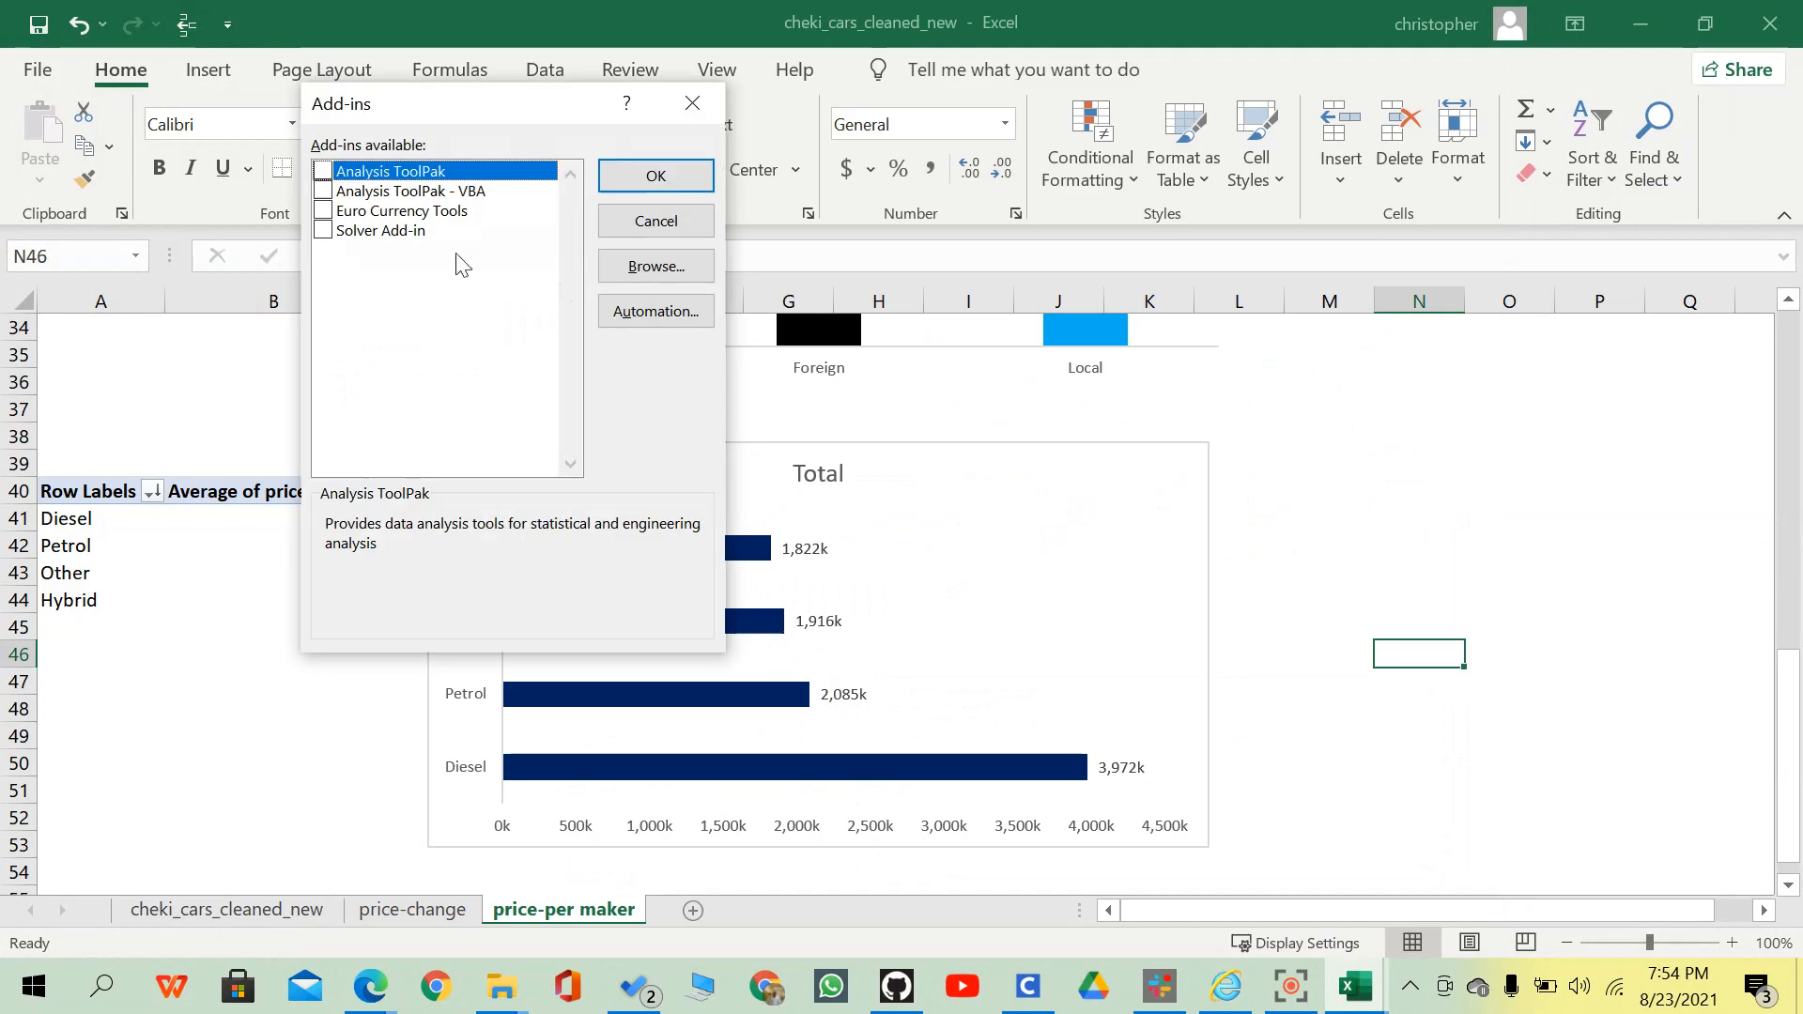
left_click(323, 170)
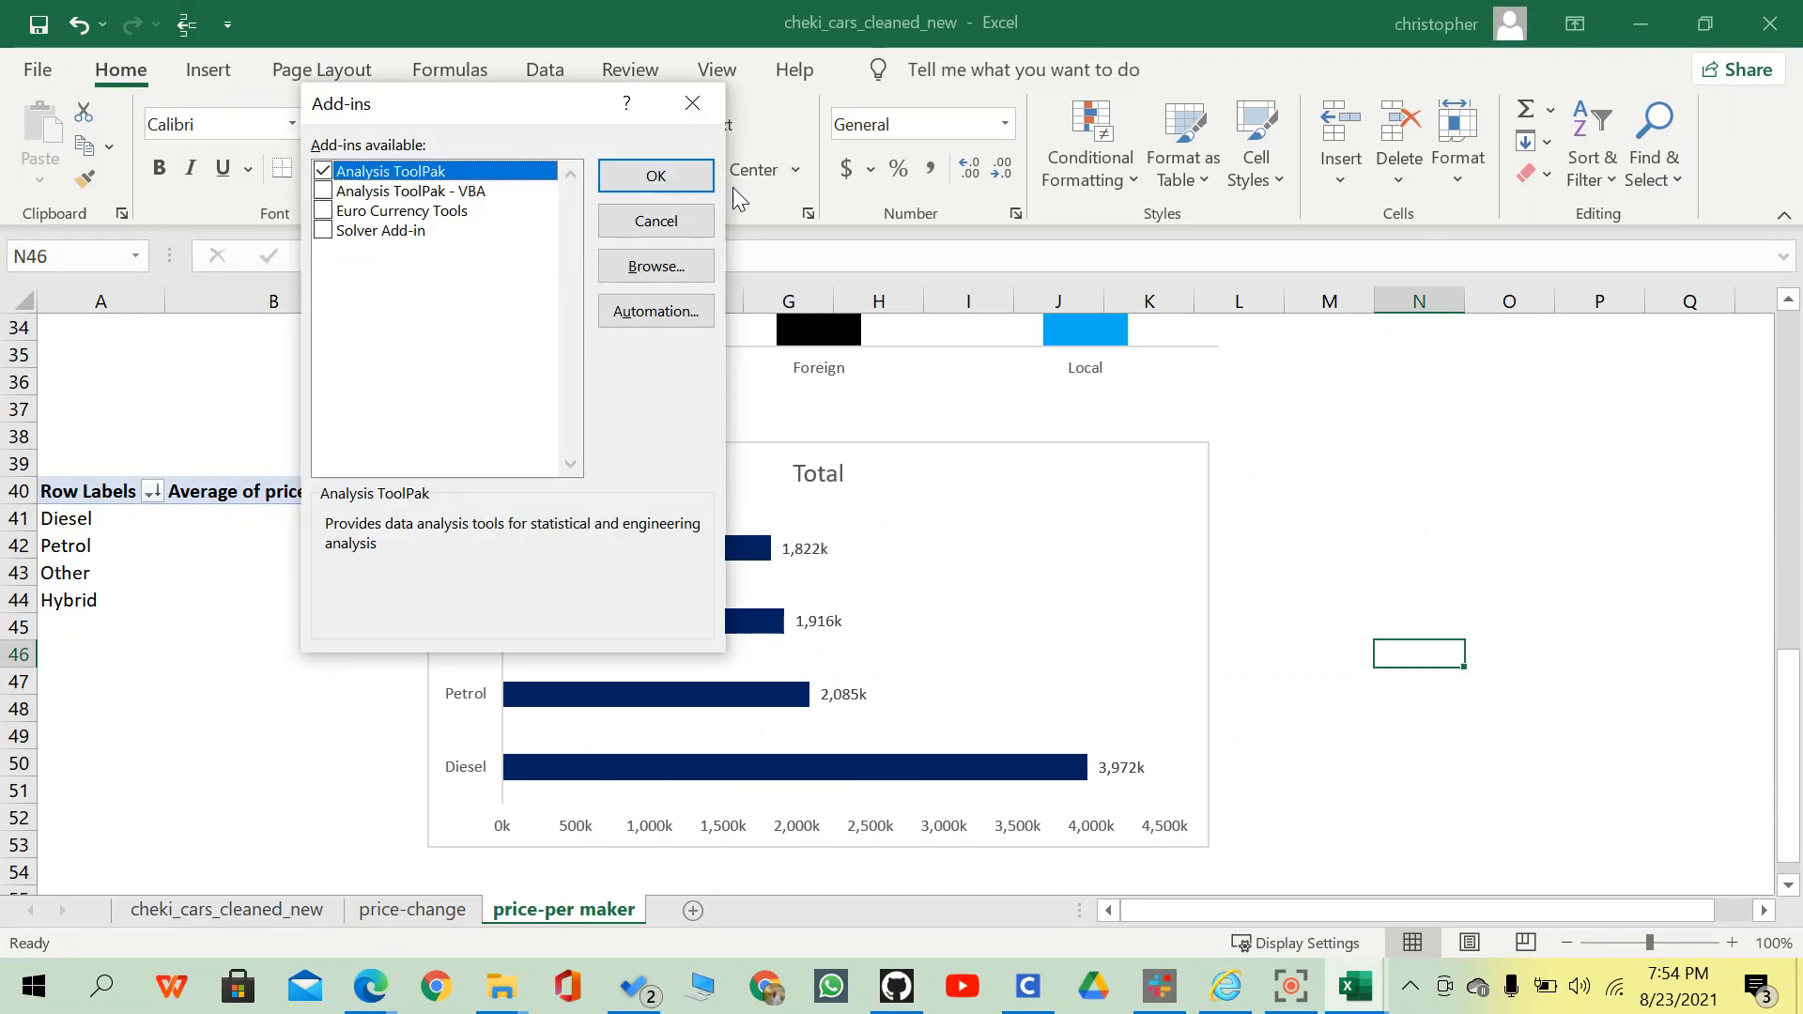
left_click(655, 174)
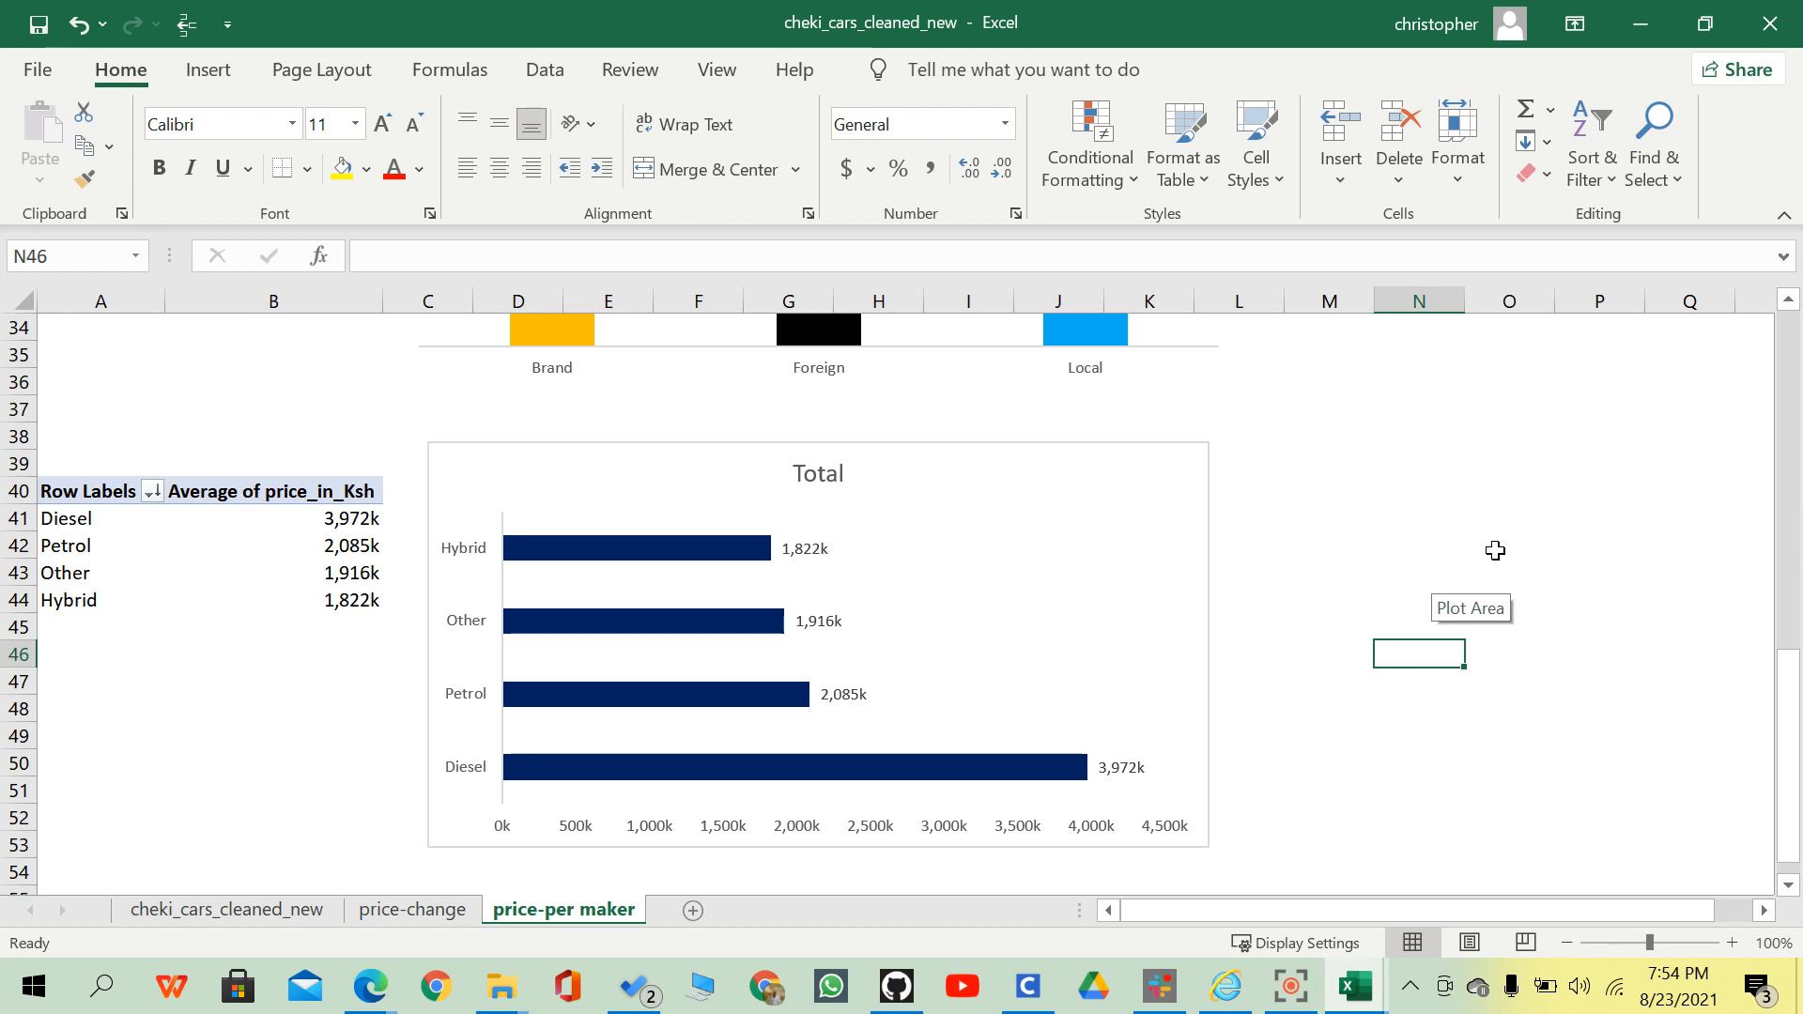
Review the average prices by make, origin and fuel type in the pivot tables and charts on the price-per maker sheet.
scroll(1495, 551, "down", 1)
scroll(1494, 550, "up", 2)
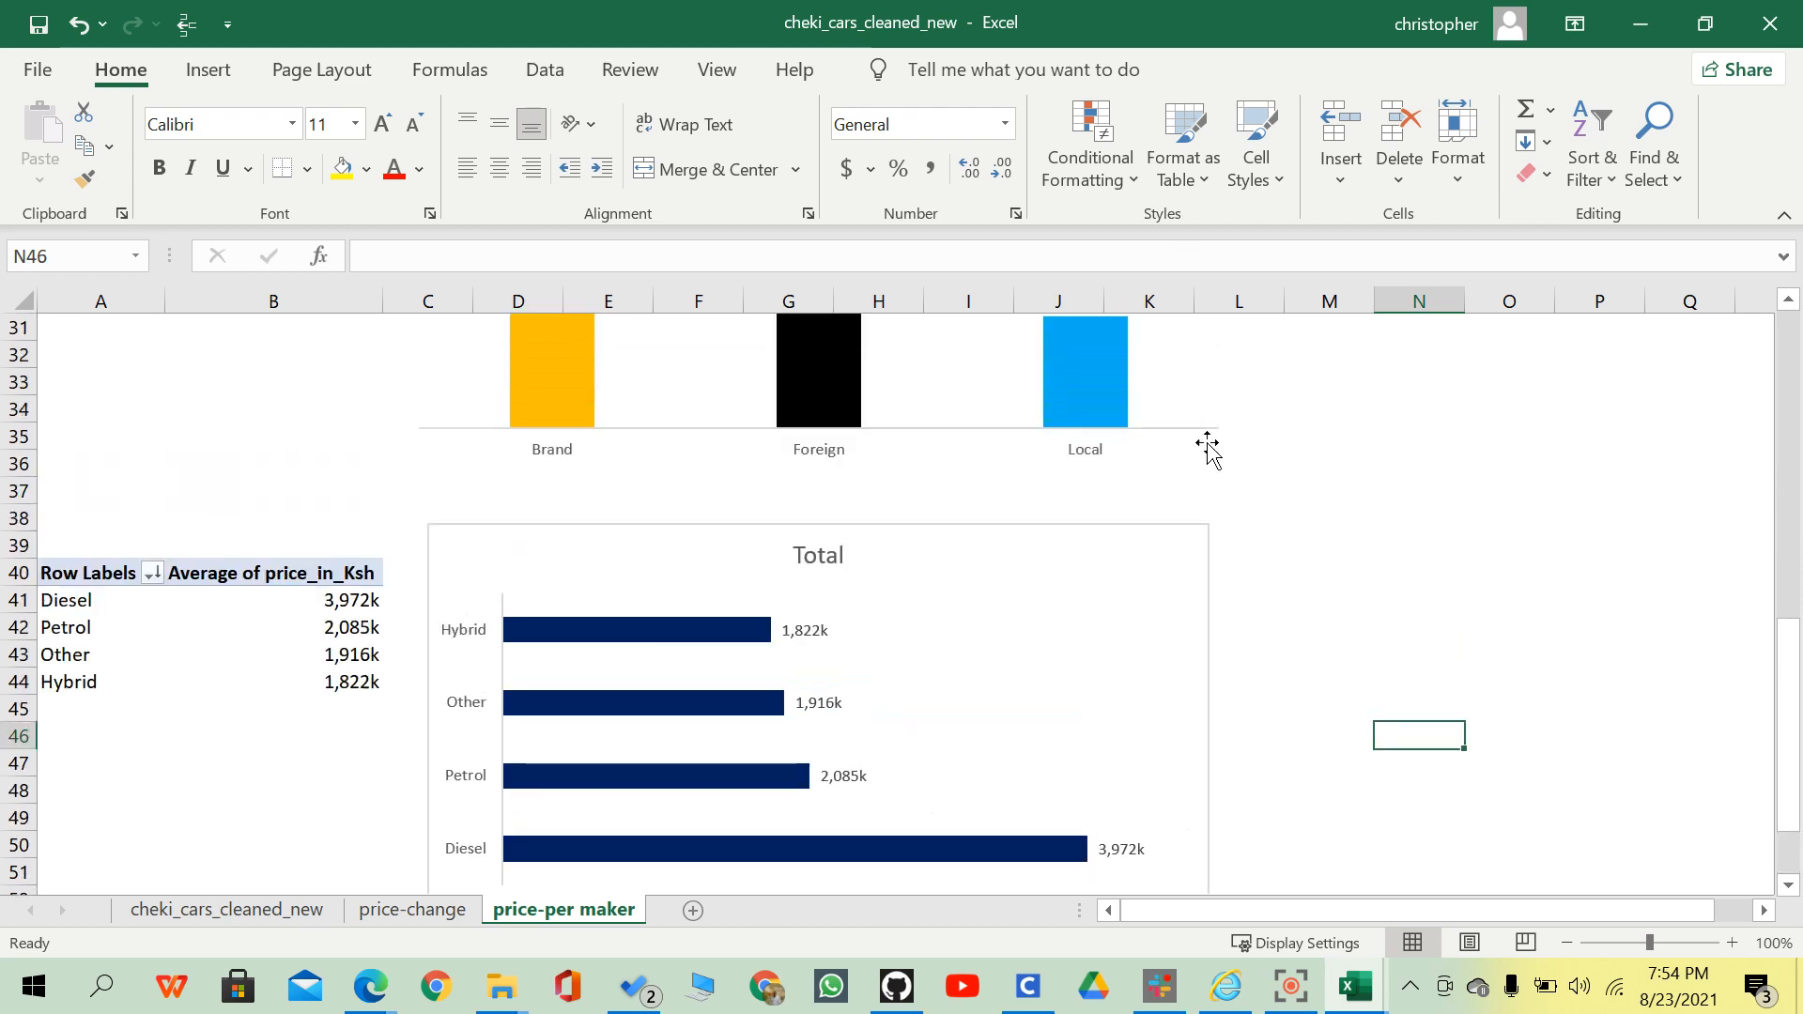
scroll(1225, 511, "up", 6)
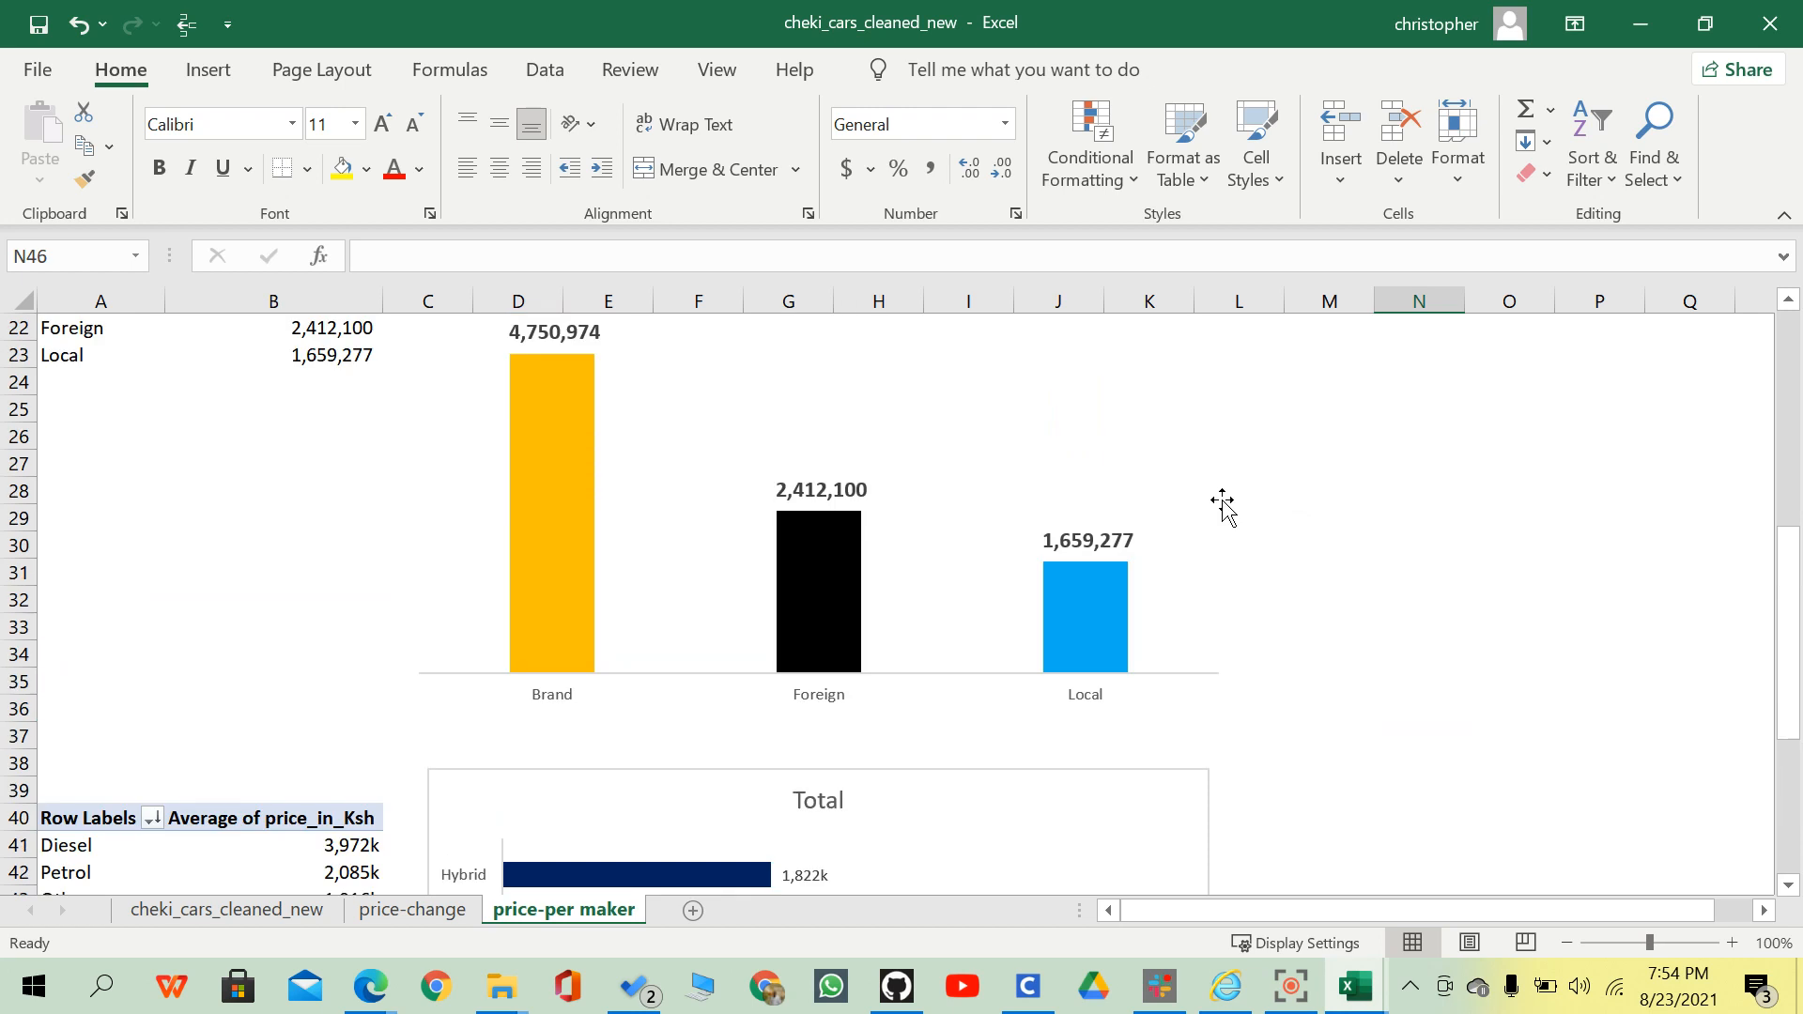
scroll(1222, 507, "up", 5)
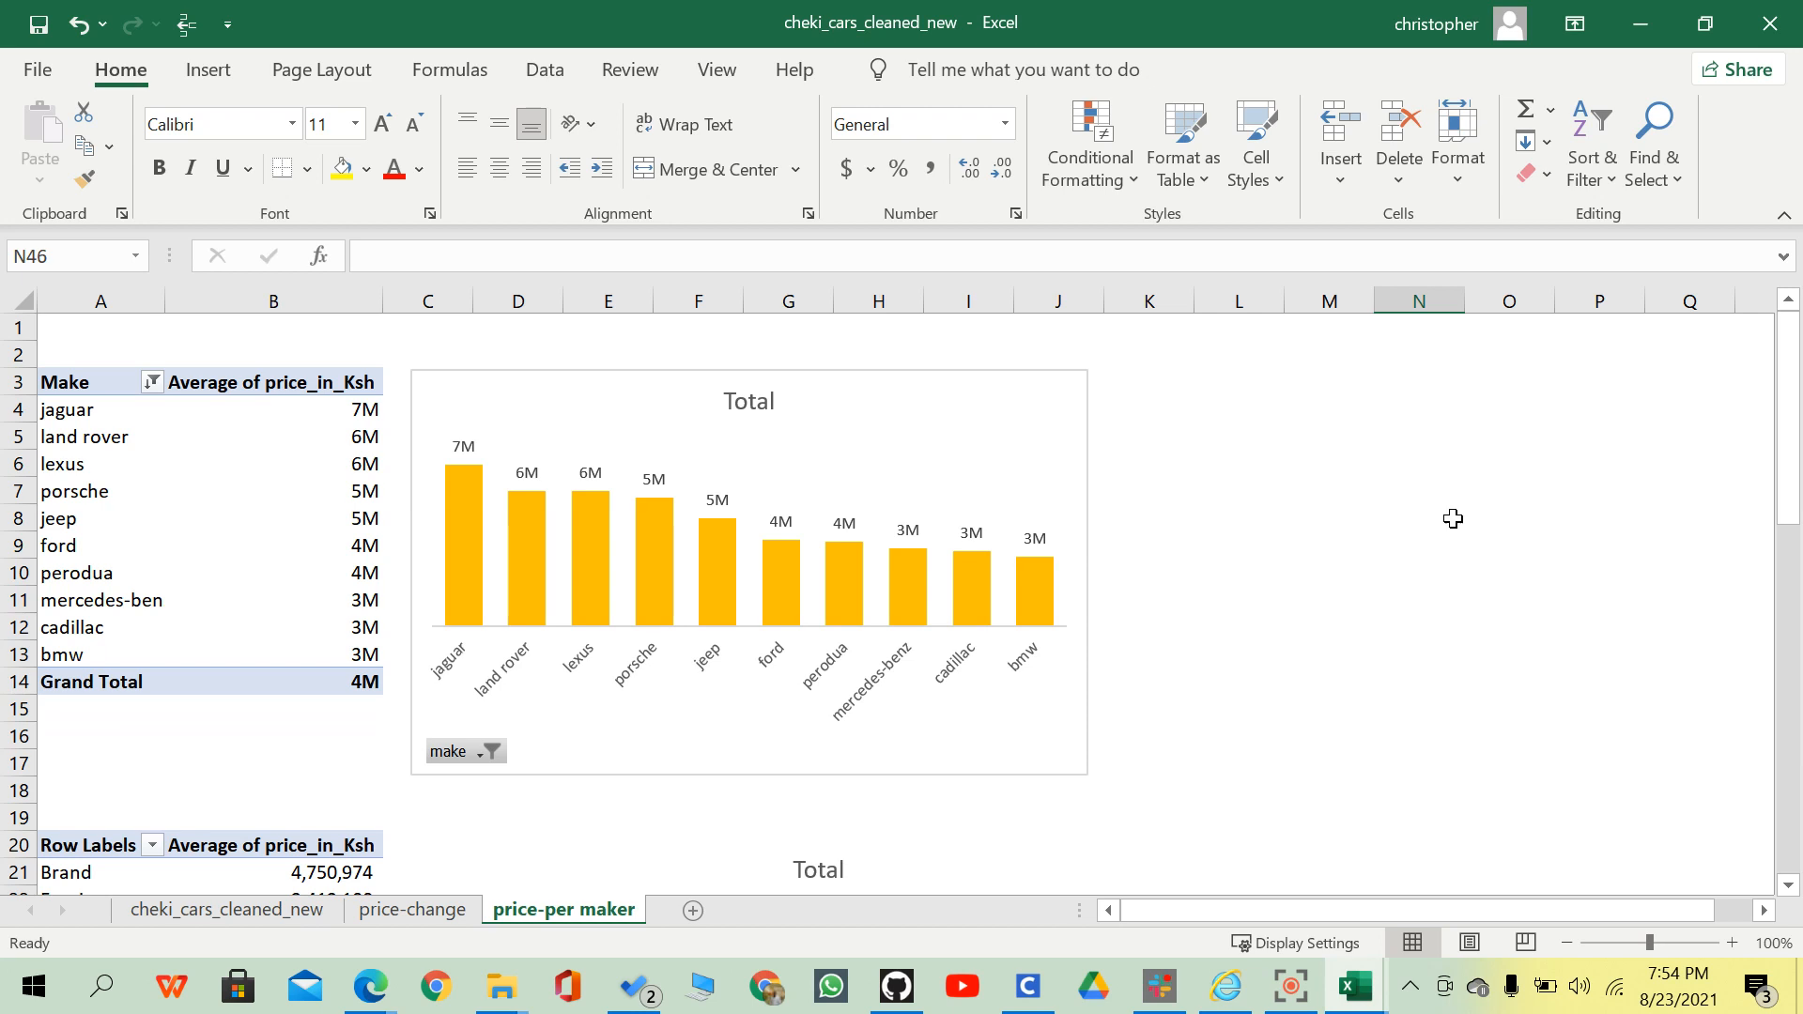
left_click(370, 986)
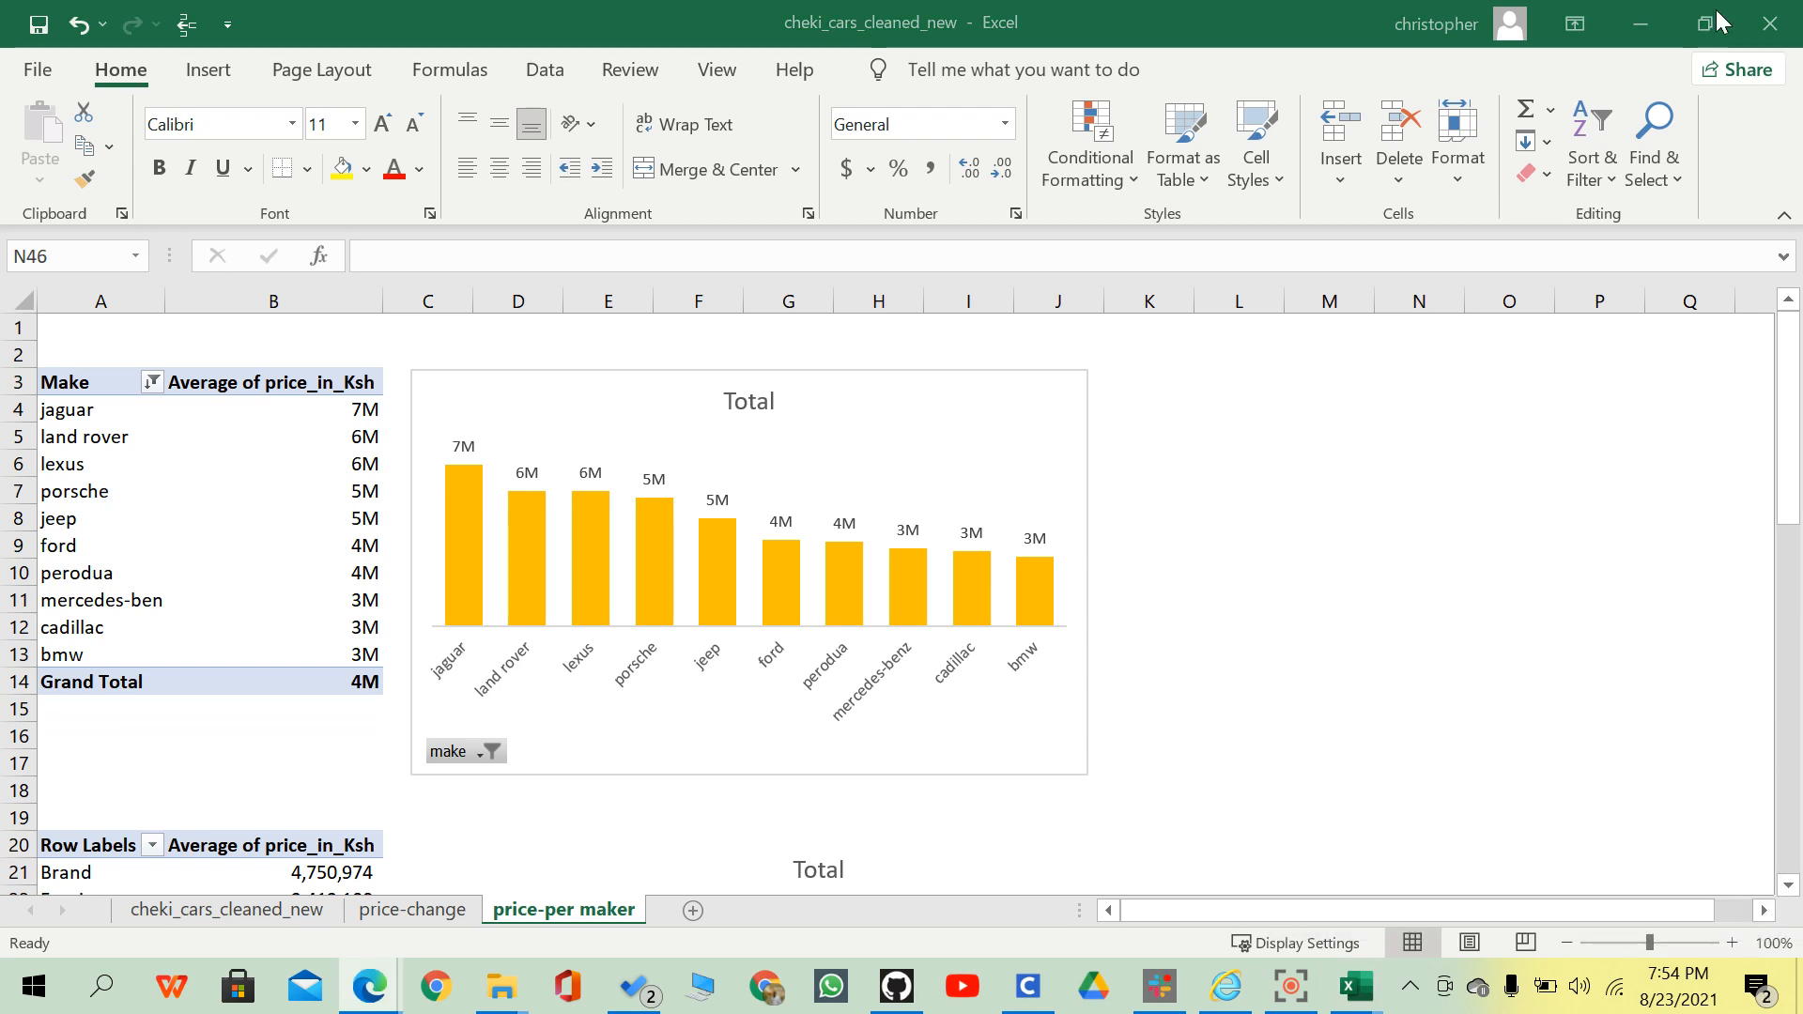
left_click(1446, 602)
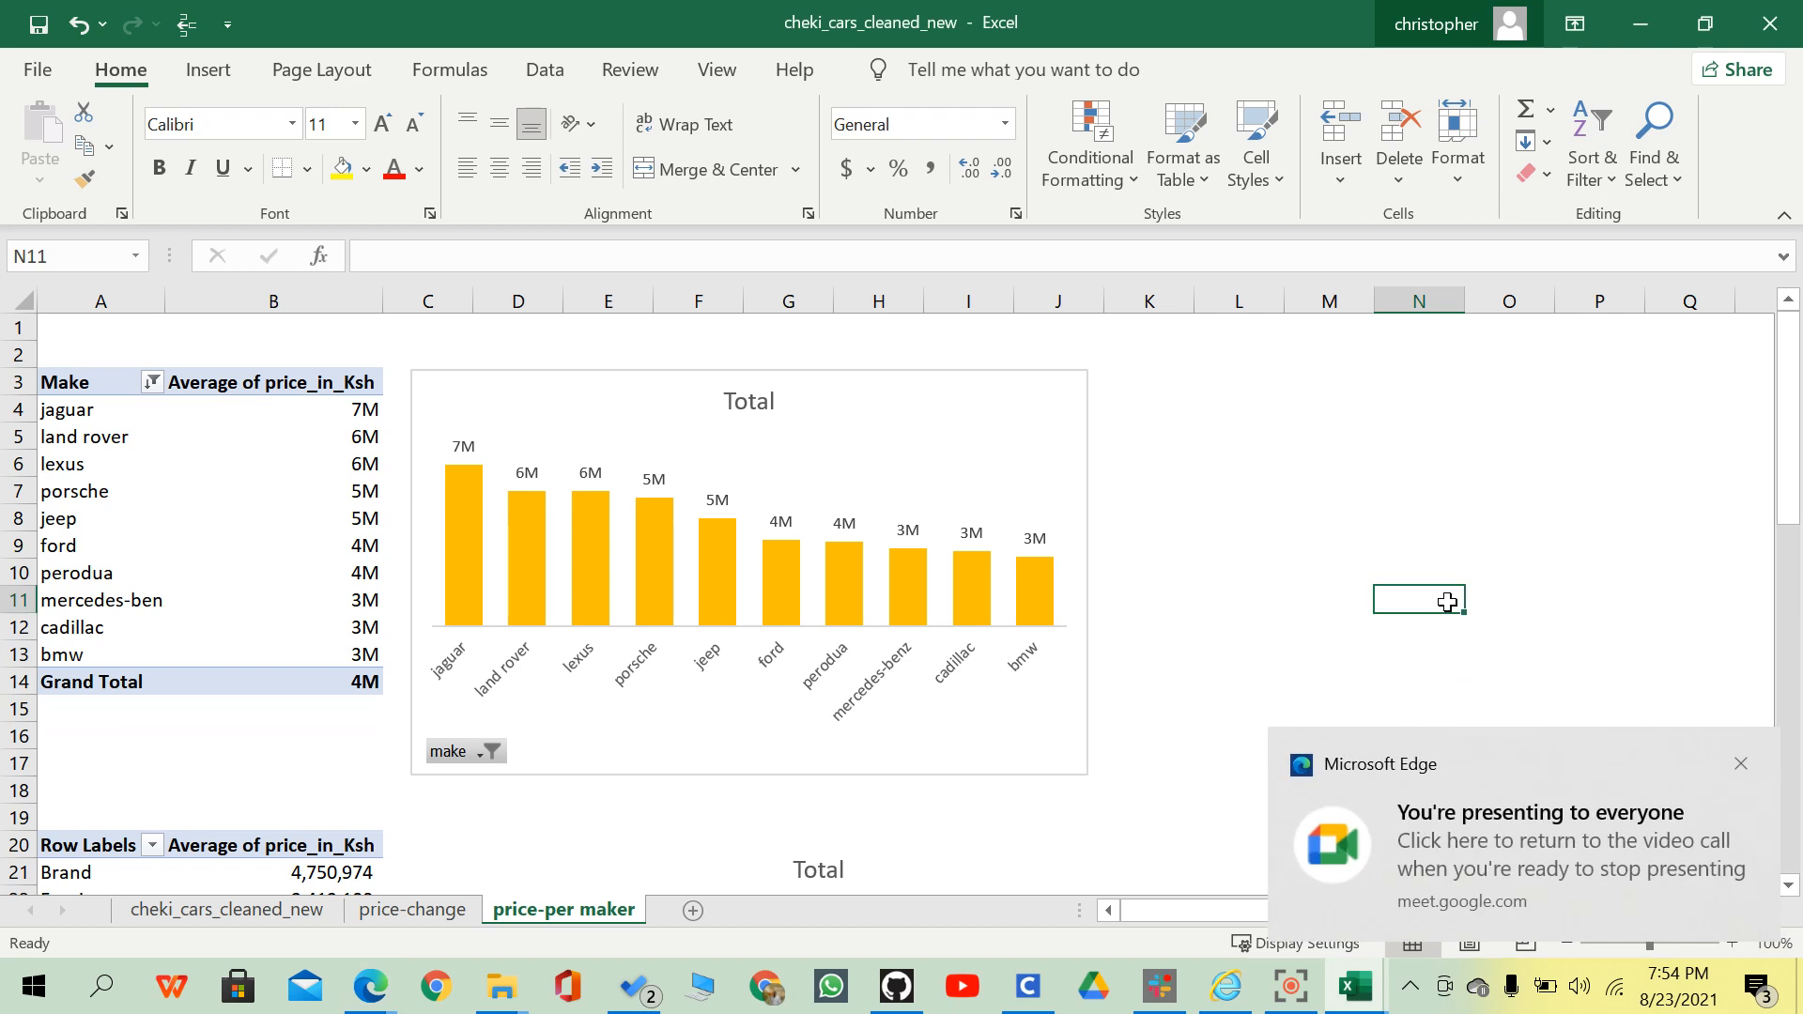
scroll(1058, 637, "down", 1)
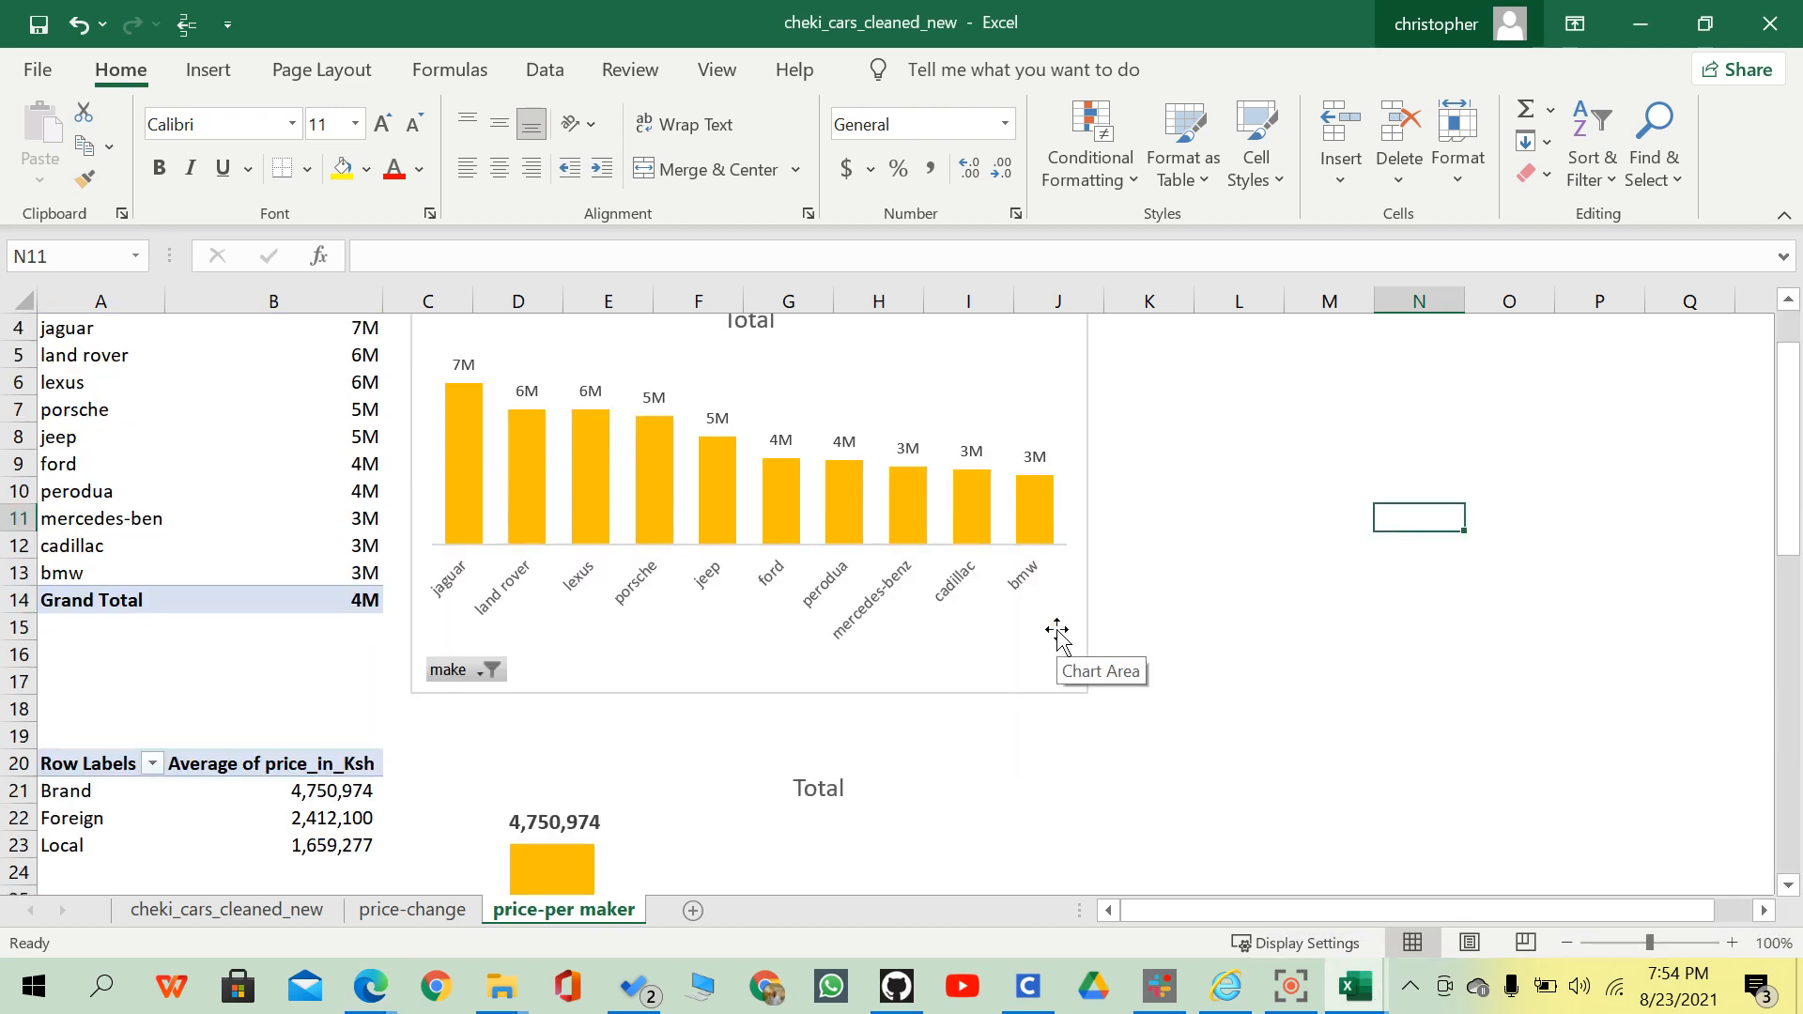
scroll(1058, 636, "down", 1)
scroll(1058, 637, "up", 1)
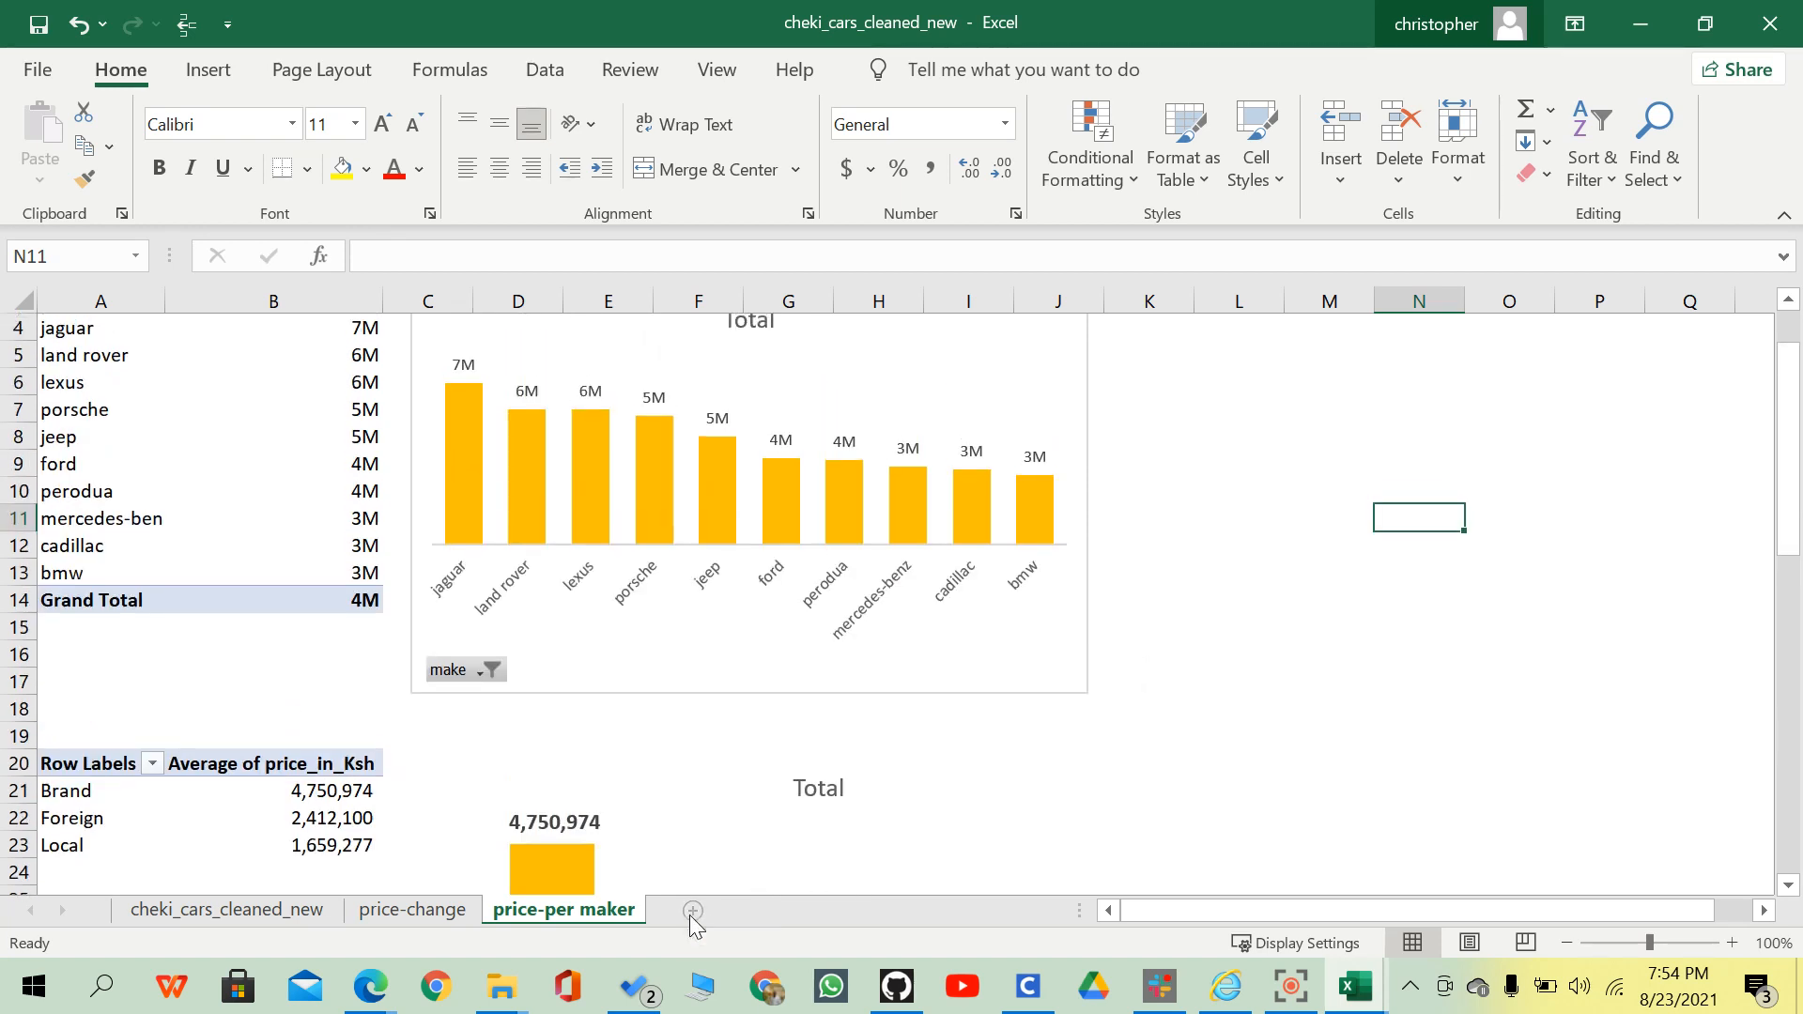
Add a blank worksheet after the price-per maker sheet and return to the car data on the cheki_cars_cleaned_new sheet.
left_click(692, 910)
left_click(229, 889)
left_click(225, 909)
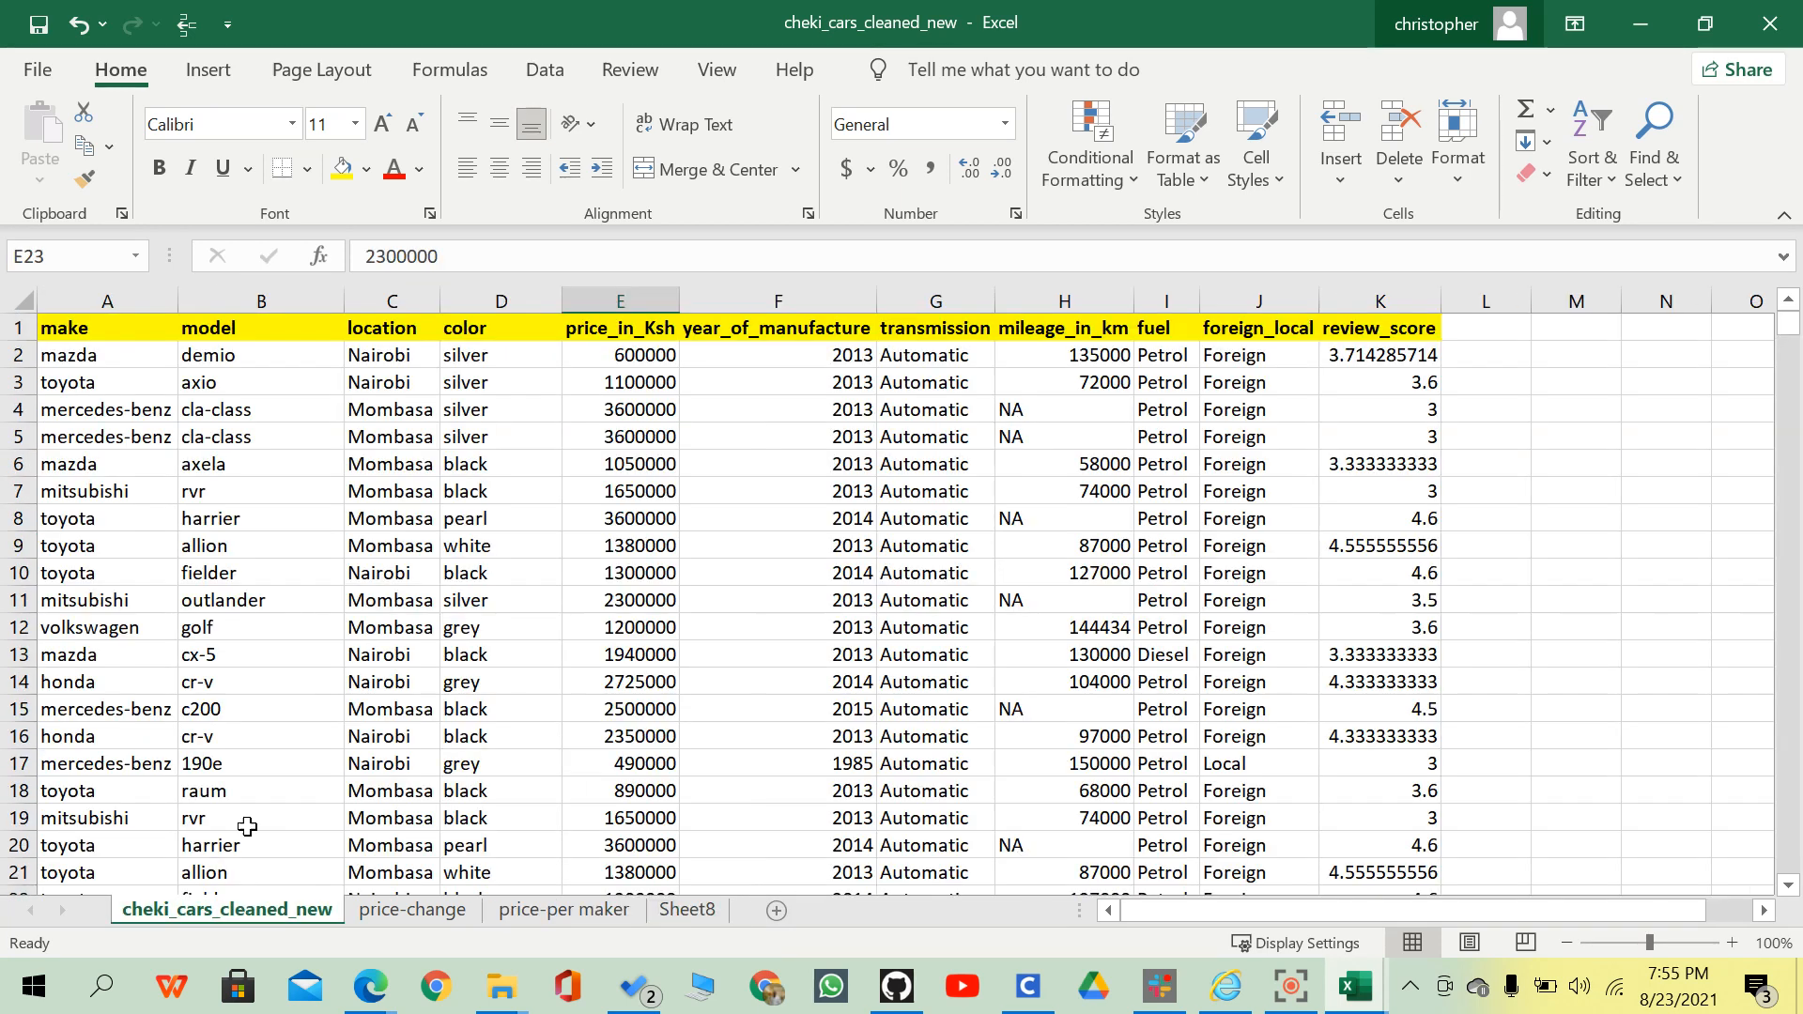
Turn on filters for the header row of the car data.
left_click(470, 490)
left_click(528, 330)
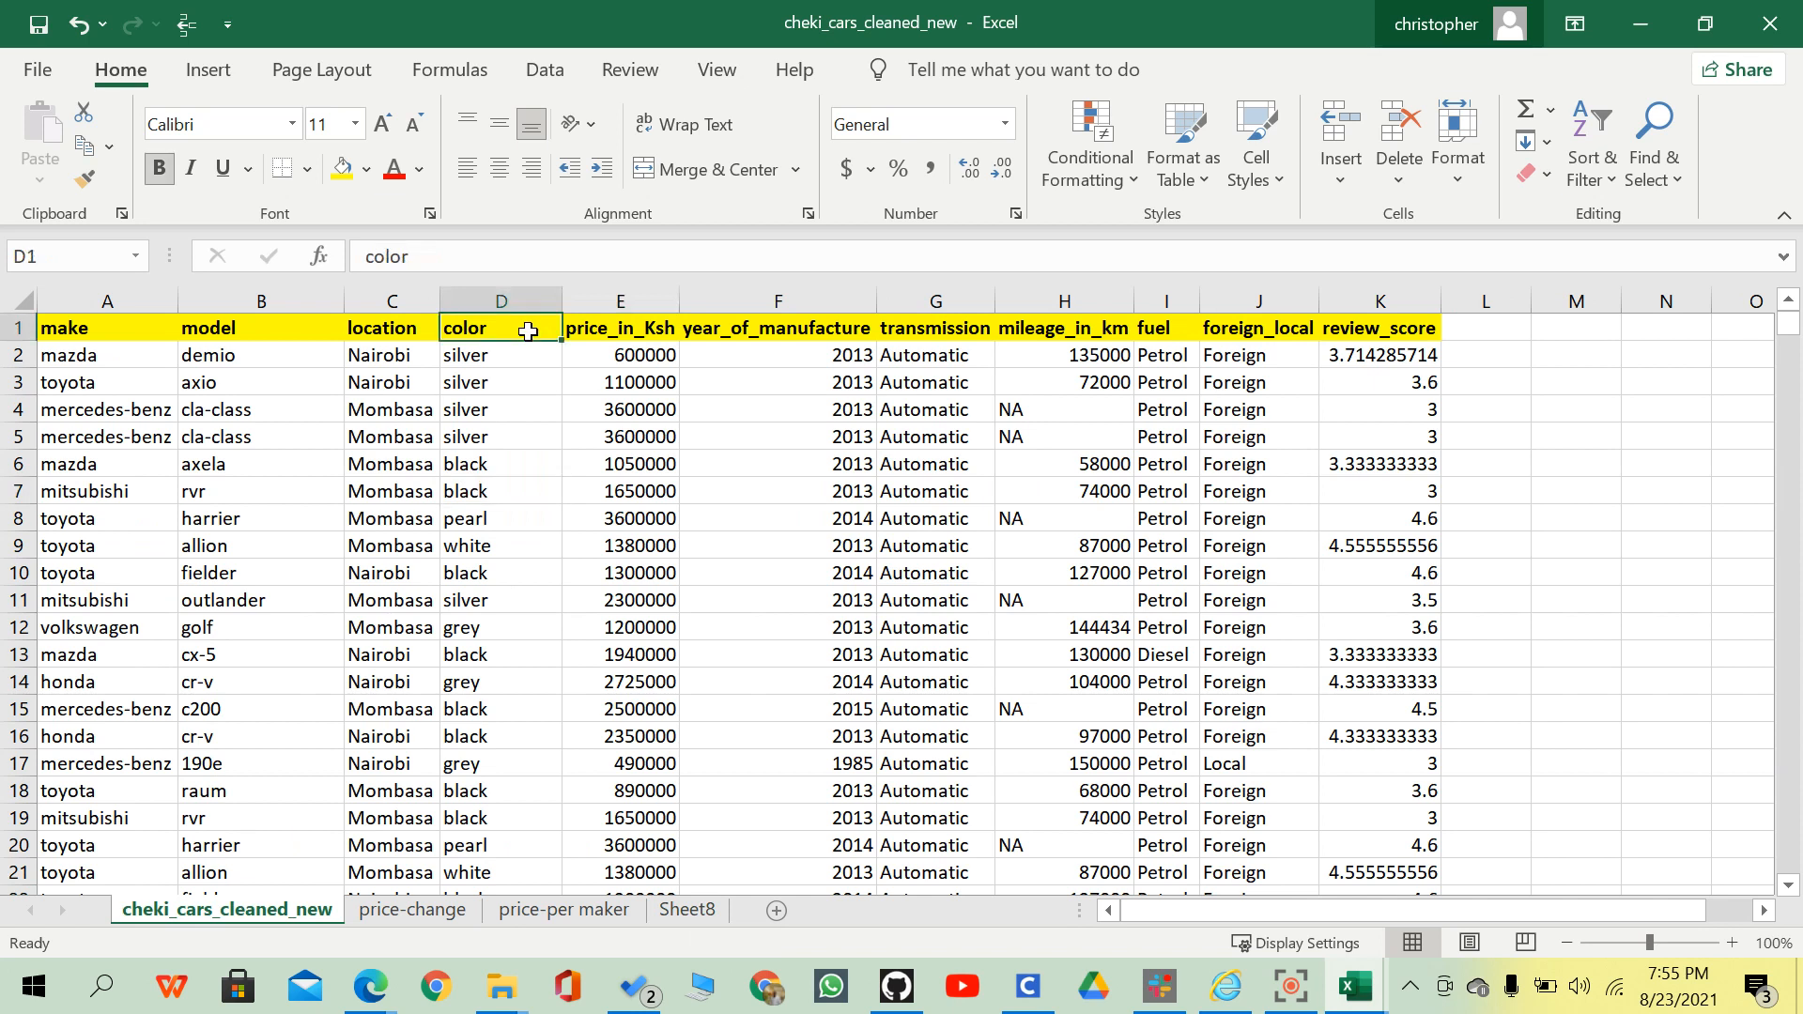
key("ctrl+shift+l")
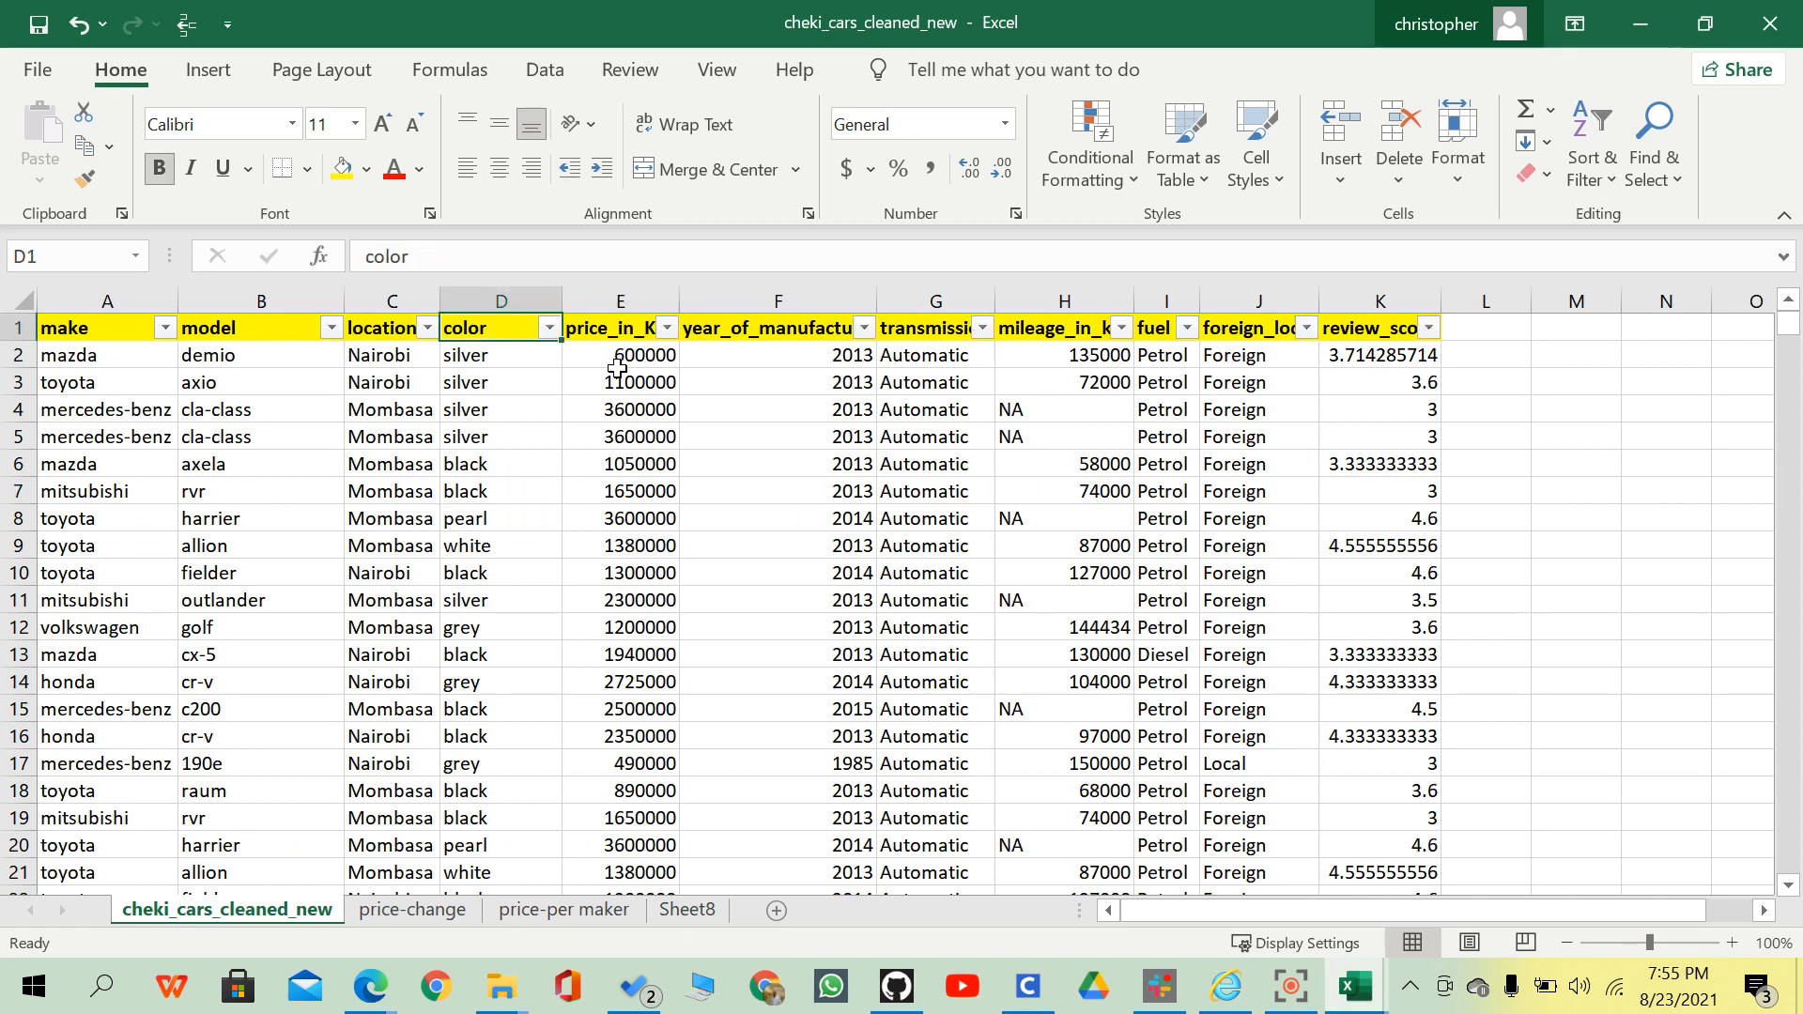
left_click(1122, 327)
left_click(1130, 539)
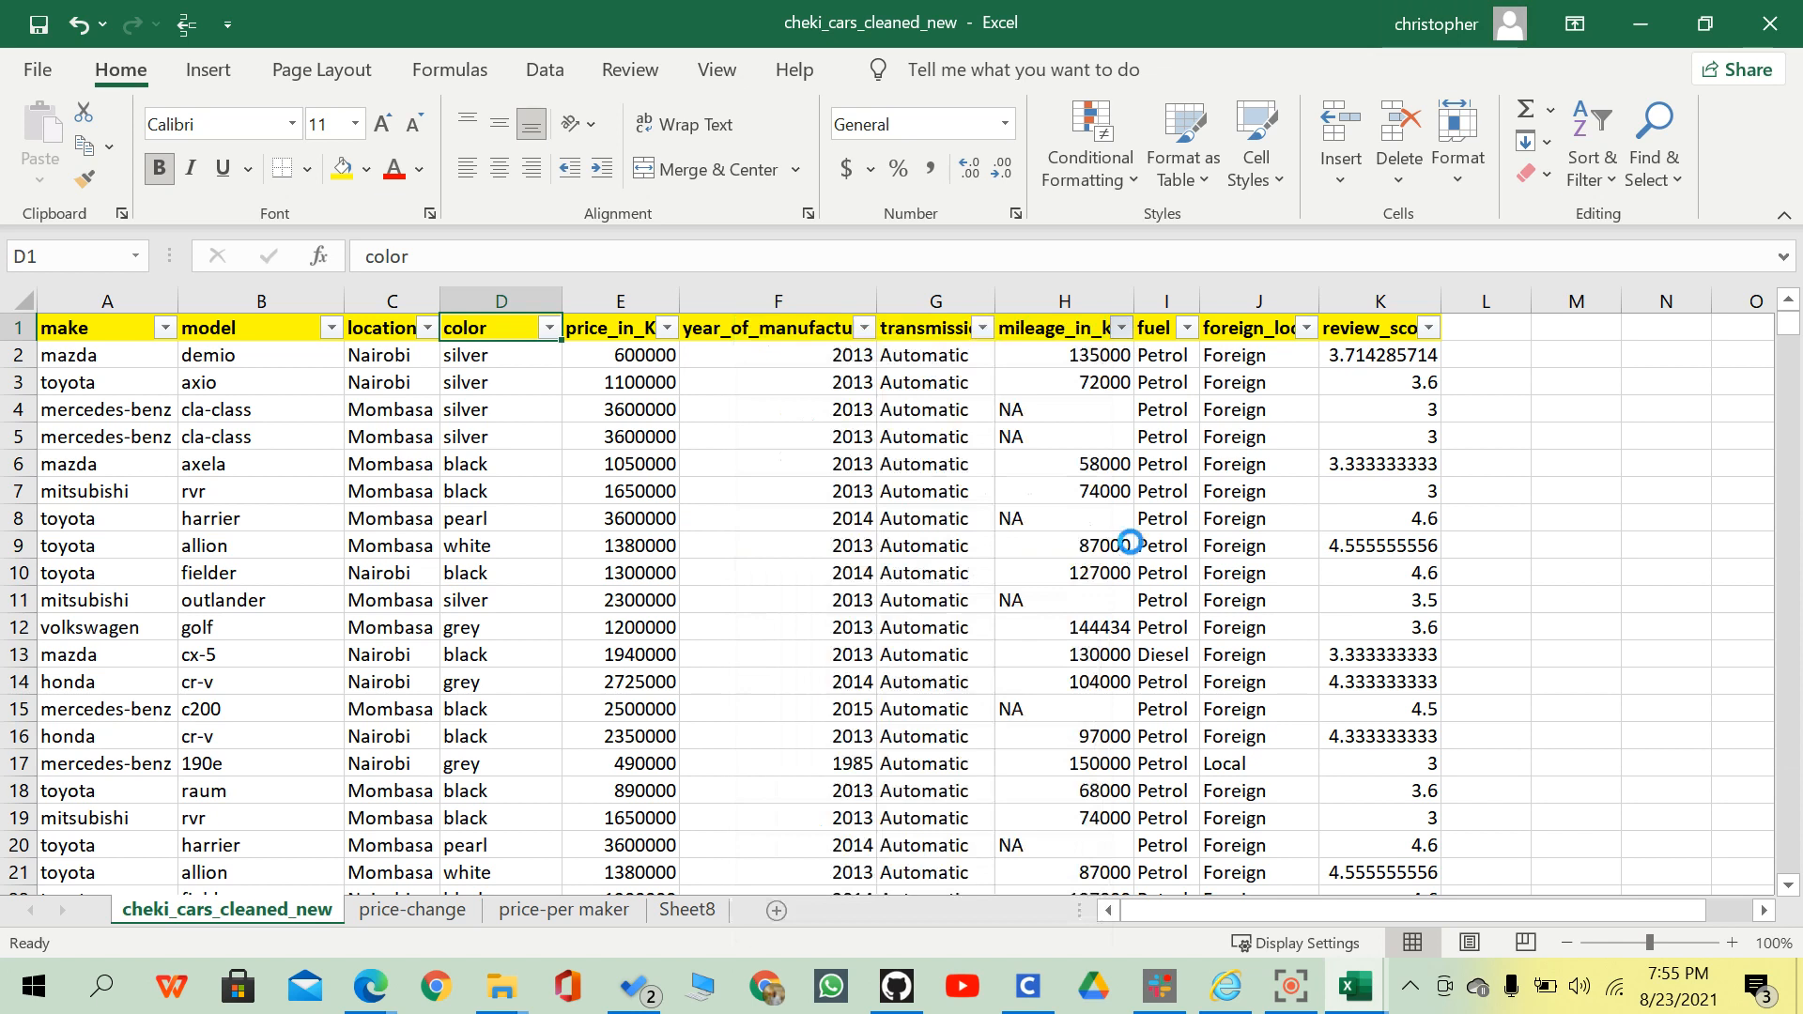
left_click(1110, 434)
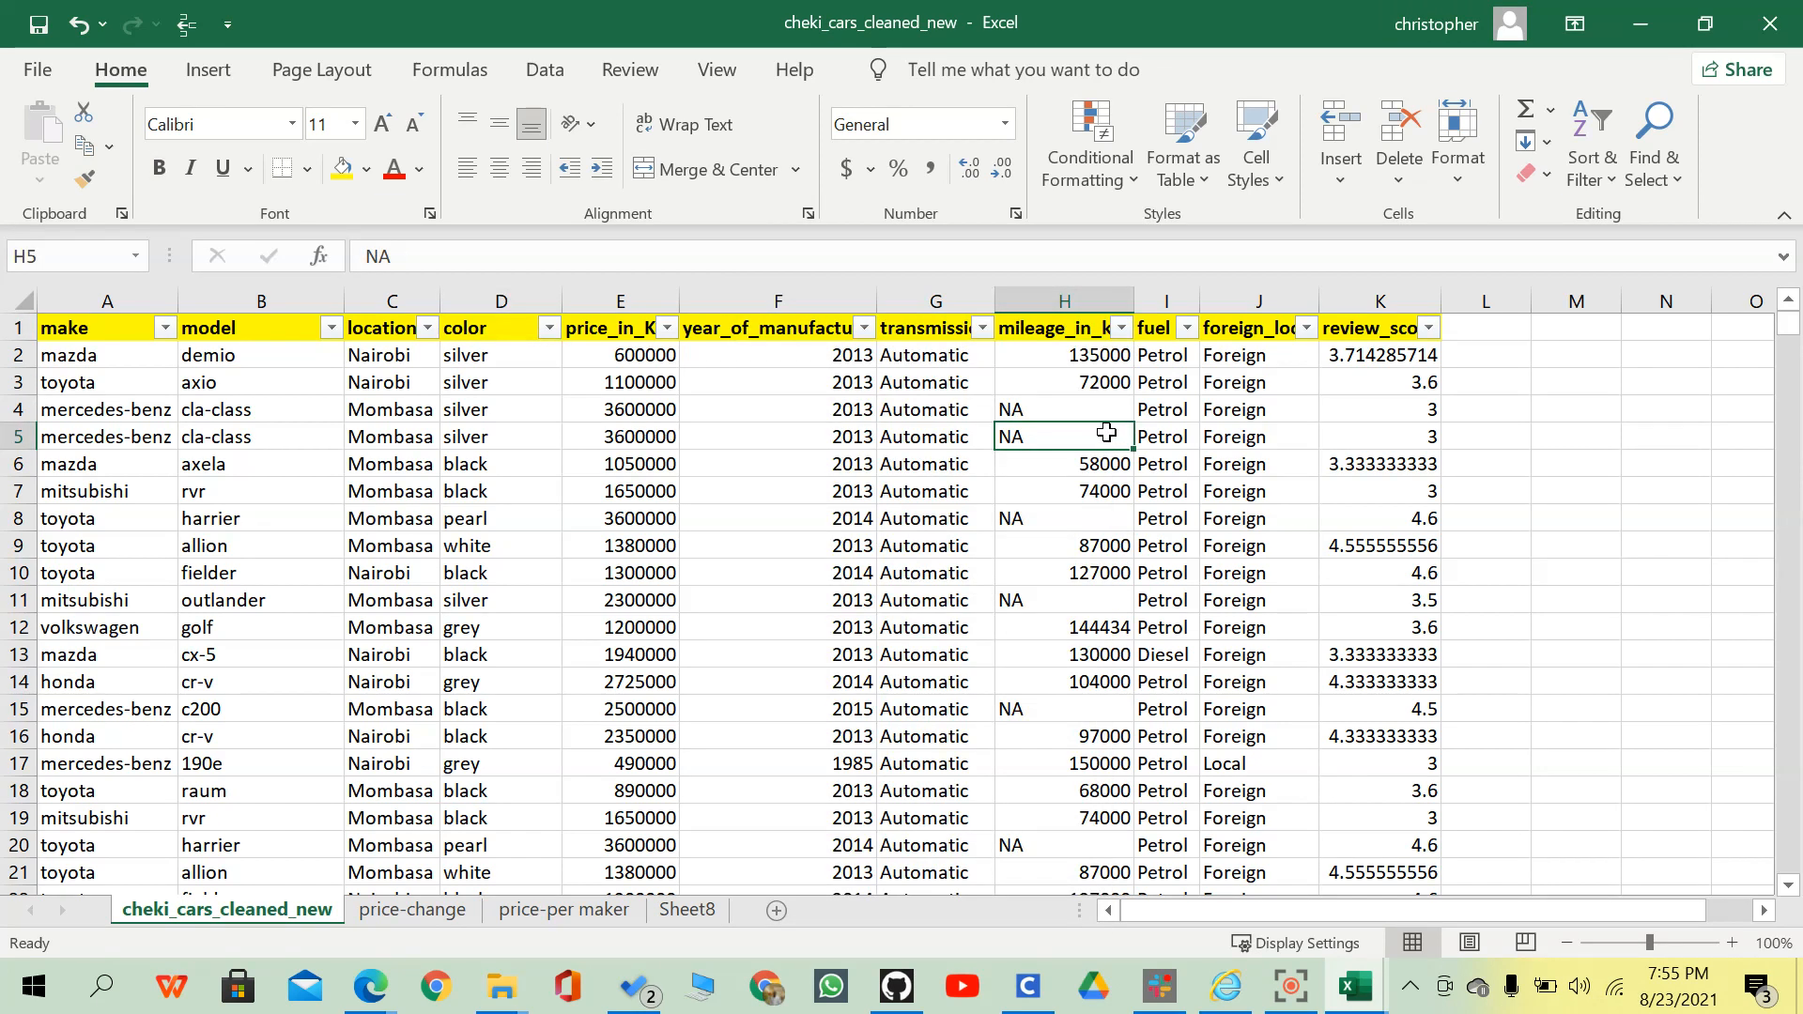
Examine the average price by origin chart on the price-per maker sheet, and look through the records on the cheki_cars_cleaned_new sheet.
left_click(896, 353)
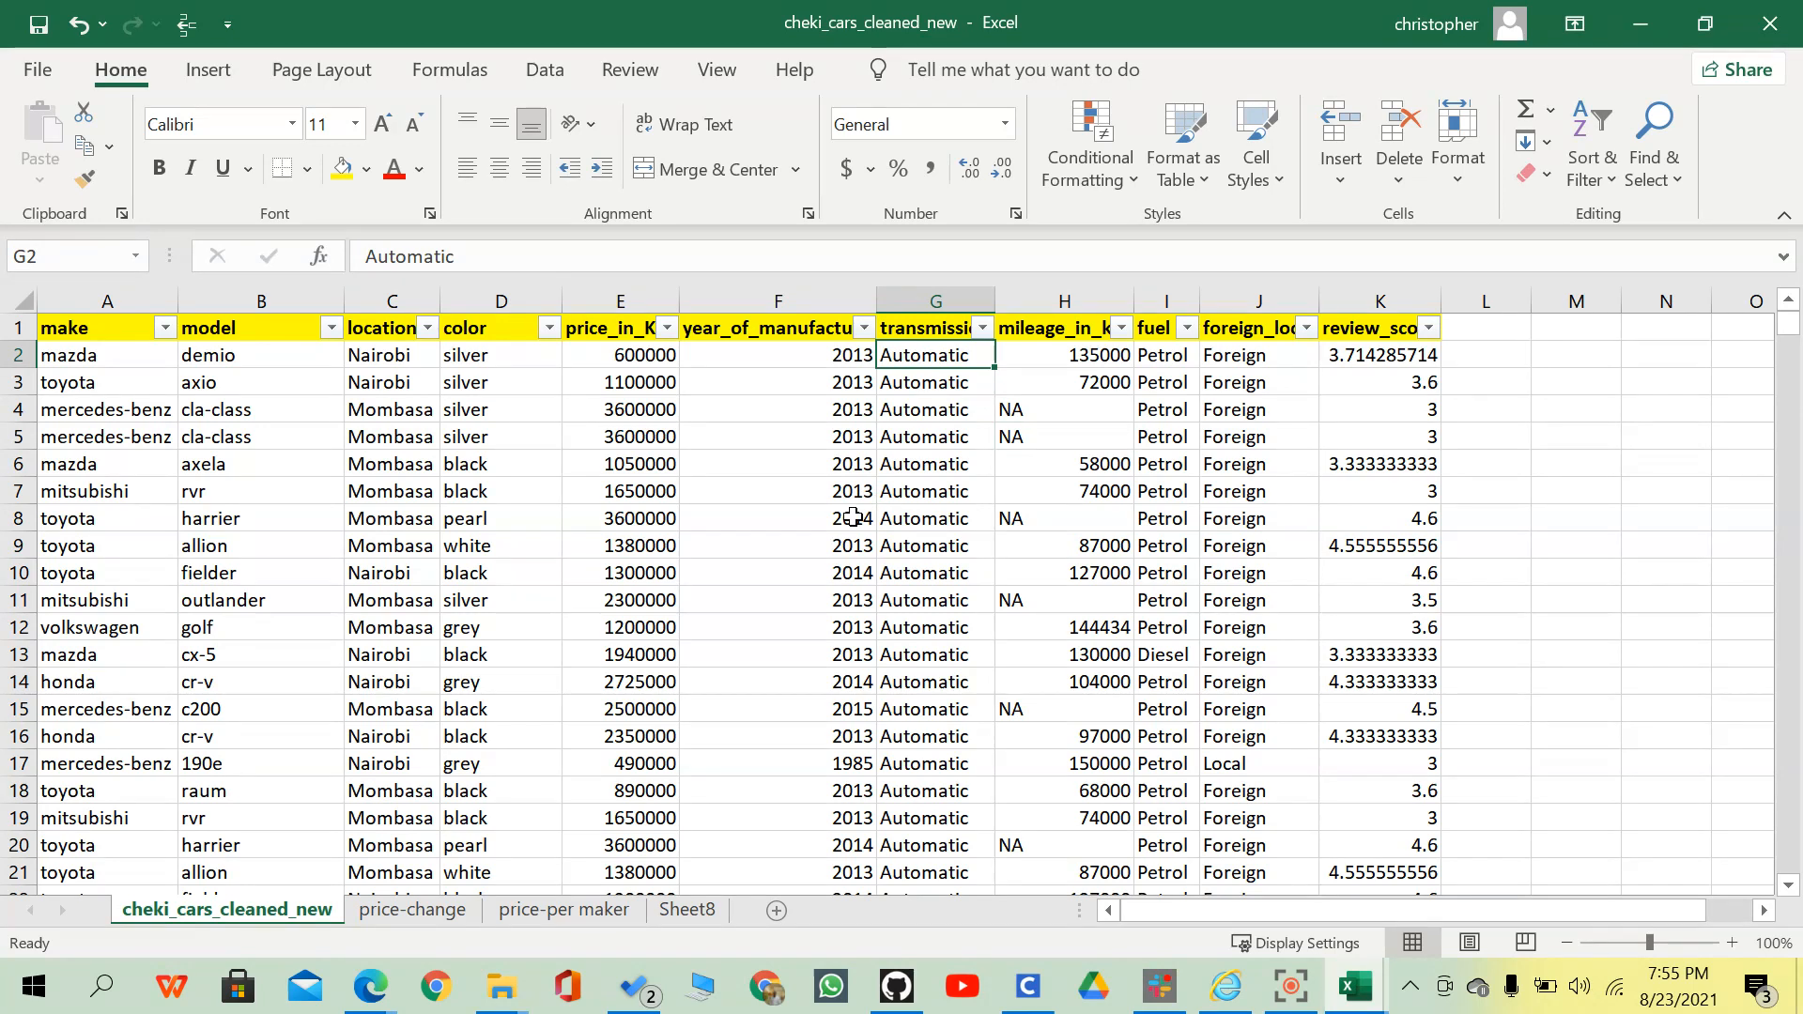
left_click(578, 909)
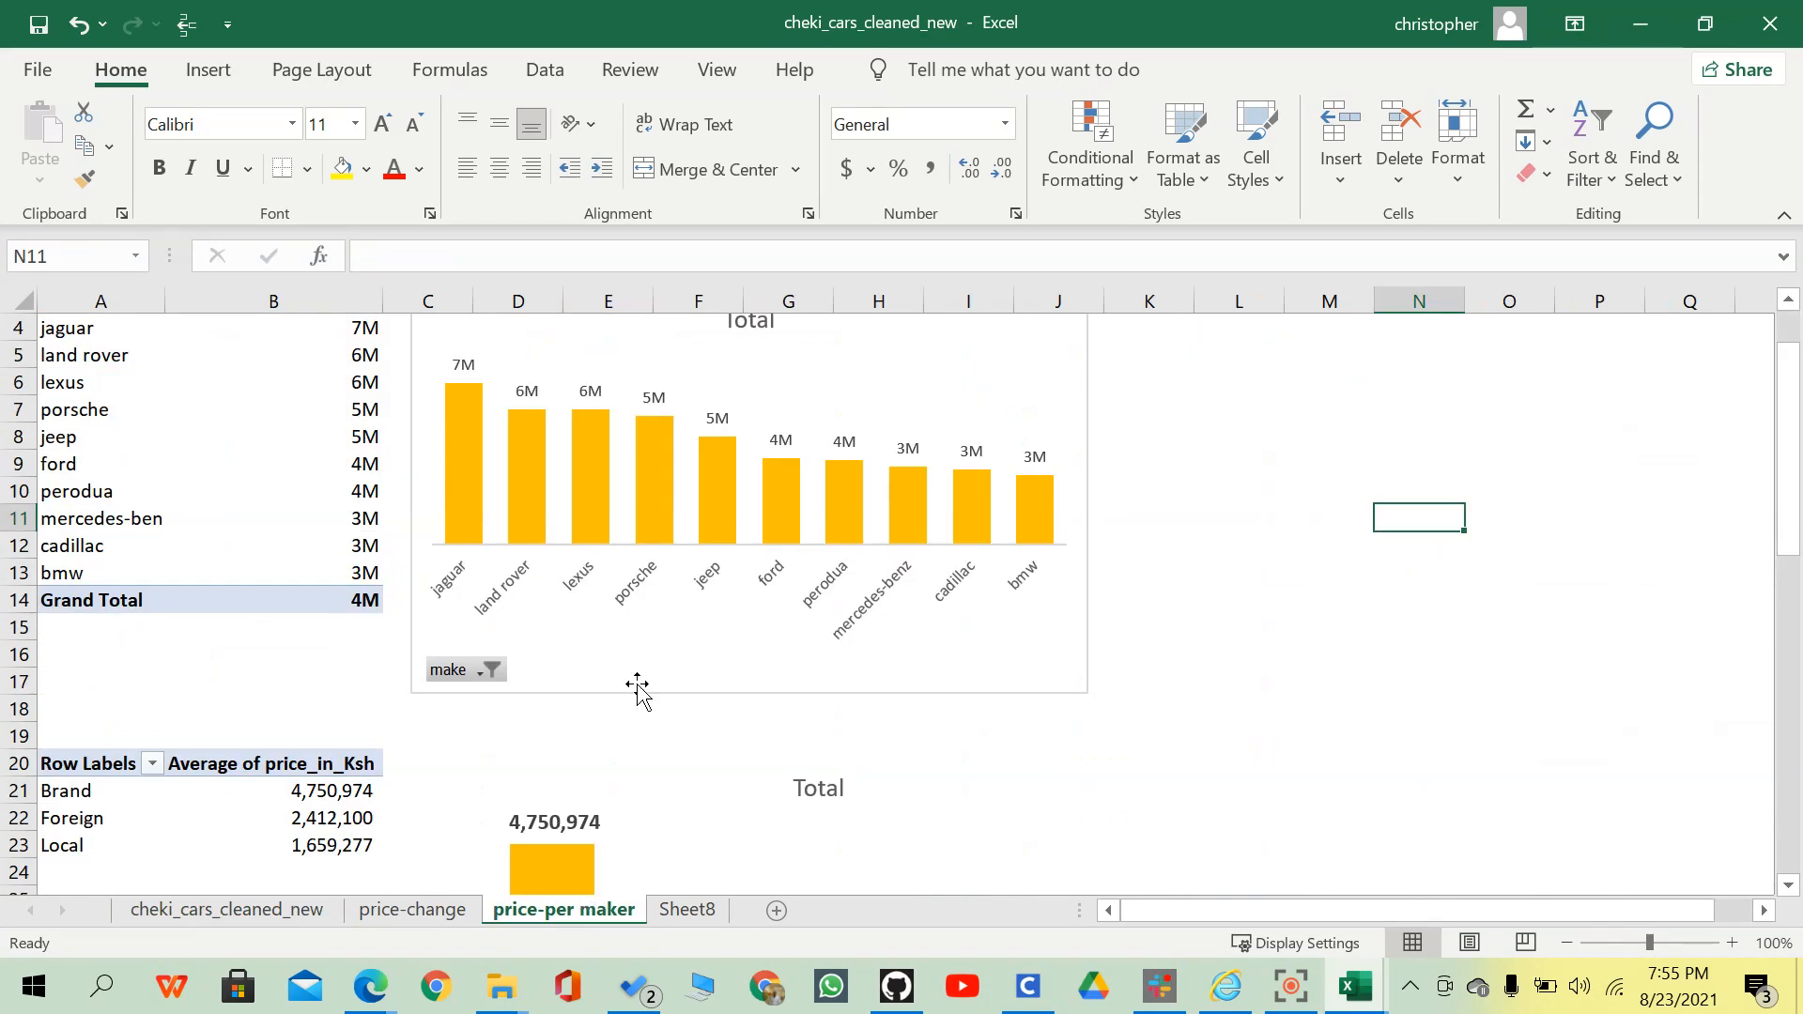
scroll(635, 692, "down", 5)
left_click(698, 554)
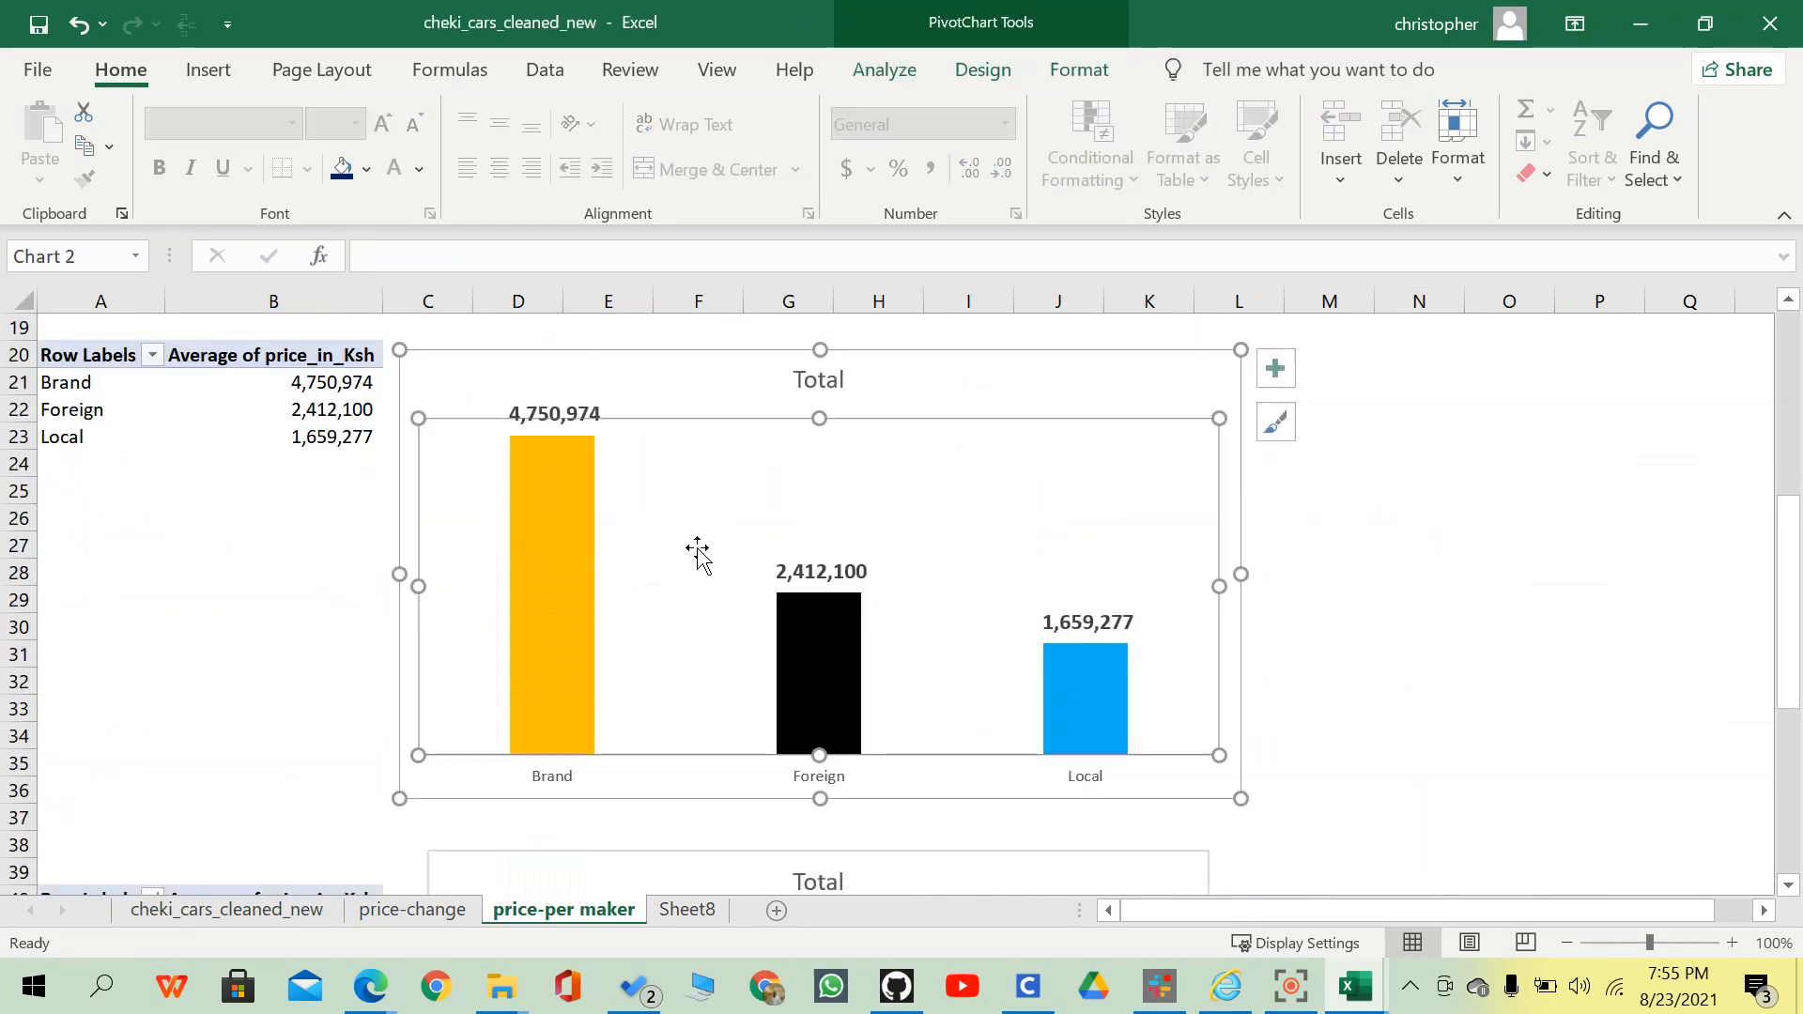
left_click(250, 910)
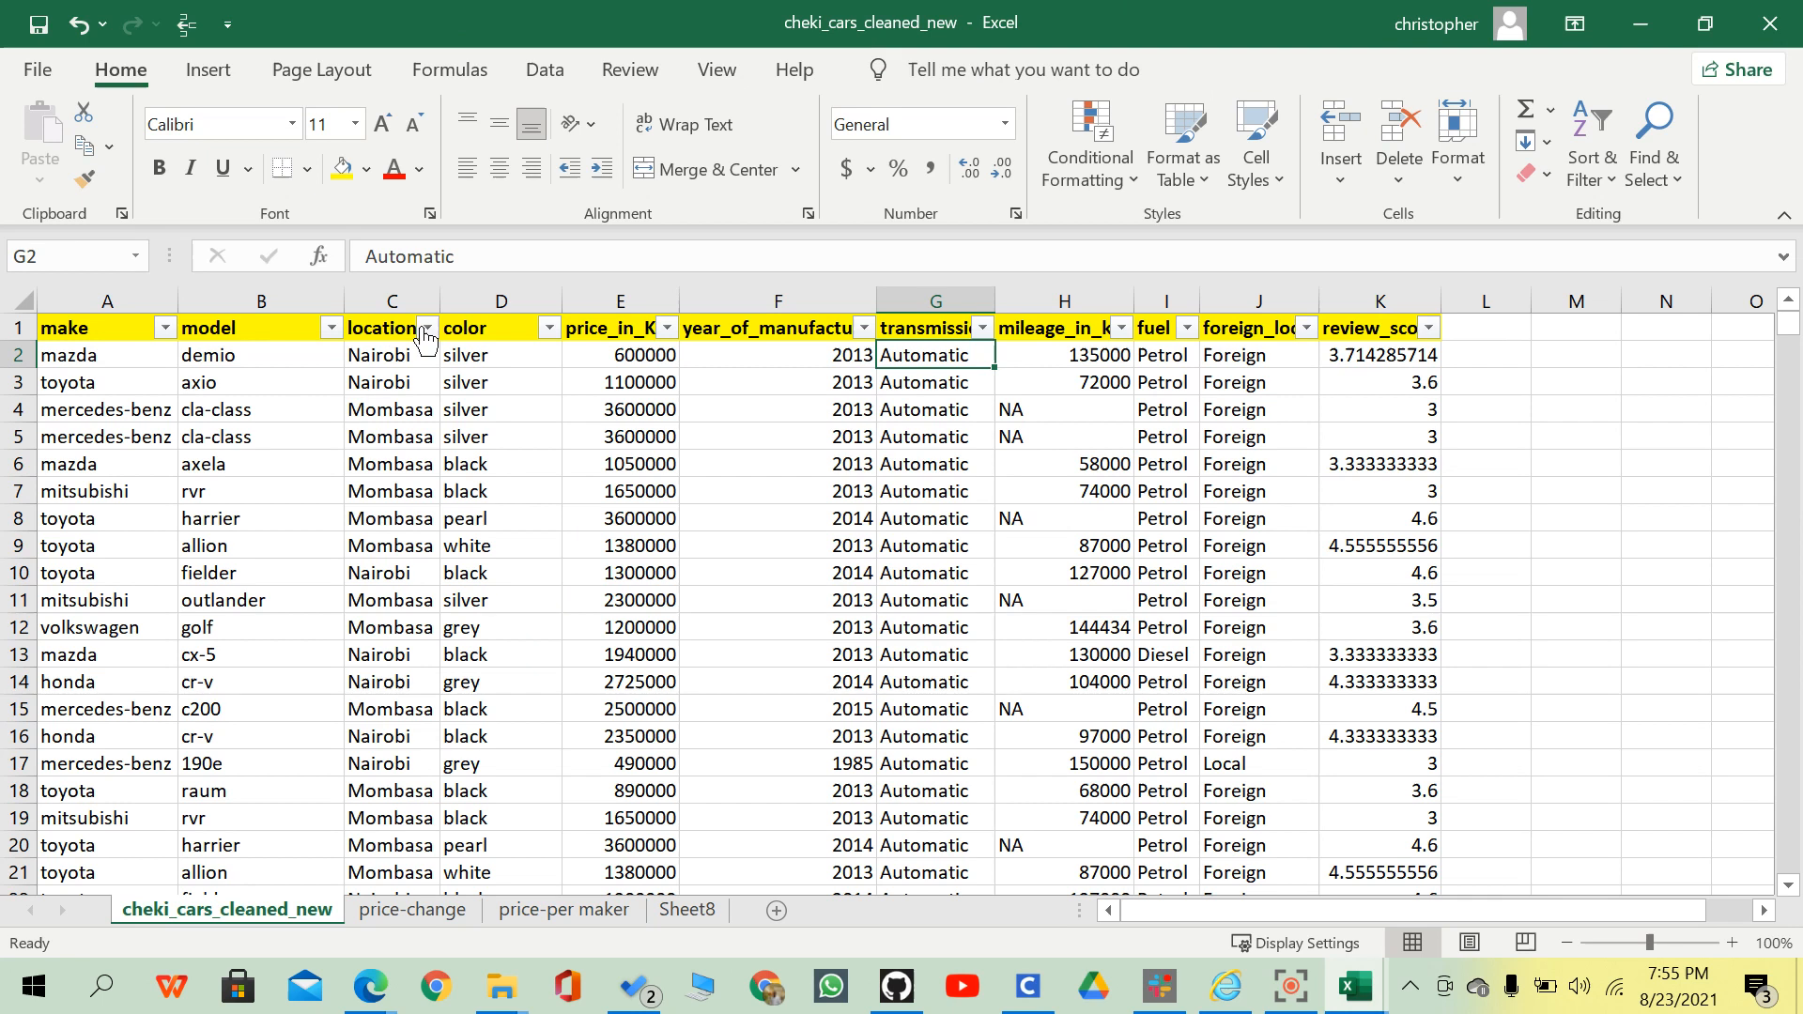
left_click(460, 357)
scroll(447, 373, "down", 4)
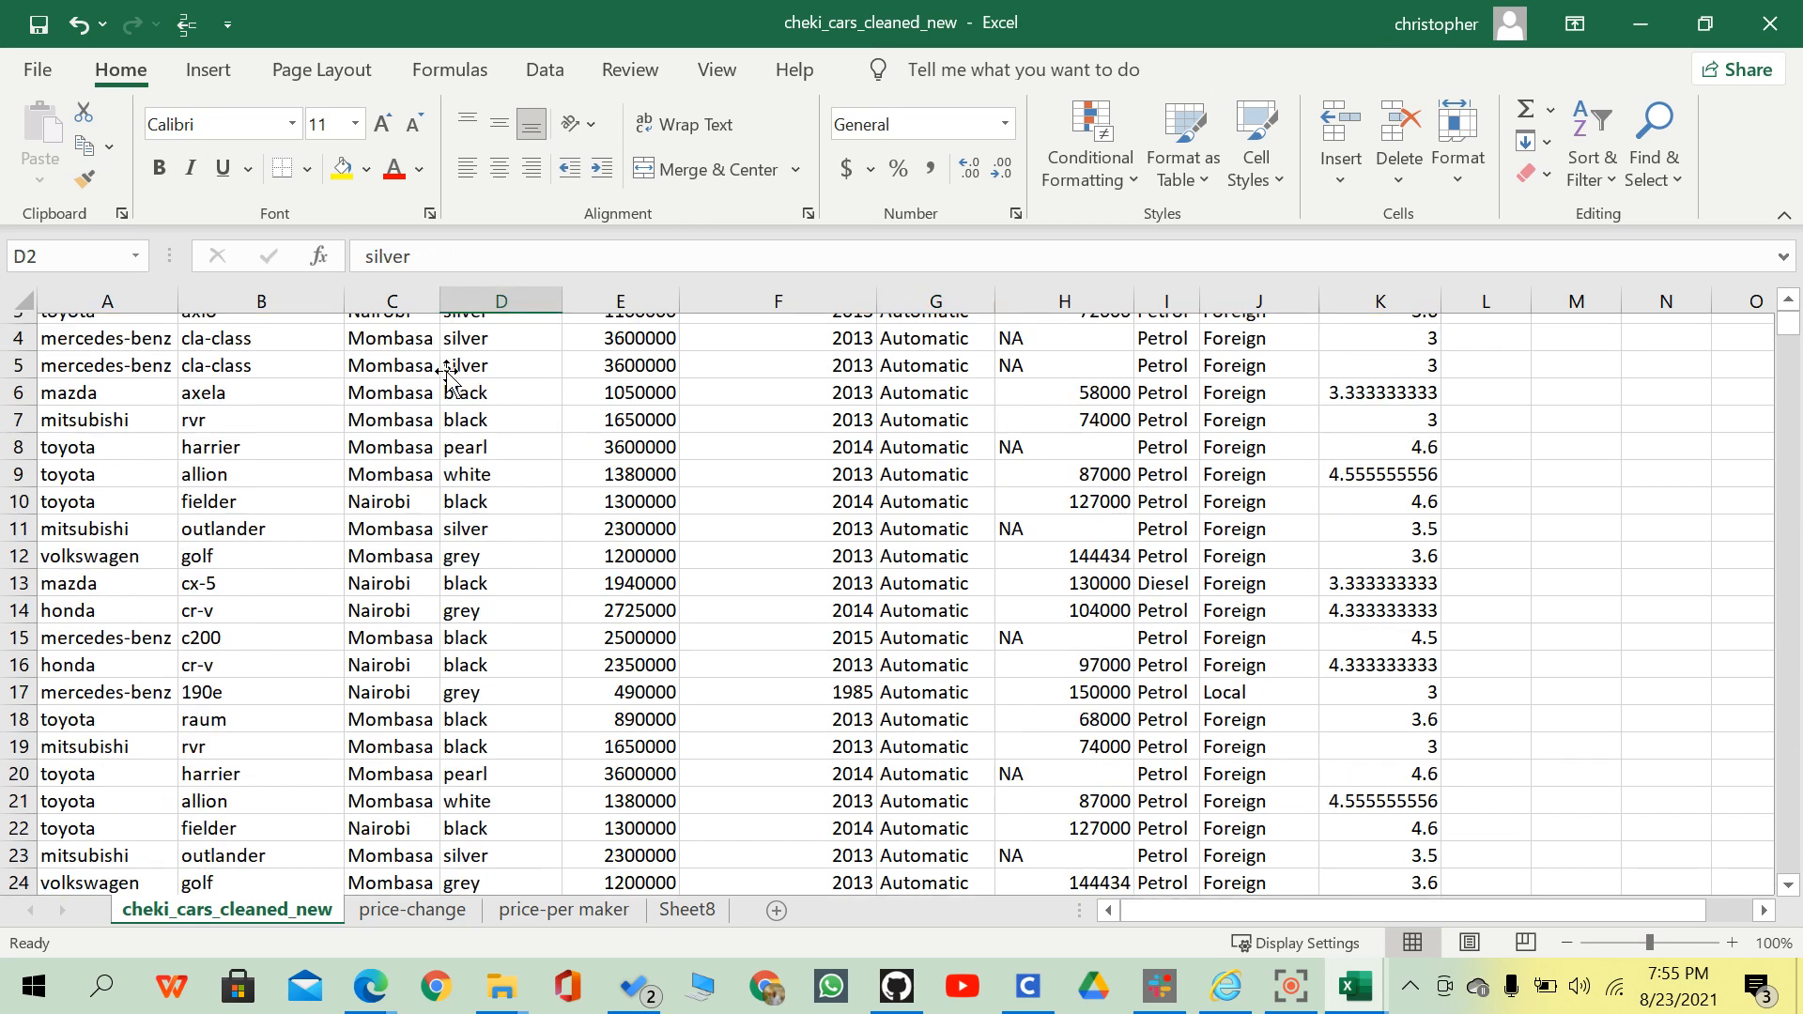
scroll(447, 372, "down", 1)
scroll(447, 373, "up", 3)
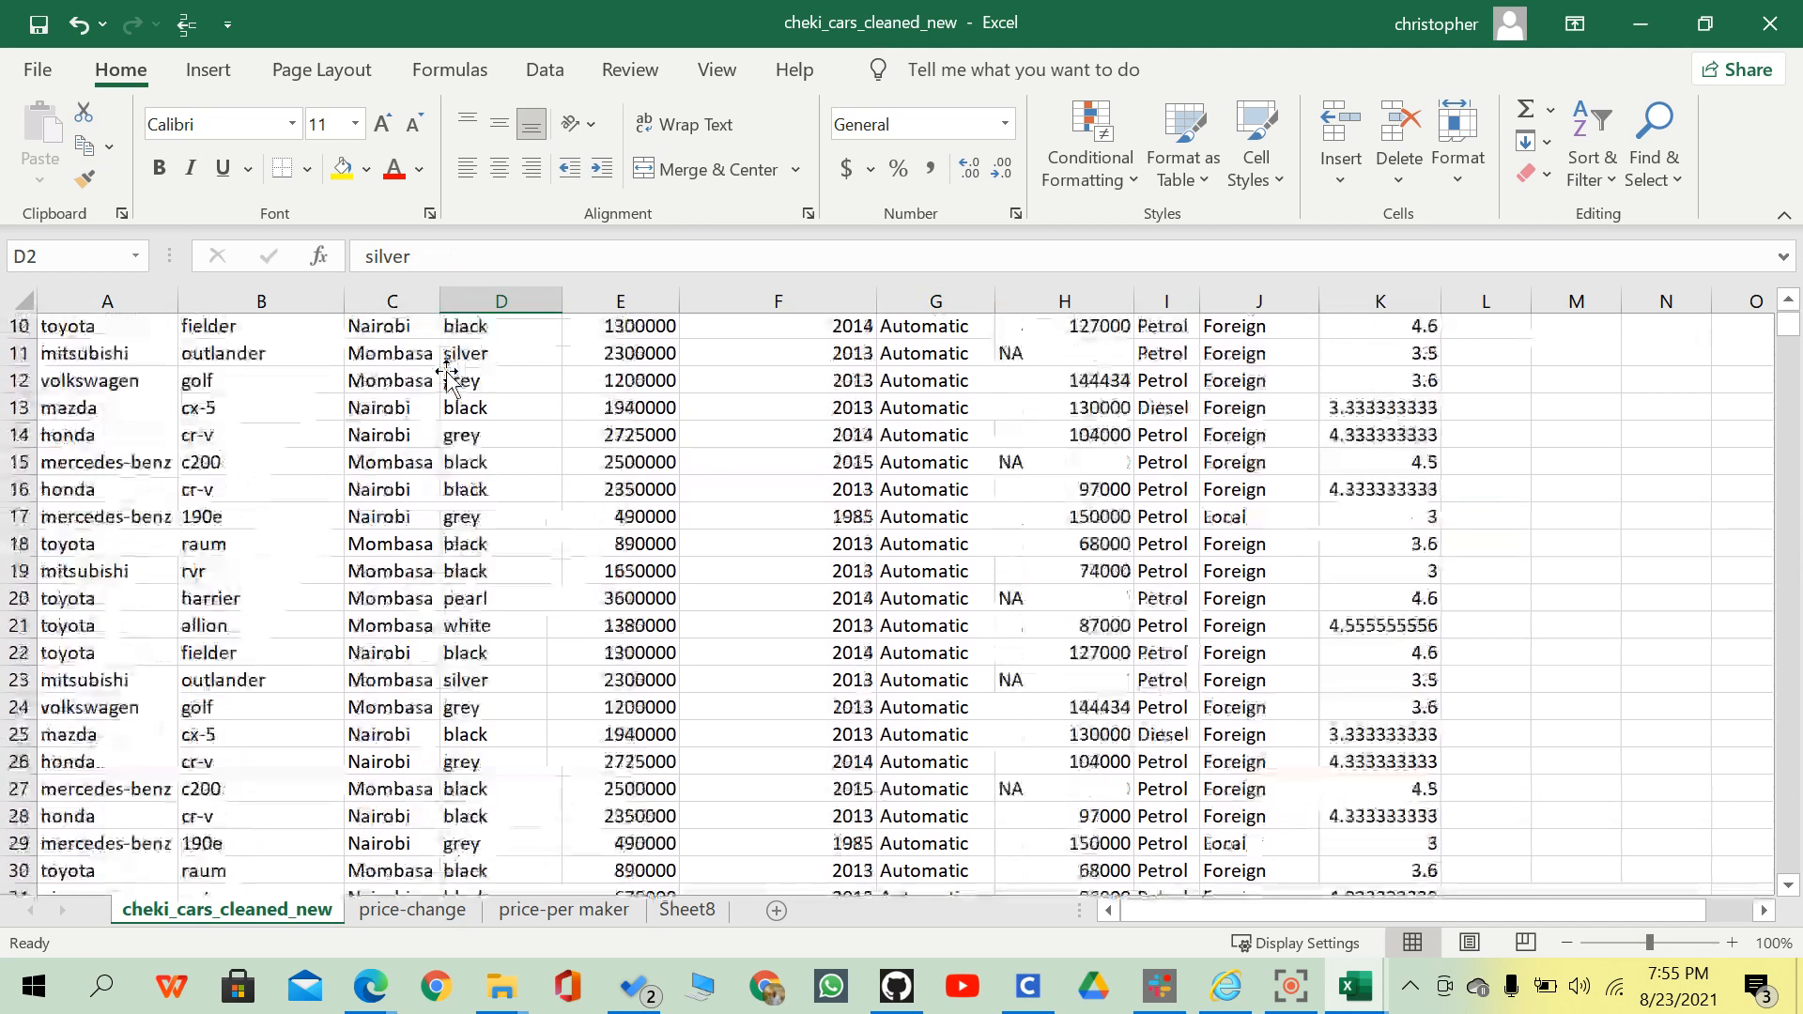
scroll(447, 373, "up", 2)
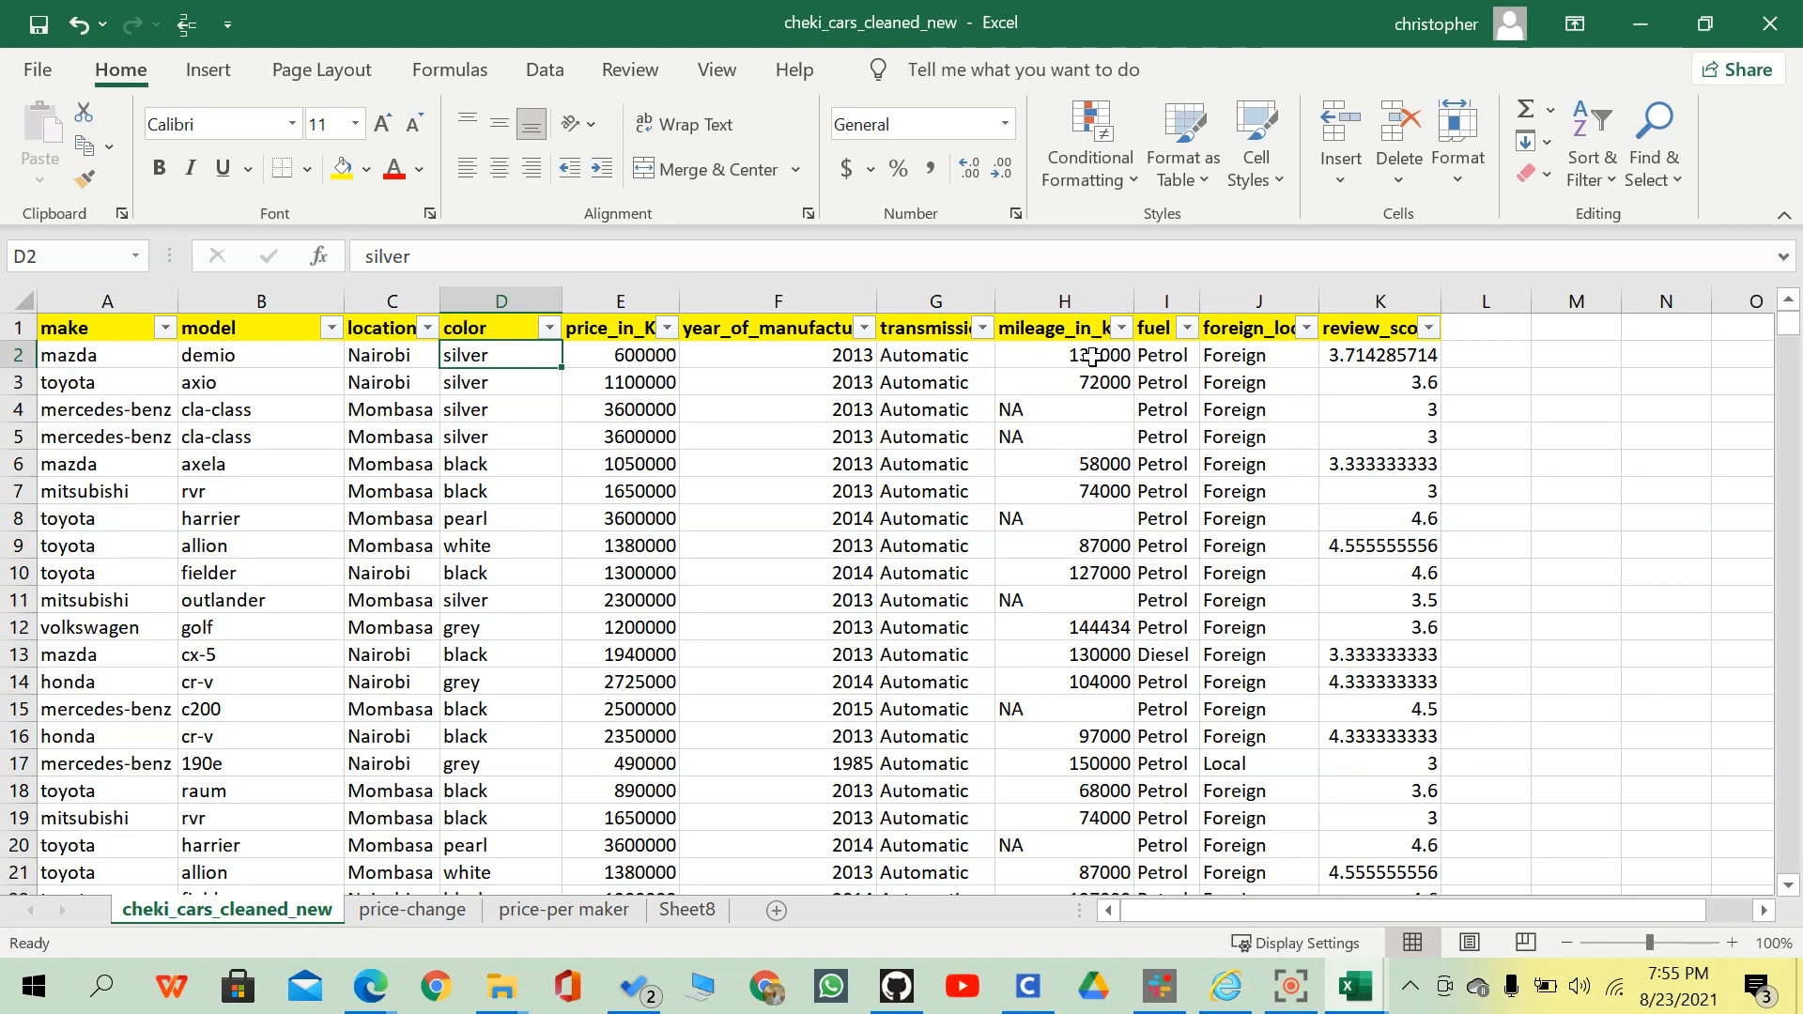
Sort the car records by make from A to Z and look through the sorted rows.
left_click(66, 361)
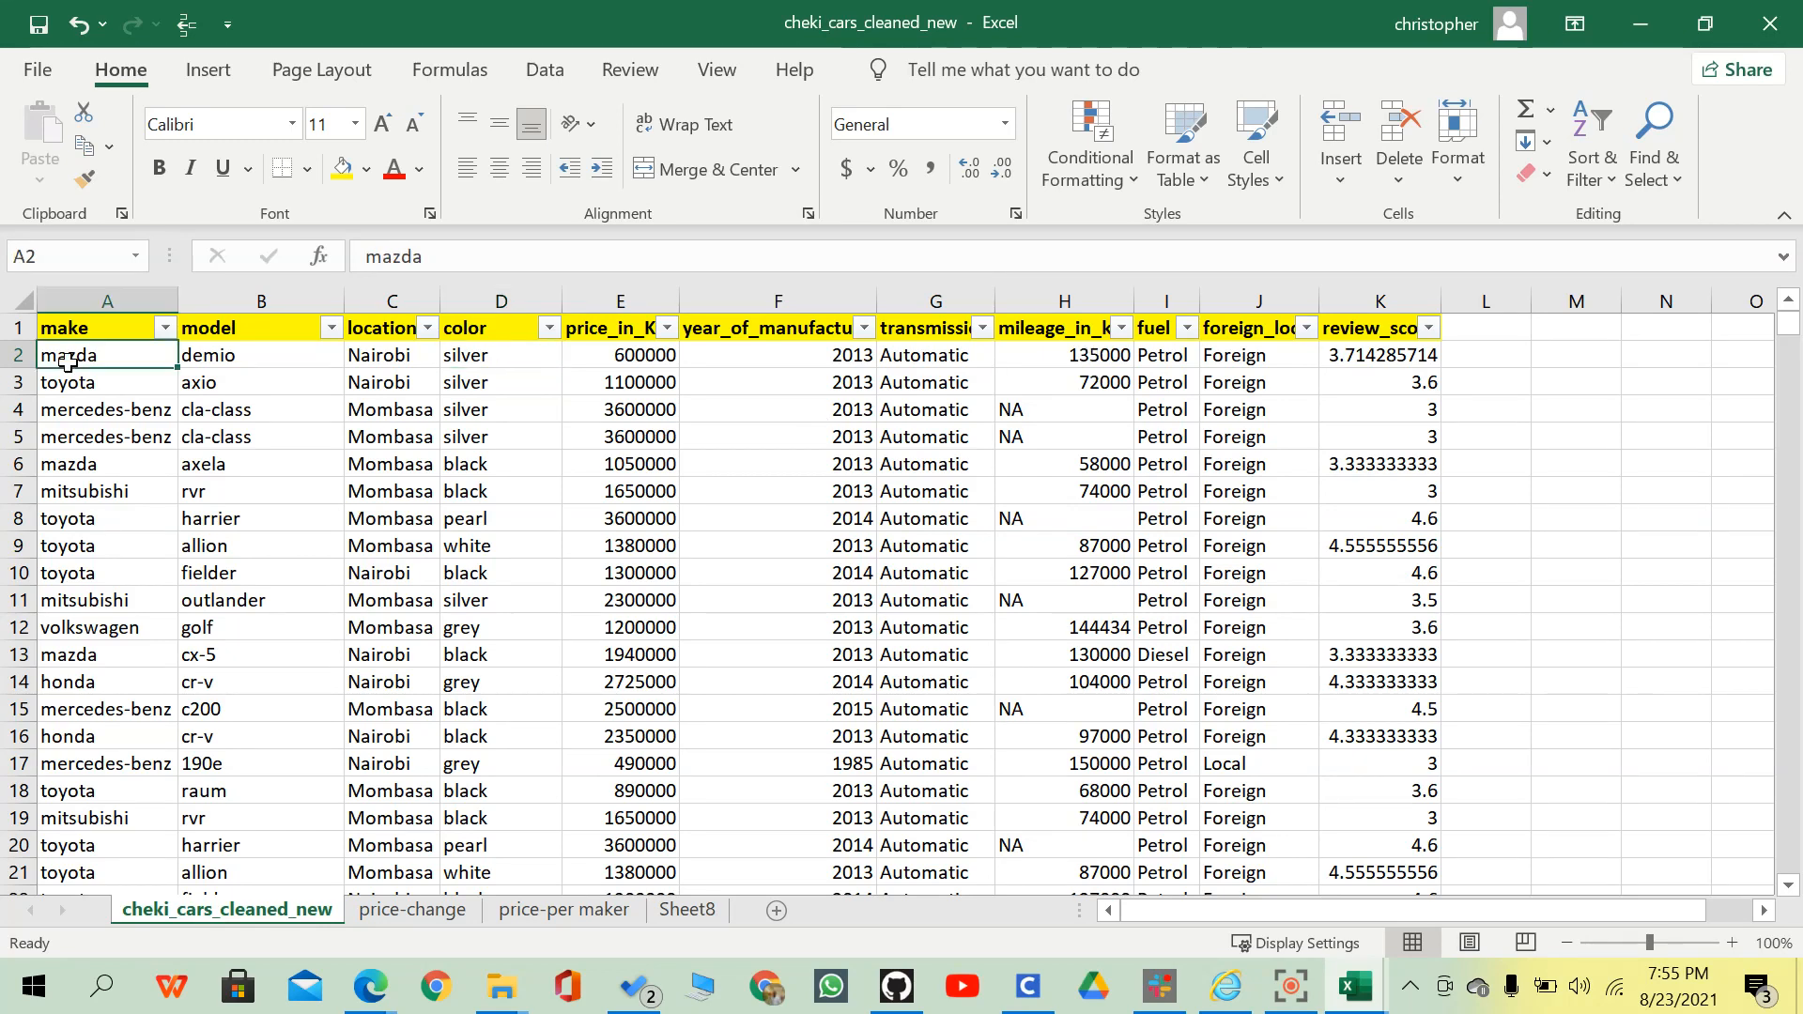
left_click(526, 72)
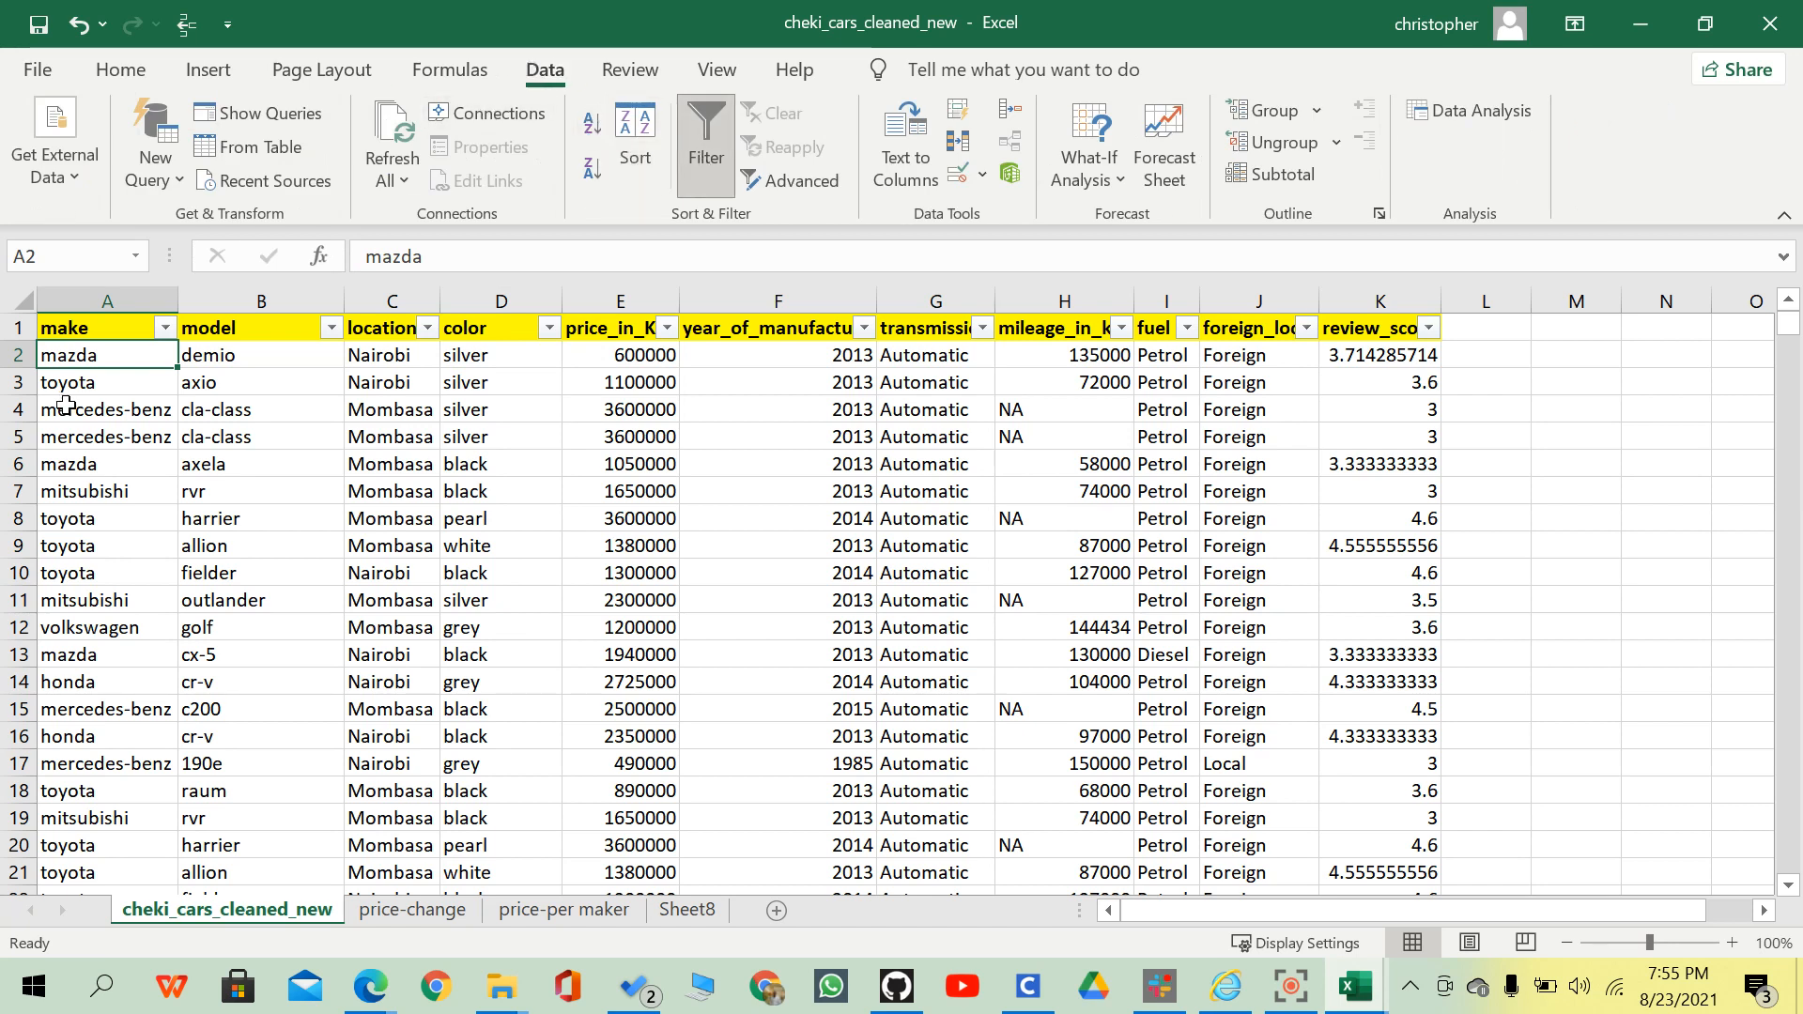
left_click(592, 122)
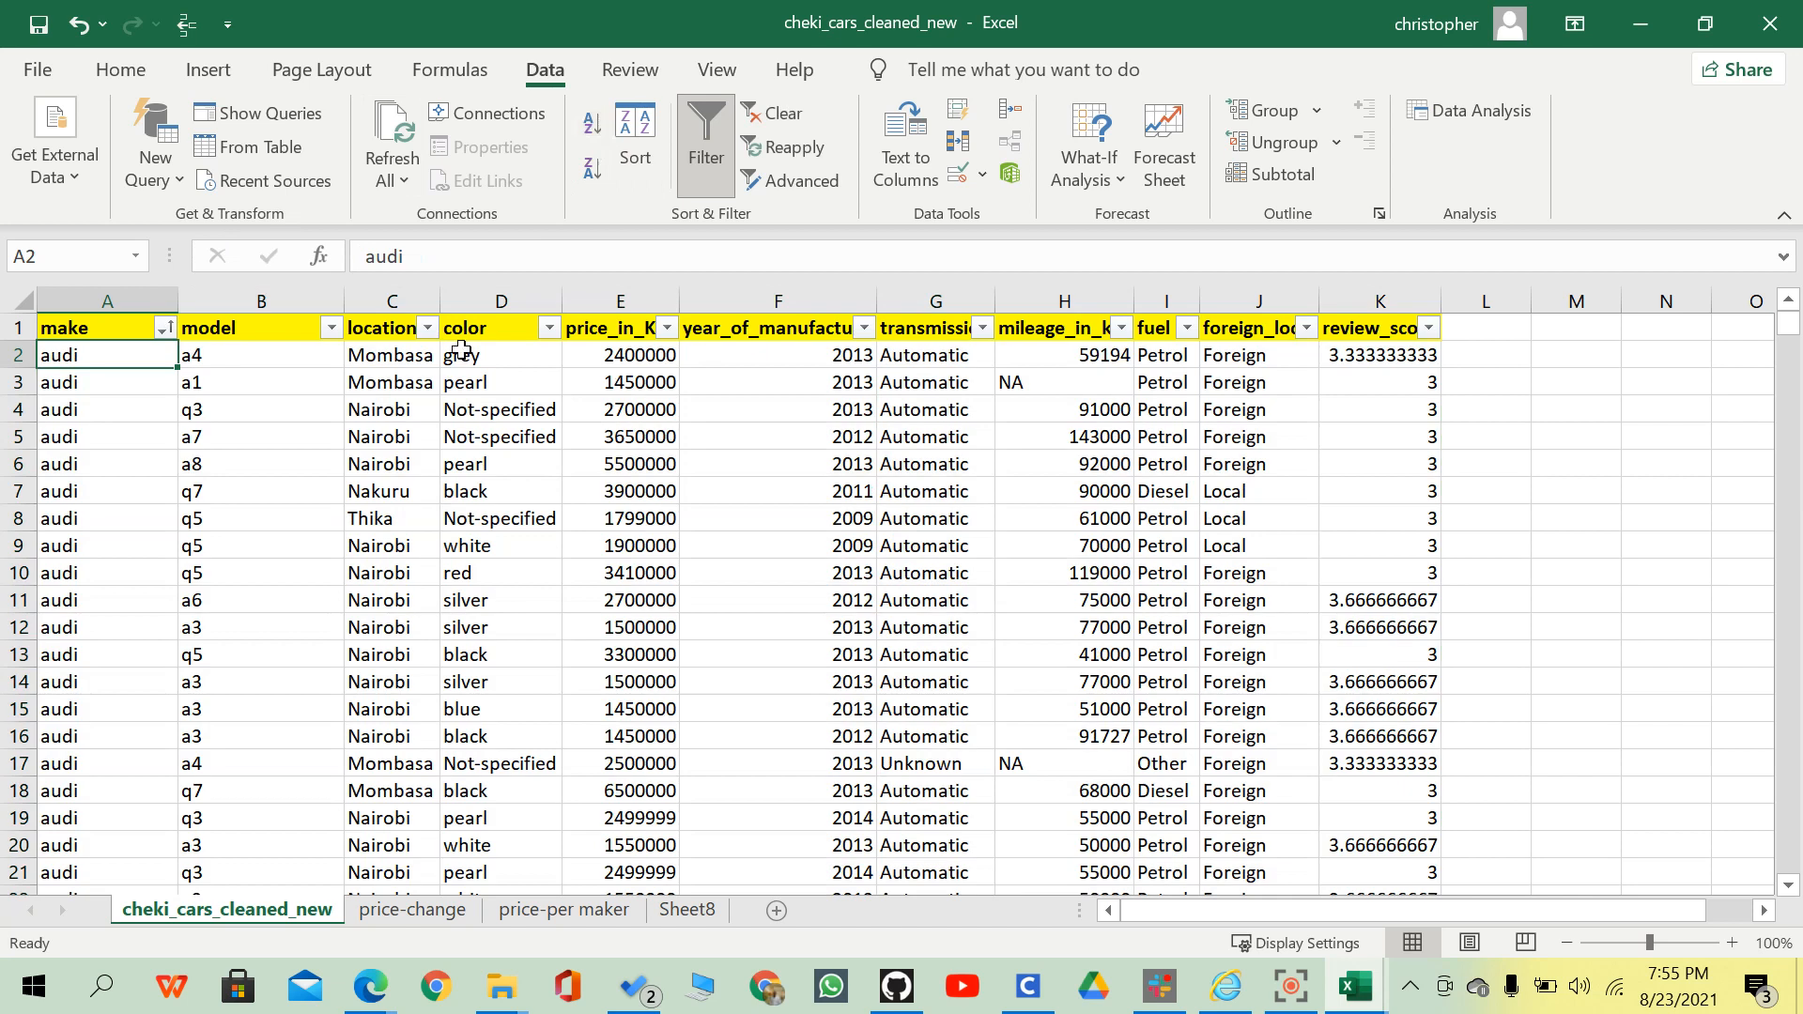
scroll(218, 604, "down", 1)
scroll(218, 604, "down", 1)
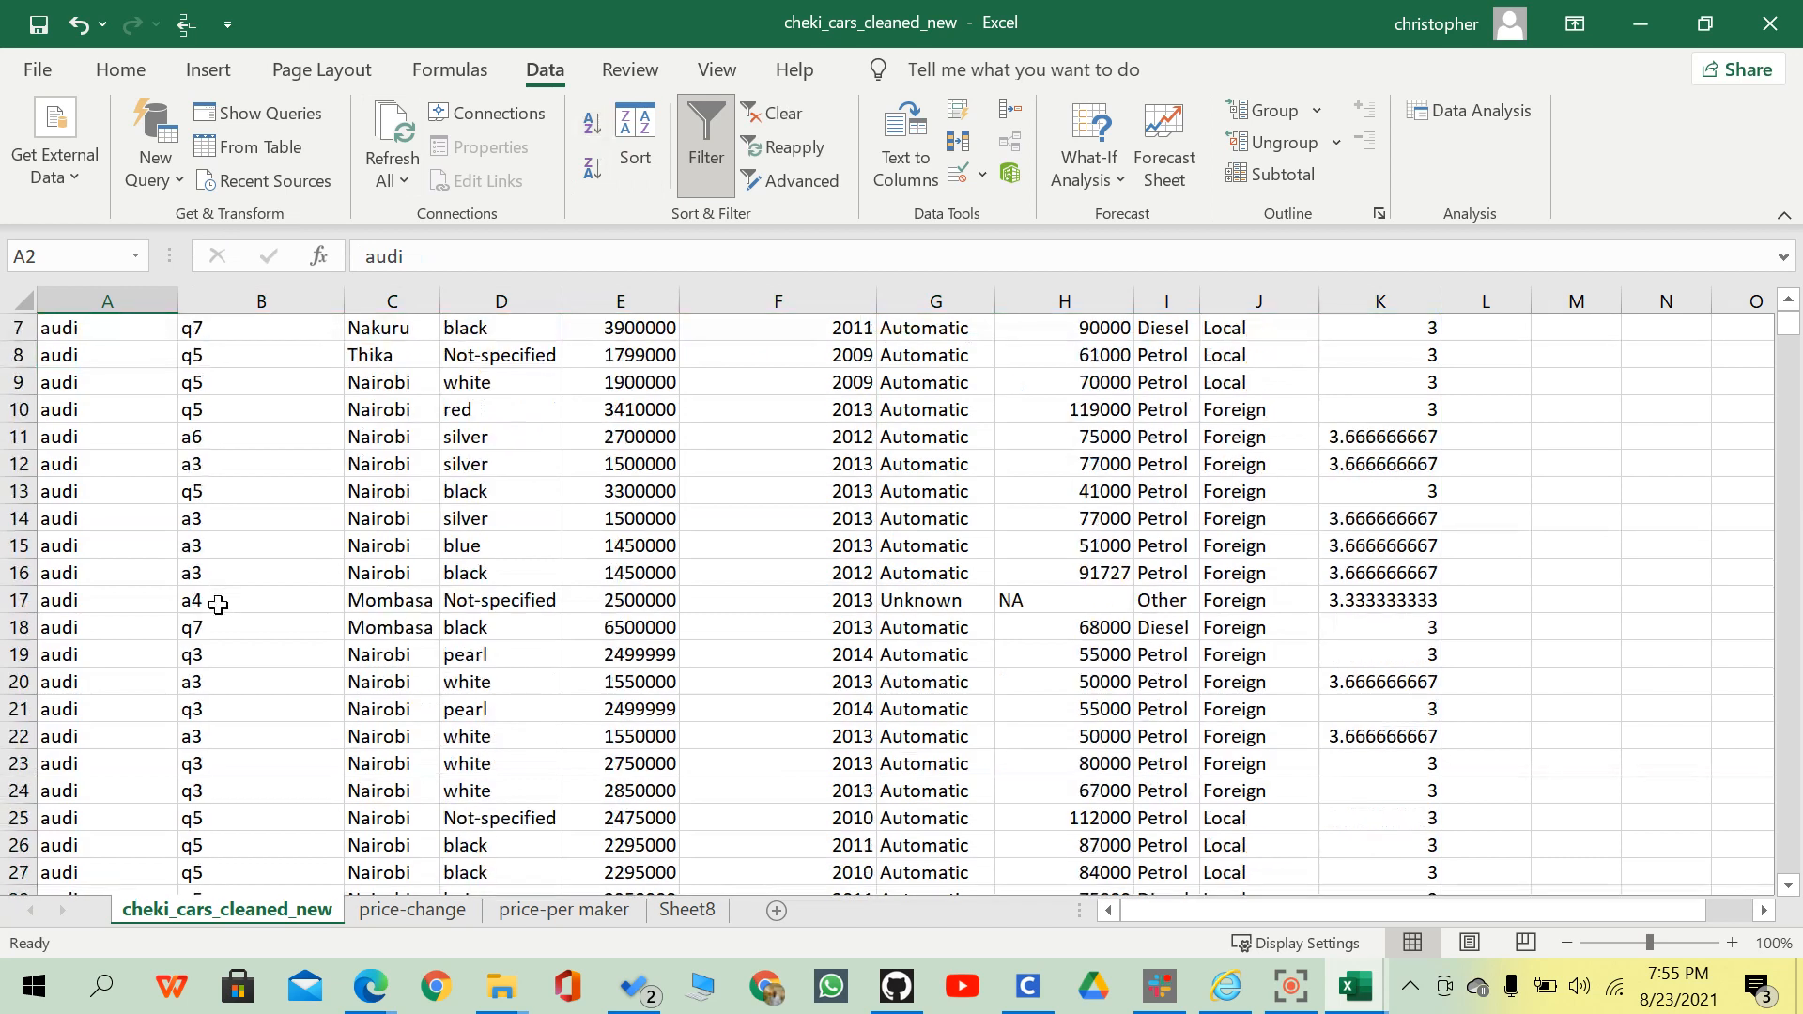
scroll(218, 604, "down", 9)
scroll(218, 604, "up", 7)
scroll(218, 604, "up", 4)
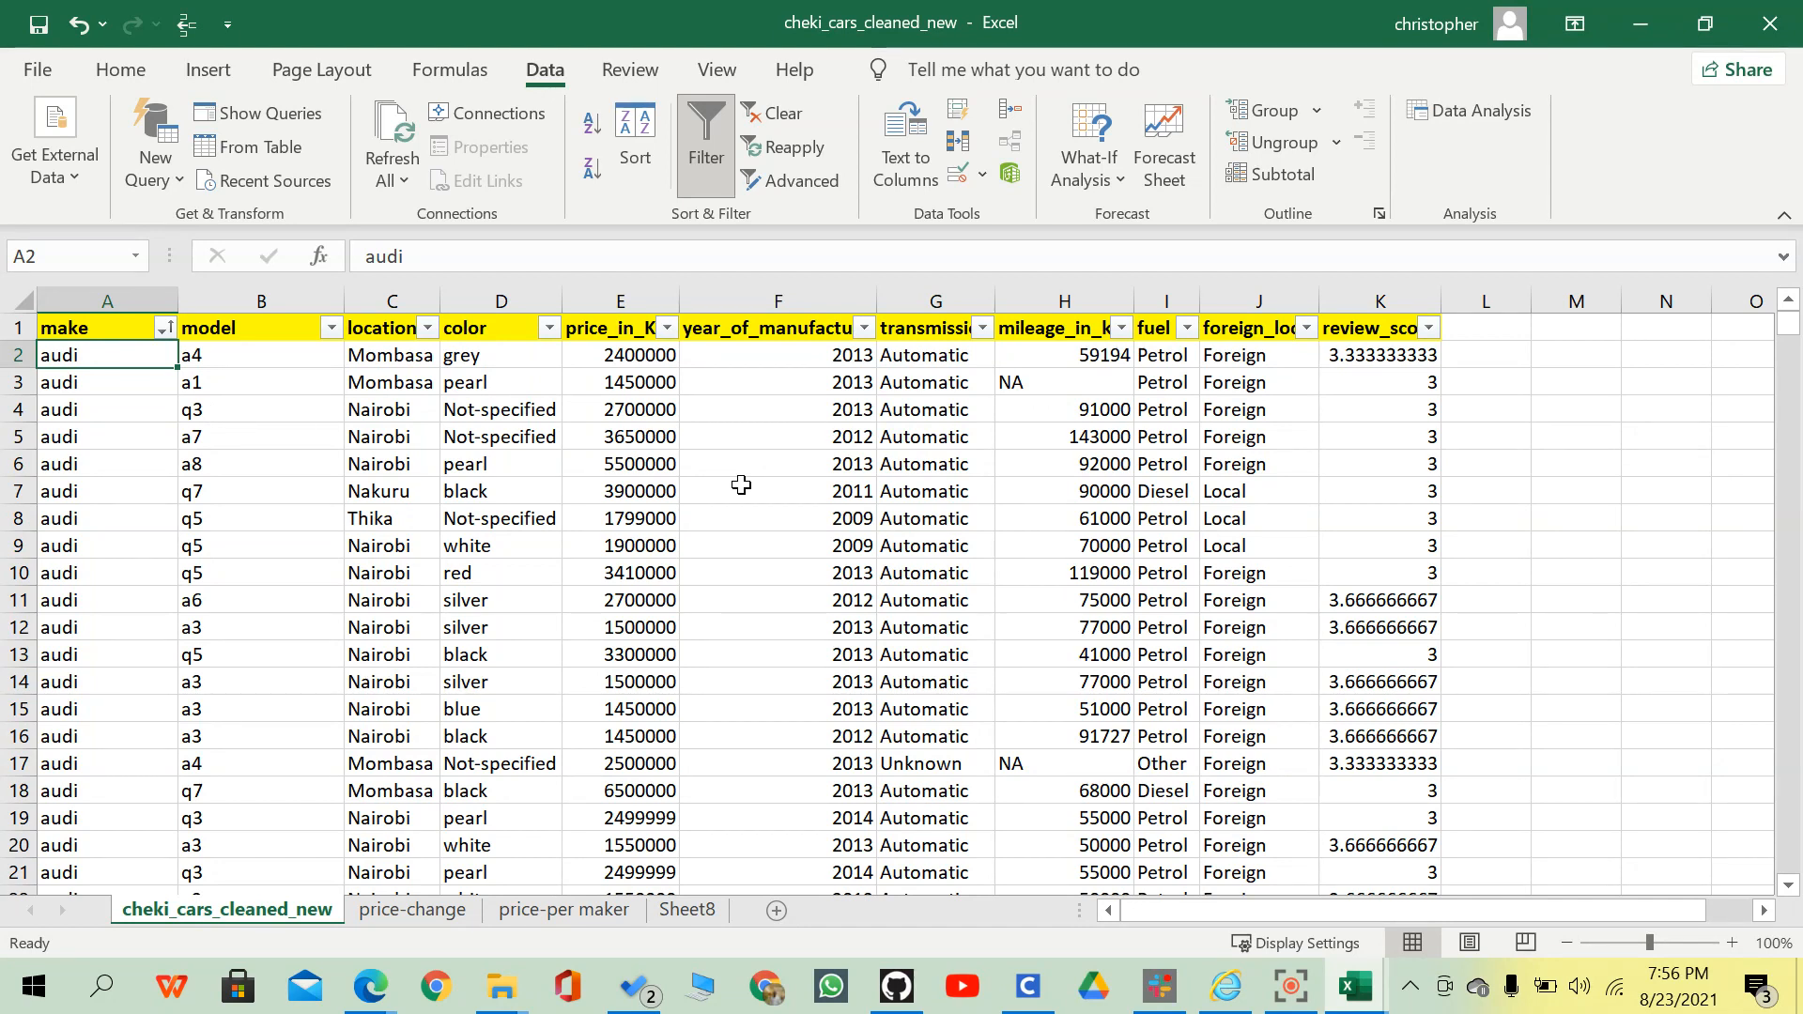
left_click(588, 569)
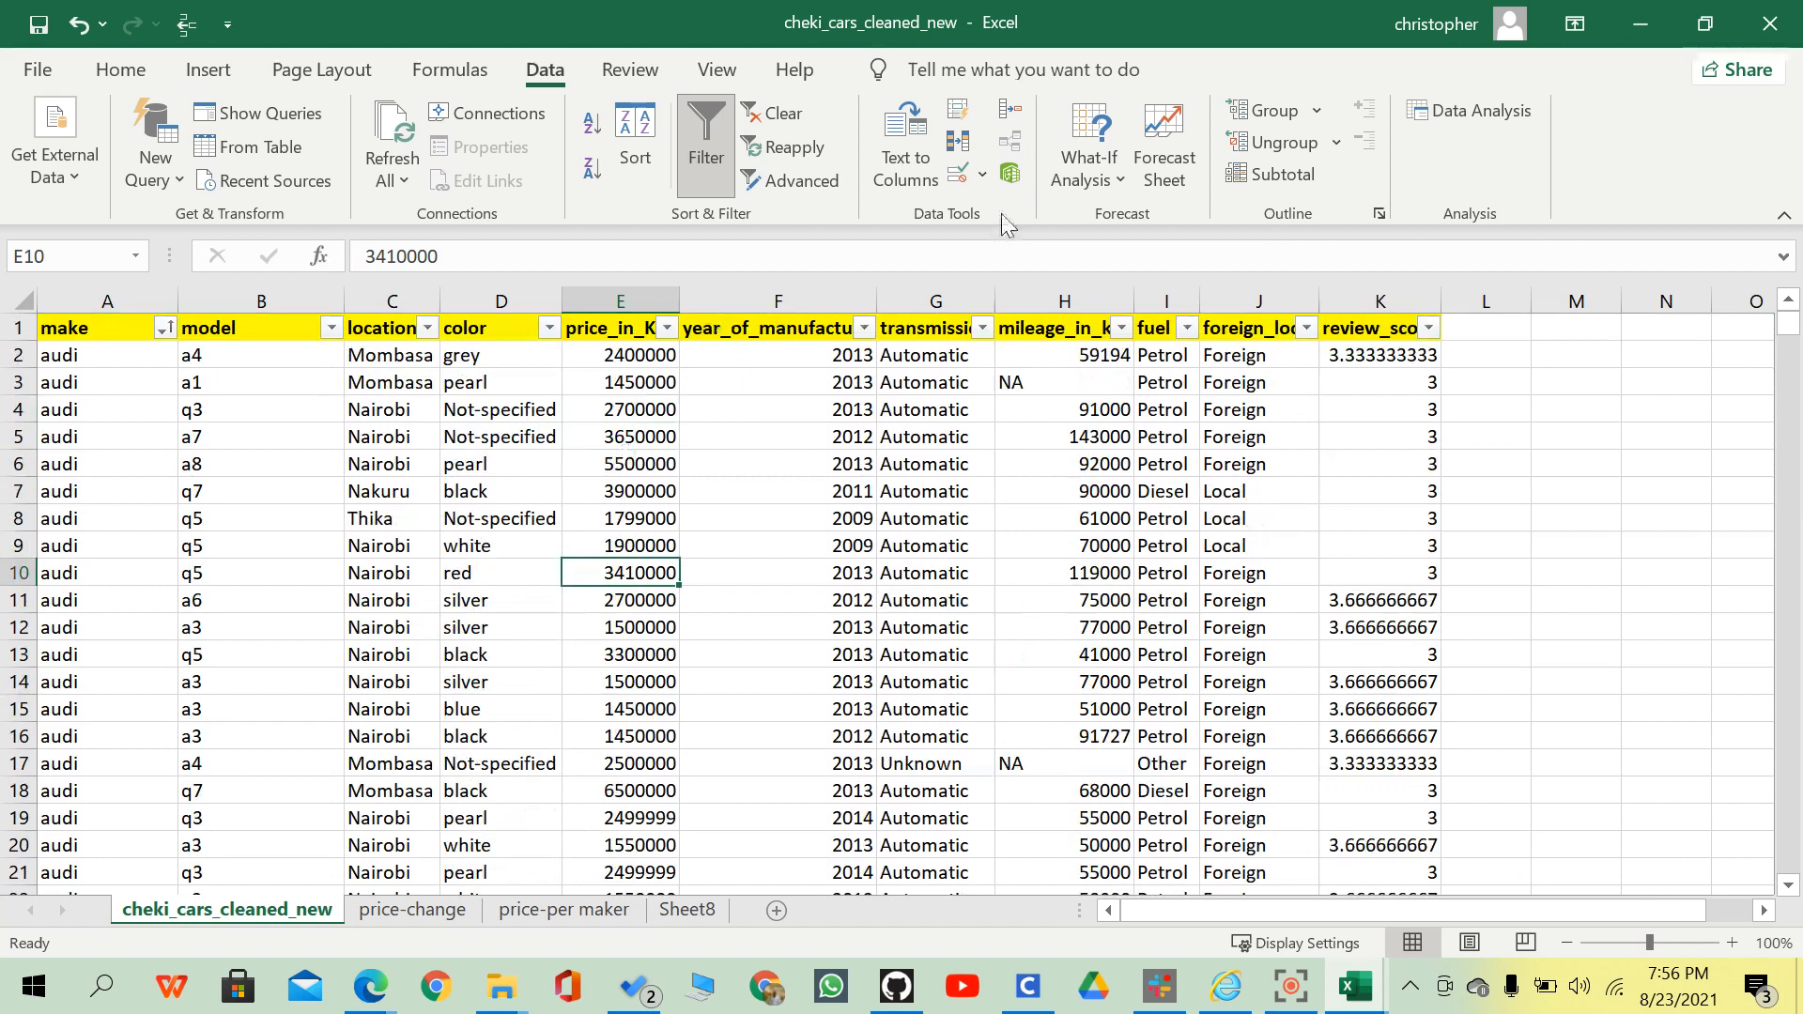
Add subtotals to the car data that sum price_in_Ksh at each change in make, leaving review_score out.
left_click(1268, 174)
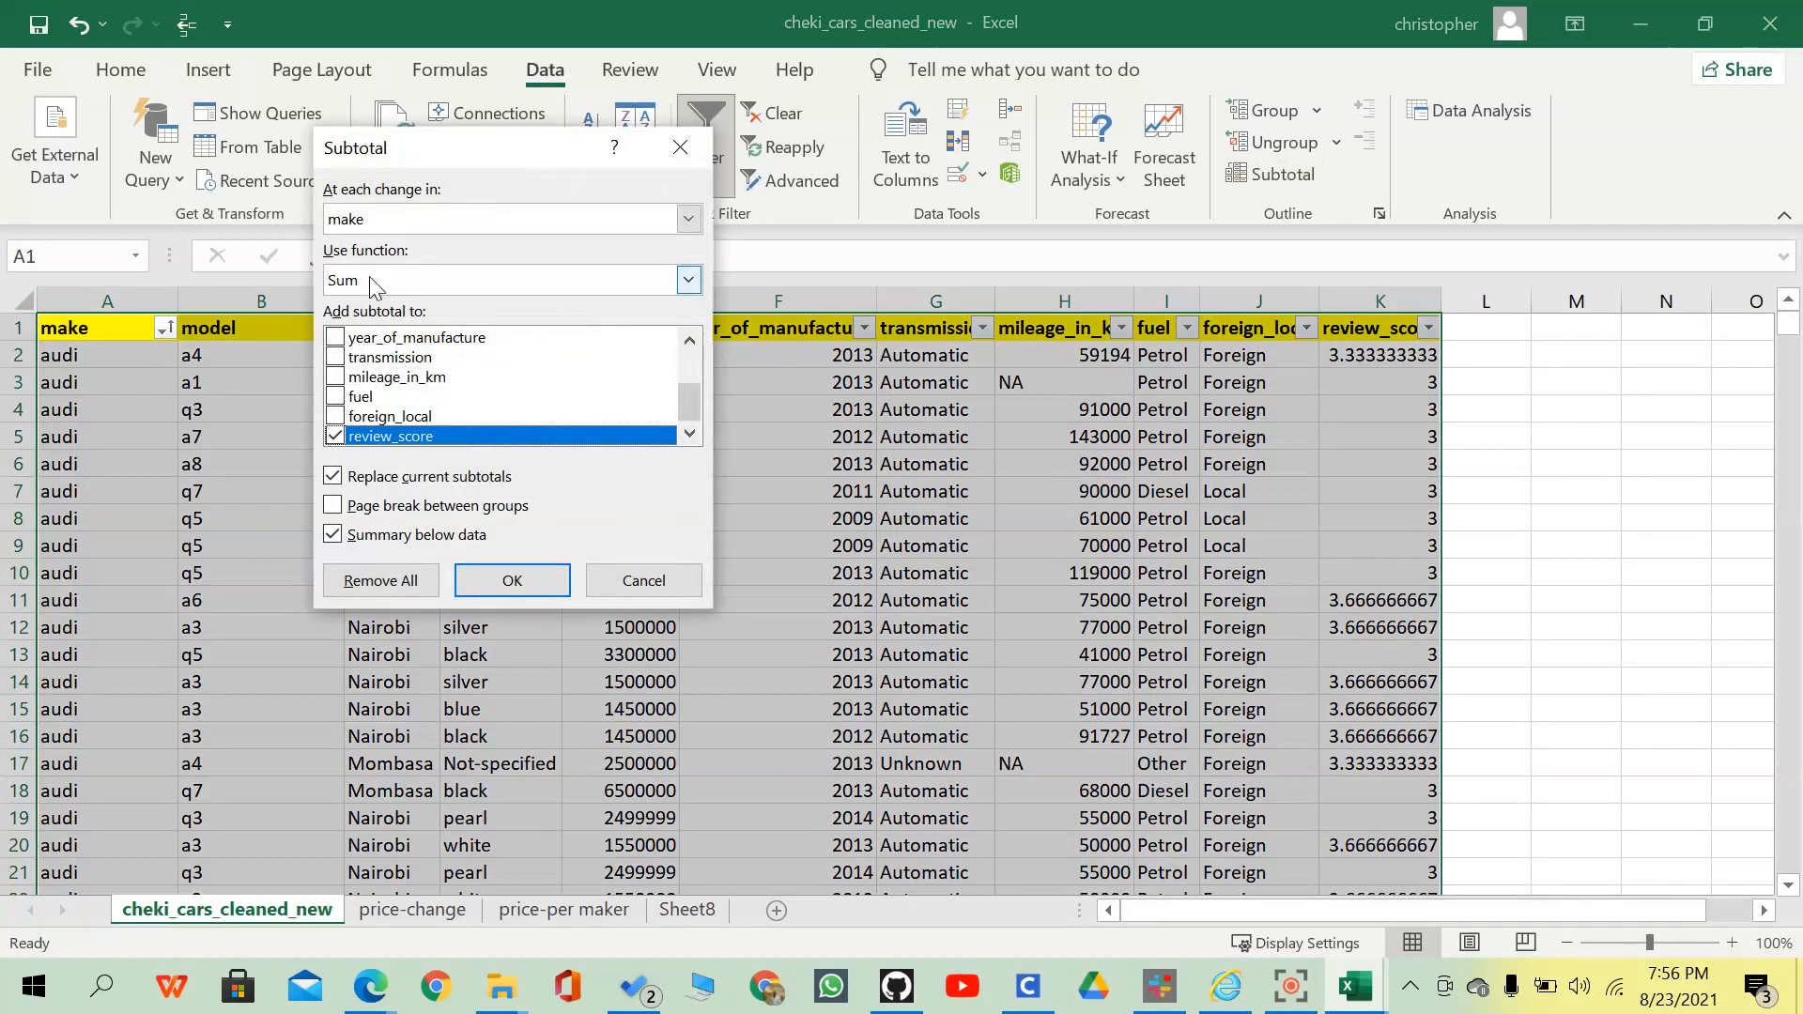
scroll(443, 413, "up", 2)
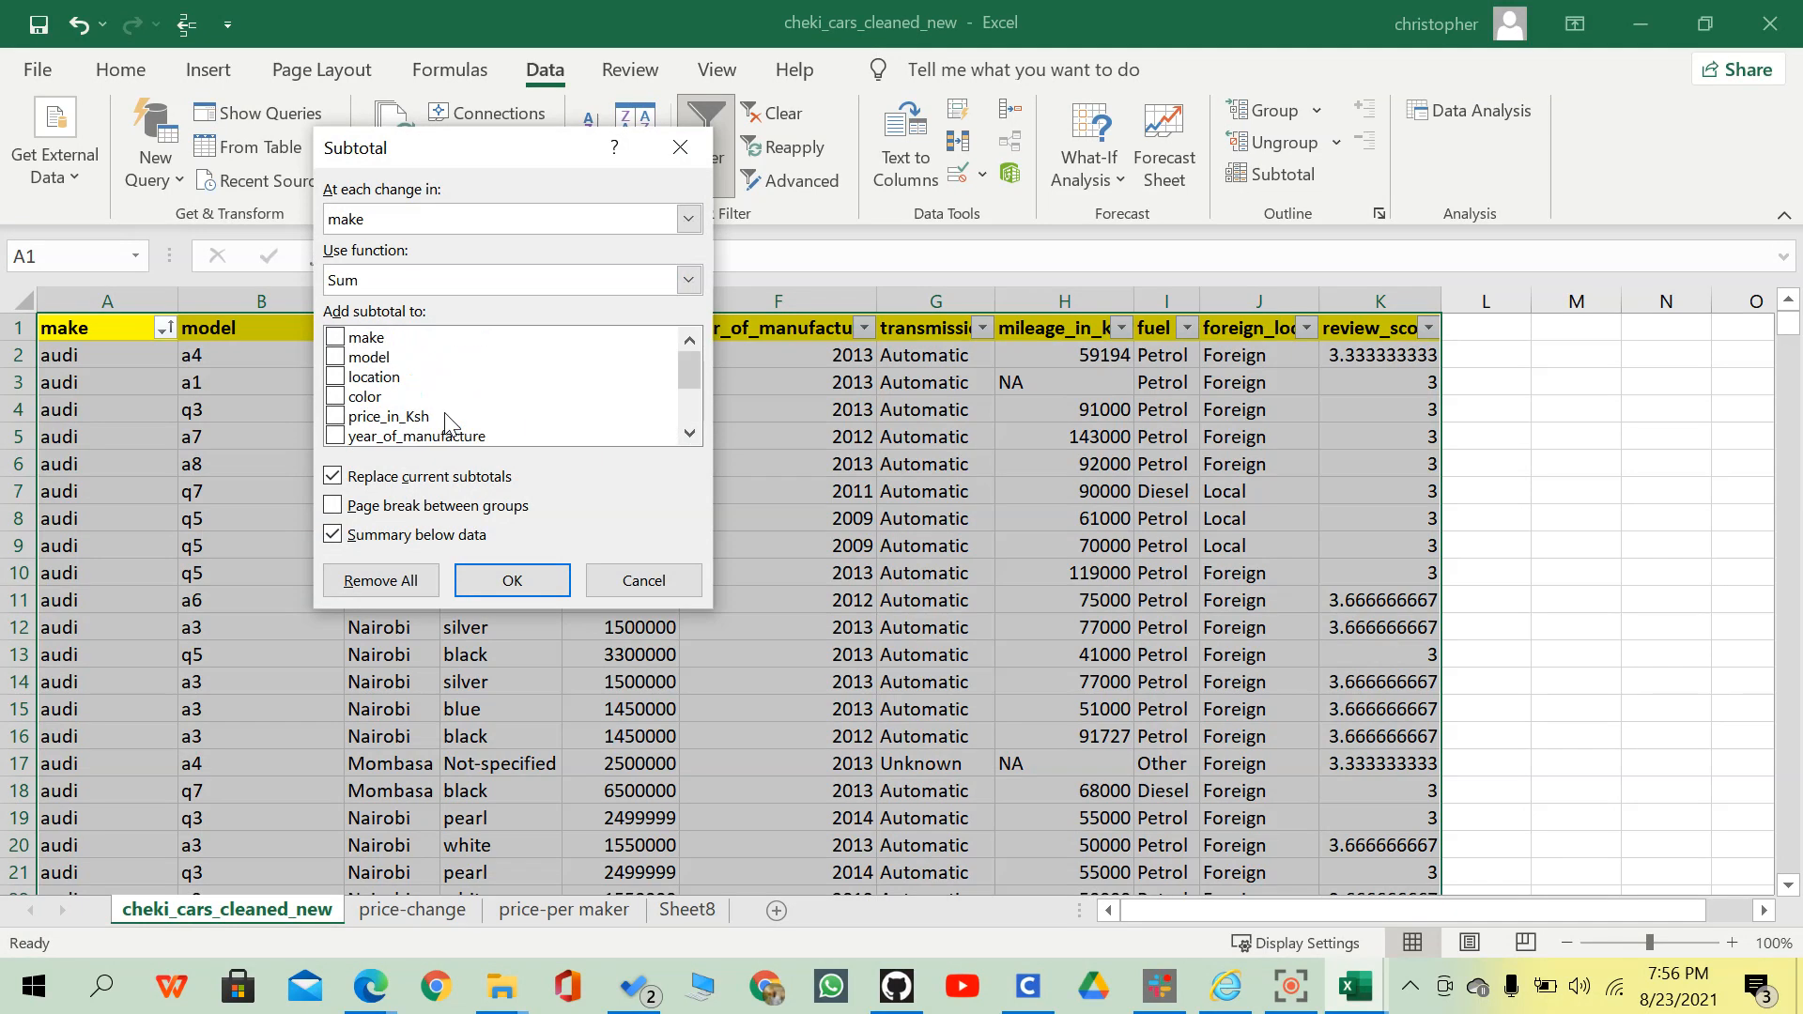
scroll(443, 413, "down", 2)
scroll(444, 413, "up", 2)
scroll(443, 414, "down", 1)
left_click(348, 358)
scroll(346, 381, "down", 2)
left_click(349, 435)
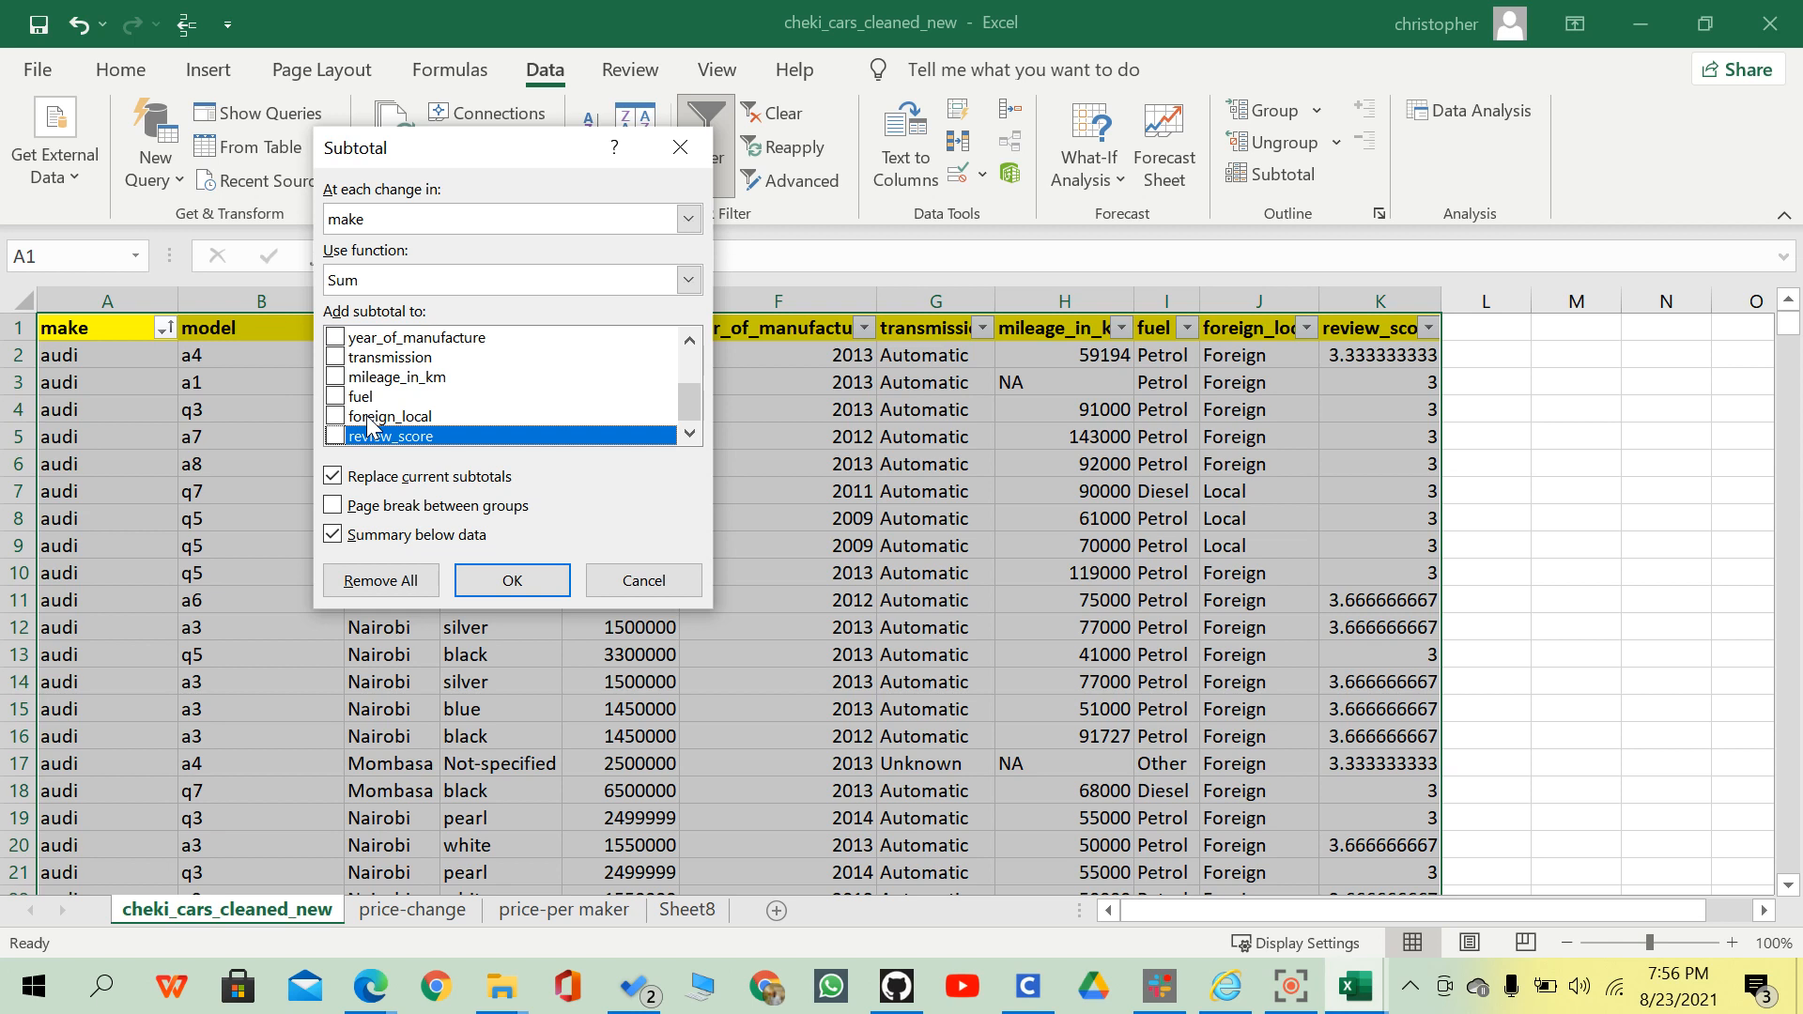
left_click(404, 218)
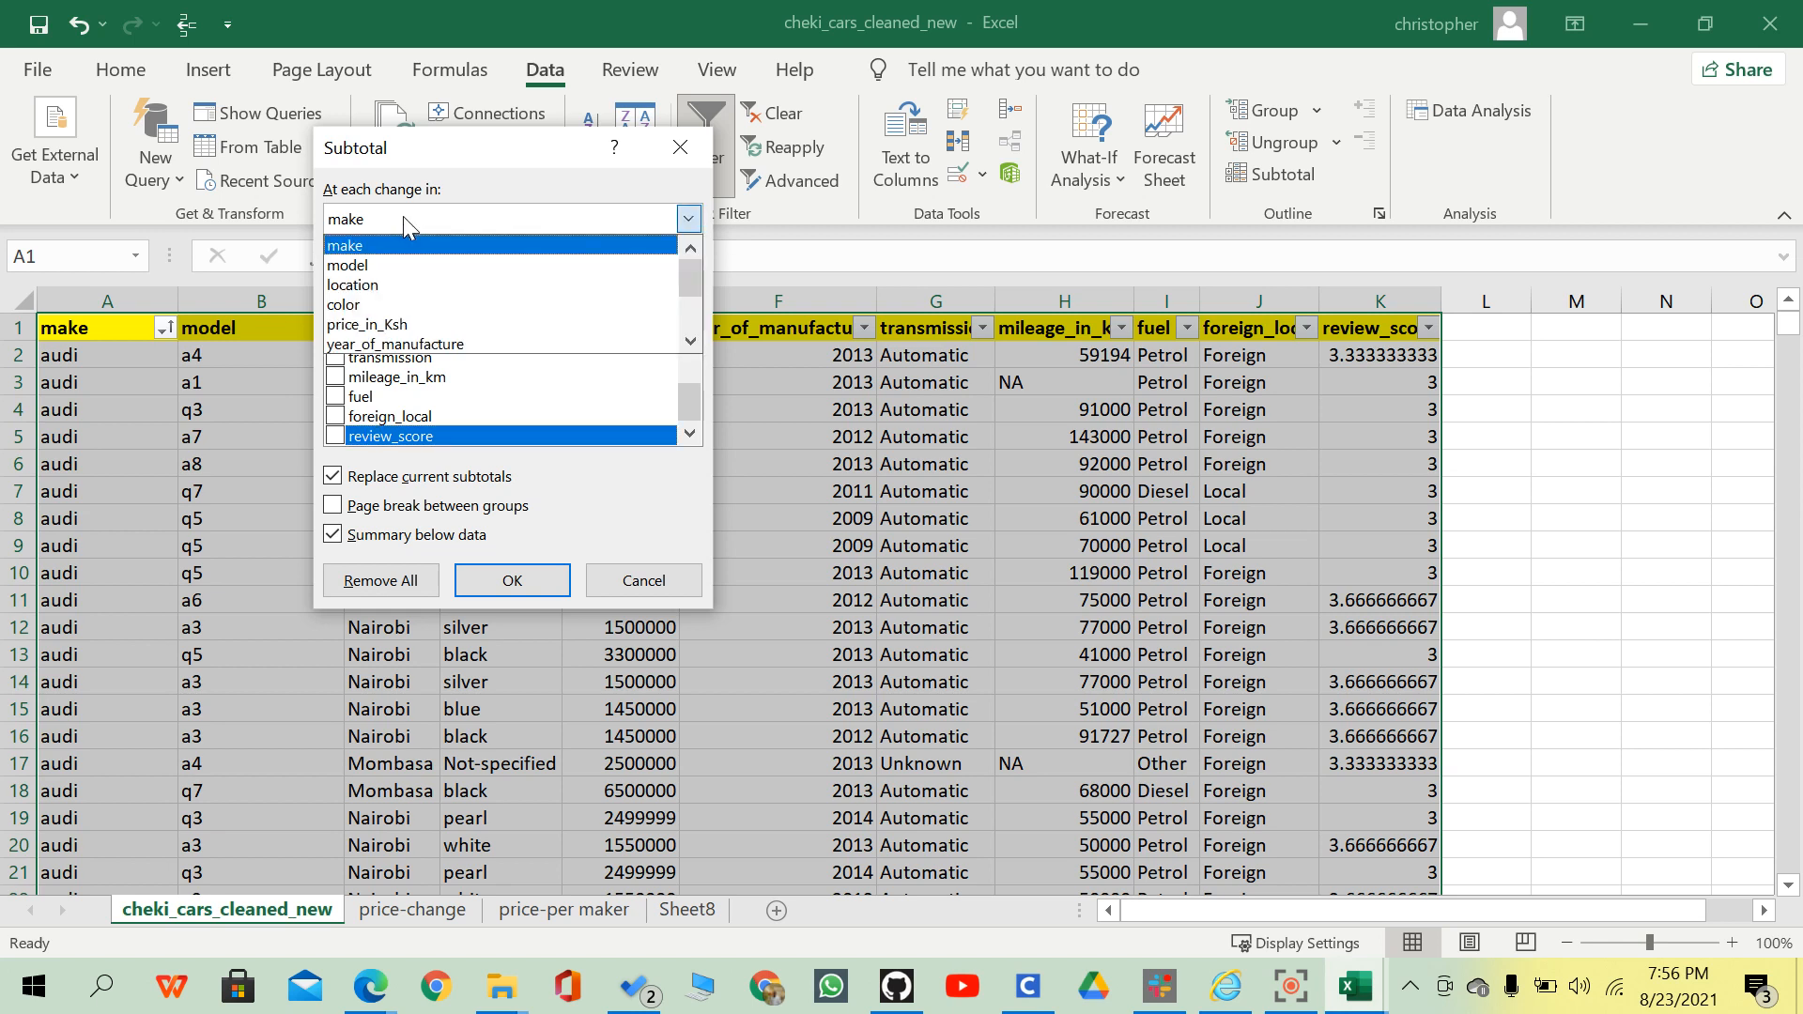
left_click(403, 216)
left_click(512, 581)
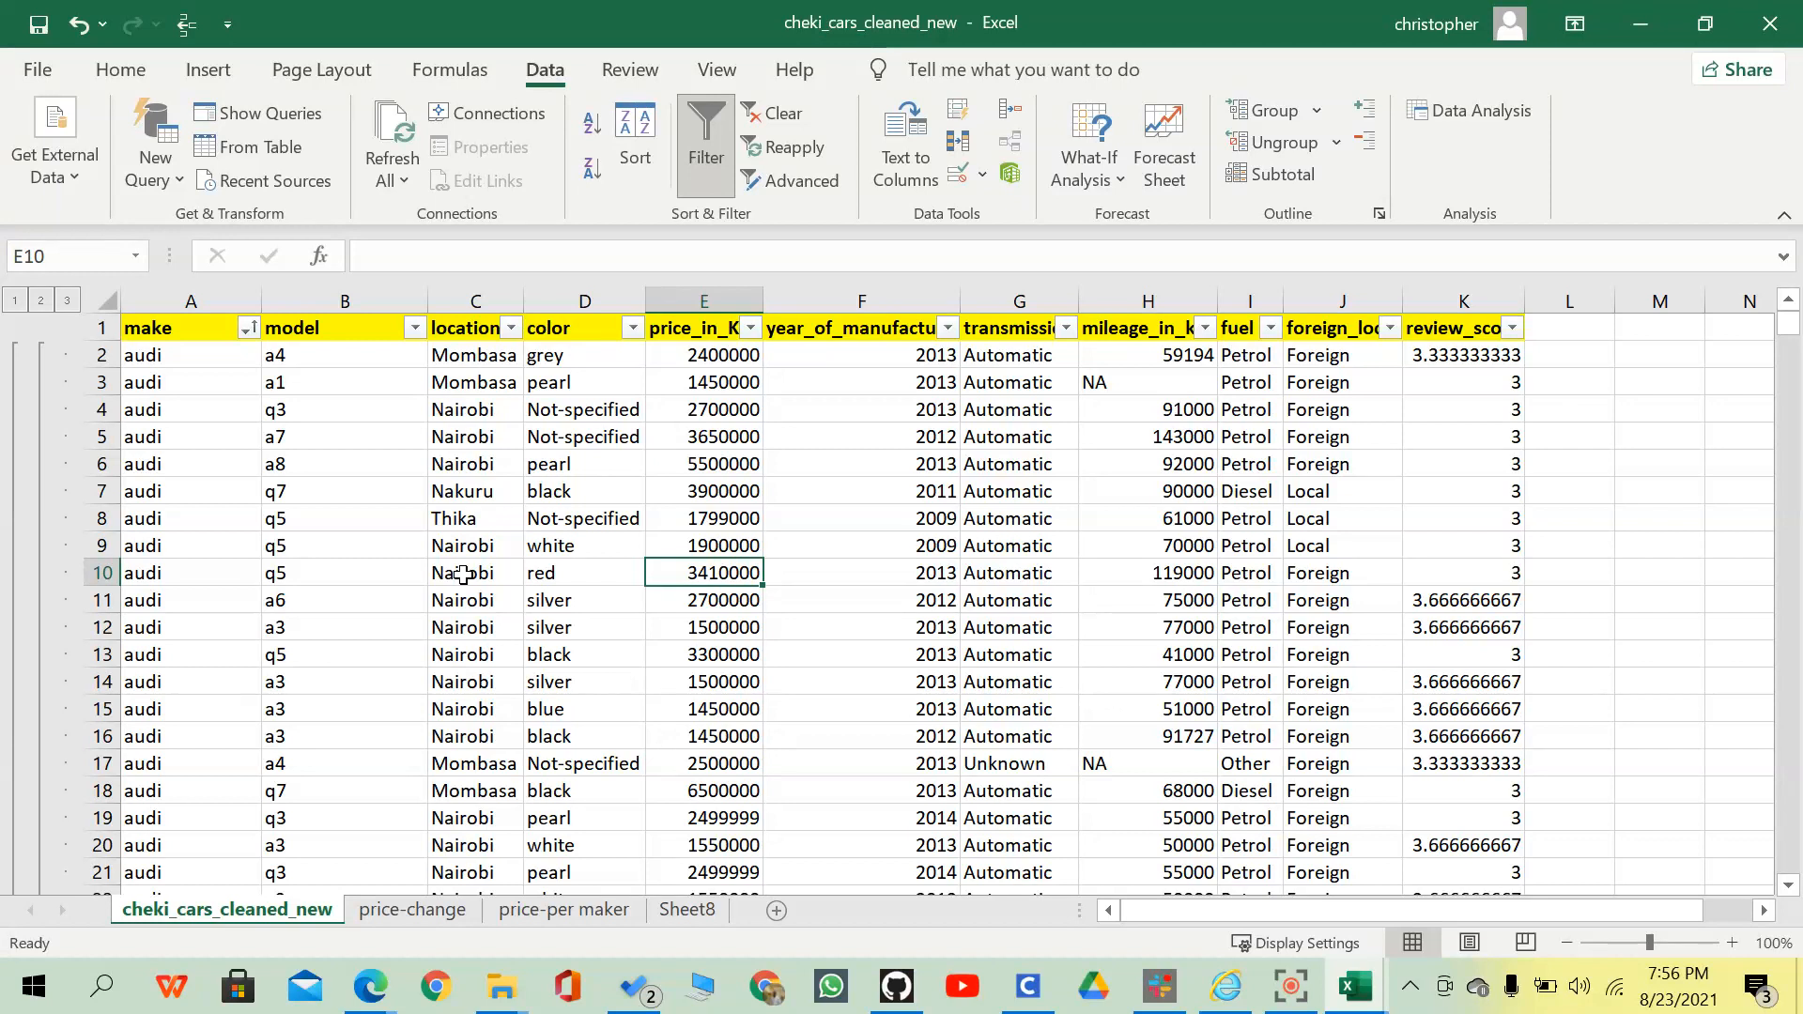
Collapse the outline to the level of one total per make and examine the price total of each make.
left_click(50, 301)
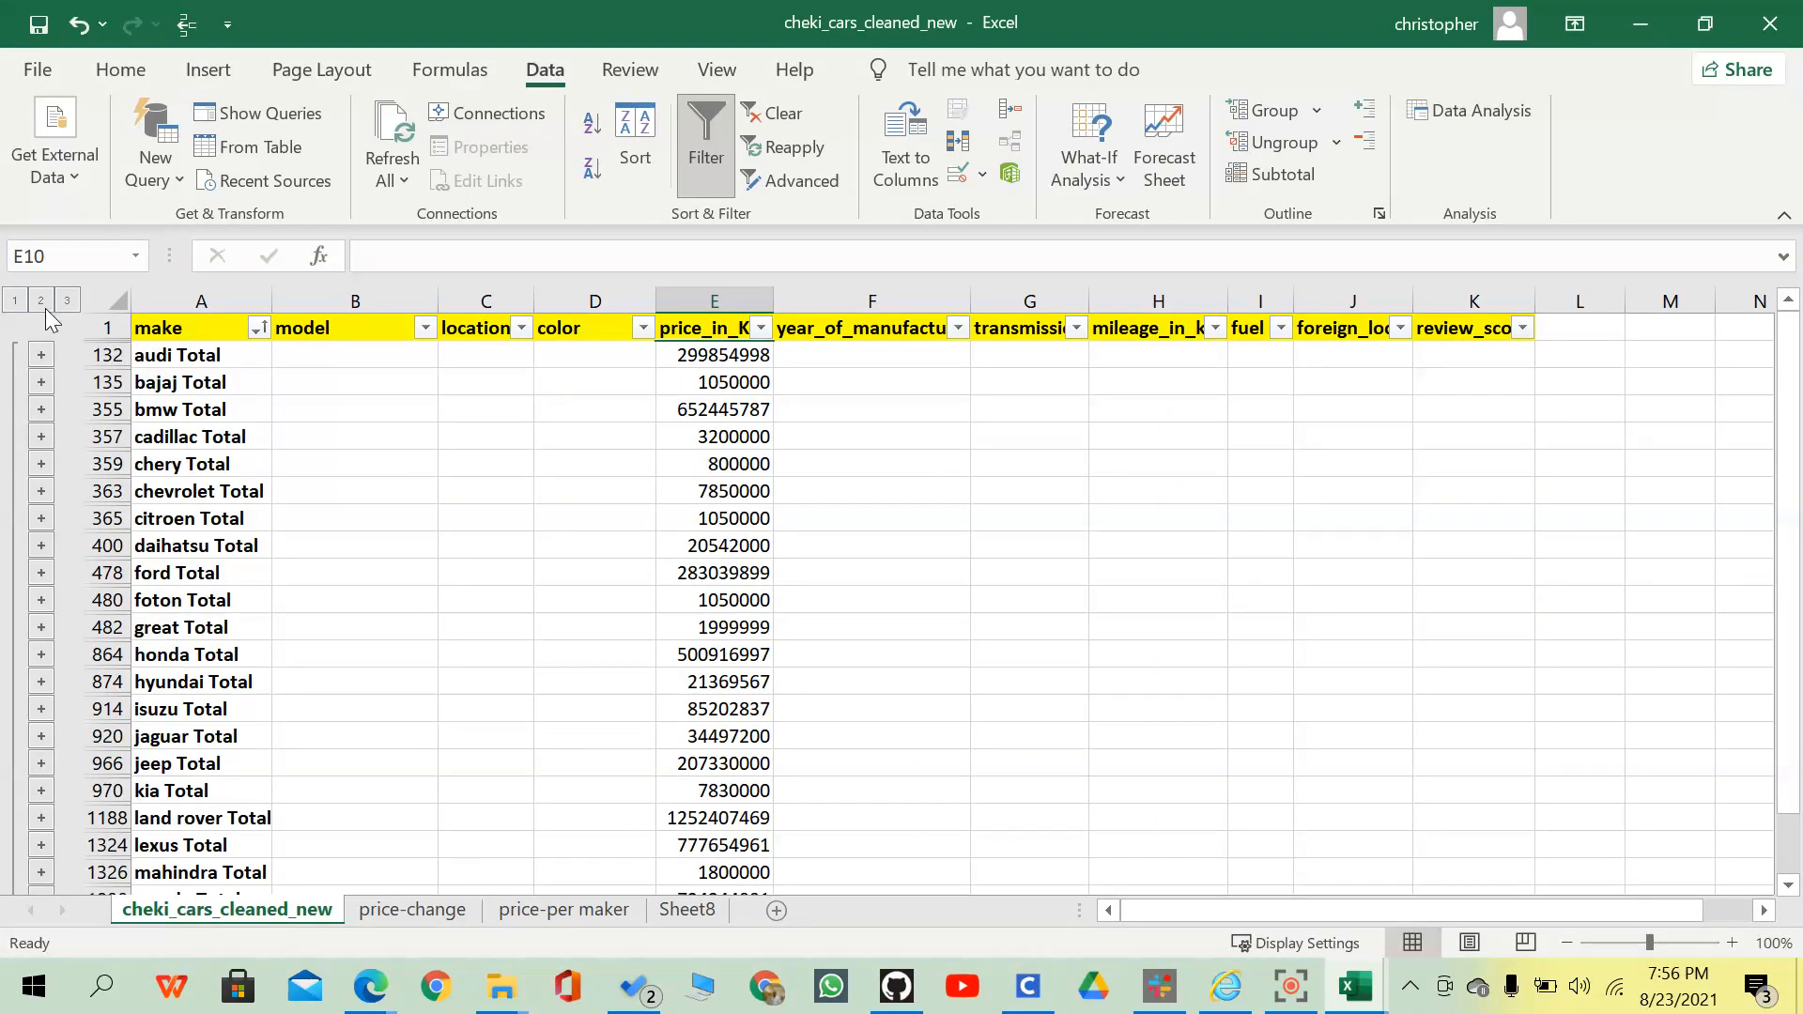
left_click(192, 367)
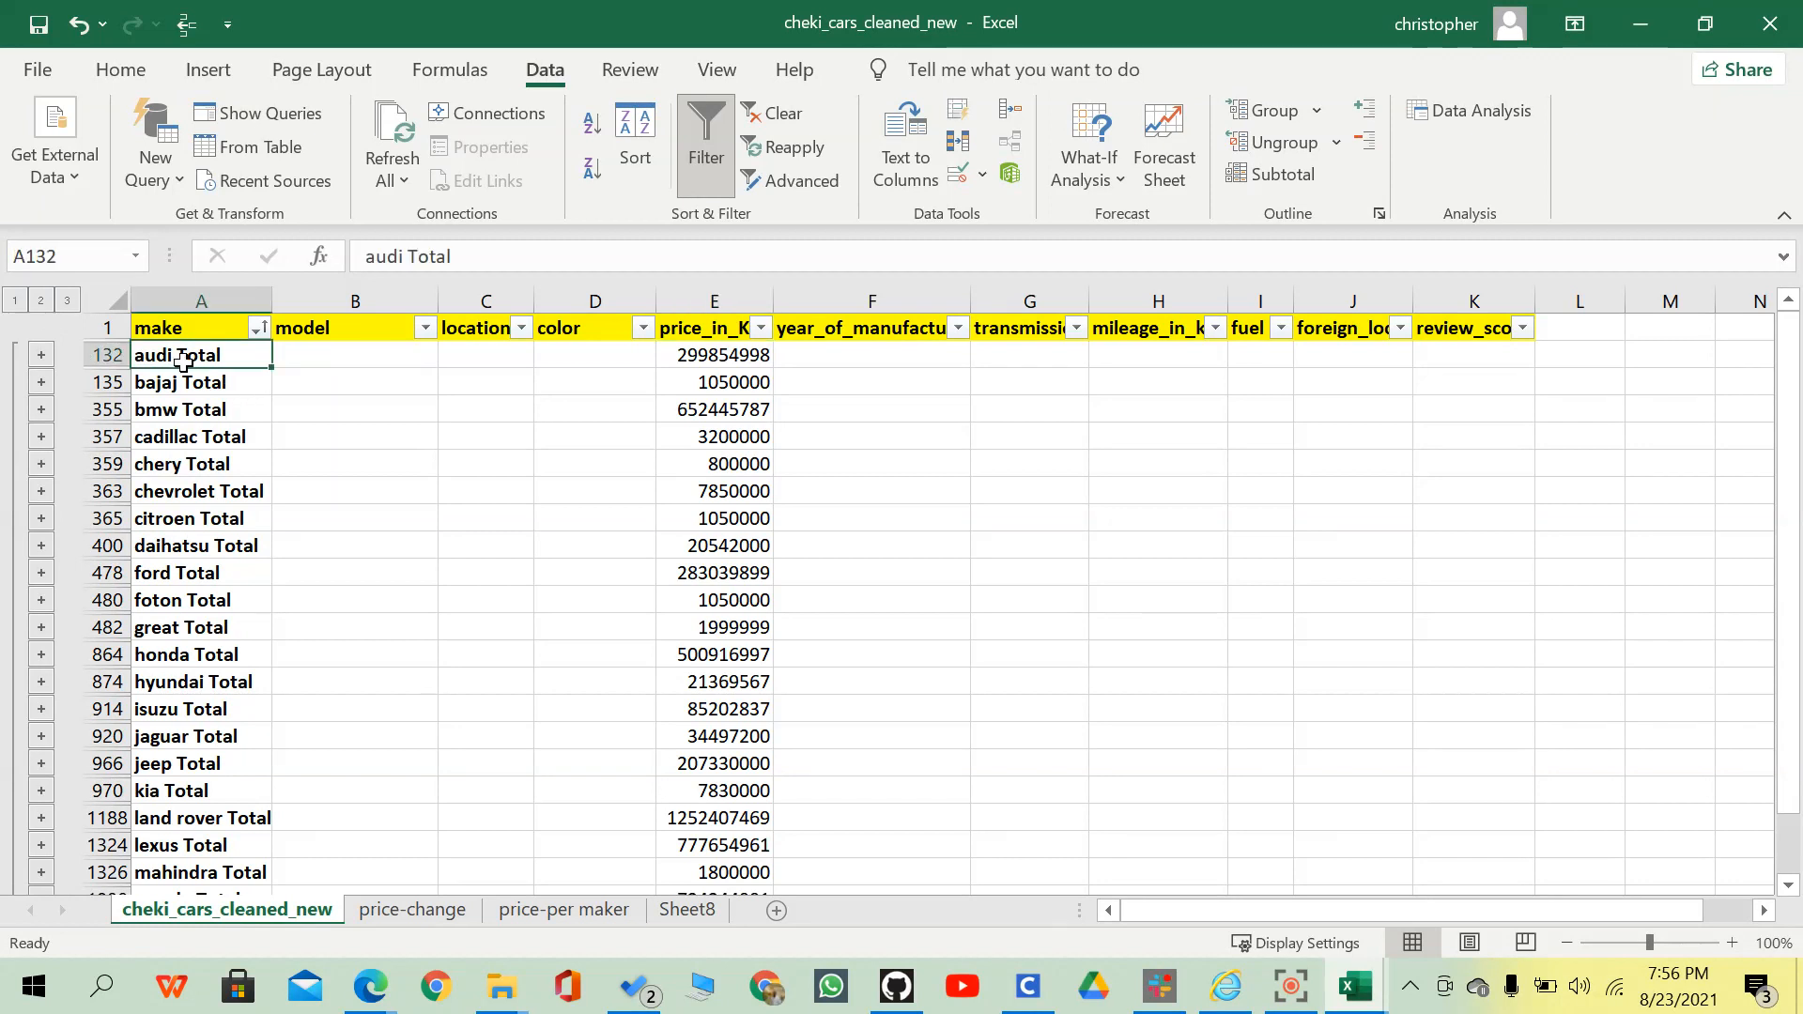
left_click(706, 355)
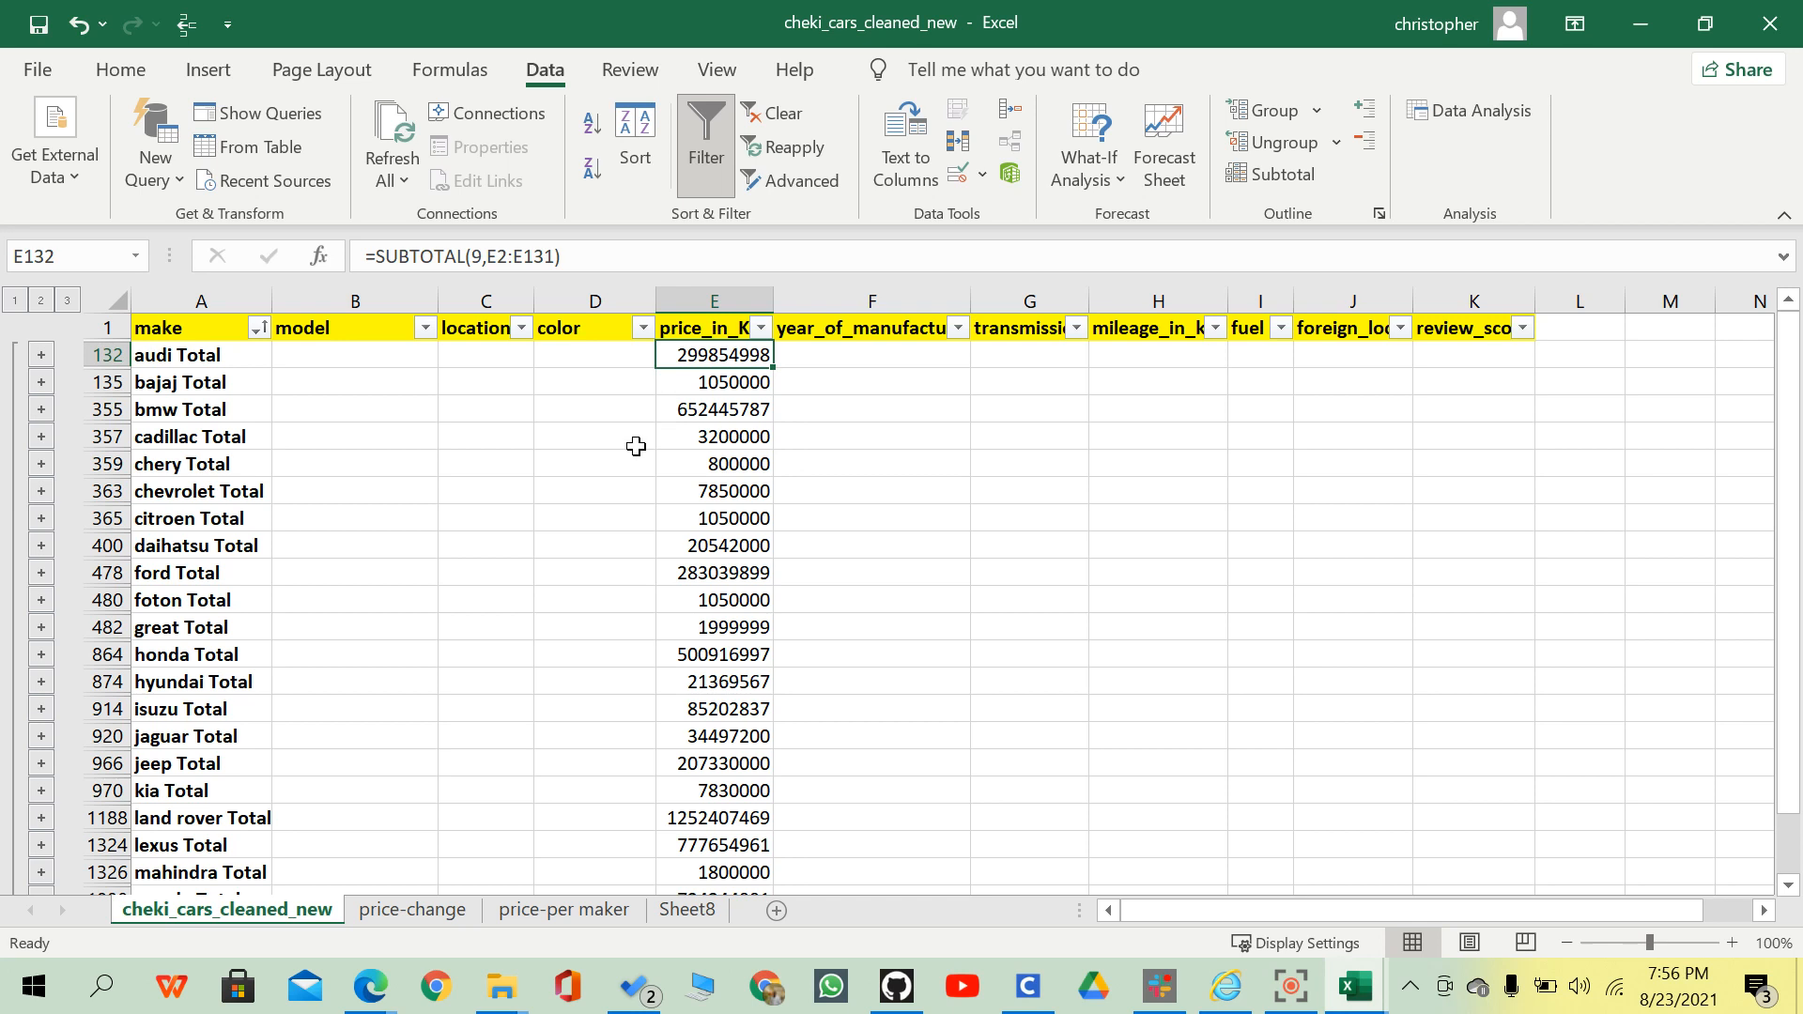
left_click(262, 542)
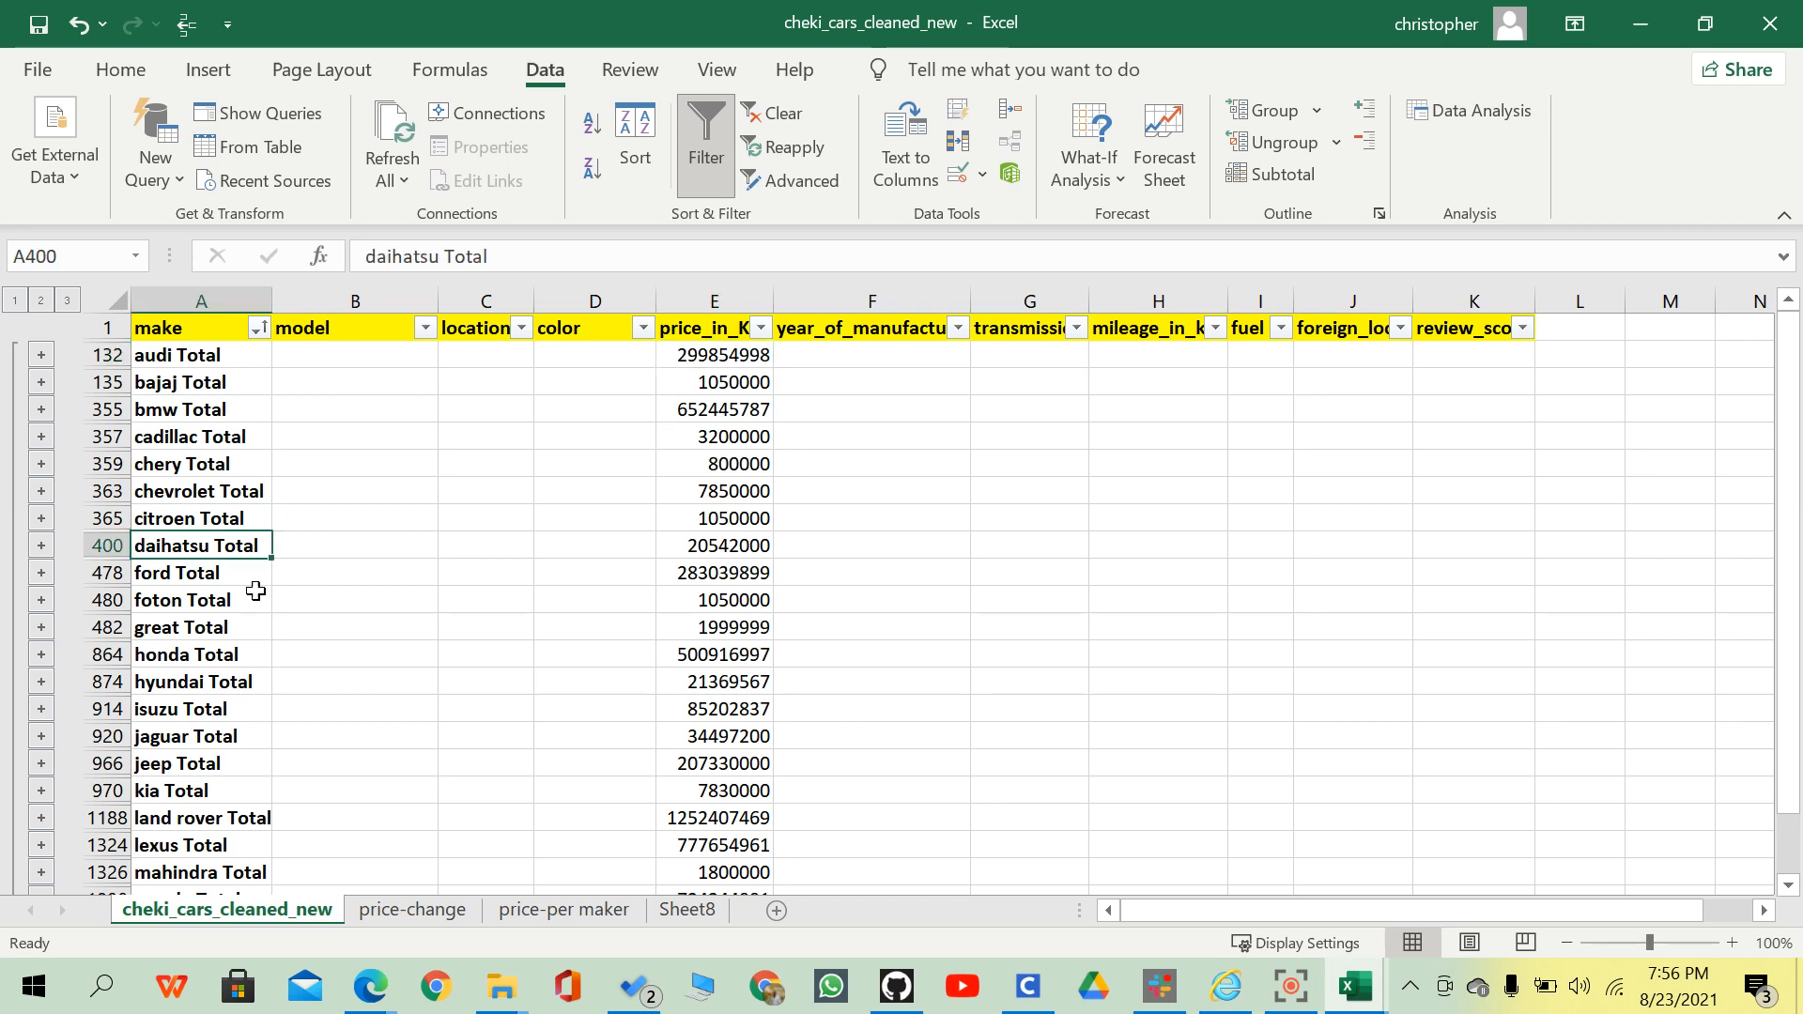
scroll(254, 601, "down", 1)
left_click(206, 491)
left_click(207, 598)
left_click(184, 706)
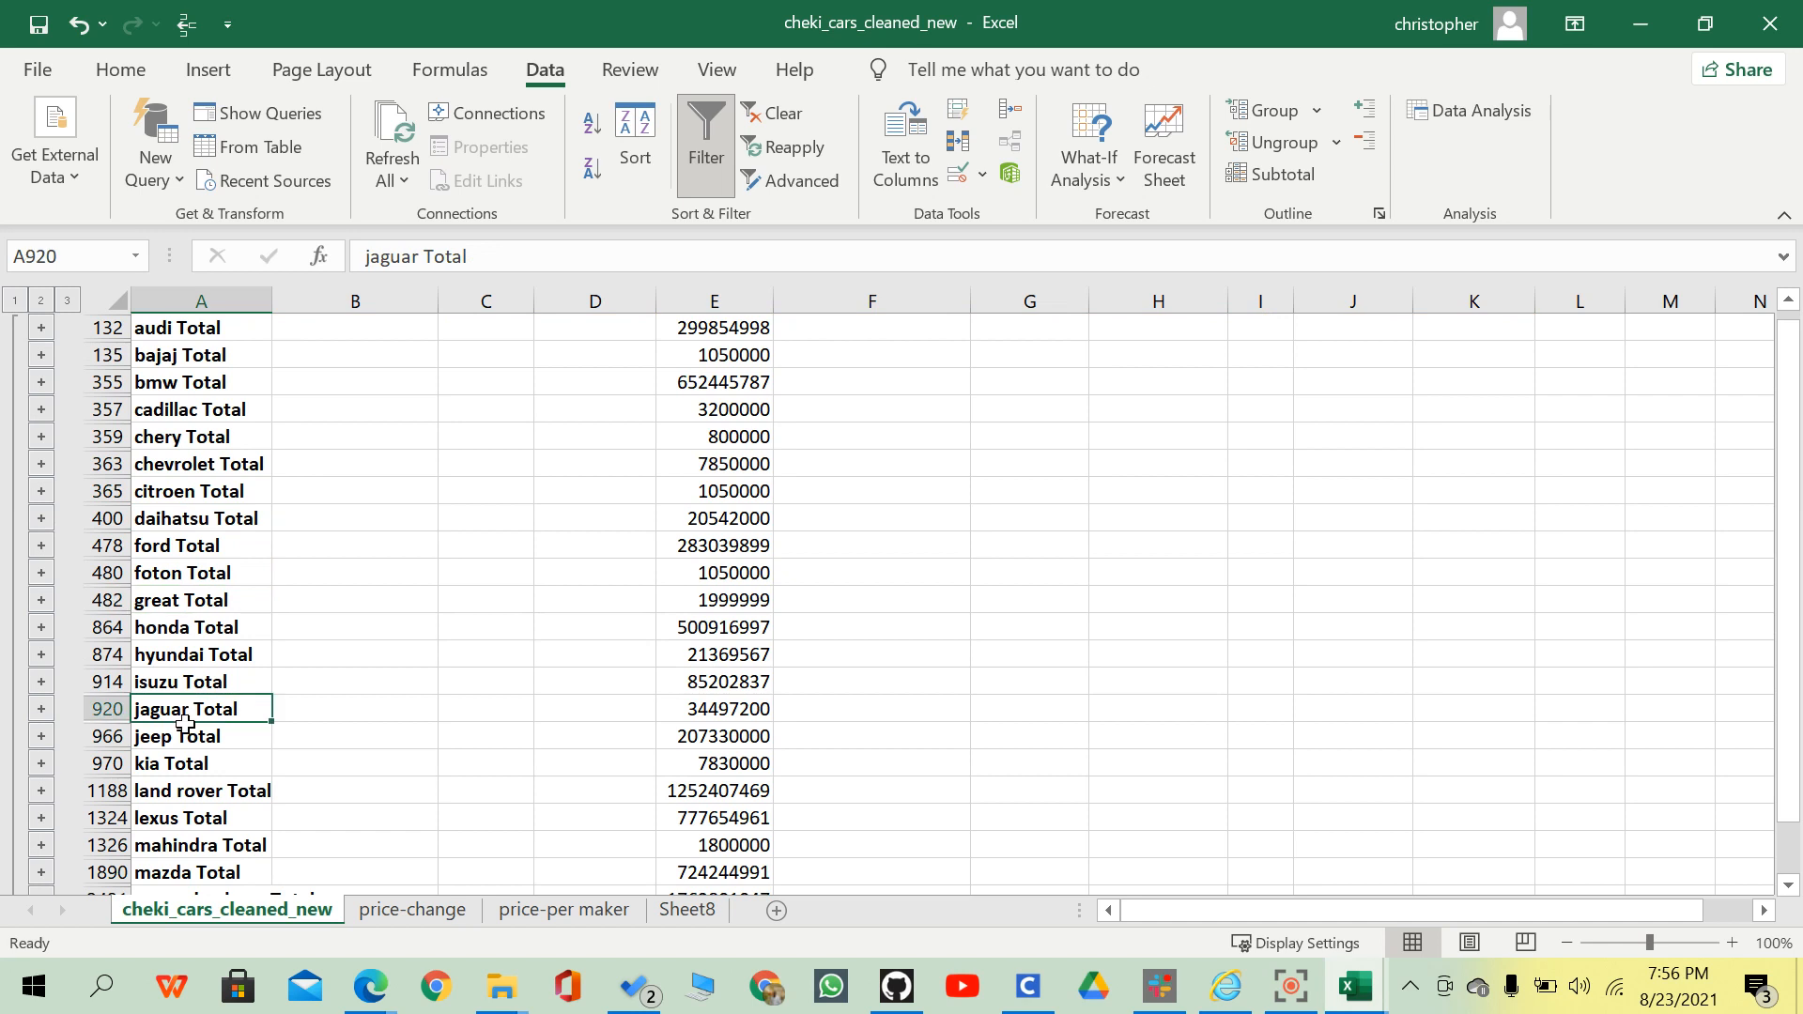
scroll(184, 723, "down", 3)
scroll(184, 746, "down", 3)
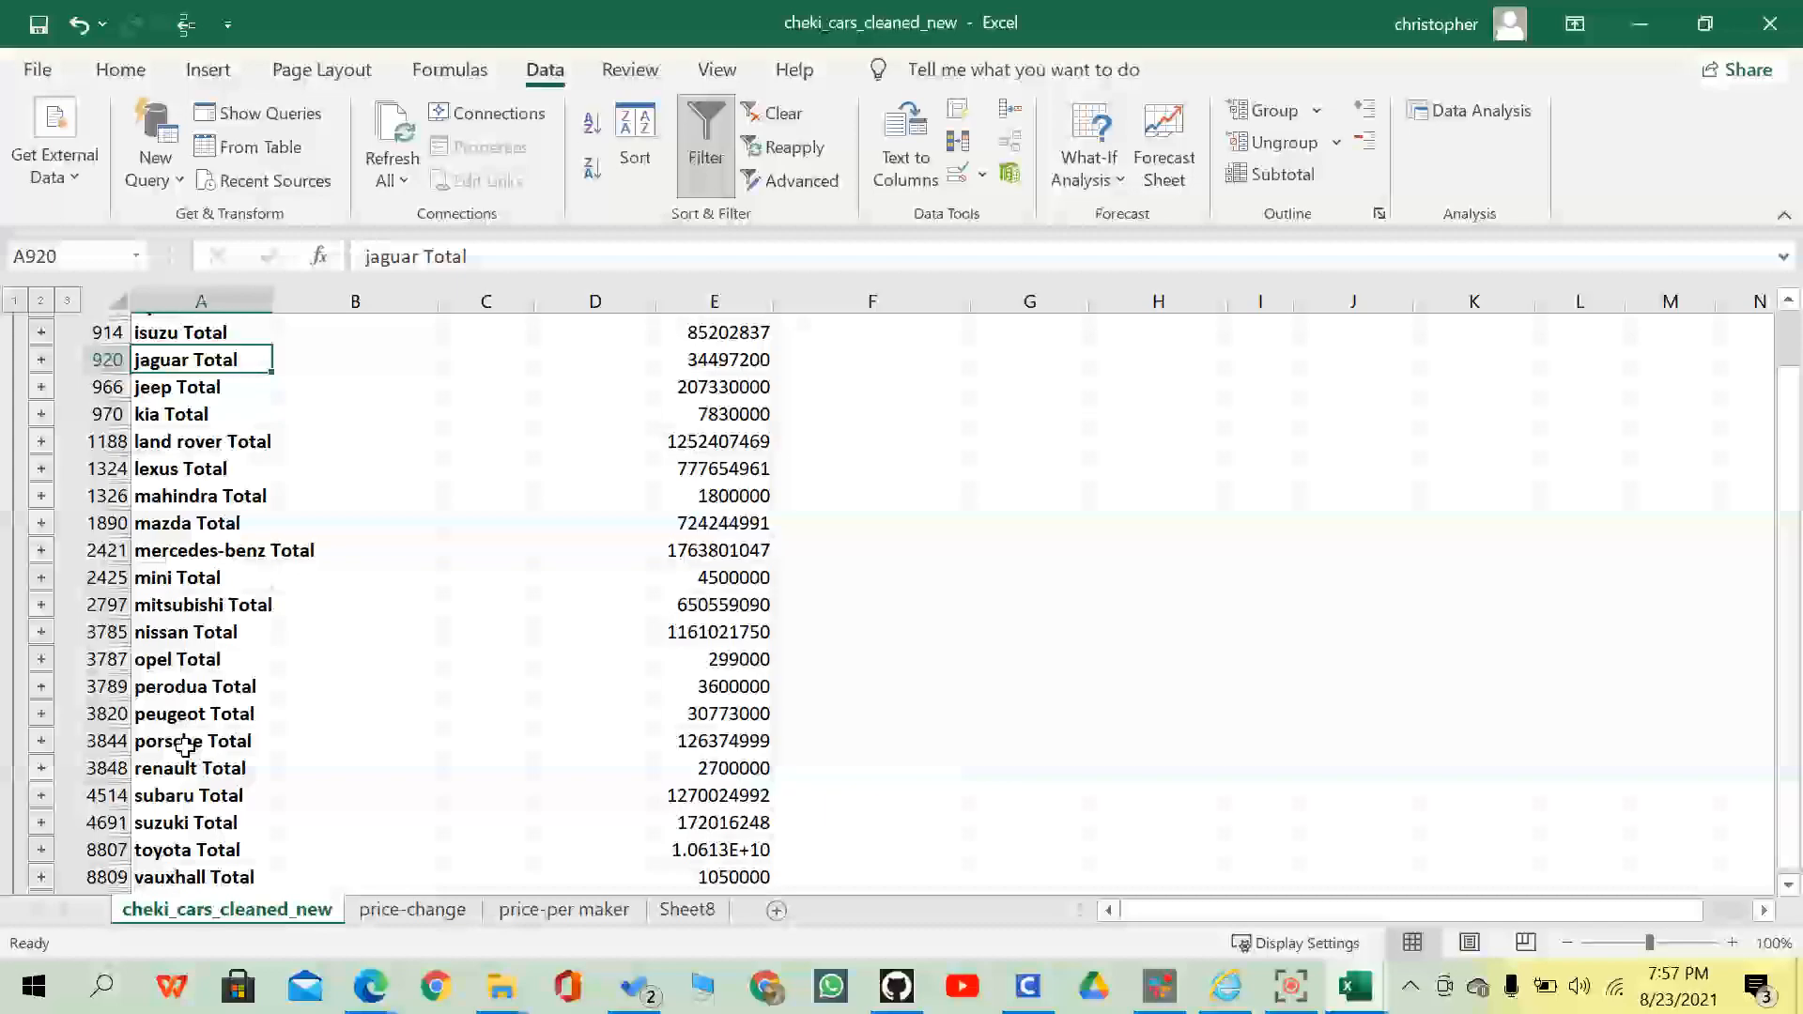
scroll(184, 747, "up", 1)
scroll(184, 746, "down", 2)
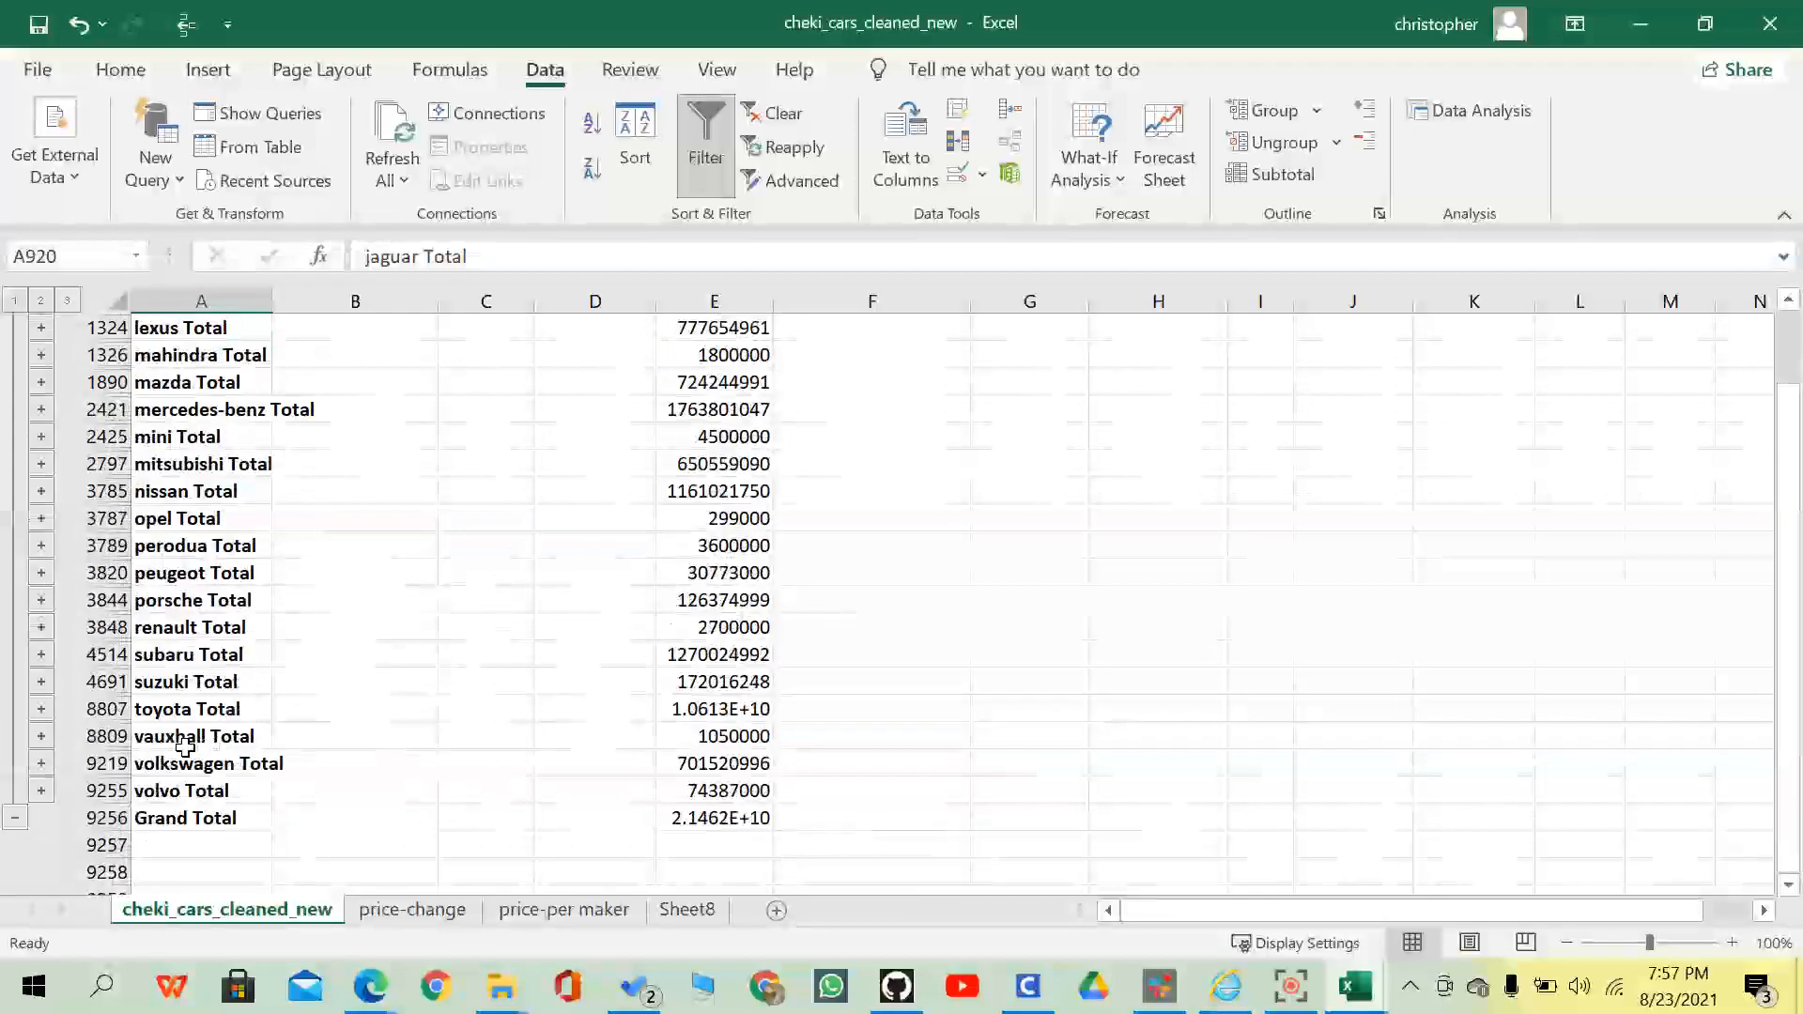
scroll(184, 746, "up", 3)
scroll(187, 747, "up", 3)
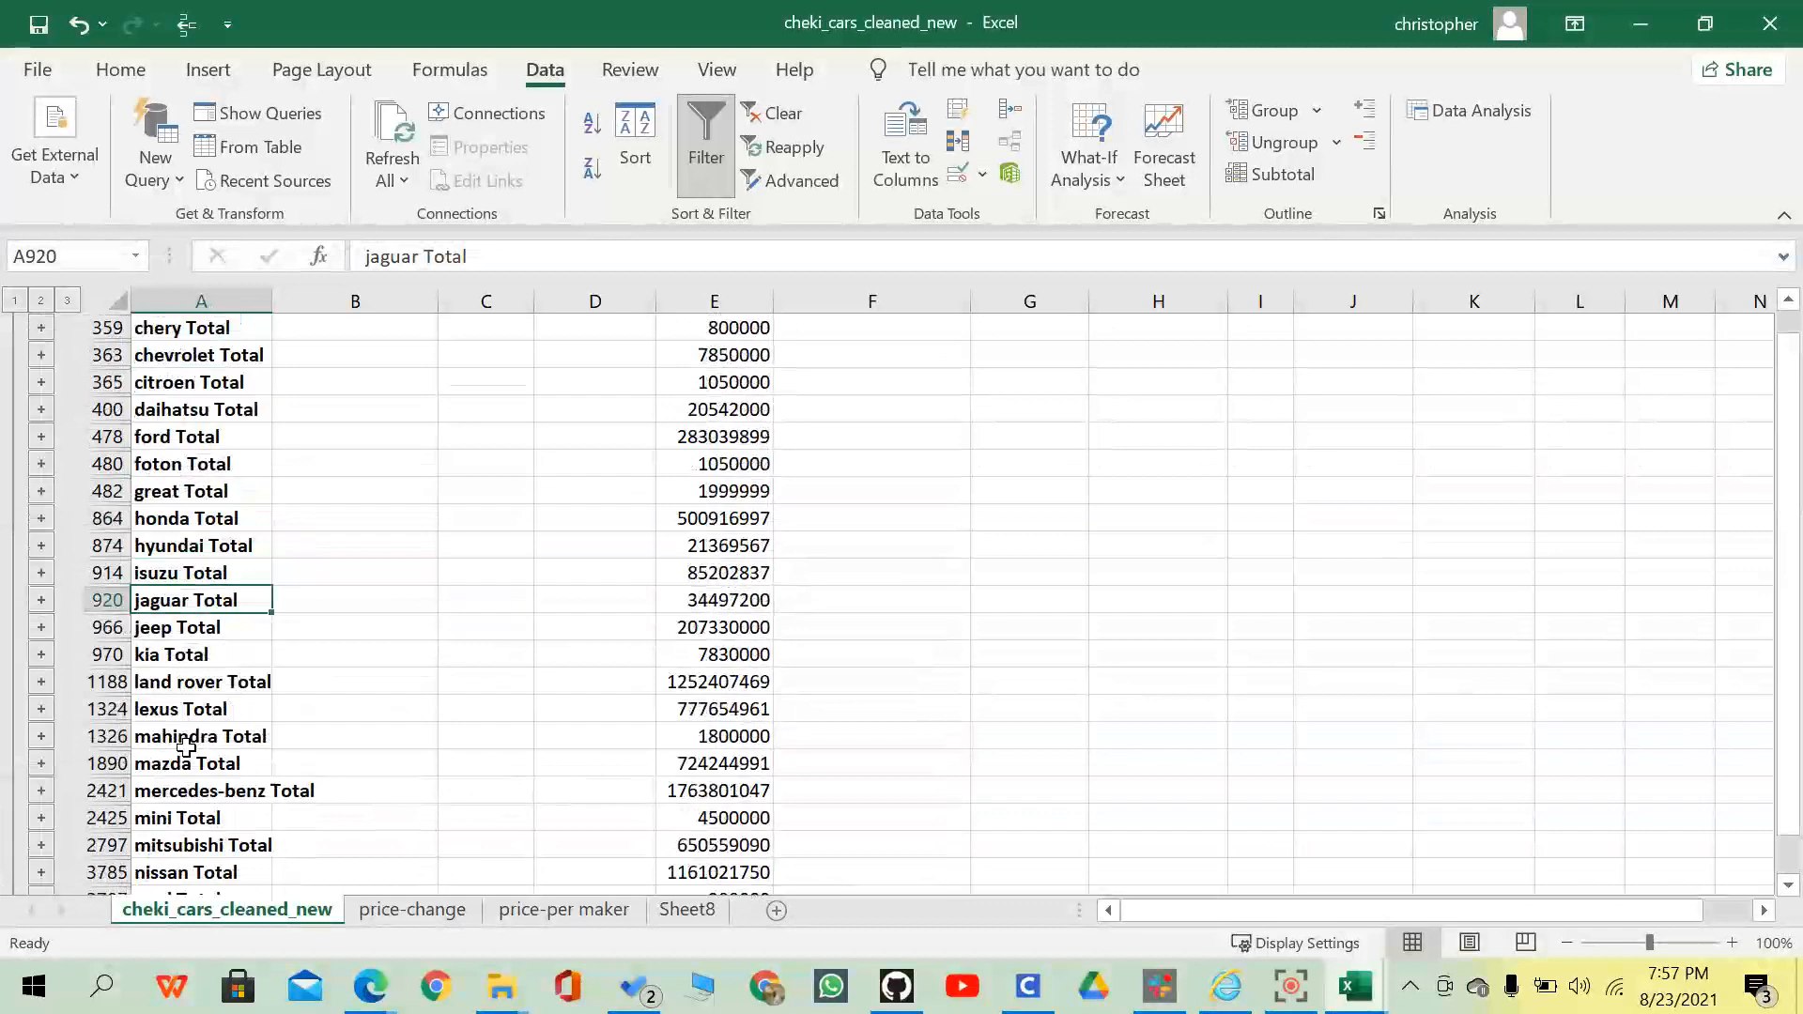
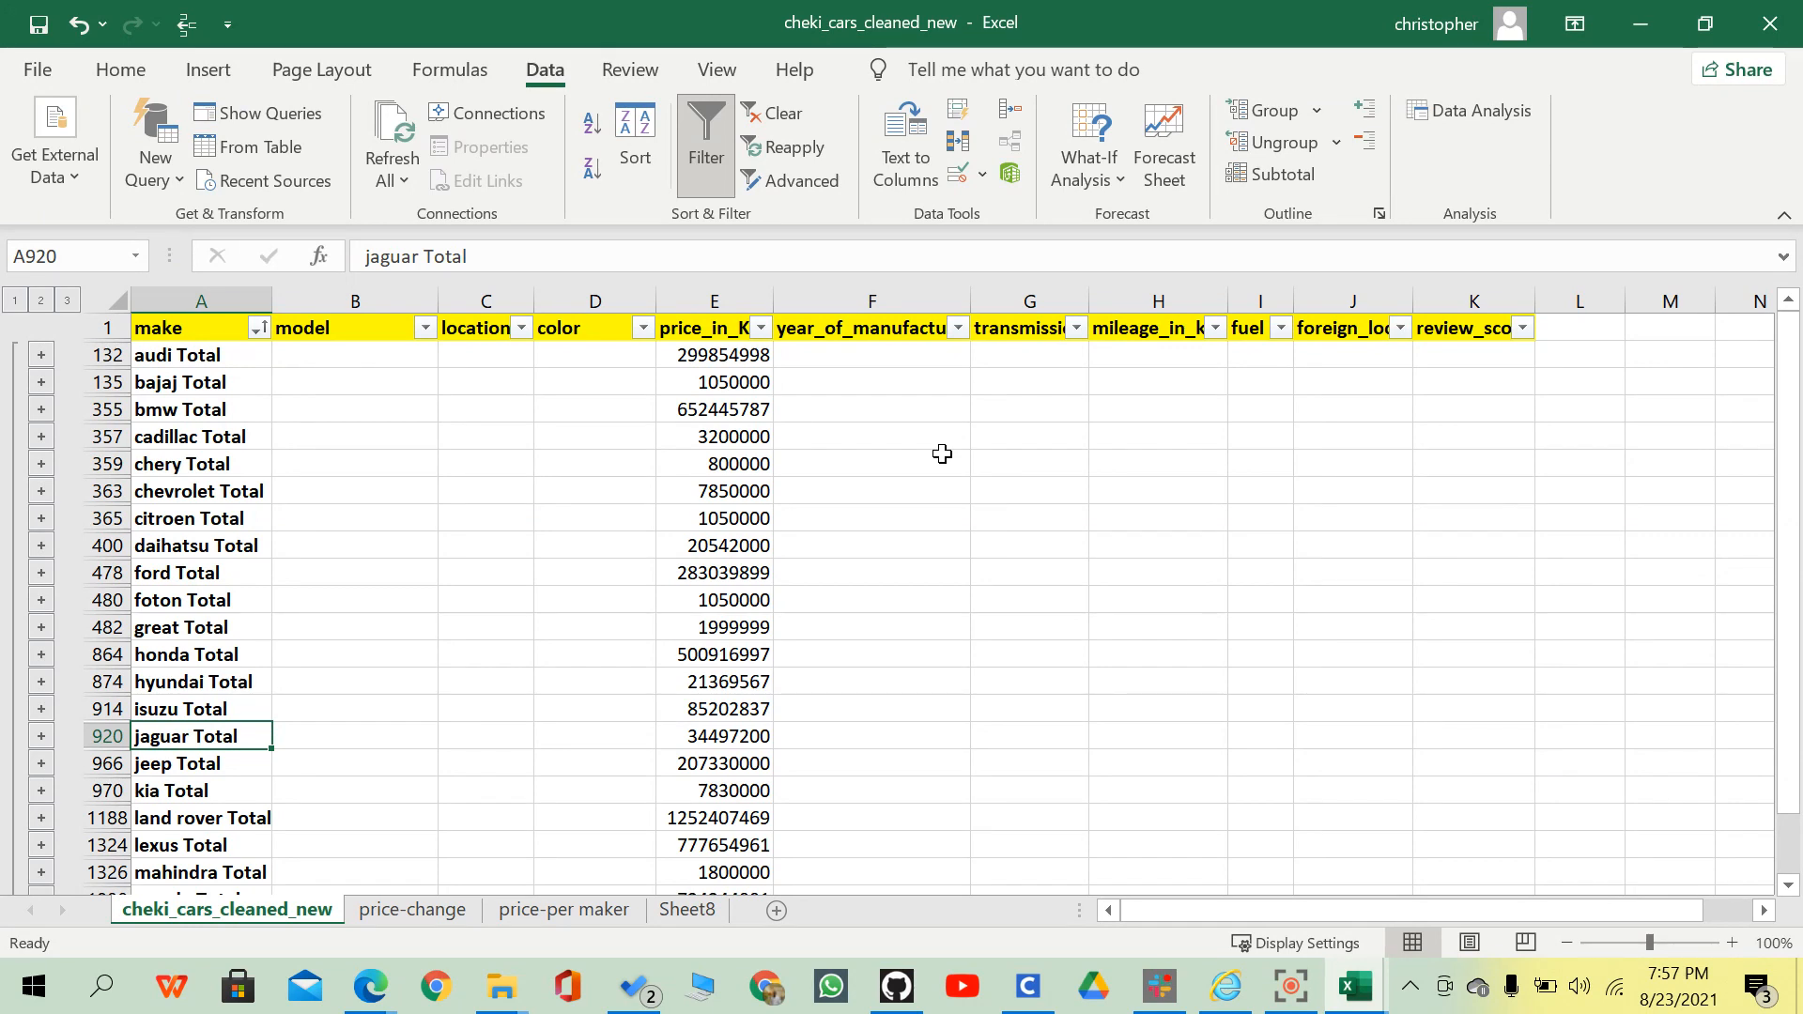
left_click(15, 300)
left_click(40, 301)
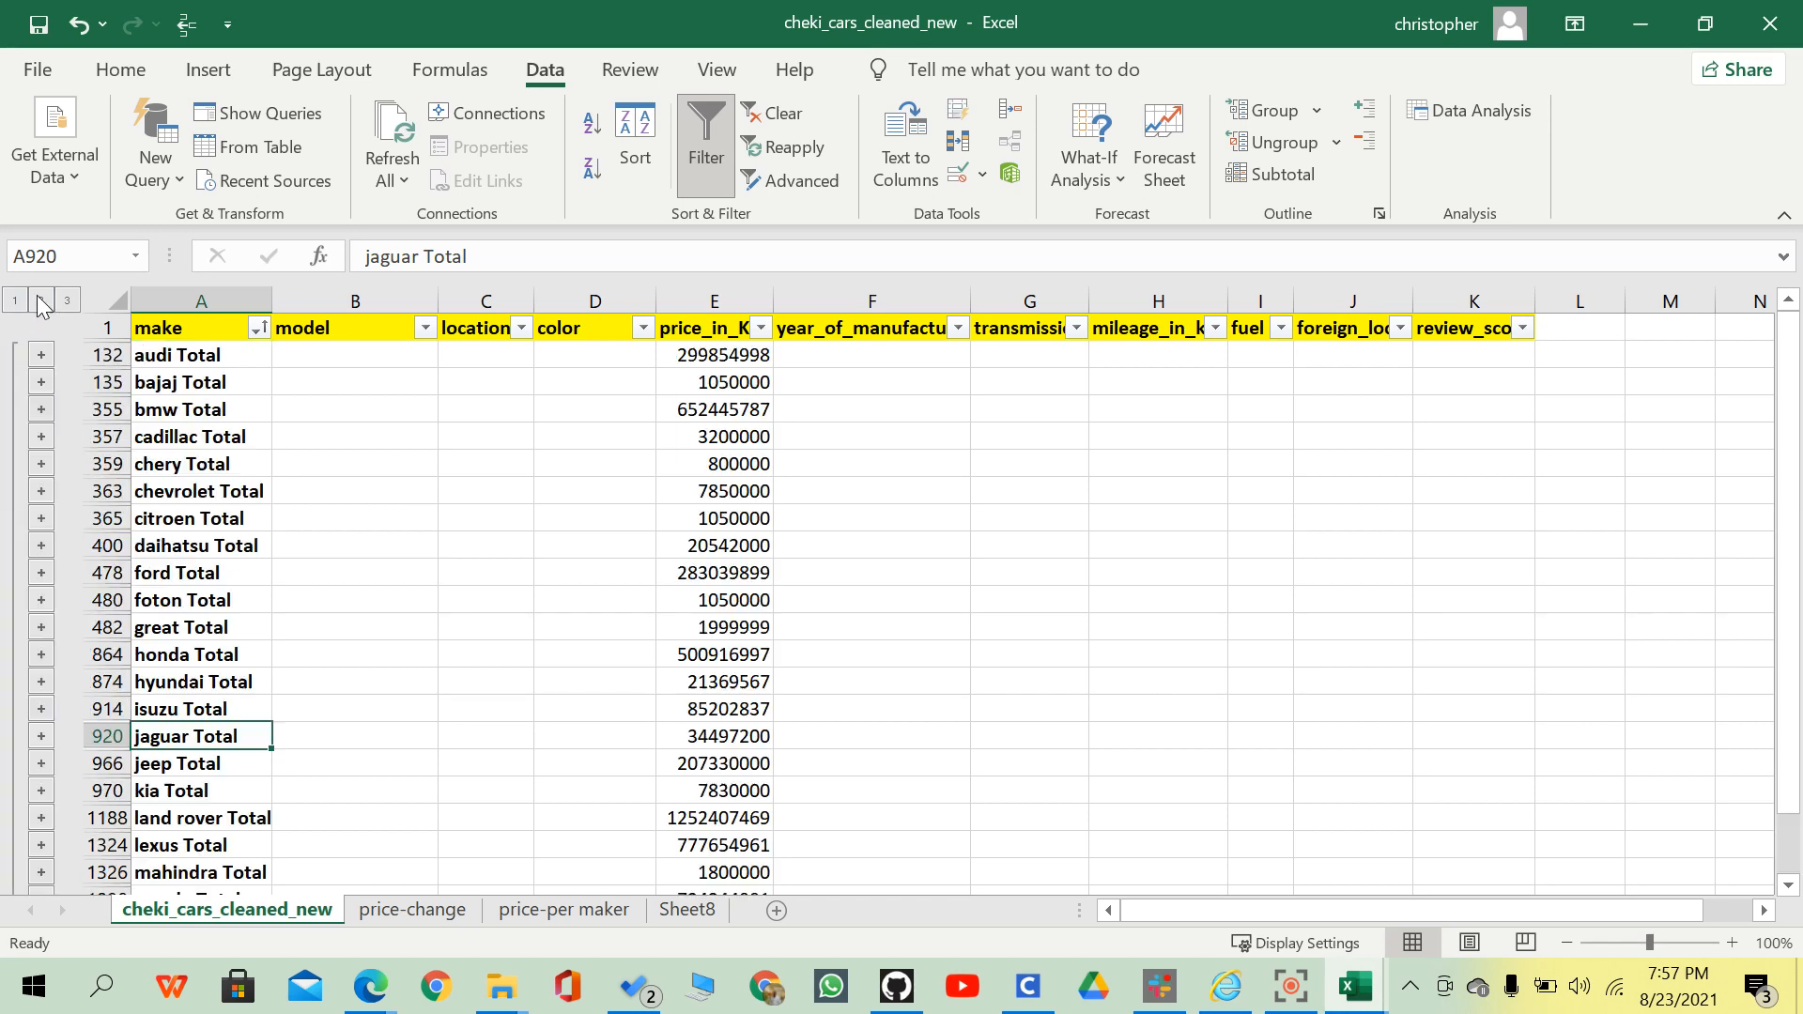
Remove all subtotals from the car data.
left_click(1277, 174)
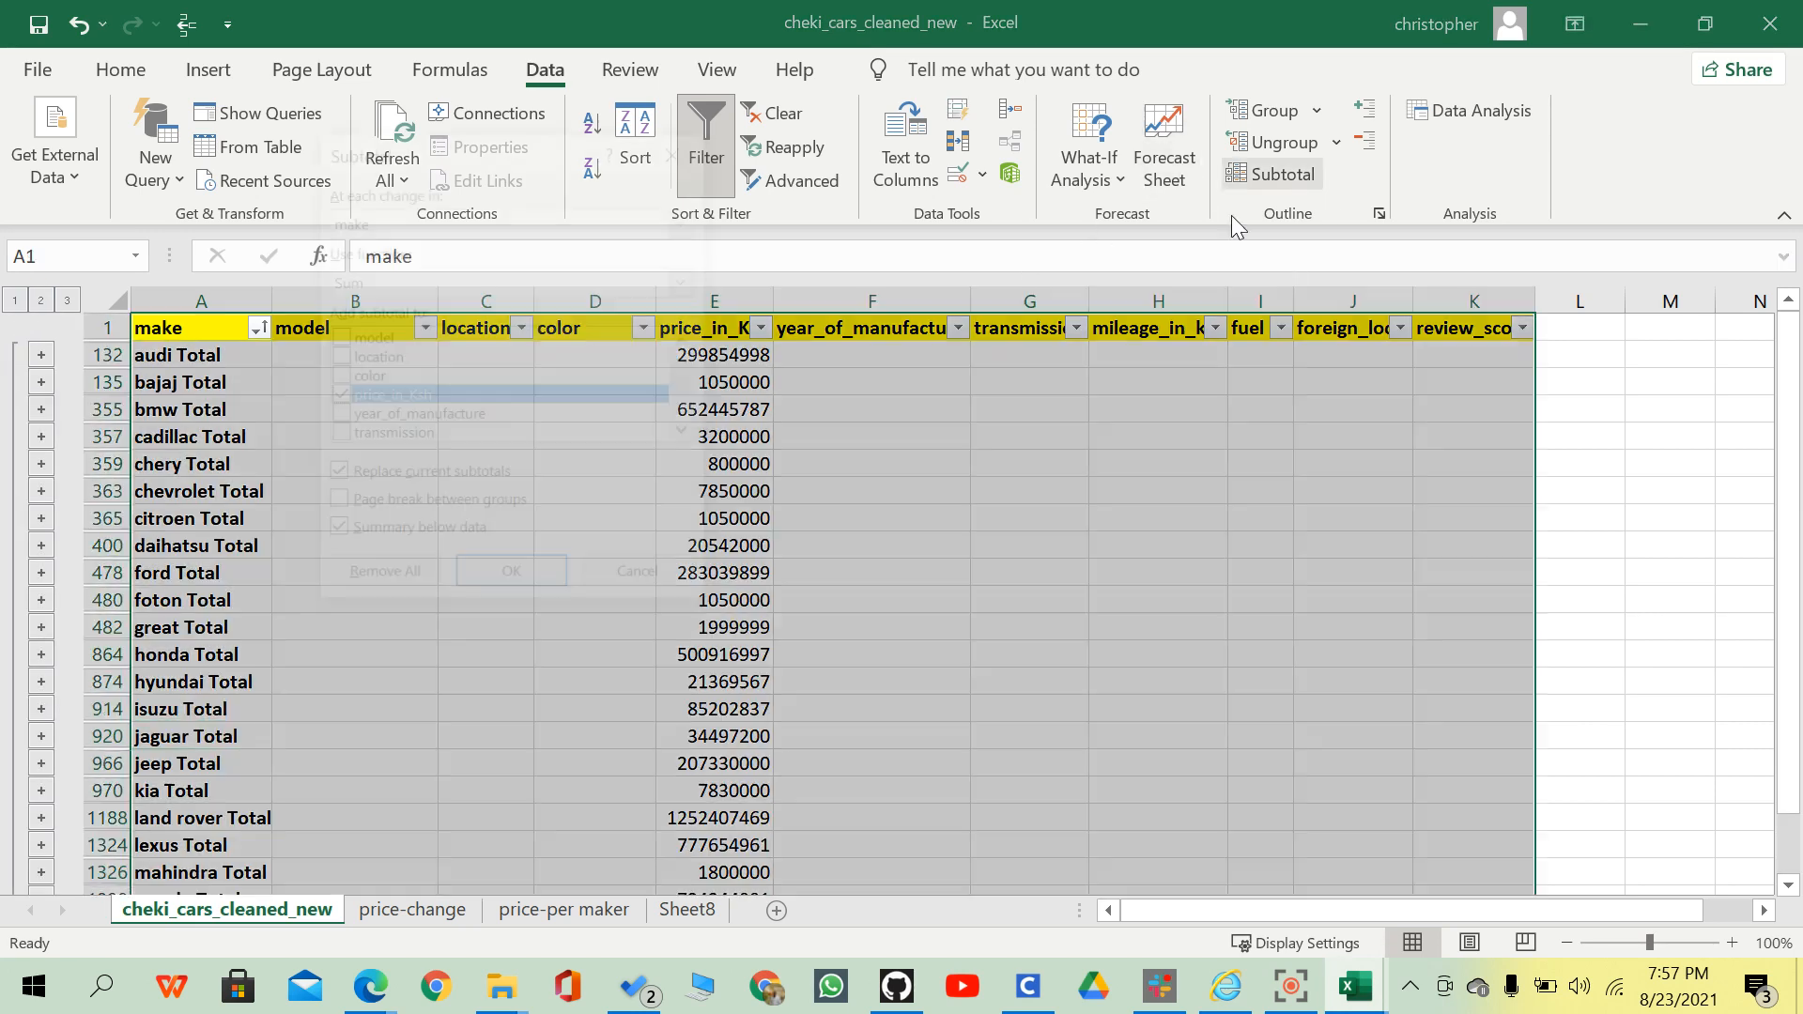
left_click(381, 581)
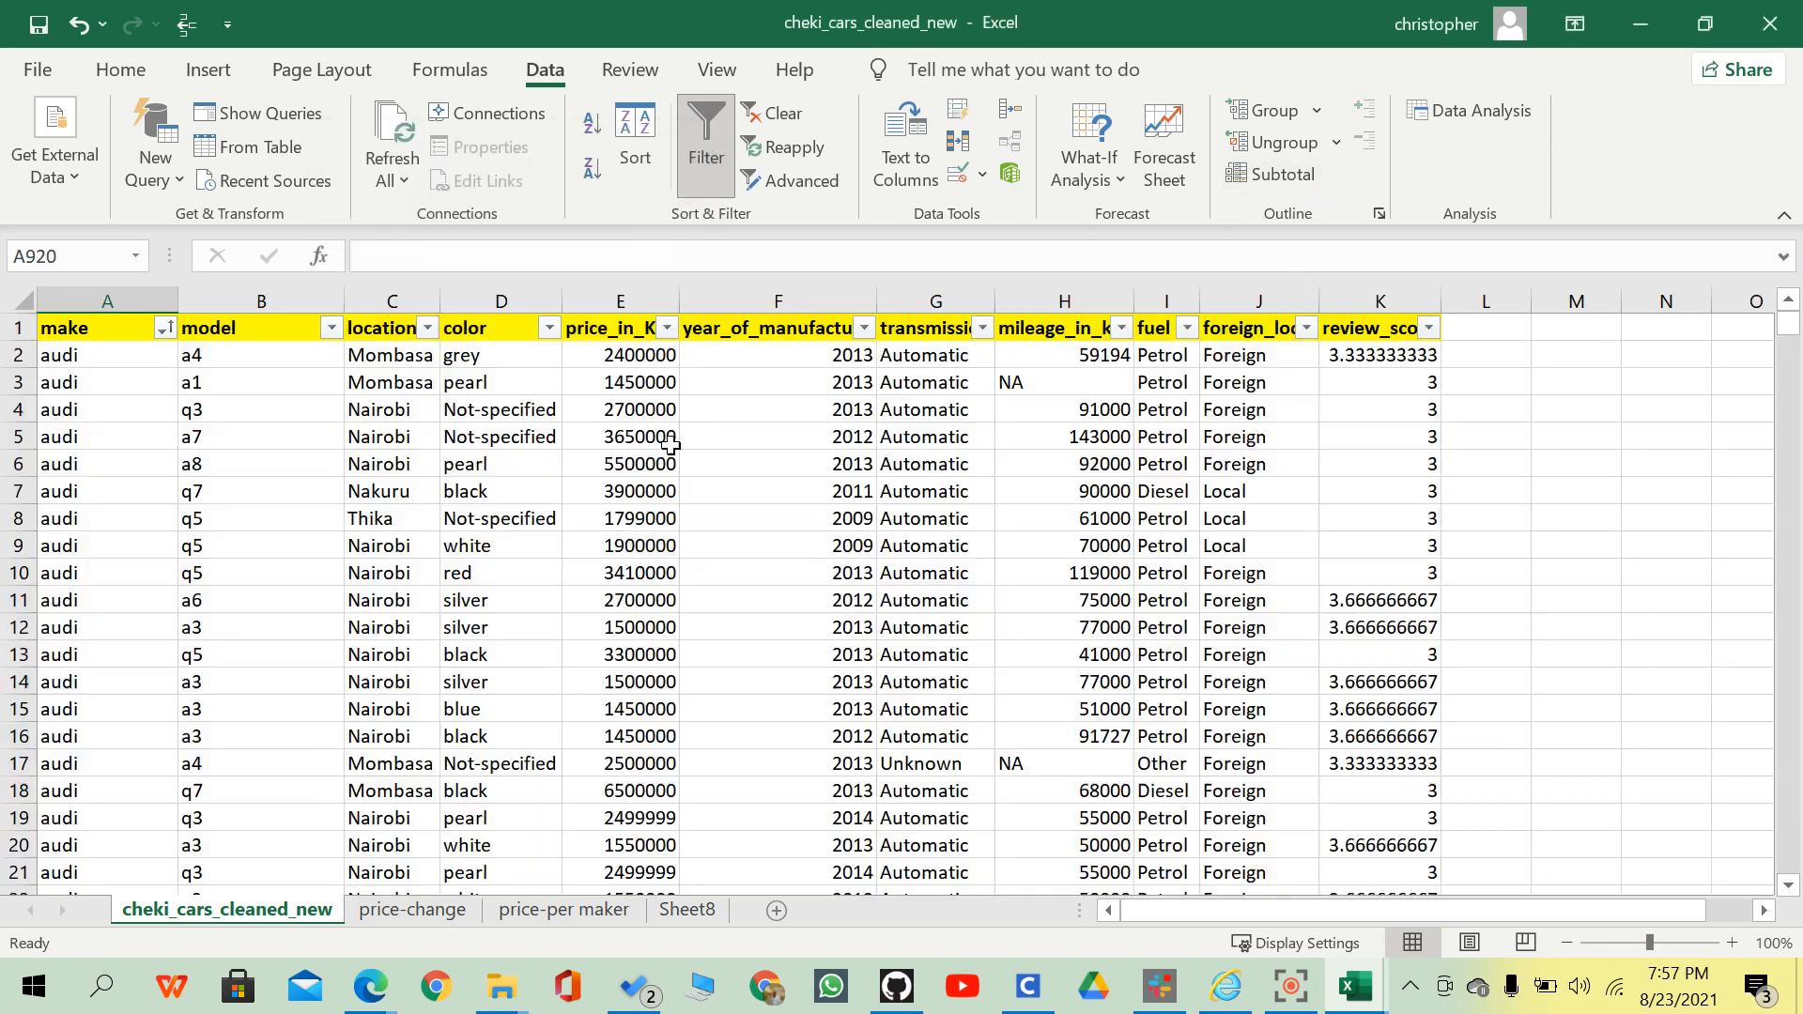
left_click(692, 429)
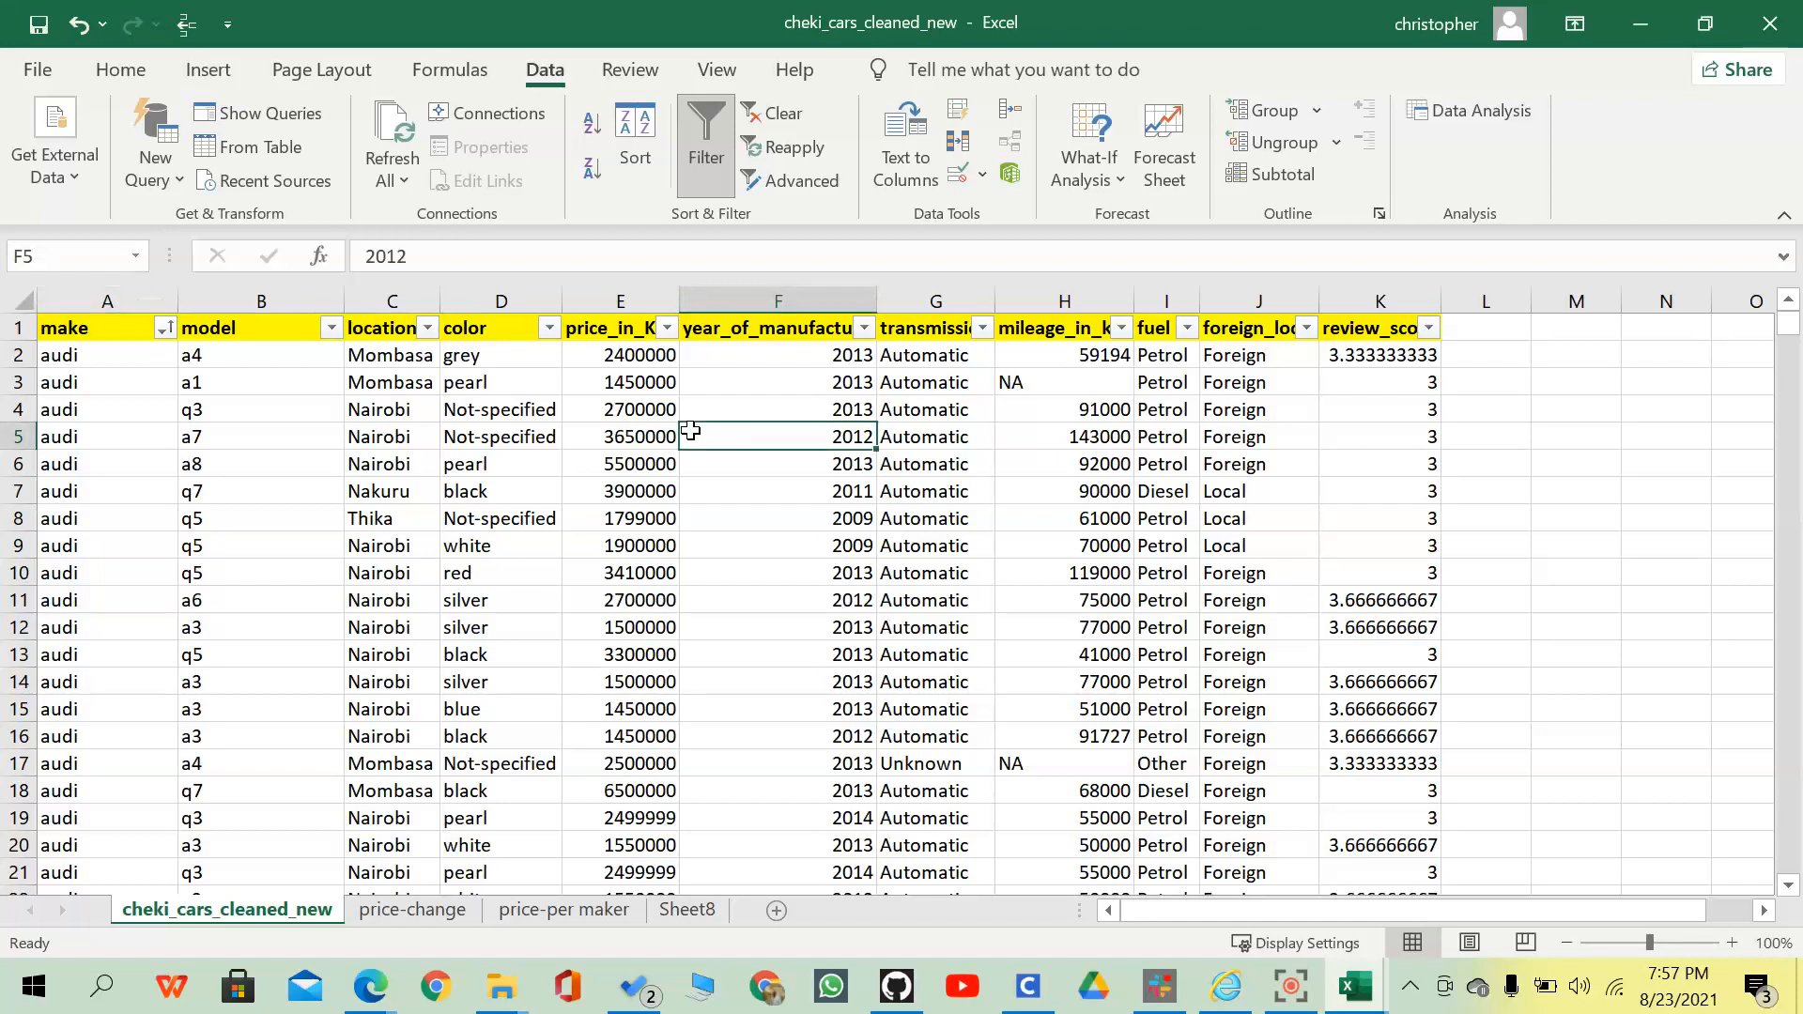
Minimize the cheki_cars_cleaned_new workbook and switch to the cheki_cars_all workbook.
left_click(1640, 23)
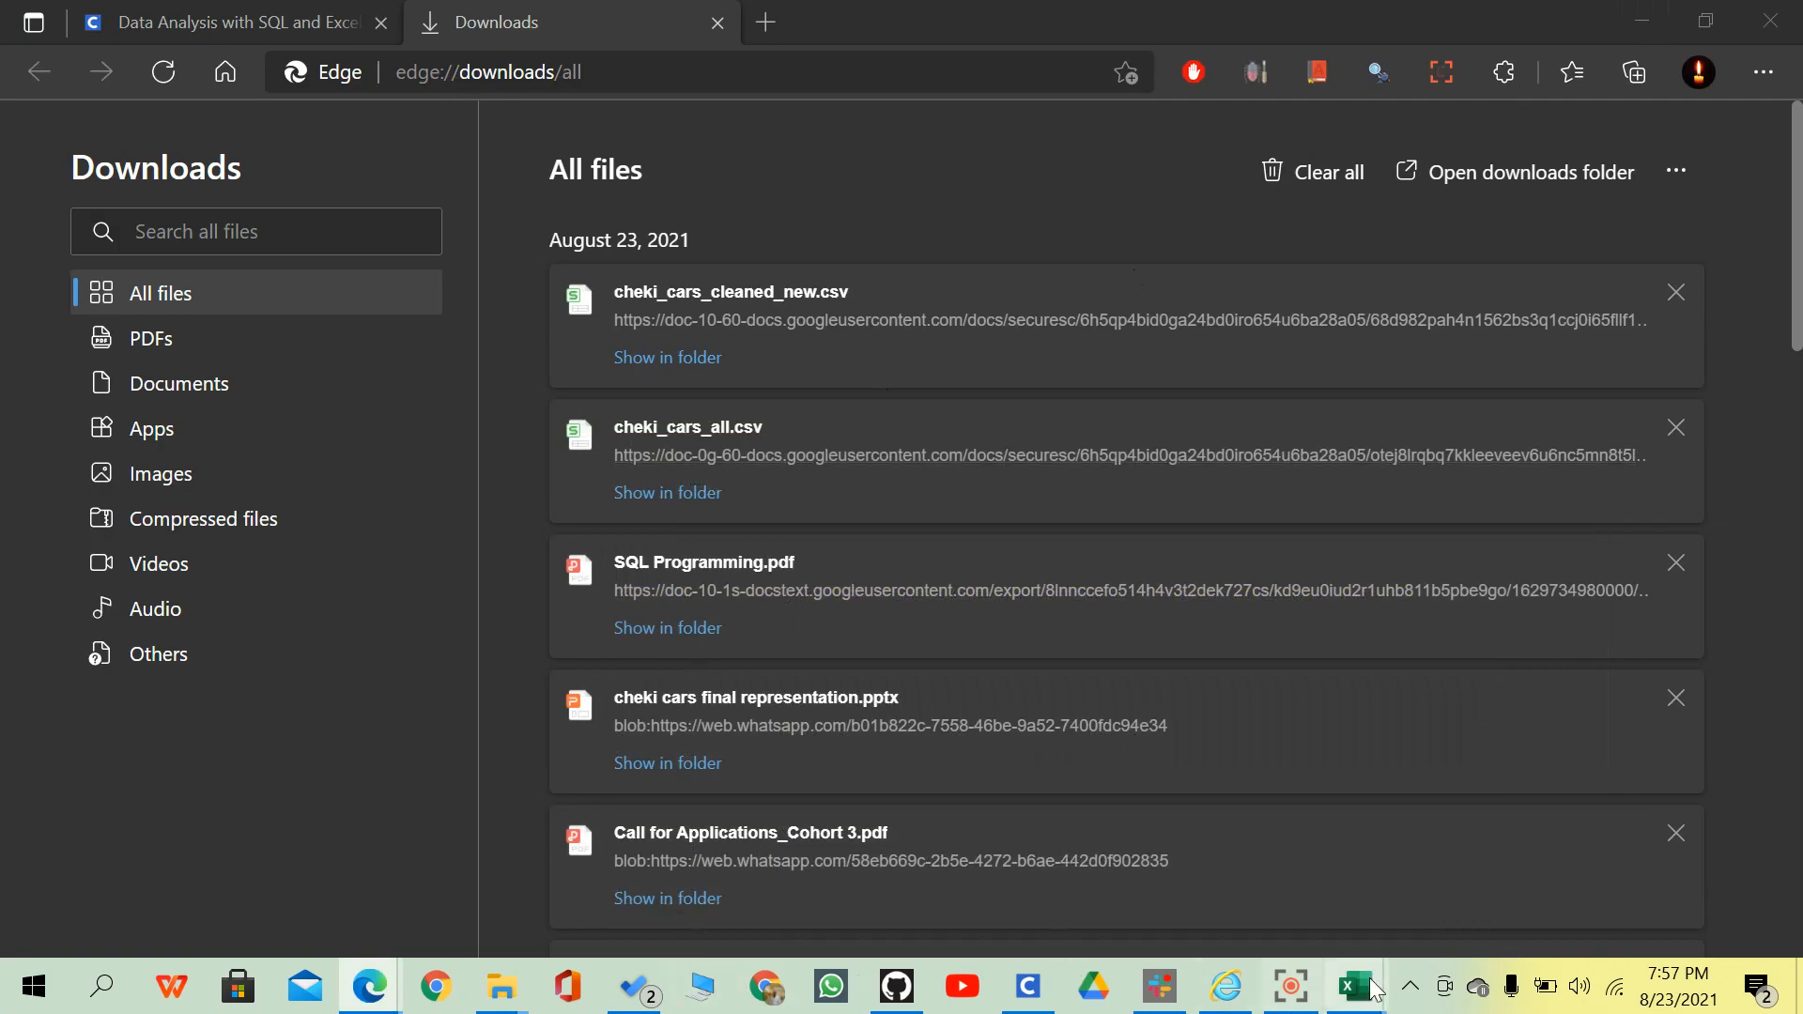
mouse_move(1356, 986)
left_click(1188, 864)
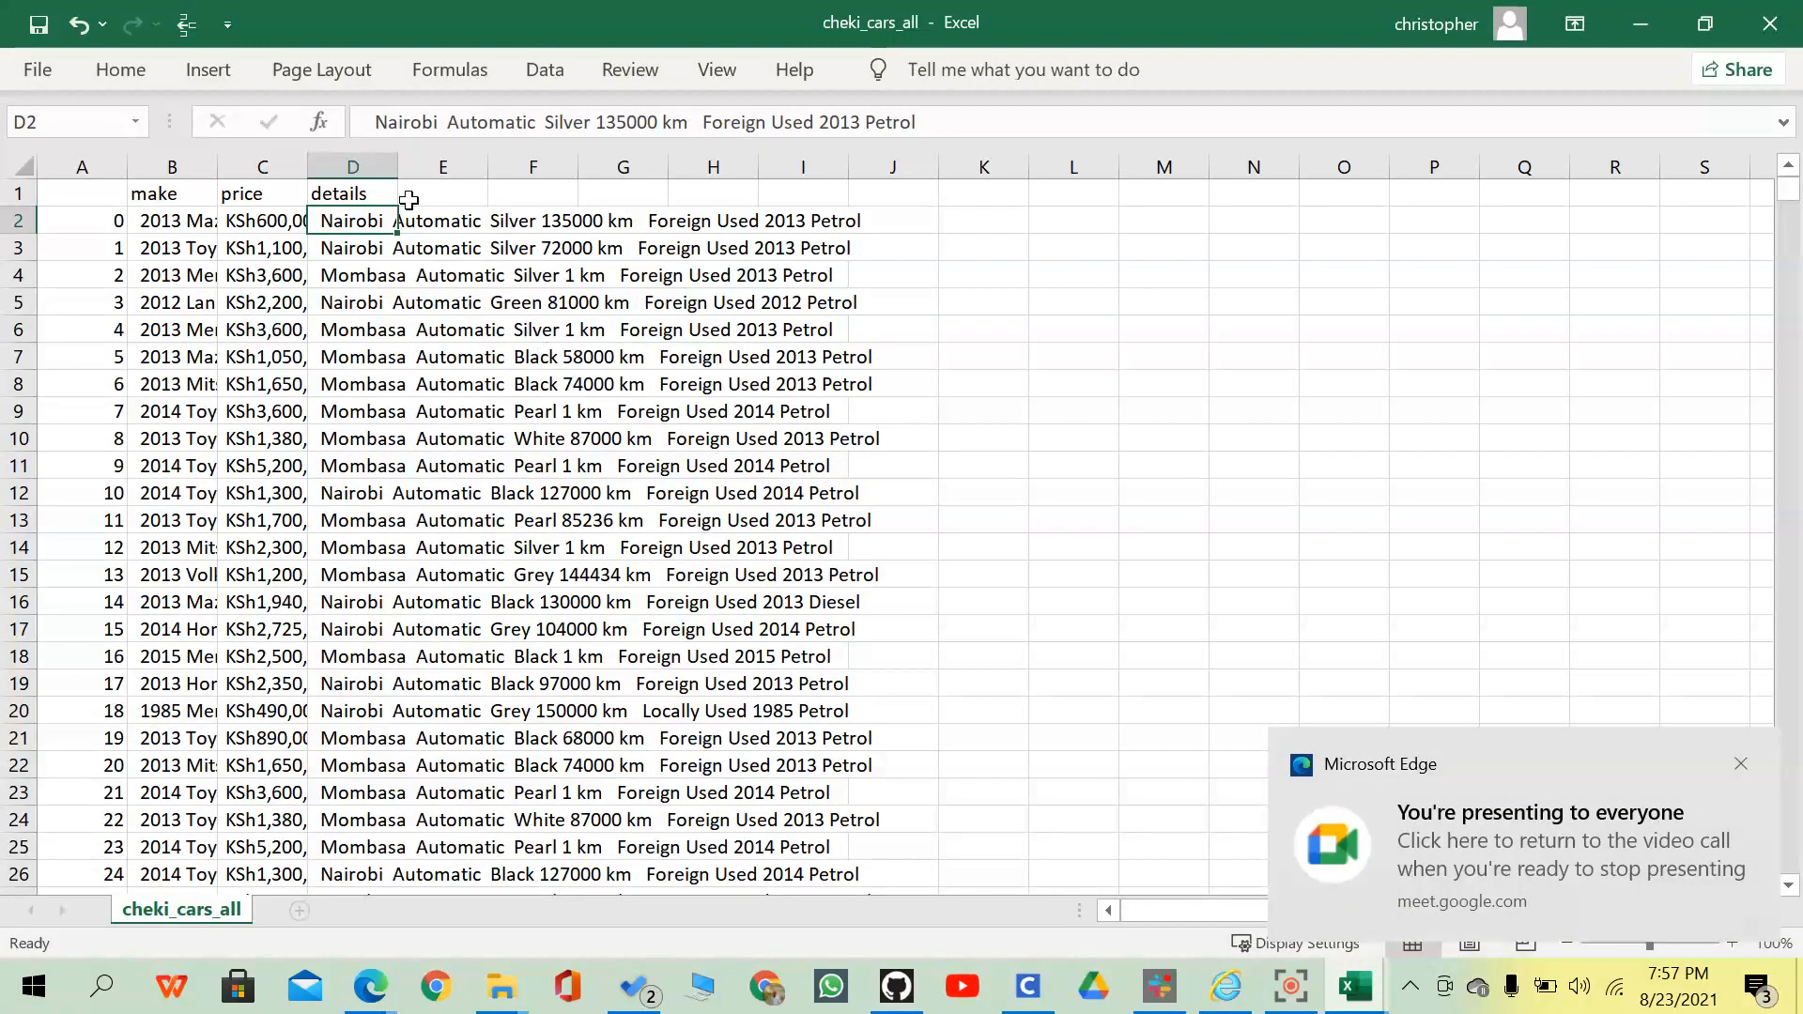
Fit the details column to its contents, widen the make column enough to read it, and look at the first make entries.
double_click(398, 158)
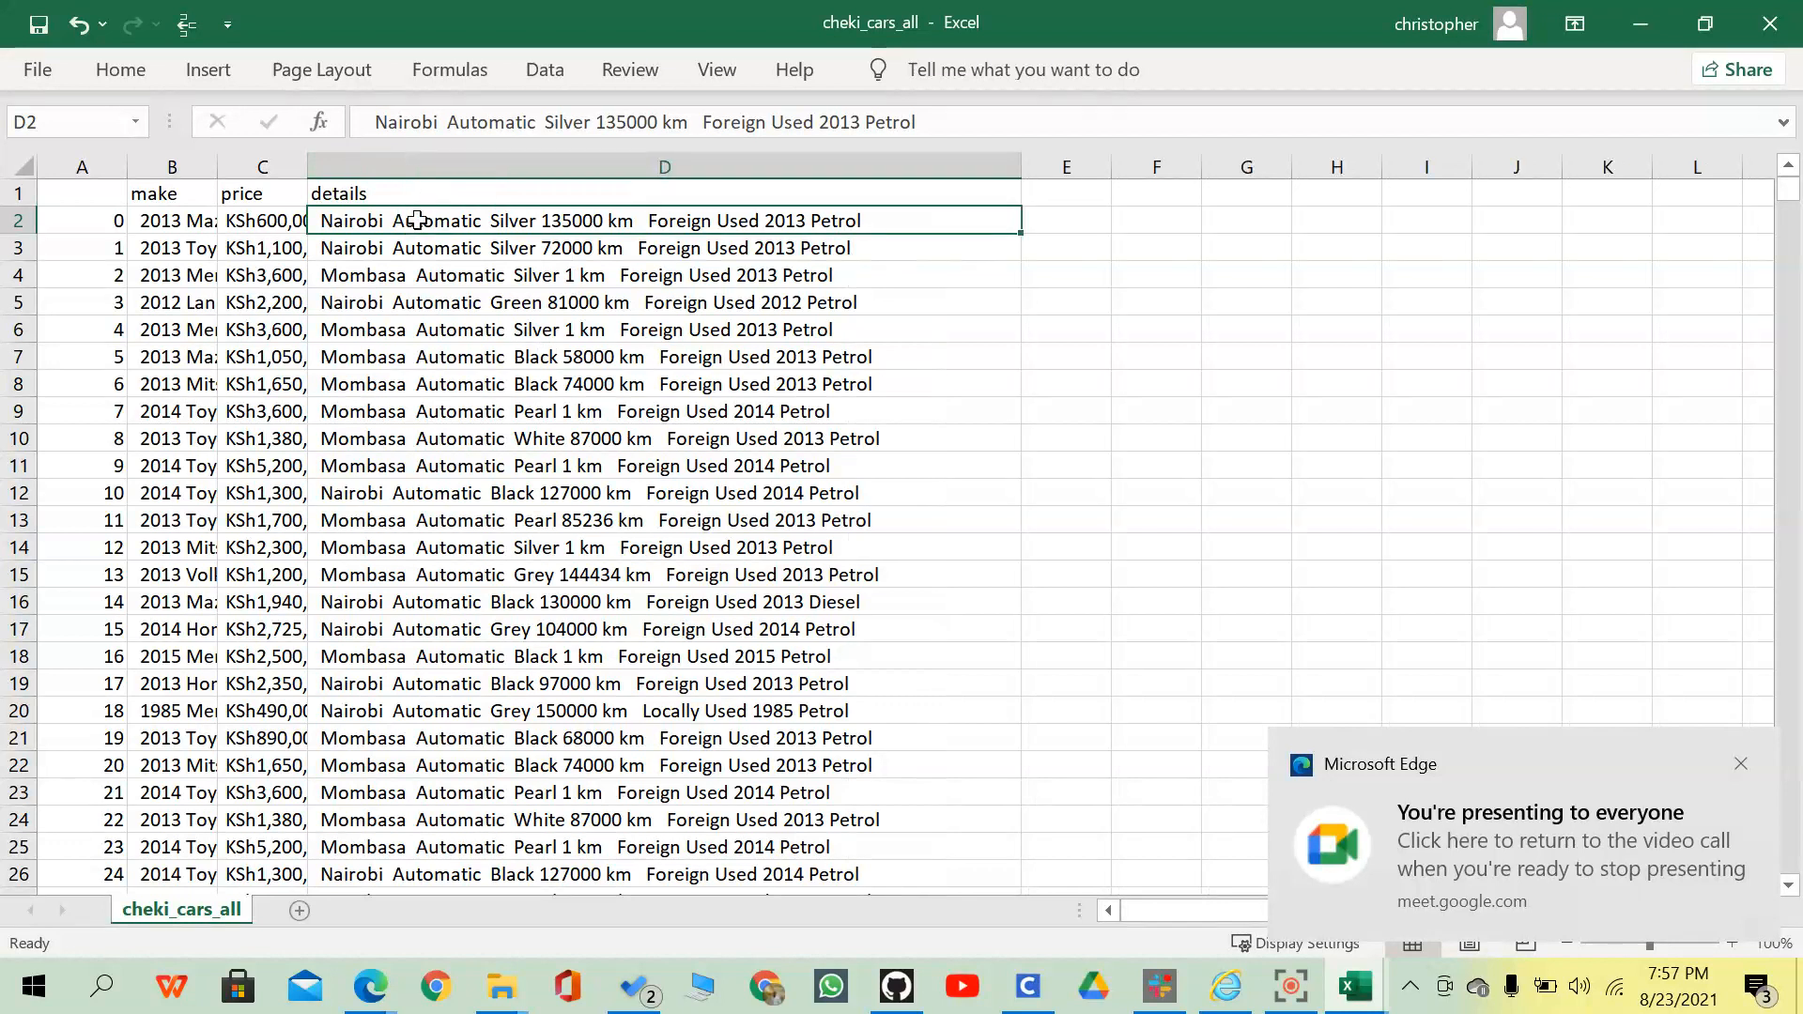
double_click(212, 165)
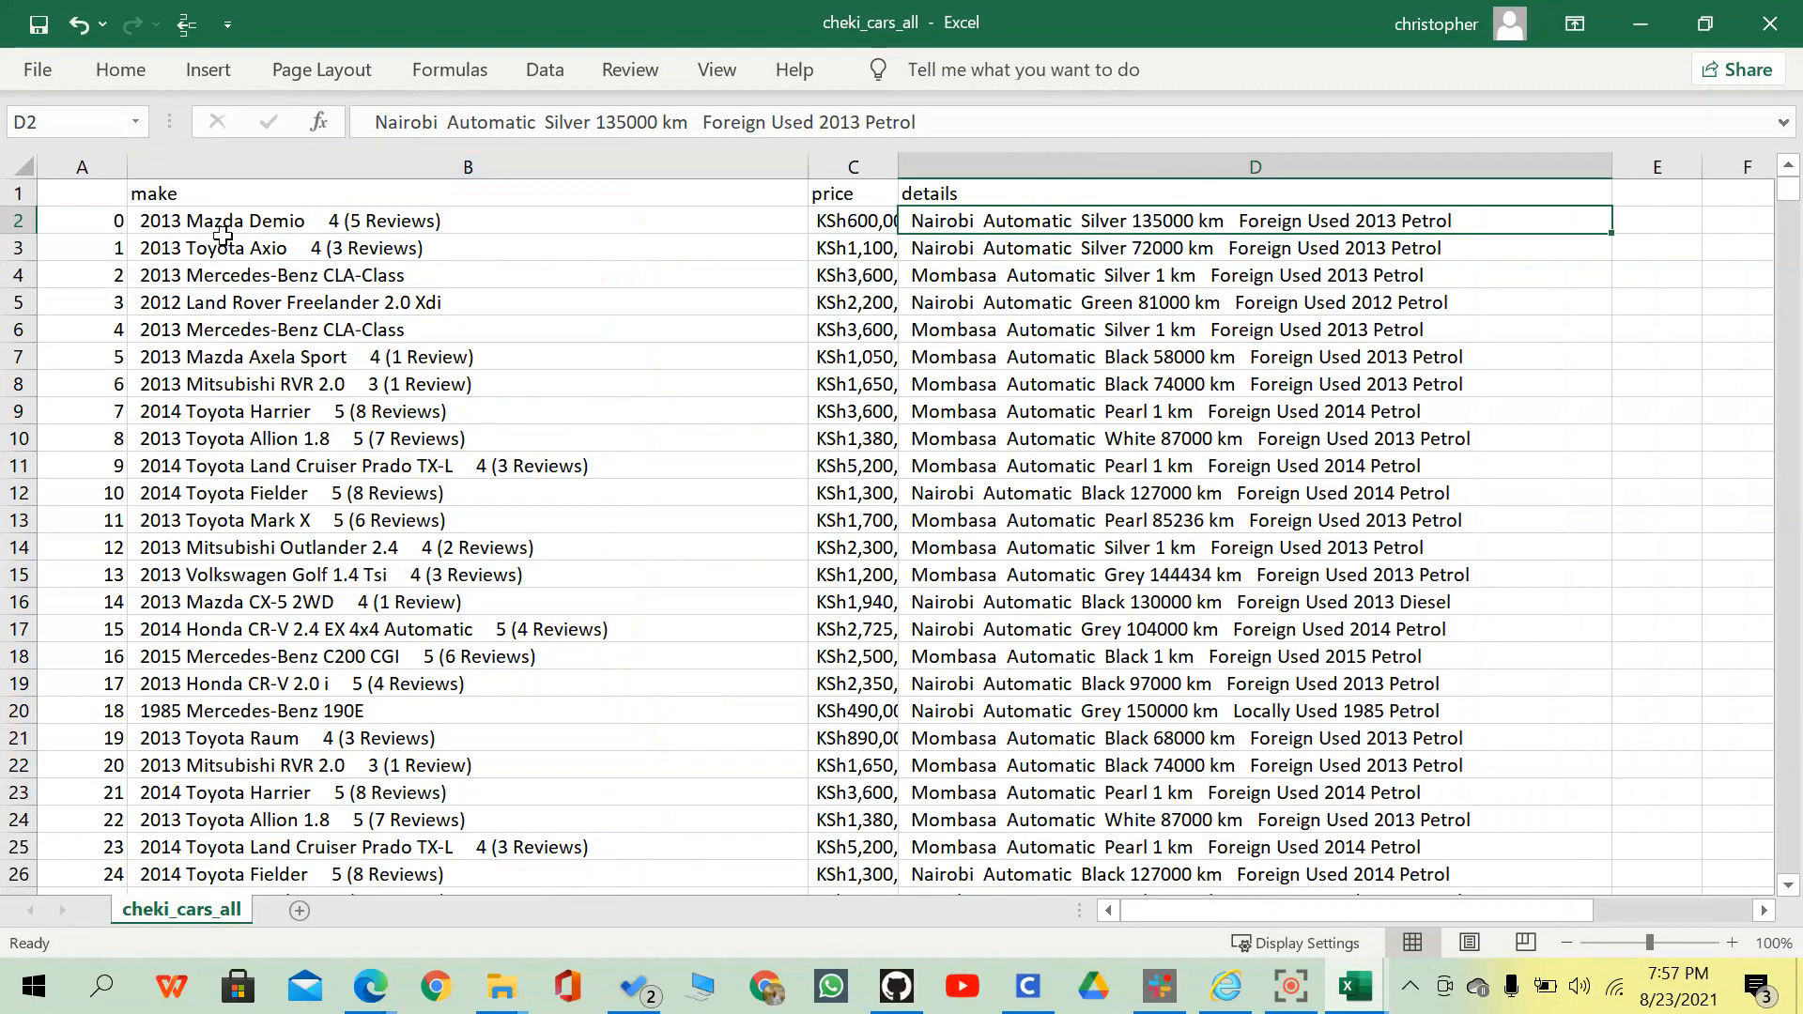
left_click_drag(807, 166, 528, 166)
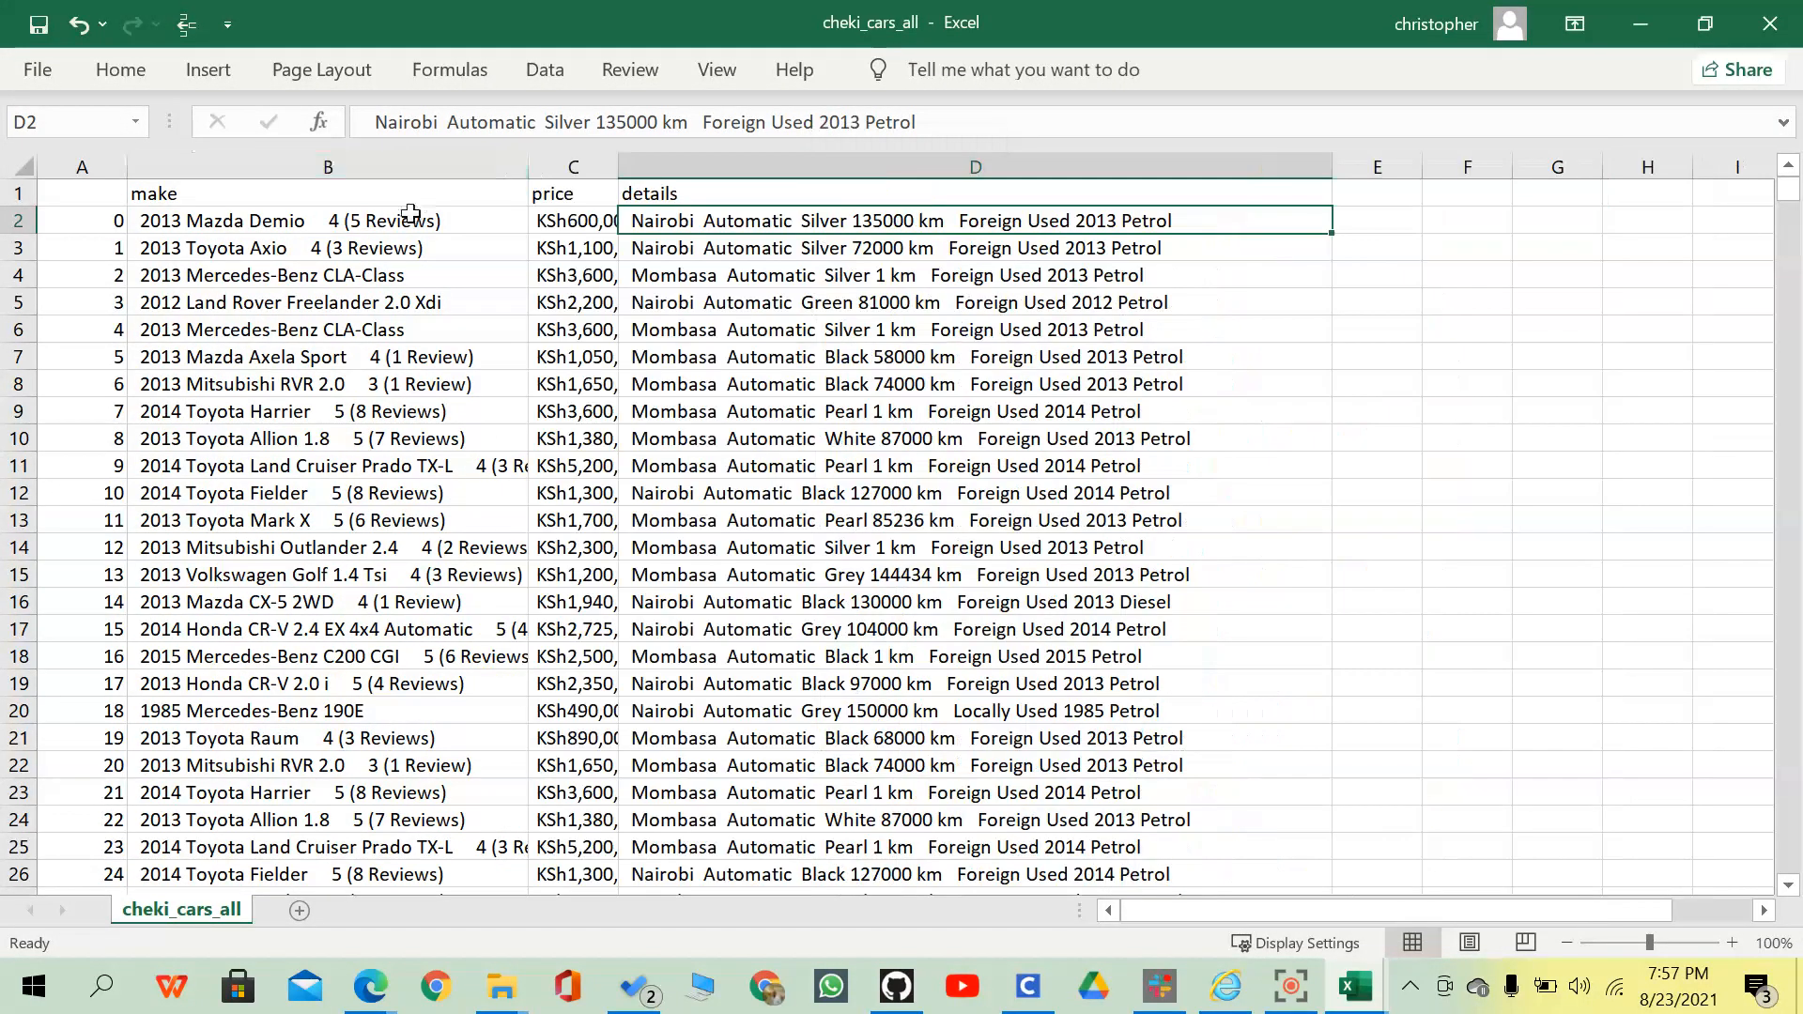
left_click(281, 226)
left_click(286, 247)
left_click(283, 272)
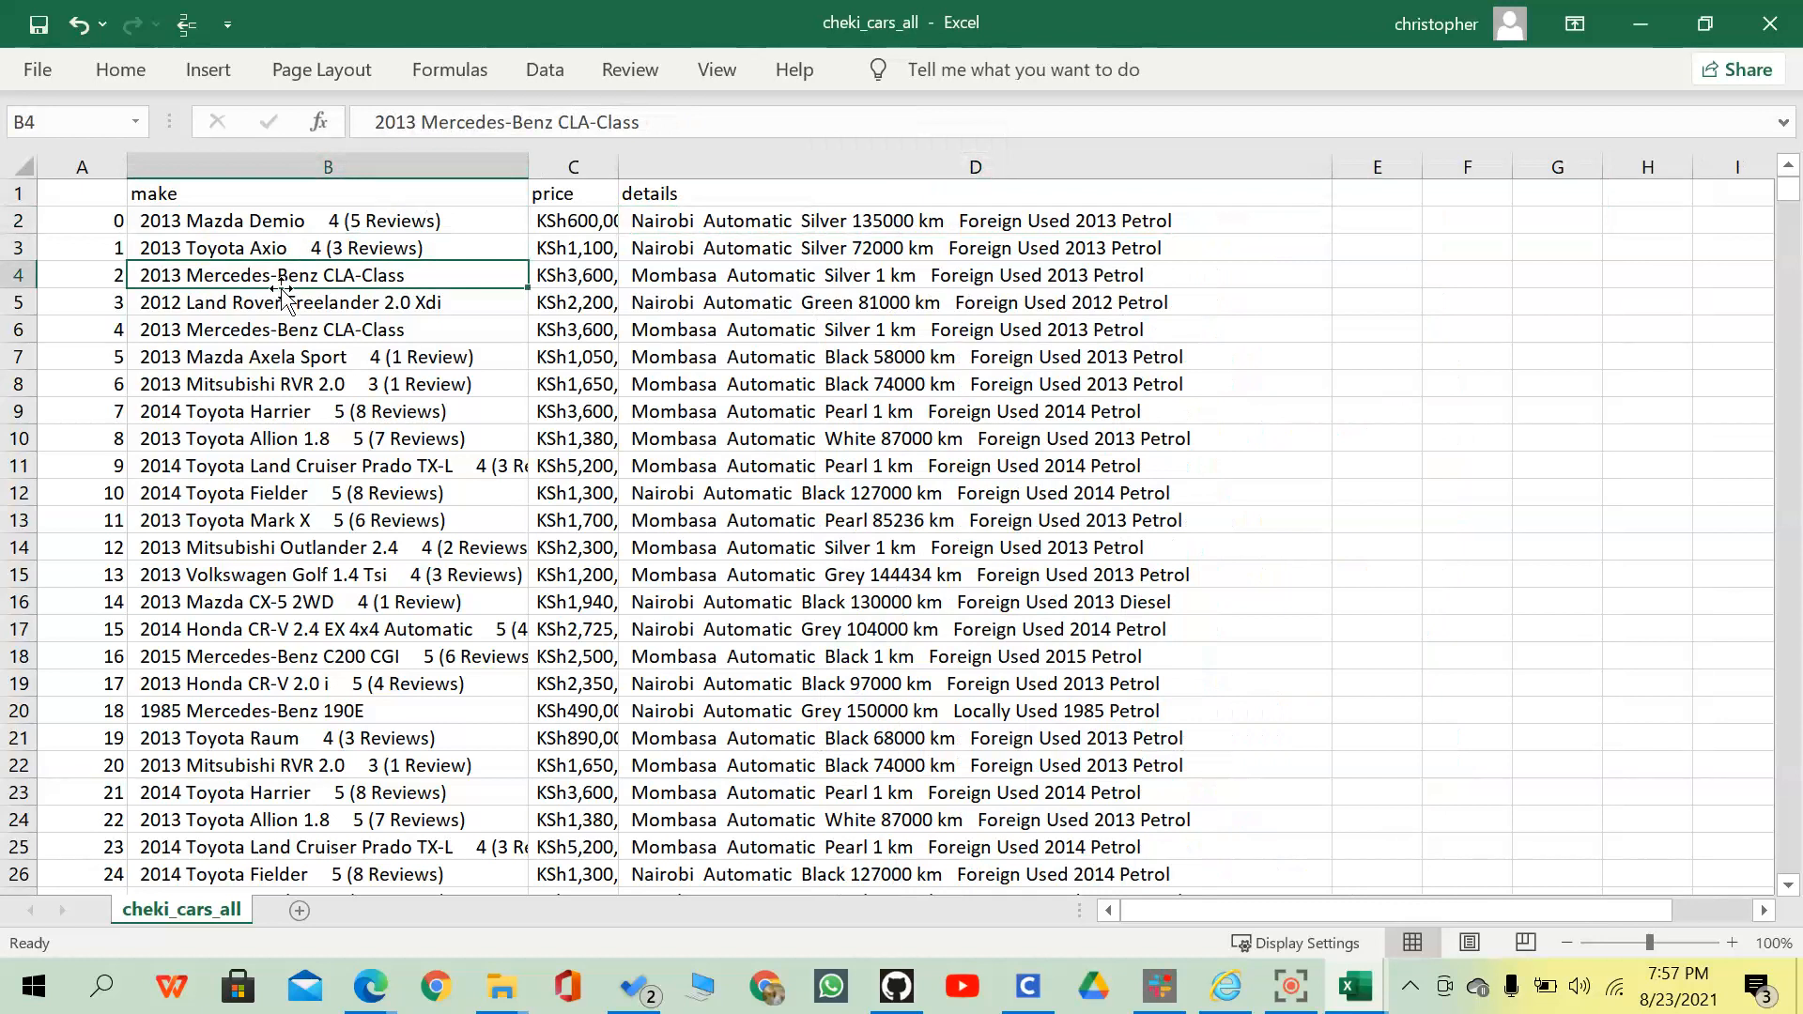
Insert a blank column between make and price and give it the header YoM.
left_click(573, 167)
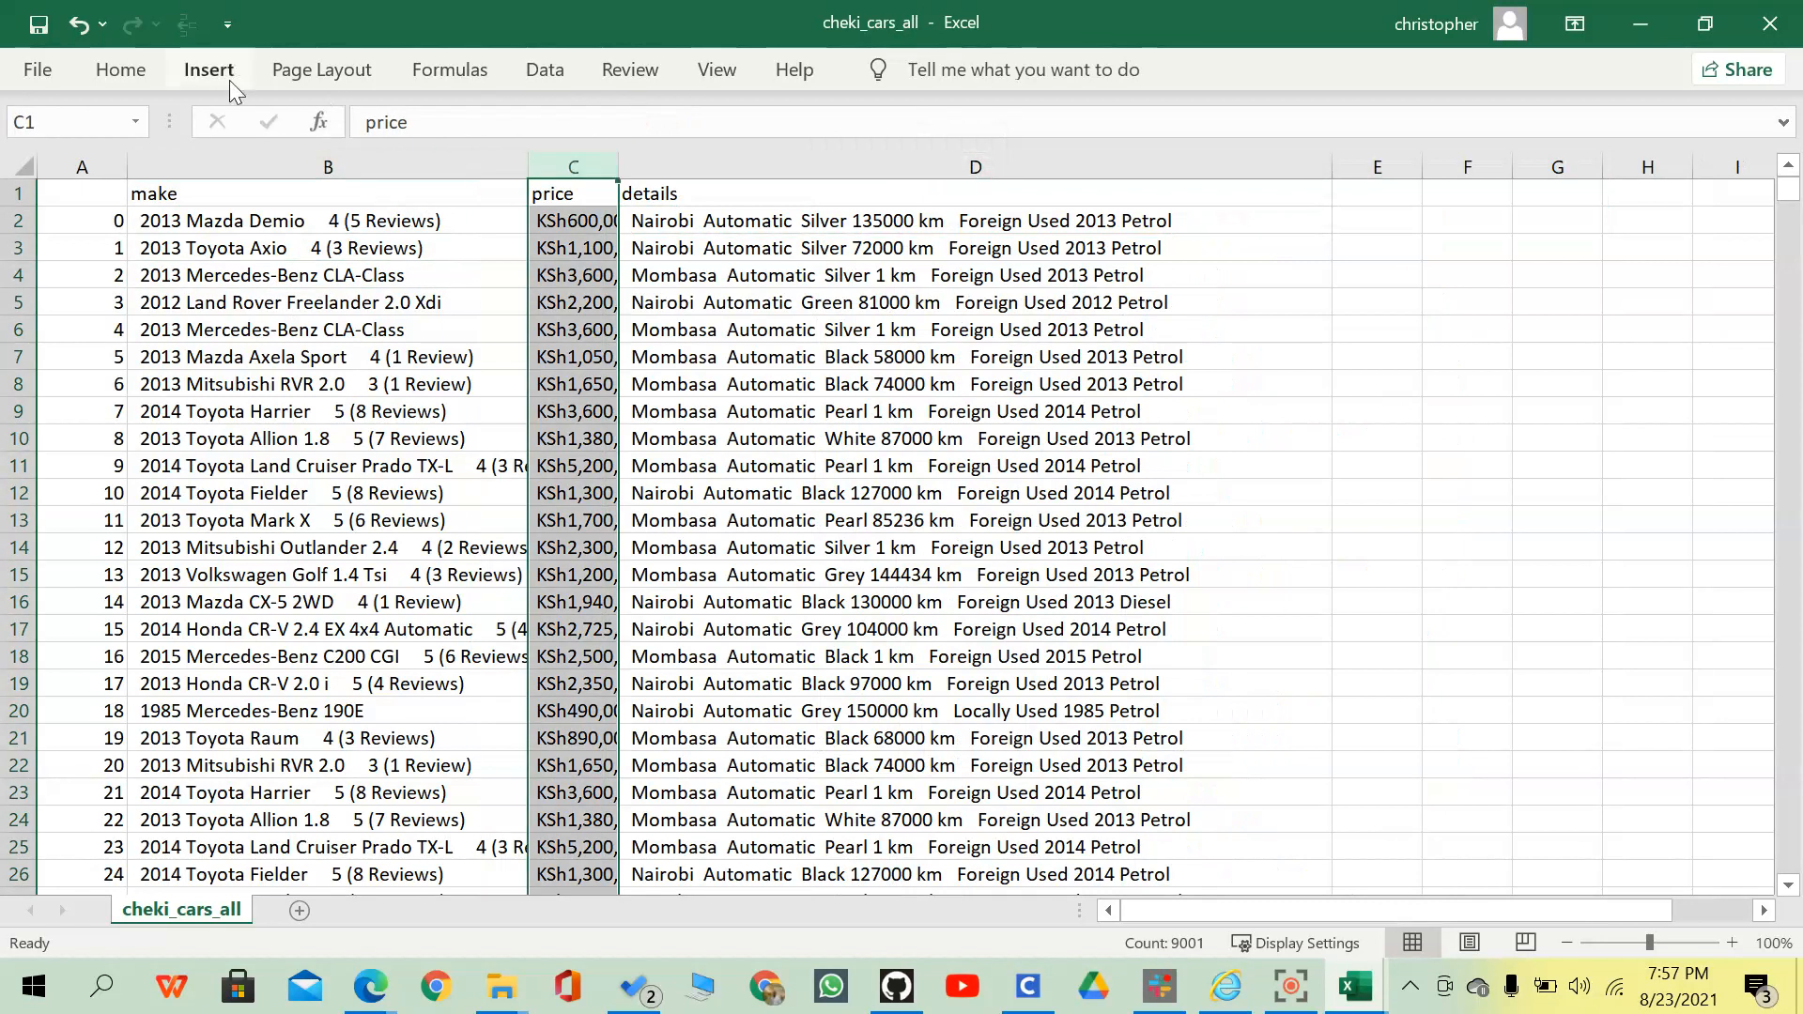
left_click(210, 63)
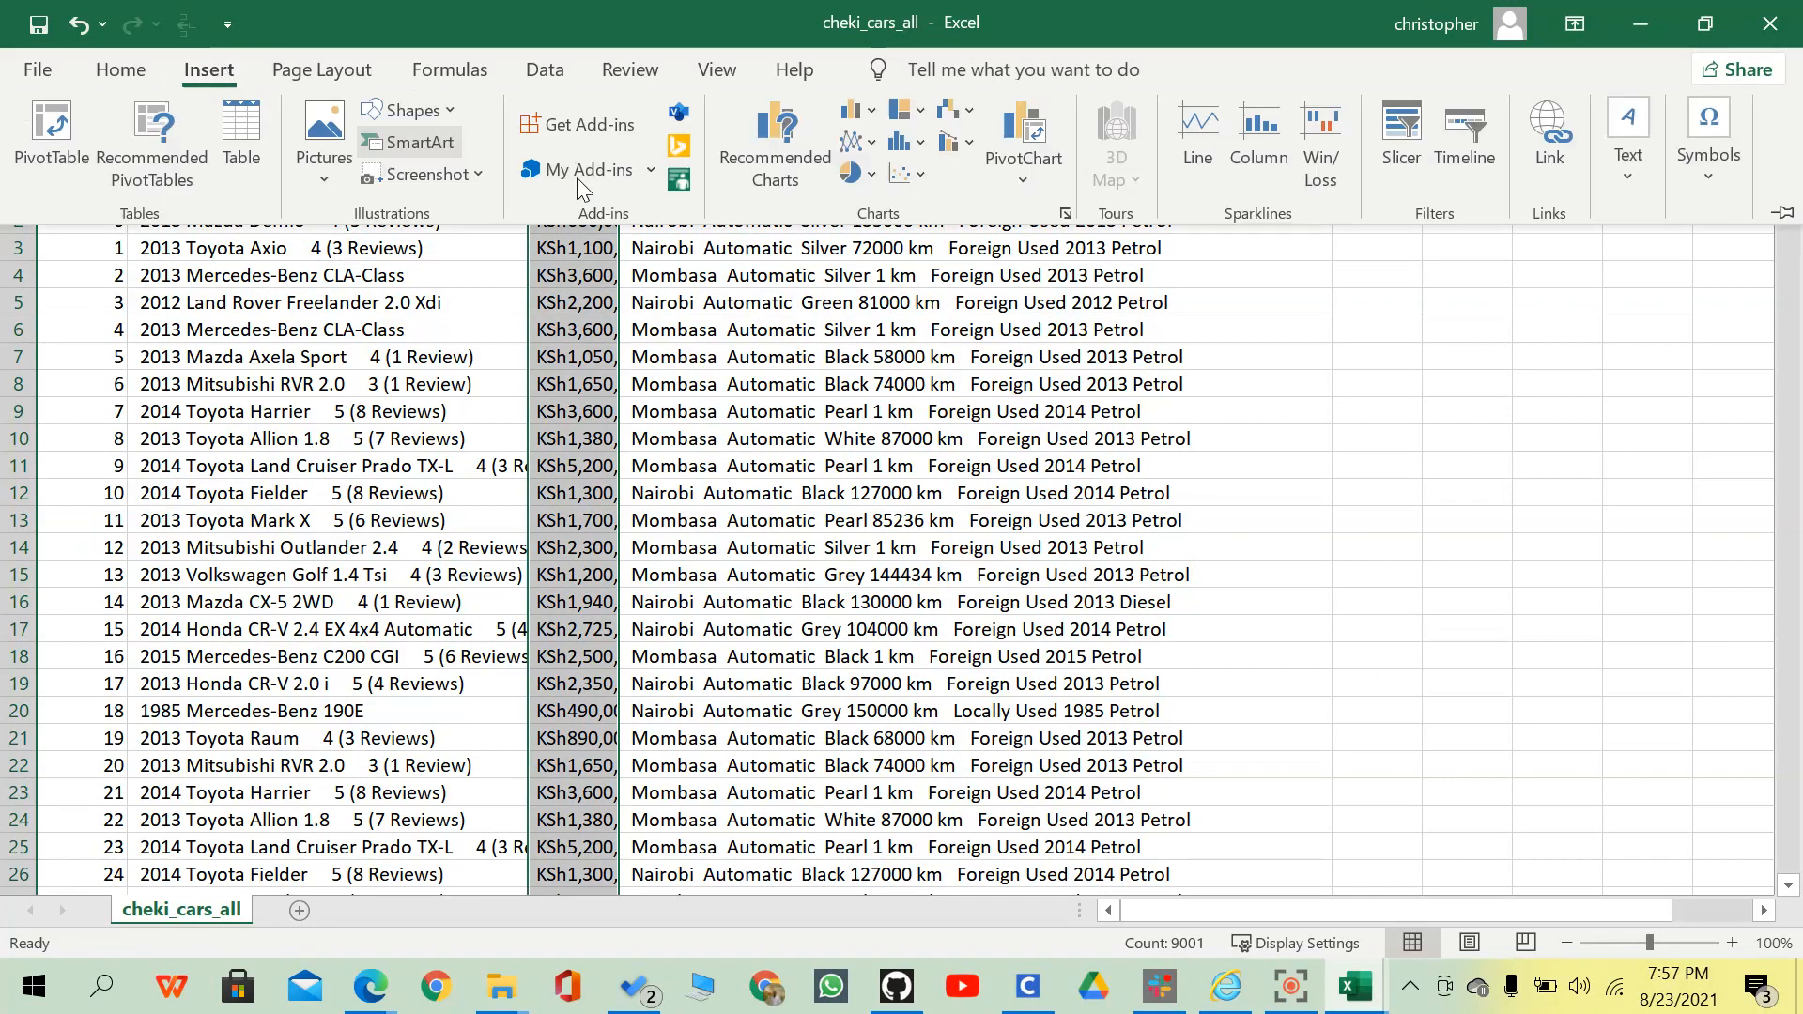
left_click(580, 252)
right_click(579, 169)
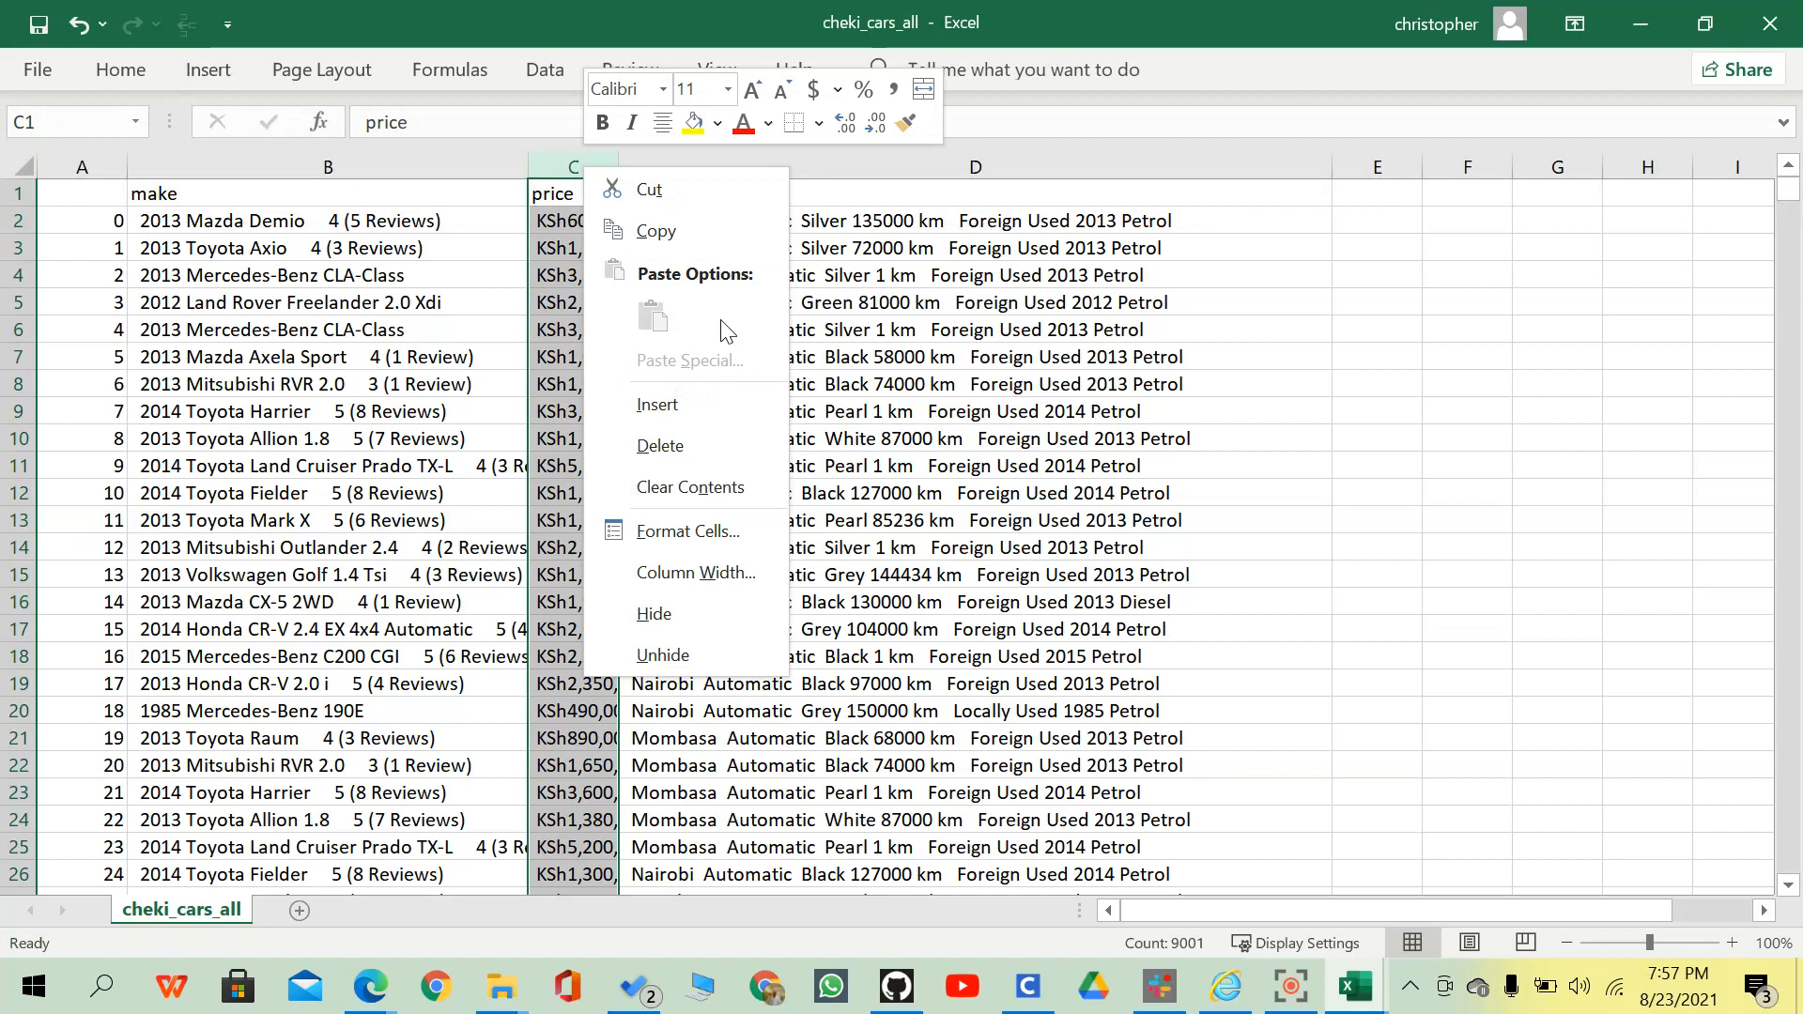
left_click(658, 404)
left_click(592, 193)
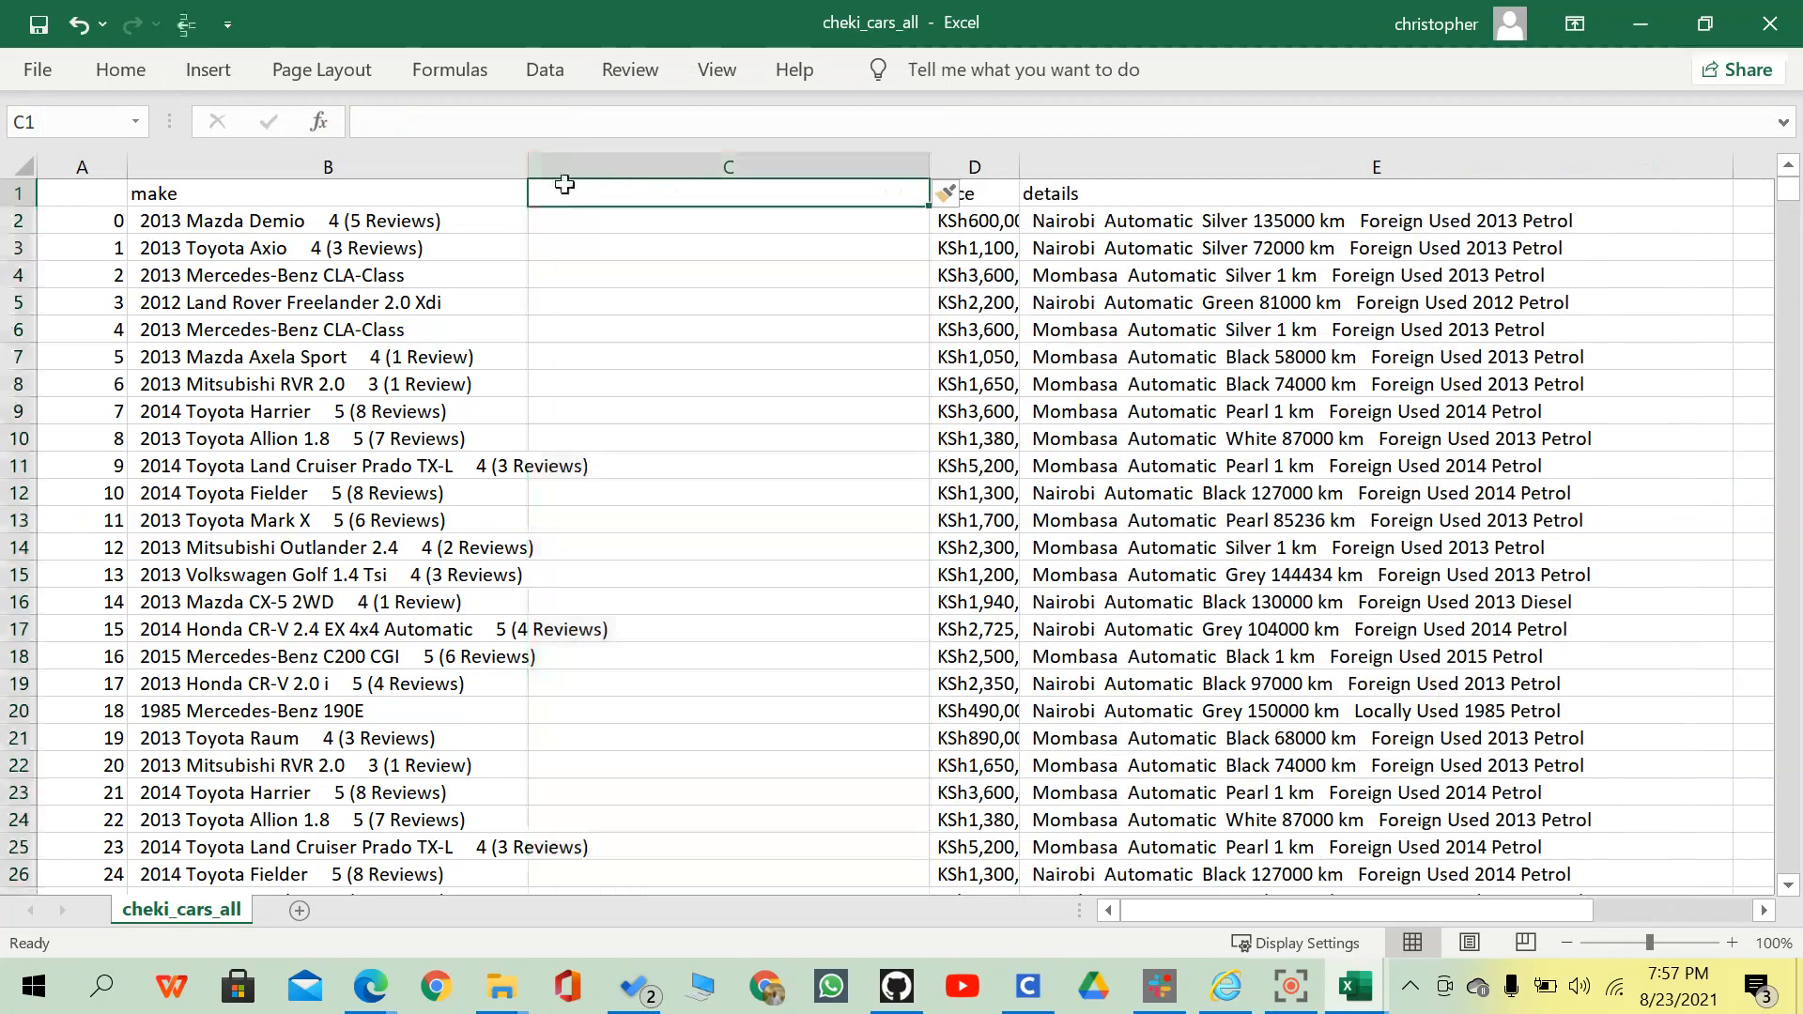
type("ye")
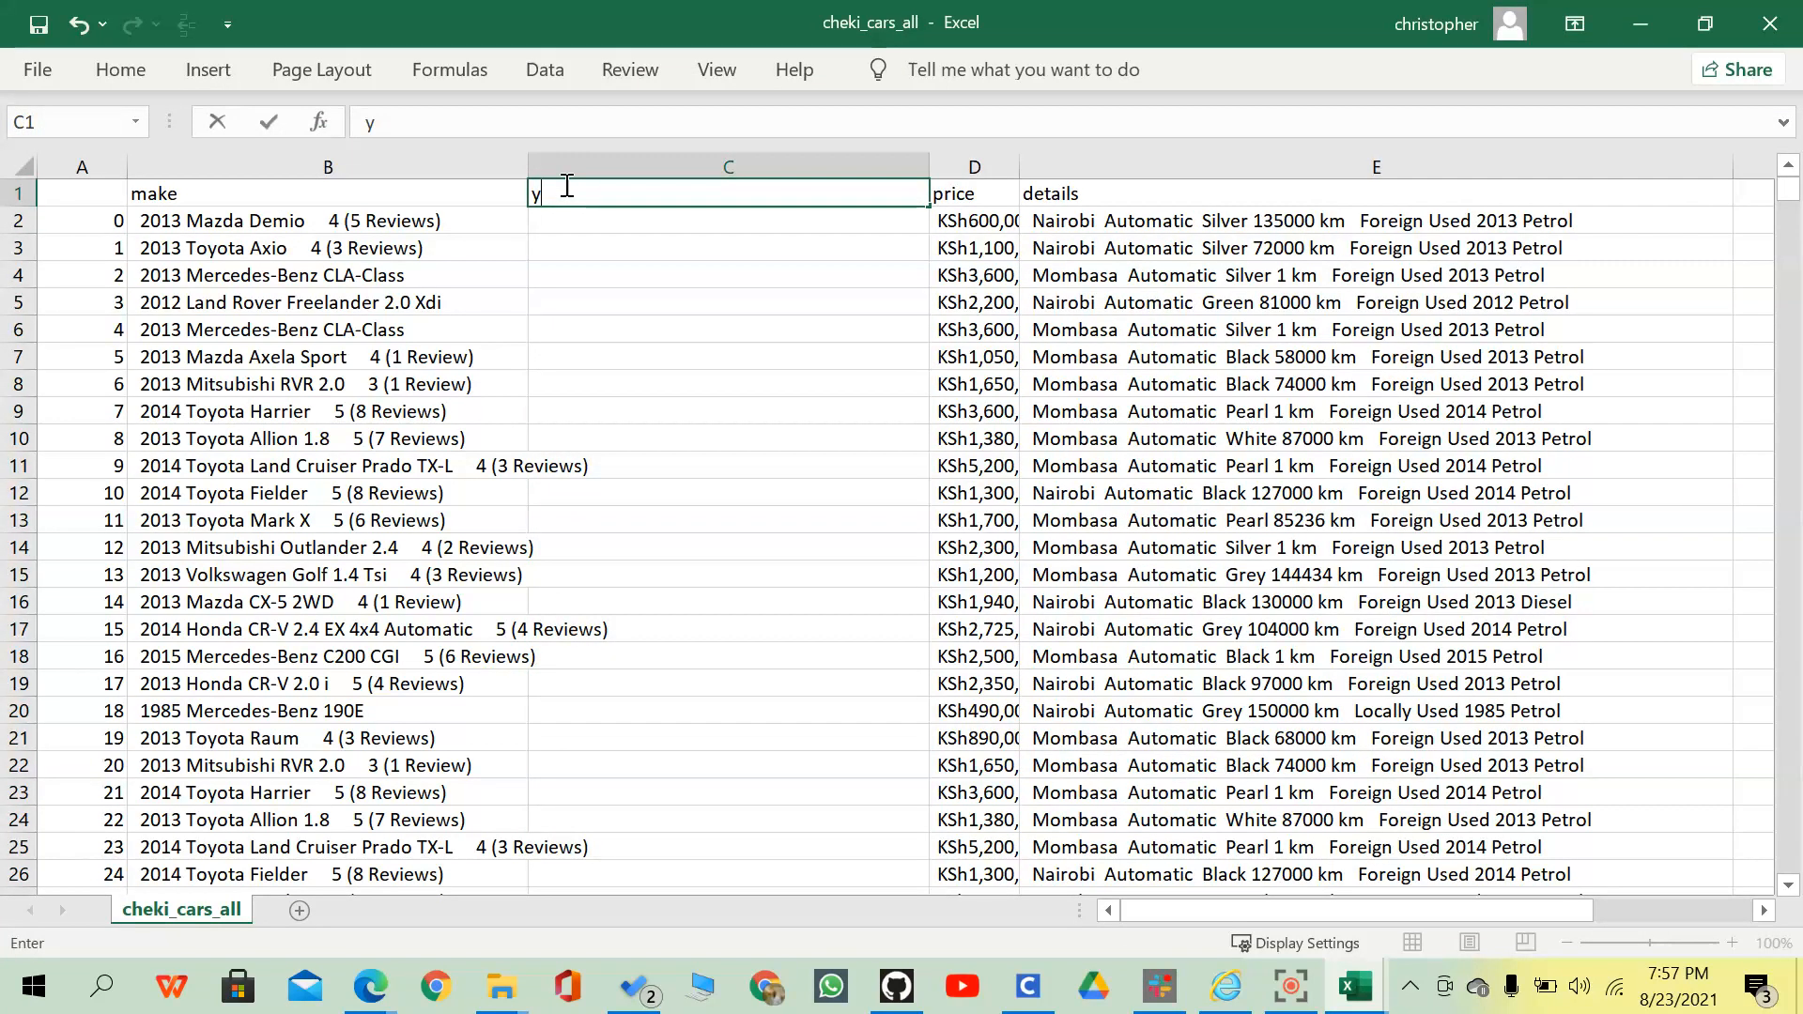
key("BackSpace")
type("oM")
key("Return")
Extract the year of manufacture from B2 into C2 with =LEFT(B2,4), and raise the character count to capture the full year.
type("=righ")
key("BackSpace")
key("BackSpace")
key("BackSpace")
key("BackSpace")
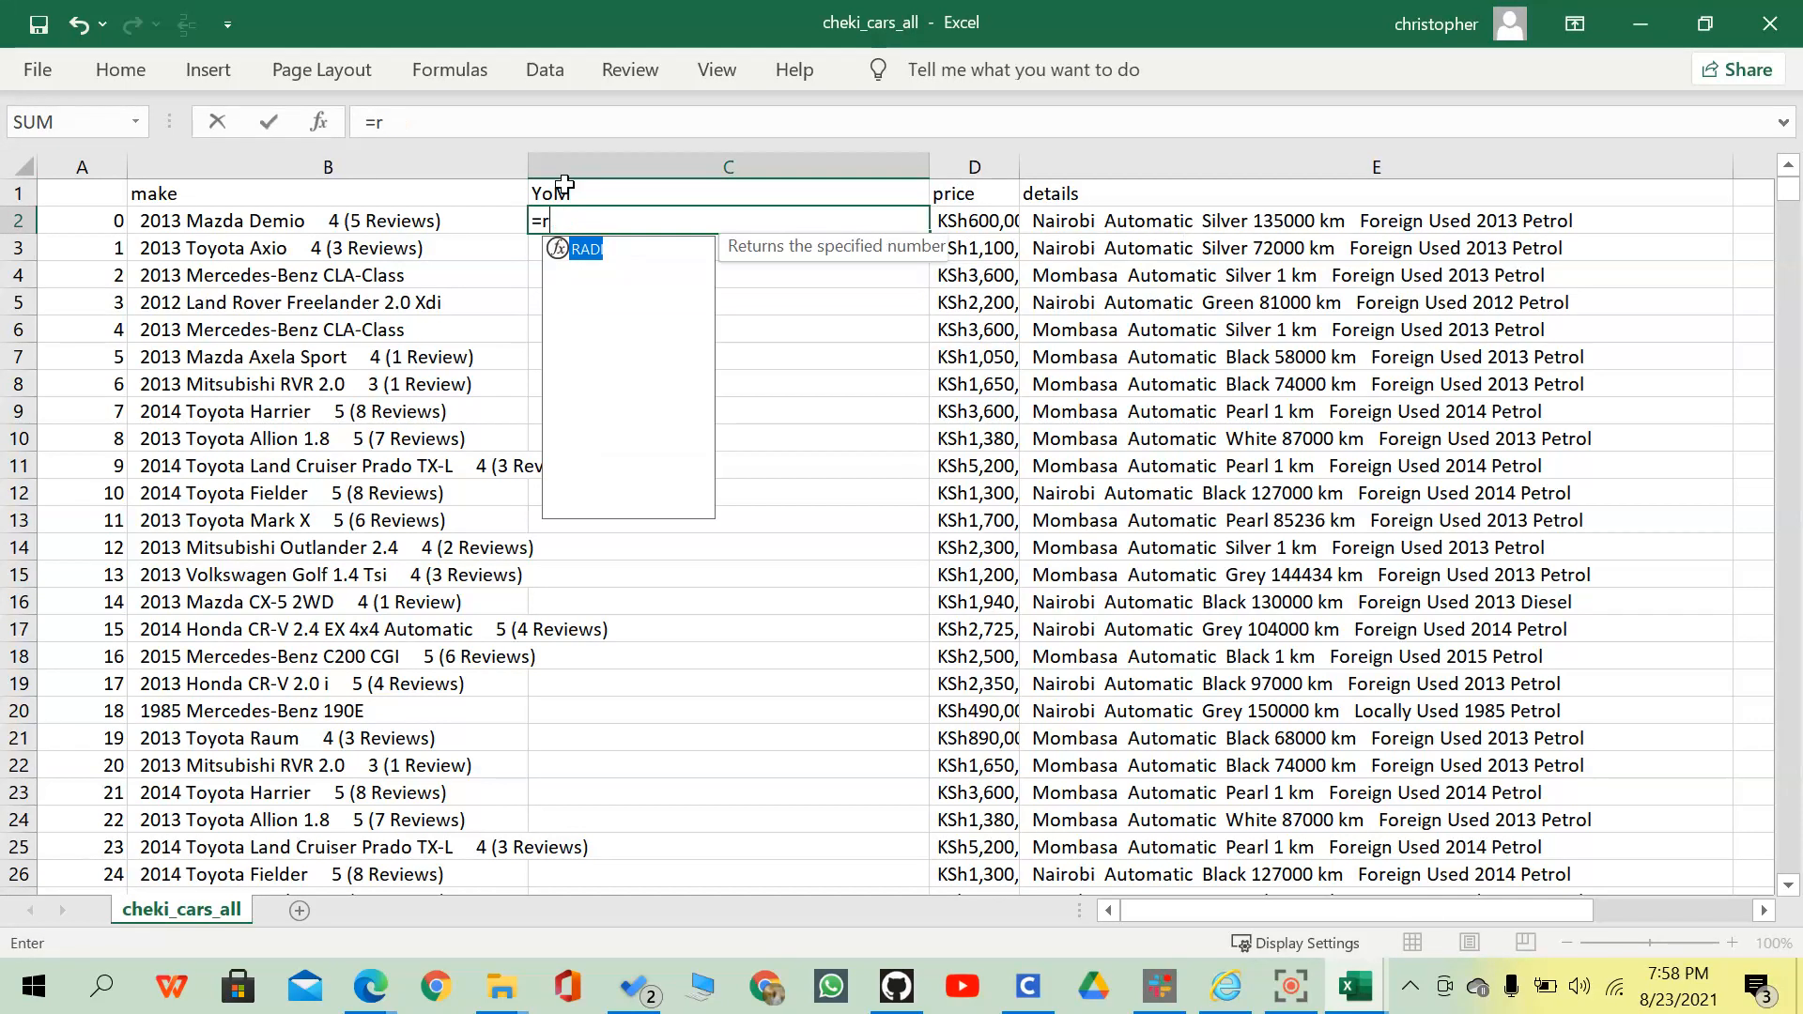
type("le")
key("Tab")
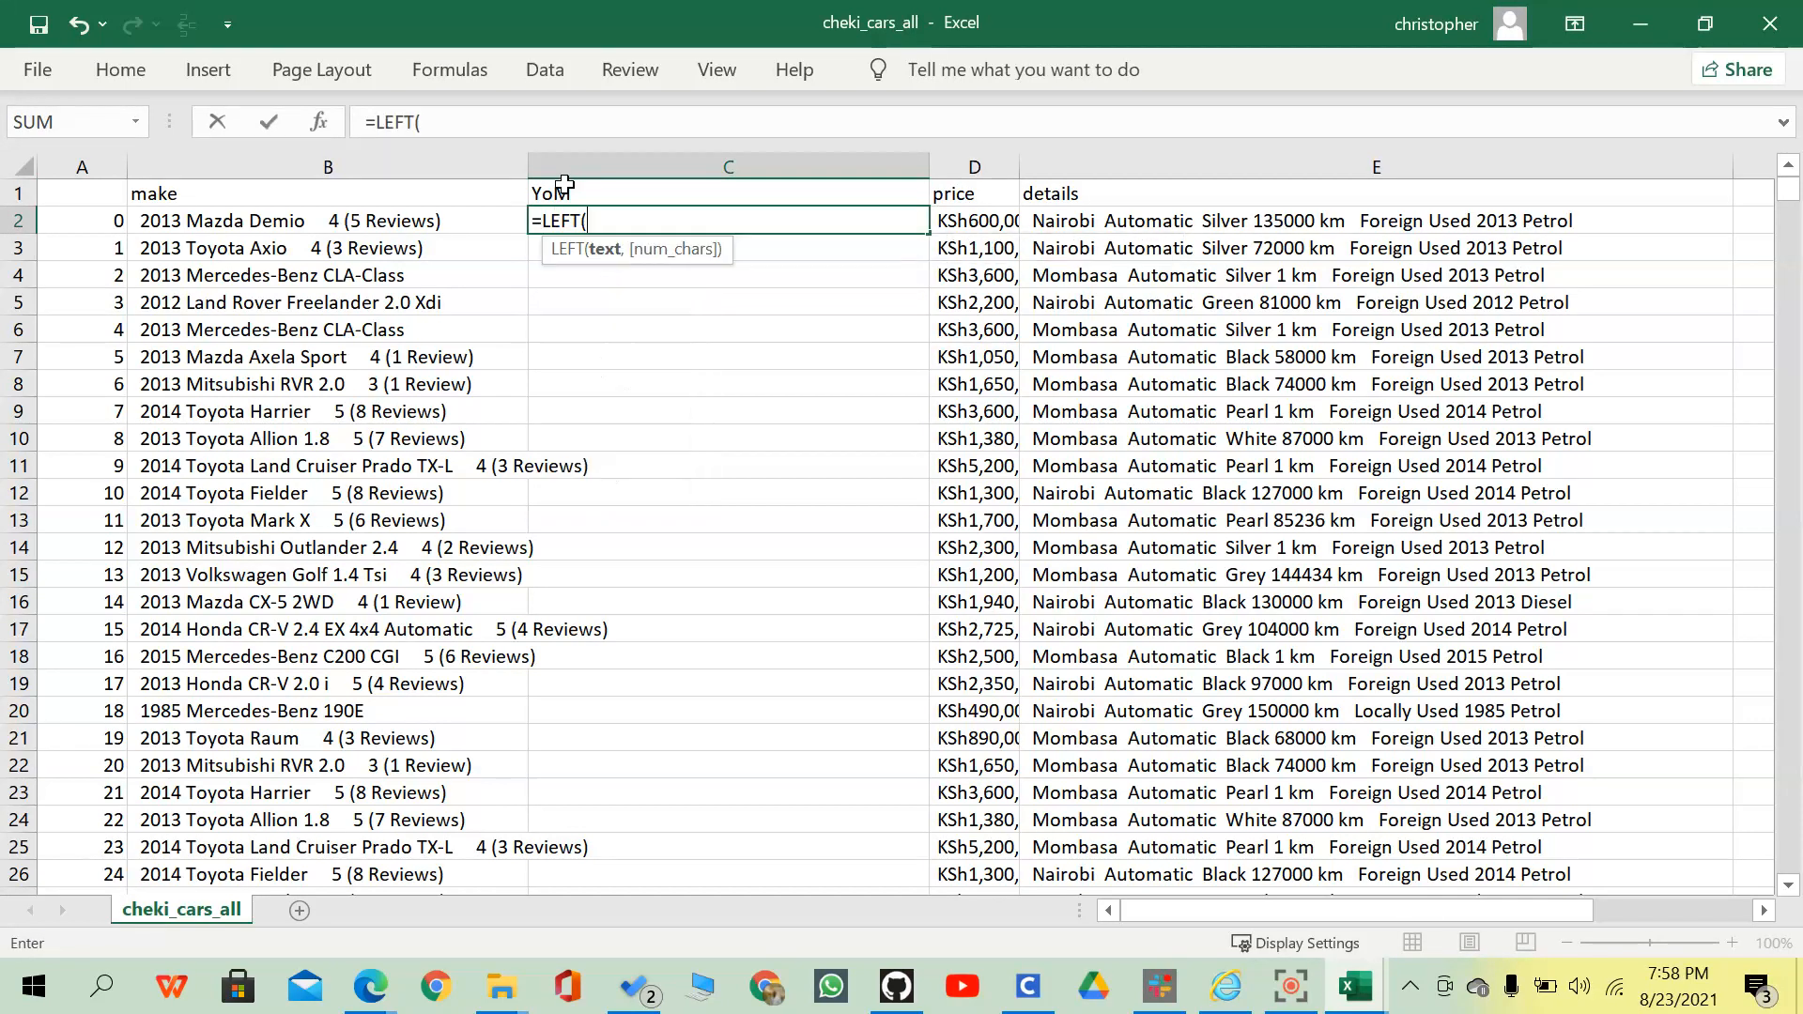
left_click_drag(394, 198, 387, 218)
left_click(399, 222)
type(",")
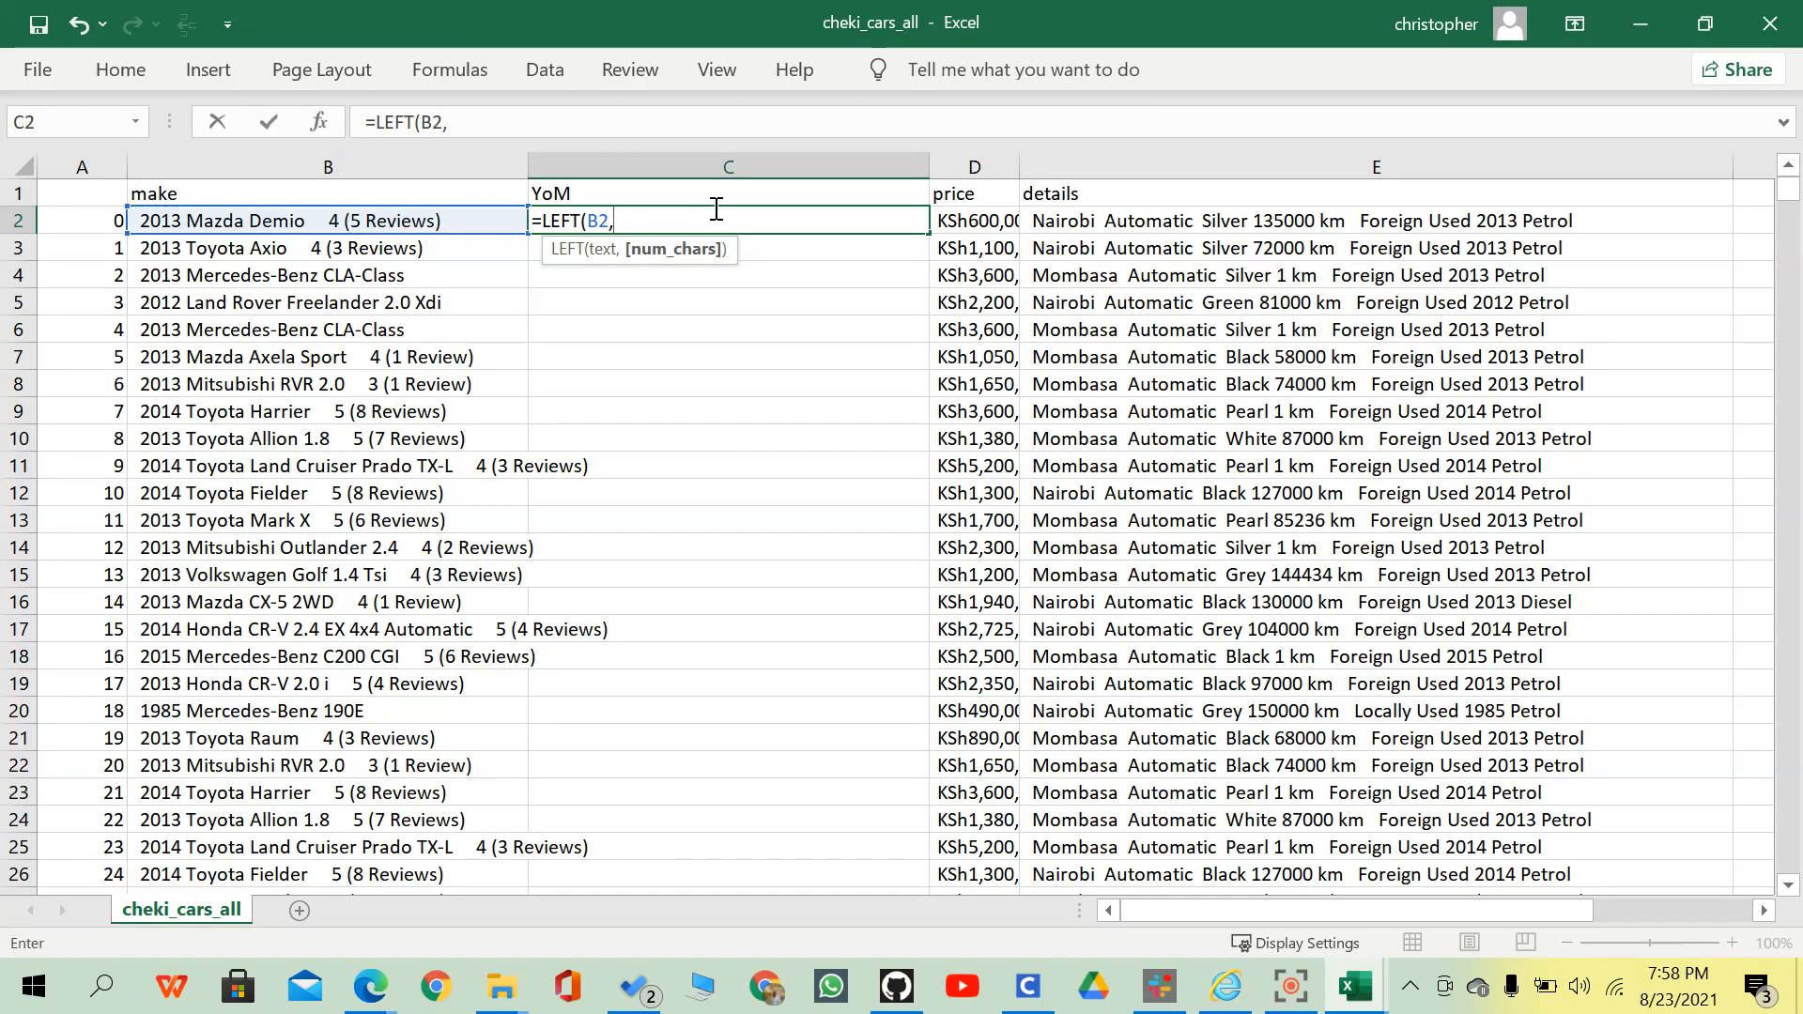
type("4)")
key("ctrl+Return")
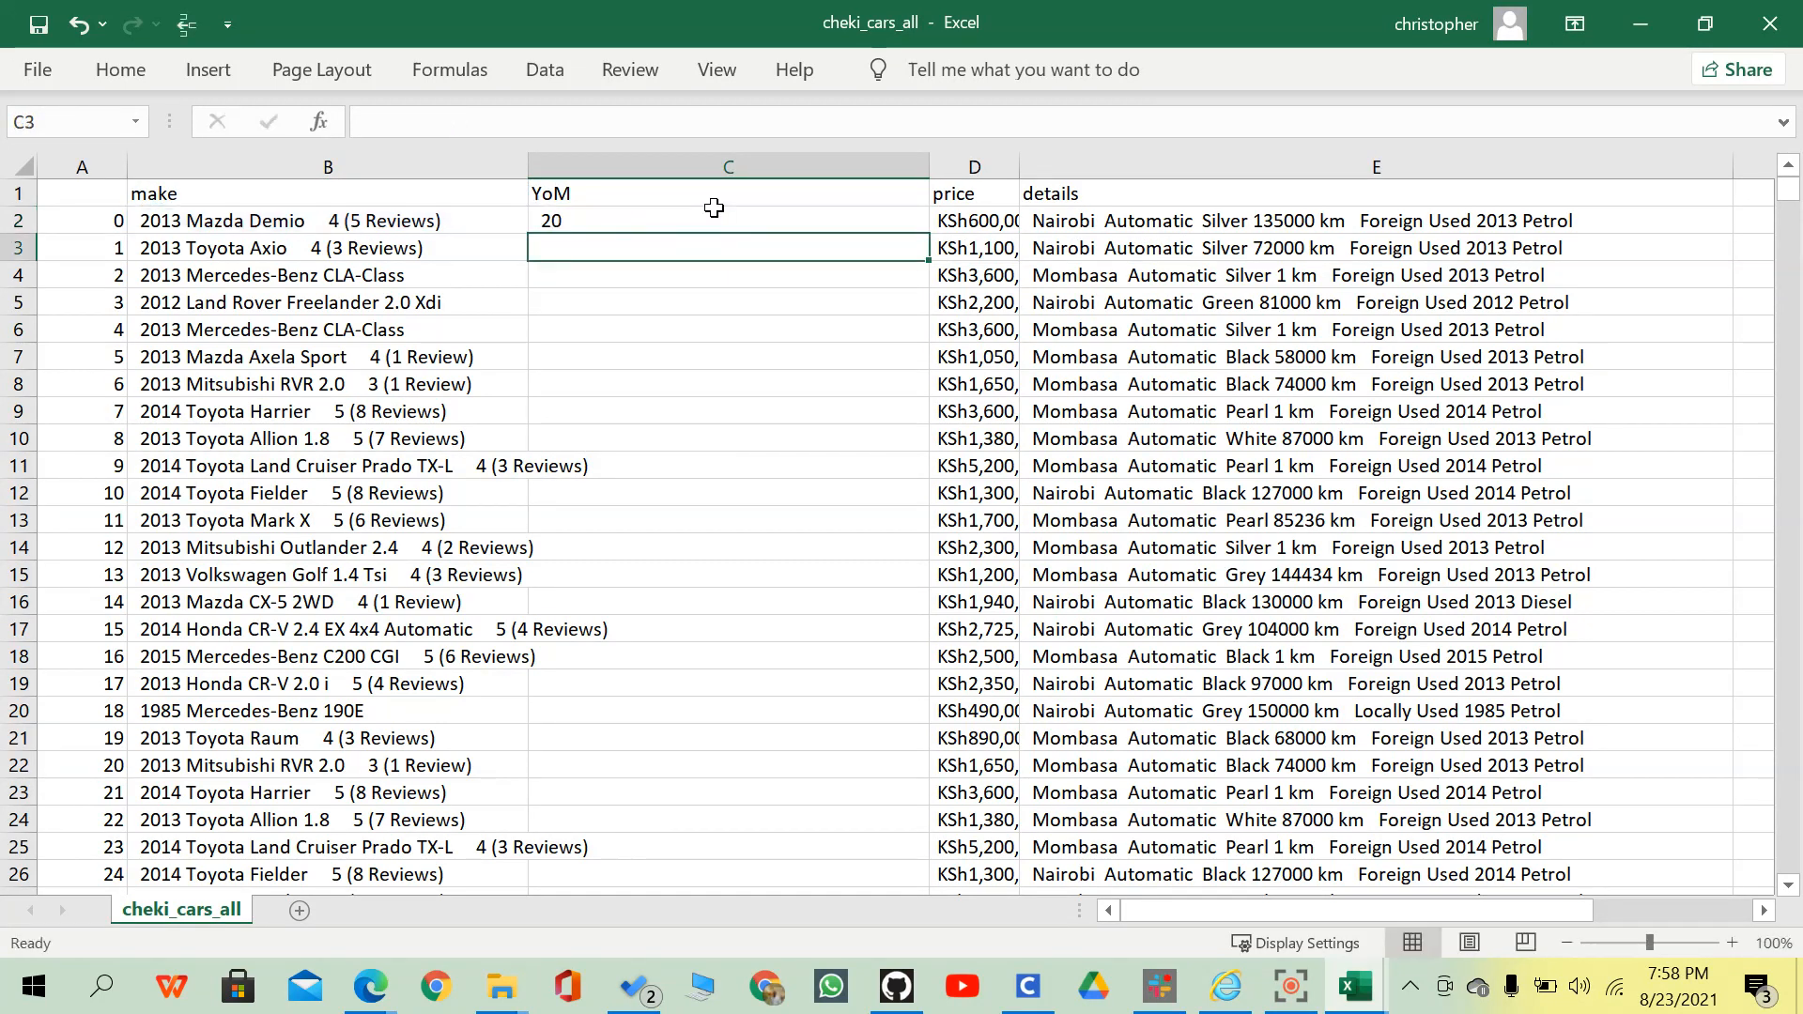
left_click(455, 123)
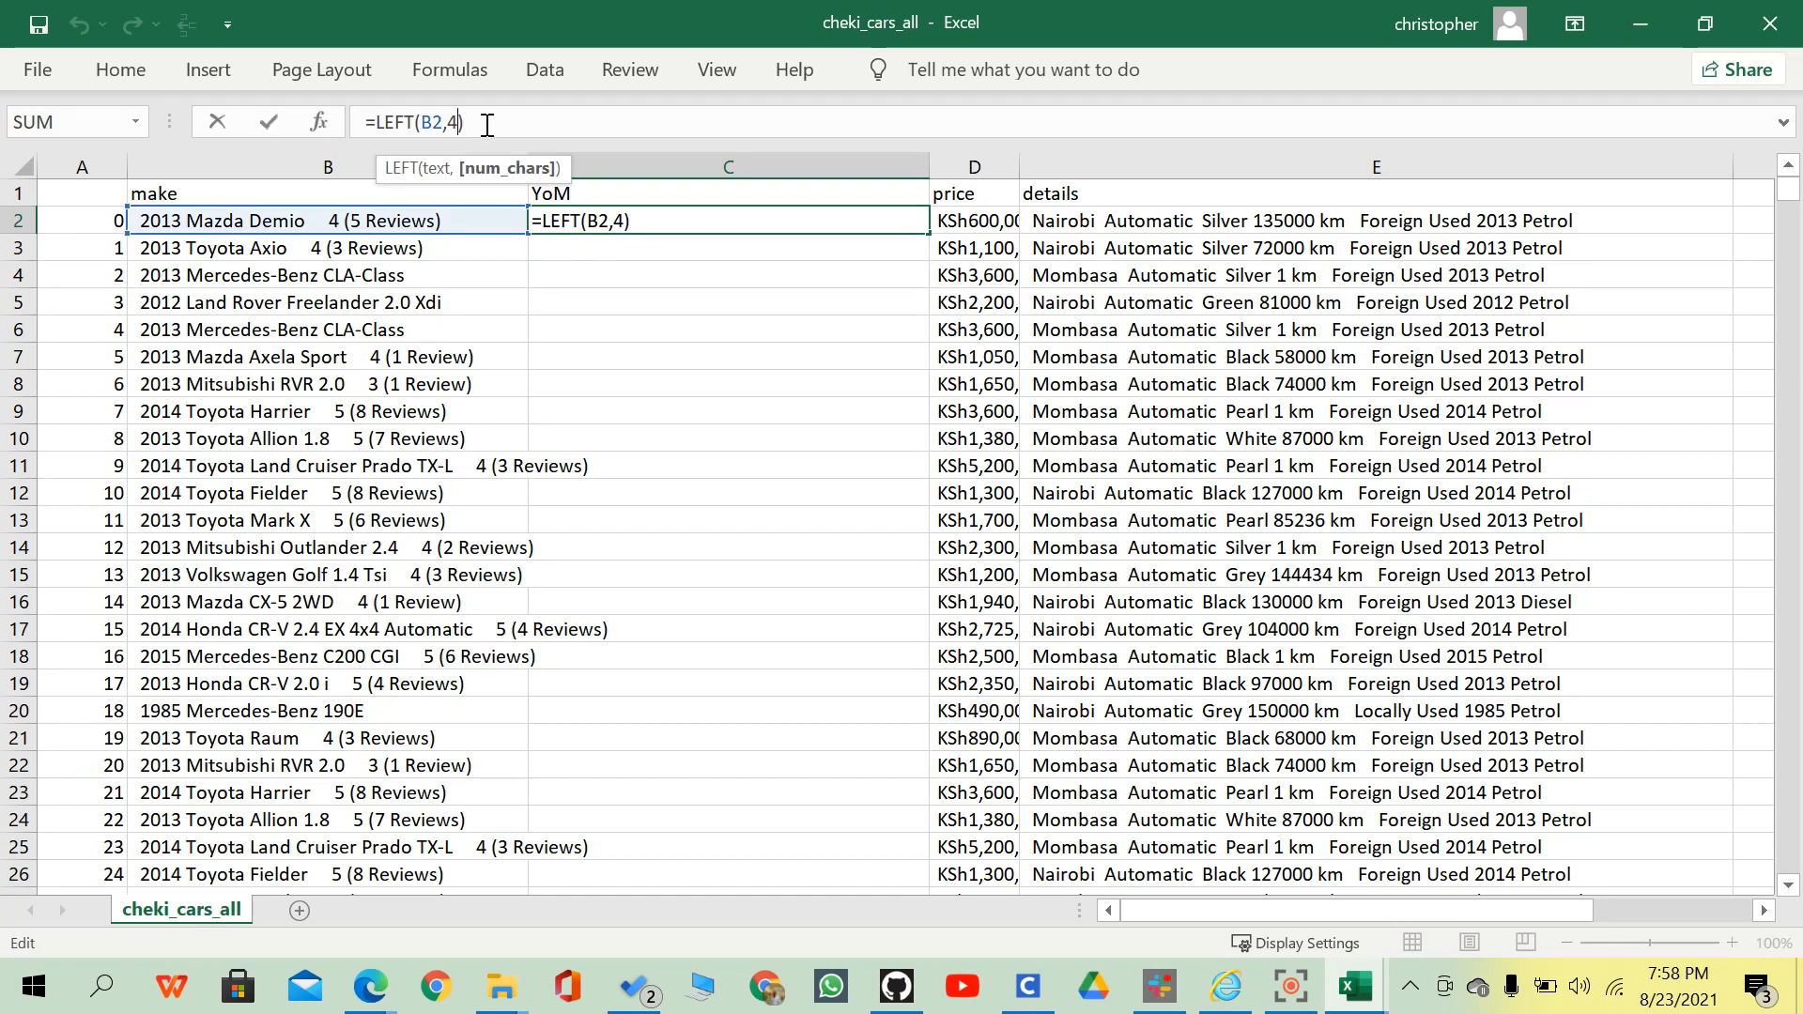
key("Return")
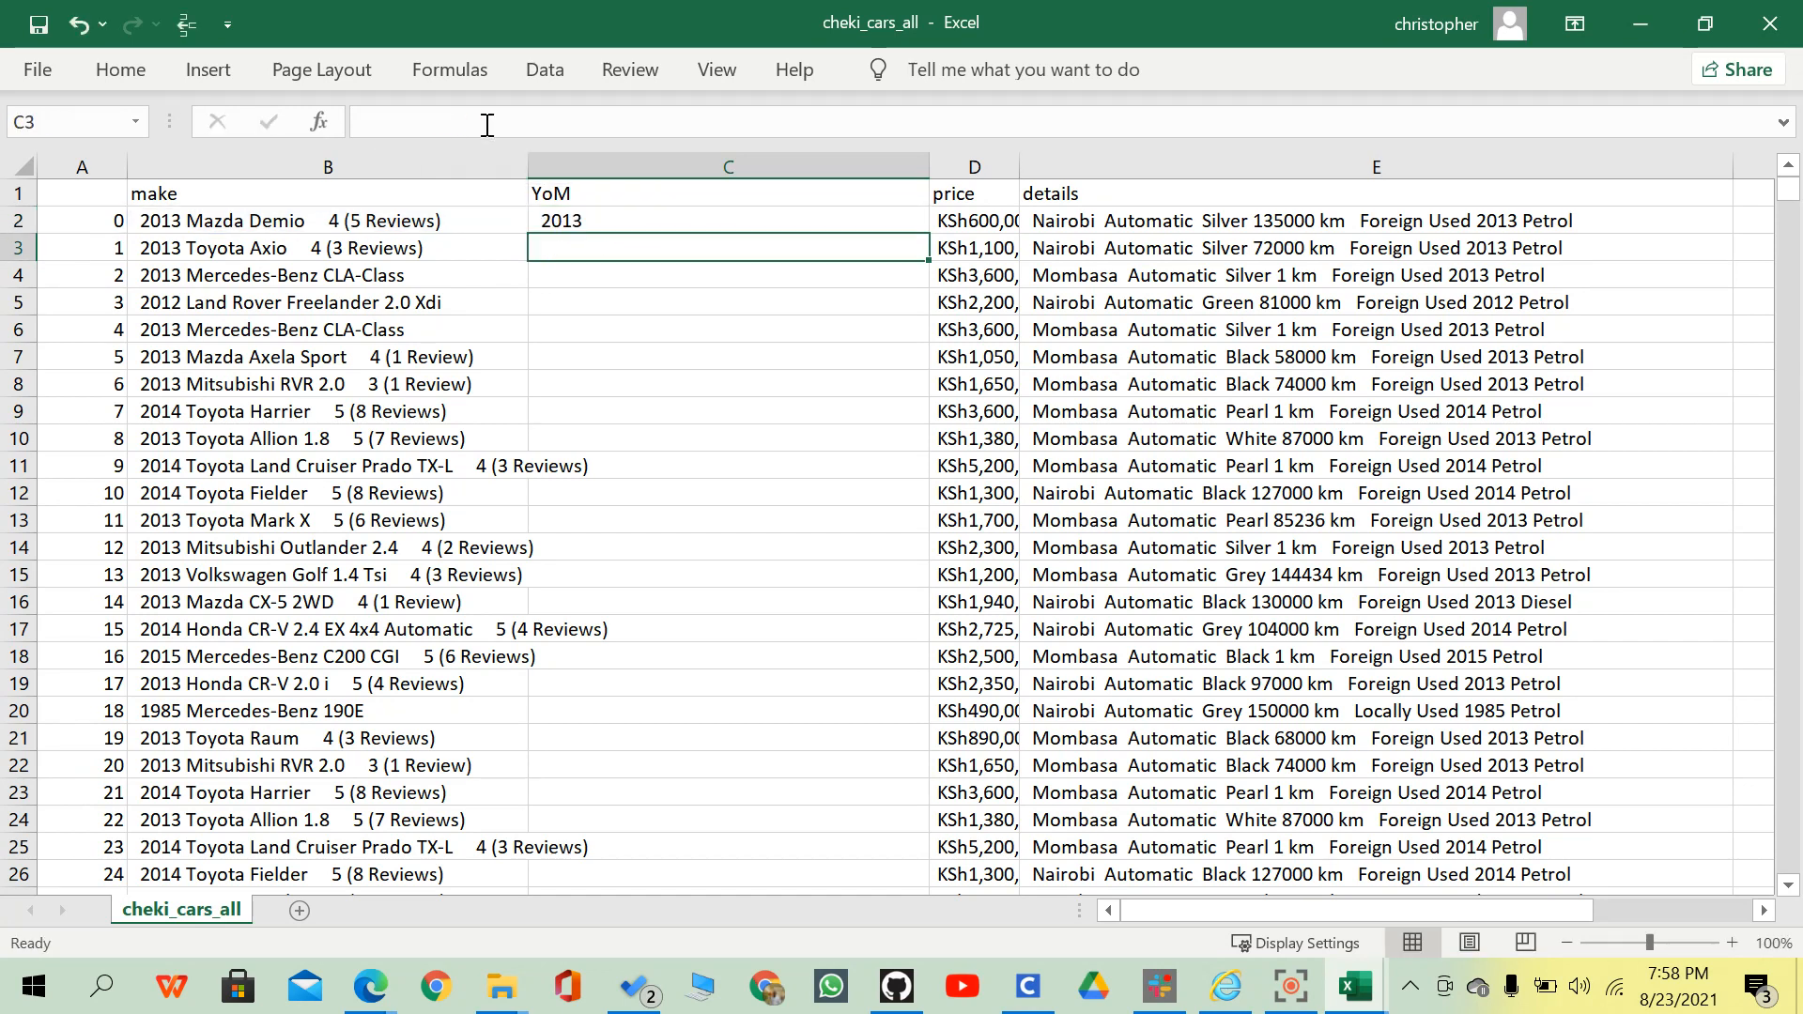
Fill the LEFT formula in C2 down the whole YoM column.
left_click(584, 222)
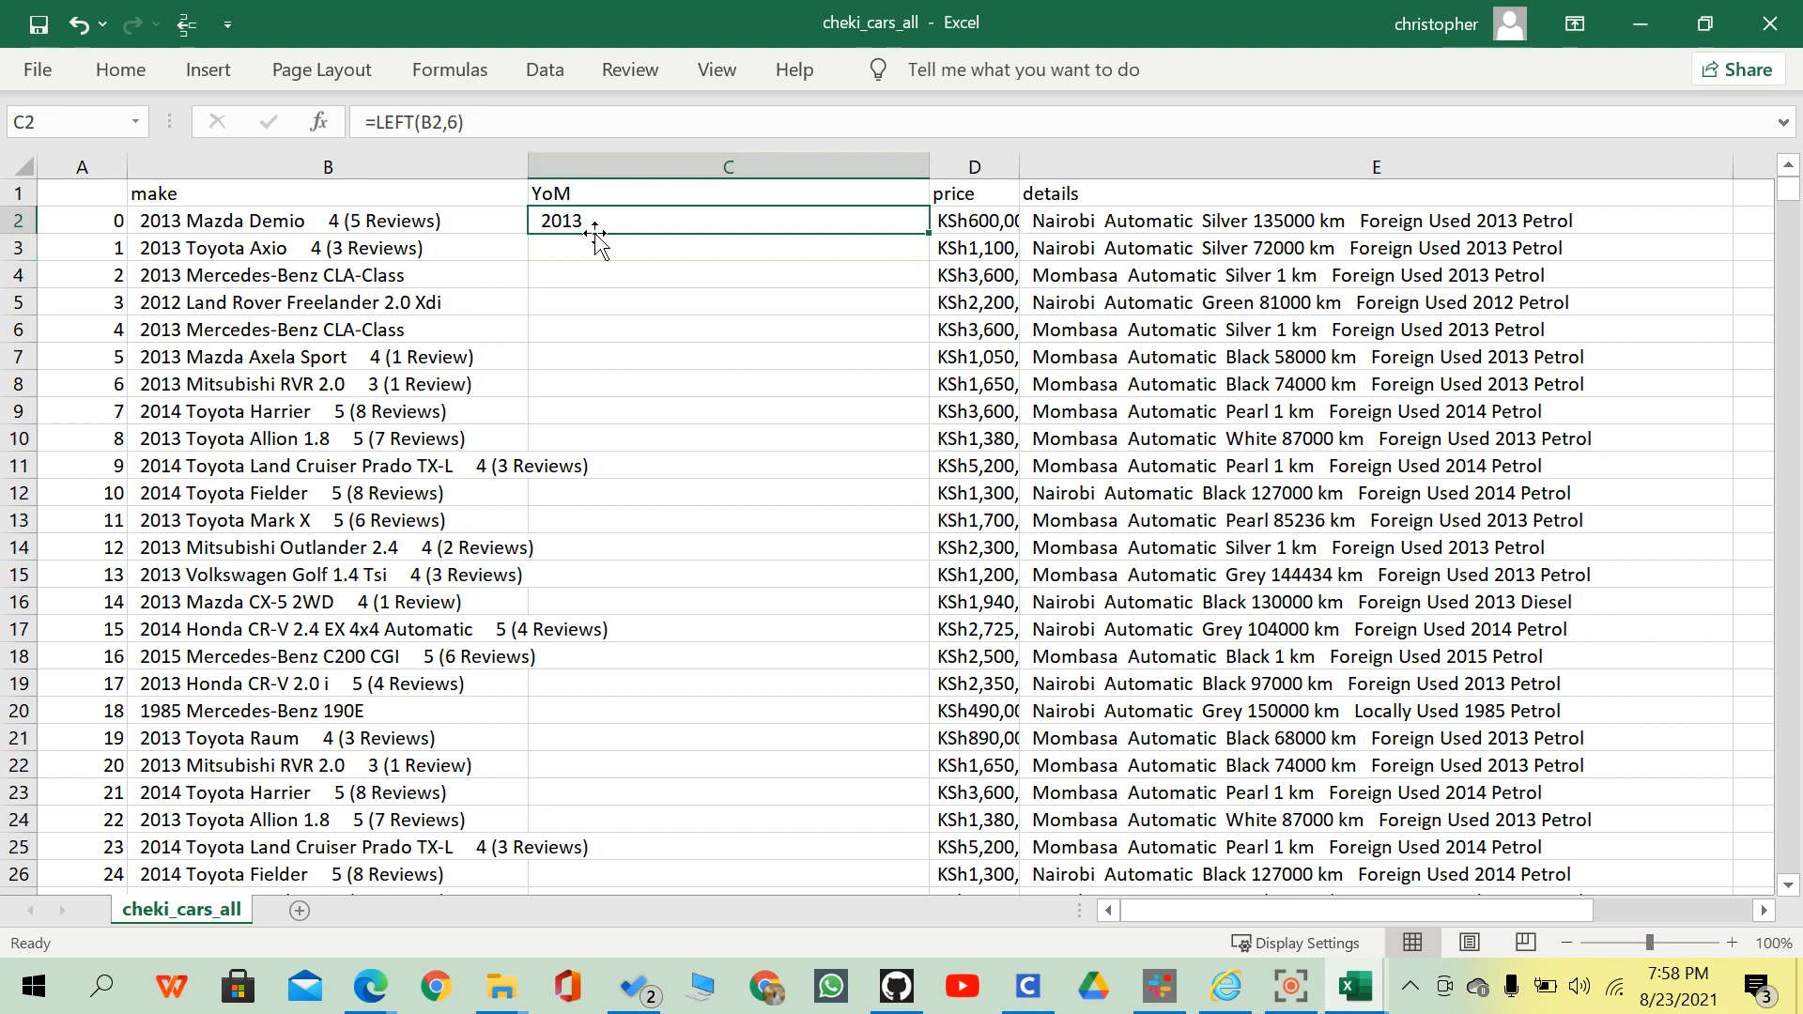
left_click(933, 242)
left_click(927, 242)
left_click(861, 221)
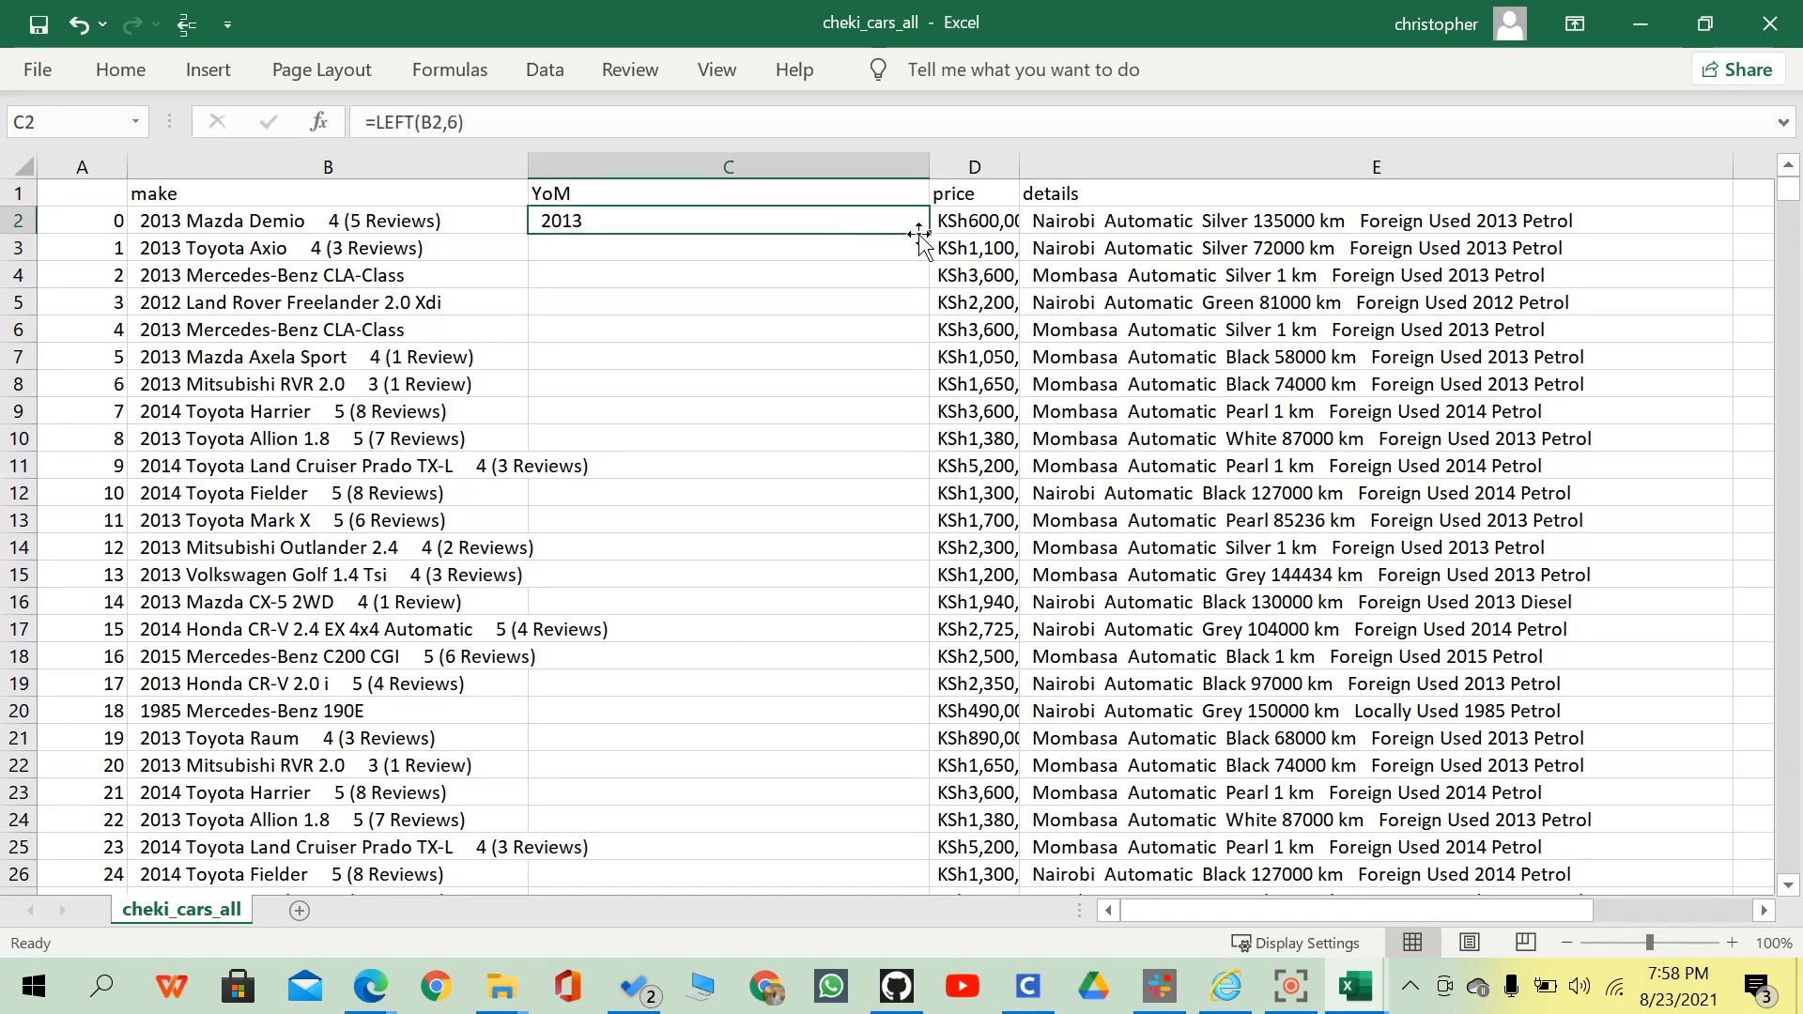
double_click(929, 232)
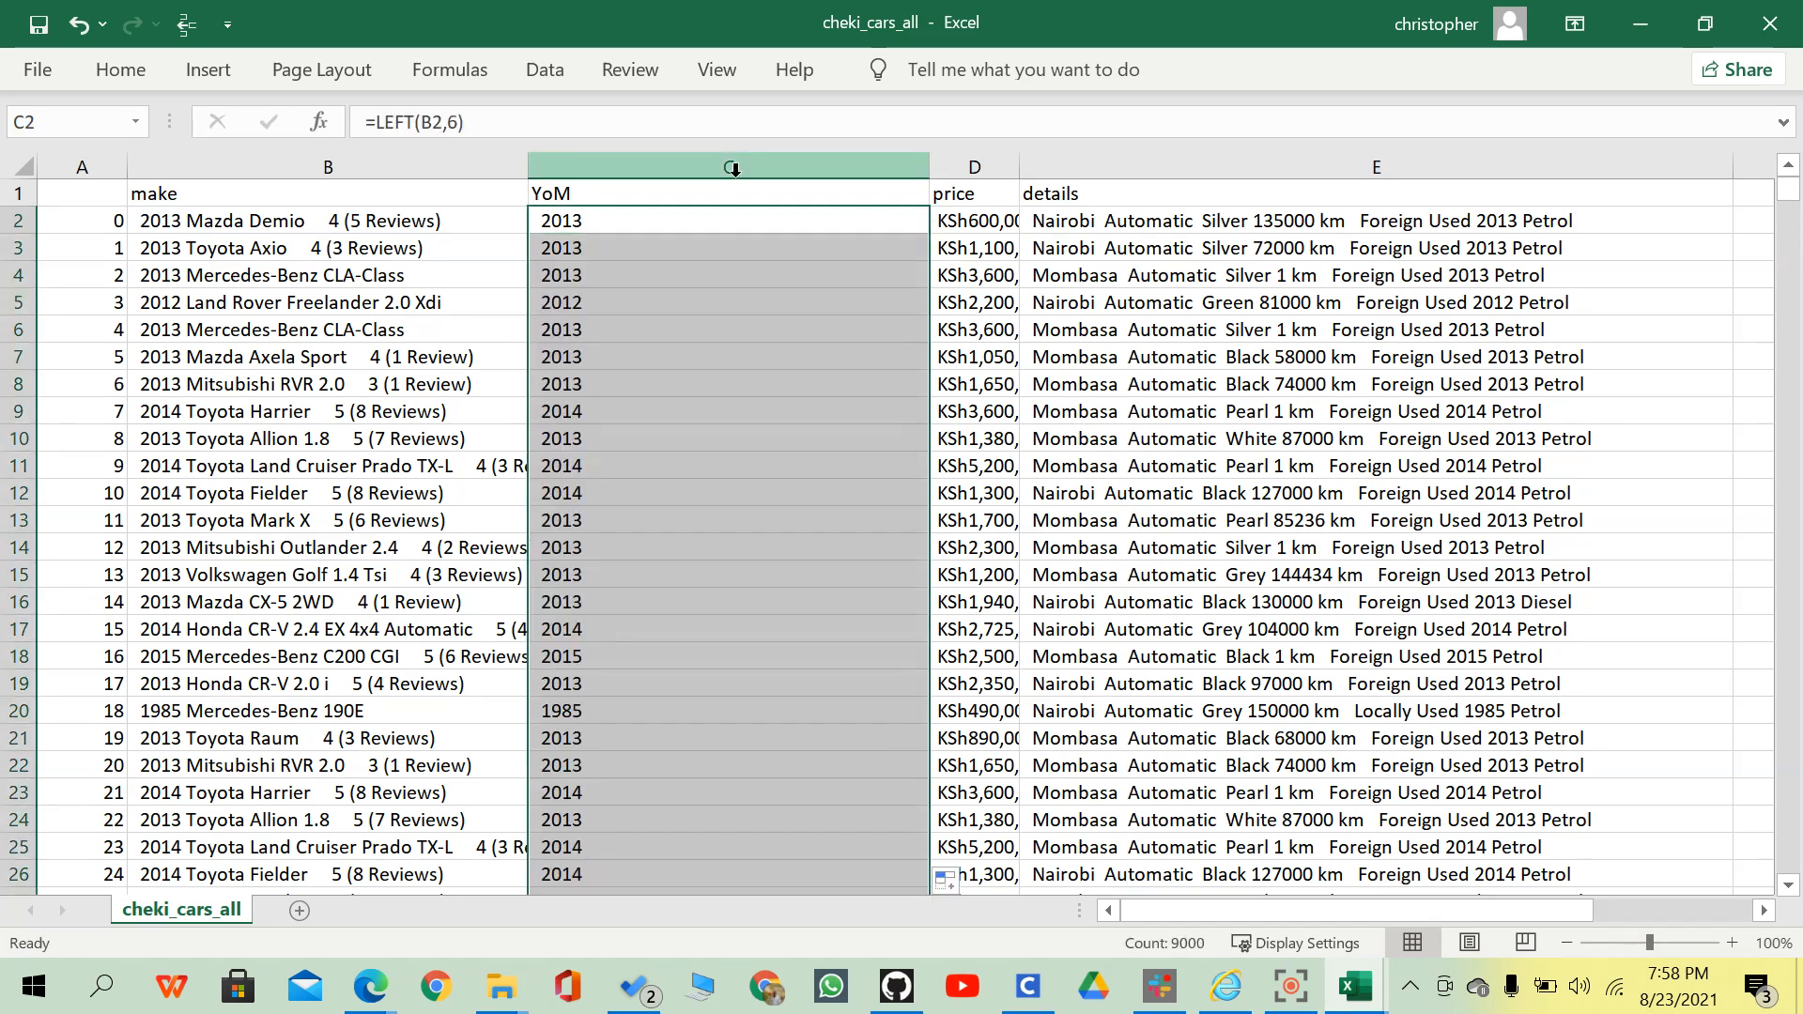
Turn on filters for the header row and fill the header cells from A1 to E1 with yellow.
left_click(636, 199)
key("ctrl+shift+l")
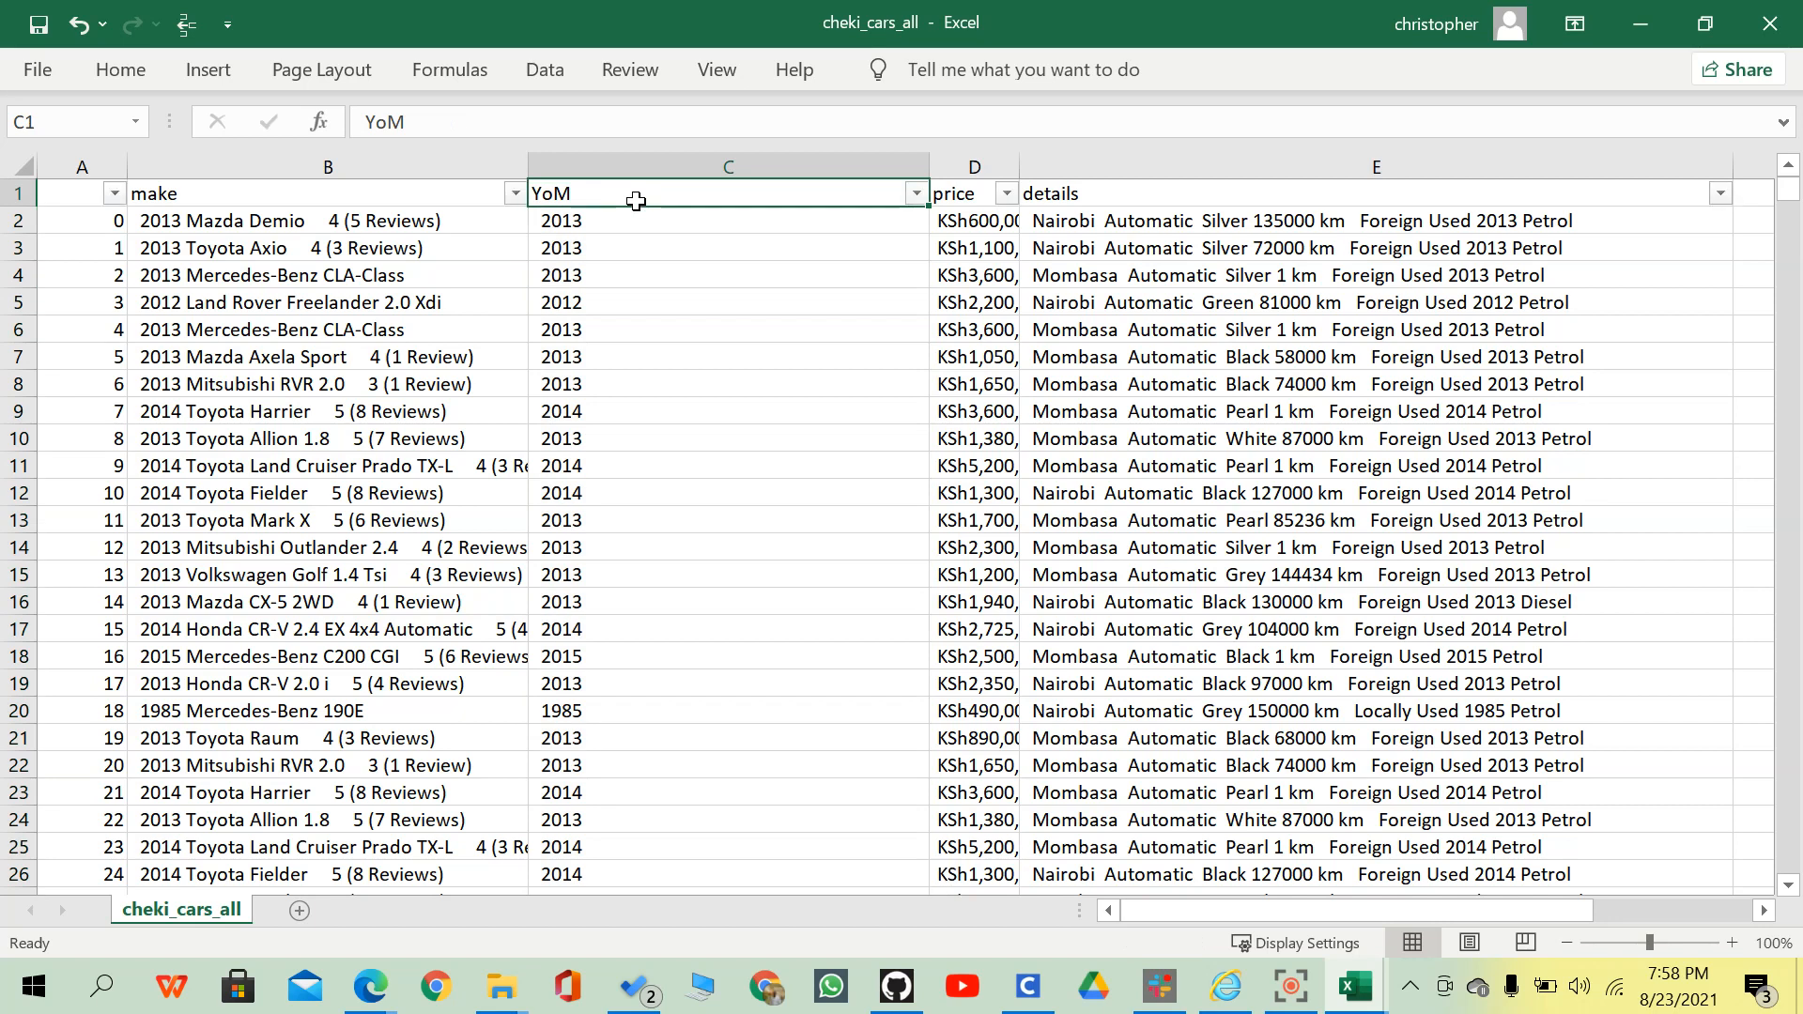
left_click_drag(89, 193, 1502, 193)
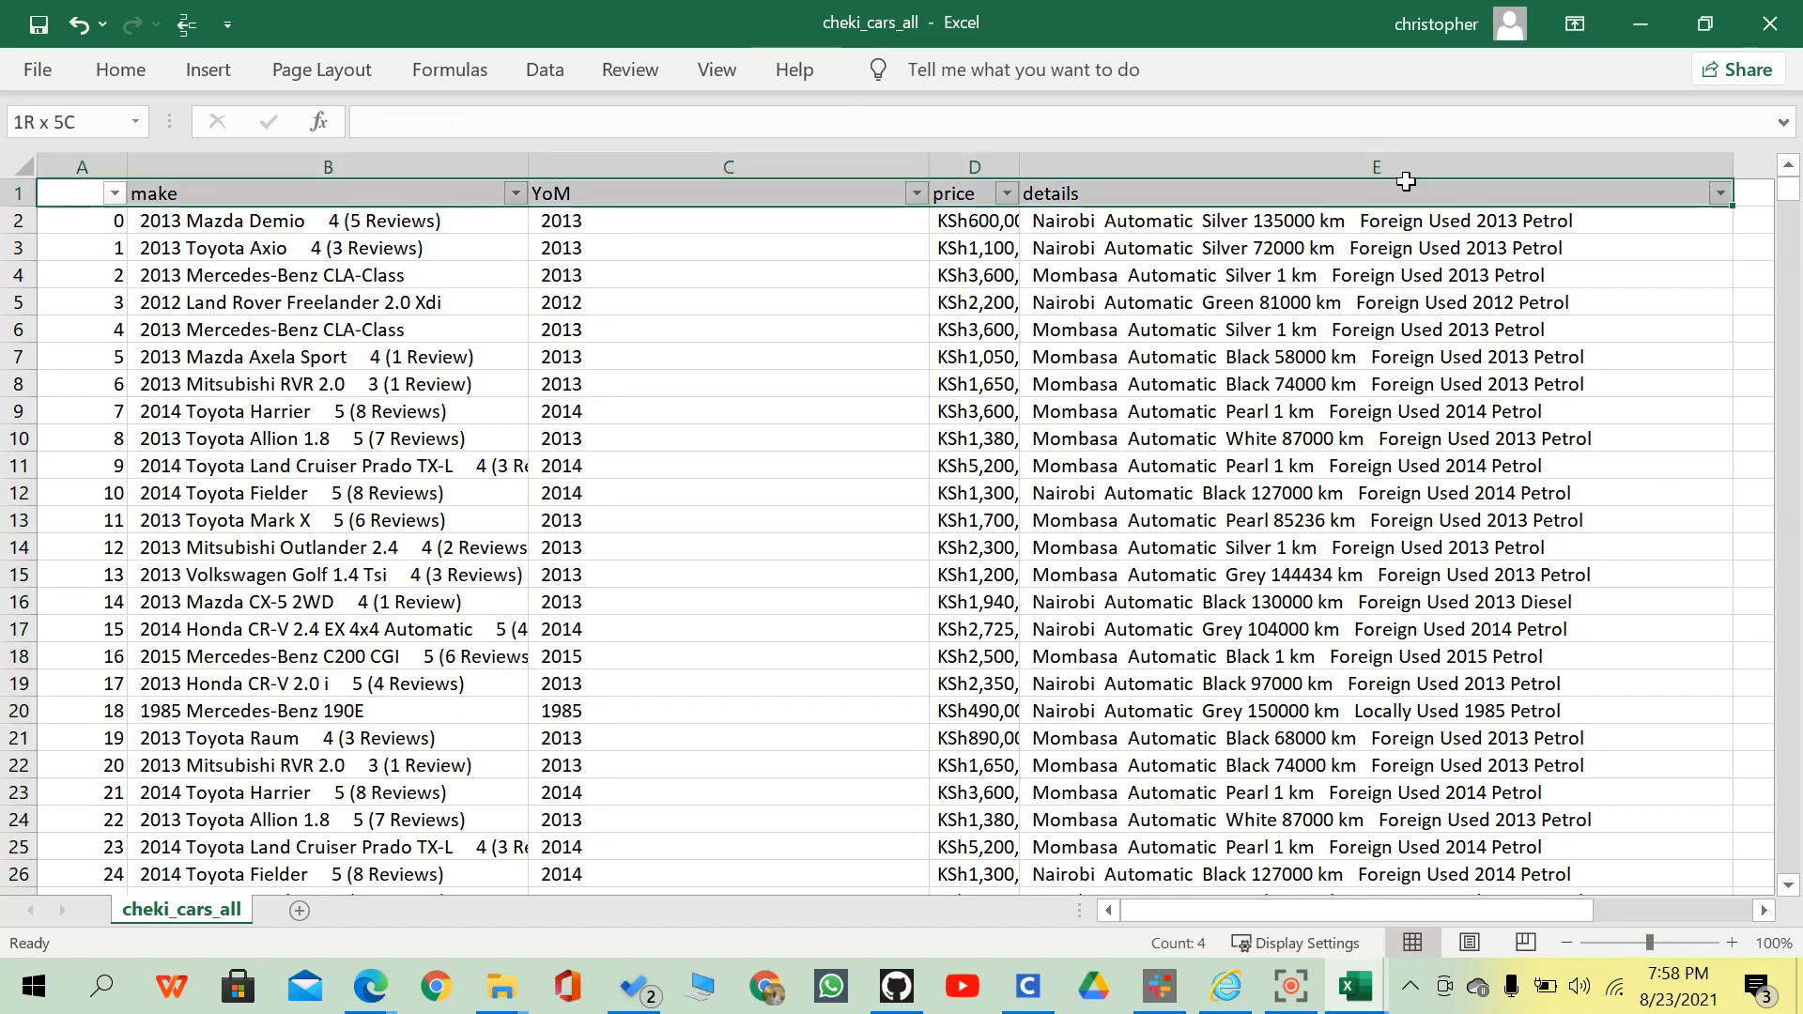
left_click(122, 85)
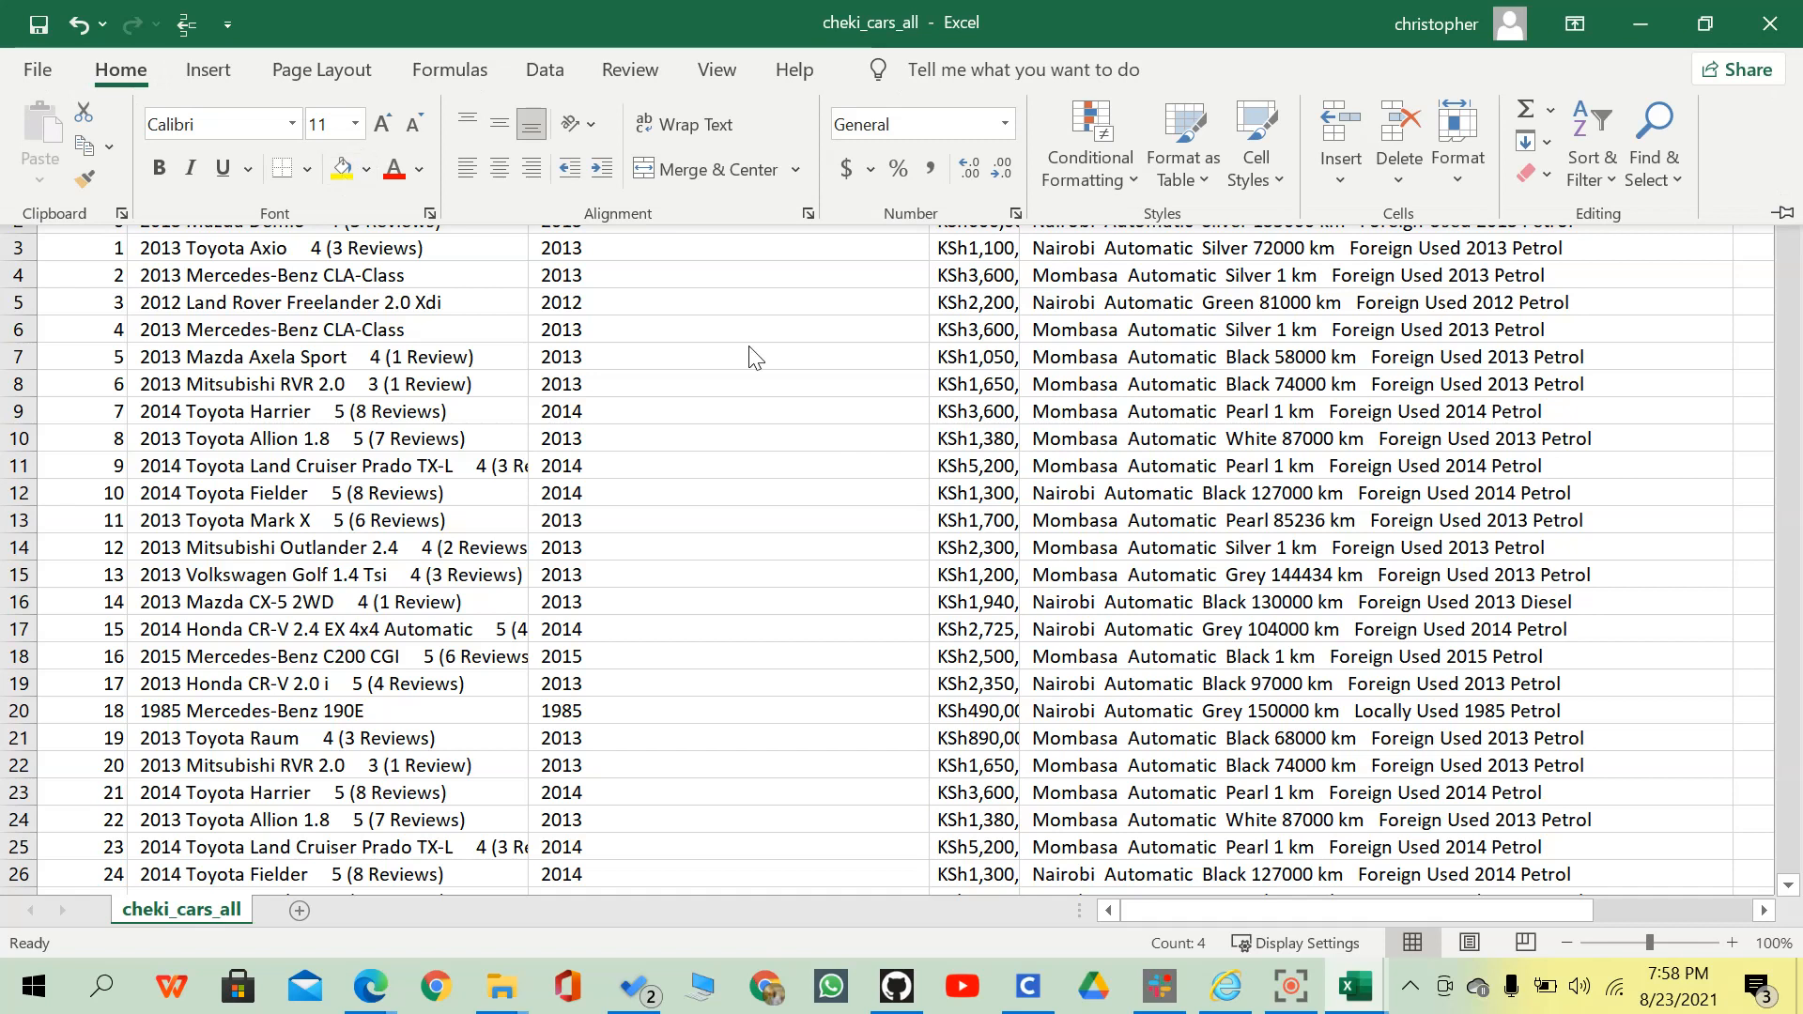
left_click(719, 329)
left_click(811, 267)
Examine the distinct values in the YoM filter list for entries that are not years, and deselect them all.
left_click(910, 196)
left_click_drag(916, 573, 907, 775)
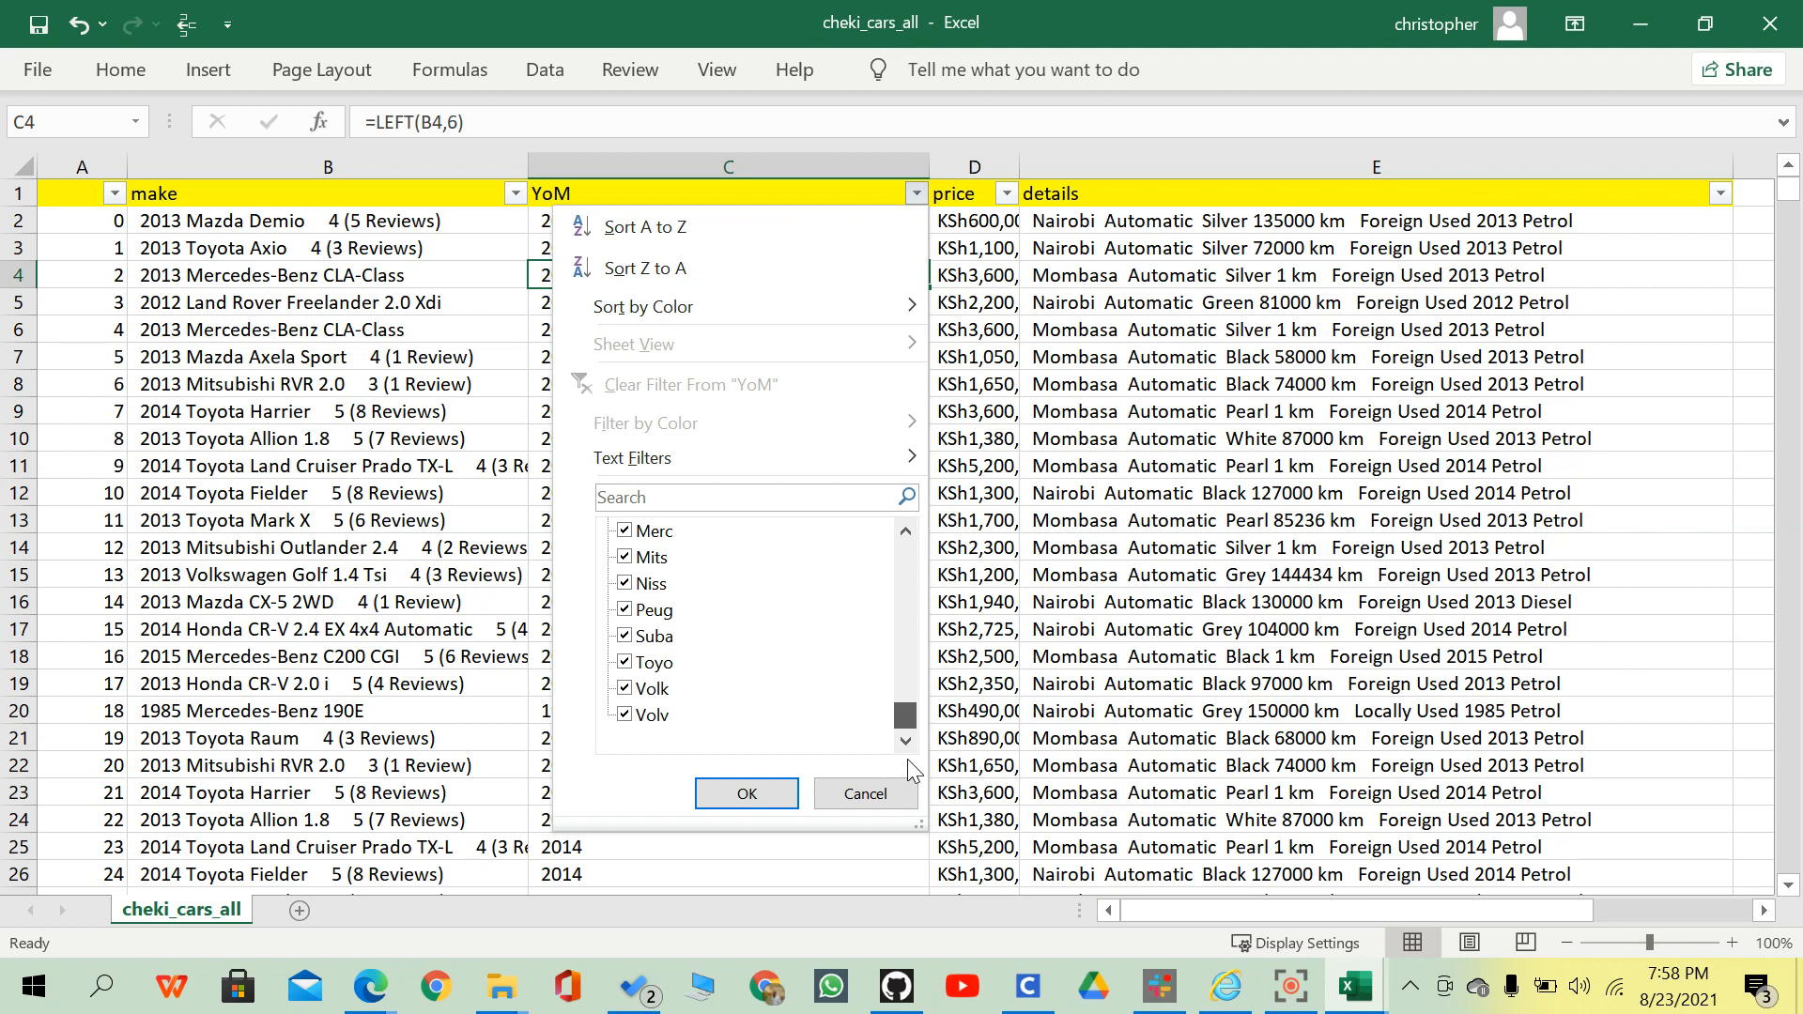
left_click_drag(911, 725, 904, 556)
left_click(658, 532)
scroll(695, 582, "down", 13)
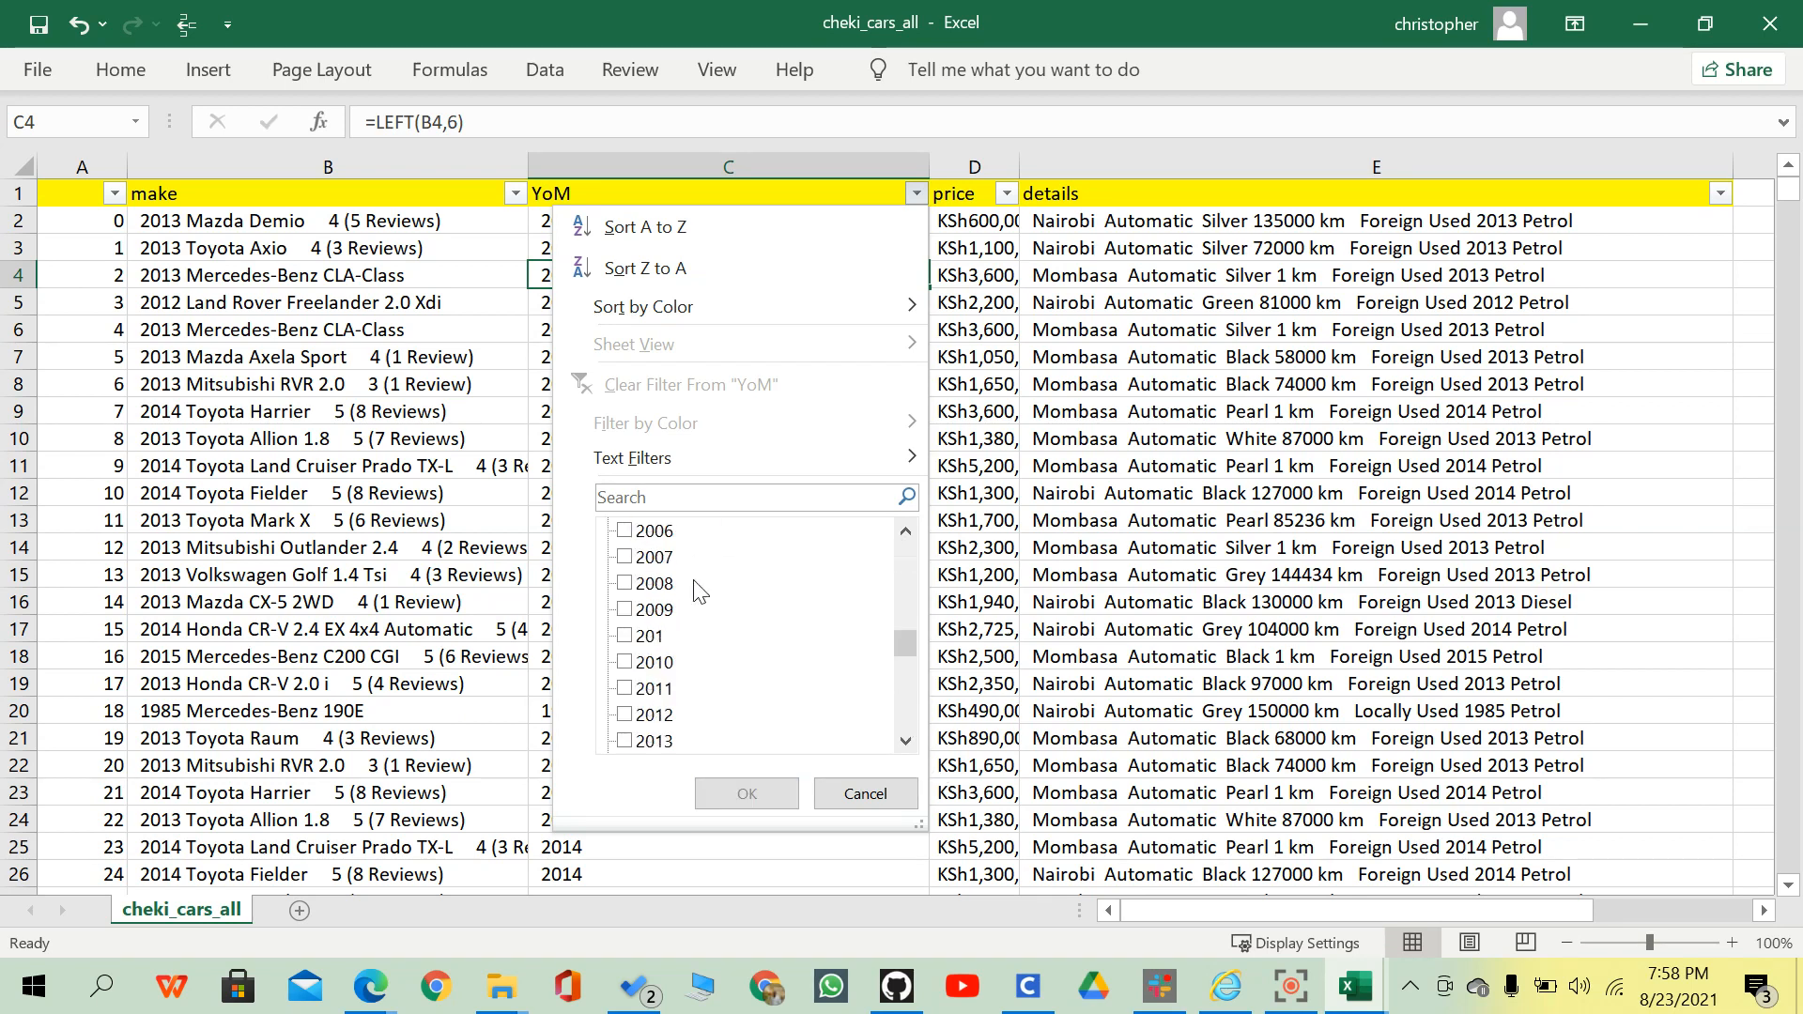
scroll(702, 601, "up", 1)
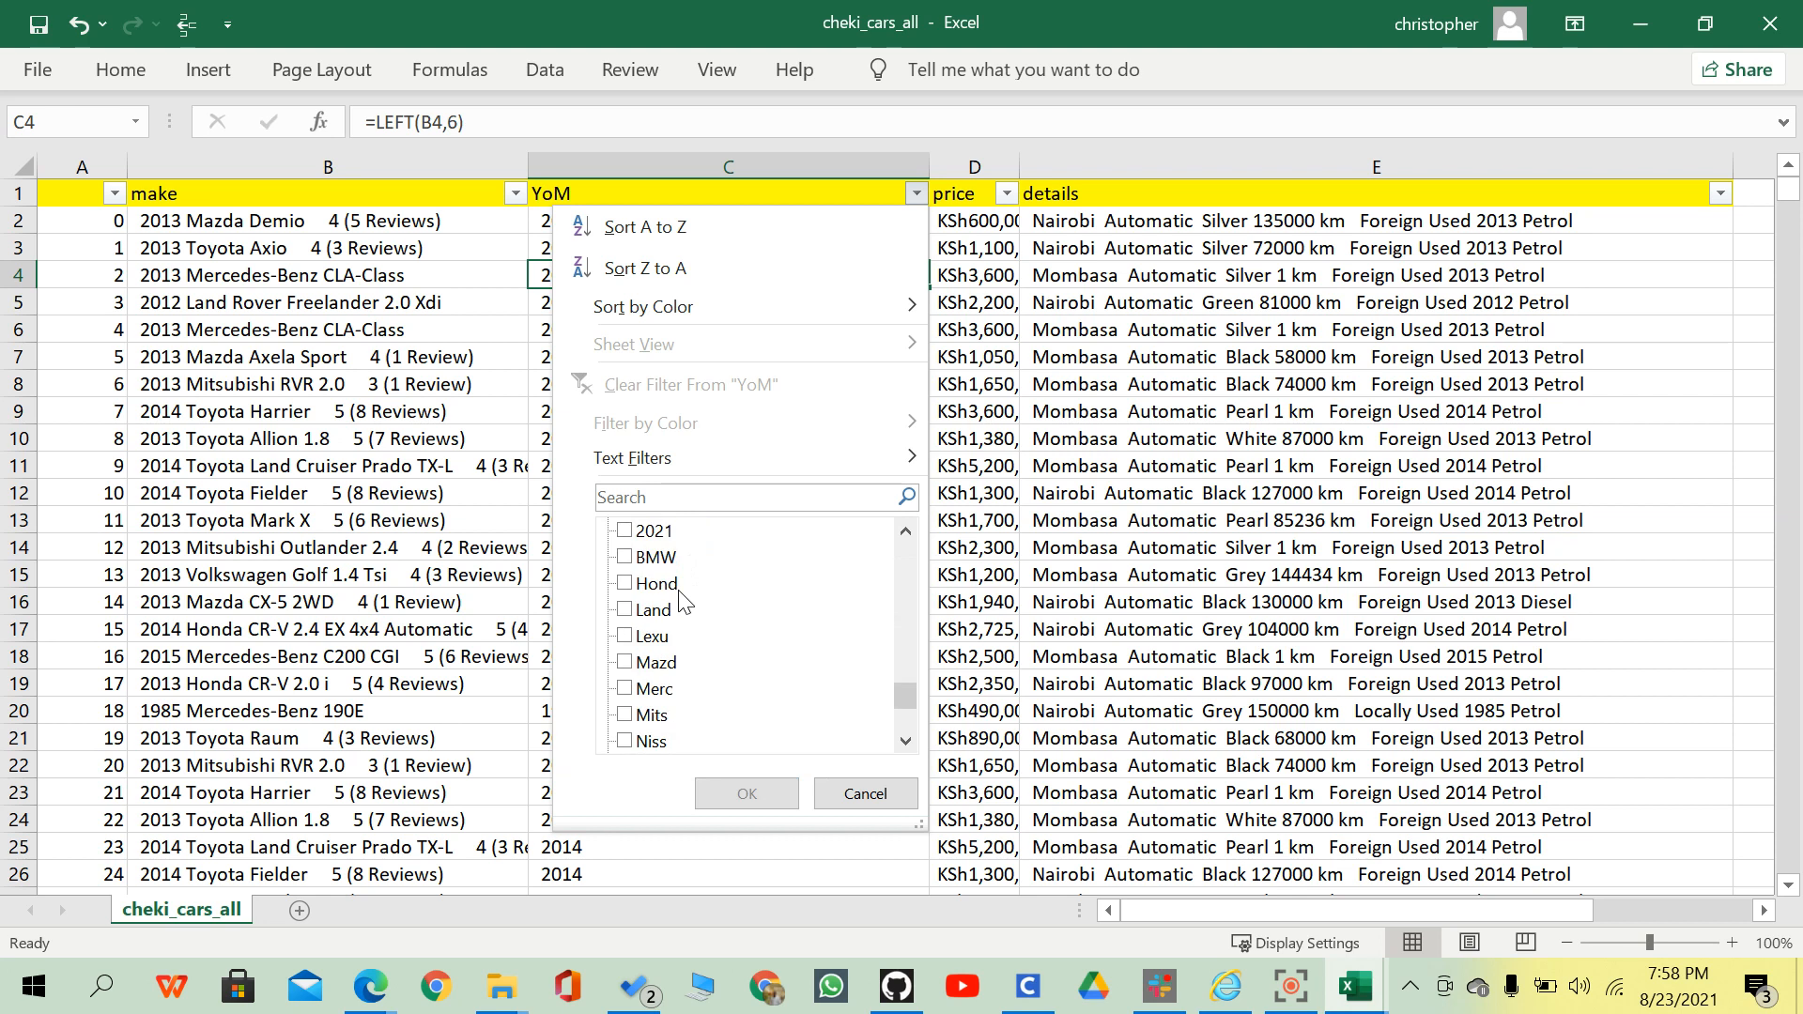
Filter YoM to BMW, Hond, Land, Lexu, Mazd, Merc, Mits and Niss to inspect the rows without a year, and clear the filter.
left_click(648, 557)
left_click(643, 584)
left_click(644, 611)
left_click(644, 636)
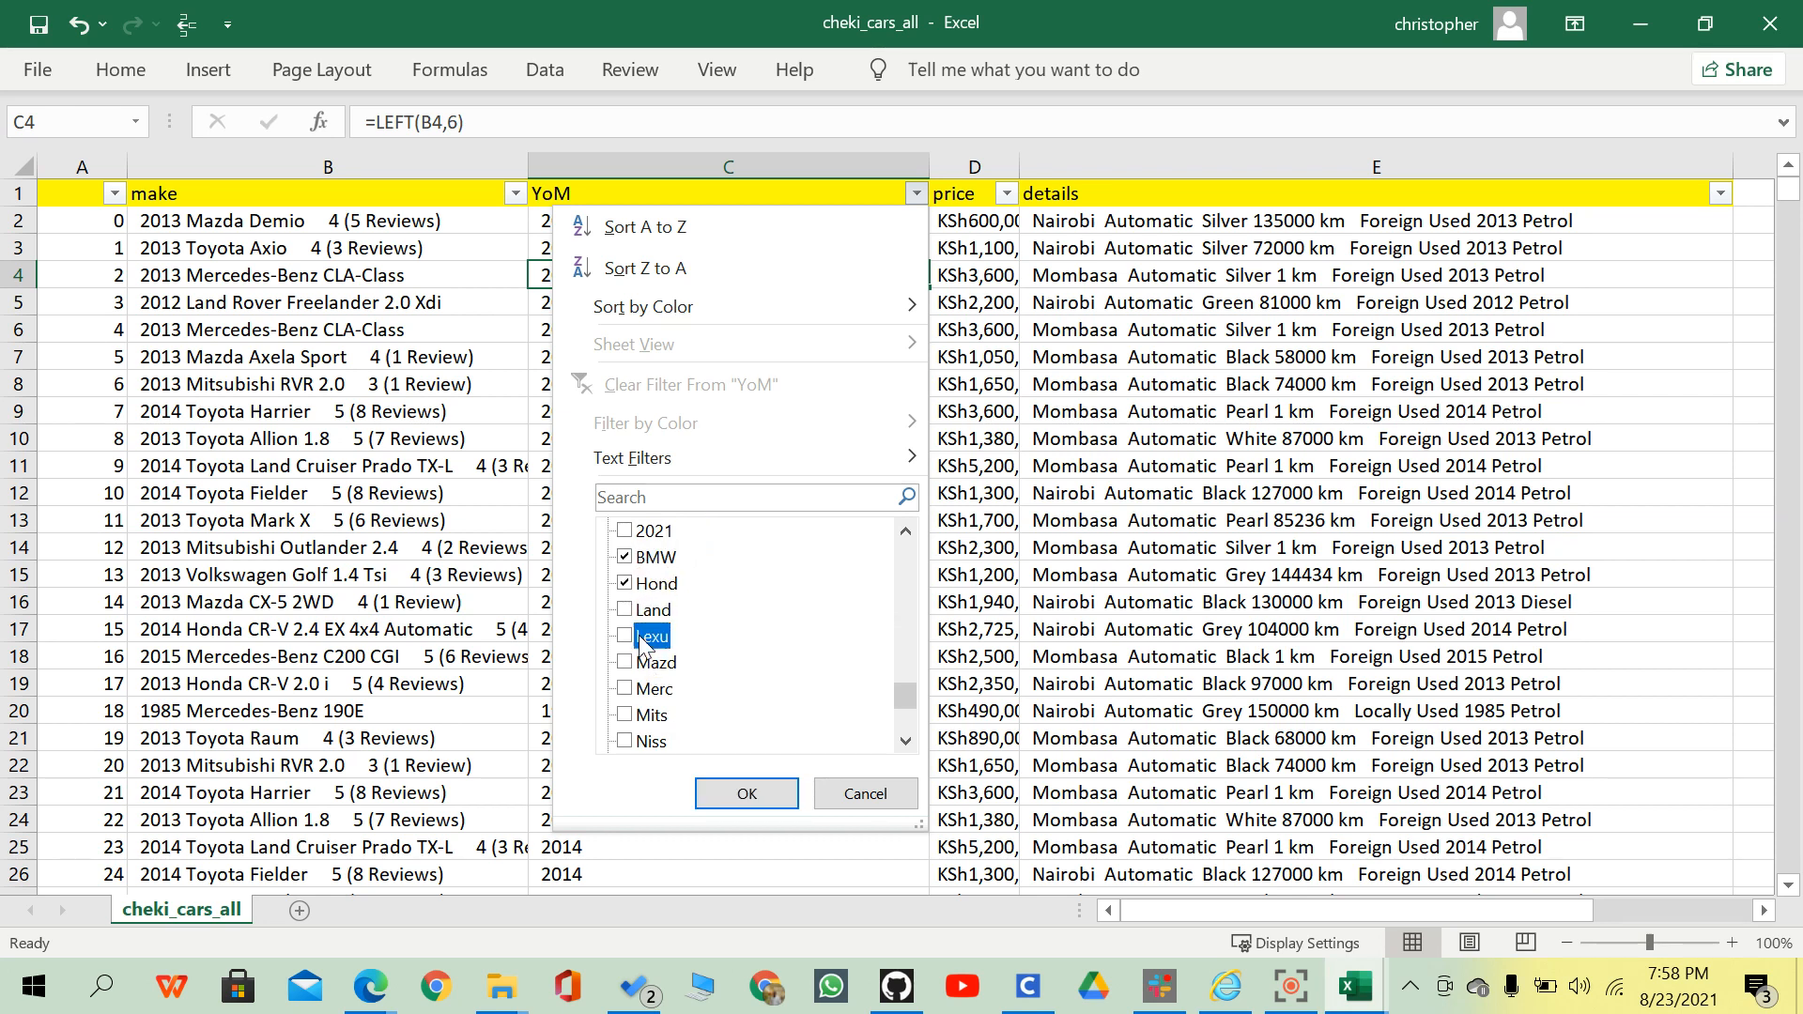
left_click(635, 663)
left_click(635, 689)
left_click(637, 715)
left_click(639, 742)
left_click(748, 793)
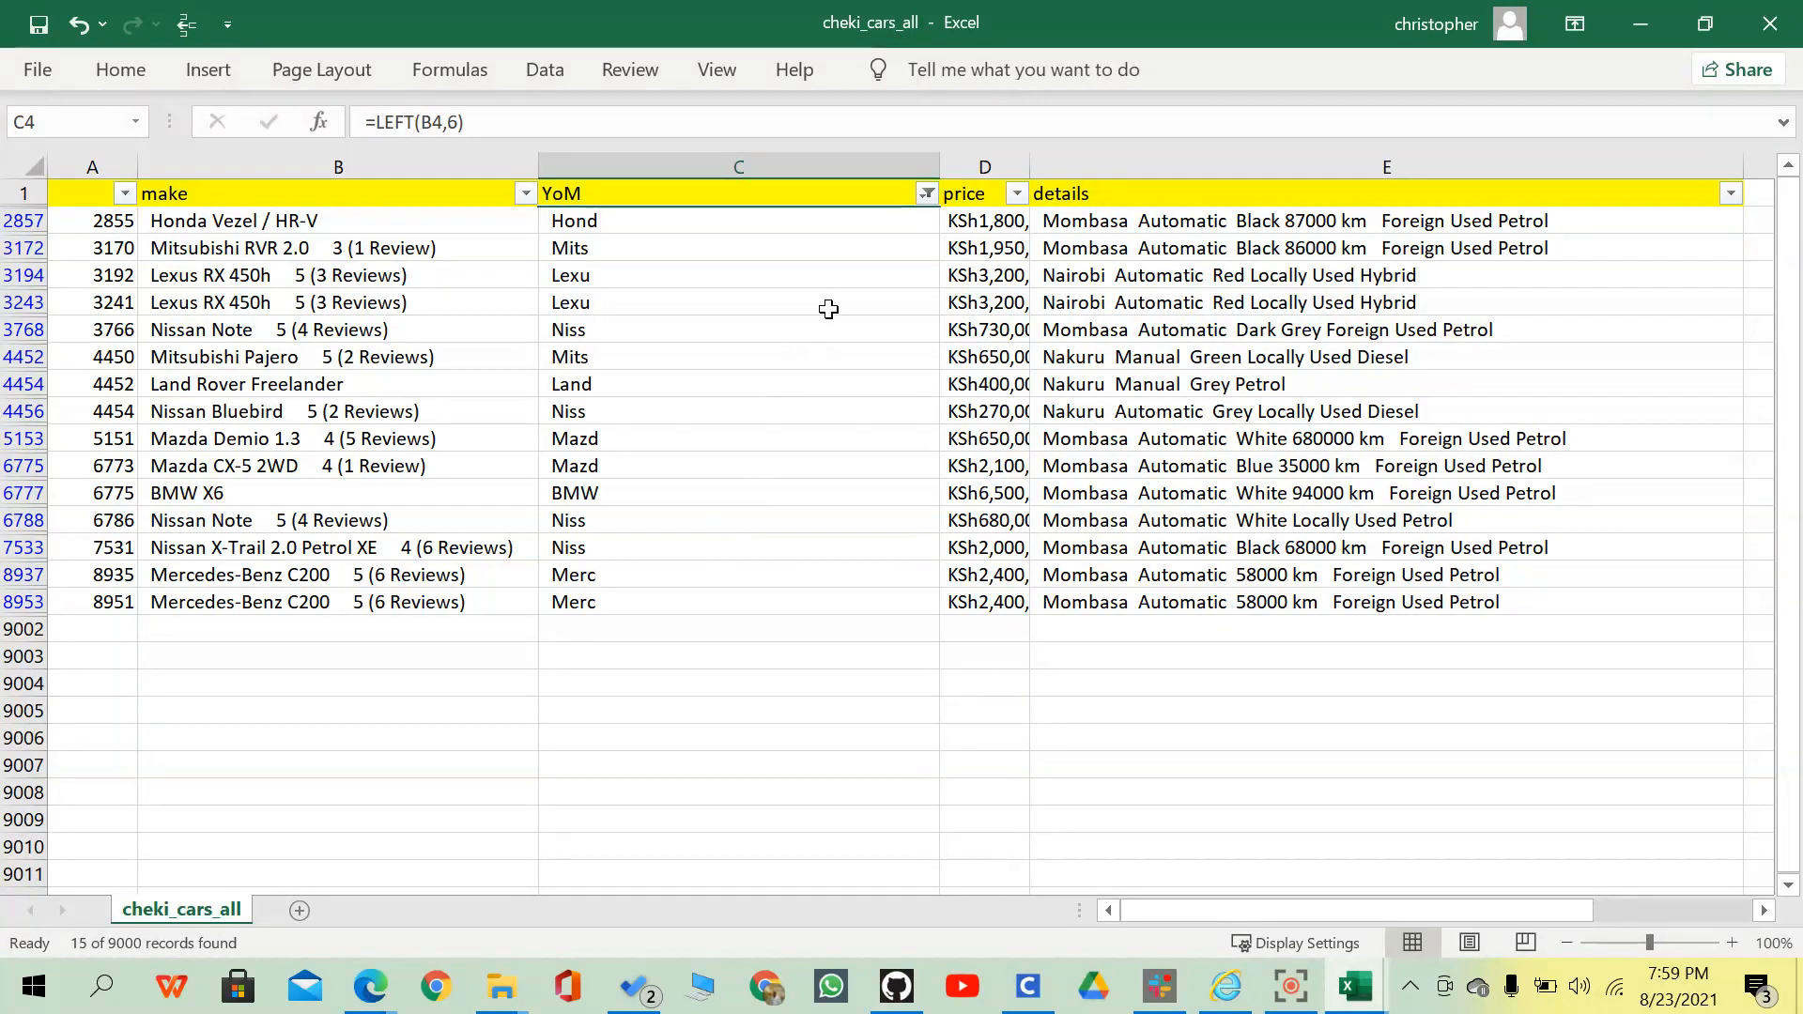
left_click(926, 194)
left_click(688, 381)
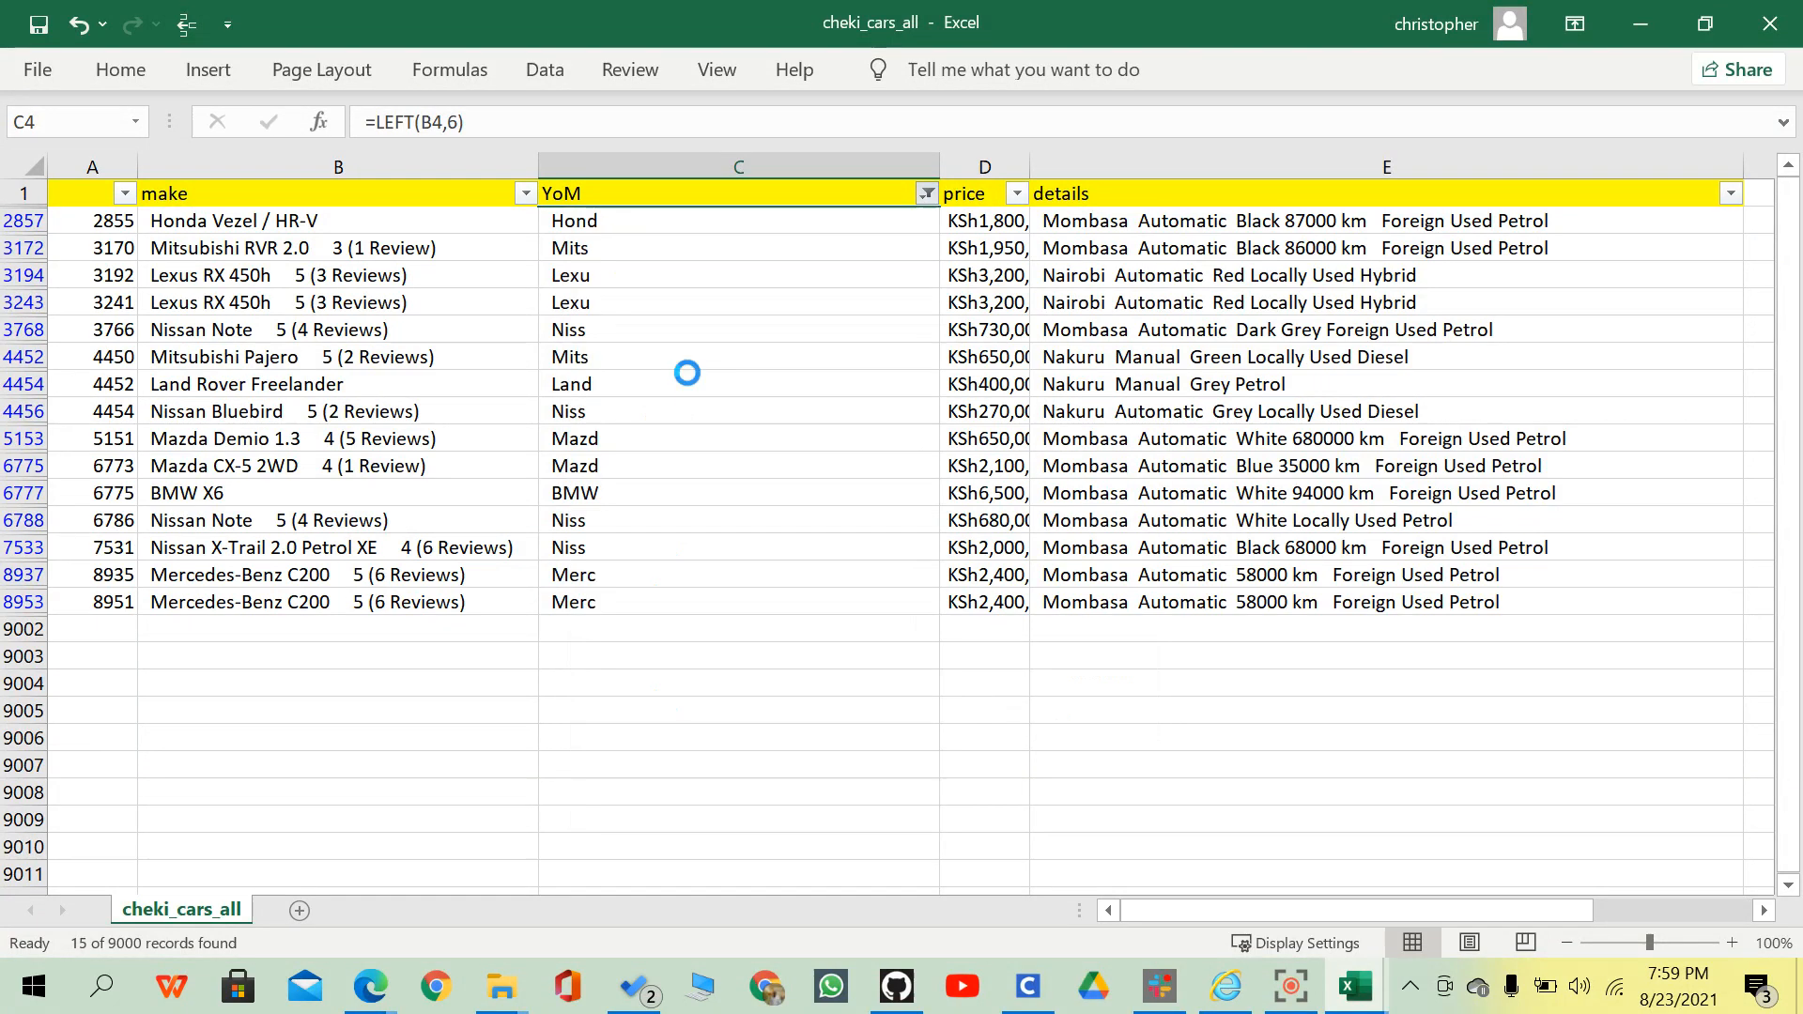
Nest the LEFT(B2,6) expression in C2 inside IF and ISNUMBER functions.
left_click(675, 220)
left_click(379, 123)
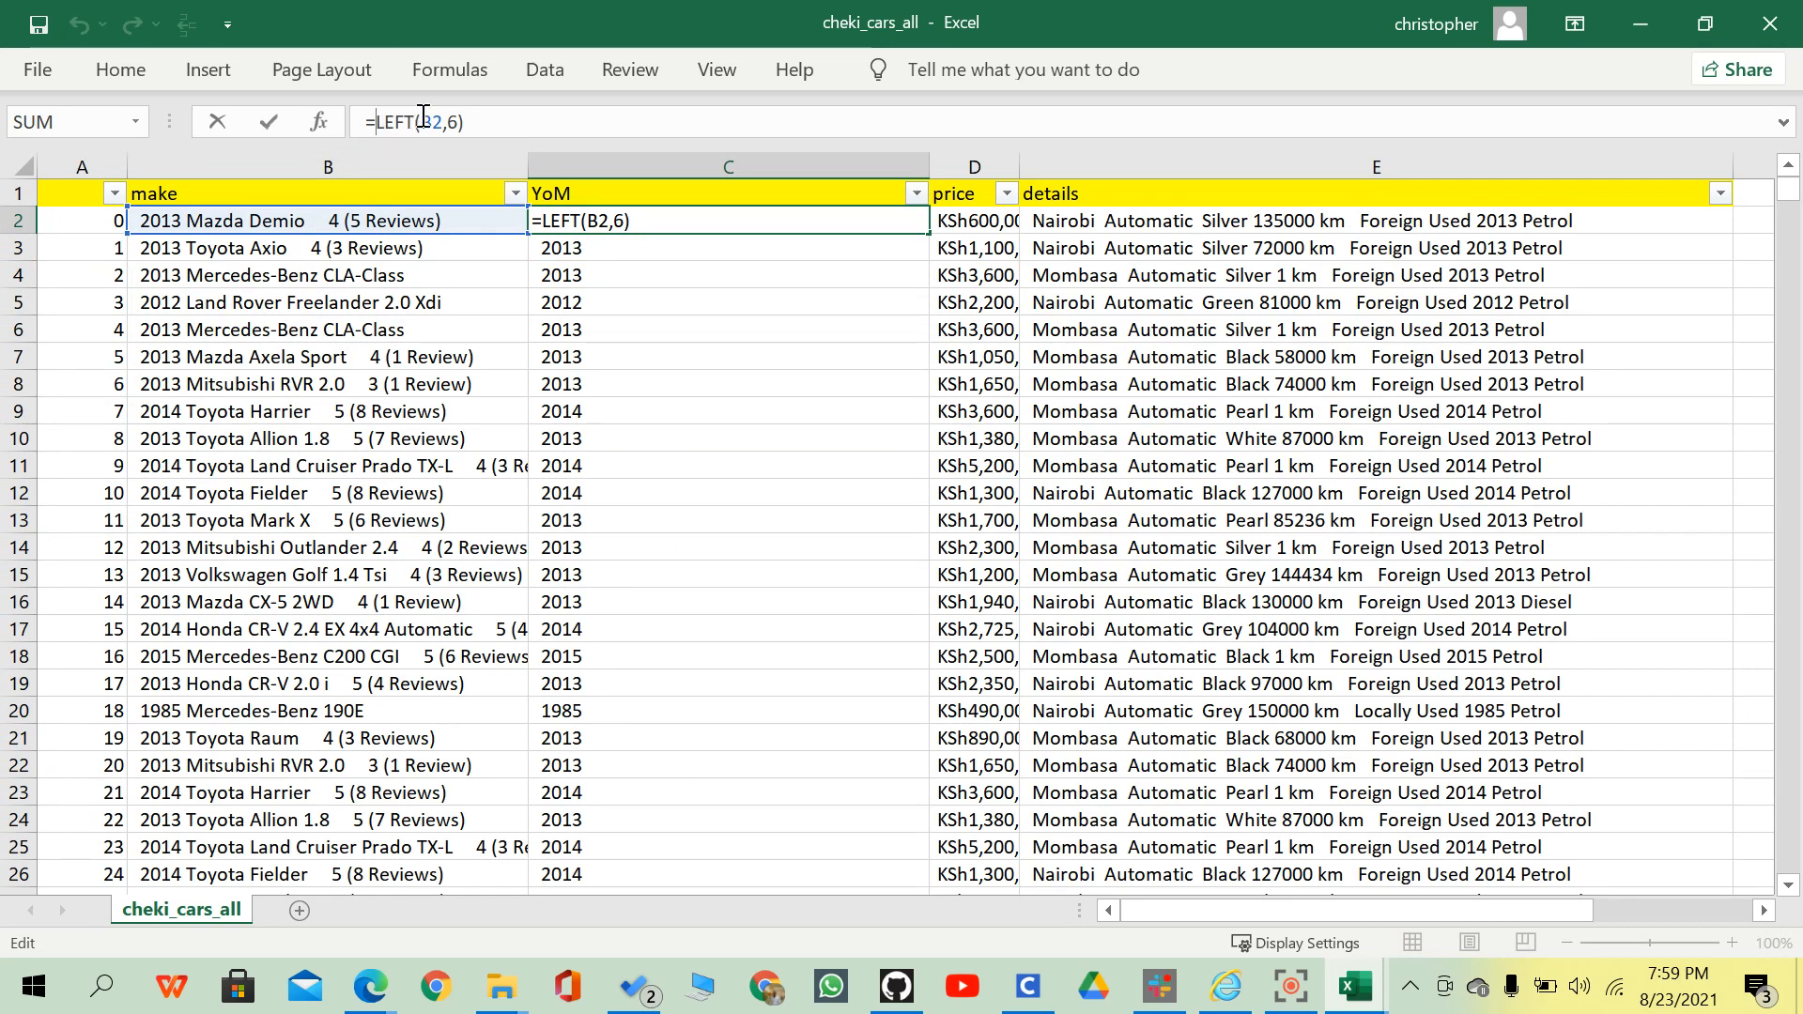
type("IF(is")
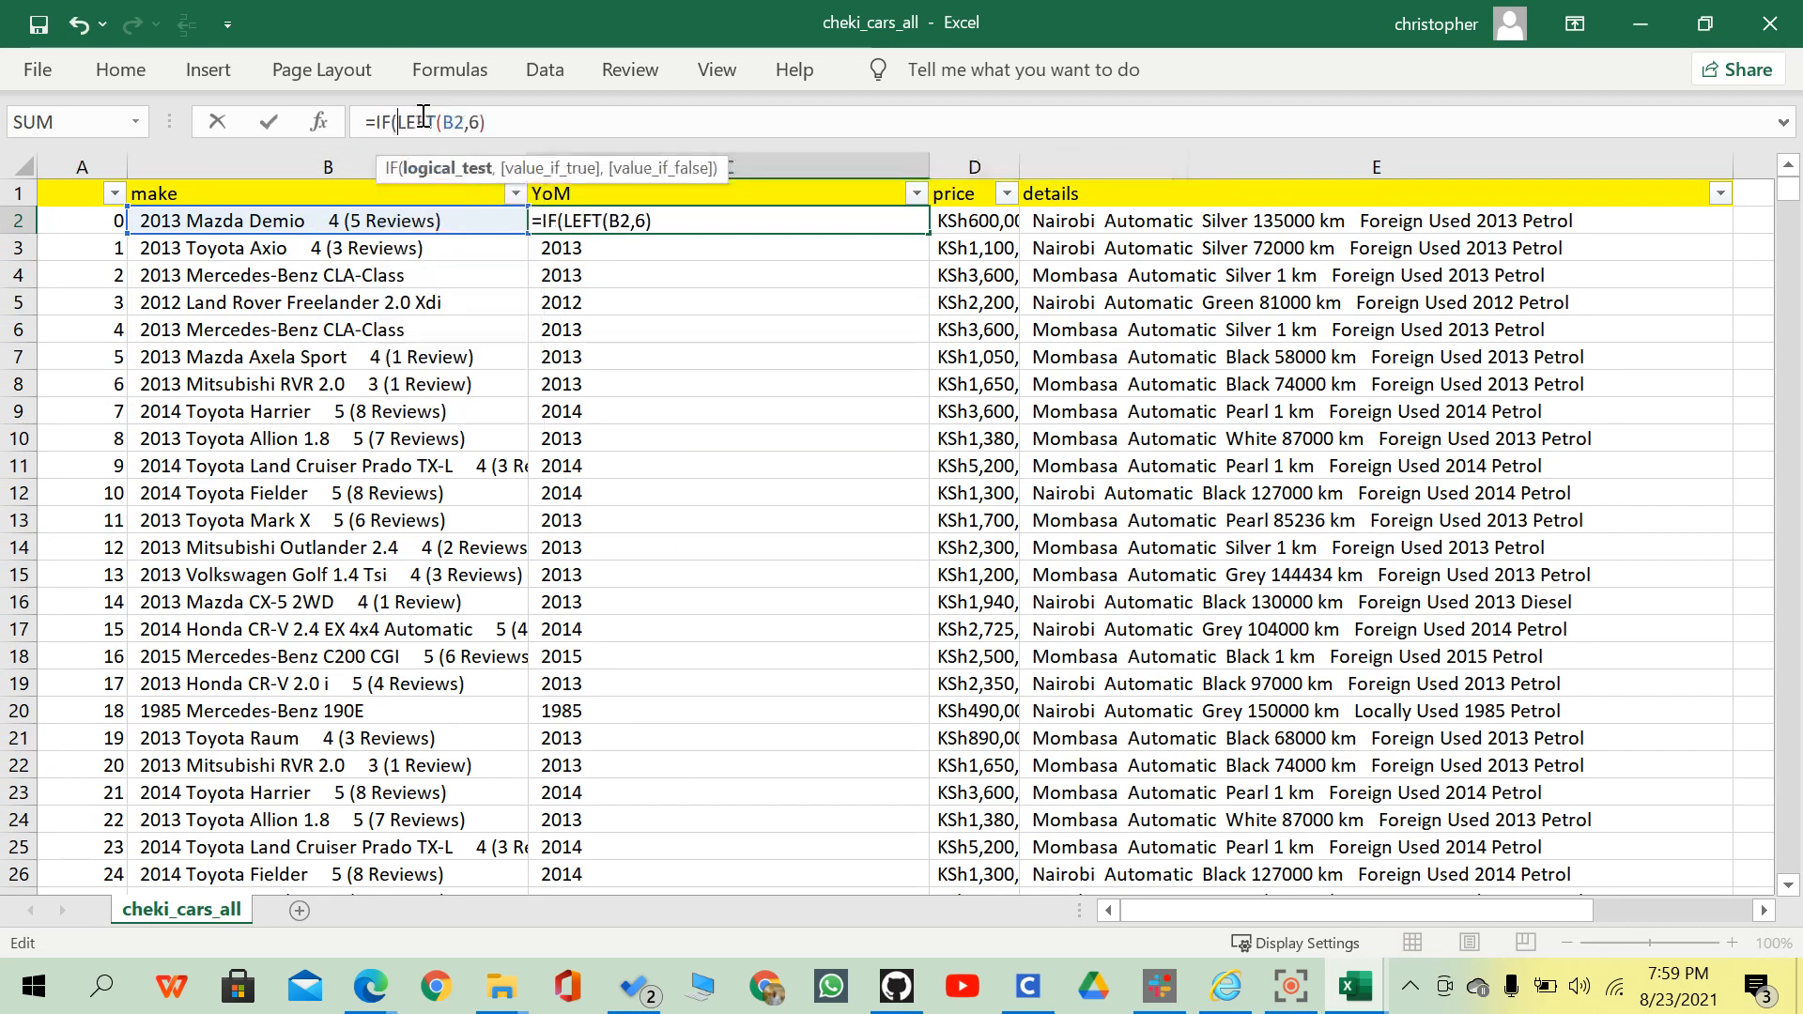
type("n")
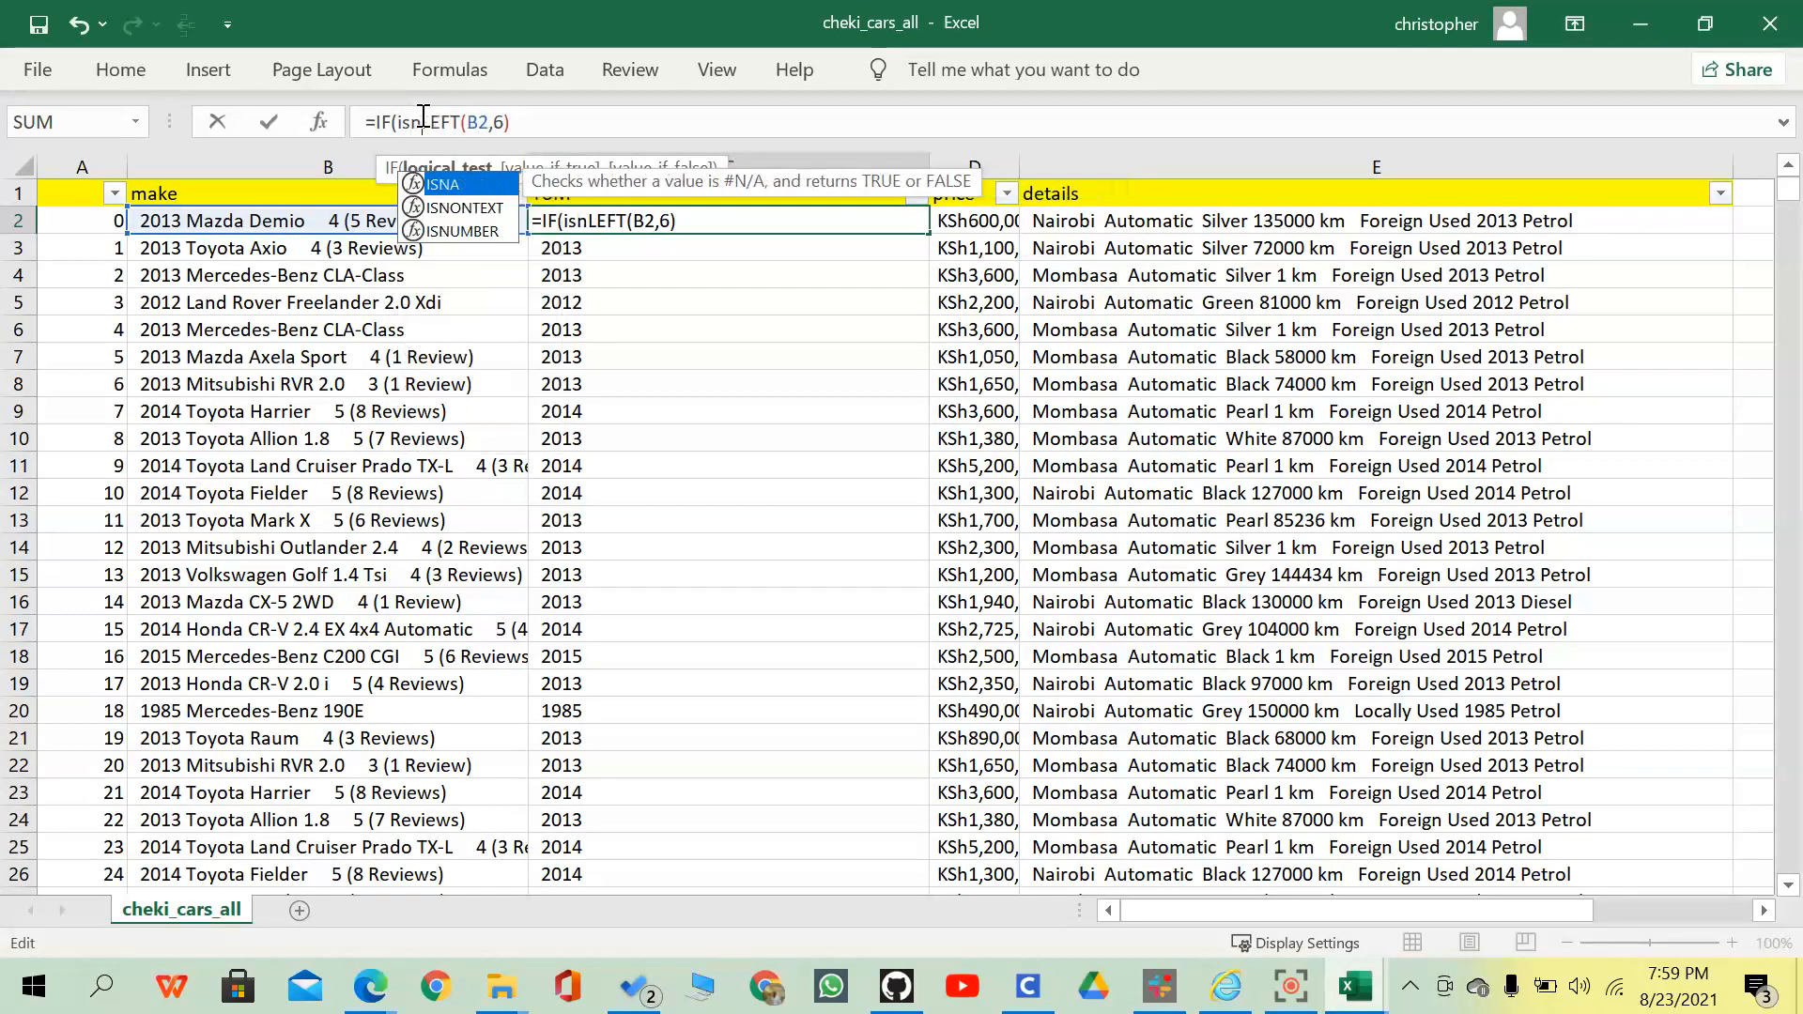
type("u")
key("Tab")
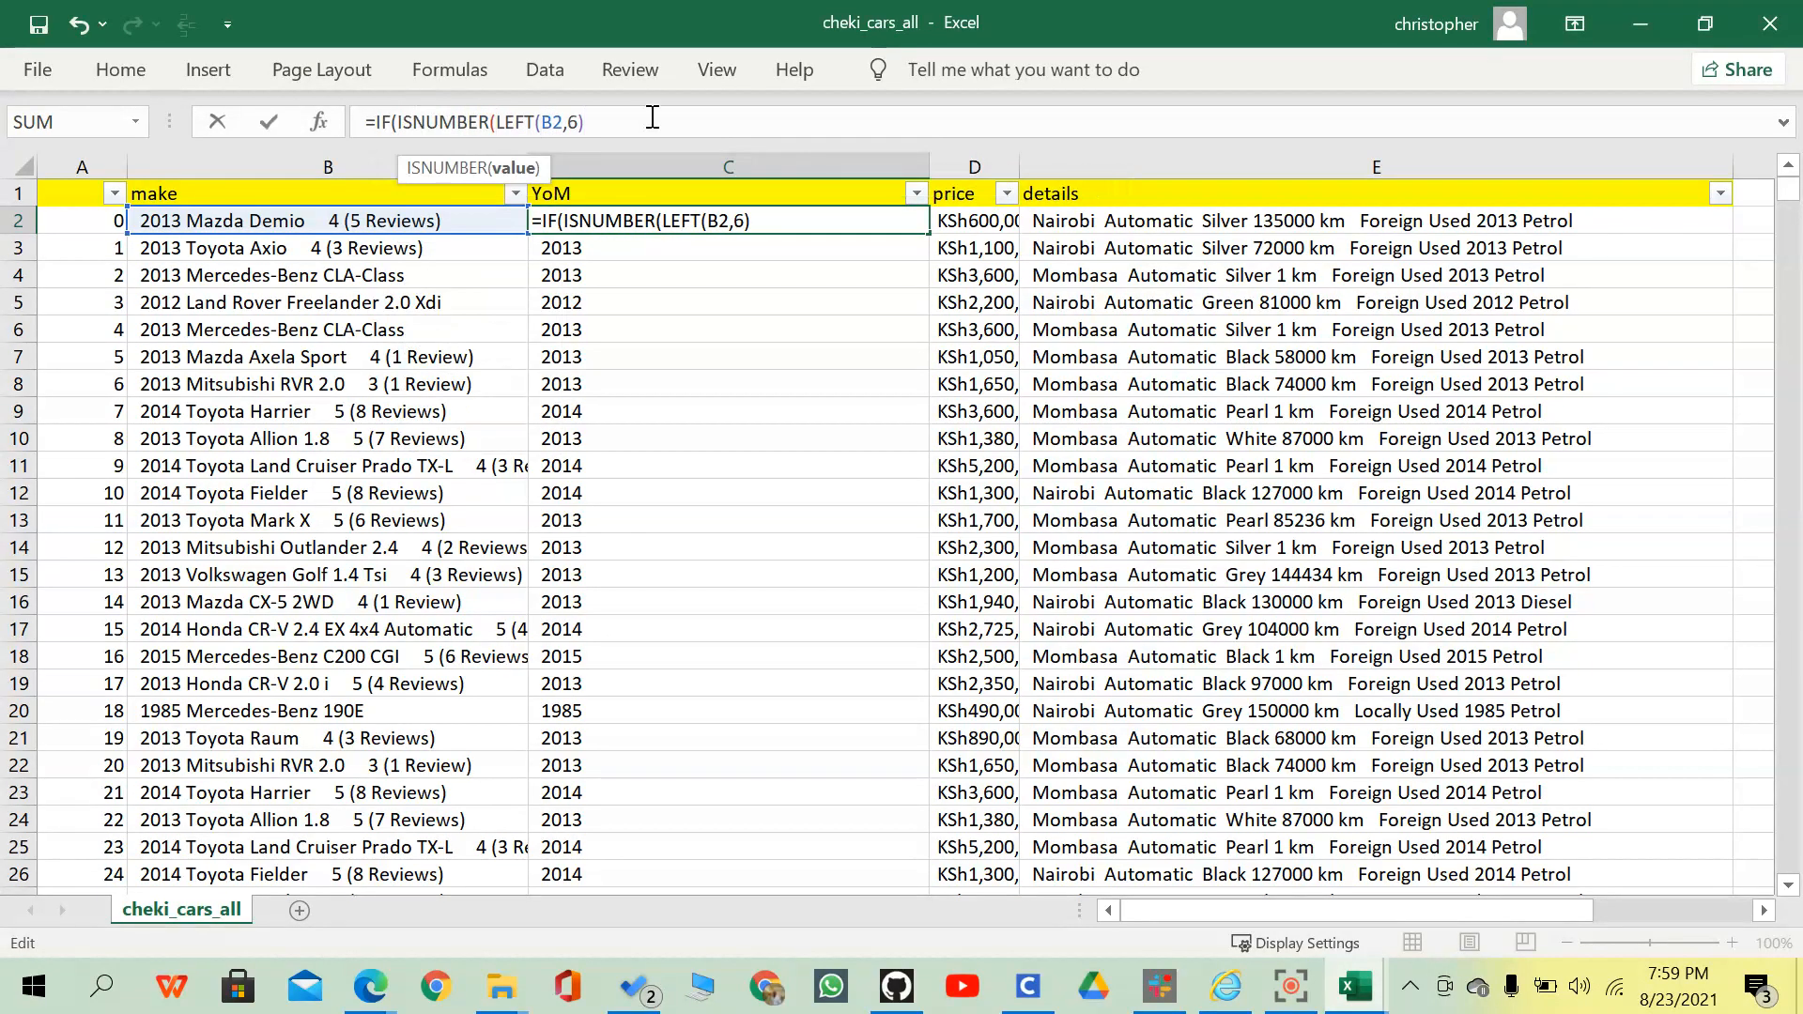
Copy LEFT(B2,6) within the C2 formula and add it as a second LEFT(B2,6) after the first one.
type("),")
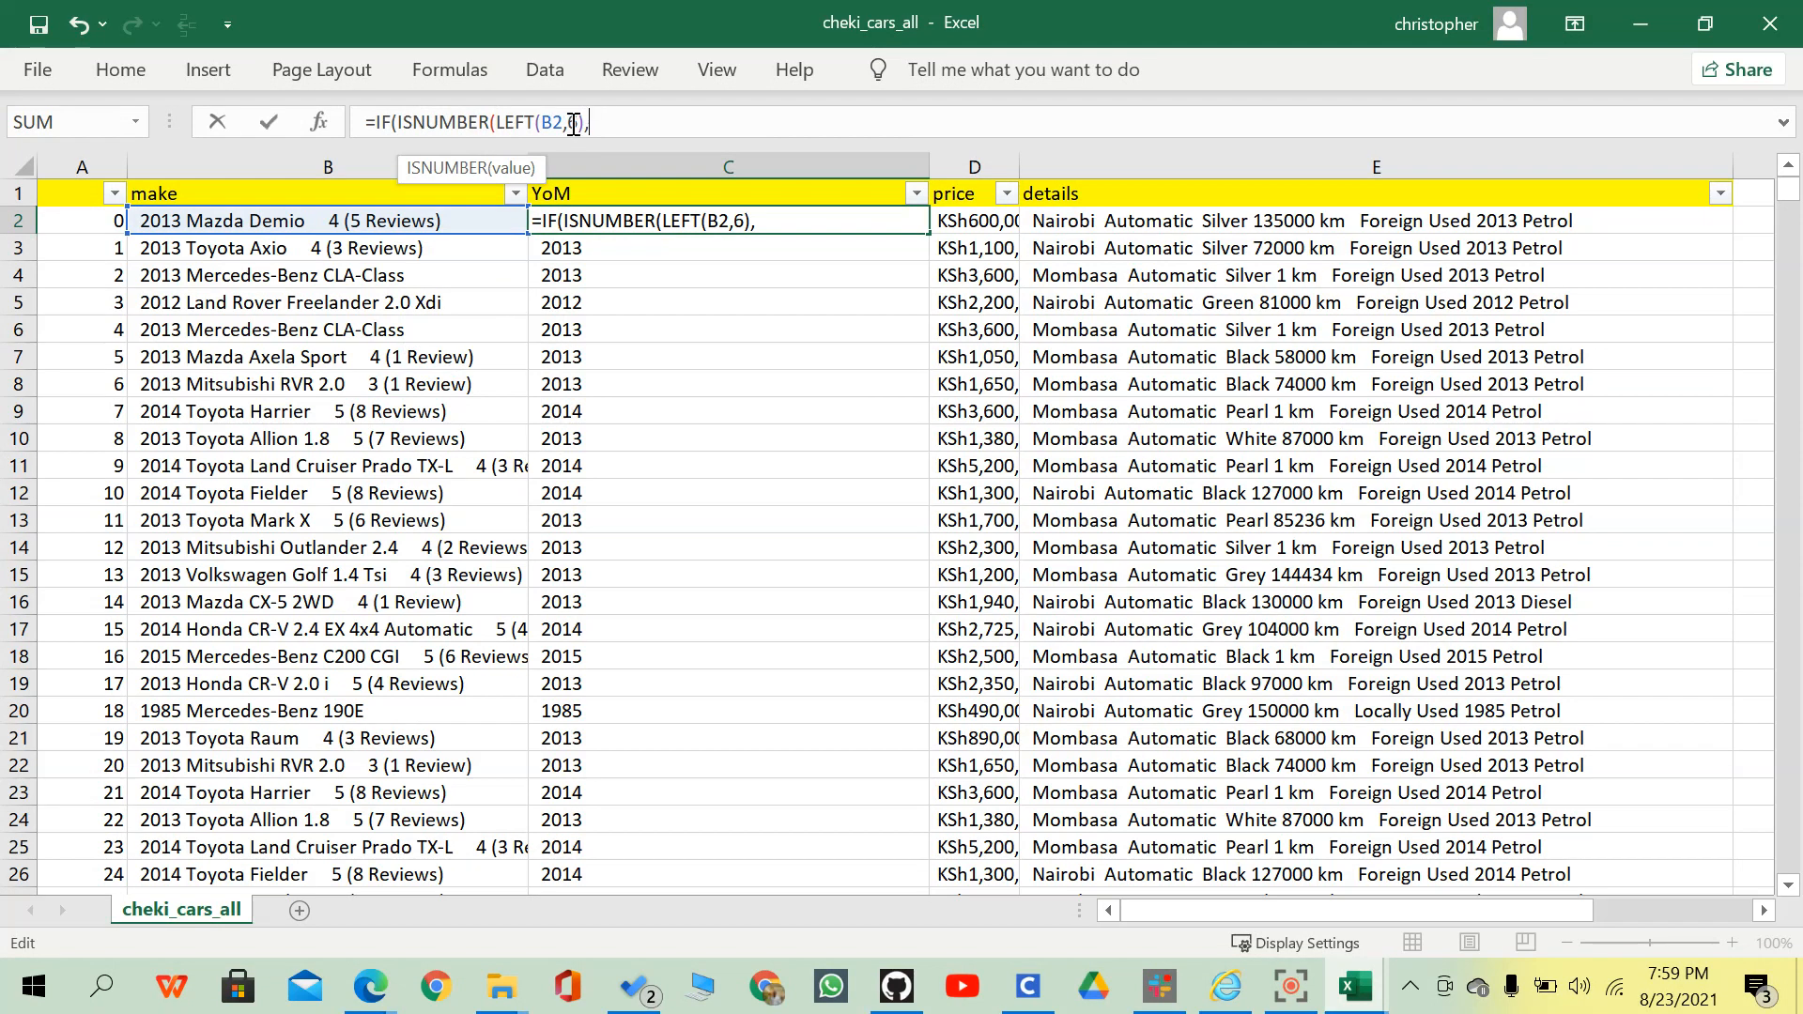
left_click_drag(585, 120, 506, 122)
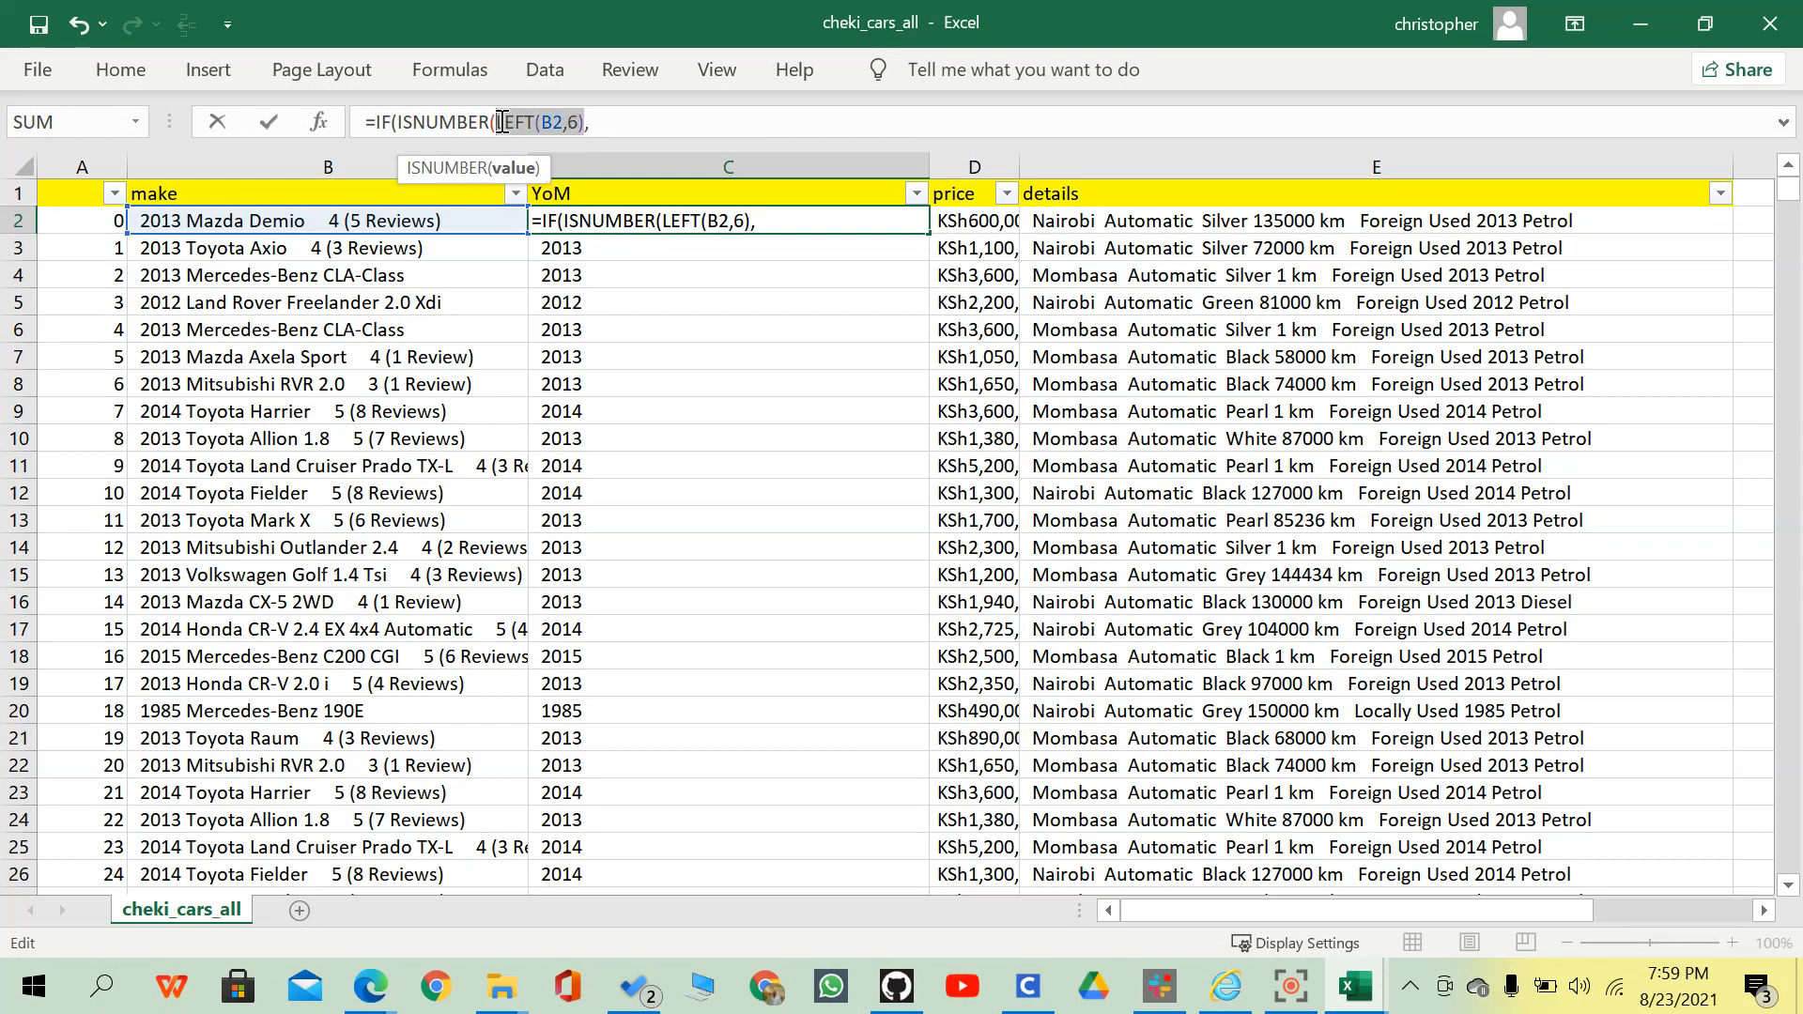
key("ctrl+c")
left_click(622, 122)
key("ctrl+v")
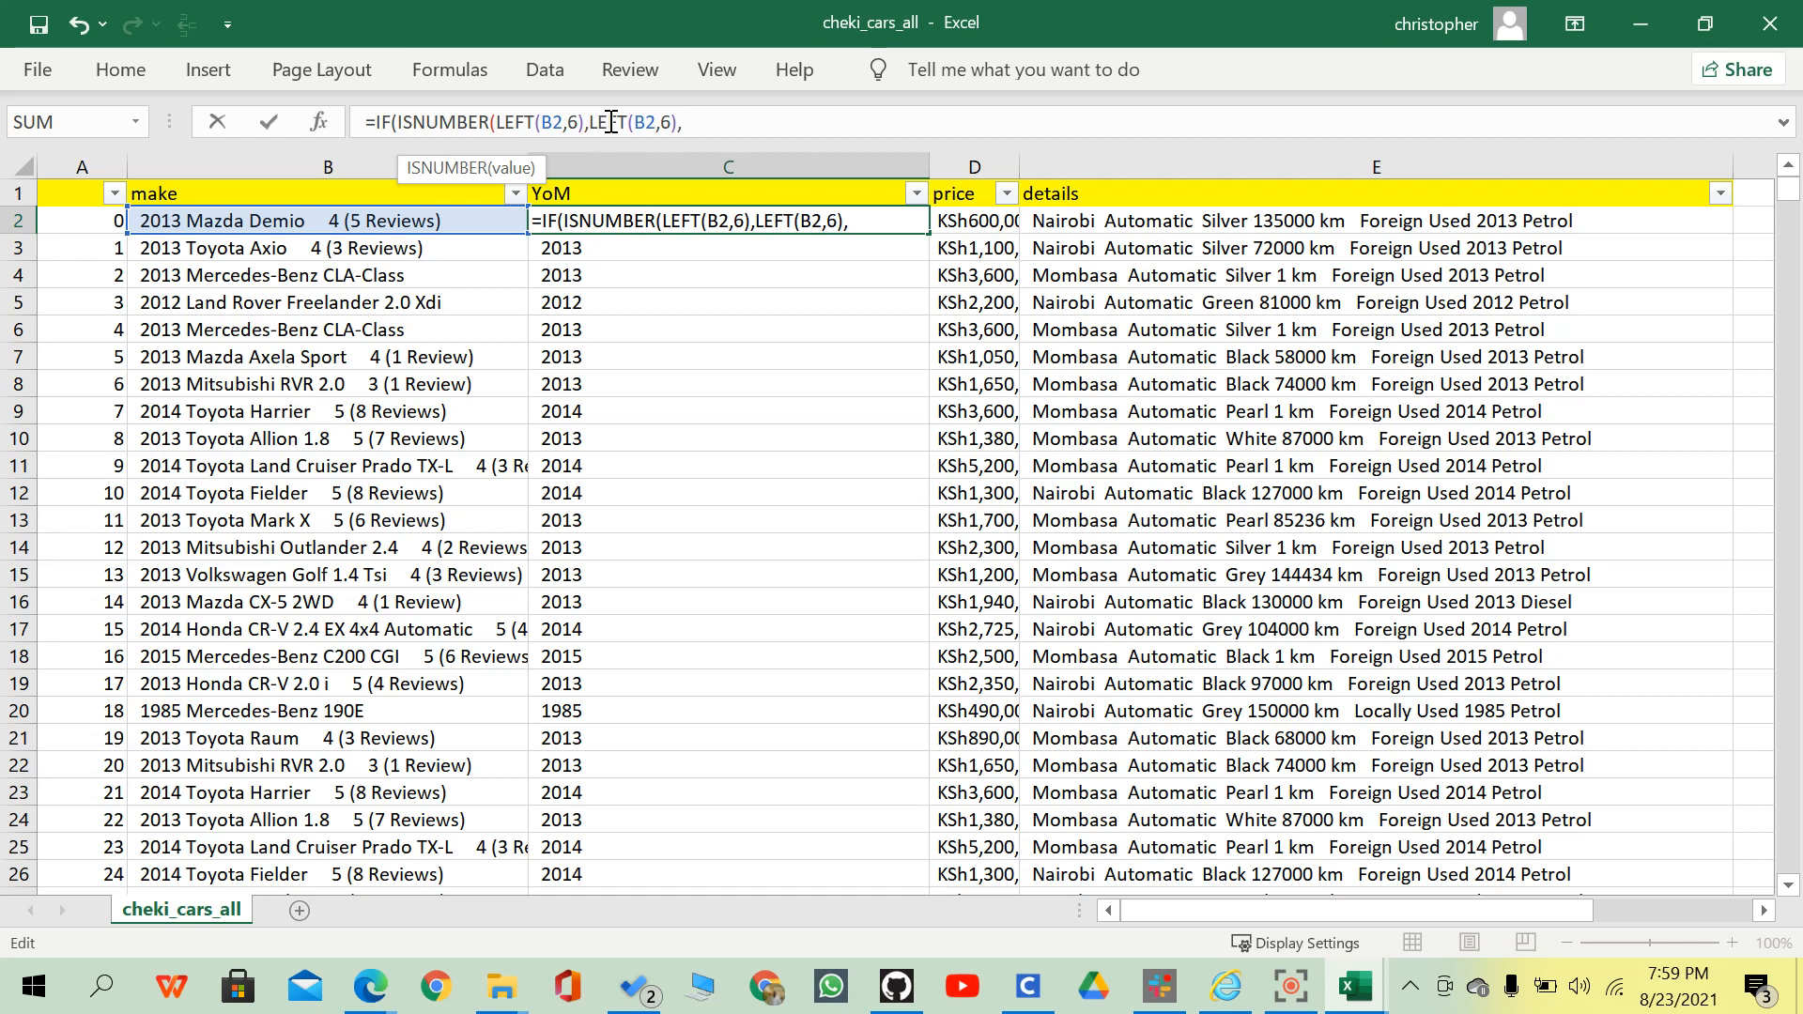
Correct the brackets in the C2 formula so ISNUMBER(LEFT(B2,6)) is the logical test and LEFT(B2,6) the value if true.
left_click(496, 114)
type("(")
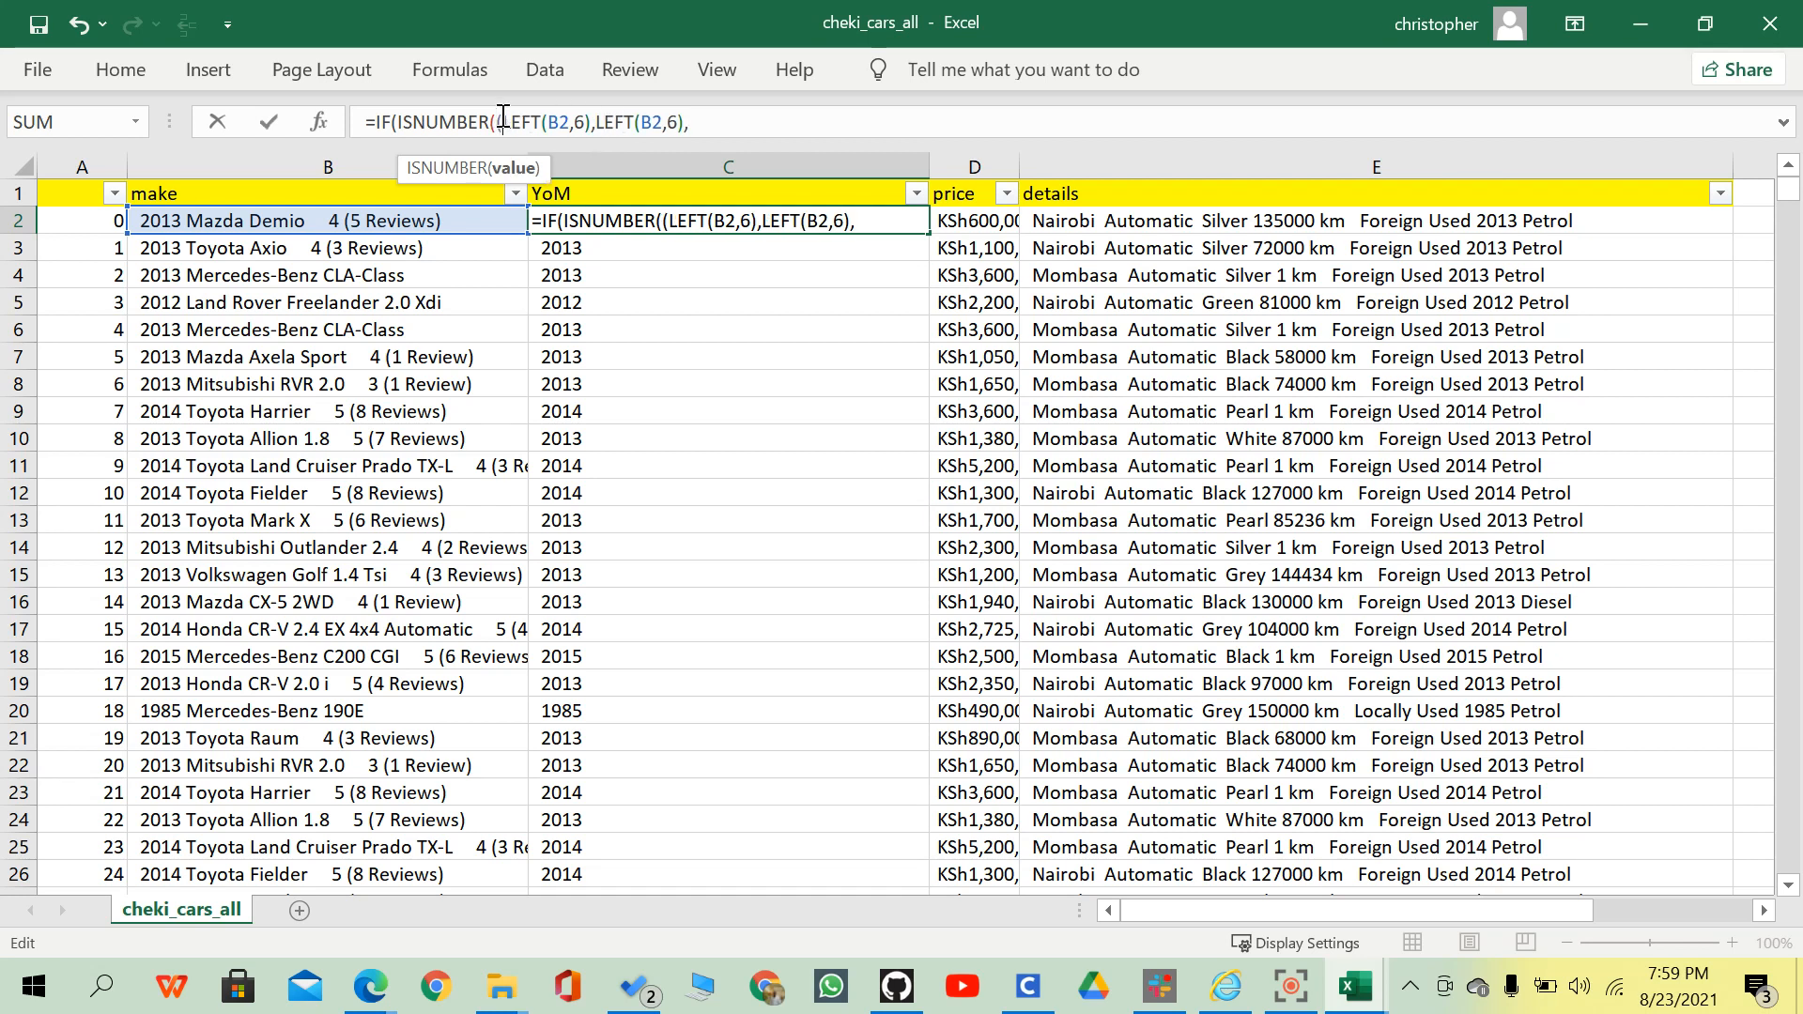
key("BackSpace")
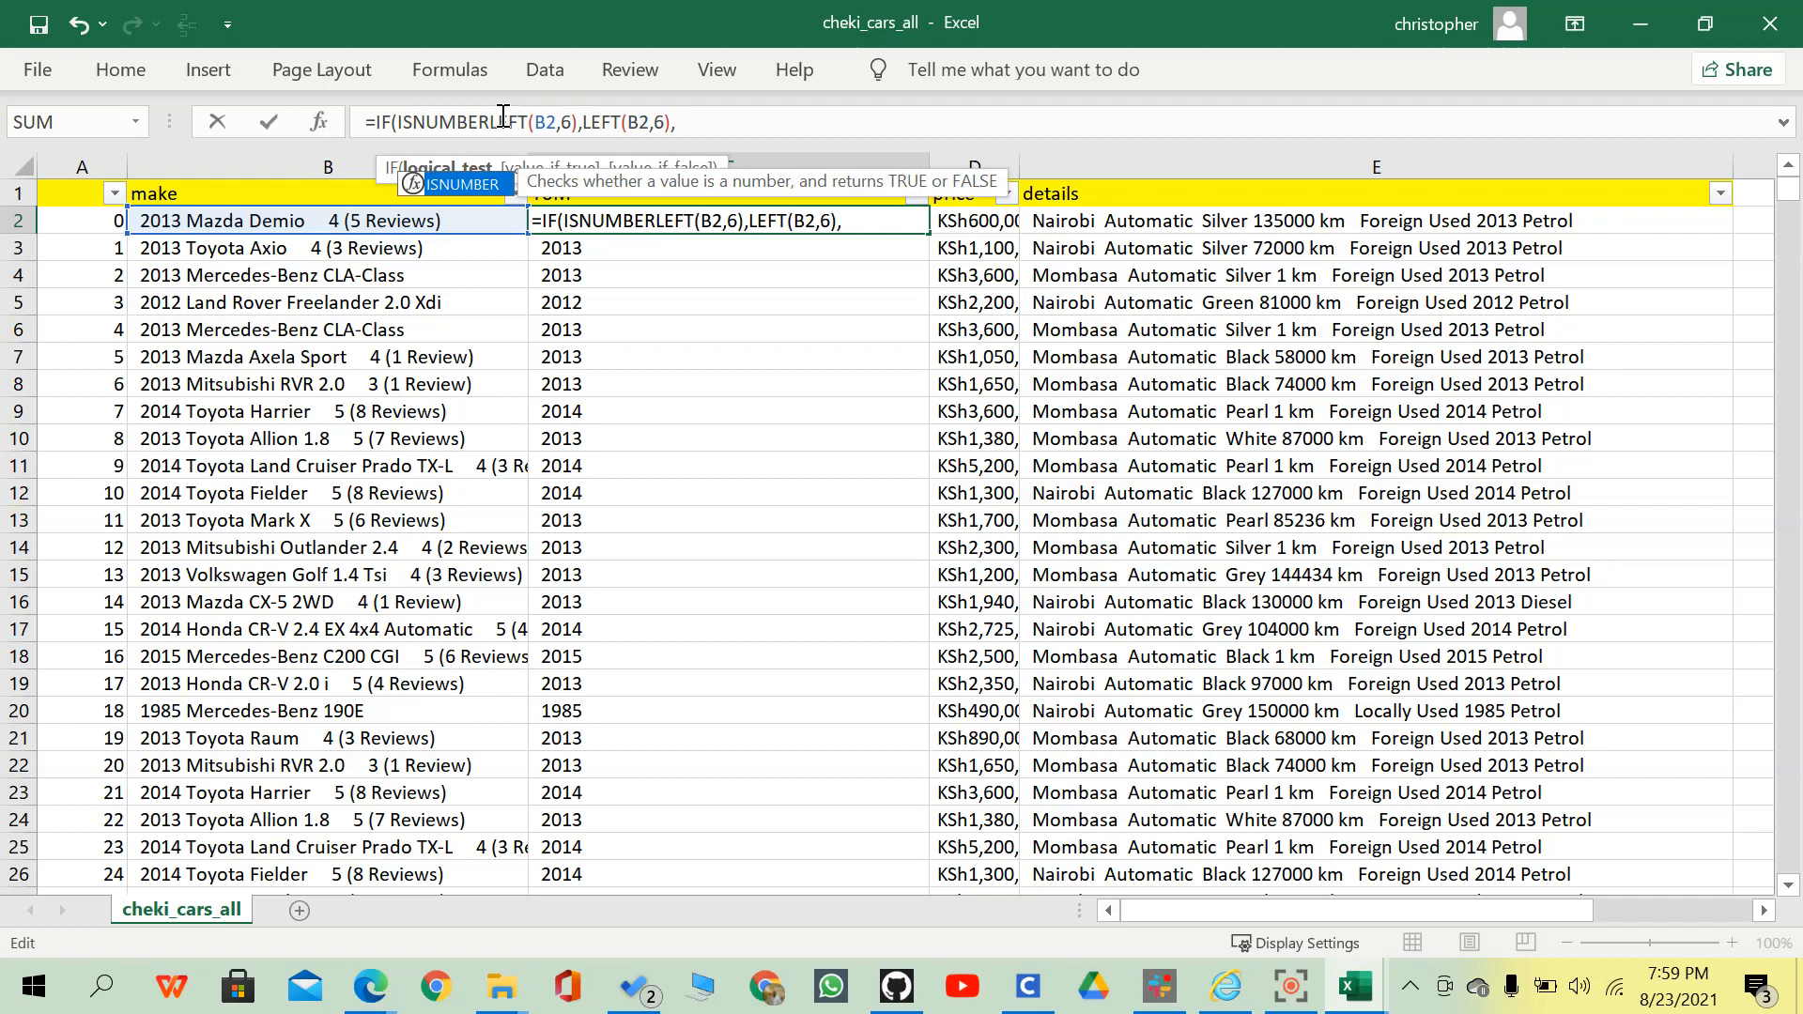
type("(")
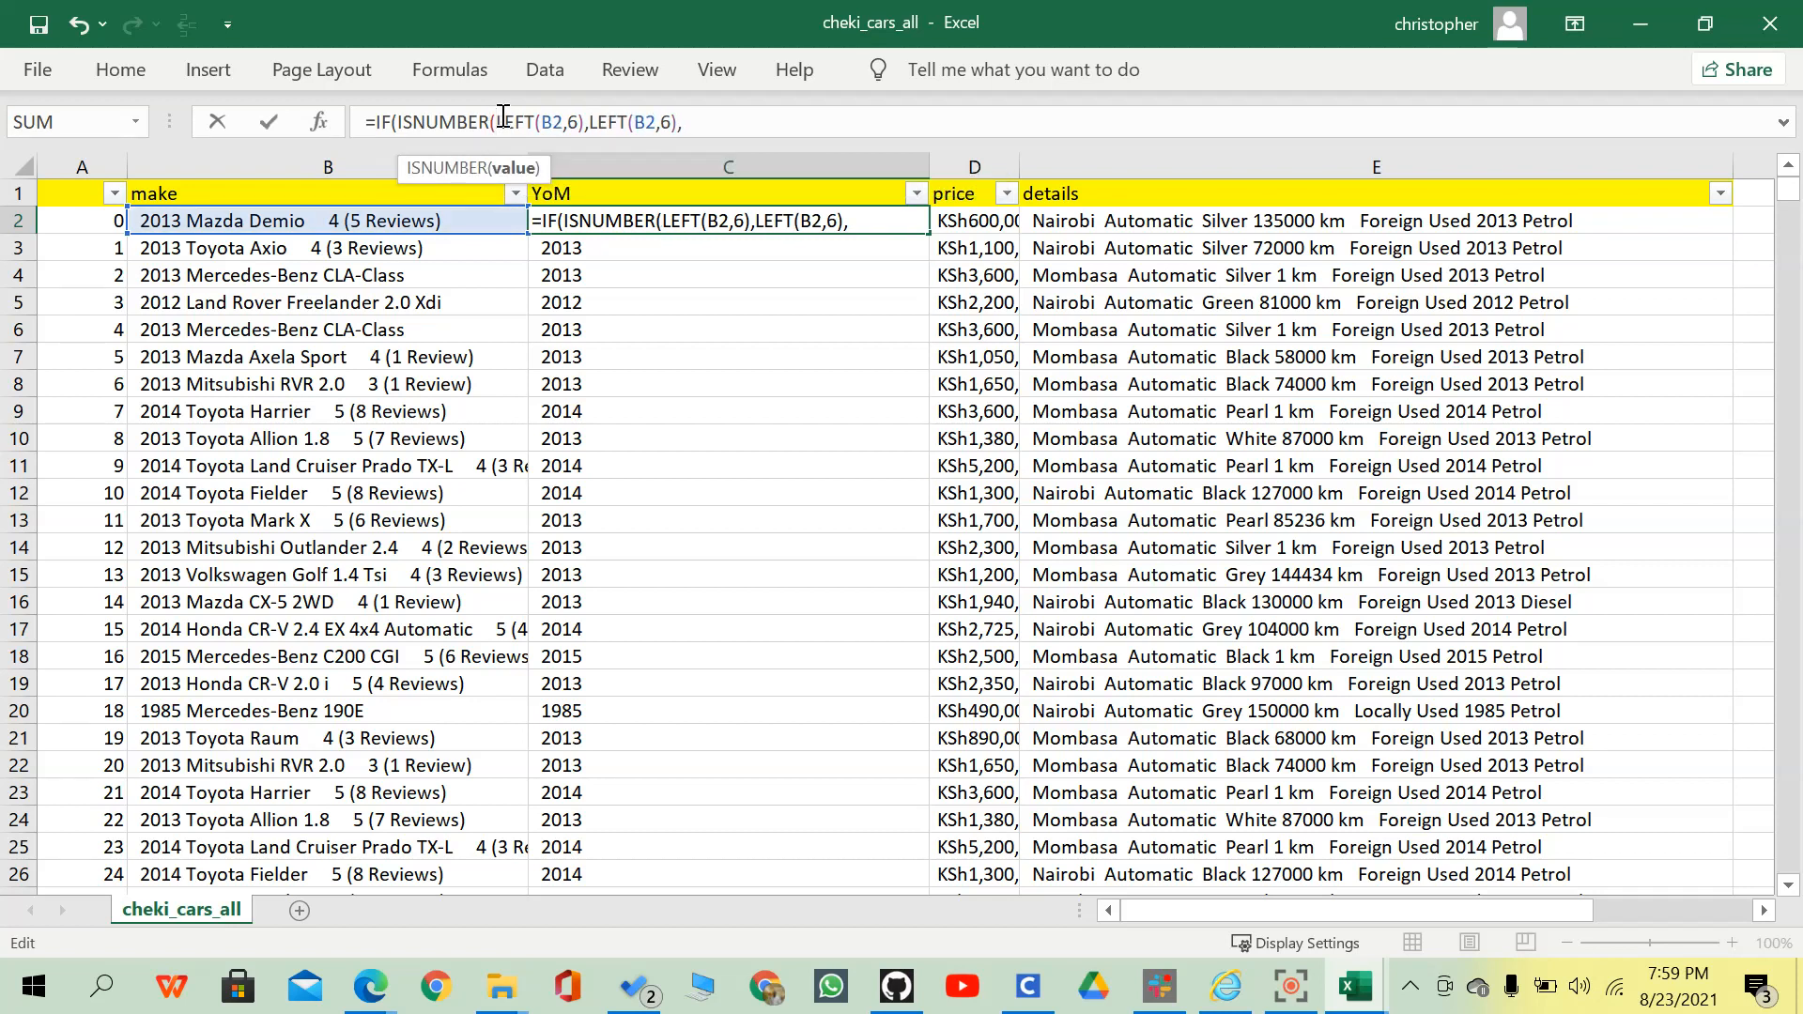
left_click(594, 119)
key("BackSpace")
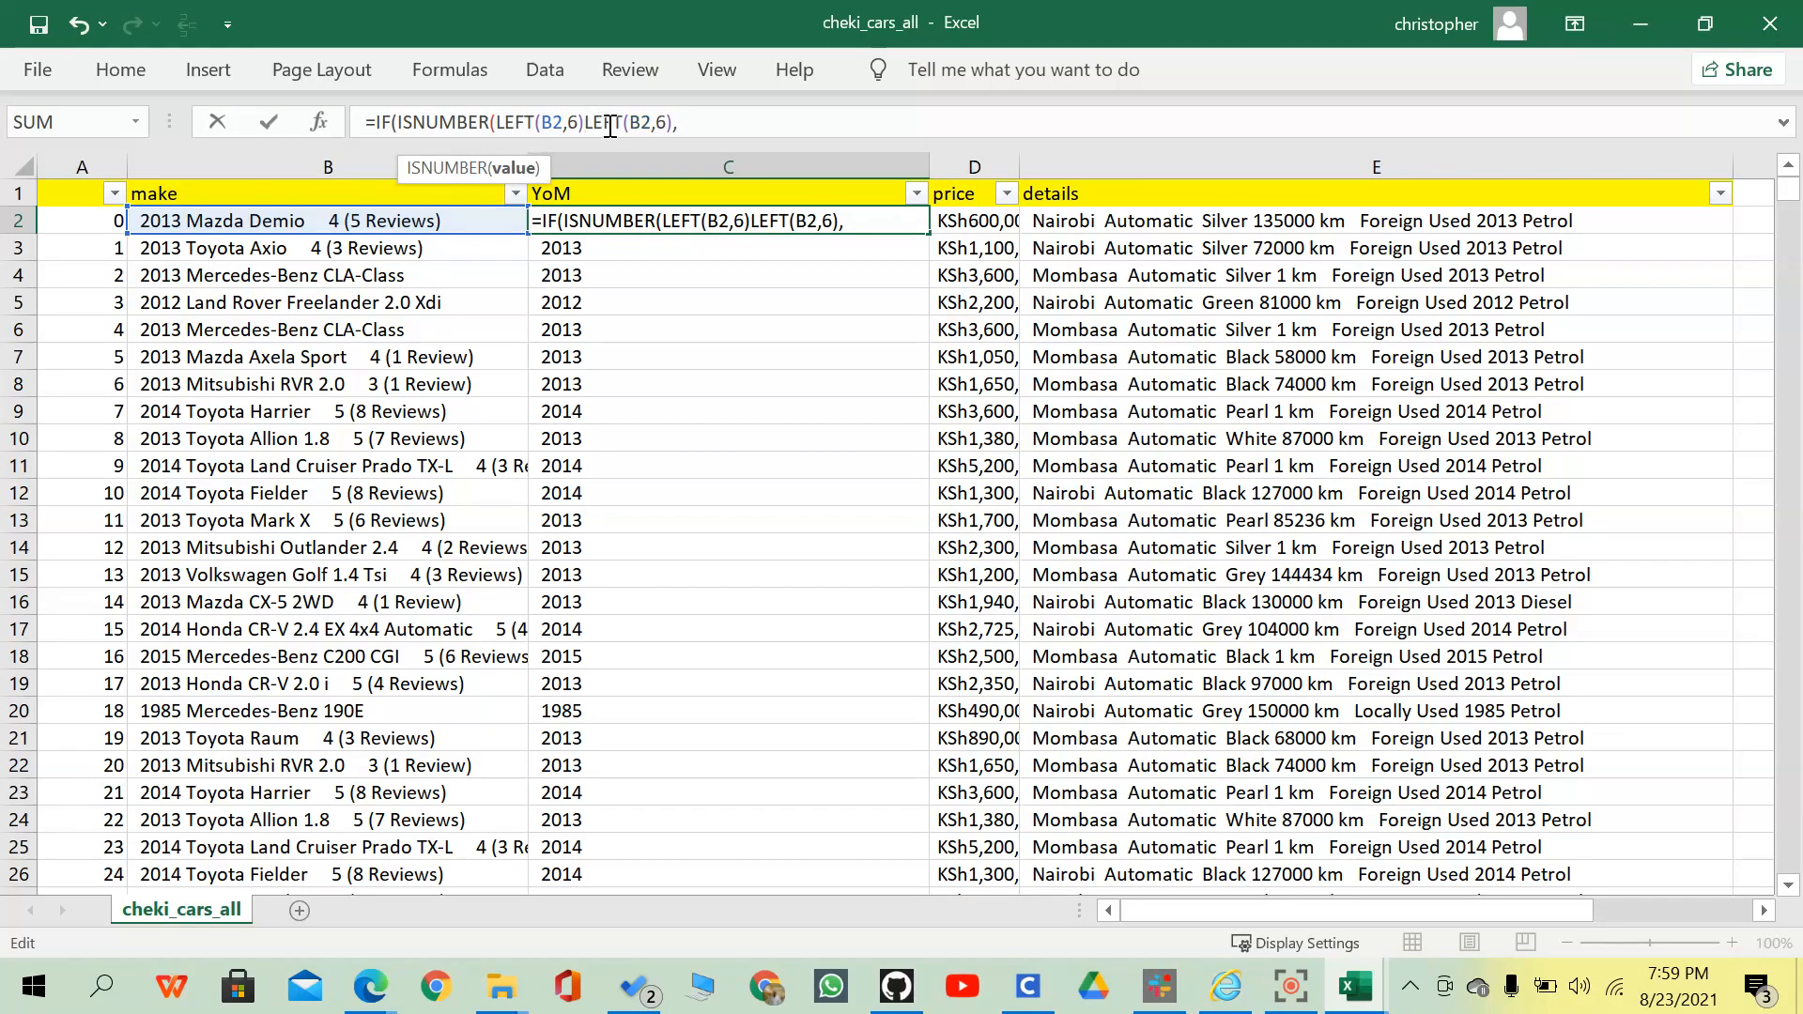
type(")")
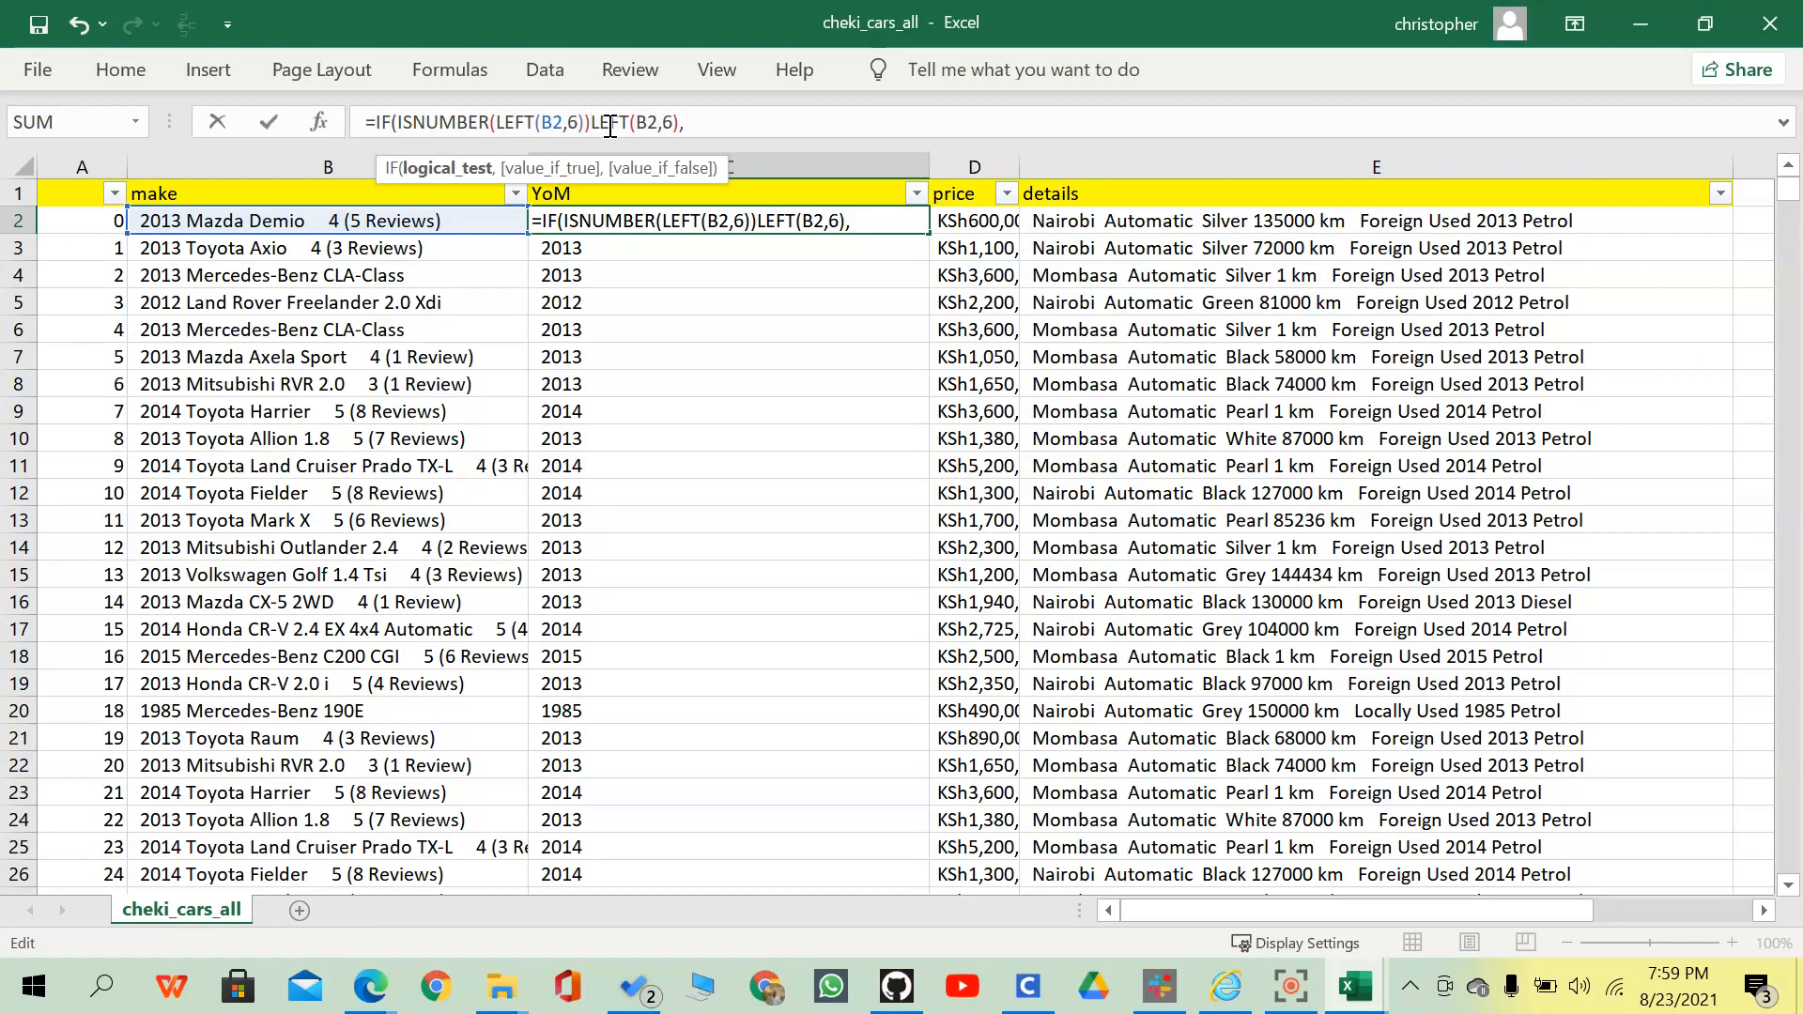
type(",")
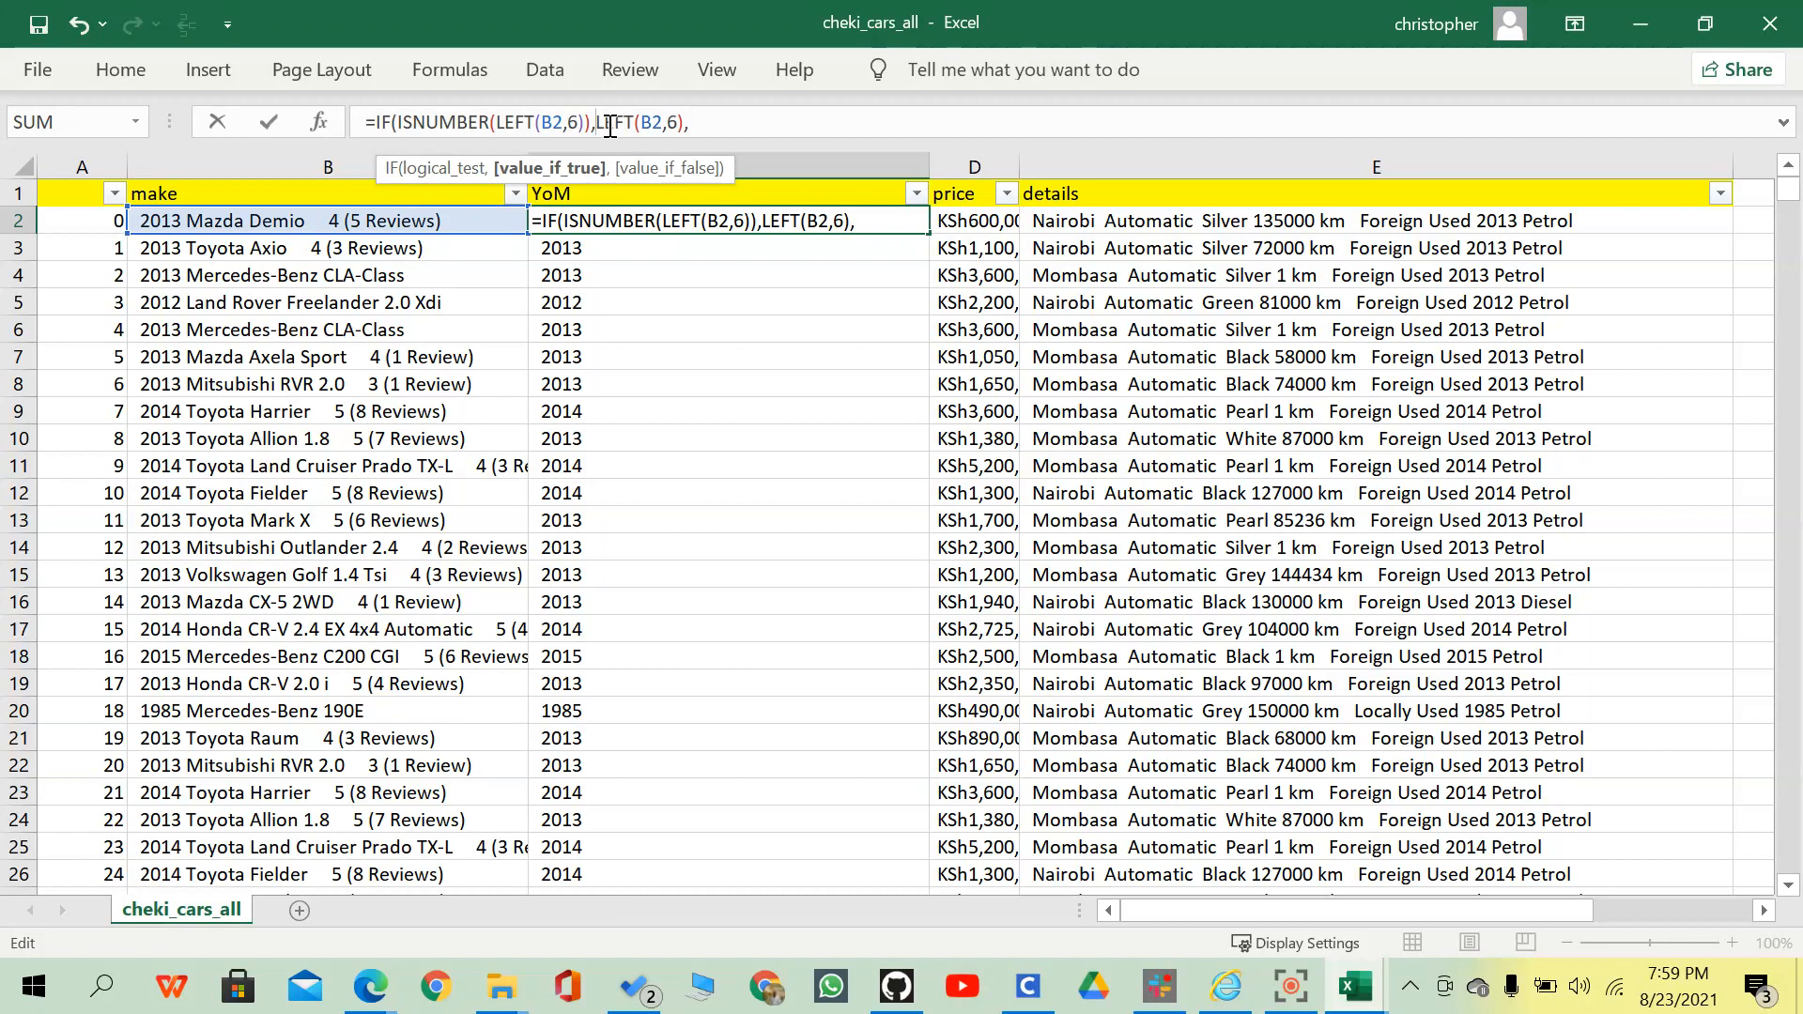
Add "NA" as the value if false and enter the IF formula in C2.
left_click(715, 119)
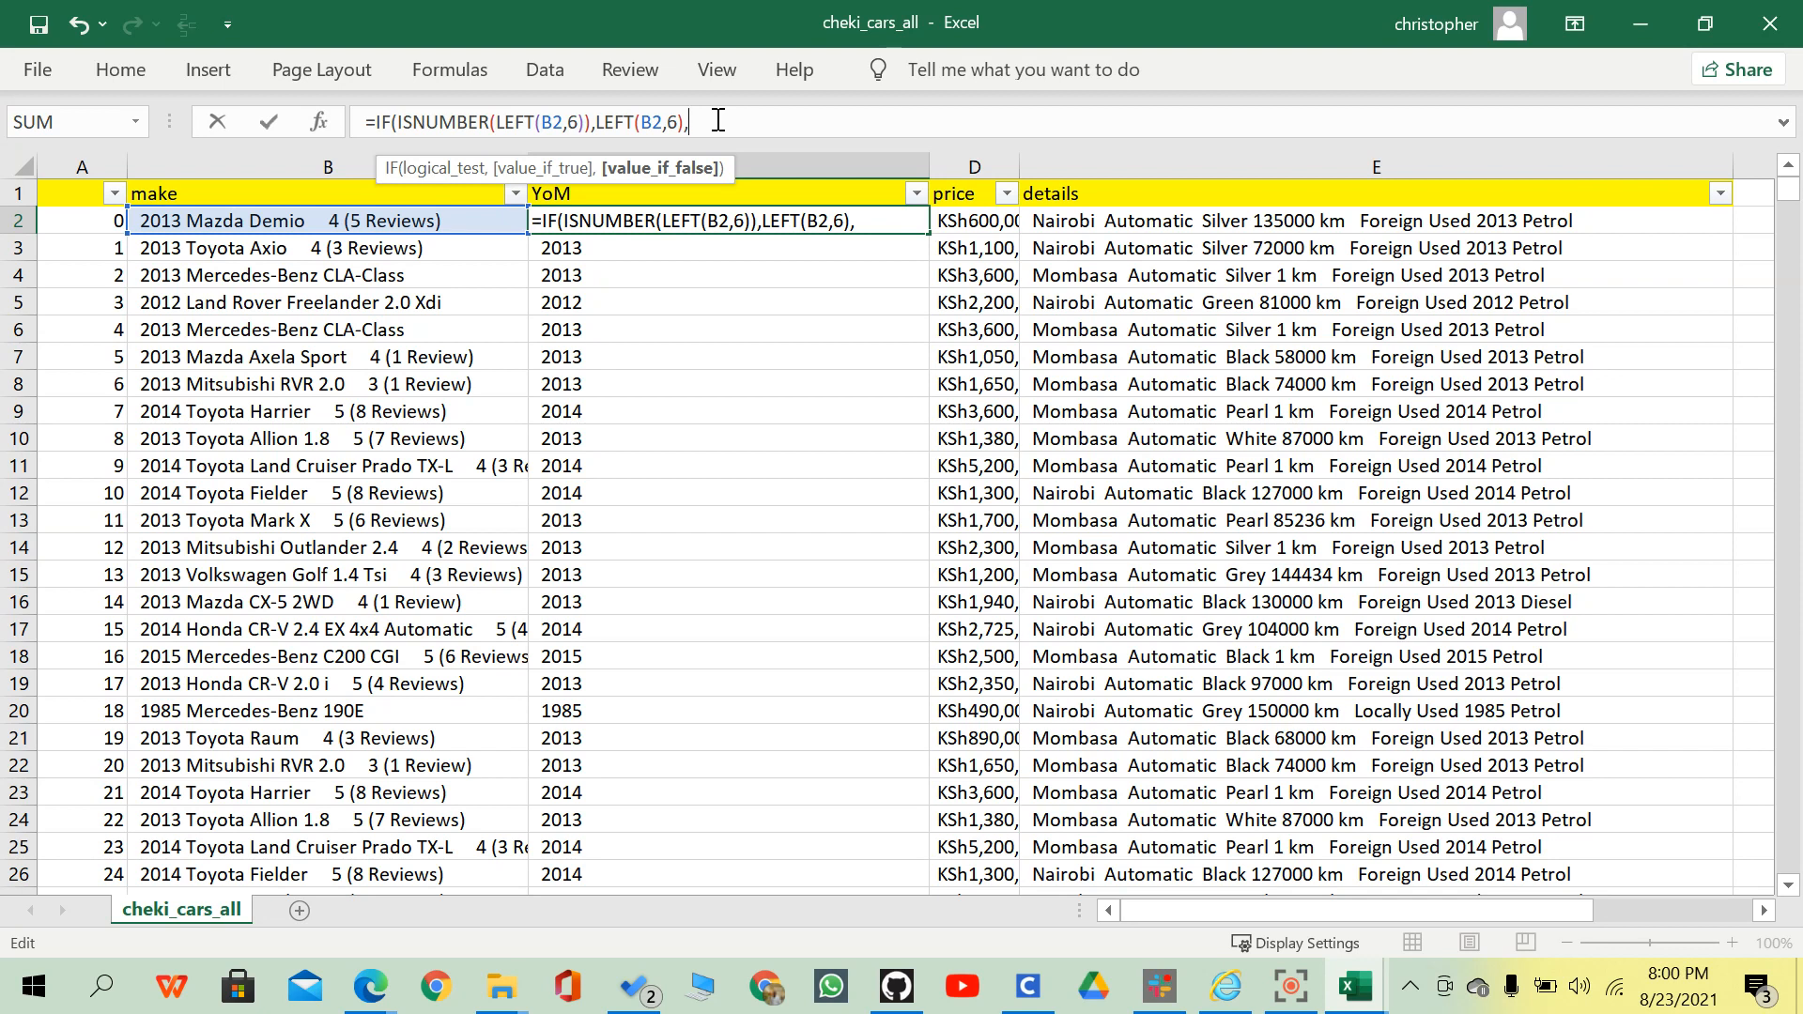
type("NA")
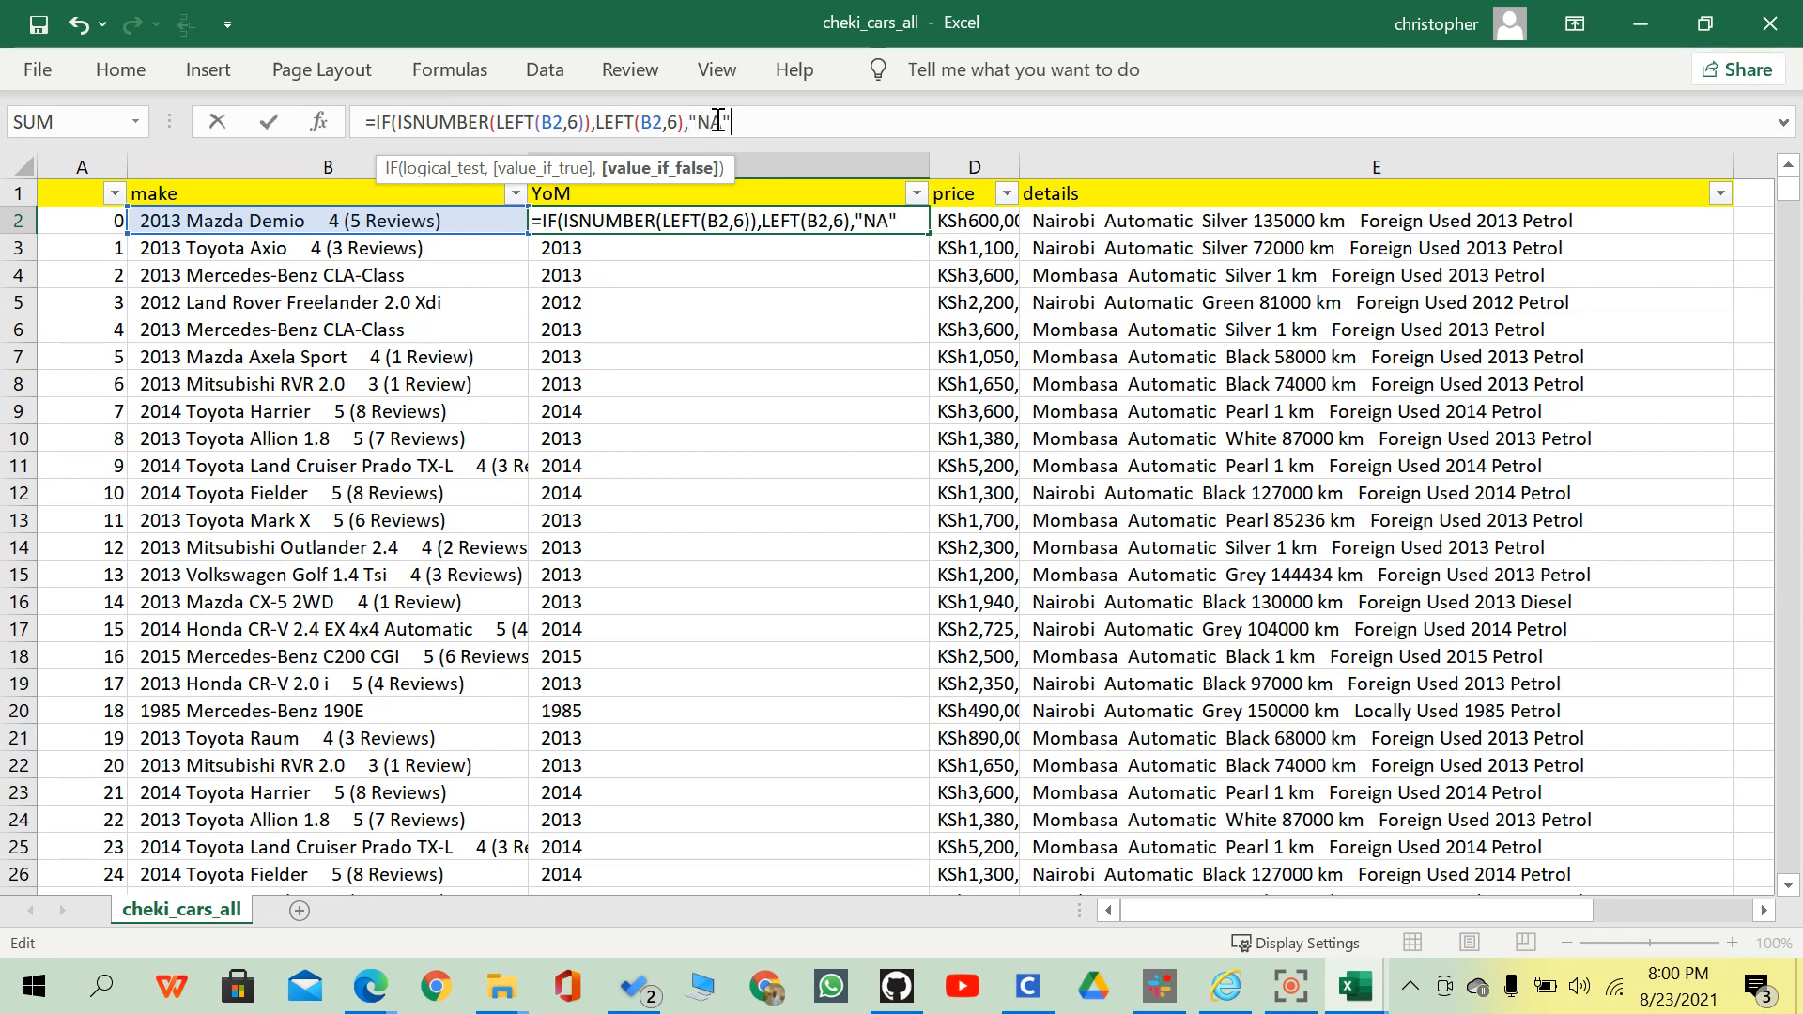
type("\"")
key("Return")
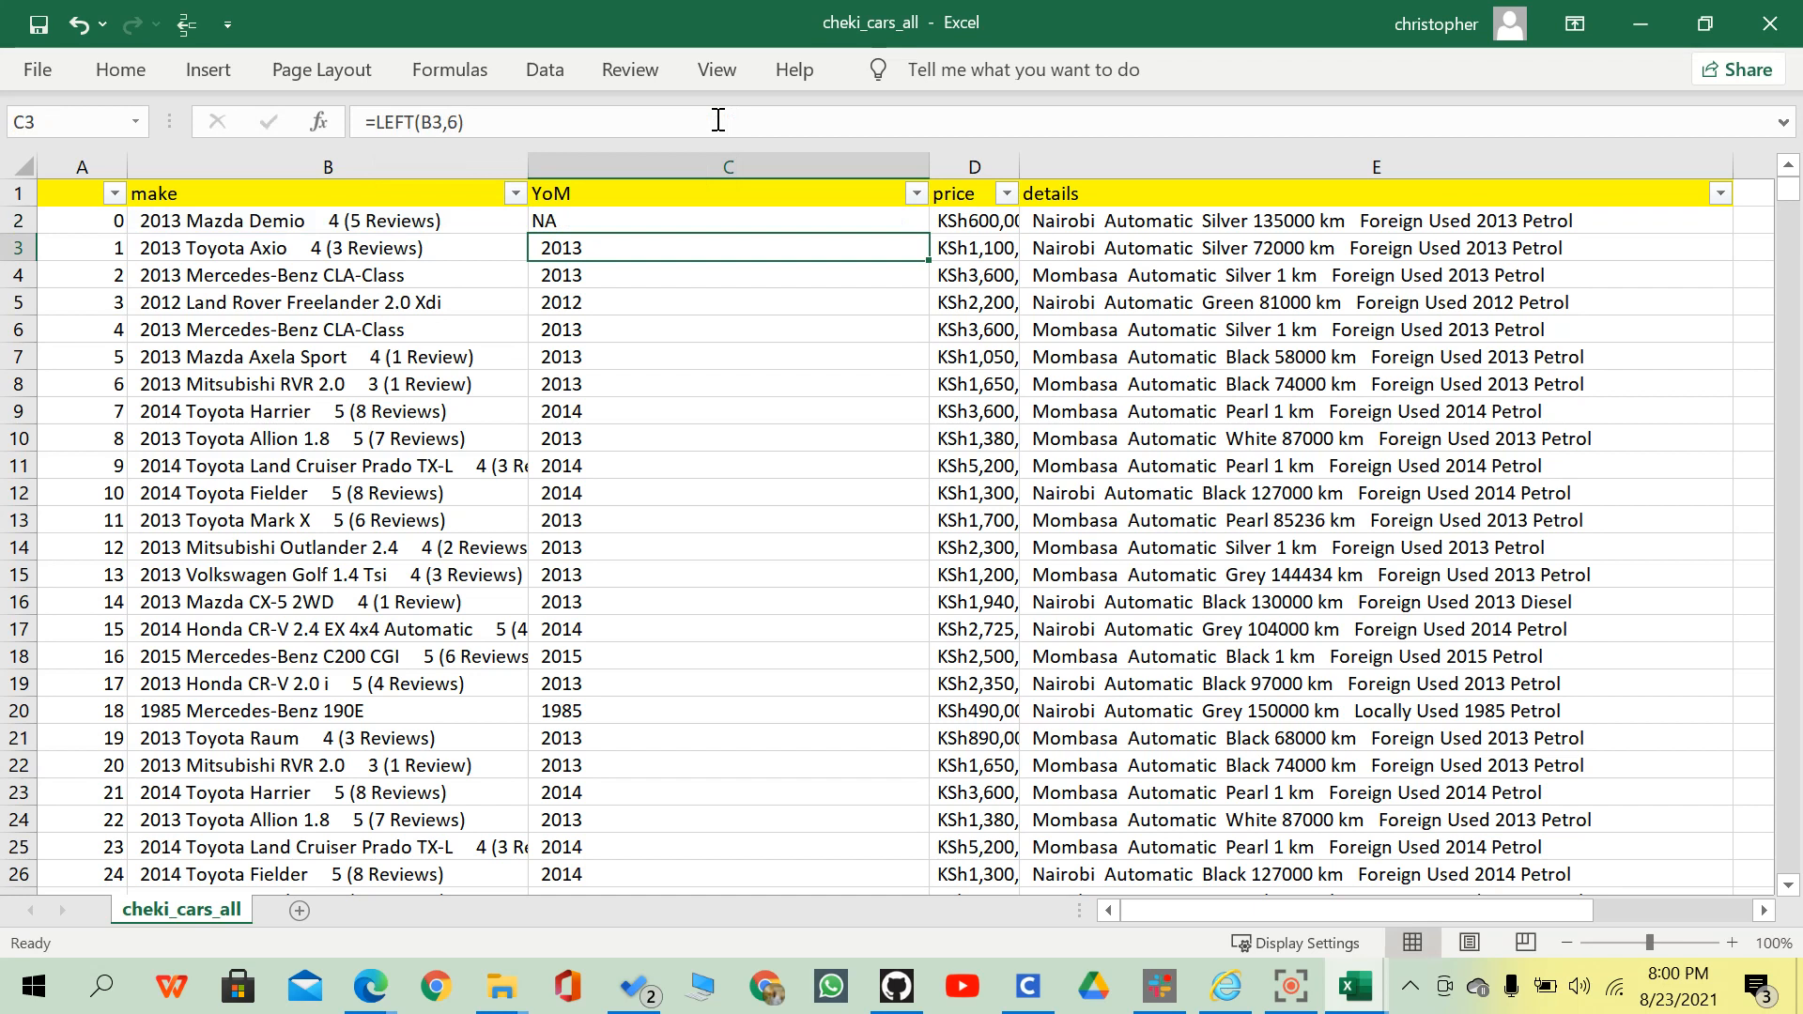
Wrap the first LEFT(B2,6) in the C2 formula in a VALUE function inside ISNUMBER, balance the brackets and enter the formula.
left_click(594, 223)
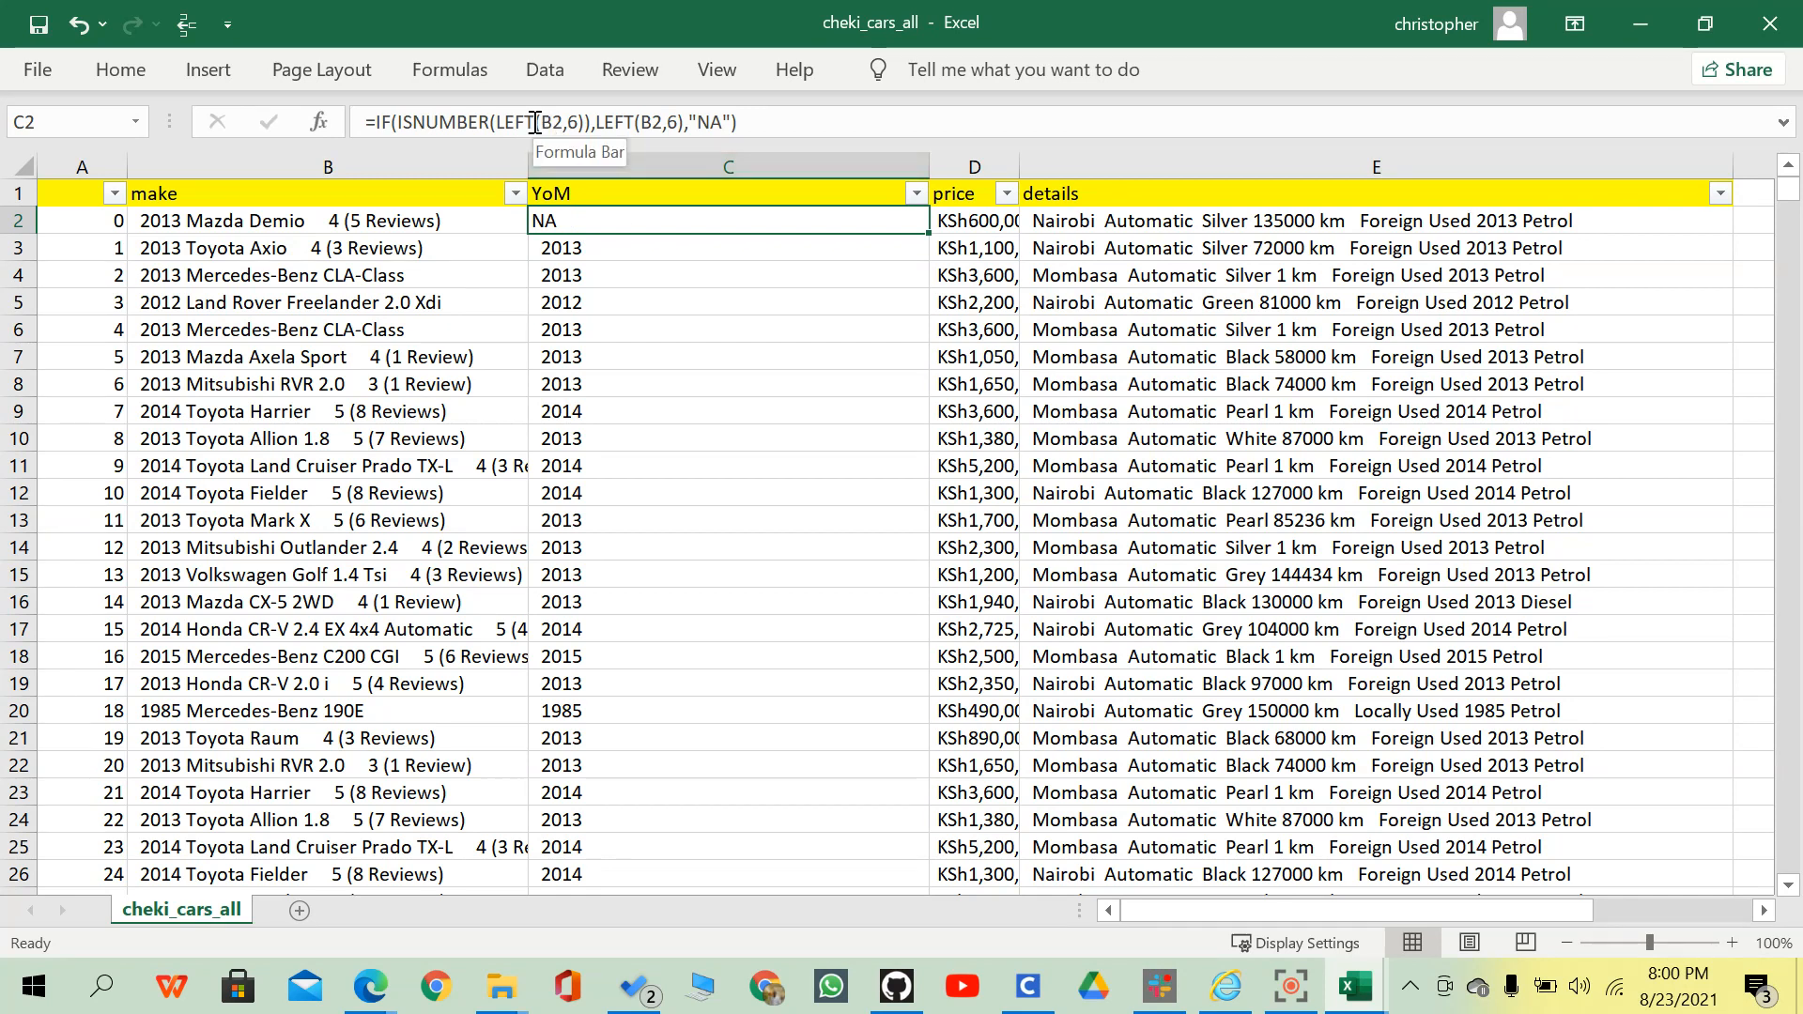
left_click(500, 123)
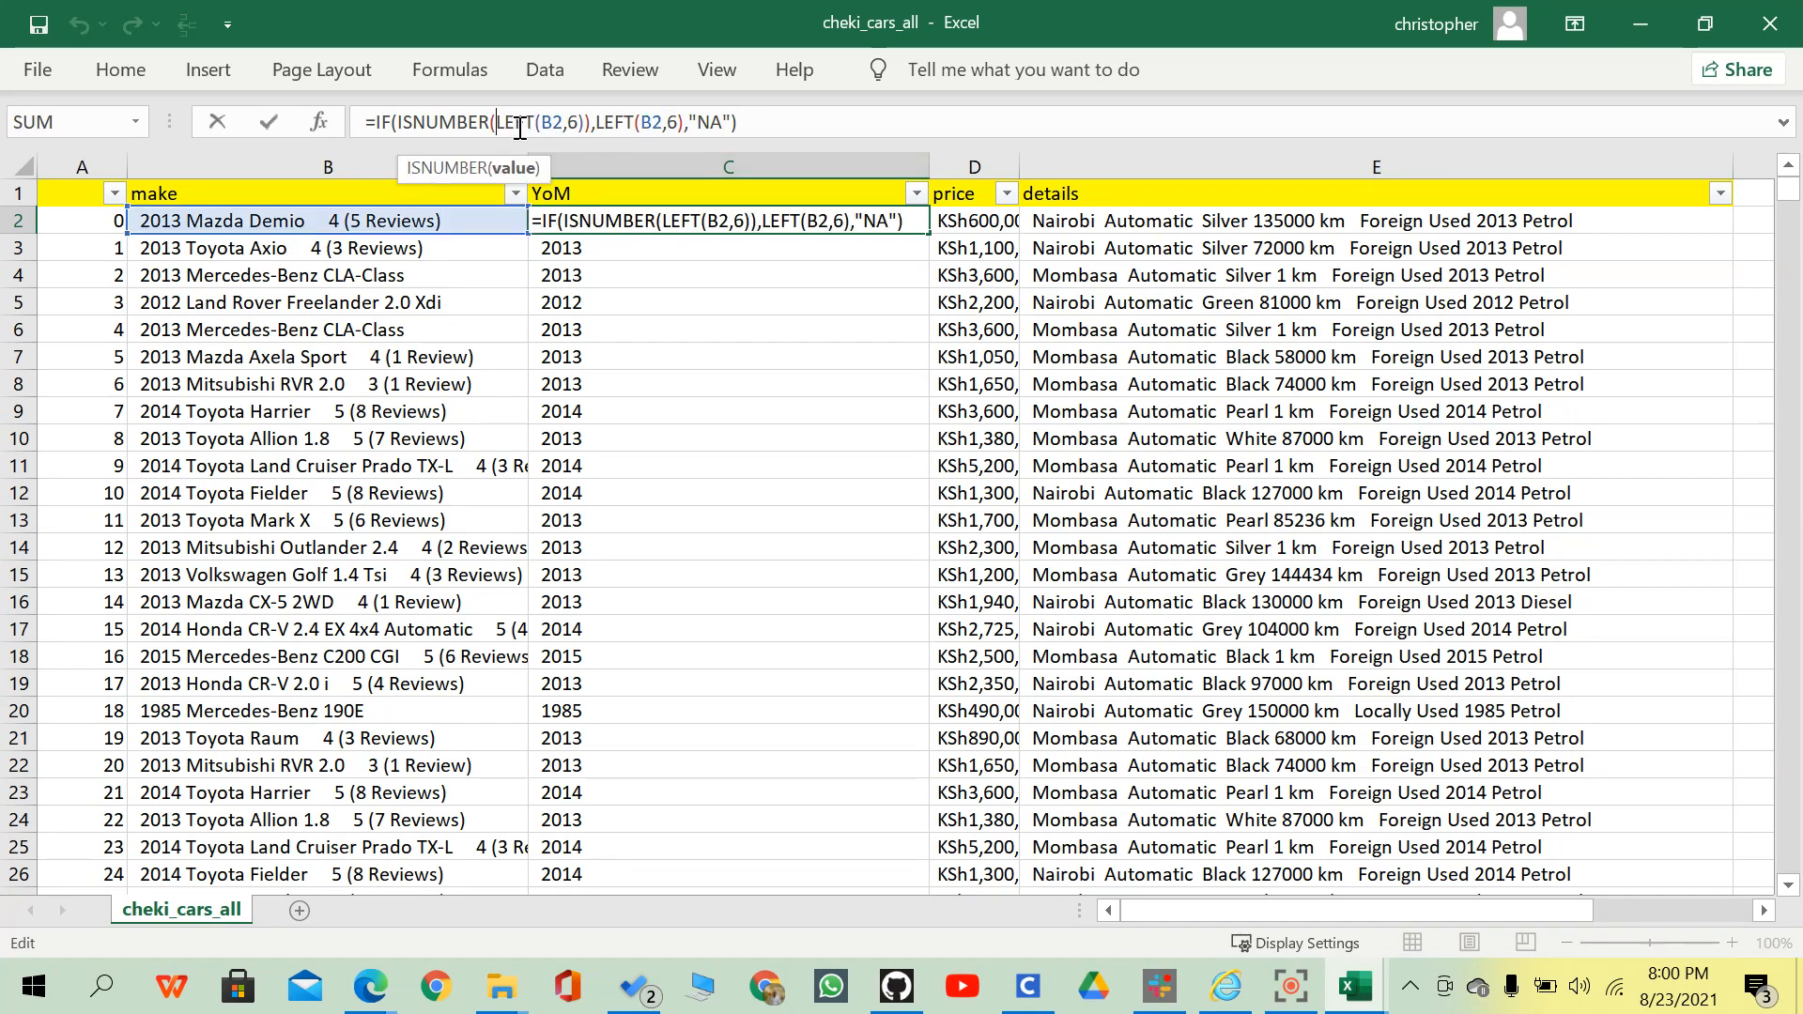
type("va`")
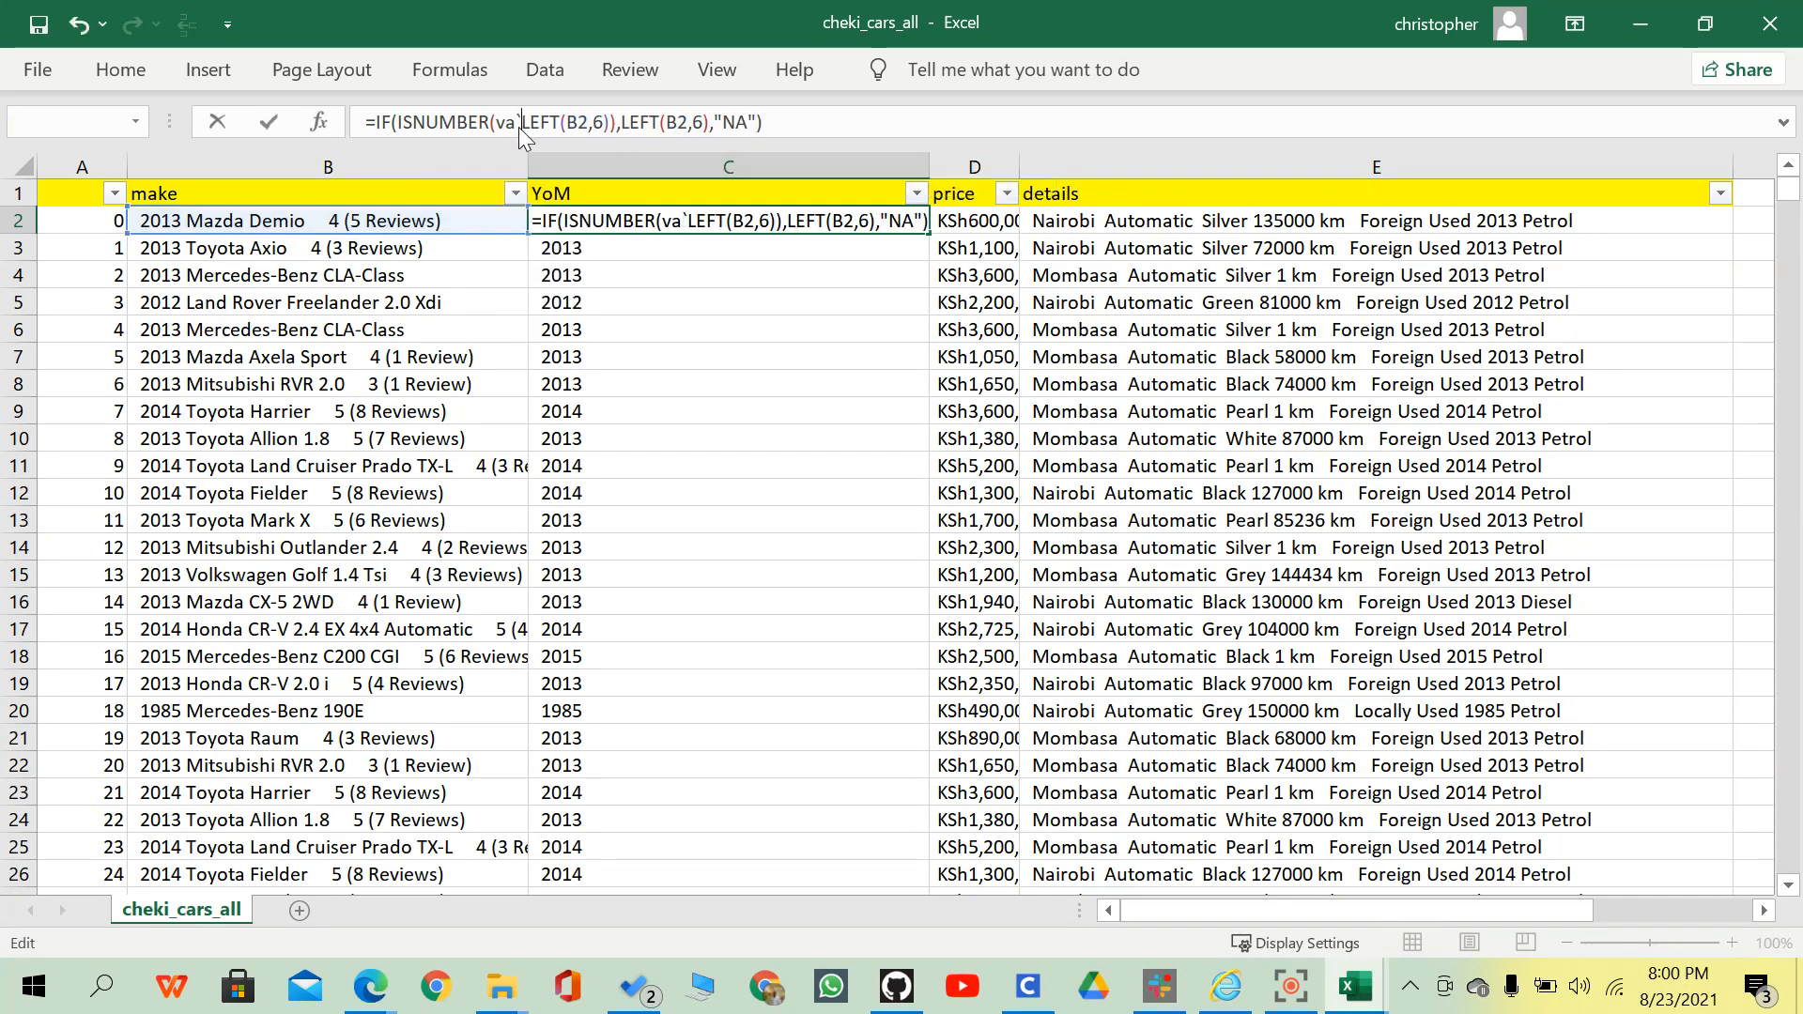
key("Return")
left_click(859, 650)
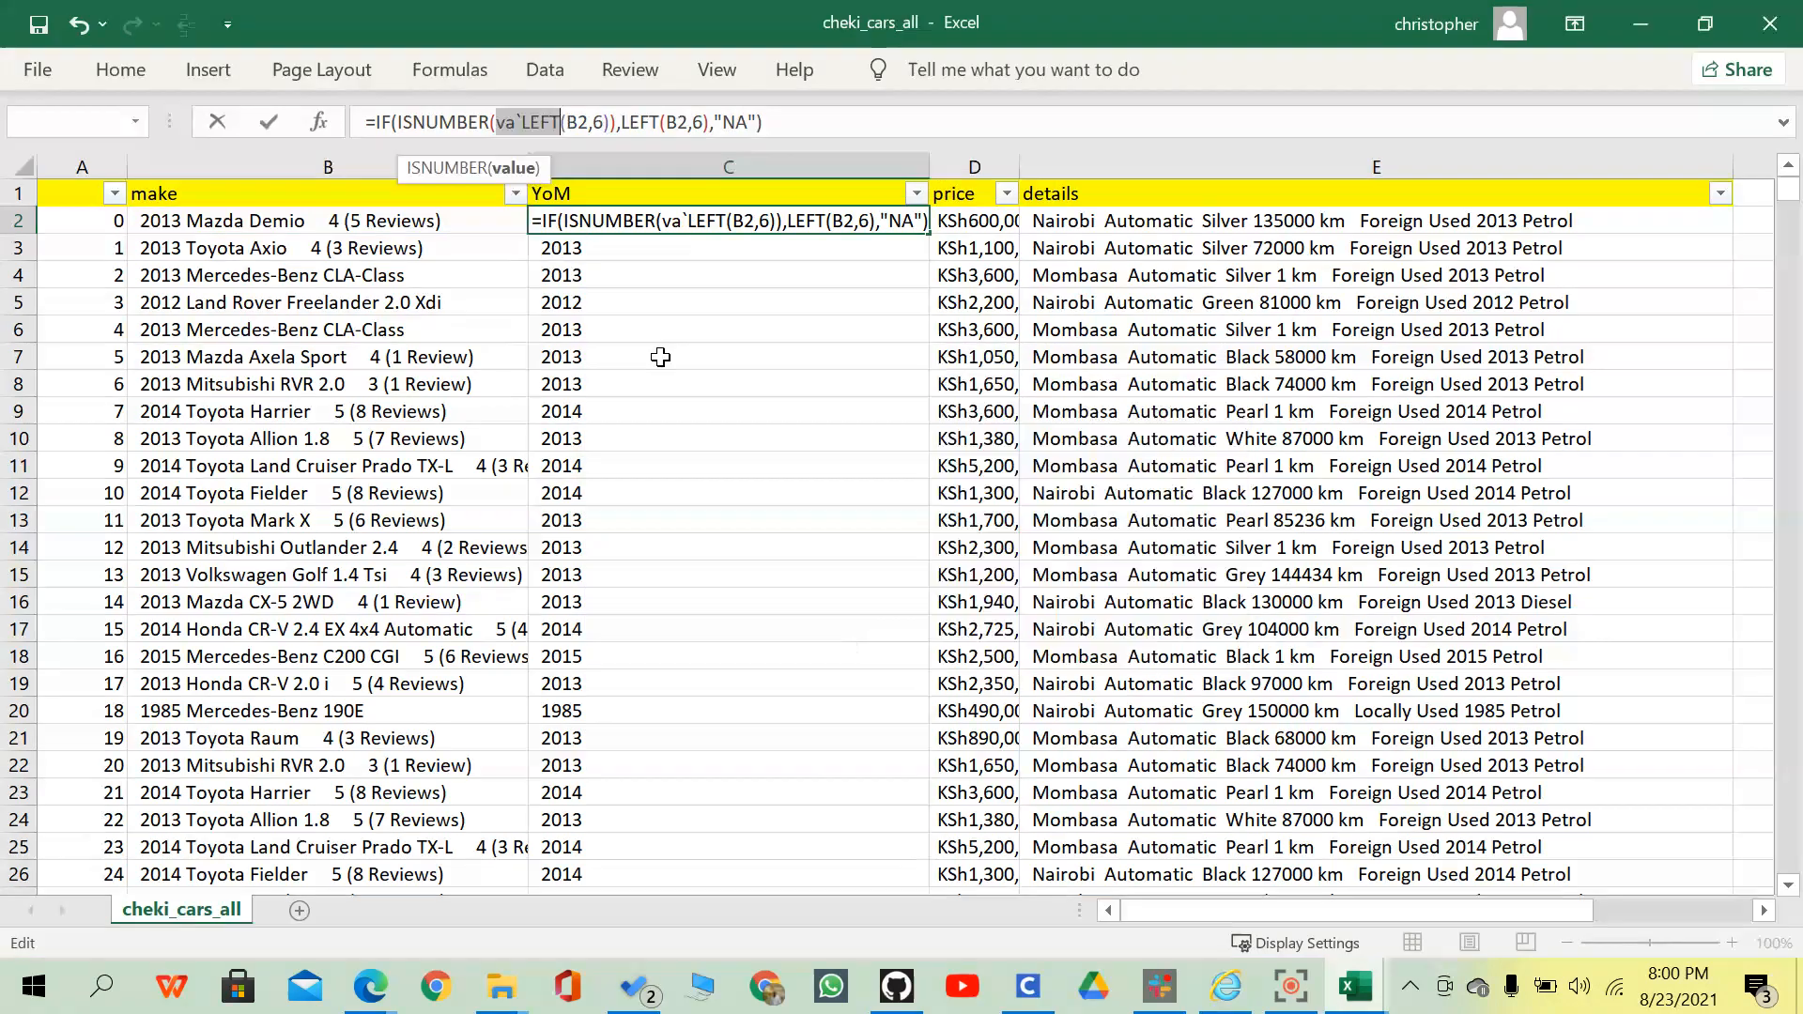
left_click(526, 122)
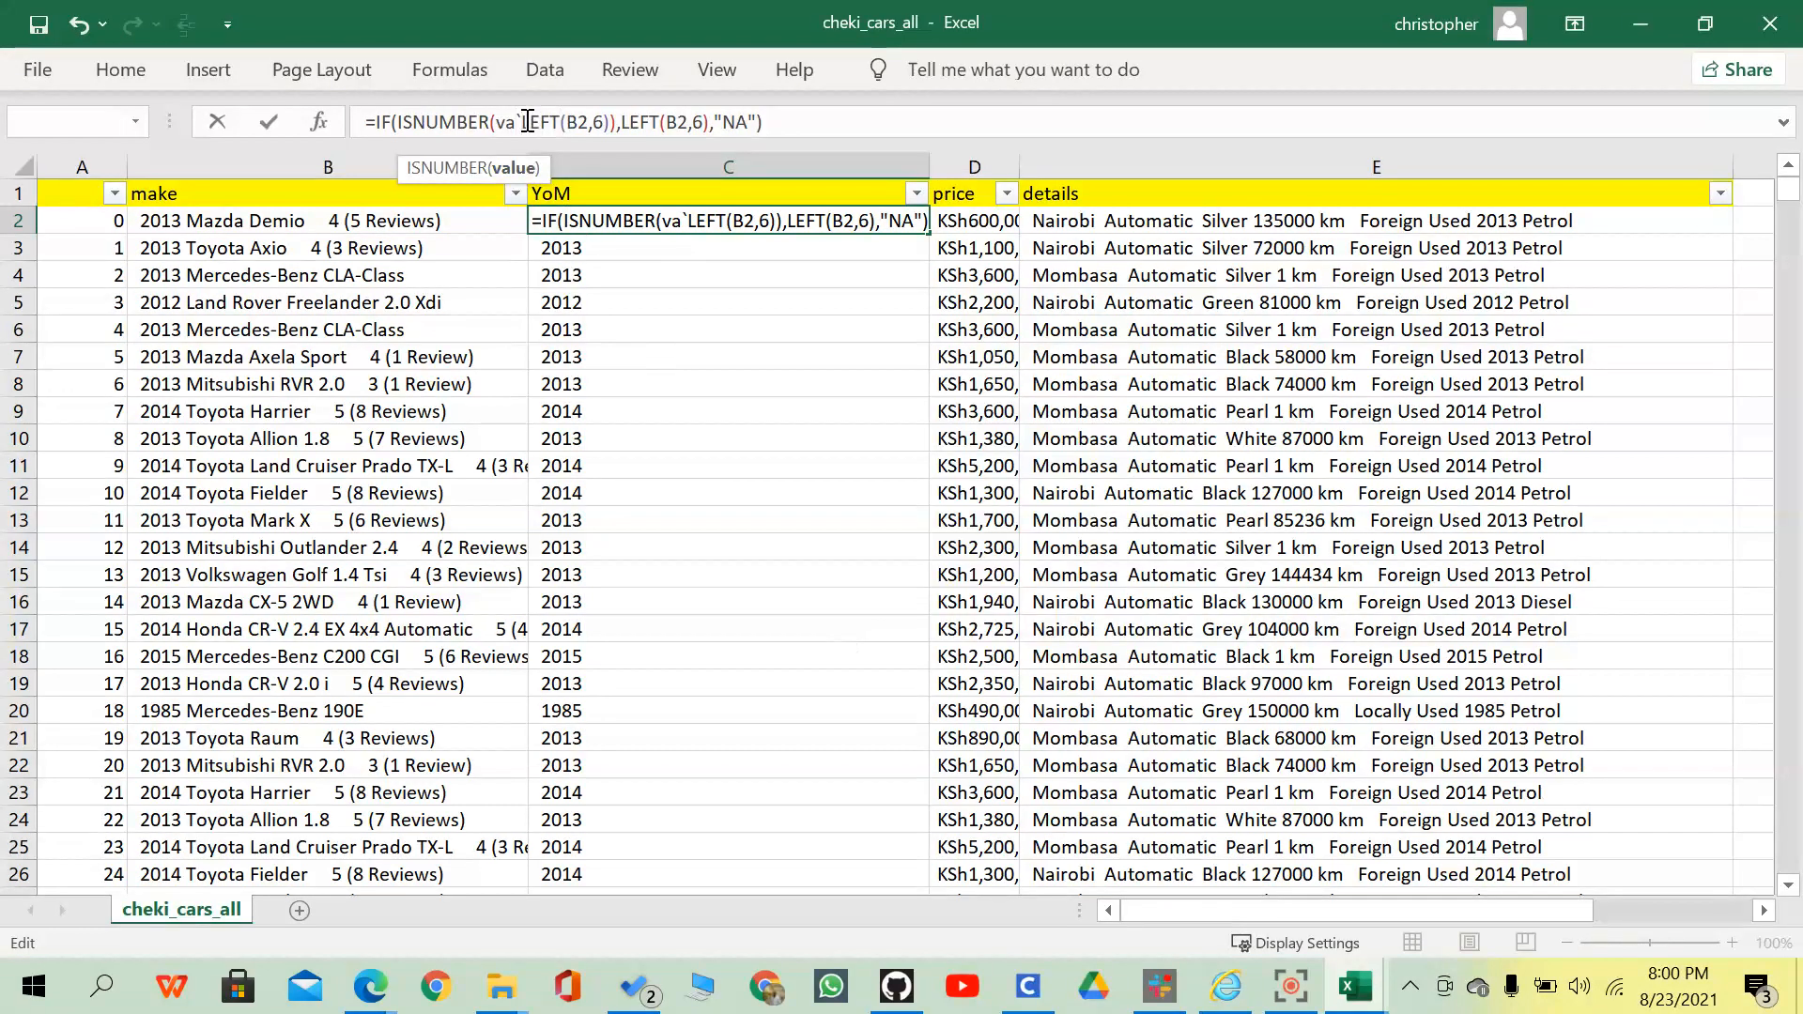
key("BackSpace")
key("Tab")
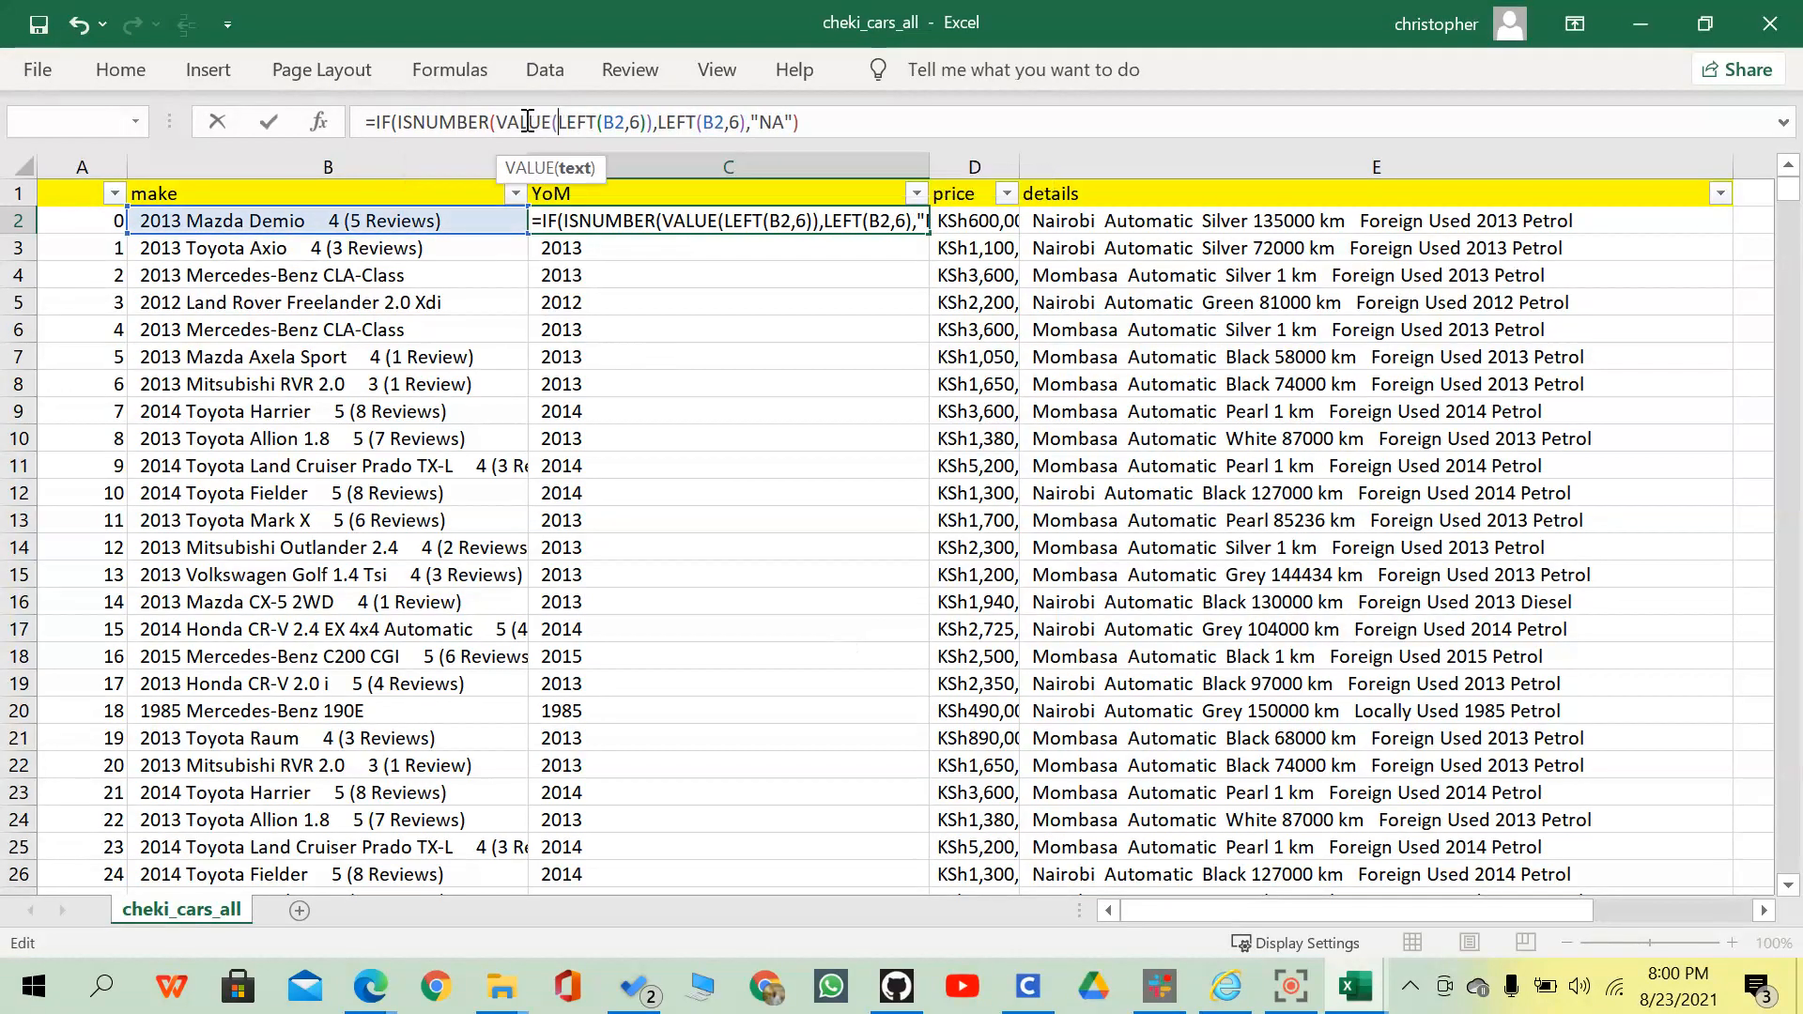
left_click(655, 123)
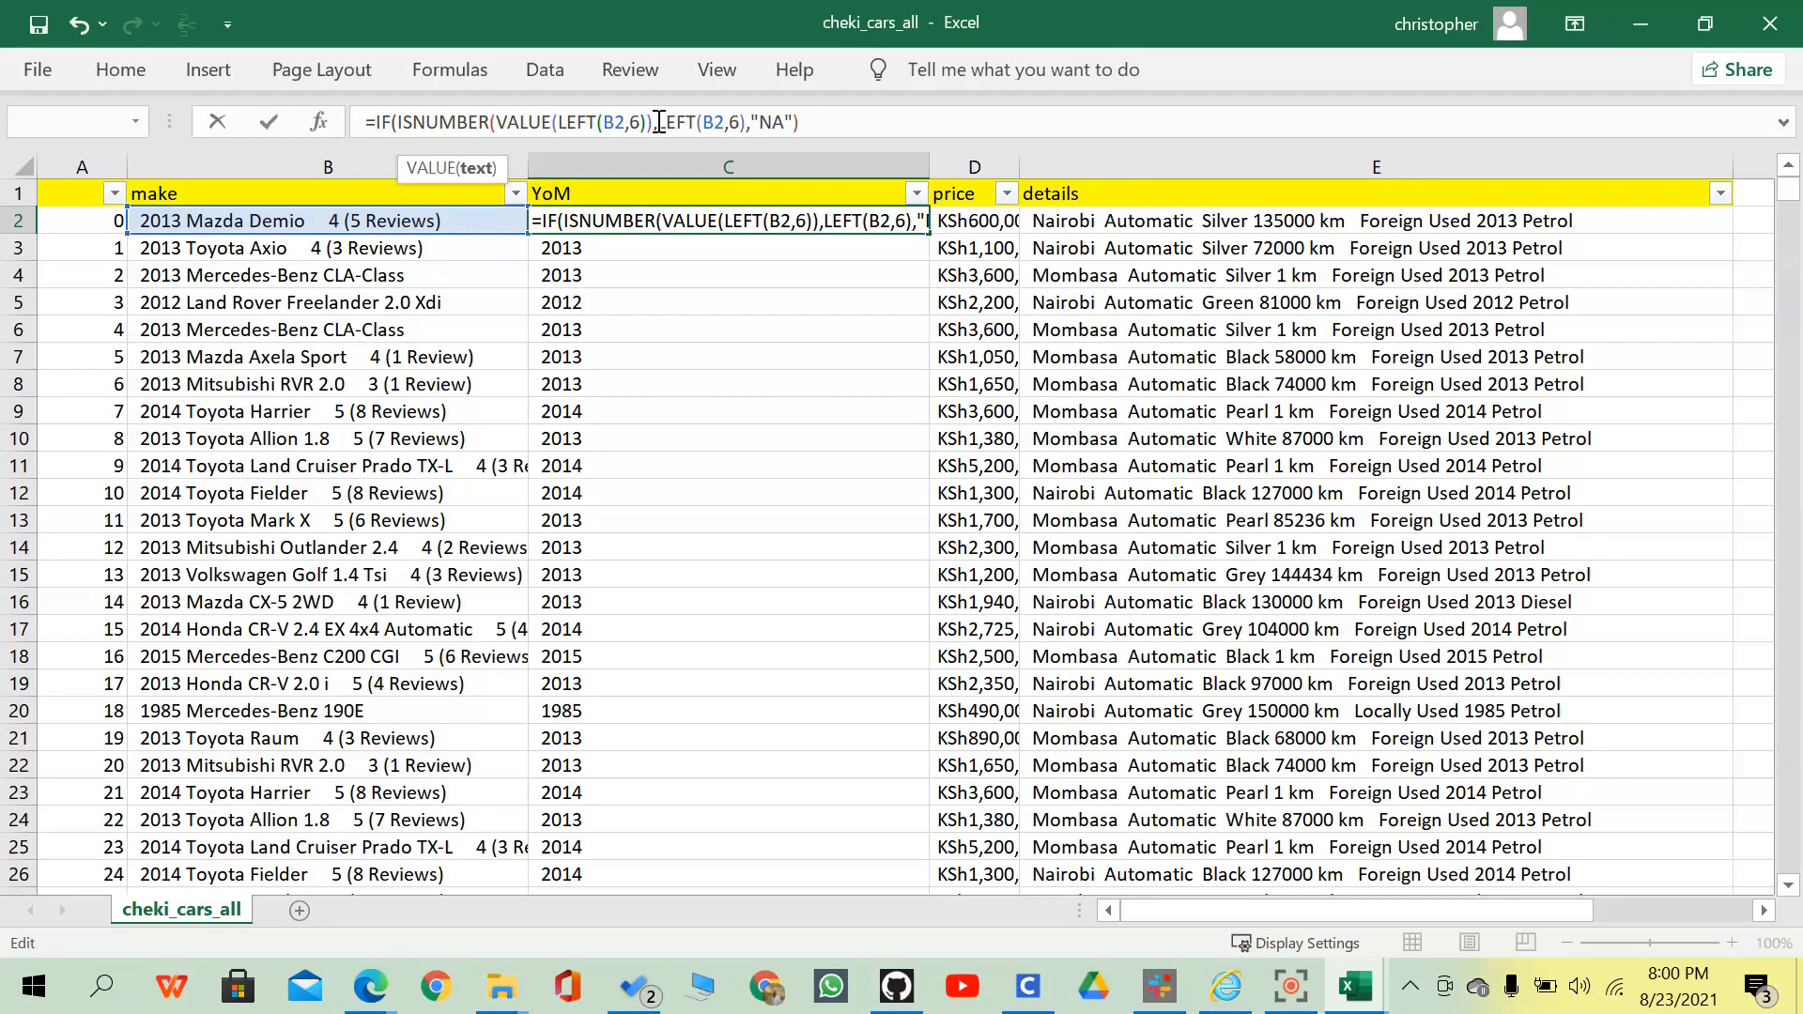
type("),")
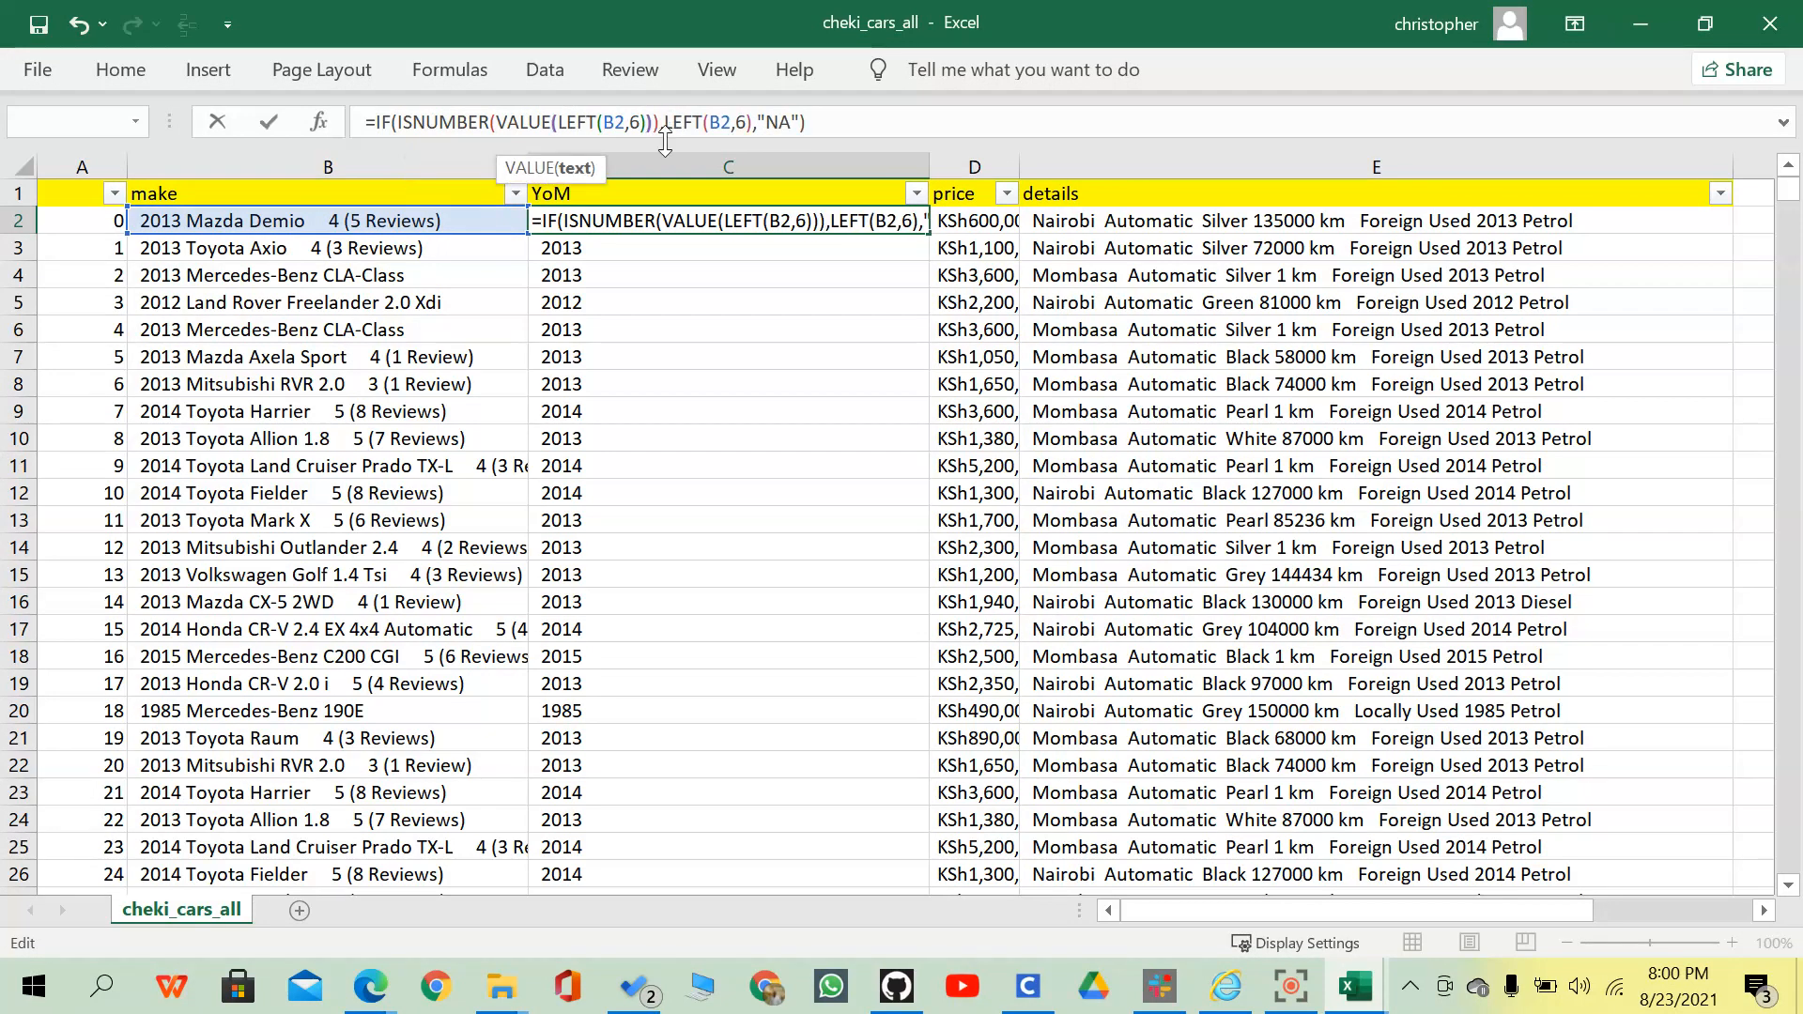
key("Return")
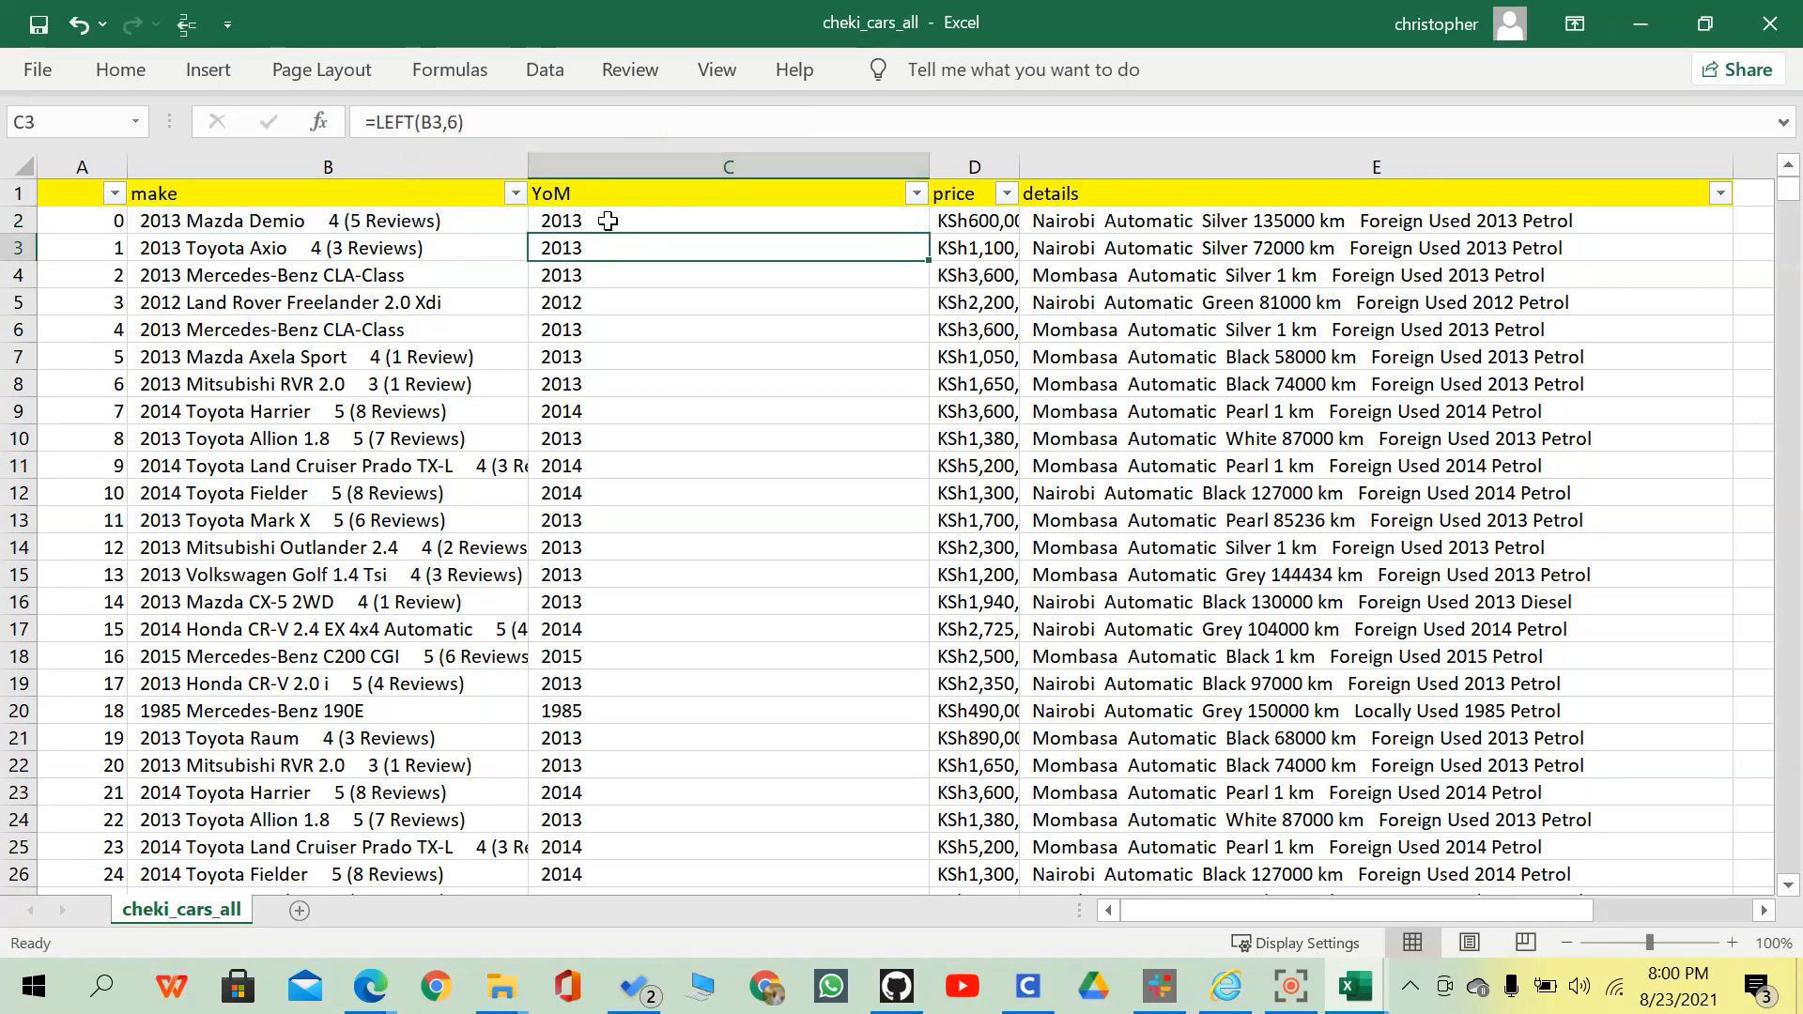
Fill the C2 formula down the whole YoM column and check the distinct values in its filter list.
left_click(667, 232)
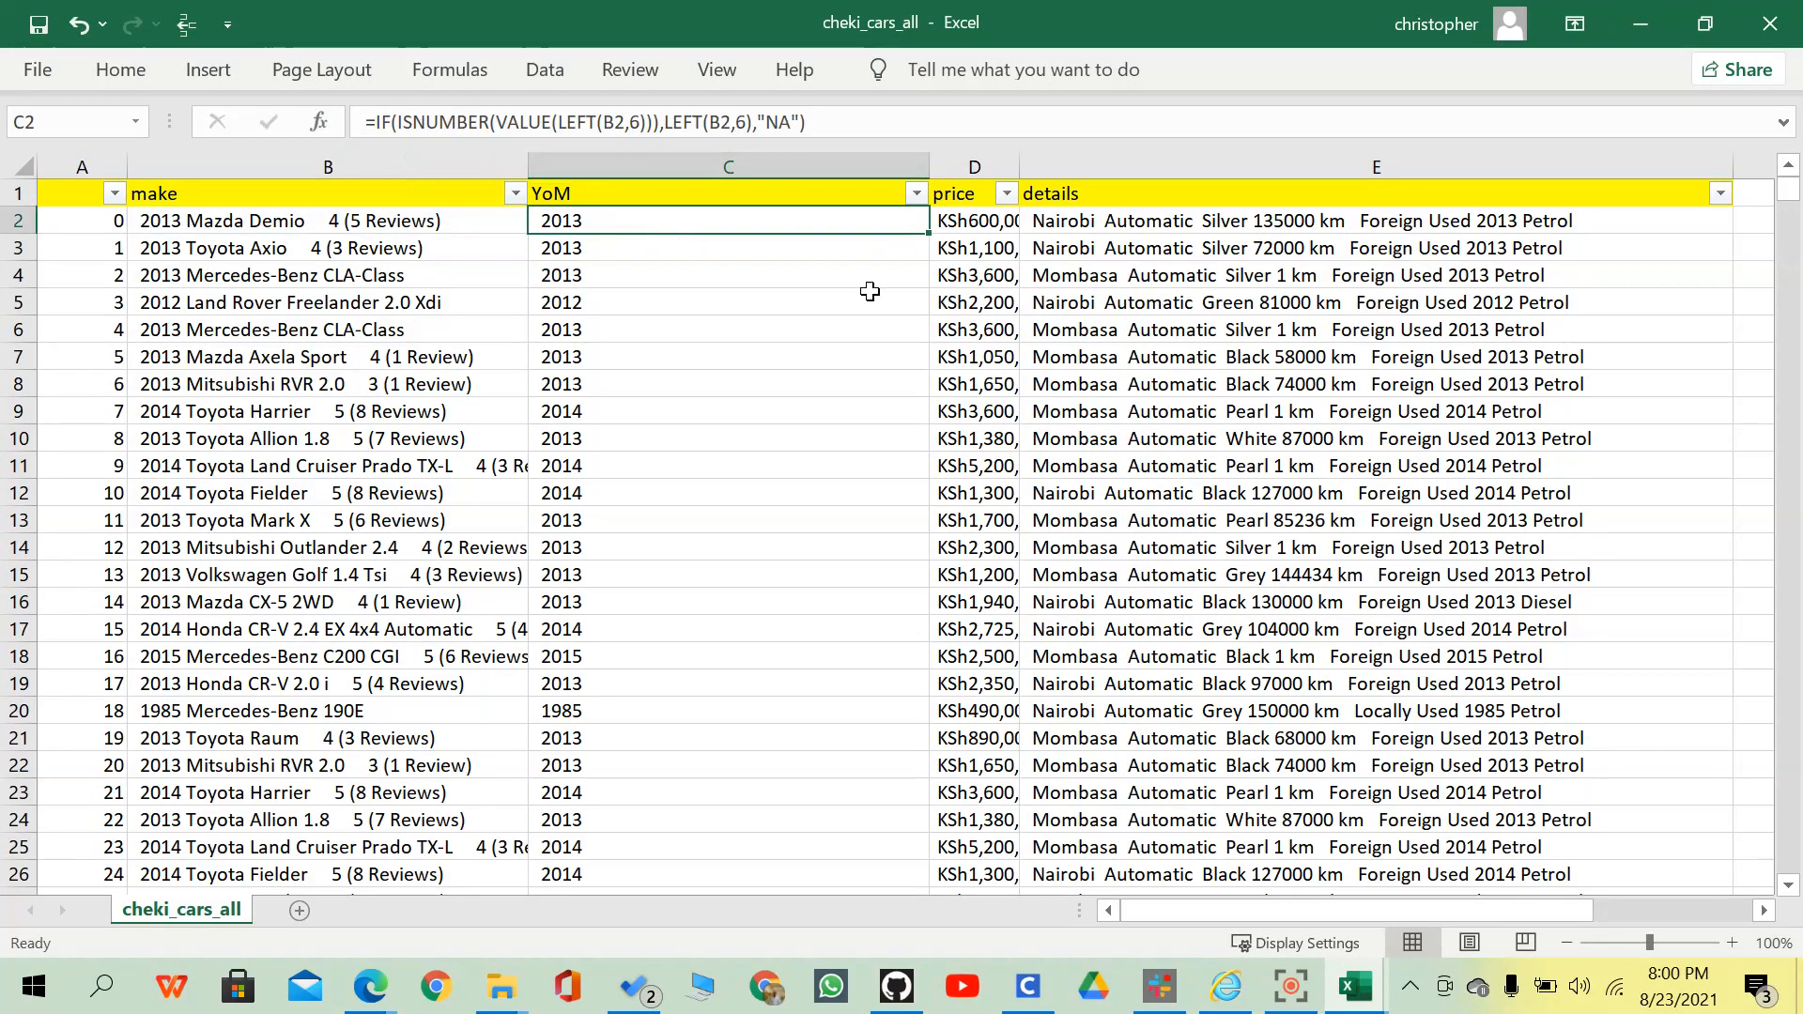
double_click(932, 236)
left_click(915, 193)
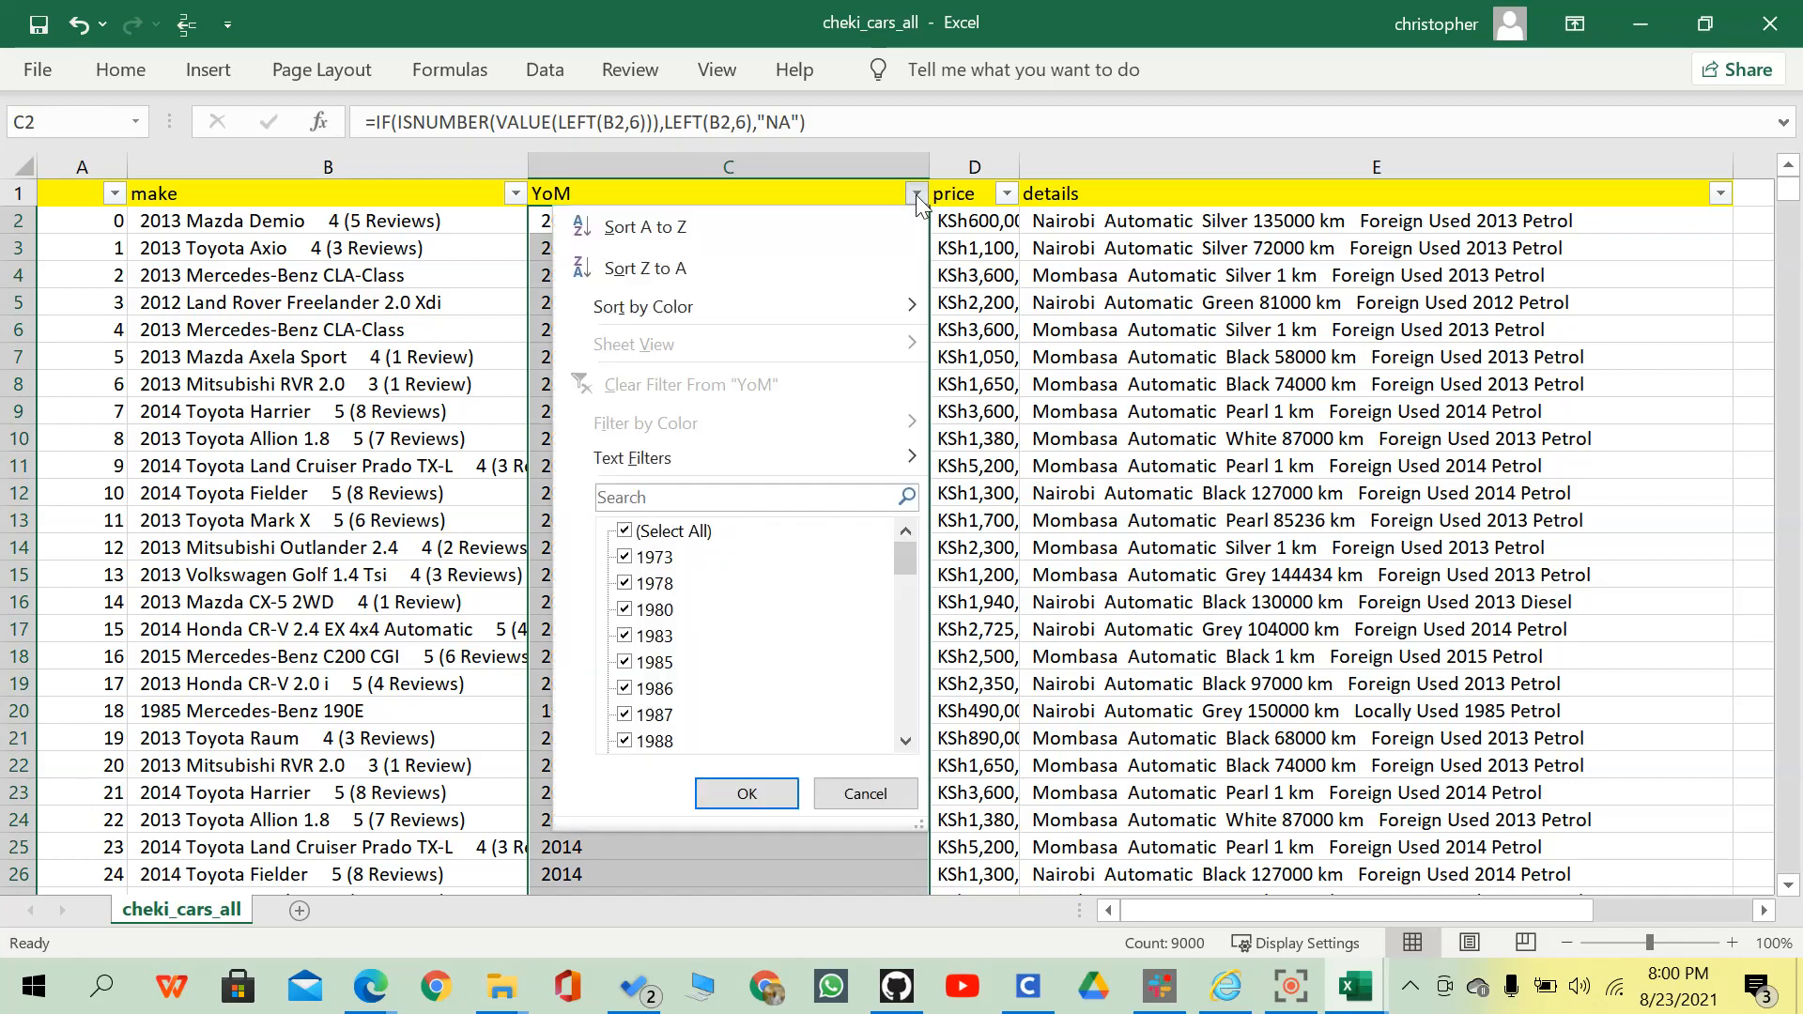
left_click_drag(904, 558, 901, 777)
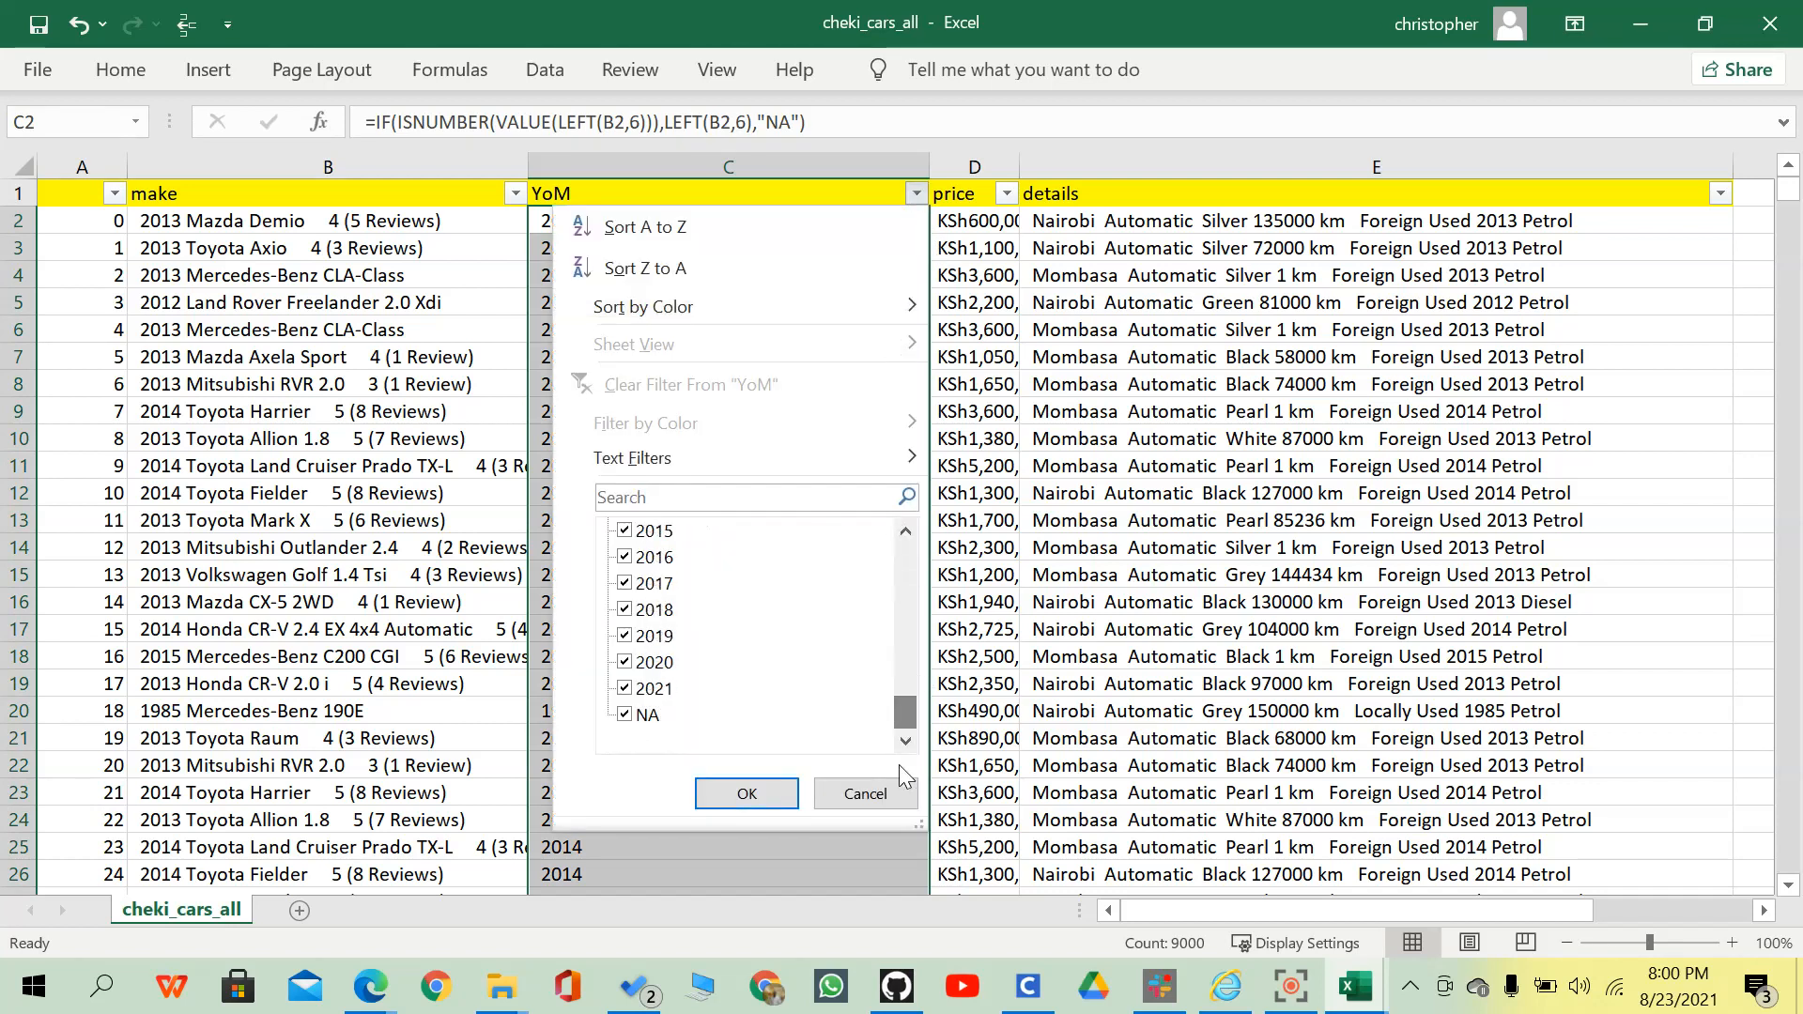
left_click(1087, 400)
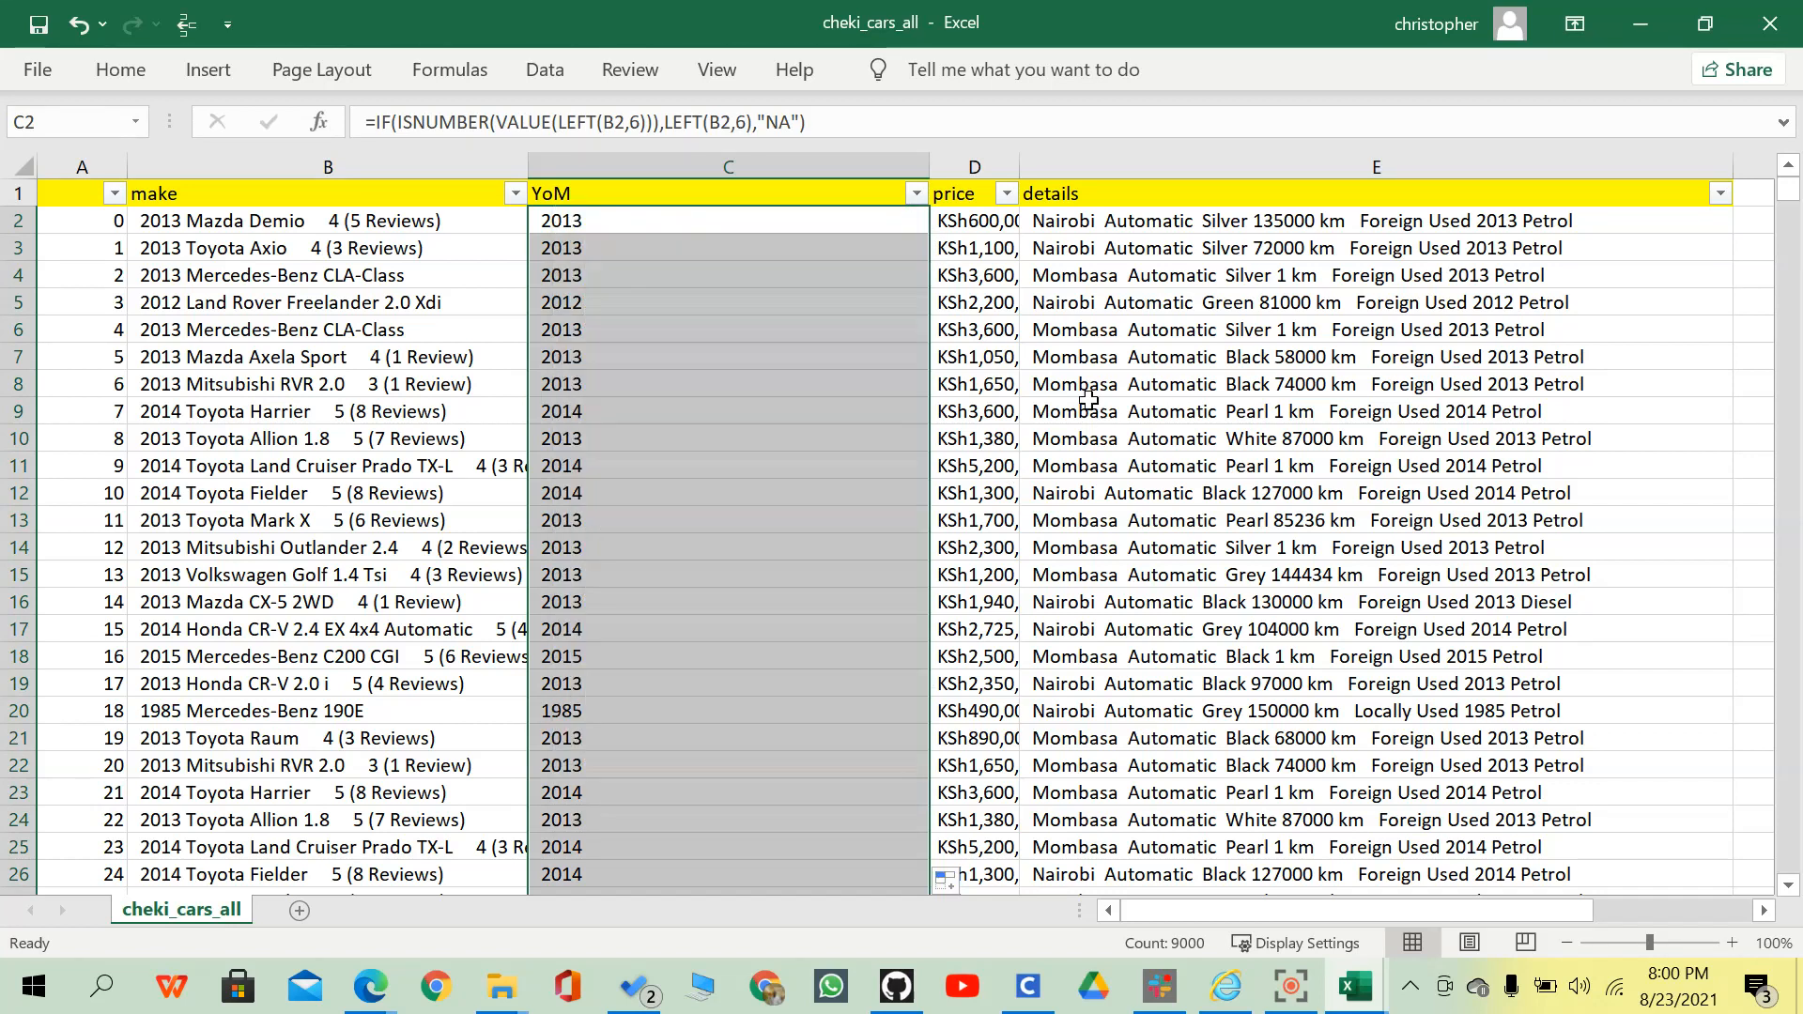
Examine the filled YoM formulas against the make entries and look at the raw contents of the price cells.
left_click(601, 329)
left_click(602, 248)
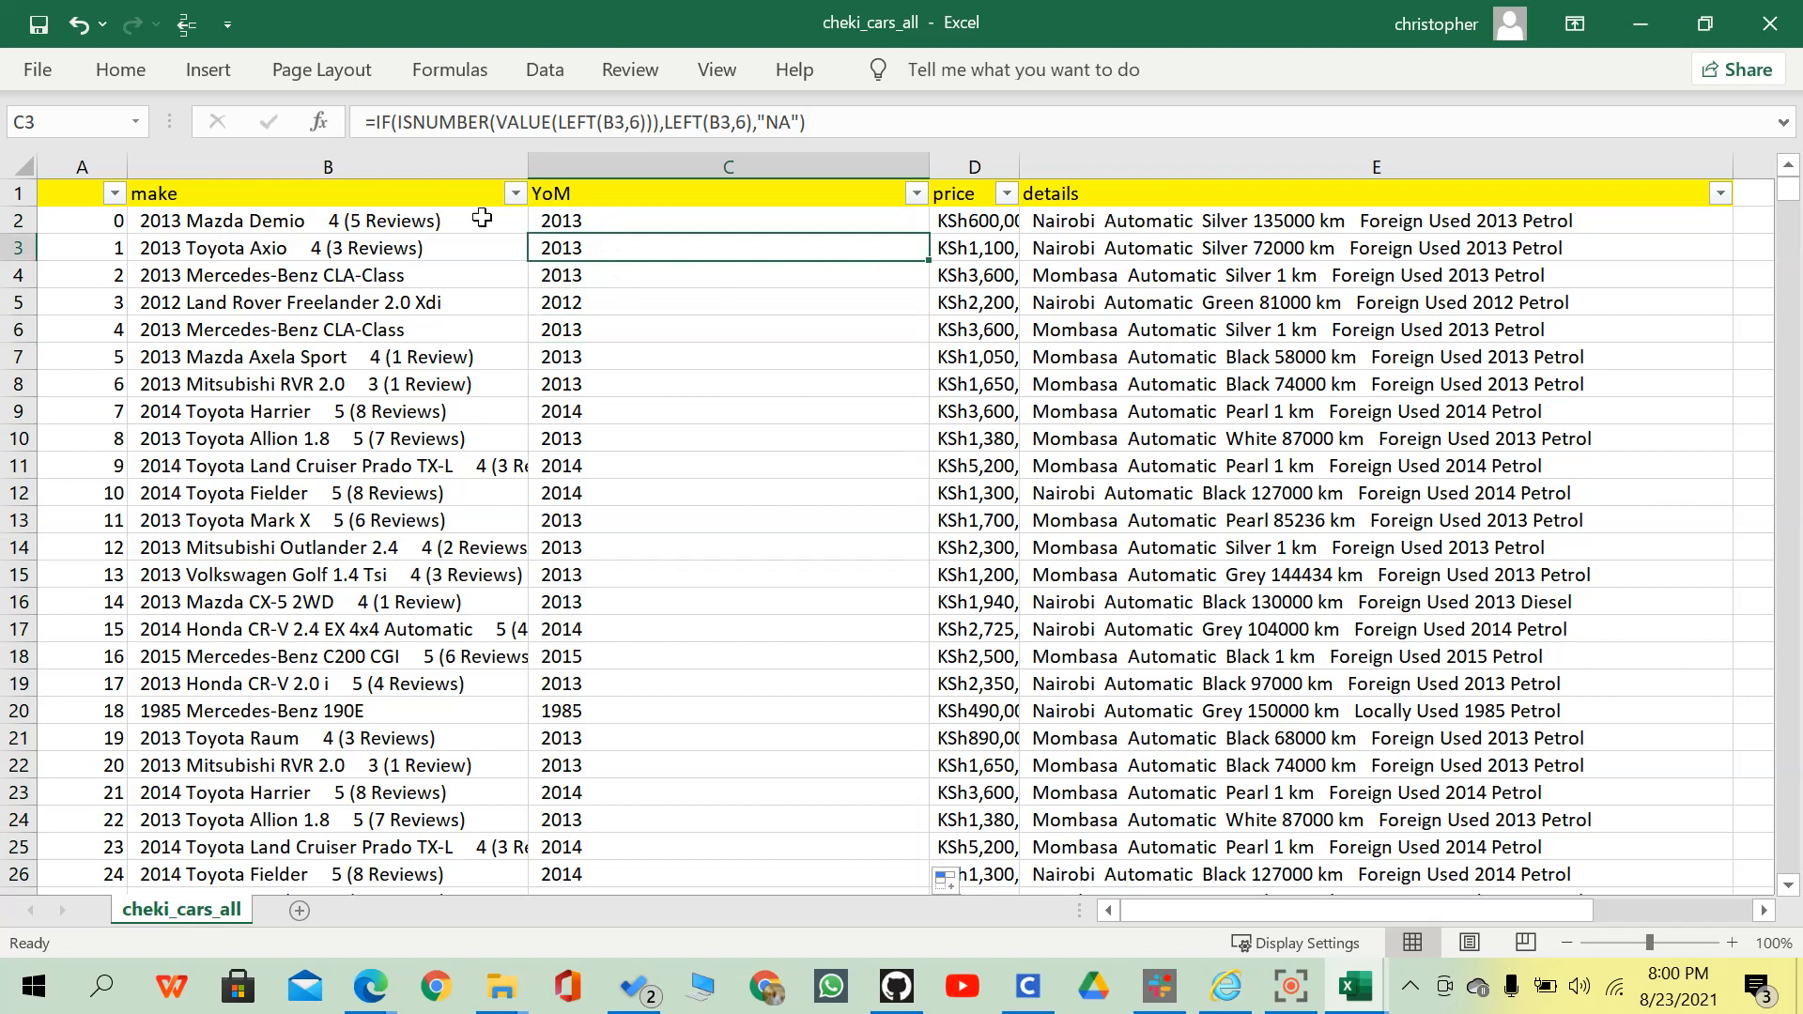
left_click(283, 247)
left_click(759, 227)
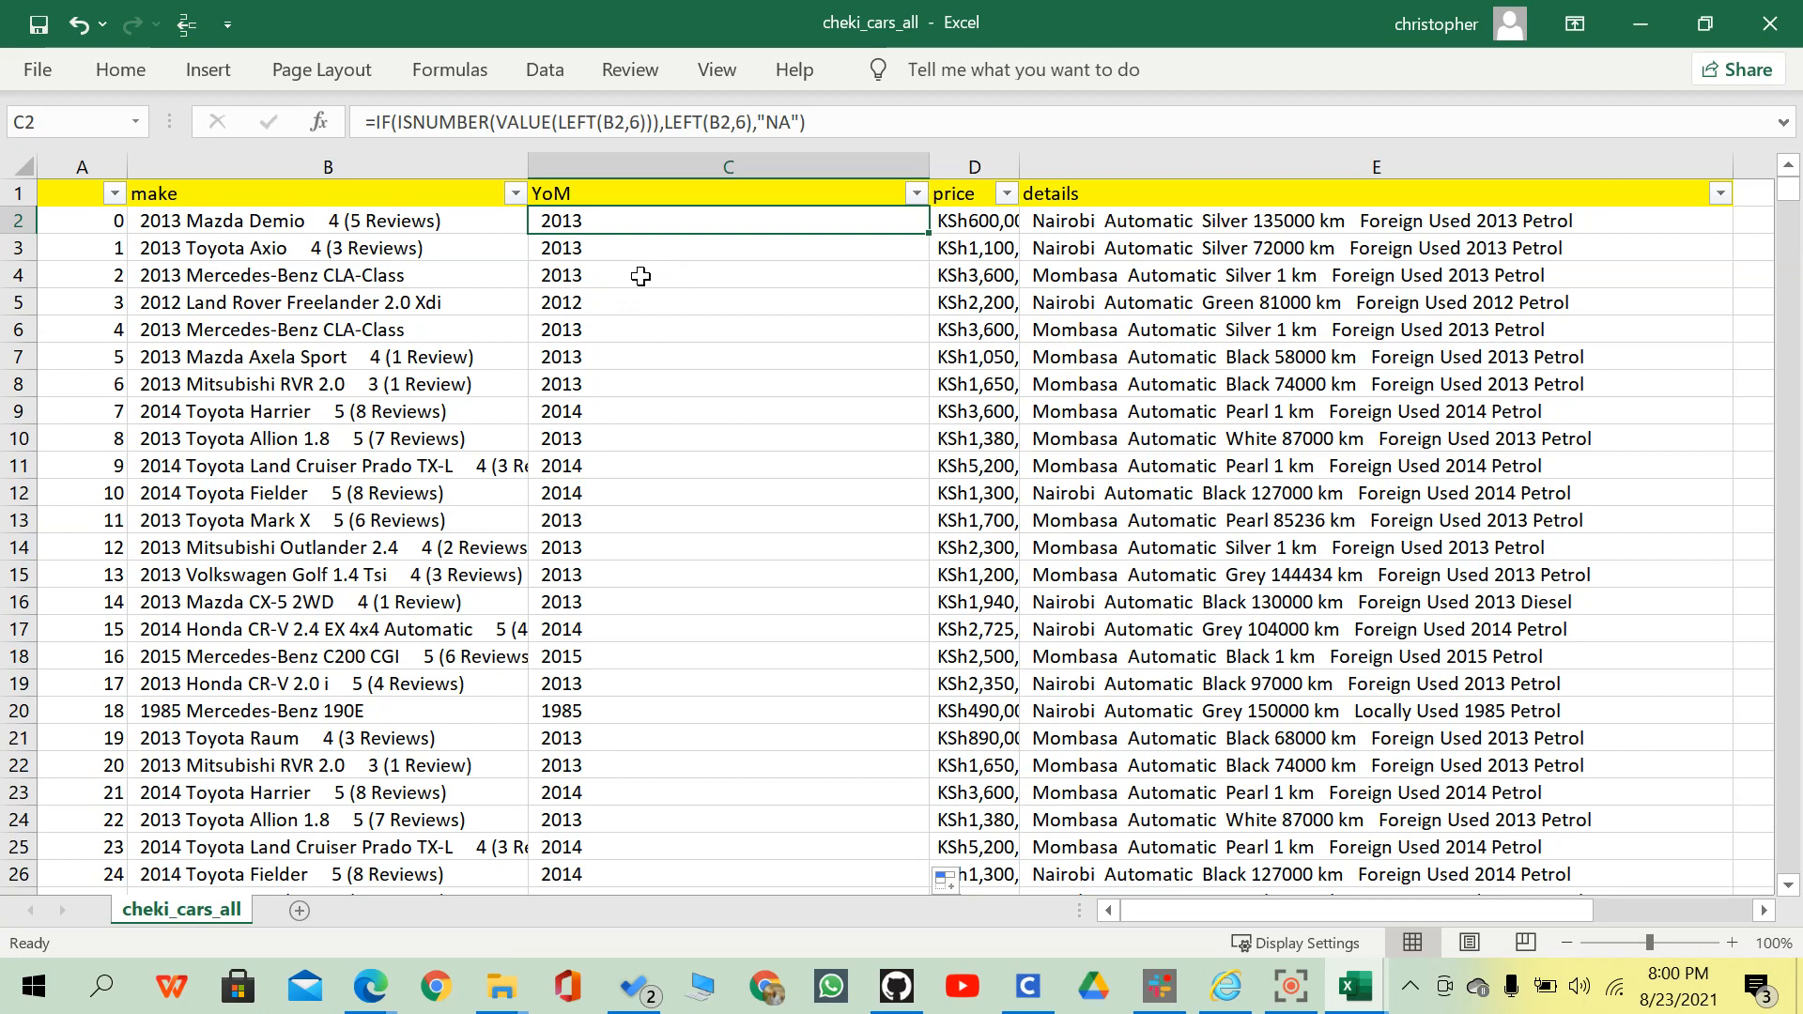
left_click(982, 214)
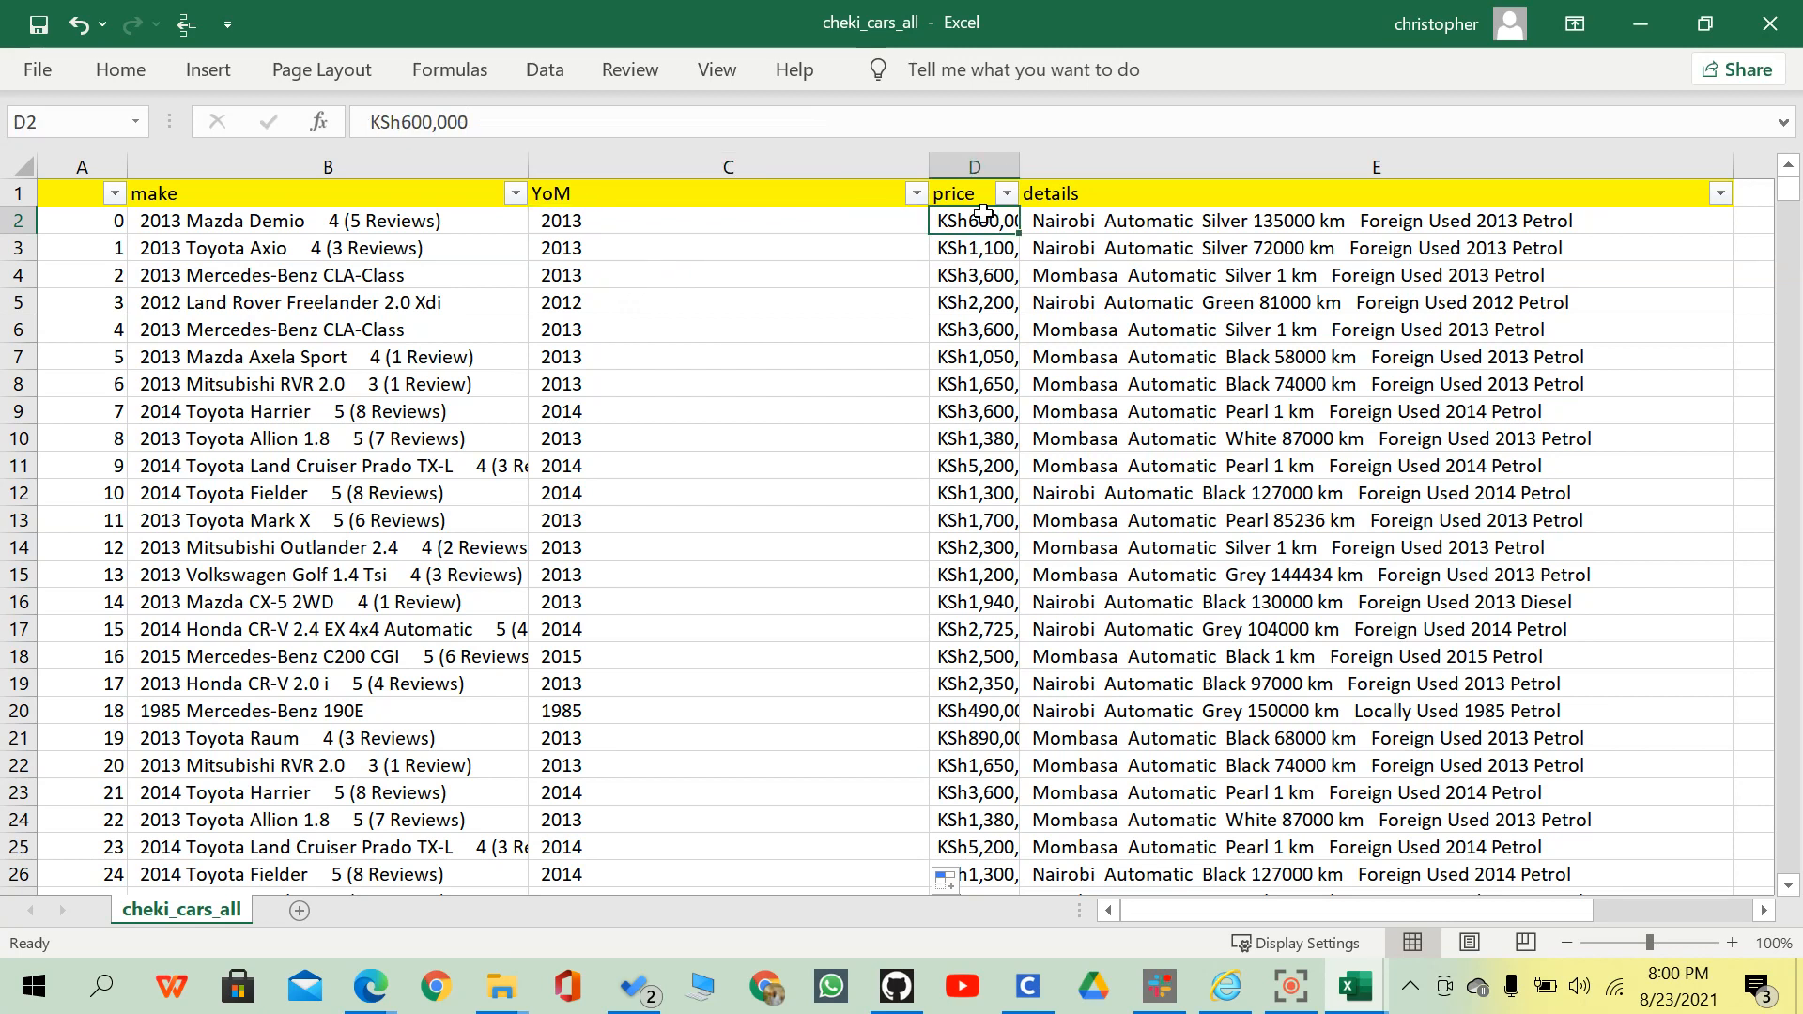
left_click(985, 272)
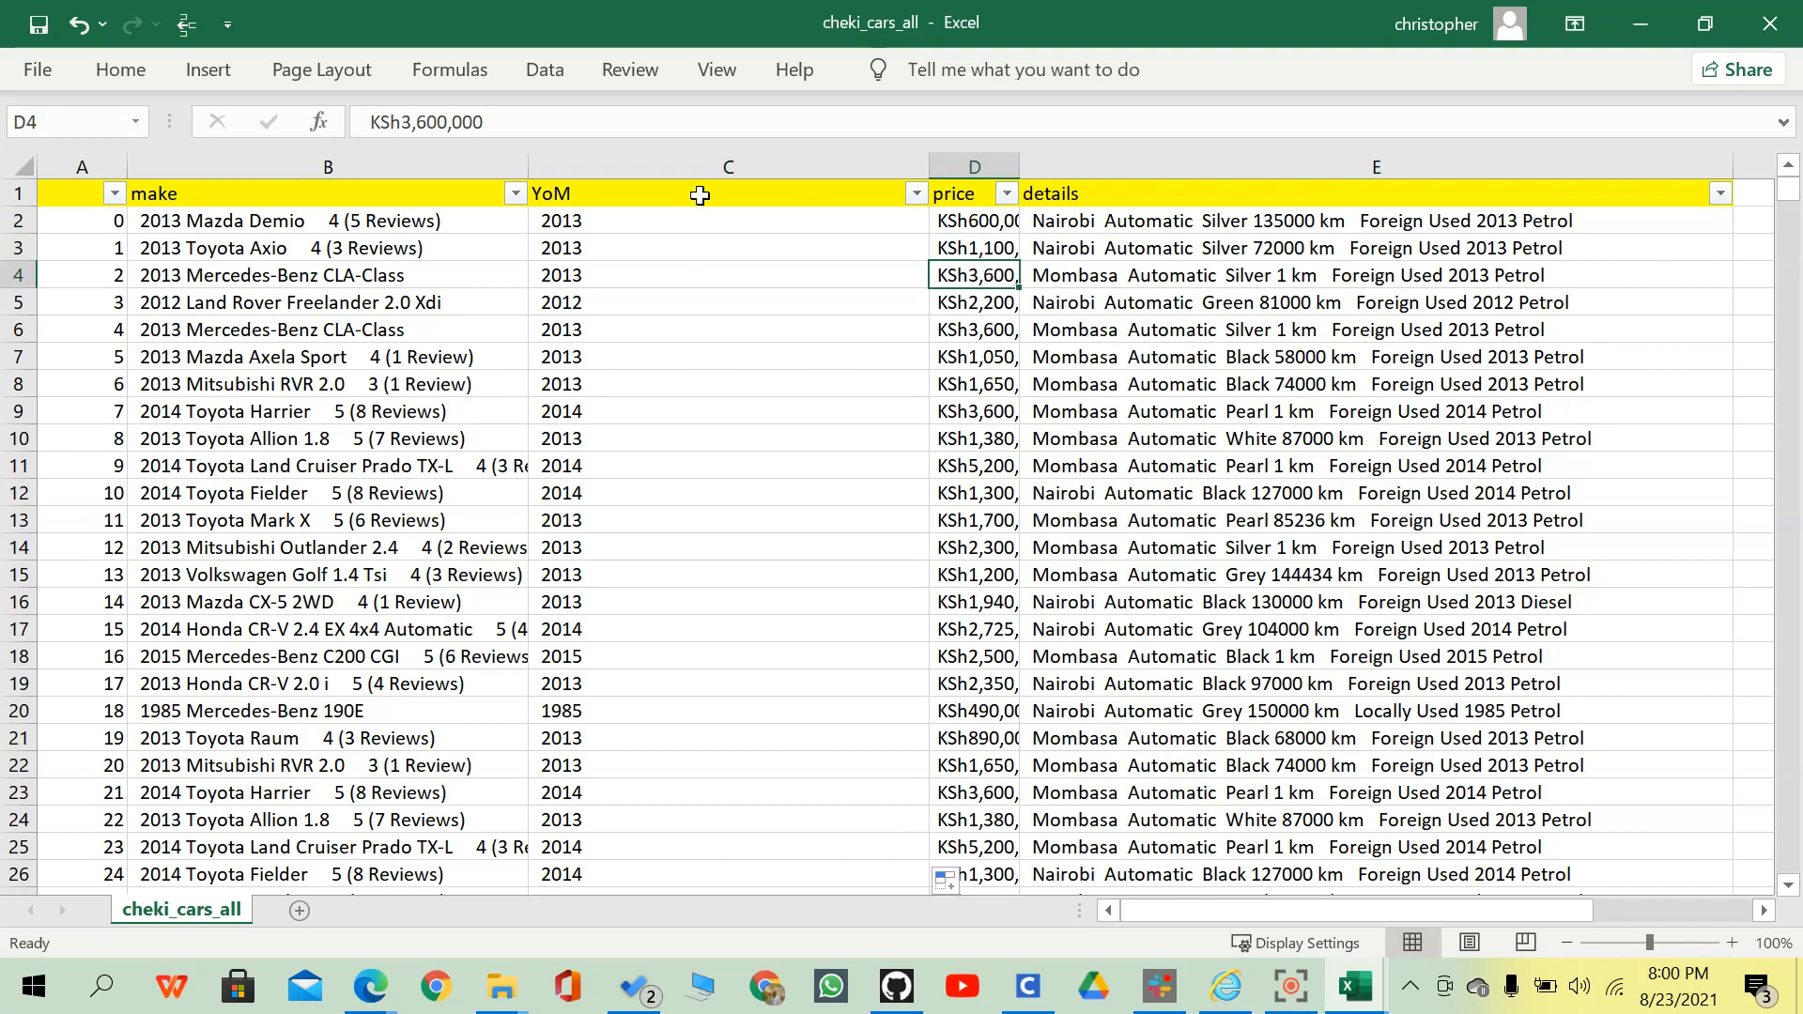
left_click(975, 411)
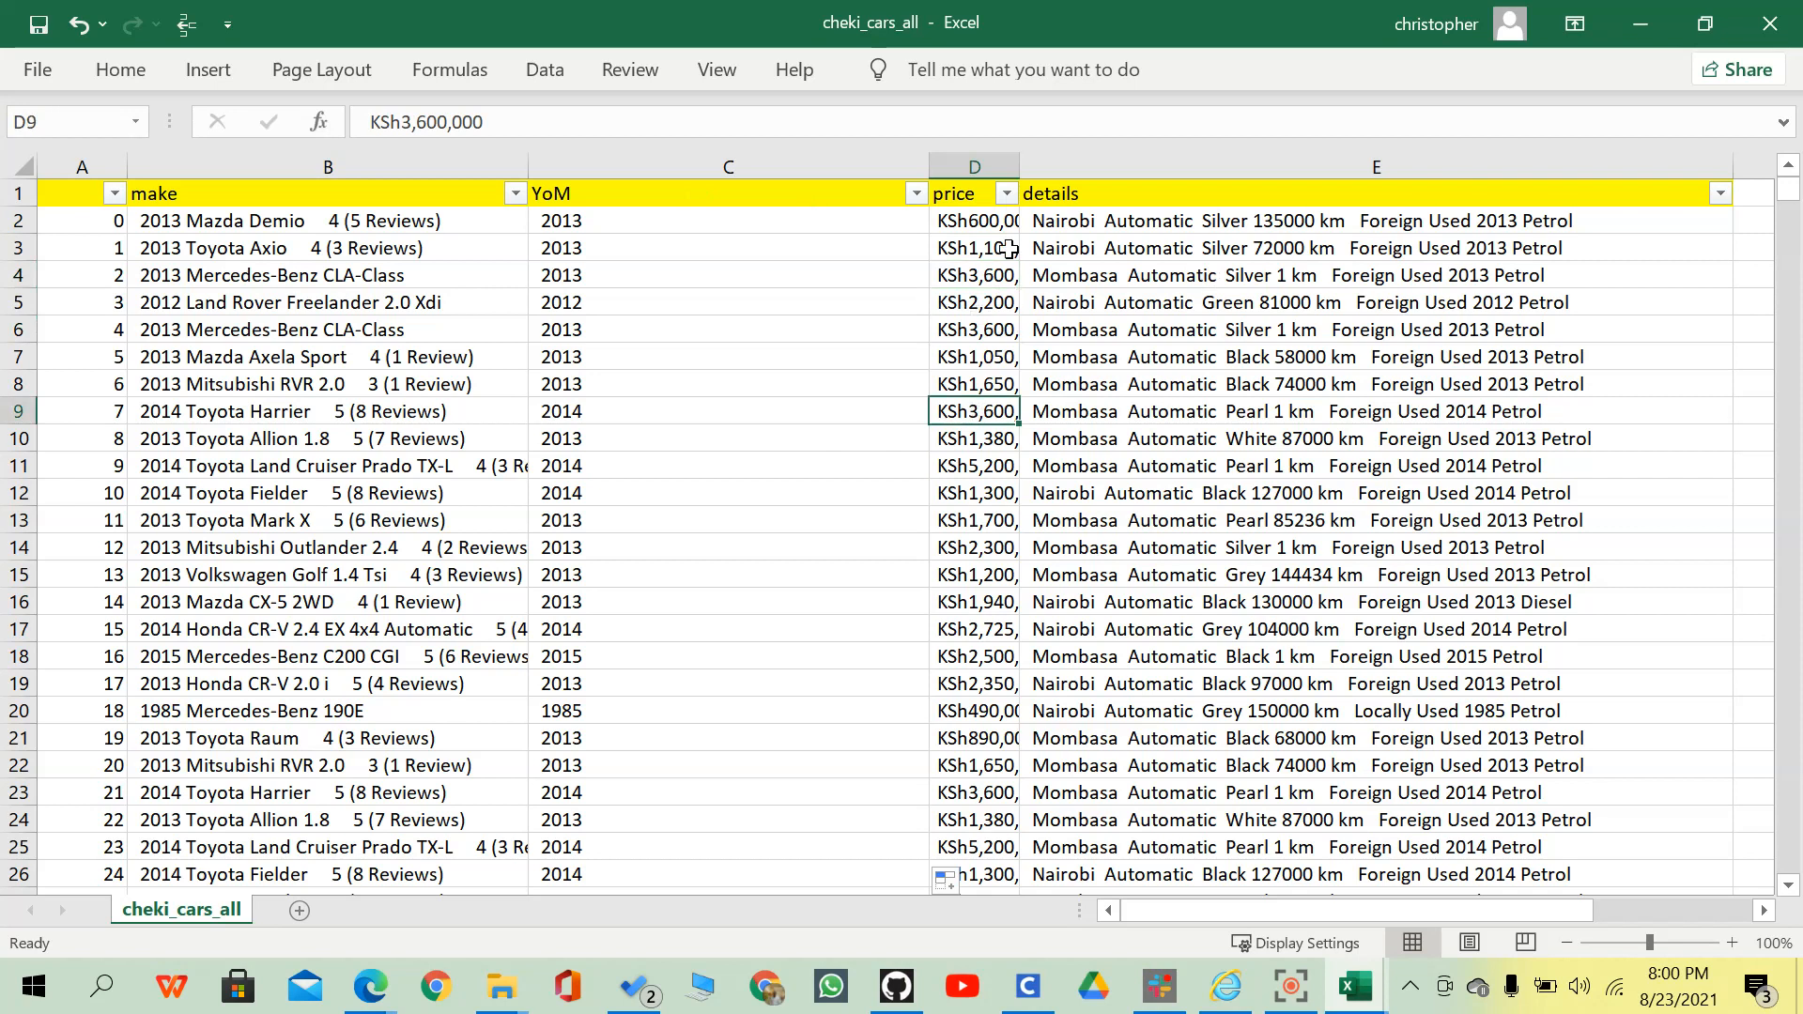
Widen the price column slightly and go through its first few entries.
left_click_drag(1020, 167, 1046, 167)
left_click(981, 222)
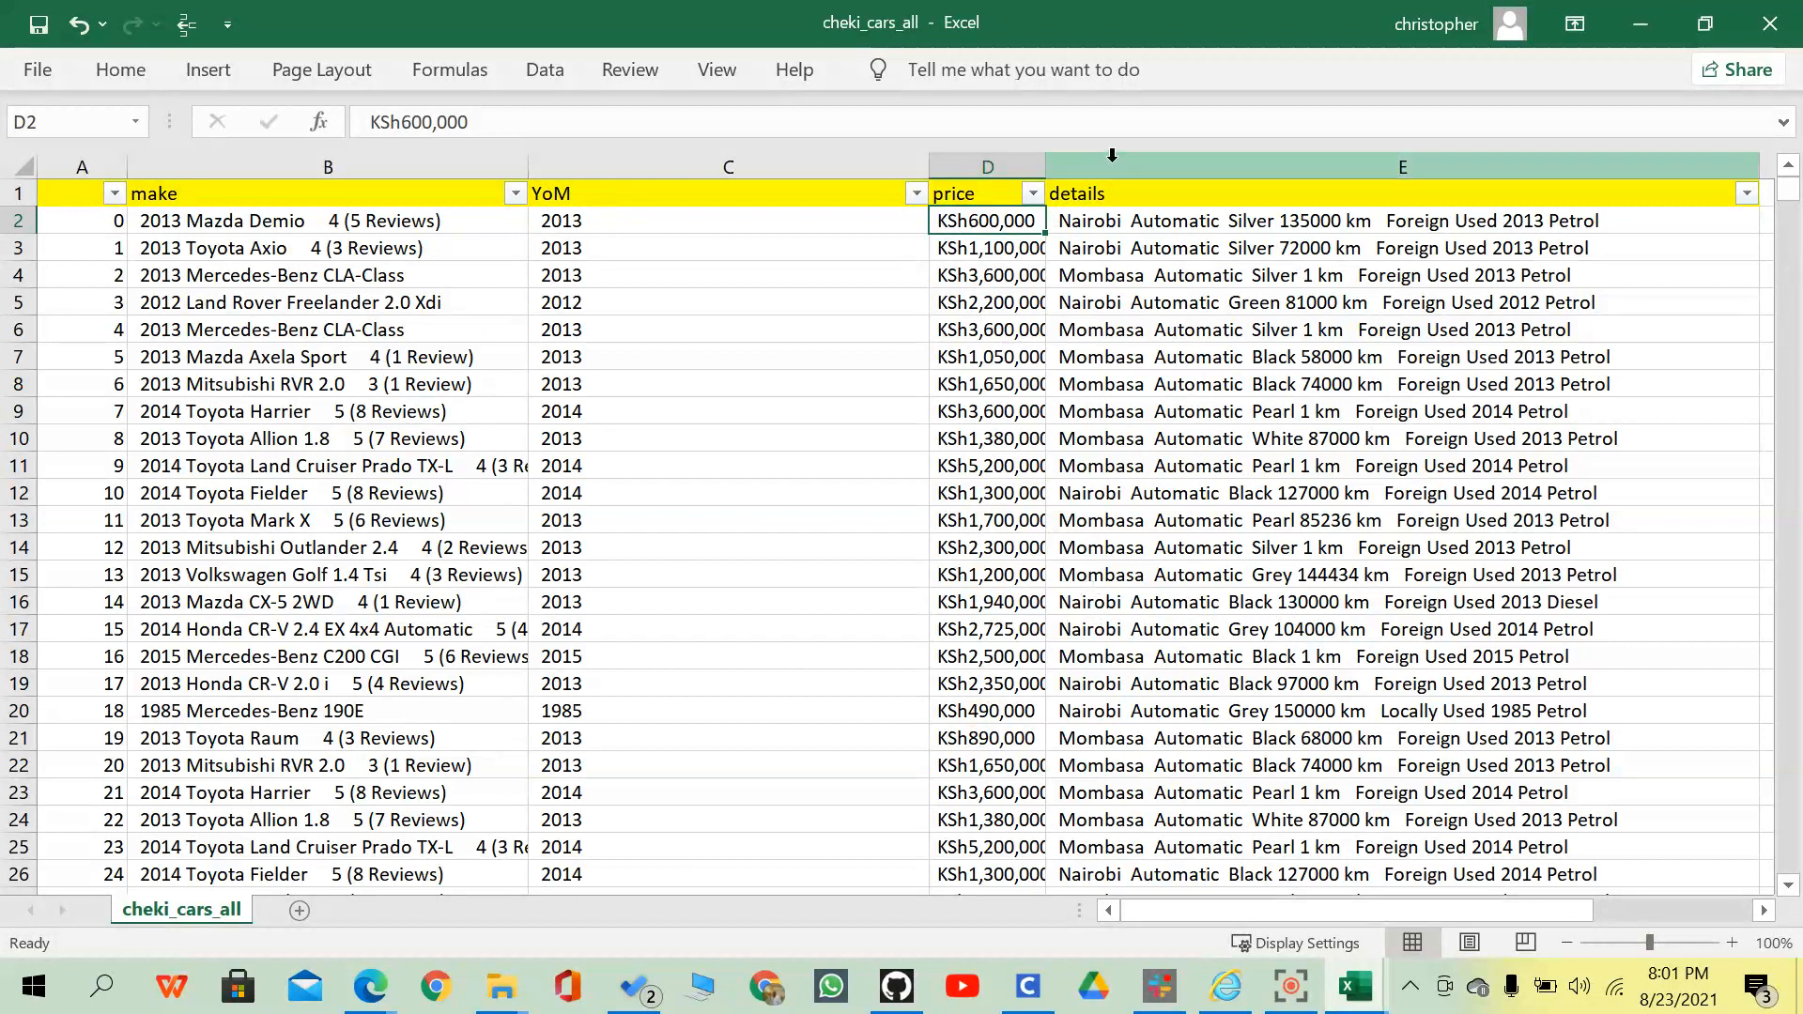
key("Down")
key("Down")
key("Down")
key("Down")
left_click(988, 225)
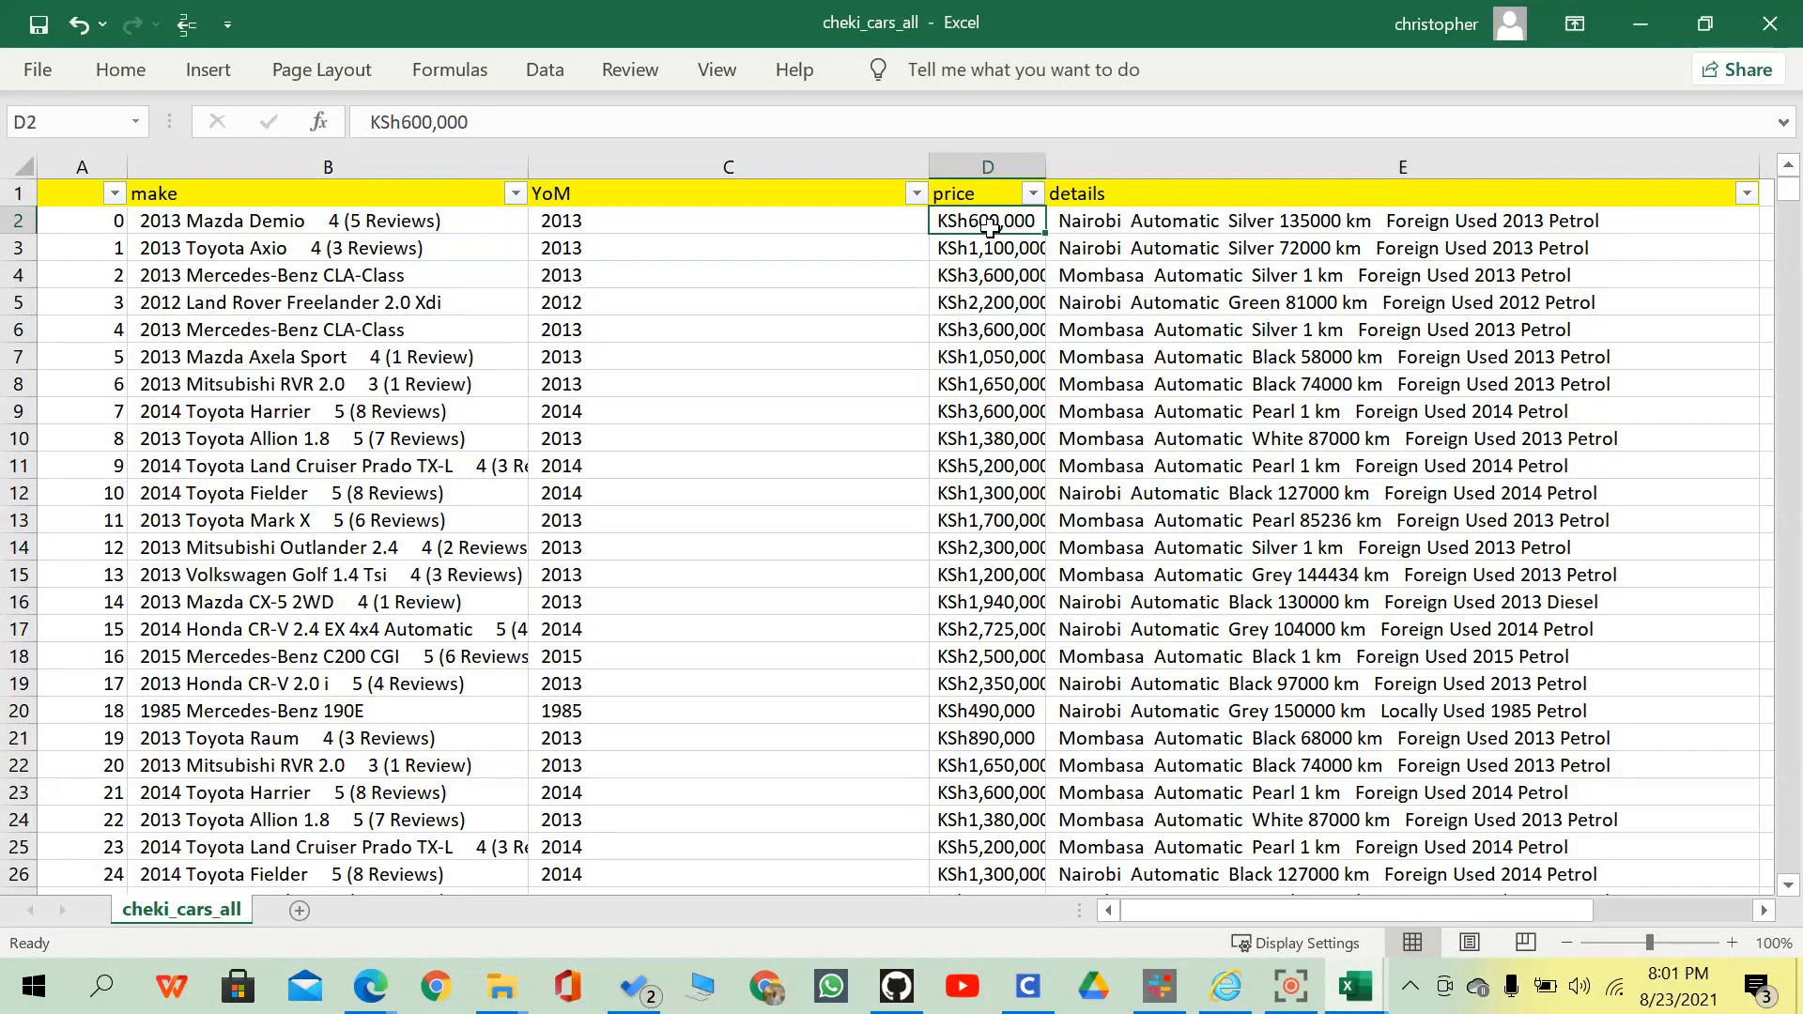
Narrow the details column and widen the price column so the full prices fit.
left_click(1084, 167)
left_click(208, 70)
key("Escape")
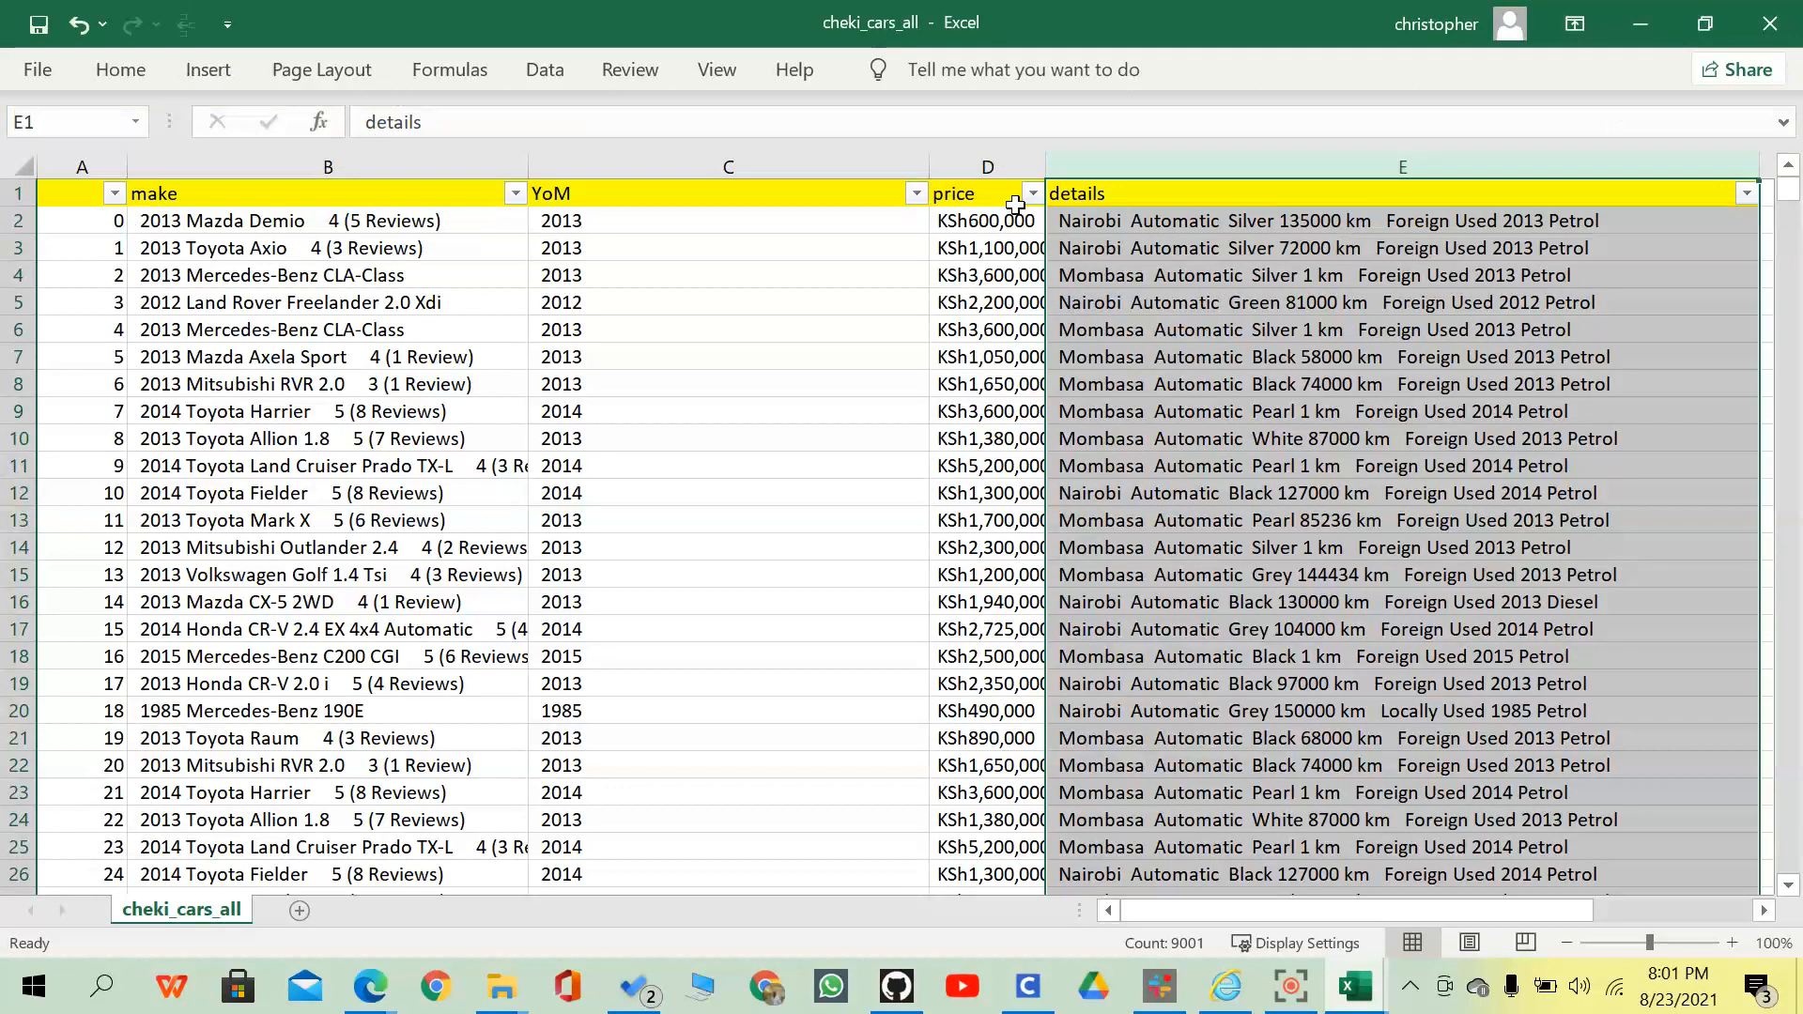
scroll(1266, 353, "right", 3)
scroll(1266, 353, "right", 1)
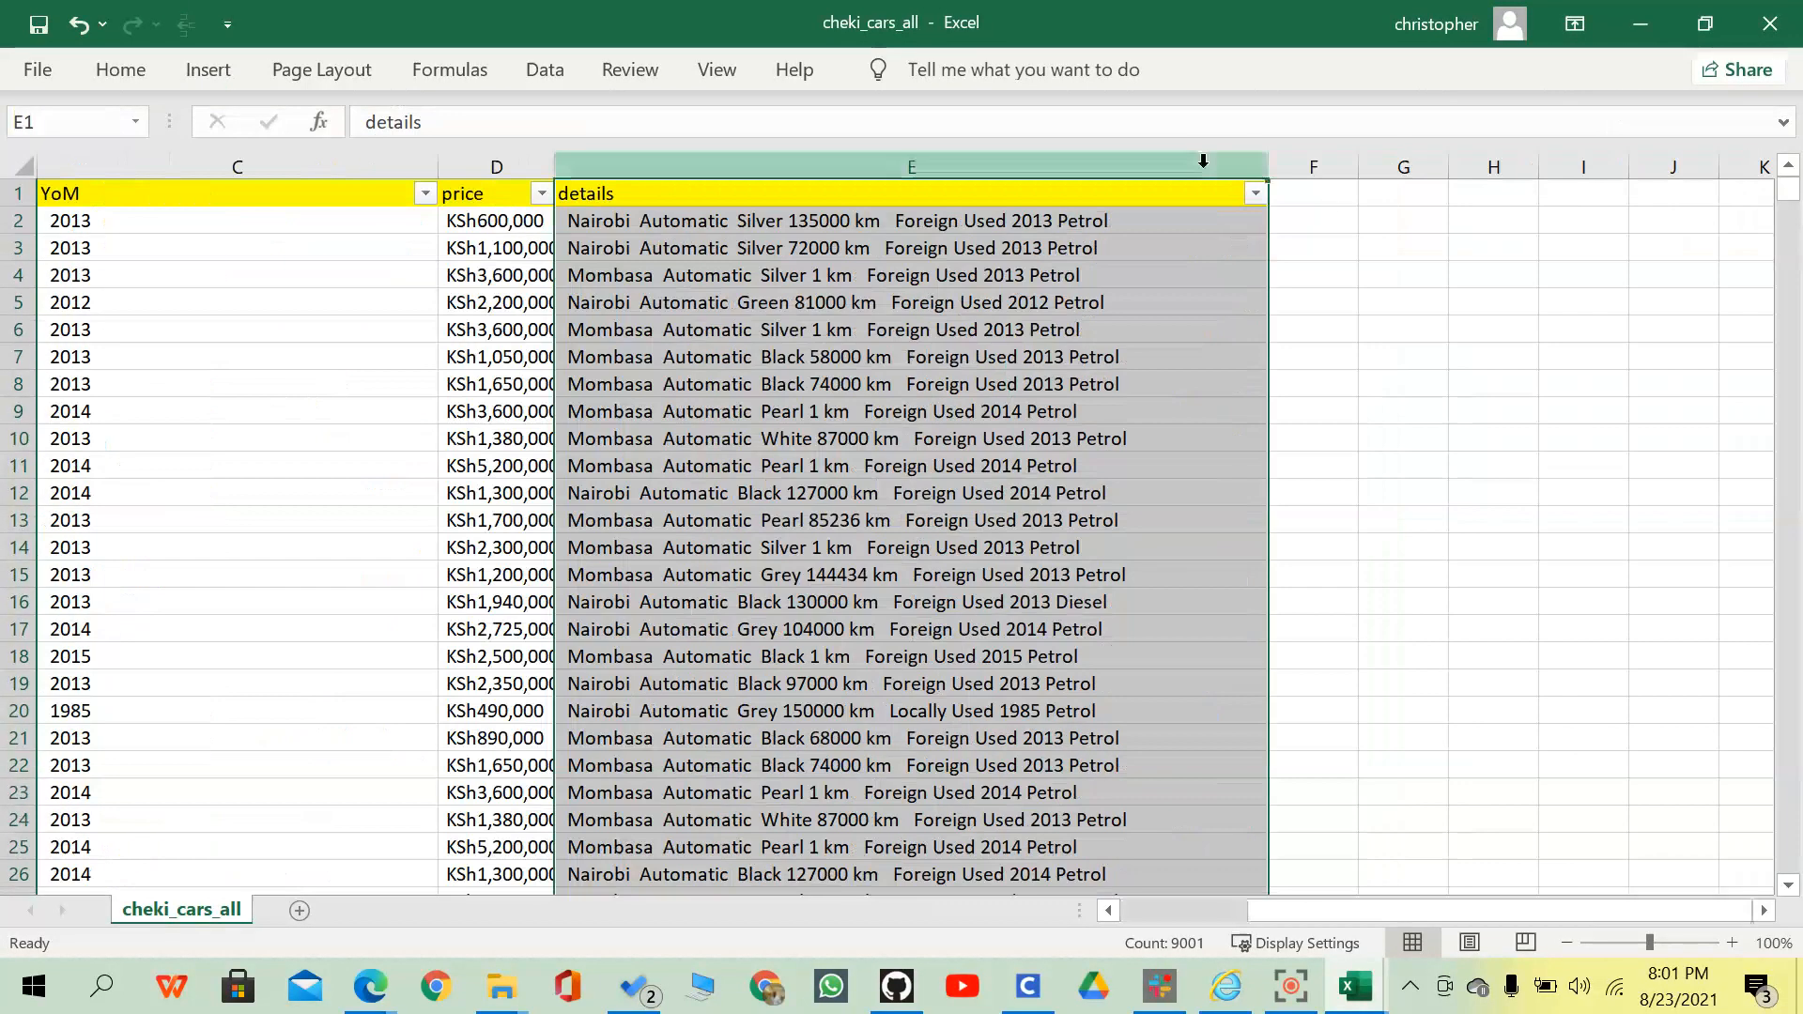
left_click_drag(1270, 169, 773, 168)
left_click_drag(564, 167, 595, 155)
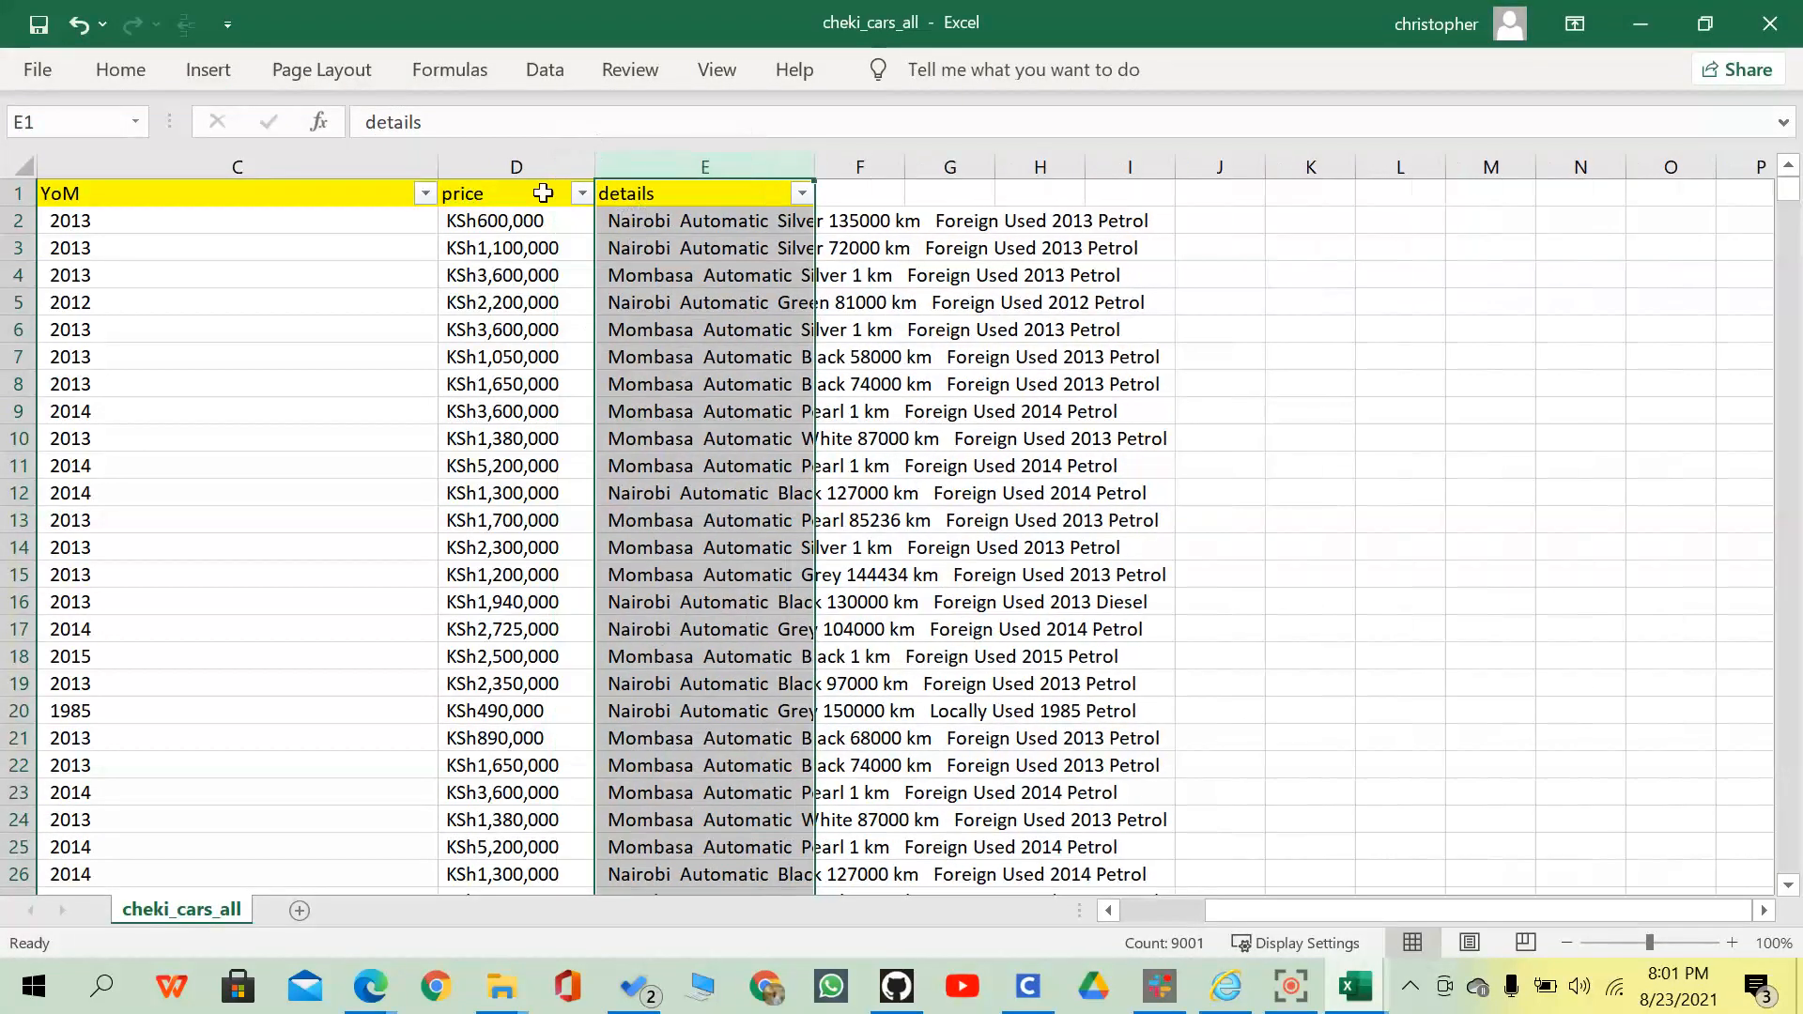
Check the distinct values in the price column's filter list without applying a filter.
left_click(581, 193)
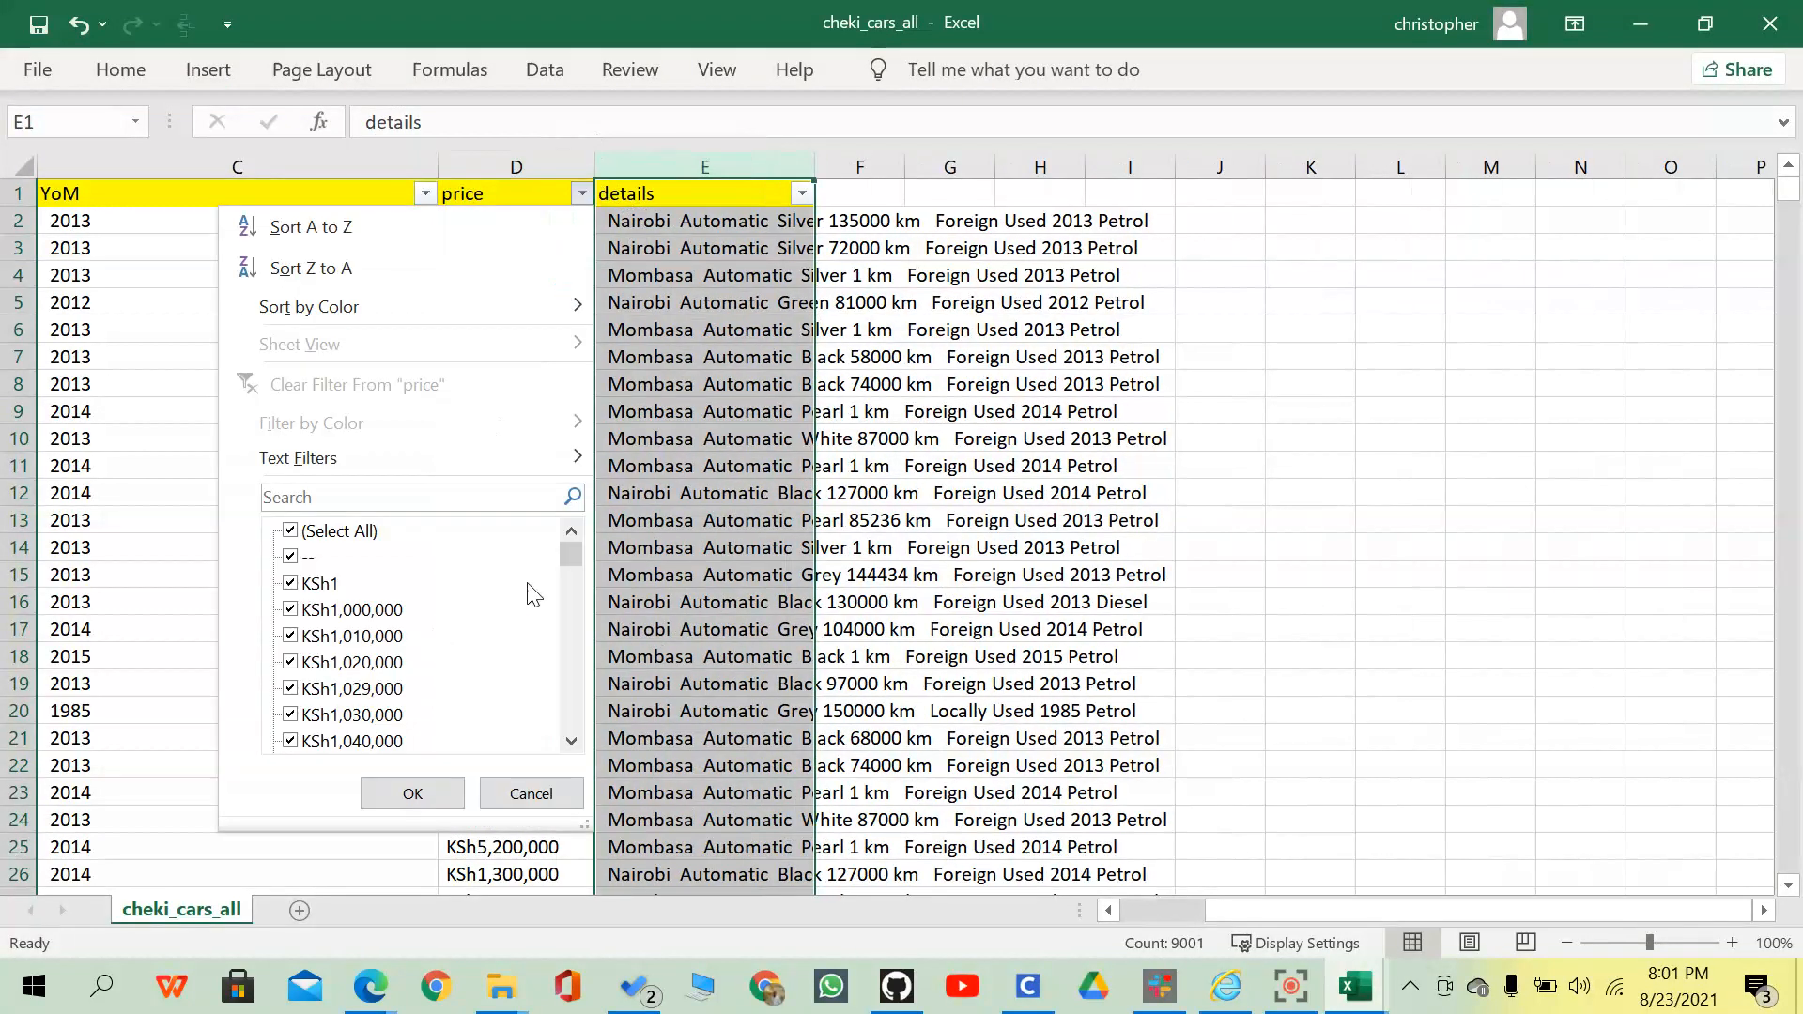
left_click_drag(561, 559, 542, 750)
left_click(695, 358)
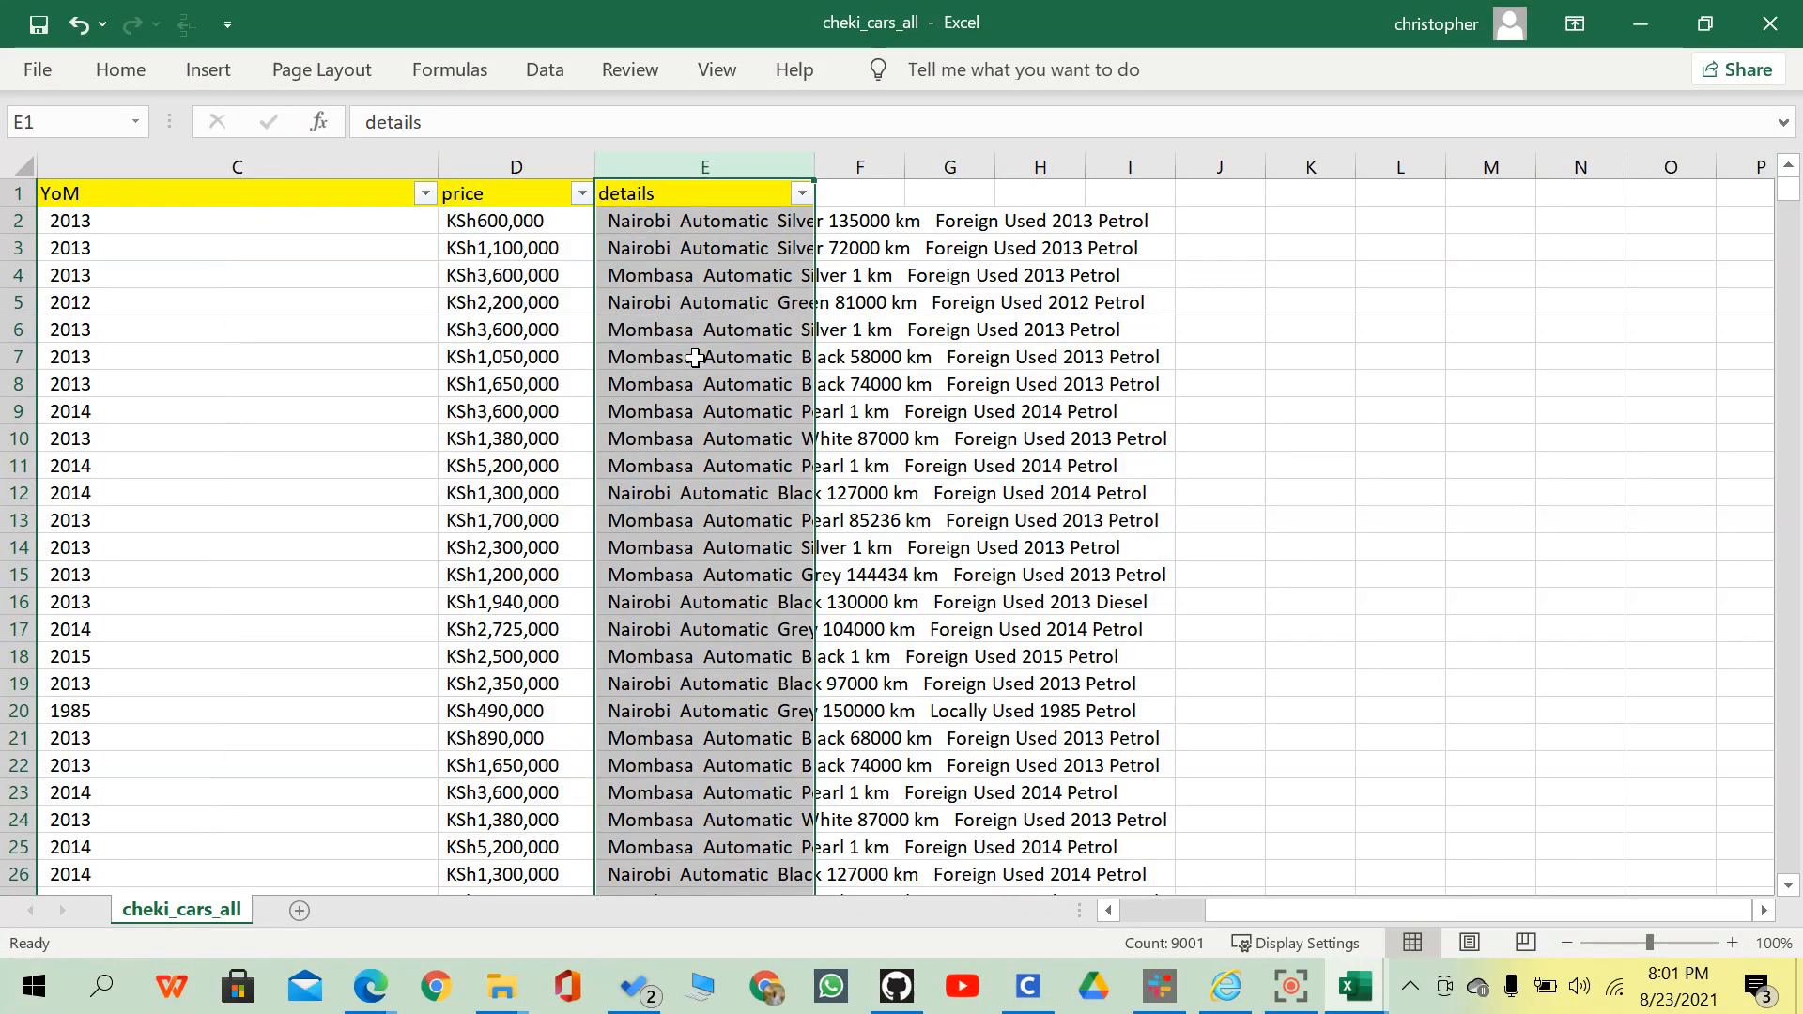
Insert a new column between price and details and head it Price.
right_click(627, 155)
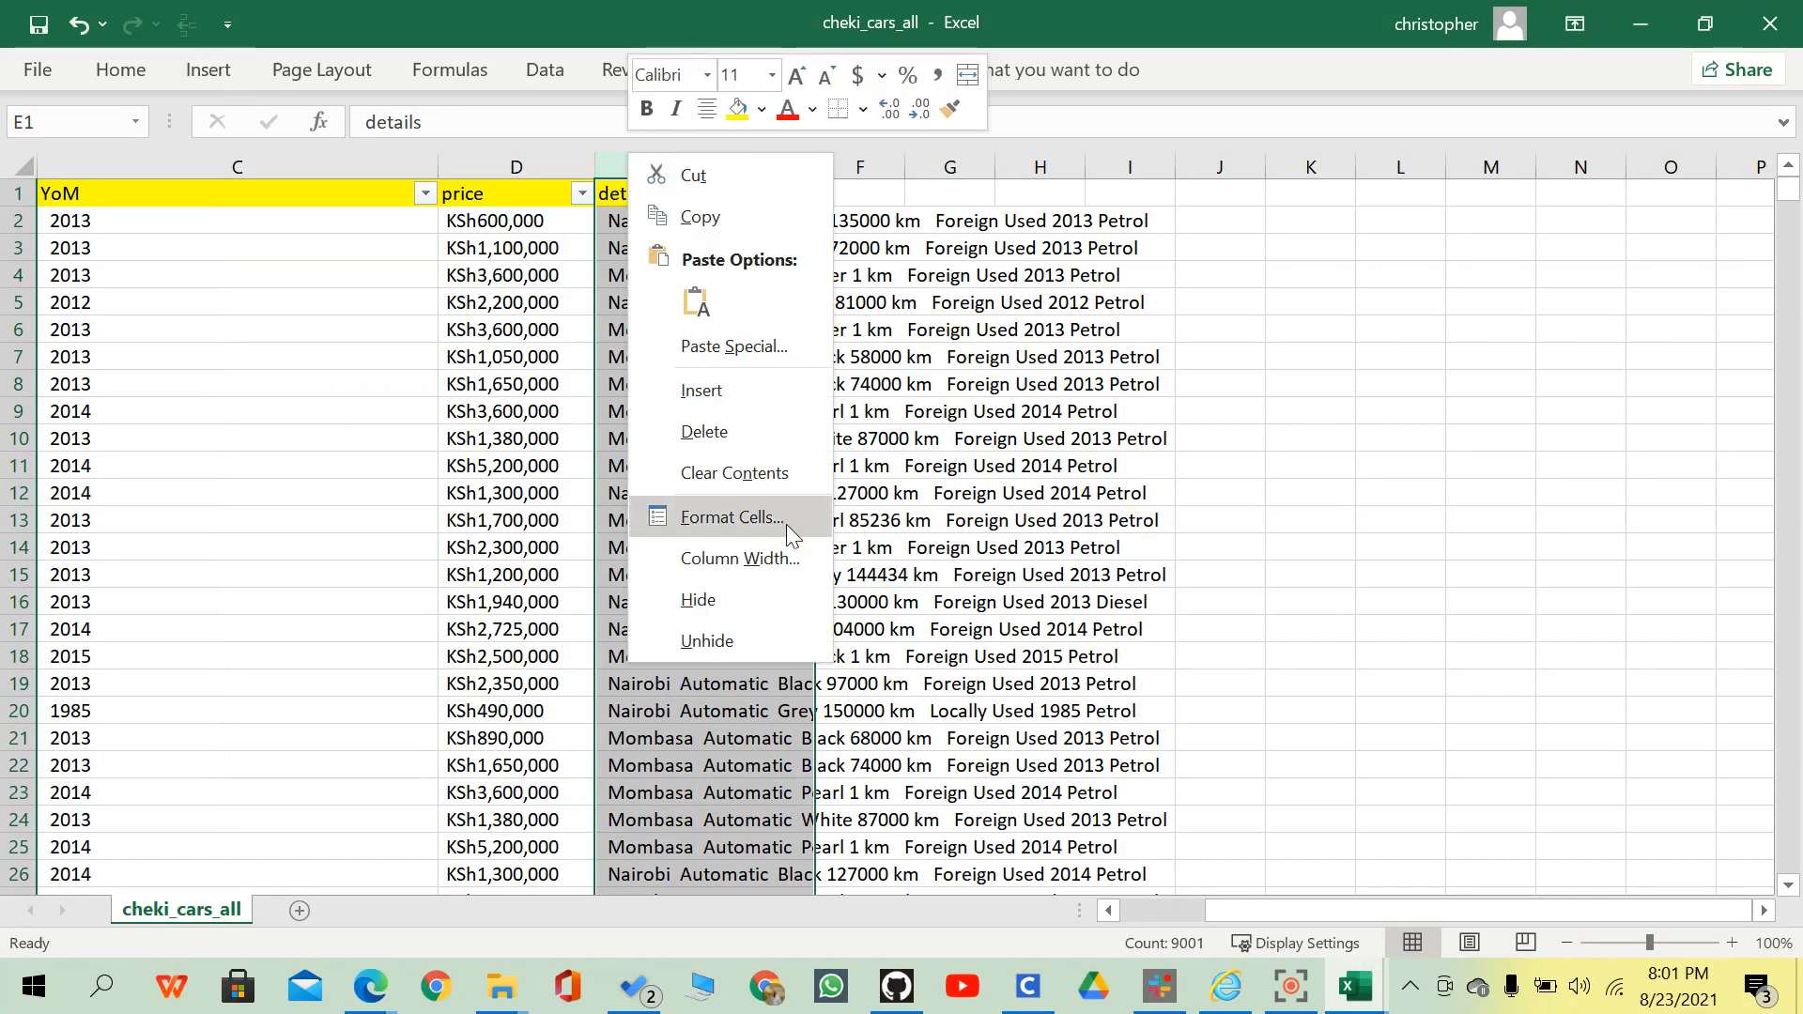
left_click(679, 393)
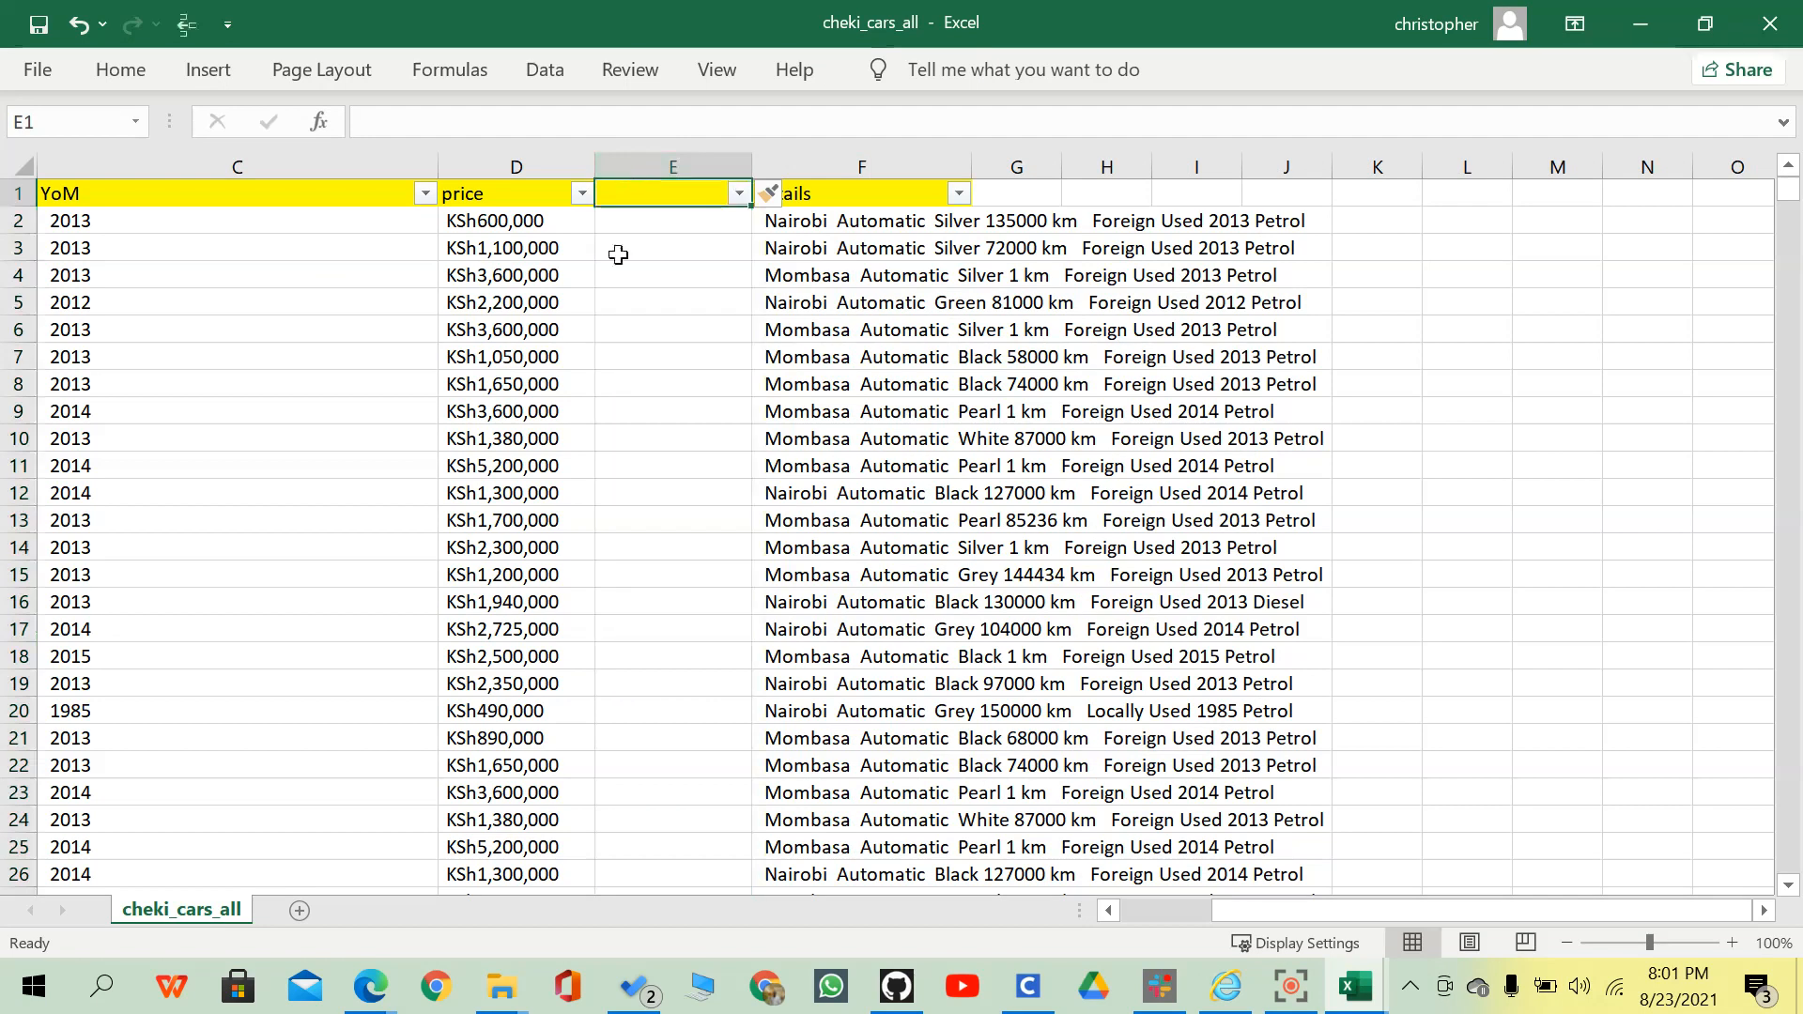
type("P")
type("rice")
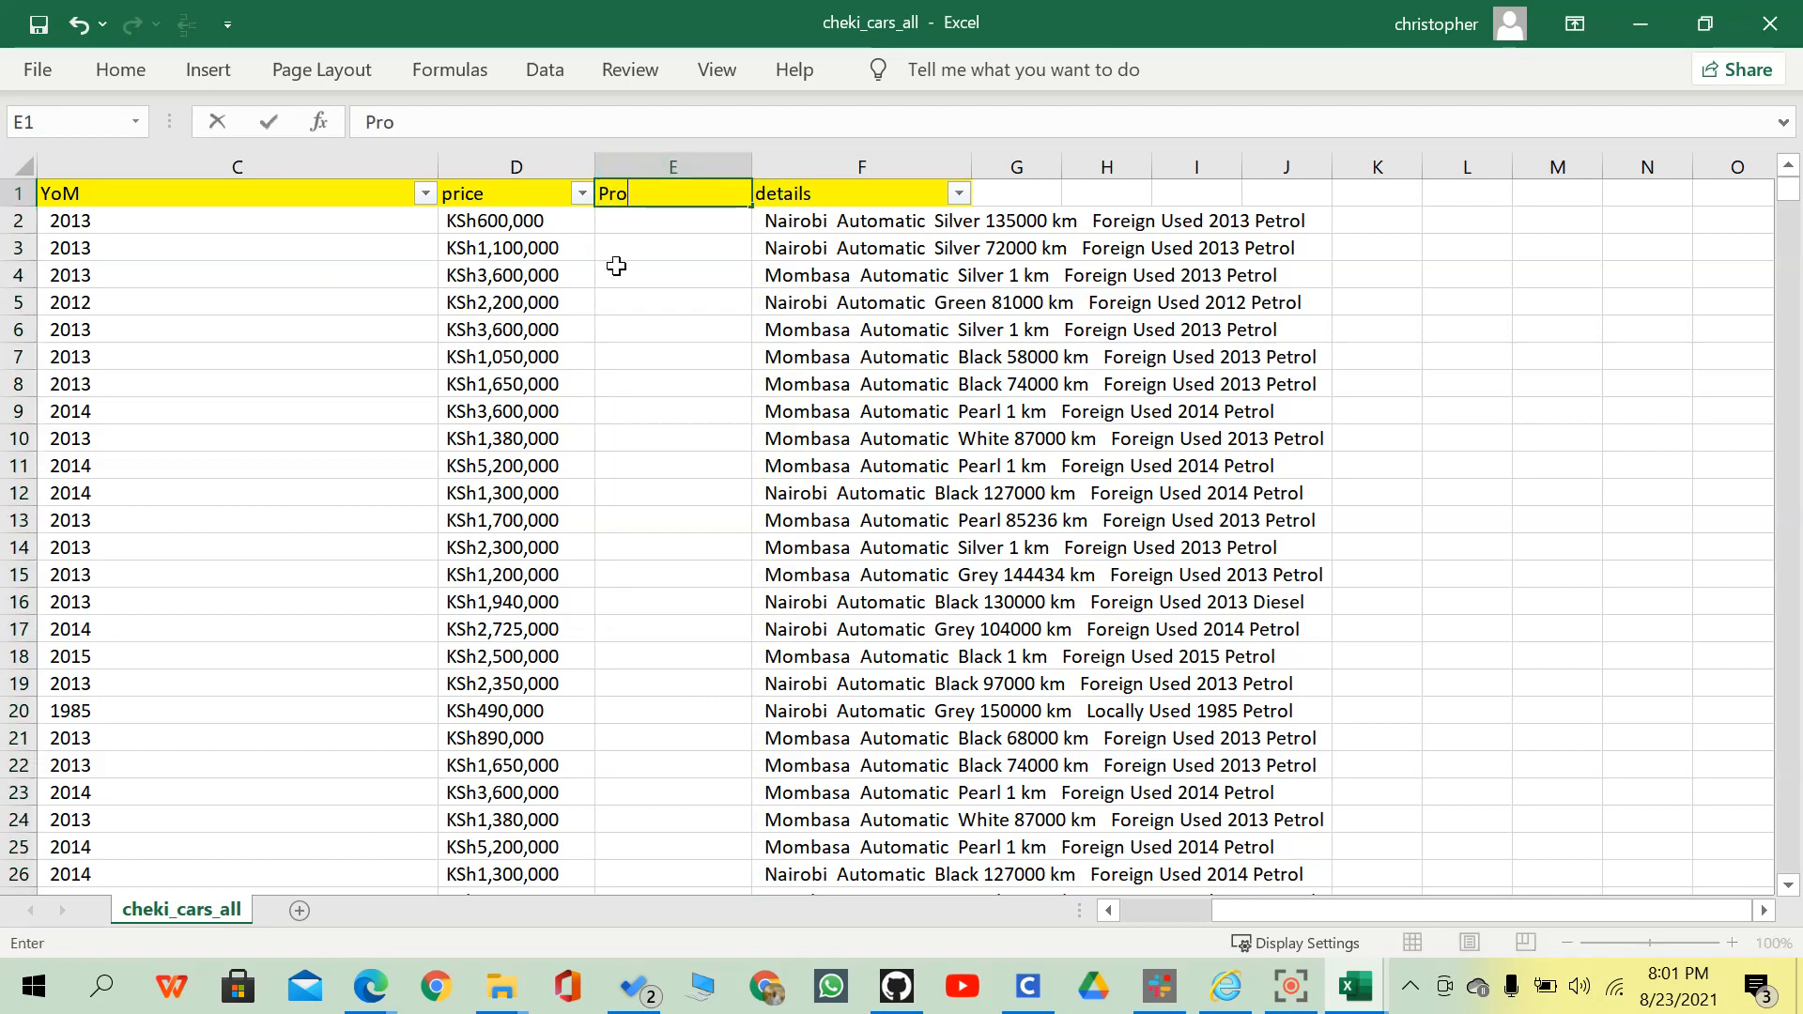
key("Return")
Start a SUBSTITUTE formula in E2 with the text Ksh as the first argument.
type("=")
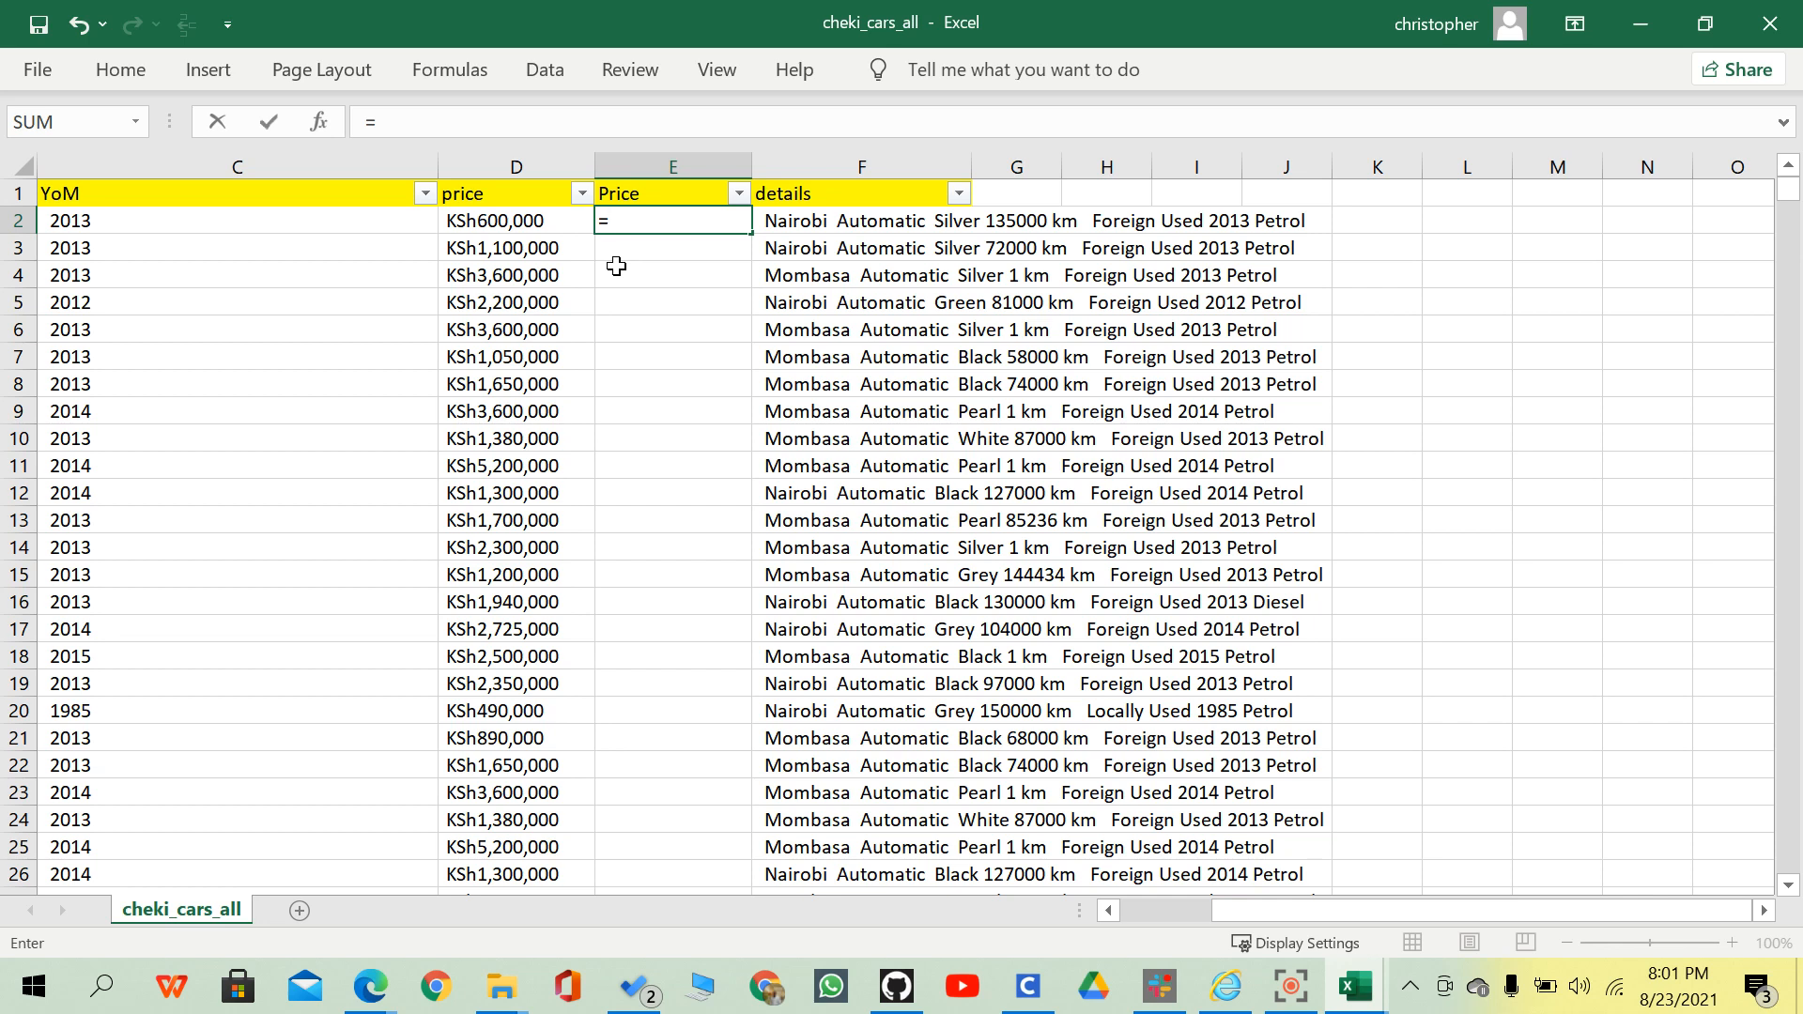
type("subs")
key("Tab")
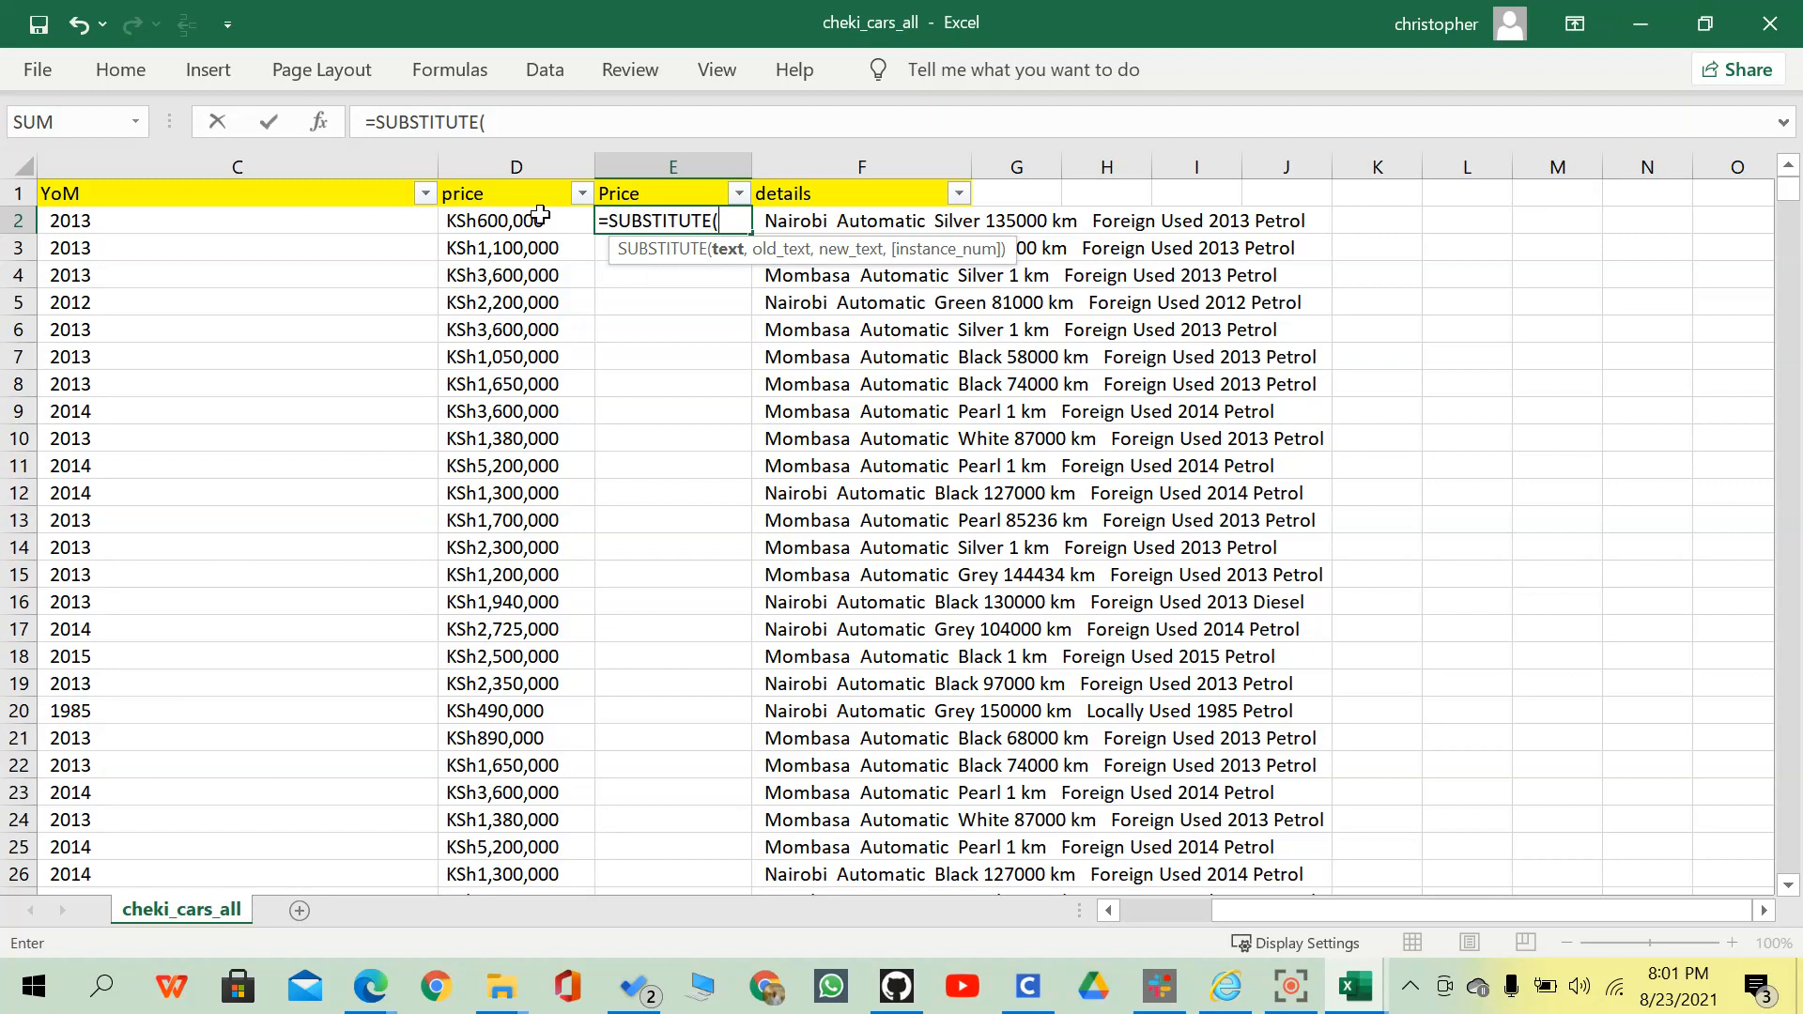
type("'KSH")
key("BackSpace")
key("BackSpace")
type("sh\",")
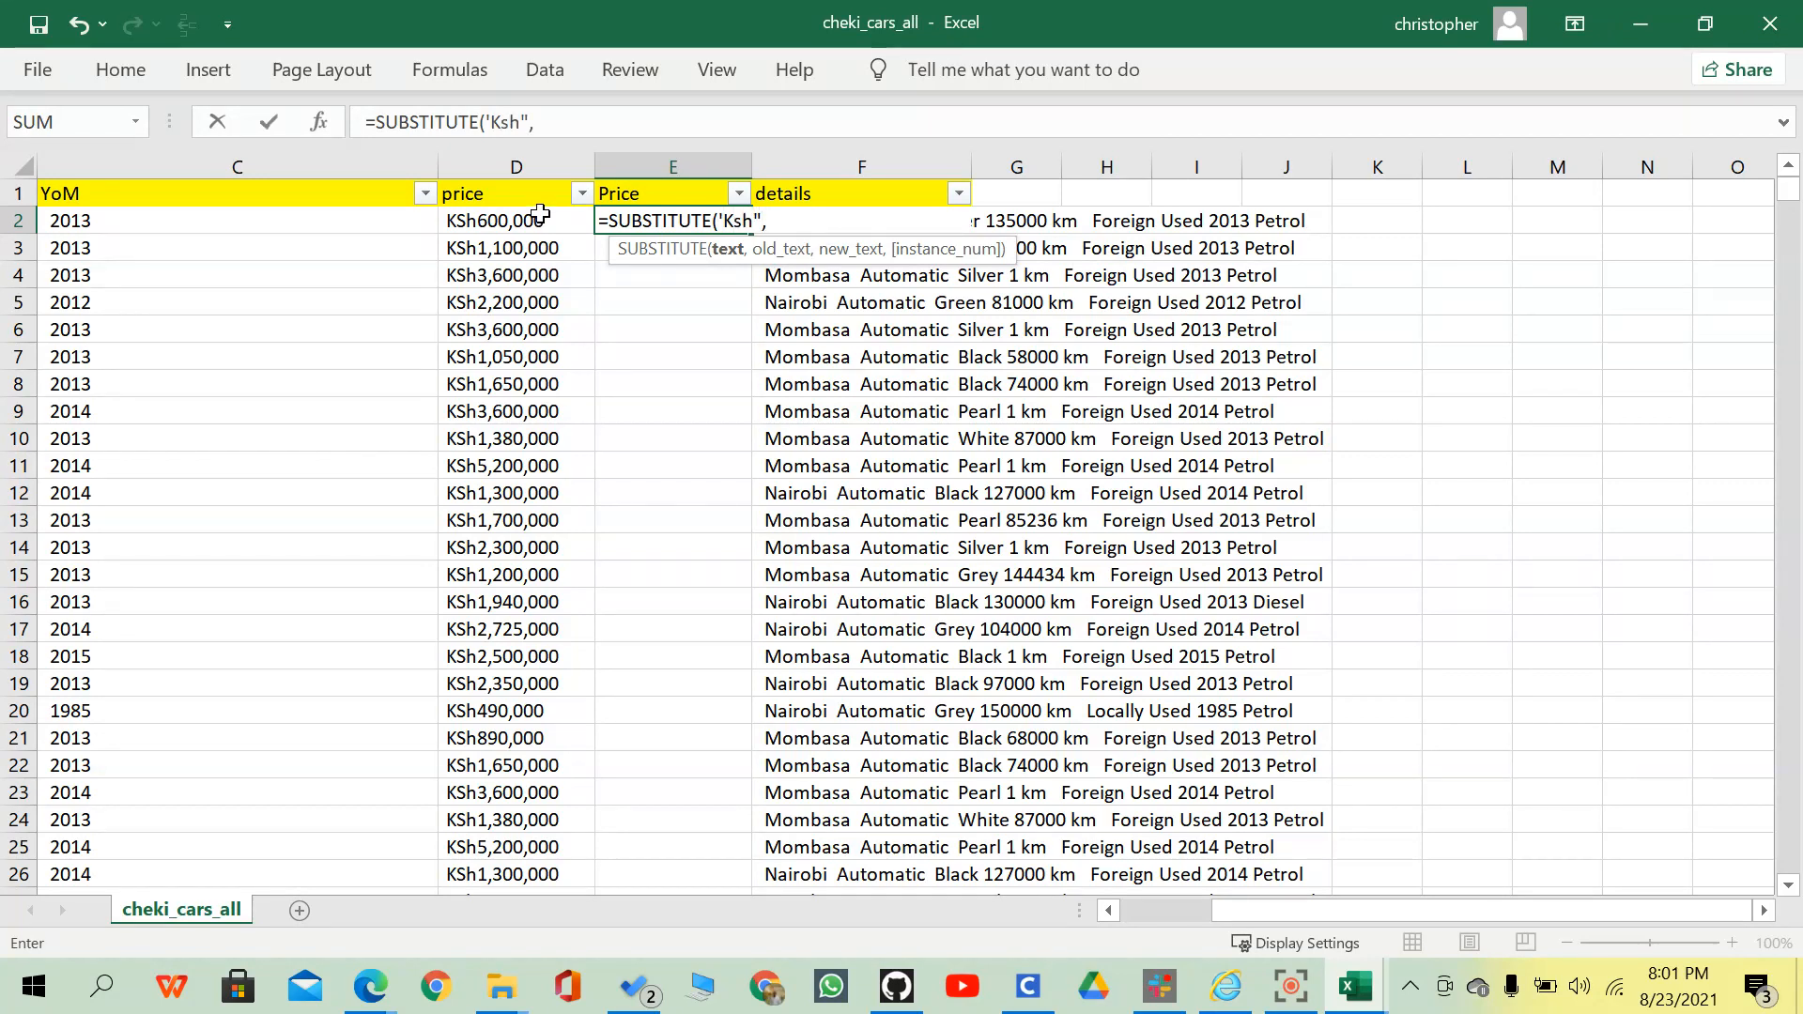
Rearrange the SUBSTITUTE arguments in E2 so D2 is the text to search, followed by Ksh as the old text.
left_click(484, 224)
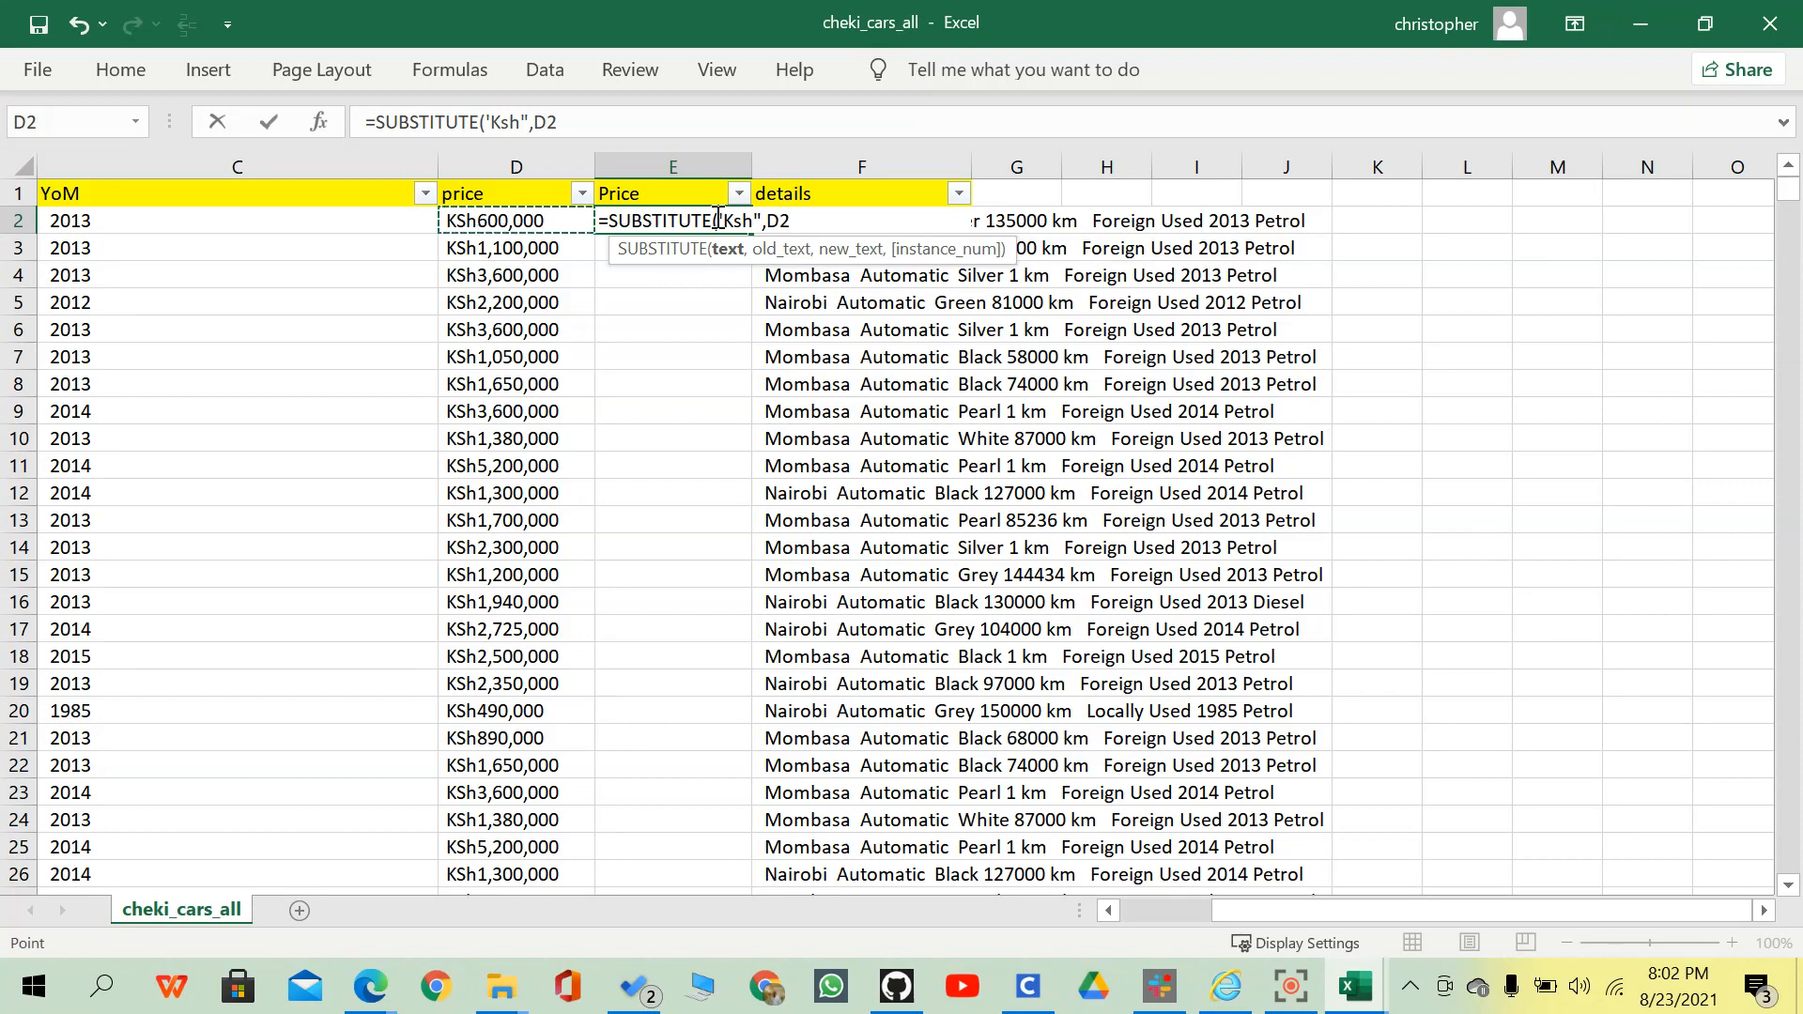
key("BackSpace")
key("BackSpace")
key("BackSpace")
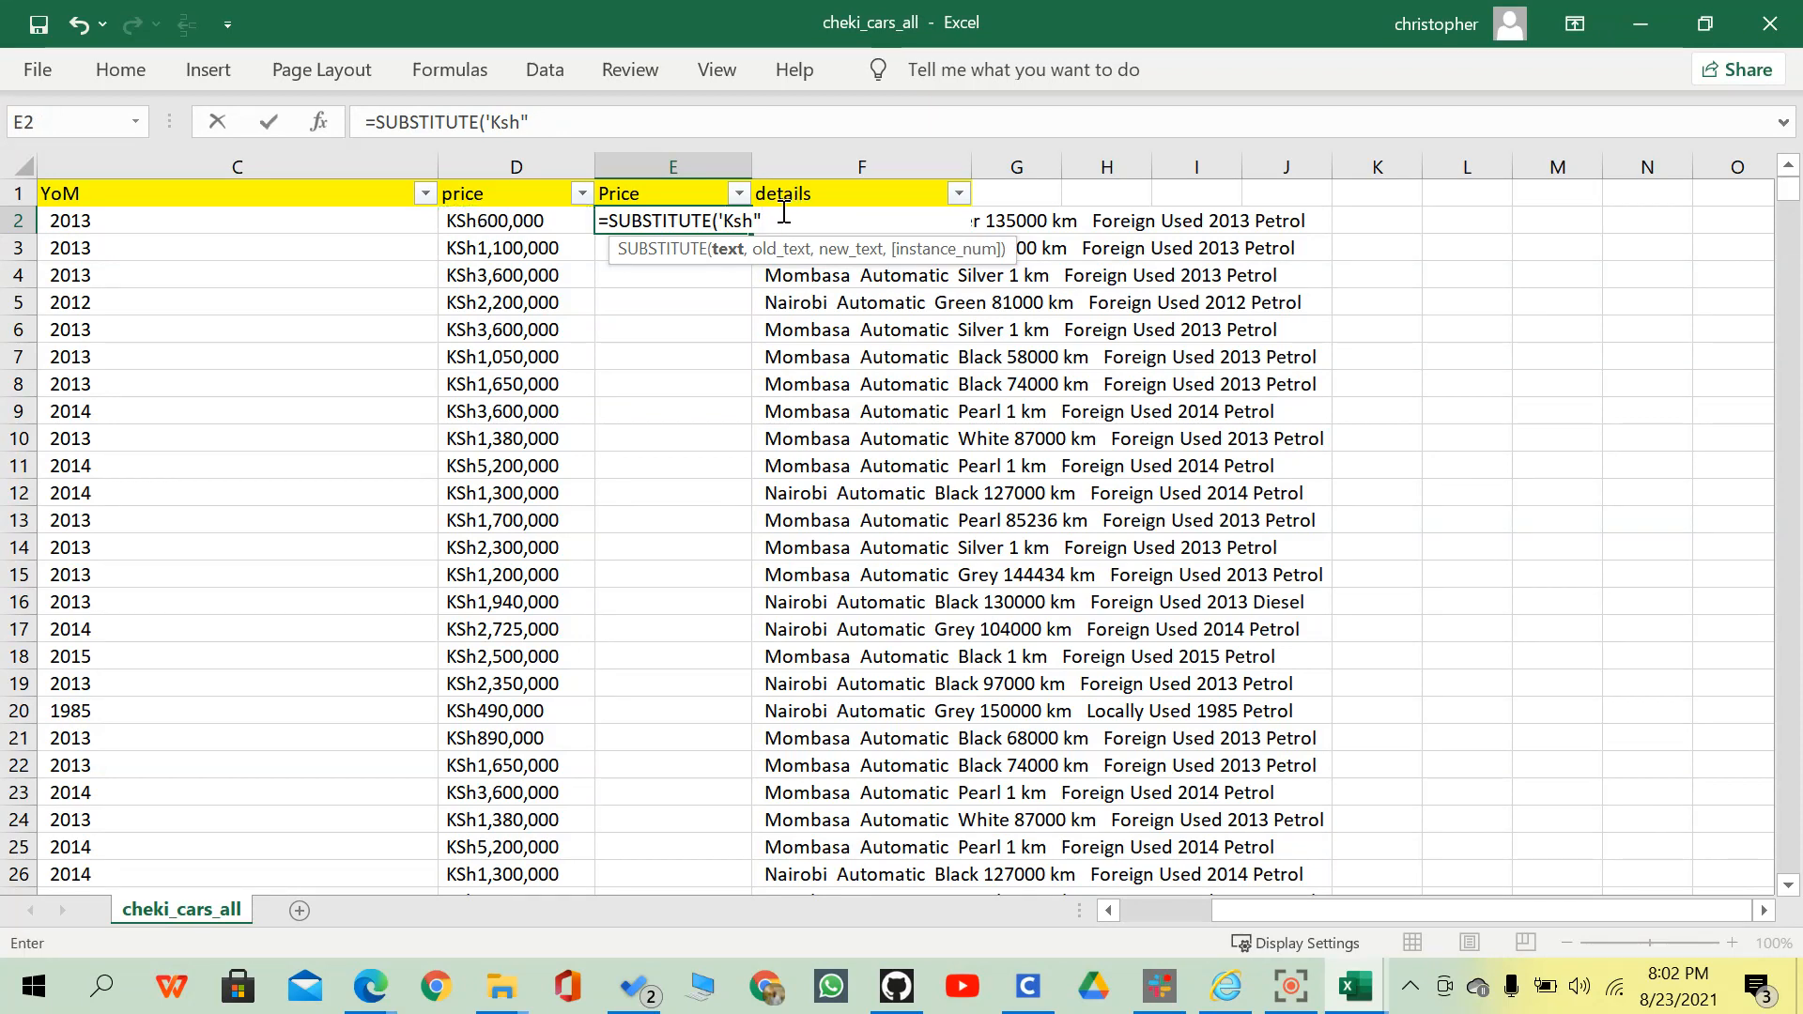
left_click(725, 221)
left_click(725, 222)
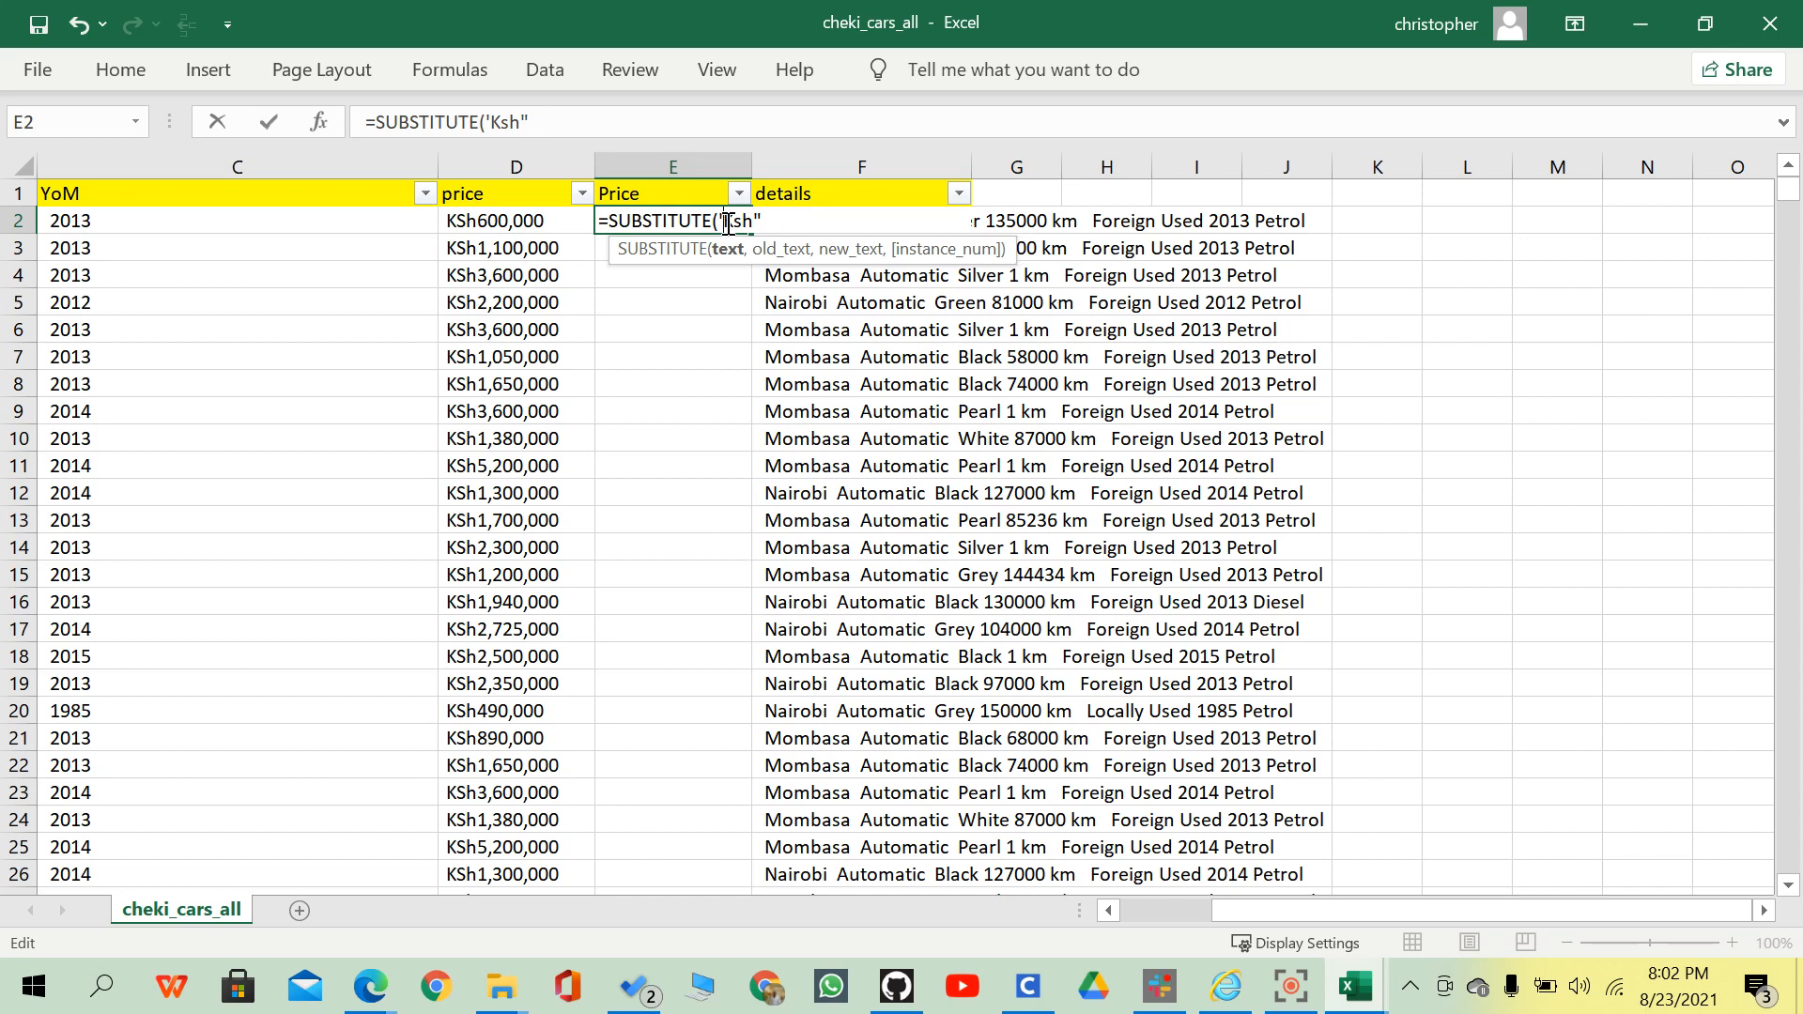
type("D2,")
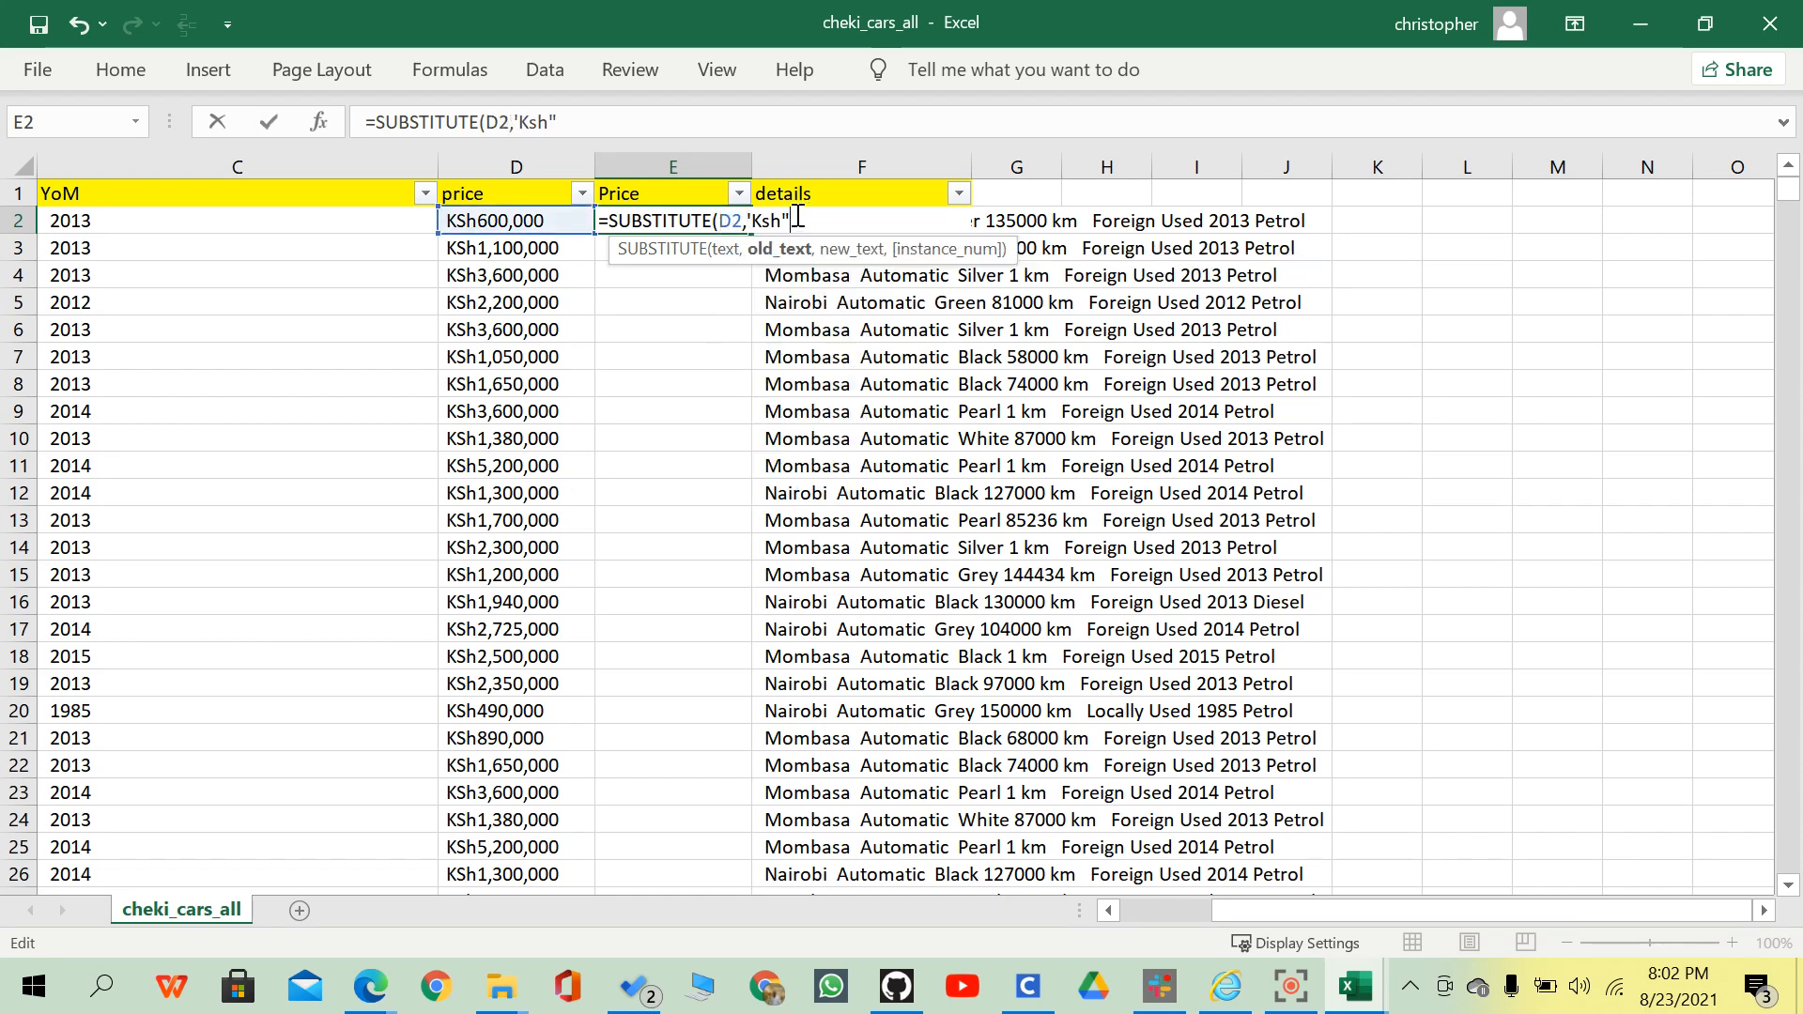
Complete the E2 formula as =SUBSTITUTE(D2,"Ksh","") so Ksh is replaced with empty text.
key("BackSpace")
key("BackSpace")
key("BackSpace")
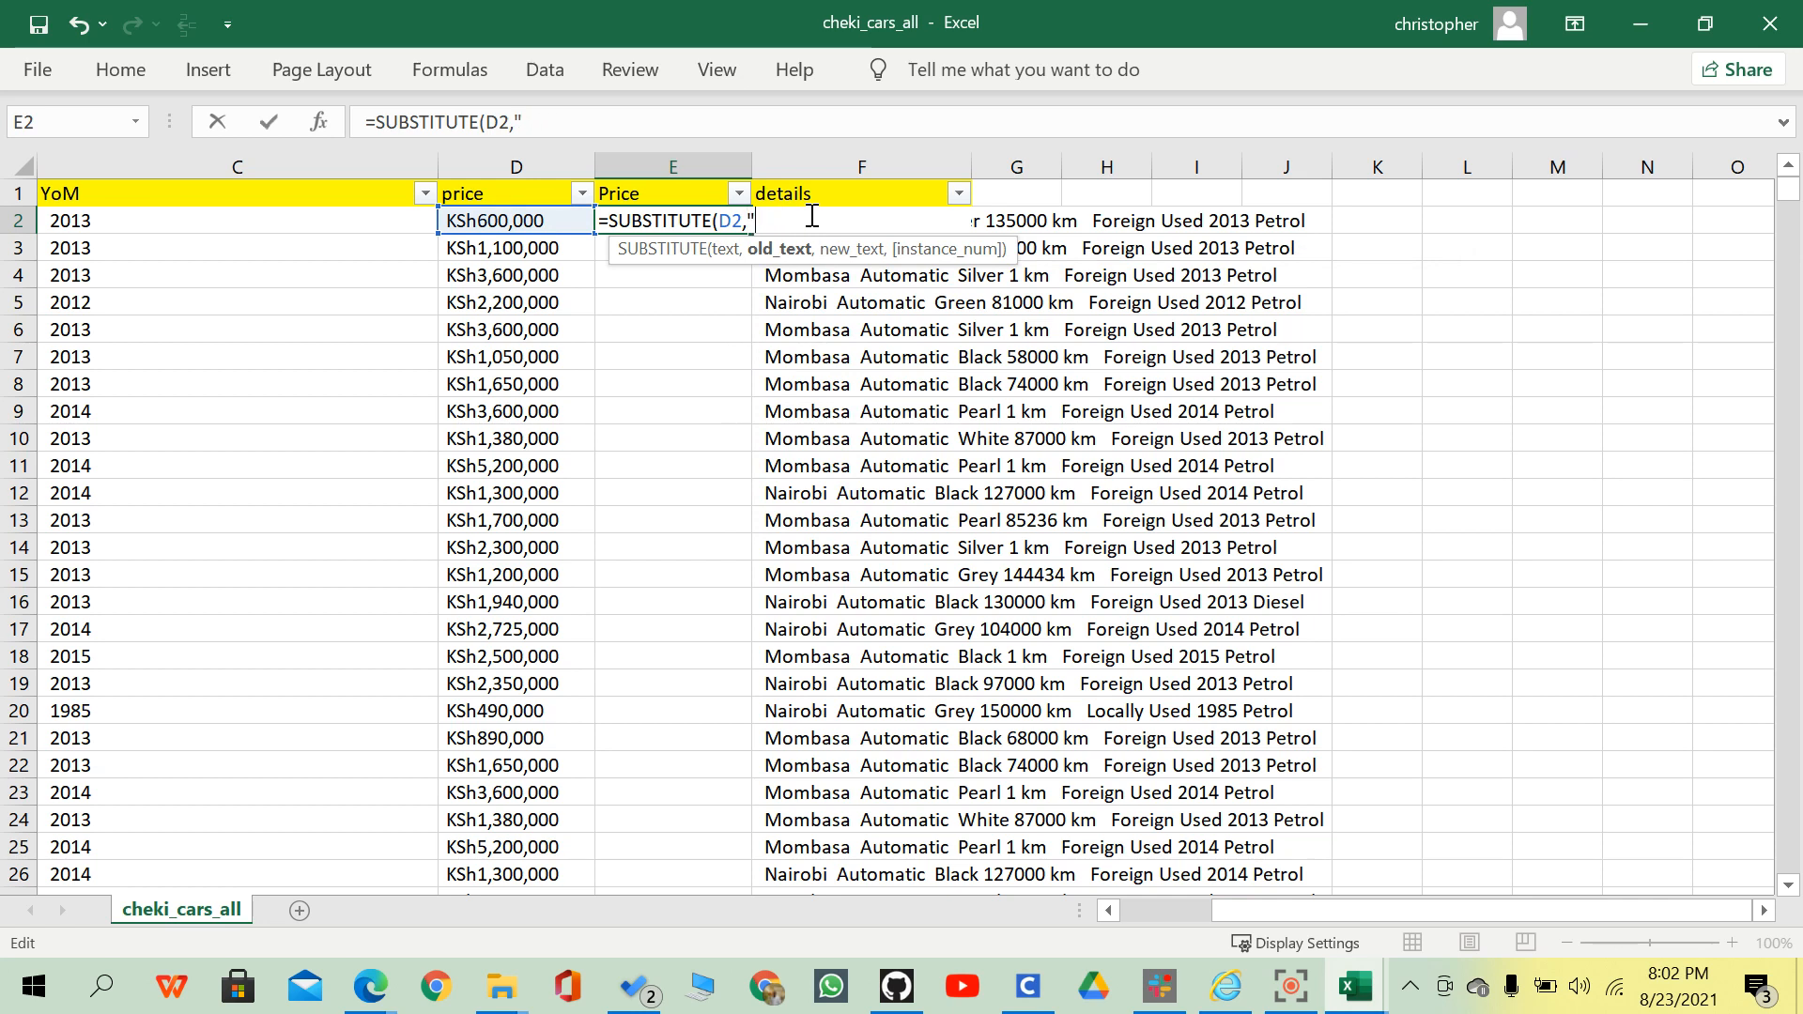
type("Ksh\",")
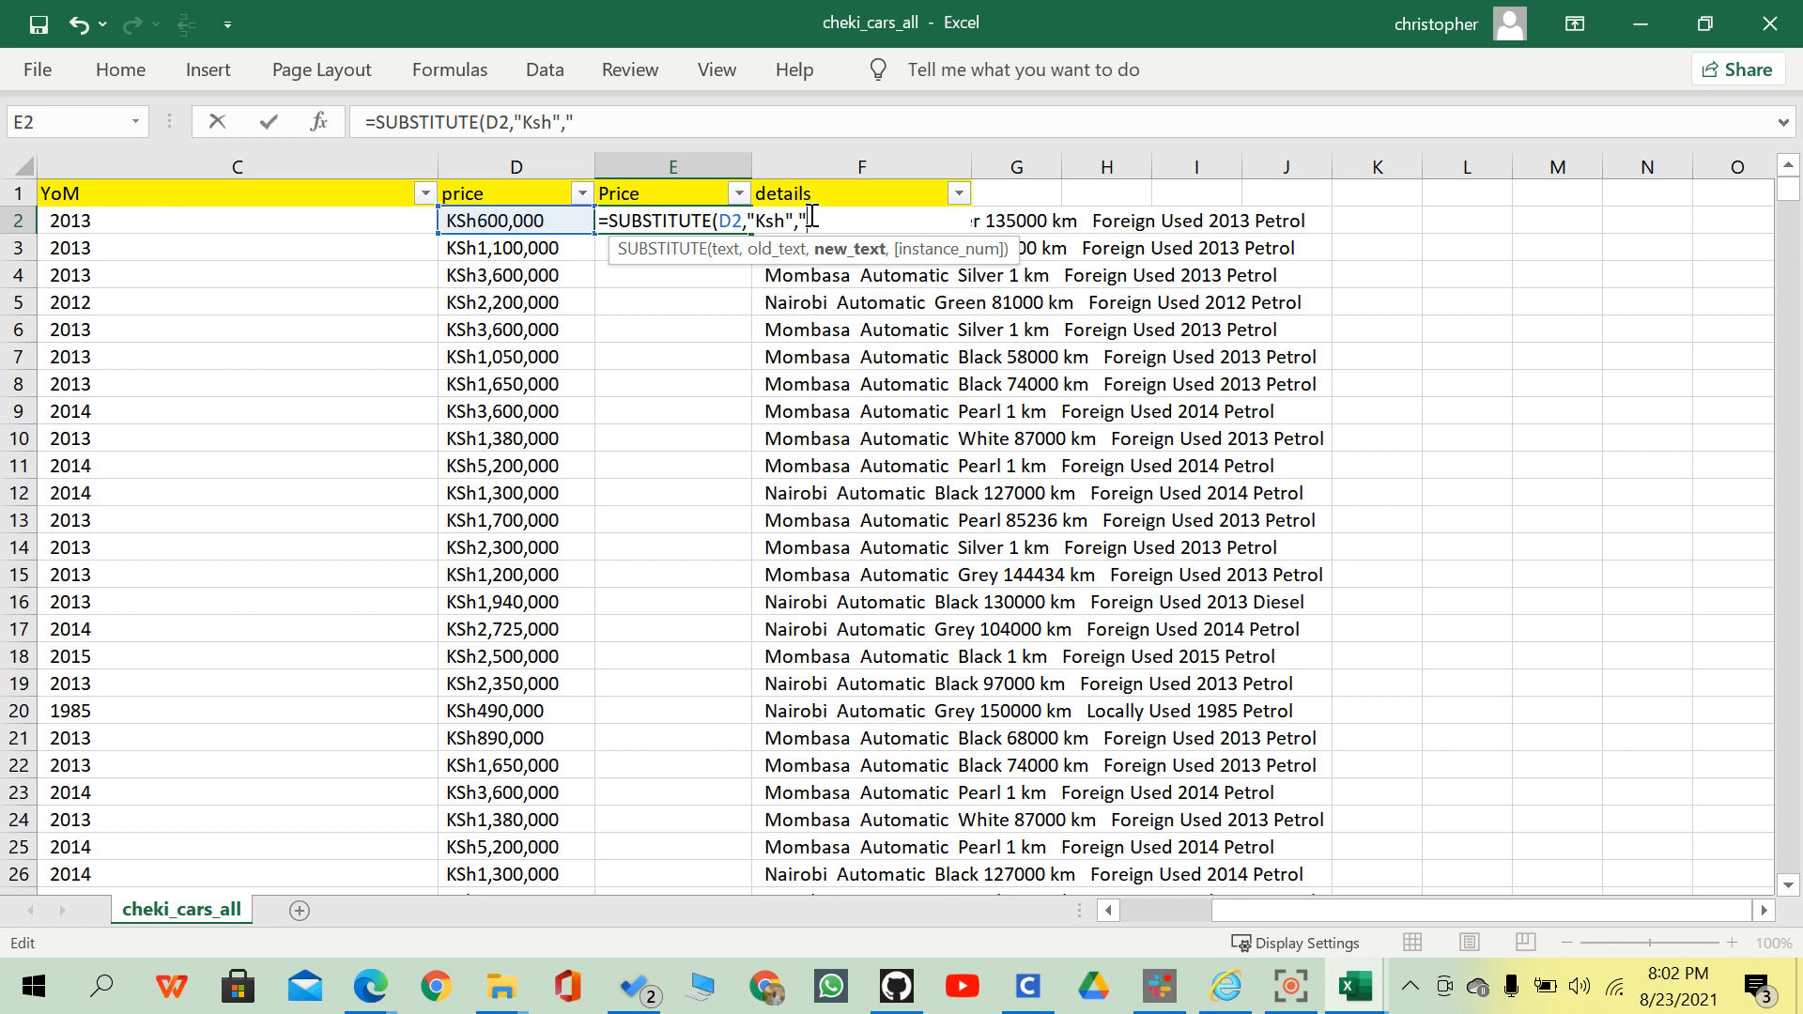
key("Return")
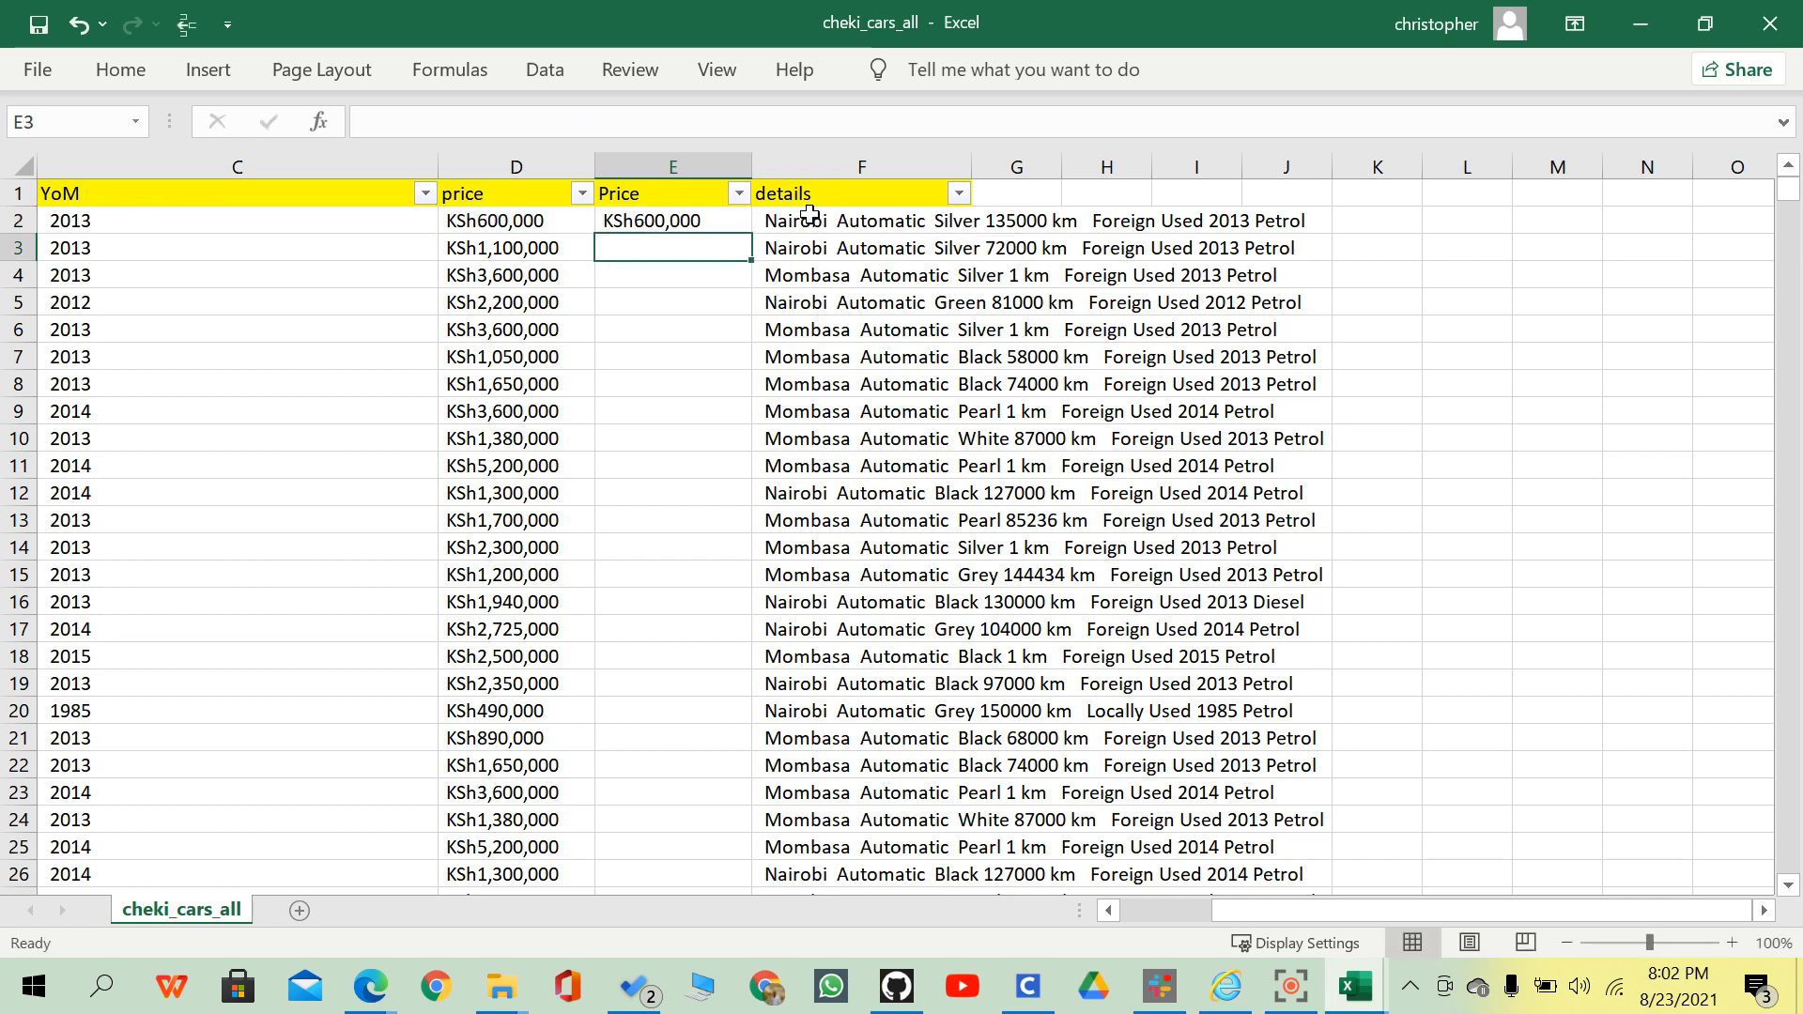
Review the arguments of the SUBSTITUTE formula in E2 without changing them.
left_click(672, 193)
left_click(635, 221)
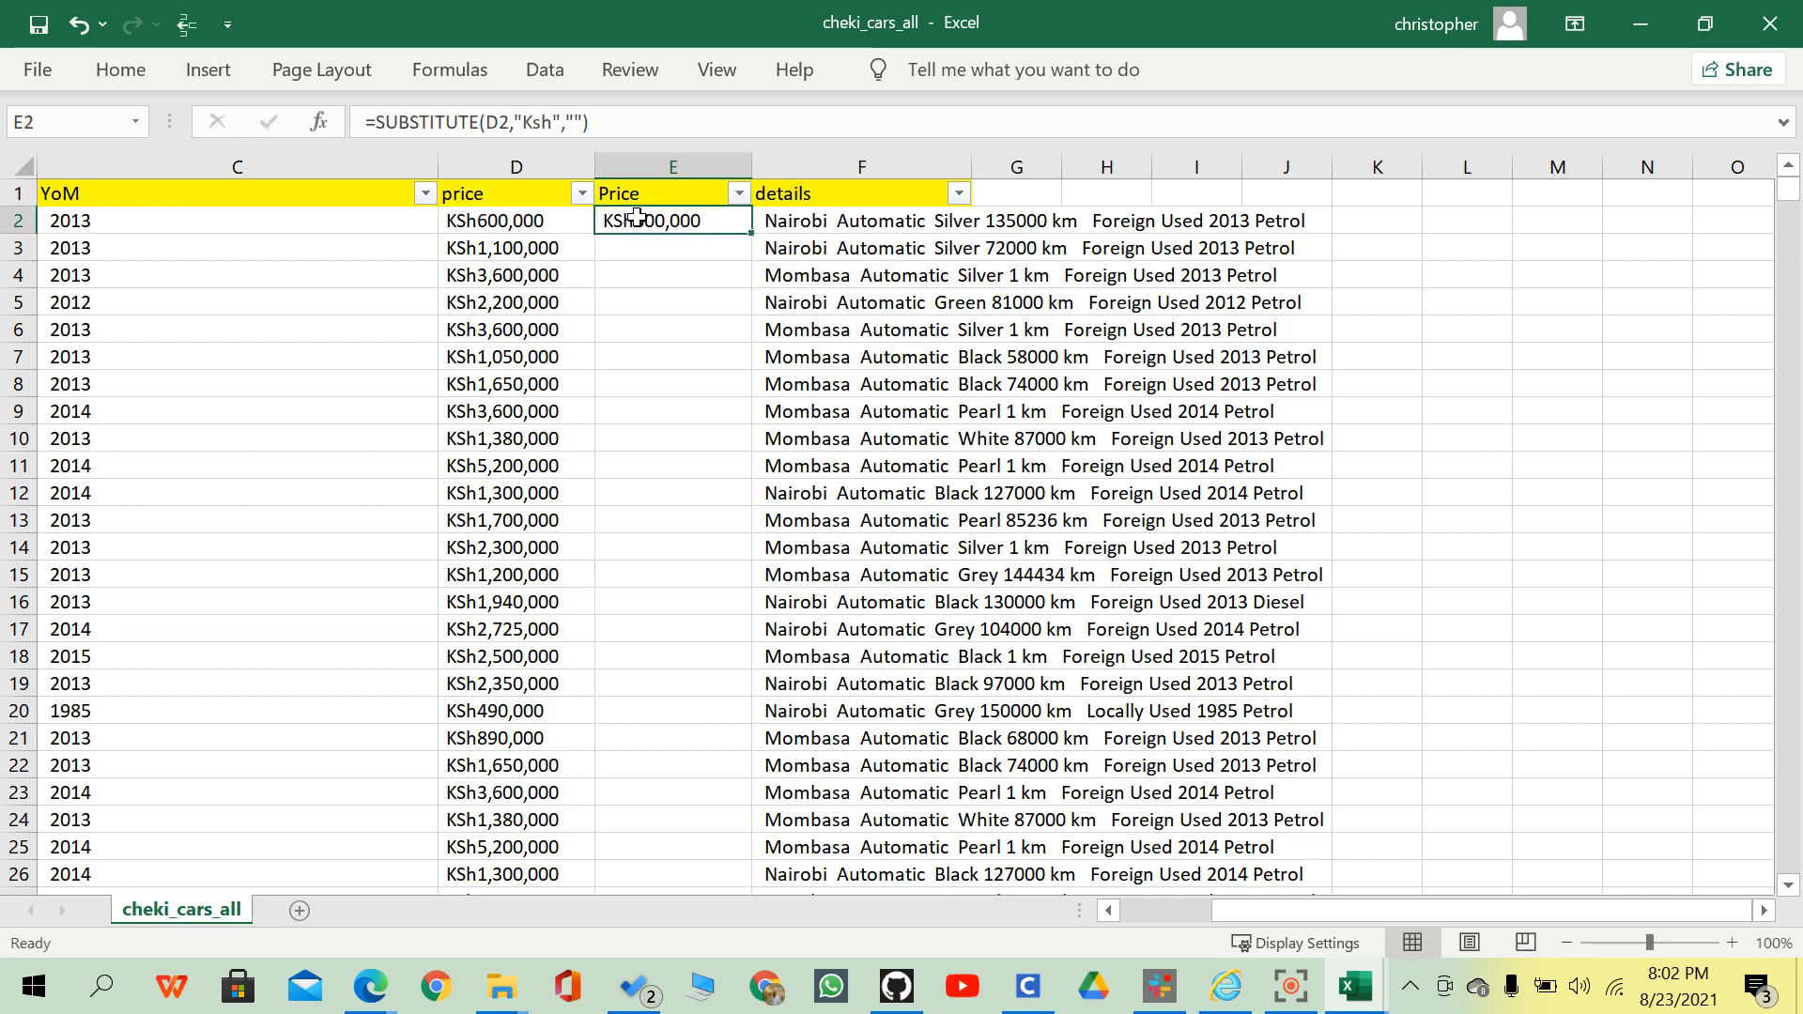
left_click(558, 122)
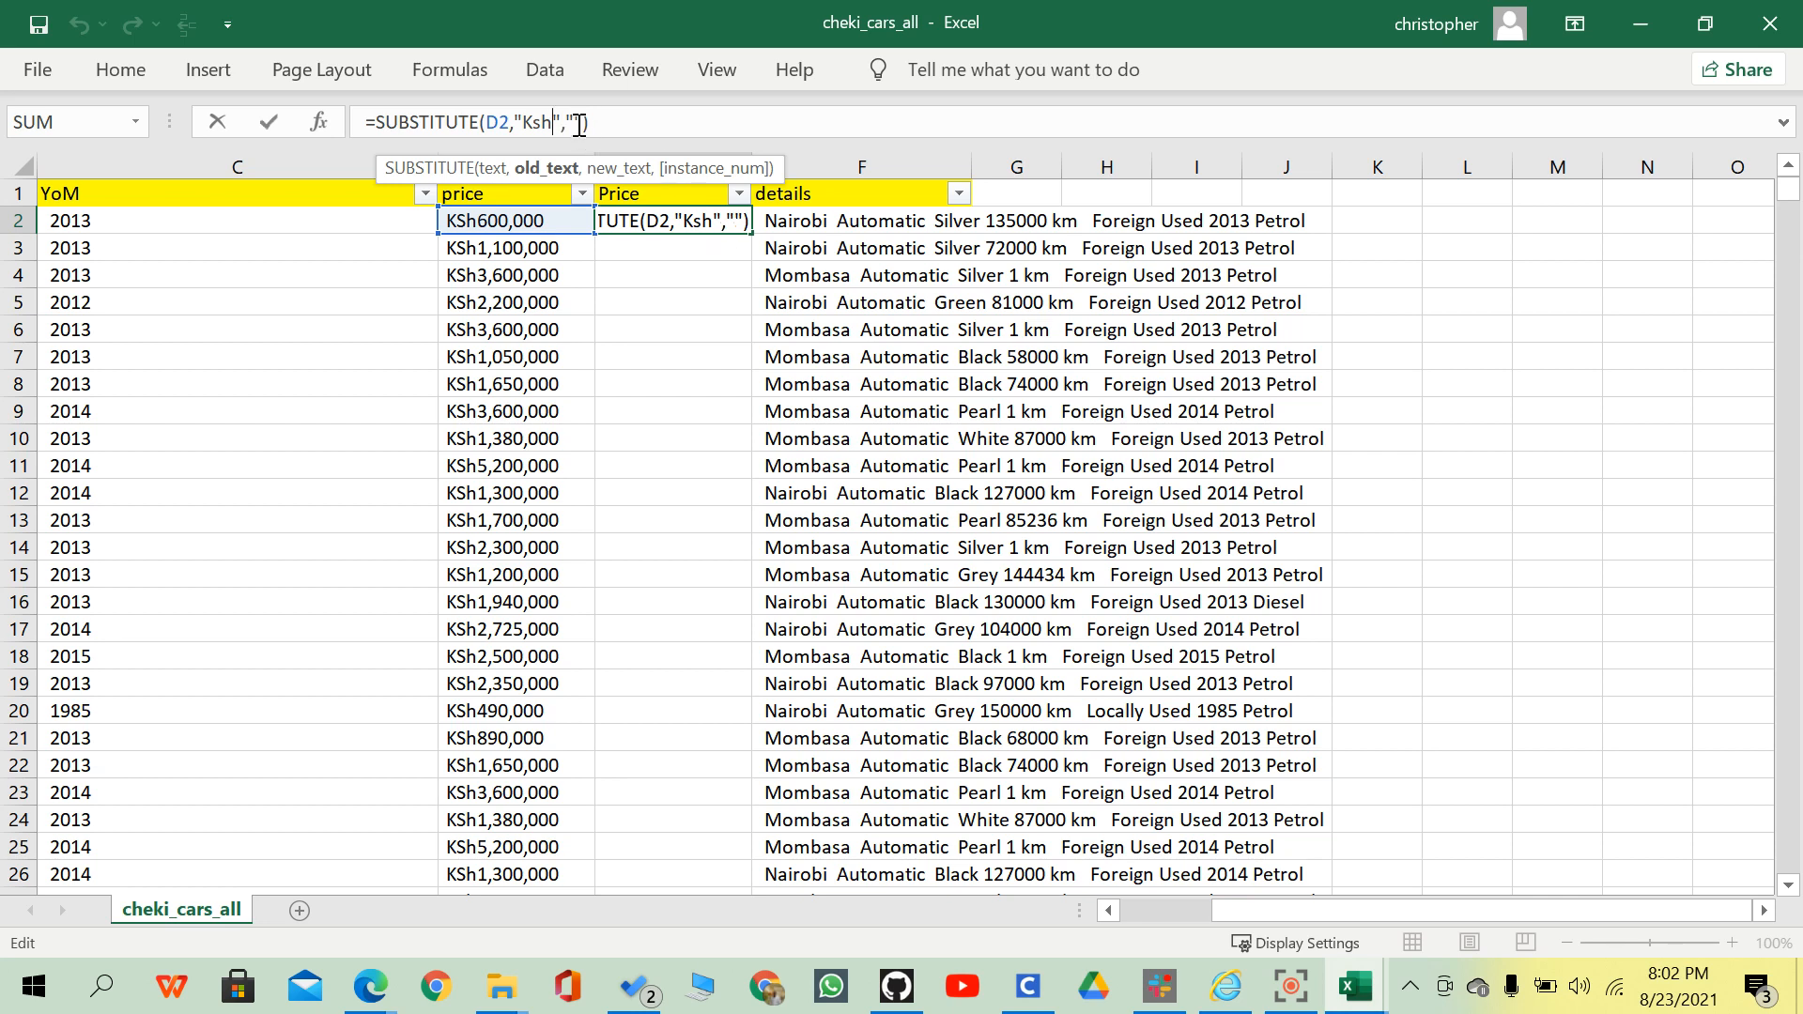
key("Return")
left_click(772, 278)
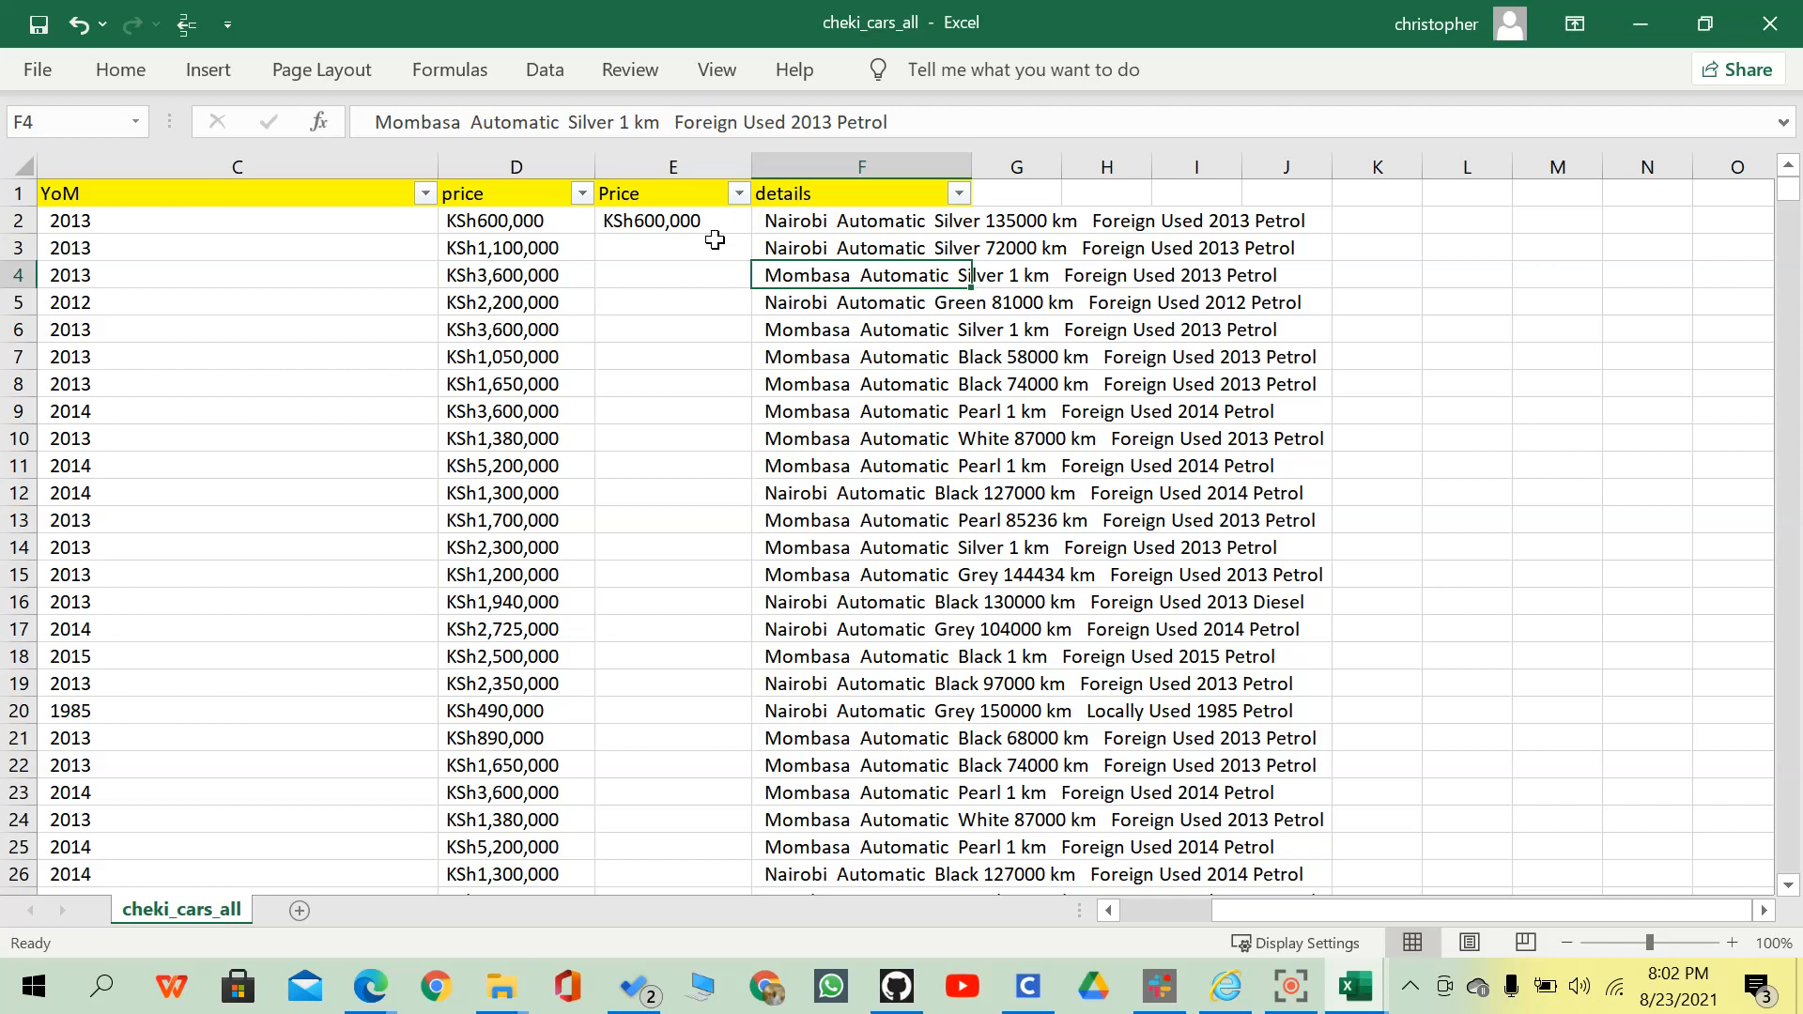
Enter the test formula =SEARCH("Ksh",D3) in E3 to locate Ksh within the original price.
left_click(676, 252)
type("=")
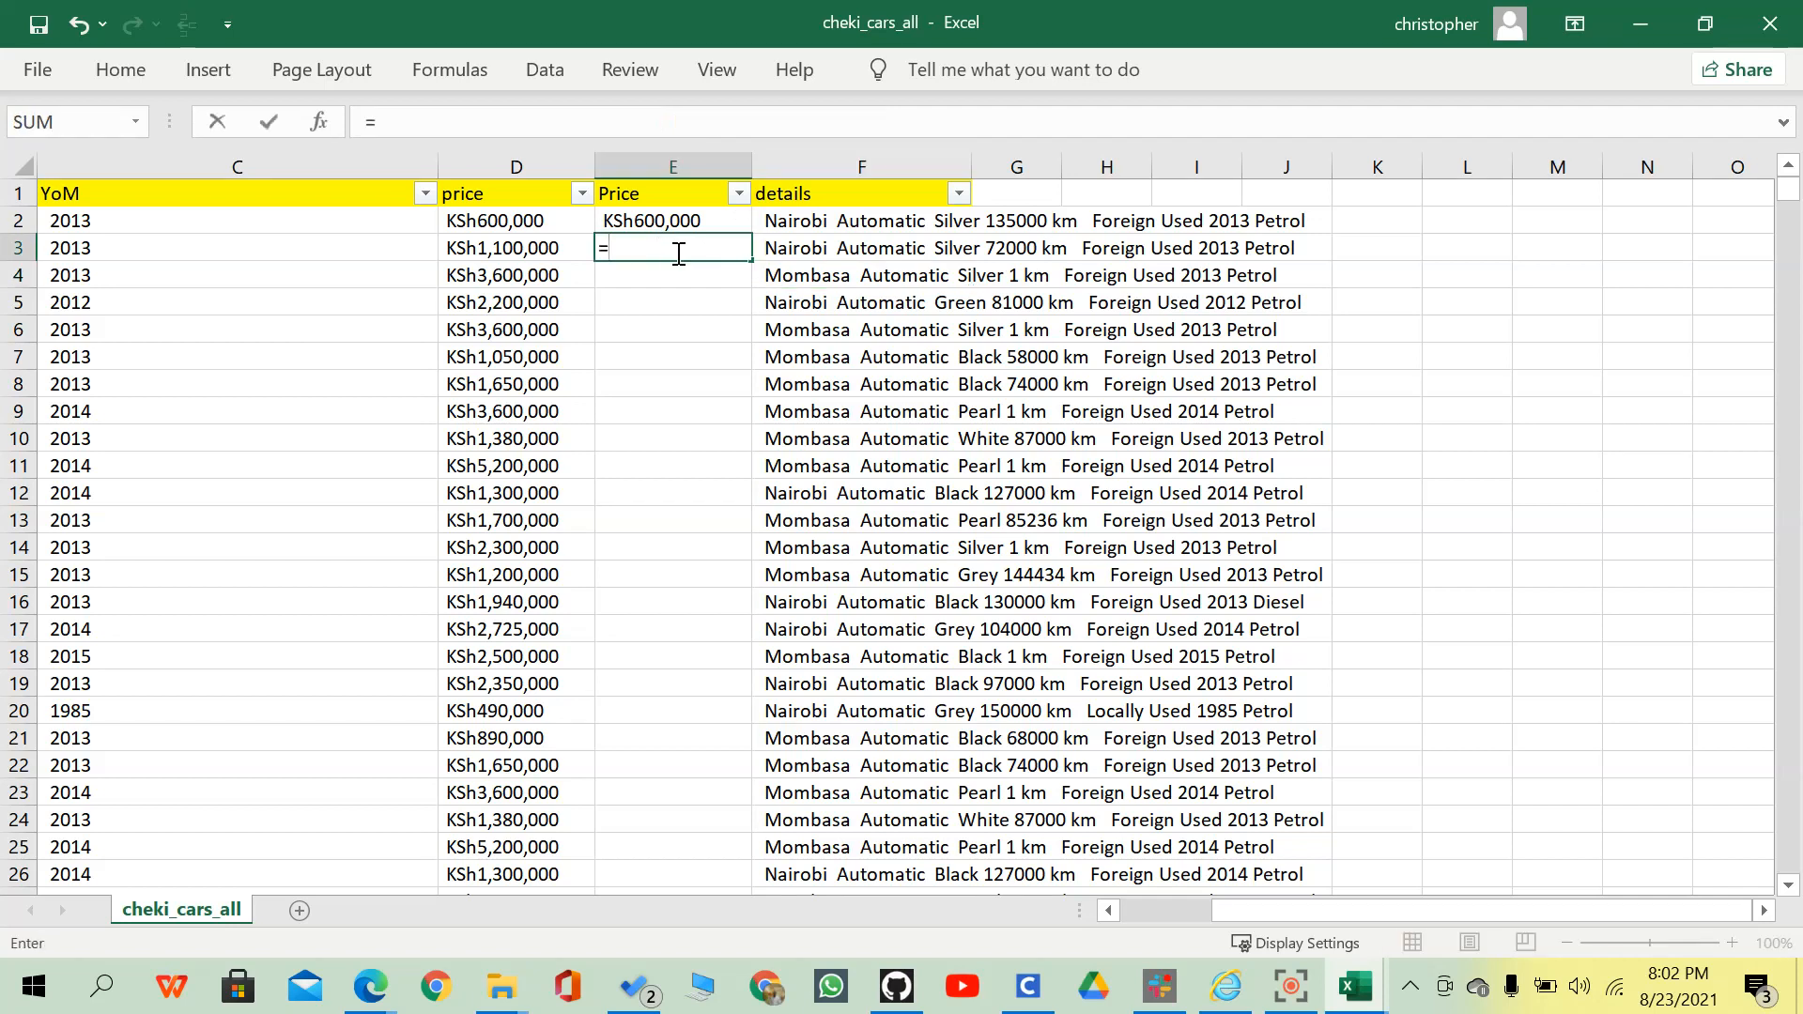
type("se")
key("Tab")
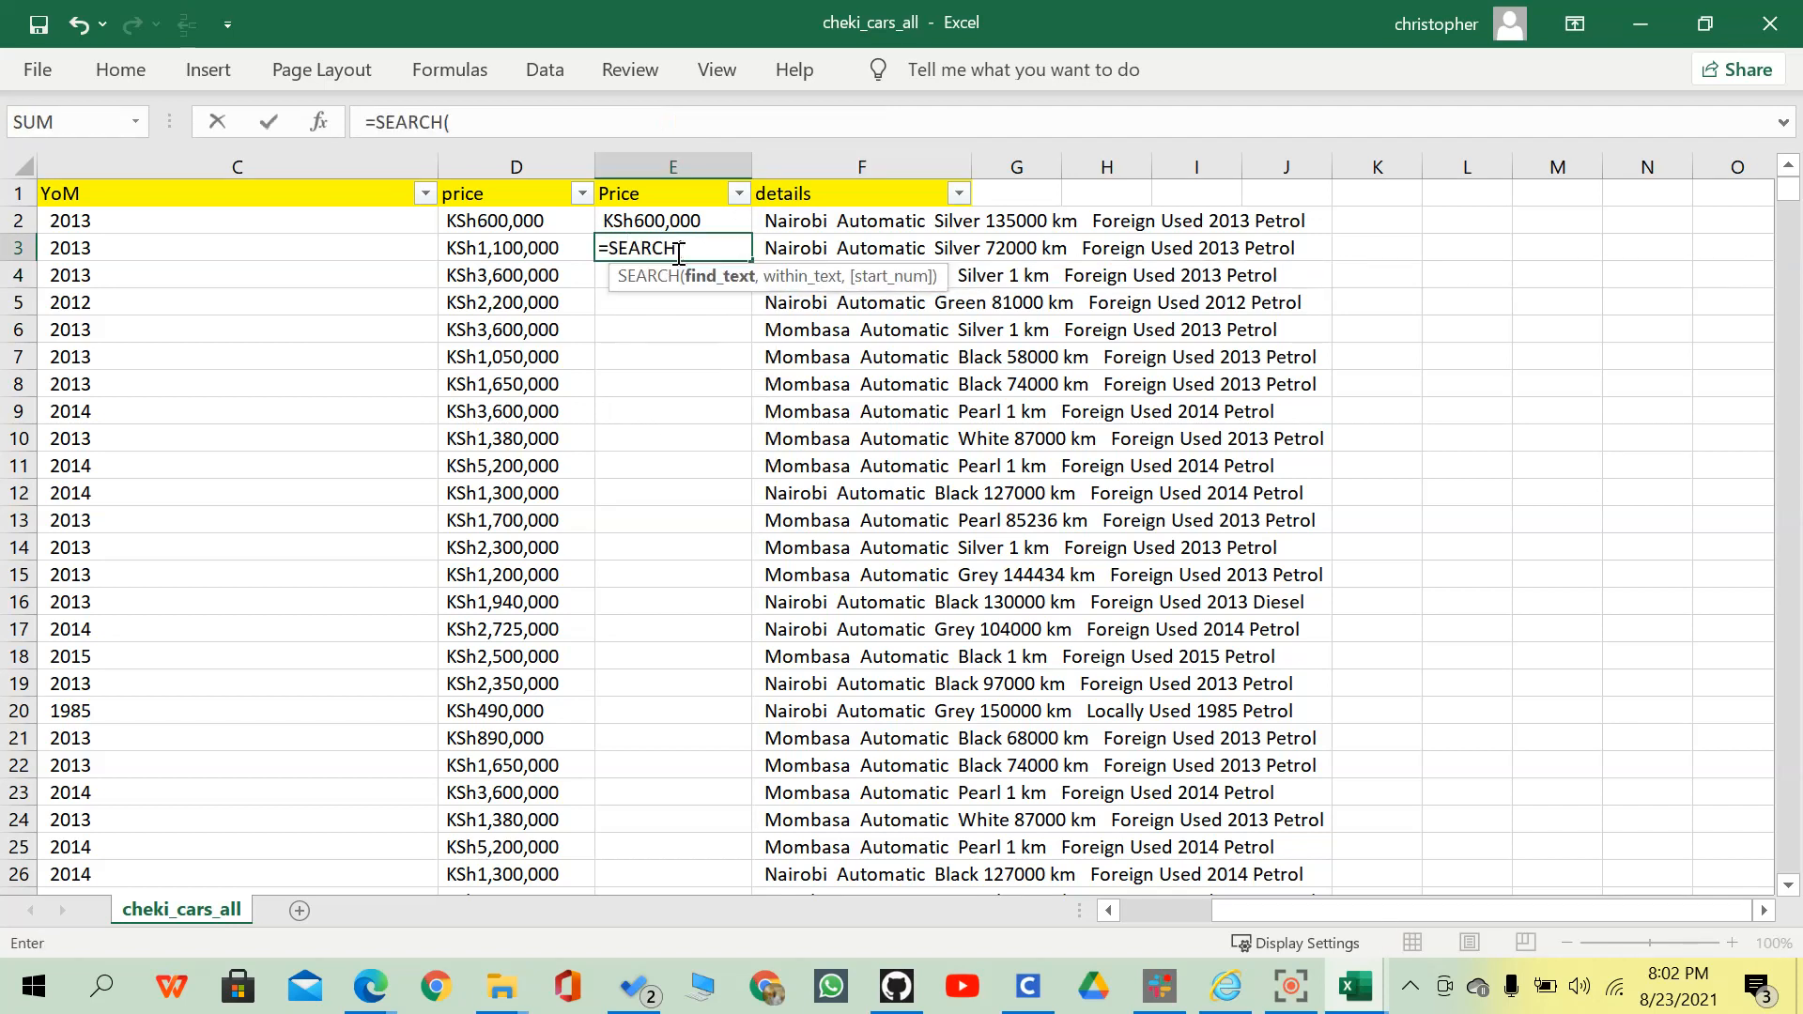
left_click(559, 250)
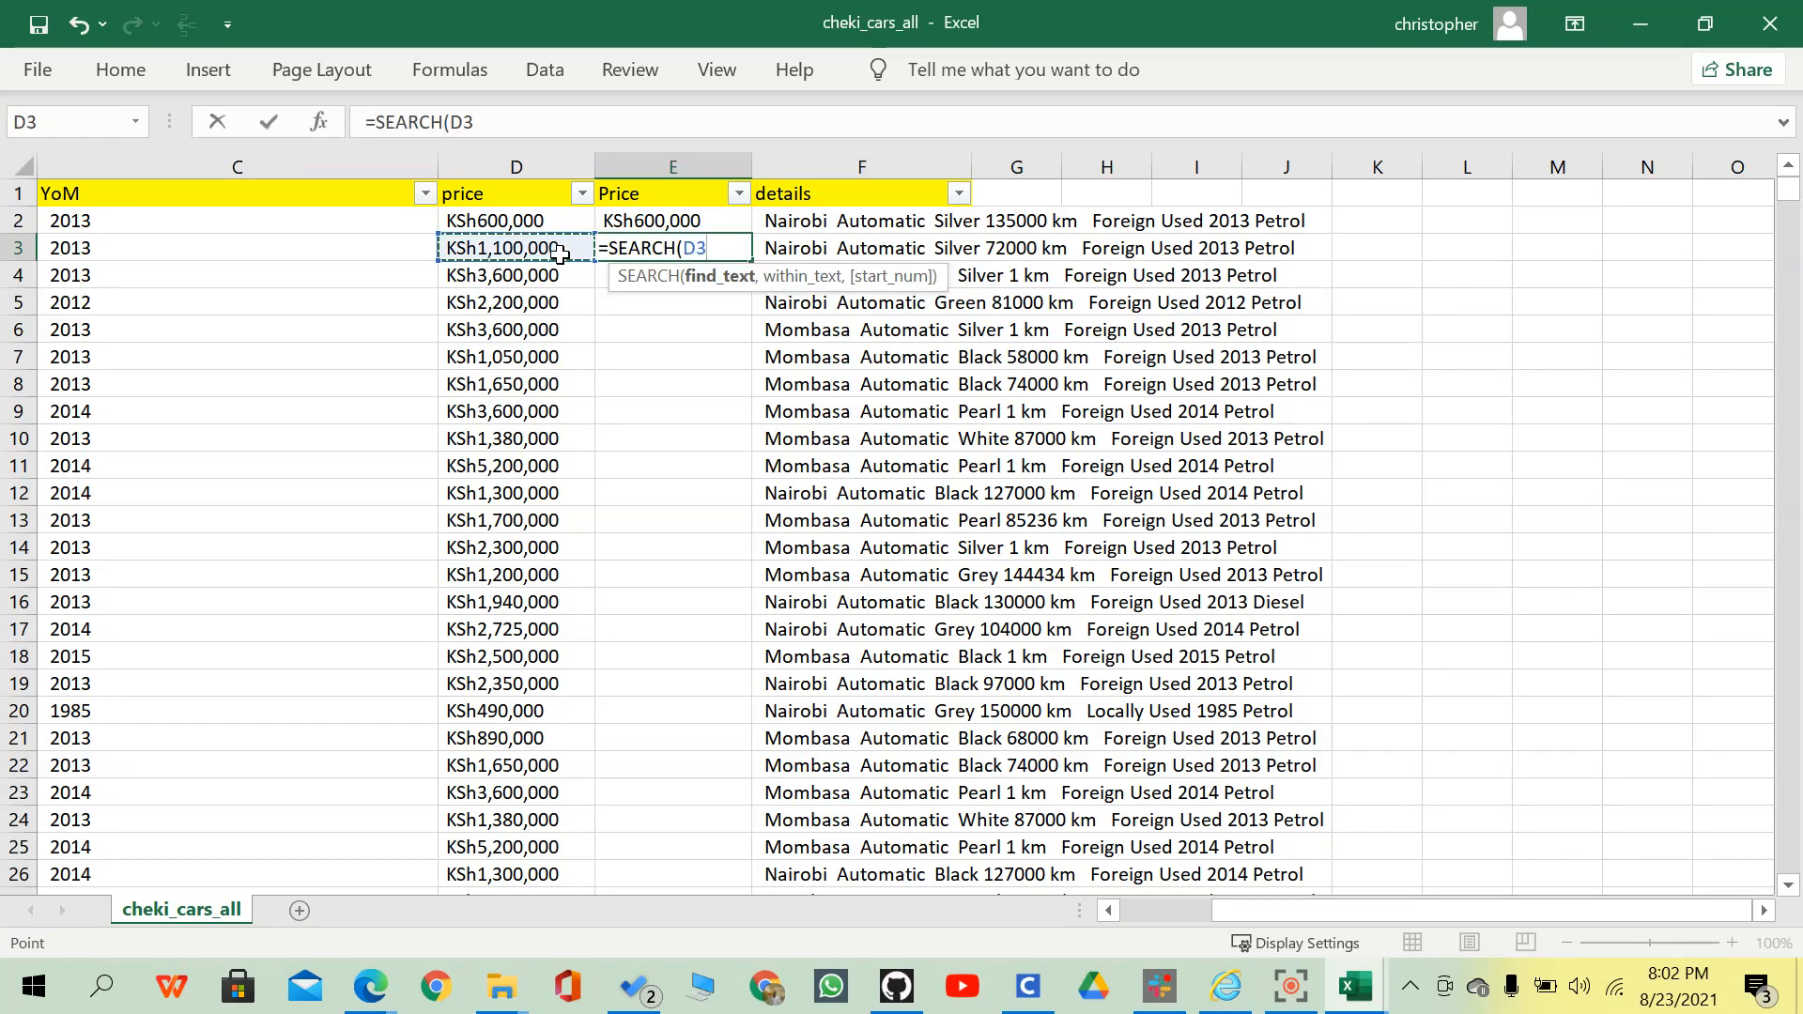
key("BackSpace")
key("BackSpace")
key("BackSpace")
type("(")
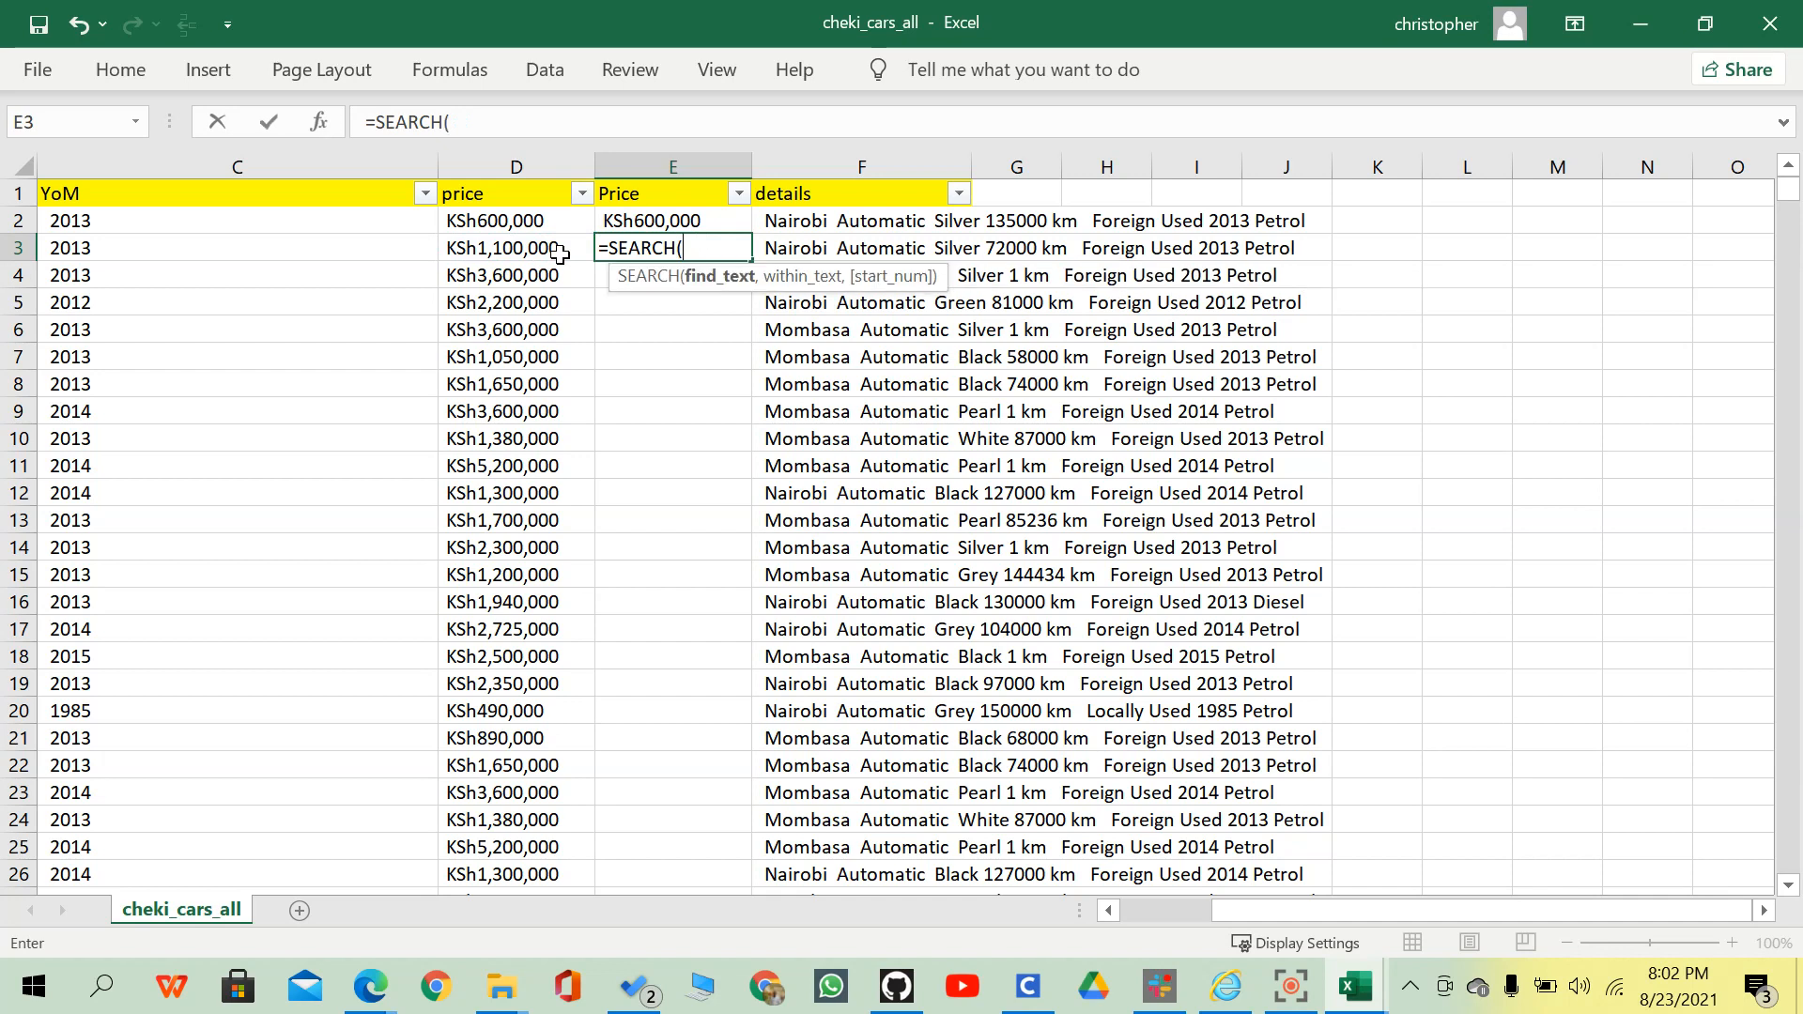
type("\"Ksh\"")
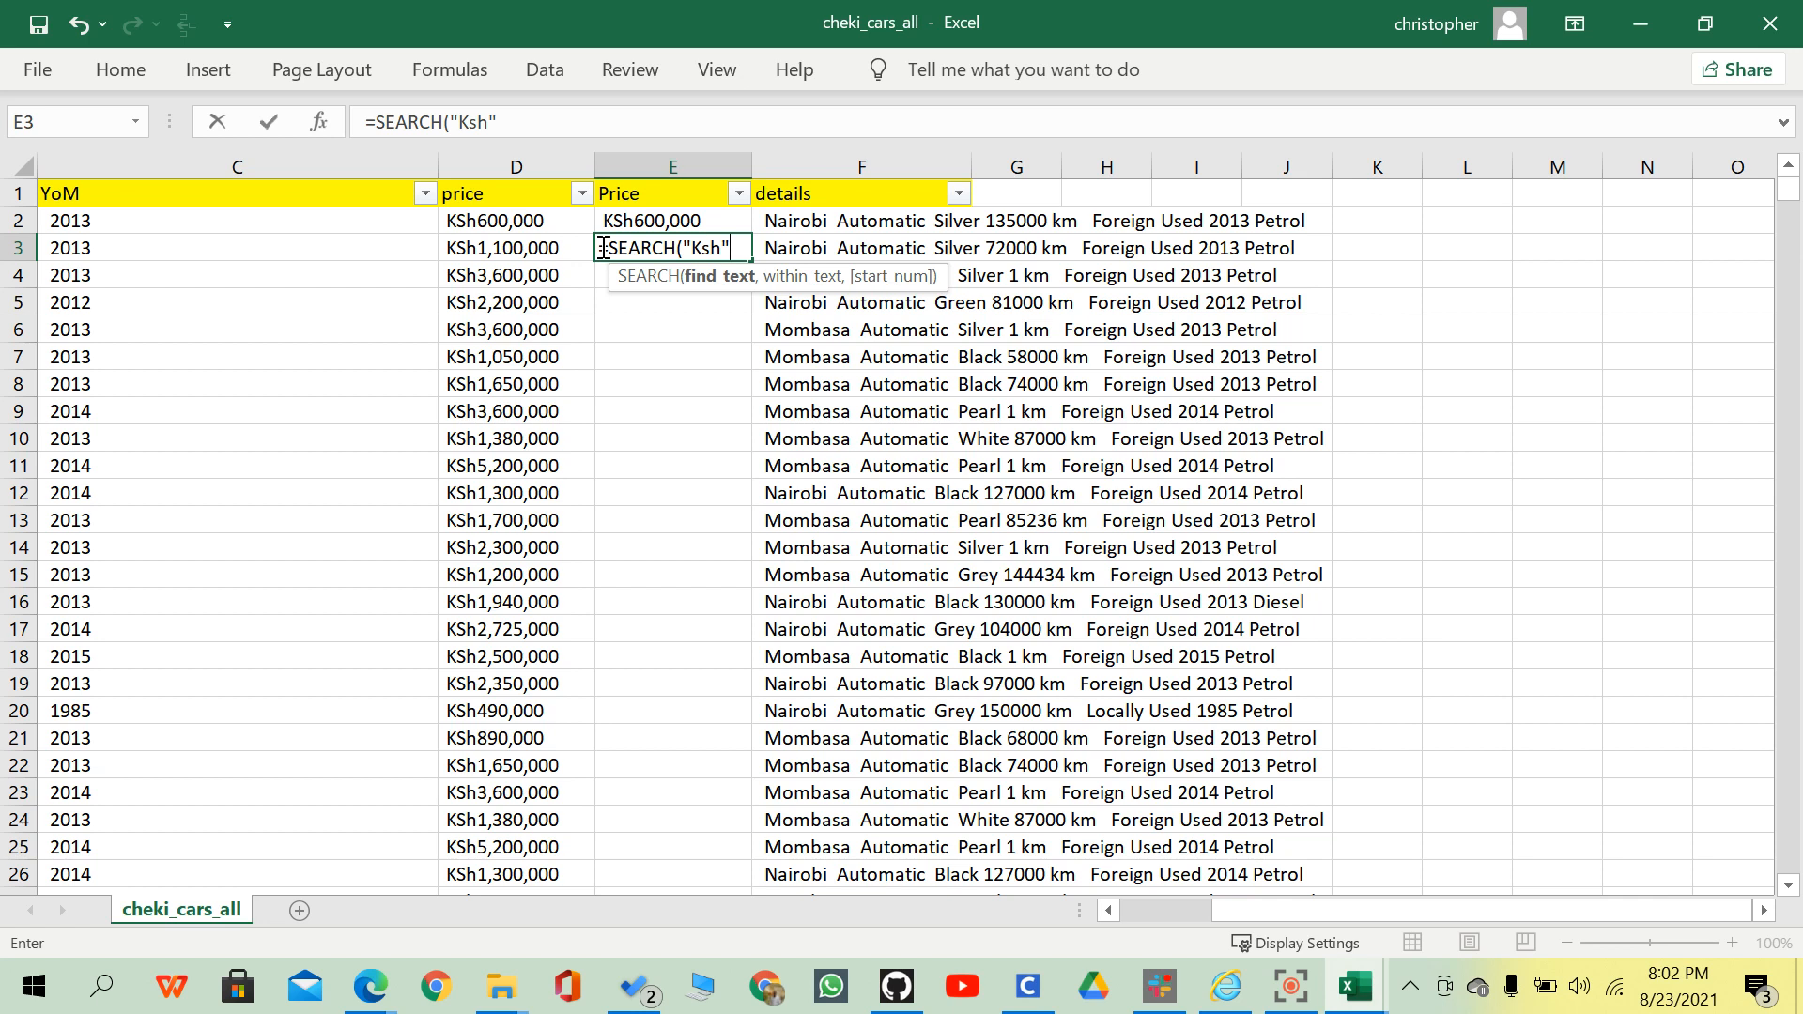
type(",")
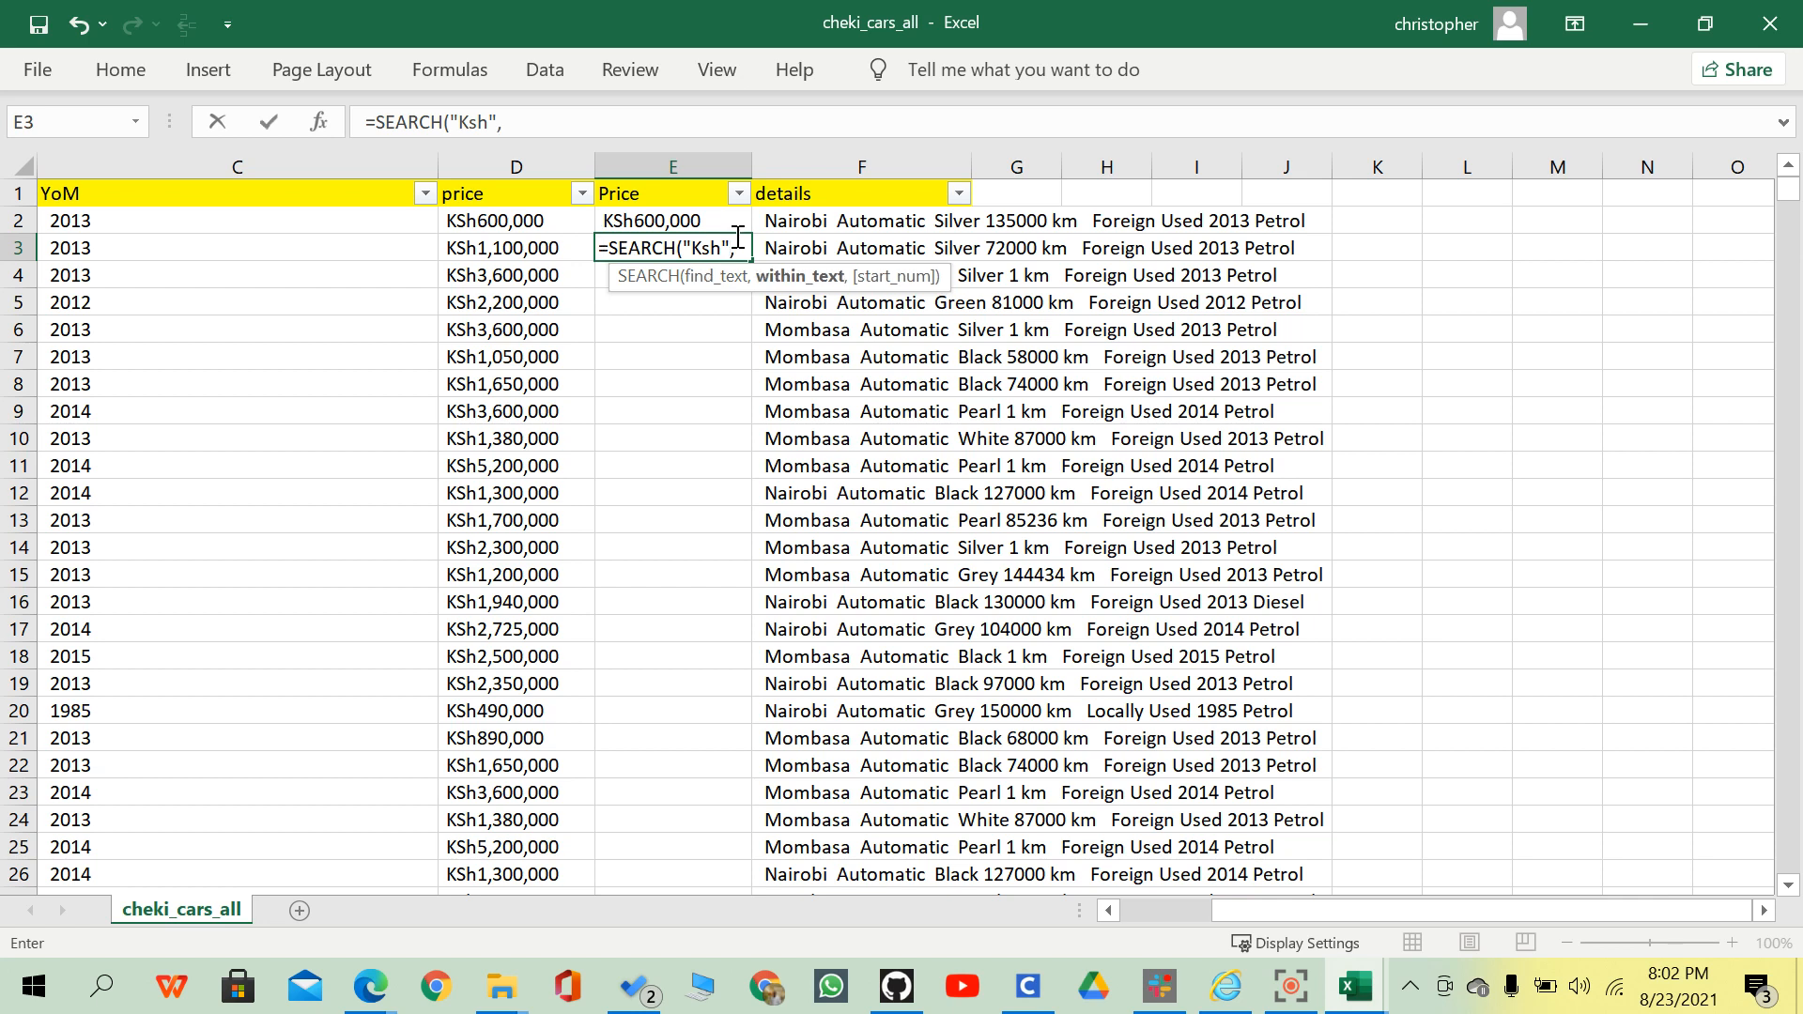
left_click(538, 249)
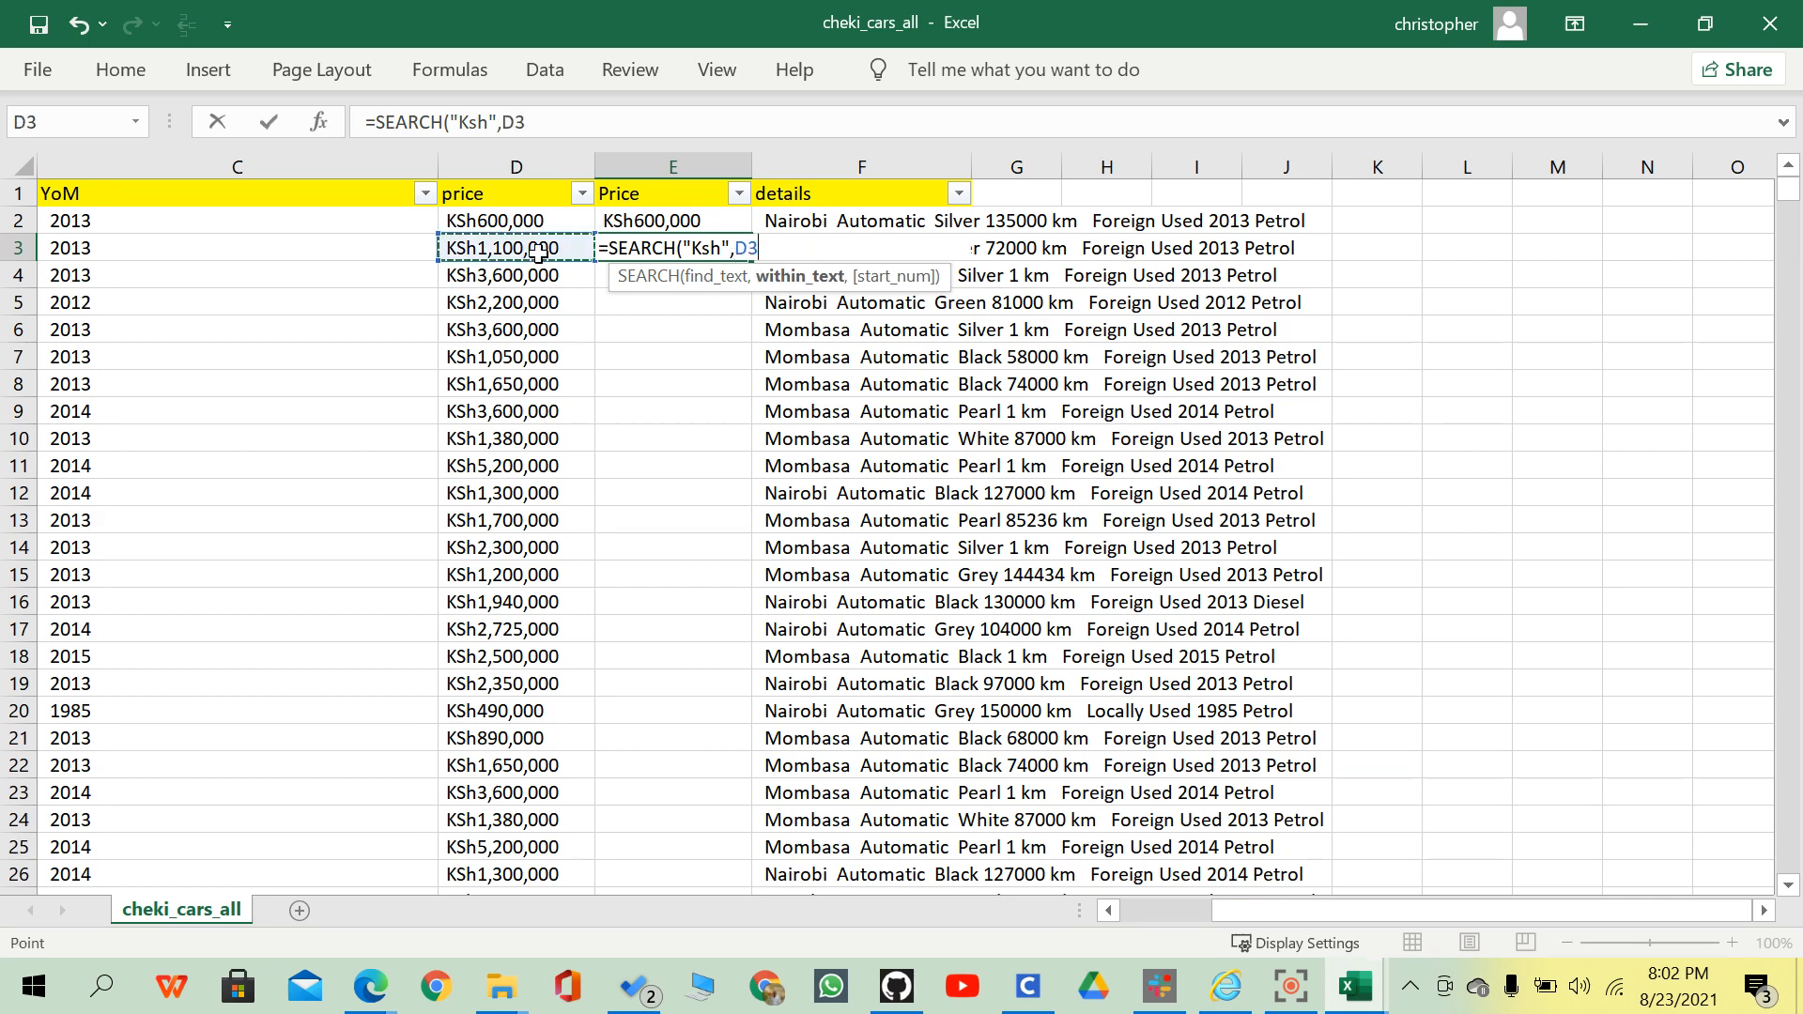
type(")")
key("Return")
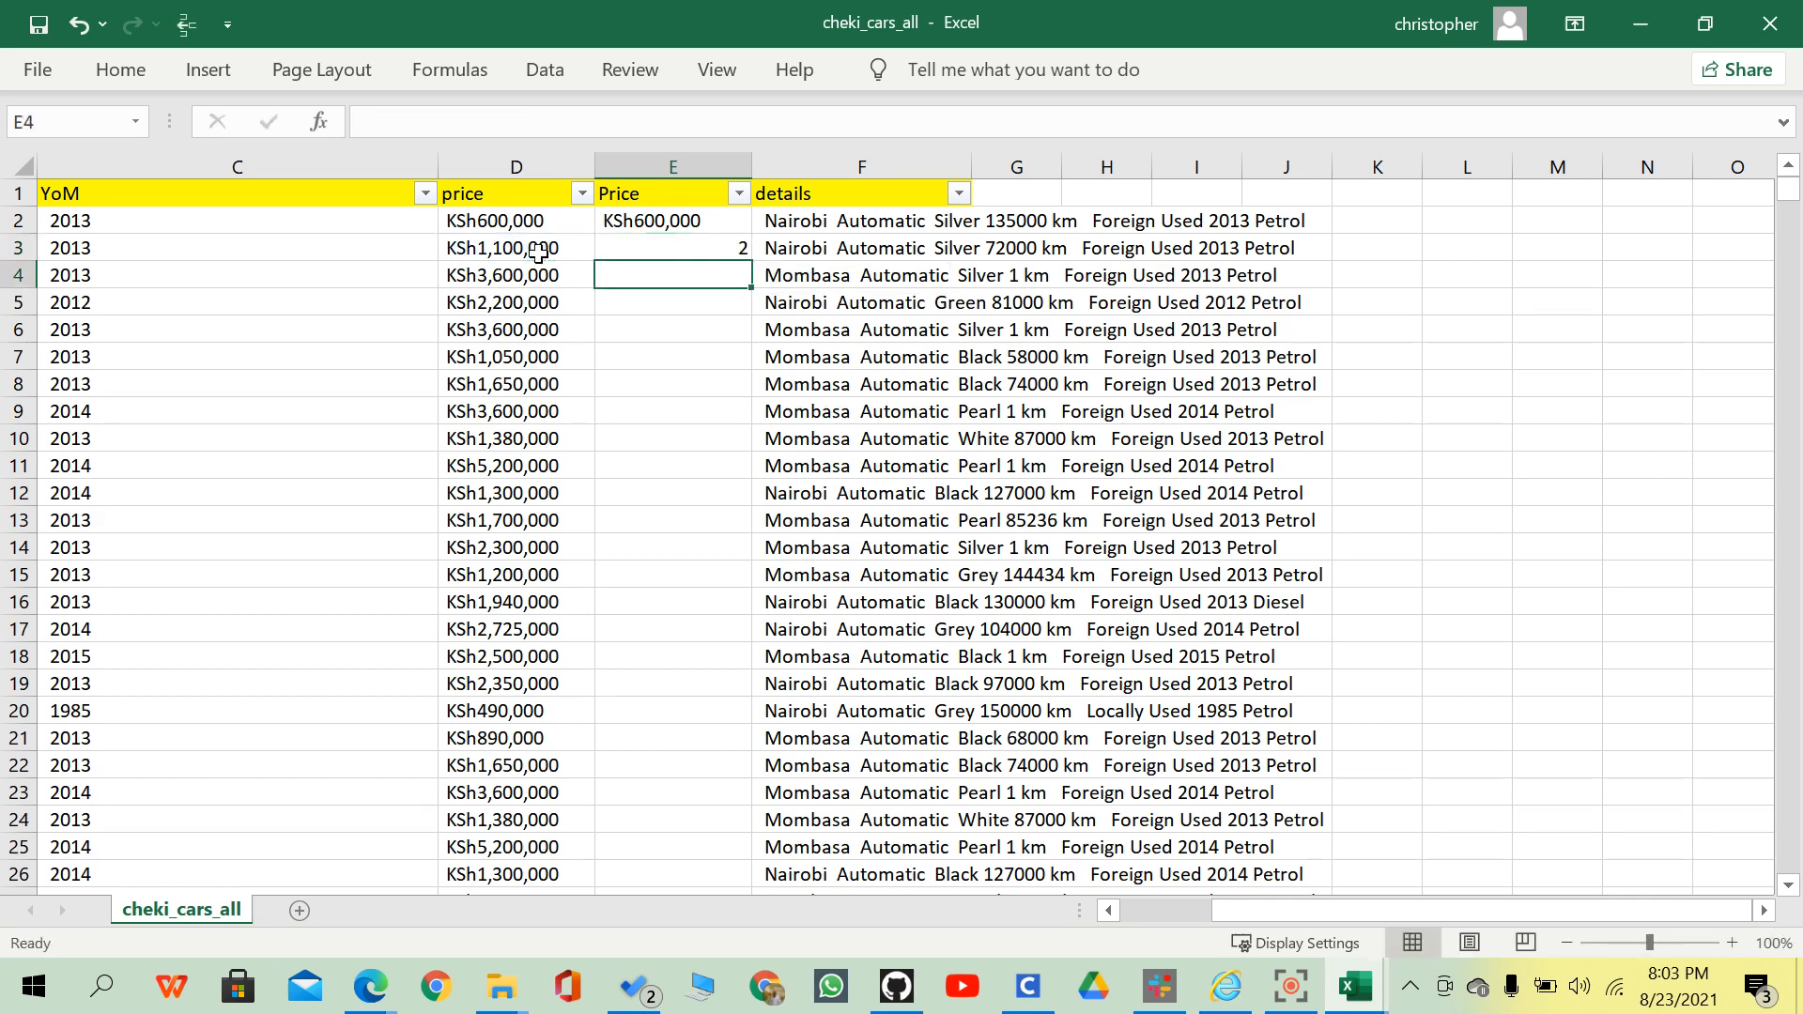
Wrap D2 in TRIM in the E2 formula, giving =SUBSTITUTE(TRIM(D2),"Ksh","").
left_click(612, 244)
left_click(620, 224)
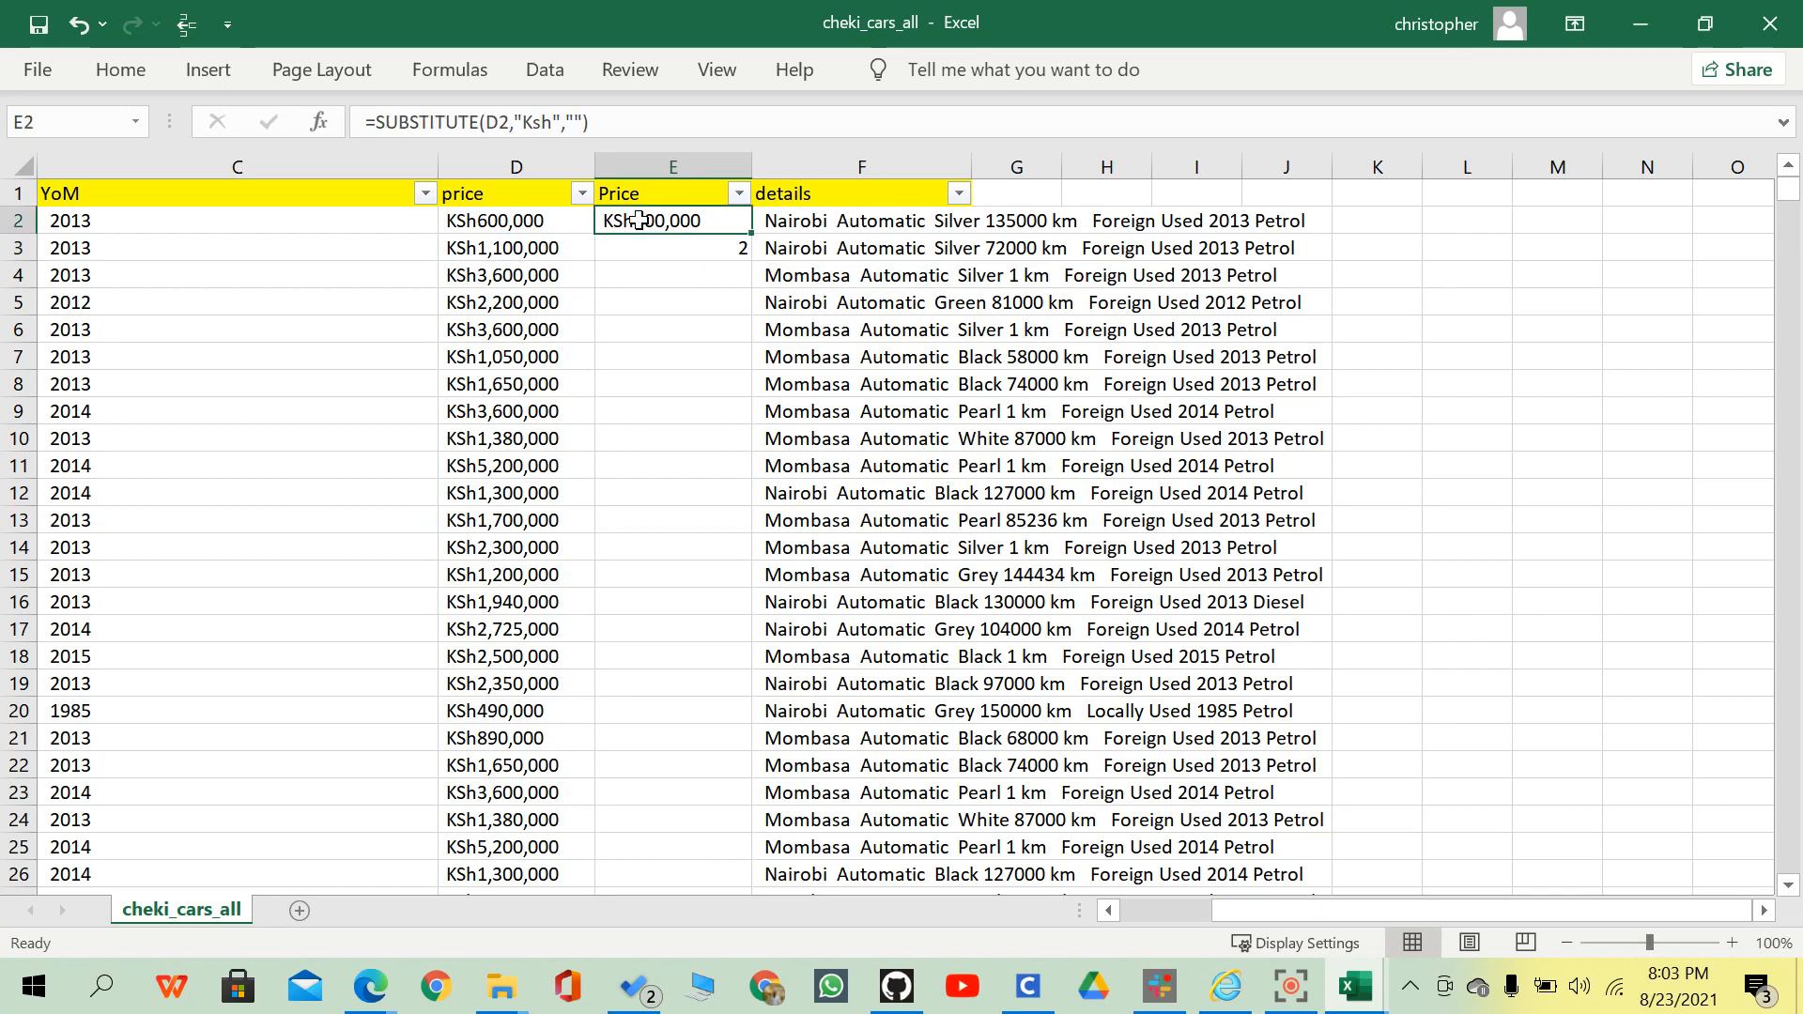
left_click(484, 123)
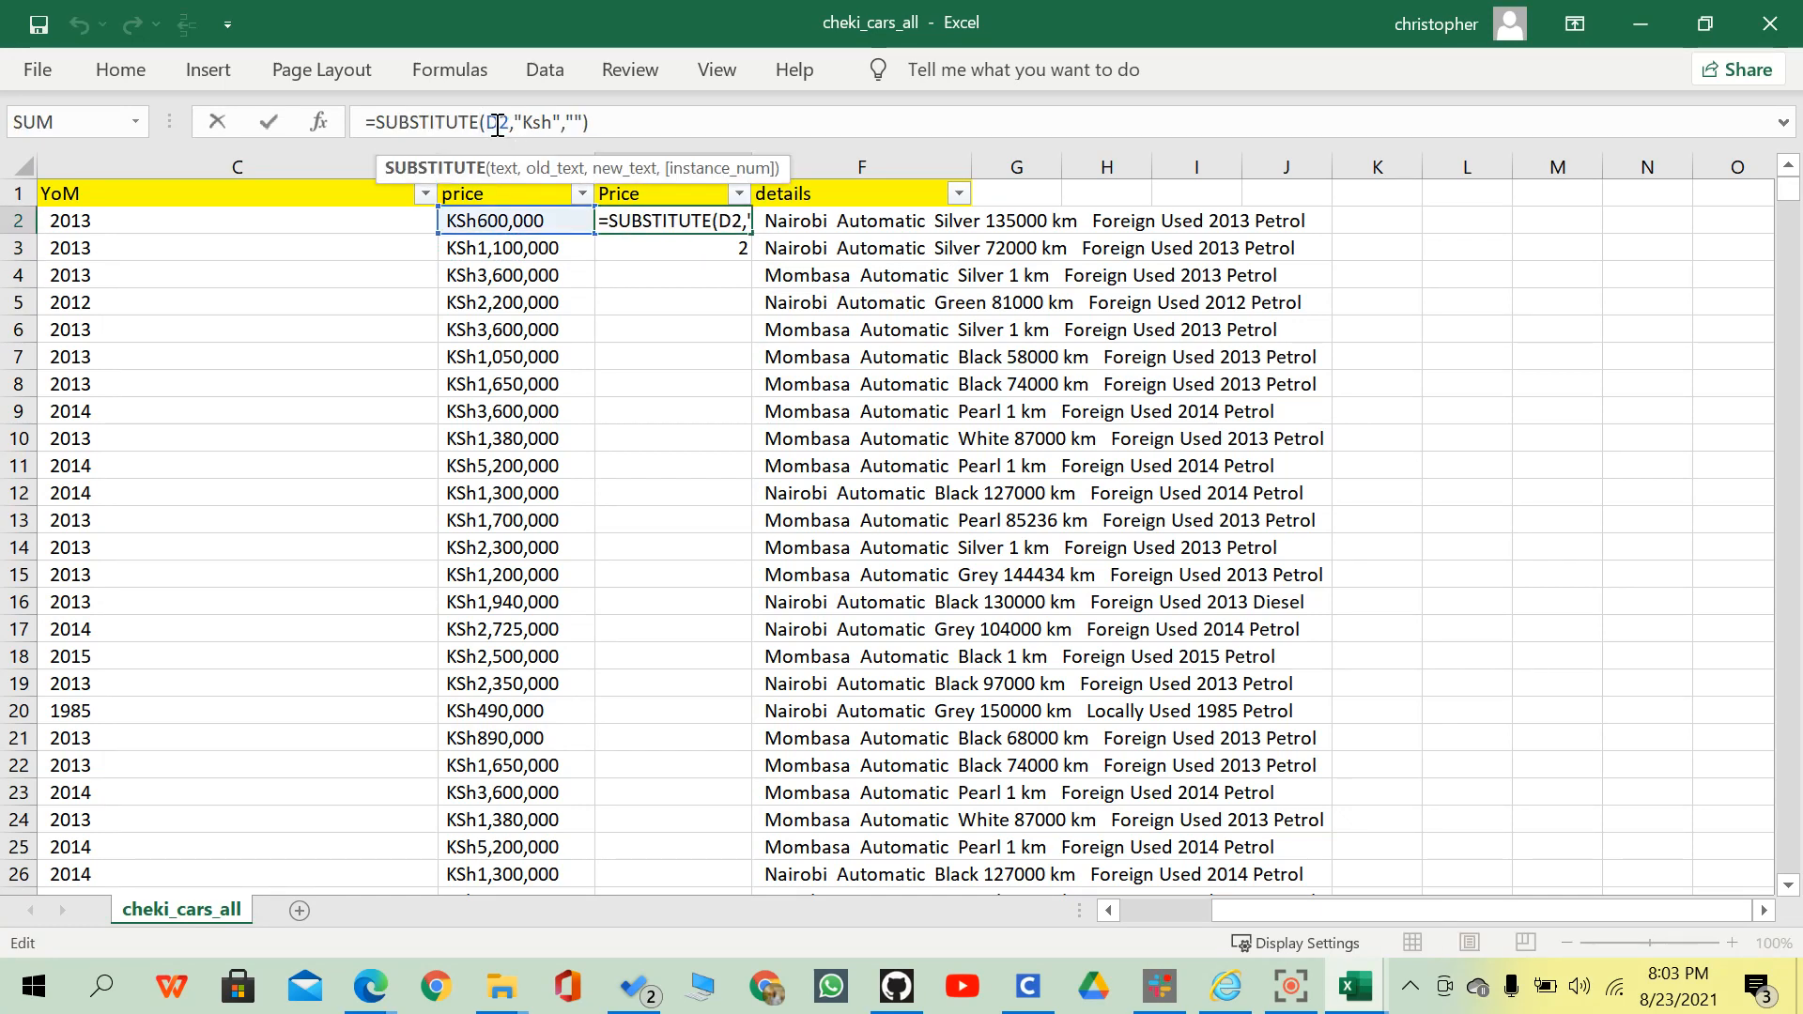
left_click(487, 123)
type("tr")
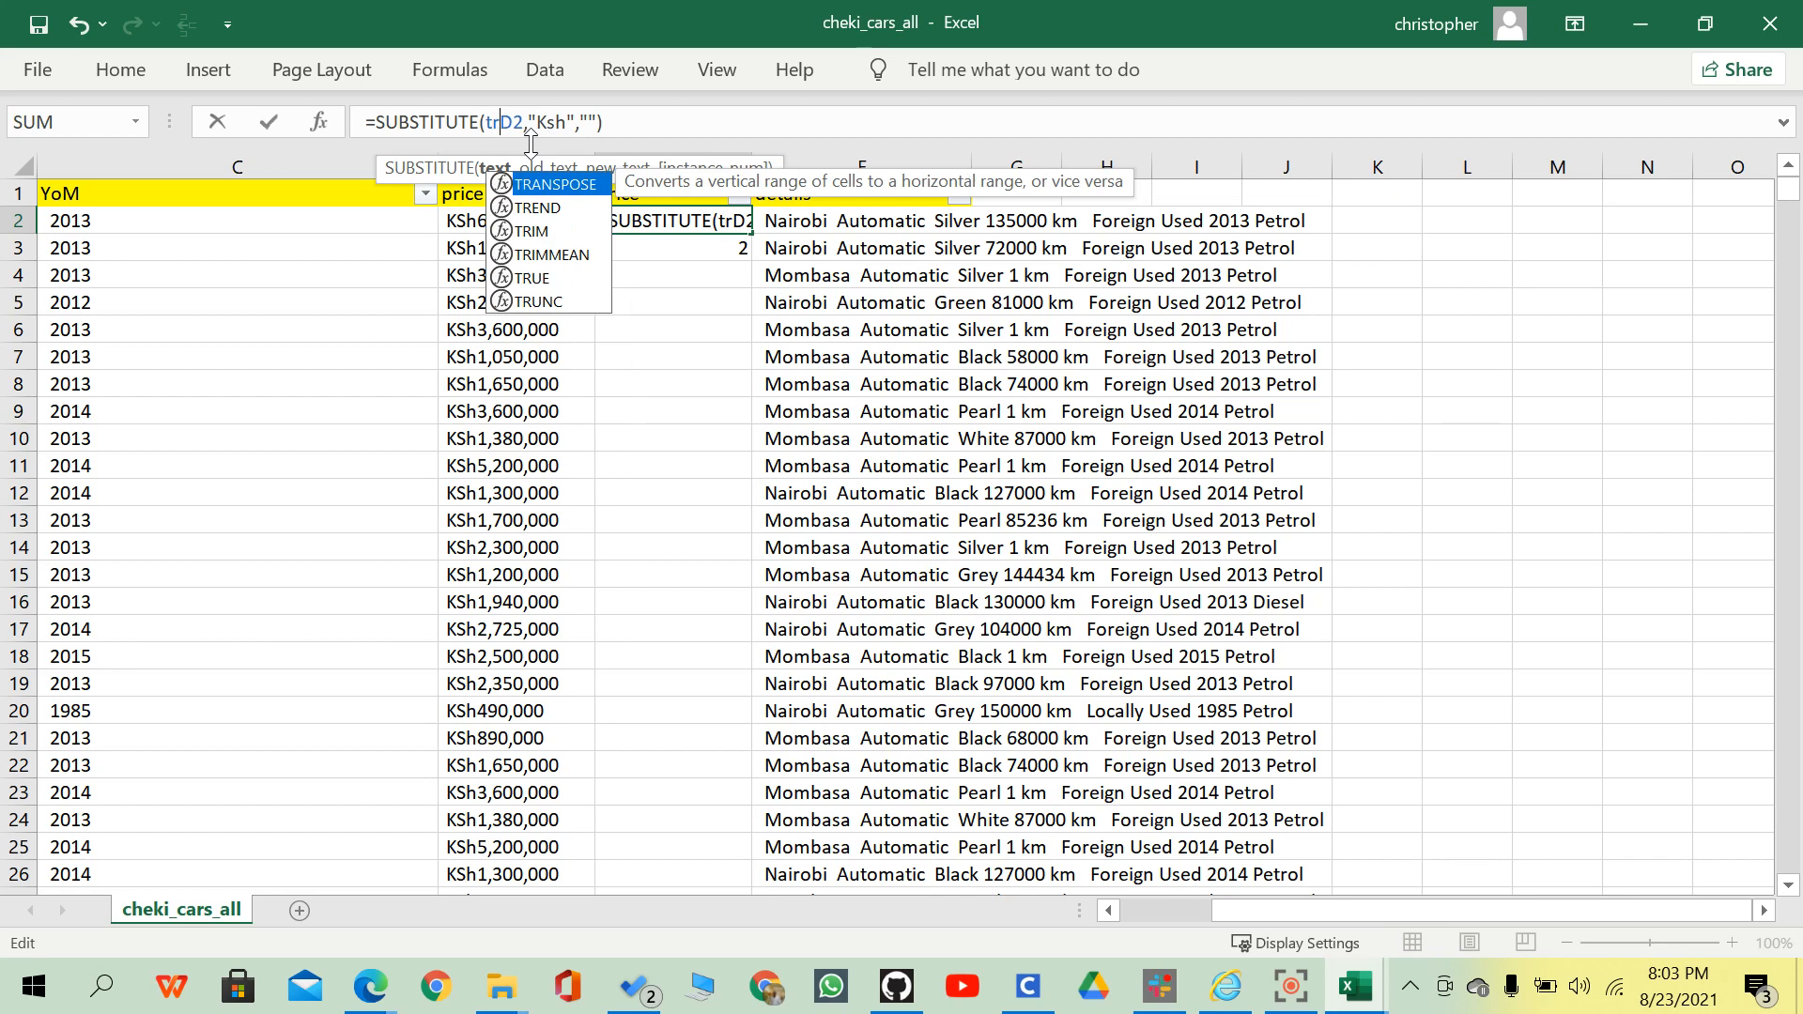
type("im")
key("Tab")
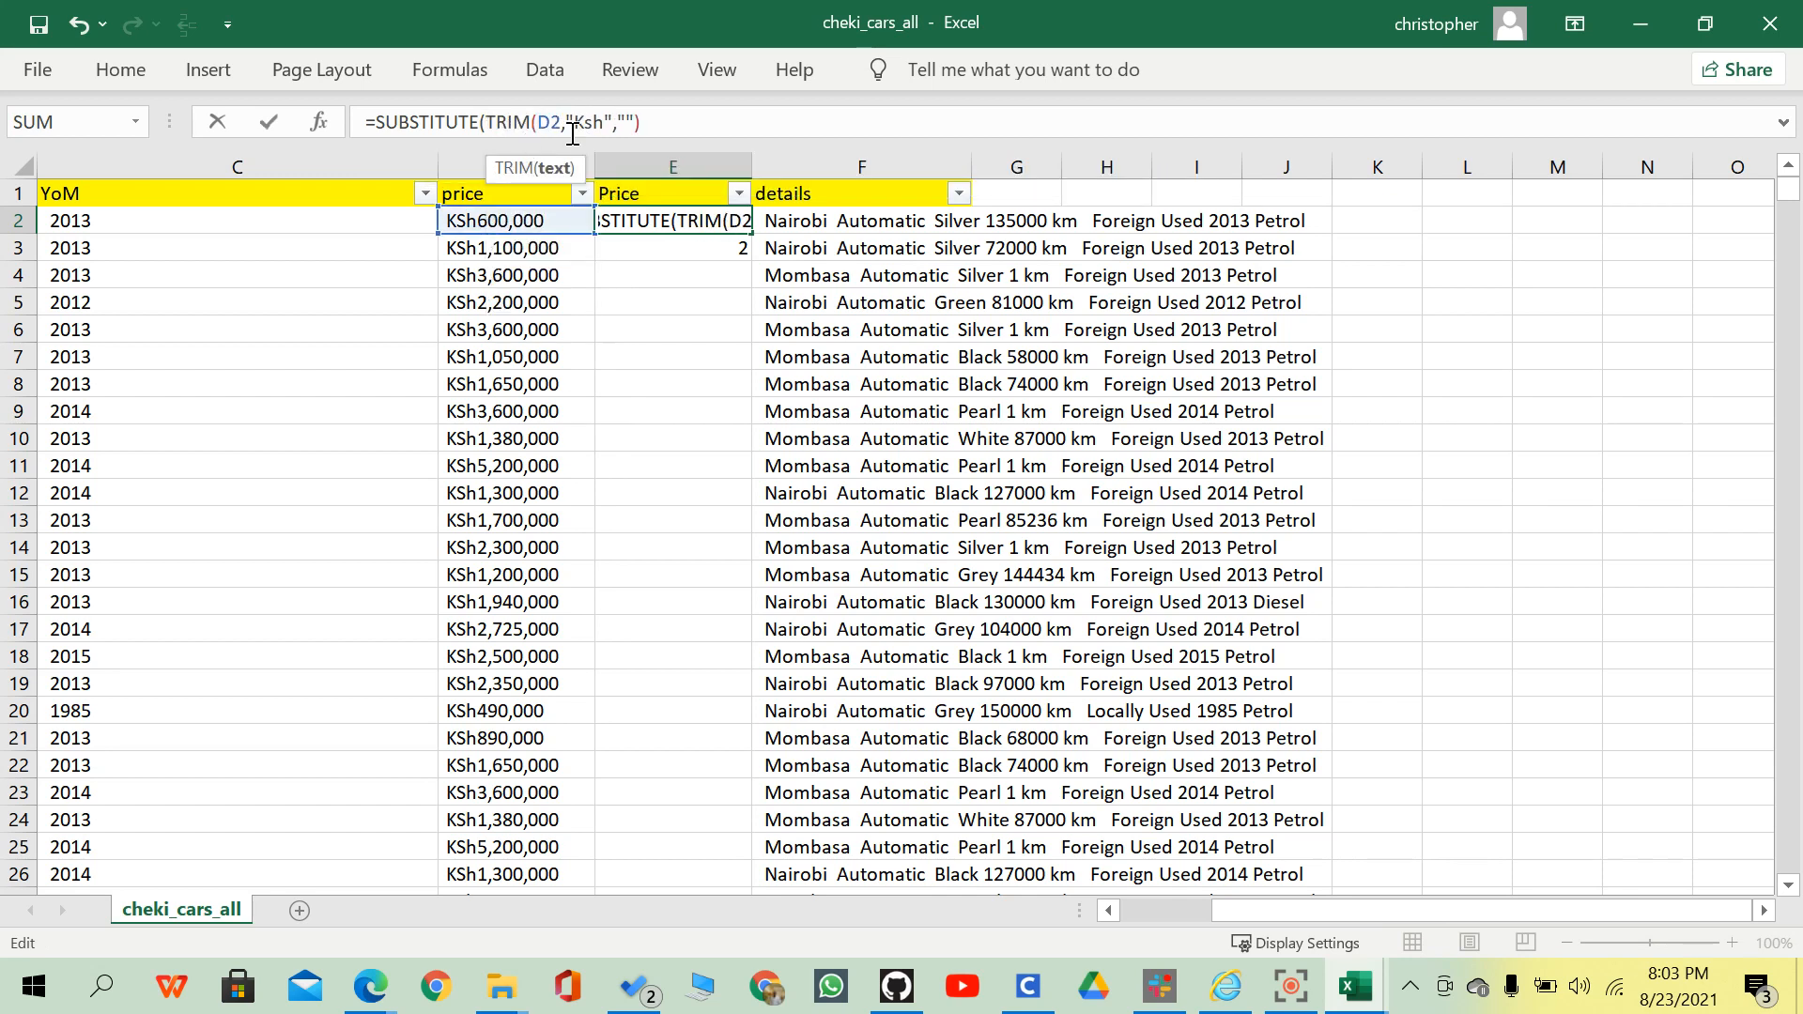
left_click(563, 120)
type(")")
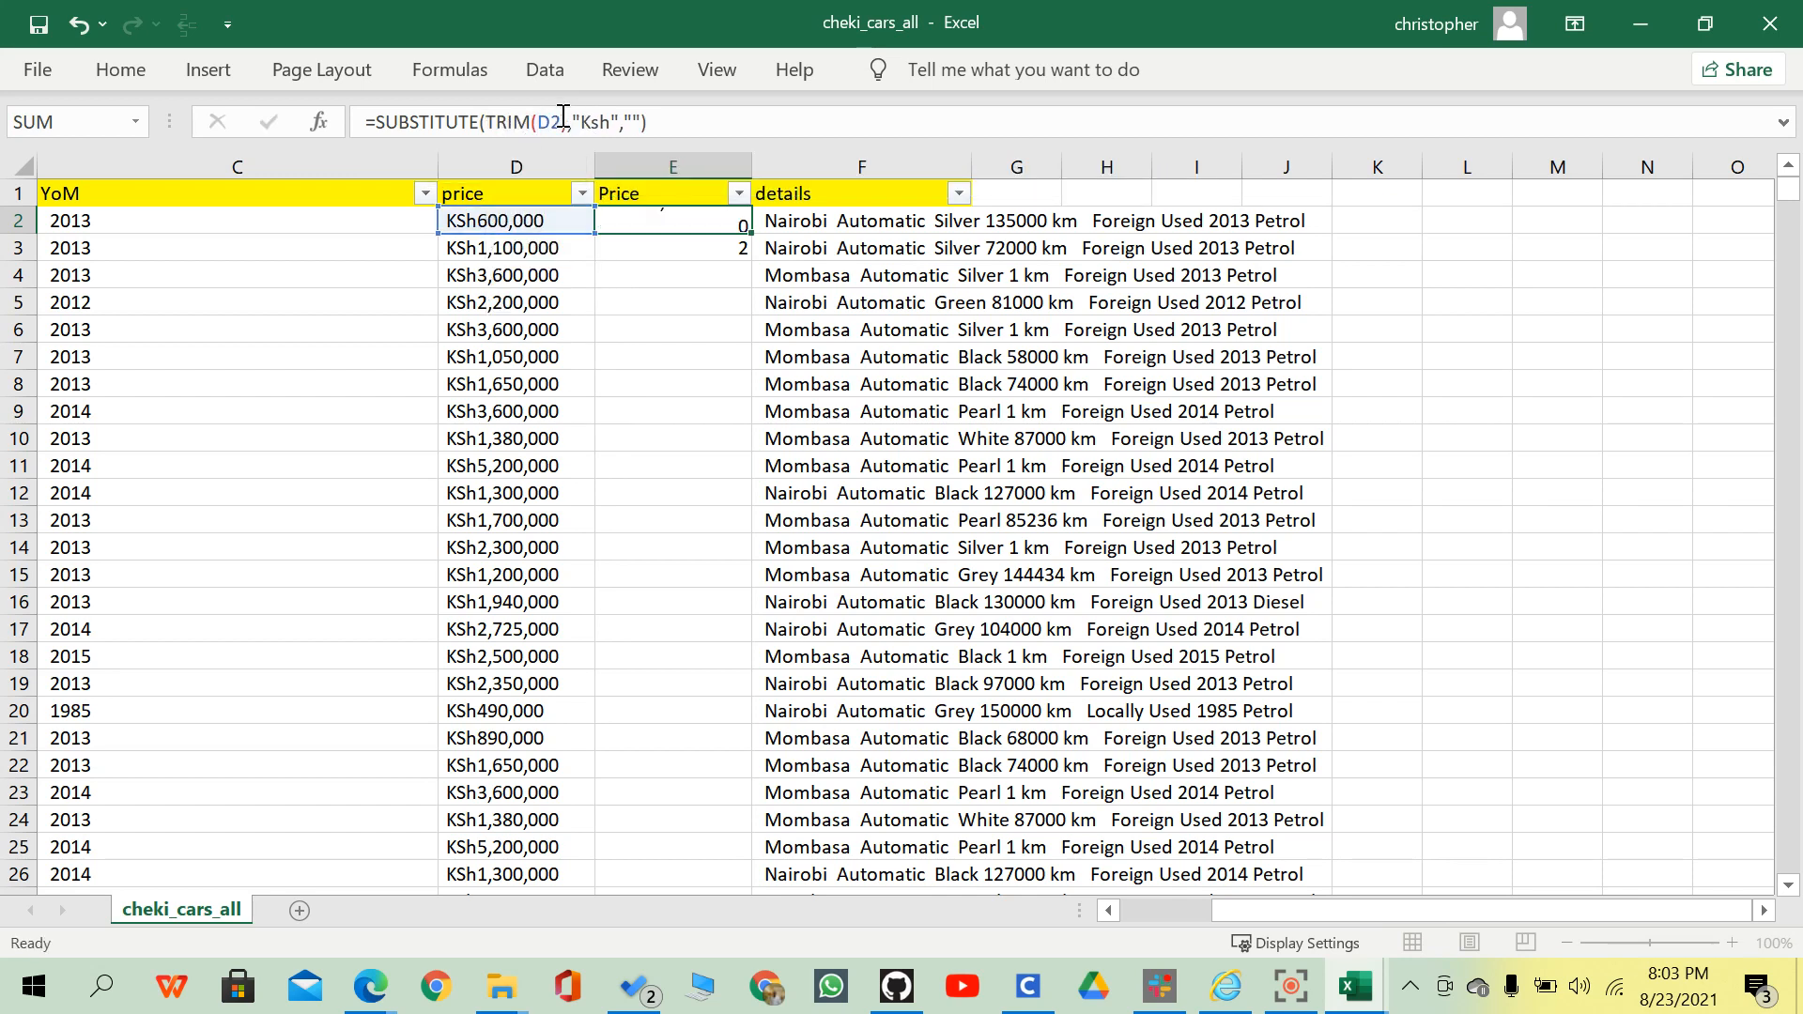
key("Return")
left_click(665, 226)
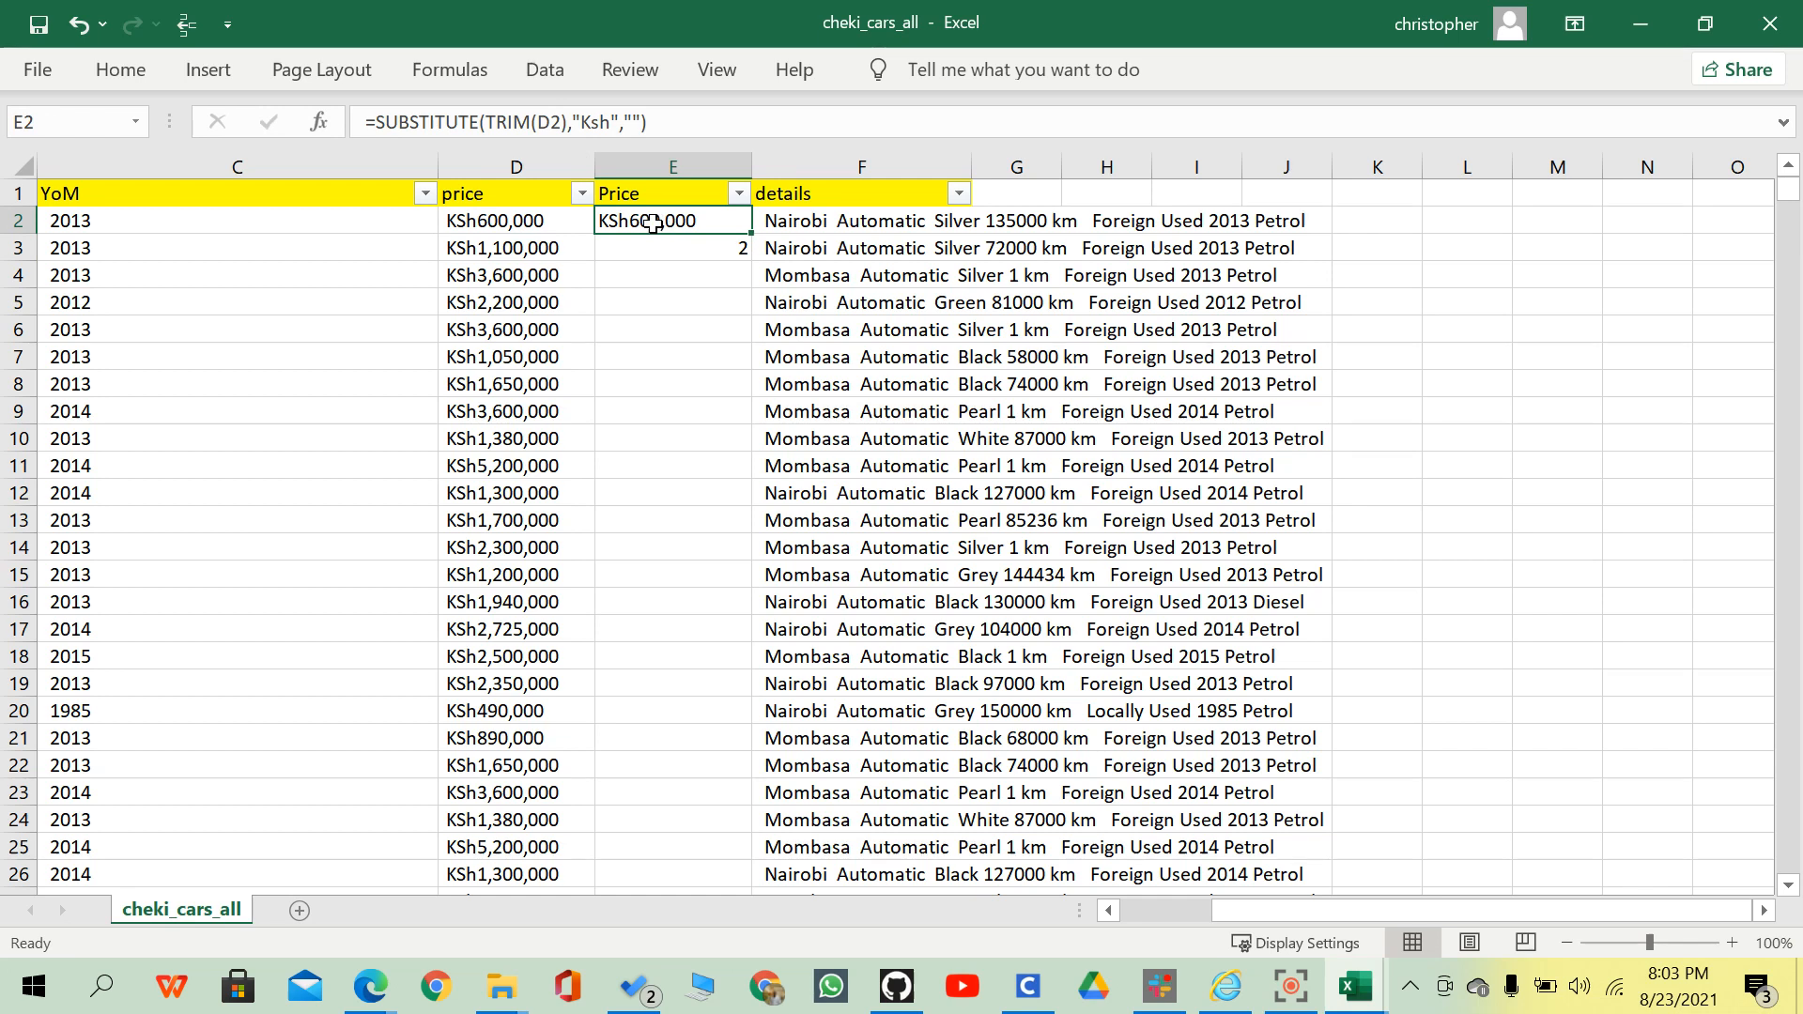
Compare the formulas in E2 and E3, and delete the SEARCH test from E3.
left_click(623, 243)
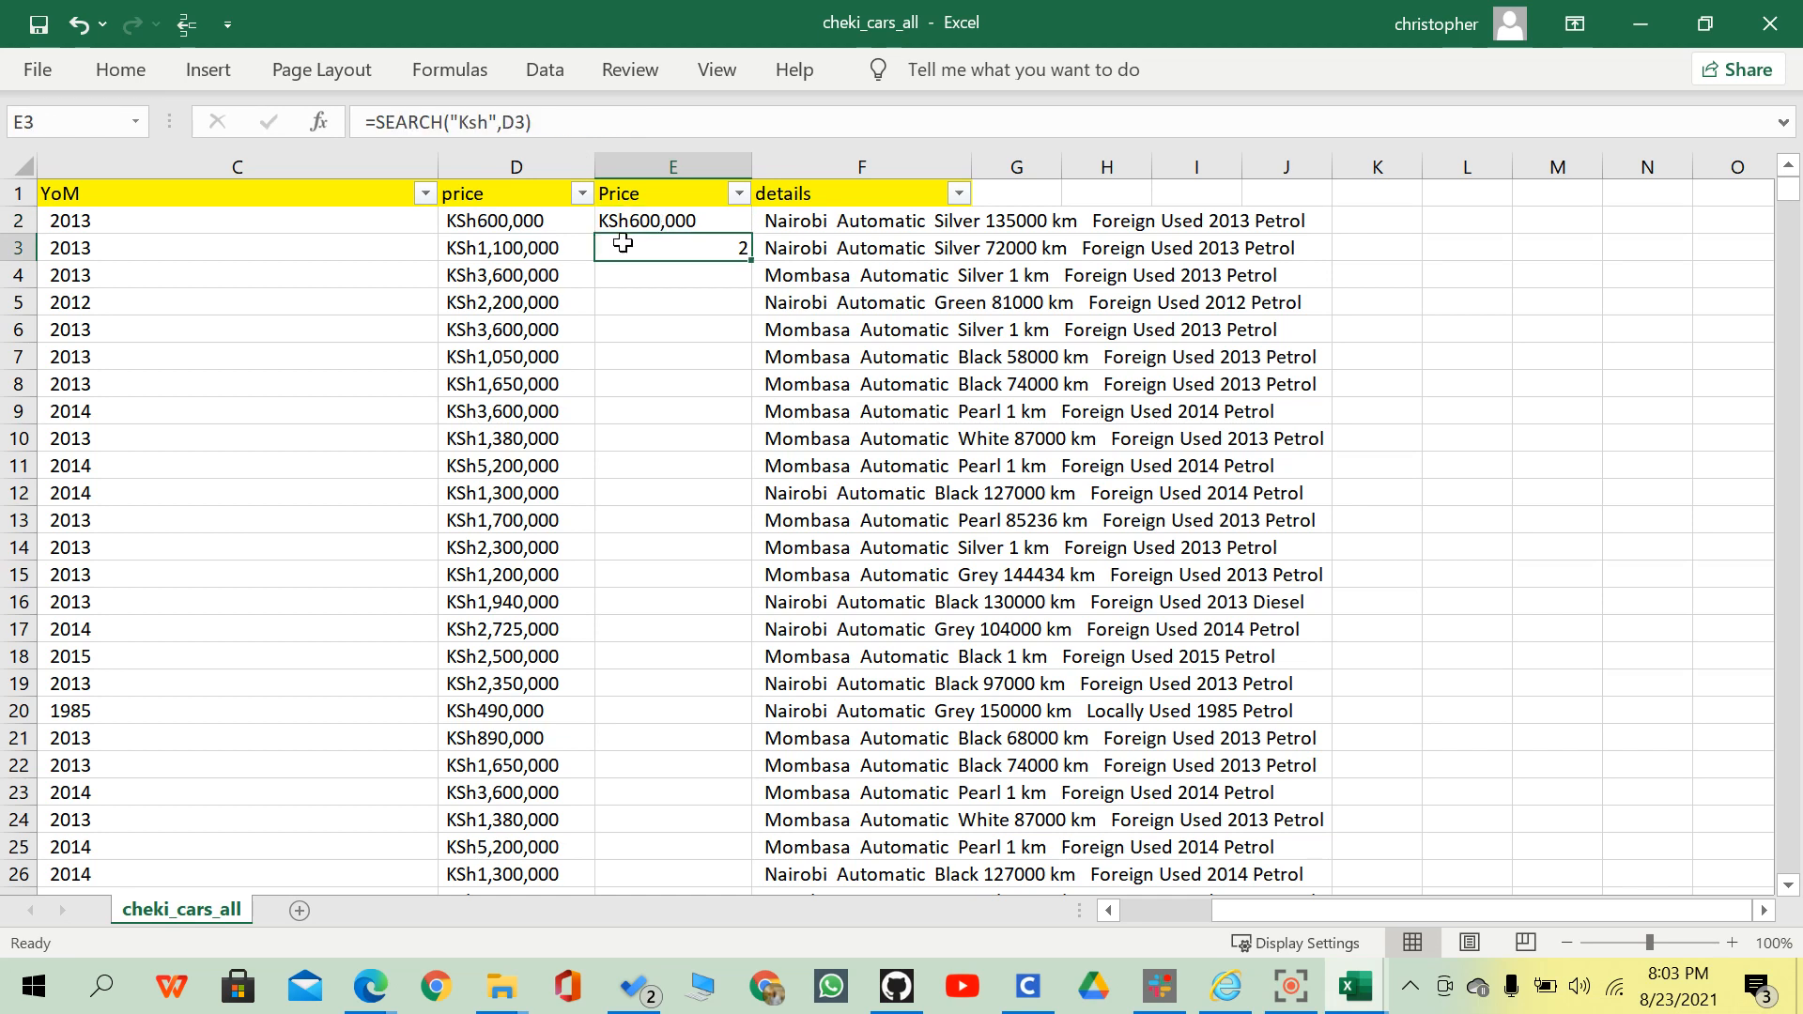
left_click(636, 217)
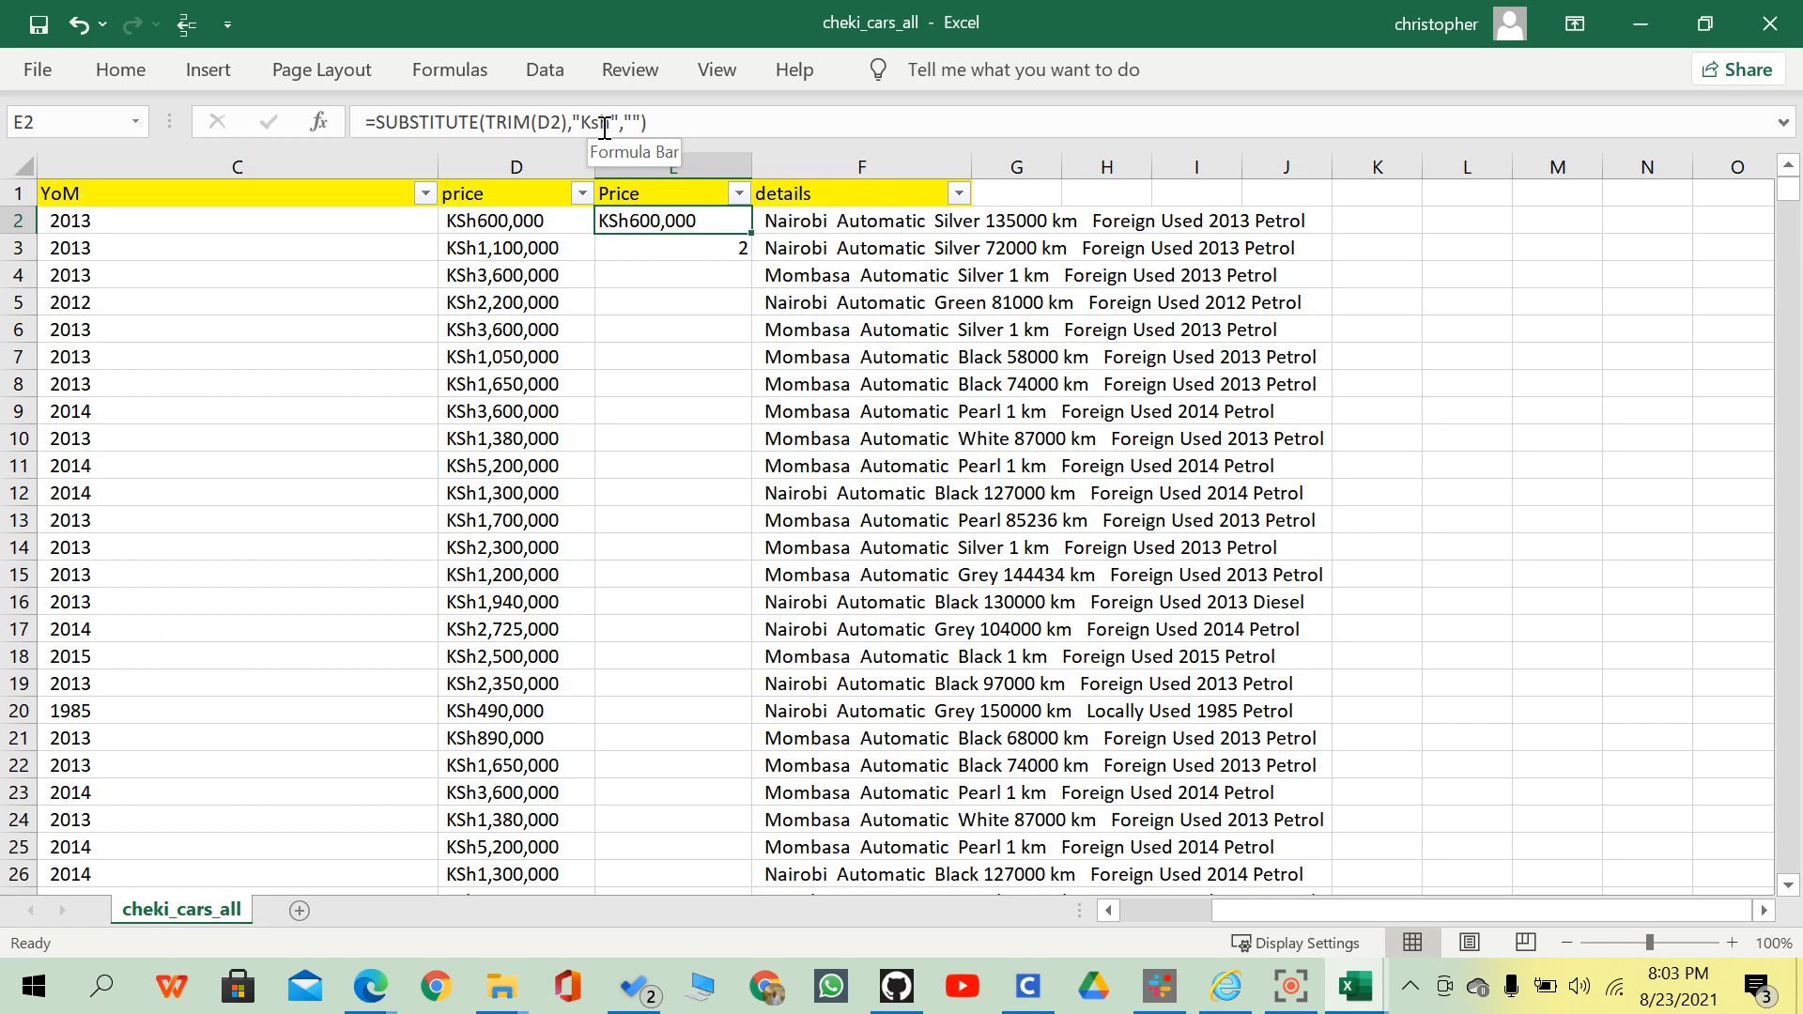
left_click(632, 251)
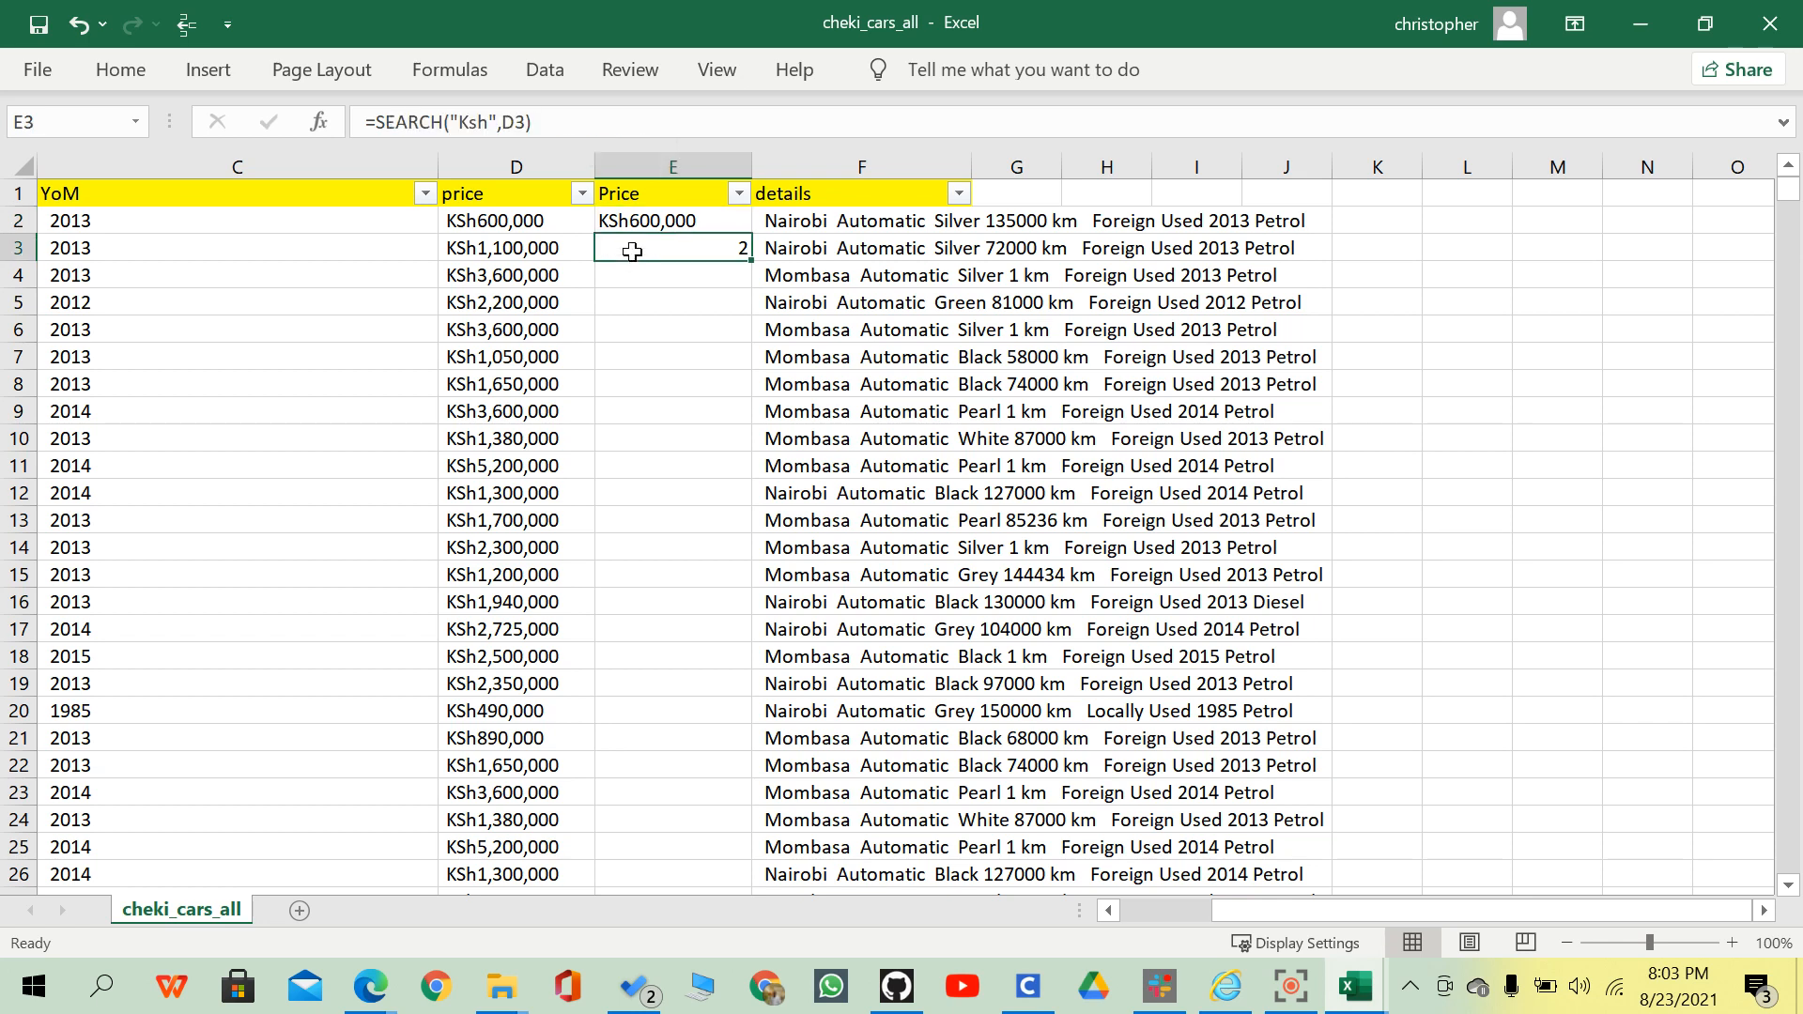
key("Delete")
Fill the SUBSTITUTE formula from E2 down the whole Price column.
left_click(656, 300)
left_click(666, 216)
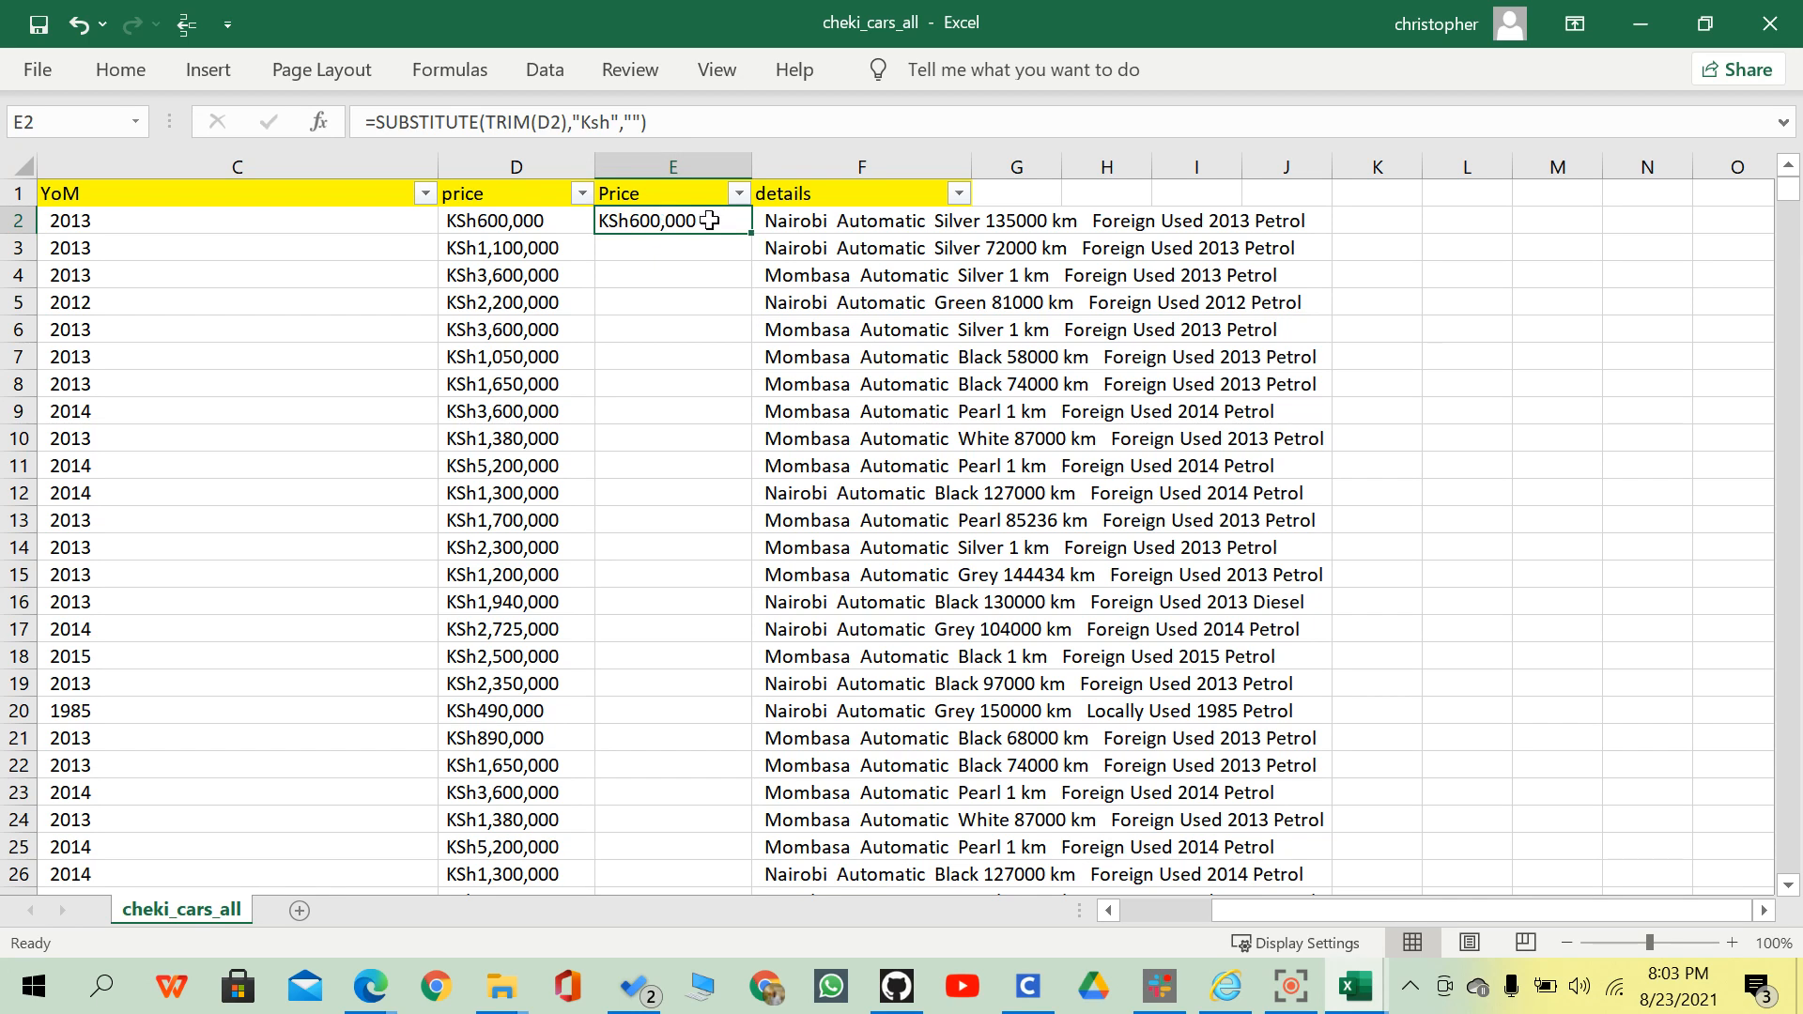
double_click(753, 233)
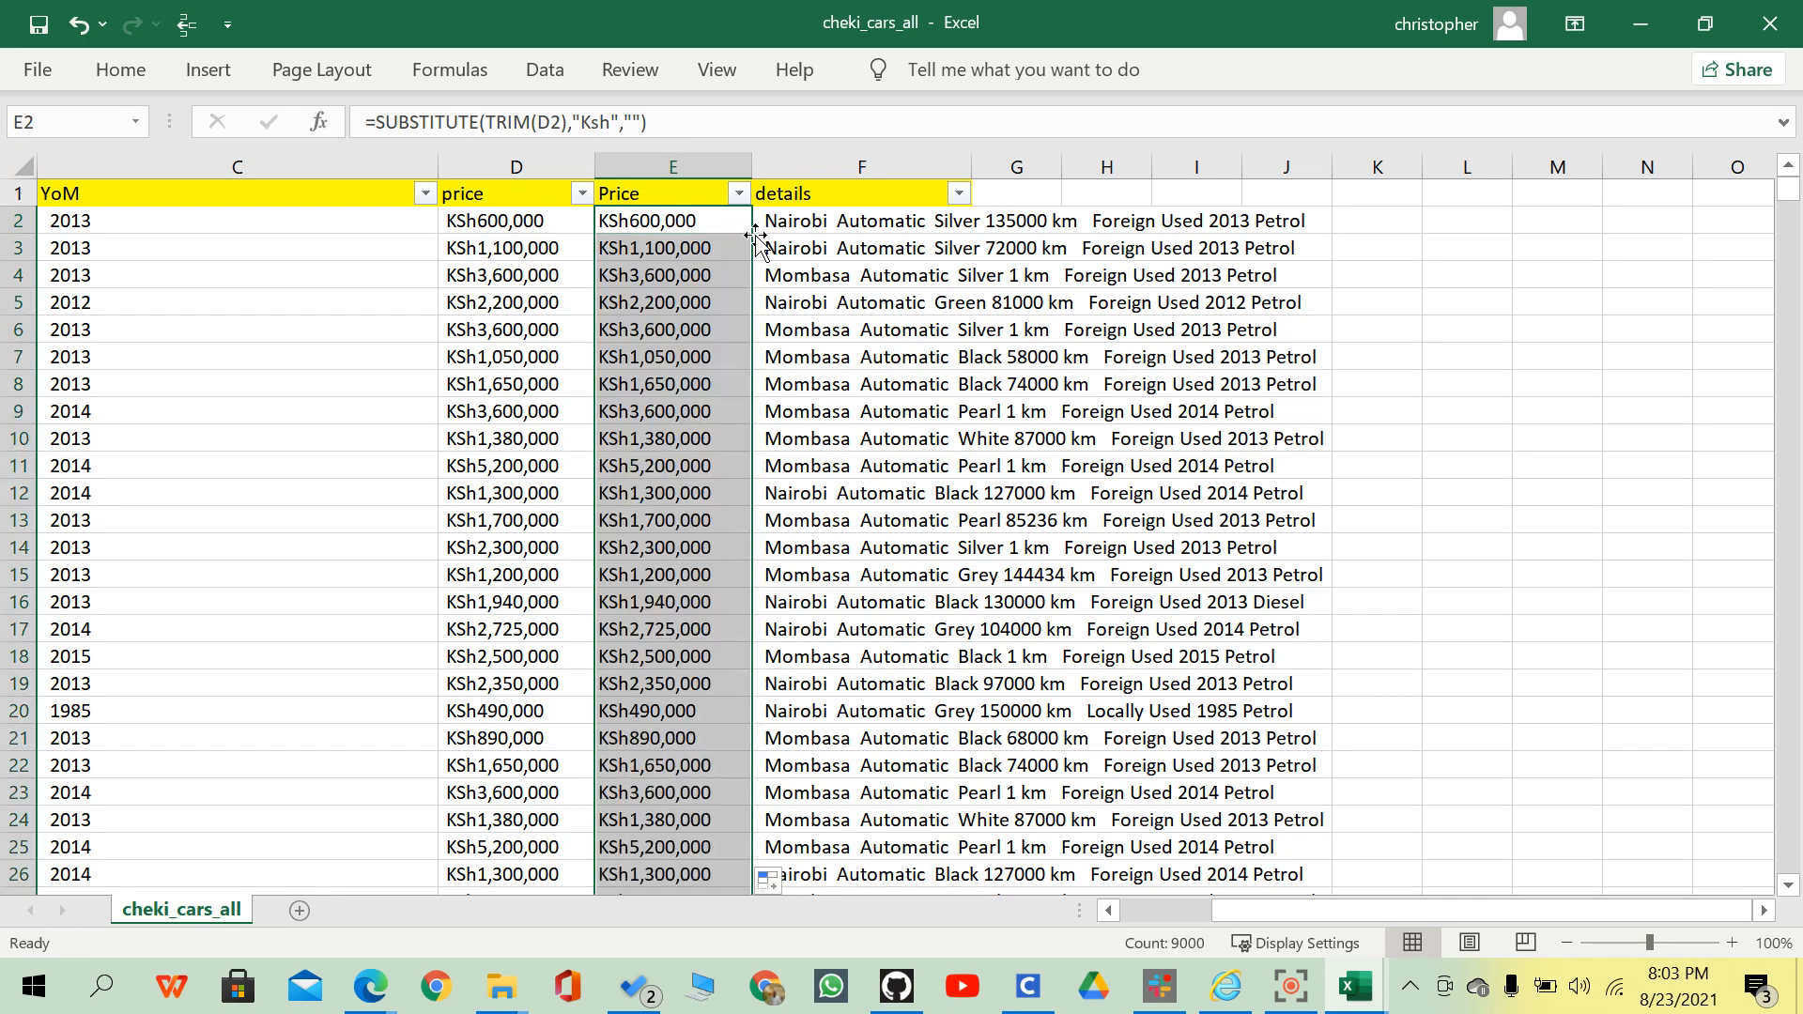
Check the filled Price cells against the original price column and inspect the Ksh argument of the E2 formula.
left_click(554, 332)
left_click(636, 335)
left_click(621, 230)
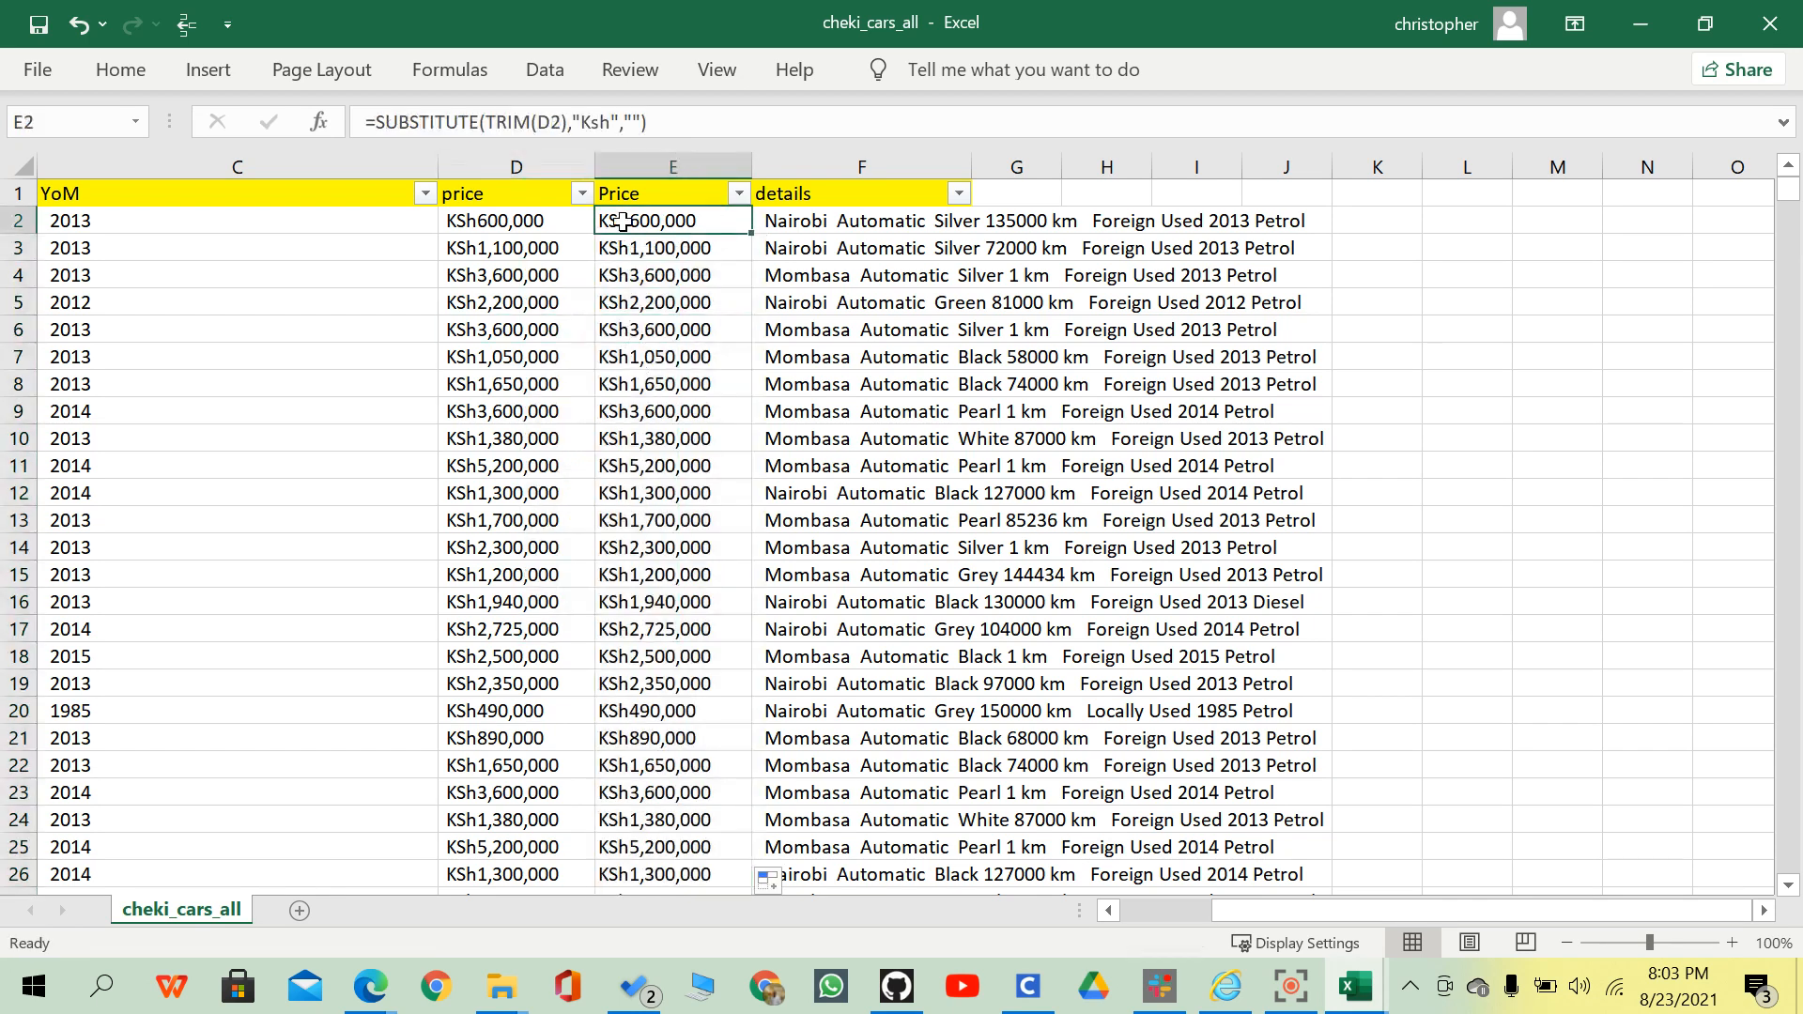
key("Down")
key("Down")
left_click(646, 242)
left_click(650, 214)
left_click(611, 121)
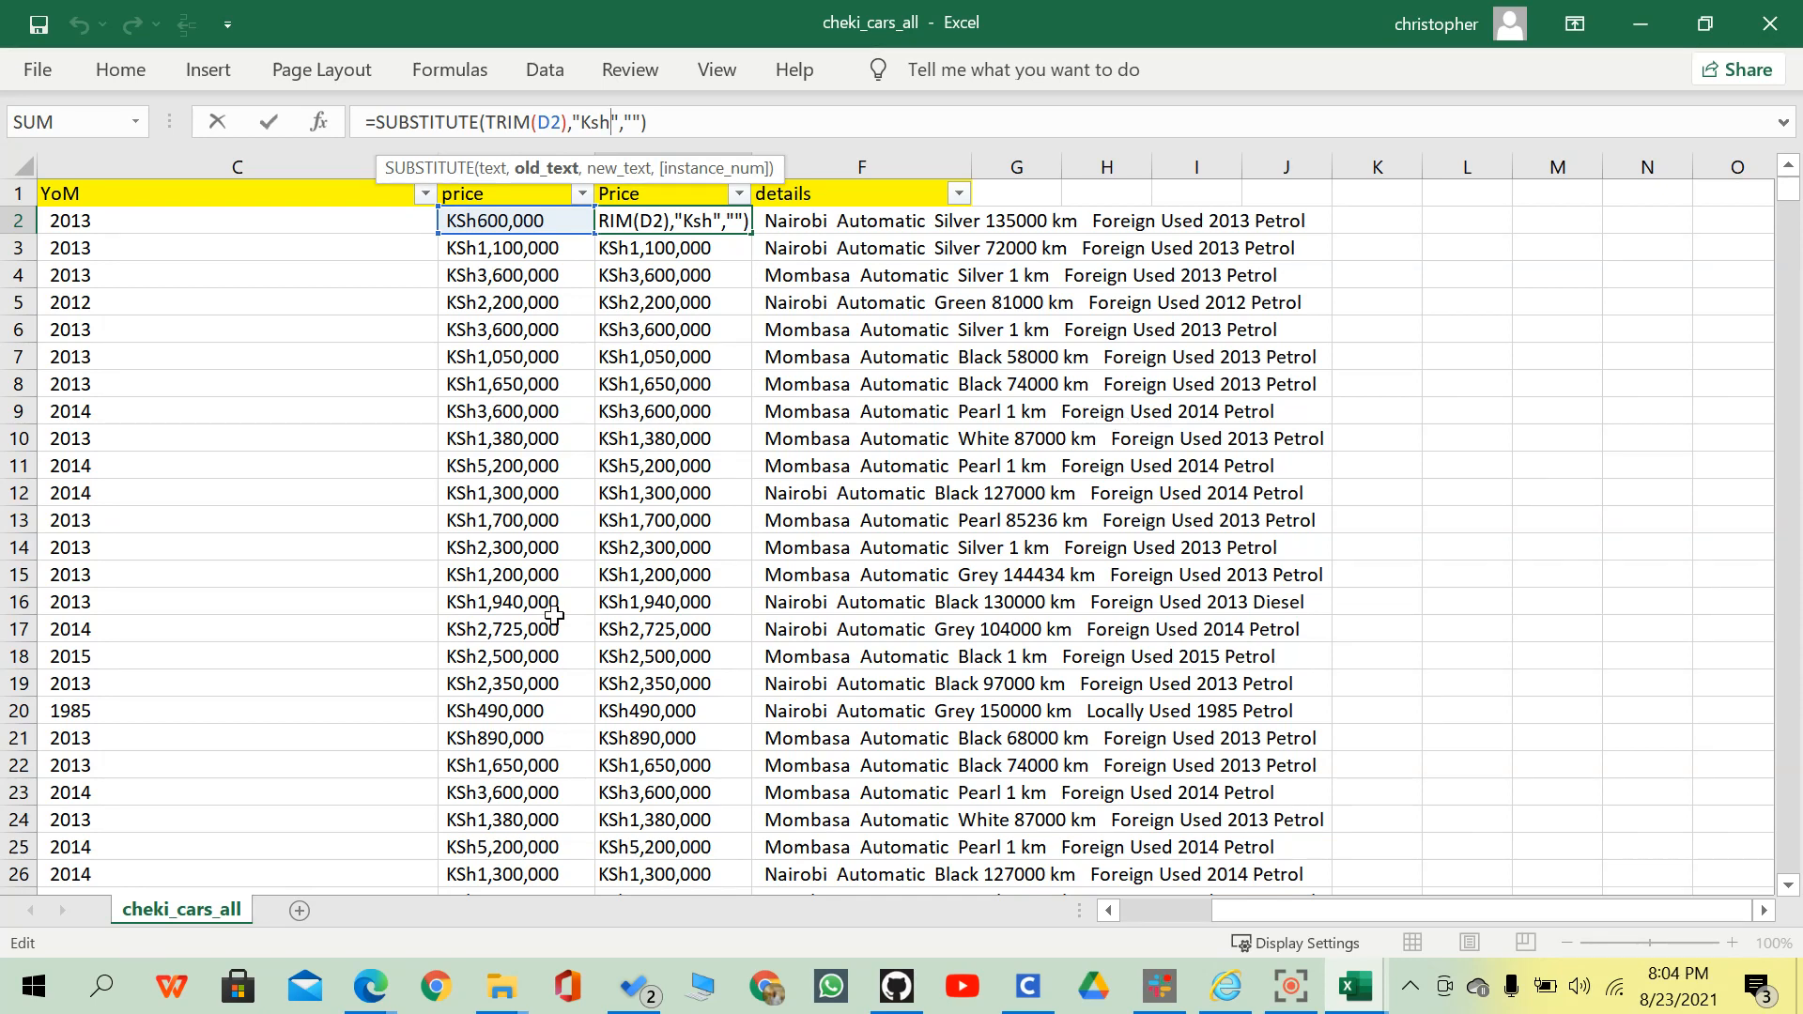
View the cheki_cars_cleaned_new workbook, and cancel the pending formula edit in E2 of cheki_cars_all.
left_click(1638, 29)
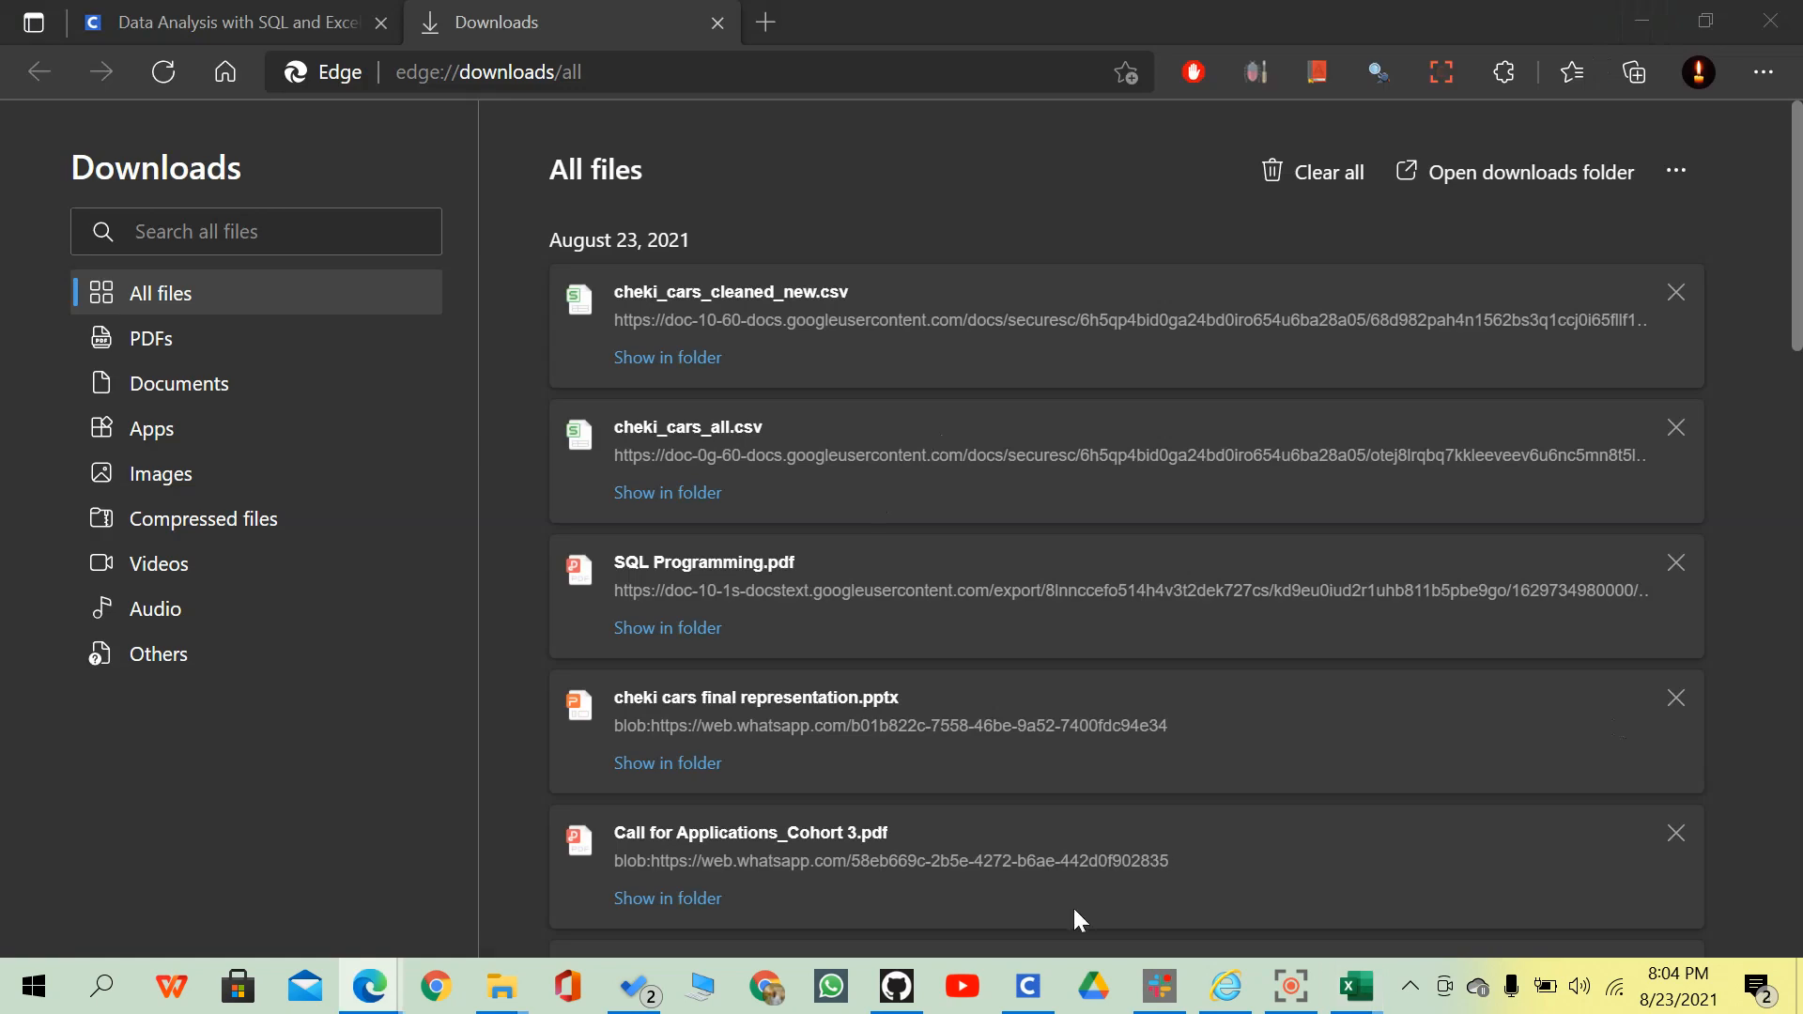
mouse_move(1357, 986)
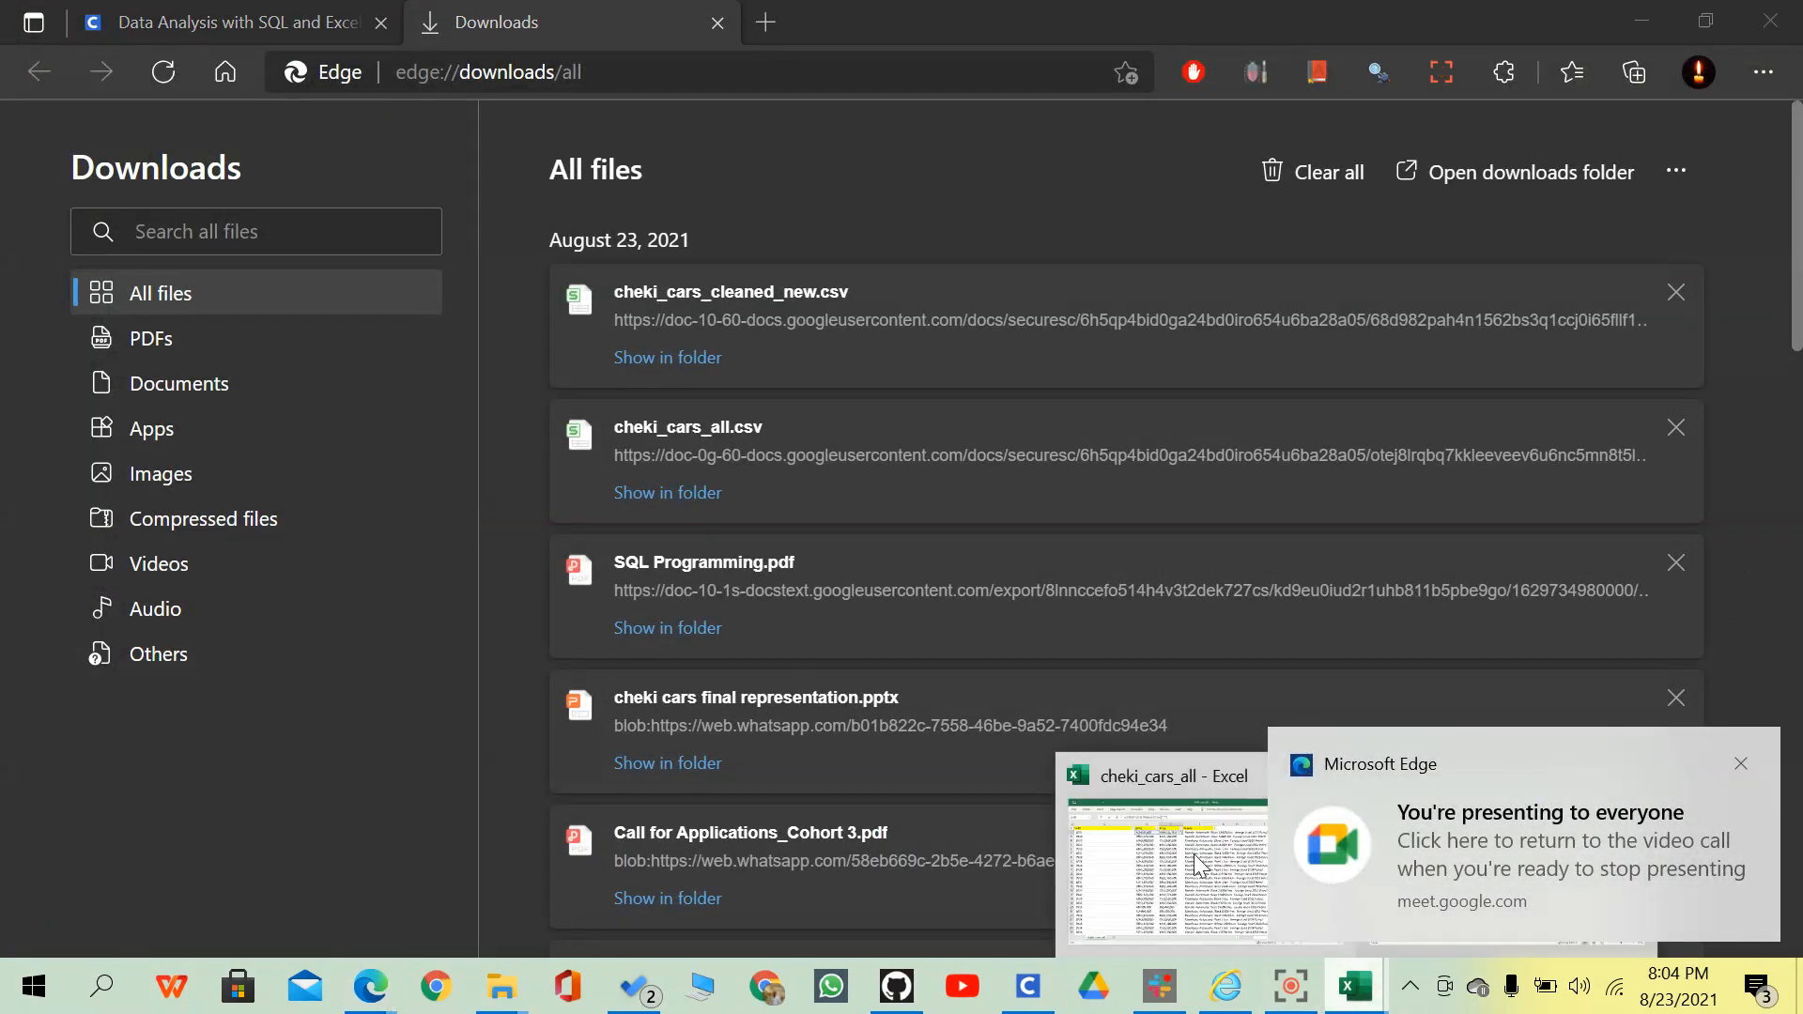
key("alt+Tab")
key("alt+Tab")
key("alt+Tab")
left_click(1134, 282)
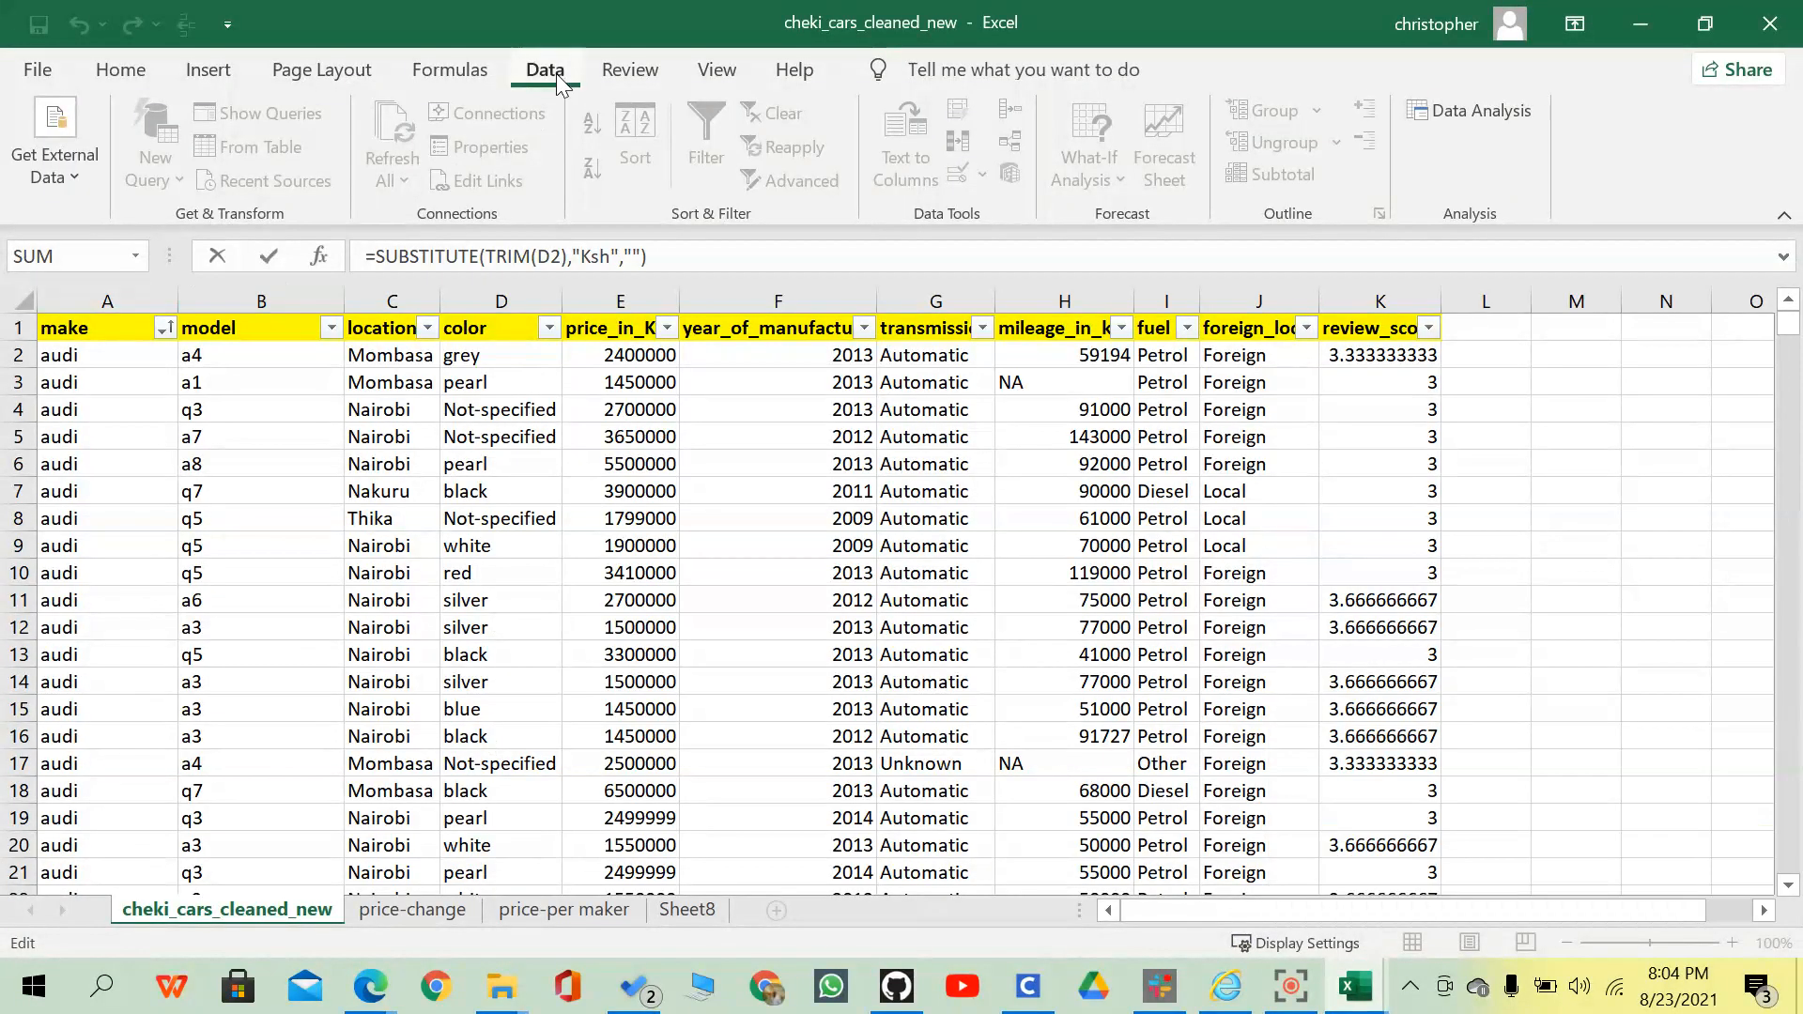
double_click(555, 73)
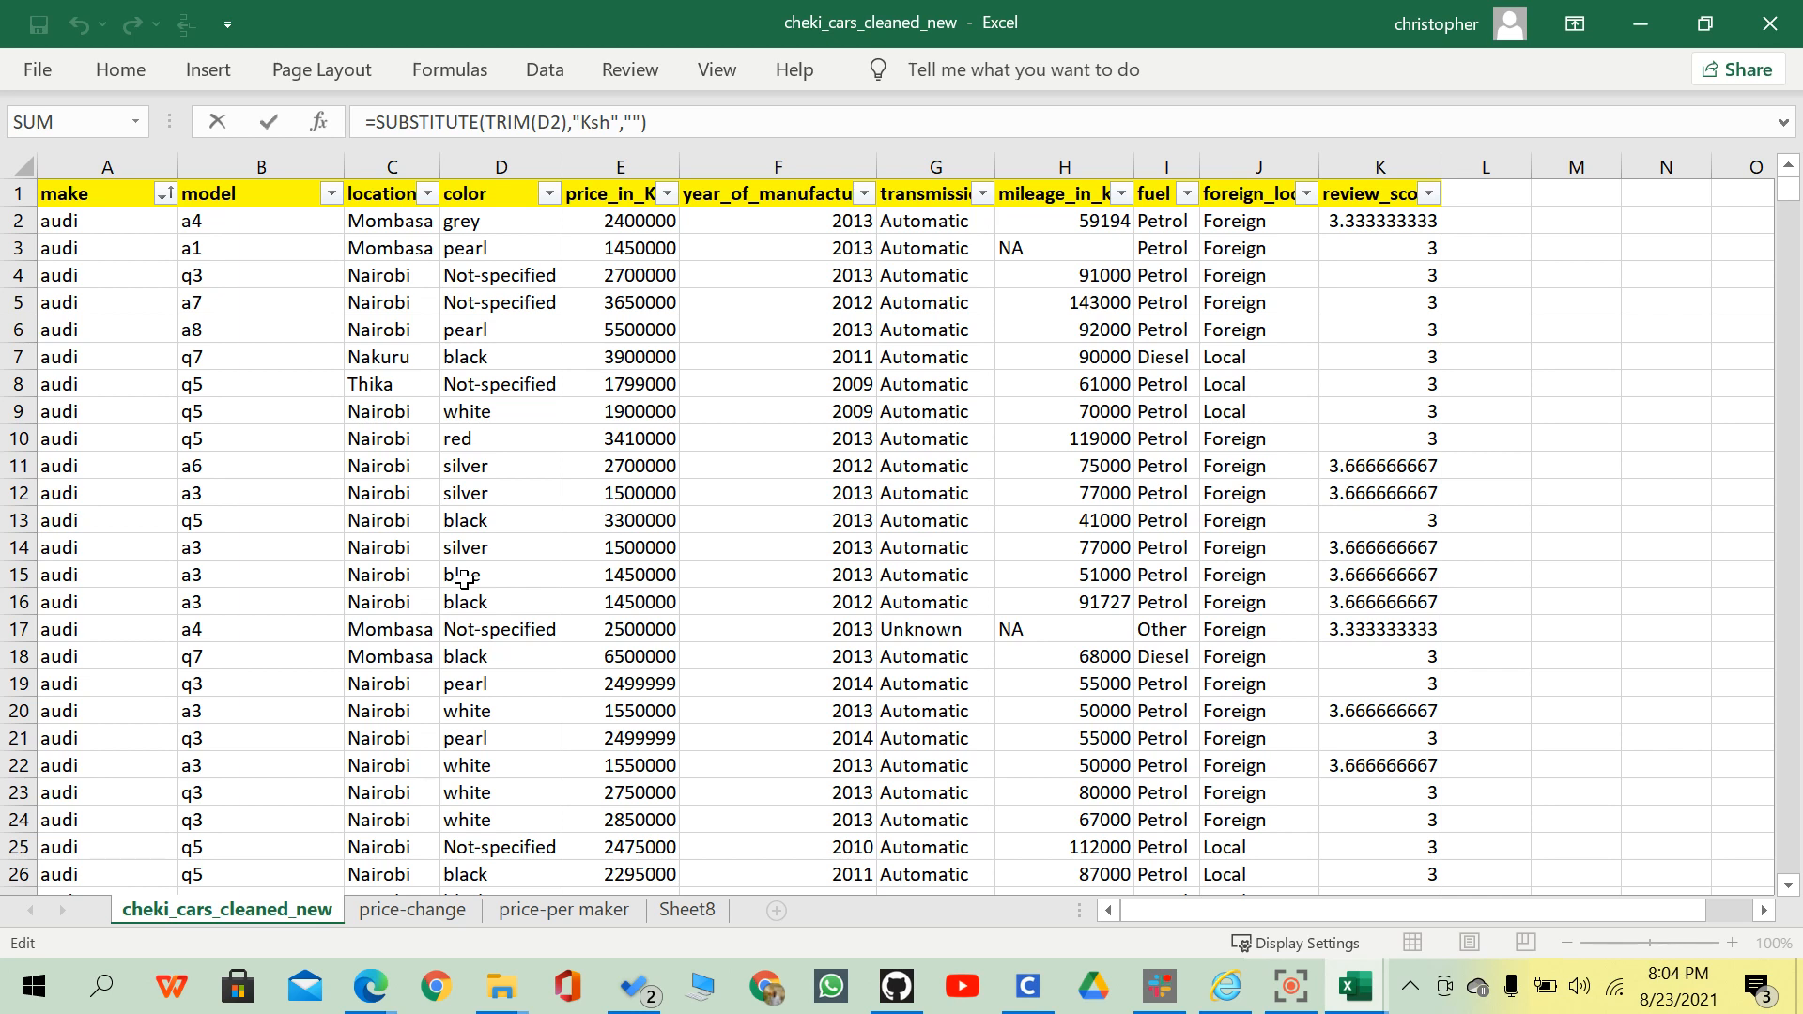
key("Escape")
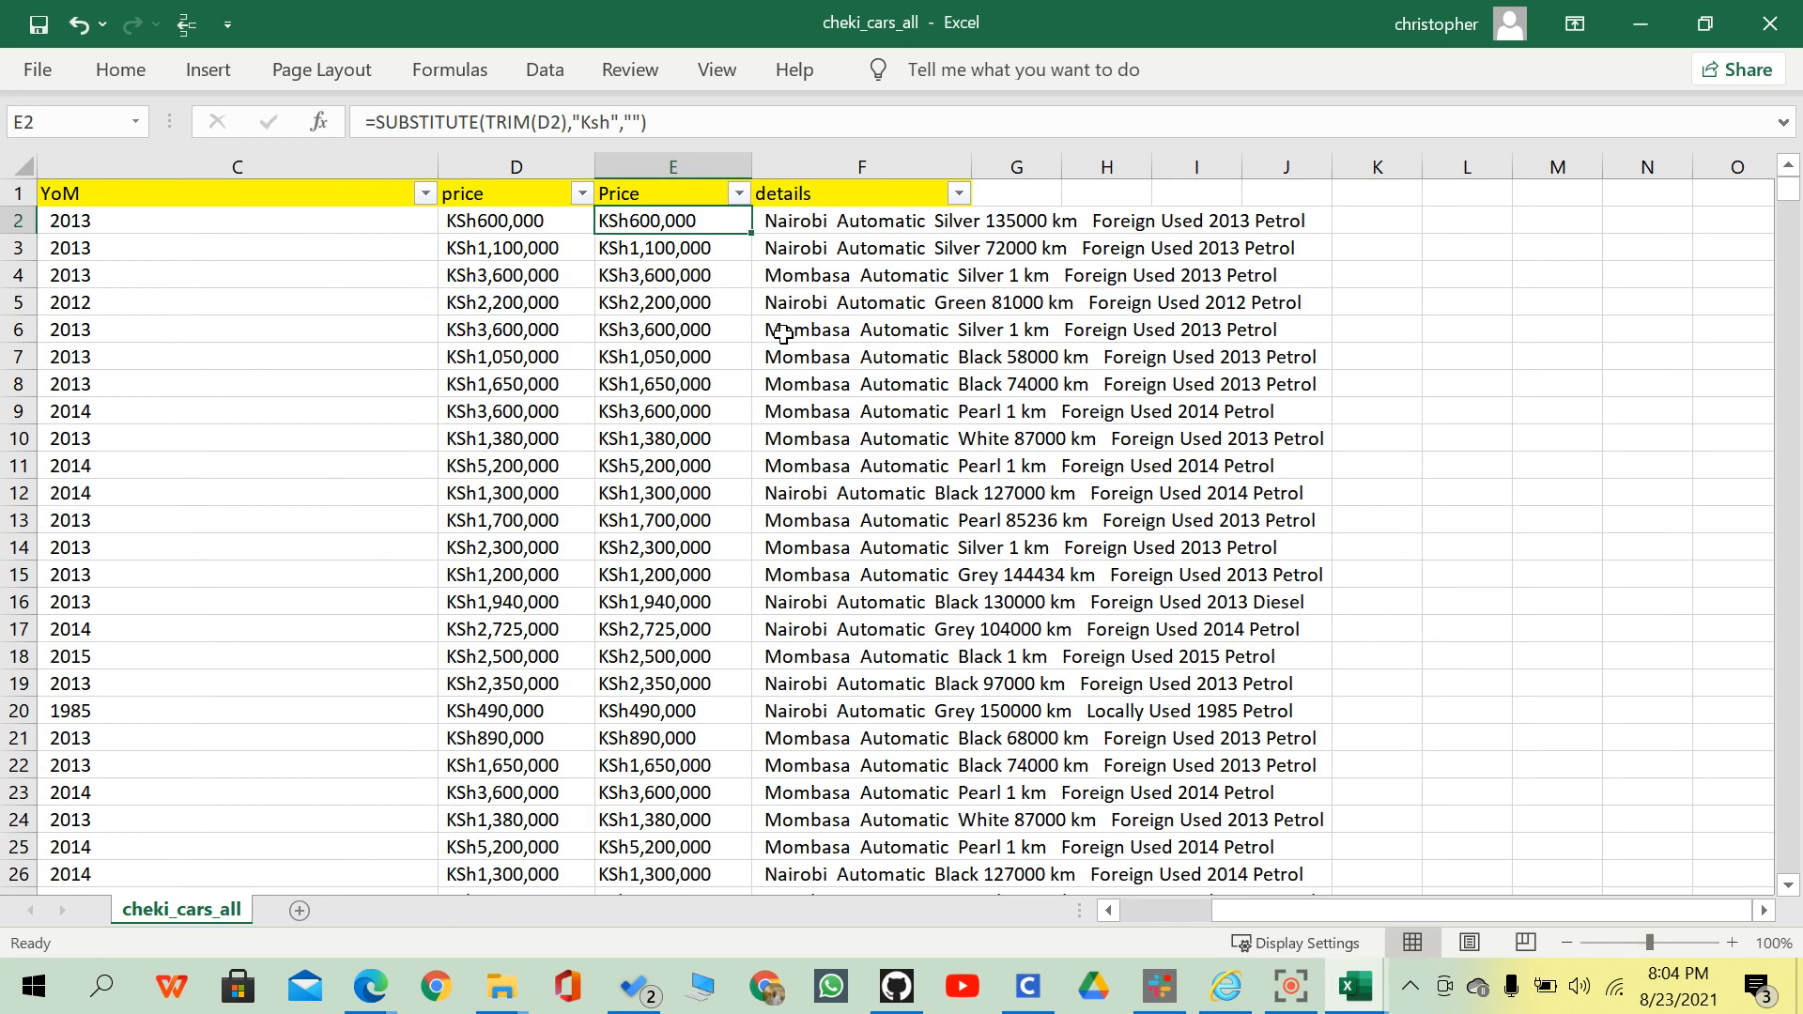
Switch to the cheki_cars_cleaned_new workbook and view its price-change sheet.
key("alt+Tab")
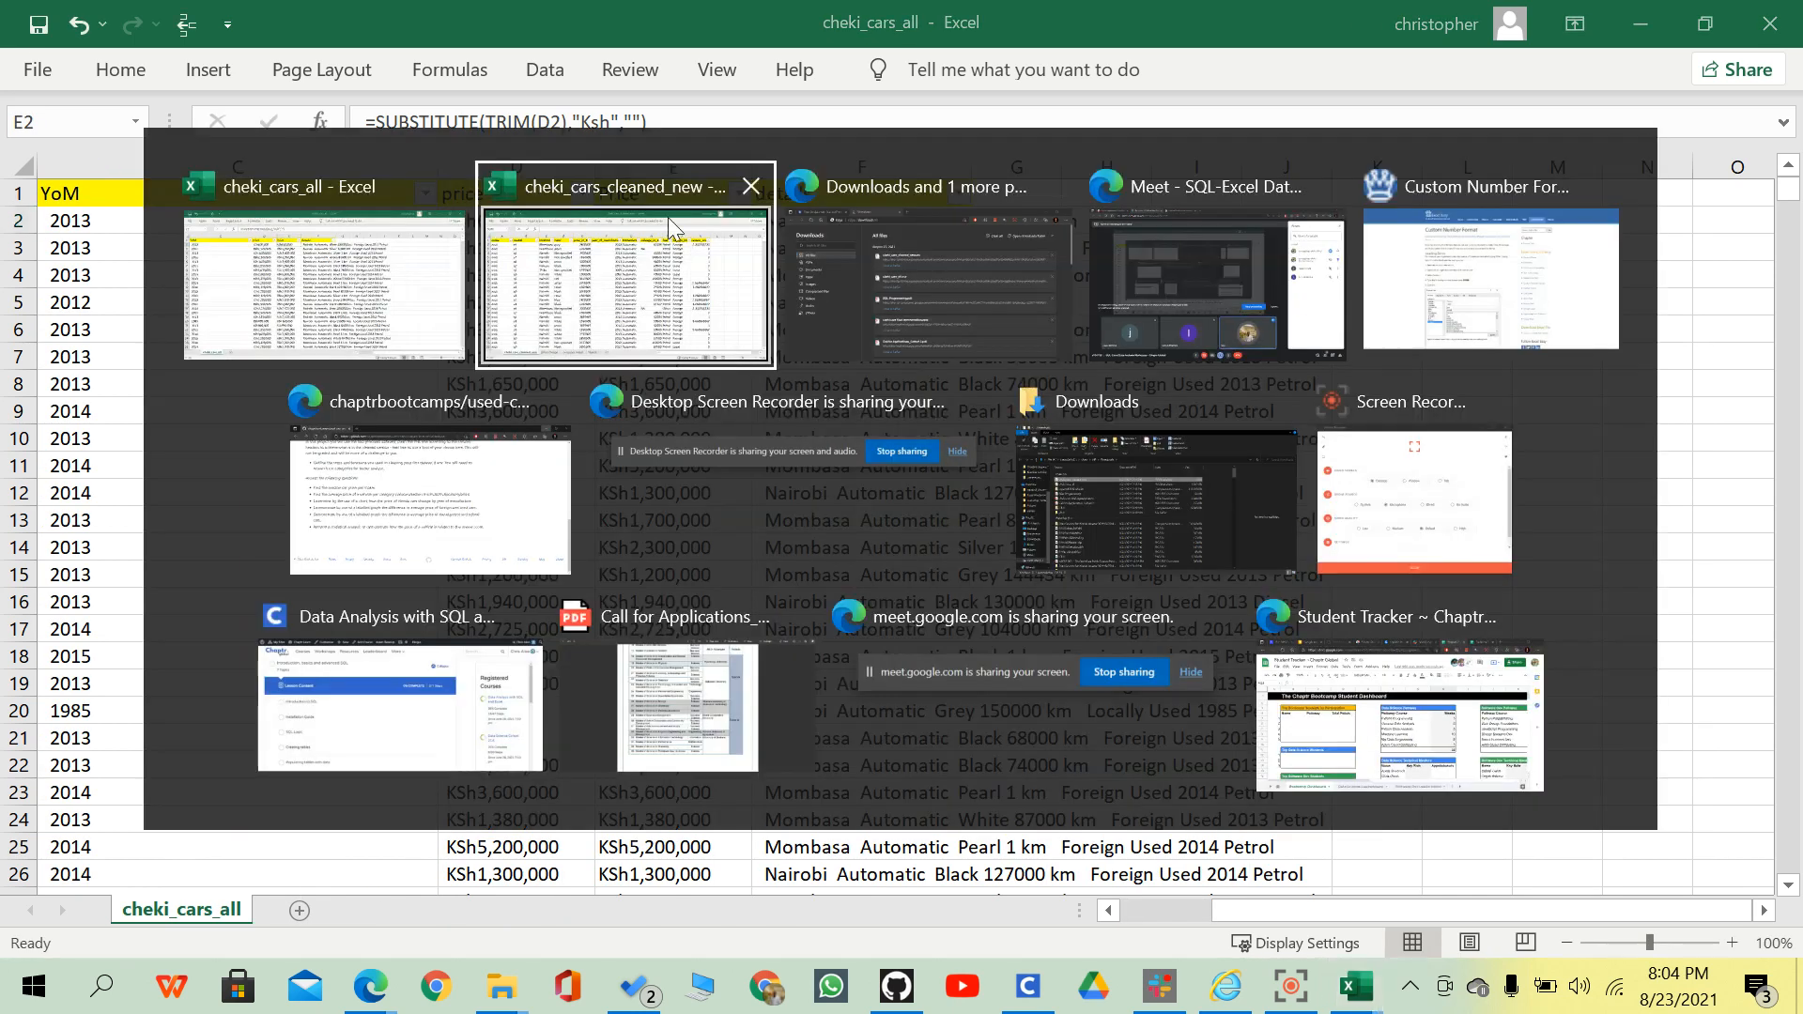
left_click(642, 246)
left_click(592, 248)
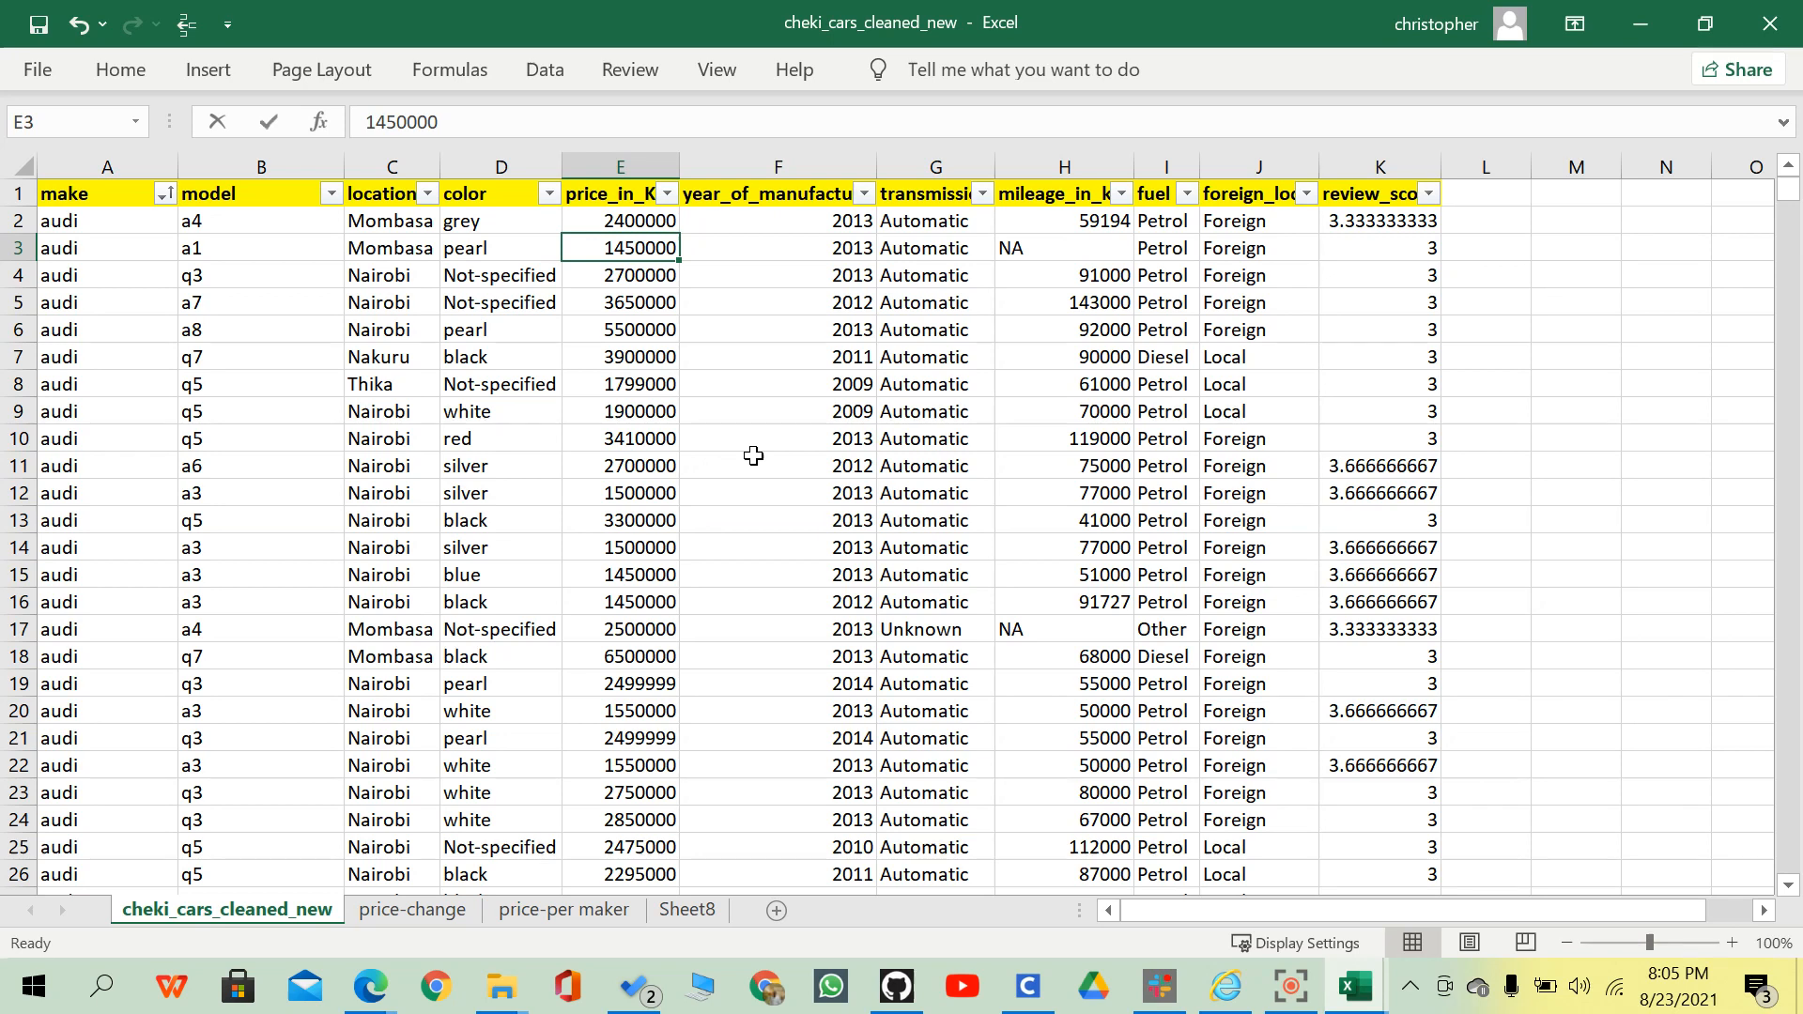
left_click(412, 909)
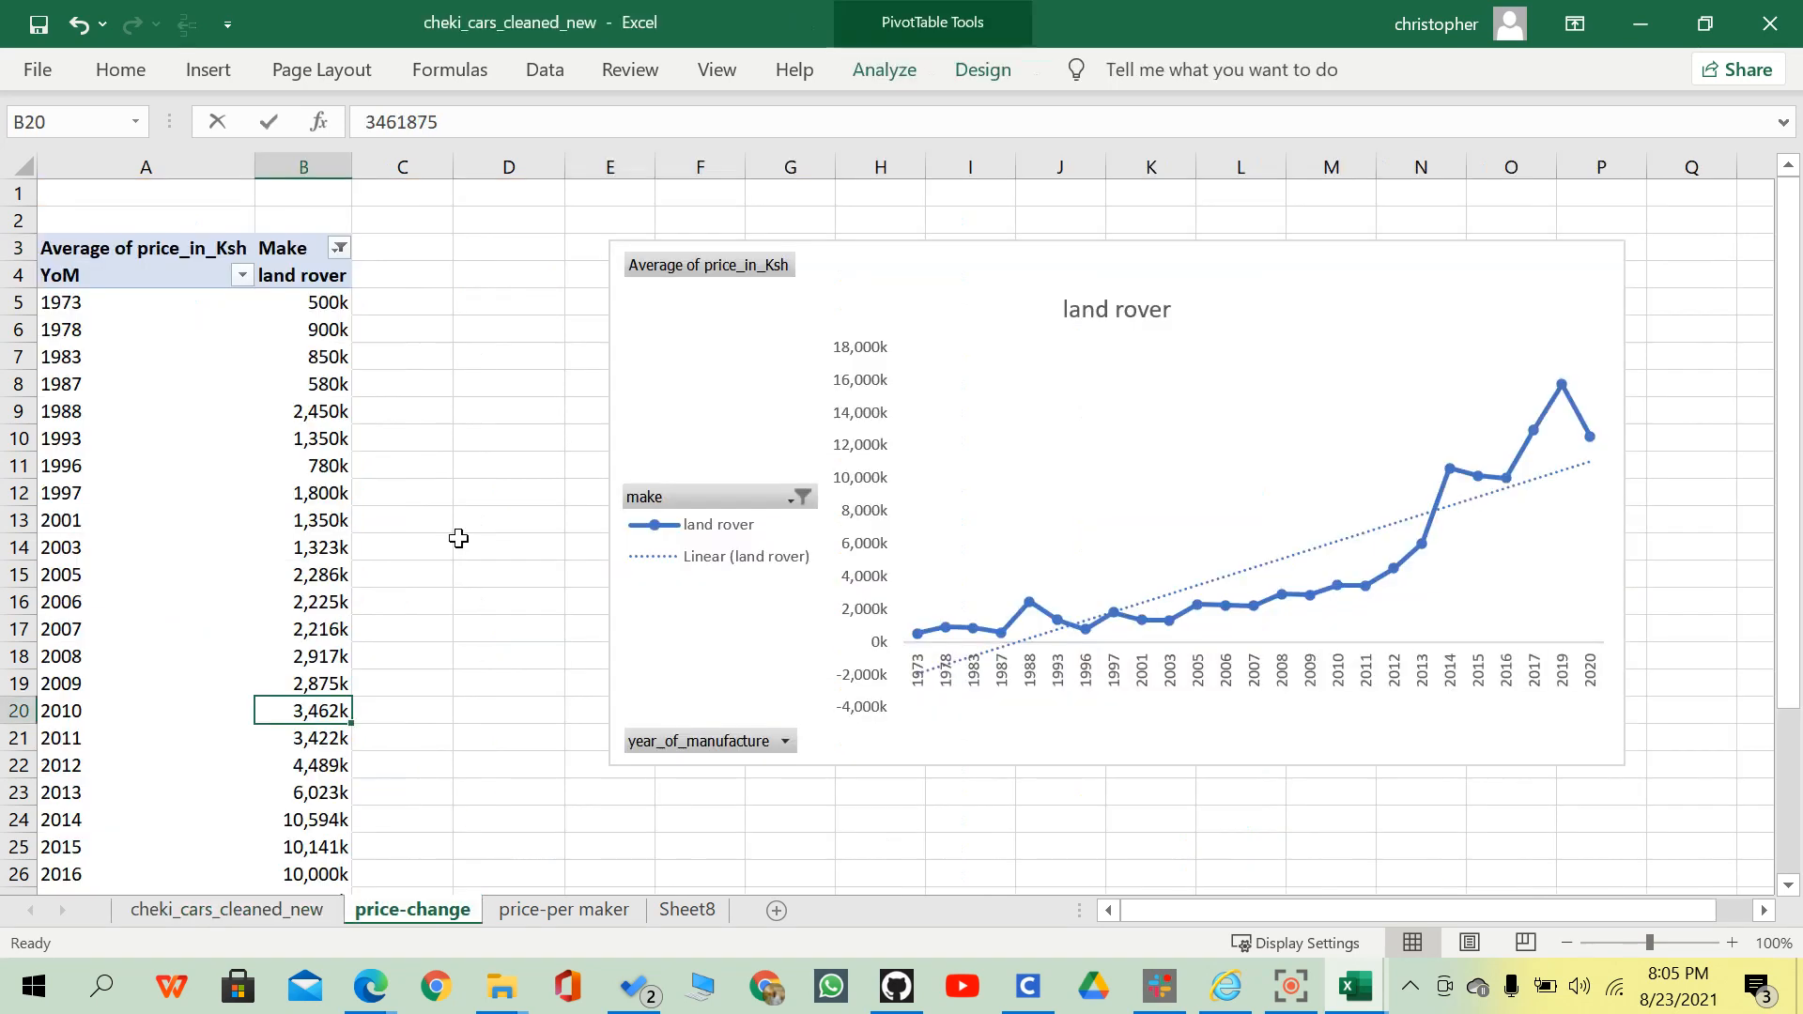
Review the price-per maker sheet's average price charts by make, by Brand, Foreign and Local, and by fuel type.
left_click(535, 910)
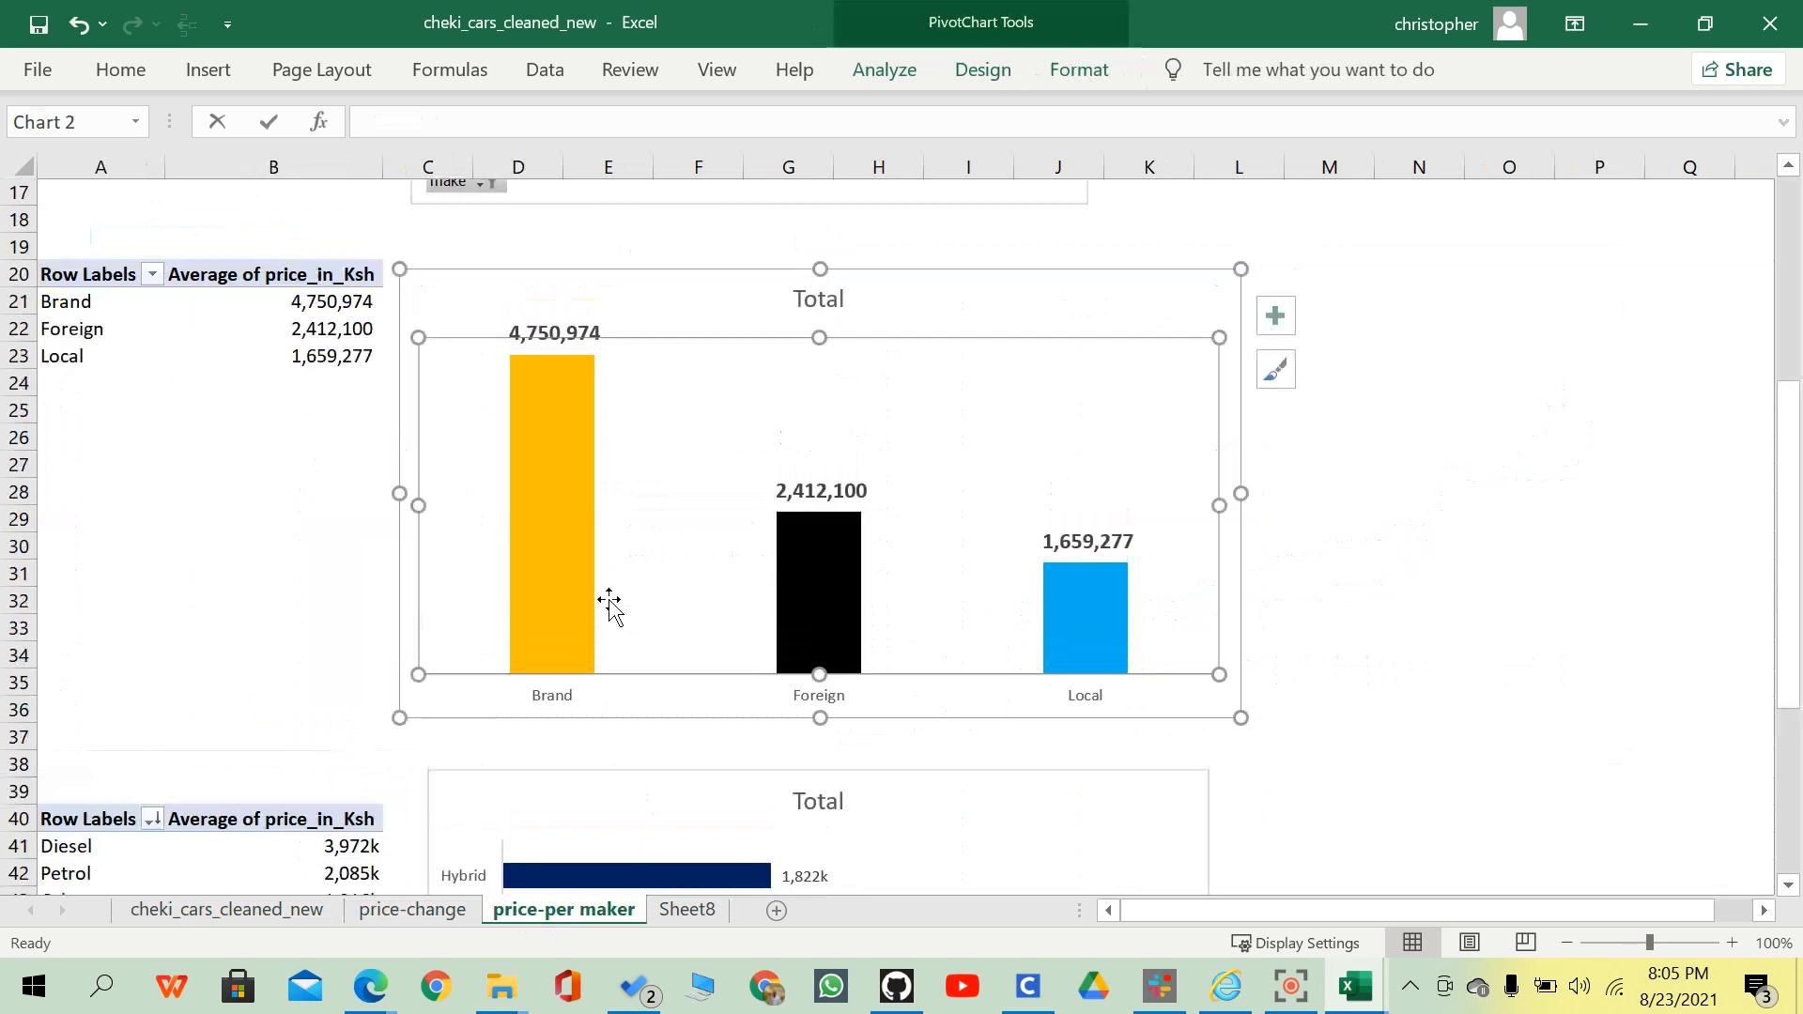
scroll(375, 610, "up", 2)
left_click(301, 621)
scroll(554, 577, "up", 4)
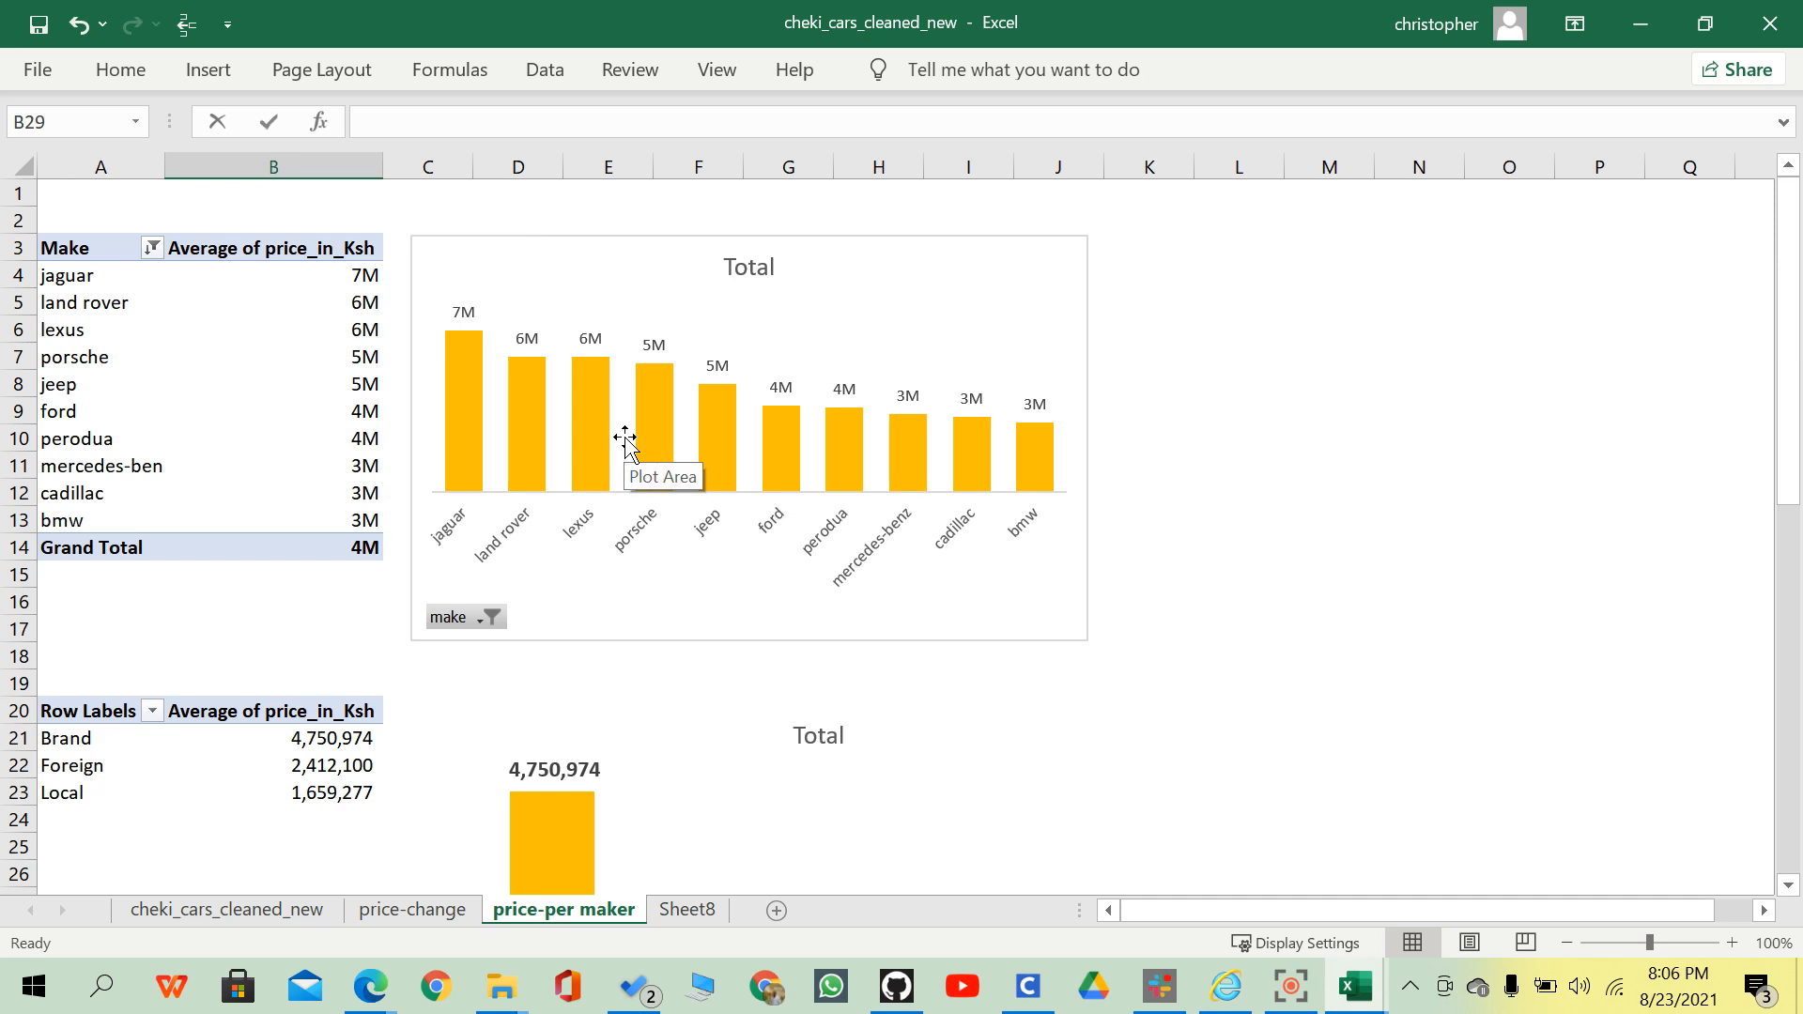
scroll(625, 438, "down", 3)
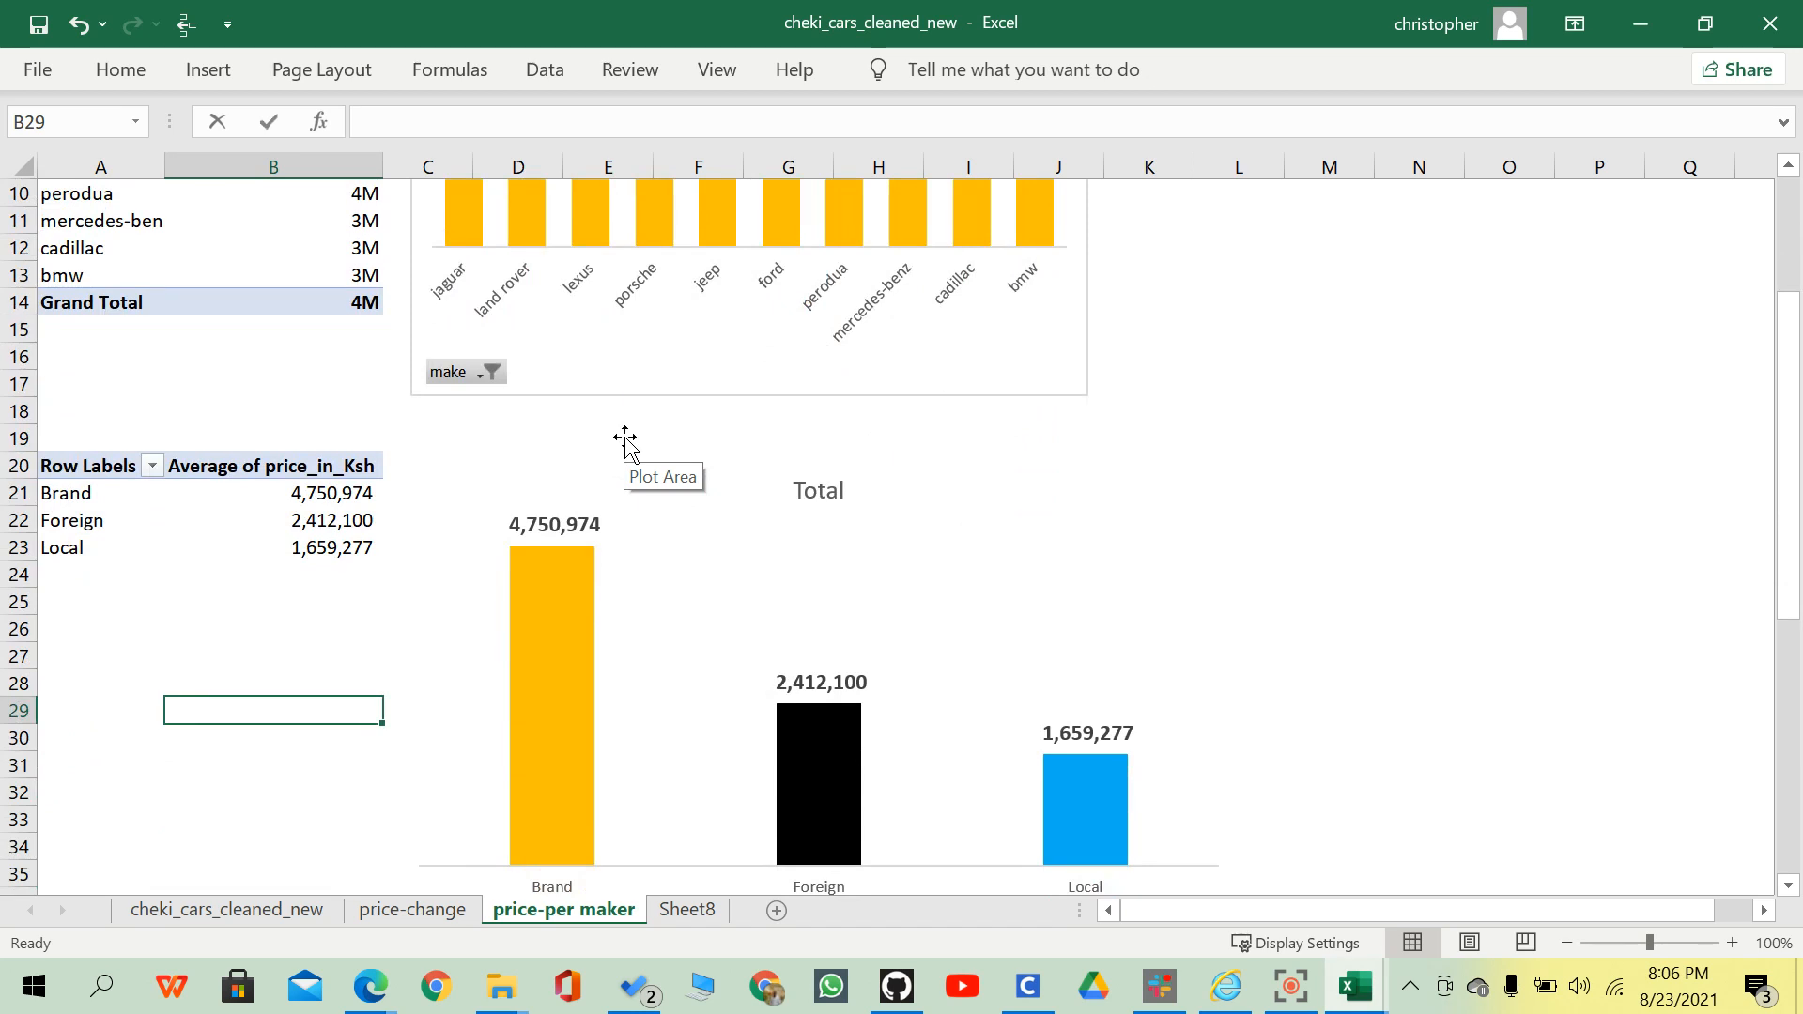
scroll(708, 504, "down", 2)
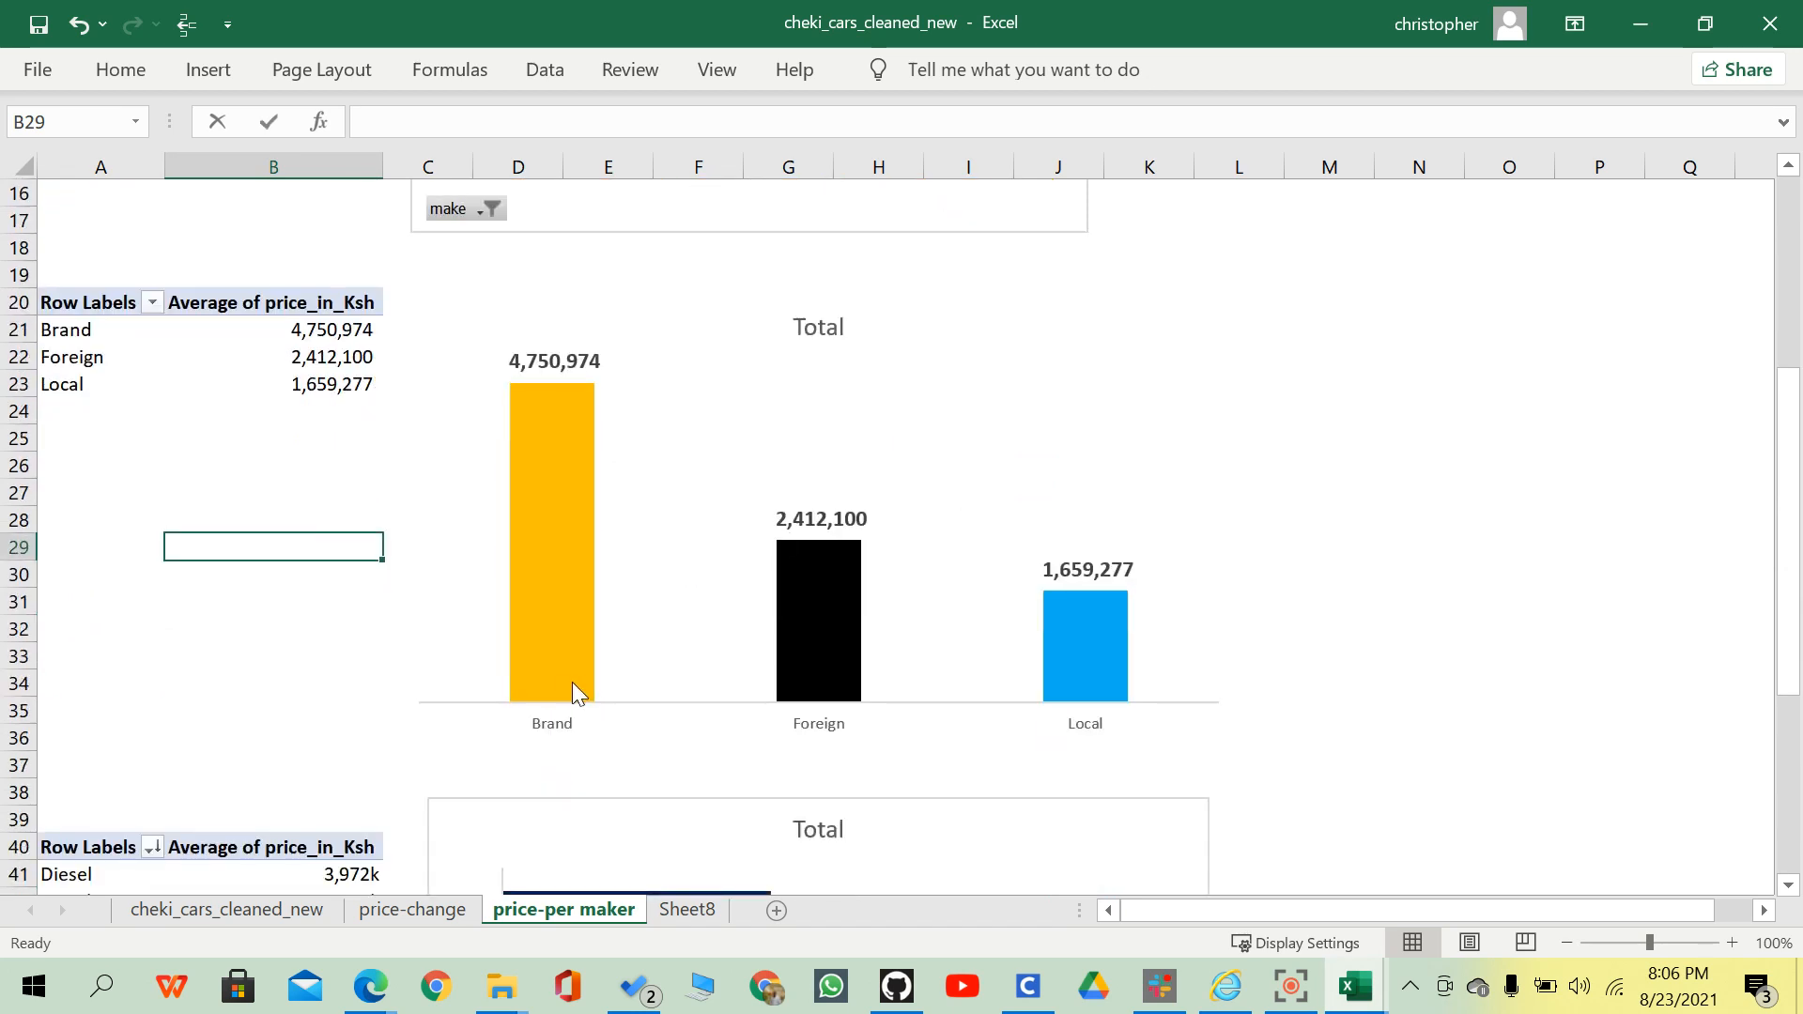
mouse_move(571, 684)
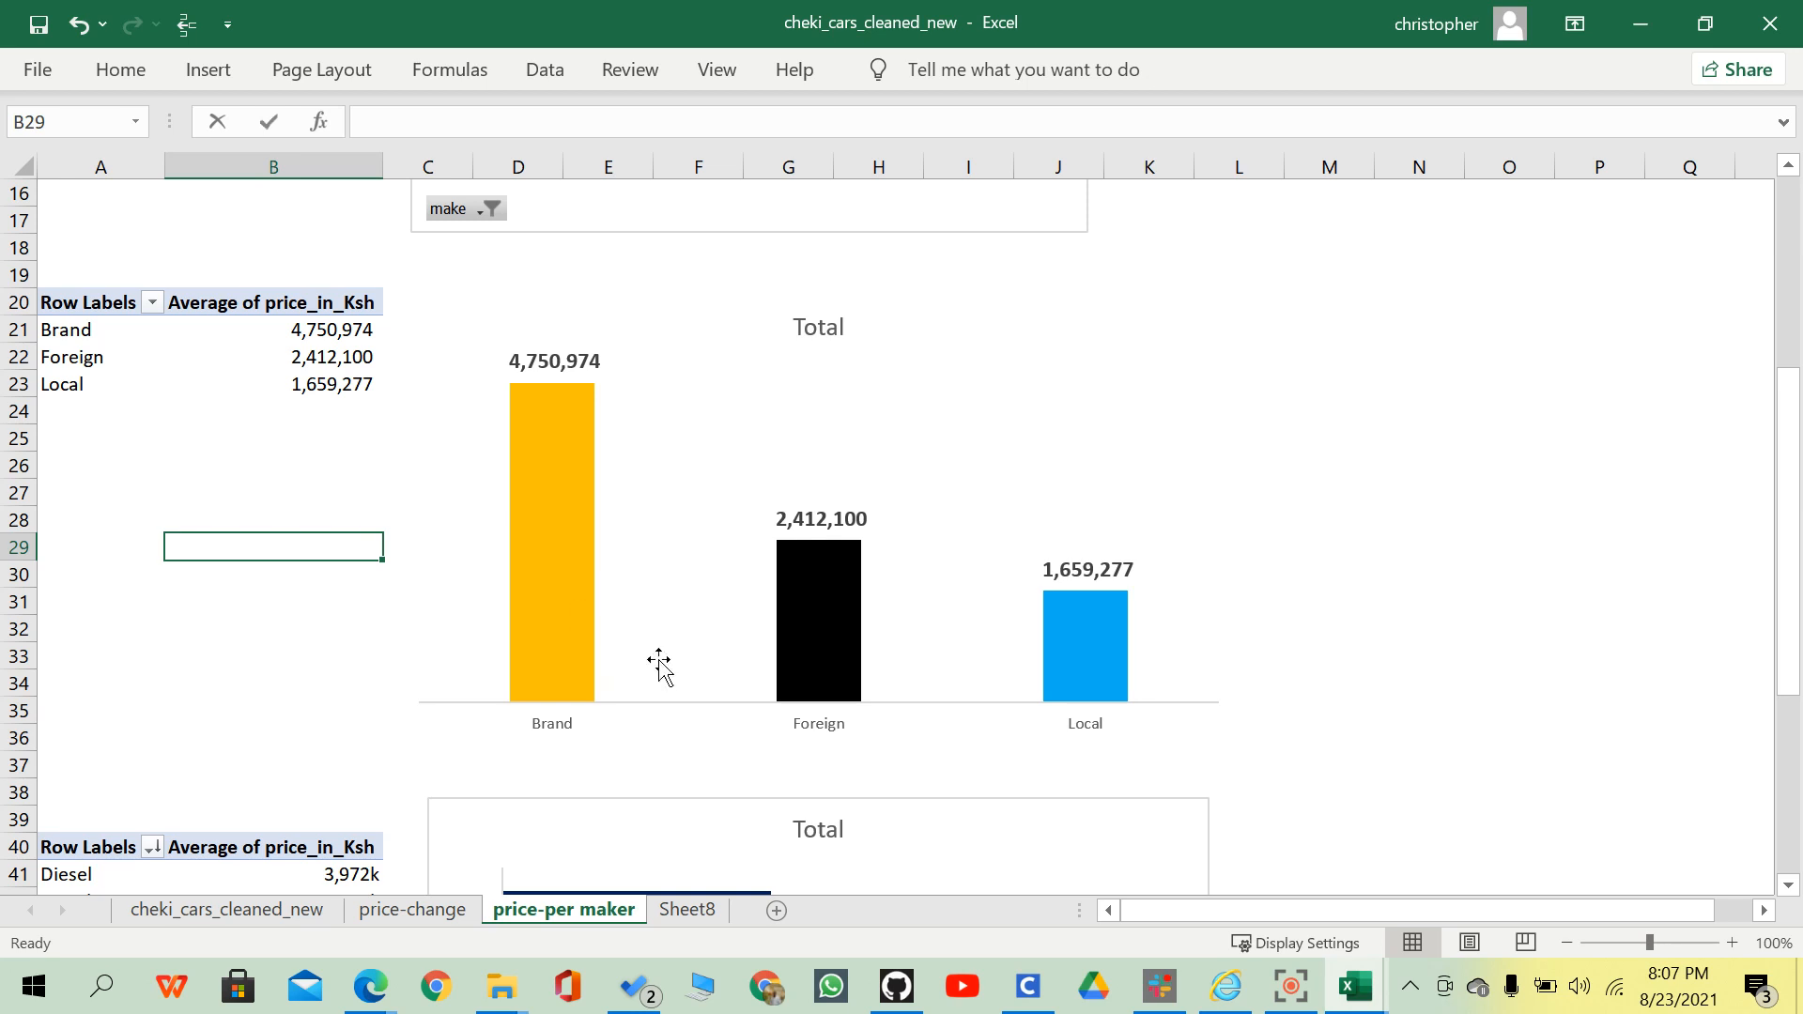
scroll(815, 635, "down", 3)
mouse_move(759, 663)
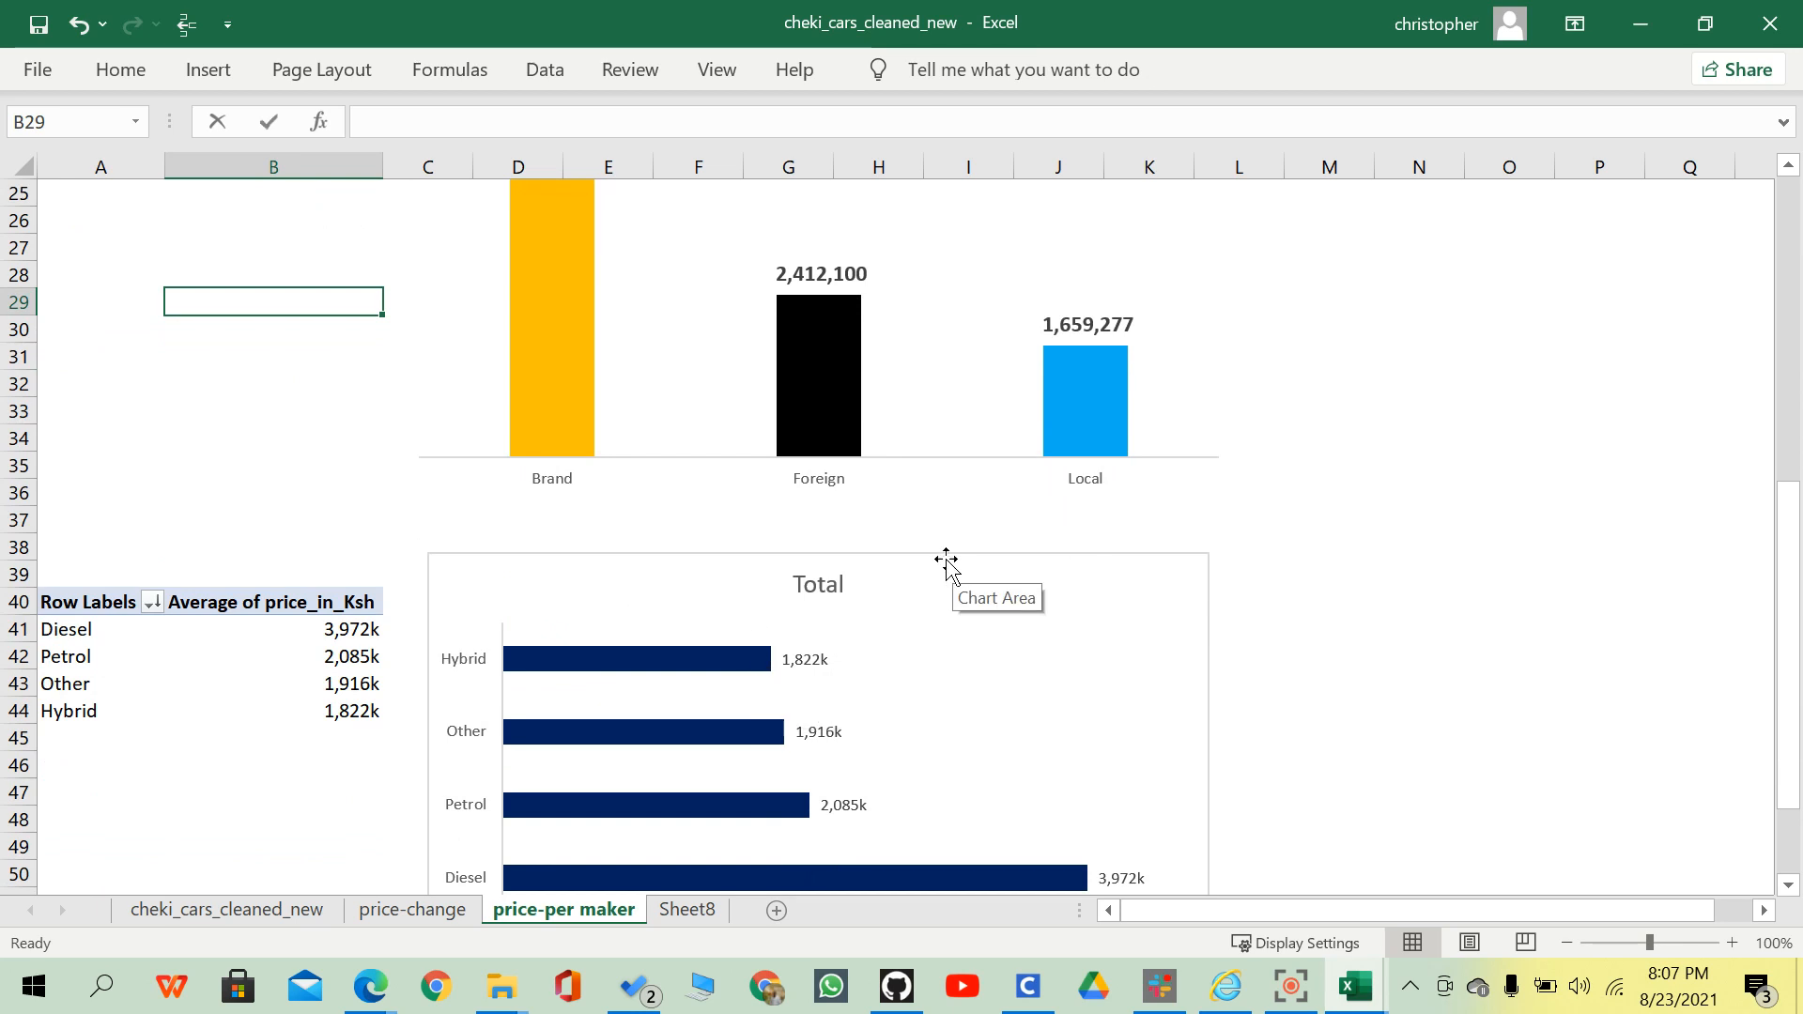
scroll(943, 563, "down", 1)
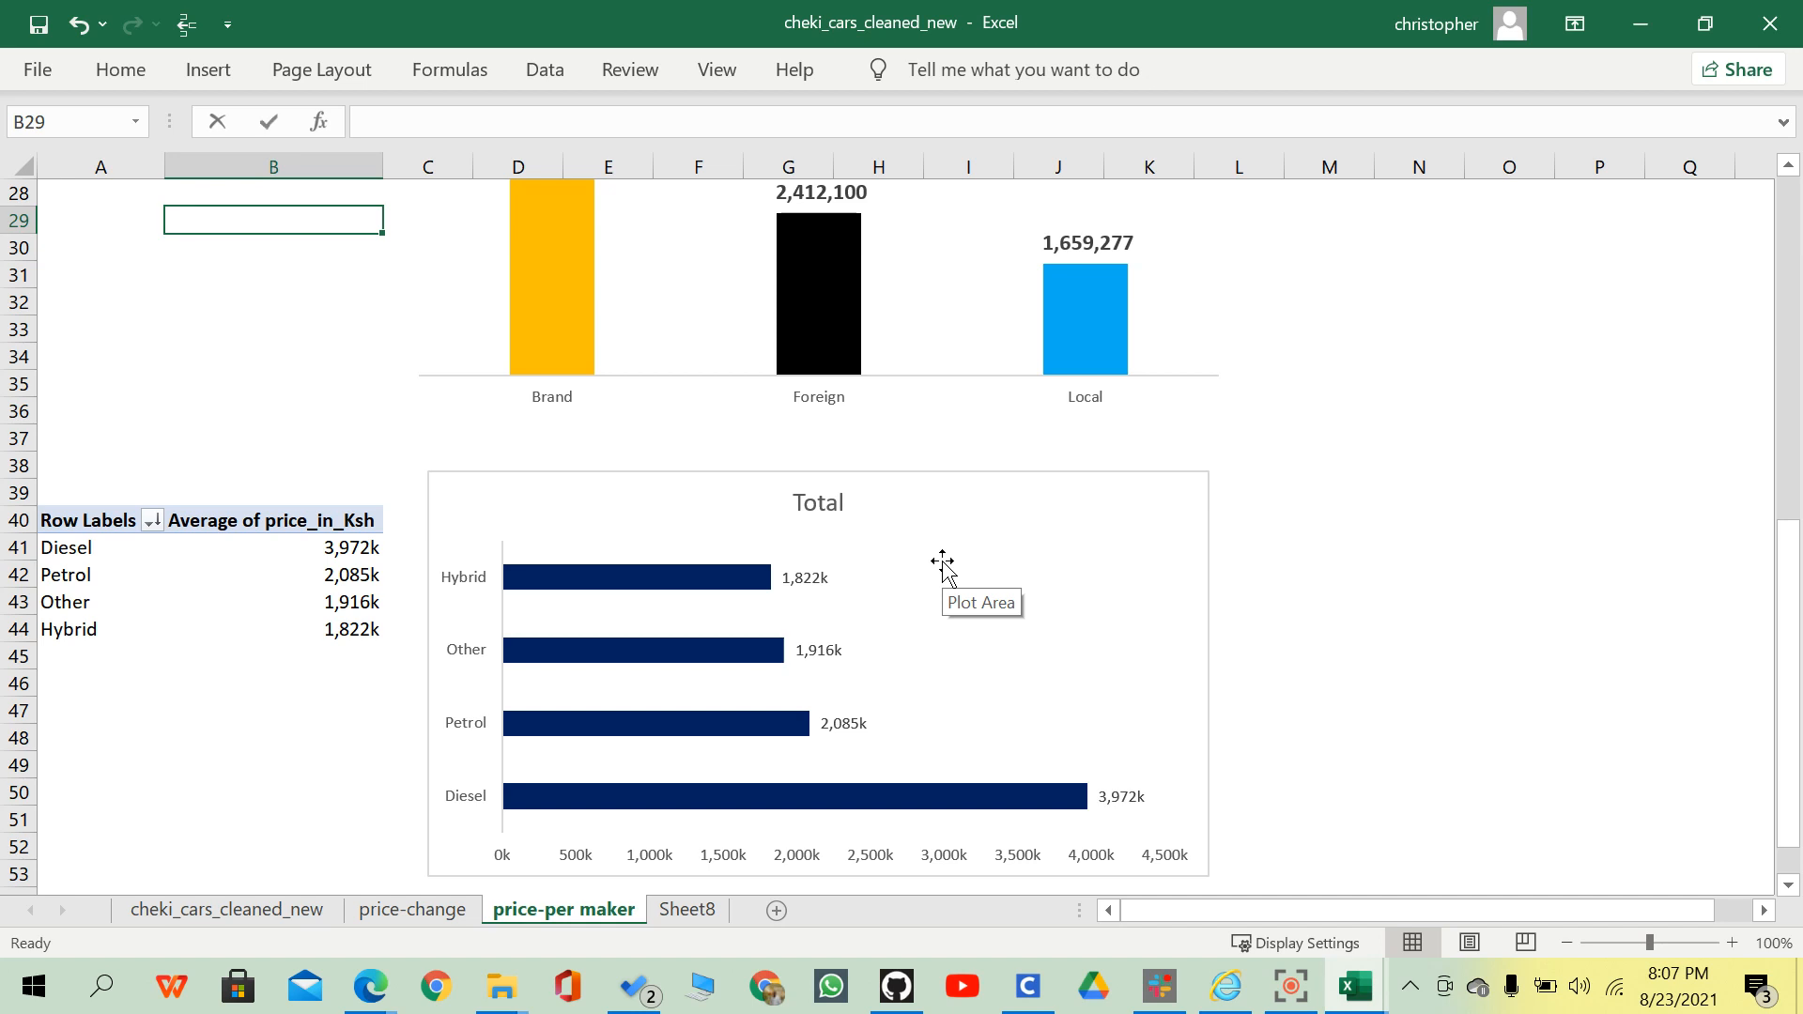
Show the detail records behind the Hybrid average price and sort them by price_in_Ksh from largest to smallest.
double_click(357, 627)
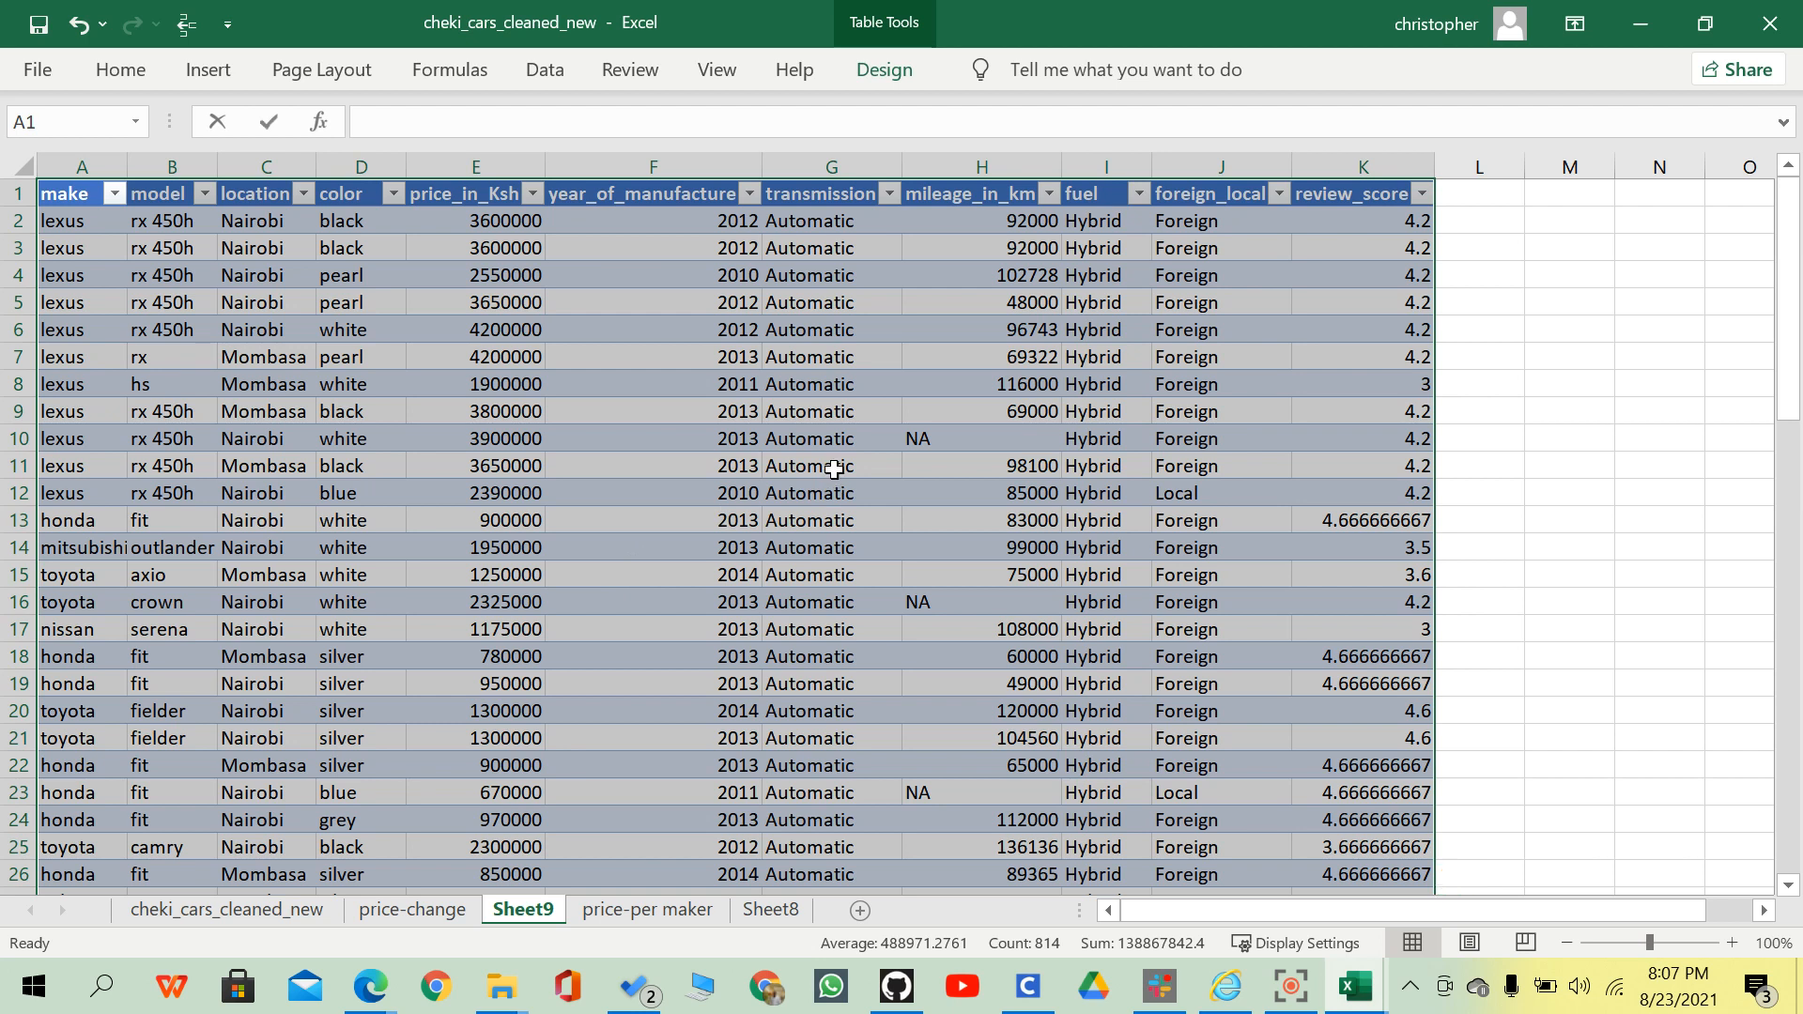
left_click(167, 236)
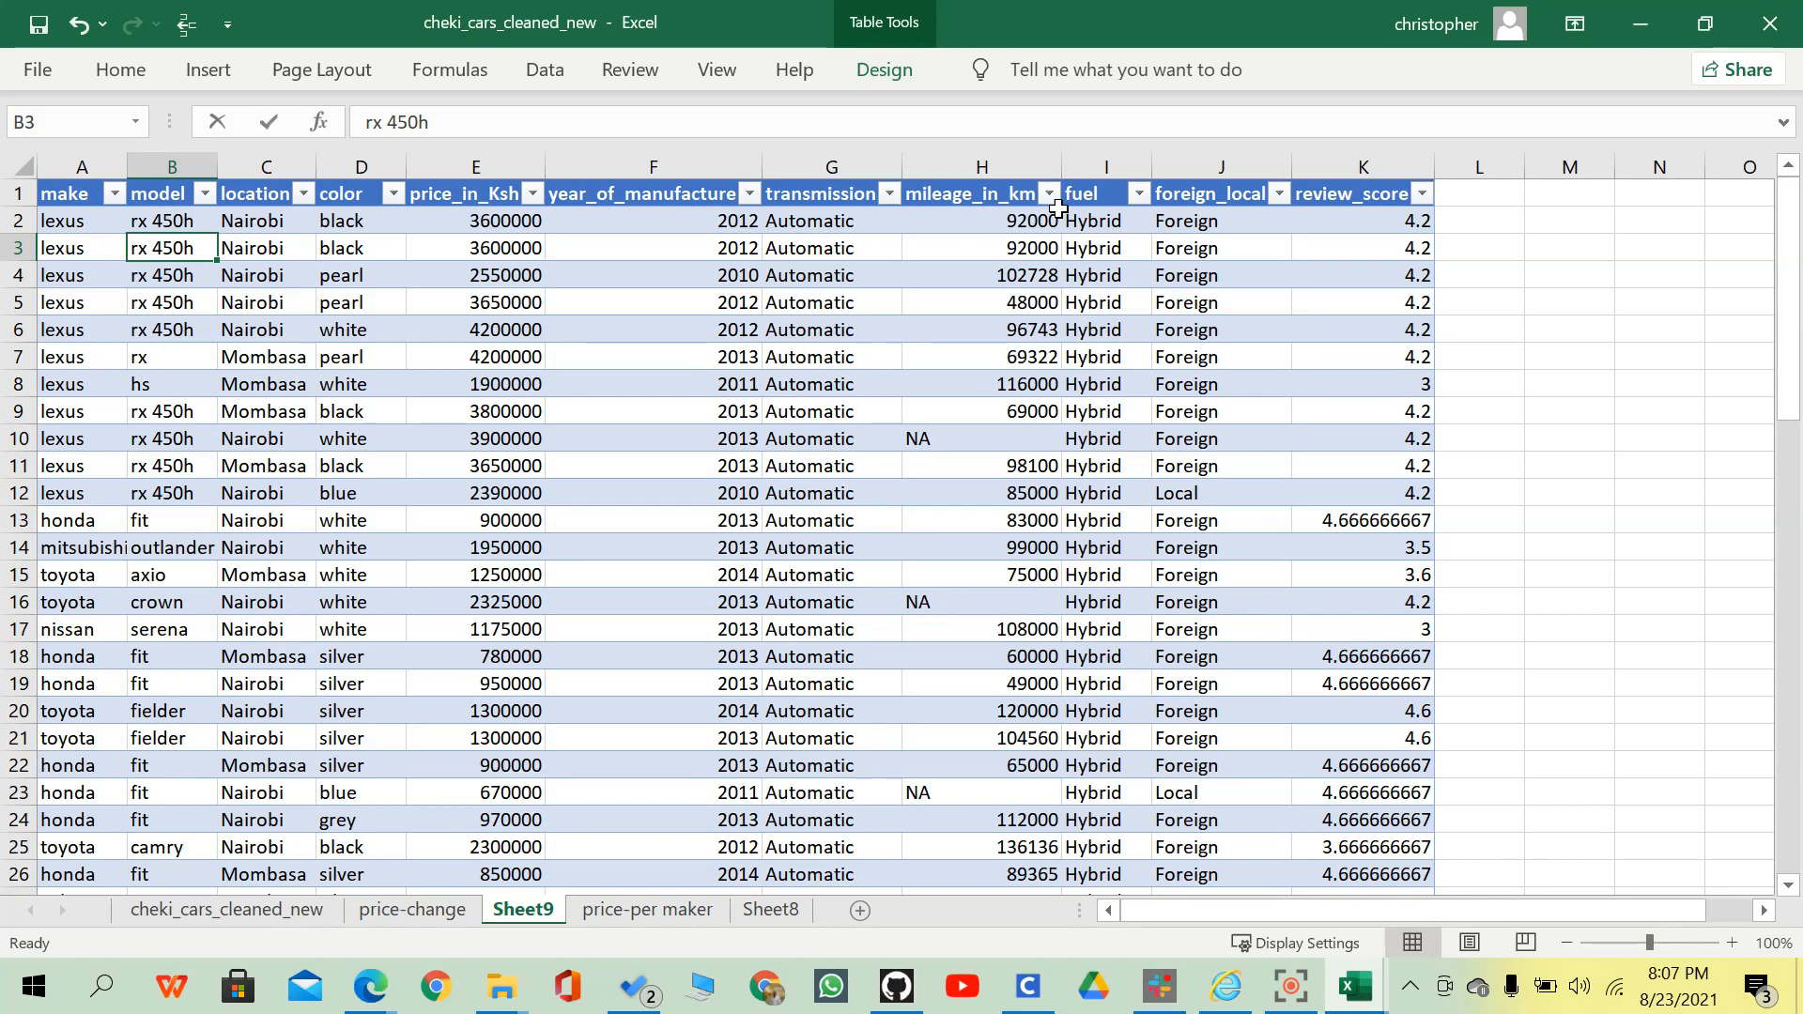
left_click(532, 193)
left_click(357, 263)
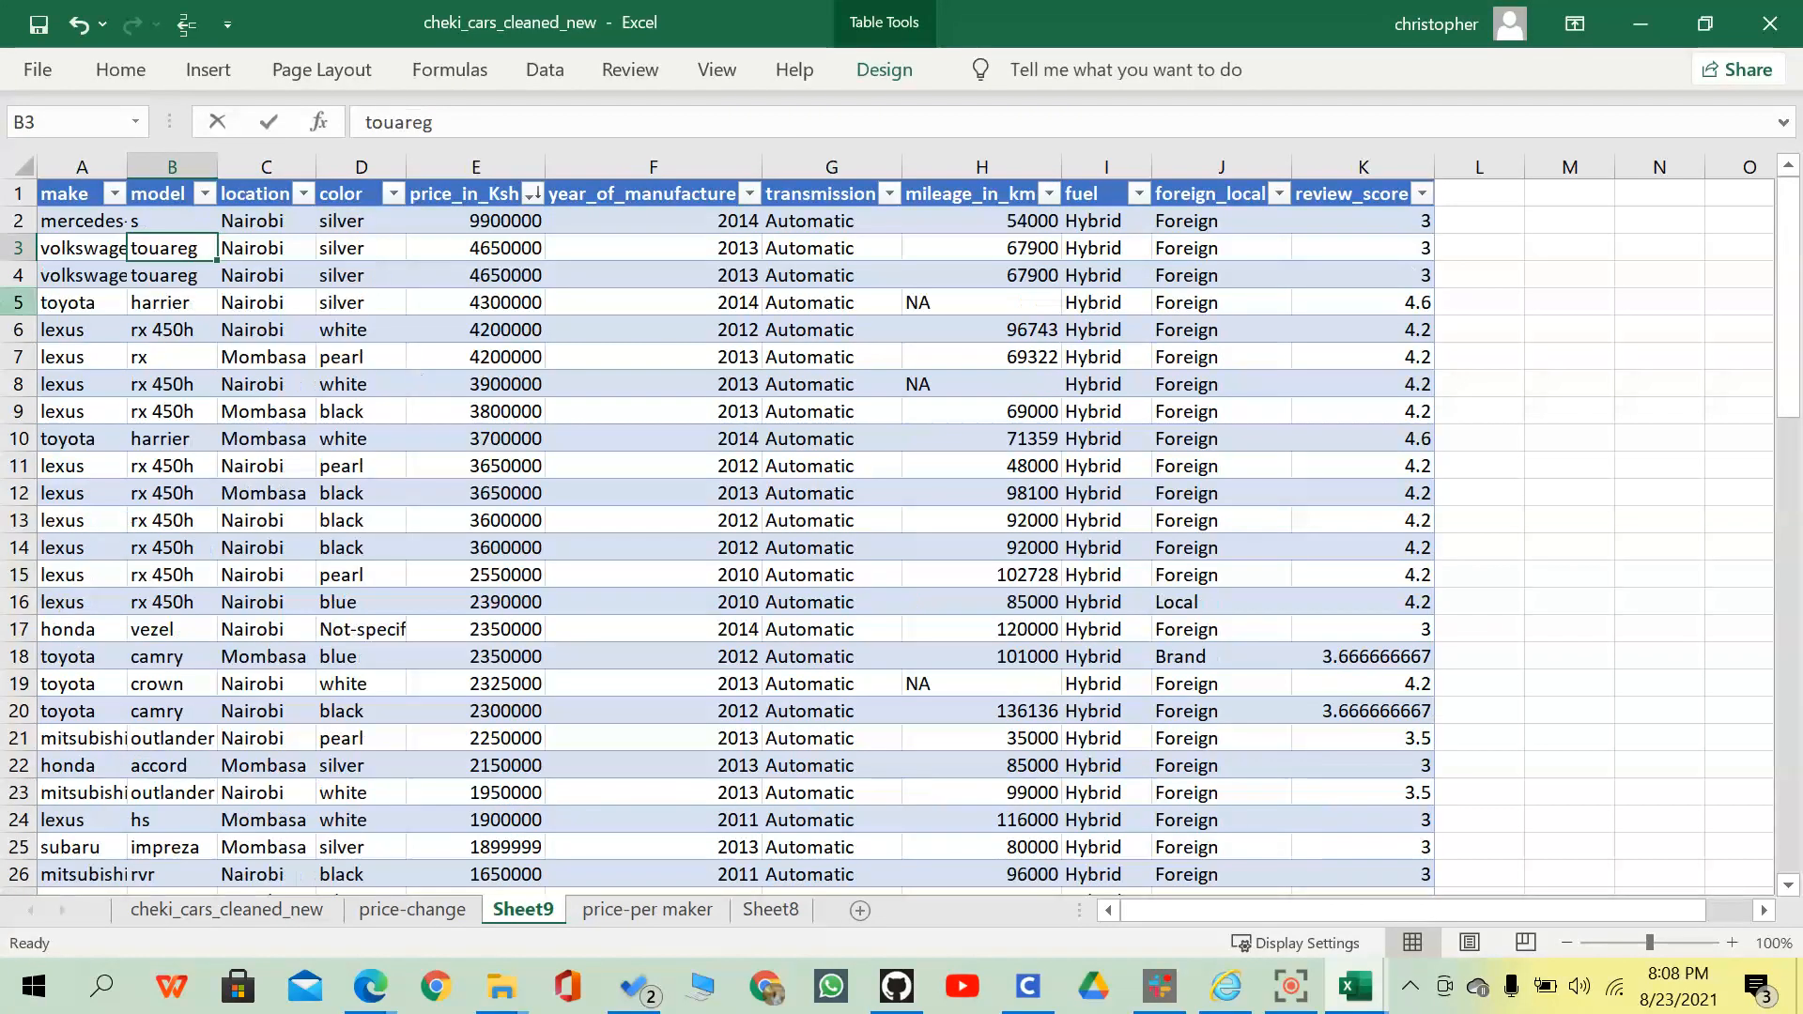
Examine the makes, models and prices of the hybrid cars from the most expensive to the cheapest.
left_click(92, 224)
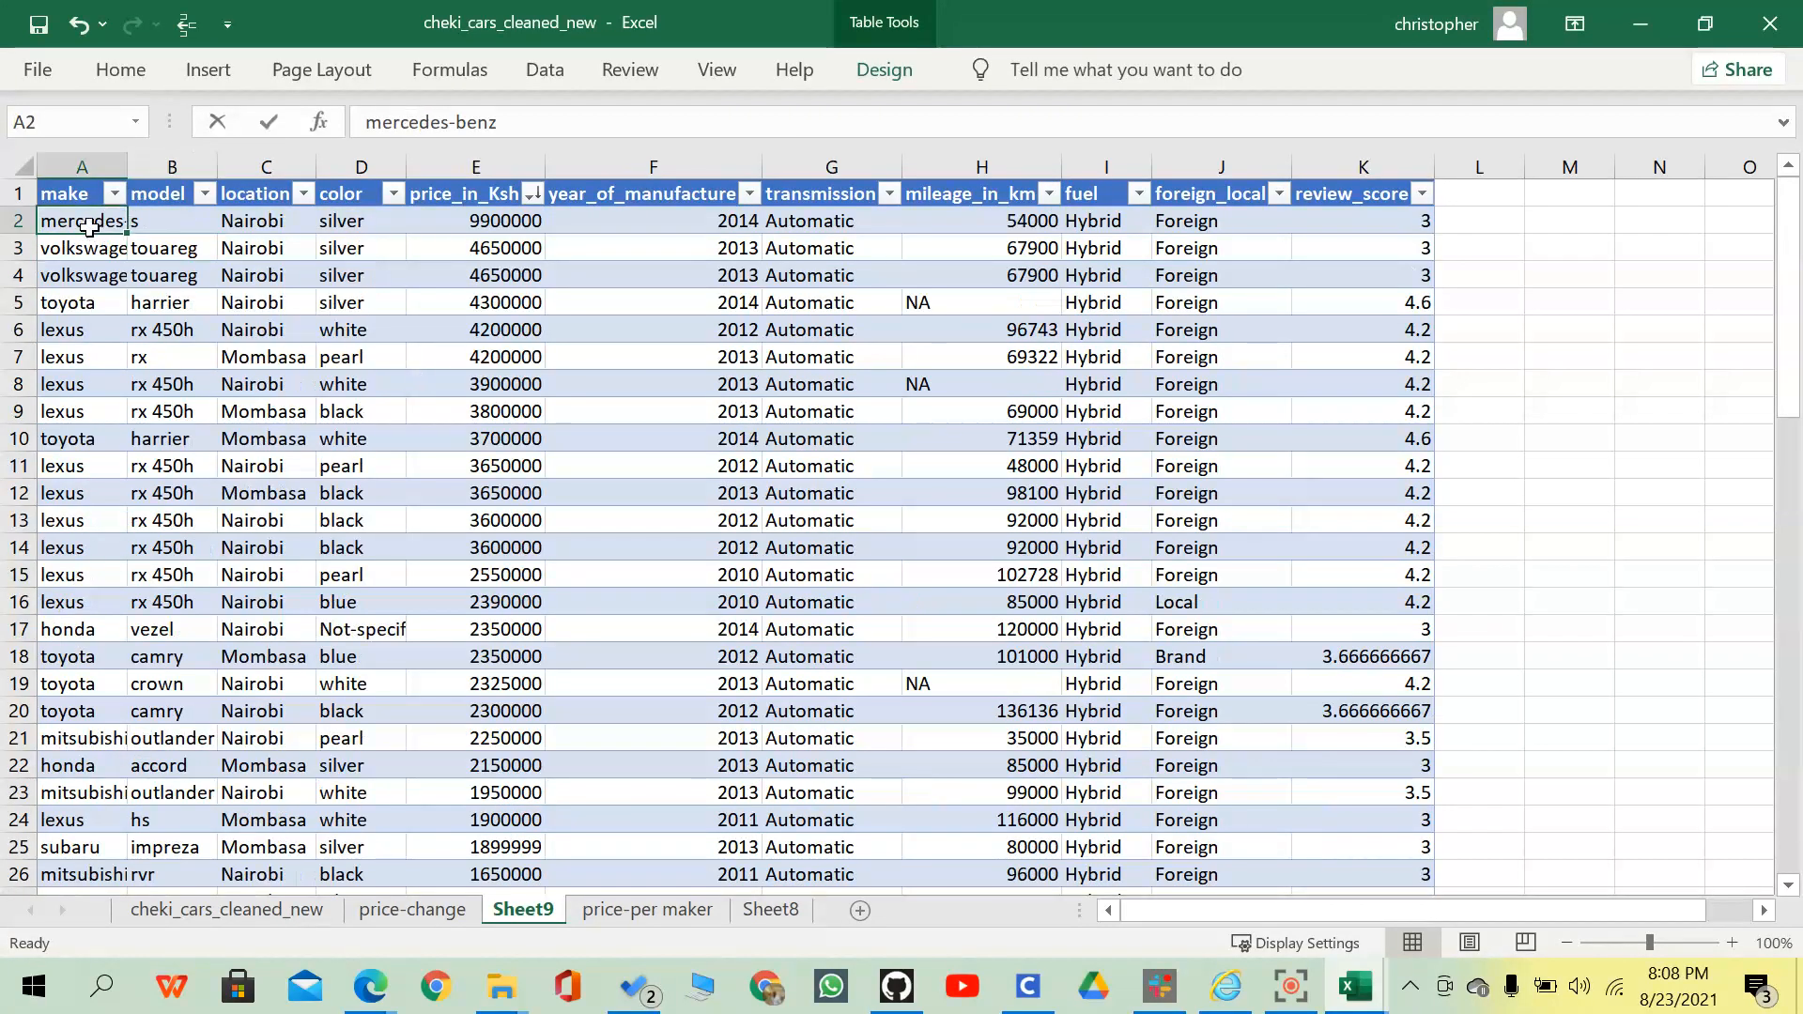
left_click(186, 227)
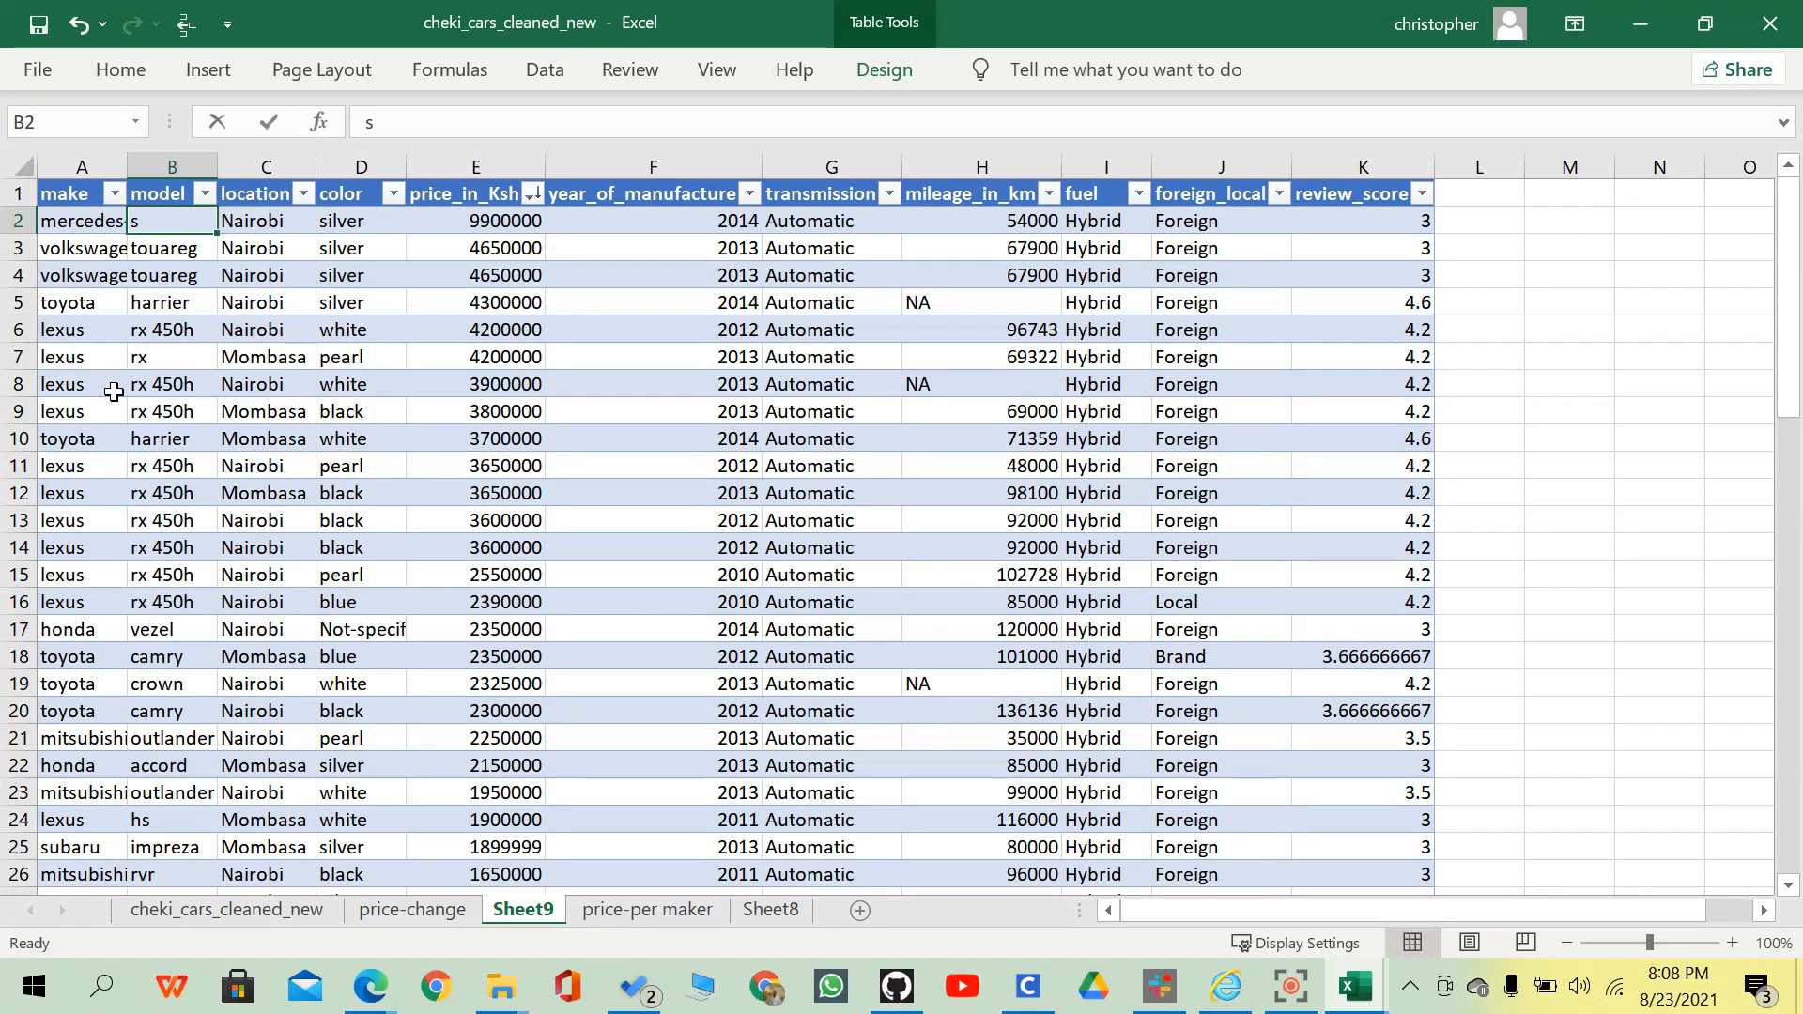
left_click_drag(100, 334, 84, 546)
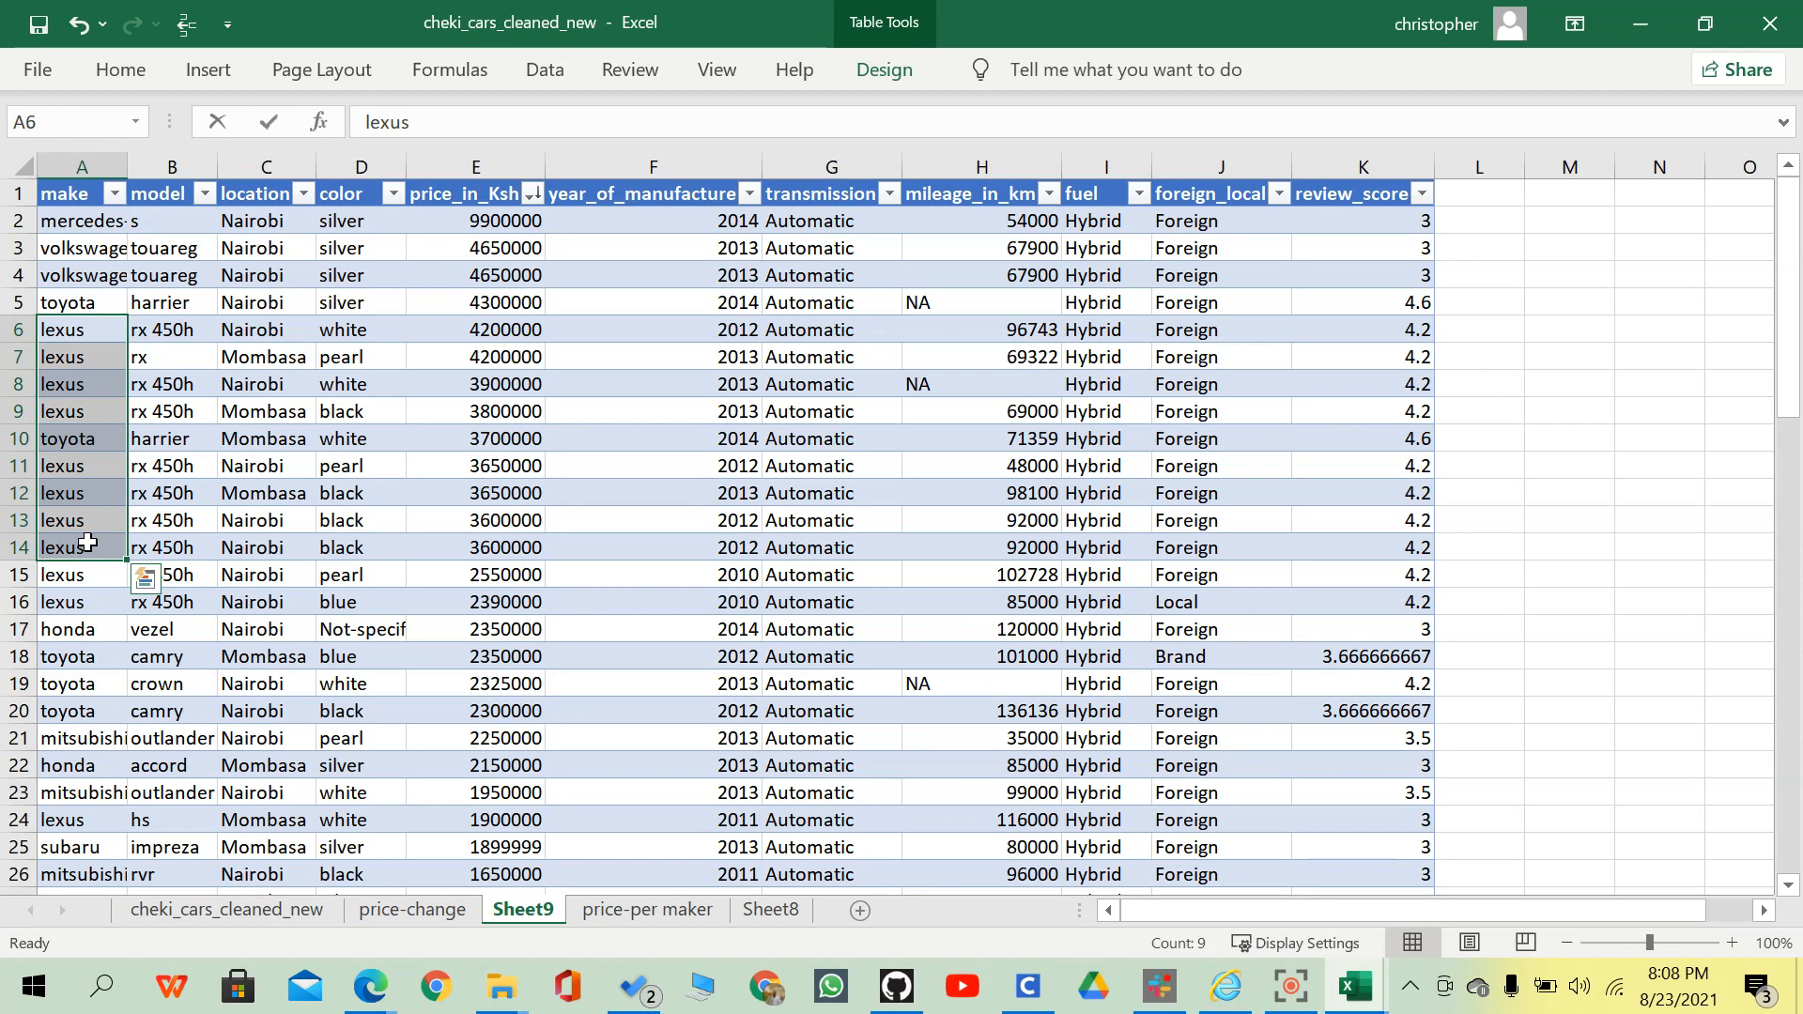
left_click_drag(504, 358, 477, 596)
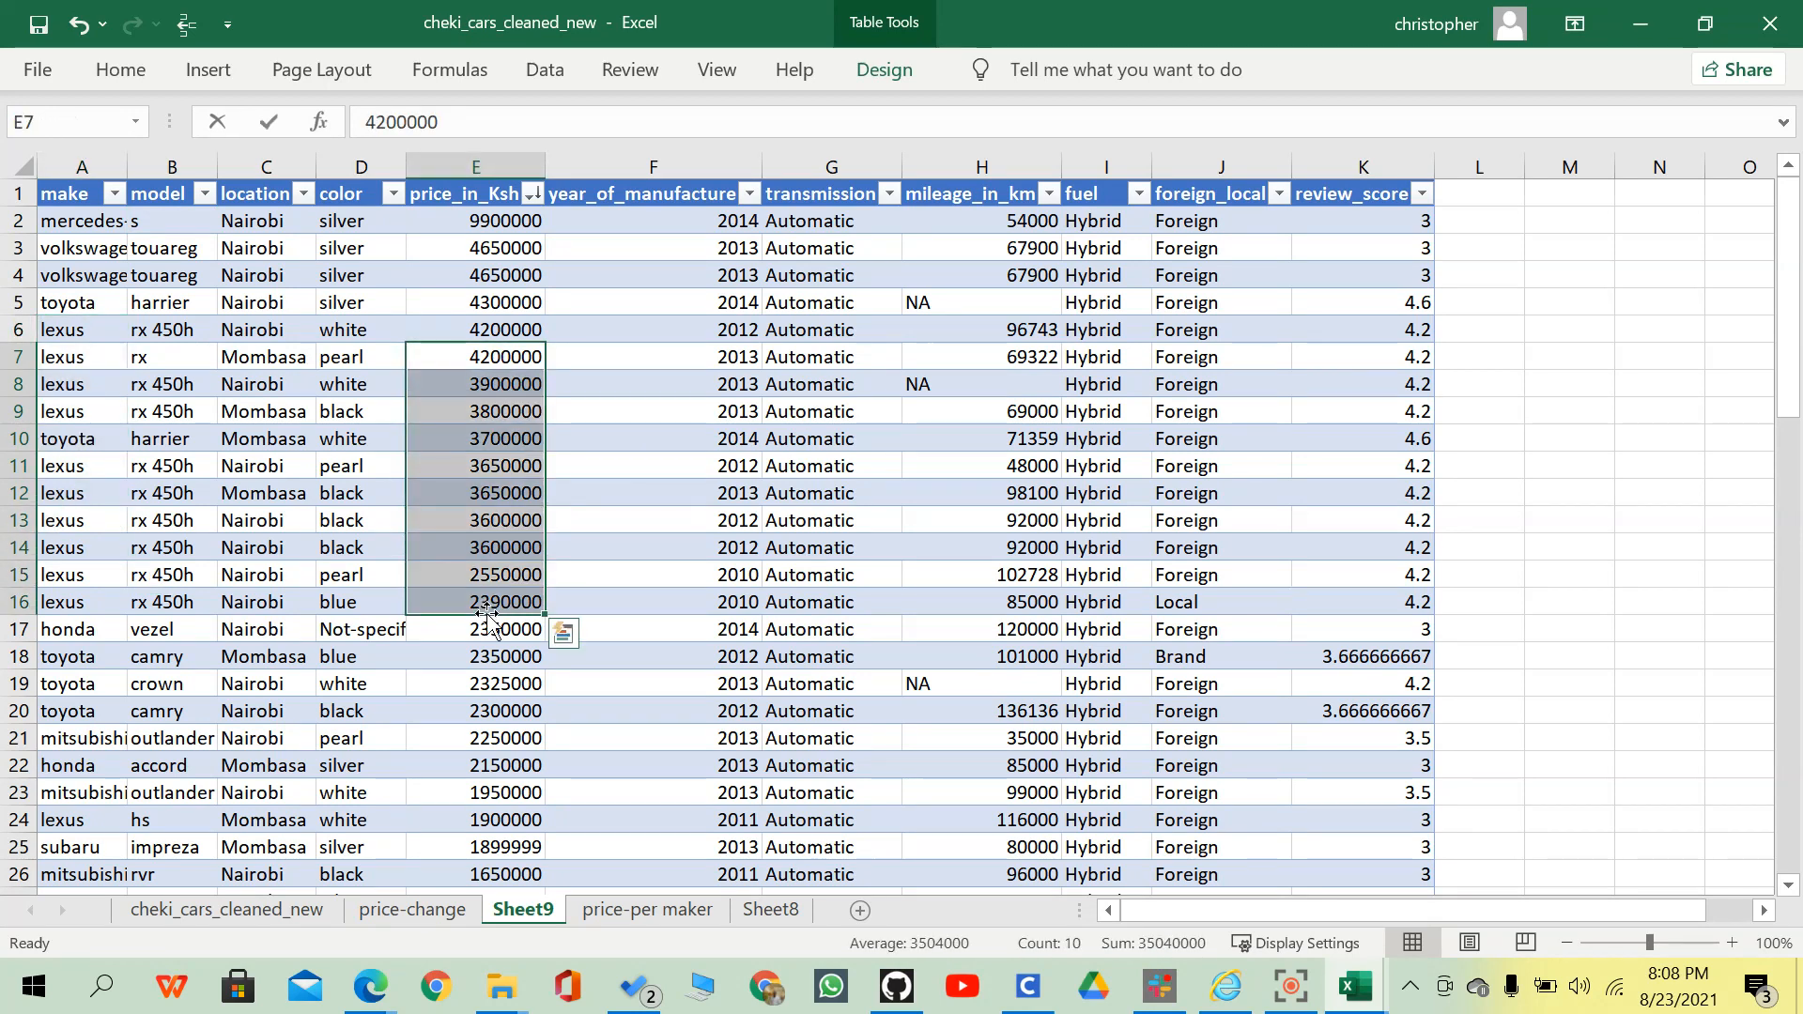
scroll(477, 596, "down", 14)
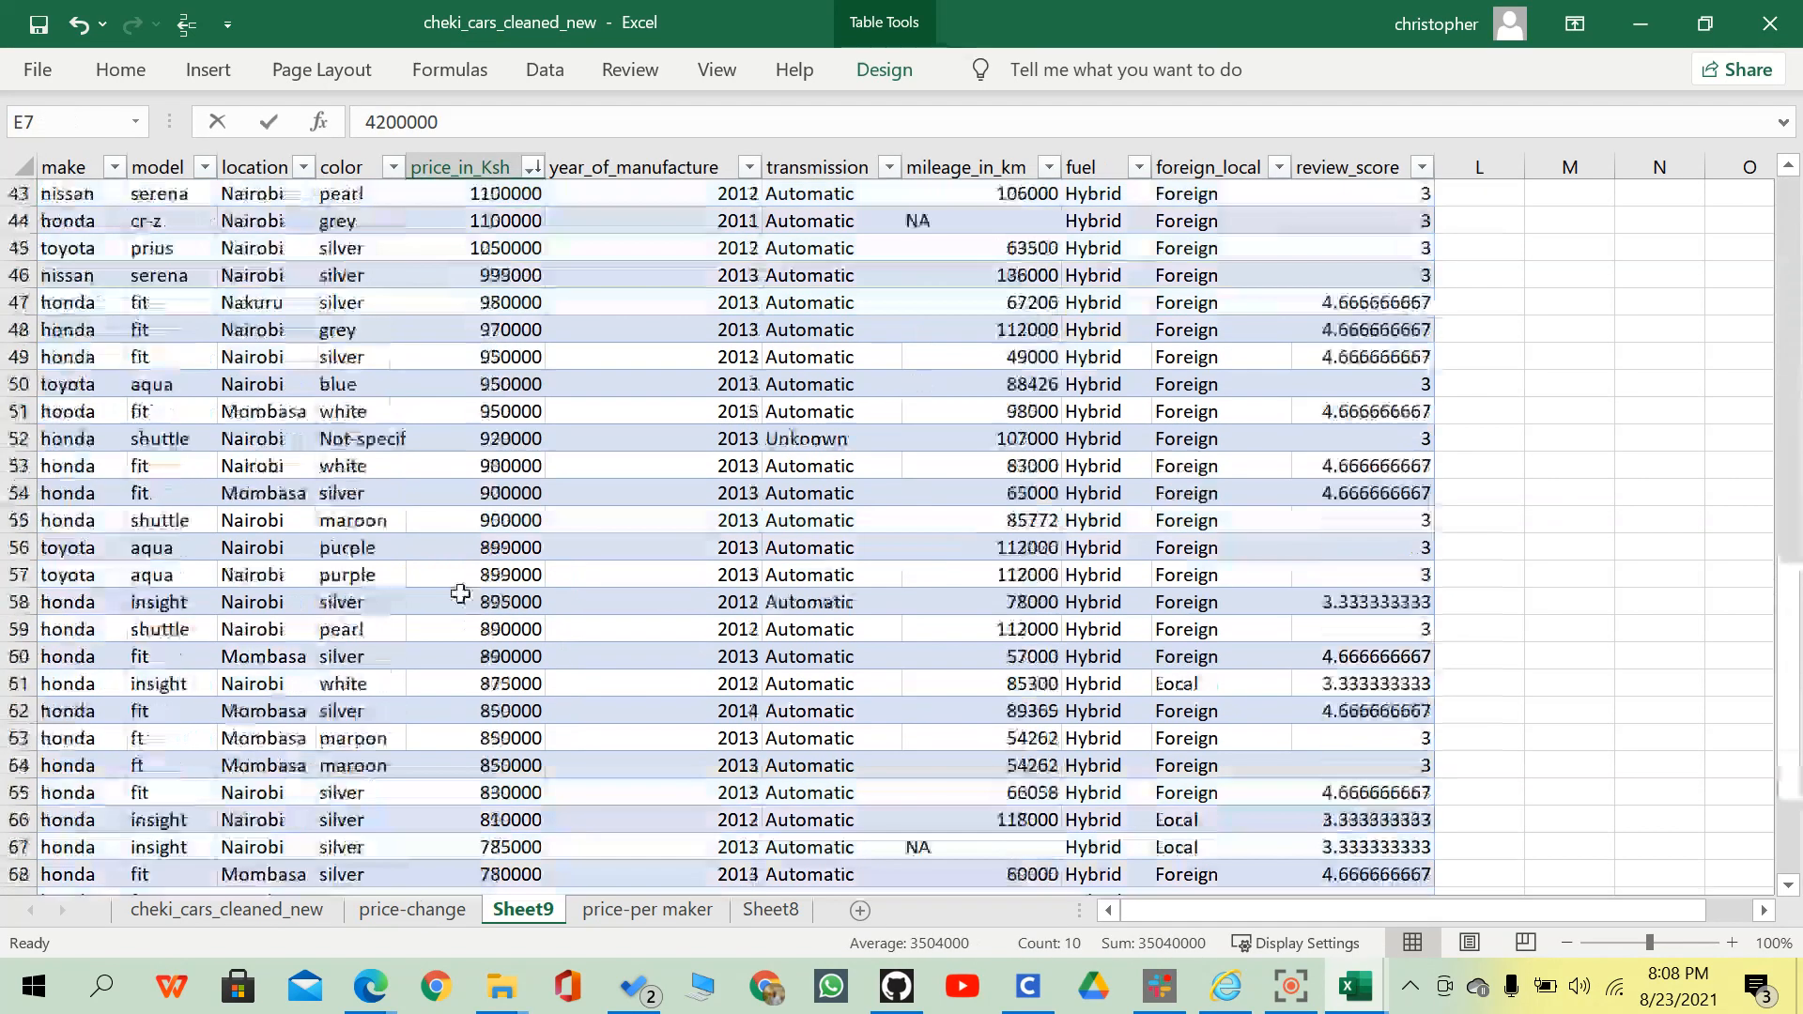
scroll(202, 589, "down", 5)
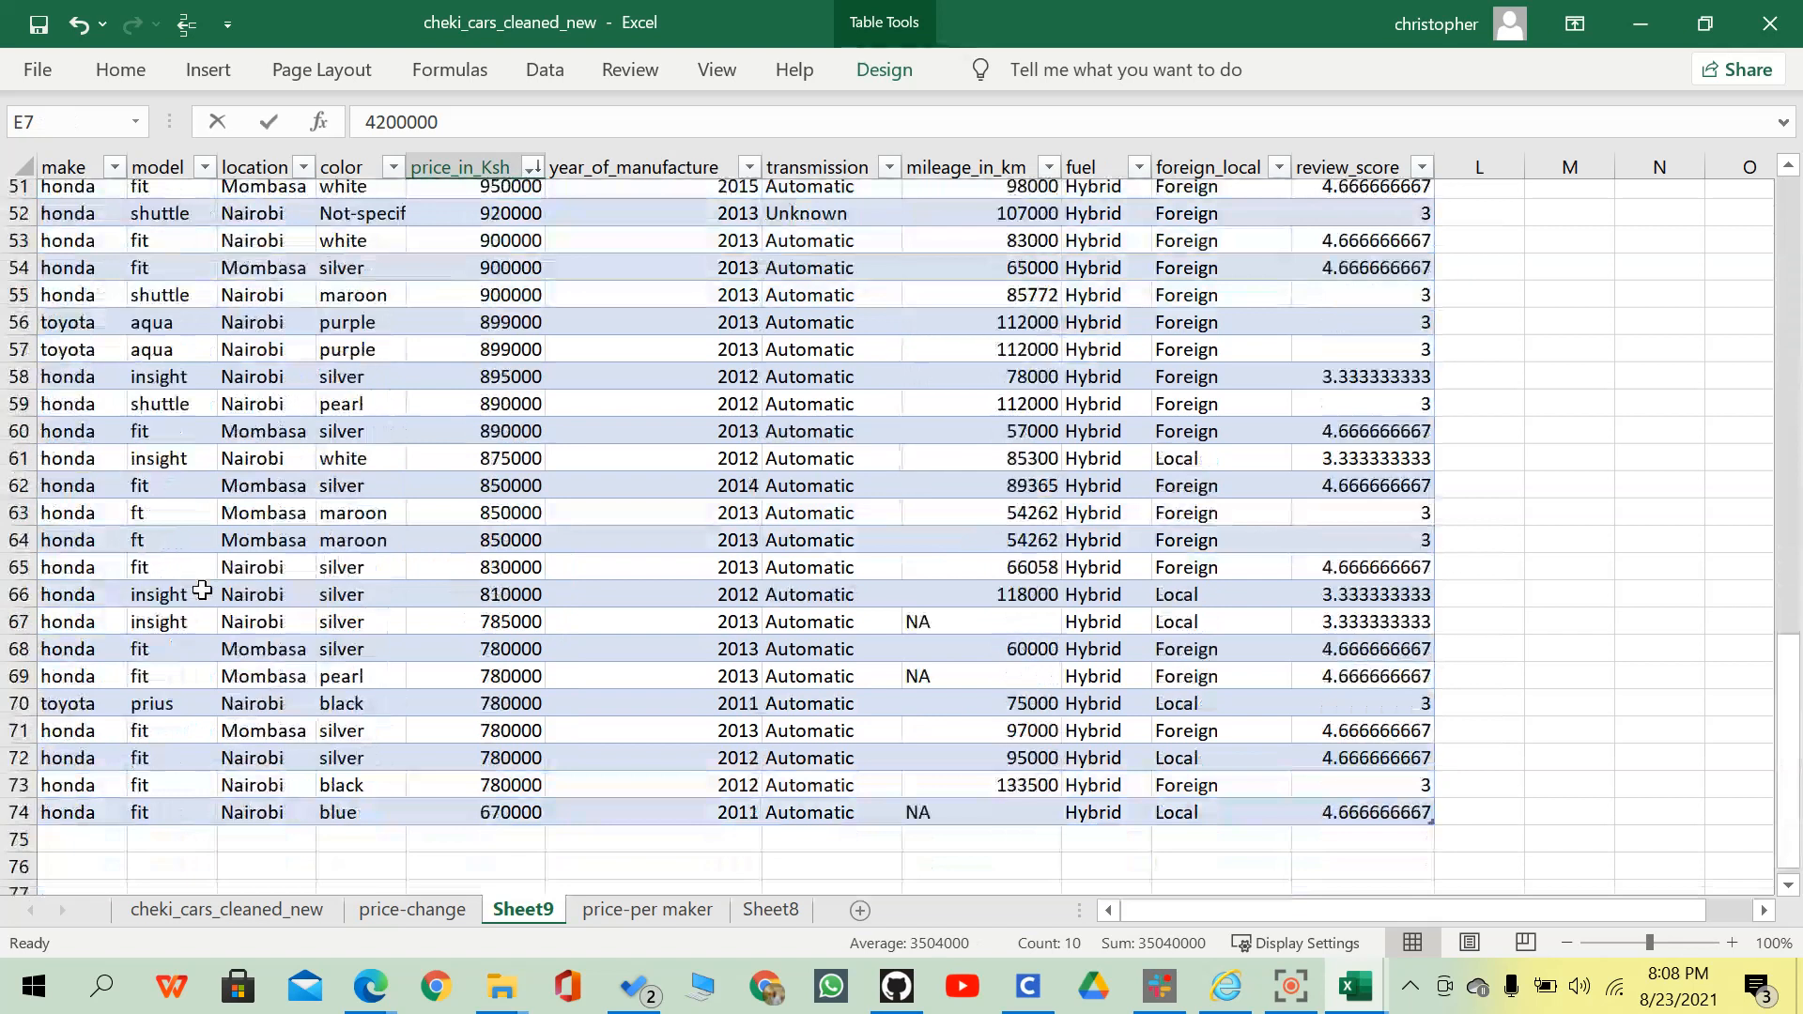
left_click(173, 410)
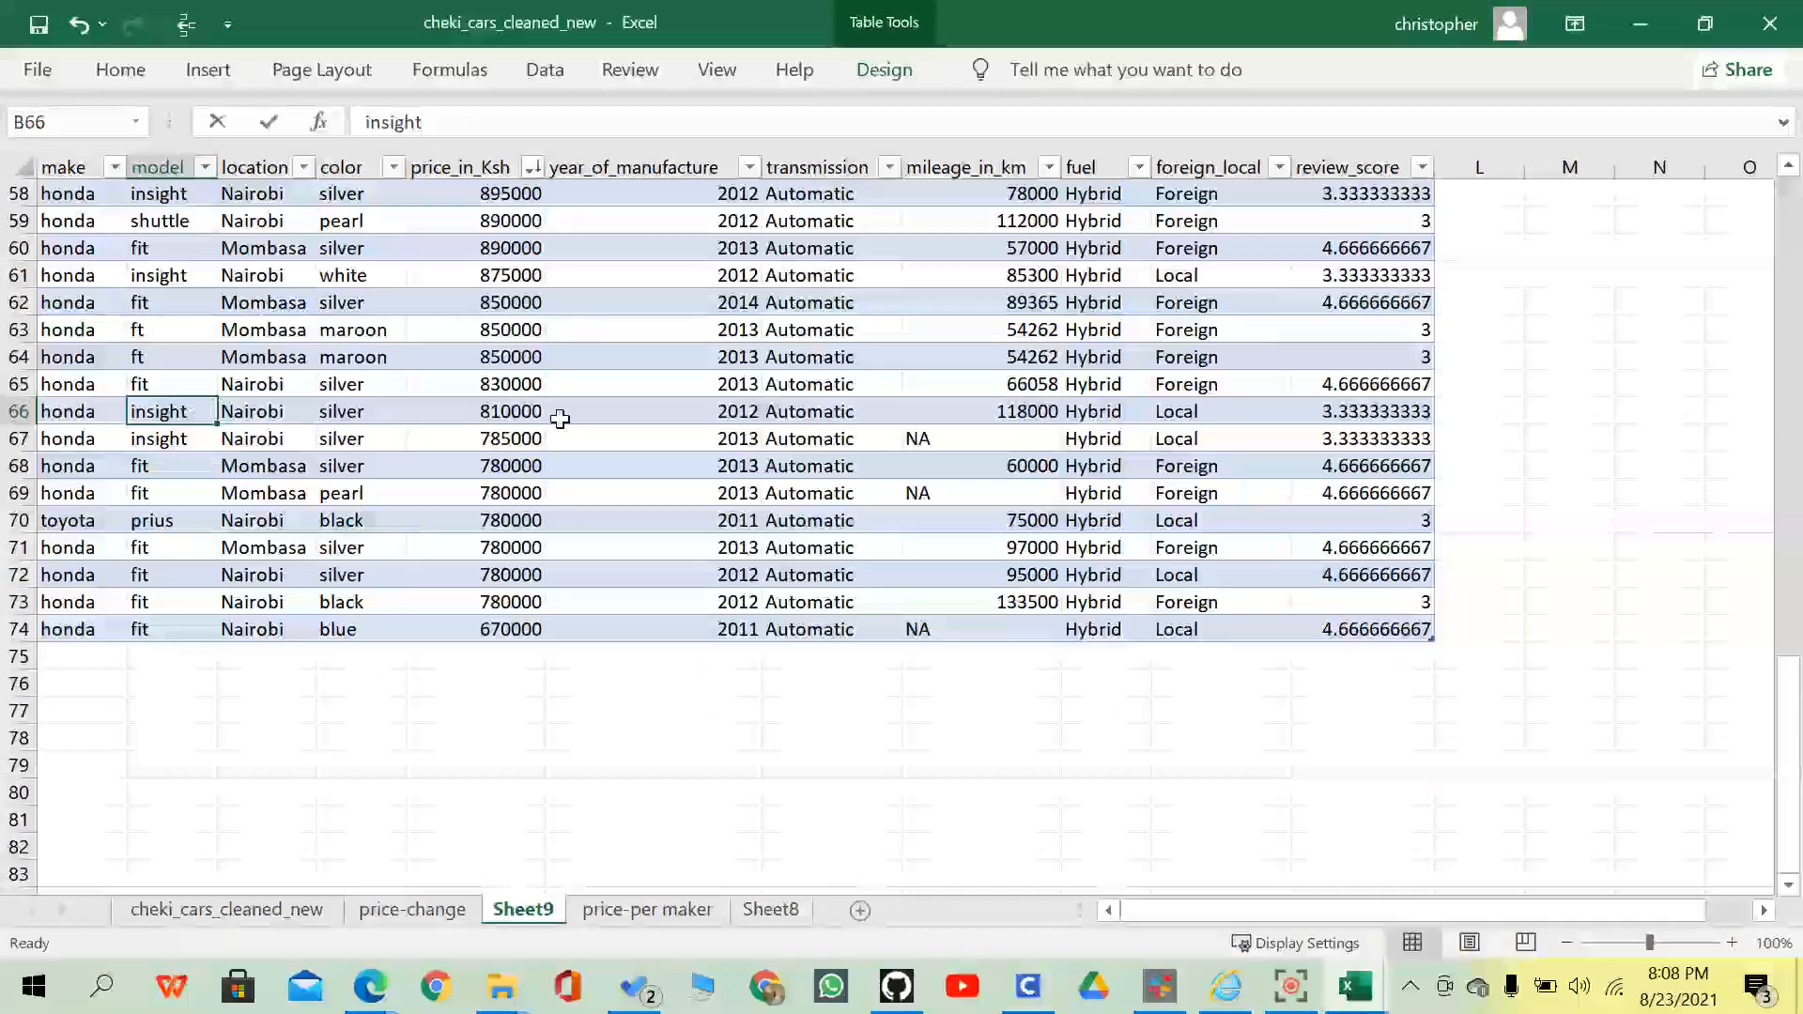
Return to the price-per maker sheet and compare the average prices by fuel type, origin and make.
left_click(650, 907)
scroll(587, 697, "down", 1)
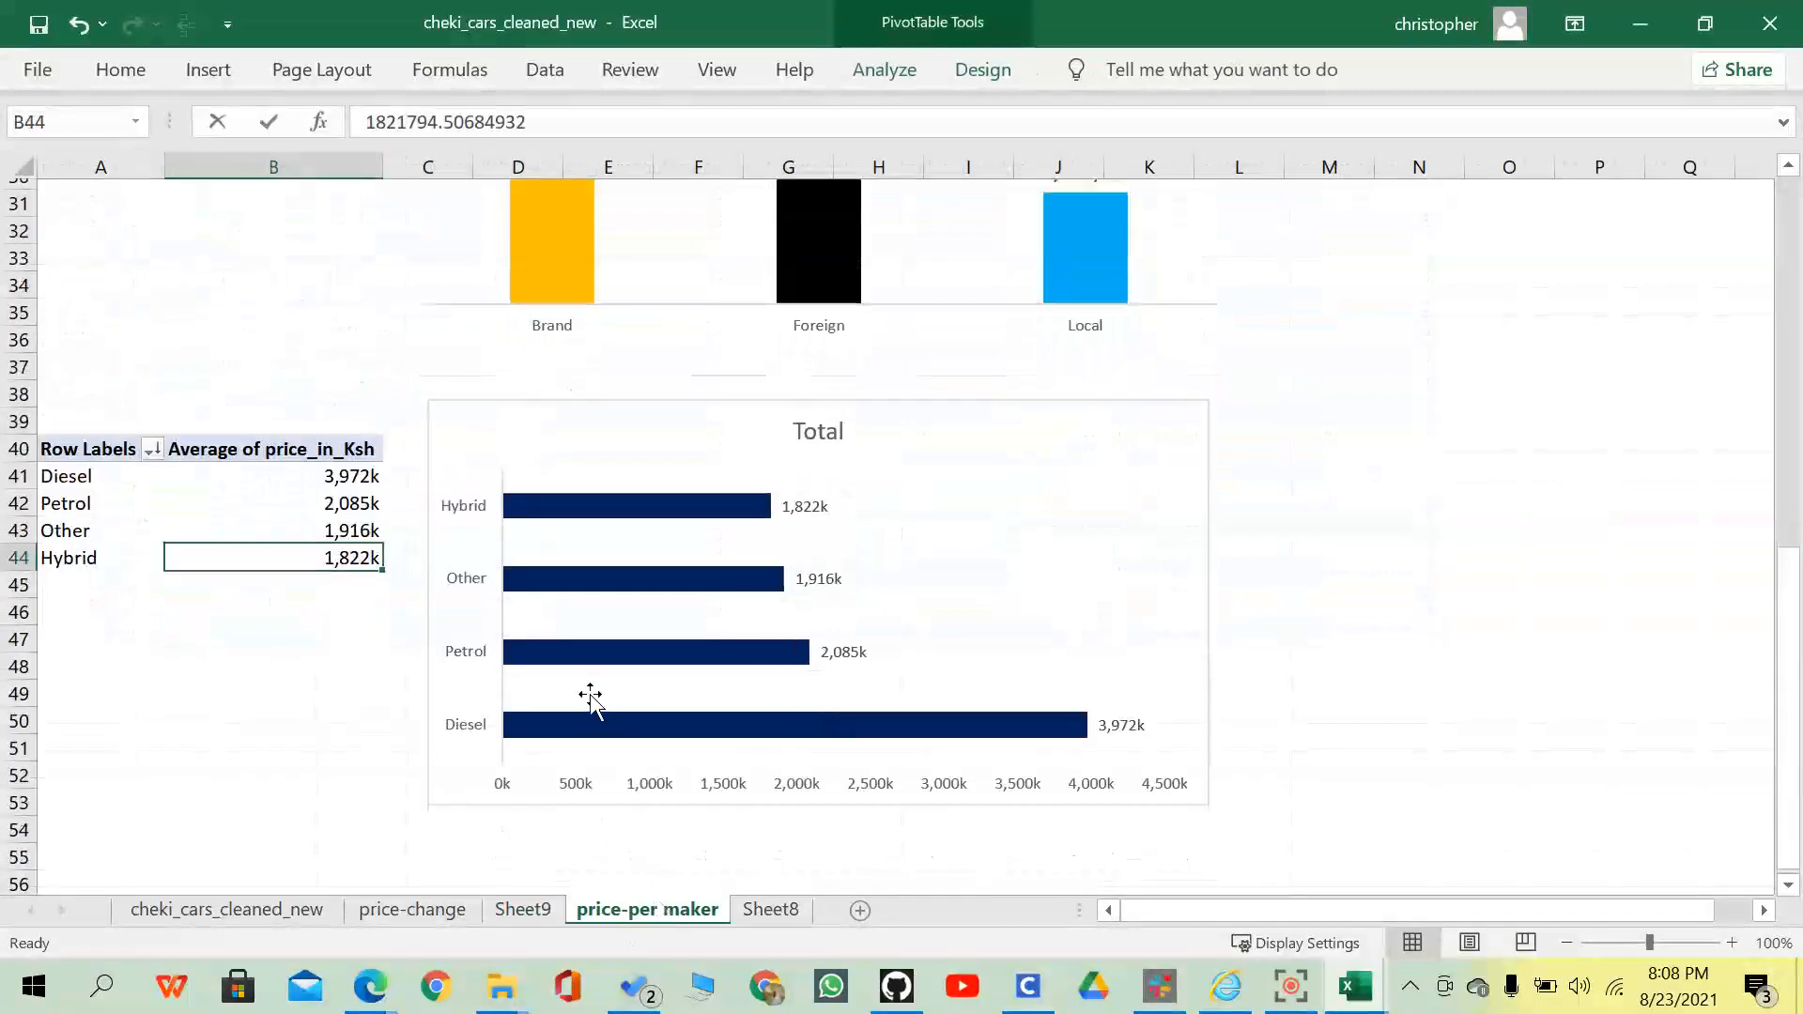
mouse_move(170, 487)
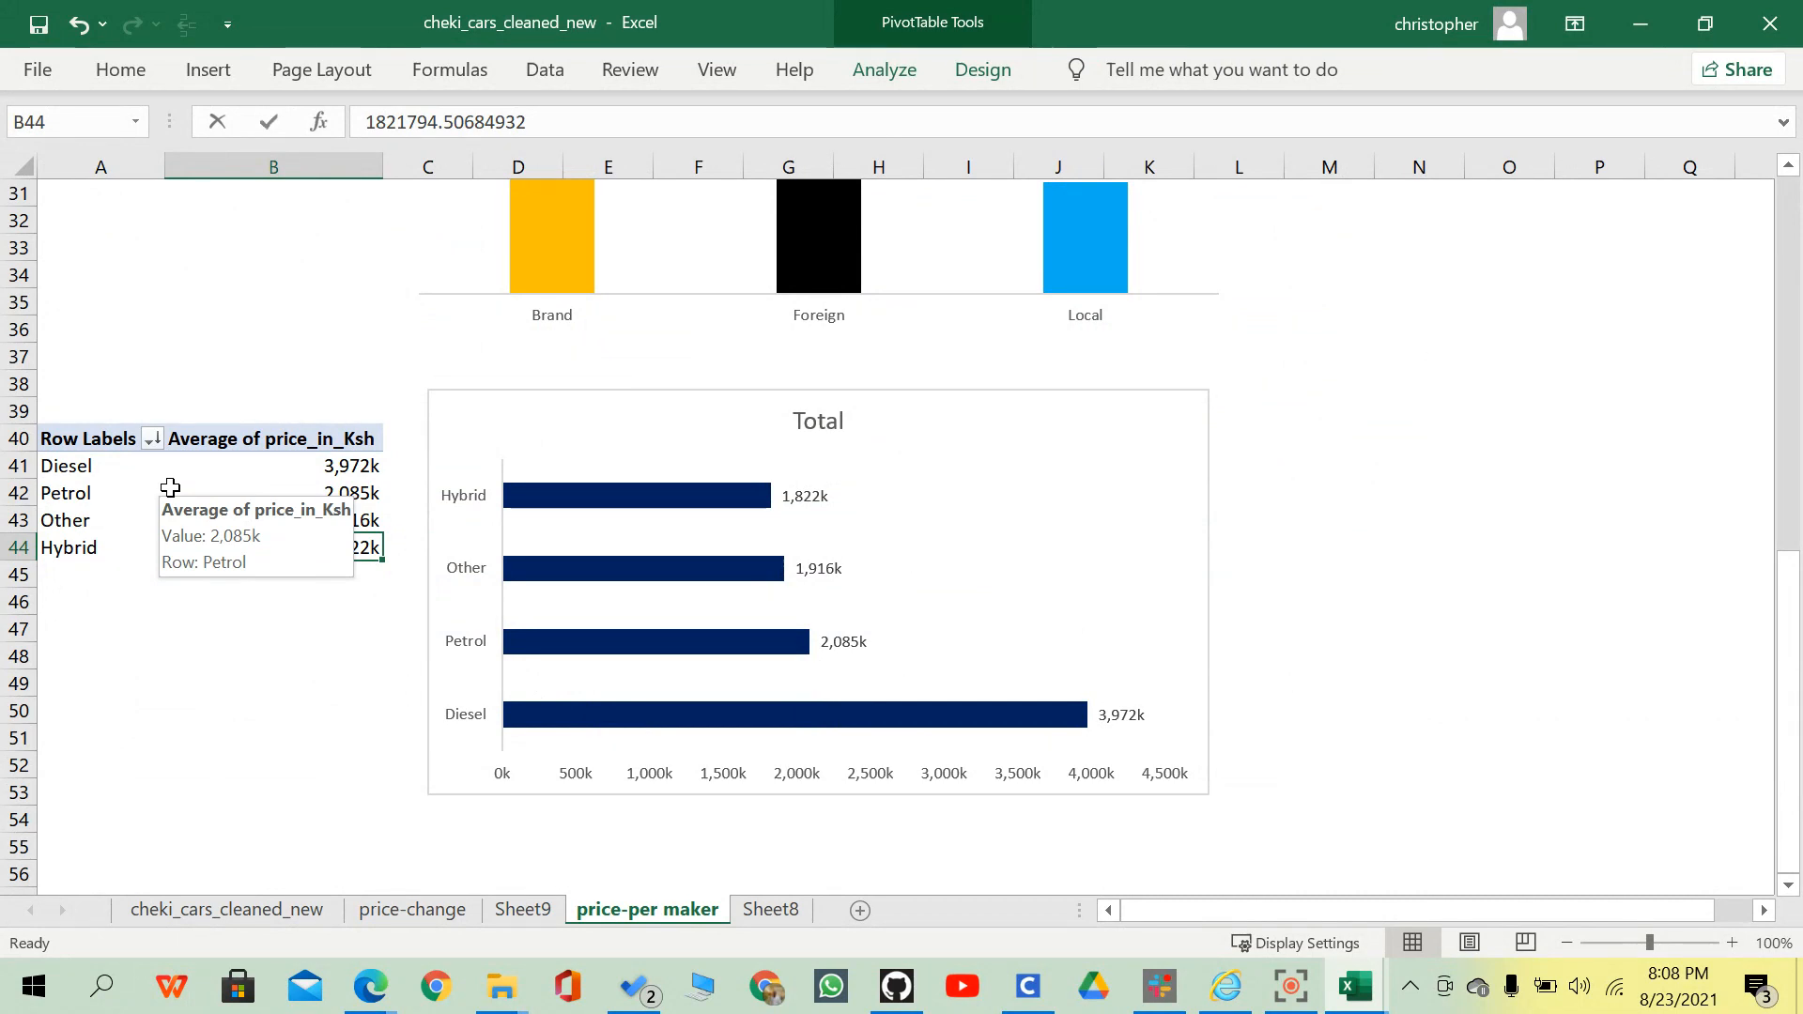
scroll(202, 436, "up", 9)
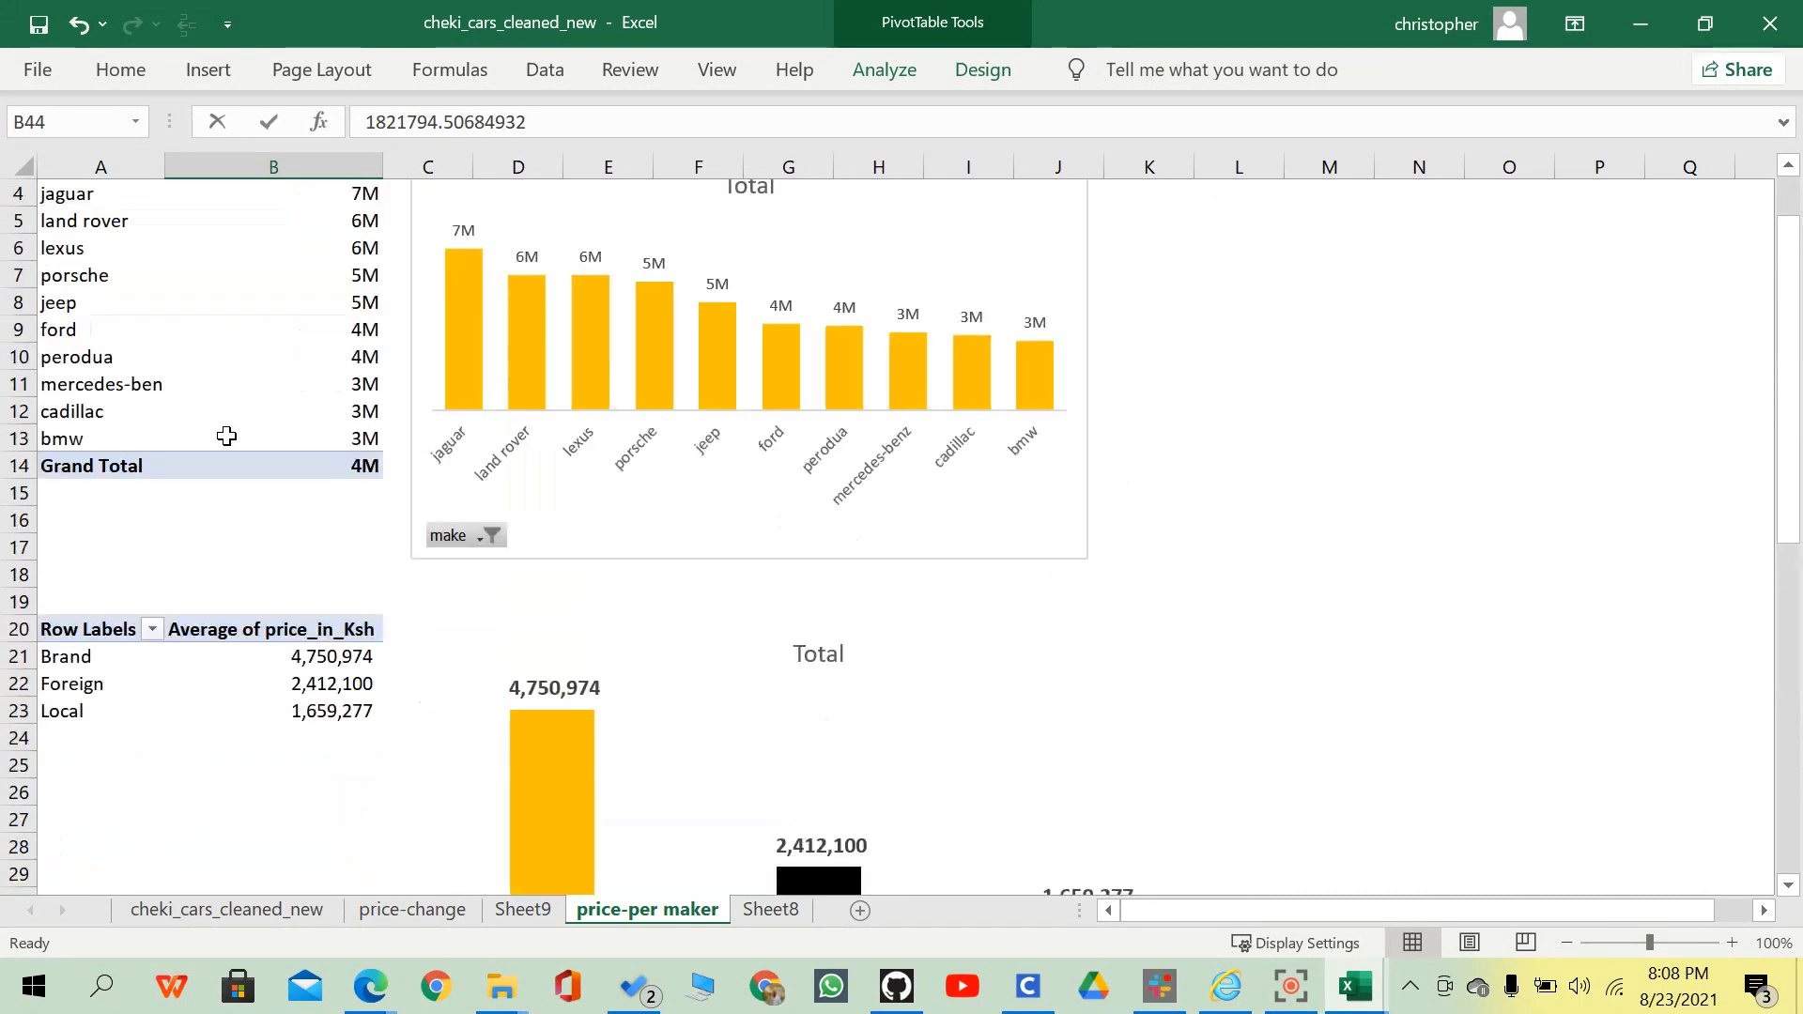
Open the make filter of the price-change sheet's pivot table and deselect land rover.
left_click(404, 908)
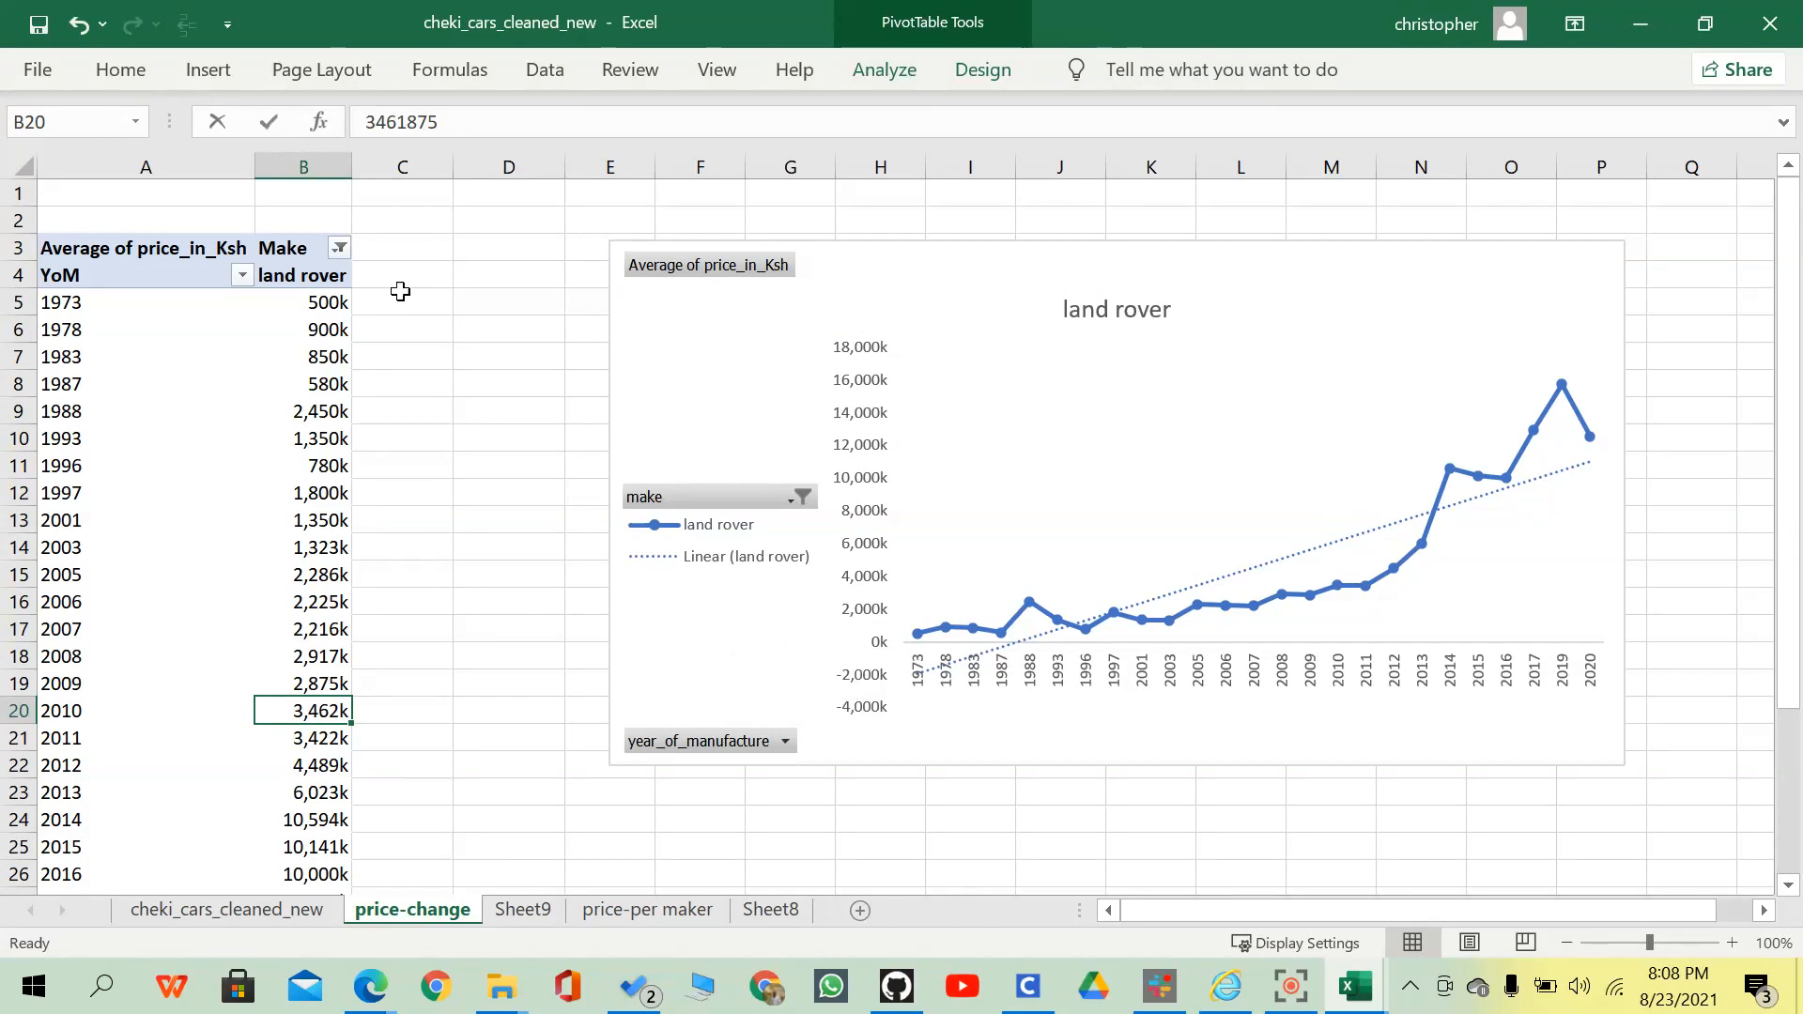
left_click(339, 248)
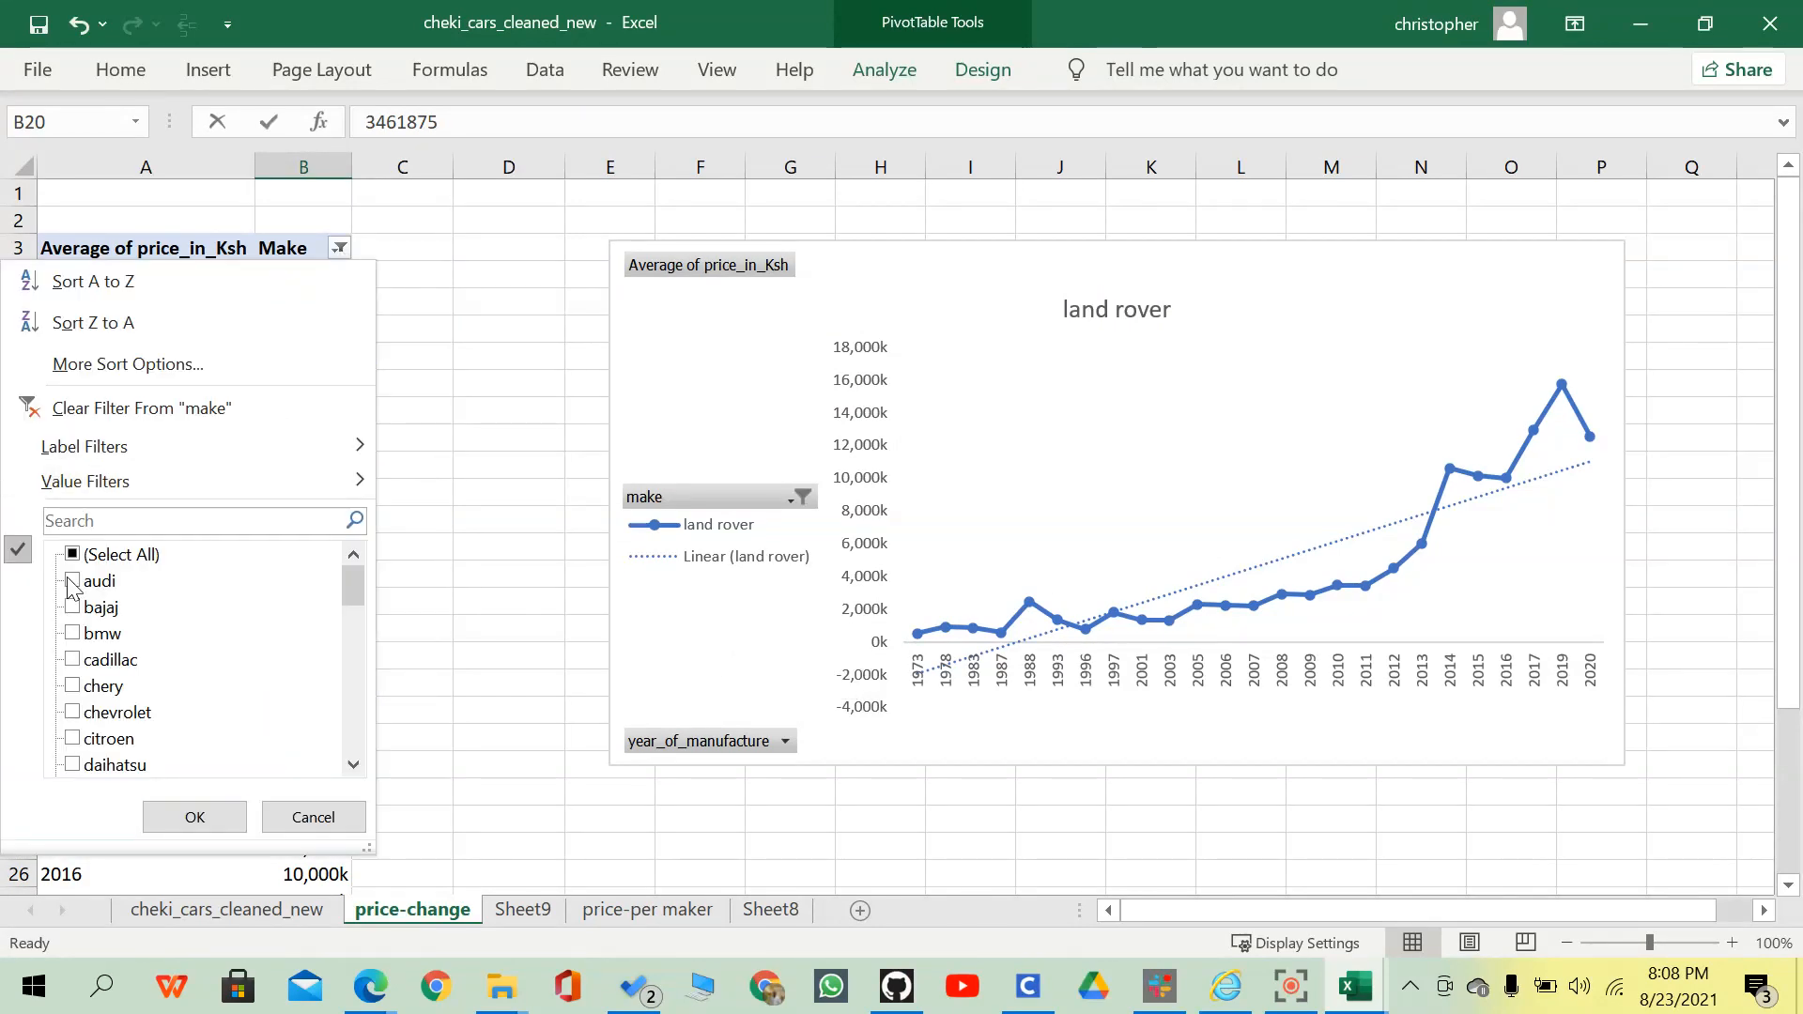
scroll(79, 596, "down", 7)
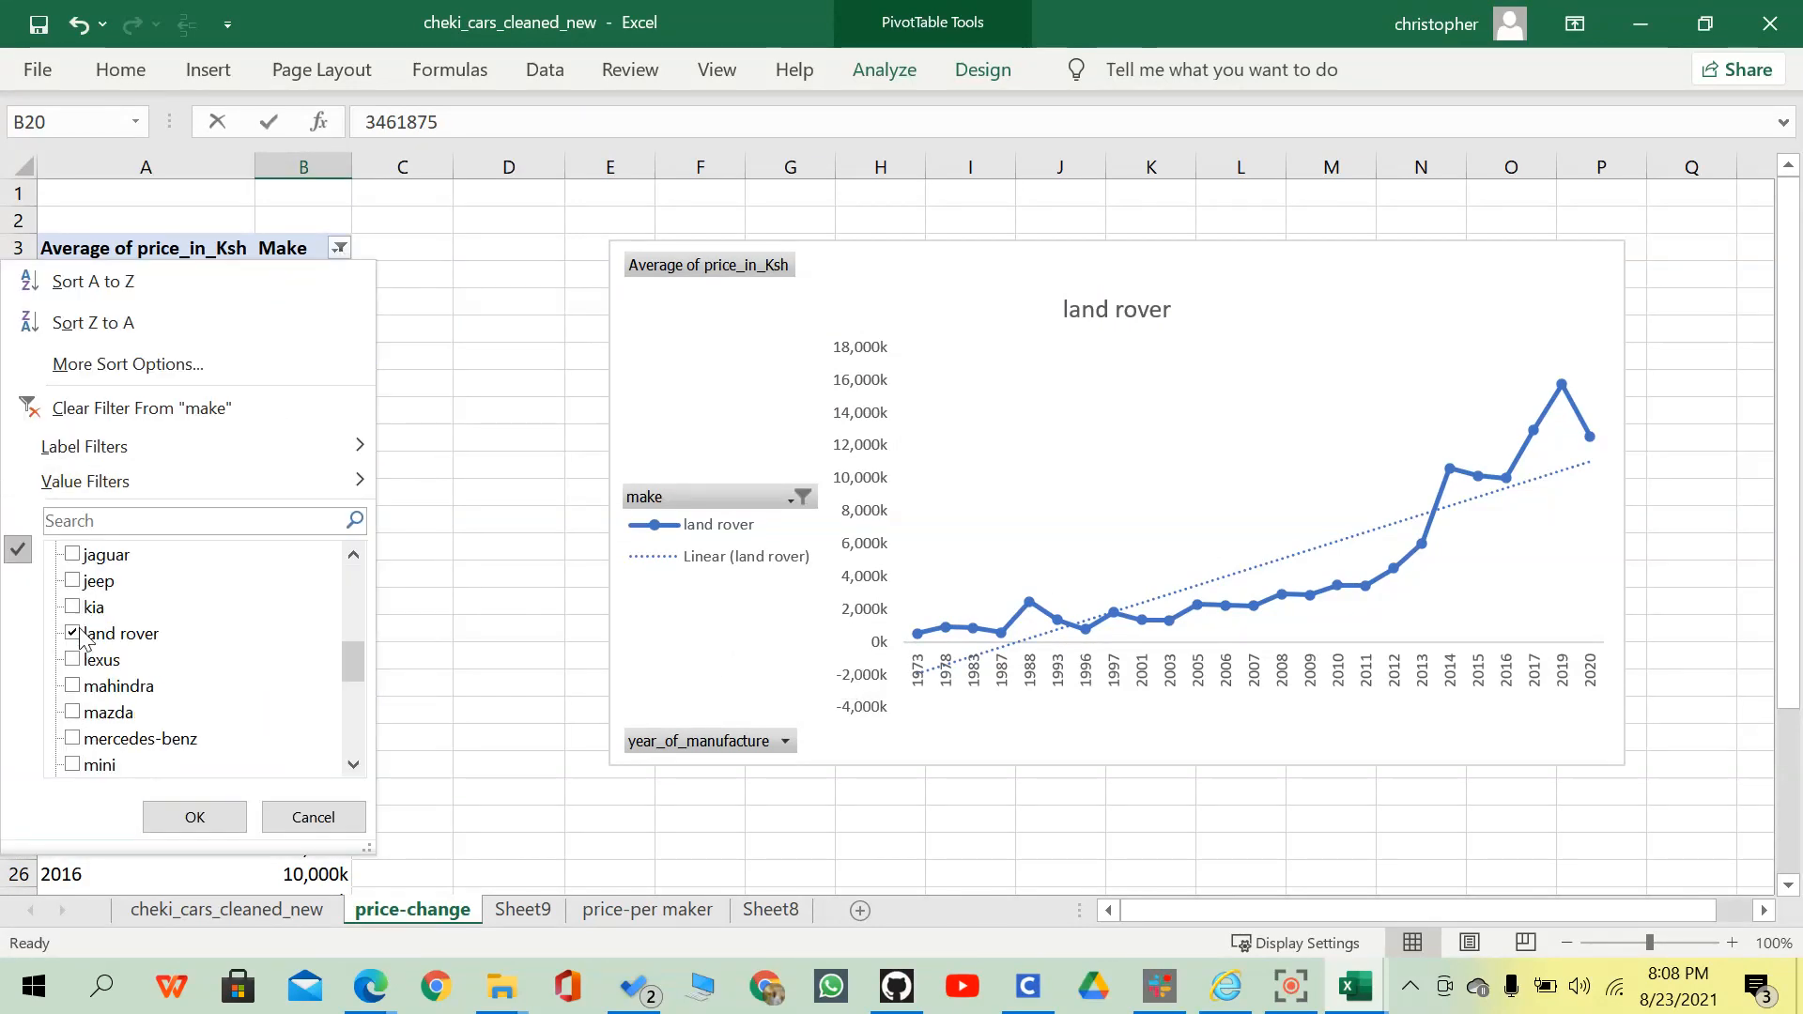
left_click(86, 631)
left_click(89, 608)
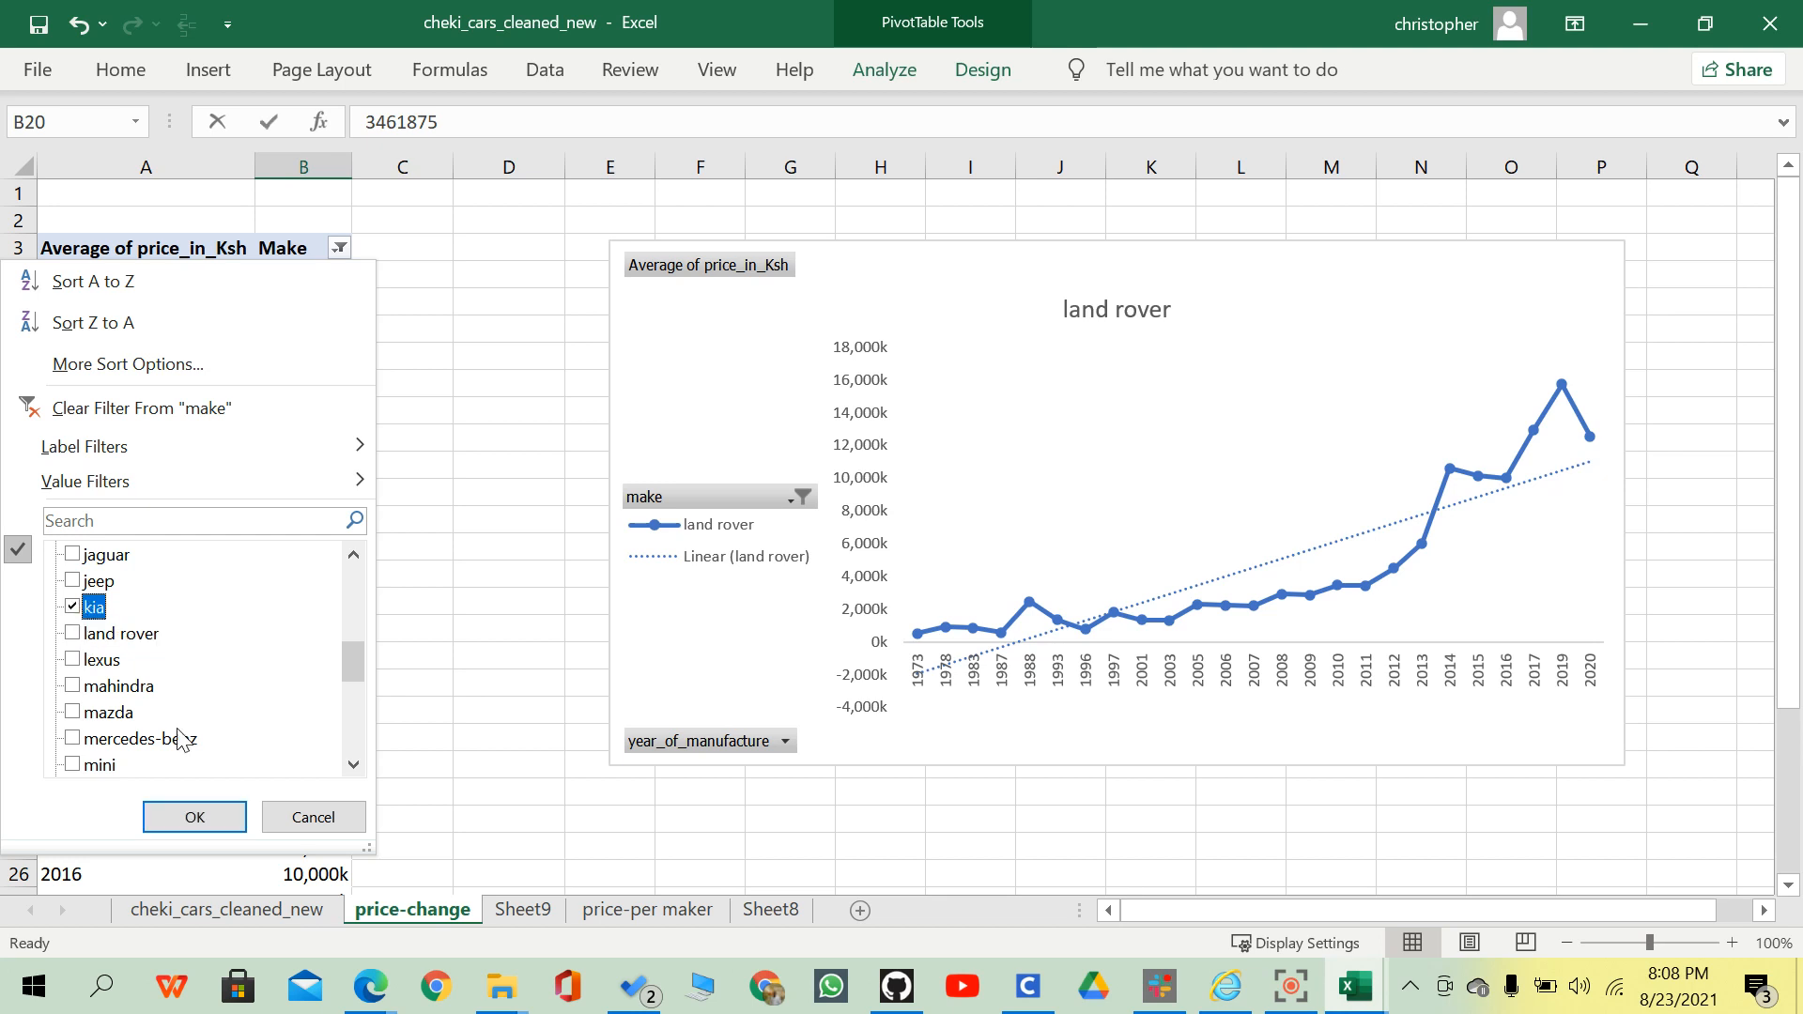
left_click(75, 610)
left_click(75, 685)
left_click(74, 661)
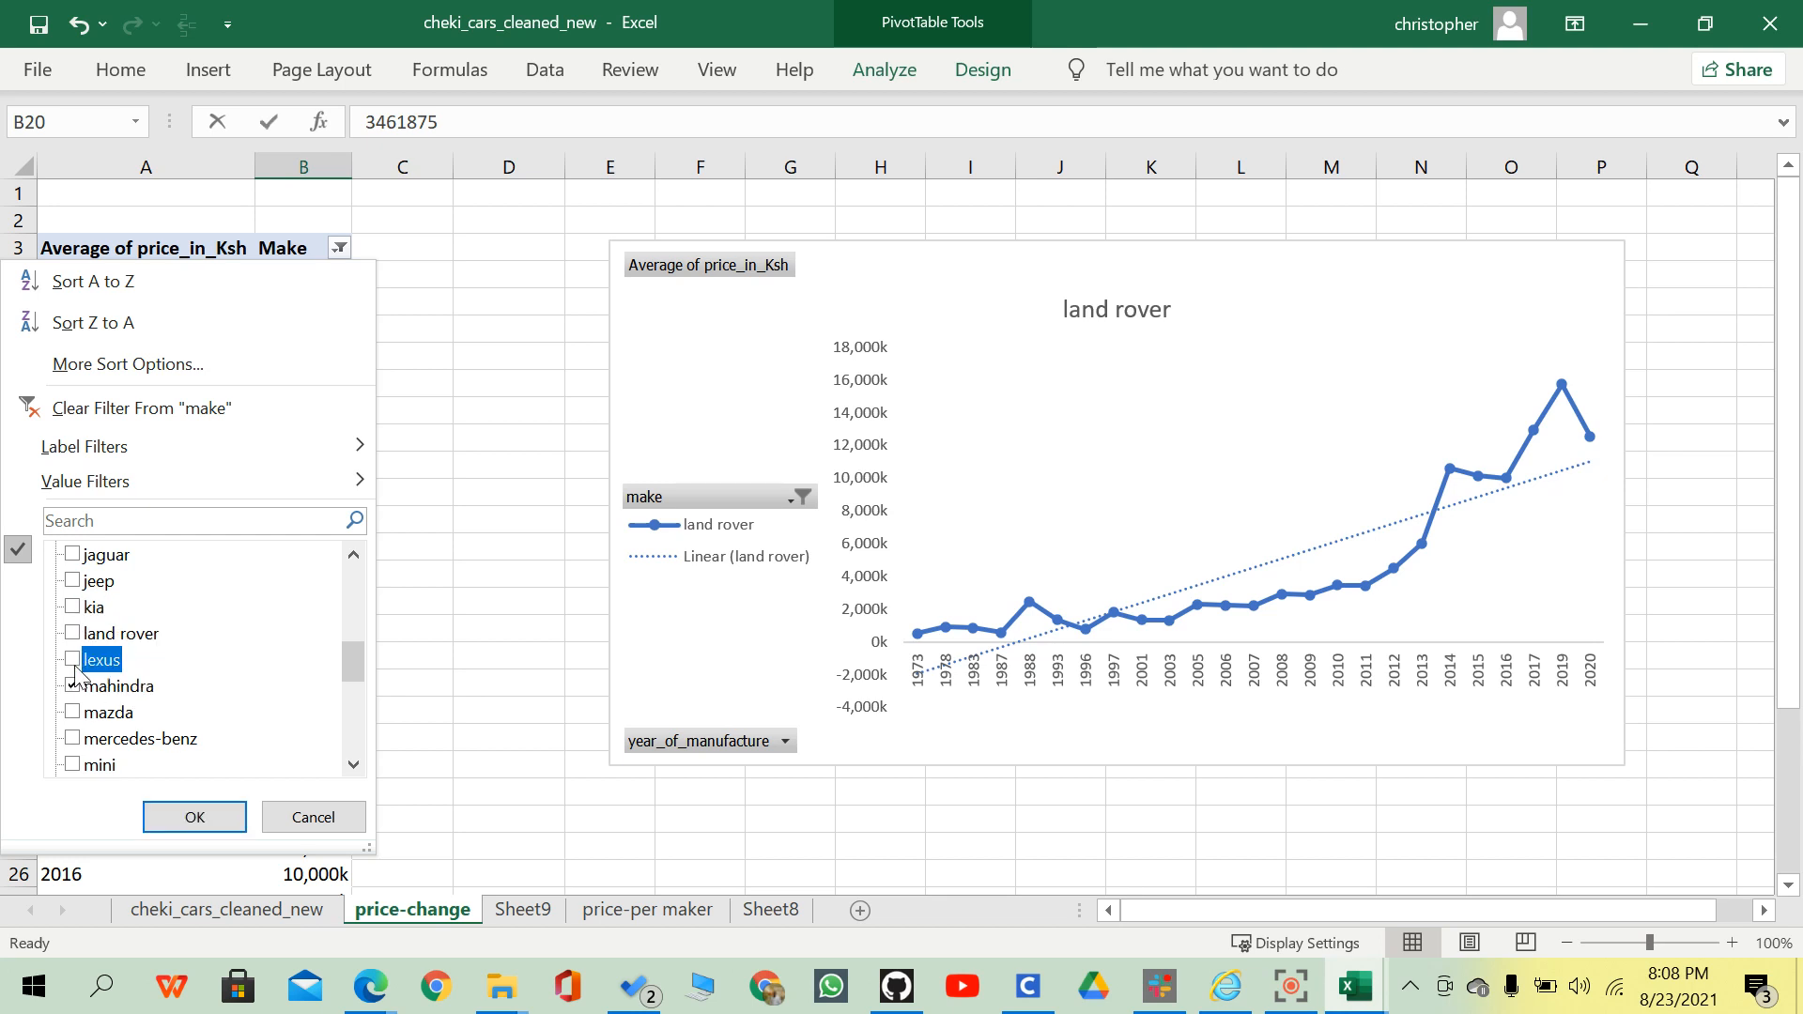
left_click(75, 687)
left_click(78, 662)
Select only ford in the make filter and apply it to the price-change pivot table and chart.
scroll(116, 751, "up", 3)
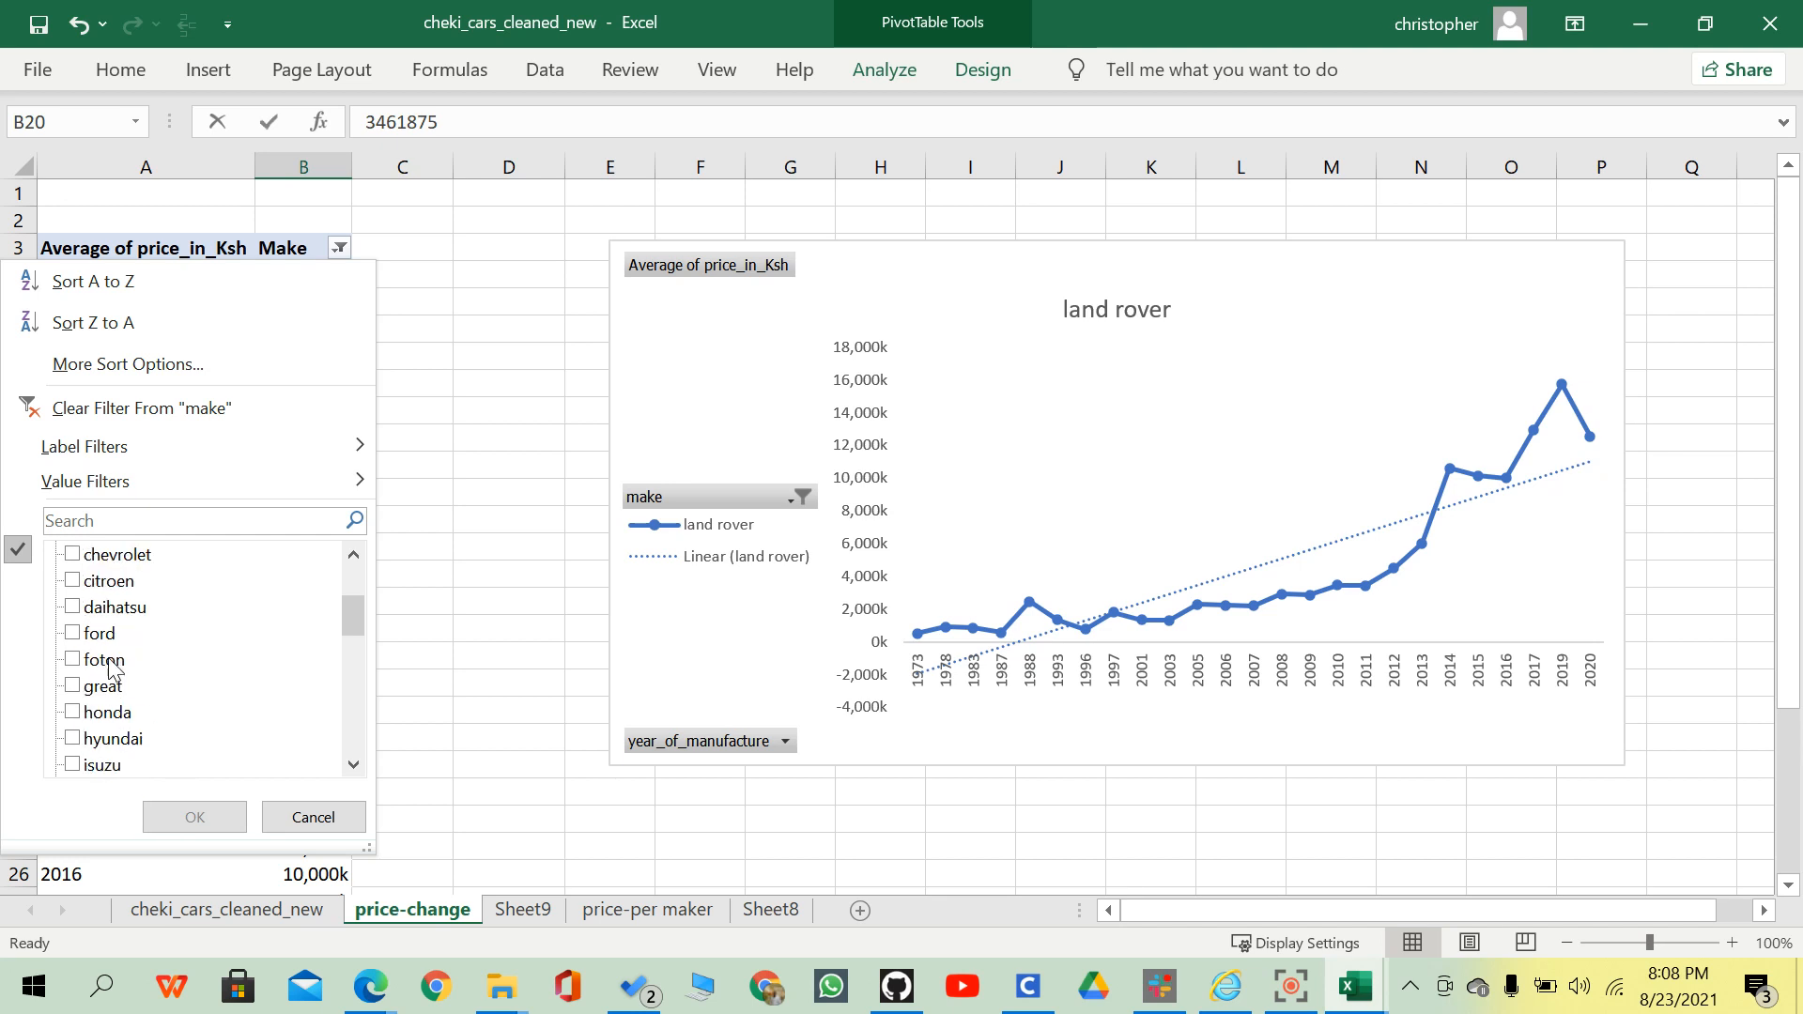
scroll(74, 644, "up", 1)
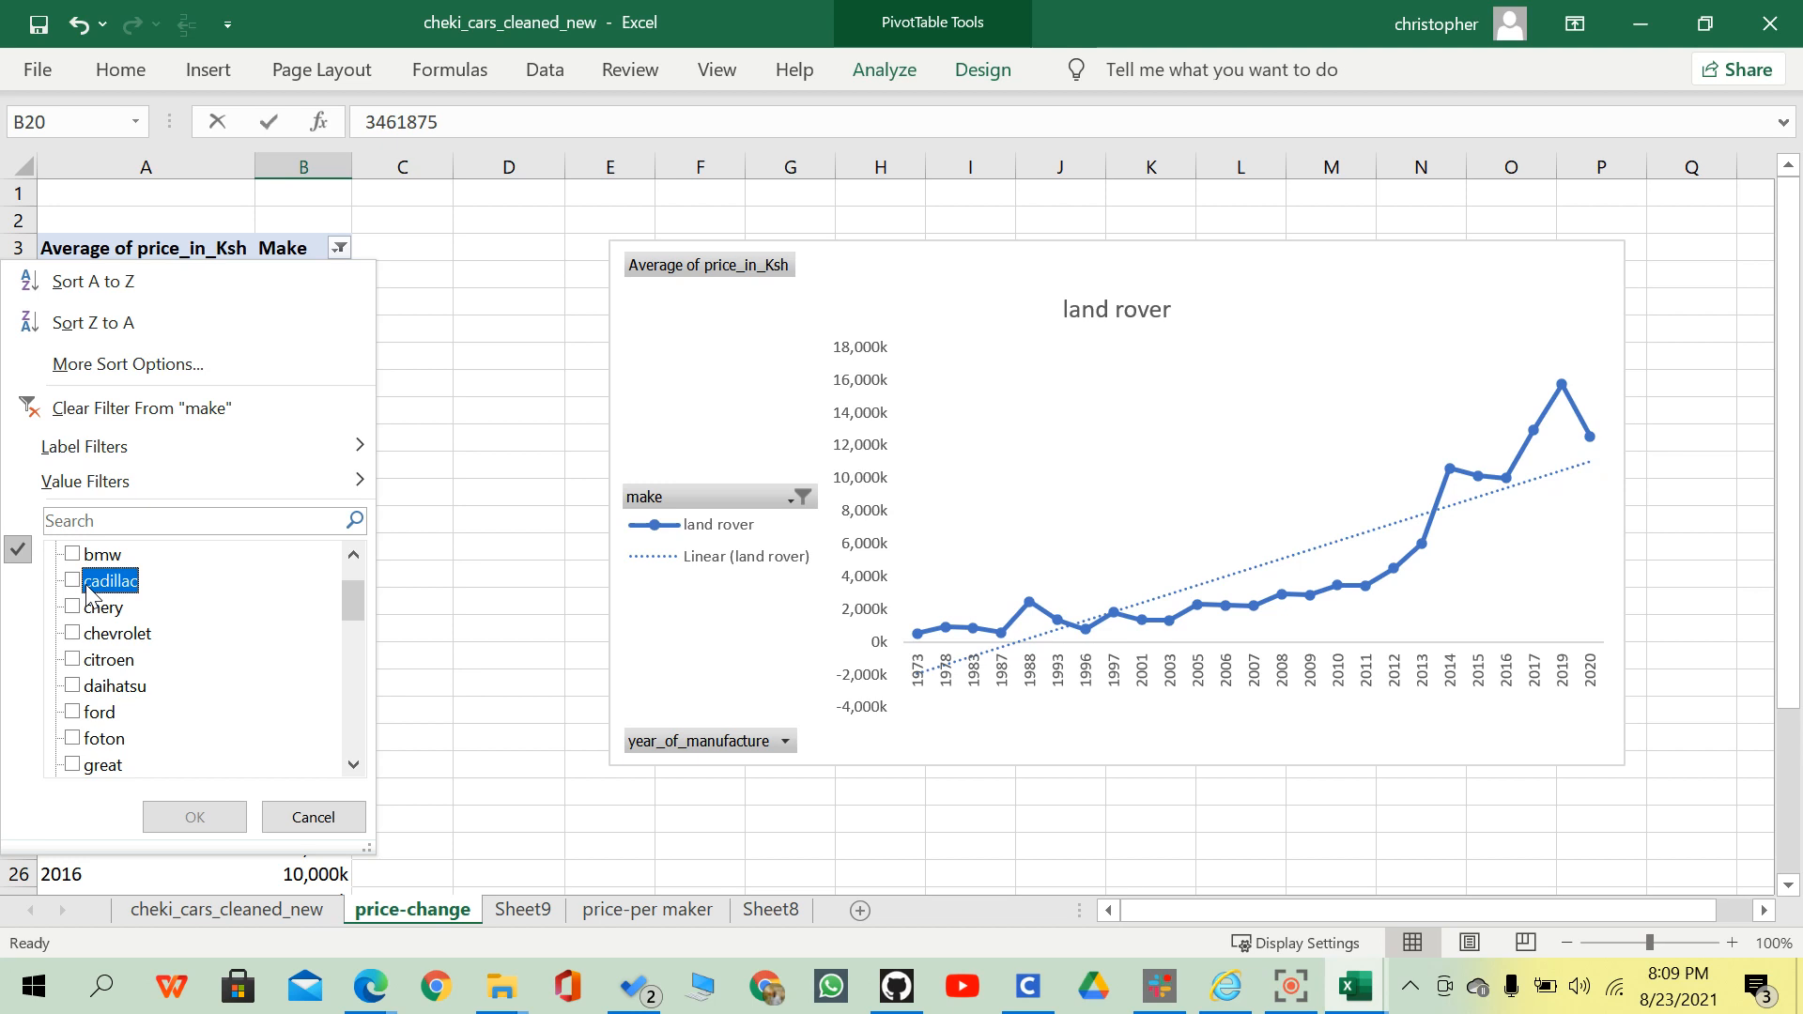
left_click(77, 632)
left_click(77, 636)
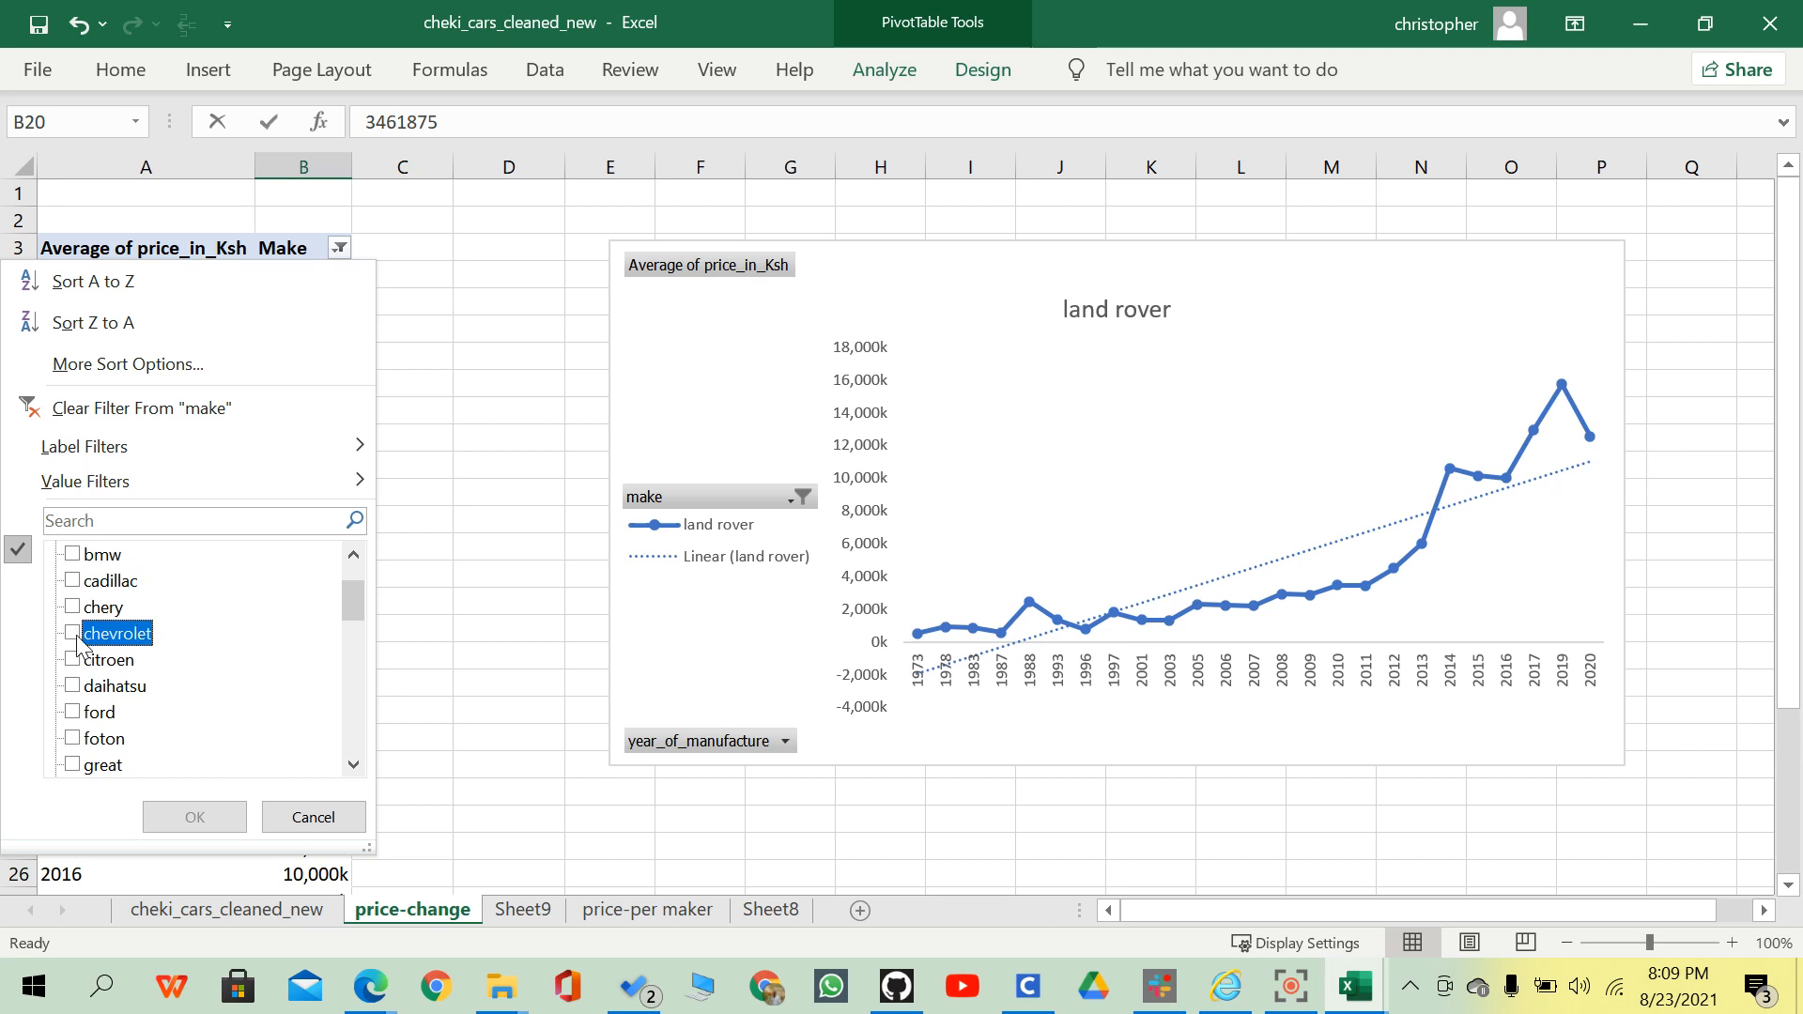
left_click(77, 714)
left_click(75, 713)
left_click(195, 817)
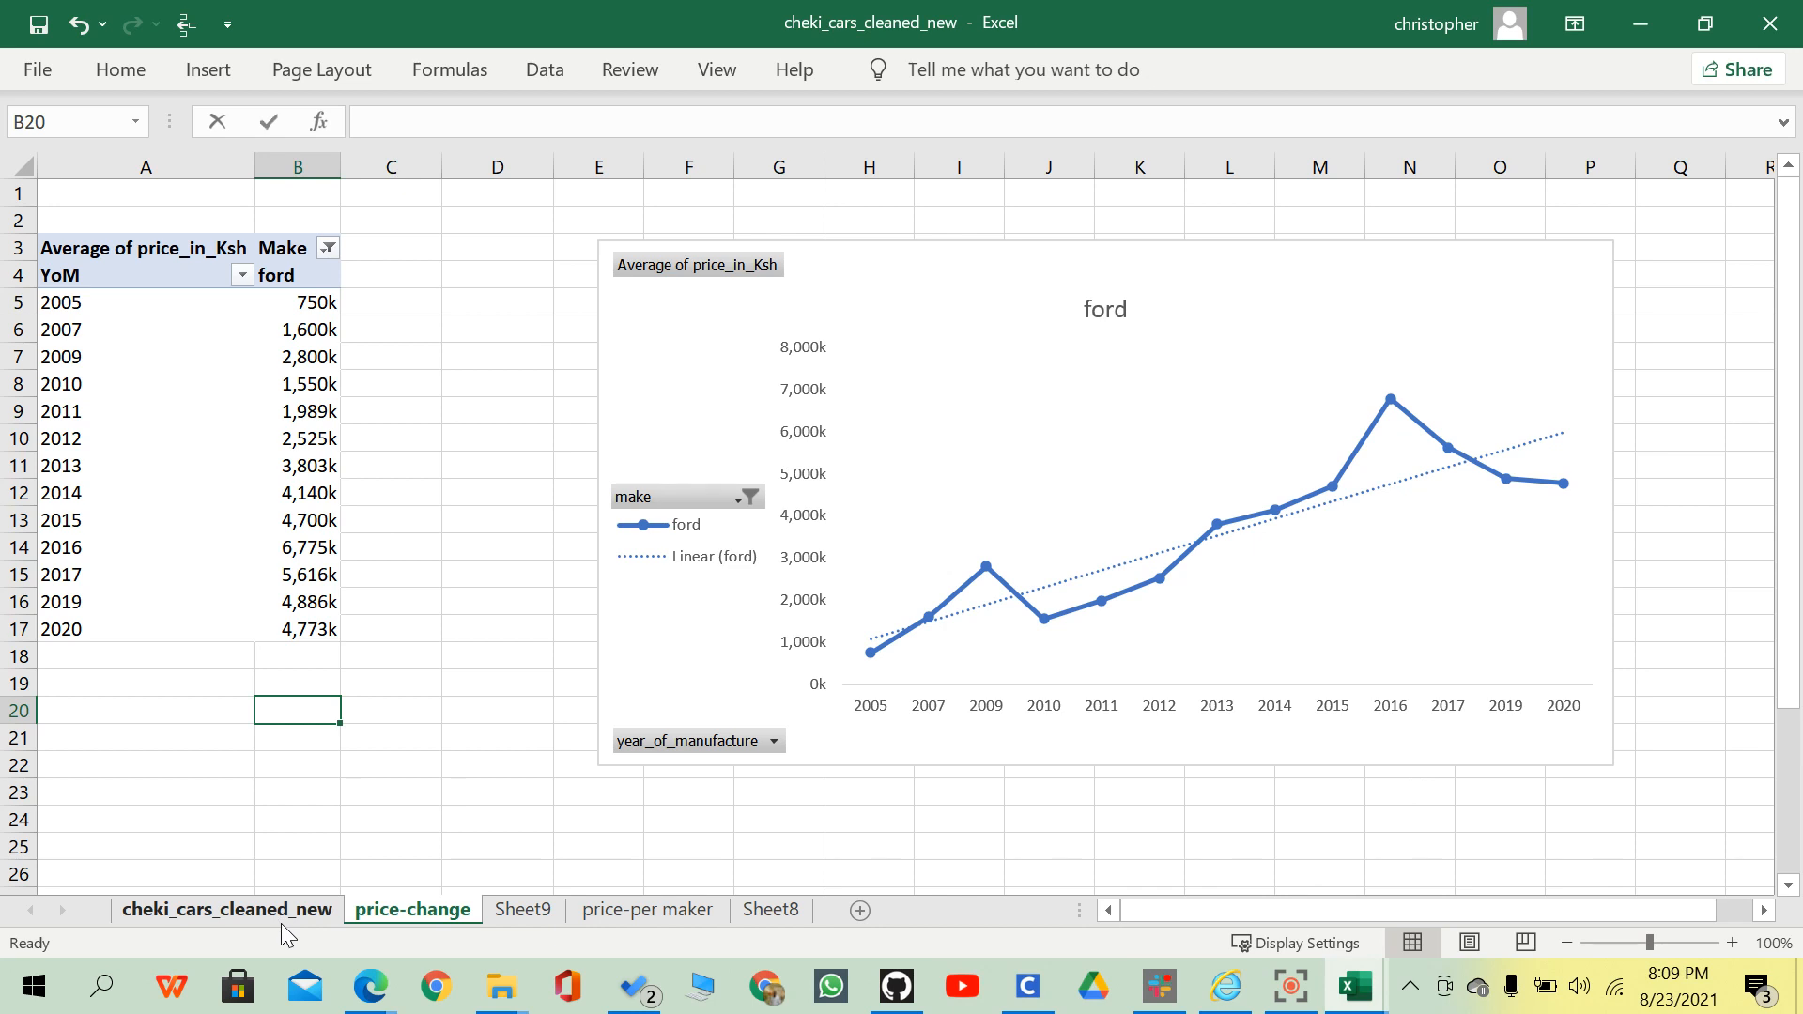
On the price-per maker sheet, move the Brand, Foreign and Local average price chart slightly toward its pivot table.
left_click(635, 920)
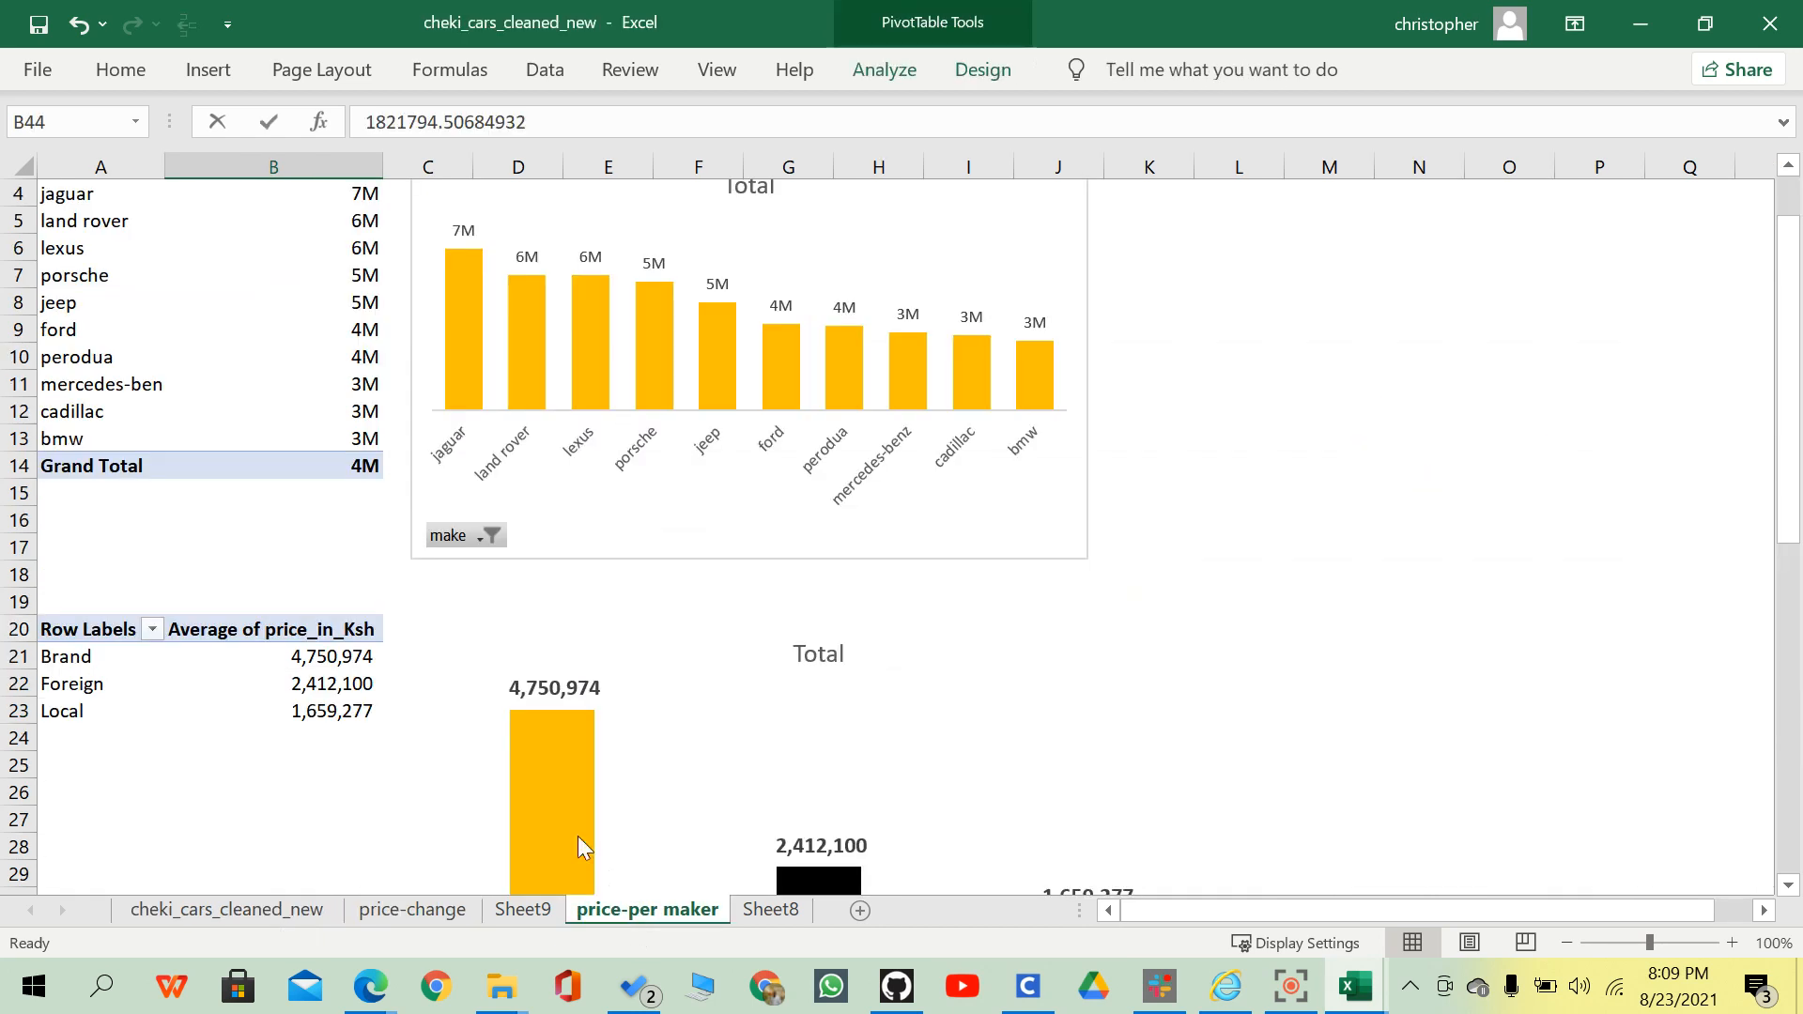
scroll(577, 836, "down", 4)
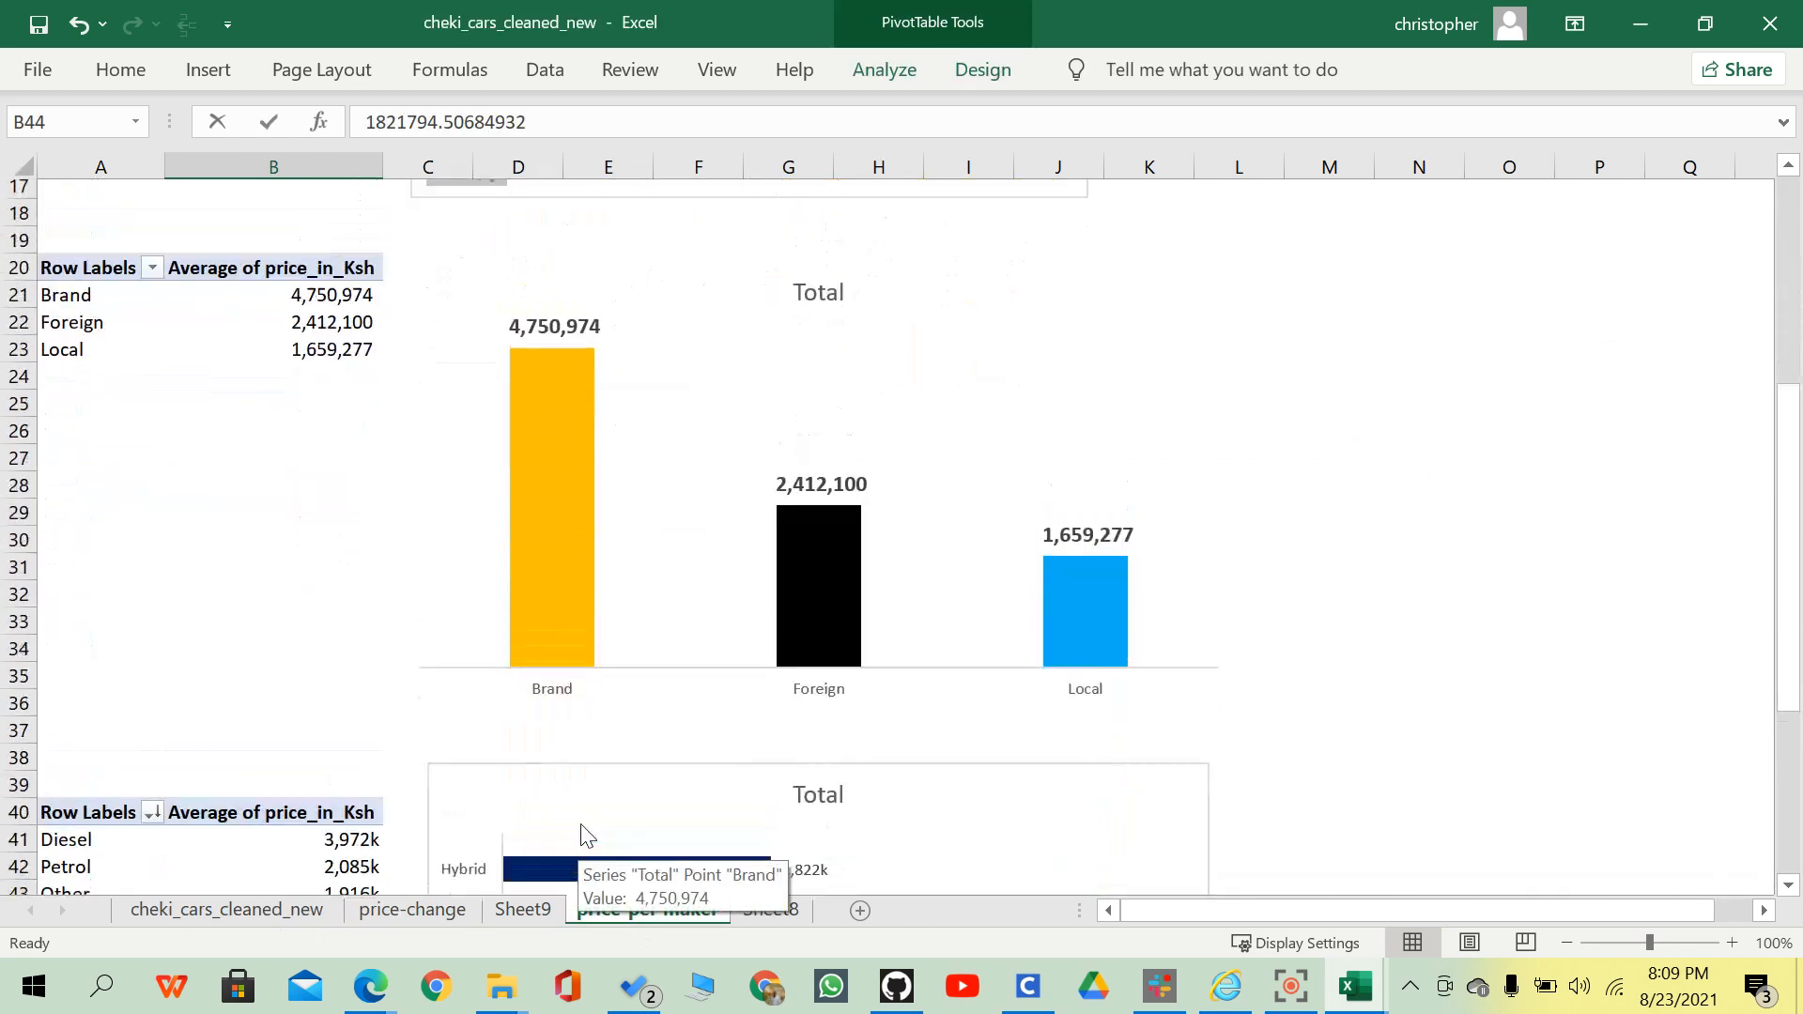
scroll(582, 835, "up", 1)
mouse_move(623, 398)
left_mouse_down()
mouse_move(588, 402)
mouse_move(611, 391)
left_mouse_up()
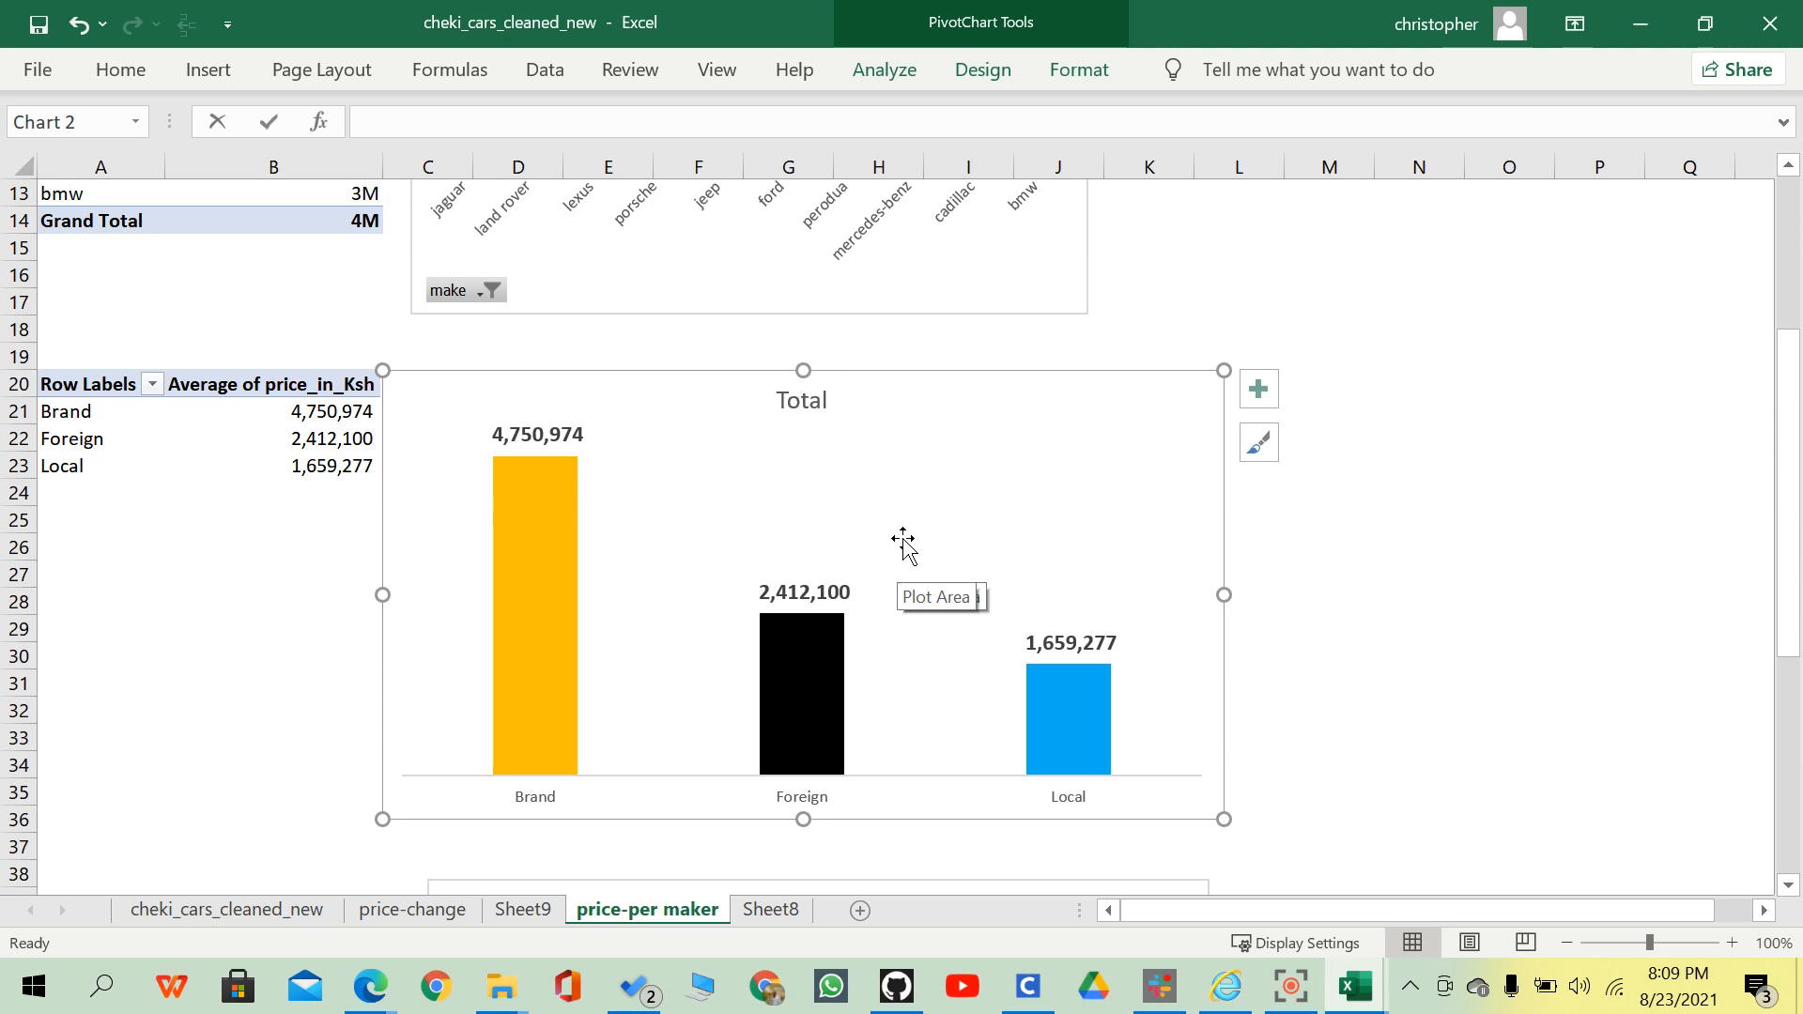
Look over the fuel-type and make price charts, and switch to Edge to read the GitHub project's analysis questions.
scroll(856, 503, "down", 8)
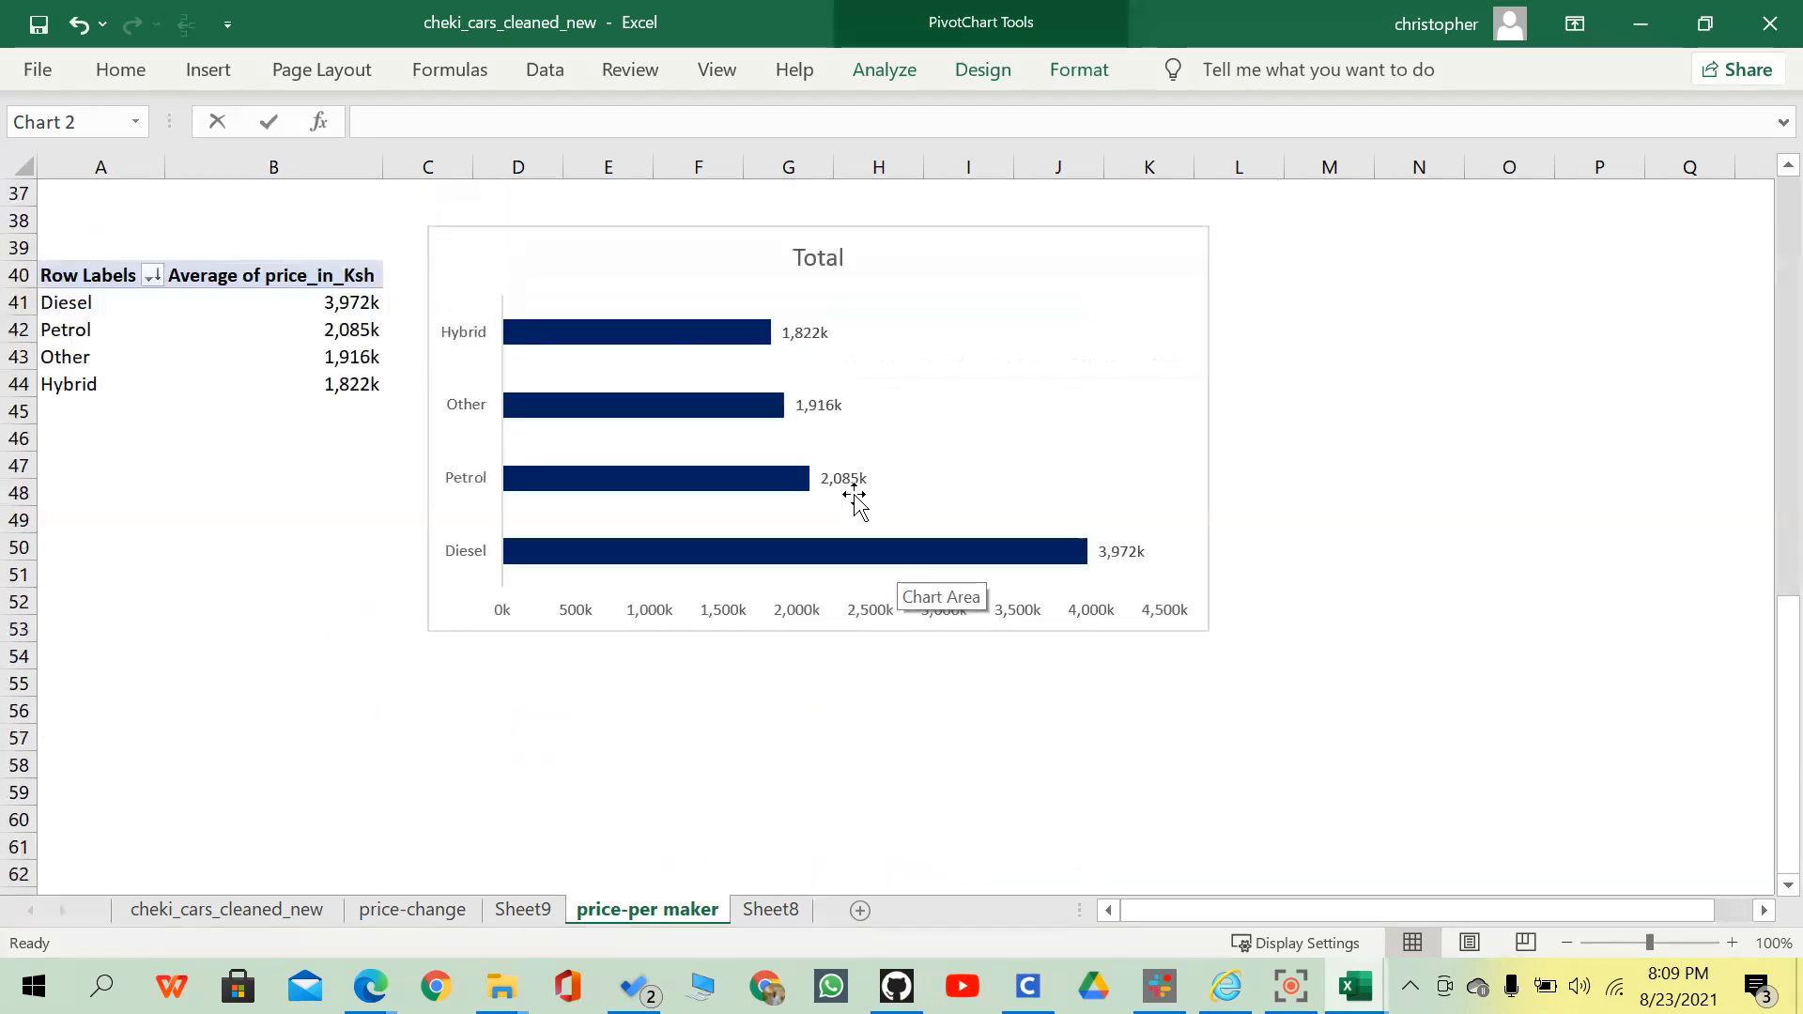
scroll(856, 502, "up", 2)
scroll(854, 501, "up", 10)
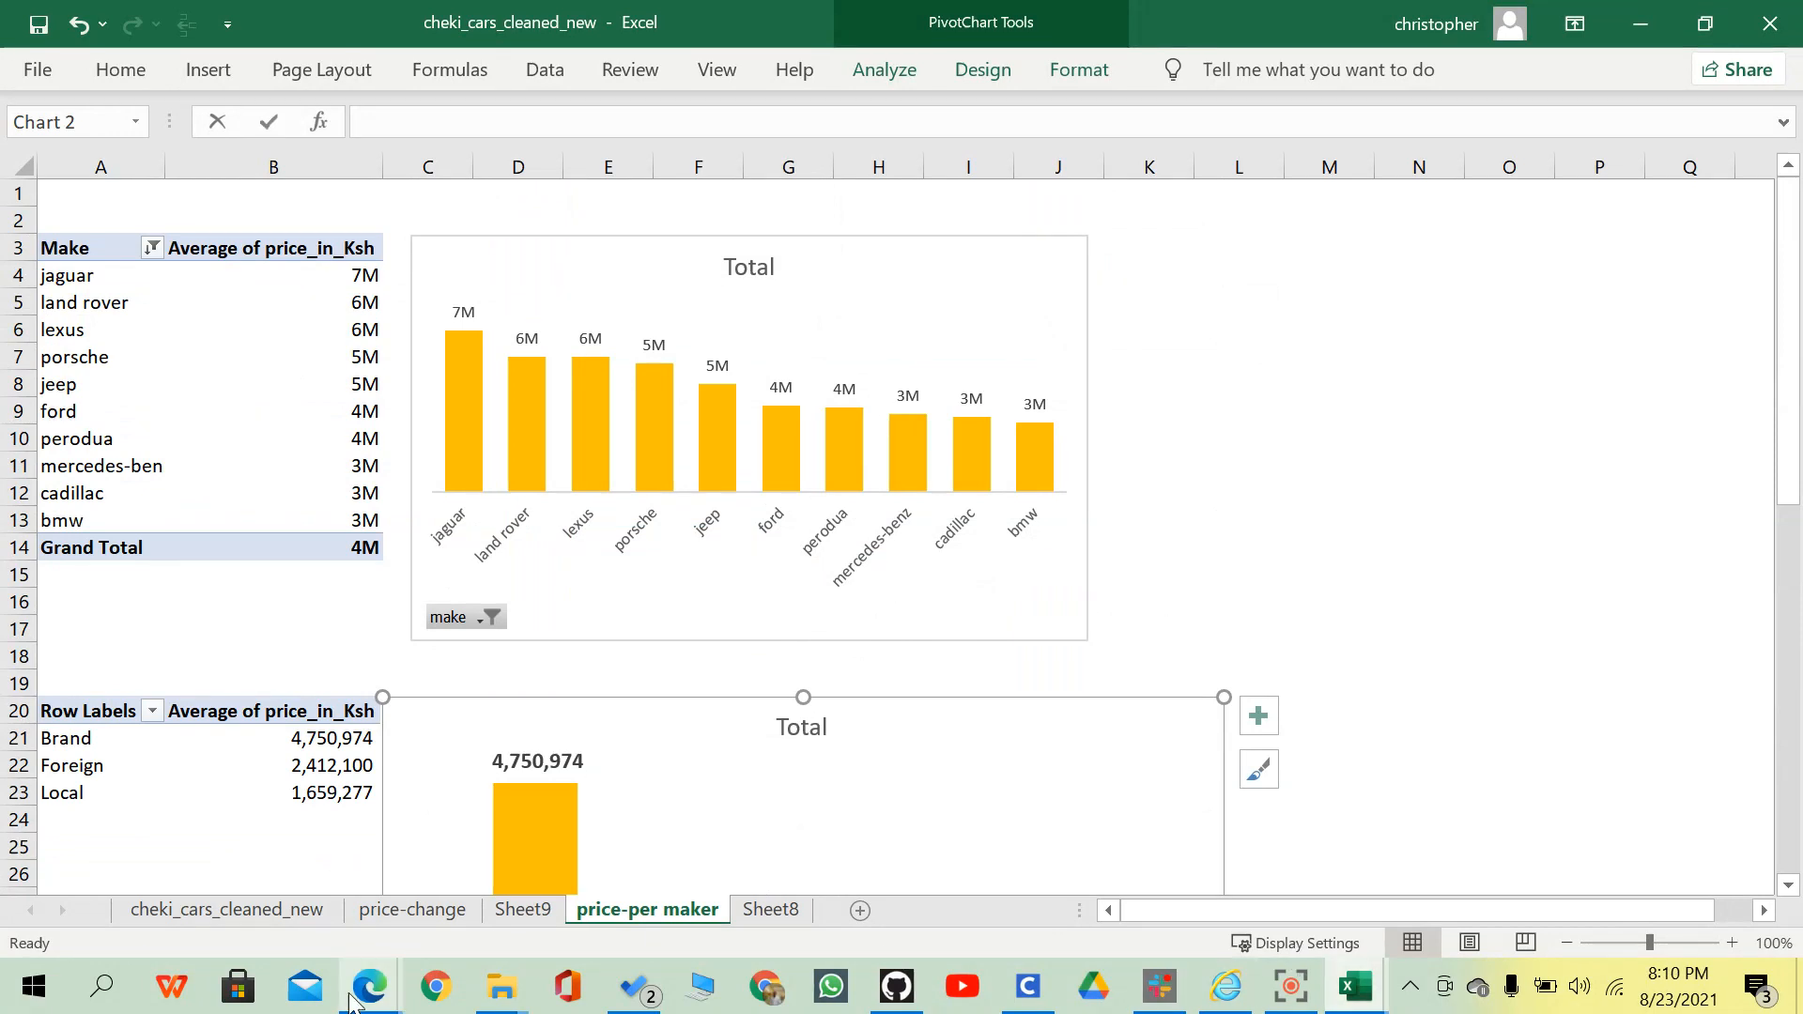
mouse_move(370, 986)
left_click(1734, 919)
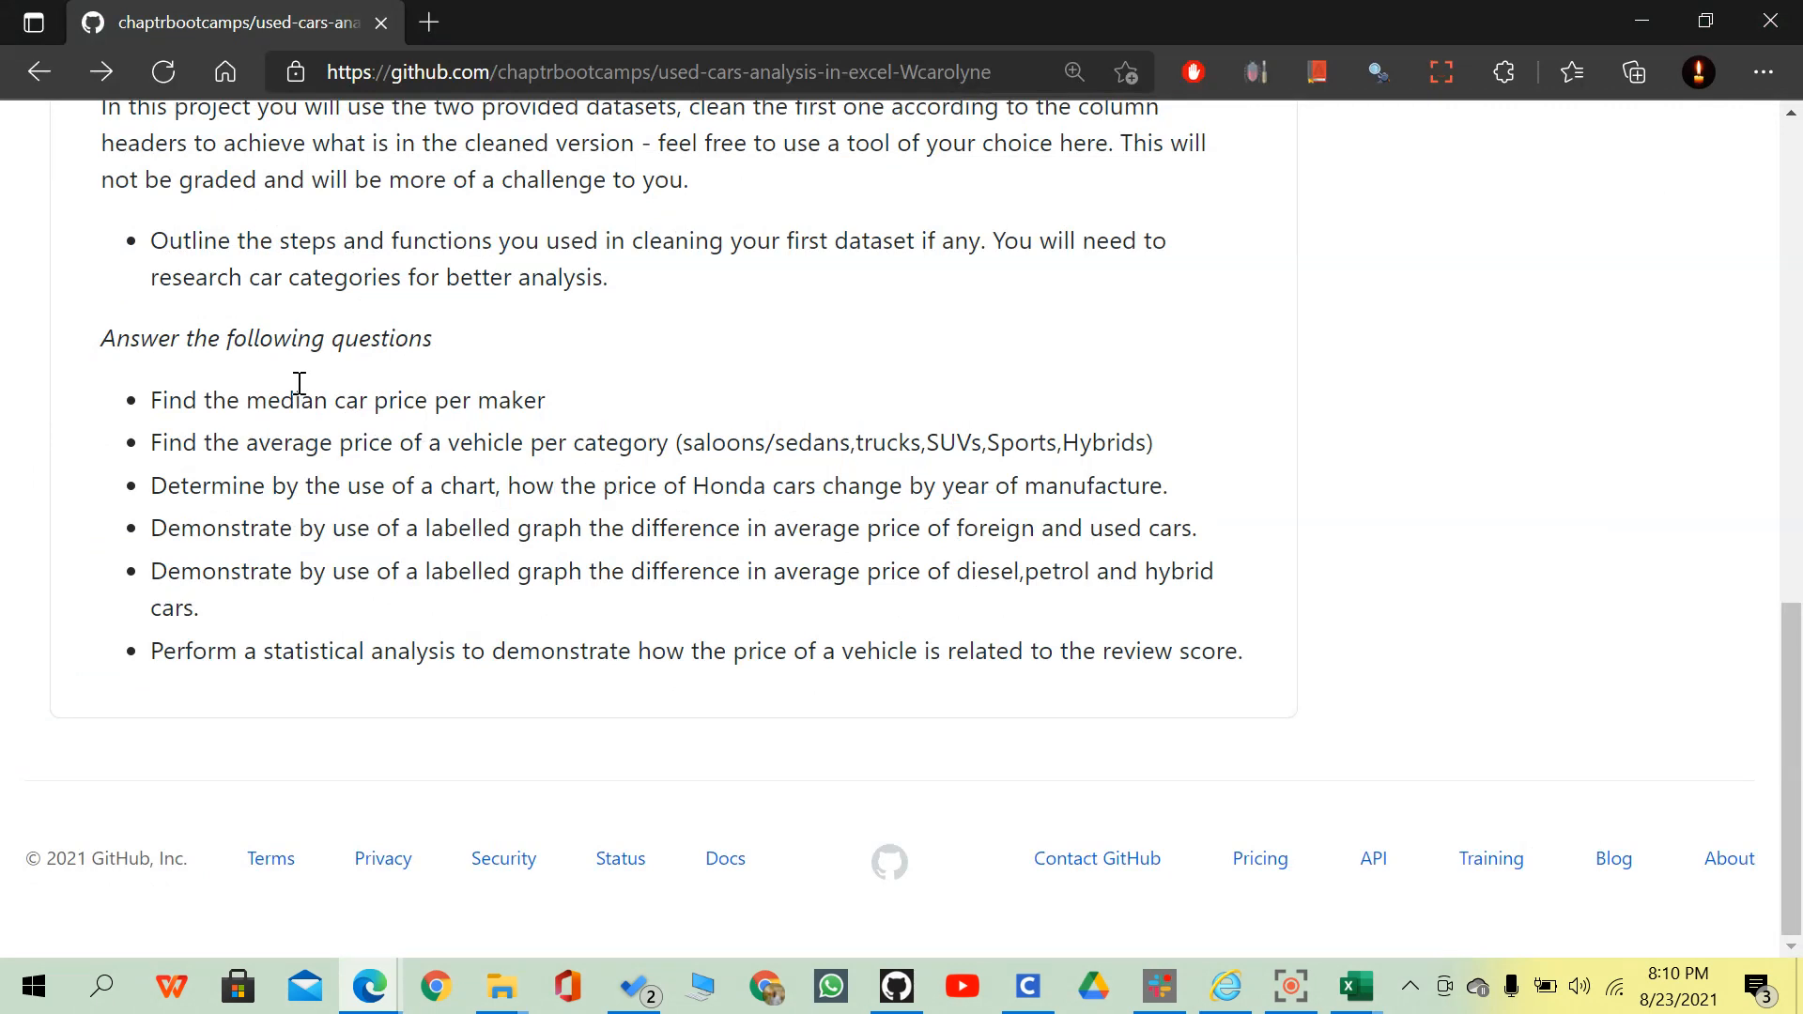
Read the questions on median price per maker and the review-score statistical analysis, and return to the cleaned workbook in Excel.
left_click_drag(293, 388, 467, 396)
left_click(465, 398)
left_click_drag(253, 661, 767, 646)
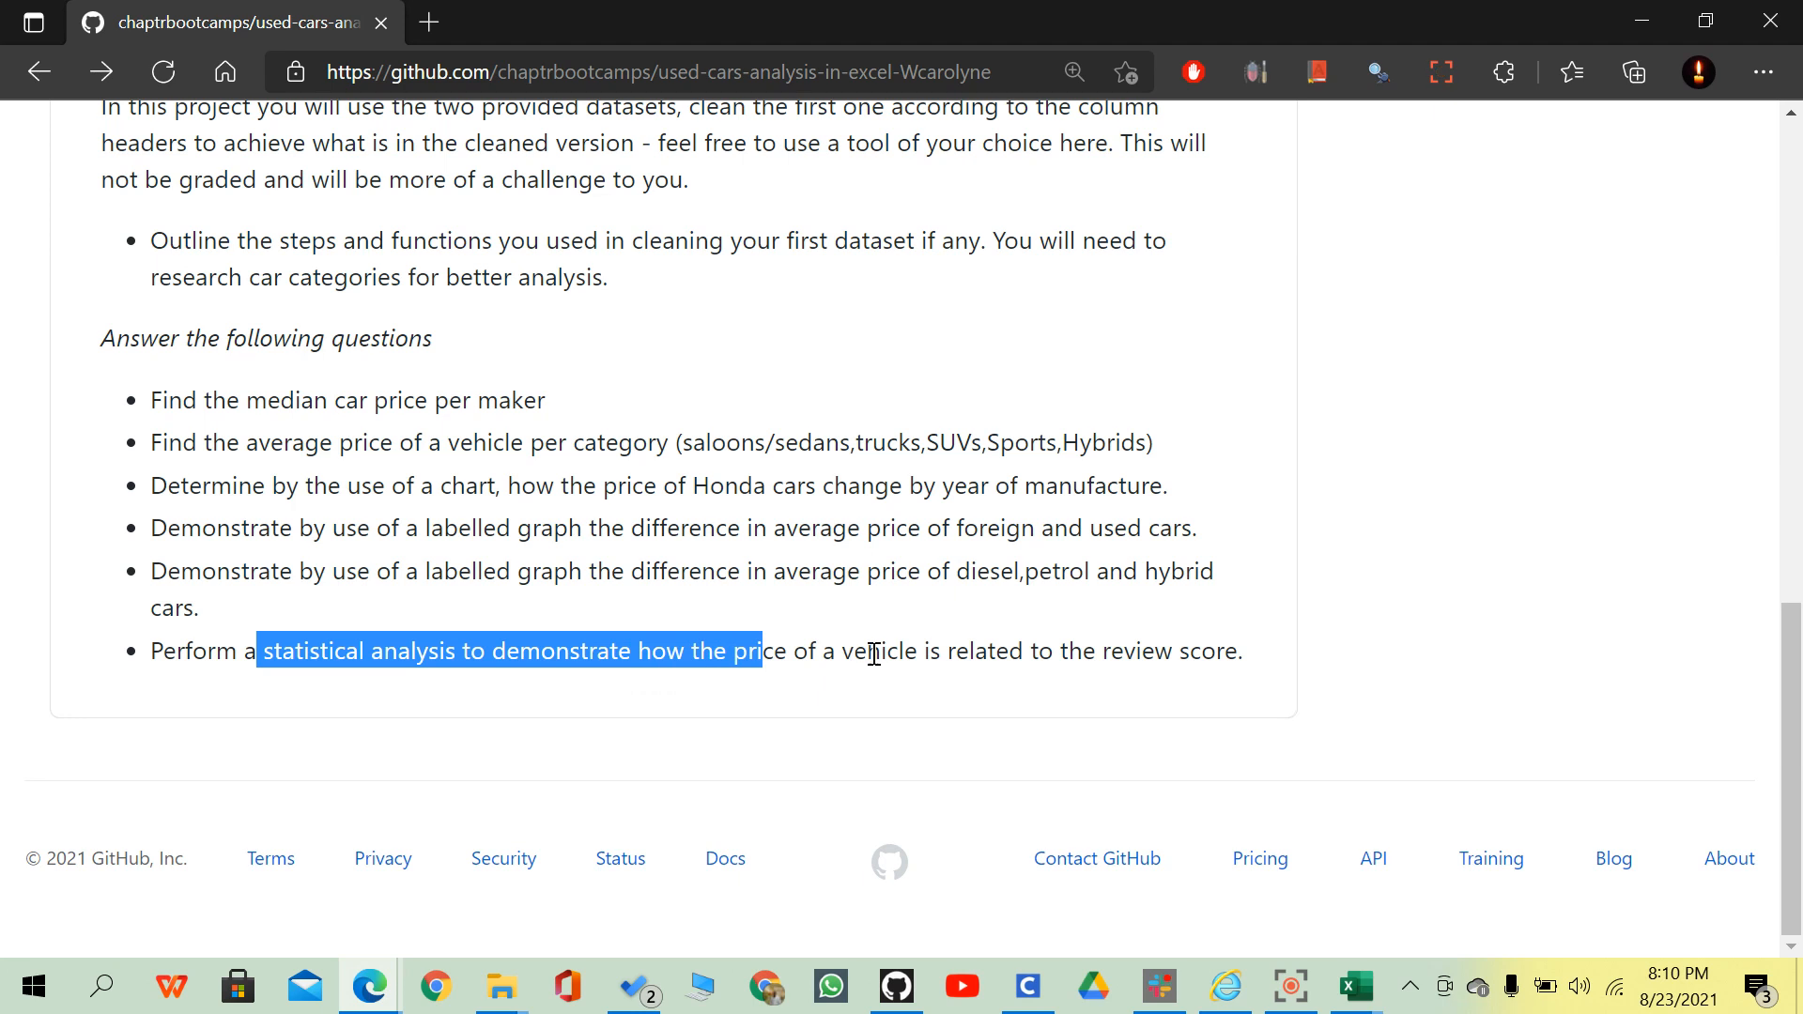
left_click_drag(1131, 646, 1205, 645)
left_click(1167, 657)
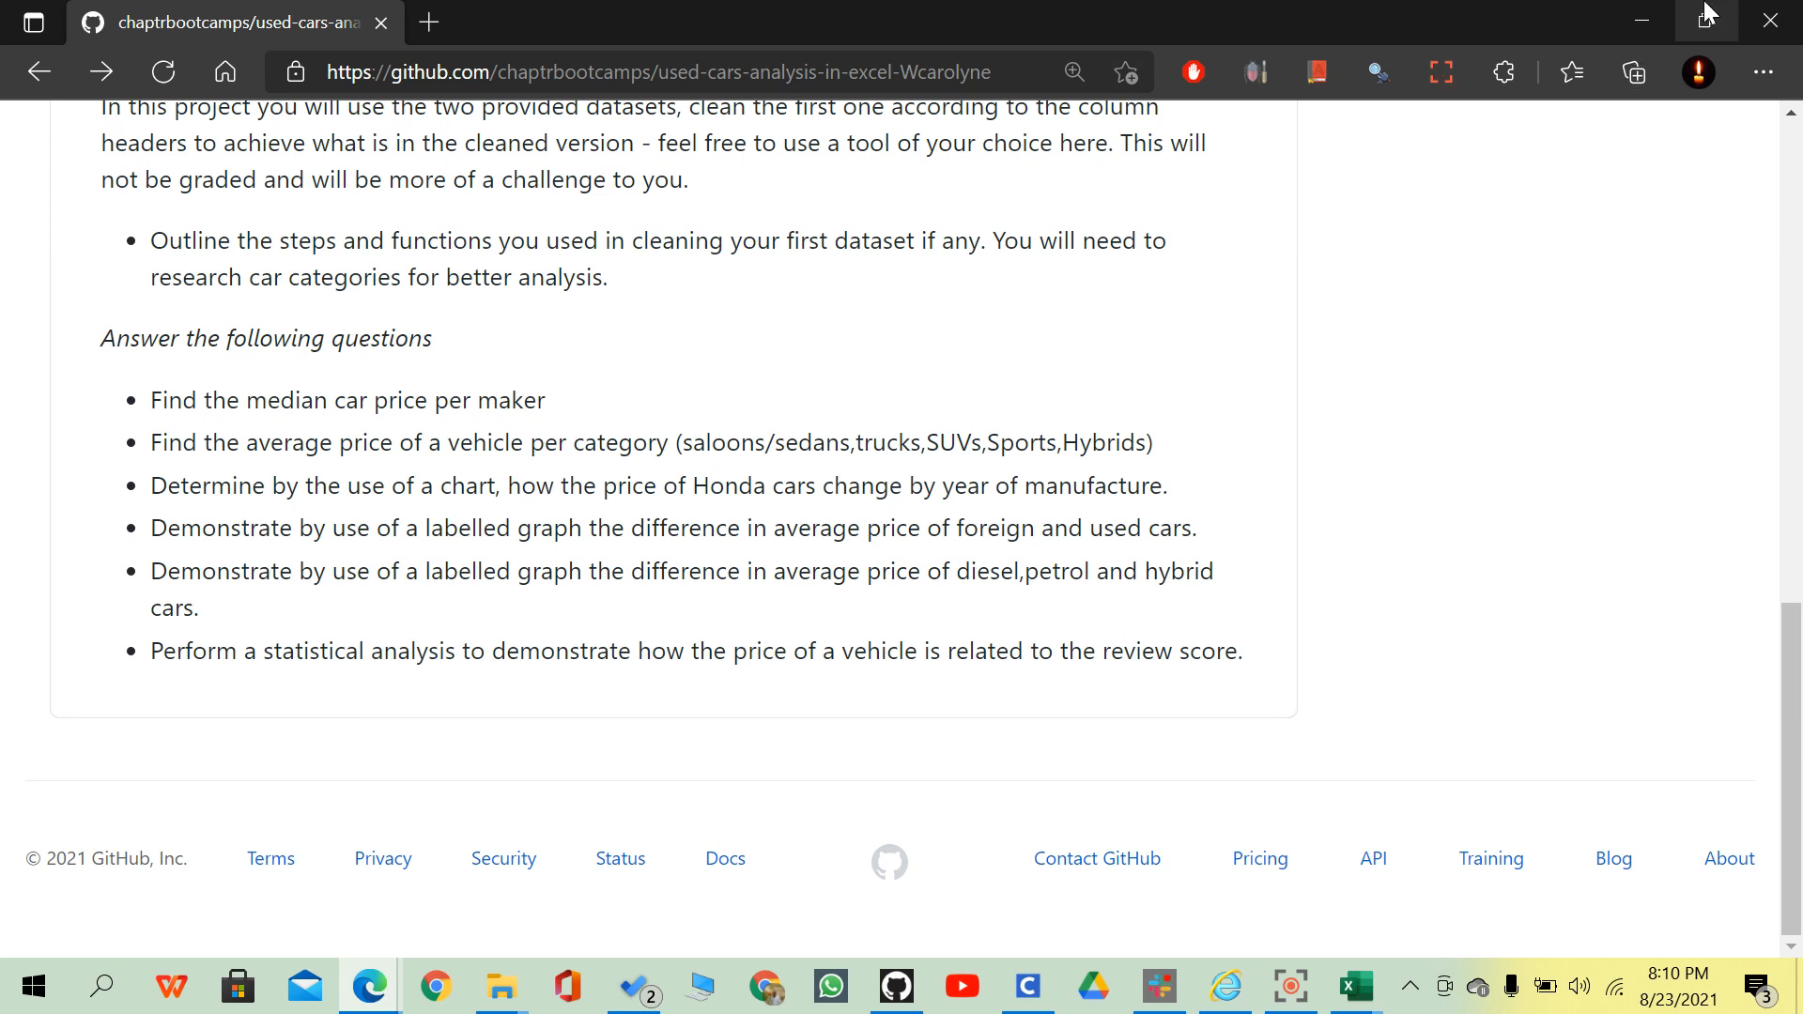
left_click(1648, 20)
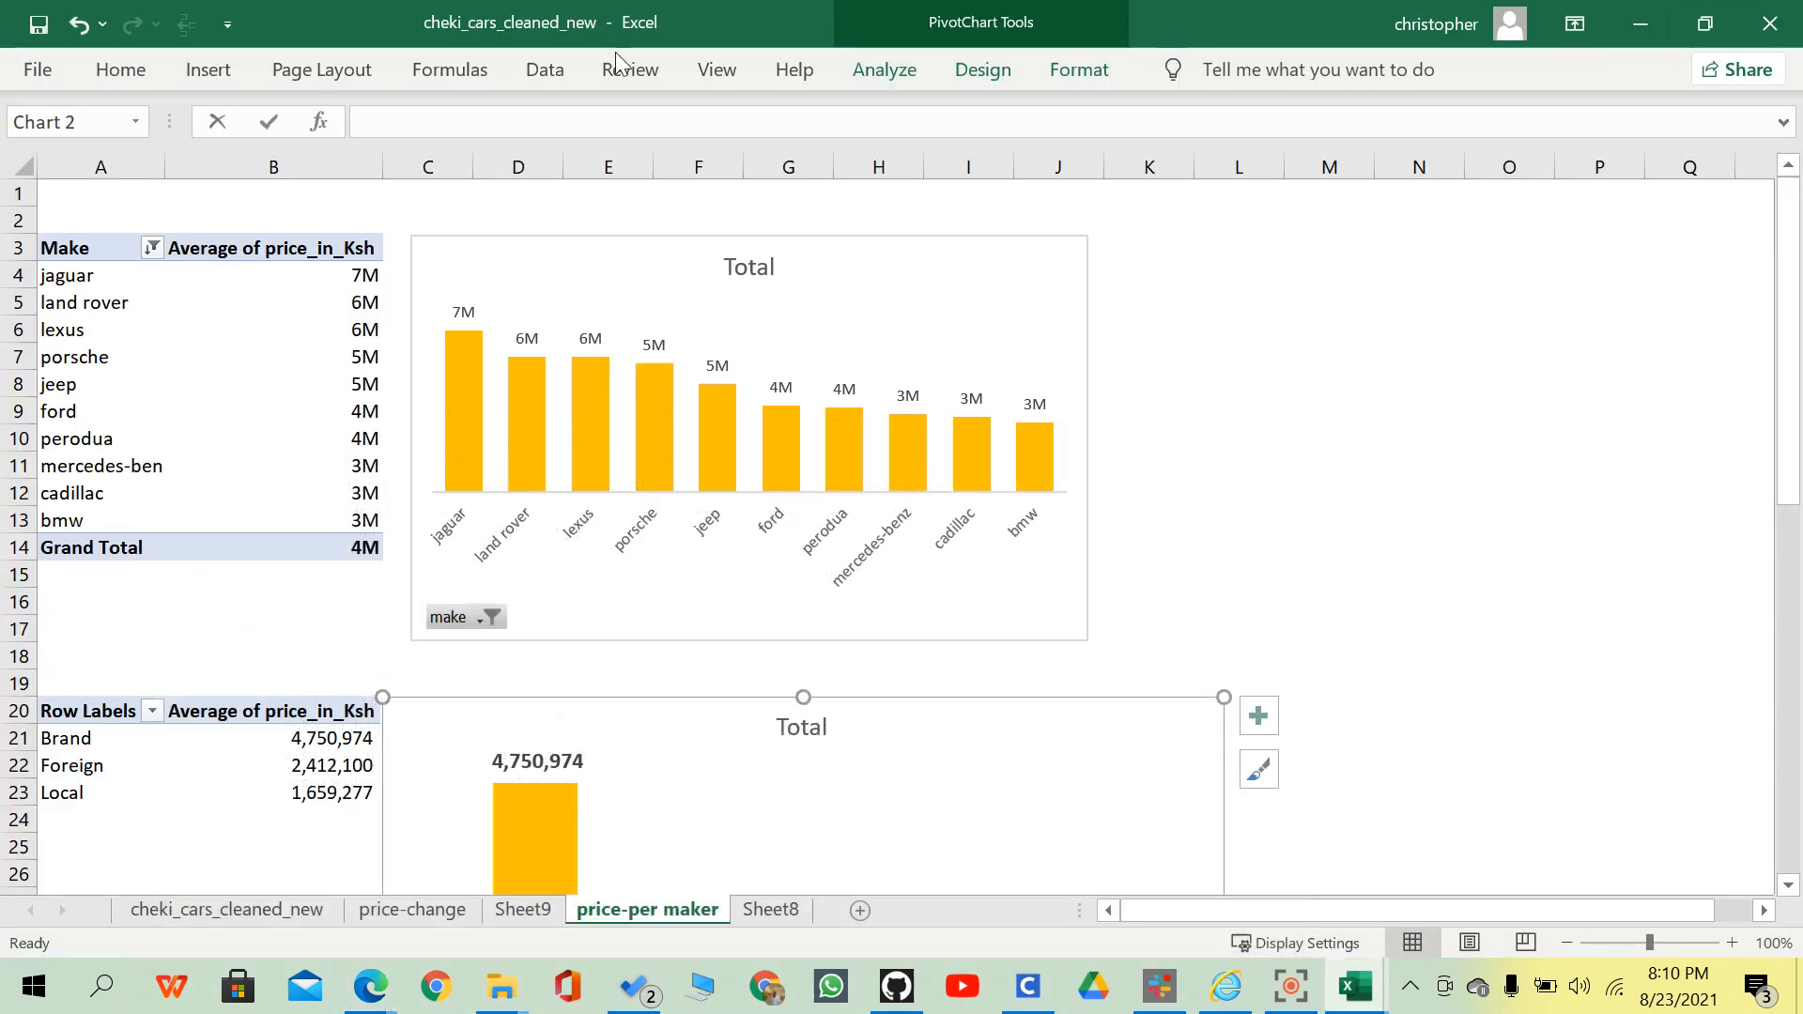
left_click(37, 69)
key("Escape")
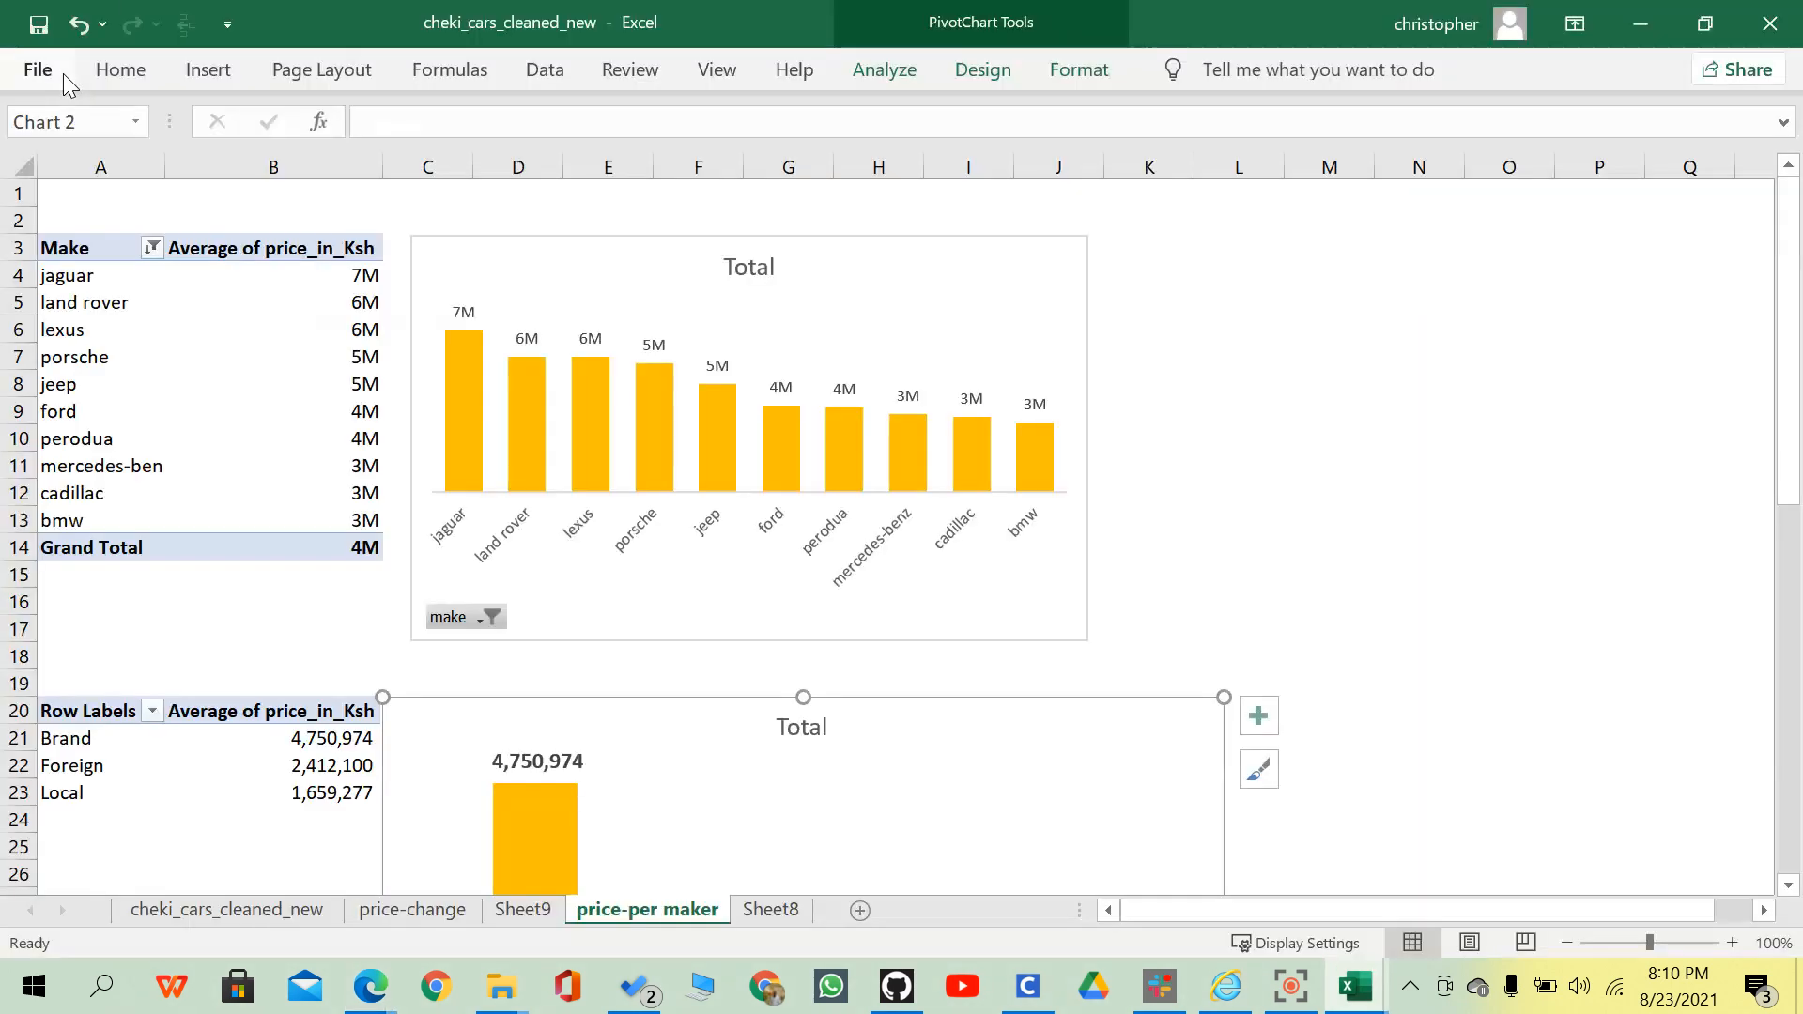
left_click(64, 74)
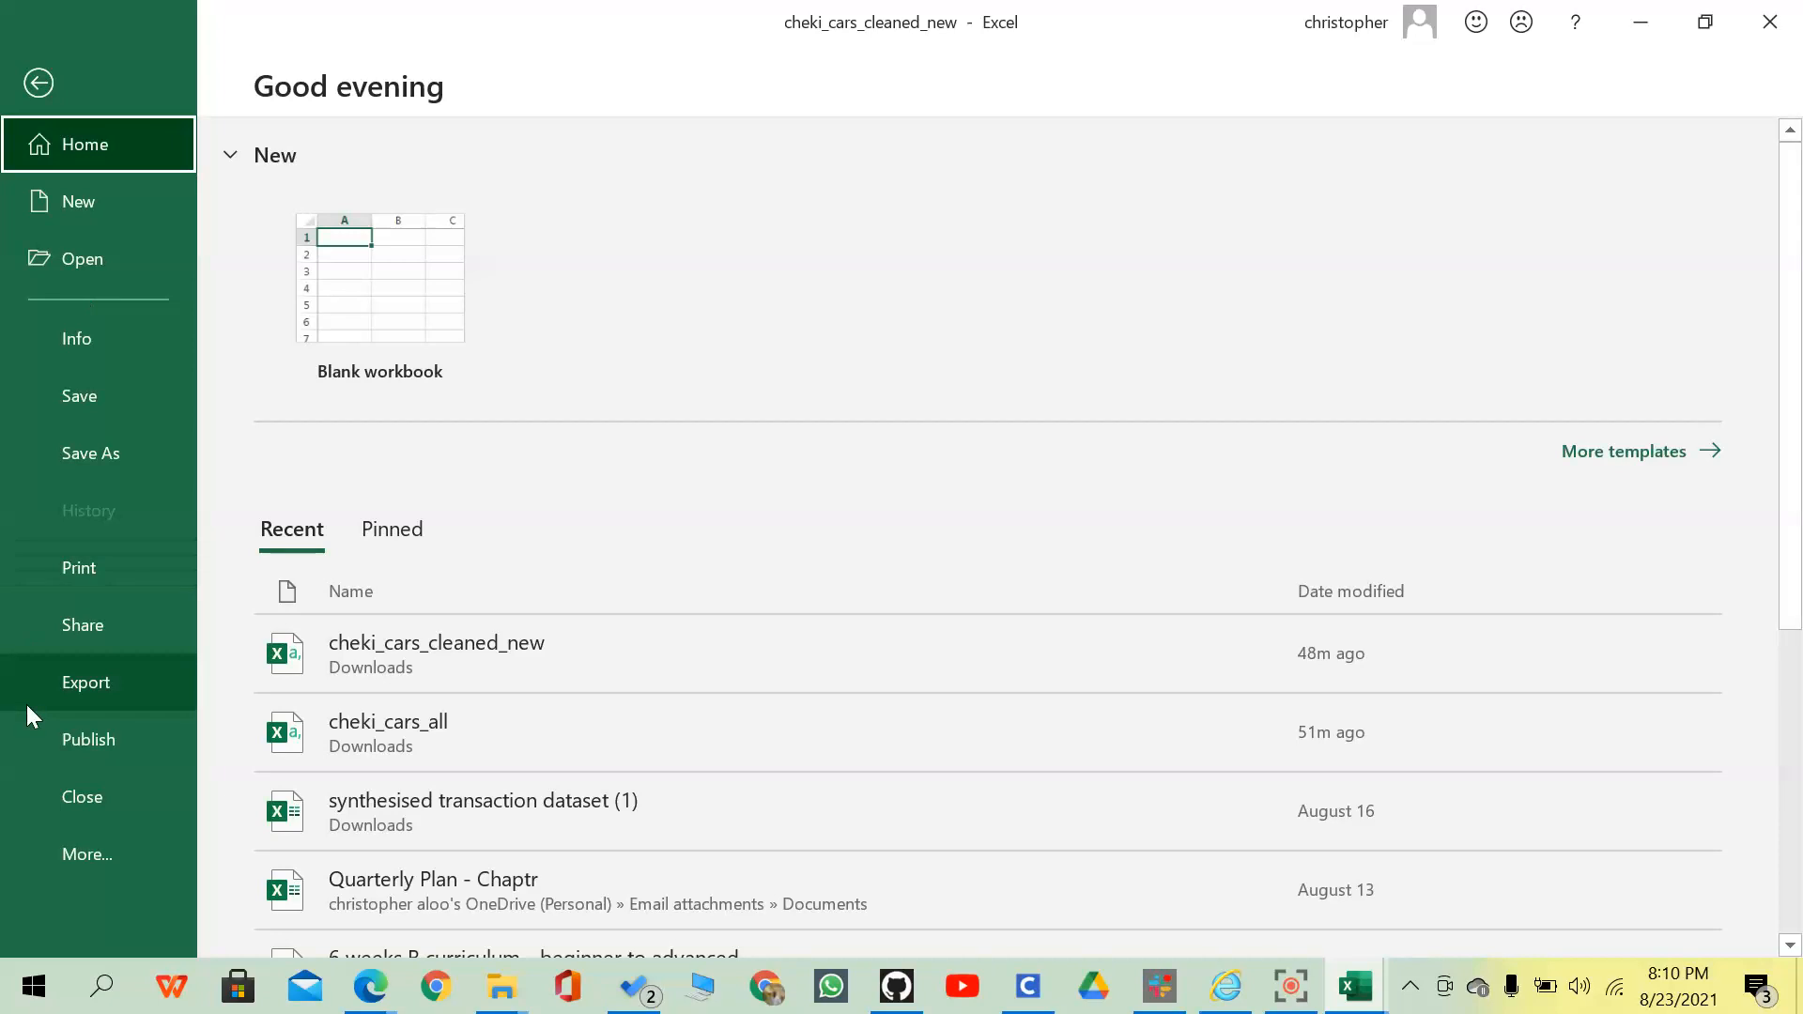
left_click(20, 80)
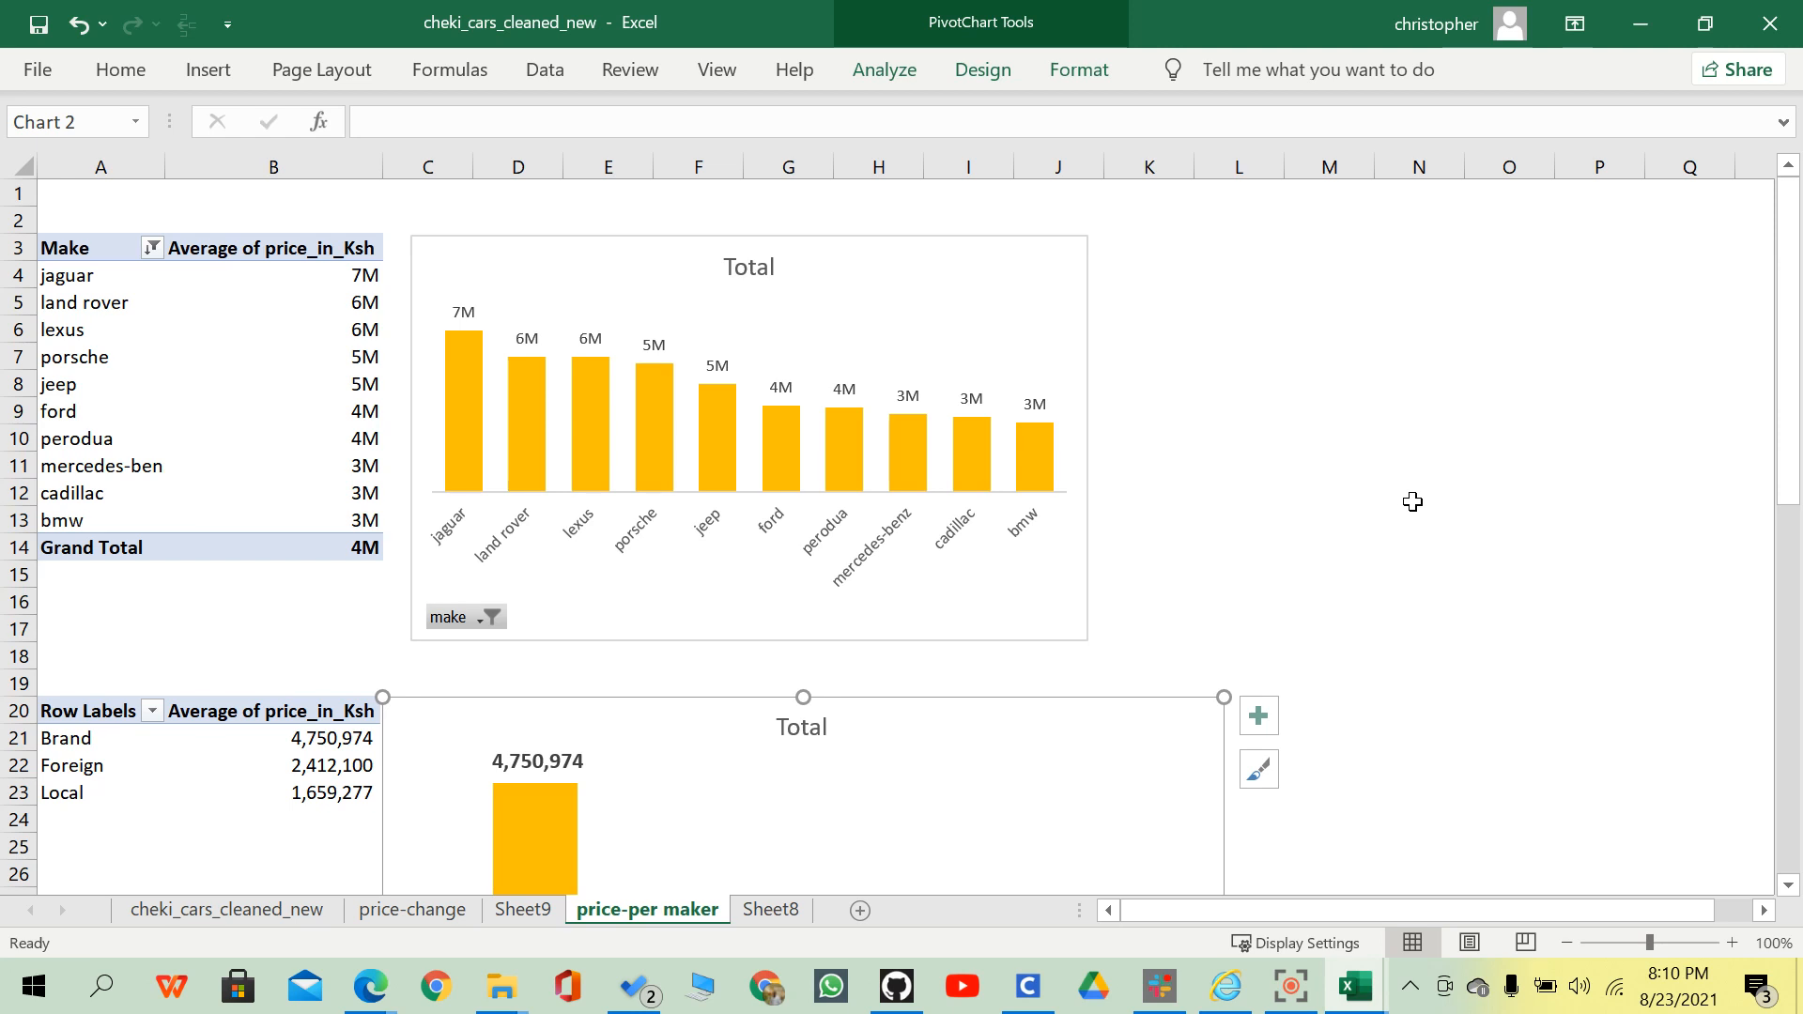
Examine the Brand, Foreign and Local average price chart on the price-per maker sheet and deselect it.
scroll(1284, 500, "down", 3)
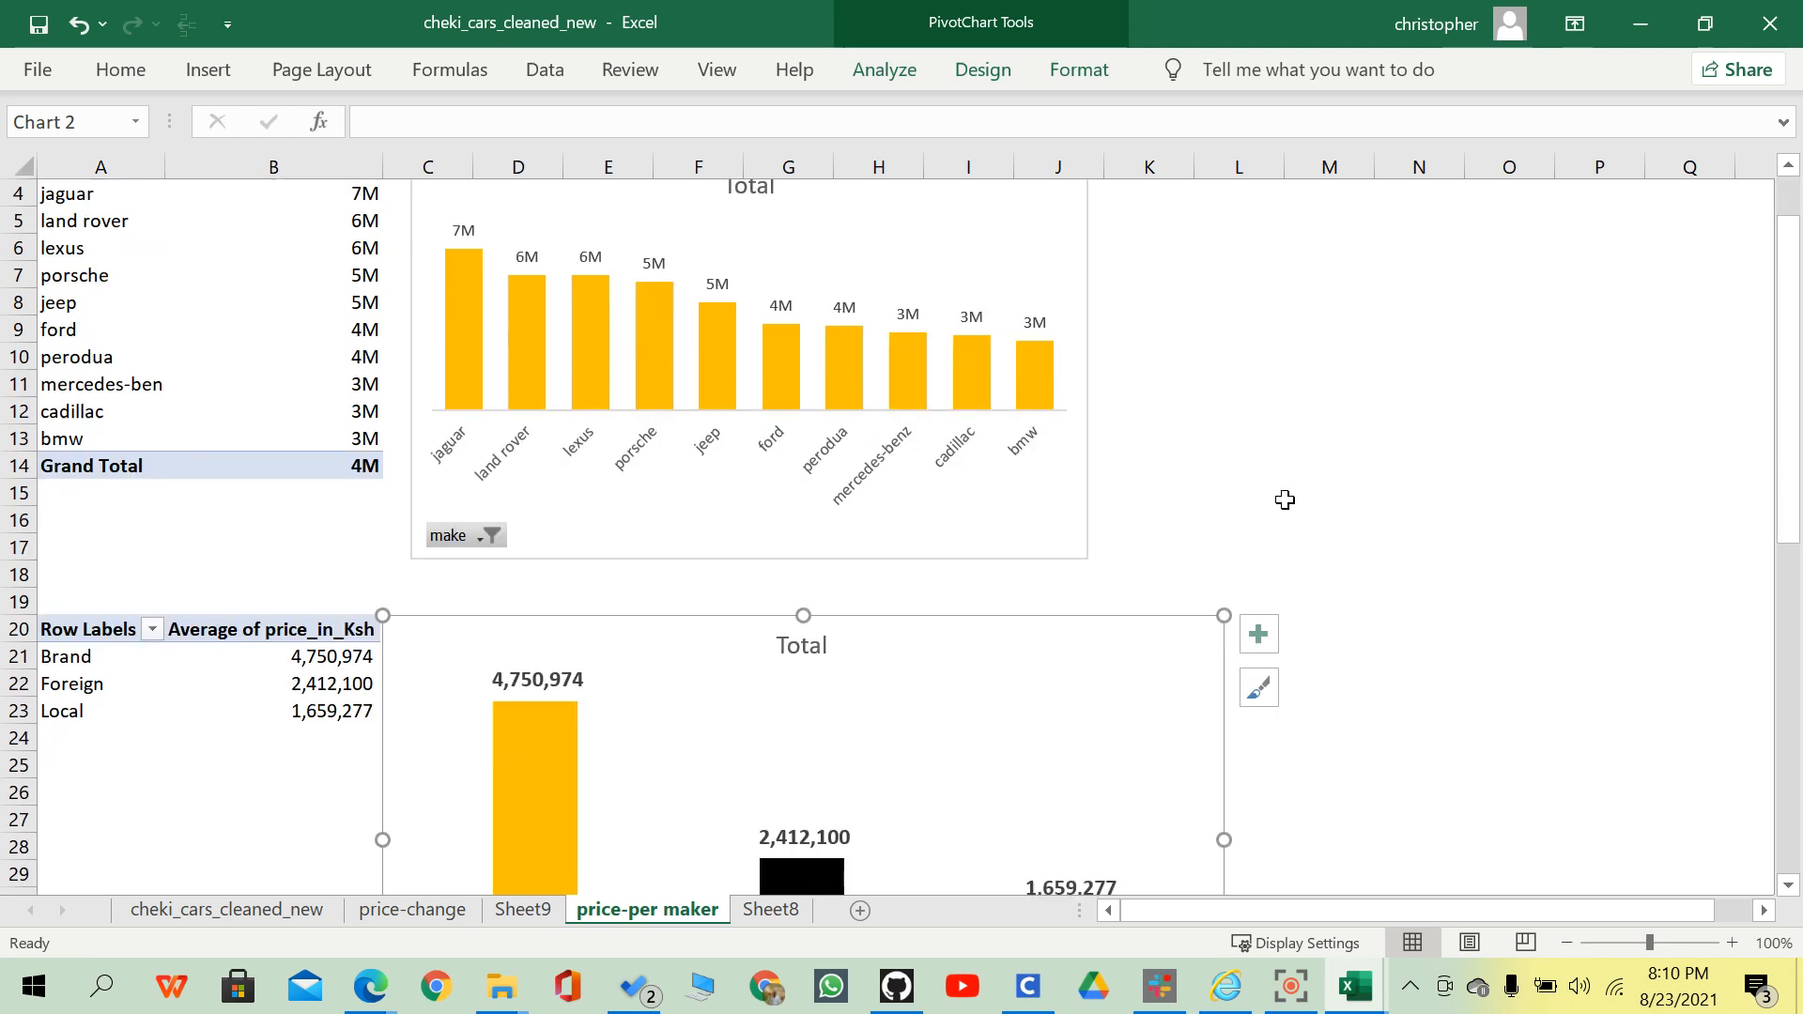
scroll(1285, 499, "down", 1)
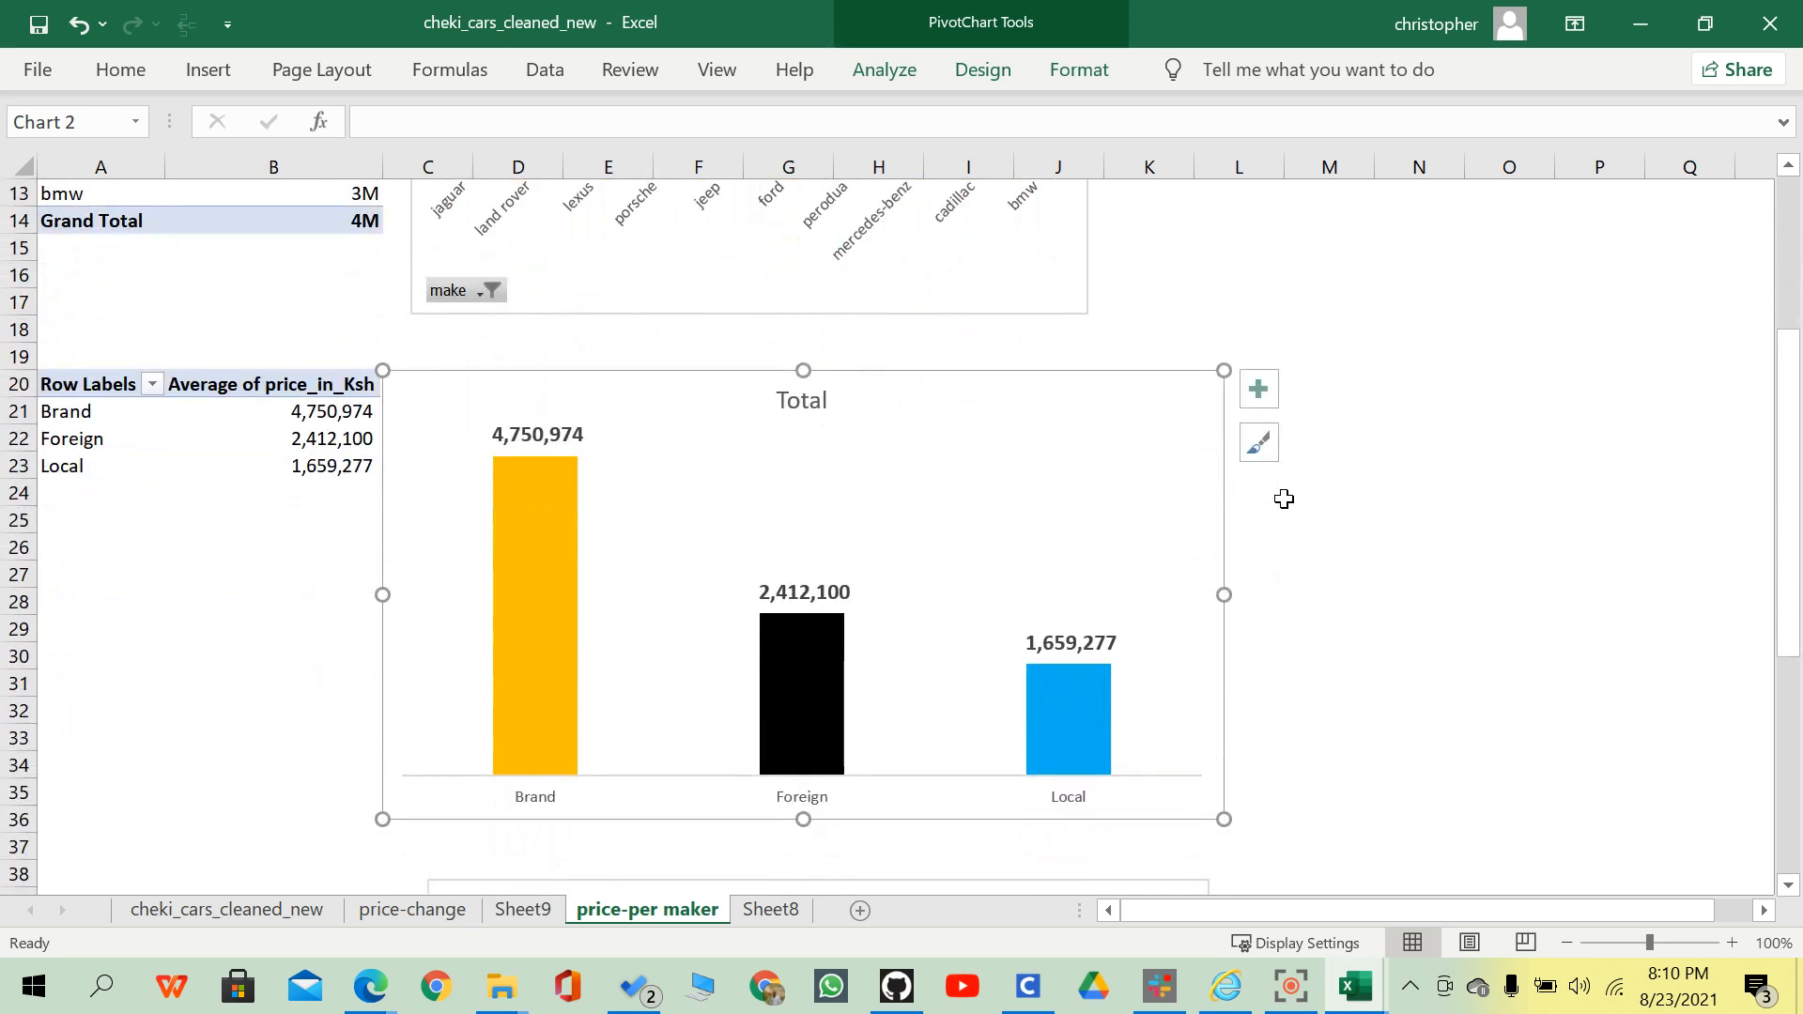
left_click(1490, 466)
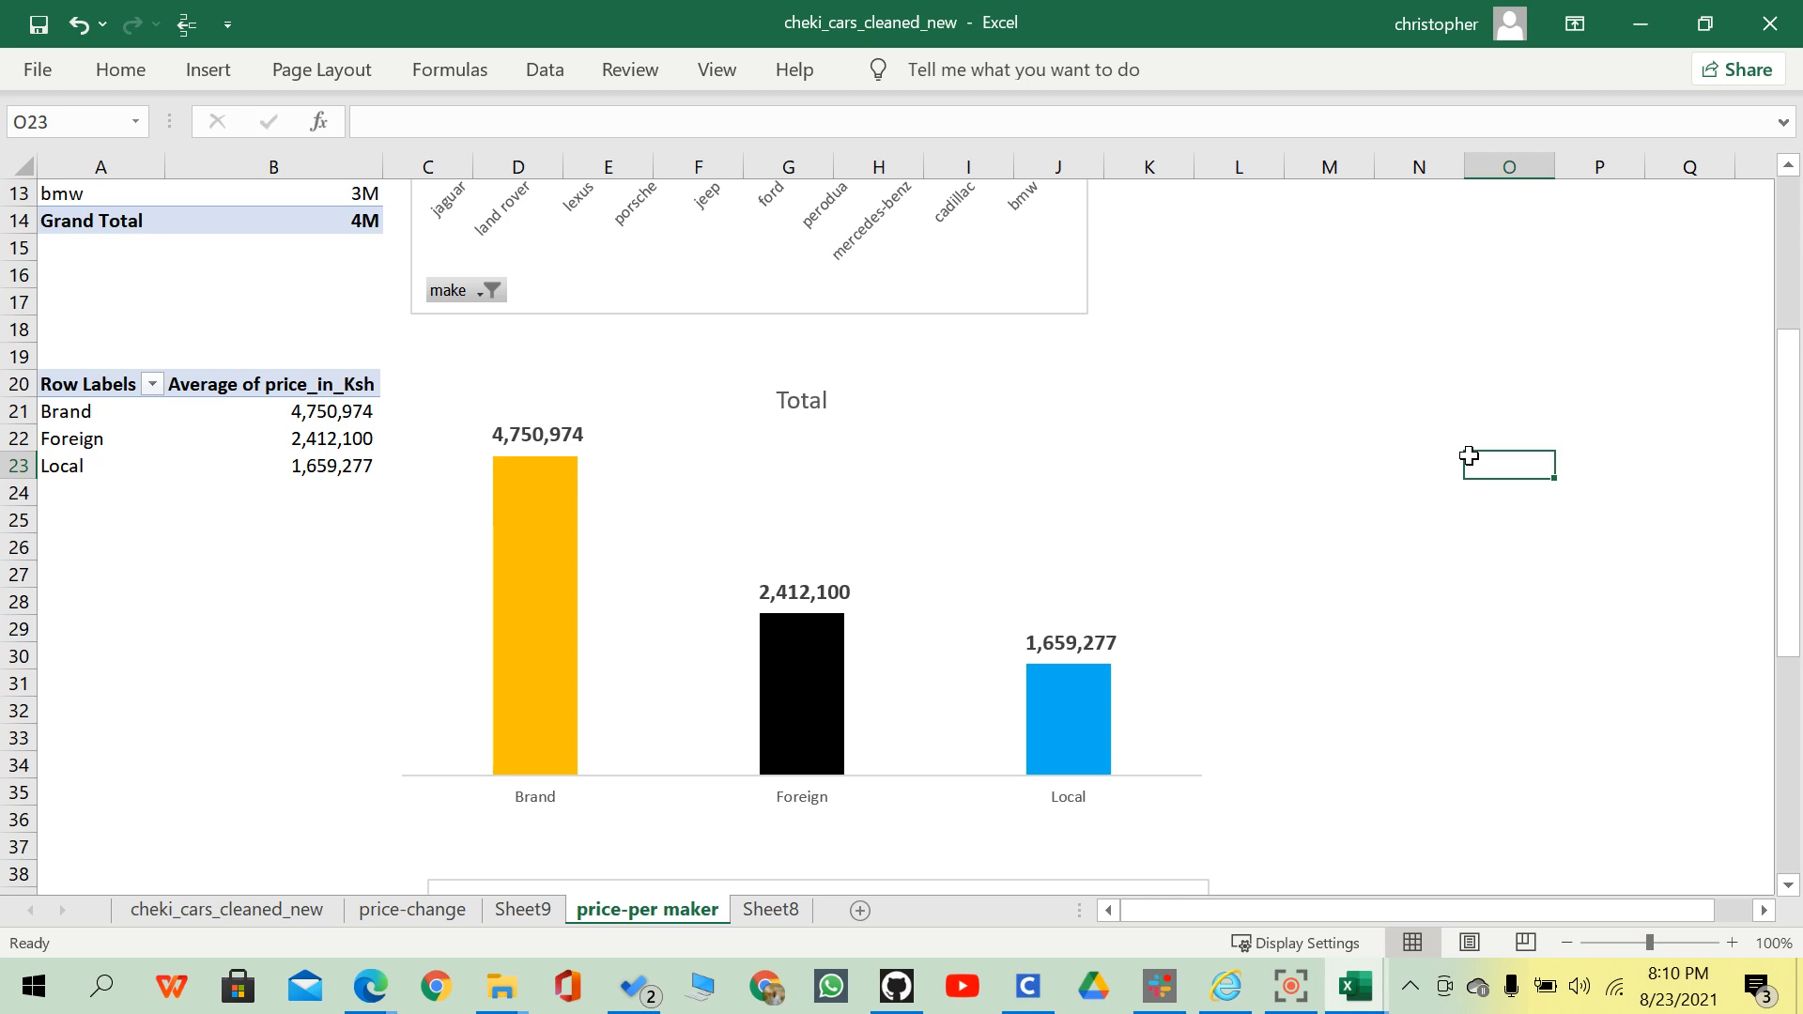
Switch to the cheki_cars_all workbook and inspect the combined location, transmission, mileage and usage text in details cell F2.
left_click(1643, 23)
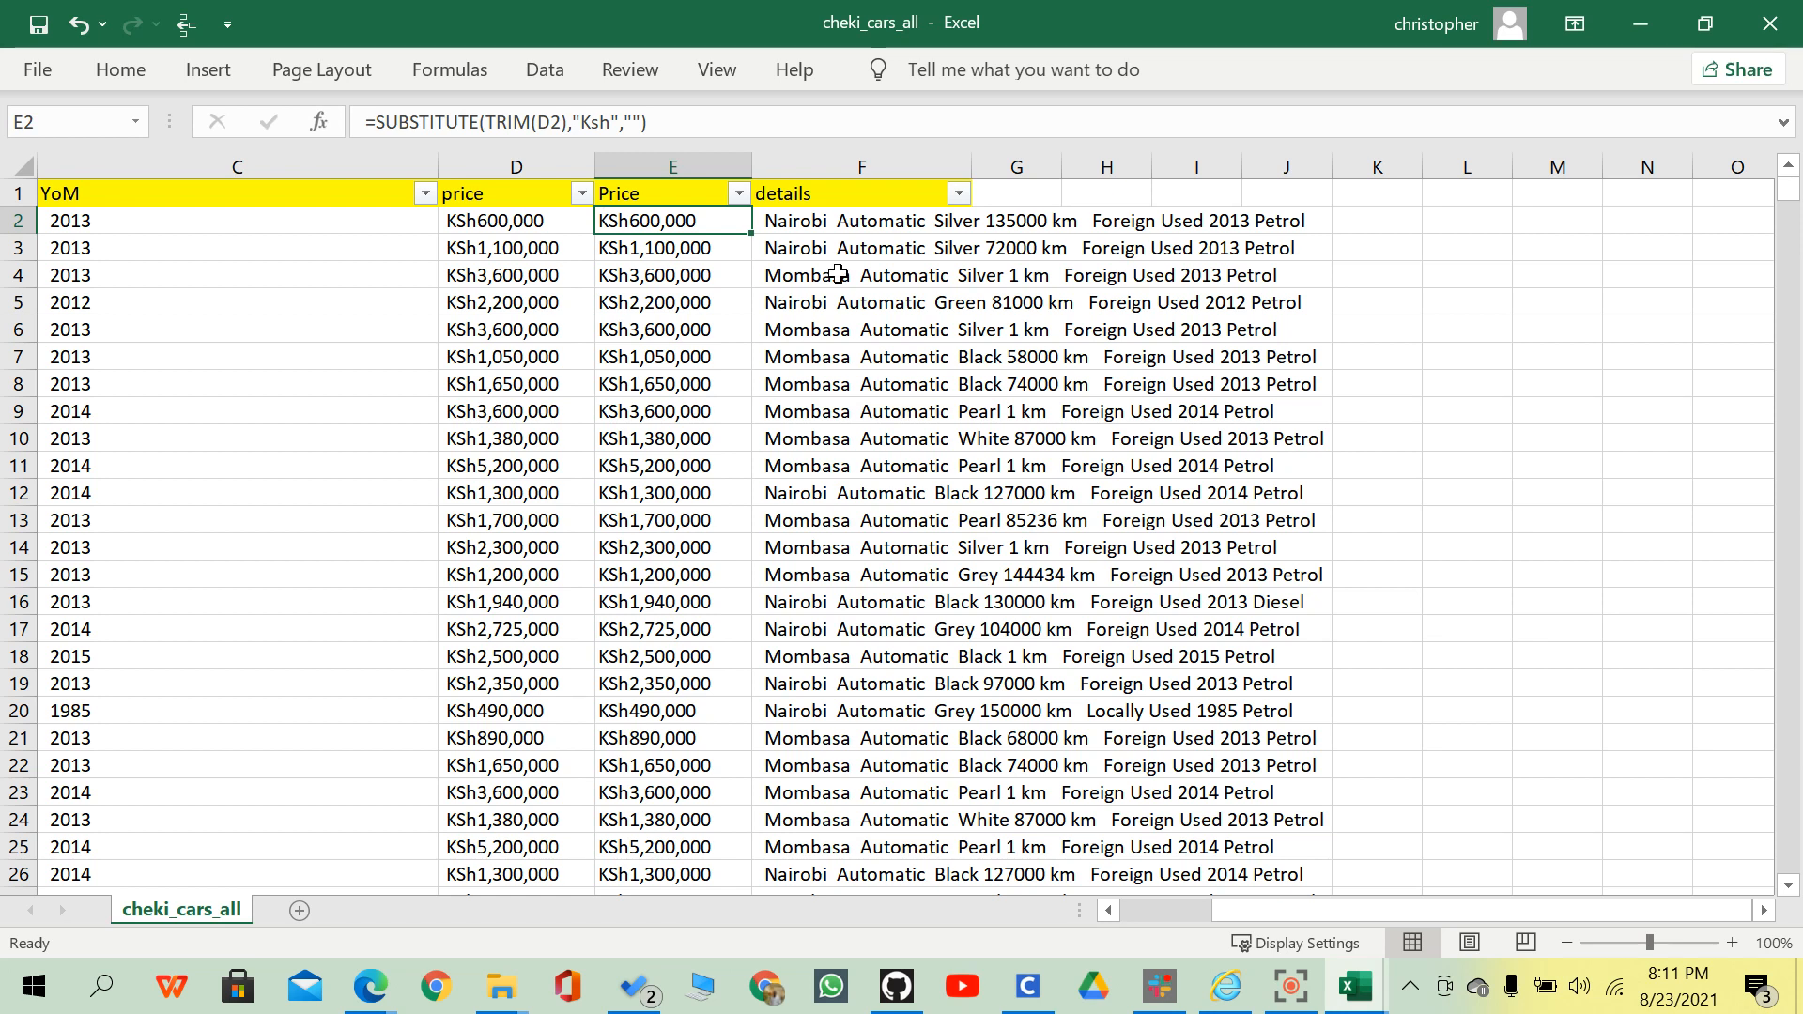
left_click(805, 230)
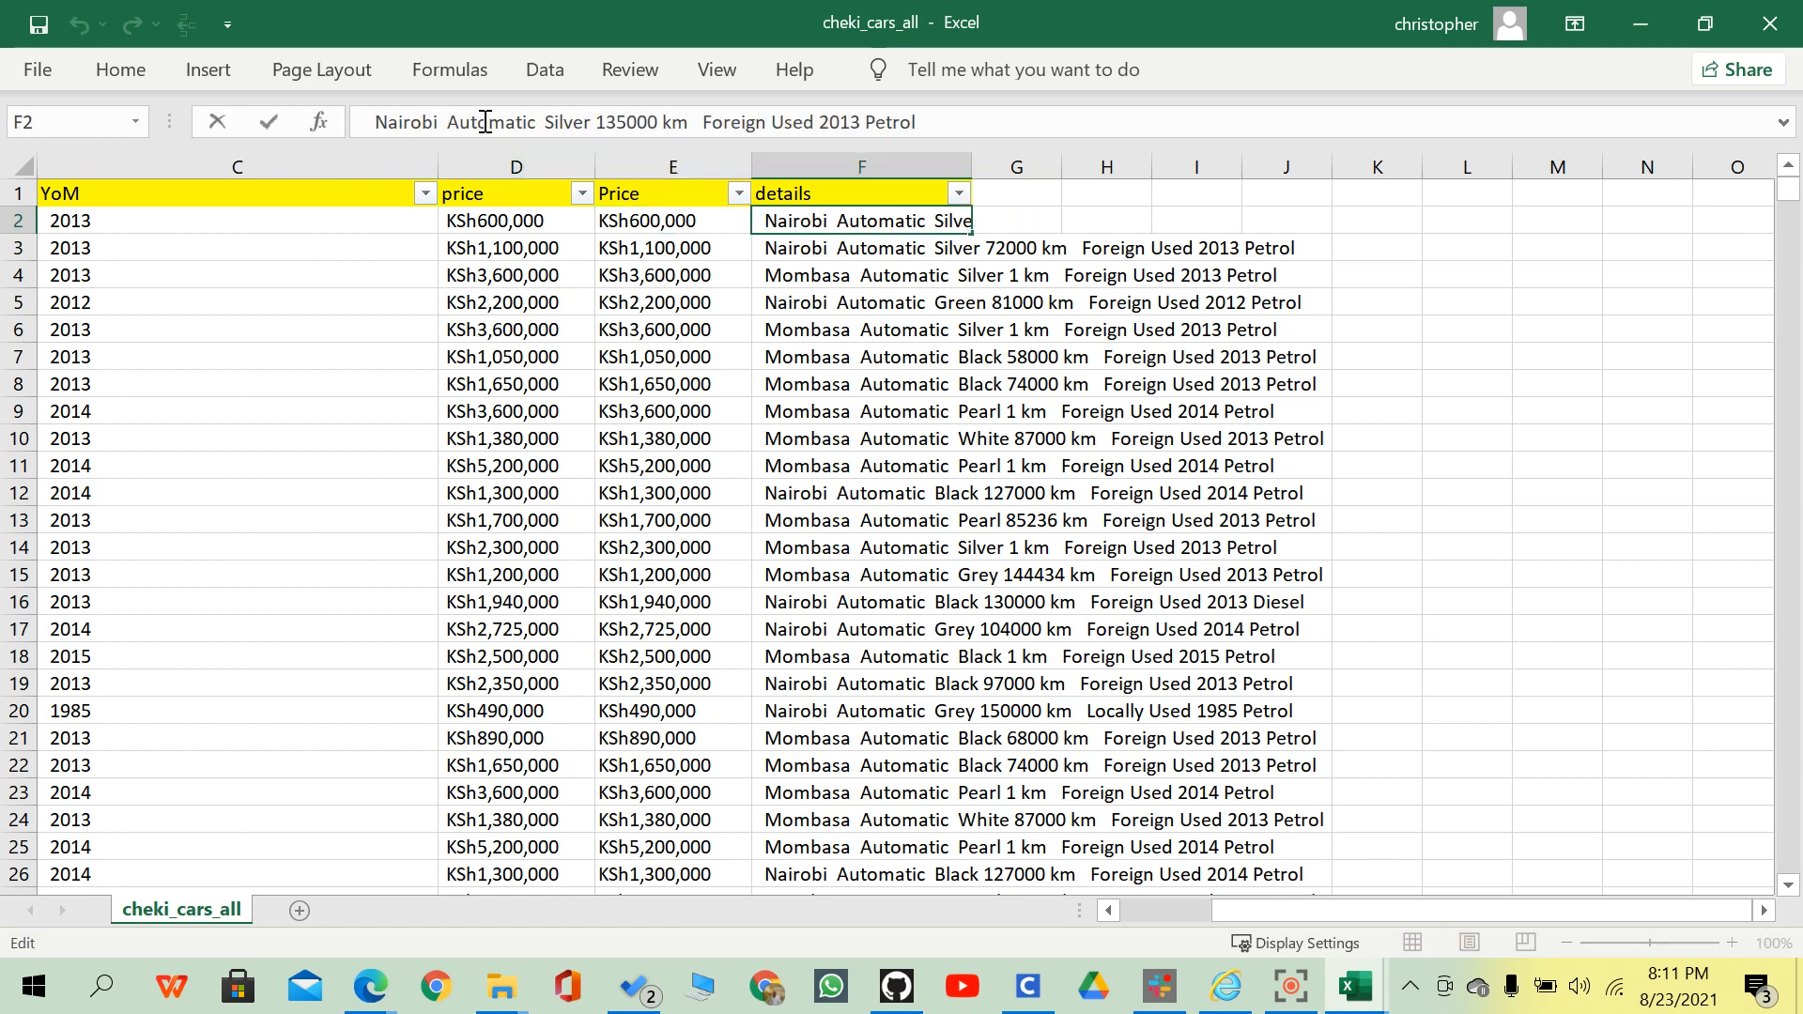
left_click(485, 122)
left_click(620, 122)
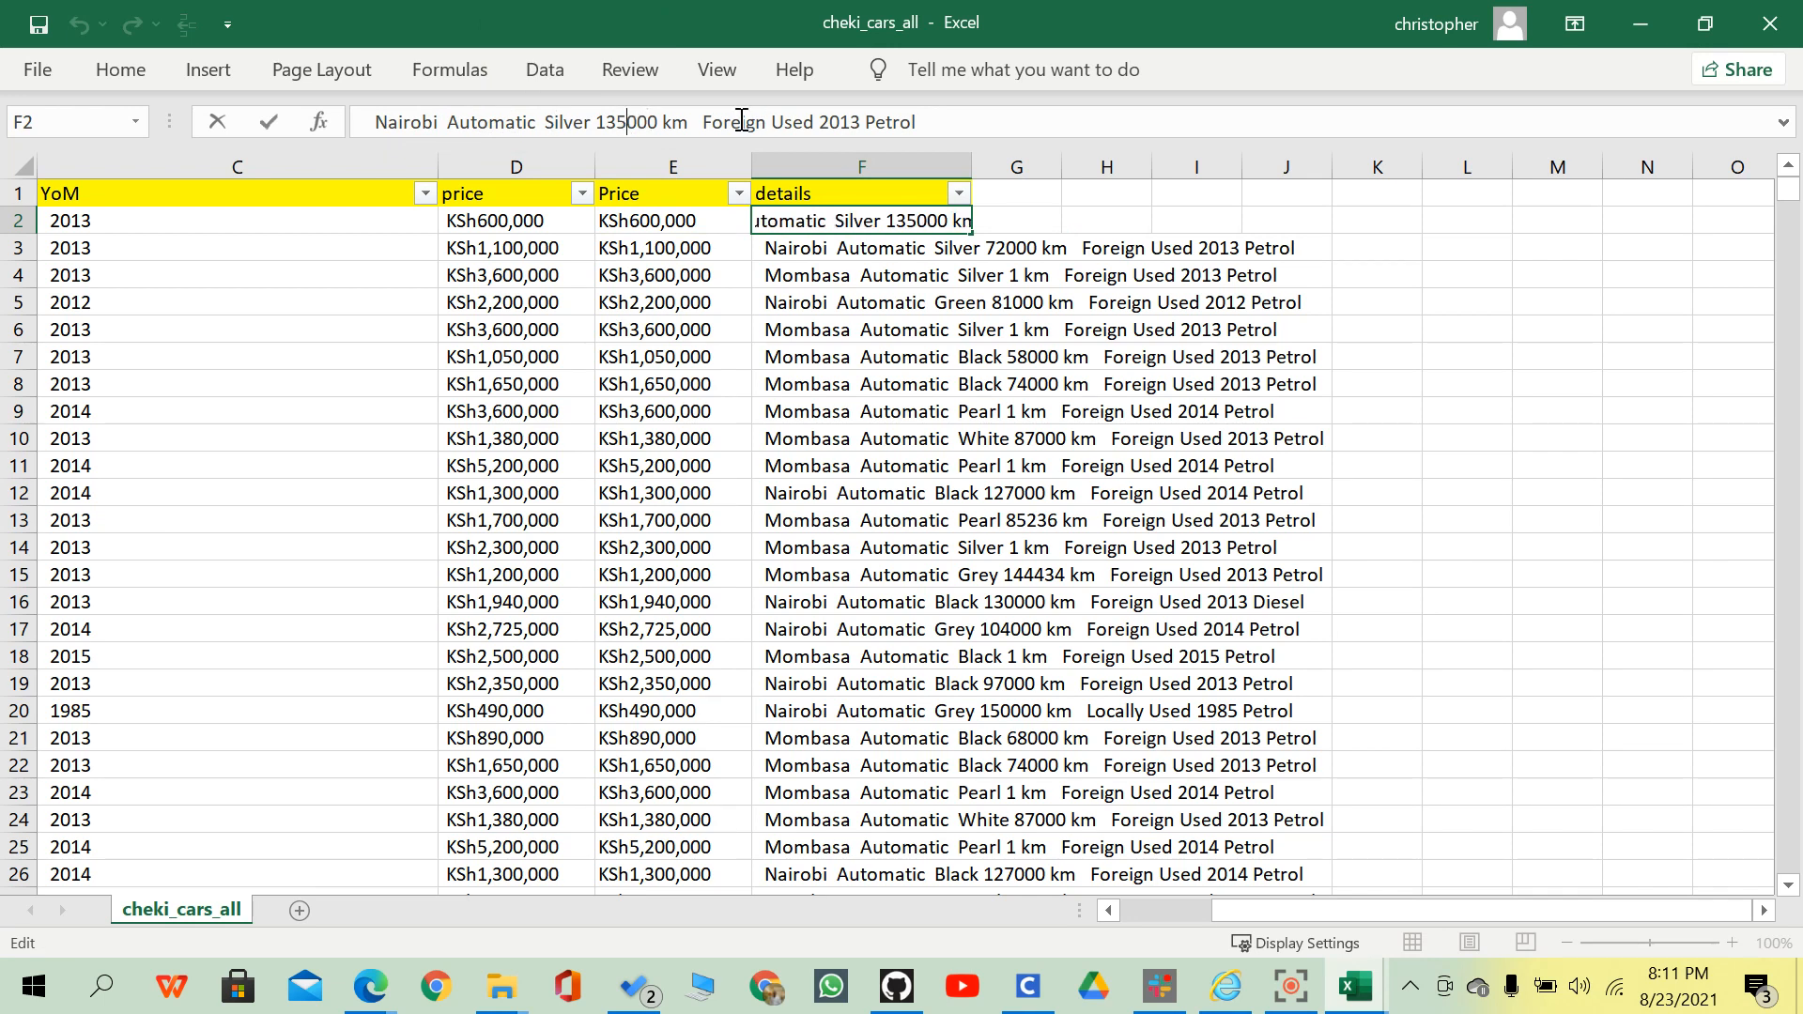
left_click(783, 125)
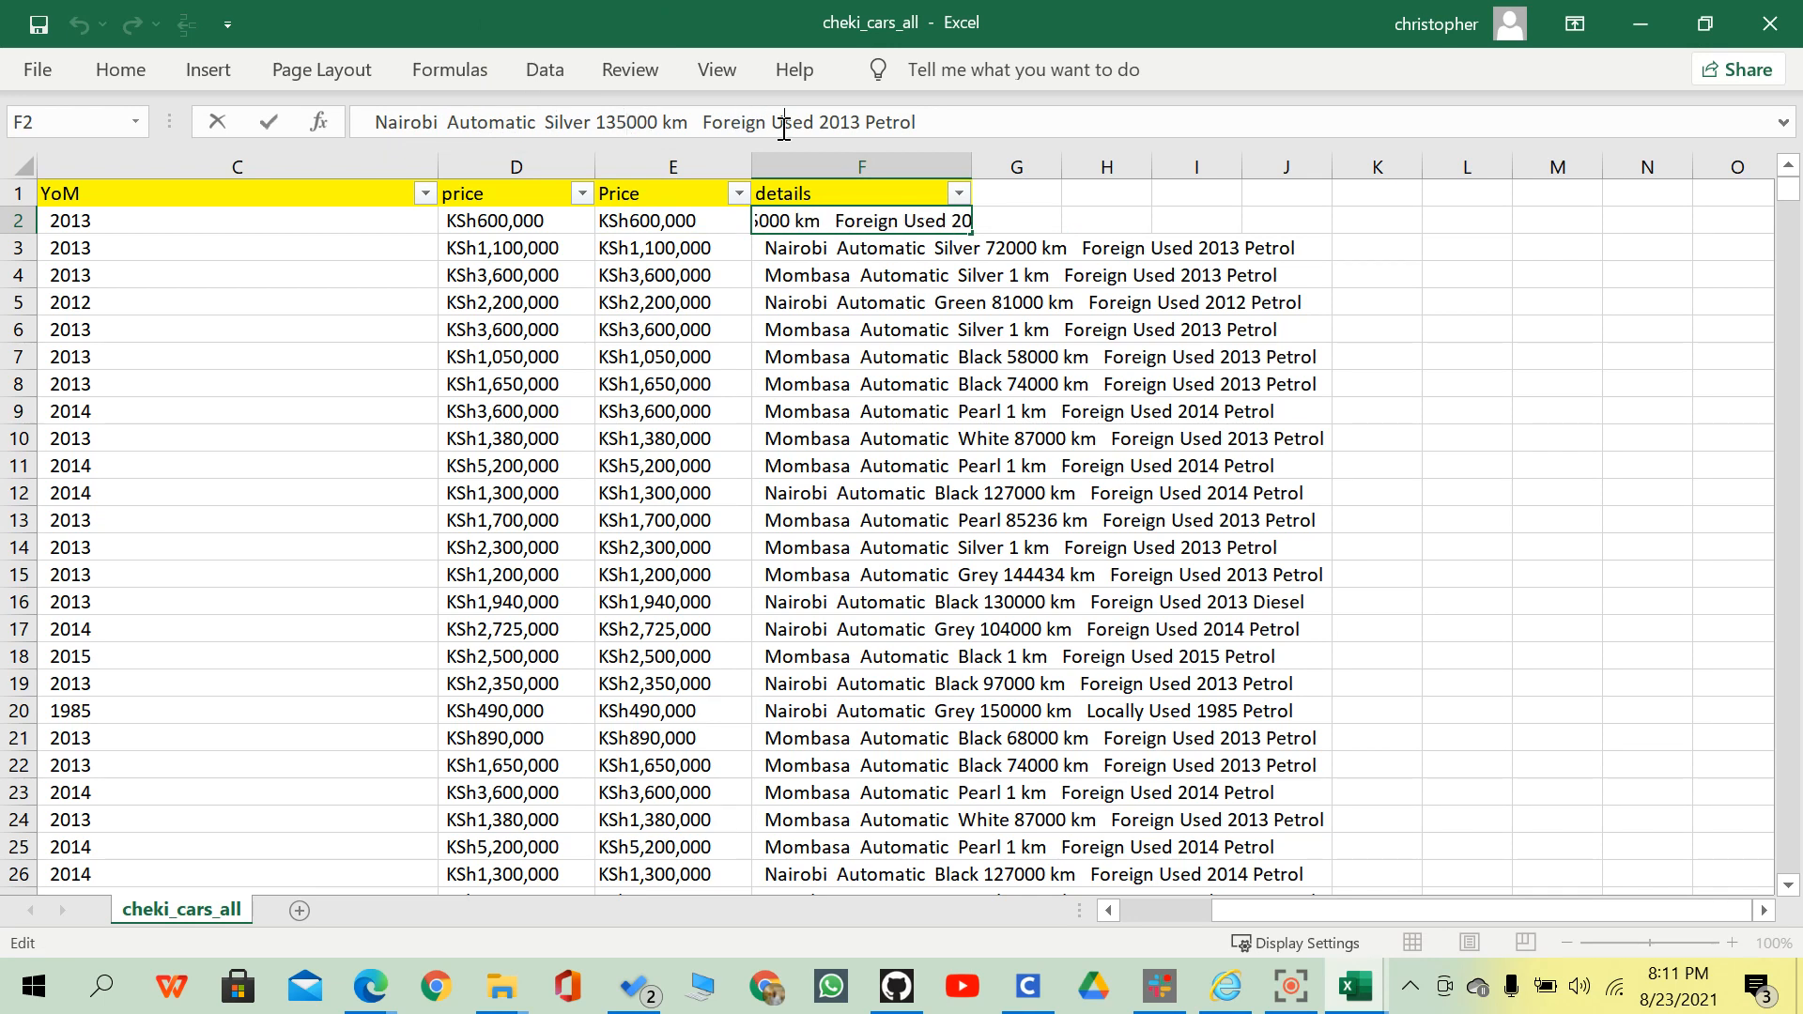
left_click(961, 299)
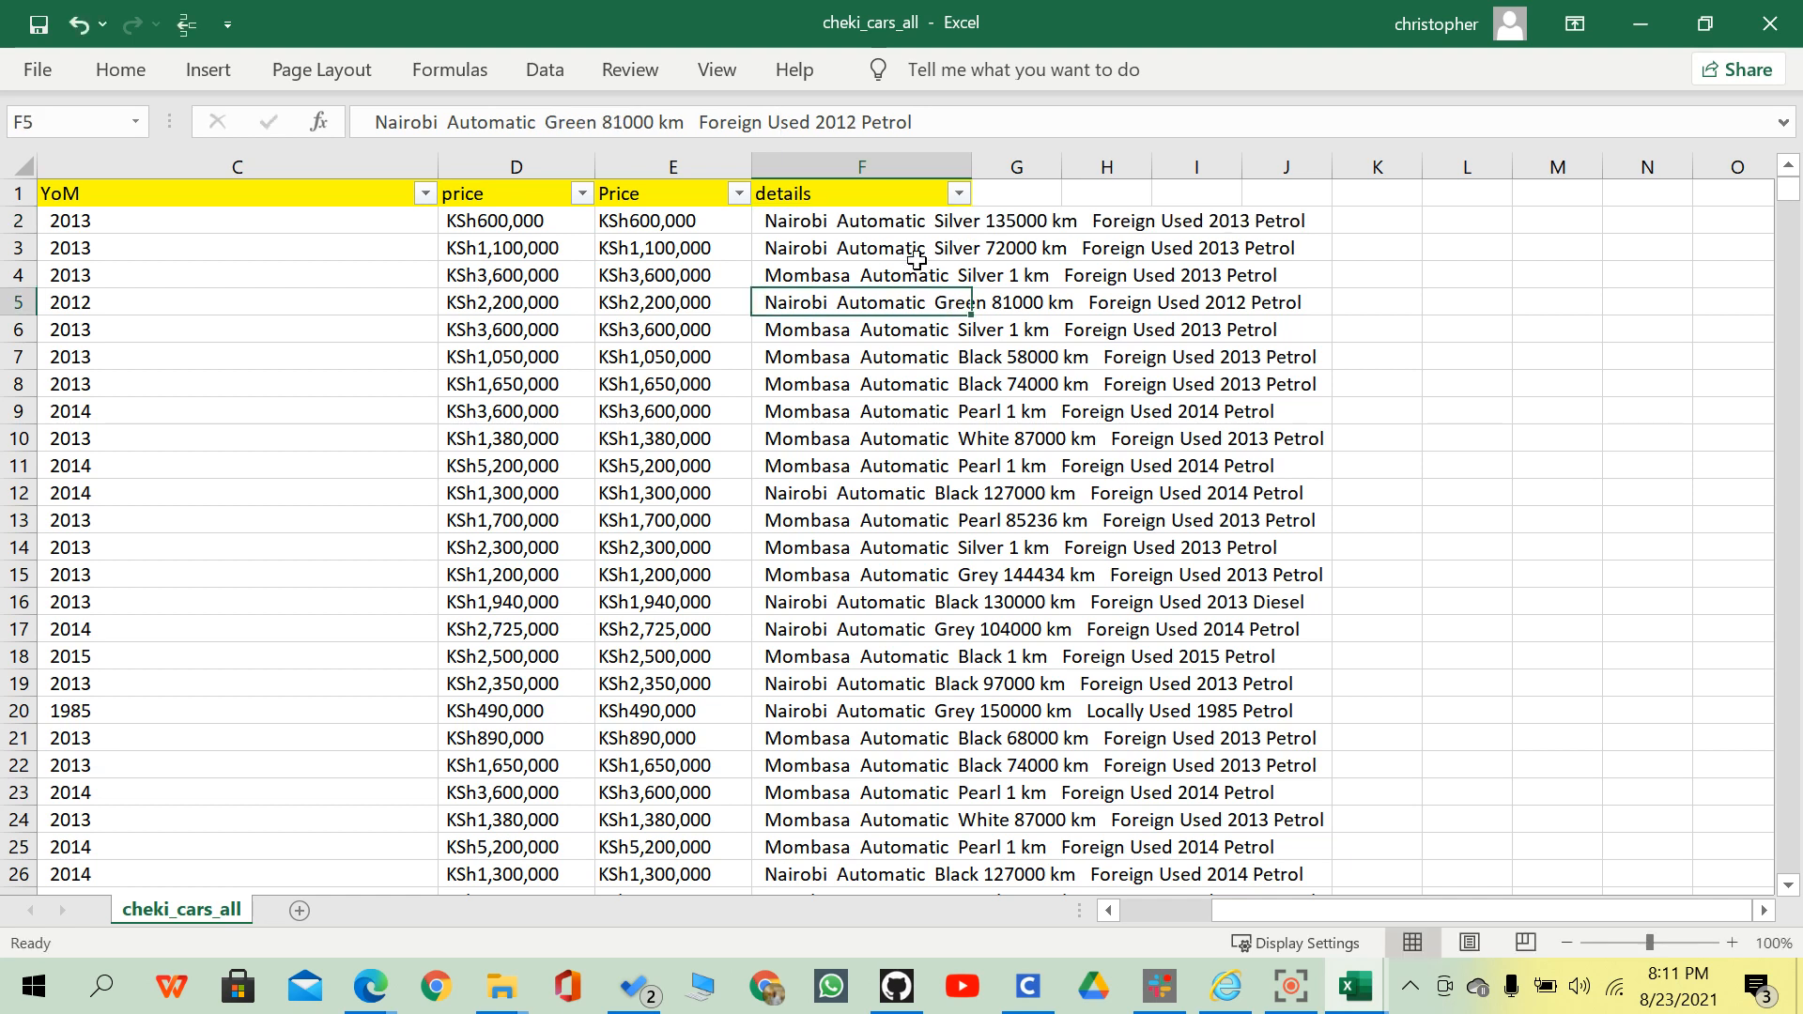